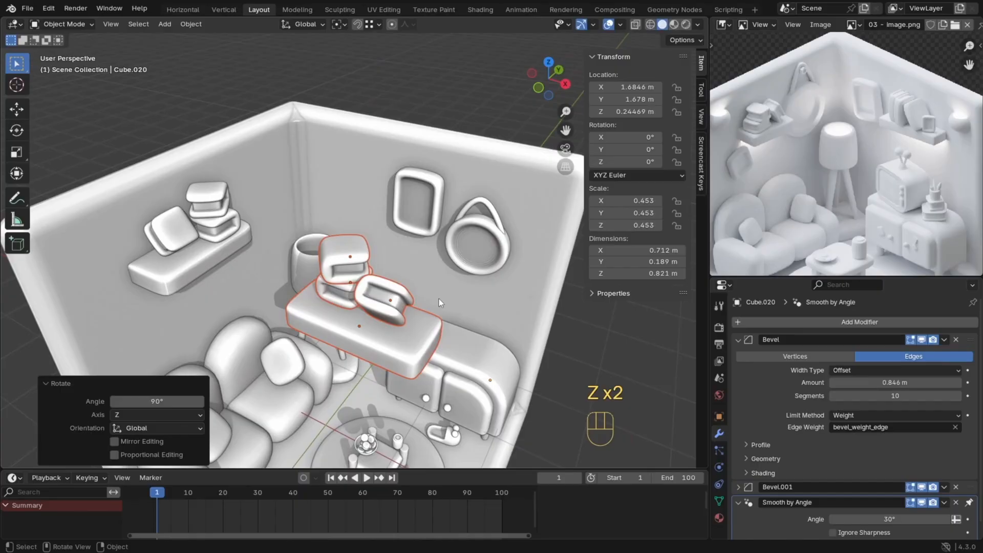
# Step: Rotate the selected wall shelf and its books by 180° and start repositioning them from the top view
pyautogui.write('180')
pyautogui.click(440, 301)
pyautogui.press('KP_7')
pyautogui.press('g')
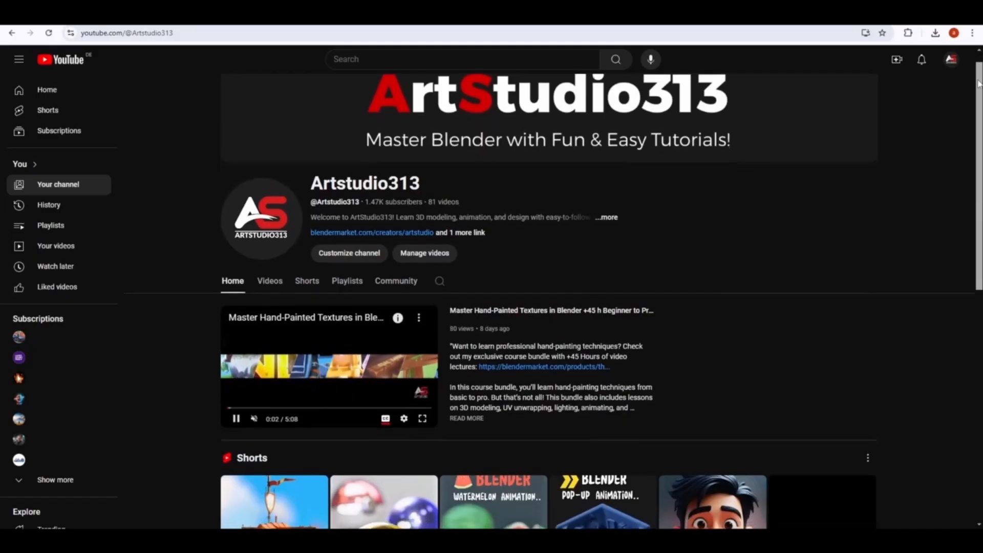
pyautogui.scroll(-1, 974, 101)
pyautogui.moveTo(974, 101); pyautogui.dragTo(970, 149)
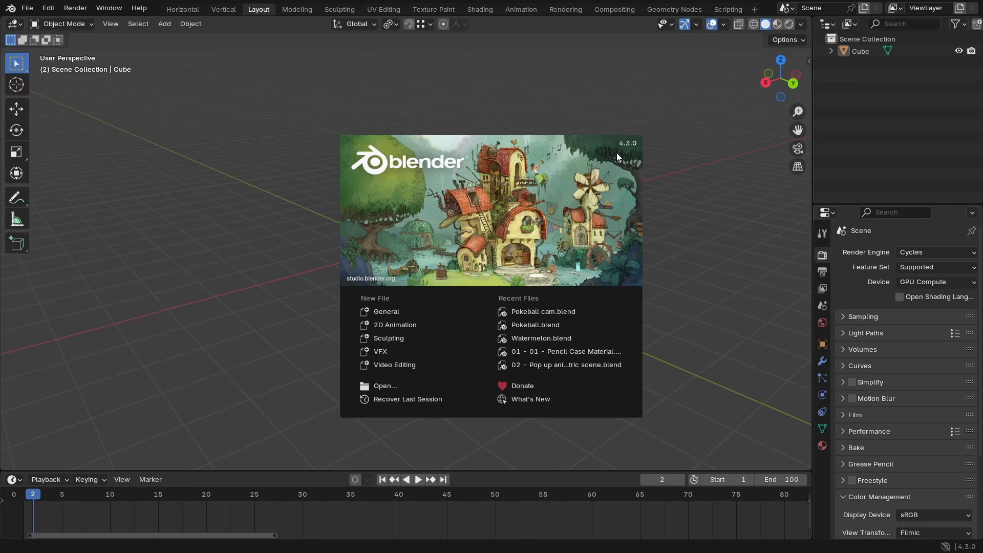
# Step: Dismiss the splash screen, widen the editors beside the 3D viewport, and view the reference render of the isometric room
pyautogui.click(616, 153)
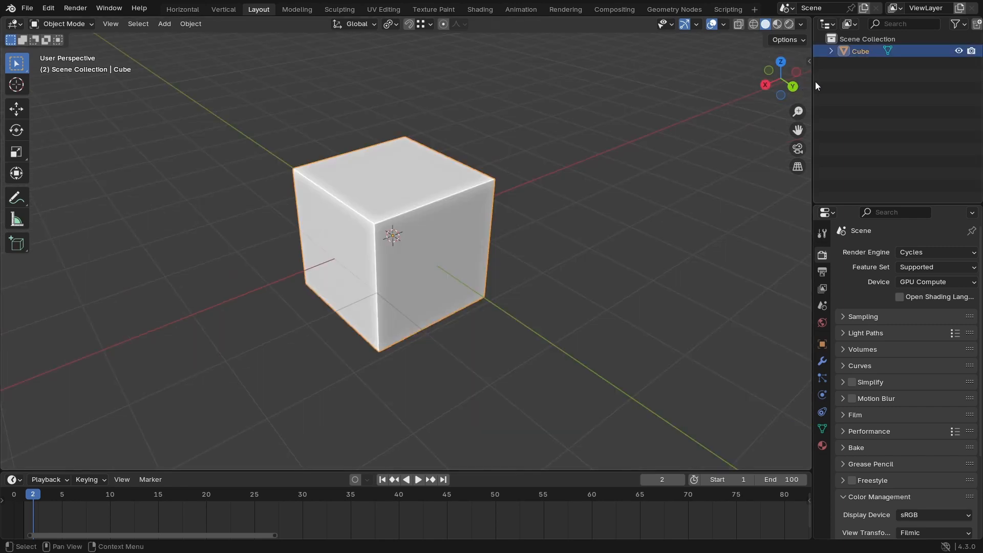
pyautogui.moveTo(813, 81); pyautogui.dragTo(788, 87)
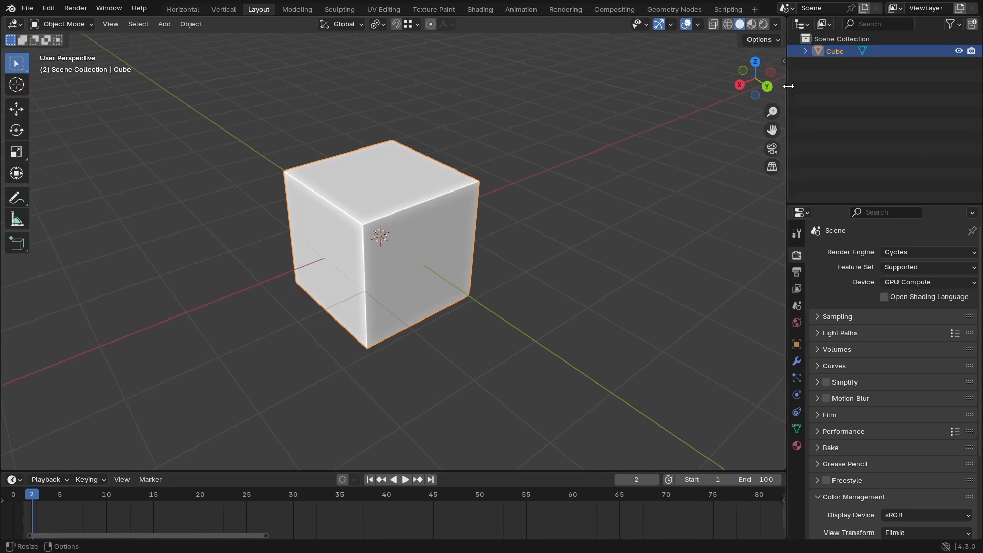
pyautogui.hotkey('alt', 'Tab')
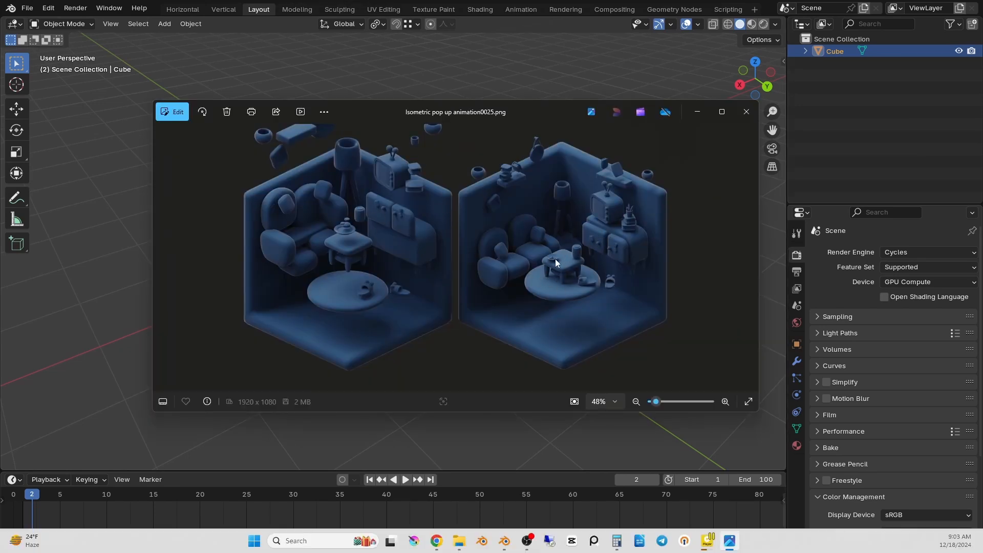
pyautogui.hotkey('alt', 'Tab')
# Step: Delete the default cube from the scene
pyautogui.keyDown('ctrl'); pyautogui.moveTo(463, 254); pyautogui.dragTo(450, 235, button='middle'); pyautogui.keyUp('ctrl')
pyautogui.press('x')
pyautogui.click(449, 234)
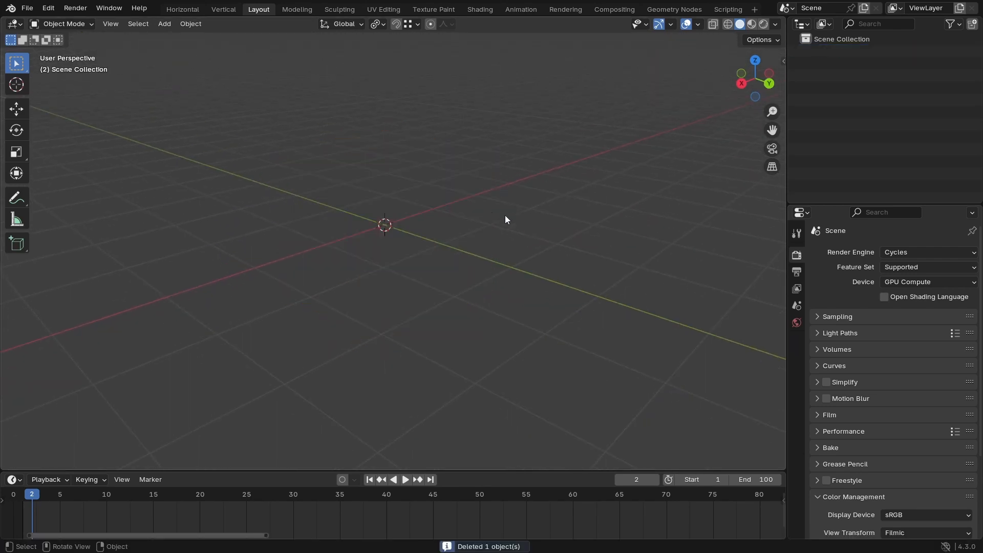
# Step: Turn the Outliner area into an Image Editor showing 03 - image.png and widen it
pyautogui.click(801, 24)
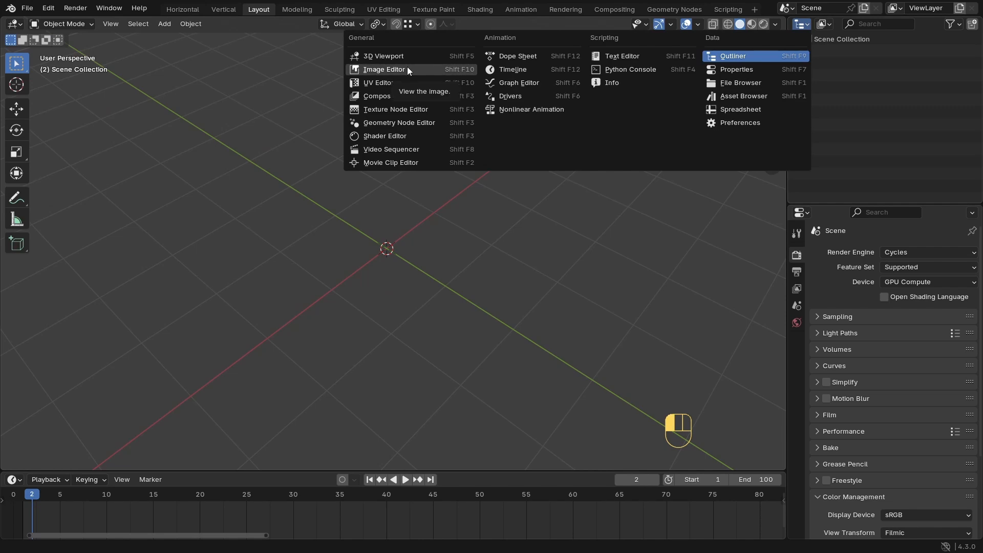
pyautogui.click(384, 70)
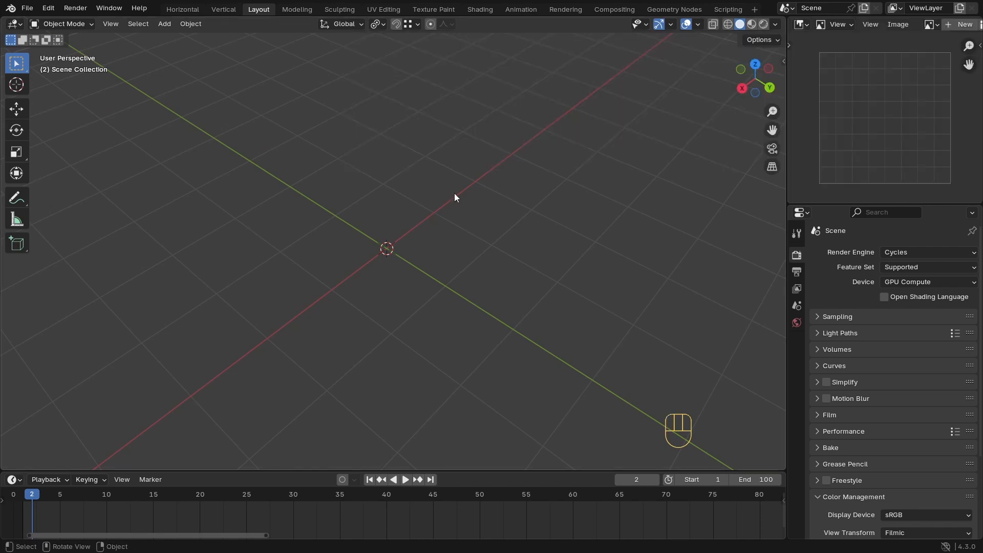
pyautogui.moveTo(782, 134); pyautogui.dragTo(752, 137)
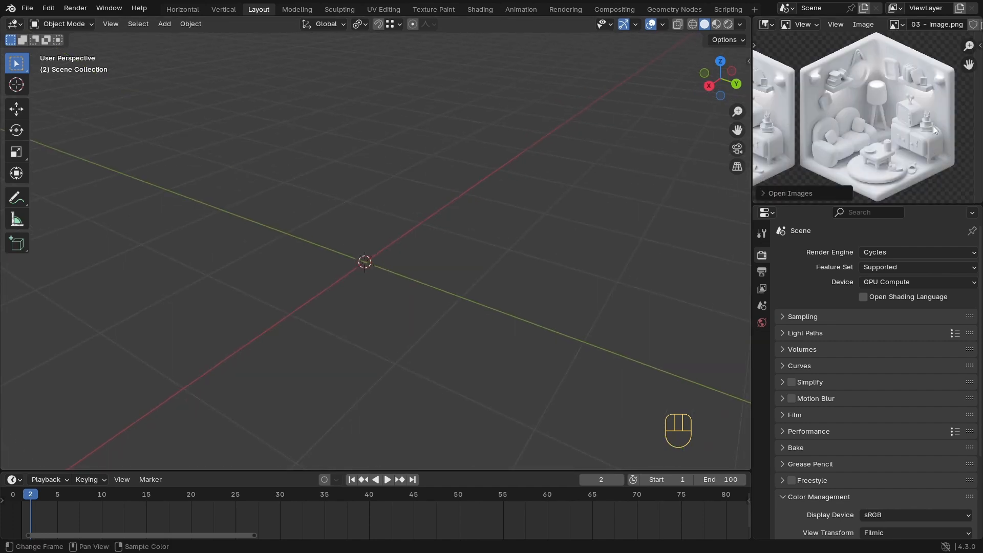
# Step: Add a 2 m mesh cube at the world origin
pyautogui.moveTo(374, 246); pyautogui.dragTo(368, 266, button='middle')
pyautogui.hotkey('shift', 'a')
pyautogui.moveTo(365, 233)
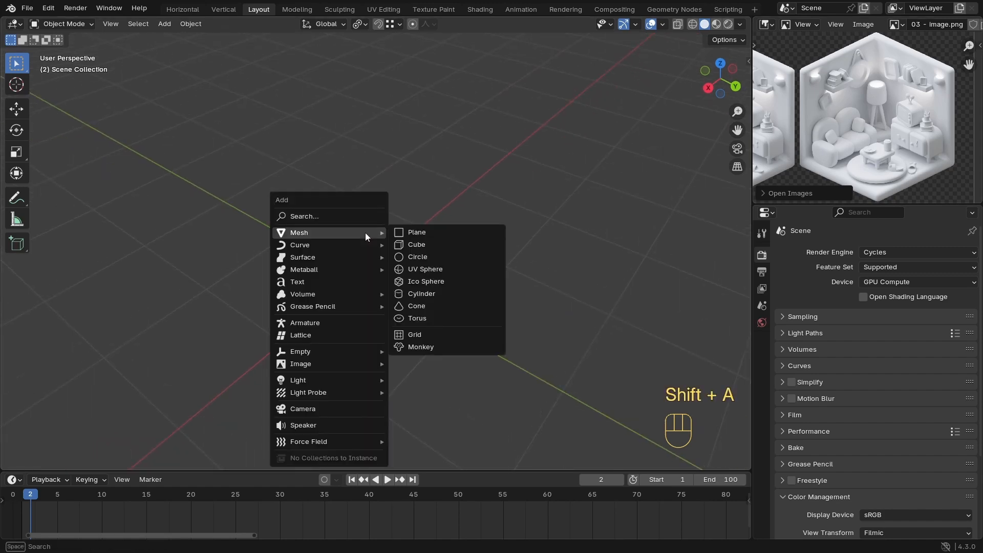
pyautogui.press('n')
pyautogui.press('n')
pyautogui.hotkey('shift', 'a')
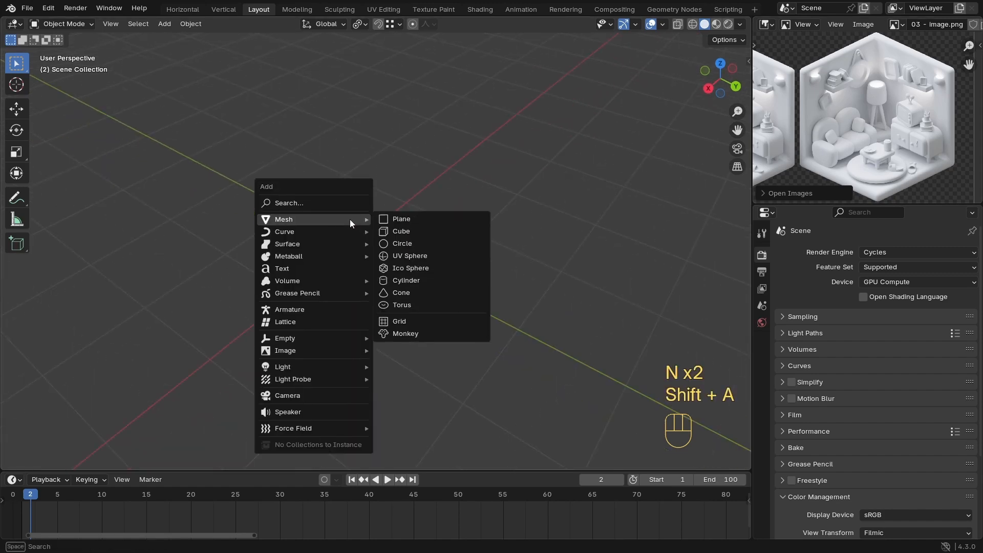
pyautogui.click(403, 231)
pyautogui.scroll(-3, 410, 255)
pyautogui.moveTo(410, 254); pyautogui.dragTo(444, 226, button='middle')
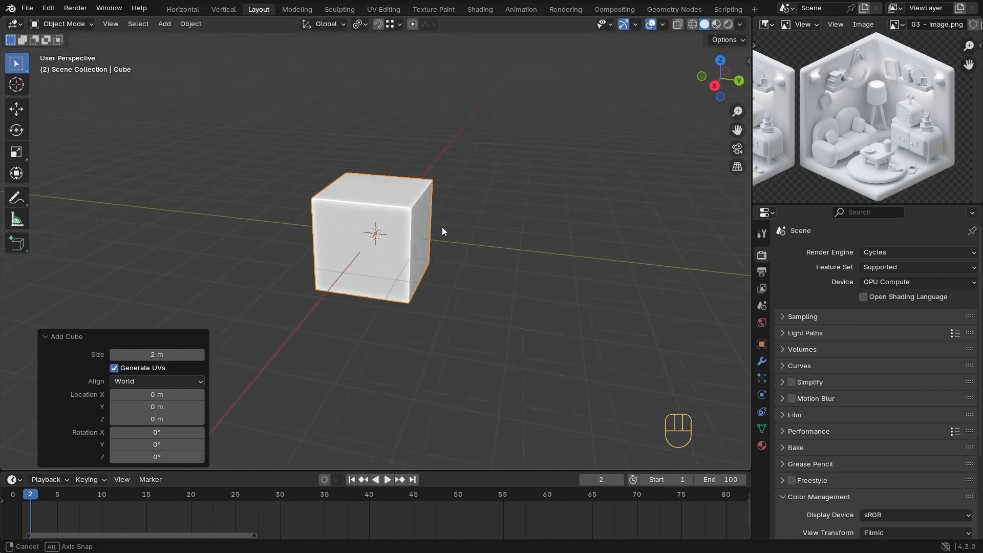
# Step: Move the cube's whole mesh up 1 m along Z in Edit Mode, working in wireframe from the front view
pyautogui.press('KP_1')
pyautogui.press('Tab')
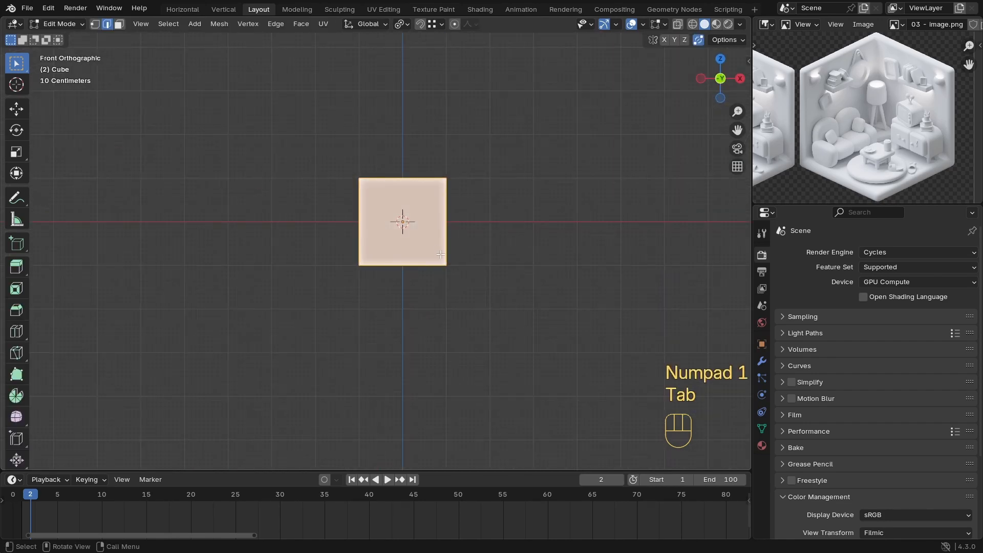
pyautogui.press('z')
pyautogui.keyDown('ctrl'); pyautogui.moveTo(399, 270); pyautogui.dragTo(438, 234, button='middle'); pyautogui.keyUp('ctrl')
pyautogui.press('g')
pyautogui.write('z')
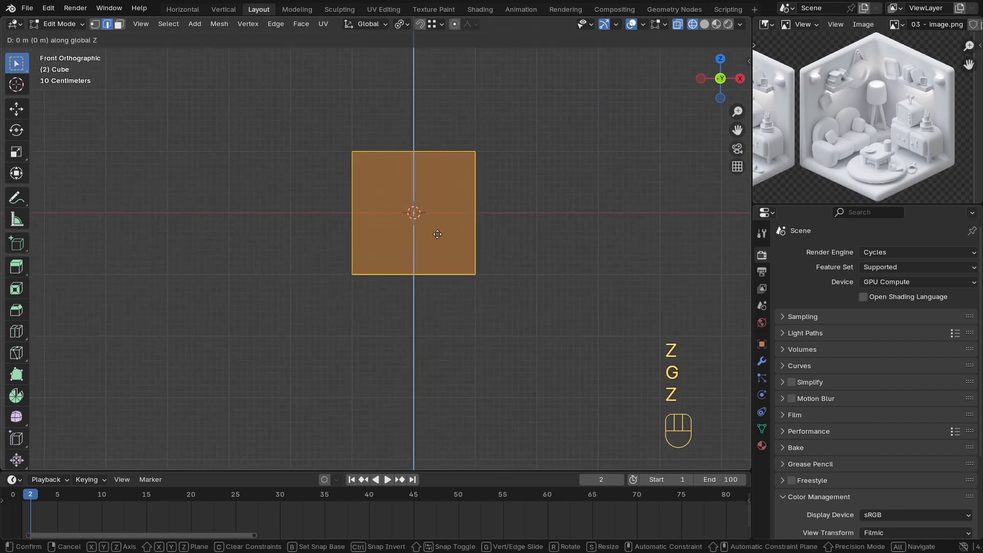
pyautogui.write('1')
pyautogui.click(437, 233)
# Step: Delete the cube's near top corner vertex in Edit Mode, leaving only the floor and two back walls
pyautogui.moveTo(437, 233); pyautogui.dragTo(372, 264, button='middle')
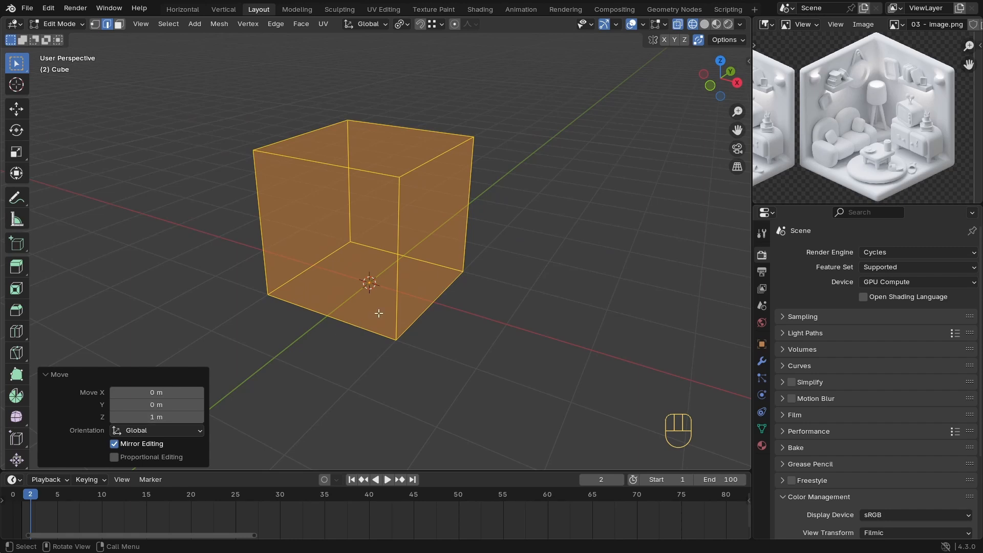
pyautogui.moveTo(379, 313); pyautogui.dragTo(364, 334, button='middle')
pyautogui.press('1')
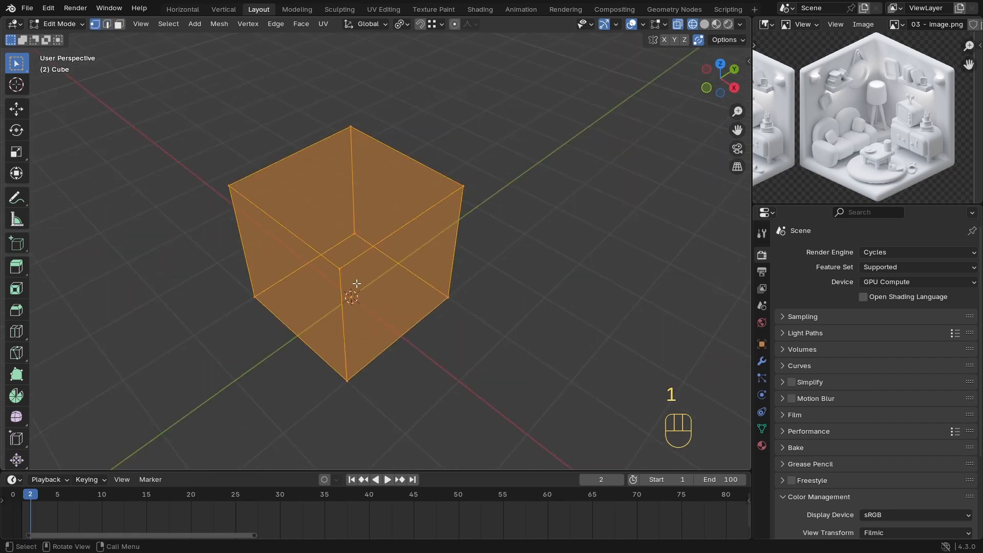
pyautogui.press('2')
pyautogui.press('3')
pyautogui.press('1')
pyautogui.moveTo(342, 266); pyautogui.dragTo(295, 306)
pyautogui.press('z')
pyautogui.moveTo(339, 276)
pyautogui.mouseDown(button='middle')
pyautogui.moveTo(395, 220)
pyautogui.moveTo(441, 208)
pyautogui.mouseUp(button='middle')
pyautogui.press('x')
pyautogui.click(373, 239)
pyautogui.press('Tab')
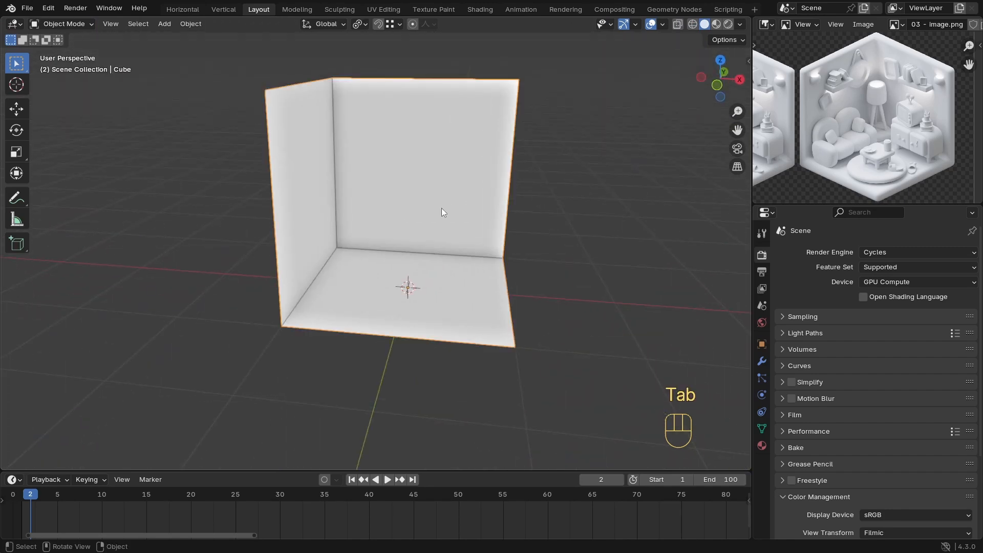
# Step: Extrude the floor and wall faces along their normals by about 0.108 m outward with even thickness
pyautogui.moveTo(512, 297); pyautogui.dragTo(344, 257, button='middle')
pyautogui.press('Tab')
pyautogui.press('3')
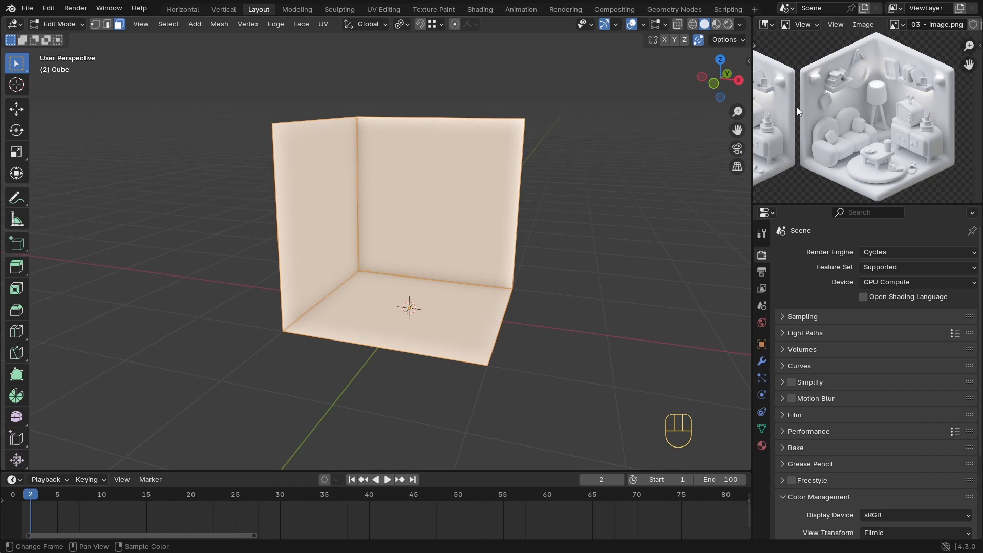
pyautogui.moveTo(313, 245); pyautogui.dragTo(320, 246, button='middle')
pyautogui.hotkey('alt', 'e')
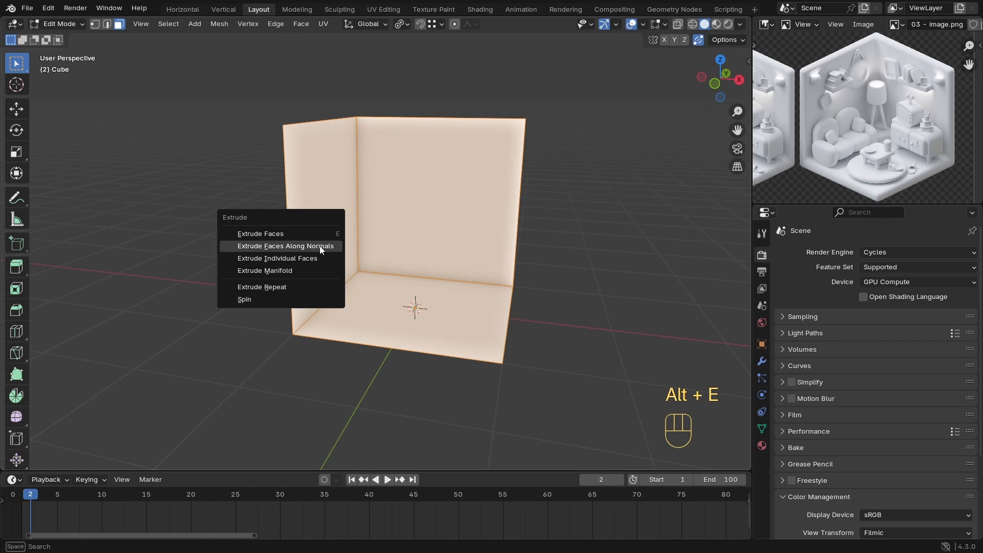
pyautogui.click(275, 247)
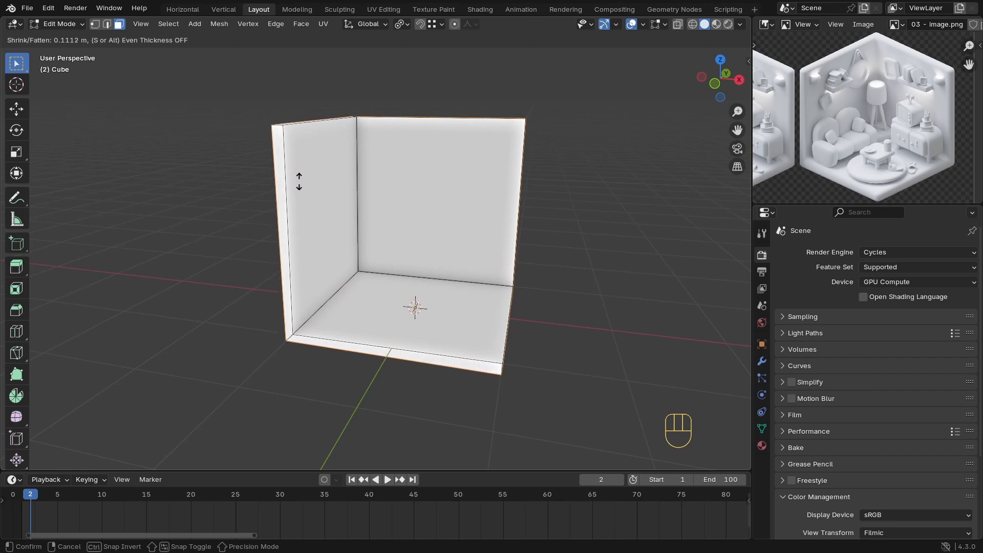
pyautogui.press('s')
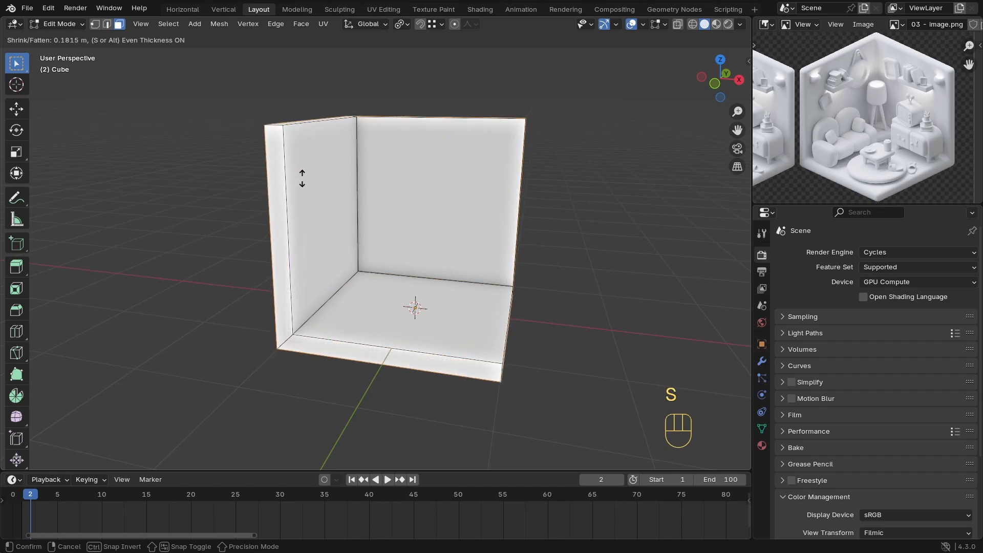
pyautogui.click(293, 194)
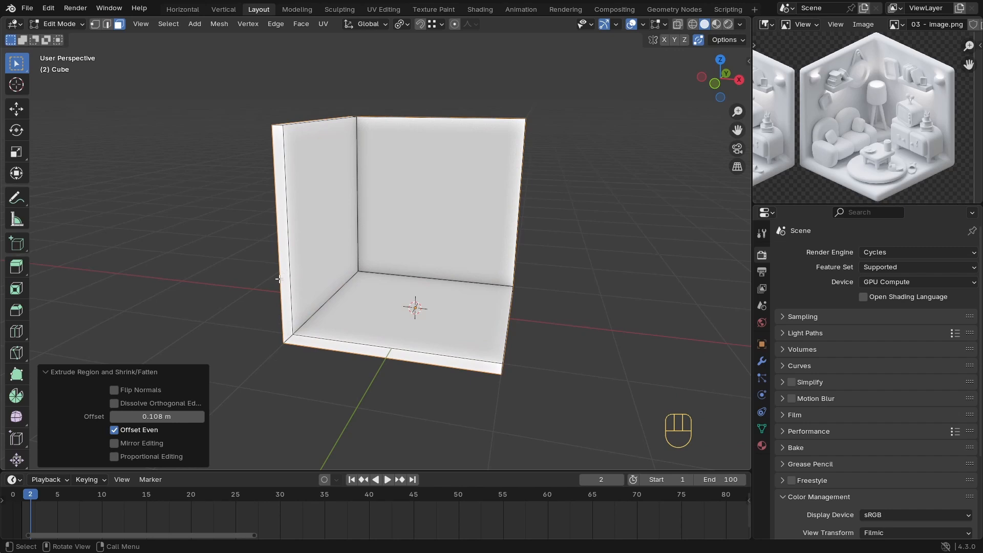
# Step: Switch the extrusion's Offset Even option off and on repeatedly to compare the wall thickness
pyautogui.keyDown('ctrl'); pyautogui.moveTo(329, 329); pyautogui.dragTo(171, 428, button='middle'); pyautogui.keyUp('ctrl')
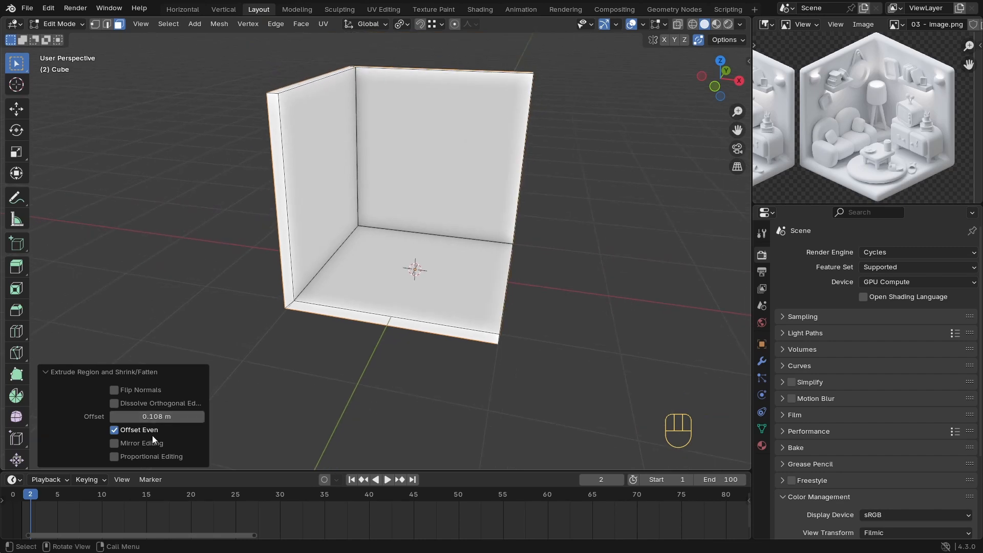
pyautogui.click(114, 431)
pyautogui.click(114, 431)
pyautogui.click(114, 430)
pyautogui.click(114, 431)
pyautogui.click(114, 431)
pyautogui.click(114, 431)
pyautogui.click(114, 431)
pyautogui.click(113, 431)
# Step: Set the extrusion offset of the floor and walls to 0.129 m and return to Object Mode
pyautogui.keyDown('shift'); pyautogui.moveTo(157, 416); pyautogui.dragTo(174, 416); pyautogui.keyUp('shift')
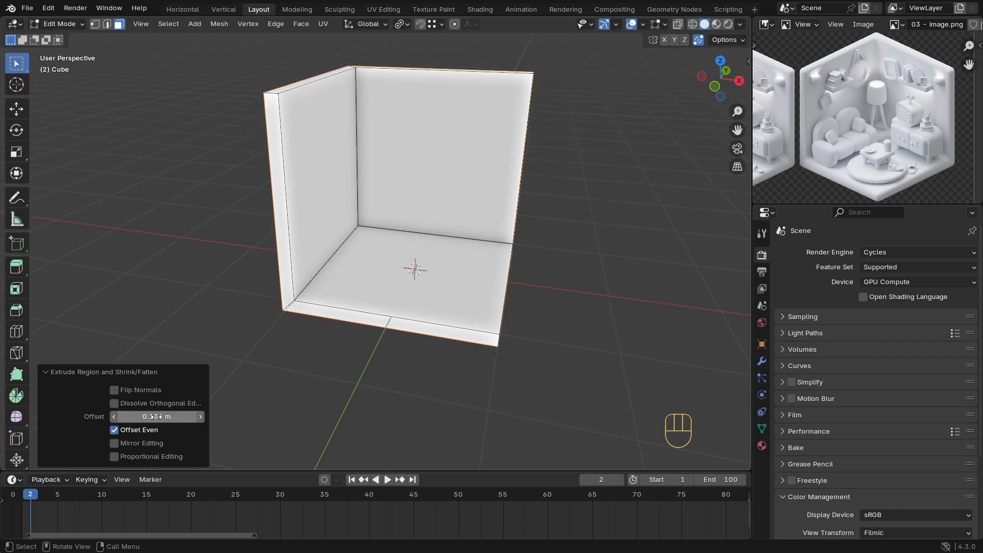
pyautogui.scroll(-5, 389, 225)
pyautogui.moveTo(410, 230); pyautogui.dragTo(389, 215, button='middle')
pyautogui.scroll(4, 358, 201)
pyautogui.keyDown('shift'); pyautogui.moveTo(171, 416); pyautogui.dragTo(167, 416); pyautogui.keyUp('shift')
pyautogui.moveTo(389, 215); pyautogui.dragTo(354, 246, button='middle')
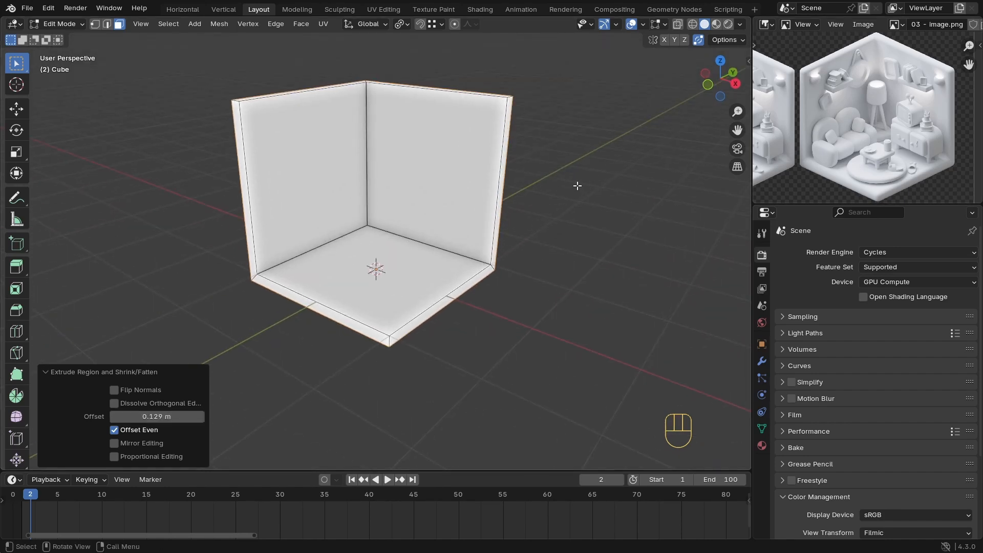
pyautogui.press('Tab')
# Step: Compare the room shell in perspective and orthographic projection
pyautogui.scroll(-1, 386, 232)
pyautogui.keyDown('ctrl'); pyautogui.moveTo(386, 231); pyautogui.dragTo(368, 278, button='middle'); pyautogui.keyUp('ctrl')
pyautogui.press('KP_5')
pyautogui.press('KP_5')
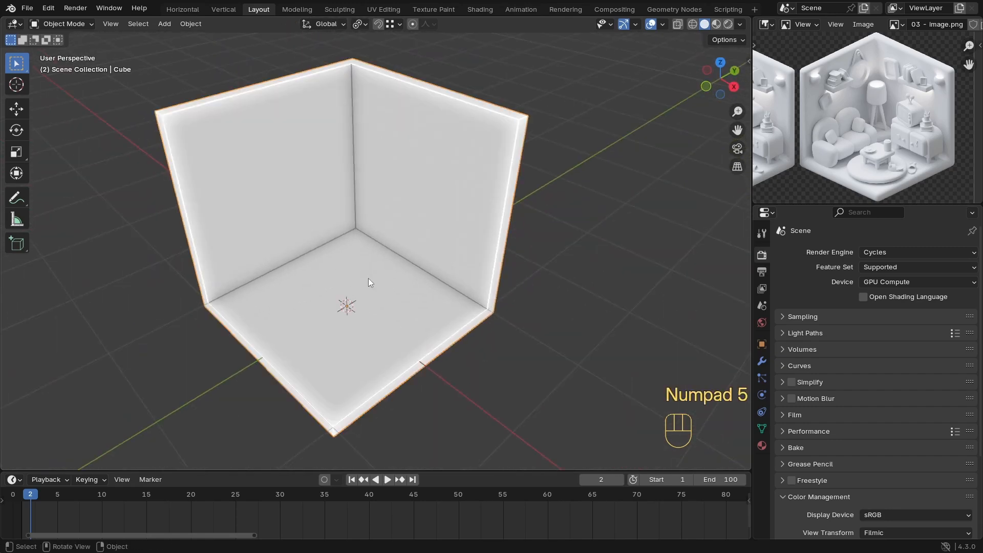
pyautogui.press('n')
pyautogui.press('n')
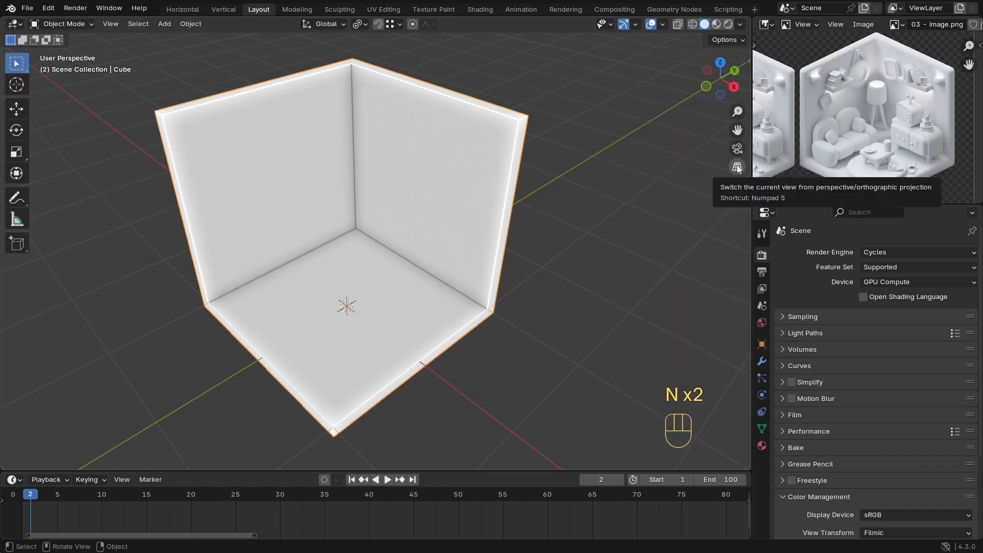
pyautogui.click(738, 167)
pyautogui.click(738, 168)
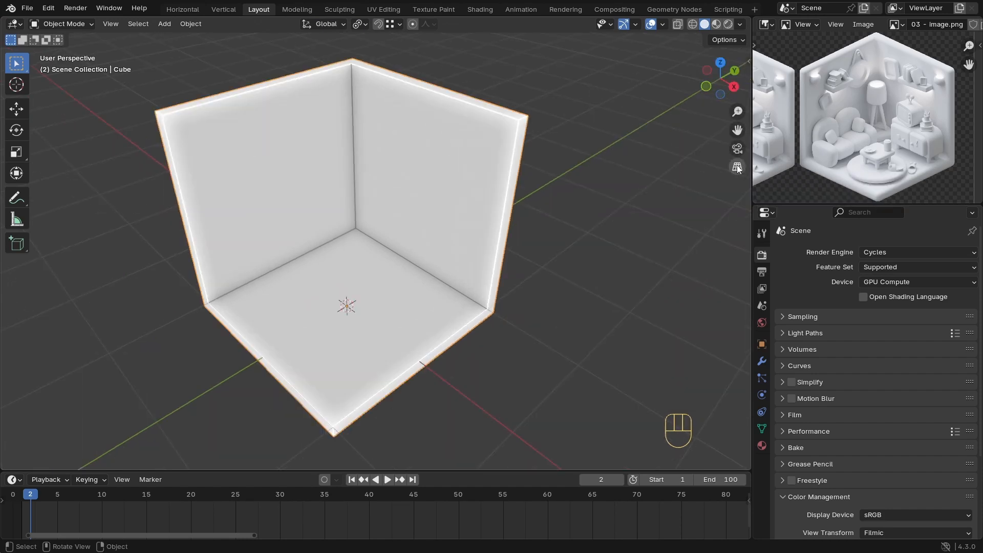
pyautogui.moveTo(263, 276); pyautogui.dragTo(379, 256, button='middle')
pyautogui.press('KP_5')
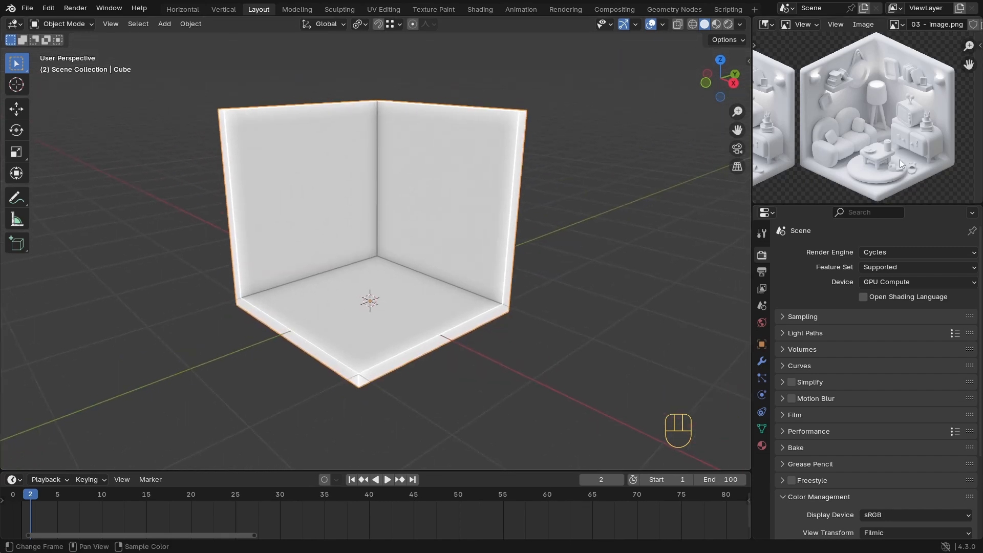
# Step: Add a Bevel modifier to the room shell and set it to 4 segments
pyautogui.keyDown('ctrl'); pyautogui.moveTo(865, 152); pyautogui.dragTo(861, 129, button='middle'); pyautogui.keyUp('ctrl')
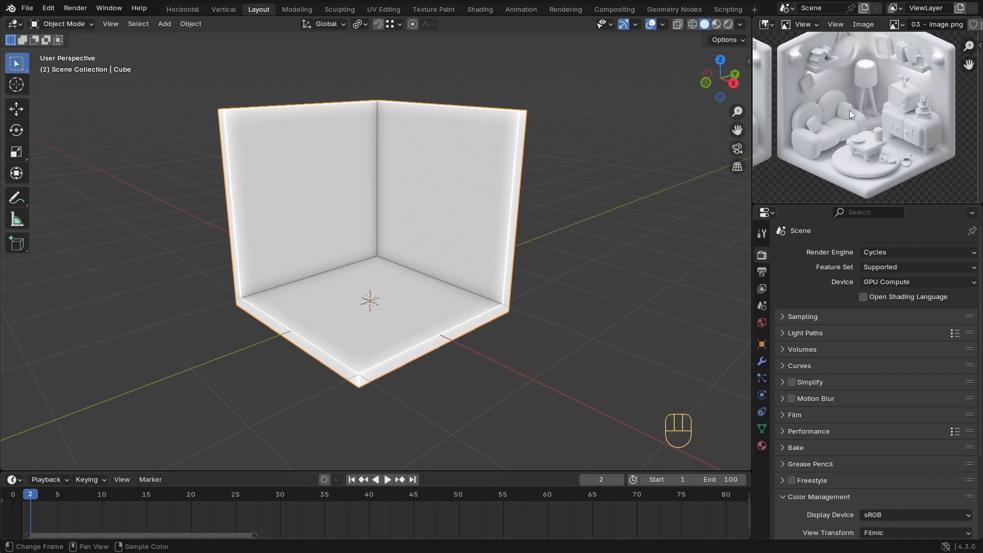
pyautogui.keyDown('ctrl'); pyautogui.moveTo(322, 230); pyautogui.dragTo(330, 217, button='middle'); pyautogui.keyUp('ctrl')
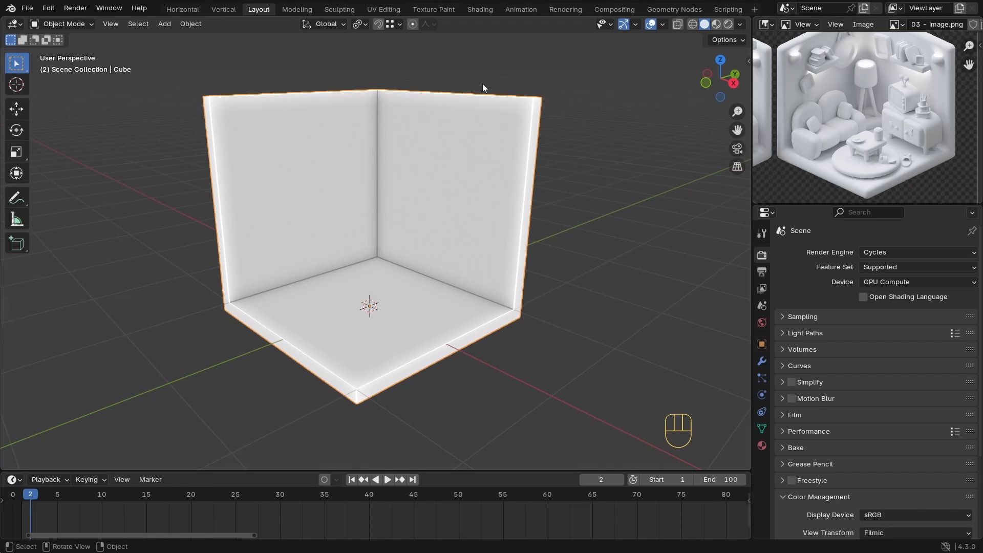
pyautogui.keyDown('ctrl'); pyautogui.moveTo(378, 337); pyautogui.dragTo(398, 241, button='middle'); pyautogui.keyUp('ctrl')
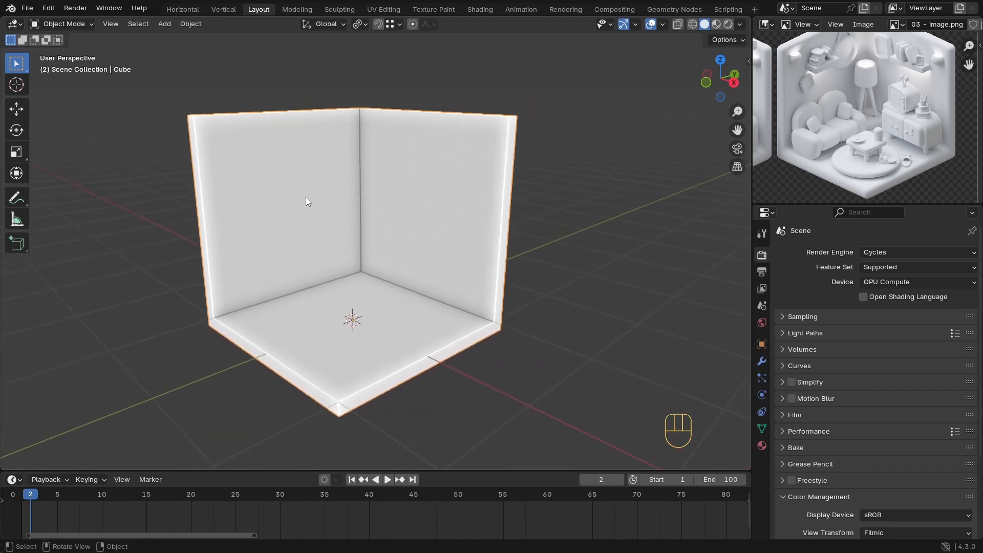
pyautogui.moveTo(306, 198); pyautogui.dragTo(325, 198, button='middle')
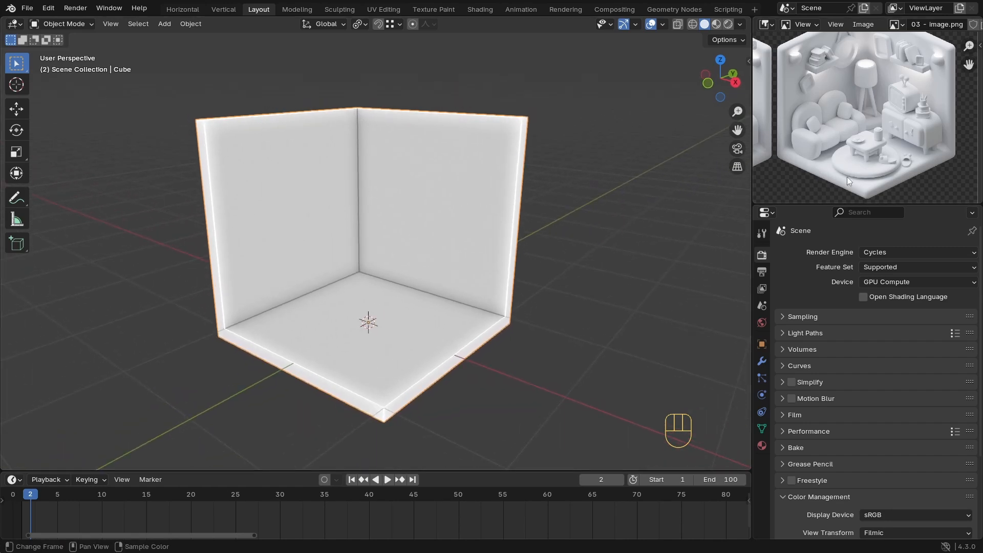
pyautogui.click(761, 362)
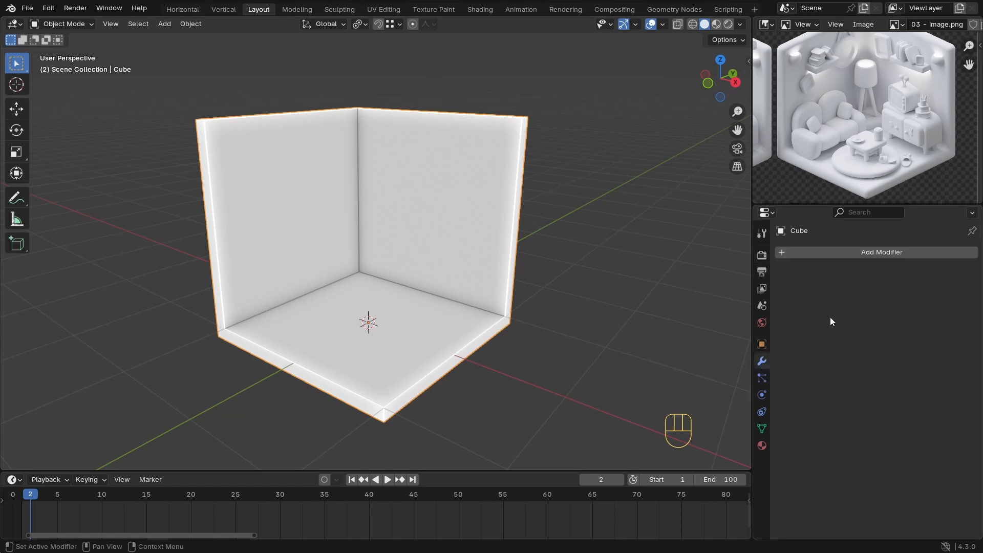
pyautogui.click(889, 251)
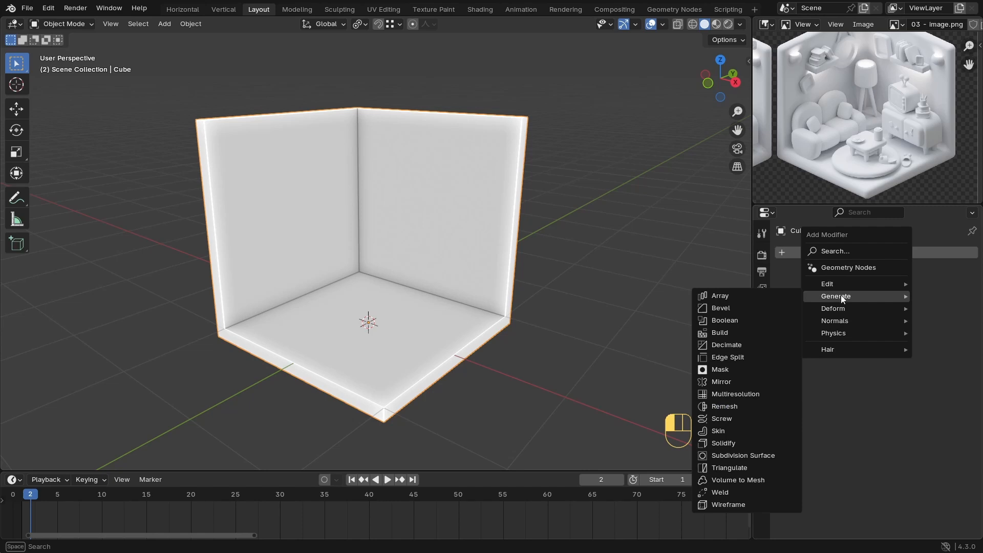
pyautogui.click(716, 308)
pyautogui.moveTo(715, 308); pyautogui.dragTo(284, 268, button='middle')
pyautogui.click(955, 334)
pyautogui.moveTo(955, 334)
pyautogui.mouseDown()
pyautogui.moveTo(971, 334)
pyautogui.moveTo(958, 336)
pyautogui.mouseUp()
# Step: Shade the room shell auto smooth at 30° and raise its Bevel amount to 1 m
pyautogui.rightClick(297, 277)
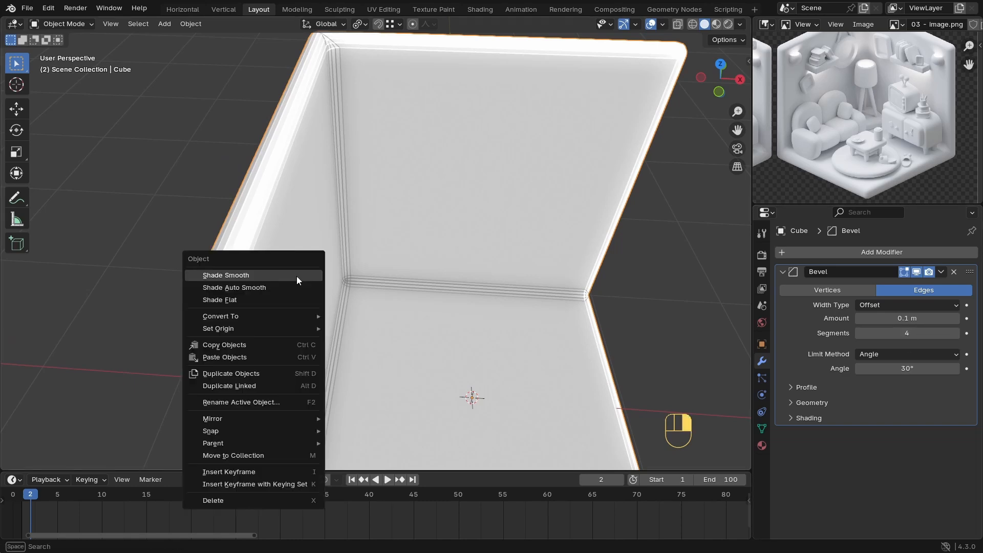
pyautogui.click(268, 289)
pyautogui.keyDown('ctrl'); pyautogui.moveTo(308, 276); pyautogui.dragTo(296, 251, button='middle'); pyautogui.keyUp('ctrl')
pyautogui.keyDown('shift'); pyautogui.moveTo(908, 318); pyautogui.dragTo(947, 318); pyautogui.keyUp('shift')
pyautogui.moveTo(411, 278); pyautogui.dragTo(412, 299, button='middle')
pyautogui.moveTo(412, 299); pyautogui.dragTo(399, 323, button='middle')
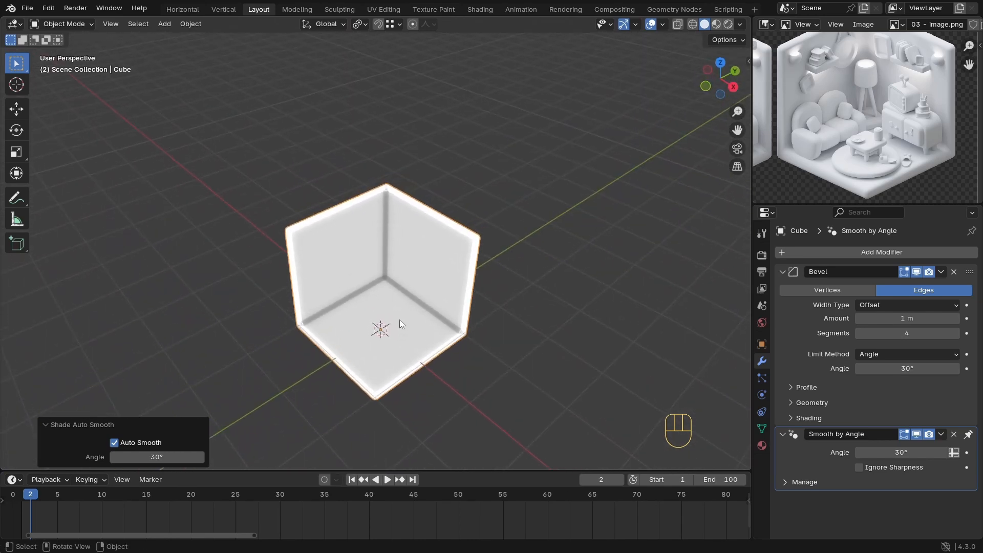
# Step: Change the viewport's solid lighting from Flat to Studio, using the bright white studio light
pyautogui.press('KP_5')
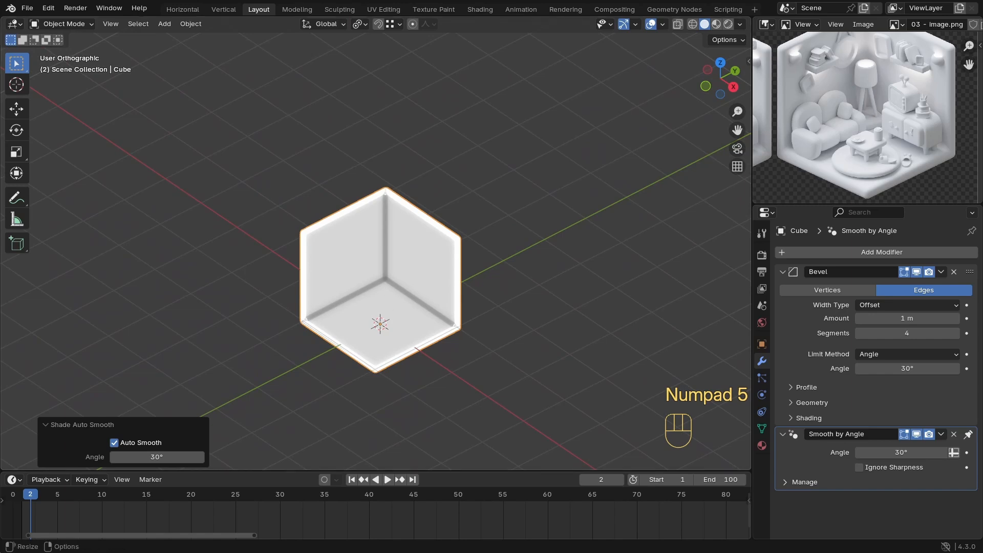
pyautogui.scroll(4, 477, 294)
pyautogui.moveTo(477, 293)
pyautogui.mouseDown(button='middle')
pyautogui.moveTo(429, 317)
pyautogui.moveTo(470, 285)
pyautogui.moveTo(398, 307)
pyautogui.moveTo(426, 299)
pyautogui.moveTo(457, 270)
pyautogui.moveTo(439, 243)
pyautogui.mouseUp(button='middle')
pyautogui.scroll(1, 438, 243)
pyautogui.click(740, 25)
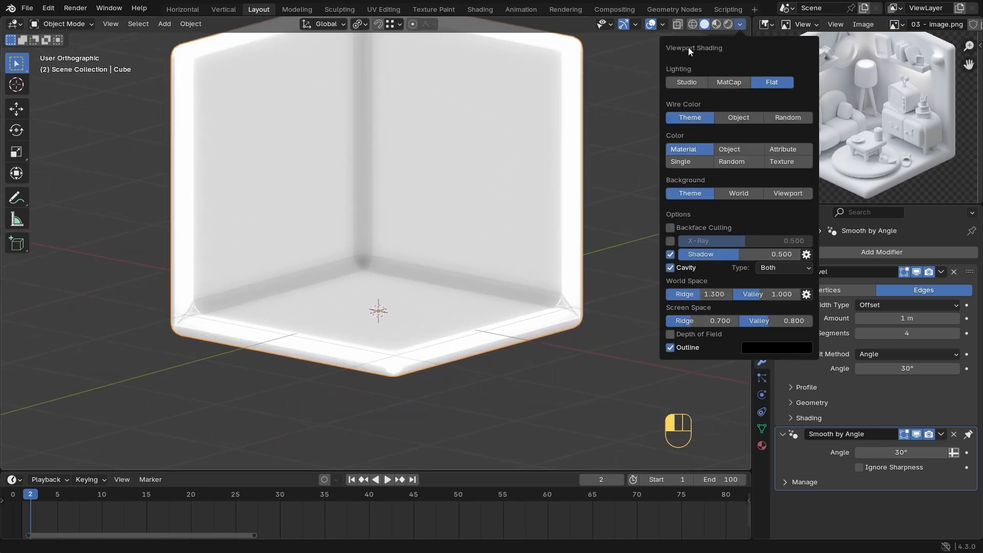
pyautogui.click(694, 85)
pyautogui.click(723, 107)
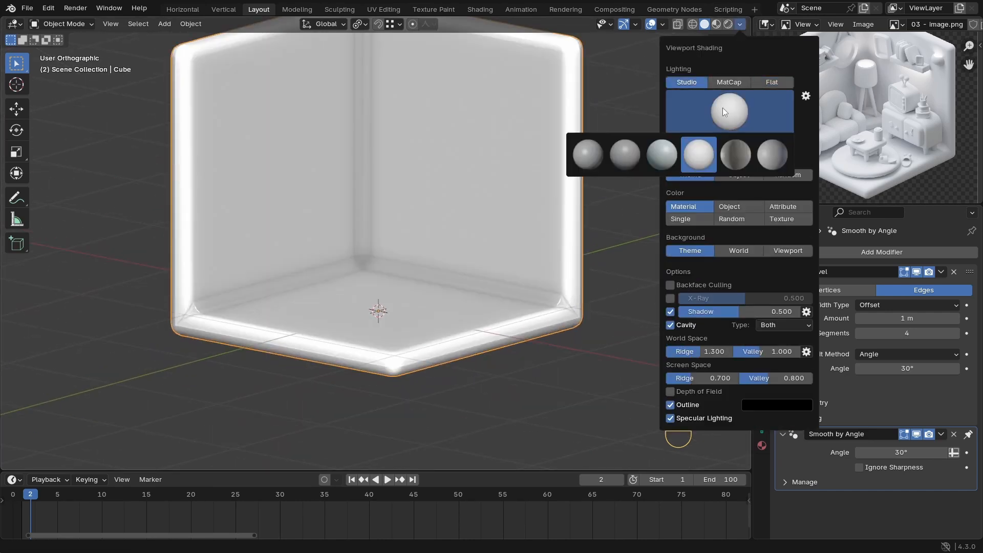
pyautogui.click(701, 154)
pyautogui.moveTo(344, 268)
pyautogui.mouseDown(button='middle')
pyautogui.moveTo(315, 297)
pyautogui.moveTo(394, 219)
pyautogui.mouseUp(button='middle')
pyautogui.scroll(-1, 352, 281)
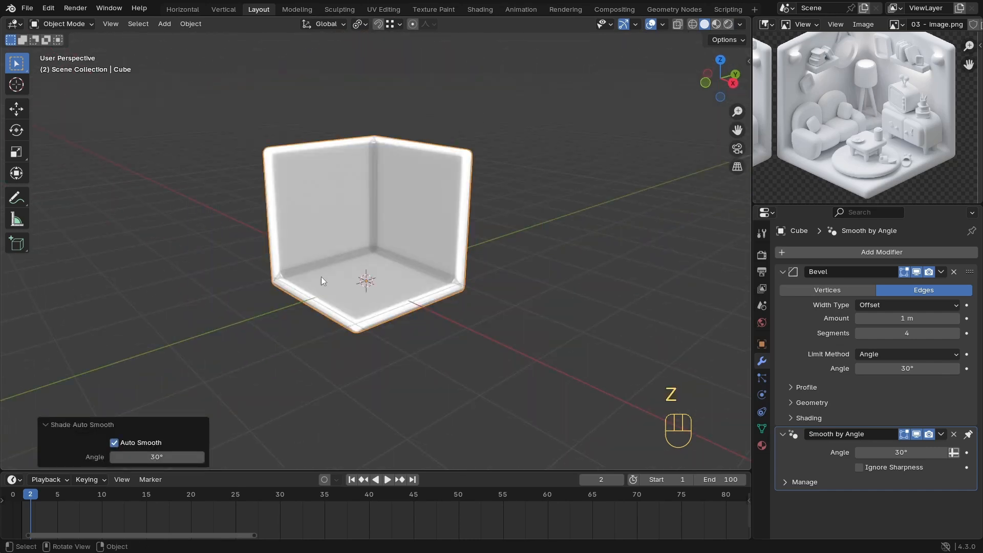
pyautogui.press('z')
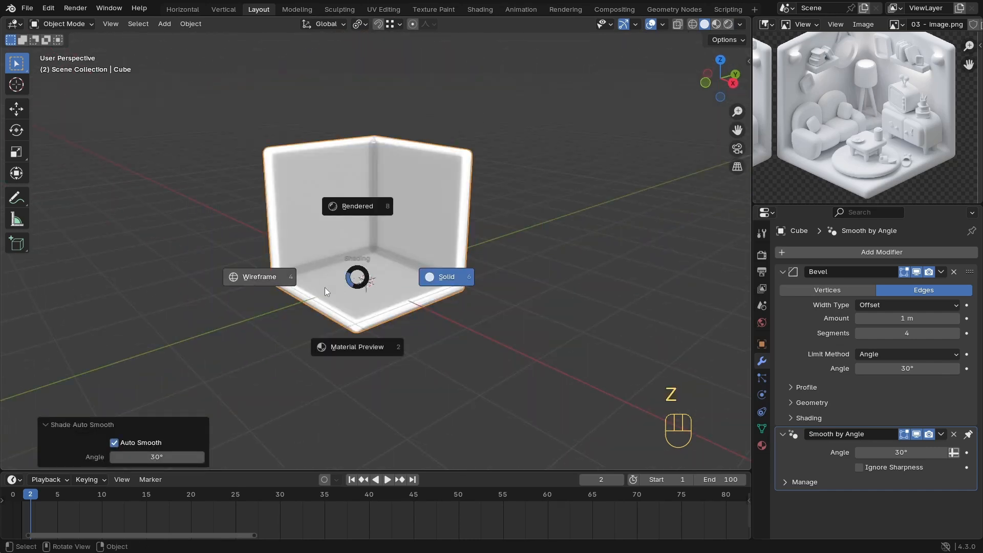
pyautogui.press('Escape')
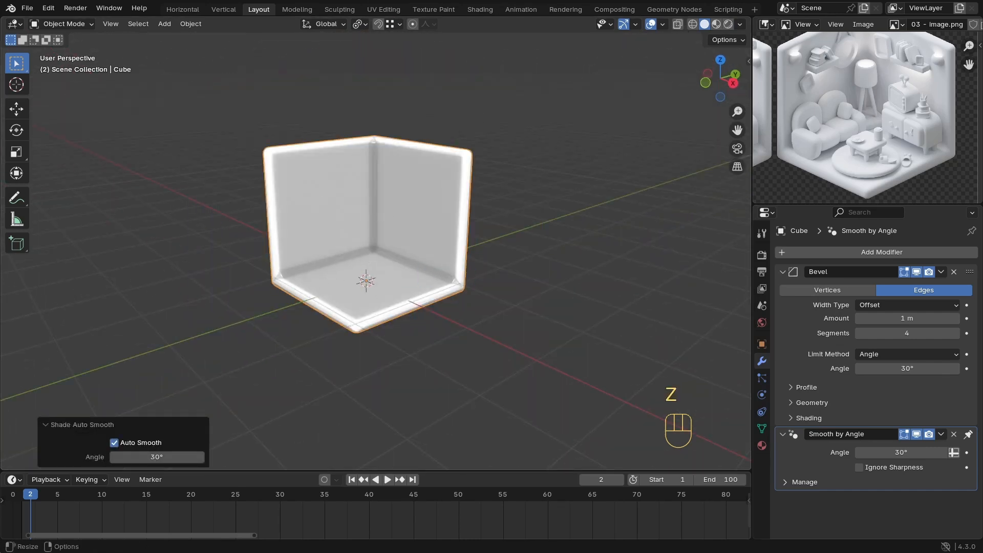
pyautogui.keyDown('ctrl'); pyautogui.moveTo(303, 313); pyautogui.dragTo(315, 300, button='middle'); pyautogui.keyUp('ctrl')
pyautogui.keyDown('ctrl'); pyautogui.moveTo(451, 307); pyautogui.dragTo(435, 283, button='middle'); pyautogui.keyUp('ctrl')
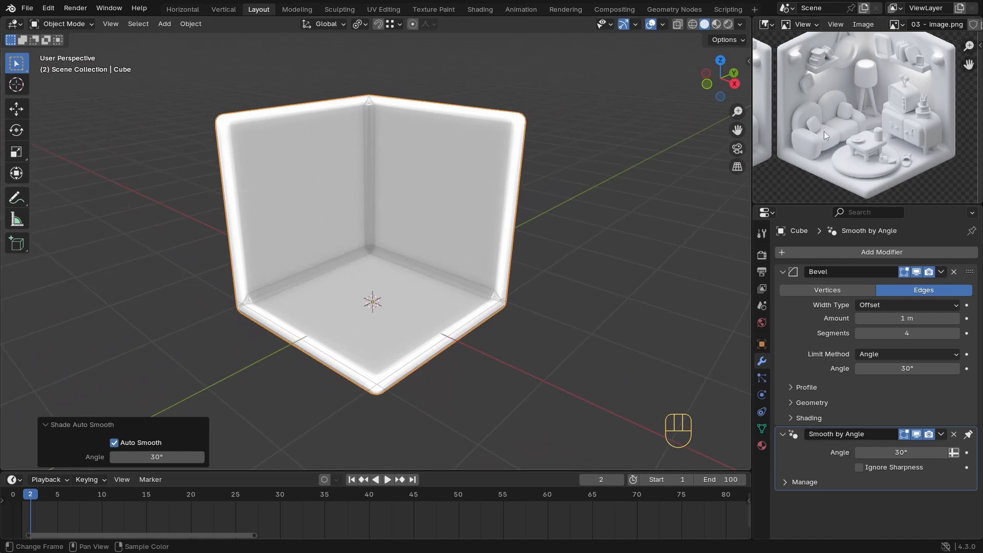
pyautogui.hotkey('ctrl', 'space')
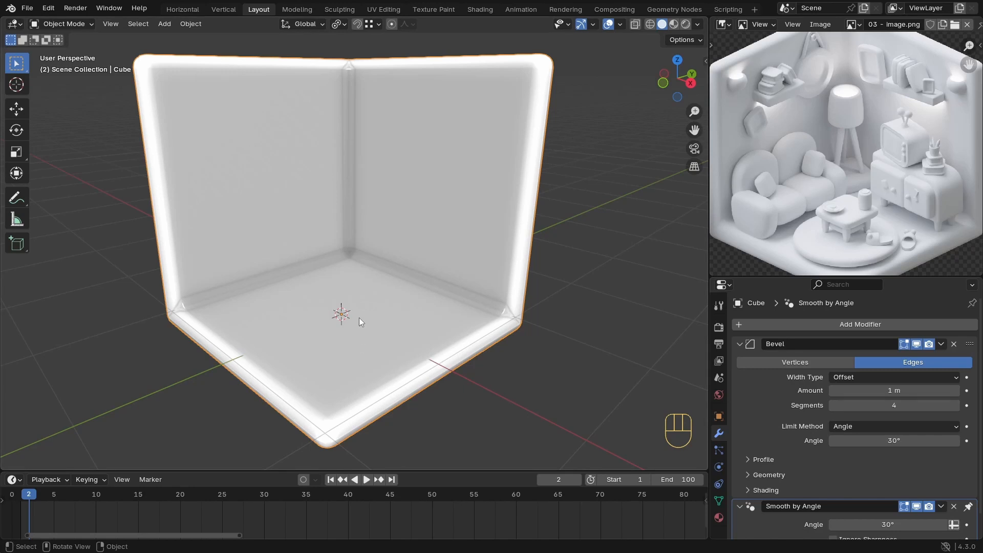
# Step: Place the 3D cursor on the floor near the left wall and add a 2 m cube there
pyautogui.moveTo(359, 287)
pyautogui.keyDown('ctrl'); pyautogui.mouseDown(button='middle')
pyautogui.moveTo(361, 303)
pyautogui.moveTo(367, 282)
pyautogui.mouseUp(button='middle'); pyautogui.keyUp('ctrl')
pyautogui.moveTo(308, 294); pyautogui.dragTo(306, 300, button='middle')
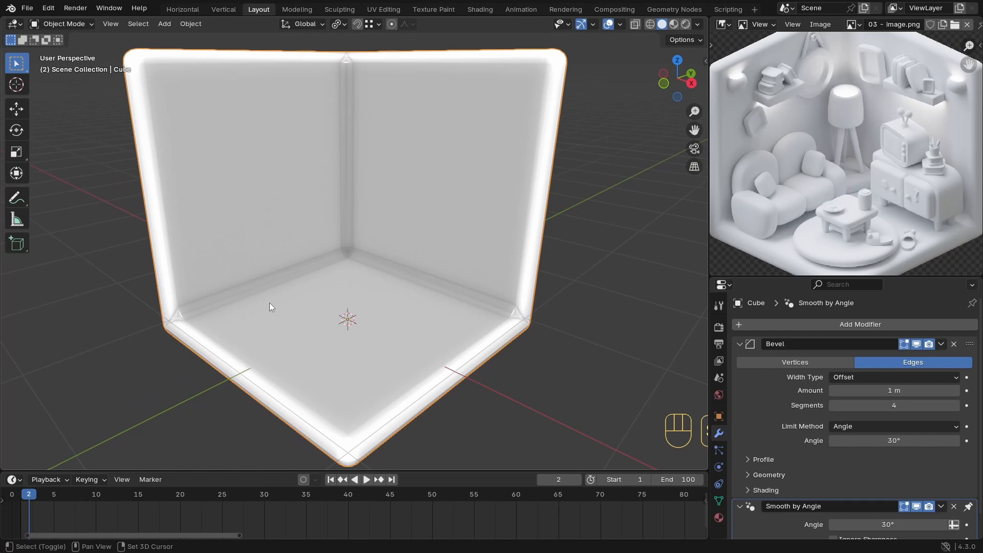
pyautogui.keyDown('shift'); pyautogui.moveTo(265, 306); pyautogui.dragTo(271, 312, button='right'); pyautogui.keyUp('shift')
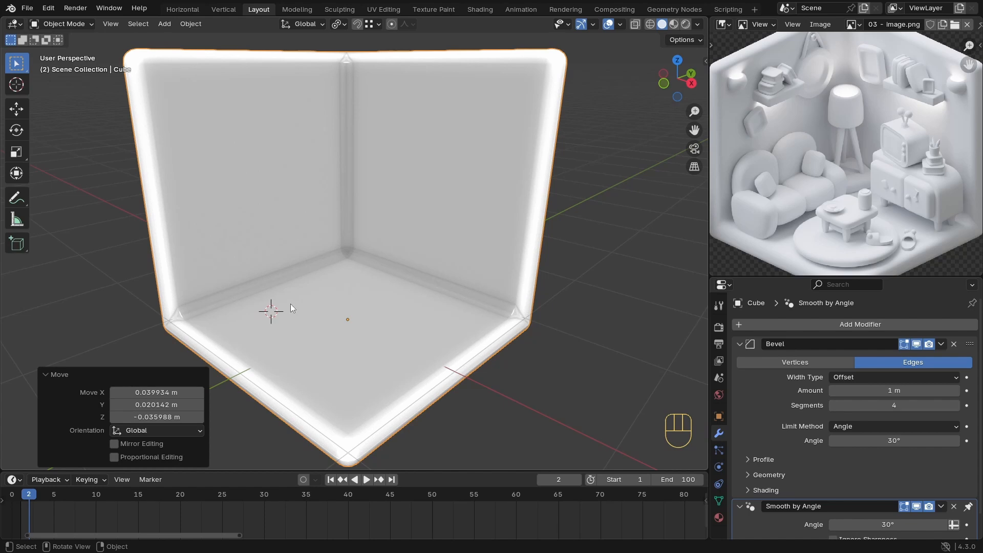
pyautogui.hotkey('shift', 'a')
pyautogui.moveTo(321, 246)
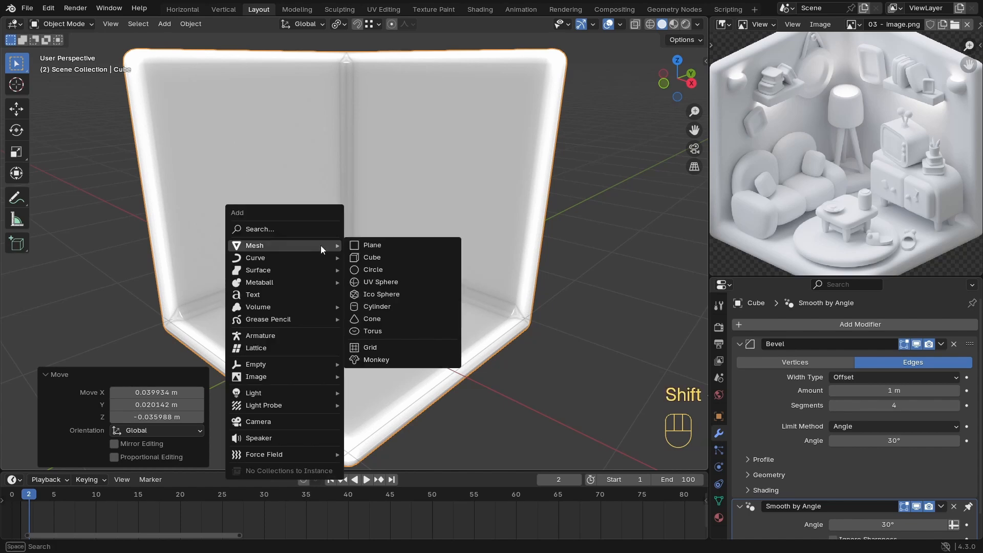
pyautogui.click(382, 257)
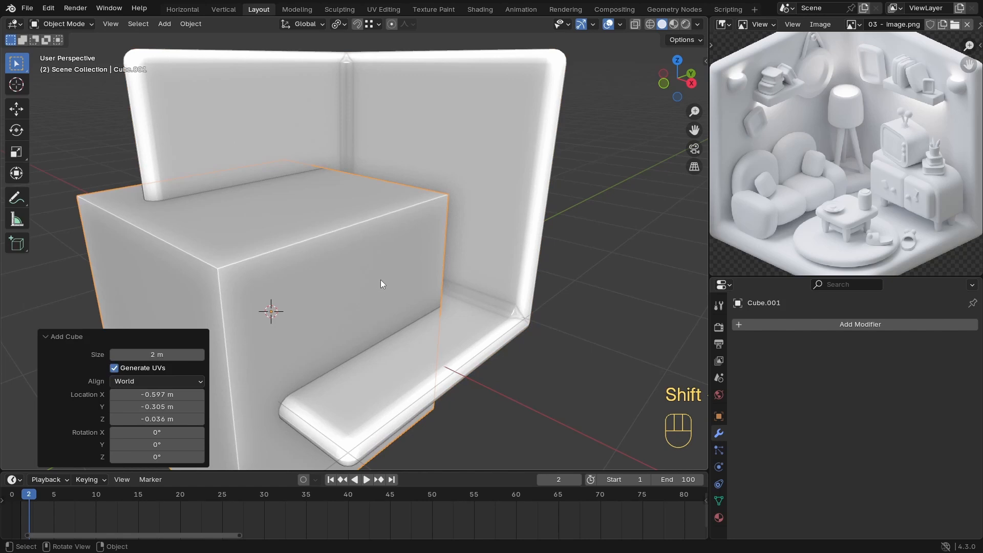
pyautogui.press('s')
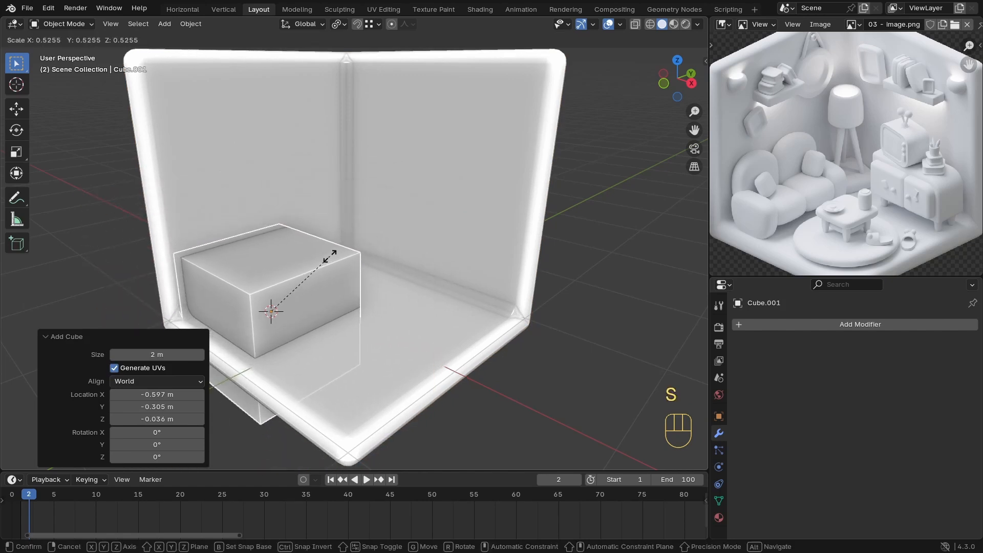
pyautogui.rightClick(360, 260)
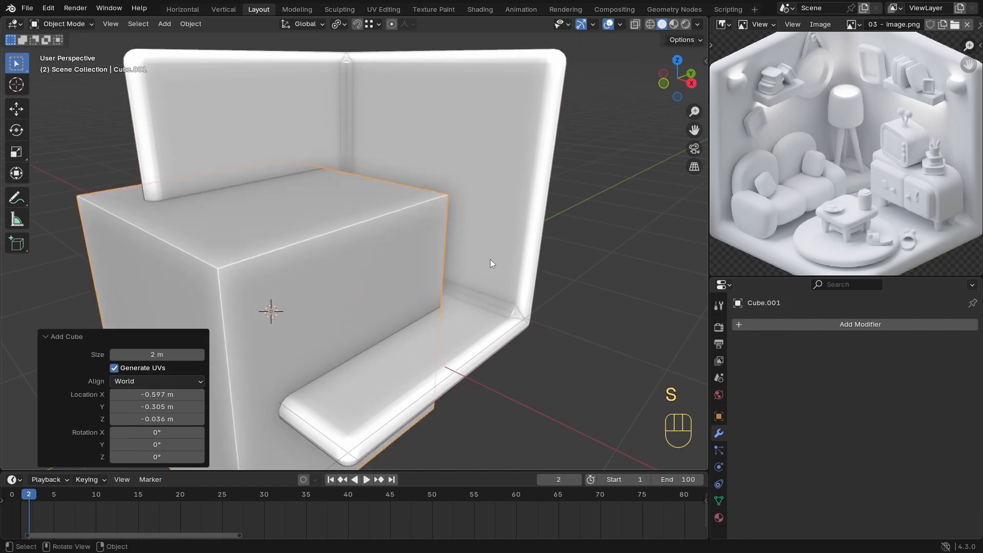
pyautogui.press('Tab')
pyautogui.press('s')
pyautogui.rightClick(375, 265)
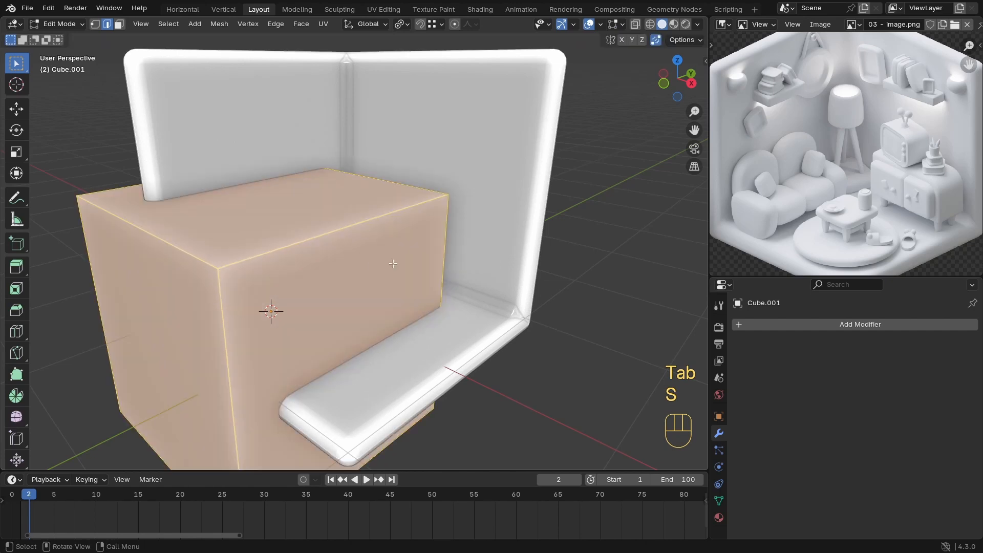
pyautogui.press('Tab')
# Step: Display the new cube's transform values and try scaling it by about 0.508 in Object Mode
pyautogui.press('n')
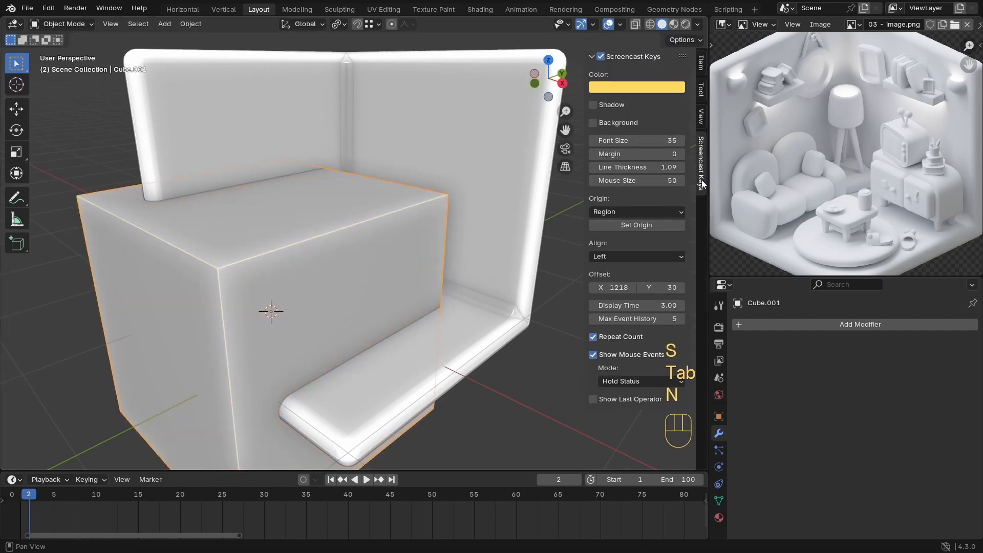
pyautogui.click(703, 64)
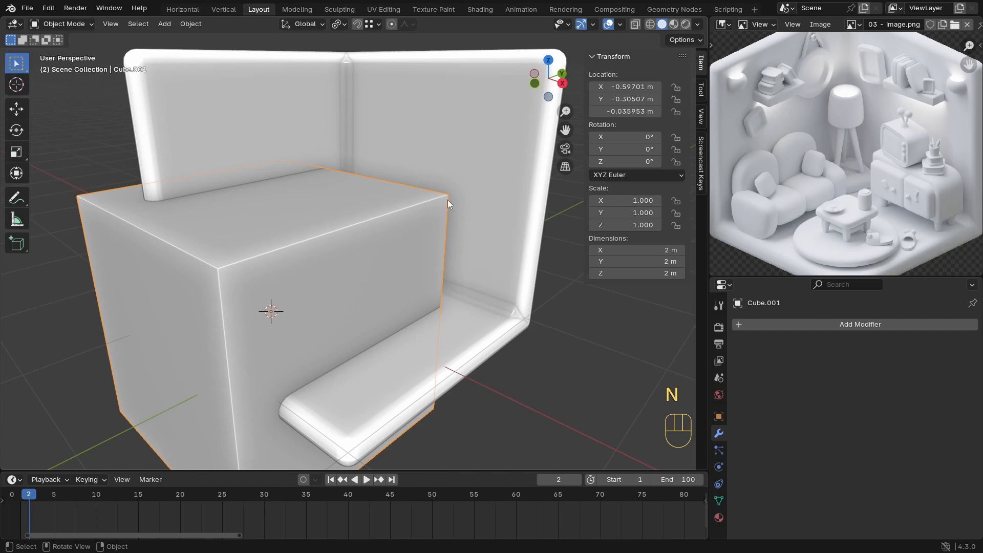
pyautogui.press('s')
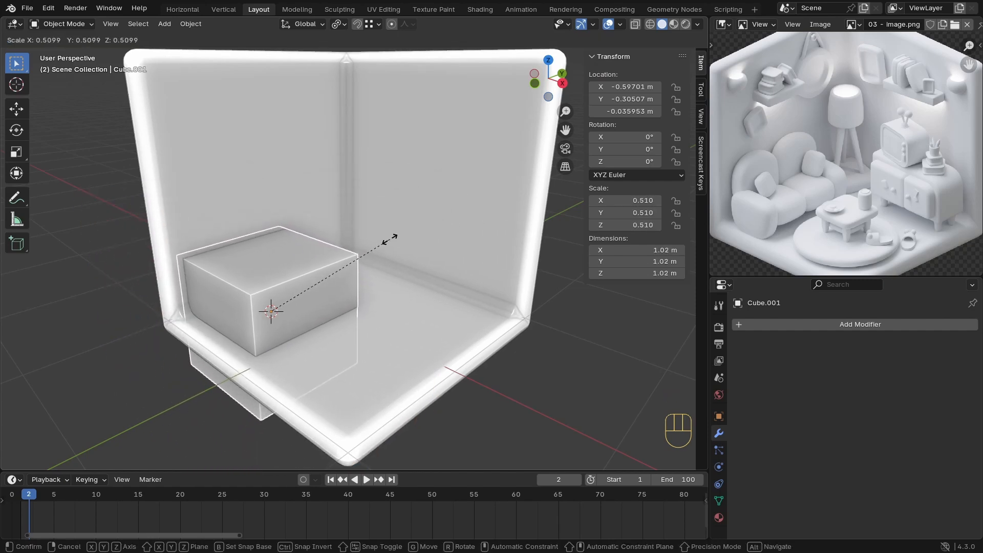
pyautogui.click(389, 236)
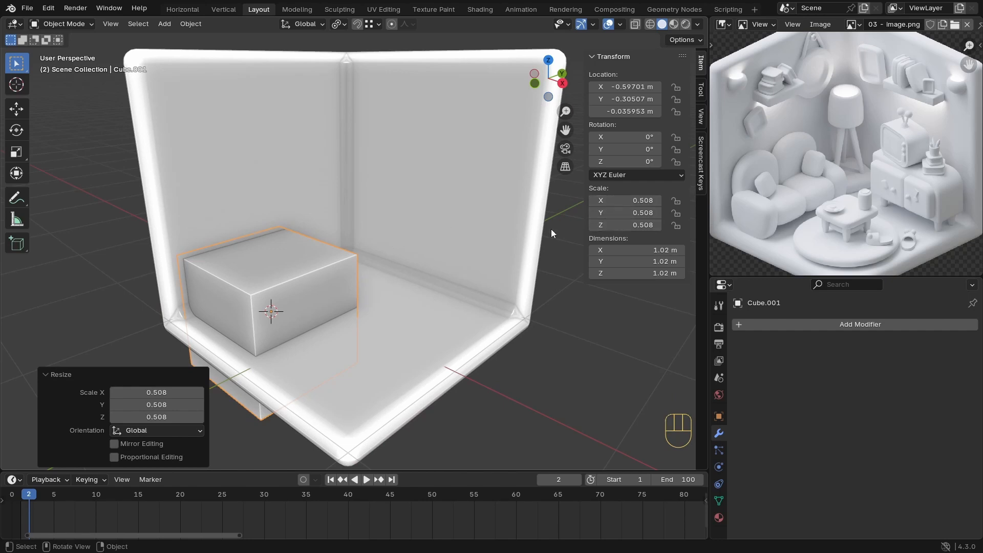
pyautogui.hotkey('ctrl', 'z')
# Step: Try scaling the cube's mesh by about 0.386 in Edit Mode and return to Object Mode
pyautogui.press('Tab')
pyautogui.press('s')
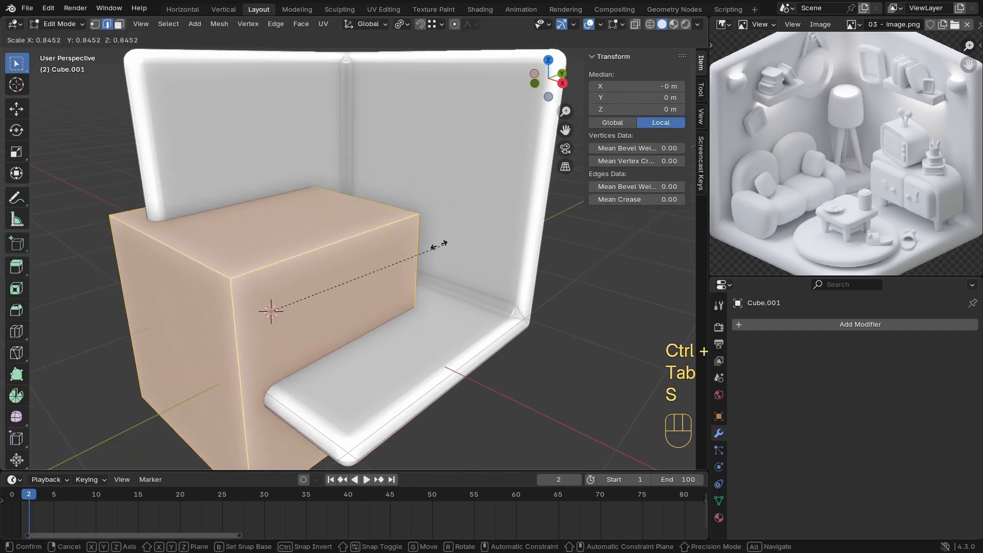
pyautogui.click(336, 258)
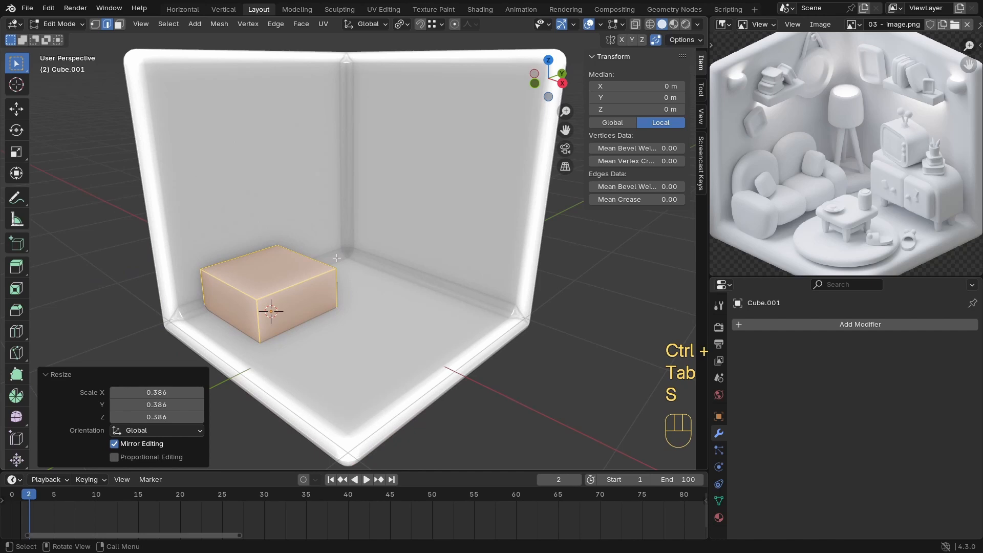
pyautogui.press('Tab')
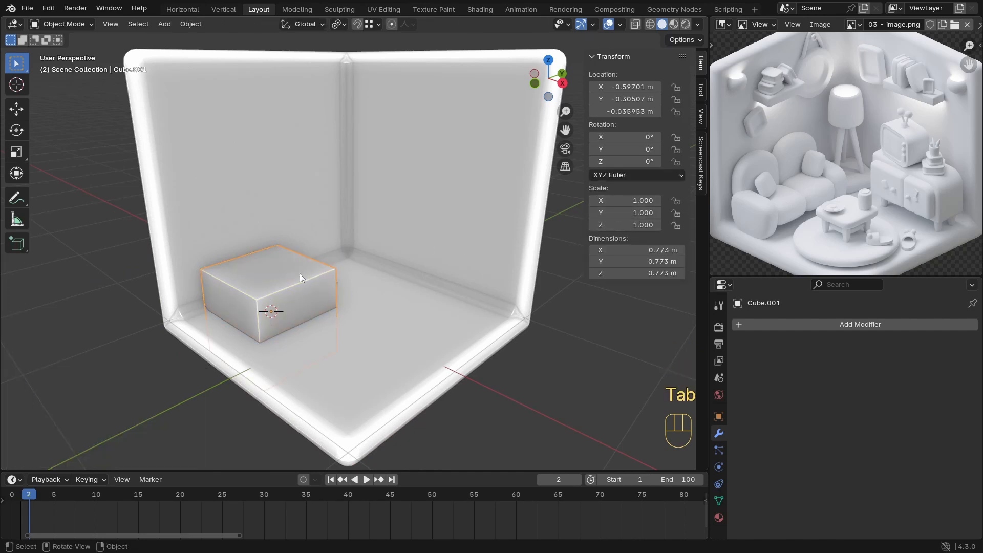
# Step: Undo the cube's Edit Mode scaling and return to Object Mode
pyautogui.scroll(2, 310, 267)
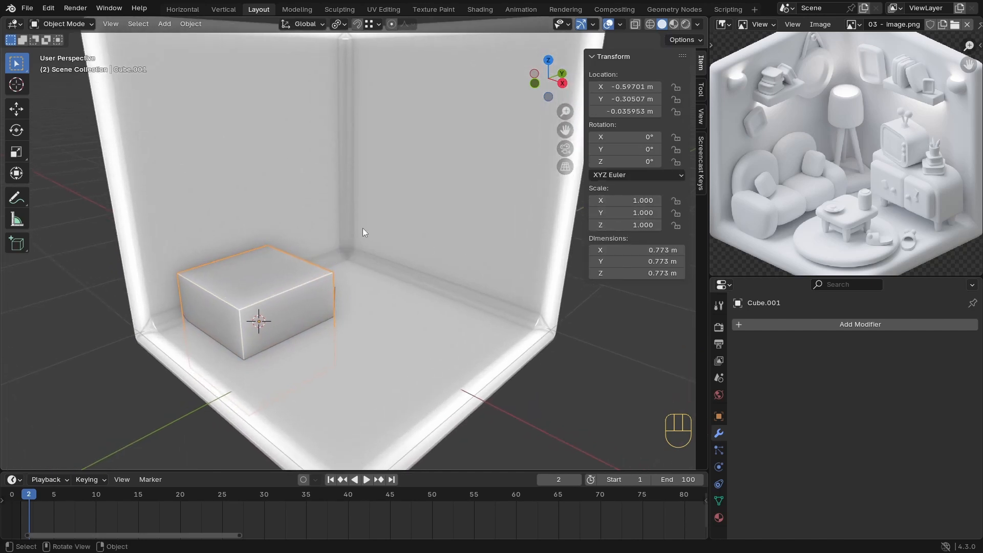
pyautogui.press('s')
pyautogui.rightClick(411, 239)
pyautogui.hotkey('ctrl', 'z')
pyautogui.hotkey('ctrl', 'z')
pyautogui.press('Tab')
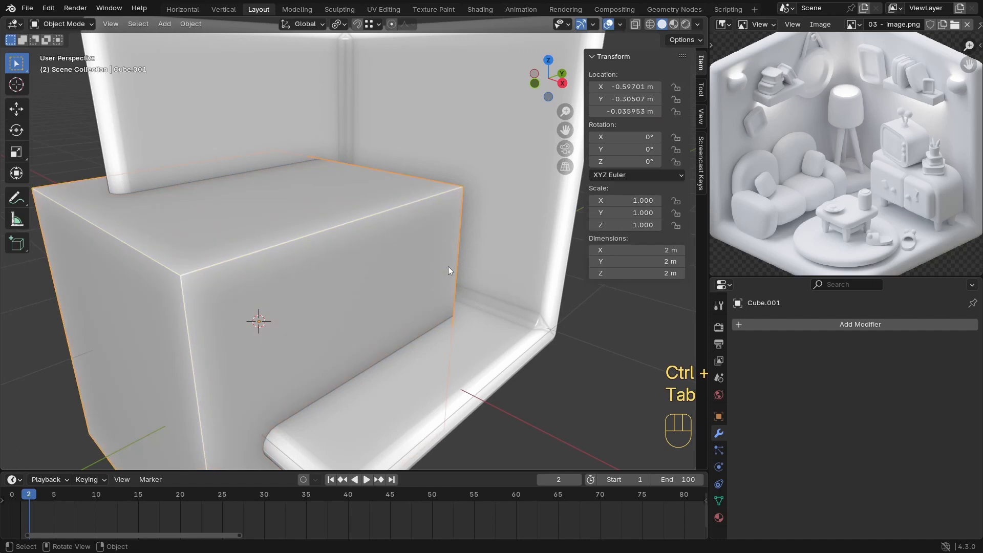
# Step: Scale the cube down by about 0.453 in Object Mode and apply its scale
pyautogui.press('s')
pyautogui.click(346, 269)
pyautogui.hotkey('ctrl', 'a')
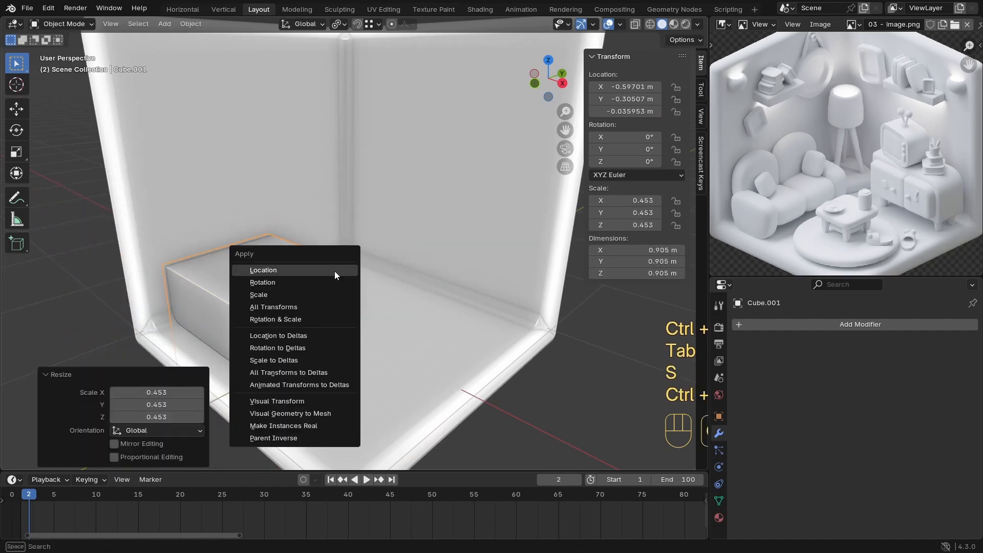
pyautogui.click(291, 295)
# Step: Isolate the scaled cube in local view
pyautogui.moveTo(292, 295); pyautogui.dragTo(359, 256, button='middle')
pyautogui.scroll(-1, 355, 274)
pyautogui.press('KP_Divide')
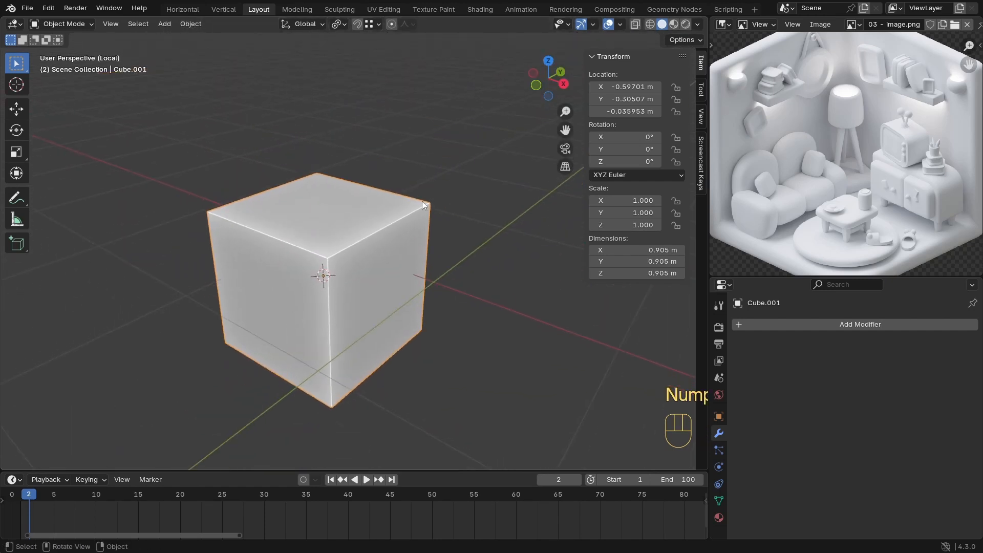
pyautogui.press('n')
pyautogui.keyDown('shift'); pyautogui.moveTo(365, 260); pyautogui.dragTo(379, 204, button='middle'); pyautogui.keyUp('shift')
pyautogui.press('n')
pyautogui.press('n')
pyautogui.press('n')
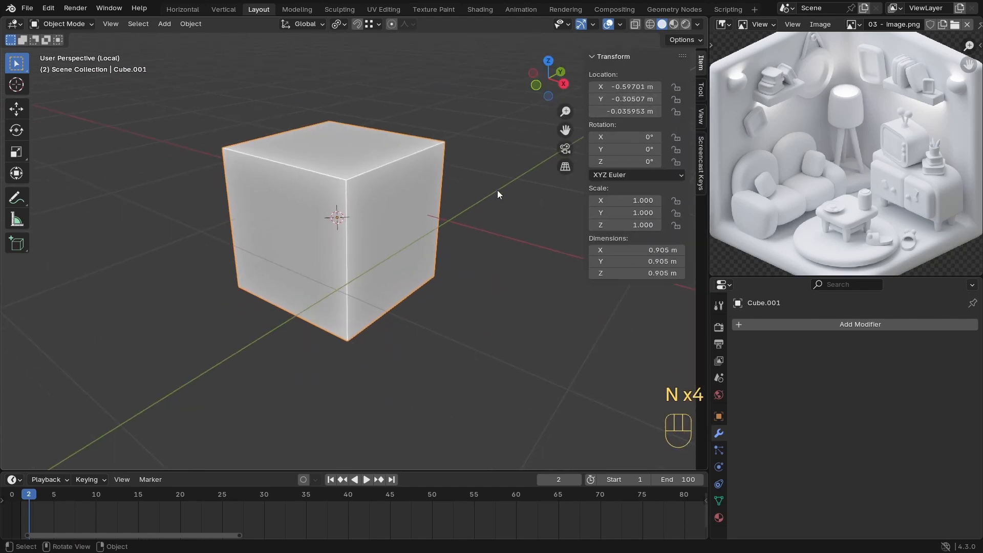
# Step: Hide the transform sidebar and add a level 2 Subdivision modifier to the isolated cube
pyautogui.press('n')
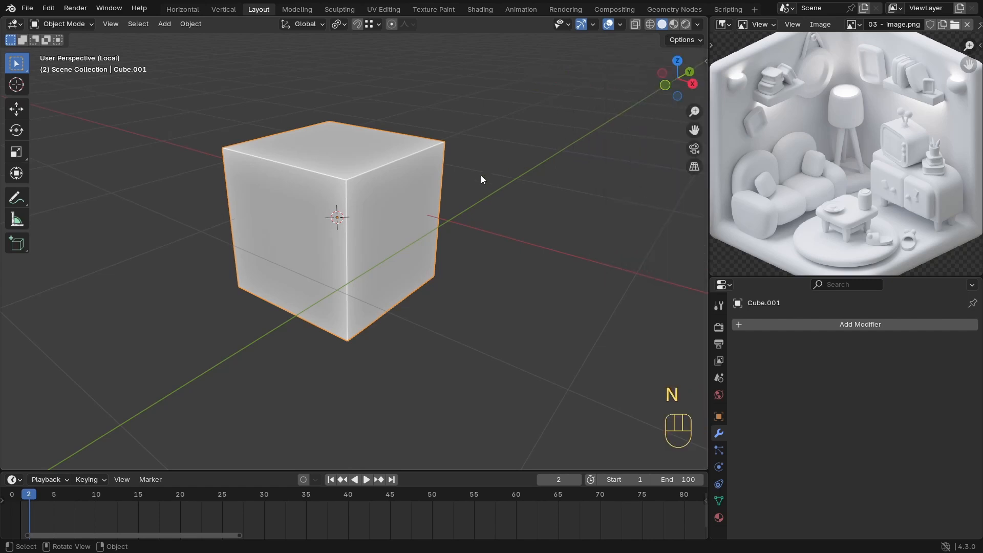
pyautogui.moveTo(370, 186); pyautogui.dragTo(372, 188, button='middle')
pyautogui.press('ctrl')
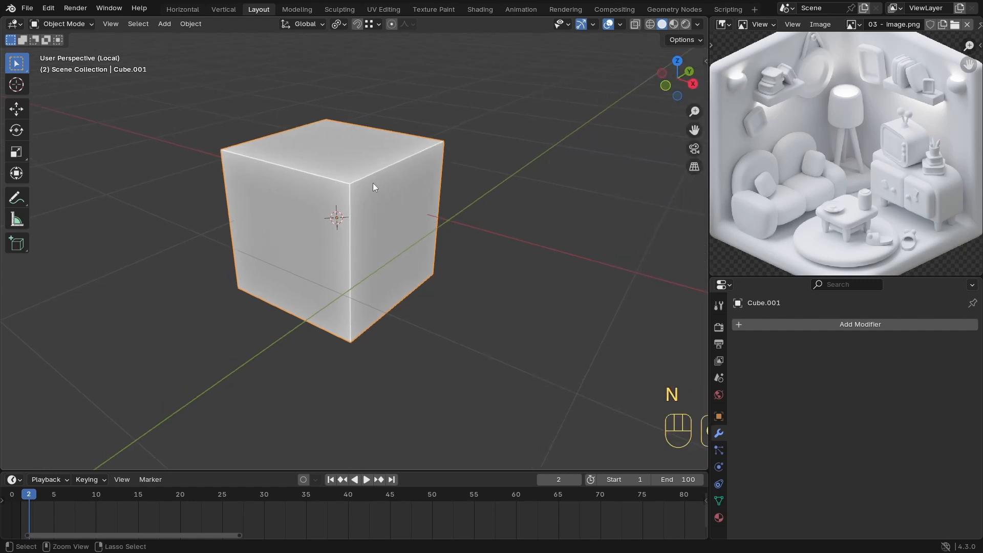
pyautogui.hotkey('ctrl', '2')
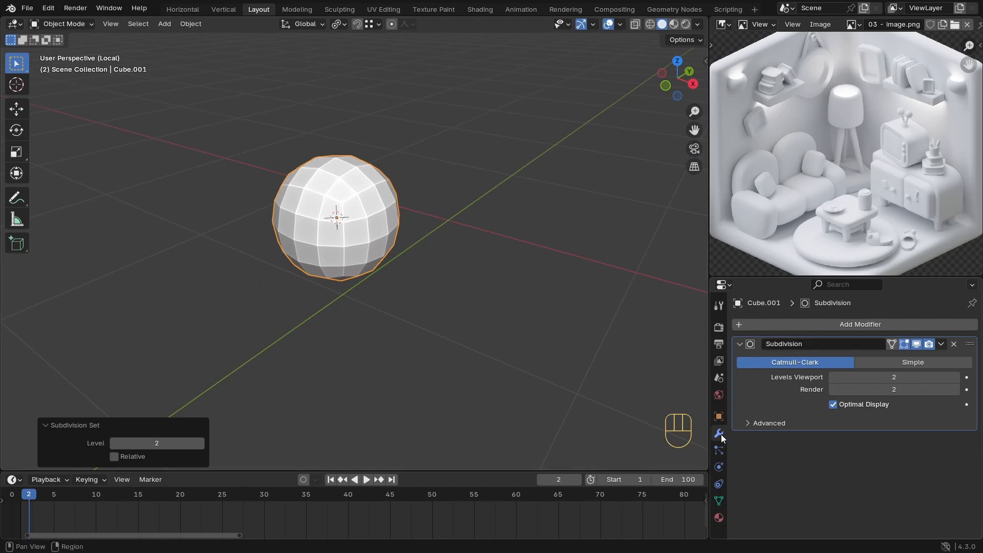
pyautogui.scroll(1, 375, 212)
pyautogui.keyDown('shift'); pyautogui.moveTo(359, 218); pyautogui.dragTo(388, 222, button='middle'); pyautogui.keyUp('shift')
# Step: Add a centred vertical loop cut in Edit Mode that halves the cube's depth along Y
pyautogui.press('Tab')
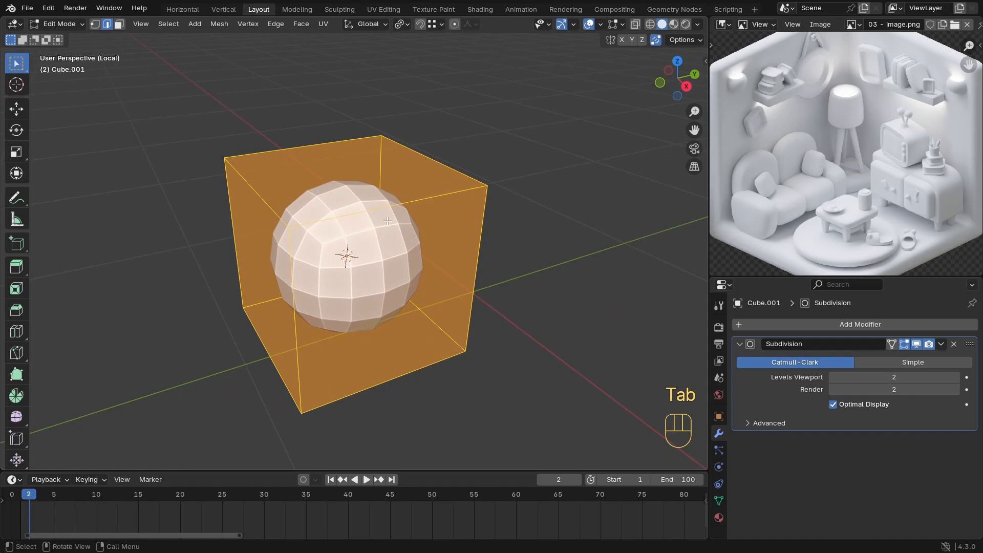
pyautogui.hotkey('ctrl', 'r')
pyautogui.click(380, 217)
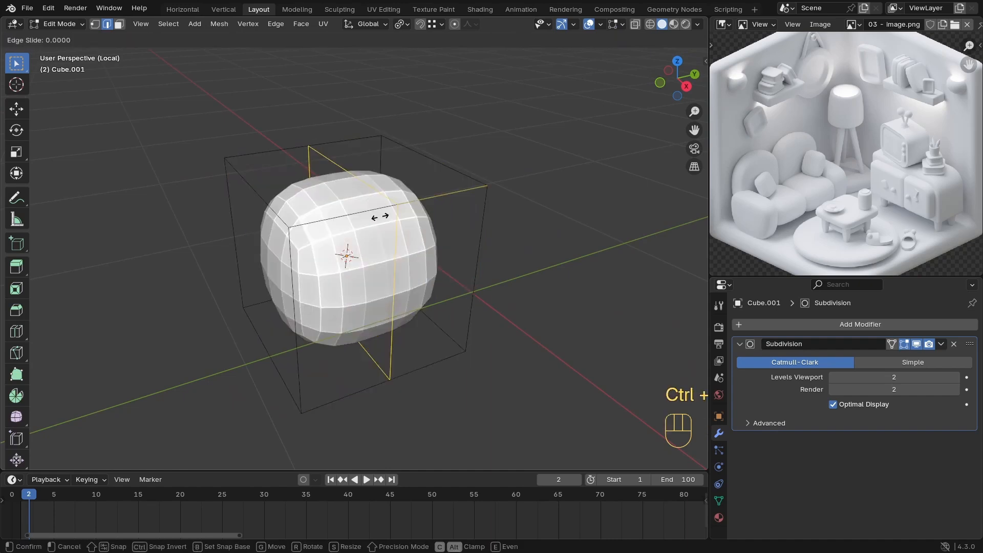
pyautogui.rightClick(380, 217)
pyautogui.moveTo(380, 217); pyautogui.dragTo(389, 247, button='middle')
# Step: Scale the whole mesh along Y by about 0.425 to make a thin cushion block
pyautogui.press('a')
pyautogui.press('s')
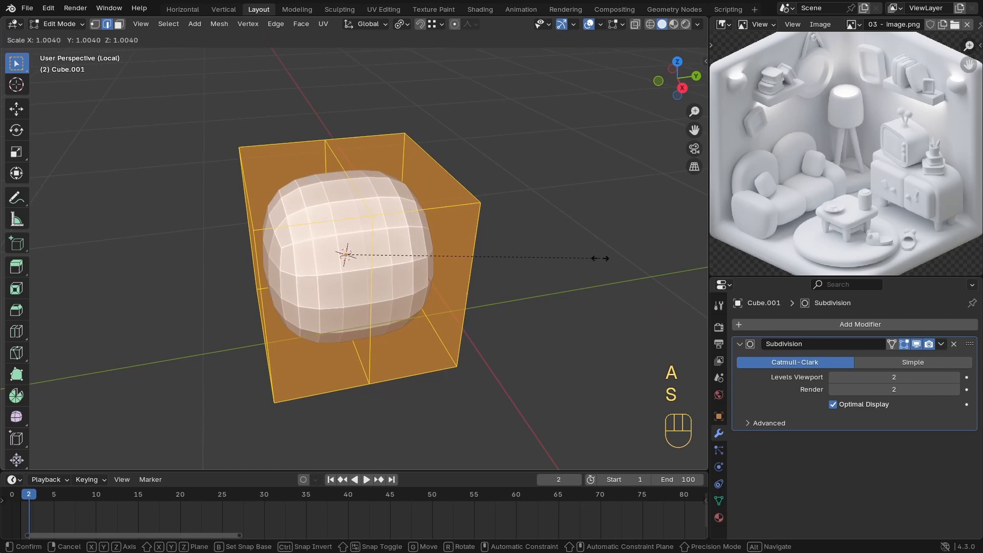
pyautogui.press('x')
pyautogui.press('y')
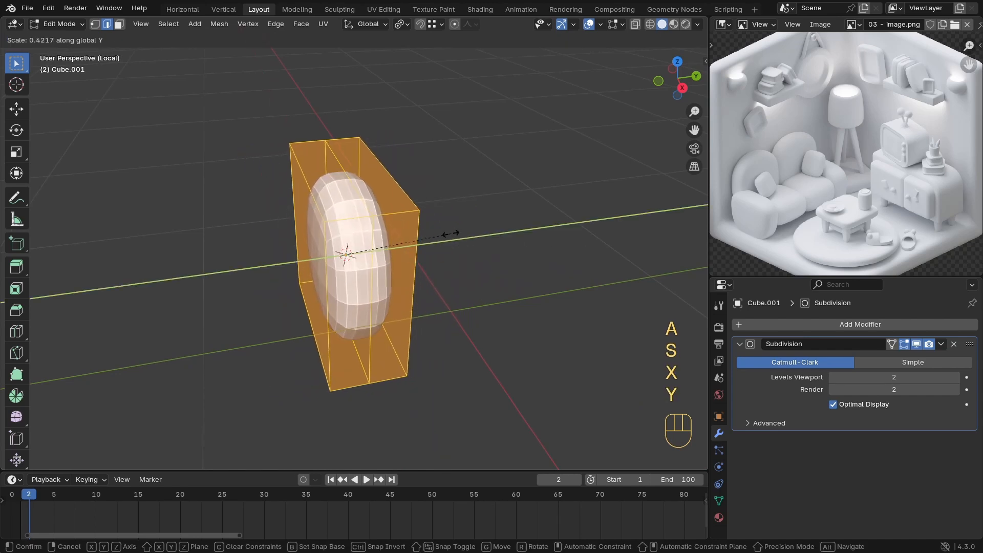
pyautogui.click(449, 231)
# Step: Add a centred horizontal loop cut at the middle of the block's height
pyautogui.moveTo(449, 231)
pyautogui.mouseDown(button='middle')
pyautogui.moveTo(517, 215)
pyautogui.moveTo(451, 245)
pyautogui.mouseUp(button='middle')
pyautogui.hotkey('ctrl', 'r')
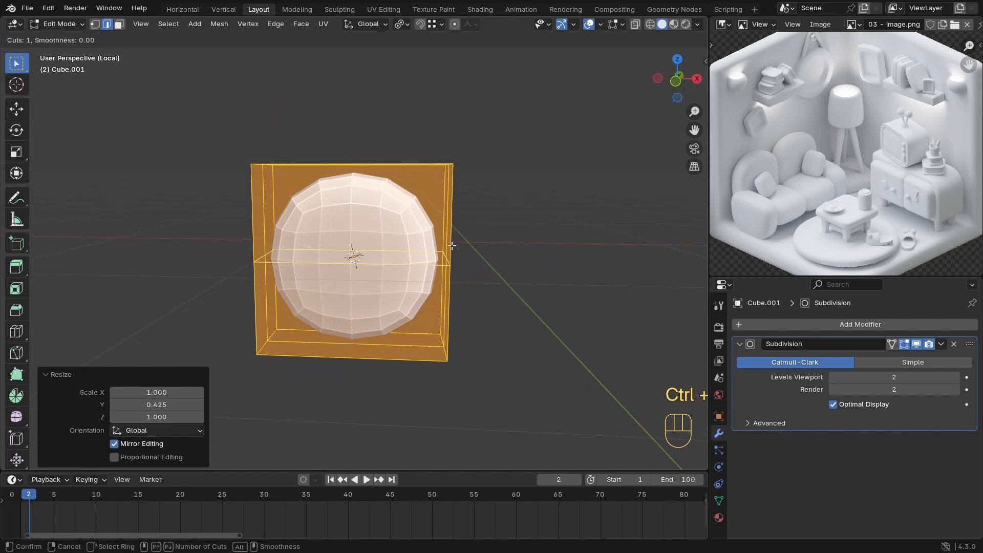
pyautogui.click(452, 246)
pyautogui.rightClick(566, 248)
# Step: Add a centred vertical loop cut across the block's width and bevel it by about 0.201 m with one segment
pyautogui.moveTo(566, 248); pyautogui.dragTo(425, 244, button='middle')
pyautogui.hotkey('ctrl', 'r')
pyautogui.click(371, 210)
pyautogui.rightClick(372, 210)
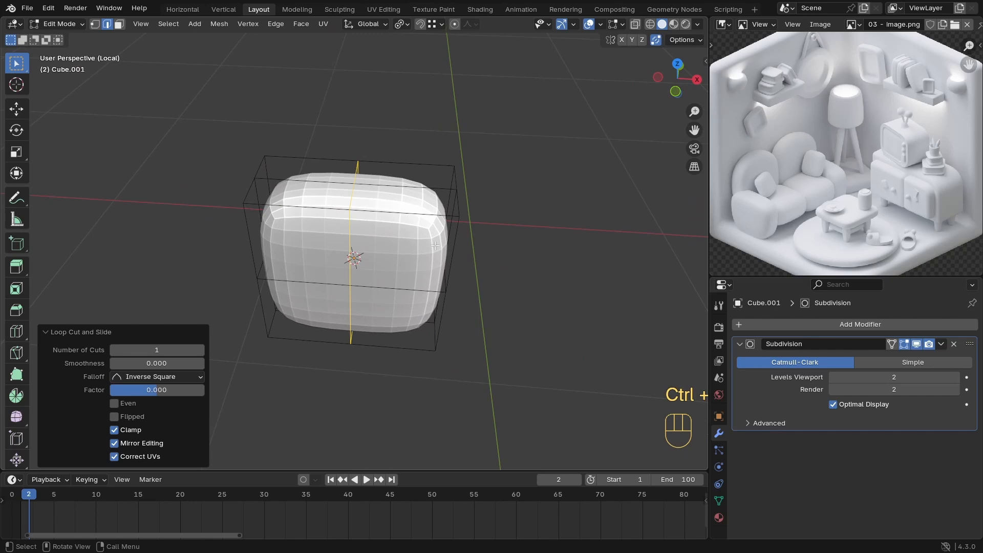
pyautogui.hotkey('ctrl', 'b')
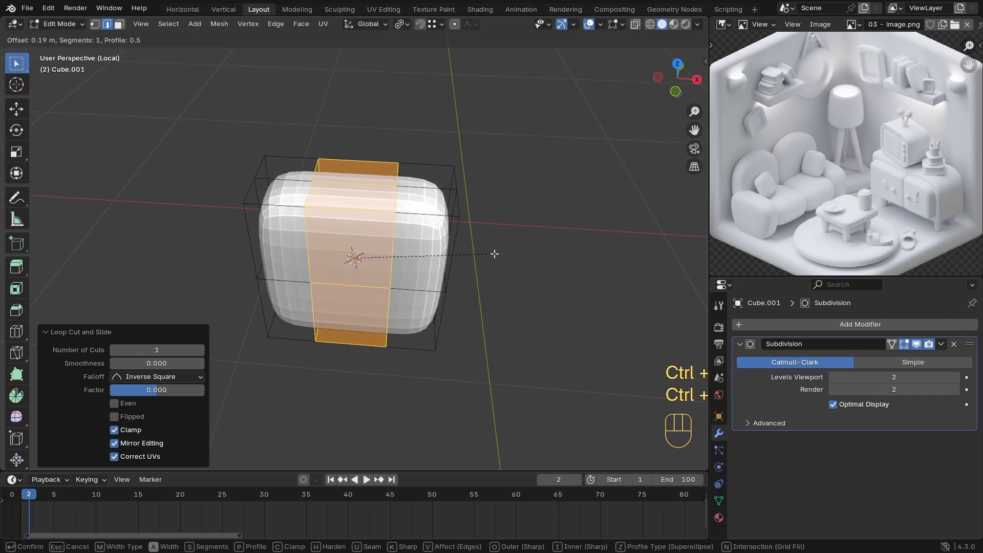
pyautogui.click(498, 254)
# Step: Narrow the block's bottom edges along X in the wireframe front view
pyautogui.press('KP_1')
pyautogui.press('z')
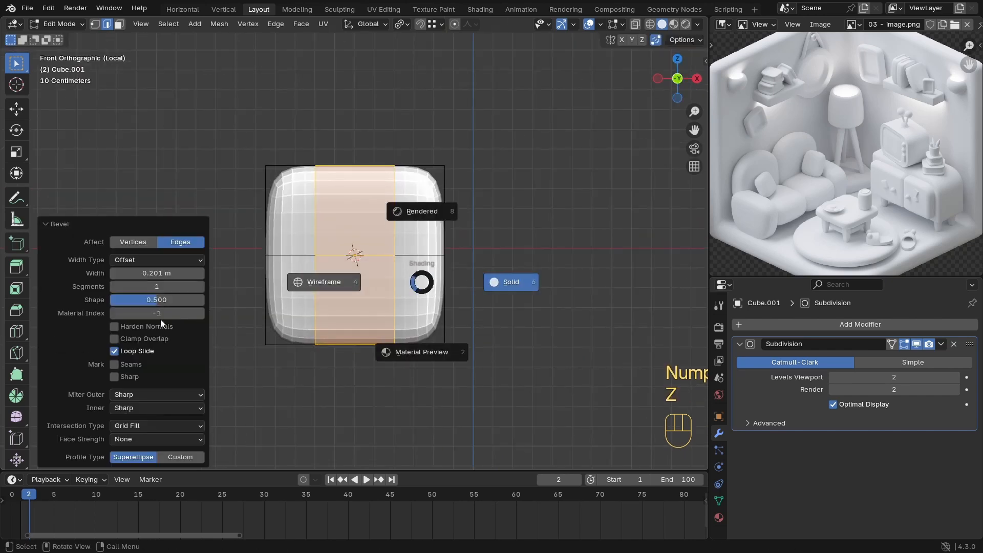
pyautogui.click(209, 311)
pyautogui.moveTo(502, 306); pyautogui.dragTo(183, 389)
pyautogui.press('s')
pyautogui.press('x')
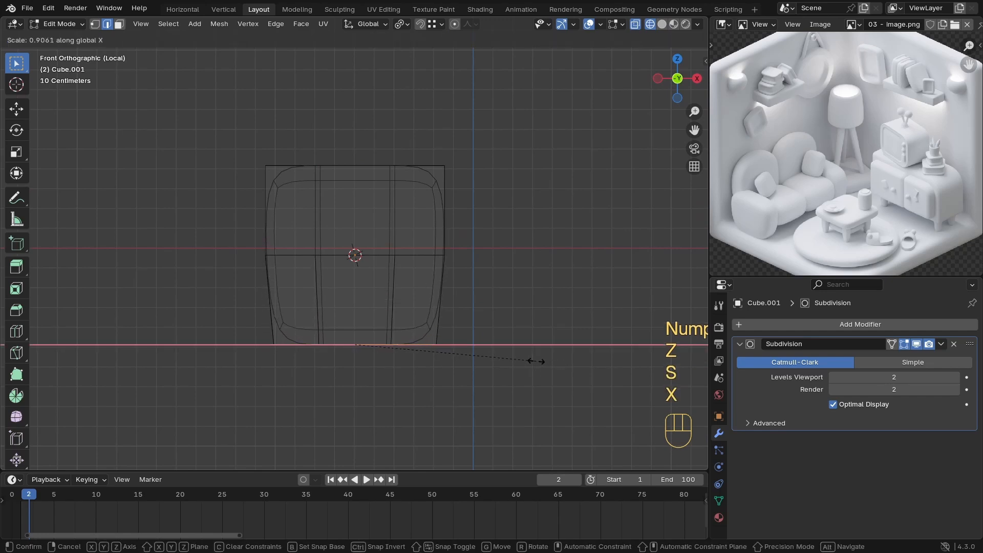
pyautogui.click(517, 354)
# Step: Scale the mid-height edge loop along X by about 0.947 to smooth the taper
pyautogui.moveTo(499, 256); pyautogui.dragTo(304, 237)
pyautogui.press('s')
pyautogui.press('x')
pyautogui.click(509, 305)
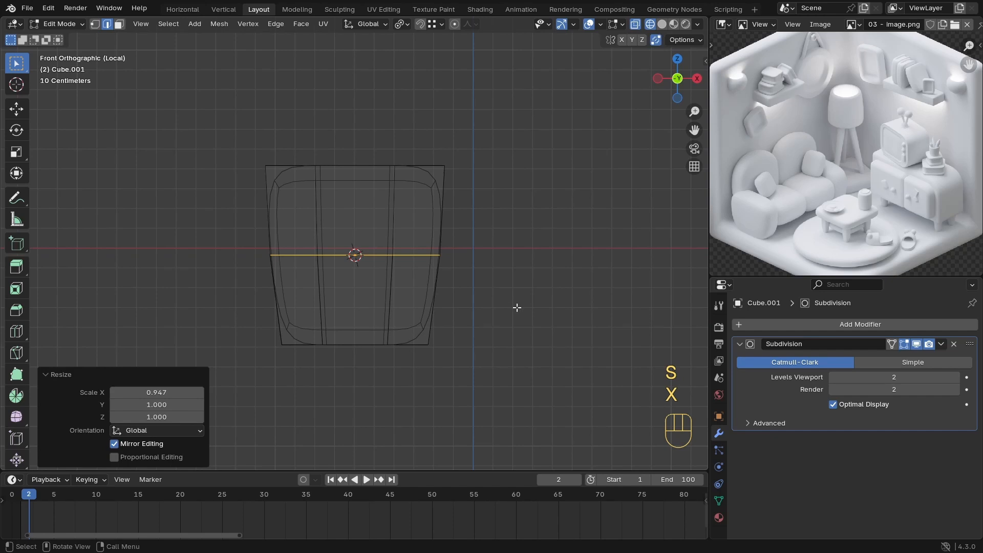
# Step: Scale the whole mesh along Z by about 0.805
pyautogui.press('a')
pyautogui.press('s')
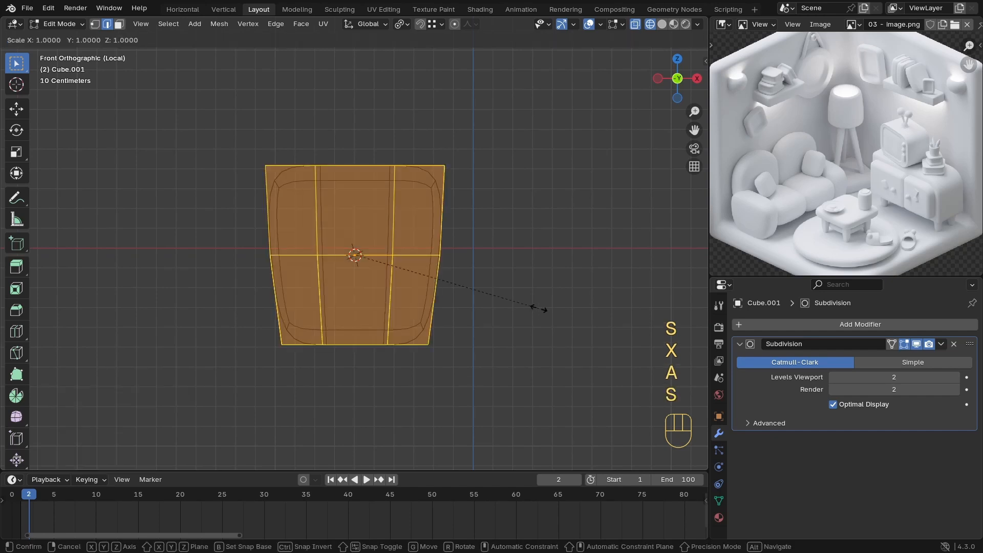
pyautogui.press('s')
pyautogui.press('z')
pyautogui.click(504, 296)
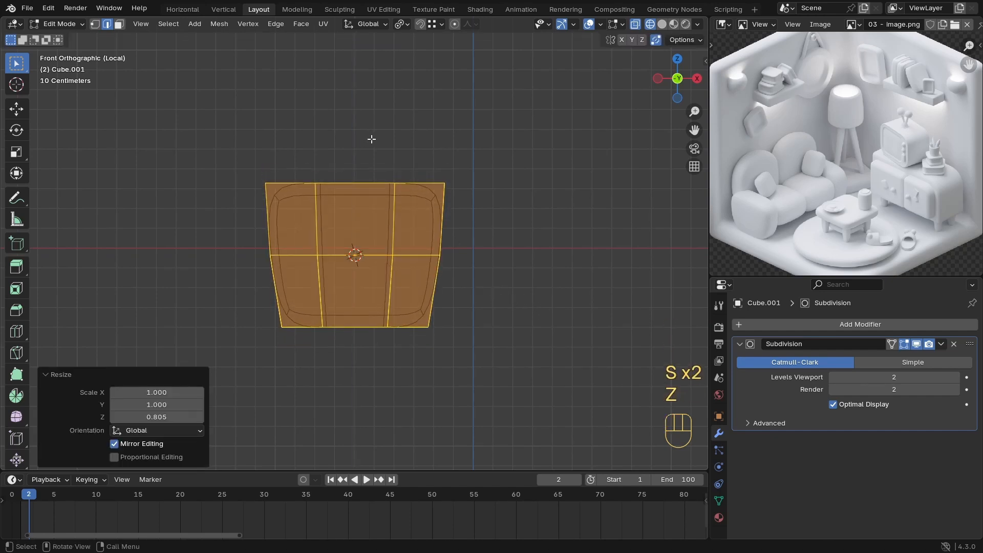
# Step: Raise the top centre faces by about 0.067 m along Z and return to solid shading in Object Mode
pyautogui.press('3')
pyautogui.click(381, 188)
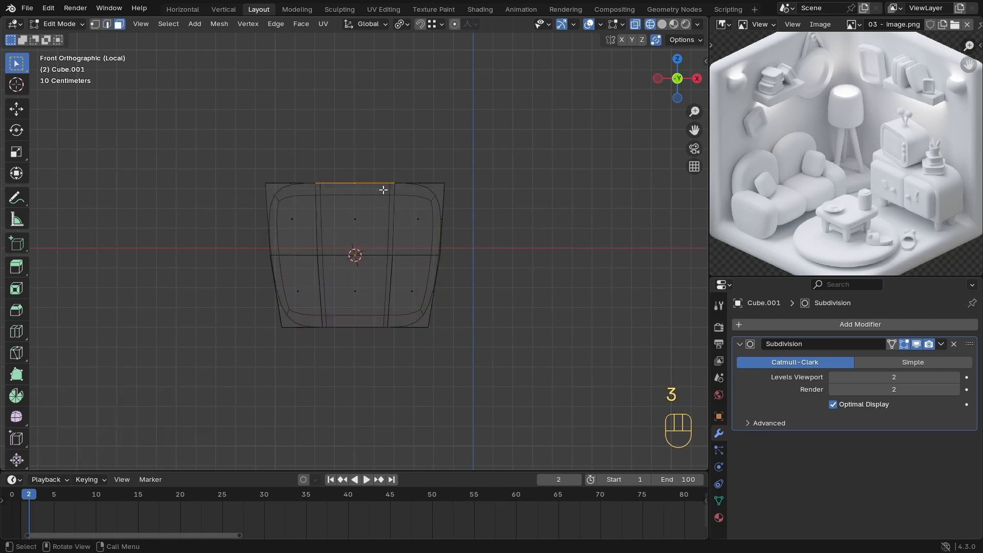
pyautogui.press('g')
pyautogui.press('z')
pyautogui.click(387, 188)
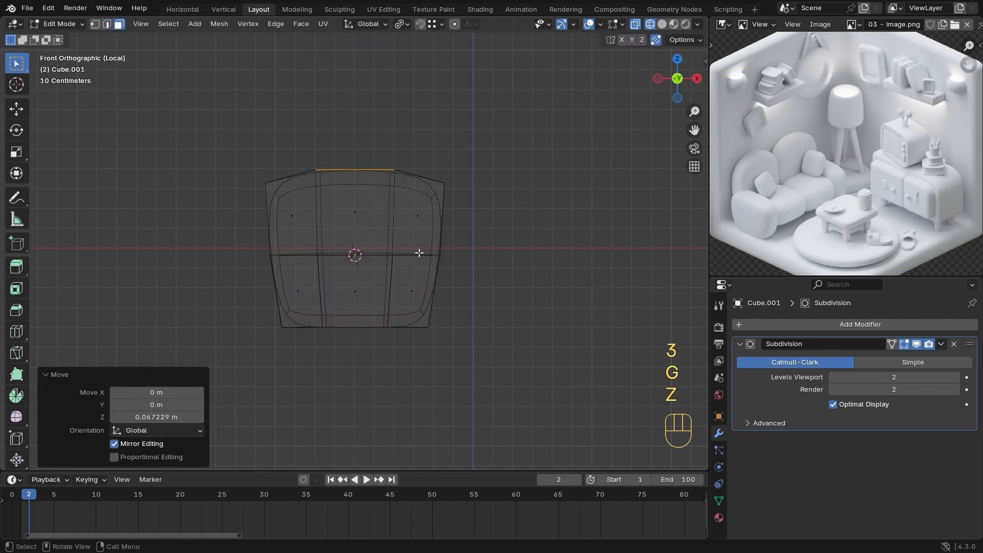
pyautogui.press('Tab')
pyautogui.press('z')
pyautogui.moveTo(594, 331); pyautogui.dragTo(358, 254, button='middle')
# Step: Scale the central vertical edge loop outward along X to round the cushion's sides, and return to Object Mode
pyautogui.press('Tab')
pyautogui.press('2')
pyautogui.keyDown('alt'); pyautogui.click(370, 259); pyautogui.keyUp('alt')
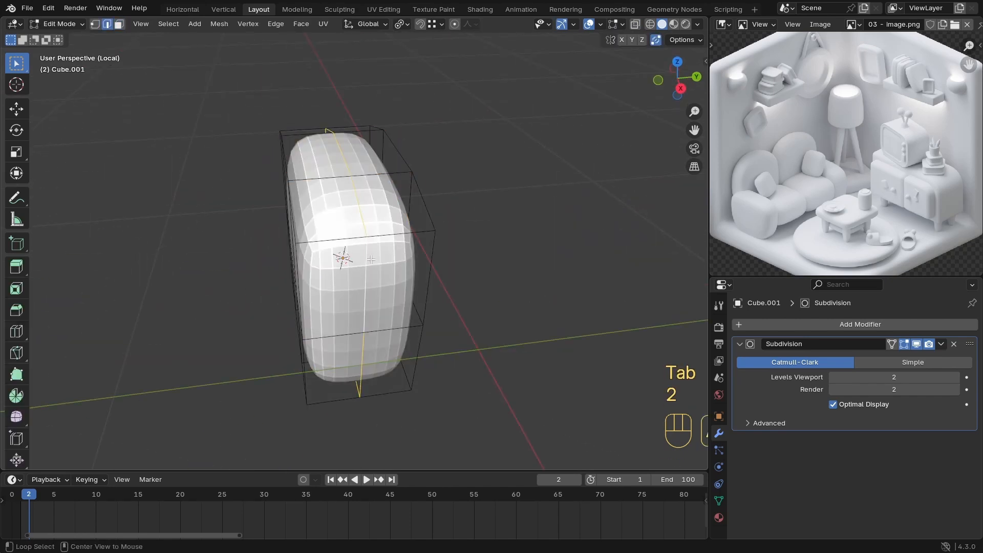
pyautogui.moveTo(451, 303); pyautogui.dragTo(447, 326, button='middle')
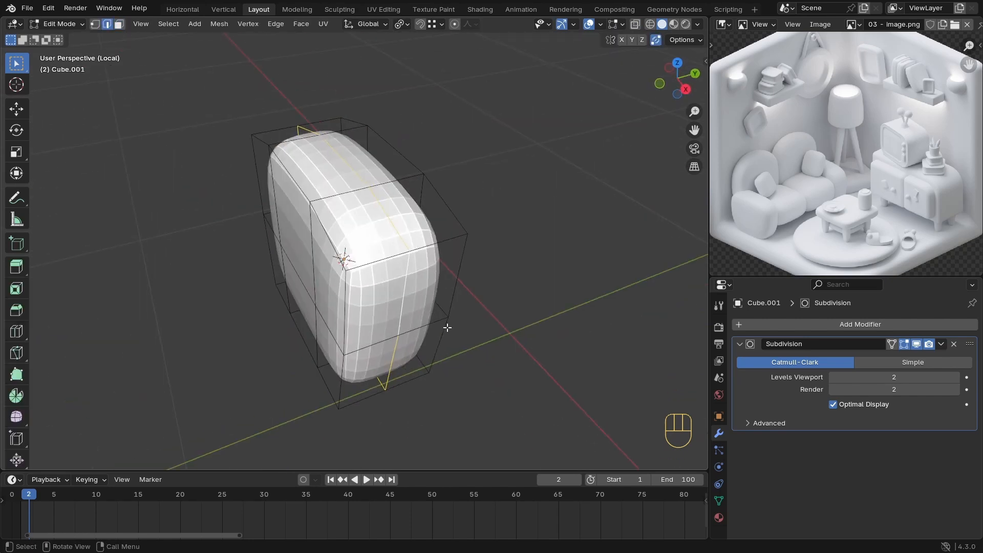
pyautogui.press('s')
pyautogui.press('y')
pyautogui.press('x')
pyautogui.click(517, 419)
pyautogui.scroll(-3, 502, 310)
pyautogui.moveTo(503, 310); pyautogui.dragTo(384, 277, button='middle')
pyautogui.press('Tab')
pyautogui.moveTo(384, 276); pyautogui.dragTo(426, 254, button='middle')
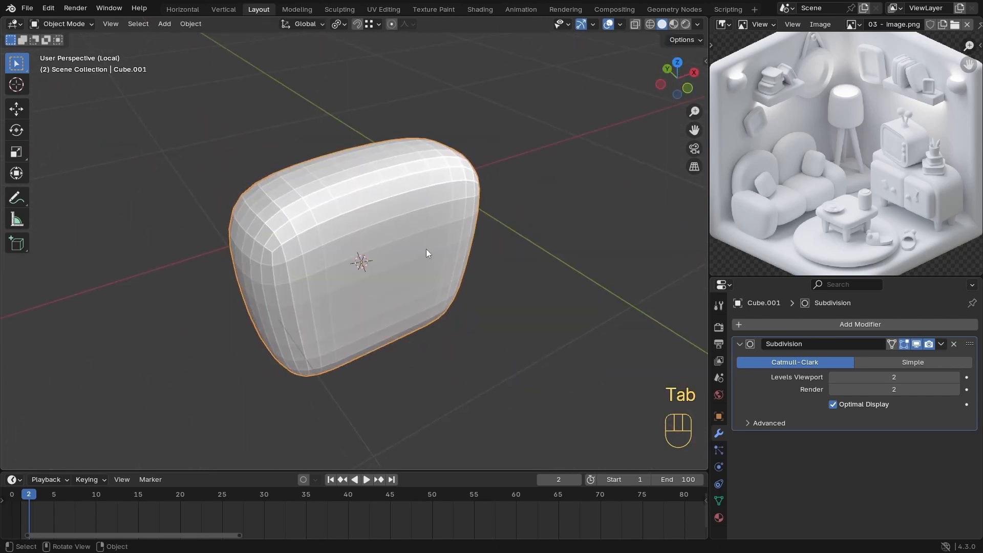
pyautogui.scroll(1, 420, 256)
# Step: Try moving the two front centre faces along Y
pyautogui.press('Tab')
pyautogui.press('3')
pyautogui.keyDown('shift'); pyautogui.click(403, 322); pyautogui.keyUp('shift')
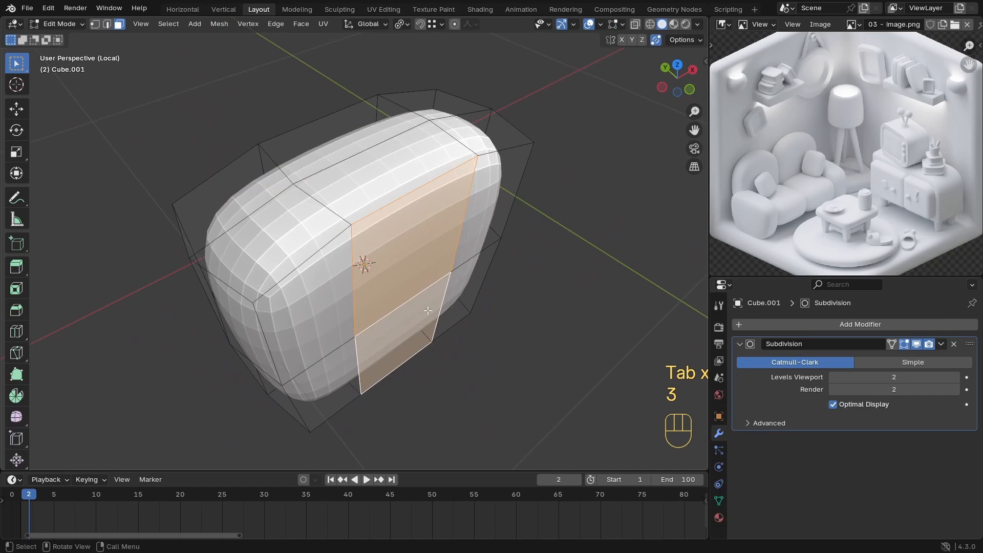
pyautogui.press('g')
pyautogui.press('y')
pyautogui.click(433, 316)
# Step: Try scaling the front and back centre faces along Y with the individual origins pivot
pyautogui.moveTo(434, 315); pyautogui.dragTo(615, 271, button='middle')
pyautogui.moveTo(343, 223); pyautogui.dragTo(382, 272, button='middle')
pyautogui.press('s')
pyautogui.press('x')
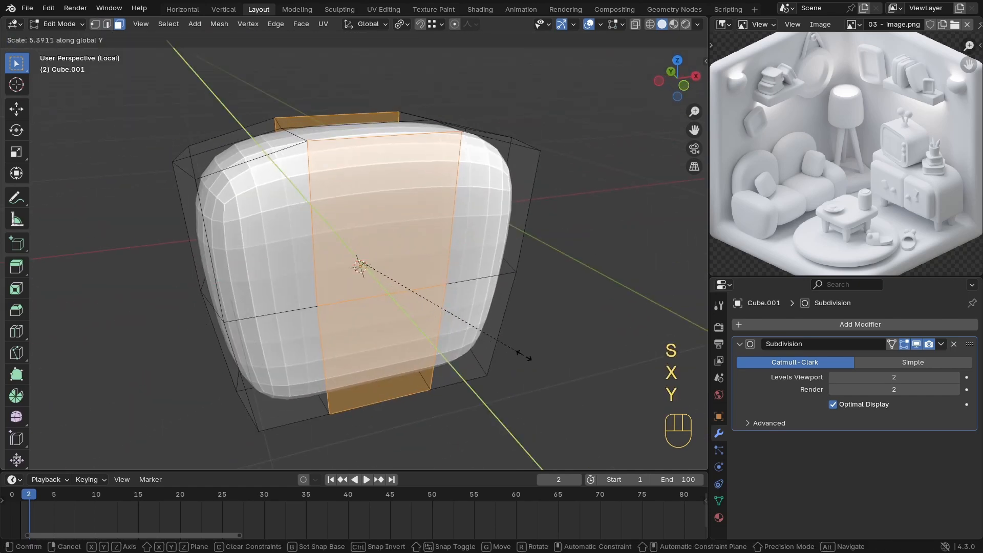
pyautogui.click(530, 363)
pyautogui.scroll(-3, 531, 363)
pyautogui.moveTo(331, 224); pyautogui.dragTo(433, 287, button='middle')
pyautogui.press('s')
pyautogui.press('x')
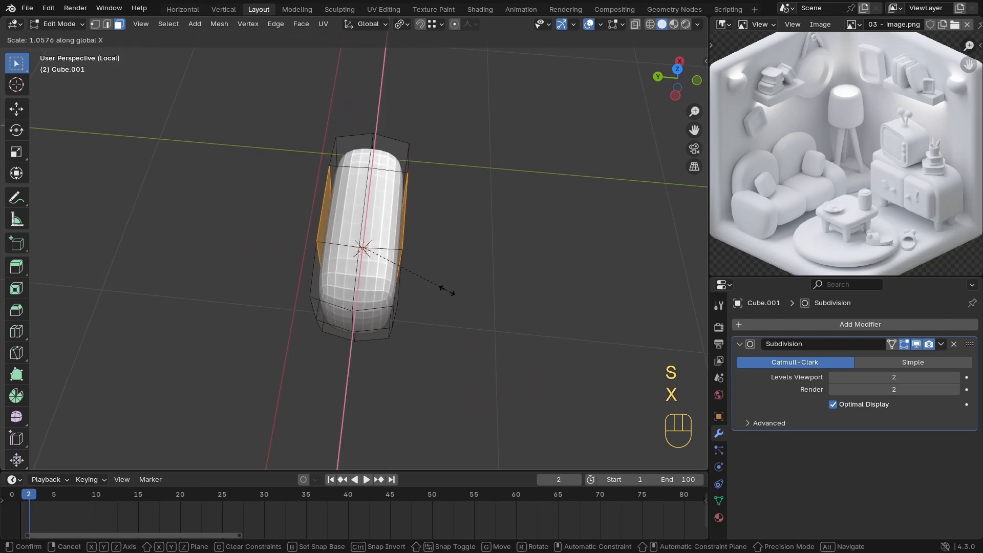
pyautogui.click(447, 290)
# Step: Switch the pivot point to Bounding Box Center and scale the front and back centre faces along Y by about 1.29
pyautogui.click(404, 25)
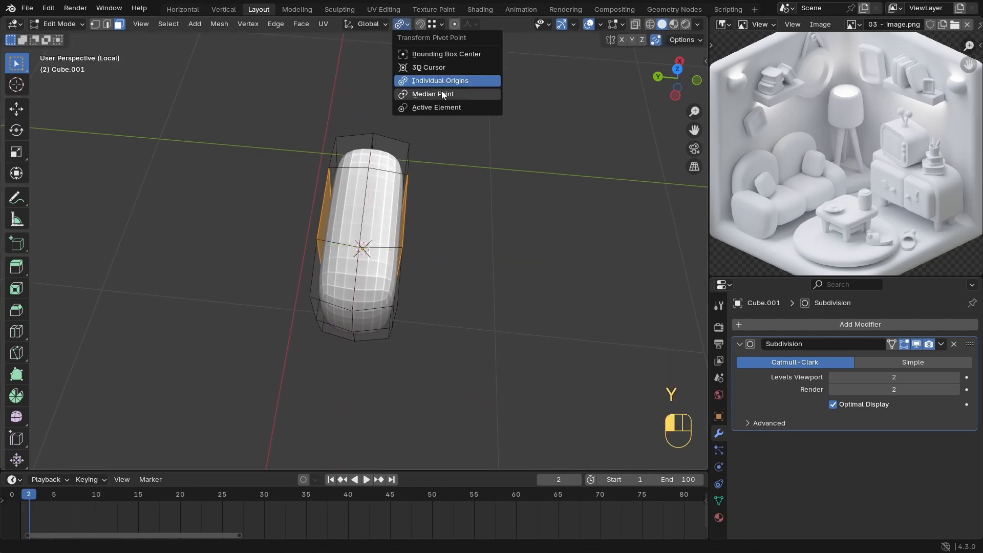
pyautogui.click(433, 56)
pyautogui.press('s')
pyautogui.press('x')
pyautogui.press('y')
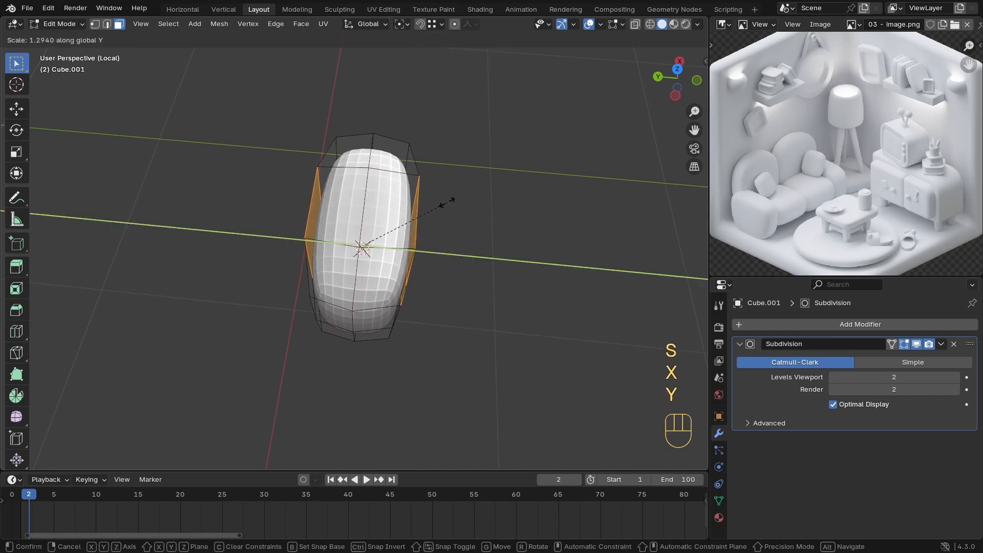
pyautogui.click(447, 199)
# Step: Raise the cushion's top centre edge along Z and return to Object Mode
pyautogui.moveTo(450, 201); pyautogui.dragTo(440, 172, button='middle')
pyautogui.press('2')
pyautogui.click(369, 185)
pyautogui.press('g')
pyautogui.press('z')
pyautogui.click(397, 181)
pyautogui.press('Tab')
# Step: Examine the cushion's overall shape from different distances and angles
pyautogui.scroll(-2, 397, 204)
pyautogui.scroll(-2, 400, 223)
pyautogui.scroll(5, 419, 183)
pyautogui.scroll(-2, 346, 278)
pyautogui.moveTo(346, 278); pyautogui.dragTo(302, 296, button='middle')
pyautogui.scroll(2, 386, 218)
pyautogui.scroll(2, 386, 218)
pyautogui.scroll(-2, 344, 343)
pyautogui.scroll(4, 343, 348)
pyautogui.scroll(-2, 341, 355)
pyautogui.scroll(-2, 380, 287)
# Step: Duplicate the cushion and place the copy about 0.75 m away along Y
pyautogui.hotkey('shift', 'd')
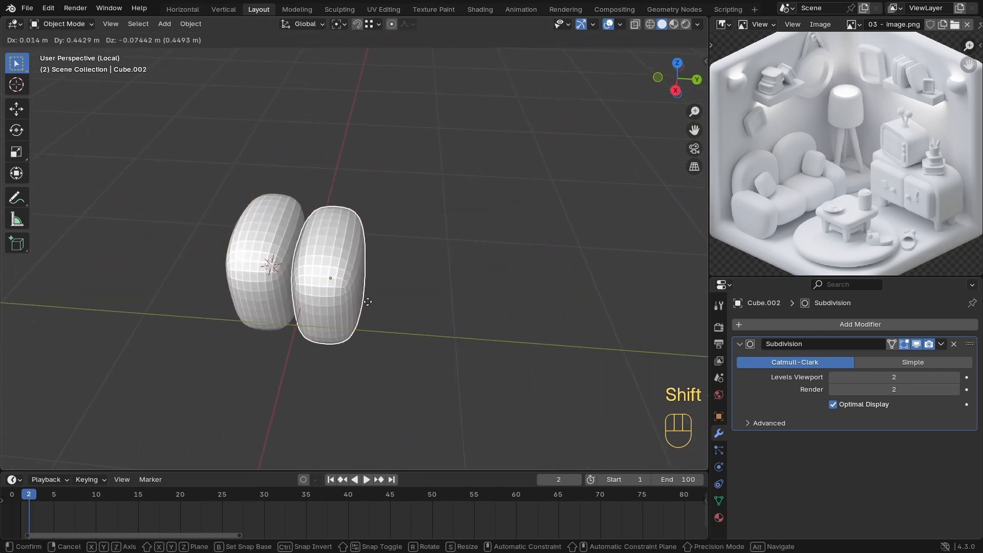
pyautogui.press('x')
pyautogui.press('y')
pyautogui.click(407, 301)
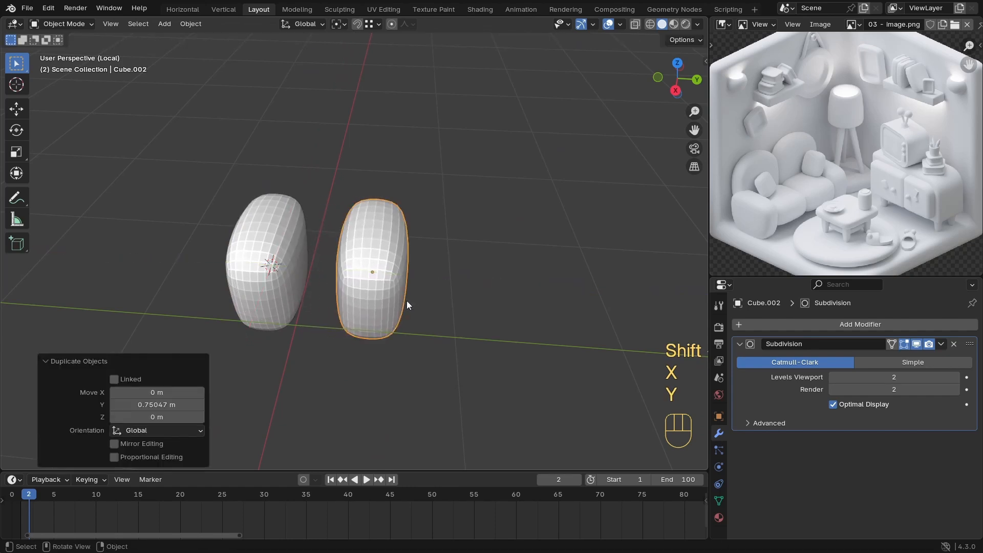
# Step: Rotate the duplicated cushion 90° about X and 90° about Z to lay it flat as a seat
pyautogui.write('rx')
pyautogui.write('90')
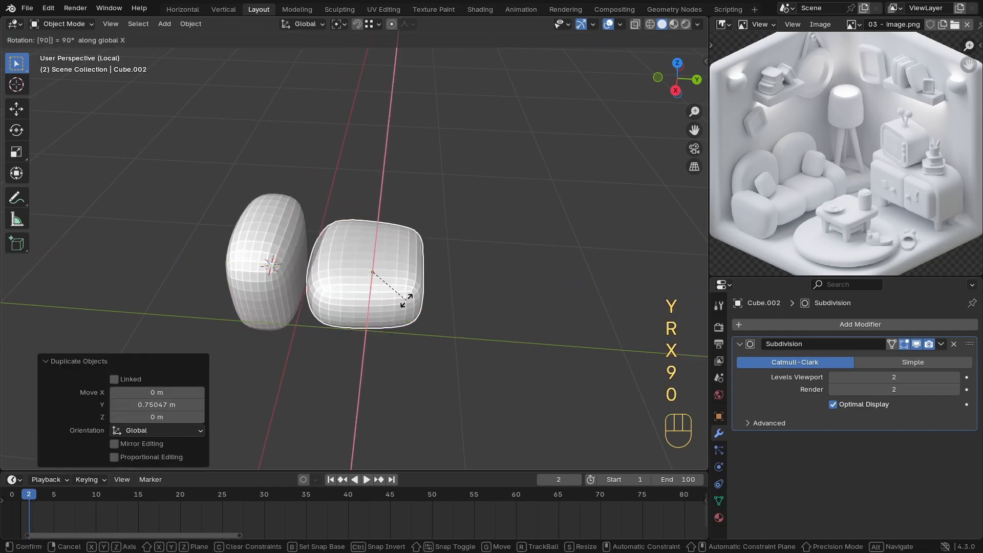
pyautogui.click(406, 302)
pyautogui.press('r')
pyautogui.write('z')
pyautogui.write('90')
pyautogui.click(406, 300)
pyautogui.moveTo(406, 300); pyautogui.dragTo(352, 308, button='middle')
# Step: Move the seat cushion about -0.07 m in Y and -0.095 m in Z against the backrest in the right view
pyautogui.press('KP_1')
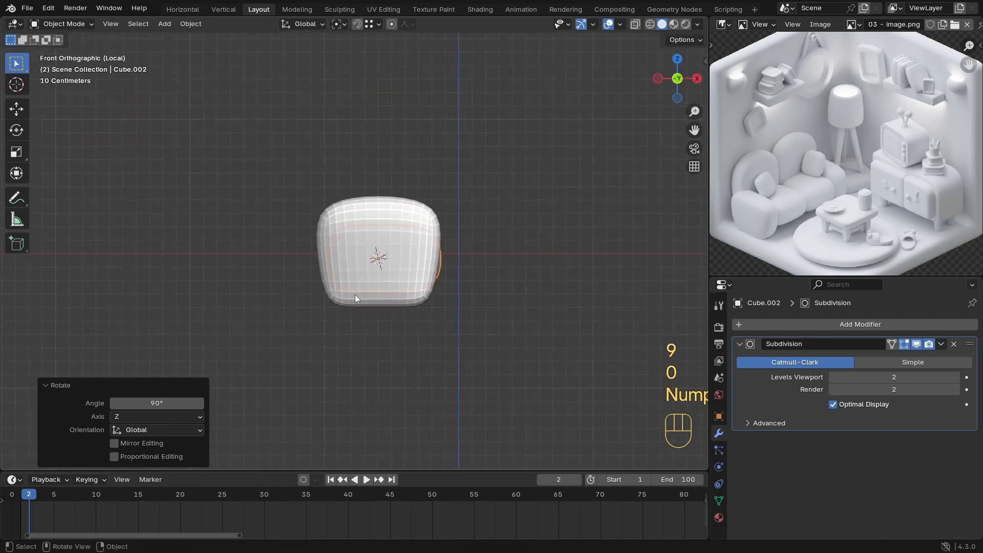
pyautogui.press('KP_3')
pyautogui.scroll(2, 355, 294)
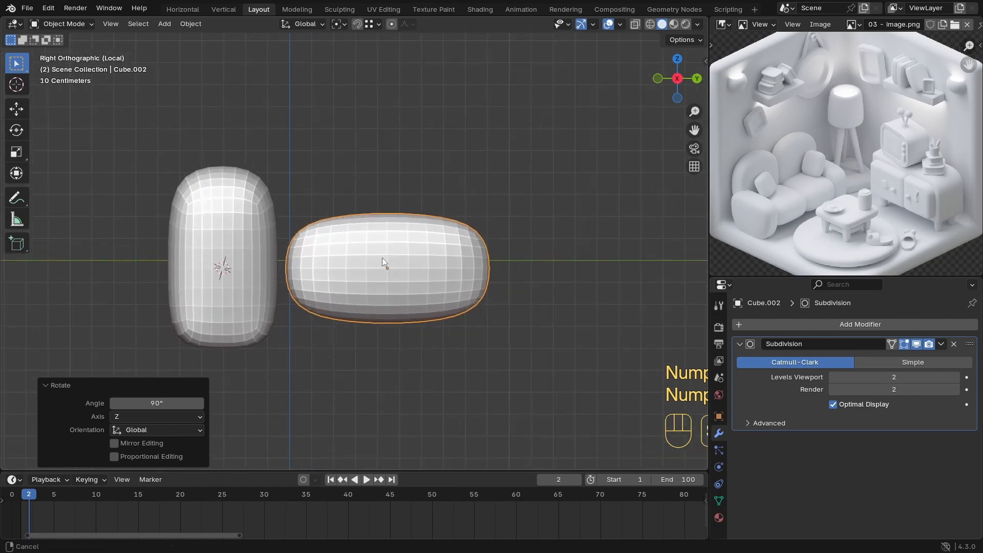
pyautogui.press('g')
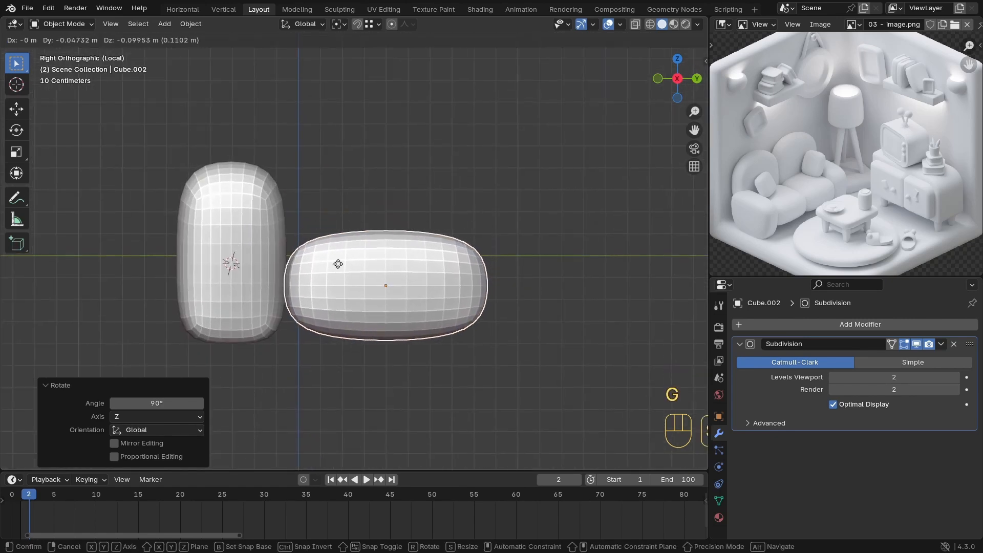
pyautogui.click(290, 253)
pyautogui.scroll(-1, 363, 304)
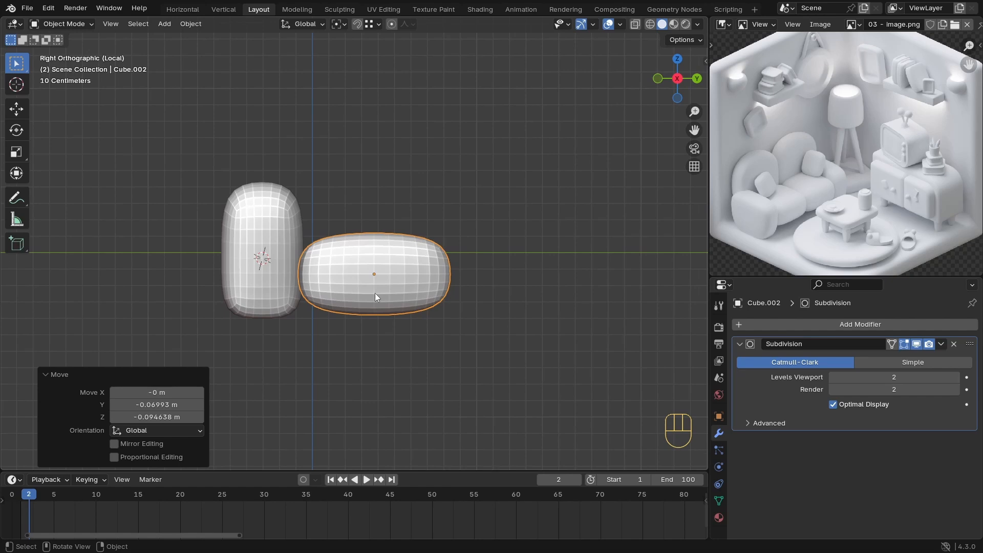
# Step: Widen the seat cushion's narrow end edges along Y by about 1.16 in the wireframe top view and return to Object Mode
pyautogui.press('Delete')
pyautogui.press('KP_7')
pyautogui.press('Tab')
pyautogui.press('z')
pyautogui.moveTo(387, 181); pyautogui.dragTo(305, 427)
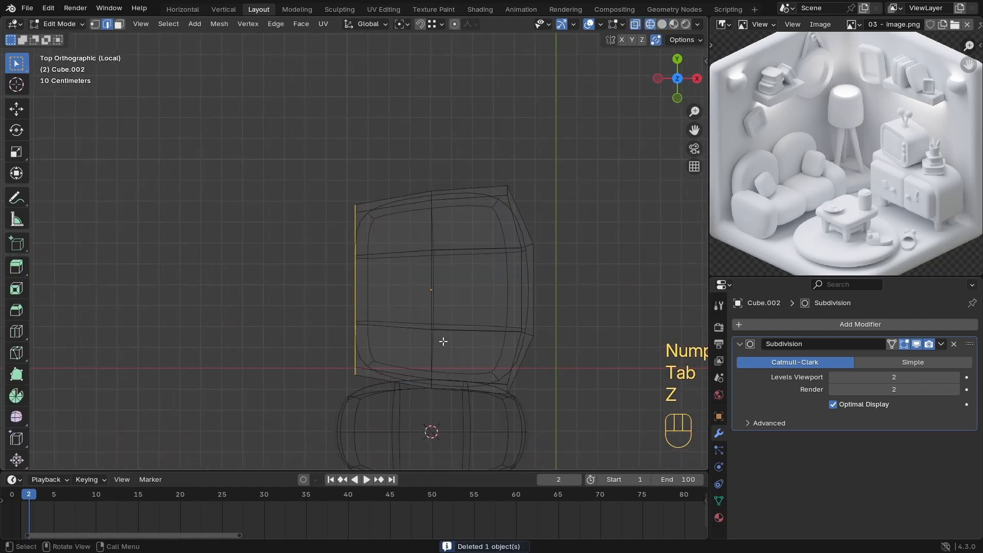
pyautogui.press('s')
pyautogui.press('x')
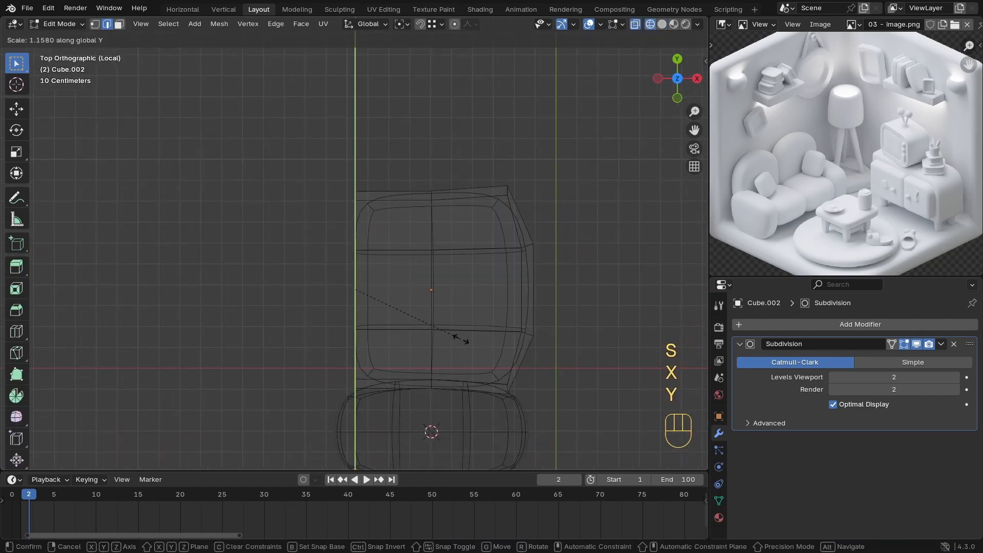
pyautogui.click(464, 339)
pyautogui.press('Tab')
pyautogui.moveTo(447, 330); pyautogui.dragTo(339, 253, button='middle')
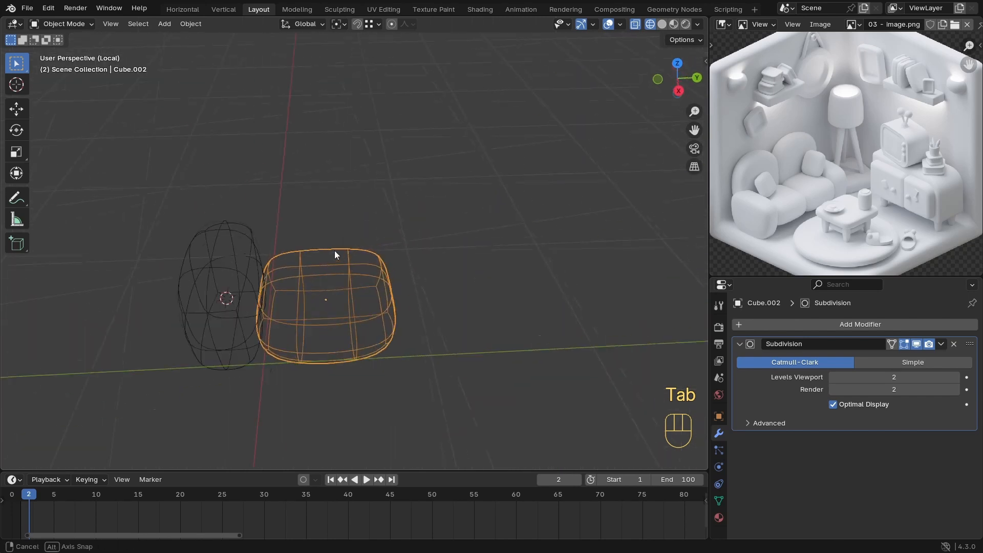
# Step: Return to solid shading and duplicate the seat cushion along Y to place a second seat beside it
pyautogui.press('z')
pyautogui.click(471, 339)
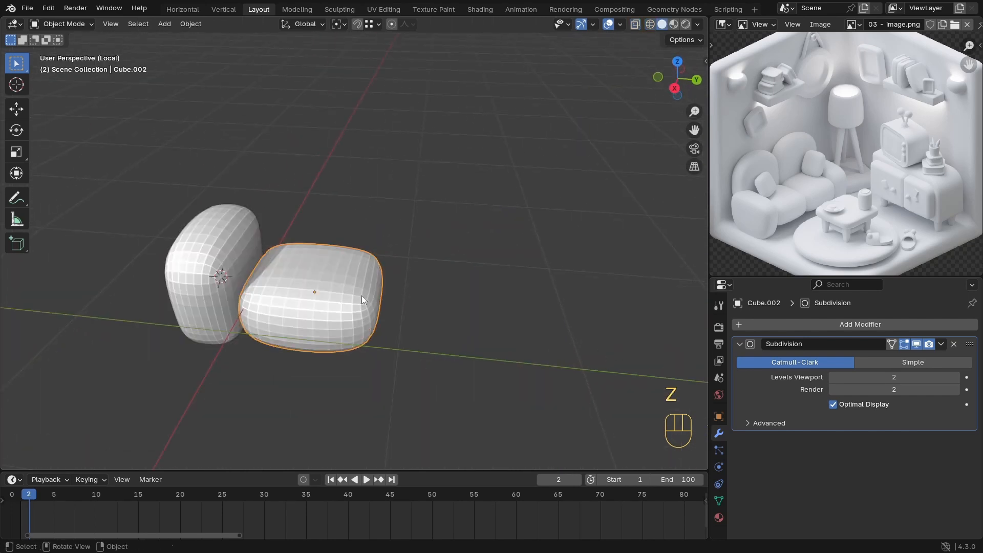
pyautogui.hotkey('shift', 'd')
pyautogui.press('x')
pyautogui.press('y')
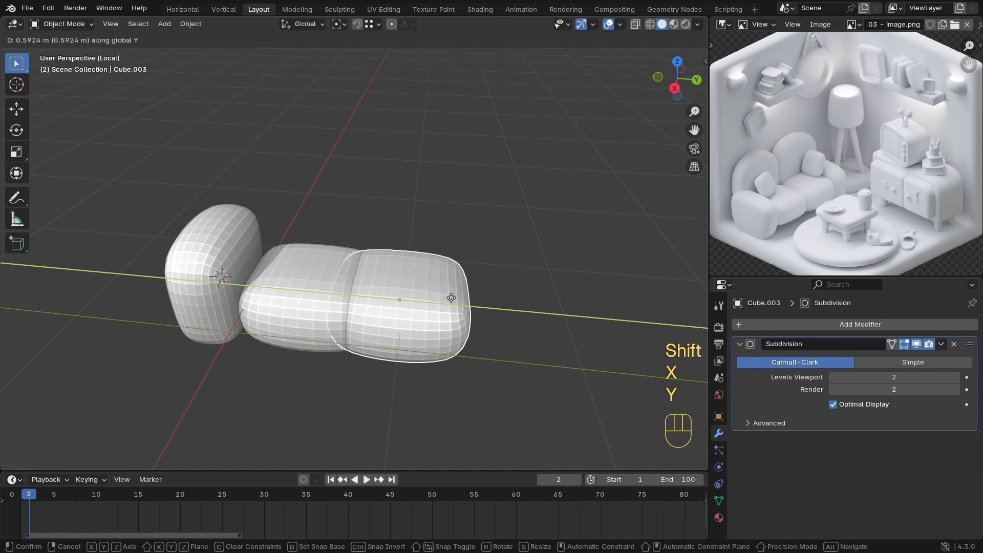
pyautogui.click(514, 307)
# Step: Duplicate the upright end cushion along Y as the opposite armrest and scale both seat cushions to 0.913 in Z
pyautogui.click(219, 274)
pyautogui.hotkey('shift', 'd')
pyautogui.press('y')
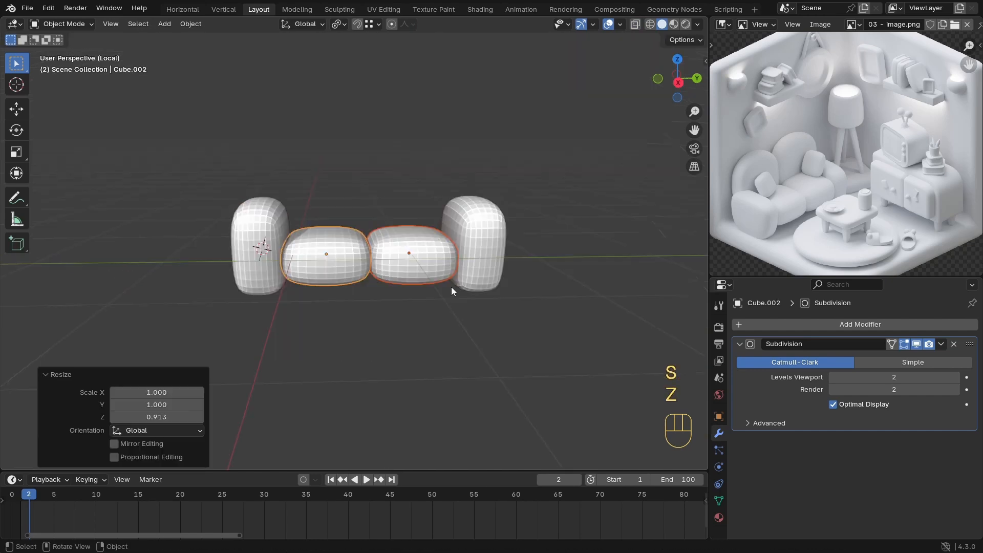
# Step: Shorten both seat cushions by moving their back vertices about 0.09 m along X in the wireframe top view, then restore solid Object Mode
pyautogui.moveTo(451, 286)
pyautogui.mouseDown(button='middle')
pyautogui.moveTo(422, 259)
pyautogui.moveTo(426, 354)
pyautogui.moveTo(389, 327)
pyautogui.mouseUp(button='middle')
pyautogui.press('KP_7')
pyautogui.press('Tab')
pyautogui.press('z')
pyautogui.click(299, 308)
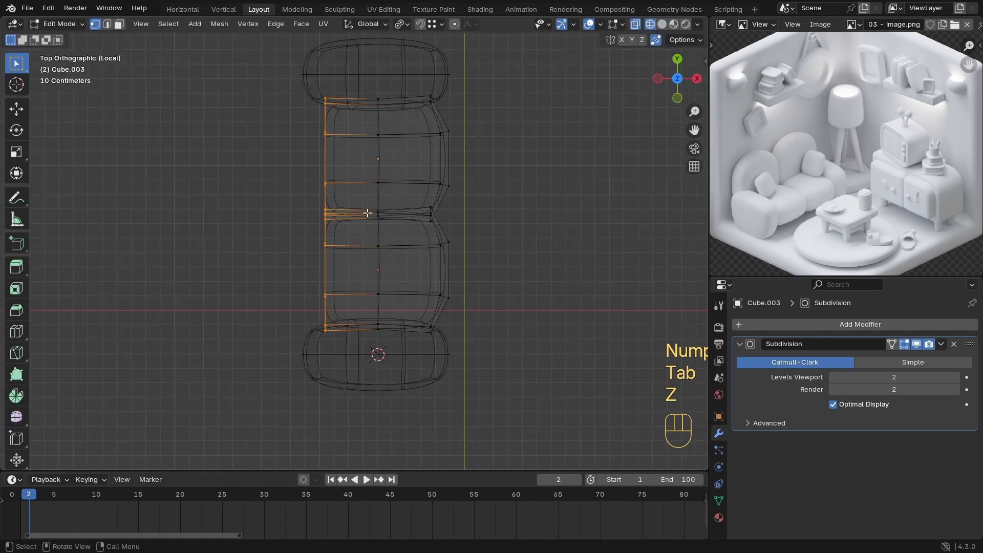
pyautogui.press('g')
pyautogui.press('y')
pyautogui.press('x')
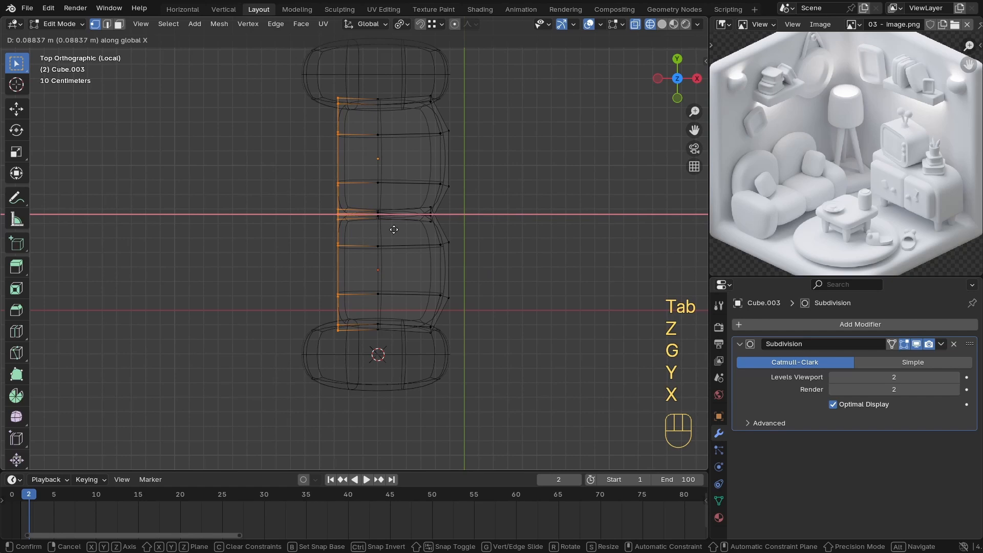
pyautogui.click(401, 234)
pyautogui.press('Tab')
pyautogui.press('z')
pyautogui.click(410, 246)
# Step: Duplicate both seat cushions and rotate the copies 90° about Y to stand them upright
pyautogui.moveTo(410, 246)
pyautogui.mouseDown(button='middle')
pyautogui.moveTo(394, 194)
pyautogui.moveTo(411, 284)
pyautogui.mouseUp(button='middle')
pyautogui.keyDown('shift'); pyautogui.click(411, 284); pyautogui.keyUp('shift')
pyautogui.press('r')
pyautogui.press('x')
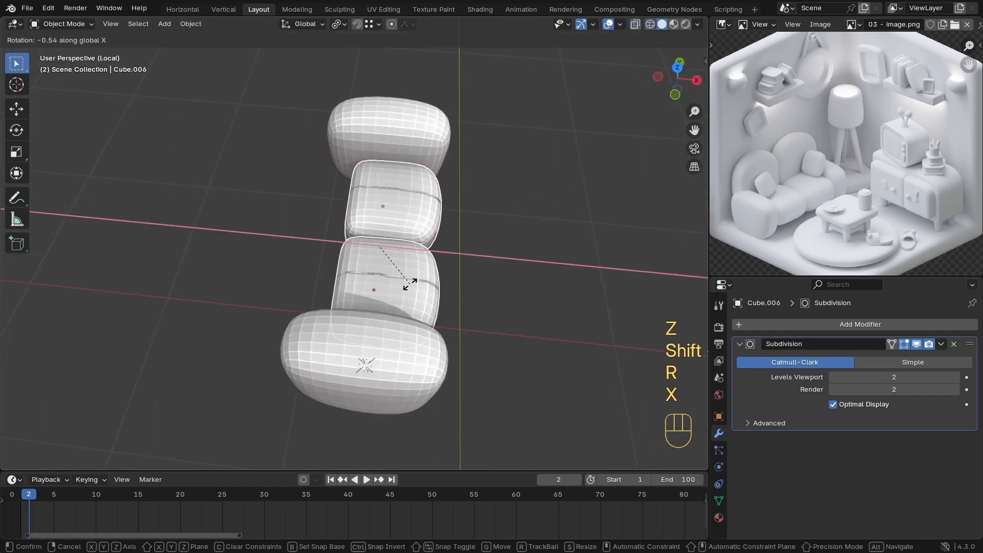
pyautogui.press('y')
pyautogui.press('9')
pyautogui.press('0')
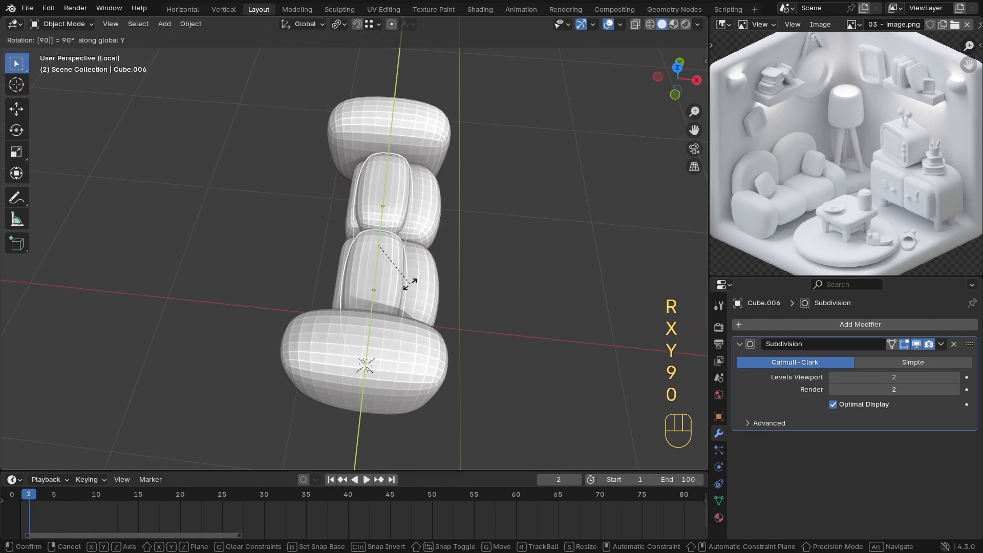
pyautogui.click(410, 284)
# Step: Move the upright cushions about -0.45 m in X and raise them about 0.25 m in Z to form the backrest
pyautogui.moveTo(409, 284); pyautogui.dragTo(272, 284, button='middle')
pyautogui.press('g')
pyautogui.press('y')
pyautogui.press('x')
pyautogui.click(382, 293)
pyautogui.moveTo(383, 293); pyautogui.dragTo(361, 322, button='middle')
pyautogui.press('g')
pyautogui.press('z')
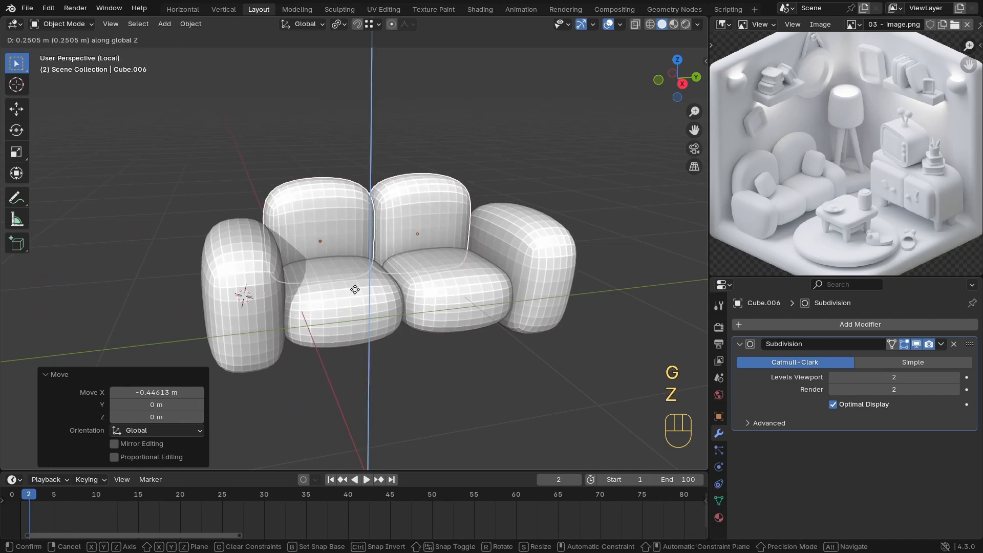
pyautogui.click(352, 279)
# Step: Raise the top middle vertices of both backrest cushions about 0.11 m in Z to round their tops, and return to Object Mode
pyautogui.moveTo(353, 279); pyautogui.dragTo(310, 300, button='middle')
pyautogui.scroll(1, 325, 267)
pyautogui.press('Tab')
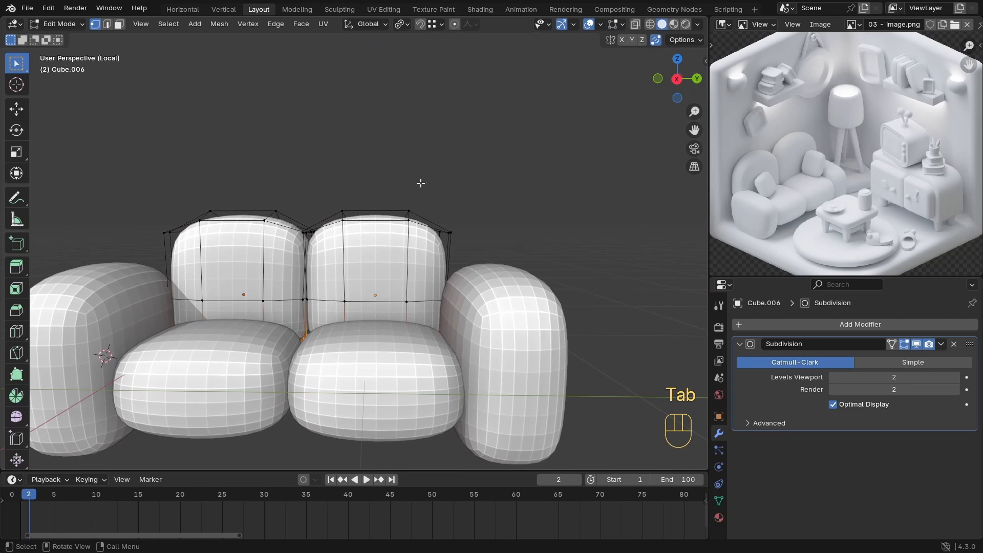
pyautogui.moveTo(310, 246); pyautogui.dragTo(328, 227)
pyautogui.moveTo(431, 191); pyautogui.dragTo(296, 241)
pyautogui.press('s')
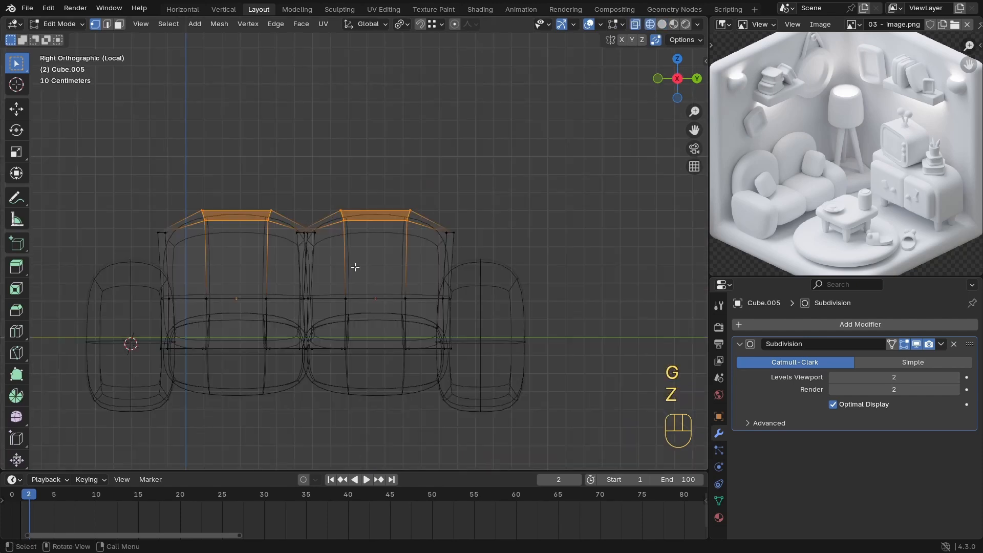
pyautogui.moveTo(306, 268); pyautogui.dragTo(307, 272, button='middle')
pyautogui.press('g')
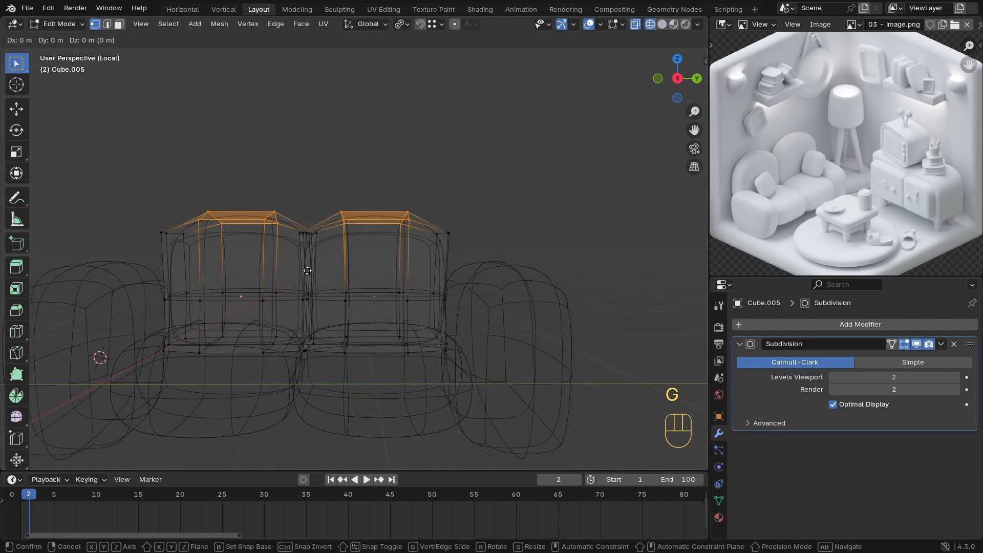
pyautogui.press('z')
pyautogui.click(314, 253)
pyautogui.press('z')
pyautogui.click(460, 264)
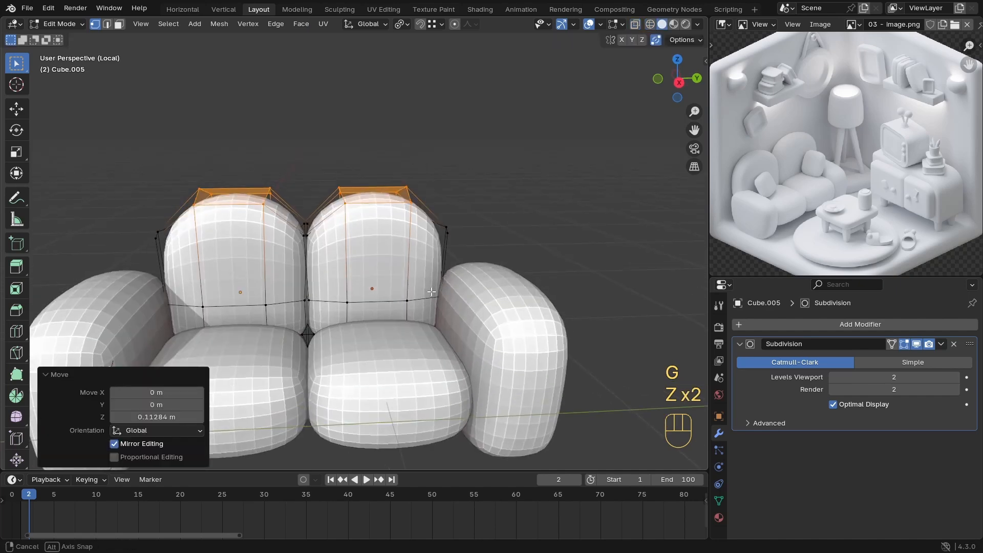
pyautogui.press('Tab')
# Step: Delete one backrest cushion and scale the remaining one's whole mesh to about 1.318 in Y
pyautogui.keyDown('ctrl'); pyautogui.moveTo(389, 272); pyautogui.dragTo(382, 312, button='middle'); pyautogui.keyUp('ctrl')
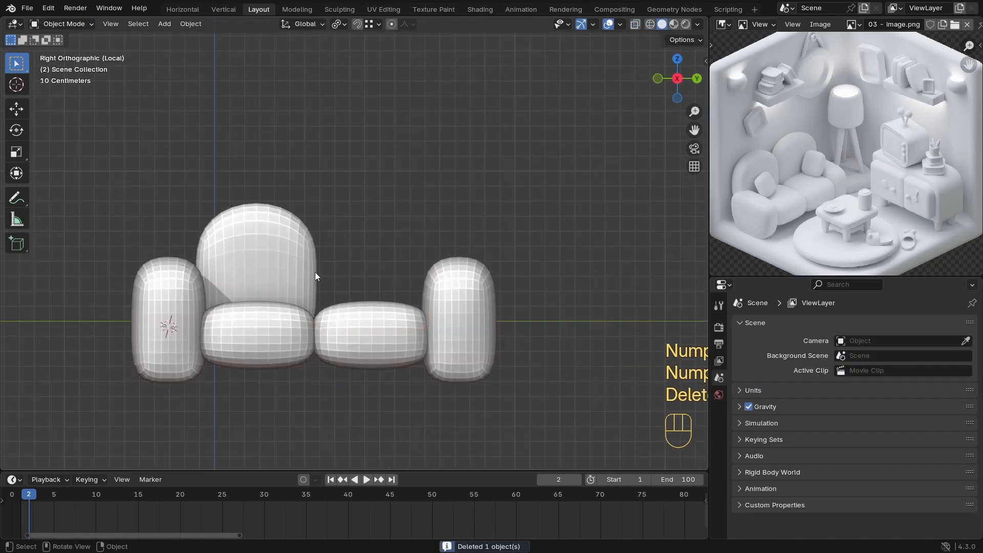
pyautogui.click(263, 260)
pyautogui.press('z')
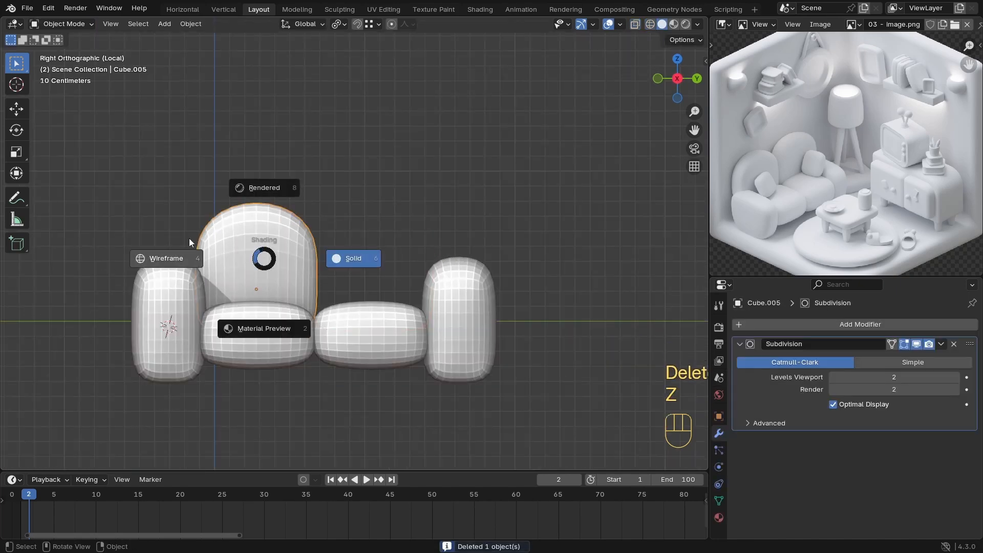
pyautogui.press('z')
pyautogui.press('Tab')
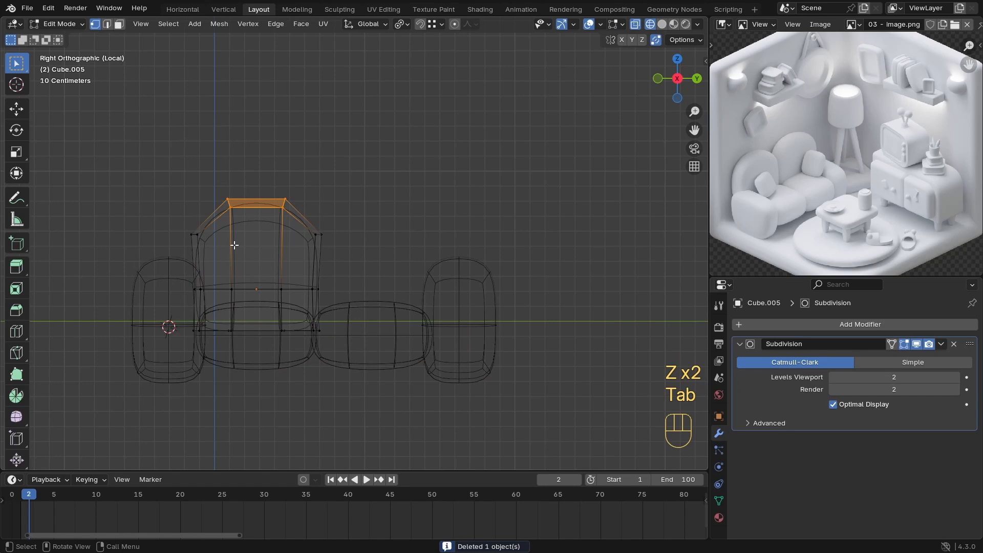
pyautogui.press('a')
pyautogui.press('s')
pyautogui.press('x')
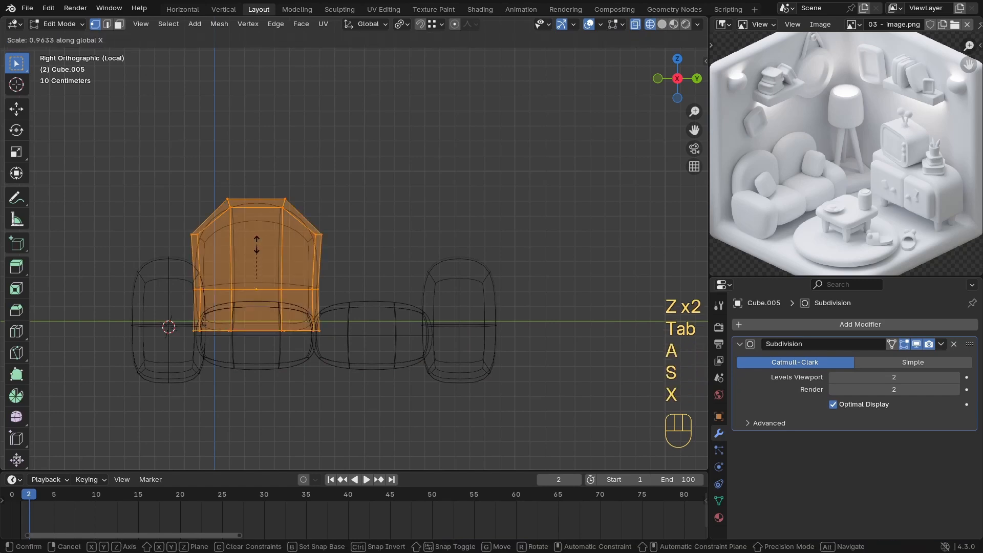
pyautogui.press('y')
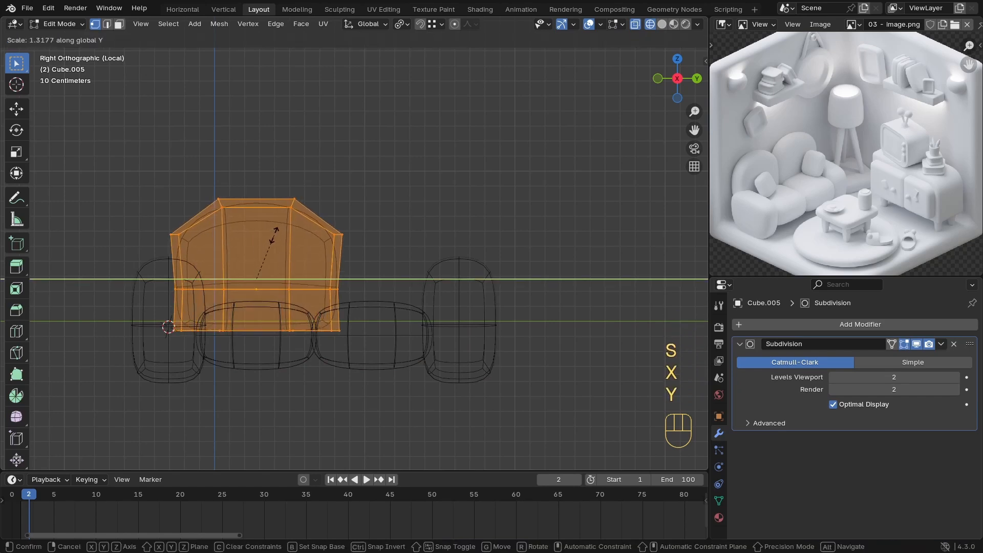
pyautogui.click(275, 235)
# Step: Shift the widened backrest mesh about -0.12 m in Y and return to Object Mode with solid shading
pyautogui.press('g')
pyautogui.press('x')
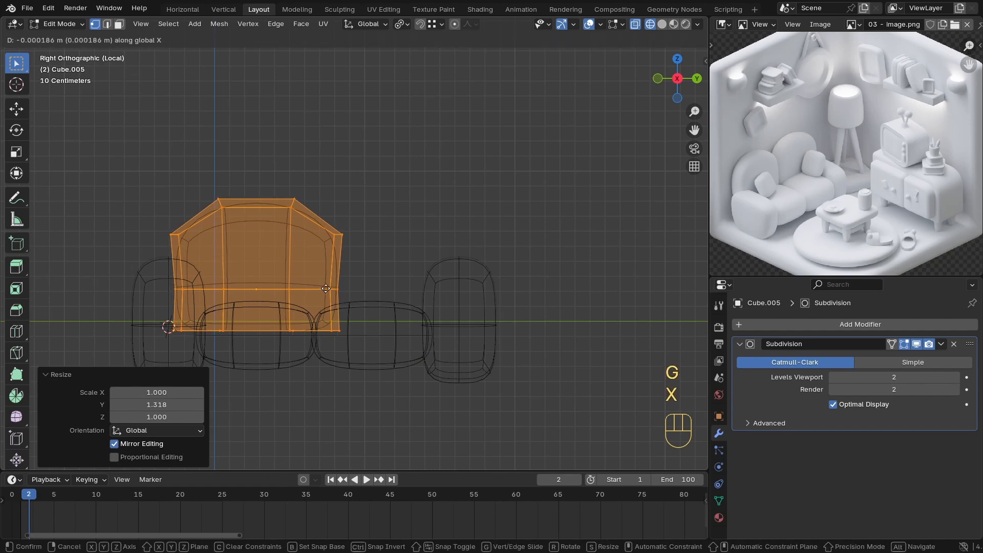
pyautogui.press('y')
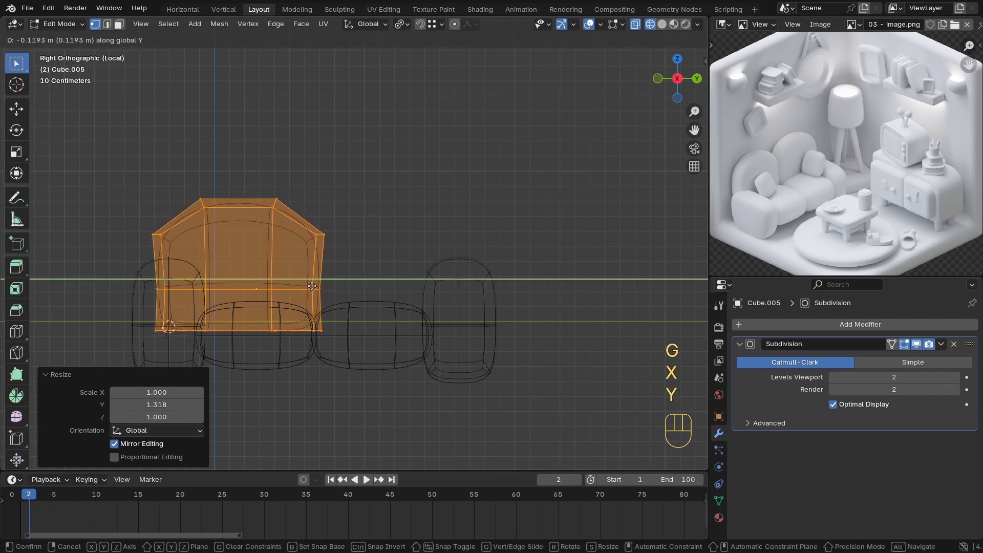
pyautogui.click(239, 318)
pyautogui.press('Tab')
pyautogui.press('z')
pyautogui.click(307, 318)
pyautogui.moveTo(308, 318)
pyautogui.mouseDown(button='middle')
pyautogui.moveTo(261, 349)
pyautogui.moveTo(266, 330)
pyautogui.moveTo(253, 306)
pyautogui.mouseUp(button='middle')
# Step: Duplicate the backrest cushion and place the copy about 1.04 m along Y behind the second seat
pyautogui.hotkey('shift', 'd')
pyautogui.press('x')
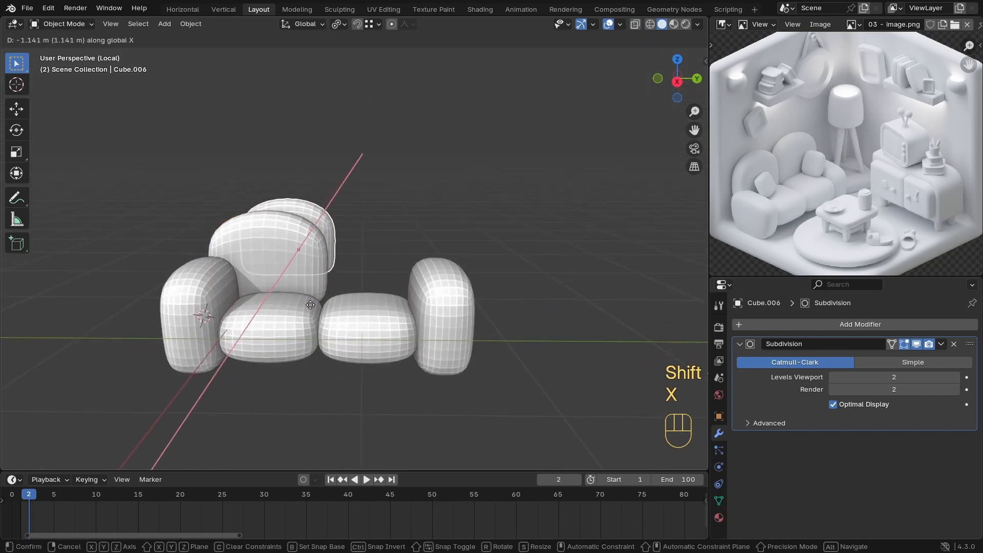
pyautogui.press('y')
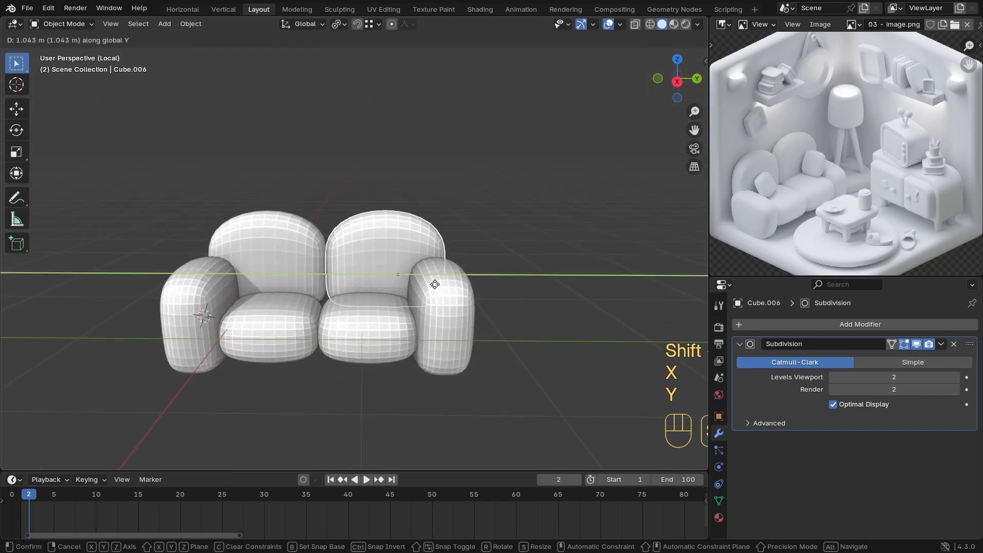
pyautogui.click(393, 283)
# Step: Edit both seat cushions together and move their back vertices along X next to the backrest, returning to Object Mode
pyautogui.moveTo(394, 283); pyautogui.dragTo(377, 355, button='middle')
pyautogui.scroll(4, 357, 308)
pyautogui.click(356, 340)
pyautogui.keyDown('shift'); pyautogui.click(312, 366); pyautogui.keyUp('shift')
pyautogui.press('Tab')
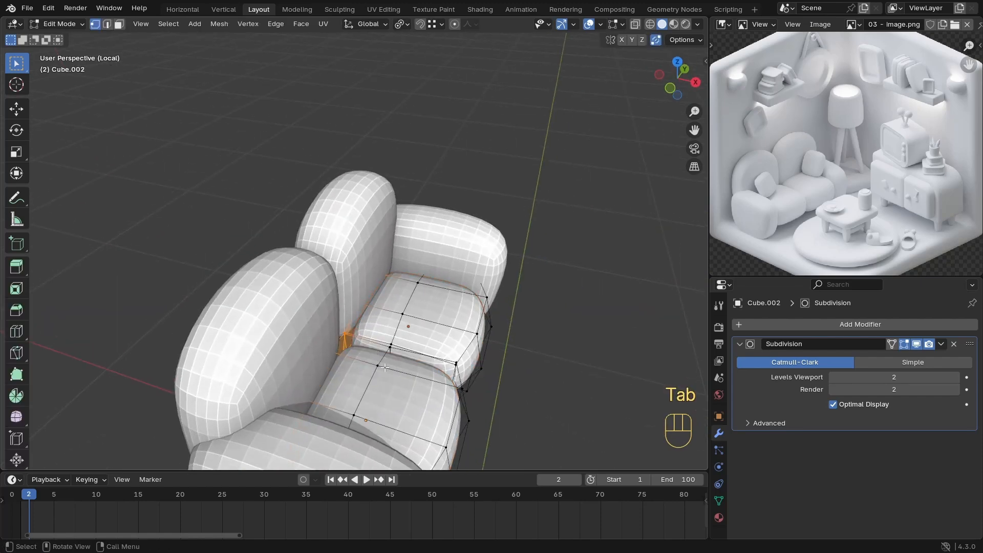
pyautogui.press('g')
pyautogui.press('y')
pyautogui.press('x')
pyautogui.click(375, 367)
pyautogui.moveTo(376, 367); pyautogui.dragTo(385, 333, button='middle')
pyautogui.press('Tab')
# Step: Duplicate one seat cushion about 0.35 m up in Z and scale the copy to 0.524 as a throw pillow
pyautogui.click(385, 333)
pyautogui.hotkey('shift', 'd')
pyautogui.press('z')
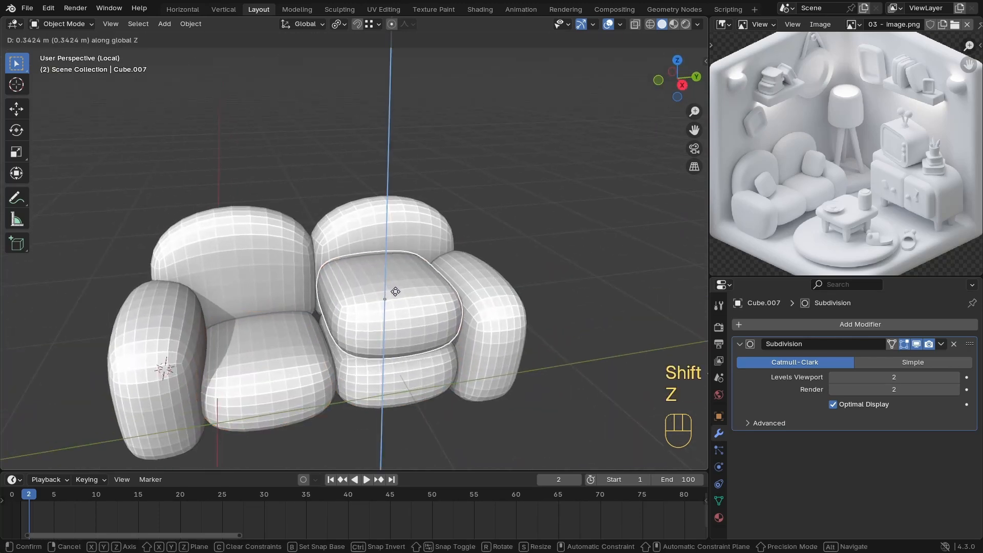
pyautogui.click(415, 309)
pyautogui.press('s')
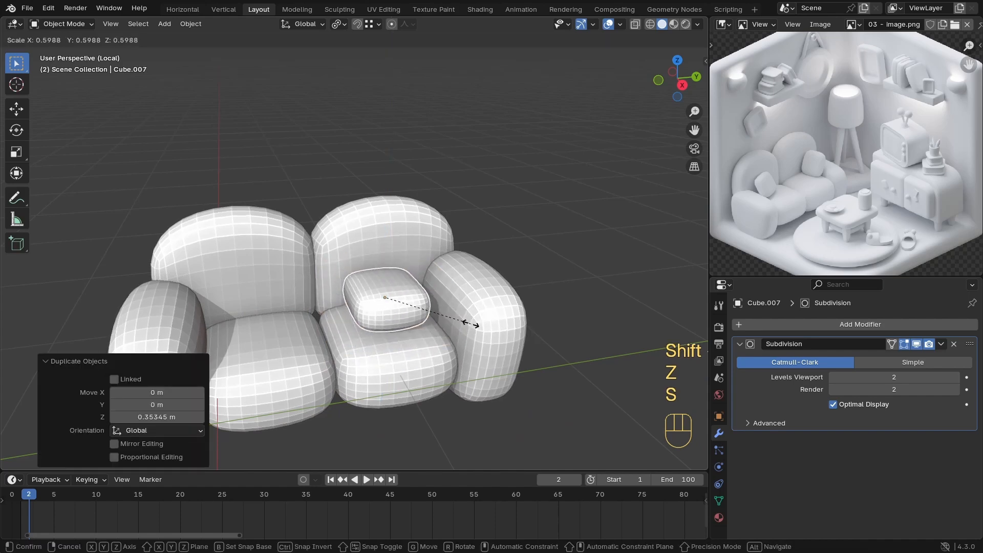
pyautogui.click(468, 321)
# Step: Tilt the throw pillow freely with trackball rotation against the sofa corner and place a tilted copy on the other seat
pyautogui.moveTo(461, 327); pyautogui.dragTo(423, 349, button='middle')
pyautogui.press('r')
pyautogui.press('r')
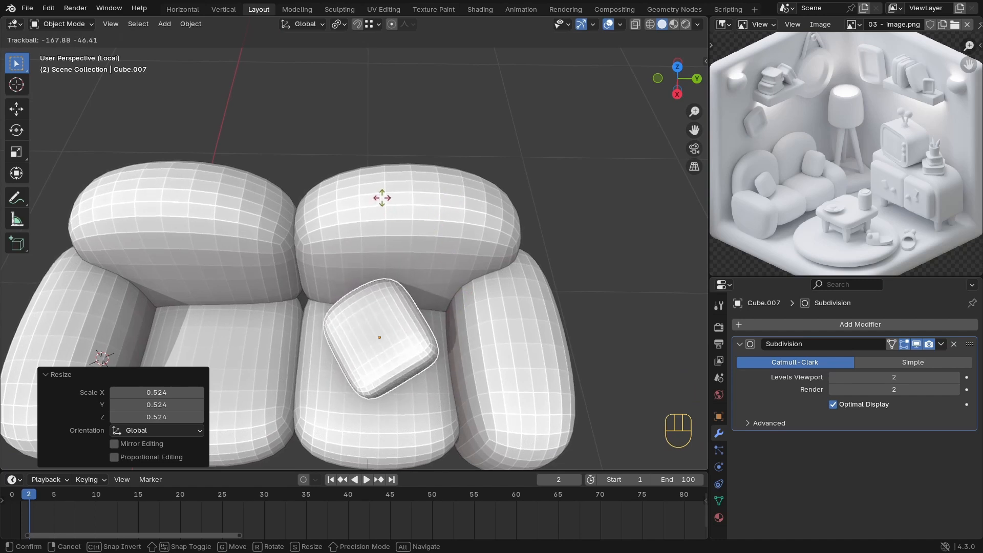
pyautogui.click(117, 204)
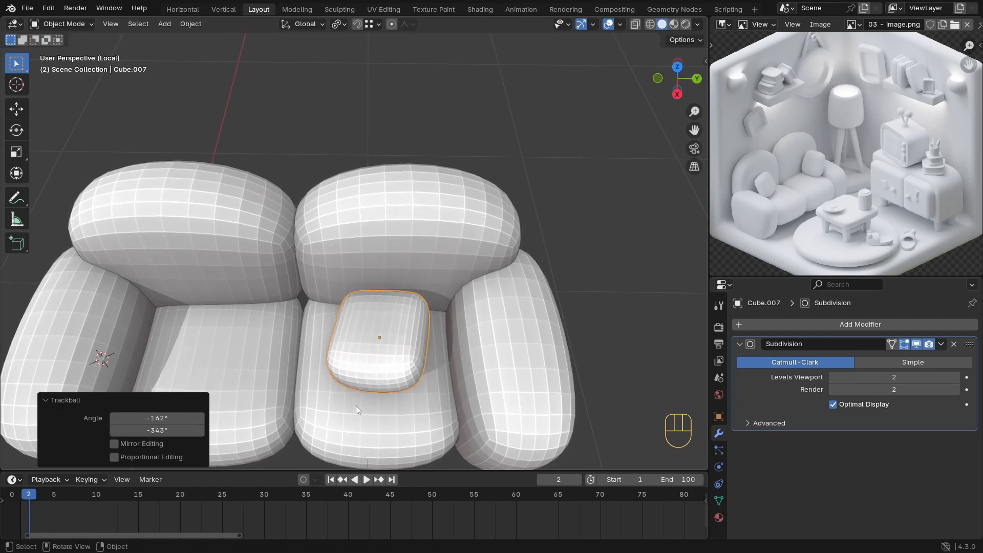
pyautogui.press('r')
pyautogui.press('r')
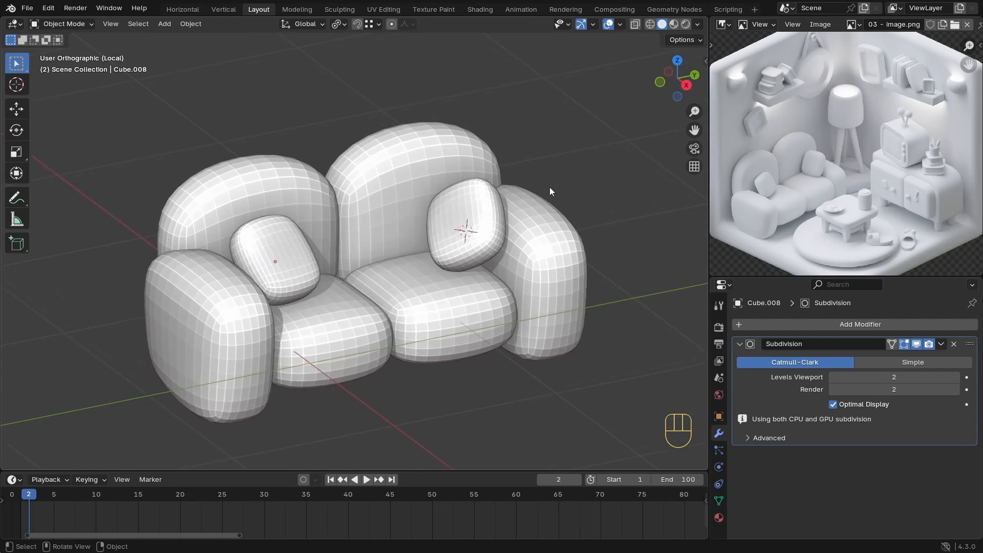
# Step: Select all sofa parts and apply Shade Auto Smooth
pyautogui.moveTo(558, 147); pyautogui.dragTo(164, 346)
pyautogui.rightClick(361, 307)
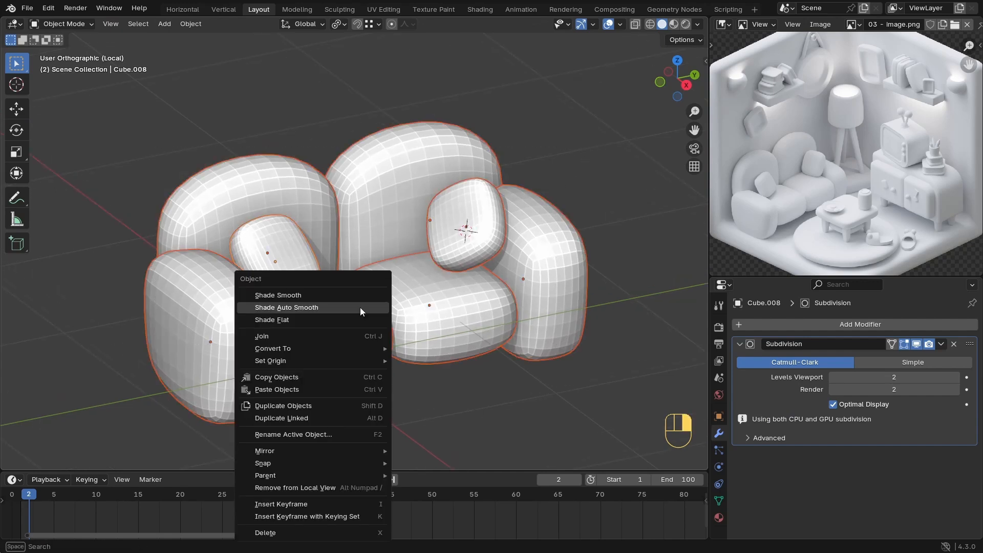
pyautogui.click(326, 307)
pyautogui.scroll(-1, 343, 314)
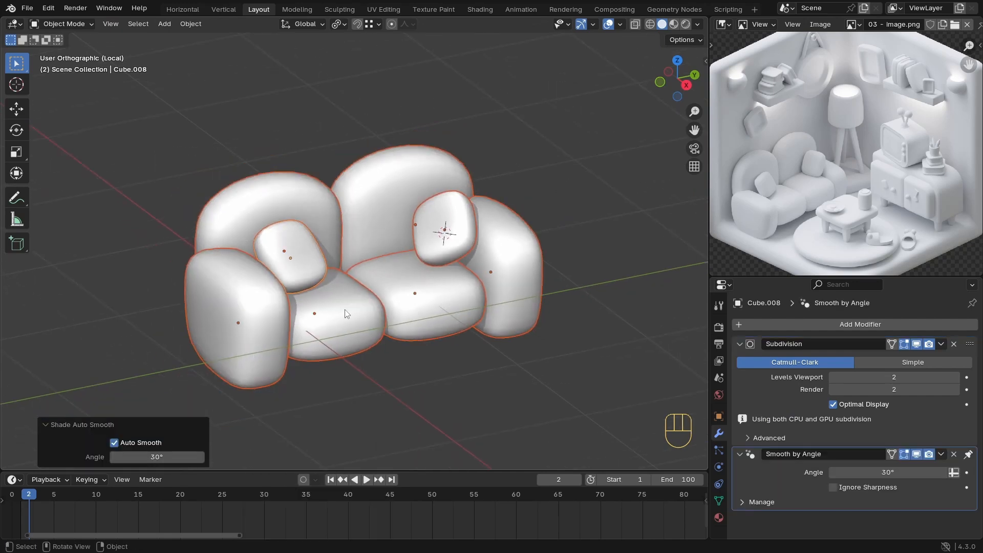
# Step: Leave local view, switch to a shared pivot point and scale the whole sofa to 0.542 inside the room
pyautogui.press('KP_Divide')
pyautogui.moveTo(461, 193); pyautogui.dragTo(417, 198, button='middle')
pyautogui.press('s')
pyautogui.rightClick(514, 238)
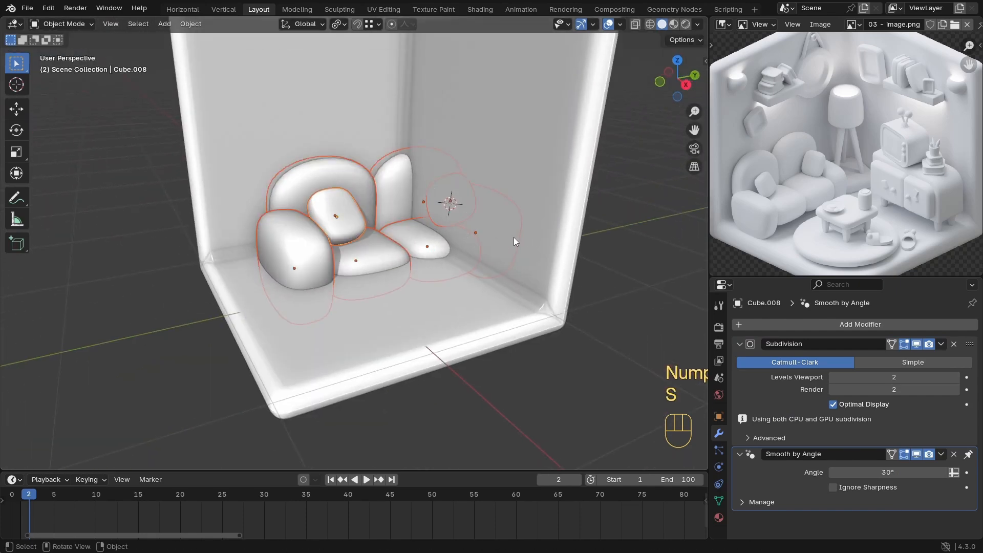
pyautogui.click(338, 24)
pyautogui.click(376, 79)
pyautogui.press('s')
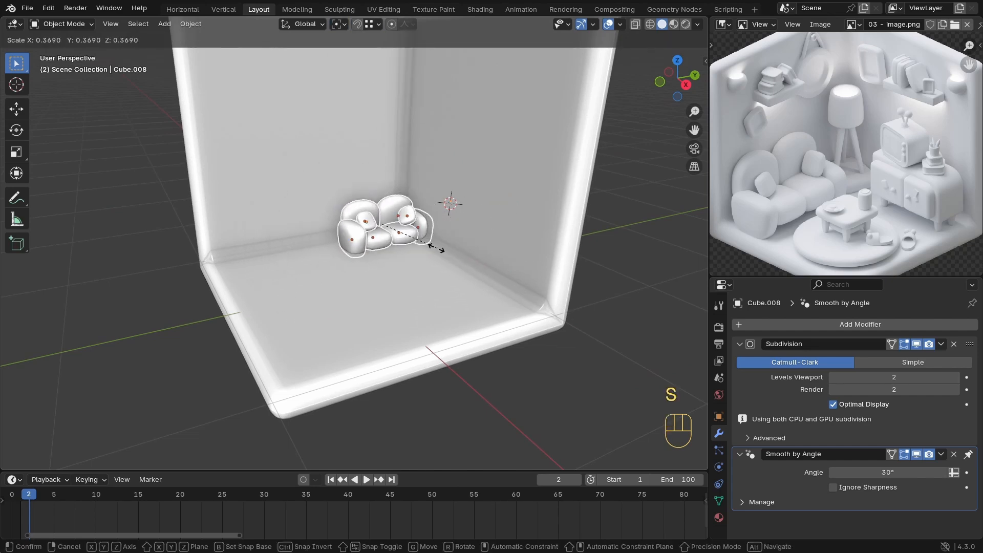
pyautogui.click(468, 243)
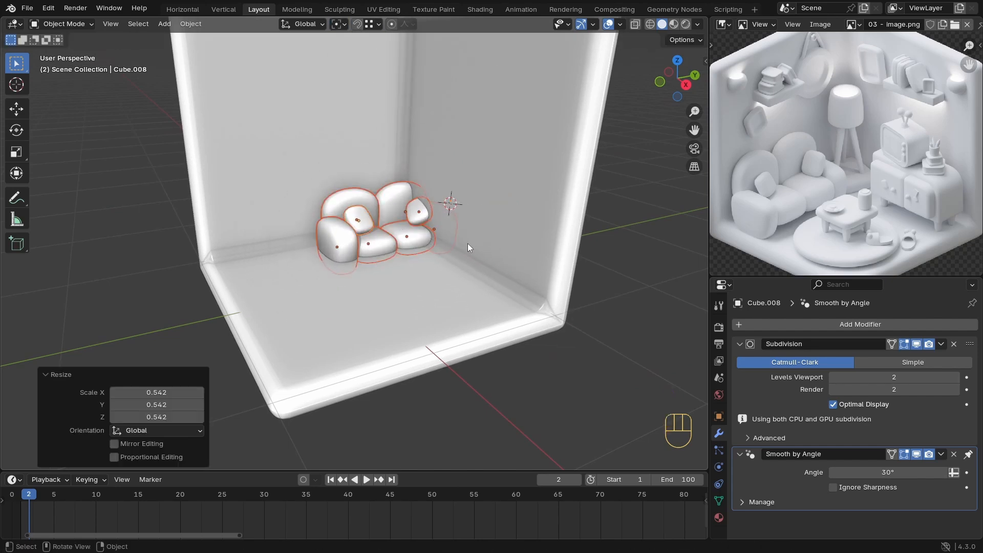
# Step: In the front view, move the sofa about 0.2 m in X and 0.36 m in Z, and scale it by 1.329
pyautogui.press('KP_1')
pyautogui.press('g')
pyautogui.click(392, 195)
pyautogui.press('s')
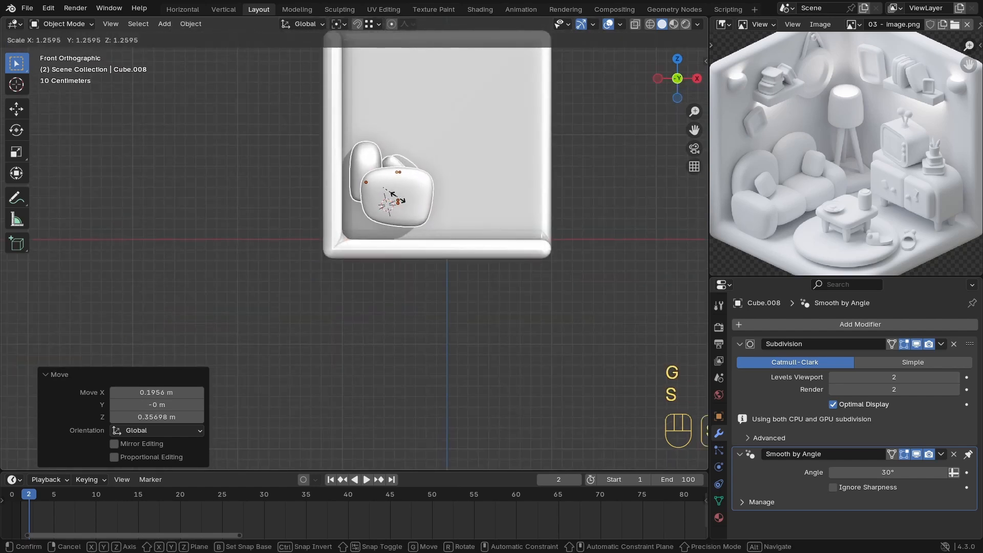
pyautogui.click(397, 201)
# Step: In the top view, move the whole sofa into the room's front corner against the side wall and scale it to 0.715
pyautogui.press('KP_7')
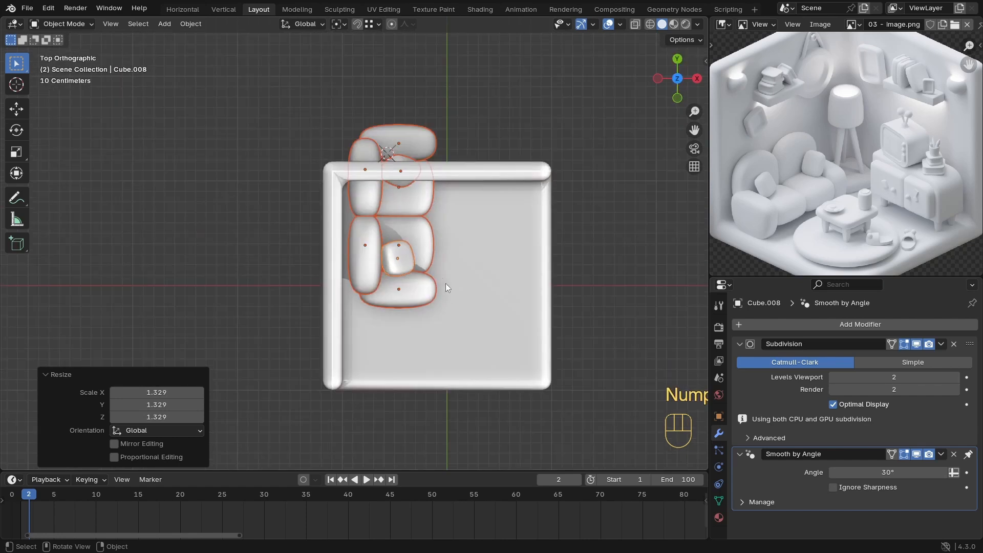
pyautogui.press('g')
pyautogui.click(433, 330)
pyautogui.press('s')
pyautogui.click(542, 351)
pyautogui.press('g')
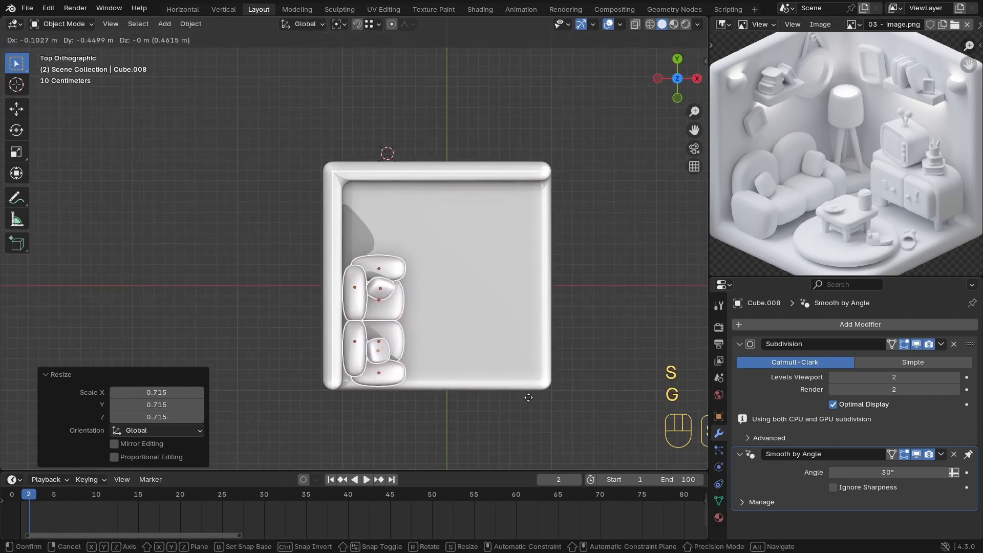
pyautogui.click(517, 387)
# Step: Review the sofa's placement in the room against the reference image and save the file
pyautogui.moveTo(517, 387); pyautogui.dragTo(420, 227, button='middle')
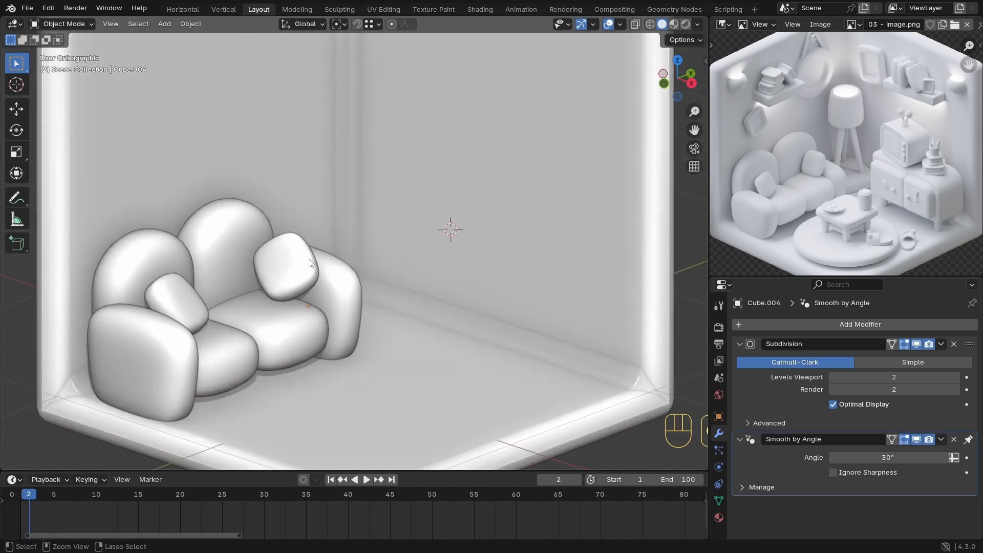
pyautogui.keyDown('shift'); pyautogui.moveTo(325, 226); pyautogui.dragTo(315, 263, button='middle'); pyautogui.keyUp('shift')
pyautogui.keyDown('ctrl'); pyautogui.moveTo(315, 262); pyautogui.dragTo(276, 313, button='middle'); pyautogui.keyUp('ctrl')
pyautogui.moveTo(356, 306)
pyautogui.mouseDown(button='middle')
pyautogui.moveTo(343, 309)
pyautogui.moveTo(334, 337)
pyautogui.moveTo(398, 294)
pyautogui.moveTo(315, 296)
pyautogui.moveTo(353, 304)
pyautogui.mouseUp(button='middle')
pyautogui.scroll(2, 354, 299)
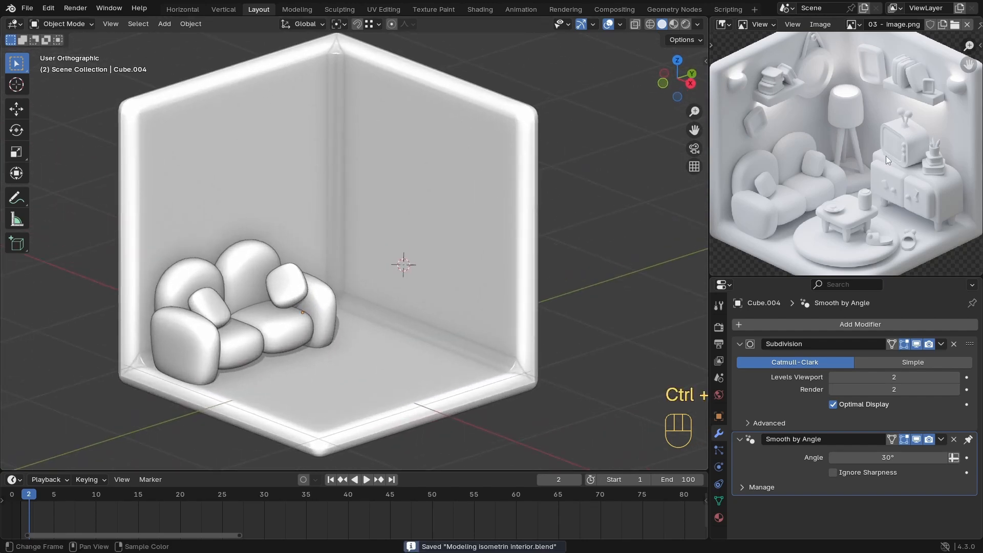
pyautogui.keyDown('ctrl'); pyautogui.moveTo(775, 177); pyautogui.dragTo(798, 169, button='middle'); pyautogui.keyUp('ctrl')
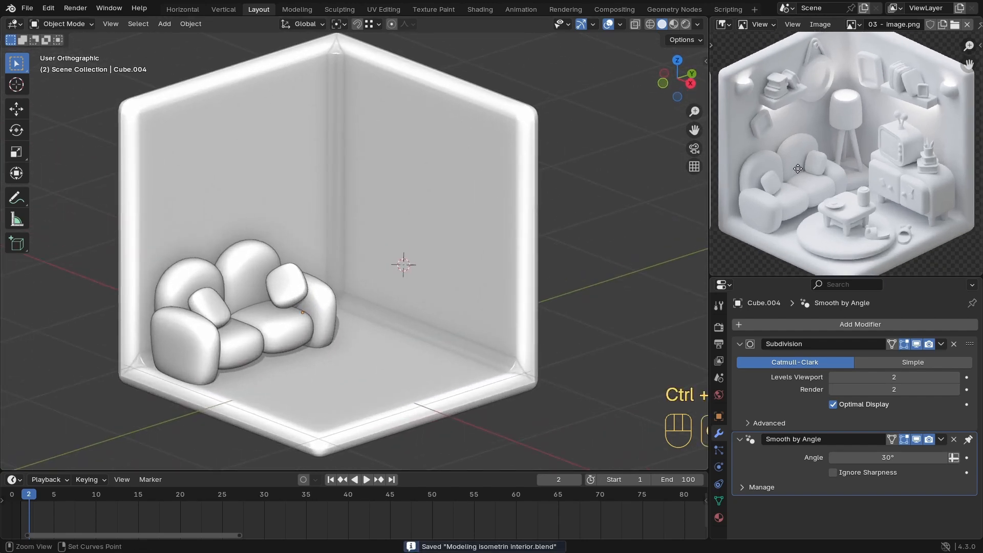
pyautogui.keyDown('ctrl'); pyautogui.moveTo(250, 298); pyautogui.dragTo(252, 296, button='middle'); pyautogui.keyUp('ctrl')
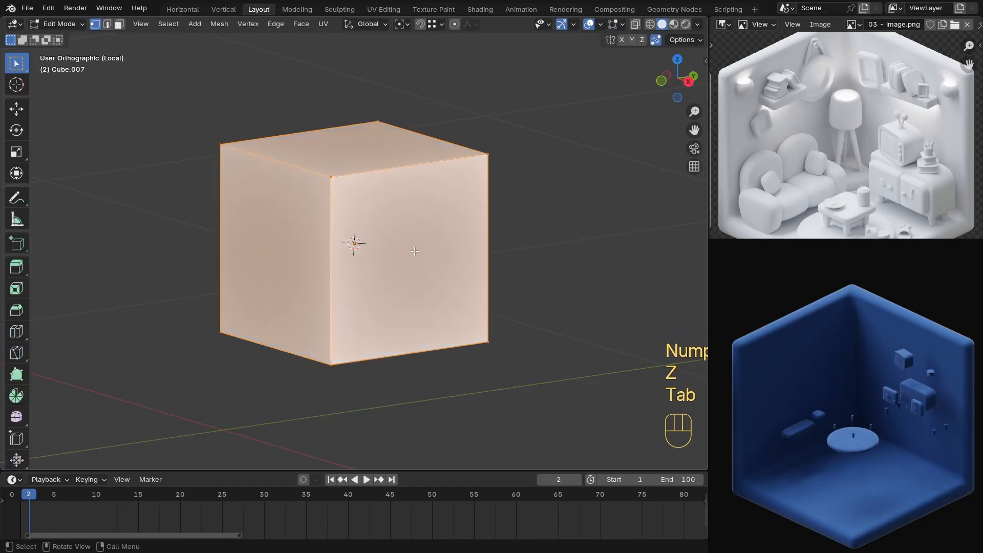
# Step: Flatten the cube's mesh to 0.191 along Z and round it with a smooth-shaded level 2 Subdivision modifier
pyautogui.press('s')
pyautogui.press('z')
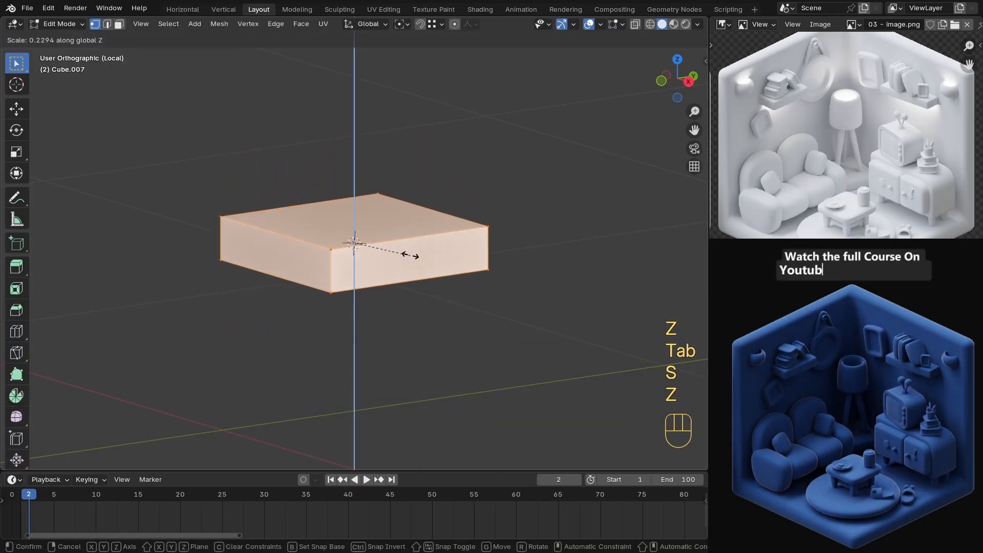
pyautogui.click(401, 255)
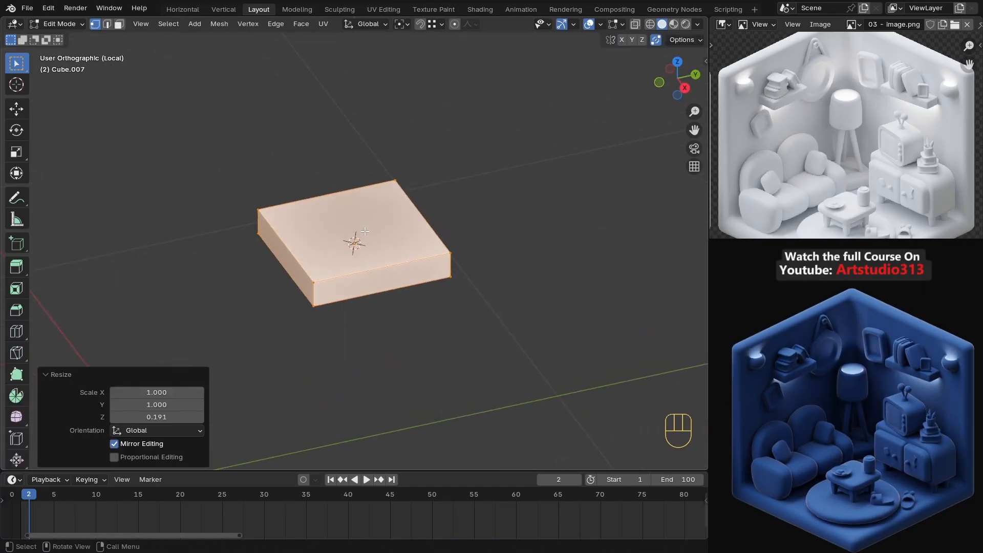
pyautogui.rightClick(331, 229)
pyautogui.click(331, 228)
pyautogui.scroll(1, 411, 257)
pyautogui.press('Tab')
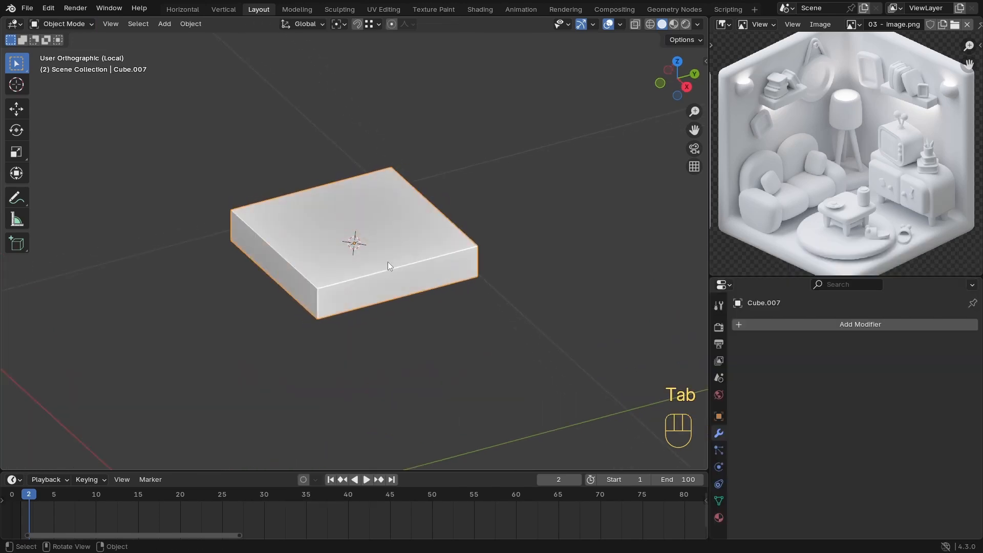
pyautogui.hotkey('ctrl', '2')
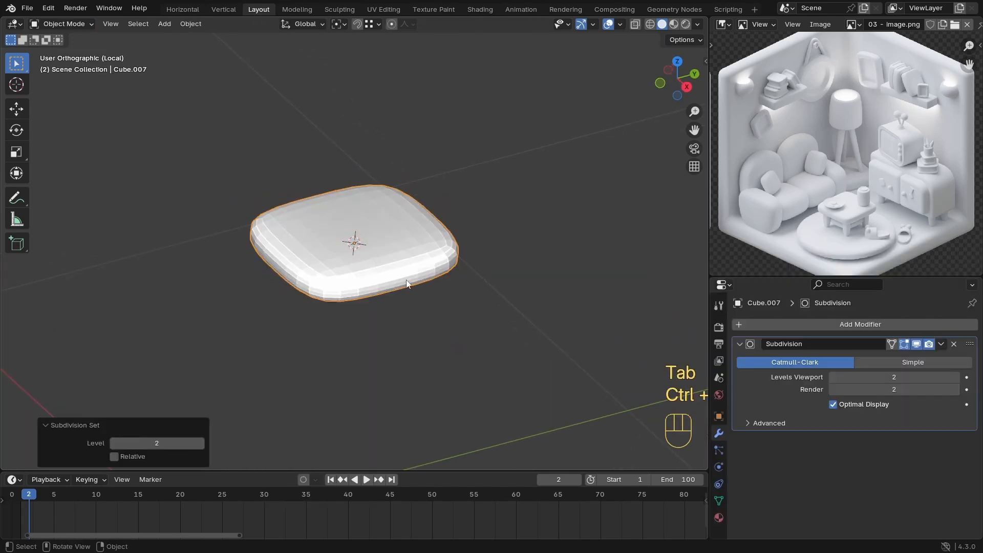
pyautogui.moveTo(506, 290)
pyautogui.mouseDown(button='middle')
pyautogui.moveTo(429, 264)
pyautogui.moveTo(318, 282)
pyautogui.moveTo(290, 260)
pyautogui.mouseUp(button='middle')
# Step: Add a mesh cylinder with 32 vertices, 1 m radius and 2 m depth at the 3D cursor for the lampshade
pyautogui.keyDown('ctrl'); pyautogui.moveTo(866, 205); pyautogui.dragTo(873, 171, button='middle'); pyautogui.keyUp('ctrl')
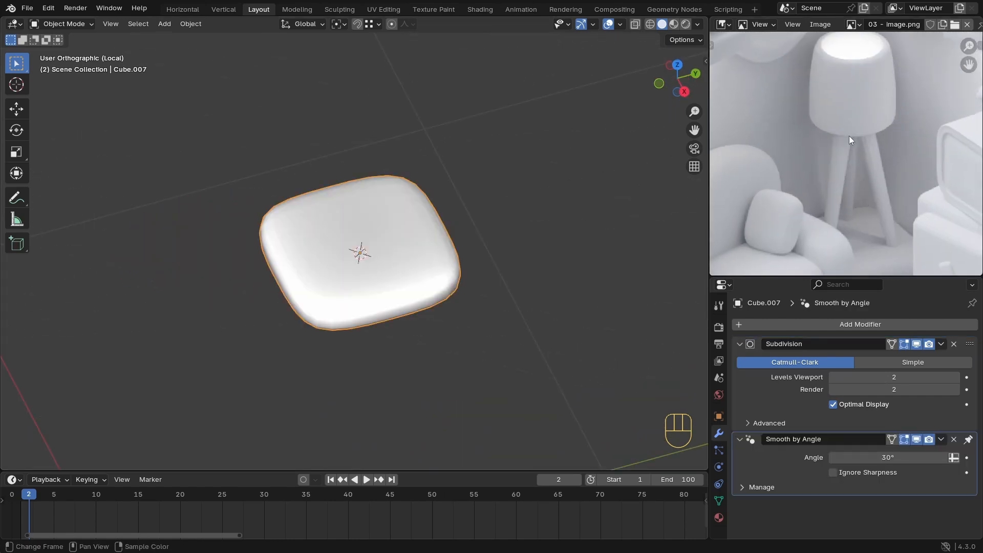
pyautogui.scroll(-2, 374, 228)
pyautogui.hotkey('shift', 'a')
pyautogui.moveTo(363, 235)
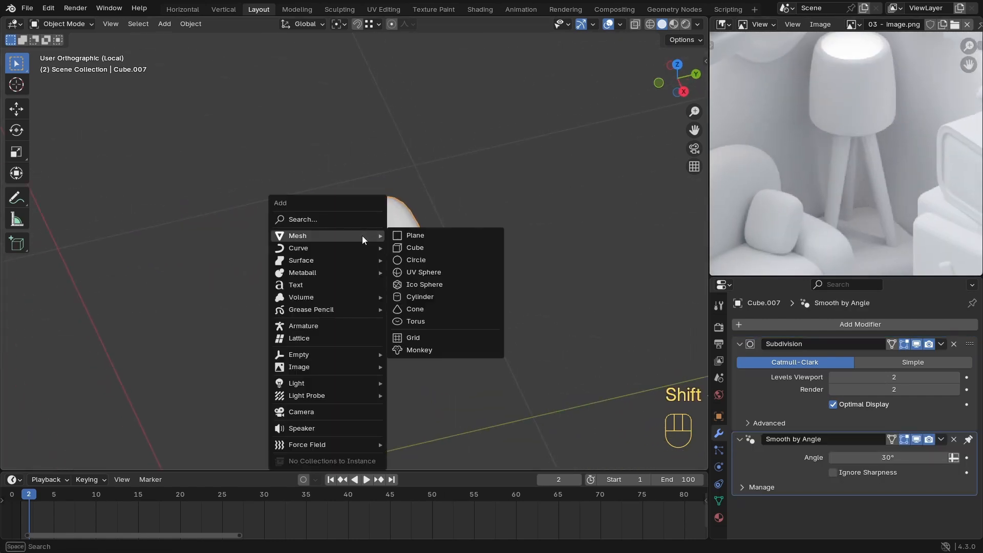
pyautogui.click(419, 297)
pyautogui.scroll(-6, 410, 245)
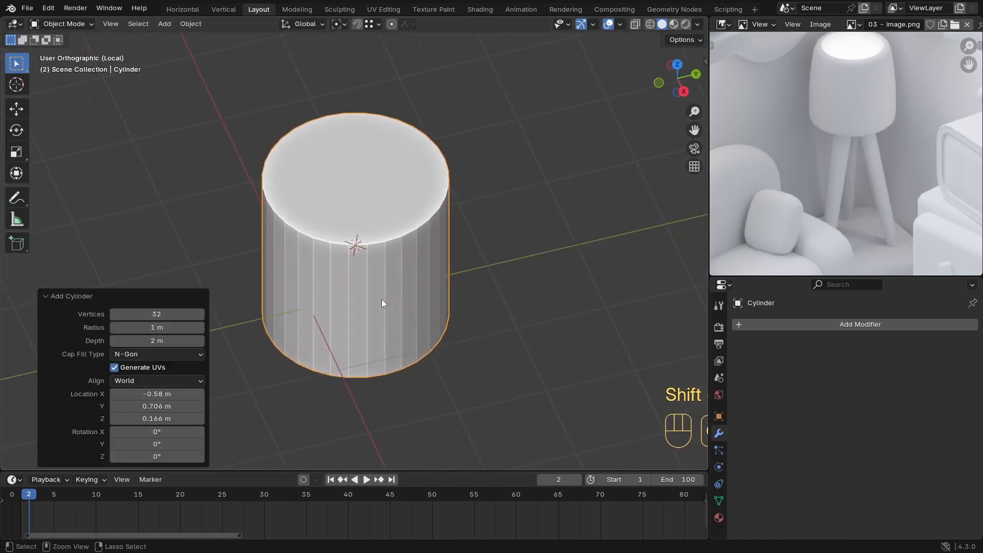
pyautogui.scroll(-1, 395, 286)
pyautogui.moveTo(395, 286); pyautogui.dragTo(400, 265, button='middle')
pyautogui.keyDown('ctrl'); pyautogui.moveTo(396, 294); pyautogui.dragTo(371, 312, button='middle'); pyautogui.keyUp('ctrl')
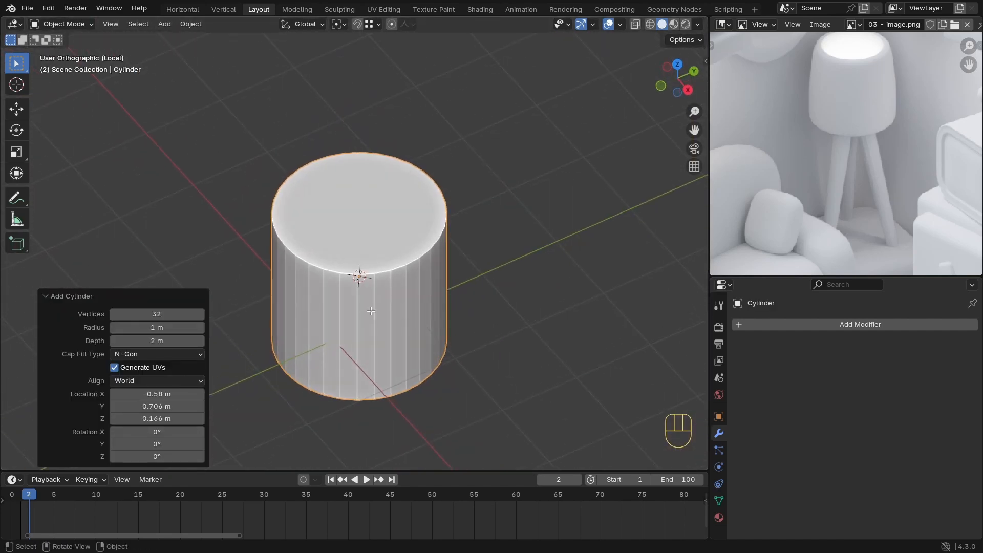
# Step: Taper the lampshade cylinder by scaling its top face to about 0.88
pyautogui.press('Tab')
pyautogui.press('3')
pyautogui.click(365, 224)
pyautogui.moveTo(365, 223); pyautogui.dragTo(492, 280, button='middle')
pyautogui.press('KP_1')
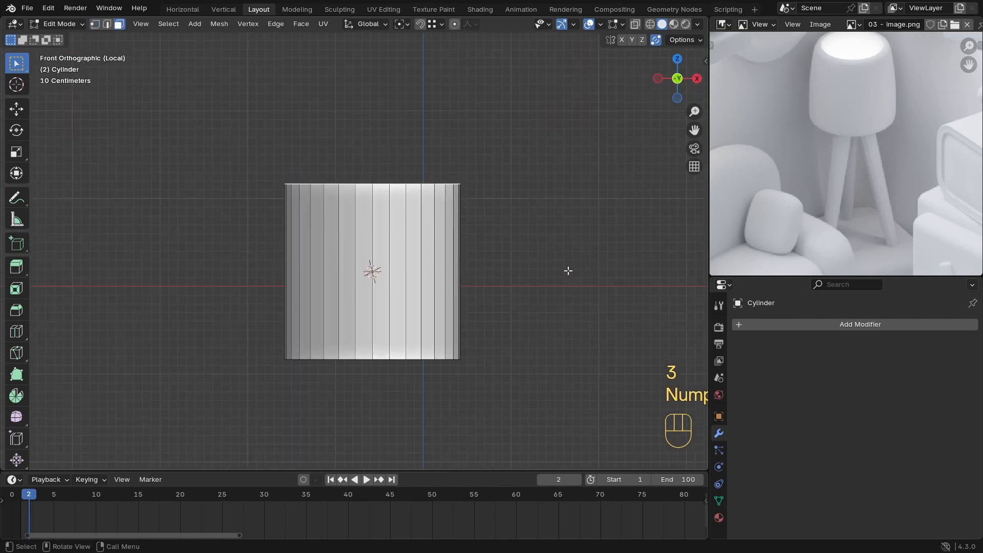
pyautogui.press('s')
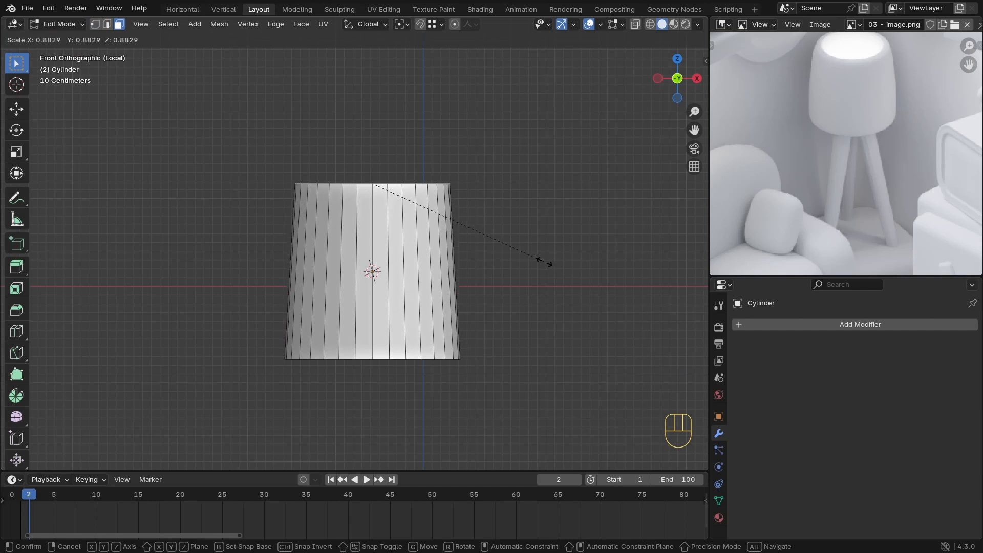
pyautogui.click(537, 259)
# Step: Select both end caps of the lampshade cylinder and delete these faces
pyautogui.moveTo(366, 424); pyautogui.dragTo(366, 357, button='middle')
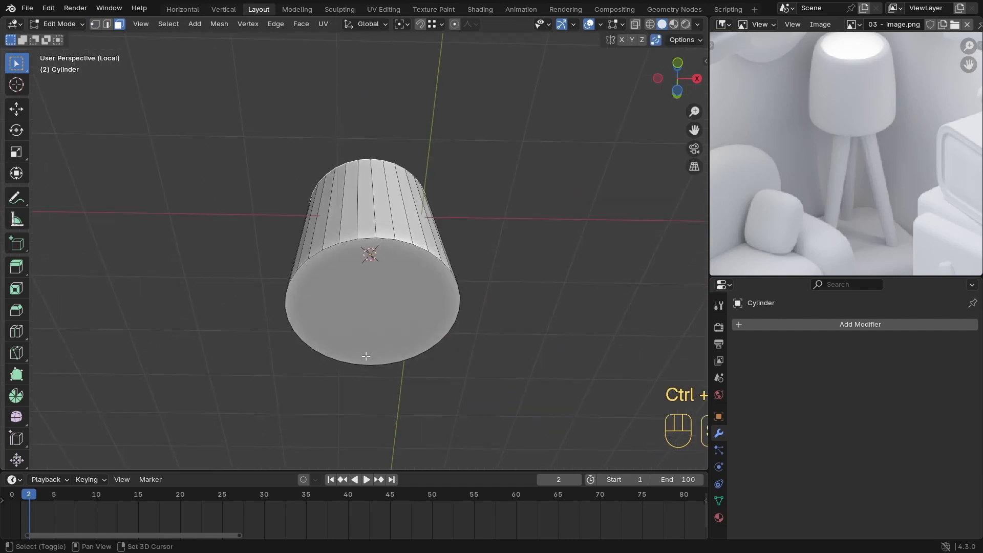
pyautogui.keyDown('shift'); pyautogui.click(377, 340); pyautogui.keyUp('shift')
pyautogui.moveTo(392, 212); pyautogui.dragTo(409, 327, button='middle')
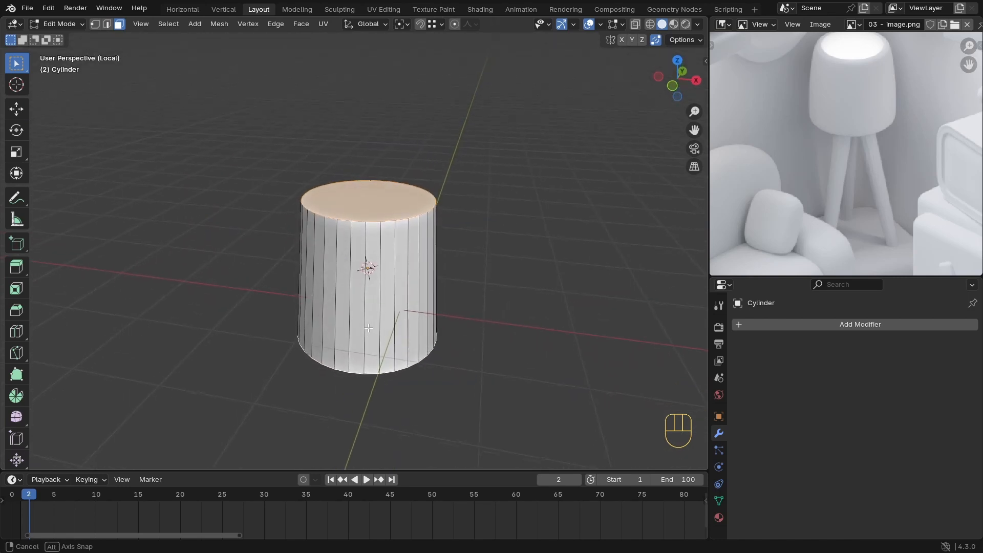
pyautogui.press('i')
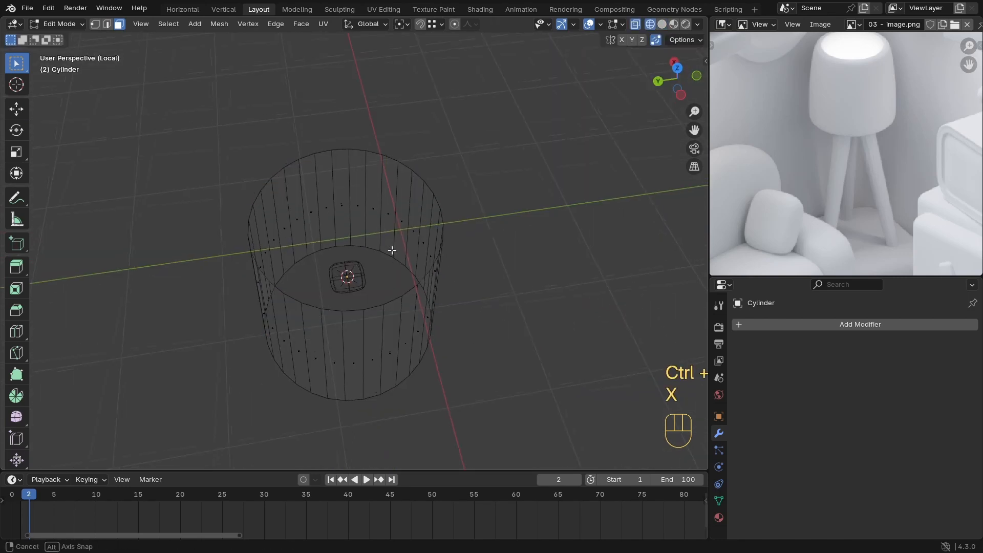
pyautogui.moveTo(391, 250); pyautogui.dragTo(378, 169, button='middle')
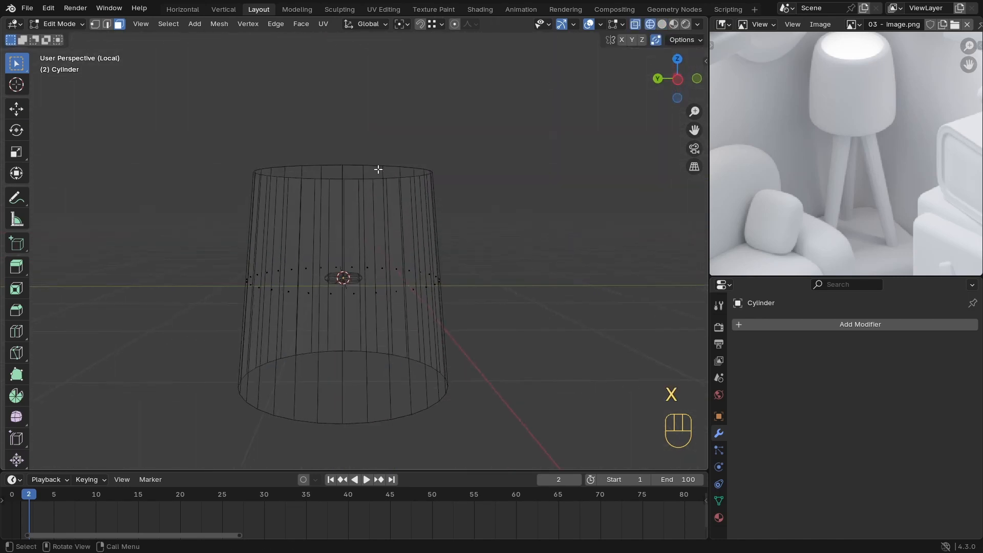
# Step: Add a horizontal loop cut in the upper part of the lampshade and scale the loop slightly outward
pyautogui.press('KP_1')
pyautogui.hotkey('ctrl', 'r')
pyautogui.click(368, 233)
pyautogui.click(378, 181)
pyautogui.press('s')
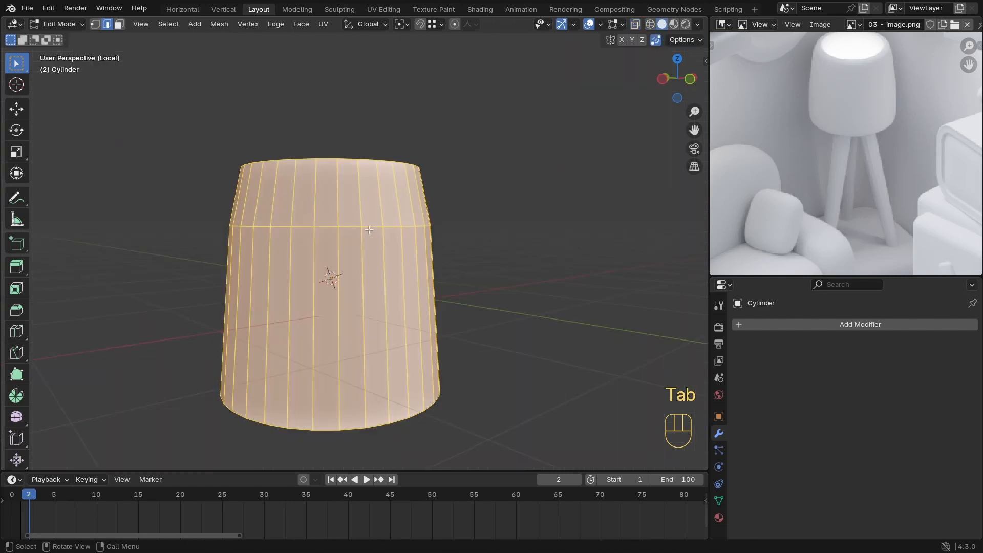
# Step: Bevel the lampshade's upper edge loop by about 0.12 m with one segment
pyautogui.hotkey('alt', 'a')
pyautogui.keyDown('alt'); pyautogui.click(369, 229); pyautogui.keyUp('alt')
pyautogui.hotkey('ctrl', 'b')
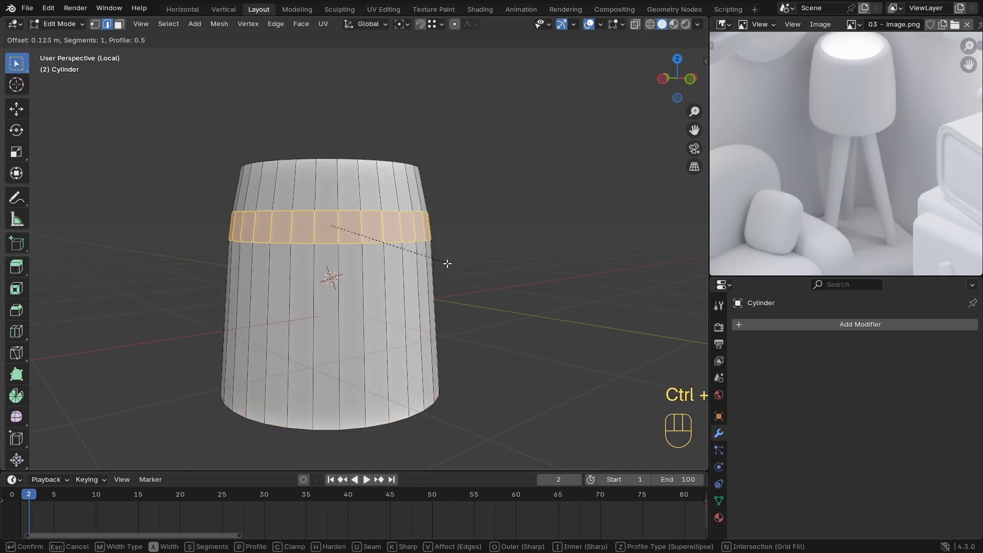
pyautogui.click(451, 267)
pyautogui.press('Tab')
# Step: Add a Solidify modifier to the lampshade with a thickness of 0.146 m
pyautogui.moveTo(451, 269); pyautogui.dragTo(368, 289, button='middle')
pyautogui.press('KP_1')
pyautogui.hotkey('shift', 'z')
pyautogui.click(758, 324)
pyautogui.moveTo(758, 326)
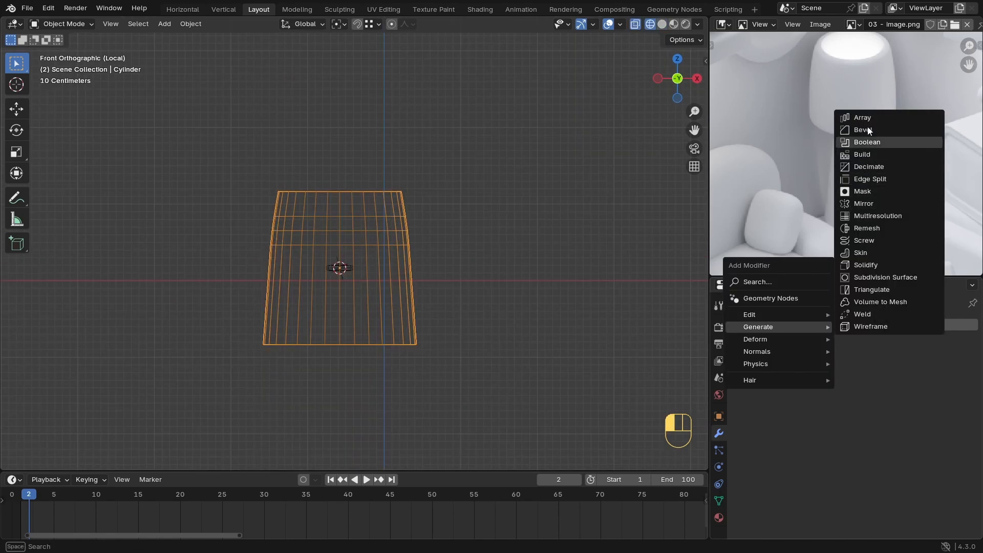
pyautogui.click(870, 266)
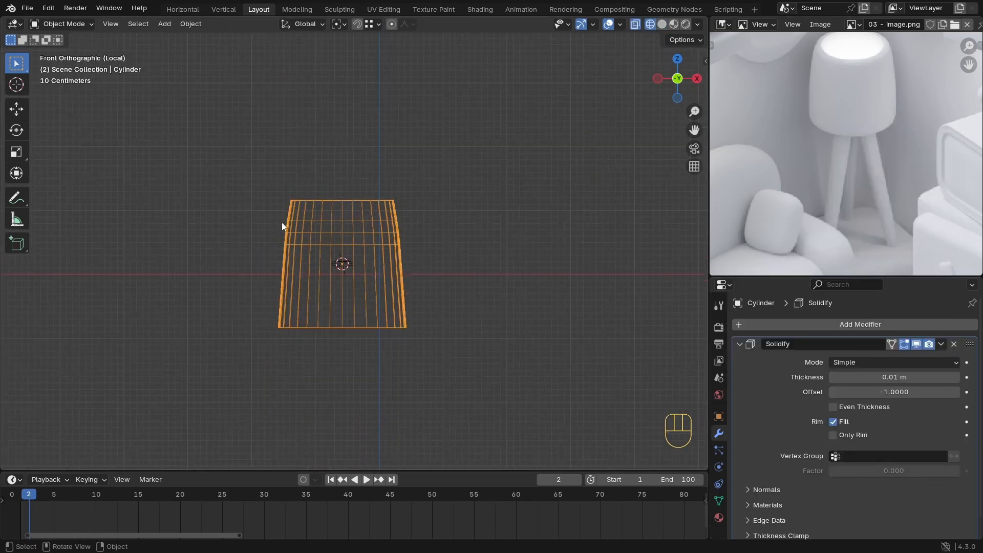
pyautogui.moveTo(282, 222); pyautogui.dragTo(346, 307, button='middle')
pyautogui.scroll(5, 392, 237)
pyautogui.hotkey('shift', 'z')
pyautogui.moveTo(914, 376); pyautogui.dragTo(974, 377)
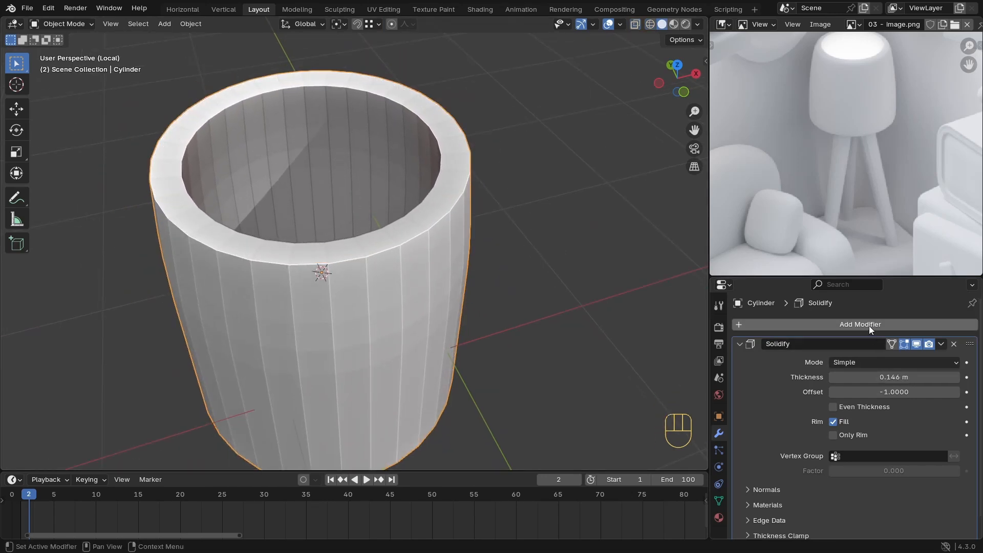
# Step: Add a Bevel modifier to the lampshade with an amount of 0.058 m and 3 segments
pyautogui.click(869, 326)
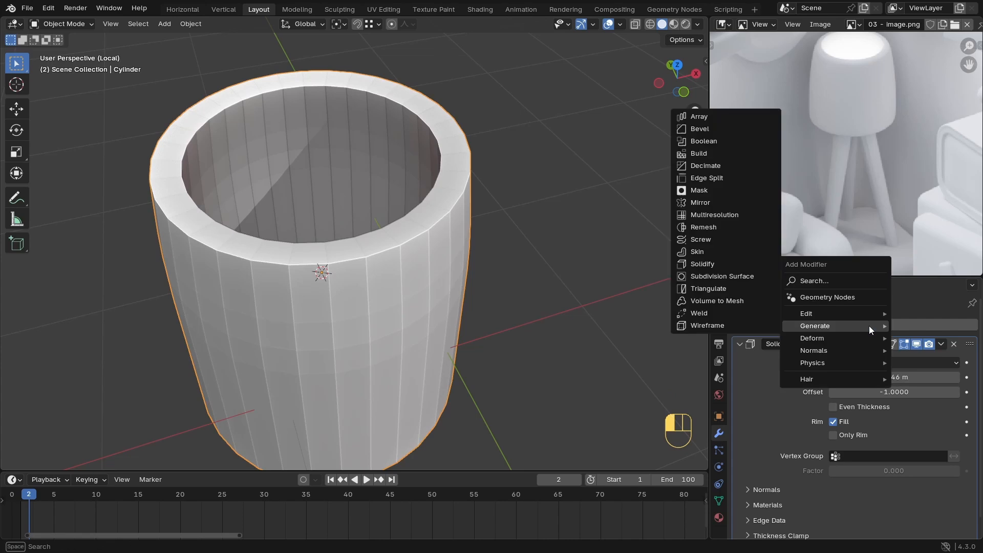
pyautogui.click(712, 130)
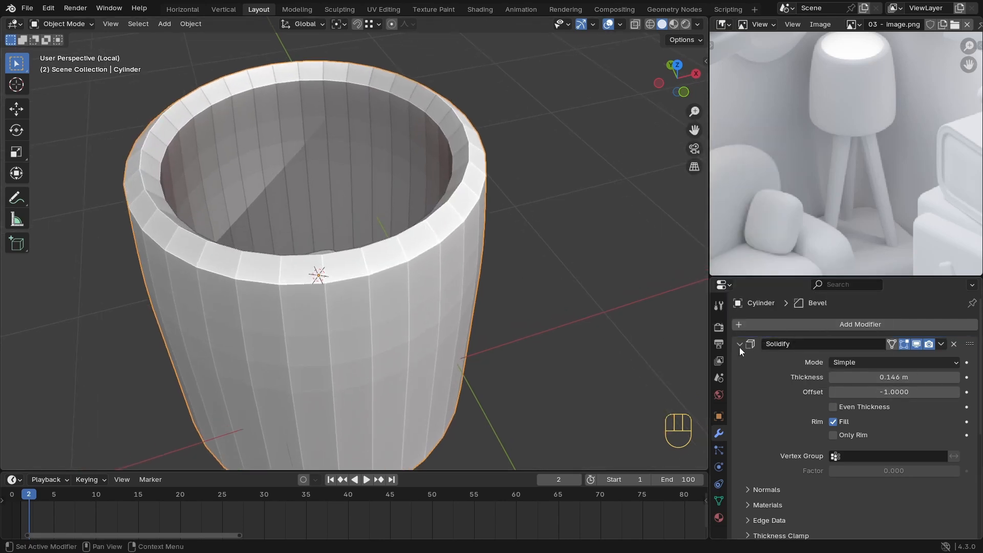
pyautogui.click(739, 344)
pyautogui.keyDown('shift'); pyautogui.moveTo(901, 407); pyautogui.dragTo(868, 407); pyautogui.keyUp('shift')
pyautogui.moveTo(955, 423); pyautogui.dragTo(968, 422)
pyautogui.click(957, 422)
pyautogui.keyDown('shift'); pyautogui.moveTo(878, 407); pyautogui.dragTo(896, 407); pyautogui.keyUp('shift')
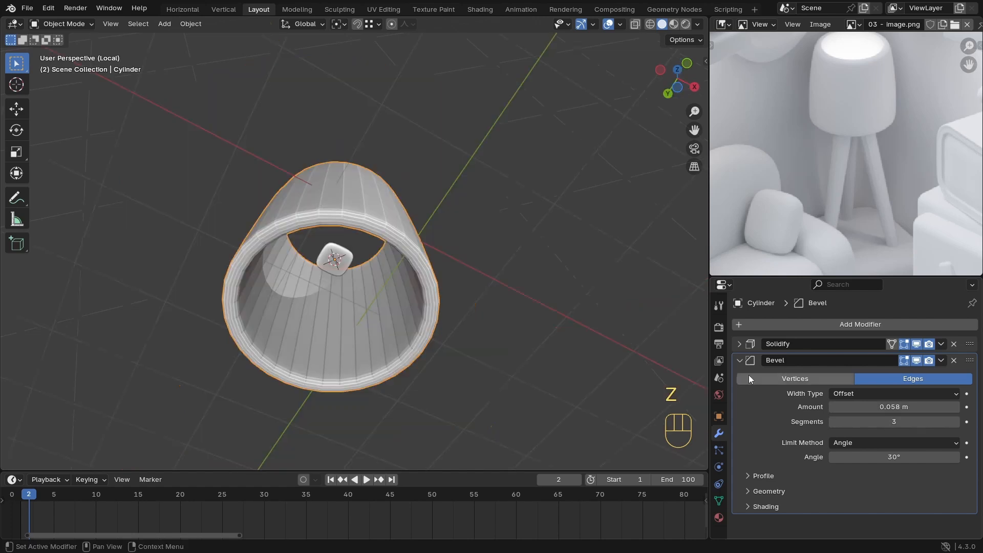
# Step: Increase the lampshade's Solidify thickness to 0.231 m
pyautogui.click(739, 360)
pyautogui.click(739, 344)
pyautogui.moveTo(886, 377); pyautogui.dragTo(919, 377)
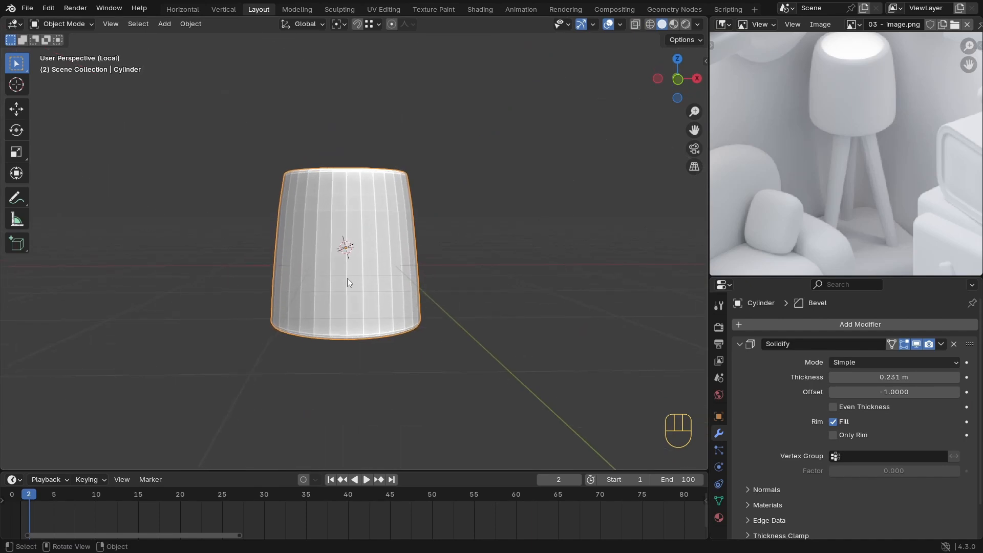
# Step: In the front view, add a second mesh cylinder with 16 vertices for the lamp leg
pyautogui.press('KP_1')
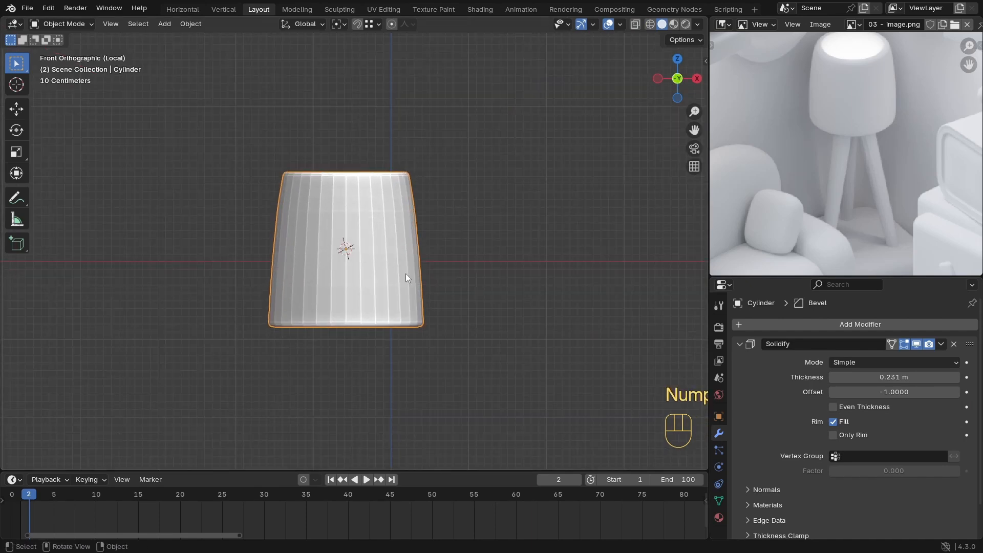
pyautogui.hotkey('shift', 'a')
pyautogui.moveTo(329, 236)
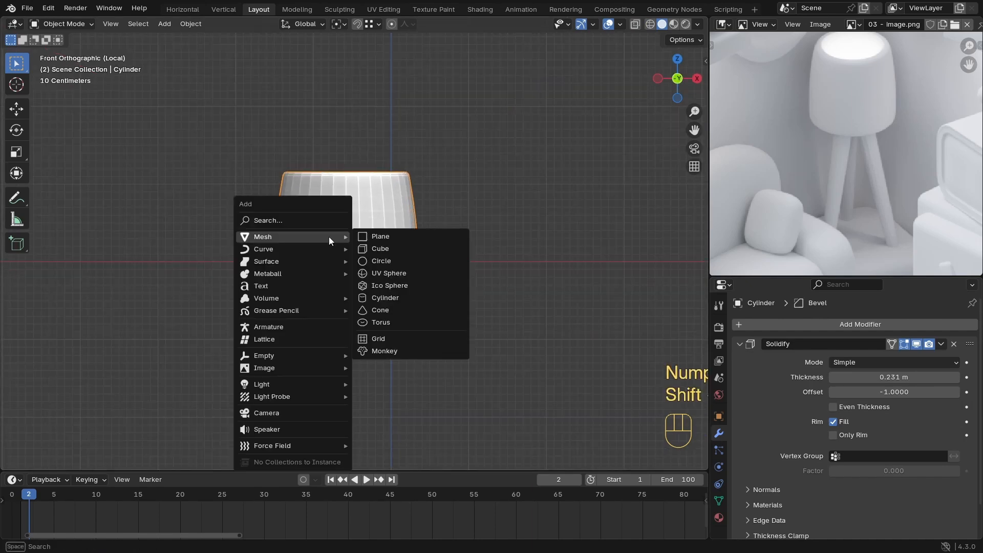
pyautogui.click(400, 299)
pyautogui.scroll(-5, 430, 231)
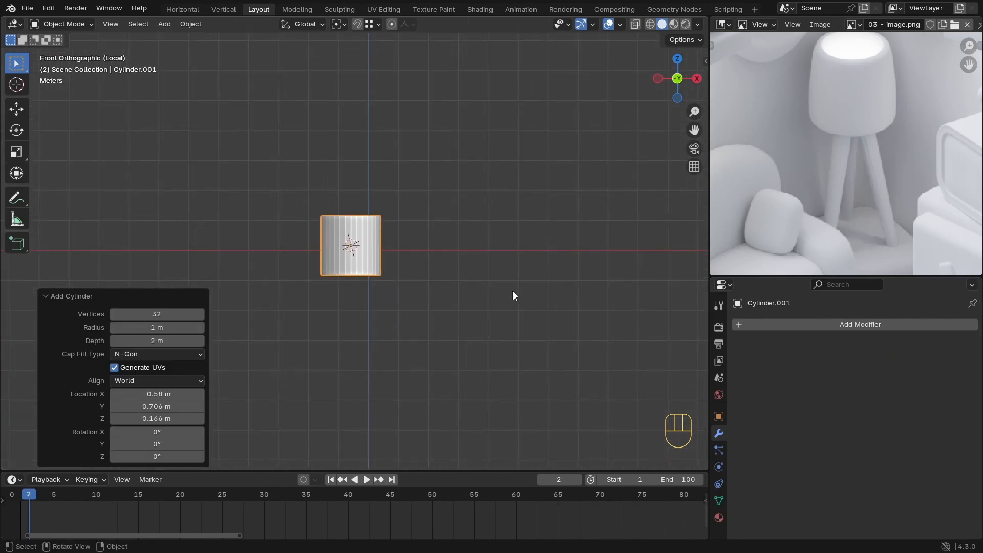
pyautogui.click(166, 313)
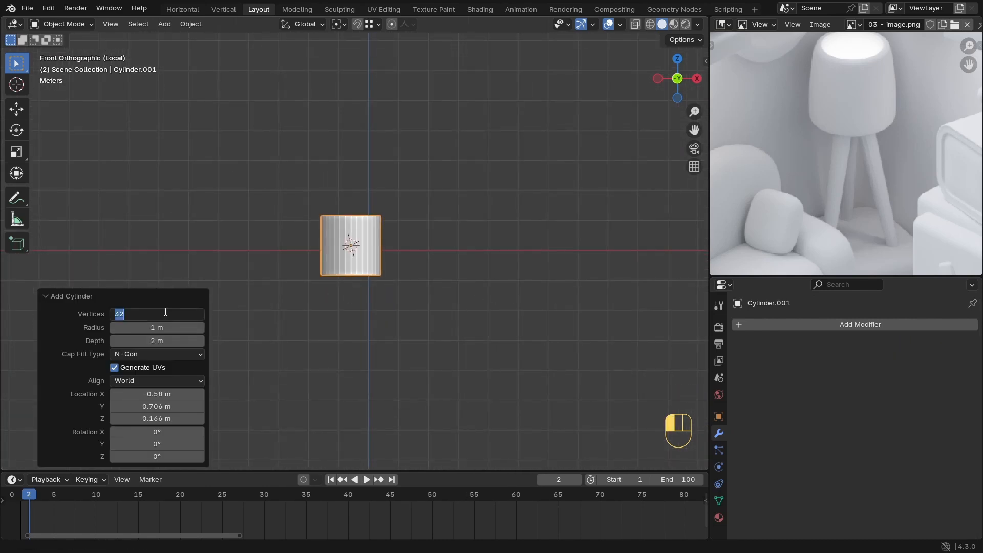
pyautogui.write('16')
pyautogui.press('Return')
# Step: Scale the new cylinder down to leg thickness and move it straight down along Z below the lampshade
pyautogui.press('s')
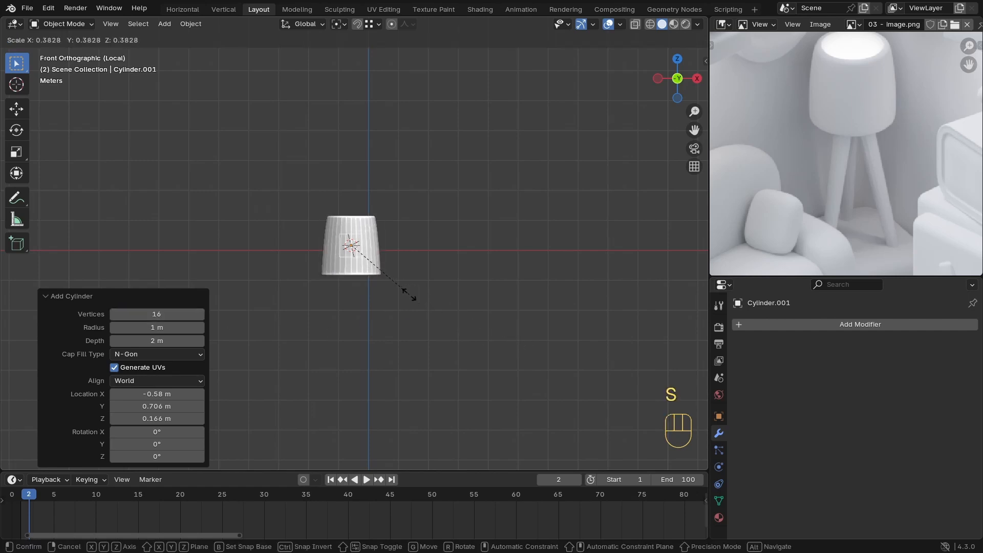
pyautogui.click(387, 275)
pyautogui.press('g')
pyautogui.press('z')
pyautogui.click(372, 373)
# Step: In wireframe, raise the leg cylinder's top end about 3.97 m along Z, stretching it up into the lampshade
pyautogui.scroll(3, 362, 356)
pyautogui.press('Tab')
pyautogui.press('z')
pyautogui.moveTo(415, 310); pyautogui.dragTo(316, 341)
pyautogui.press('g')
pyautogui.press('z')
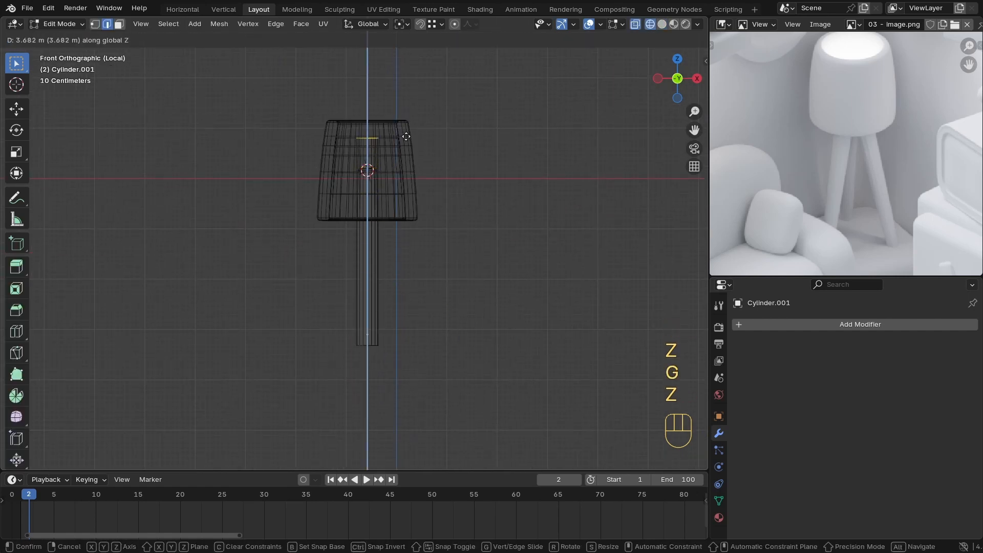
pyautogui.click(410, 124)
pyautogui.scroll(2, 359, 246)
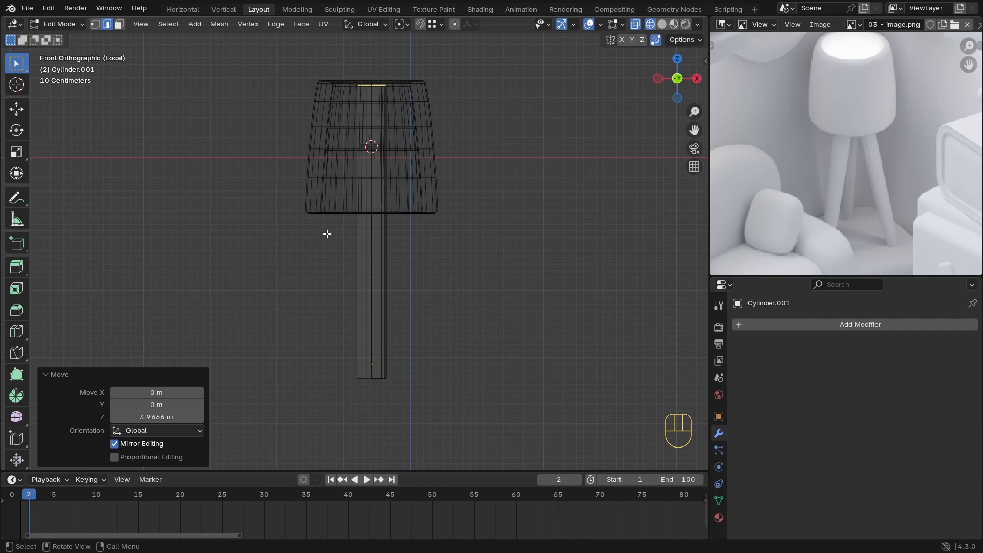
pyautogui.keyDown('ctrl'); pyautogui.moveTo(386, 213); pyautogui.dragTo(385, 233, button='middle'); pyautogui.keyUp('ctrl')
# Step: Lower the whole leg straight down along Z until its top sits just inside the lampshade's lower opening
pyautogui.press('Tab')
pyautogui.press('g')
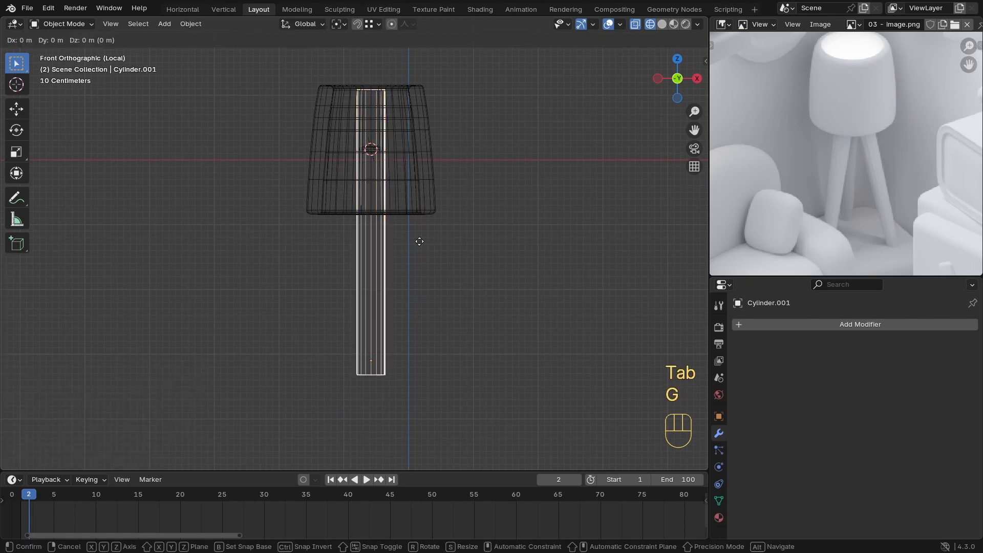
pyautogui.press('z')
pyautogui.click(412, 353)
# Step: Scale the leg's bottom end to 0.696 and shift it about 0.8 m along X to taper and slant the leg
pyautogui.press('Tab')
pyautogui.press('g')
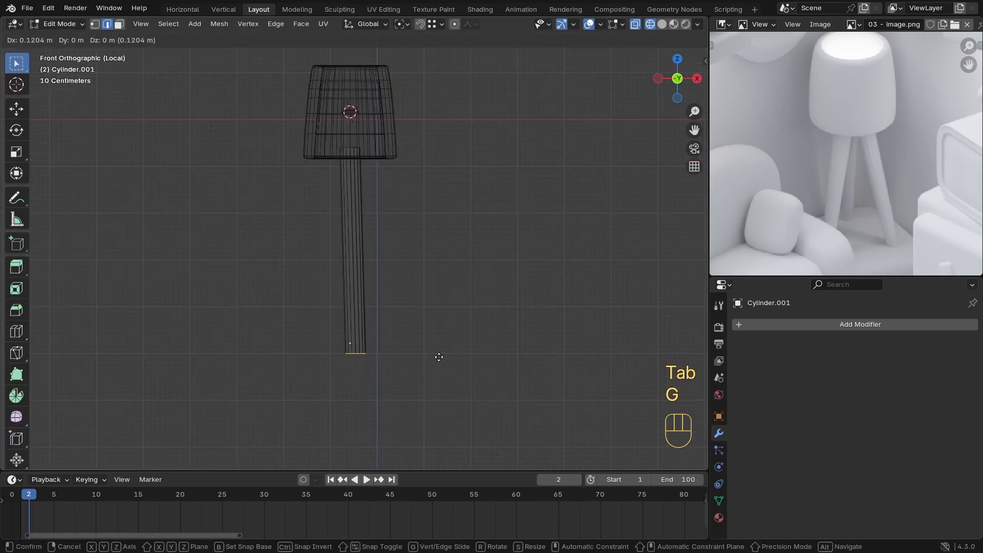
pyautogui.click(441, 357)
pyautogui.press('s')
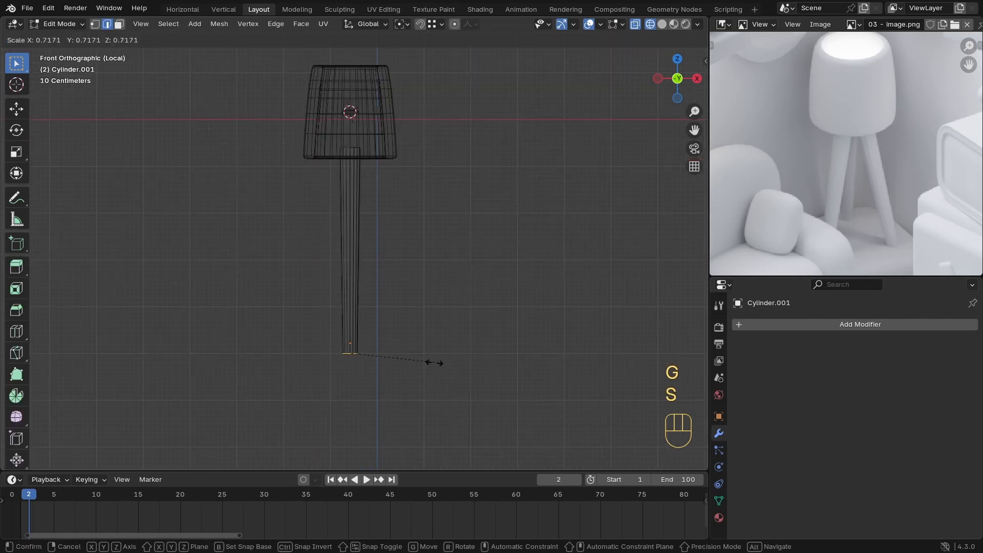
pyautogui.click(432, 362)
pyautogui.press('g')
pyautogui.press('x')
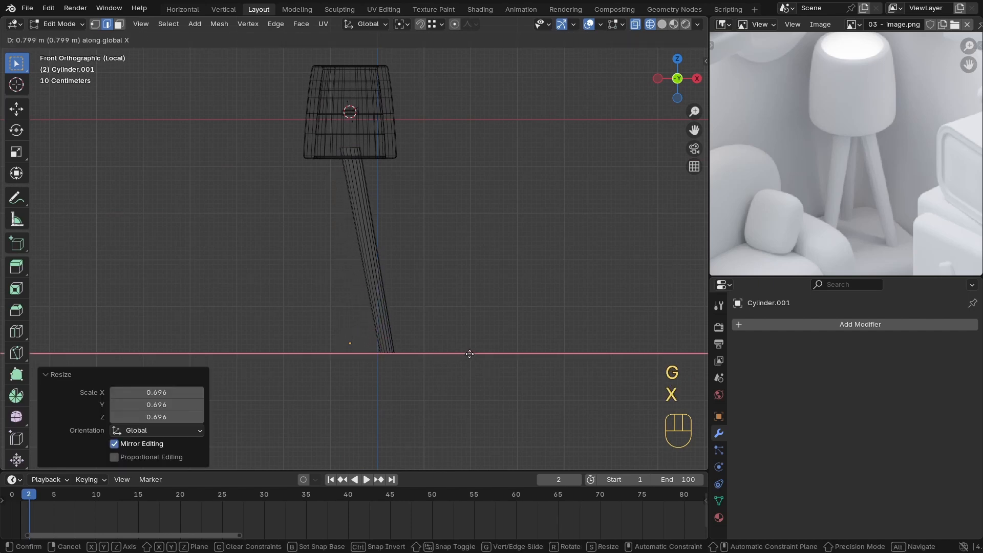
pyautogui.click(469, 354)
# Step: Move the whole slanted leg about 0.45 m along X toward the lampshade's rim
pyautogui.press('Tab')
pyautogui.scroll(1, 470, 354)
pyautogui.press('g')
pyautogui.press('x')
pyautogui.click(402, 271)
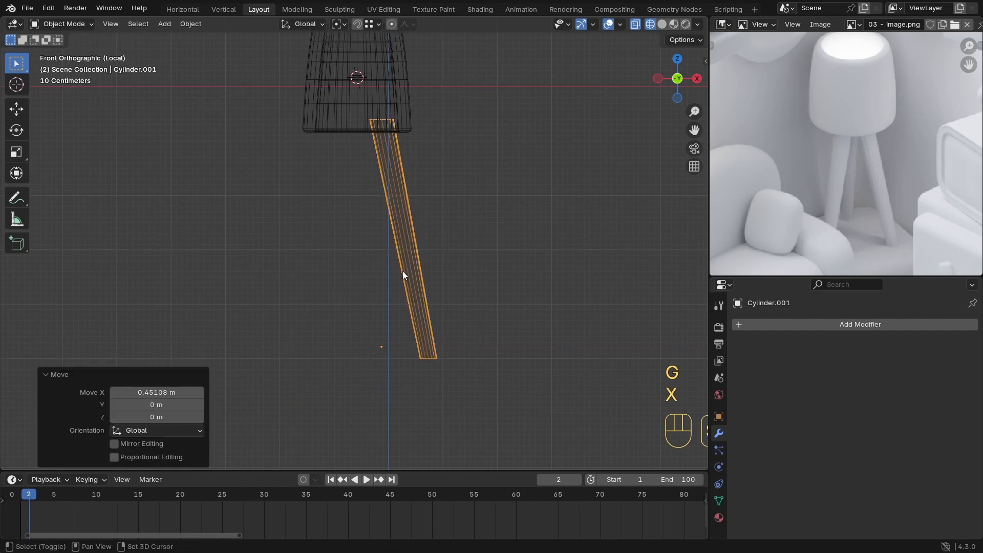
# Step: Bevel the leg's bottom face with 2 segments and adjust the bevel width to round the foot
pyautogui.moveTo(388, 284)
pyautogui.keyDown('ctrl'); pyautogui.mouseDown(button='middle')
pyautogui.moveTo(368, 274)
pyautogui.moveTo(441, 229)
pyautogui.moveTo(337, 253)
pyautogui.moveTo(380, 277)
pyautogui.moveTo(395, 241)
pyautogui.moveTo(383, 196)
pyautogui.moveTo(394, 215)
pyautogui.mouseUp(button='middle'); pyautogui.keyUp('ctrl')
pyautogui.hotkey('shift', 'z')
pyautogui.press('Tab')
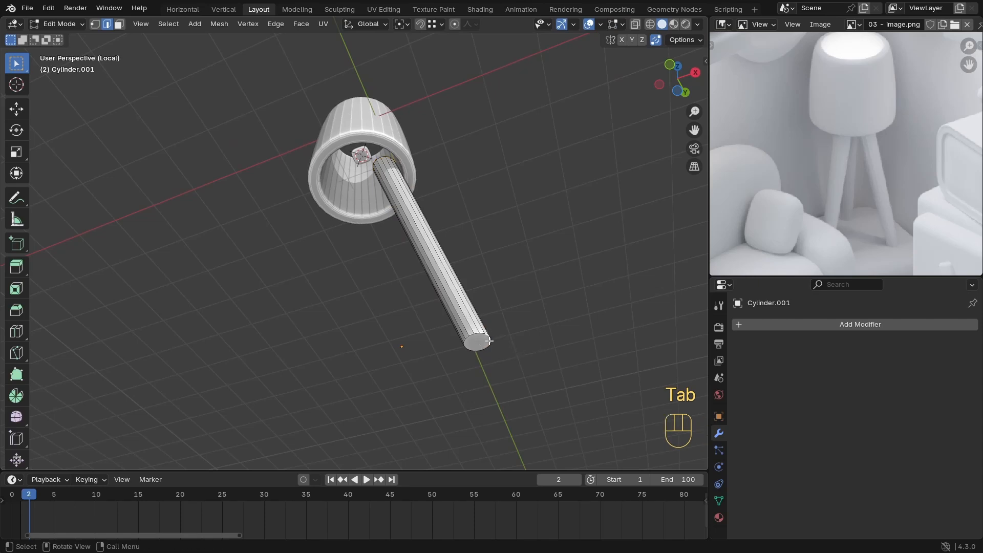
pyautogui.press('3')
pyautogui.click(484, 341)
pyautogui.hotkey('ctrl', 'b')
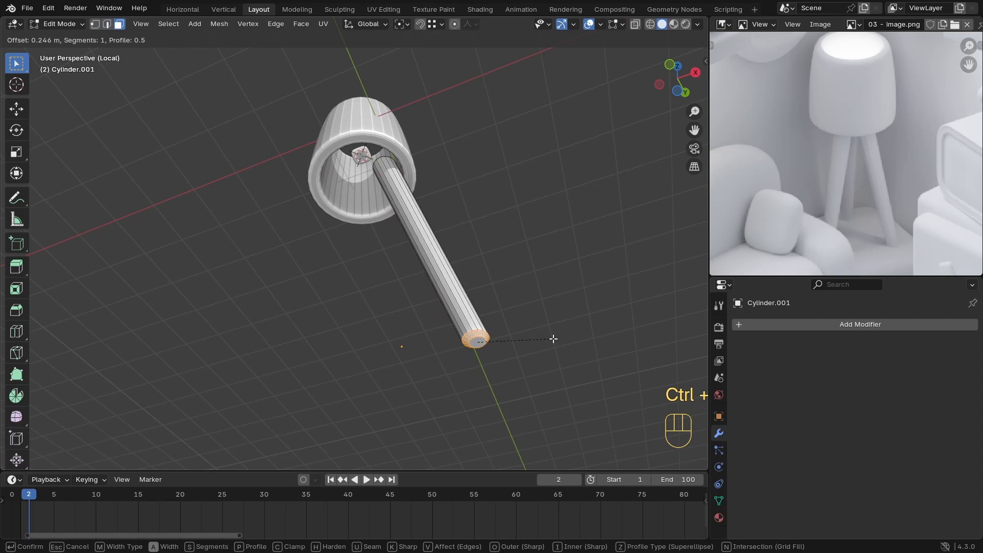
pyautogui.click(553, 339)
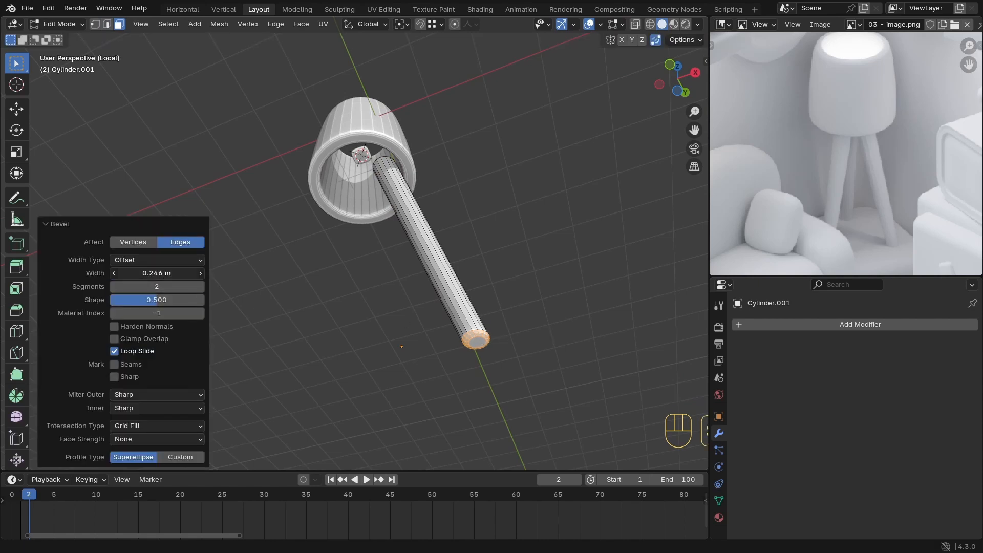
pyautogui.moveTo(157, 273); pyautogui.dragTo(160, 272)
pyautogui.press('Tab')
pyautogui.moveTo(555, 274); pyautogui.dragTo(505, 331, button='middle')
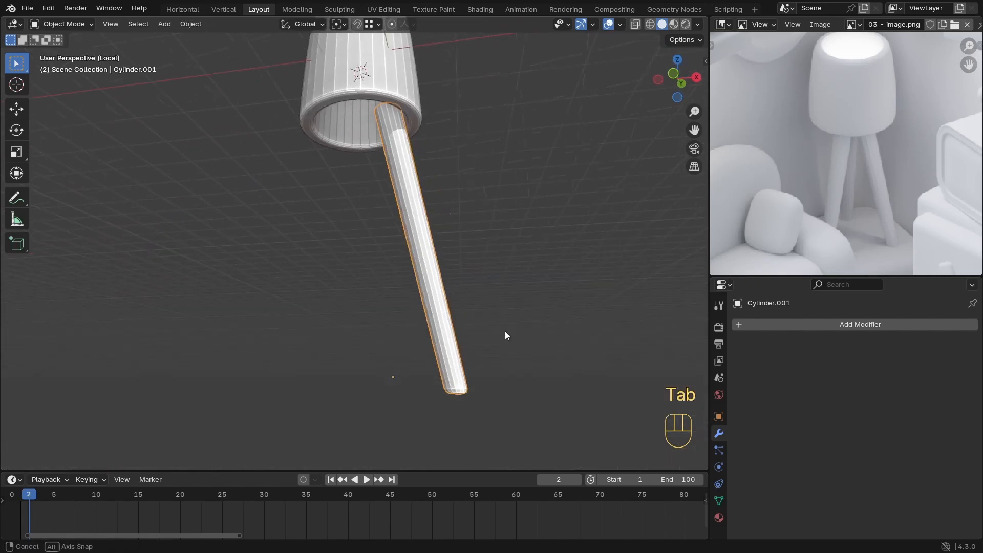
# Step: Set the transform pivot point to 3D Cursor and snap the cursor to the lampshade
pyautogui.press('KP_1')
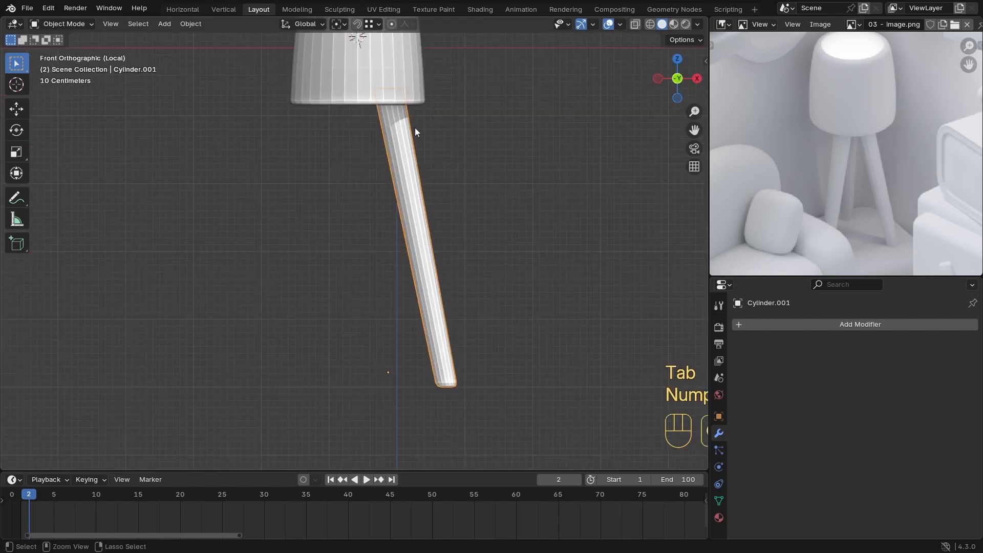
pyautogui.scroll(-4, 414, 169)
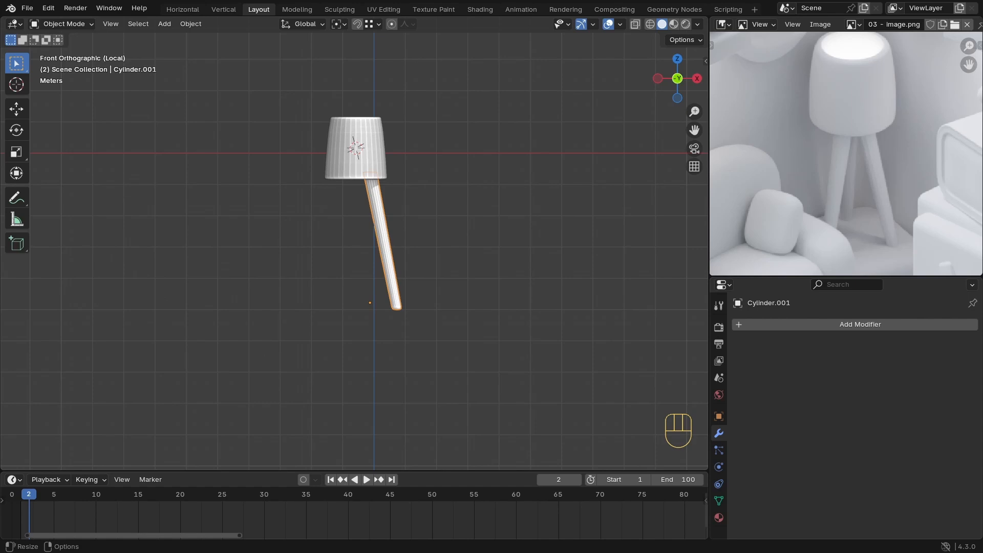
pyautogui.click(339, 23)
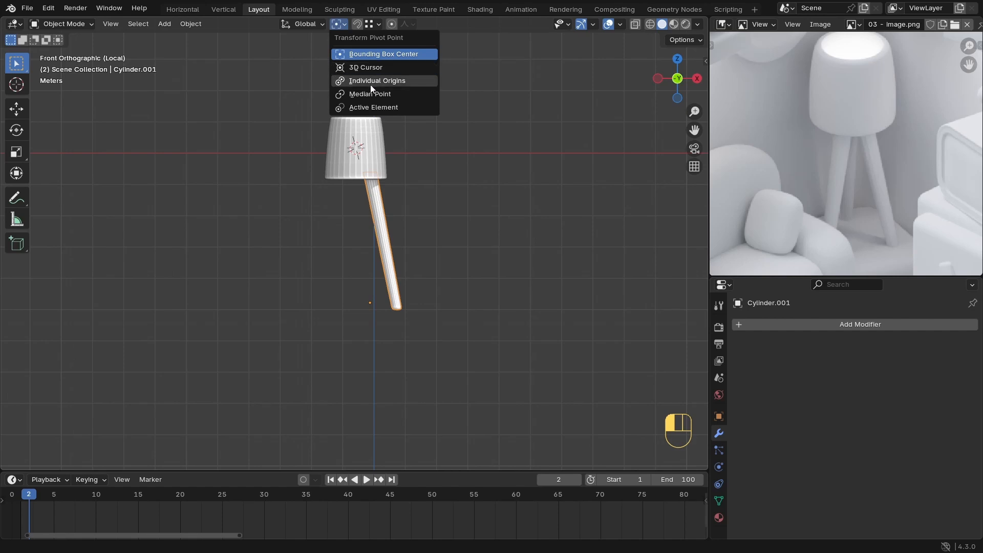
pyautogui.click(373, 68)
pyautogui.click(364, 140)
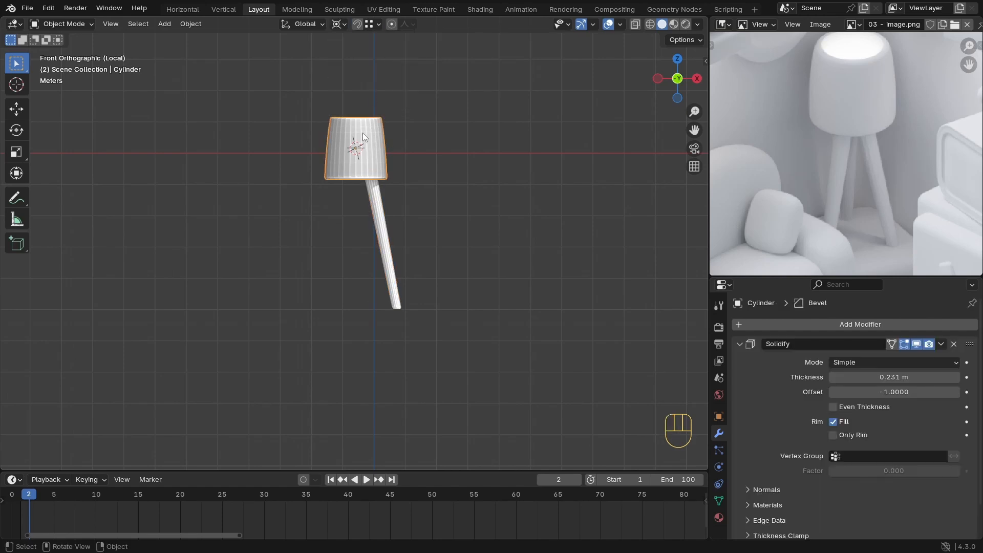
pyautogui.hotkey('shift', 's')
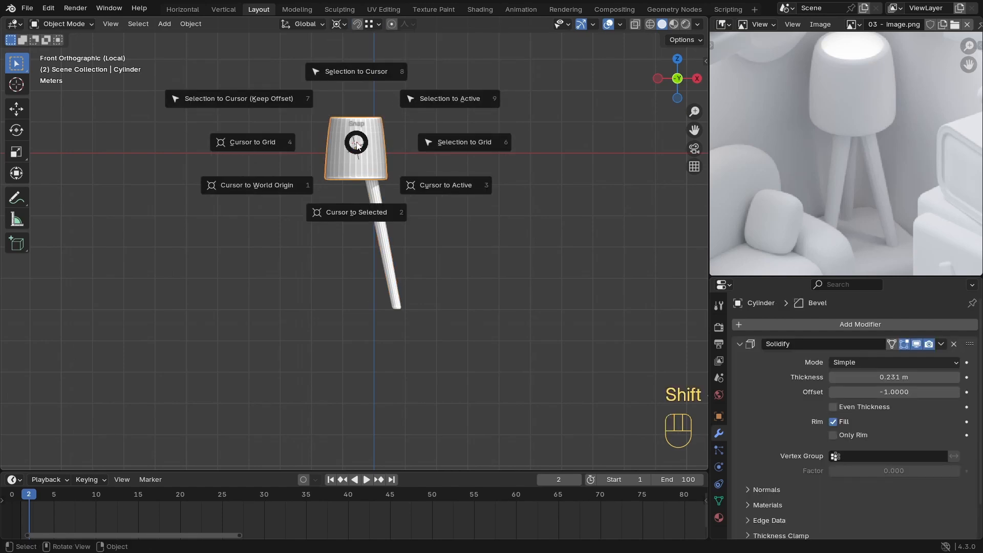
pyautogui.click(349, 216)
pyautogui.scroll(2, 382, 140)
# Step: In the top view, duplicate the leg rotated -135° around the lampshade's center and repeat the operation to make a third leg
pyautogui.click(391, 199)
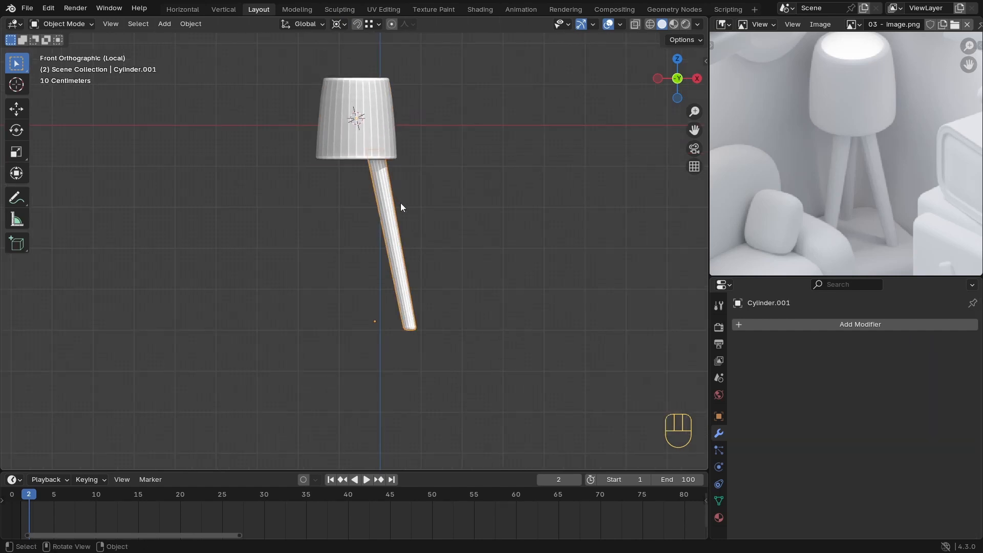
pyautogui.press('KP_7')
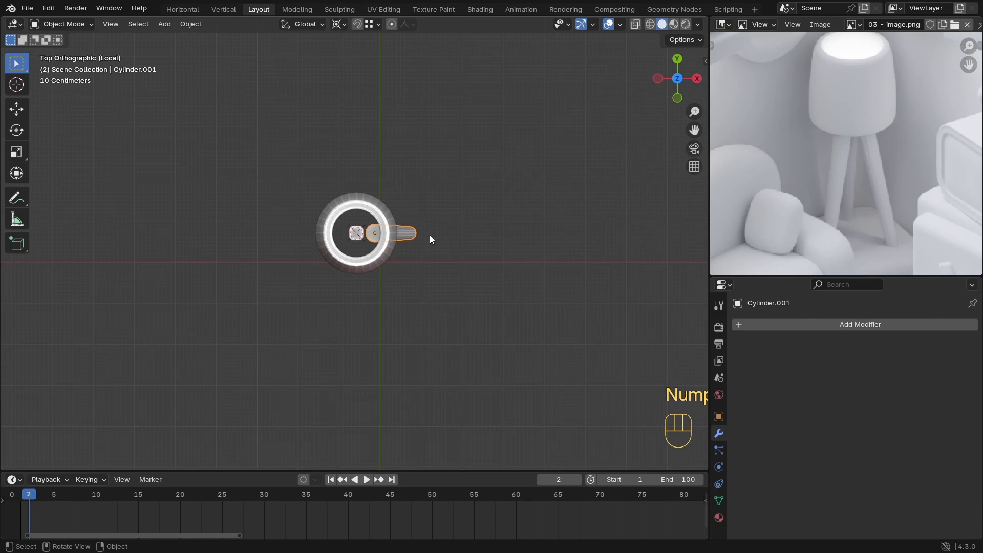
pyautogui.hotkey('shift', 'r')
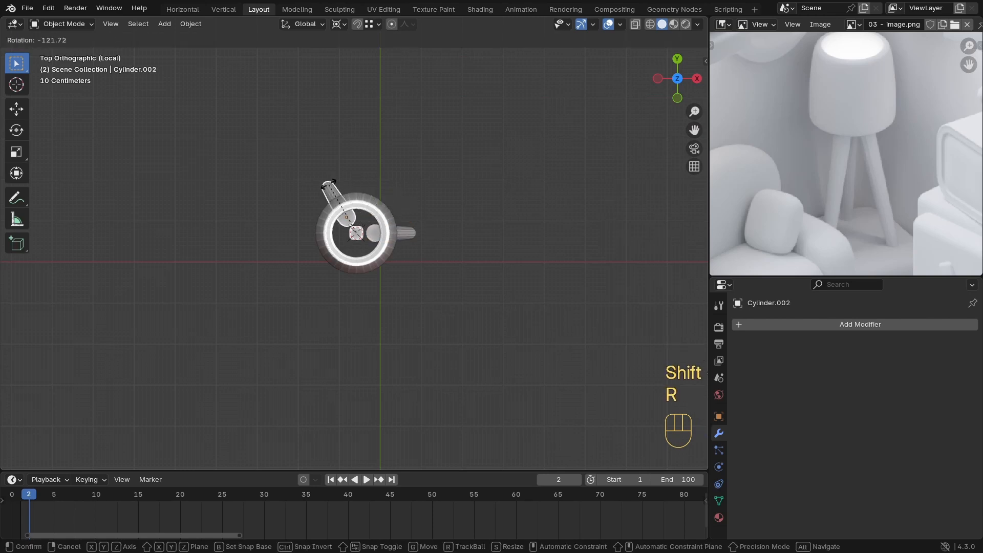
pyautogui.click(316, 189)
pyautogui.hotkey('shift', 'r')
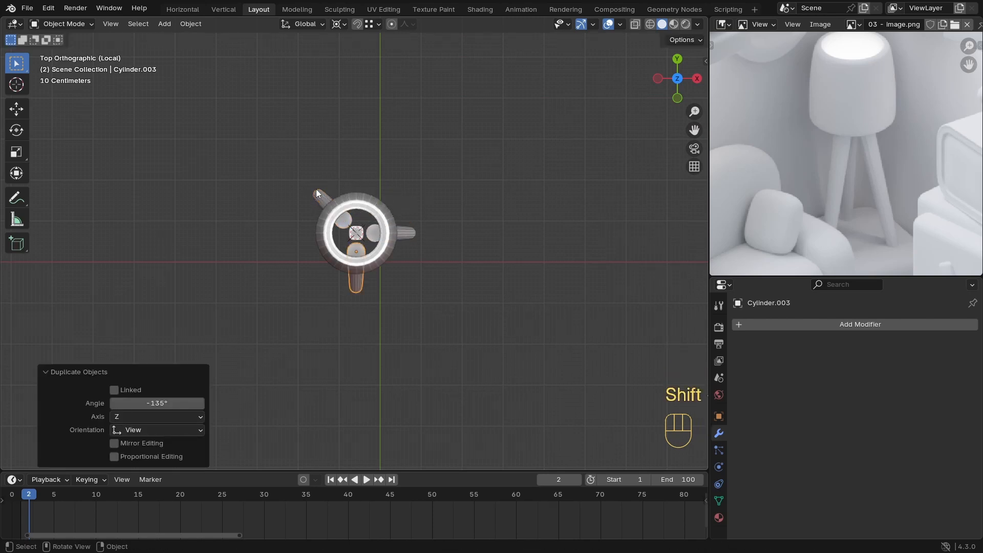
pyautogui.hotkey('shift', 'r')
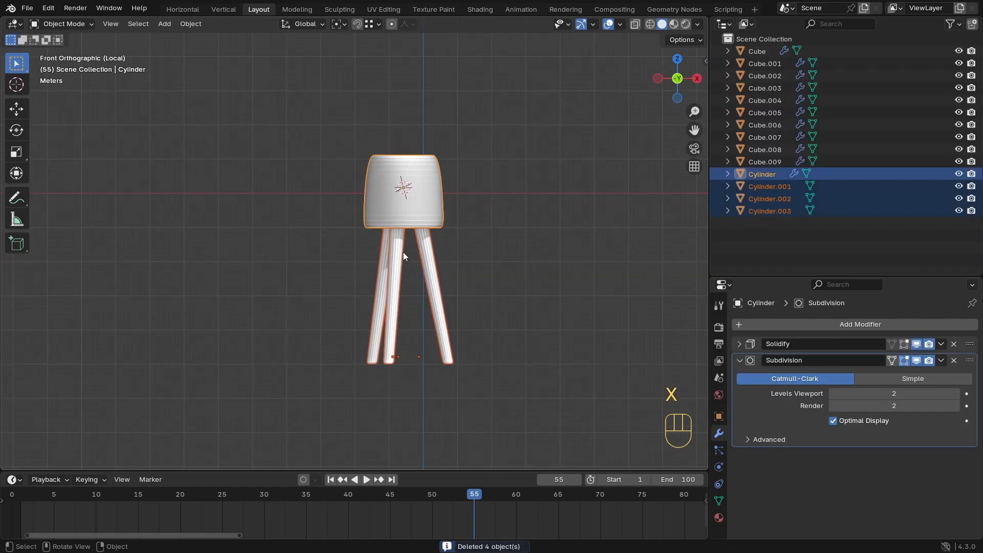
# Step: Apply Shade Auto Smooth to the selected lampshade and legs
pyautogui.rightClick(384, 252)
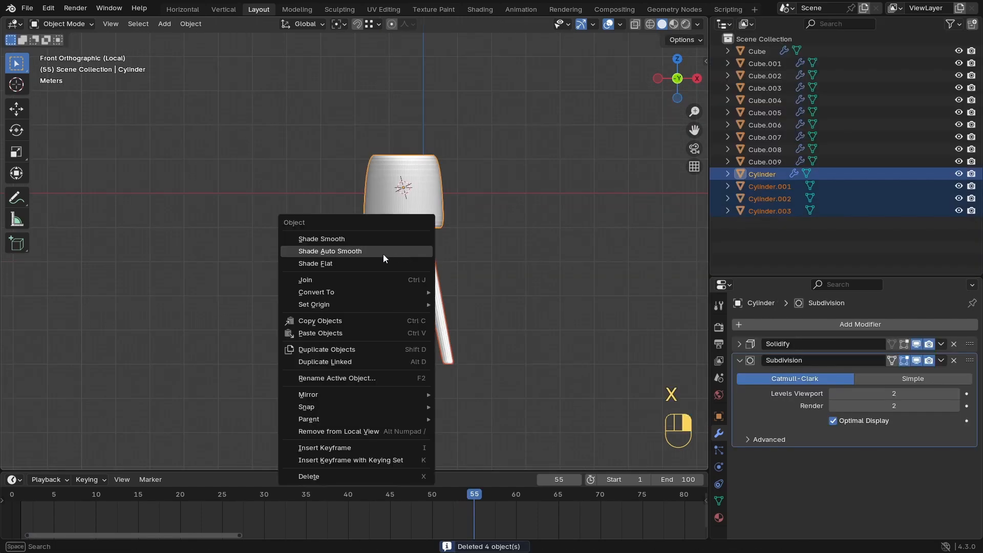
pyautogui.click(382, 252)
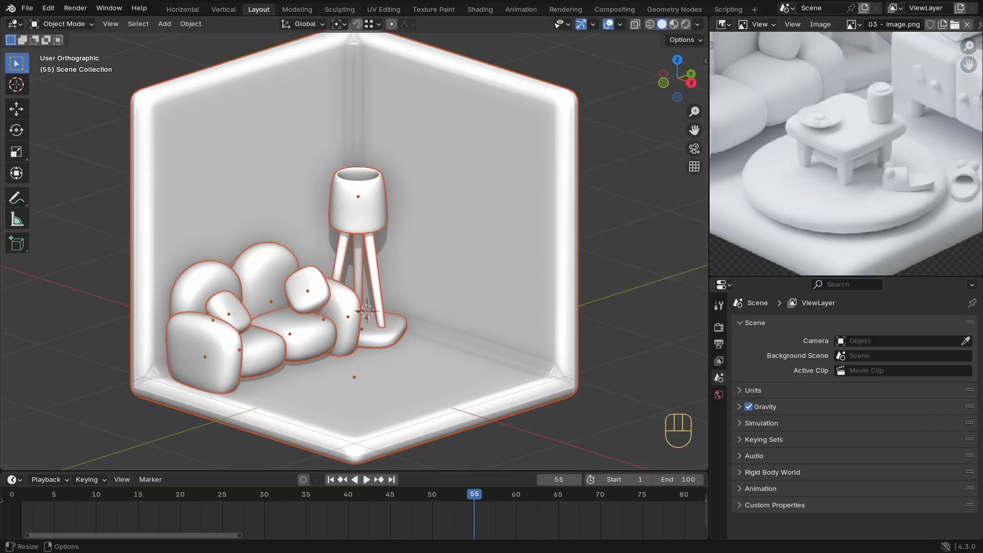
# Step: Show the rug and table in the reference image and place the 3D cursor on the floor in front of the sofa
pyautogui.keyDown('ctrl'); pyautogui.moveTo(792, 226); pyautogui.dragTo(809, 193, button='middle'); pyautogui.keyUp('ctrl')
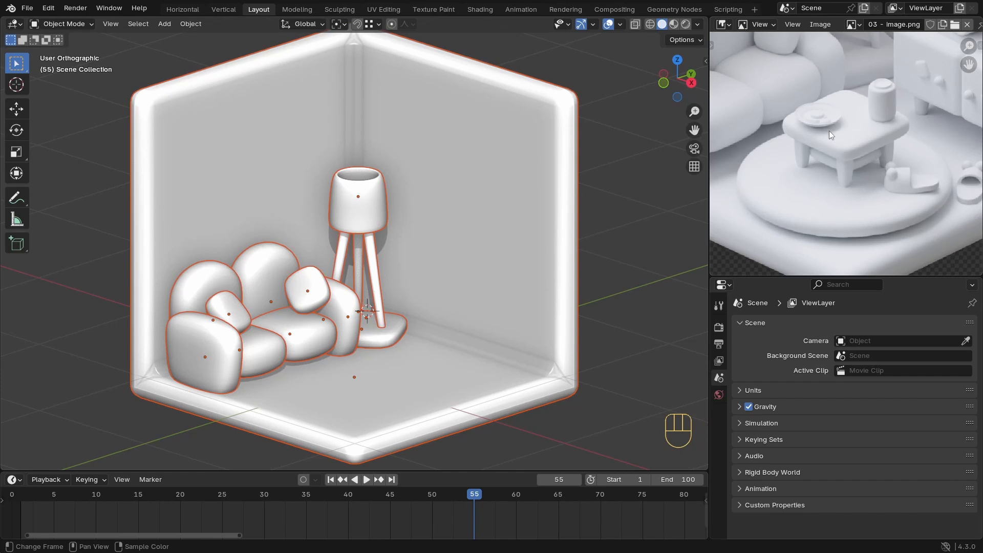
pyautogui.moveTo(875, 187)
pyautogui.keyDown('ctrl'); pyautogui.mouseDown(button='middle')
pyautogui.moveTo(877, 172)
pyautogui.moveTo(868, 197)
pyautogui.mouseUp(button='middle'); pyautogui.keyUp('ctrl')
pyautogui.moveTo(362, 345)
pyautogui.keyDown('ctrl'); pyautogui.mouseDown(button='middle')
pyautogui.moveTo(364, 367)
pyautogui.moveTo(394, 333)
pyautogui.moveTo(362, 347)
pyautogui.mouseUp(button='middle'); pyautogui.keyUp('ctrl')
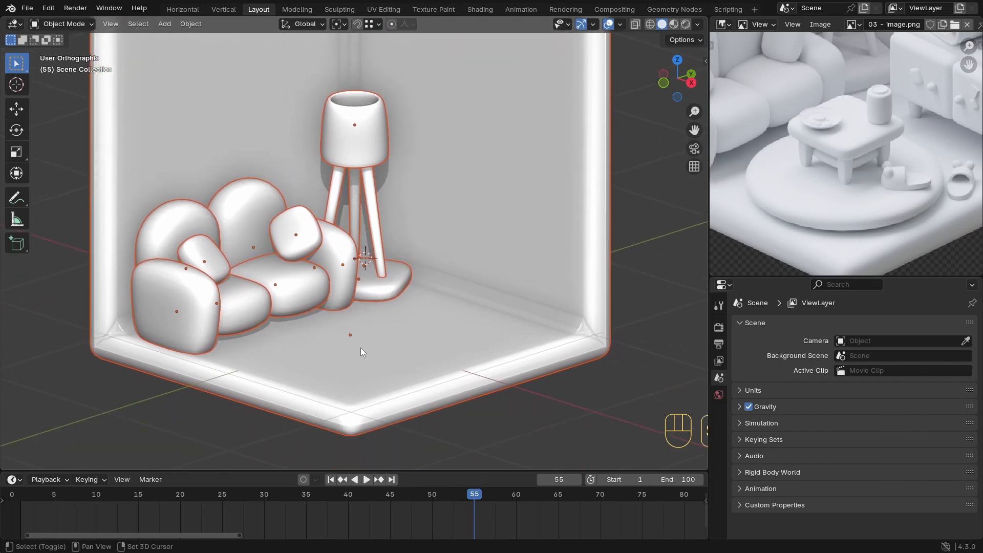
pyautogui.keyDown('shift'); pyautogui.moveTo(360, 348); pyautogui.dragTo(381, 355, button='right'); pyautogui.keyUp('shift')
pyautogui.scroll(3, 431, 318)
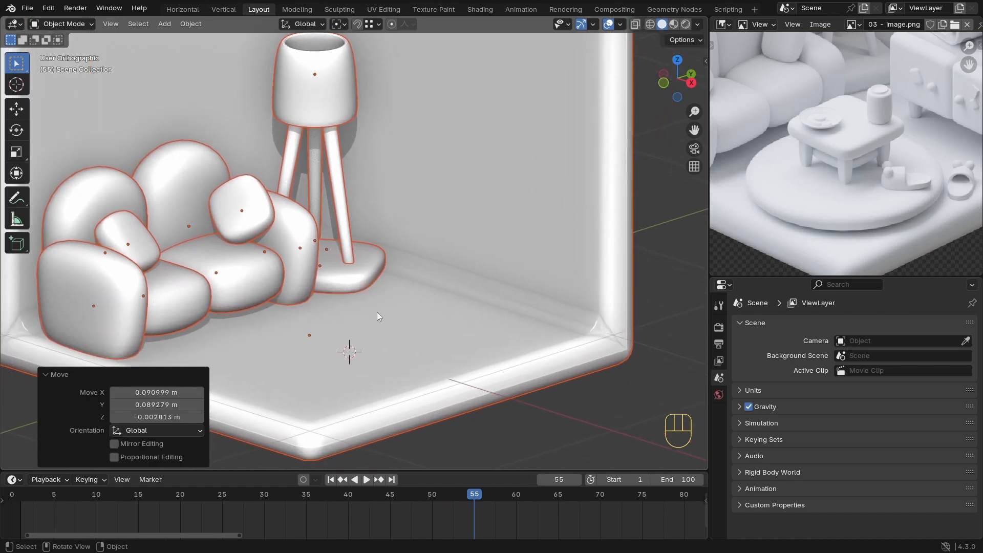
# Step: Add a mesh cylinder with 16 vertices at the 3D cursor for the round rug
pyautogui.hotkey('shift', 'a')
pyautogui.moveTo(362, 311)
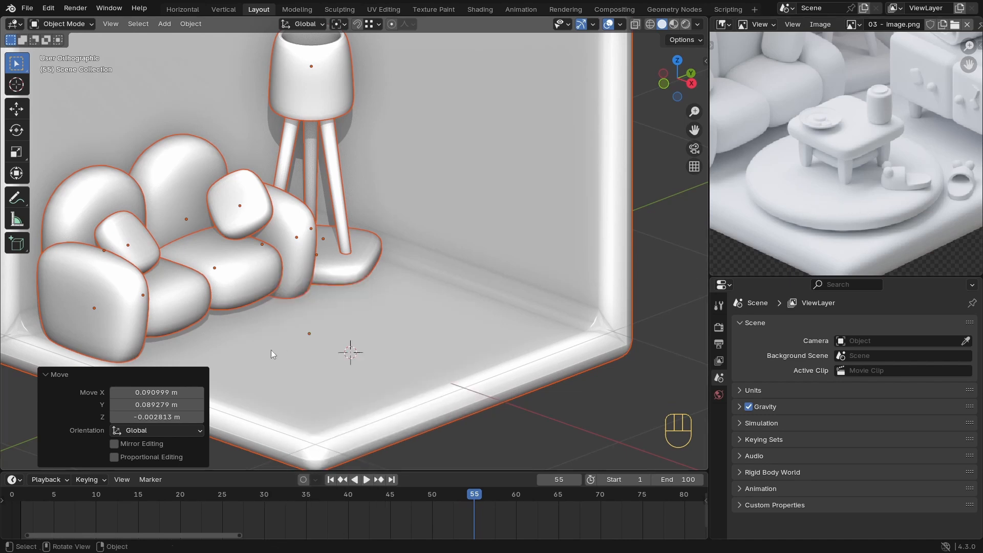
pyautogui.hotkey('shift', 'a')
pyautogui.moveTo(310, 339)
pyautogui.moveTo(302, 309)
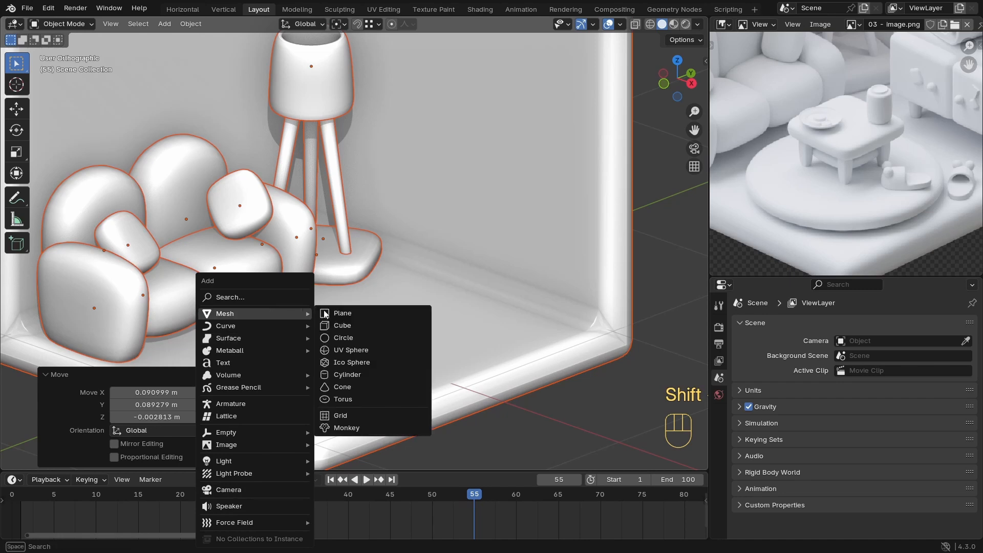
pyautogui.click(355, 375)
pyautogui.scroll(-2, 363, 366)
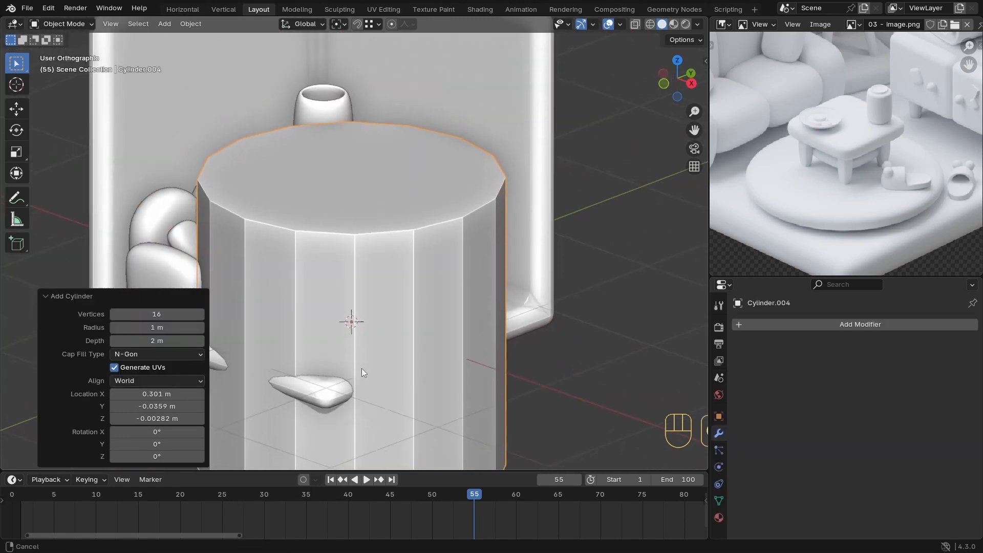
# Step: Flatten the rug cylinder along Z into a thin disc and scale it uniformly to 0.457
pyautogui.scroll(-3, 364, 367)
pyautogui.press('s')
pyautogui.press('z')
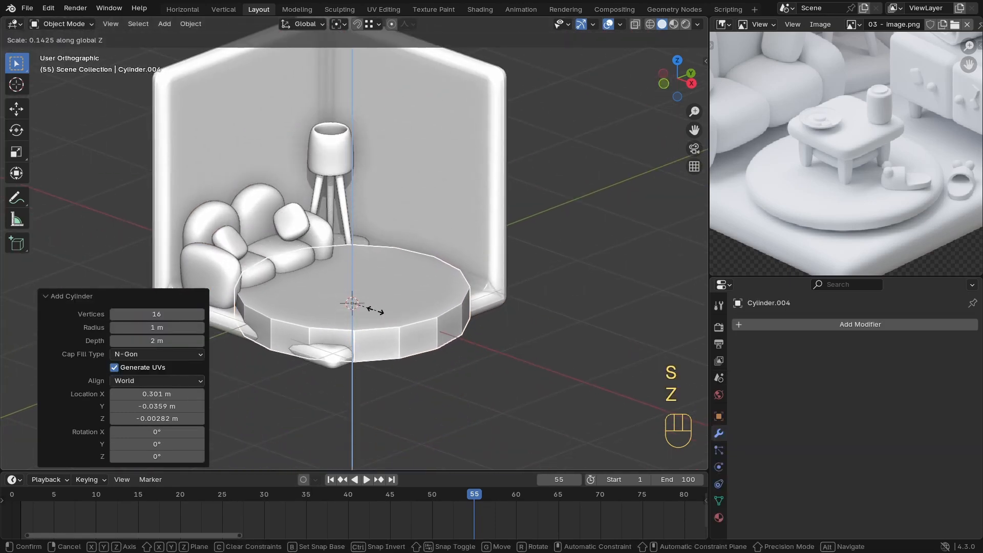
pyautogui.click(372, 310)
pyautogui.press('s')
pyautogui.click(440, 321)
# Step: Raise the rug disc about 0.05 m along Z so it rests on the floor
pyautogui.scroll(2, 371, 287)
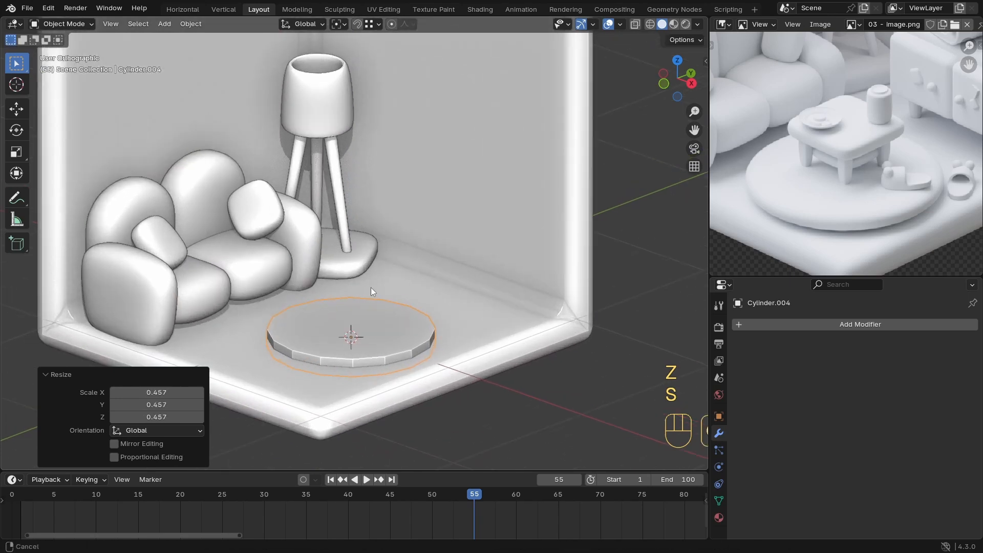
pyautogui.scroll(3, 371, 287)
pyautogui.press('g')
pyautogui.press('z')
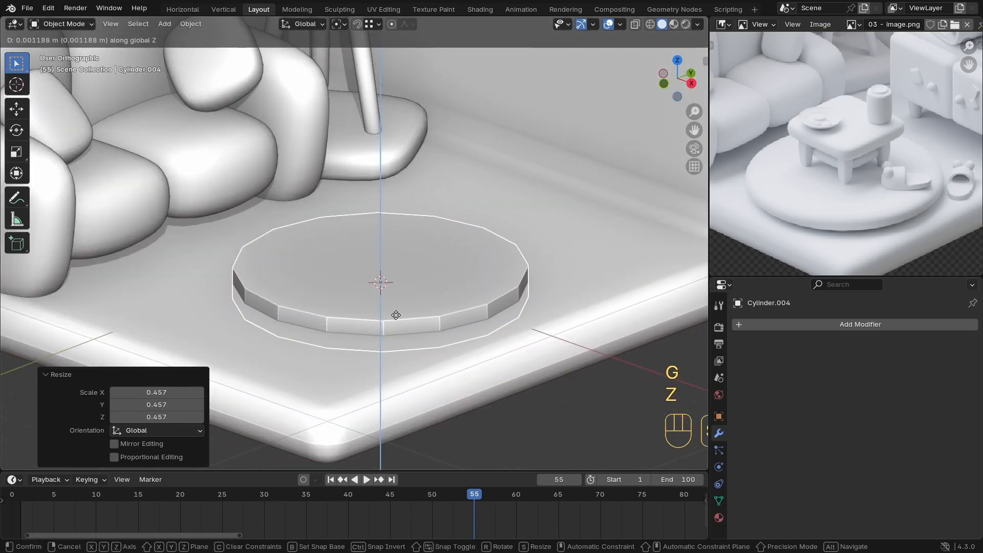
pyautogui.click(409, 169)
# Step: Add one centered horizontal loop cut around the rug disc's side
pyautogui.scroll(2, 408, 253)
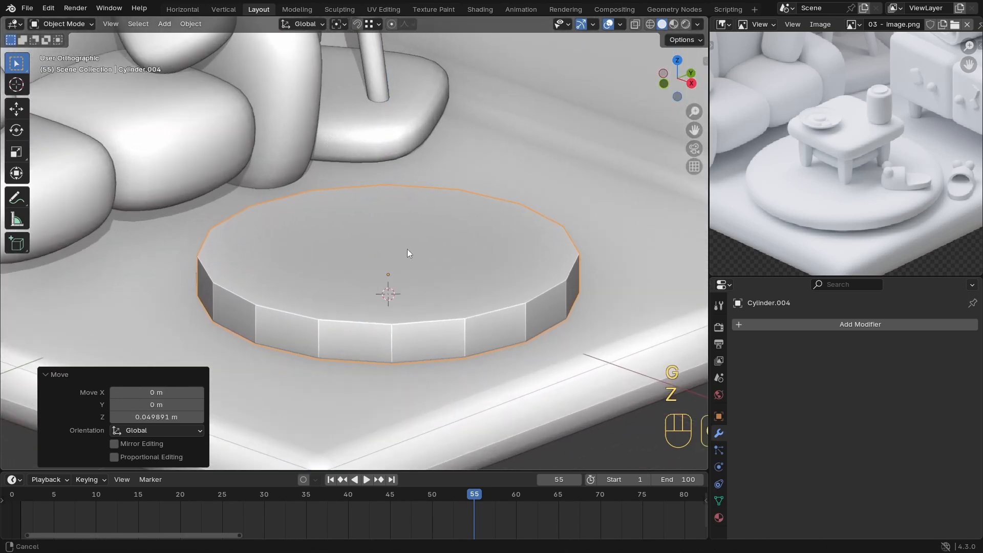
pyautogui.press('Tab')
pyautogui.hotkey('ctrl', 'r')
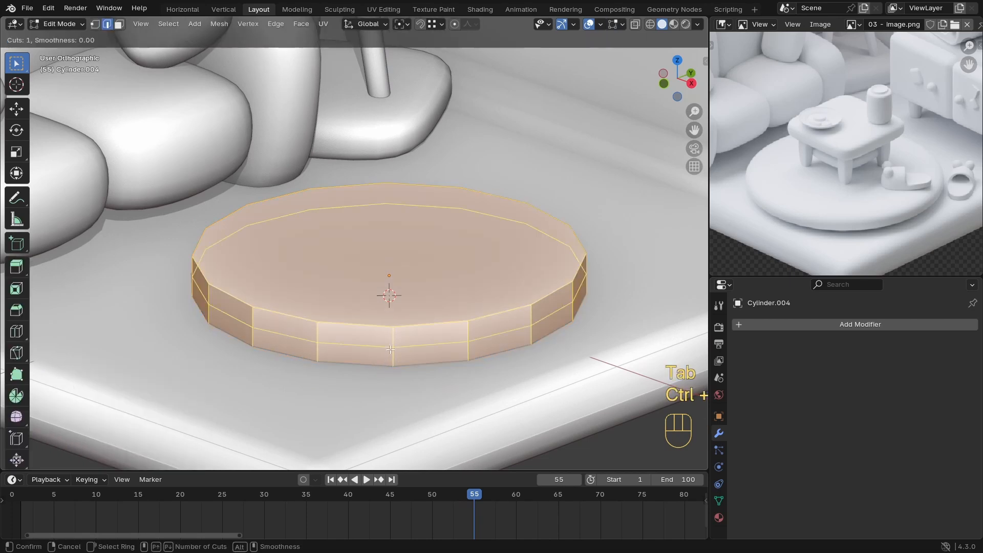
pyautogui.click(391, 350)
pyautogui.rightClick(469, 367)
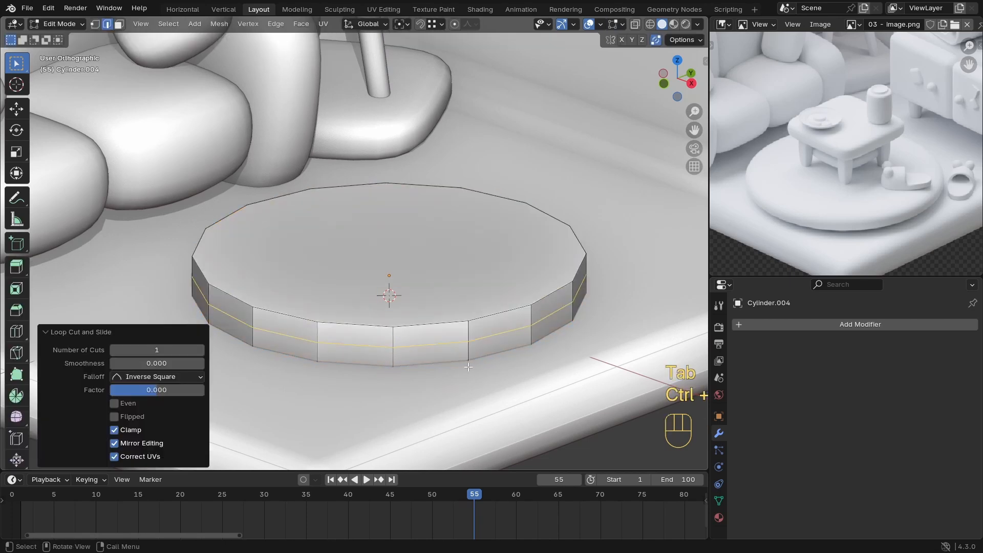
# Step: Add a level 2 subdivision surface to the round rug disc in Object Mode
pyautogui.moveTo(429, 307)
pyautogui.keyDown('ctrl'); pyautogui.mouseDown(button='middle')
pyautogui.moveTo(432, 286)
pyautogui.moveTo(423, 310)
pyautogui.mouseUp(button='middle'); pyautogui.keyUp('ctrl')
pyautogui.press('a')
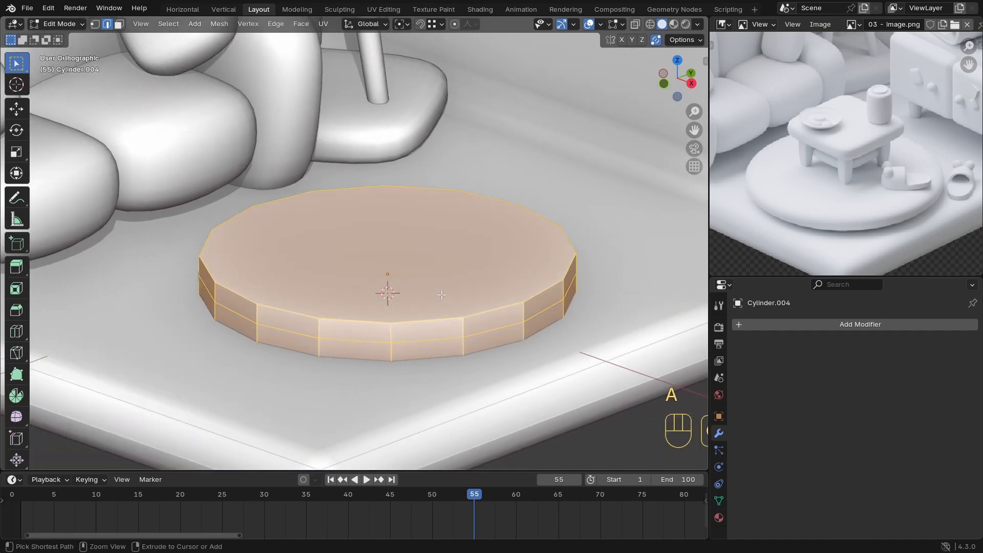
pyautogui.hotkey('ctrl', '2')
pyautogui.press('Tab')
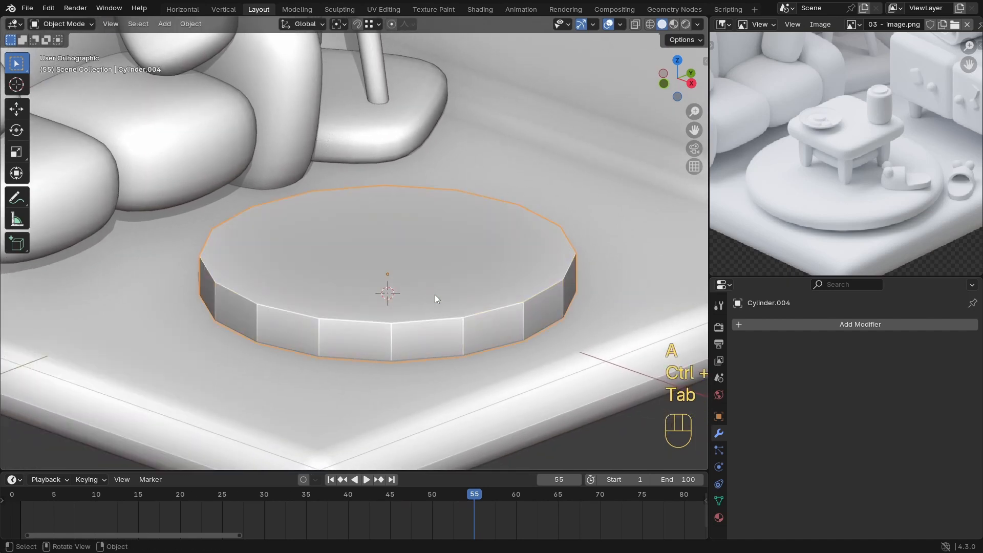
pyautogui.hotkey('ctrl', '2')
pyautogui.scroll(-2, 437, 285)
pyautogui.keyDown('shift'); pyautogui.moveTo(443, 296); pyautogui.dragTo(398, 309, button='middle'); pyautogui.keyUp('shift')
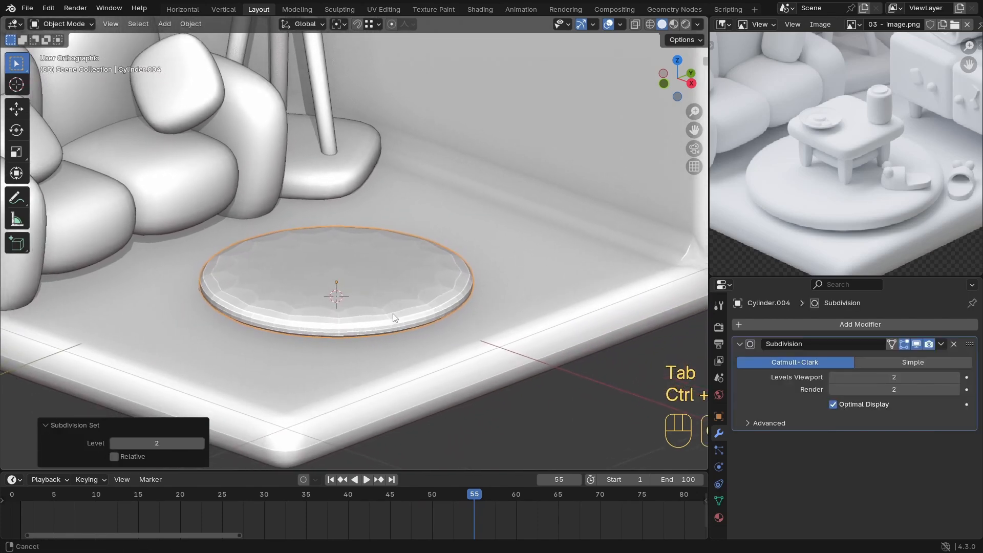
# Step: Inset the rug disc's top and bottom faces inward in wireframe top view to add a ring near the rim
pyautogui.keyDown('ctrl'); pyautogui.moveTo(312, 250); pyautogui.dragTo(337, 312, button='middle'); pyautogui.keyUp('ctrl')
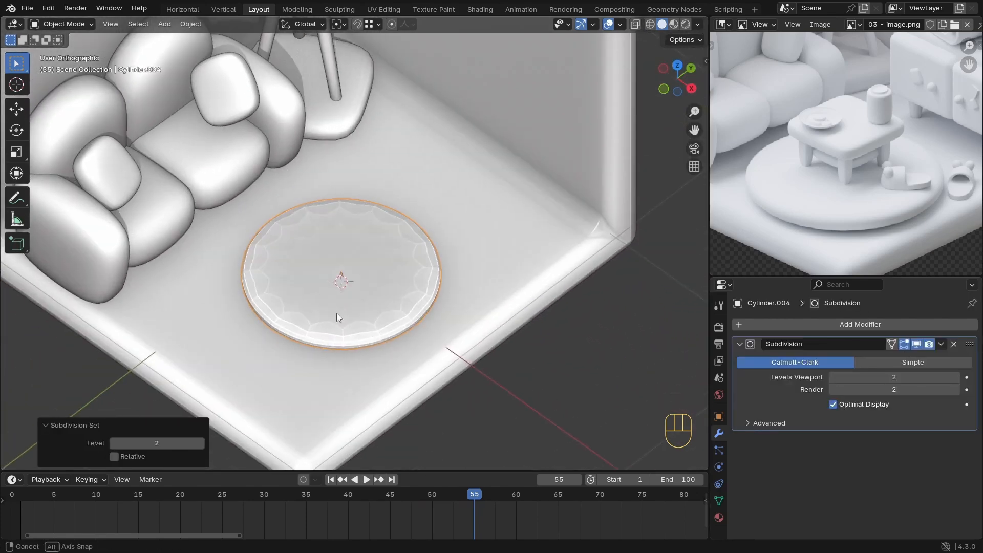
pyautogui.press('KP_7')
pyautogui.press('Tab')
pyautogui.press('z')
pyautogui.click(134, 278)
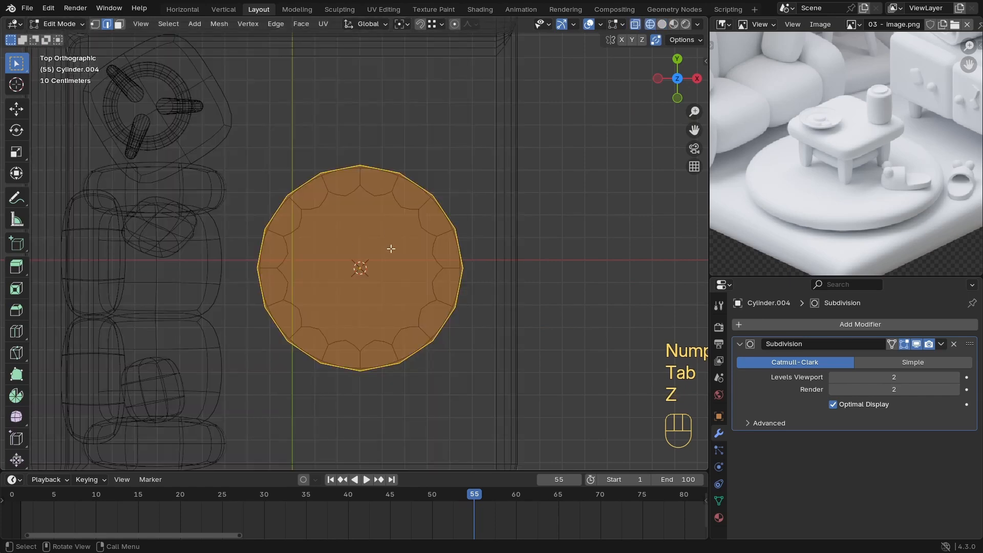
pyautogui.press('3')
pyautogui.press('i')
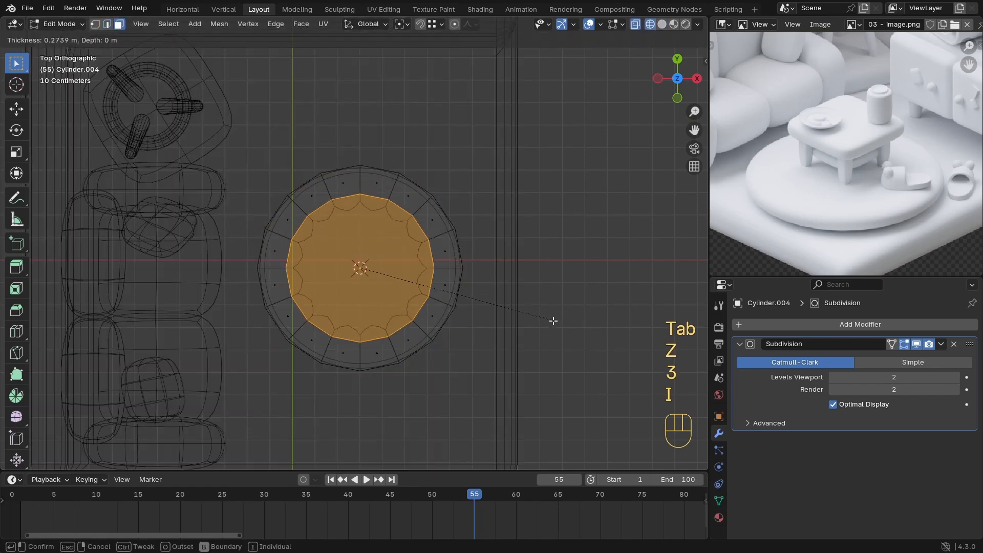
pyautogui.click(520, 314)
# Step: Return the rug to solid view in Object Mode and shade it auto smooth with a 30° angle
pyautogui.press('Tab')
pyautogui.press('z')
pyautogui.click(540, 333)
pyautogui.moveTo(507, 320); pyautogui.dragTo(420, 209, button='middle')
pyautogui.moveTo(398, 293)
pyautogui.keyDown('ctrl'); pyautogui.mouseDown(button='middle')
pyautogui.moveTo(427, 250)
pyautogui.moveTo(407, 251)
pyautogui.mouseUp(button='middle'); pyautogui.keyUp('ctrl')
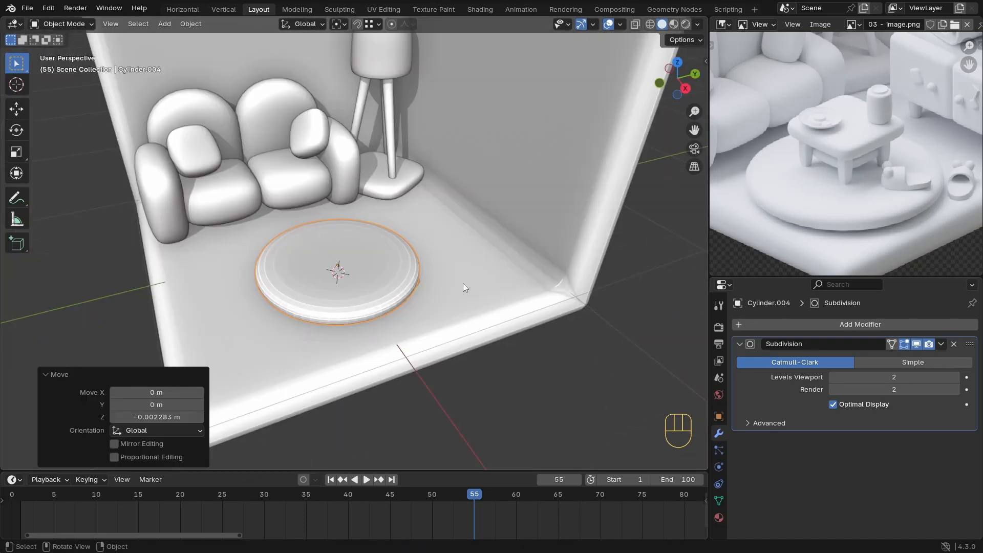
pyautogui.rightClick(463, 284)
pyautogui.click(428, 289)
pyautogui.keyDown('ctrl'); pyautogui.moveTo(425, 284); pyautogui.dragTo(410, 220, button='middle'); pyautogui.keyUp('ctrl')
pyautogui.moveTo(413, 256); pyautogui.dragTo(351, 313, button='middle')
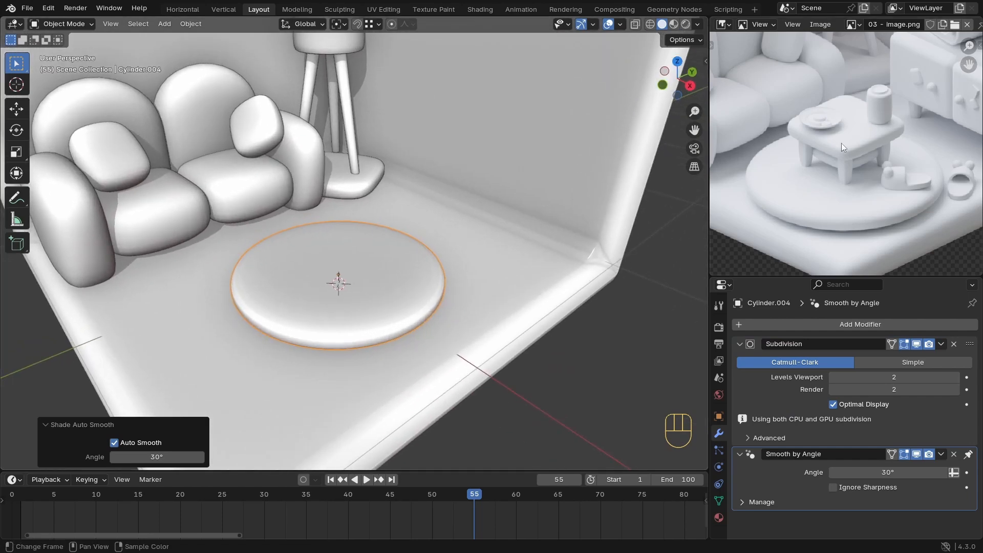
pyautogui.moveTo(280, 322); pyautogui.dragTo(334, 268, button='middle')
pyautogui.hotkey('shift', 'a')
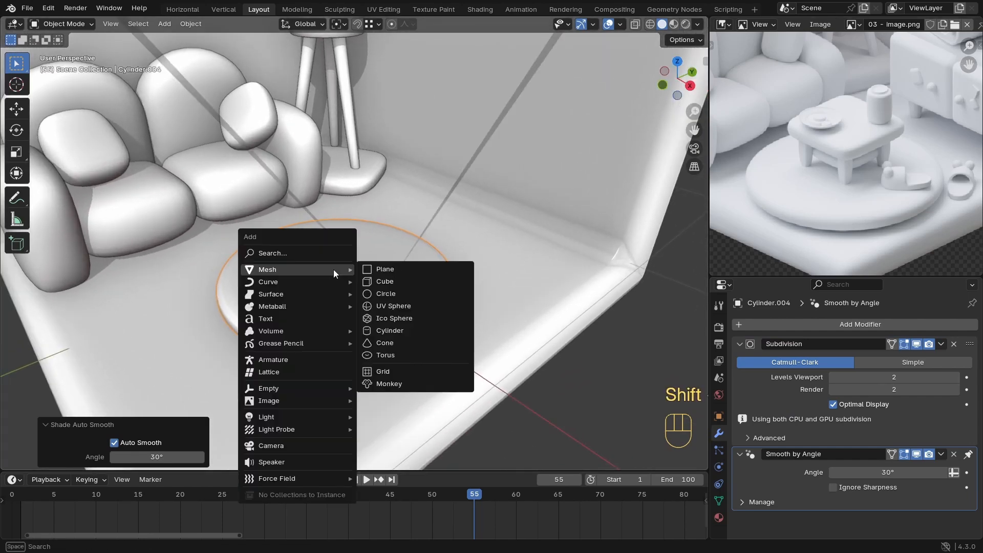
pyautogui.click(398, 281)
pyautogui.press('s')
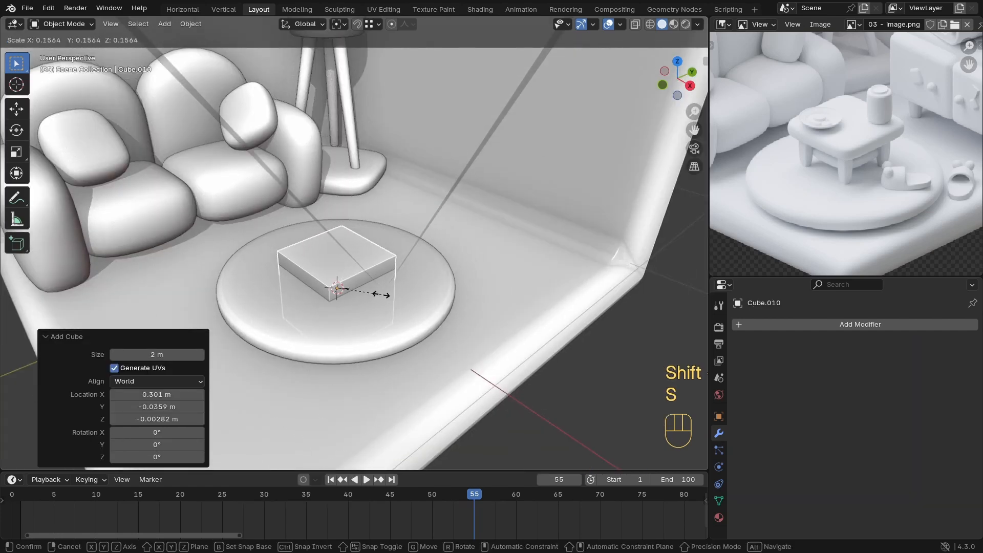
pyautogui.click(379, 294)
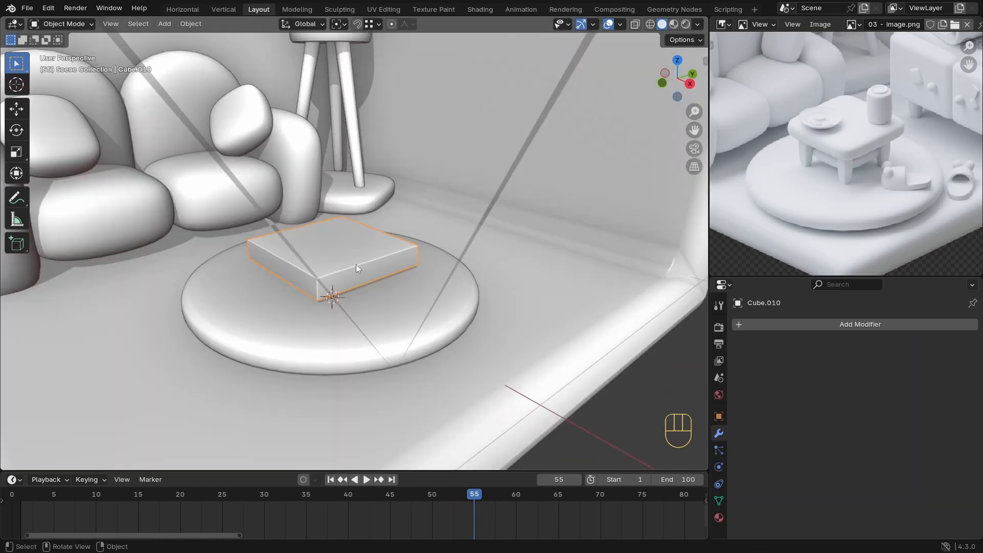
pyautogui.moveTo(356, 265)
pyautogui.mouseDown(button='middle')
pyautogui.moveTo(336, 261)
pyautogui.moveTo(432, 256)
pyautogui.moveTo(368, 255)
pyautogui.mouseUp(button='middle')
pyautogui.press('Delete')
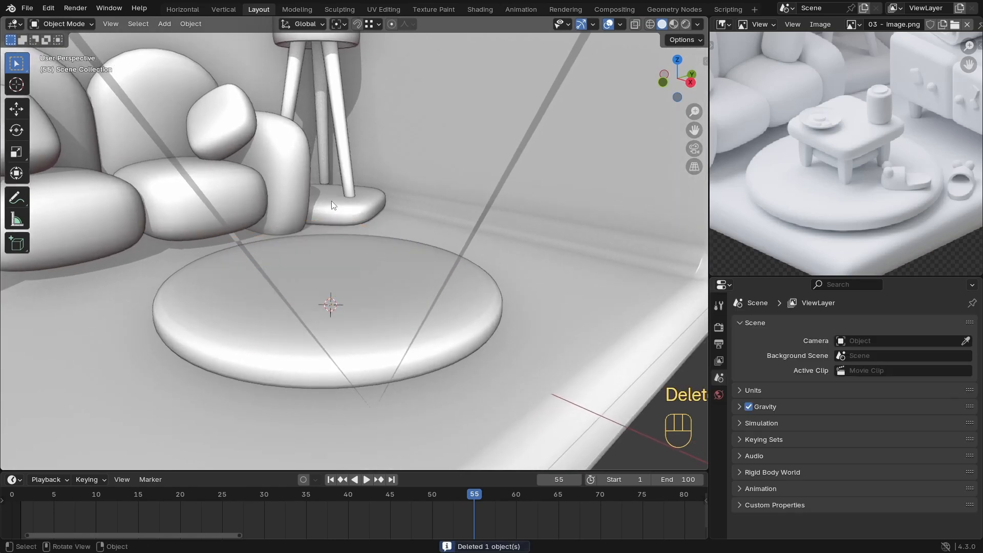
# Step: Duplicate the floor lamp's base and snap the copy to the 3D cursor at the rug's center
pyautogui.click(328, 207)
pyautogui.hotkey('shift', 'd')
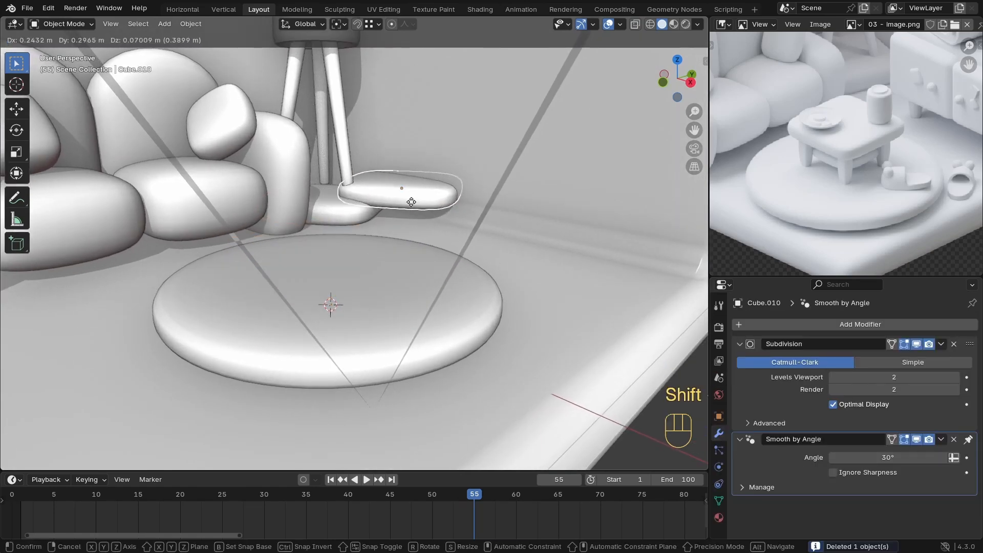
pyautogui.click(414, 192)
pyautogui.hotkey('shift', 's')
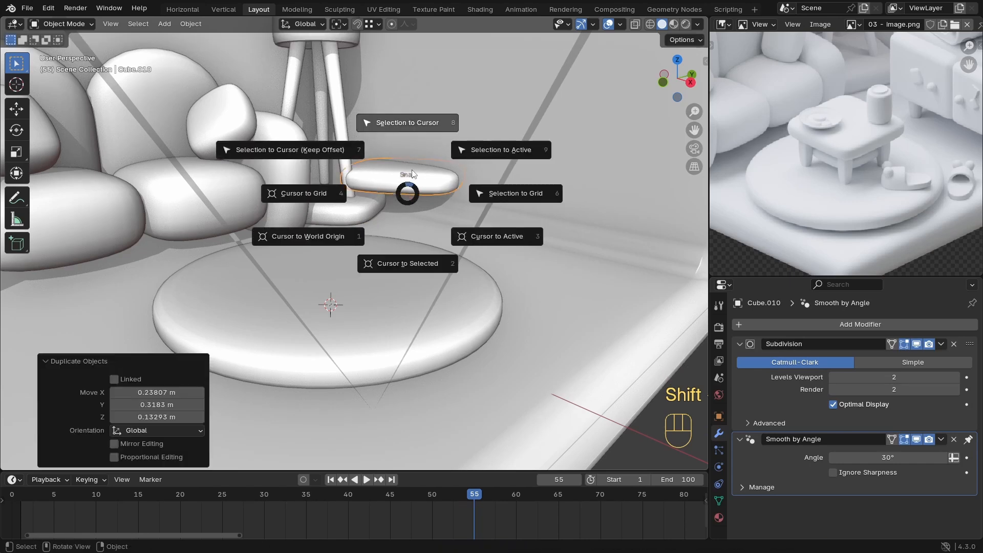
pyautogui.click(412, 124)
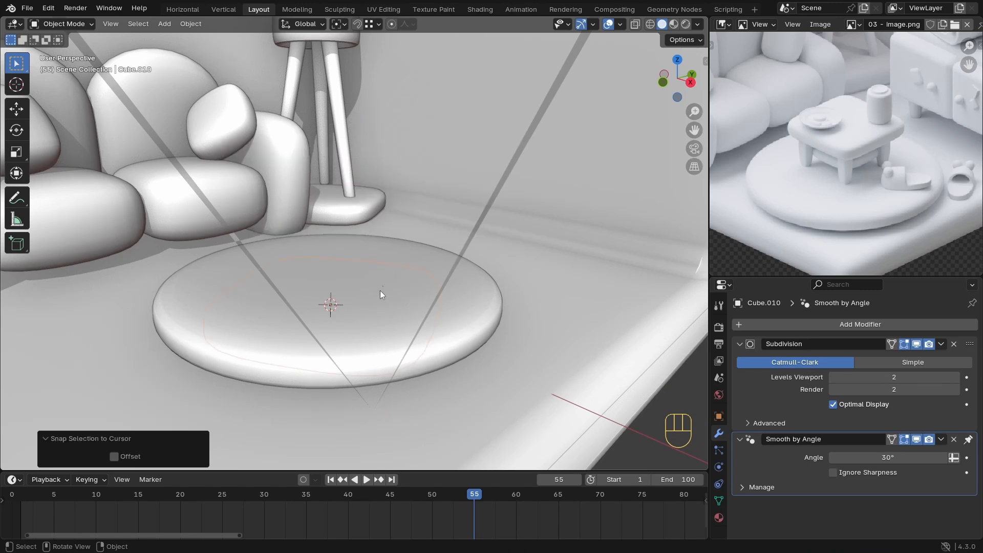
# Step: Raise the duplicated lamp base along Z so it sits above the rug's surface
pyautogui.press('g')
pyautogui.press('z')
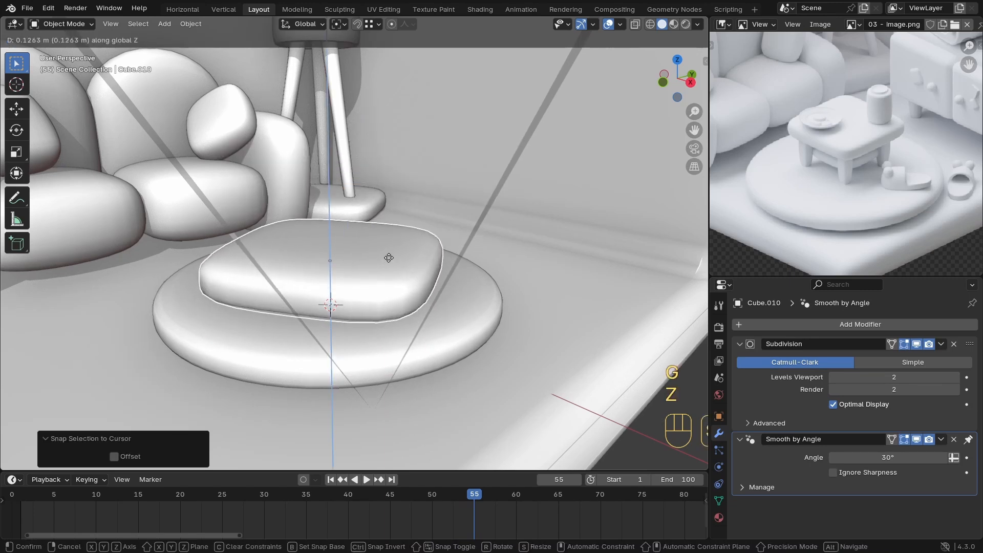
pyautogui.click(398, 250)
pyautogui.scroll(1, 389, 256)
# Step: Bevel the slab's central edge loops in both directions with 2 segments and an offset of about 0.68 m
pyautogui.press('Tab')
pyautogui.moveTo(373, 269); pyautogui.dragTo(317, 283, button='middle')
pyautogui.keyDown('alt'); pyautogui.click(356, 265); pyautogui.keyUp('alt')
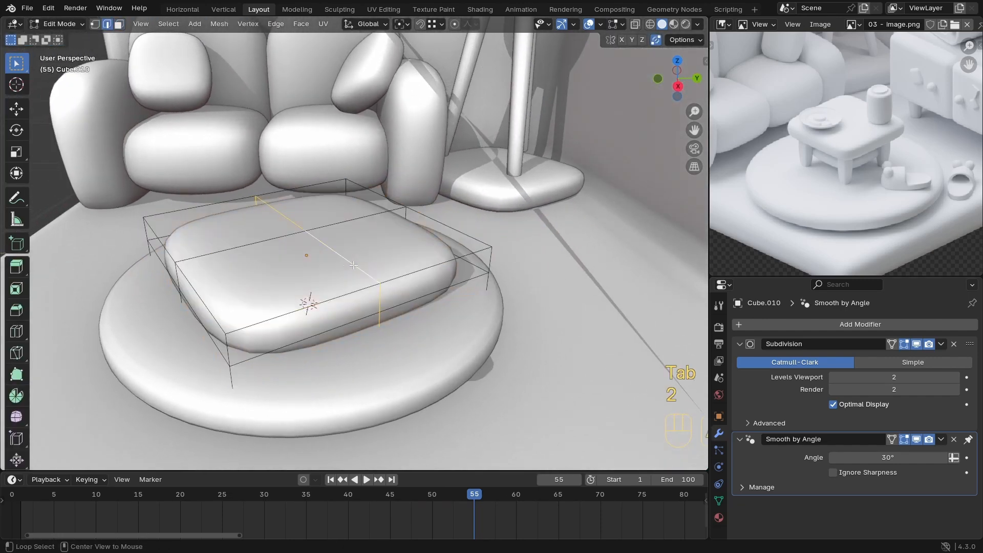
pyautogui.hotkey('ctrl', 'b')
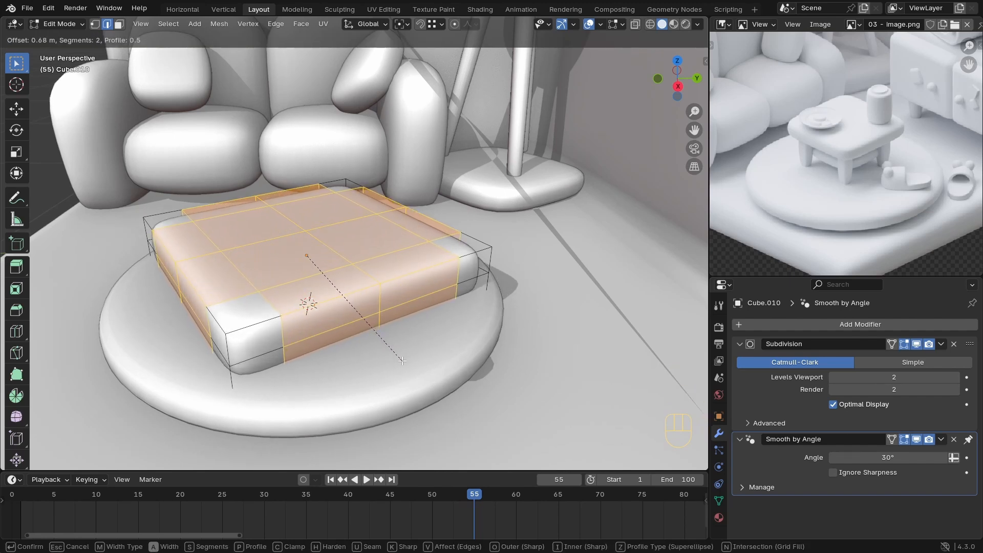
pyautogui.click(399, 360)
pyautogui.press('Tab')
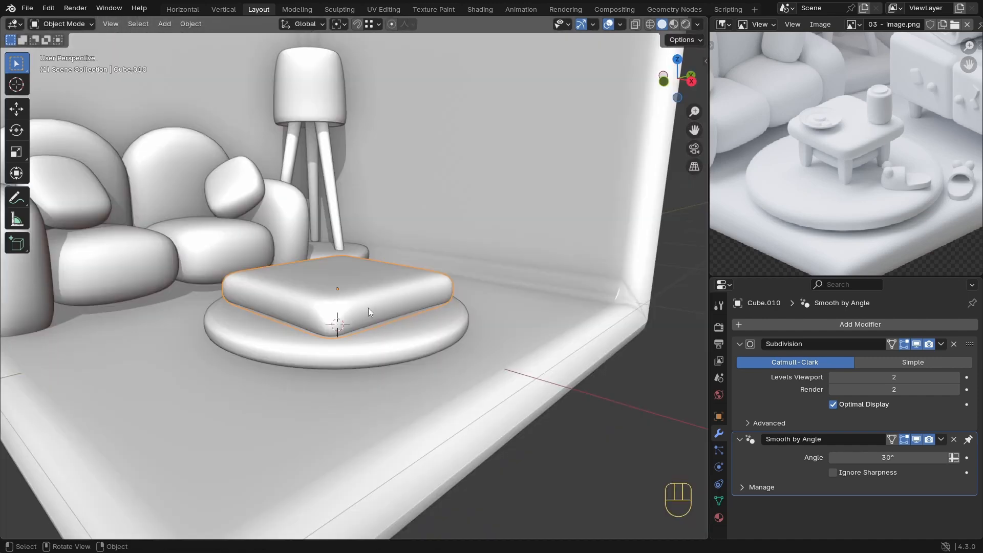
# Step: Raise the slab along Z to tabletop height above the rug
pyautogui.scroll(1, 368, 308)
pyautogui.moveTo(389, 290); pyautogui.dragTo(376, 291, button='middle')
pyautogui.scroll(-1, 361, 323)
pyautogui.press('g')
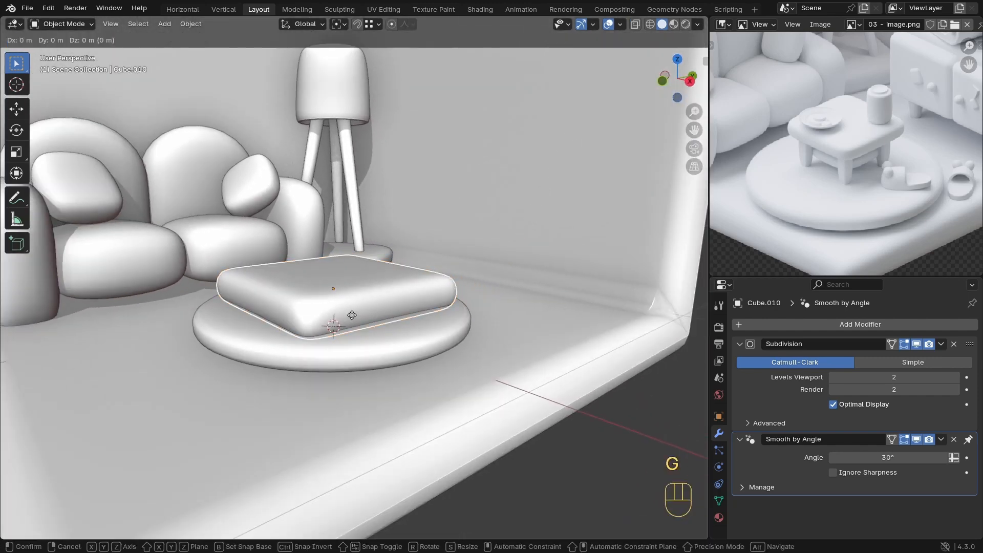
pyautogui.press('z')
pyautogui.click(374, 224)
# Step: Scale the whole tabletop mesh down along Z to make it thinner
pyautogui.scroll(1, 374, 225)
pyautogui.press('Tab')
pyautogui.press('a')
pyautogui.press('s')
pyautogui.press('z')
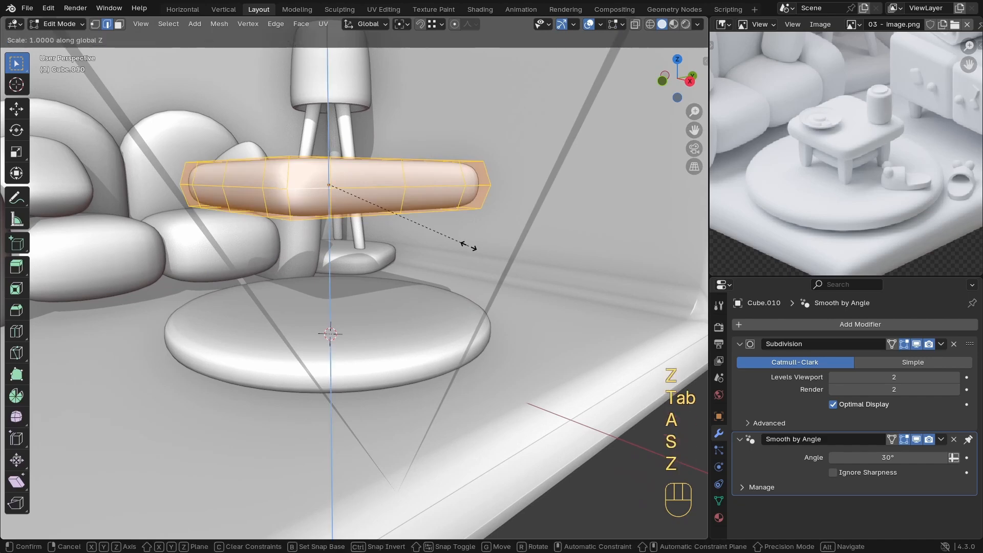
pyautogui.click(436, 230)
# Step: Scale the tabletop's horizontal middle edge loop outward to about 1.014 to round its rim
pyautogui.moveTo(436, 230); pyautogui.dragTo(351, 233, button='middle')
pyautogui.keyDown('alt'); pyautogui.click(351, 234); pyautogui.keyUp('alt')
pyautogui.press('s')
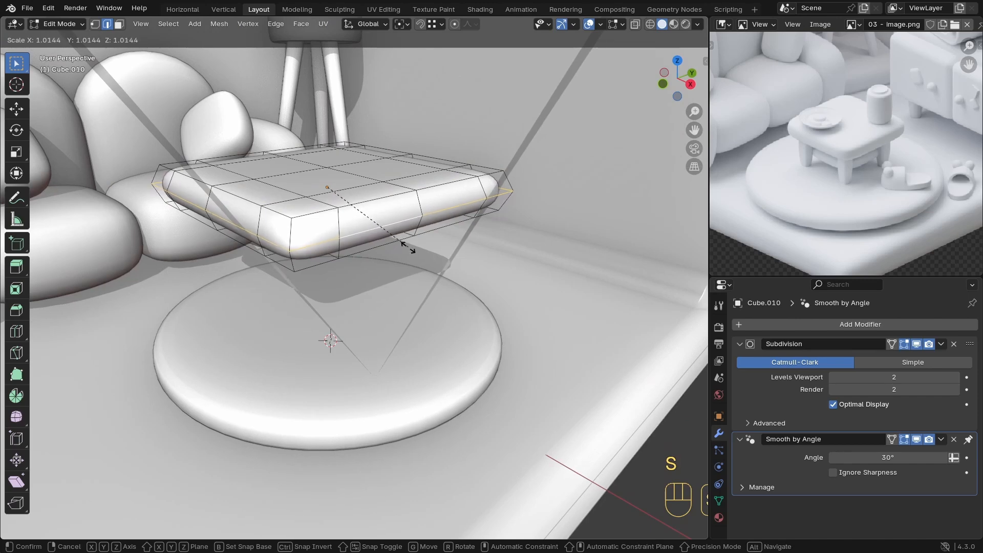
pyautogui.click(410, 250)
pyautogui.press('Tab')
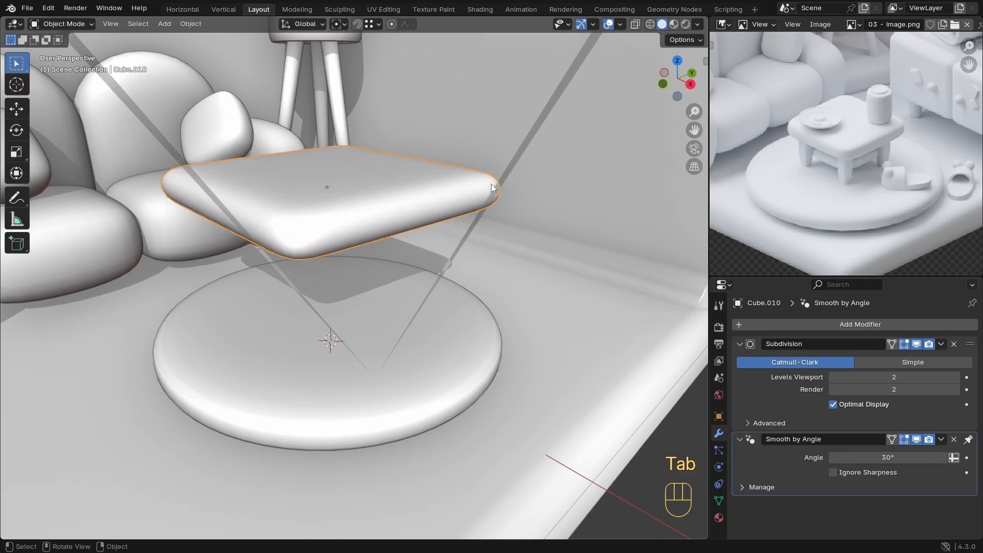
# Step: Duplicate the tabletop and lower the copy along Z between the tabletop and the rug
pyautogui.moveTo(495, 207); pyautogui.dragTo(398, 285, button='middle')
pyautogui.scroll(3, 384, 293)
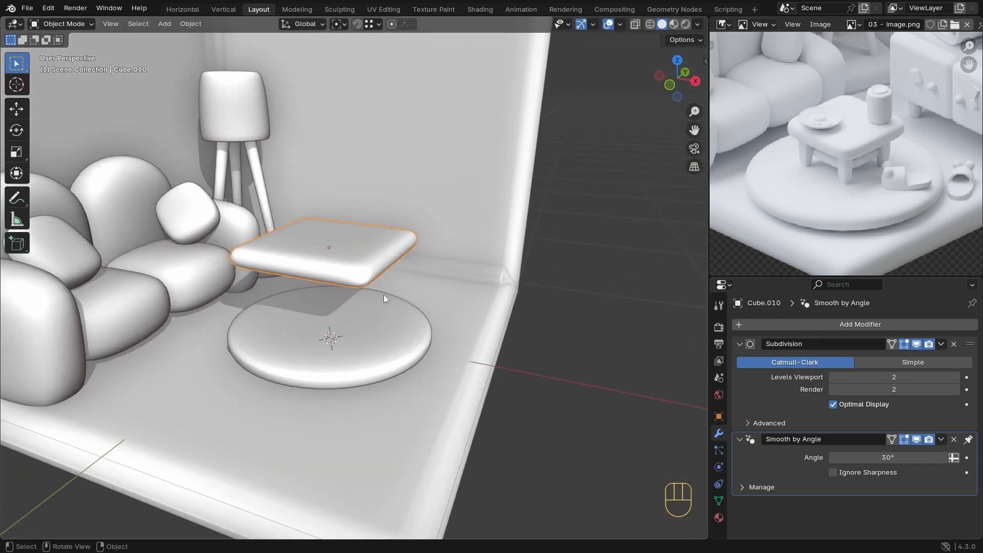
pyautogui.hotkey('shift', 'd')
pyautogui.press('z')
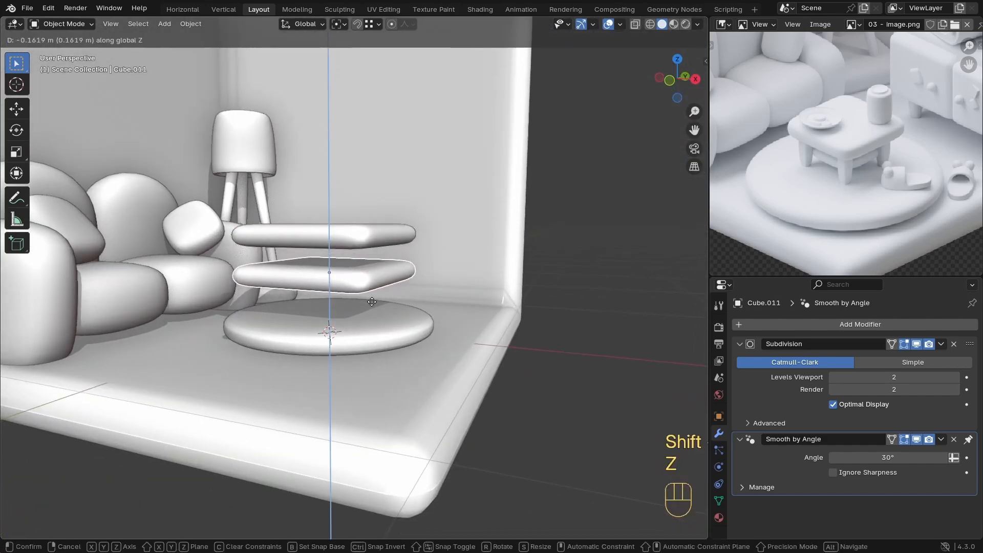
pyautogui.click(395, 309)
# Step: Scale the lower slab's mesh down in X and Y only, making it smaller than the tabletop
pyautogui.press('Tab')
pyautogui.press('a')
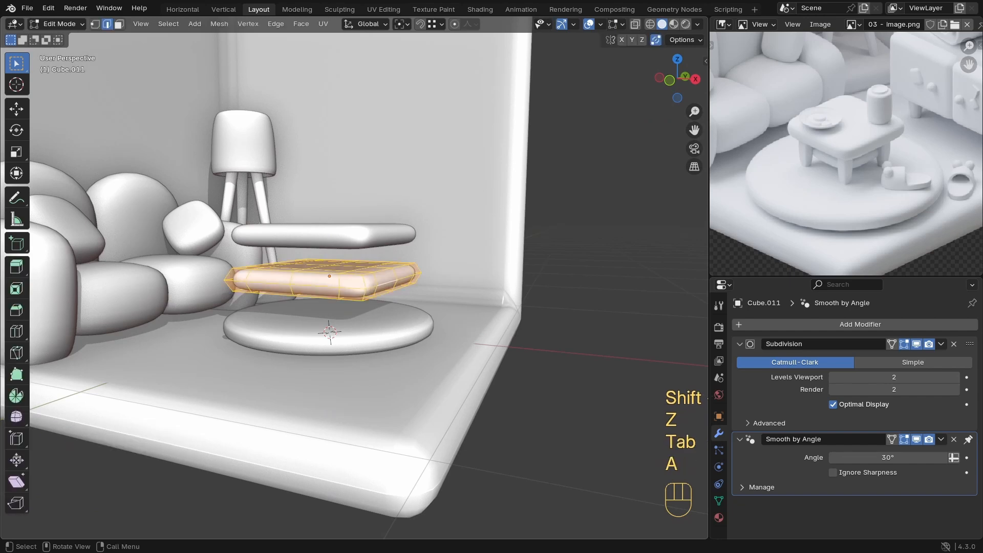
pyautogui.press('s')
pyautogui.hotkey('shift', 'z')
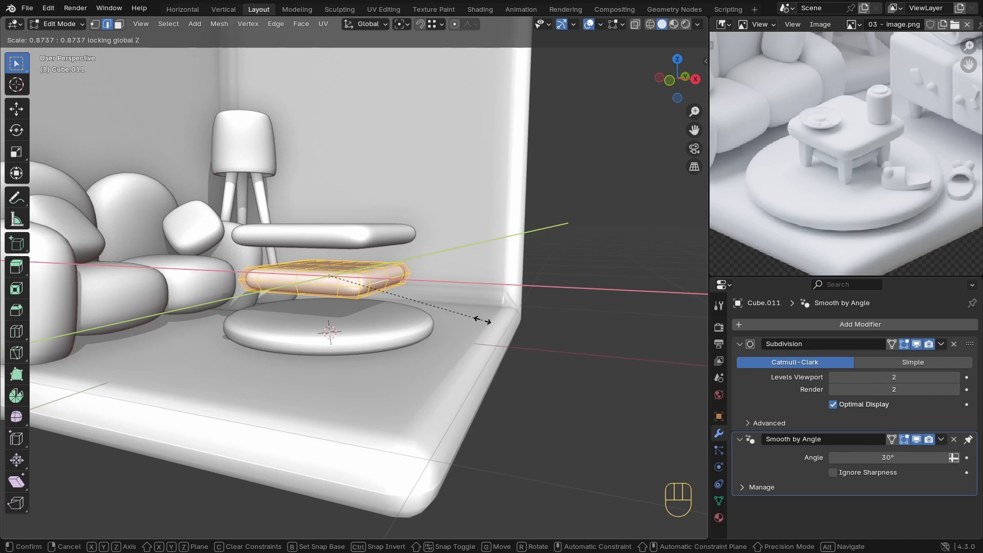
pyautogui.click(456, 312)
pyautogui.press('Tab')
# Step: Add a 16-vertex mesh cylinder at X 0.47 m, Y -0.19 m on the rug, near the lower slab's corner, for a table leg
pyautogui.moveTo(456, 312); pyautogui.dragTo(356, 294, button='middle')
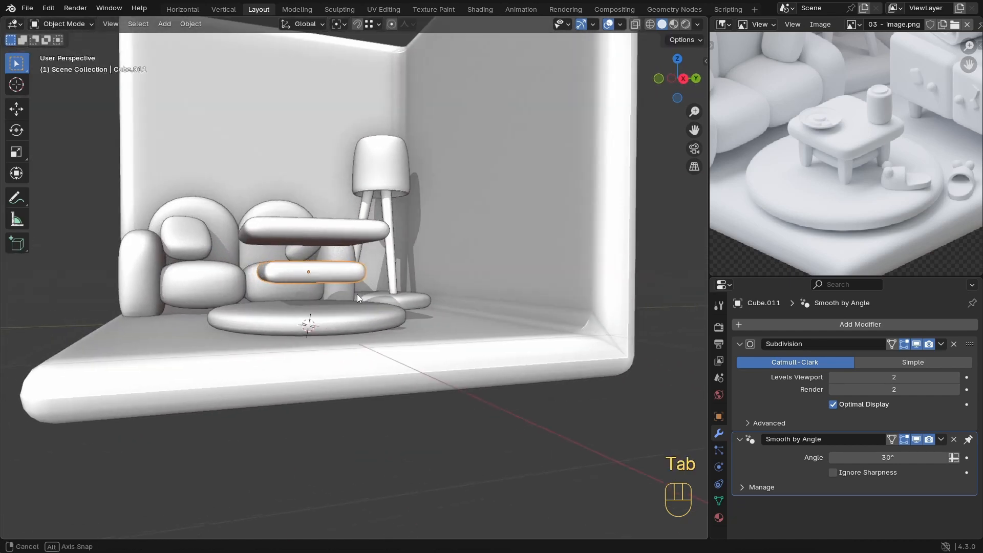
pyautogui.scroll(5, 444, 294)
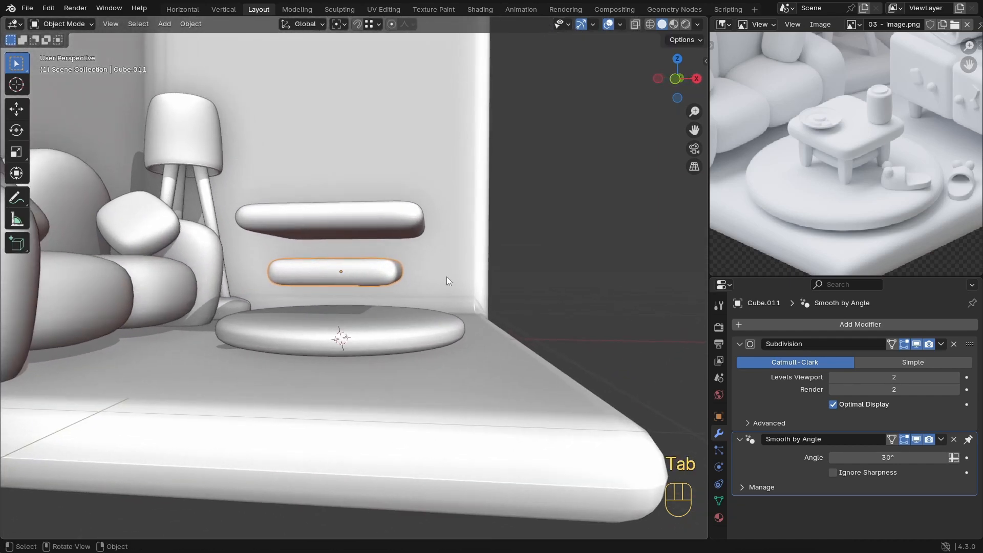
pyautogui.moveTo(447, 277); pyautogui.dragTo(331, 303, button='middle')
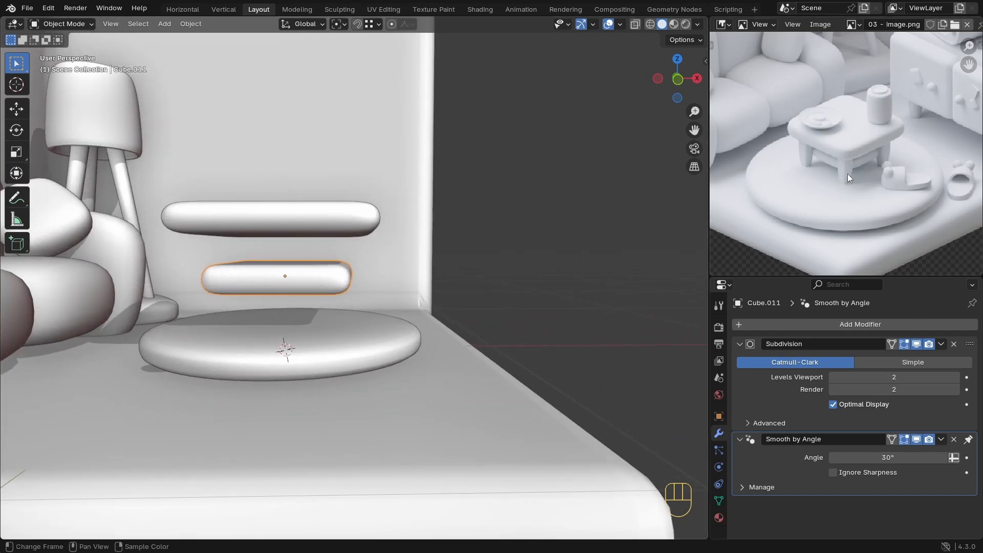
pyautogui.moveTo(334, 256); pyautogui.dragTo(200, 224, button='middle')
pyautogui.moveTo(245, 271); pyautogui.dragTo(345, 314, button='middle')
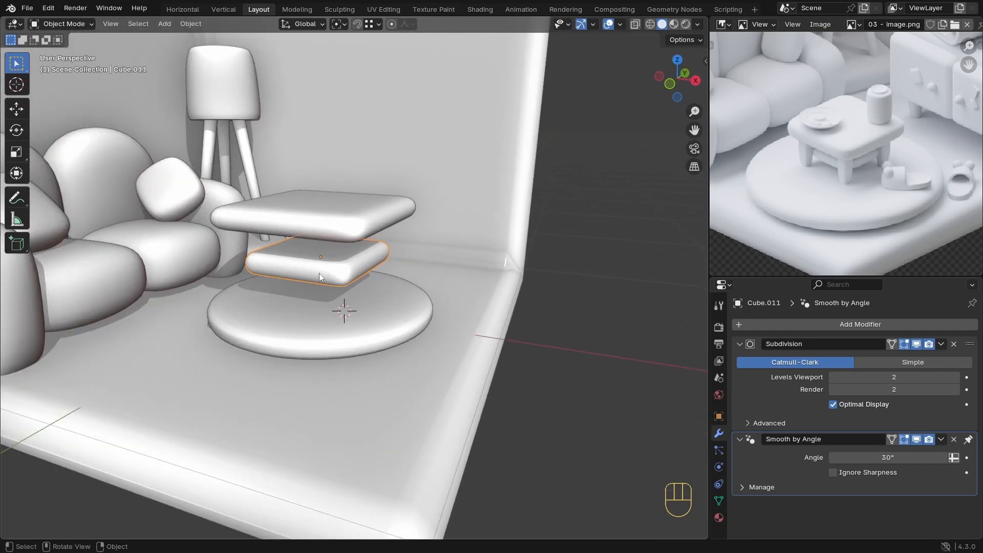
pyautogui.hotkey('shift', 'a')
pyautogui.moveTo(335, 313)
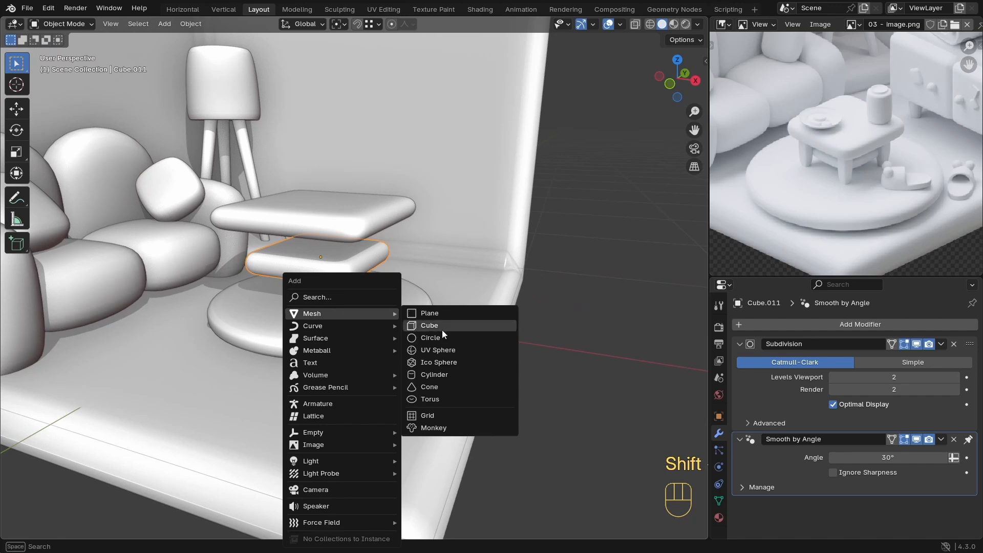
pyautogui.click(429, 376)
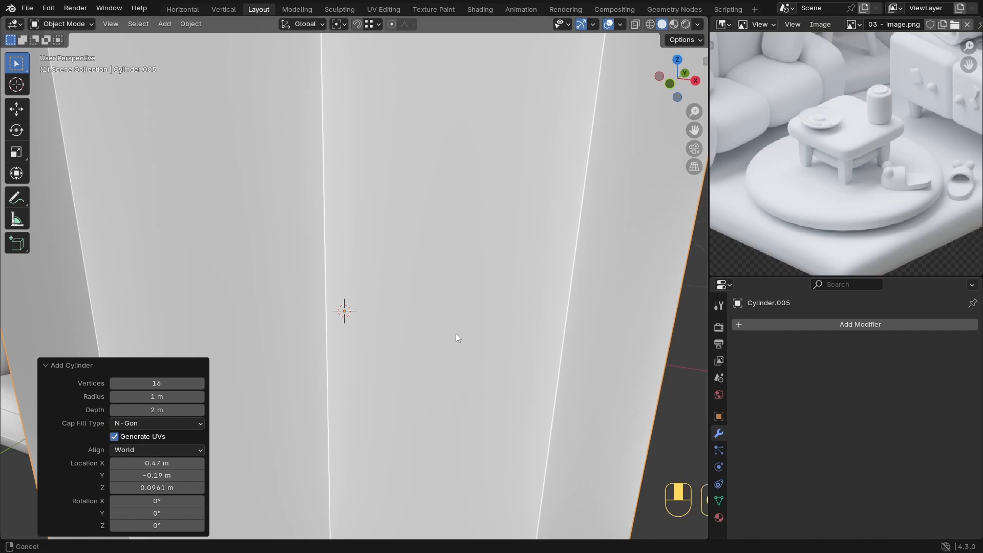
# Step: Scale the table leg cylinder uniformly to 0.038 and frame it in the view
pyautogui.press('s')
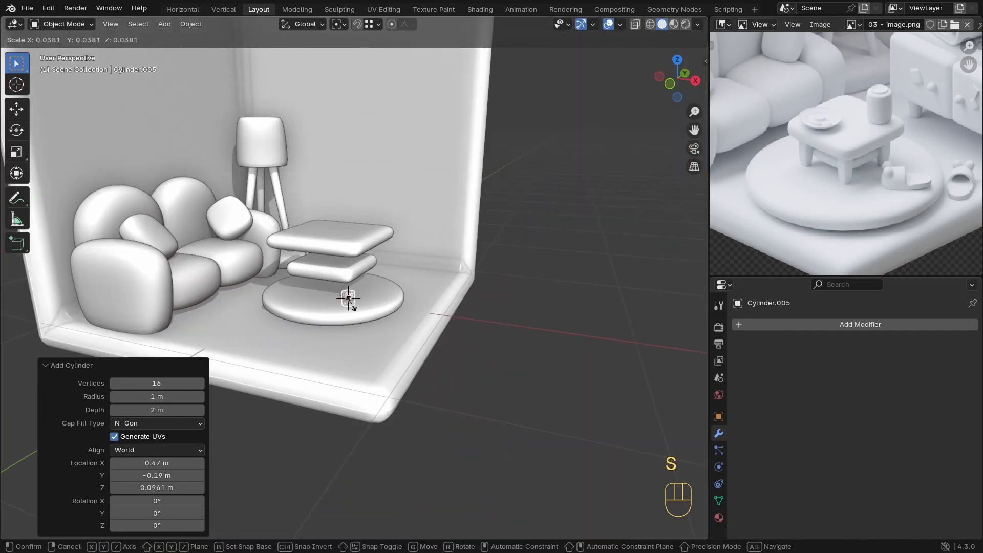
pyautogui.click(351, 303)
pyautogui.press('KP_Decimal')
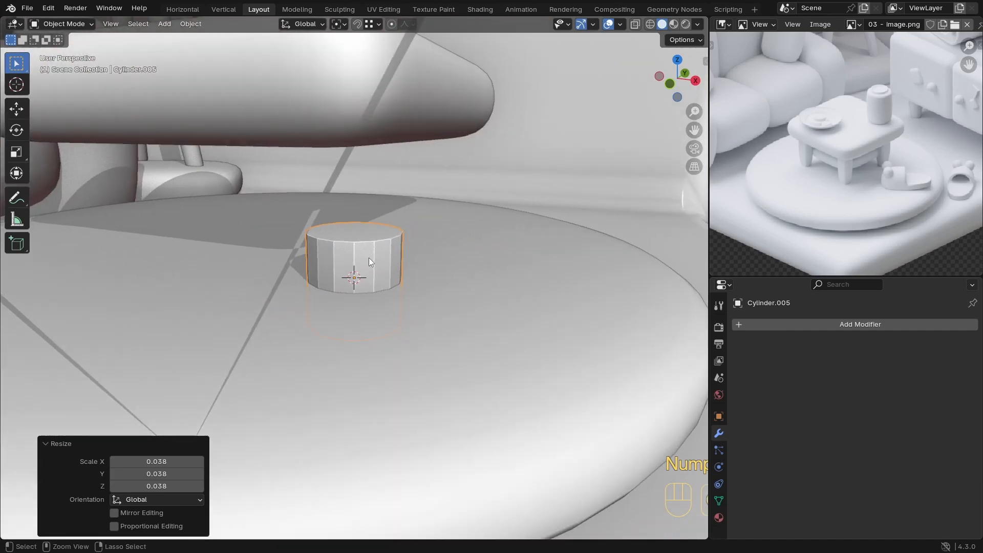
# Step: Raise the top face of the table leg cylinder about 0.26 m along Z so it reaches the tabletop
pyautogui.scroll(-6, 357, 278)
pyautogui.press('Tab')
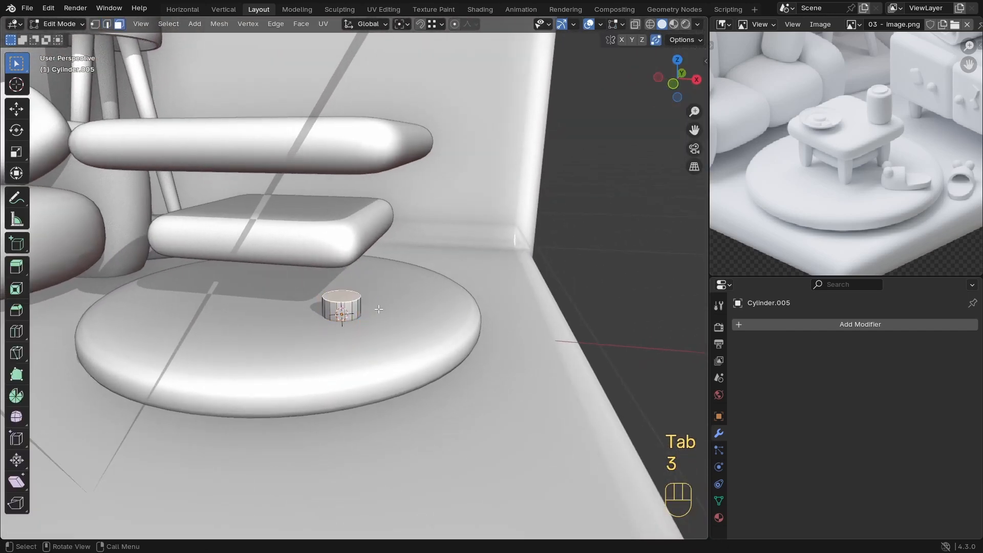
pyautogui.press('g')
pyautogui.press('z')
pyautogui.click(376, 172)
pyautogui.scroll(-3, 353, 281)
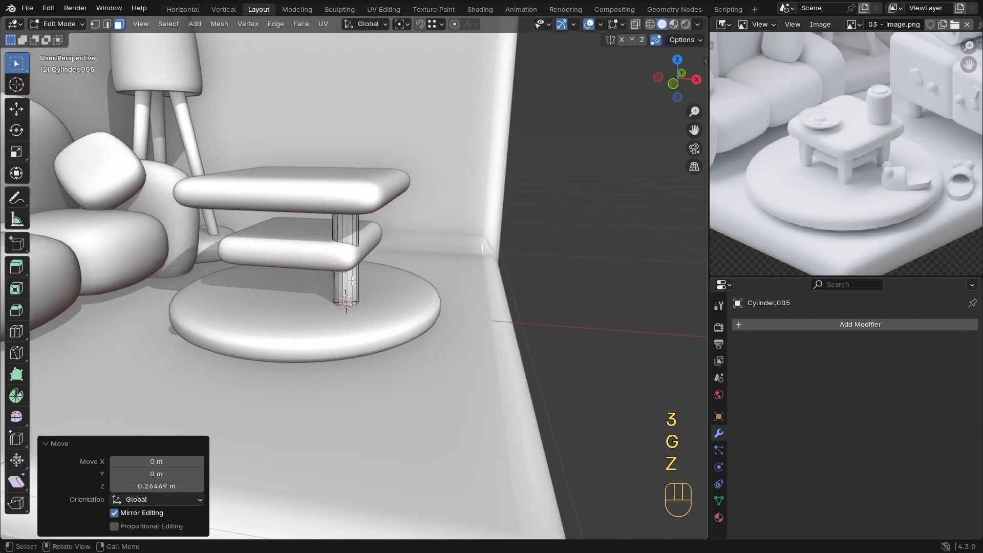
pyautogui.press('Tab')
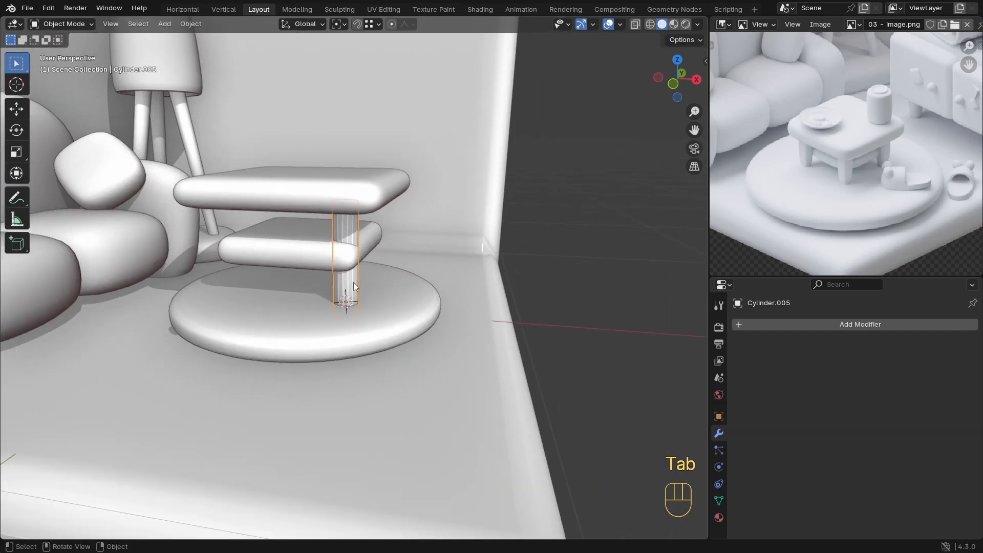
# Step: Move the leg about 0.03 m in X and -0.06 m in Y, keeping its height, toward the tabletop's corner
pyautogui.press('g')
pyautogui.hotkey('shift', 'z')
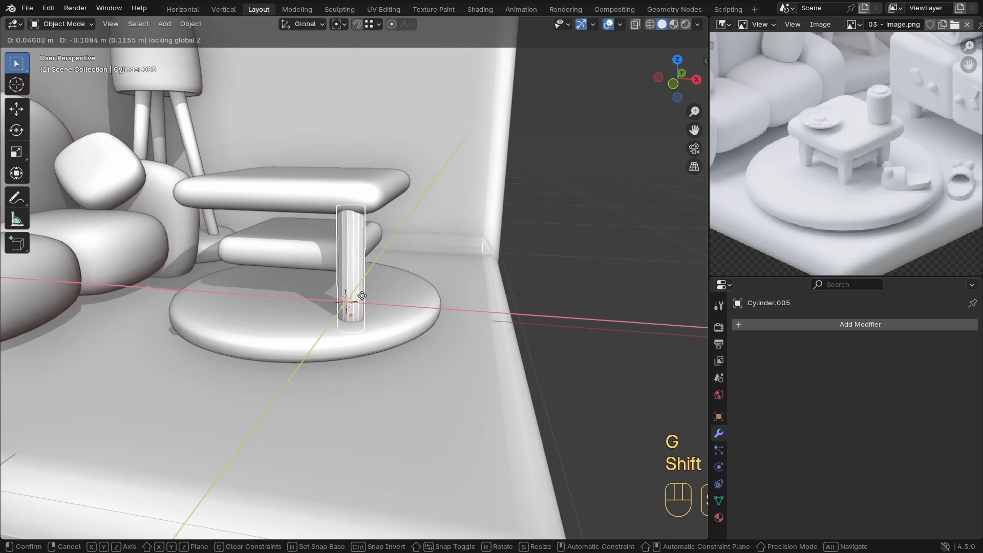
pyautogui.click(381, 233)
pyautogui.scroll(3, 358, 261)
pyautogui.moveTo(331, 293); pyautogui.dragTo(363, 263, button='middle')
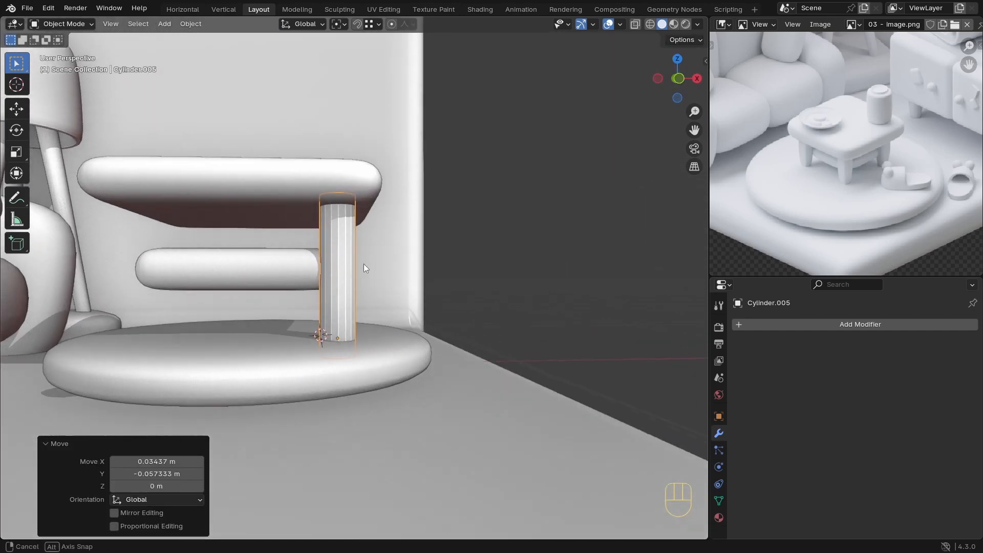
# Step: Scale the leg's top face uniformly to 1.339 so the leg tapers toward the rug
pyautogui.press('Tab')
pyautogui.press('z')
pyautogui.moveTo(381, 182); pyautogui.dragTo(255, 225)
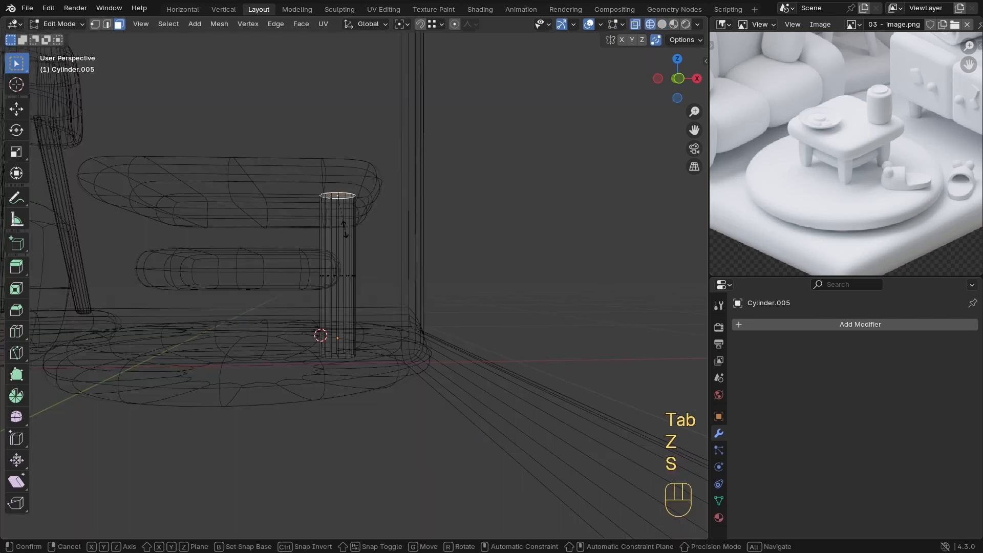
pyautogui.press('s')
pyautogui.click(346, 267)
# Step: Add one centred loop cut around the leg's middle and scale that loop up slightly
pyautogui.hotkey('ctrl', 'r')
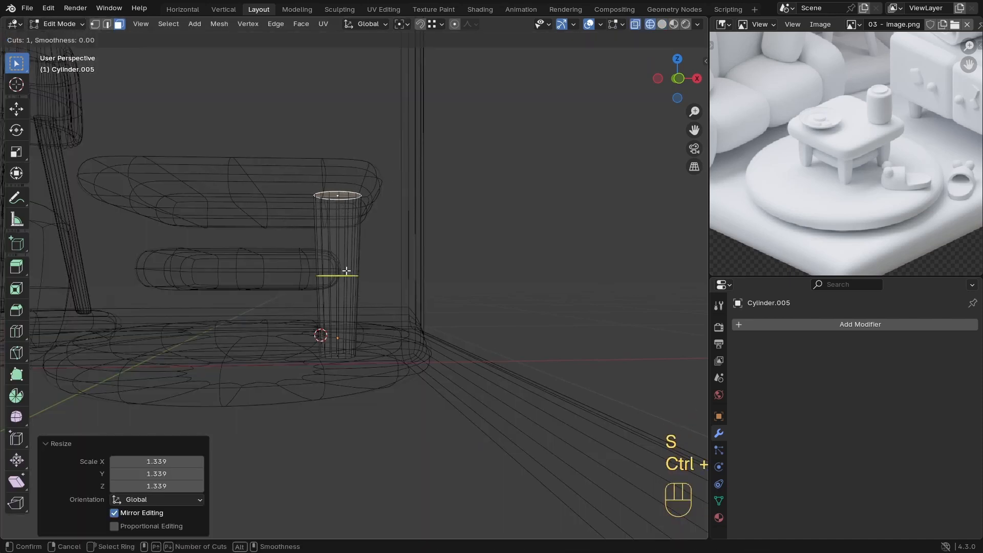
pyautogui.click(345, 271)
pyautogui.rightClick(345, 271)
pyautogui.press('s')
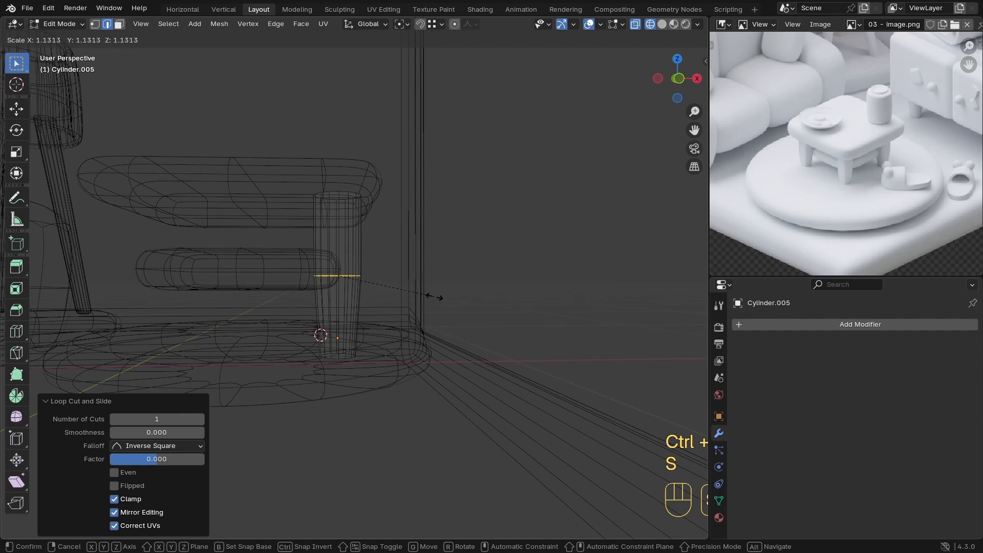
pyautogui.click(412, 288)
pyautogui.moveTo(333, 279)
pyautogui.keyDown('ctrl'); pyautogui.mouseDown(button='middle')
pyautogui.moveTo(315, 307)
pyautogui.moveTo(322, 333)
pyautogui.moveTo(278, 329)
pyautogui.moveTo(353, 315)
pyautogui.moveTo(304, 305)
pyautogui.moveTo(312, 324)
pyautogui.mouseUp(button='middle'); pyautogui.keyUp('ctrl')
pyautogui.press('Tab')
pyautogui.press('z')
pyautogui.scroll(-6, 315, 362)
# Step: Thicken the tabletop by scaling its whole mesh up along Z only
pyautogui.keyDown('ctrl'); pyautogui.moveTo(313, 323); pyautogui.dragTo(312, 225, button='middle'); pyautogui.keyUp('ctrl')
pyautogui.click(312, 215)
pyautogui.press('Tab')
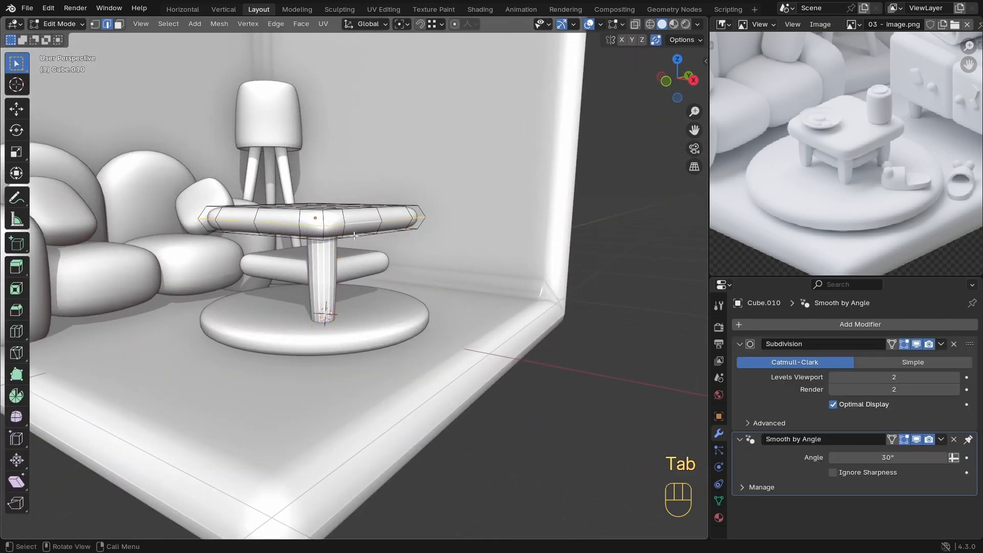
pyautogui.press('a')
pyautogui.press('s')
pyautogui.press('z')
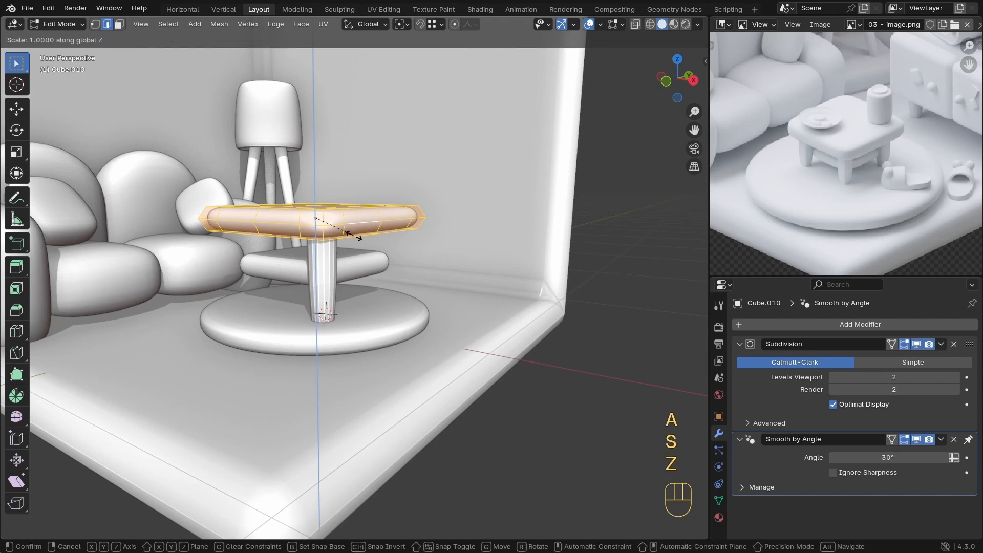
pyautogui.click(504, 239)
pyautogui.press('Tab')
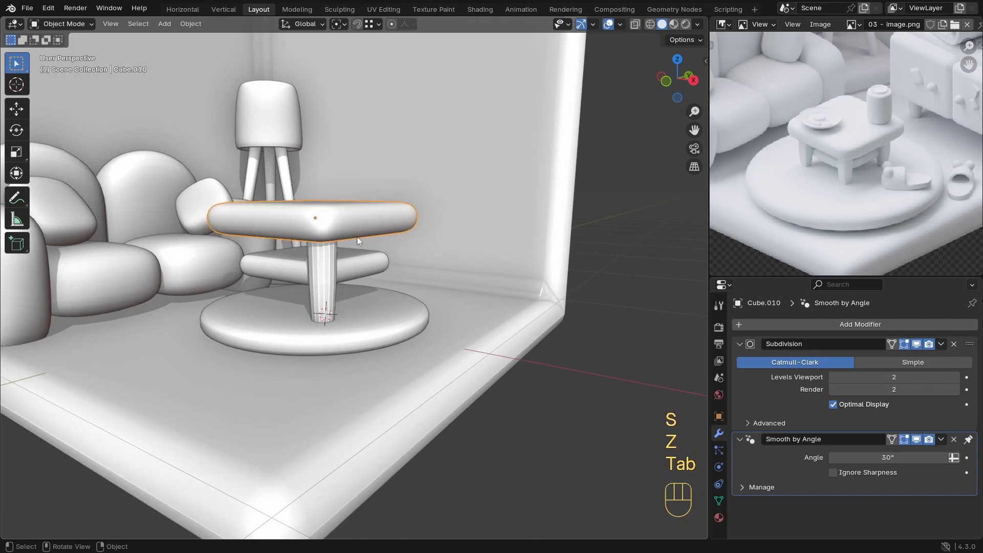
# Step: Raise the tabletop slightly along Z so it sits on top of the leg
pyautogui.press('g')
pyautogui.press('z')
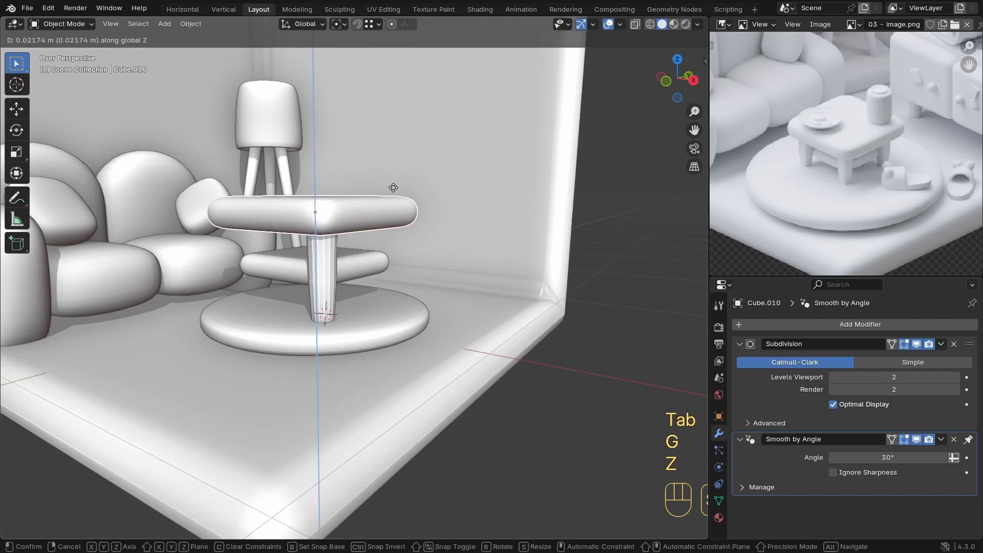
pyautogui.click(392, 204)
pyautogui.moveTo(392, 204); pyautogui.dragTo(368, 254, button='middle')
# Step: Thicken the lower slab's mesh along Z only and nudge the slab up slightly along Z
pyautogui.click(327, 275)
pyautogui.press('Tab')
pyautogui.press('a')
pyautogui.press('s')
pyautogui.press('z')
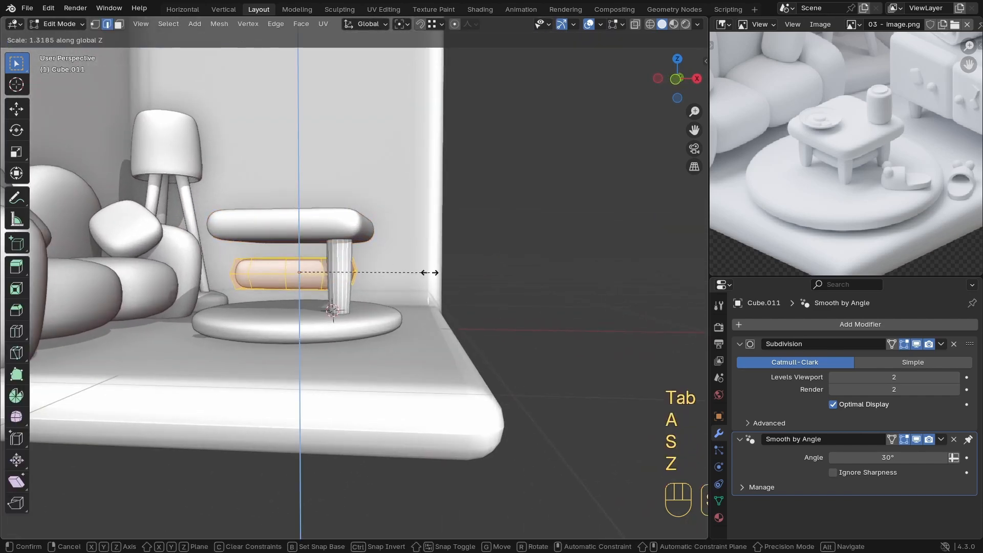
pyautogui.click(395, 270)
pyautogui.press('Tab')
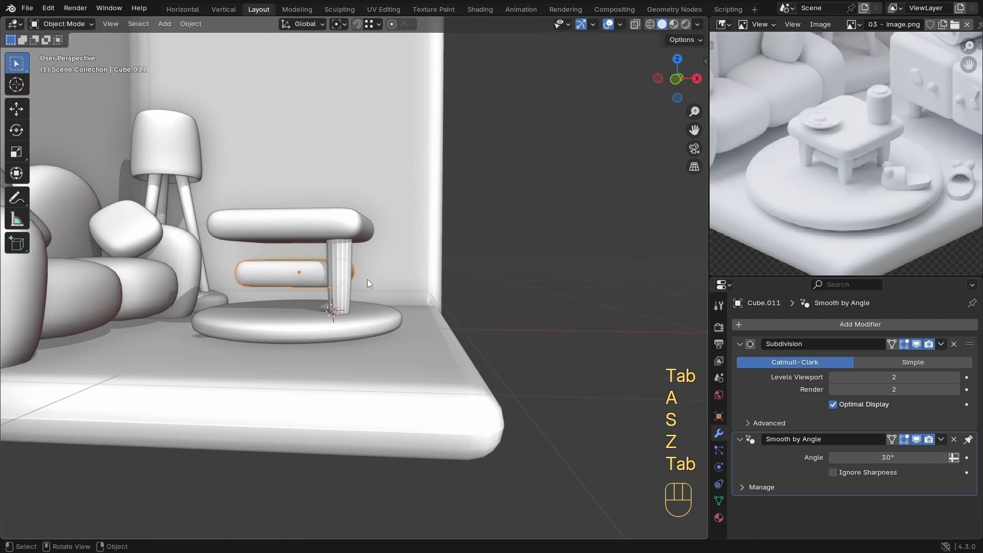
pyautogui.press('g')
pyautogui.press('z')
pyautogui.click(367, 266)
# Step: Scale the tabletop's whole mesh along Z once more to fine-tune its thickness
pyautogui.click(349, 223)
pyautogui.press('Tab')
pyautogui.press('a')
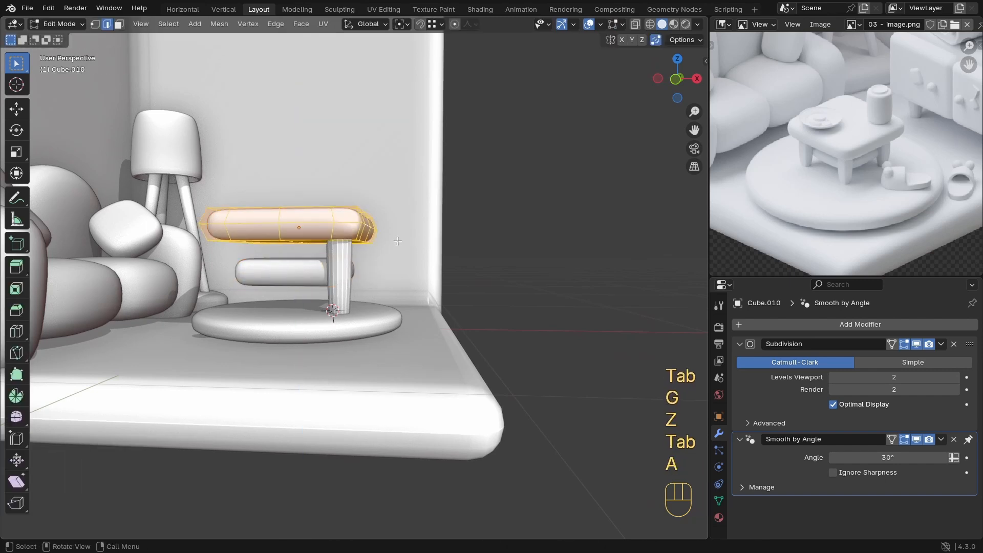
pyautogui.press('s')
pyautogui.press('z')
pyautogui.click(453, 242)
pyautogui.press('Tab')
pyautogui.moveTo(426, 235); pyautogui.dragTo(362, 233, button='middle')
pyautogui.scroll(-1, 361, 250)
pyautogui.scroll(2, 360, 251)
pyautogui.scroll(-3, 362, 233)
pyautogui.scroll(2, 359, 293)
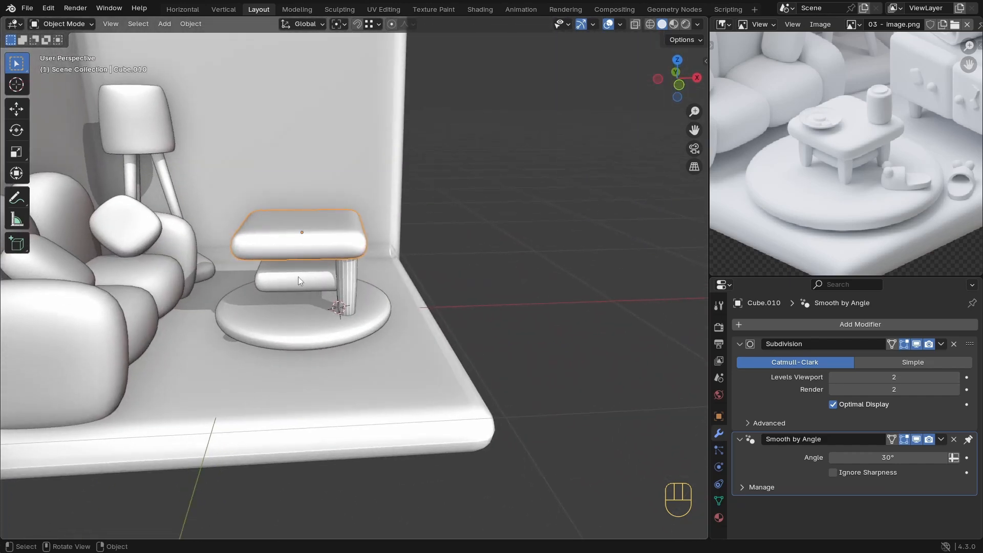
# Step: Snap the 3D cursor to the tabletop's centre, then select the leg and set the transform pivot to the 3D cursor
pyautogui.click(294, 314)
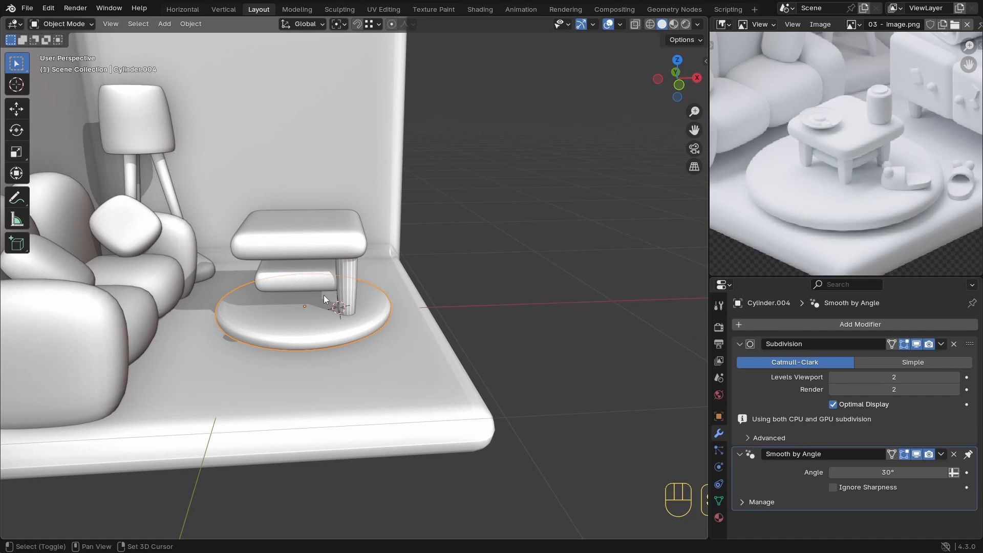
pyautogui.click(308, 245)
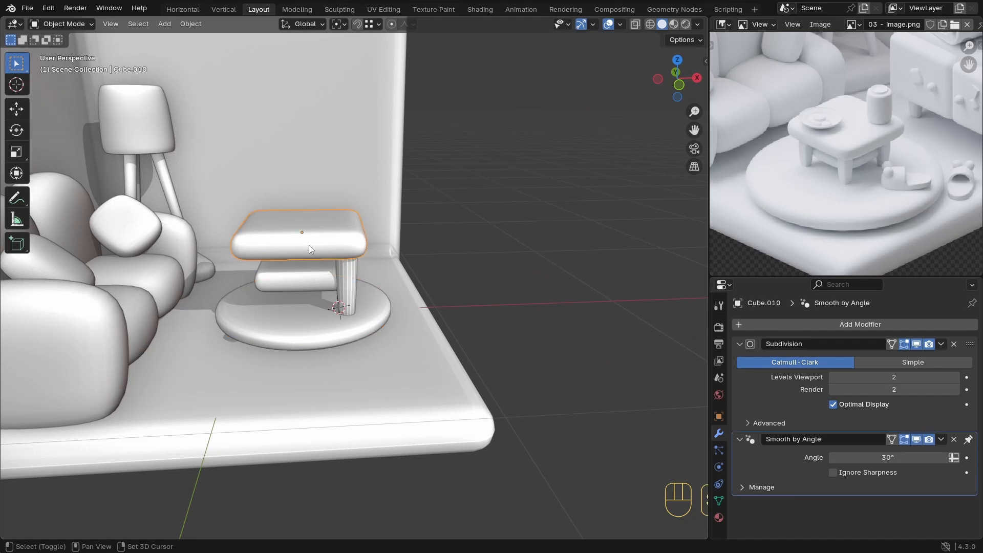
pyautogui.hotkey('shift', 's')
pyautogui.click(310, 314)
pyautogui.click(345, 274)
pyautogui.moveTo(346, 275); pyautogui.dragTo(367, 32, button='middle')
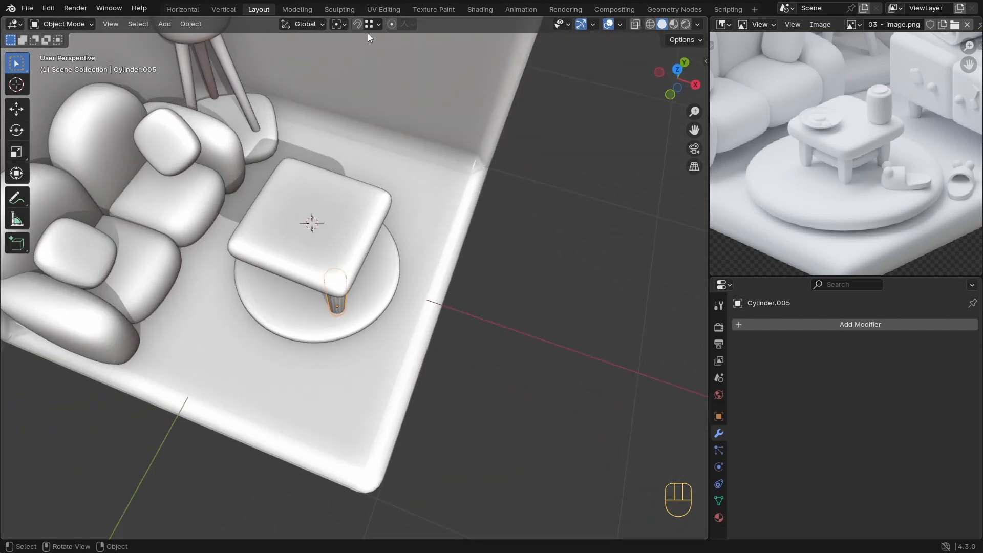
pyautogui.click(334, 24)
pyautogui.click(373, 67)
# Step: In top wireframe view, duplicate the leg rotated 90° around the 3D cursor and repeat twice to get four legs
pyautogui.press('KP_7')
pyautogui.press('z')
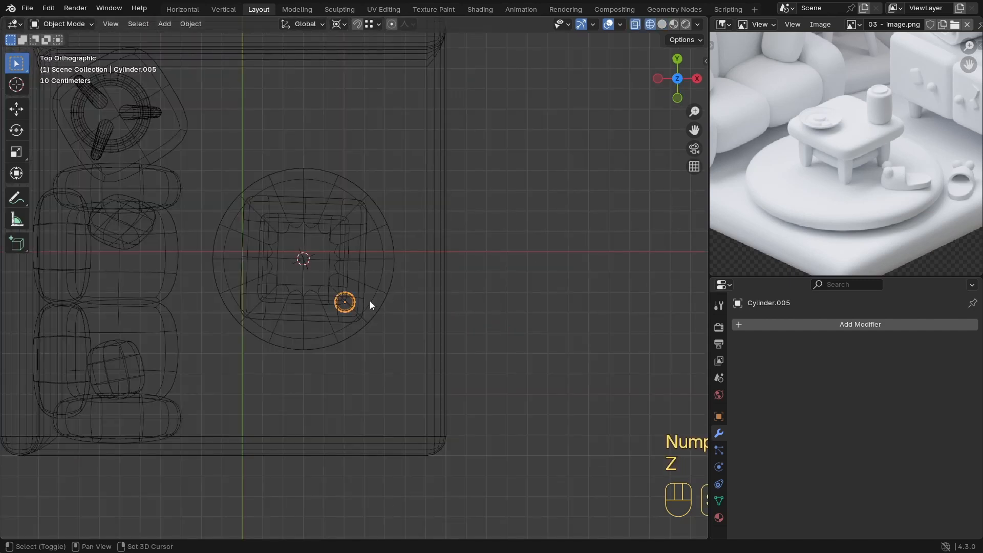
pyautogui.hotkey('shift', 'd')
pyautogui.press('r')
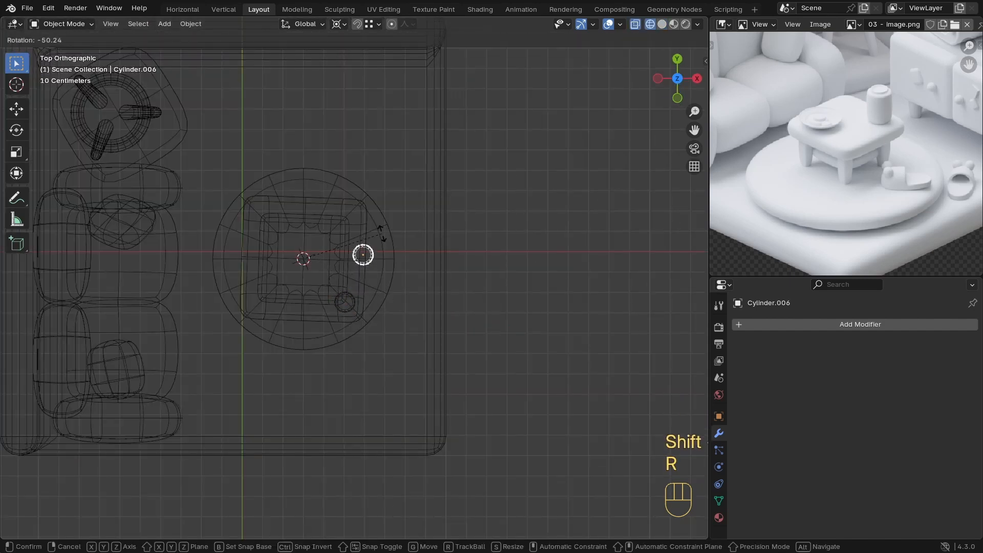
pyautogui.write('90')
pyautogui.click(382, 234)
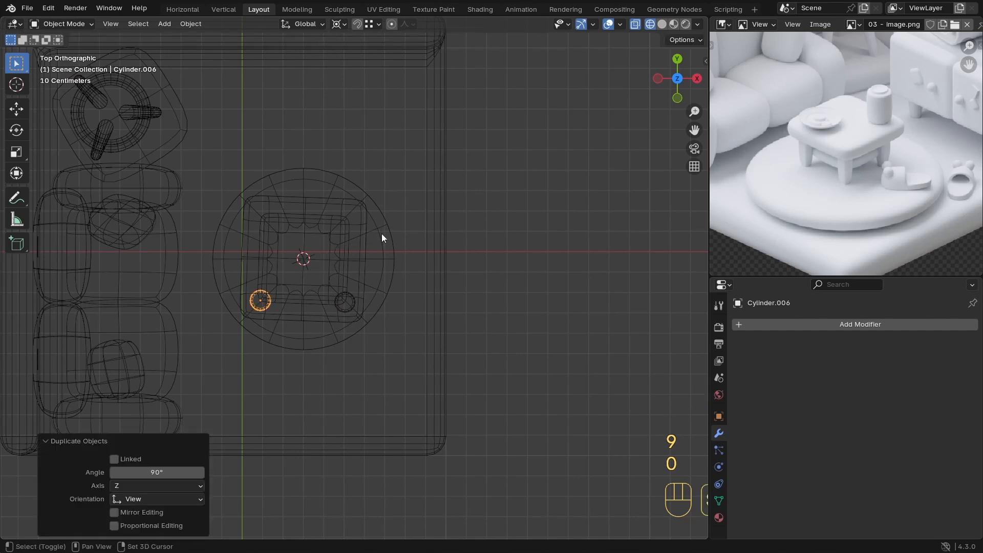
pyautogui.hotkey('shift', 'r')
pyautogui.hotkey('shift', 'r')
# Step: Return to solid shading and scale the tabletop uniformly to 1.138
pyautogui.moveTo(382, 233)
pyautogui.mouseDown(button='middle')
pyautogui.moveTo(397, 244)
pyautogui.moveTo(383, 217)
pyautogui.moveTo(342, 287)
pyautogui.mouseUp(button='middle')
pyautogui.press('z')
pyautogui.click(441, 288)
pyautogui.moveTo(440, 288)
pyautogui.mouseDown(button='middle')
pyautogui.moveTo(389, 165)
pyautogui.moveTo(362, 256)
pyautogui.moveTo(416, 267)
pyautogui.mouseUp(button='middle')
pyautogui.keyDown('ctrl'); pyautogui.moveTo(416, 266); pyautogui.dragTo(417, 232, button='middle'); pyautogui.keyUp('ctrl')
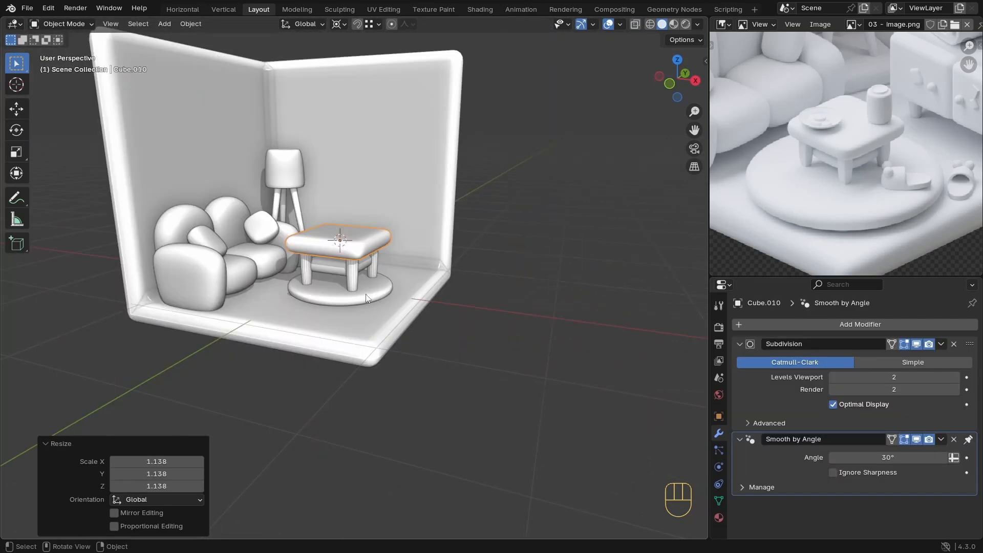
# Step: Select the tabletop, lower slab and all four legs, and scale them together uniformly to 0.749
pyautogui.press('z')
pyautogui.click(281, 277)
pyautogui.moveTo(281, 278); pyautogui.dragTo(350, 236, button='middle')
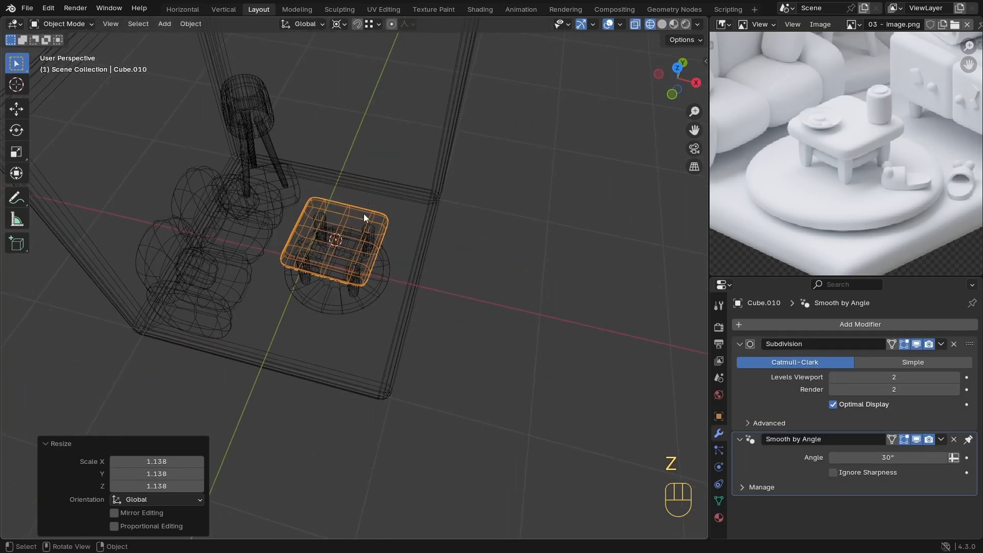
pyautogui.keyDown('ctrl'); pyautogui.moveTo(295, 160); pyautogui.dragTo(193, 235); pyautogui.keyUp('ctrl')
pyautogui.moveTo(355, 286); pyautogui.dragTo(342, 243, button='middle')
pyautogui.press('z')
pyautogui.click(369, 310)
pyautogui.keyDown('ctrl'); pyautogui.moveTo(369, 310); pyautogui.dragTo(390, 235, button='middle'); pyautogui.keyUp('ctrl')
pyautogui.press('s')
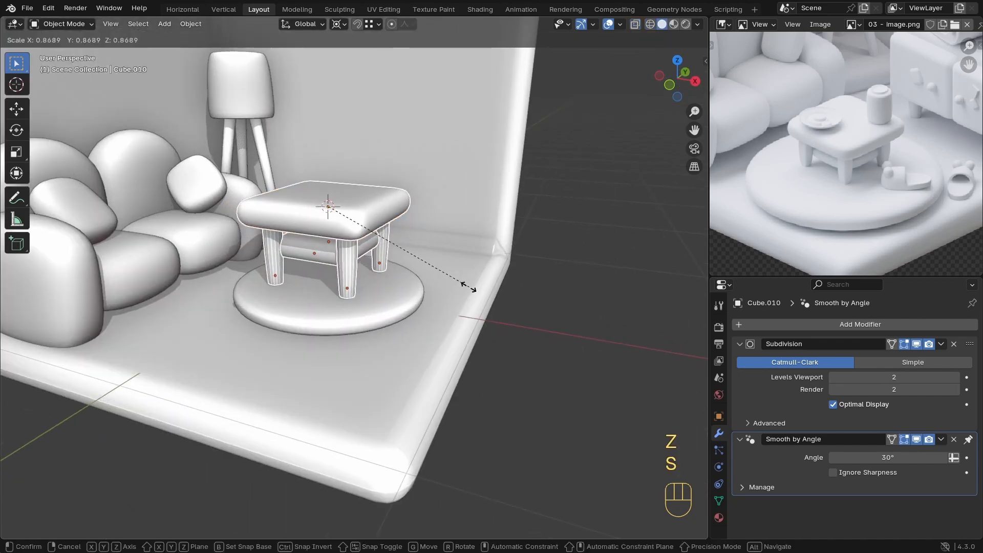
pyautogui.click(447, 280)
# Step: Lower the whole coffee table along Z toward the rug
pyautogui.press('g')
pyautogui.press('z')
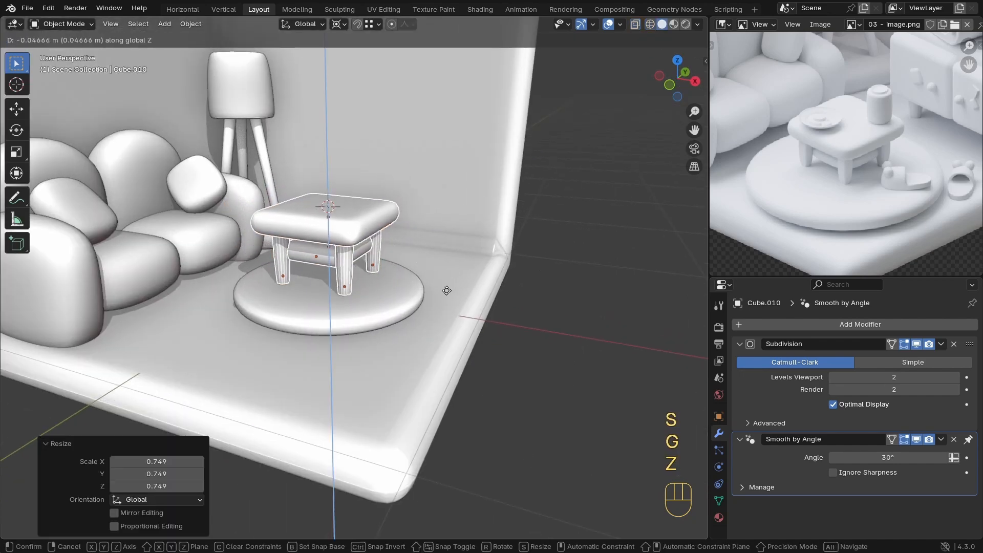
pyautogui.click(458, 265)
pyautogui.keyDown('ctrl'); pyautogui.moveTo(458, 265); pyautogui.dragTo(358, 318, button='middle'); pyautogui.keyUp('ctrl')
# Step: Scale the whole table uniformly to 0.761 and lower it about 0.086 m along Z onto the rug
pyautogui.press('s')
pyautogui.click(486, 311)
pyautogui.press('g')
pyautogui.press('z')
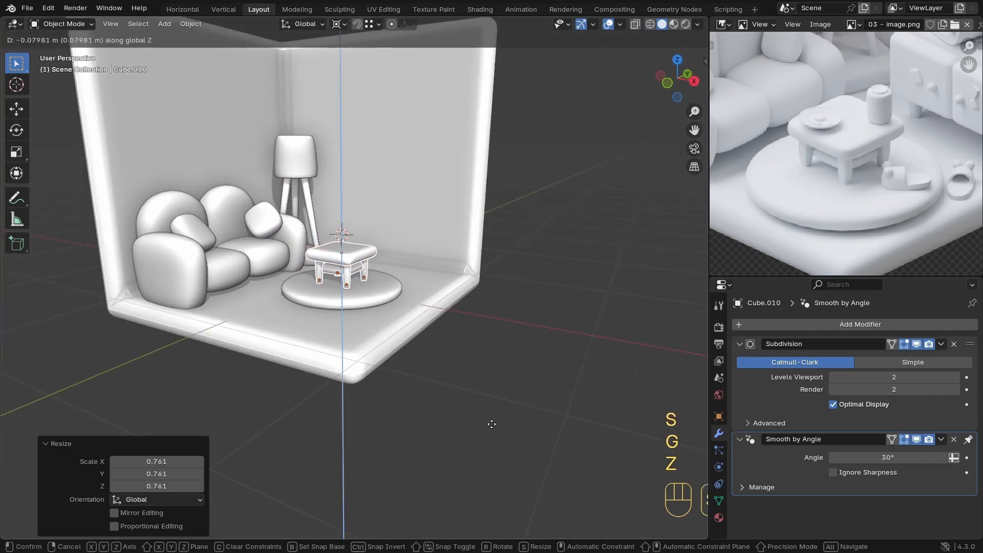
pyautogui.click(499, 428)
pyautogui.scroll(1, 428, 362)
# Step: Apply Shade Auto Smooth to the selected coffee table parts and clear the selection
pyautogui.rightClick(450, 310)
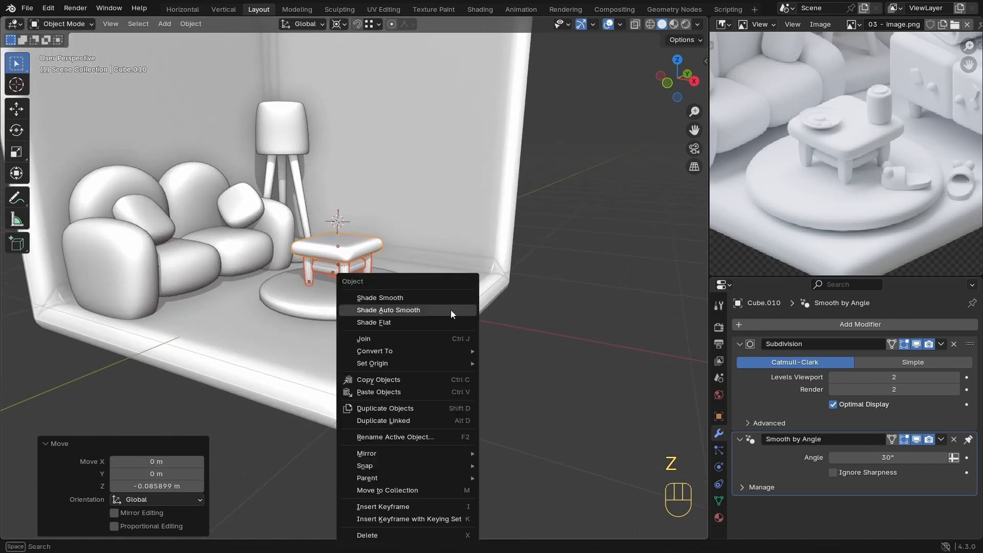
pyautogui.click(415, 315)
pyautogui.click(419, 309)
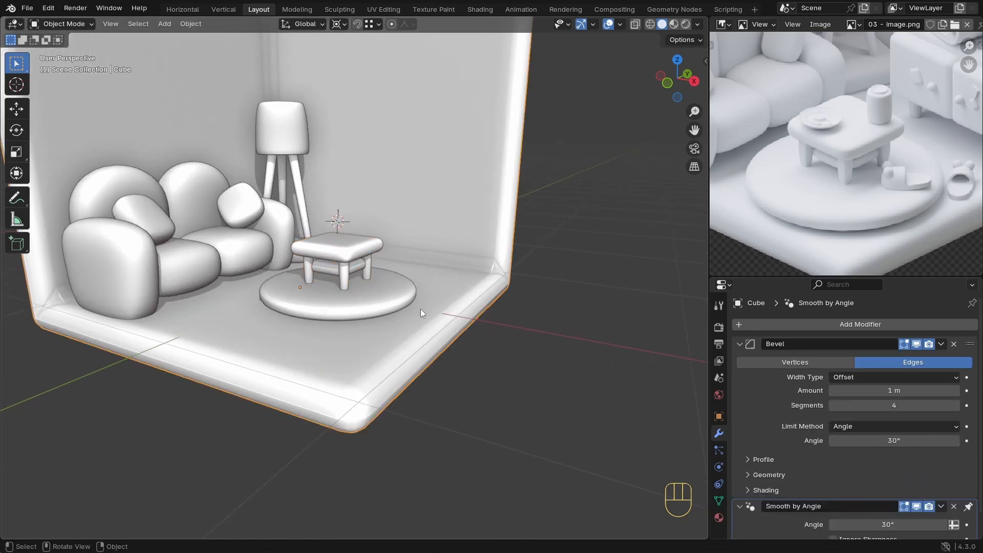
pyautogui.click(519, 351)
# Step: Select the tabletop's vertical corner edges and scale them inward in X and Y only to about 0.87, rounding the corners
pyautogui.scroll(-3, 450, 331)
pyautogui.moveTo(348, 323); pyautogui.dragTo(321, 331, button='middle')
pyautogui.scroll(5, 368, 242)
pyautogui.keyDown('shift'); pyautogui.moveTo(368, 242); pyautogui.dragTo(349, 276, button='middle'); pyautogui.keyUp('shift')
pyautogui.scroll(1, 362, 270)
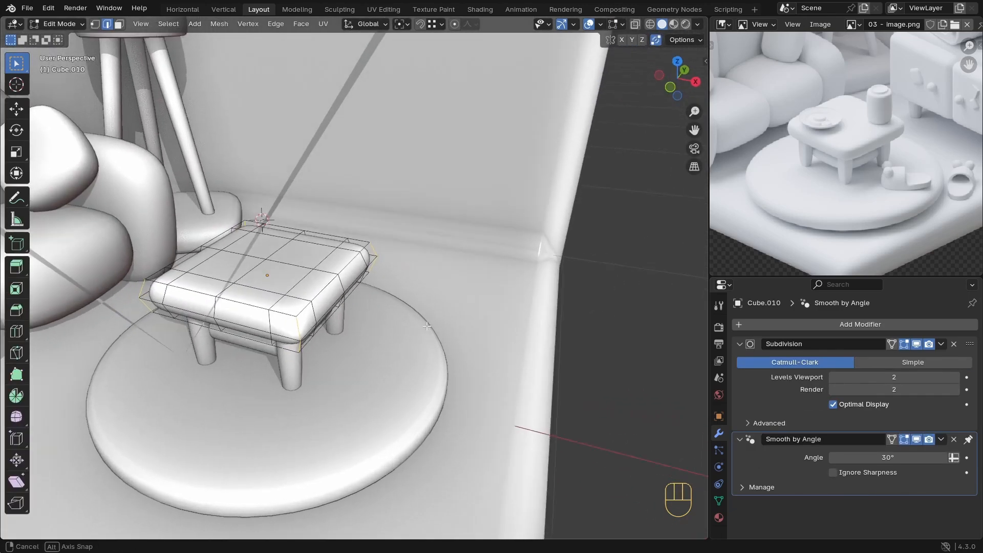
pyautogui.moveTo(427, 325); pyautogui.dragTo(419, 325, button='middle')
pyautogui.press('z')
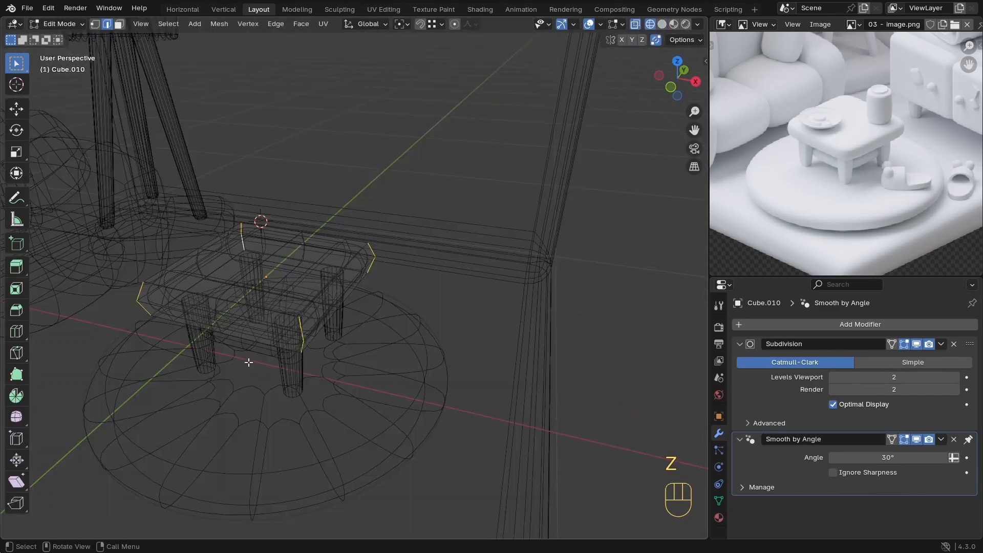
pyautogui.moveTo(248, 362); pyautogui.dragTo(241, 360, button='middle')
pyautogui.press('z')
pyautogui.click(401, 24)
pyautogui.press('s')
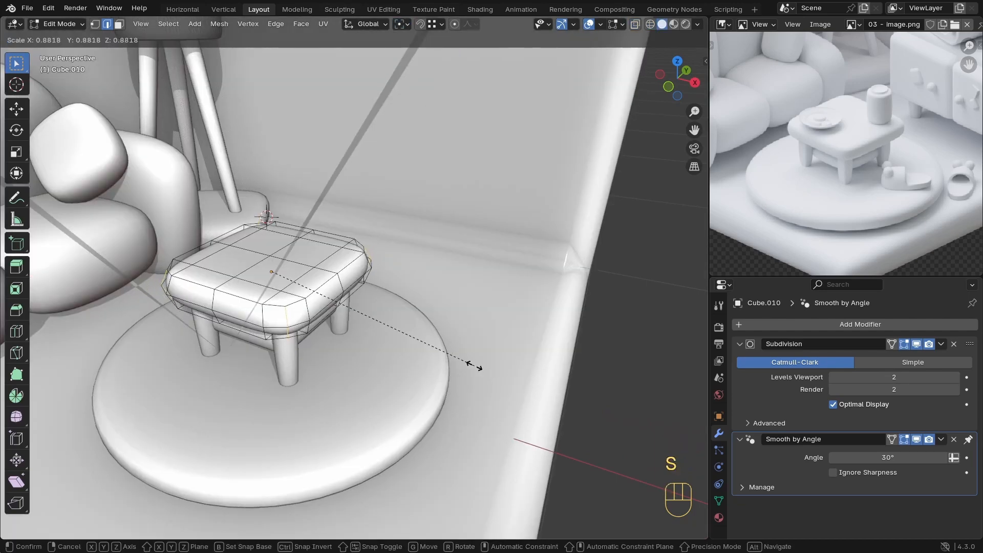
pyautogui.hotkey('shift', 'z')
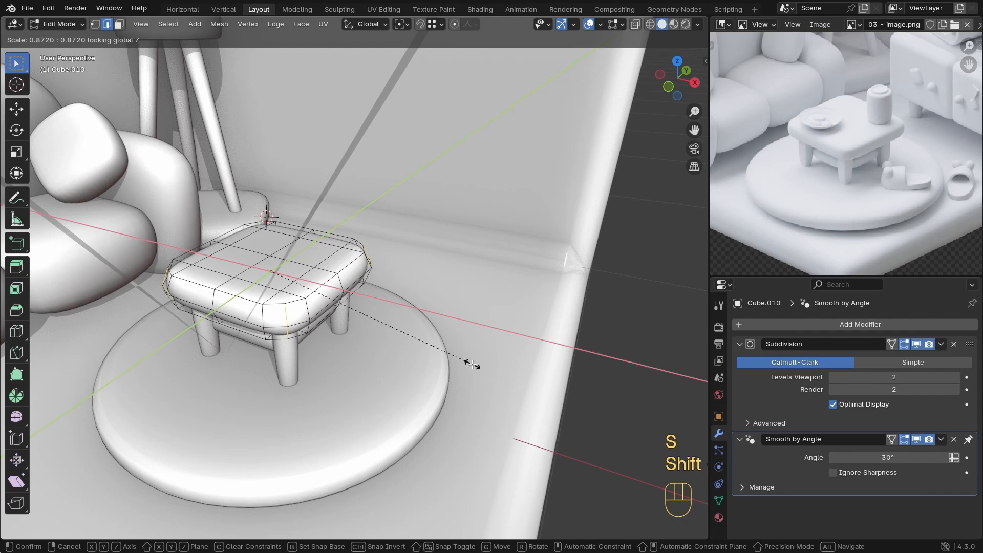
pyautogui.click(472, 364)
pyautogui.press('Tab')
# Step: Select every object in the scene and scale the whole room uniformly by 2
pyautogui.keyDown('ctrl'); pyautogui.moveTo(413, 254); pyautogui.dragTo(360, 307, button='middle'); pyautogui.keyUp('ctrl')
pyautogui.scroll(3, 338, 292)
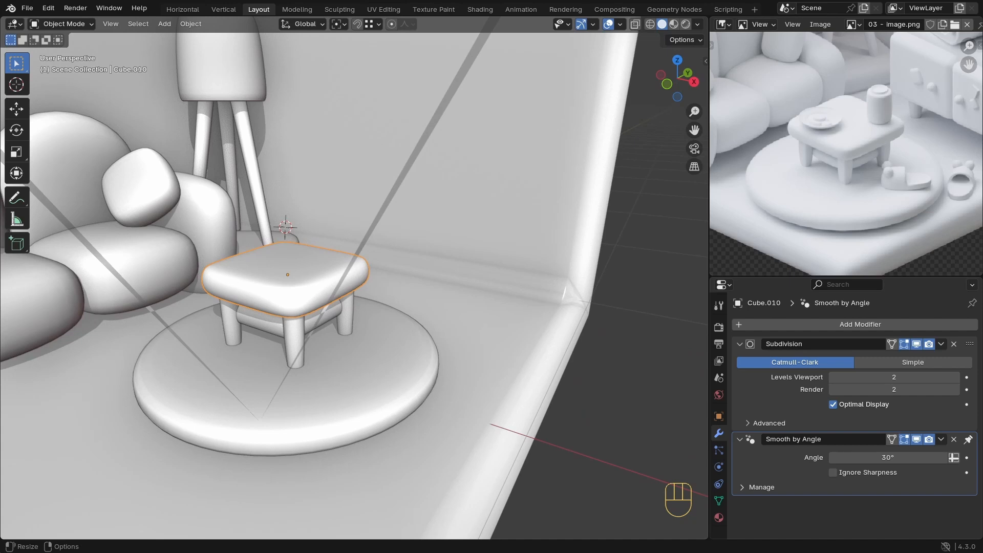
pyautogui.scroll(-8, 374, 342)
pyautogui.press('a')
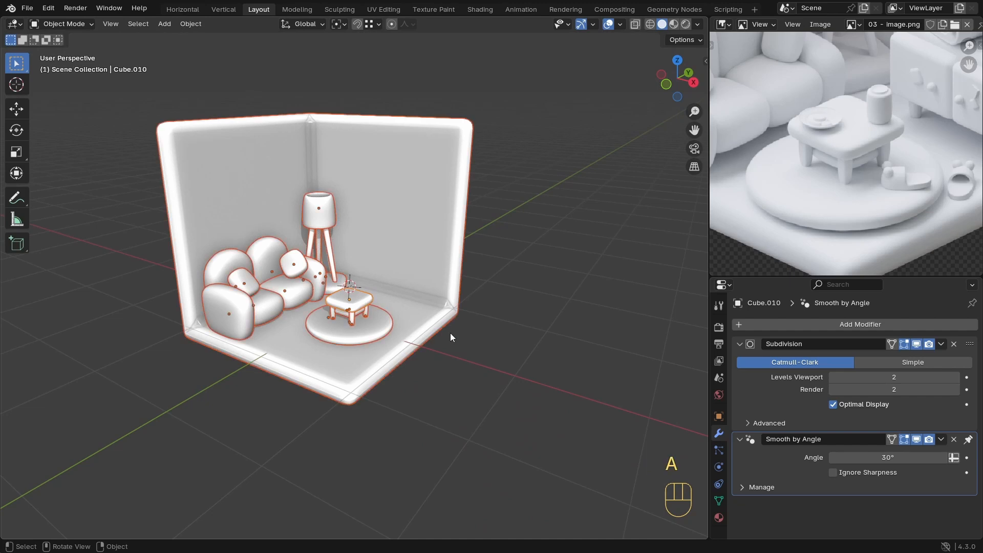
pyautogui.press('s')
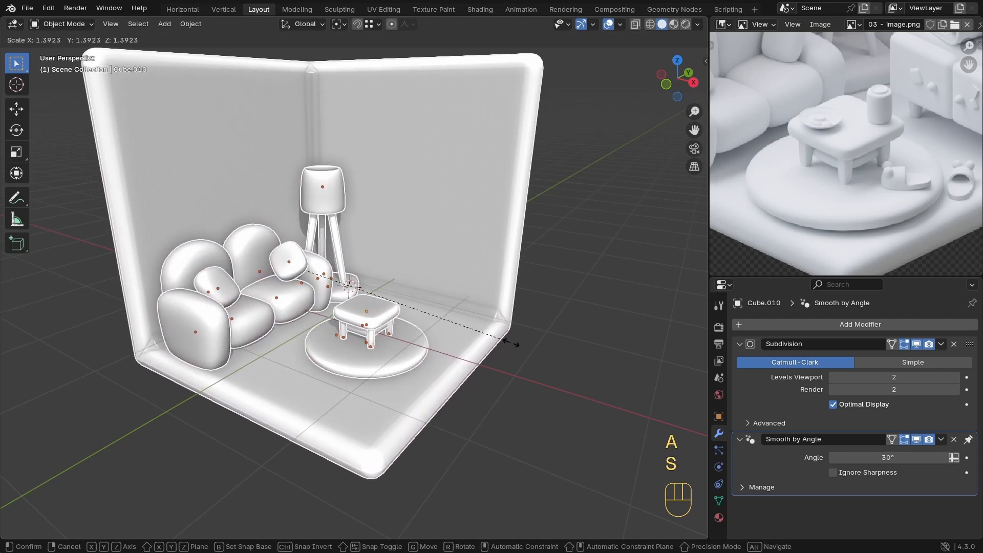
pyautogui.press('2')
pyautogui.click(511, 346)
pyautogui.scroll(-3, 333, 379)
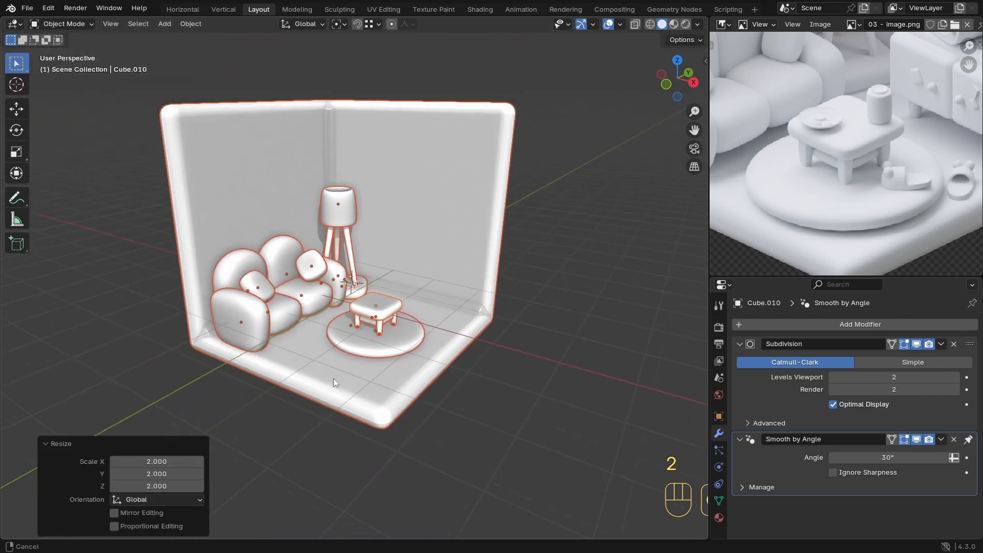
# Step: Add a default 2 m cube at the 3D cursor as a size check against the room, and delete it
pyautogui.moveTo(333, 378); pyautogui.dragTo(326, 373, button='middle')
pyautogui.hotkey('shift', 'a')
pyautogui.moveTo(339, 271)
pyautogui.click(409, 285)
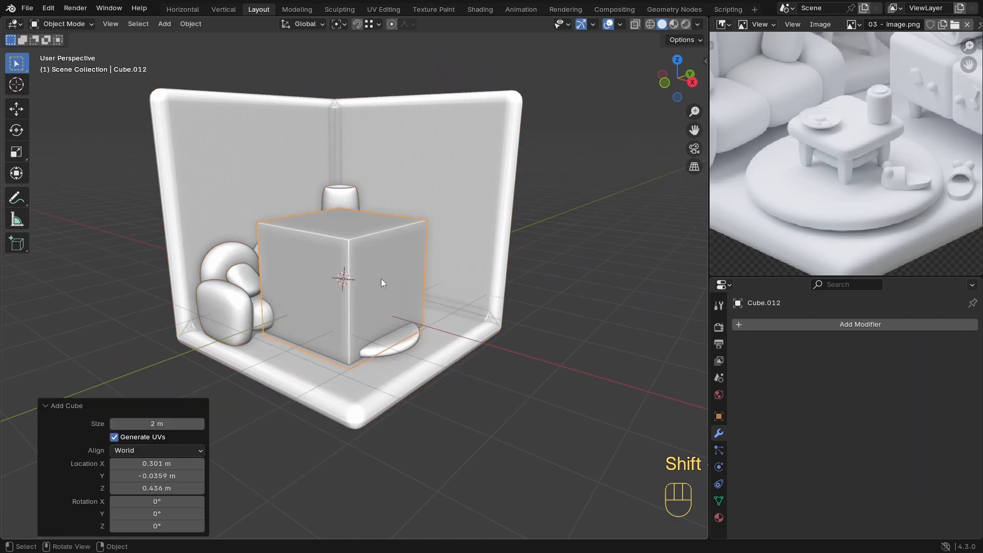
pyautogui.keyDown('ctrl'); pyautogui.moveTo(346, 287); pyautogui.dragTo(349, 287, button='middle'); pyautogui.keyUp('ctrl')
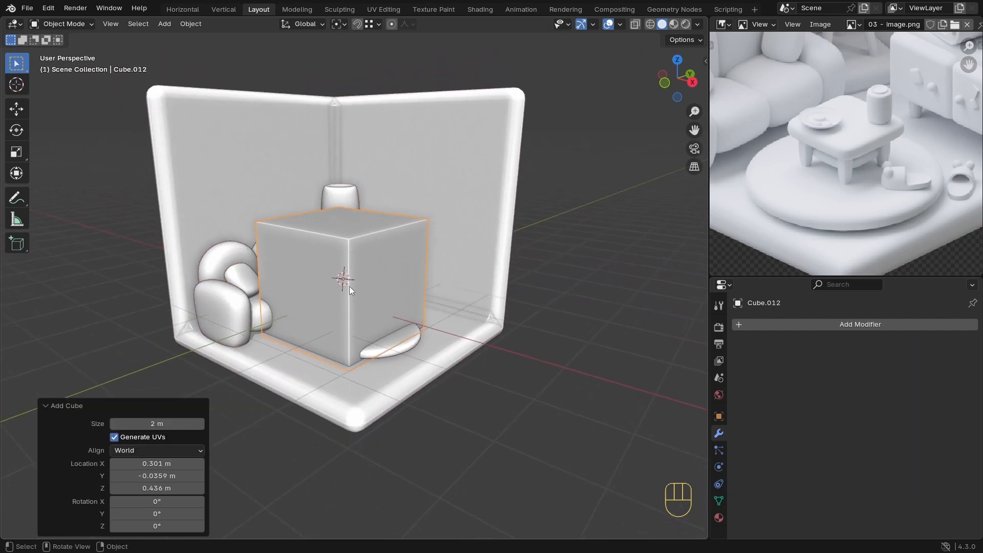
pyautogui.press('Delete')
# Step: Save the scene file
pyautogui.moveTo(389, 296)
pyautogui.keyDown('ctrl'); pyautogui.mouseDown(button='middle')
pyautogui.moveTo(374, 324)
pyautogui.moveTo(404, 278)
pyautogui.moveTo(399, 286)
pyautogui.mouseUp(button='middle'); pyautogui.keyUp('ctrl')
pyautogui.hotkey('ctrl', 's')
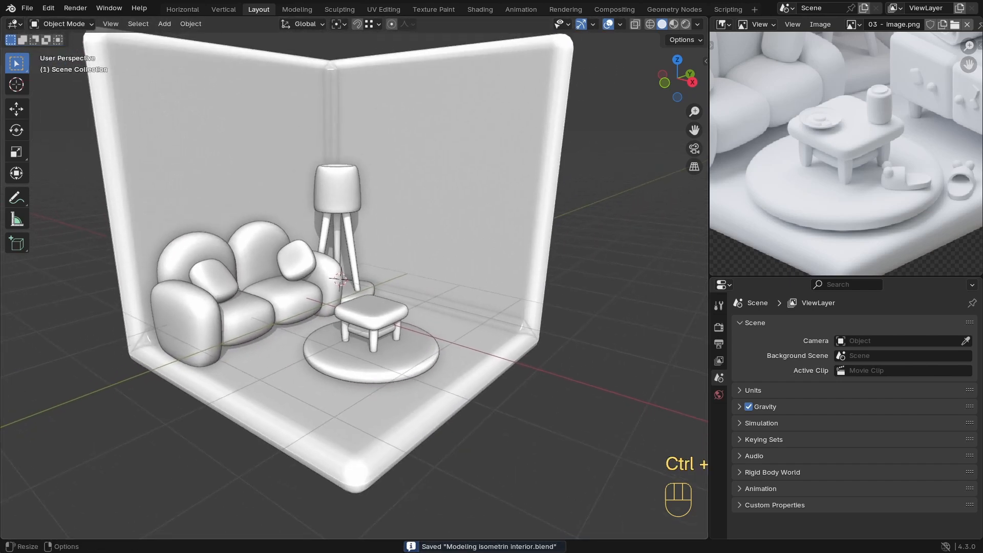
pyautogui.scroll(3, 456, 294)
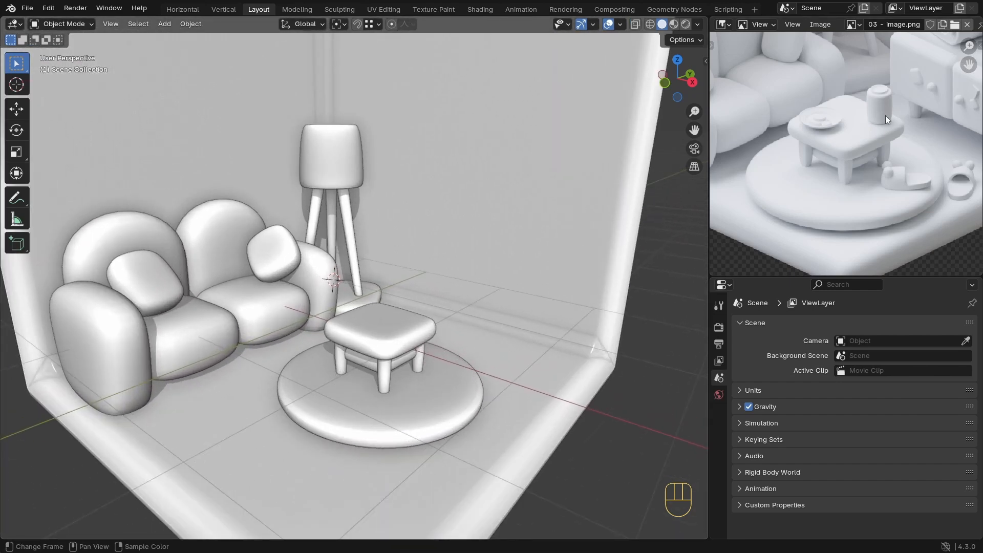
# Step: Place the 3D cursor on the coffee table, add a Bézier curve there and isolate it in local view
pyautogui.scroll(5, 887, 119)
pyautogui.keyDown('ctrl'); pyautogui.moveTo(421, 352); pyautogui.dragTo(406, 329, button='middle'); pyautogui.keyUp('ctrl')
pyautogui.keyDown('shift'); pyautogui.rightClick(423, 339); pyautogui.keyUp('shift')
pyautogui.hotkey('shift', 'a')
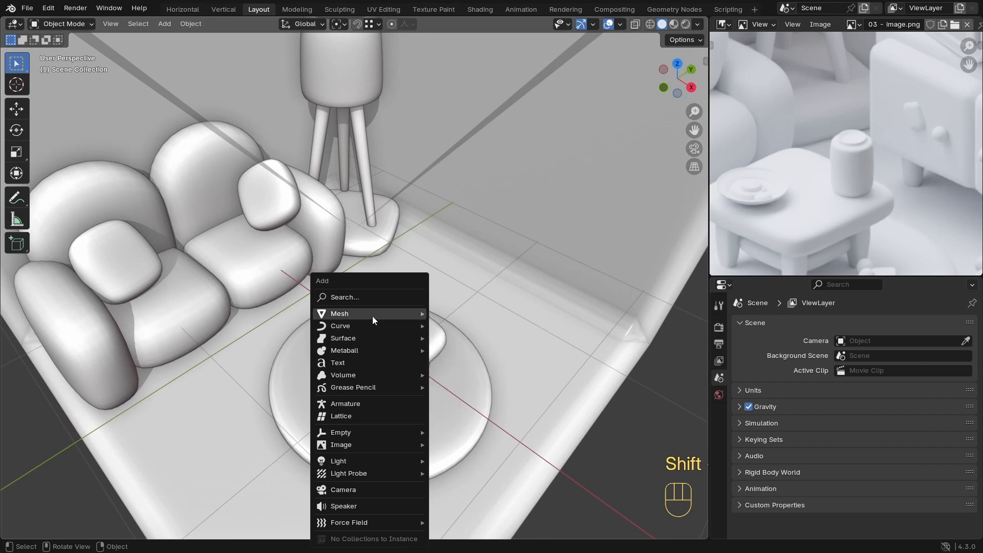
pyautogui.moveTo(375, 317)
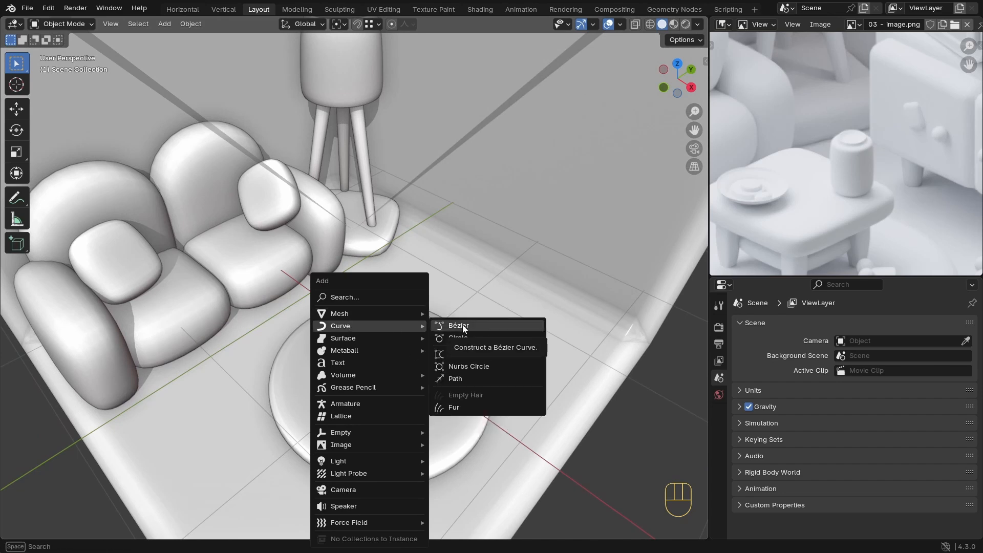
pyautogui.click(464, 327)
pyautogui.press('KP_Divide')
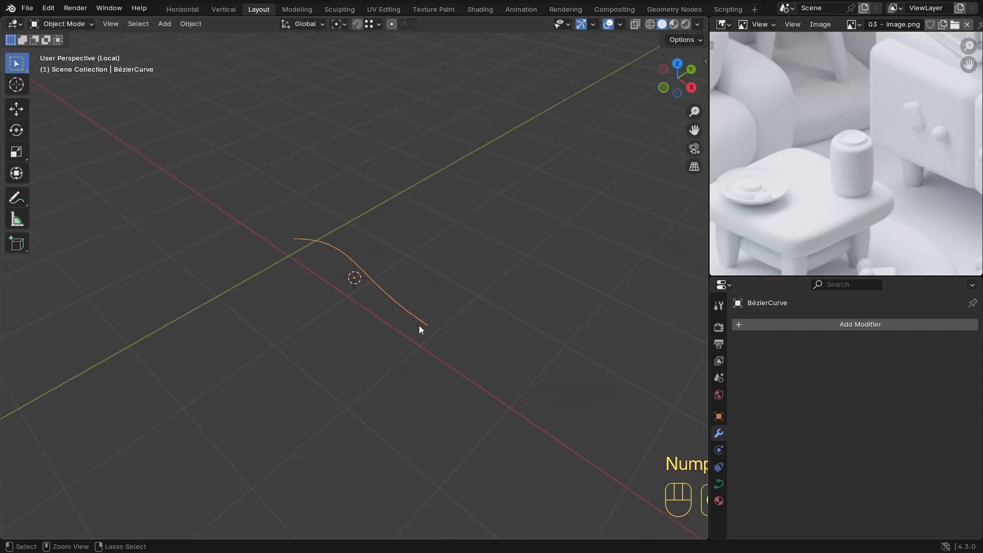
# Step: Try to stand the curve upright by rotating all its control points 90° in the view and 90° about X
pyautogui.press('Tab')
pyautogui.press('a')
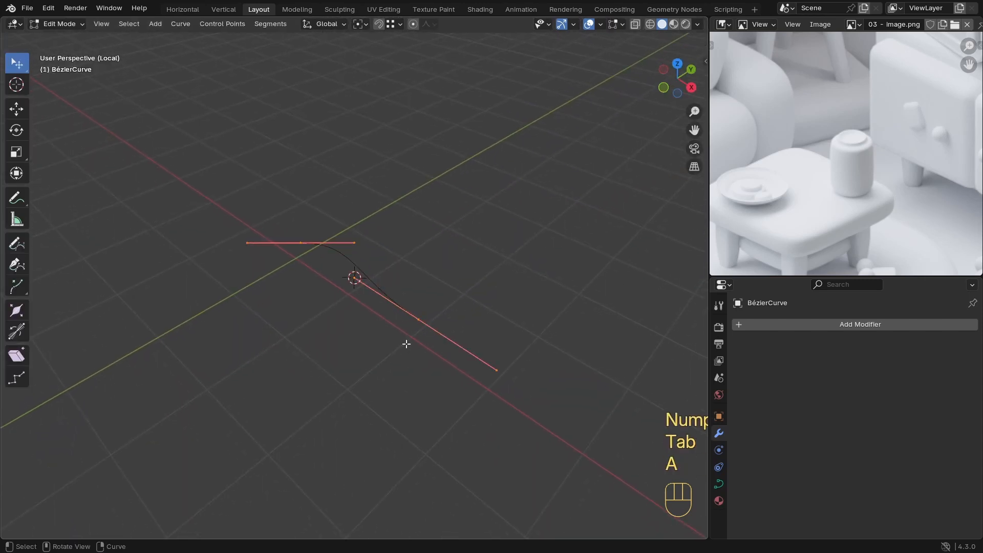
pyautogui.press('r')
pyautogui.press('9')
pyautogui.press('0')
pyautogui.click(406, 344)
pyautogui.moveTo(406, 344); pyautogui.dragTo(336, 300, button='middle')
pyautogui.press('r')
pyautogui.press('x')
pyautogui.press('9')
pyautogui.press('0')
pyautogui.click(391, 285)
pyautogui.moveTo(390, 286); pyautogui.dragTo(489, 298, button='middle')
pyautogui.press('KP_1')
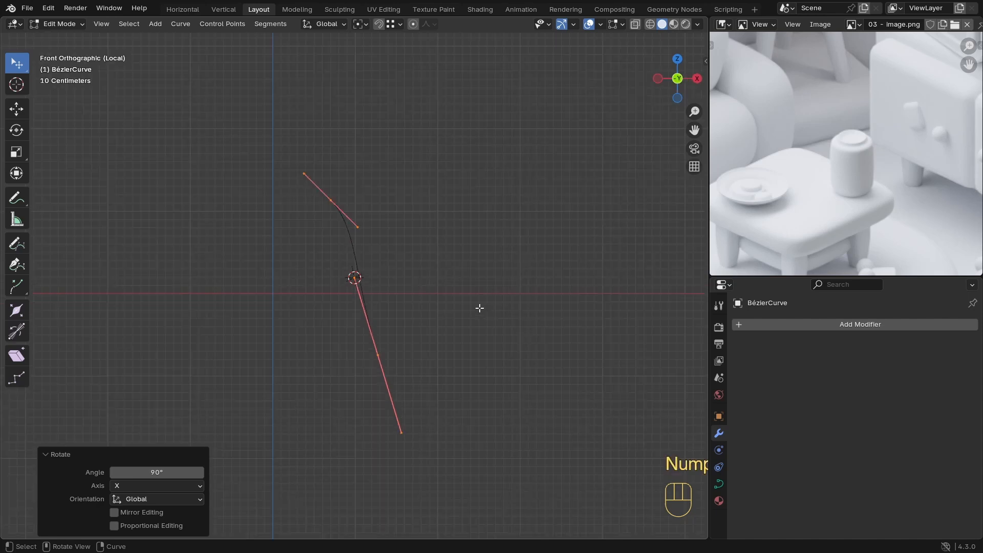
# Step: Undo the last point rotation and try rotating the control points 90° about local X instead
pyautogui.hotkey('ctrl', 'z')
pyautogui.press('r')
pyautogui.press('x')
pyautogui.press('9')
pyautogui.press('0')
pyautogui.press('x')
pyautogui.press('z')
pyautogui.press('x')
pyautogui.press('x')
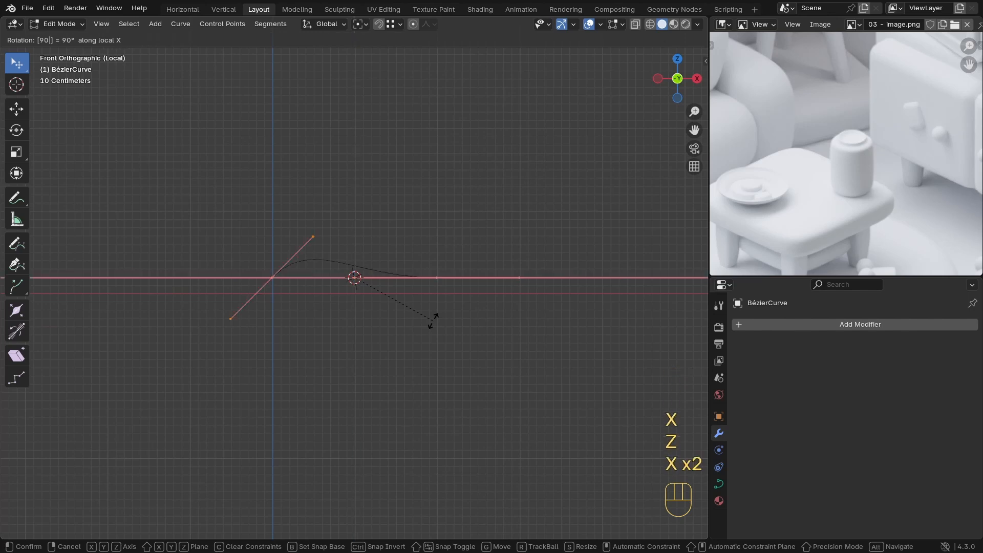
pyautogui.click(433, 321)
pyautogui.click(361, 21)
pyautogui.click(362, 22)
pyautogui.press('Tab')
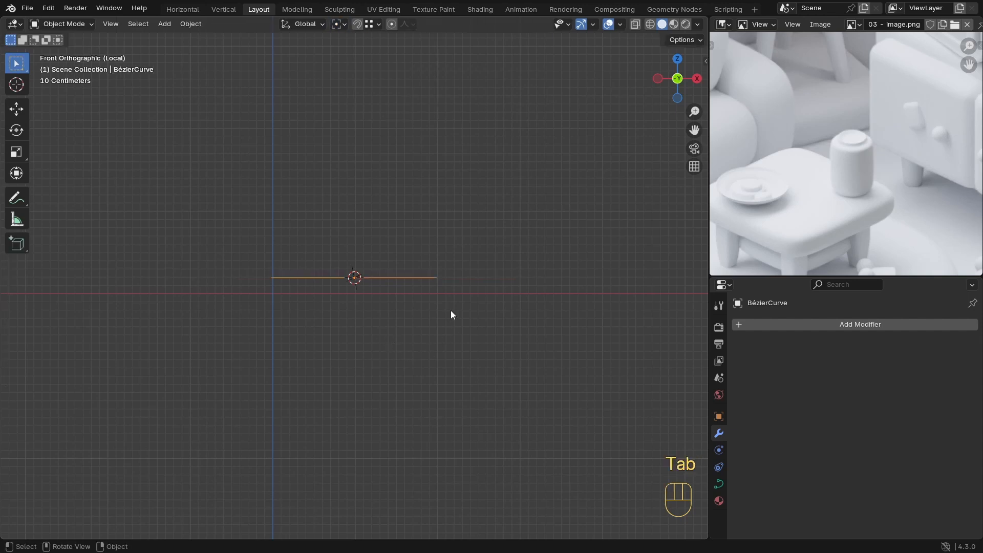
# Step: Rotate the Bézier curve object 90° about the global Y axis so it stands upright
pyautogui.press('r')
pyautogui.press('x')
pyautogui.write('90')
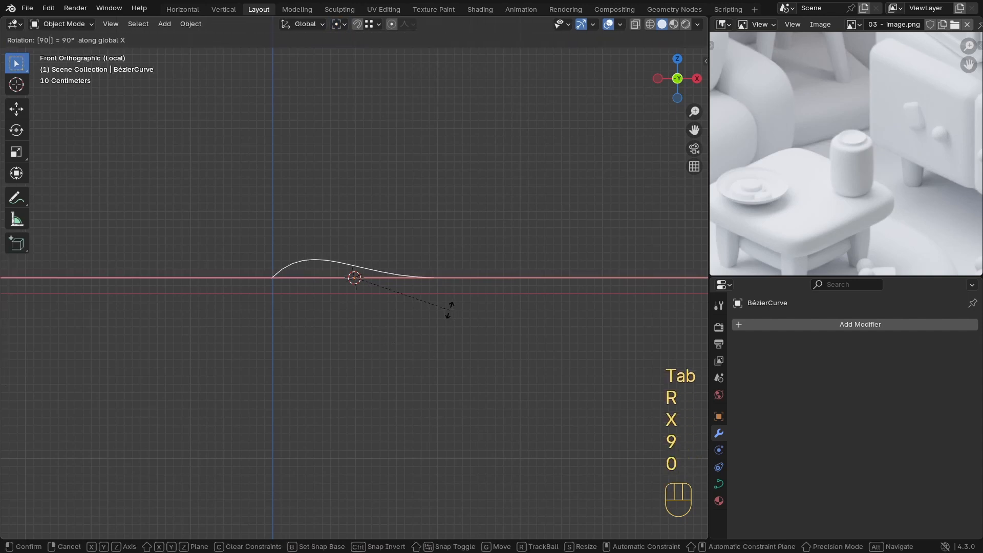
pyautogui.write('y')
pyautogui.click(449, 309)
pyautogui.moveTo(449, 309); pyautogui.dragTo(317, 326, button='middle')
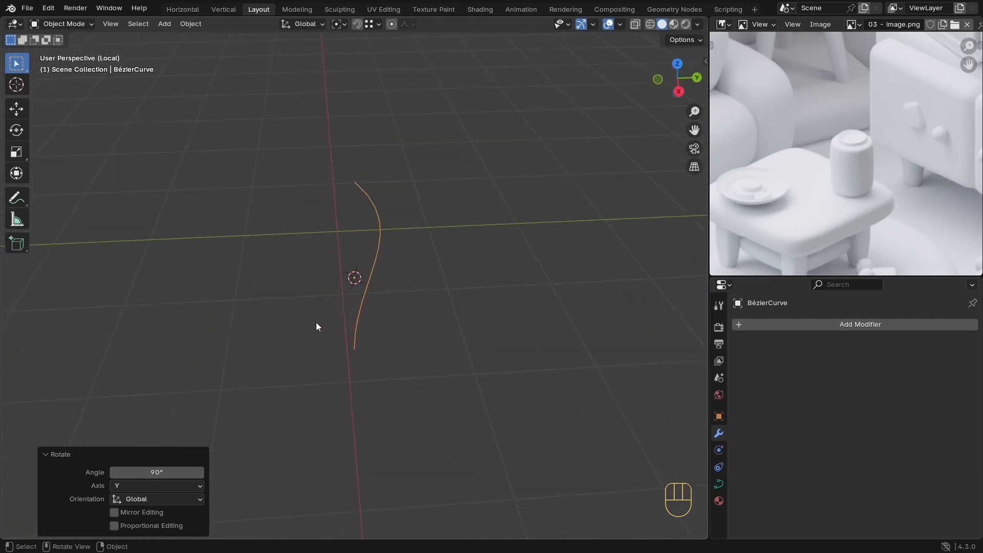
# Step: In right orthographic view, set the pivot to Individual Origins and scale the curve's points to 0.352 to shorten their handles
pyautogui.click(829, 322)
pyautogui.moveTo(825, 320)
pyautogui.scroll(1, 354, 251)
pyautogui.press('KP_1')
pyautogui.press('KP_3')
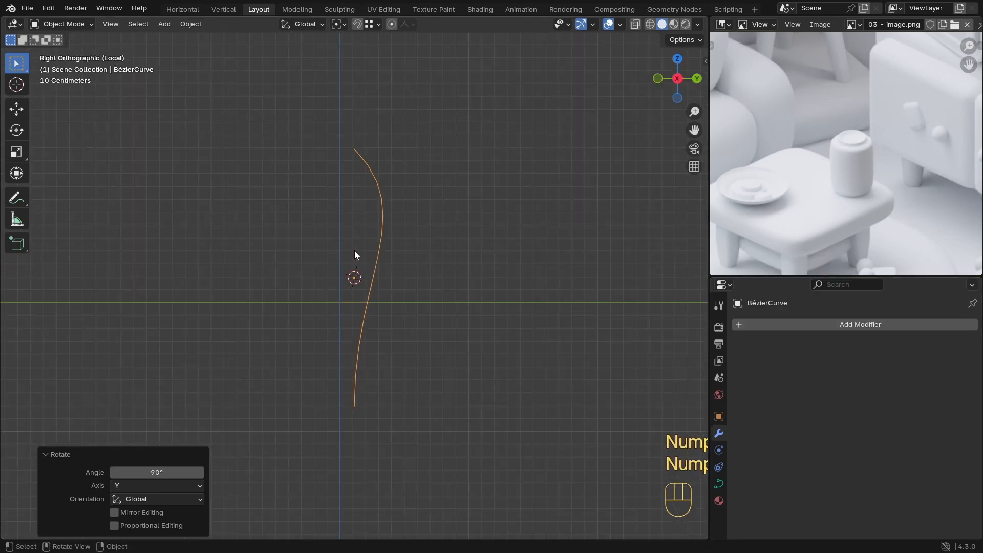
pyautogui.press('Tab')
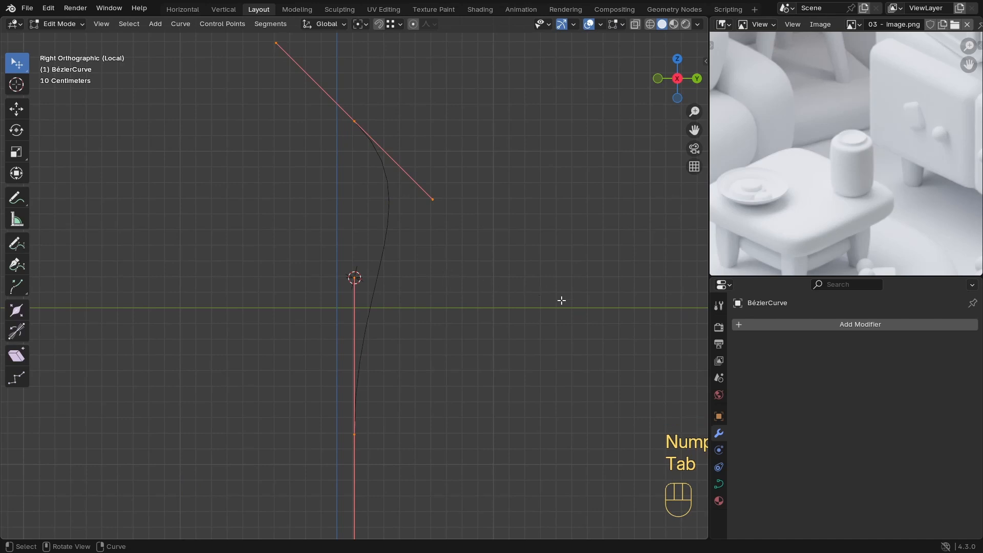
pyautogui.press('s')
pyautogui.rightClick(501, 263)
pyautogui.click(360, 24)
pyautogui.click(384, 66)
pyautogui.press('s')
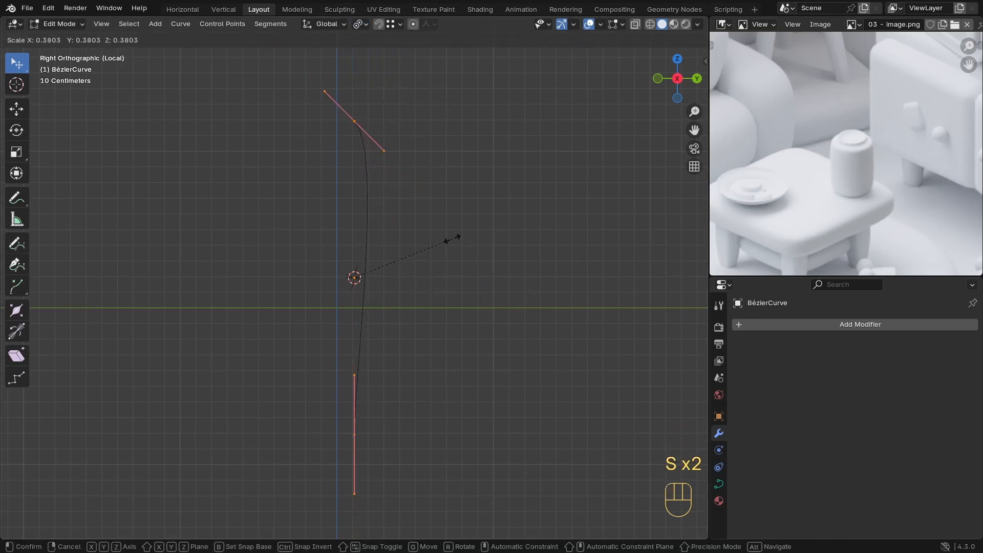
pyautogui.click(443, 236)
# Step: Move all the curve's points about 0.6 m along positive Y, away from the object origin
pyautogui.press('g')
pyautogui.press('y')
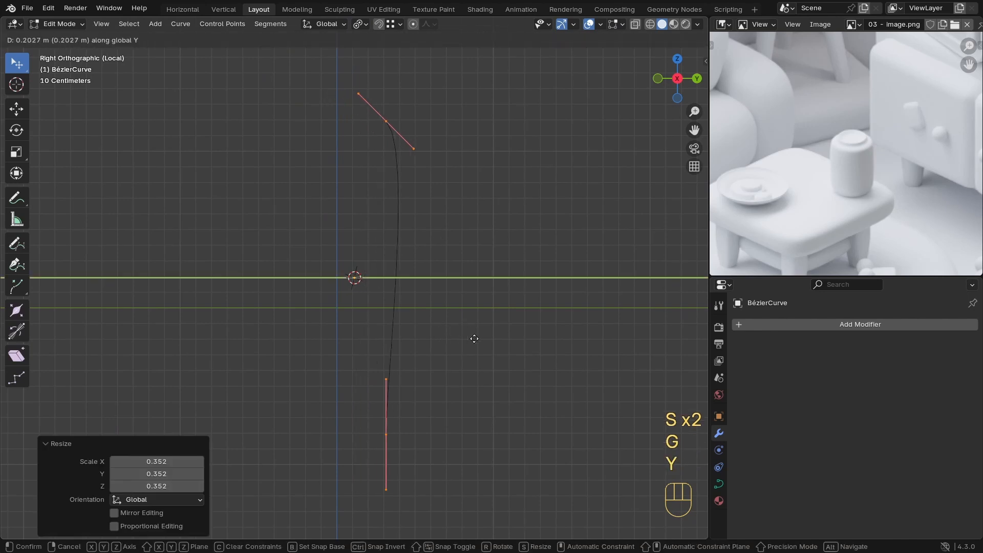
pyautogui.click(489, 337)
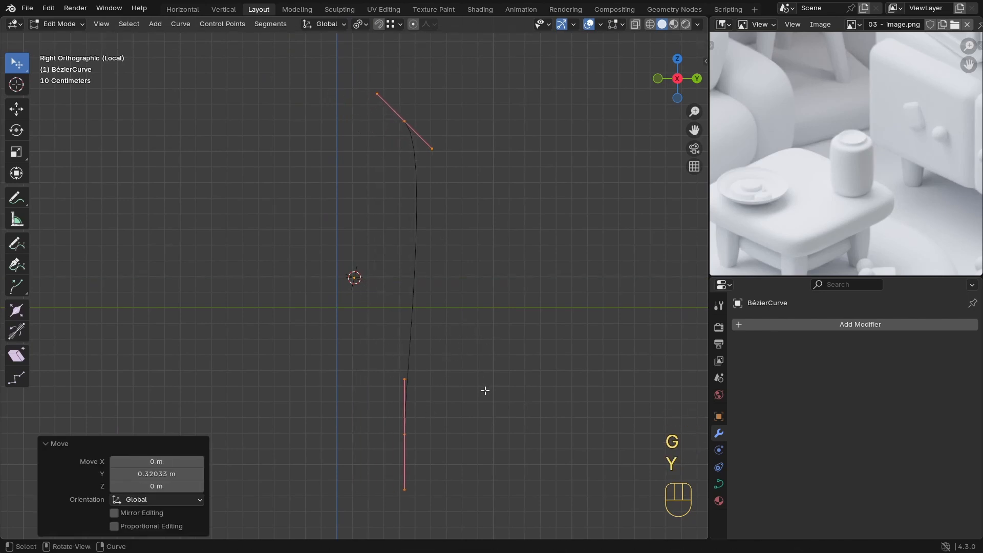
pyautogui.press('g')
pyautogui.press('x')
pyautogui.press('y')
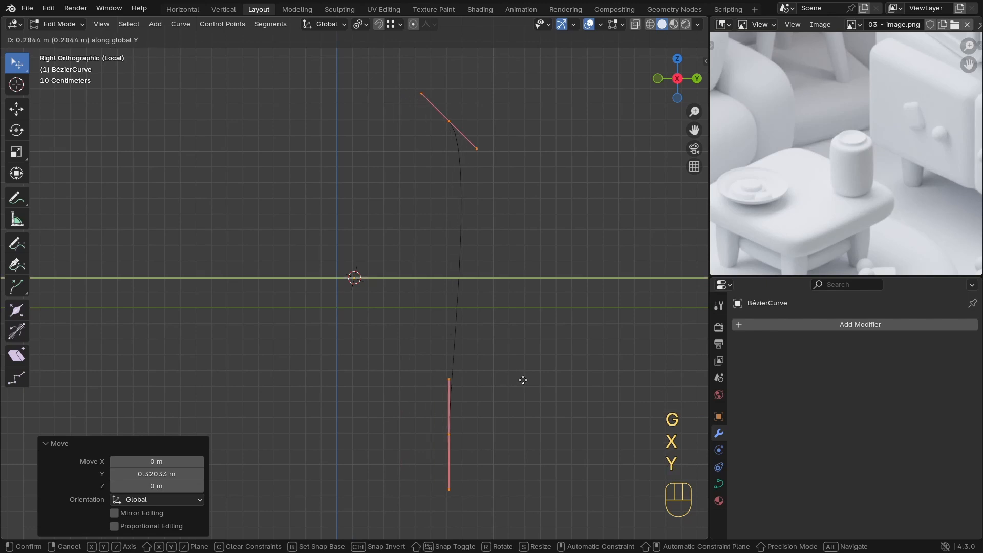
pyautogui.click(524, 379)
# Step: Scale both points' handles to 0.582 and move the lower control point about 0.062 m along Y
pyautogui.click(452, 438)
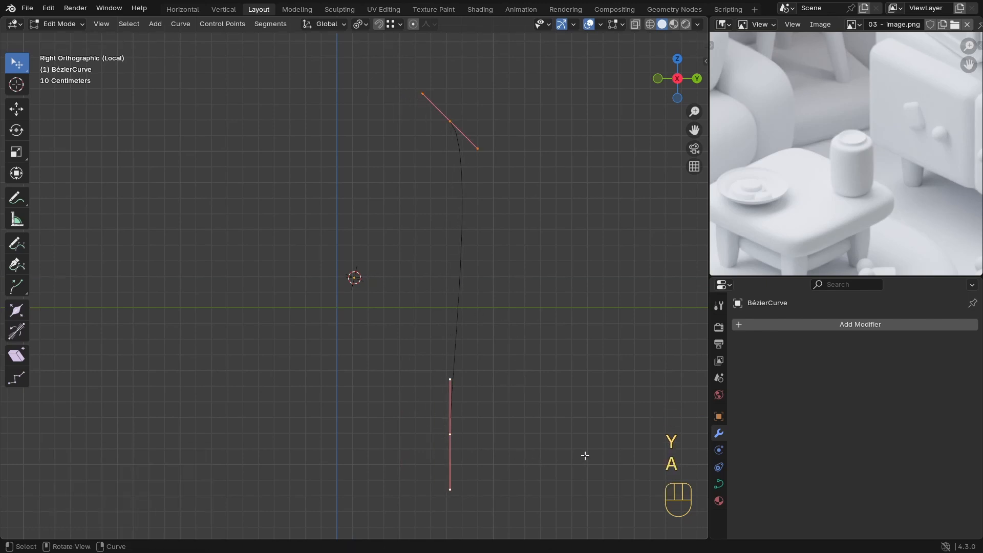
pyautogui.press('s')
pyautogui.click(497, 368)
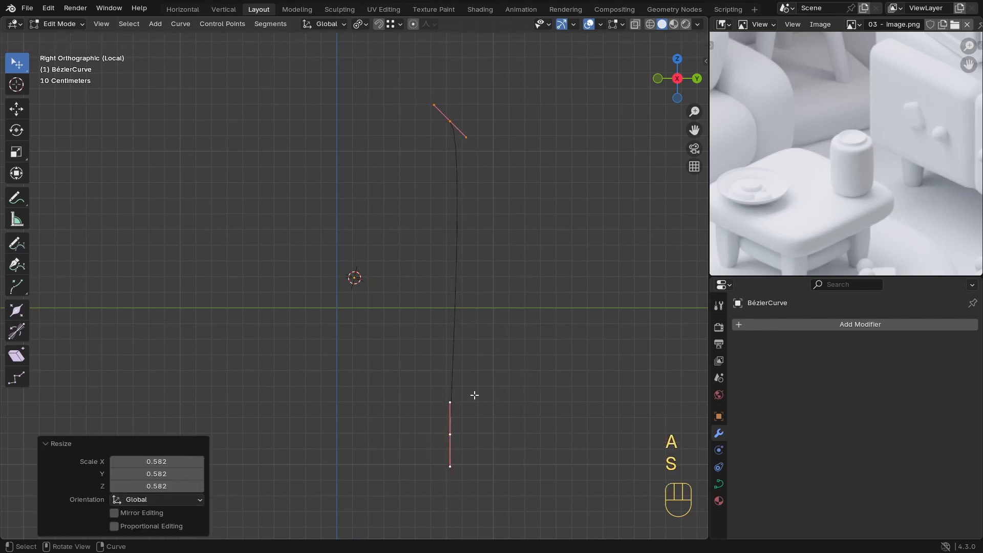
pyautogui.click(456, 436)
pyautogui.press('g')
pyautogui.press('y')
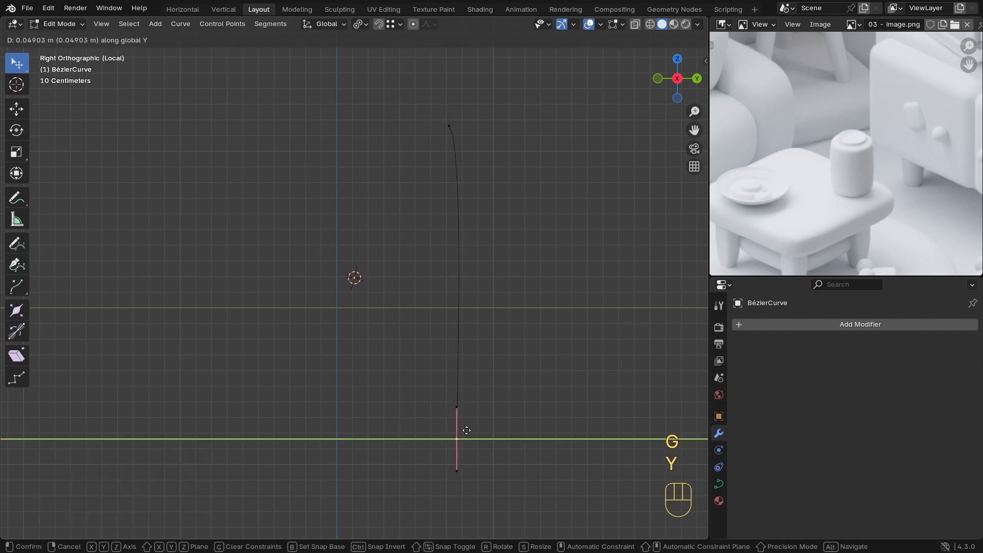
pyautogui.click(467, 430)
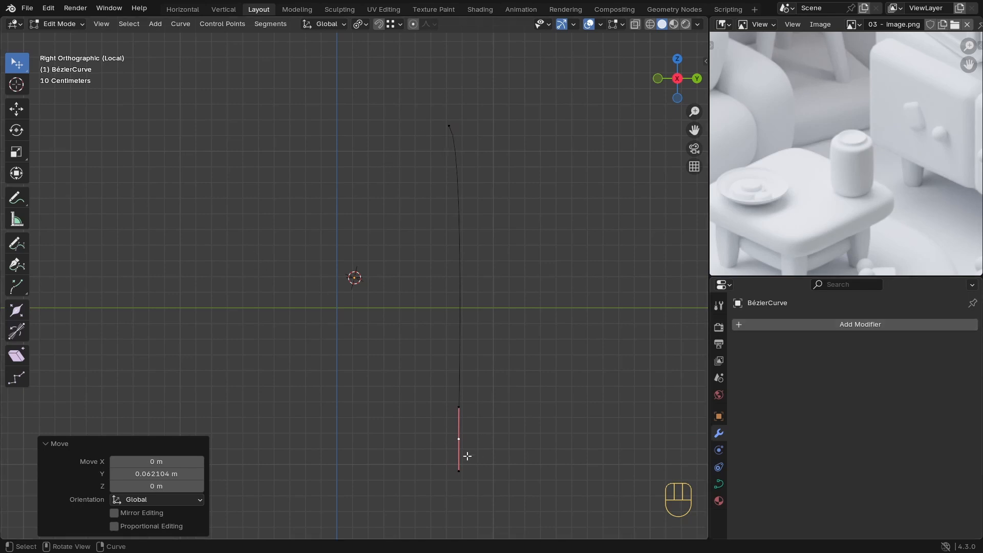
# Step: Extrude the lower curve point about 0.216 m inward and 0.095 m down, and rotate the new point's handles toward horizontal
pyautogui.press('e')
pyautogui.click(426, 459)
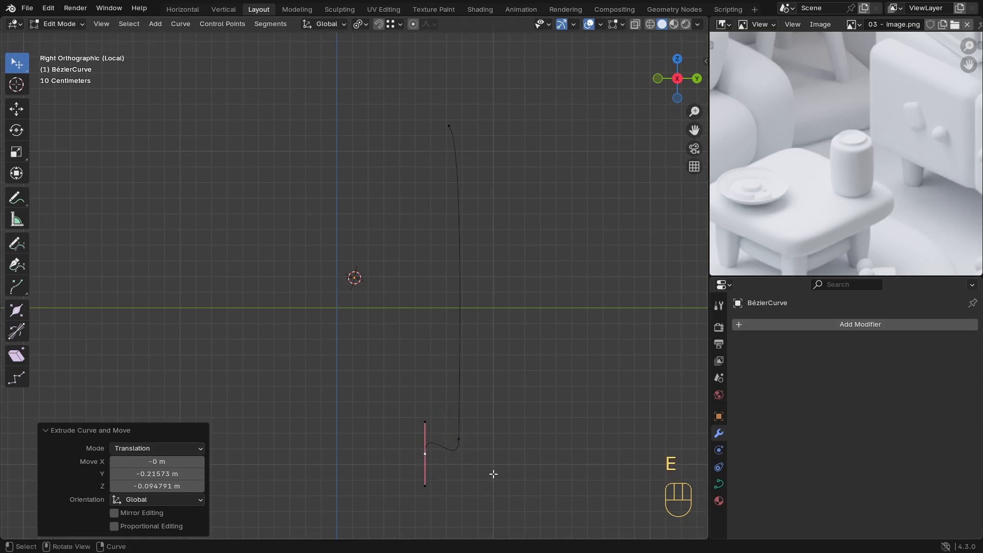
pyautogui.press('r')
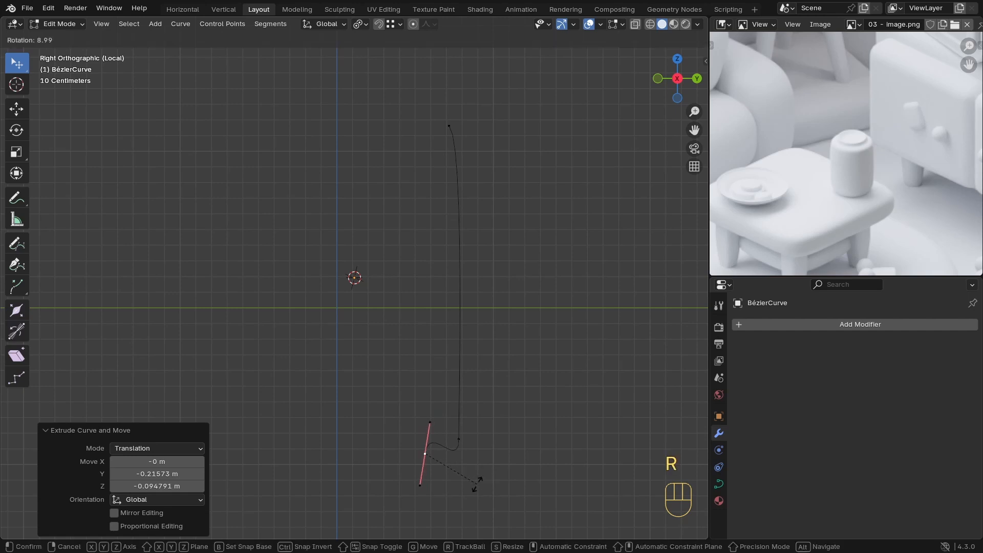
pyautogui.click(436, 482)
# Step: Set all curve handles to Vector and reposition the corner point's lower handle to round the bottom corner
pyautogui.press('a')
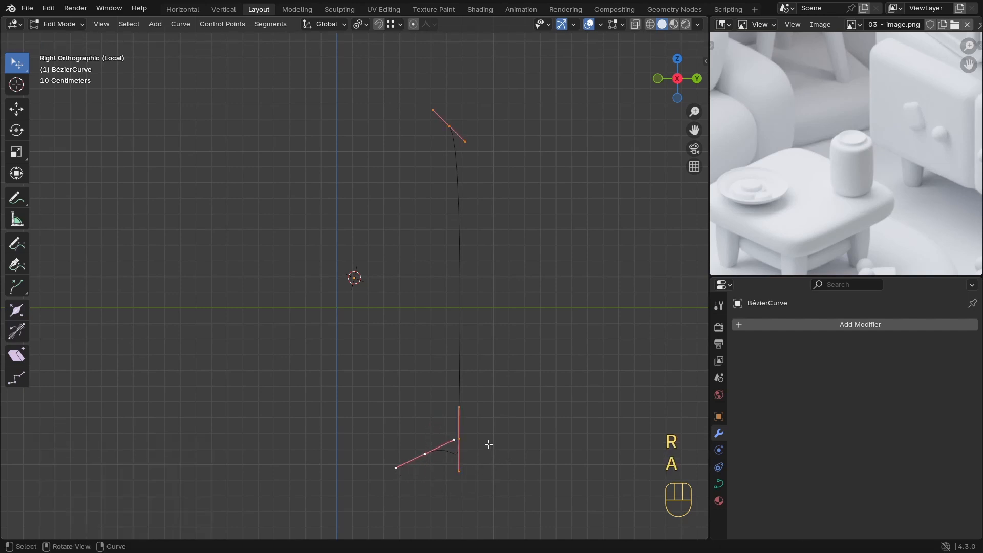
pyautogui.press('v')
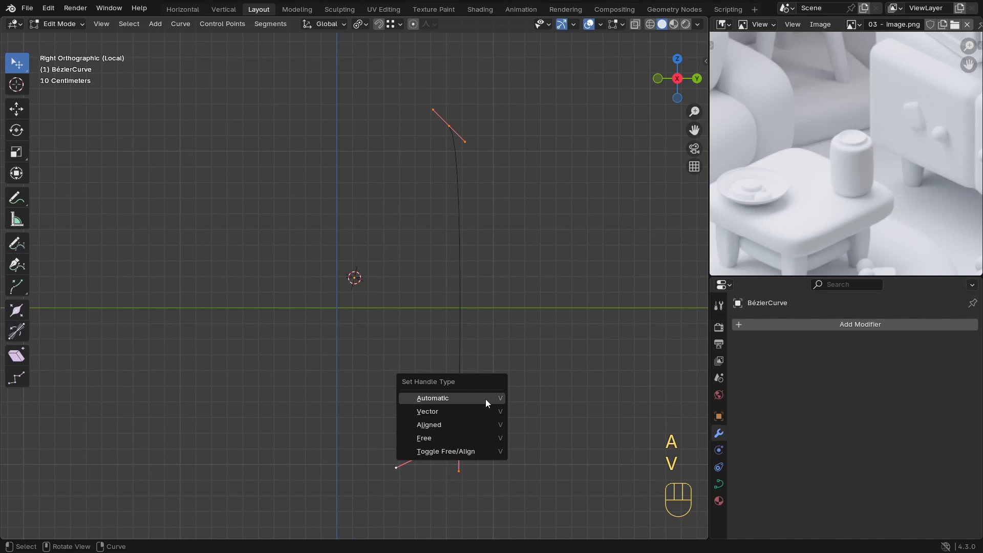
pyautogui.click(433, 412)
pyautogui.click(456, 447)
pyautogui.press('g')
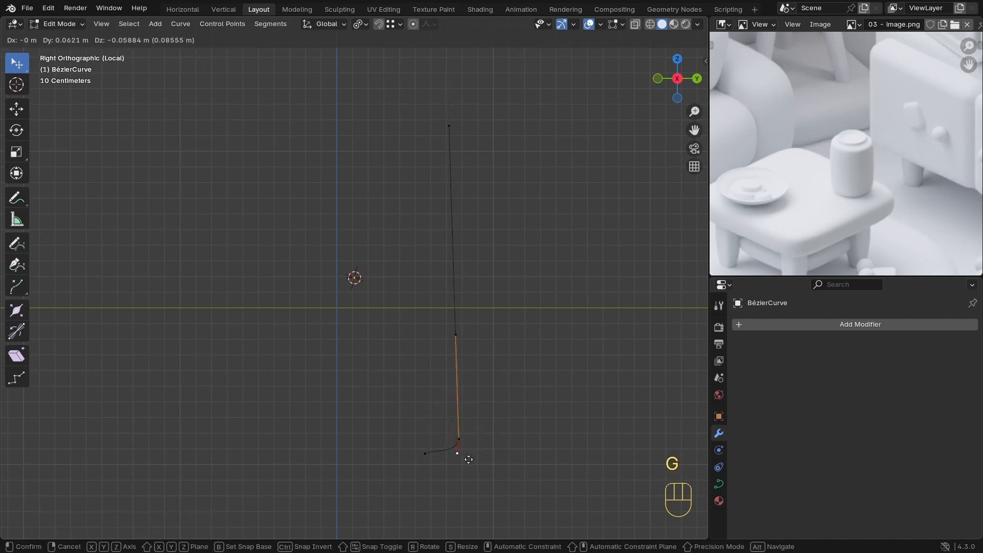
pyautogui.click(468, 459)
# Step: Move the bottom end point about 0.059 m down along Z and rotate its handles 30.5°
pyautogui.press('g')
pyautogui.click(451, 467)
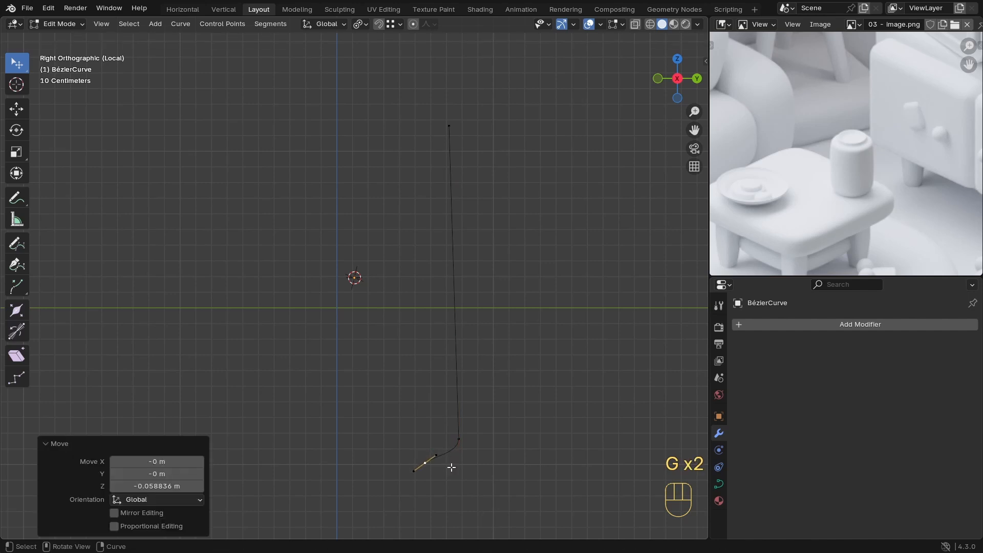
pyautogui.press('r')
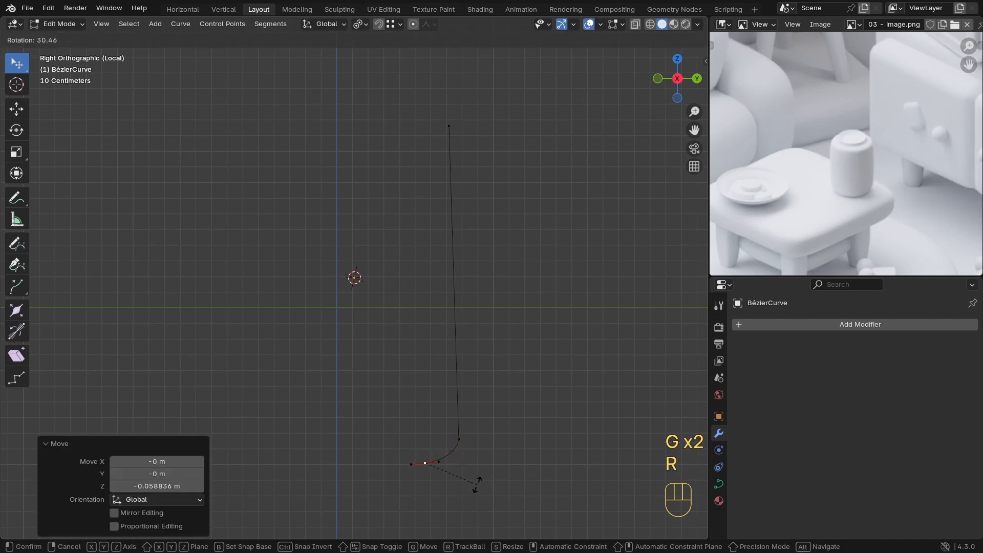
pyautogui.click(477, 484)
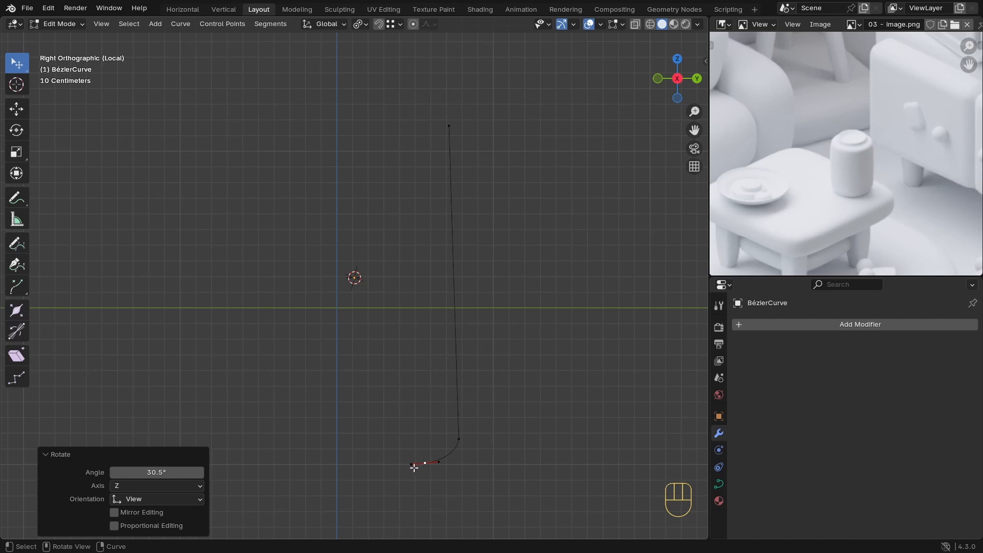
# Step: Extrude the bottom end point about 0.219 m inward and 0.137 m down, and rotate the new point's handles -49.9°
pyautogui.press('e')
pyautogui.click(390, 487)
pyautogui.press('r')
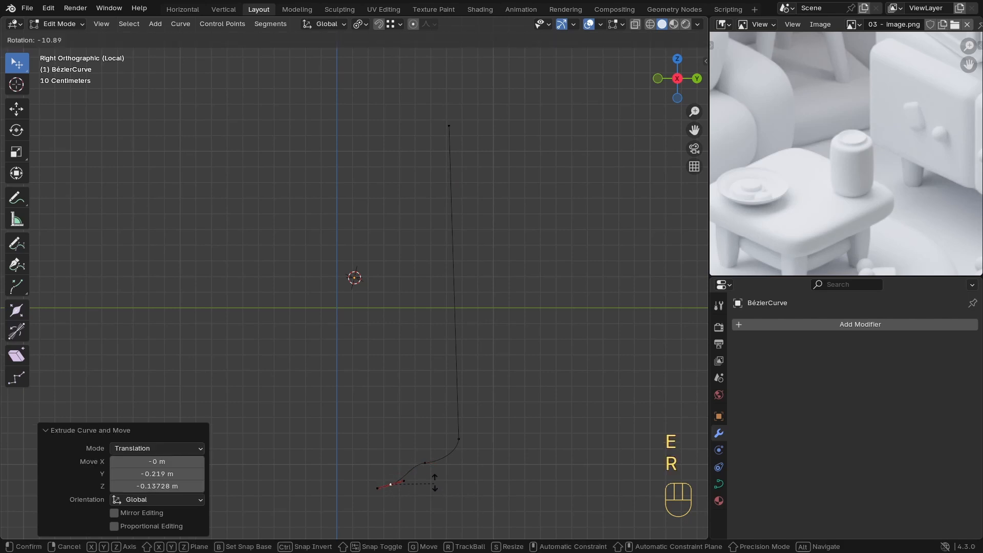
pyautogui.click(414, 465)
# Step: Extrude the base point inward along Y to the central axis, level its handles, and move it about 0.049 m down along Z
pyautogui.press('e')
pyautogui.press('x')
pyautogui.press('y')
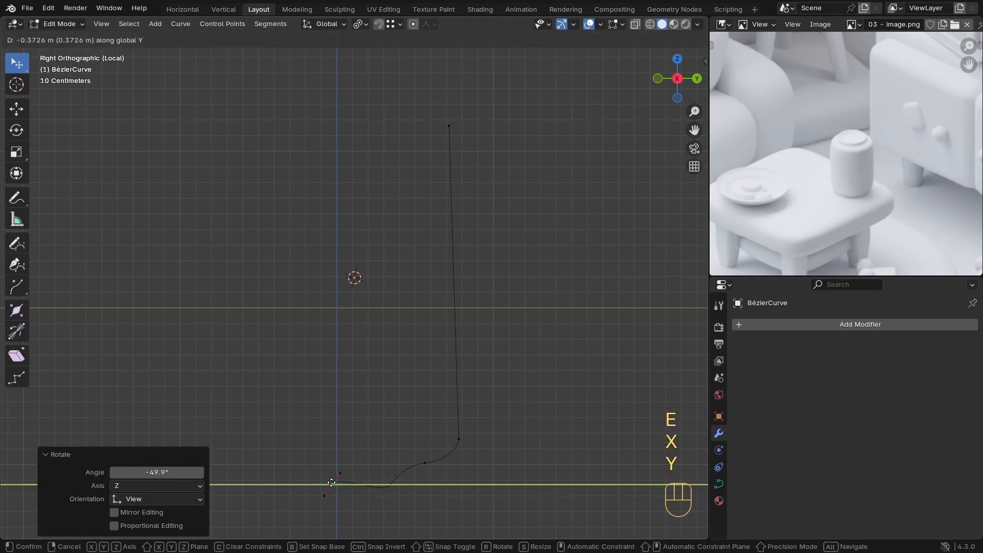
pyautogui.click(330, 481)
pyautogui.press('r')
pyautogui.click(362, 536)
pyautogui.press('g')
pyautogui.press('z')
pyautogui.click(367, 235)
pyautogui.scroll(-1, 418, 161)
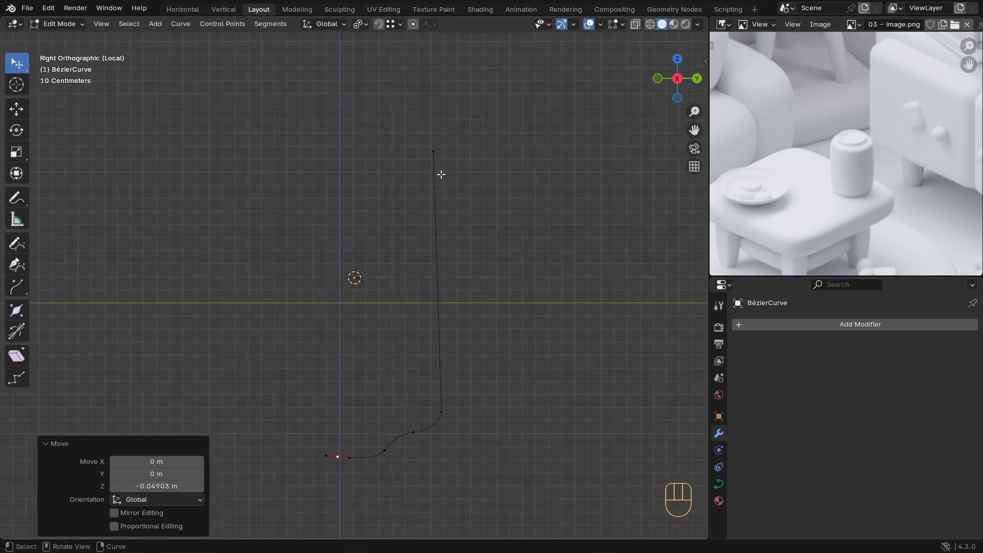
# Step: Move the top end point of the side wall about 0.067 m outward along Y
pyautogui.click(445, 161)
pyautogui.press('g')
pyautogui.press('y')
pyautogui.click(457, 162)
# Step: Extrude four points from the top end inward to outline the jar's shoulder, raised rim and lid centre
pyautogui.press('e')
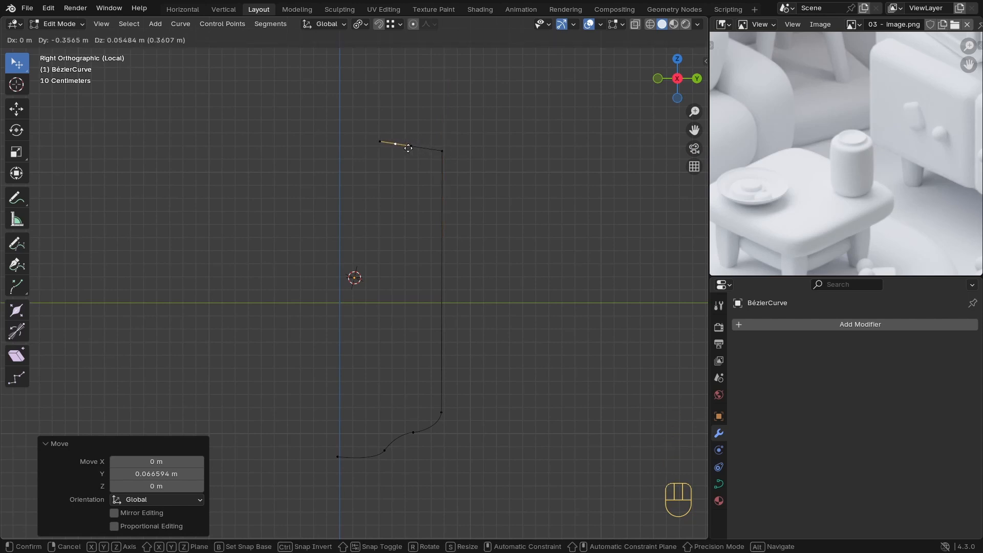
pyautogui.click(399, 147)
pyautogui.press('e')
pyautogui.click(393, 136)
pyautogui.press('e')
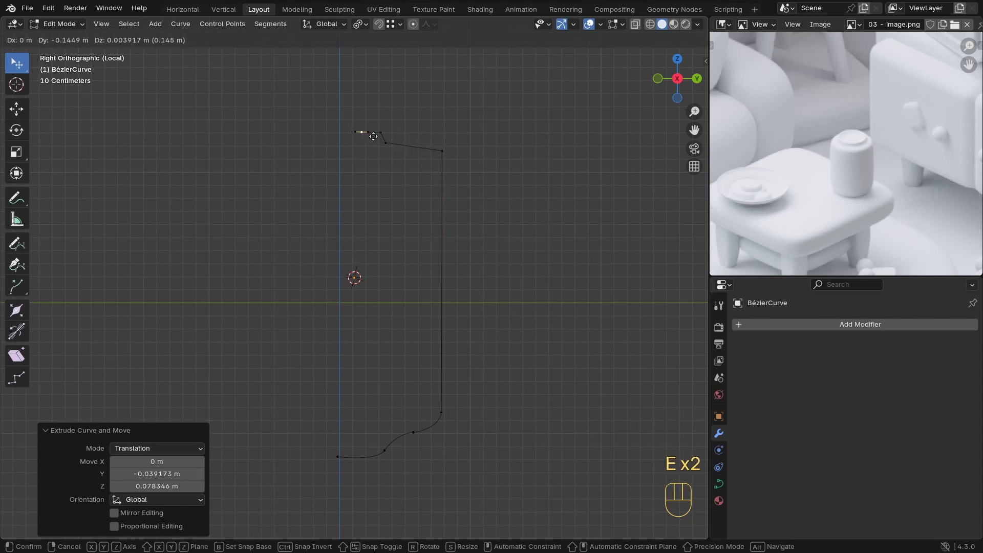
pyautogui.click(377, 148)
pyautogui.press('e')
pyautogui.click(350, 150)
# Step: Reposition the Bézier handles around the profile's upper outer corner to round the jar's shoulder
pyautogui.keyDown('ctrl'); pyautogui.moveTo(405, 269); pyautogui.dragTo(406, 151, button='middle'); pyautogui.keyUp('ctrl')
pyautogui.keyDown('shift'); pyautogui.moveTo(406, 151); pyautogui.dragTo(371, 365, button='middle'); pyautogui.keyUp('shift')
pyautogui.keyDown('ctrl'); pyautogui.moveTo(371, 365); pyautogui.dragTo(373, 221, button='middle'); pyautogui.keyUp('ctrl')
pyautogui.click(565, 278)
pyautogui.moveTo(510, 268); pyautogui.dragTo(549, 258)
pyautogui.keyDown('ctrl'); pyautogui.moveTo(559, 310); pyautogui.dragTo(542, 326, button='middle'); pyautogui.keyUp('ctrl')
pyautogui.moveTo(457, 351); pyautogui.dragTo(476, 197)
pyautogui.keyDown('ctrl'); pyautogui.moveTo(484, 220); pyautogui.dragTo(492, 171, button='middle'); pyautogui.keyUp('ctrl')
pyautogui.keyDown('shift'); pyautogui.moveTo(492, 171); pyautogui.dragTo(457, 407, button='middle'); pyautogui.keyUp('shift')
# Step: Reposition the handles of the inner top points to shape a smooth raised rim
pyautogui.moveTo(507, 310); pyautogui.dragTo(513, 305)
pyautogui.click(312, 299)
pyautogui.moveTo(383, 310); pyautogui.dragTo(321, 314)
pyautogui.click(293, 260)
pyautogui.moveTo(302, 274); pyautogui.dragTo(275, 256)
pyautogui.click(237, 303)
pyautogui.moveTo(253, 294); pyautogui.dragTo(268, 308)
# Step: Enlarge the rim peak's handles, and adjust the peak point's position and rotation
pyautogui.keyDown('ctrl'); pyautogui.moveTo(311, 281); pyautogui.dragTo(472, 367, button='middle'); pyautogui.keyUp('ctrl')
pyautogui.scroll(1, 366, 228)
pyautogui.click(472, 367)
pyautogui.press('s')
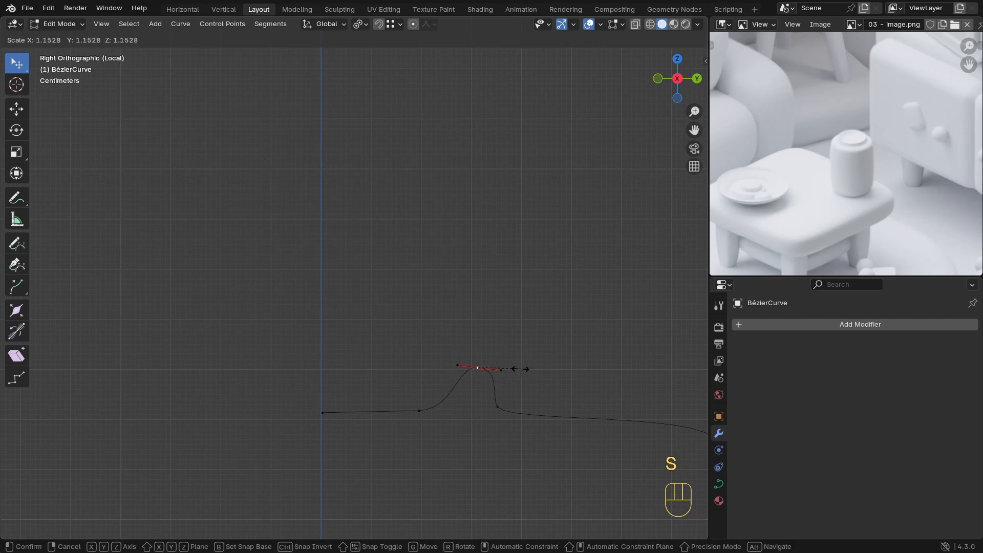
pyautogui.click(527, 369)
pyautogui.press('g')
pyautogui.click(521, 374)
pyautogui.press('r')
pyautogui.click(537, 370)
# Step: Return to Object Mode and add a Screw modifier to the profile curve with its axis set to X
pyautogui.keyDown('ctrl'); pyautogui.moveTo(481, 338); pyautogui.dragTo(444, 517, button='middle'); pyautogui.keyUp('ctrl')
pyautogui.keyDown('shift'); pyautogui.moveTo(418, 437); pyautogui.dragTo(411, 411, button='middle'); pyautogui.keyUp('shift')
pyautogui.keyDown('shift'); pyautogui.moveTo(415, 402); pyautogui.dragTo(435, 350, button='middle'); pyautogui.keyUp('shift')
pyautogui.press('Tab')
pyautogui.keyDown('ctrl'); pyautogui.moveTo(443, 290); pyautogui.dragTo(438, 312, button='middle'); pyautogui.keyUp('ctrl')
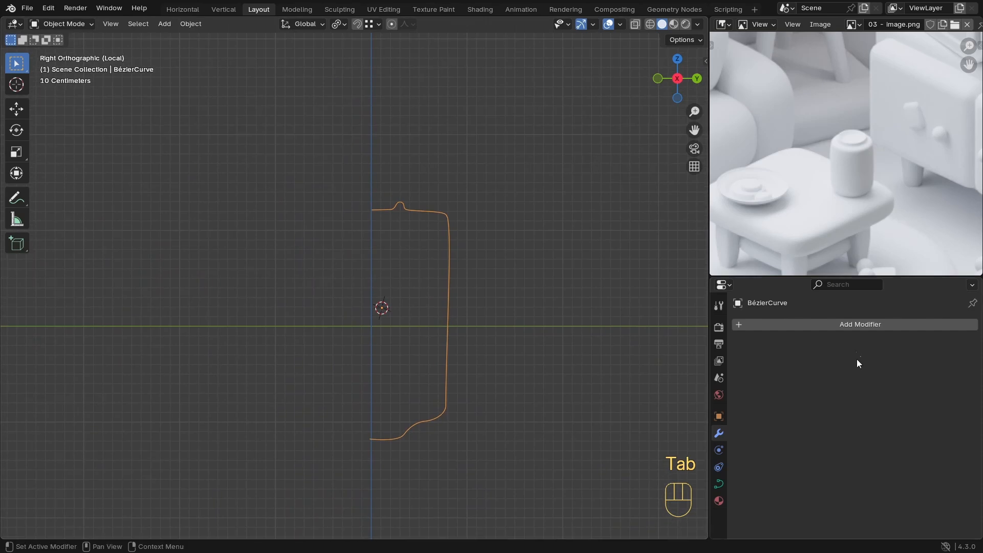
pyautogui.click(834, 325)
pyautogui.moveTo(806, 340)
pyautogui.moveTo(776, 322)
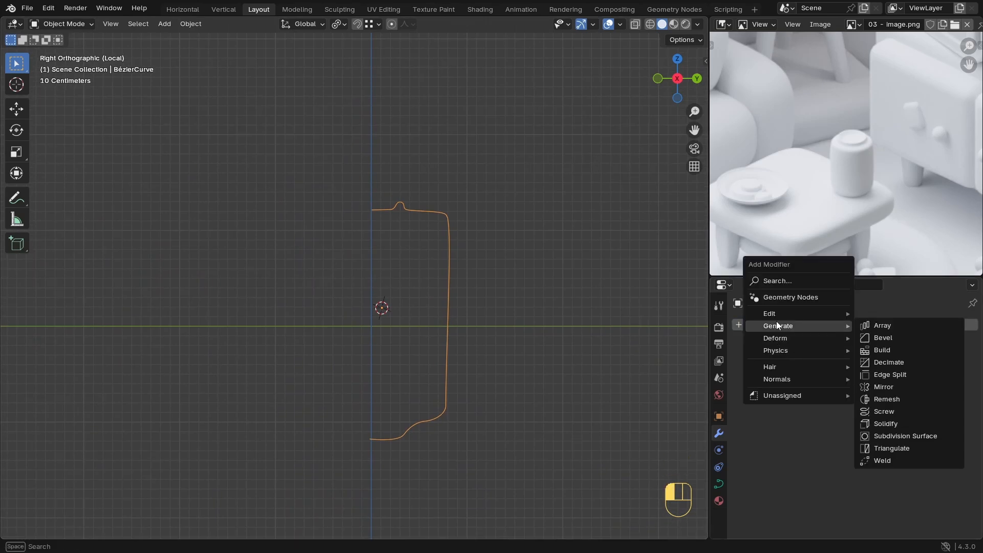
pyautogui.click(893, 411)
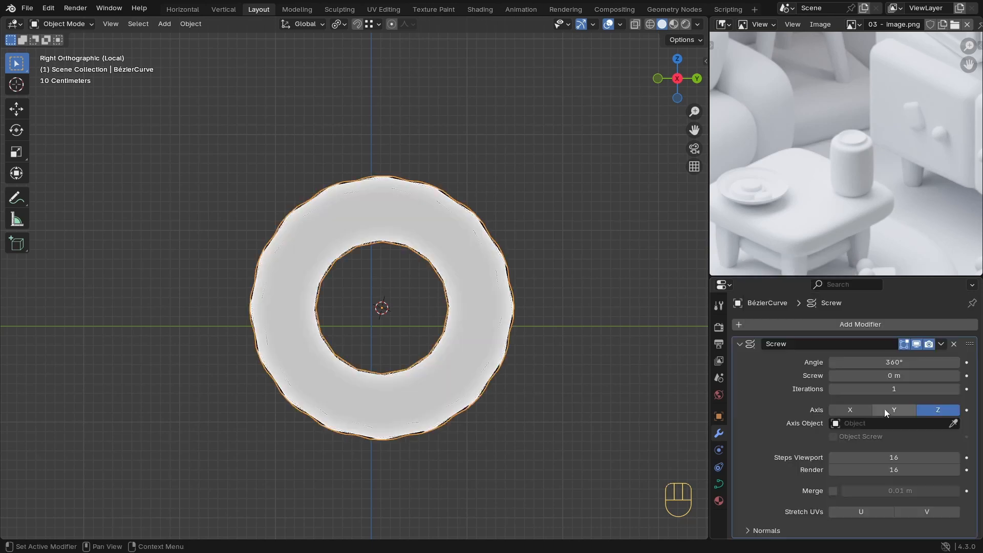
pyautogui.scroll(-3, 450, 303)
pyautogui.click(892, 411)
pyautogui.click(850, 410)
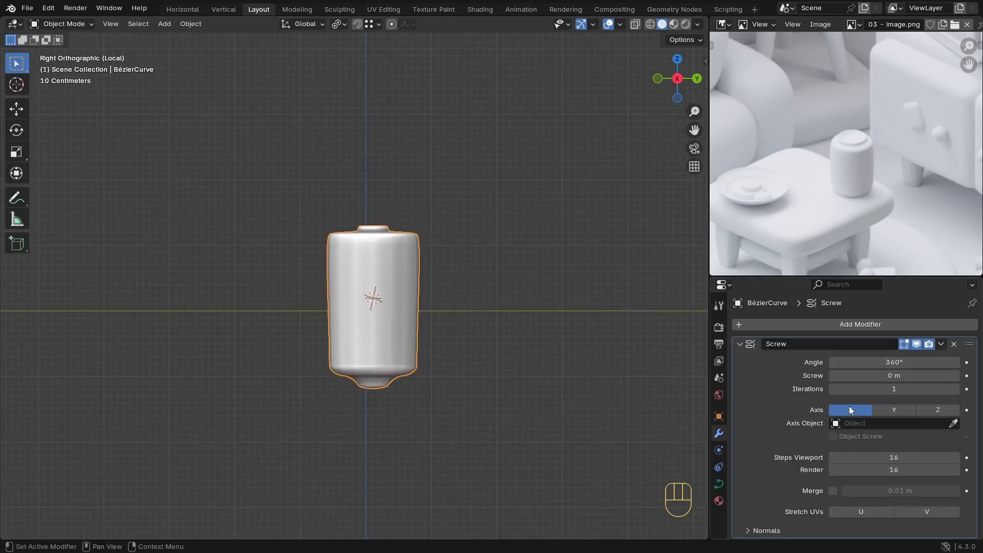
# Step: Select all the curve's control points and shift the profile along Y relative to the revolve axis
pyautogui.scroll(1, 480, 285)
pyautogui.scroll(2, 486, 276)
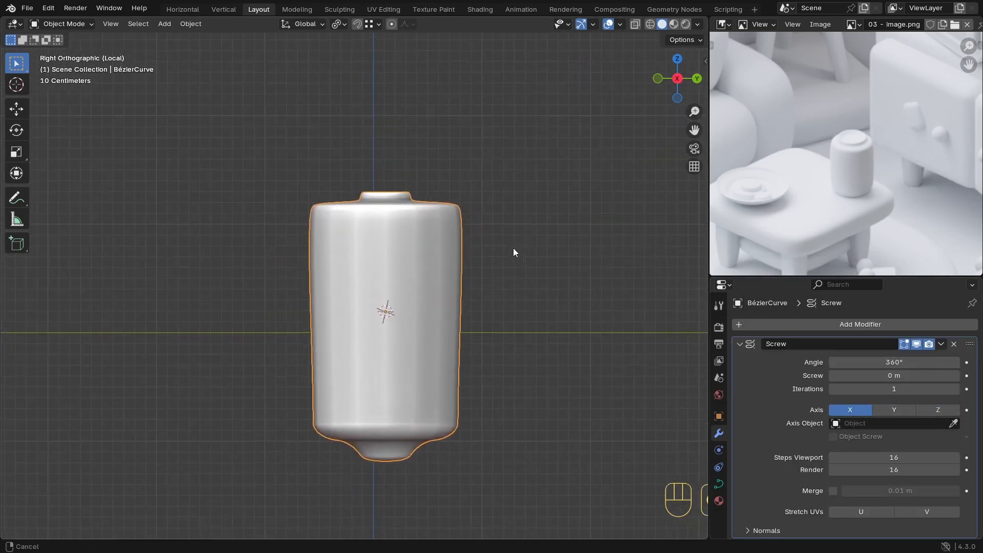
pyautogui.press('a')
pyautogui.press('Tab')
pyautogui.press('a')
pyautogui.press('g')
pyautogui.press('x')
pyautogui.press('y')
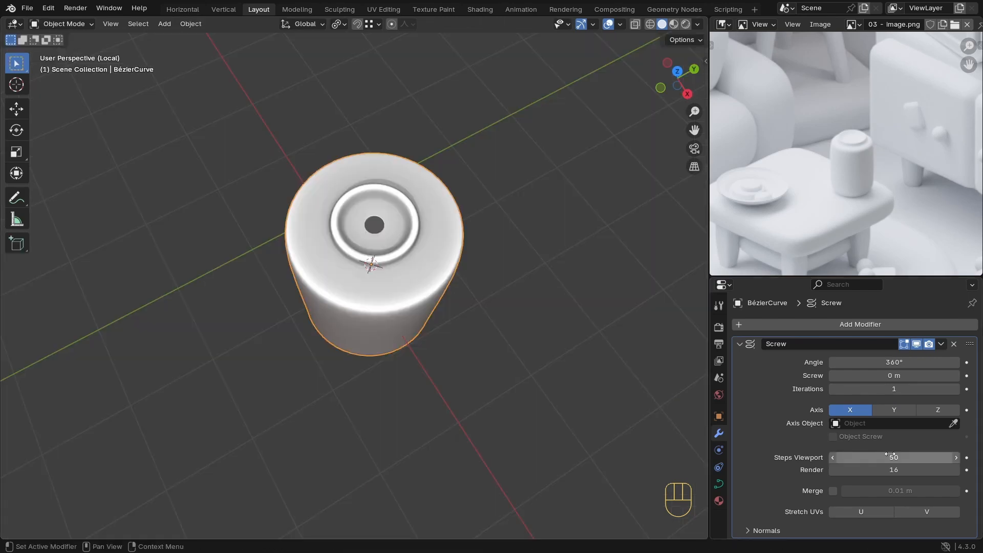
# Step: Set the Screw modifier's viewport and render steps to 50
pyautogui.click(891, 469)
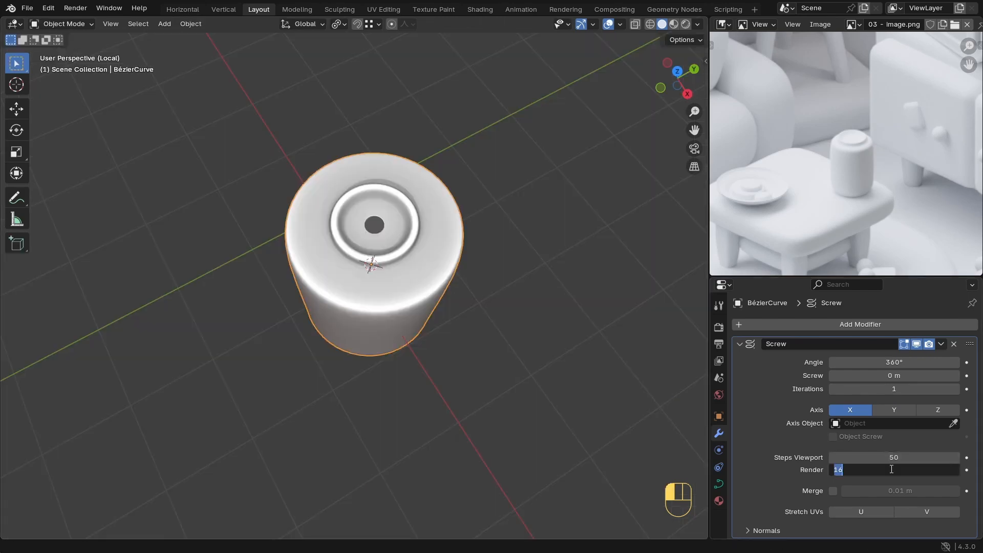
pyautogui.press('Return')
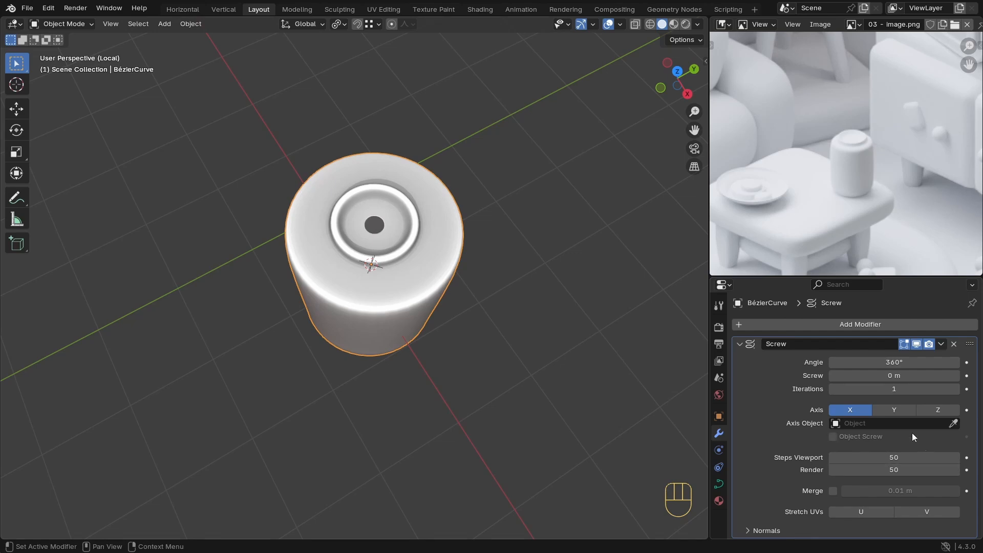
pyautogui.moveTo(437, 329); pyautogui.dragTo(444, 216, button='middle')
pyautogui.press('KP_1')
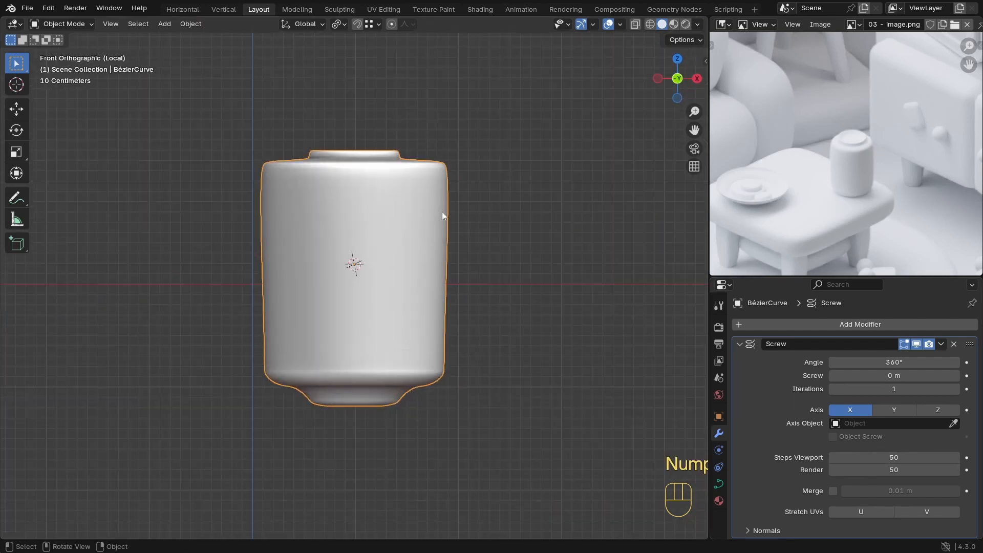
# Step: In a wireframe side view, move the profile's bottom end point inward and rotate its handles -7.28°
pyautogui.press('Tab')
pyautogui.press('KP_3')
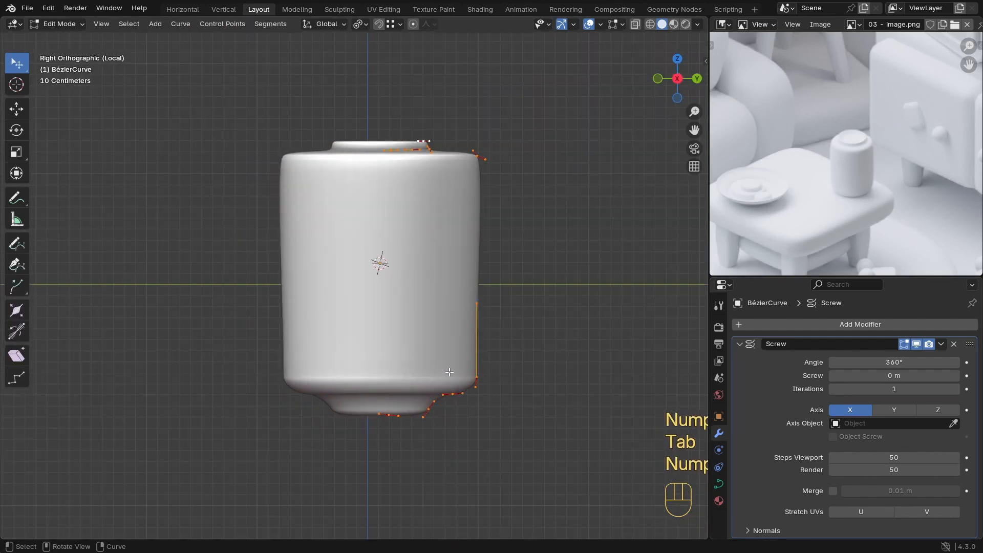
pyautogui.scroll(5, 393, 428)
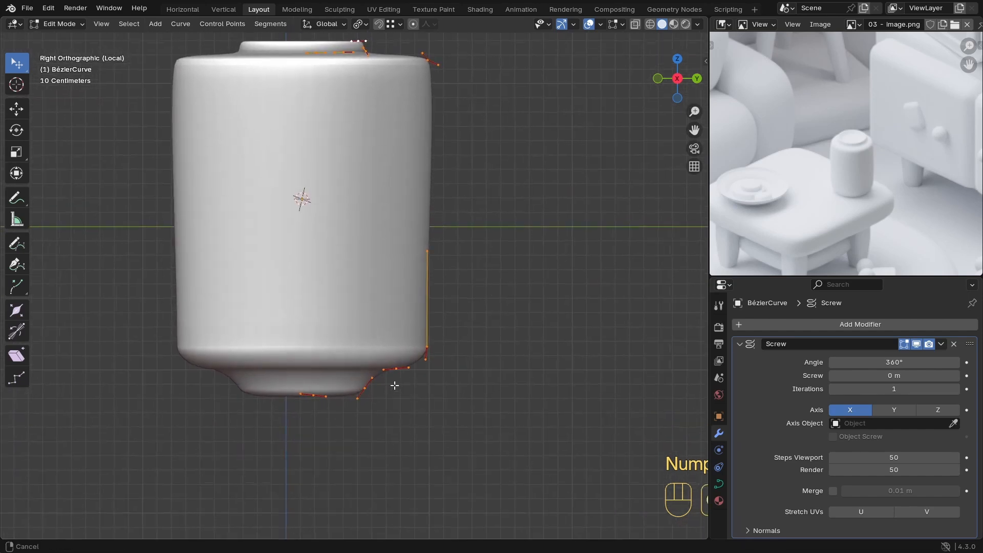
pyautogui.press('z')
pyautogui.keyDown('shift'); pyautogui.moveTo(414, 367); pyautogui.dragTo(436, 312, button='middle'); pyautogui.keyUp('shift')
pyautogui.press('g')
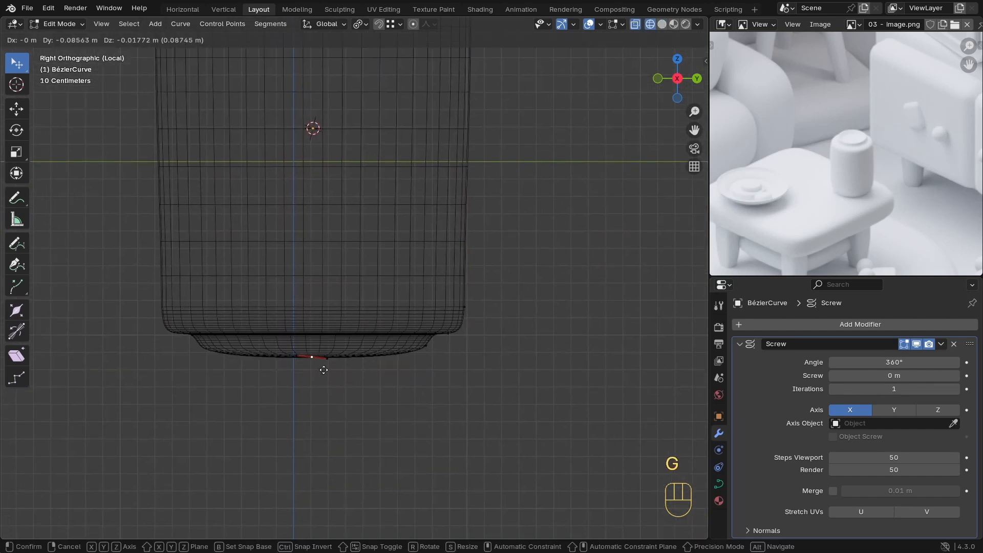
pyautogui.click(337, 367)
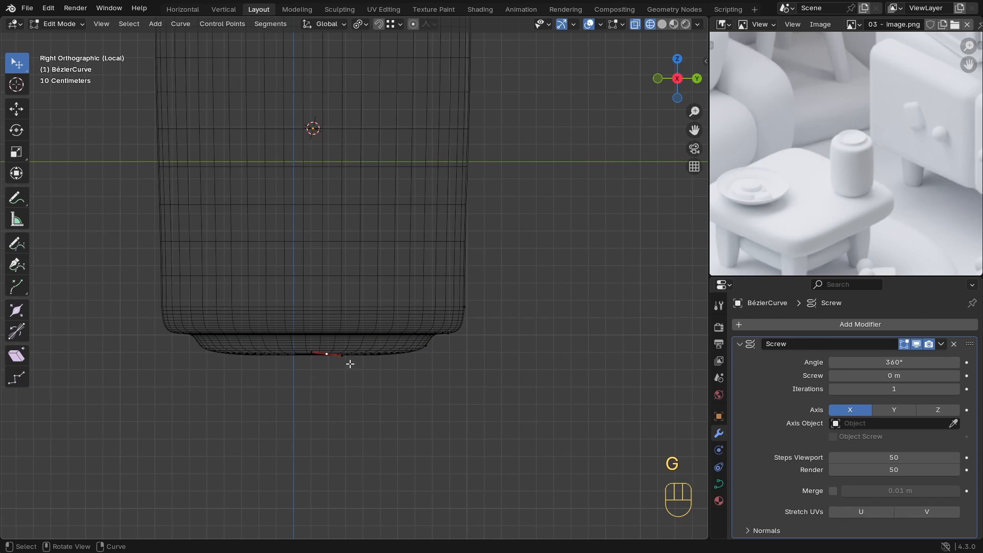
pyautogui.press('r')
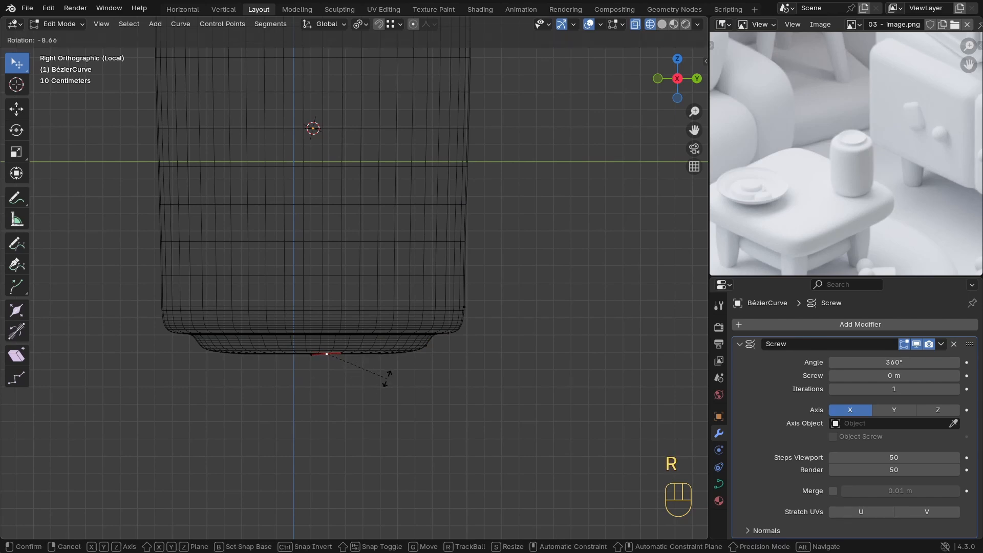
pyautogui.click(388, 379)
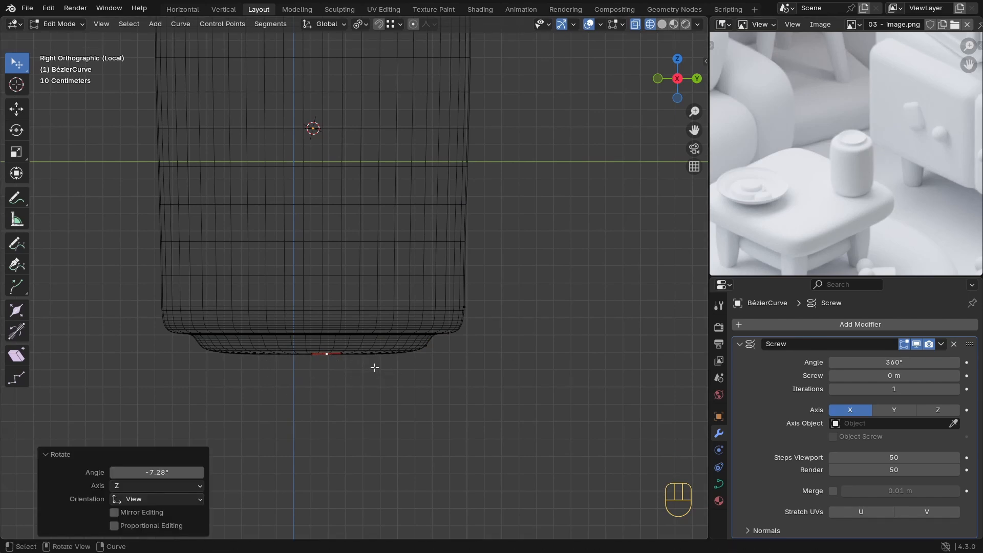
# Step: Move the bottom end point about 0.018 m down along Z and leave curve editing
pyautogui.press('g')
pyautogui.press('y')
pyautogui.press('z')
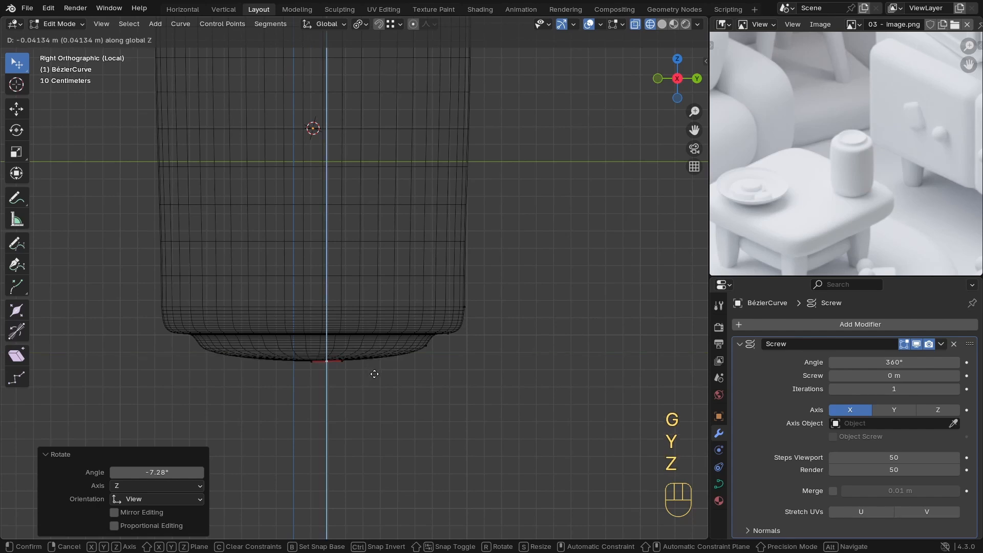
pyautogui.click(378, 370)
pyautogui.keyDown('ctrl'); pyautogui.moveTo(372, 211); pyautogui.dragTo(375, 285, button='middle'); pyautogui.keyUp('ctrl')
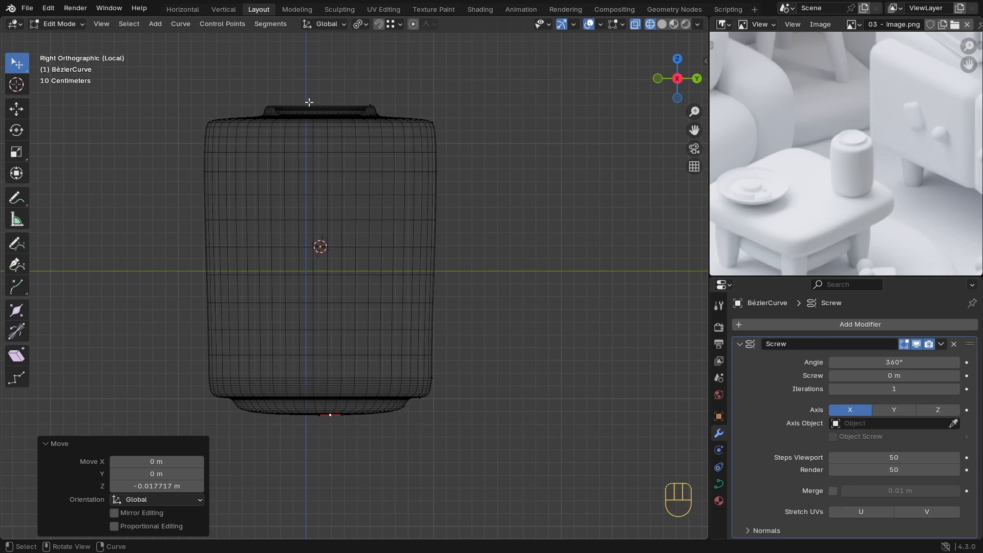
pyautogui.keyDown('ctrl'); pyautogui.moveTo(397, 285); pyautogui.dragTo(391, 278, button='middle'); pyautogui.keyUp('ctrl')
pyautogui.press('Tab')
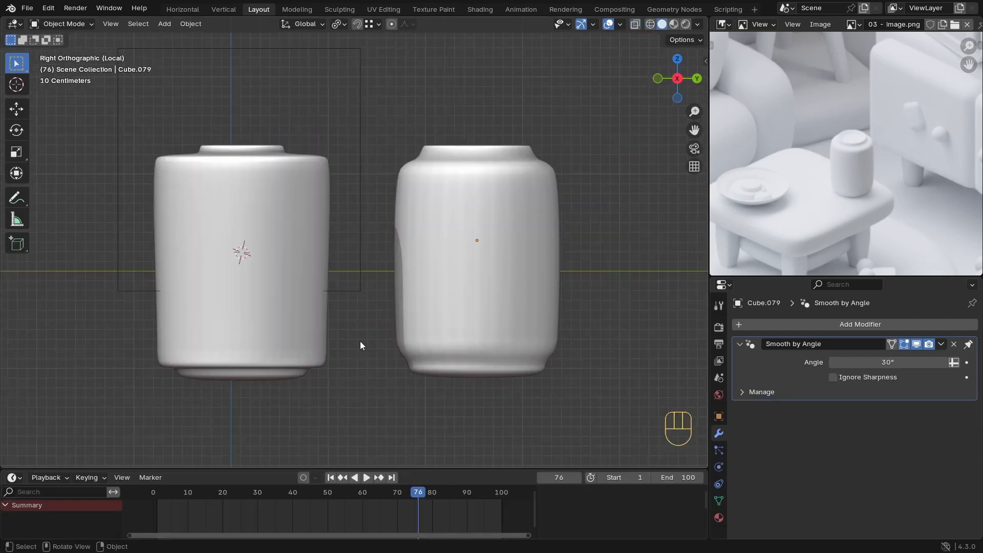
# Step: Open the jar's profile curve for editing and turn off the Screw modifier's viewport display
pyautogui.keyDown('ctrl'); pyautogui.moveTo(494, 247); pyautogui.dragTo(497, 228, button='middle'); pyautogui.keyUp('ctrl')
pyautogui.click(266, 272)
pyautogui.press('Tab')
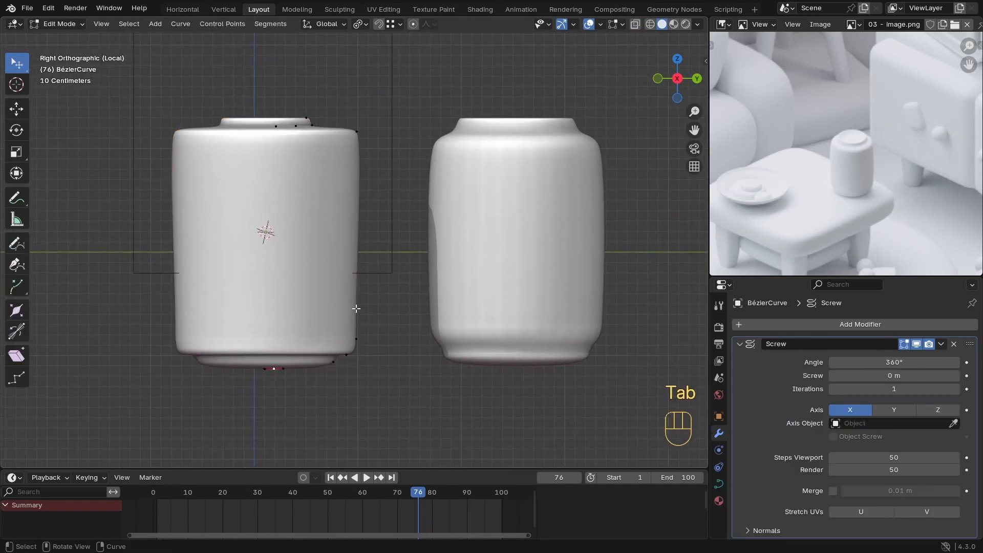
pyautogui.keyDown('shift'); pyautogui.moveTo(362, 363); pyautogui.dragTo(336, 345, button='middle'); pyautogui.keyUp('shift')
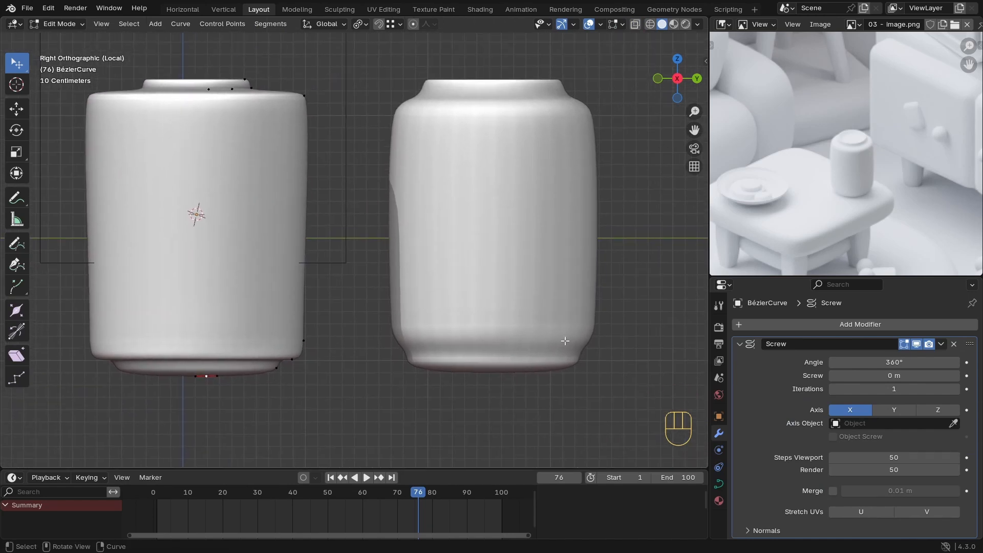
pyautogui.click(916, 344)
pyautogui.scroll(-1, 311, 319)
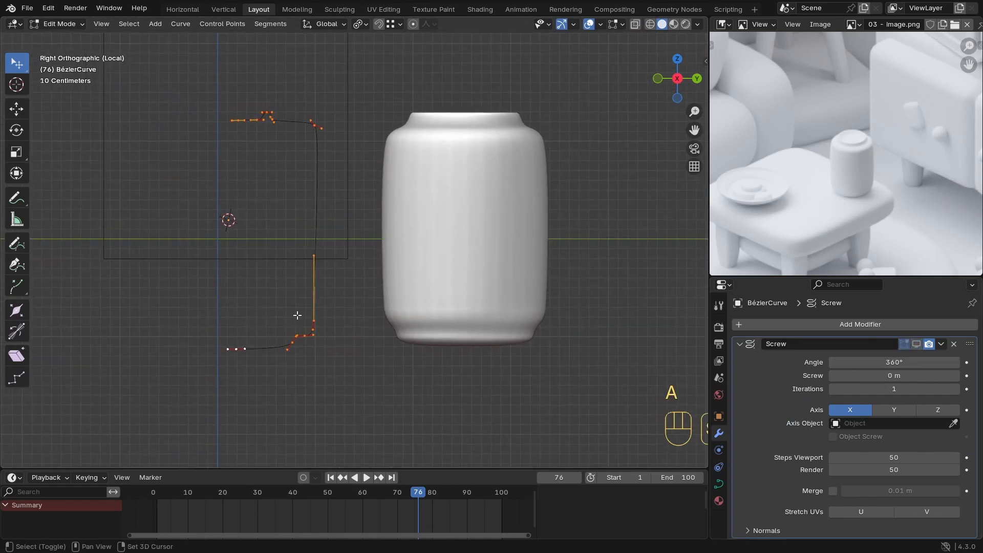
# Step: Move all control points of the profile about 2.37 m along Y to overlay the finished jar
pyautogui.scroll(-1, 296, 314)
pyautogui.press('g')
pyautogui.press('x')
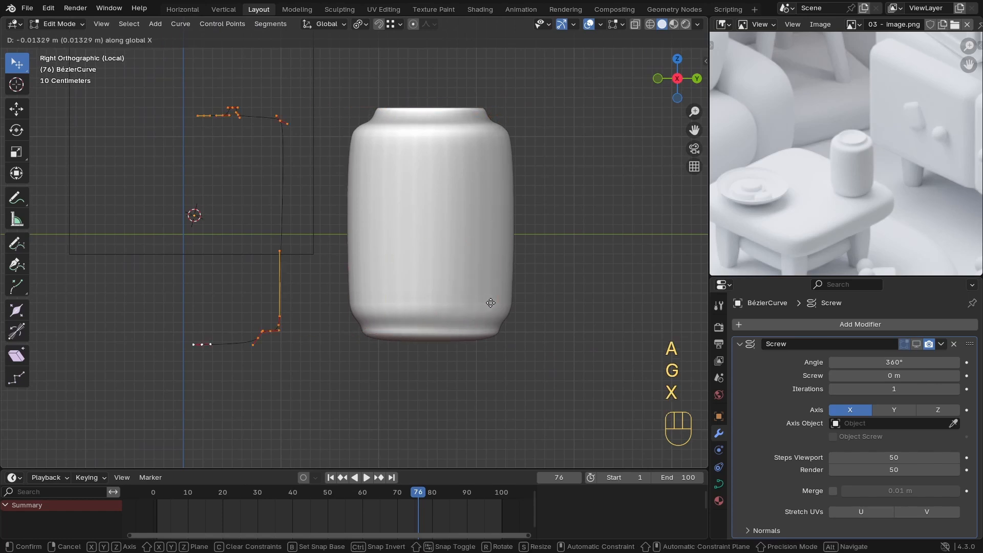
pyautogui.press('y')
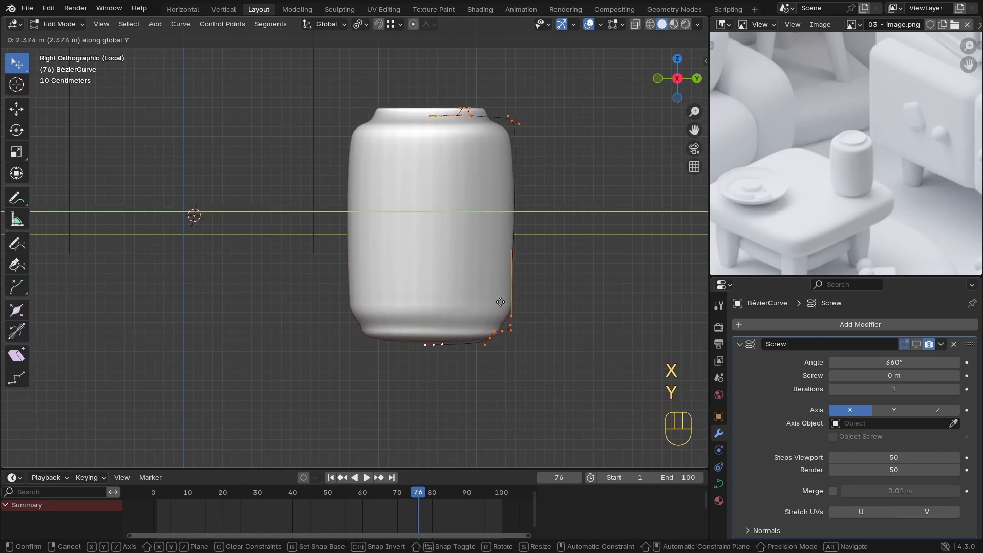
pyautogui.click(499, 302)
# Step: Delete the lower control points along the base and bottom corner of the profile curve
pyautogui.keyDown('ctrl'); pyautogui.moveTo(501, 303); pyautogui.dragTo(362, 188, button='middle'); pyautogui.keyUp('ctrl')
pyautogui.keyDown('ctrl'); pyautogui.moveTo(362, 188); pyautogui.dragTo(368, 344, button='middle'); pyautogui.keyUp('ctrl')
pyautogui.click(502, 391)
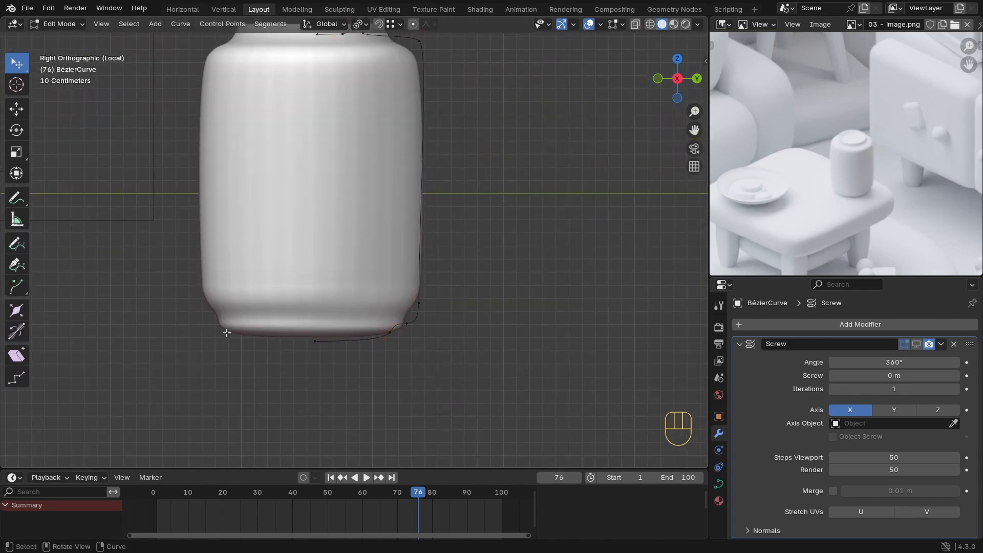
pyautogui.keyDown('shift'); pyautogui.click(322, 339); pyautogui.keyUp('shift')
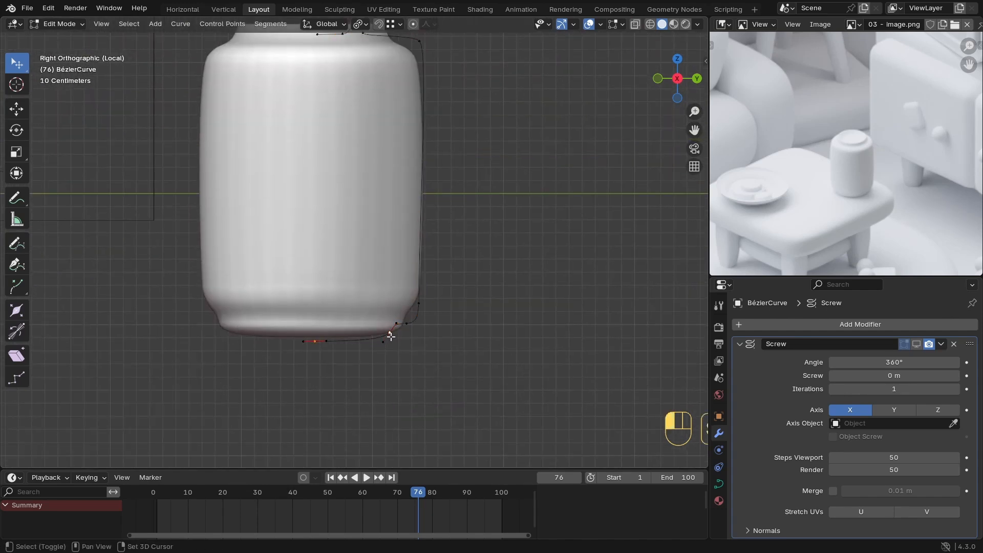
pyautogui.press('x')
pyautogui.click(413, 315)
pyautogui.keyDown('shift'); pyautogui.moveTo(414, 222); pyautogui.dragTo(433, 280, button='middle'); pyautogui.keyUp('shift')
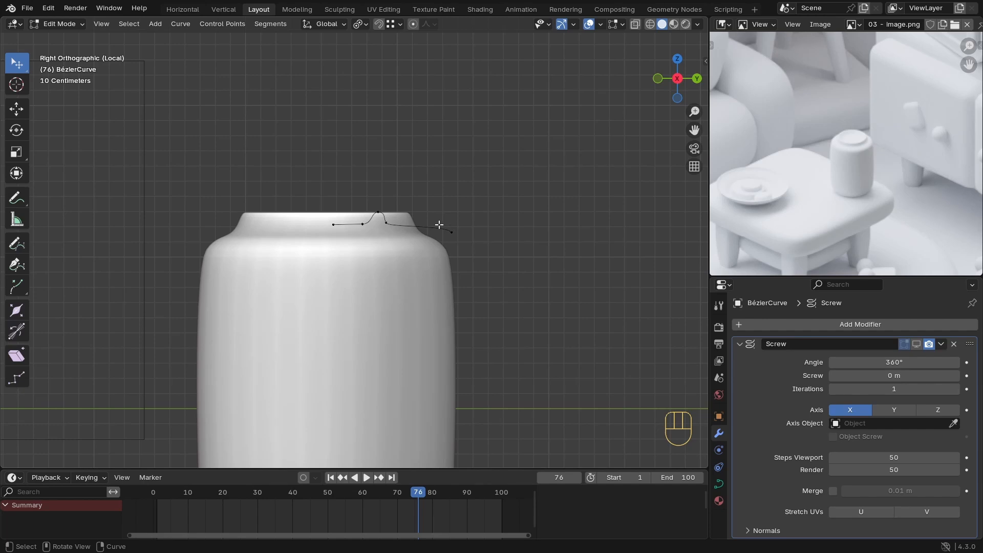
# Step: Delete the shoulder and rim points of the profile, keeping only the innermost top point
pyautogui.press('w')
pyautogui.moveTo(481, 178); pyautogui.dragTo(364, 245)
pyautogui.press('x')
pyautogui.click(365, 248)
pyautogui.keyDown('ctrl'); pyautogui.moveTo(365, 248); pyautogui.dragTo(371, 270, button='middle'); pyautogui.keyUp('ctrl')
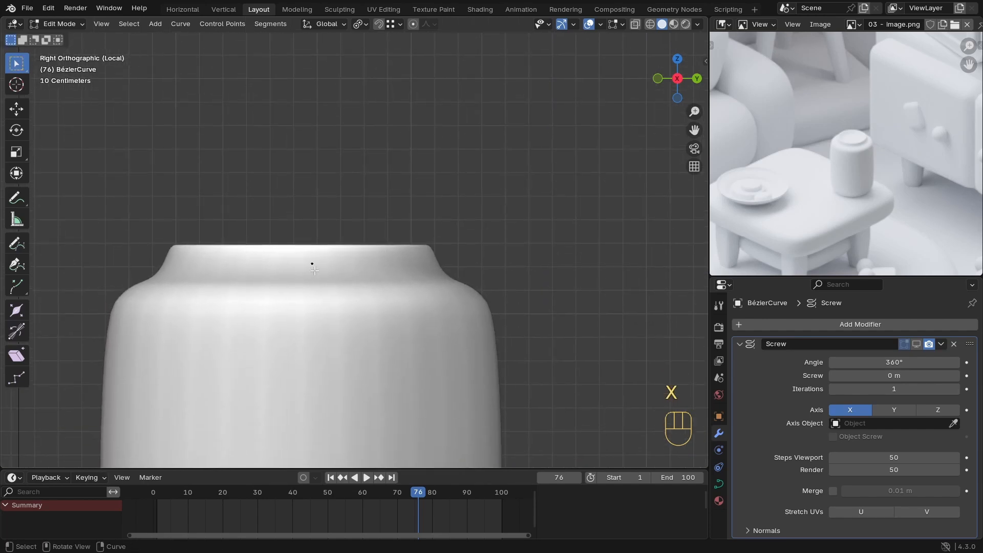
# Step: Switch to wireframe in the right view and lower the remaining profile point about 0.038 m along Z onto the jar's recessed top
pyautogui.moveTo(343, 277); pyautogui.dragTo(351, 285, button='middle')
pyautogui.press('KP_5')
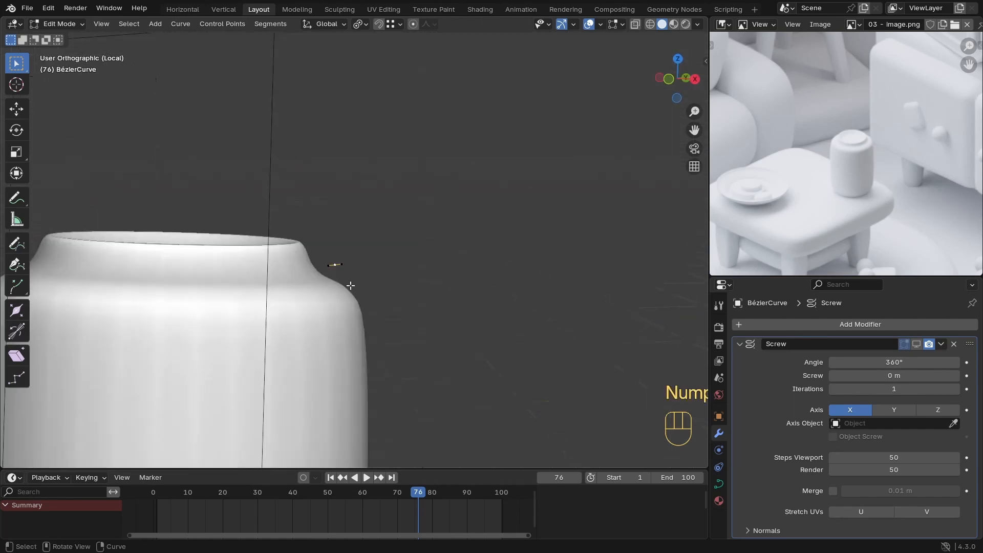
pyautogui.press('KP_3')
pyautogui.press('z')
pyautogui.click(124, 268)
pyautogui.moveTo(404, 274)
pyautogui.keyDown('ctrl'); pyautogui.mouseDown(button='middle')
pyautogui.moveTo(410, 243)
pyautogui.moveTo(391, 261)
pyautogui.mouseUp(button='middle'); pyautogui.keyUp('ctrl')
pyautogui.press('g')
pyautogui.press('z')
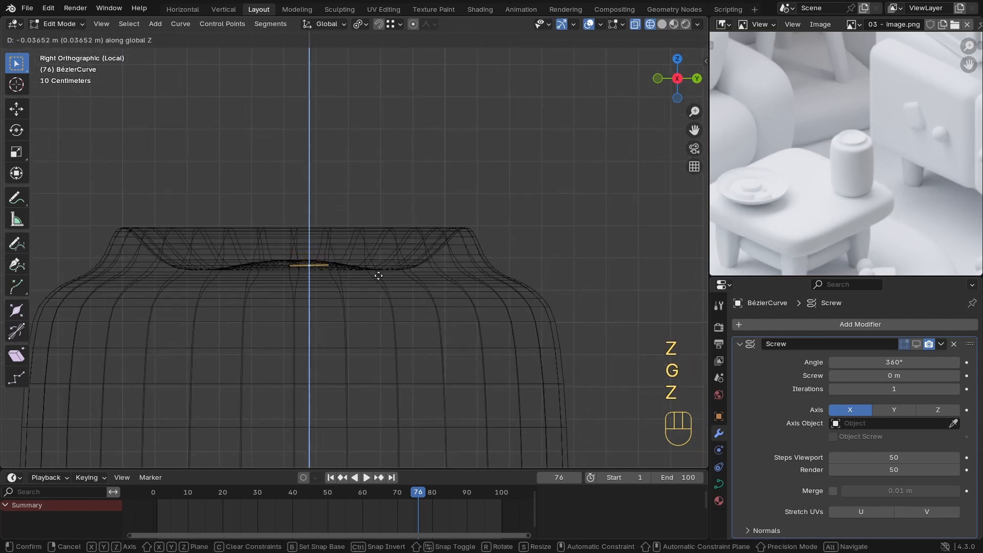
pyautogui.click(379, 275)
# Step: Extrude the innermost top point about 0.30 m along Y to the edge of the recess
pyautogui.press('e')
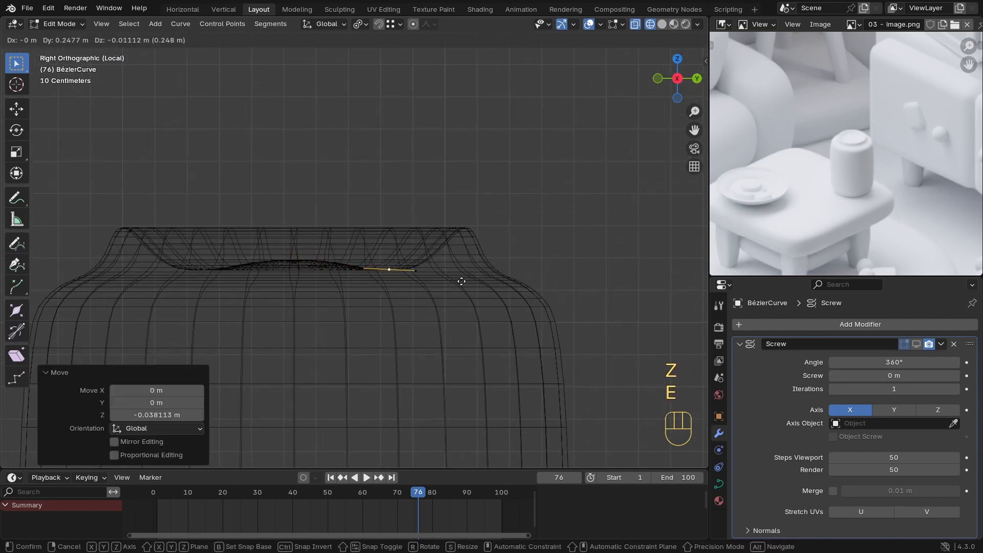
pyautogui.press('x')
pyautogui.press('y')
pyautogui.click(478, 283)
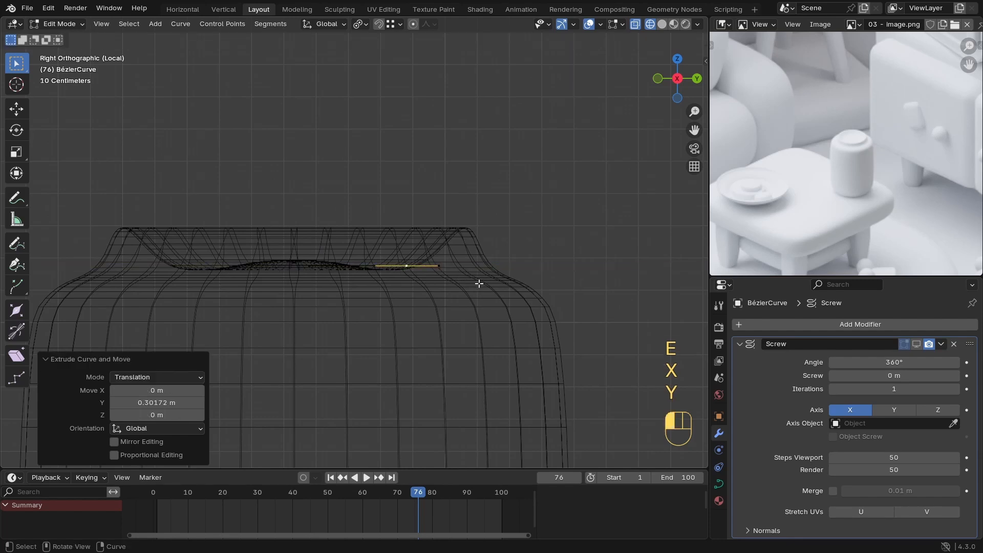
# Step: Extrude three more profile points to trace the jar's rim, the base of its neck and the shoulder
pyautogui.press('e')
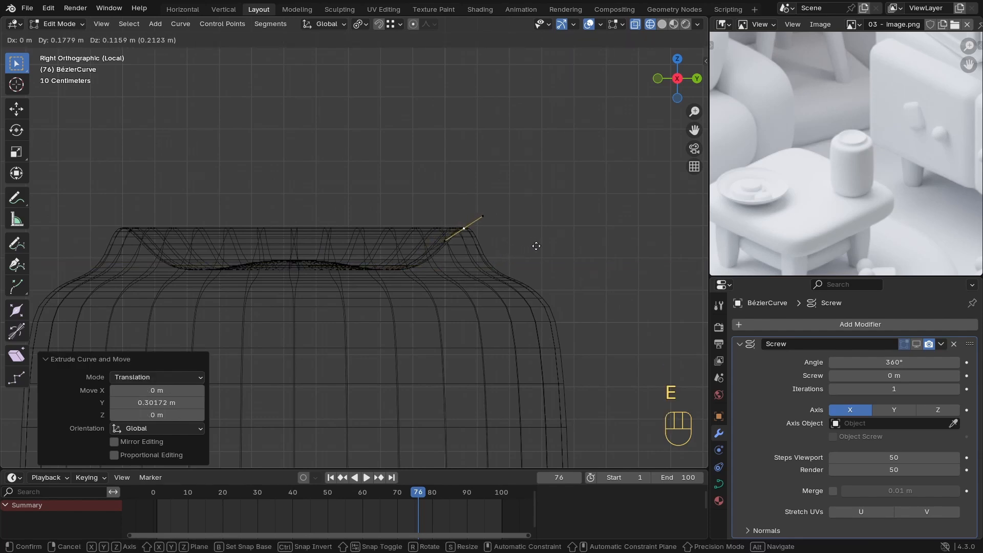
pyautogui.click(536, 246)
pyautogui.press('e')
pyautogui.click(567, 286)
pyautogui.press('e')
pyautogui.click(630, 331)
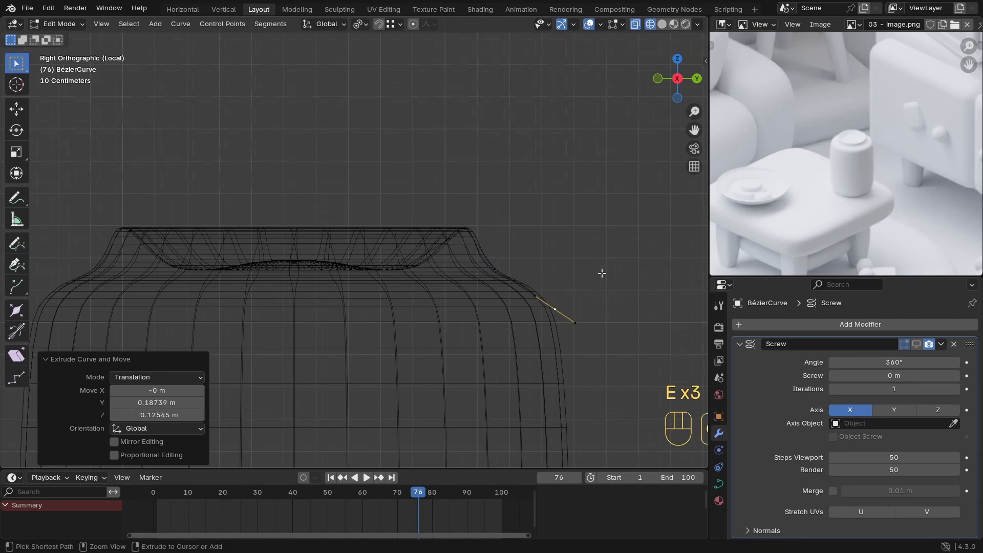
# Step: Extrude the shoulder point about 1.79 m down along Z to trace the jar's side wall
pyautogui.scroll(-6, 500, 296)
pyautogui.press('e')
pyautogui.press('z')
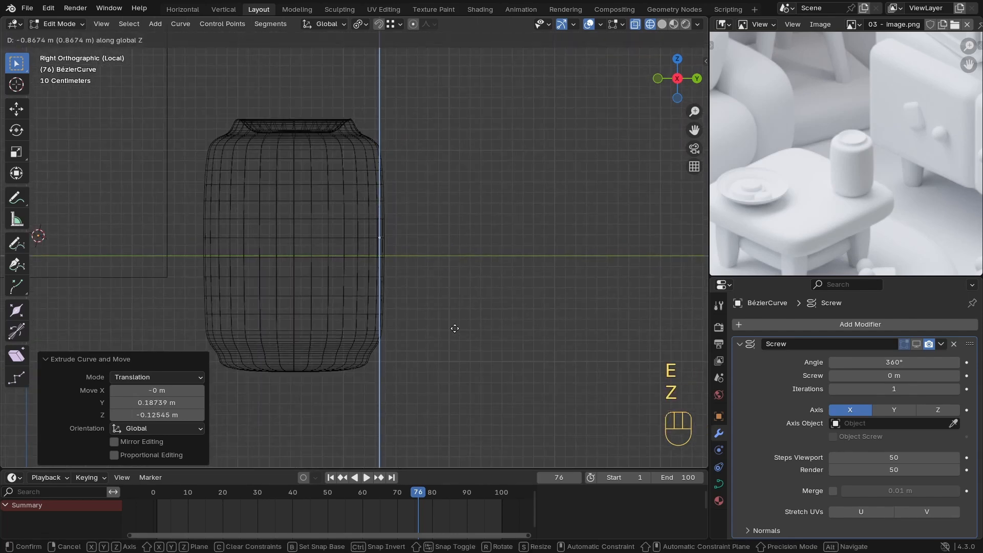
pyautogui.click(482, 424)
pyautogui.scroll(6, 467, 428)
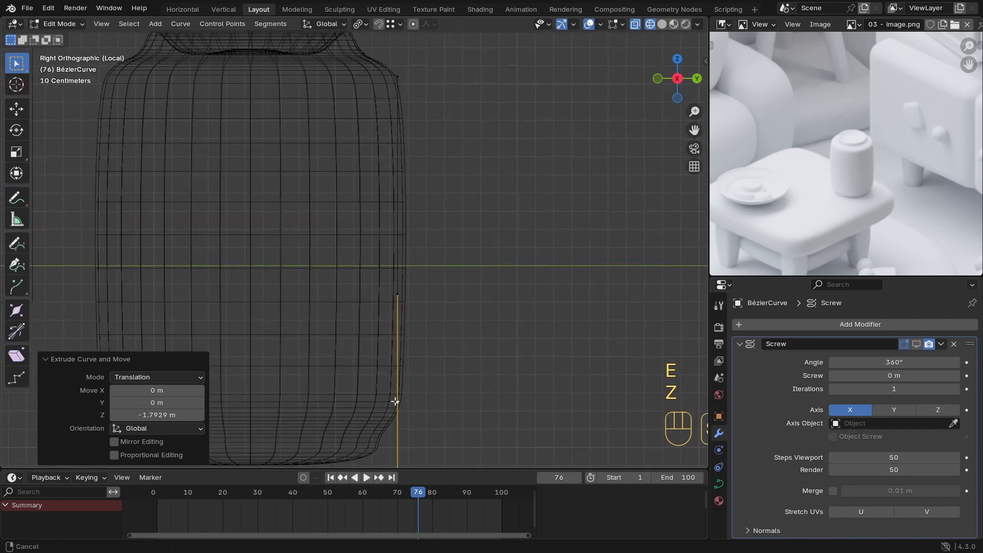
pyautogui.hotkey('ctrl', 'z')
# Step: Extrude two more points inward and down to trace the step above the base and the bottom corner
pyautogui.press('e')
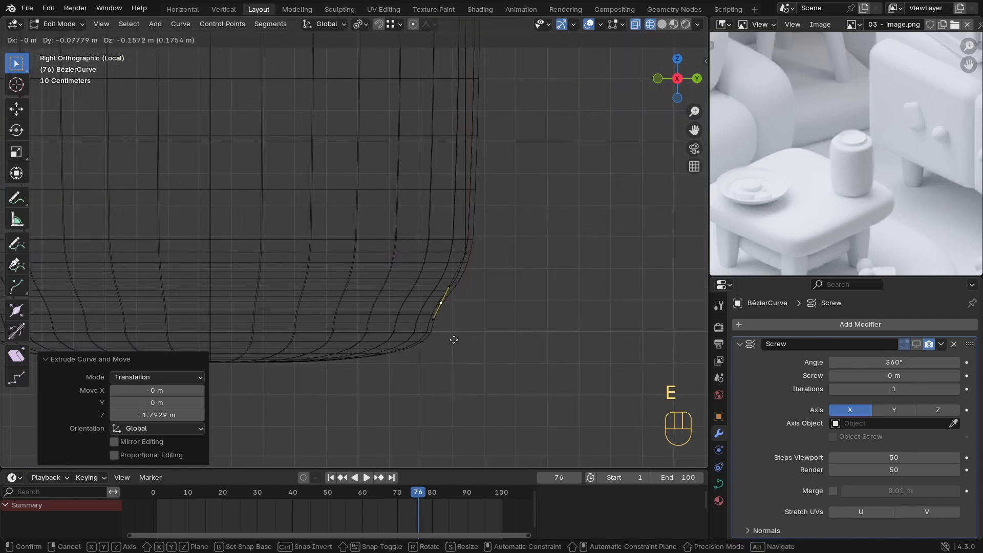
pyautogui.click(445, 347)
pyautogui.press('e')
pyautogui.click(439, 387)
# Step: Extrude the bottom corner point about 0.68 m inward along Y to the middle of the jar's base
pyautogui.press('e')
pyautogui.press('x')
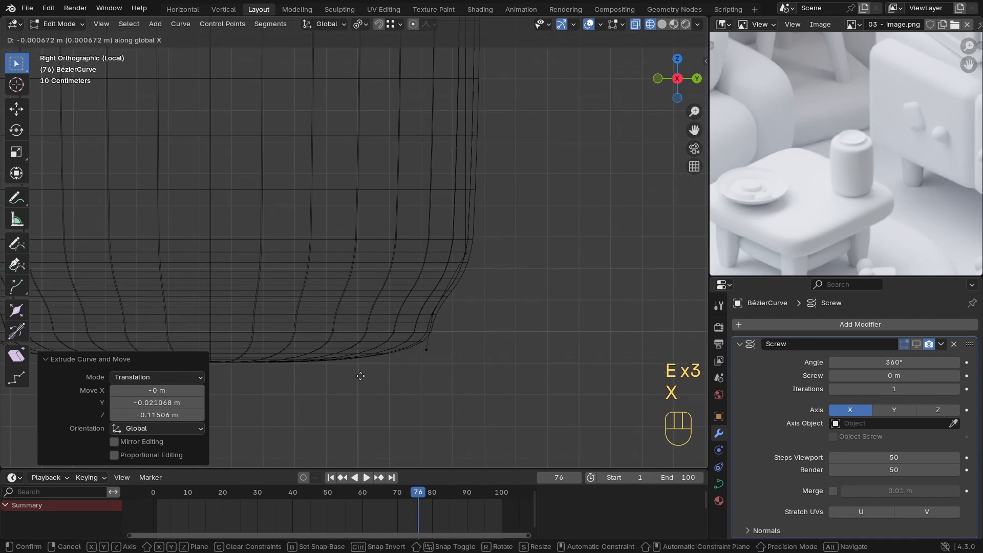
pyautogui.press('y')
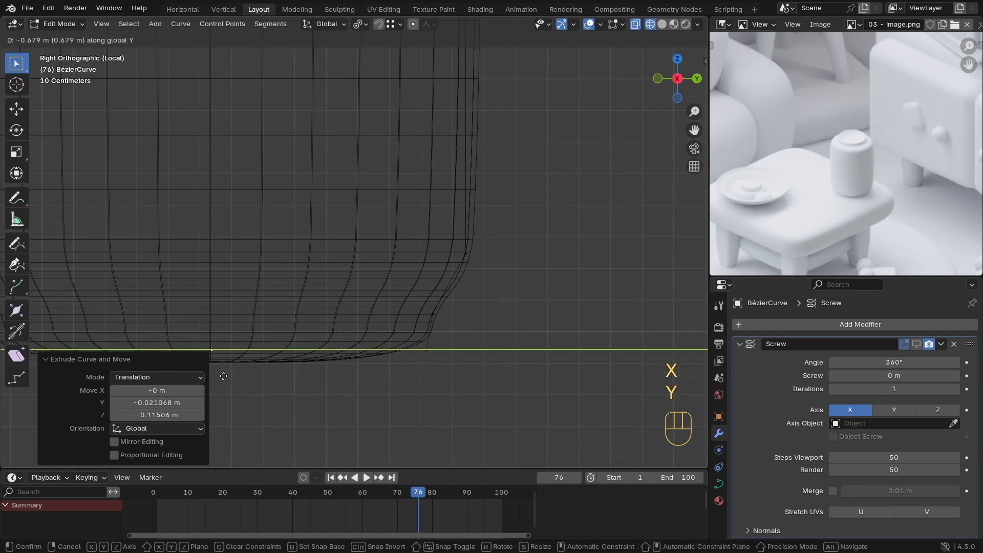
pyautogui.click(223, 375)
# Step: Leave curve editing and snap the 3D cursor to the finished jar mesh
pyautogui.keyDown('ctrl'); pyautogui.moveTo(446, 110); pyautogui.dragTo(386, 248, button='middle'); pyautogui.keyUp('ctrl')
pyautogui.press('KP_1')
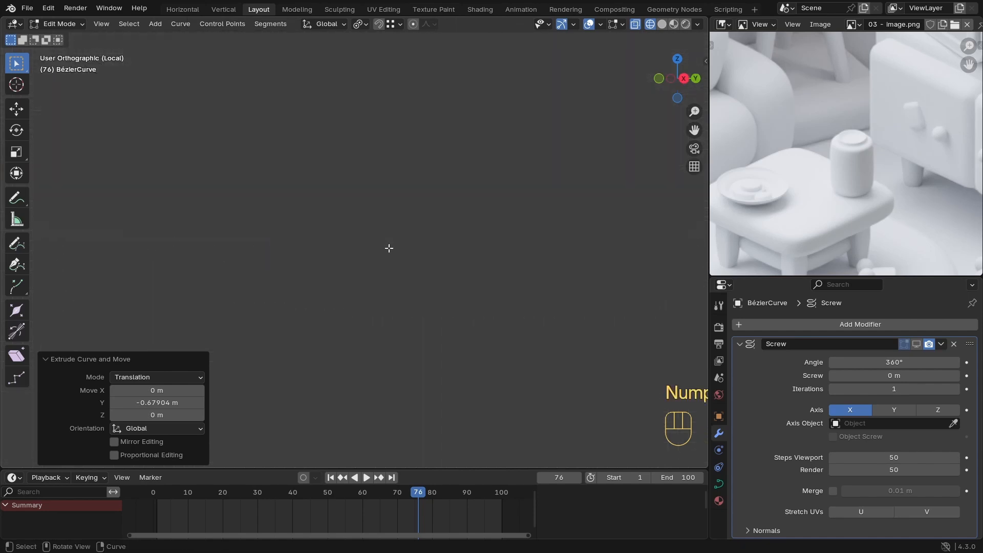
pyautogui.press('KP_3')
pyautogui.press('a')
pyautogui.press('KP_Decimal')
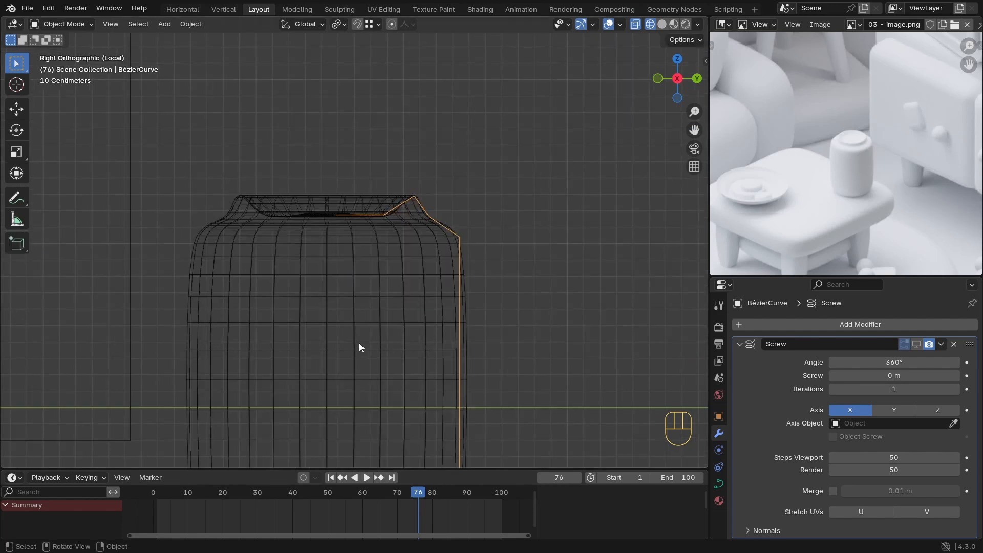
pyautogui.click(366, 277)
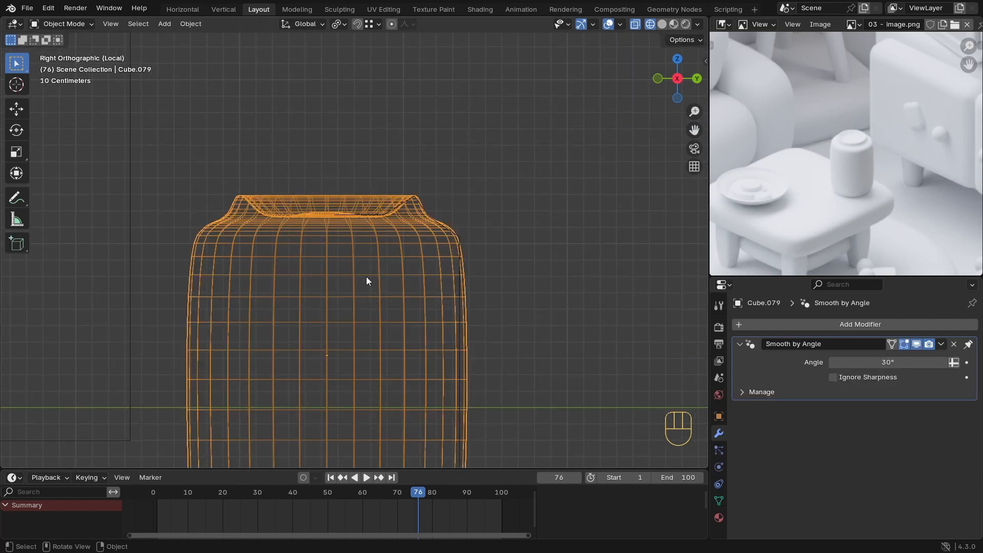
pyautogui.hotkey('shift', 's')
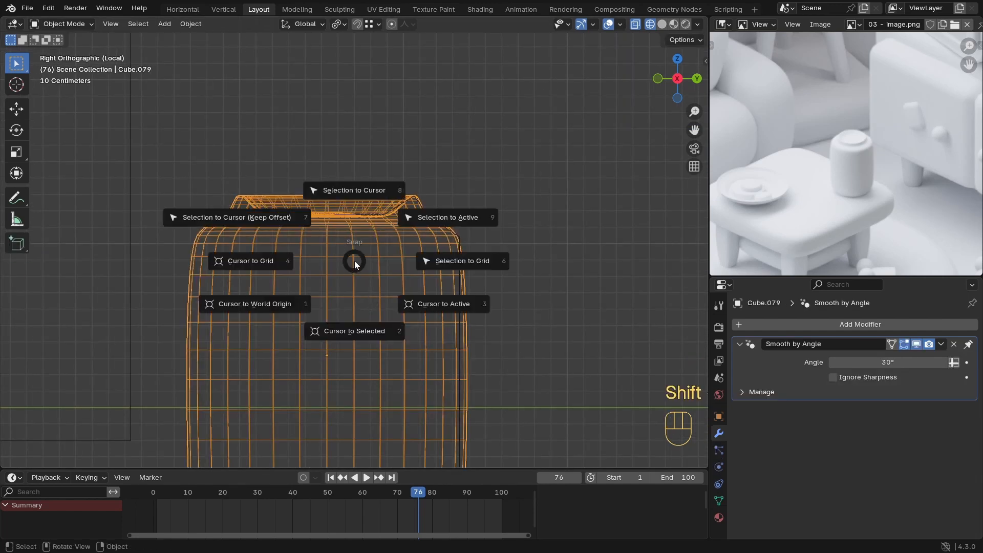
pyautogui.click(337, 332)
pyautogui.scroll(-1, 426, 318)
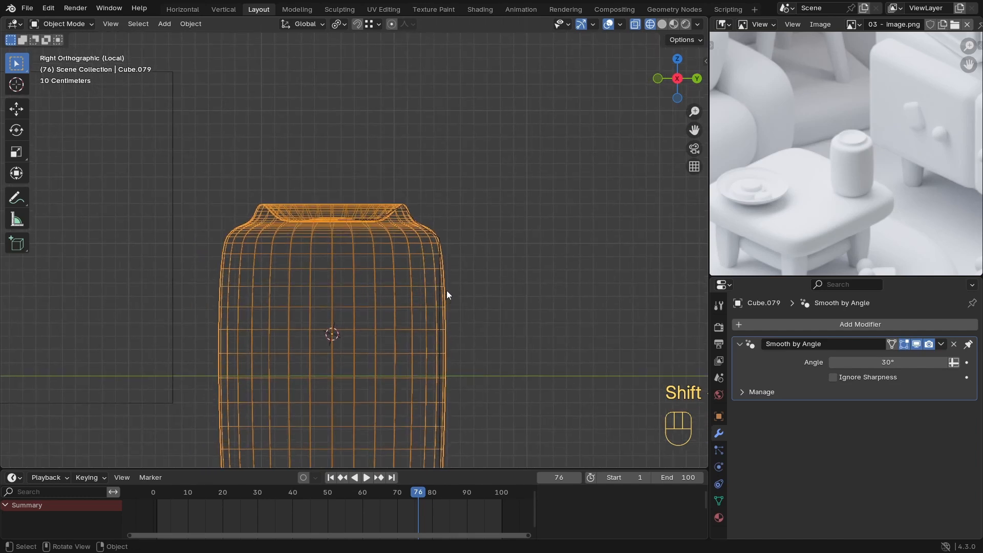
# Step: Set the profile curve's origin to the 3D cursor
pyautogui.click(439, 302)
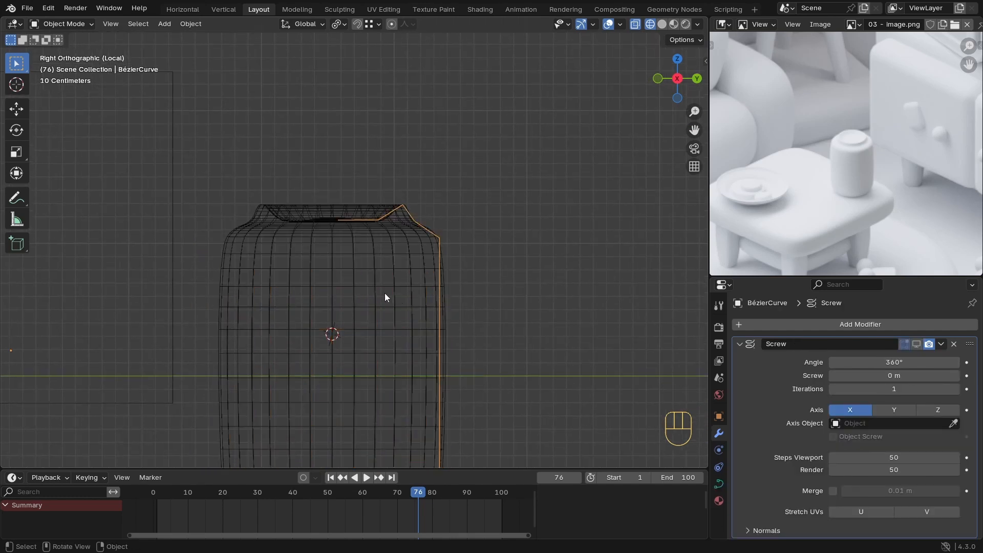
pyautogui.scroll(-2, 385, 298)
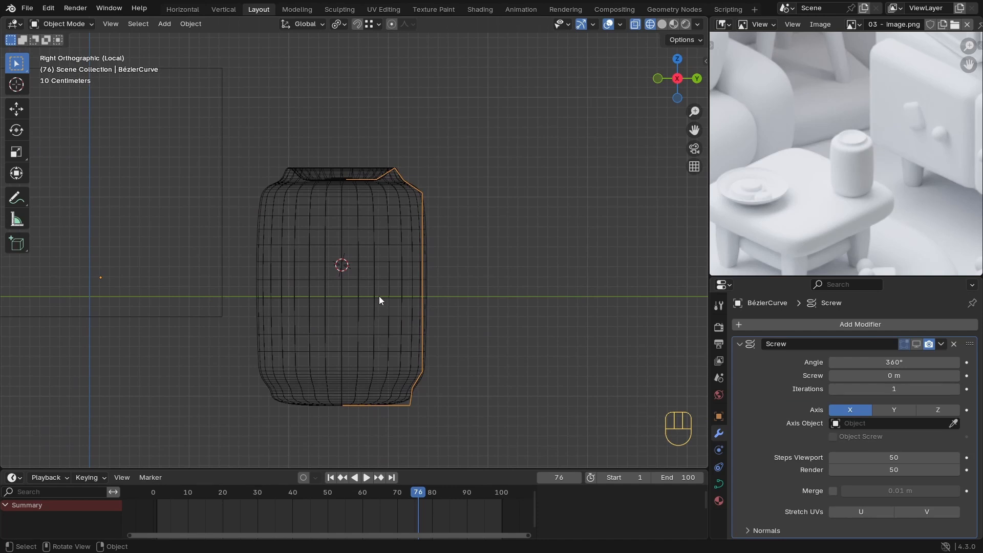
pyautogui.rightClick(379, 296)
pyautogui.moveTo(311, 365)
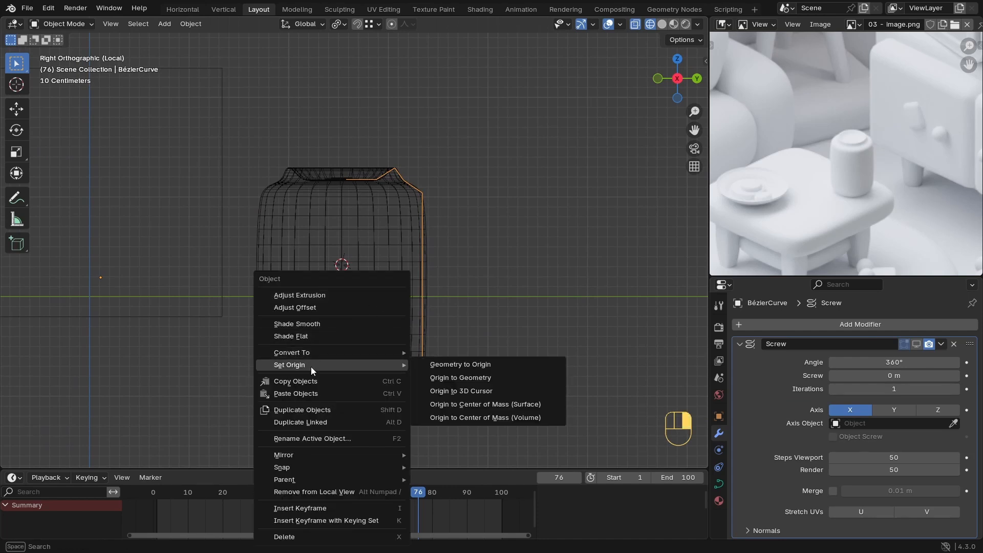
pyautogui.click(482, 391)
# Step: Reopen the profile curve for editing and set the rim's top point to the Automatic handle type
pyautogui.scroll(2, 423, 281)
pyautogui.scroll(5, 398, 169)
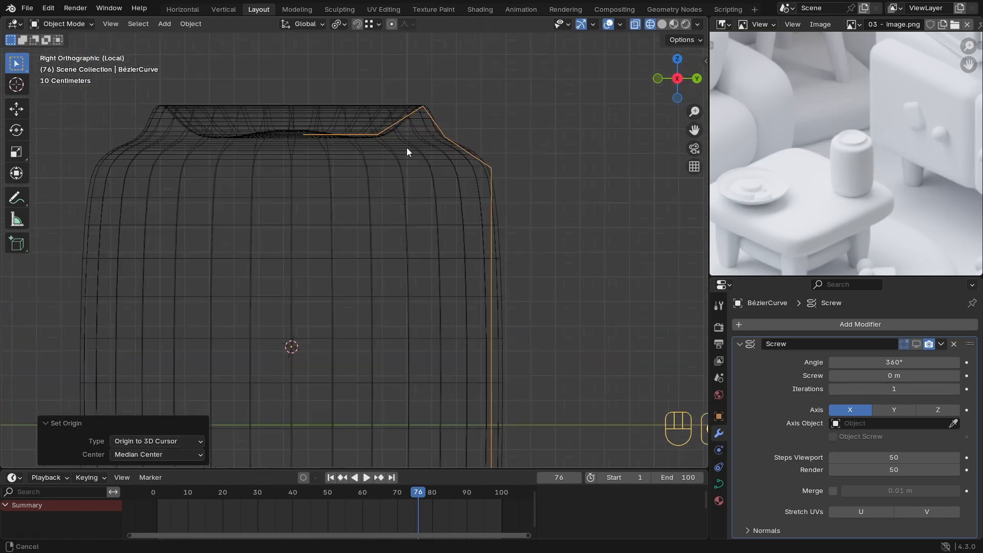
pyautogui.press('Tab')
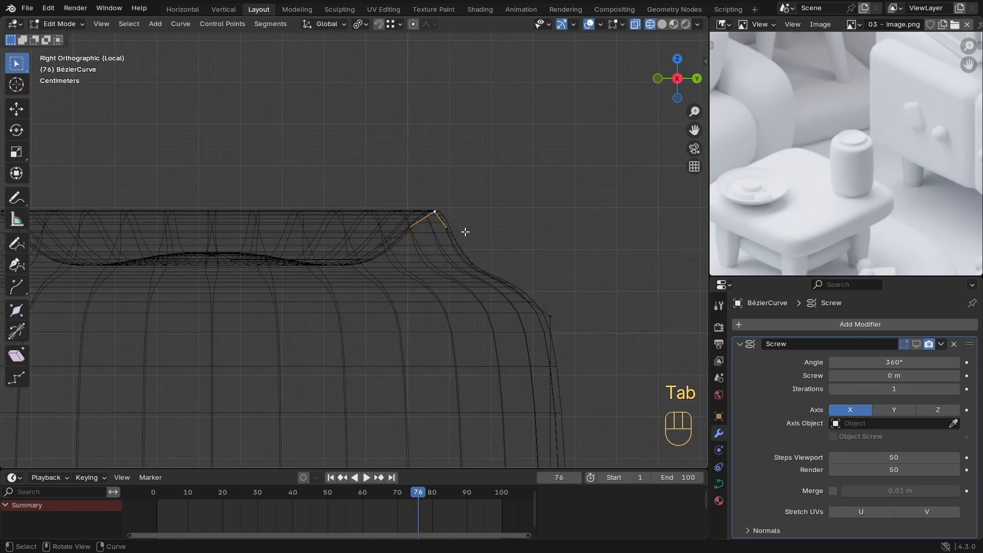
pyautogui.press('s')
pyautogui.click(457, 229)
pyautogui.press('v')
pyautogui.press('v')
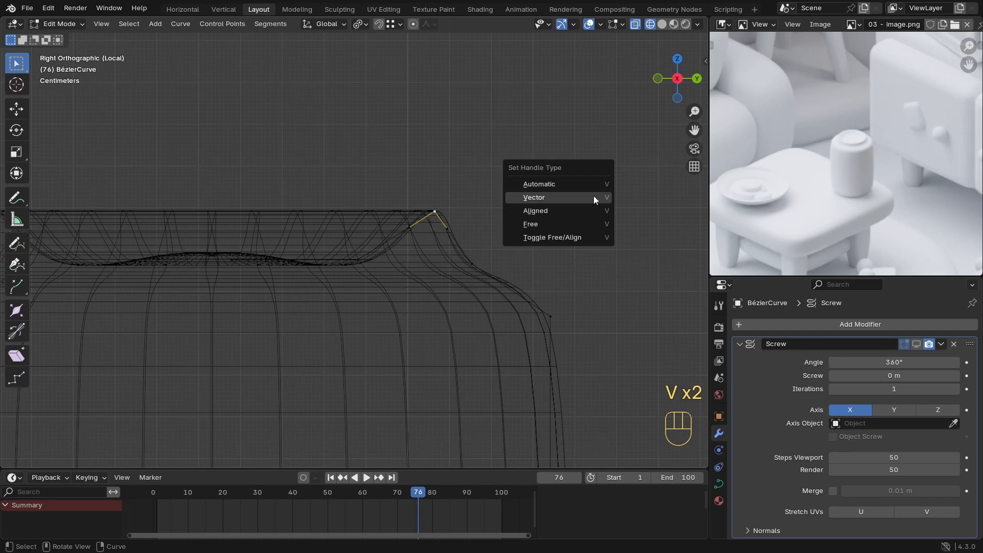
pyautogui.click(561, 185)
pyautogui.press('v')
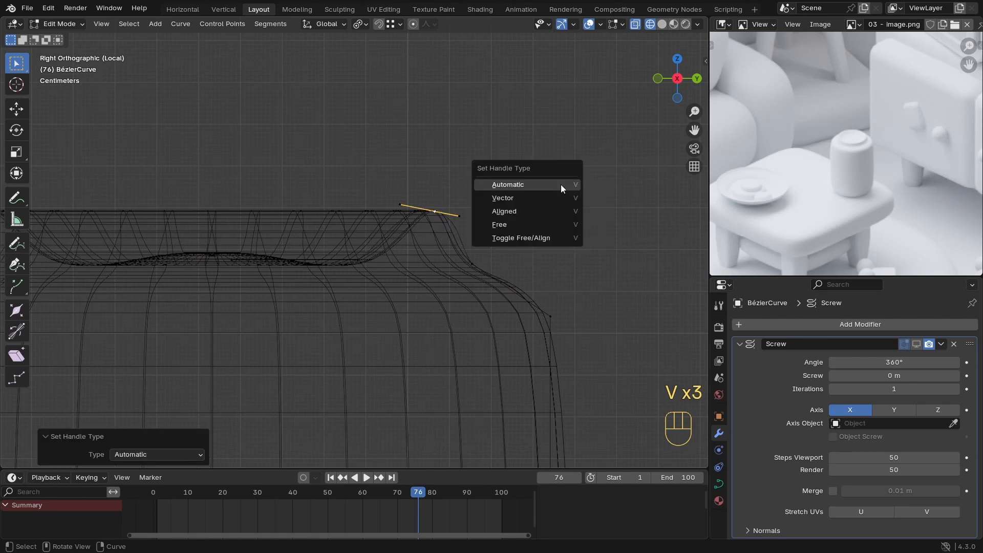
pyautogui.click(235, 275)
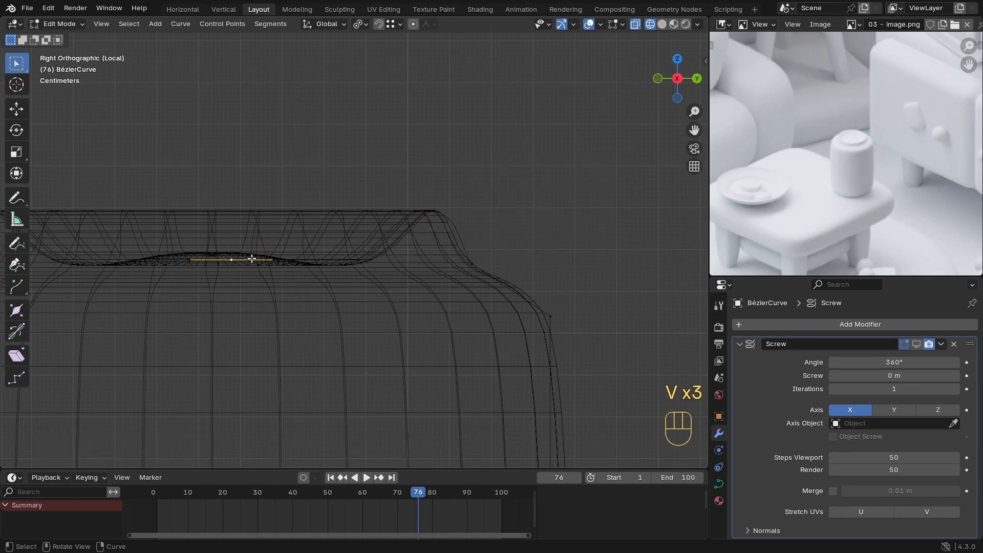
# Step: Set the handle type of the neck base point and the shoulder point to Automatic
pyautogui.press('v')
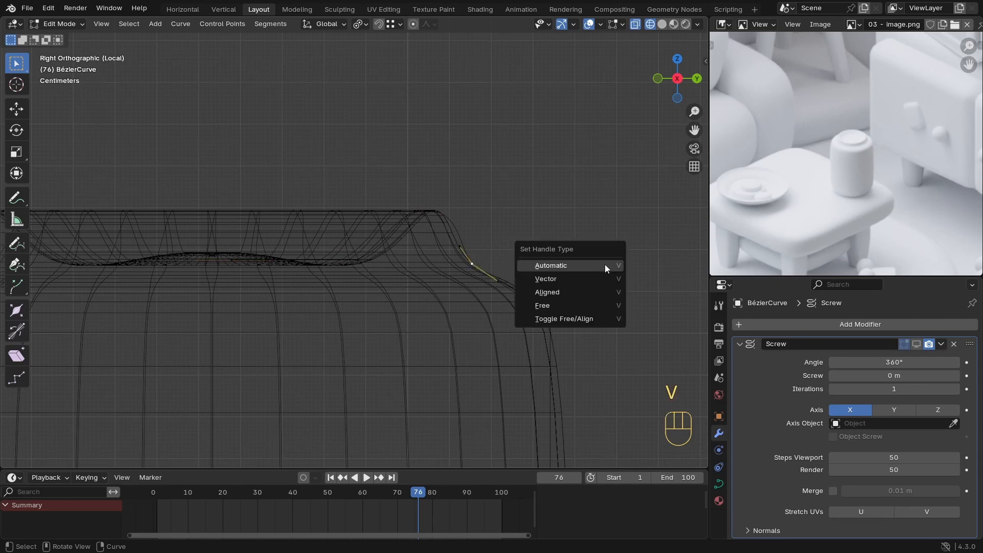
pyautogui.click(604, 264)
pyautogui.click(551, 314)
pyautogui.press('v')
pyautogui.click(607, 304)
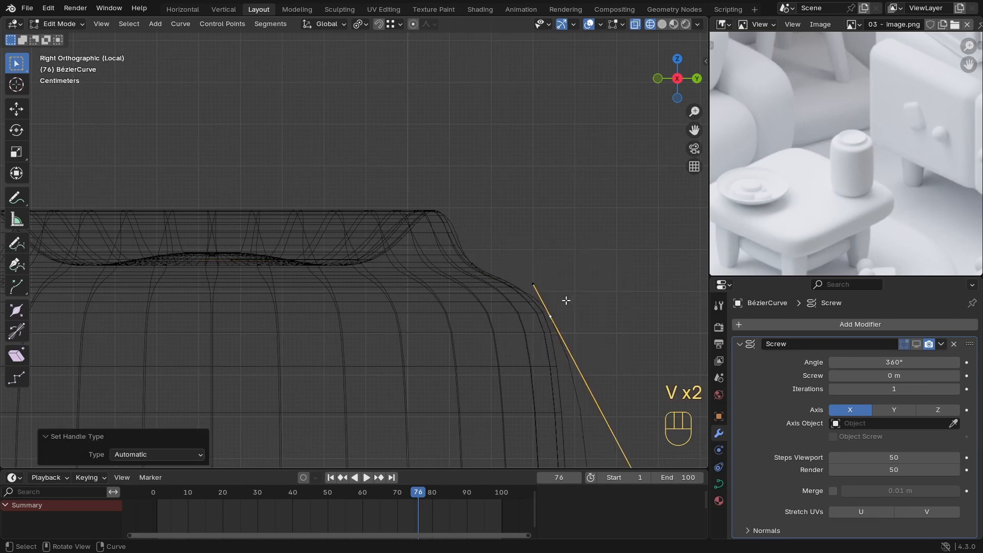
# Step: In solid shading, move the shoulder's lower handle about 0.12 m inward and down, and the point about 0.02 m, to match the jar's outline
pyautogui.scroll(-4, 594, 307)
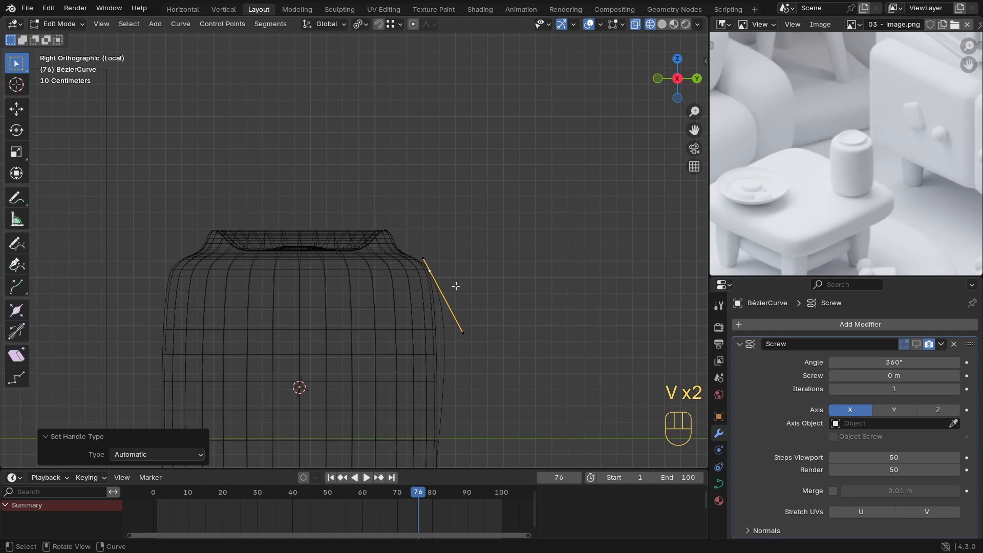
pyautogui.press('z')
pyautogui.scroll(3, 517, 292)
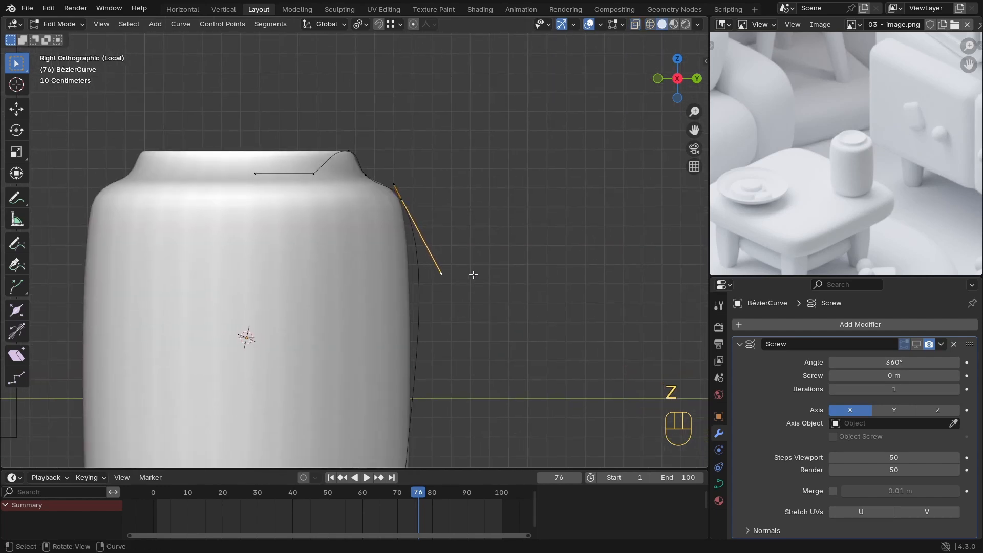
pyautogui.press('g')
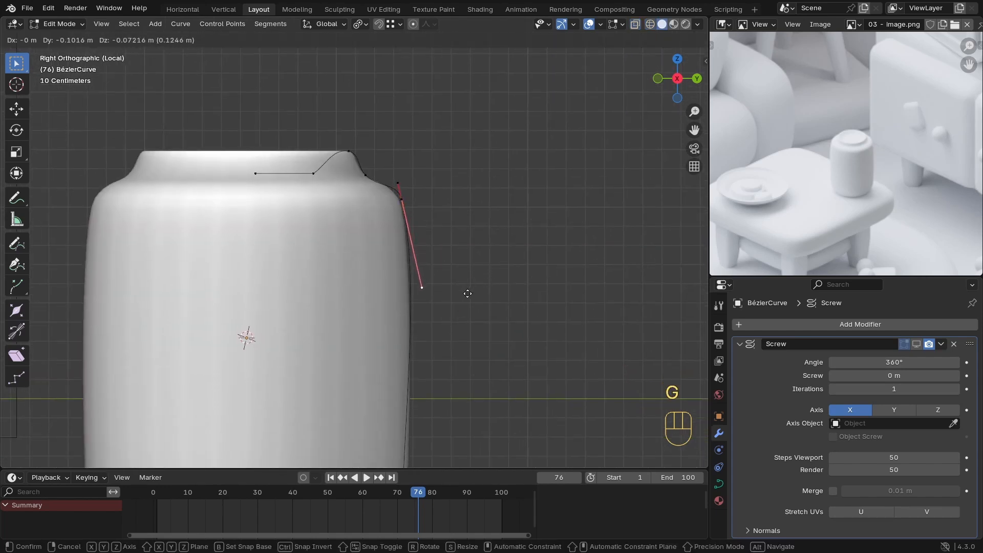
pyautogui.click(467, 295)
pyautogui.press('g')
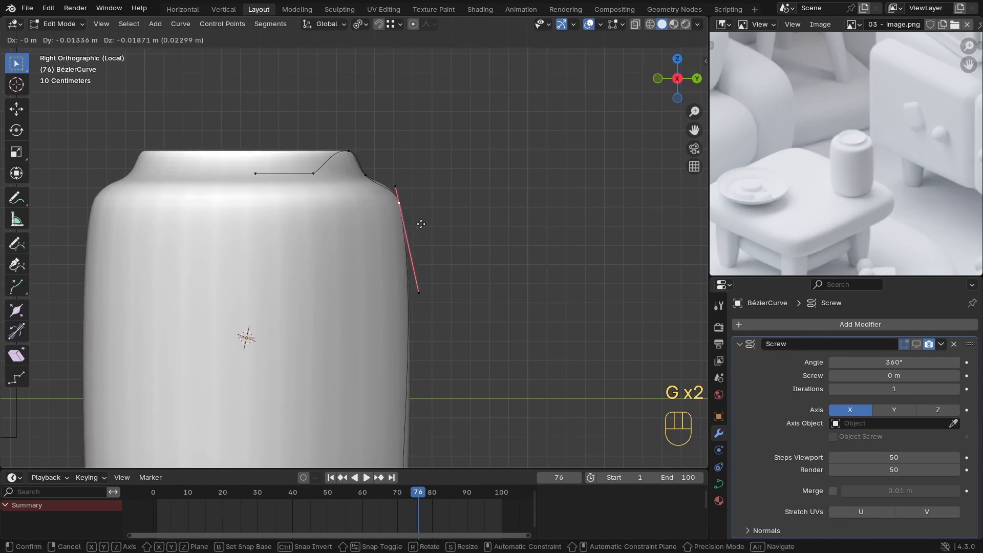
pyautogui.click(422, 223)
# Step: Set the lower side wall point to Automatic handles and move its upper handle inward to follow the jar's wall
pyautogui.keyDown('ctrl'); pyautogui.moveTo(435, 222); pyautogui.dragTo(428, 197, button='middle'); pyautogui.keyUp('ctrl')
pyautogui.keyDown('ctrl'); pyautogui.moveTo(425, 267); pyautogui.dragTo(420, 207, button='middle'); pyautogui.keyUp('ctrl')
pyautogui.keyDown('shift'); pyautogui.moveTo(387, 338); pyautogui.dragTo(365, 248, button='middle'); pyautogui.keyUp('shift')
pyautogui.click(374, 302)
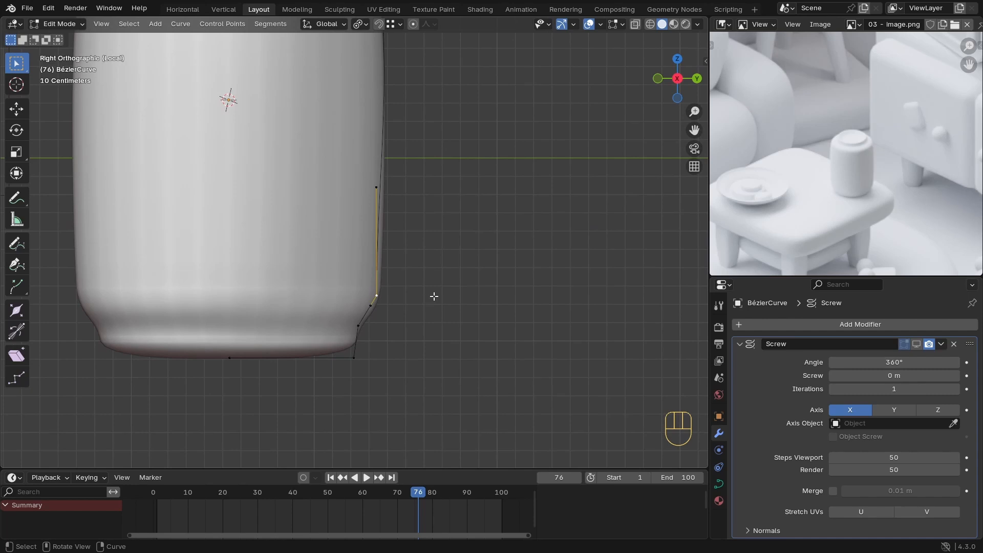
pyautogui.press('v')
pyautogui.click(533, 271)
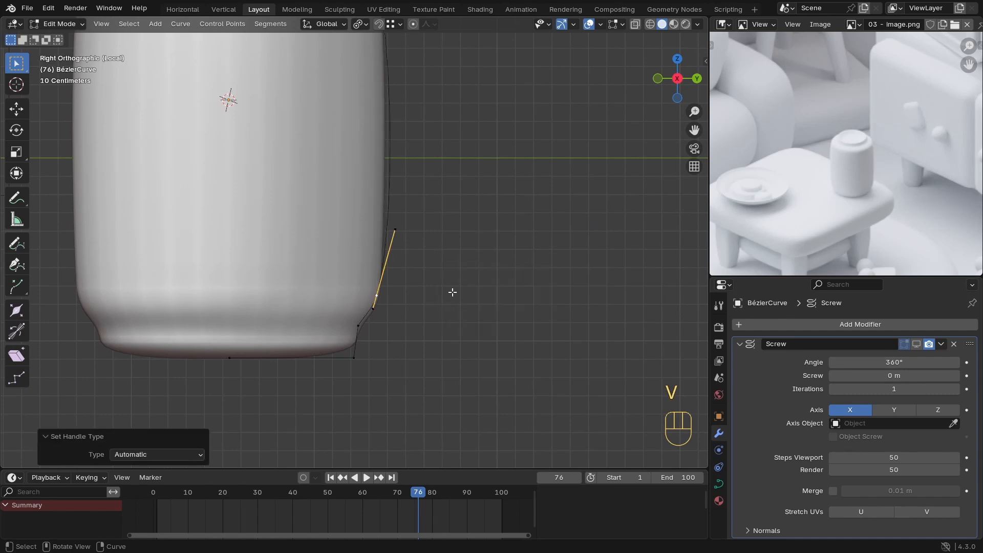
pyautogui.click(398, 229)
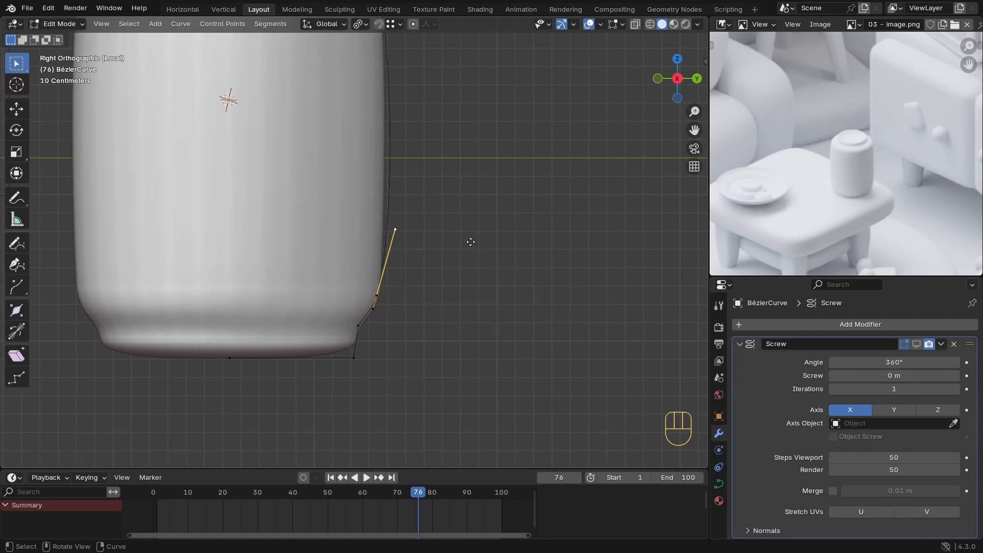
pyautogui.press('g')
pyautogui.click(456, 239)
# Step: Set the indented point just above the jar's base to the Automatic handle type
pyautogui.scroll(-3, 422, 178)
pyautogui.scroll(5, 447, 211)
pyautogui.click(414, 233)
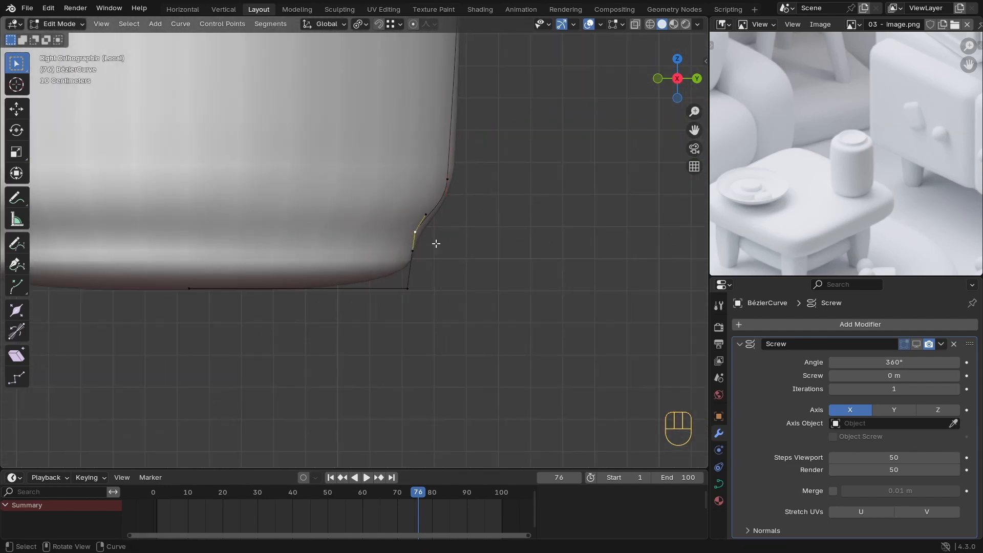
pyautogui.press('v')
pyautogui.click(533, 258)
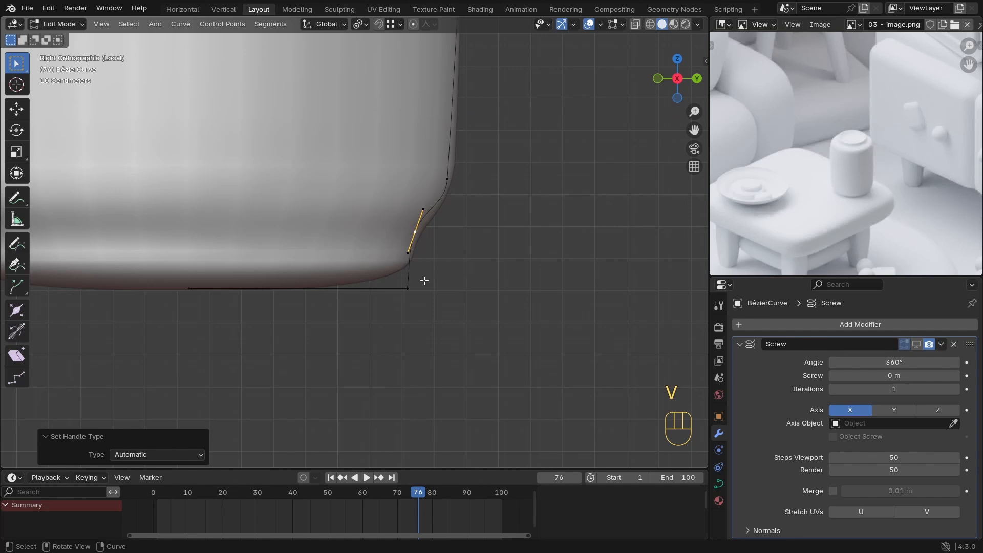
# Step: Move the indented point above the jar's base about 0.03 m outward and down, and set the bottom corner point to Automatic handles
pyautogui.press('g')
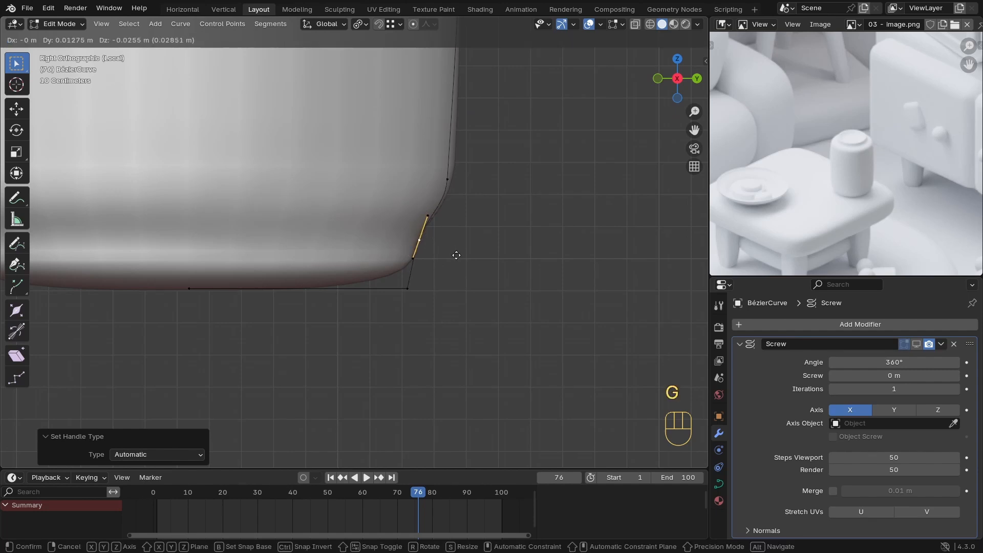
pyautogui.click(454, 254)
pyautogui.click(408, 288)
pyautogui.press('v')
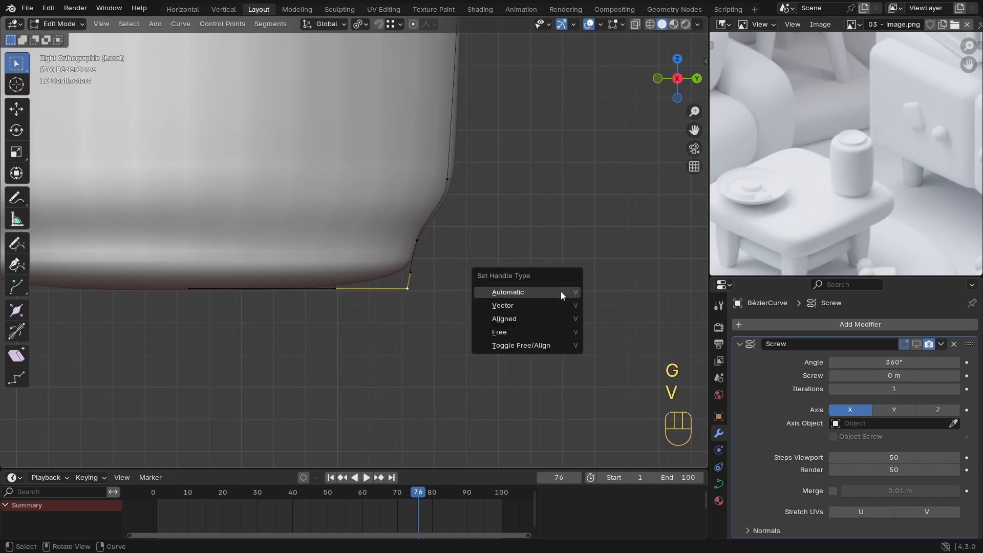
pyautogui.click(530, 288)
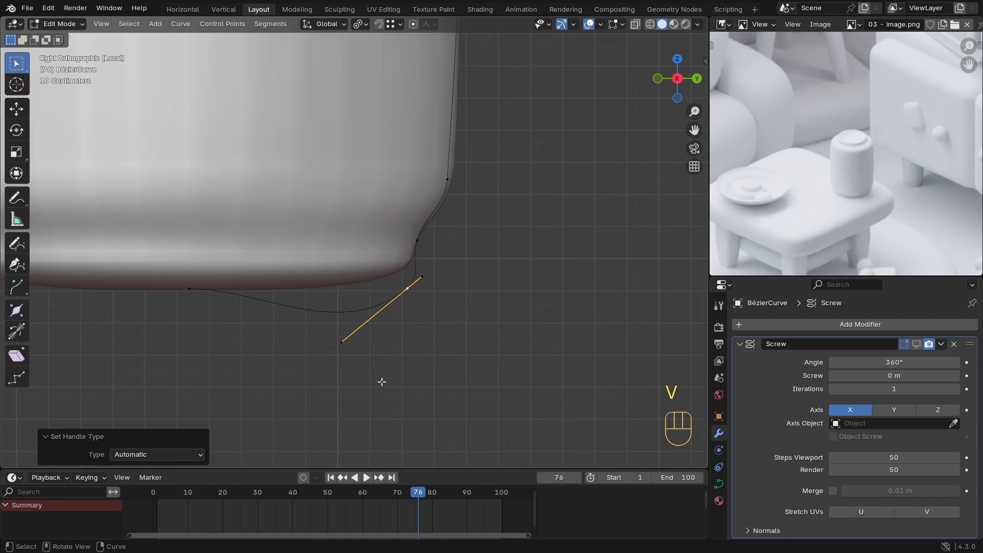
# Step: Scale down the bottom corner point's handles and move the point about 0.02 m inward and 0.03 m up to match the base outline
pyautogui.press('s')
pyautogui.click(397, 345)
pyautogui.click(379, 343)
pyautogui.press('s')
pyautogui.click(406, 314)
pyautogui.press('g')
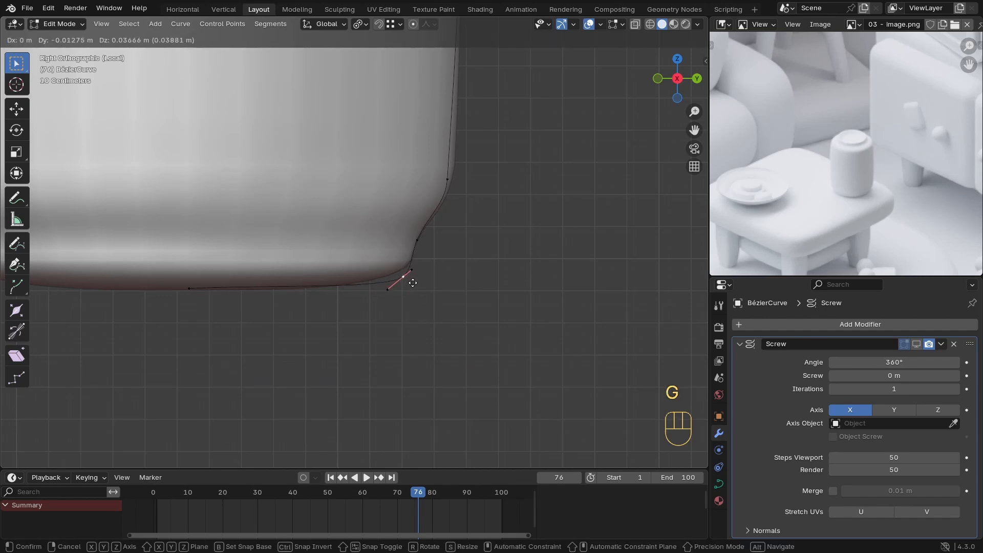
pyautogui.click(410, 285)
pyautogui.scroll(-2, 455, 212)
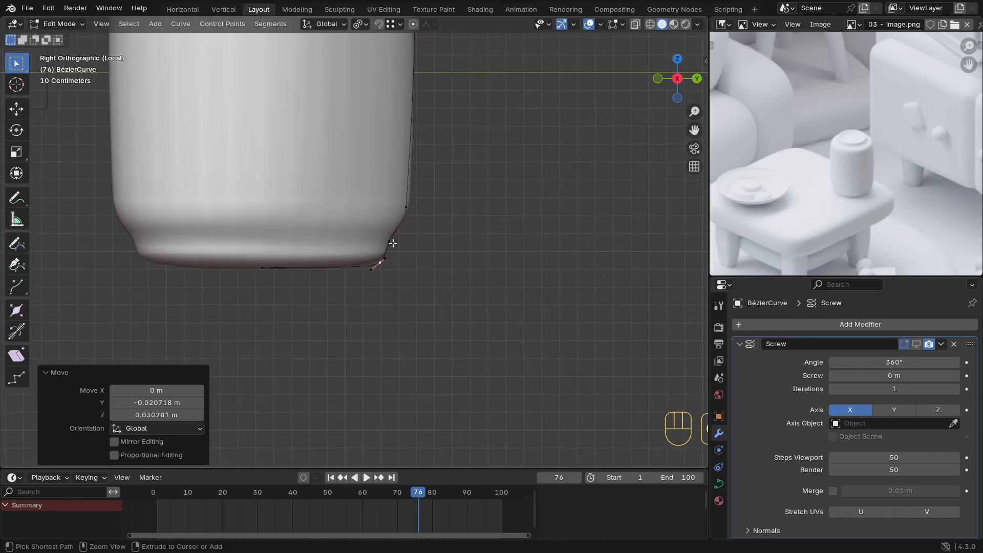
# Step: Move the lower side wall point about 0.03 m outward and up, and rotate the innermost opening point's handles 6.53°
pyautogui.click(409, 210)
pyautogui.press('g')
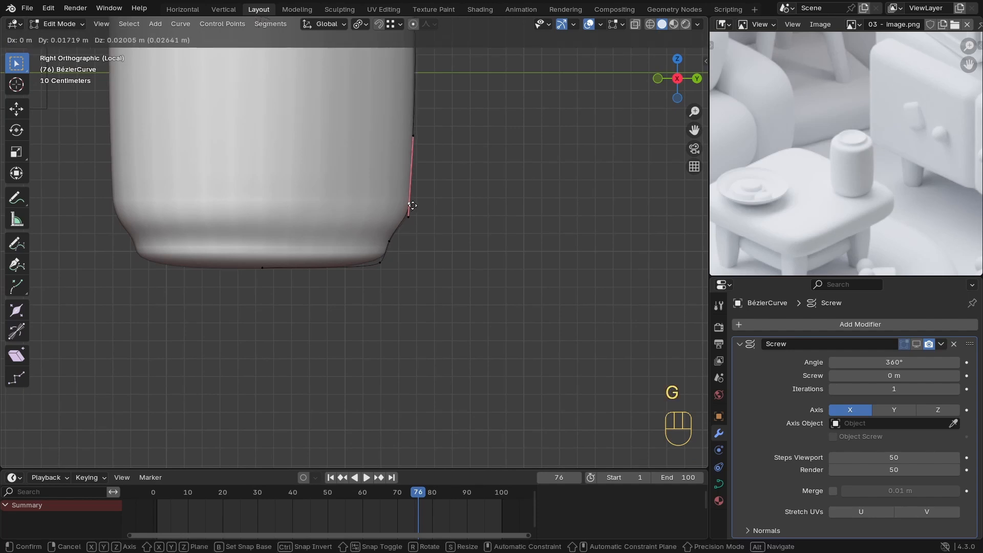
pyautogui.click(413, 204)
pyautogui.scroll(-2, 405, 200)
pyautogui.scroll(2, 370, 281)
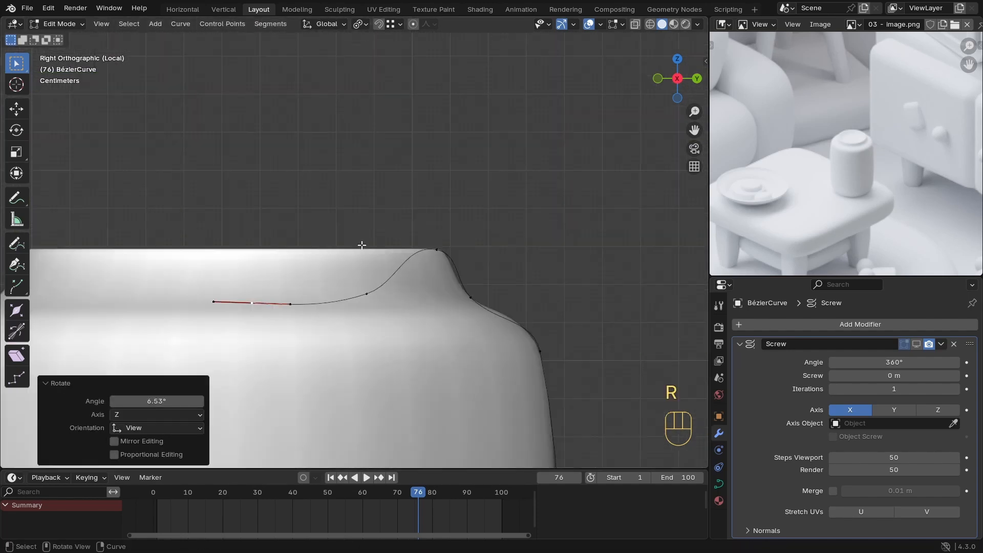
# Step: Return to Object Mode and turn on the Screw modifier's viewport display, checking the full jar in the right view
pyautogui.scroll(-3, 362, 245)
pyautogui.keyDown('shift'); pyautogui.moveTo(362, 246); pyautogui.dragTo(387, 180, button='middle'); pyautogui.keyUp('shift')
pyautogui.scroll(-1, 387, 180)
pyautogui.press('Tab')
pyautogui.scroll(-3, 379, 267)
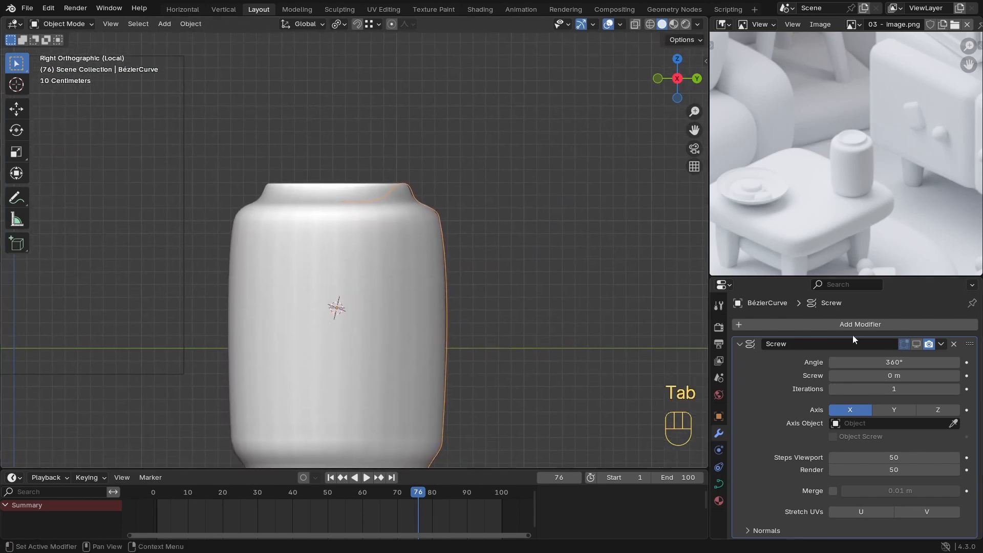
pyautogui.click(917, 344)
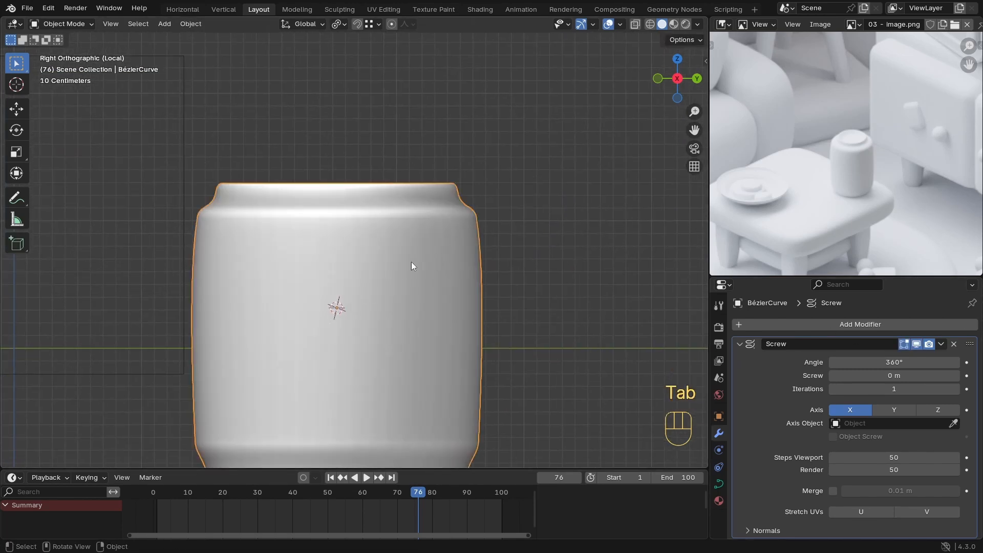
pyautogui.scroll(-2, 389, 317)
pyautogui.press('KP_1')
pyautogui.press('KP_3')
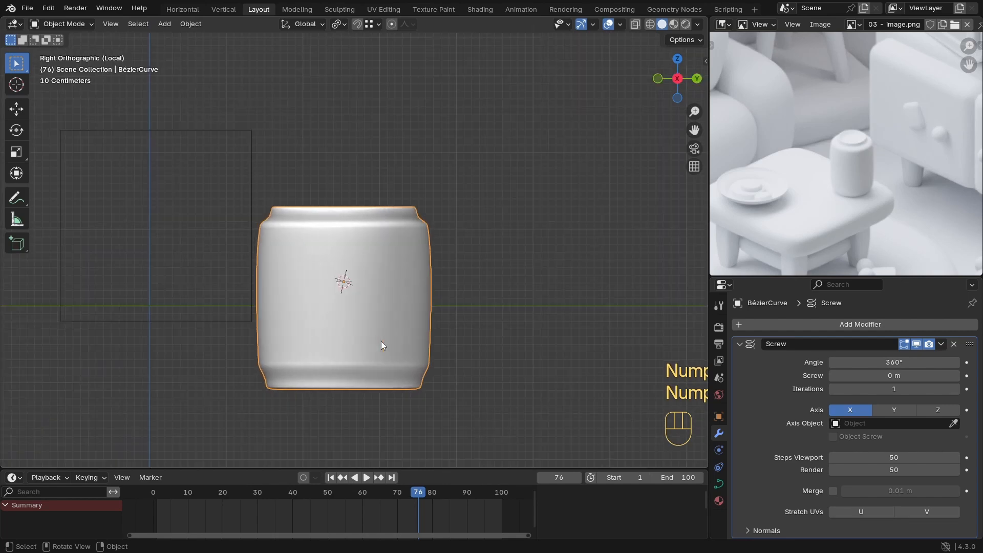
# Step: In Edit Mode with wireframe shading, select all points of the profile curve and shift them along the Y axis to adjust the jar's width
pyautogui.press('Tab')
pyautogui.press('z')
pyautogui.scroll(2, 402, 281)
pyautogui.press('a')
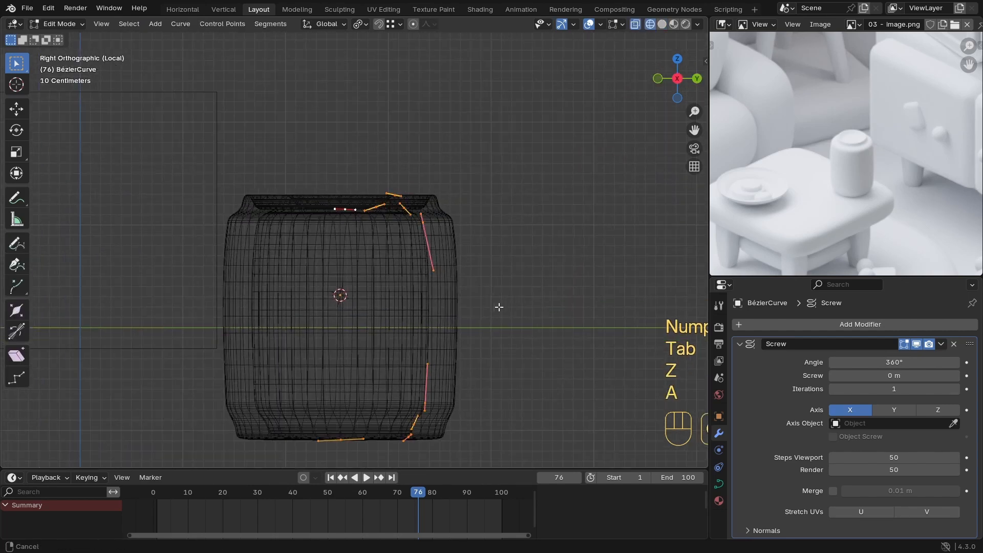
pyautogui.keyDown('shift'); pyautogui.moveTo(499, 307); pyautogui.dragTo(503, 279, button='middle'); pyautogui.keyUp('shift')
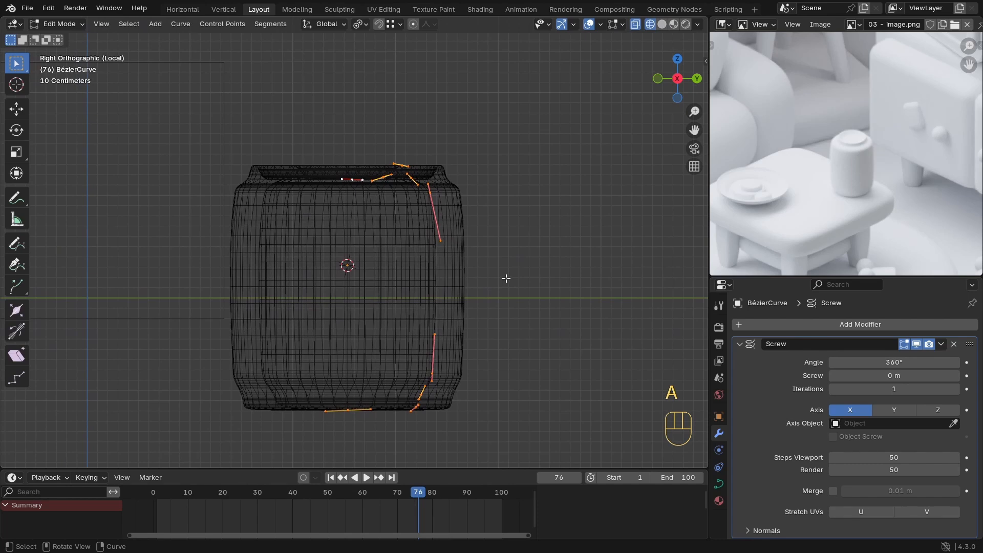
pyautogui.press('g')
pyautogui.press('x')
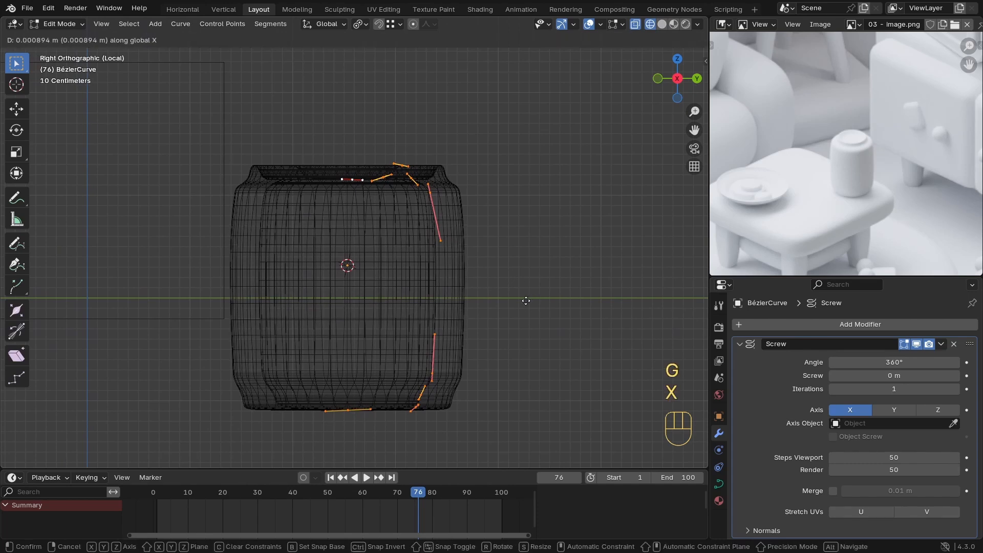
pyautogui.press('y')
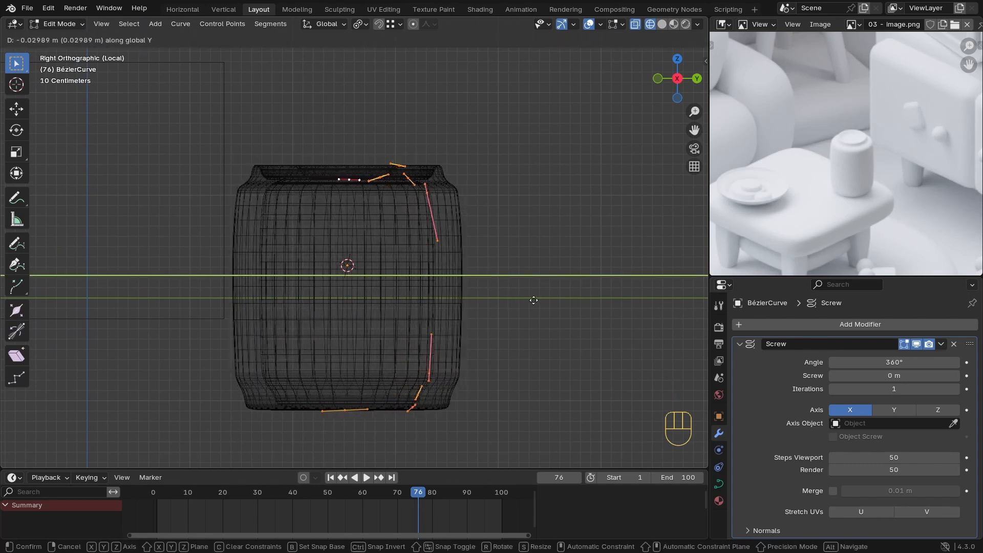
pyautogui.click(511, 299)
# Step: Examine the jar in solid shading from an angle and from above to check the profile curve's alignment with its centre
pyautogui.press('z')
pyautogui.scroll(-1, 423, 310)
pyautogui.keyDown('shift'); pyautogui.moveTo(423, 310); pyautogui.dragTo(413, 375, button='middle'); pyautogui.keyUp('shift')
pyautogui.moveTo(389, 206)
pyautogui.mouseDown(button='middle')
pyautogui.moveTo(388, 257)
pyautogui.moveTo(466, 297)
pyautogui.mouseUp(button='middle')
pyautogui.press('KP_Divide')
pyautogui.press('KP_Divide')
pyautogui.press('KP_7')
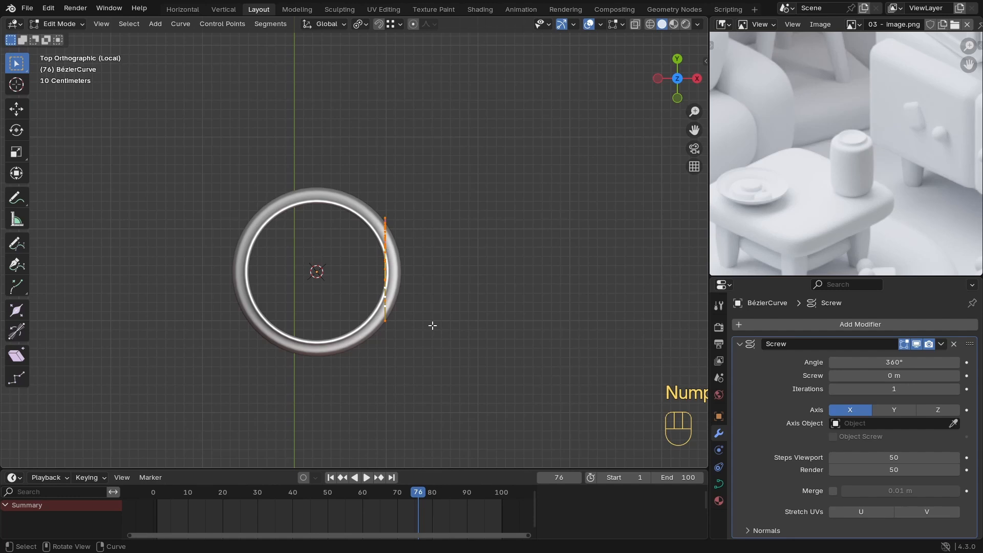
pyautogui.click(900, 412)
pyautogui.click(924, 410)
pyautogui.click(849, 409)
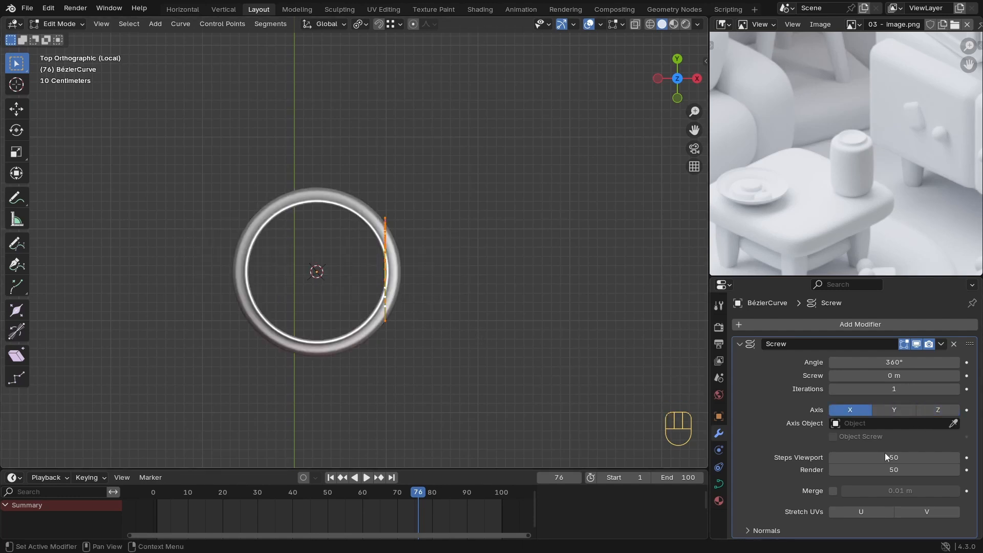
pyautogui.press('r')
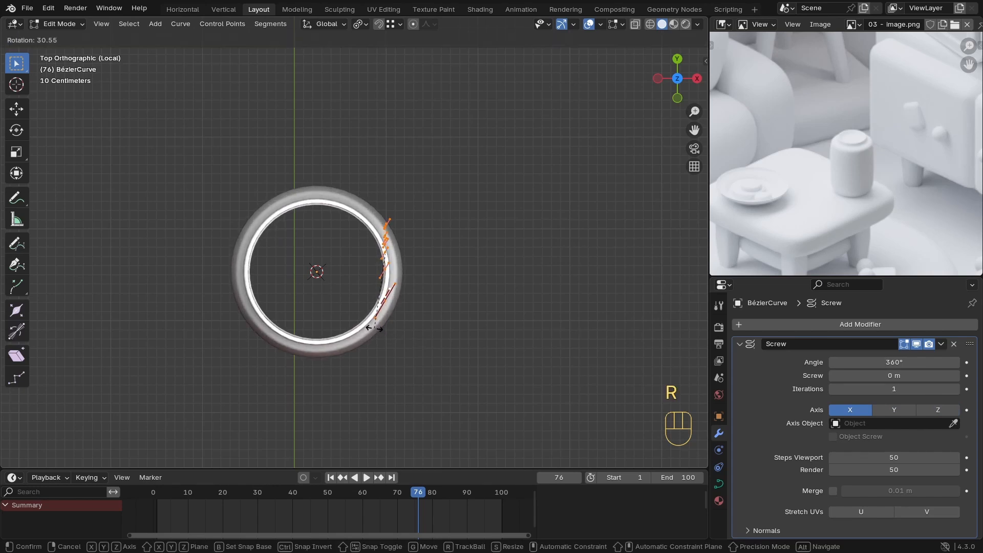
pyautogui.rightClick(385, 104)
# Step: Change the transform pivot to Bounding Box Center and rotate the jar's profile curve 90° in top view
pyautogui.click(363, 24)
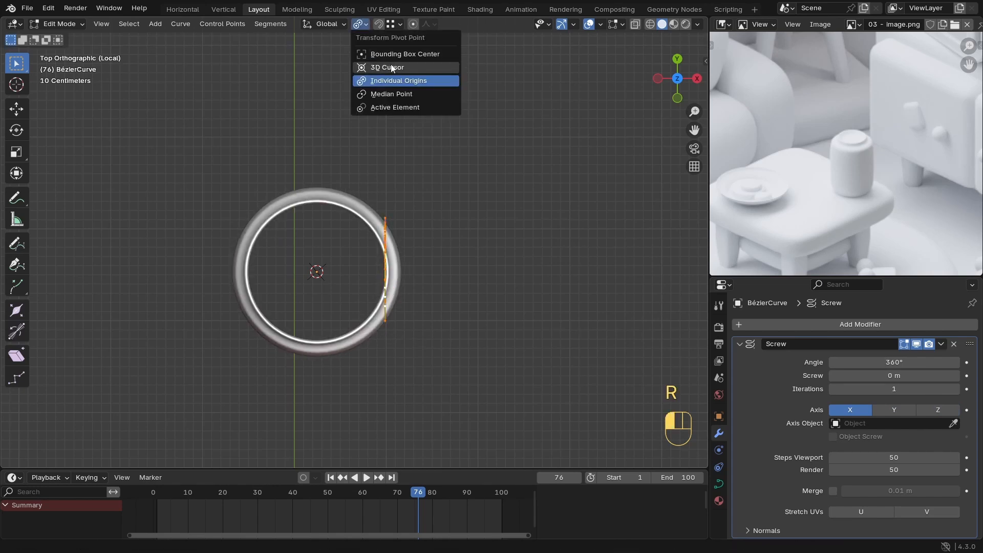
pyautogui.click(395, 54)
pyautogui.press('r')
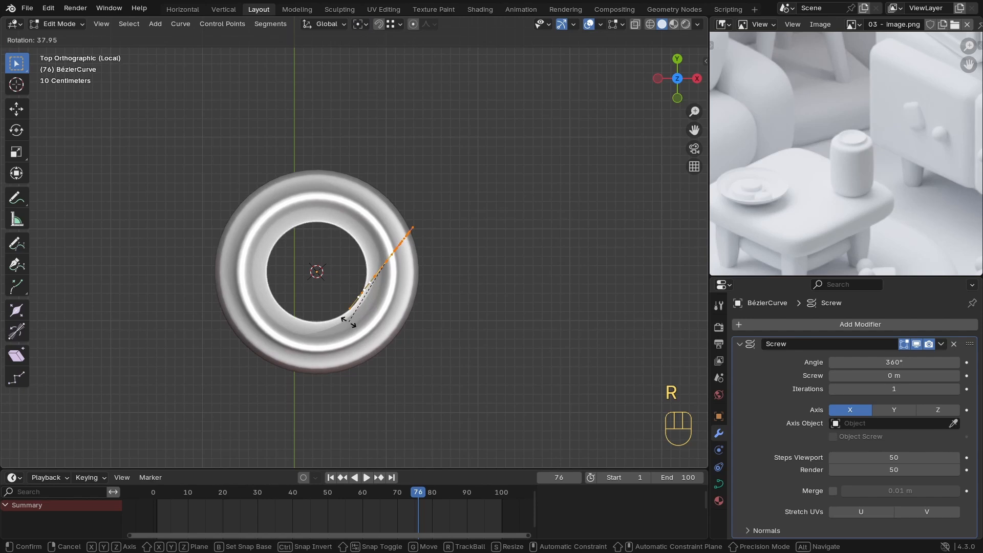
pyautogui.press('9')
pyautogui.press('0')
pyautogui.click(349, 321)
# Step: From the front view, move the profile curve along global X to set the width of the revolved jar
pyautogui.moveTo(349, 321); pyautogui.dragTo(367, 292, button='middle')
pyautogui.press('KP_1')
pyautogui.press('z')
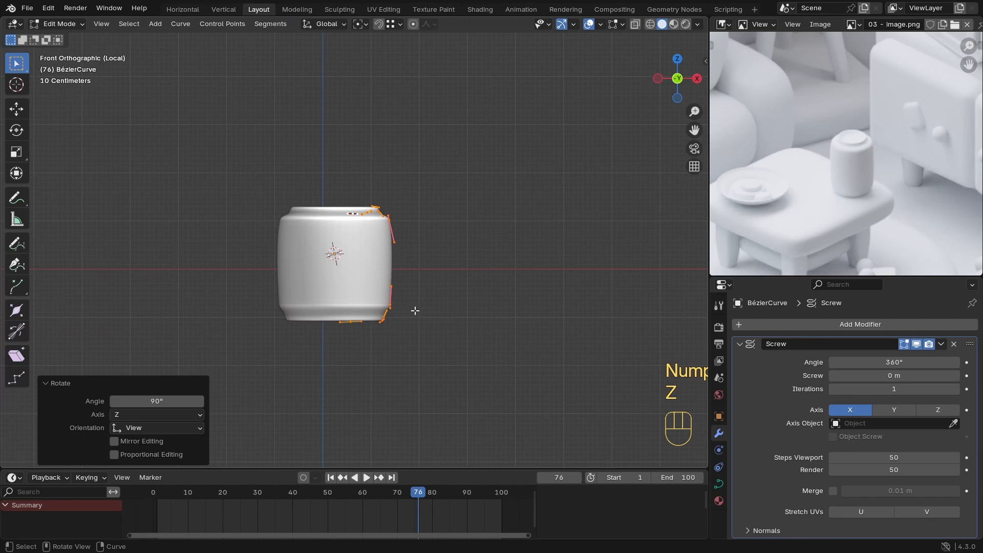
pyautogui.press('g')
pyautogui.press('x')
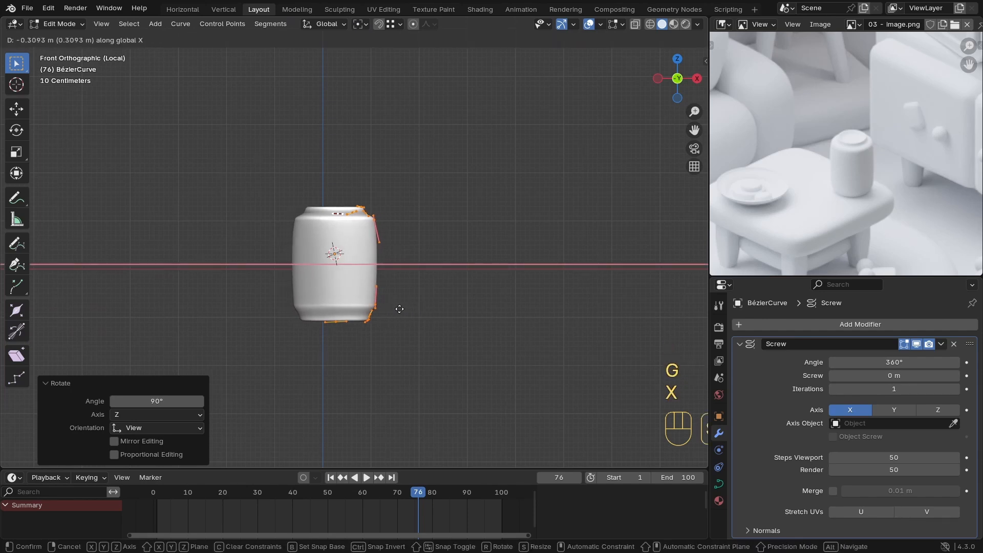
pyautogui.click(397, 310)
pyautogui.scroll(3, 405, 314)
pyautogui.press('g')
pyautogui.press('x')
pyautogui.click(440, 311)
# Step: Move the profile's upper end point to the jar's centre in top view, about -0.125 m in X and -0.096 m in Y
pyautogui.moveTo(440, 311); pyautogui.dragTo(387, 276, button='middle')
pyautogui.press('KP_7')
pyautogui.click(398, 278)
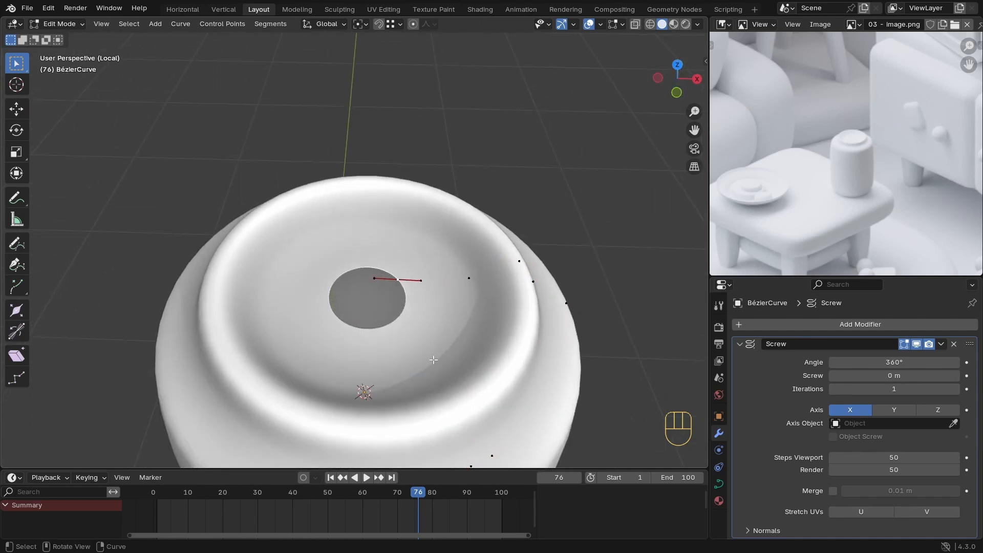
pyautogui.press('KP_7')
pyautogui.press('g')
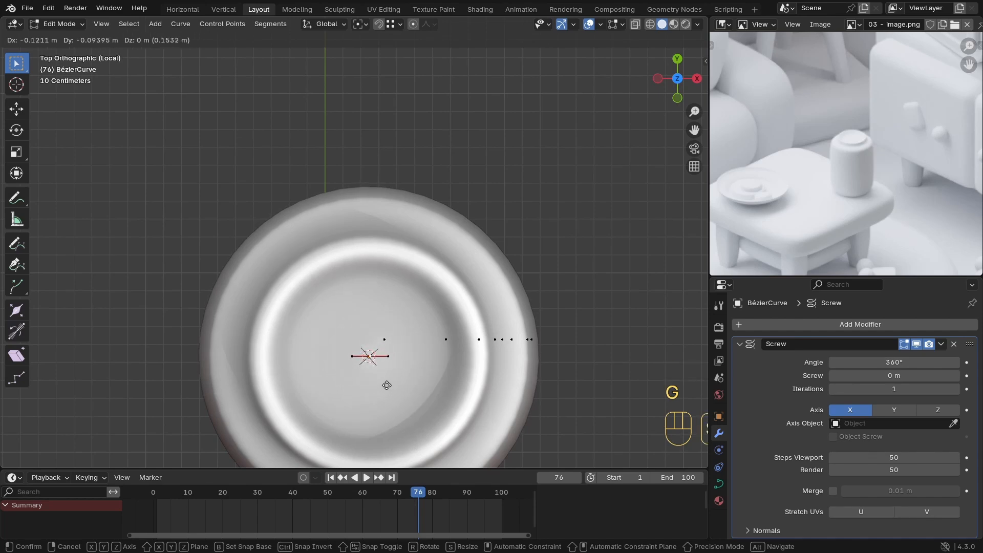
pyautogui.click(383, 388)
# Step: Enable Merge in the Screw modifier and nudge the upper end point about -0.018 m in X onto the jar's centre
pyautogui.click(833, 491)
pyautogui.scroll(3, 376, 347)
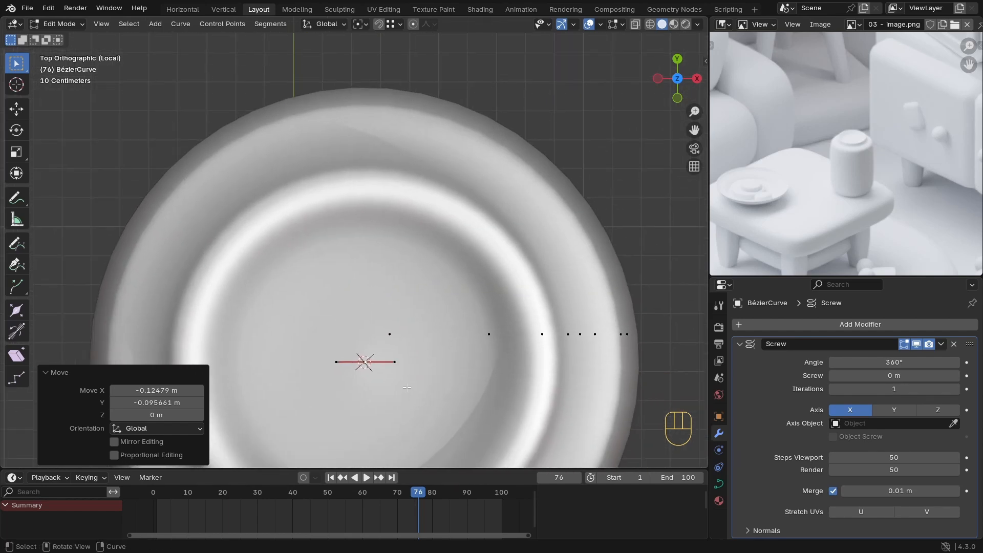
pyautogui.press('g')
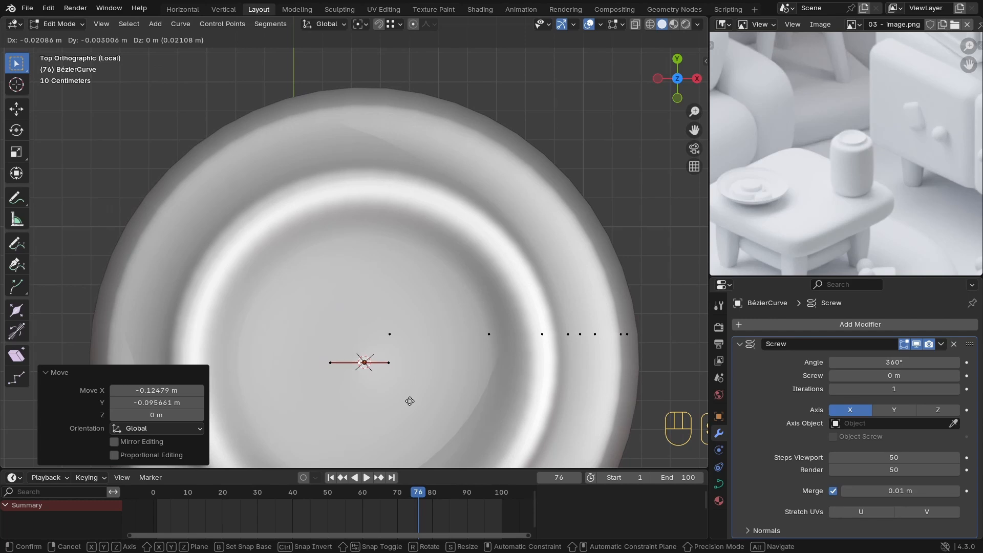
pyautogui.click(400, 398)
pyautogui.scroll(-3, 400, 398)
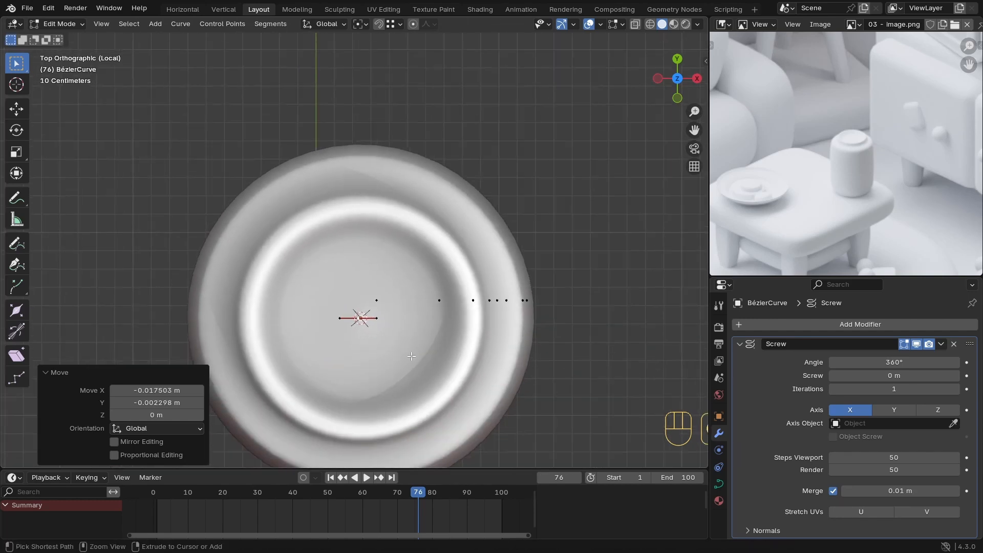
# Step: Close the jar's base by moving the profile's lower end point to the centre with Z locked, about -0.08 m in X and -0.091 m in Y
pyautogui.moveTo(394, 389); pyautogui.dragTo(366, 366, button='middle')
pyautogui.scroll(-3, 384, 272)
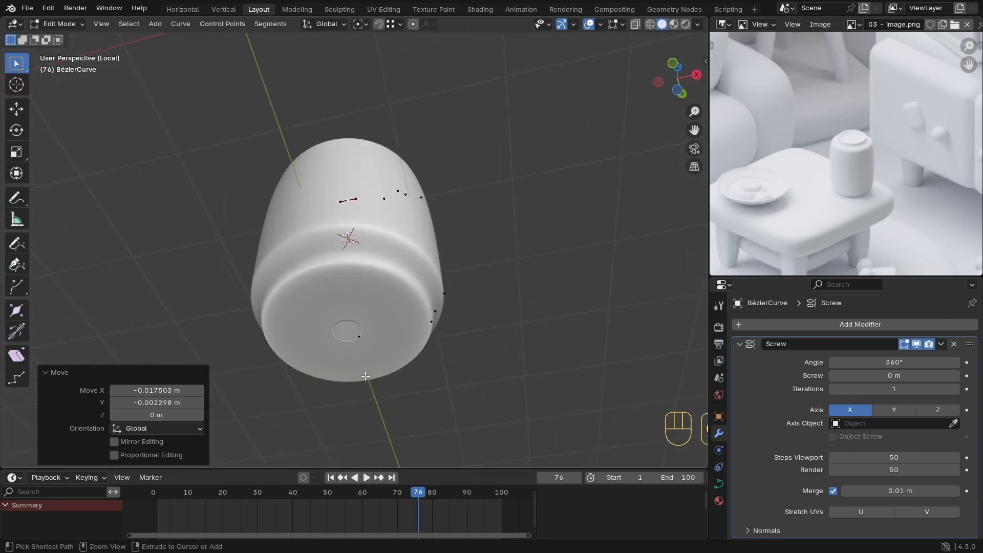
pyautogui.click(368, 341)
pyautogui.press('g')
pyautogui.hotkey('shift', 'z')
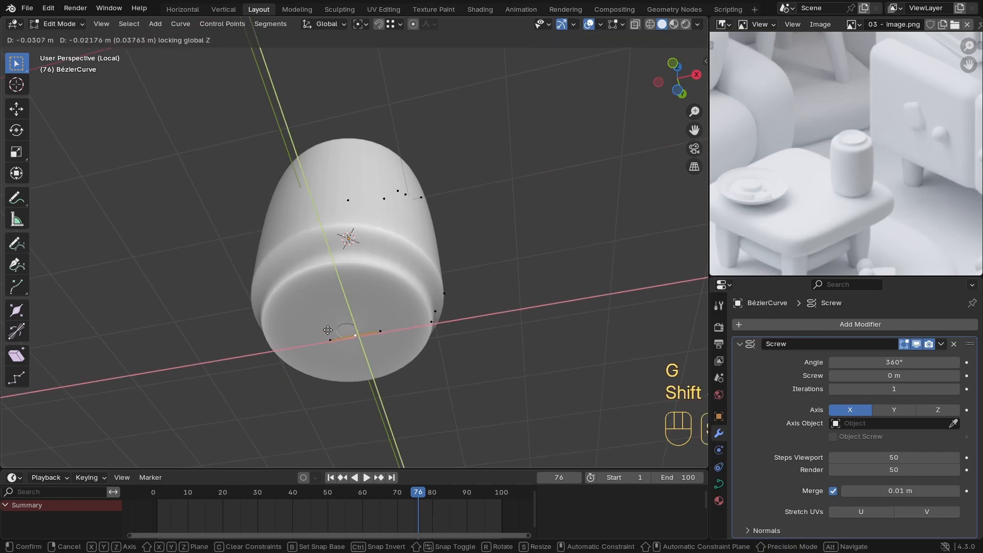
pyautogui.click(263, 287)
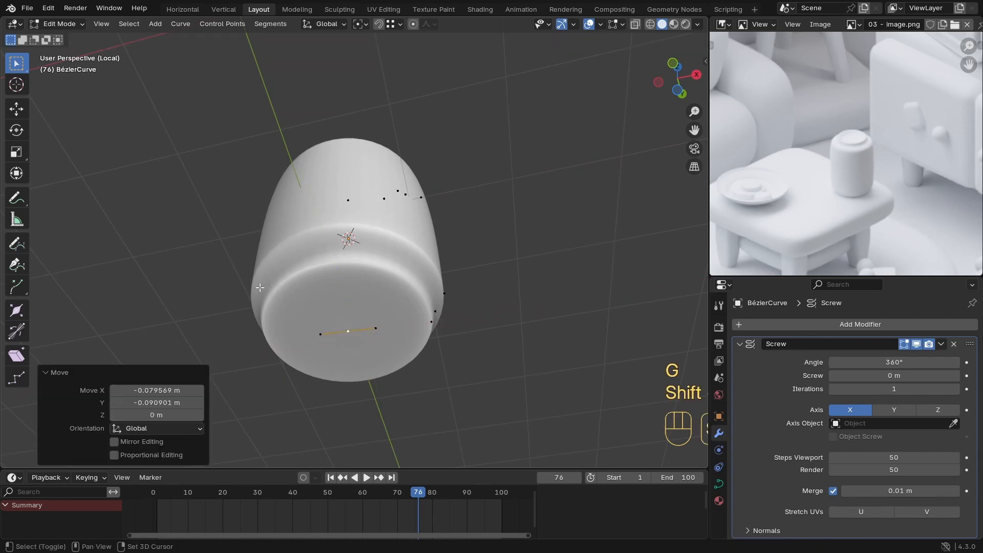
pyautogui.press('Tab')
# Step: Examine the closed jar from several angles and from the front
pyautogui.scroll(-3, 321, 257)
pyautogui.moveTo(322, 257); pyautogui.dragTo(295, 357, button='middle')
pyautogui.scroll(7, 391, 279)
pyautogui.scroll(-5, 373, 288)
pyautogui.moveTo(373, 288); pyautogui.dragTo(324, 243, button='middle')
pyautogui.press('KP_1')
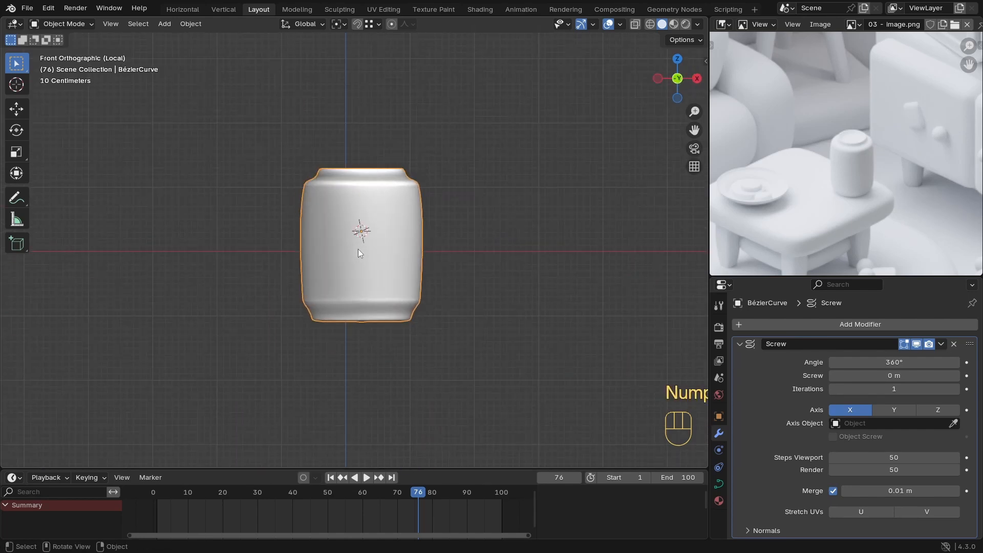
pyautogui.scroll(-4, 399, 269)
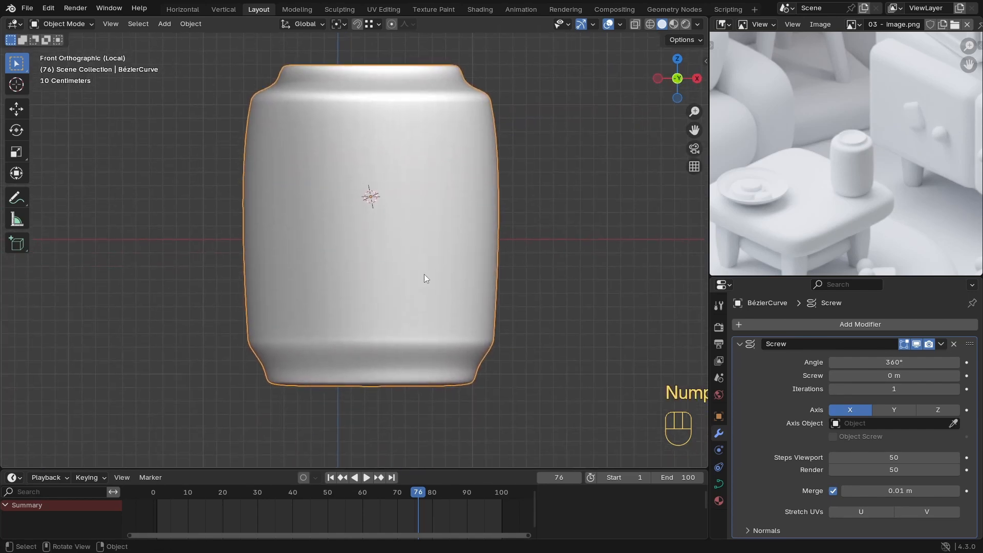
# Step: Return to the full scene, scale the jar to about 0.44 and delete the Cube.079 object beside it
pyautogui.press('KP_Divide')
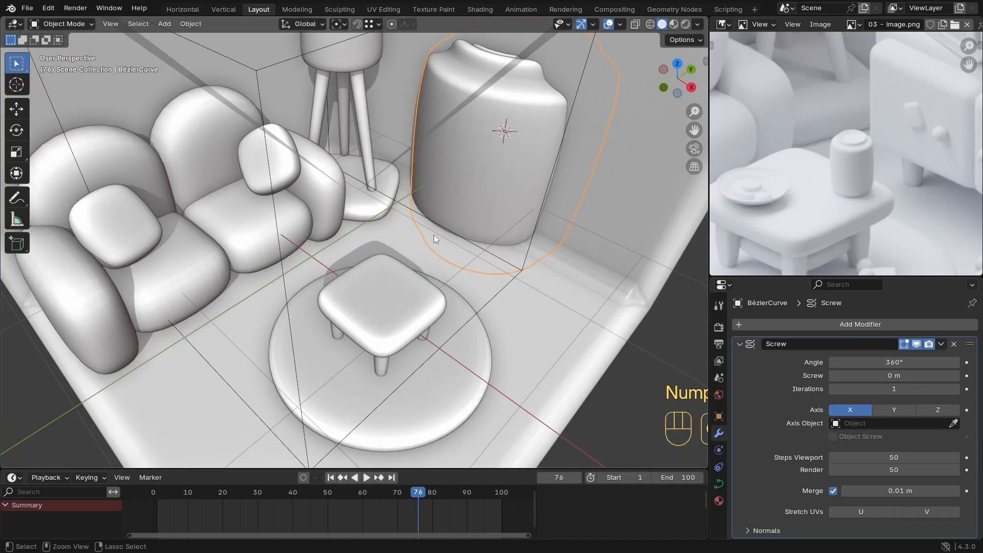
pyautogui.press('s')
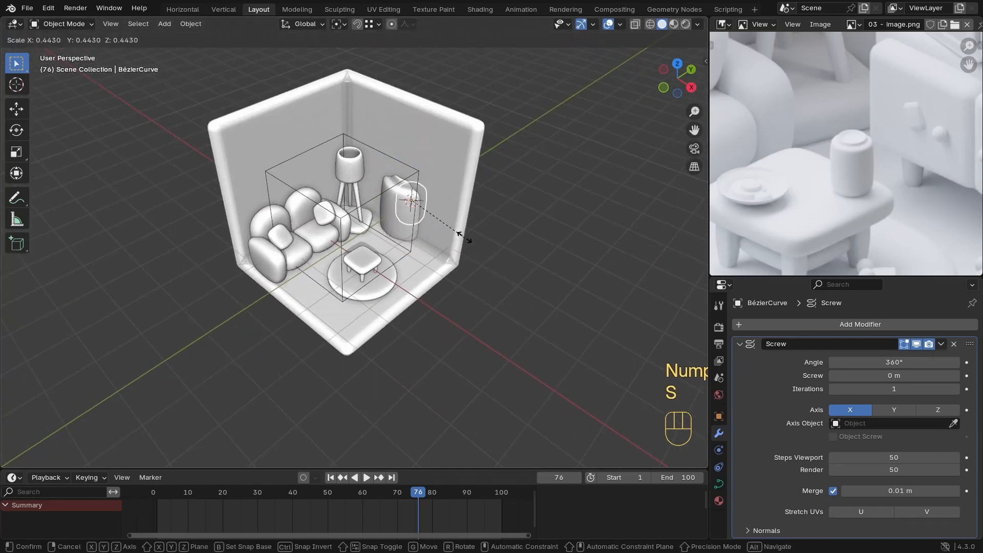
pyautogui.click(465, 239)
pyautogui.click(397, 234)
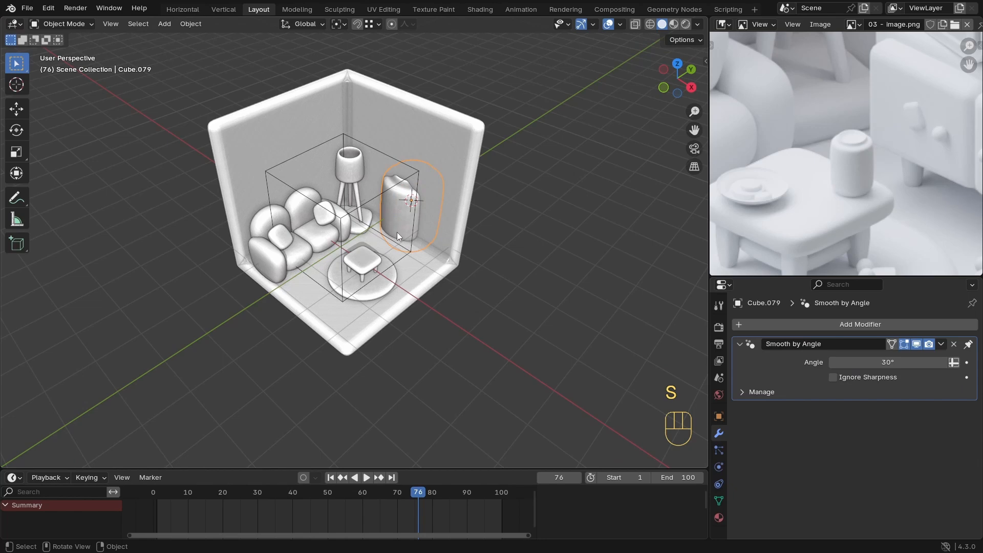
pyautogui.press('Delete')
# Step: Scale the jar down further and position it over the coffee table in top view
pyautogui.press('z')
pyautogui.click(415, 205)
pyautogui.press('s')
pyautogui.press('KP_7')
pyautogui.press('g')
pyautogui.press('s')
pyautogui.press('KP_Decimal')
pyautogui.press('z')
pyautogui.press('s')
# Step: Move the jar along Z so that it rests on the coffee table top, and save the file
pyautogui.moveTo(335, 389); pyautogui.dragTo(381, 285, button='middle')
pyautogui.click(430, 287)
pyautogui.scroll(2, 414, 266)
pyautogui.press('g')
pyautogui.press('z')
pyautogui.click(413, 268)
pyautogui.hotkey('ctrl', 's')
# Step: Duplicate the jar profile's lower points in top view, offsetting the copy about -0.133 m in X and -0.078 m in Y
pyautogui.keyDown('ctrl'); pyautogui.moveTo(805, 207); pyautogui.dragTo(866, 108, button='middle'); pyautogui.keyUp('ctrl')
pyautogui.moveTo(865, 108); pyautogui.dragTo(878, 174, button='middle')
pyautogui.keyDown('ctrl'); pyautogui.moveTo(359, 241); pyautogui.dragTo(361, 289, button='middle'); pyautogui.keyUp('ctrl')
pyautogui.keyDown('ctrl'); pyautogui.moveTo(827, 210); pyautogui.dragTo(849, 175, button='middle'); pyautogui.keyUp('ctrl')
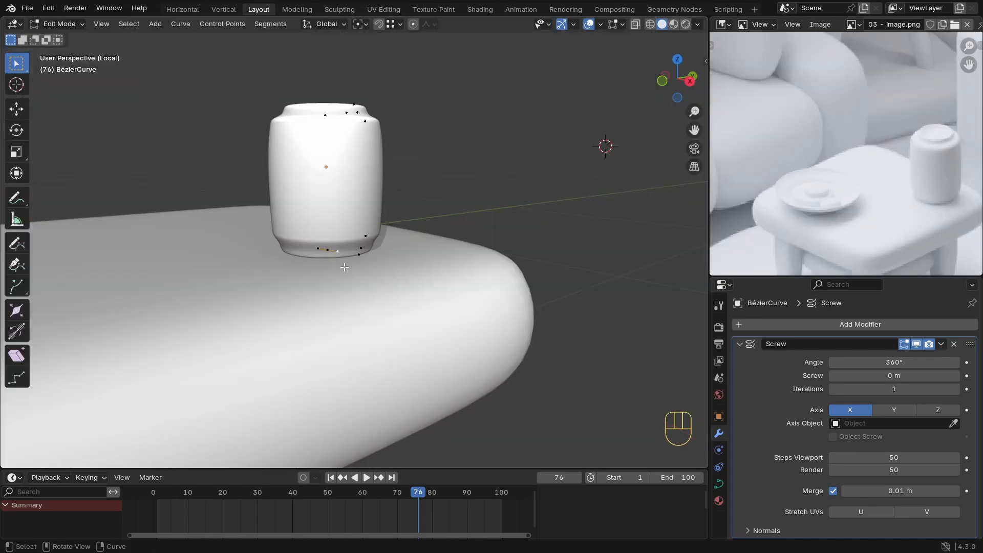
pyautogui.hotkey('shift', 'z')
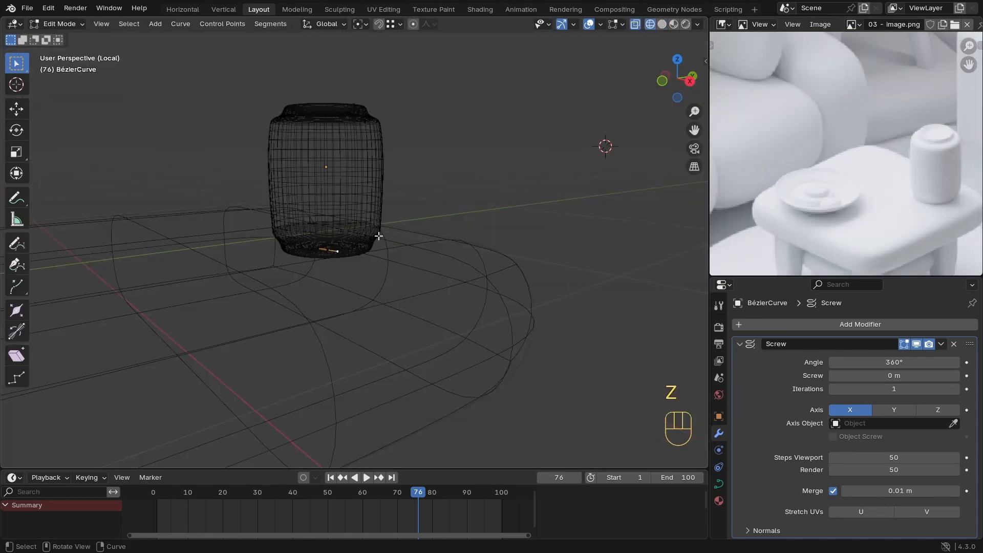
pyautogui.moveTo(385, 229); pyautogui.dragTo(285, 274)
pyautogui.moveTo(285, 275); pyautogui.dragTo(349, 261, button='middle')
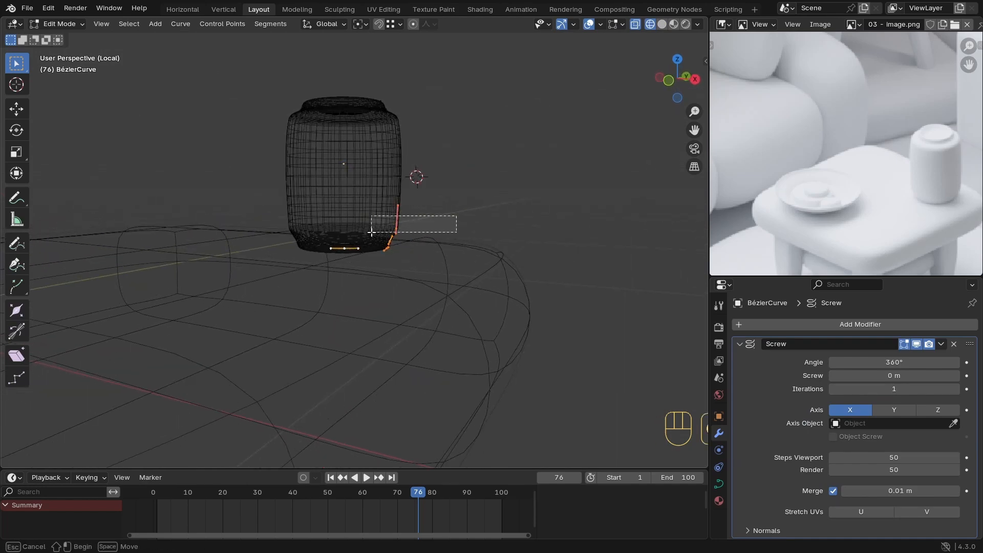
pyautogui.press('KP_7')
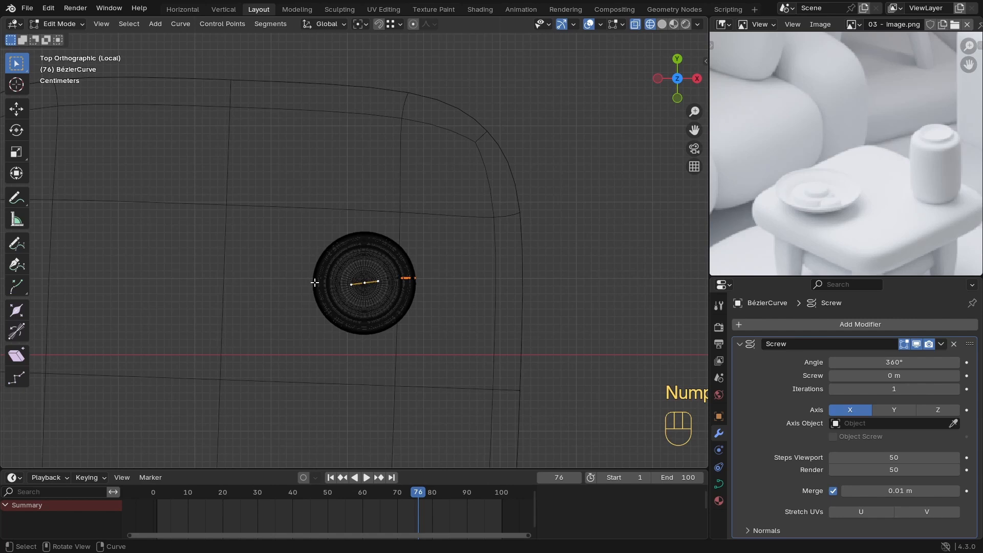
pyautogui.hotkey('shift', 'd')
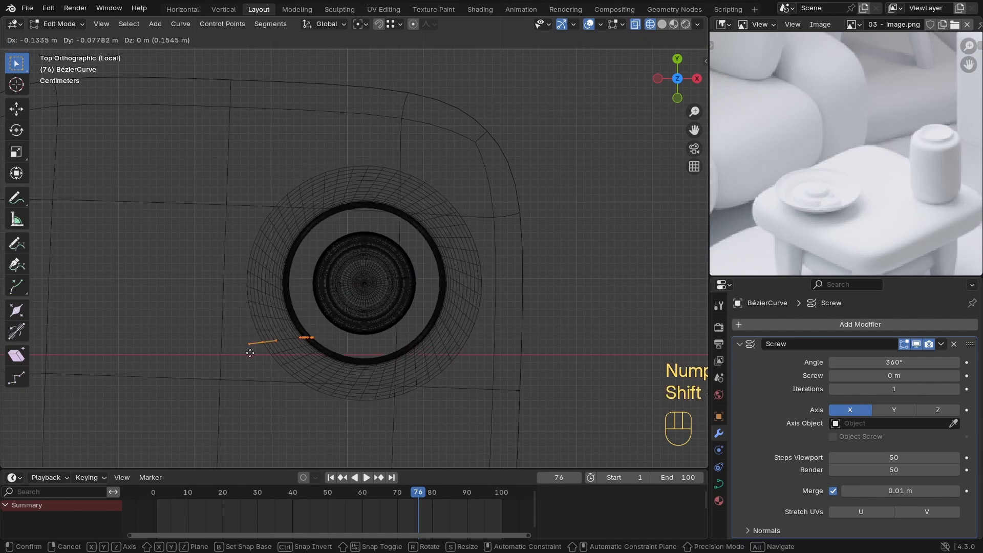
pyautogui.click(296, 350)
# Step: Separate the duplicated profile points into their own curve object and select it in Object Mode
pyautogui.keyDown('ctrl'); pyautogui.moveTo(298, 369); pyautogui.dragTo(308, 358, button='middle'); pyautogui.keyUp('ctrl')
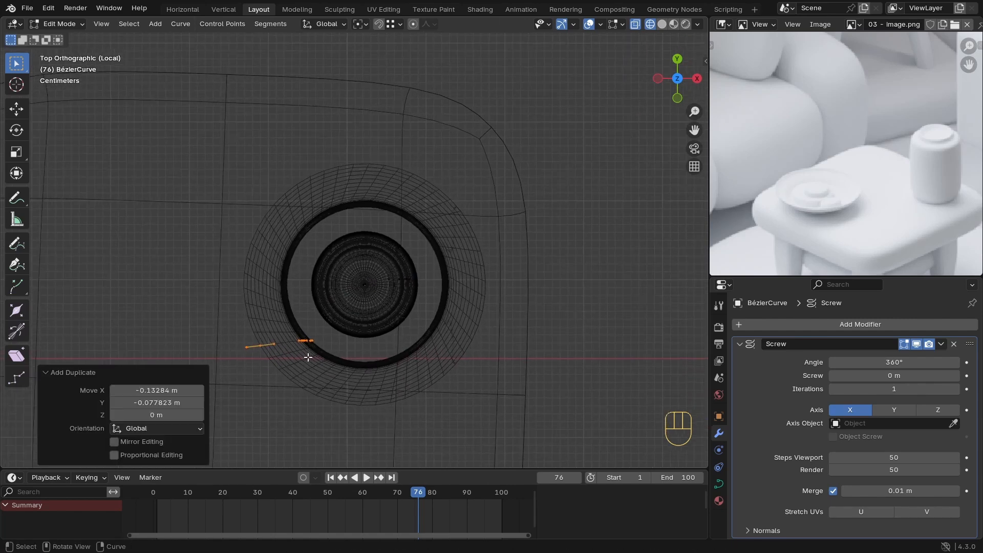
pyautogui.press('p')
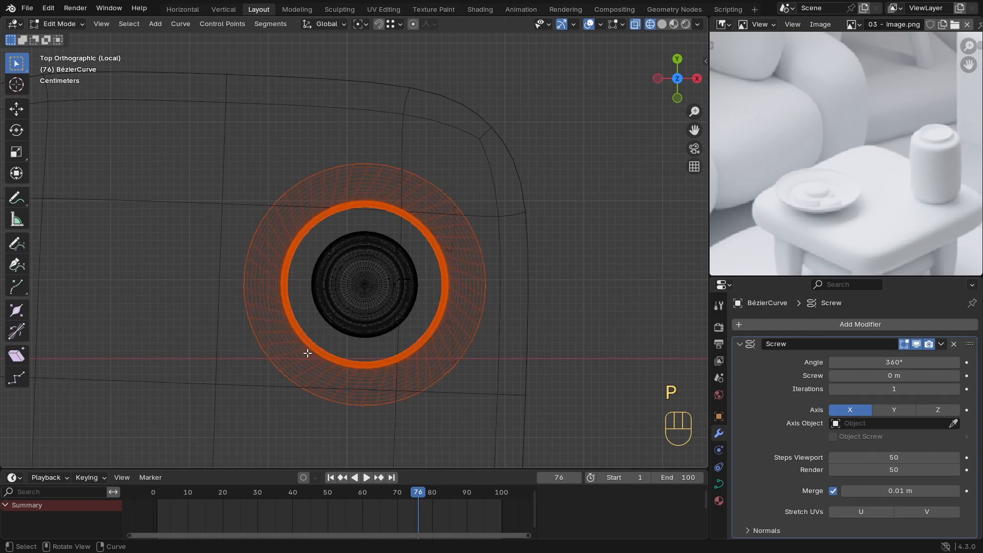
pyautogui.press('Tab')
pyautogui.click(306, 353)
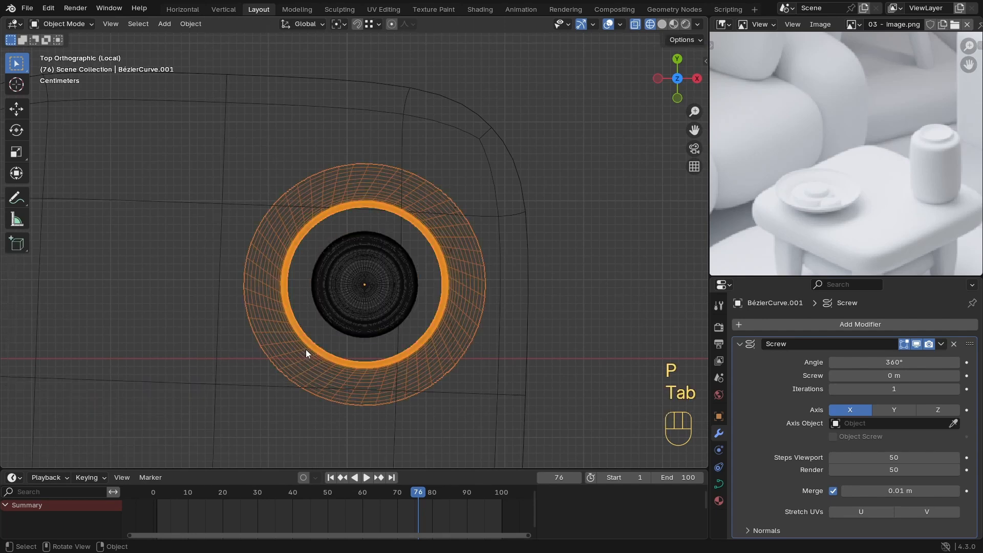
# Step: Snap the 3D cursor to the separated curve's outer end point and set the object's origin to its geometry
pyautogui.keyDown('ctrl'); pyautogui.moveTo(291, 351); pyautogui.dragTo(293, 326, button='middle'); pyautogui.keyUp('ctrl')
pyautogui.press('Tab')
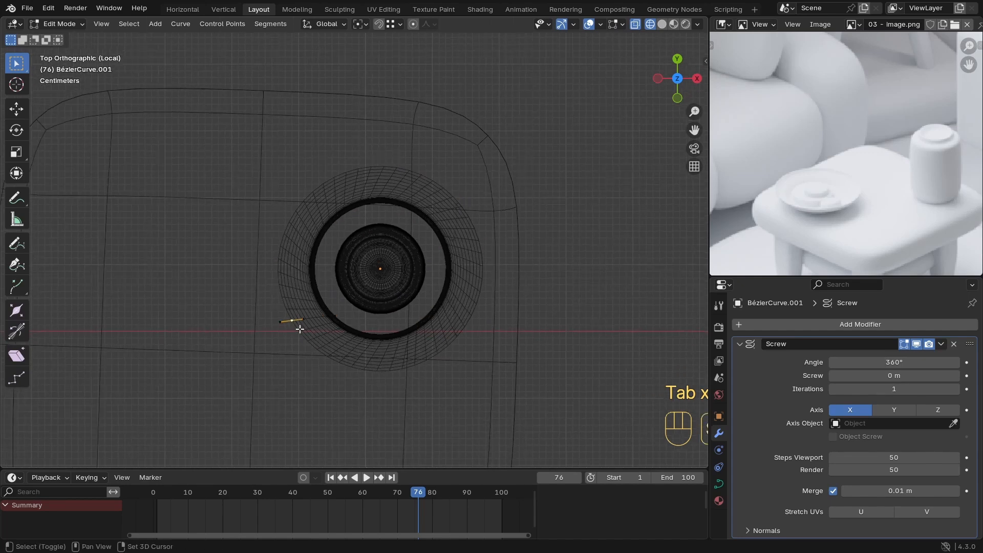
pyautogui.hotkey('shift', 's')
pyautogui.click(299, 404)
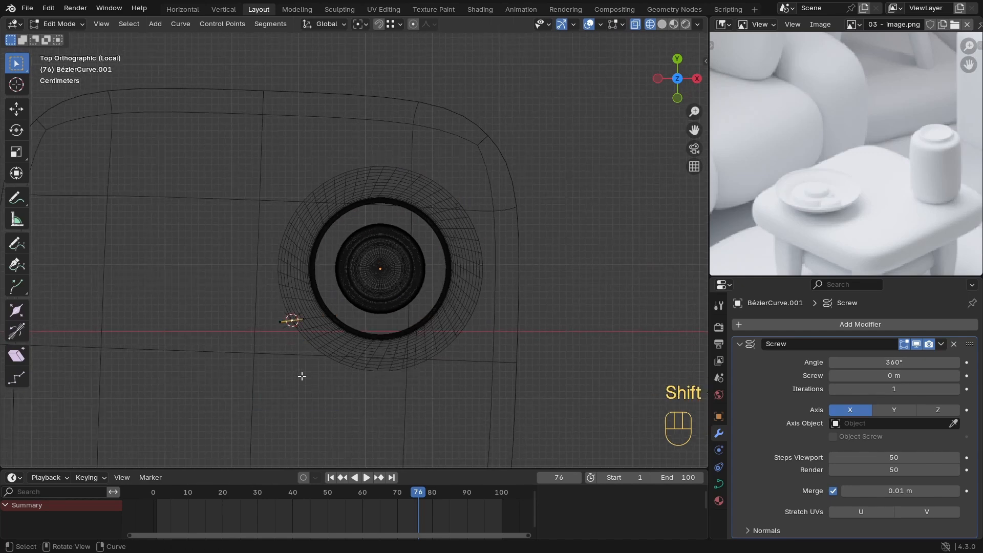
pyautogui.press('Tab')
pyautogui.rightClick(320, 332)
pyautogui.moveTo(322, 332)
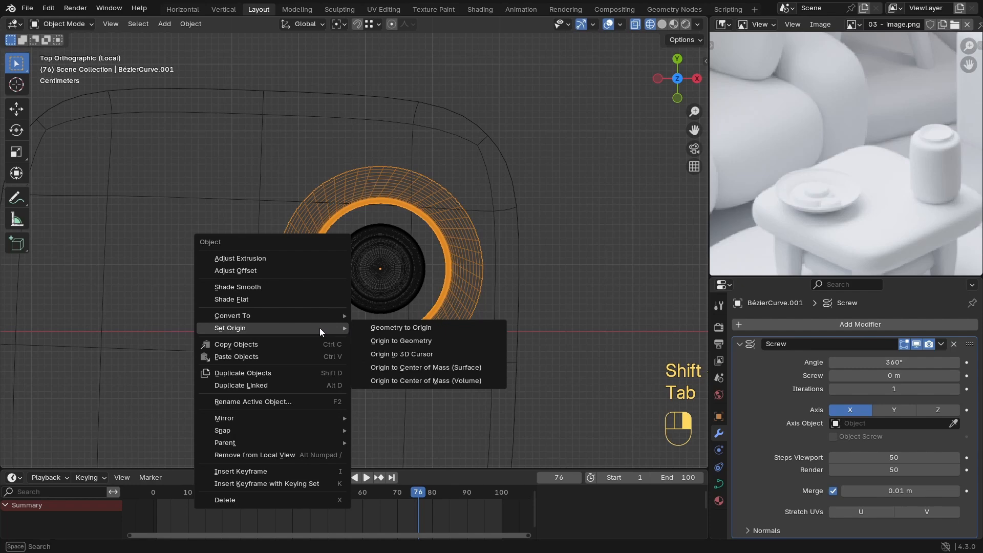
pyautogui.click(412, 341)
# Step: Try to move the bowl profile's side points about -0.066 m in X onto the end point at the 3D cursor
pyautogui.scroll(2, 334, 303)
pyautogui.moveTo(334, 303); pyautogui.dragTo(326, 245, button='middle')
pyautogui.press('z')
pyautogui.click(374, 285)
pyautogui.scroll(2, 374, 285)
pyautogui.press('Tab')
pyautogui.press('a')
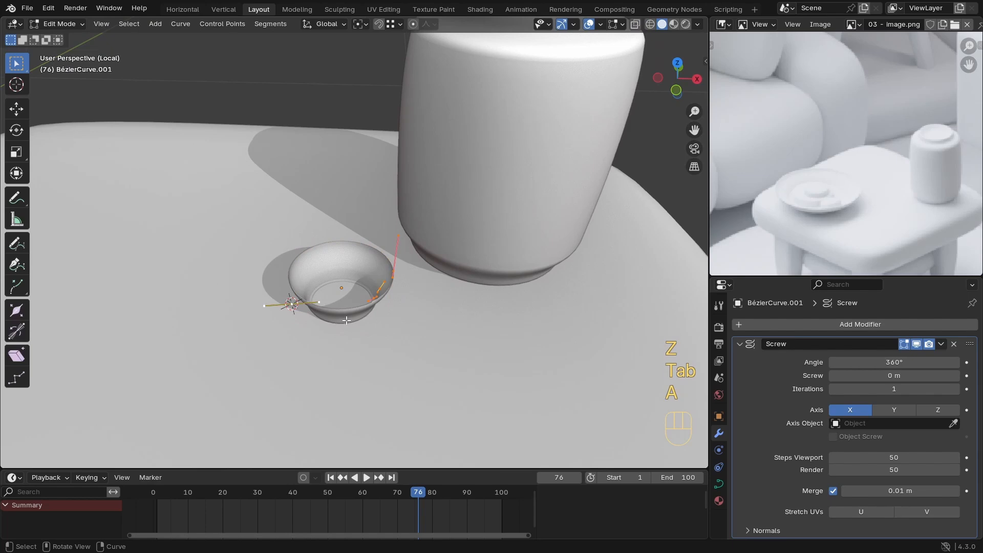
pyautogui.press('KP_7')
pyautogui.press('z')
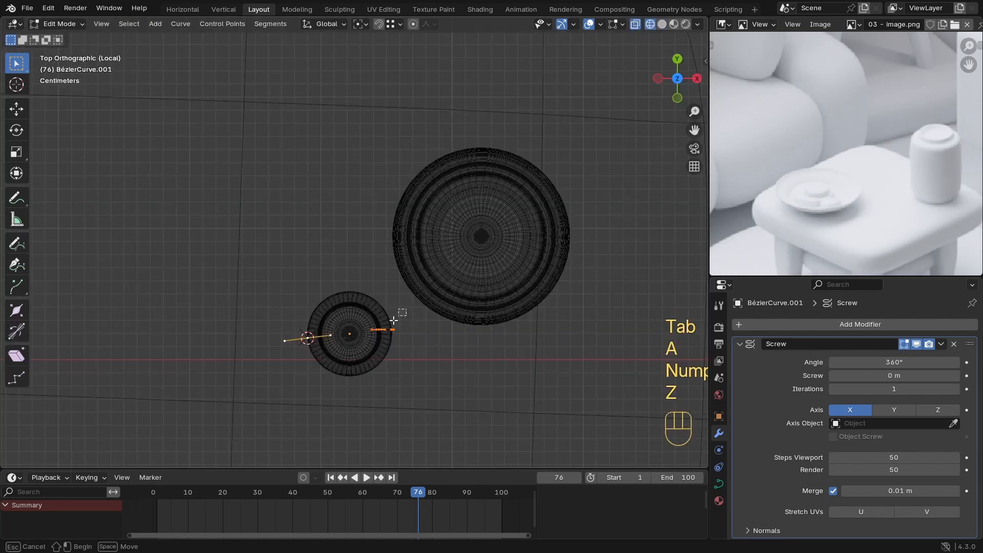
pyautogui.press('g')
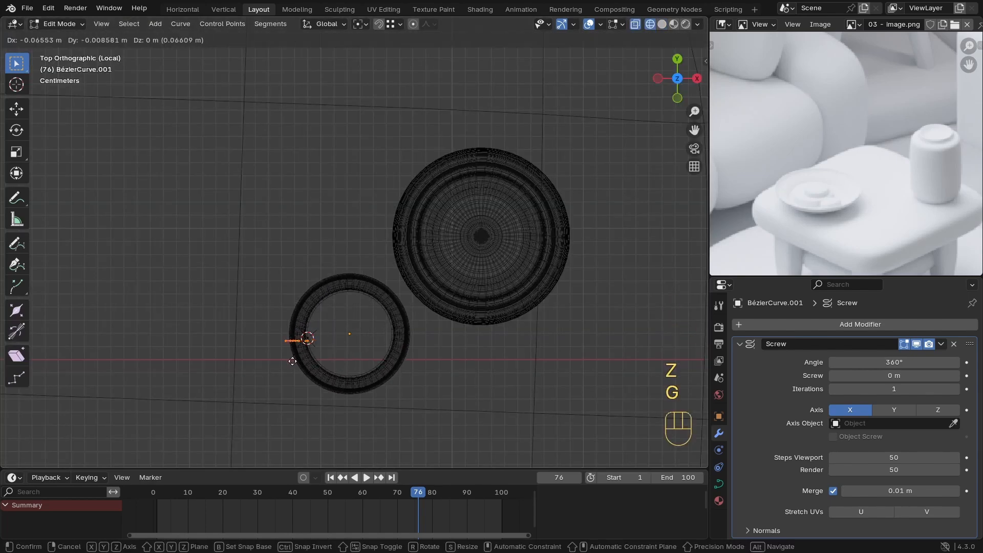
pyautogui.click(295, 360)
# Step: Undo the move of the bowl profile's side points
pyautogui.press('z')
pyautogui.moveTo(435, 359); pyautogui.dragTo(438, 240, button='middle')
pyautogui.scroll(2, 369, 294)
pyautogui.moveTo(368, 322); pyautogui.dragTo(371, 344, button='middle')
pyautogui.hotkey('ctrl', 'z')
pyautogui.hotkey('ctrl', 'z')
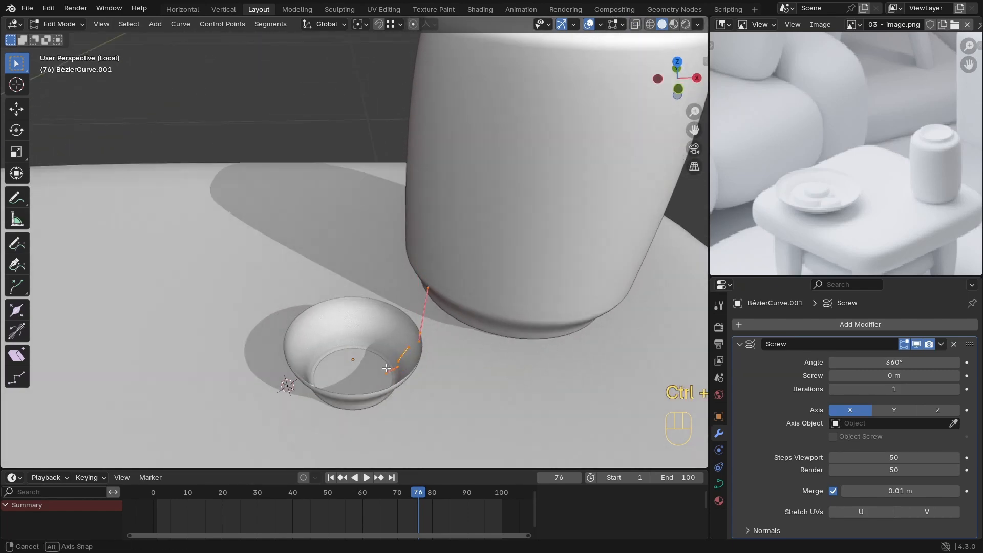
pyautogui.moveTo(424, 317); pyautogui.dragTo(409, 336, button='middle')
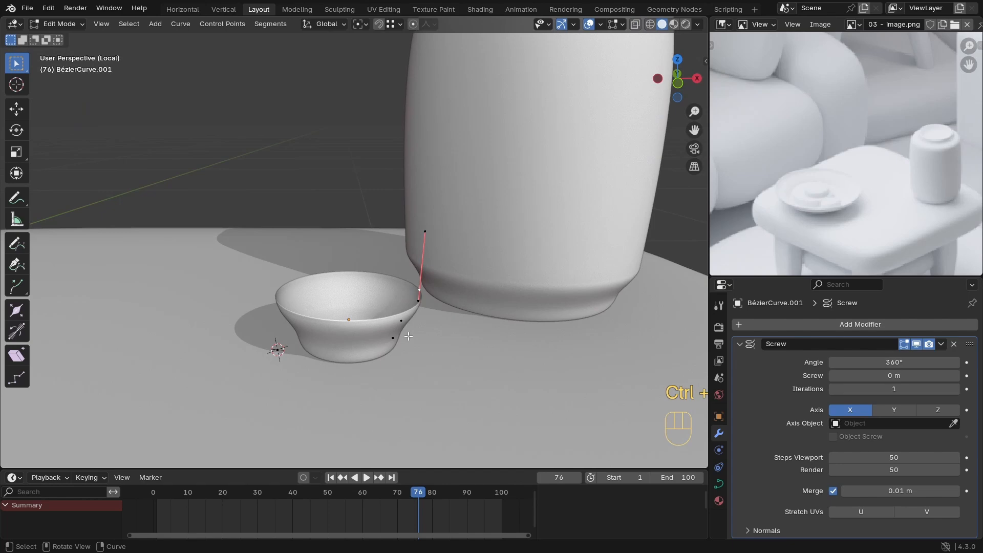
# Step: Move the bowl profile's side points about 0.014 m in X and 0.005 m in Y to widen the bowl
pyautogui.press('KP_7')
pyautogui.press('z')
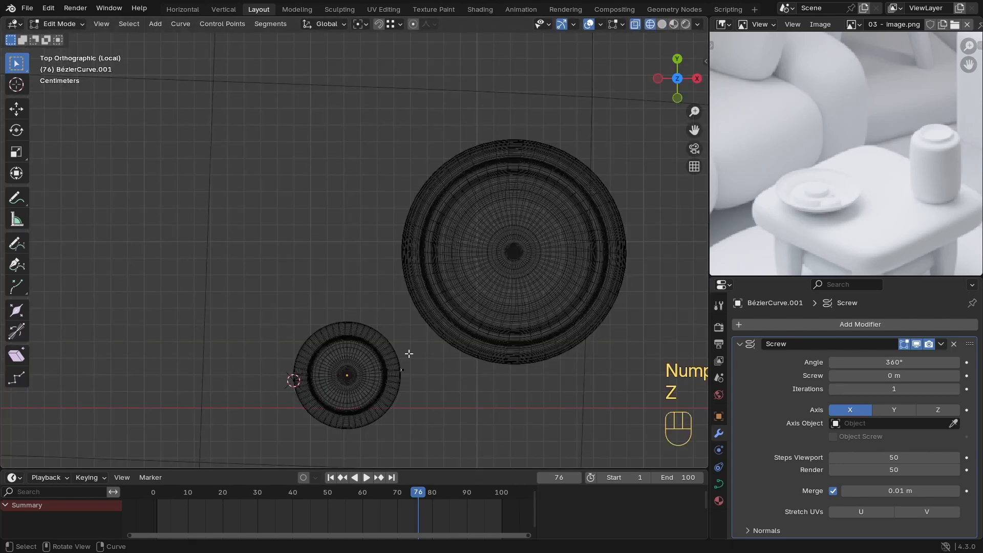
pyautogui.press('g')
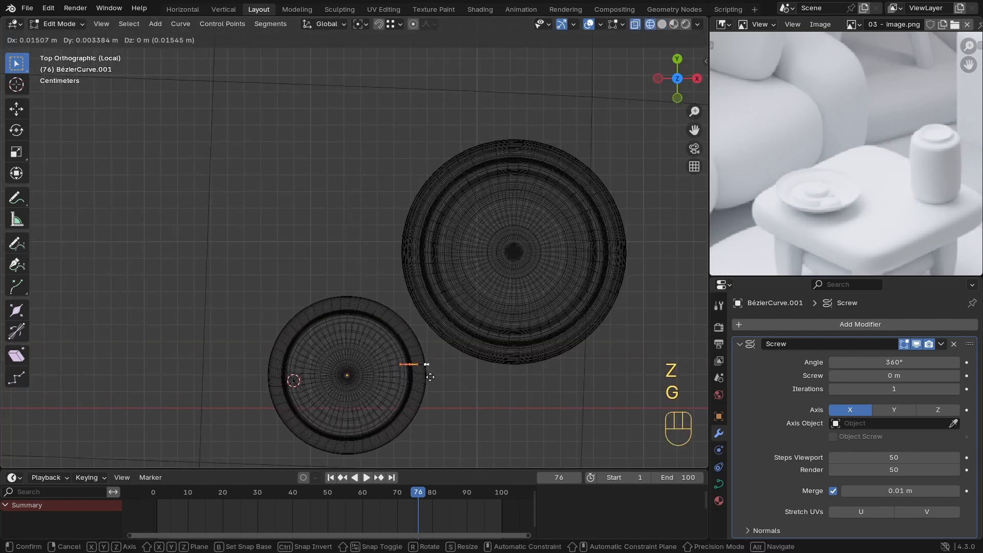
pyautogui.click(427, 372)
pyautogui.moveTo(427, 372); pyautogui.dragTo(585, 325, button='middle')
pyautogui.press('z')
pyautogui.scroll(-2, 585, 324)
pyautogui.moveTo(413, 302); pyautogui.dragTo(408, 351, button='middle')
pyautogui.scroll(3, 409, 353)
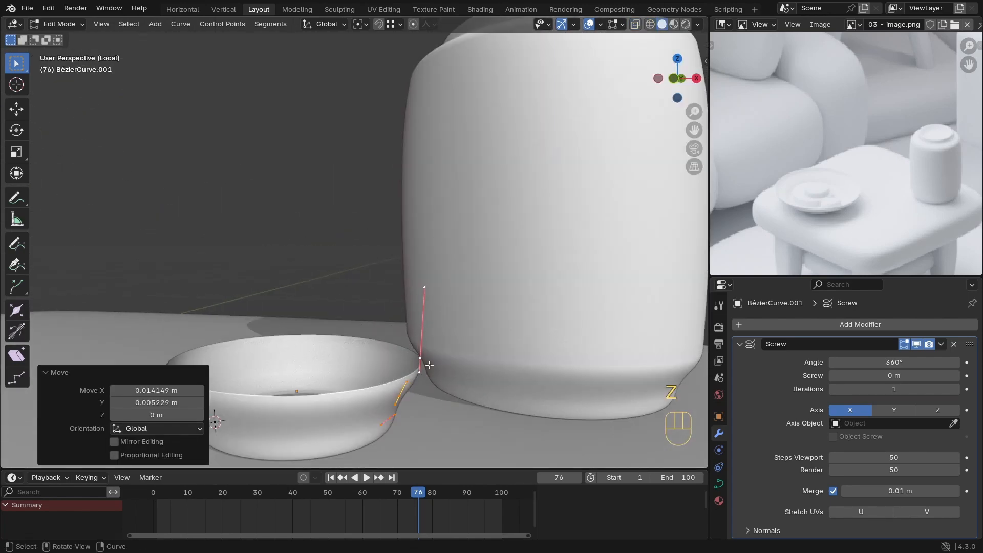
# Step: Set the handle type of the bowl profile's rim end point to Vector
pyautogui.click(426, 360)
pyautogui.press('v')
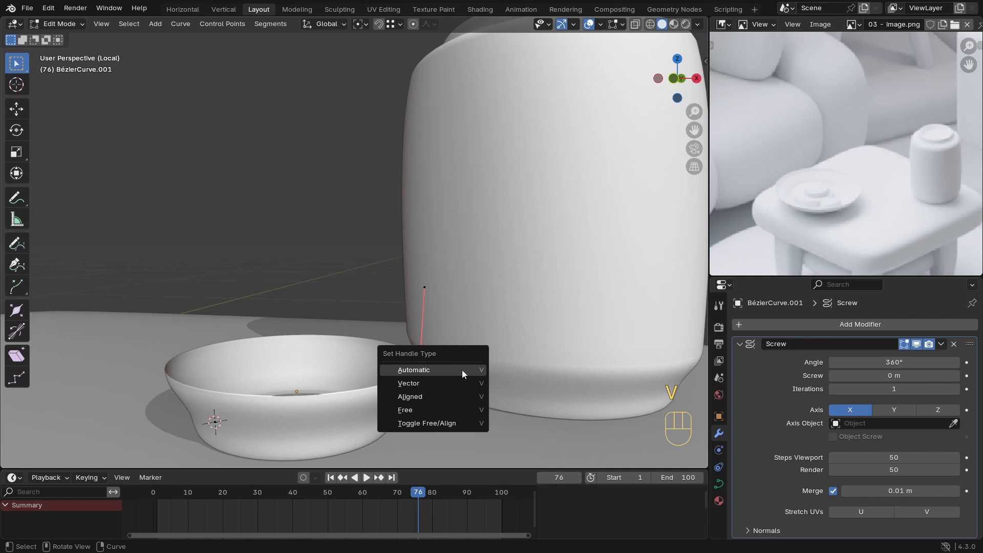
pyautogui.click(430, 387)
pyautogui.click(428, 370)
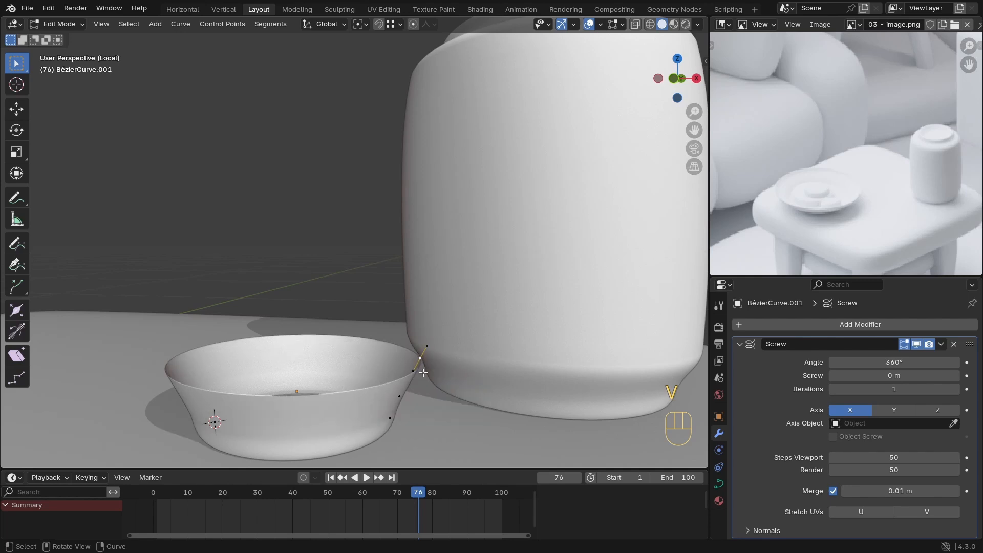
# Step: Extrude the rim end point inward along X and extrude again to form the bowl's inner wall
pyautogui.press('e')
pyautogui.press('x')
pyautogui.click(418, 369)
pyautogui.press('e')
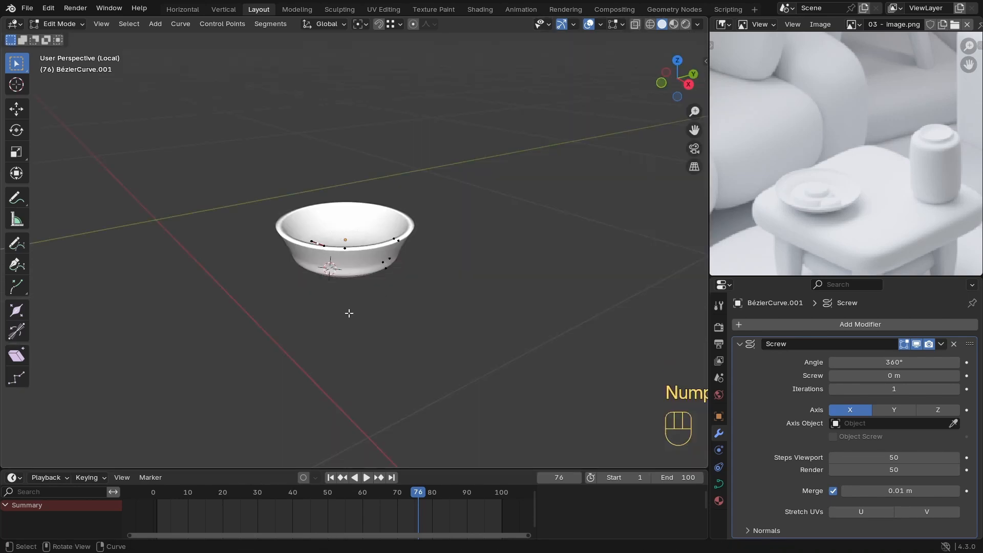
# Step: Scale the handles of the profile's centre floor point to 0.575 and try to move the point horizontally
pyautogui.moveTo(349, 313); pyautogui.dragTo(343, 250, button='middle')
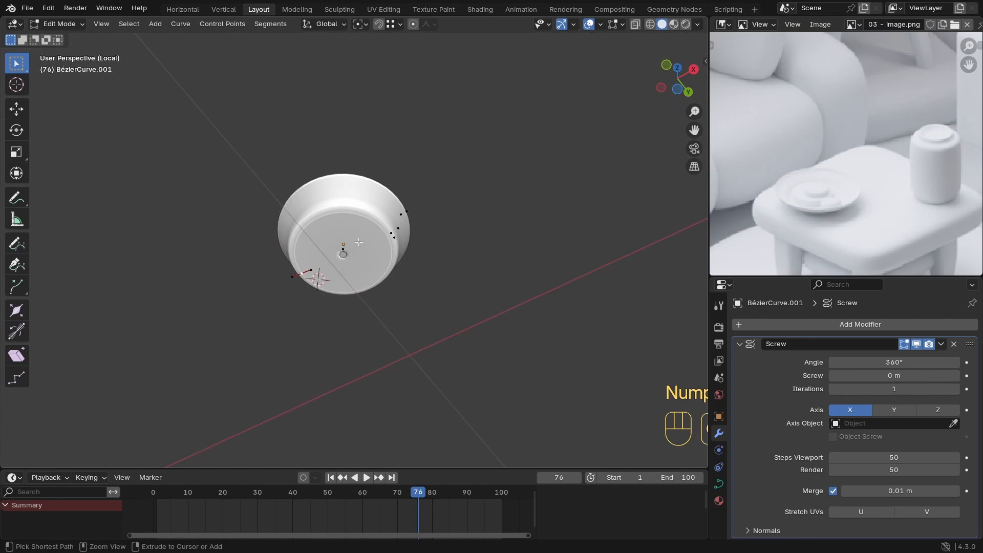
pyautogui.scroll(3, 338, 259)
pyautogui.press('s')
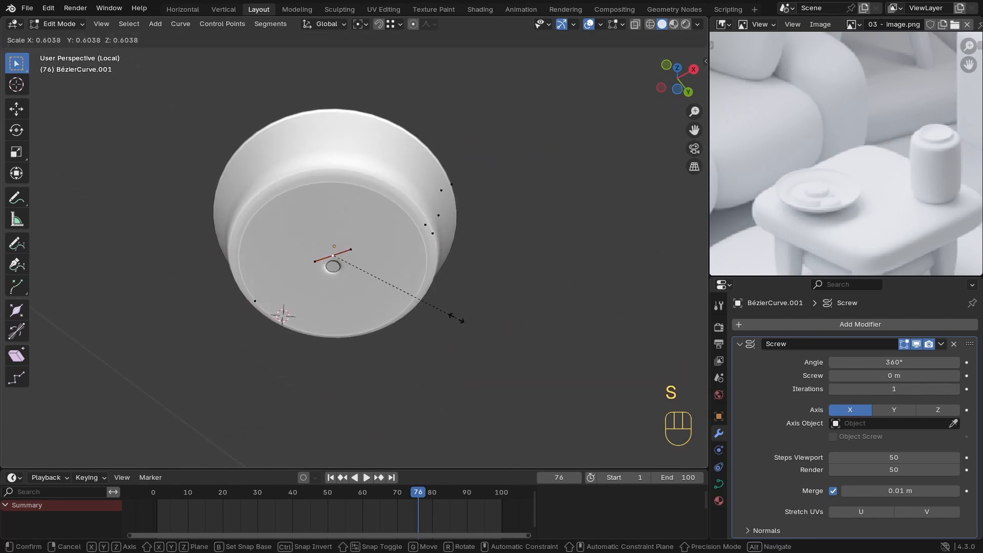
pyautogui.click(450, 315)
pyautogui.press('g')
pyautogui.hotkey('shift', 'z')
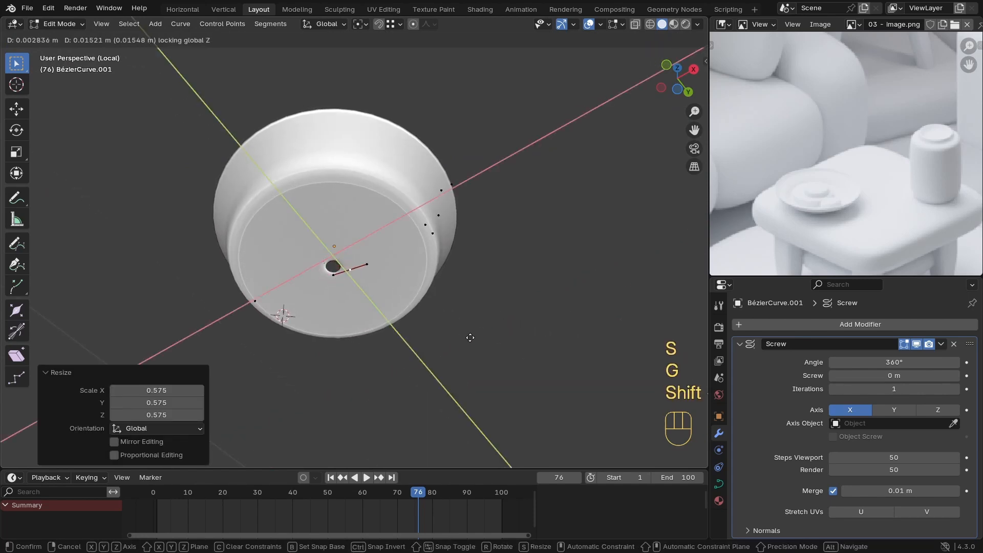
pyautogui.rightClick(466, 329)
# Step: Delete the stray profile point at the outer edge of the bowl's underside
pyautogui.click(250, 296)
pyautogui.press('s')
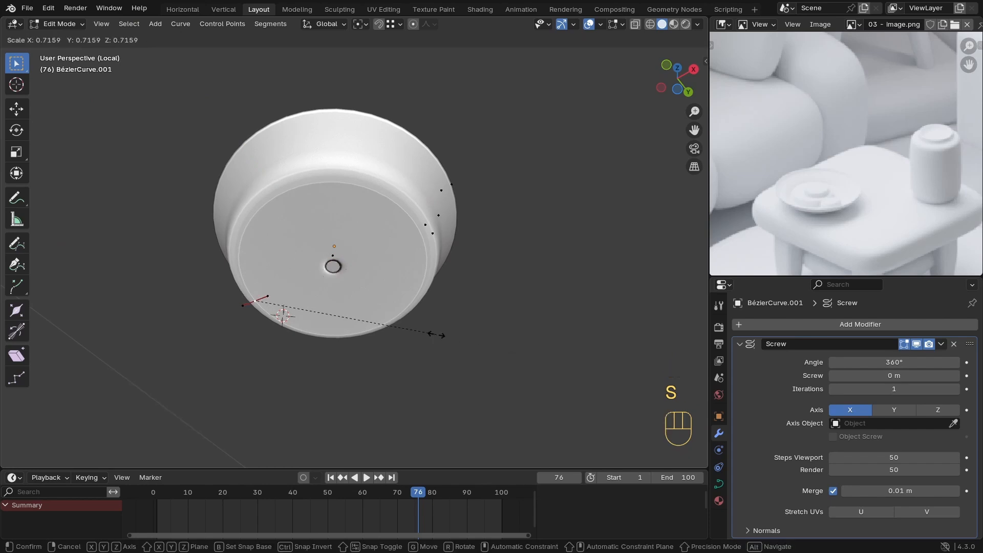
pyautogui.rightClick(496, 321)
pyautogui.moveTo(495, 321); pyautogui.dragTo(512, 333, button='middle')
pyautogui.press('x')
pyautogui.click(378, 318)
pyautogui.moveTo(404, 347); pyautogui.dragTo(327, 289, button='middle')
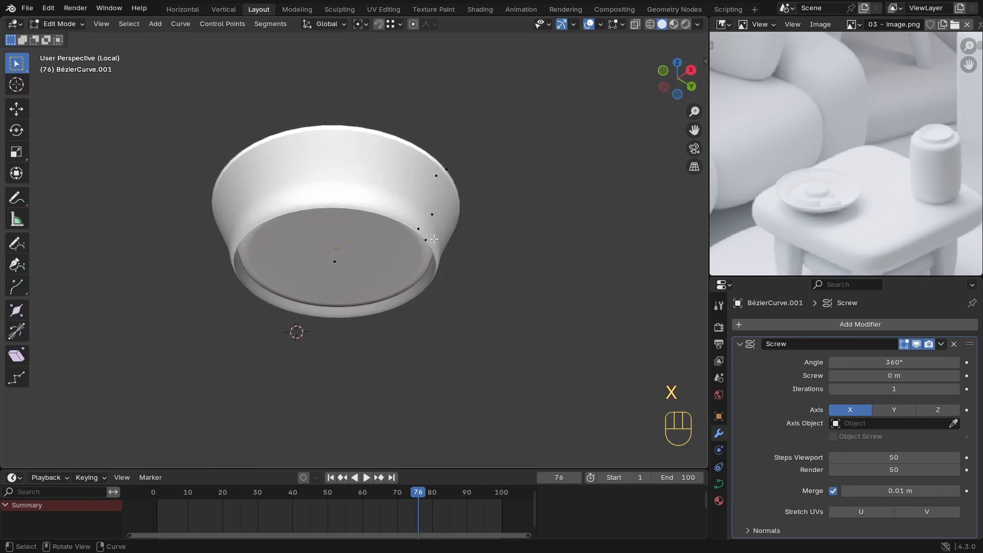
# Step: Extrude the profile's lower outer point -0.052 m along X and shift it about -0.008 m X, -0.015 m Y to close the base
pyautogui.moveTo(434, 278); pyautogui.dragTo(502, 296, button='middle')
pyautogui.press('e')
pyautogui.press('x')
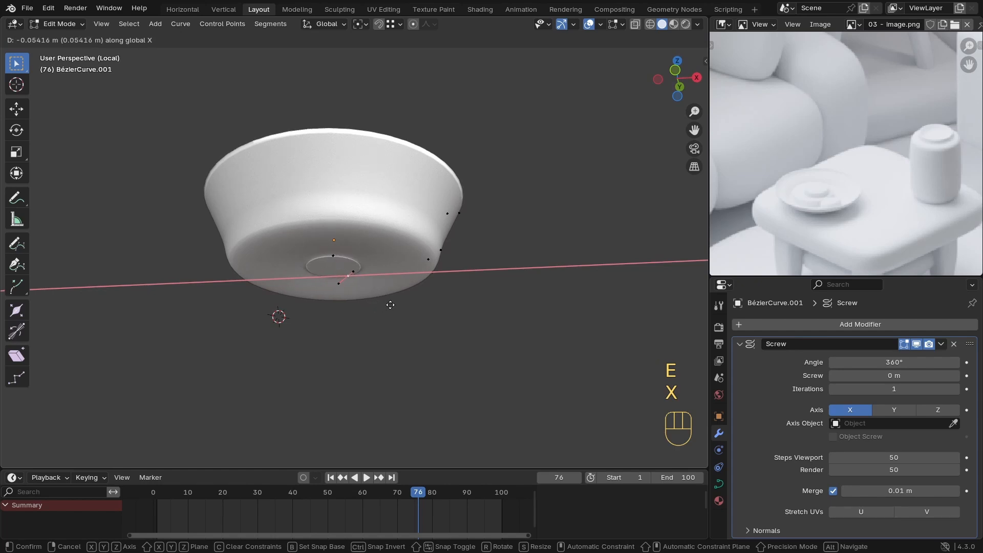
pyautogui.click(392, 302)
pyautogui.press('g')
pyautogui.hotkey('shift', 'z')
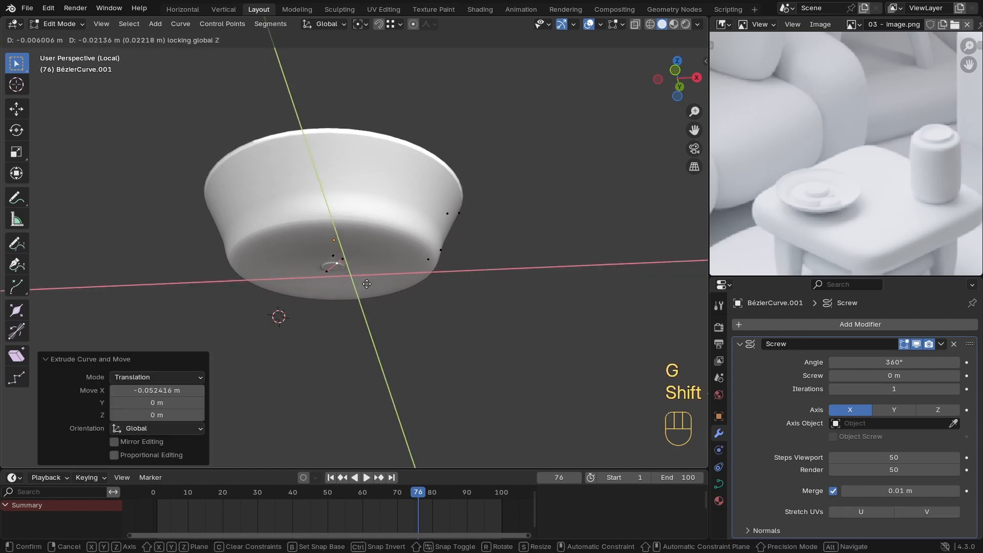
pyautogui.click(365, 294)
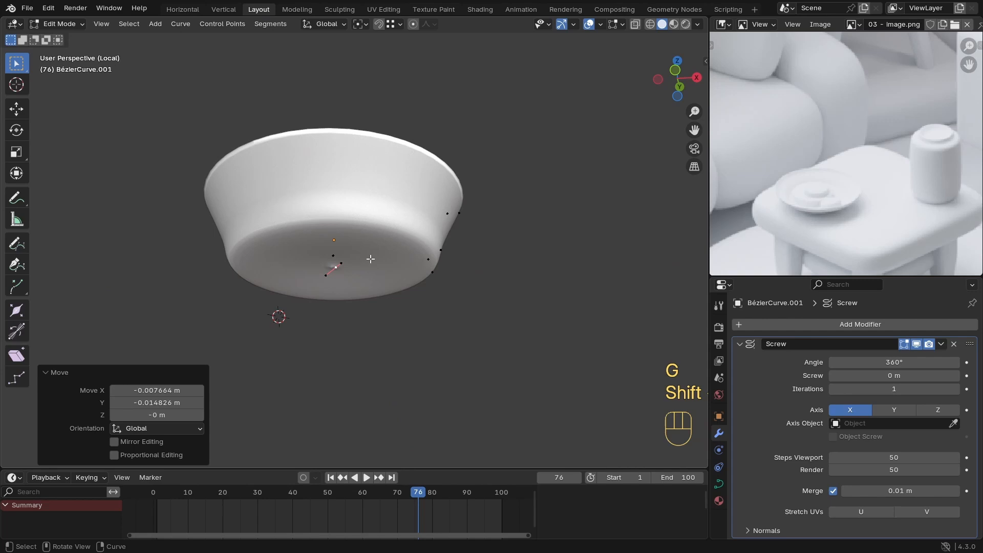
pyautogui.press('Tab')
# Step: Raise the middle point of the bowl's rim edge 0.0047 m in Z and enlarge its handles to round the rim
pyautogui.moveTo(370, 259); pyautogui.dragTo(358, 307, button='middle')
pyautogui.scroll(-3, 387, 272)
pyautogui.moveTo(386, 272); pyautogui.dragTo(344, 291, button='middle')
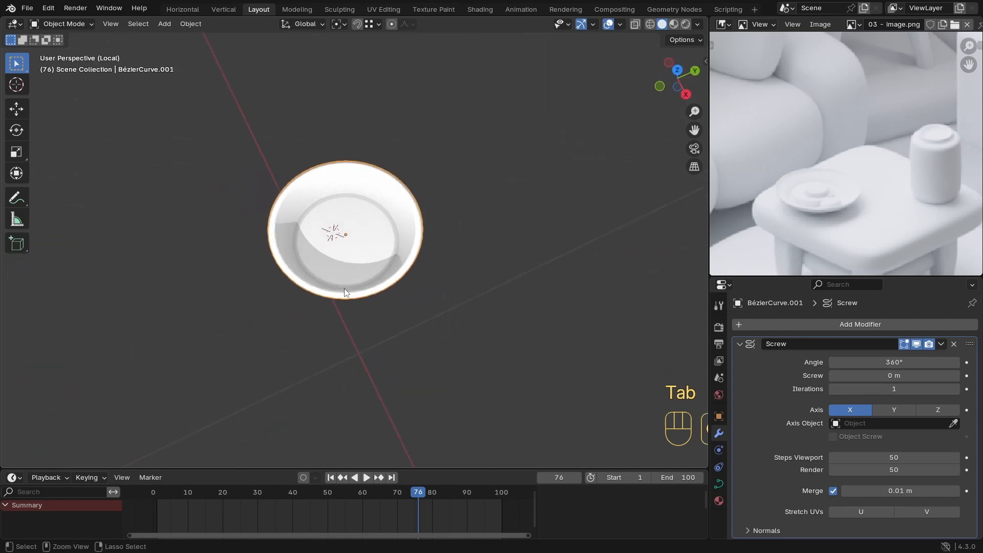
pyautogui.keyDown('ctrl'); pyautogui.moveTo(345, 292); pyautogui.dragTo(344, 235, button='middle'); pyautogui.keyUp('ctrl')
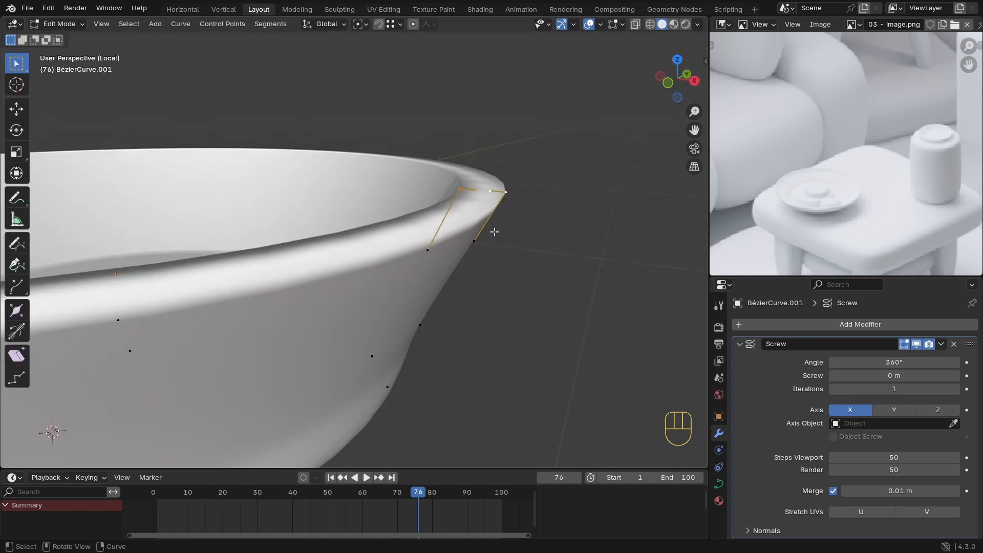
pyautogui.press('g')
pyautogui.press('z')
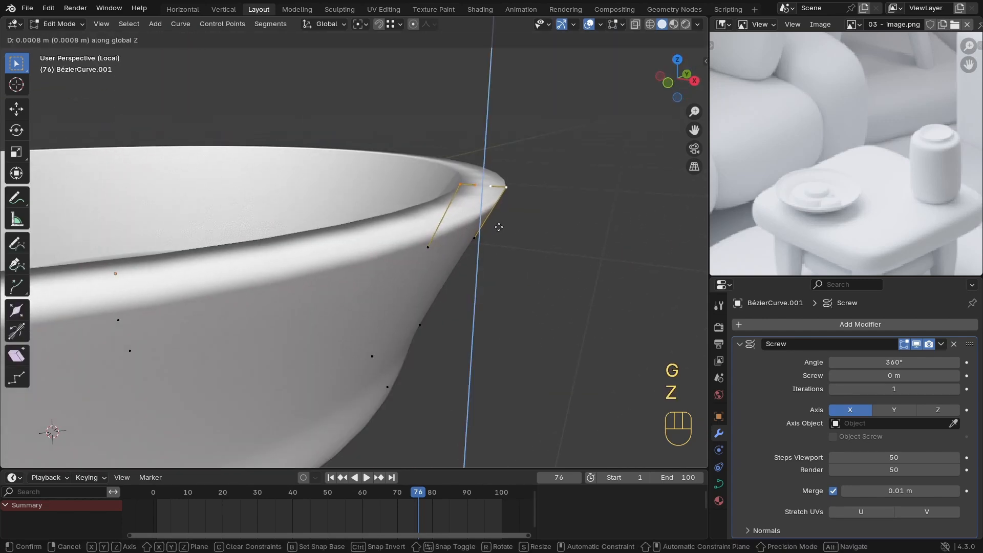
pyautogui.rightClick(473, 231)
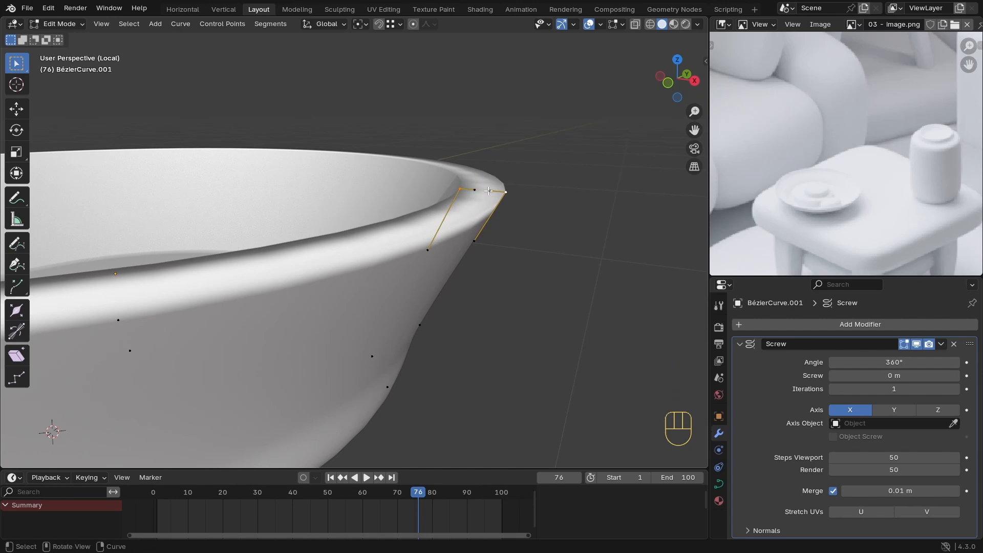
pyautogui.press('s')
pyautogui.press('z')
pyautogui.click(533, 171)
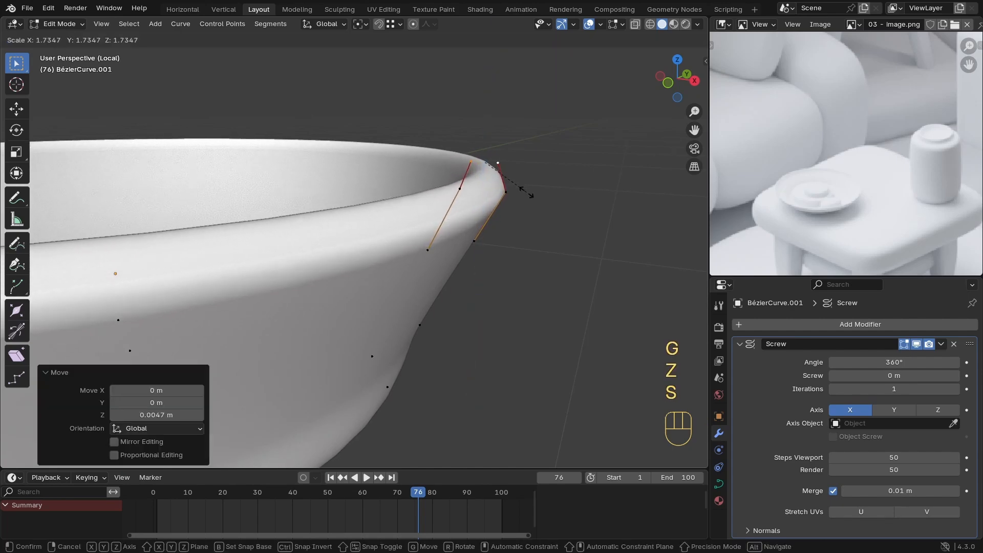
pyautogui.press('Tab')
# Step: Leave the isolated view, then scale the bowl up and place it on the coffee table from above
pyautogui.scroll(-5, 377, 287)
pyautogui.press('KP_Divide')
pyautogui.press('s')
pyautogui.click(421, 276)
pyautogui.press('KP_7')
pyautogui.press('g')
pyautogui.click(362, 324)
# Step: Adjust the bowl's position in front view so that it rests on the tabletop
pyautogui.press('KP_1')
pyautogui.scroll(6, 384, 225)
pyautogui.keyDown('shift'); pyautogui.moveTo(394, 218); pyautogui.dragTo(645, 332, button='middle'); pyautogui.keyUp('shift')
pyautogui.press('g')
pyautogui.click(509, 309)
# Step: Add a small cylinder at the 3D cursor on the bowl's floor and flatten it to 0.231 in Z
pyautogui.keyDown('ctrl'); pyautogui.moveTo(462, 291); pyautogui.dragTo(287, 387, button='middle'); pyautogui.keyUp('ctrl')
pyautogui.keyDown('ctrl'); pyautogui.moveTo(287, 386); pyautogui.dragTo(413, 283, button='middle'); pyautogui.keyUp('ctrl')
pyautogui.keyDown('shift'); pyautogui.rightClick(313, 328); pyautogui.keyUp('shift')
pyautogui.hotkey('shift', 'a')
pyautogui.click(507, 302)
pyautogui.press('s')
pyautogui.click(359, 307)
pyautogui.press('s')
pyautogui.press('z')
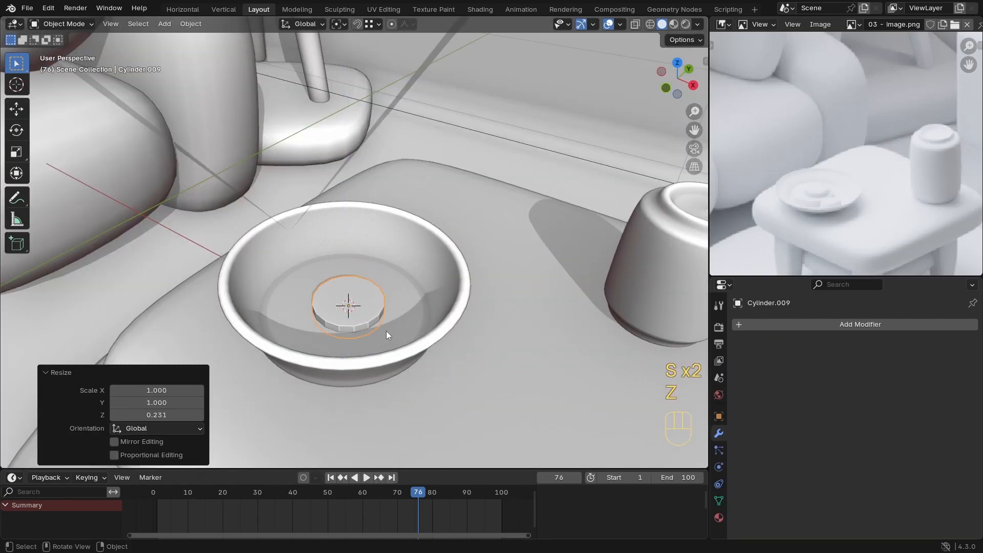
# Step: Scale a new loop cut around the cylinder's side and give the cylinder a level 2 Subdivision Surface
pyautogui.keyDown('shift'); pyautogui.moveTo(467, 171); pyautogui.dragTo(500, 121, button='middle'); pyautogui.keyUp('shift')
pyautogui.hotkey('ctrl', 'r')
pyautogui.click(435, 286)
pyautogui.press('s')
pyautogui.click(431, 244)
pyautogui.press('Tab')
pyautogui.hotkey('ctrl', '2')
# Step: Inset the cylinder's cap faces and scale them along Z to shape a rounded disc
pyautogui.press('Tab')
pyautogui.press('KP_7')
pyautogui.press('z')
pyautogui.press('3')
pyautogui.moveTo(433, 299); pyautogui.dragTo(539, 312)
pyautogui.moveTo(540, 312); pyautogui.dragTo(563, 266, button='middle')
pyautogui.press('z')
pyautogui.press('i')
pyautogui.click(548, 320)
pyautogui.press('s')
pyautogui.press('z')
pyautogui.click(553, 320)
pyautogui.press('Tab')
# Step: Duplicate the disc inside the bowl and rotate the copy freely with the trackball
pyautogui.hotkey('shift', 'd')
pyautogui.click(463, 323)
pyautogui.rightClick(494, 296)
pyautogui.rightClick(454, 311)
pyautogui.click(530, 328)
pyautogui.press('r')
pyautogui.press('r')
pyautogui.click(480, 275)
# Step: Move the rotated disc along Z and reposition it horizontally within the bowl
pyautogui.press('g')
pyautogui.press('z')
pyautogui.click(464, 256)
pyautogui.moveTo(456, 271); pyautogui.dragTo(453, 343, button='middle')
pyautogui.press('g')
pyautogui.click(482, 295)
pyautogui.moveTo(461, 379); pyautogui.dragTo(441, 268, button='middle')
pyautogui.press('g')
pyautogui.hotkey('shift', 'z')
pyautogui.click(342, 288)
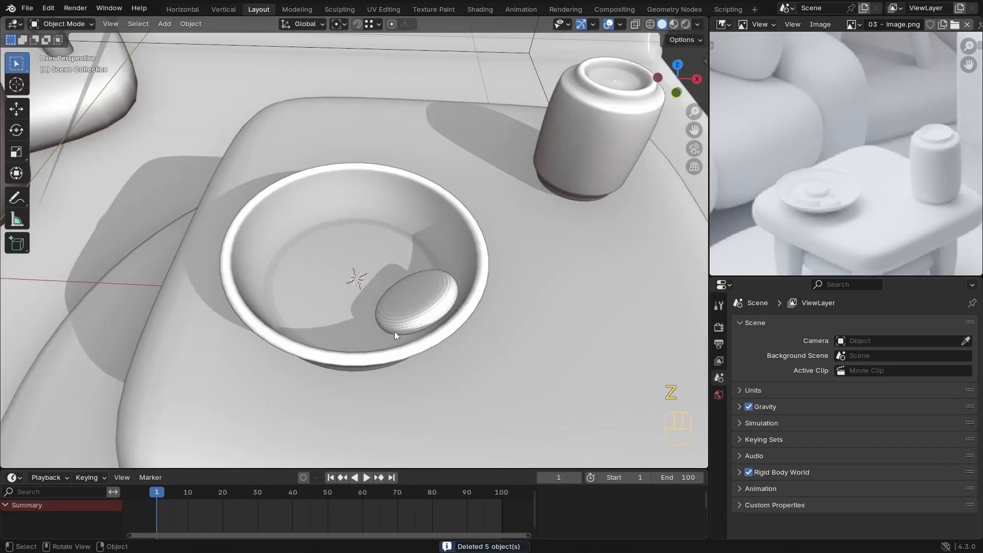
# Step: Duplicate the tilted disc in the horizontal plane, rotate the copy freely and move it within the bowl
pyautogui.hotkey('shift', 'd')
pyautogui.hotkey('shift', 'z')
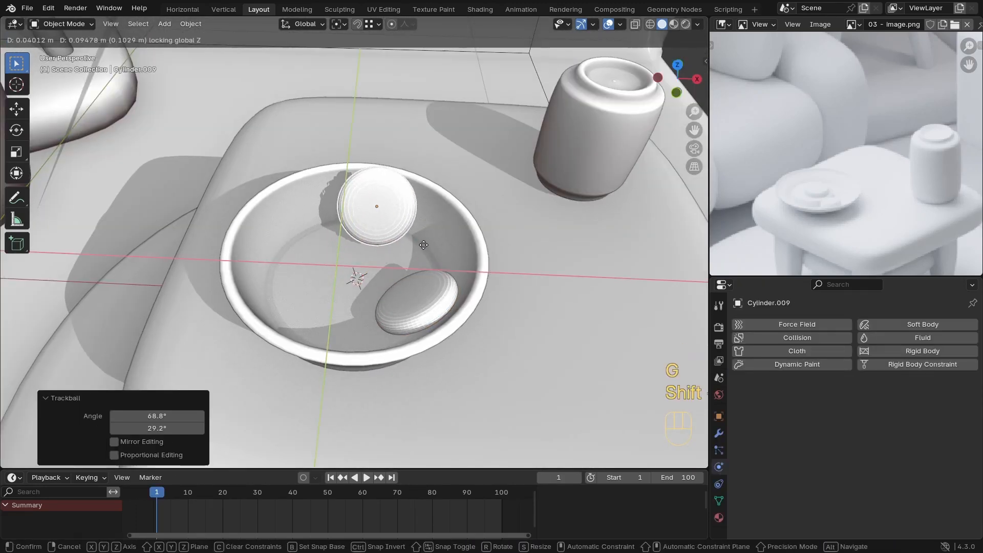
pyautogui.click(358, 343)
pyautogui.press('r')
pyautogui.press('r')
pyautogui.click(378, 268)
pyautogui.press('g')
pyautogui.hotkey('shift', 'z')
pyautogui.click(384, 312)
# Step: Duplicate the disc toward the middle of the bowl and trackball-rotate the copy by about 45.3° and -20.1°
pyautogui.hotkey('shift', 'd')
pyautogui.click(384, 260)
pyautogui.press('r')
pyautogui.press('r')
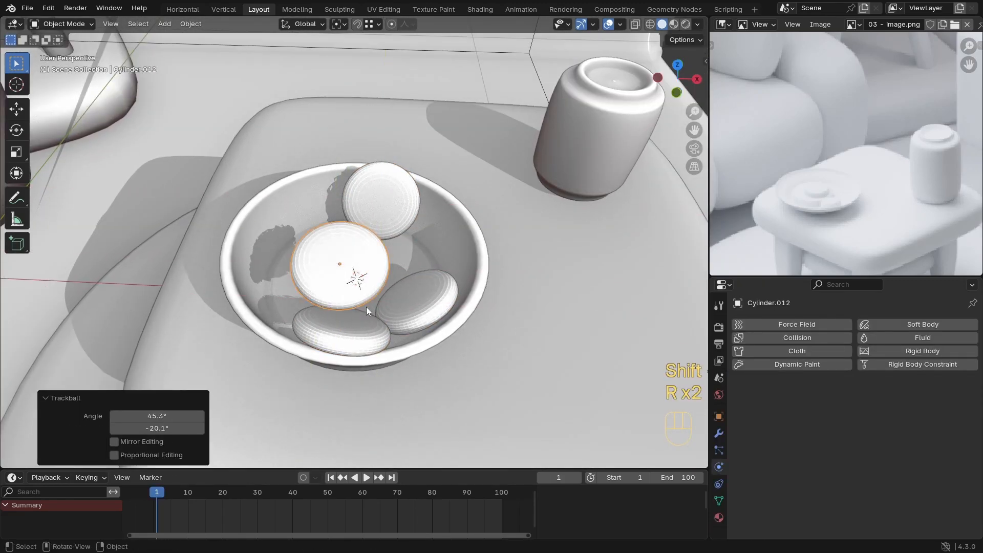
pyautogui.click(351, 288)
# Step: Select another disc in the bowl, rotate it freely and shift it in the horizontal plane
pyautogui.moveTo(307, 215); pyautogui.dragTo(533, 237, button='middle')
pyautogui.click(330, 199)
pyautogui.press('r')
pyautogui.press('r')
pyautogui.click(302, 233)
pyautogui.press('g')
pyautogui.hotkey('shift', 'z')
pyautogui.click(317, 225)
# Step: Make two more disc copies, offsetting the second about -0.047 m in X and -0.063 m in Y
pyautogui.moveTo(470, 222); pyautogui.dragTo(307, 200, button='middle')
pyautogui.hotkey('shift', 'd')
pyautogui.click(332, 256)
pyautogui.moveTo(333, 256); pyautogui.dragTo(395, 263, button='middle')
pyautogui.hotkey('shift', 'd')
pyautogui.hotkey('shift', 'z')
pyautogui.click(496, 273)
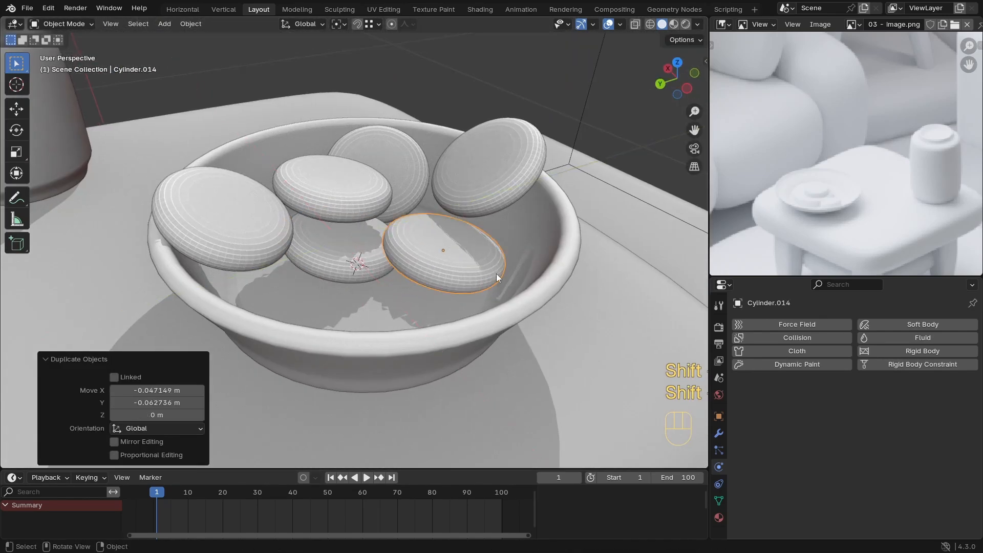
# Step: Duplicate the disc horizontally to another spot in the bowl, rotate the copy freely and adjust its height
pyautogui.moveTo(496, 273); pyautogui.dragTo(387, 296, button='middle')
pyautogui.hotkey('shift', 'd')
pyautogui.hotkey('shift', 'z')
pyautogui.click(280, 265)
pyautogui.press('r')
pyautogui.press('r')
pyautogui.click(324, 297)
pyautogui.press('g')
pyautogui.press('z')
pyautogui.click(318, 270)
# Step: Select the upper disc in the middle of the pile and rotate it freely
pyautogui.moveTo(318, 270); pyautogui.dragTo(479, 262, button='middle')
pyautogui.click(370, 256)
pyautogui.press('r')
pyautogui.press('r')
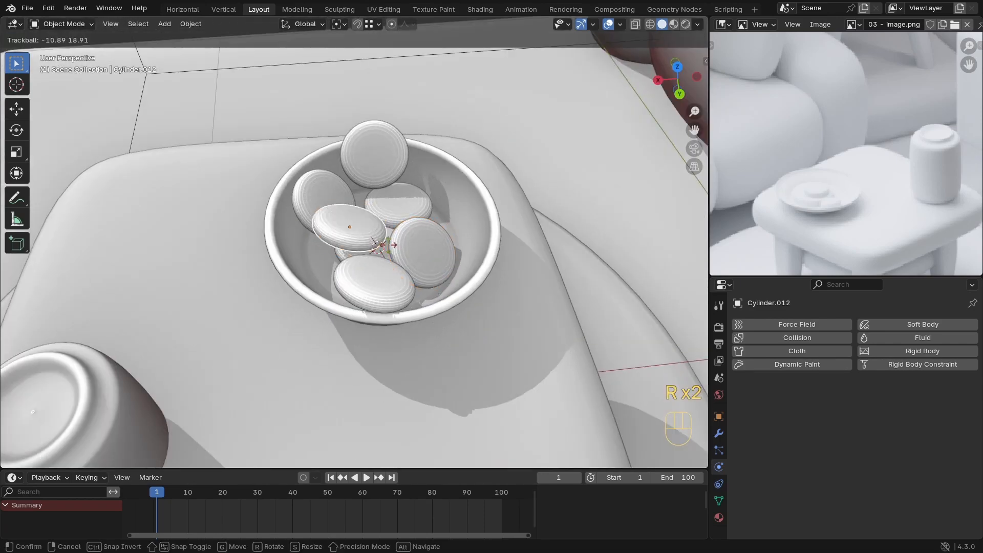
pyautogui.click(377, 134)
# Step: Tilt the selected upper disc freely again by about 35° and 14.9°
pyautogui.moveTo(377, 133); pyautogui.dragTo(365, 229, button='middle')
pyautogui.press('r')
pyautogui.press('r')
pyautogui.click(382, 254)
# Step: Duplicate the upper disc toward the bowl's rim, rotate the copy freely and shift it about -0.013 m in X and 0.013 m in Y
pyautogui.hotkey('shift', 'd')
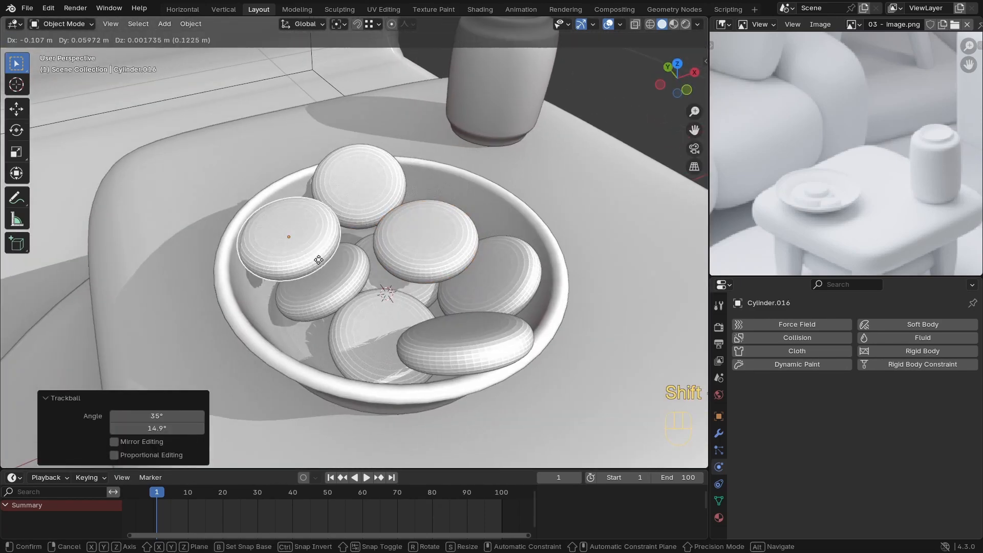
pyautogui.click(294, 249)
pyautogui.press('r')
pyautogui.press('r')
pyautogui.click(352, 266)
pyautogui.click(362, 264)
pyautogui.moveTo(362, 263); pyautogui.dragTo(308, 277, button='middle')
pyautogui.press('g')
pyautogui.hotkey('shift', 'z')
pyautogui.click(408, 260)
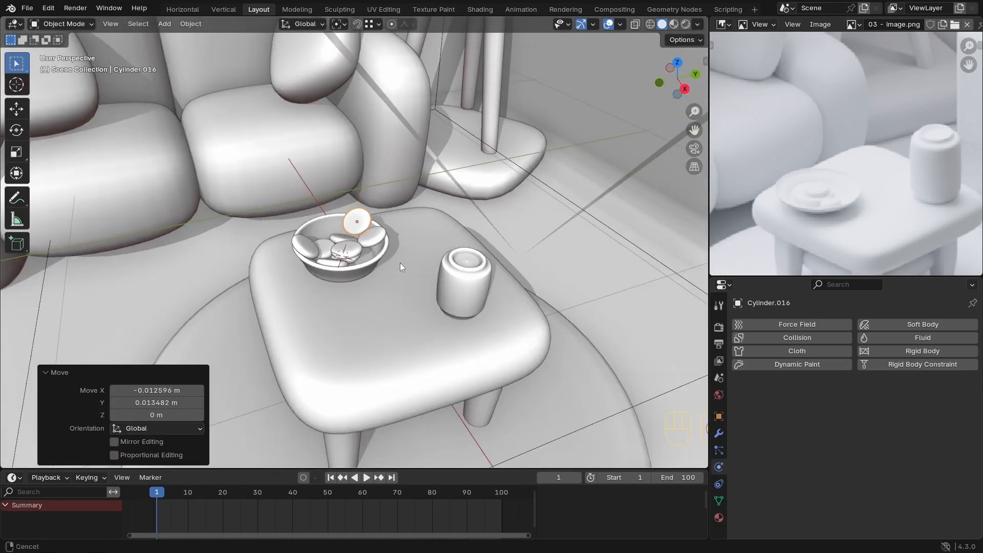
# Step: Duplicate another disc horizontally into the gap at the bowl's inner wall and rotate the copy freely
pyautogui.scroll(7, 406, 276)
pyautogui.click(350, 324)
pyautogui.hotkey('shift', 'd')
pyautogui.hotkey('shift', 'z')
pyautogui.click(428, 335)
pyautogui.press('r')
pyautogui.press('r')
pyautogui.click(460, 342)
# Step: Shift the new disc horizontally and reorient it by about -25.2° and -17.2° freely, plus 33.9° about Z
pyautogui.press('g')
pyautogui.hotkey('shift', 'z')
pyautogui.click(477, 354)
pyautogui.press('r')
pyautogui.press('r')
pyautogui.click(497, 343)
pyautogui.press('r')
pyautogui.press('z')
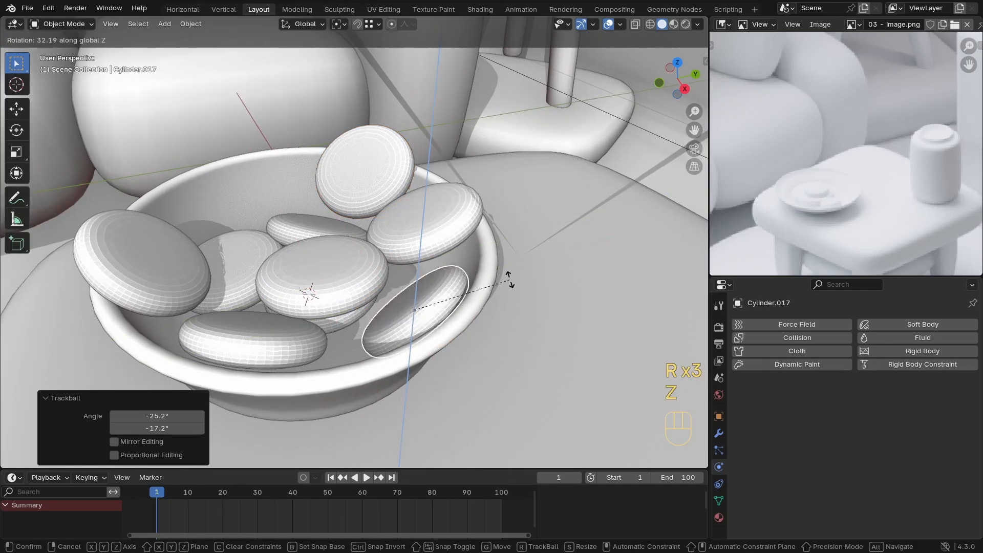
pyautogui.keyDown('ctrl'); pyautogui.moveTo(364, 328); pyautogui.dragTo(293, 288, button='middle'); pyautogui.keyUp('ctrl')
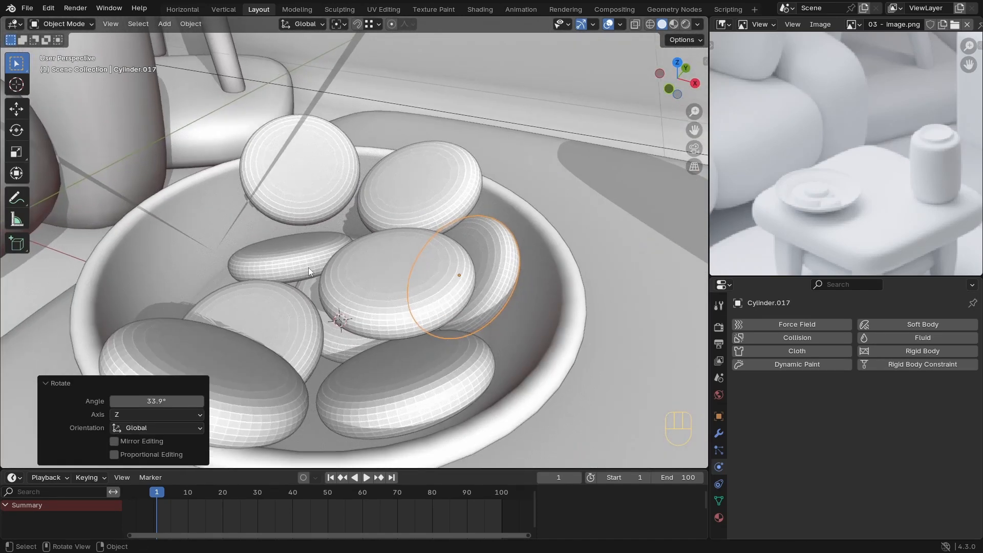
# Step: Move the topmost disc about 0.011 m in X and -0.016 m in Y, and save the file
pyautogui.click(301, 189)
pyautogui.press('g')
pyautogui.hotkey('shift', 'z')
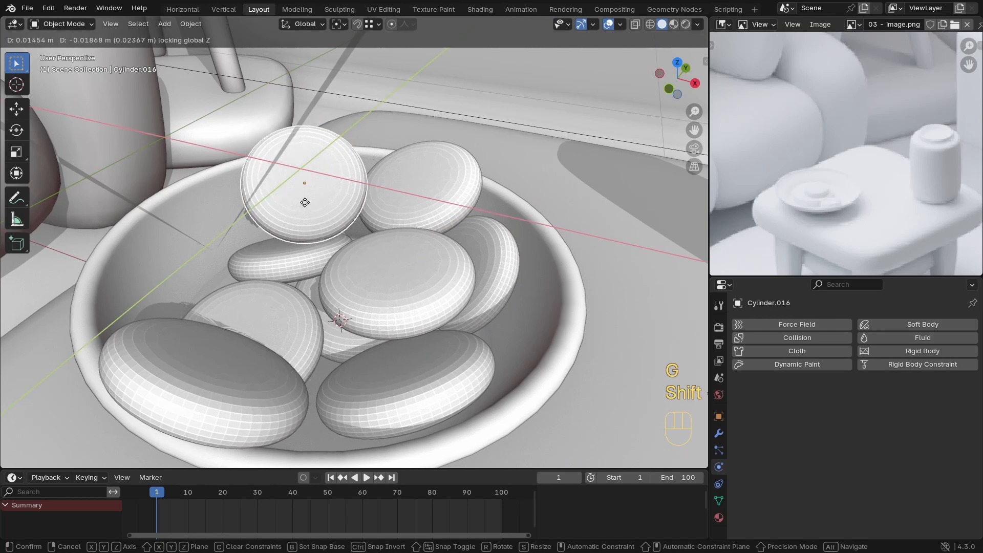
pyautogui.click(304, 203)
pyautogui.keyDown('ctrl'); pyautogui.moveTo(330, 174); pyautogui.dragTo(315, 339, button='middle'); pyautogui.keyUp('ctrl')
pyautogui.keyDown('ctrl'); pyautogui.moveTo(402, 259); pyautogui.dragTo(306, 295, button='middle'); pyautogui.keyUp('ctrl')
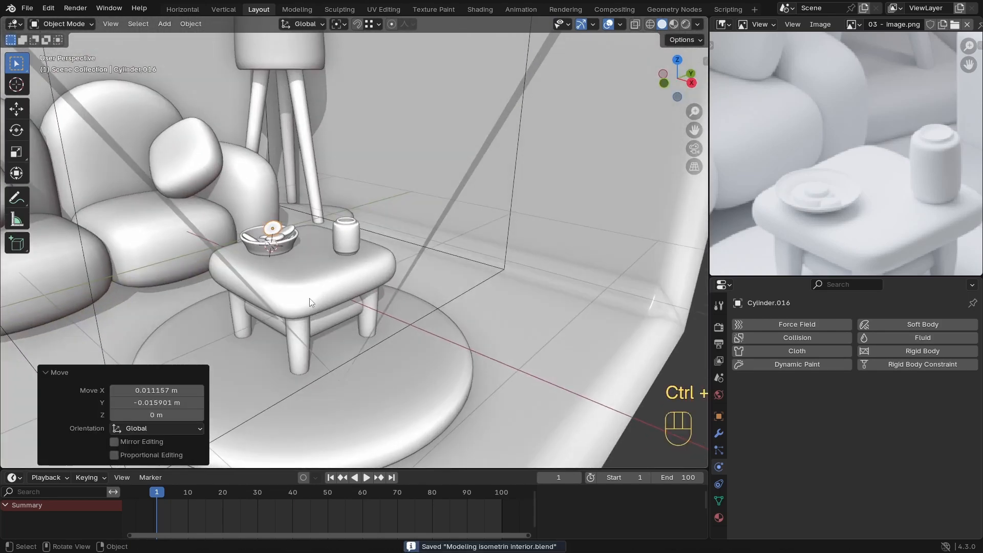
pyautogui.keyDown('ctrl'); pyautogui.moveTo(305, 315); pyautogui.dragTo(325, 319, button='middle'); pyautogui.keyUp('ctrl')
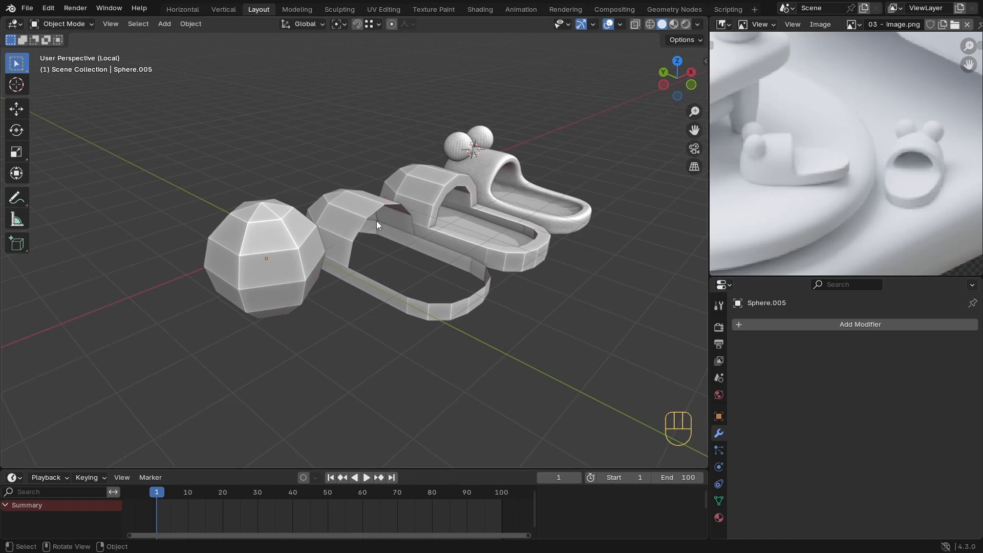
# Step: Delete the low-poly sphere beside the slipper examples and add a UV sphere with 6 segments, 6 rings and 1 m radius
pyautogui.keyDown('ctrl'); pyautogui.moveTo(376, 220); pyautogui.dragTo(325, 238, button='middle'); pyautogui.keyUp('ctrl')
pyautogui.click(325, 238)
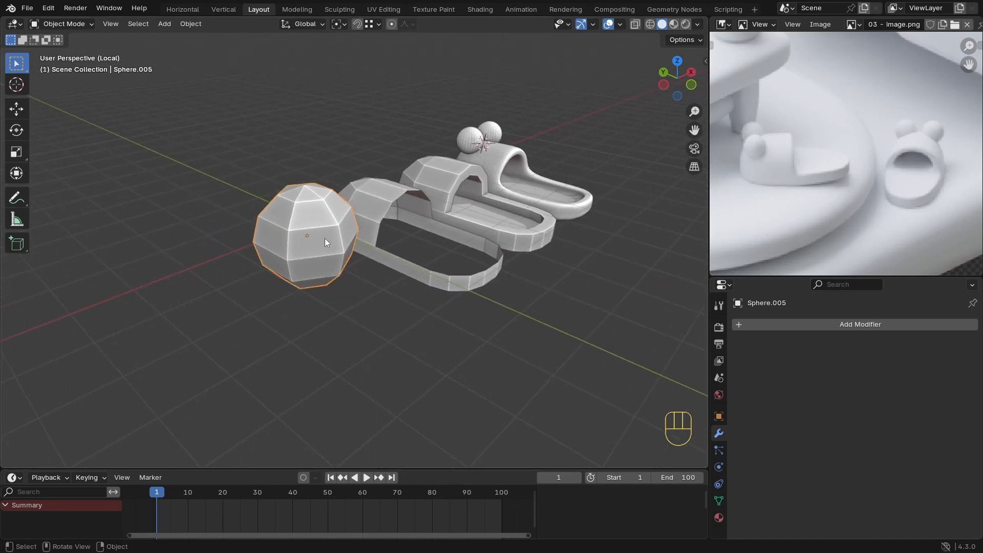
pyautogui.press('Delete')
pyautogui.hotkey('shift', 'a')
pyautogui.moveTo(324, 236)
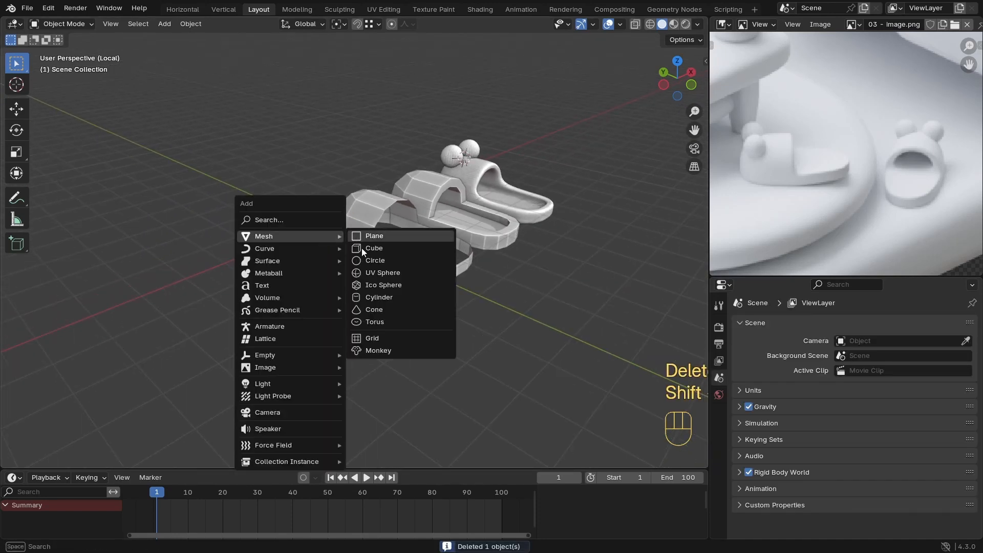
pyautogui.click(382, 272)
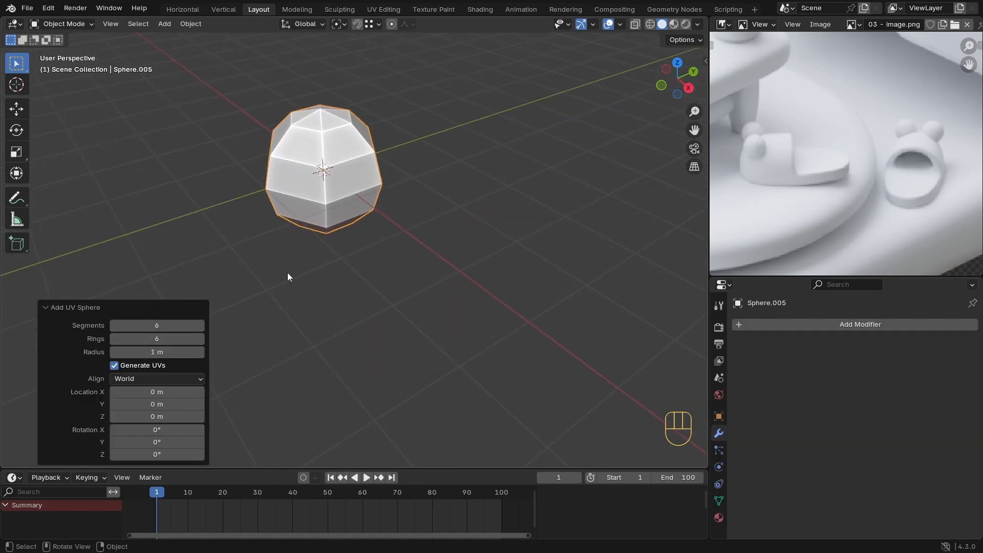
# Step: Rotate the new sphere 90° about the X axis
pyautogui.scroll(2, 359, 215)
pyautogui.press('KP_1')
pyautogui.press('r')
pyautogui.press('x')
pyautogui.press('9')
pyautogui.press('0')
pyautogui.click(392, 211)
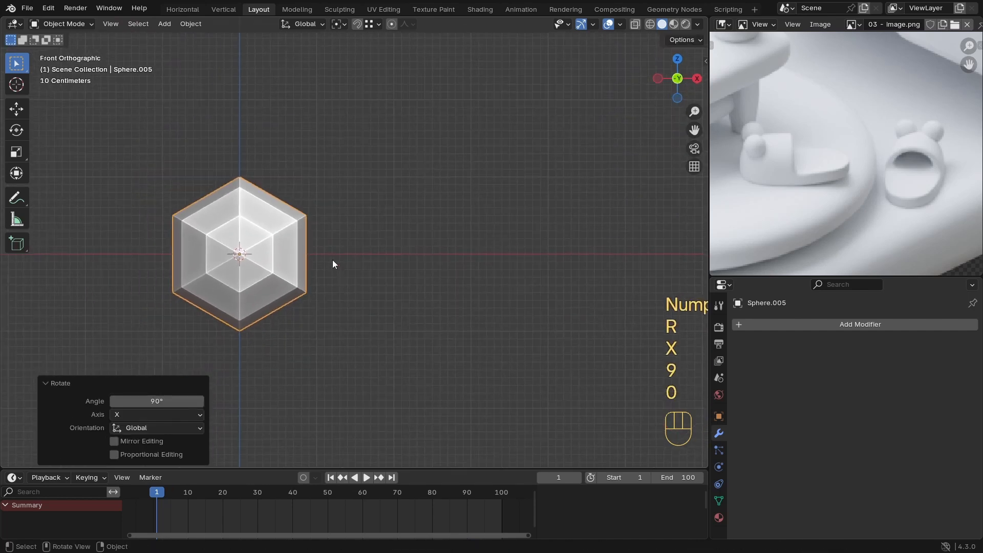
# Step: Delete the faces of the sphere's front half, on the negative Y side
pyautogui.press('KP_7')
pyautogui.press('Tab')
pyautogui.press('z')
pyautogui.moveTo(416, 290)
pyautogui.mouseDown()
pyautogui.moveTo(188, 245)
pyautogui.moveTo(131, 202)
pyautogui.mouseUp()
pyautogui.moveTo(398, 279); pyautogui.dragTo(123, 192)
pyautogui.press('x')
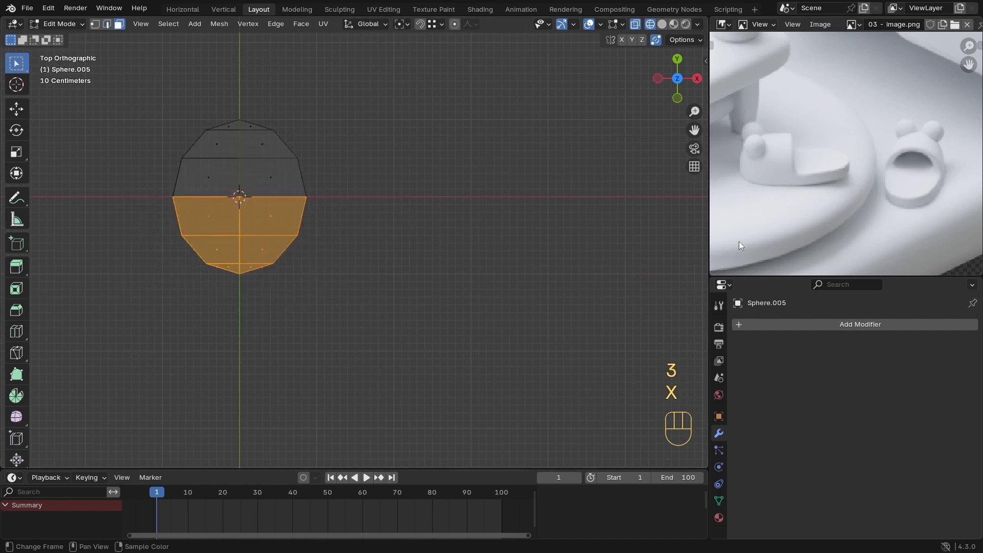
pyautogui.press('x')
pyautogui.click(343, 270)
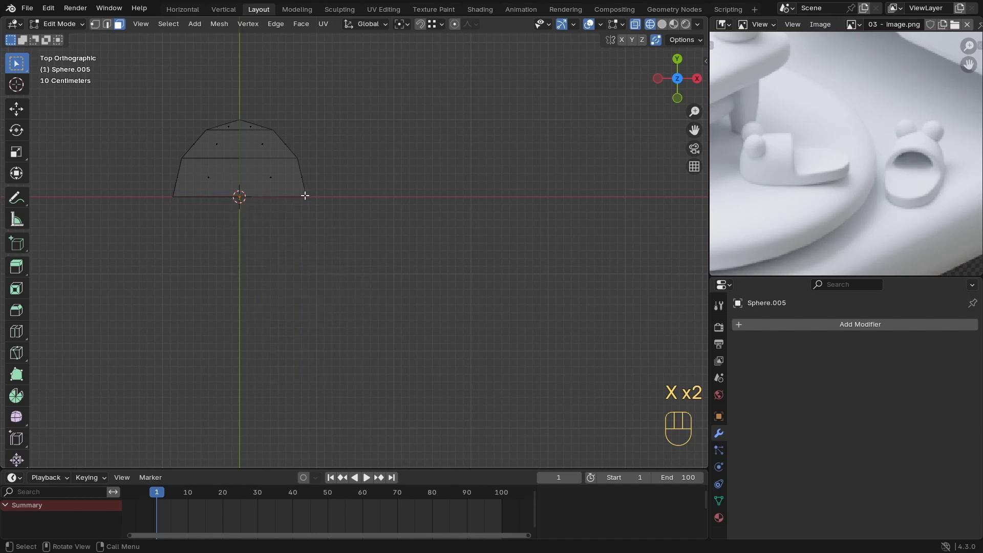
# Step: Rotate the whole half-sphere mesh 90° in the front view
pyautogui.press('KP_1')
pyautogui.moveTo(308, 361); pyautogui.dragTo(141, 256)
pyautogui.press('a')
pyautogui.press('r')
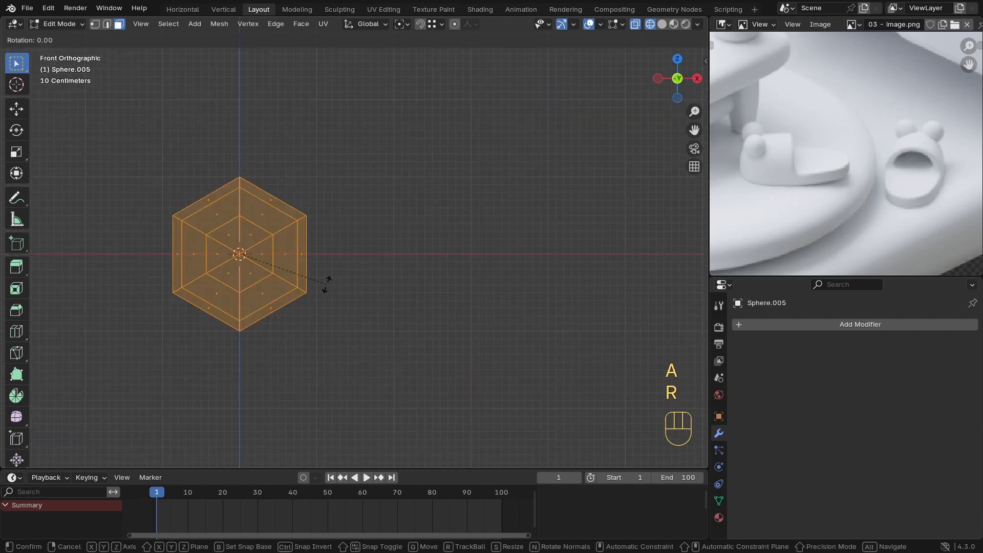
pyautogui.press('9')
pyautogui.press('0')
pyautogui.click(327, 283)
# Step: Delete the lower faces of the half-sphere, leaving only the upper toe shell, and return to solid shading
pyautogui.moveTo(410, 358); pyautogui.dragTo(80, 259)
pyautogui.press('x')
pyautogui.click(345, 308)
pyautogui.scroll(-1, 308, 312)
pyautogui.moveTo(307, 312)
pyautogui.mouseDown(button='middle')
pyautogui.moveTo(331, 325)
pyautogui.moveTo(381, 317)
pyautogui.moveTo(299, 275)
pyautogui.mouseUp(button='middle')
pyautogui.hotkey('shift', 'z')
pyautogui.moveTo(349, 302)
pyautogui.mouseDown(button='middle')
pyautogui.moveTo(410, 312)
pyautogui.moveTo(375, 294)
pyautogui.moveTo(286, 302)
pyautogui.mouseUp(button='middle')
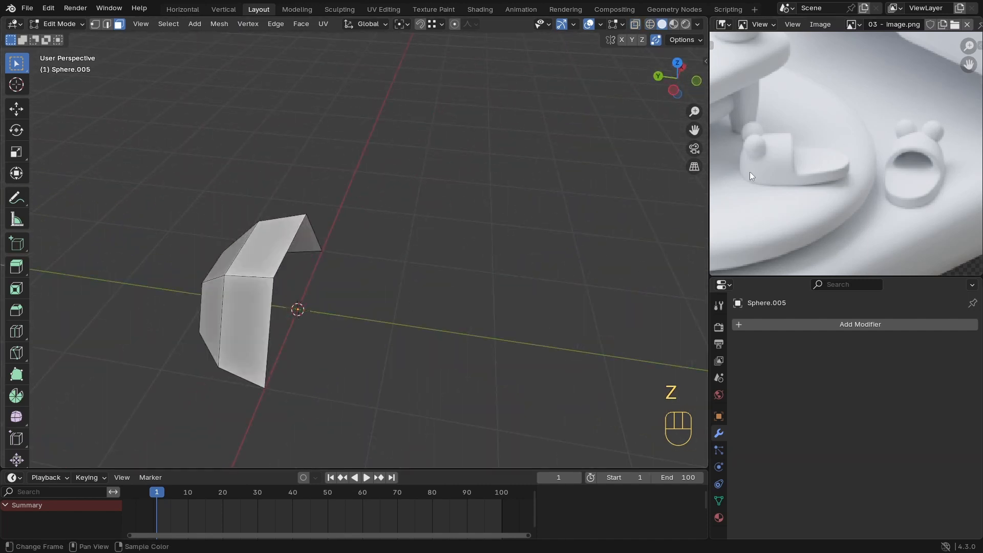
# Step: Extrude the shell's bottom edges about 0.33 m down along Z
pyautogui.moveTo(188, 328); pyautogui.dragTo(302, 305, button='middle')
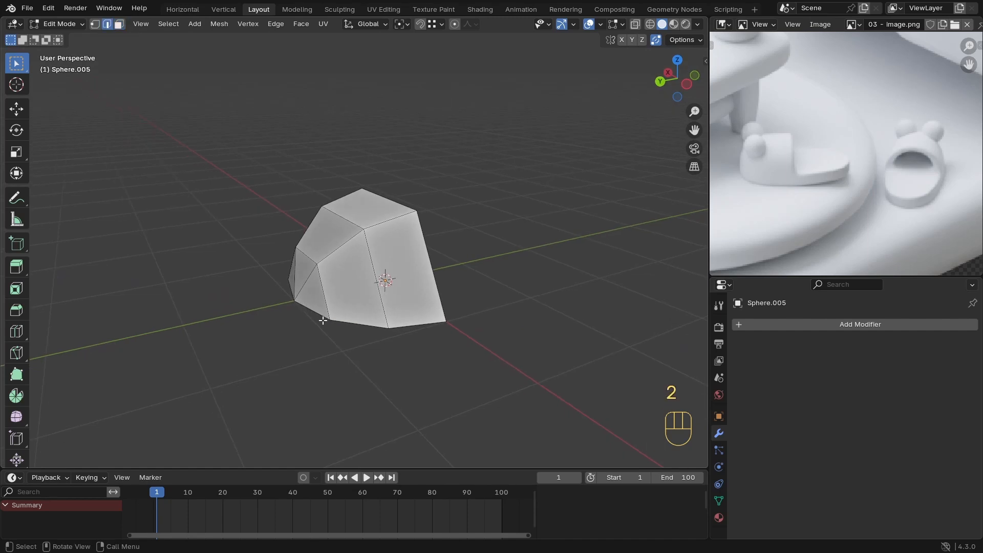
pyautogui.moveTo(391, 328); pyautogui.dragTo(425, 321, button='middle')
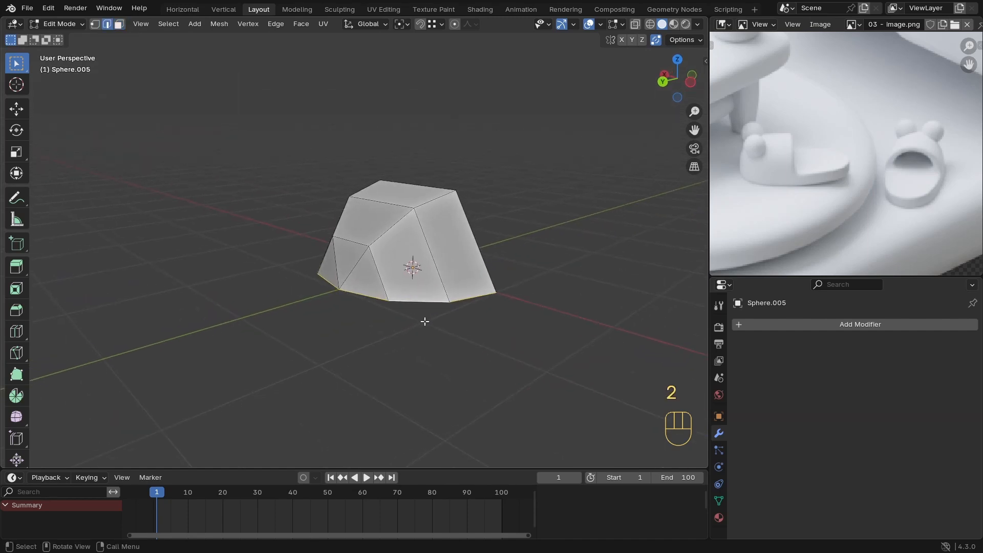
pyautogui.press('e')
pyautogui.press('z')
pyautogui.click(435, 353)
pyautogui.moveTo(438, 352); pyautogui.dragTo(234, 281, button='middle')
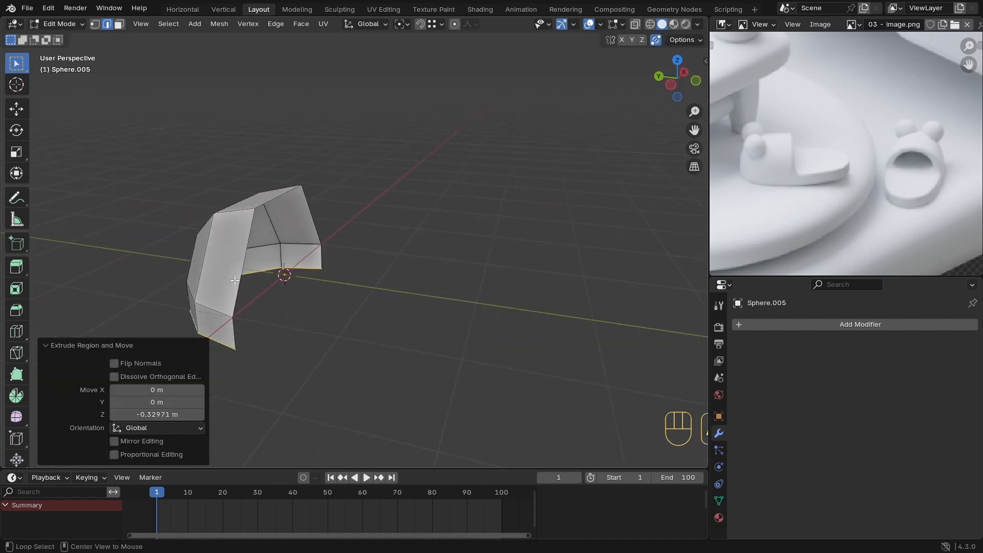
# Step: Extrude the shell's open rim twice along Y, by about -0.40 m and about -0.3 m
pyautogui.keyDown('alt'); pyautogui.click(237, 289); pyautogui.keyUp('alt')
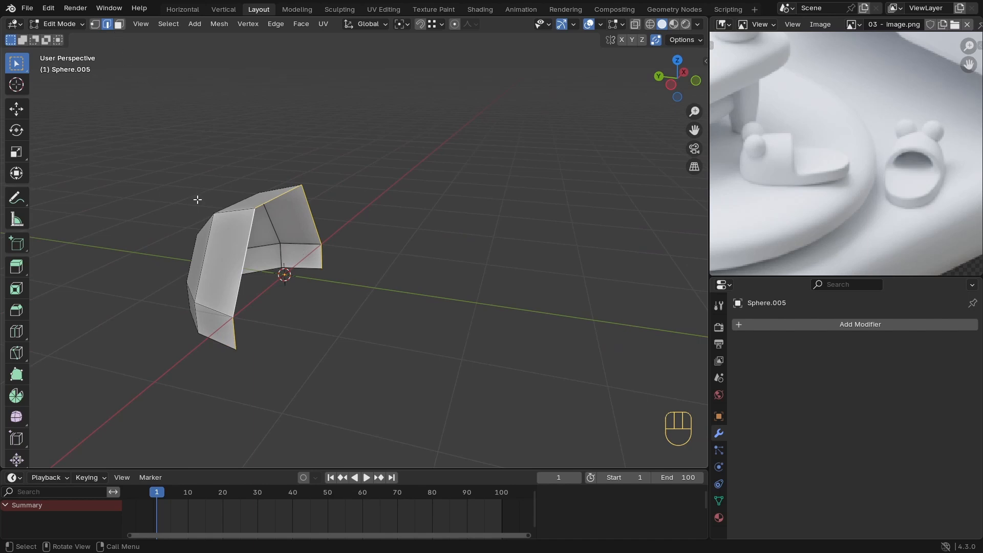
pyautogui.press('e')
pyautogui.press('y')
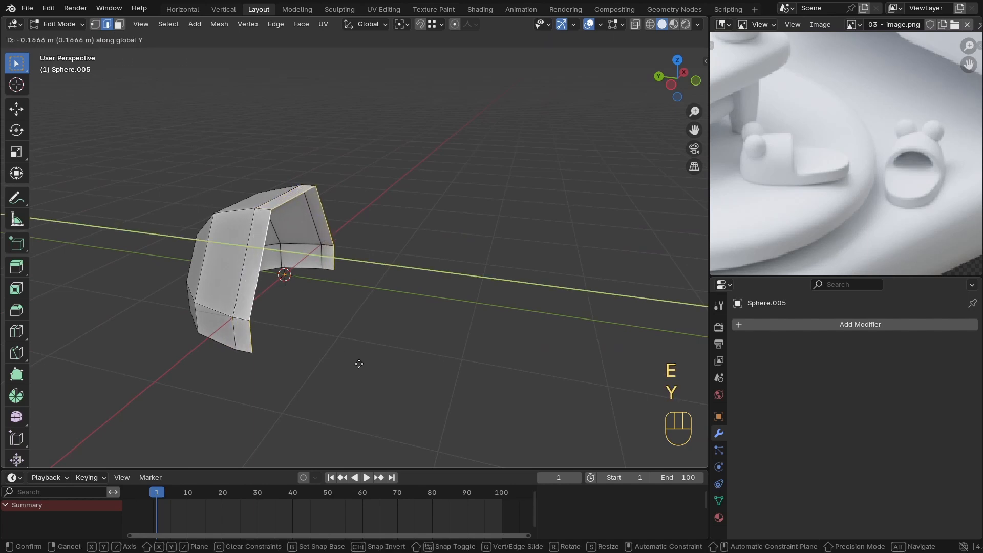
pyautogui.click(376, 366)
pyautogui.moveTo(349, 318); pyautogui.dragTo(404, 290, button='middle')
pyautogui.press('e')
pyautogui.press('y')
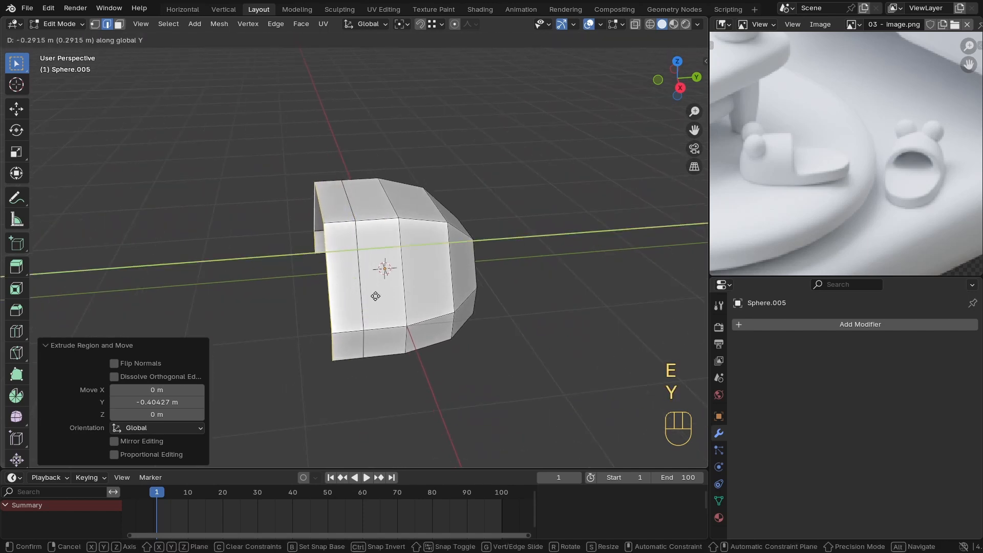
pyautogui.click(371, 296)
# Step: Extrude the two lower side edges about -1.40 m along Y to form the slipper's side strips
pyautogui.moveTo(335, 344); pyautogui.dragTo(295, 267, button='middle')
pyautogui.press('e')
pyautogui.press('y')
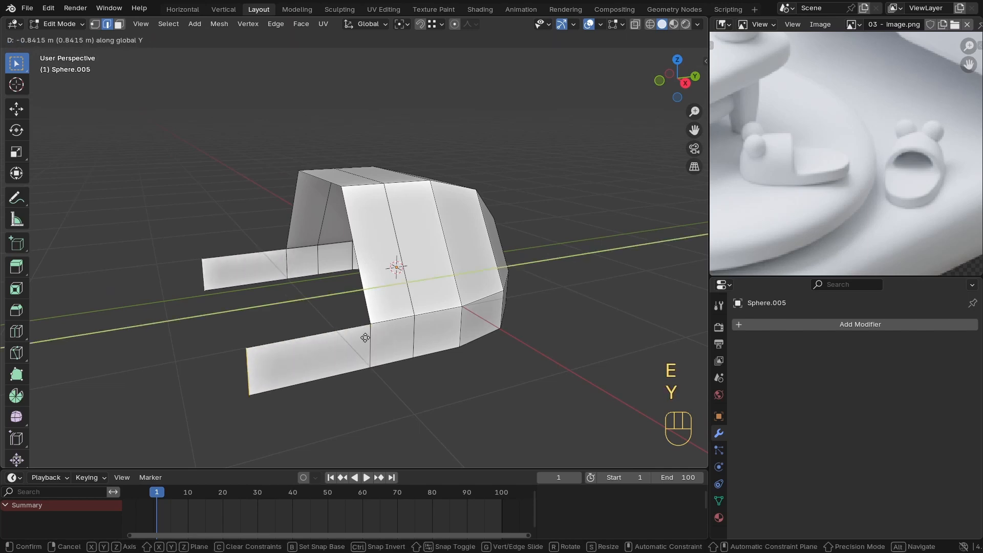
pyautogui.click(299, 342)
pyautogui.scroll(-3, 379, 336)
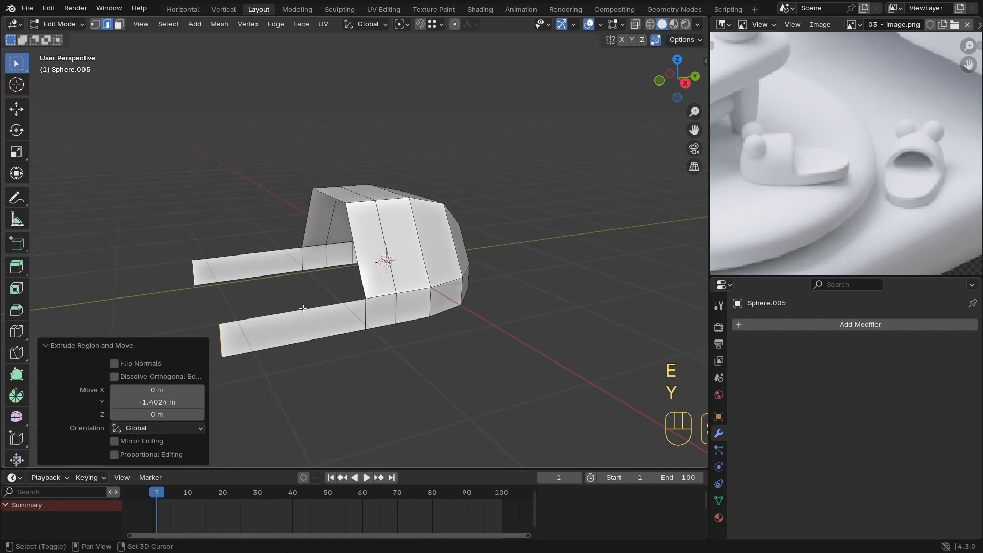
pyautogui.keyDown('shift'); pyautogui.moveTo(379, 336); pyautogui.dragTo(485, 302, button='middle'); pyautogui.keyUp('shift')
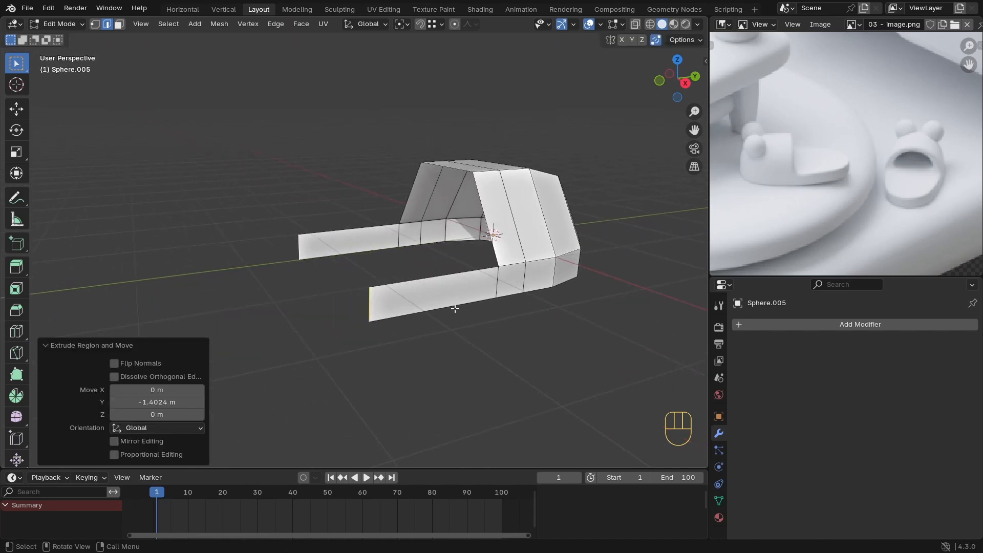
# Step: Close the strip ends with a heel face and bevel its two vertical corner edges 0.654 m with 3 segments
pyautogui.press('f')
pyautogui.moveTo(421, 304); pyautogui.dragTo(374, 296, button='middle')
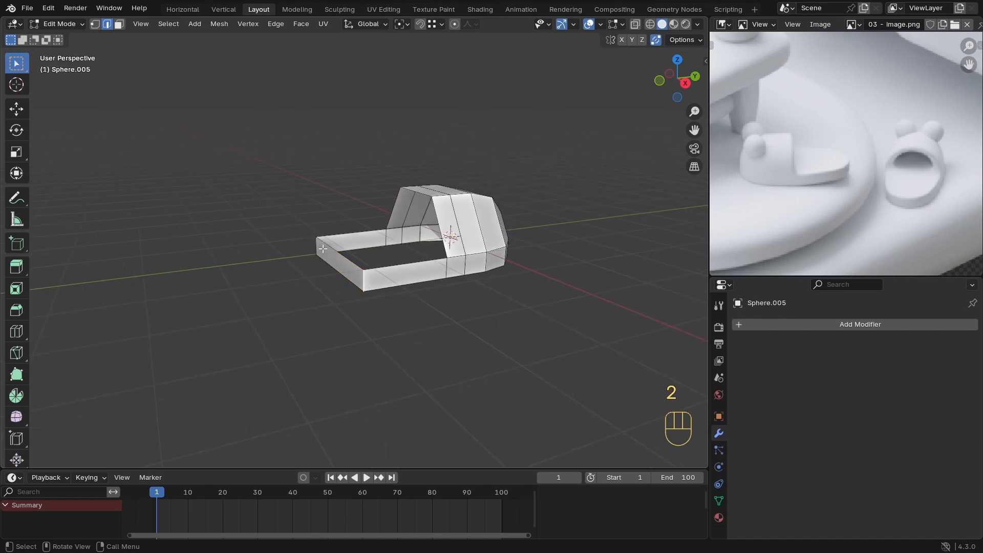
pyautogui.hotkey('ctrl', 'b')
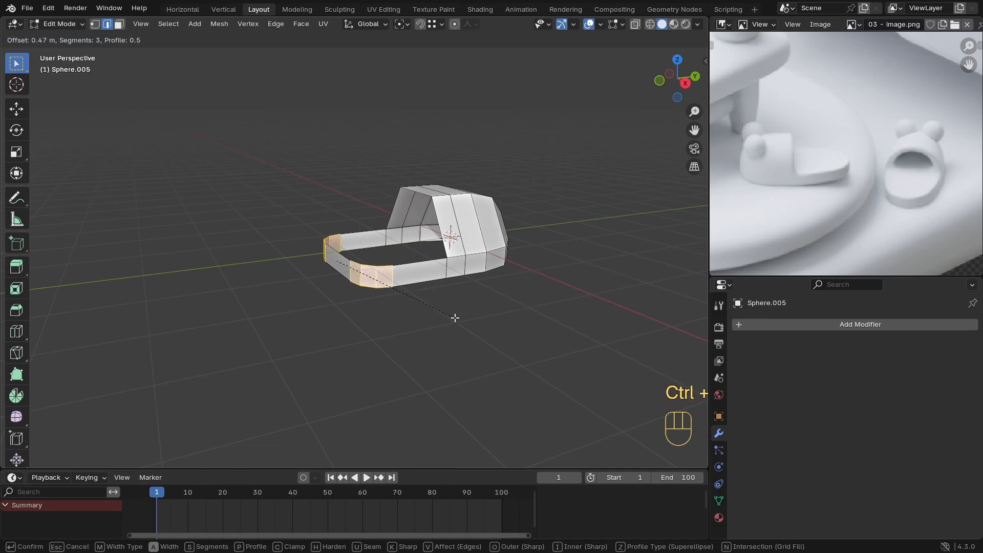
pyautogui.click(465, 319)
# Step: Move the rounded heel section about -0.58 m along Y and scale it to about 0.91 along X
pyautogui.press('KP_7')
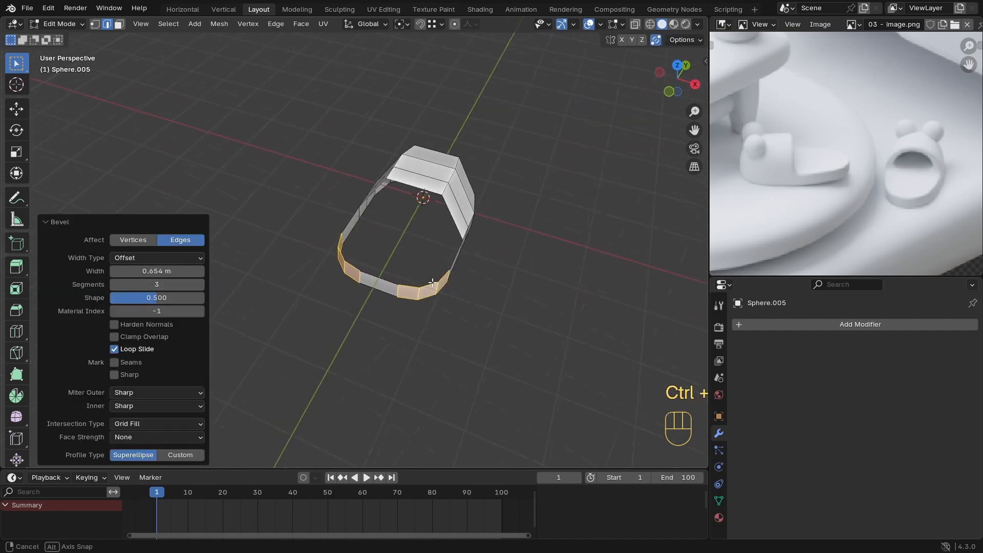
pyautogui.press('z')
pyautogui.moveTo(529, 312); pyautogui.dragTo(263, 228)
pyautogui.press('g')
pyautogui.press('y')
pyautogui.click(448, 290)
pyautogui.press('s')
pyautogui.press('x')
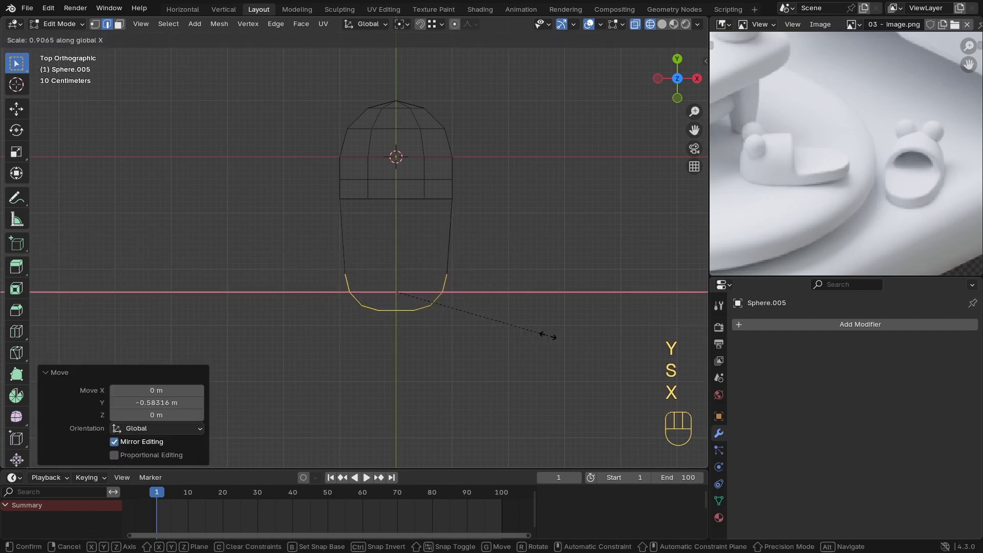
pyautogui.click(547, 335)
pyautogui.moveTo(477, 324); pyautogui.dragTo(388, 192, button='middle')
# Step: Fill the slipper's open bottom edge loop with a face and inset it by about 0.236 m
pyautogui.press('Tab')
pyautogui.moveTo(471, 302)
pyautogui.mouseDown(button='middle')
pyautogui.moveTo(428, 293)
pyautogui.moveTo(440, 302)
pyautogui.moveTo(475, 235)
pyautogui.mouseUp(button='middle')
pyautogui.press('Tab')
pyautogui.press('z')
pyautogui.keyDown('alt'); pyautogui.click(472, 250); pyautogui.keyUp('alt')
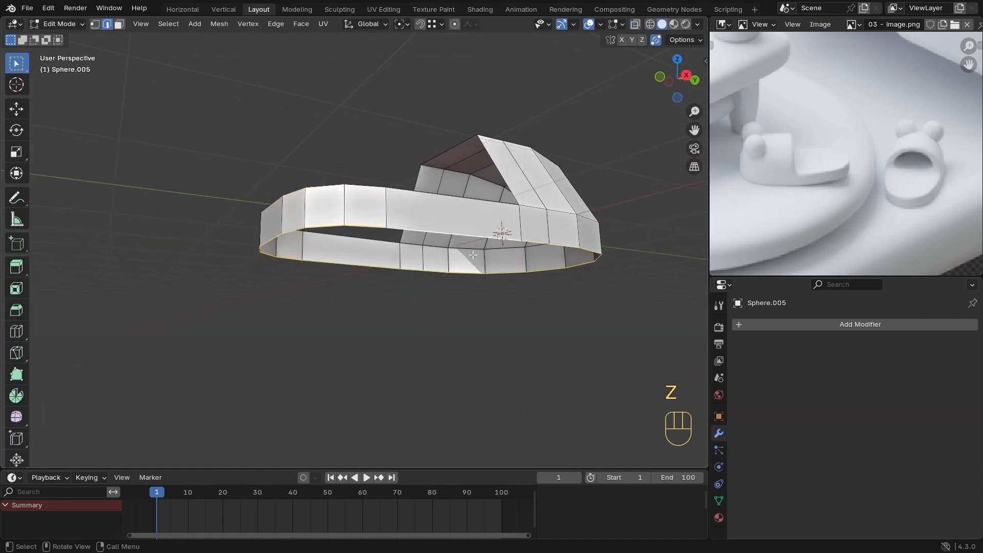
pyautogui.press('f')
pyautogui.moveTo(478, 269); pyautogui.dragTo(543, 286, button='middle')
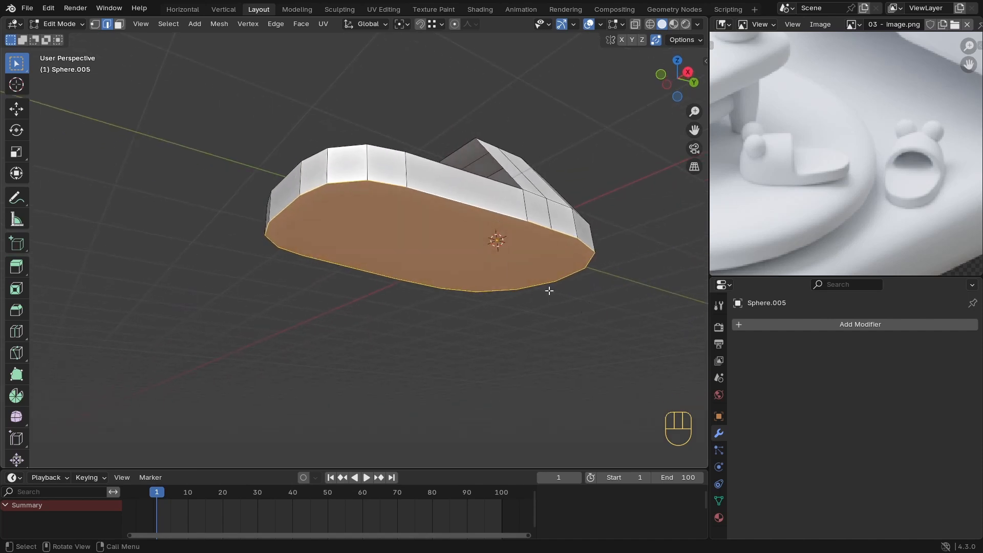
pyautogui.press('i')
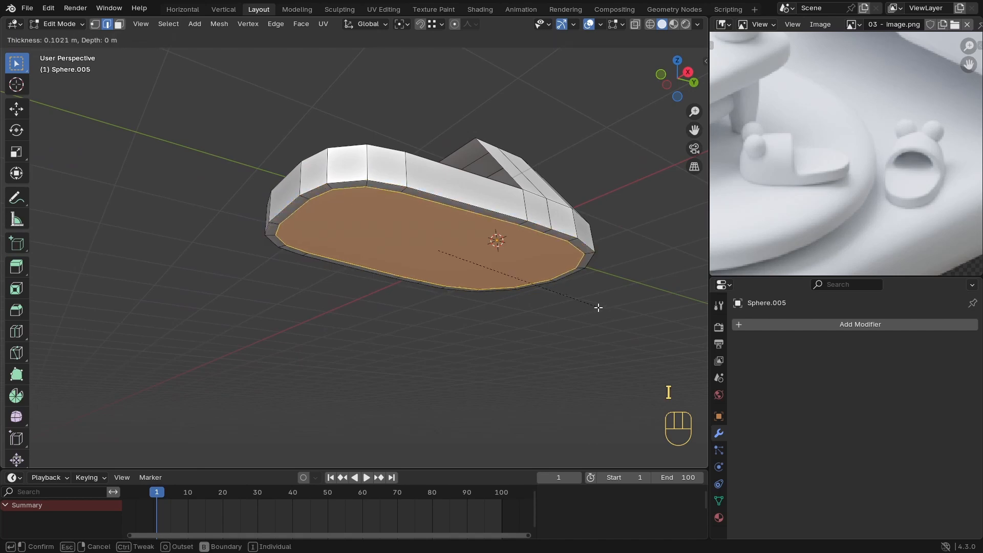
pyautogui.click(586, 306)
# Step: Expand the selection to the whole sole and move it about -0.075 m along Z
pyautogui.moveTo(467, 255); pyautogui.dragTo(507, 240, button='middle')
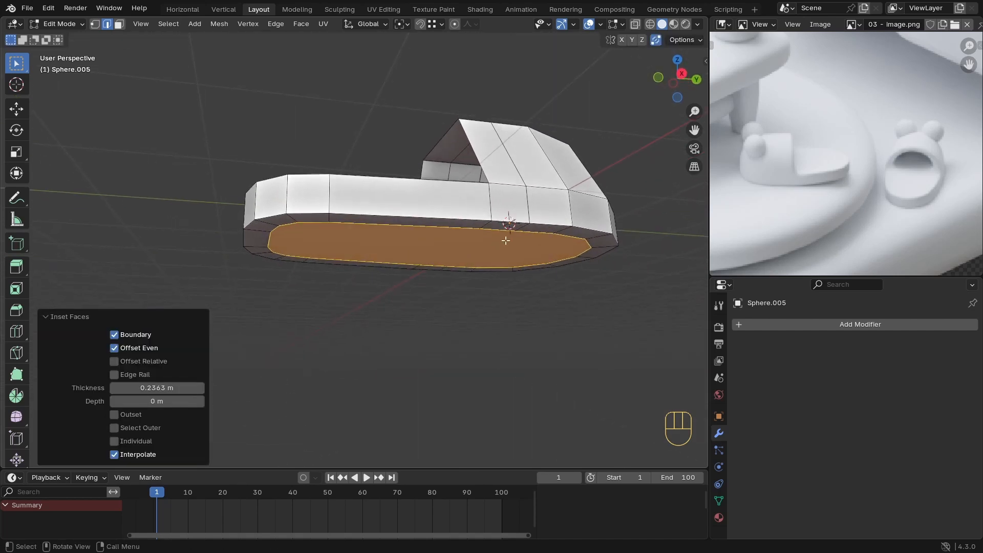
pyautogui.press('ctrl+KP_Add')
pyautogui.press('g')
pyautogui.press('z')
pyautogui.press('z')
pyautogui.press('z')
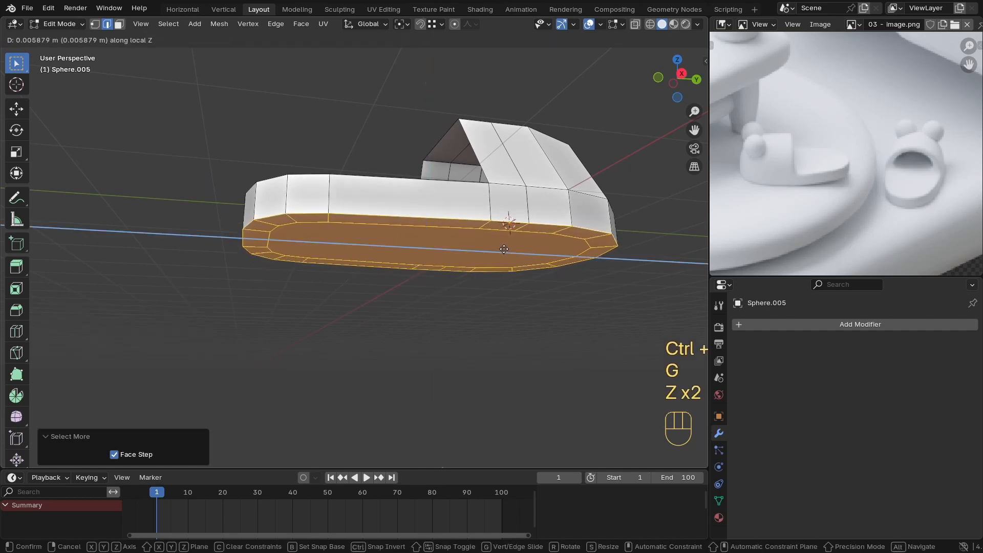
pyautogui.press('z')
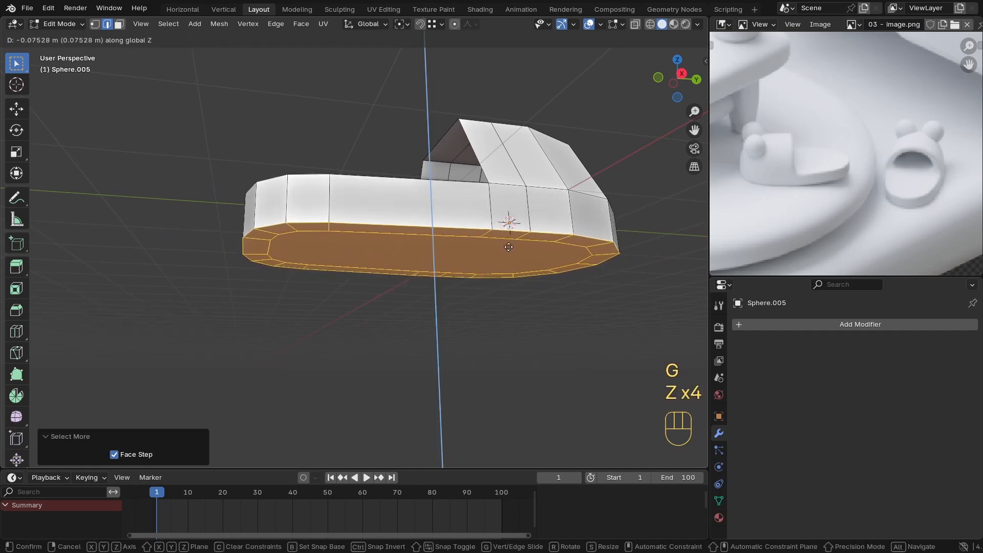
pyautogui.click(509, 246)
# Step: Add a centred lengthwise loop cut over the slipper's upper and raise it along Z to round the top
pyautogui.moveTo(455, 228); pyautogui.dragTo(343, 242, button='middle')
pyautogui.press('Tab')
pyautogui.press('Tab')
pyautogui.hotkey('ctrl', 'r')
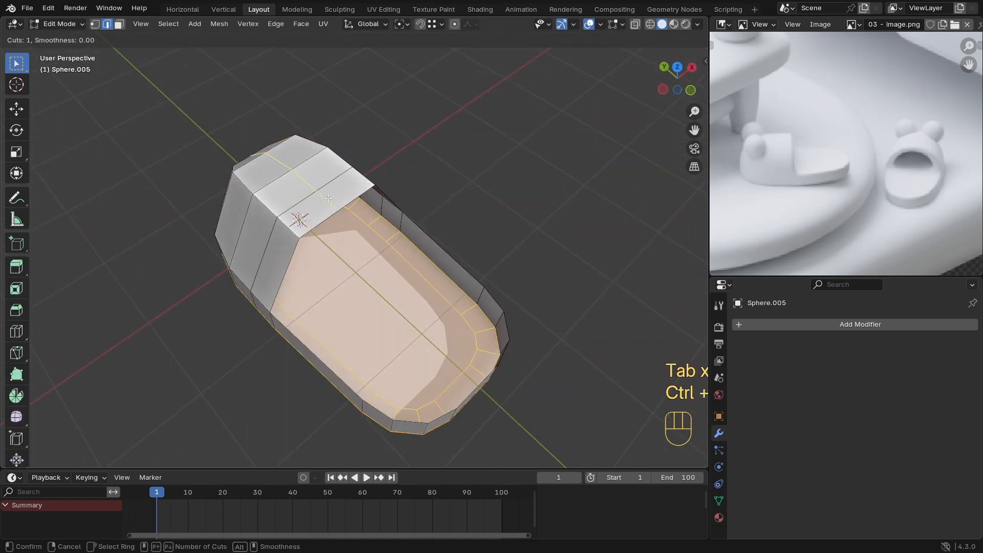
pyautogui.click(327, 198)
pyautogui.rightClick(327, 198)
pyautogui.moveTo(328, 198); pyautogui.dragTo(510, 142, button='middle')
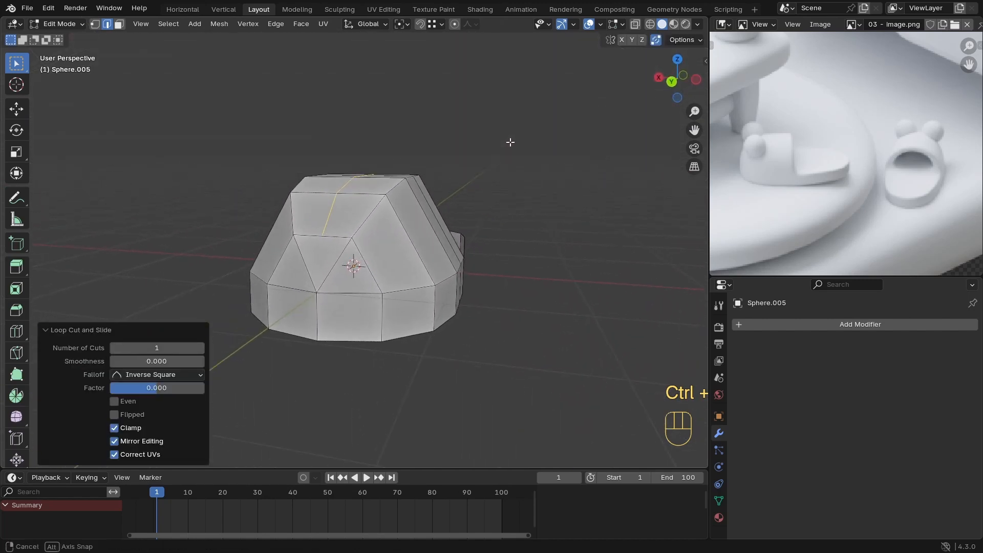
pyautogui.press('g')
pyautogui.press('z')
pyautogui.click(457, 123)
# Step: Add loop cuts across the toe and its sides, and widen the side cut slightly along X
pyautogui.moveTo(459, 114); pyautogui.dragTo(421, 252, button='middle')
pyautogui.hotkey('ctrl', 'r')
pyautogui.click(404, 241)
pyautogui.rightClick(405, 241)
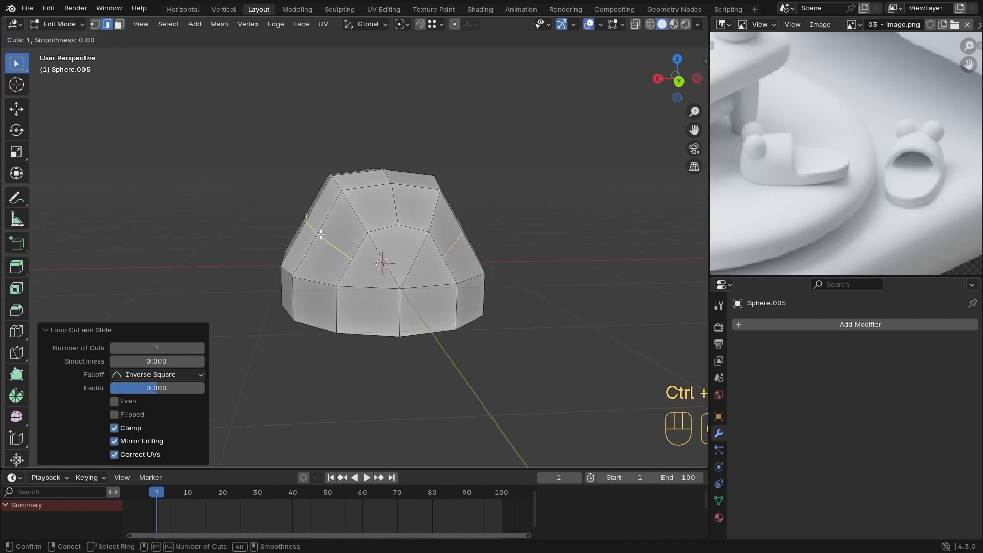
pyautogui.keyDown('ctrl'); pyautogui.click(455, 246); pyautogui.keyUp('ctrl')
pyautogui.press('s')
pyautogui.press('x')
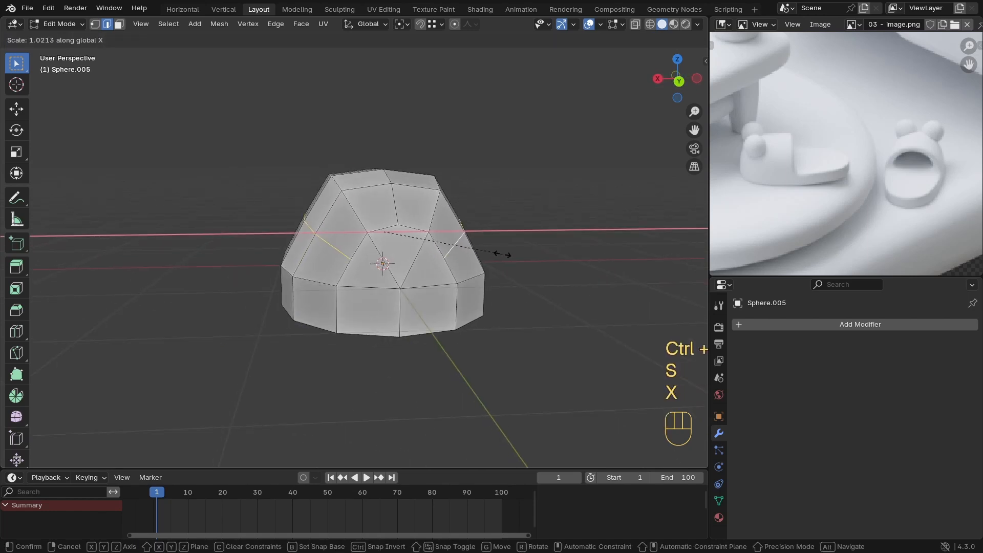
pyautogui.click(511, 254)
pyautogui.press('Tab')
# Step: Add a Solidify modifier to the slipper and set its thickness to about 0.257 m
pyautogui.moveTo(513, 252); pyautogui.dragTo(312, 318, button='middle')
pyautogui.click(831, 324)
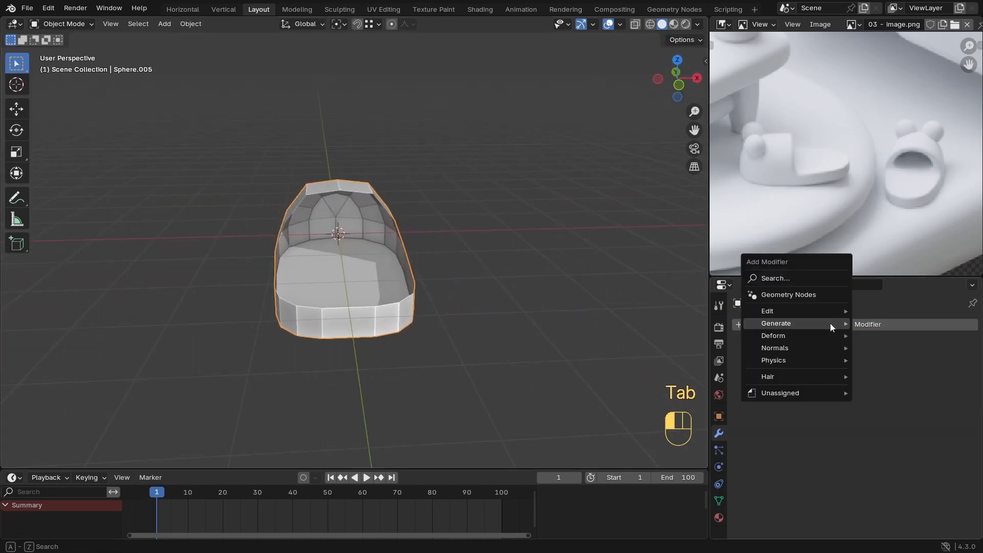
pyautogui.moveTo(831, 323)
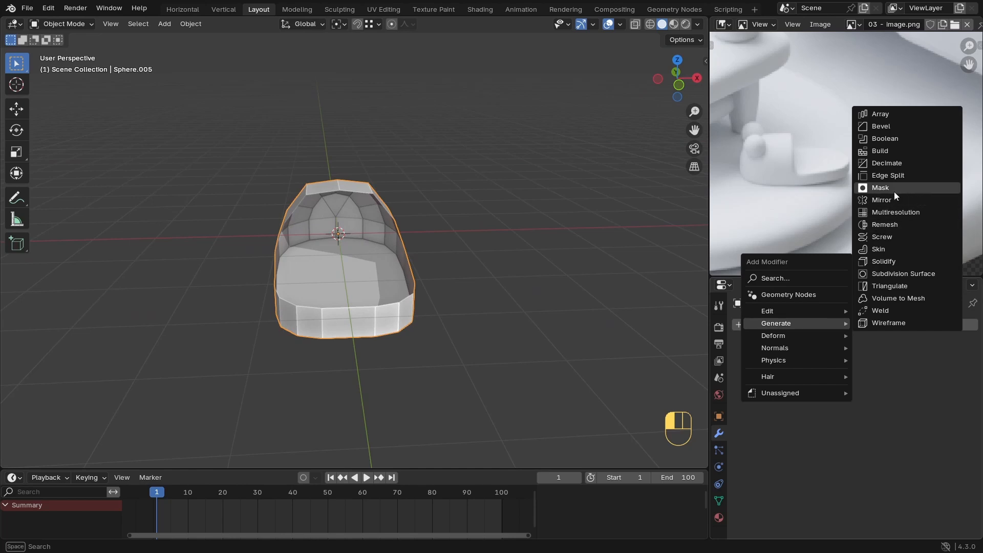
pyautogui.click(883, 261)
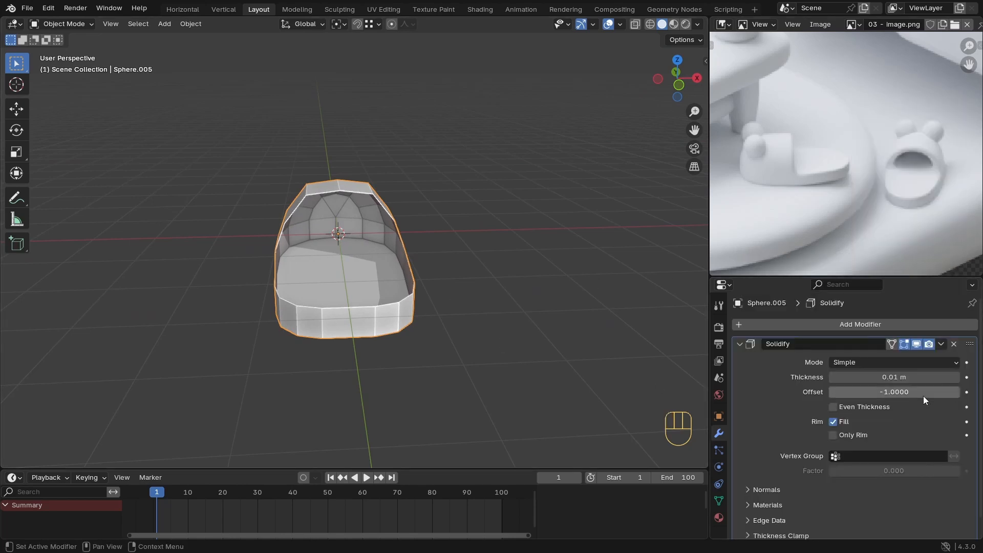
pyautogui.moveTo(894, 377)
pyautogui.mouseDown()
pyautogui.moveTo(922, 377)
pyautogui.moveTo(904, 377)
pyautogui.mouseUp()
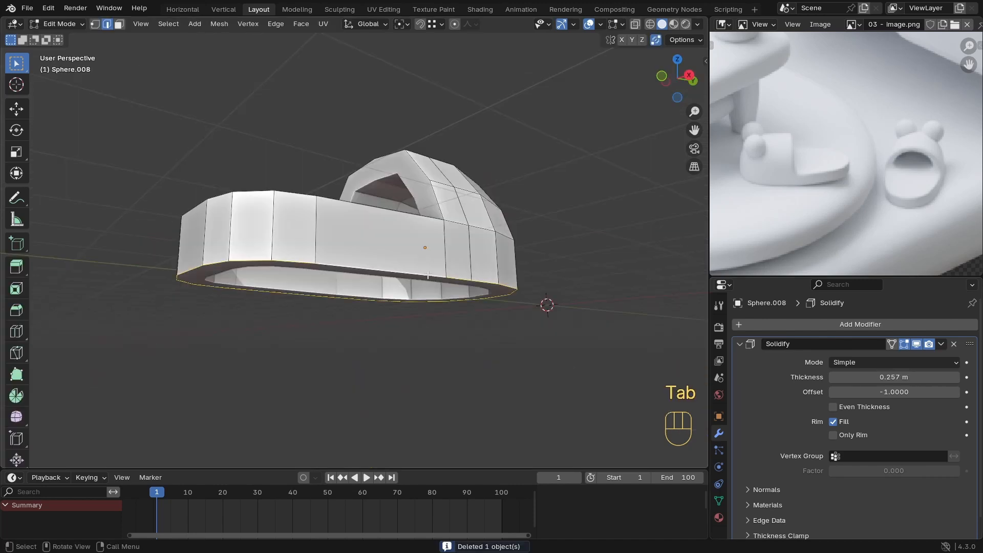
# Step: Adjust the height of the slipper's bottom edge loop along Z
pyautogui.moveTo(428, 275); pyautogui.dragTo(384, 272, button='middle')
pyautogui.press('g')
pyautogui.press('z')
pyautogui.click(446, 276)
# Step: Fill the bottom edge loop with a face while the Solidify display is off, and turn that display back on
pyautogui.press('Tab')
pyautogui.click(916, 344)
pyautogui.press('Tab')
pyautogui.press('f')
pyautogui.press('Tab')
pyautogui.click(916, 345)
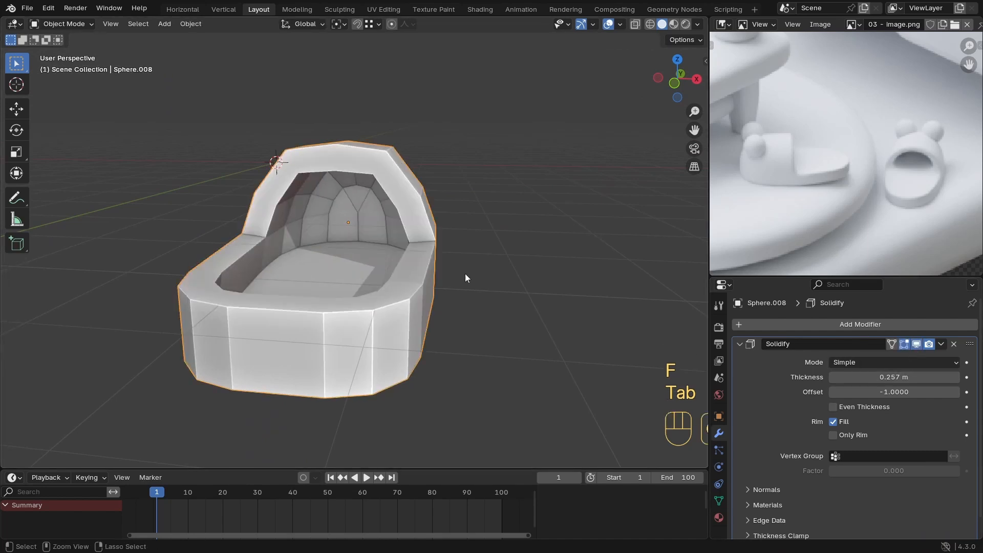
# Step: Adjust the slipper's Solidify thickness to 0.269 m
pyautogui.moveTo(465, 273); pyautogui.dragTo(477, 266, button='middle')
pyautogui.moveTo(890, 377); pyautogui.dragTo(905, 377)
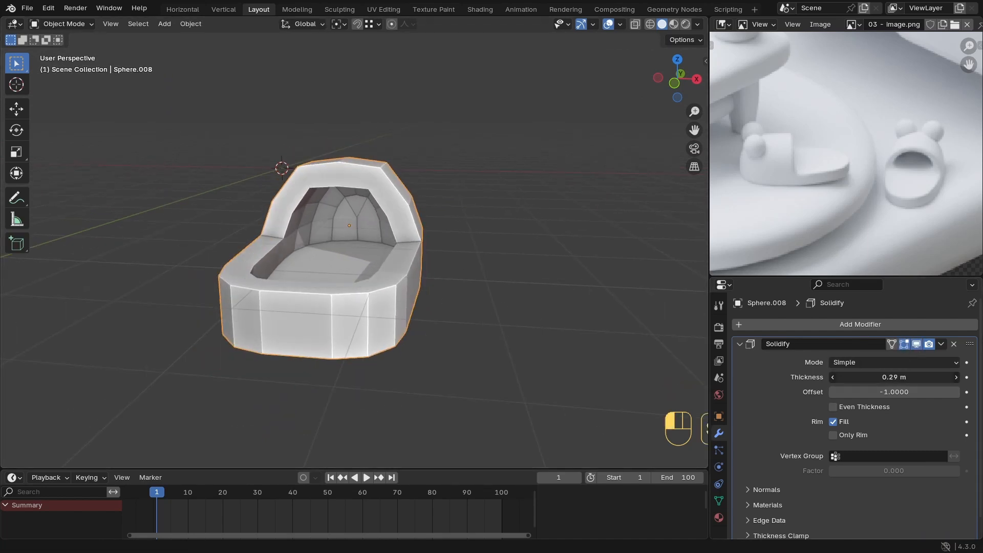
pyautogui.moveTo(404, 287)
pyautogui.mouseDown(button='middle')
pyautogui.moveTo(414, 290)
pyautogui.moveTo(259, 335)
pyautogui.moveTo(357, 299)
pyautogui.moveTo(453, 208)
pyautogui.moveTo(391, 296)
pyautogui.moveTo(395, 265)
pyautogui.moveTo(368, 258)
pyautogui.moveTo(392, 291)
pyautogui.mouseUp(button='middle')
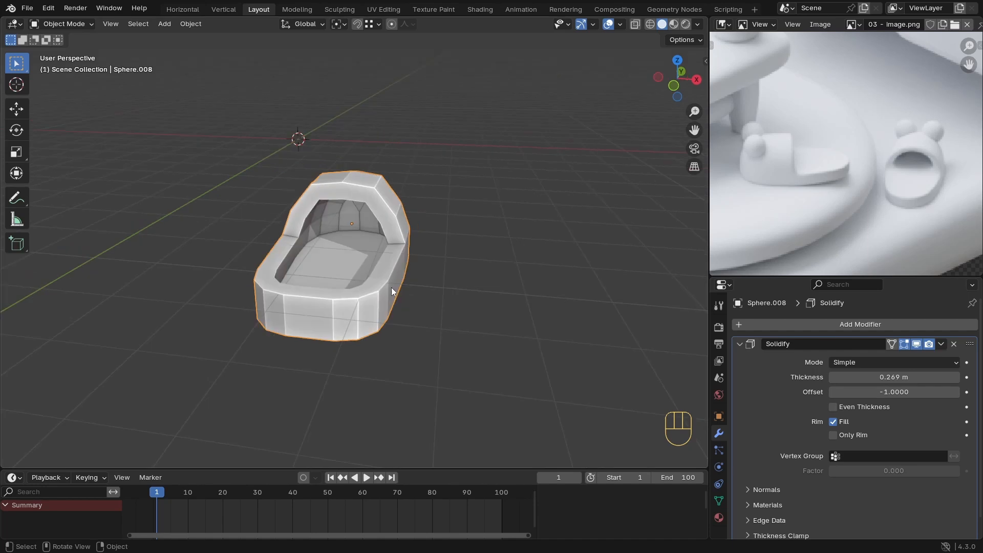
pyautogui.press('g')
pyautogui.rightClick(362, 284)
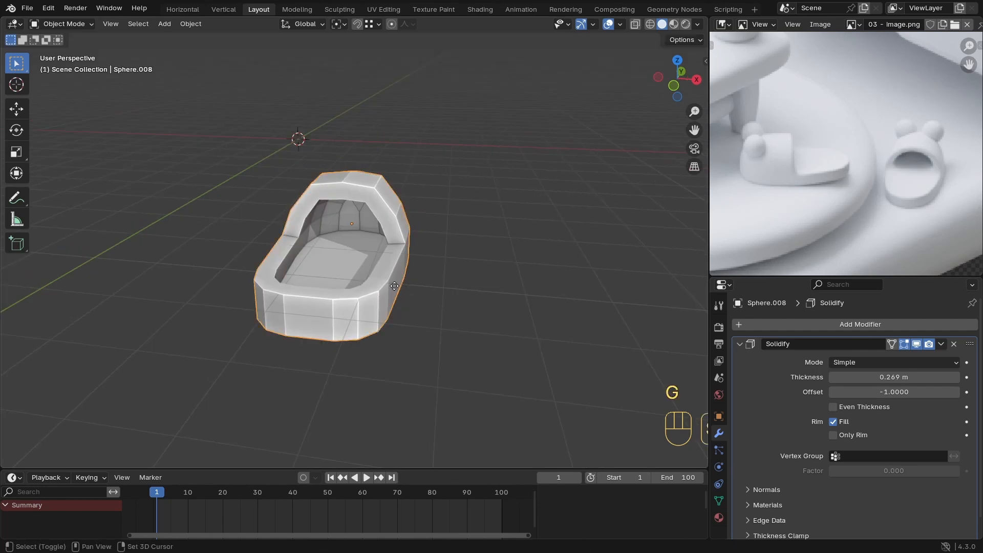
# Step: Duplicate the slipper and place the copy about -2.82 m along X
pyautogui.hotkey('shift', 'd')
pyautogui.press('x')
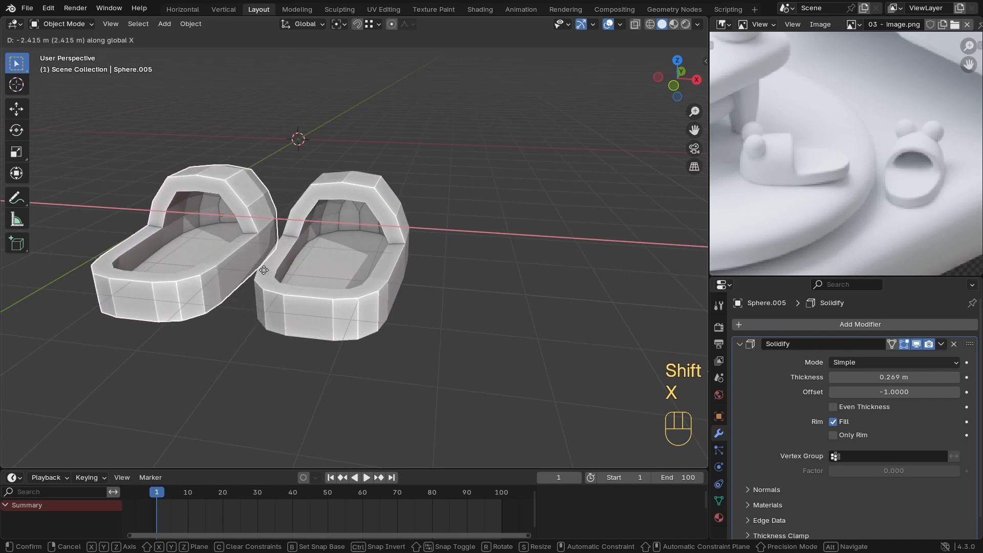
pyautogui.click(235, 263)
pyautogui.keyDown('shift'); pyautogui.moveTo(235, 263); pyautogui.dragTo(336, 259, button='middle'); pyautogui.keyUp('shift')
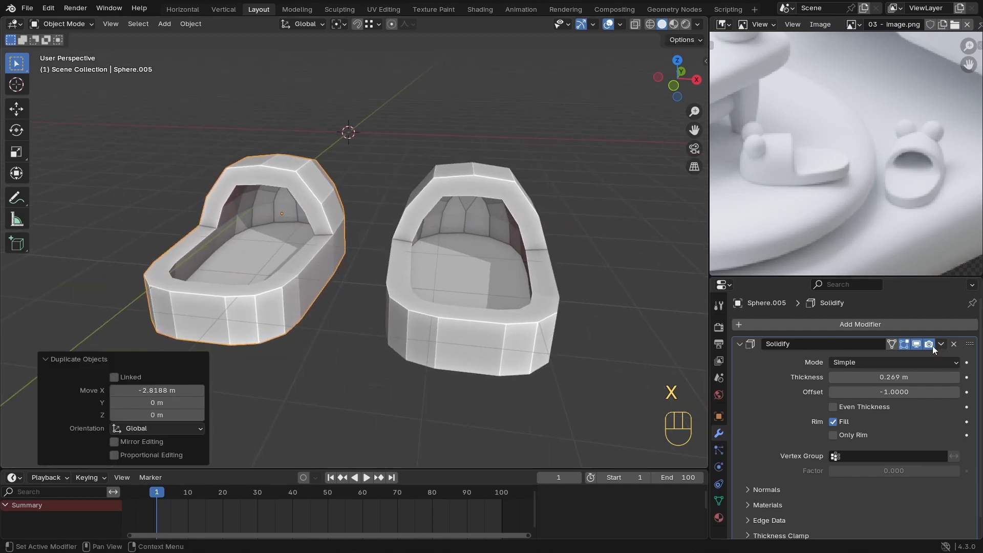
# Step: Add a level 2 Subdivision modifier to the copied slipper and inset its sole face by about 0.35 m
pyautogui.click(739, 346)
pyautogui.hotkey('ctrl', '2')
pyautogui.moveTo(278, 255); pyautogui.dragTo(435, 246, button='middle')
pyautogui.press('Tab')
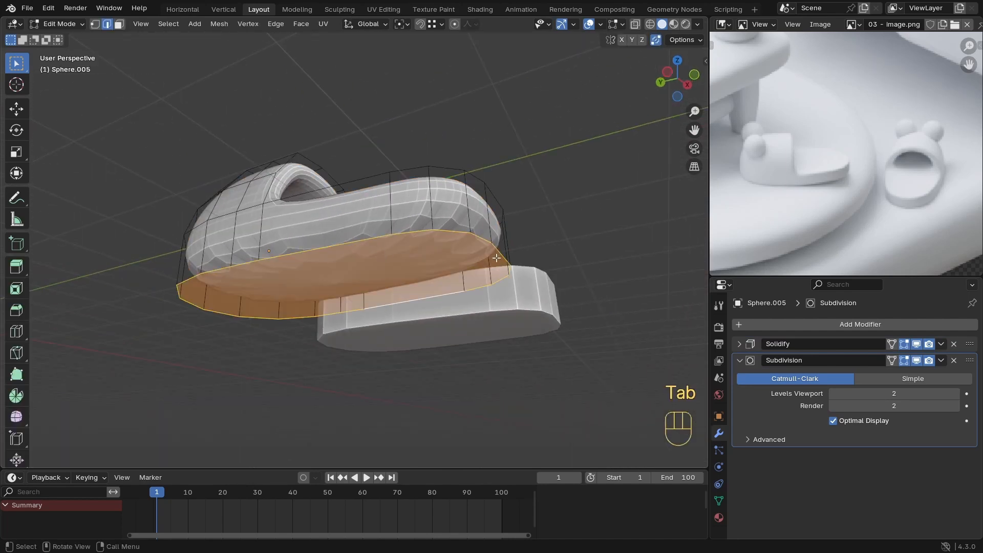
pyautogui.press('i')
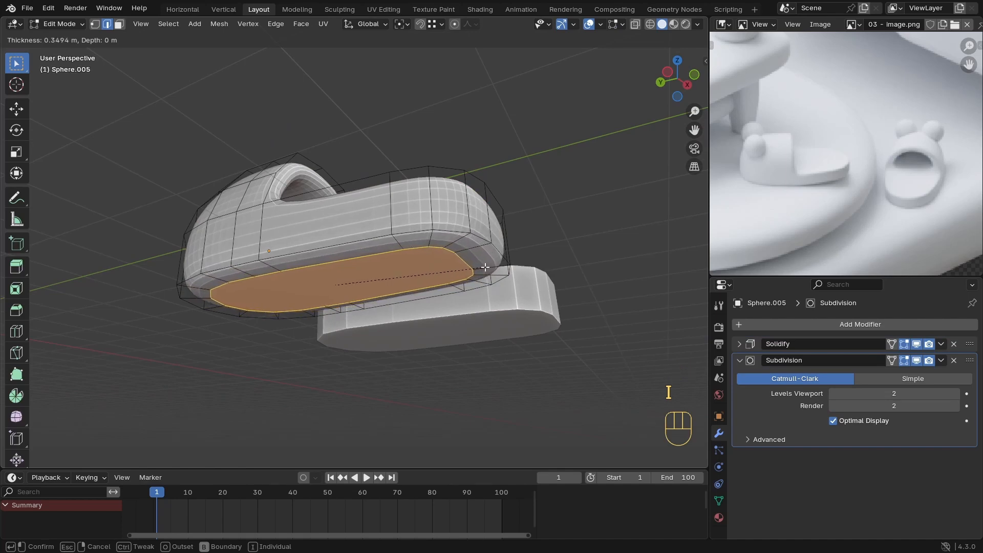
pyautogui.click(486, 267)
pyautogui.moveTo(485, 267); pyautogui.dragTo(344, 302, button='middle')
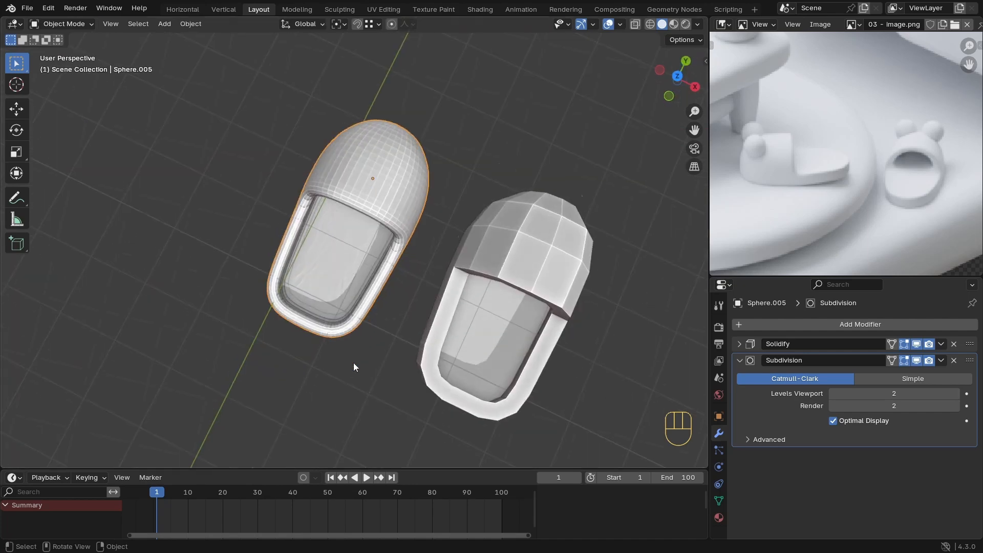
# Step: Select the slipper's rear heel edges in top wireframe view and move them about -0.1 m along Y
pyautogui.press('KP_7')
pyautogui.press('Tab')
pyautogui.press('z')
pyautogui.click(352, 341)
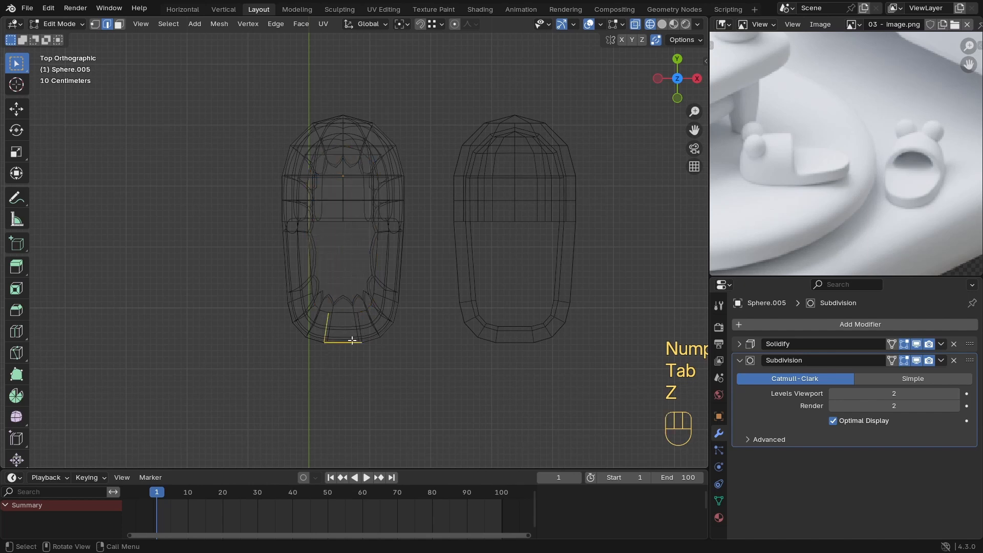
pyautogui.press('g')
pyautogui.press('y')
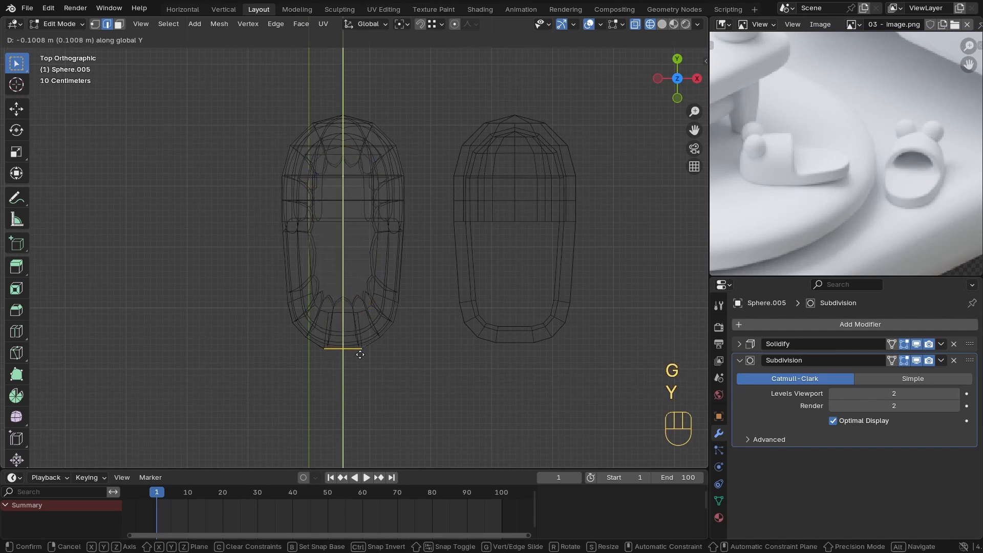
pyautogui.click(361, 355)
pyautogui.press('Tab')
pyautogui.moveTo(360, 355)
pyautogui.mouseDown(button='middle')
pyautogui.moveTo(356, 364)
pyautogui.moveTo(408, 303)
pyautogui.moveTo(461, 271)
pyautogui.moveTo(384, 241)
pyautogui.moveTo(477, 270)
pyautogui.moveTo(352, 281)
pyautogui.moveTo(533, 270)
pyautogui.moveTo(404, 243)
pyautogui.mouseUp(button='middle')
pyautogui.press('z')
# Step: Add a UV sphere with 17 segments and 17 rings and scale it down for the slipper's ear
pyautogui.hotkey('shift', 'a')
pyautogui.moveTo(432, 215)
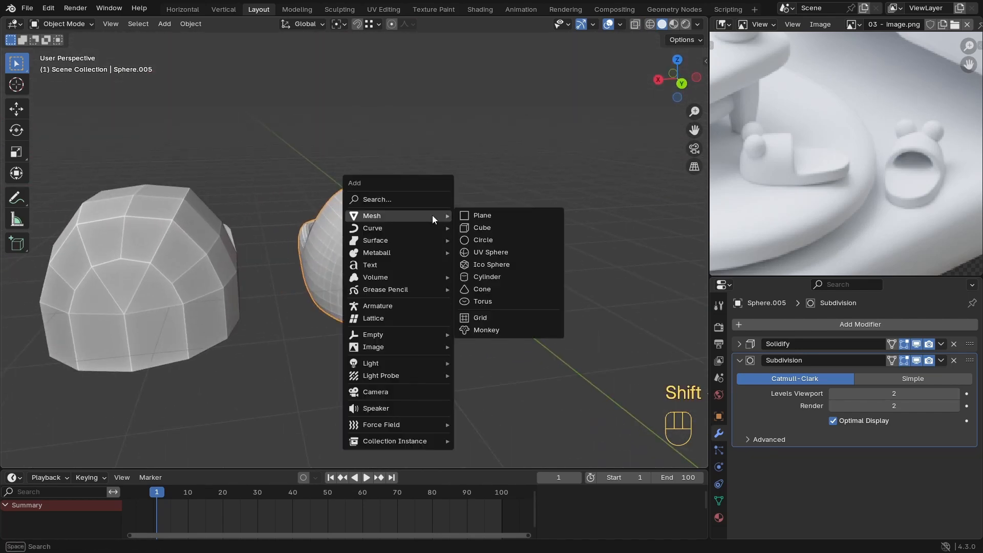
pyautogui.click(495, 253)
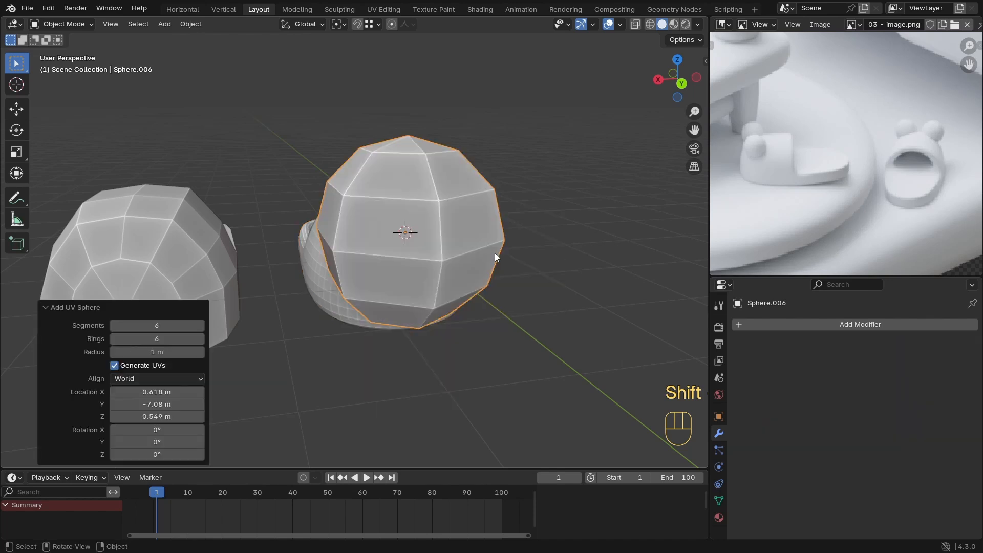
pyautogui.moveTo(163, 325); pyautogui.dragTo(187, 348)
pyautogui.press('s')
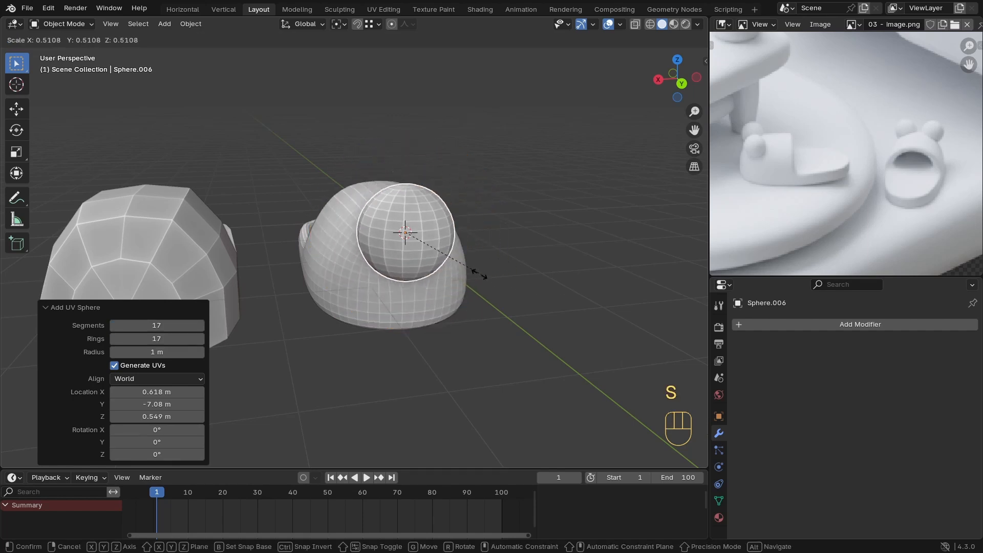
pyautogui.click(364, 278)
# Step: Select both ear spheres above the toe and resize them together
pyautogui.moveTo(364, 278); pyautogui.dragTo(524, 278, button='middle')
pyautogui.moveTo(388, 291); pyautogui.dragTo(426, 219, button='middle')
pyautogui.keyDown('shift'); pyautogui.click(311, 213); pyautogui.keyUp('shift')
pyautogui.press('s')
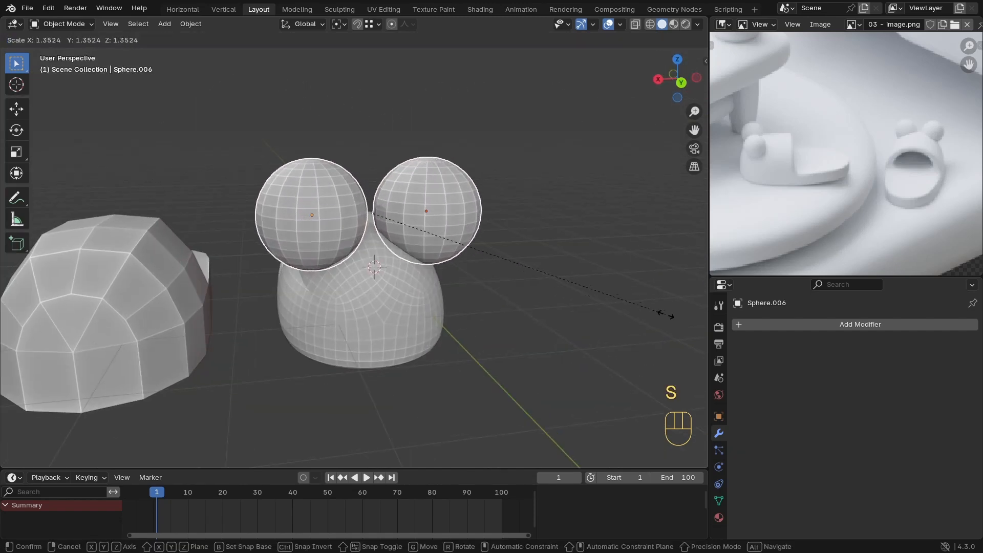
pyautogui.click(547, 284)
# Step: Delete the unneeded extra object
pyautogui.moveTo(481, 251); pyautogui.dragTo(353, 251, button='middle')
pyautogui.press('Tab')
pyautogui.press('Delete')
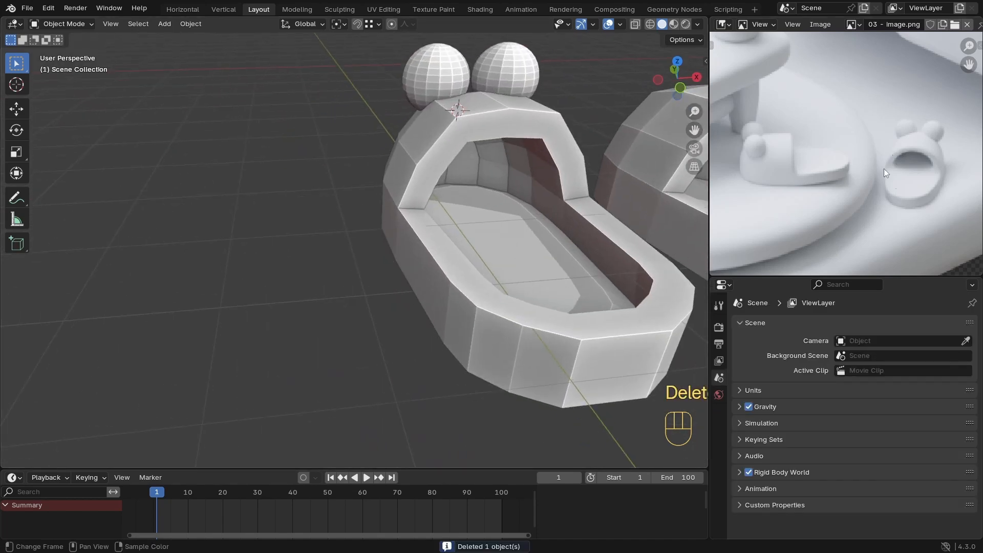
# Step: Duplicate the slipper under the ear spheres and place the copy about -2.24 m along X
pyautogui.keyDown('shift'); pyautogui.moveTo(608, 262); pyautogui.dragTo(460, 279, button='middle'); pyautogui.keyUp('shift')
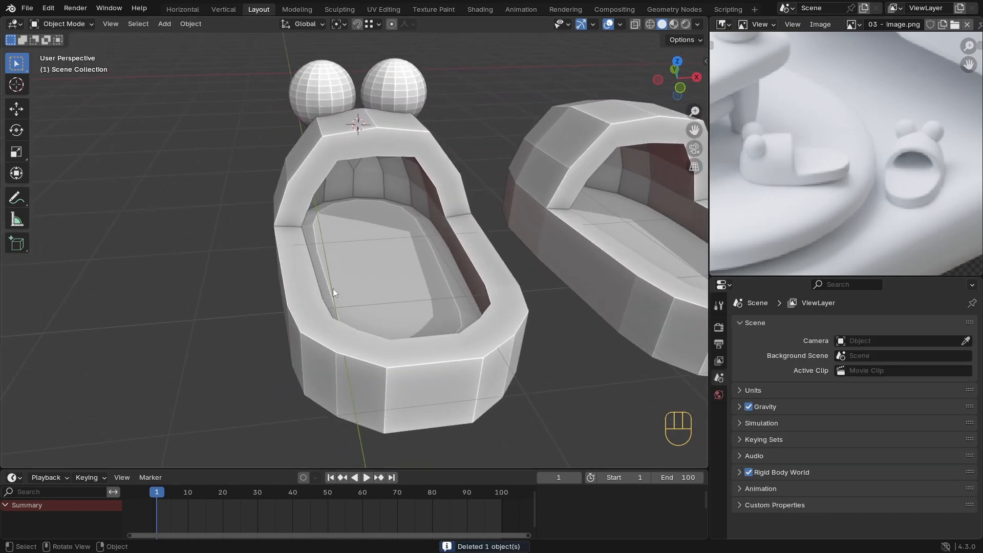
pyautogui.scroll(3, 374, 259)
pyautogui.click(372, 258)
pyautogui.press('Tab')
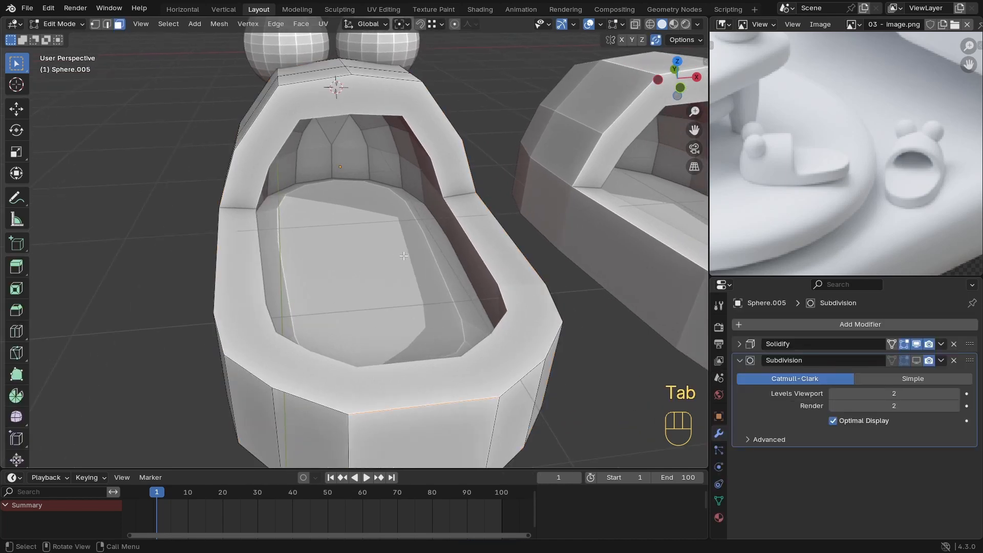
pyautogui.press('Tab')
pyautogui.scroll(-2, 461, 318)
pyautogui.hotkey('shift', 'd')
pyautogui.press('x')
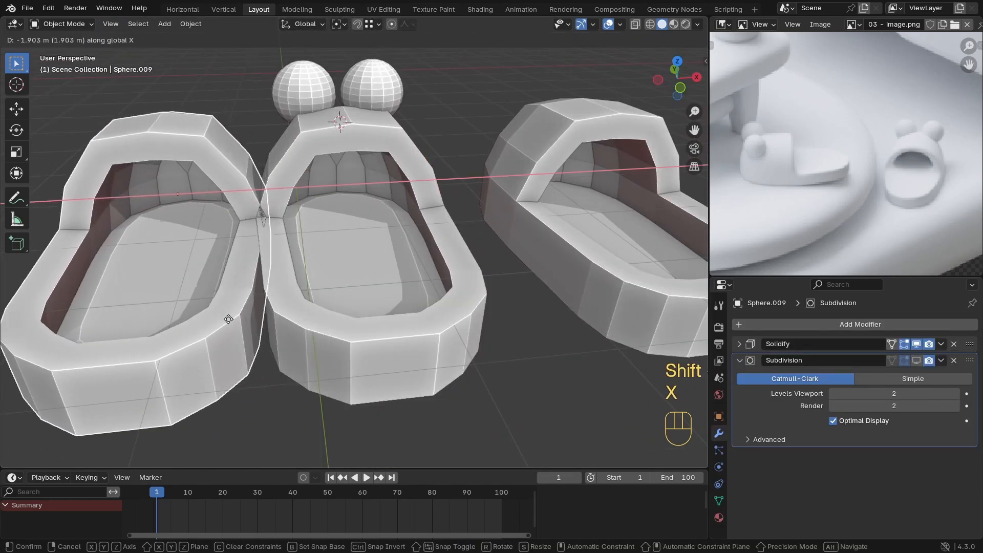
pyautogui.click(201, 318)
pyautogui.keyDown('shift'); pyautogui.moveTo(201, 318); pyautogui.dragTo(459, 302, button='middle'); pyautogui.keyUp('shift')
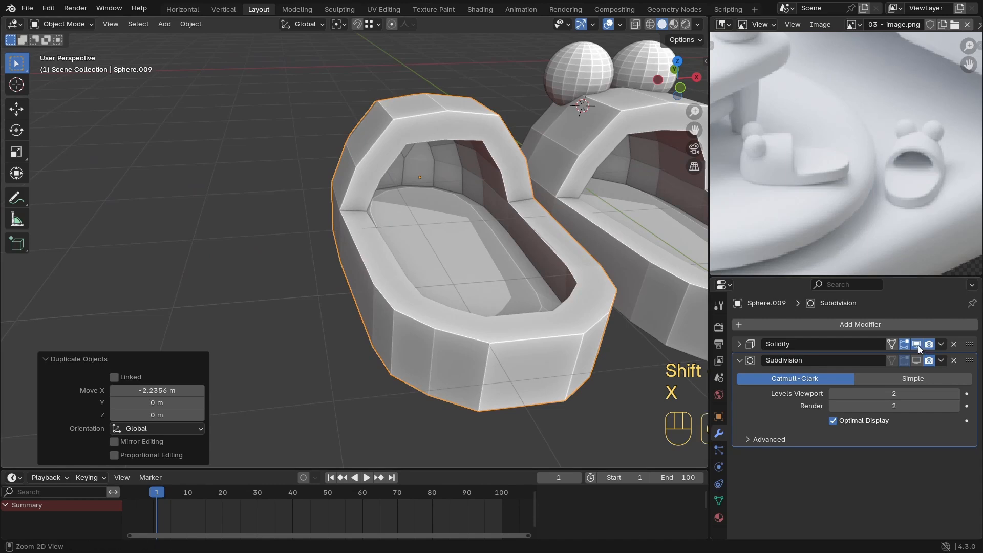
# Step: Apply the Solidify modifier on the new slipper copy
pyautogui.rightClick(906, 353)
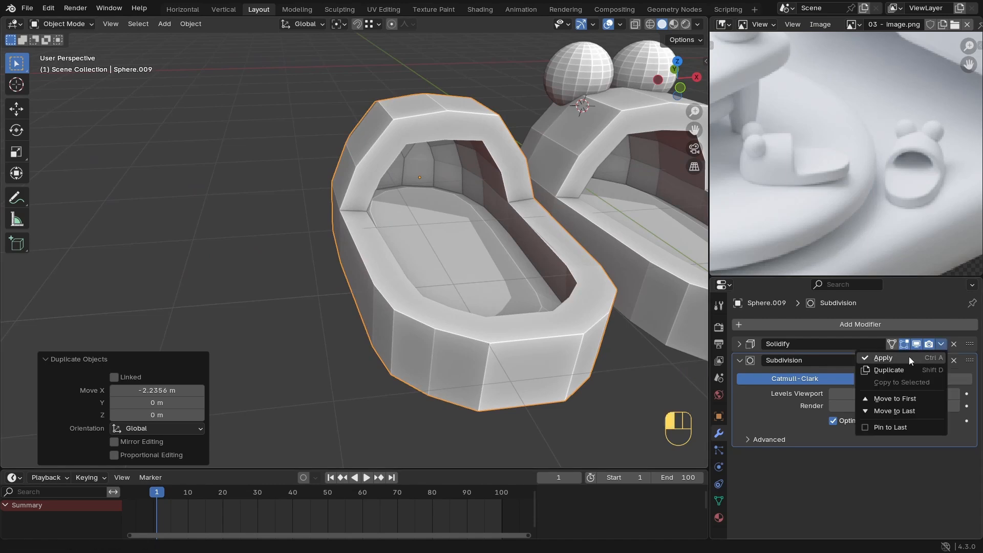
pyautogui.click(908, 356)
pyautogui.keyDown('shift'); pyautogui.moveTo(453, 277); pyautogui.dragTo(295, 281, button='middle'); pyautogui.keyUp('shift')
pyautogui.scroll(1, 295, 281)
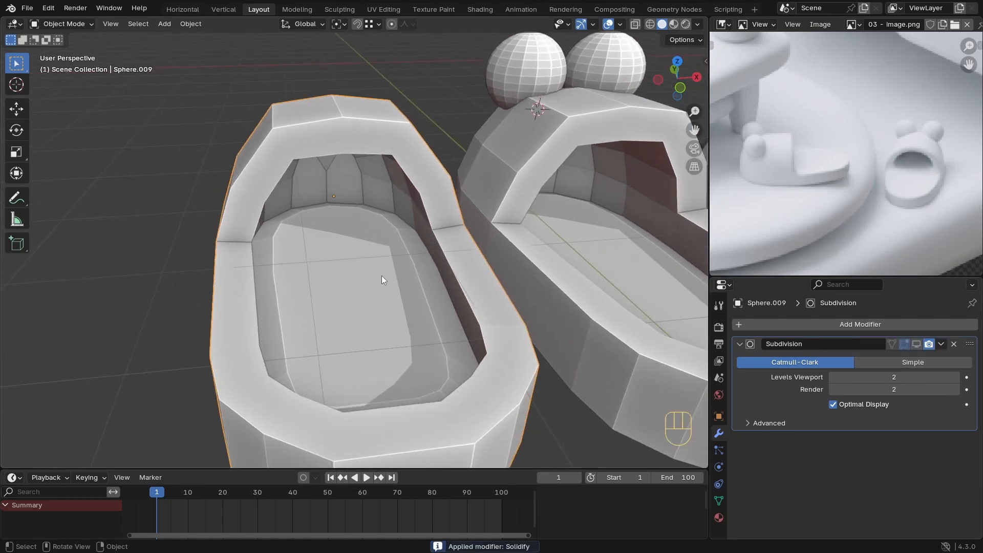
# Step: Select the copy's whole insole, scale it down and raise it about 0.33 m along Z
pyautogui.press('Tab')
pyautogui.click(360, 280)
pyautogui.hotkey('ctrl', '+')
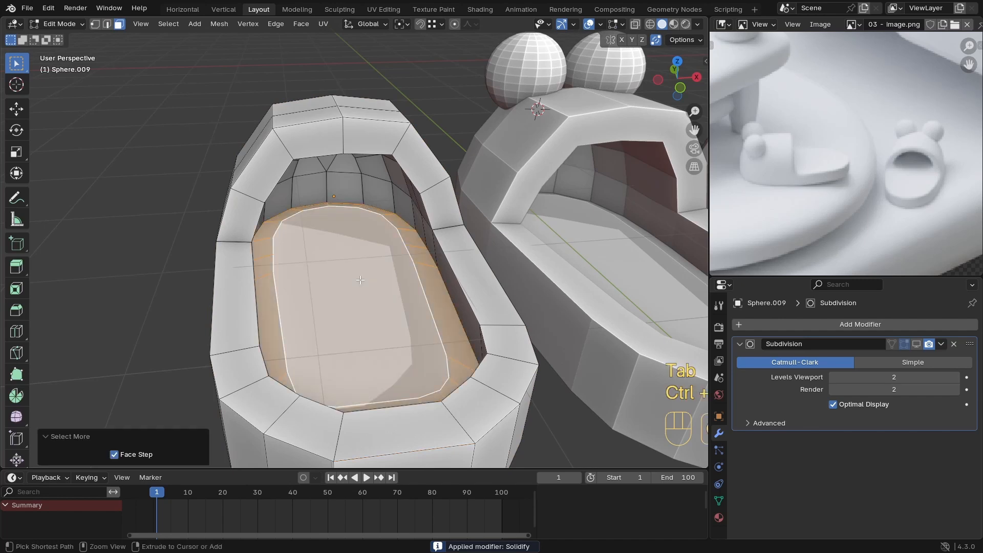
pyautogui.press('s')
pyautogui.click(417, 287)
pyautogui.press('g')
pyautogui.press('z')
pyautogui.click(428, 256)
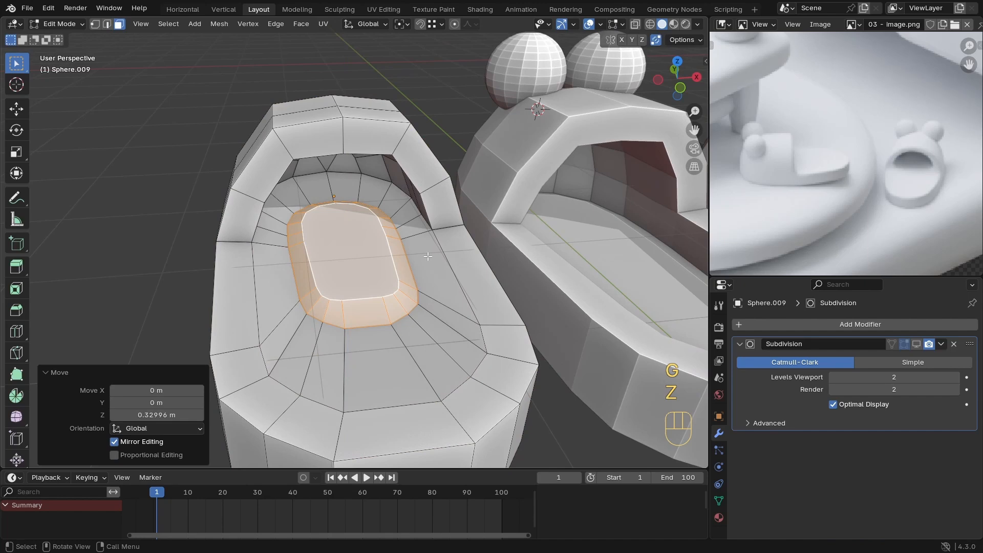
# Step: Flatten the selected insole faces by scaling them to 0 along Z
pyautogui.press('s')
pyautogui.press('z')
pyautogui.press('0')
pyautogui.click(424, 255)
pyautogui.scroll(-5, 399, 298)
pyautogui.press('Tab')
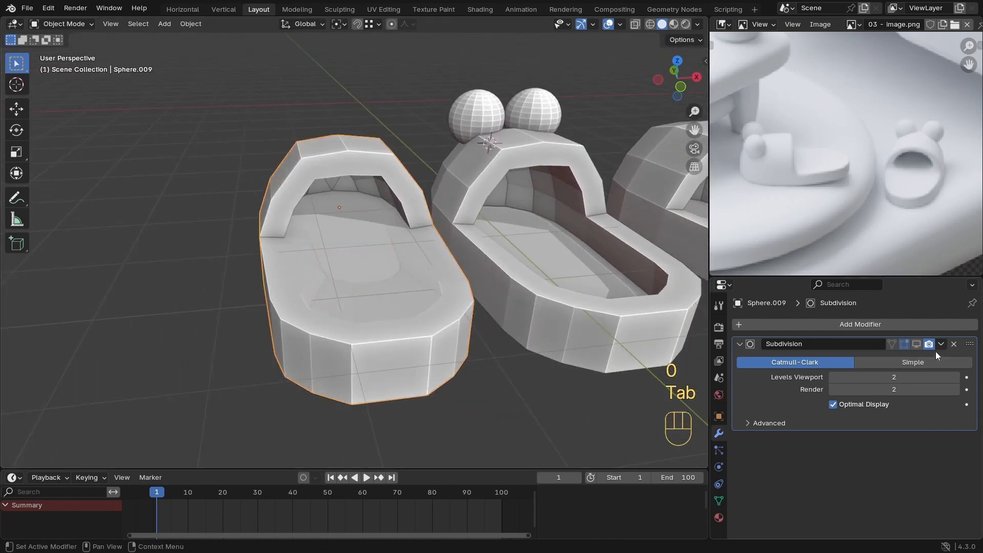
# Step: Turn on the Subdivision modifier's viewport display for the copied slipper and inspect the smoothed shape
pyautogui.click(919, 343)
pyautogui.scroll(-2, 333, 229)
pyautogui.moveTo(333, 230); pyautogui.dragTo(312, 280, button='middle')
pyautogui.keyDown('shift'); pyautogui.moveTo(312, 279); pyautogui.dragTo(256, 228, button='middle'); pyautogui.keyUp('shift')
pyautogui.scroll(1, 305, 260)
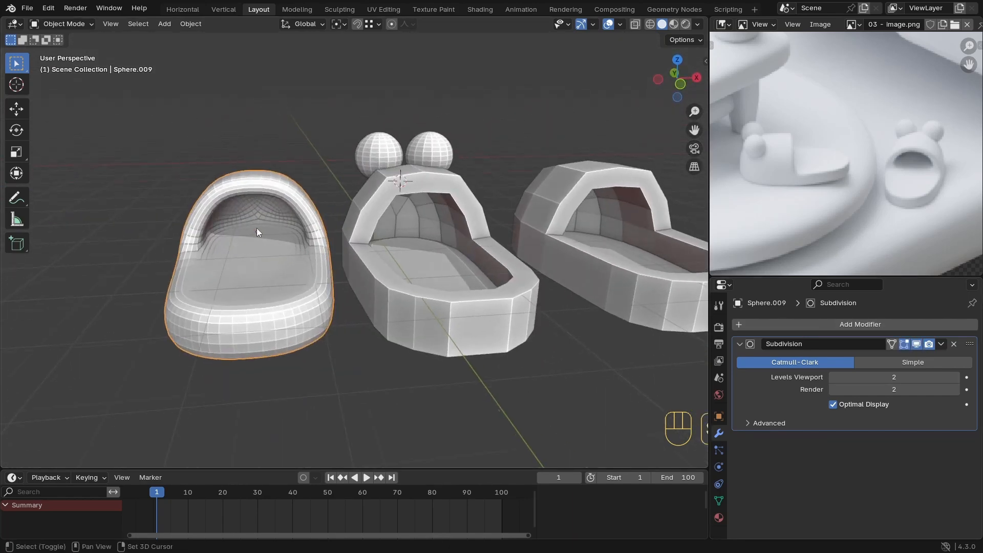
pyautogui.scroll(3, 329, 260)
pyautogui.scroll(-4, 329, 260)
pyautogui.moveTo(290, 314); pyautogui.dragTo(303, 331, button='middle')
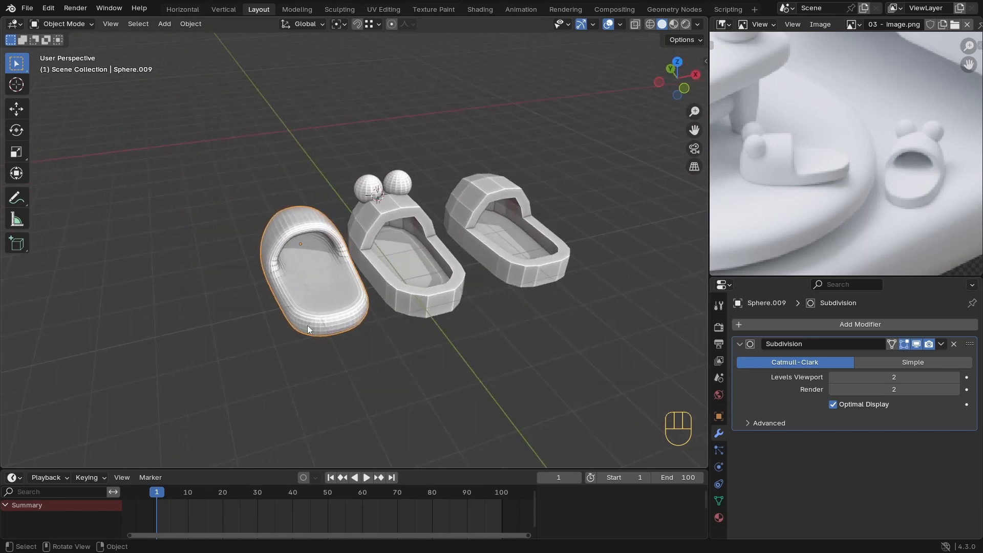
# Step: Duplicate the two ear spheres and move the copies about -2.2 m along X onto the smoothed slipper copy
pyautogui.click(404, 179)
pyautogui.press('KP_7')
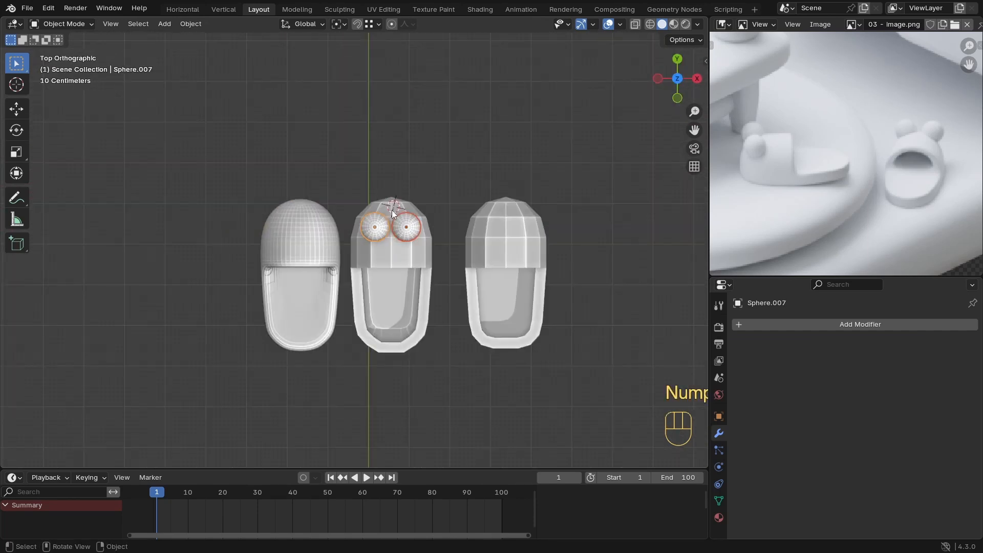
pyautogui.hotkey('shift', 'd')
pyautogui.press('x')
pyautogui.click(321, 204)
pyautogui.moveTo(321, 205); pyautogui.dragTo(522, 276, button='middle')
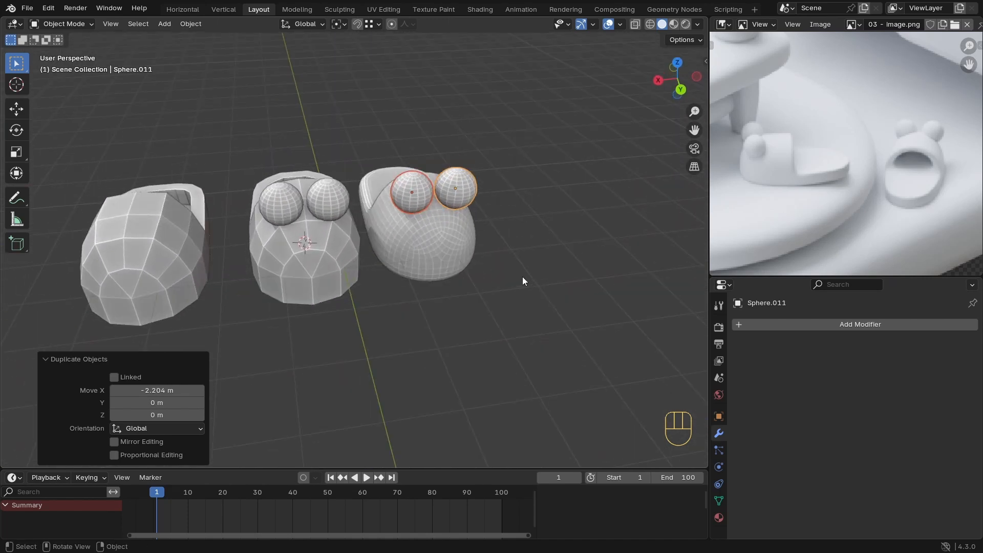
# Step: Turn on the Subdivision modifier's viewport display for the middle slipper and compare both slippers
pyautogui.click(338, 271)
pyautogui.click(916, 360)
pyautogui.moveTo(647, 311); pyautogui.dragTo(184, 204, button='middle')
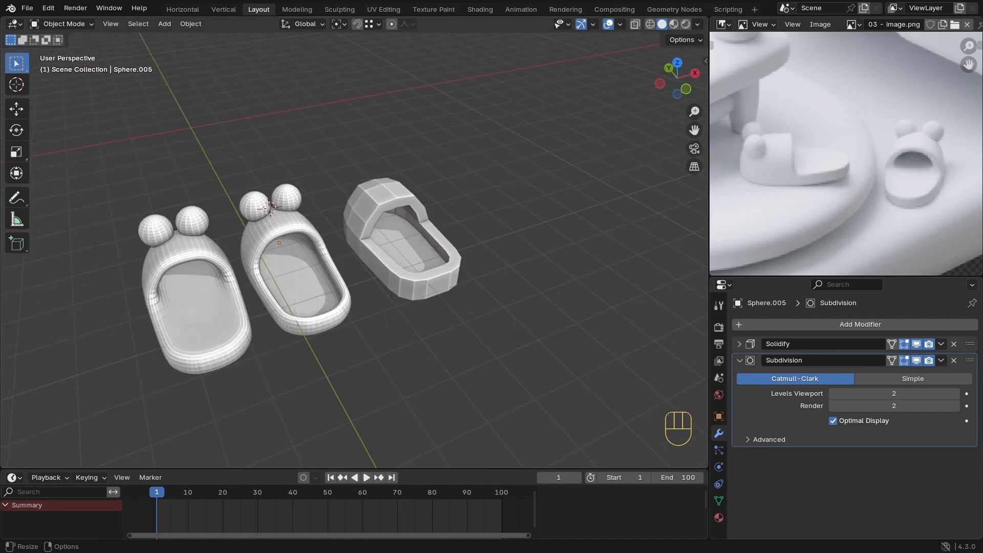
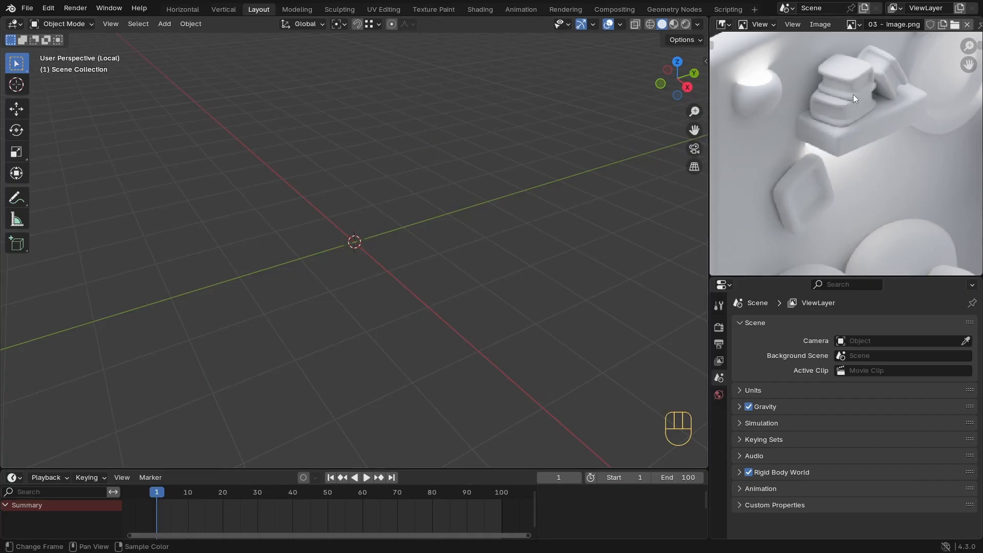
# Step: Add a cube for the book model and scale its mesh to about 0.45 along Z
pyautogui.hotkey('shift', 'a')
pyautogui.moveTo(359, 223)
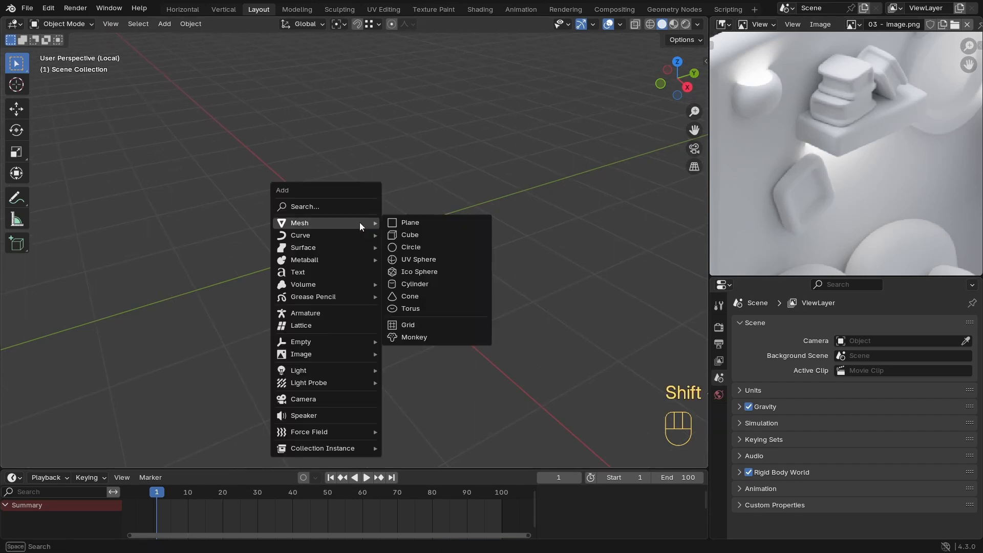
pyautogui.click(410, 235)
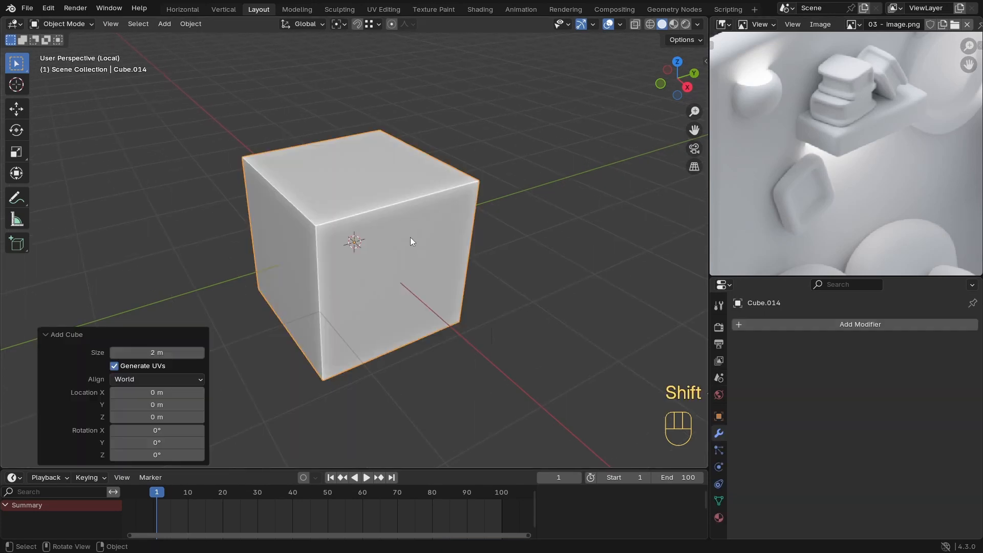
pyautogui.press('Tab')
pyautogui.press('s')
pyautogui.press('s')
pyautogui.press('z')
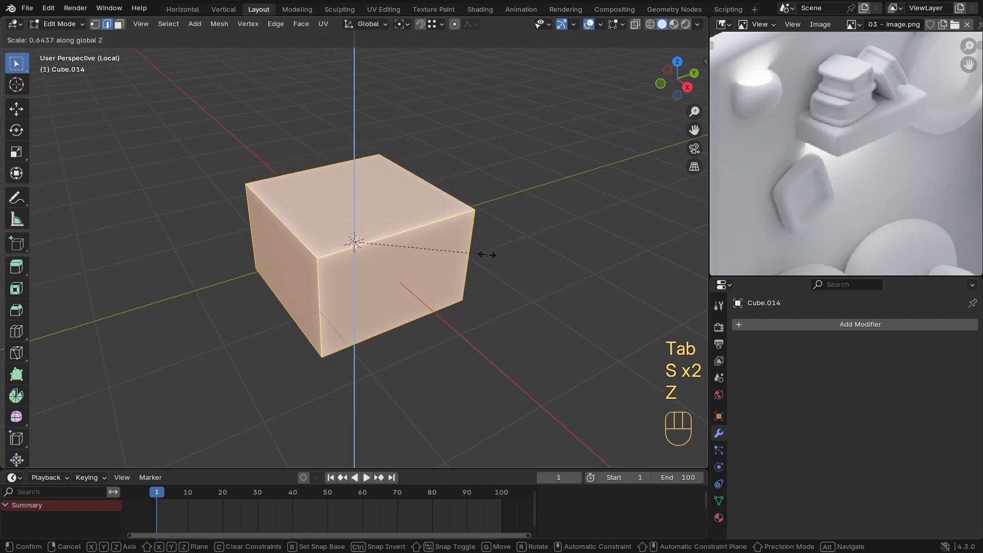
pyautogui.click(449, 250)
# Step: Widen the flattened block slightly by scaling its mesh along X
pyautogui.moveTo(415, 269); pyautogui.dragTo(462, 268, button='middle')
pyautogui.press('s')
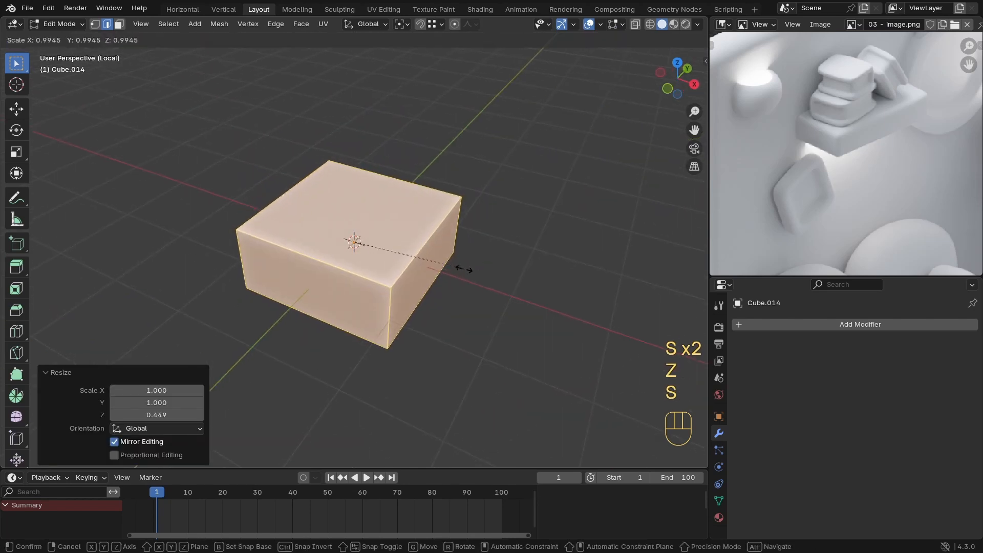
pyautogui.press('y')
pyautogui.press('x')
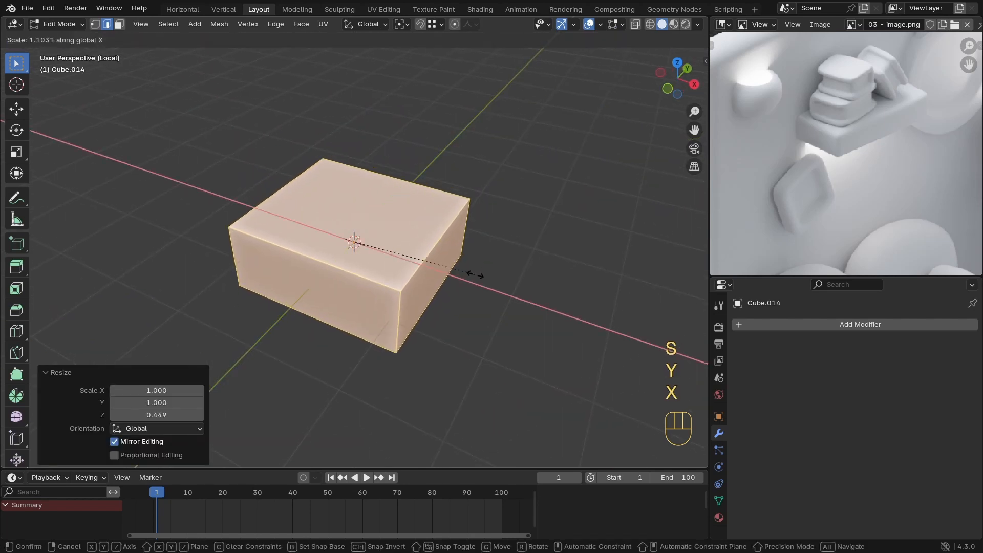
pyautogui.click(489, 285)
# Step: Select the block's top, bottom and back (+Y) faces as the base for the book cover
pyautogui.moveTo(447, 267); pyautogui.dragTo(358, 253, button='middle')
pyautogui.click(352, 259)
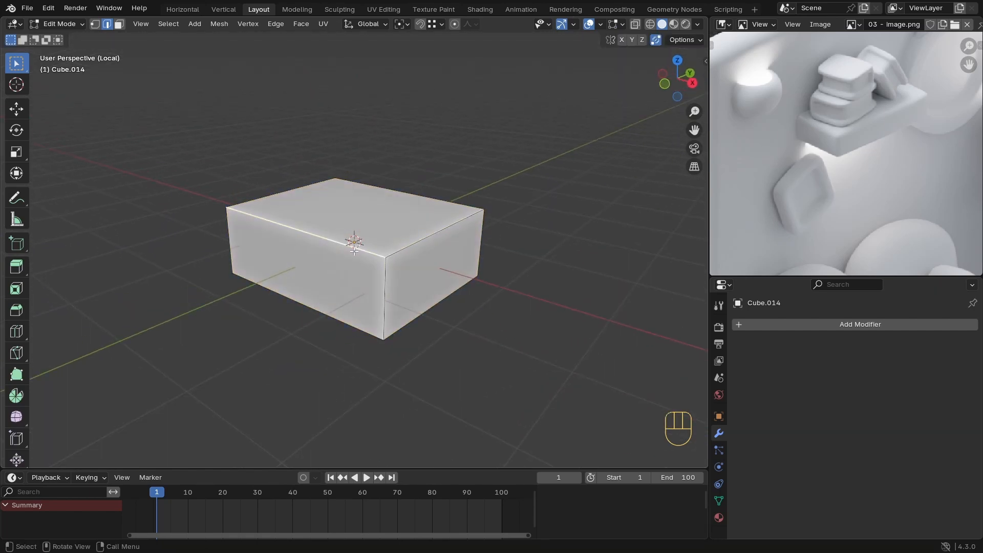
pyautogui.keyDown('alt'); pyautogui.click(351, 246); pyautogui.keyUp('alt')
pyautogui.press('z')
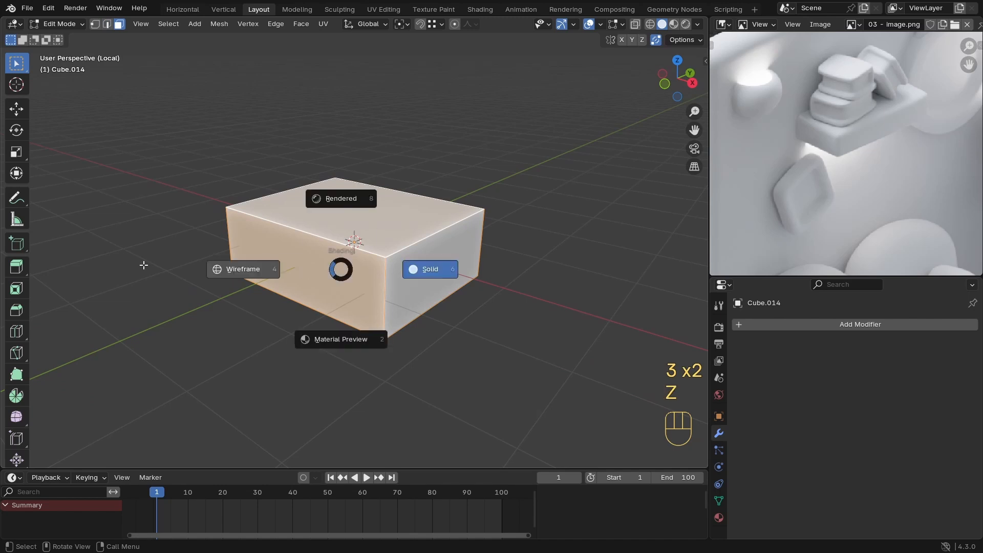
pyautogui.click(143, 264)
pyautogui.keyDown('shift'); pyautogui.click(318, 262); pyautogui.keyUp('shift')
pyautogui.press('z')
pyautogui.click(605, 287)
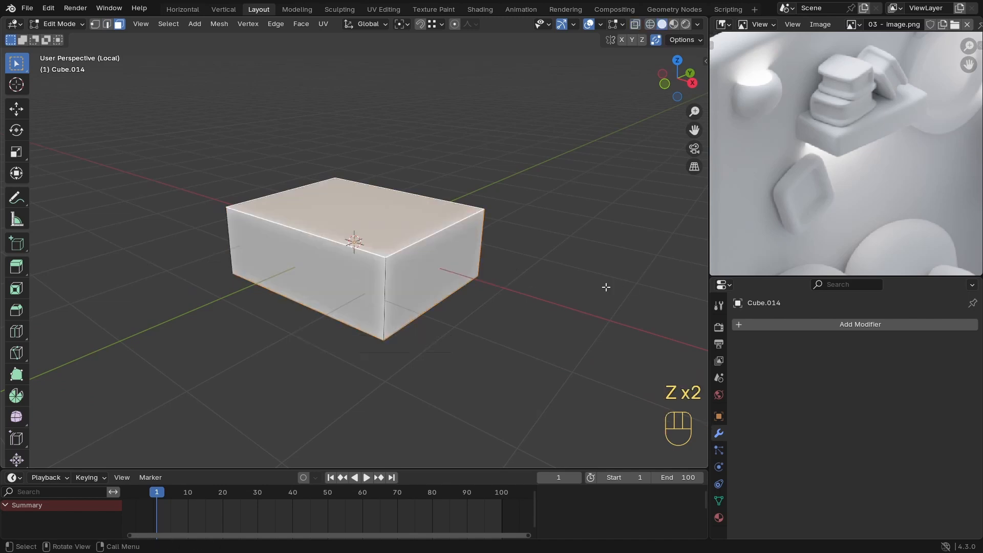
# Step: Try extruding the selected faces along their normals by about 0.45 m, inspect the side profile in wireframe, and undo it
pyautogui.hotkey('alt', 'e')
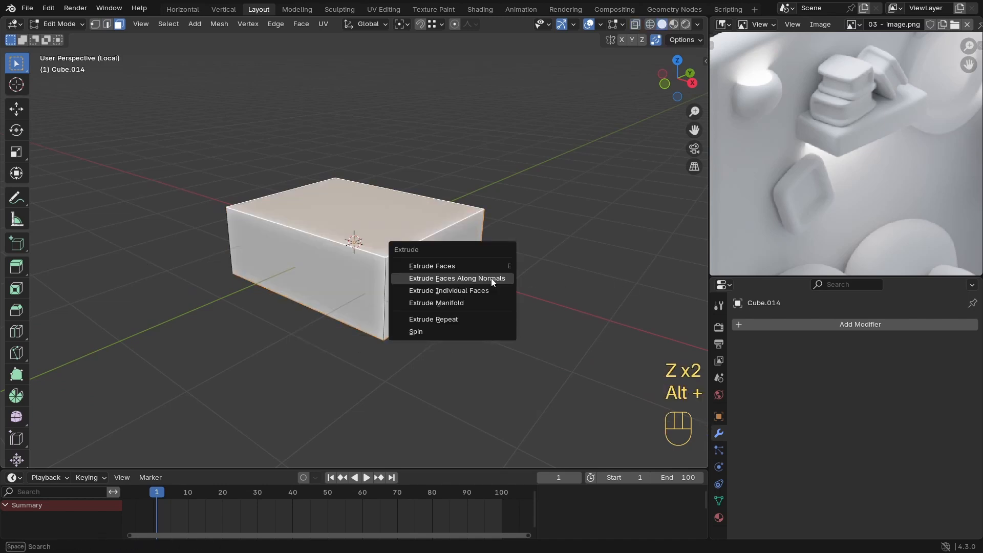
pyautogui.click(493, 282)
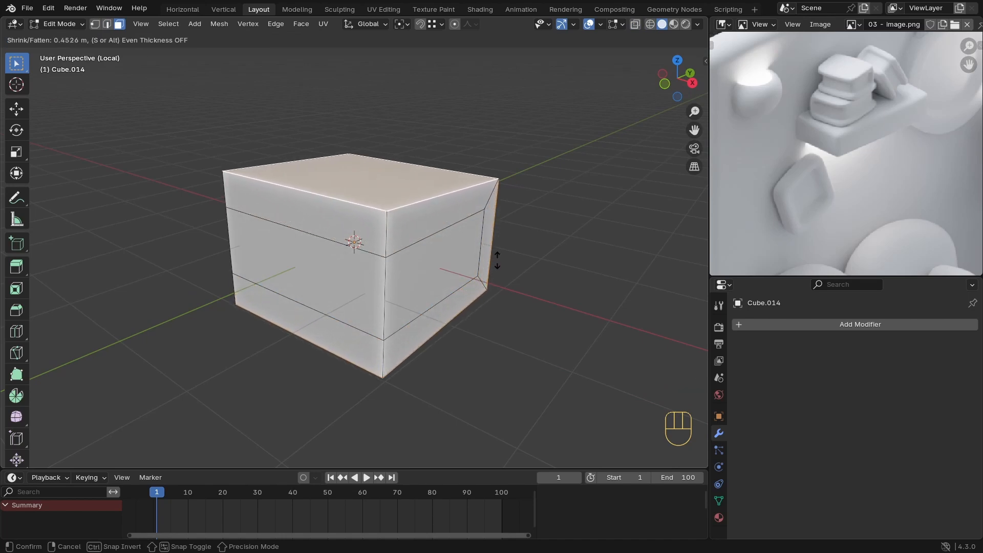
pyautogui.click(498, 262)
pyautogui.moveTo(498, 261); pyautogui.dragTo(469, 255, button='middle')
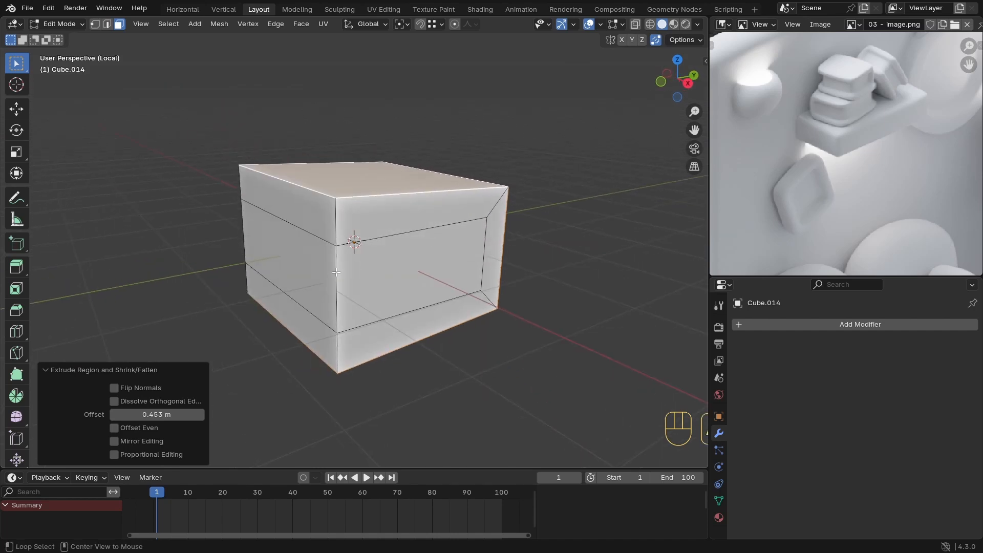
pyautogui.keyDown('alt'); pyautogui.click(390, 269); pyautogui.keyUp('alt')
pyautogui.press('KP_1')
pyautogui.press('KP_3')
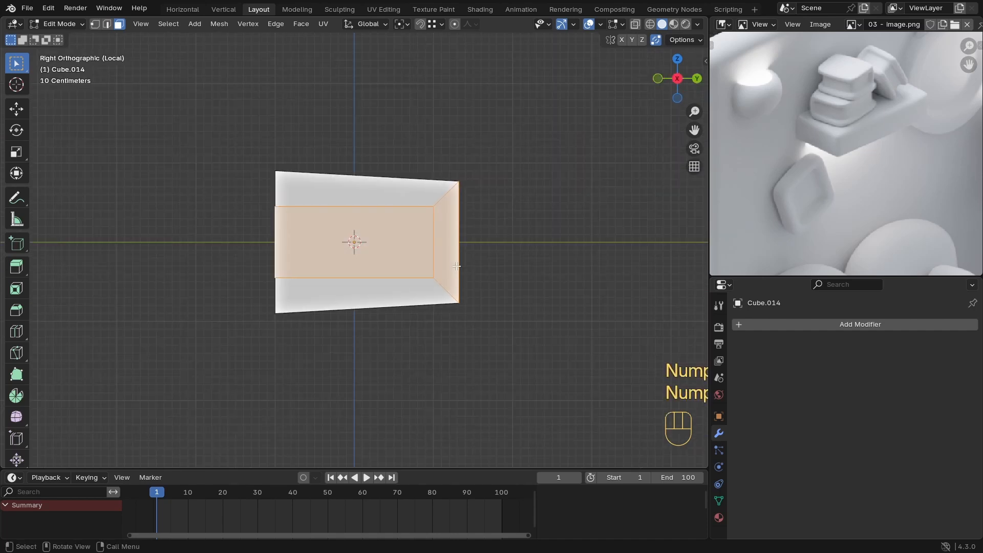
pyautogui.press('z')
pyautogui.click(534, 217)
pyautogui.hotkey('ctrl', 'z')
pyautogui.hotkey('ctrl', 'z')
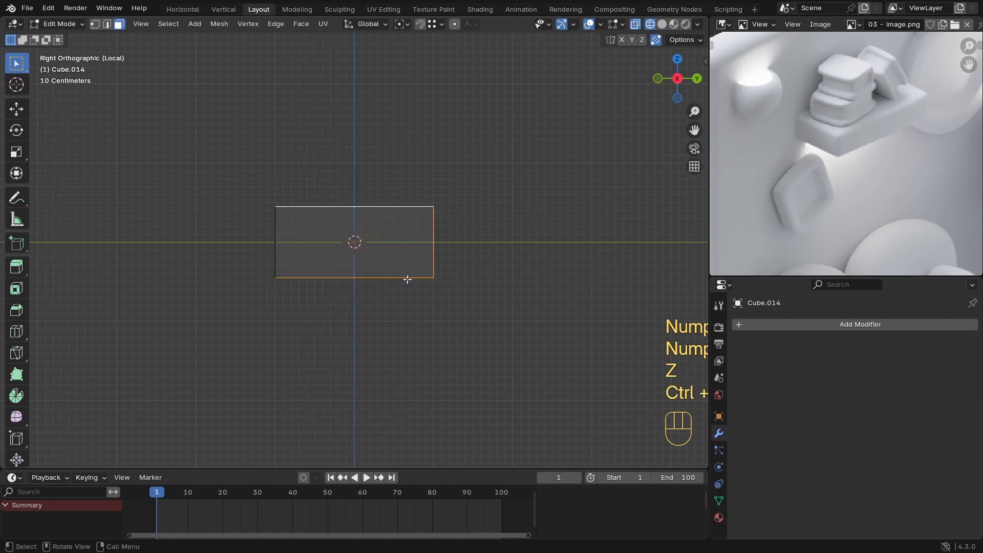
# Step: Extrude the cover faces along their normals by about 0.43 m with even thickness on
pyautogui.hotkey('alt', 'e')
pyautogui.click(389, 280)
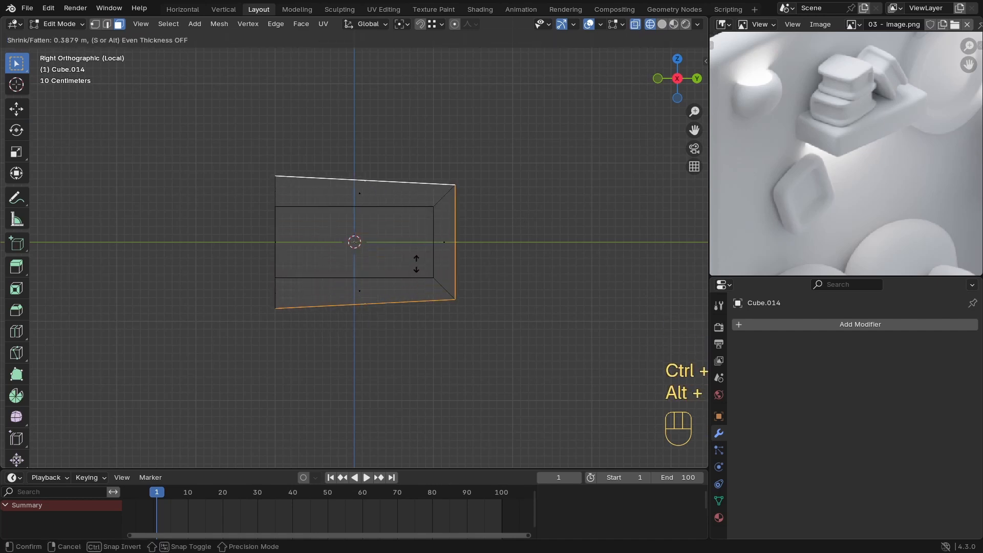
pyautogui.press('s')
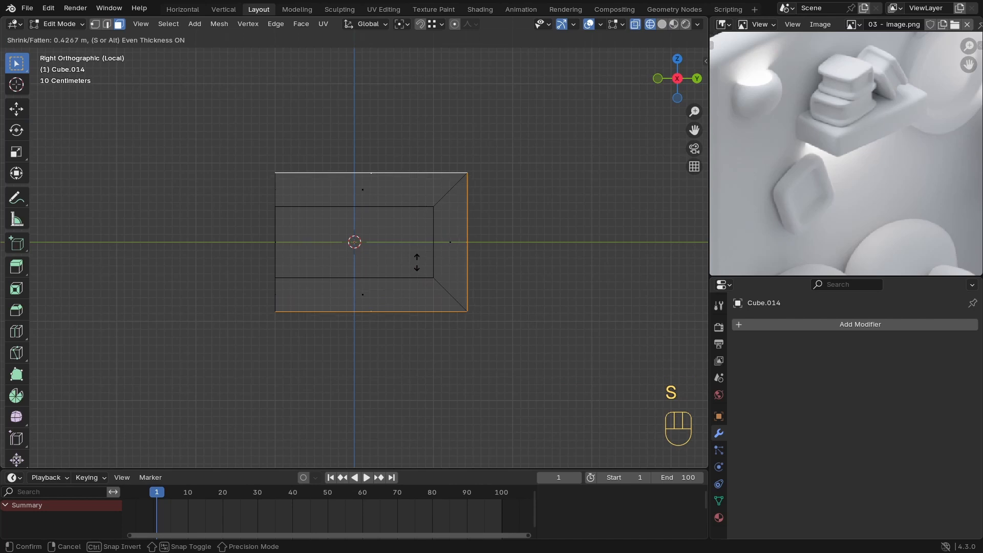
pyautogui.click(417, 262)
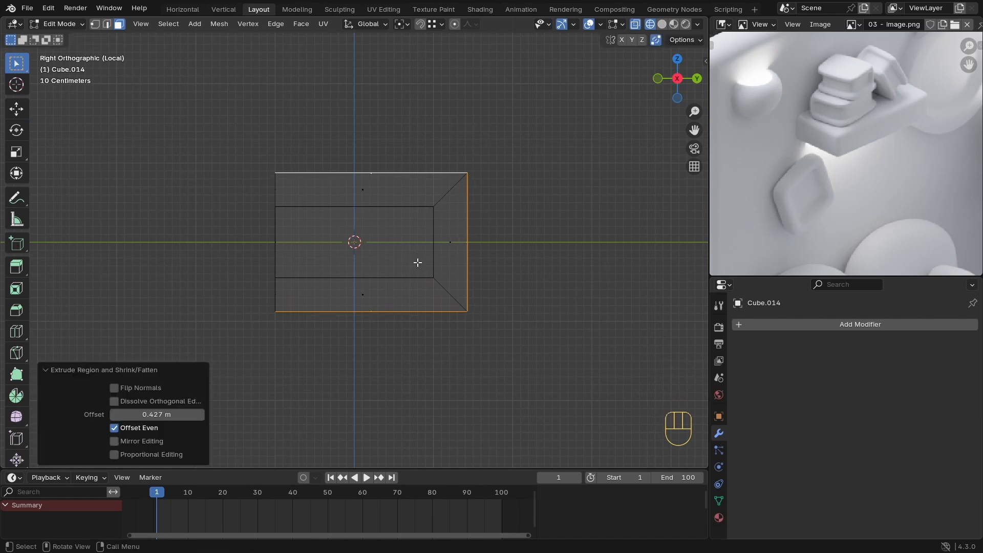
# Step: Select the loop of page-block faces, deselect the spine side, and return the view to solid shading
pyautogui.keyDown('alt'); pyautogui.click(455, 246); pyautogui.keyUp('alt')
pyautogui.keyDown('ctrl'); pyautogui.moveTo(513, 147); pyautogui.dragTo(435, 336); pyautogui.keyUp('ctrl')
pyautogui.moveTo(421, 307)
pyautogui.mouseDown(button='middle')
pyautogui.moveTo(452, 316)
pyautogui.moveTo(490, 302)
pyautogui.mouseUp(button='middle')
pyautogui.press('z')
pyautogui.click(560, 285)
pyautogui.moveTo(442, 276); pyautogui.dragTo(403, 275, button='middle')
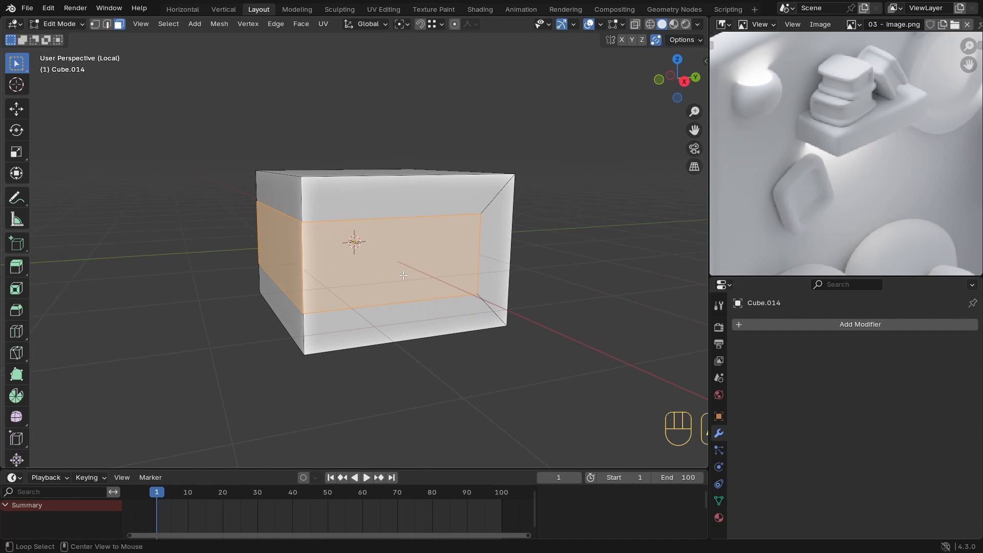
# Step: Extrude the selected page faces inward along their normals by about 0.43 m and leave mesh editing
pyautogui.hotkey('alt', 'e')
pyautogui.click(404, 277)
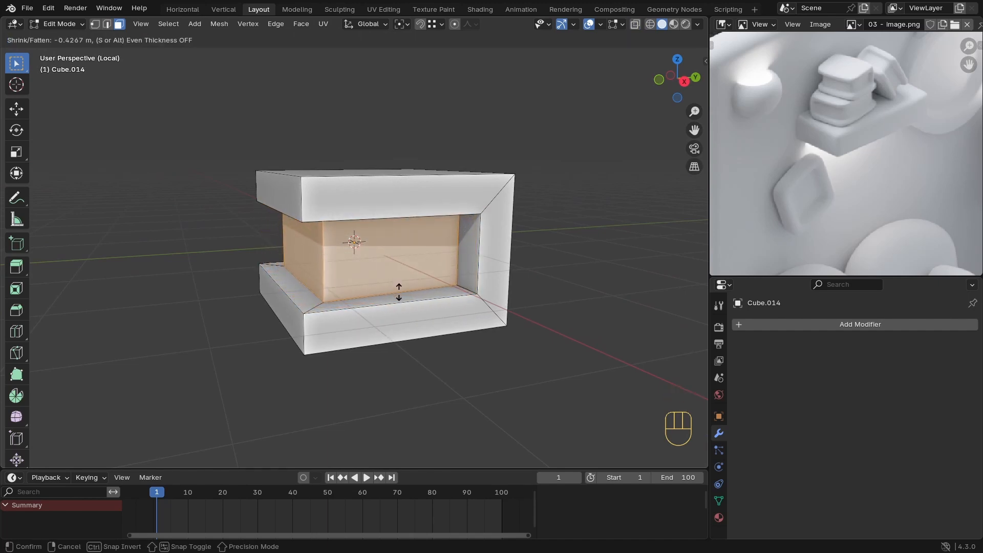
pyautogui.click(400, 293)
pyautogui.moveTo(400, 293); pyautogui.dragTo(418, 244, button='middle')
pyautogui.press('Tab')
pyautogui.scroll(-2, 393, 278)
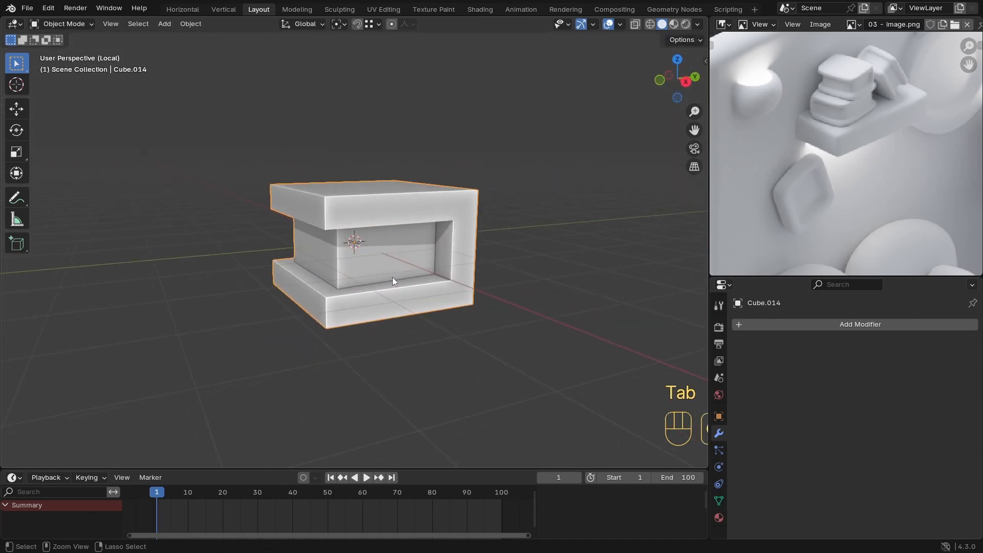
# Step: Add a level 3 Subdivision modifier to the book and apply Shade Auto Smooth at 30°
pyautogui.hotkey('ctrl', '3')
pyautogui.moveTo(392, 277); pyautogui.dragTo(344, 234, button='middle')
pyautogui.rightClick(435, 269)
pyautogui.click(435, 269)
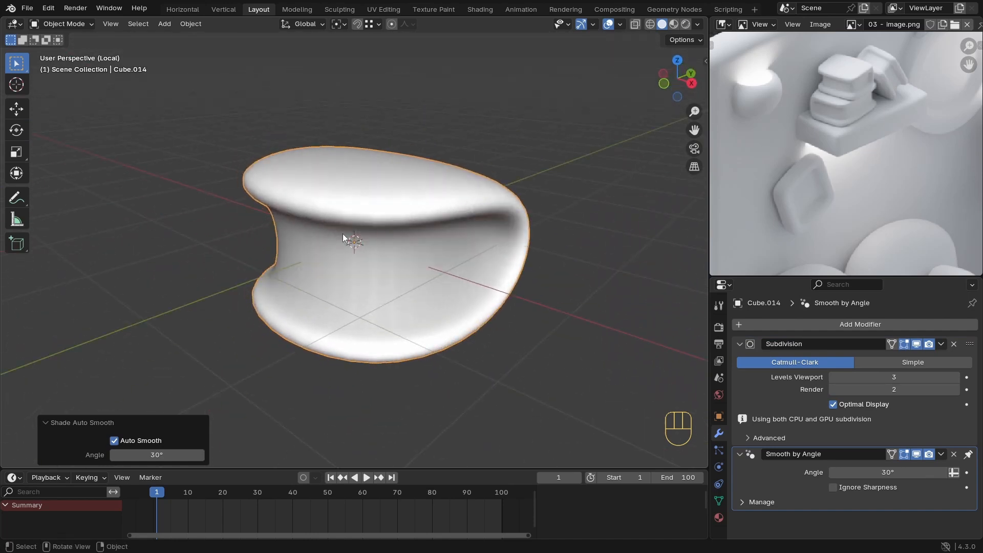
# Step: Cut a centred edge loop across the book covers and bevel it about 0.37 m wide with 1 segment
pyautogui.press('KP_1')
pyautogui.press('KP_3')
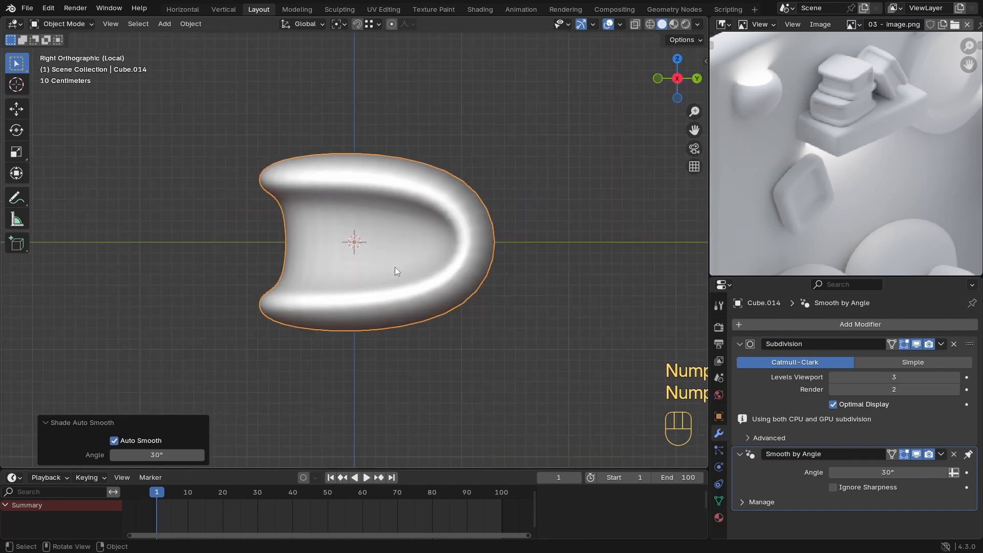
pyautogui.press('Tab')
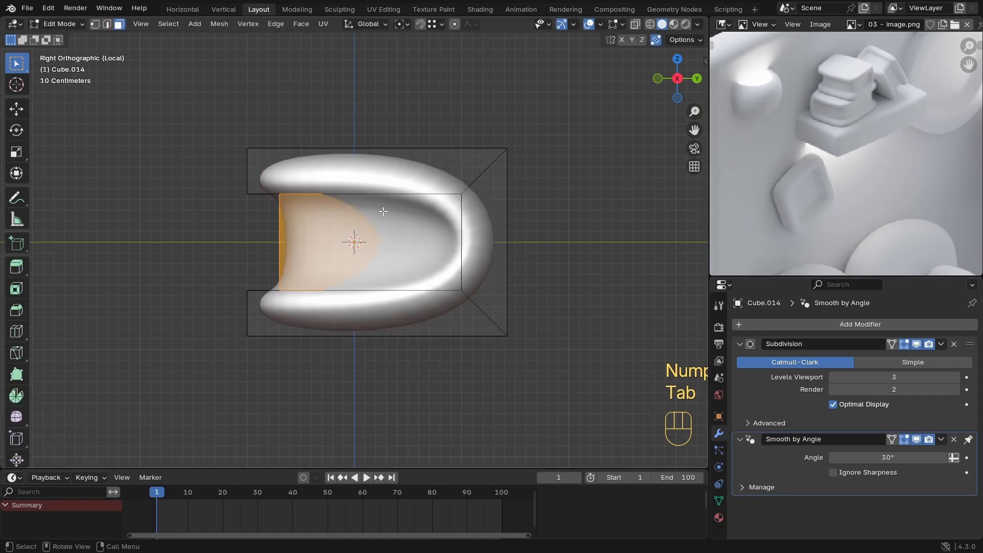
pyautogui.hotkey('ctrl', 'r')
pyautogui.doubleClick(374, 200)
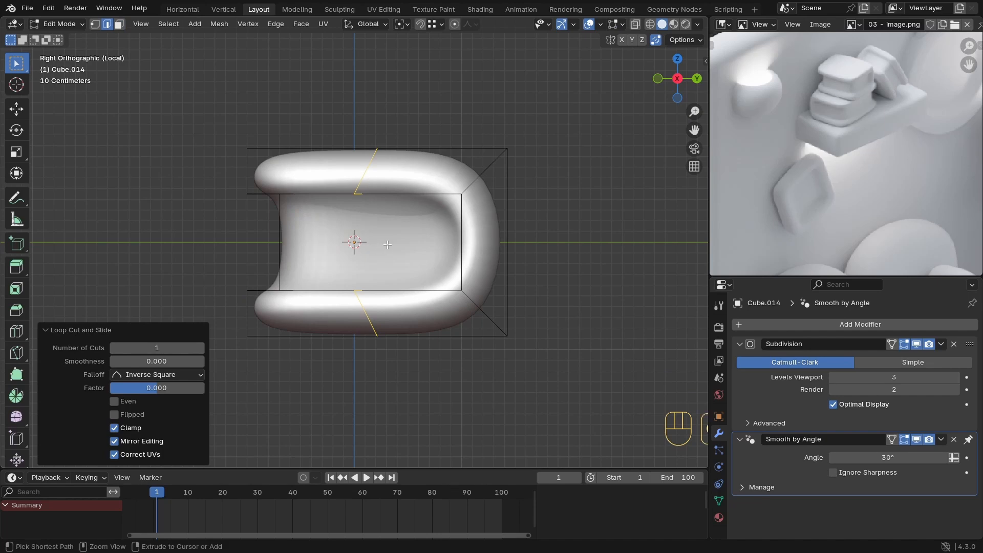
pyautogui.hotkey('ctrl', 'b')
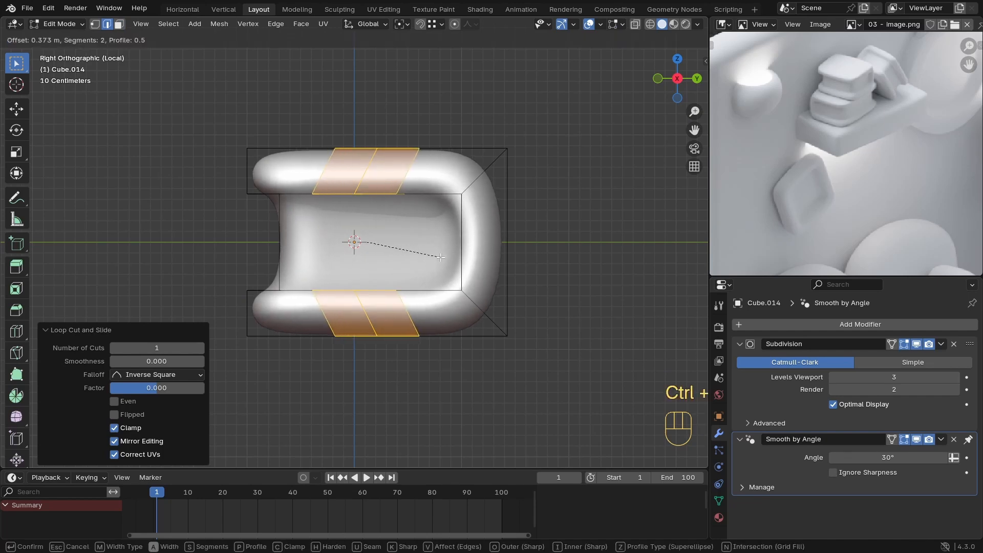
pyautogui.click(440, 257)
pyautogui.click(113, 285)
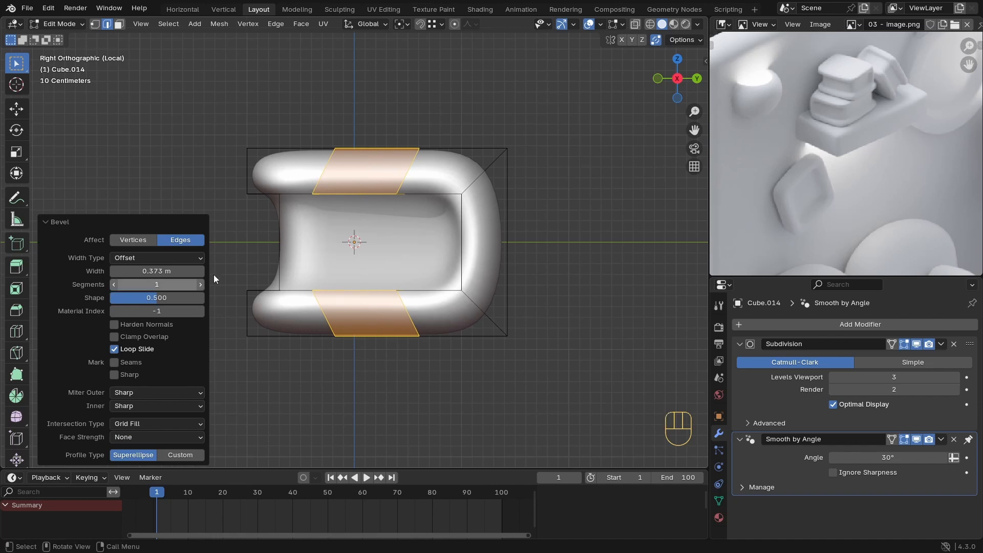
# Step: Slide the two cover edge loops, moving the spine-side loop toward the spine by a factor of about 0.3
pyautogui.keyDown('alt'); pyautogui.click(404, 180); pyautogui.keyUp('alt')
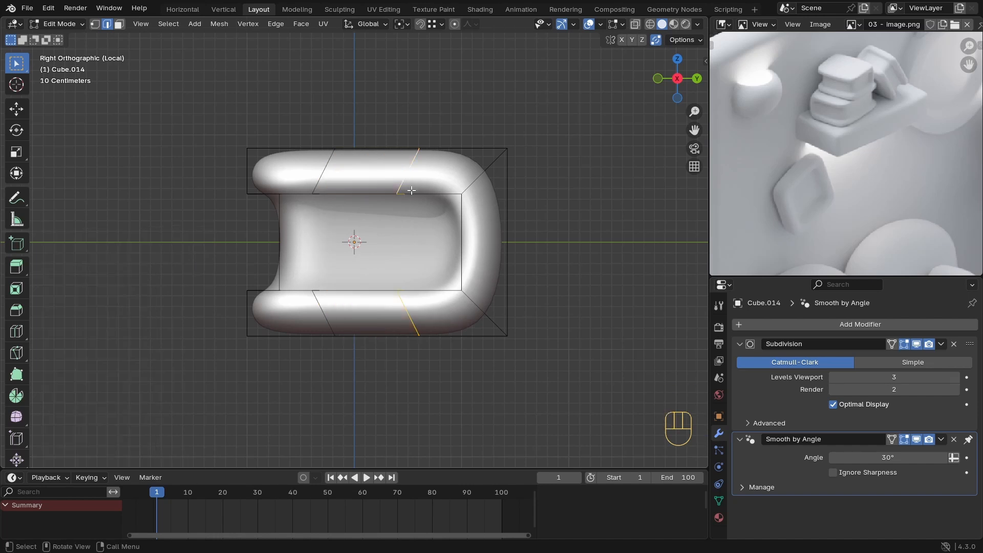
pyautogui.press('g')
pyautogui.press('g')
pyautogui.click(434, 193)
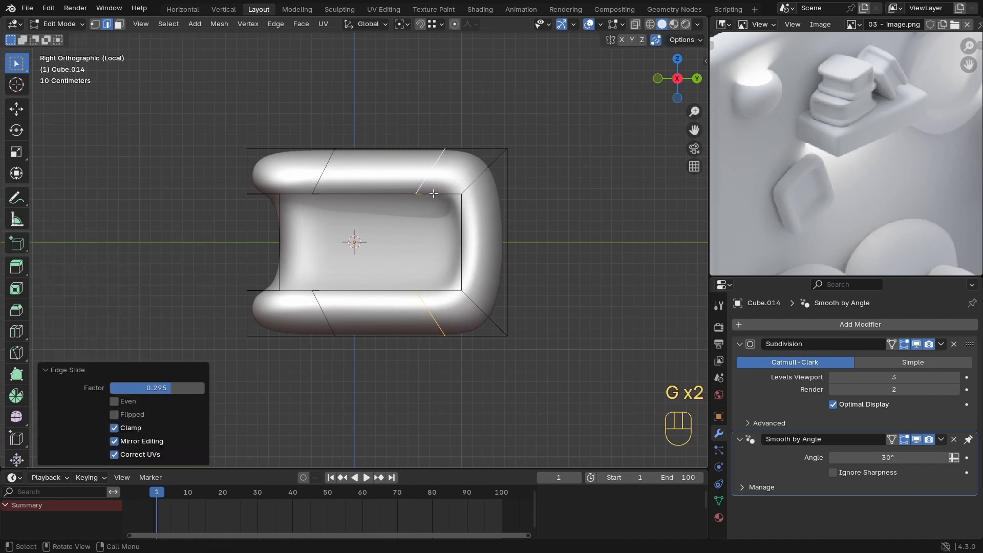
pyautogui.keyDown('alt'); pyautogui.click(319, 178); pyautogui.keyUp('alt')
pyautogui.press('g')
pyautogui.press('g')
pyautogui.click(351, 222)
# Step: Cut a centred loop around the book's width and bevel it into two loops near the sides
pyautogui.moveTo(351, 222); pyautogui.dragTo(364, 242, button='middle')
pyautogui.hotkey('ctrl', 'r')
pyautogui.click(351, 234)
pyautogui.rightClick(351, 234)
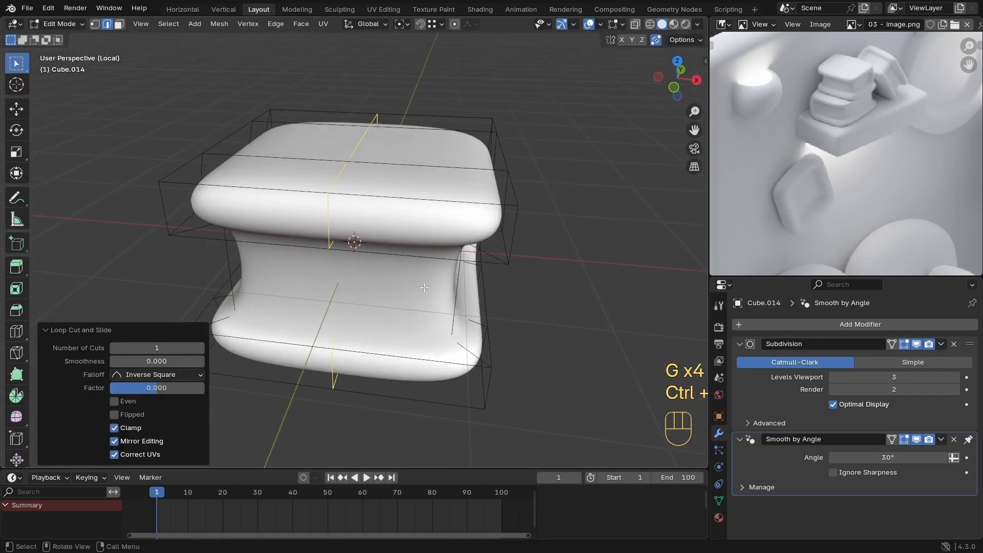
pyautogui.hotkey('ctrl', 'b')
pyautogui.click(497, 318)
# Step: Cut a horizontal loop around the page block and spine, and bevel it about 0.34 m wide with 1 segment
pyautogui.moveTo(497, 318); pyautogui.dragTo(359, 265, button='middle')
pyautogui.hotkey('ctrl', 'r')
pyautogui.click(369, 270)
pyautogui.rightClick(369, 270)
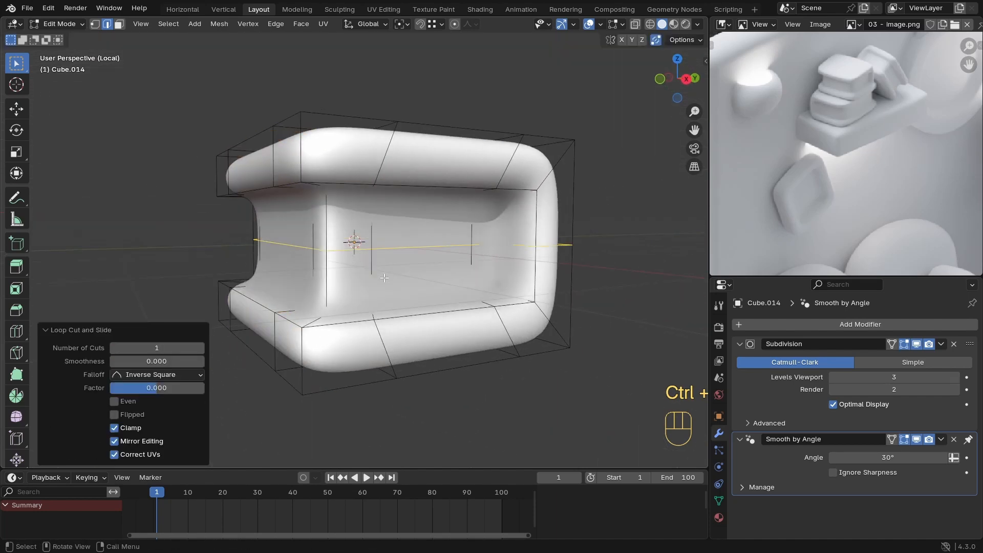
pyautogui.hotkey('ctrl', 'b')
pyautogui.click(430, 291)
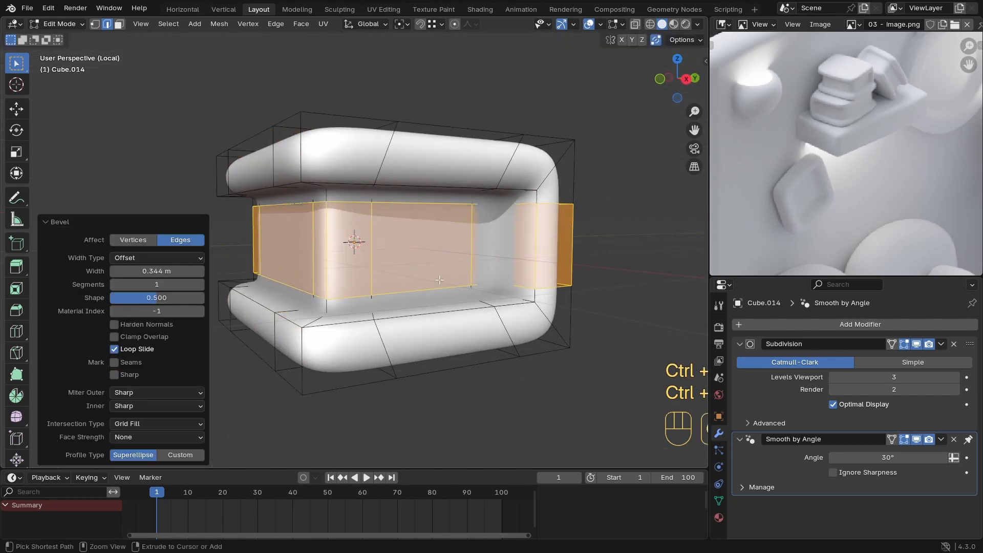
pyautogui.scroll(-3, 431, 292)
pyautogui.press('Tab')
pyautogui.moveTo(430, 291); pyautogui.dragTo(431, 267, button='middle')
pyautogui.hotkey('ctrl', 'z')
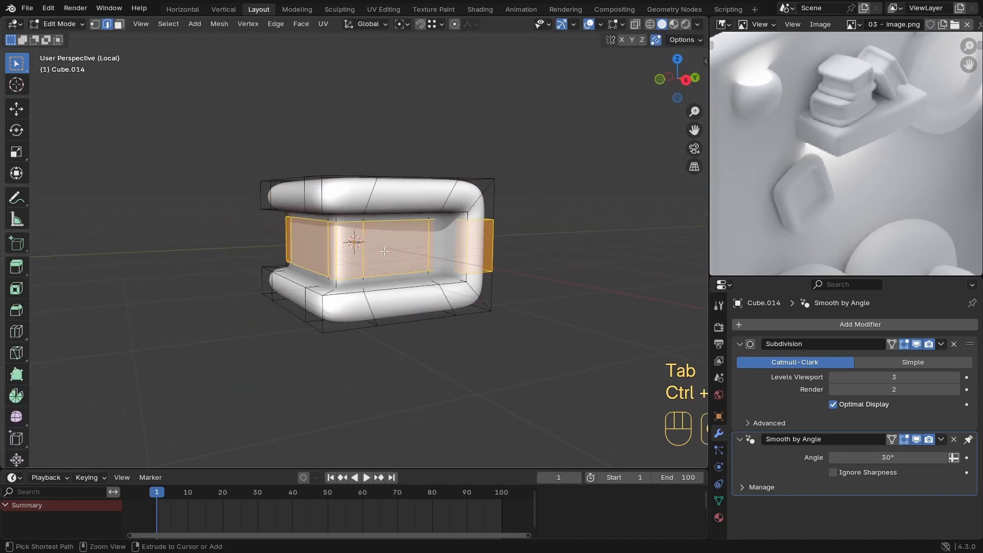
# Step: Undo the last horizontal and widthwise loop cuts and their bevels on the book
pyautogui.hotkey('ctrl', 'z')
pyautogui.hotkey('ctrl', 'z')
pyautogui.moveTo(371, 244); pyautogui.dragTo(385, 254, button='middle')
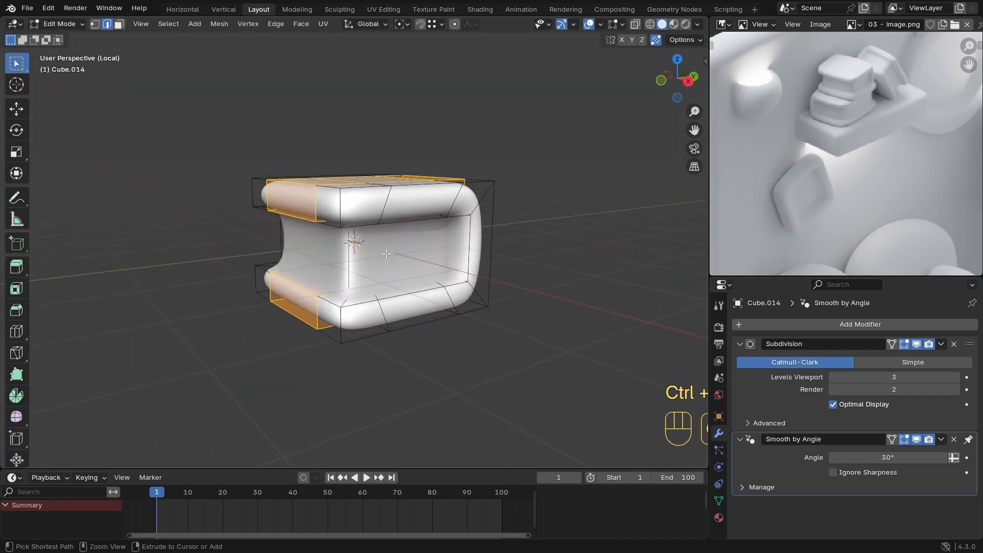
pyautogui.hotkey('ctrl', 'z')
pyautogui.hotkey('ctrl', 'z')
# Step: Cut a centred horizontal loop around the page block and spine, and bevel it about 0.24 m wide with 1 segment
pyautogui.hotkey('ctrl', 'r')
pyautogui.click(371, 252)
pyautogui.rightClick(371, 251)
pyautogui.hotkey('ctrl', 'b')
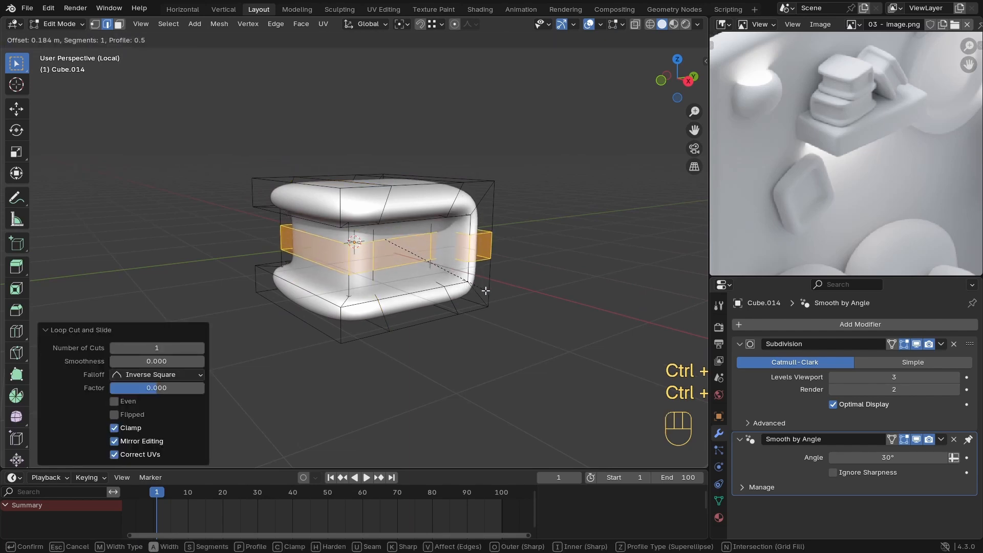
pyautogui.click(419, 234)
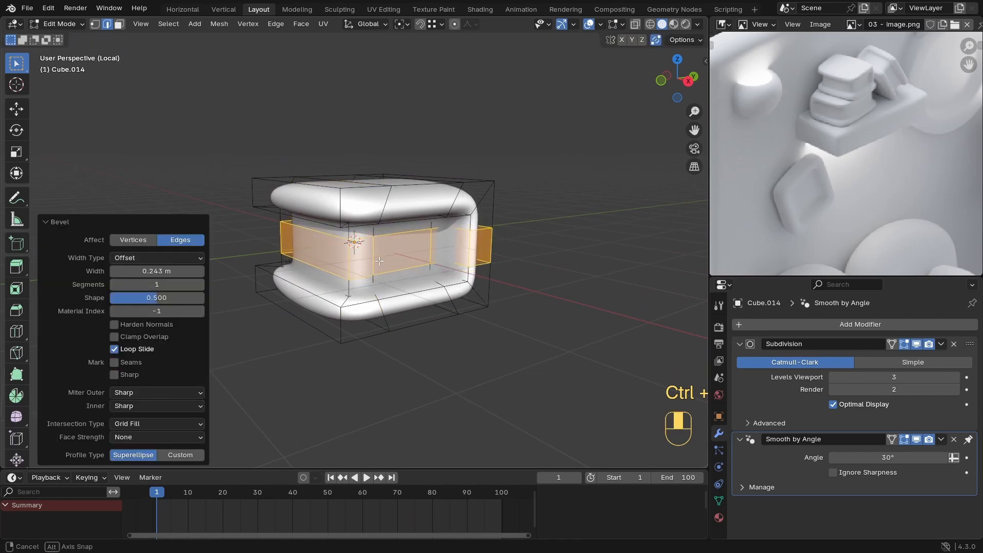
pyautogui.scroll(-2, 379, 261)
pyautogui.moveTo(328, 272); pyautogui.dragTo(354, 269, button='middle')
pyautogui.press('Tab')
pyautogui.moveTo(353, 269); pyautogui.dragTo(411, 257, button='middle')
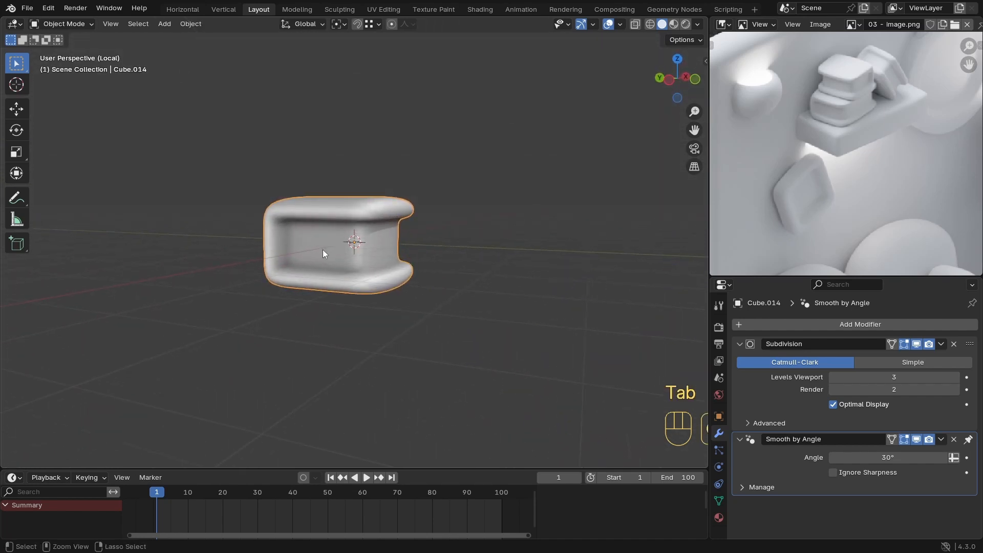
# Step: Cut a centred loop around the book across its width, and bevel it about 0.52 m wide with 1 segment
pyautogui.moveTo(322, 253); pyautogui.dragTo(349, 267, button='middle')
pyautogui.press('Tab')
pyautogui.keyDown('alt'); pyautogui.click(350, 216); pyautogui.keyUp('alt')
pyautogui.moveTo(285, 245); pyautogui.dragTo(309, 260, button='middle')
pyautogui.moveTo(400, 253); pyautogui.dragTo(312, 253, button='middle')
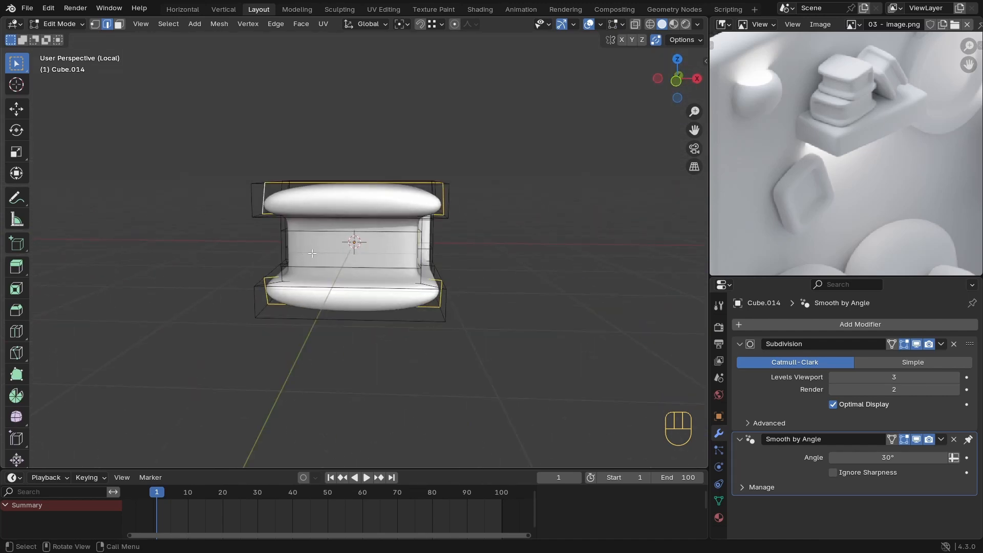
pyautogui.hotkey('ctrl', 'r')
pyautogui.click(351, 287)
pyautogui.rightClick(351, 287)
pyautogui.moveTo(450, 273); pyautogui.dragTo(413, 296, button='middle')
pyautogui.hotkey('ctrl', 'b')
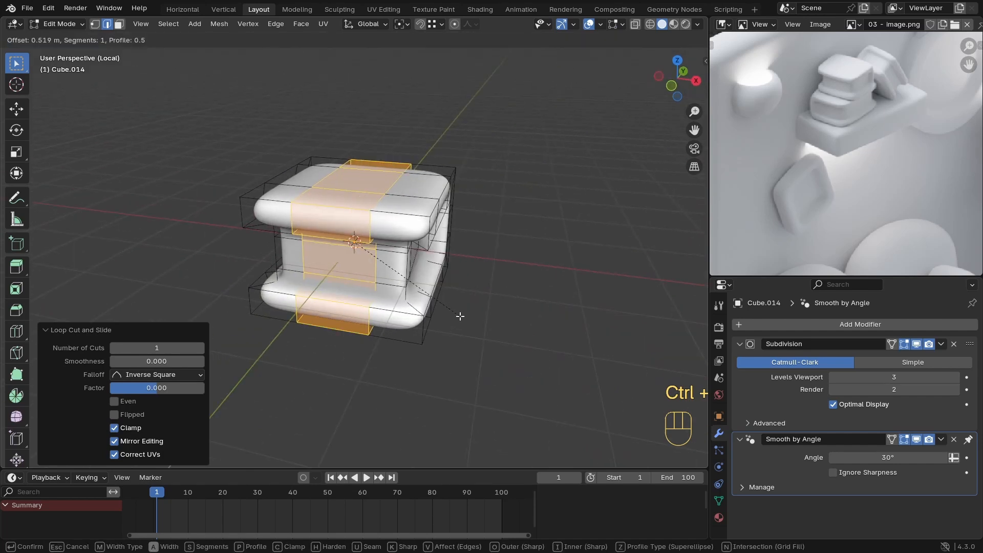
pyautogui.click(459, 316)
pyautogui.press('Tab')
pyautogui.moveTo(484, 284); pyautogui.dragTo(377, 290, button='middle')
# Step: Select the vertices at both fore-edge corners in top view with X-ray on, and scale them to about 0.88
pyautogui.press('Tab')
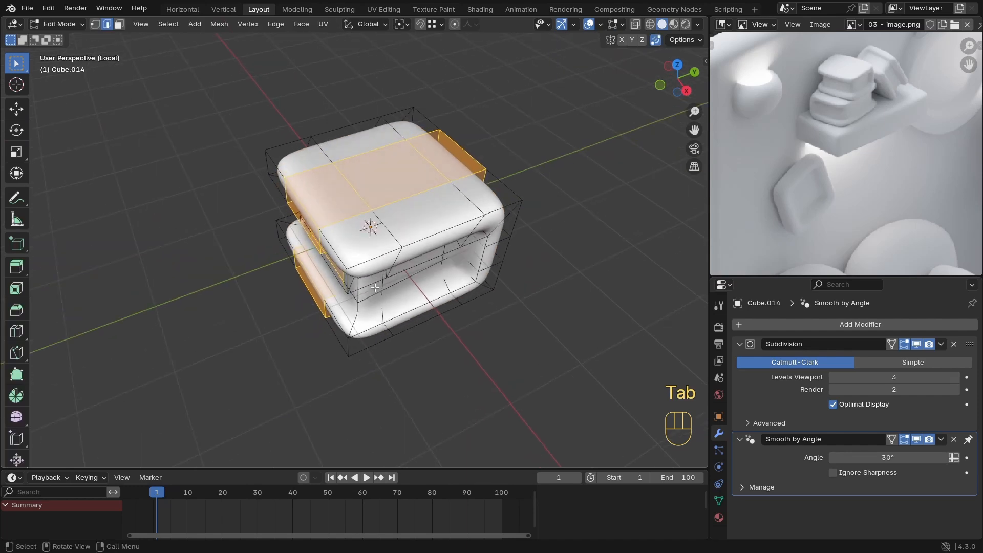
pyautogui.press('KP_5')
pyautogui.press('KP_7')
pyautogui.press('1')
pyautogui.hotkey('alt', 'z')
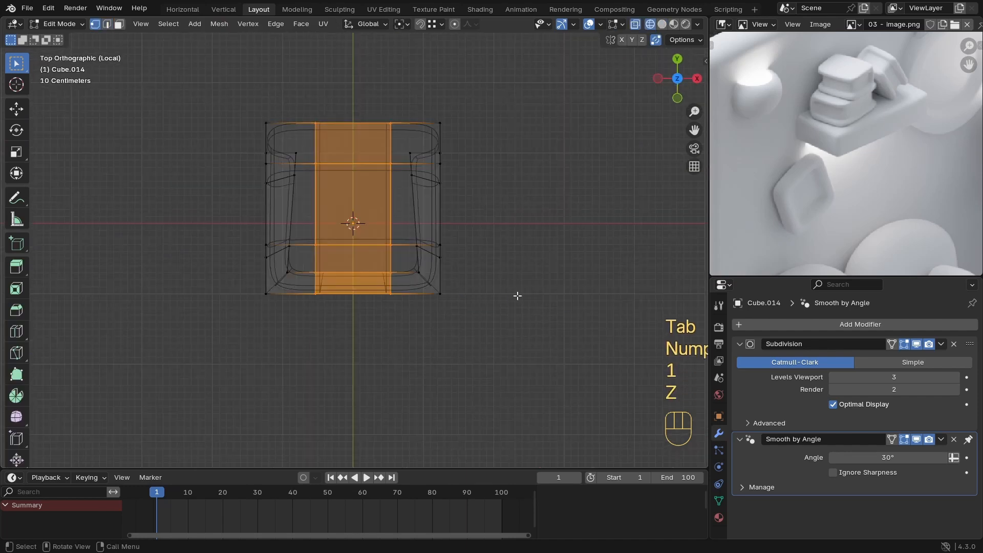
pyautogui.hotkey('alt', 'a')
pyautogui.moveTo(463, 286); pyautogui.dragTo(447, 280, button='middle')
pyautogui.press('KP_7')
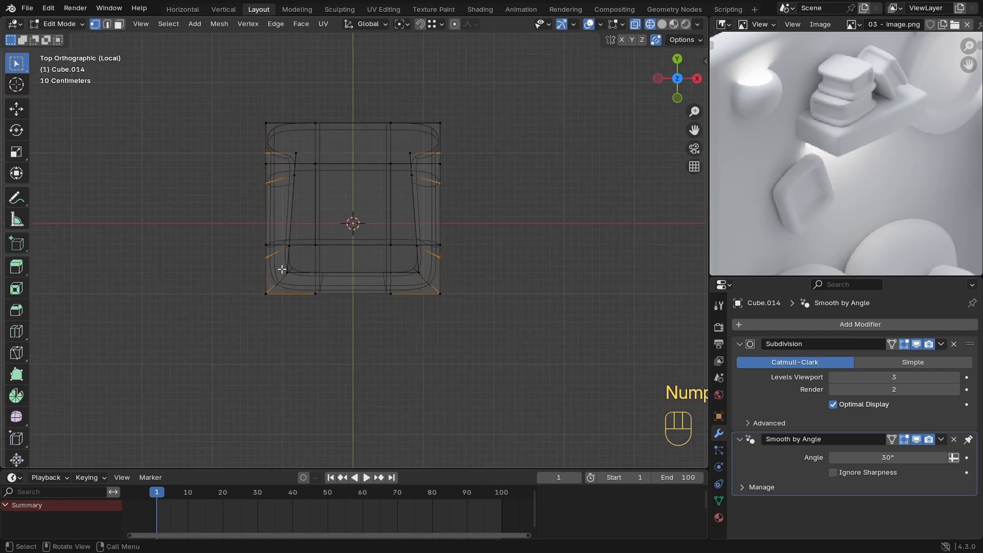
pyautogui.moveTo(290, 270); pyautogui.dragTo(260, 299)
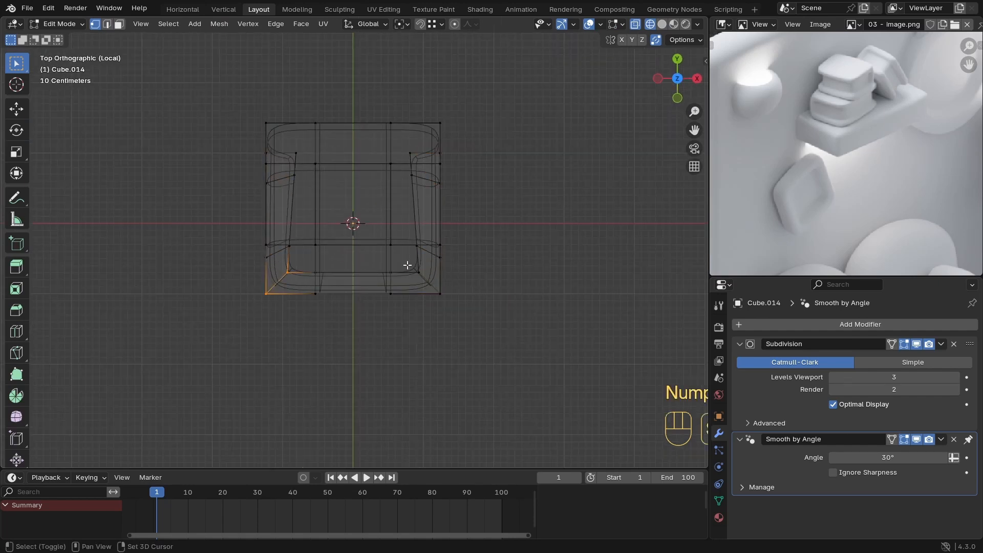
pyautogui.keyDown('shift'); pyautogui.moveTo(406, 265); pyautogui.dragTo(433, 285); pyautogui.keyUp('shift')
pyautogui.press('s')
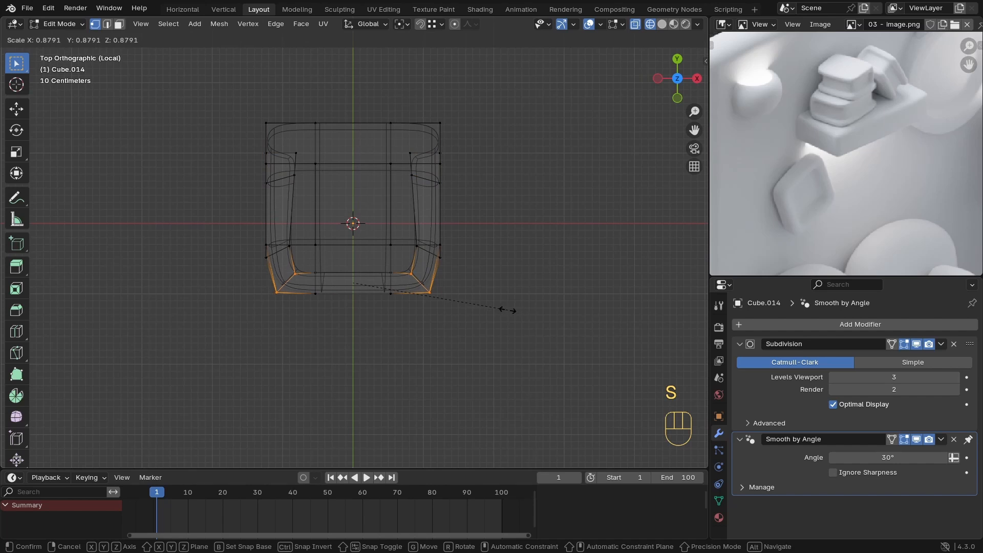
pyautogui.click(507, 309)
# Step: Move the fore-edge corner vertices slightly along Y and restore the solid shaded view of the book
pyautogui.press('g')
pyautogui.press('y')
pyautogui.click(499, 307)
pyautogui.press('Tab')
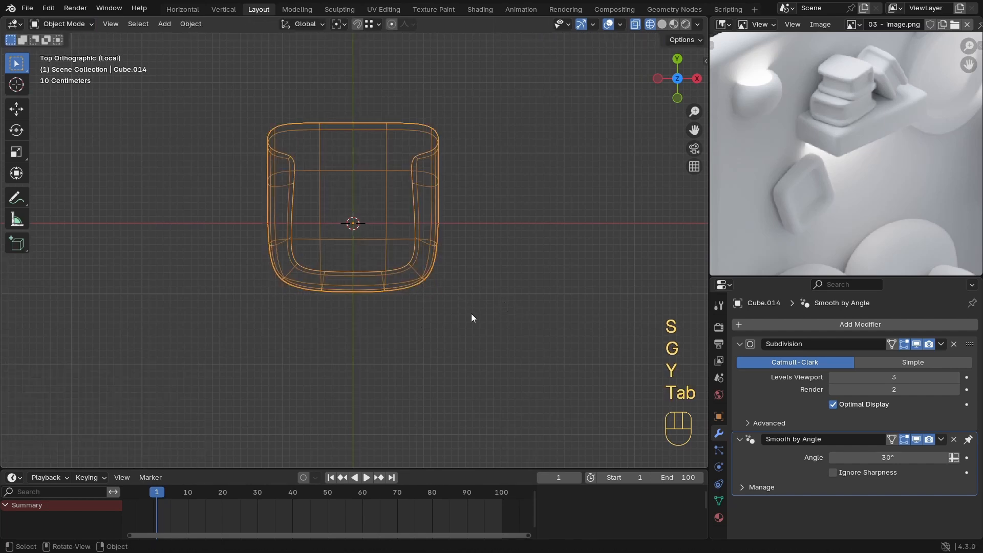
pyautogui.press('z')
pyautogui.moveTo(445, 308); pyautogui.dragTo(379, 230, button='middle')
pyautogui.press('z')
pyautogui.moveTo(574, 284); pyautogui.dragTo(447, 217, button='middle')
# Step: Scale the fore-edge corner vertices along Z by about 1.14
pyautogui.press('Tab')
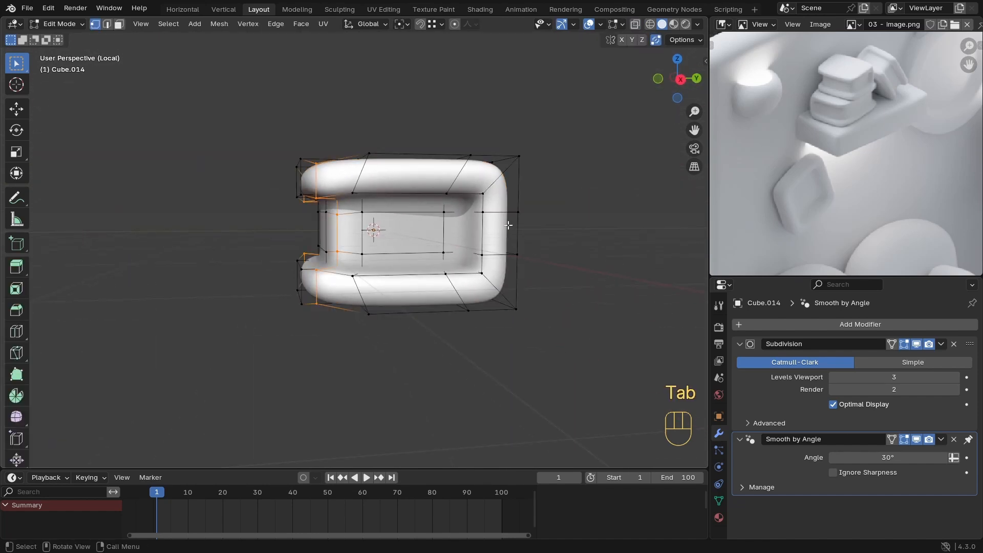
pyautogui.press('s')
pyautogui.press('z')
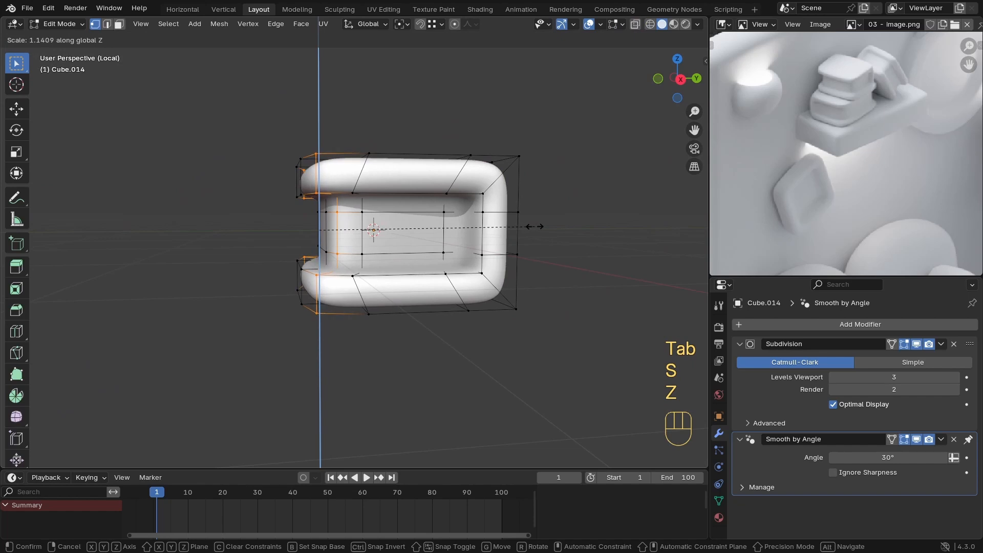
pyautogui.click(542, 225)
pyautogui.press('Tab')
# Step: Move the upper half of the book down along Z in side view to make the book thinner
pyautogui.moveTo(358, 194); pyautogui.dragTo(352, 227, button='middle')
pyautogui.press('KP_1')
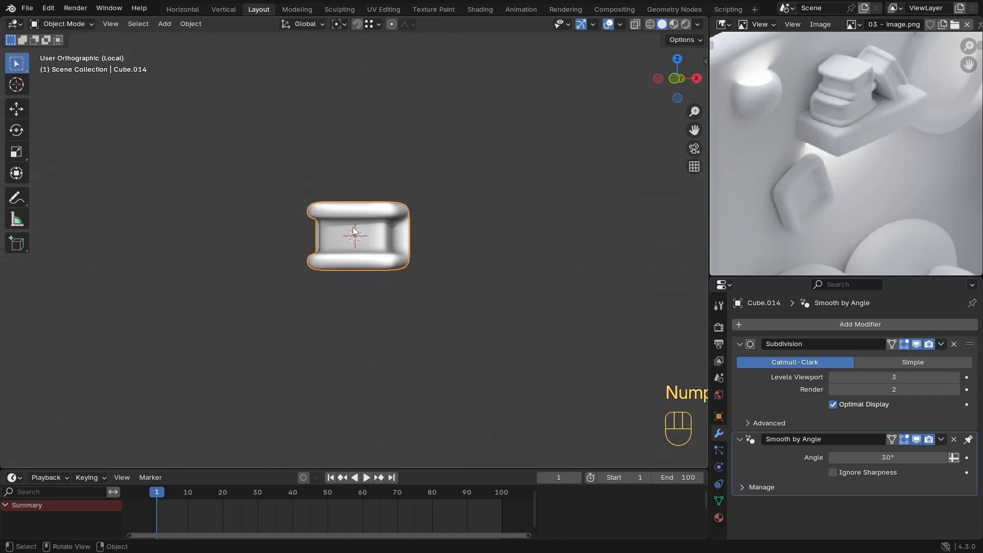
pyautogui.press('KP_3')
pyautogui.press('Tab')
pyautogui.press('z')
pyautogui.moveTo(450, 179); pyautogui.dragTo(297, 236)
pyautogui.press('g')
pyautogui.press('z')
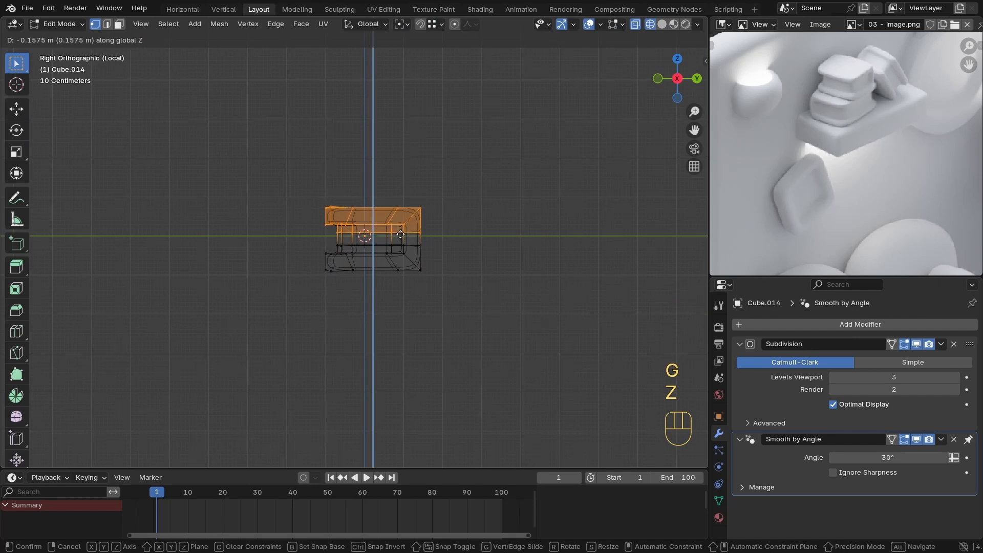
pyautogui.click(374, 250)
pyautogui.press('Tab')
pyautogui.press('z')
pyautogui.moveTo(512, 256)
pyautogui.keyDown('ctrl'); pyautogui.mouseDown(button='middle')
pyautogui.moveTo(450, 208)
pyautogui.moveTo(506, 221)
pyautogui.moveTo(379, 226)
pyautogui.moveTo(412, 199)
pyautogui.mouseUp(button='middle'); pyautogui.keyUp('ctrl')
pyautogui.keyDown('shift'); pyautogui.moveTo(383, 235); pyautogui.dragTo(342, 243, button='middle'); pyautogui.keyUp('shift')
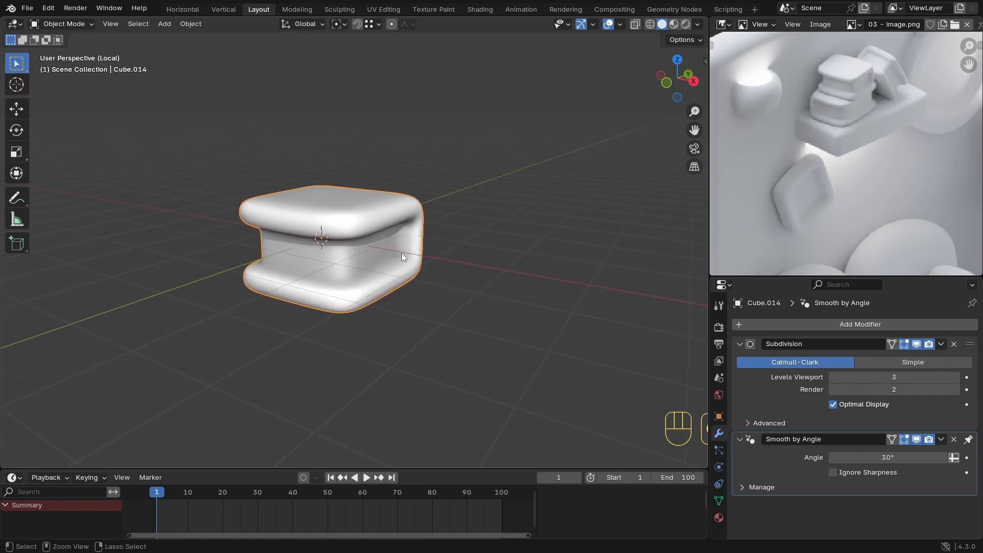
# Step: Select the two horizontal loops around the page block and spread them apart along Z by about 1.9
pyautogui.keyDown('ctrl'); pyautogui.moveTo(398, 258); pyautogui.dragTo(442, 207, button='middle'); pyautogui.keyUp('ctrl')
pyautogui.moveTo(342, 224); pyautogui.dragTo(357, 248, button='middle')
pyautogui.press('Tab')
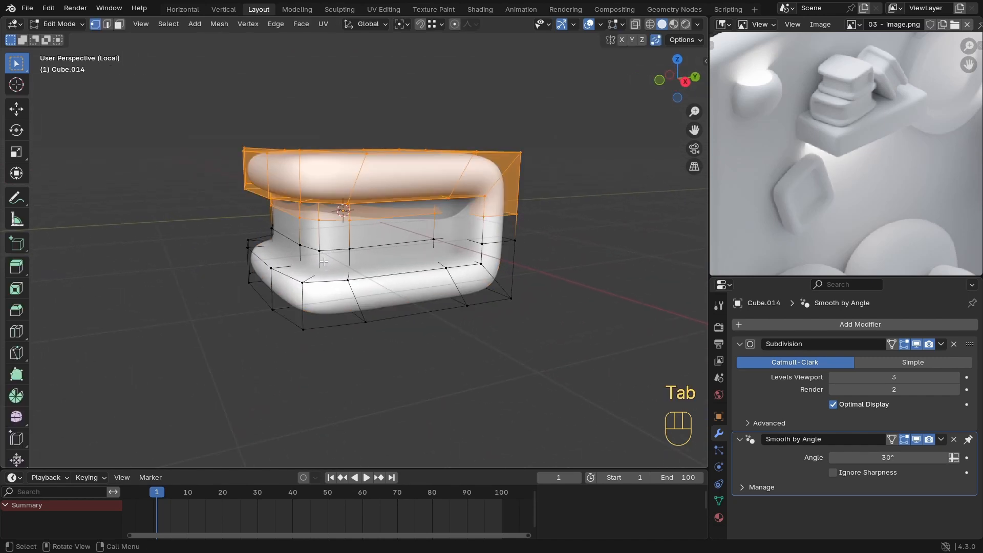
pyautogui.keyDown('alt'); pyautogui.click(336, 253); pyautogui.keyUp('alt')
pyautogui.keyDown('alt'); pyautogui.keyDown('shift'); pyautogui.click(329, 225); pyautogui.keyUp('shift'); pyautogui.keyUp('alt')
pyautogui.press('s')
pyautogui.press('z')
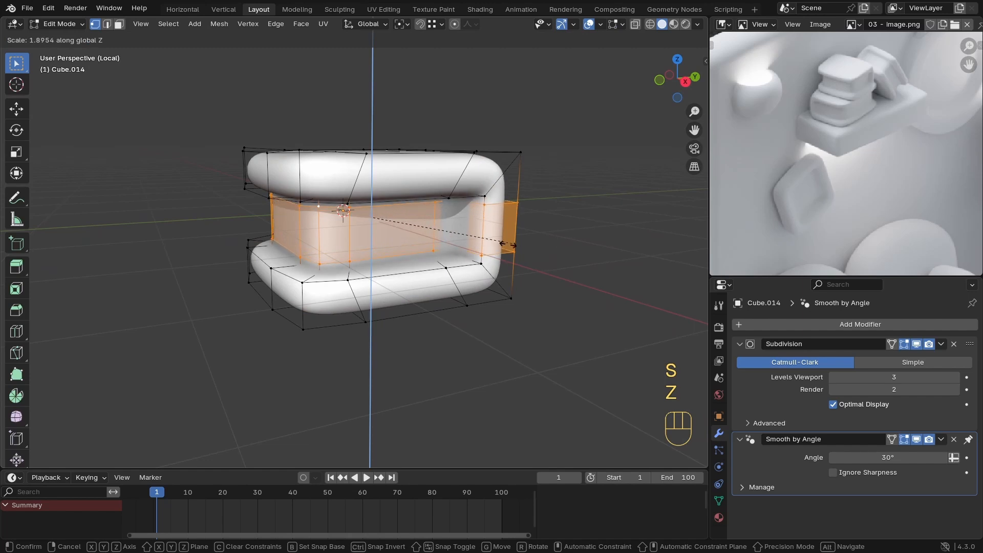
pyautogui.click(489, 243)
pyautogui.press('Tab')
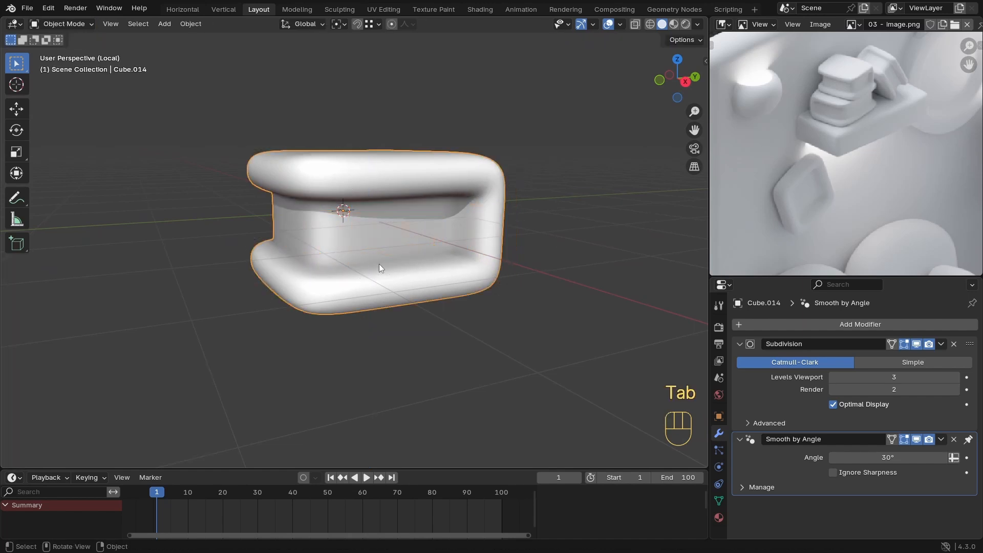
# Step: Move the central faces of the book's top cover slightly up along Z to bulge the cover
pyautogui.scroll(-2, 323, 277)
pyautogui.moveTo(323, 293); pyautogui.dragTo(425, 238, button='middle')
pyautogui.scroll(-2, 361, 295)
pyautogui.keyDown('shift'); pyautogui.moveTo(424, 238); pyautogui.dragTo(326, 251, button='middle'); pyautogui.keyUp('shift')
pyautogui.press('Tab')
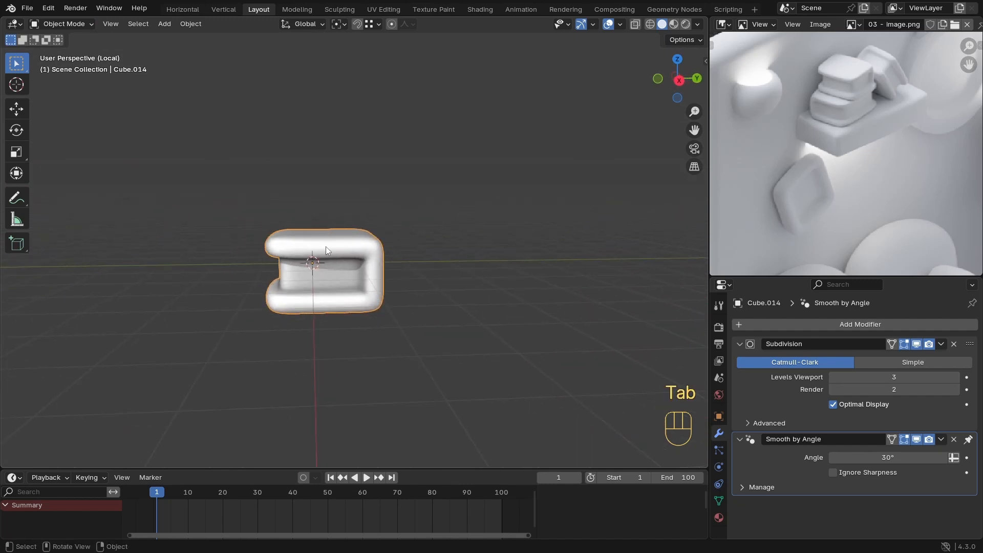
pyautogui.press('Tab')
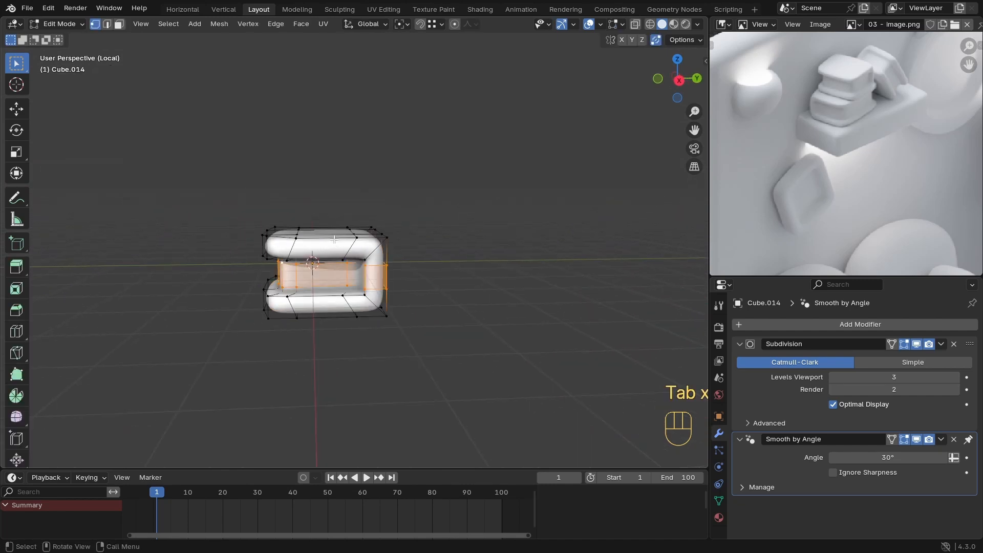
pyautogui.press('3')
pyautogui.moveTo(335, 239); pyautogui.dragTo(361, 180, button='middle')
pyautogui.click(328, 225)
pyautogui.moveTo(356, 270); pyautogui.dragTo(340, 329, button='middle')
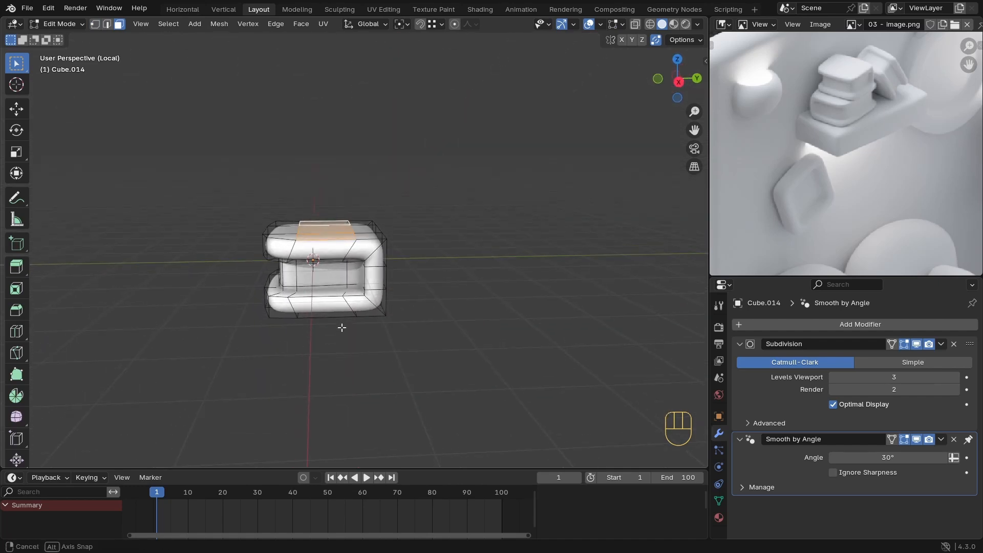
pyautogui.press('g')
pyautogui.press('z')
pyautogui.click(360, 278)
# Step: Select the central faces of the bottom cover across its width and move them slightly down along Z
pyautogui.moveTo(333, 364); pyautogui.dragTo(329, 309, button='middle')
pyautogui.click(327, 304)
pyautogui.keyDown('shift'); pyautogui.click(320, 326); pyautogui.keyUp('shift')
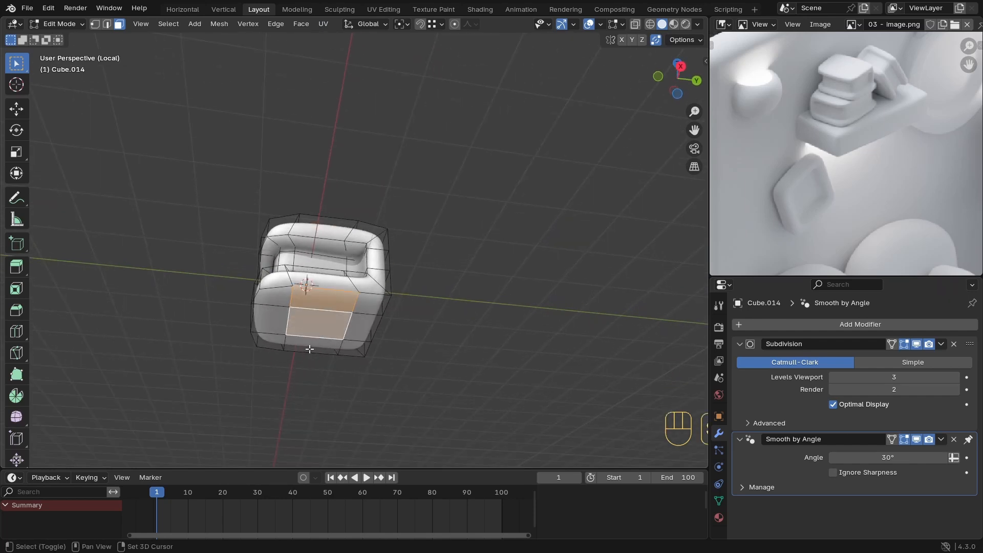
pyautogui.keyDown('shift'); pyautogui.click(310, 348); pyautogui.keyUp('shift')
pyautogui.press('g')
pyautogui.press('z')
pyautogui.click(374, 335)
pyautogui.press('Tab')
pyautogui.moveTo(373, 340); pyautogui.dragTo(383, 309, button='middle')
# Step: Move the spine's central face outward along Y in two passes, the second about 0.086 m, and save the file
pyautogui.press('Tab')
pyautogui.keyDown('shift'); pyautogui.click(393, 289); pyautogui.keyUp('shift')
pyautogui.press('g')
pyautogui.press('y')
pyautogui.click(458, 310)
pyautogui.press('Tab')
pyautogui.press('Tab')
pyautogui.press('g')
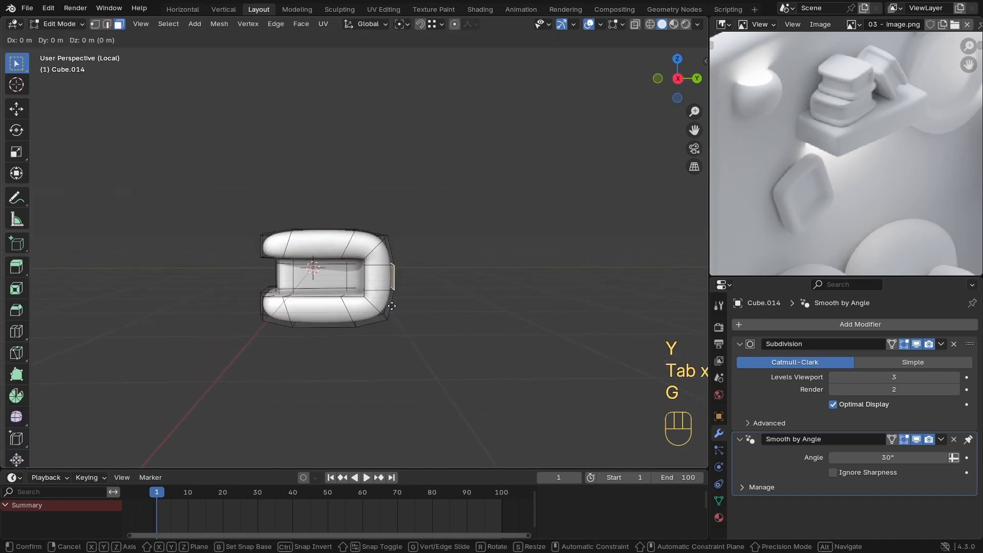
pyautogui.press('y')
pyautogui.click(392, 306)
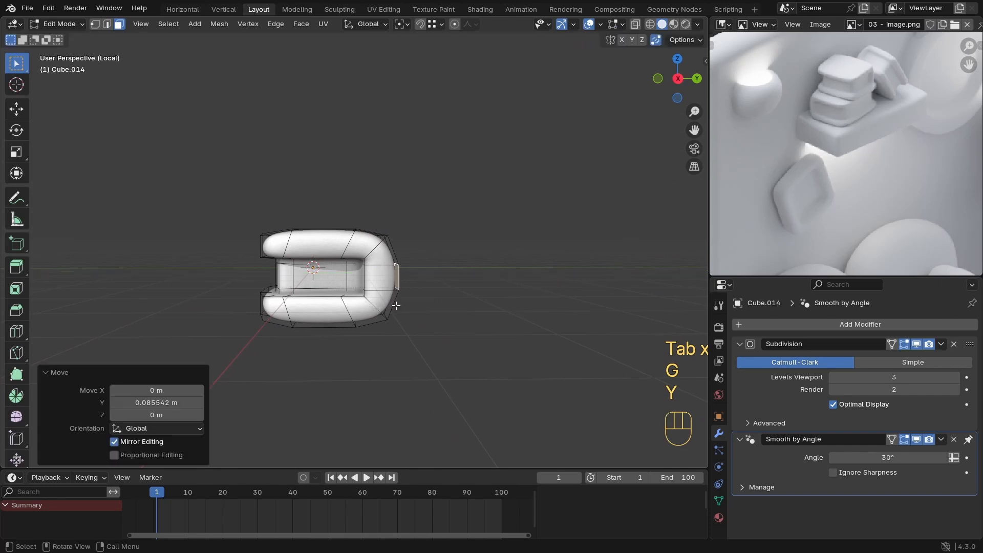
pyautogui.press('Tab')
pyautogui.moveTo(380, 272); pyautogui.dragTo(343, 269, button='middle')
pyautogui.hotkey('ctrl', 's')
# Step: Try to lower the bottom cover's fore-edge faces along Z, and undo the last move
pyautogui.press('Tab')
pyautogui.press('g')
pyautogui.press('z')
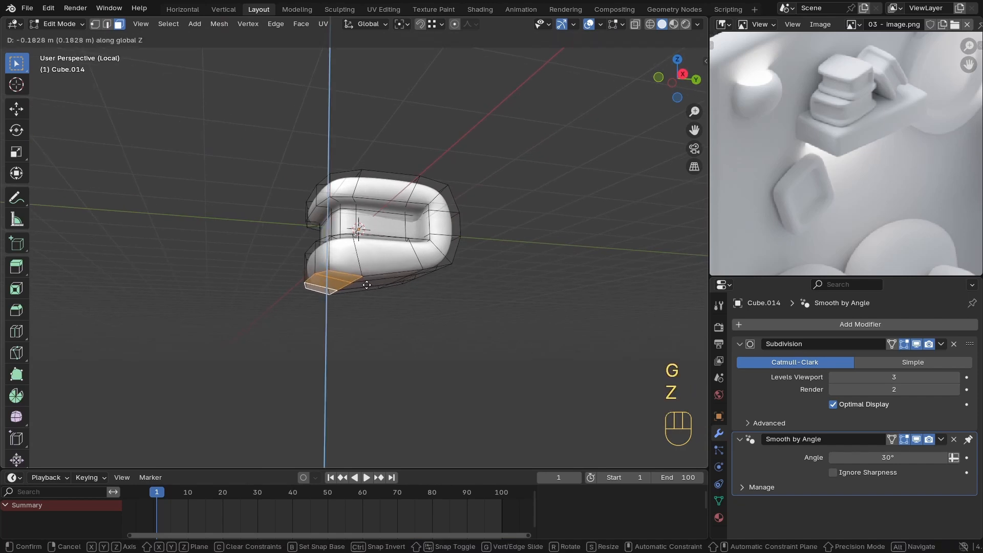
pyautogui.click(355, 278)
pyautogui.press('g')
pyautogui.press('z')
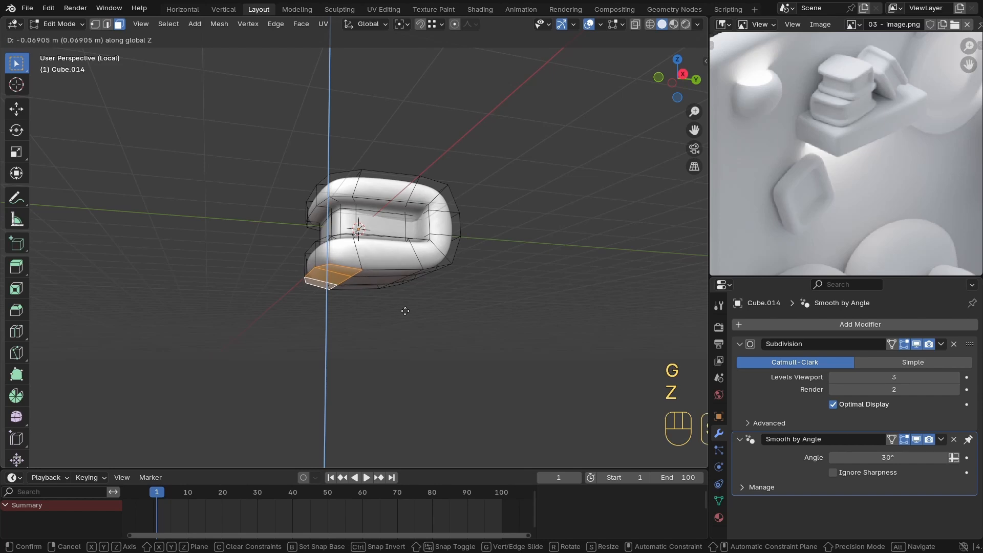
pyautogui.click(405, 310)
pyautogui.press('Tab')
pyautogui.moveTo(380, 263); pyautogui.dragTo(363, 292, button='middle')
pyautogui.hotkey('ctrl', 'z')
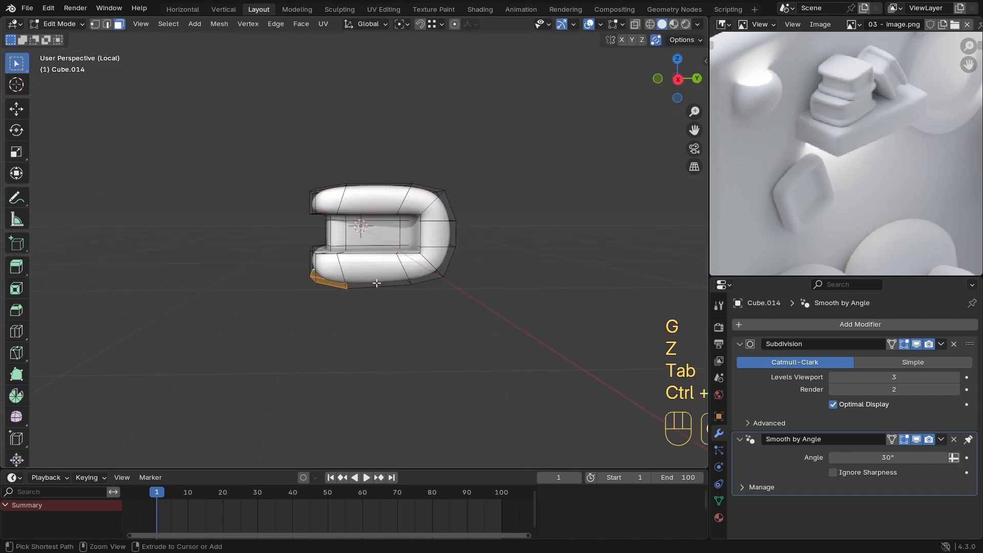
pyautogui.press('Tab')
pyautogui.moveTo(388, 263); pyautogui.dragTo(392, 274, button='middle')
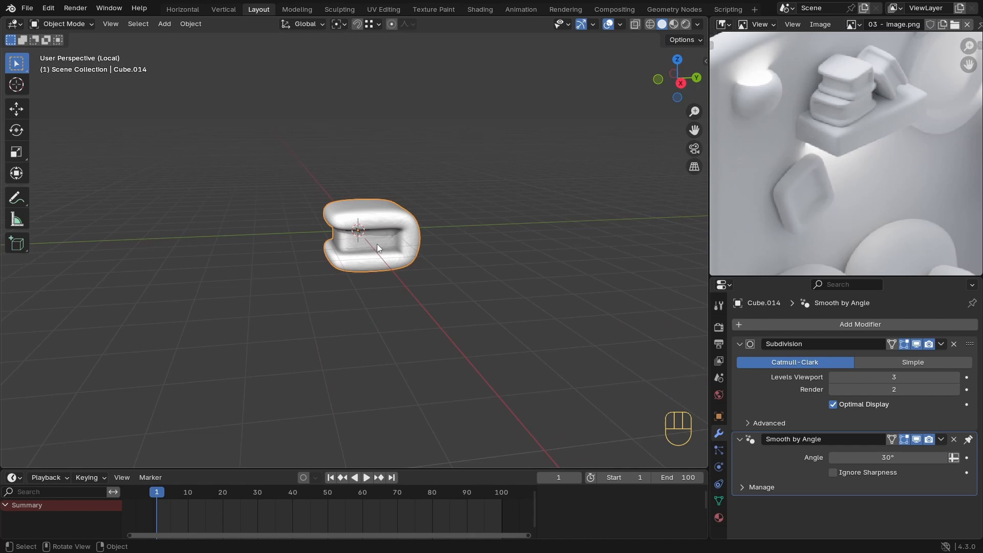
# Step: Return to the full room scene, scale the book to 0.274, and raise it along Z above the sofa
pyautogui.moveTo(491, 208); pyautogui.dragTo(360, 256, button='middle')
pyautogui.press('KP_Divide')
pyautogui.scroll(-2, 345, 253)
pyautogui.press('s')
pyautogui.click(371, 300)
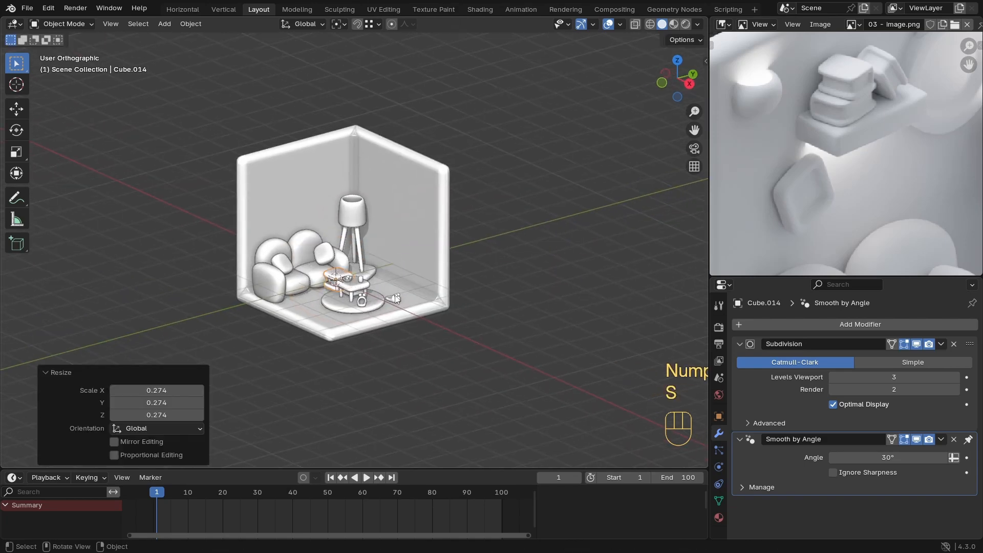
pyautogui.scroll(1, 379, 287)
pyautogui.press('g')
pyautogui.press('z')
pyautogui.click(287, 177)
# Step: Place the 3D cursor on the wall above the sofa, add a cube there and scale it down
pyautogui.scroll(4, 287, 176)
pyautogui.keyDown('shift'); pyautogui.rightClick(309, 167); pyautogui.keyUp('shift')
pyautogui.hotkey('shift', 'a')
pyautogui.click(379, 180)
pyautogui.press('s')
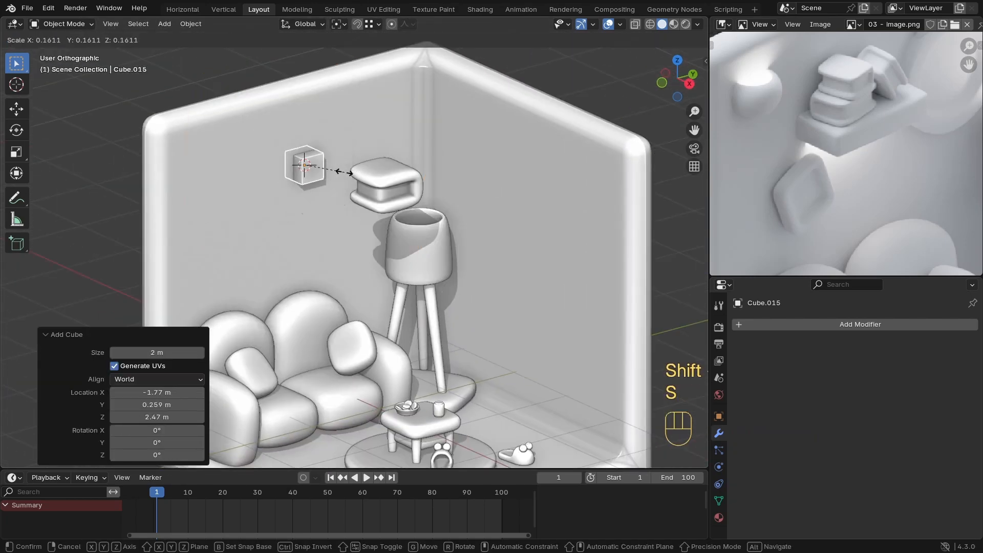
pyautogui.click(362, 174)
# Step: Reshape the cube into a flat shelf board by flattening it along Z, lengthening it 3.336 times along Y and widening it along X
pyautogui.moveTo(399, 252); pyautogui.dragTo(435, 278, button='middle')
pyautogui.scroll(3, 435, 279)
pyautogui.press('Tab')
pyautogui.press('s')
pyautogui.press('z')
pyautogui.click(481, 307)
pyautogui.press('s')
pyautogui.press('x')
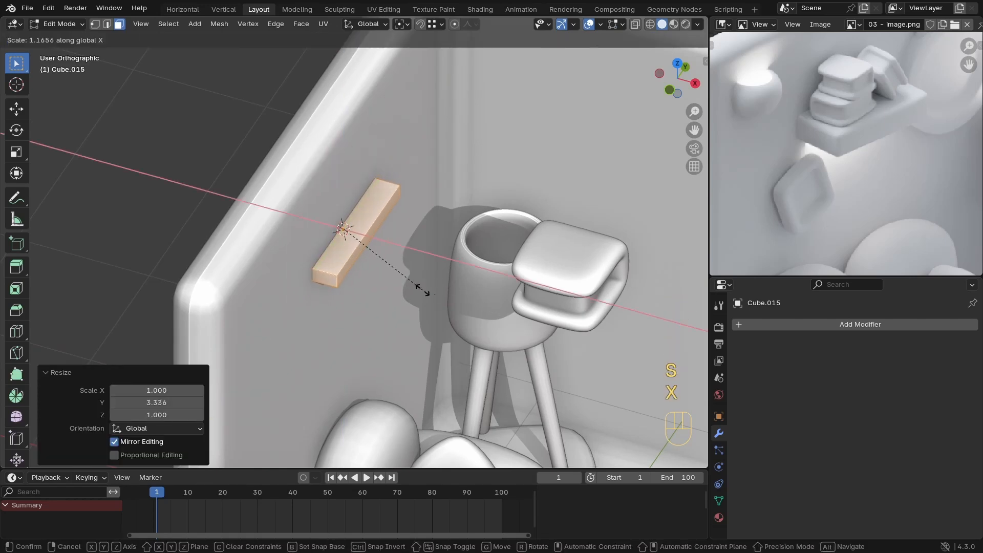
pyautogui.click(417, 298)
# Step: Move the shelf along X so that it sits against the wall
pyautogui.press('Tab')
pyautogui.press('g')
pyautogui.press('x')
pyautogui.click(407, 272)
pyautogui.scroll(2, 407, 272)
pyautogui.moveTo(449, 299); pyautogui.dragTo(438, 264, button='middle')
# Step: Add a level 2 Subdivision modifier to the shelf, then cut a loop around it and bevel that loop toward the ends
pyautogui.hotkey('ctrl', '2')
pyautogui.press('Tab')
pyautogui.hotkey('ctrl', 'r')
pyautogui.click(389, 285)
pyautogui.hotkey('ctrl', 'b')
pyautogui.click(400, 287)
# Step: Thicken the shelf board by scaling its whole mesh along Z
pyautogui.press('Tab')
pyautogui.press('s')
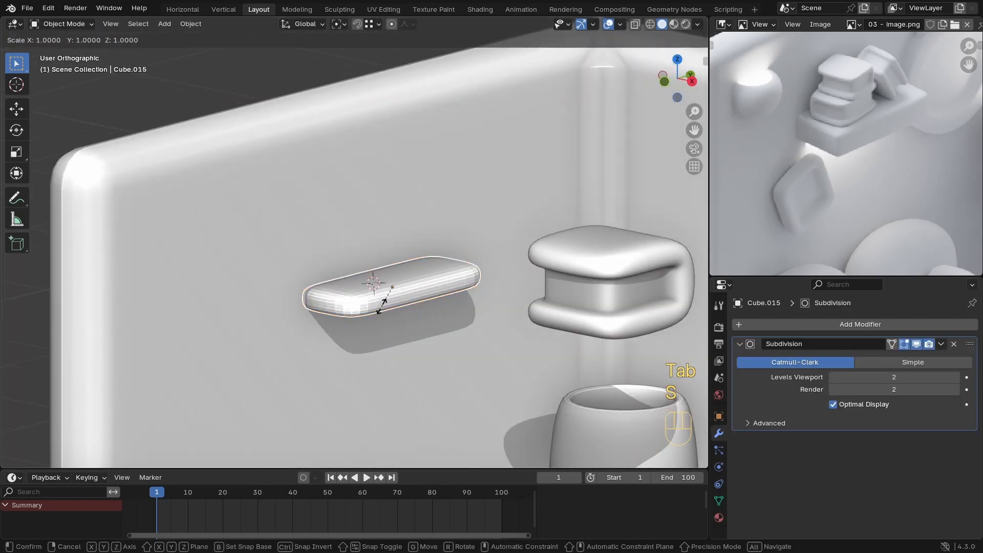
pyautogui.rightClick(382, 306)
pyautogui.press('Tab')
pyautogui.press('a')
pyautogui.press('s')
pyautogui.press('z')
pyautogui.click(393, 315)
pyautogui.press('Tab')
# Step: Enlarge the shelf 1.140 times and reposition it on the wall along X and Y
pyautogui.moveTo(393, 316); pyautogui.dragTo(370, 247, button='middle')
pyautogui.press('g')
pyautogui.press('x')
pyautogui.click(406, 333)
pyautogui.keyDown('ctrl'); pyautogui.moveTo(844, 170); pyautogui.dragTo(845, 179, button='middle'); pyautogui.keyUp('ctrl')
pyautogui.press('g')
pyautogui.press('x')
pyautogui.press('y')
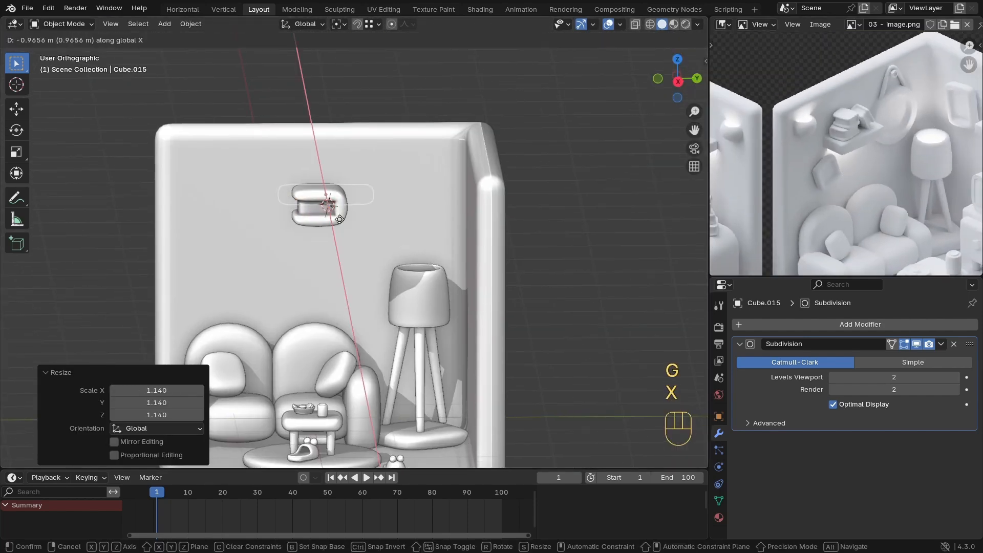
pyautogui.click(293, 254)
pyautogui.moveTo(292, 254); pyautogui.dragTo(389, 281, button='middle')
pyautogui.hotkey('shift', 's')
pyautogui.click(406, 251)
# Step: Adjust the shelf's depth from the top view by moving the boxed part of its mesh along X
pyautogui.click(304, 249)
pyautogui.press('Tab')
pyautogui.press('a')
pyautogui.press('x')
pyautogui.press('KP_7')
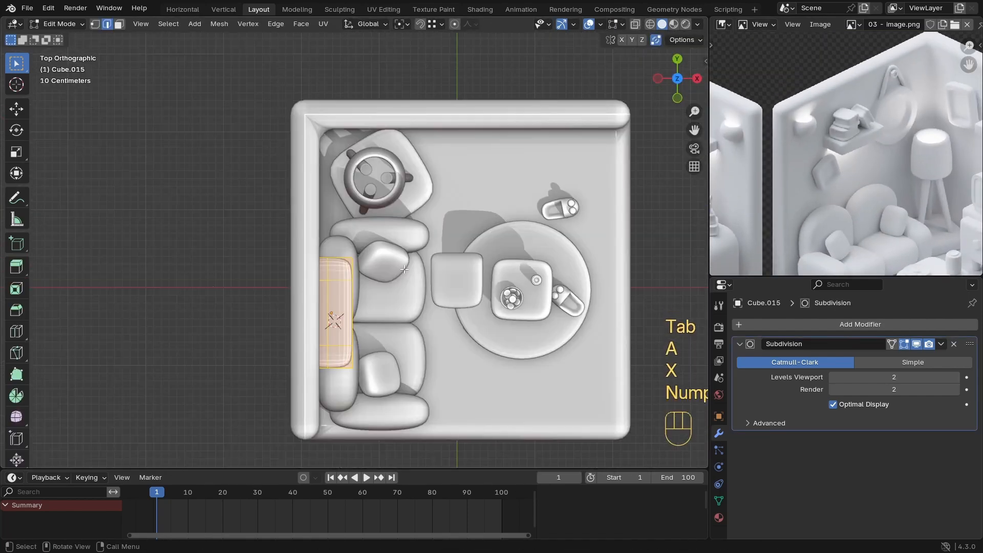
pyautogui.press('z')
pyautogui.moveTo(409, 239); pyautogui.dragTo(337, 393)
pyautogui.press('g')
pyautogui.press('y')
pyautogui.press('x')
pyautogui.click(387, 375)
pyautogui.press('Tab')
pyautogui.press('z')
# Step: Snap the rounded book to the 3D cursor above the shelf and rescale it
pyautogui.moveTo(485, 364); pyautogui.dragTo(517, 229, button='middle')
pyautogui.click(551, 237)
pyautogui.hotkey('shift', 's')
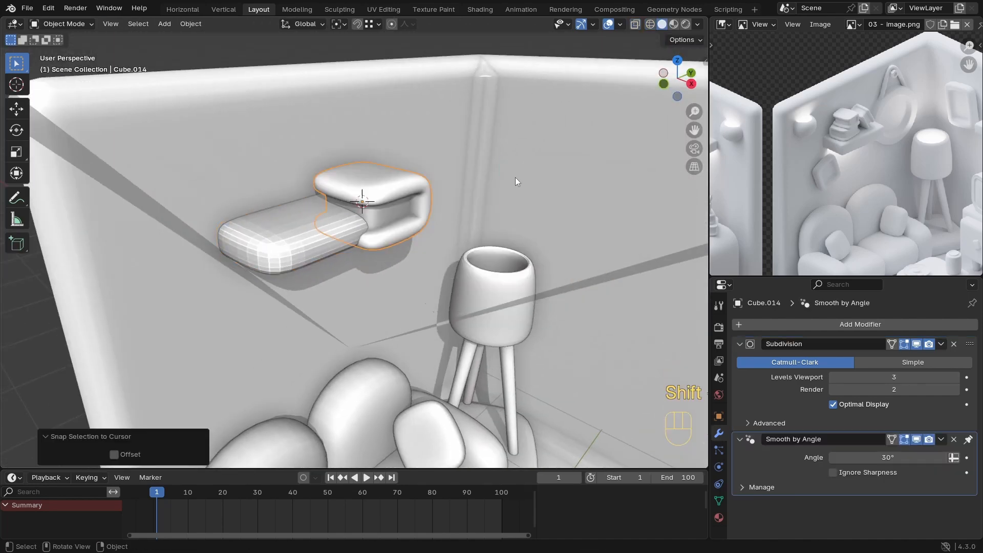
pyautogui.click(551, 166)
pyautogui.press('s')
pyautogui.click(453, 215)
# Step: Adjust the book's position and size so that it rests on top of the shelf
pyautogui.press('KP_3')
pyautogui.press('KP_Decimal')
pyautogui.press('g')
pyautogui.click(443, 223)
pyautogui.press('s')
pyautogui.moveTo(533, 304); pyautogui.dragTo(386, 285, button='middle')
pyautogui.click(488, 270)
pyautogui.press('g')
pyautogui.press('z')
pyautogui.click(485, 278)
# Step: Duplicate the book -0.64776 m along Y to the other end of the shelf
pyautogui.scroll(3, 386, 285)
pyautogui.hotkey('shift', 'd')
pyautogui.press('x')
pyautogui.press('y')
pyautogui.click(334, 302)
pyautogui.press('r')
pyautogui.press('z')
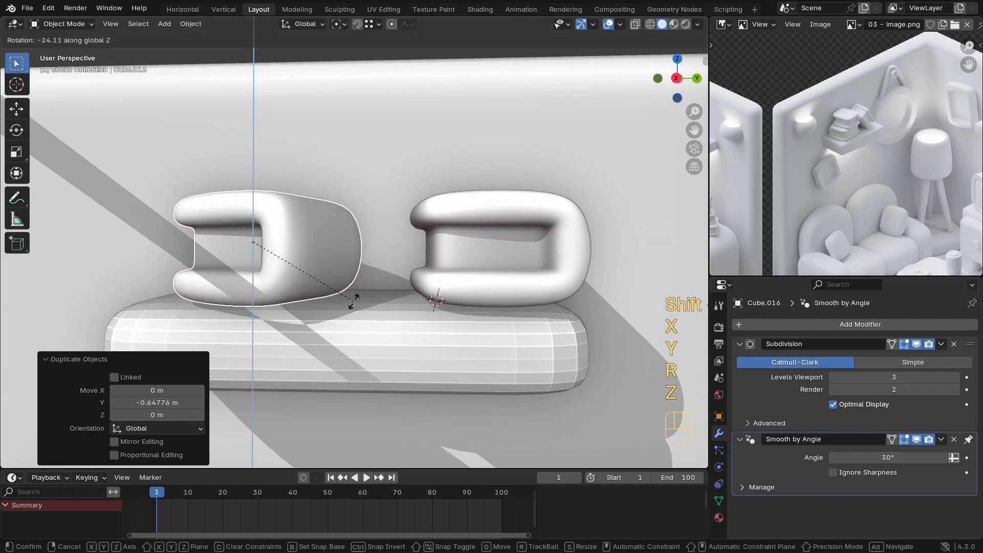
pyautogui.rightClick(350, 273)
# Step: Rotate the copied book into a leaning pose and adjust its position along Z and X on the shelf
pyautogui.press('r')
pyautogui.press('x')
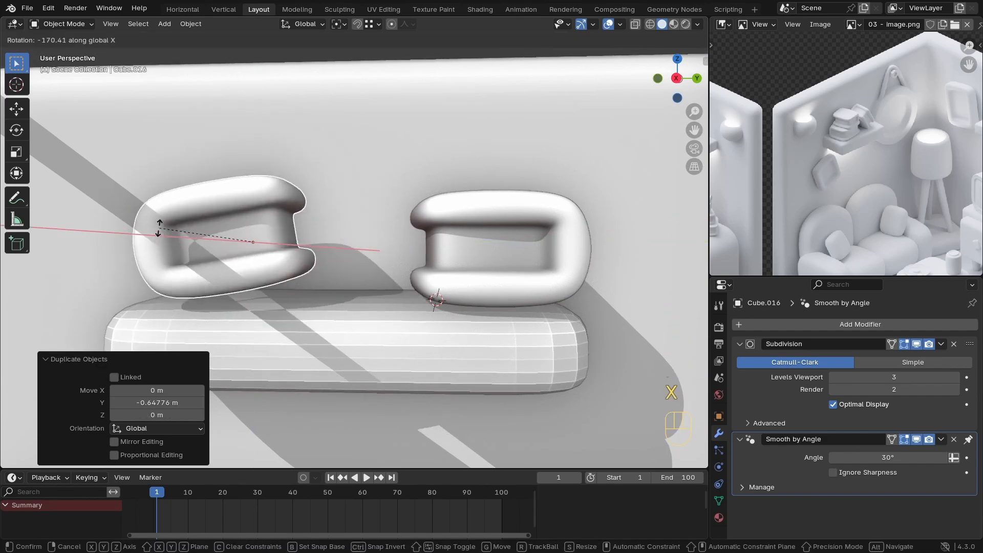
pyautogui.press('y')
pyautogui.click(327, 187)
pyautogui.press('g')
pyautogui.press('z')
pyautogui.click(323, 161)
pyautogui.moveTo(295, 300); pyautogui.dragTo(327, 298, button='middle')
pyautogui.press('g')
pyautogui.press('x')
pyautogui.click(402, 316)
# Step: Duplicate the flat-lying book upward as a second book in the stack and turn it about Z
pyautogui.click(408, 292)
pyautogui.hotkey('shift', 'd')
pyautogui.press('z')
pyautogui.click(397, 302)
pyautogui.press('r')
pyautogui.press('z')
pyautogui.click(435, 259)
pyautogui.scroll(-4, 327, 298)
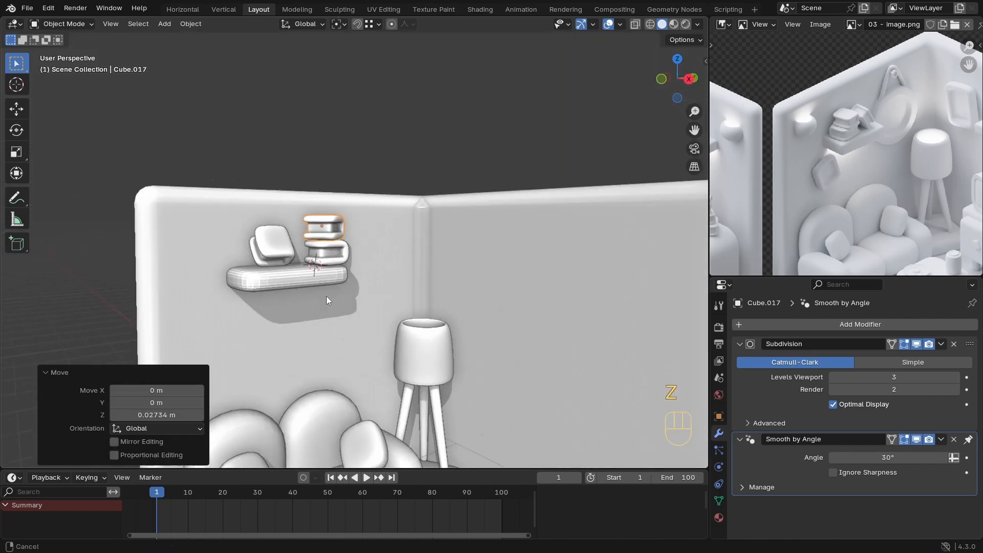
# Step: Select the shelf together with its books and shift the group along Y
pyautogui.scroll(2, 326, 298)
pyautogui.moveTo(349, 251); pyautogui.dragTo(404, 305)
pyautogui.press('g')
pyautogui.press('y')
pyautogui.click(384, 302)
# Step: Add a cube for the picture frame and isolate it in local view
pyautogui.scroll(2, 366, 297)
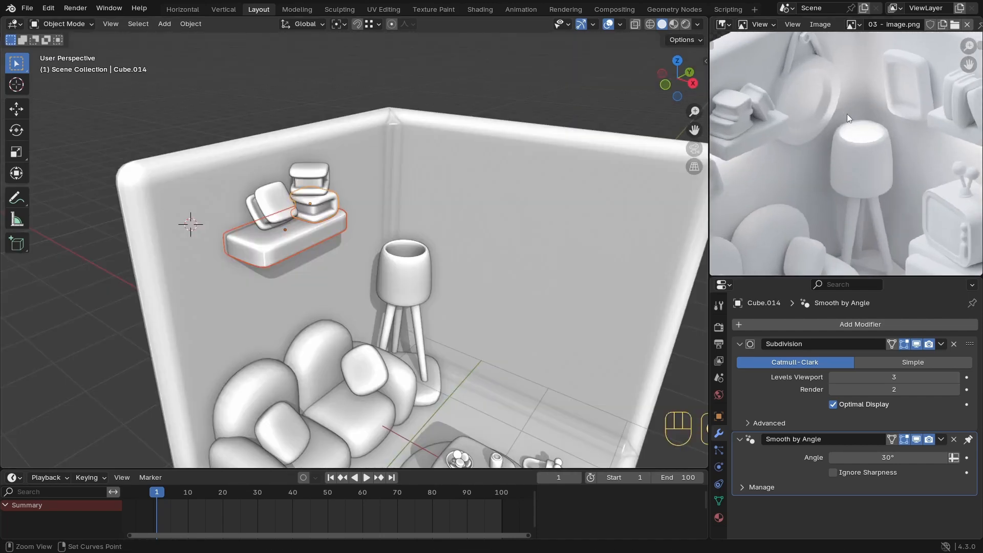
pyautogui.moveTo(279, 230); pyautogui.dragTo(269, 219, button='middle')
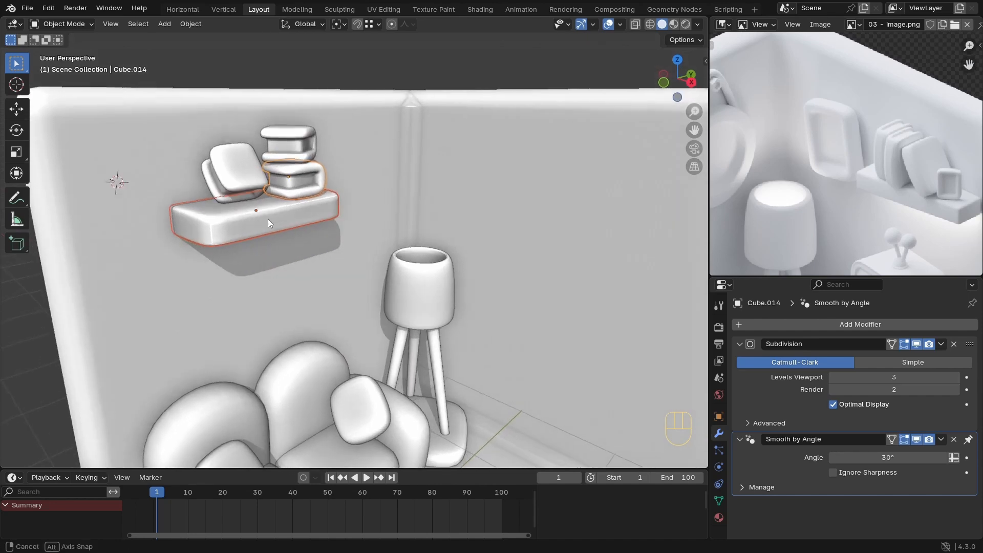
pyautogui.hotkey('shift', 'a')
pyautogui.moveTo(573, 201)
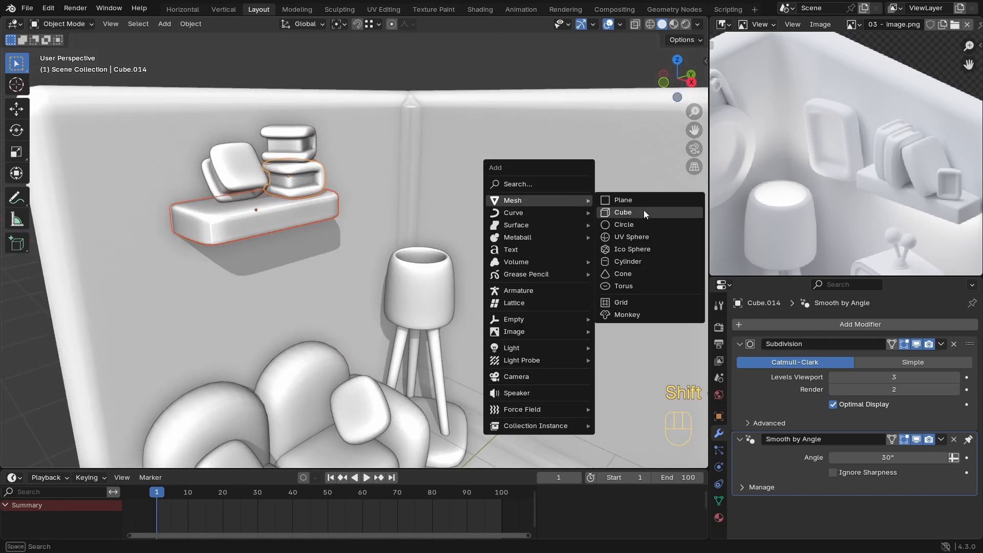
pyautogui.click(644, 209)
pyautogui.press('KP_Divide')
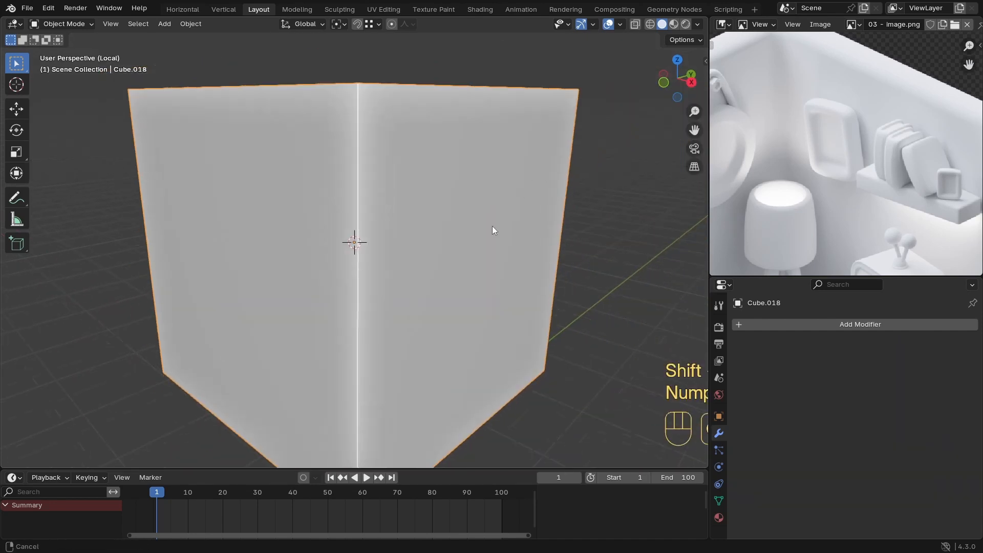
# Step: Flatten the cube into a slab by moving one side face 1.6175 m along Y
pyautogui.press('Tab')
pyautogui.press('x')
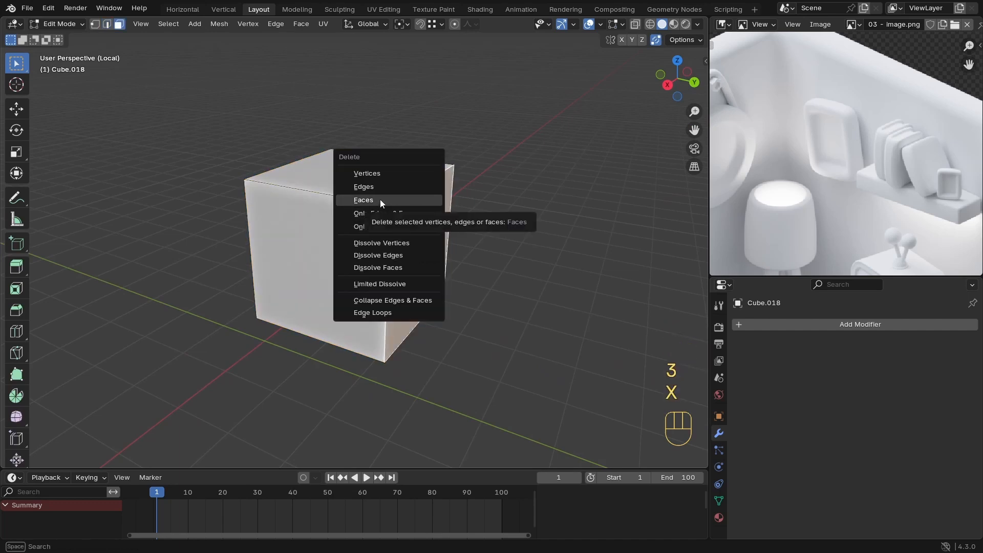
pyautogui.scroll(-2, 441, 191)
pyautogui.moveTo(370, 252); pyautogui.dragTo(445, 233, button='middle')
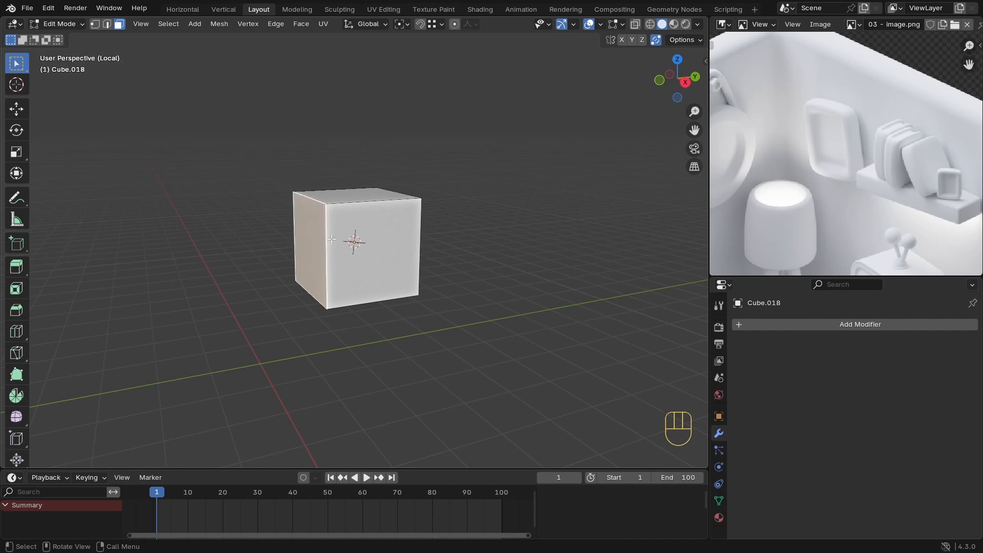
pyautogui.press('g')
pyautogui.press('y')
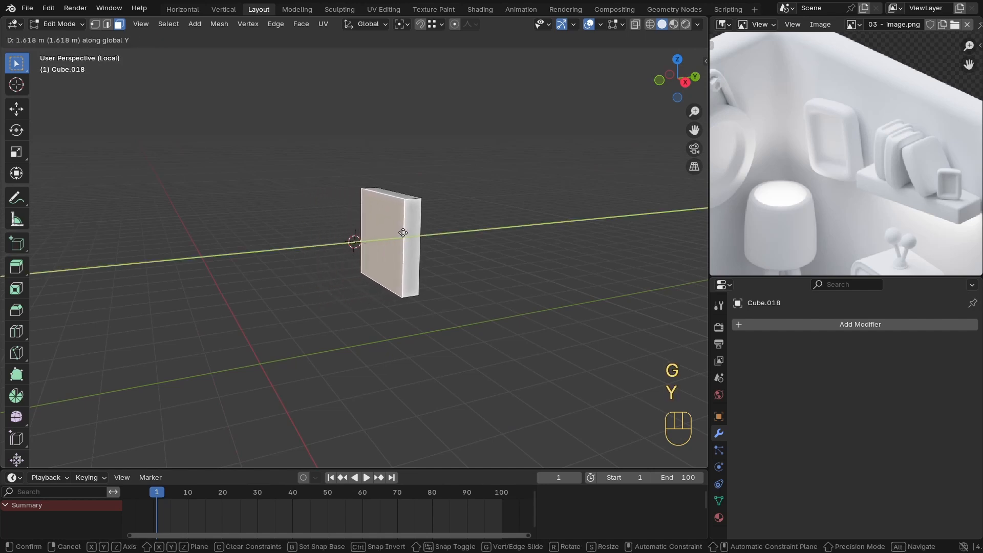
pyautogui.click(404, 233)
# Step: Thicken the slab slightly by moving its front face about -0.2 m along Y
pyautogui.moveTo(403, 233); pyautogui.dragTo(451, 265, button='middle')
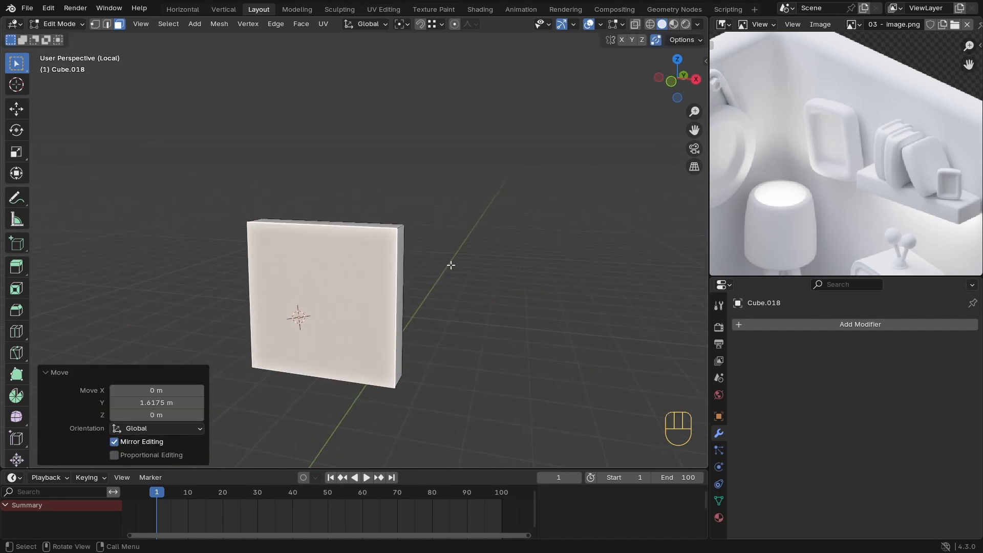
pyautogui.press('i')
pyautogui.rightClick(435, 268)
pyautogui.moveTo(412, 276); pyautogui.dragTo(384, 285, button='middle')
pyautogui.press('g')
pyautogui.press('y')
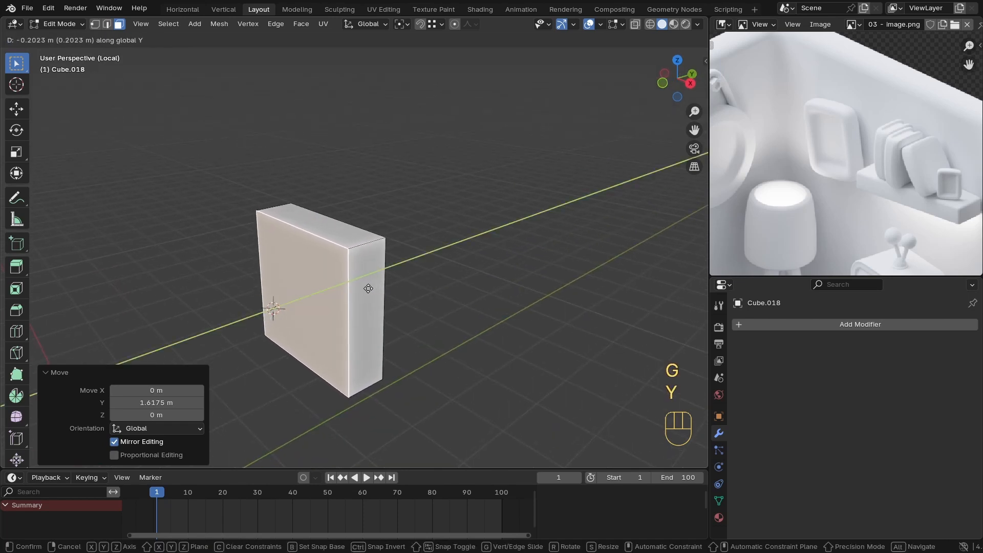
pyautogui.click(368, 289)
# Step: Inset the front face by 0.166 m, scale it to 0.853 and extrude it inward as a recess
pyautogui.press('i')
pyautogui.click(450, 283)
pyautogui.press('s')
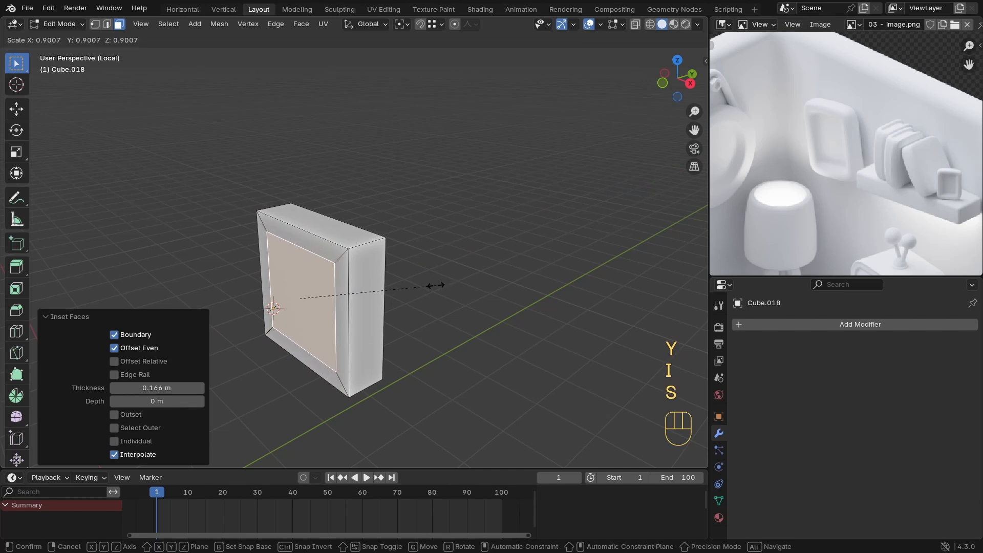
pyautogui.click(429, 287)
pyautogui.press('e')
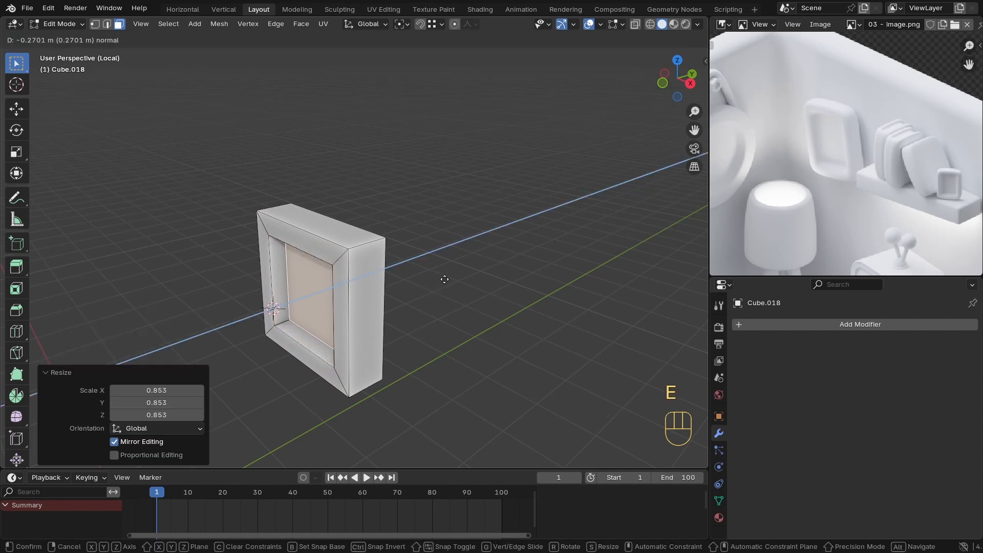
pyautogui.click(440, 280)
# Step: Try to stretch the whole frame along Z by 1.921, and undo the scaling
pyautogui.press('a')
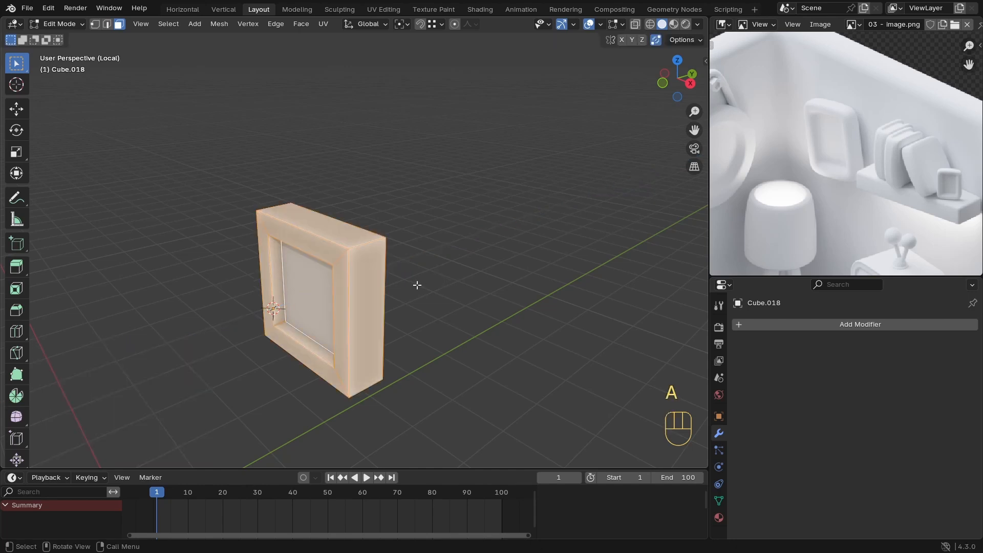
pyautogui.press('s')
pyautogui.press('z')
pyautogui.click(432, 273)
pyautogui.moveTo(381, 278); pyautogui.dragTo(421, 254, button='middle')
pyautogui.hotkey('ctrl', 'z')
pyautogui.press('KP_1')
pyautogui.hotkey('alt', 'z')
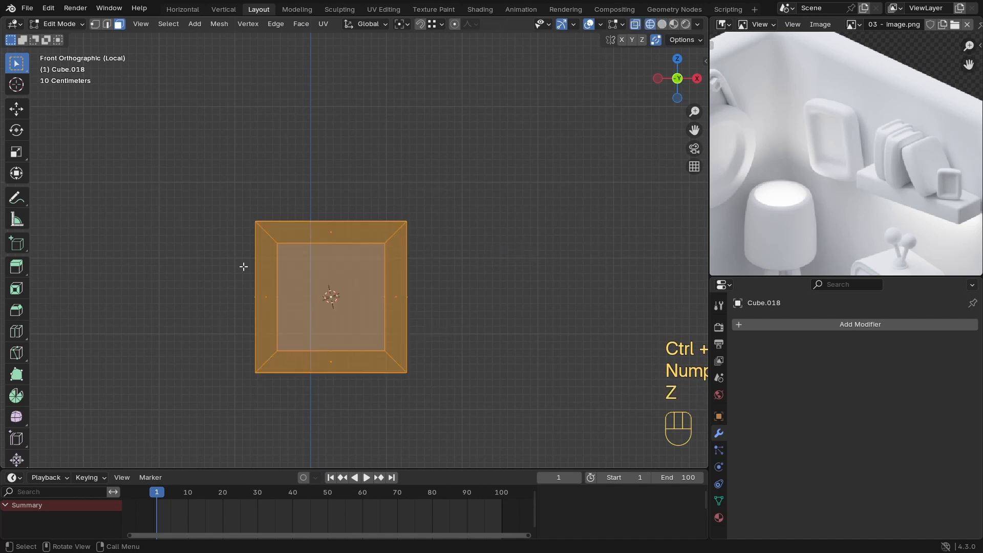
pyautogui.press('s')
pyautogui.press('z')
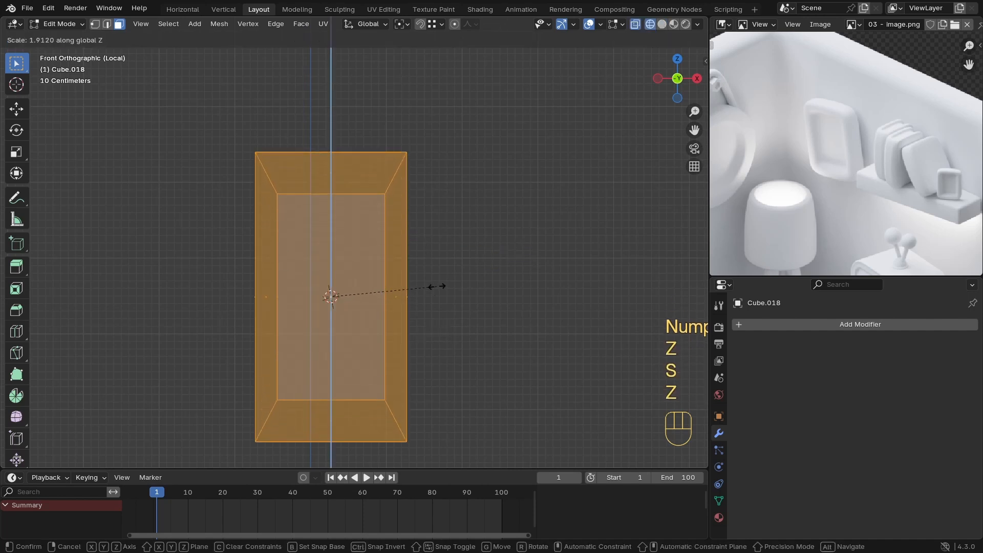
pyautogui.click(438, 285)
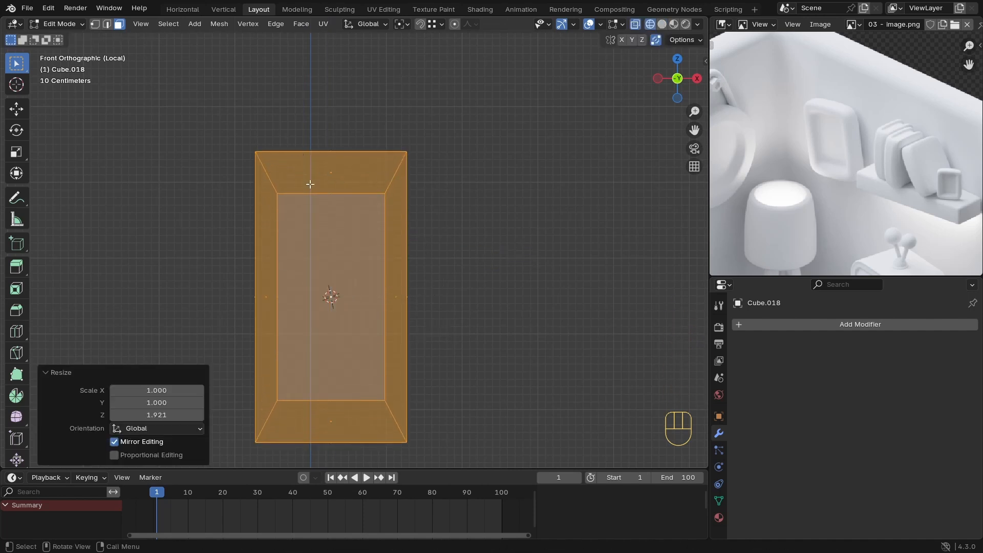
pyautogui.hotkey('ctrl', 'z')
# Step: Make the frame taller by moving its upper edge section up about 0.58 m along Z
pyautogui.moveTo(450, 204); pyautogui.dragTo(180, 252)
pyautogui.press('g')
pyautogui.press('z')
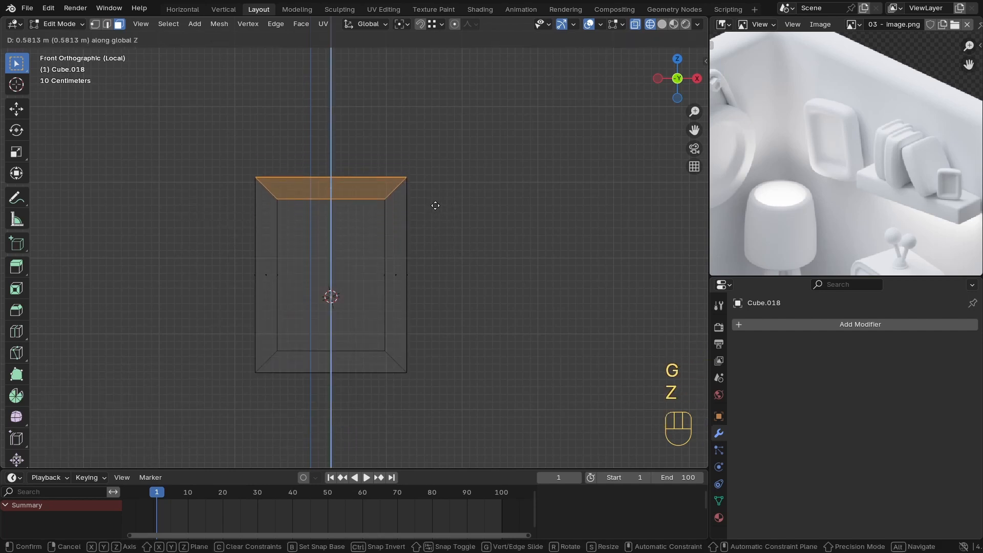
pyautogui.click(436, 205)
pyautogui.press('Tab')
pyautogui.press('z')
# Step: Deepen the frame by moving its front rim faces outward along Y
pyautogui.moveTo(459, 276)
pyautogui.mouseDown(button='middle')
pyautogui.moveTo(379, 294)
pyautogui.moveTo(415, 308)
pyautogui.moveTo(362, 208)
pyautogui.mouseUp(button='middle')
pyautogui.press('Tab')
pyautogui.press('g')
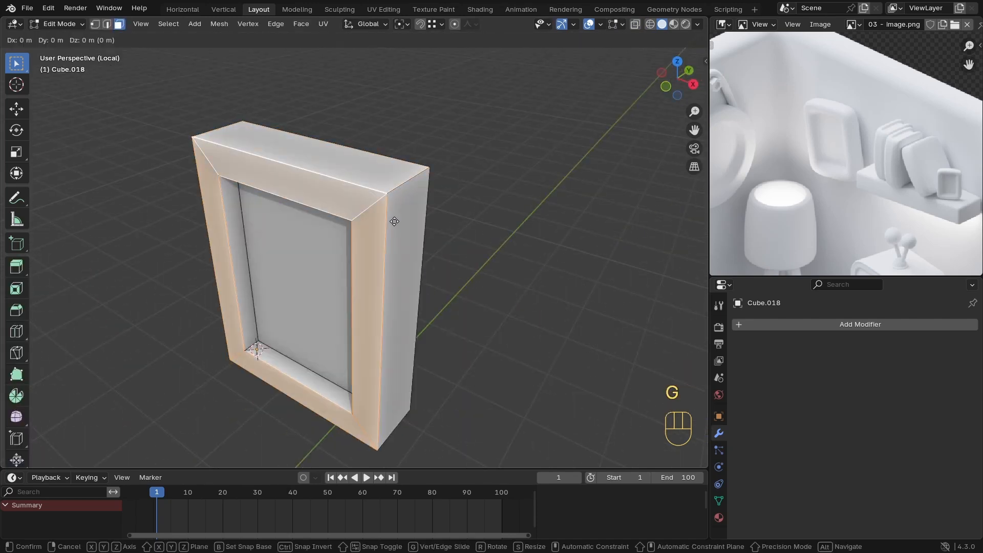
pyautogui.press('y')
pyautogui.click(385, 229)
pyautogui.press('Tab')
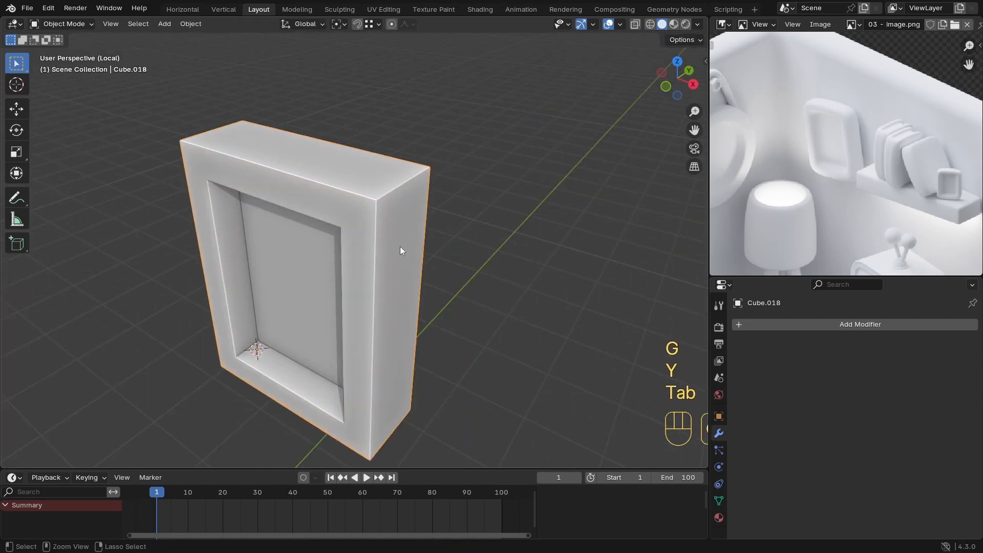
# Step: Add a level 2 Subdivision modifier to the frame and show its smoothed cage in Edit Mode
pyautogui.hotkey('ctrl', '2')
pyautogui.moveTo(400, 247)
pyautogui.mouseDown(button='middle')
pyautogui.moveTo(477, 207)
pyautogui.moveTo(444, 208)
pyautogui.moveTo(400, 249)
pyautogui.mouseUp(button='middle')
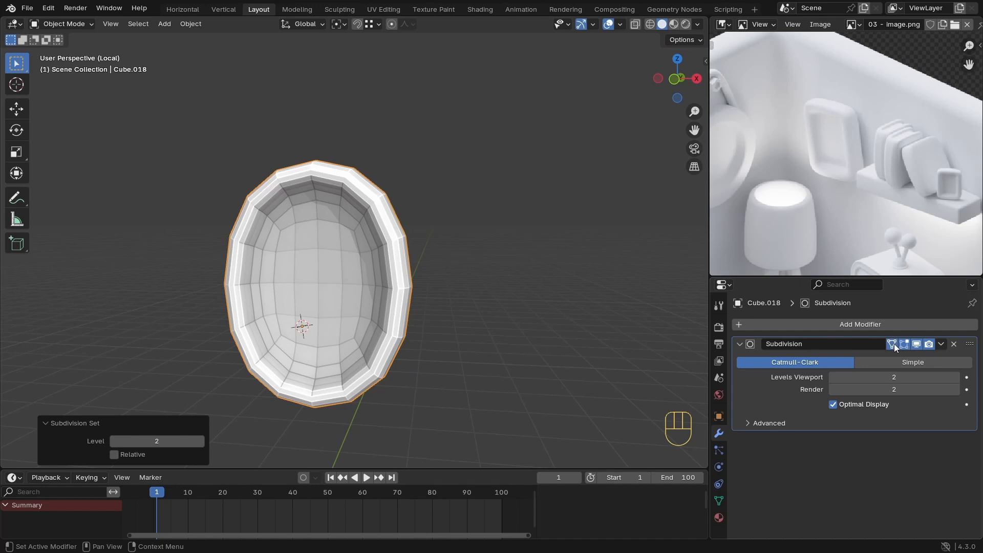
pyautogui.press('Tab')
pyautogui.moveTo(318, 264); pyautogui.dragTo(337, 266, button='middle')
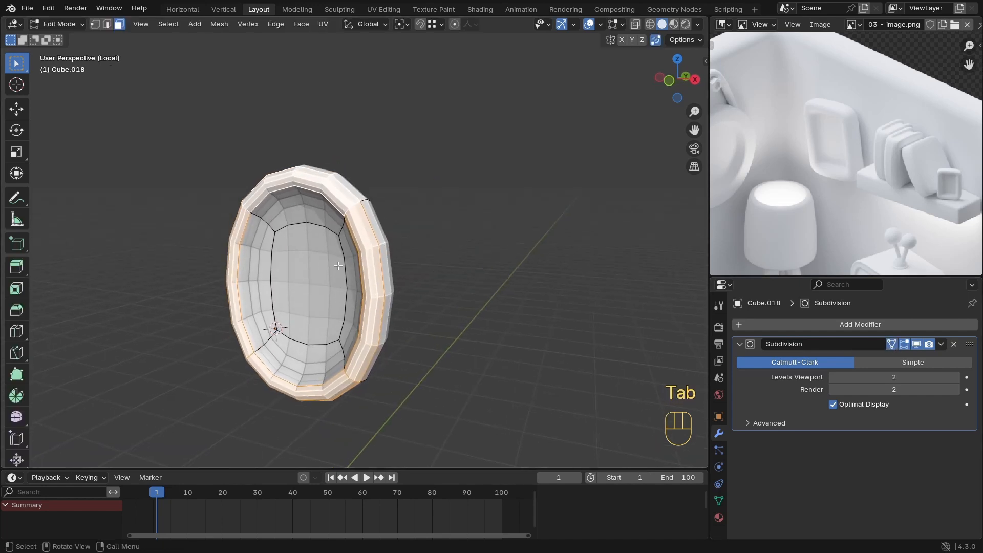
# Step: Cut a horizontal edge loop around the middle of the frame and bevel it 0.624 m
pyautogui.hotkey('ctrl', 'r')
pyautogui.click(364, 251)
pyautogui.rightClick(364, 251)
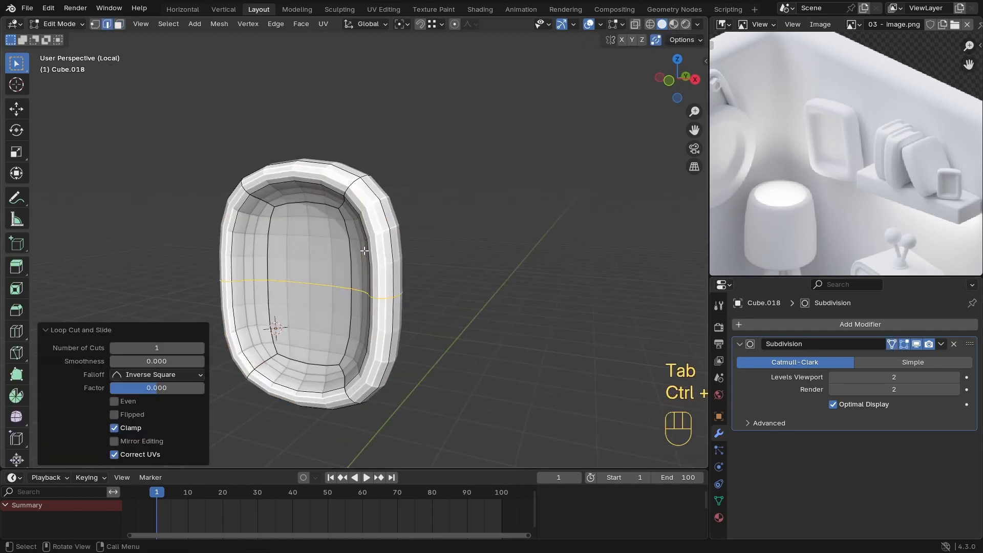
pyautogui.hotkey('ctrl', 'b')
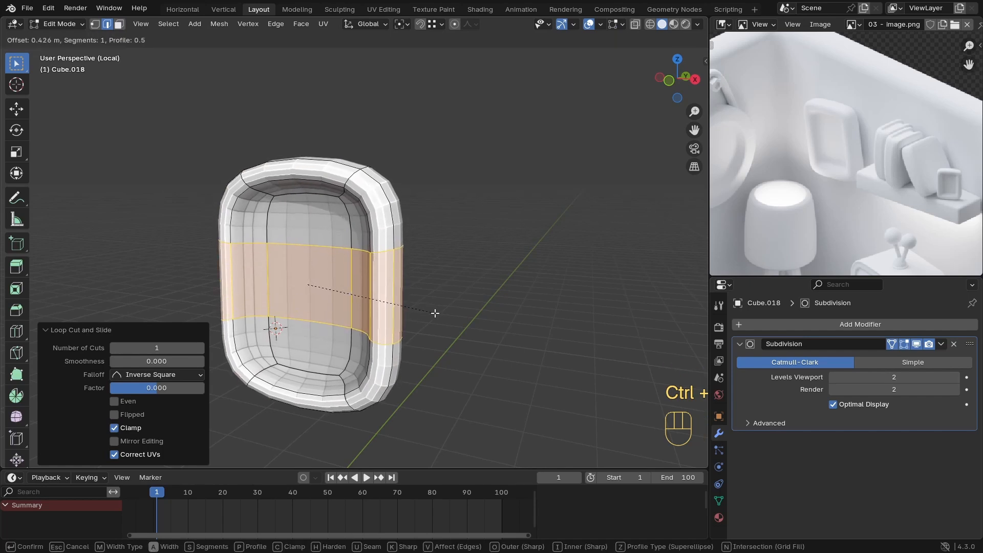
pyautogui.click(437, 307)
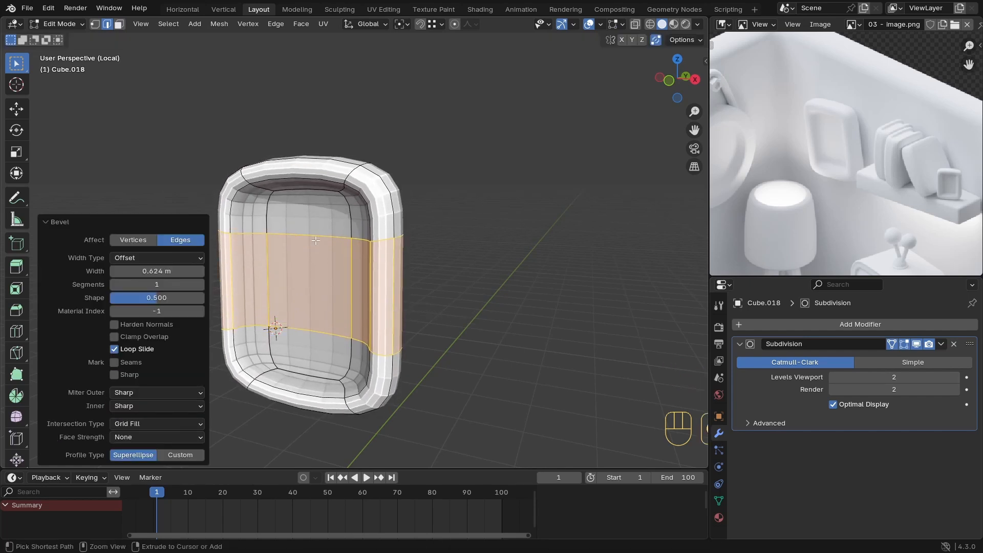
# Step: Cut a vertical edge loop around the middle of the frame and bevel it 0.235 m
pyautogui.hotkey('ctrl', 'z')
pyautogui.hotkey('ctrl', 'b')
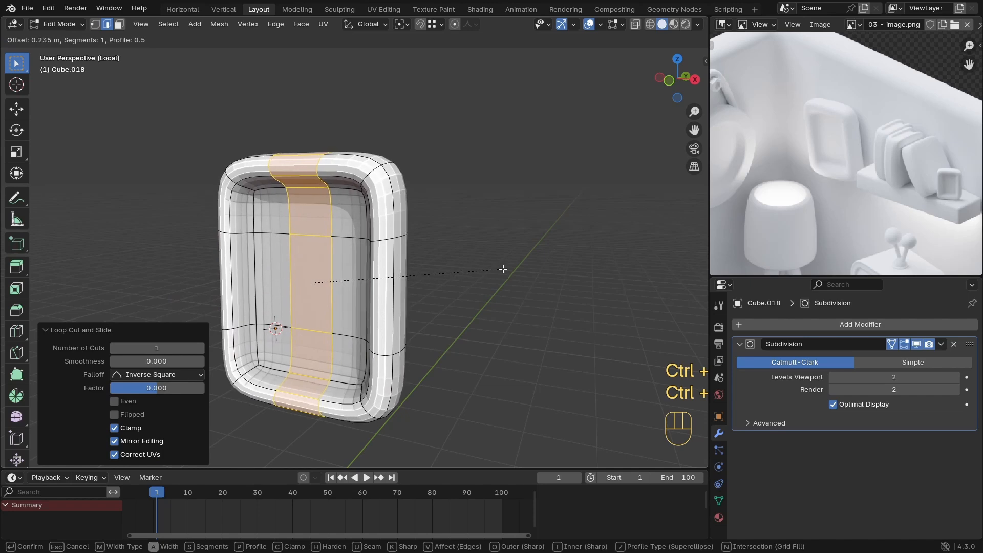
pyautogui.click(503, 269)
pyautogui.press('s')
pyautogui.rightClick(521, 205)
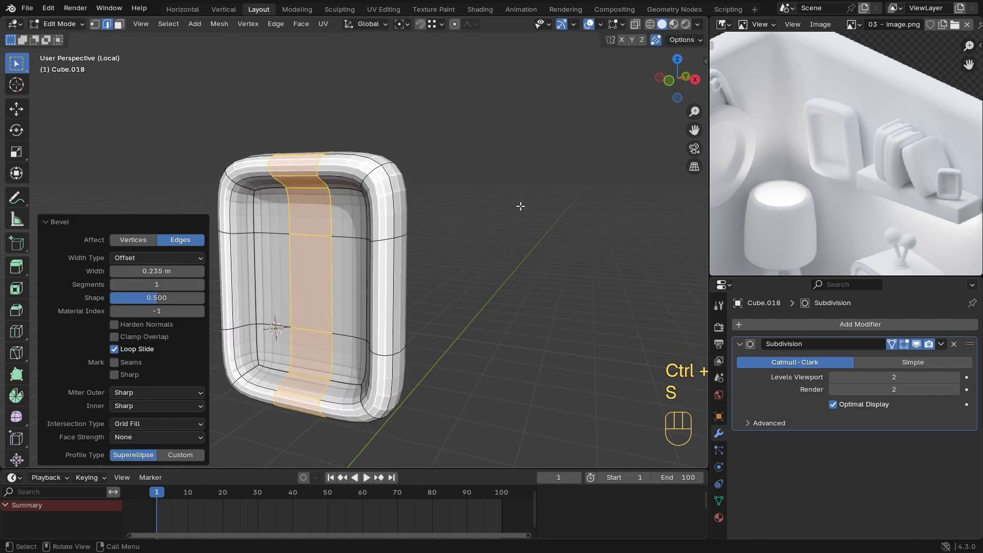
# Step: Stretch the frame's beveled middle band along Z by a factor of 1.161
pyautogui.press('s')
pyautogui.press('z')
pyautogui.click(461, 228)
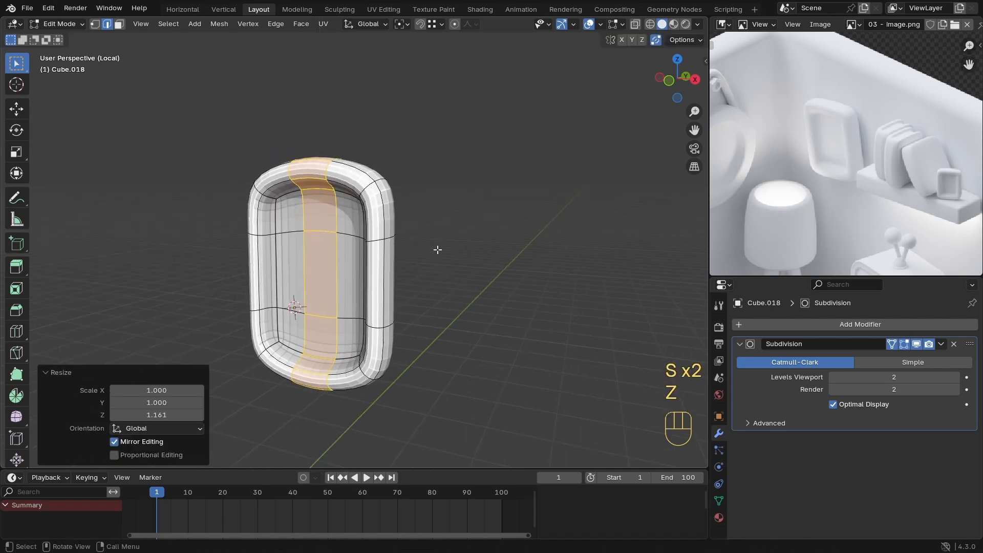
# Step: Apply Shade Auto Smooth with a 30° angle to the frame in Object Mode
pyautogui.moveTo(437, 250); pyautogui.dragTo(485, 241, button='middle')
pyautogui.scroll(-1, 461, 256)
pyautogui.press('Tab')
pyautogui.moveTo(417, 272); pyautogui.dragTo(372, 279, button='middle')
pyautogui.rightClick(371, 260)
pyautogui.click(372, 260)
pyautogui.moveTo(423, 246); pyautogui.dragTo(271, 298, button='middle')
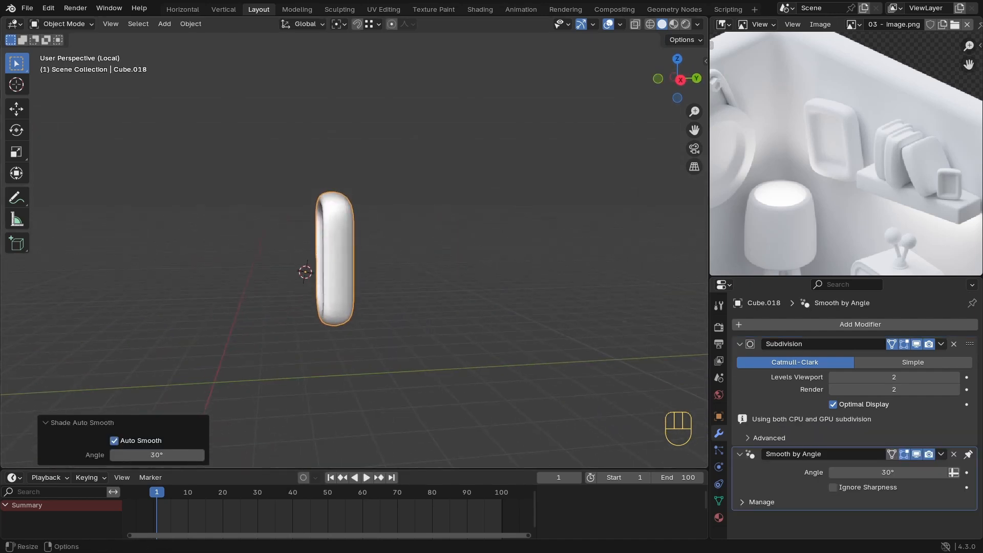
# Step: Scale the frame's vertical middle band along Z to about 0.9 in Edit Mode
pyautogui.press('Tab')
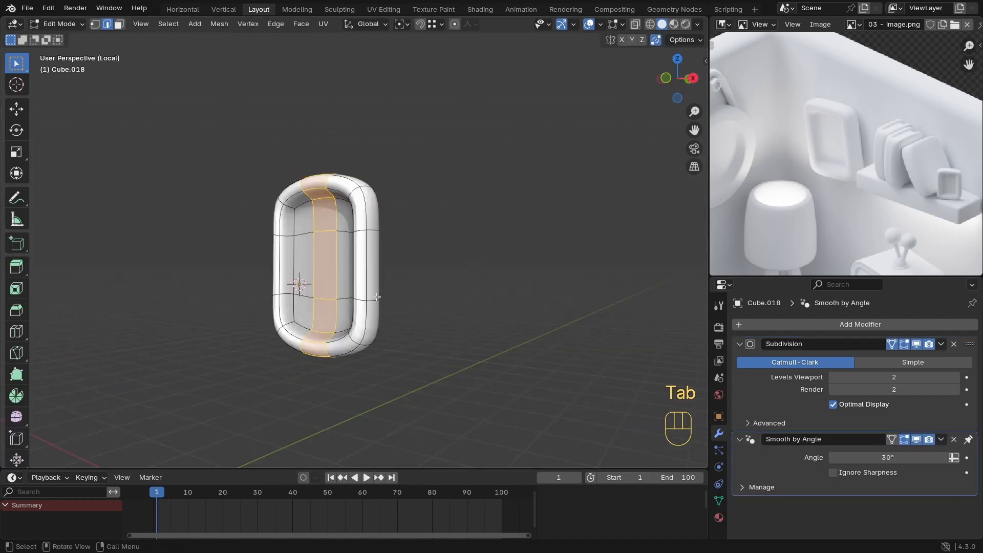
pyautogui.keyDown('ctrl'); pyautogui.moveTo(354, 303); pyautogui.dragTo(387, 265, button='middle'); pyautogui.keyUp('ctrl')
pyautogui.press('s')
pyautogui.press('z')
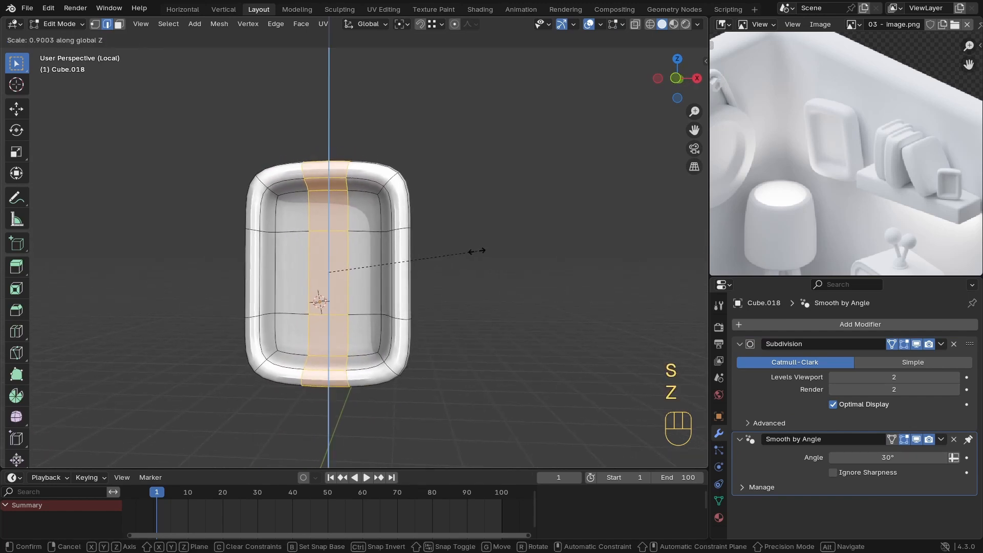
pyautogui.click(481, 250)
pyautogui.press('Tab')
pyautogui.keyDown('ctrl'); pyautogui.moveTo(444, 253); pyautogui.dragTo(247, 280, button='middle'); pyautogui.keyUp('ctrl')
pyautogui.moveTo(330, 281)
pyautogui.keyDown('ctrl'); pyautogui.mouseDown(button='middle')
pyautogui.moveTo(414, 283)
pyautogui.moveTo(408, 271)
pyautogui.moveTo(386, 296)
pyautogui.moveTo(412, 305)
pyautogui.moveTo(317, 307)
pyautogui.moveTo(288, 334)
pyautogui.moveTo(317, 287)
pyautogui.mouseUp(button='middle'); pyautogui.keyUp('ctrl')
# Step: Cut an unslid horizontal edge loop through the frame's upper section to tighten its top corners
pyautogui.press('Tab')
pyautogui.hotkey('ctrl', 'r')
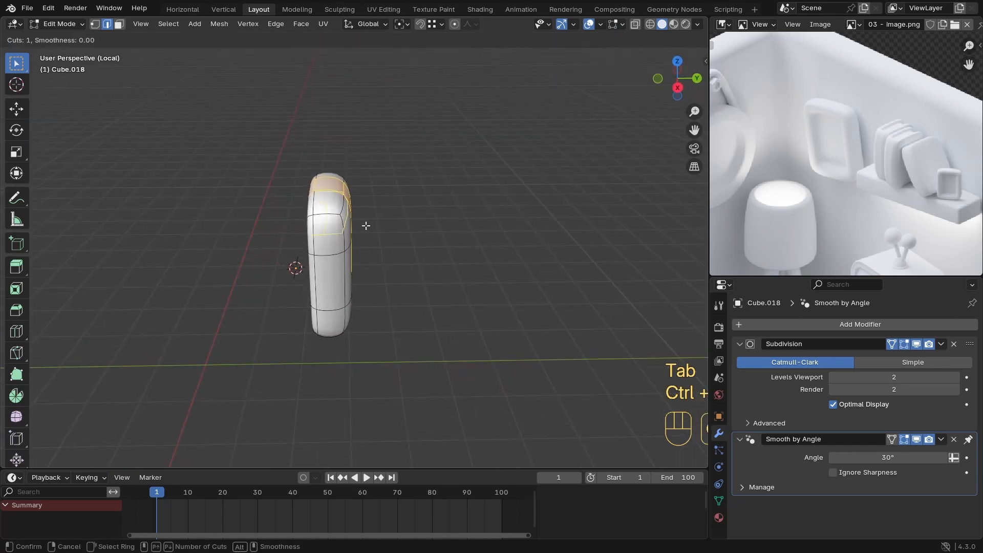
pyautogui.click(330, 219)
pyautogui.rightClick(330, 219)
pyautogui.moveTo(374, 231); pyautogui.dragTo(487, 231, button='middle')
pyautogui.press('Tab')
pyautogui.moveTo(419, 251); pyautogui.dragTo(333, 264, button='middle')
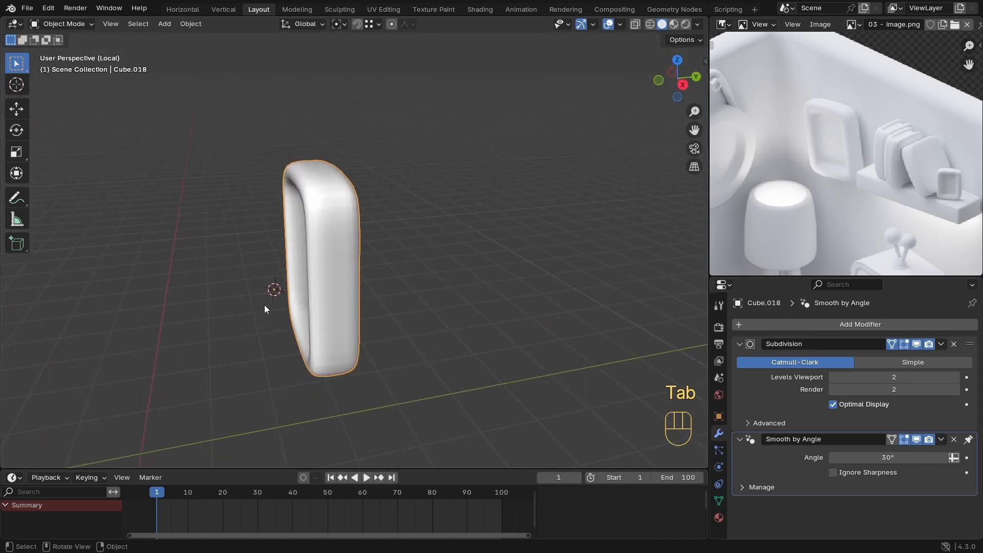
pyautogui.moveTo(326, 230); pyautogui.dragTo(329, 256, button='middle')
# Step: Return to the full scene and scale the frame down to fit the wall
pyautogui.press('KP_Divide')
pyautogui.press('s')
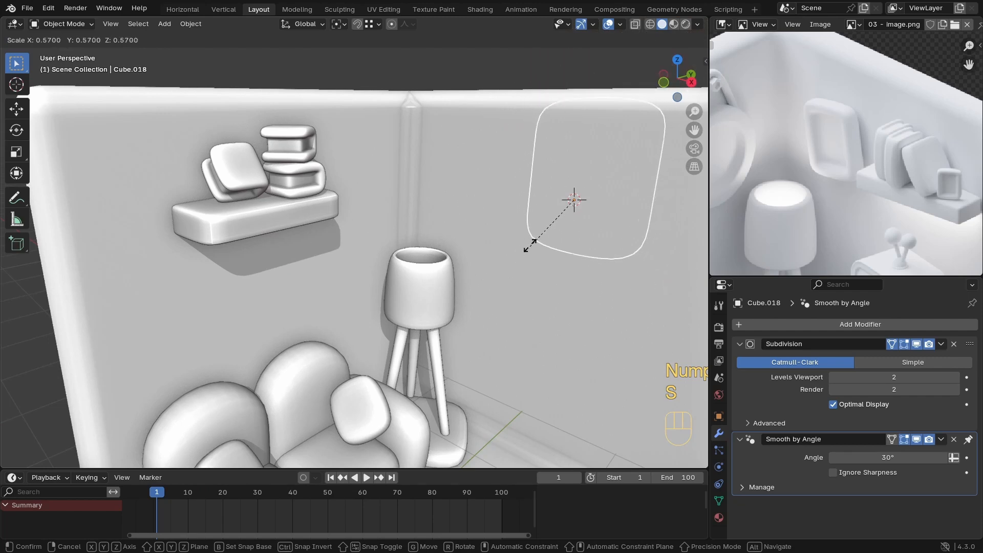
pyautogui.click(526, 221)
pyautogui.press('s')
pyautogui.click(537, 223)
# Step: Move the frame along Y against the wall beside the lamp and enlarge it by a factor of 1.336
pyautogui.moveTo(537, 223); pyautogui.dragTo(611, 253, button='middle')
pyautogui.press('g')
pyautogui.press('y')
pyautogui.click(518, 293)
pyautogui.press('s')
pyautogui.click(593, 299)
pyautogui.press('g')
pyautogui.press('g')
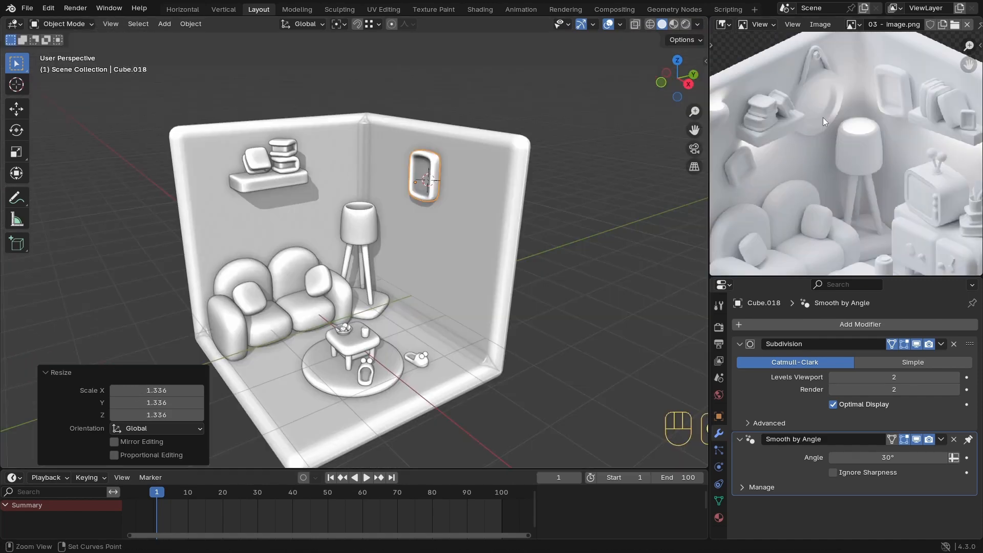
# Step: Place the 3D cursor on the wall beside the frame and add a 32-vertex cylinder there, radius 1 m and depth 2 m
pyautogui.keyDown('ctrl'); pyautogui.moveTo(823, 117); pyautogui.dragTo(831, 101, button='middle'); pyautogui.keyUp('ctrl')
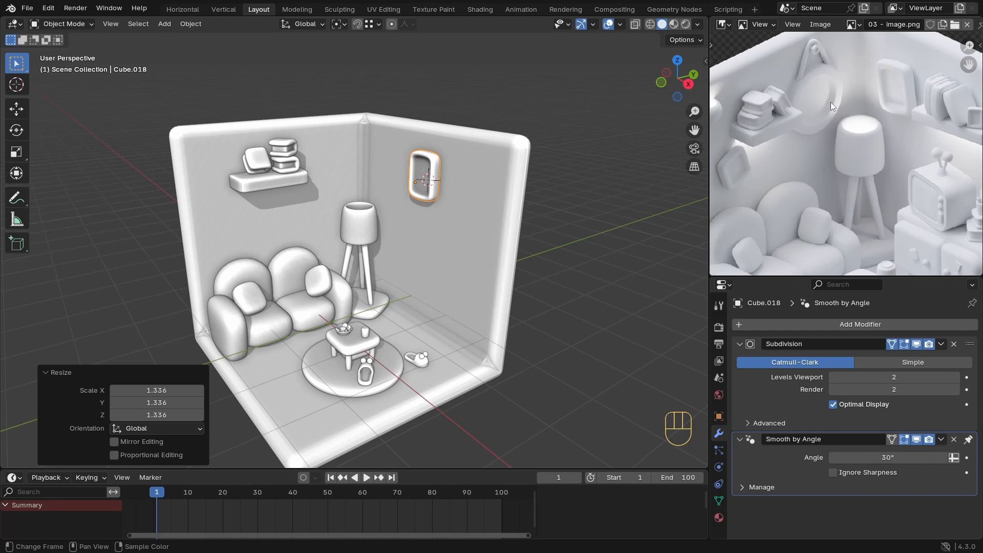
pyautogui.click(453, 214)
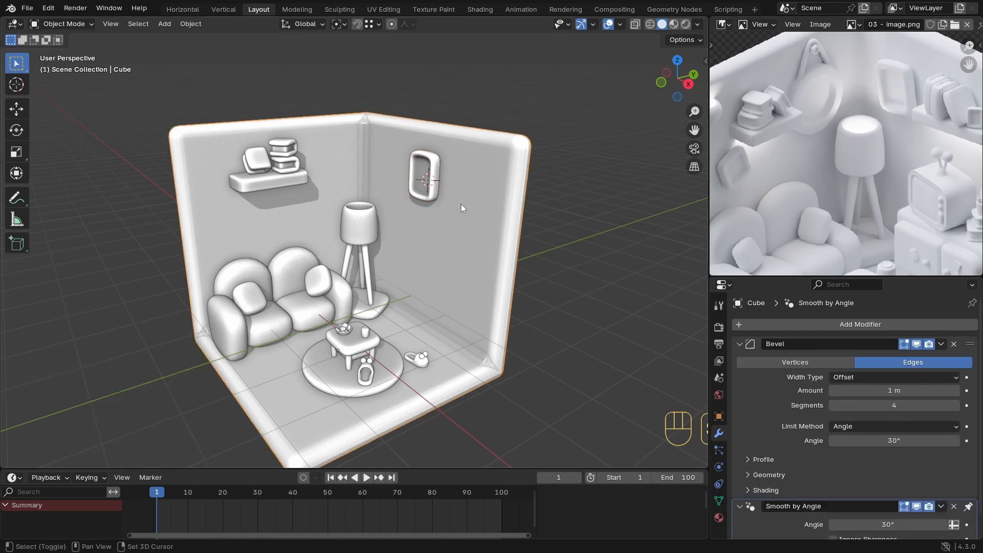
pyautogui.hotkey('shift', 'a')
pyautogui.moveTo(460, 203)
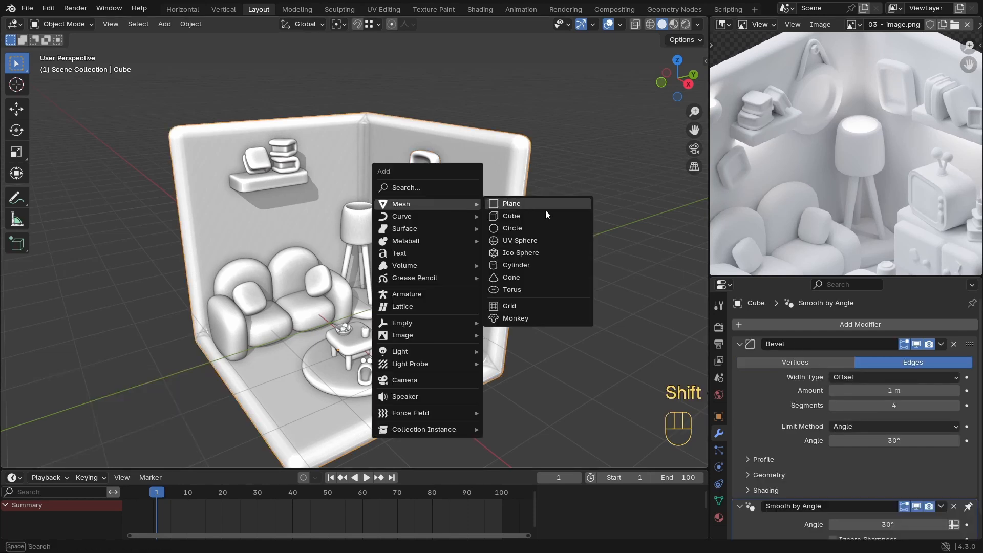
pyautogui.click(510, 265)
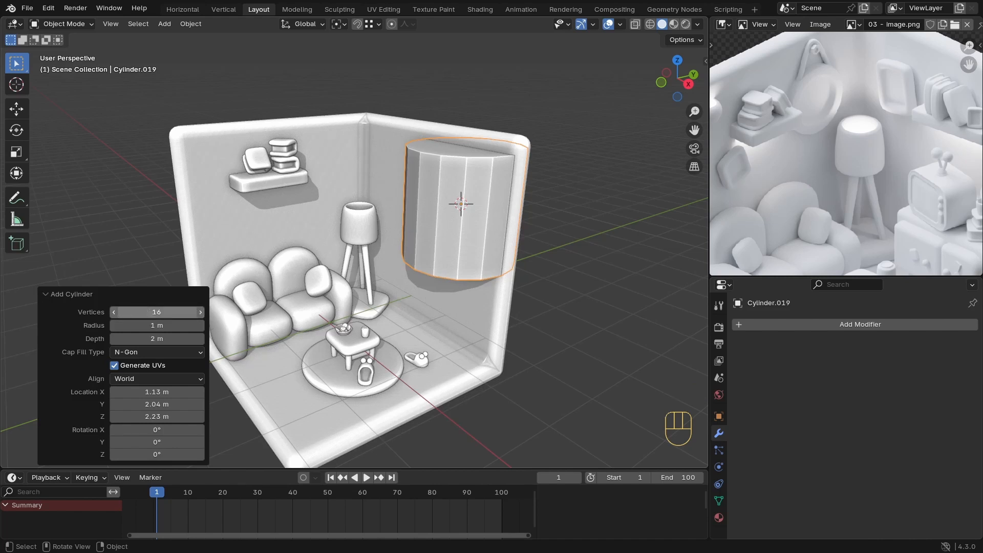
pyautogui.click(154, 312)
pyautogui.write('32')
pyautogui.press('Return')
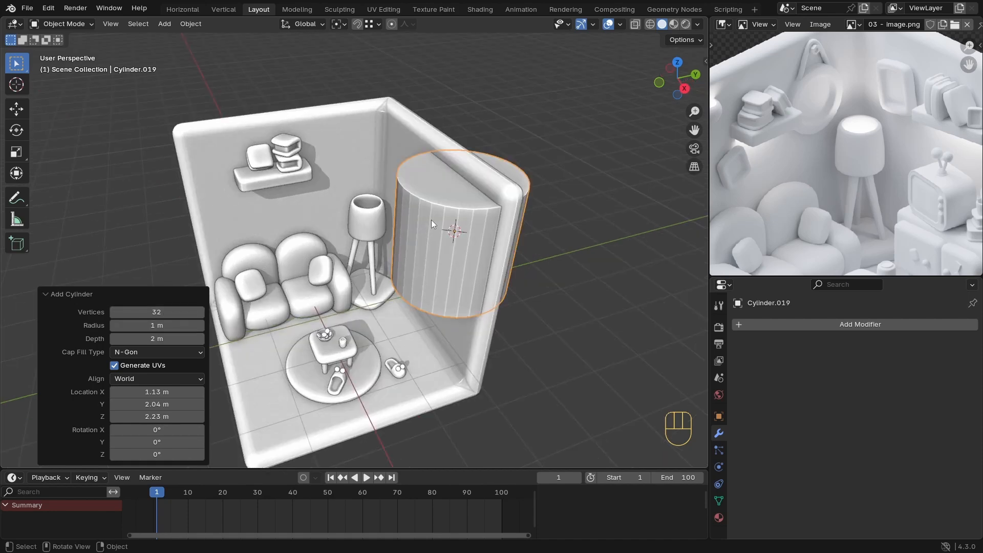
# Step: Isolate the new cylinder and flatten it along Z into a thick disc in Edit Mode
pyautogui.press('KP_Divide')
pyautogui.press('Tab')
pyautogui.scroll(-4, 431, 219)
pyautogui.press('s')
pyautogui.press('z')
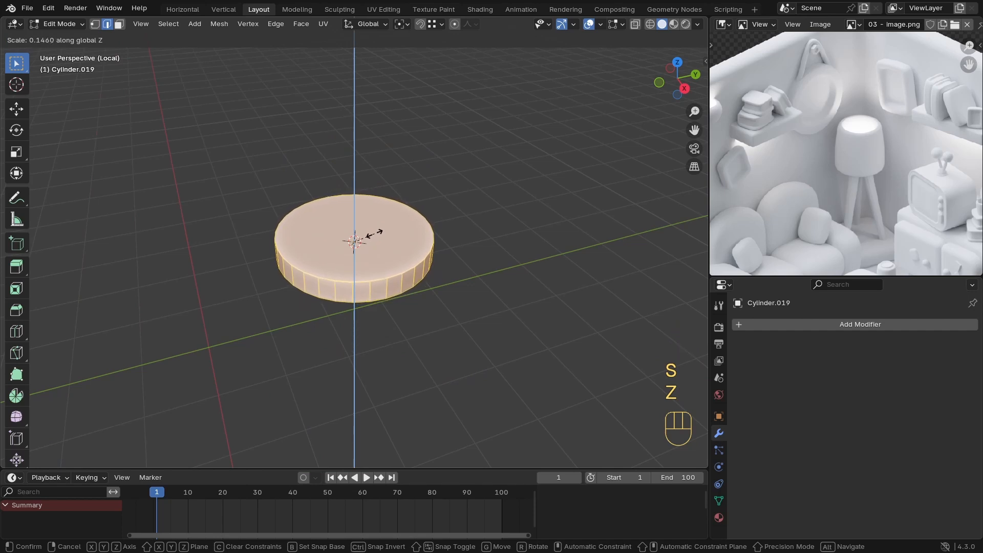
pyautogui.click(387, 234)
# Step: Inset the disc's top face by 0.2031 m
pyautogui.click(455, 271)
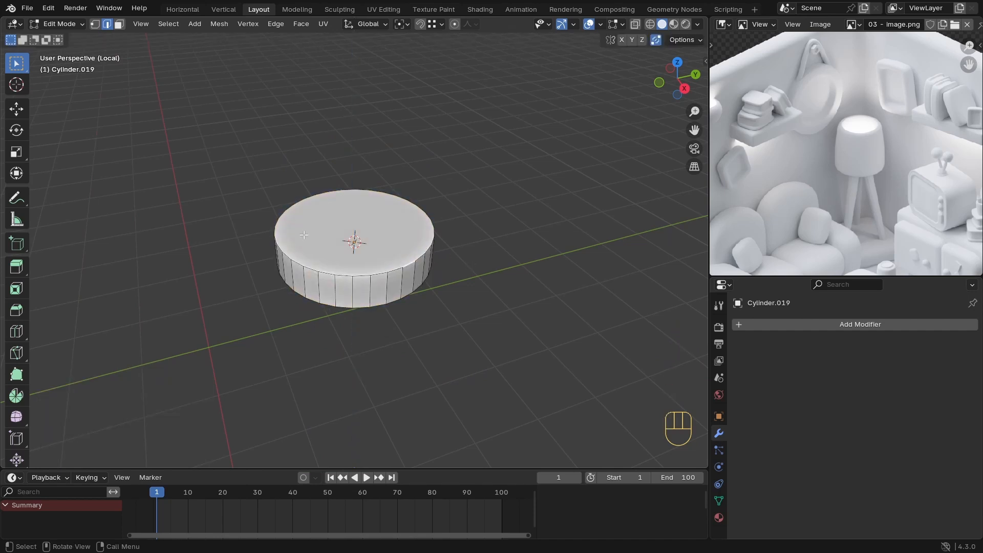
pyautogui.press('i')
pyautogui.click(499, 292)
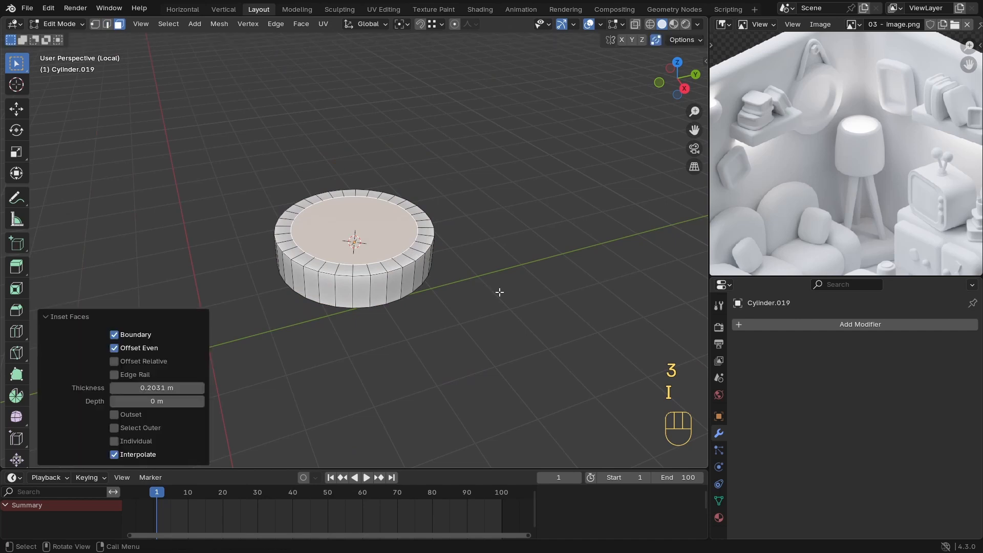
# Step: Extrude the inset face 0.14653 m into the disc, shrink it slightly and return to Object Mode
pyautogui.press('e')
pyautogui.click(499, 303)
pyautogui.press('s')
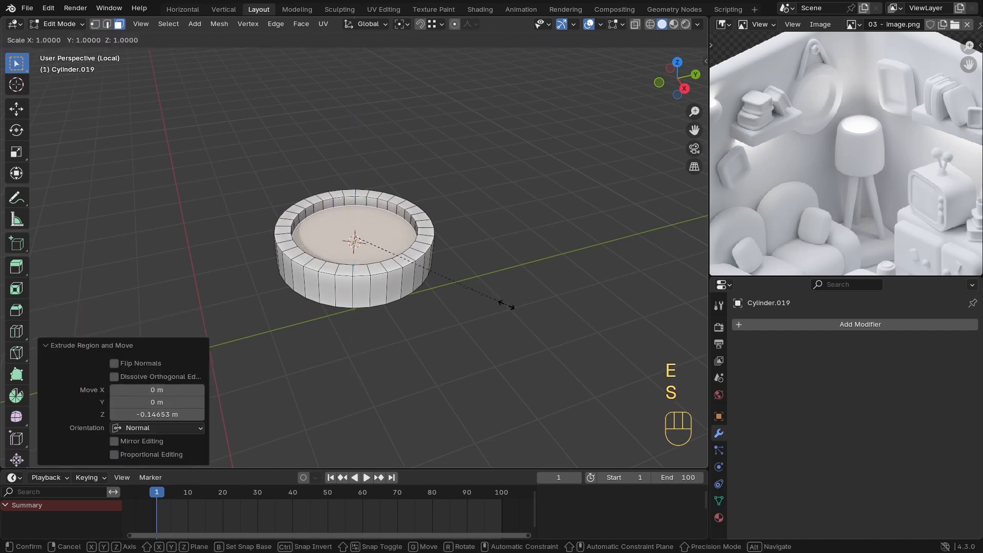
pyautogui.click(489, 302)
pyautogui.keyDown('ctrl'); pyautogui.moveTo(425, 300); pyautogui.dragTo(409, 267, button='middle'); pyautogui.keyUp('ctrl')
pyautogui.moveTo(358, 287); pyautogui.dragTo(185, 305, button='middle')
pyautogui.click(381, 279)
pyautogui.scroll(-2, 381, 279)
pyautogui.press('Tab')
pyautogui.scroll(-5, 364, 282)
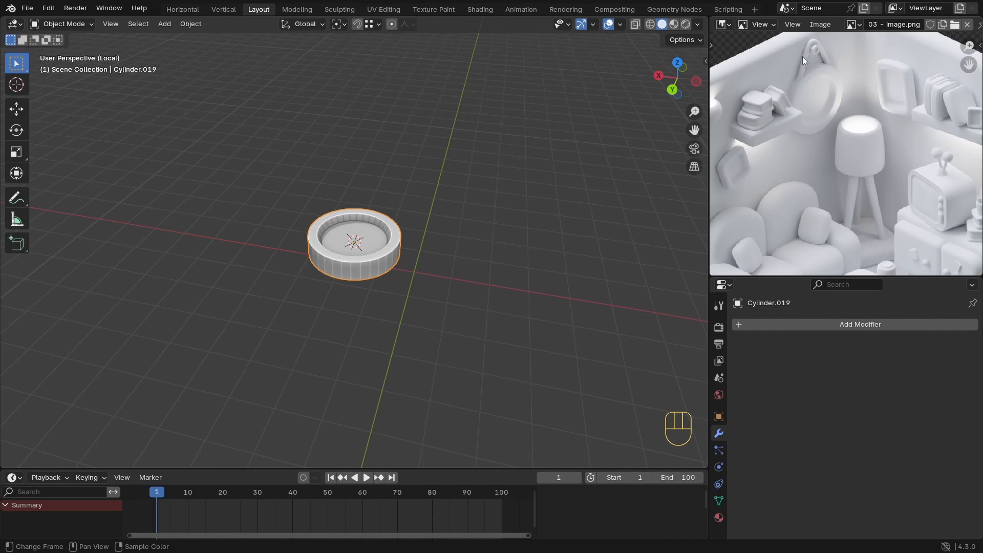
# Step: Add a Bézier curve with a 1 m radius at the disc's center
pyautogui.moveTo(350, 250); pyautogui.dragTo(365, 232, button='middle')
pyautogui.hotkey('shift', 'a')
pyautogui.moveTo(337, 244)
pyautogui.click(429, 244)
pyautogui.press('s')
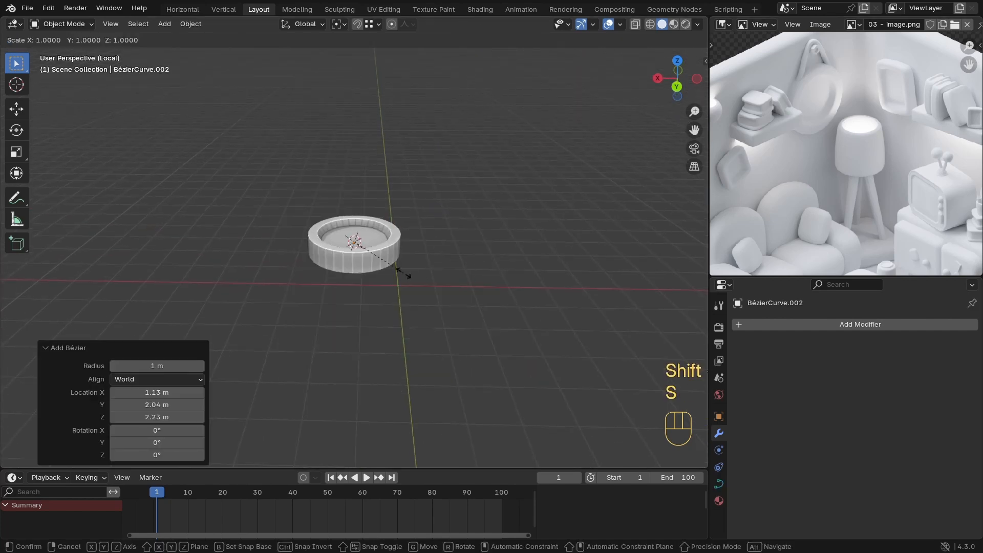
pyautogui.click(452, 263)
# Step: In top view, extrude the curve's end point toward −Y and set all control point handles to Vector
pyautogui.press('KP_7')
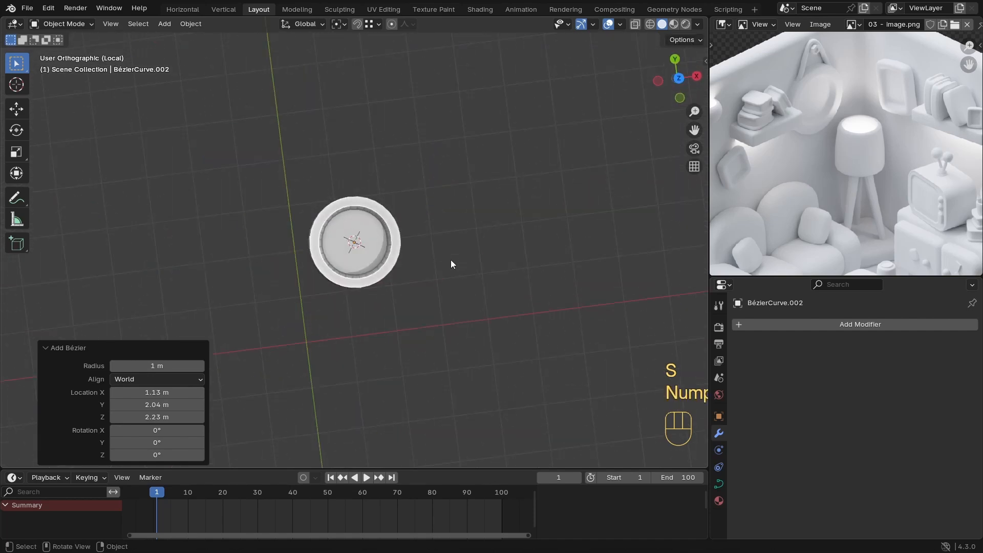
pyautogui.press('Tab')
pyautogui.press('e')
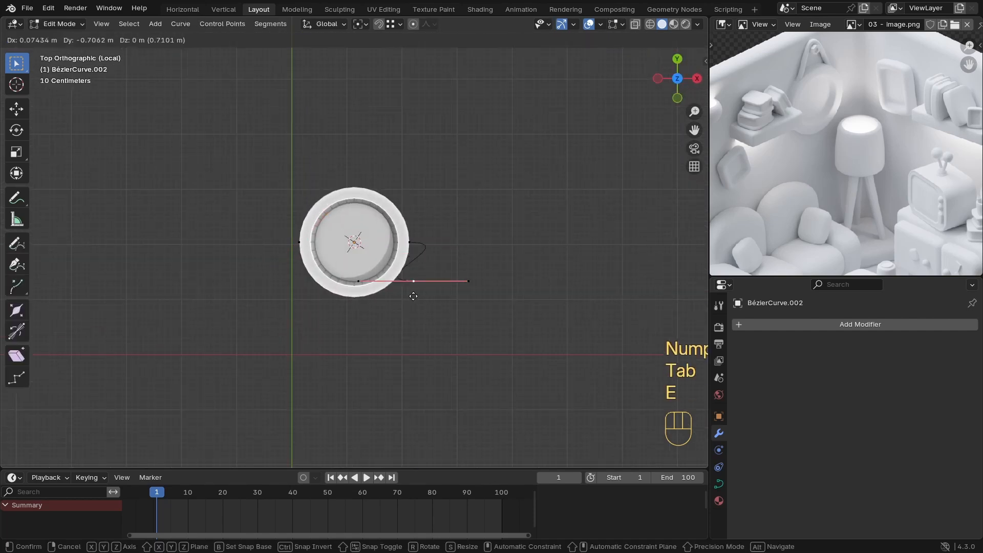
pyautogui.click(407, 321)
pyautogui.press('a')
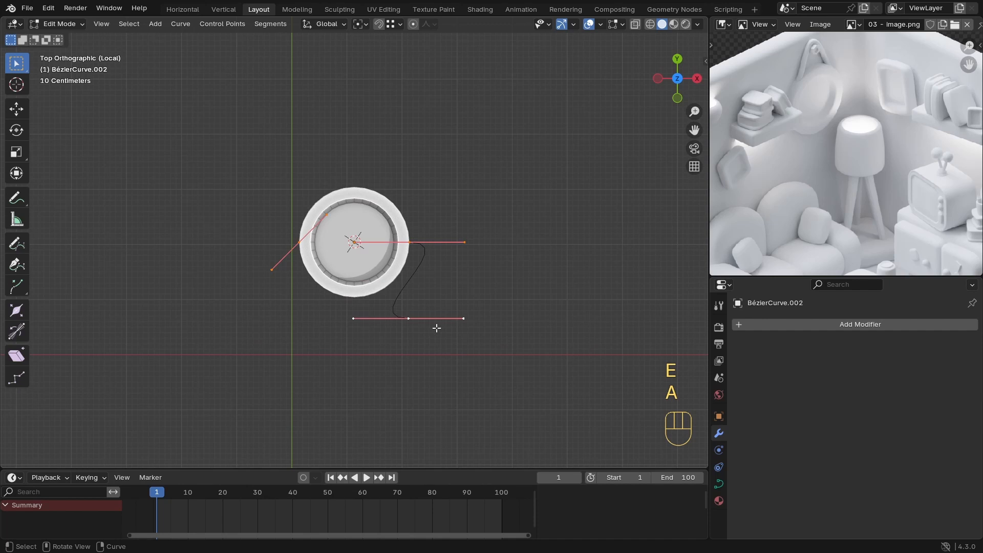
pyautogui.press('v')
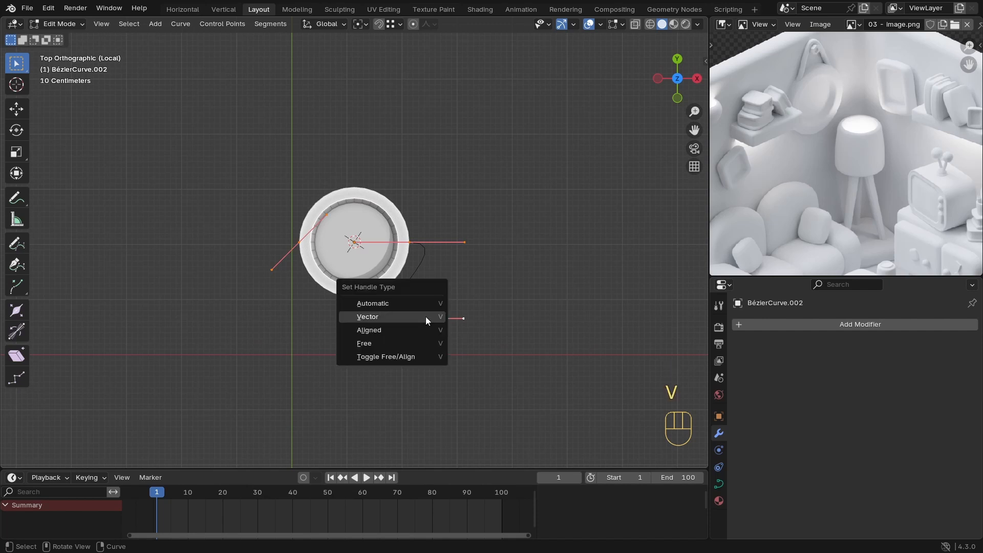
pyautogui.click(426, 316)
# Step: Move the whole curve to the disc's upper edge and scale it by 0.630
pyautogui.press('g')
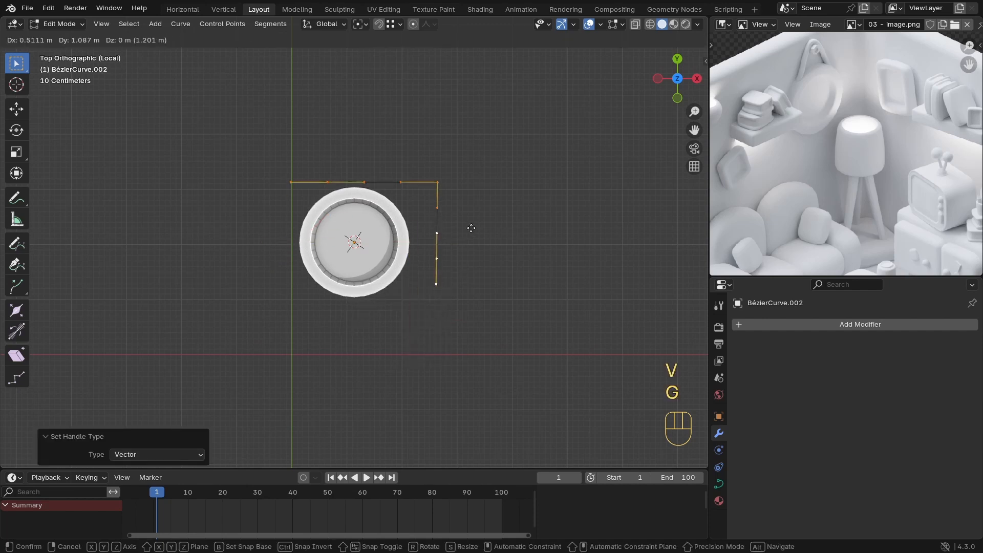
pyautogui.click(475, 223)
pyautogui.press('s')
pyautogui.click(428, 248)
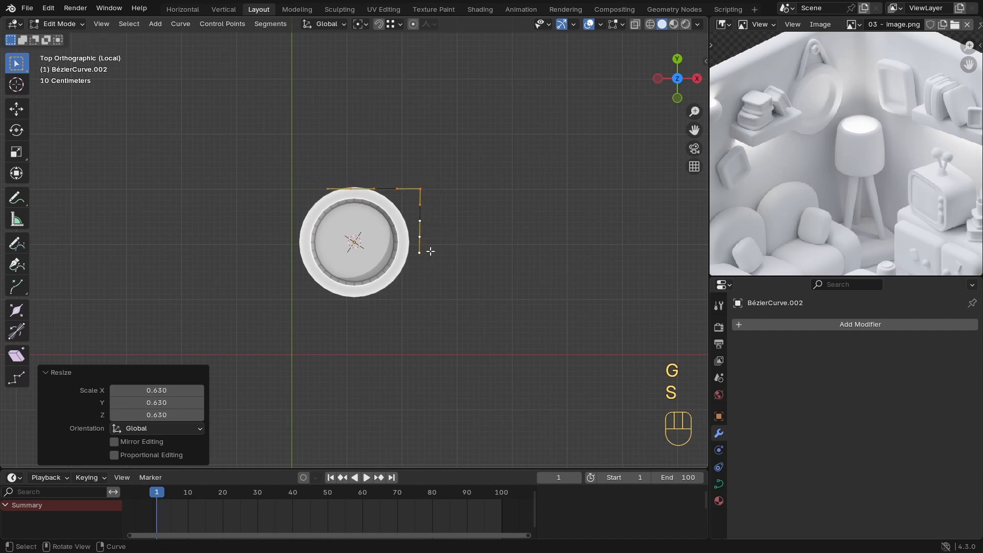
# Step: Move the curve's lower end point onto the side rim of the disc
pyautogui.click(427, 242)
pyautogui.press('g')
pyautogui.click(416, 262)
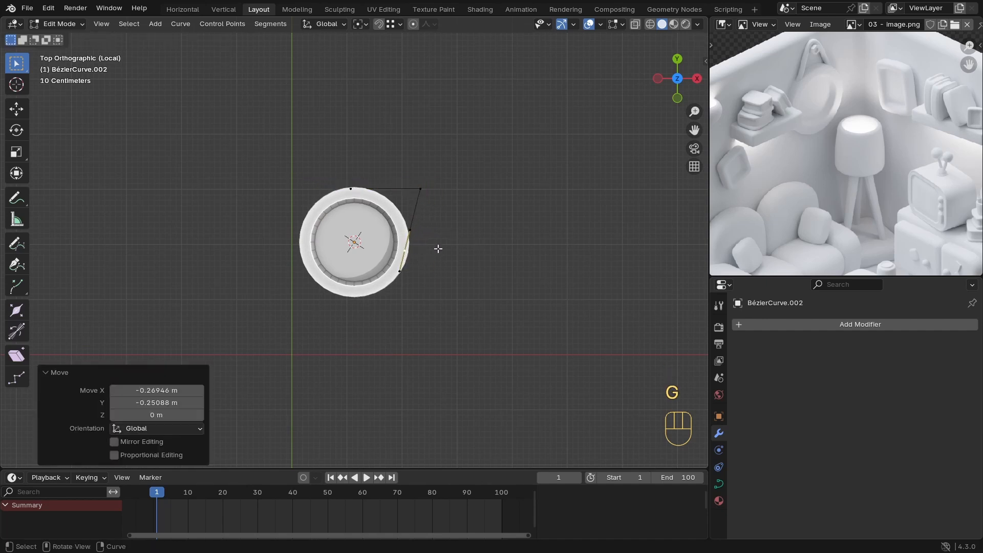
pyautogui.press('g')
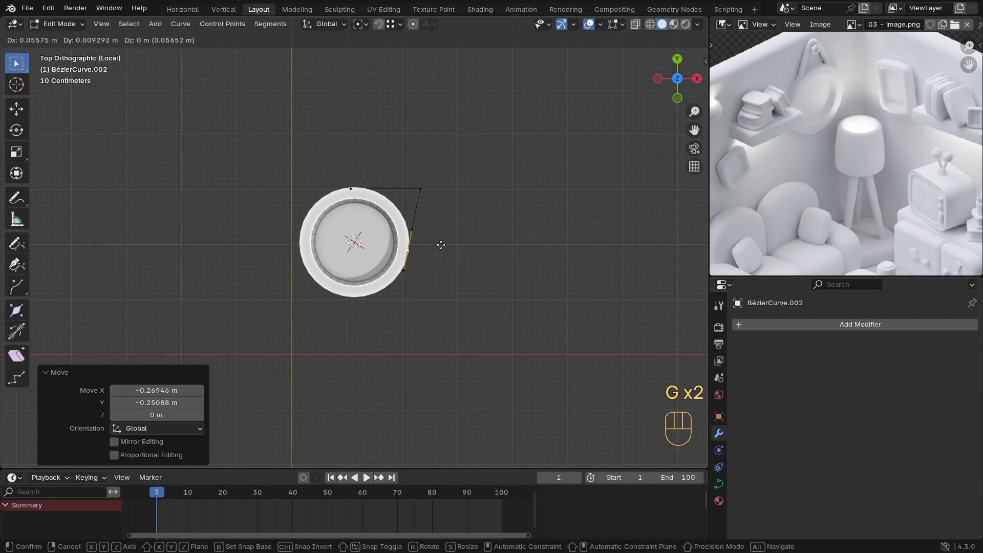
# Step: Give the curve a round bevel with a depth of 0.149 m in Object Mode
pyautogui.press('Tab')
pyautogui.click(719, 484)
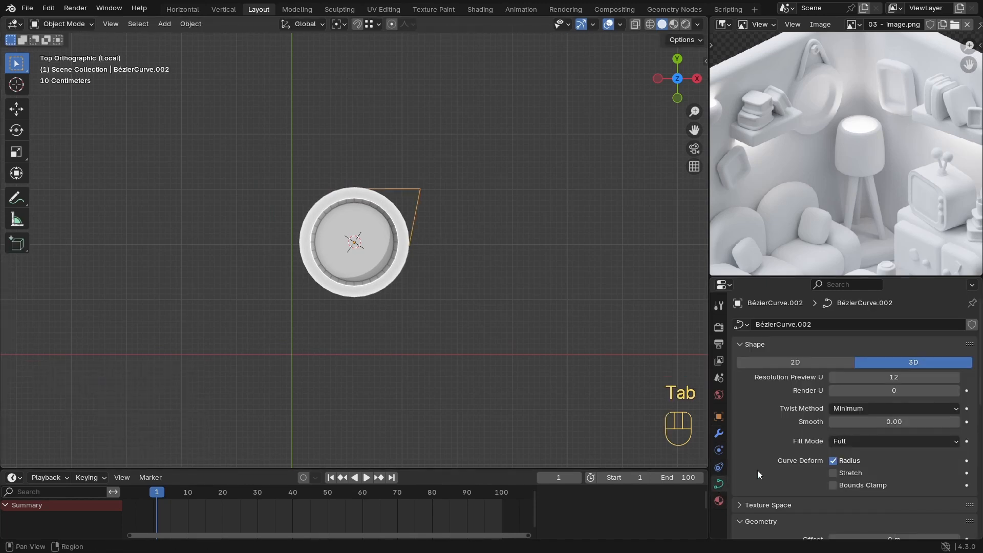
pyautogui.scroll(-8, 797, 483)
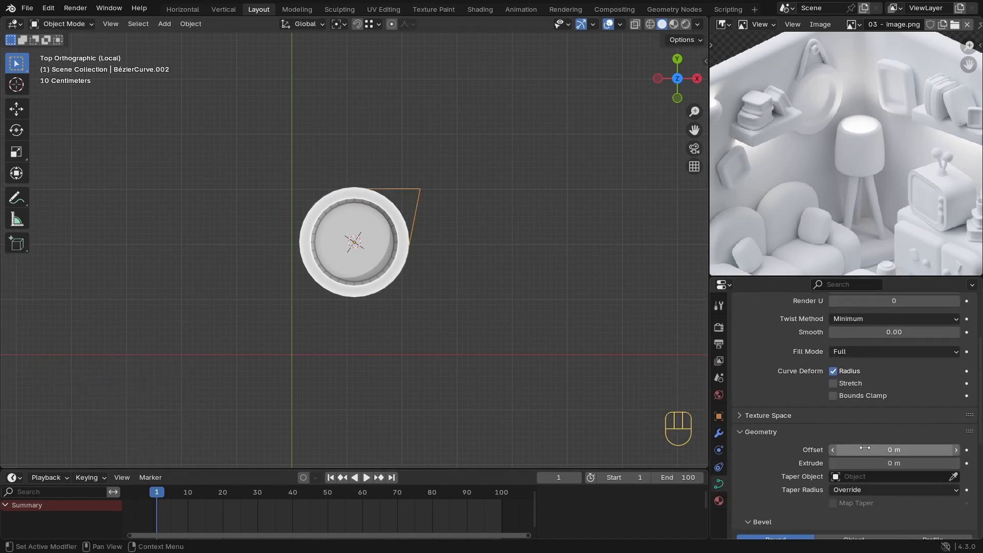
pyautogui.moveTo(871, 457); pyautogui.dragTo(947, 458)
# Step: Round the curve's corner point with Automatic handles and scale them by 0.693
pyautogui.scroll(3, 407, 263)
pyautogui.press('Tab')
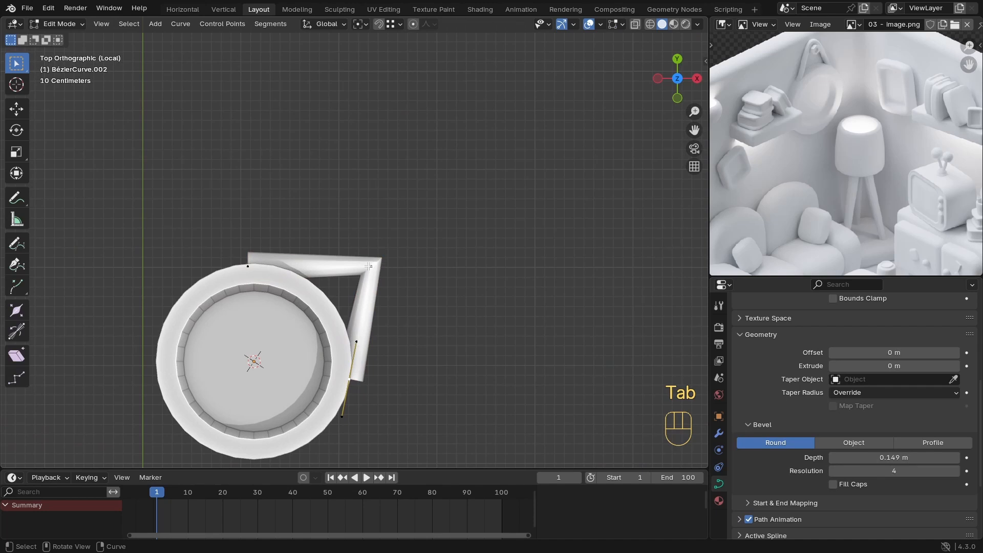
pyautogui.press('v')
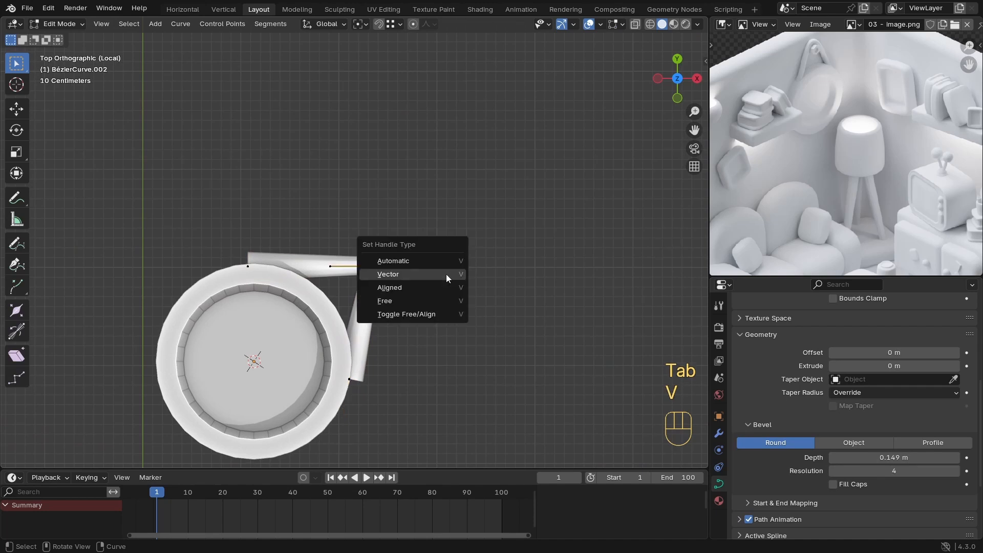
pyautogui.click(411, 259)
pyautogui.press('s')
pyautogui.click(451, 313)
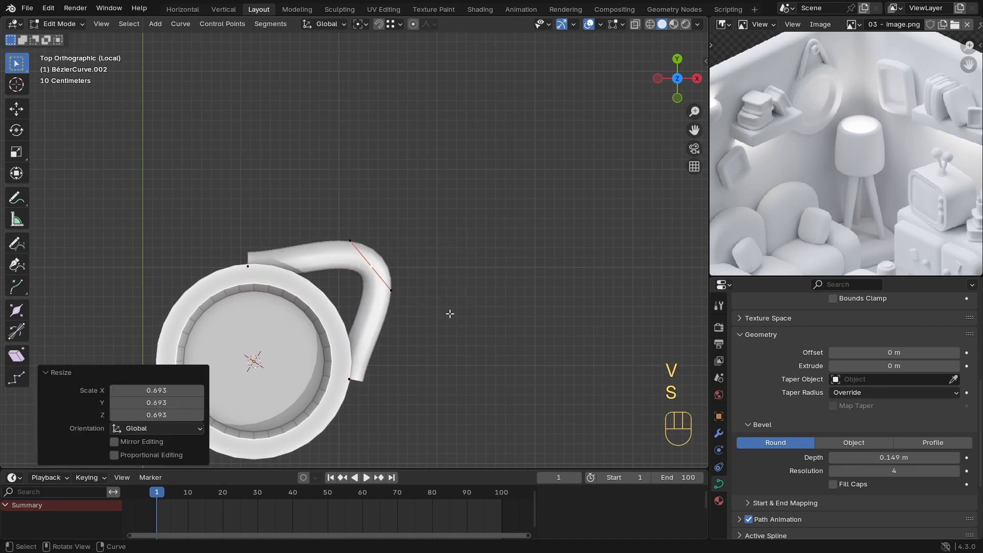
# Step: Rotate the handles of the curve's lower end point inward and those of its upper end point by −32.3°
pyautogui.click(360, 377)
pyautogui.press('r')
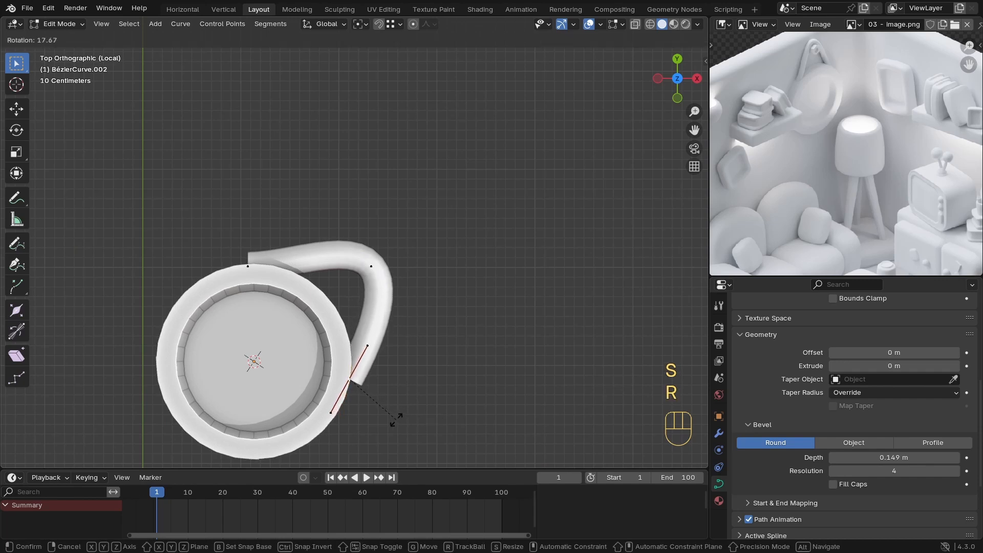
pyautogui.click(332, 349)
pyautogui.click(250, 271)
pyautogui.press('r')
pyautogui.click(363, 295)
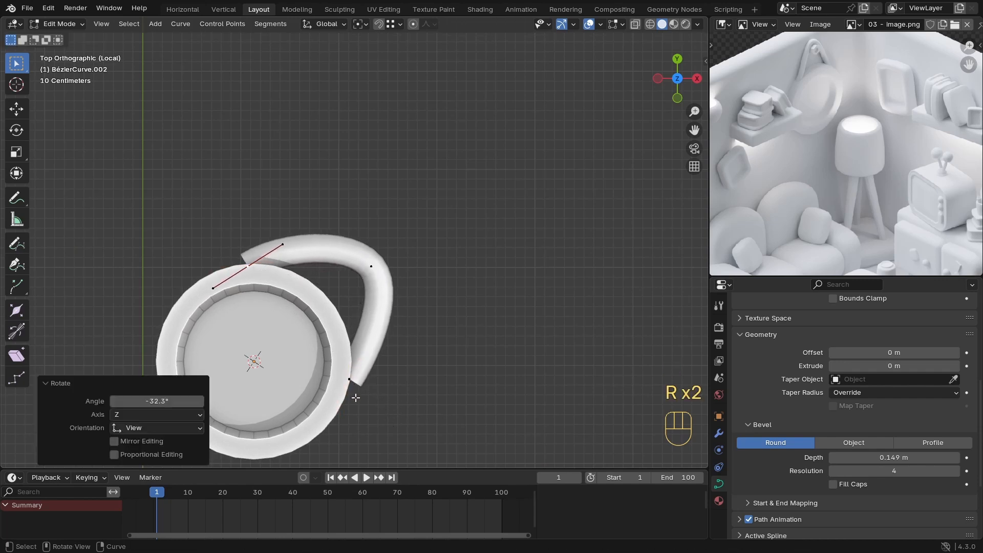
# Step: Move both curve end points into the disc by −0.17233 m in X and Y
pyautogui.keyDown('shift'); pyautogui.click(352, 386); pyautogui.keyUp('shift')
pyautogui.press('g')
pyautogui.click(330, 408)
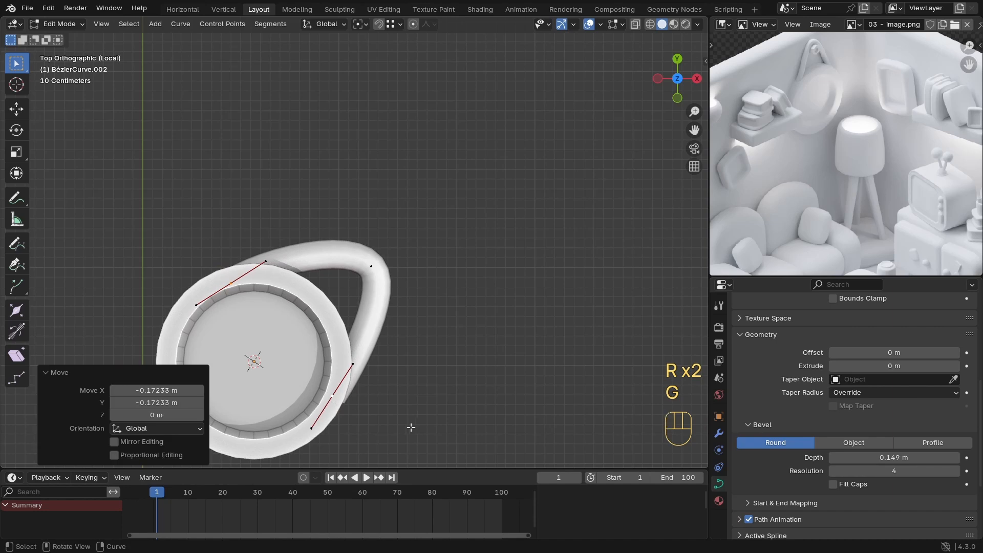
# Step: Thin the mirror's hanging strap by lowering the curve's bevel depth, and return to Object Mode
pyautogui.press('a')
pyautogui.moveTo(893, 457)
pyautogui.mouseDown()
pyautogui.moveTo(870, 457)
pyautogui.moveTo(894, 458)
pyautogui.mouseUp()
pyautogui.moveTo(529, 448); pyautogui.dragTo(333, 327, button='middle')
pyautogui.scroll(2, 334, 327)
pyautogui.press('Tab')
# Step: Give the round mirror disc a level 2 Subdivision Surface modifier
pyautogui.click(301, 361)
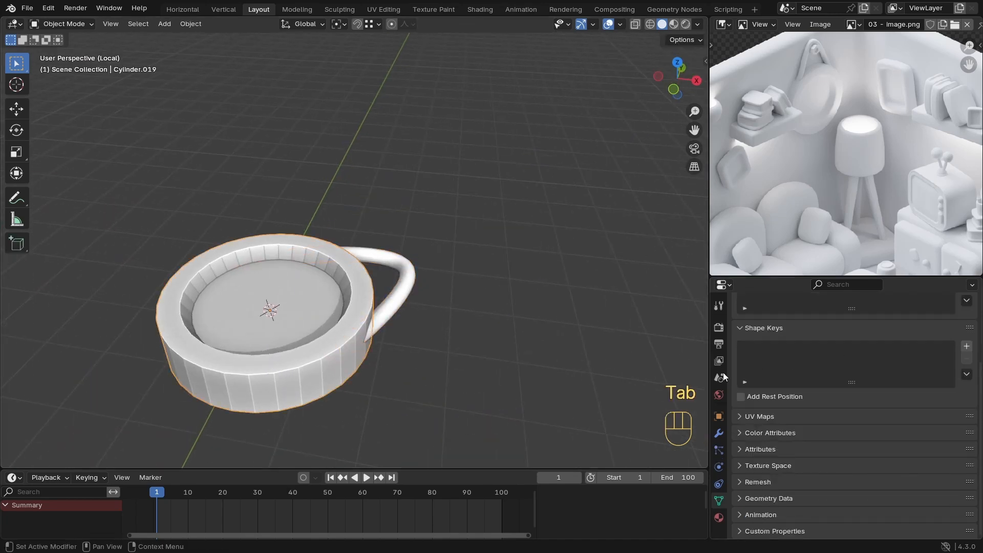
pyautogui.click(718, 433)
pyautogui.click(816, 320)
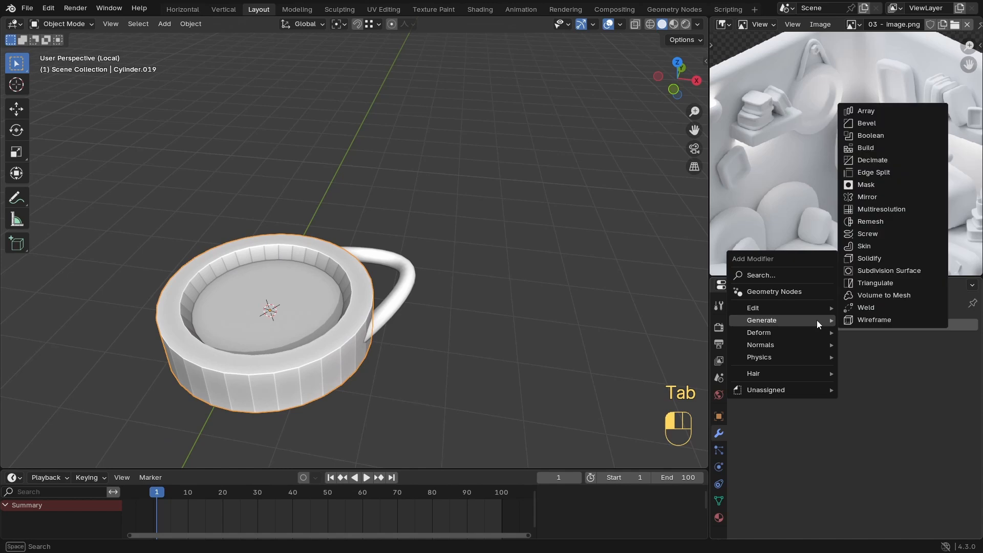
pyautogui.hotkey('ctrl', '2')
pyautogui.moveTo(354, 358); pyautogui.dragTo(313, 303, button='middle')
# Step: Inset the disc's recessed centre face in Edit Mode to tighten the subdivided surface
pyautogui.press('Tab')
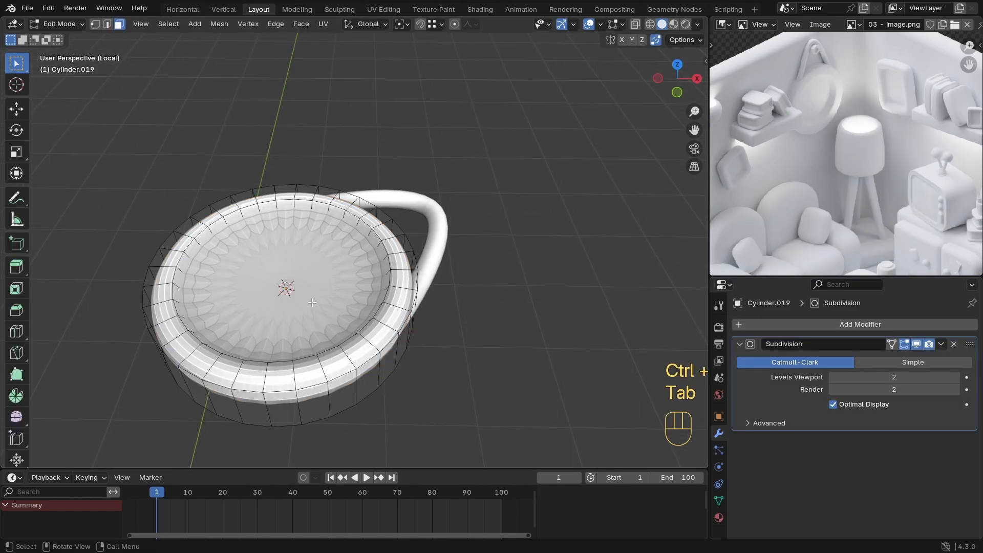
pyautogui.press('3')
pyautogui.press('i')
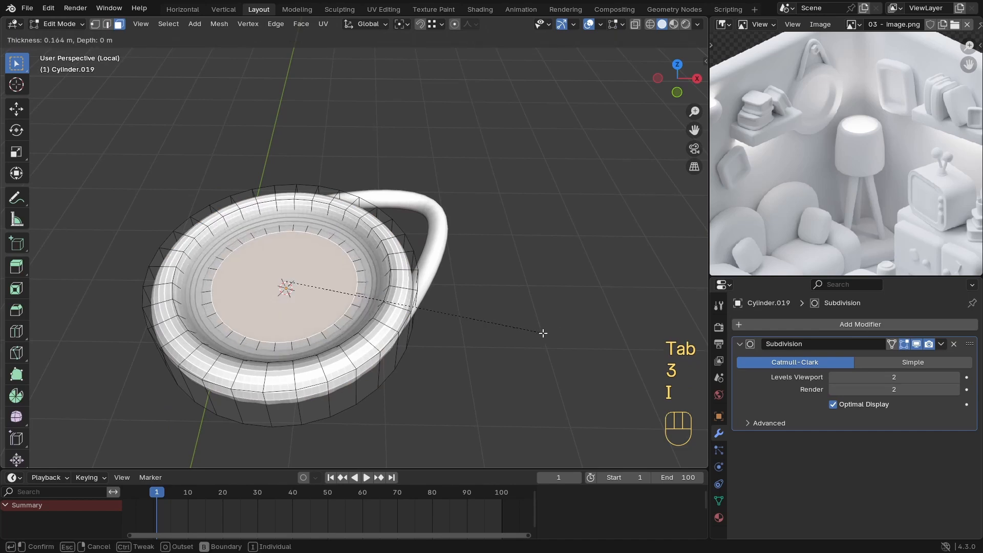
pyautogui.click(529, 332)
pyautogui.press('Tab')
pyautogui.moveTo(309, 330); pyautogui.dragTo(345, 260, button='middle')
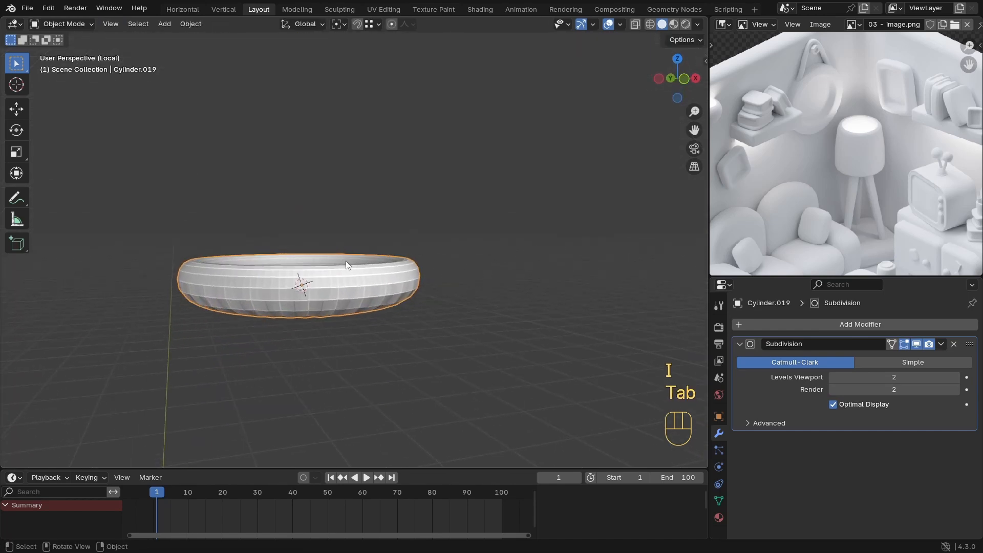
# Step: Inset the disc's flat underside face to sharpen its back edge
pyautogui.moveTo(358, 297); pyautogui.dragTo(362, 251, button='middle')
pyautogui.scroll(-1, 363, 251)
pyautogui.press('Tab')
pyautogui.click(362, 261)
pyautogui.press('i')
pyautogui.click(531, 310)
pyautogui.moveTo(531, 310); pyautogui.dragTo(389, 300, button='middle')
# Step: Add an edge loop around the disc's outer side wall to tighten its rim
pyautogui.press('Tab')
pyautogui.press('Tab')
pyautogui.hotkey('ctrl', 'r')
pyautogui.click(388, 300)
pyautogui.click(388, 299)
pyautogui.press('Tab')
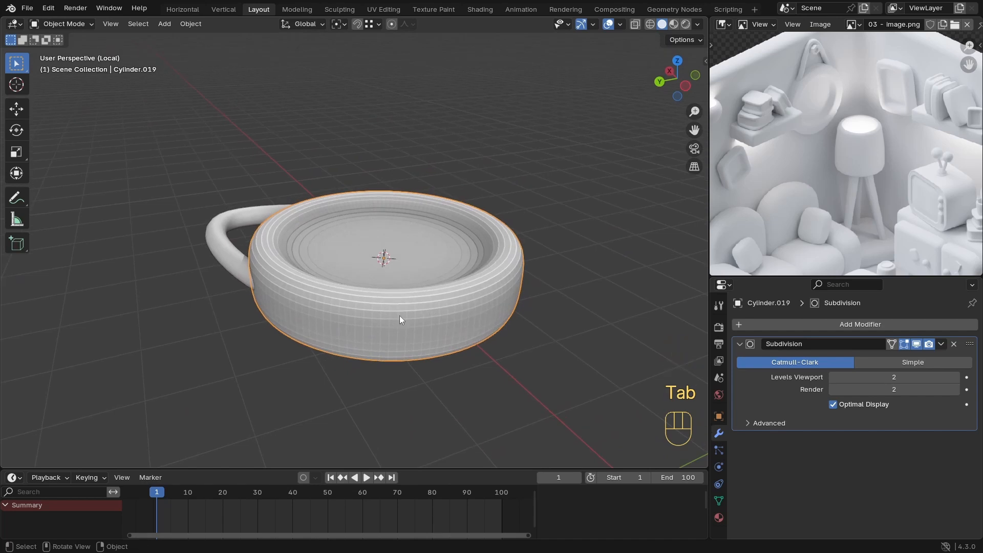
pyautogui.hotkey('ctrl', 'z')
pyautogui.hotkey('ctrl', 'z')
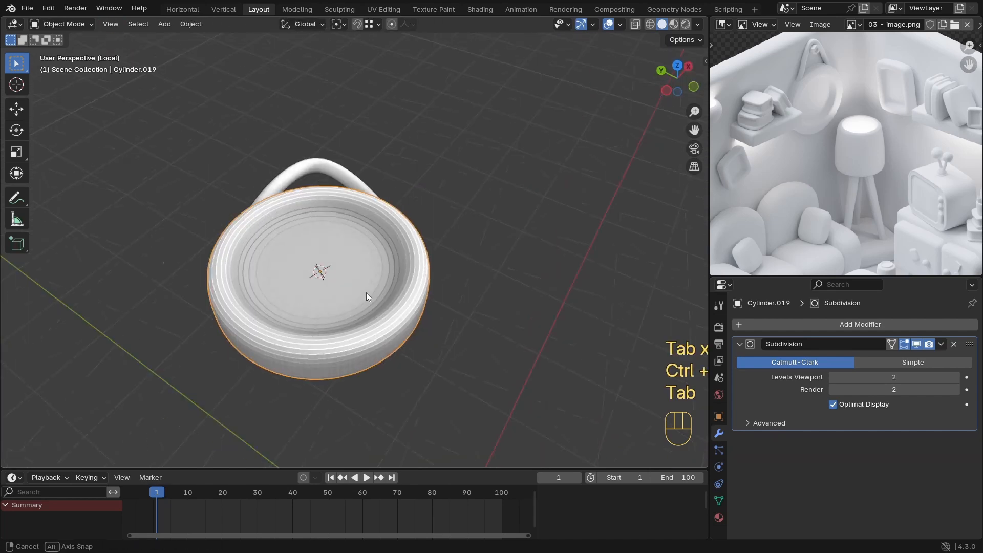
pyautogui.moveTo(367, 293); pyautogui.dragTo(510, 236, button='middle')
pyautogui.press('Tab')
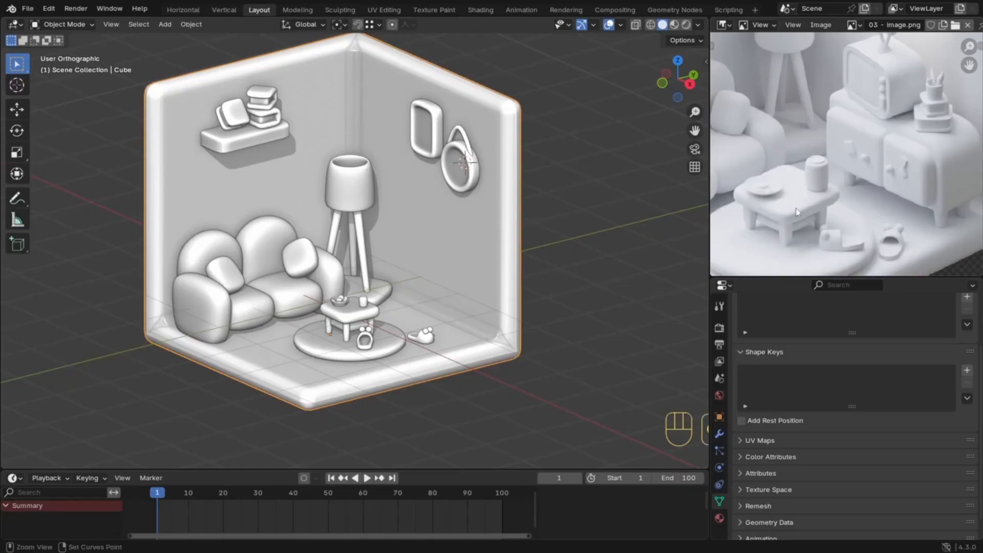
# Step: Examine the TV cabinet with its doors, handles and legs in the reference image
pyautogui.scroll(3, 811, 196)
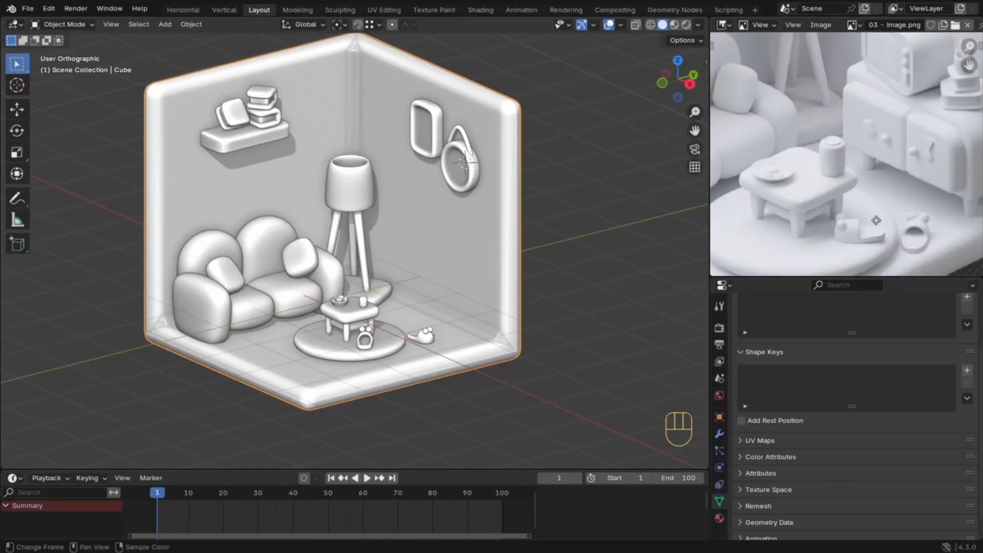
pyautogui.scroll(2, 884, 225)
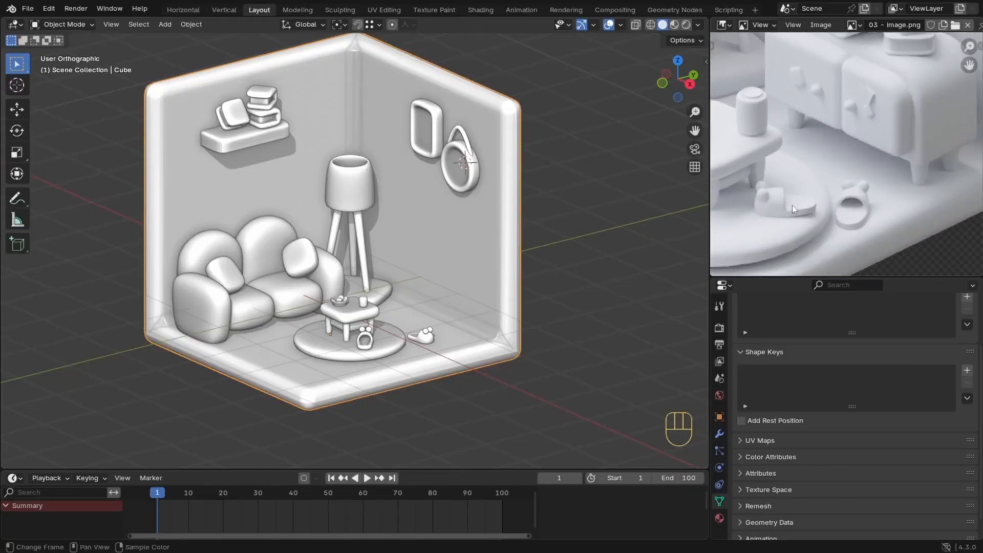
pyautogui.keyDown('ctrl'); pyautogui.moveTo(770, 174); pyautogui.dragTo(770, 192, button='middle'); pyautogui.keyUp('ctrl')
pyautogui.moveTo(802, 141); pyautogui.dragTo(797, 172, button='middle')
pyautogui.scroll(2, 798, 172)
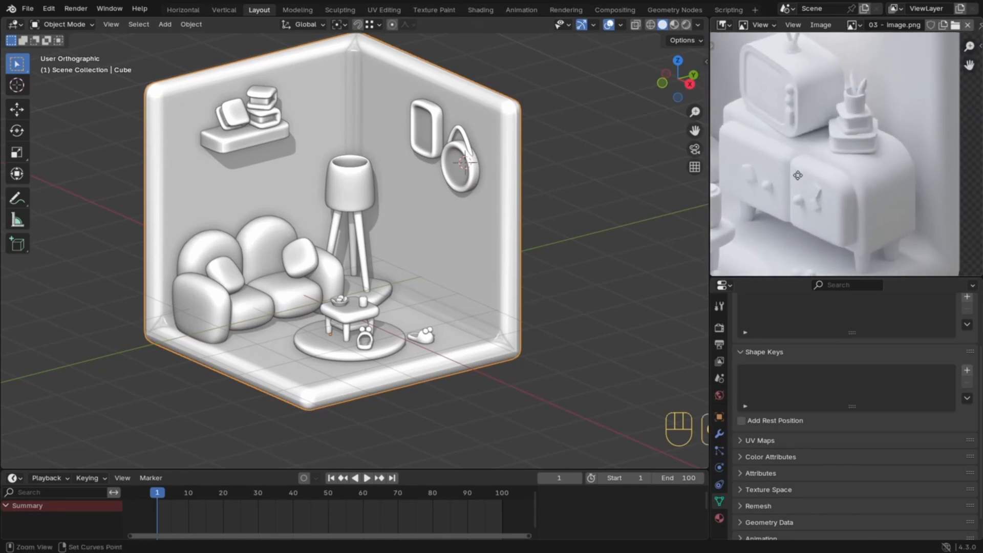
pyautogui.keyDown('ctrl'); pyautogui.moveTo(390, 294); pyautogui.dragTo(363, 259, button='middle'); pyautogui.keyUp('ctrl')
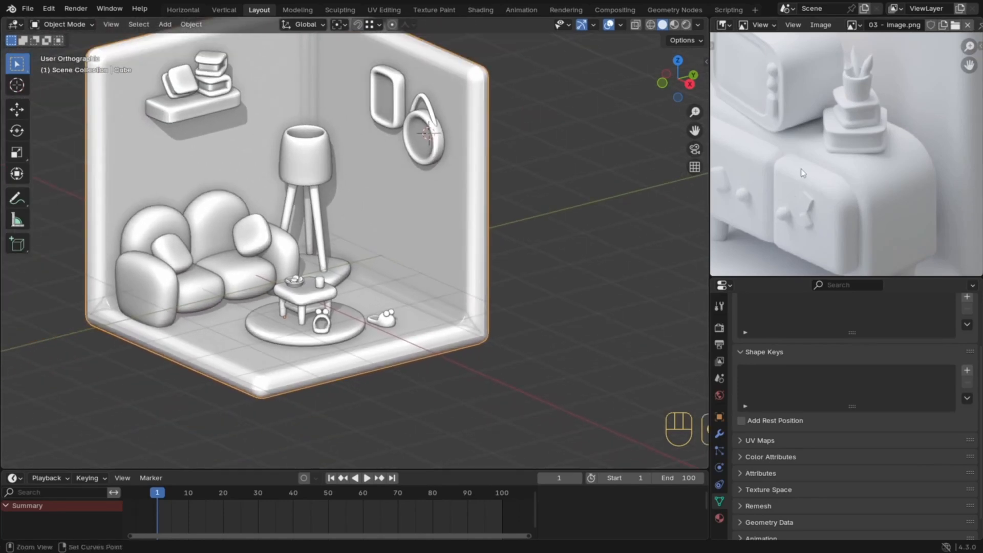
pyautogui.scroll(-2, 776, 200)
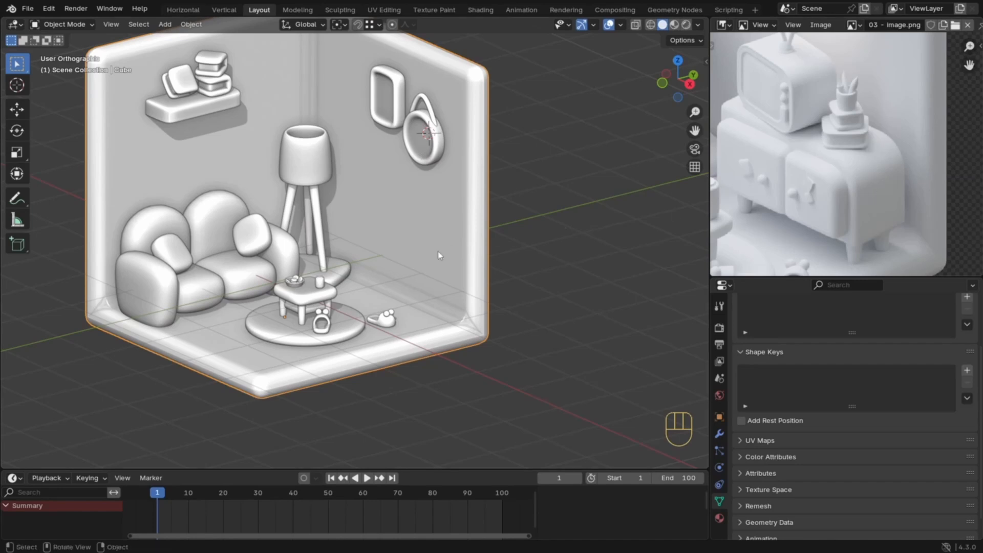
# Step: Place the 3D cursor on the floor beside the rug, add a cube scaled to about 0.41 there, and isolate it
pyautogui.scroll(2, 411, 272)
pyautogui.keyDown('shift'); pyautogui.rightClick(235, 343); pyautogui.keyUp('shift')
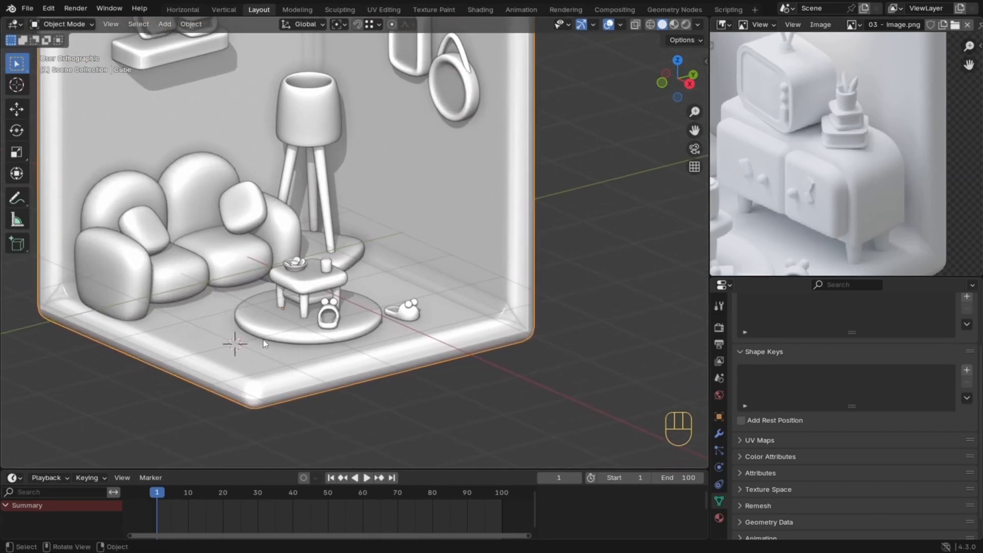
pyautogui.hotkey('shift', 'a')
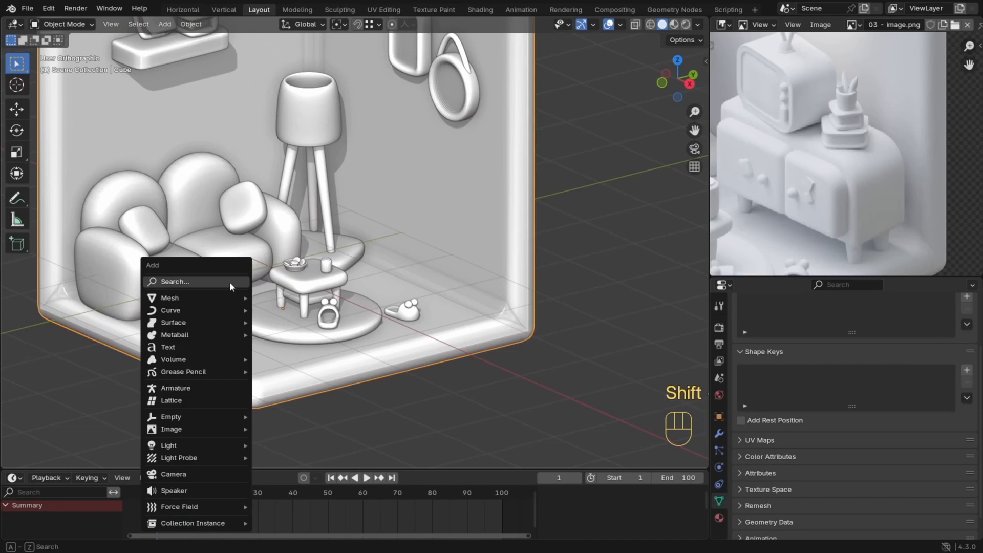
pyautogui.moveTo(203, 300)
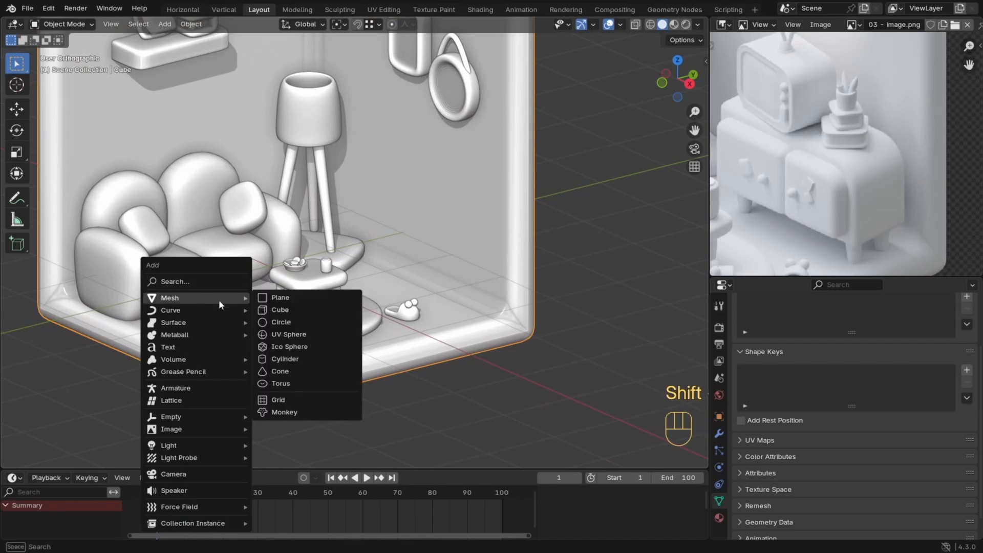
pyautogui.click(266, 311)
pyautogui.press('s')
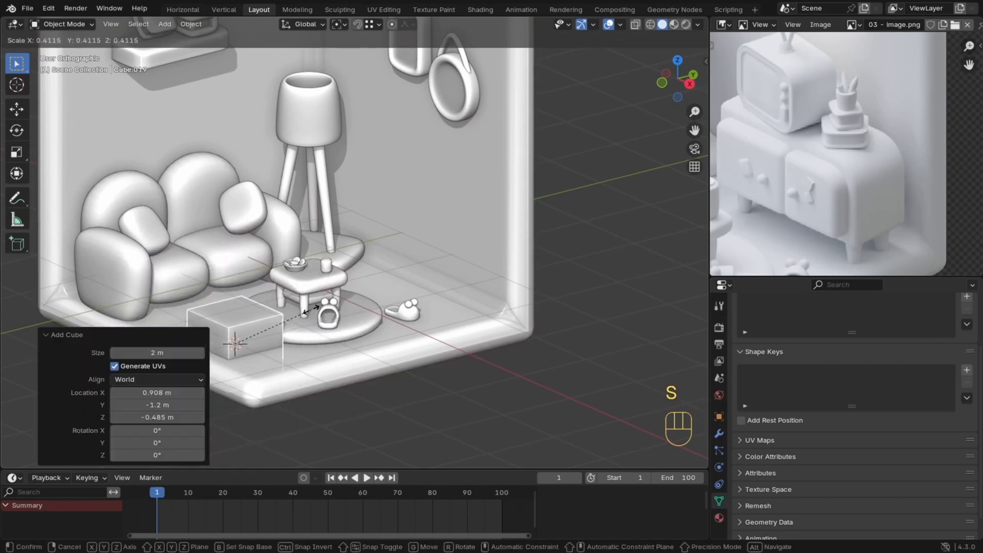
pyautogui.click(313, 314)
pyautogui.press('KP_Divide')
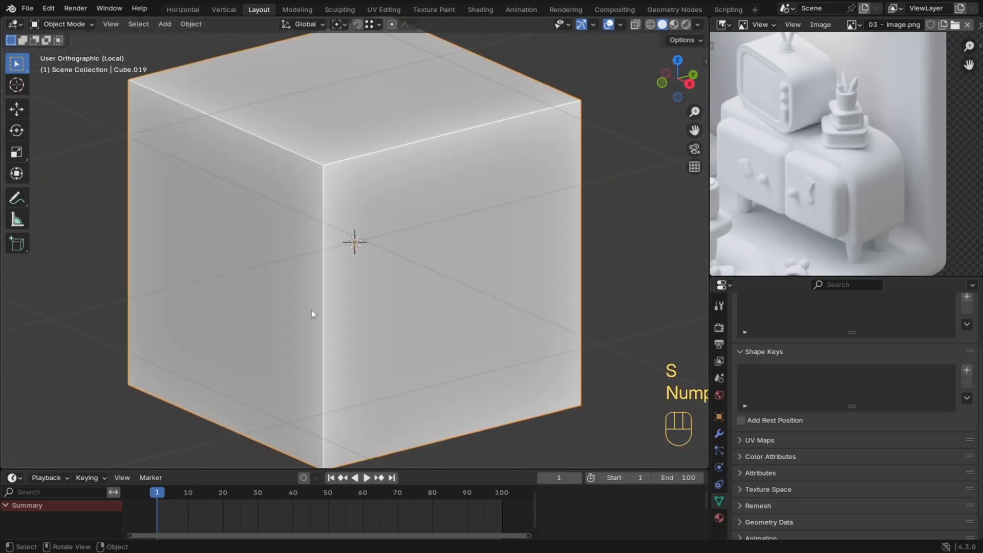
# Step: Select the cube's −X side face in Edit Mode with wireframe shading
pyautogui.keyDown('ctrl'); pyautogui.moveTo(308, 249); pyautogui.dragTo(346, 262, button='middle'); pyautogui.keyUp('ctrl')
pyautogui.moveTo(346, 262)
pyautogui.mouseDown(button='middle')
pyautogui.moveTo(370, 279)
pyautogui.moveTo(351, 267)
pyautogui.mouseUp(button='middle')
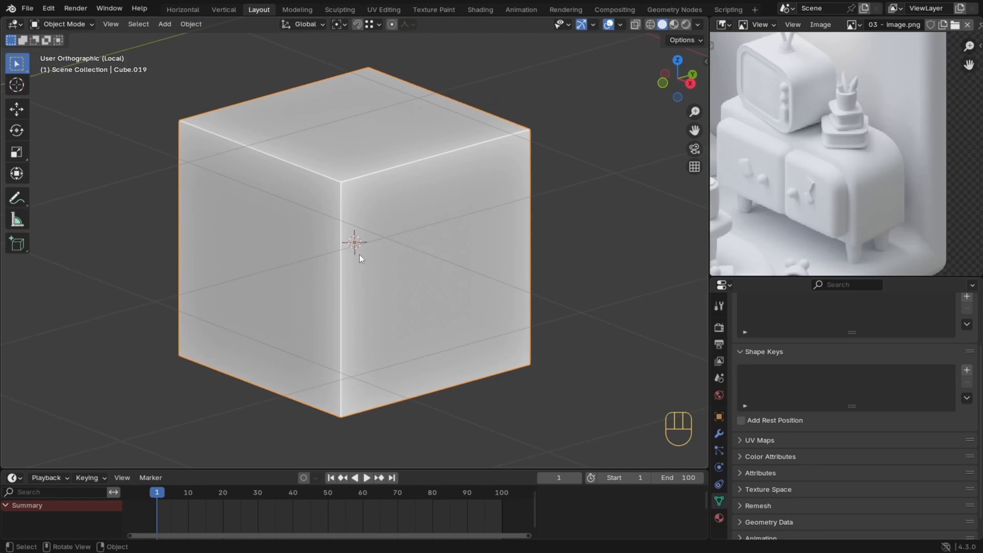
pyautogui.press('KP_1')
pyautogui.scroll(-2, 358, 272)
pyautogui.press('Tab')
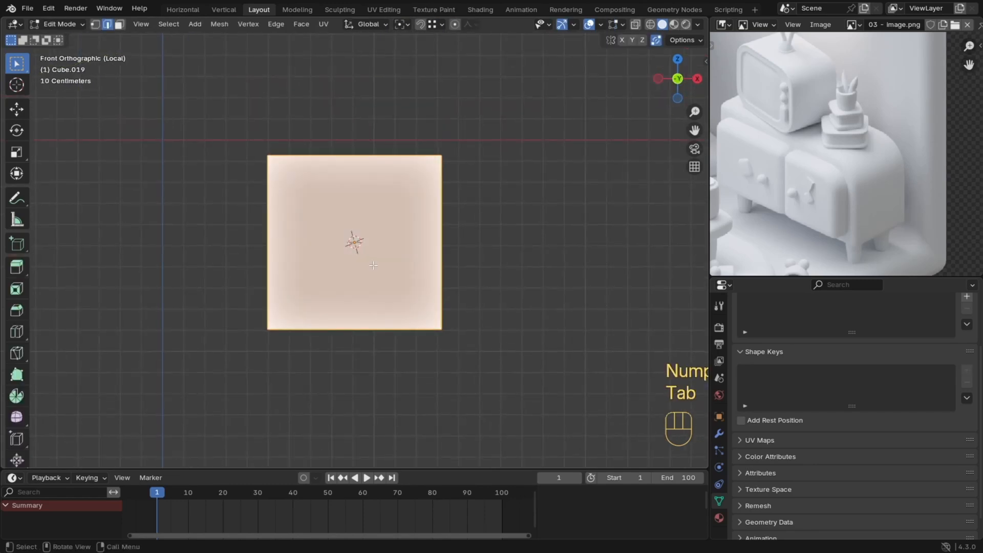
pyautogui.press('a')
pyautogui.press('z')
pyautogui.click(174, 259)
pyautogui.moveTo(280, 191); pyautogui.dragTo(302, 225)
pyautogui.keyDown('ctrl'); pyautogui.moveTo(303, 234); pyautogui.dragTo(299, 250, button='middle'); pyautogui.keyUp('ctrl')
pyautogui.keyDown('shift'); pyautogui.moveTo(299, 251); pyautogui.dragTo(335, 254, button='middle'); pyautogui.keyUp('shift')
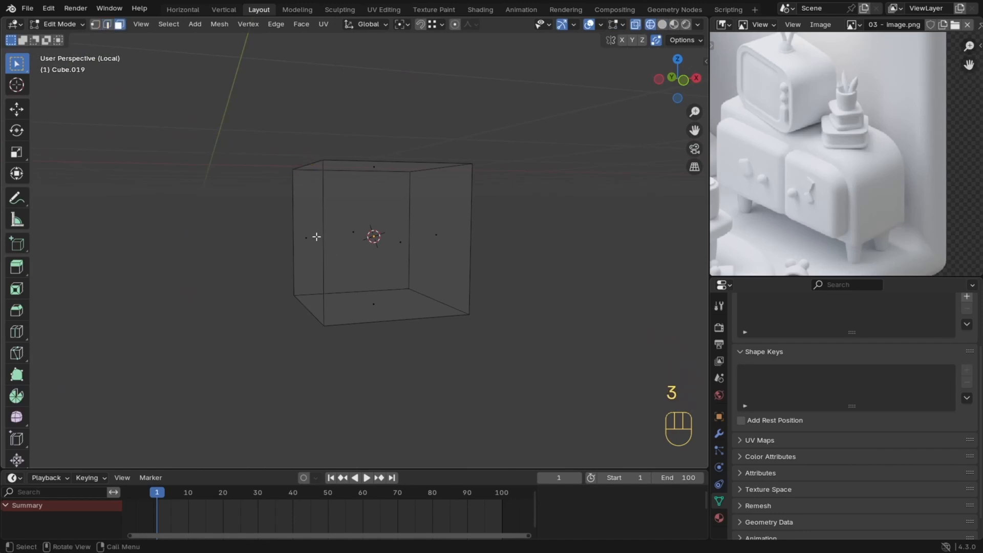
pyautogui.click(306, 237)
pyautogui.press('KP_1')
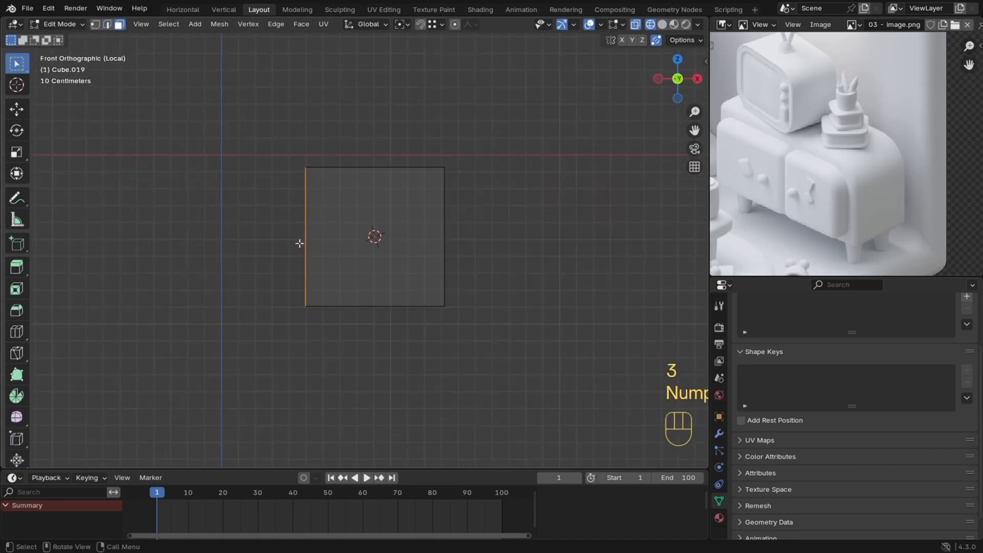
# Step: Inspect the isolated cube in the right, top, bottom and front orthographic views
pyautogui.press('KP_3')
pyautogui.press('Tab')
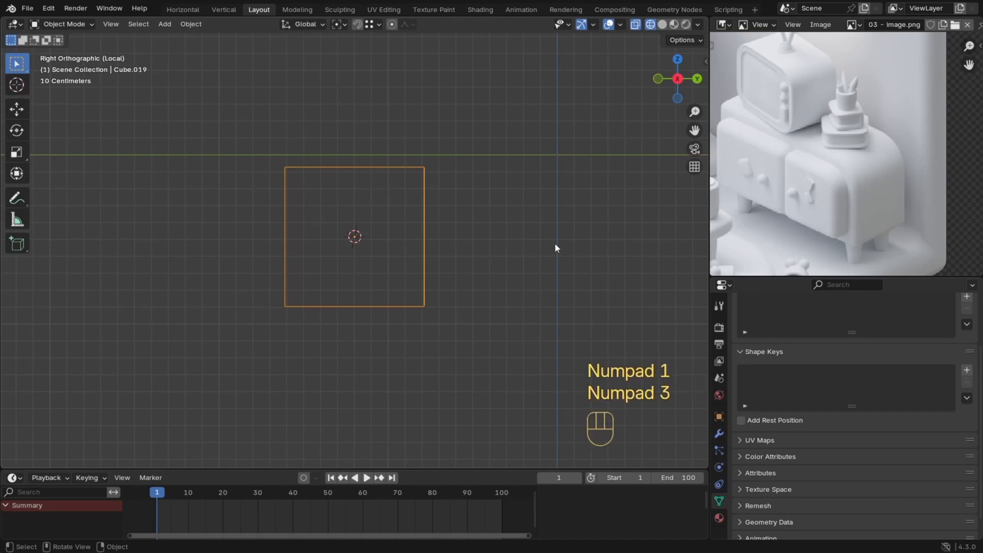
pyautogui.press('KP_7')
pyautogui.press('KP_9')
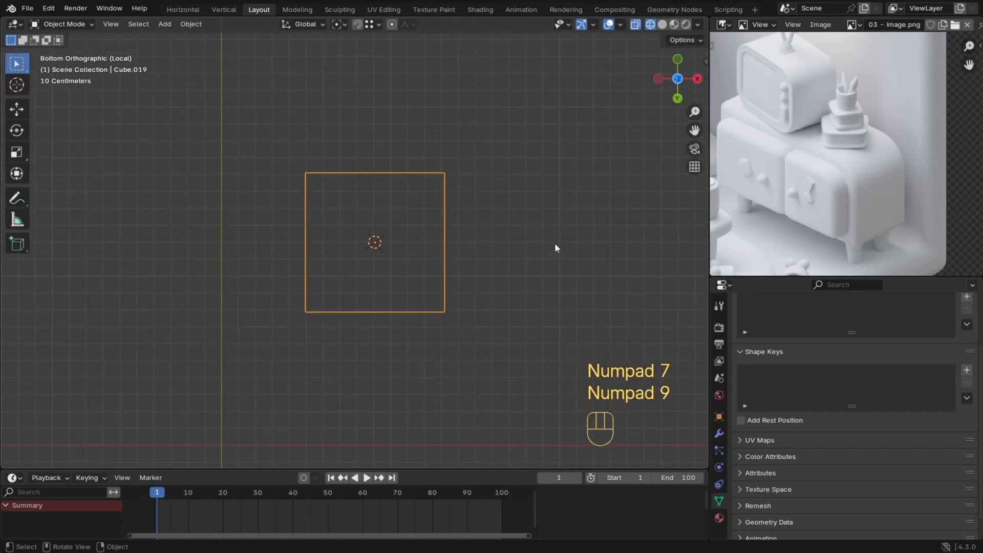
pyautogui.press('`')
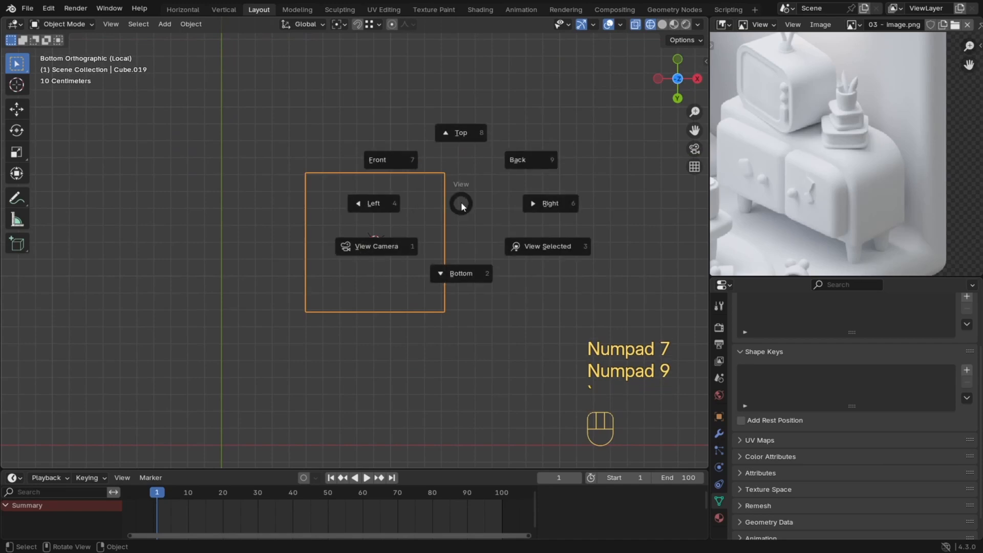
pyautogui.click(461, 139)
pyautogui.press('z')
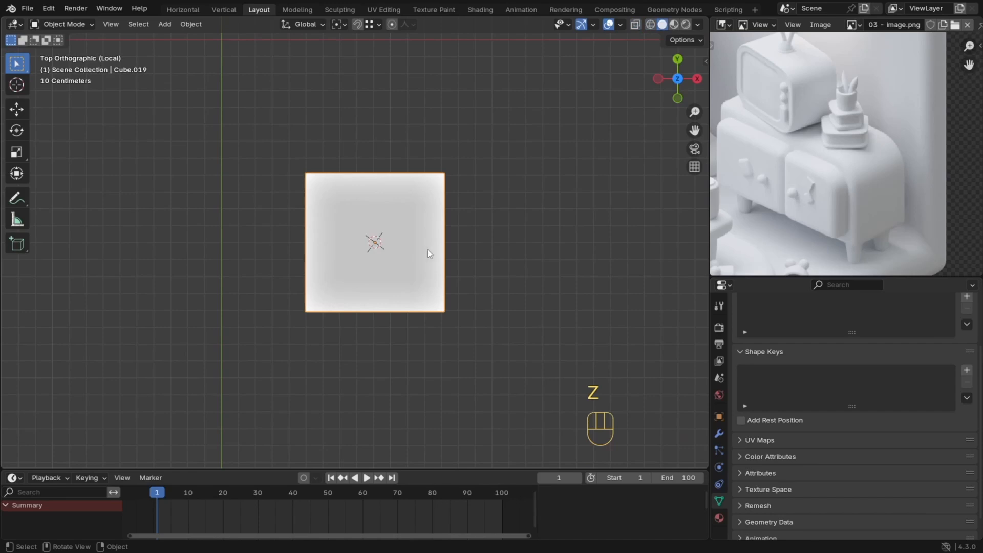
pyautogui.press('KP_1')
pyautogui.keyDown('ctrl'); pyautogui.moveTo(413, 234); pyautogui.dragTo(417, 219, button='middle'); pyautogui.keyUp('ctrl')
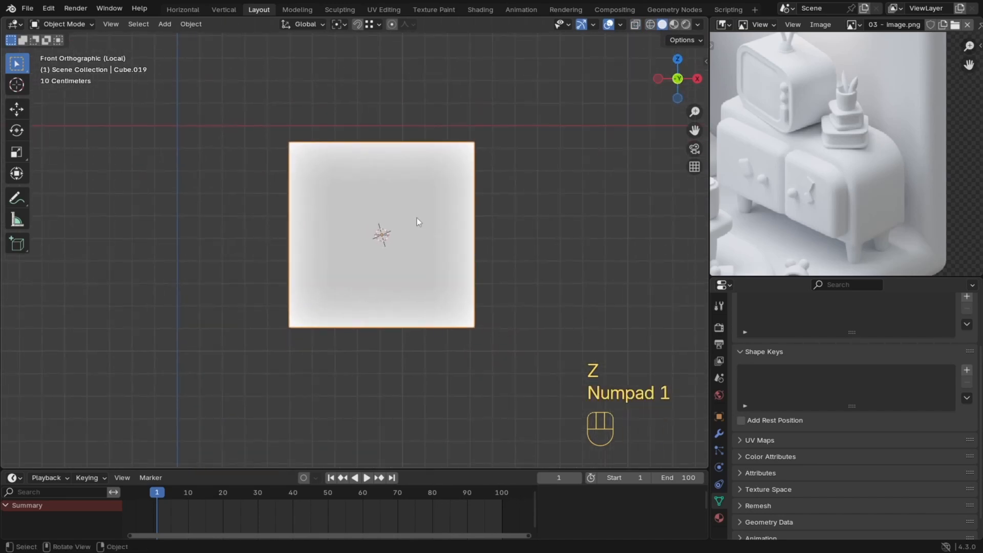
pyautogui.press('Tab')
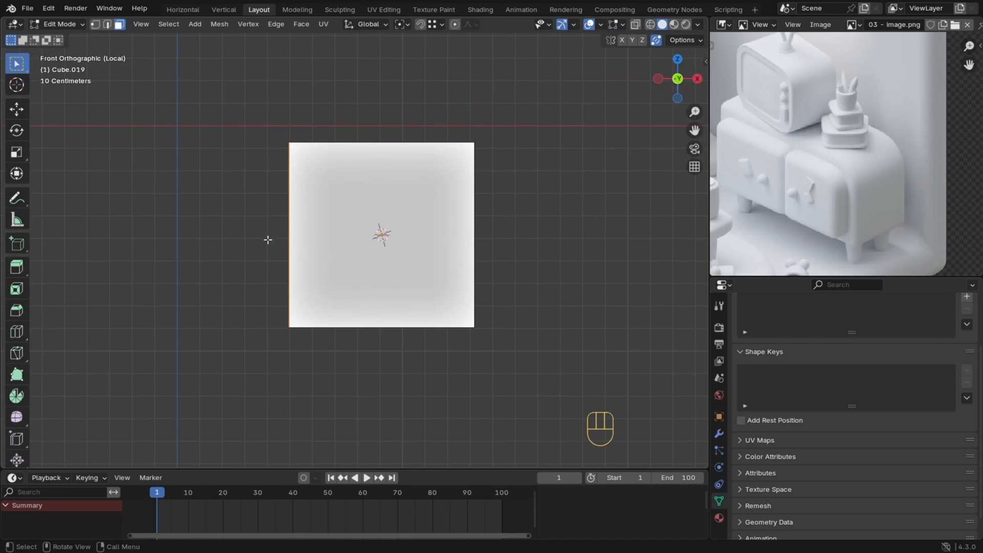
# Step: Toggle the viewport repeatedly between wireframe and solid shading
pyautogui.hotkey('shift', 'z')
pyautogui.hotkey('shift', 'z')
pyautogui.hotkey('shift', 'z')
pyautogui.hotkey('shift', 'z')
pyautogui.hotkey('shift', 'z')
pyautogui.hotkey('shift', 'z')
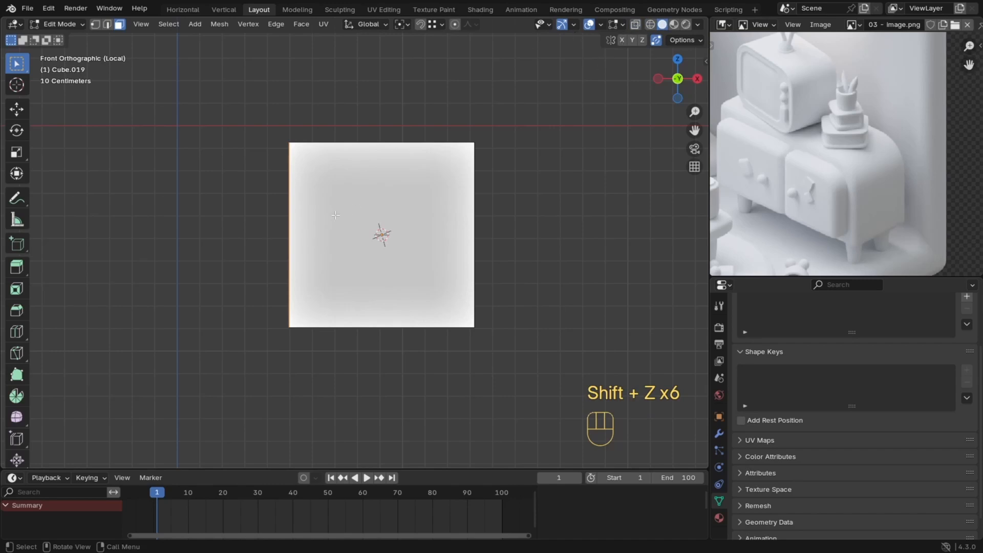
# Step: Extrude the cube's selected −X side face outward by 1 m in wireframe front view
pyautogui.hotkey('shift', 'z')
pyautogui.keyDown('shift'); pyautogui.moveTo(327, 241); pyautogui.dragTo(355, 244, button='middle'); pyautogui.keyUp('shift')
pyautogui.press('e')
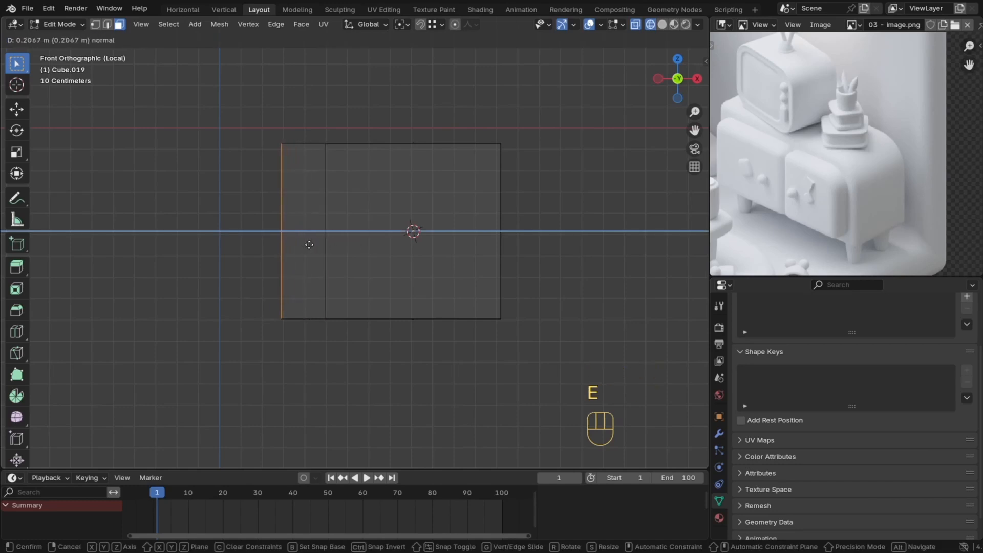
pyautogui.write('1')
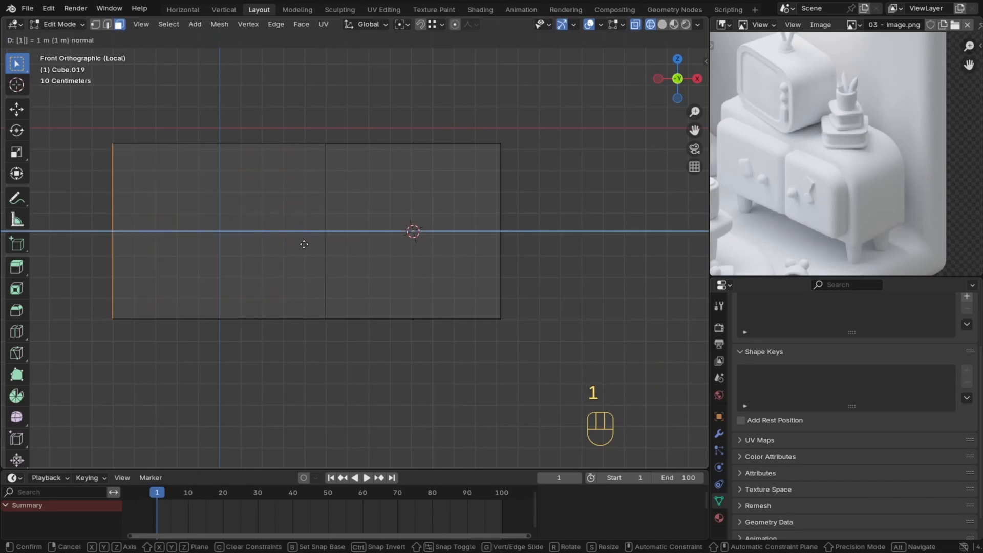
pyautogui.click(304, 244)
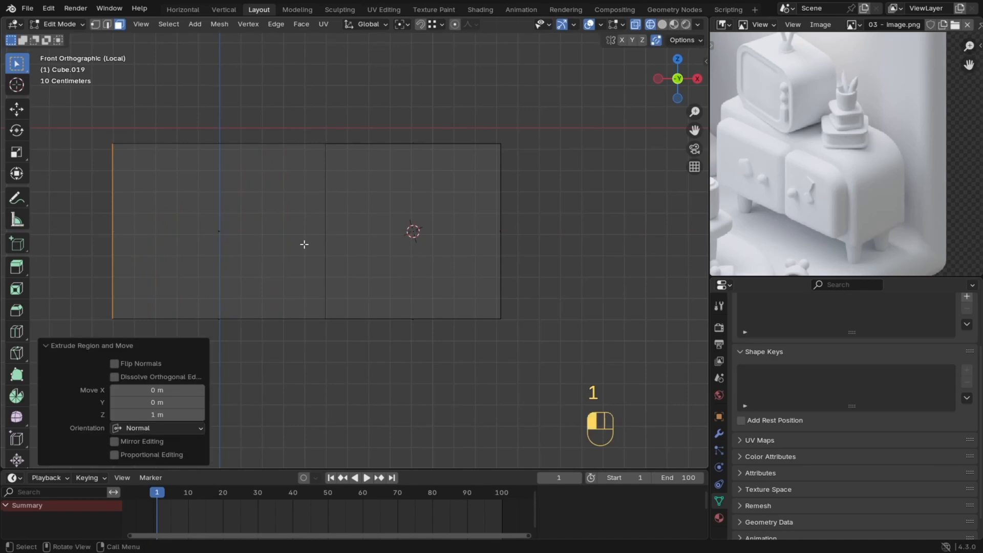
# Step: Apply level 3 subdivision to the lengthened box in Object Mode
pyautogui.press('Tab')
pyautogui.scroll(1, 384, 244)
pyautogui.hotkey('ctrl', '3')
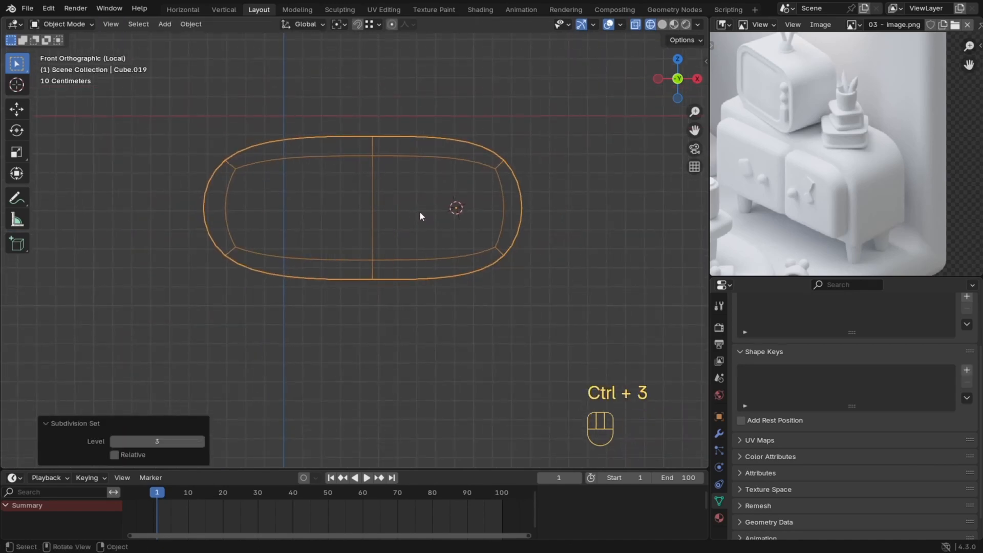
# Step: Set the bevel weight of the lengthened box's upper +X edge to 1.00
pyautogui.press('Tab')
pyautogui.moveTo(487, 152); pyautogui.dragTo(517, 174, button='middle')
pyautogui.press('2')
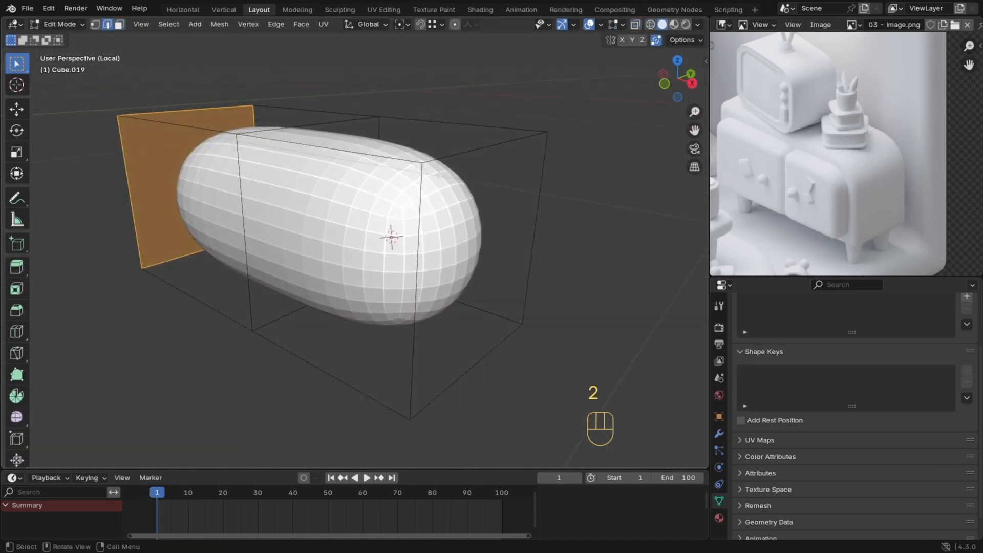
pyautogui.click(467, 152)
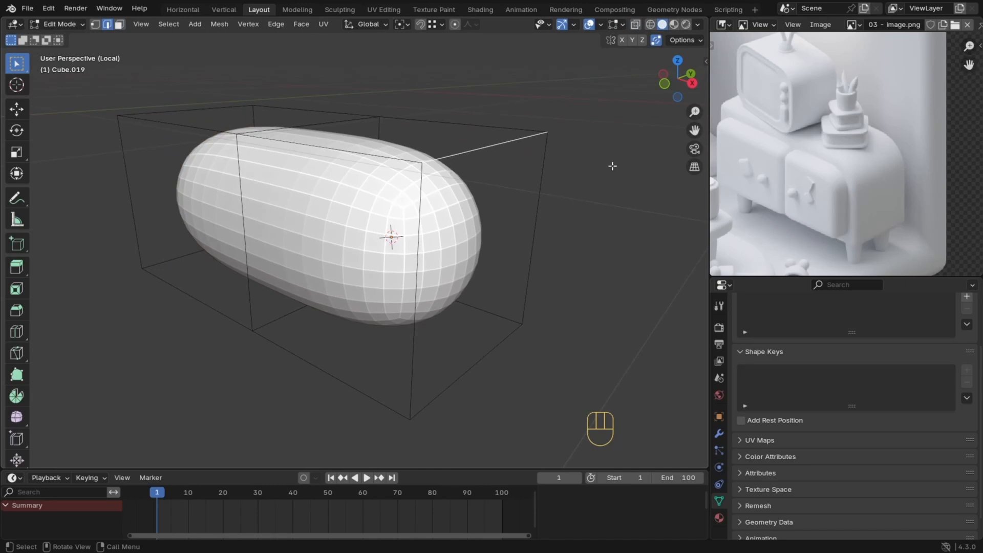
pyautogui.press('n')
pyautogui.click(703, 68)
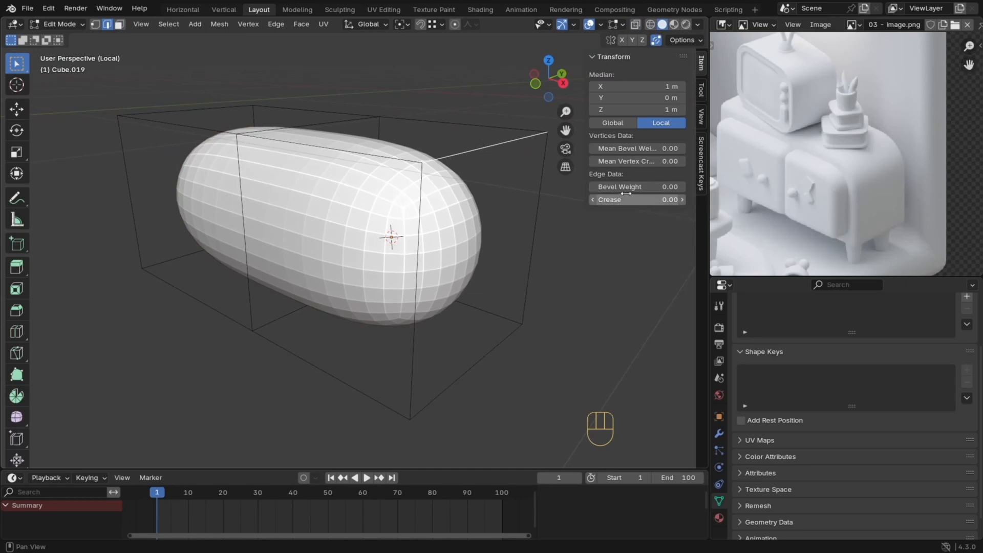
pyautogui.moveTo(627, 187); pyautogui.dragTo(676, 187)
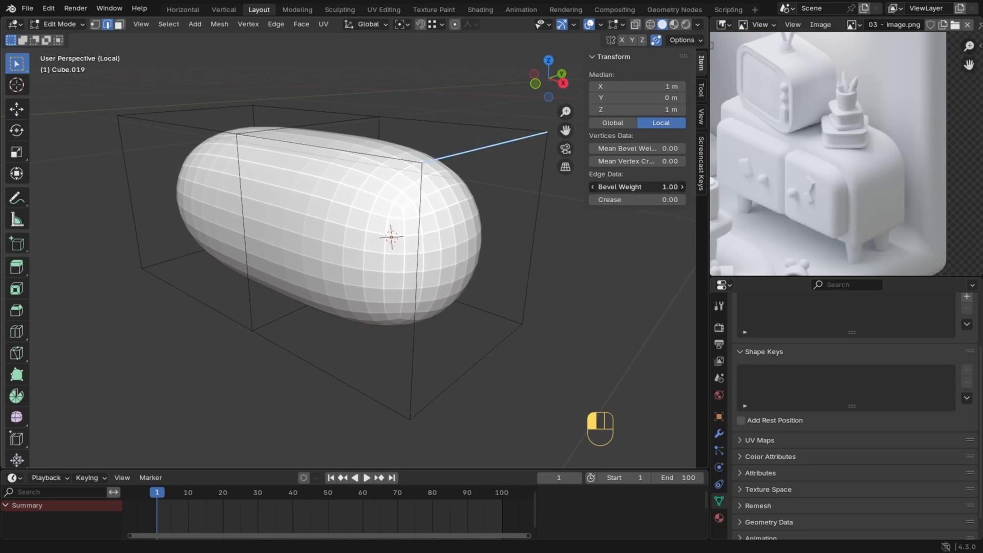
# Step: Set the upper +X edge's crease to 1.00 and remove the Subdivision modifier from the box
pyautogui.keyDown('ctrl'); pyautogui.moveTo(389, 236); pyautogui.dragTo(420, 233, button='middle'); pyautogui.keyUp('ctrl')
pyautogui.press('Tab')
pyautogui.click(719, 434)
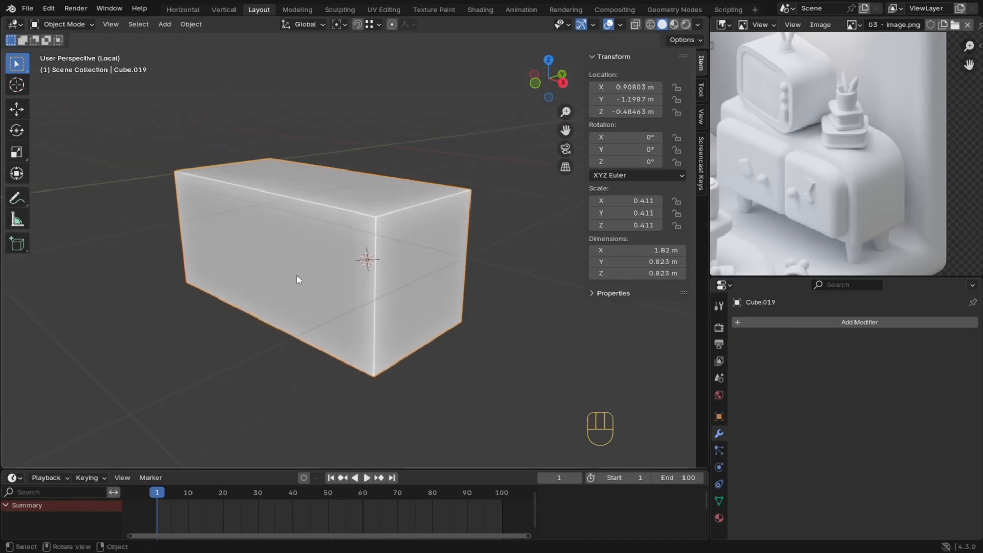
# Step: Reselect the box's upper +X edge in Edit Mode and check its bevel weight and crease
pyautogui.press('Tab')
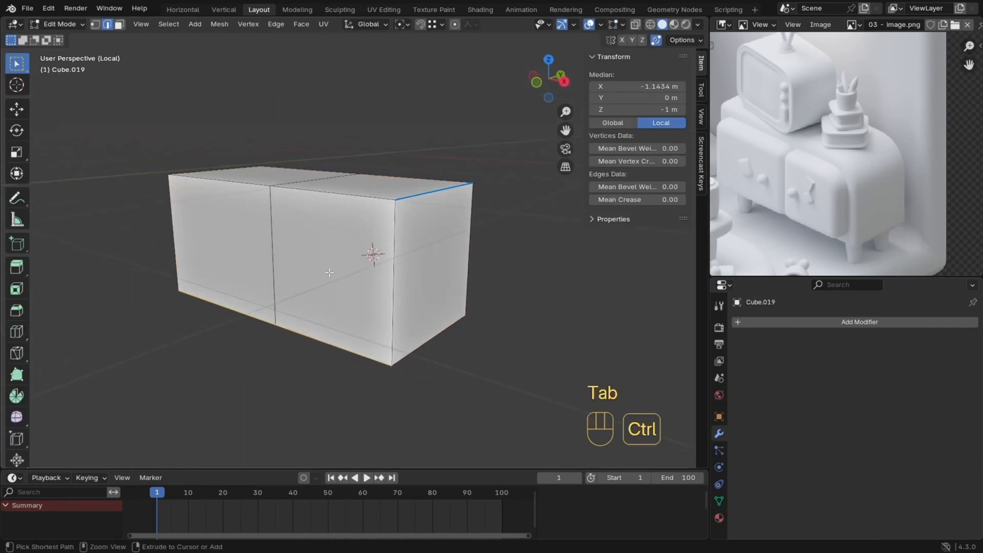
pyautogui.moveTo(391, 222)
pyautogui.keyDown('ctrl'); pyautogui.mouseDown(button='middle')
pyautogui.moveTo(391, 210)
pyautogui.moveTo(369, 225)
pyautogui.moveTo(402, 238)
pyautogui.moveTo(403, 223)
pyautogui.mouseUp(button='middle'); pyautogui.keyUp('ctrl')
pyautogui.click(435, 209)
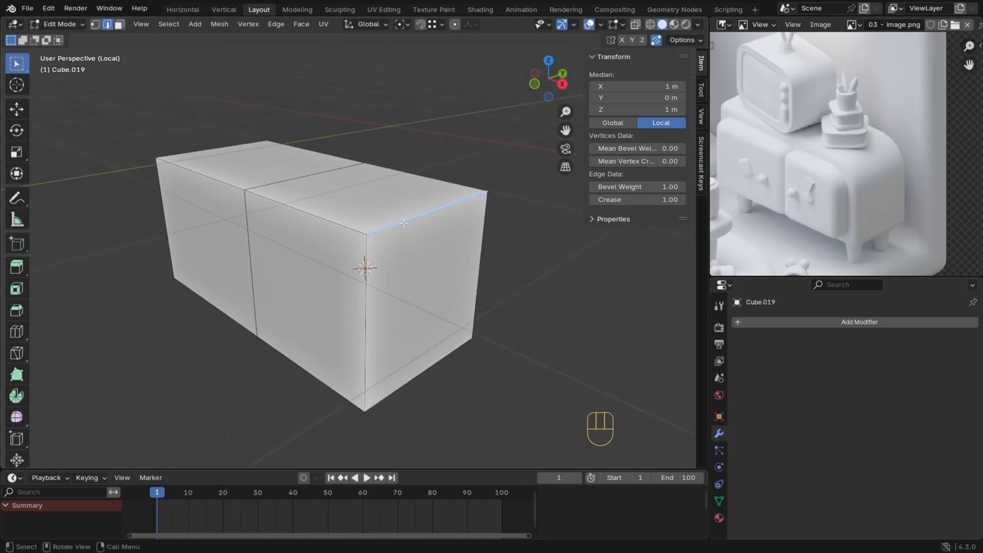
pyautogui.keyDown('ctrl'); pyautogui.moveTo(55, 370); pyautogui.dragTo(30, 384, button='middle'); pyautogui.keyUp('ctrl')
# Step: Add a Bevel modifier to the box in Object Mode with 5 segments and an amount of 0.19 m
pyautogui.press('Tab')
pyautogui.click(856, 325)
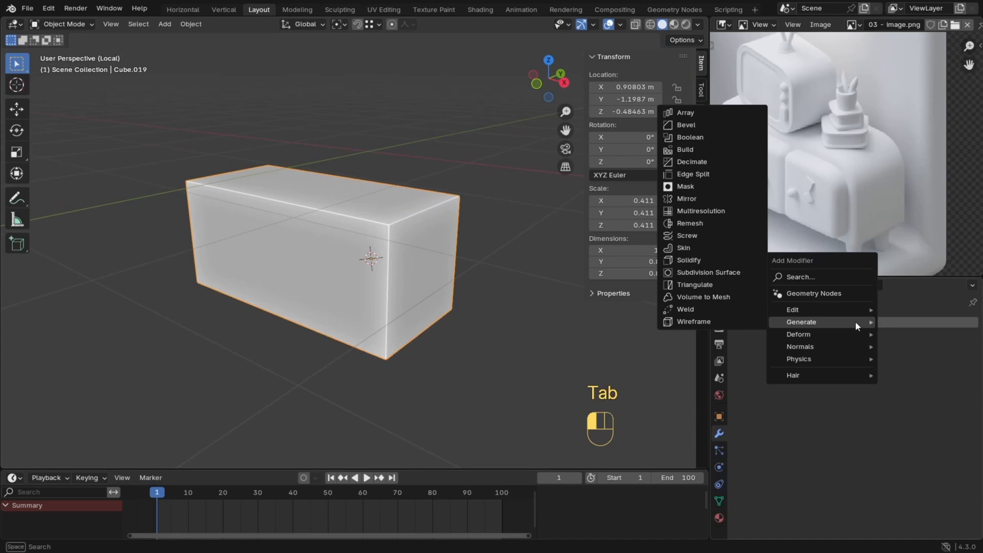
pyautogui.click(686, 125)
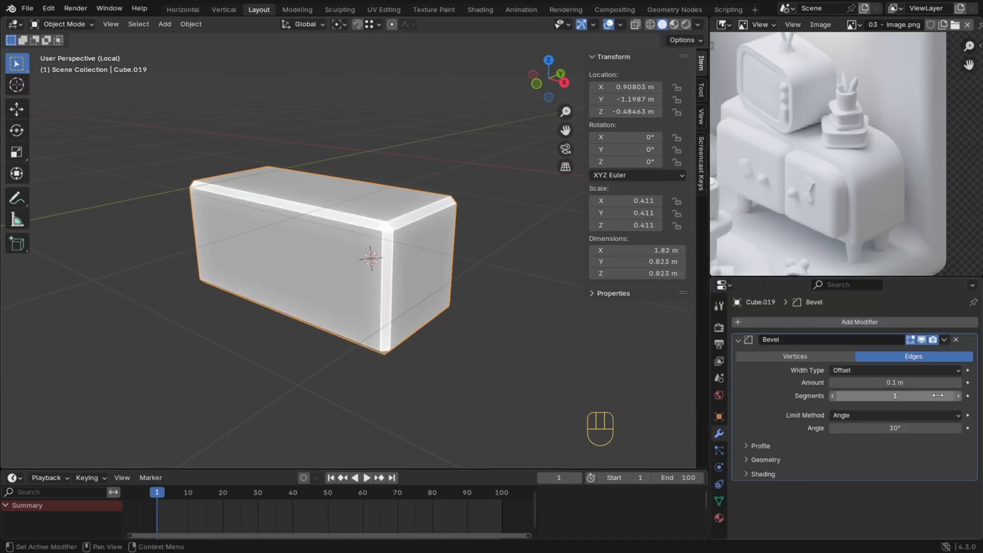
pyautogui.click(906, 393)
pyautogui.press('Return')
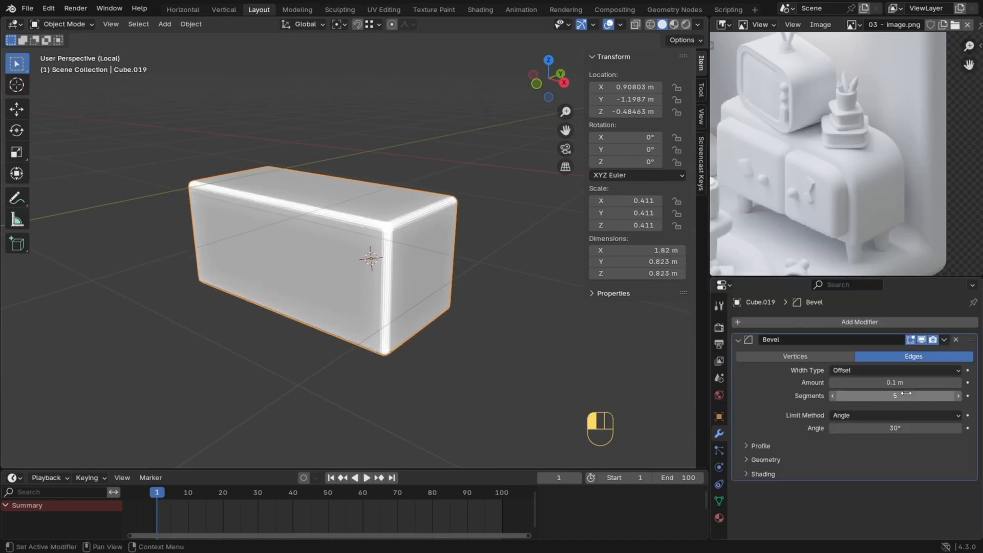
pyautogui.keyDown('shift'); pyautogui.moveTo(906, 383); pyautogui.dragTo(963, 382); pyautogui.keyUp('shift')
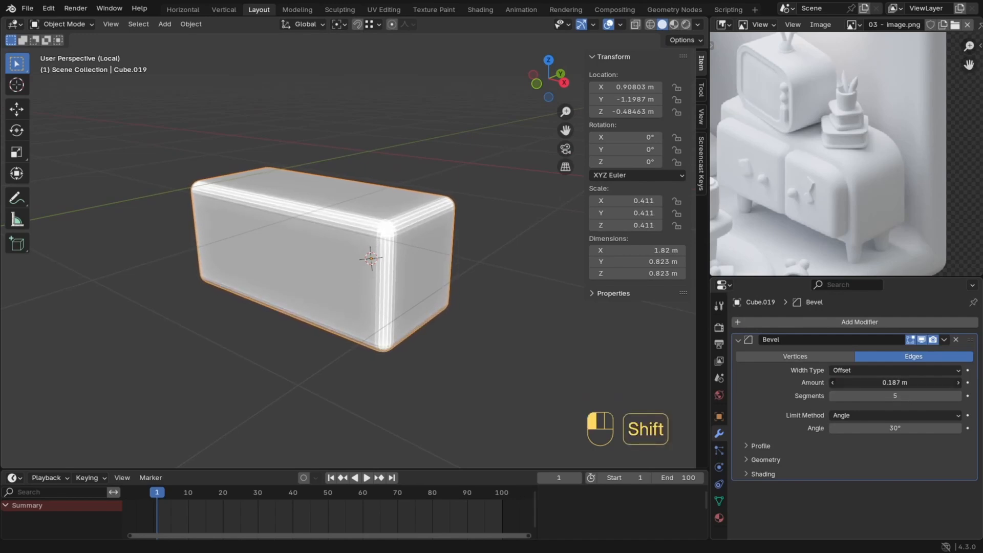
pyautogui.keyDown('ctrl'); pyautogui.moveTo(419, 248); pyautogui.dragTo(417, 230, button='middle'); pyautogui.keyUp('ctrl')
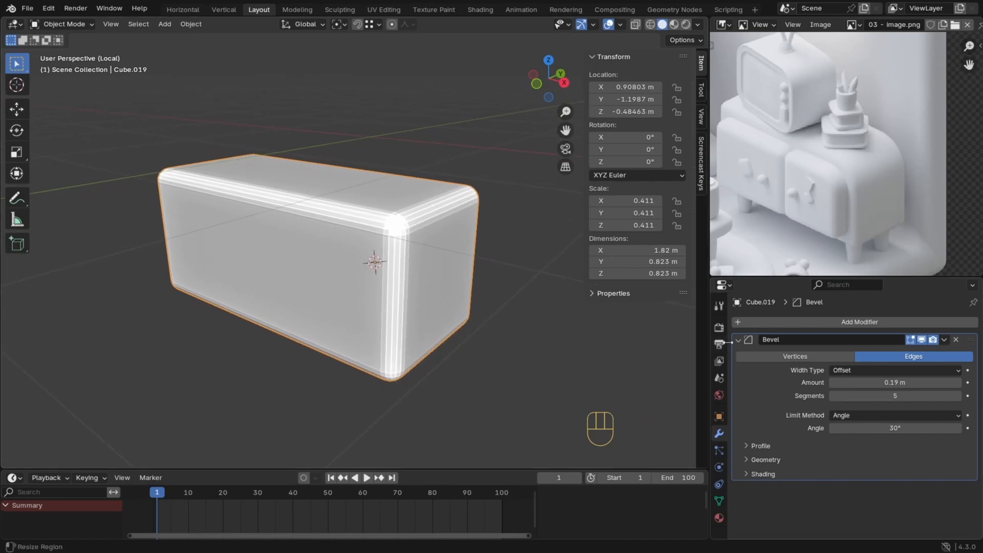
# Step: Duplicate the box's Bevel modifier
pyautogui.click(738, 340)
pyautogui.click(945, 344)
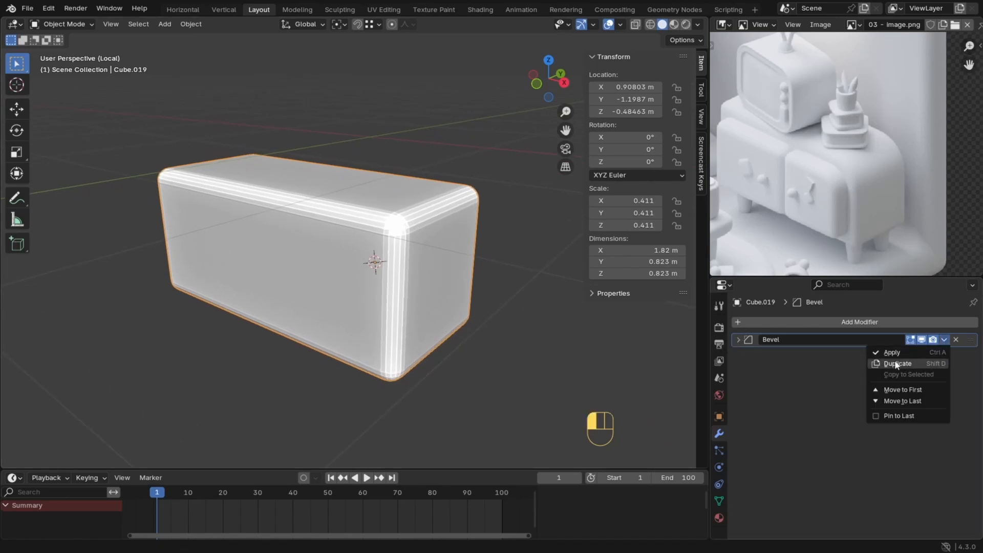
pyautogui.click(882, 365)
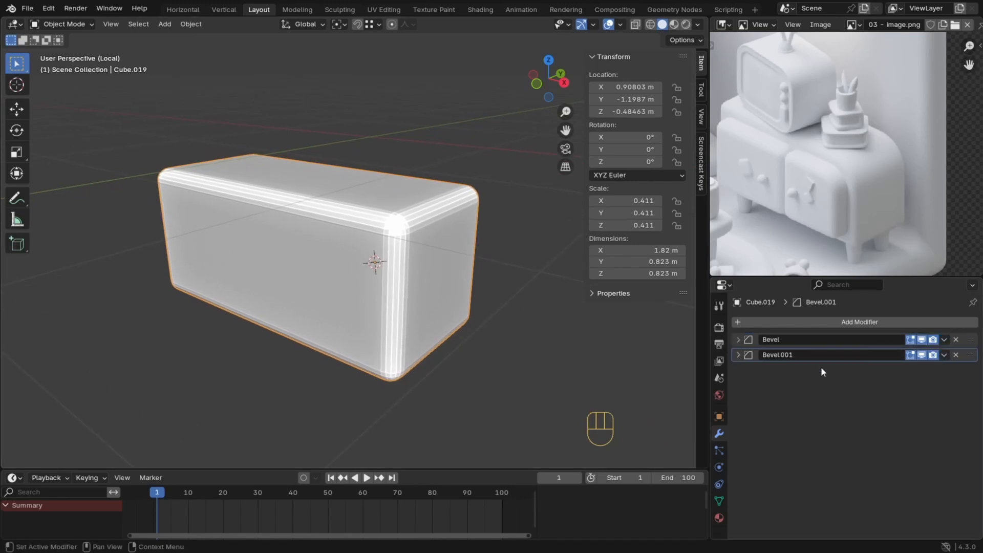
# Step: Limit the first Bevel modifier by Weight and set its amount to 0.82 m
pyautogui.click(738, 340)
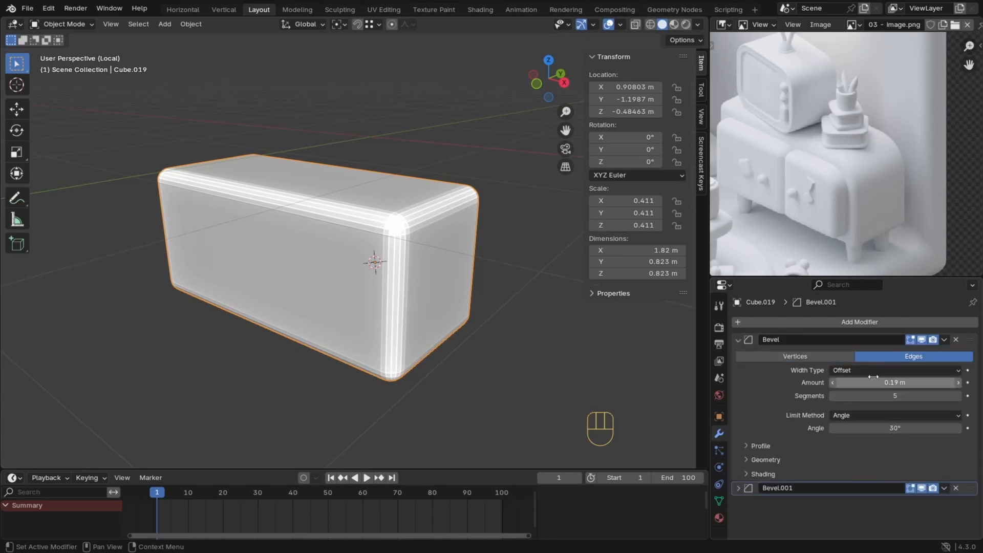
pyautogui.click(866, 416)
pyautogui.click(849, 447)
pyautogui.moveTo(893, 383); pyautogui.dragTo(891, 383)
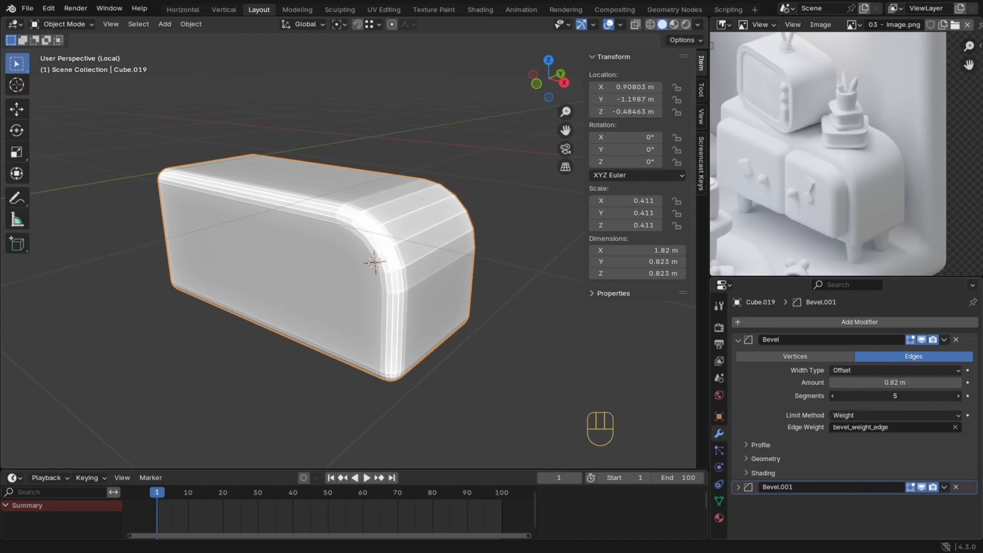
# Step: Set the first Bevel modifier's segments to 10 and increase its amount to 1.097 m
pyautogui.click(886, 395)
pyautogui.write('7')
pyautogui.press('Return')
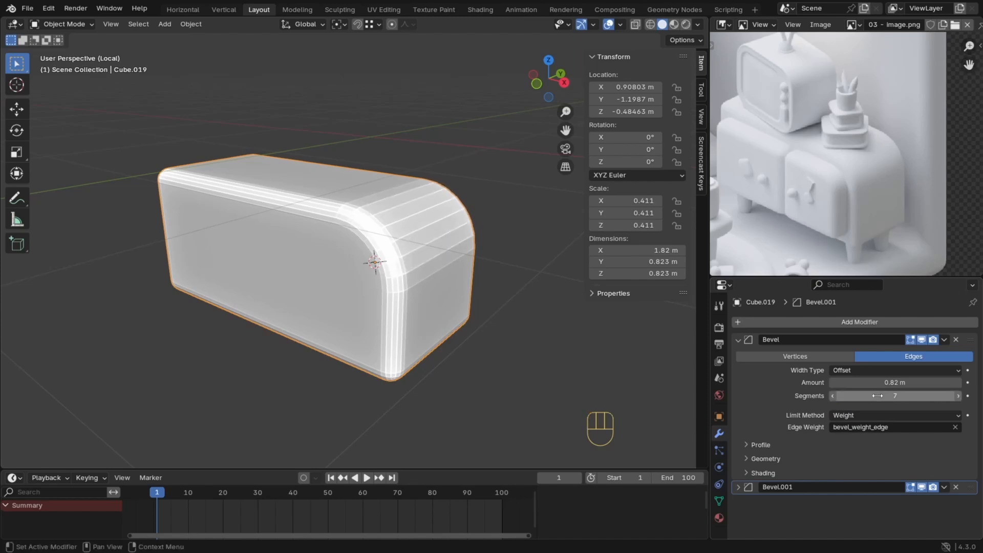
pyautogui.click(905, 395)
pyautogui.write('10')
pyautogui.press('Return')
pyautogui.moveTo(423, 245); pyautogui.dragTo(409, 263, button='middle')
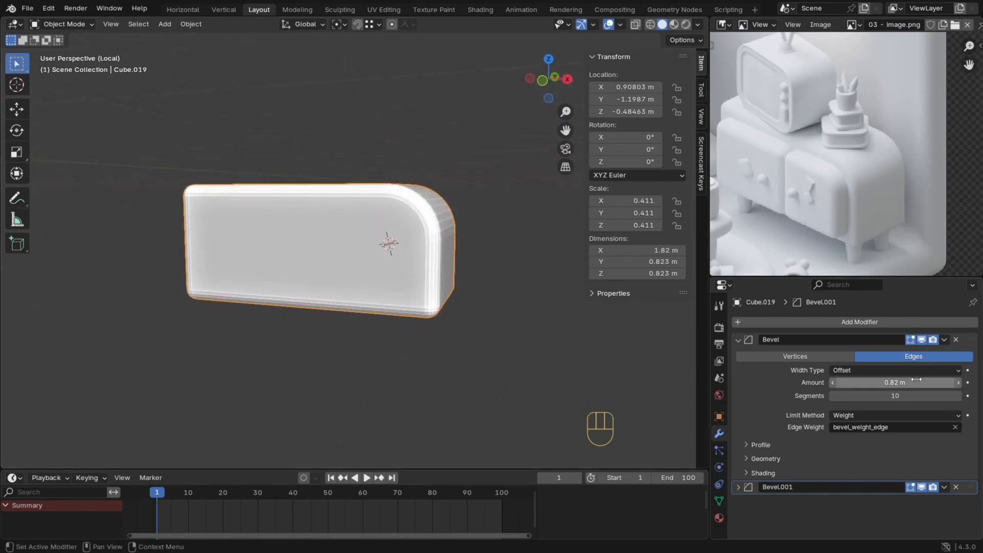
pyautogui.keyDown('shift'); pyautogui.click(895, 383); pyautogui.keyUp('shift')
pyautogui.keyDown('shift'); pyautogui.moveTo(895, 383); pyautogui.dragTo(909, 382); pyautogui.keyUp('shift')
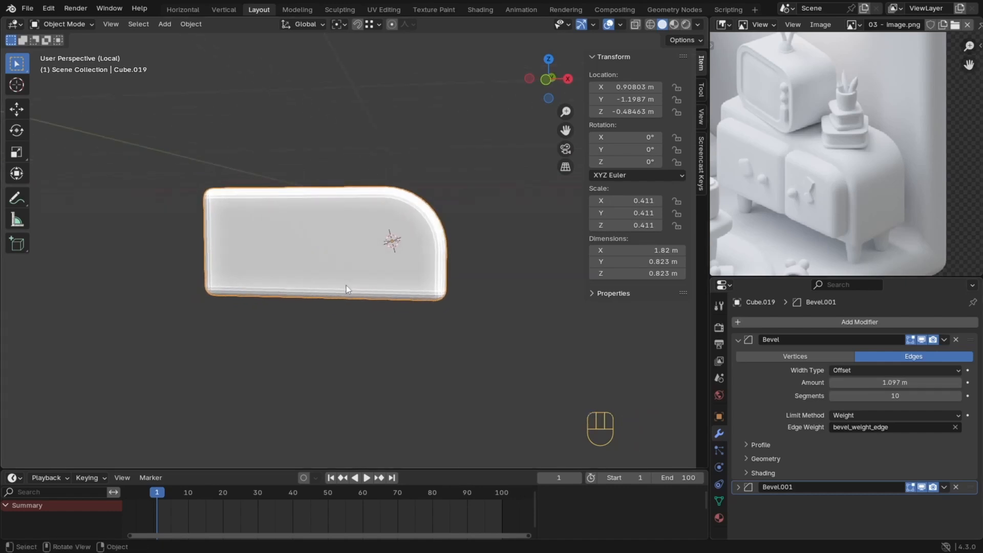
# Step: Move the box's +X end edges slightly inward along X in wireframe front view
pyautogui.press('KP_1')
pyautogui.scroll(1, 345, 284)
pyautogui.press('Tab')
pyautogui.press('z')
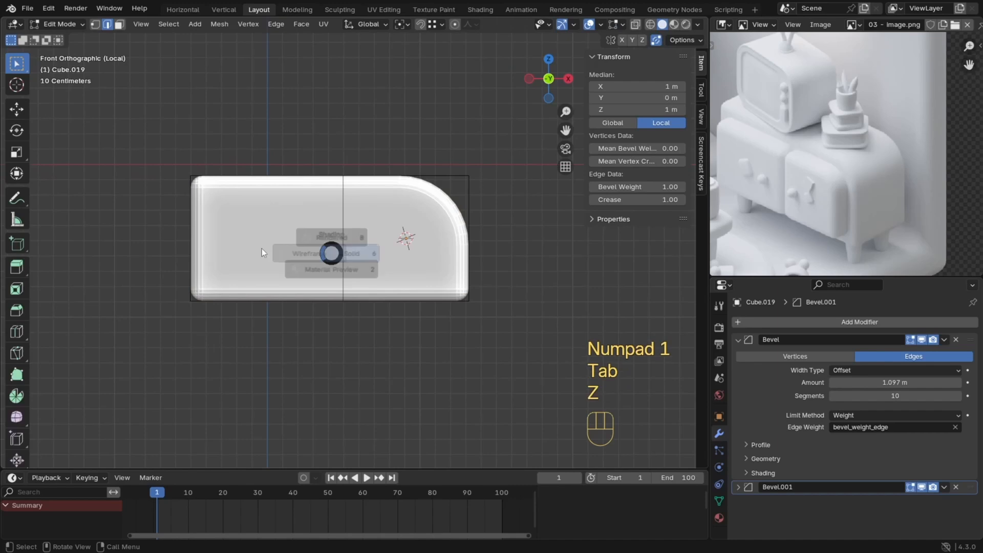
pyautogui.click(262, 248)
pyautogui.moveTo(508, 149); pyautogui.dragTo(377, 326)
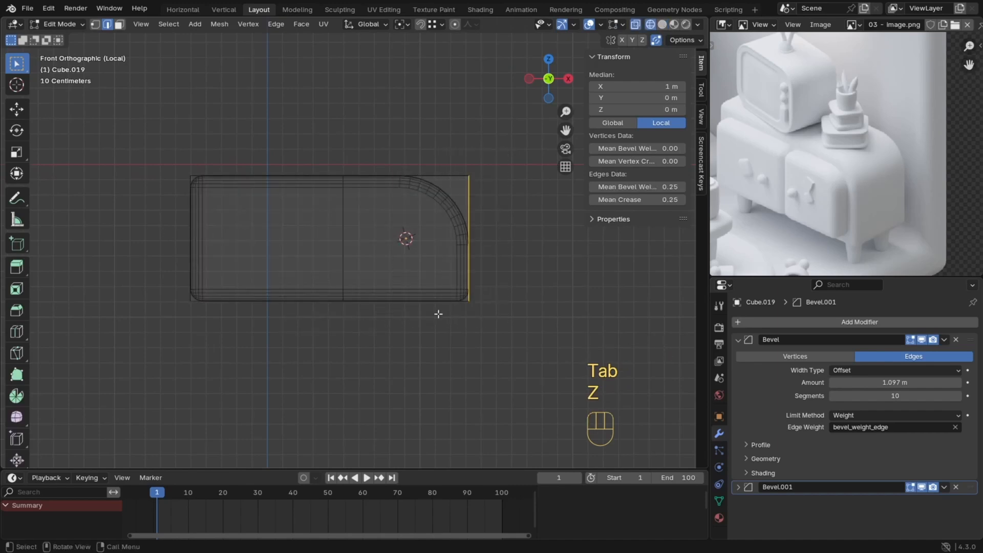
pyautogui.press('g')
pyautogui.press('x')
pyautogui.click(428, 287)
# Step: Move the box's −X end edges inward along X to make it 1.61 m long, and return to solid shading in Object Mode
pyautogui.moveTo(115, 132); pyautogui.dragTo(251, 368)
pyautogui.press('g')
pyautogui.press('y')
pyautogui.press('x')
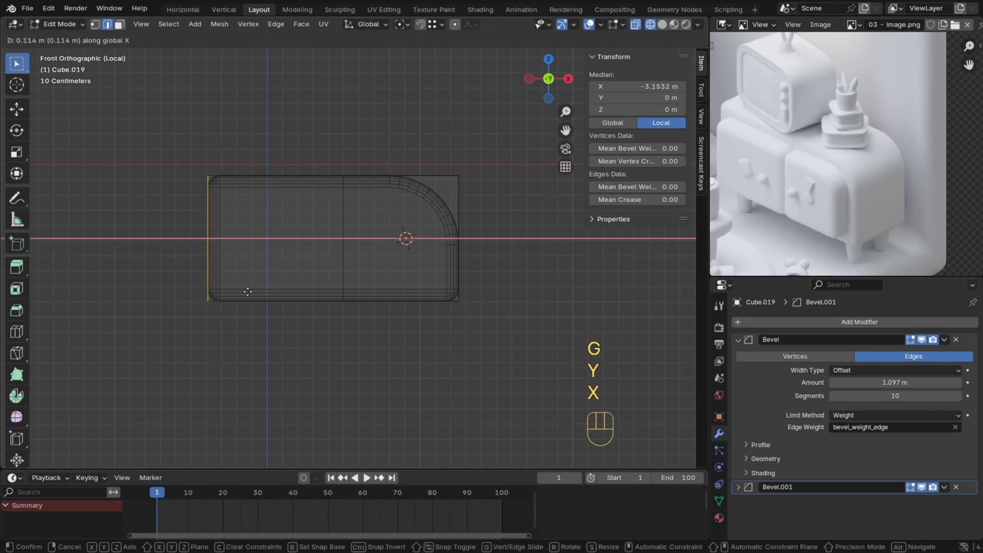
pyautogui.click(251, 292)
pyautogui.press('Tab')
pyautogui.moveTo(280, 286)
pyautogui.mouseDown(button='middle')
pyautogui.moveTo(347, 349)
pyautogui.moveTo(472, 308)
pyautogui.mouseUp(button='middle')
pyautogui.press('z')
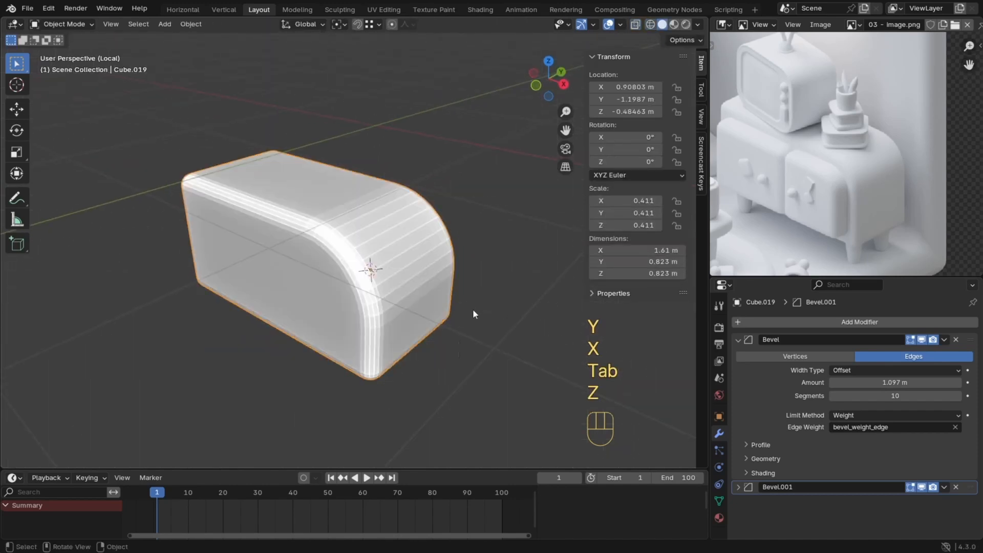
# Step: Resize the cabinet box to 0.731 m deep and 0.879 m high, exit local view and raise it to about Z 0.264 m
pyautogui.moveTo(398, 296); pyautogui.dragTo(398, 202, button='middle')
pyautogui.press('KP_Divide')
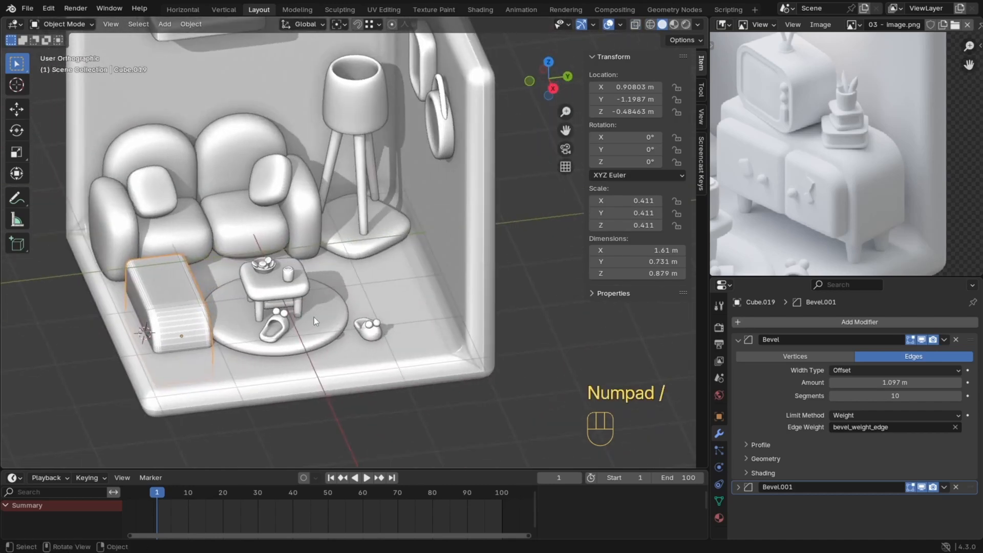
pyautogui.press('g')
pyautogui.press('z')
pyautogui.click(333, 268)
pyautogui.keyDown('ctrl'); pyautogui.moveTo(324, 286); pyautogui.dragTo(319, 267, button='middle'); pyautogui.keyUp('ctrl')
pyautogui.moveTo(284, 306); pyautogui.dragTo(336, 274, button='middle')
# Step: Select a coffee table leg, the tabletop and the cabinet box, and isolate them in local view
pyautogui.click(293, 301)
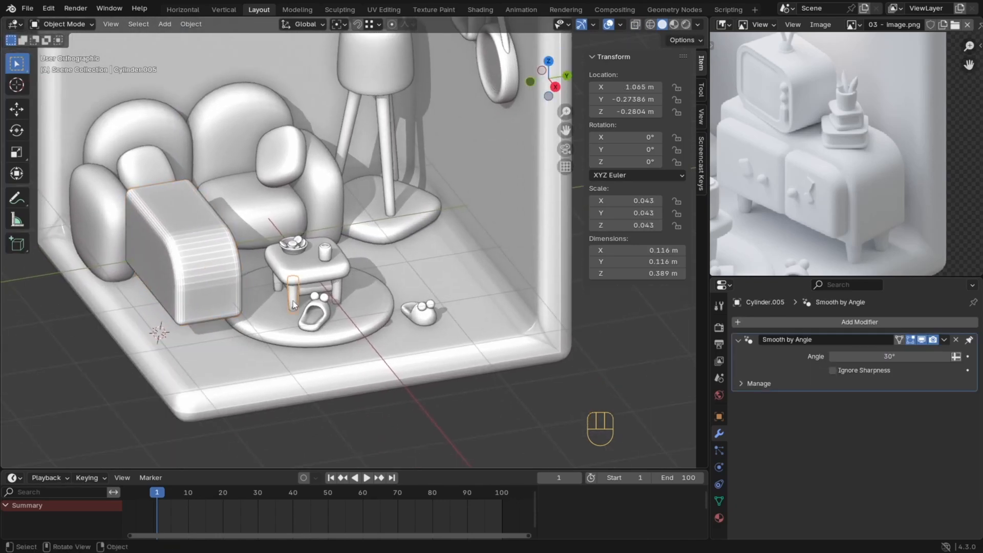
pyautogui.moveTo(336, 292); pyautogui.dragTo(349, 283, button='middle')
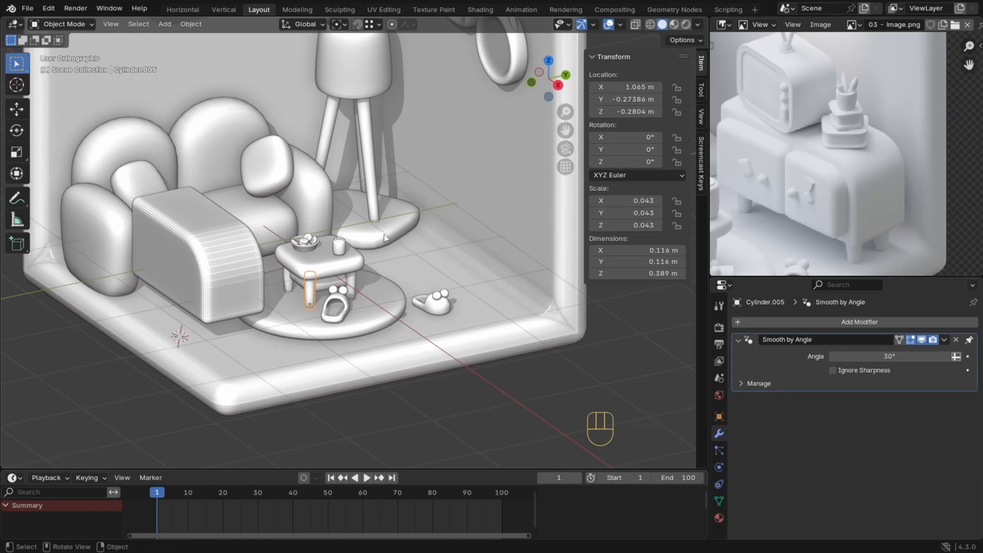
pyautogui.keyDown('shift'); pyautogui.click(356, 266); pyautogui.keyUp('shift')
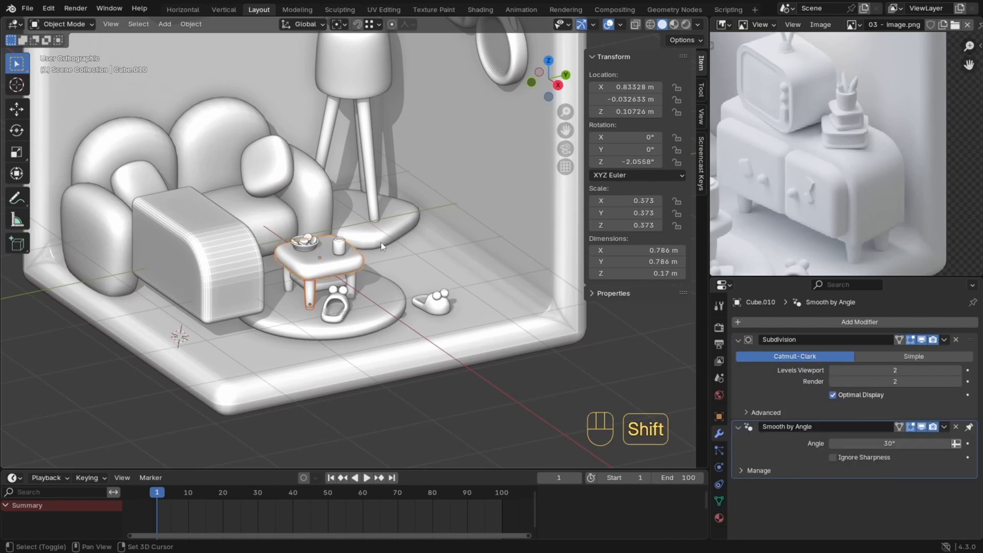
pyautogui.press('KP_Divide')
pyautogui.keyDown('ctrl'); pyautogui.moveTo(335, 268); pyautogui.dragTo(265, 293, button='middle'); pyautogui.keyUp('ctrl')
pyautogui.press('KP_Divide')
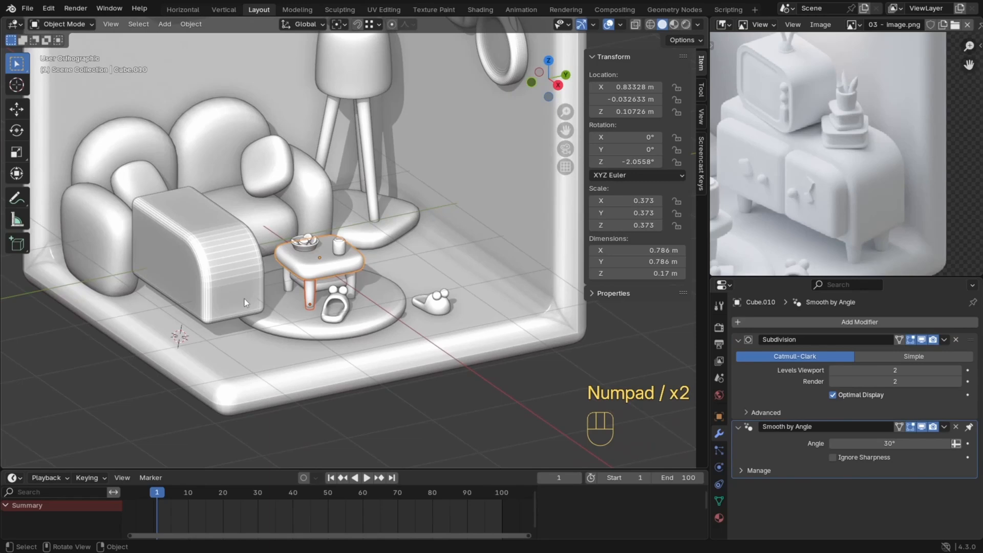
pyautogui.keyDown('shift'); pyautogui.click(239, 280); pyautogui.keyUp('shift')
pyautogui.press('KP_Divide')
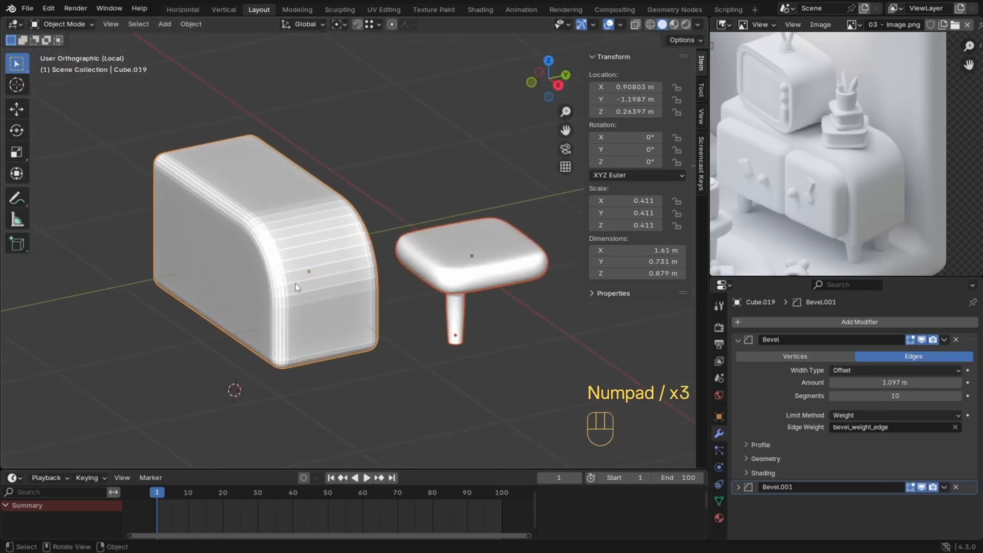
# Step: Select only the table leg in right orthographic view and move it along −Y toward the cabinet to about Y −0.69 m
pyautogui.press('KP_1')
pyautogui.click(451, 320)
pyautogui.press('KP_3')
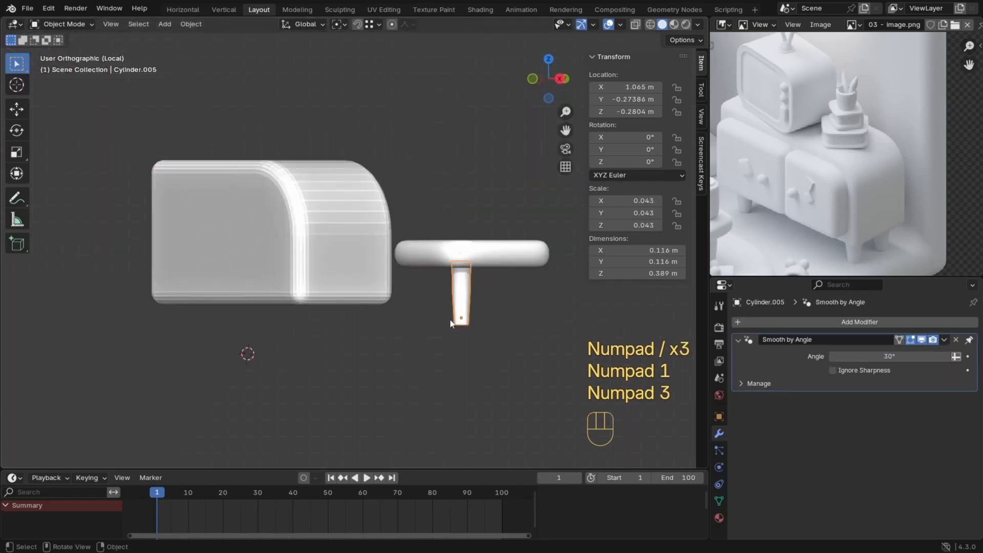
pyautogui.press('g')
pyautogui.press('x')
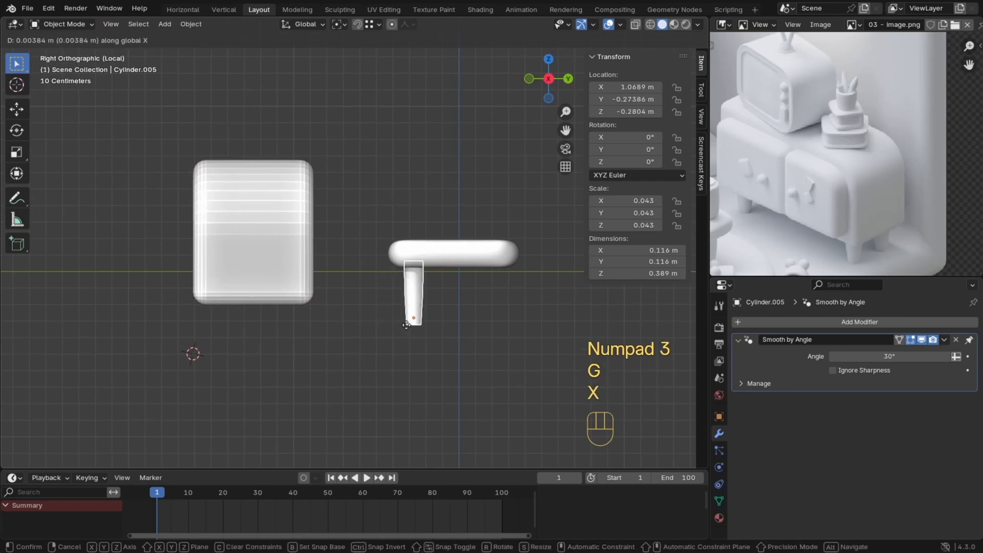
pyautogui.press('y')
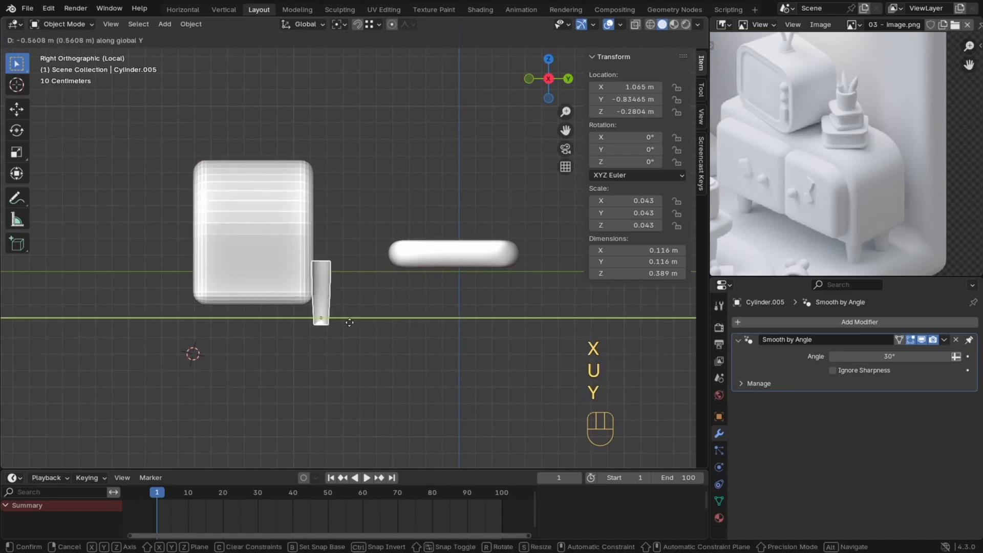
pyautogui.click(379, 320)
pyautogui.keyDown('ctrl'); pyautogui.moveTo(379, 320); pyautogui.dragTo(348, 275, button='middle'); pyautogui.keyUp('ctrl')
# Step: Scale the whole leg mesh along Z in Edit Mode to shorten it to 0.239 m
pyautogui.press('Tab')
pyautogui.press('a')
pyautogui.press('s')
pyautogui.press('z')
pyautogui.click(417, 318)
pyautogui.press('Tab')
# Step: Move the shortened leg under the cabinet's −Y side at about Y −1.47 m and Z −0.457 m
pyautogui.scroll(2, 259, 314)
pyautogui.press('g')
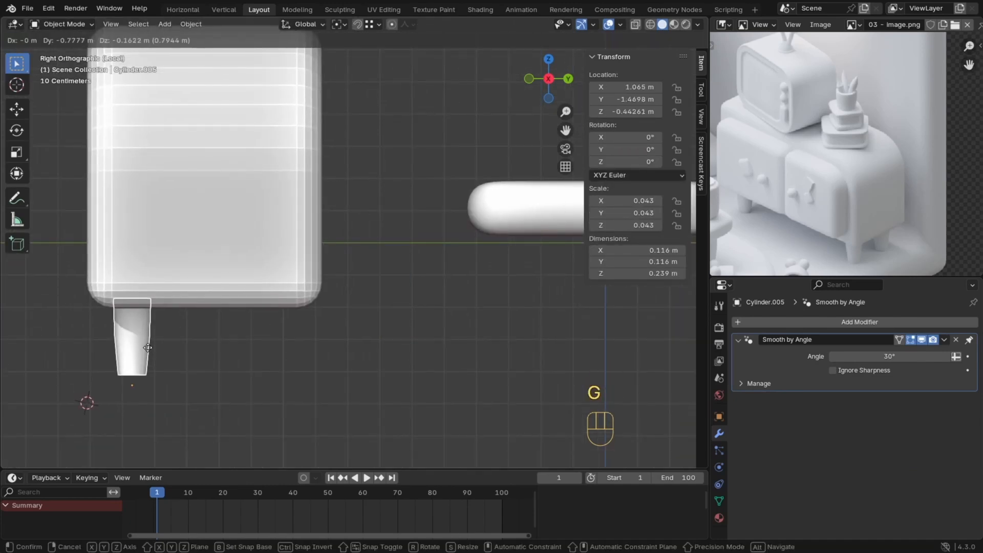
pyautogui.click(147, 352)
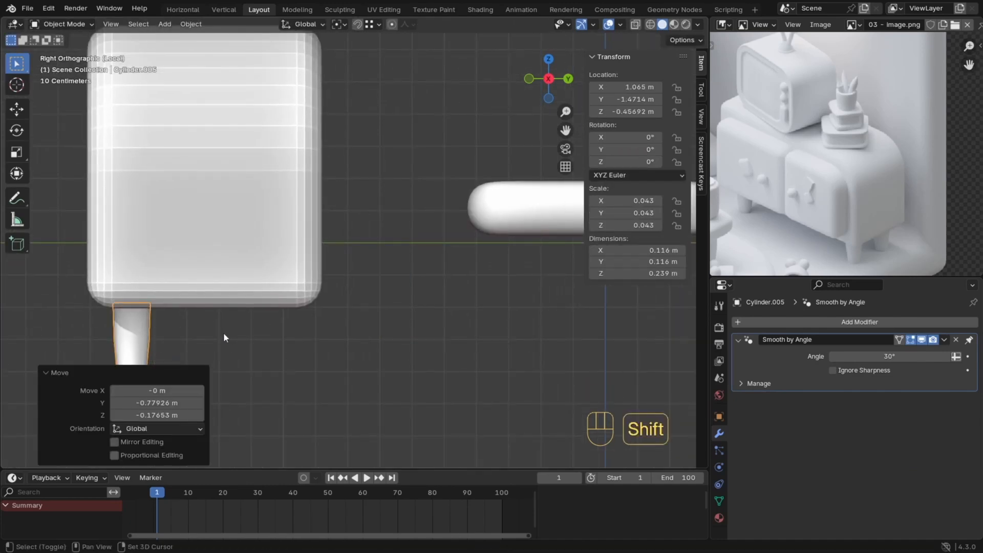
# Step: Duplicate the leg about 0.44 m along +Y under the cabinet's other long side
pyautogui.hotkey('shift', 'd')
pyautogui.press('x')
pyautogui.press('y')
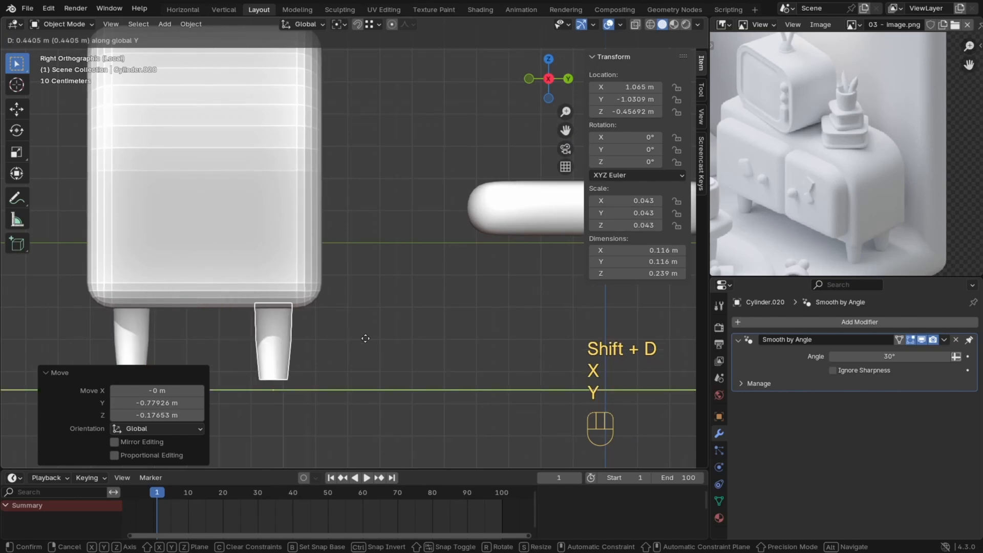
pyautogui.click(365, 338)
# Step: Select both legs in front wireframe view and duplicate them about −1.235 m along X to the cabinet's opposite end
pyautogui.press('KP_1')
pyautogui.moveTo(365, 337)
pyautogui.keyDown('ctrl'); pyautogui.mouseDown(button='middle')
pyautogui.moveTo(355, 359)
pyautogui.moveTo(358, 297)
pyautogui.mouseUp(button='middle'); pyautogui.keyUp('ctrl')
pyautogui.press('z')
pyautogui.moveTo(631, 362); pyautogui.dragTo(513, 407)
pyautogui.keyDown('ctrl'); pyautogui.moveTo(450, 382); pyautogui.dragTo(424, 418, button='middle'); pyautogui.keyUp('ctrl')
pyautogui.hotkey('shift', 'd')
pyautogui.press('g')
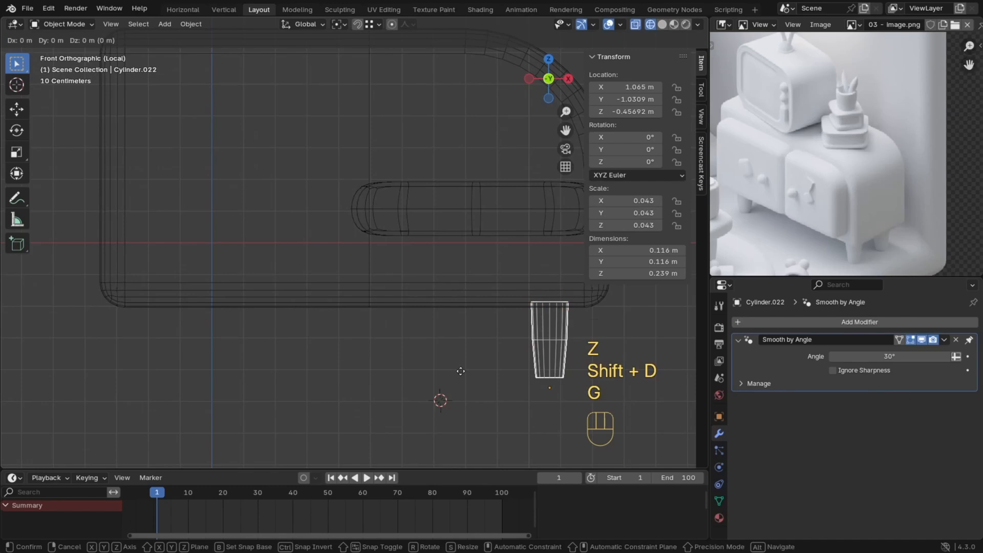
pyautogui.press('y')
pyautogui.press('x')
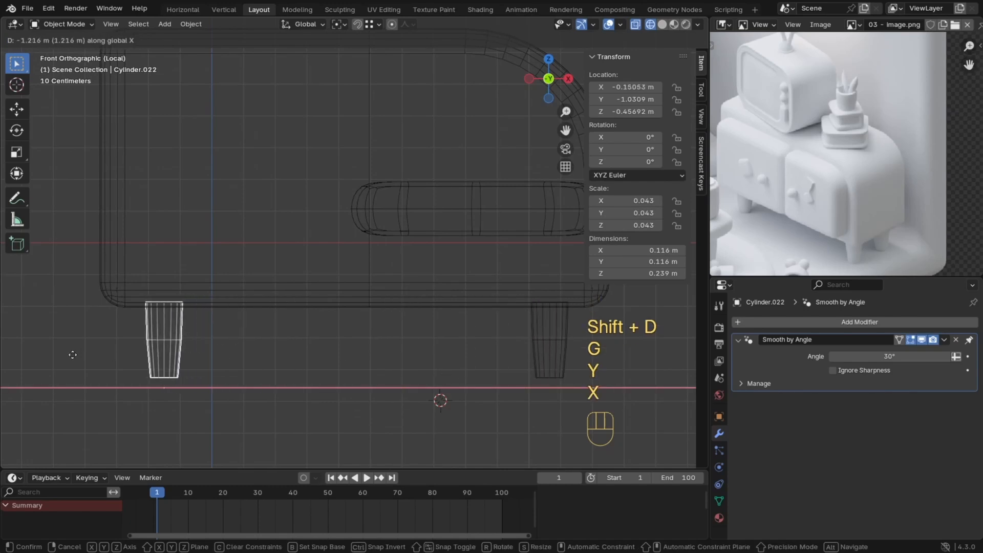
pyautogui.click(72, 353)
# Step: Select all four cabinet legs, join them into one object and set its origin to the geometry
pyautogui.keyDown('ctrl'); pyautogui.moveTo(398, 348); pyautogui.dragTo(447, 369, button='middle'); pyautogui.keyUp('ctrl')
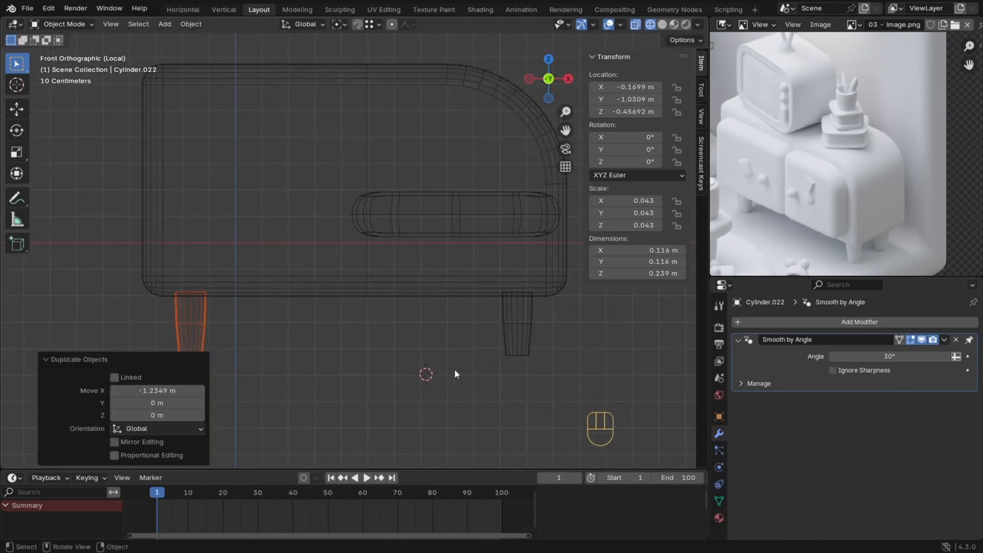
pyautogui.keyDown('shift'); pyautogui.moveTo(504, 351); pyautogui.dragTo(484, 356); pyautogui.keyUp('shift')
pyautogui.moveTo(476, 355); pyautogui.dragTo(453, 371, button='middle')
pyautogui.keyDown('shift'); pyautogui.click(470, 401); pyautogui.keyUp('shift')
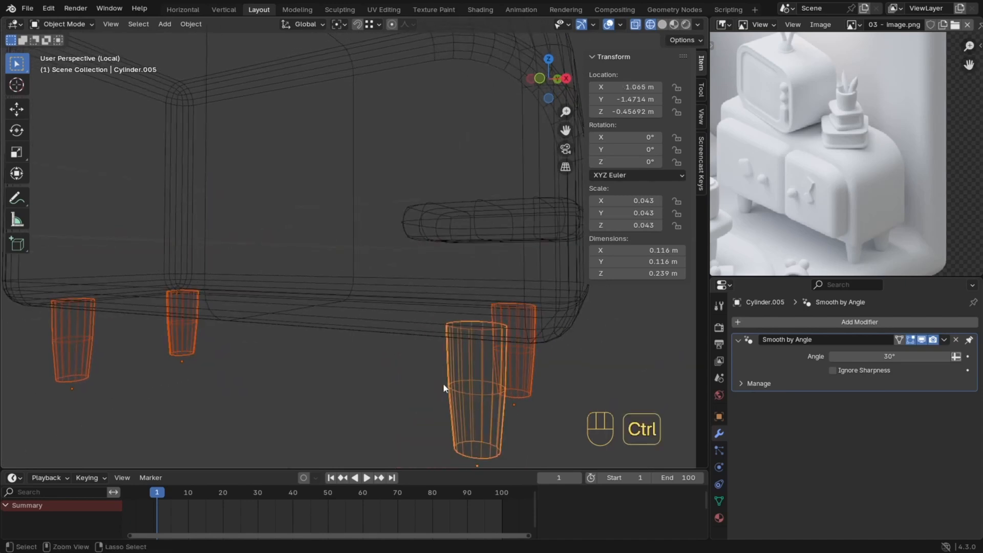
pyautogui.hotkey('ctrl', 'j')
pyautogui.keyDown('ctrl'); pyautogui.moveTo(444, 302); pyautogui.dragTo(399, 319, button='middle'); pyautogui.keyUp('ctrl')
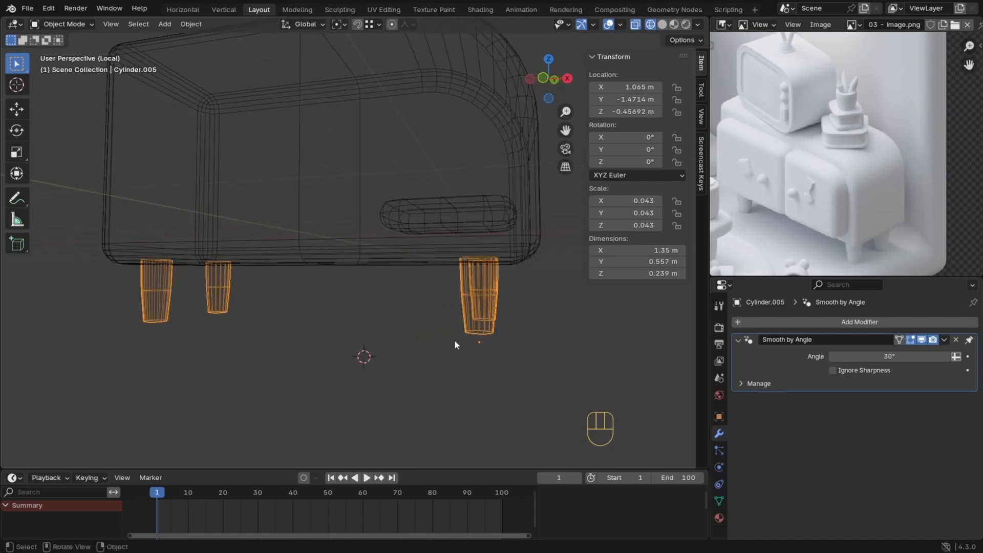
pyautogui.rightClick(377, 321)
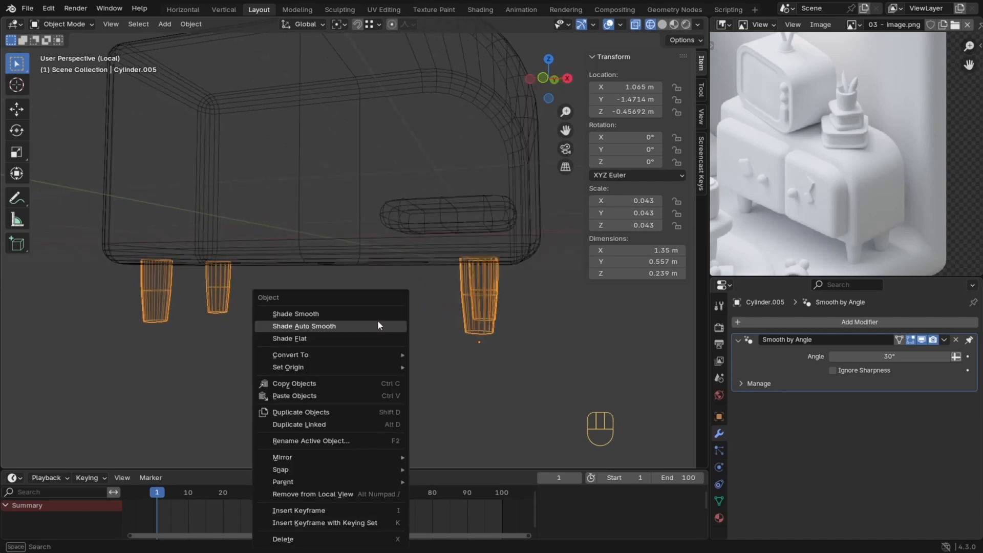
pyautogui.moveTo(328, 365)
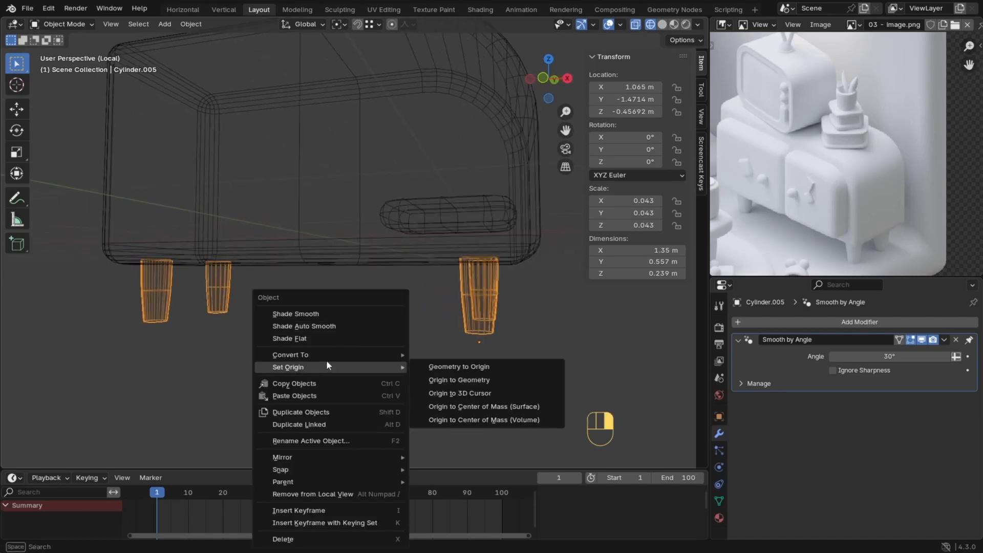
pyautogui.click(467, 381)
# Step: Return to solid shading and delete the coffee tabletop that passes through the cabinet
pyautogui.moveTo(444, 318)
pyautogui.keyDown('ctrl'); pyautogui.mouseDown(button='middle')
pyautogui.moveTo(400, 301)
pyautogui.moveTo(351, 328)
pyautogui.mouseUp(button='middle'); pyautogui.keyUp('ctrl')
pyautogui.press('z')
pyautogui.click(502, 342)
pyautogui.moveTo(430, 317)
pyautogui.keyDown('ctrl'); pyautogui.mouseDown(button='middle')
pyautogui.moveTo(421, 281)
pyautogui.moveTo(397, 307)
pyautogui.mouseUp(button='middle'); pyautogui.keyUp('ctrl')
pyautogui.moveTo(397, 307)
pyautogui.keyDown('shift'); pyautogui.mouseDown(button='middle')
pyautogui.moveTo(417, 285)
pyautogui.moveTo(406, 283)
pyautogui.moveTo(395, 308)
pyautogui.moveTo(447, 276)
pyautogui.mouseUp(button='middle'); pyautogui.keyUp('shift')
# Step: Duplicate in place the cabinet's front face on the square-cornered half and separate the copy into its own object
pyautogui.click(439, 274)
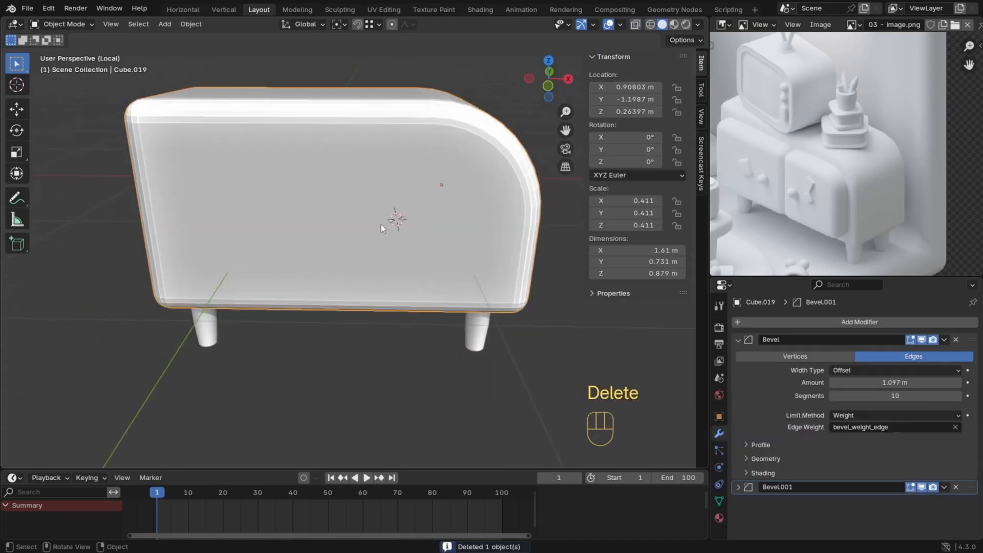
pyautogui.press('Tab')
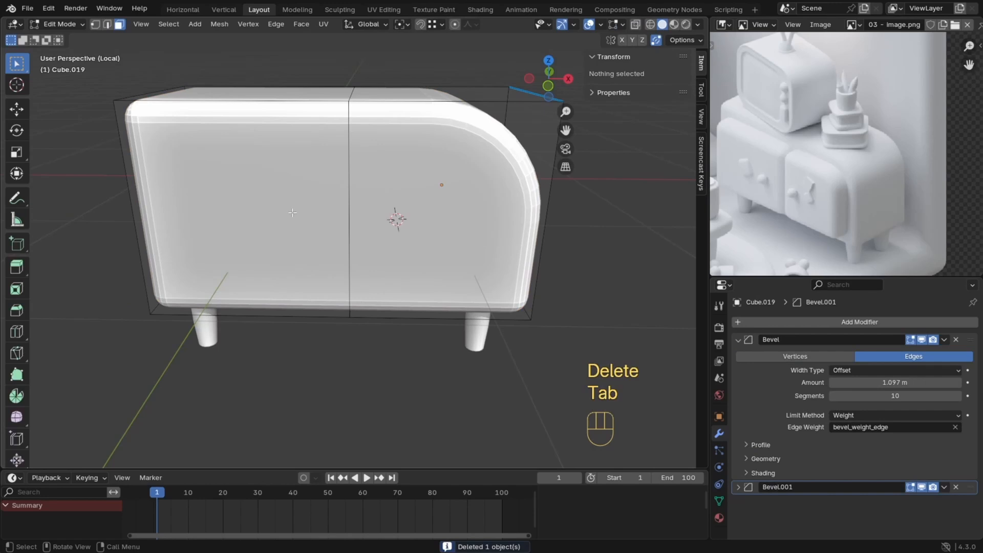
pyautogui.click(292, 212)
pyautogui.moveTo(310, 209); pyautogui.dragTo(349, 221, button='middle')
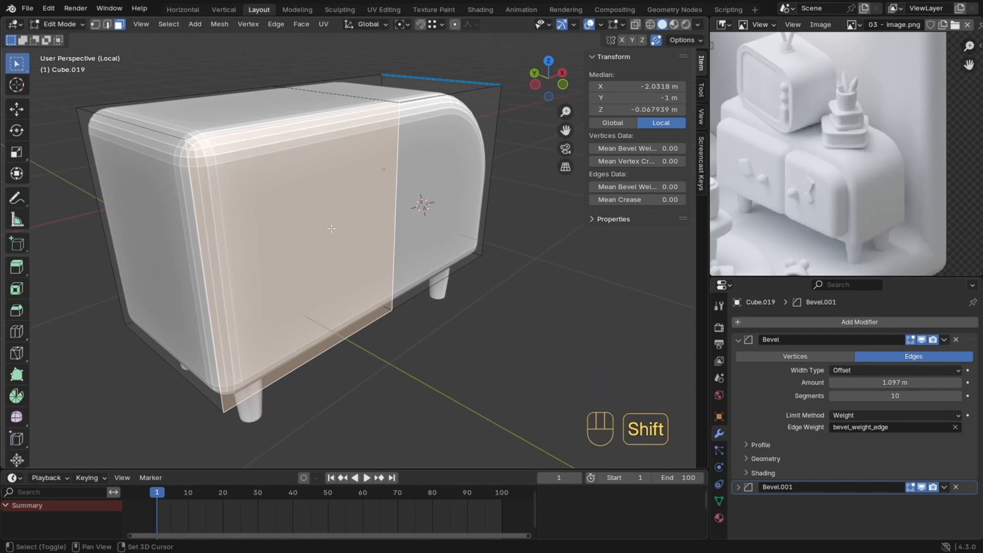
pyautogui.hotkey('shift', 'd')
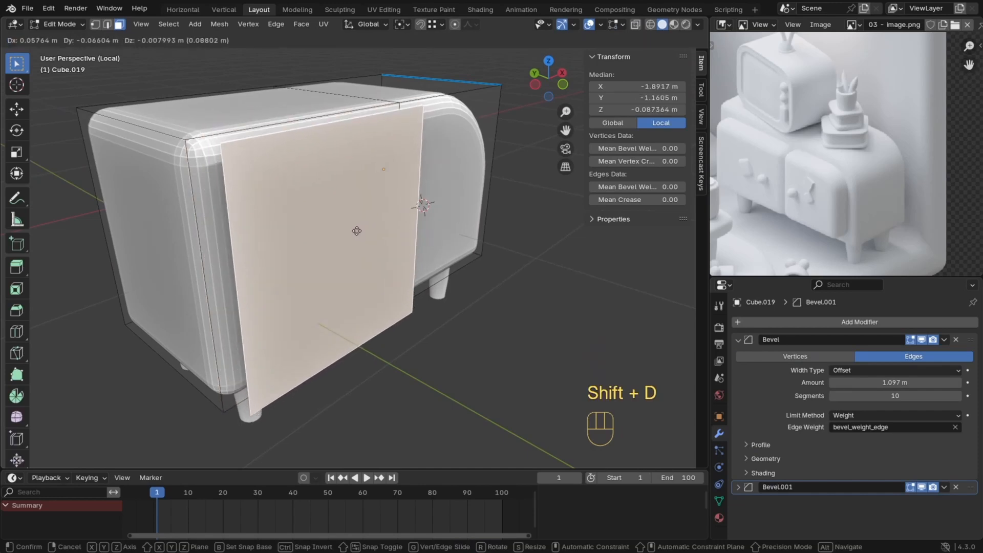
pyautogui.click(357, 231)
pyautogui.press('p')
pyautogui.click(356, 229)
pyautogui.press('Tab')
# Step: Extrude the whole separated face outward about 0.225 m from the cabinet front to form a door panel
pyautogui.click(309, 238)
pyautogui.press('Tab')
pyautogui.press('a')
pyautogui.press('e')
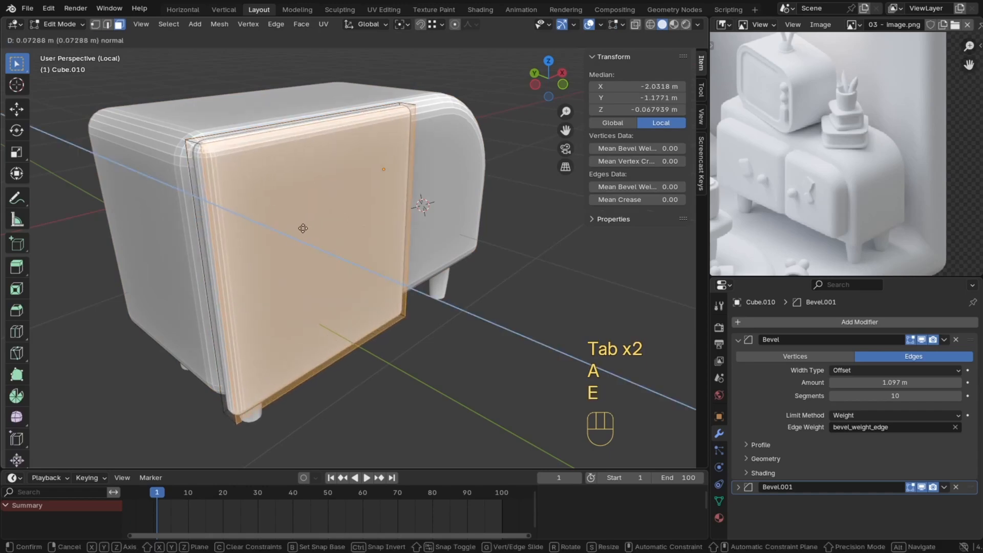
pyautogui.click(334, 245)
# Step: Delete the door panel's back face lying against the cabinet, using wireframe shading, and return to Object Mode
pyautogui.press('z')
pyautogui.click(254, 229)
pyautogui.moveTo(254, 229); pyautogui.dragTo(372, 232, button='middle')
pyautogui.click(410, 227)
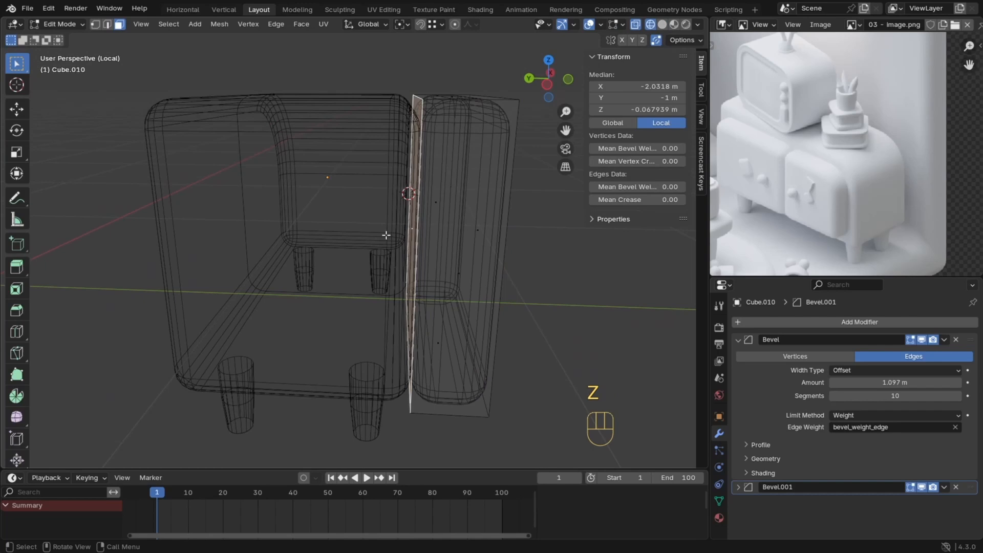
pyautogui.press('x')
pyautogui.click(386, 234)
pyautogui.press('Tab')
pyautogui.moveTo(385, 234); pyautogui.dragTo(327, 224, button='middle')
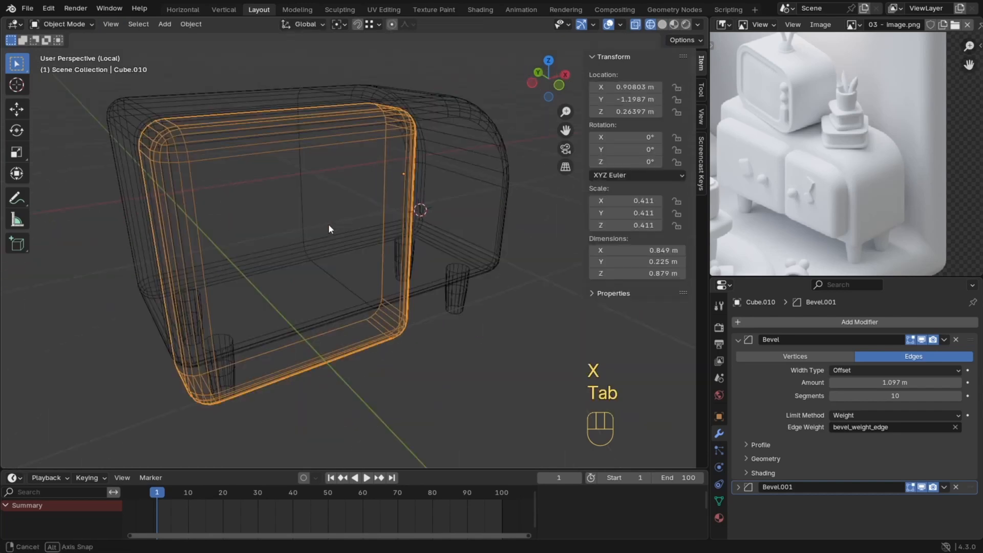
# Step: Scale the whole door panel mesh uniformly by 0.762 in solid shading and view it from the front
pyautogui.press('z')
pyautogui.click(489, 263)
pyautogui.moveTo(490, 263); pyautogui.dragTo(395, 266, button='middle')
pyautogui.press('Tab')
pyautogui.press('a')
pyautogui.press('s')
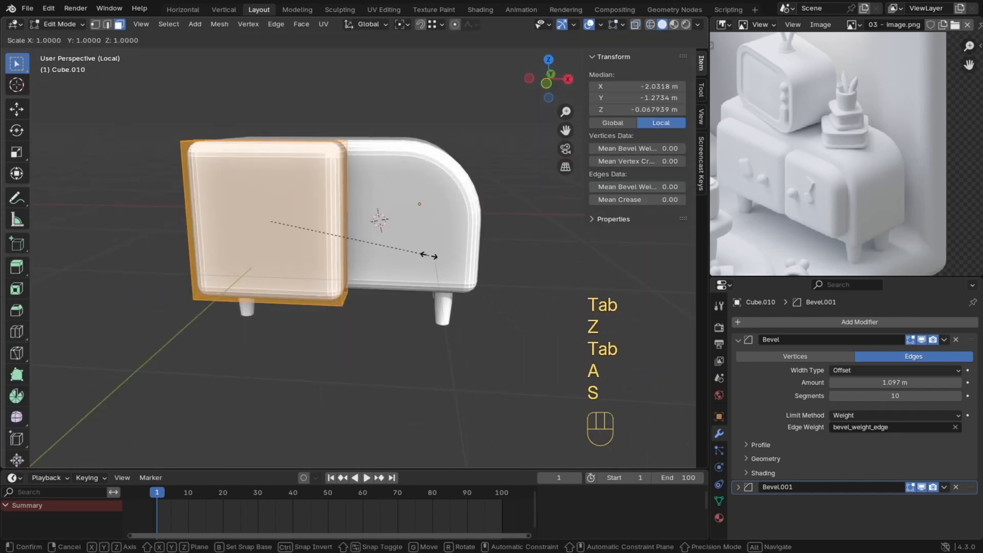
pyautogui.click(390, 249)
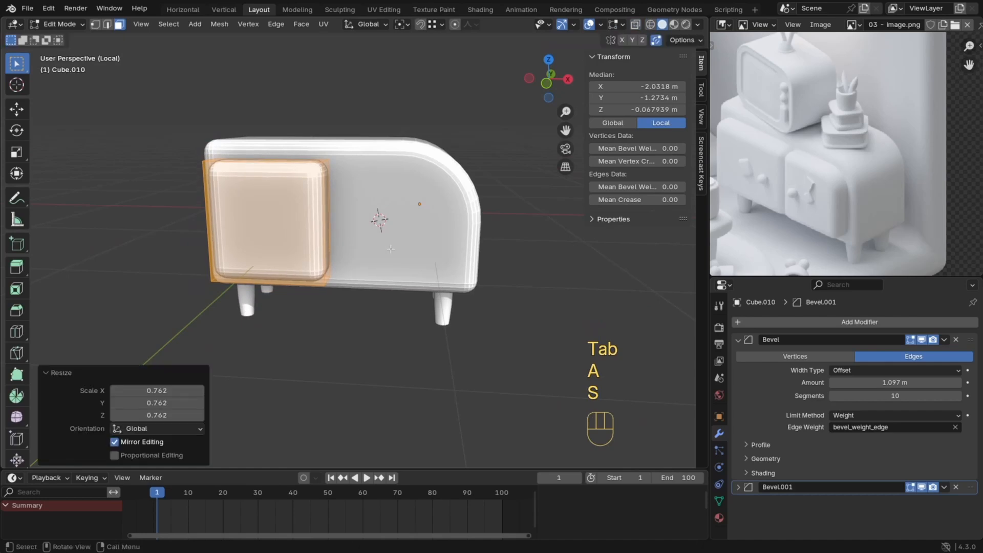
pyautogui.press('KP_1')
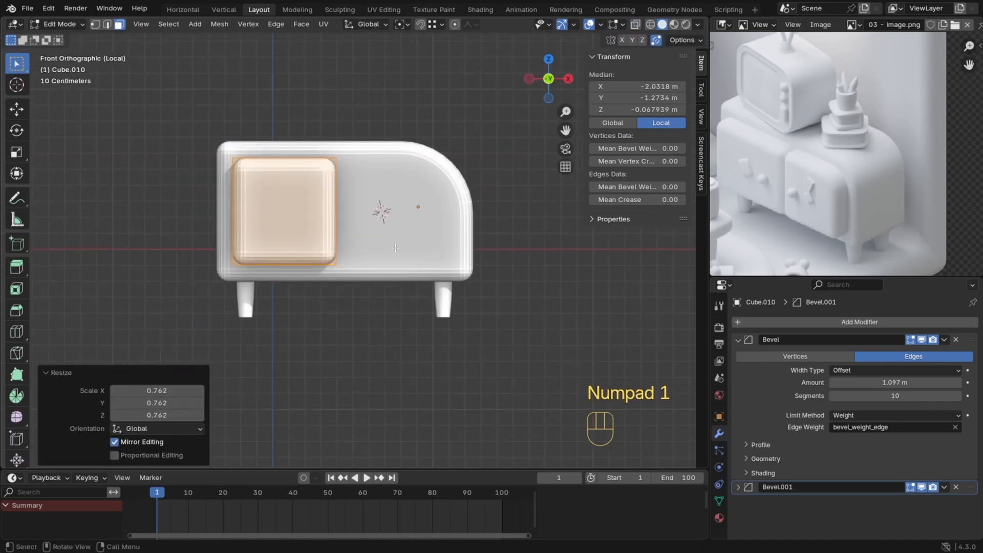
# Step: Undo the trial edits made after scaling the door panel
pyautogui.hotkey('ctrl', 'z')
pyautogui.hotkey('ctrl', 'z')
pyautogui.hotkey('ctrl', 'z')
pyautogui.hotkey('ctrl', 'z')
pyautogui.hotkey('ctrl', 'z')
pyautogui.hotkey('ctrl', 'z')
pyautogui.hotkey('ctrl', 'z')
pyautogui.hotkey('ctrl', 'z')
pyautogui.hotkey('ctrl', 'z')
pyautogui.hotkey('ctrl', 'z')
pyautogui.hotkey('ctrl', 'z')
pyautogui.hotkey('ctrl', 'z')
# Step: Duplicate the door panel mesh about 0.70 m along +X and separate the copy into its own object
pyautogui.press('Tab')
pyautogui.press('Tab')
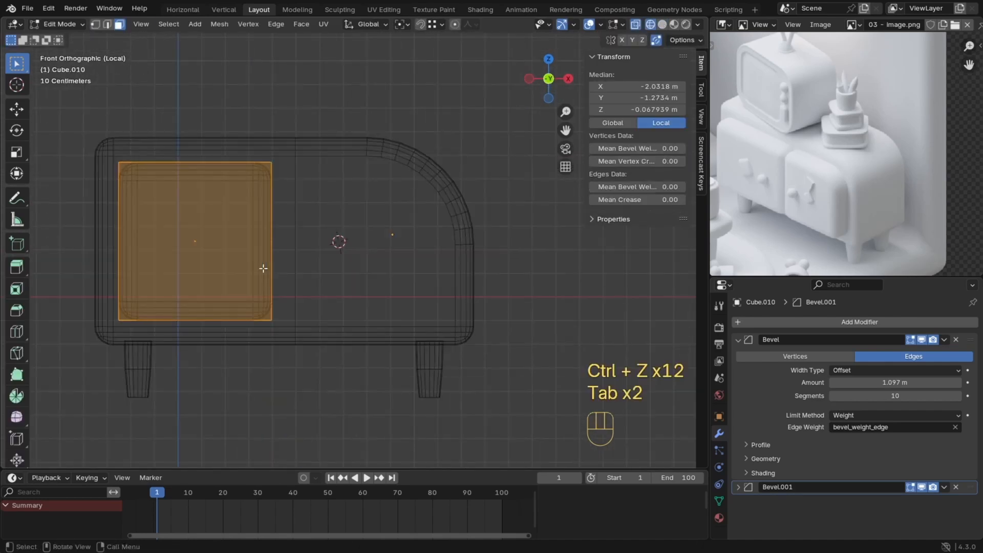
pyautogui.hotkey('shift', 'd')
pyautogui.press('x')
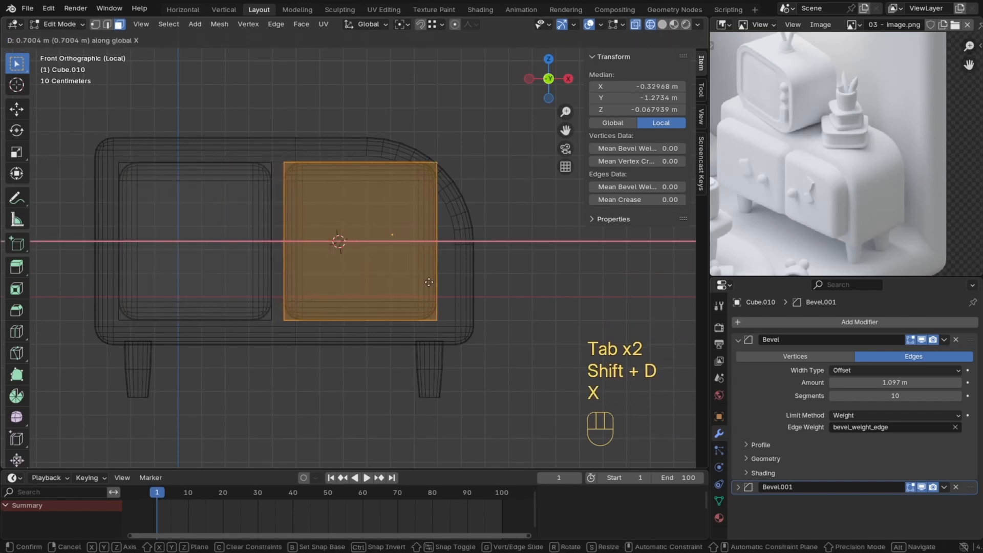
pyautogui.click(429, 282)
pyautogui.press('p')
pyautogui.click(429, 283)
pyautogui.press('Tab')
# Step: Remove the weight-limited Bevel modifier from the original square-cornered door and expand its remaining Bevel.001 settings
pyautogui.click(266, 277)
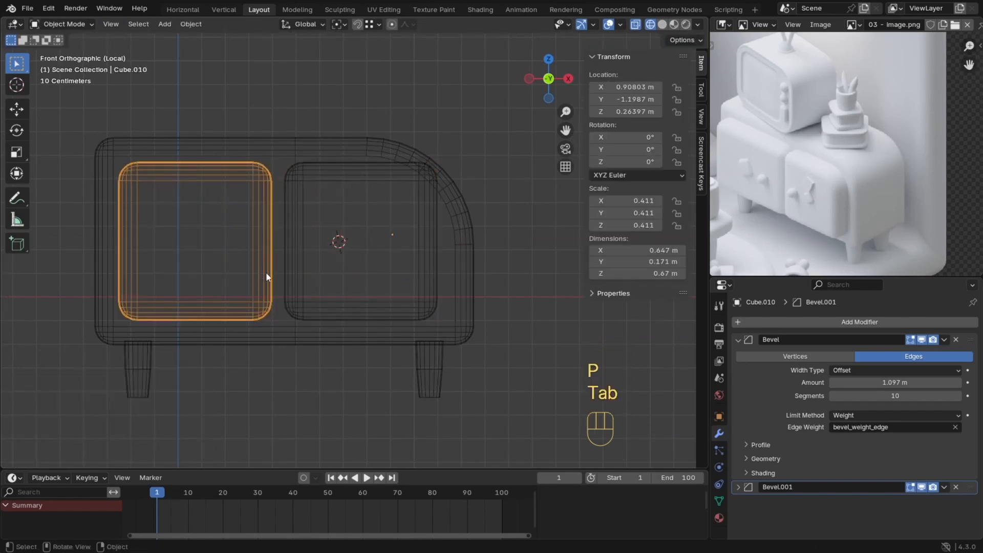
pyautogui.click(955, 340)
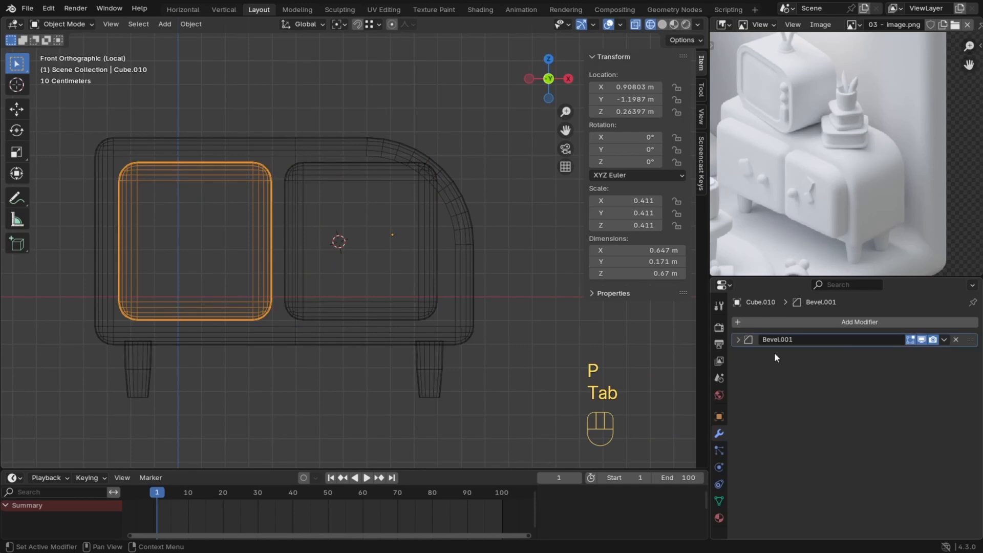
pyautogui.click(737, 340)
# Step: Lower the duplicated door's weight-limited bevel amount to 0.527 m and give its upper outer edge a bevel weight of 1.00
pyautogui.click(416, 271)
pyautogui.press('z')
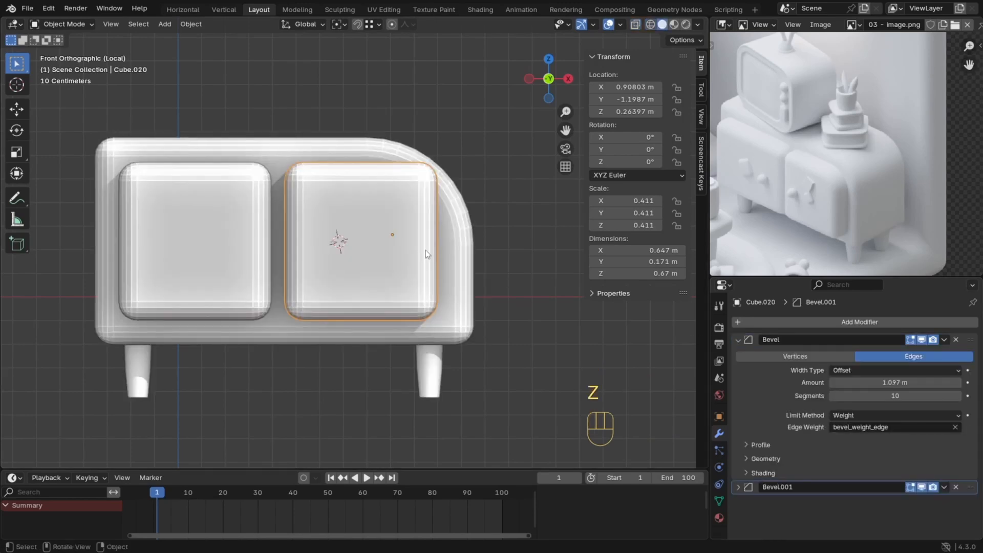
pyautogui.press('Tab')
pyautogui.moveTo(878, 382); pyautogui.dragTo(829, 382)
pyautogui.moveTo(472, 206); pyautogui.dragTo(381, 195, button='middle')
pyautogui.click(376, 190)
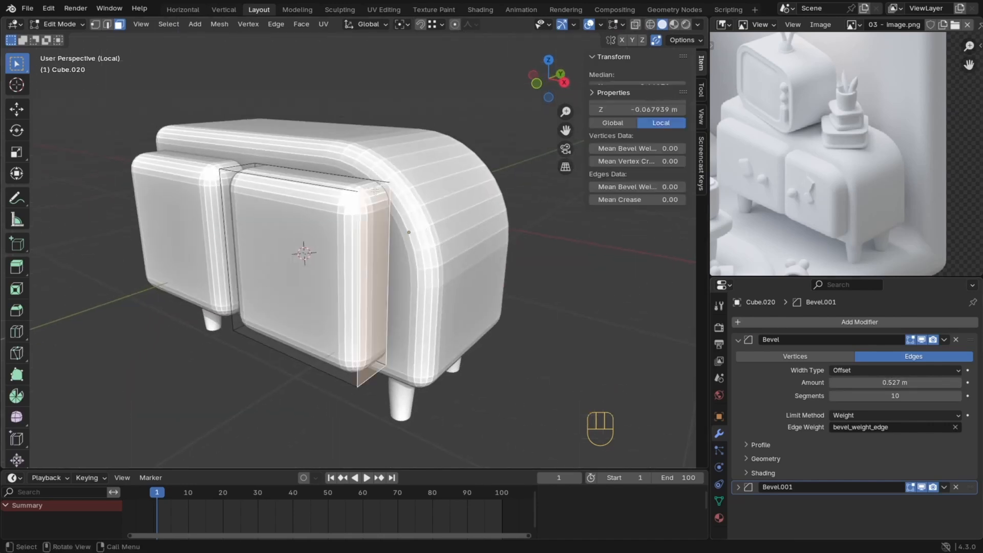
pyautogui.press('2')
pyautogui.click(375, 189)
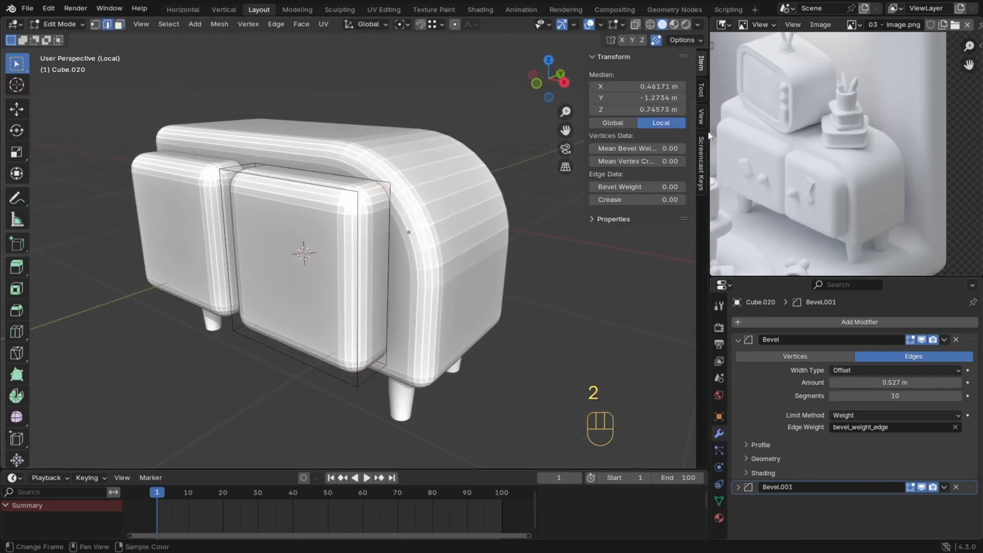
pyautogui.moveTo(640, 187); pyautogui.dragTo(673, 187)
pyautogui.keyDown('ctrl'); pyautogui.moveTo(337, 204); pyautogui.dragTo(400, 215, button='middle'); pyautogui.keyUp('ctrl')
pyautogui.moveTo(645, 187); pyautogui.dragTo(676, 187)
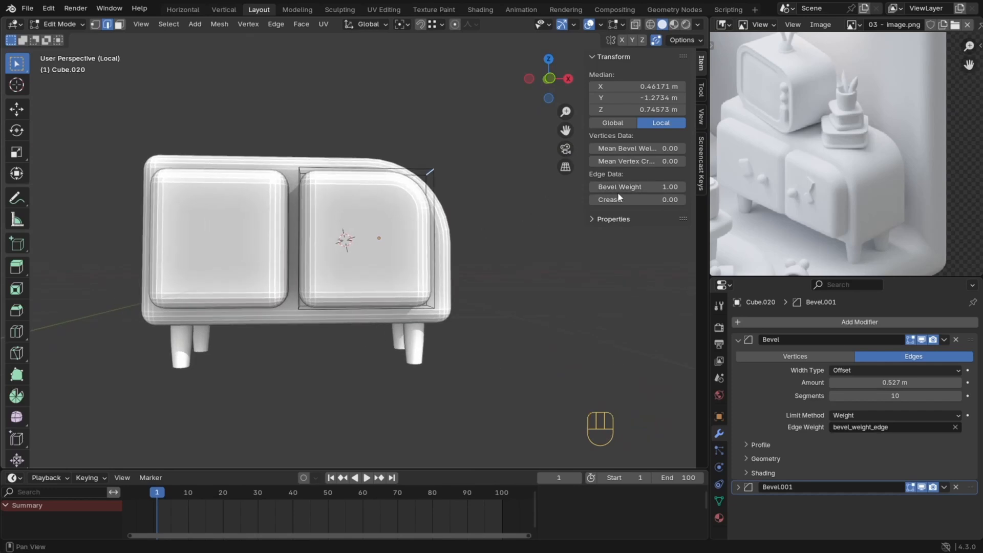
# Step: Set the duplicated door's weight-limited bevel amount to 0.846 m so its corner follows the cabinet's rounded corner
pyautogui.moveTo(895, 383); pyautogui.dragTo(965, 382)
pyautogui.press('Tab')
pyautogui.press('KP_1')
pyautogui.press('Tab')
pyautogui.keyDown('shift'); pyautogui.moveTo(906, 377); pyautogui.dragTo(835, 377); pyautogui.keyUp('shift')
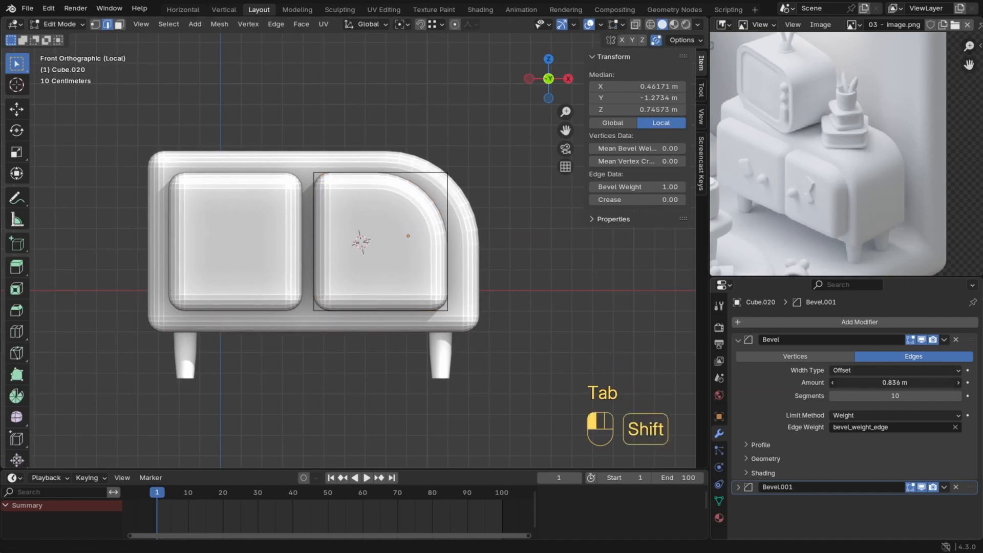
pyautogui.keyDown('shift'); pyautogui.moveTo(835, 383); pyautogui.dragTo(829, 382); pyautogui.keyUp('shift')
pyautogui.press('Tab')
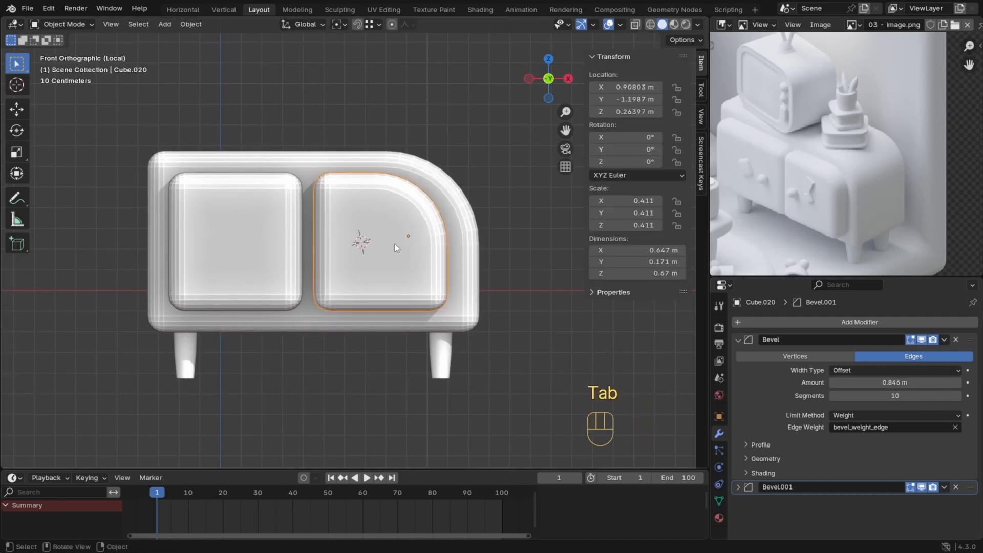
# Step: Select both doors and move them down to about Z 0.245 m and along +X to about X 0.932 m
pyautogui.keyDown('shift'); pyautogui.click(234, 255); pyautogui.keyUp('shift')
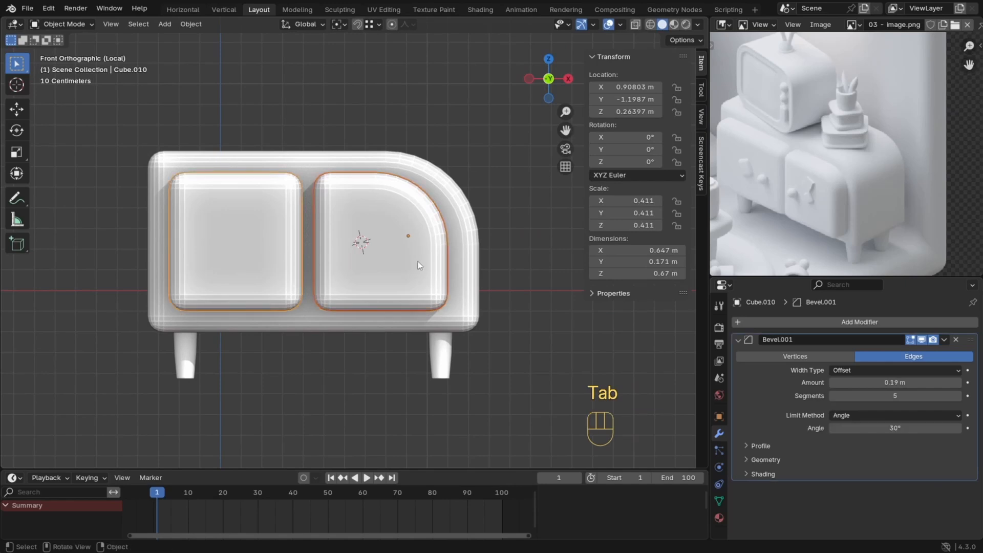
pyautogui.press('g')
pyautogui.press('z')
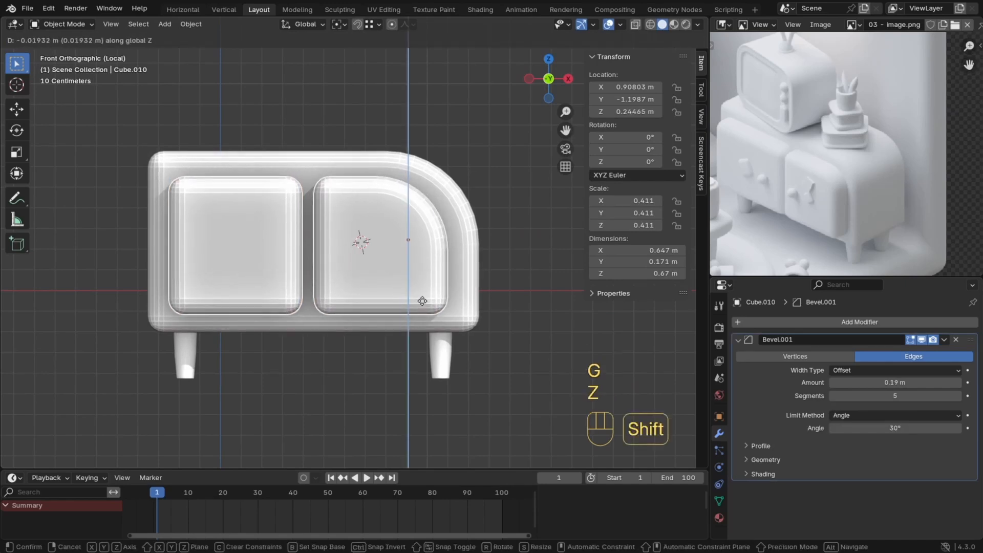
pyautogui.click(423, 301)
pyautogui.press('g')
pyautogui.press('x')
pyautogui.click(434, 302)
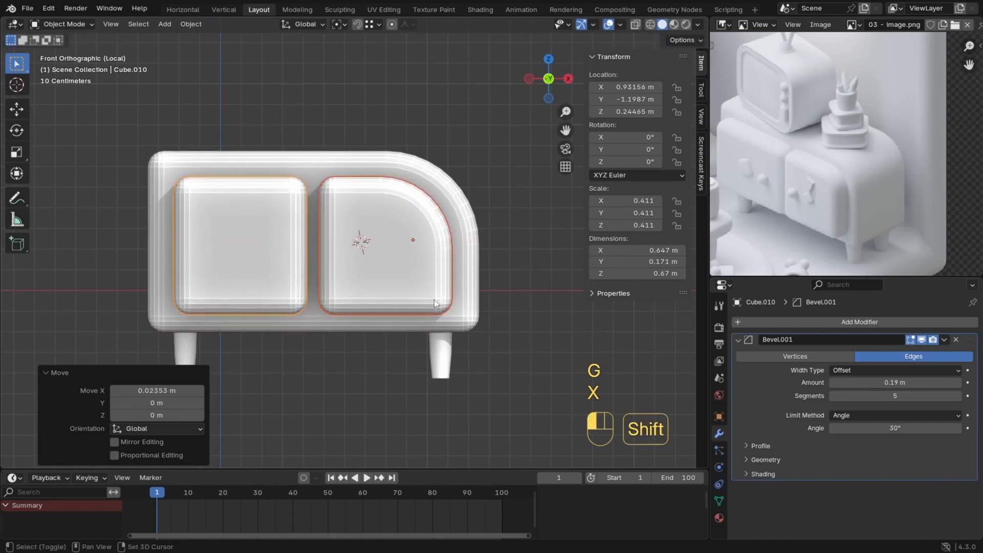
# Step: Widen the square-cornered door to 0.7 m by moving its inner side edges along +X toward the rounded door
pyautogui.click(343, 252)
pyautogui.keyDown('ctrl'); pyautogui.moveTo(343, 252); pyautogui.dragTo(381, 232, button='middle'); pyautogui.keyUp('ctrl')
pyautogui.click(292, 252)
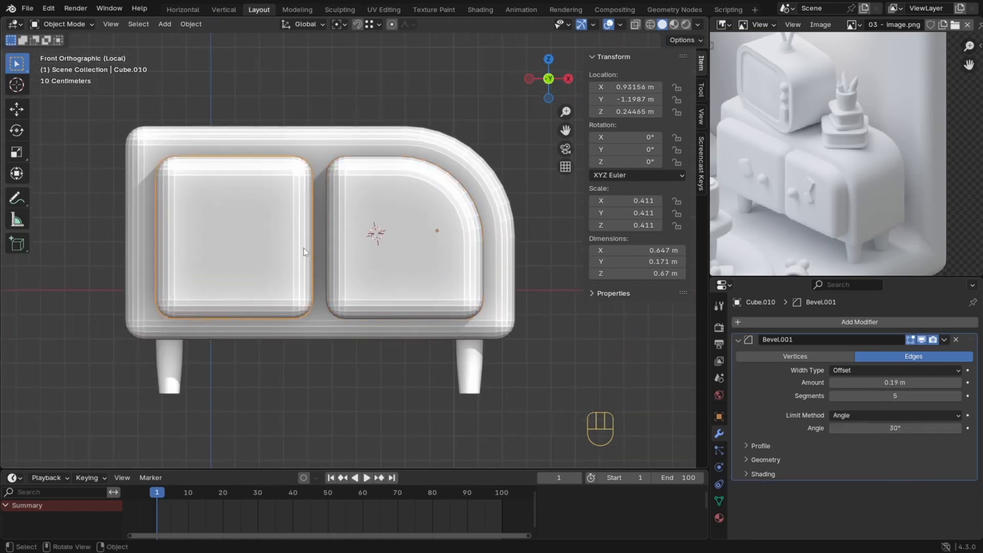
pyautogui.press('Tab')
pyautogui.press('z')
pyautogui.moveTo(341, 141); pyautogui.dragTo(280, 318)
pyautogui.press('g')
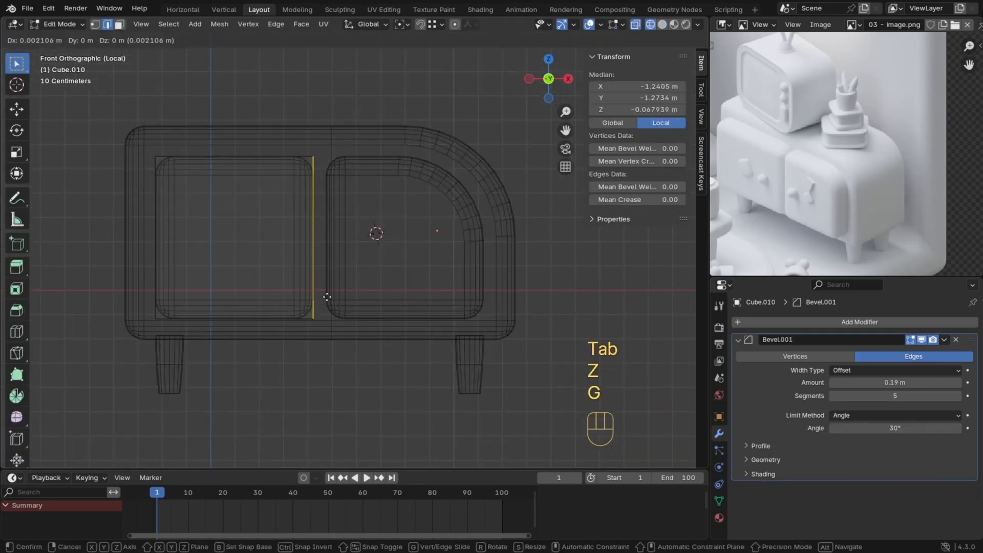
pyautogui.press('x')
pyautogui.keyDown('shift'); pyautogui.click(344, 296); pyautogui.keyUp('shift')
pyautogui.press('Tab')
pyautogui.press('z')
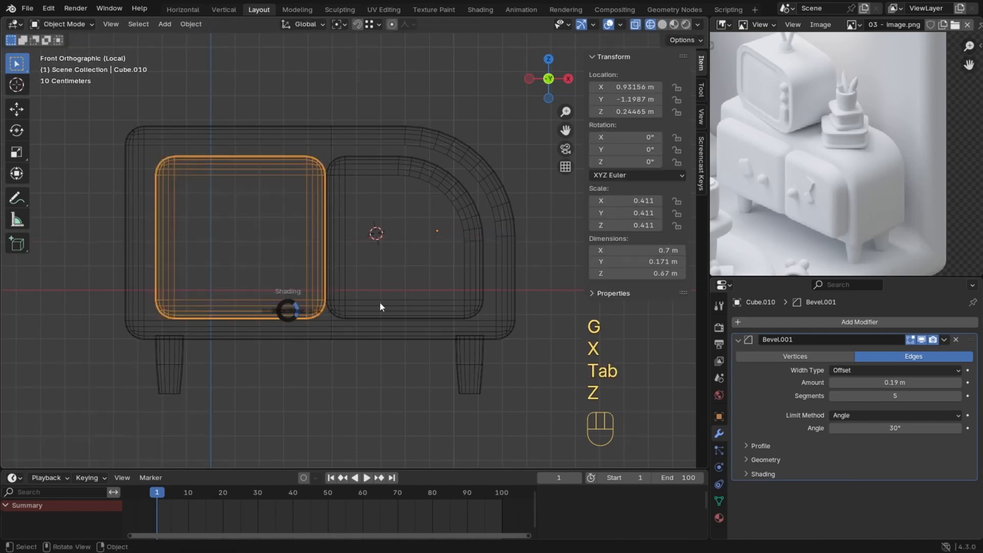
pyautogui.keyDown('ctrl'); pyautogui.moveTo(386, 260); pyautogui.dragTo(386, 297, button='middle'); pyautogui.keyUp('ctrl')
pyautogui.press('Tab')
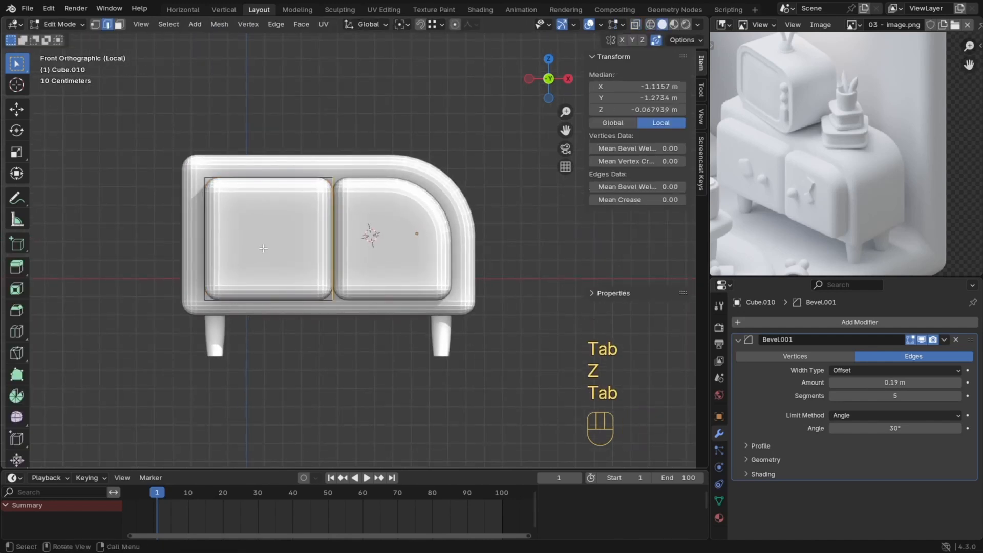
# Step: Widen the square-cornered door to about 0.747 m by moving its outer side edges along X toward the cabinet's square end
pyautogui.press('z')
pyautogui.moveTo(246, 151); pyautogui.dragTo(158, 329)
pyautogui.press('g')
pyautogui.press('x')
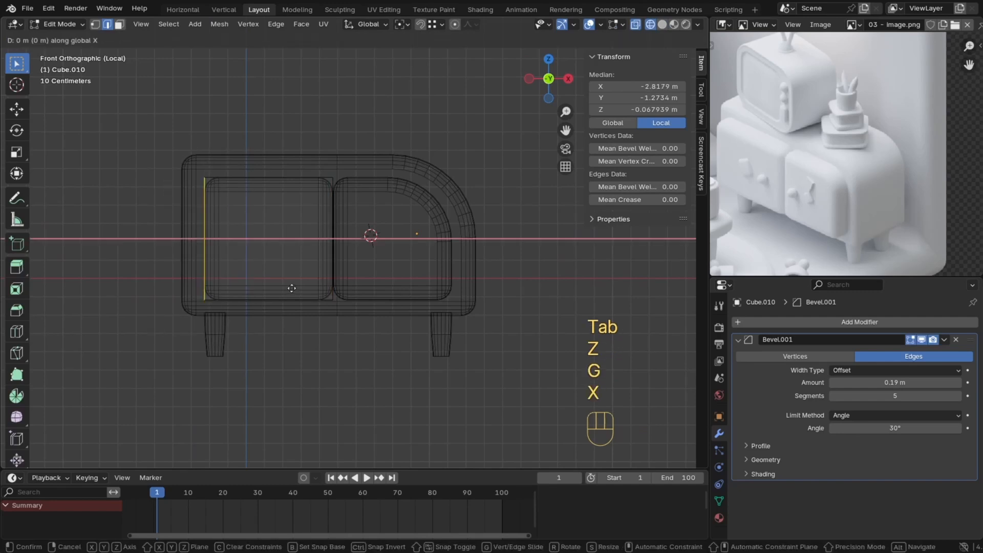
pyautogui.keyDown('shift'); pyautogui.click(208, 285); pyautogui.keyUp('shift')
pyautogui.press('Tab')
pyautogui.press('z')
pyautogui.keyDown('ctrl'); pyautogui.moveTo(422, 282); pyautogui.dragTo(422, 299, button='middle'); pyautogui.keyUp('ctrl')
pyautogui.moveTo(422, 300)
pyautogui.mouseDown(button='middle')
pyautogui.moveTo(355, 311)
pyautogui.moveTo(432, 355)
pyautogui.moveTo(429, 325)
pyautogui.moveTo(410, 318)
pyautogui.mouseUp(button='middle')
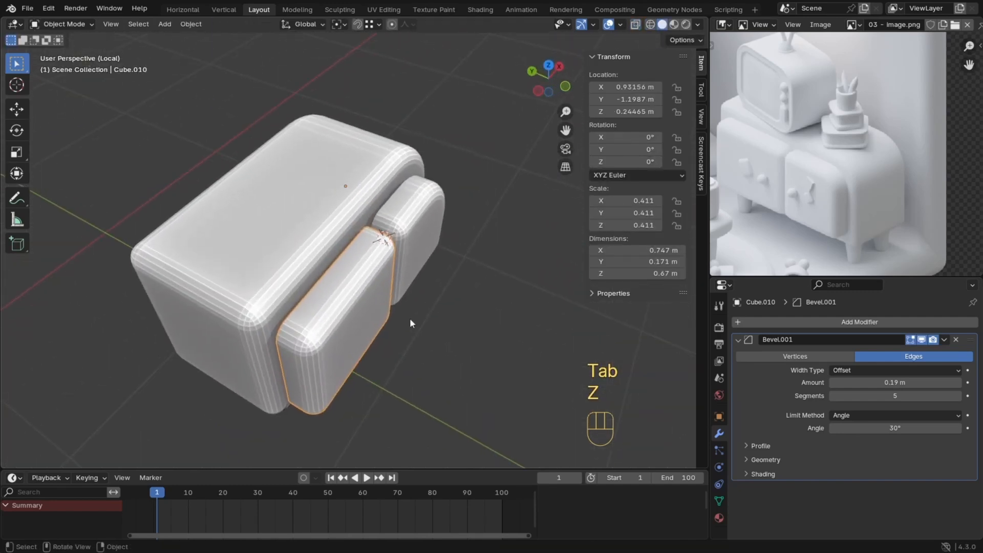
# Step: Select both doors and push them along Y into the cabinet front, to about Y -1.130 m
pyautogui.keyDown('shift'); pyautogui.click(416, 245); pyautogui.keyUp('shift')
pyautogui.press('g')
pyautogui.press('y')
pyautogui.click(414, 280)
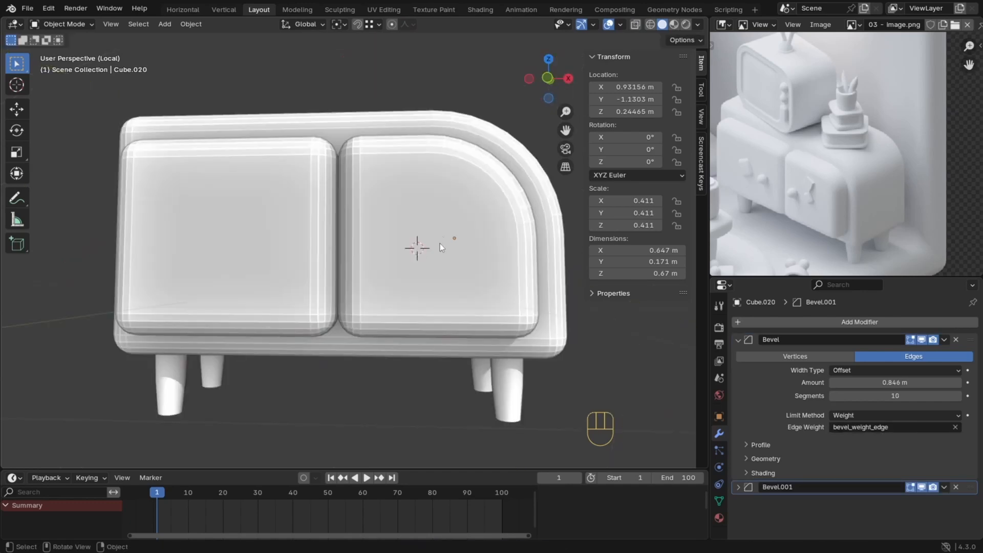
pyautogui.keyDown('ctrl'); pyautogui.moveTo(440, 244); pyautogui.dragTo(409, 259, button='middle'); pyautogui.keyUp('ctrl')
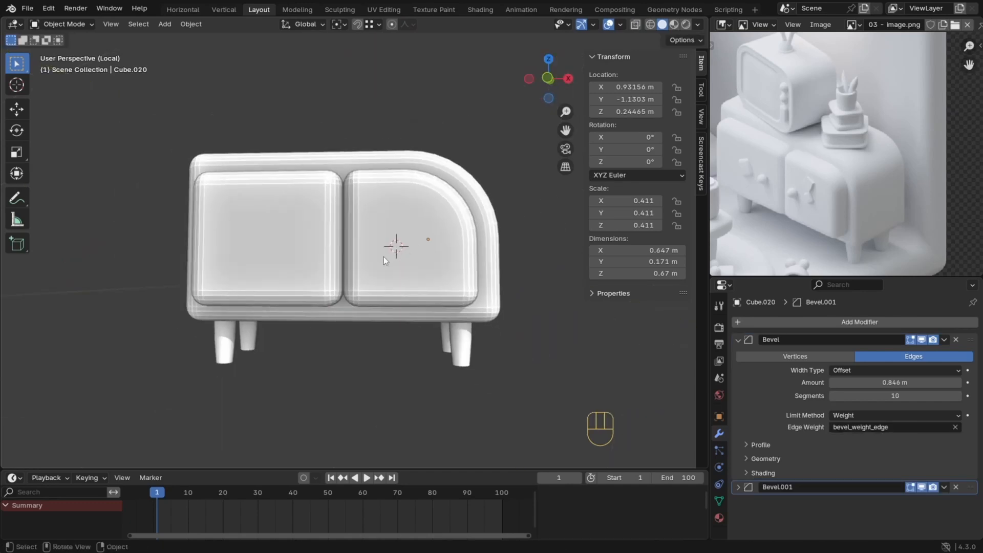
# Step: Leave local view, duplicate a small decorative sphere from the slipper and snap the copy to the 3D cursor at the cabinet door
pyautogui.press('KP_Divide')
pyautogui.click(342, 291)
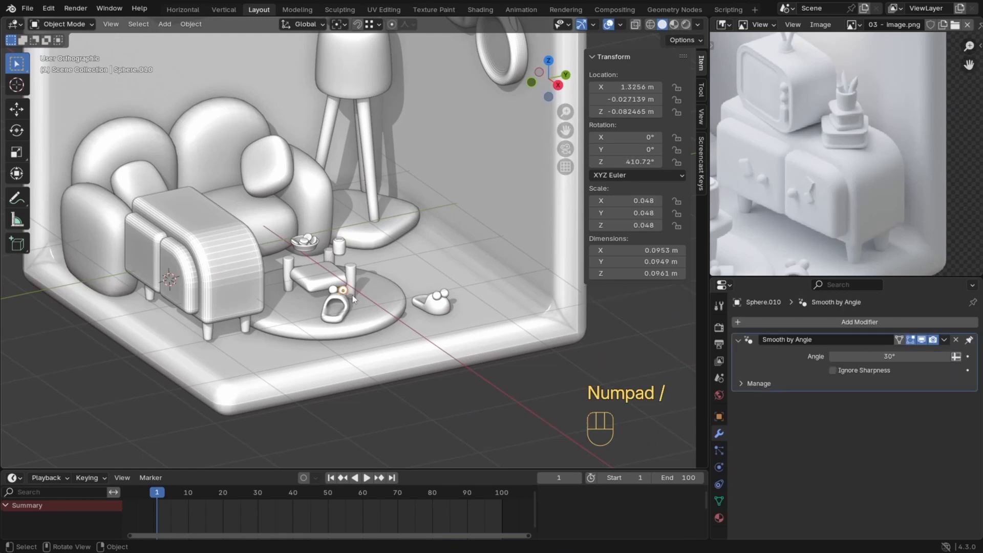
pyautogui.hotkey('shift', 'd')
pyautogui.click(364, 285)
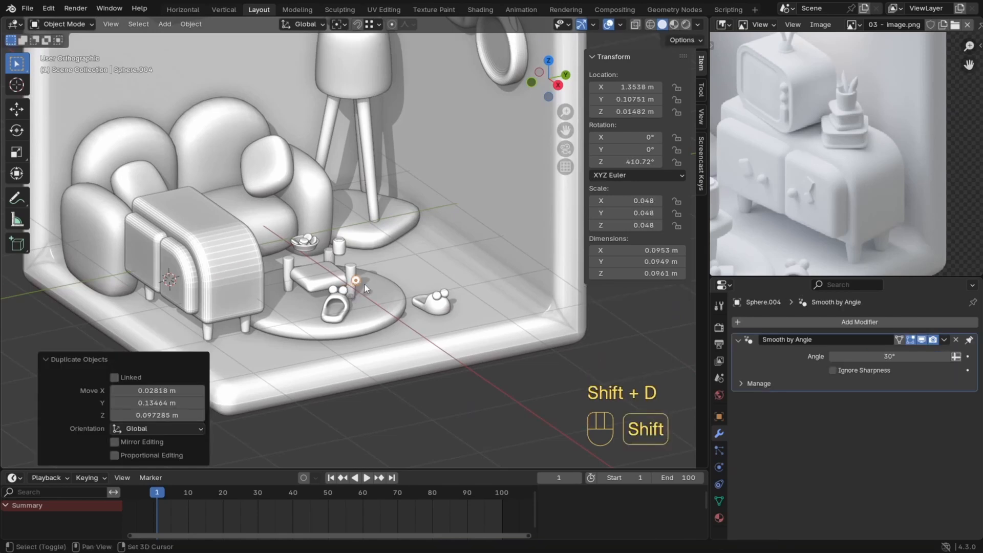
pyautogui.hotkey('shift', 's')
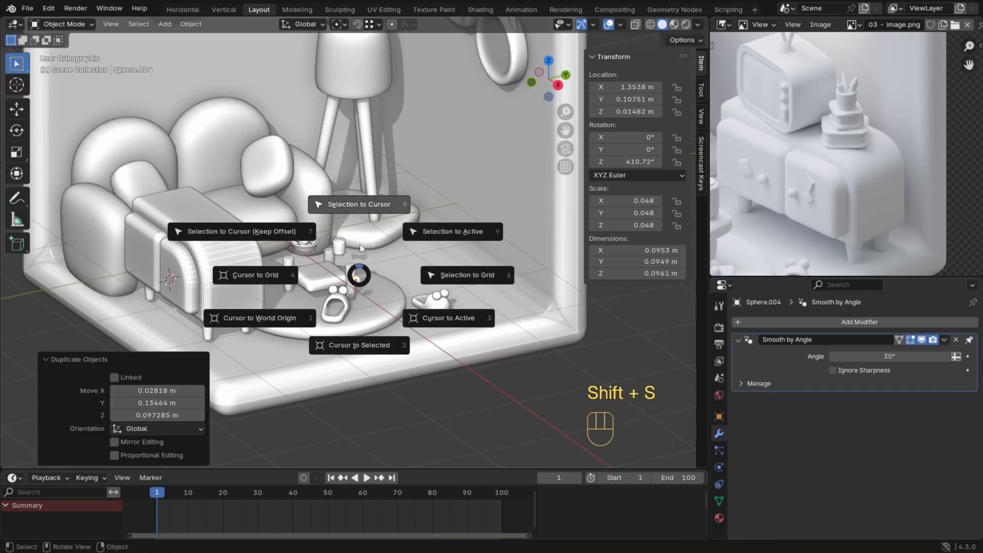
pyautogui.click(361, 205)
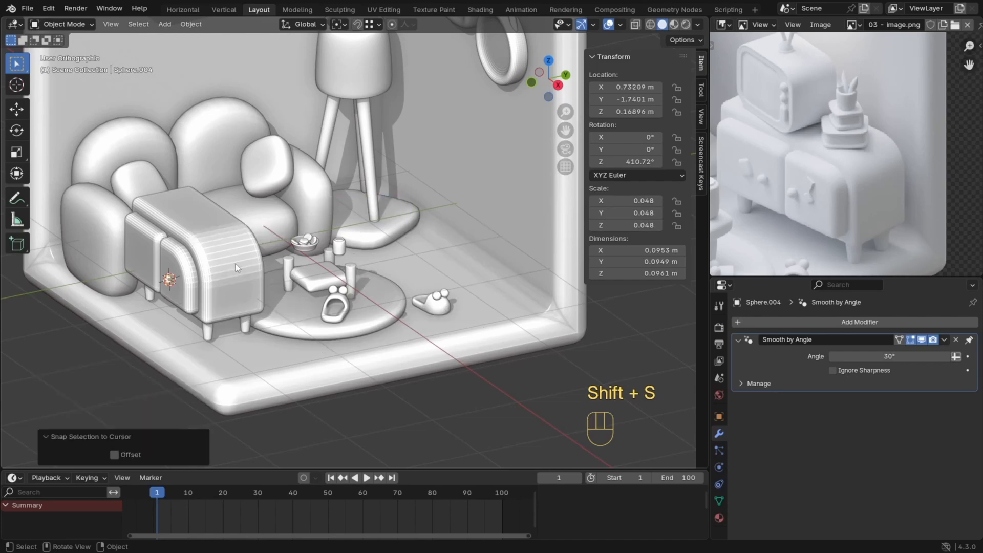
# Step: Move the sphere in front view to the inner side of the rounded door as a knob, about -0.117 m in X and 0.016 m in Z
pyautogui.press('KP_1')
pyautogui.press('KP_Decimal')
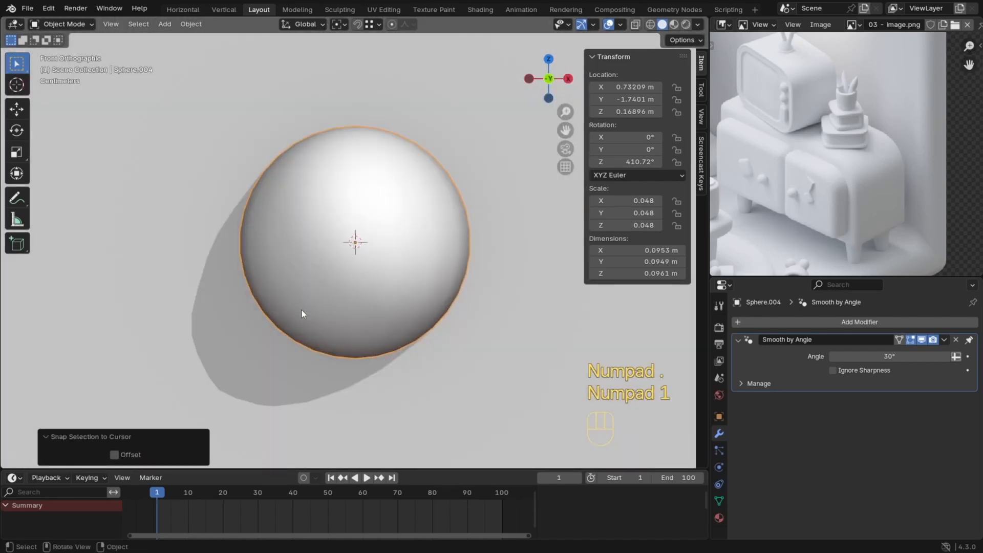
pyautogui.keyDown('ctrl'); pyautogui.moveTo(477, 198); pyautogui.dragTo(352, 271, button='middle'); pyautogui.keyUp('ctrl')
pyautogui.keyDown('shift'); pyautogui.moveTo(351, 271); pyautogui.dragTo(375, 272, button='middle'); pyautogui.keyUp('shift')
pyautogui.press('g')
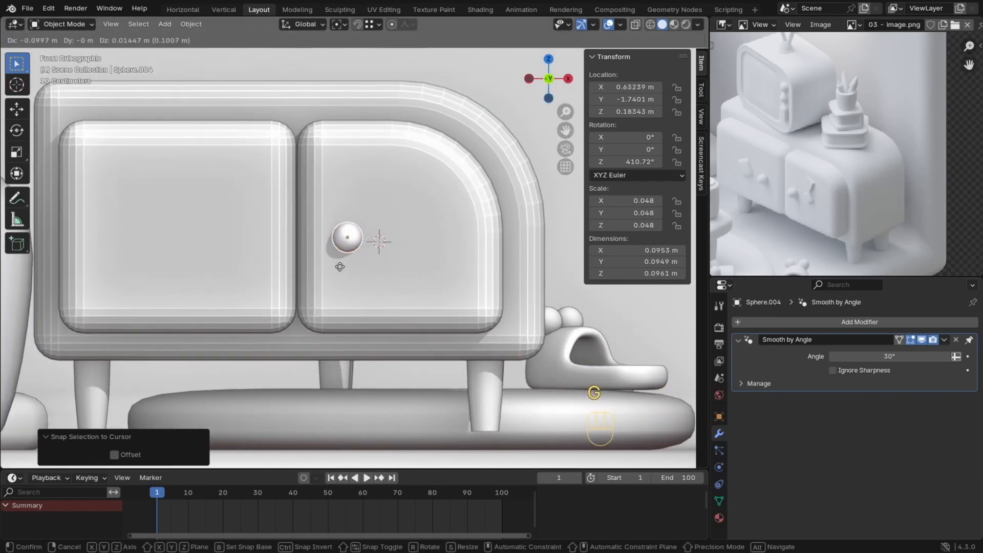
pyautogui.click(338, 267)
# Step: Duplicate the knob along X onto the inner side of the square-cornered door
pyautogui.hotkey('shift', 'd')
pyautogui.press('x')
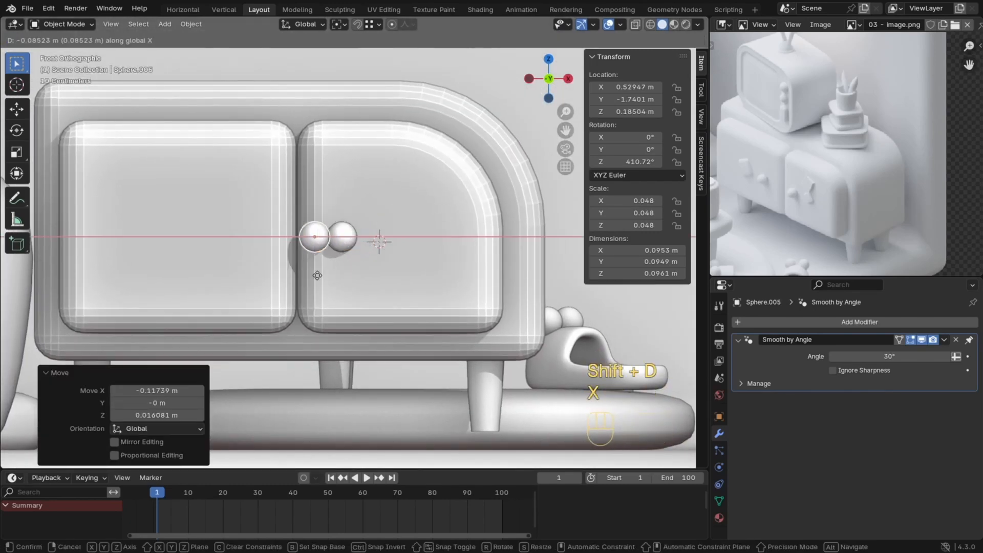
pyautogui.click(276, 272)
# Step: Select both knobs and move them along Y so they sit against the door fronts
pyautogui.keyDown('shift'); pyautogui.click(340, 241); pyautogui.keyUp('shift')
pyautogui.moveTo(340, 240); pyautogui.dragTo(349, 283, button='middle')
pyautogui.press('g')
pyautogui.press('y')
pyautogui.click(347, 291)
pyautogui.moveTo(343, 300); pyautogui.dragTo(328, 208, button='middle')
pyautogui.moveTo(349, 232)
pyautogui.mouseDown(button='middle')
pyautogui.moveTo(358, 246)
pyautogui.moveTo(389, 247)
pyautogui.moveTo(347, 251)
pyautogui.mouseUp(button='middle')
pyautogui.click(389, 247)
# Step: Select the whole cabinet with its doors, knobs and legs, enlarge it about 10% and move it against the wall beside the floor lamp
pyautogui.press('KP_1')
pyautogui.scroll(-3, 388, 247)
pyautogui.keyDown('ctrl'); pyautogui.moveTo(804, 194); pyautogui.dragTo(808, 191, button='middle'); pyautogui.keyUp('ctrl')
pyautogui.moveTo(808, 191); pyautogui.dragTo(828, 198, button='middle')
pyautogui.keyDown('ctrl'); pyautogui.moveTo(429, 216); pyautogui.dragTo(403, 242, button='middle'); pyautogui.keyUp('ctrl')
pyautogui.keyDown('shift'); pyautogui.moveTo(403, 242); pyautogui.dragTo(357, 250, button='middle'); pyautogui.keyUp('shift')
pyautogui.moveTo(352, 284); pyautogui.dragTo(352, 313, button='middle')
pyautogui.press('KP_7')
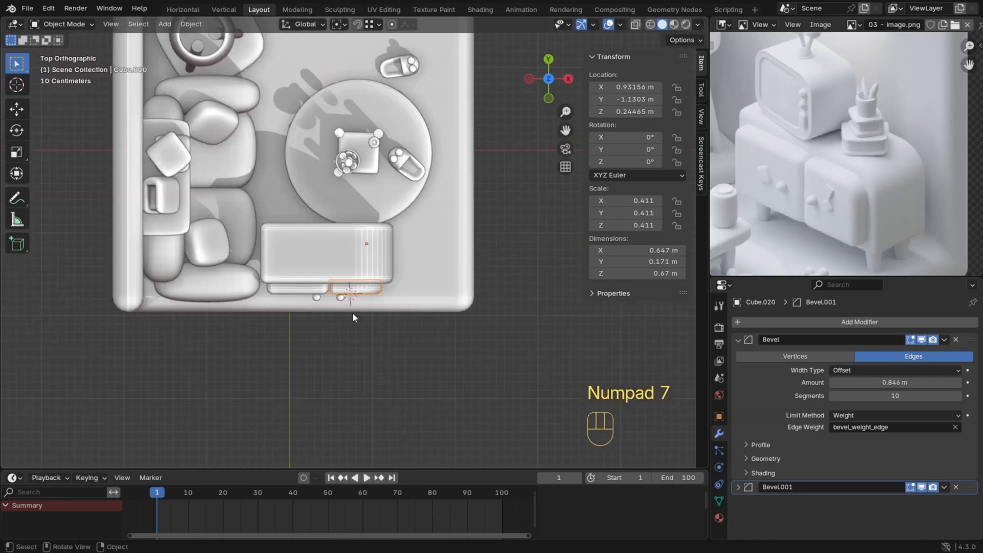
pyautogui.press('z')
pyautogui.moveTo(283, 287); pyautogui.dragTo(275, 300)
pyautogui.keyDown('ctrl'); pyautogui.moveTo(441, 279); pyautogui.dragTo(413, 313); pyautogui.keyUp('ctrl')
pyautogui.keyDown('shift'); pyautogui.moveTo(399, 234); pyautogui.dragTo(365, 336, button='middle'); pyautogui.keyUp('shift')
pyautogui.scroll(-1, 361, 330)
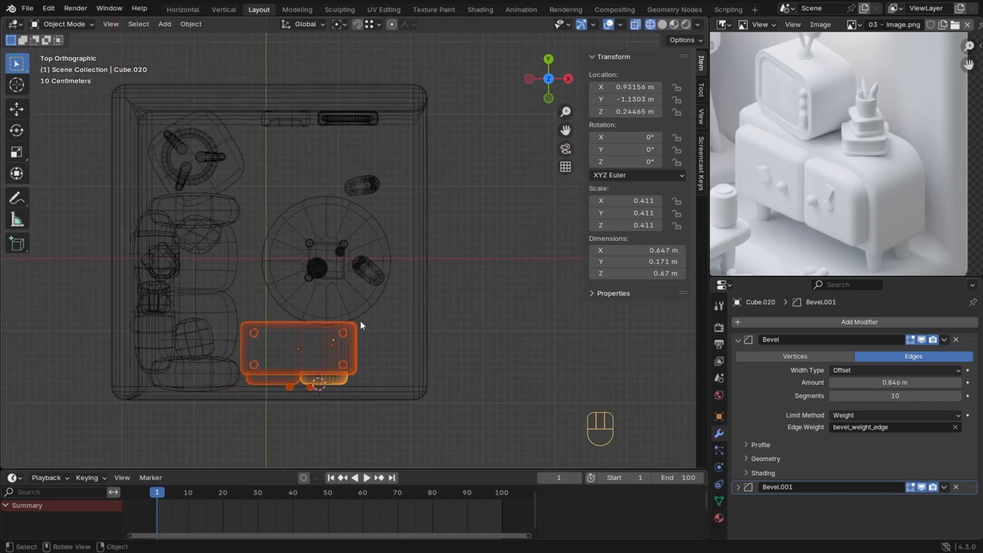
pyautogui.press('g')
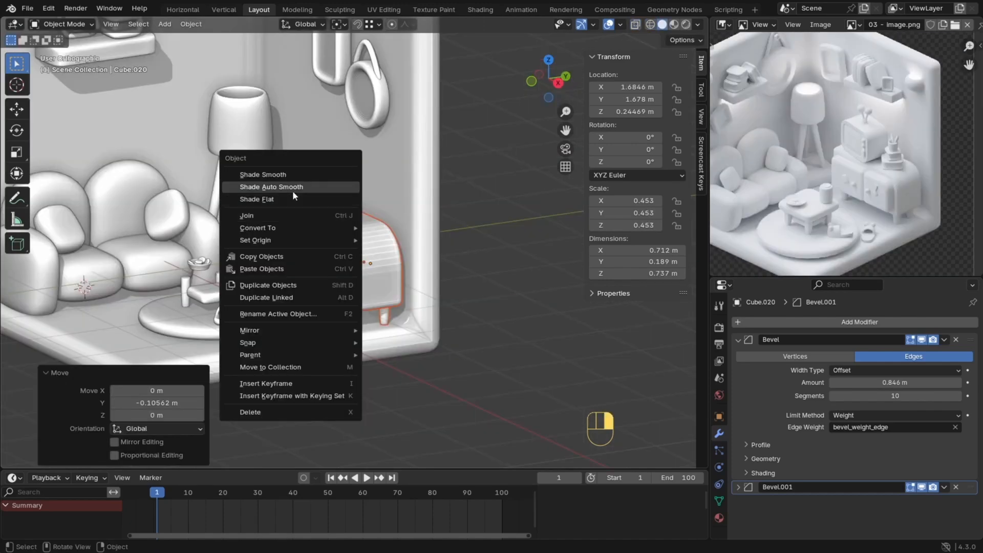
# Step: Apply Shade Auto Smooth to the selected cabinet parts with a 30° angle
pyautogui.click(293, 191)
pyautogui.keyDown('ctrl'); pyautogui.moveTo(293, 191); pyautogui.dragTo(383, 250, button='middle'); pyautogui.keyUp('ctrl')
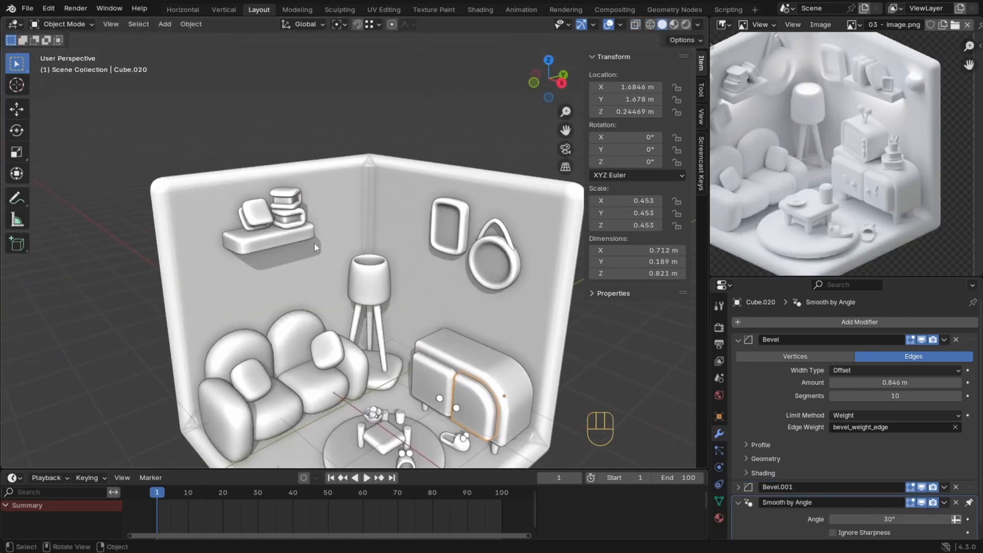
pyautogui.scroll(1, 868, 83)
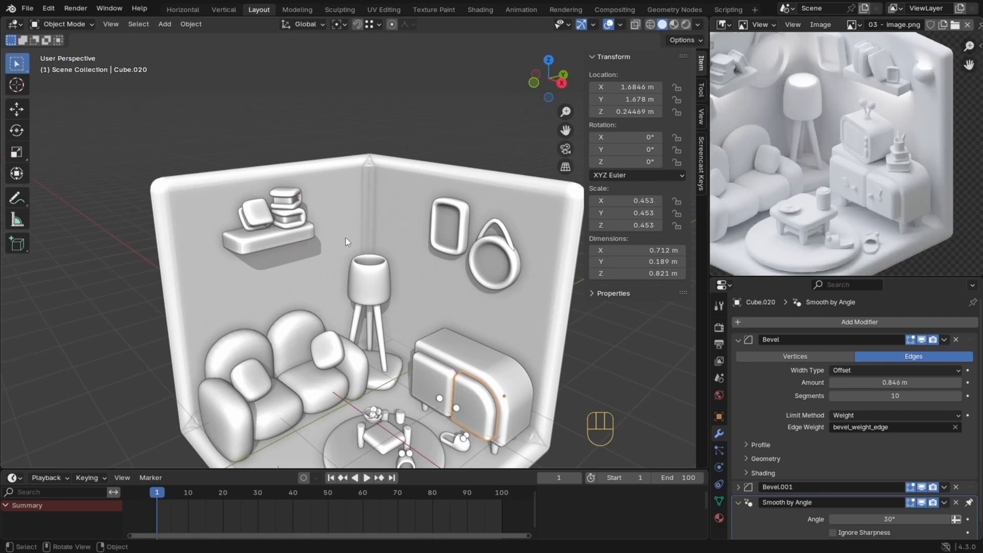
pyautogui.moveTo(818, 130); pyautogui.dragTo(849, 183, button='middle')
pyautogui.keyDown('ctrl'); pyautogui.moveTo(460, 301); pyautogui.dragTo(383, 266, button='middle'); pyautogui.keyUp('ctrl')
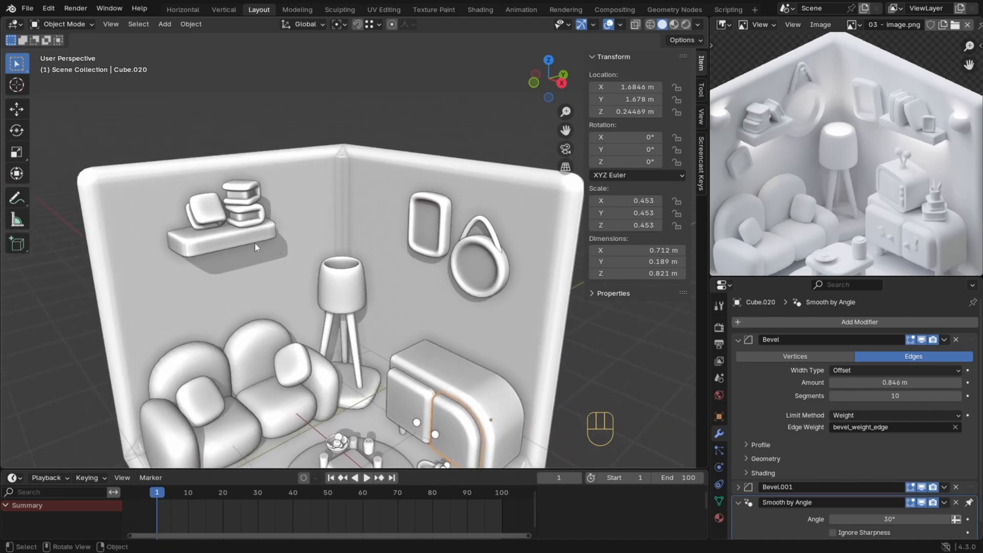
# Step: Select the wall shelf with its books and cushion-shaped block, duplicate the group 2.323 m along X and rotate the copy
pyautogui.click(154, 234)
pyautogui.moveTo(155, 234); pyautogui.dragTo(276, 238, button='middle')
pyautogui.moveTo(243, 222); pyautogui.dragTo(242, 222)
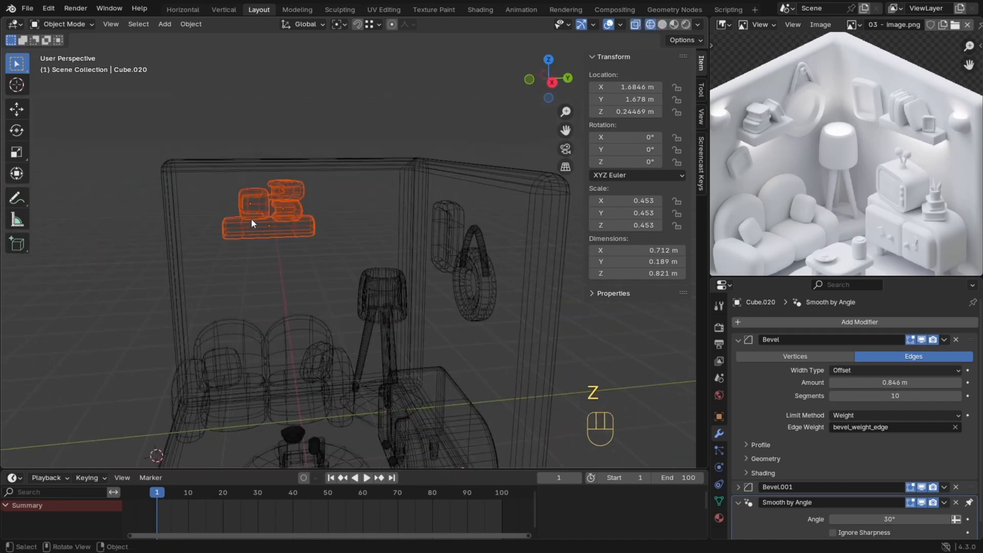
pyautogui.press('KP_1')
pyautogui.hotkey('shift', 'd')
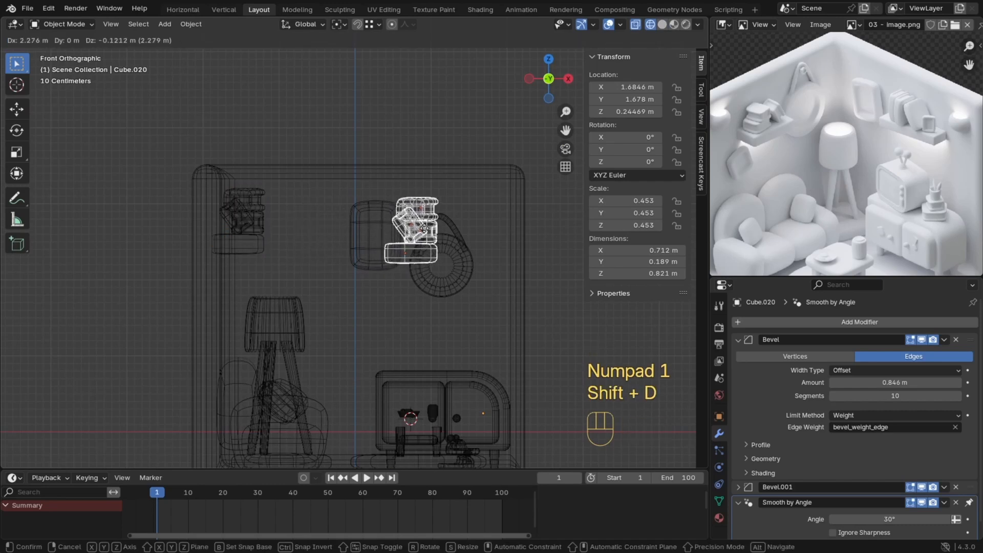
pyautogui.press('x')
pyautogui.click(432, 221)
pyautogui.press('r')
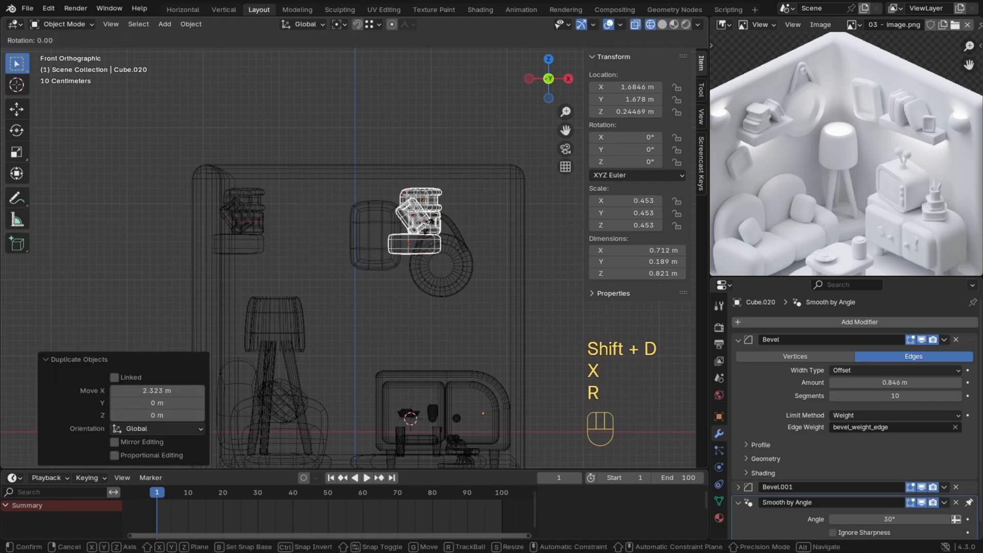
# Step: Rotate the duplicated wall shelf and its books about the Z axis by 90° plus a further 180°
pyautogui.write('90z')
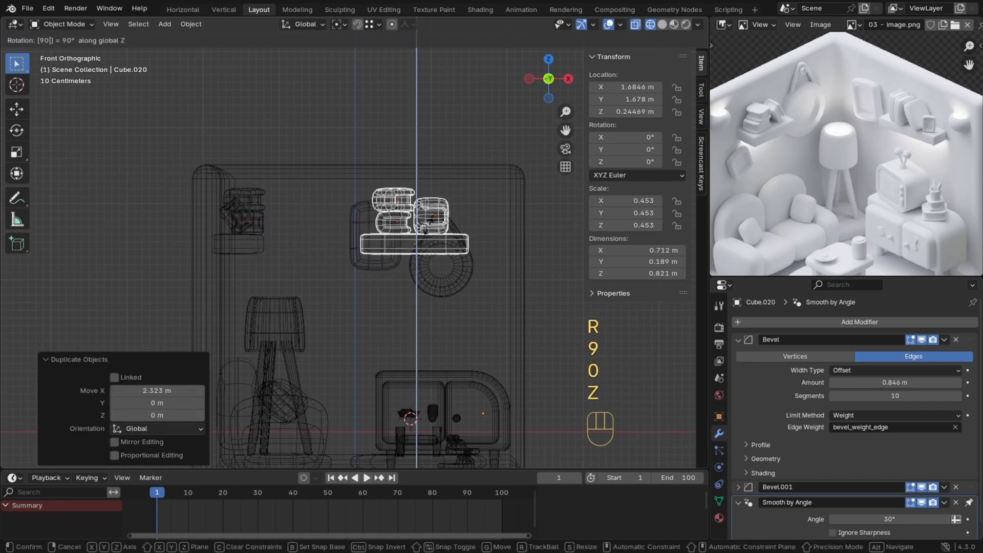
pyautogui.click(429, 226)
pyautogui.moveTo(429, 240)
pyautogui.mouseDown(button='middle')
pyautogui.moveTo(377, 283)
pyautogui.moveTo(389, 305)
pyautogui.mouseUp(button='middle')
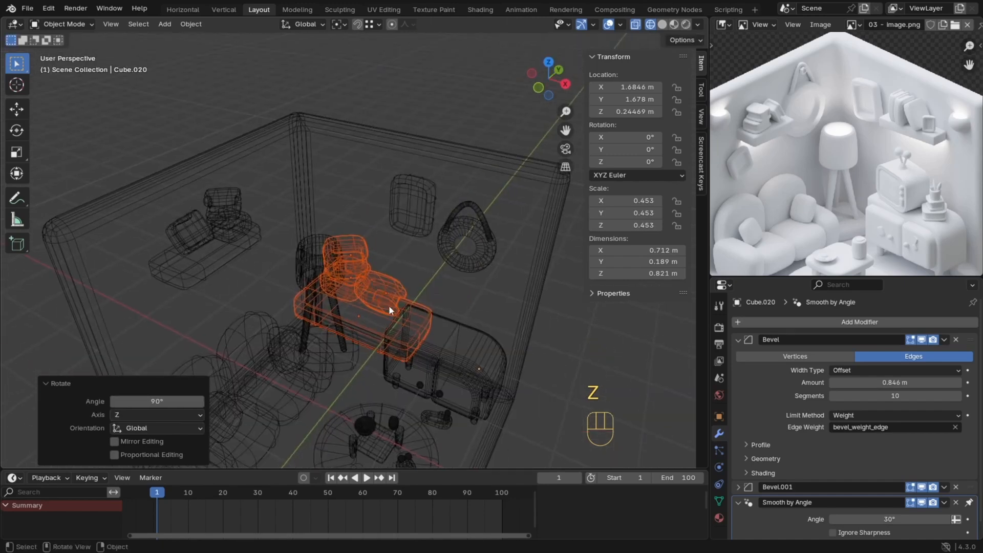
pyautogui.press('z')
pyautogui.click(438, 300)
pyautogui.write('rz180')
pyautogui.click(439, 298)
# Step: Move the duplicated shelf and books in top view against the back wall, above the cabinet
pyautogui.press('KP_7')
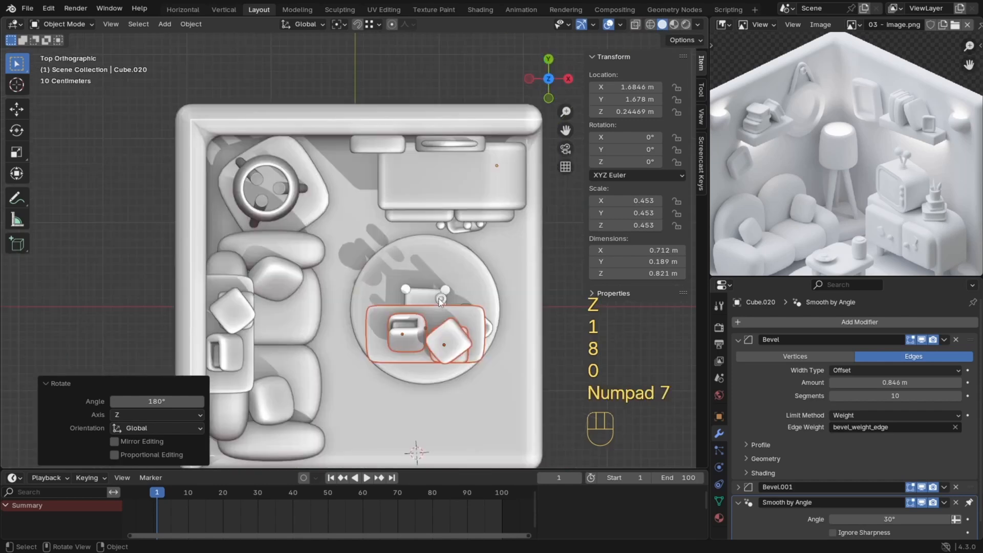
pyautogui.press('g')
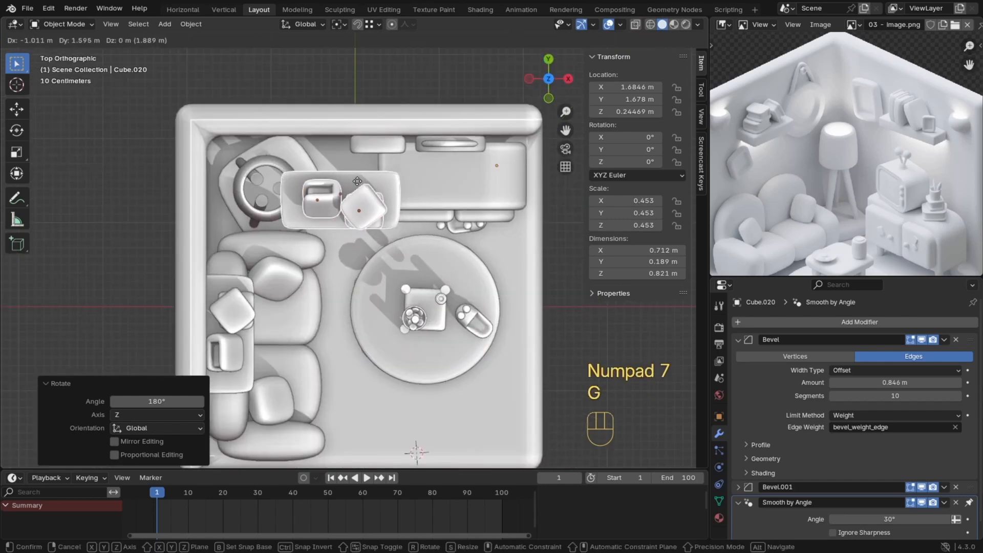
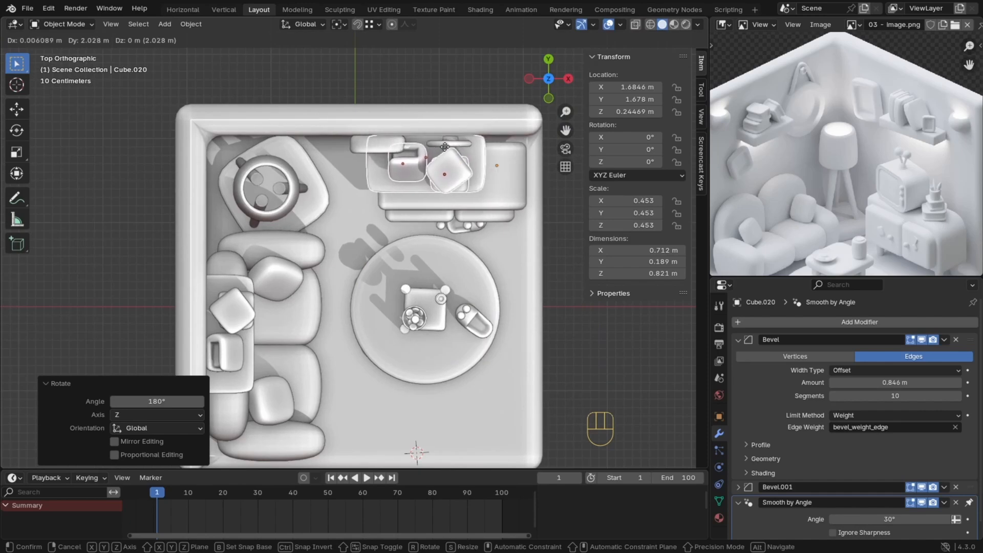
pyautogui.click(479, 149)
# Step: Select the hanging plate, its strap and the picture frame, and shift them along the back wall toward the room corner
pyautogui.moveTo(479, 149)
pyautogui.mouseDown(button='middle')
pyautogui.moveTo(482, 238)
pyautogui.moveTo(469, 215)
pyautogui.mouseUp(button='middle')
pyautogui.press('z')
pyautogui.click(466, 207)
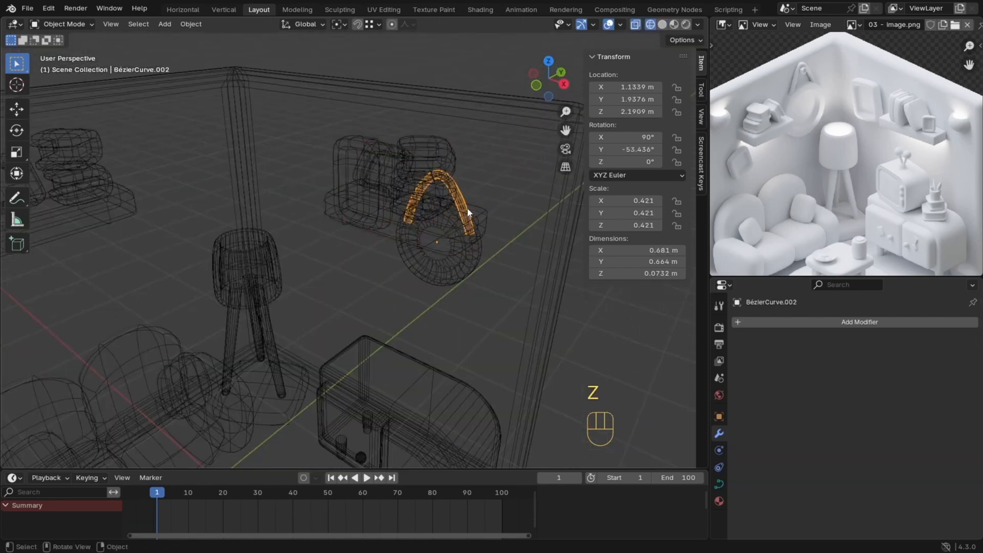
pyautogui.keyDown('shift'); pyautogui.click(460, 264); pyautogui.keyUp('shift')
pyautogui.keyDown('shift'); pyautogui.click(358, 211); pyautogui.keyUp('shift')
pyautogui.press('z')
pyautogui.press('KP_1')
pyautogui.press('g')
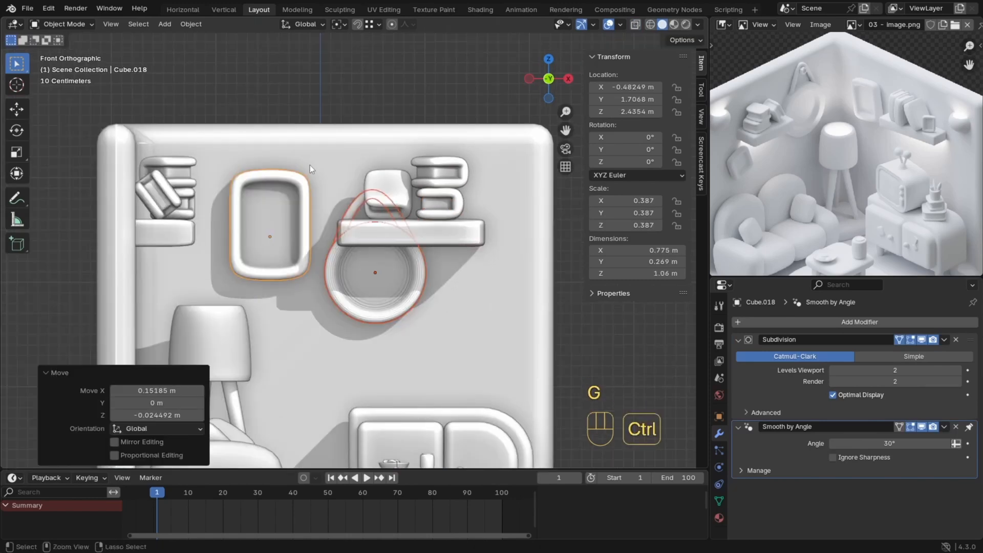
# Step: Remove the picture frame from the selection and rotate the hanging plate and strap 90° about Z
pyautogui.keyDown('ctrl'); pyautogui.moveTo(309, 165); pyautogui.dragTo(293, 220); pyautogui.keyUp('ctrl')
pyautogui.moveTo(293, 220); pyautogui.dragTo(359, 292, button='middle')
pyautogui.press('r')
pyautogui.press('z')
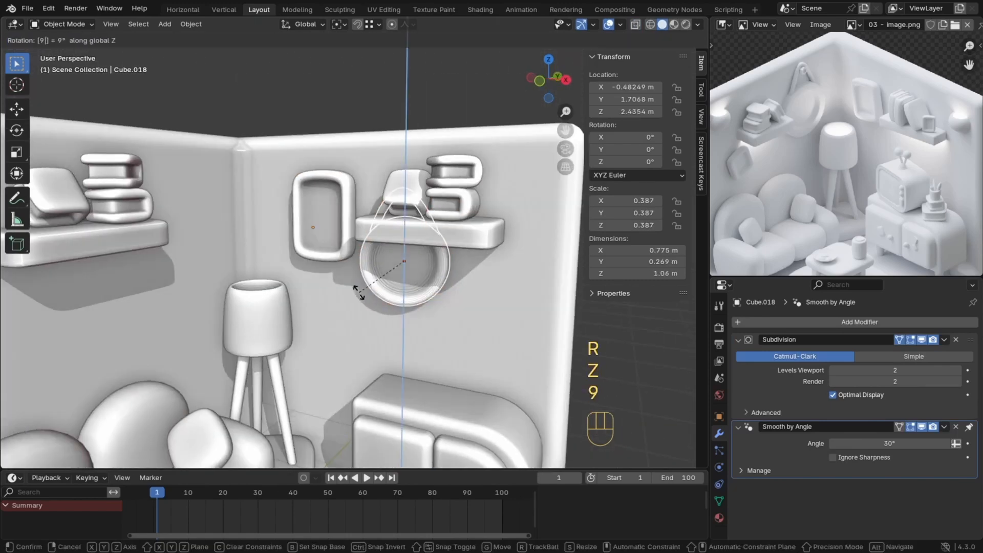
pyautogui.press('0')
pyautogui.click(359, 293)
# Step: Move the hanging plate and strap onto the side wall between its shelf and the corner, and save the file
pyautogui.press('KP_7')
pyautogui.press('g')
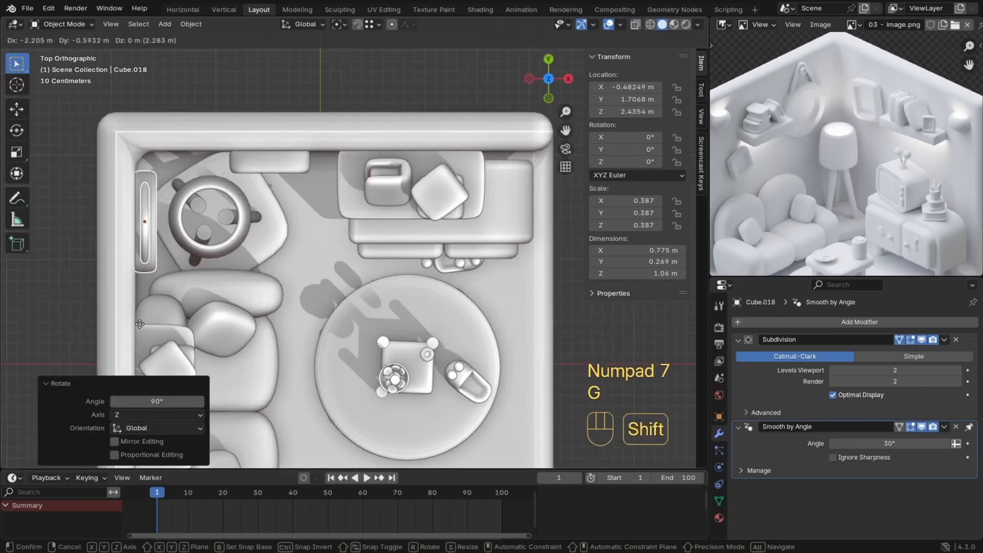
pyautogui.click(139, 324)
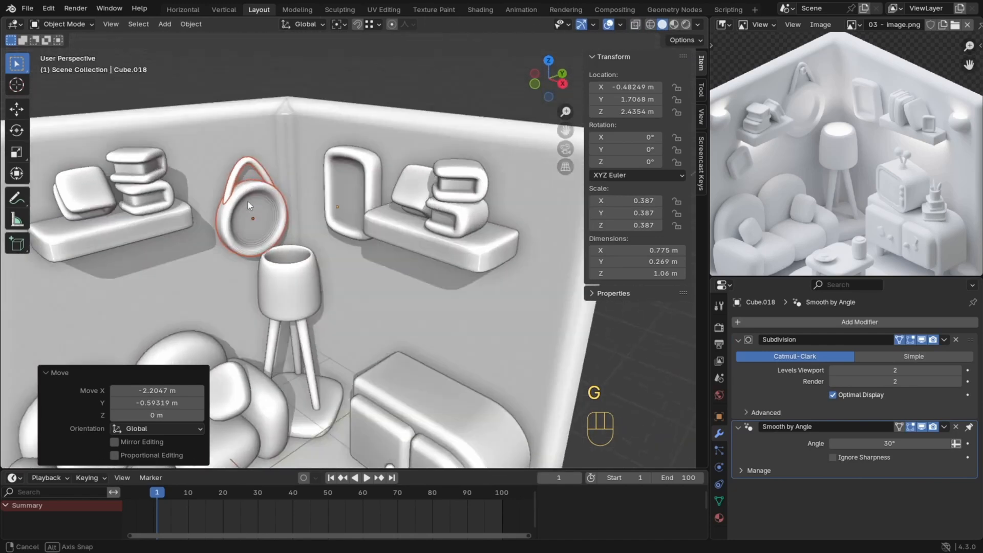
pyautogui.click(248, 201)
pyautogui.hotkey('ctrl', 's')
# Step: Add a cylinder with 6 vertices at the top of the plate's strap and scale it down to peg size
pyautogui.scroll(4, 293, 286)
pyautogui.keyDown('shift'); pyautogui.moveTo(297, 285); pyautogui.dragTo(261, 255, button='middle'); pyautogui.keyUp('shift')
pyautogui.hotkey('shift', 'a')
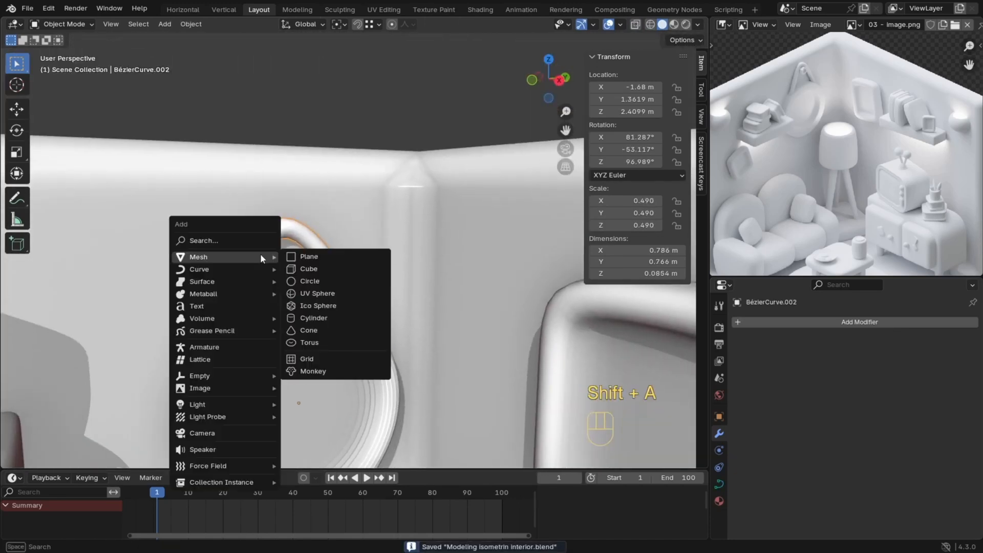
pyautogui.click(326, 317)
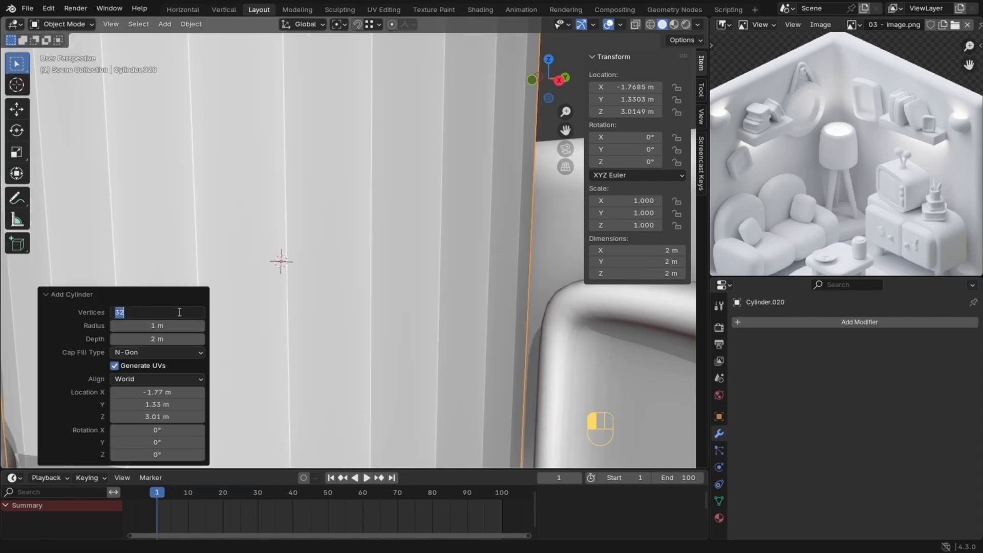
pyautogui.press('Return')
pyautogui.press('s')
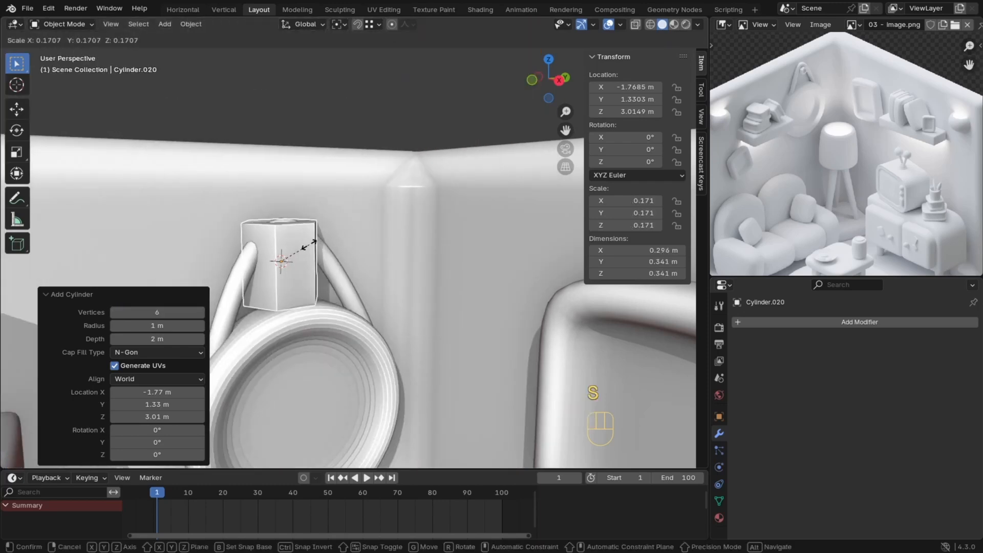
pyautogui.click(302, 264)
# Step: Rotate the hexagonal cylinder 90° so its end faces out from the wall, and shrink it to fit inside the strap loop
pyautogui.moveTo(302, 263); pyautogui.dragTo(291, 258, button='middle')
pyautogui.press('s')
pyautogui.click(328, 279)
pyautogui.press('r')
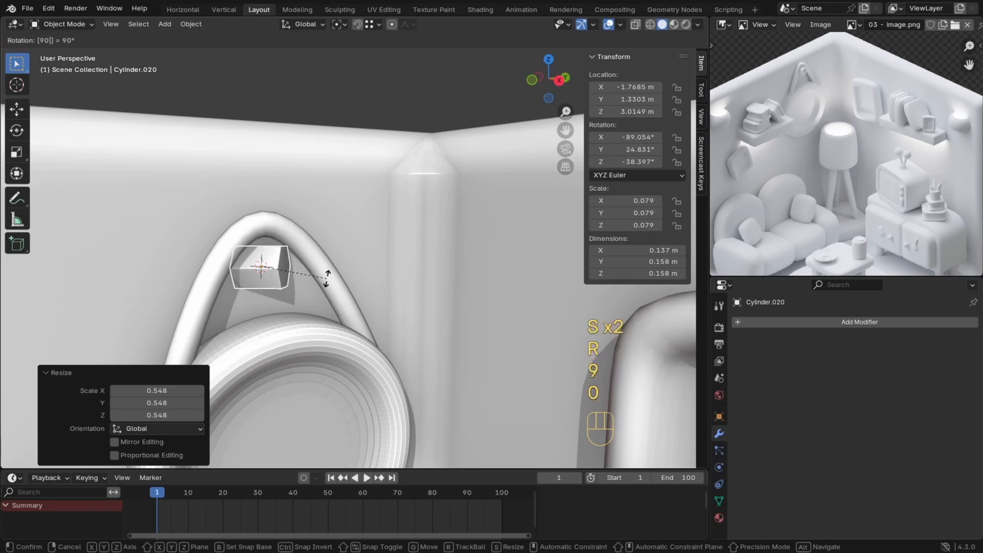
pyautogui.press('x')
pyautogui.click(327, 278)
pyautogui.keyDown('ctrl'); pyautogui.moveTo(327, 279); pyautogui.dragTo(334, 244, button='middle'); pyautogui.keyUp('ctrl')
pyautogui.press('s')
pyautogui.click(351, 299)
# Step: Extrude the hexagonal peg's front face outward by about 0.05 m in Edit Mode
pyautogui.keyDown('shift'); pyautogui.moveTo(289, 284); pyautogui.dragTo(322, 264, button='middle'); pyautogui.keyUp('shift')
pyautogui.press('Tab')
pyautogui.press('3')
pyautogui.press('KP_Decimal')
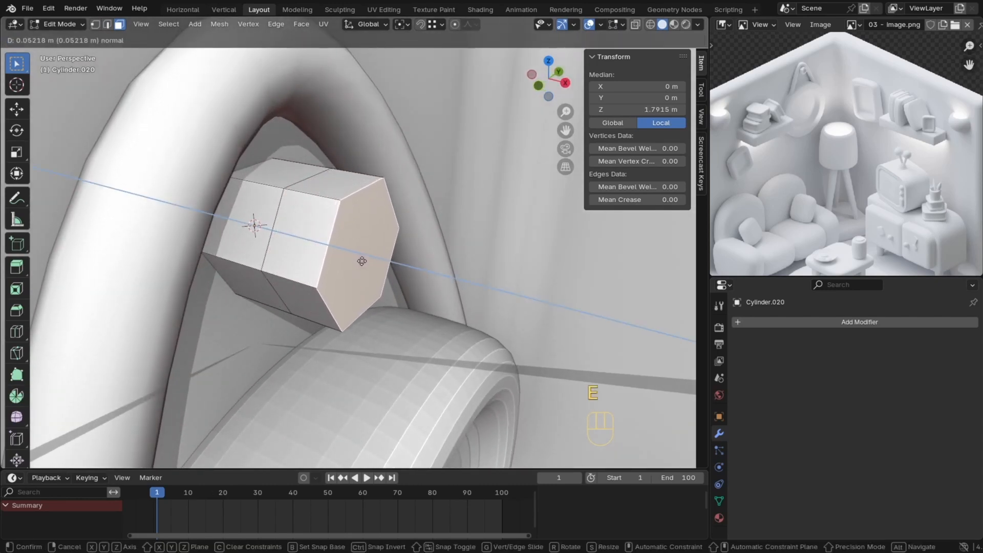
pyautogui.click(364, 262)
# Step: Extrude the ring of side faces at the peg's front along their normals with an offset of about 0.88 m
pyautogui.keyDown('alt'); pyautogui.click(334, 215); pyautogui.keyUp('alt')
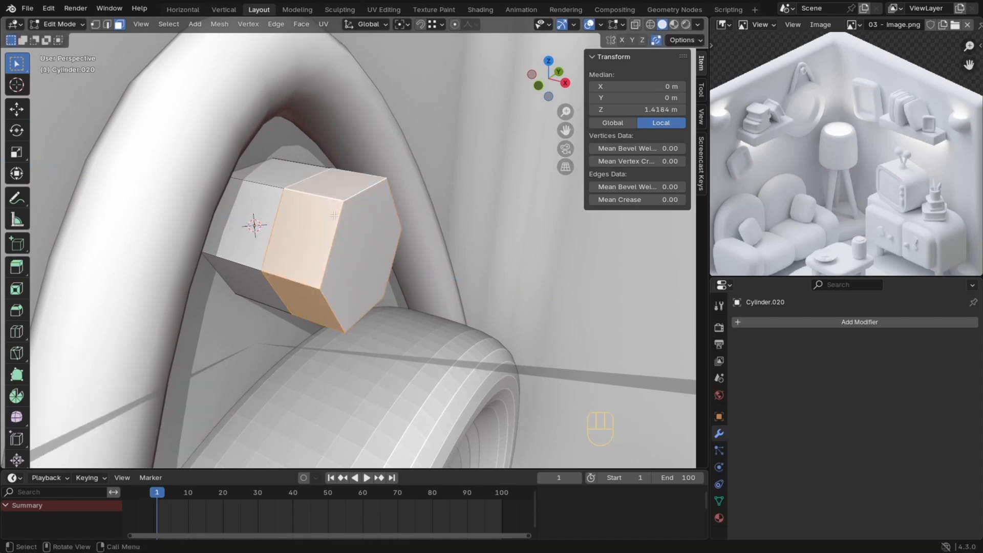
pyautogui.hotkey('alt', 'e')
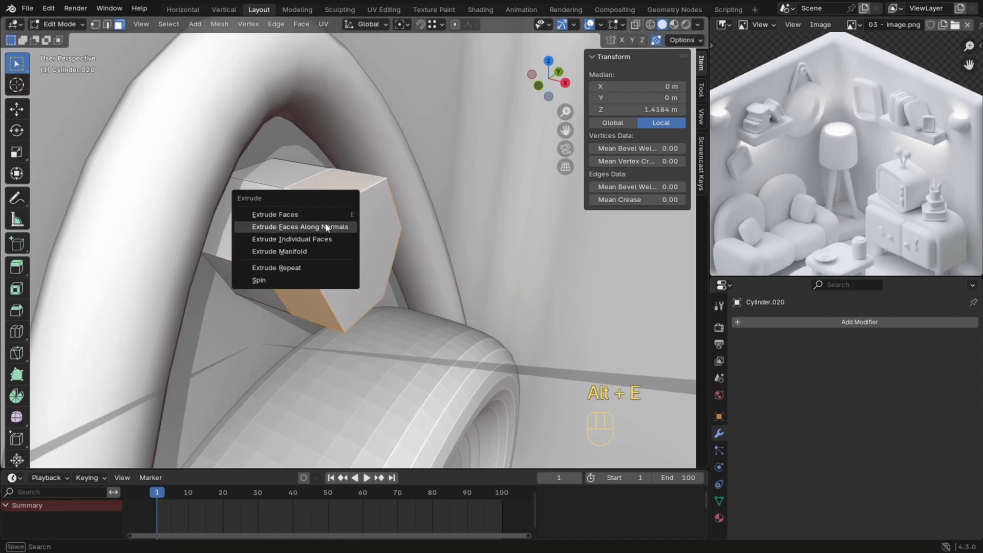
pyautogui.click(325, 229)
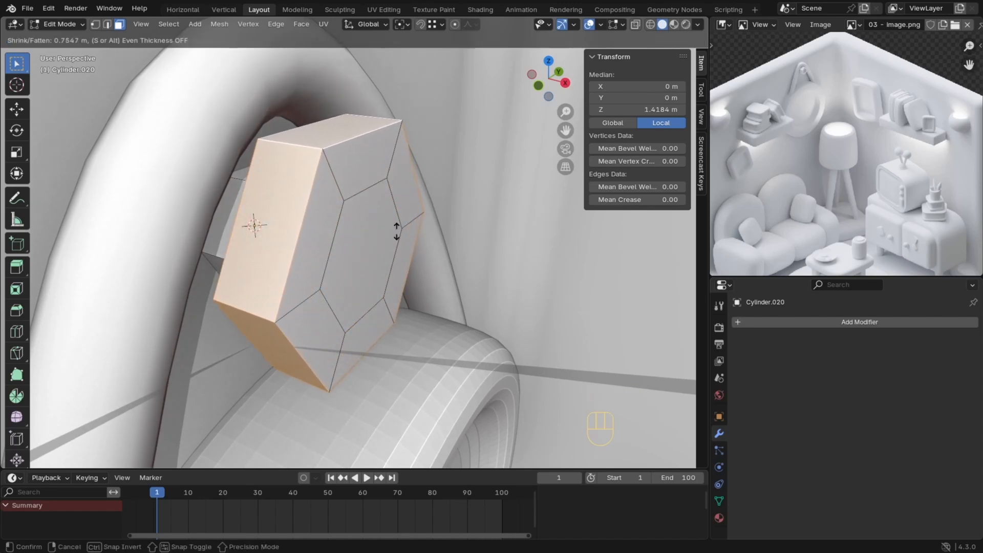
pyautogui.click(390, 153)
# Step: Scale up the central hexagonal face on the peg's head by a factor of about 1.15
pyautogui.moveTo(391, 153); pyautogui.dragTo(358, 237, button='middle')
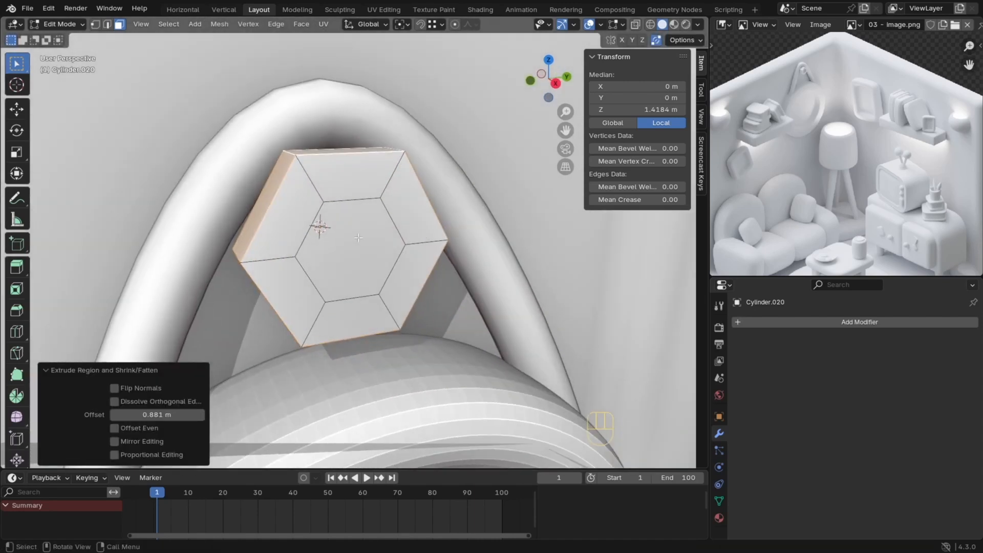
pyautogui.click(358, 238)
pyautogui.scroll(2, 328, 230)
pyautogui.press('s')
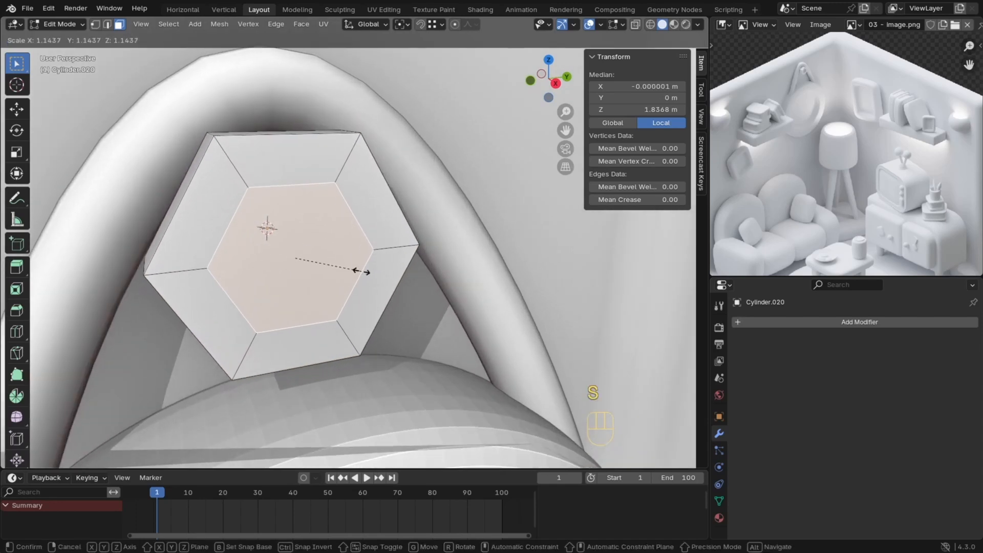
pyautogui.click(365, 272)
# Step: Select all front faces of the peg's head and move them outward along X by about 0.03 m
pyautogui.keyDown('alt'); pyautogui.click(339, 195); pyautogui.keyUp('alt')
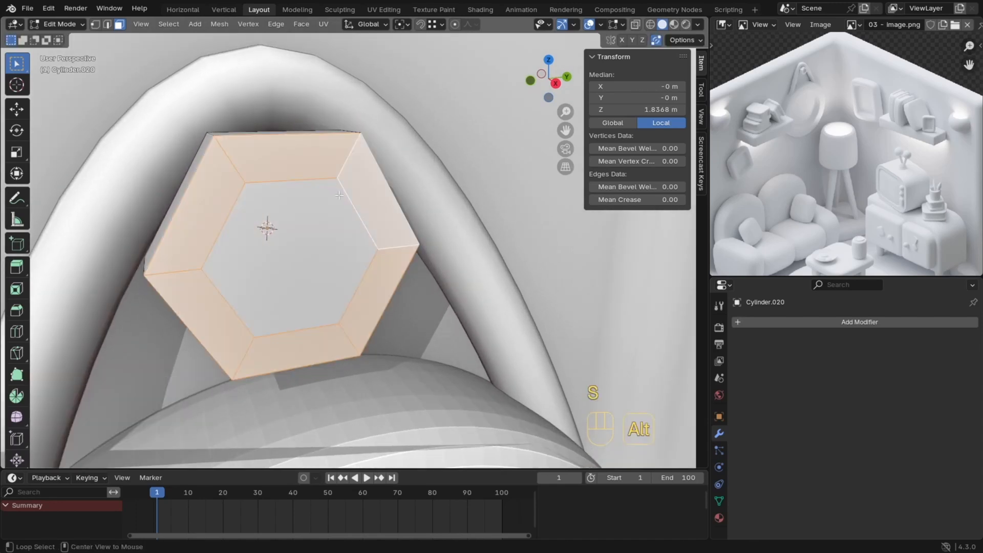
pyautogui.moveTo(296, 242); pyautogui.dragTo(358, 261, button='middle')
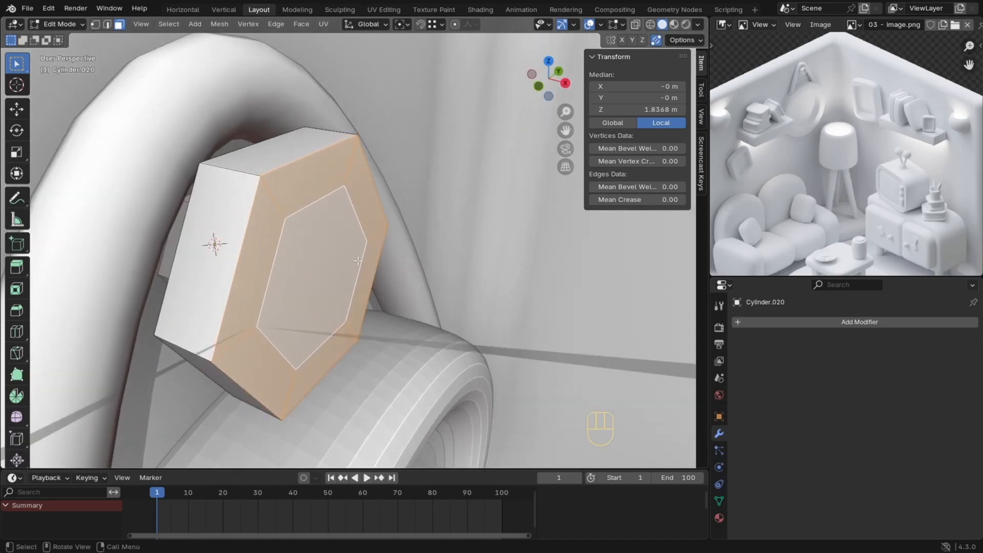
pyautogui.press('g')
pyautogui.press('y')
pyautogui.press('x')
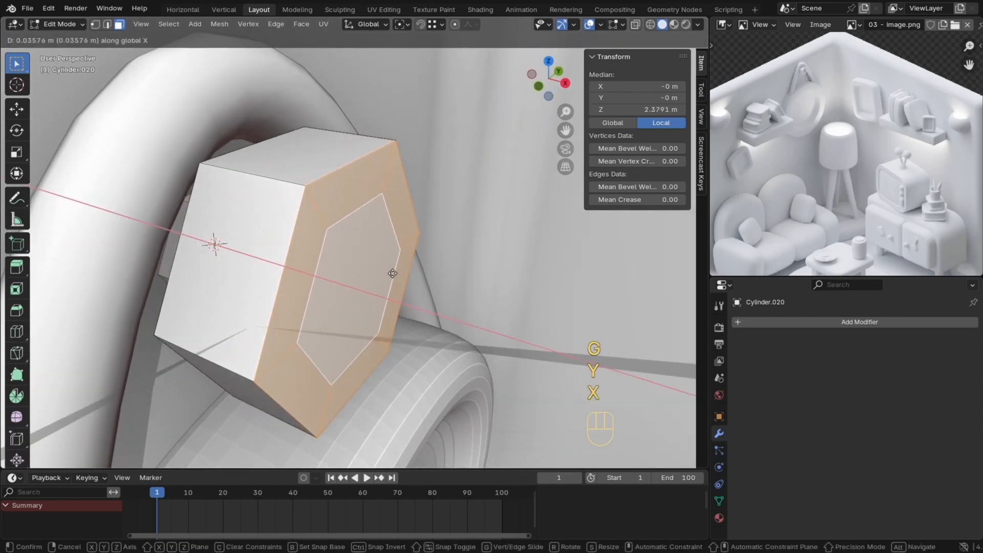
pyautogui.click(387, 271)
# Step: Extrude the central front face into the peg's head to form a recess, and scale its bottom face down
pyautogui.click(364, 277)
pyautogui.moveTo(364, 277)
pyautogui.mouseDown(button='middle')
pyautogui.moveTo(341, 284)
pyautogui.moveTo(361, 272)
pyautogui.moveTo(382, 280)
pyautogui.mouseUp(button='middle')
pyautogui.press('e')
pyautogui.click(312, 259)
pyautogui.press('s')
pyautogui.click(388, 285)
pyautogui.press('Tab')
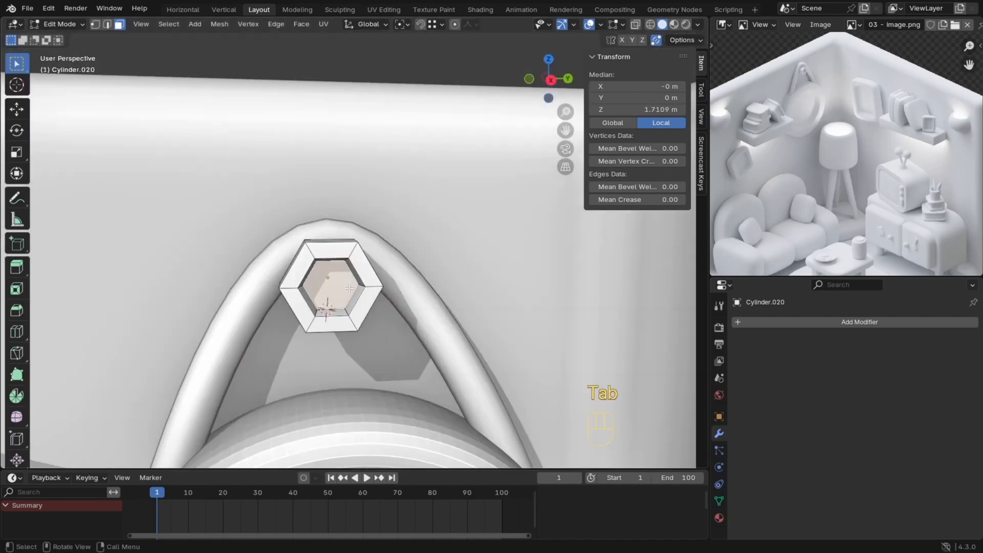
# Step: Adjust the size of the peg head's recess and its bottom face, scaling without affecting the X axis
pyautogui.scroll(3, 361, 242)
pyautogui.press('ctrl+KP_Add')
pyautogui.press('s')
pyautogui.hotkey('shift', 'z')
pyautogui.hotkey('shift', 'x')
pyautogui.click(423, 338)
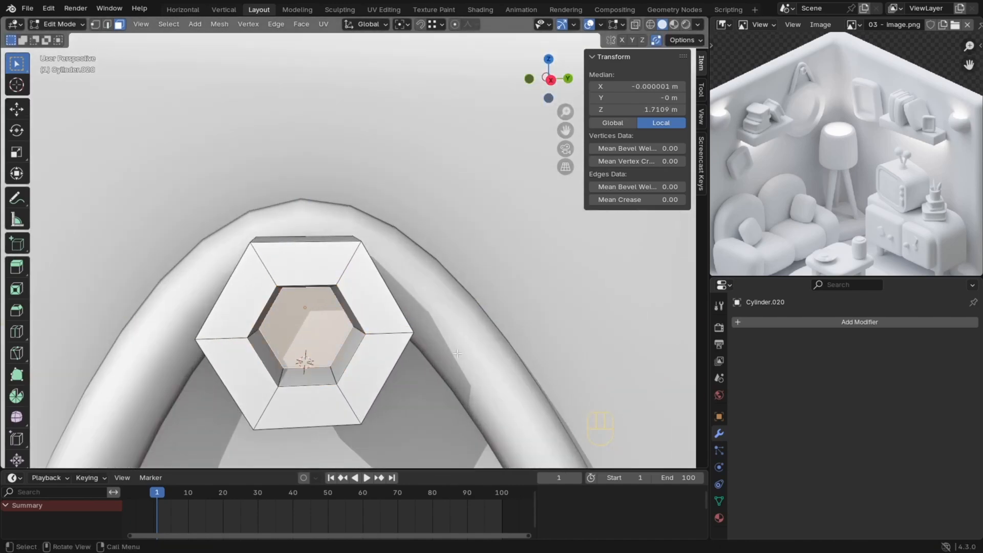
pyautogui.press('s')
pyautogui.hotkey('shift', 'x')
pyautogui.click(354, 244)
pyautogui.press('Tab')
pyautogui.keyDown('ctrl'); pyautogui.moveTo(354, 244); pyautogui.dragTo(329, 314, button='middle'); pyautogui.keyUp('ctrl')
# Step: Scale the outer front edge loop of the peg's head to about 0.94 and leave Edit Mode
pyautogui.press('Tab')
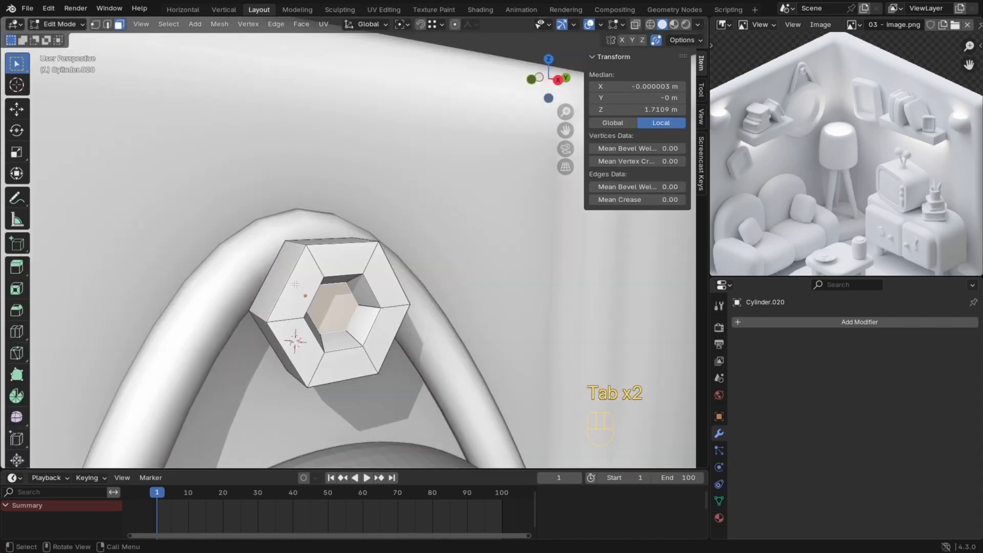
pyautogui.press('s')
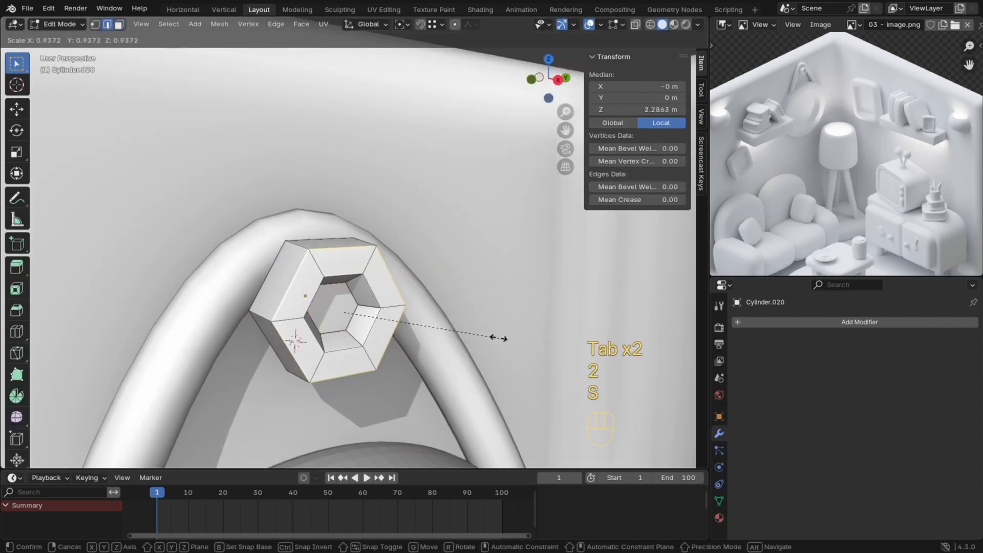
pyautogui.click(495, 338)
pyautogui.press('Tab')
pyautogui.keyDown('ctrl'); pyautogui.moveTo(439, 251); pyautogui.dragTo(400, 256, button='middle'); pyautogui.keyUp('ctrl')
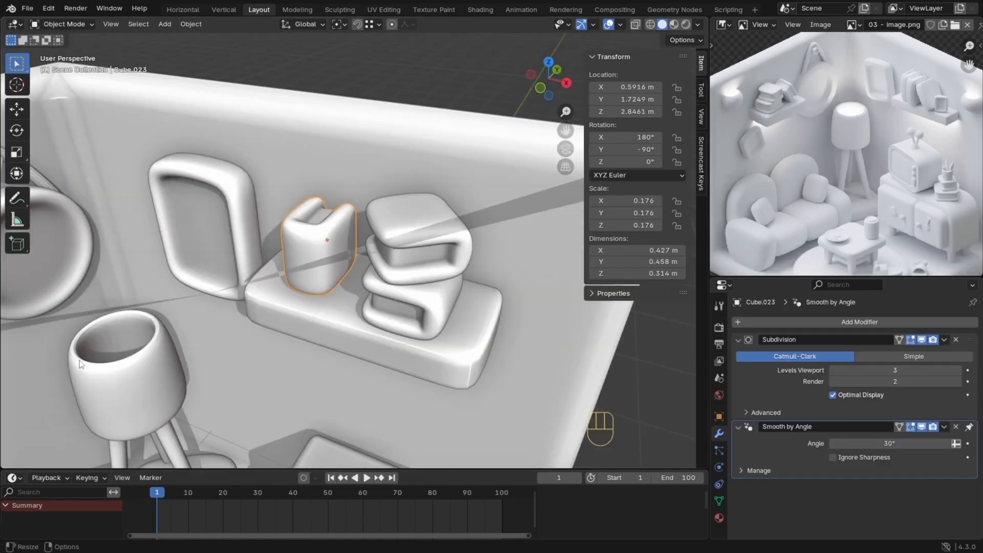
# Step: Lengthen the upright book on the back-wall shelf by moving its upper end up about 0.27 m along Z
pyautogui.moveTo(307, 333); pyautogui.dragTo(342, 246, button='middle')
pyautogui.press('KP_1')
pyautogui.keyDown('shift'); pyautogui.moveTo(341, 275); pyautogui.dragTo(362, 312, button='middle'); pyautogui.keyUp('shift')
pyautogui.press('z')
pyautogui.keyDown('ctrl'); pyautogui.moveTo(270, 310); pyautogui.dragTo(308, 268, button='middle'); pyautogui.keyUp('ctrl')
pyautogui.press('Tab')
pyautogui.click(326, 236)
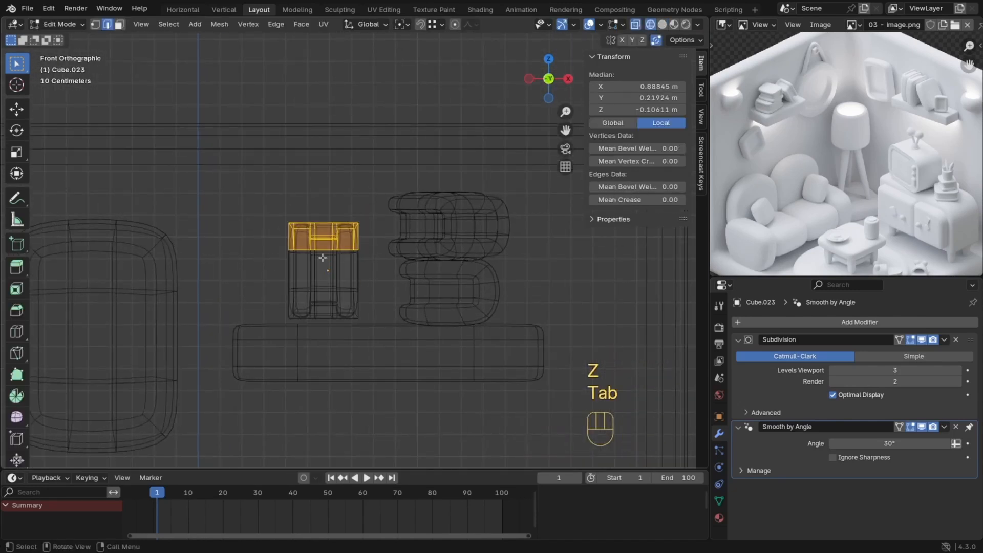
pyautogui.press('g')
pyautogui.click(340, 198)
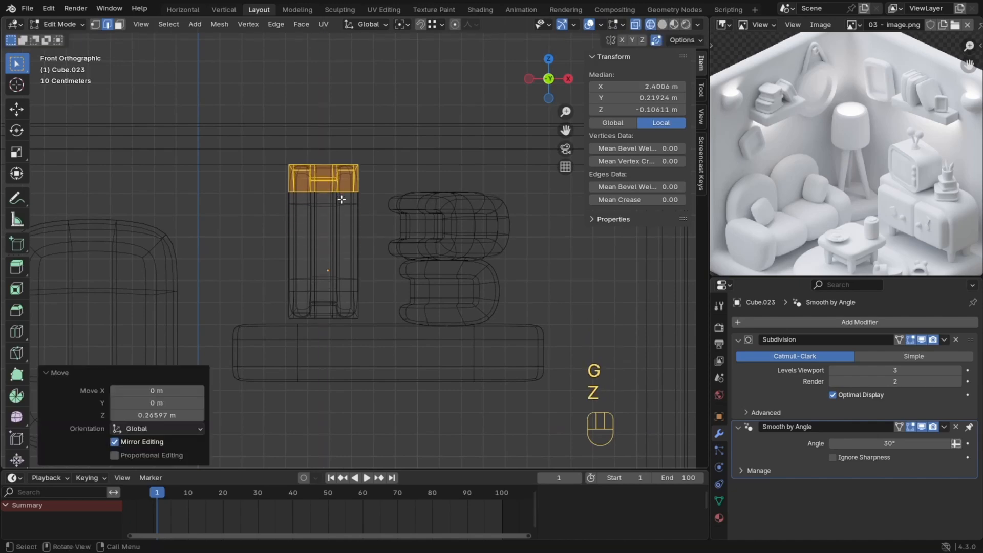
pyautogui.press('Tab')
pyautogui.press('z')
# Step: Lower the upright book about 0.043 m along Z onto the shelf
pyautogui.moveTo(339, 265)
pyautogui.keyDown('ctrl'); pyautogui.mouseDown(button='middle')
pyautogui.moveTo(340, 303)
pyautogui.moveTo(373, 318)
pyautogui.moveTo(306, 330)
pyautogui.moveTo(292, 319)
pyautogui.moveTo(416, 311)
pyautogui.moveTo(350, 307)
pyautogui.mouseUp(button='middle'); pyautogui.keyUp('ctrl')
pyautogui.scroll(-2, 375, 322)
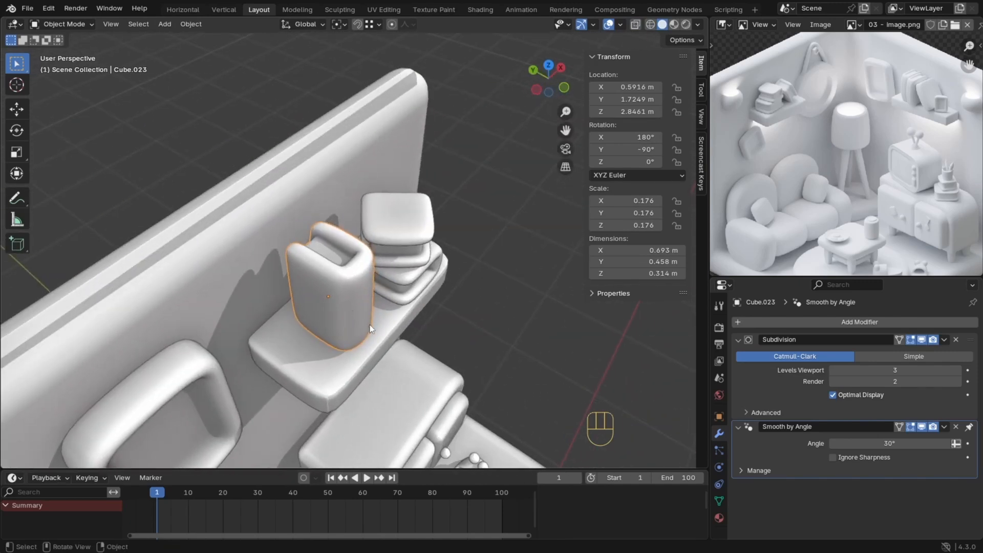
pyautogui.press('g')
pyautogui.keyDown('shift'); pyautogui.click(379, 368); pyautogui.keyUp('shift')
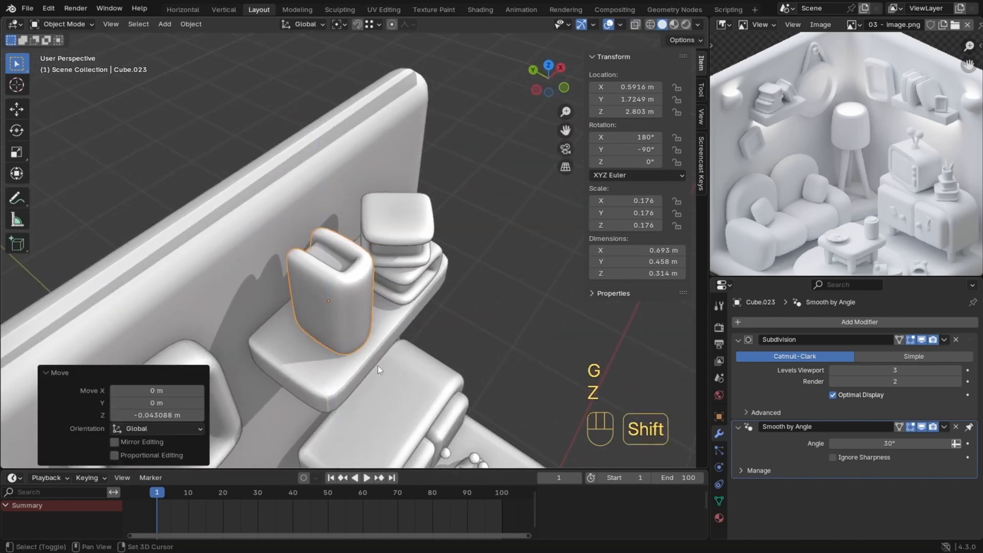
# Step: Shift the upright book about -0.02 m along X on the shelf in front view
pyautogui.press('KP_1')
pyautogui.keyDown('ctrl'); pyautogui.moveTo(311, 343); pyautogui.dragTo(310, 352, button='middle'); pyautogui.keyUp('ctrl')
pyautogui.keyDown('shift'); pyautogui.moveTo(293, 301); pyautogui.dragTo(355, 278, button='middle'); pyautogui.keyUp('shift')
pyautogui.press('g')
pyautogui.press('x')
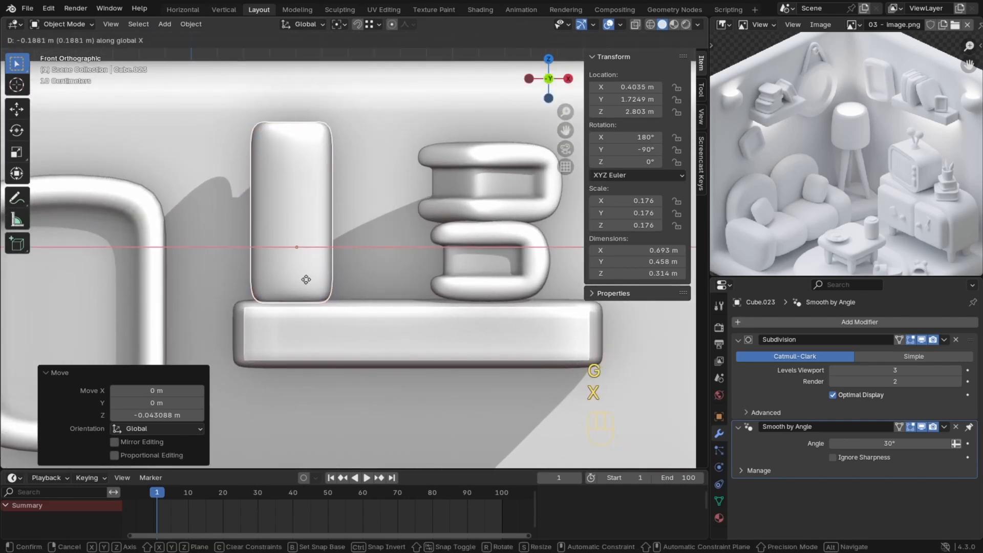
pyautogui.click(354, 280)
# Step: Move the two stacked books on the back-wall shelf along X toward the shelf's outer end
pyautogui.keyDown('ctrl'); pyautogui.moveTo(355, 280); pyautogui.dragTo(328, 297, button='middle'); pyautogui.keyUp('ctrl')
pyautogui.moveTo(327, 295); pyautogui.dragTo(493, 155)
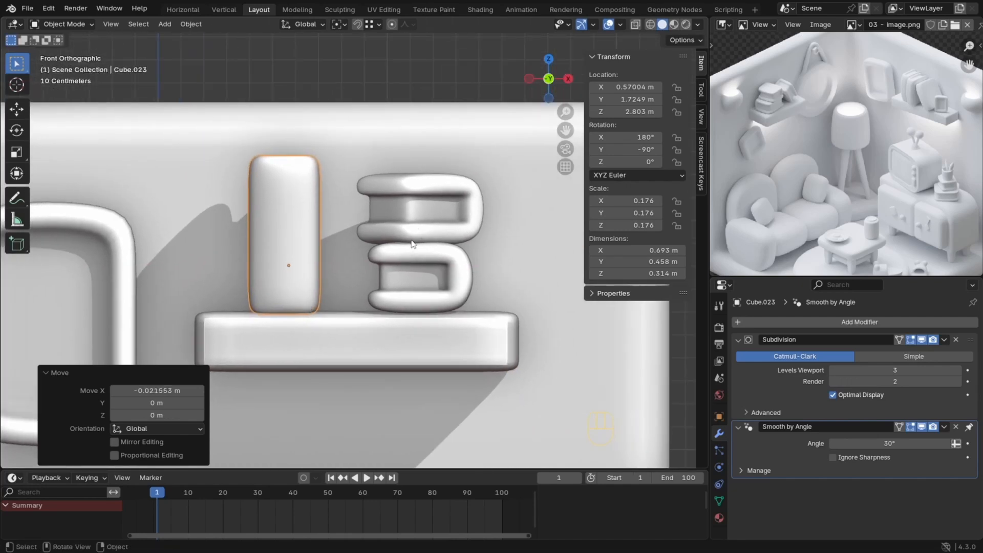
pyautogui.press('g')
pyautogui.press('x')
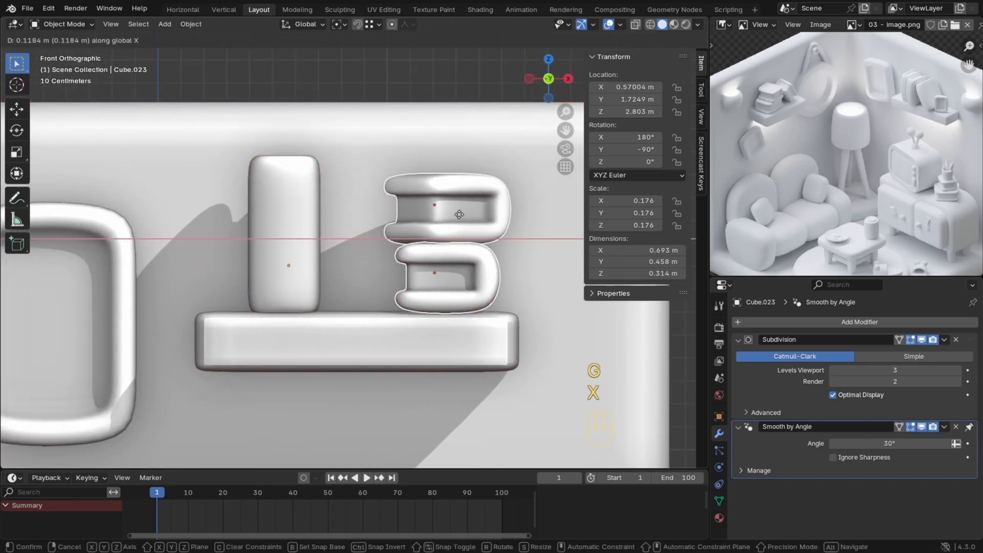
pyautogui.click(263, 226)
# Step: Duplicate the upright book and place the copy about 0.32 m along X beside the original
pyautogui.click(308, 246)
pyautogui.hotkey('shift', 'd')
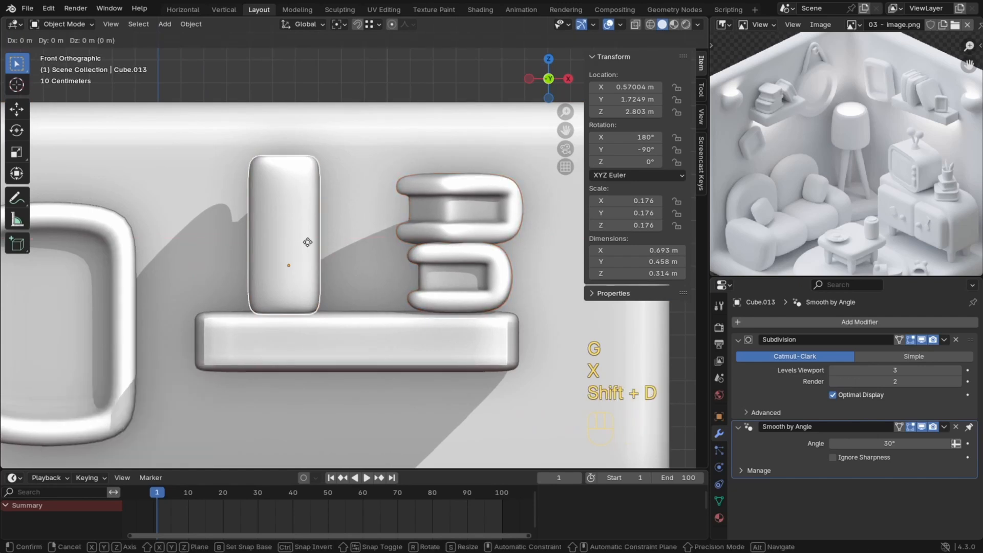
pyautogui.press('x')
pyautogui.click(380, 239)
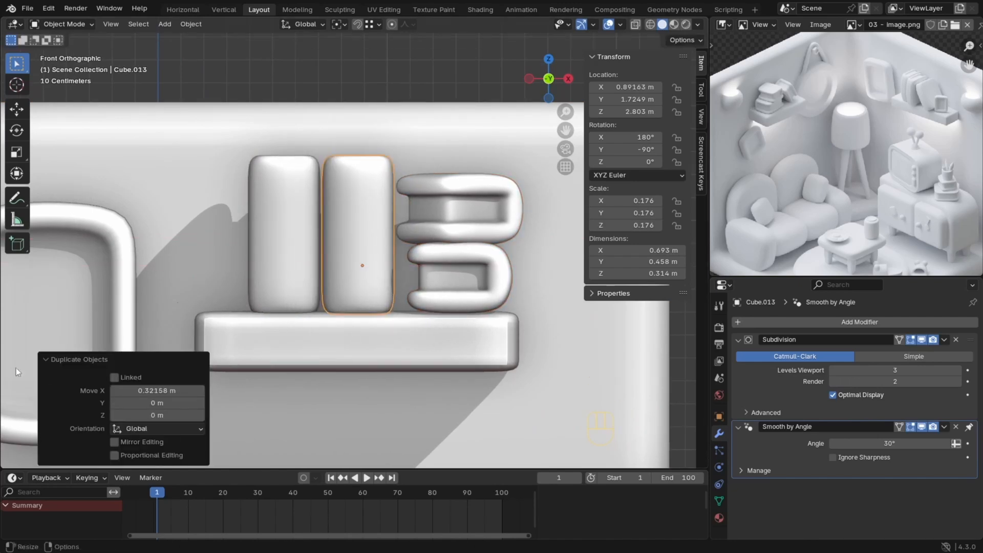
# Step: Narrow the copied upright book to about 0.25 m thick by moving both of its sides inward along X
pyautogui.keyDown('ctrl'); pyautogui.moveTo(263, 246); pyautogui.dragTo(269, 279, button='middle'); pyautogui.keyUp('ctrl')
pyautogui.moveTo(328, 266)
pyautogui.keyDown('ctrl'); pyautogui.mouseDown(button='middle')
pyautogui.moveTo(329, 282)
pyautogui.moveTo(351, 253)
pyautogui.mouseUp(button='middle'); pyautogui.keyUp('ctrl')
pyautogui.press('z')
pyautogui.scroll(2, 327, 267)
pyautogui.press('Tab')
pyautogui.press('z')
pyautogui.moveTo(414, 235); pyautogui.dragTo(402, 323)
pyautogui.press('g')
pyautogui.press('x')
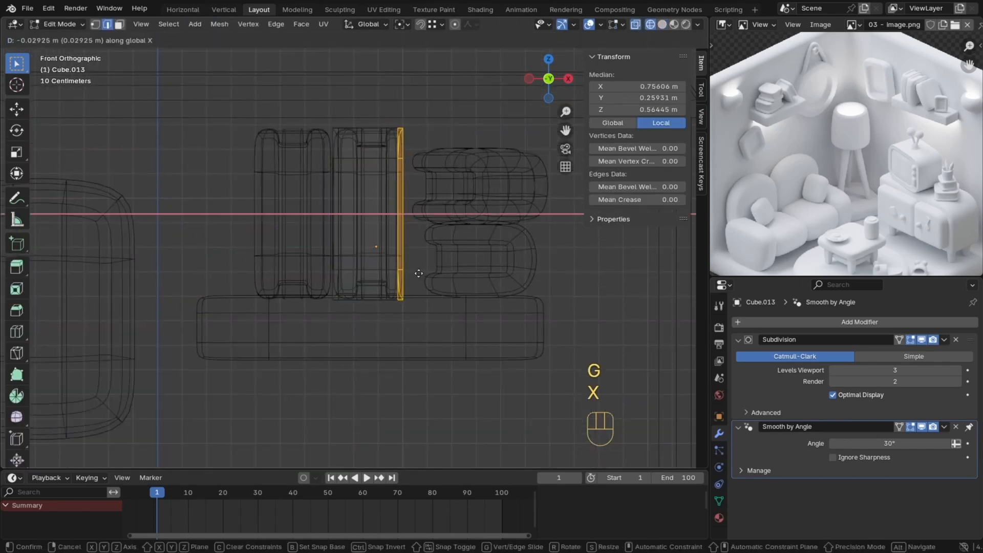
pyautogui.click(418, 273)
pyautogui.moveTo(351, 120); pyautogui.dragTo(312, 336)
pyautogui.scroll(2, 370, 233)
pyautogui.moveTo(370, 233)
pyautogui.keyDown('shift'); pyautogui.mouseDown(button='middle')
pyautogui.moveTo(357, 265)
pyautogui.moveTo(386, 331)
pyautogui.mouseUp(button='middle'); pyautogui.keyUp('shift')
pyautogui.press('g')
pyautogui.press('x')
pyautogui.click(371, 268)
pyautogui.press('z')
pyautogui.press('Tab')
# Step: Deepen the copied book to about 0.54 m along Y in top view and reposition it on the shelf
pyautogui.press('KP_7')
pyautogui.press('Tab')
pyautogui.press('z')
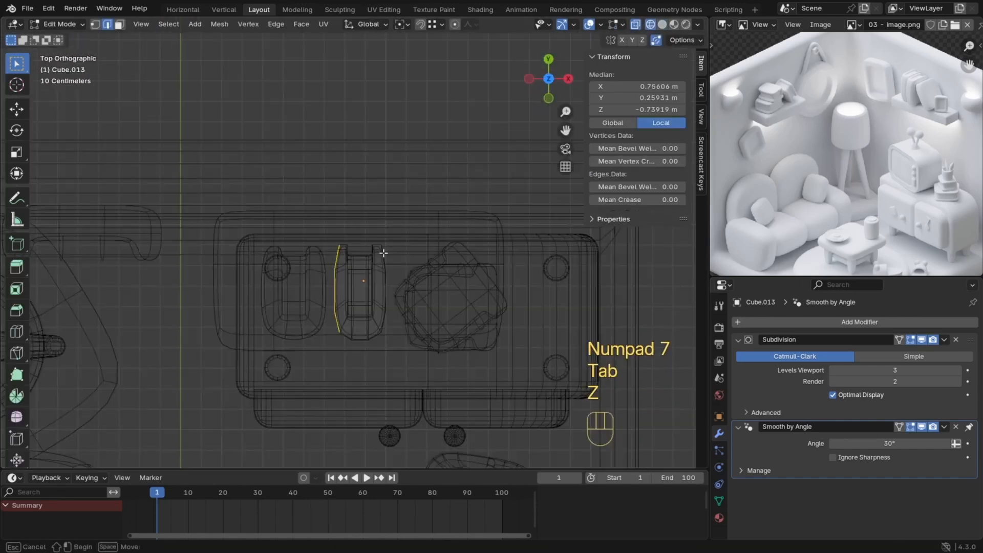
pyautogui.press('g')
pyautogui.press('y')
pyautogui.click(347, 268)
pyautogui.press('Tab')
pyautogui.press('g')
pyautogui.click(342, 279)
pyautogui.press('z')
pyautogui.moveTo(389, 313)
pyautogui.mouseDown(button='middle')
pyautogui.moveTo(406, 243)
pyautogui.moveTo(413, 287)
pyautogui.mouseUp(button='middle')
pyautogui.moveTo(413, 286)
pyautogui.mouseDown(button='middle')
pyautogui.moveTo(422, 311)
pyautogui.moveTo(389, 279)
pyautogui.mouseUp(button='middle')
# Step: Shorten the copied book to about 0.6 m tall by lowering its upper end along Z in front view
pyautogui.press('KP_1')
pyautogui.press('Tab')
pyautogui.press('z')
pyautogui.moveTo(409, 173); pyautogui.dragTo(325, 220)
pyautogui.press('g')
pyautogui.press('z')
pyautogui.click(359, 242)
pyautogui.press('Tab')
pyautogui.press('z')
# Step: Rotate both upright books about -31° around Z, each about its own origin using the Individual Origins pivot
pyautogui.keyDown('ctrl'); pyautogui.moveTo(358, 243); pyautogui.dragTo(405, 241, button='middle'); pyautogui.keyUp('ctrl')
pyautogui.moveTo(405, 240); pyautogui.dragTo(322, 309, button='middle')
pyautogui.keyDown('shift'); pyautogui.click(321, 309); pyautogui.keyUp('shift')
pyautogui.press('r')
pyautogui.rightClick(373, 311)
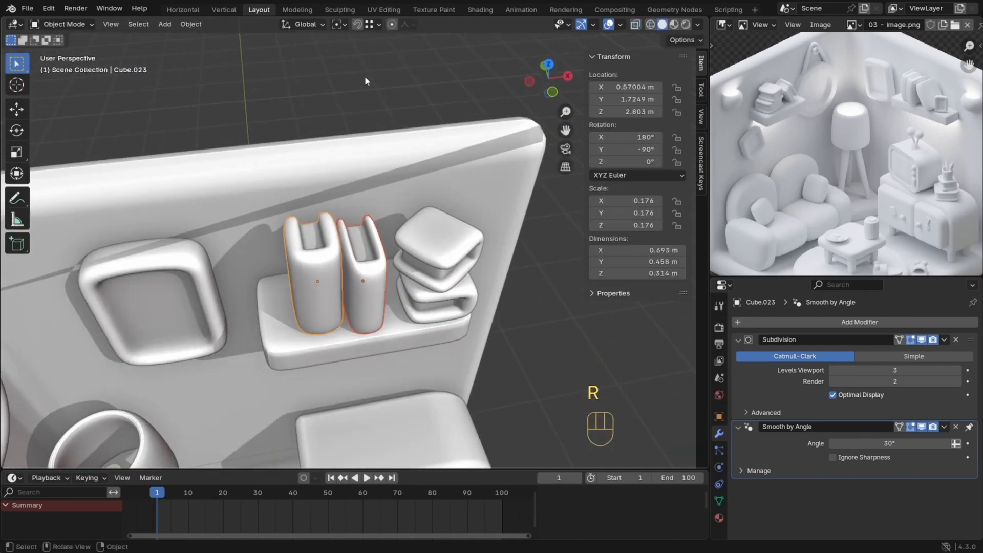
pyautogui.click(341, 25)
pyautogui.click(367, 77)
pyautogui.press('r')
pyautogui.press('z')
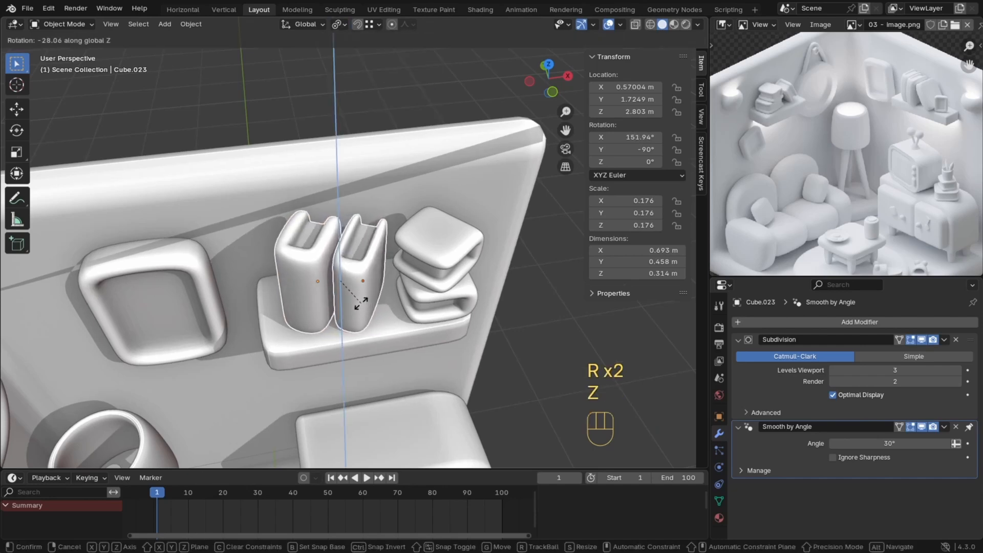
pyautogui.click(359, 303)
# Step: Delete the upper book of the lying stack on the back-wall shelf
pyautogui.keyDown('ctrl'); pyautogui.moveTo(359, 303); pyautogui.dragTo(382, 271, button='middle'); pyautogui.keyUp('ctrl')
pyautogui.click(381, 274)
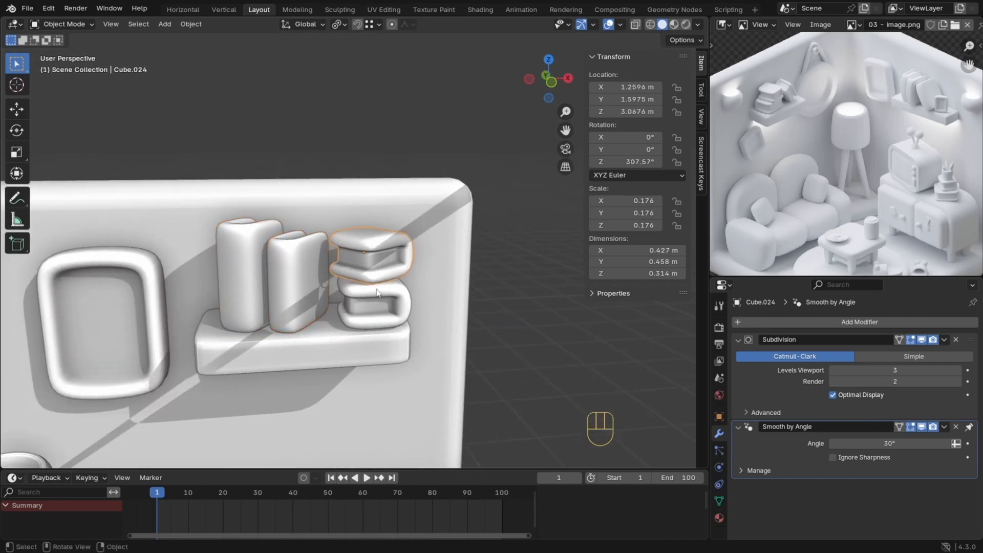
pyautogui.press('Delete')
pyautogui.click(375, 294)
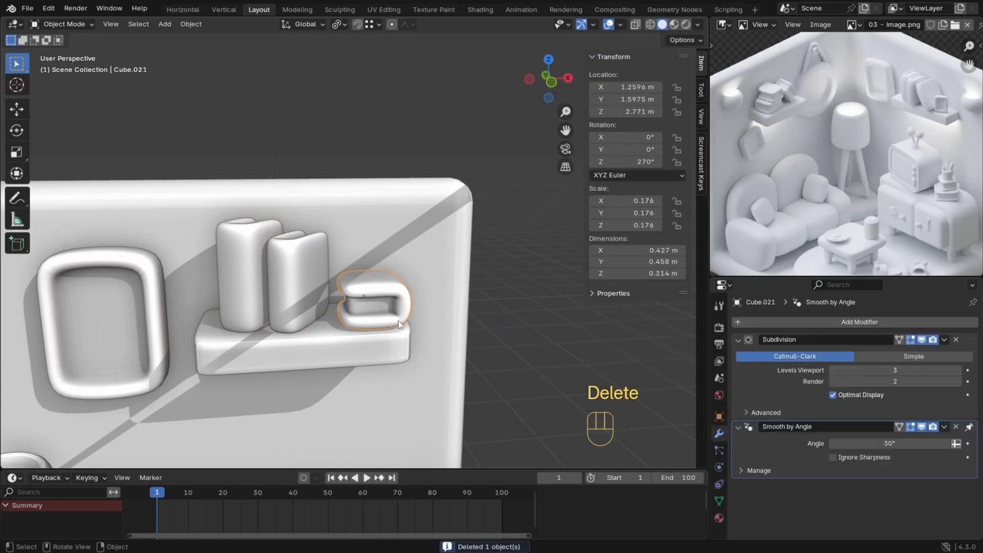
# Step: Extend the back-wall shelf by moving the vertices of its outer end outward along X
pyautogui.keyDown('shift'); pyautogui.moveTo(401, 326); pyautogui.dragTo(353, 324, button='middle'); pyautogui.keyUp('shift')
pyautogui.scroll(2, 361, 323)
pyautogui.click(357, 380)
pyautogui.moveTo(357, 380)
pyautogui.keyDown('ctrl'); pyautogui.mouseDown(button='middle')
pyautogui.moveTo(342, 394)
pyautogui.moveTo(317, 376)
pyautogui.mouseUp(button='middle'); pyautogui.keyUp('ctrl')
pyautogui.press('Tab')
pyautogui.press('z')
pyautogui.moveTo(398, 344); pyautogui.dragTo(407, 334, button='middle')
pyautogui.press('z')
pyautogui.moveTo(377, 279); pyautogui.dragTo(300, 440)
pyautogui.press('z')
pyautogui.press('g')
pyautogui.press('y')
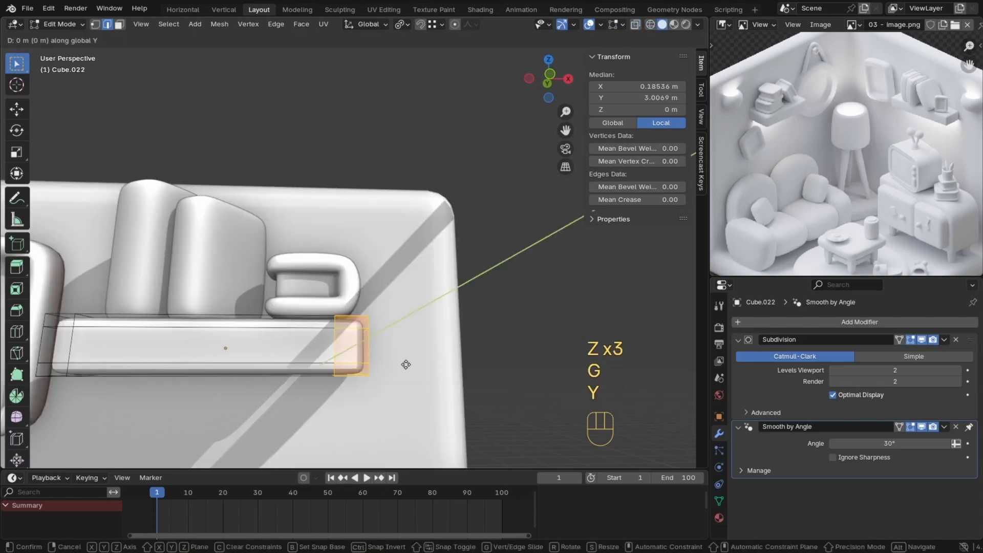
pyautogui.press('x')
pyautogui.click(450, 361)
pyautogui.press('Tab')
# Step: Move the remaining lying book along X toward the extended end of the shelf
pyautogui.click(337, 301)
pyautogui.press('g')
pyautogui.press('x')
pyautogui.click(394, 312)
# Step: Duplicate the shorter upright book about 0.31 m along X and rotate the copy about 23° around Z
pyautogui.keyDown('shift'); pyautogui.moveTo(274, 287); pyautogui.dragTo(304, 339, button='middle'); pyautogui.keyUp('shift')
pyautogui.keyDown('ctrl'); pyautogui.moveTo(208, 329); pyautogui.dragTo(290, 309, button='middle'); pyautogui.keyUp('ctrl')
pyautogui.hotkey('shift', 'd')
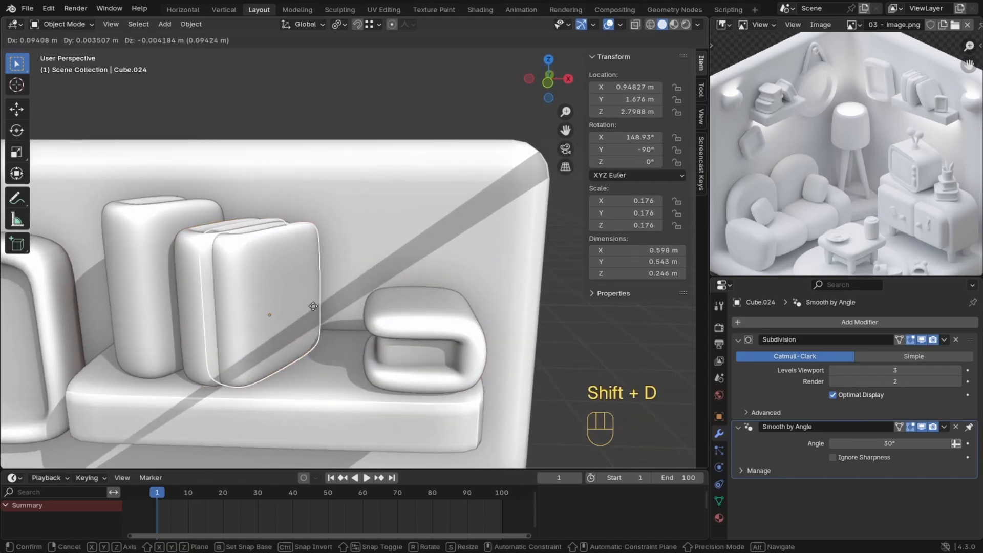
pyautogui.press('x')
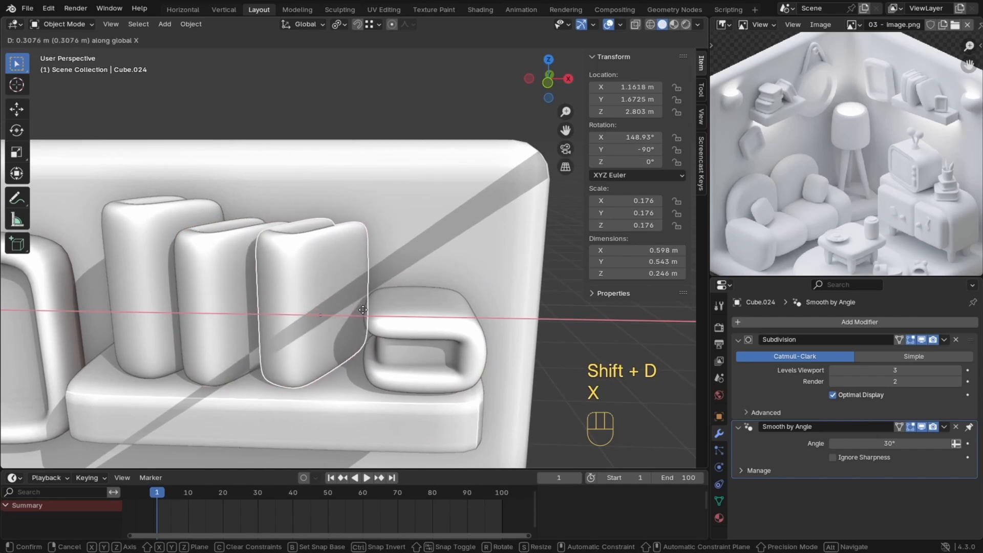
pyautogui.click(354, 313)
pyautogui.moveTo(352, 315); pyautogui.dragTo(357, 342, button='middle')
pyautogui.press('r')
pyautogui.press('z')
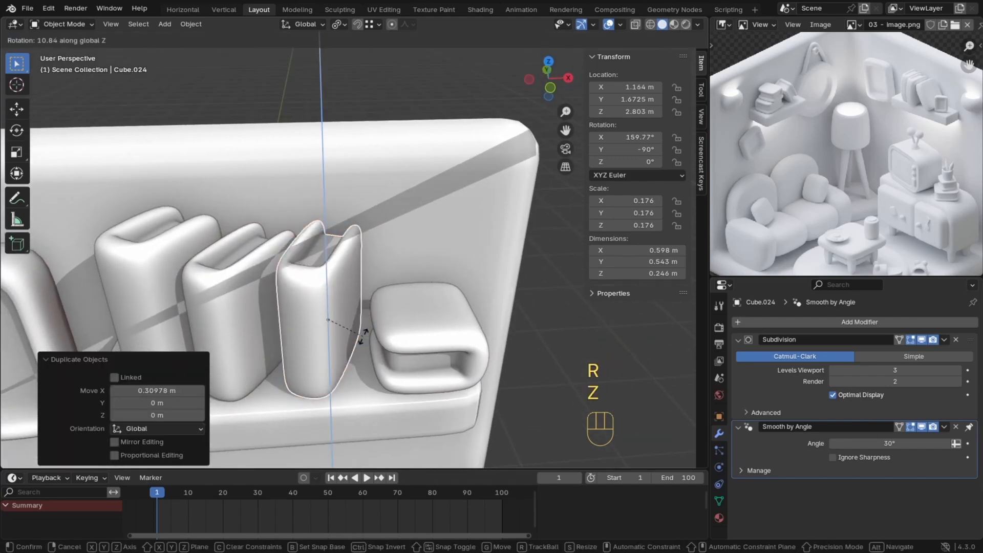
pyautogui.click(370, 330)
# Step: Save the scene file
pyautogui.moveTo(369, 330); pyautogui.dragTo(318, 441, button='middle')
pyautogui.keyDown('shift'); pyautogui.moveTo(324, 352); pyautogui.dragTo(362, 327, button='middle'); pyautogui.keyUp('shift')
pyautogui.keyDown('ctrl'); pyautogui.moveTo(362, 327); pyautogui.dragTo(353, 365, button='middle'); pyautogui.keyUp('ctrl')
pyautogui.moveTo(394, 302); pyautogui.dragTo(305, 290, button='middle')
pyautogui.hotkey('ctrl', 's')
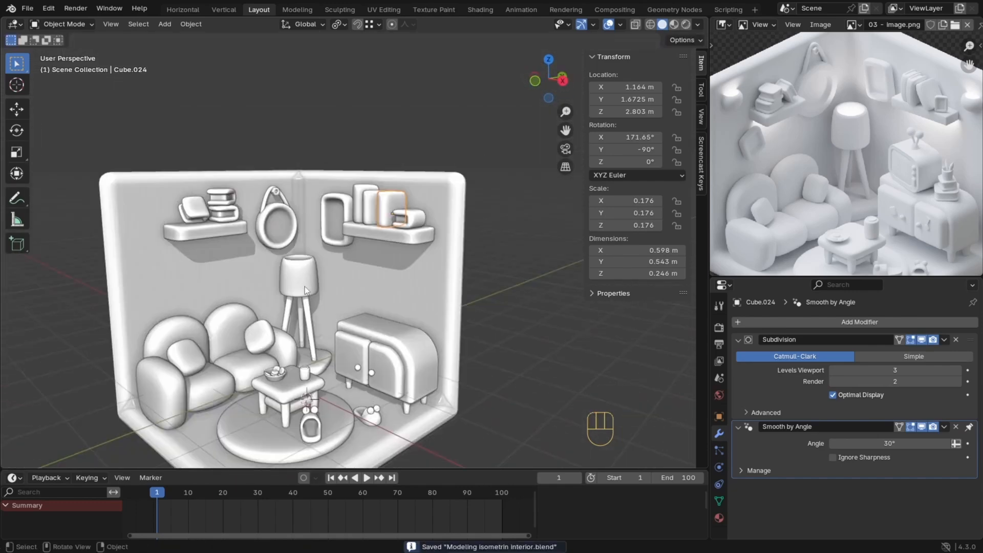
# Step: Duplicate the back-wall frame and snap the copy to the 3D cursor beneath the other wall's shelf
pyautogui.moveTo(737, 121); pyautogui.dragTo(760, 128, button='middle')
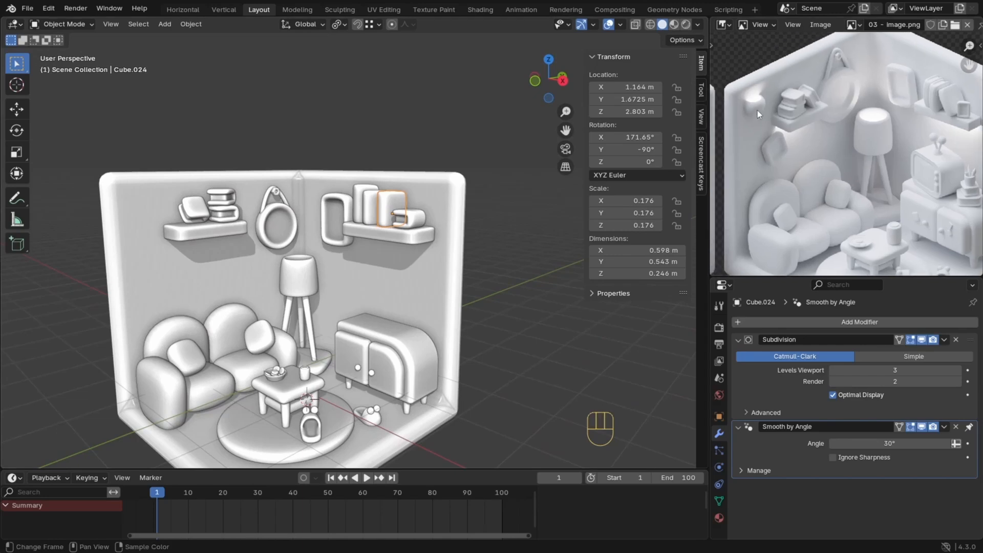
pyautogui.keyDown('ctrl'); pyautogui.moveTo(346, 284); pyautogui.dragTo(336, 238, button='middle'); pyautogui.keyUp('ctrl')
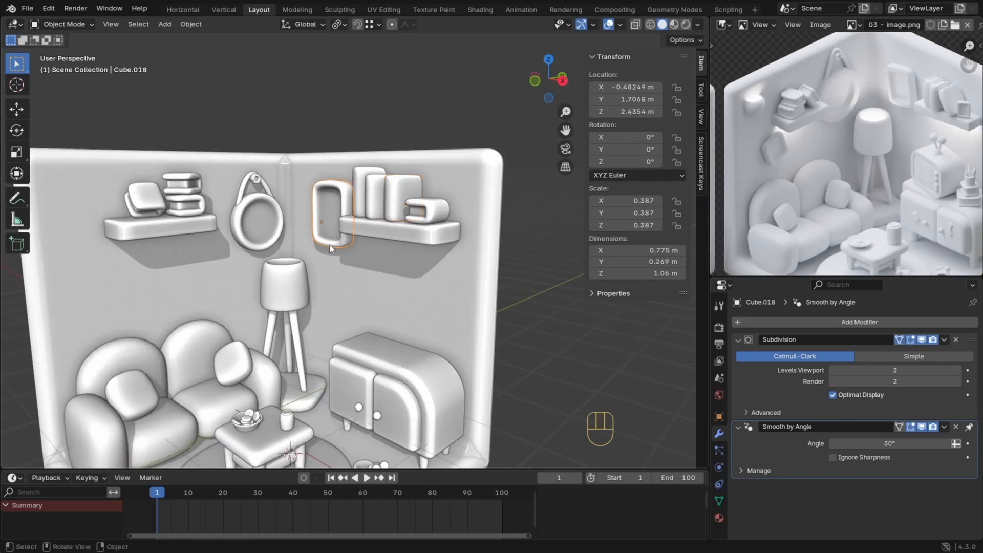
pyautogui.hotkey('shift', 'd')
pyautogui.click(311, 259)
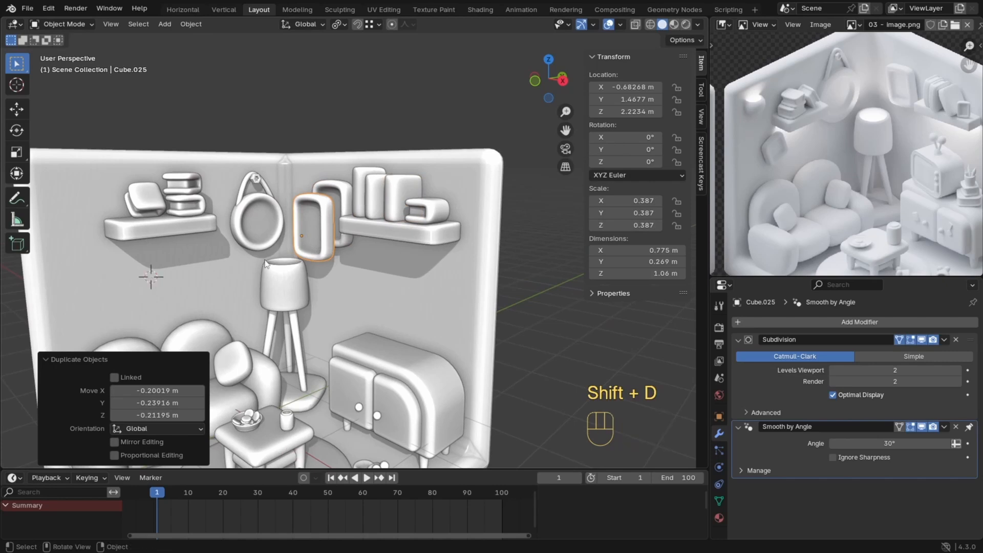
pyautogui.hotkey('shift', 's')
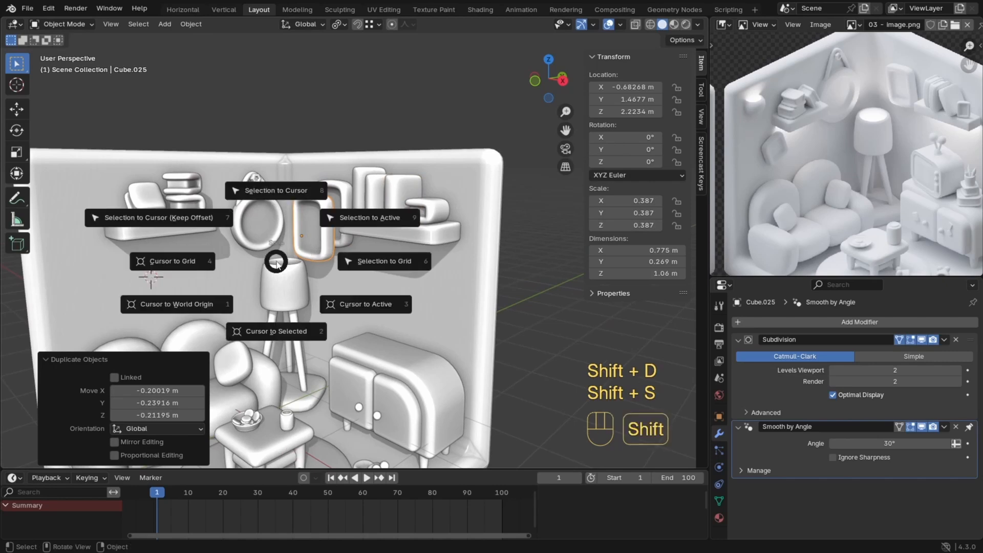
pyautogui.click(275, 192)
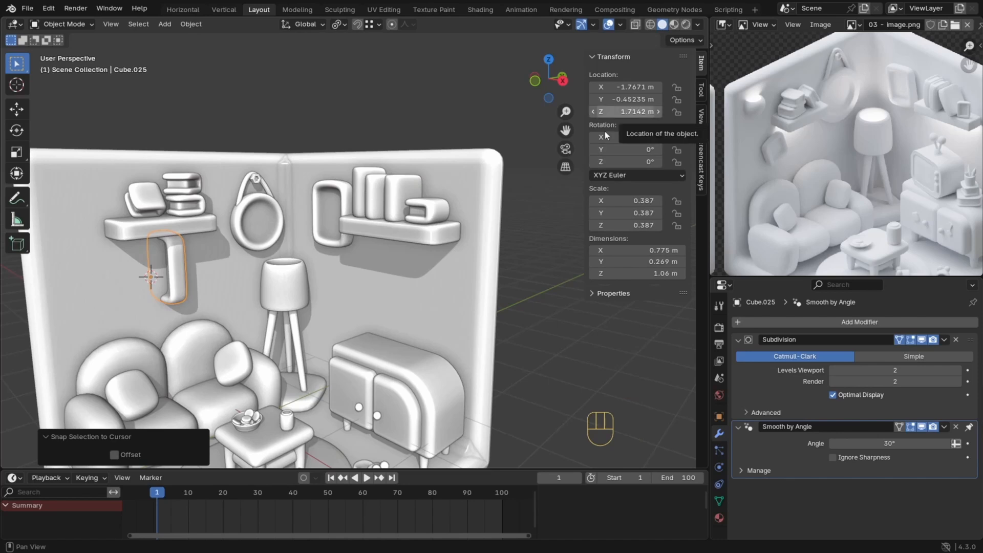
# Step: Rotate the copied frame 90° around Z and set its origin to its geometry
pyautogui.press('r')
pyautogui.press('z')
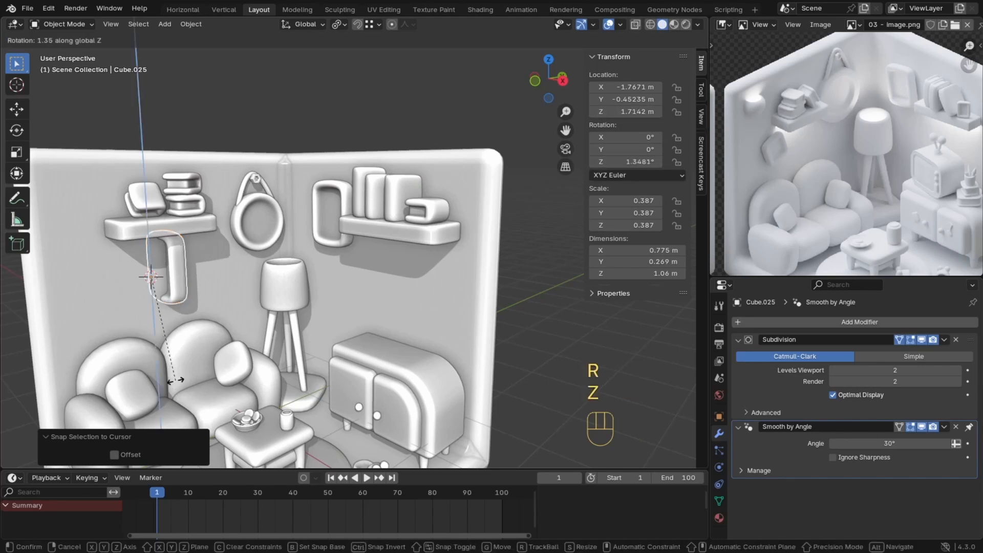
pyautogui.write('90')
pyautogui.click(189, 373)
pyautogui.rightClick(193, 302)
pyautogui.click(268, 355)
# Step: Move the copied frame along X toward the sofa wall and scale it down
pyautogui.press('g')
pyautogui.press('y')
pyautogui.press('x')
pyautogui.click(217, 307)
pyautogui.press('s')
pyautogui.click(240, 312)
# Step: Reduce the copied frame further to a scale of about 0.246 and move it along X against the wall
pyautogui.press('KP_0')
pyautogui.press('KP_Decimal')
pyautogui.moveTo(215, 288); pyautogui.dragTo(358, 327, button='middle')
pyautogui.press('s')
pyautogui.click(358, 329)
pyautogui.press('g')
pyautogui.press('x')
pyautogui.click(163, 287)
pyautogui.press('r')
pyautogui.press('x')
pyautogui.click(348, 275)
pyautogui.scroll(-5, 348, 275)
pyautogui.moveTo(348, 275); pyautogui.dragTo(286, 282, button='middle')
pyautogui.keyDown('shift'); pyautogui.moveTo(423, 294); pyautogui.dragTo(335, 259, button='middle'); pyautogui.keyUp('shift')
pyautogui.hotkey('ctrl', 'z')
# Step: Widen the small frame to about 0.65 m by moving one side's vertices outward along Y in right view
pyautogui.press('Tab')
pyautogui.press('z')
pyautogui.press('KP_1')
pyautogui.press('KP_3')
pyautogui.moveTo(161, 205); pyautogui.dragTo(231, 293)
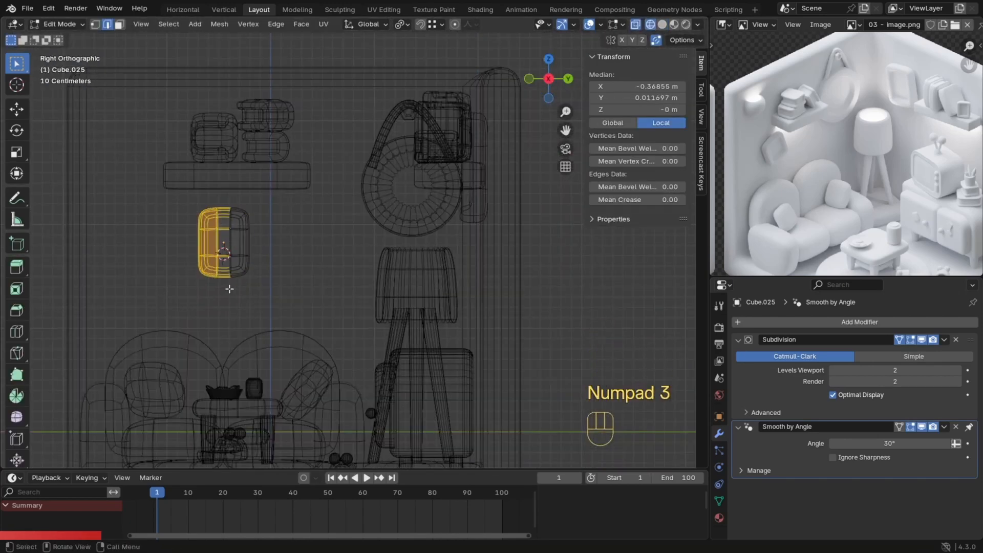
pyautogui.press('g')
pyautogui.press('y')
pyautogui.rightClick(229, 287)
pyautogui.keyDown('alt'); pyautogui.keyDown('shift'); pyautogui.click(232, 284); pyautogui.keyUp('shift'); pyautogui.keyUp('alt')
pyautogui.moveTo(175, 200); pyautogui.dragTo(214, 287)
pyautogui.press('g')
pyautogui.press('y')
pyautogui.click(203, 286)
pyautogui.press('Tab')
pyautogui.press('z')
# Step: Tilt the small frame on the wall and reposition it beneath the shelf, including a shift along Y
pyautogui.moveTo(292, 284)
pyautogui.keyDown('ctrl'); pyautogui.mouseDown(button='middle')
pyautogui.moveTo(294, 304)
pyautogui.moveTo(296, 290)
pyautogui.moveTo(347, 344)
pyautogui.moveTo(347, 317)
pyautogui.mouseUp(button='middle'); pyautogui.keyUp('ctrl')
pyautogui.press('r')
pyautogui.click(307, 264)
pyautogui.press('g')
pyautogui.click(314, 272)
pyautogui.moveTo(347, 317); pyautogui.dragTo(270, 285, button='middle')
pyautogui.press('g')
pyautogui.press('y')
pyautogui.click(292, 287)
# Step: Duplicate the small tilted frame about 1.21 m along Y and rotate the copy around X until it hangs nearly upright beneath the shelf
pyautogui.hotkey('shift', 'd')
pyautogui.press('x')
pyautogui.press('y')
pyautogui.click(354, 297)
pyautogui.press('r')
pyautogui.press('x')
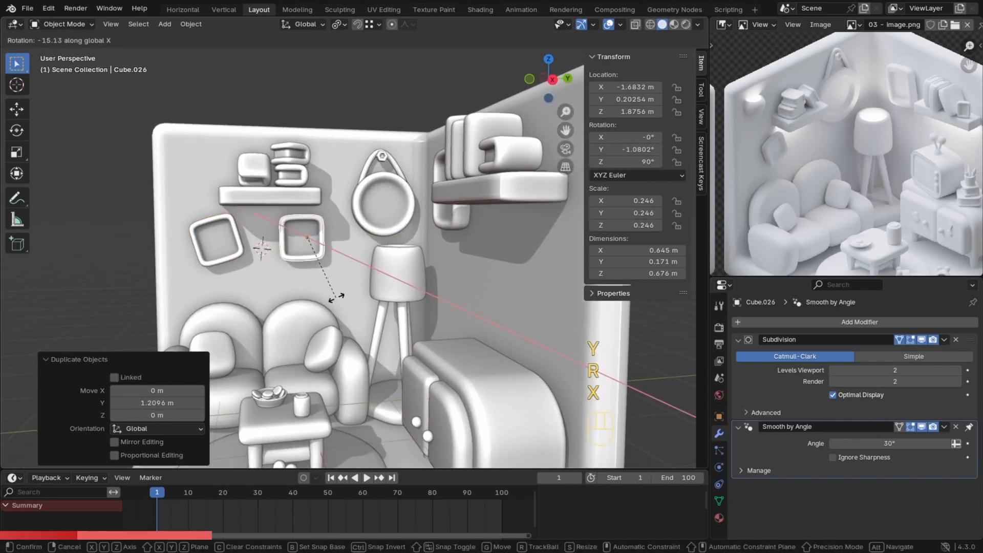
pyautogui.click(333, 294)
# Step: Narrow the copied frame's mesh along Y to a width of about 0.57 m
pyautogui.press('Tab')
pyautogui.press('a')
pyautogui.press('s')
pyautogui.press('x')
pyautogui.press('y')
pyautogui.click(359, 266)
pyautogui.press('Tab')
pyautogui.keyDown('ctrl'); pyautogui.moveTo(348, 268); pyautogui.dragTo(303, 248, button='middle'); pyautogui.keyUp('ctrl')
# Step: Add a UV sphere with 16 segments and 8 rings near the sofa wall
pyautogui.hotkey('shift', 'a')
pyautogui.moveTo(303, 247)
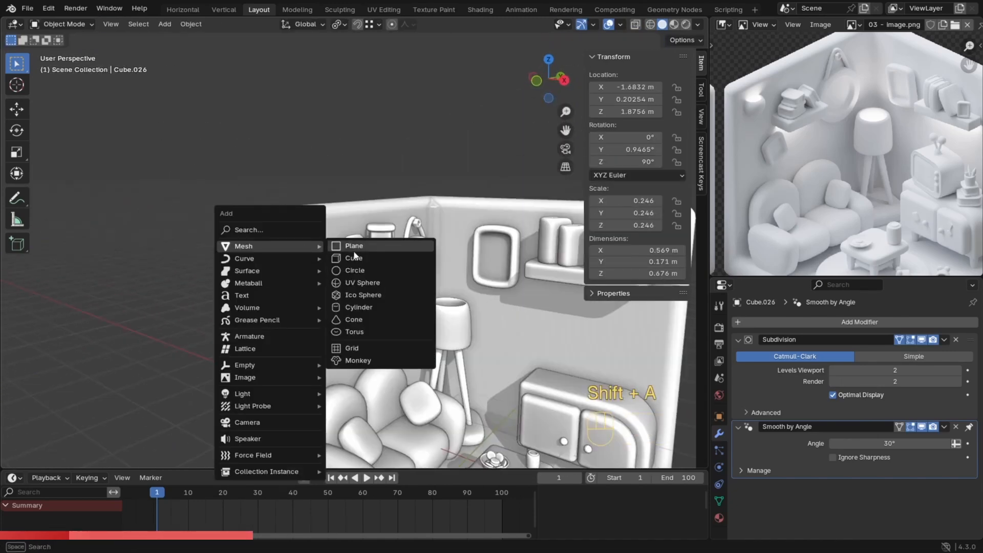
pyautogui.click(365, 285)
pyautogui.click(167, 326)
pyautogui.write('16')
pyautogui.press('Return')
pyautogui.click(154, 339)
pyautogui.write('8')
pyautogui.press('Return')
pyautogui.scroll(-4, 348, 246)
pyautogui.moveTo(344, 274); pyautogui.dragTo(348, 233, button='middle')
# Step: Open the sphere by deleting the faces around its top vertex and give it a level 1 subdivision
pyautogui.press('Tab')
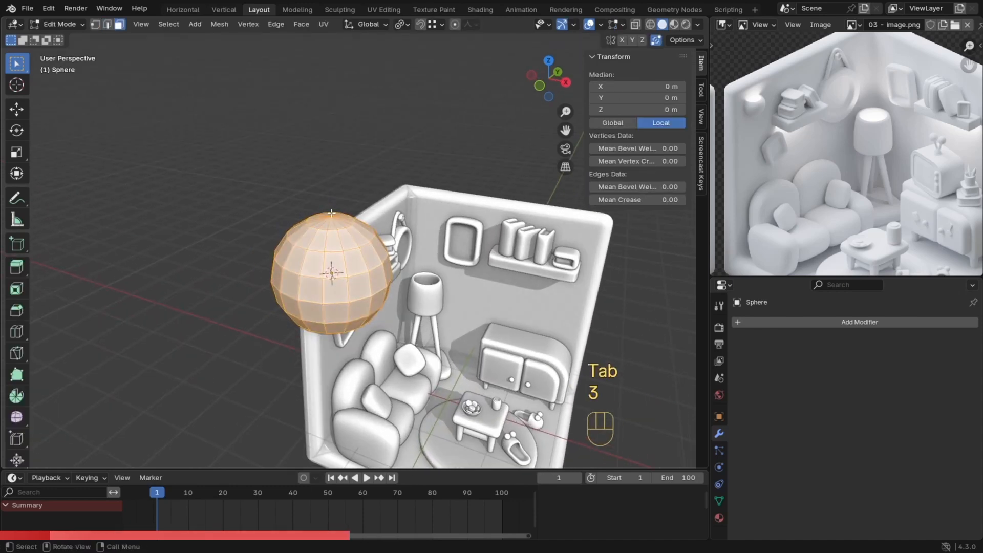
pyautogui.click(331, 212)
pyautogui.press('ctrl+KP_Add')
pyautogui.press('x')
pyautogui.click(338, 235)
pyautogui.moveTo(338, 235)
pyautogui.keyDown('ctrl'); pyautogui.mouseDown(button='middle')
pyautogui.moveTo(338, 248)
pyautogui.moveTo(338, 220)
pyautogui.mouseUp(button='middle'); pyautogui.keyUp('ctrl')
pyautogui.press('Tab')
pyautogui.moveTo(348, 284); pyautogui.dragTo(367, 347, button='middle')
pyautogui.hotkey('ctrl', '1')
# Step: Try thickening the open sphere with a Solidify modifier and remove the modifier
pyautogui.click(884, 322)
pyautogui.moveTo(884, 322)
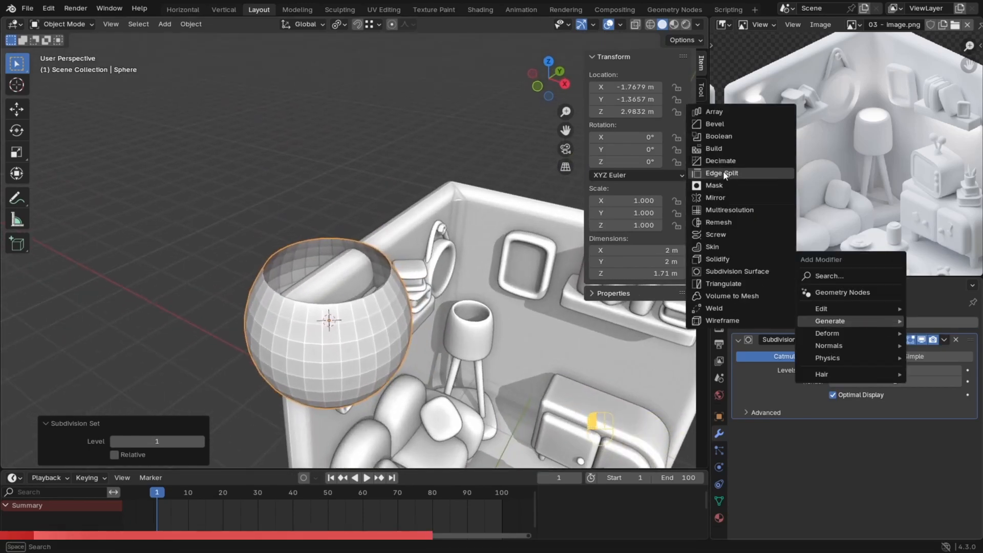
pyautogui.click(704, 256)
pyautogui.keyDown('shift'); pyautogui.moveTo(892, 464); pyautogui.dragTo(917, 457); pyautogui.keyUp('shift')
pyautogui.click(955, 426)
# Step: Extrude the sphere's open edge loop and scale it inward to about 0.75 to form a flat rim
pyautogui.scroll(1, 378, 329)
pyautogui.keyDown('shift'); pyautogui.moveTo(377, 329); pyautogui.dragTo(407, 297, button='middle'); pyautogui.keyUp('shift')
pyautogui.press('Tab')
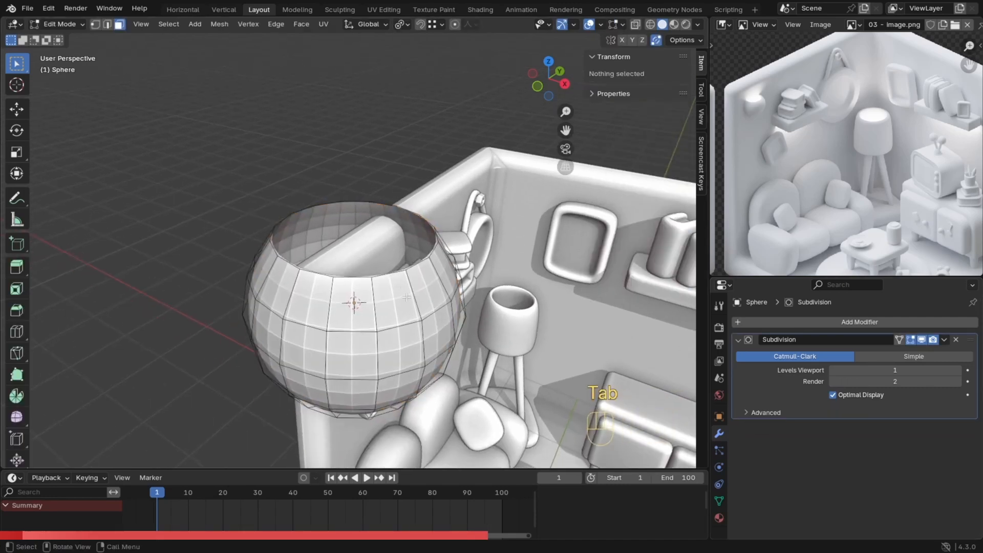
pyautogui.keyDown('alt'); pyautogui.click(402, 273); pyautogui.keyUp('alt')
pyautogui.press('e')
pyautogui.rightClick(543, 297)
pyautogui.press('s')
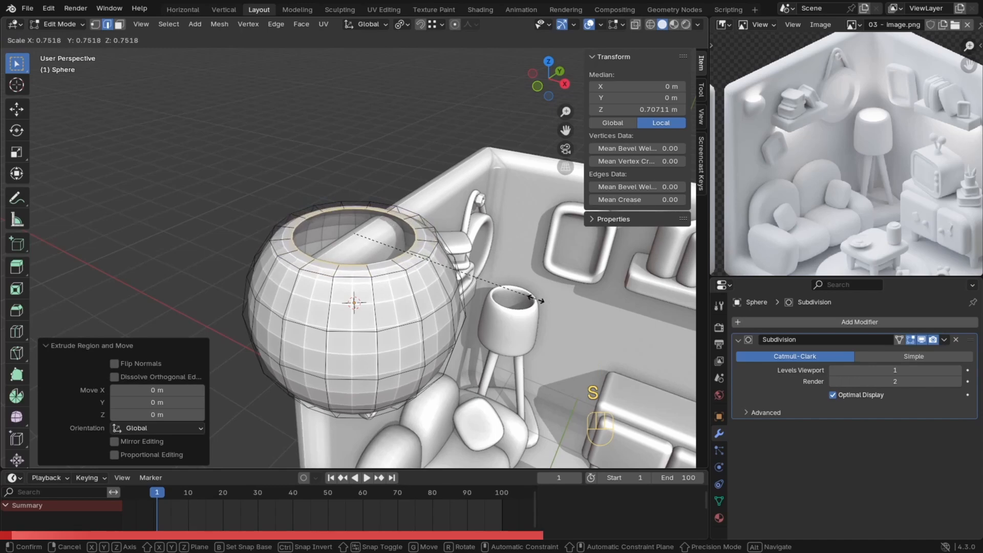
pyautogui.click(536, 298)
# Step: Extrude the inner rim about 0.61 m down along Z, scale the loop by 1.04 and lower it further inside the bowl
pyautogui.press('e')
pyautogui.press('z')
pyautogui.click(542, 358)
pyautogui.keyDown('ctrl'); pyautogui.moveTo(543, 357); pyautogui.dragTo(543, 320, button='middle'); pyautogui.keyUp('ctrl')
pyautogui.moveTo(461, 308); pyautogui.dragTo(402, 299, button='middle')
pyautogui.press('s')
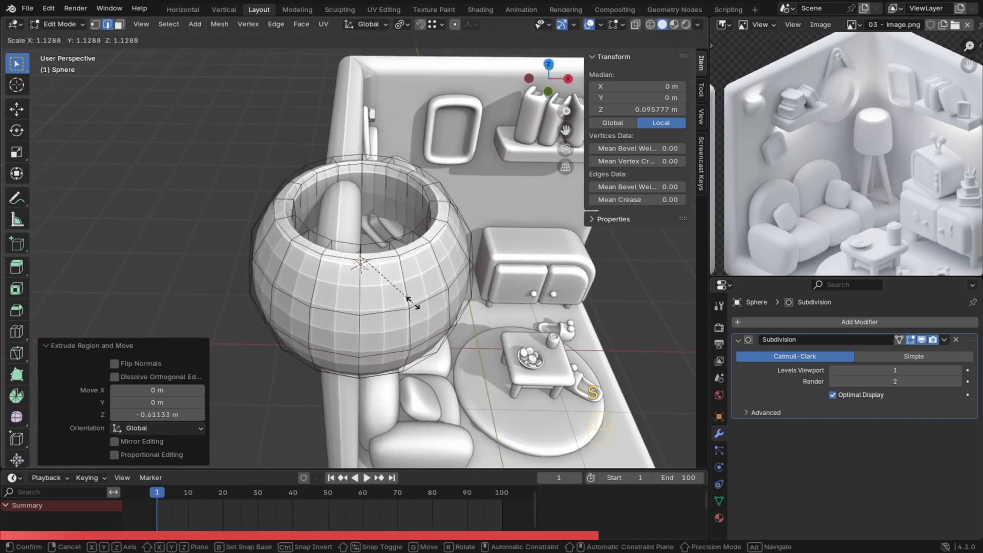
pyautogui.click(408, 302)
pyautogui.scroll(-1, 408, 302)
pyautogui.press('g')
pyautogui.press('z')
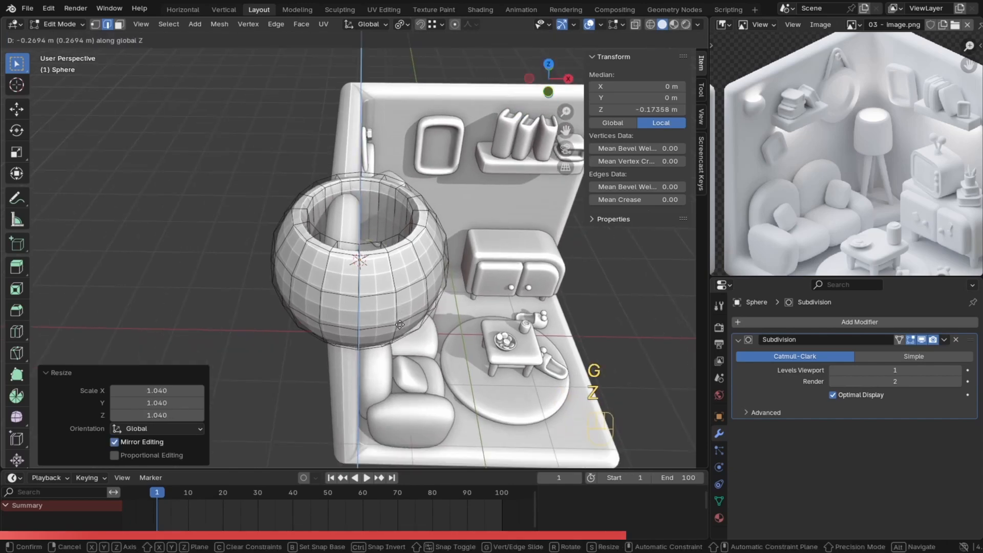
pyautogui.click(398, 311)
# Step: Fill the bottom loop inside the bowl and inset the new face
pyautogui.press('f')
pyautogui.press('Tab')
pyautogui.press('Tab')
pyautogui.moveTo(399, 312); pyautogui.dragTo(402, 338, button='middle')
pyautogui.click(921, 340)
pyautogui.keyDown('ctrl'); pyautogui.moveTo(494, 369); pyautogui.dragTo(492, 331, button='middle'); pyautogui.keyUp('ctrl')
pyautogui.press('i')
pyautogui.click(492, 331)
# Step: Set the bowl's subdivision to level 1 and apply auto smooth shading at 30°
pyautogui.press('Tab')
pyautogui.hotkey('ctrl', '1')
pyautogui.rightClick(383, 221)
pyautogui.click(383, 219)
# Step: Scale the bowl lamp down to about 0.365 on the sofa wall
pyautogui.scroll(-4, 383, 219)
pyautogui.press('s')
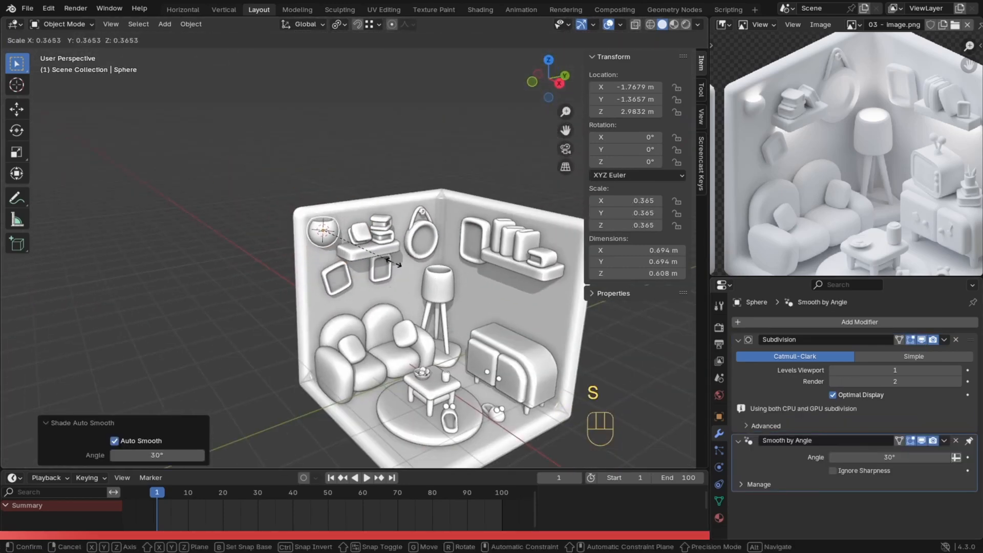
pyautogui.click(393, 263)
# Step: Shift the sofa-wall shelf together with its books along Y and change the transform pivot point
pyautogui.moveTo(394, 263); pyautogui.dragTo(353, 264, button='middle')
pyautogui.press('z')
pyautogui.moveTo(259, 220); pyautogui.dragTo(361, 290)
pyautogui.press('g')
pyautogui.press('y')
pyautogui.click(446, 305)
pyautogui.press('z')
pyautogui.click(339, 24)
pyautogui.click(358, 54)
pyautogui.press('s')
pyautogui.rightClick(384, 280)
# Step: Delete the upright book standing beside the stacked books on the sofa-wall shelf
pyautogui.scroll(-4, 384, 281)
pyautogui.moveTo(384, 280); pyautogui.dragTo(278, 278, button='middle')
pyautogui.scroll(5, 307, 256)
pyautogui.click(281, 255)
pyautogui.press('Delete')
pyautogui.scroll(-2, 342, 298)
# Step: Duplicate a standing book from the back-wall shelf and snap the copy to the 3D cursor on the sofa wall
pyautogui.click(461, 256)
pyautogui.hotkey('shift', 'd')
pyautogui.click(292, 267)
pyautogui.hotkey('shift', 's')
pyautogui.click(291, 220)
pyautogui.moveTo(291, 220); pyautogui.dragTo(320, 238, button='middle')
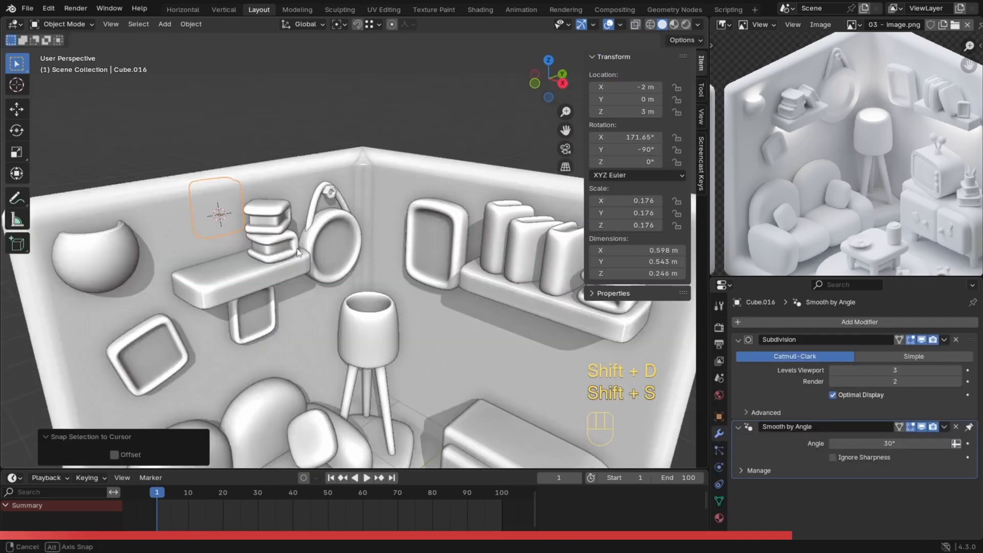
# Step: In top view, position the copied book over the sofa-wall shelf and rotate it slightly around Z
pyautogui.press('KP_7')
pyautogui.press('g')
pyautogui.click(354, 356)
pyautogui.press('r')
pyautogui.press('x')
pyautogui.press('y')
pyautogui.press('z')
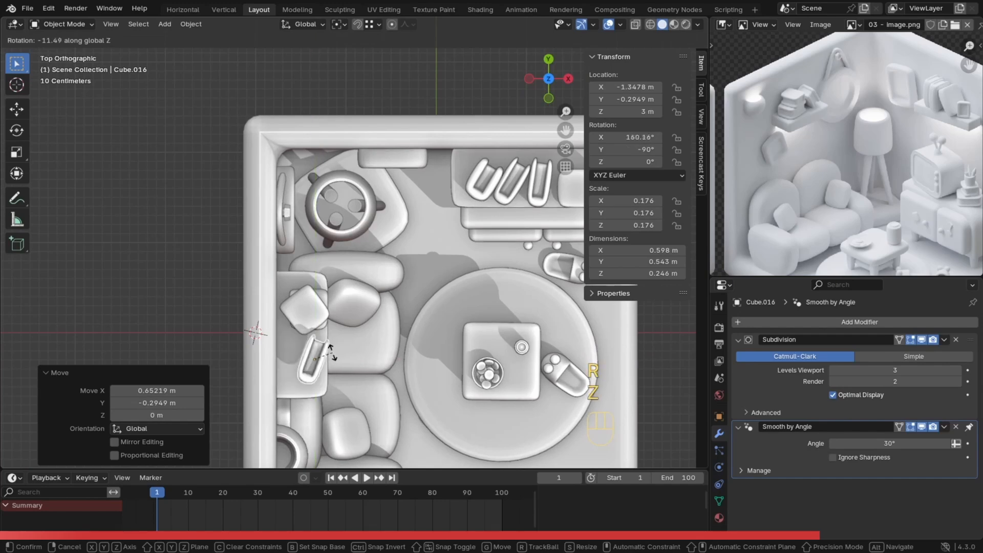
pyautogui.click(332, 366)
pyautogui.press('g')
pyautogui.middleClick(332, 366)
pyautogui.click(326, 365)
# Step: Tilt the copied book around X and set it onto the sofa-wall shelf in right view
pyautogui.moveTo(325, 358); pyautogui.dragTo(368, 239, button='middle')
pyautogui.press('r')
pyautogui.press('x')
pyautogui.click(295, 241)
pyautogui.press('KP_1')
pyautogui.press('KP_3')
pyautogui.press('g')
pyautogui.click(297, 259)
# Step: Duplicate the tilted book about 0.26 m in the negative Y direction along the shelf and save the file
pyautogui.hotkey('shift', 'd')
pyautogui.press('x')
pyautogui.press('y')
pyautogui.click(275, 283)
pyautogui.scroll(-4, 348, 258)
pyautogui.hotkey('ctrl', 's')
# Step: In front view wireframe, shift the back-wall shelf and its books toward the large frame
pyautogui.press('KP_1')
pyautogui.press('z')
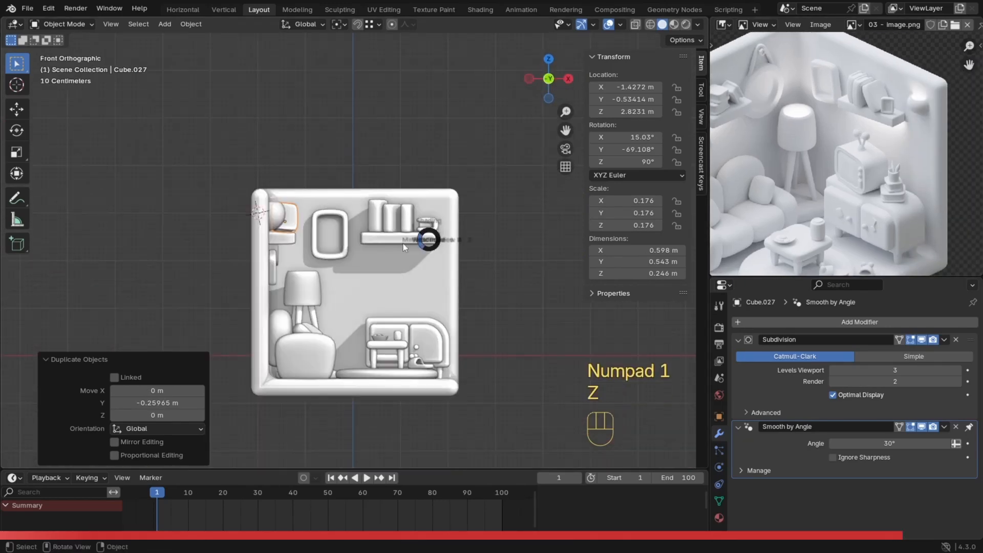
pyautogui.press('g')
pyautogui.click(357, 247)
# Step: Duplicate the round wall lamp in front view, move the copy away from the sofa wall and begin snapping it
pyautogui.click(261, 211)
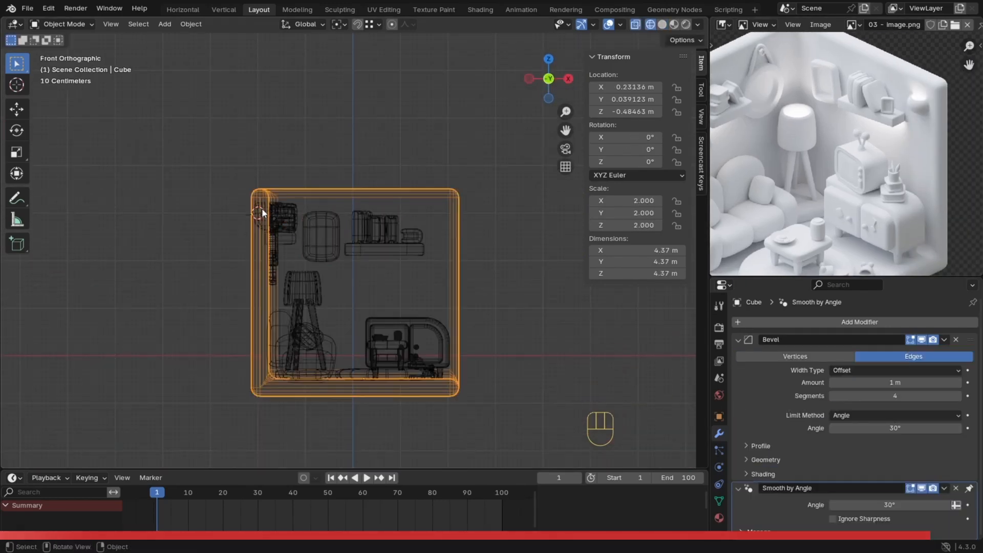
pyautogui.click(262, 212)
pyautogui.hotkey('shift', 'd')
pyautogui.click(324, 222)
pyautogui.hotkey('shift', 's')
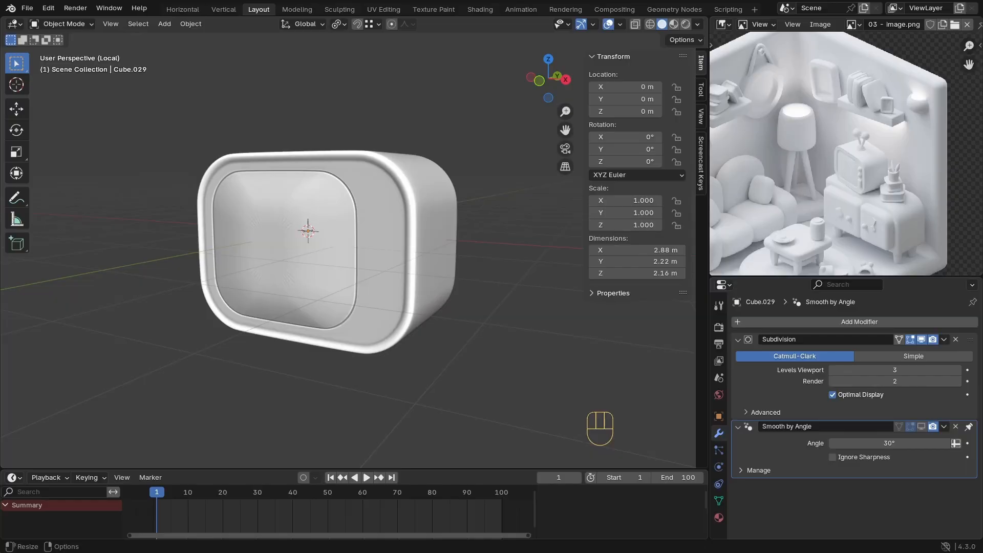
# Step: Add a new 2 m cube at the origin of the isolated television model
pyautogui.keyDown('ctrl'); pyautogui.moveTo(312, 226); pyautogui.dragTo(277, 266, button='middle'); pyautogui.keyUp('ctrl')
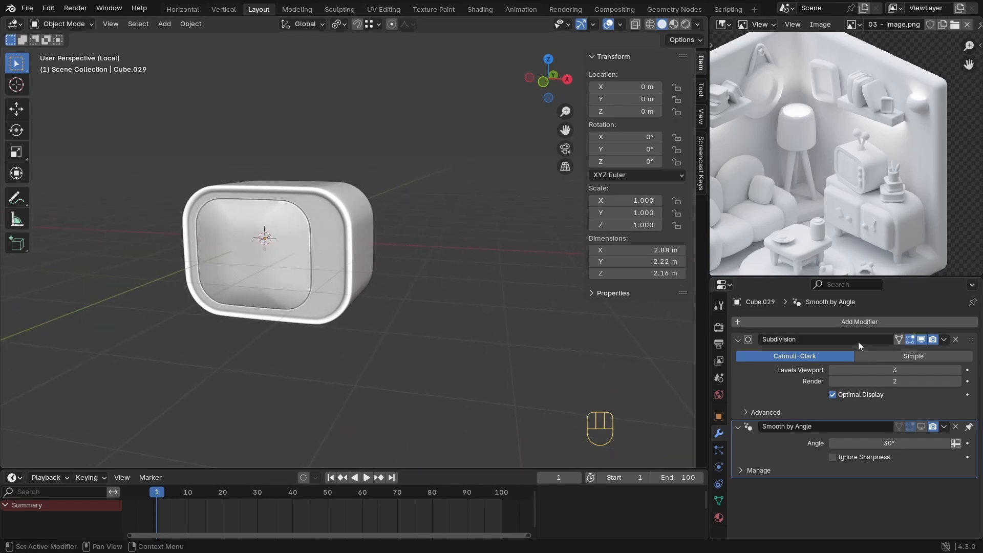
pyautogui.keyDown('ctrl'); pyautogui.moveTo(317, 225); pyautogui.dragTo(334, 253, button='middle'); pyautogui.keyUp('ctrl')
pyautogui.hotkey('shift', 'a')
pyautogui.moveTo(335, 244)
pyautogui.click(405, 258)
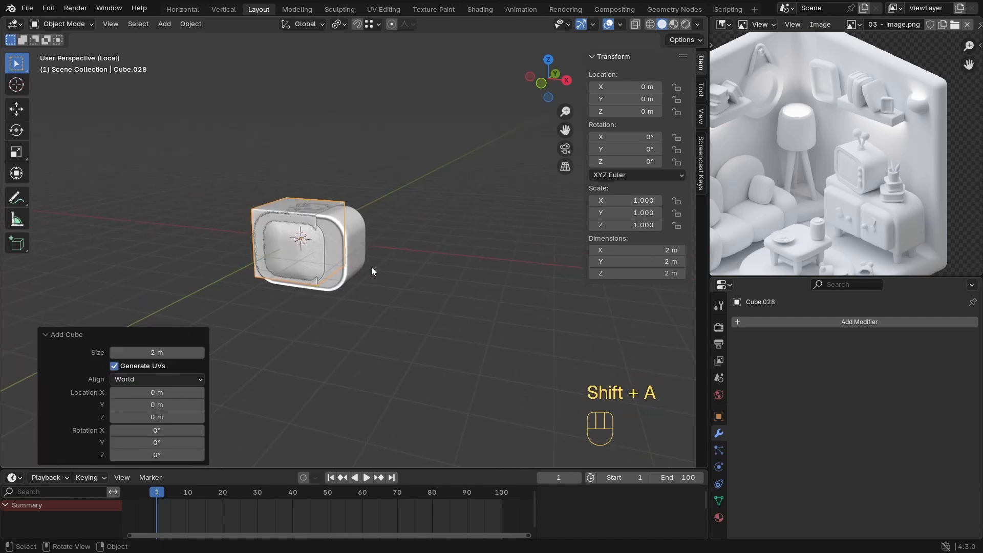
# Step: Move the new cube about 3.96 m along X so it stands beside the existing television
pyautogui.press('g')
pyautogui.press('x')
pyautogui.click(502, 297)
pyautogui.moveTo(502, 297); pyautogui.dragTo(354, 331, button='middle')
# Step: Widen the cube to about 2.58 m by moving its positive X side outward in top view wireframe
pyautogui.press('KP_7')
pyautogui.press('Tab')
pyautogui.press('z')
pyautogui.moveTo(494, 218); pyautogui.dragTo(361, 259)
pyautogui.moveTo(528, 211); pyautogui.dragTo(415, 348)
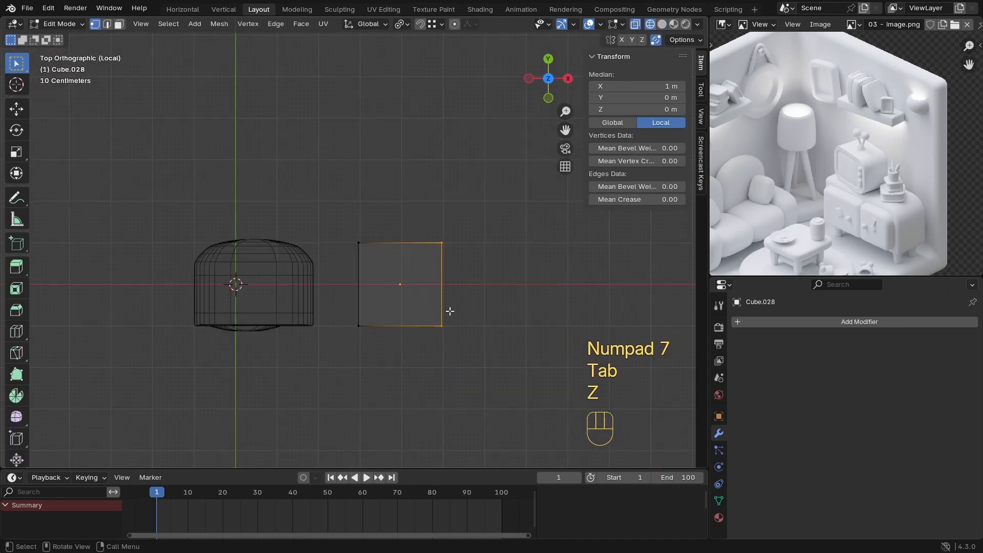
pyautogui.press('g')
pyautogui.press('x')
pyautogui.click(472, 309)
pyautogui.press('Tab')
pyautogui.moveTo(490, 211)
pyautogui.mouseDown(button='middle')
pyautogui.moveTo(420, 291)
pyautogui.moveTo(408, 275)
pyautogui.moveTo(358, 274)
pyautogui.mouseUp(button='middle')
# Step: Bevel the cube's four front-to-back corner edges with 8 segments and a width of about 0.655 m
pyautogui.press('Tab')
pyautogui.press('z')
pyautogui.moveTo(327, 162); pyautogui.dragTo(292, 425)
pyautogui.press('z')
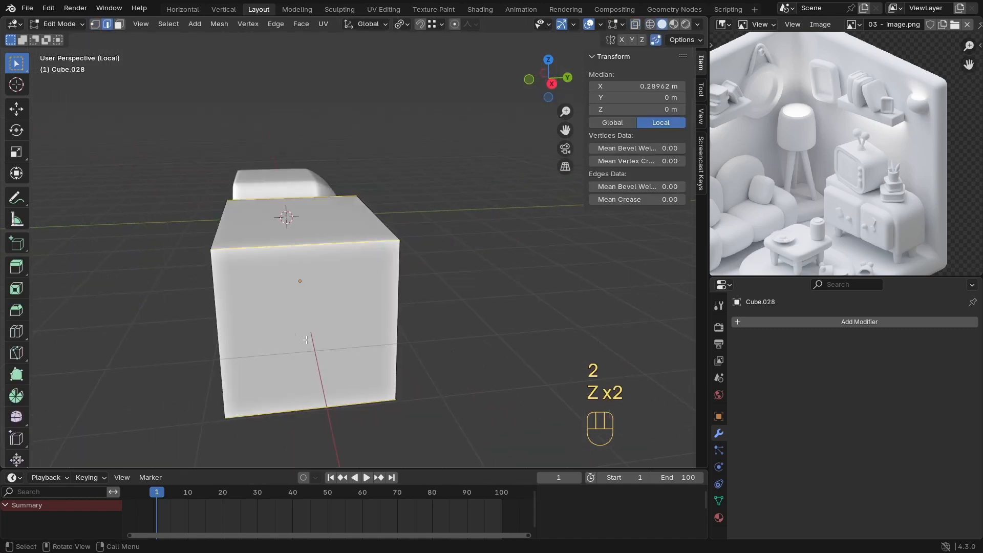
pyautogui.moveTo(307, 340); pyautogui.dragTo(287, 328, button='middle')
pyautogui.hotkey('ctrl', 'b')
pyautogui.click(111, 325)
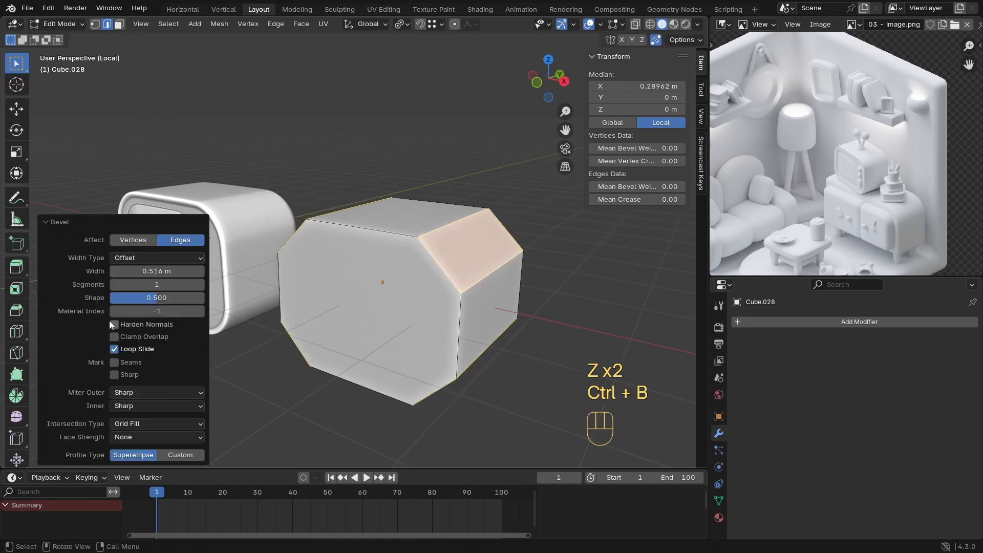
pyautogui.click(160, 284)
pyautogui.write('8')
pyautogui.press('Return')
pyautogui.keyDown('ctrl'); pyautogui.moveTo(485, 279); pyautogui.dragTo(482, 300, button='middle'); pyautogui.keyUp('ctrl')
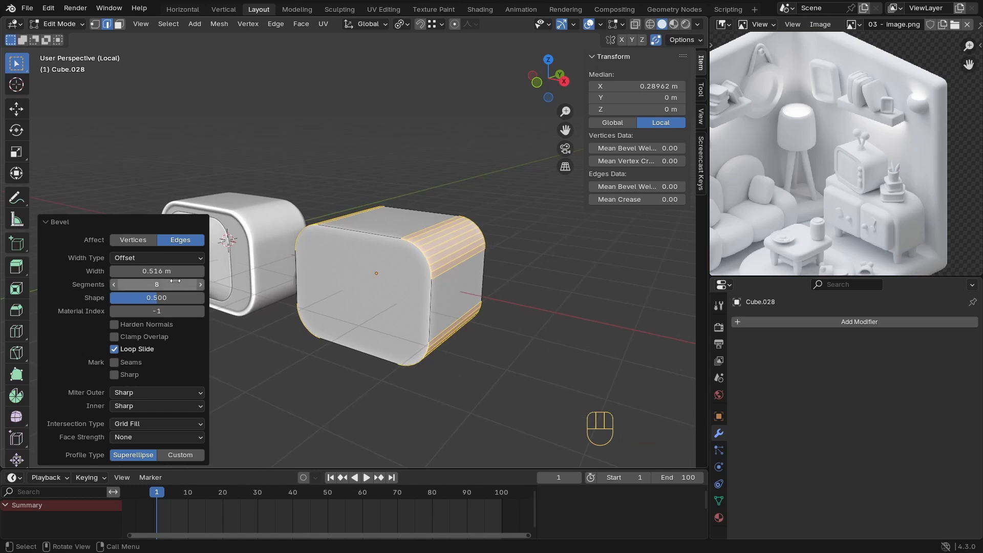
pyautogui.keyDown('shift'); pyautogui.moveTo(157, 271); pyautogui.dragTo(157, 271); pyautogui.keyUp('shift')
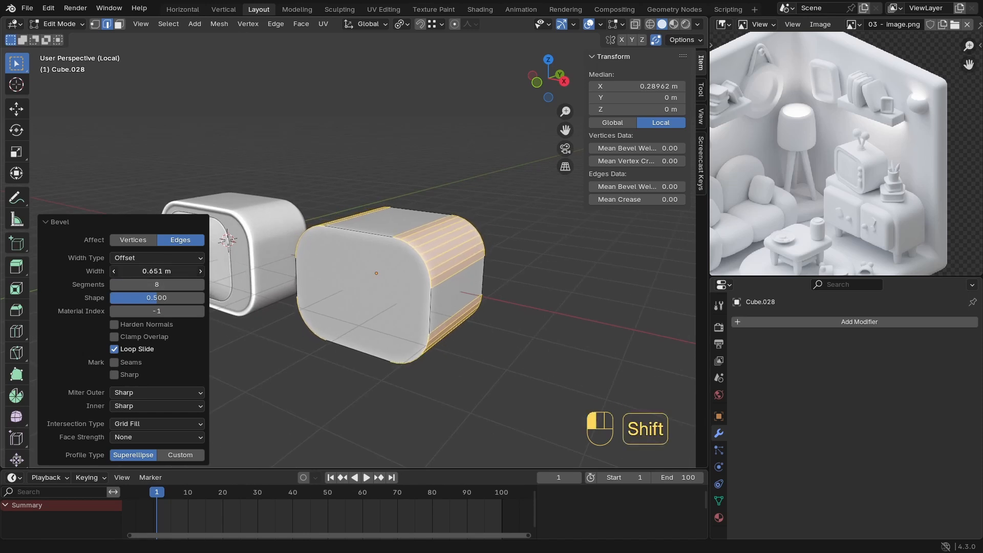
pyautogui.moveTo(381, 265); pyautogui.dragTo(469, 242, button='middle')
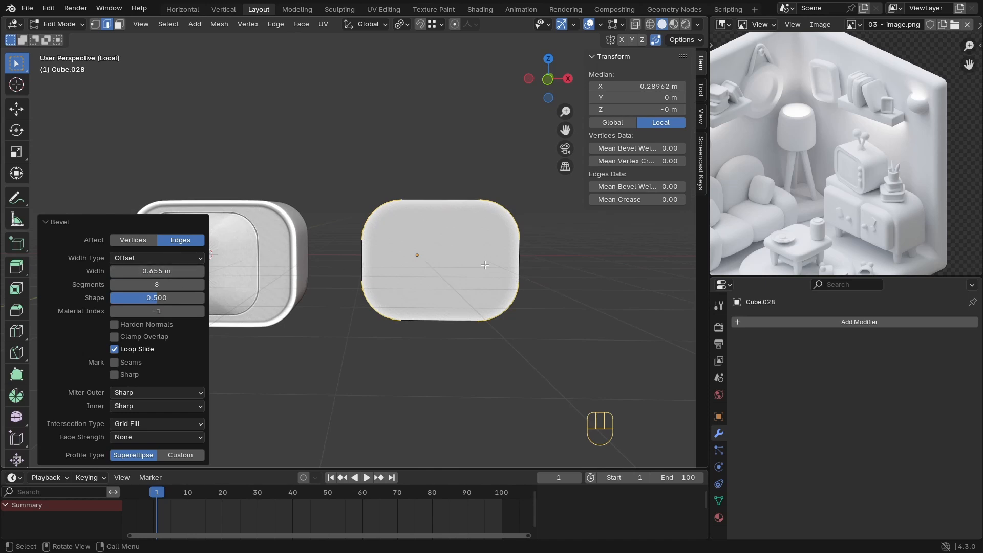
# Step: Add an edge loop around the rounded body and slide it close to the front face, factor about 0.915
pyautogui.press('Tab')
pyautogui.moveTo(484, 265); pyautogui.dragTo(396, 290, button='middle')
pyautogui.press('Tab')
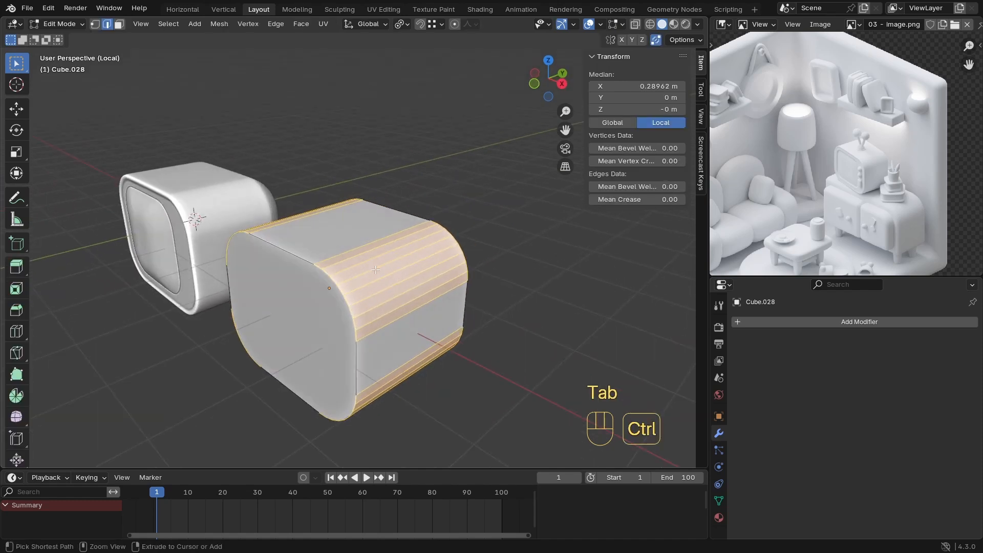
pyautogui.hotkey('ctrl', 'r')
pyautogui.click(380, 272)
pyautogui.rightClick(380, 272)
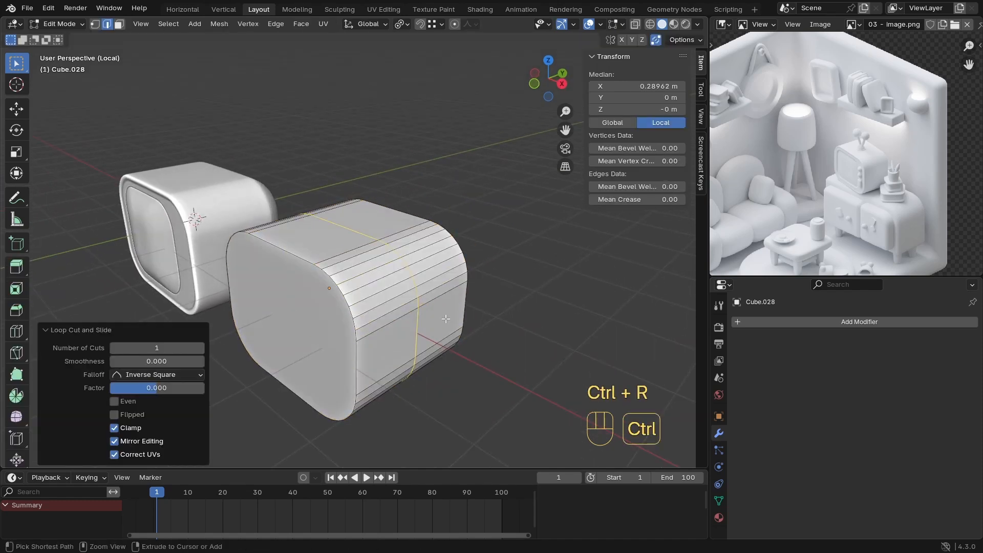
pyautogui.press('g')
pyautogui.press('g')
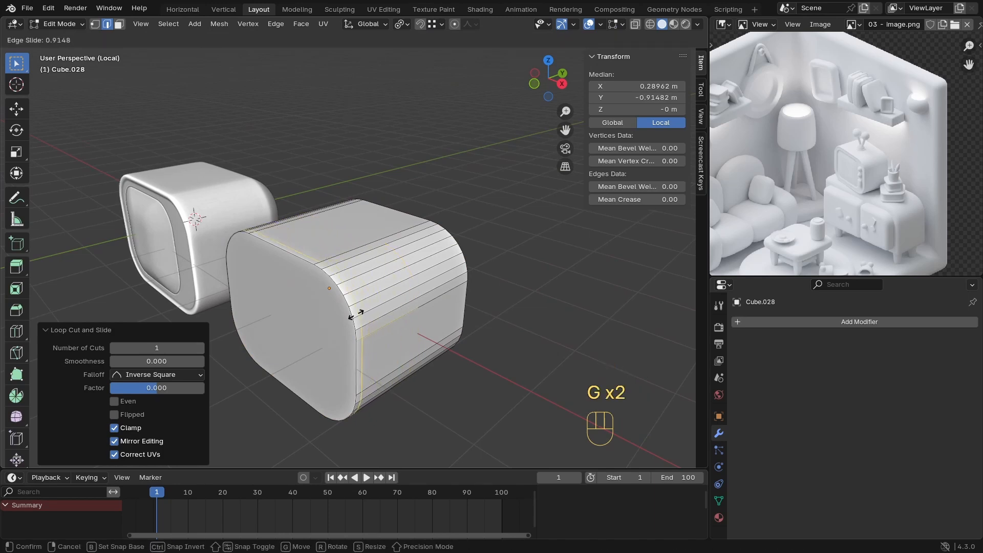
pyautogui.click(356, 315)
pyautogui.keyDown('ctrl'); pyautogui.moveTo(356, 314); pyautogui.dragTo(348, 283, button='middle'); pyautogui.keyUp('ctrl')
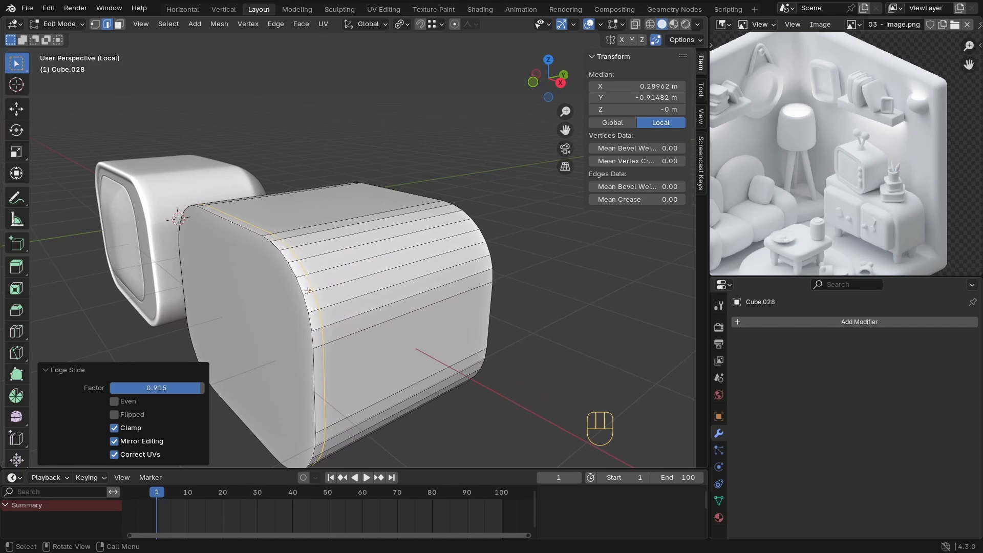
pyautogui.keyDown('ctrl'); pyautogui.moveTo(300, 300); pyautogui.dragTo(330, 279, button='middle'); pyautogui.keyUp('ctrl')
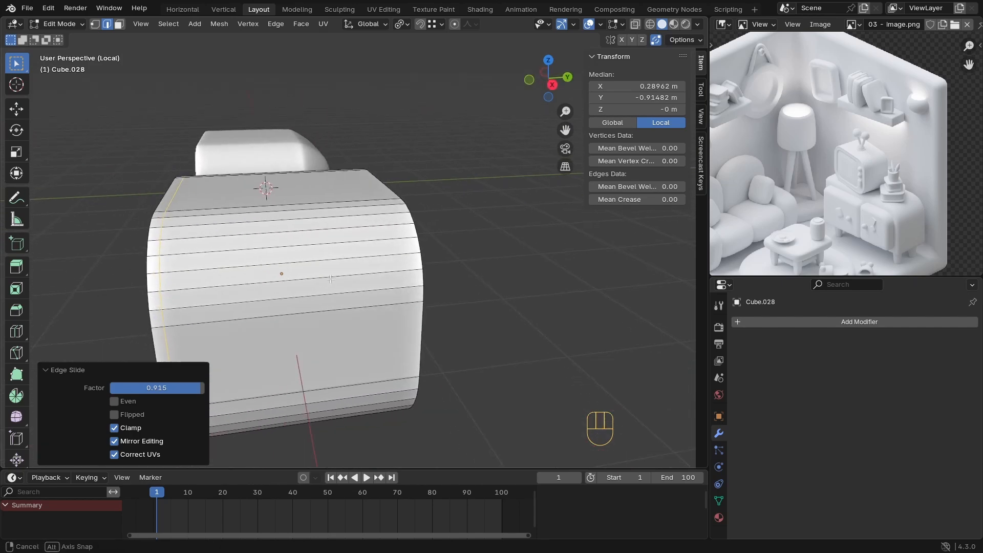
# Step: Add a second edge loop around the body near its back face, slid by a factor of about 0.781
pyautogui.hotkey('ctrl', 'r')
pyautogui.click(383, 265)
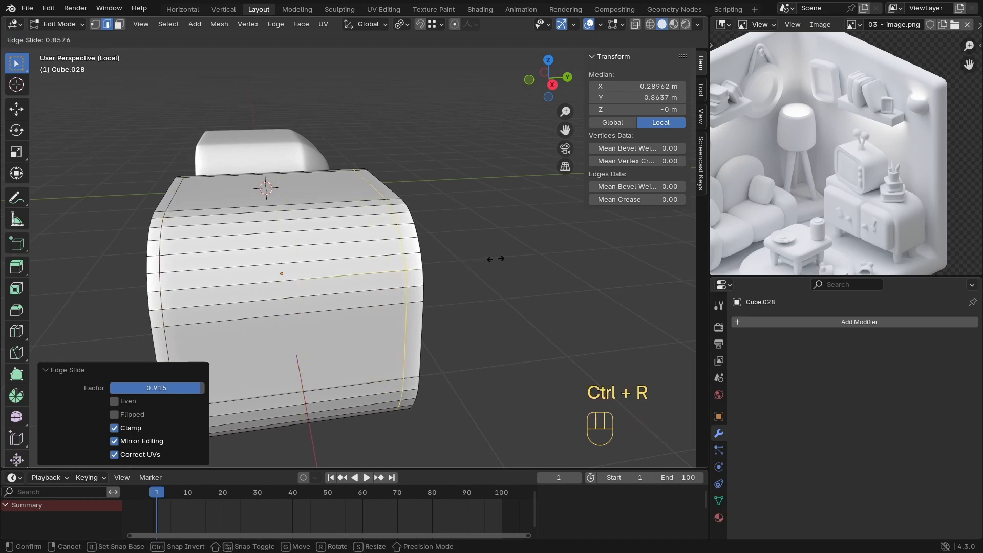
pyautogui.click(481, 259)
pyautogui.moveTo(487, 257); pyautogui.dragTo(349, 270, button='middle')
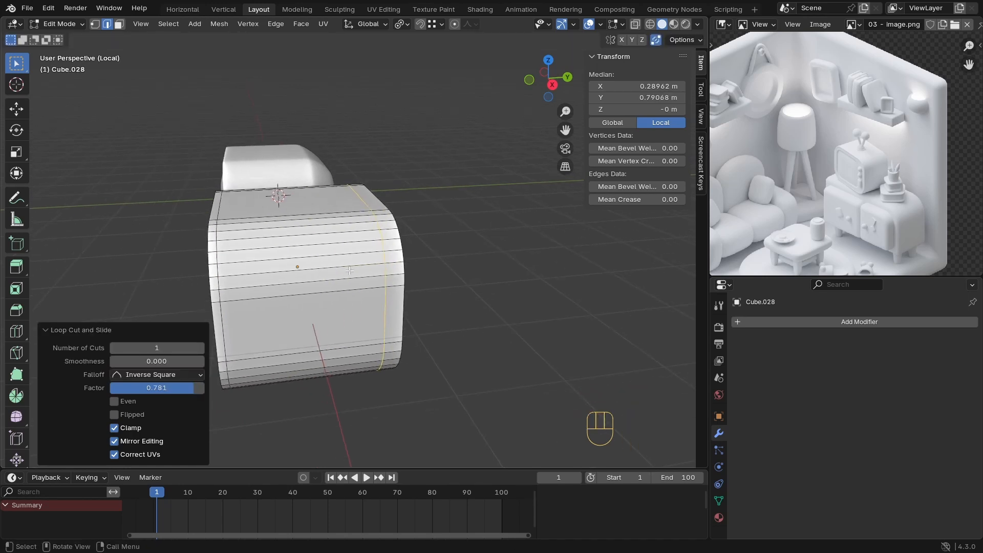
pyautogui.keyDown('ctrl'); pyautogui.moveTo(238, 271); pyautogui.dragTo(233, 251, button='middle'); pyautogui.keyUp('ctrl')
pyautogui.keyDown('shift'); pyautogui.moveTo(233, 251); pyautogui.dragTo(271, 235, button='middle'); pyautogui.keyUp('shift')
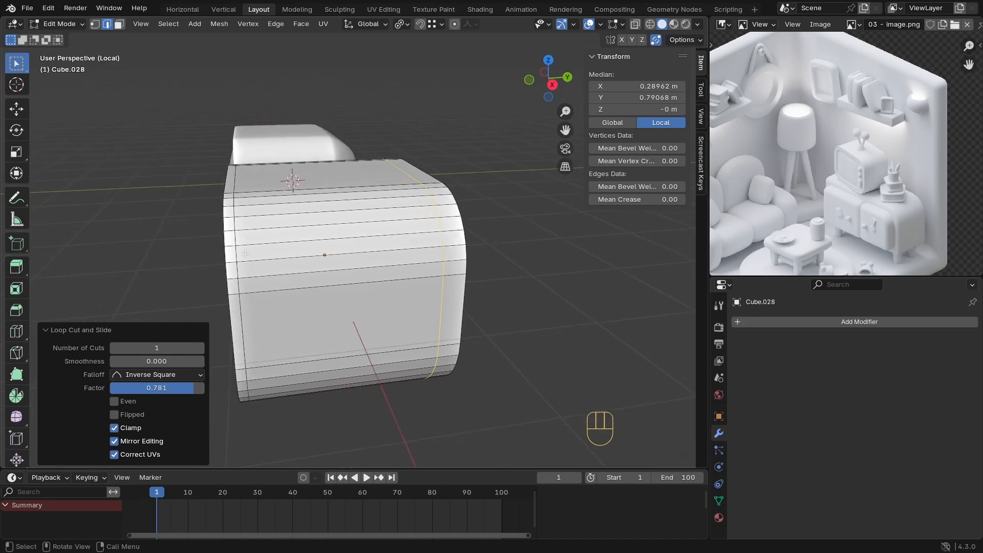
pyautogui.moveTo(413, 246); pyautogui.dragTo(338, 280, button='middle')
pyautogui.moveTo(399, 266); pyautogui.dragTo(303, 237, button='middle')
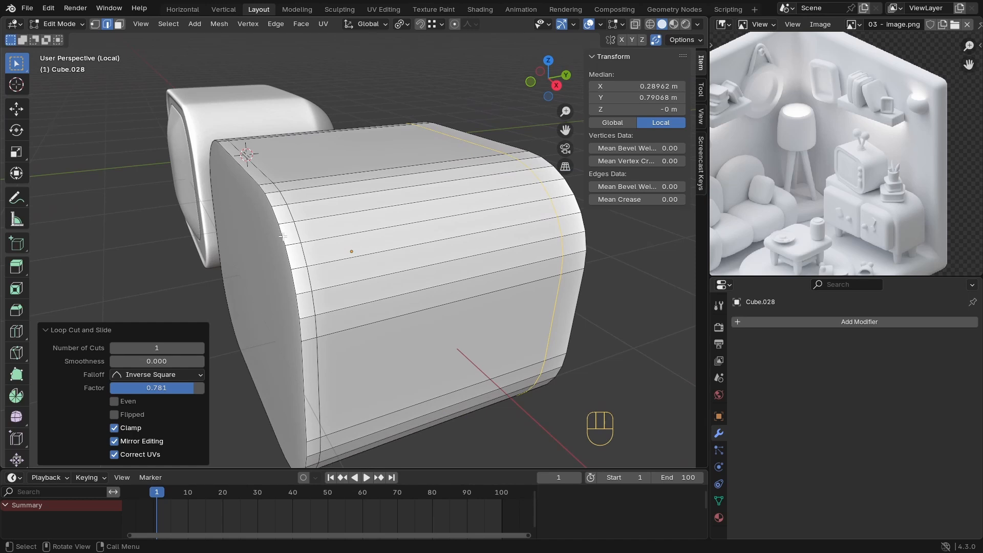
pyautogui.keyDown('ctrl'); pyautogui.moveTo(316, 211); pyautogui.dragTo(315, 248, button='middle'); pyautogui.keyUp('ctrl')
pyautogui.moveTo(316, 248); pyautogui.dragTo(337, 255, button='middle')
pyautogui.press('Tab')
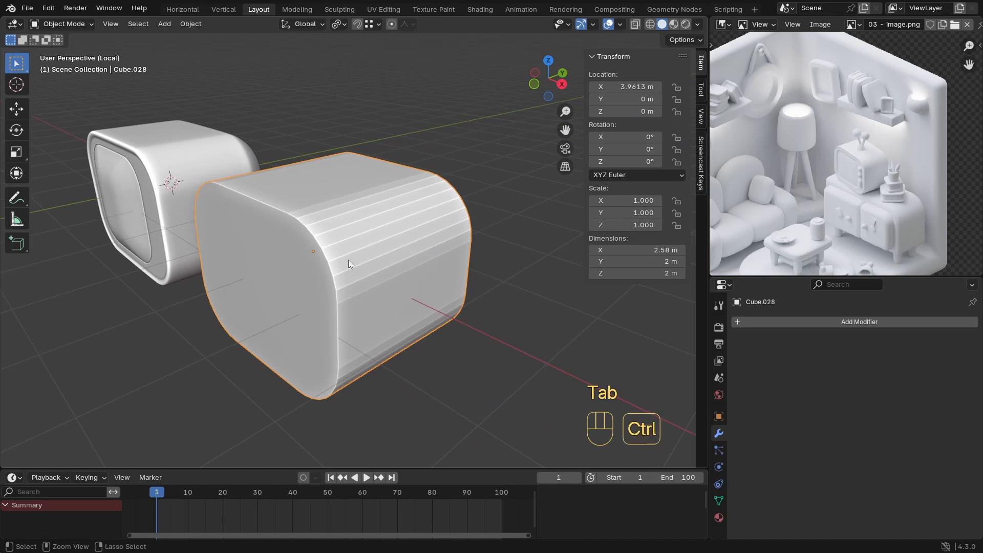
# Step: Add a level 3 Subdivision Surface modifier to the body and slide the rear edge loop toward the middle
pyautogui.hotkey('ctrl', '3')
pyautogui.moveTo(349, 260)
pyautogui.mouseDown(button='middle')
pyautogui.moveTo(311, 259)
pyautogui.moveTo(344, 254)
pyautogui.mouseUp(button='middle')
pyautogui.press('Tab')
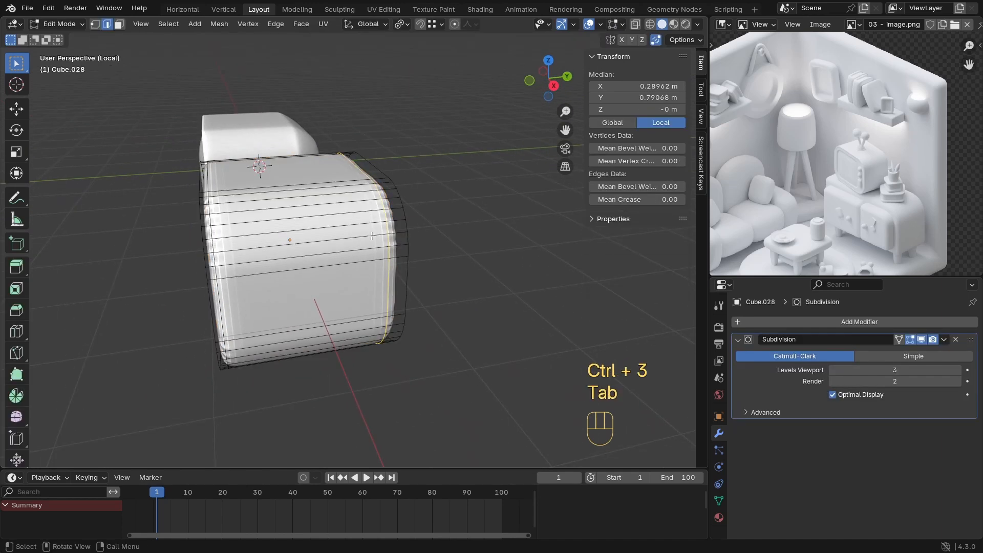
pyautogui.press('g')
pyautogui.press('g')
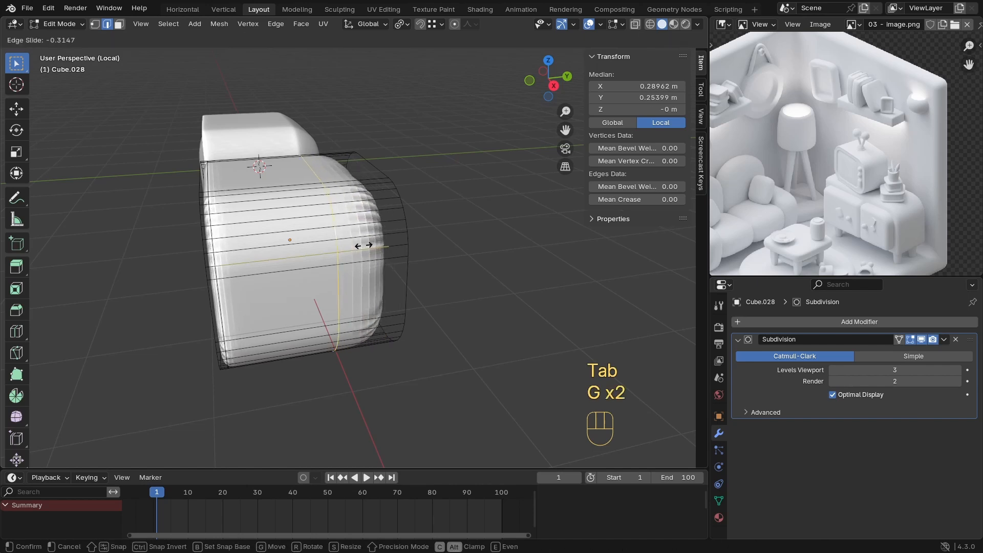
pyautogui.click(360, 245)
pyautogui.press('Tab')
pyautogui.moveTo(360, 246)
pyautogui.mouseDown(button='middle')
pyautogui.moveTo(289, 251)
pyautogui.moveTo(361, 245)
pyautogui.moveTo(350, 257)
pyautogui.mouseUp(button='middle')
# Step: Hide the subdivision in the viewport and slide the rear edge loop back toward the rear, factor about 0.396
pyautogui.click(901, 336)
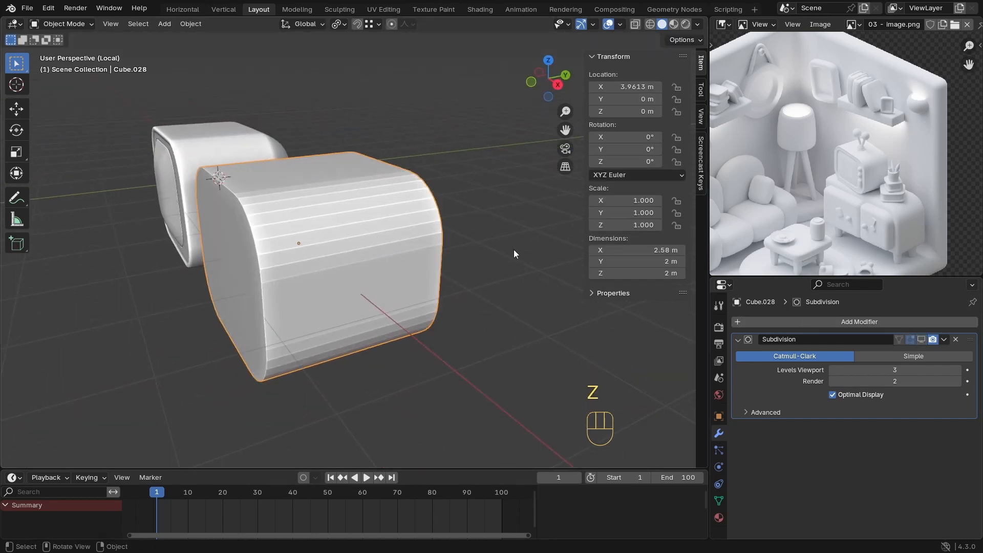
pyautogui.moveTo(514, 251); pyautogui.dragTo(404, 256, button='middle')
pyautogui.press('Tab')
pyautogui.press('g')
pyautogui.press('g')
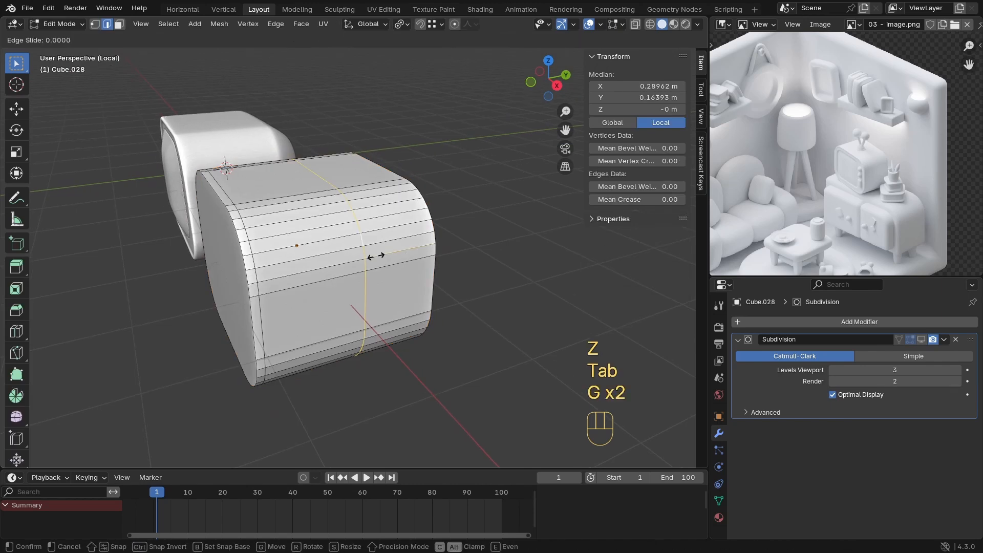
pyautogui.click(407, 302)
pyautogui.moveTo(407, 302); pyautogui.dragTo(327, 233, button='middle')
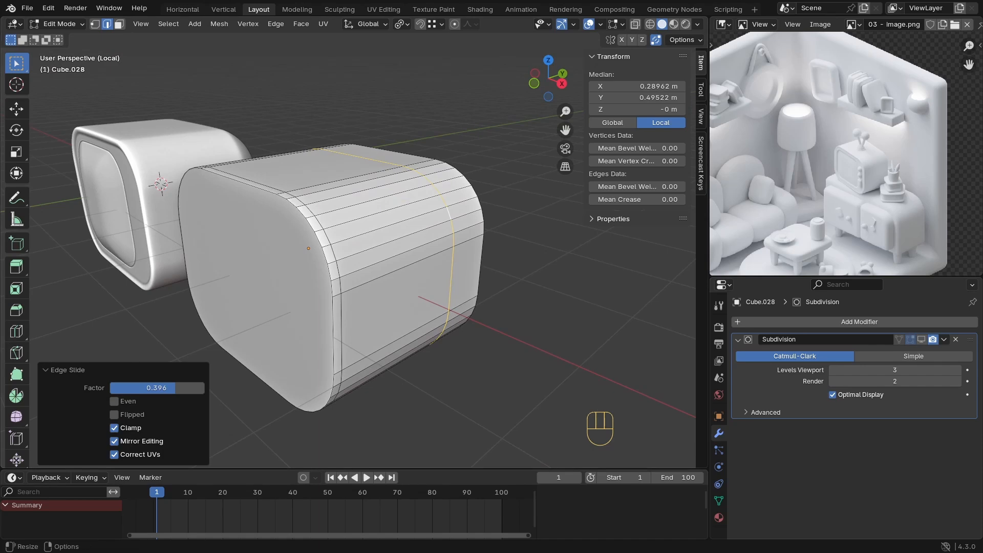
pyautogui.keyDown('ctrl'); pyautogui.moveTo(346, 149); pyautogui.dragTo(379, 210, button='middle'); pyautogui.keyUp('ctrl')
# Step: Turn on the wireframe overlay and examine the edge flow of the existing television next to the new body
pyautogui.press('Tab')
pyautogui.click(620, 24)
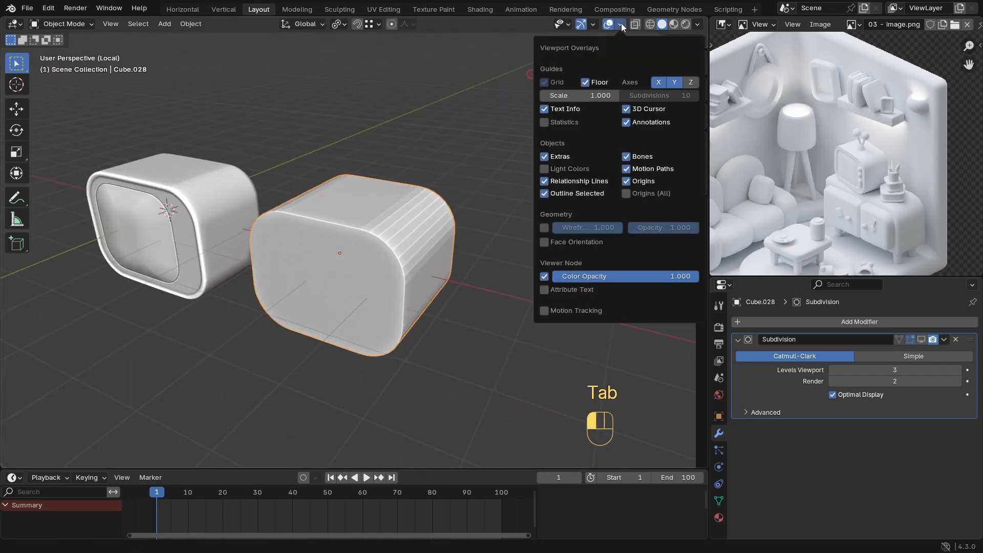
pyautogui.click(542, 228)
pyautogui.moveTo(175, 242); pyautogui.dragTo(238, 216, button='middle')
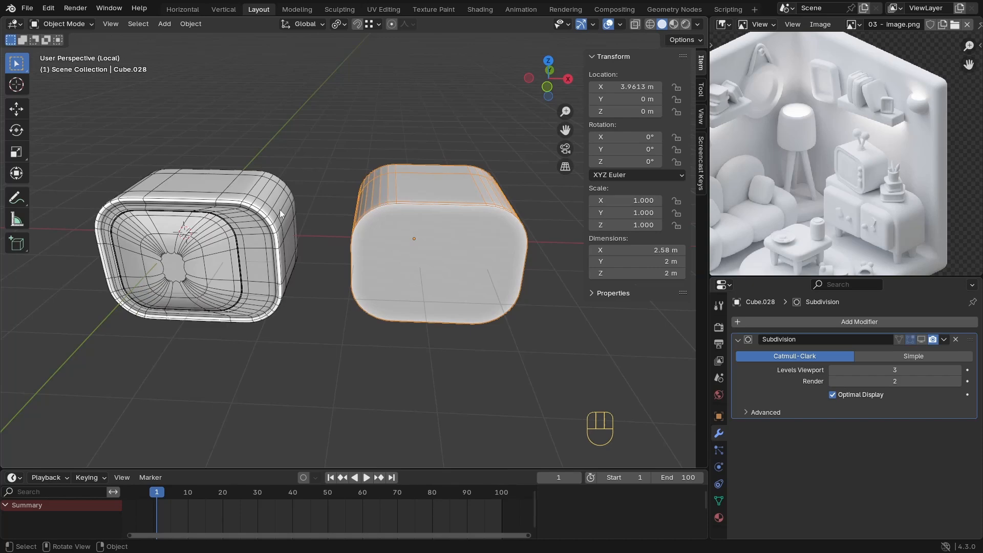
pyautogui.keyDown('ctrl'); pyautogui.moveTo(407, 209); pyautogui.dragTo(373, 204, button='middle'); pyautogui.keyUp('ctrl')
pyautogui.keyDown('ctrl'); pyautogui.moveTo(373, 203); pyautogui.dragTo(371, 220, button='middle'); pyautogui.keyUp('ctrl')
pyautogui.moveTo(266, 220)
pyautogui.mouseDown(button='middle')
pyautogui.moveTo(261, 210)
pyautogui.moveTo(227, 252)
pyautogui.moveTo(265, 214)
pyautogui.mouseUp(button='middle')
pyautogui.keyDown('ctrl'); pyautogui.moveTo(430, 256); pyautogui.dragTo(434, 233, button='middle'); pyautogui.keyUp('ctrl')
pyautogui.keyDown('shift'); pyautogui.moveTo(434, 233); pyautogui.dragTo(416, 294, button='middle'); pyautogui.keyUp('shift')
pyautogui.keyDown('ctrl'); pyautogui.moveTo(417, 294); pyautogui.dragTo(437, 254, button='middle'); pyautogui.keyUp('ctrl')
# Step: Inset the body's front face slightly and scale the inner face to about 0.989
pyautogui.press('Tab')
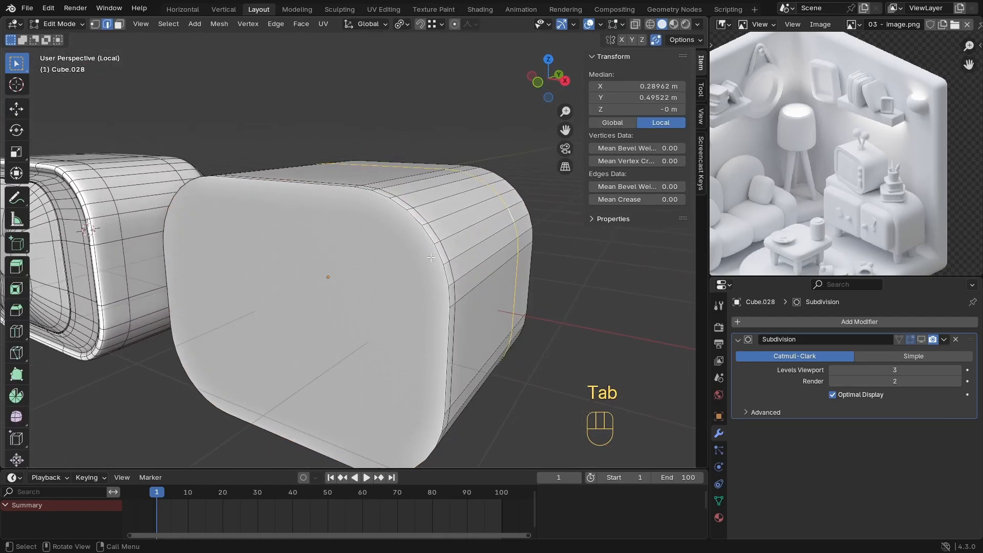
pyautogui.press('3')
pyautogui.click(525, 245)
pyautogui.press('i')
pyautogui.keyDown('shift'); pyautogui.click(511, 246); pyautogui.keyUp('shift')
pyautogui.press('s')
pyautogui.click(502, 248)
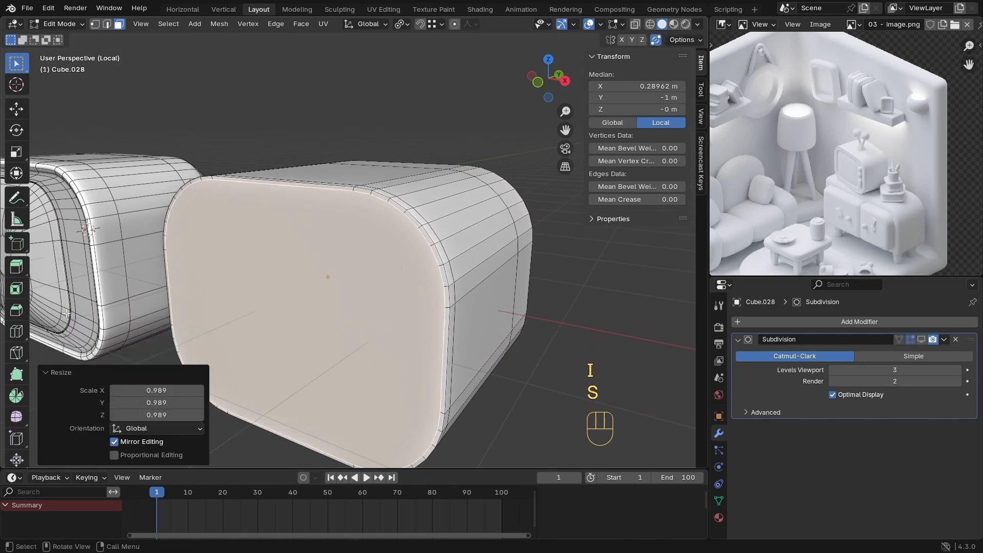
pyautogui.keyDown('ctrl'); pyautogui.moveTo(340, 354); pyautogui.dragTo(341, 337, button='middle'); pyautogui.keyUp('ctrl')
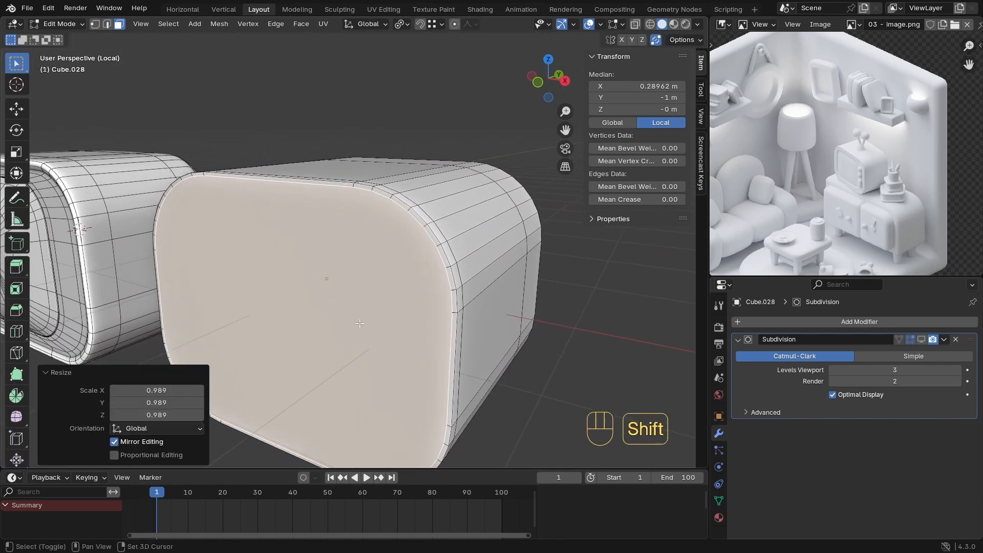
# Step: Inset the front face a second time by about 0.041 m and scale the inner face down slightly
pyautogui.moveTo(378, 305); pyautogui.dragTo(372, 310, button='middle')
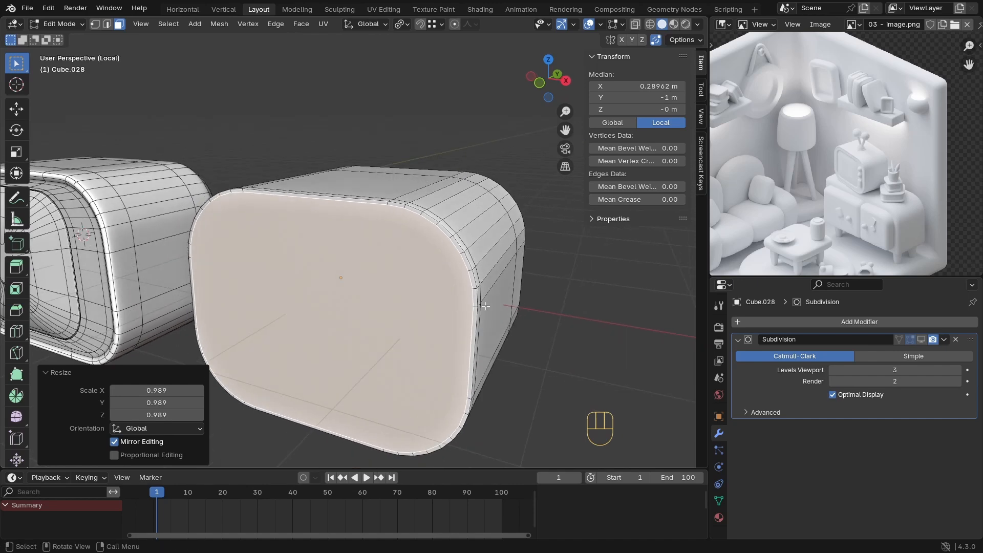
pyautogui.press('i')
pyautogui.click(484, 304)
pyautogui.press('s')
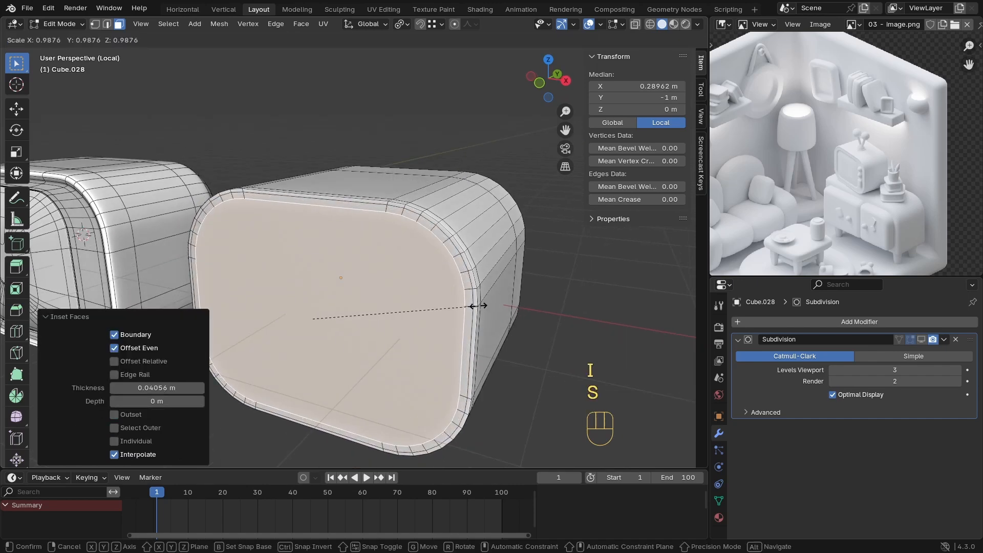
pyautogui.click(479, 307)
# Step: Show the subdivided body without the wireframe overlay and apply Shade Auto Smooth at 30°
pyautogui.press('Tab')
pyautogui.click(921, 340)
pyautogui.keyDown('ctrl'); pyautogui.moveTo(409, 271); pyautogui.dragTo(392, 294, button='middle'); pyautogui.keyUp('ctrl')
pyautogui.keyDown('ctrl'); pyautogui.moveTo(347, 302); pyautogui.dragTo(353, 277, button='middle'); pyautogui.keyUp('ctrl')
pyautogui.keyDown('shift'); pyautogui.moveTo(358, 281); pyautogui.dragTo(426, 259, button='middle'); pyautogui.keyUp('shift')
pyautogui.press('Tab')
pyautogui.press('Tab')
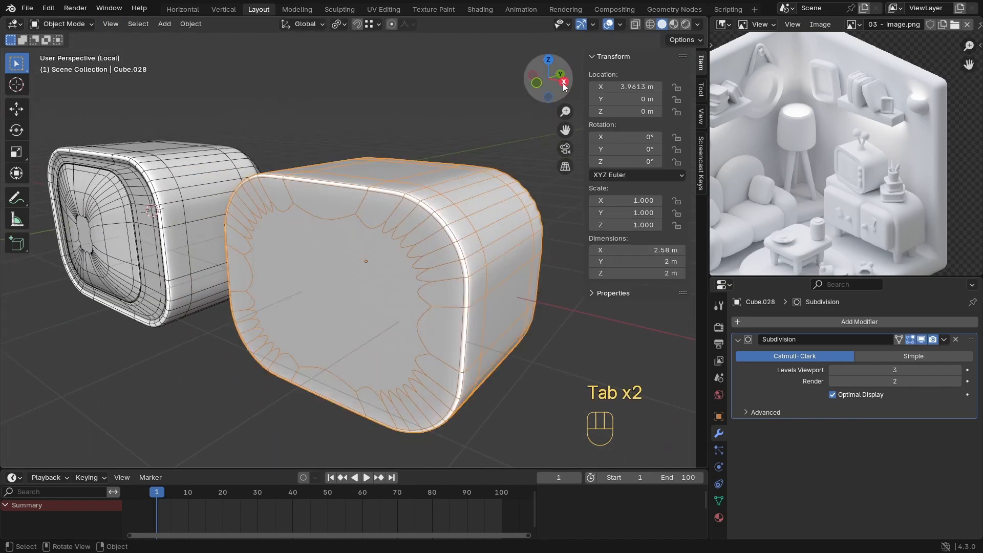
pyautogui.click(620, 24)
pyautogui.click(543, 228)
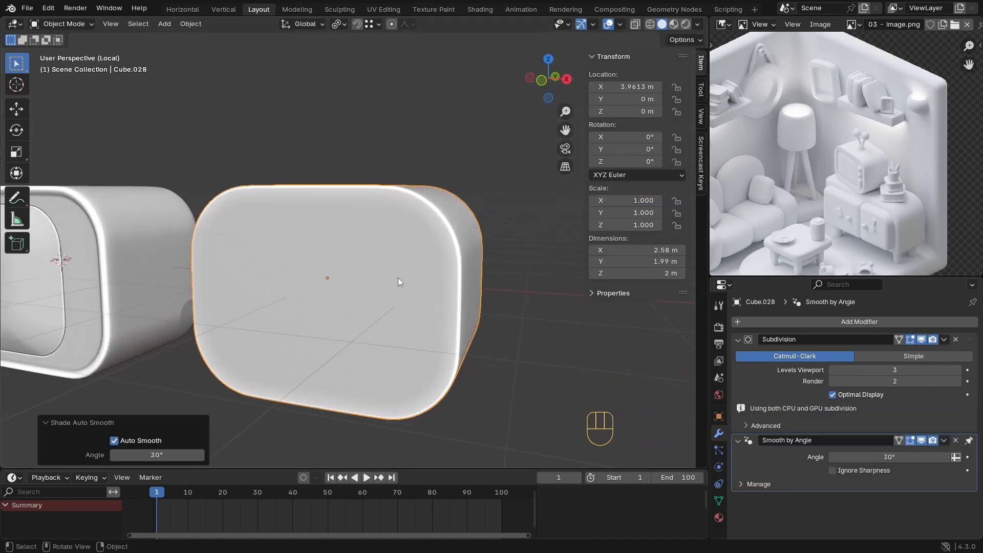
pyautogui.moveTo(445, 256); pyautogui.dragTo(390, 261, button='middle')
# Step: Inset the front face once more to widen the rim around the screen area
pyautogui.press('Tab')
pyautogui.keyDown('ctrl'); pyautogui.moveTo(391, 262); pyautogui.dragTo(409, 282, button='middle'); pyautogui.keyUp('ctrl')
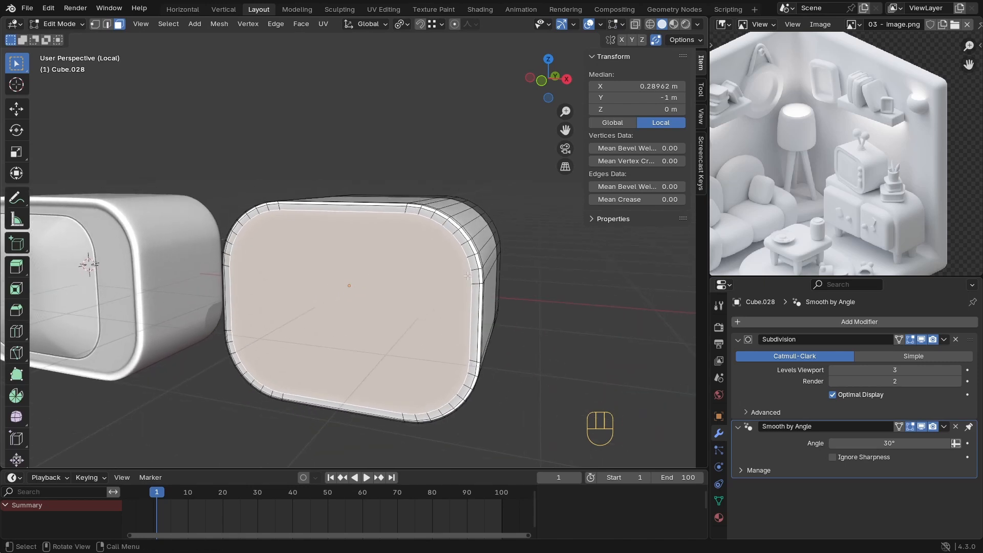
pyautogui.press('i')
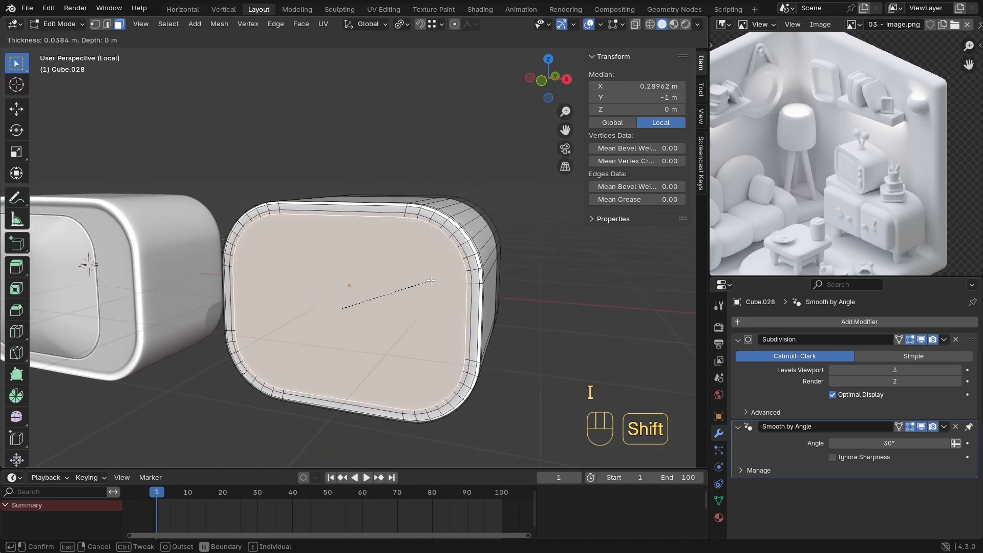
pyautogui.keyDown('shift'); pyautogui.click(380, 292); pyautogui.keyUp('shift')
pyautogui.moveTo(380, 293); pyautogui.dragTo(424, 285, button='middle')
pyautogui.keyDown('ctrl'); pyautogui.moveTo(328, 256); pyautogui.dragTo(317, 292, button='middle'); pyautogui.keyUp('ctrl')
pyautogui.keyDown('shift'); pyautogui.moveTo(317, 292); pyautogui.dragTo(389, 239, button='middle'); pyautogui.keyUp('shift')
# Step: In front view, inset the front face by about 0.007 m and scale the inner face to about 0.979
pyautogui.press('KP_1')
pyautogui.keyDown('shift'); pyautogui.moveTo(522, 286); pyautogui.dragTo(469, 257, button='middle'); pyautogui.keyUp('shift')
pyautogui.keyDown('shift'); pyautogui.moveTo(470, 257); pyautogui.dragTo(490, 242, button='middle'); pyautogui.keyUp('shift')
pyautogui.press('i')
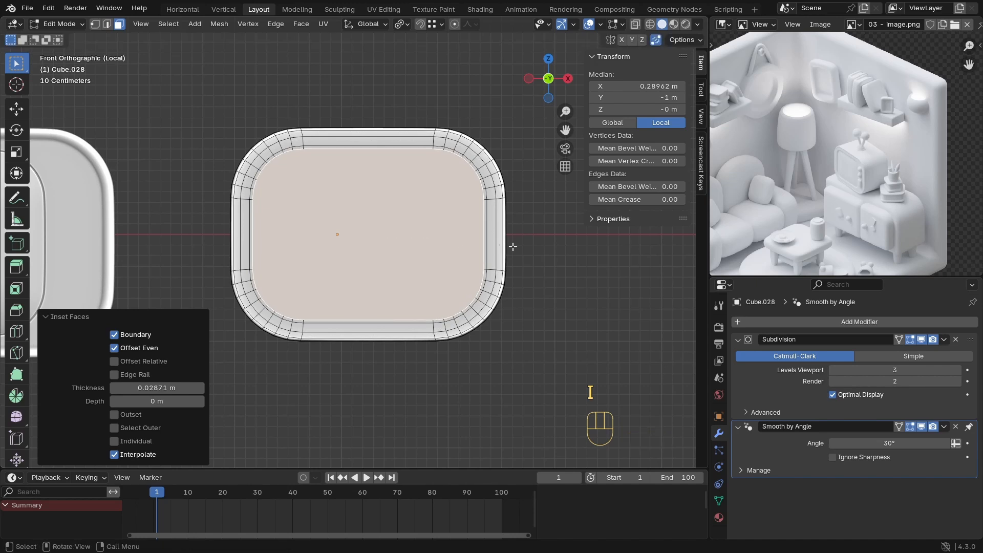
pyautogui.click(495, 245)
pyautogui.press('s')
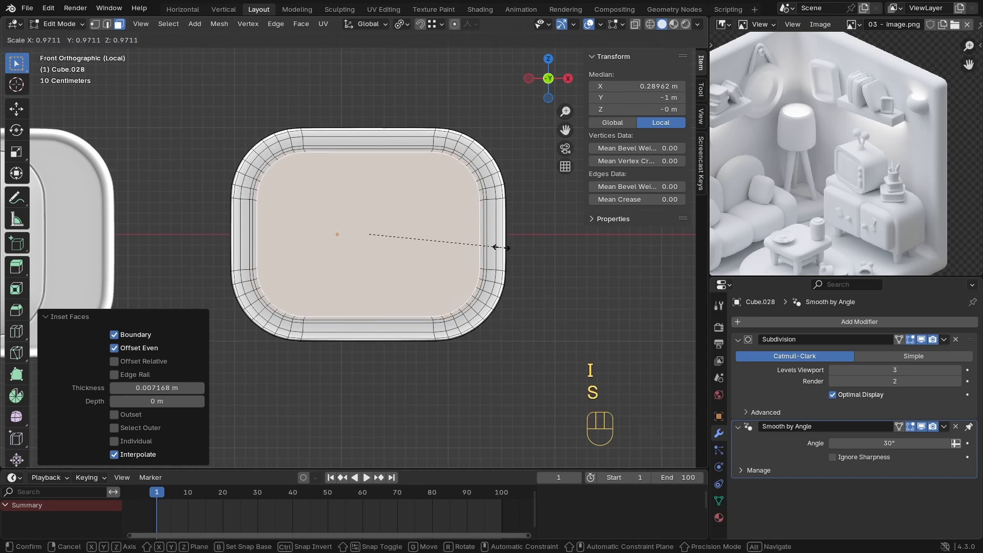
pyautogui.click(516, 237)
pyautogui.moveTo(516, 237); pyautogui.dragTo(416, 266, button='middle')
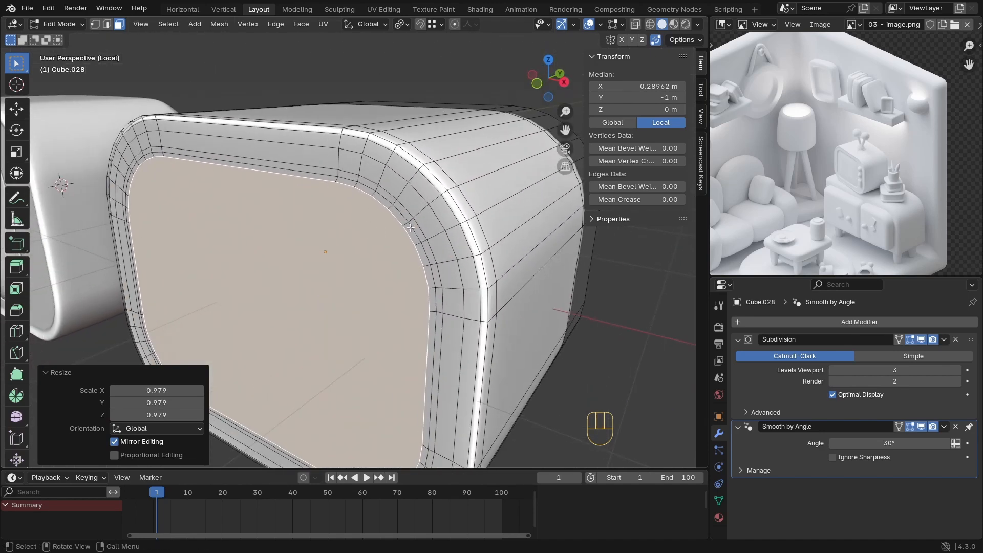
# Step: Inset the front face by about 0.005 m and scale the inner face down very slightly
pyautogui.press('i')
pyautogui.click(483, 263)
pyautogui.press('s')
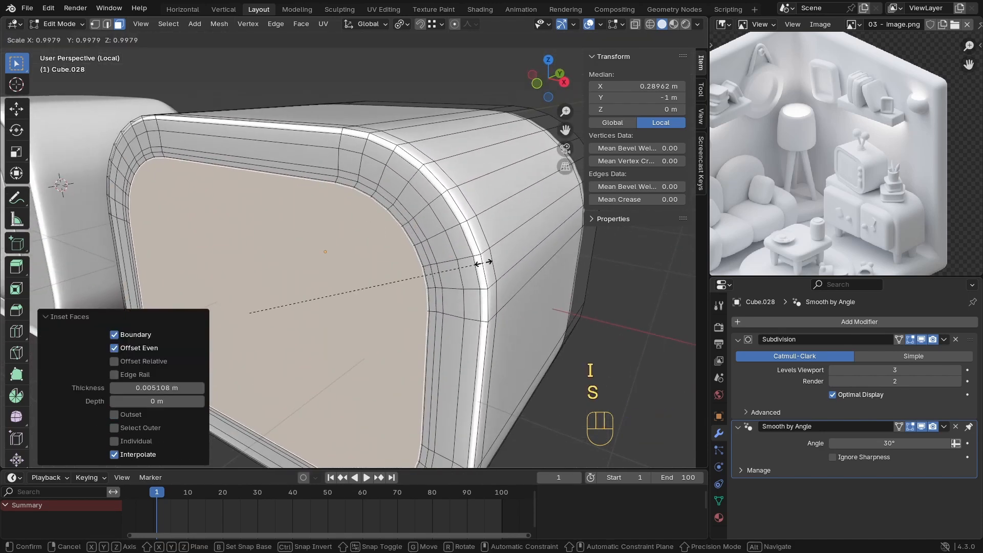
pyautogui.click(480, 263)
# Step: Try to extrude the thin face ring around the screen inward along its normals
pyautogui.scroll(4, 460, 245)
pyautogui.keyDown('alt'); pyautogui.click(445, 226); pyautogui.keyUp('alt')
pyautogui.hotkey('alt', 'e')
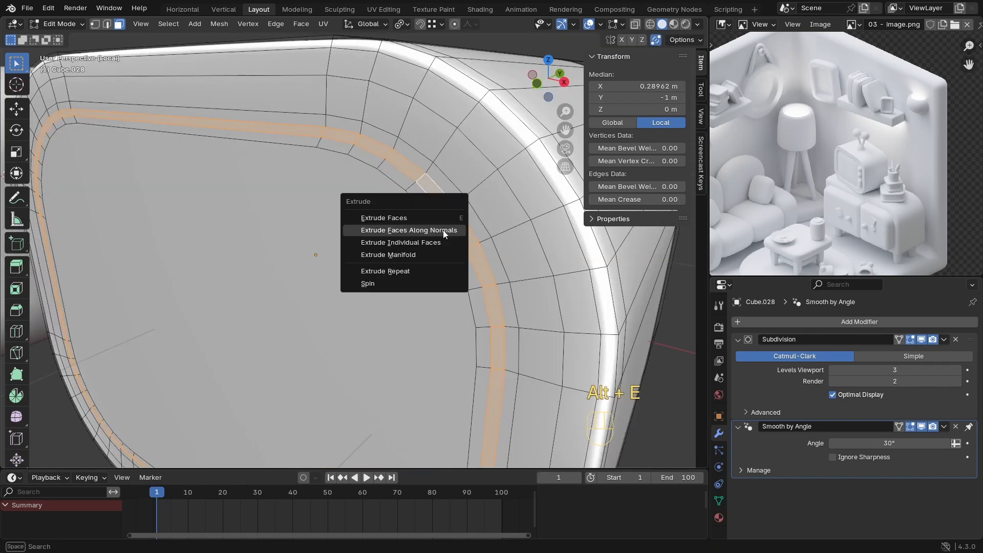
pyautogui.click(443, 229)
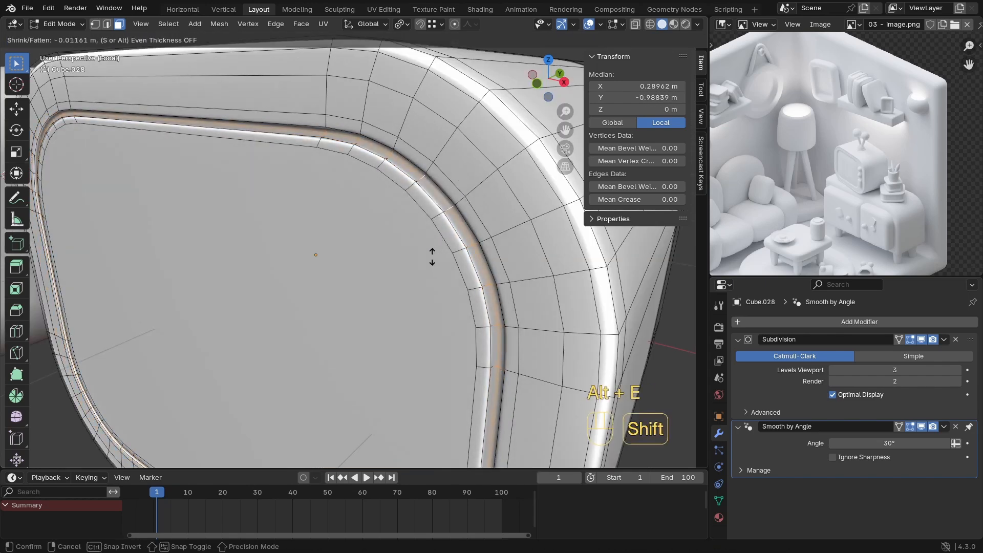
pyautogui.click(430, 272)
pyautogui.scroll(-2, 428, 266)
pyautogui.press('Tab')
pyautogui.moveTo(418, 259); pyautogui.dragTo(441, 271, button='middle')
pyautogui.keyDown('shift'); pyautogui.moveTo(430, 254); pyautogui.dragTo(418, 261, button='middle'); pyautogui.keyUp('shift')
pyautogui.keyDown('ctrl'); pyautogui.moveTo(376, 249); pyautogui.dragTo(361, 279, button='middle'); pyautogui.keyUp('ctrl')
pyautogui.keyDown('shift'); pyautogui.moveTo(327, 269); pyautogui.dragTo(404, 232, button='middle'); pyautogui.keyUp('shift')
pyautogui.keyDown('shift'); pyautogui.moveTo(416, 235); pyautogui.dragTo(438, 237, button='middle'); pyautogui.keyUp('shift')
pyautogui.hotkey('ctrl', 'z')
pyautogui.hotkey('ctrl', 'z')
pyautogui.keyDown('shift'); pyautogui.moveTo(438, 237); pyautogui.dragTo(410, 252, button='middle'); pyautogui.keyUp('shift')
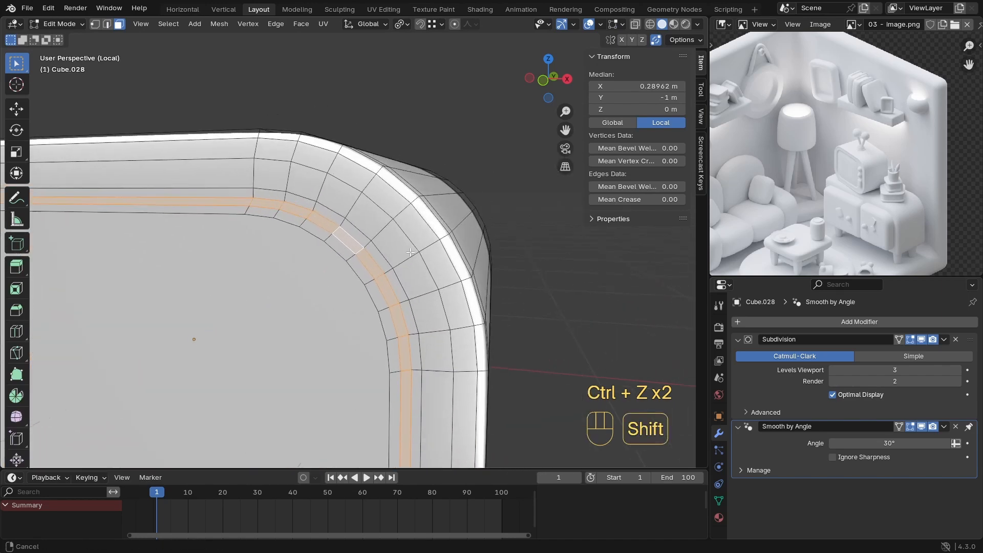
# Step: Slide the two edge loops bordering the thin ring around the screen closer together to narrow it
pyautogui.press('2')
pyautogui.keyDown('alt'); pyautogui.click(374, 260); pyautogui.keyUp('alt')
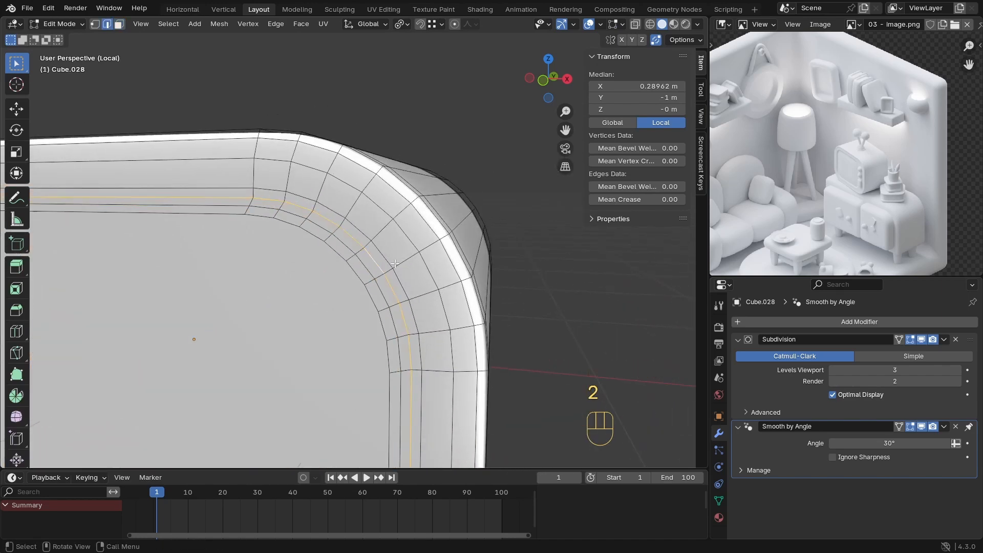
pyautogui.press('g')
pyautogui.press('g')
pyautogui.click(392, 265)
pyautogui.keyDown('alt'); pyautogui.click(388, 277); pyautogui.keyUp('alt')
pyautogui.press('g')
pyautogui.press('g')
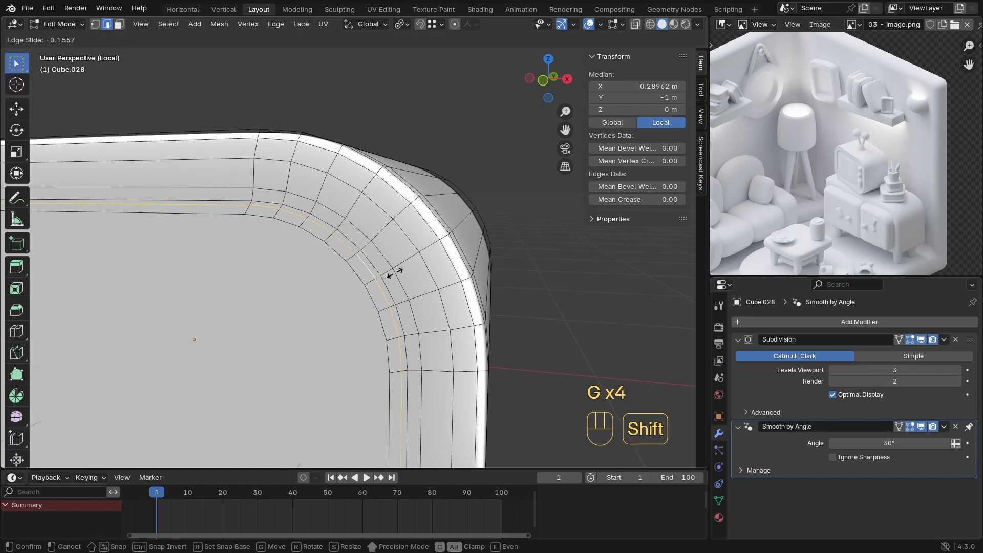
pyautogui.keyDown('shift'); pyautogui.click(403, 267); pyautogui.keyUp('shift')
# Step: Extrude the narrowed face ring along its normals about 0.014 m inward to form a groove around the screen
pyautogui.press('3')
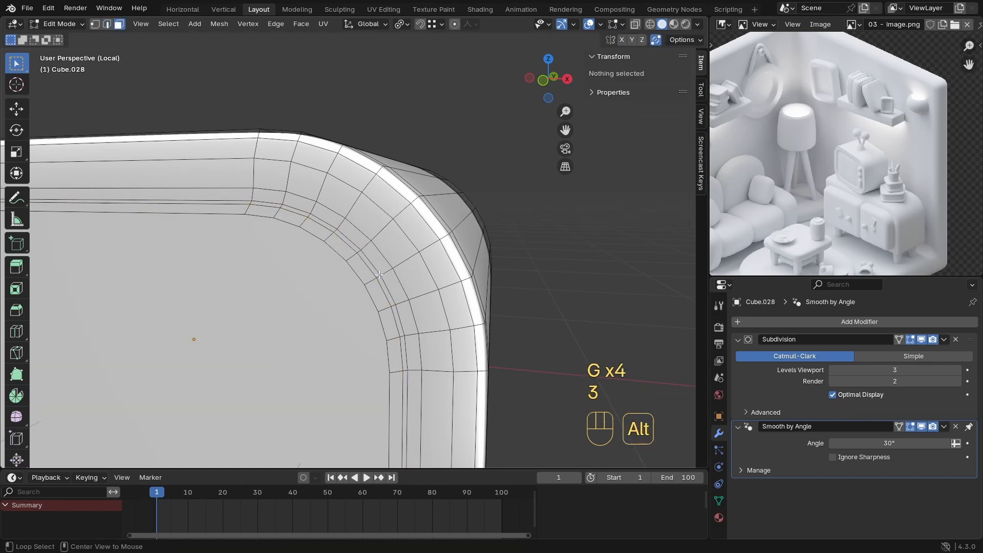
pyautogui.keyDown('alt'); pyautogui.click(378, 276); pyautogui.keyUp('alt')
pyautogui.moveTo(378, 276); pyautogui.dragTo(342, 307, button='middle')
pyautogui.keyDown('shift'); pyautogui.moveTo(342, 307); pyautogui.dragTo(349, 300, button='middle'); pyautogui.keyUp('shift')
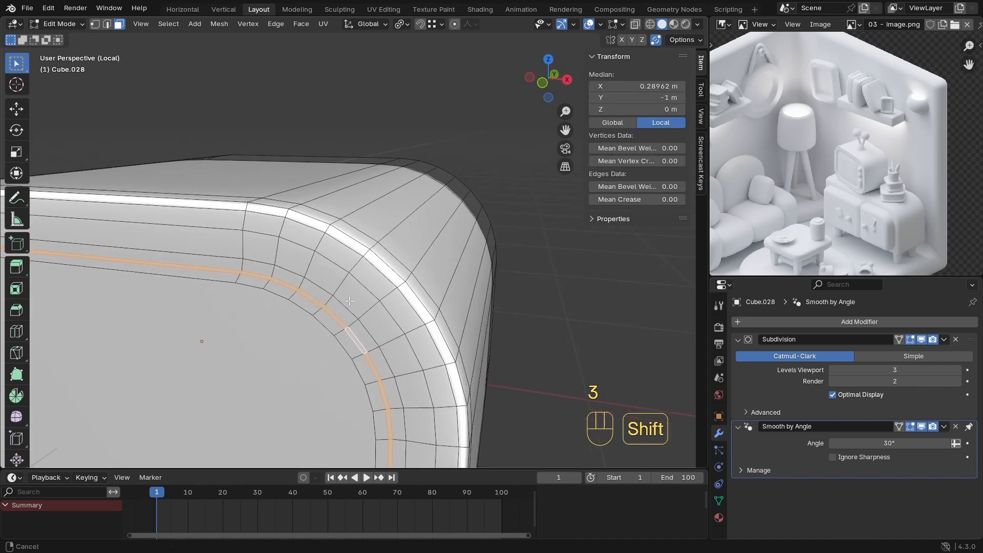
pyautogui.hotkey('alt', 'e')
pyautogui.click(349, 302)
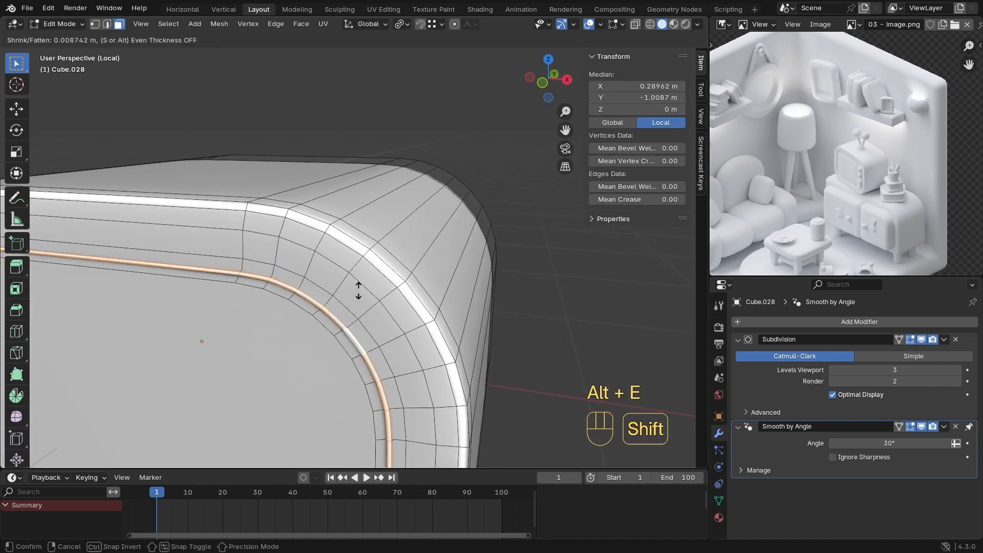
pyautogui.keyDown('shift'); pyautogui.click(331, 328); pyautogui.keyUp('shift')
pyautogui.press('Tab')
pyautogui.keyDown('ctrl'); pyautogui.moveTo(395, 245); pyautogui.dragTo(344, 285, button='middle'); pyautogui.keyUp('ctrl')
pyautogui.moveTo(384, 290); pyautogui.dragTo(353, 320, button='middle')
pyautogui.keyDown('ctrl'); pyautogui.moveTo(365, 312); pyautogui.dragTo(380, 285, button='middle'); pyautogui.keyUp('ctrl')
pyautogui.press('Tab')
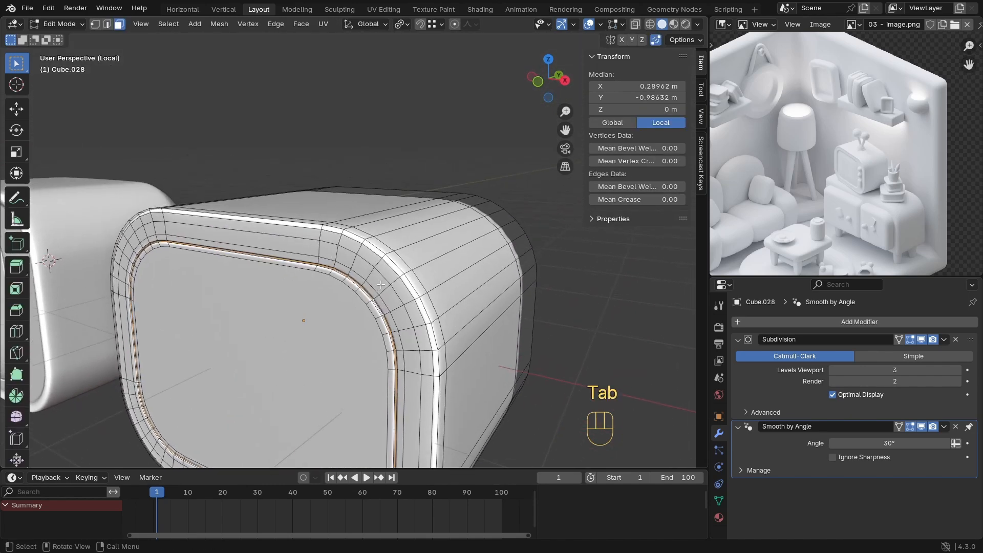
# Step: Try to extrude the outermost face ring of the front
pyautogui.keyDown('alt'); pyautogui.click(384, 266); pyautogui.keyUp('alt')
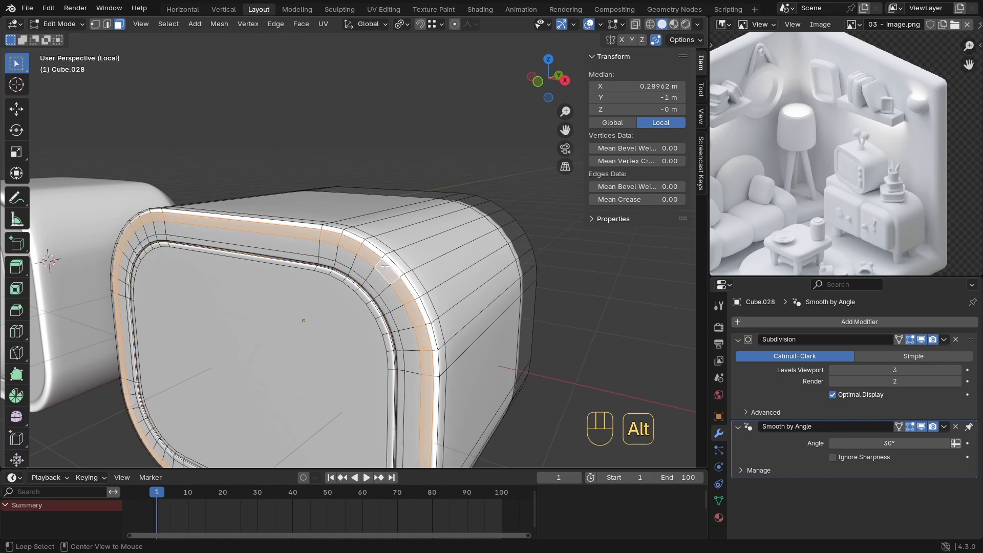
pyautogui.press('e')
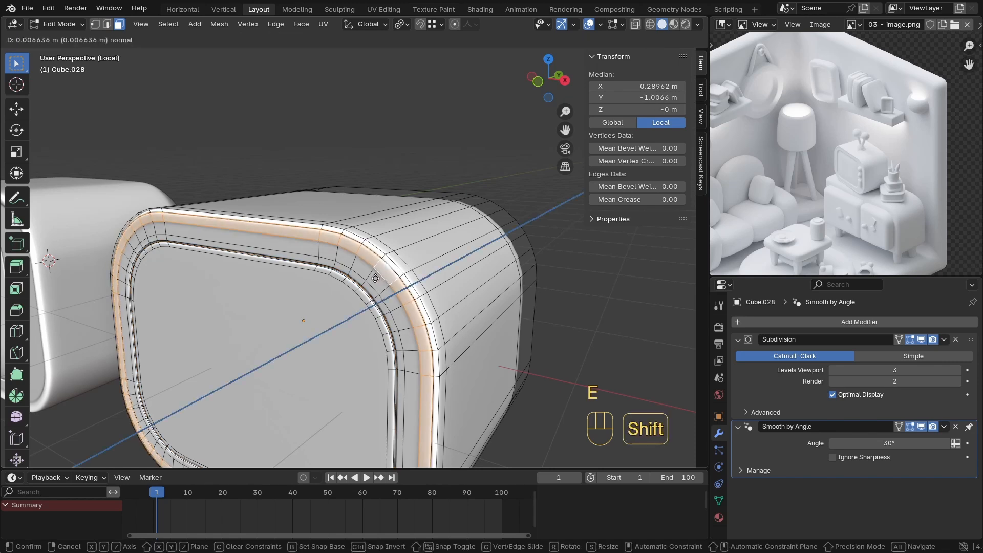
pyautogui.rightClick(331, 294)
pyautogui.keyDown('ctrl'); pyautogui.moveTo(379, 292); pyautogui.dragTo(386, 253, button='middle'); pyautogui.keyUp('ctrl')
pyautogui.hotkey('ctrl', 'z')
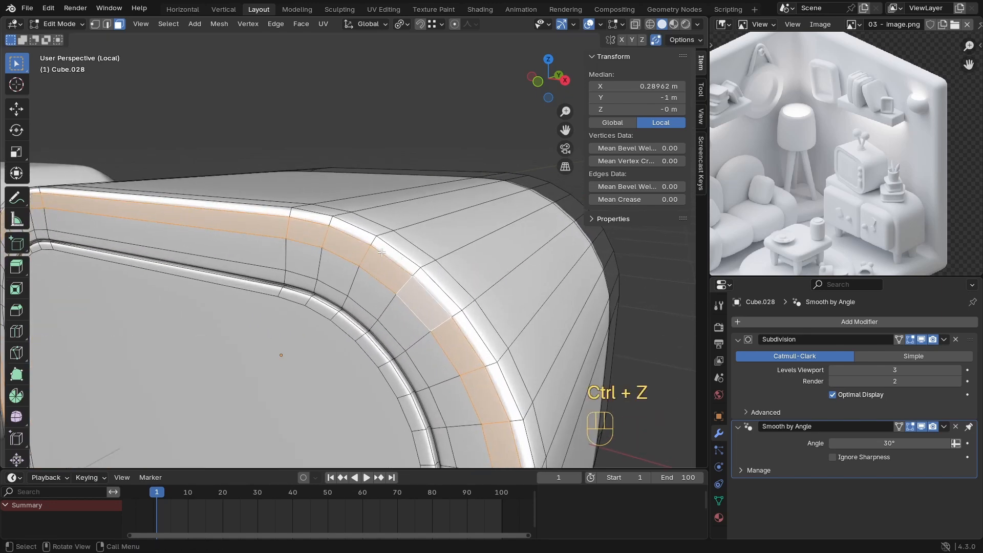
# Step: Extrude the outermost face ring of the front forward by about 0.049 m to raise the rim
pyautogui.moveTo(372, 244); pyautogui.dragTo(360, 292, button='middle')
pyautogui.press('e')
pyautogui.click(428, 295)
pyautogui.press('Tab')
pyautogui.press('Tab')
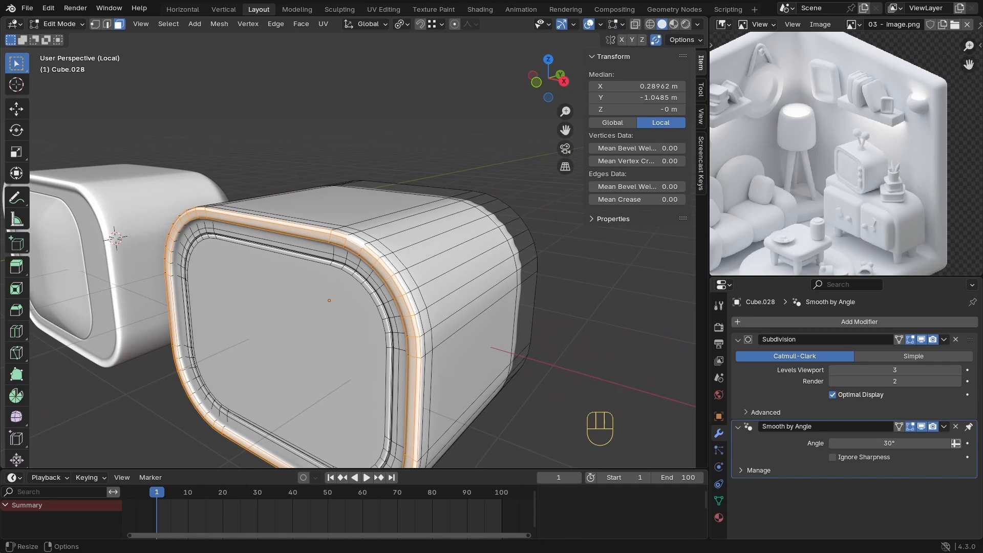
# Step: Move the outer edge loop of the raised rim about 0.036 m forward along Y
pyautogui.keyDown('ctrl'); pyautogui.moveTo(339, 344); pyautogui.dragTo(398, 313, button='middle'); pyautogui.keyUp('ctrl')
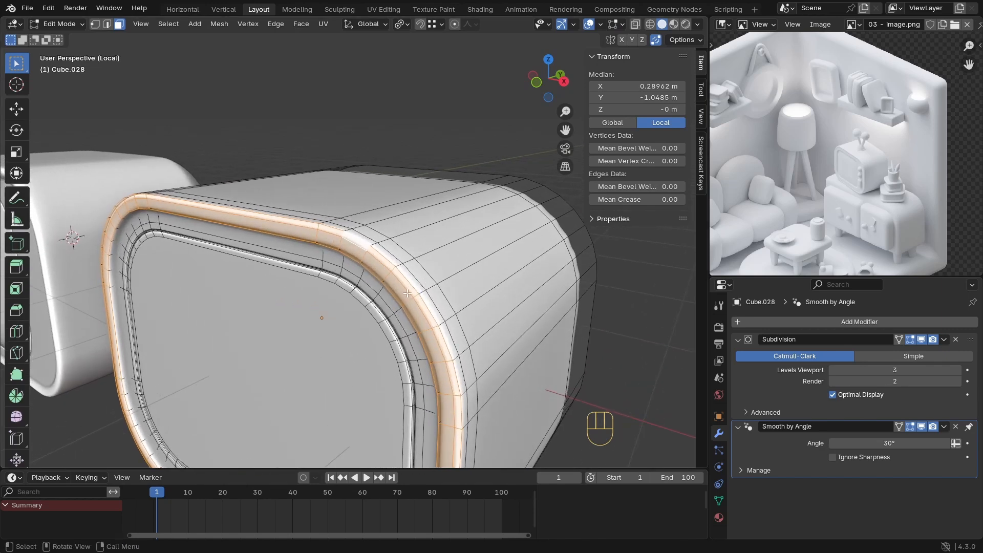
pyautogui.press('2')
pyautogui.keyDown('alt'); pyautogui.click(407, 292); pyautogui.keyUp('alt')
pyautogui.keyDown('ctrl'); pyautogui.moveTo(407, 292); pyautogui.dragTo(422, 298, button='middle'); pyautogui.keyUp('ctrl')
pyautogui.press('g')
pyautogui.press('y')
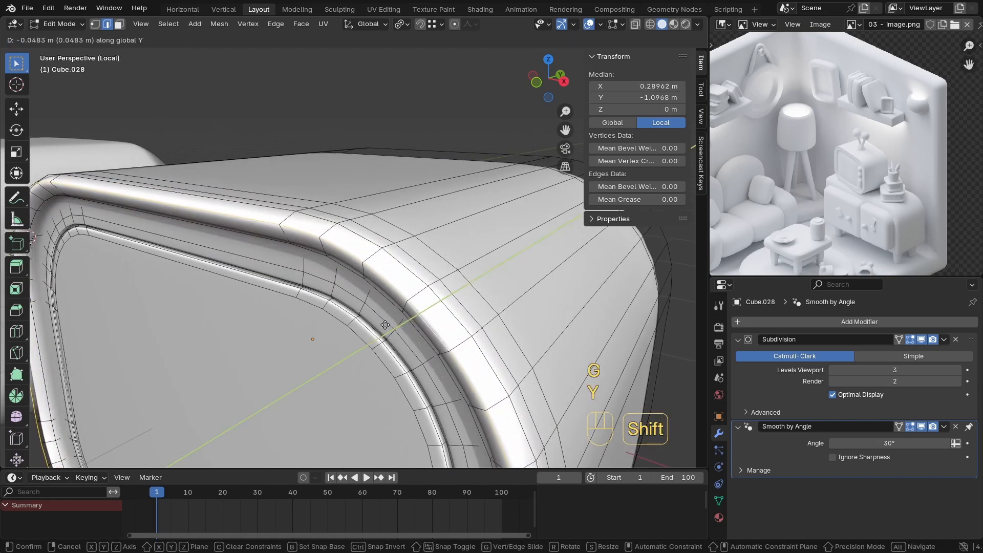
pyautogui.click(404, 317)
pyautogui.press('Tab')
pyautogui.keyDown('ctrl'); pyautogui.moveTo(439, 294); pyautogui.dragTo(420, 300, button='middle'); pyautogui.keyUp('ctrl')
pyautogui.press('Tab')
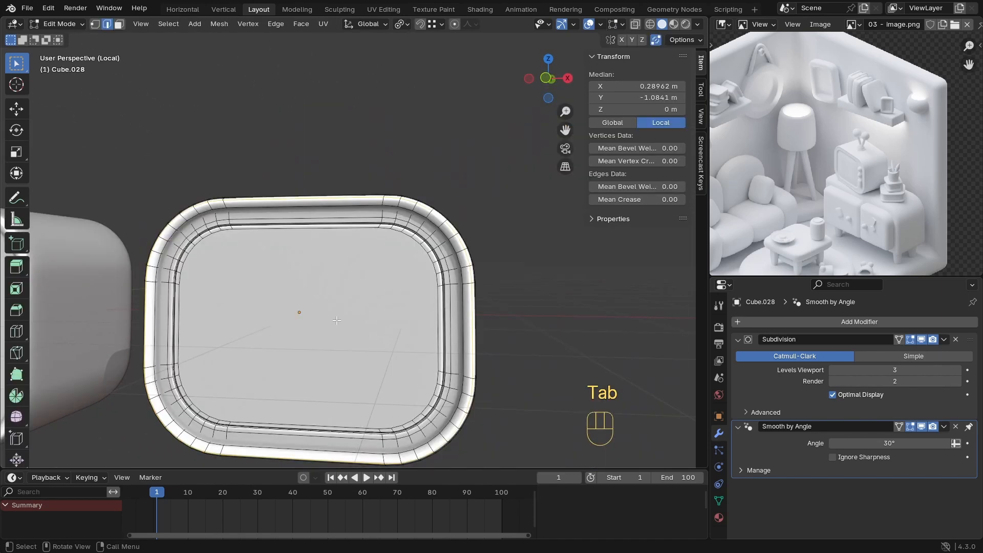
# Step: Inset the screen face by about 0.041 m and scale the inner face to 0.647
pyautogui.press('3')
pyautogui.click(358, 333)
pyautogui.keyDown('ctrl'); pyautogui.moveTo(358, 346); pyautogui.dragTo(385, 300, button='middle'); pyautogui.keyUp('ctrl')
pyautogui.keyDown('ctrl'); pyautogui.moveTo(385, 300); pyautogui.dragTo(451, 311, button='middle'); pyautogui.keyUp('ctrl')
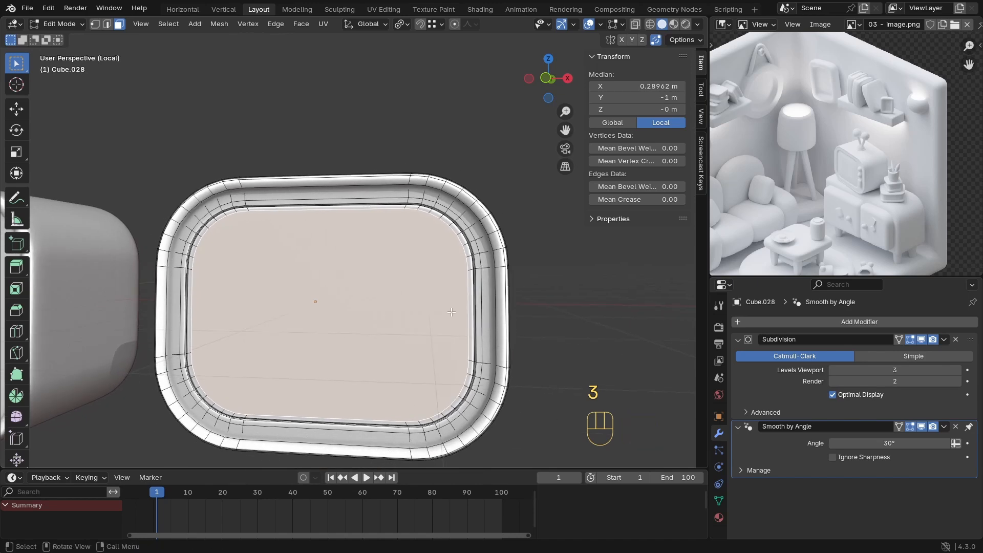
pyautogui.press('i')
pyautogui.click(472, 311)
pyautogui.press('s')
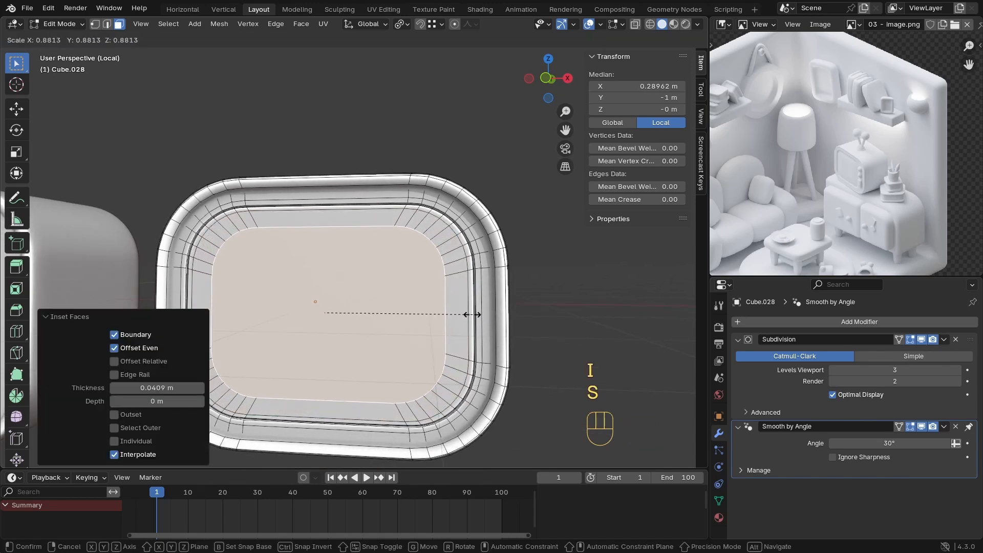
pyautogui.click(433, 314)
# Step: Move the inner screen face about 0.2 m forward along Y to bulge the screen
pyautogui.moveTo(433, 313); pyautogui.dragTo(390, 324, button='middle')
pyautogui.keyDown('ctrl'); pyautogui.moveTo(390, 323); pyautogui.dragTo(382, 314, button='middle'); pyautogui.keyUp('ctrl')
pyautogui.press('g')
pyautogui.press('y')
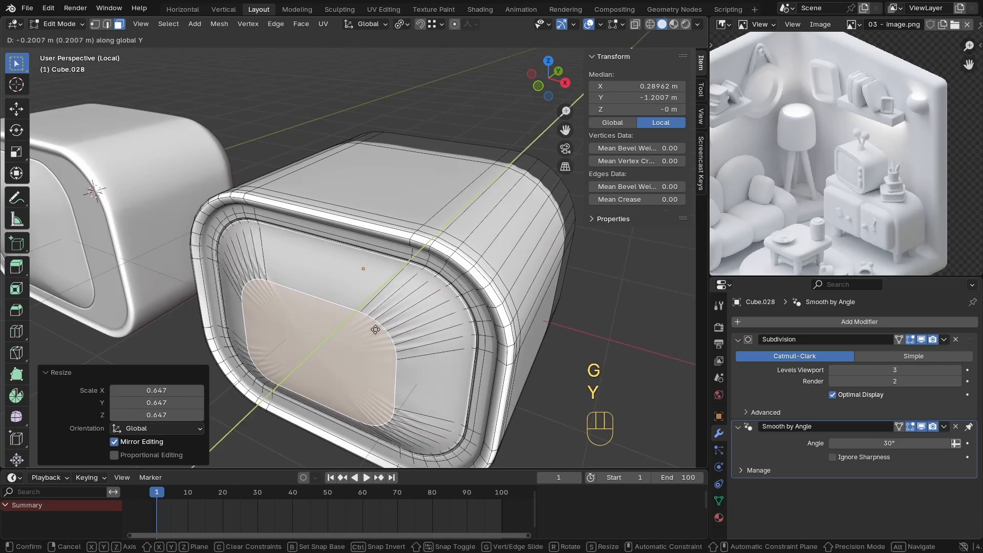
pyautogui.click(375, 329)
pyautogui.moveTo(375, 329); pyautogui.dragTo(481, 303, button='middle')
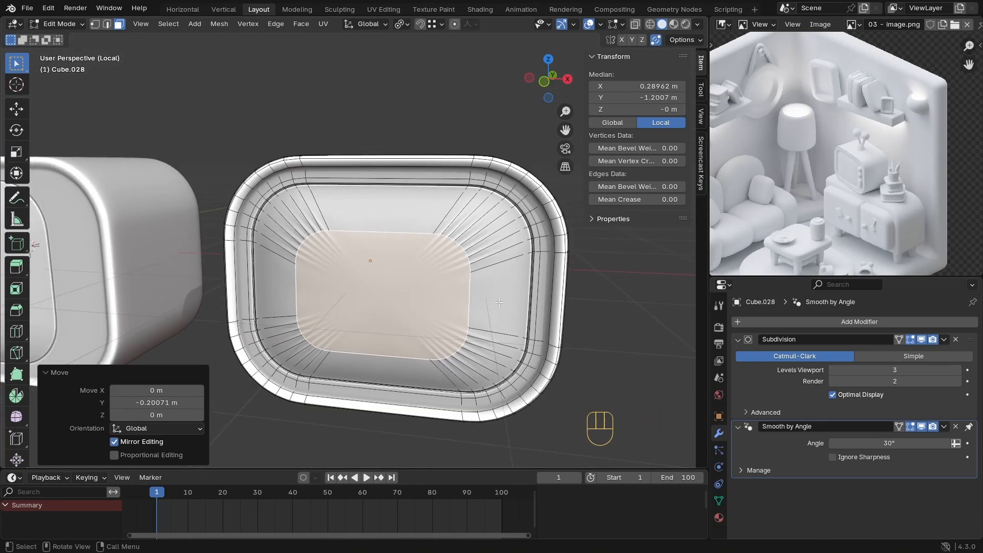
# Step: Inset the inner screen face again by about 0.1 m and shrink the new centre face, finishing with a 0.624 scale
pyautogui.press('i')
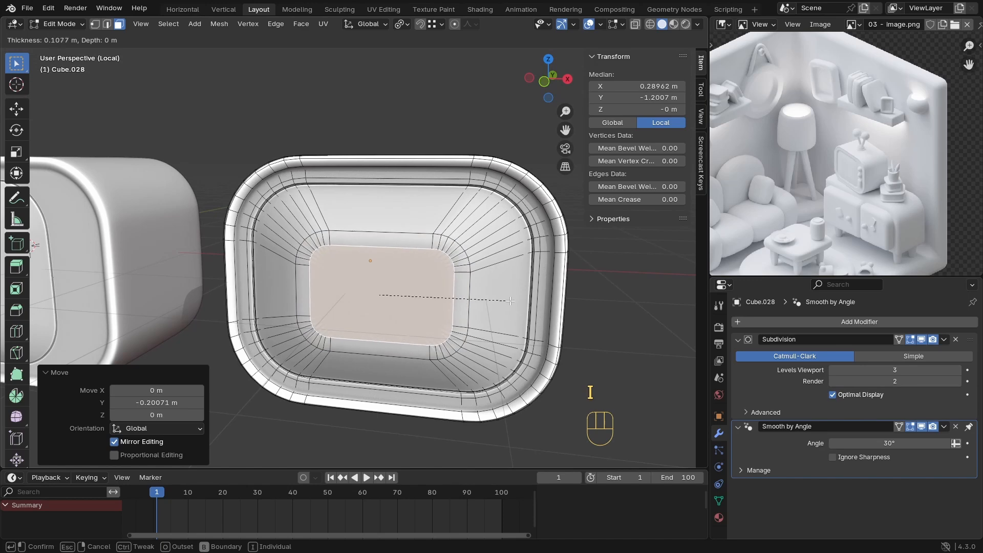
pyautogui.click(505, 301)
pyautogui.press('s')
pyautogui.click(467, 296)
pyautogui.press('Tab')
pyautogui.moveTo(467, 296); pyautogui.dragTo(369, 308, button='middle')
pyautogui.press('Tab')
pyautogui.keyDown('shift'); pyautogui.moveTo(369, 307); pyautogui.dragTo(386, 280, button='middle'); pyautogui.keyUp('shift')
pyautogui.press('Tab')
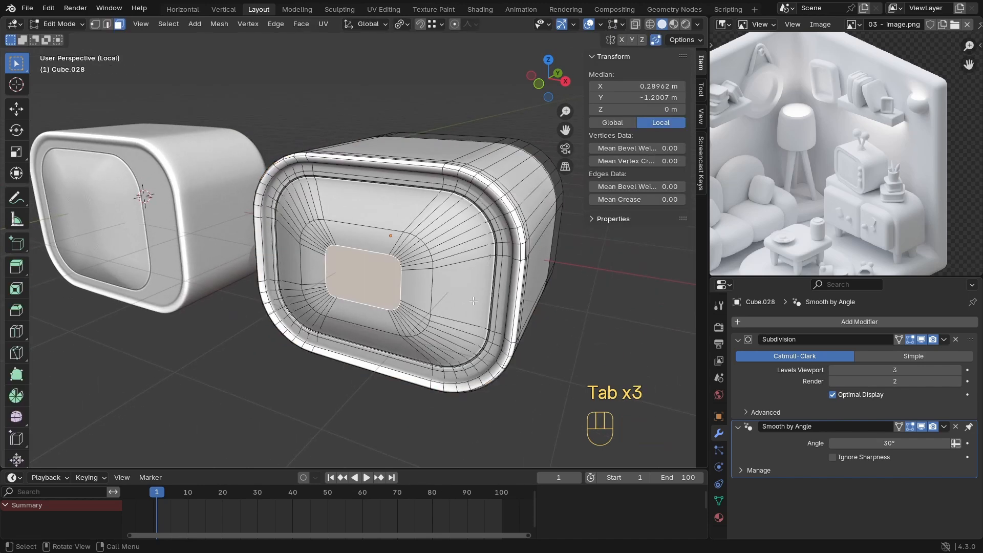
pyautogui.press('s')
pyautogui.click(428, 294)
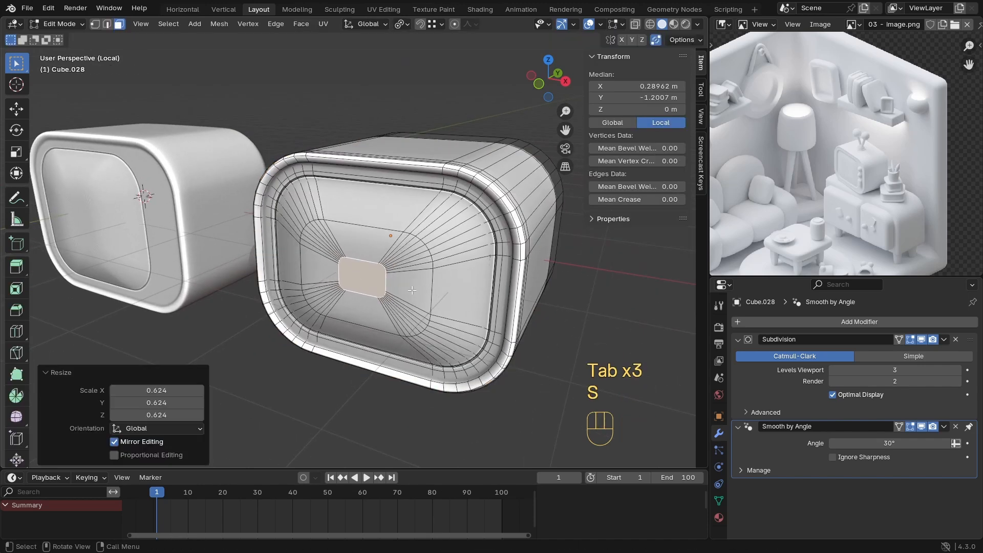
# Step: Move the small centre face about 0.05 m forward along Y to round the screen bulge
pyautogui.moveTo(428, 294); pyautogui.dragTo(391, 326, button='middle')
pyautogui.press('g')
pyautogui.press('y')
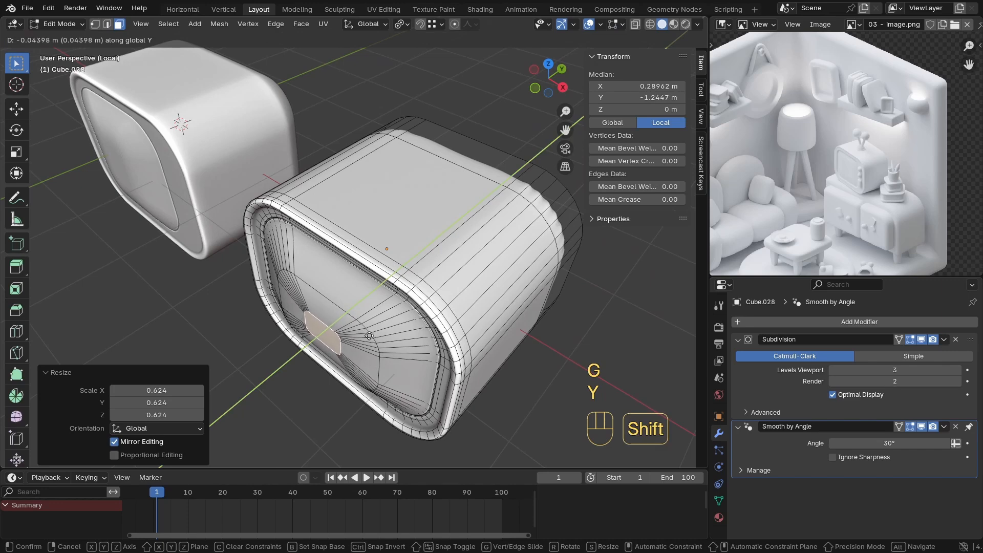
pyautogui.click(387, 327)
# Step: Examine the new television body beside the earlier one in front view, and check its front mesh in wireframe
pyautogui.press('Tab')
pyautogui.moveTo(386, 327); pyautogui.dragTo(438, 287, button='middle')
pyautogui.keyDown('shift'); pyautogui.moveTo(322, 268); pyautogui.dragTo(276, 238, button='middle'); pyautogui.keyUp('shift')
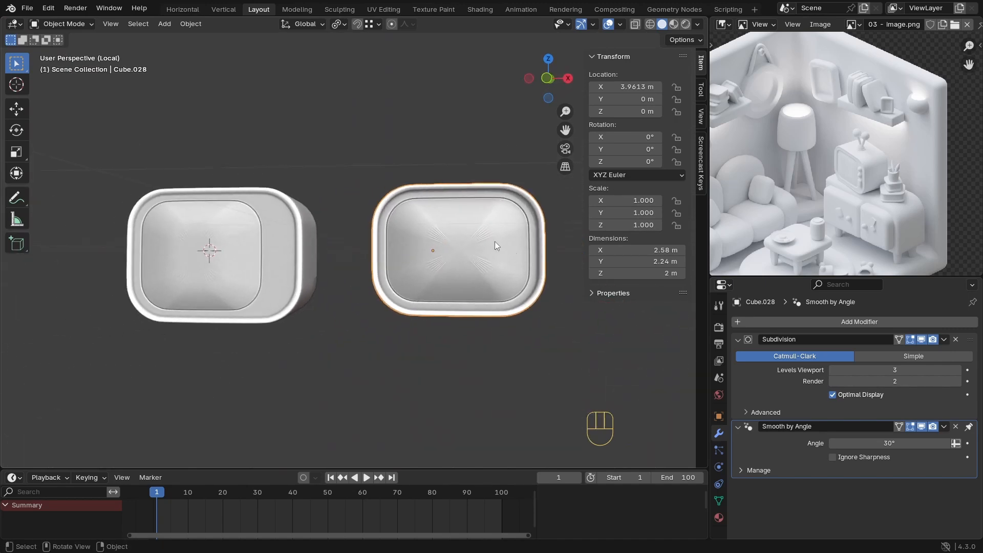
pyautogui.keyDown('ctrl'); pyautogui.moveTo(456, 318); pyautogui.dragTo(414, 312, button='middle'); pyautogui.keyUp('ctrl')
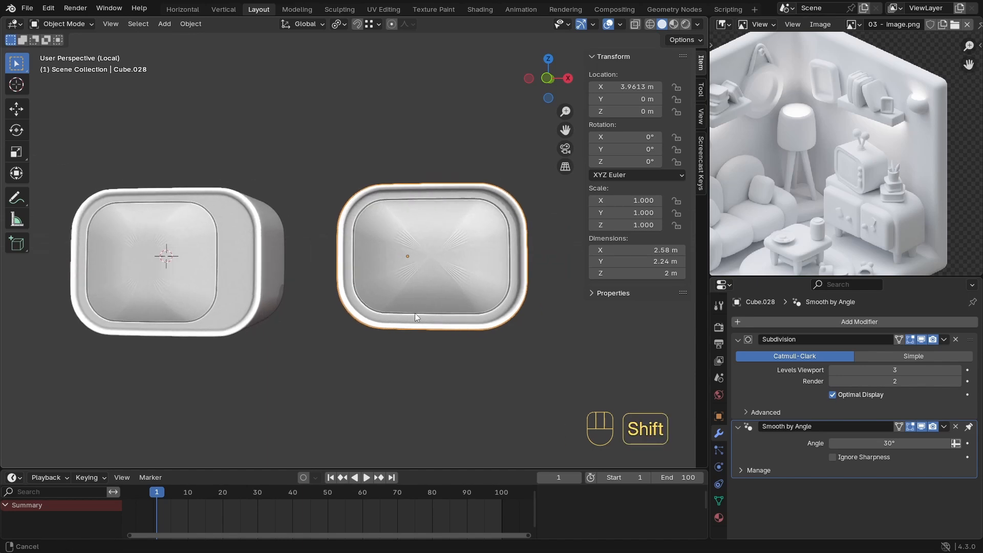
pyautogui.press('KP_1')
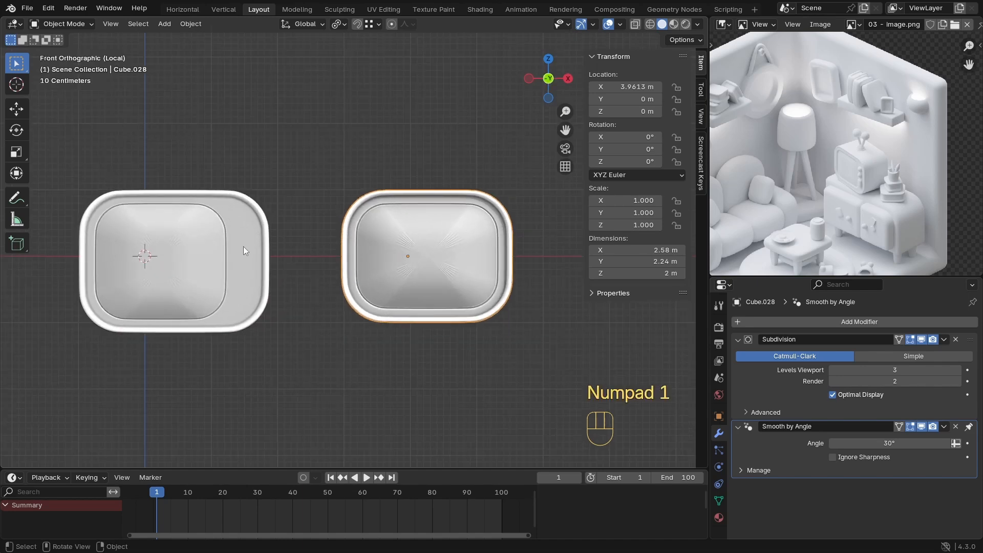
pyautogui.scroll(3, 241, 255)
pyautogui.press('Tab')
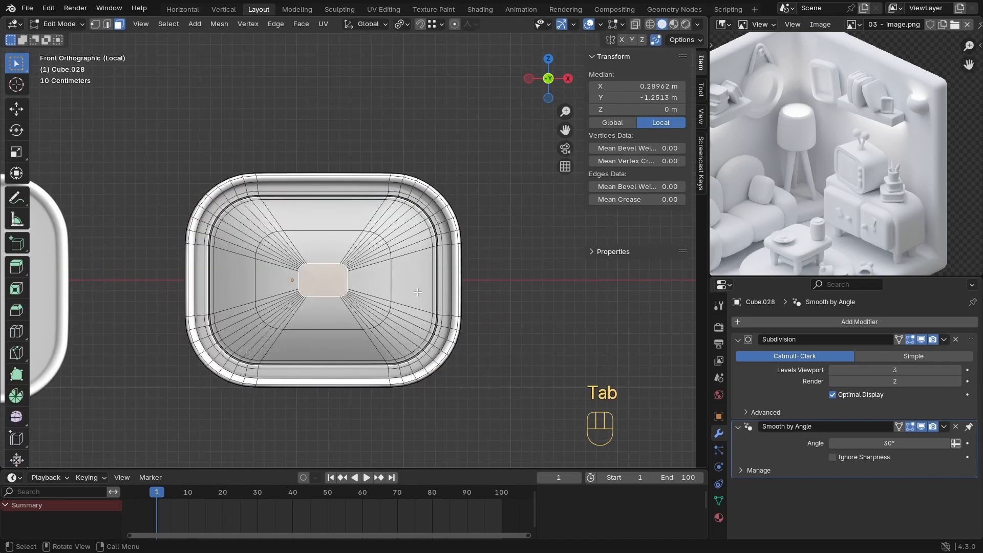
pyautogui.press('z')
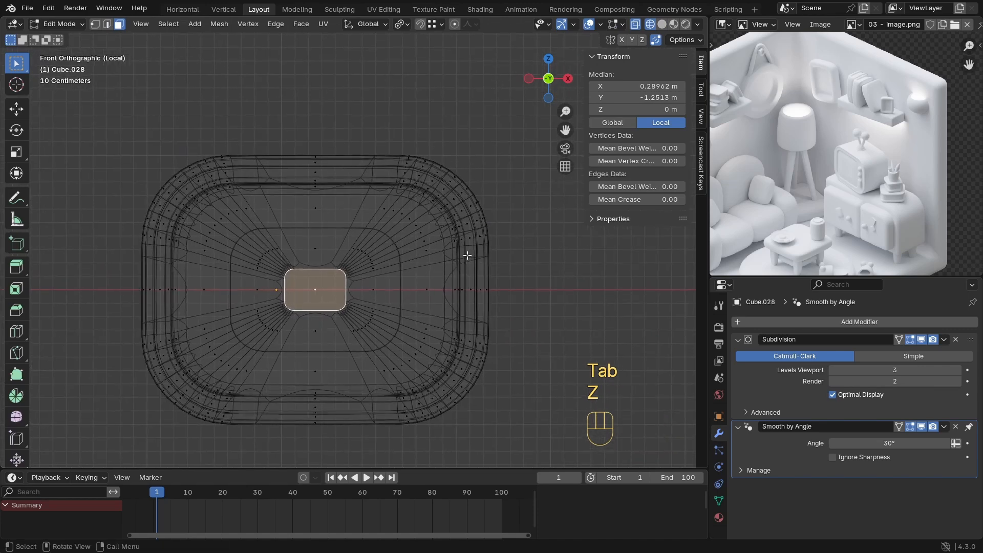
pyautogui.press('z')
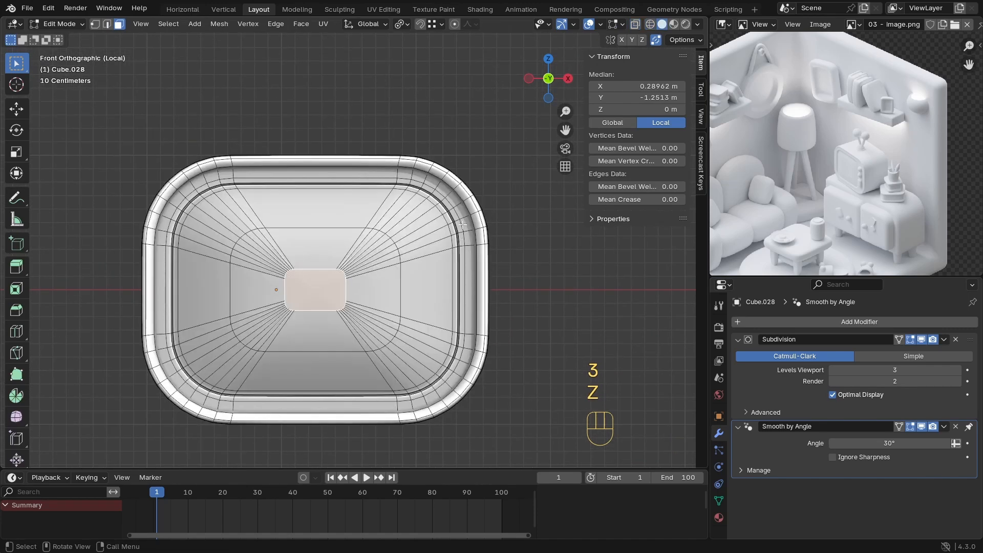
pyautogui.scroll(4, 451, 232)
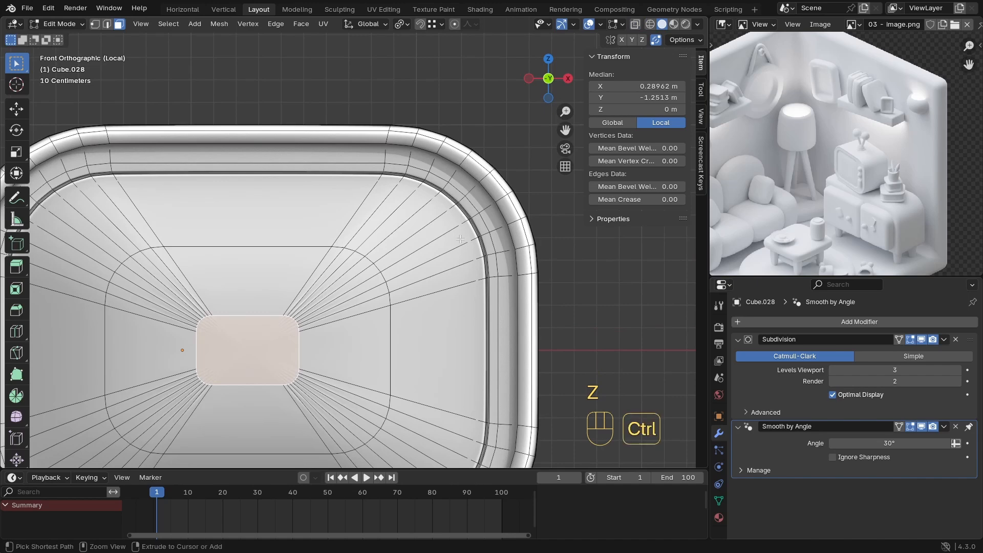
# Step: Turn off the Subdivision modifier's display in the viewport and in Edit Mode
pyautogui.click(925, 342)
pyautogui.scroll(2, 452, 209)
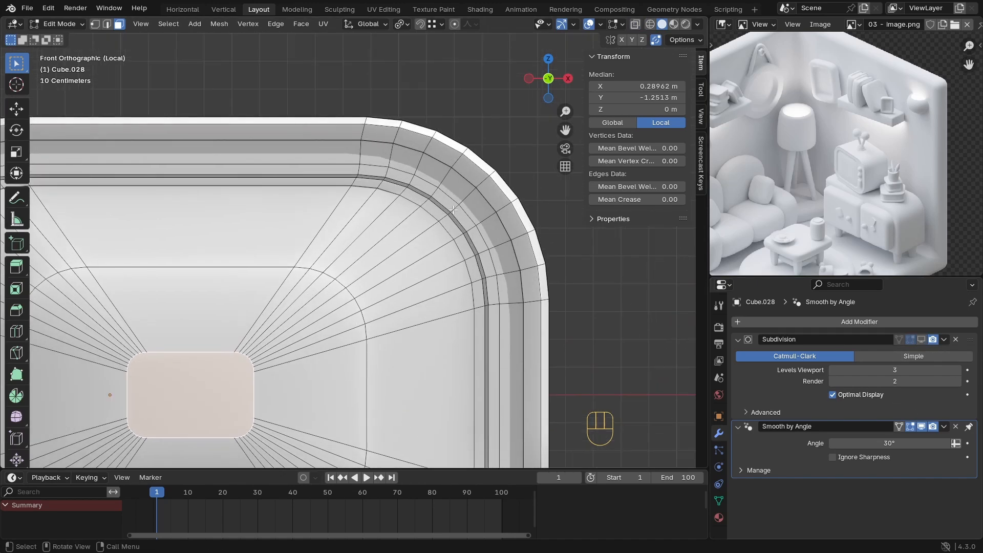
pyautogui.press('Tab')
pyautogui.press('Tab')
pyautogui.press('Tab')
pyautogui.press('Tab')
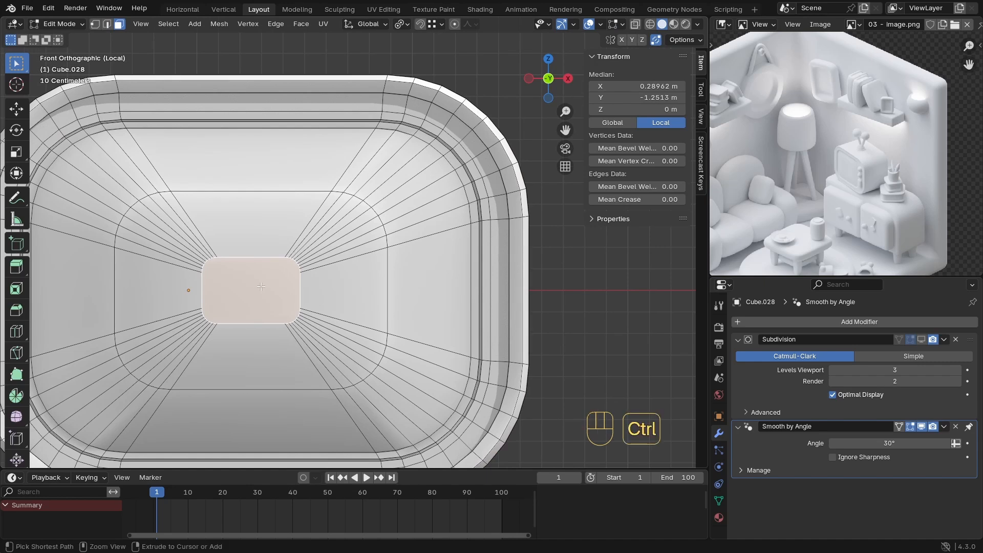
# Step: Expand the face selection from the small centre face to the whole television screen and its surrounding groove
pyautogui.press('ctrl+KP_Add')
pyautogui.press('ctrl+KP_Add')
pyautogui.press('ctrl+KP_Add')
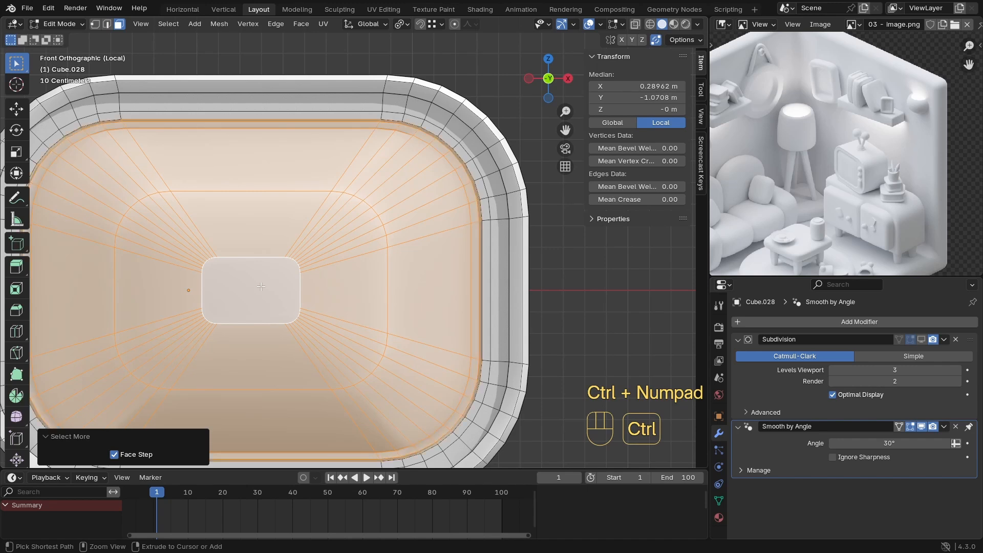
pyautogui.press('ctrl+KP_Add')
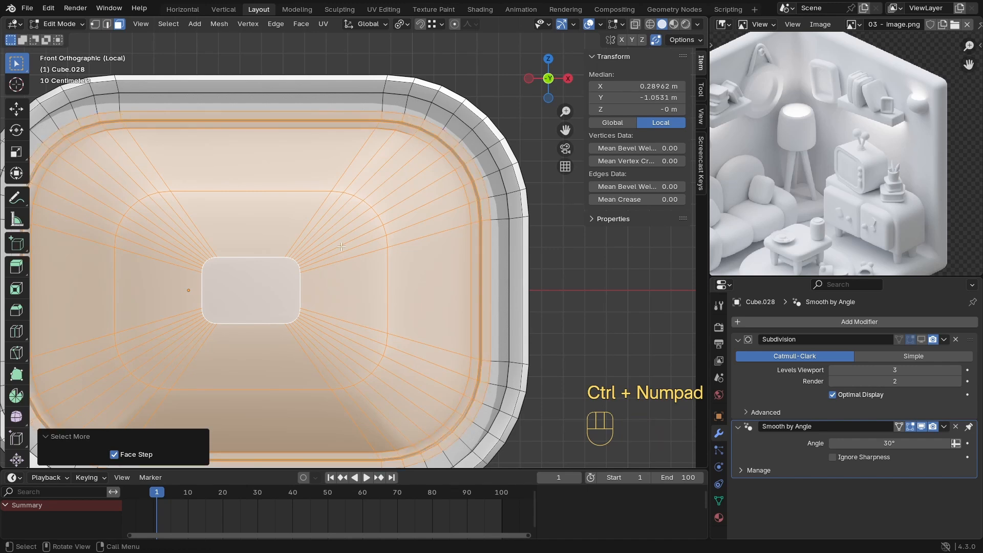
pyautogui.scroll(-2, 393, 247)
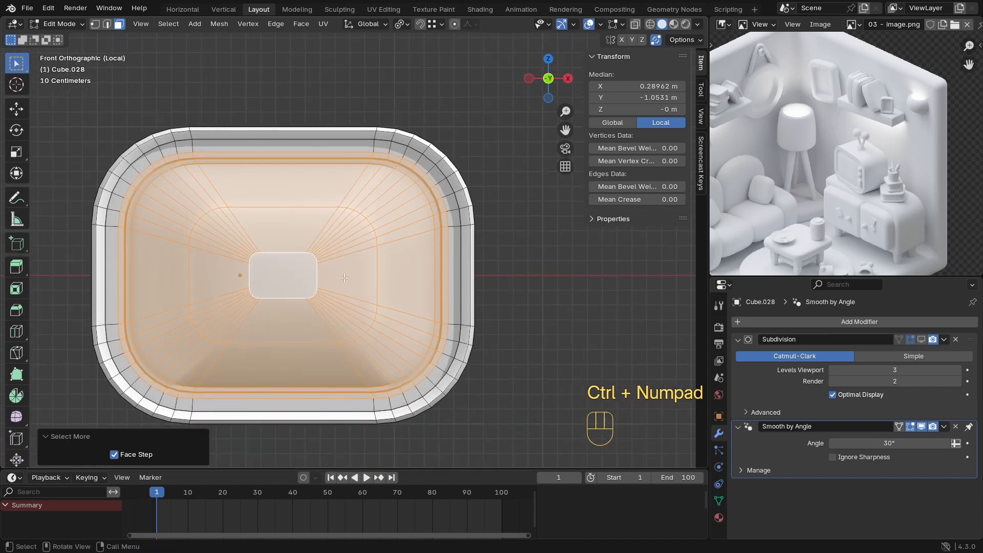
# Step: Limit the selection to the right-hand side of the screen and groove, and move those faces inward along X to narrow the screen
pyautogui.press('z')
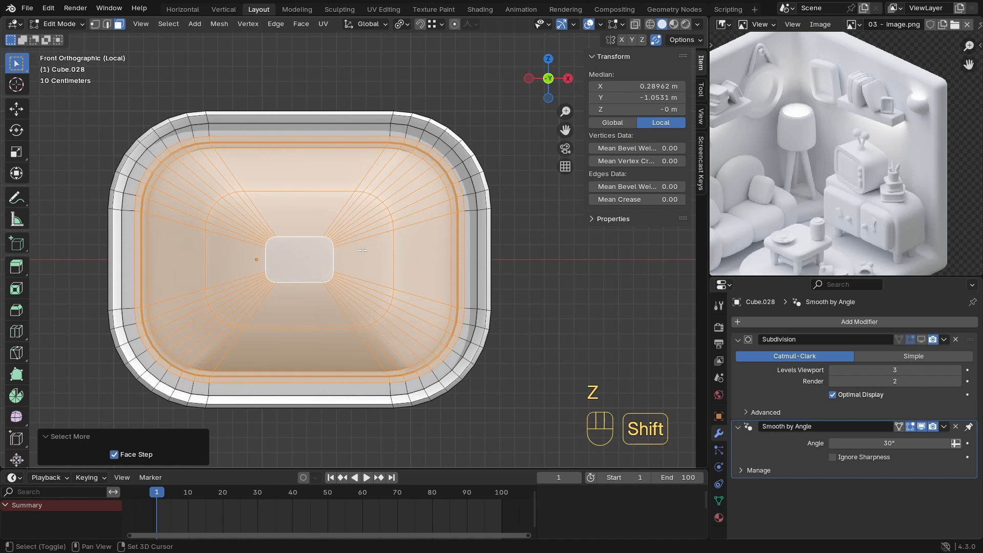
pyautogui.hotkey('shift', 'z')
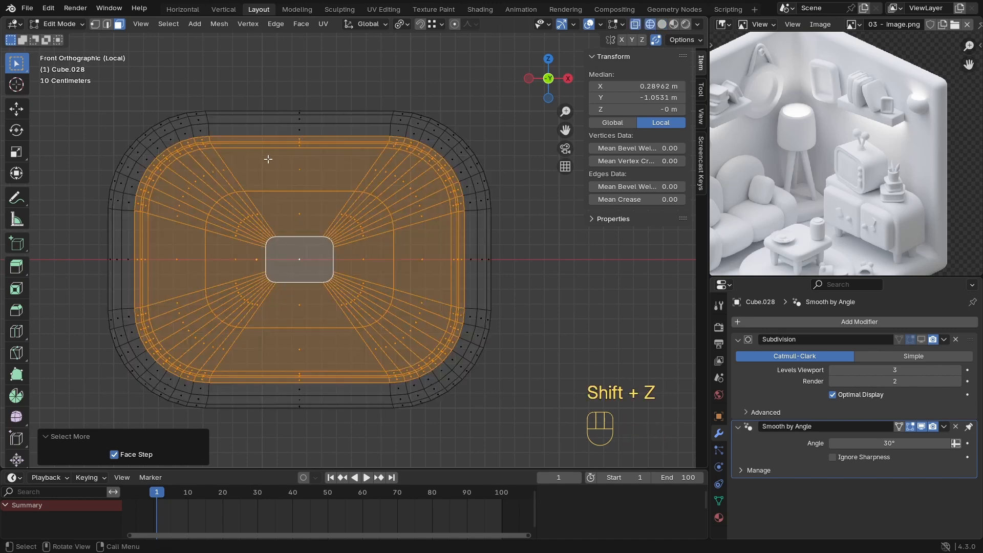
pyautogui.press('ctrl')
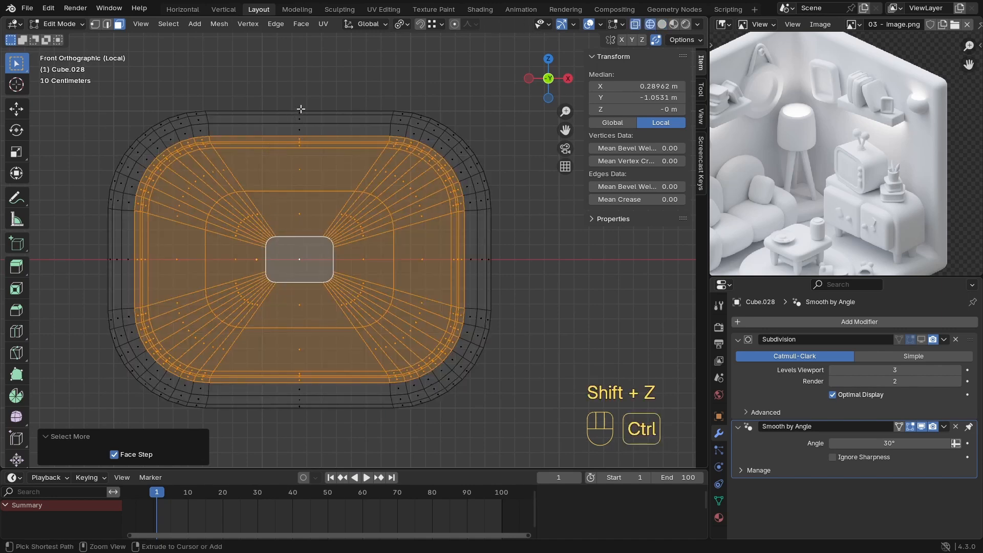
pyautogui.keyDown('ctrl'); pyautogui.moveTo(280, 107); pyautogui.dragTo(82, 395); pyautogui.keyUp('ctrl')
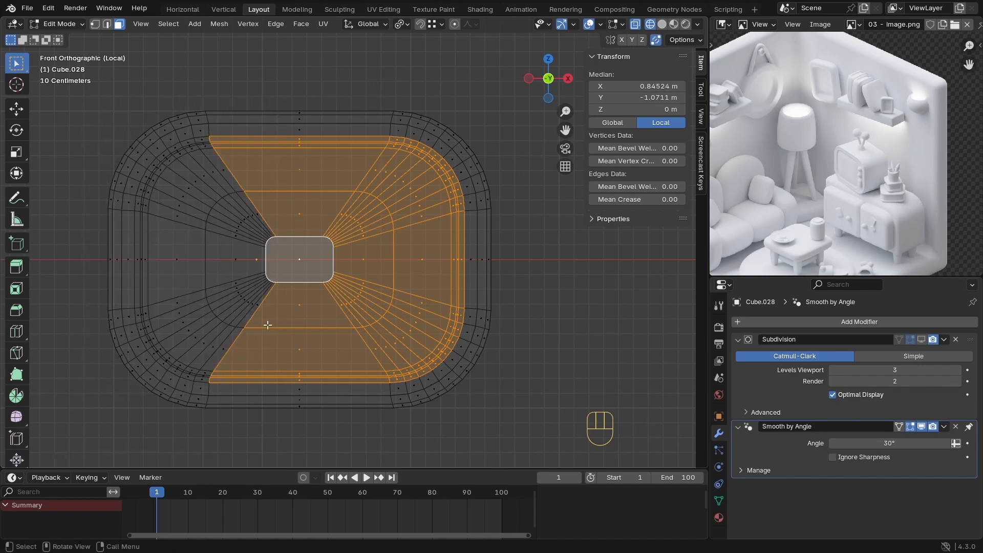
pyautogui.keyDown('ctrl'); pyautogui.moveTo(316, 129); pyautogui.dragTo(159, 447); pyautogui.keyUp('ctrl')
pyautogui.hotkey('shift', 'z')
pyautogui.press('g')
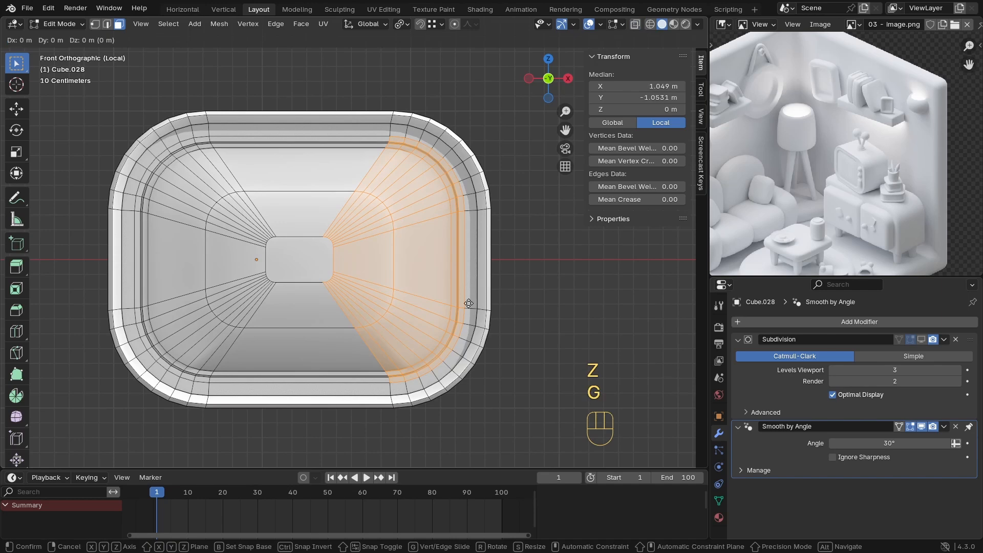
pyautogui.press('x')
pyautogui.click(421, 302)
pyautogui.press('Tab')
pyautogui.press('z')
pyautogui.keyDown('ctrl'); pyautogui.moveTo(384, 205); pyautogui.dragTo(346, 297, button='middle'); pyautogui.keyUp('ctrl')
pyautogui.keyDown('ctrl'); pyautogui.moveTo(362, 263); pyautogui.dragTo(431, 230, button='middle'); pyautogui.keyUp('ctrl')
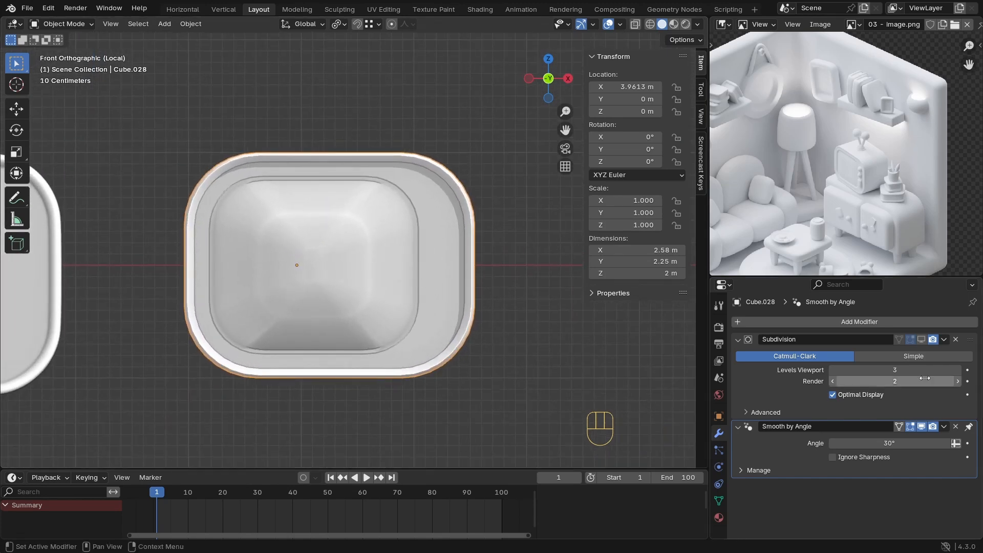
# Step: Inset the television's back face by about 0.1 m and shrink the new inner face with a 0.549 scale
pyautogui.keyDown('ctrl'); pyautogui.moveTo(563, 348); pyautogui.dragTo(263, 267, button='middle'); pyautogui.keyUp('ctrl')
pyautogui.press('Tab')
pyautogui.click(263, 268)
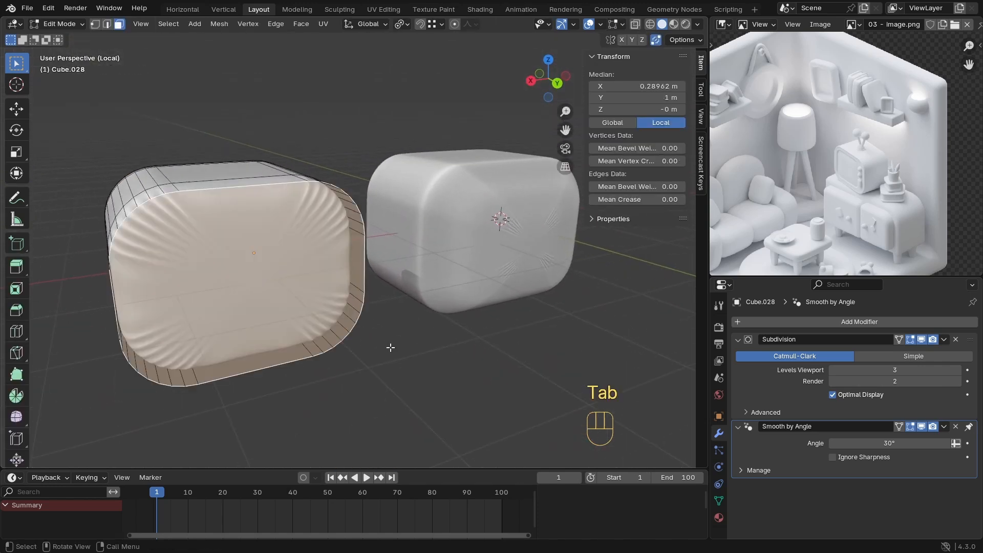
pyautogui.press('i')
pyautogui.click(415, 345)
pyautogui.press('s')
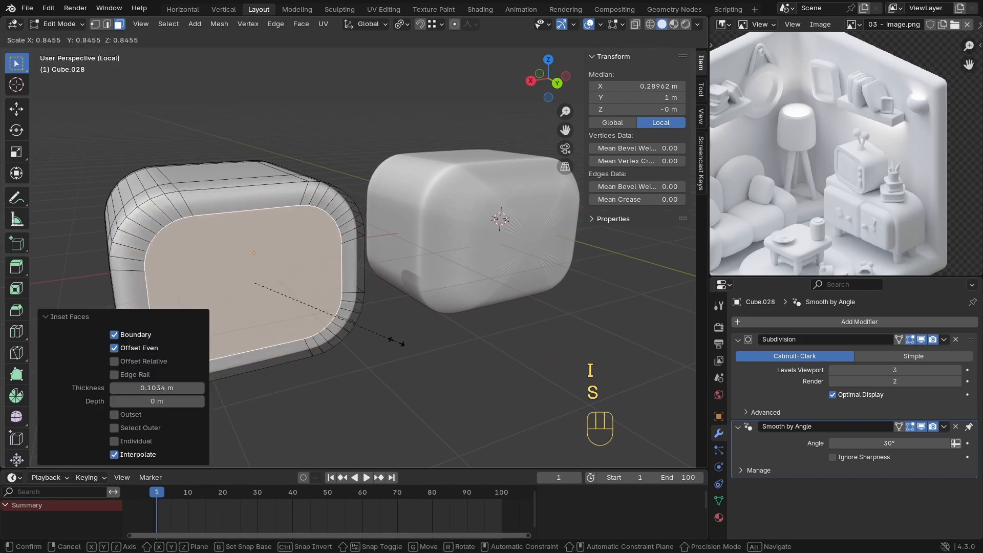
pyautogui.click(346, 311)
# Step: Move the inset back face about 0.26 m outward along Y to bulge the rear of the television
pyautogui.moveTo(346, 312); pyautogui.dragTo(380, 325, button='middle')
pyautogui.press('g')
pyautogui.press('y')
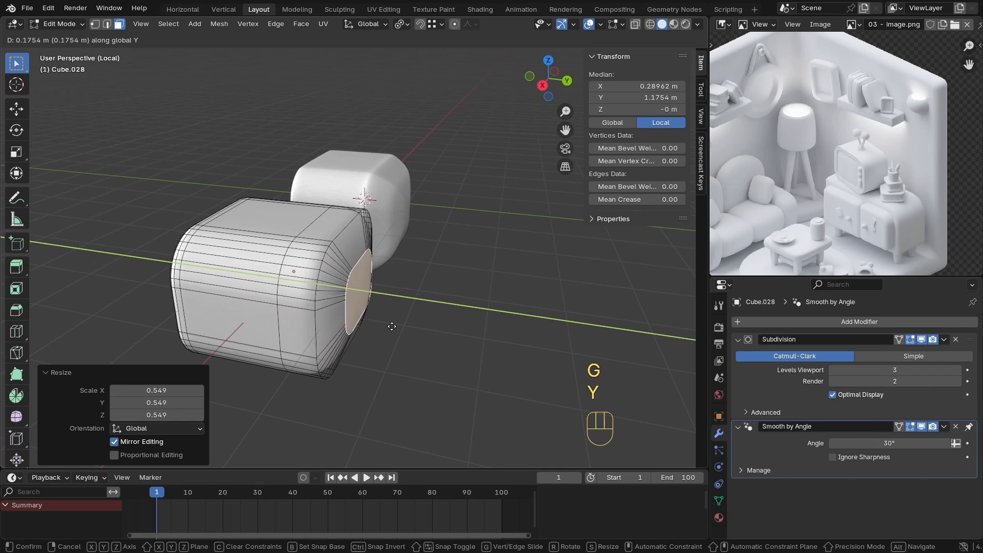
pyautogui.click(396, 326)
pyautogui.press('Tab')
pyautogui.keyDown('ctrl'); pyautogui.moveTo(432, 312); pyautogui.dragTo(290, 289, button='middle'); pyautogui.keyUp('ctrl')
# Step: Inset the raised back face by about 0.17 m, and resize its inner face by 0.549 and then by 1.953
pyautogui.press('Tab')
pyautogui.scroll(1, 306, 280)
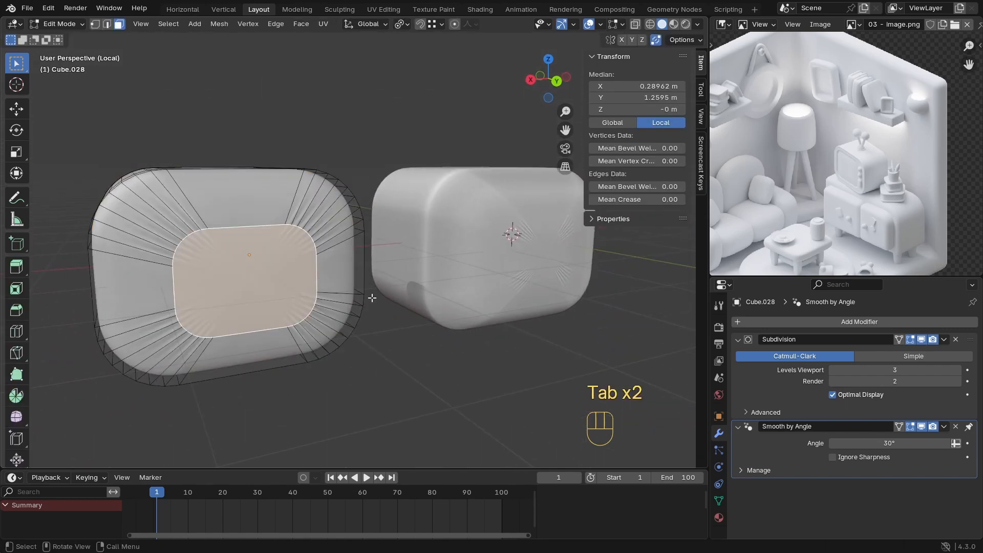
pyautogui.press('i')
pyautogui.click(354, 296)
pyautogui.press('s')
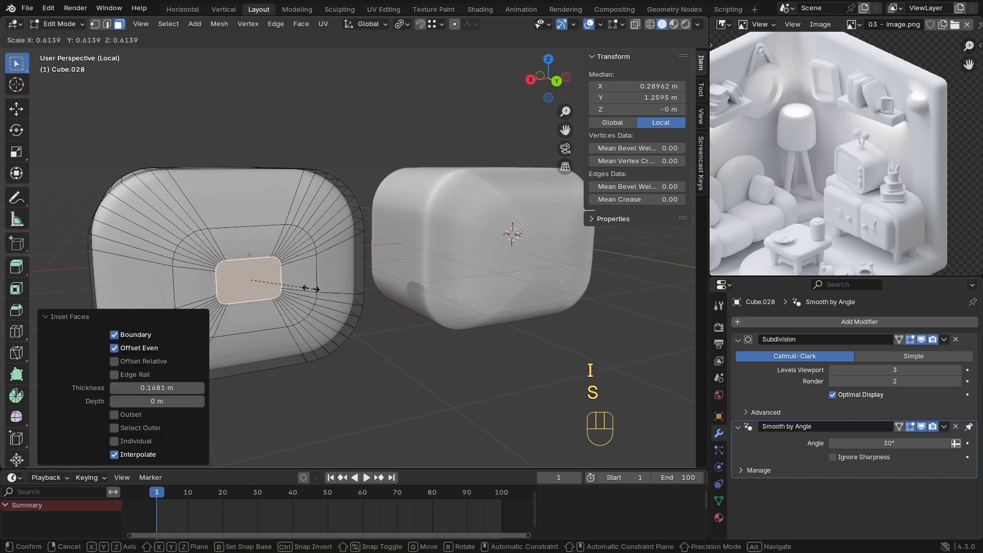
pyautogui.click(305, 288)
pyautogui.press('s')
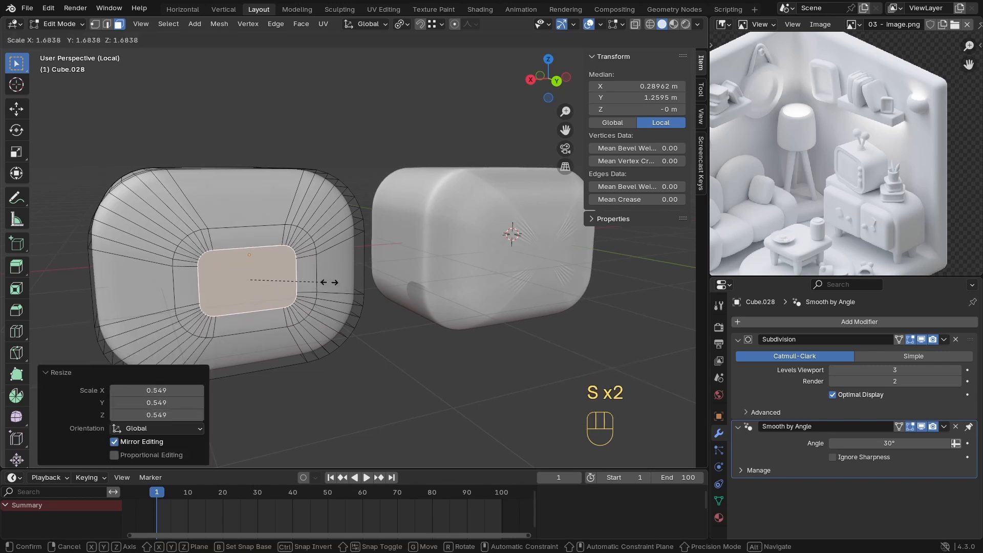
pyautogui.click(338, 281)
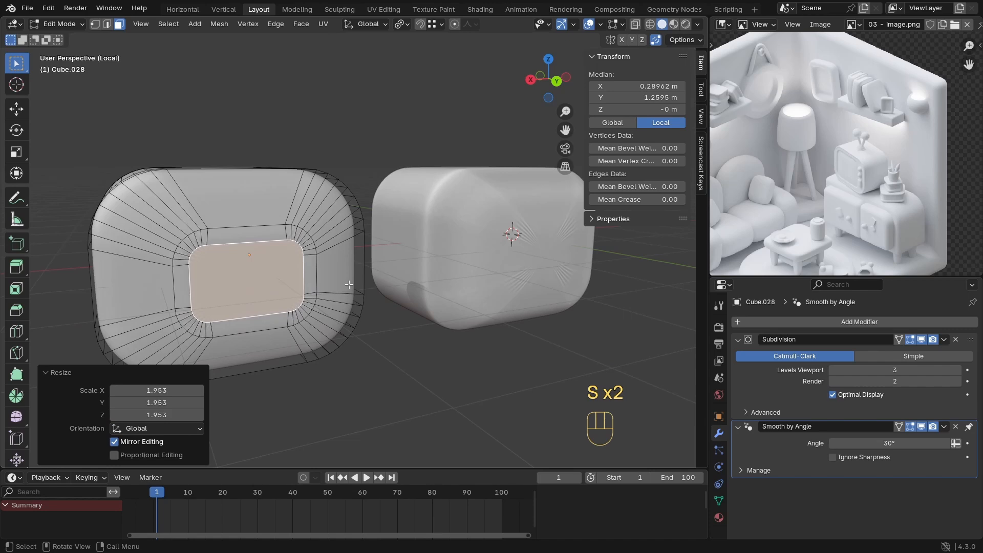
# Step: Inset the inner back face once more and shrink the resulting centre face
pyautogui.press('i')
pyautogui.click(339, 286)
pyautogui.press('s')
pyautogui.click(299, 284)
# Step: In top view, select the rear section of the television through the mesh and move it forward along Y to shorten the body
pyautogui.press('Tab')
pyautogui.moveTo(280, 303); pyautogui.dragTo(351, 325, button='middle')
pyautogui.press('KP_7')
pyautogui.press('Tab')
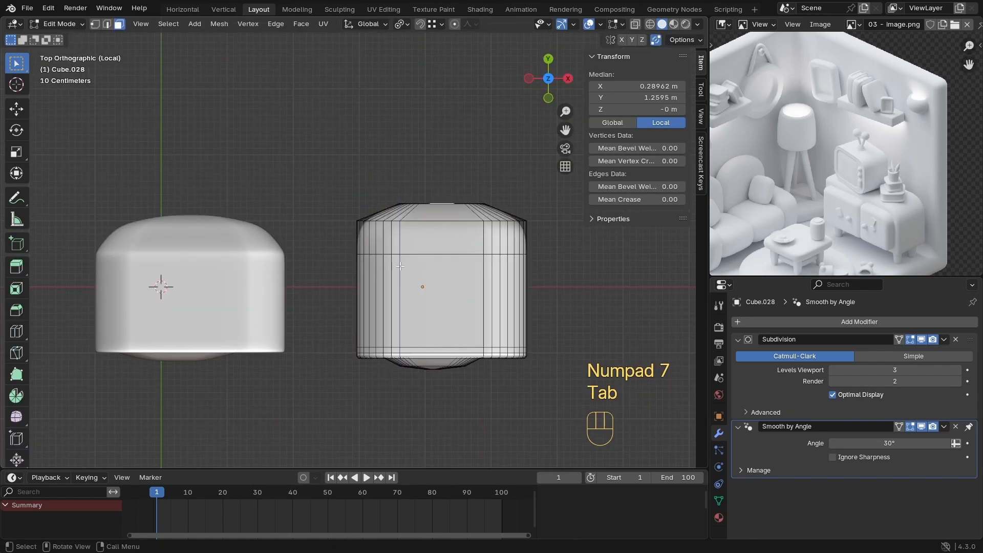
pyautogui.press('z')
pyautogui.scroll(-1, 446, 186)
pyautogui.keyDown('shift'); pyautogui.moveTo(521, 177); pyautogui.dragTo(445, 186, button='middle'); pyautogui.keyUp('shift')
pyautogui.moveTo(447, 188); pyautogui.dragTo(250, 269)
pyautogui.press('g')
pyautogui.press('y')
pyautogui.click(375, 286)
pyautogui.press('Tab')
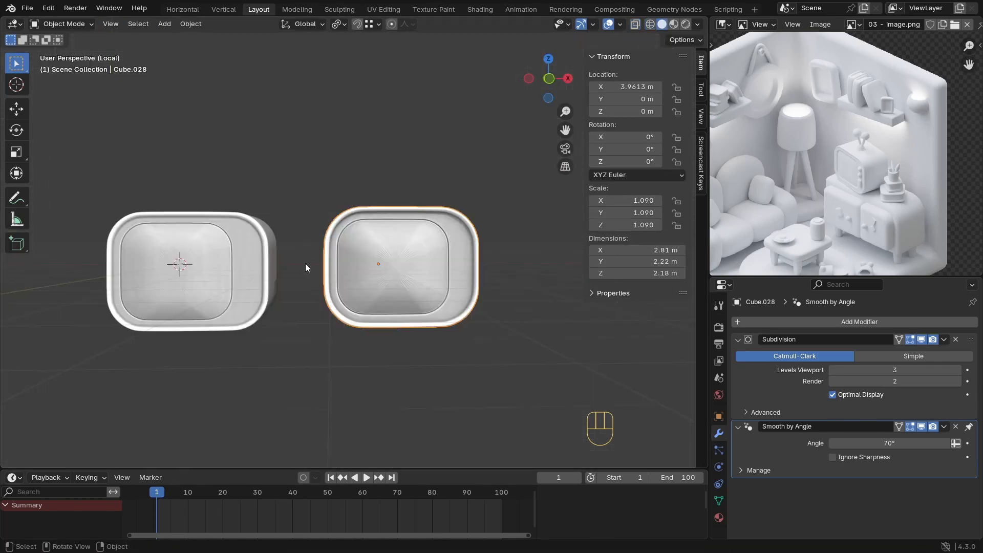
# Step: Delete the earlier television body and bring the whole room back into view
pyautogui.scroll(-1, 305, 264)
pyautogui.click(240, 278)
pyautogui.press('Delete')
pyautogui.press('KP_Divide')
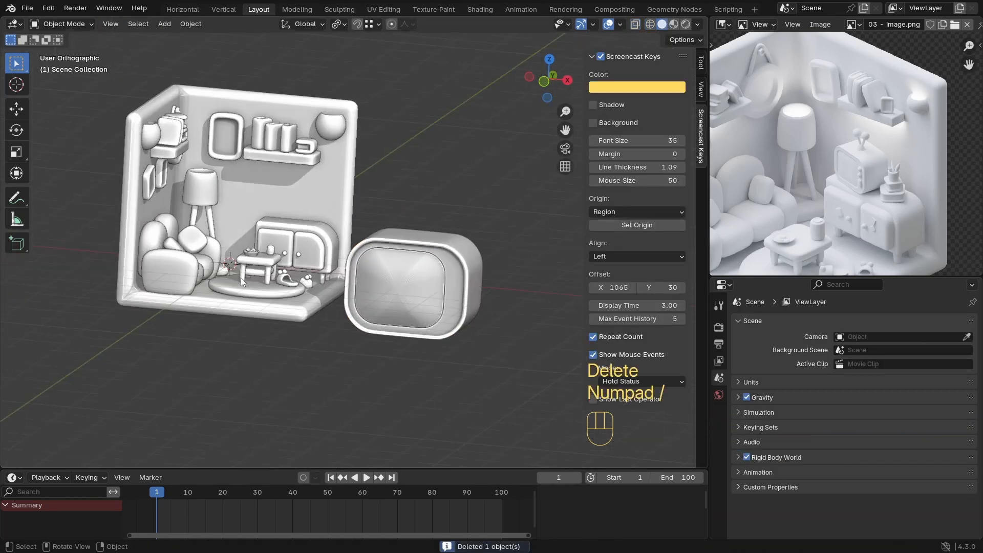
# Step: Scale the new television down by about 0.308 to suit the room's furniture
pyautogui.click(367, 385)
pyautogui.press('s')
pyautogui.rightClick(461, 384)
pyautogui.press('KP_Divide')
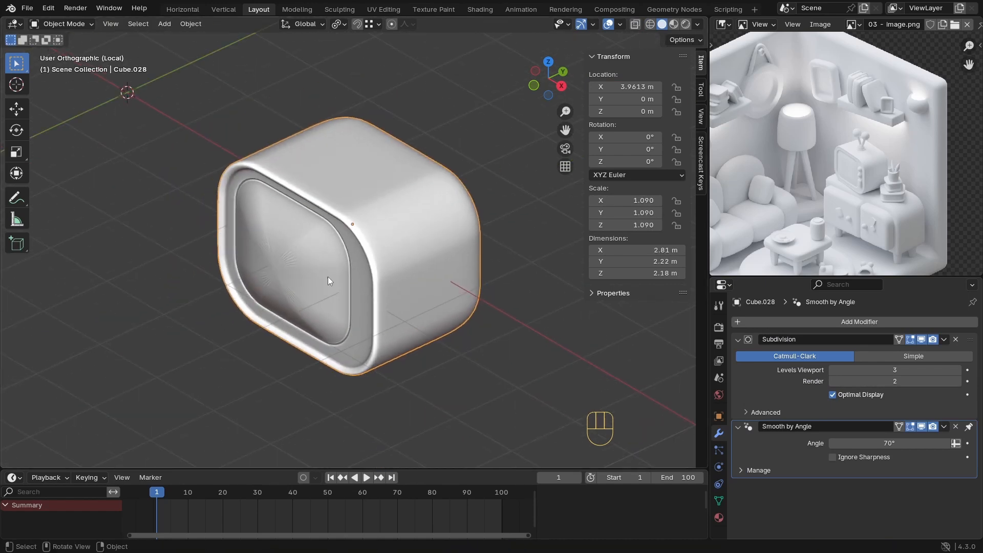
pyautogui.press('KP_Divide')
pyautogui.press('s')
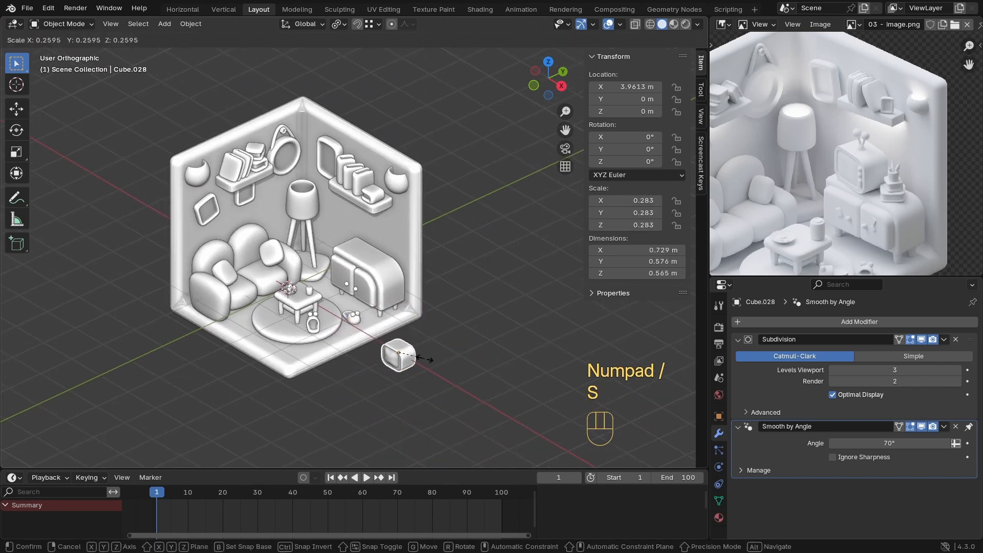
pyautogui.click(428, 352)
# Step: Place the 3D cursor on top of the cabinet and snap the television to it
pyautogui.keyDown('shift'); pyautogui.rightClick(359, 250); pyautogui.keyUp('shift')
pyautogui.hotkey('shift', 's')
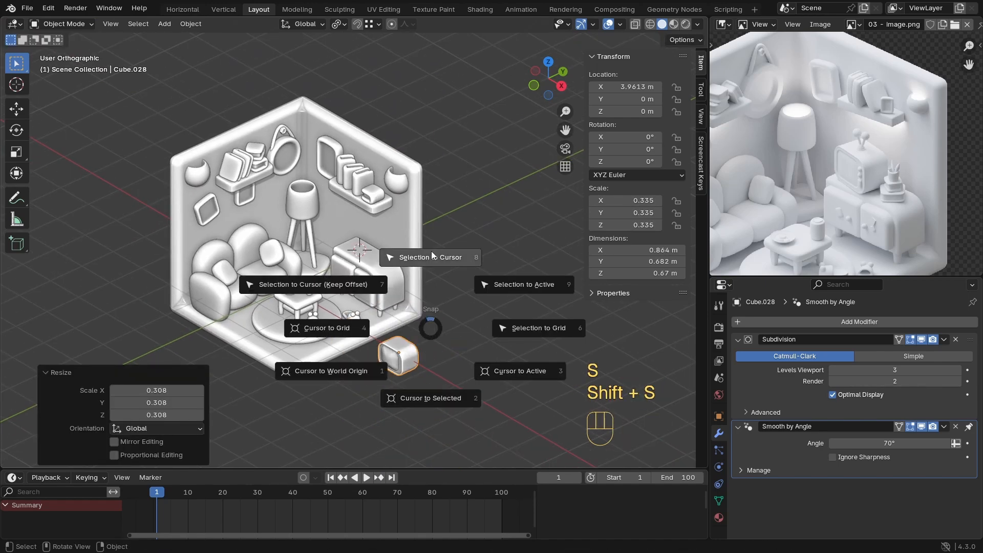
pyautogui.click(431, 252)
# Step: In right view, raise the television about 0.33 m so it rests on the cabinet top, shifted slightly back along Y
pyautogui.press('KP_Decimal')
pyautogui.press('KP_3')
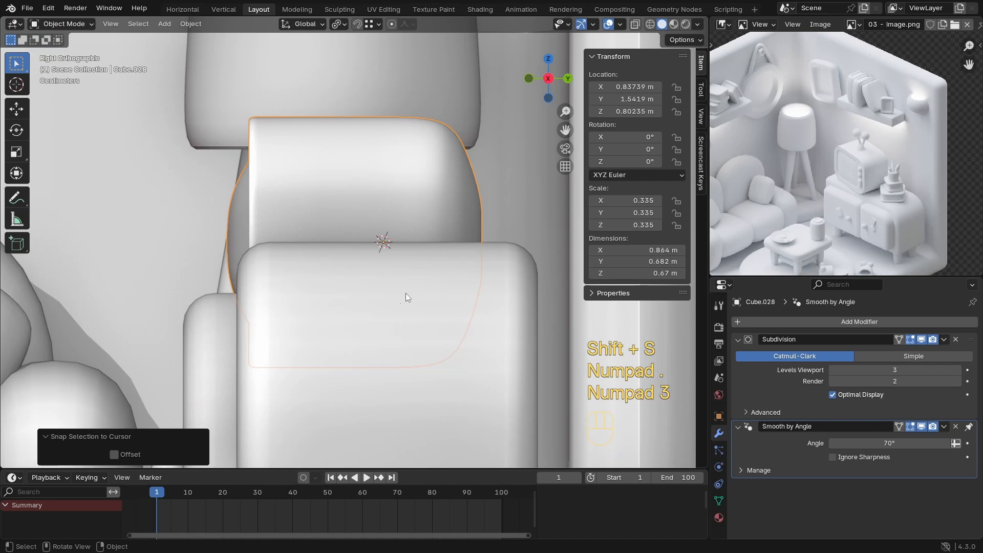
pyautogui.press('g')
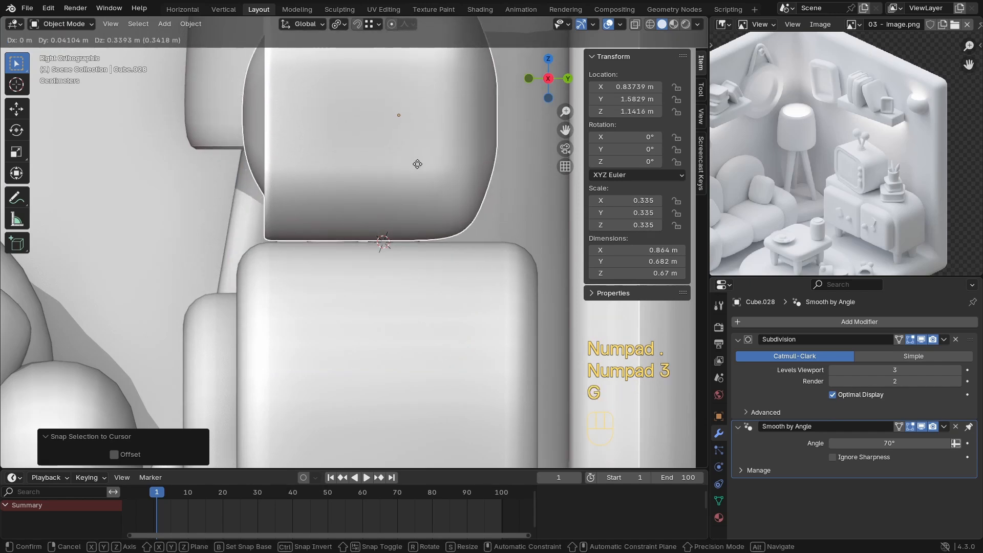
pyautogui.press('shift')
pyautogui.click(425, 191)
pyautogui.moveTo(425, 194); pyautogui.dragTo(328, 256, button='middle')
pyautogui.press('r')
pyautogui.press('z')
pyautogui.rightClick(355, 291)
# Step: Isolate the television, examine the antenna in the reference image, and place the 3D cursor on the television's top surface
pyautogui.press('KP_Divide')
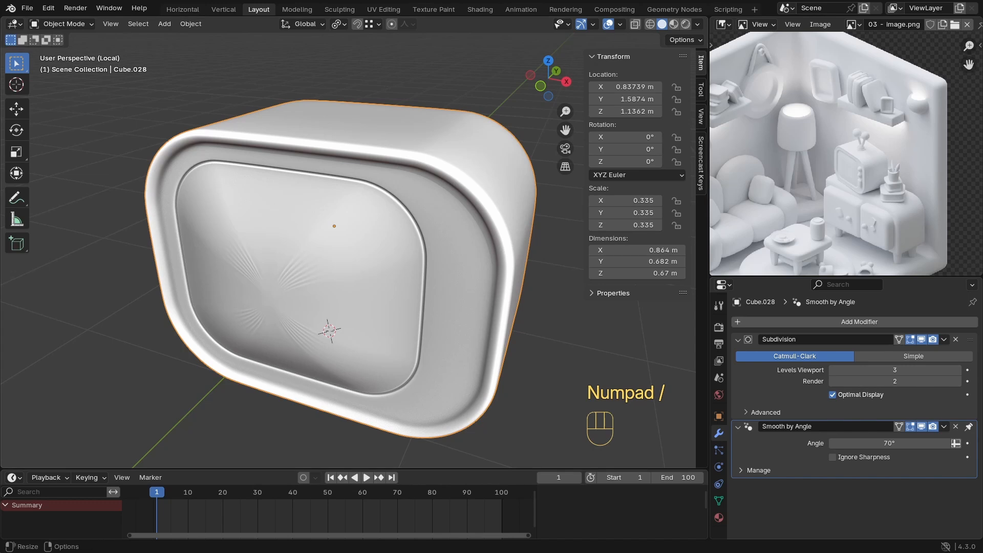
pyautogui.moveTo(885, 268); pyautogui.dragTo(886, 85, button='middle')
pyautogui.moveTo(838, 139); pyautogui.dragTo(876, 181, button='middle')
pyautogui.keyDown('ctrl'); pyautogui.moveTo(426, 173); pyautogui.dragTo(416, 217, button='middle'); pyautogui.keyUp('ctrl')
pyautogui.moveTo(360, 166); pyautogui.dragTo(352, 201, button='middle')
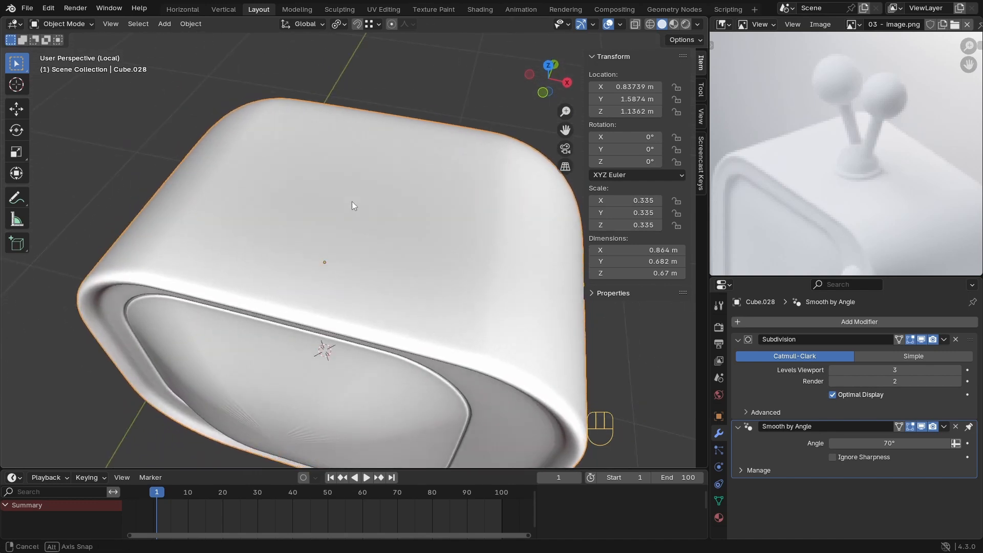
pyautogui.keyDown('shift'); pyautogui.rightClick(345, 193); pyautogui.keyUp('shift')
# Step: Add a UV sphere with 16 segments and 8 rings at the 3D cursor and scale it to about 0.048
pyautogui.hotkey('shift', 'a')
pyautogui.moveTo(346, 192)
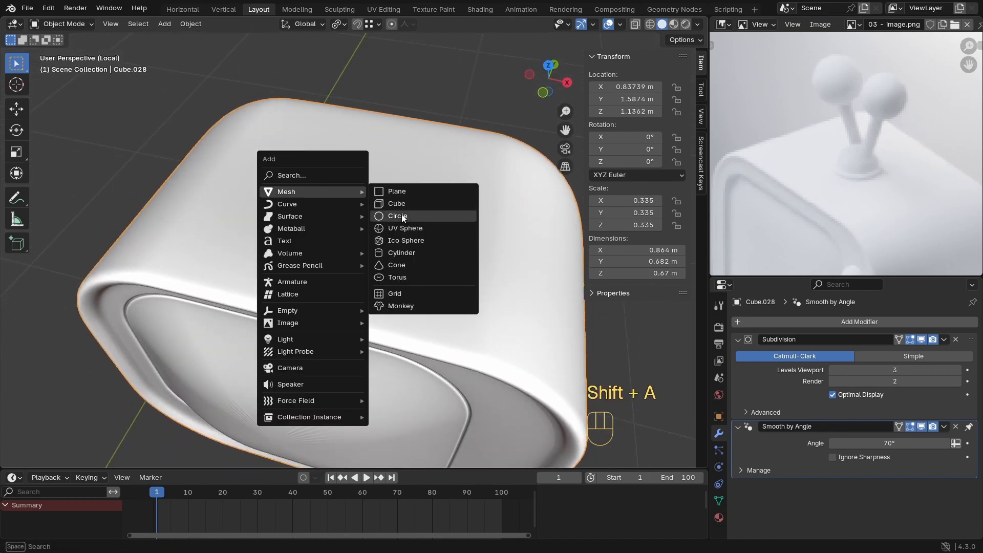
pyautogui.click(410, 229)
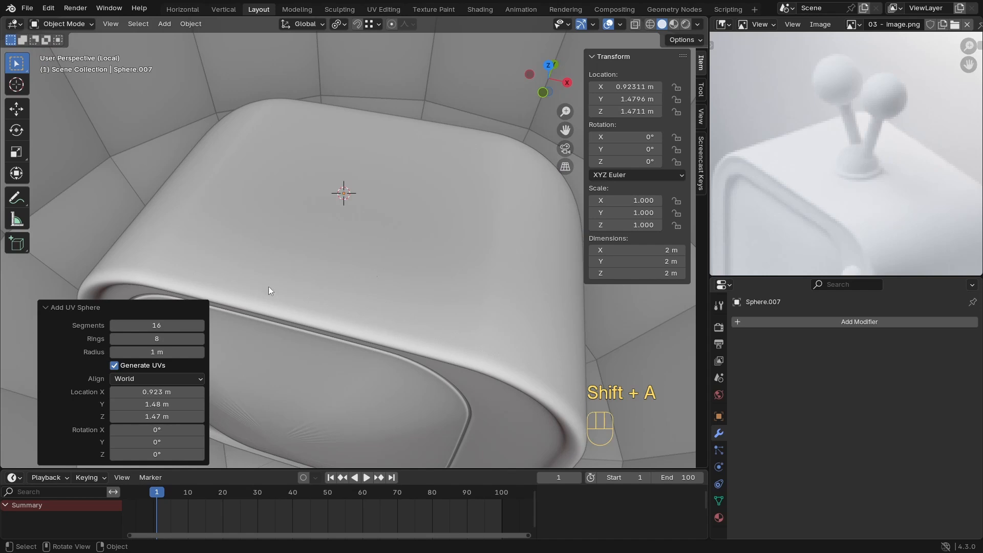
pyautogui.press('s')
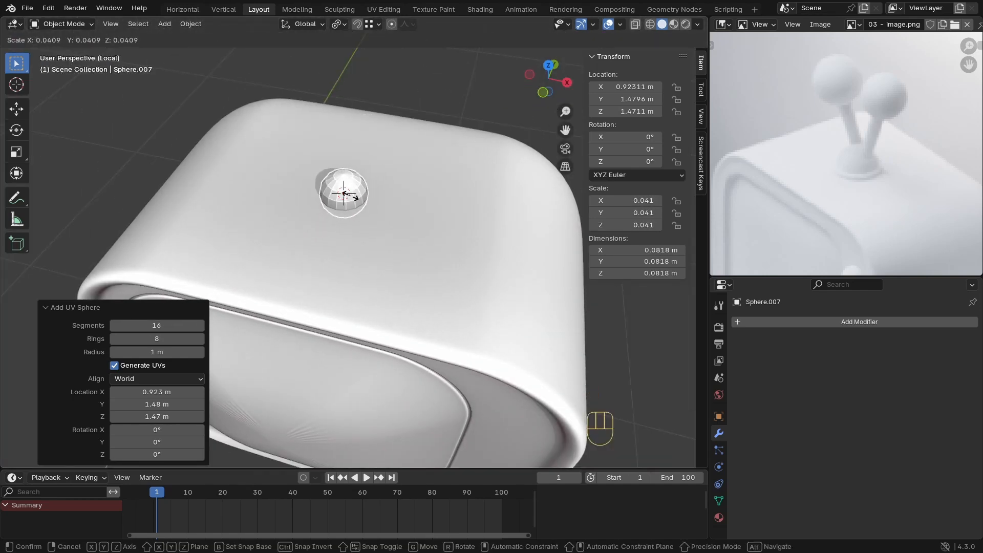
pyautogui.click(351, 196)
# Step: Delete the faces of the sphere's lower half in front wireframe view, leaving a dome for the antenna base
pyautogui.press('KP_1')
pyautogui.press('Tab')
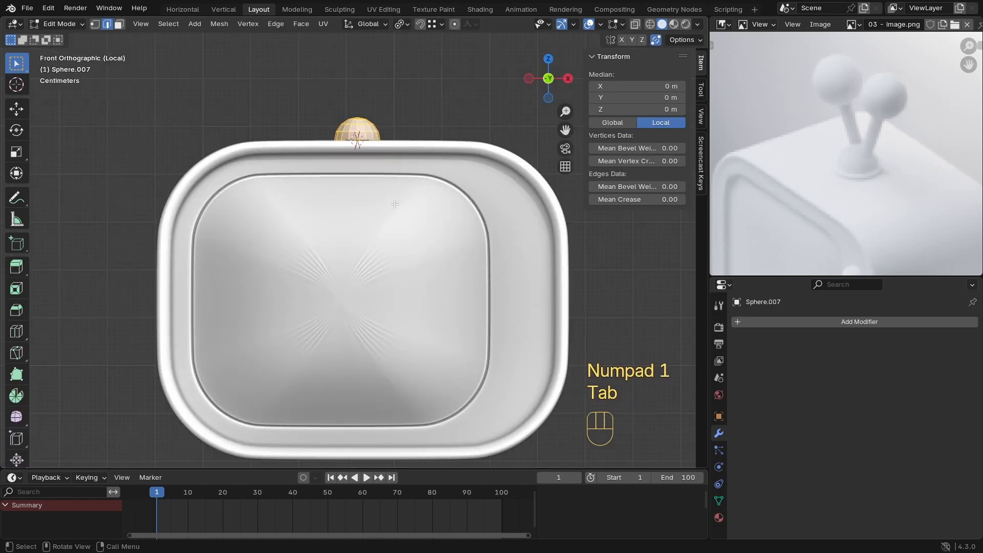
pyautogui.press('z')
pyautogui.press('3')
pyautogui.moveTo(436, 252); pyautogui.dragTo(272, 166)
pyautogui.press('x')
pyautogui.click(351, 187)
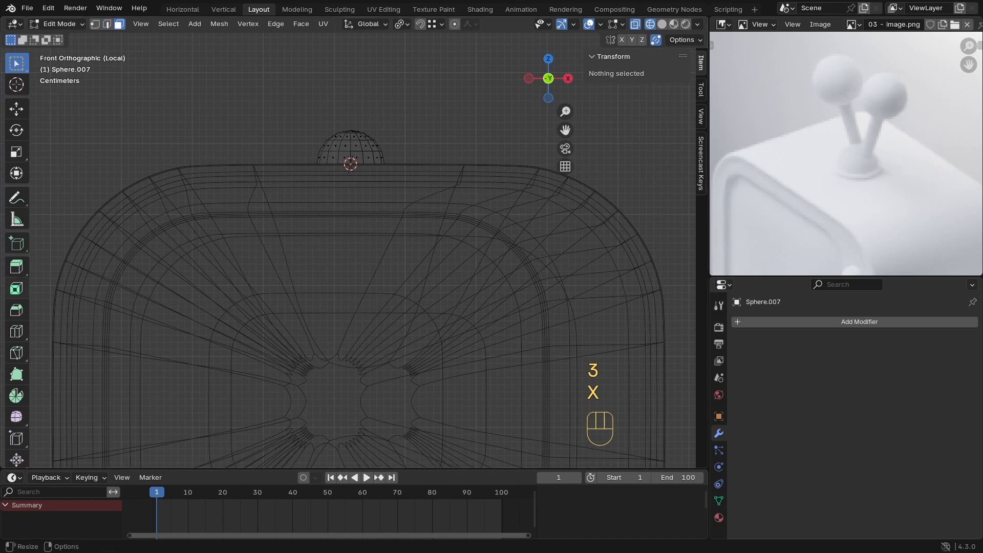
# Step: Undo the last five operations on the antenna base dome
pyautogui.hotkey('ctrl', 'z')
pyautogui.hotkey('ctrl', 'z')
pyautogui.hotkey('ctrl', 'z')
pyautogui.hotkey('ctrl', 'z')
pyautogui.hotkey('ctrl', 'z')
# Step: In front view, move the dome about 0.0145 m up along Z above the television's top
pyautogui.press('KP_1')
pyautogui.press('Tab')
pyautogui.press('g')
pyautogui.press('z')
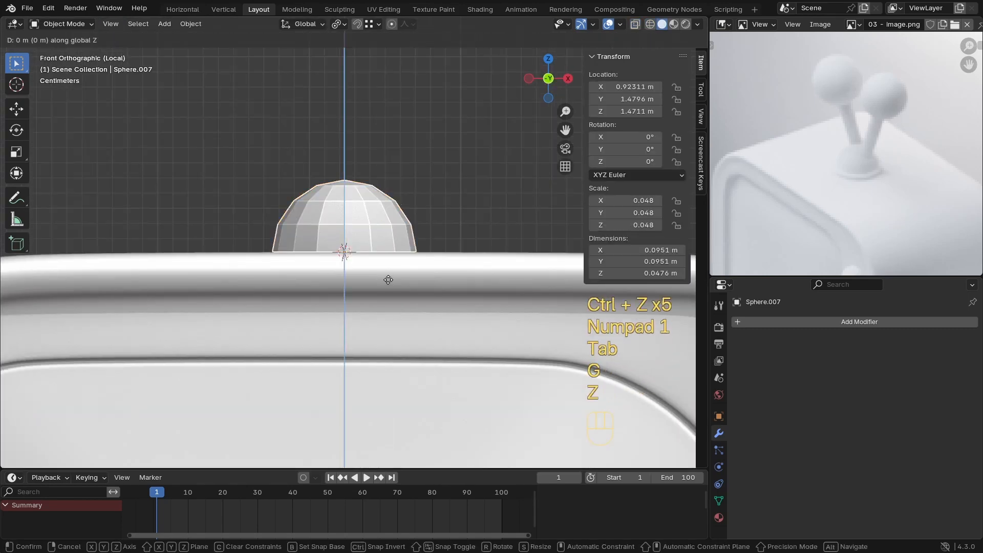
pyautogui.click(390, 263)
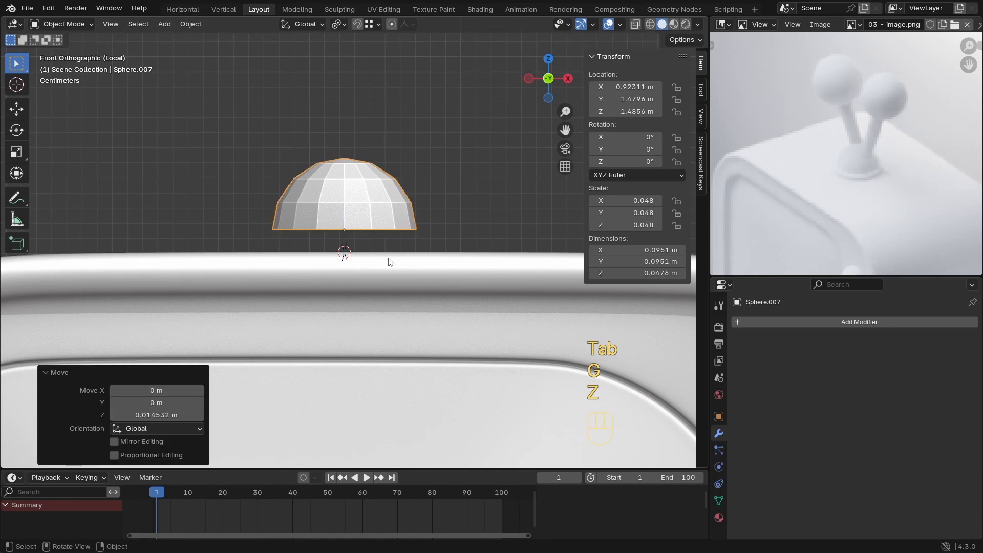
# Step: Select the dome's open bottom edge loop in wireframe, extrude it in place and scale the new ring outward by 1.251
pyautogui.press('Tab')
pyautogui.moveTo(421, 244); pyautogui.dragTo(253, 218)
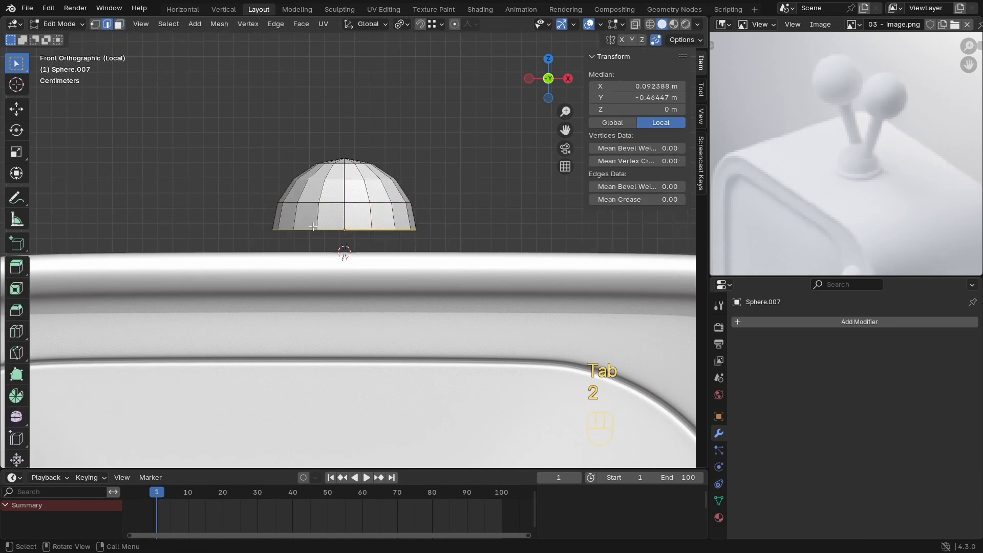
pyautogui.hotkey('shift', 'z')
pyautogui.moveTo(461, 247); pyautogui.dragTo(256, 223)
pyautogui.press('e')
pyautogui.press('z')
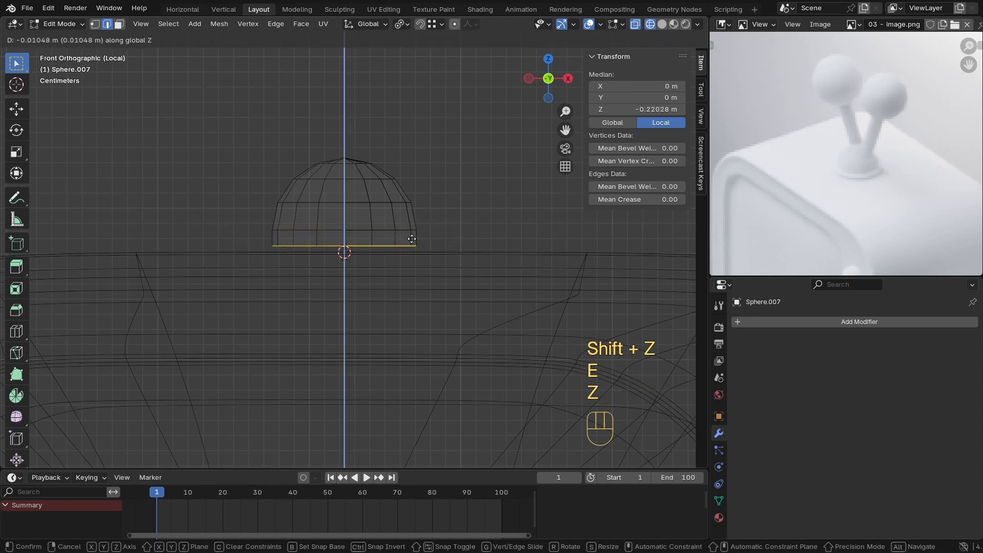
pyautogui.rightClick(412, 240)
pyautogui.press('s')
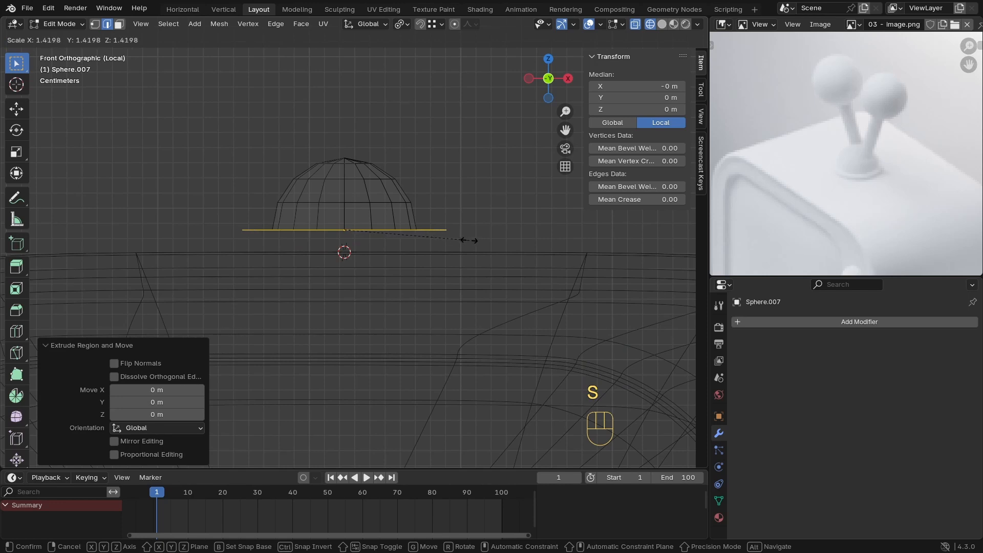
pyautogui.click(454, 239)
# Step: Extrude the widened ring straight down along Z toward the television's top to form a base flange
pyautogui.press('e')
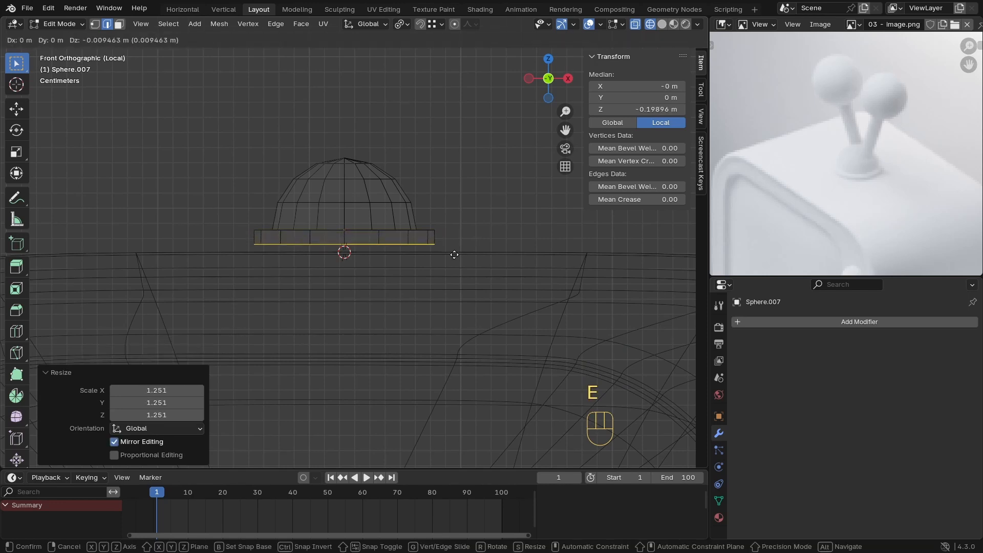
pyautogui.press('z')
pyautogui.click(455, 262)
pyautogui.press('Tab')
pyautogui.press('z')
pyautogui.moveTo(417, 233)
pyautogui.mouseDown(button='middle')
pyautogui.moveTo(402, 271)
pyautogui.moveTo(399, 250)
pyautogui.moveTo(394, 276)
pyautogui.mouseUp(button='middle')
pyautogui.keyDown('shift'); pyautogui.moveTo(395, 274); pyautogui.dragTo(380, 247, button='middle'); pyautogui.keyUp('shift')
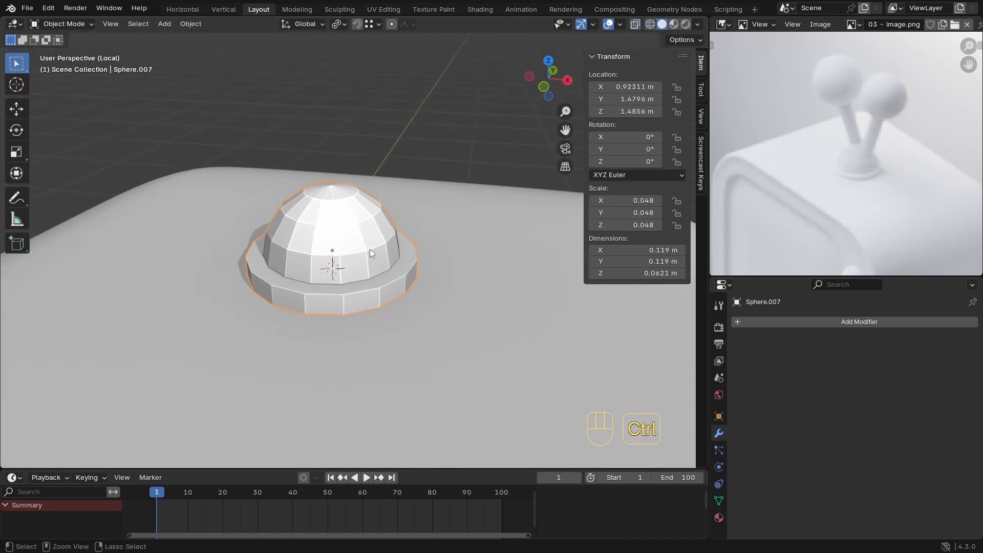
# Step: Add a level-2 Subdivision modifier to the antenna base and set bevel weight 1 on the loop where dome and flange meet
pyautogui.hotkey('ctrl', '2')
pyautogui.keyDown('ctrl'); pyautogui.moveTo(364, 263); pyautogui.dragTo(354, 289, button='middle'); pyautogui.keyUp('ctrl')
pyautogui.press('Tab')
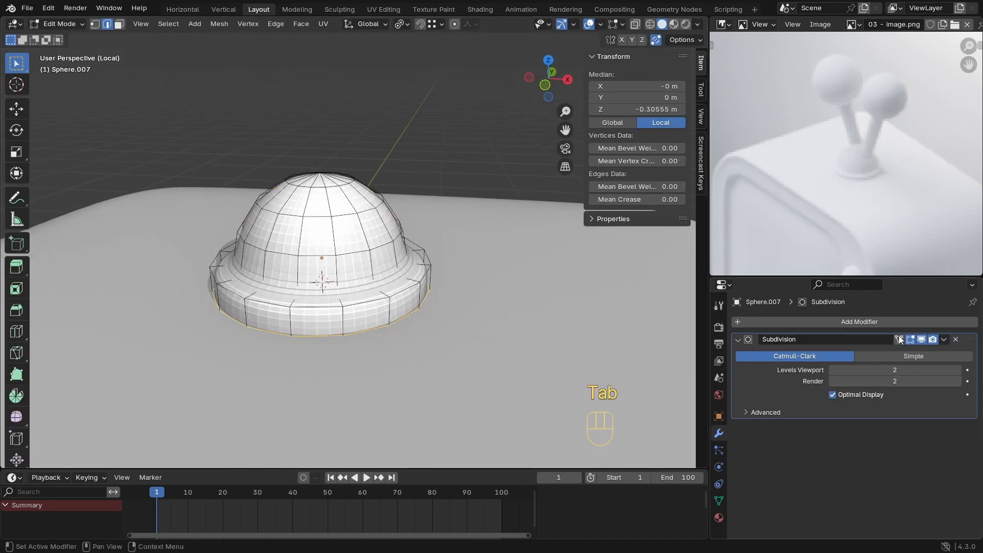
pyautogui.click(921, 341)
pyautogui.moveTo(363, 348)
pyautogui.keyDown('ctrl'); pyautogui.mouseDown(button='middle')
pyautogui.moveTo(363, 374)
pyautogui.moveTo(370, 348)
pyautogui.moveTo(371, 375)
pyautogui.moveTo(376, 355)
pyautogui.mouseUp(button='middle'); pyautogui.keyUp('ctrl')
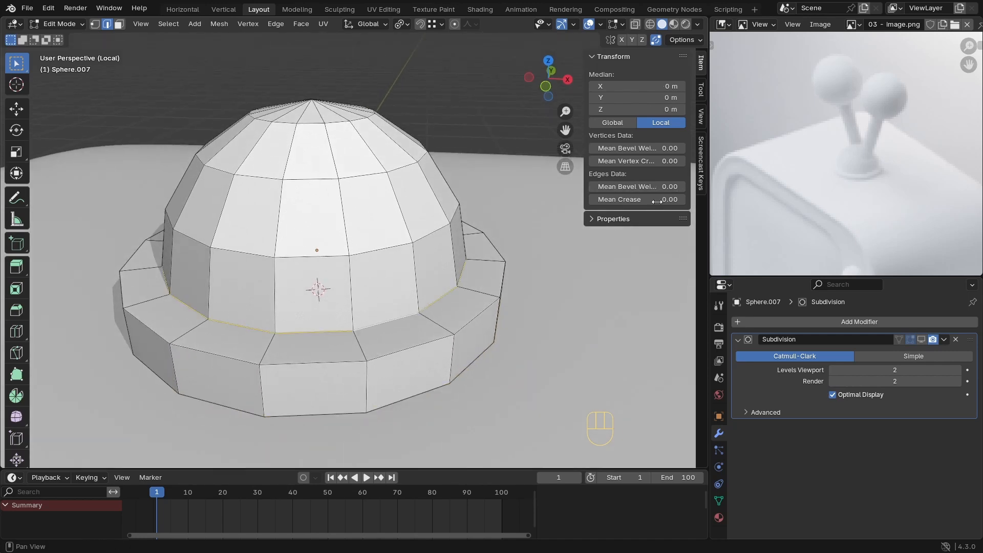
pyautogui.click(921, 340)
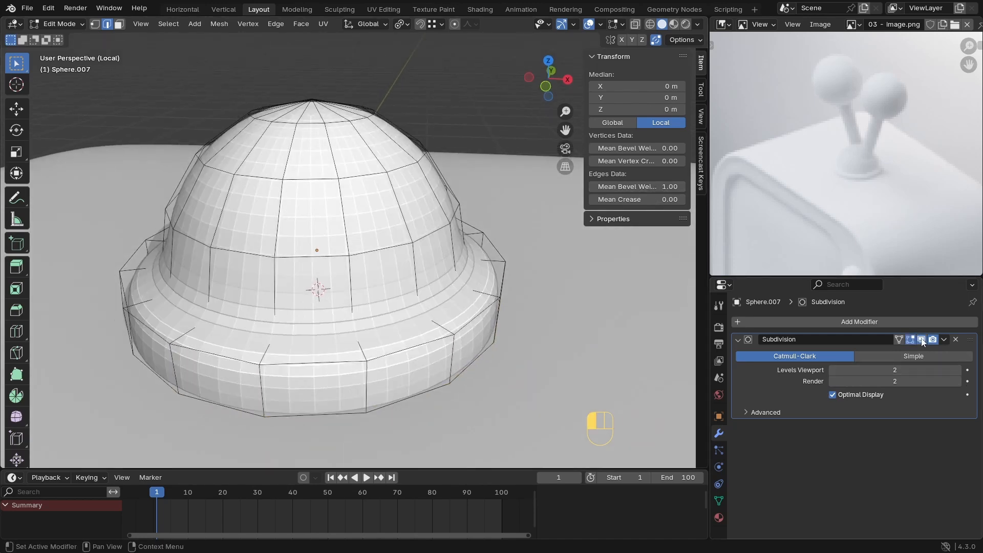
# Step: Expand the Subdivision modifier's advanced settings and raise the mean crease of the flange's upper outer edge loop
pyautogui.keyDown('alt'); pyautogui.click(404, 348); pyautogui.keyUp('alt')
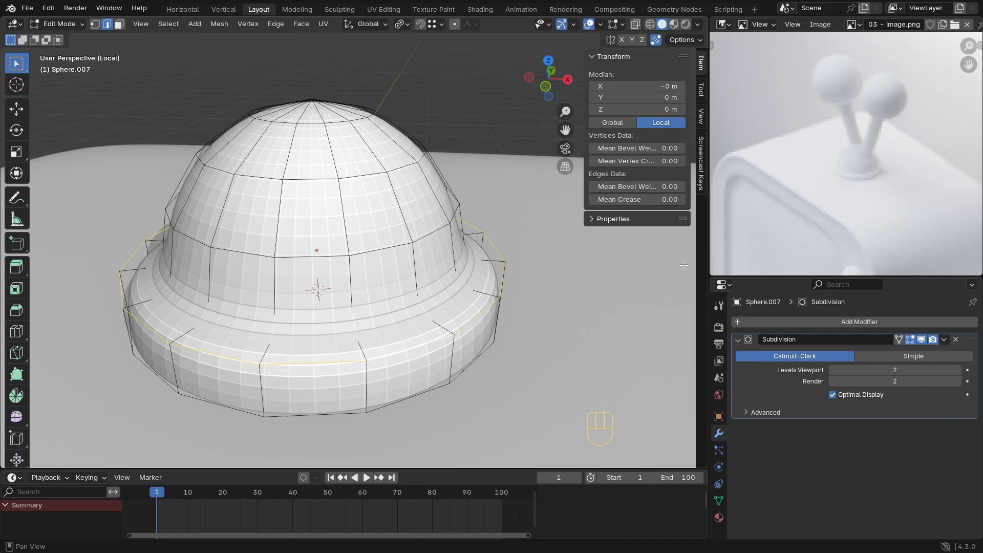
pyautogui.click(751, 414)
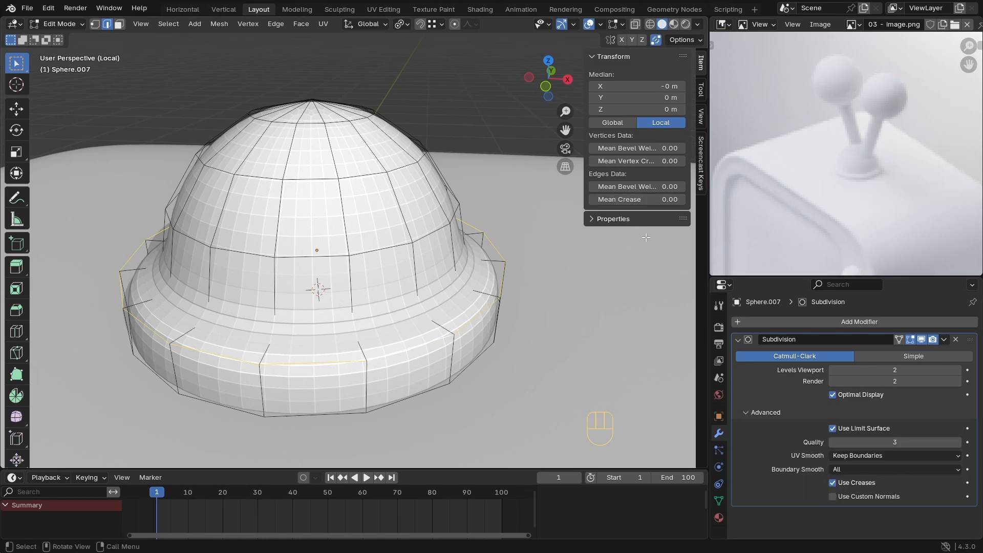
pyautogui.moveTo(638, 199); pyautogui.dragTo(679, 199)
# Step: On the loop where dome and flange meet, reset the mean bevel weight to 0 and sharpen it with crease instead
pyautogui.keyDown('alt'); pyautogui.click(354, 335); pyautogui.keyUp('alt')
pyautogui.click(921, 340)
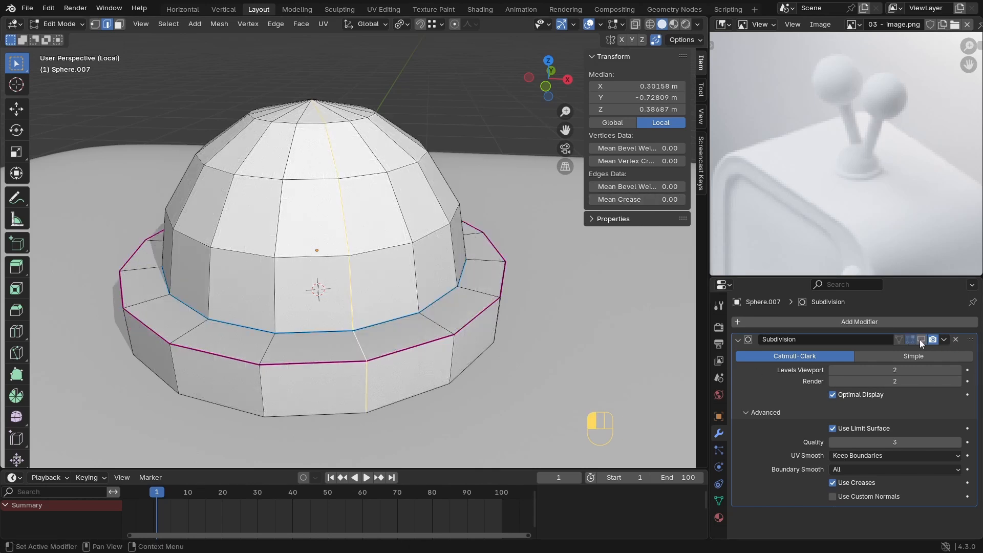
pyautogui.keyDown('alt'); pyautogui.click(354, 333); pyautogui.keyUp('alt')
pyautogui.moveTo(657, 187); pyautogui.dragTo(588, 187)
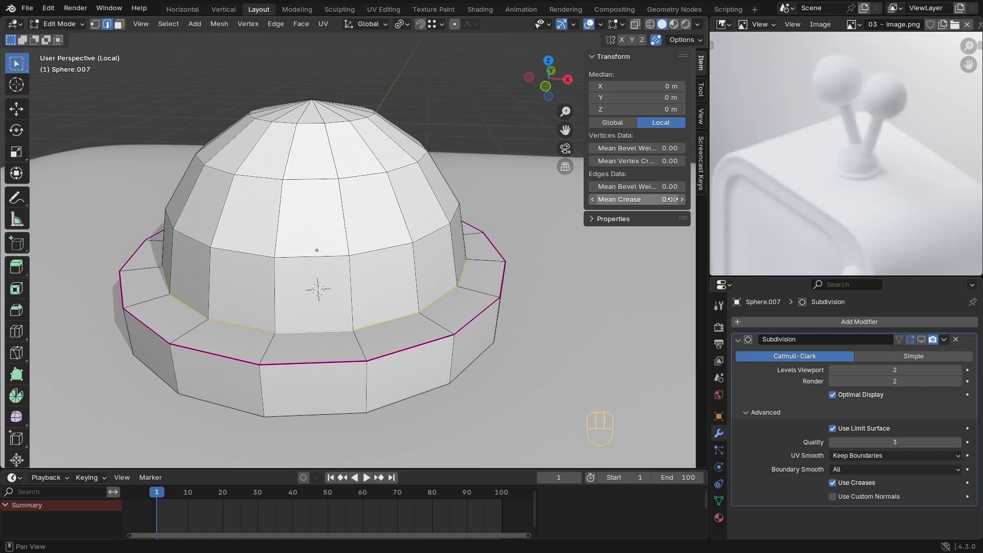
pyautogui.click(920, 338)
pyautogui.press('Tab')
# Step: Snap the 3D cursor to the antenna base and add a cylinder with 12 vertices there
pyautogui.scroll(-4, 410, 297)
pyautogui.moveTo(383, 298)
pyautogui.mouseDown(button='middle')
pyautogui.moveTo(435, 256)
pyautogui.moveTo(365, 294)
pyautogui.mouseUp(button='middle')
pyautogui.keyDown('shift'); pyautogui.moveTo(365, 294); pyautogui.dragTo(349, 274, button='middle'); pyautogui.keyUp('shift')
pyautogui.scroll(1, 372, 297)
pyautogui.scroll(1, 374, 309)
pyautogui.scroll(-1, 379, 297)
pyautogui.hotkey('shift', 's')
pyautogui.click(348, 320)
pyautogui.hotkey('shift', 'a')
pyautogui.moveTo(349, 273)
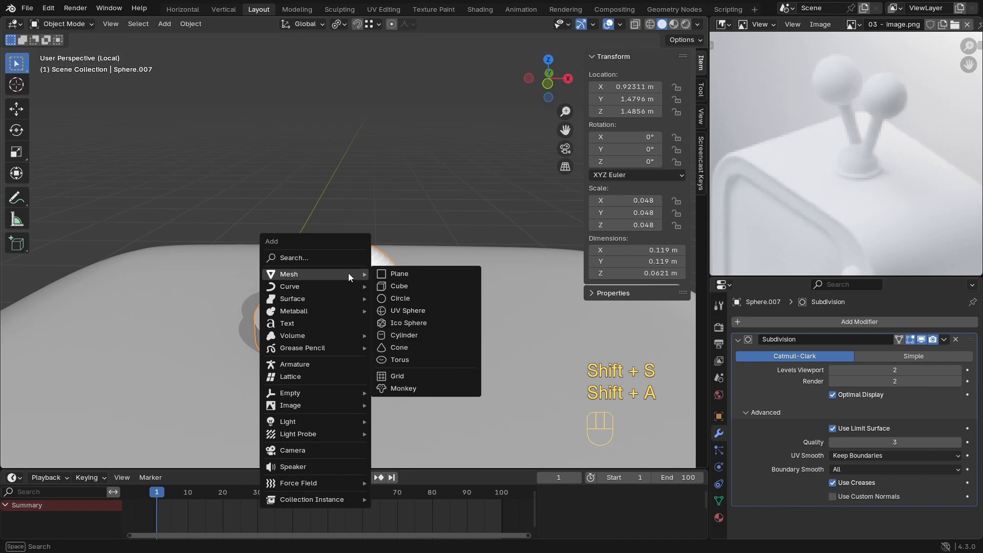
pyautogui.click(404, 335)
pyautogui.press('s')
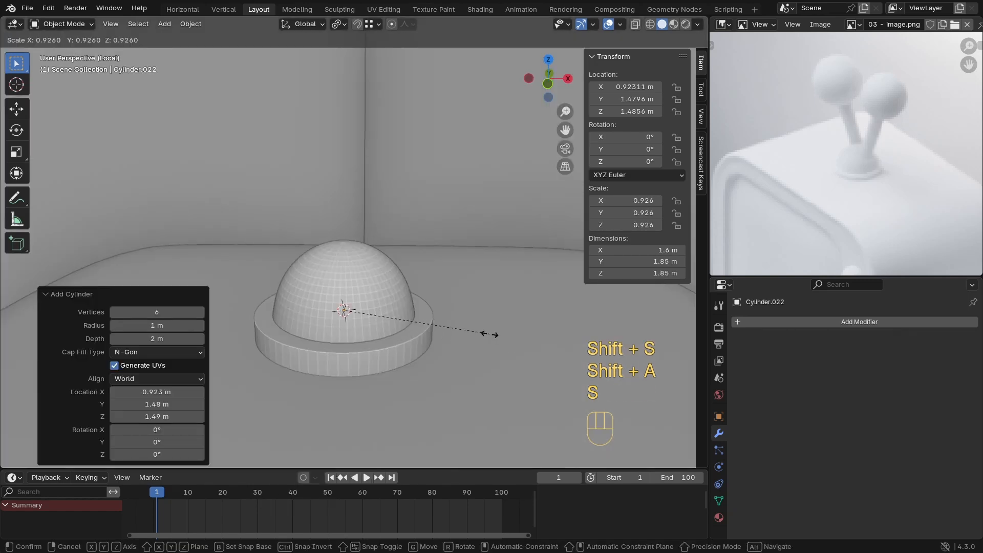
pyautogui.rightClick(373, 305)
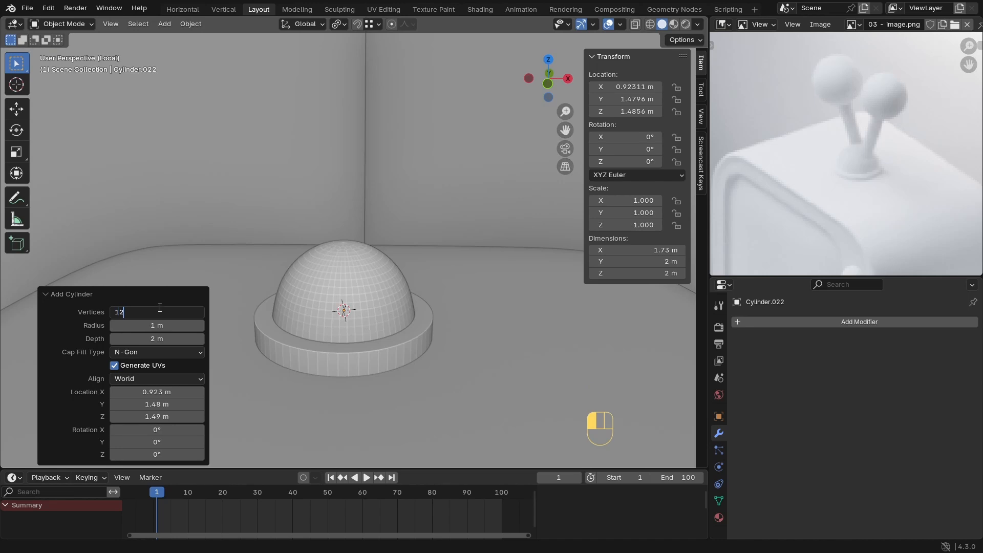
pyautogui.press('Return')
# Step: Scale the cylinder down to about 0.017 to match the thickness of an antenna rod
pyautogui.press('s')
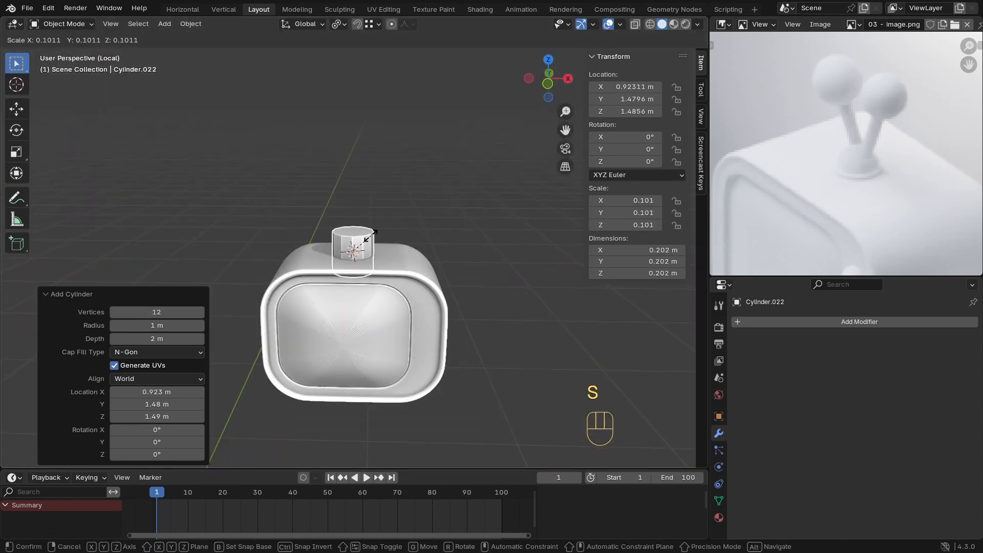
pyautogui.click(370, 238)
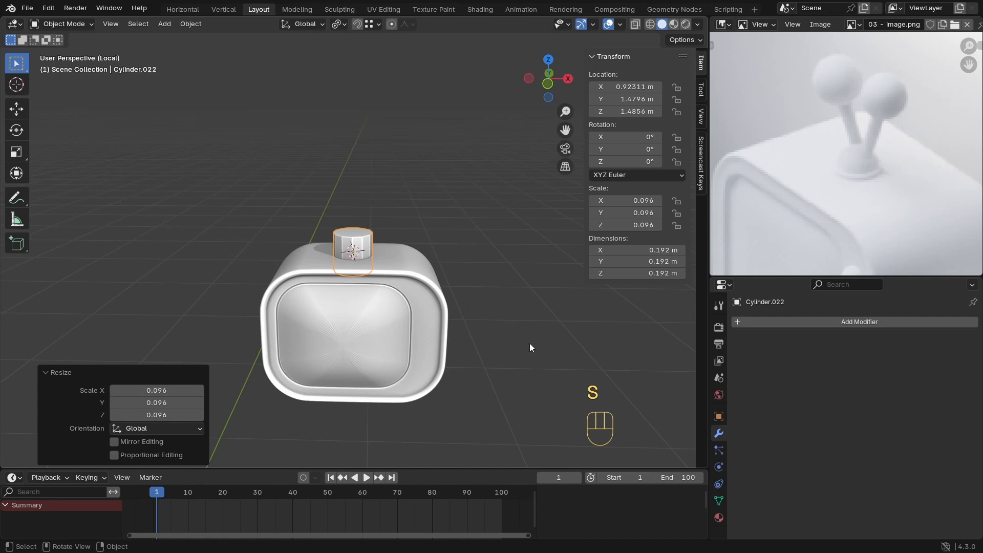
pyautogui.press('s')
pyautogui.click(390, 280)
pyautogui.press('KP_Decimal')
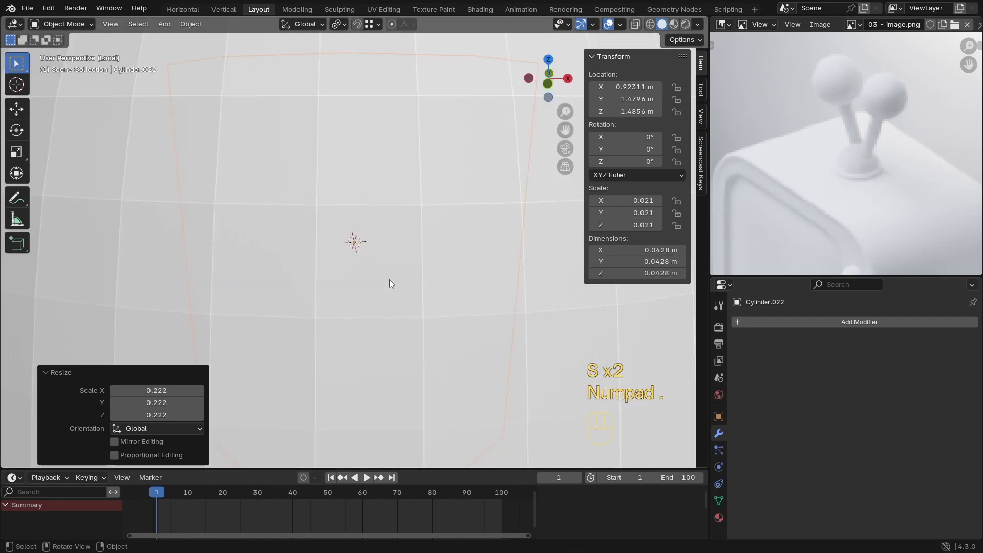
pyautogui.press('KP_1')
pyautogui.scroll(-10, 346, 254)
pyautogui.press('s')
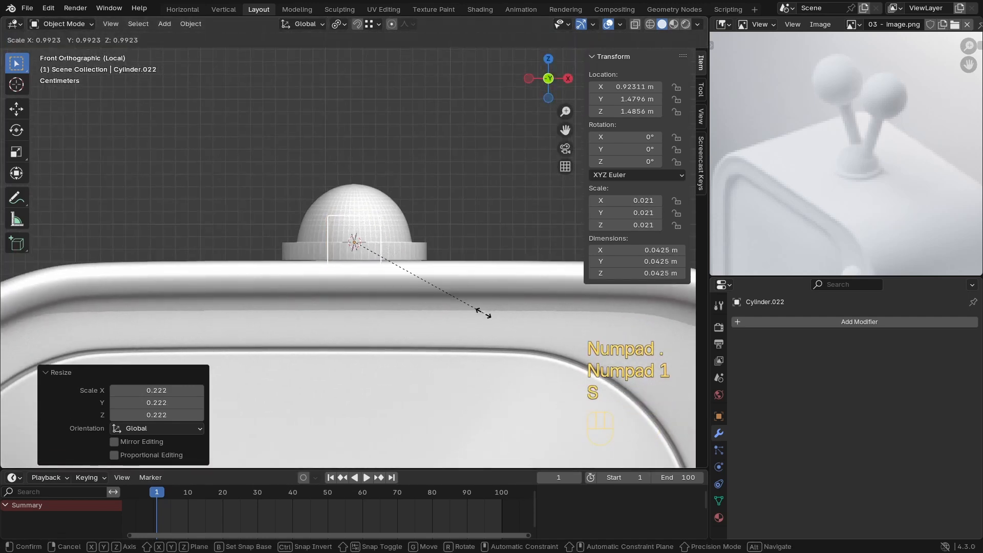
pyautogui.click(457, 299)
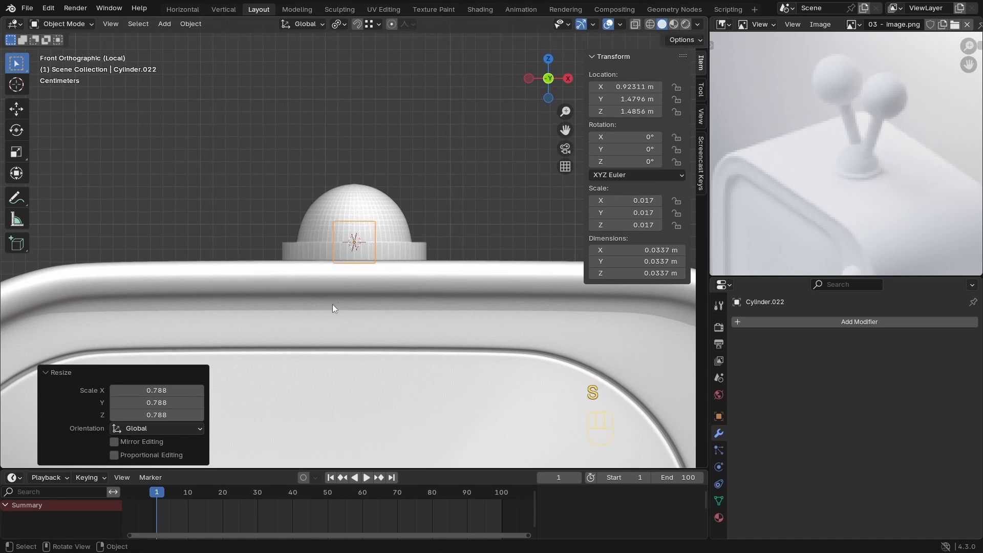
# Step: In front wireframe view, move the cylinder's top face about 0.19 m up along Z to form a long rod
pyautogui.keyDown('ctrl'); pyautogui.moveTo(333, 305); pyautogui.dragTo(353, 287, button='middle'); pyautogui.keyUp('ctrl')
pyautogui.press('Tab')
pyautogui.press('z')
pyautogui.click(257, 232)
pyautogui.moveTo(425, 193); pyautogui.dragTo(307, 225)
pyautogui.scroll(-4, 401, 191)
pyautogui.press('g')
pyautogui.press('z')
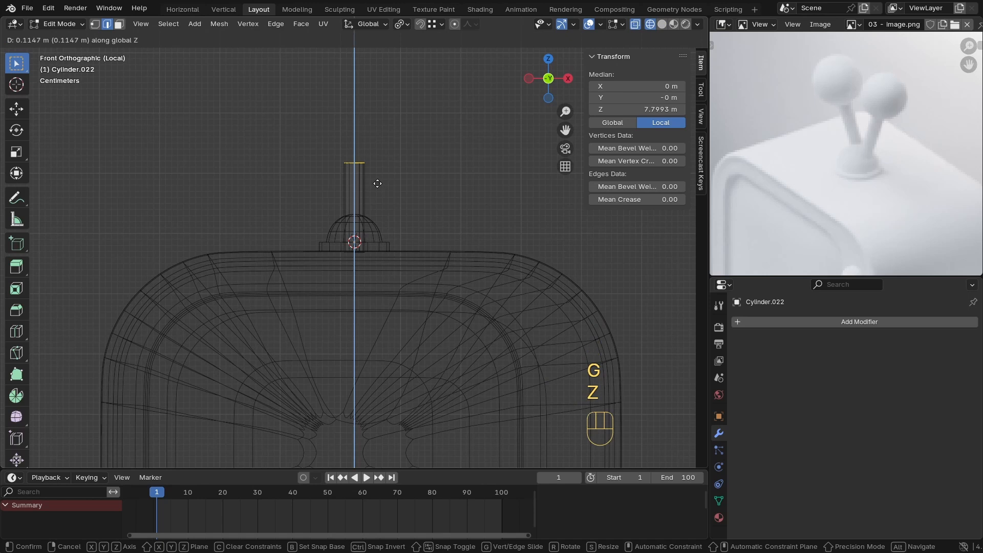
pyautogui.click(393, 141)
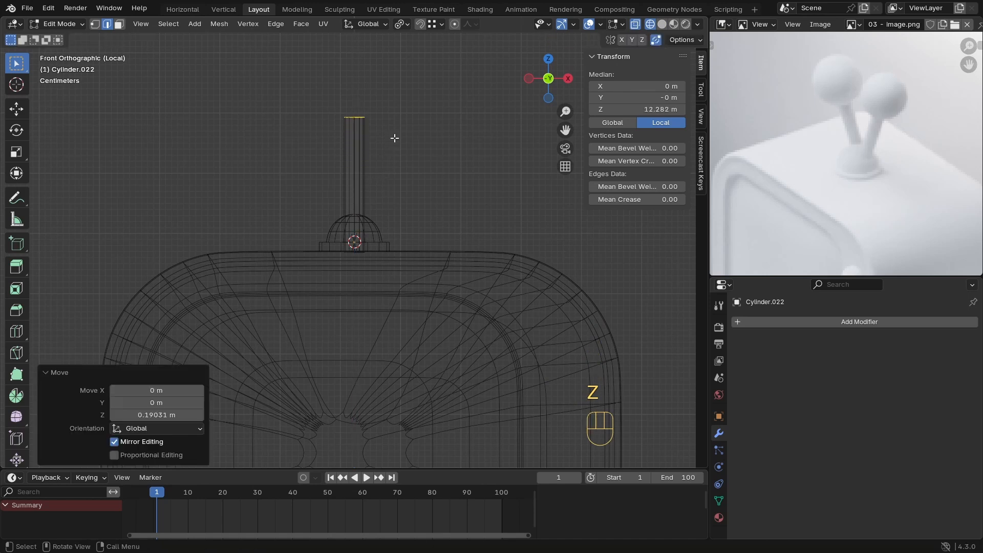
pyautogui.press('Tab')
# Step: Scale the rod down to about 0.011 and move it about 0.0416 m up along Z into the dome's top
pyautogui.press('s')
pyautogui.click(430, 229)
pyautogui.press('g')
pyautogui.press('z')
pyautogui.click(432, 202)
pyautogui.scroll(5, 420, 191)
pyautogui.keyDown('shift'); pyautogui.moveTo(418, 193); pyautogui.dragTo(391, 274, button='middle'); pyautogui.keyUp('shift')
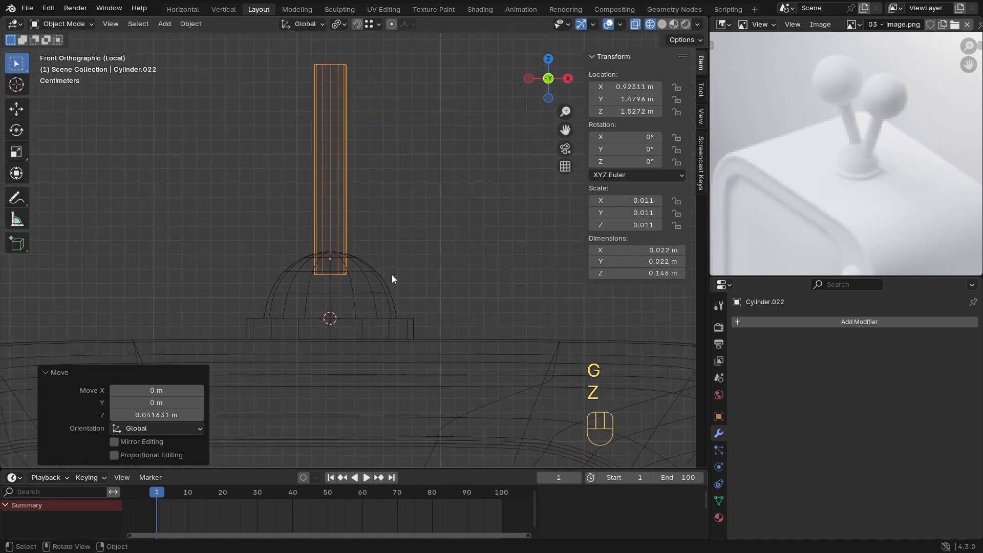
# Step: Trackball-rotate the rod to about -8.2°, 11.1°, 106.9°, and move it about -0.0267 m in X and -0.006 m in Z
pyautogui.press('r')
pyautogui.press('r')
pyautogui.rightClick(398, 280)
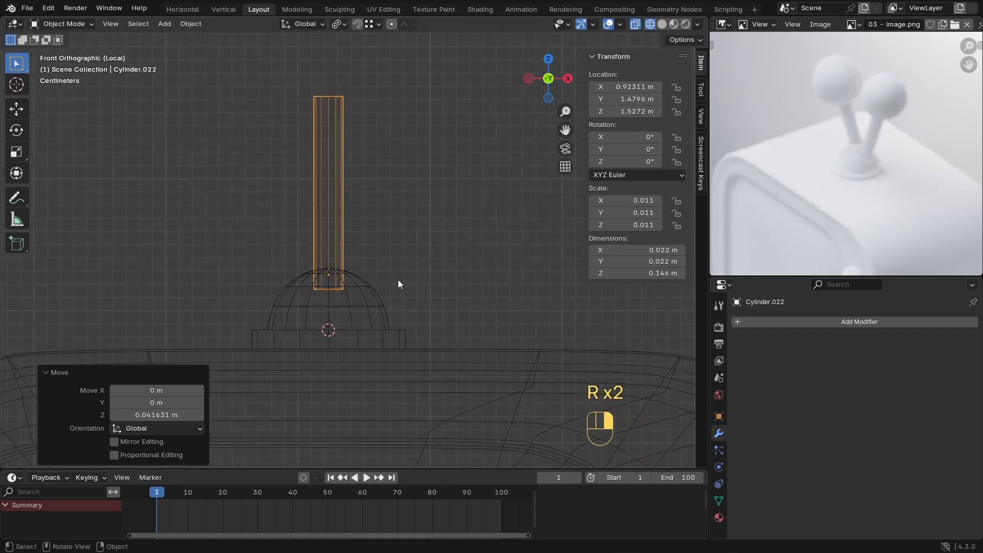
pyautogui.press('r')
pyautogui.press('r')
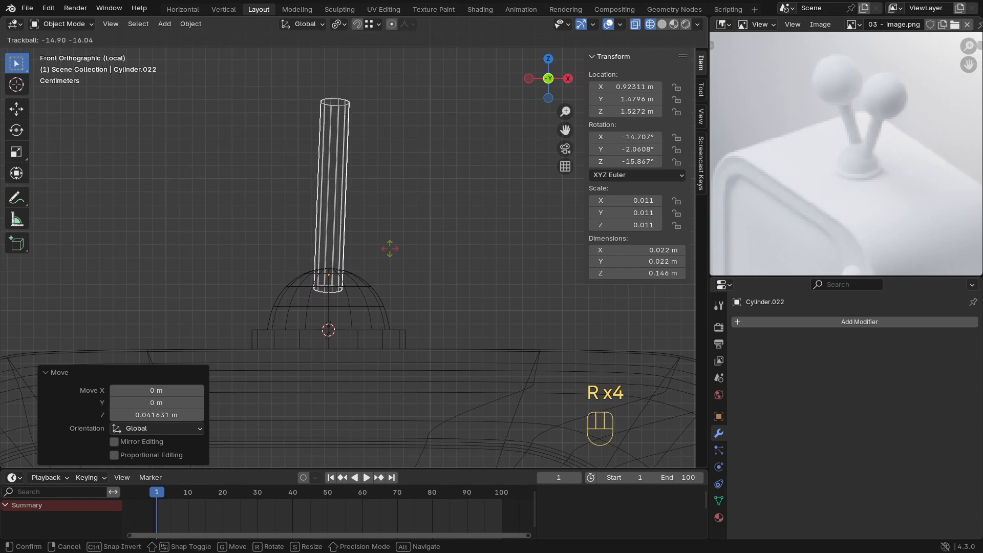
pyautogui.press('z')
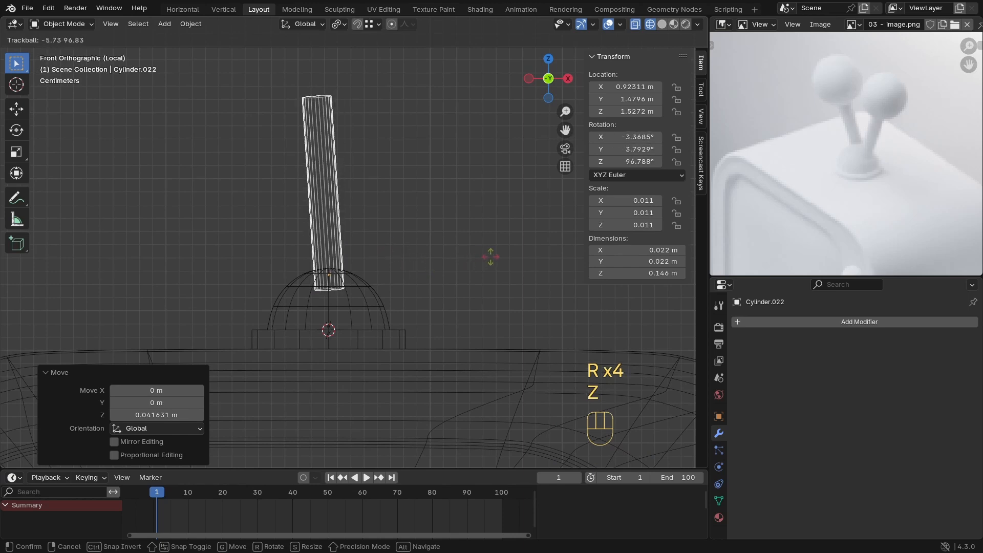
pyautogui.click(500, 248)
pyautogui.keyDown('shift'); pyautogui.moveTo(406, 261); pyautogui.dragTo(397, 288, button='middle'); pyautogui.keyUp('shift')
pyautogui.press('g')
pyautogui.click(368, 297)
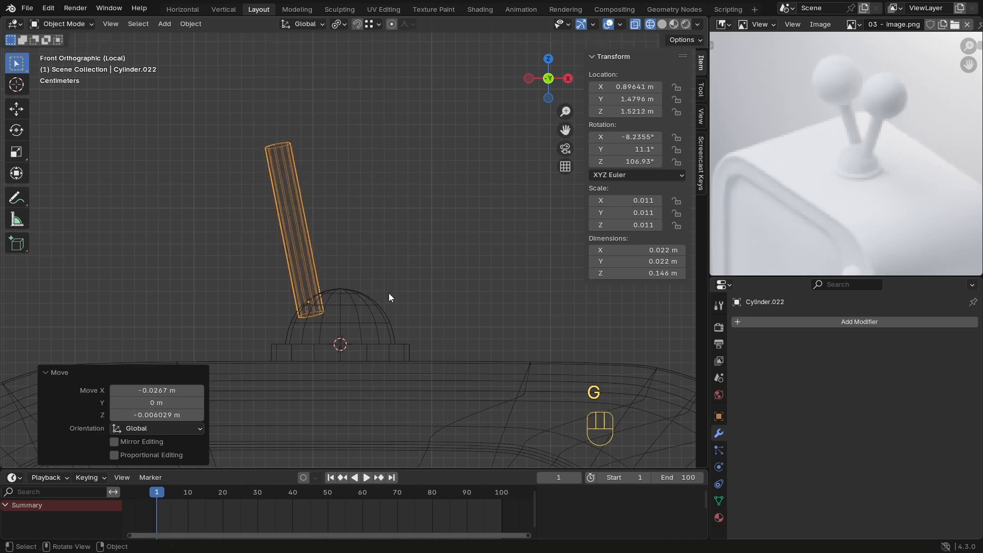
# Step: Duplicate the rod about 0.0456 m along X and trackball-rotate the copy by about 36.1° and 131° to lean the opposite way
pyautogui.hotkey('shift', 'd')
pyautogui.click(443, 293)
pyautogui.press('r')
pyautogui.press('r')
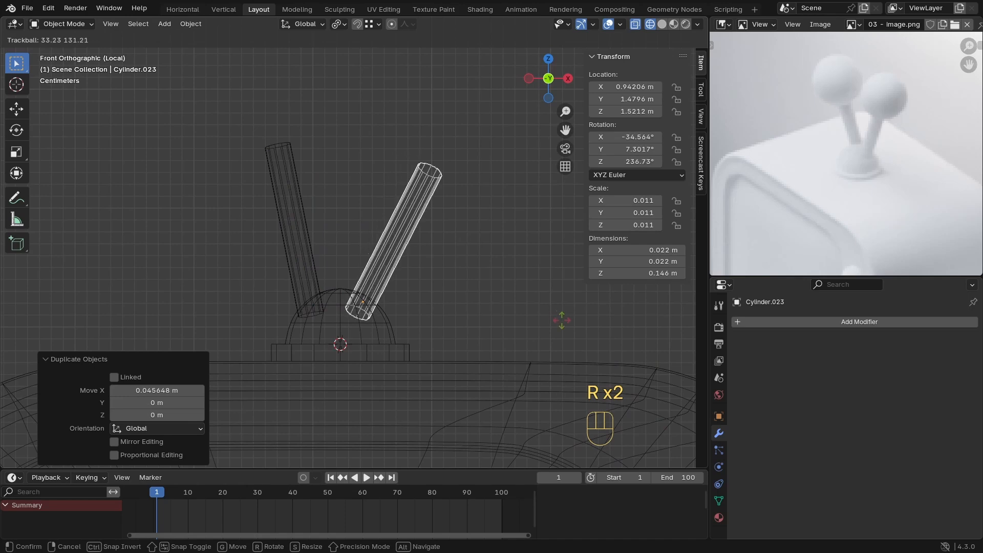
pyautogui.click(561, 323)
pyautogui.moveTo(562, 323)
pyautogui.mouseDown(button='middle')
pyautogui.moveTo(368, 310)
pyautogui.moveTo(416, 300)
pyautogui.mouseUp(button='middle')
pyautogui.press('z')
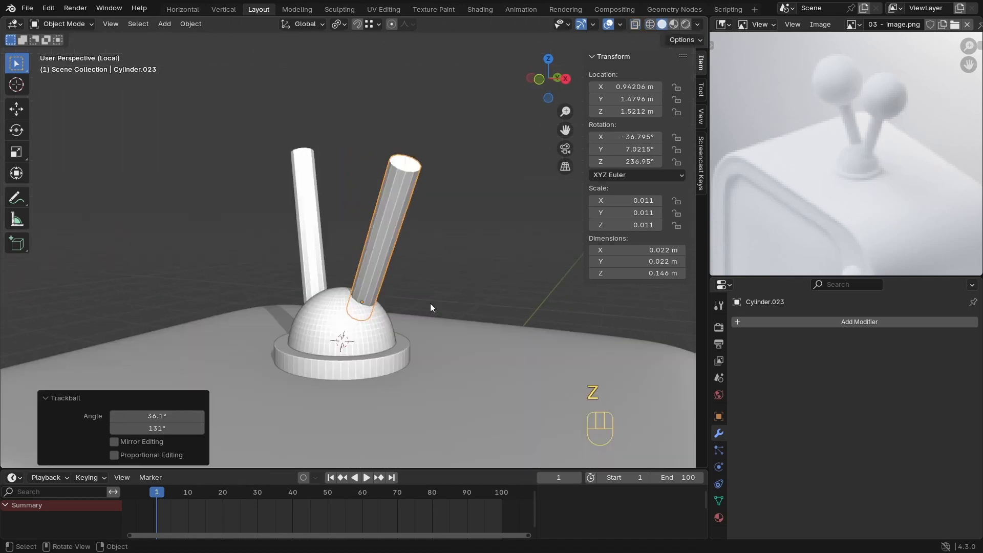
# Step: In top view, trackball-rotate the second rod by about -33.8° and -18.3° to mirror the first, and move it closer to the dome's center
pyautogui.press('KP_7')
pyautogui.press('r')
pyautogui.press('r')
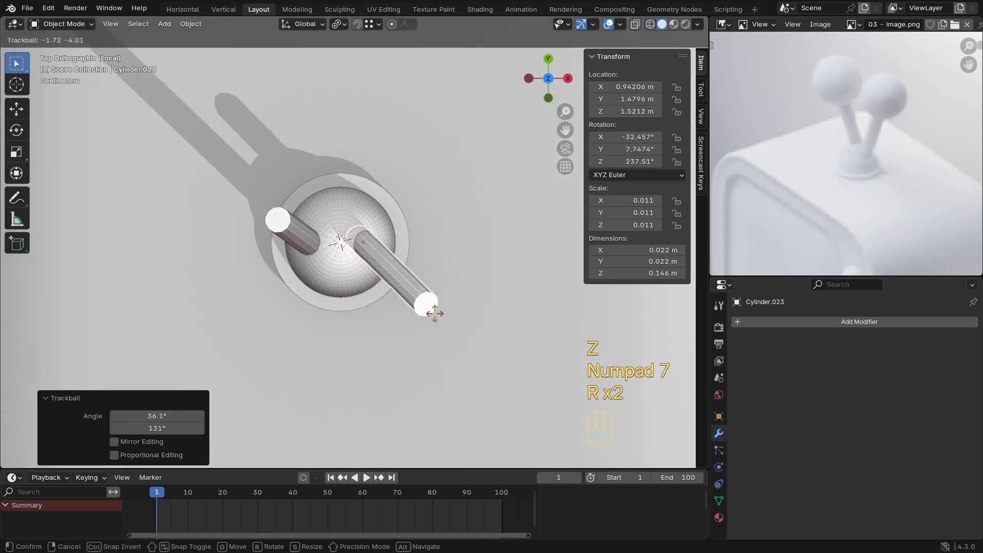
pyautogui.click(422, 285)
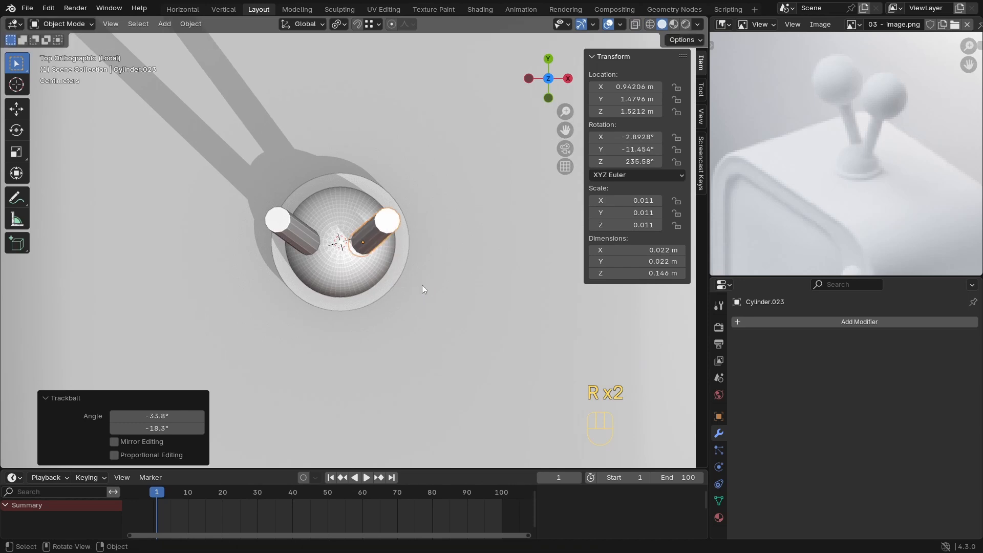
pyautogui.press('g')
pyautogui.click(366, 282)
# Step: Select the first antenna rod and reposition it on the dome in top view
pyautogui.click(310, 252)
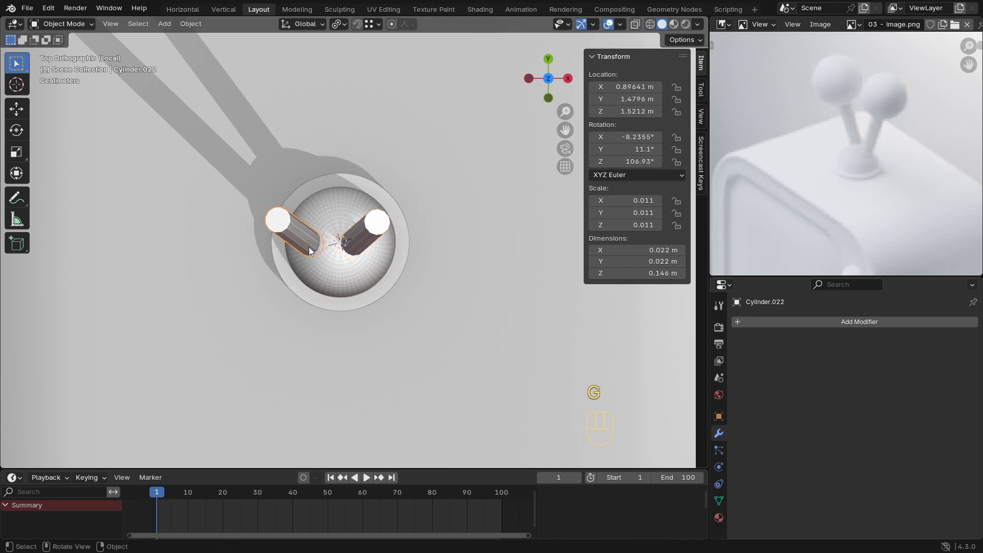
pyautogui.press('g')
pyautogui.click(357, 268)
pyautogui.moveTo(356, 267); pyautogui.dragTo(373, 236, button='middle')
# Step: Add a UV sphere at the dome, scale it down to about 0.047, and move it near the second rod's tip
pyautogui.click(353, 323)
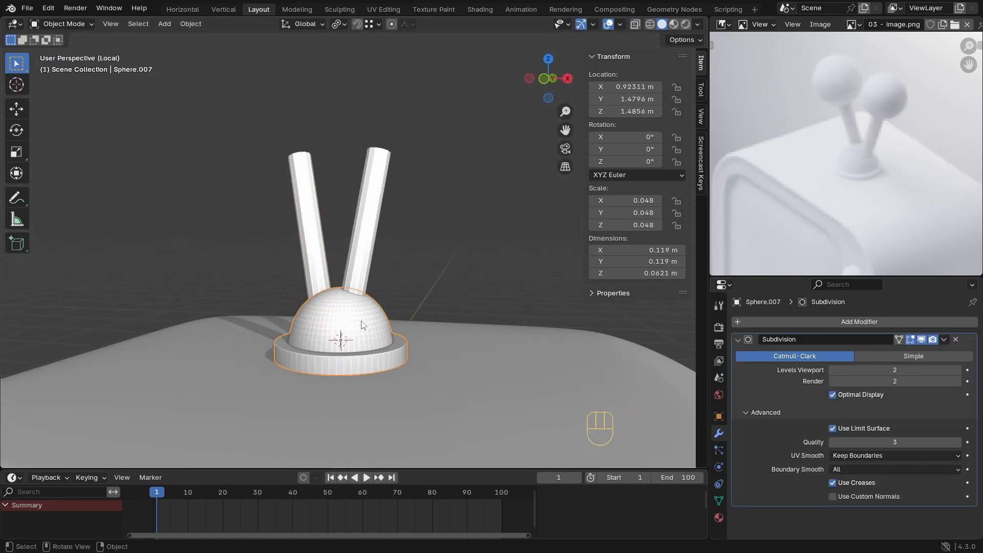
pyautogui.hotkey('shift', 'a')
pyautogui.moveTo(358, 286)
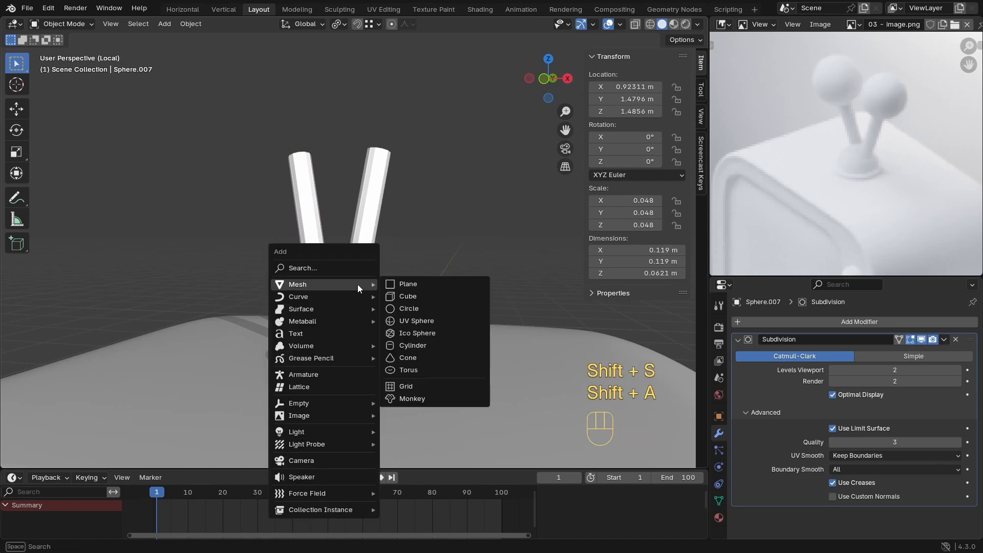
pyautogui.click(412, 338)
pyautogui.press('s')
pyautogui.click(607, 368)
pyautogui.press('s')
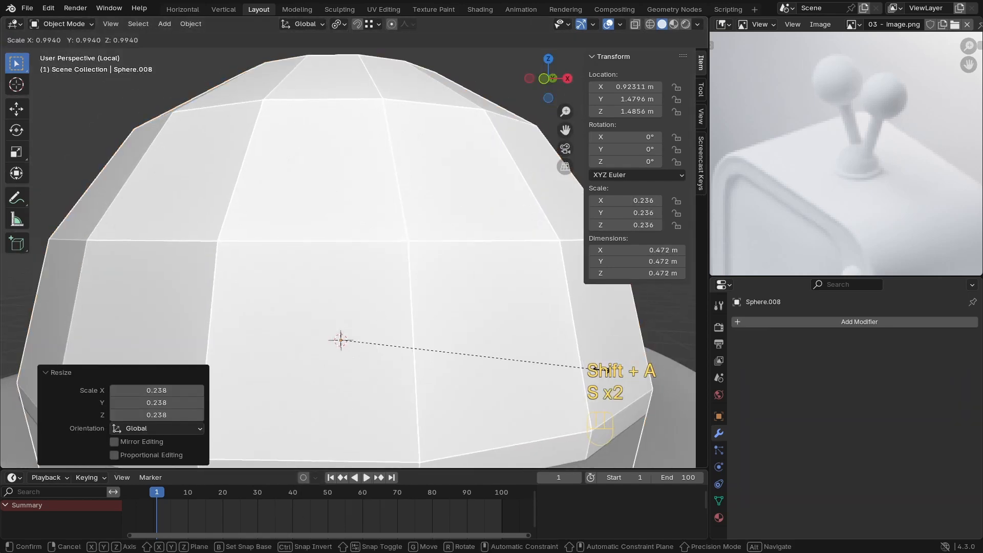
pyautogui.click(393, 326)
pyautogui.press('g')
pyautogui.click(426, 132)
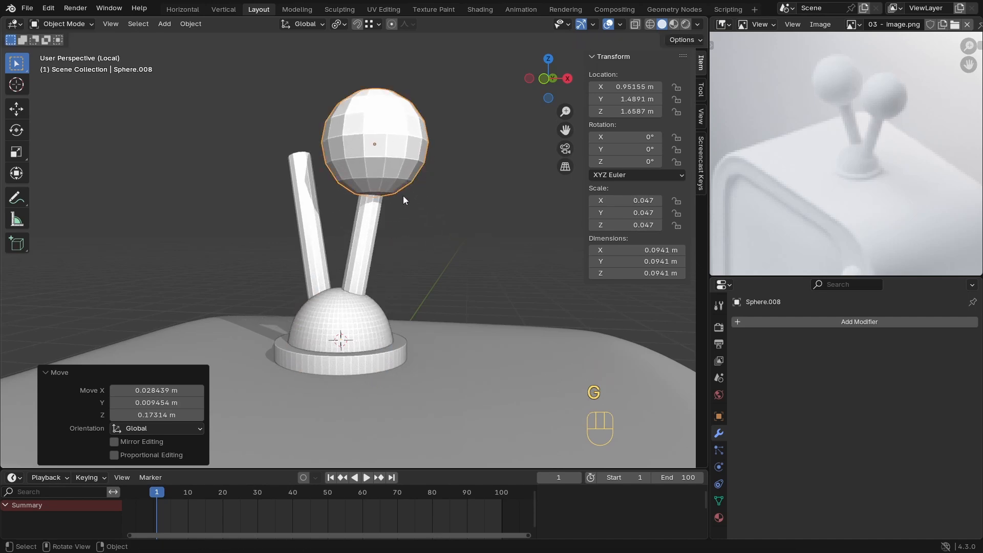
# Step: In wireframe, snap the 3D cursor to the second rod's top end and snap the sphere onto it
pyautogui.click(401, 208)
pyautogui.press('Tab')
pyautogui.press('z')
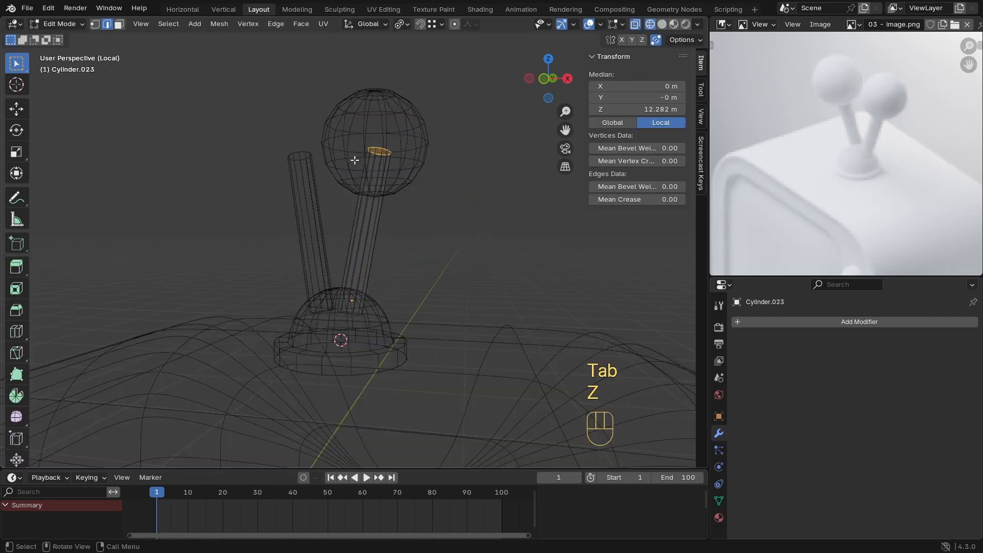
pyautogui.hotkey('shift', 's')
pyautogui.press('Tab')
pyautogui.click(407, 158)
pyautogui.hotkey('shift', 's')
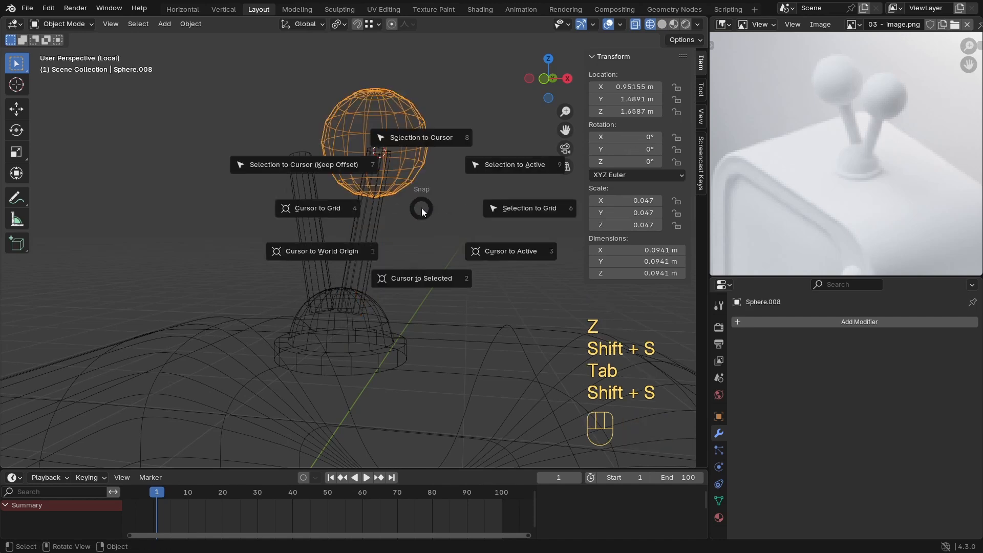
pyautogui.click(420, 141)
# Step: Raise the sphere about 0.0247 m in Z and give it a level 2 Subdivision modifier in solid view
pyautogui.press('g')
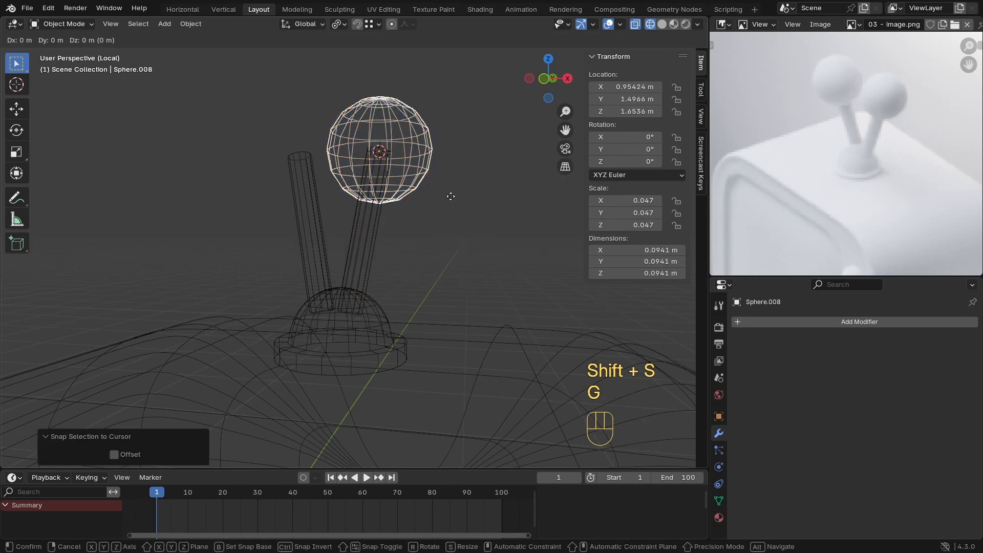
pyautogui.press('z')
pyautogui.click(457, 169)
pyautogui.press('z')
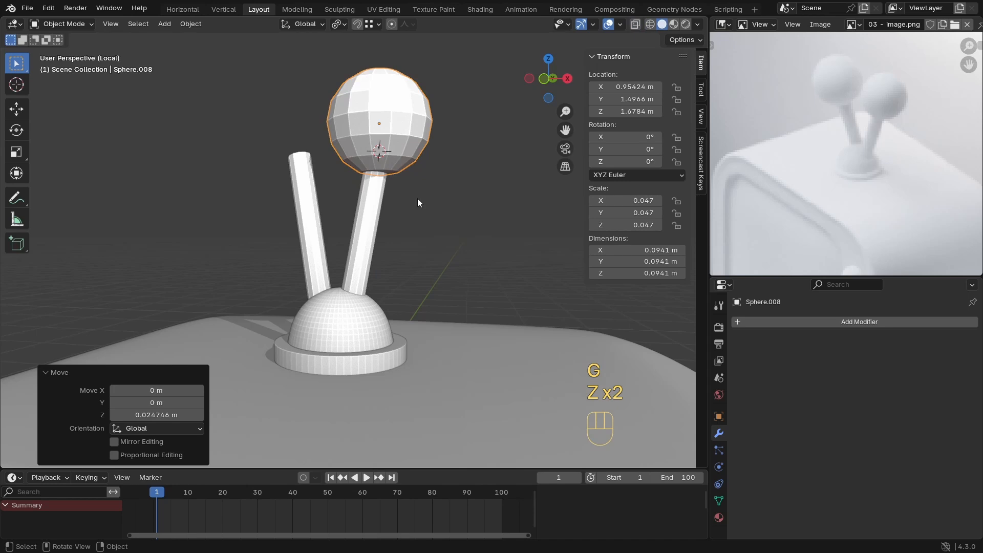
pyautogui.hotkey('ctrl', '2')
# Step: Snap the 3D cursor to the first rod's top end, and duplicate the tip ball and snap the copy there
pyautogui.keyDown('shift'); pyautogui.moveTo(404, 211); pyautogui.dragTo(410, 247, button='middle'); pyautogui.keyUp('shift')
pyautogui.click(343, 238)
pyautogui.press('Tab')
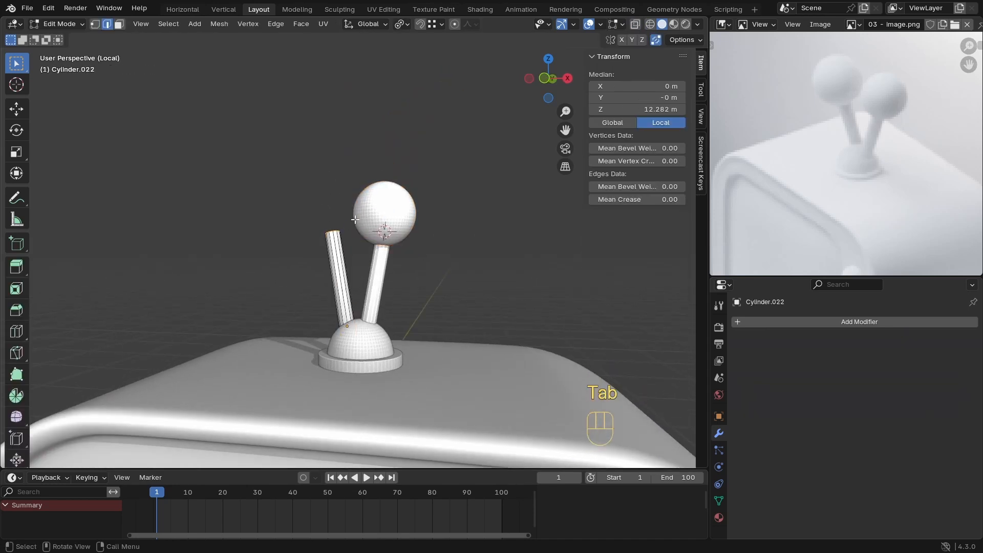
pyautogui.hotkey('shift', 's')
pyautogui.press('Tab')
pyautogui.click(394, 239)
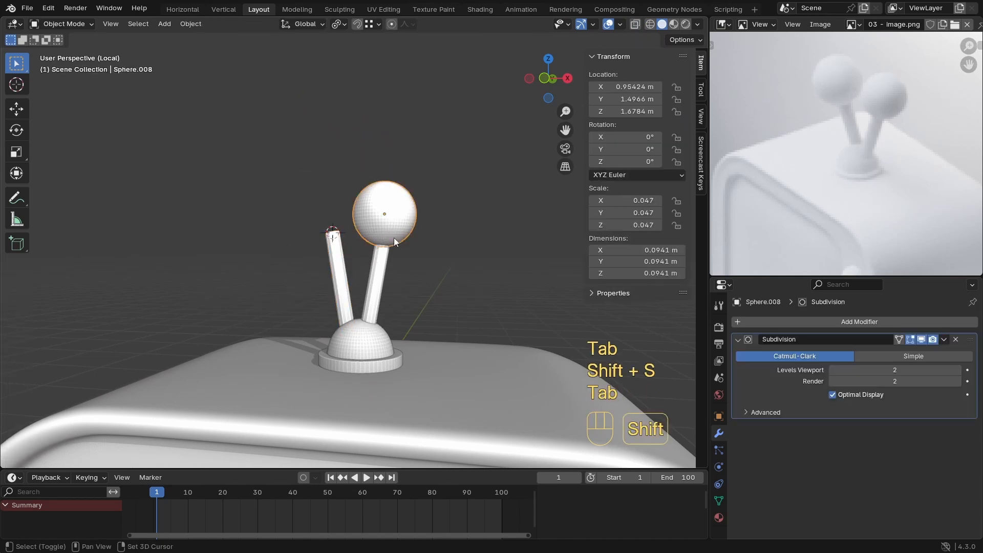
pyautogui.hotkey('shift', 'd')
pyautogui.click(411, 230)
pyautogui.hotkey('shift', 'a')
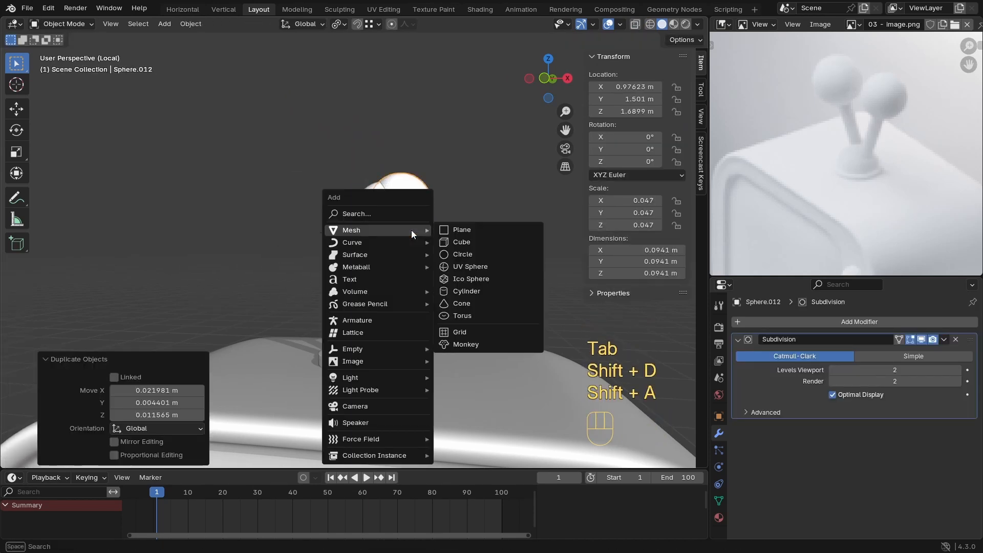
pyautogui.hotkey('shift', 's')
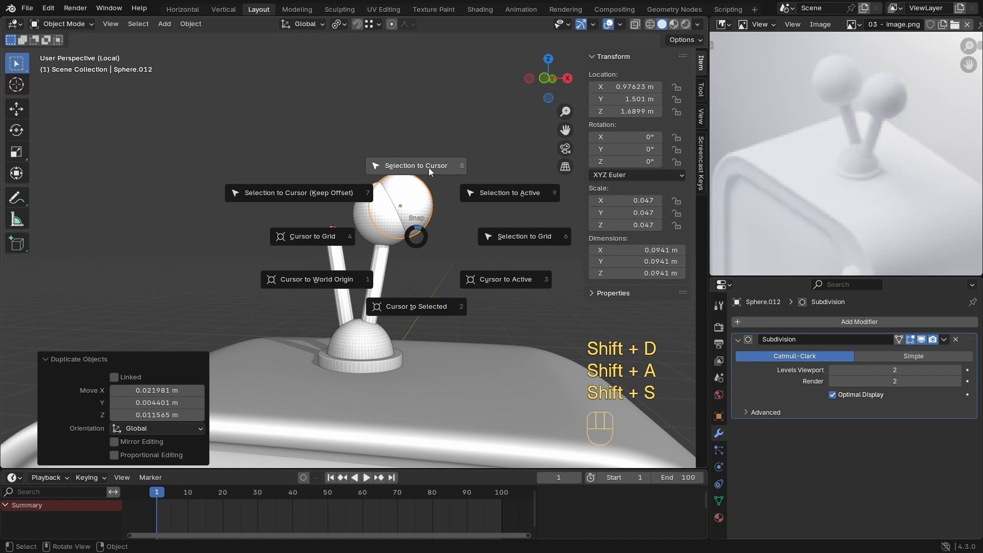
pyautogui.click(428, 166)
pyautogui.keyDown('ctrl'); pyautogui.moveTo(372, 259); pyautogui.dragTo(389, 213, button='middle'); pyautogui.keyUp('ctrl')
pyautogui.click(408, 225)
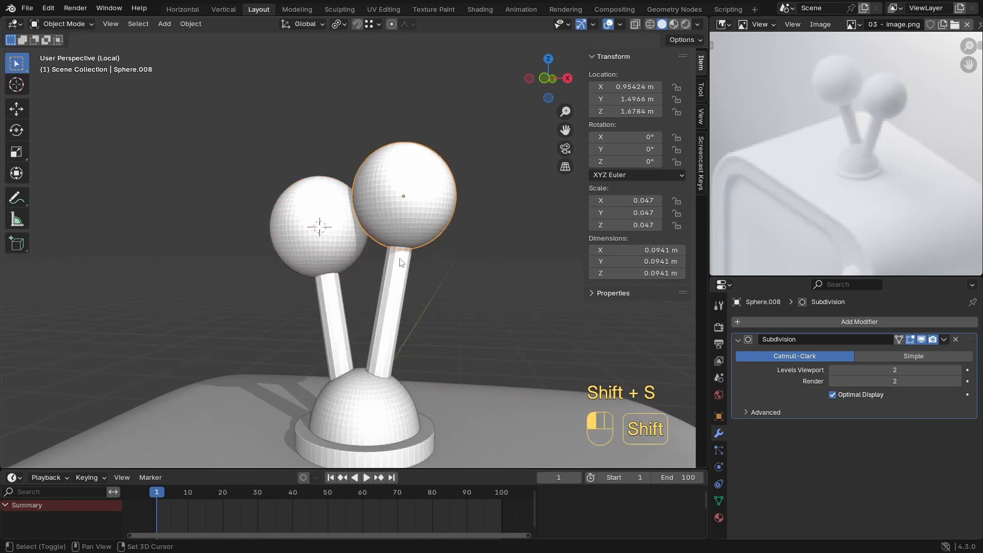
pyautogui.keyDown('shift'); pyautogui.click(400, 262); pyautogui.keyUp('shift')
pyautogui.press('r')
pyautogui.press('r')
pyautogui.rightClick(369, 24)
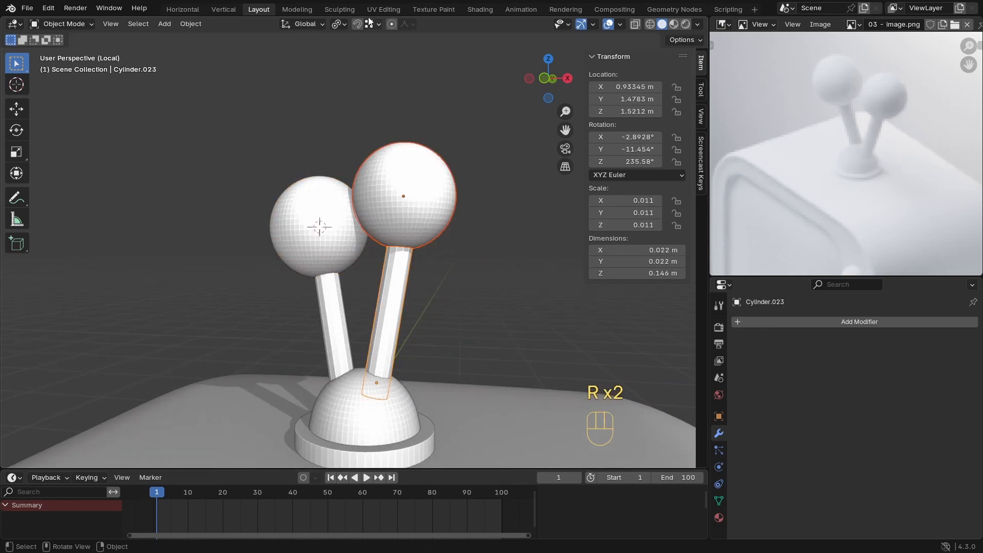
# Step: Set the transform pivot to 3D Cursor and snap the cursor to the second rod's origin
pyautogui.click(339, 25)
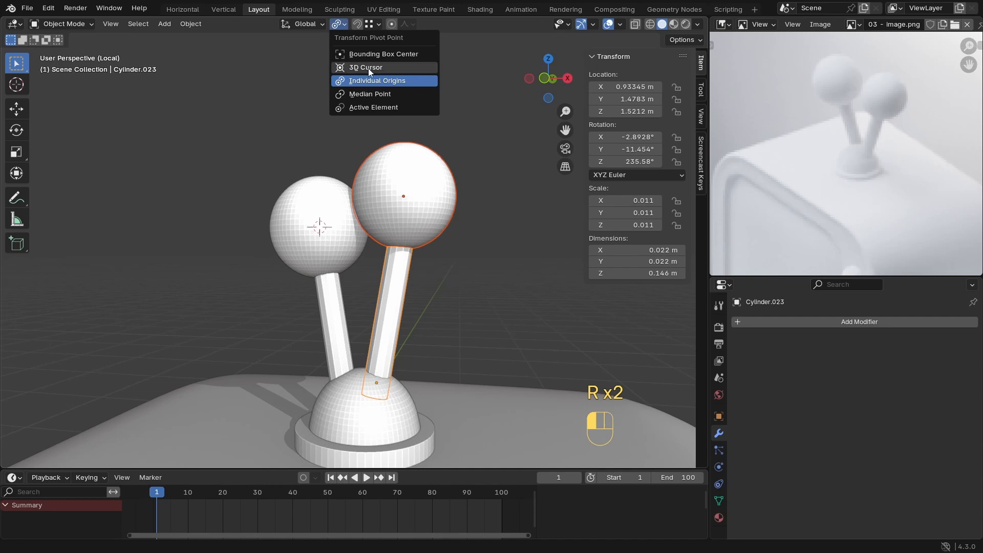
pyautogui.click(367, 68)
pyautogui.click(361, 422)
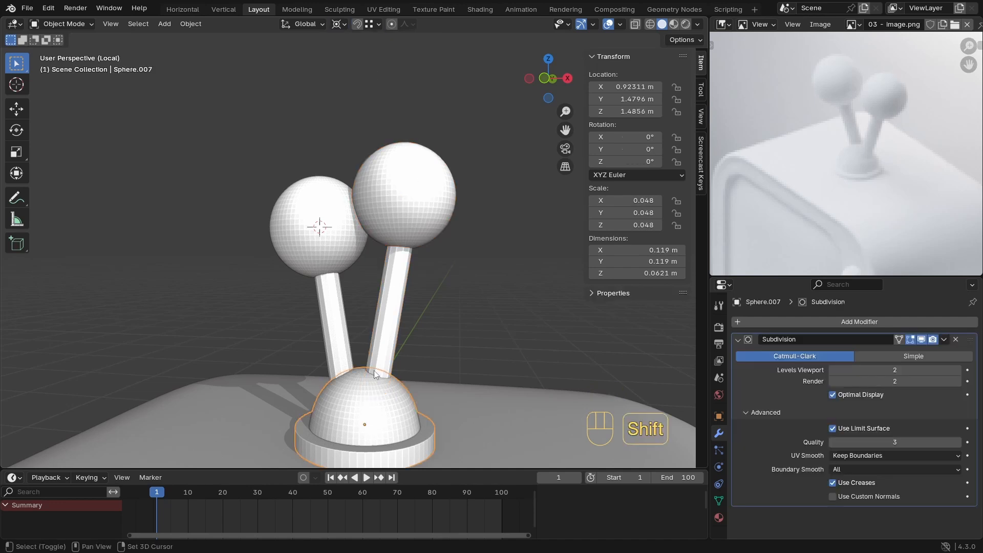
pyautogui.hotkey('shift', 's')
pyautogui.click(372, 402)
pyautogui.click(391, 349)
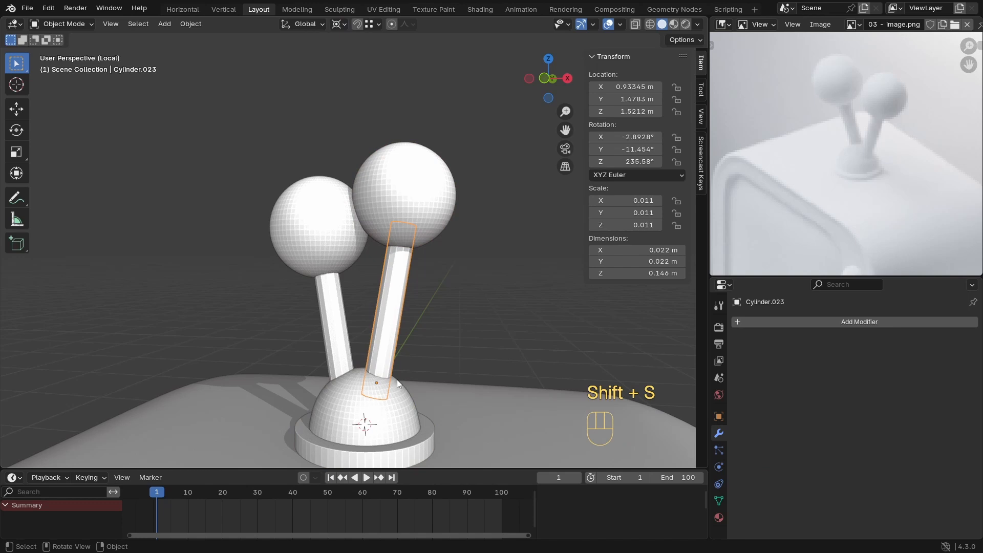
pyautogui.hotkey('shift', 's')
pyautogui.click(398, 415)
# Step: Select the second rod with its ball and trackball-rotate them until the rod's rotation is about 10°, -13.8°, 152.8°
pyautogui.moveTo(435, 184); pyautogui.dragTo(395, 246)
pyautogui.press('r')
pyautogui.press('r')
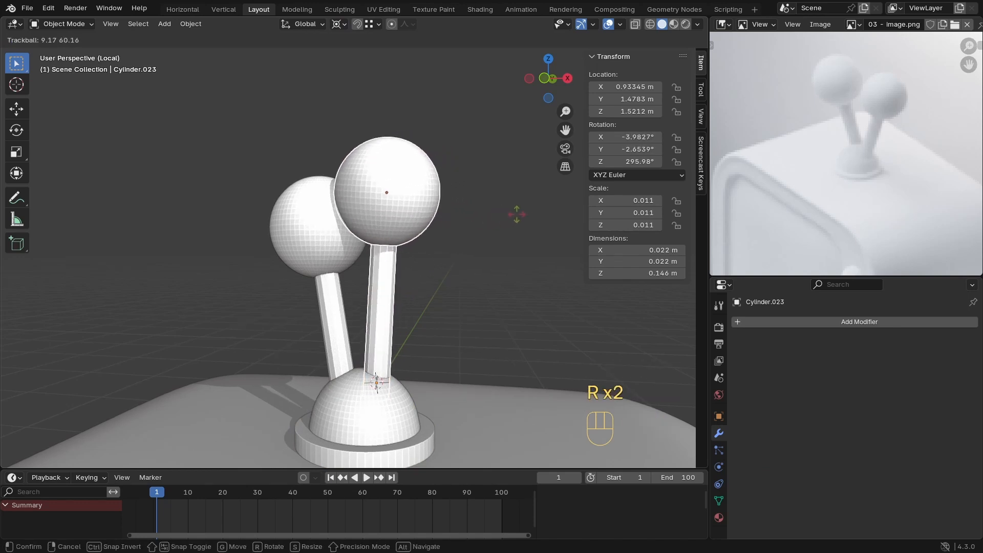
pyautogui.click(393, 196)
# Step: Select the first rod with its ball and reposition them with two small moves, about 0.012 m up and 0.012 m back down
pyautogui.keyDown('ctrl'); pyautogui.moveTo(406, 192); pyautogui.dragTo(399, 243, button='middle'); pyautogui.keyUp('ctrl')
pyautogui.moveTo(329, 232); pyautogui.dragTo(349, 268)
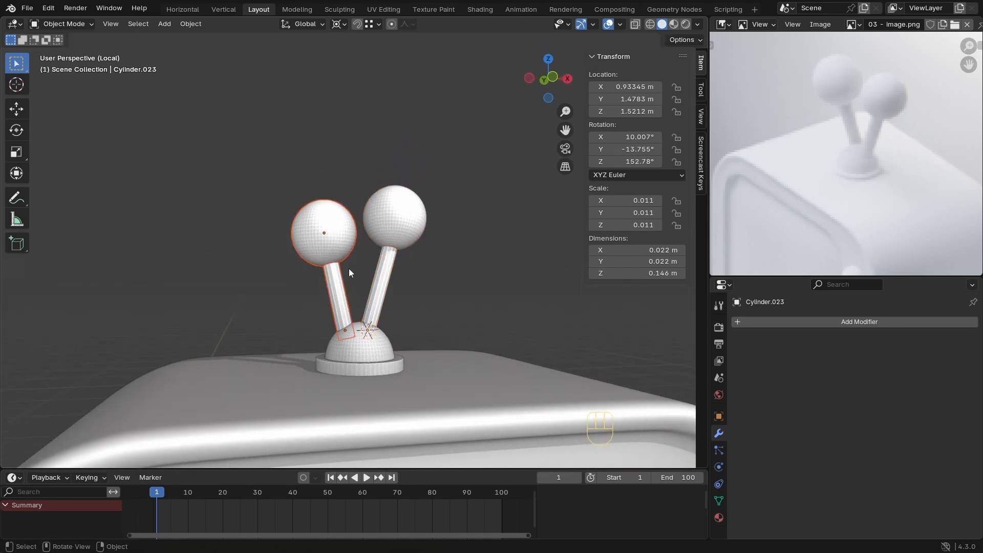
pyautogui.press('g')
pyautogui.click(351, 259)
pyautogui.moveTo(356, 260)
pyautogui.keyDown('ctrl'); pyautogui.mouseDown(button='middle')
pyautogui.moveTo(355, 295)
pyautogui.moveTo(363, 263)
pyautogui.mouseUp(button='middle'); pyautogui.keyUp('ctrl')
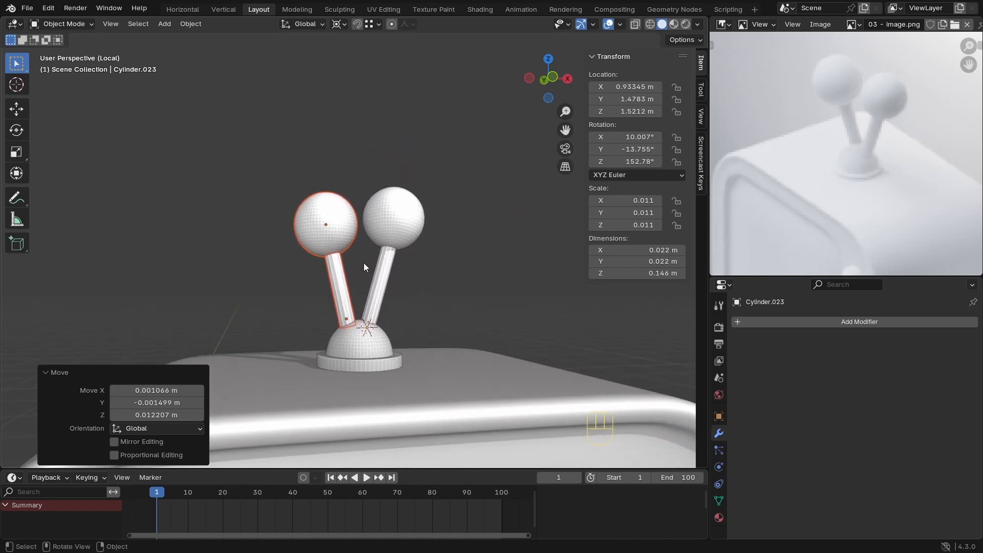
pyautogui.press('g')
pyautogui.click(365, 272)
# Step: Trackball-rotate the first rod and its ball by about 9.17° and 5.73°, and spread them further from above
pyautogui.press('r')
pyautogui.press('r')
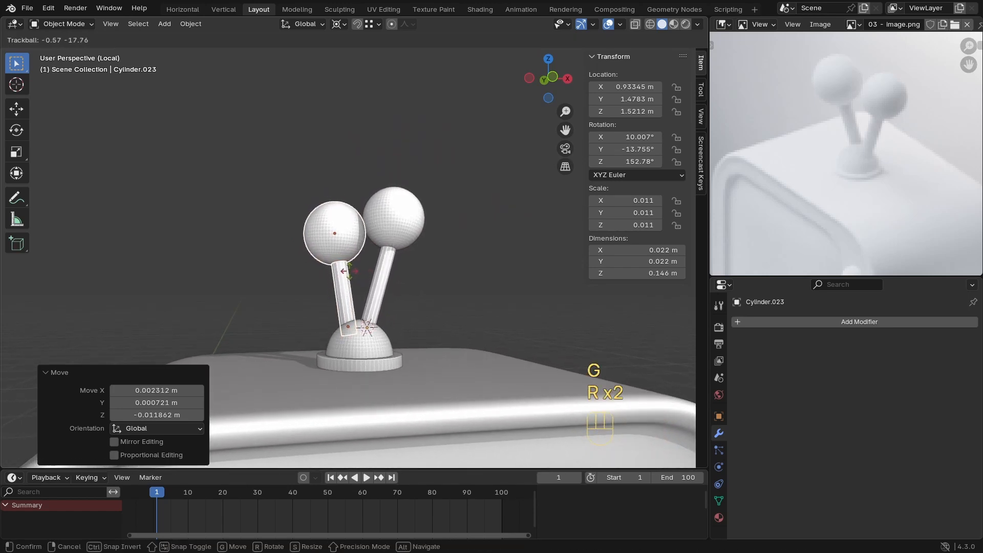
pyautogui.click(370, 280)
pyautogui.moveTo(370, 280); pyautogui.dragTo(368, 366, button='middle')
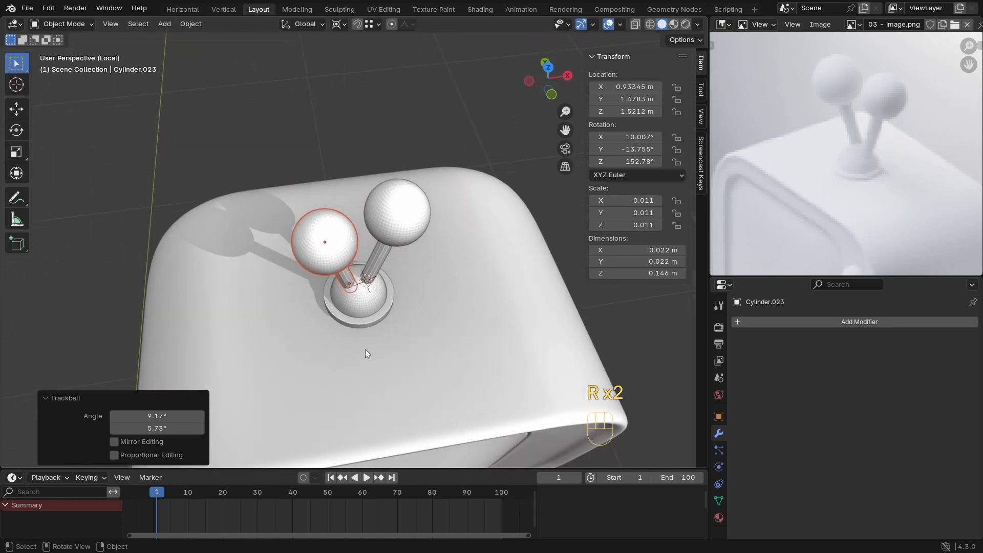
pyautogui.press('r')
pyautogui.click(335, 268)
pyautogui.moveTo(335, 269); pyautogui.dragTo(369, 195, button='middle')
# Step: Rotate both rods and balls together by about 8.4° in the view plane and scale them by about 0.886
pyautogui.press('r')
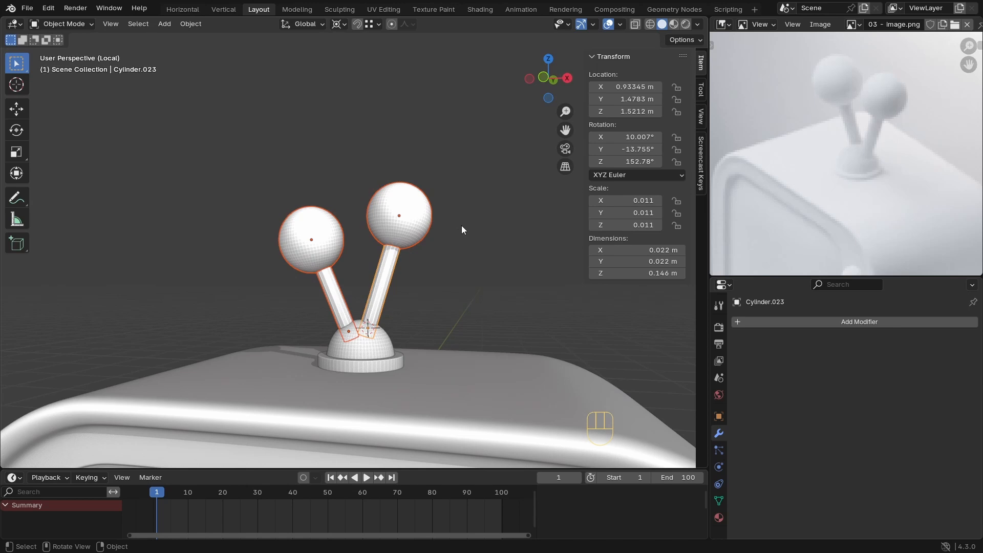
pyautogui.click(481, 240)
pyautogui.press('s')
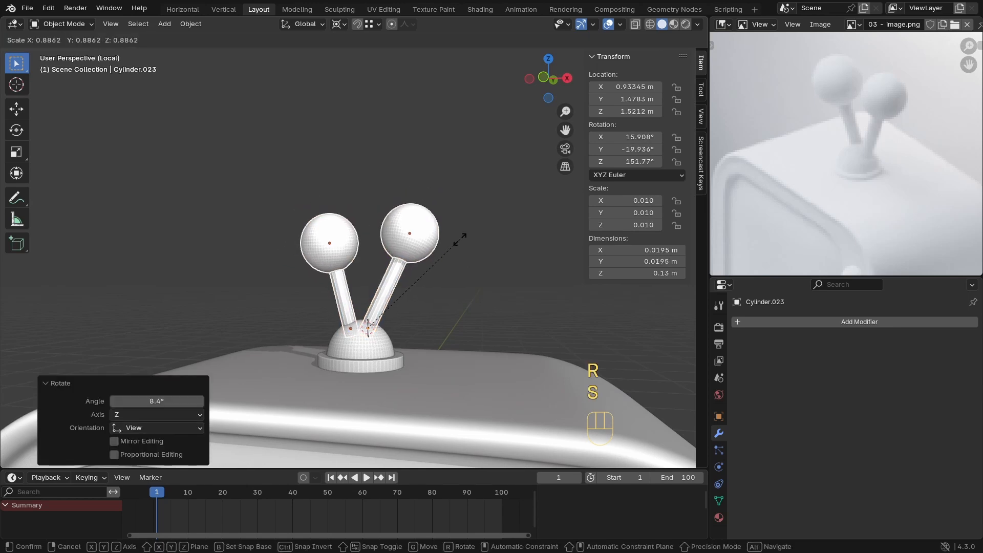
pyautogui.click(460, 239)
pyautogui.keyDown('ctrl'); pyautogui.moveTo(455, 241); pyautogui.dragTo(398, 244, button='middle'); pyautogui.keyUp('ctrl')
pyautogui.click(447, 256)
pyautogui.click(363, 309)
pyautogui.press('s')
pyautogui.click(404, 285)
# Step: Select the whole antenna, scale it by about 1.144 around the Bounding Box Center, and raise it about 0.0074 m in Z
pyautogui.moveTo(416, 206); pyautogui.dragTo(313, 313)
pyautogui.click(338, 24)
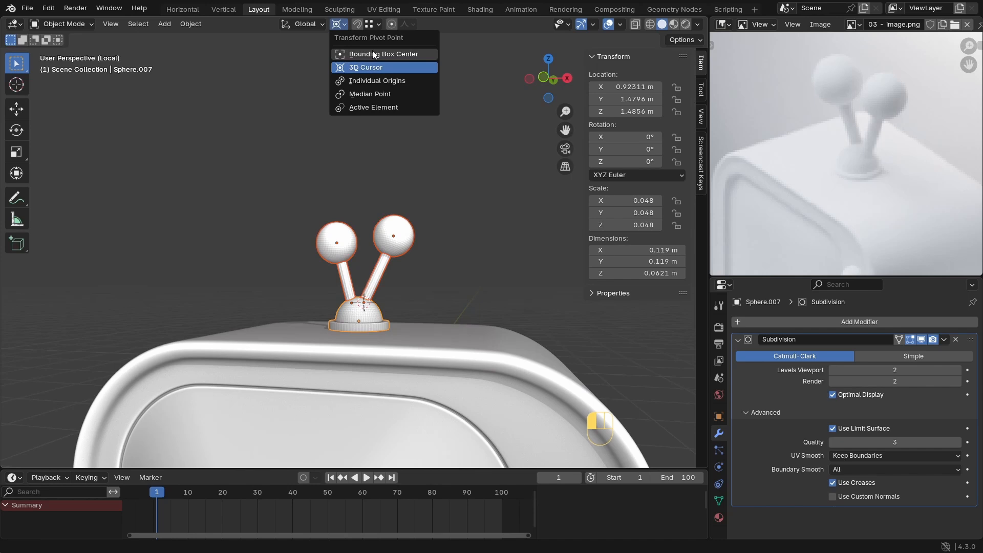
pyautogui.click(379, 66)
pyautogui.press('s')
pyautogui.click(469, 235)
pyautogui.press('g')
pyautogui.press('z')
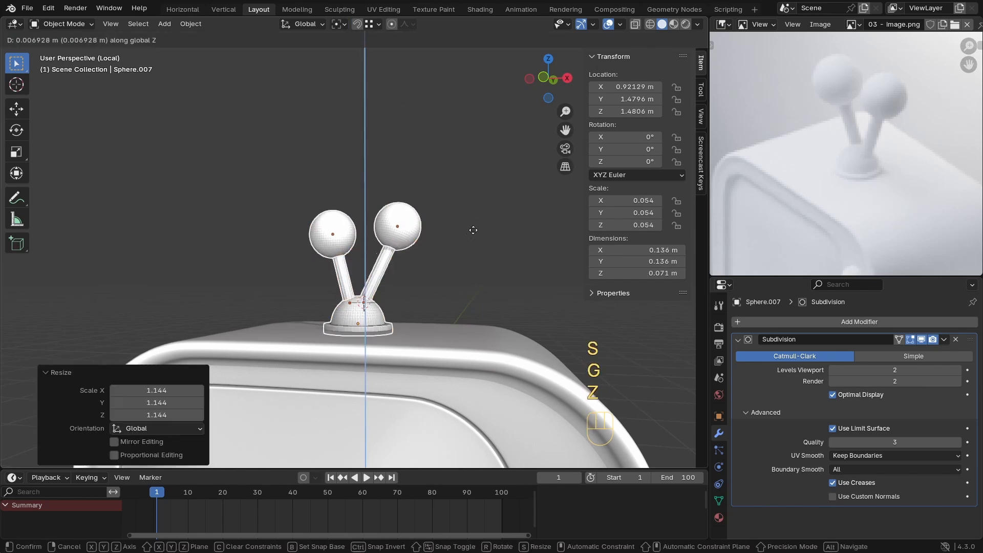
pyautogui.click(463, 228)
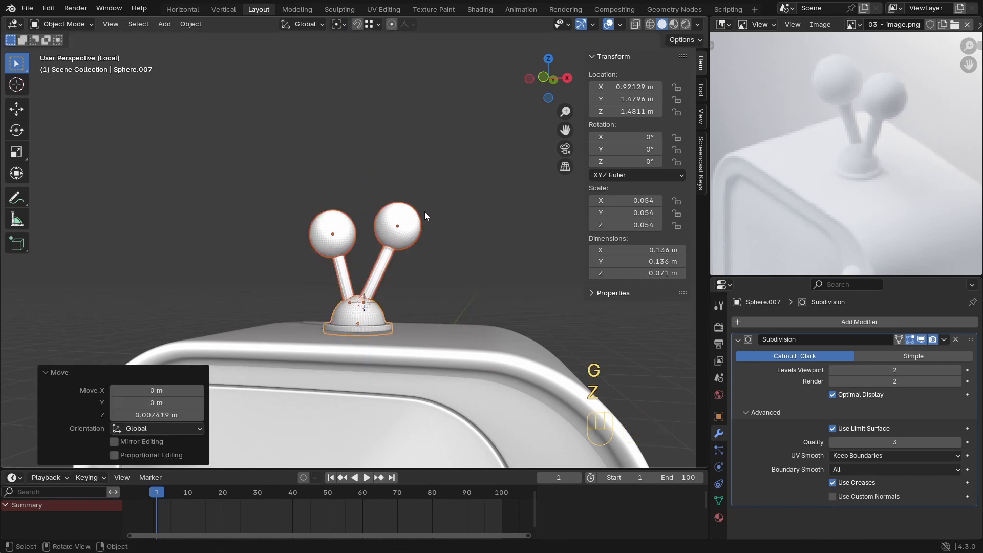
# Step: Keep only the rods and balls selected and scale them by about 1.412
pyautogui.keyDown('ctrl'); pyautogui.moveTo(417, 222); pyautogui.dragTo(444, 159, button='middle'); pyautogui.keyUp('ctrl')
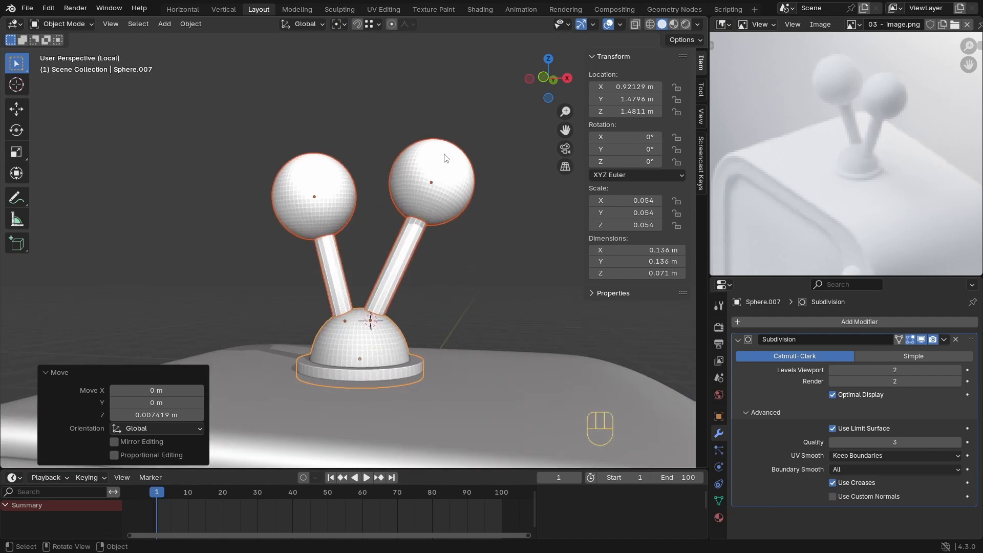
pyautogui.moveTo(444, 159); pyautogui.dragTo(334, 260)
pyautogui.press('s')
pyautogui.click(509, 215)
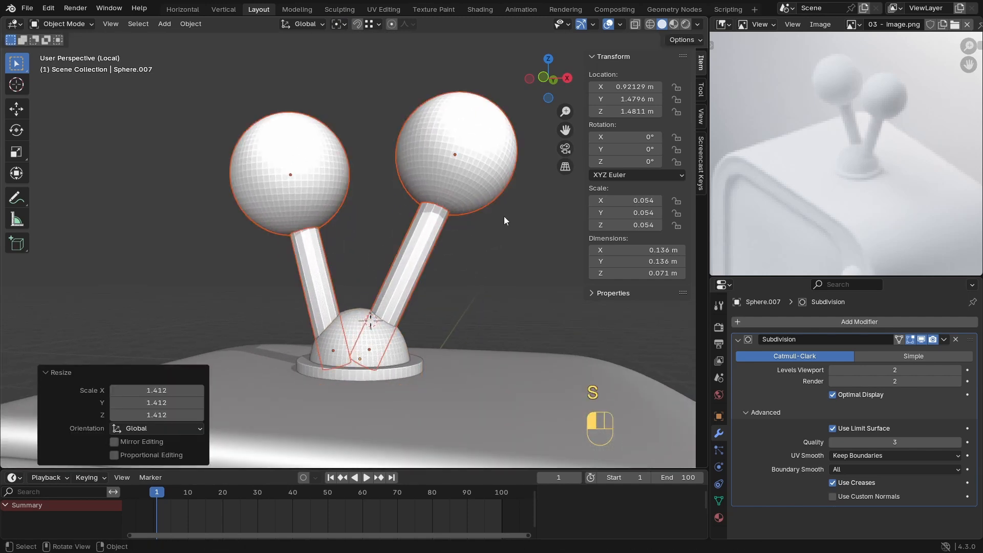
# Step: Raise the rods and balls about 0.0353 m in Z and shift them about 0.0106 m in X and -0.0033 m in Z
pyautogui.press('g')
pyautogui.press('z')
pyautogui.click(517, 185)
pyautogui.press('g')
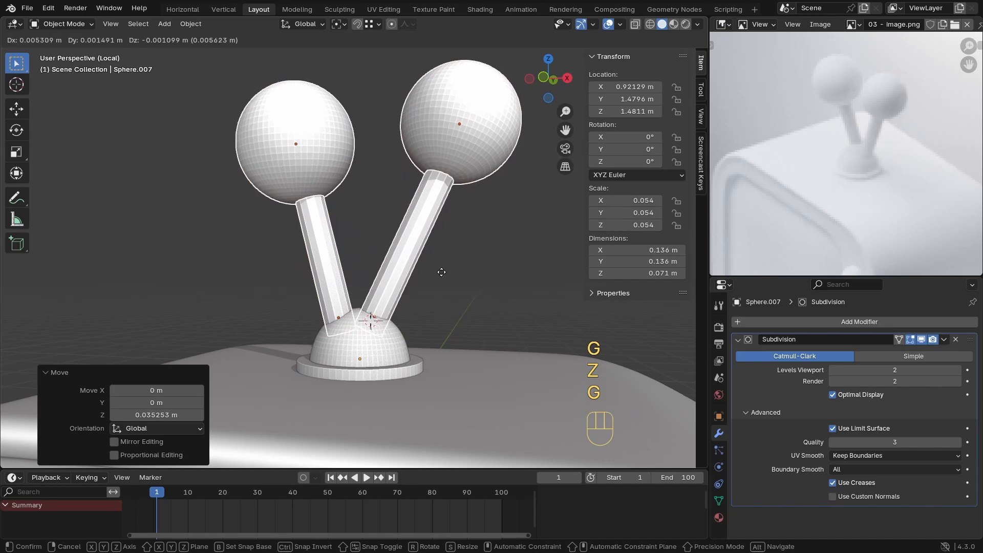
pyautogui.click(447, 277)
# Step: Apply Shade Auto Smooth with a 30° angle to both antenna rods
pyautogui.keyDown('ctrl'); pyautogui.moveTo(448, 273); pyautogui.dragTo(452, 295, button='middle'); pyautogui.keyUp('ctrl')
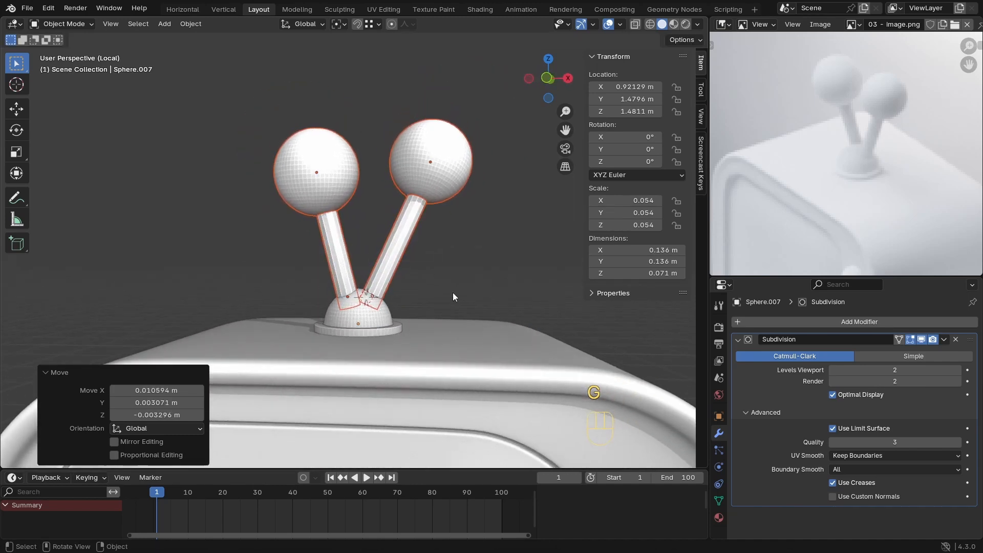
pyautogui.click(450, 271)
pyautogui.keyDown('ctrl'); pyautogui.moveTo(392, 310); pyautogui.dragTo(392, 242, button='middle'); pyautogui.keyUp('ctrl')
pyautogui.click(336, 238)
pyautogui.rightClick(401, 235)
pyautogui.click(400, 235)
pyautogui.click(427, 234)
# Step: In wireframe, select the end caps of both antenna rods in Edit Mode, delete them and return to Object Mode
pyautogui.keyDown('ctrl'); pyautogui.moveTo(437, 232); pyautogui.dragTo(388, 245, button='middle'); pyautogui.keyUp('ctrl')
pyautogui.click(383, 230)
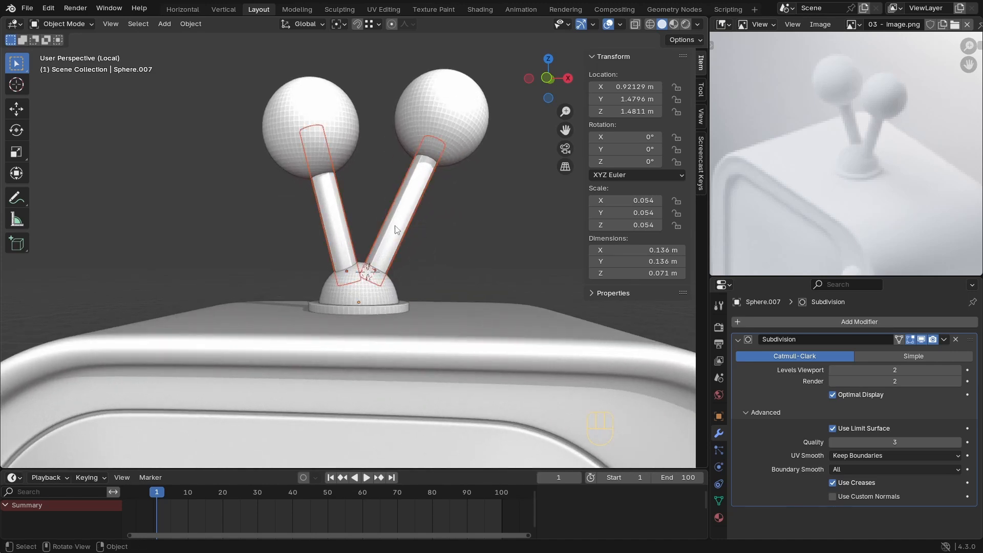
pyautogui.press('Tab')
pyautogui.press('z')
pyautogui.click(498, 119)
pyautogui.press('l')
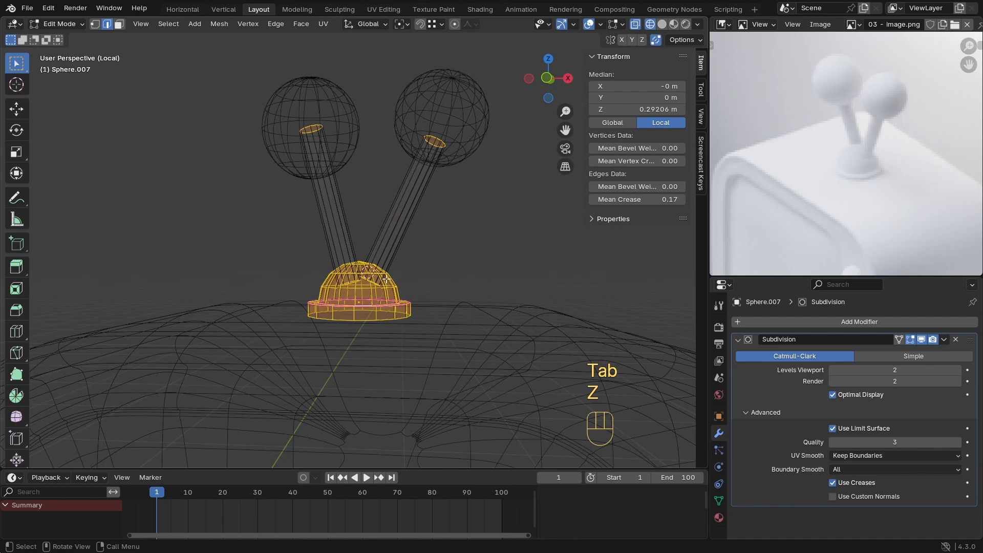
pyautogui.press('Tab')
pyautogui.click(412, 209)
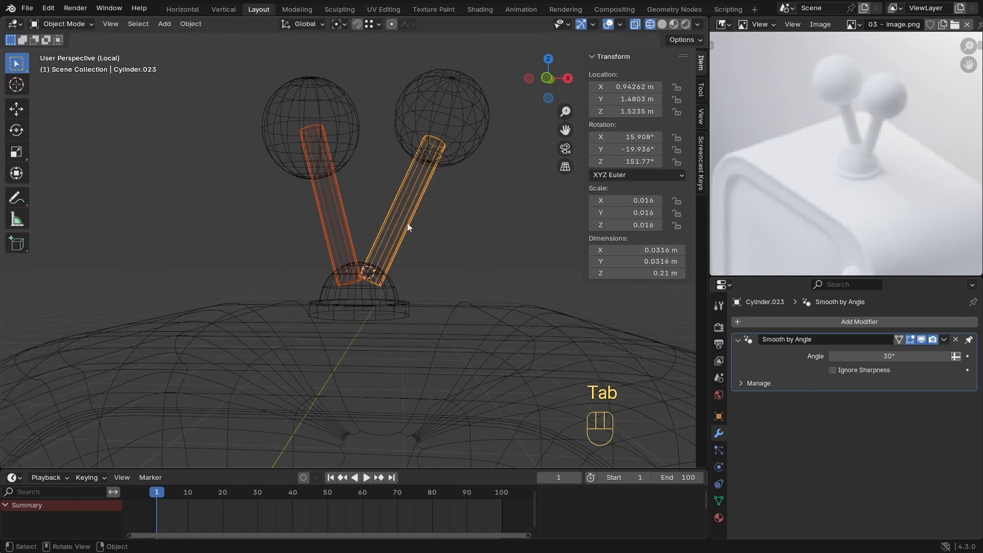
pyautogui.press('Tab')
pyautogui.keyDown('shift'); pyautogui.moveTo(468, 96); pyautogui.dragTo(196, 188); pyautogui.keyUp('shift')
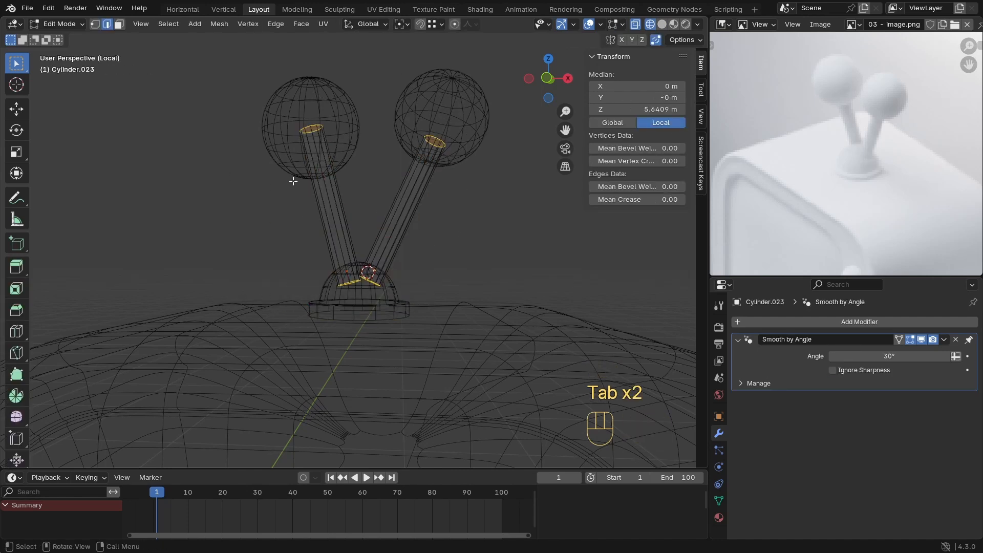
pyautogui.press('x')
pyautogui.click(291, 180)
pyautogui.press('Tab')
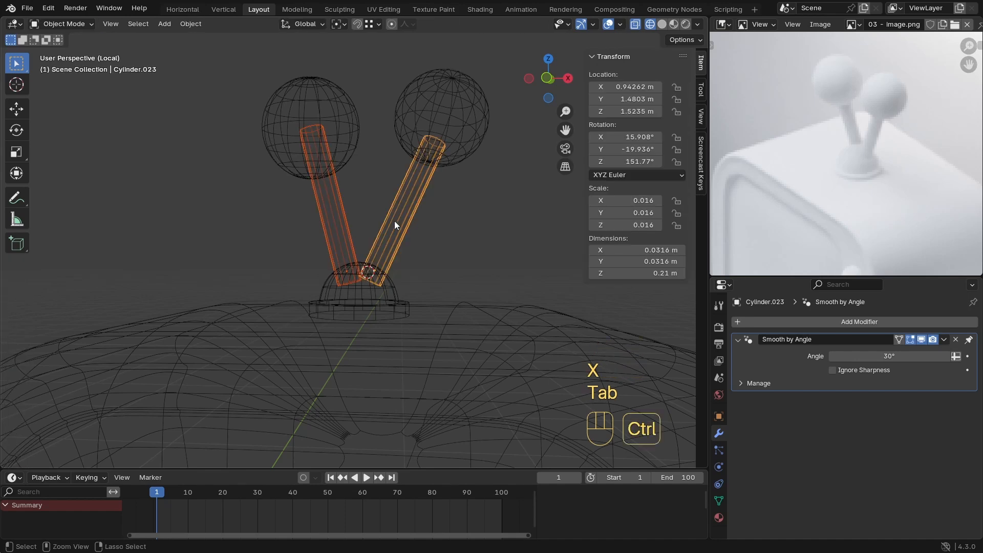
# Step: Add a level 2 Subdivision modifier to both antenna rods and restore solid shading
pyautogui.hotkey('ctrl', '2')
pyautogui.press('z')
pyautogui.click(463, 225)
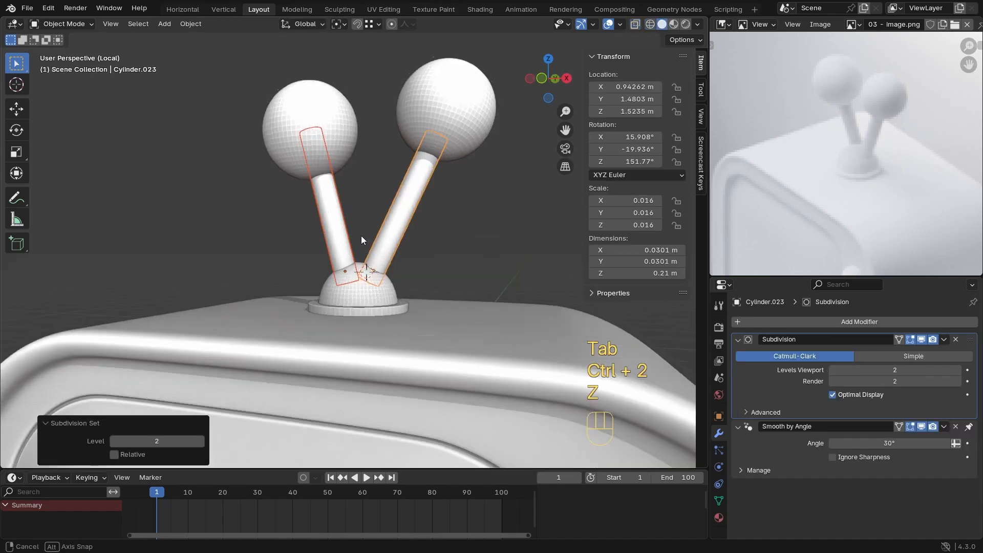
pyautogui.click(461, 220)
# Step: Review the finished television from the front, leave local view and frame the whole room
pyautogui.keyDown('ctrl'); pyautogui.moveTo(453, 196); pyautogui.dragTo(432, 217, button='middle'); pyautogui.keyUp('ctrl')
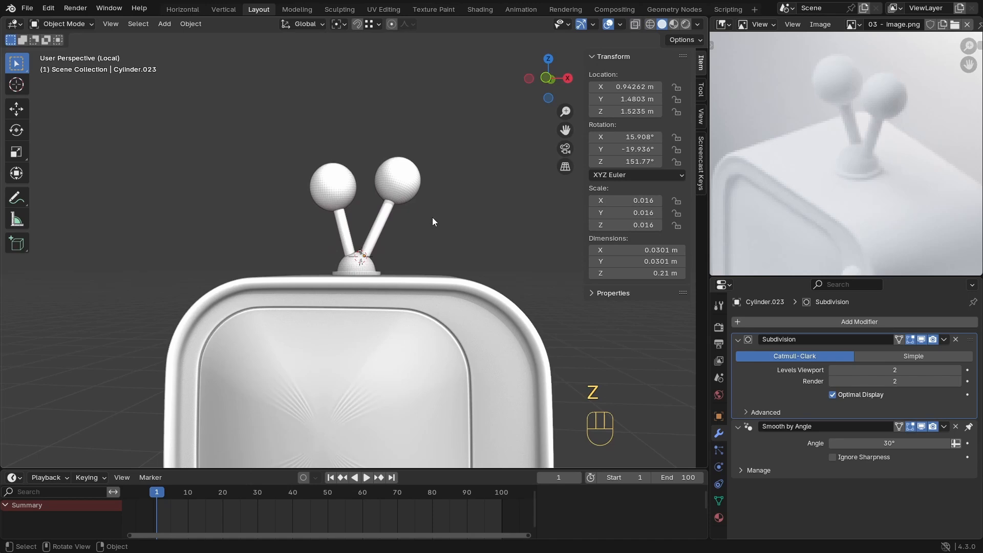
pyautogui.scroll(-3, 432, 217)
pyautogui.moveTo(398, 272); pyautogui.dragTo(334, 284, button='middle')
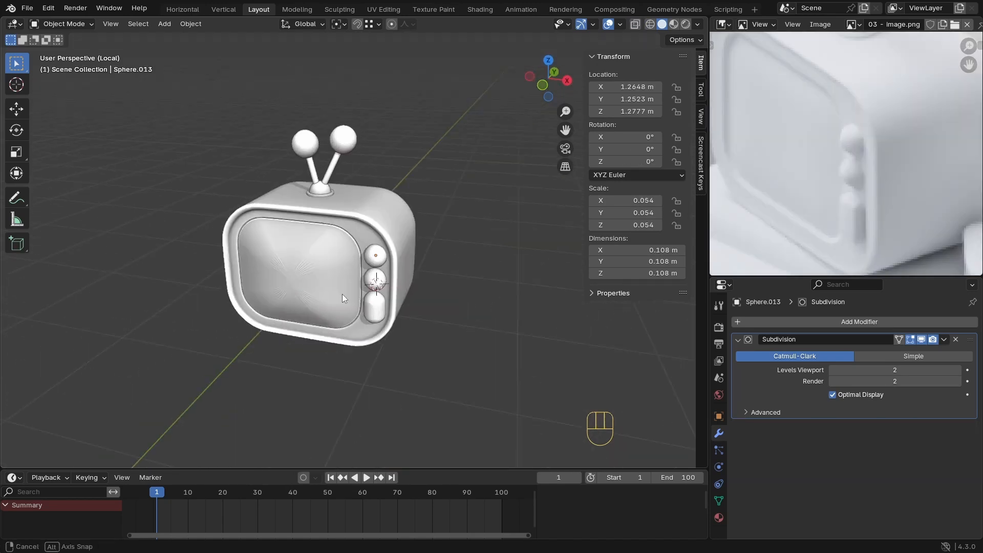
pyautogui.moveTo(342, 294); pyautogui.dragTo(391, 268, button='middle')
pyautogui.press('KP_Divide')
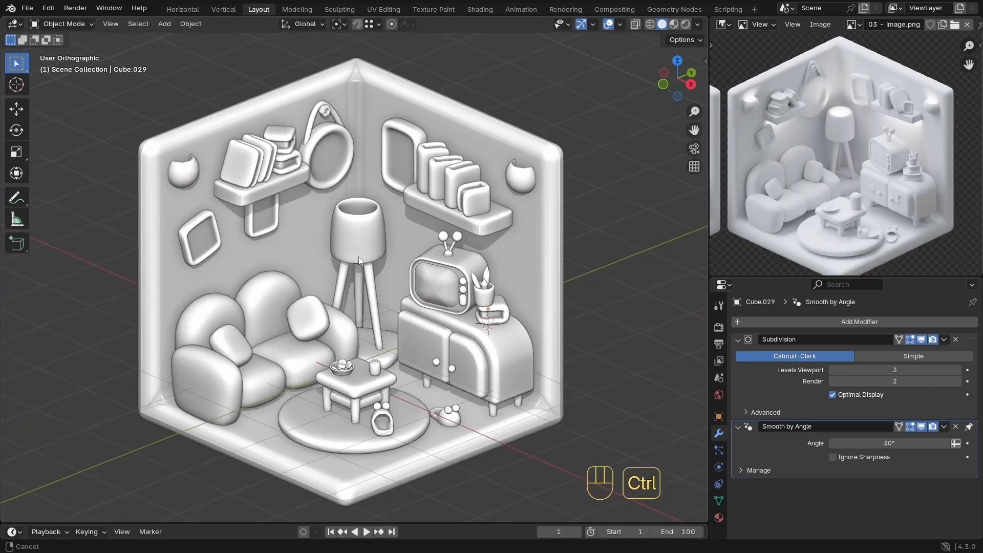
pyautogui.keyDown('shift'); pyautogui.moveTo(359, 256); pyautogui.dragTo(368, 242, button='middle'); pyautogui.keyUp('shift')
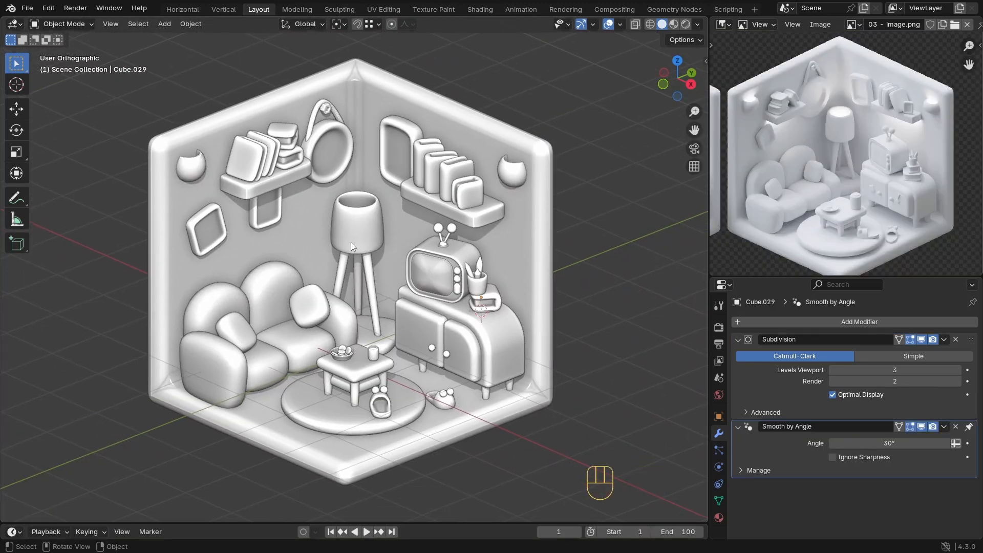
# Step: Lower the frame beneath the left wall shelf about 0.276 m in Z and check the room in wireframe
pyautogui.click(271, 217)
pyautogui.press('g')
pyautogui.press('z')
pyautogui.click(274, 234)
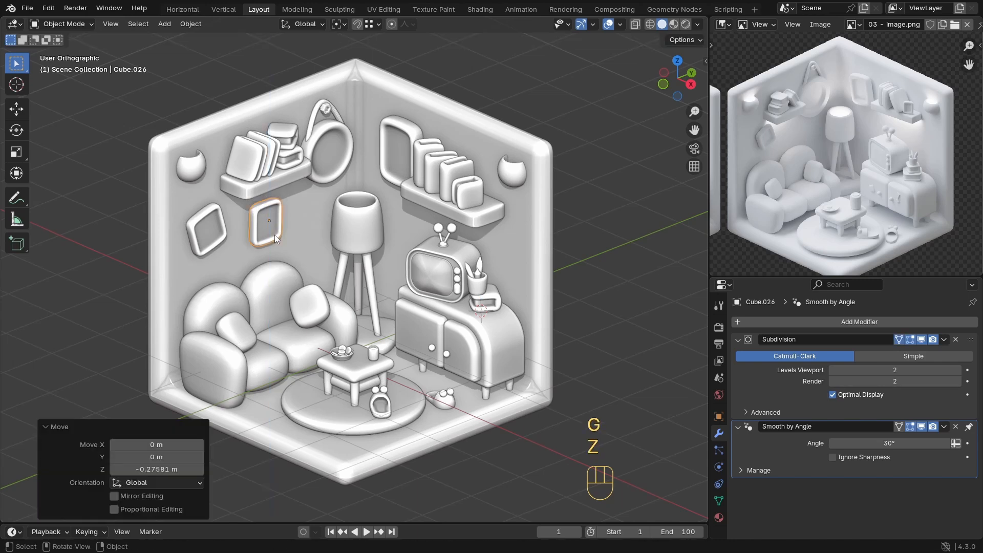
pyautogui.moveTo(500, 306)
pyautogui.keyDown('ctrl'); pyautogui.mouseDown(button='middle')
pyautogui.moveTo(533, 288)
pyautogui.moveTo(453, 281)
pyautogui.mouseUp(button='middle'); pyautogui.keyUp('ctrl')
pyautogui.press('z')
pyautogui.click(391, 291)
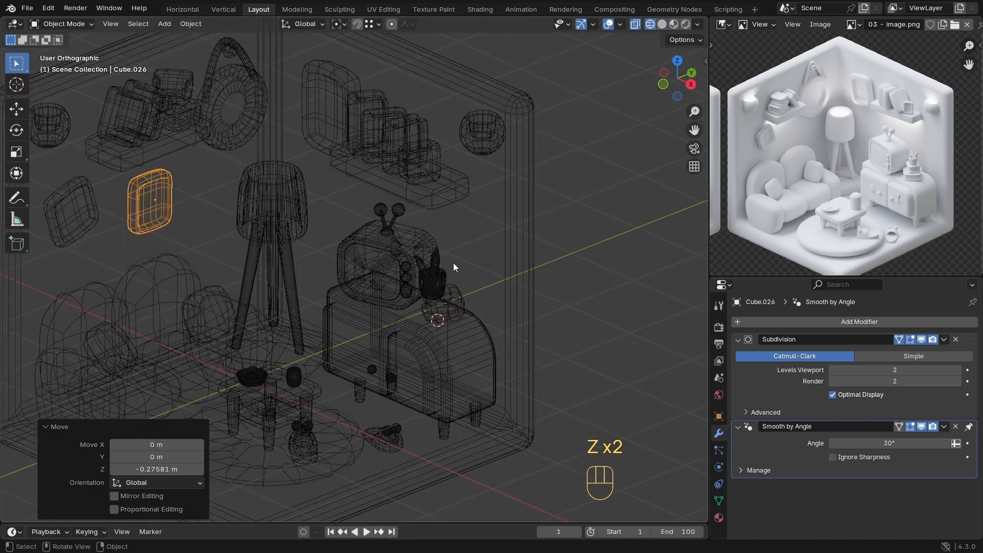
pyautogui.click(427, 274)
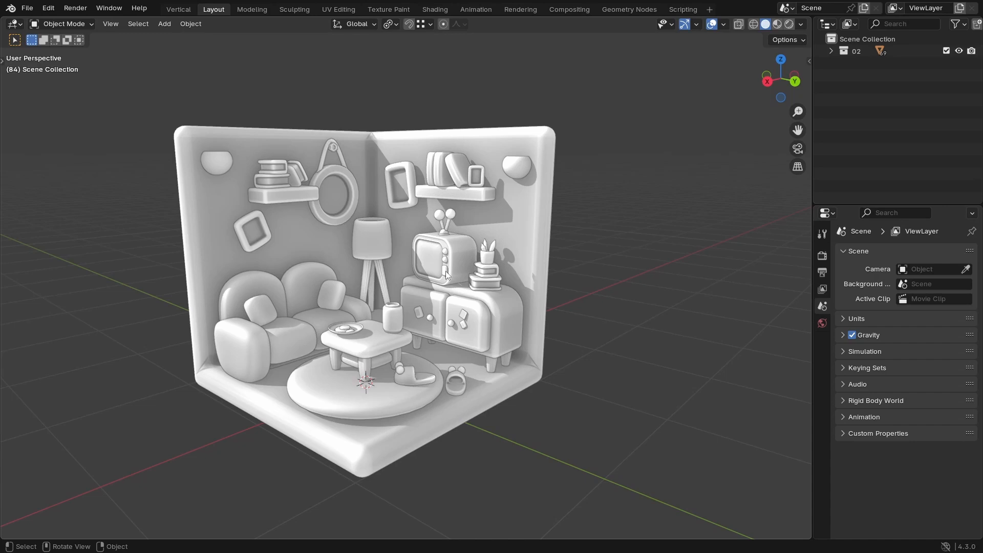
# Step: Split the 3D viewport vertically, turn the new area into a Shader Editor and hide its sidebar
pyautogui.moveTo(400, 260)
pyautogui.mouseDown(button='middle')
pyautogui.moveTo(398, 278)
pyautogui.moveTo(389, 252)
pyautogui.mouseUp(button='middle')
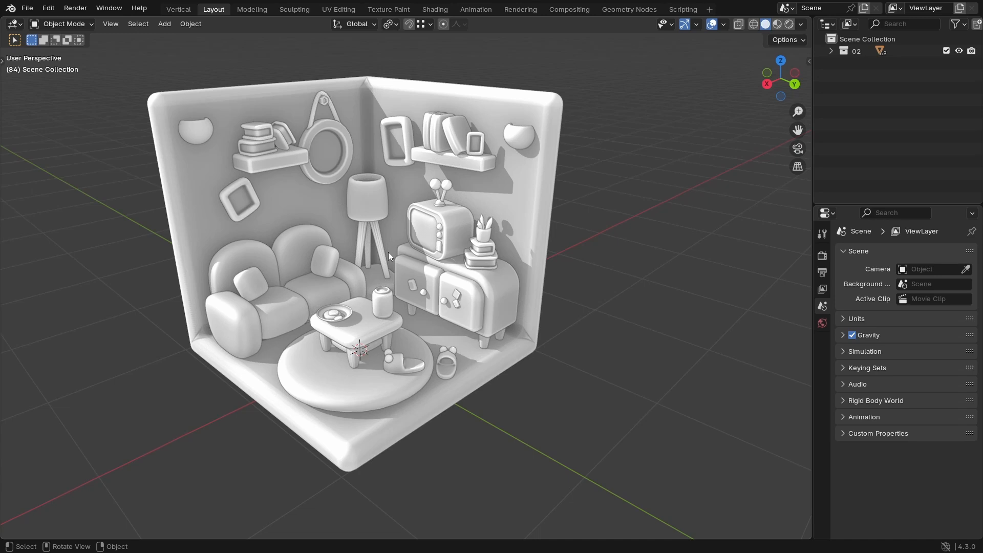
pyautogui.moveTo(388, 252)
pyautogui.mouseDown(button='middle')
pyautogui.moveTo(385, 275)
pyautogui.moveTo(390, 263)
pyautogui.mouseUp(button='middle')
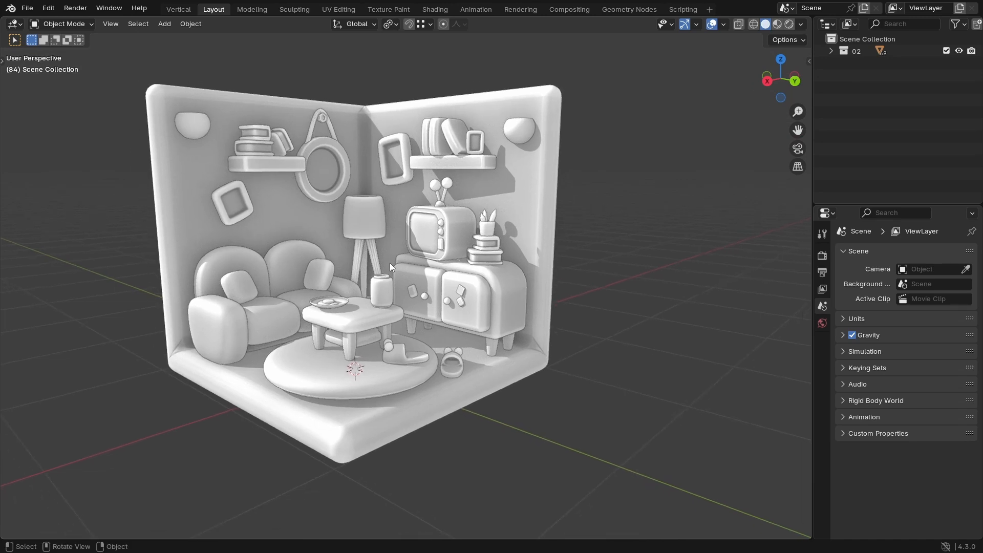
pyautogui.moveTo(376, 227); pyautogui.dragTo(352, 199, button='middle')
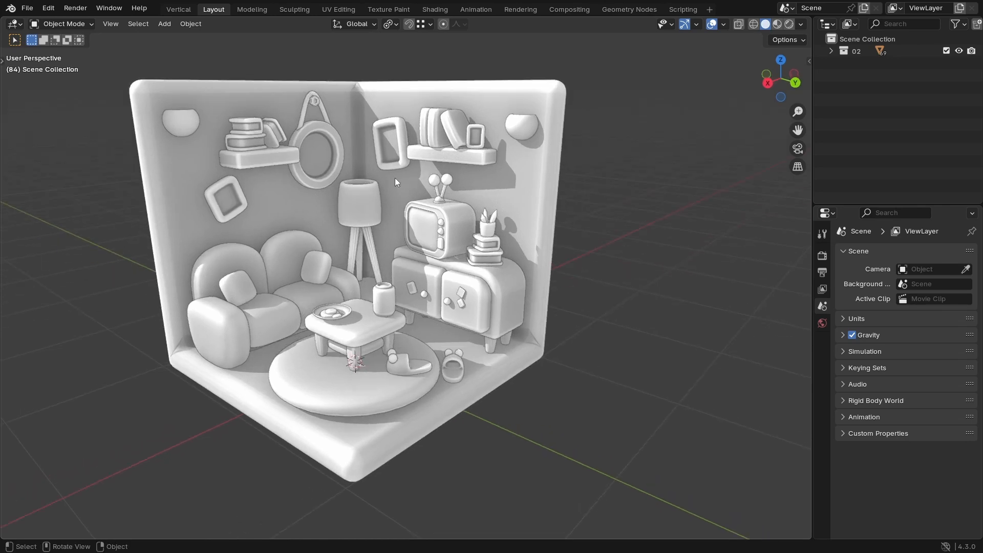
pyautogui.moveTo(810, 19); pyautogui.dragTo(457, 37)
pyautogui.click(451, 24)
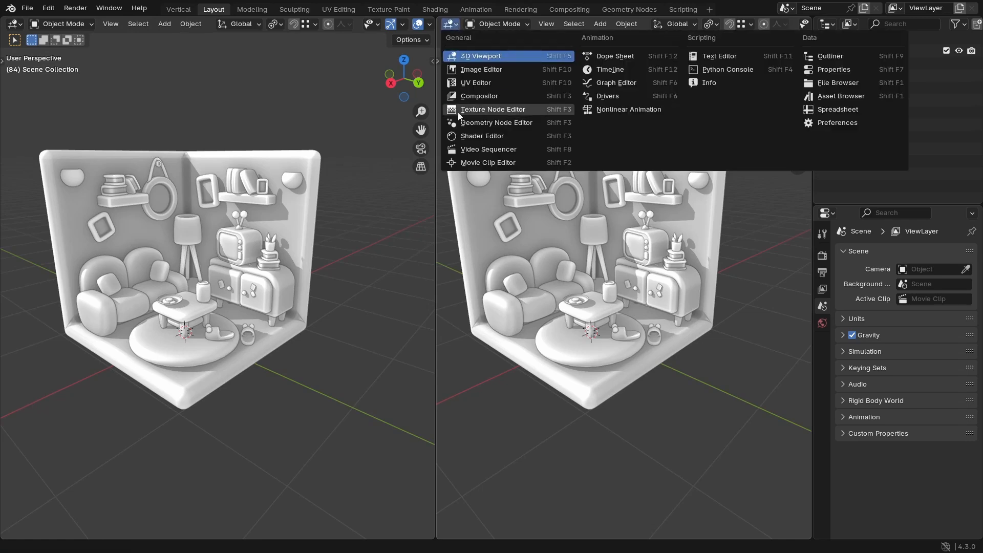
pyautogui.click(465, 136)
pyautogui.press('n')
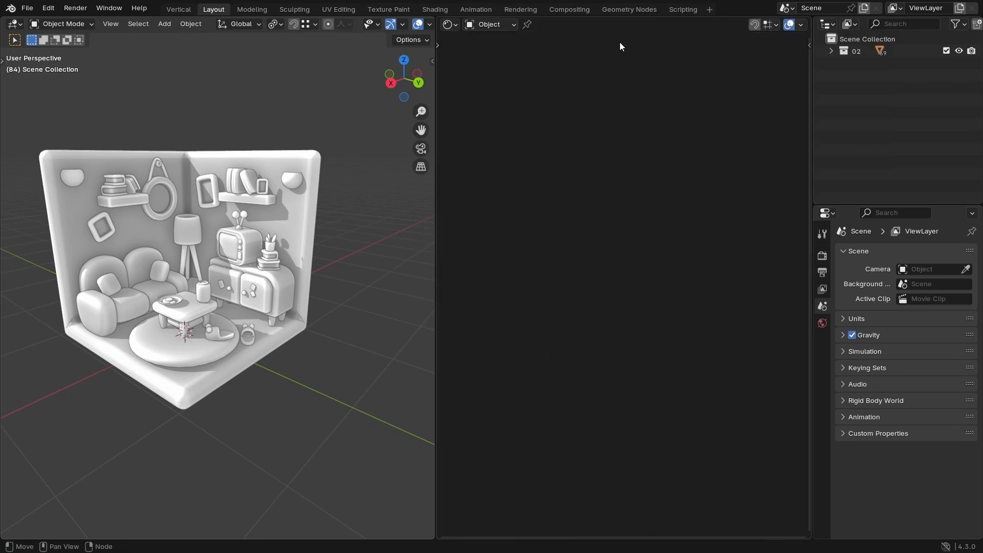
# Step: Select the room's wall and floor shell and create a new material for it
pyautogui.click(162, 213)
pyautogui.moveTo(159, 242); pyautogui.dragTo(190, 234, button='middle')
pyautogui.click(196, 230)
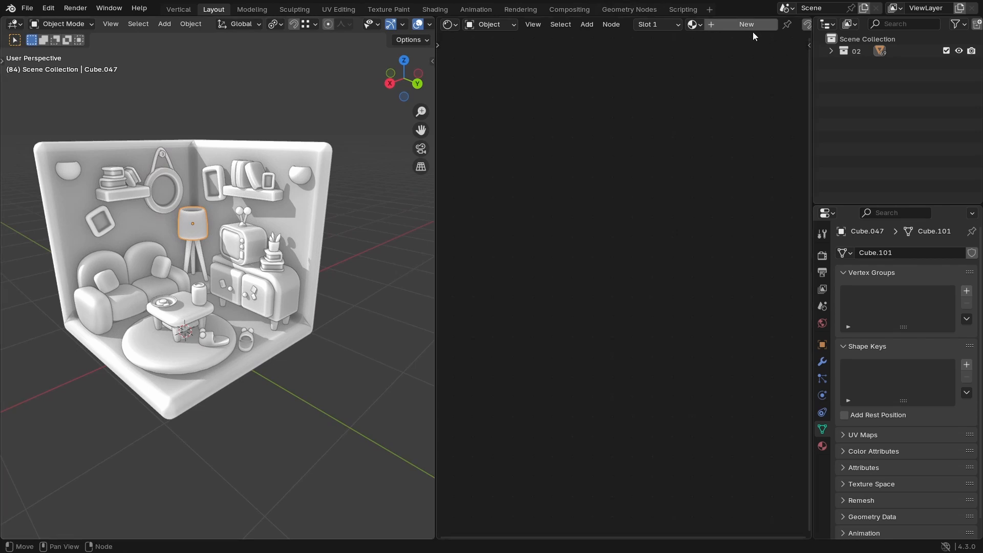
pyautogui.click(323, 152)
pyautogui.click(731, 23)
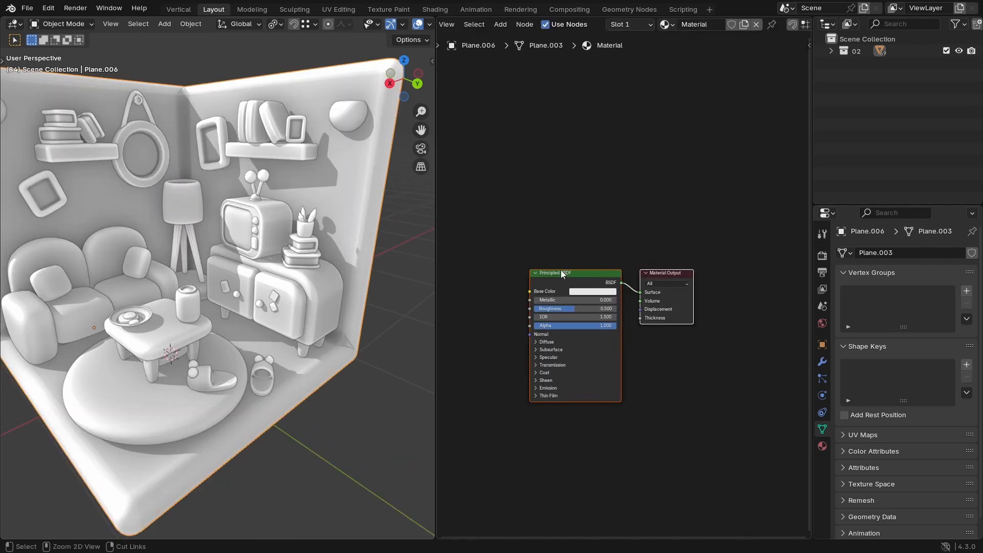
# Step: Set the room material's Base Color to orange
pyautogui.keyDown('ctrl'); pyautogui.moveTo(560, 271); pyautogui.dragTo(647, 176, button='middle'); pyautogui.keyUp('ctrl')
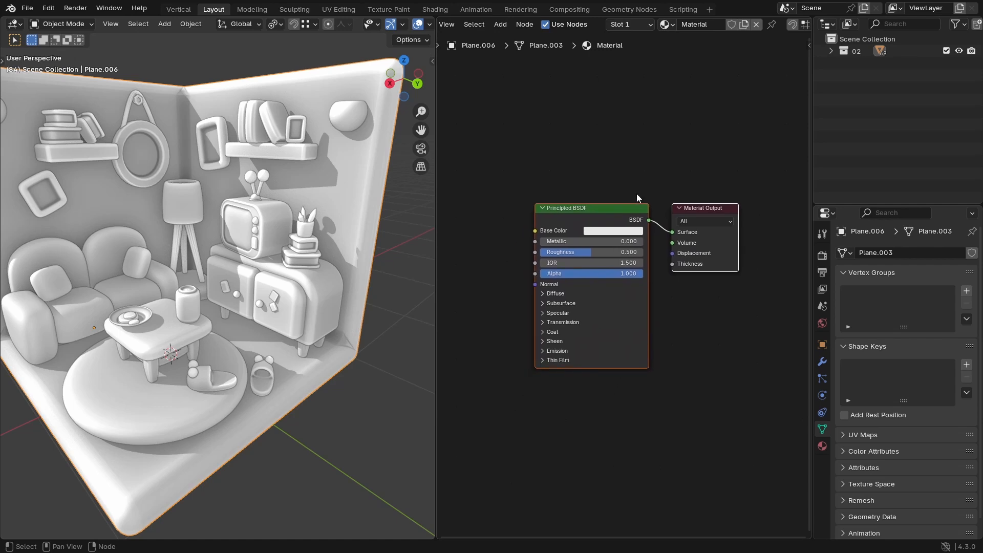
pyautogui.scroll(2, 613, 223)
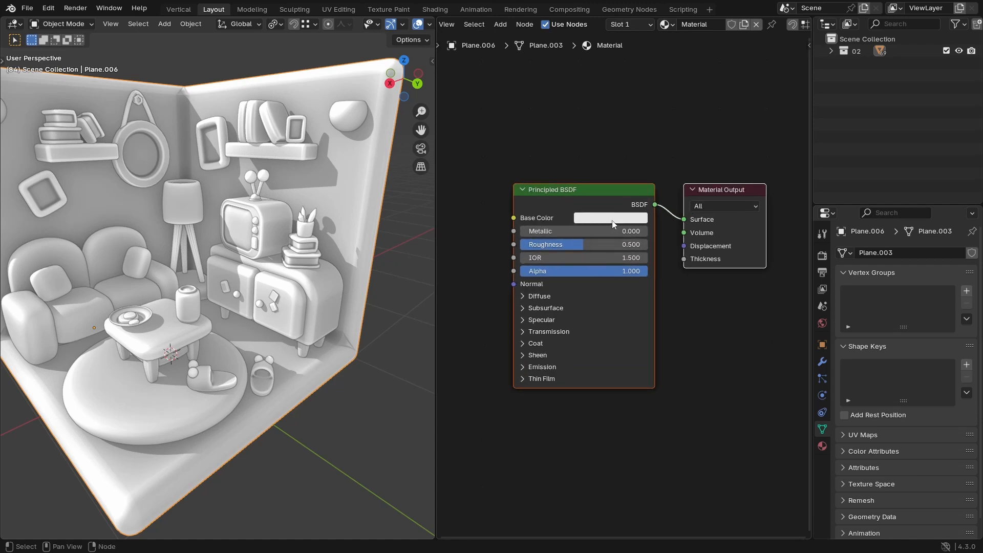
pyautogui.click(613, 224)
pyautogui.moveTo(618, 112)
pyautogui.mouseDown()
pyautogui.moveTo(613, 76)
pyautogui.moveTo(605, 108)
pyautogui.mouseUp()
# Step: Show the room in orthographic Material Preview and give its material a red-orange Base Color with Roughness 1.000
pyautogui.press('z')
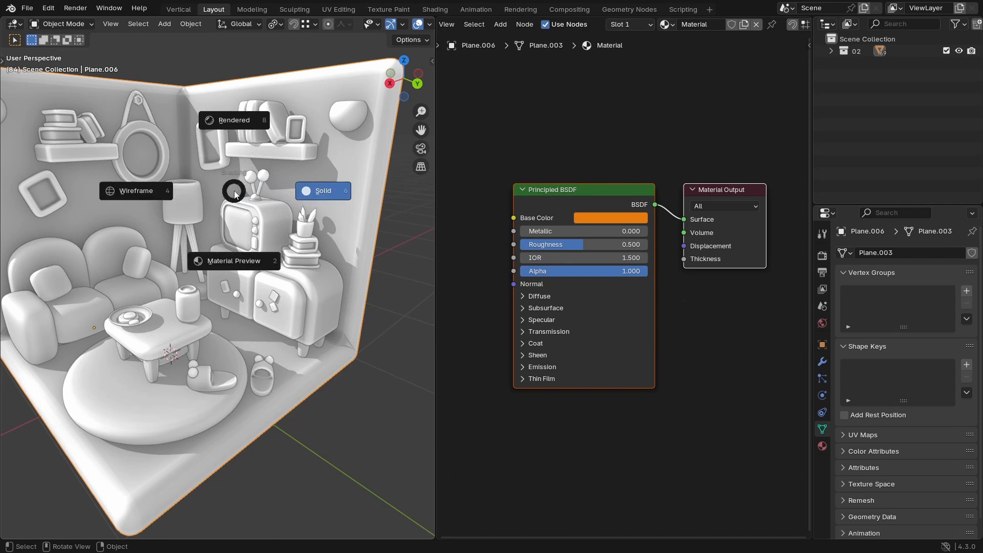
pyautogui.click(220, 262)
pyautogui.moveTo(261, 237); pyautogui.dragTo(266, 256, button='middle')
pyautogui.press('KP_5')
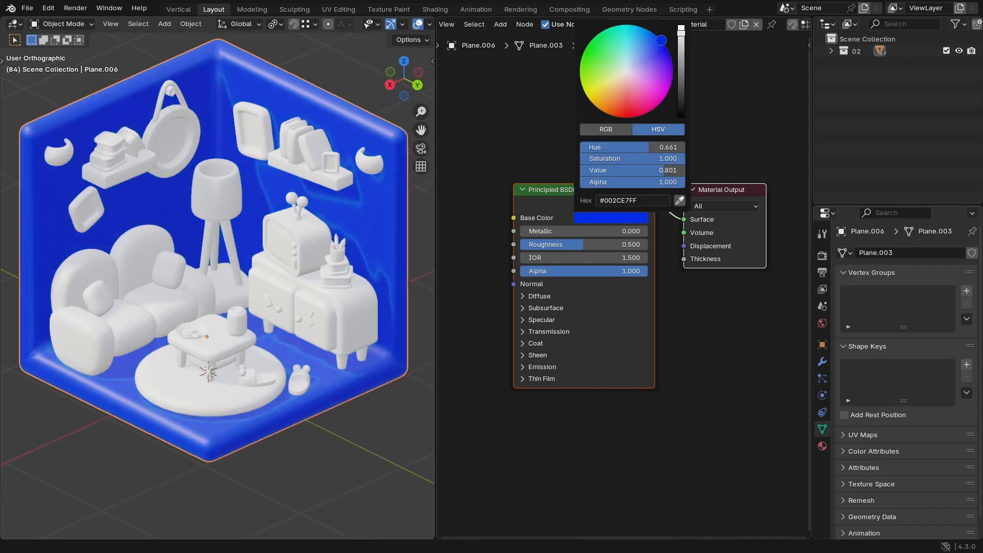
pyautogui.moveTo(661, 61)
pyautogui.mouseDown()
pyautogui.moveTo(658, 77)
pyautogui.moveTo(619, 71)
pyautogui.moveTo(630, 115)
pyautogui.moveTo(611, 115)
pyautogui.mouseUp()
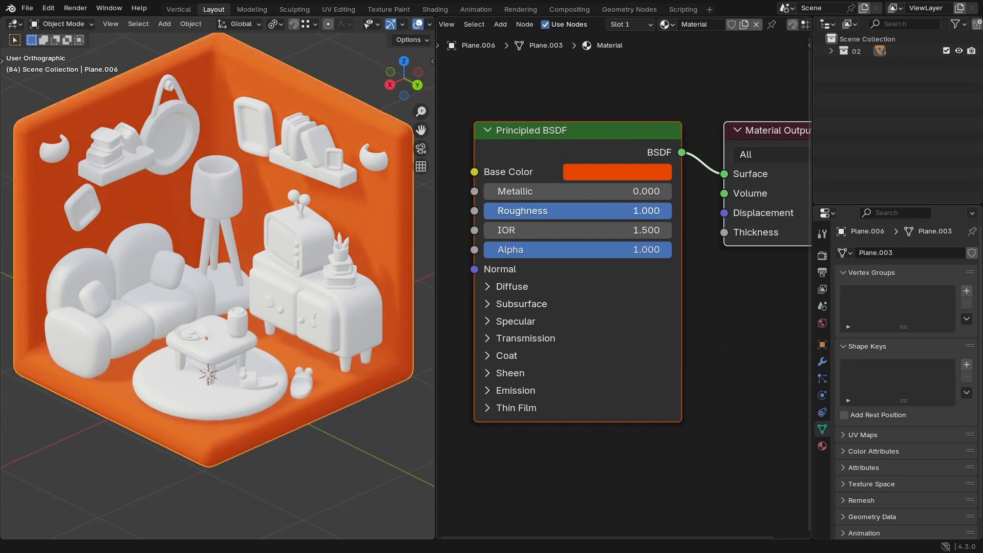
pyautogui.scroll(-2, 563, 313)
# Step: Set the room material's Specular IOR Level to 0.700 and collapse the Specular settings
pyautogui.click(503, 283)
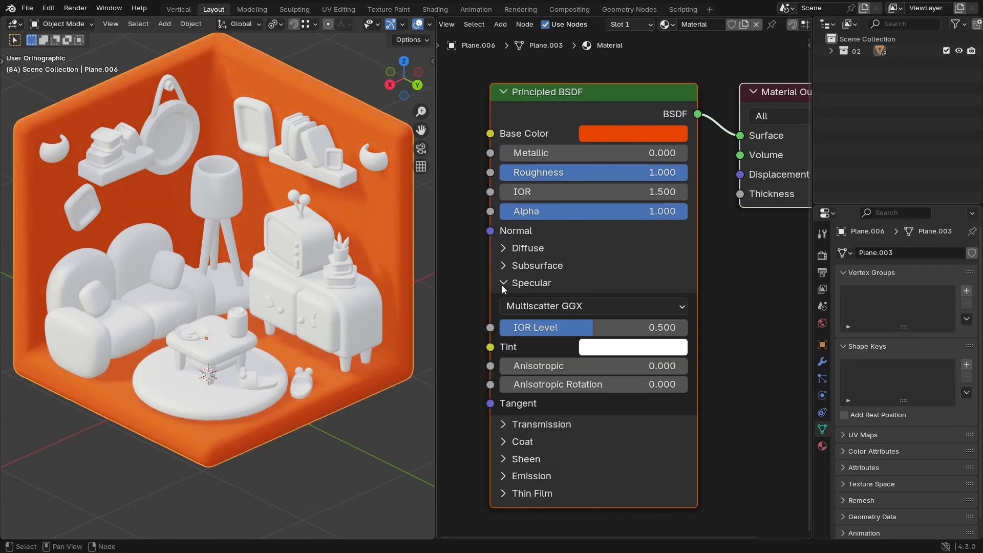
pyautogui.moveTo(597, 327)
pyautogui.mouseDown()
pyautogui.moveTo(688, 328)
pyautogui.moveTo(500, 328)
pyautogui.moveTo(687, 327)
pyautogui.moveTo(537, 328)
pyautogui.moveTo(669, 328)
pyautogui.moveTo(650, 328)
pyautogui.mouseUp()
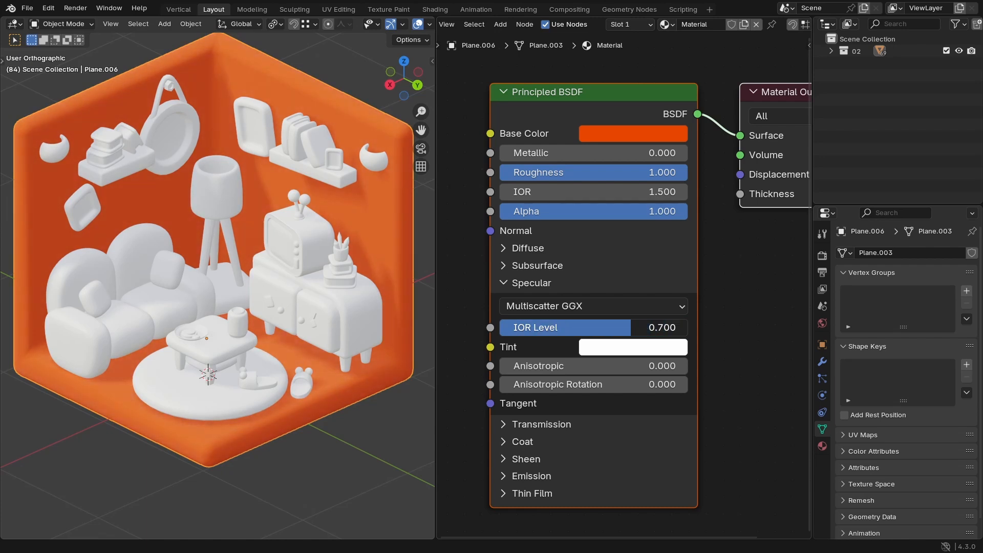
pyautogui.click(503, 282)
# Step: Set the room material's Sheen Weight to 0.500 and Sheen Roughness to 0.300
pyautogui.moveTo(524, 326); pyautogui.dragTo(515, 284, button='middle')
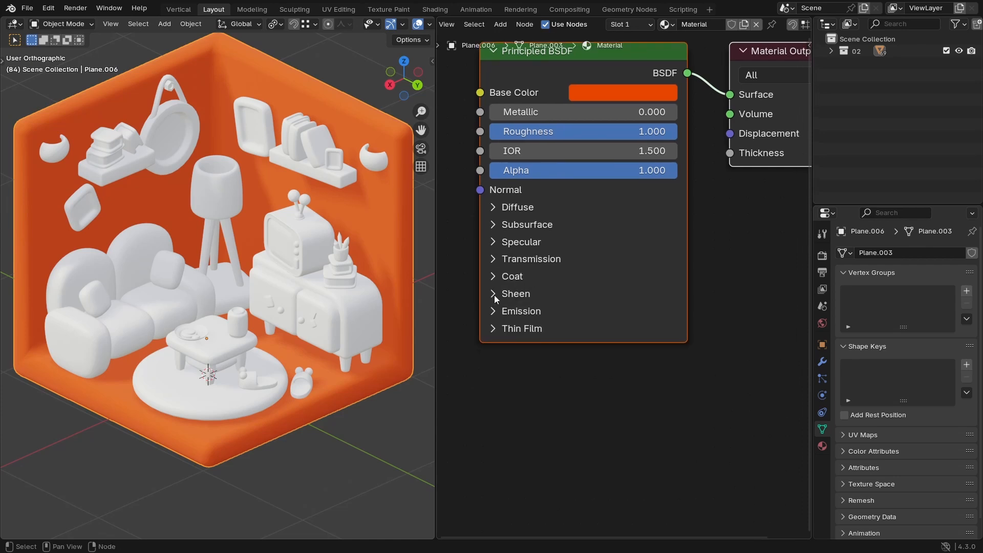
pyautogui.click(494, 295)
pyautogui.scroll(1, 553, 315)
pyautogui.moveTo(553, 317)
pyautogui.mouseDown()
pyautogui.moveTo(637, 318)
pyautogui.moveTo(578, 317)
pyautogui.mouseUp()
pyautogui.moveTo(638, 317); pyautogui.dragTo(539, 317)
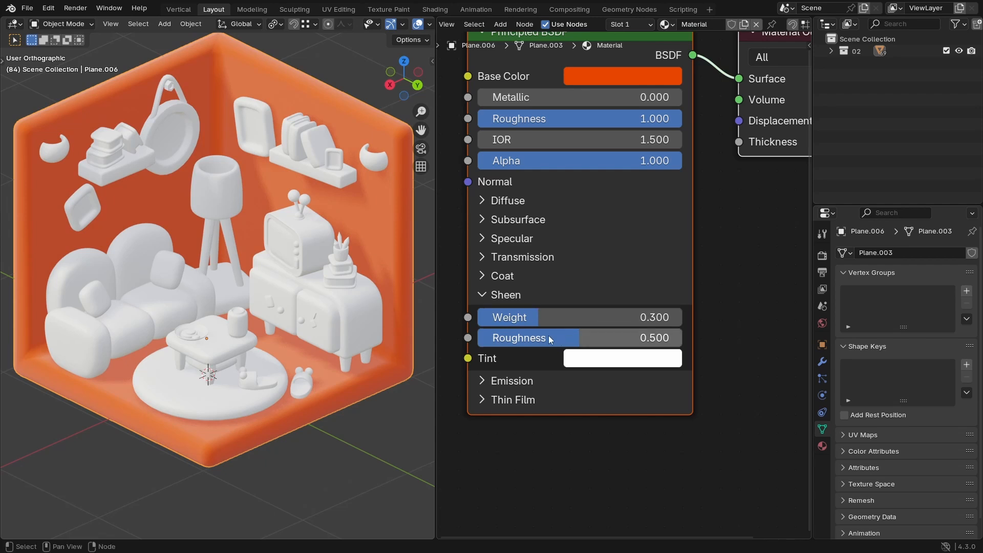
pyautogui.moveTo(533, 318); pyautogui.dragTo(585, 318)
pyautogui.scroll(-4, 584, 267)
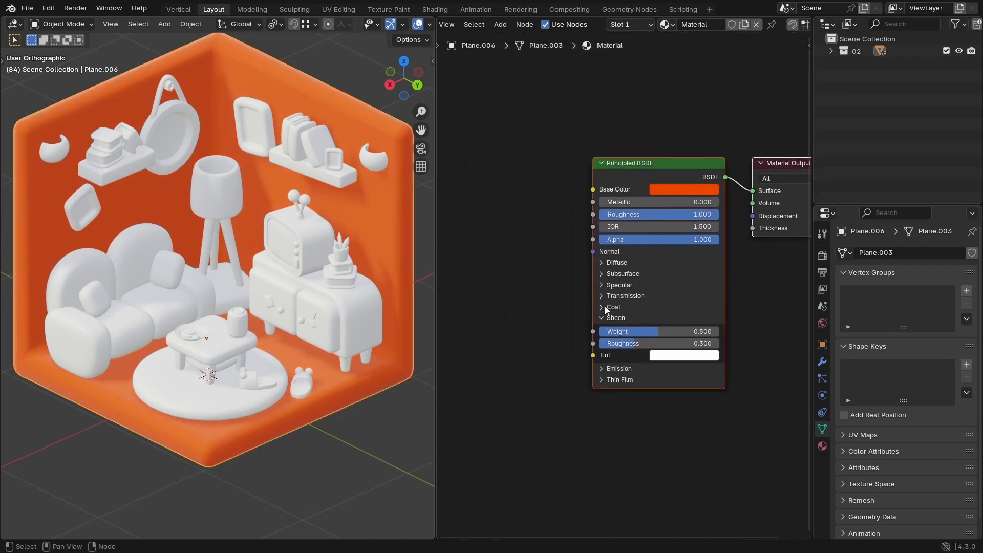
pyautogui.scroll(1, 593, 281)
pyautogui.scroll(-1, 571, 283)
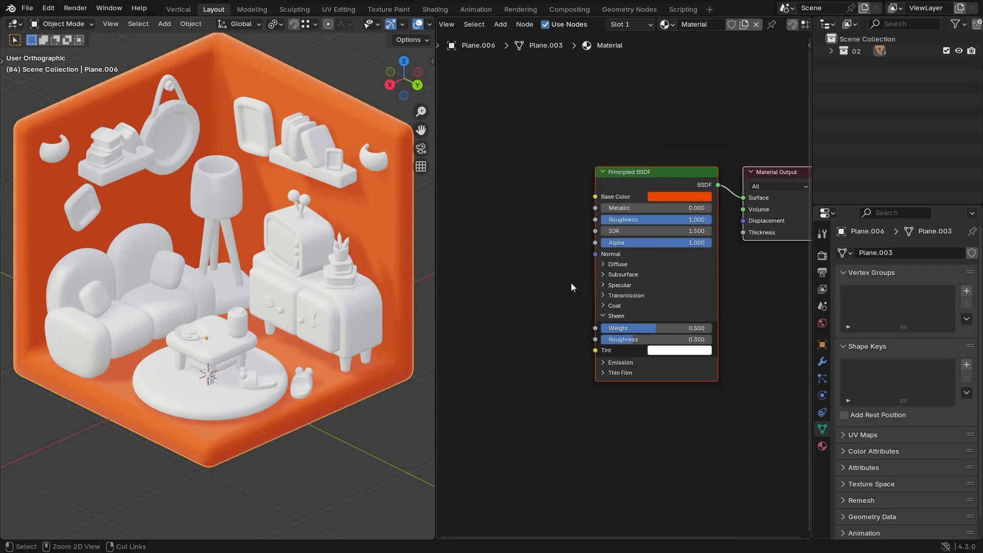
# Step: Save the Blender file and make room beside the Principled BSDF node
pyautogui.hotkey('ctrl', 's')
pyautogui.keyDown('ctrl'); pyautogui.moveTo(553, 279); pyautogui.dragTo(526, 278, button='middle'); pyautogui.keyUp('ctrl')
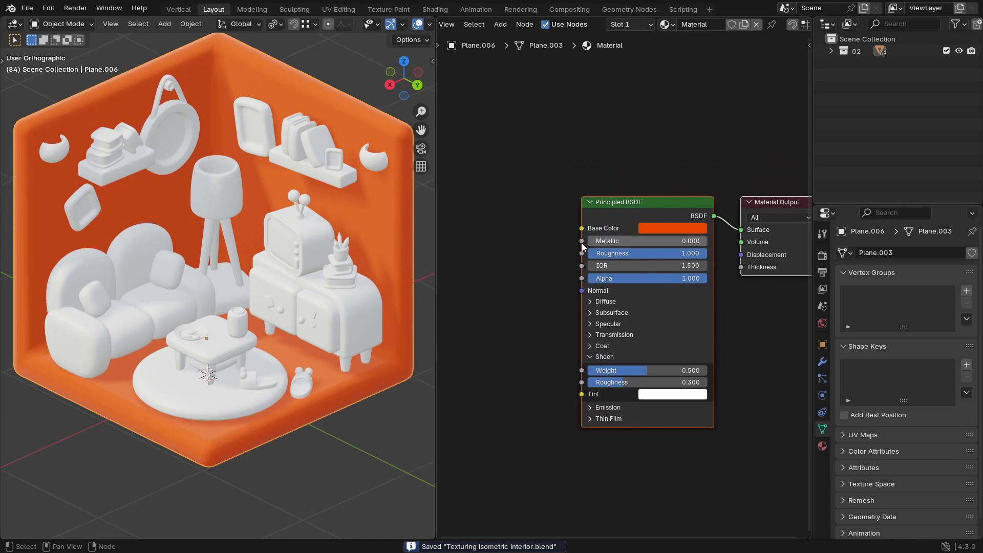
pyautogui.keyDown('ctrl'); pyautogui.moveTo(533, 235); pyautogui.dragTo(574, 246, button='middle'); pyautogui.keyUp('ctrl')
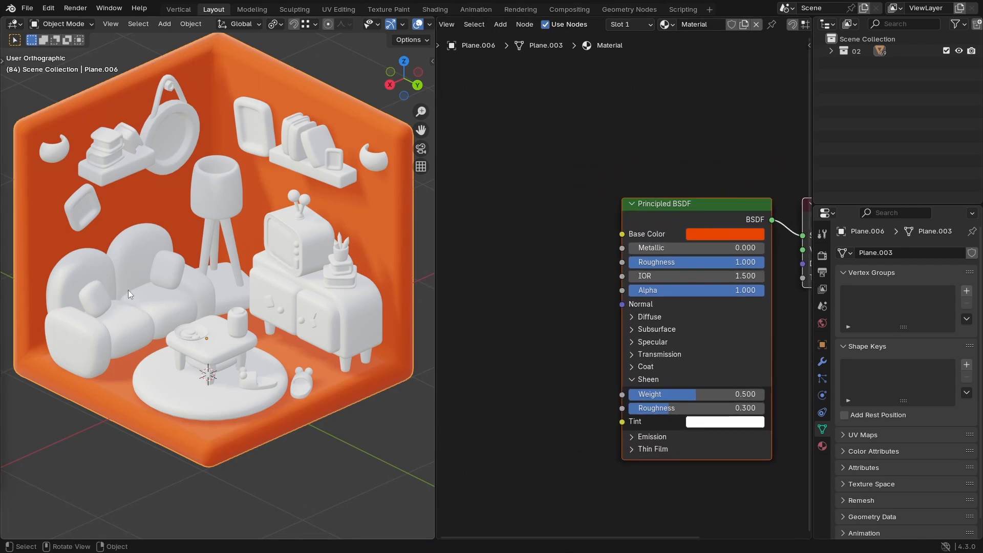
pyautogui.hotkey('shift', 'a')
pyautogui.click(493, 247)
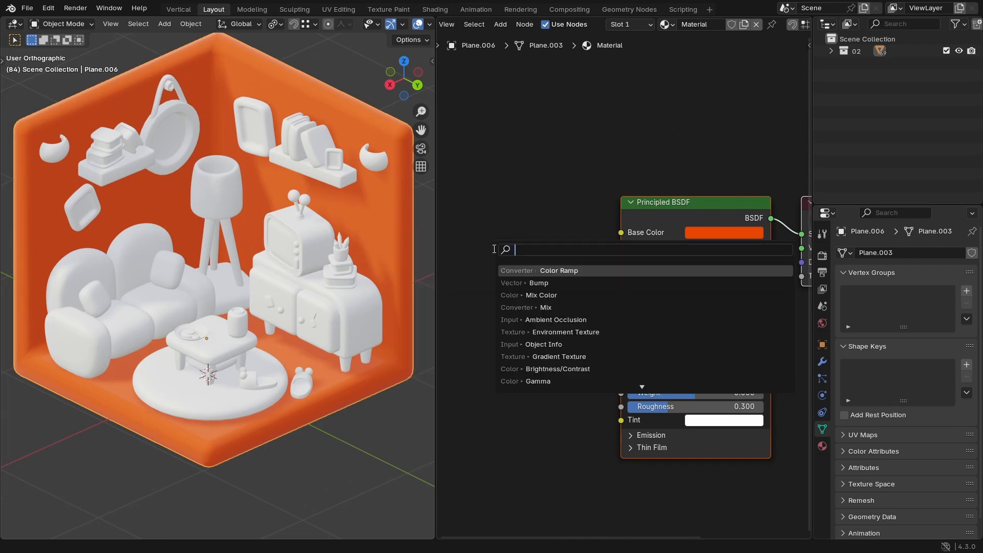
pyautogui.press('Escape')
pyautogui.hotkey('shift', 'a')
pyautogui.hotkey('shift', 'a')
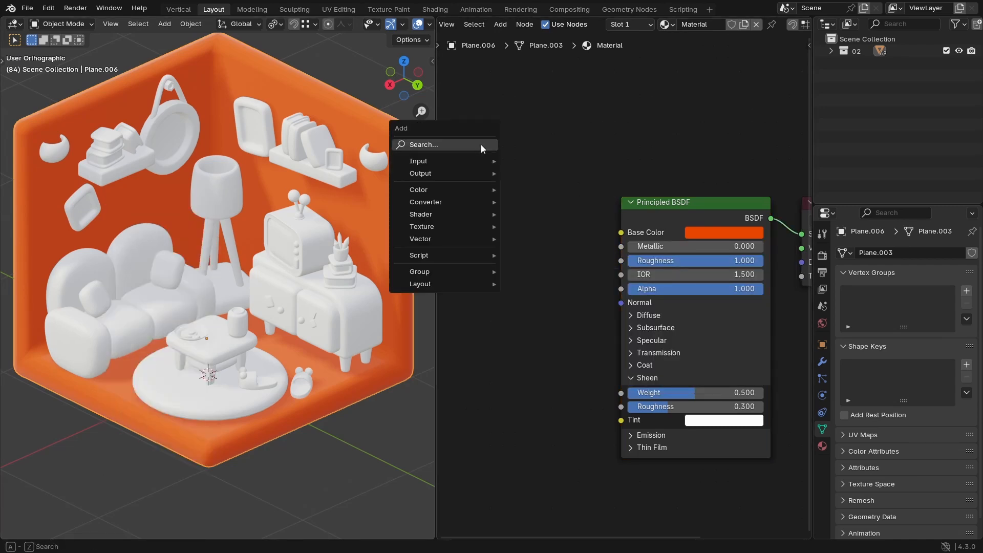
pyautogui.hotkey('shift', 'a')
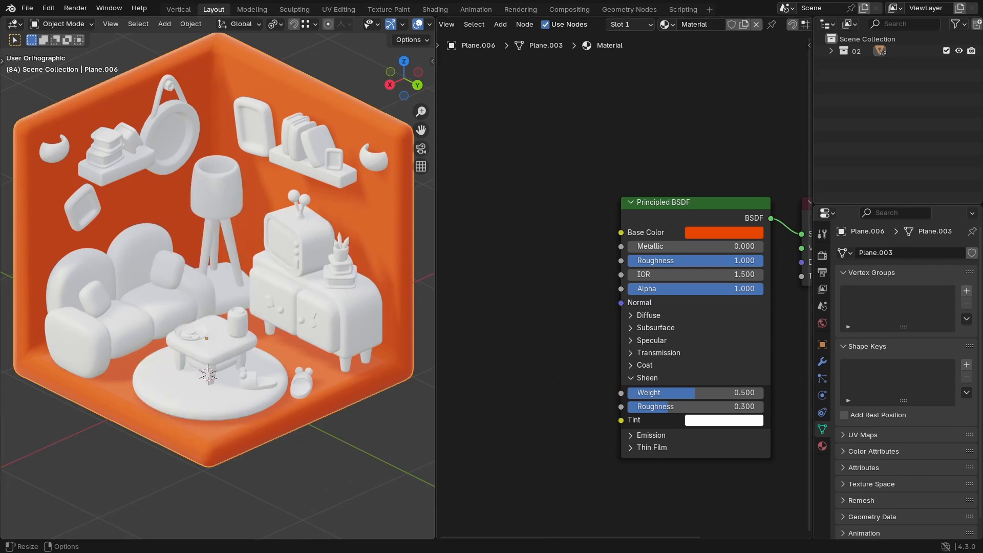
# Step: Add a Color Ramp node beside the Principled BSDF and remove its black color stop
pyautogui.hotkey('shift', 'a')
pyautogui.click(483, 231)
pyautogui.write('ramp')
pyautogui.click(502, 254)
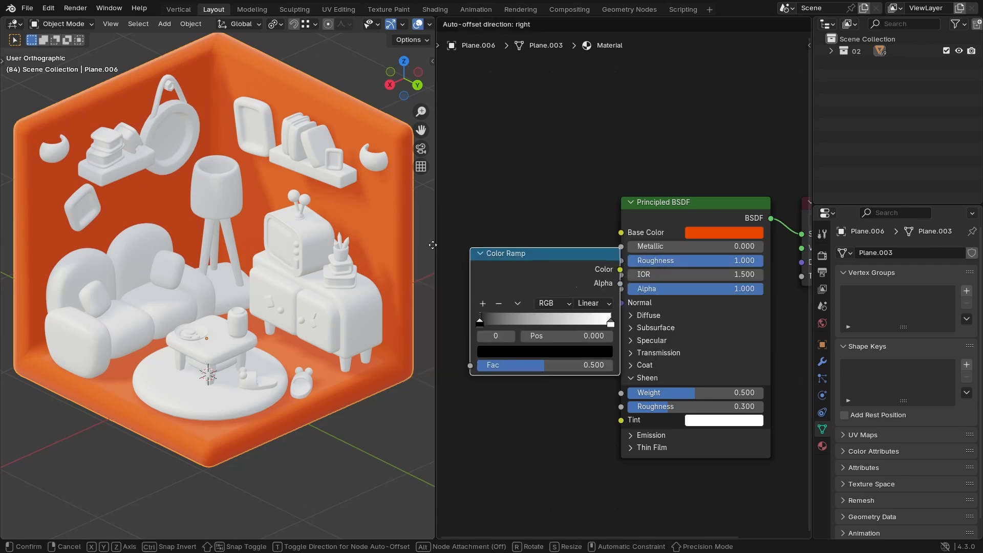
pyautogui.click(530, 290)
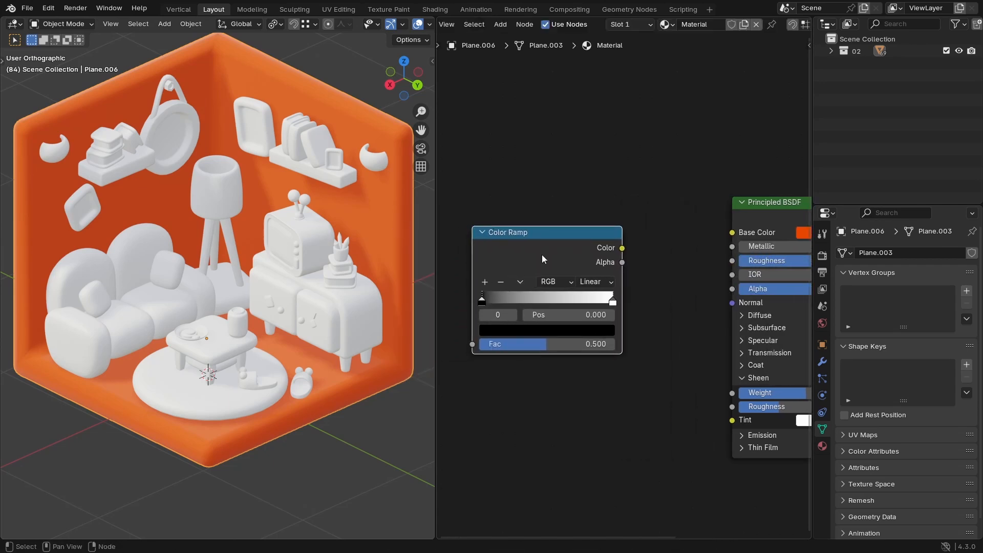
pyautogui.click(502, 282)
pyautogui.scroll(-2, 640, 300)
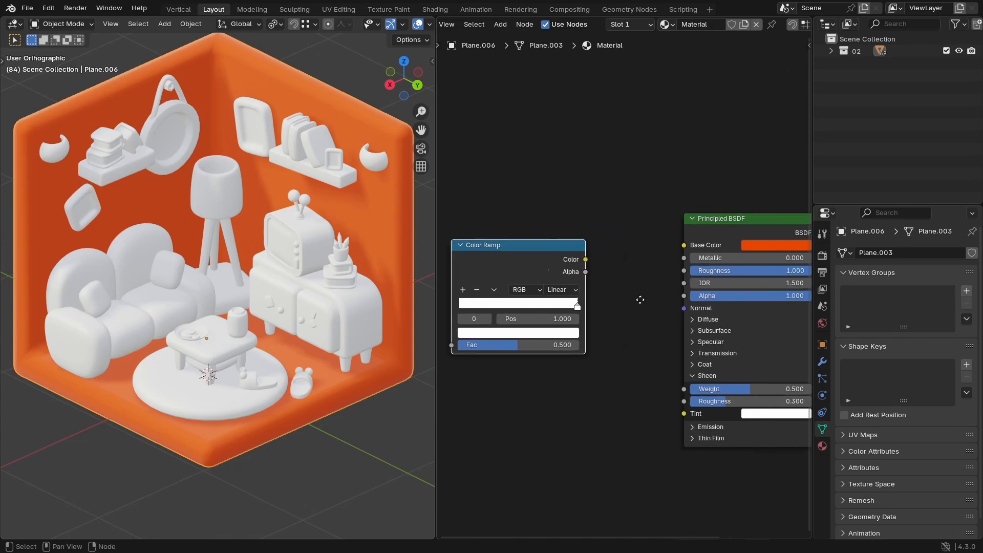
# Step: Connect the Color Ramp's Color output to the Base Color and make its remaining stop dark purple-blue
pyautogui.moveTo(563, 260); pyautogui.dragTo(592, 240)
pyautogui.moveTo(528, 249); pyautogui.dragTo(573, 244)
pyautogui.scroll(1, 558, 326)
pyautogui.click(551, 332)
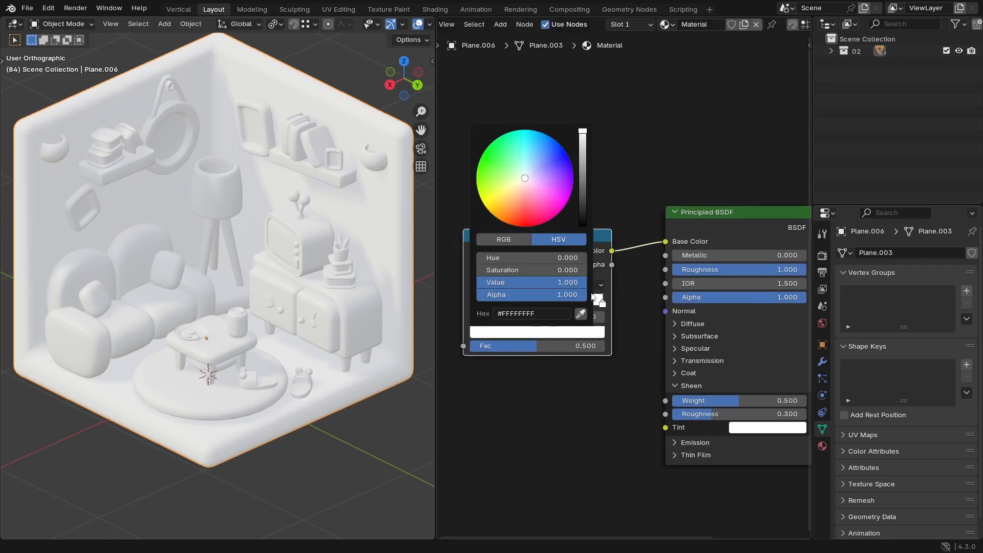
pyautogui.moveTo(512, 195)
pyautogui.mouseDown()
pyautogui.moveTo(484, 190)
pyautogui.moveTo(487, 169)
pyautogui.moveTo(517, 198)
pyautogui.moveTo(506, 195)
pyautogui.mouseUp()
pyautogui.moveTo(578, 173); pyautogui.dragTo(582, 182)
pyautogui.moveTo(542, 155)
pyautogui.mouseDown()
pyautogui.moveTo(555, 143)
pyautogui.moveTo(555, 170)
pyautogui.mouseUp()
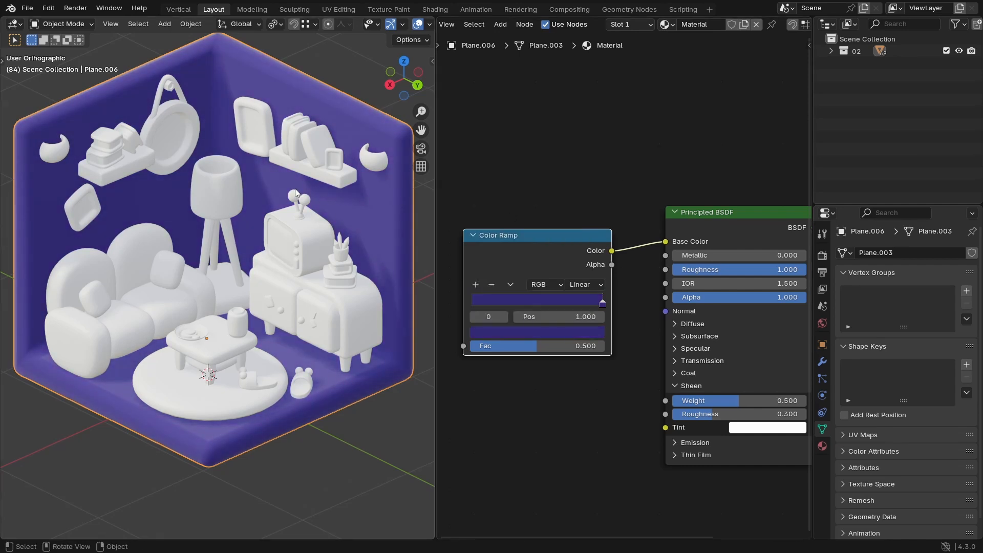
# Step: View the room in Solid shading, save the file and adjust the Color Ramp node's placement
pyautogui.press('z')
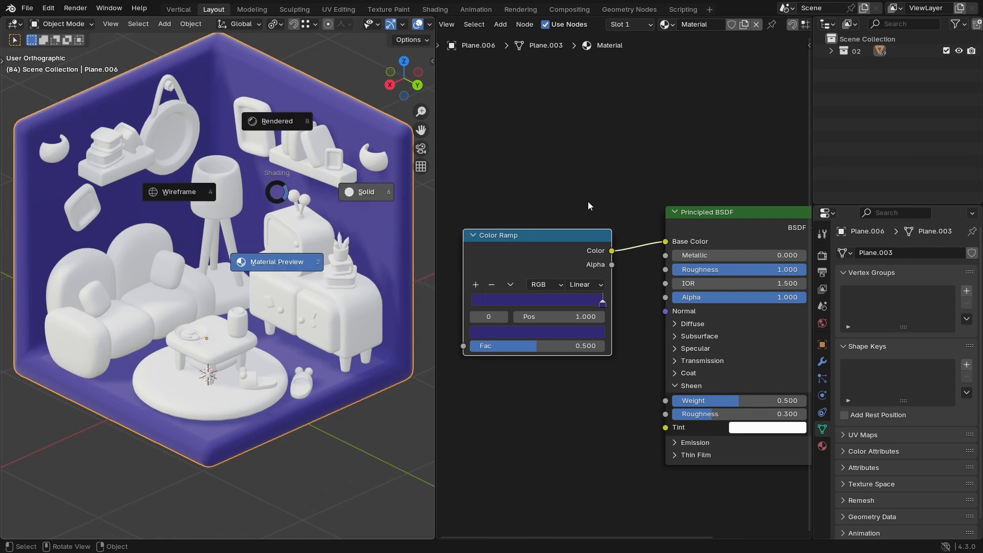
pyautogui.click(567, 194)
pyautogui.moveTo(566, 195)
pyautogui.keyDown('ctrl'); pyautogui.mouseDown(button='middle')
pyautogui.moveTo(571, 211)
pyautogui.moveTo(596, 192)
pyautogui.mouseUp(button='middle'); pyautogui.keyUp('ctrl')
pyautogui.keyDown('ctrl'); pyautogui.moveTo(595, 192); pyautogui.dragTo(582, 217, button='middle'); pyautogui.keyUp('ctrl')
pyautogui.moveTo(559, 235); pyautogui.dragTo(566, 266)
pyautogui.keyDown('ctrl'); pyautogui.moveTo(589, 248); pyautogui.dragTo(594, 235, button='middle'); pyautogui.keyUp('ctrl')
pyautogui.hotkey('ctrl', 's')
pyautogui.moveTo(583, 281); pyautogui.dragTo(582, 244)
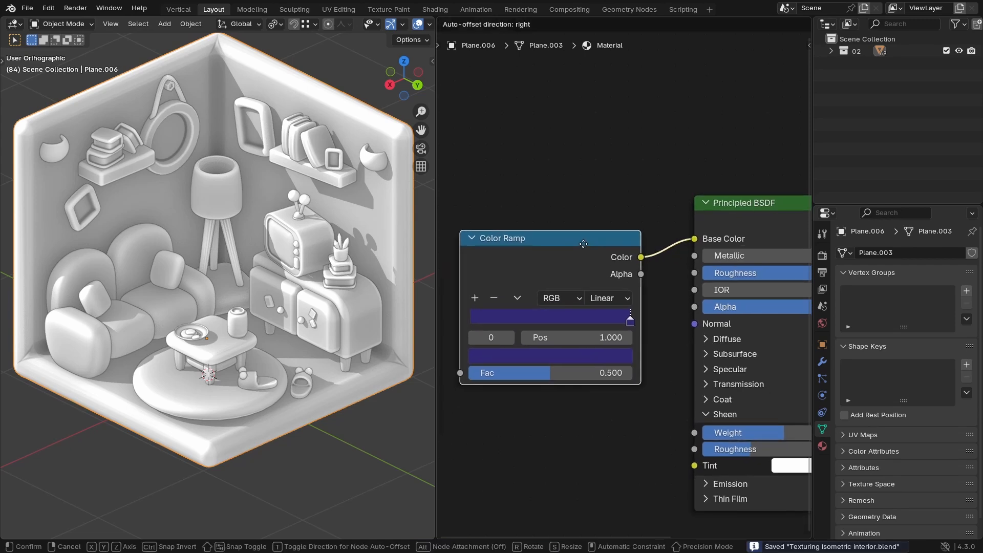
# Step: Return the viewport to Material Preview shading with the whole room in view
pyautogui.press('z')
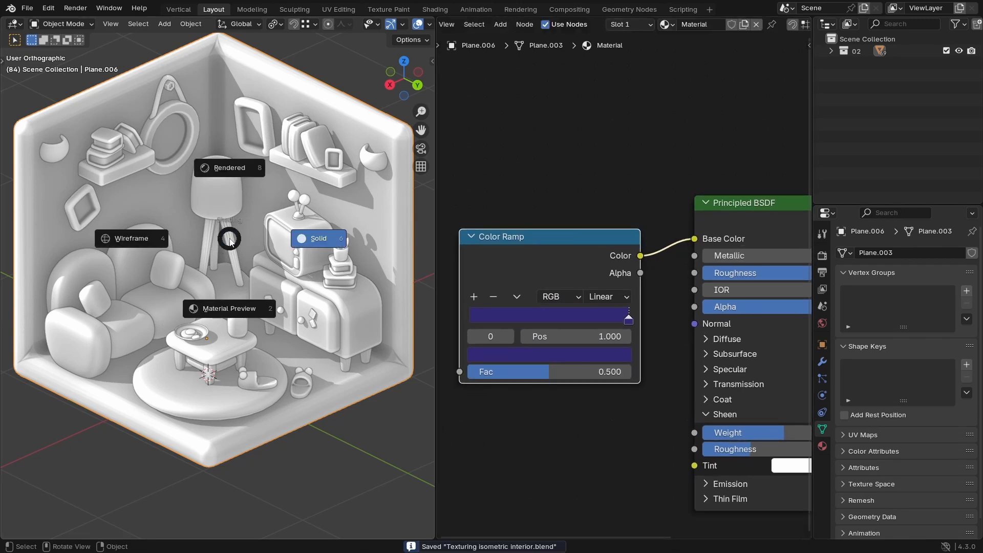
pyautogui.click(221, 307)
pyautogui.keyDown('ctrl'); pyautogui.moveTo(286, 251); pyautogui.dragTo(284, 242, button='middle'); pyautogui.keyUp('ctrl')
pyautogui.moveTo(578, 267); pyautogui.dragTo(555, 287, button='middle')
pyautogui.moveTo(555, 287)
pyautogui.keyDown('ctrl'); pyautogui.mouseDown(button='middle')
pyautogui.moveTo(564, 270)
pyautogui.moveTo(558, 289)
pyautogui.mouseUp(button='middle'); pyautogui.keyUp('ctrl')
pyautogui.scroll(-4, 327, 231)
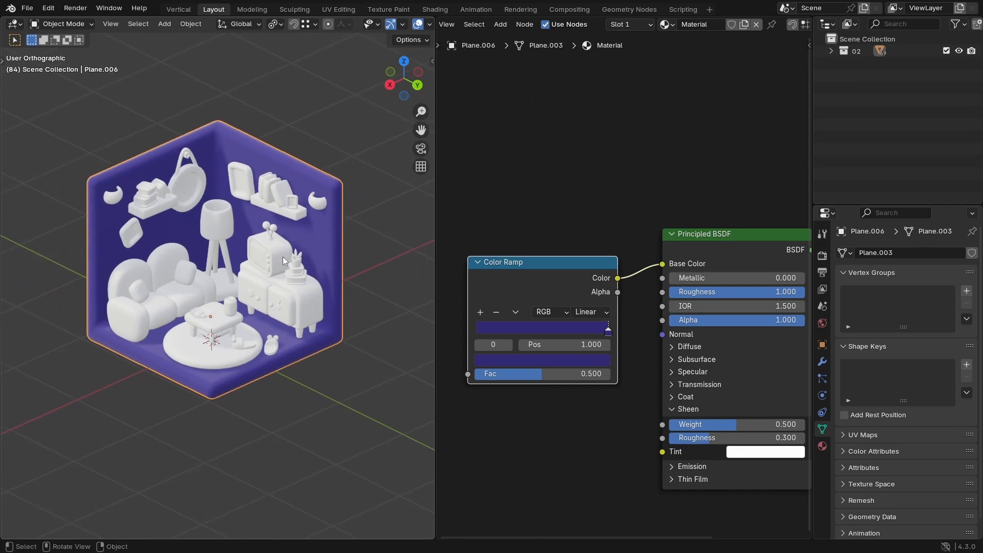
# Step: Select all objects with the room shell active, link its material to all of them, and save the file
pyautogui.press('a')
pyautogui.scroll(2, 286, 314)
pyautogui.keyDown('shift'); pyautogui.click(376, 230); pyautogui.keyUp('shift')
pyautogui.keyDown('shift'); pyautogui.click(375, 230); pyautogui.keyUp('shift')
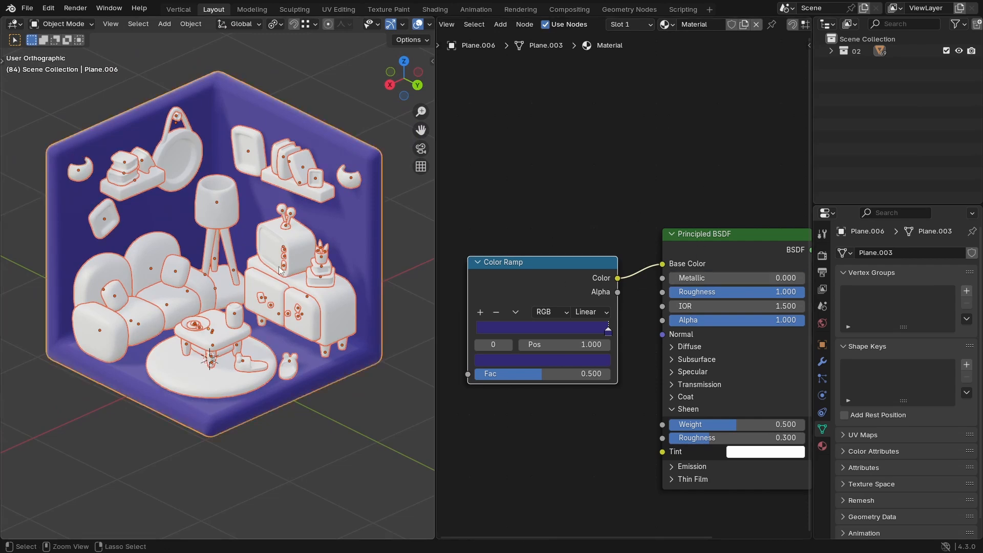
pyautogui.hotkey('ctrl', 'l')
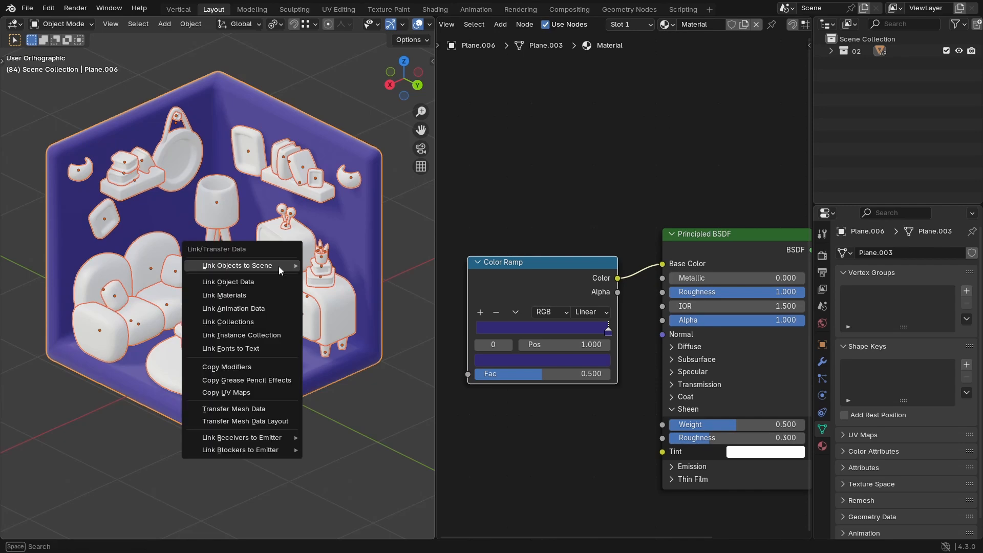
pyautogui.click(249, 293)
pyautogui.scroll(1, 334, 282)
pyautogui.click(401, 216)
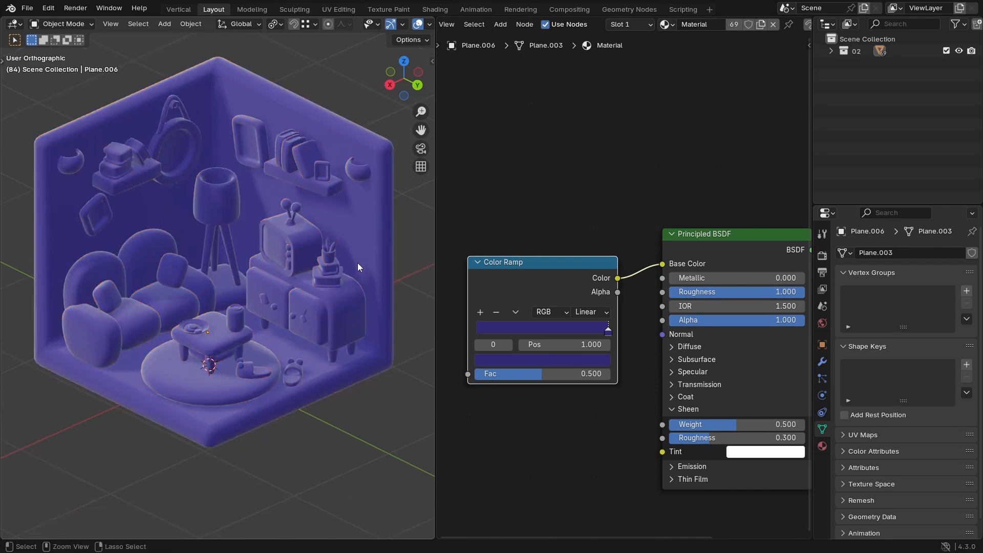
pyautogui.scroll(1, 333, 267)
pyautogui.hotkey('ctrl', 's')
pyautogui.scroll(1, 297, 279)
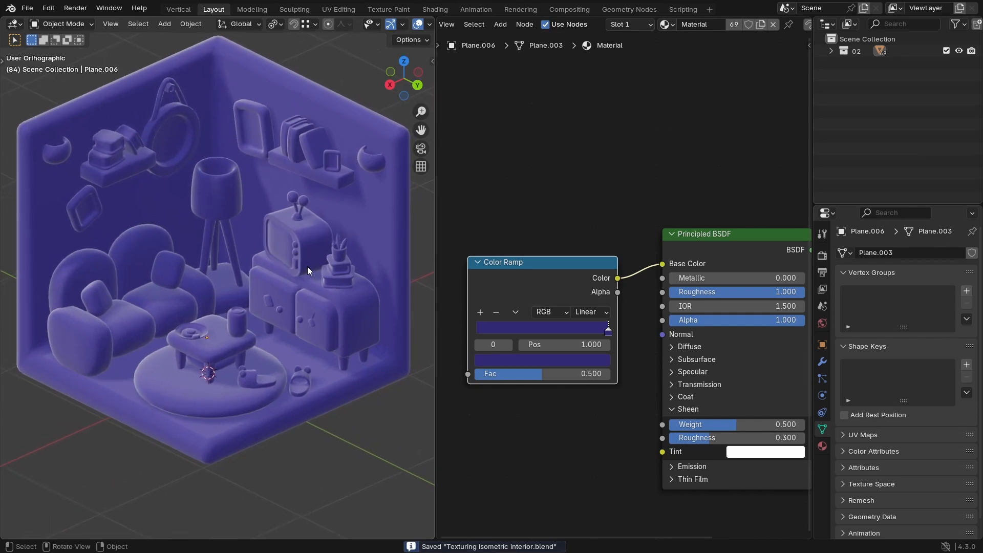
pyautogui.scroll(-1, 308, 269)
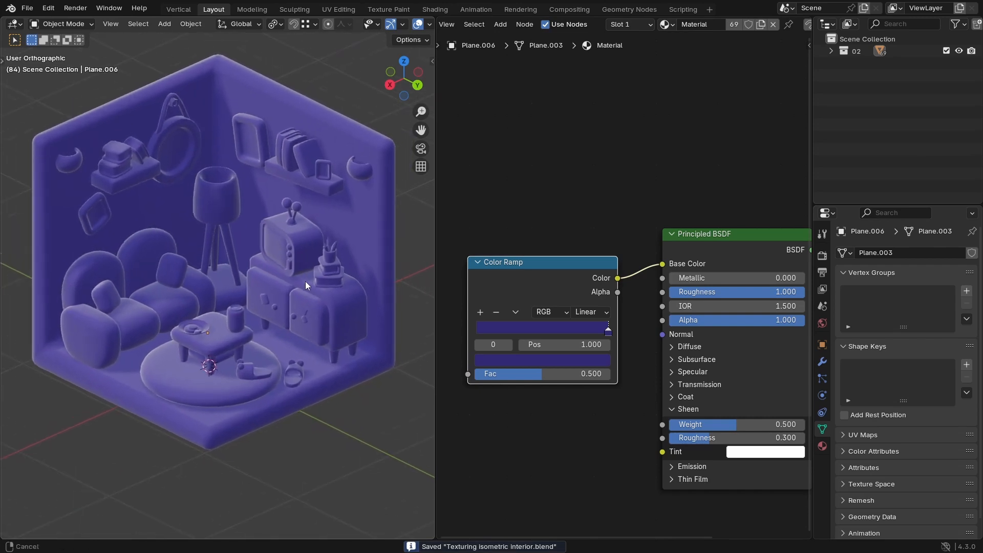
# Step: Shift the Color Ramp stop's color from purple to a deep blue
pyautogui.click(568, 360)
pyautogui.moveTo(558, 247); pyautogui.dragTo(589, 208)
pyautogui.moveTo(566, 201); pyautogui.dragTo(571, 201, button='middle')
pyautogui.moveTo(546, 270); pyautogui.dragTo(559, 269)
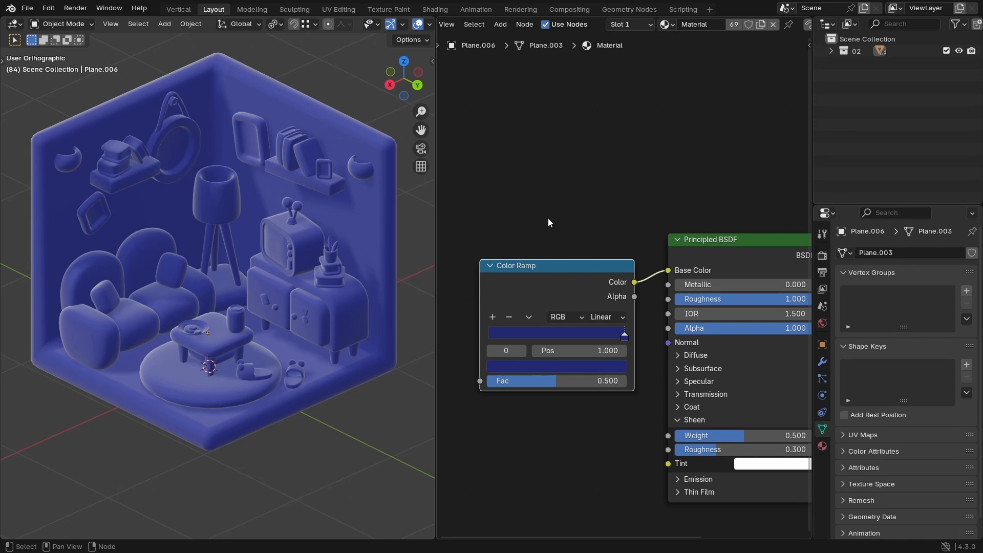
# Step: Add an Ambient Occlusion node and connect its Color output to the Principled BSDF's Base Color
pyautogui.scroll(-1, 560, 237)
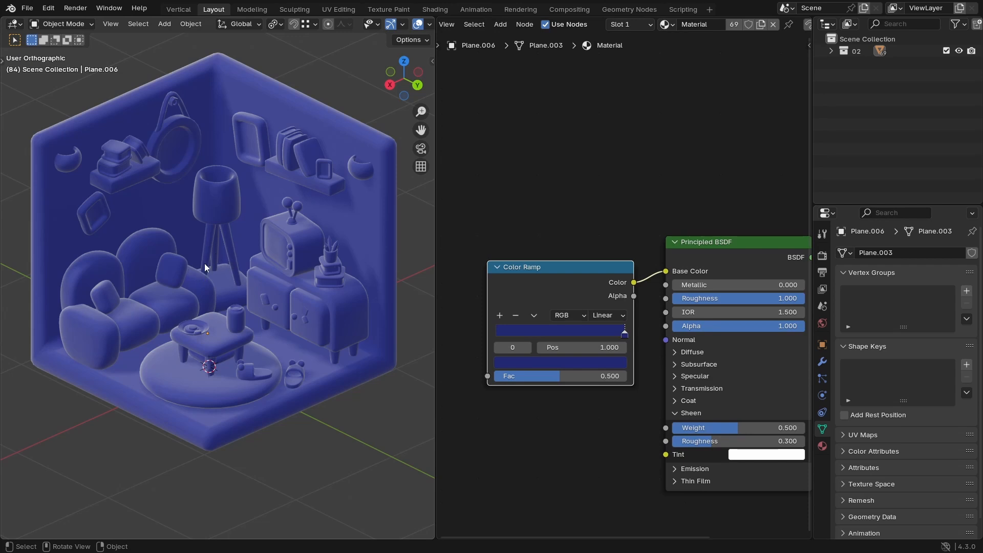
pyautogui.scroll(-1, 576, 266)
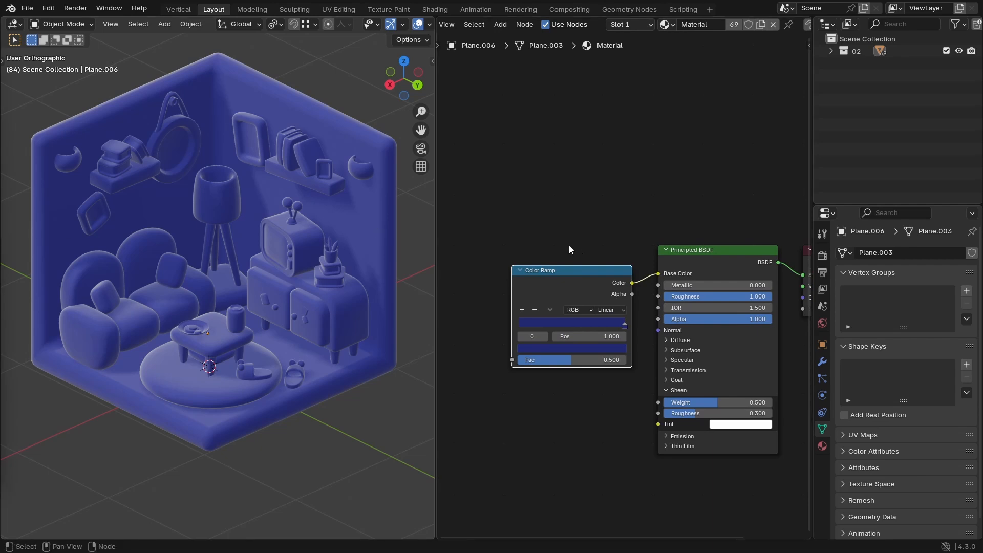
pyautogui.hotkey('shift', 'a')
pyautogui.write('ao')
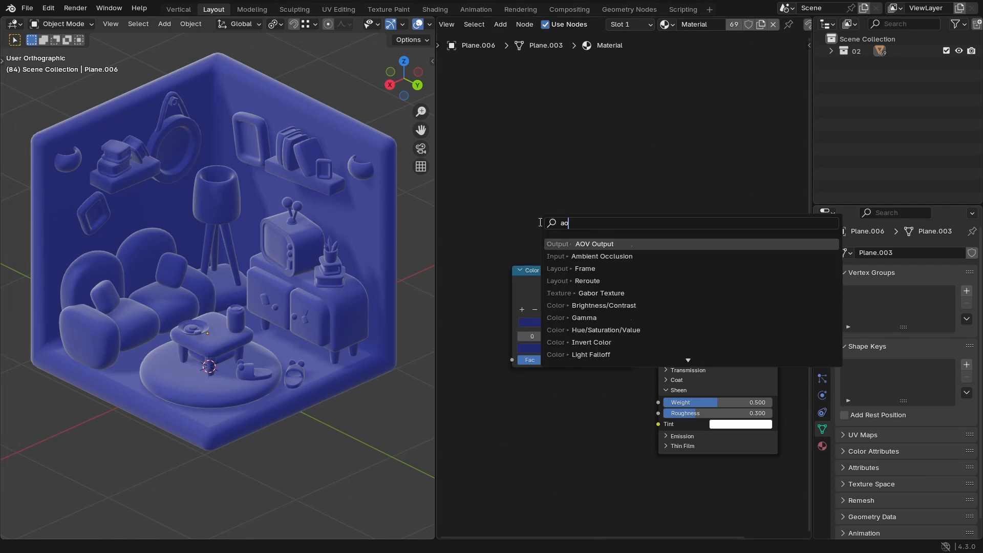
pyautogui.click(589, 256)
pyautogui.click(544, 204)
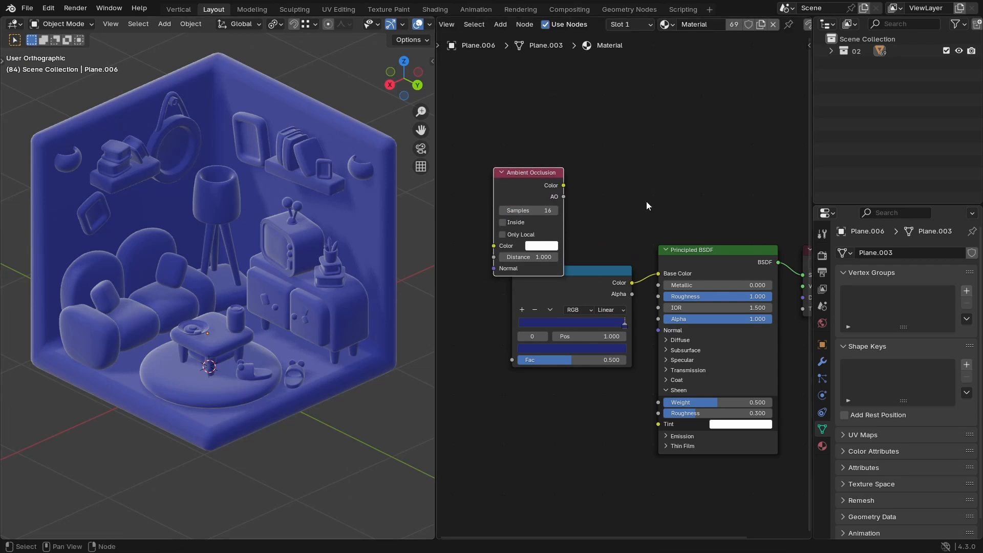
pyautogui.moveTo(516, 173); pyautogui.dragTo(654, 269)
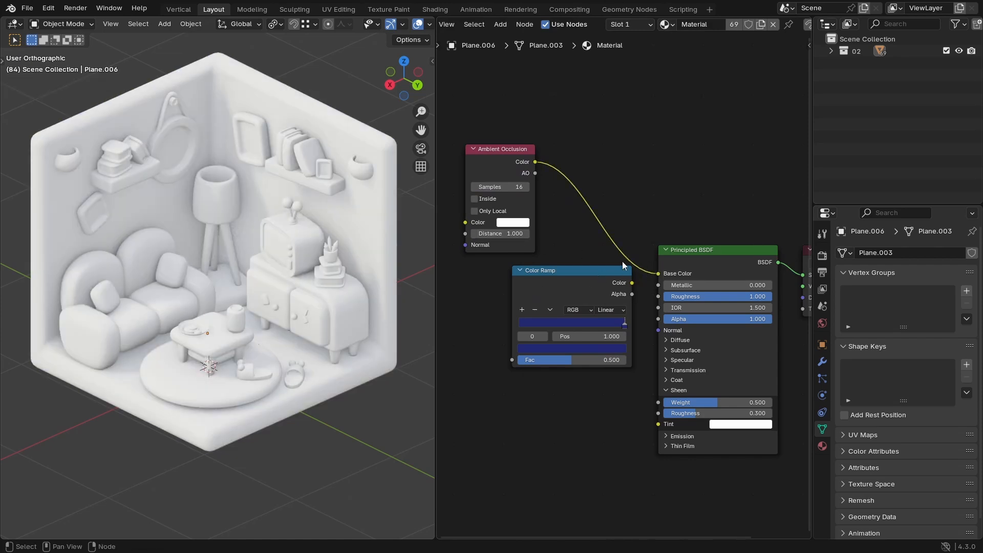
pyautogui.moveTo(193, 284); pyautogui.dragTo(204, 275, button='middle')
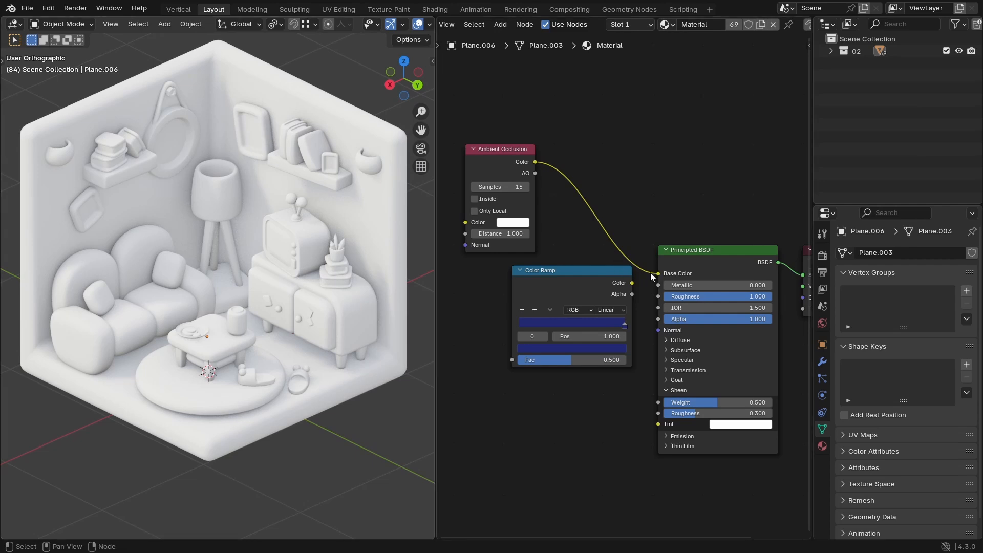
# Step: Disconnect the Ambient Occlusion node from the Base Color and set the Base Color to white
pyautogui.moveTo(658, 273); pyautogui.dragTo(628, 241)
pyautogui.click(733, 273)
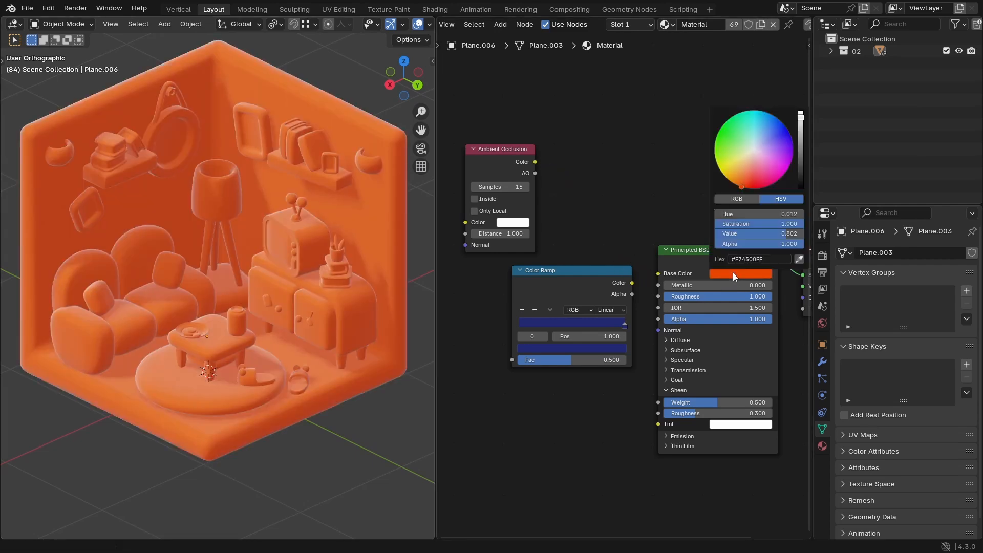
pyautogui.moveTo(765, 224); pyautogui.dragTo(714, 223)
pyautogui.moveTo(771, 235); pyautogui.dragTo(804, 235)
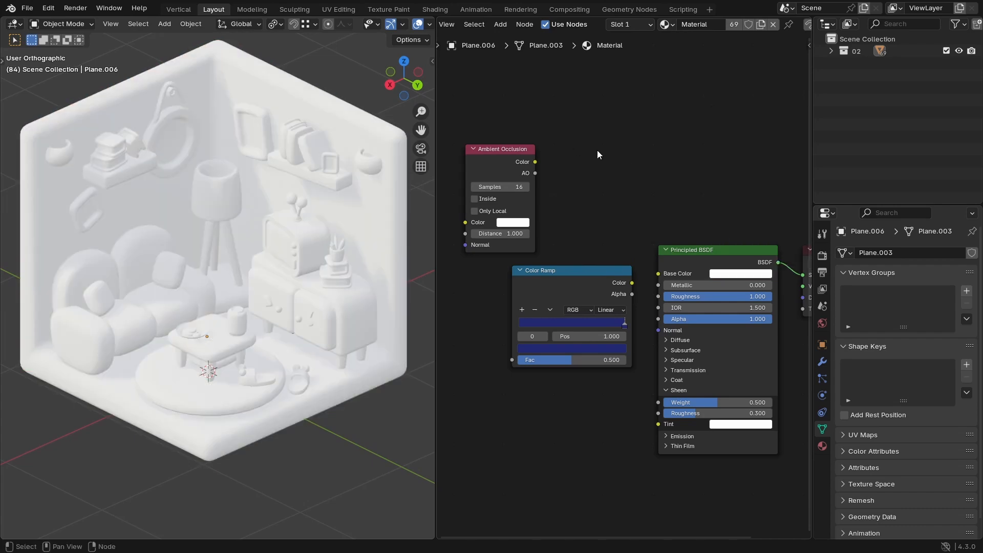
# Step: Reconnect the Ambient Occlusion Color output to the Base Color and line up the node above the Color Ramp
pyautogui.moveTo(536, 162); pyautogui.dragTo(658, 274)
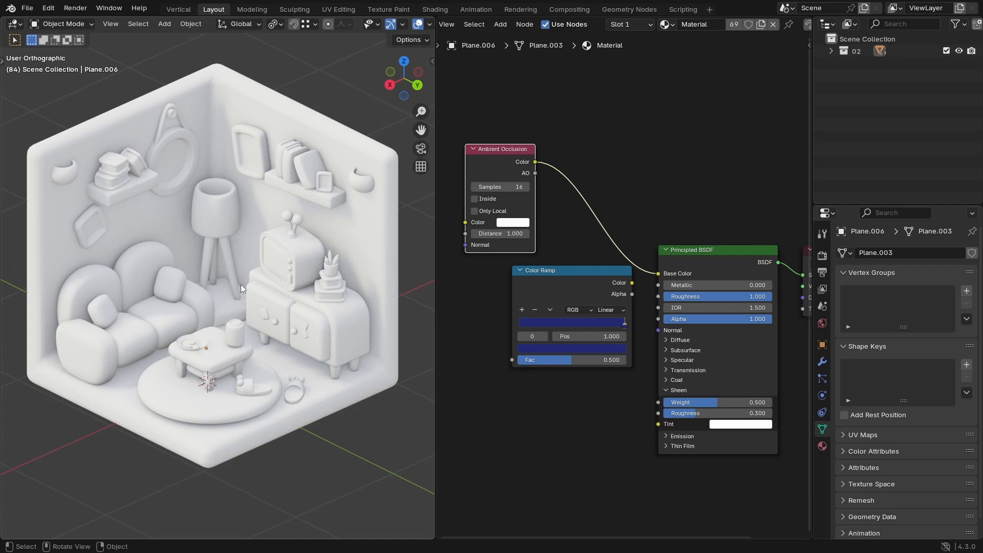
pyautogui.scroll(1, 233, 274)
pyautogui.moveTo(492, 150); pyautogui.dragTo(526, 154)
pyautogui.moveTo(554, 271); pyautogui.dragTo(539, 271)
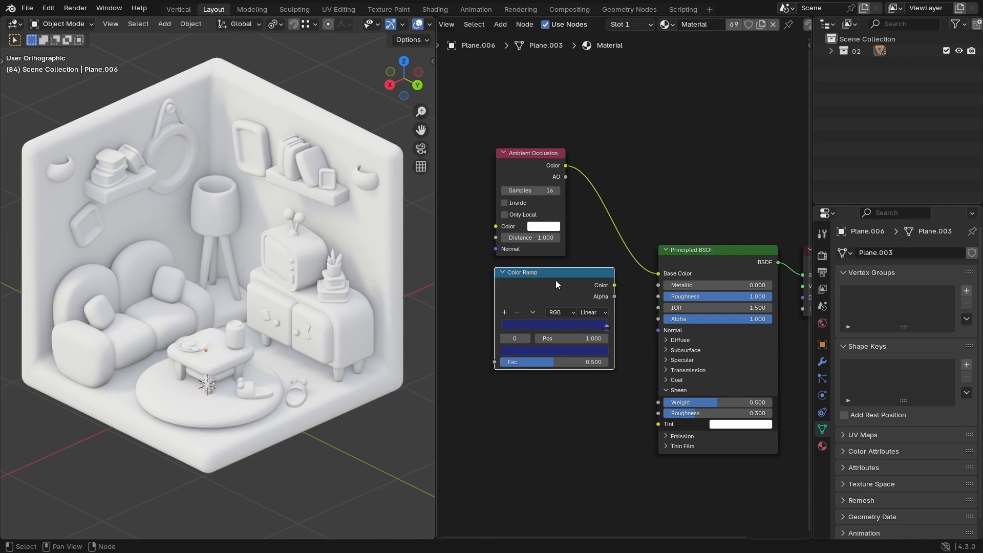
pyautogui.moveTo(556, 280); pyautogui.dragTo(581, 280, button='middle')
pyautogui.scroll(1, 581, 280)
pyautogui.scroll(-1, 580, 281)
pyautogui.scroll(1, 558, 275)
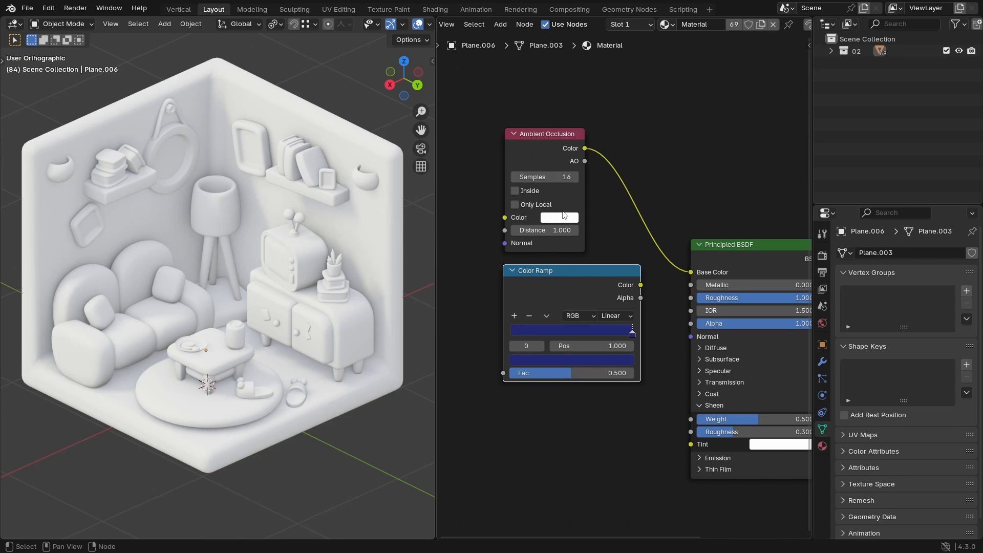
pyautogui.scroll(-1, 605, 249)
pyautogui.hotkey('shift', 'a')
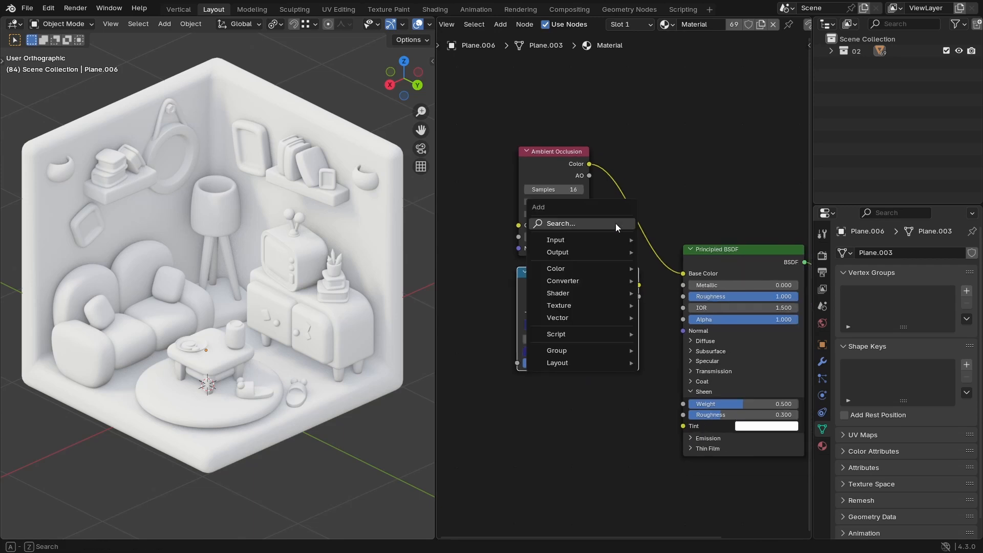
pyautogui.press('Escape')
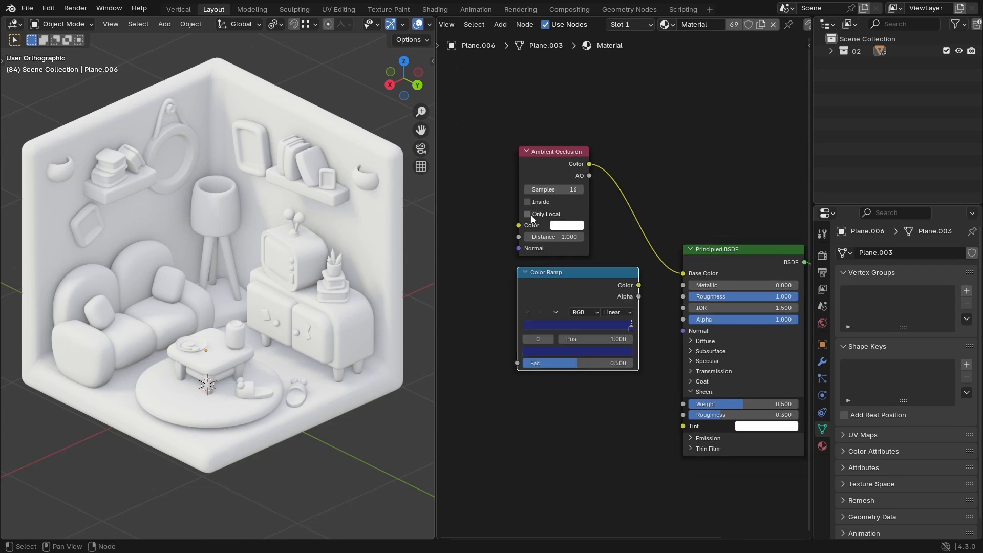
pyautogui.click(551, 173)
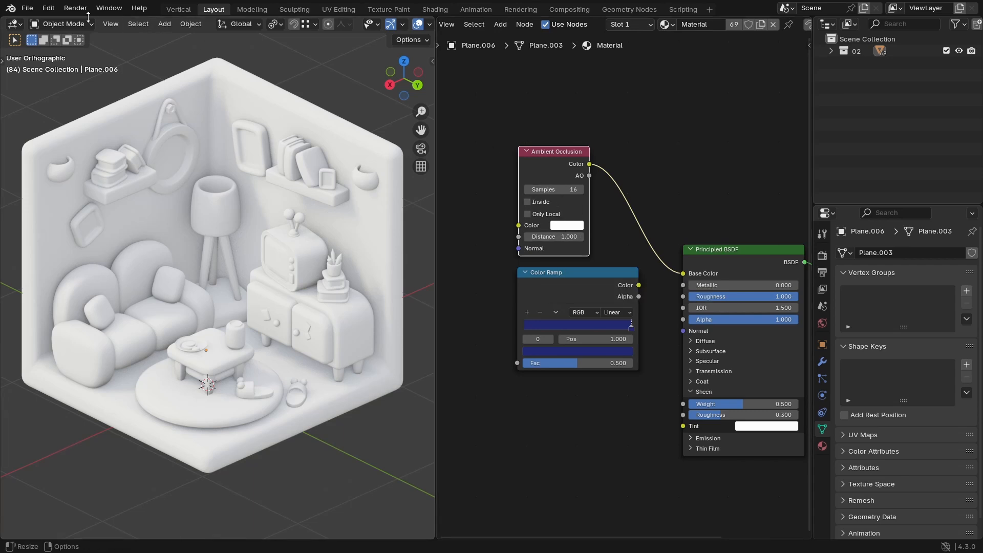
# Step: Look up "node" among the add-ons in Preferences to check that Node Wrangler is enabled, and close Preferences
pyautogui.click(49, 9)
pyautogui.click(81, 165)
pyautogui.moveTo(109, 24); pyautogui.dragTo(147, 59)
pyautogui.click(58, 183)
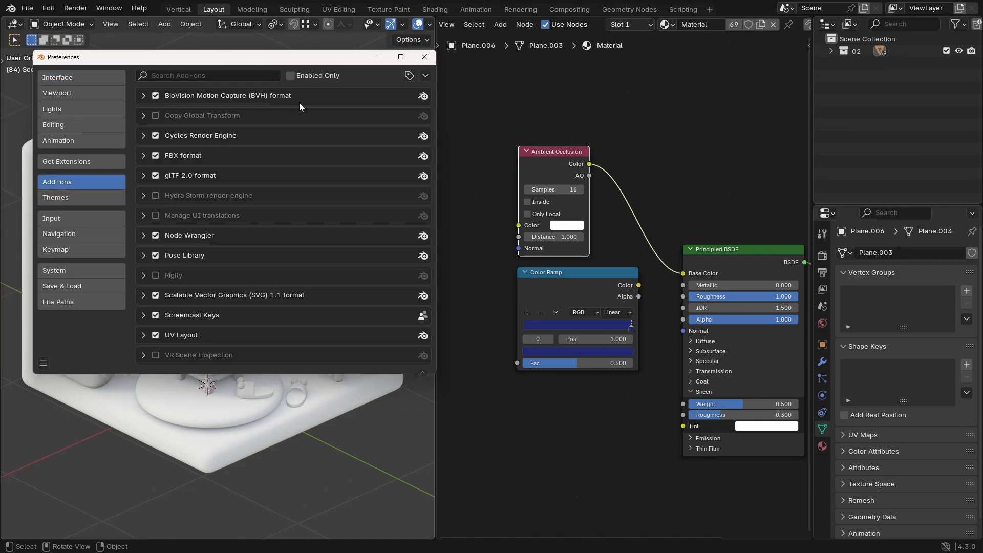
pyautogui.click(229, 76)
pyautogui.write('node')
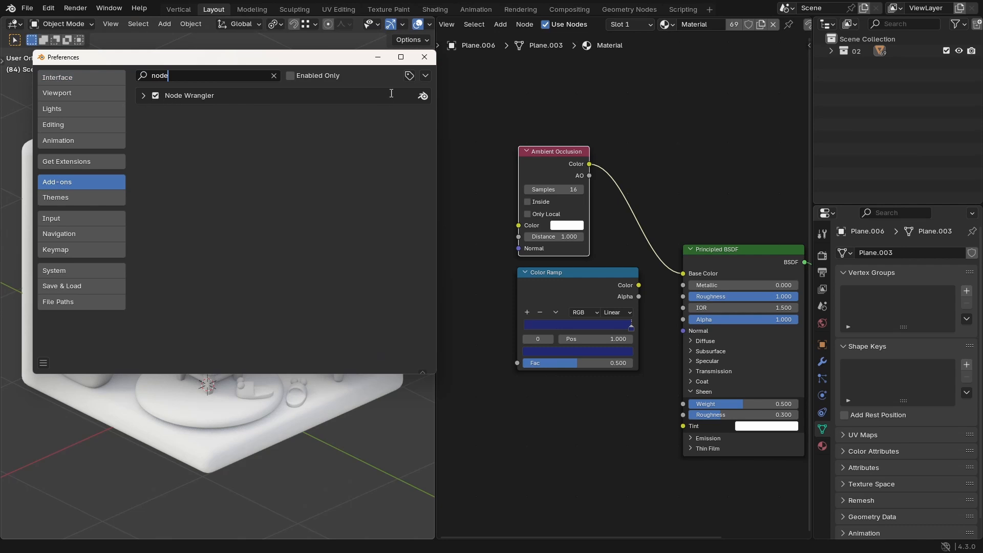
pyautogui.click(425, 57)
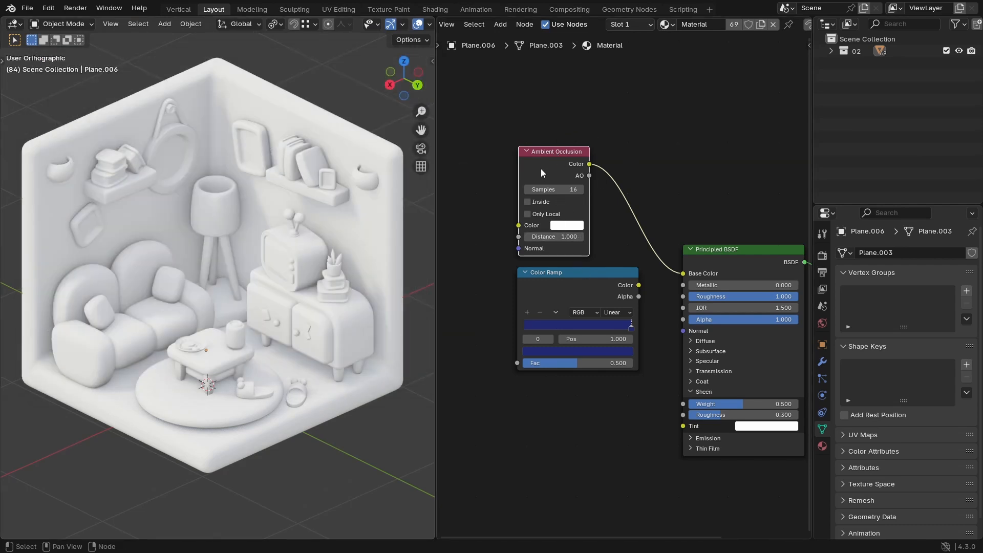
# Step: Blend the Ambient Occlusion and Color Ramp colors through a Mix node into the Base Color, and place the expanded node before the Principled BSDF
pyautogui.keyDown('ctrl'); pyautogui.keyDown('shift'); pyautogui.moveTo(551, 160); pyautogui.dragTo(553, 290, button='right'); pyautogui.keyUp('shift'); pyautogui.keyUp('ctrl')
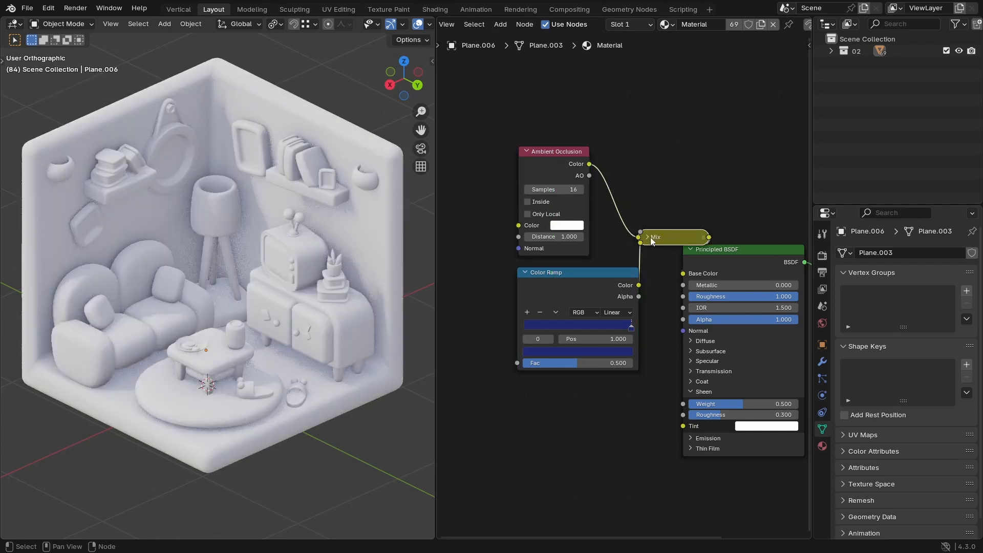
pyautogui.click(649, 238)
pyautogui.moveTo(673, 237); pyautogui.dragTo(619, 189)
pyautogui.moveTo(569, 255)
pyautogui.keyDown('ctrl'); pyautogui.mouseDown(button='middle')
pyautogui.moveTo(569, 234)
pyautogui.moveTo(584, 268)
pyautogui.mouseUp(button='middle'); pyautogui.keyUp('ctrl')
pyautogui.keyDown('ctrl'); pyautogui.moveTo(558, 274); pyautogui.dragTo(557, 252, button='middle'); pyautogui.keyUp('ctrl')
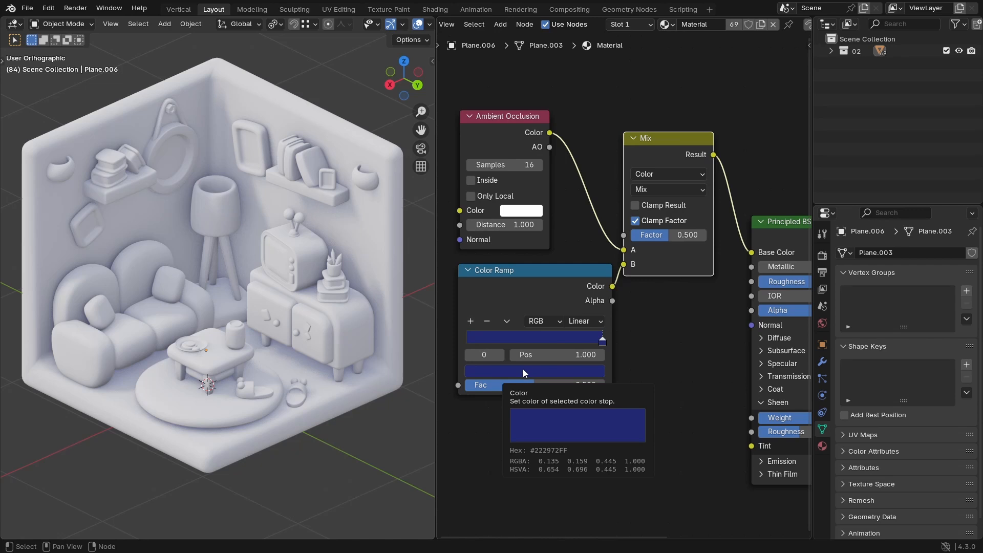
pyautogui.keyDown('ctrl'); pyautogui.moveTo(630, 254); pyautogui.dragTo(653, 267, button='middle'); pyautogui.keyUp('ctrl')
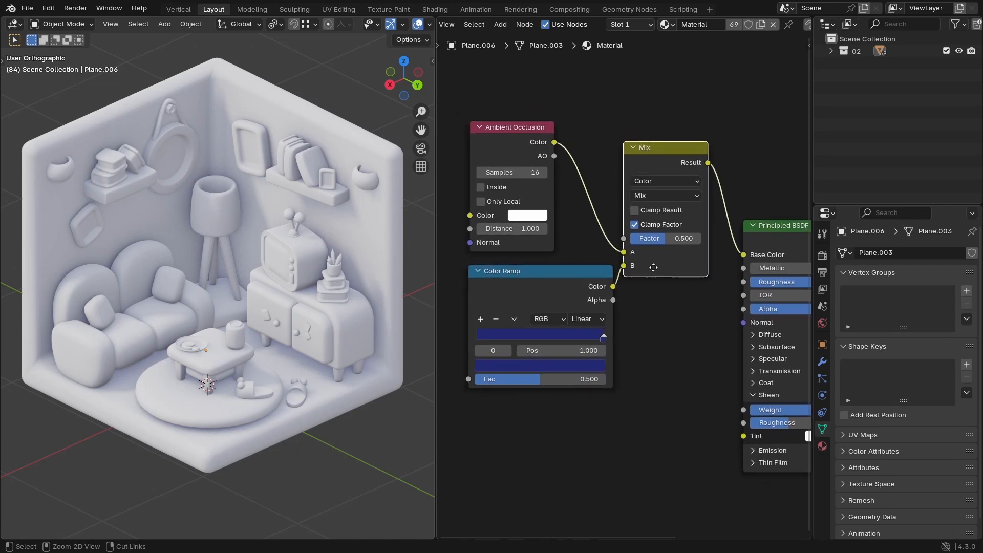
pyautogui.scroll(-2, 588, 246)
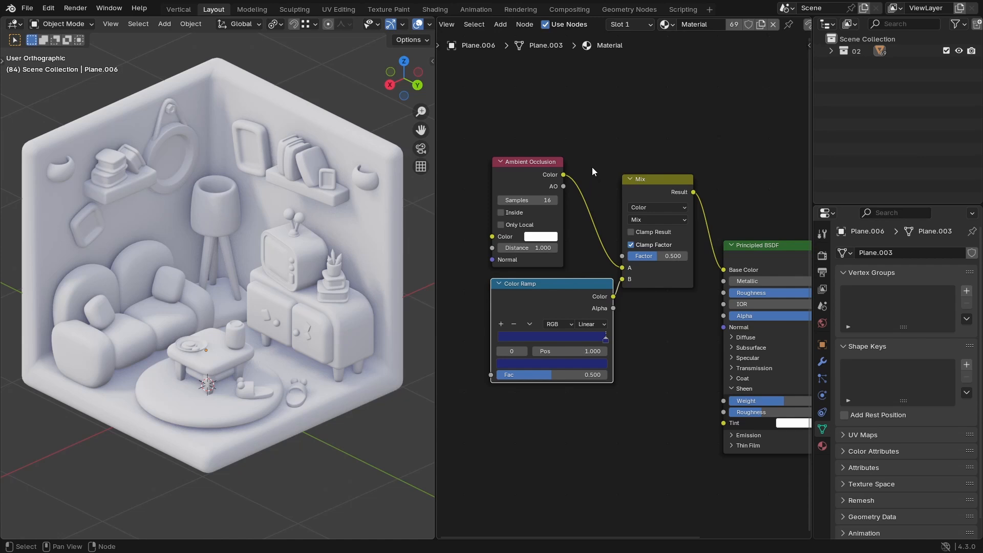
# Step: Insert a second Color Ramp between the Ambient Occlusion Color output and the Mix node's A input, and rearrange the nodes around it
pyautogui.hotkey('shift', 'a')
pyautogui.write('ramp')
pyautogui.click(638, 190)
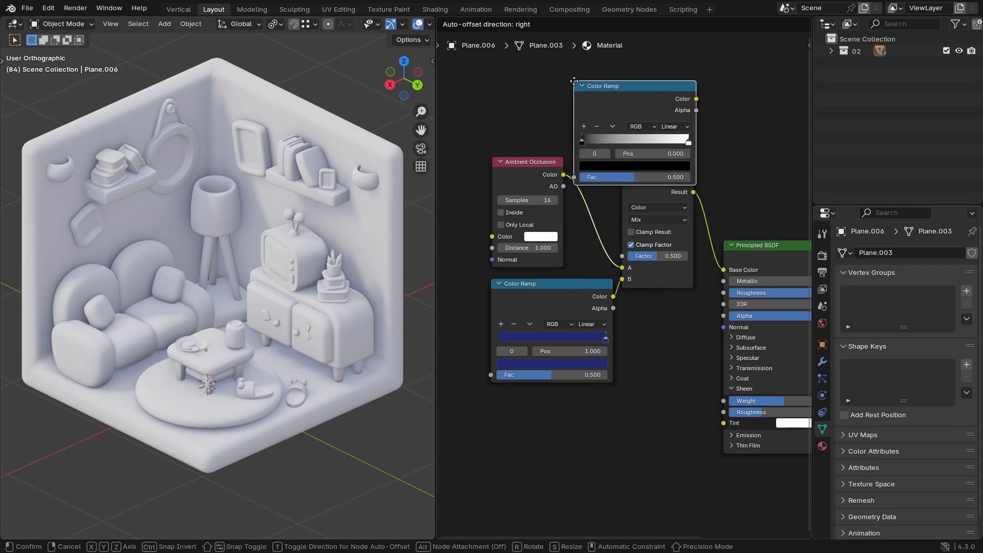
pyautogui.click(583, 82)
pyautogui.scroll(-4, 696, 171)
pyautogui.moveTo(668, 214); pyautogui.dragTo(588, 226, button='middle')
pyautogui.moveTo(568, 156); pyautogui.dragTo(558, 194)
pyautogui.moveTo(743, 271); pyautogui.dragTo(729, 229)
pyautogui.scroll(3, 603, 267)
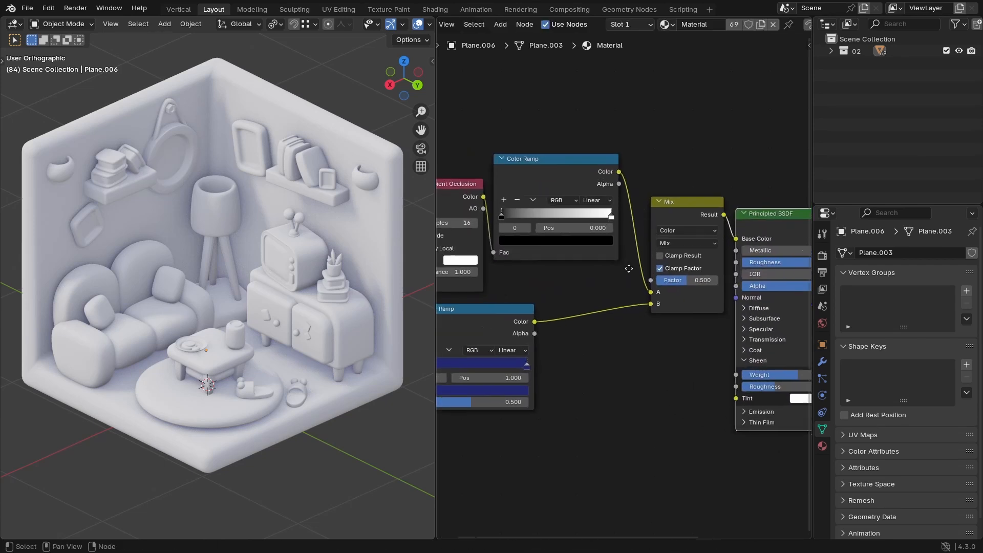
# Step: Widen the node editor and move the new Color Ramp's black stop to position 0.298
pyautogui.keyDown('ctrl'); pyautogui.moveTo(603, 267); pyautogui.dragTo(585, 270, button='middle'); pyautogui.keyUp('ctrl')
pyautogui.moveTo(814, 185); pyautogui.dragTo(869, 194)
pyautogui.keyDown('ctrl'); pyautogui.moveTo(686, 205); pyautogui.dragTo(618, 247, button='middle'); pyautogui.keyUp('ctrl')
pyautogui.keyDown('ctrl'); pyautogui.moveTo(552, 220); pyautogui.dragTo(575, 201, button='middle'); pyautogui.keyUp('ctrl')
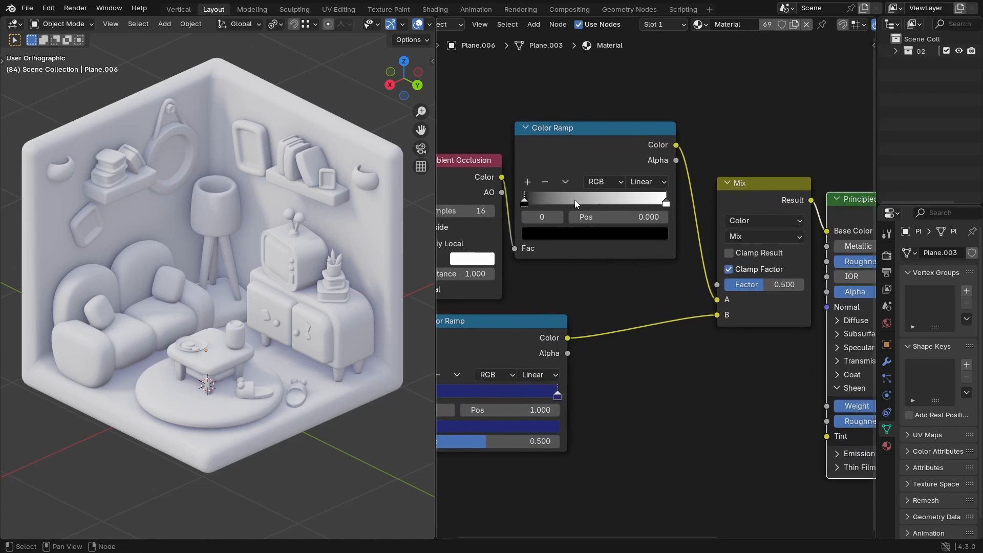
pyautogui.moveTo(534, 200)
pyautogui.mouseDown()
pyautogui.moveTo(593, 201)
pyautogui.moveTo(567, 204)
pyautogui.mouseUp()
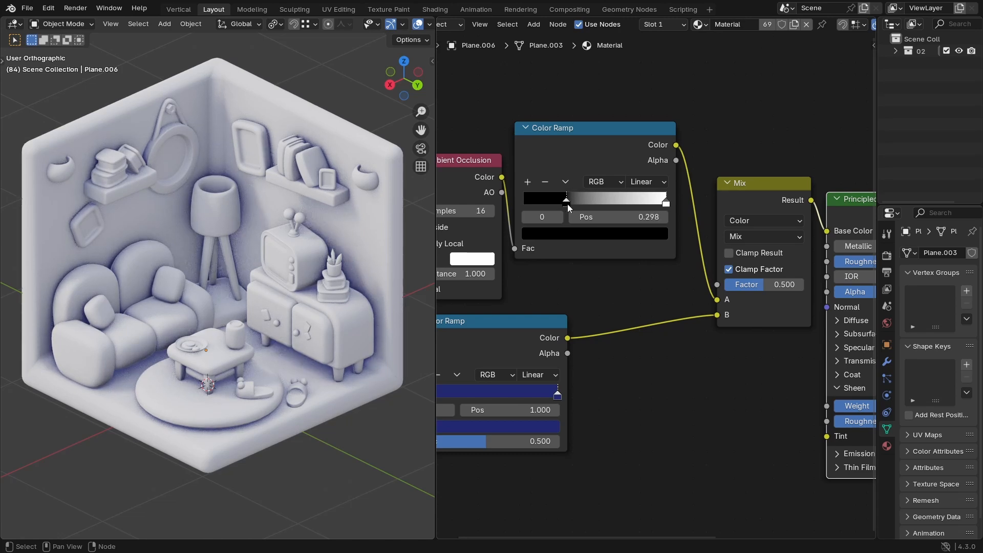
pyautogui.scroll(1, 564, 278)
pyautogui.moveTo(564, 277); pyautogui.dragTo(650, 250, button='middle')
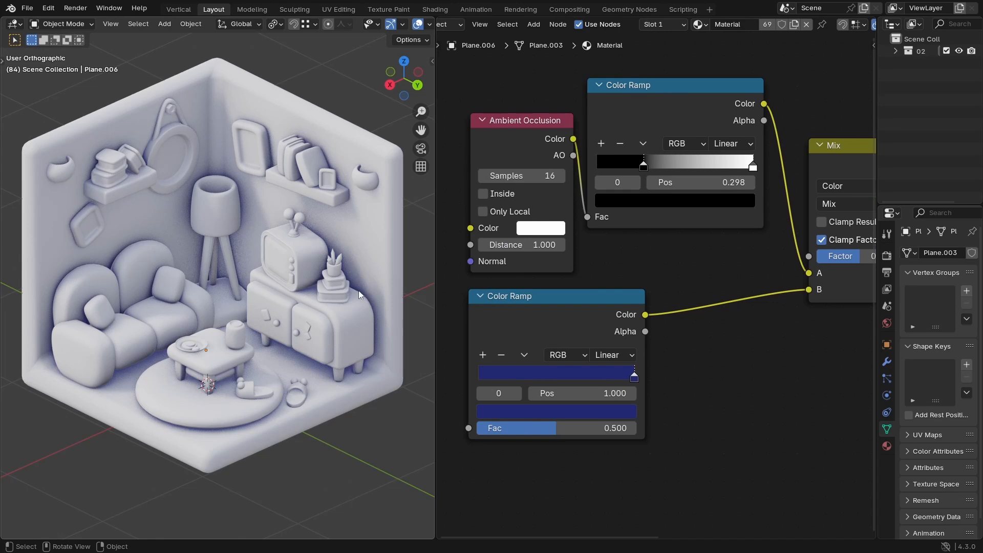
# Step: Move the black stop of the Ambient Occlusion ramp to position 0.168 and lighten its color to dark grey
pyautogui.keyDown('ctrl'); pyautogui.moveTo(589, 223); pyautogui.dragTo(568, 271, button='middle'); pyautogui.keyUp('ctrl')
pyautogui.moveTo(569, 251); pyautogui.dragTo(543, 252)
pyautogui.click(555, 293)
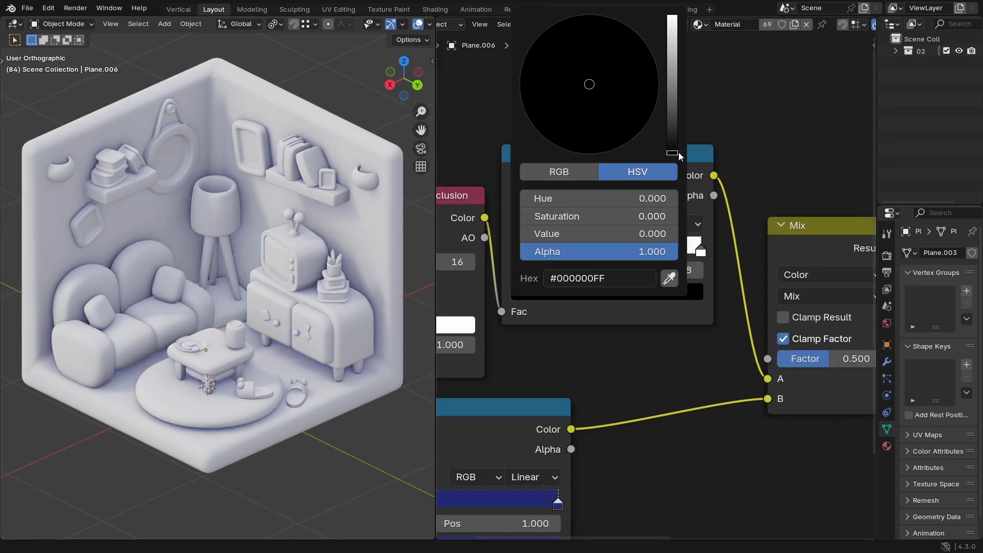
pyautogui.moveTo(672, 151)
pyautogui.mouseDown()
pyautogui.moveTo(672, 115)
pyautogui.moveTo(671, 135)
pyautogui.mouseUp()
pyautogui.scroll(-1, 666, 284)
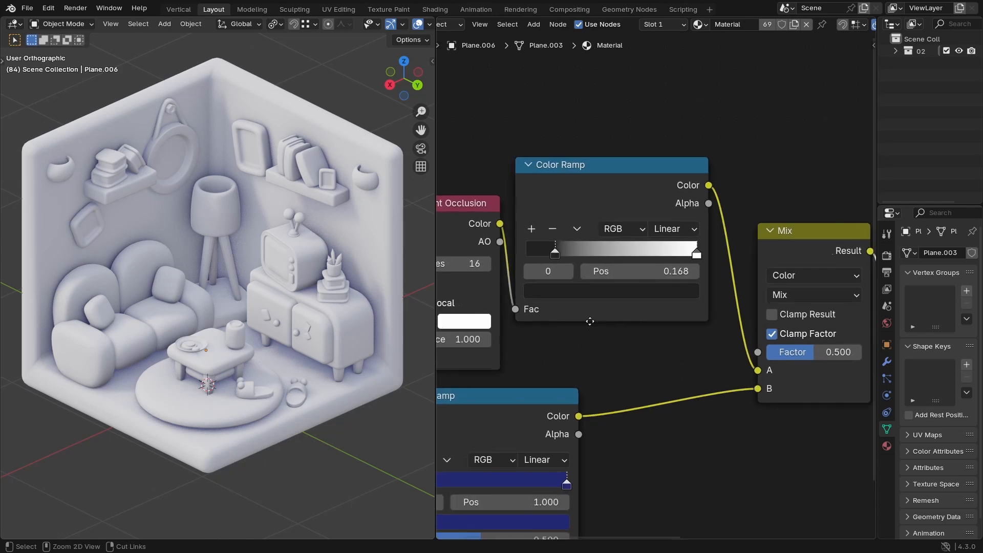
# Step: Enable Only Local on the Ambient Occlusion node and paste the lower ramp's dark blue onto the upper ramp's white stop
pyautogui.keyDown('ctrl'); pyautogui.moveTo(666, 272); pyautogui.dragTo(561, 352, button='middle'); pyautogui.keyUp('ctrl')
pyautogui.moveTo(561, 352); pyautogui.dragTo(588, 309, button='middle')
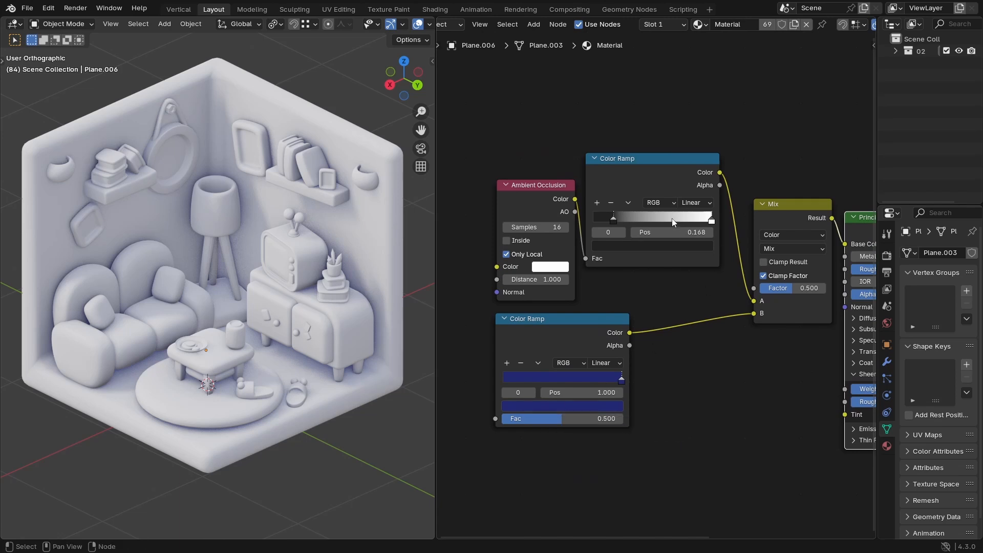
pyautogui.click(712, 221)
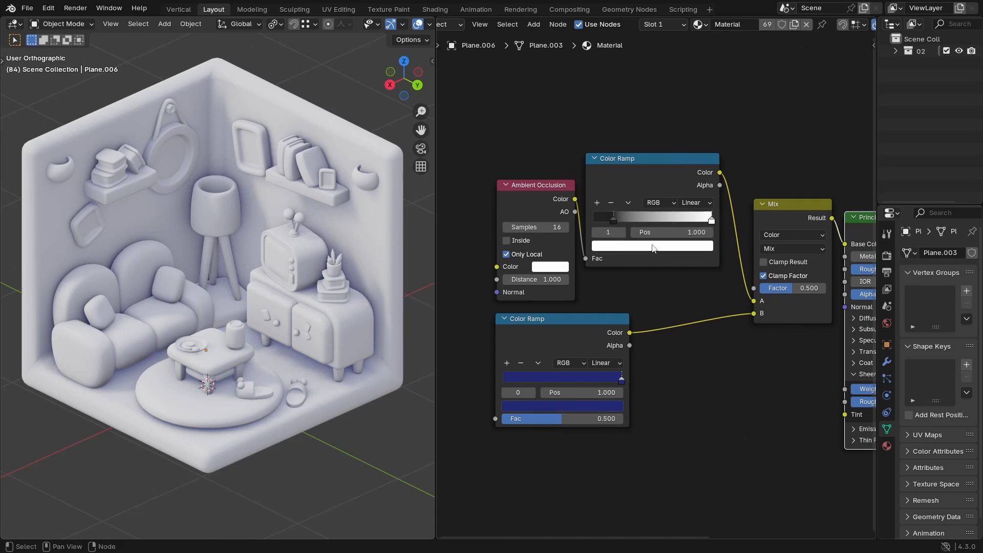
pyautogui.hotkey('ctrl', 'v')
# Step: Move the upper ramp's dark stop to position 0.233 and raise the Mix node's Factor to 1.000
pyautogui.moveTo(613, 220)
pyautogui.mouseDown()
pyautogui.moveTo(666, 219)
pyautogui.moveTo(613, 220)
pyautogui.moveTo(644, 220)
pyautogui.moveTo(624, 220)
pyautogui.mouseUp()
pyautogui.scroll(4, 665, 252)
pyautogui.moveTo(783, 272); pyautogui.dragTo(638, 294, button='middle')
pyautogui.scroll(3, 638, 294)
pyautogui.moveTo(707, 311); pyautogui.dragTo(625, 299, button='middle')
pyautogui.moveTo(627, 306); pyautogui.dragTo(669, 307)
pyautogui.scroll(-3, 620, 309)
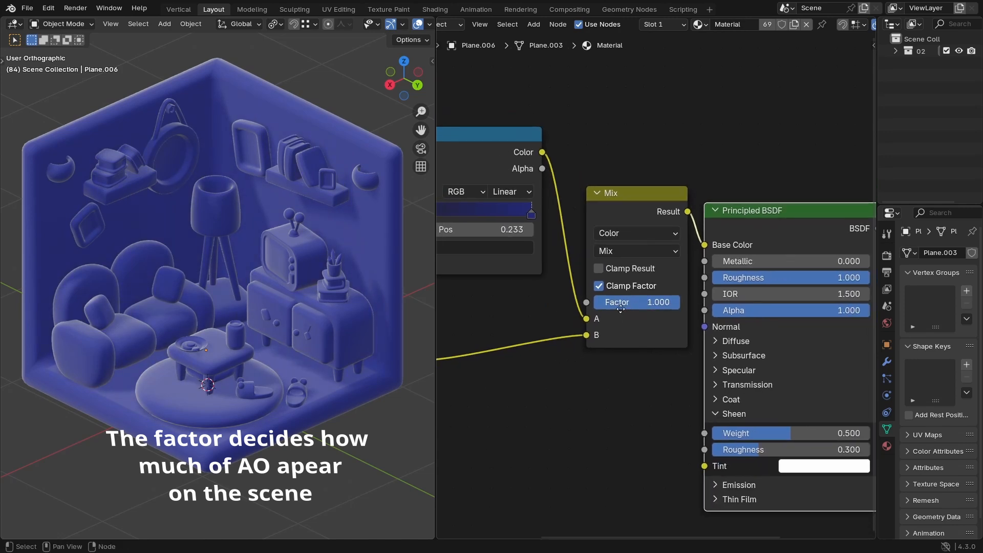
# Step: Connect the upper Color Ramp's Color output to the Mix node's Factor as well as to its A input
pyautogui.moveTo(621, 308); pyautogui.dragTo(635, 302, button='middle')
pyautogui.moveTo(557, 148); pyautogui.dragTo(611, 295)
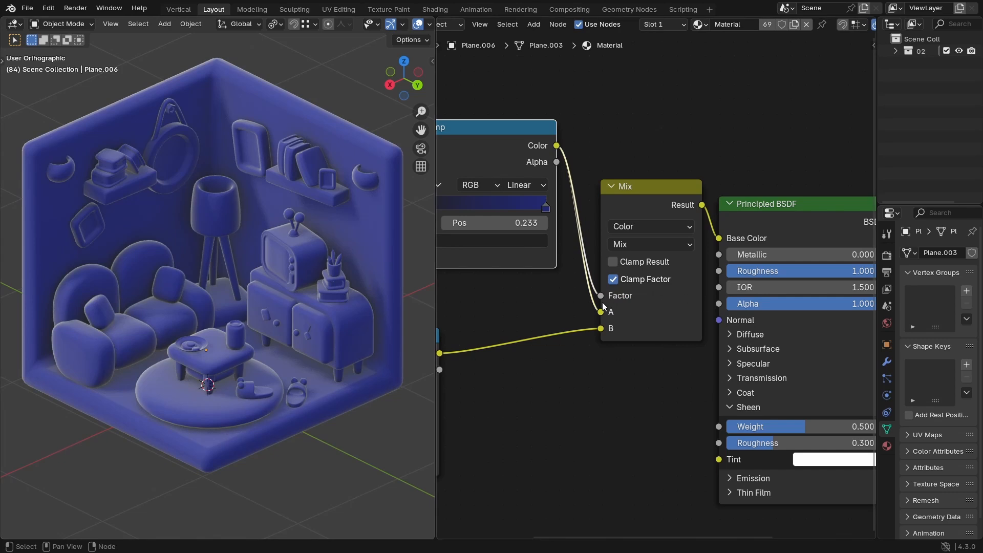
pyautogui.moveTo(603, 302); pyautogui.dragTo(600, 284)
pyautogui.moveTo(689, 295)
pyautogui.mouseDown()
pyautogui.moveTo(625, 296)
pyautogui.moveTo(691, 296)
pyautogui.mouseUp()
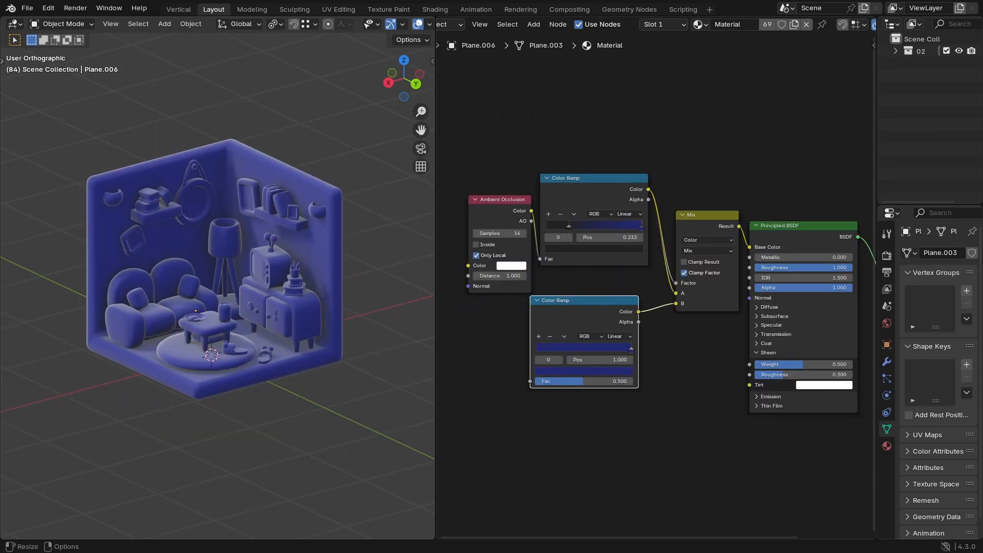
# Step: Replace the blue in the lower ramp and in the upper ramp's end stop with #223F68, and save the file
pyautogui.scroll(2, 594, 390)
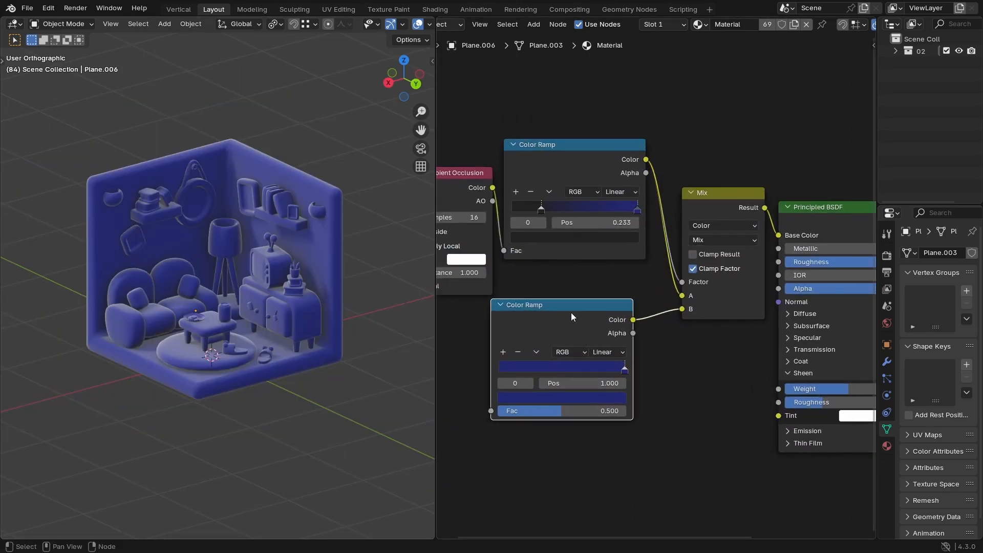
pyautogui.hotkey('ctrl', 'v')
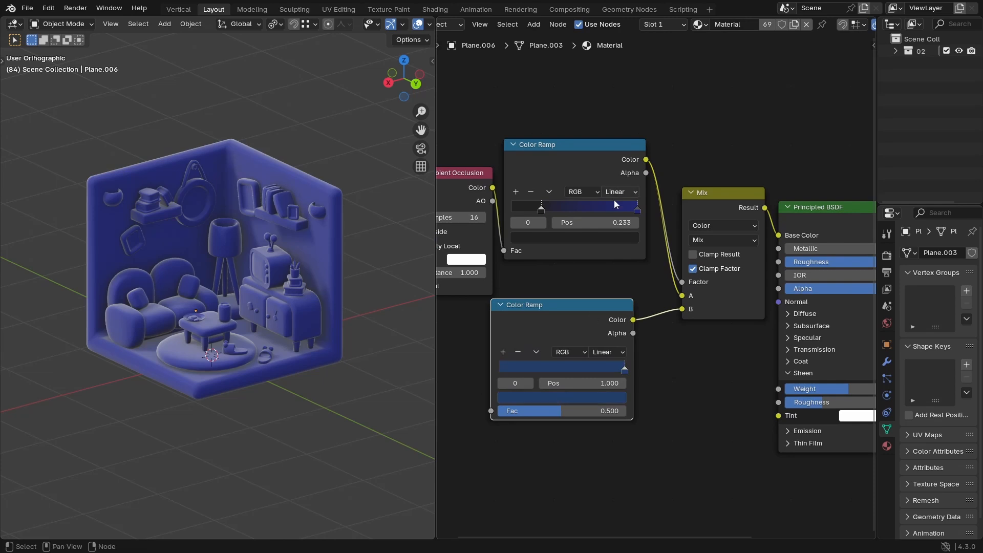
pyautogui.click(639, 212)
pyautogui.click(638, 211)
pyautogui.hotkey('ctrl', 'v')
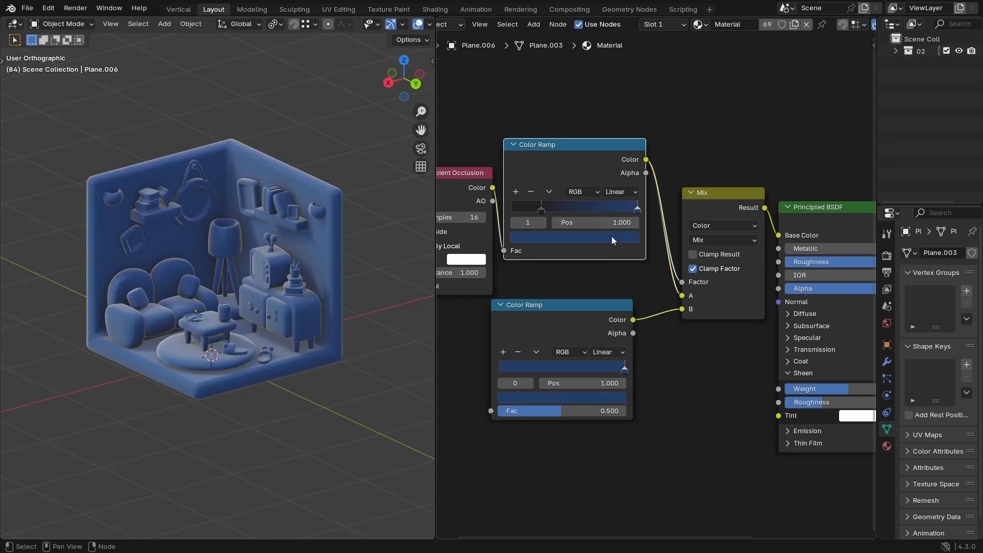
pyautogui.click(590, 395)
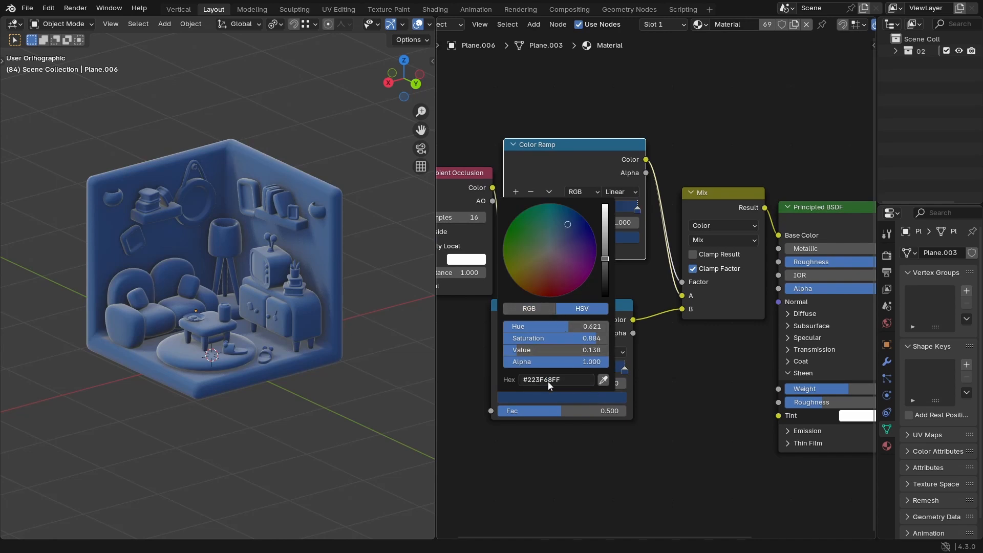
pyautogui.hotkey('ctrl', 's')
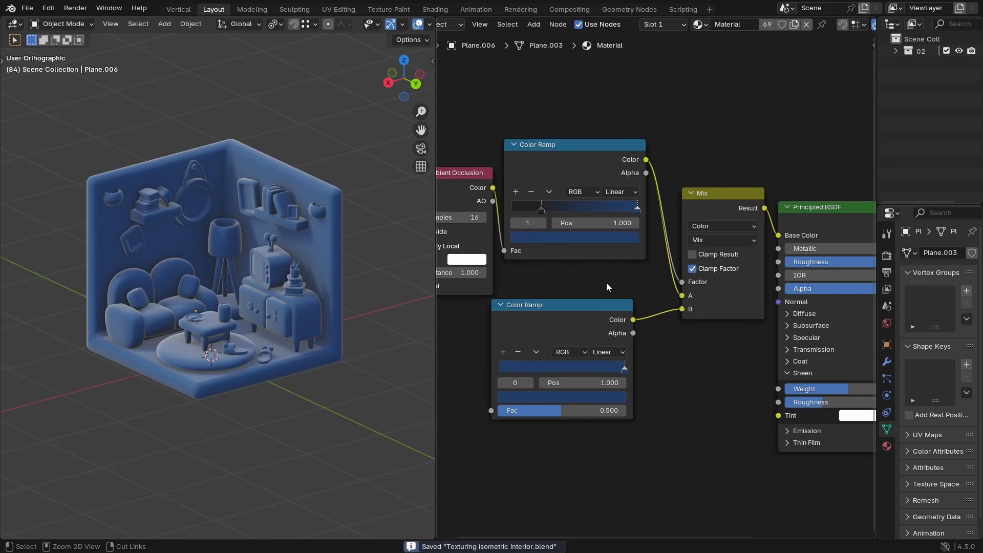
# Step: Move the upper Color Ramp's dark stop to position 0.195
pyautogui.scroll(3, 580, 283)
pyautogui.moveTo(548, 245); pyautogui.dragTo(542, 252)
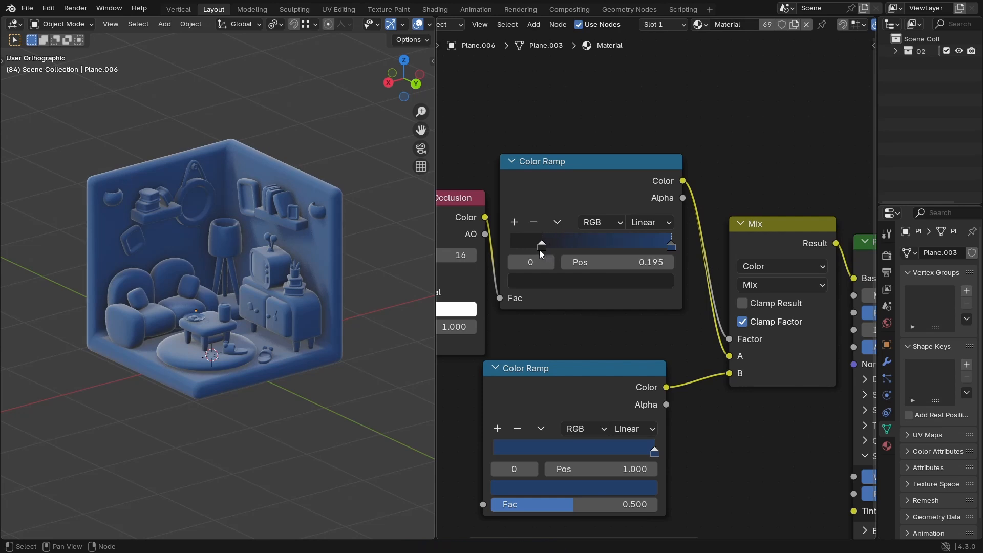
pyautogui.scroll(-3, 601, 320)
pyautogui.scroll(-2, 621, 332)
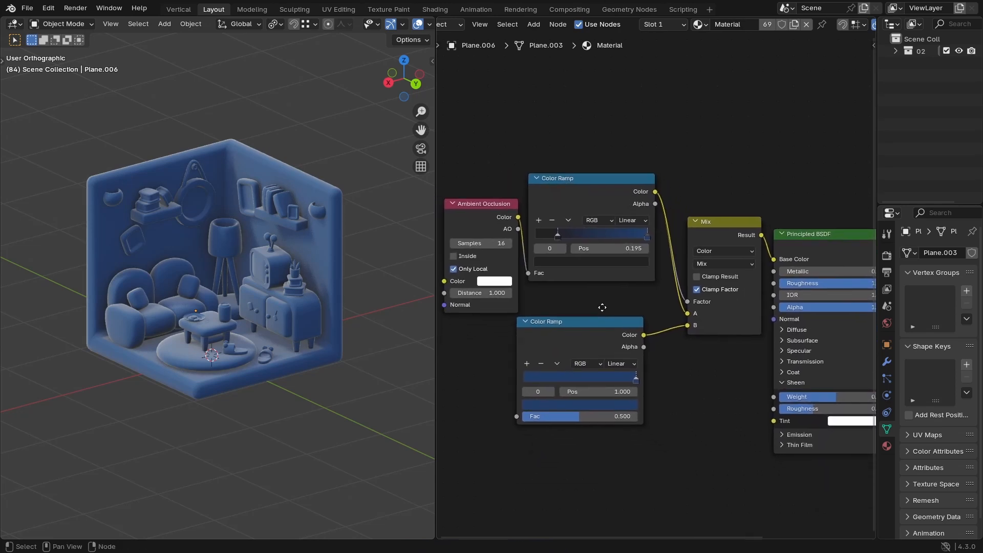
pyautogui.click(806, 241)
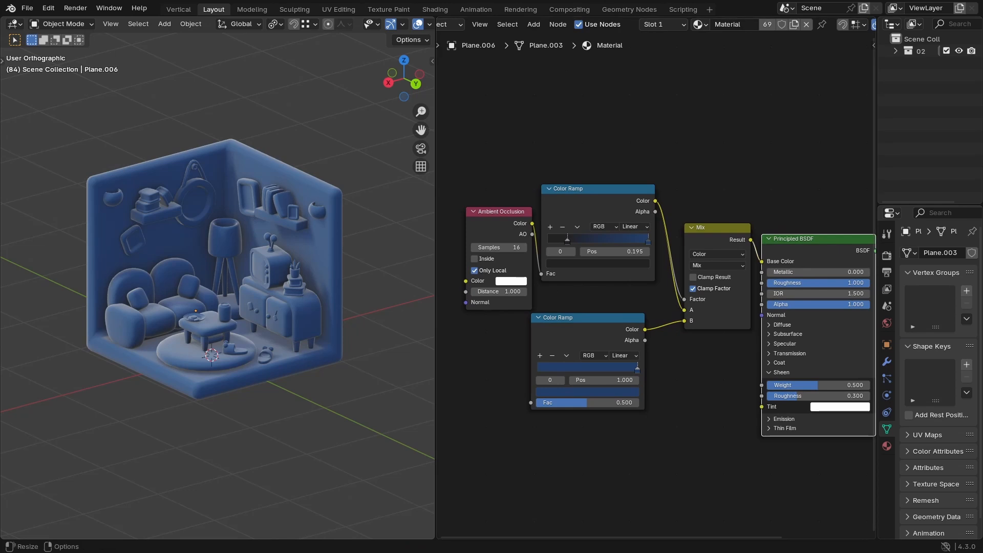
# Step: Examine the ambient occlusion shading on the blue room in a maximized viewport
pyautogui.moveTo(180, 360); pyautogui.dragTo(226, 295, button='middle')
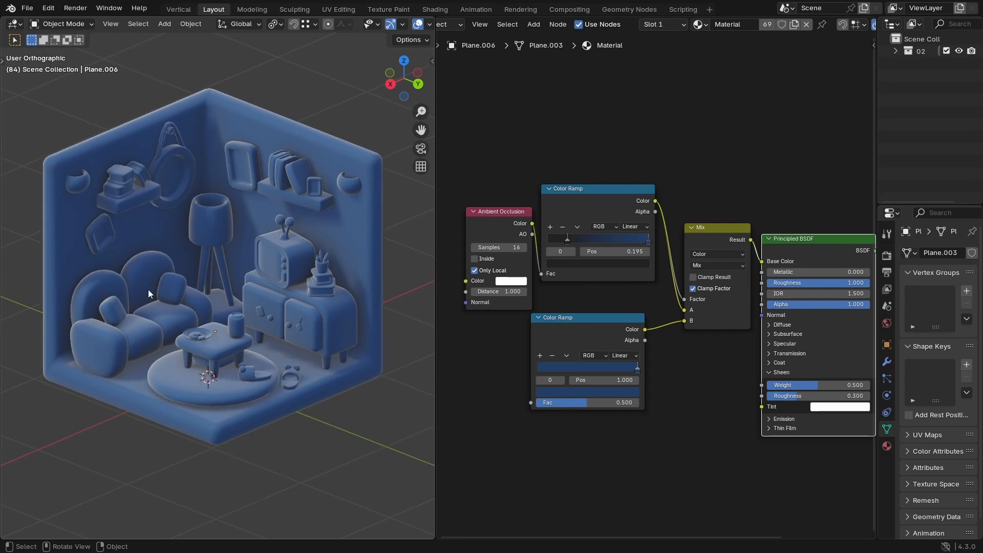
pyautogui.hotkey('ctrl', 'space')
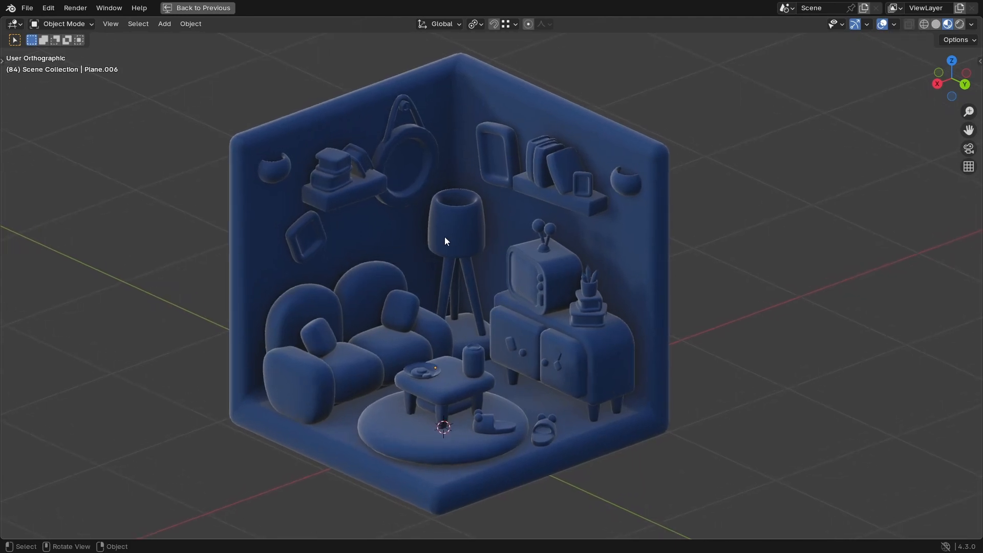
pyautogui.keyDown('ctrl'); pyautogui.moveTo(602, 220); pyautogui.dragTo(476, 161, button='middle'); pyautogui.keyUp('ctrl')
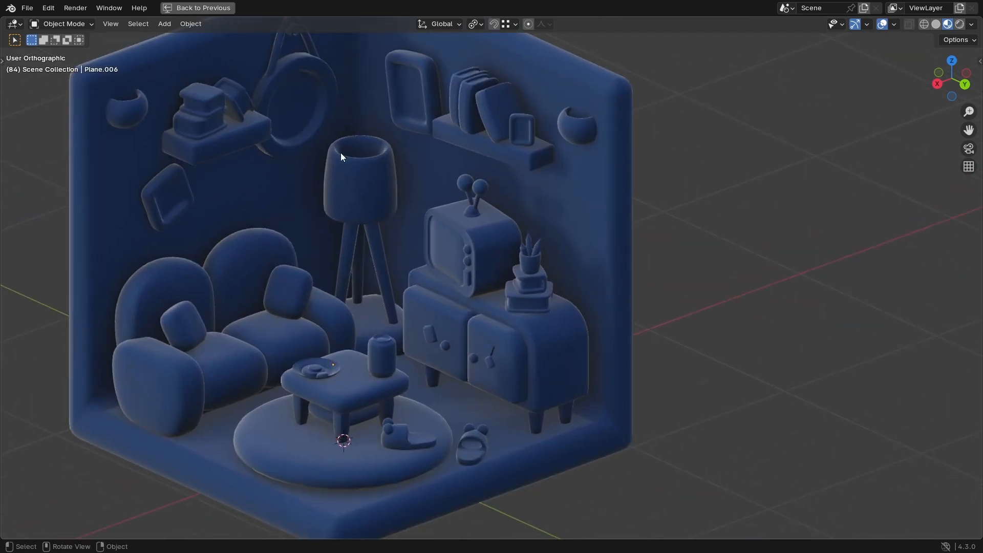
pyautogui.keyDown('ctrl'); pyautogui.moveTo(374, 150); pyautogui.dragTo(413, 207, button='middle'); pyautogui.keyUp('ctrl')
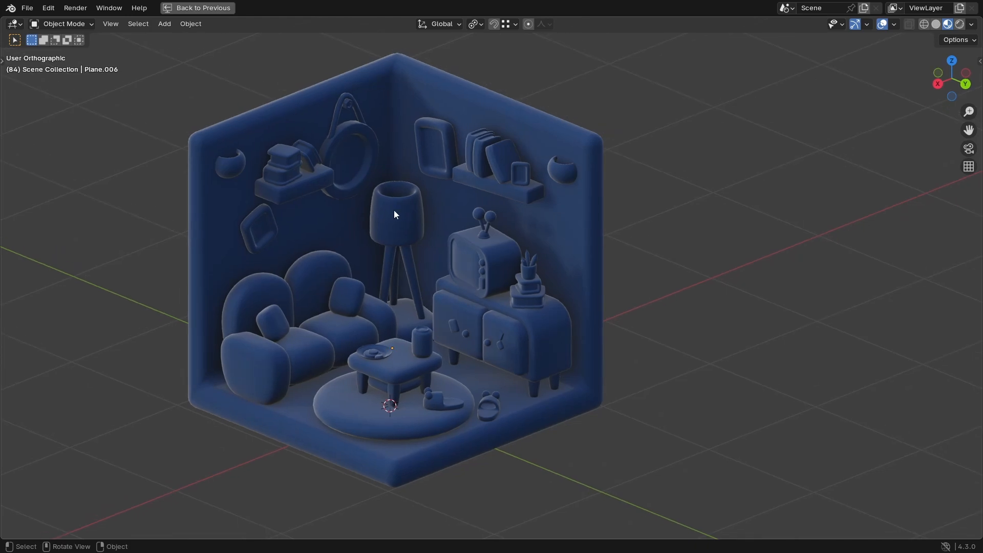
pyautogui.moveTo(244, 174); pyautogui.dragTo(455, 243, button='middle')
# Step: Close the node editor so the 3D view takes its space, and switch the room to Rendered viewport shading
pyautogui.hotkey('ctrl', 'space')
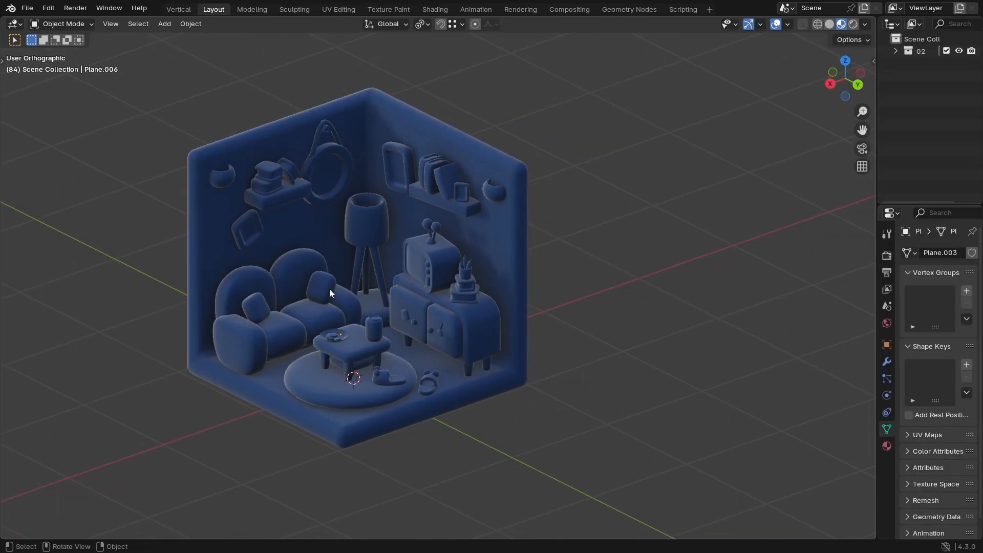
pyautogui.hotkey('ctrl', 'space')
pyautogui.hotkey('ctrl', 'space')
pyautogui.hotkey('ctrl', 'space')
pyautogui.hotkey('ctrl', 'space')
pyautogui.moveTo(391, 281); pyautogui.dragTo(401, 290, button='middle')
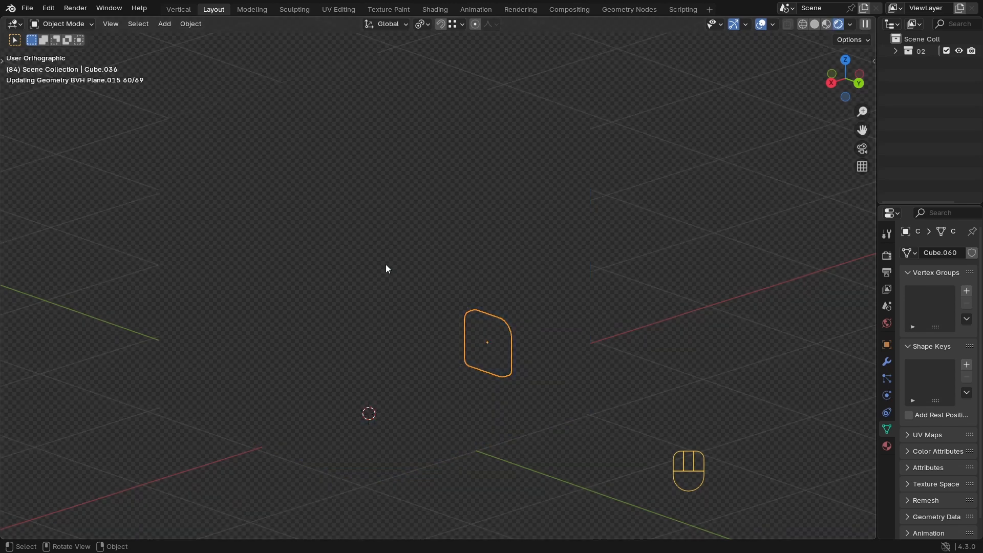
pyautogui.click(395, 261)
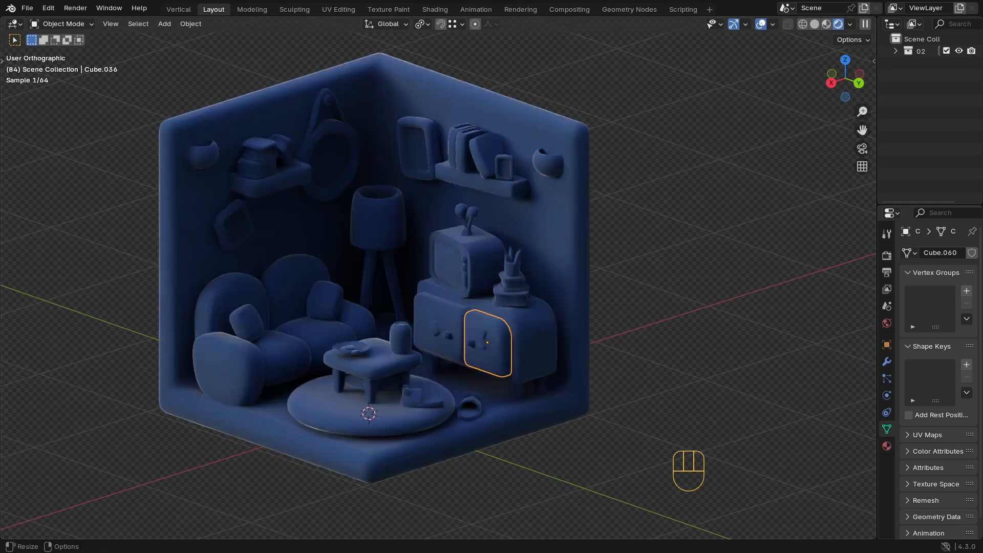
pyautogui.keyDown('ctrl'); pyautogui.moveTo(454, 343); pyautogui.dragTo(464, 329, button='middle'); pyautogui.keyUp('ctrl')
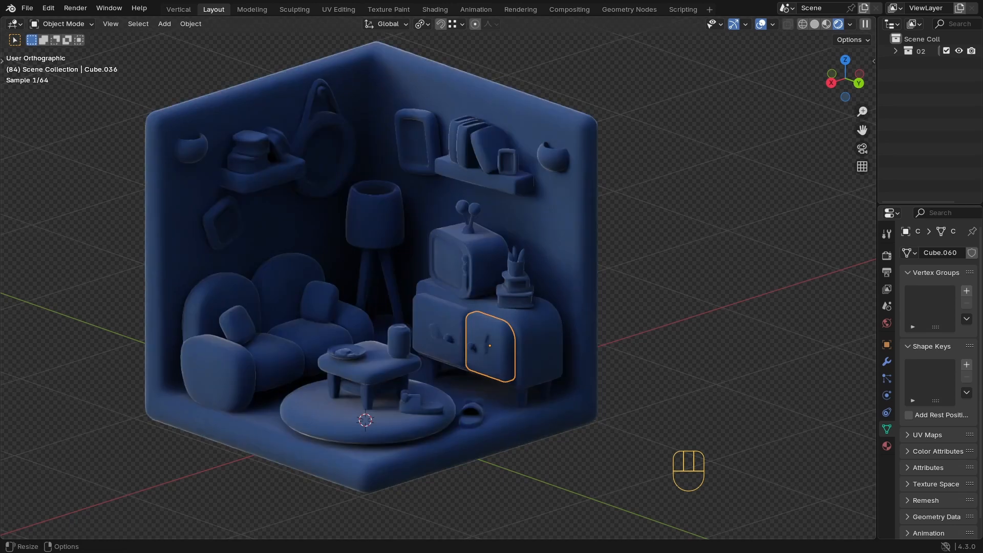
# Step: Enable Scene World and Scene Lights for the rendered viewport shading
pyautogui.click(850, 24)
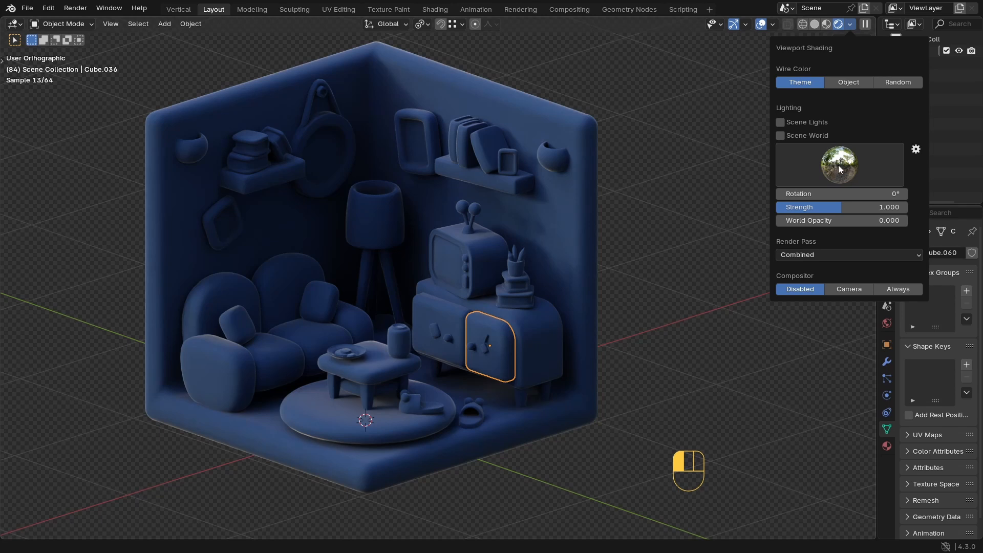
pyautogui.click(781, 135)
pyautogui.click(780, 123)
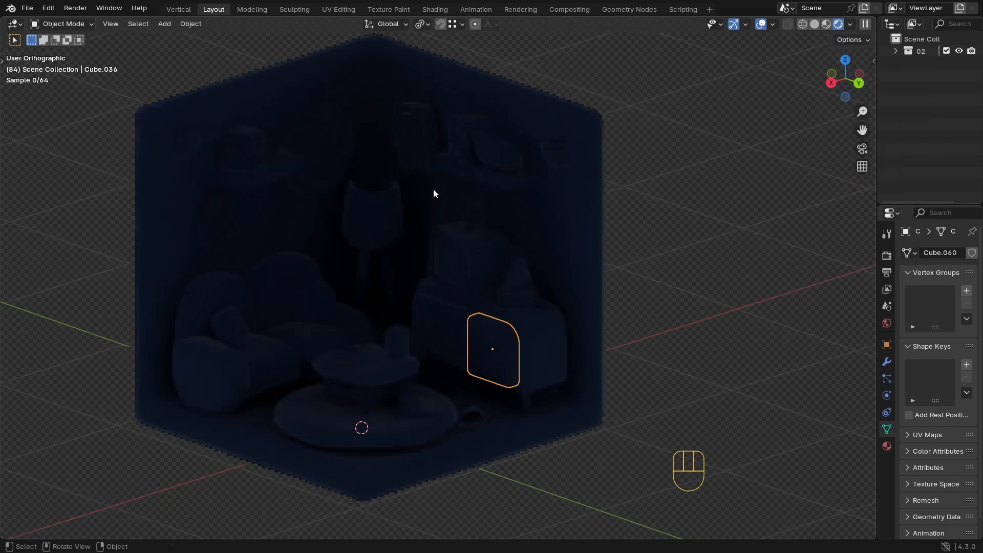
# Step: Add a Sun light at the origin to test the room's lighting, and delete it
pyautogui.scroll(1, 432, 188)
pyautogui.hotkey('shift', 'a')
pyautogui.moveTo(440, 353)
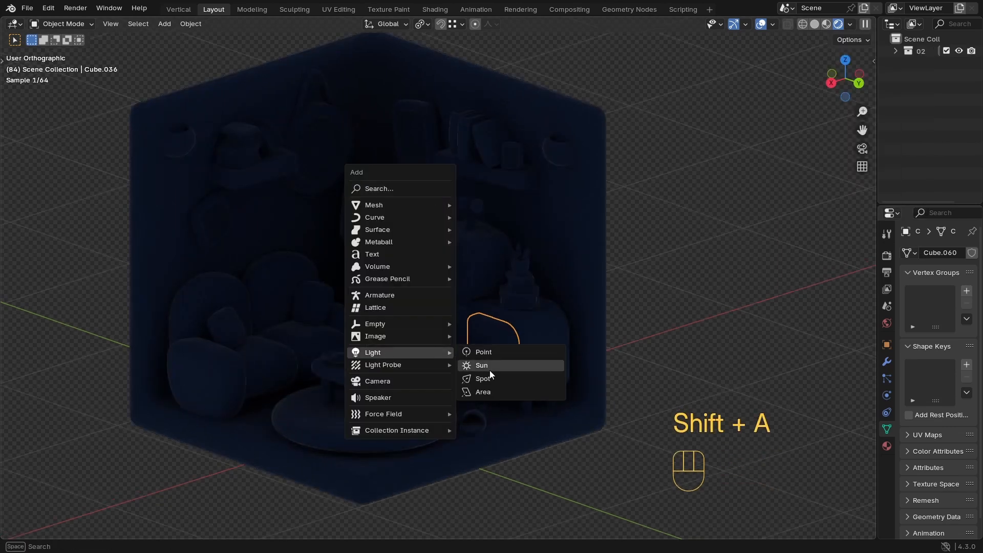
pyautogui.click(551, 360)
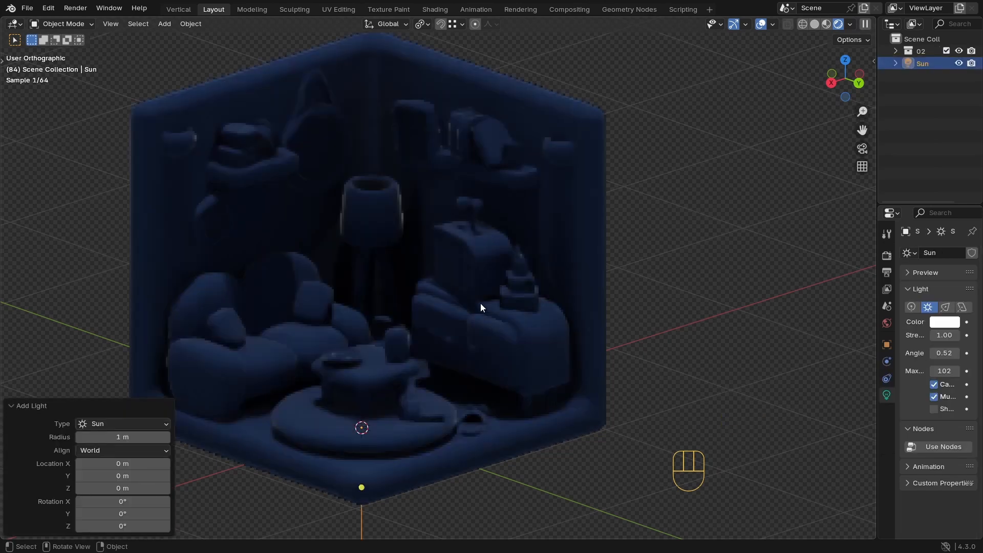
pyautogui.press('Delete')
# Step: Add a Point light, raise it beside the floor lamp to test its effect on the room, and delete it
pyautogui.hotkey('shift', 'a')
pyautogui.moveTo(480, 303)
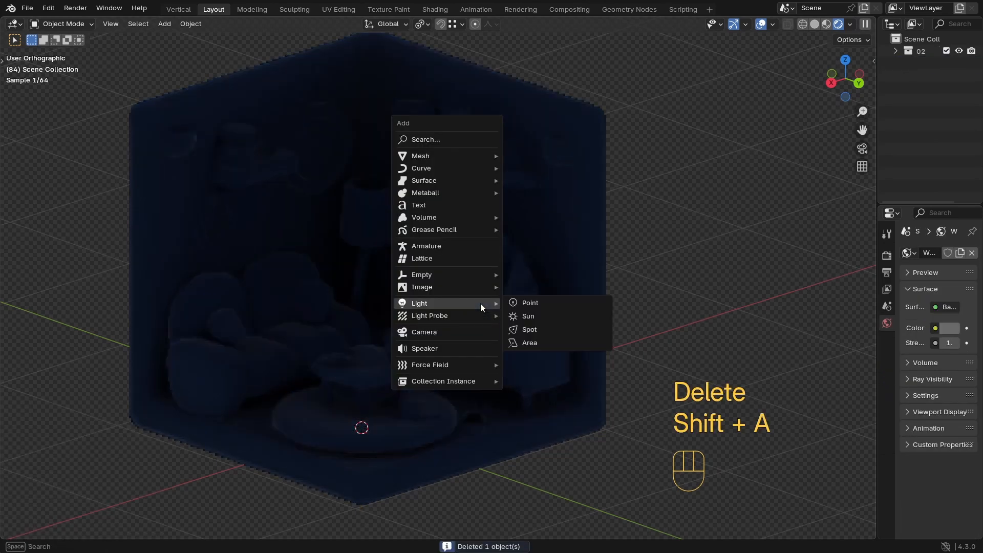
pyautogui.click(539, 303)
pyautogui.press('g')
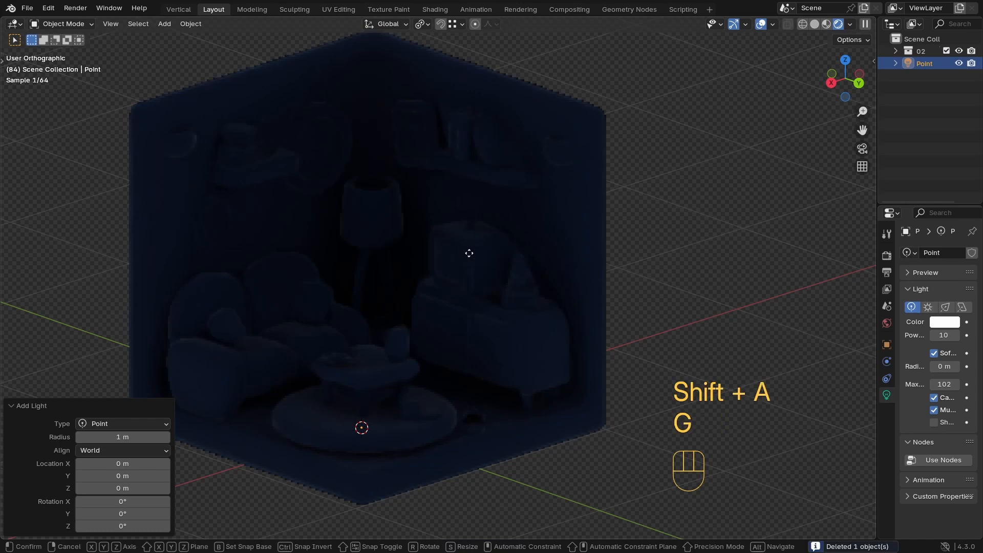
pyautogui.click(508, 152)
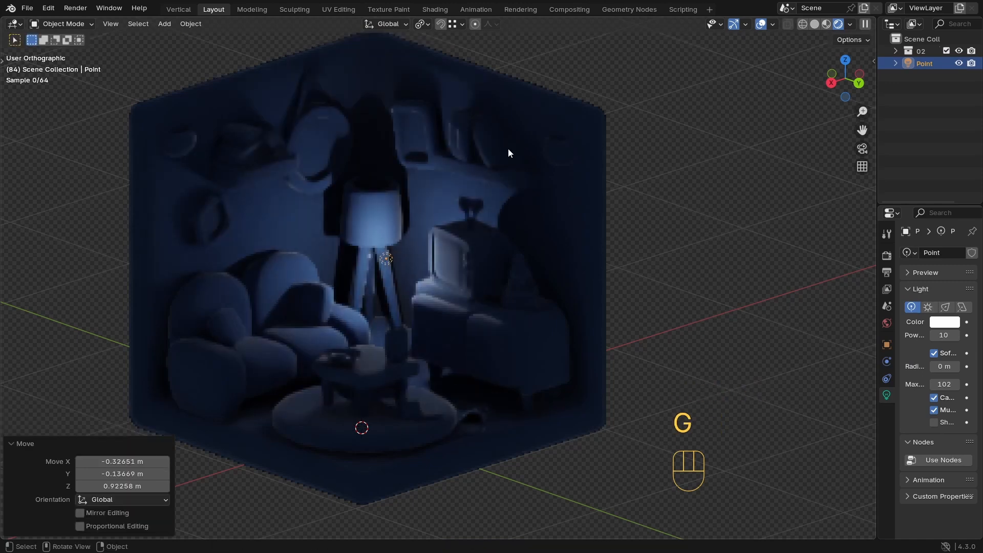
pyautogui.click(850, 24)
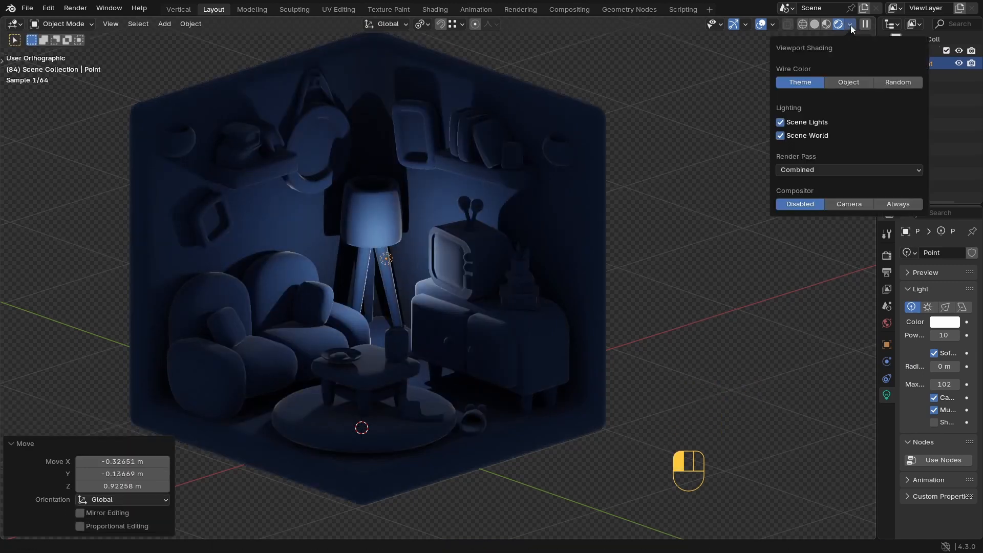
pyautogui.click(781, 123)
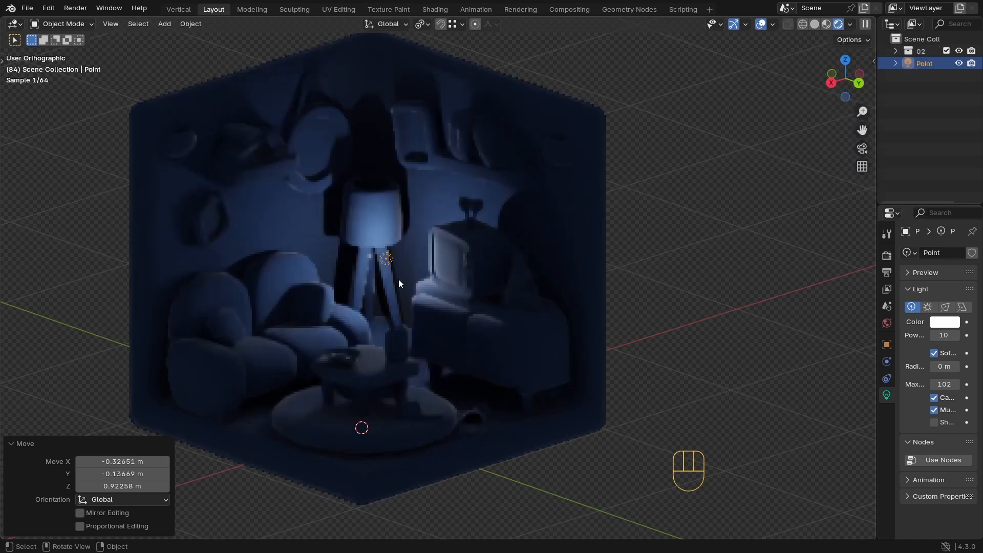
pyautogui.press('Delete')
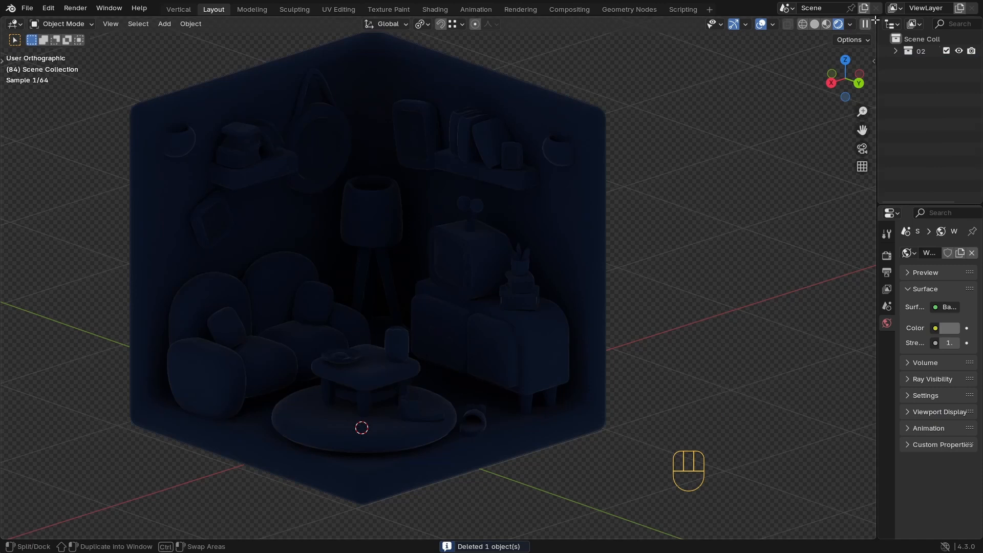
# Step: Split the 3D viewport vertically in two and make the new area a Shader Editor
pyautogui.moveTo(876, 17); pyautogui.dragTo(485, 91)
pyautogui.press('n')
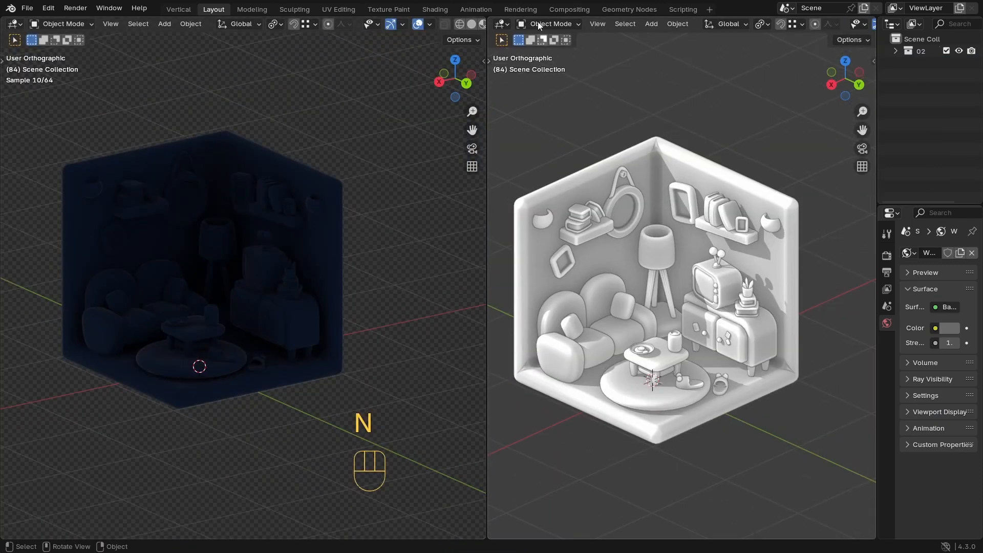
pyautogui.click(533, 25)
pyautogui.click(501, 25)
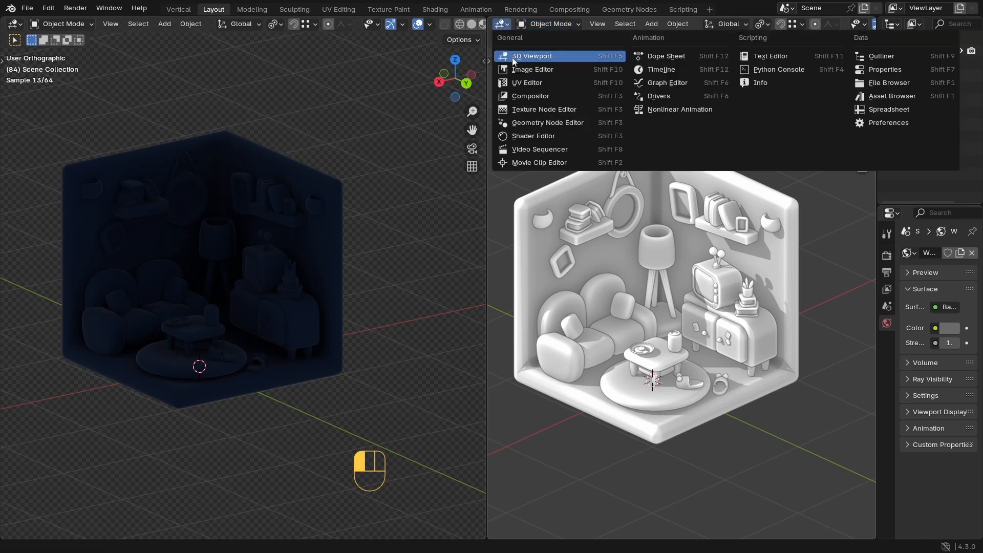
pyautogui.click(526, 137)
pyautogui.press('n')
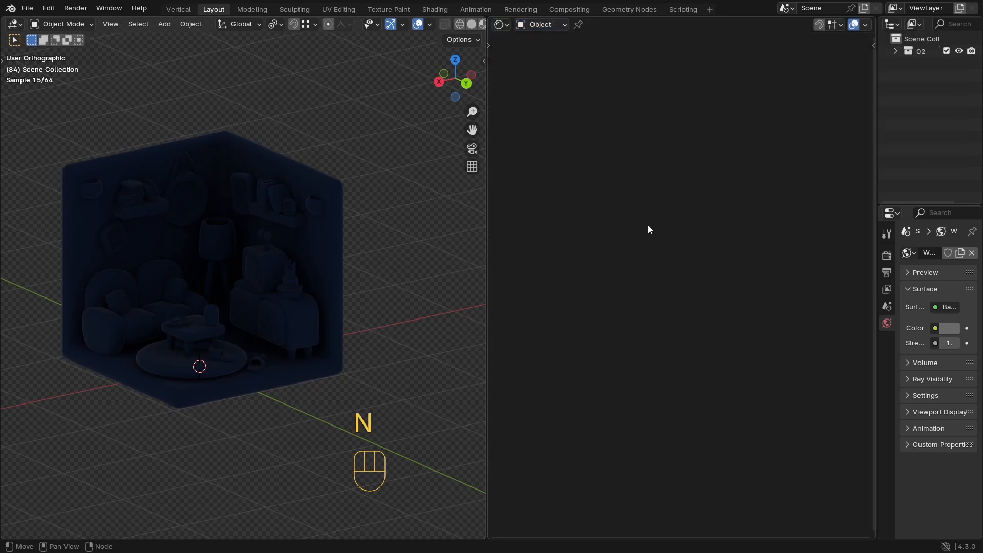
# Step: Set the Shader Editor to the World shader nodes and widen the properties area beside it
pyautogui.click(541, 26)
pyautogui.click(548, 70)
pyautogui.keyDown('ctrl'); pyautogui.moveTo(681, 278); pyautogui.dragTo(691, 149, button='middle'); pyautogui.keyUp('ctrl')
pyautogui.moveTo(737, 399); pyautogui.dragTo(722, 295, button='middle')
pyautogui.scroll(-1, 727, 292)
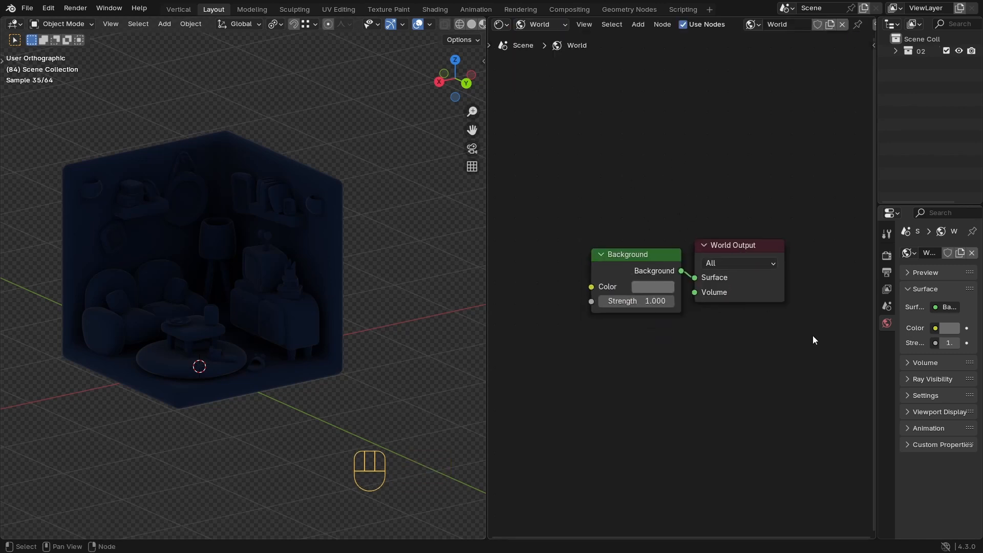
pyautogui.moveTo(876, 314); pyautogui.dragTo(783, 313)
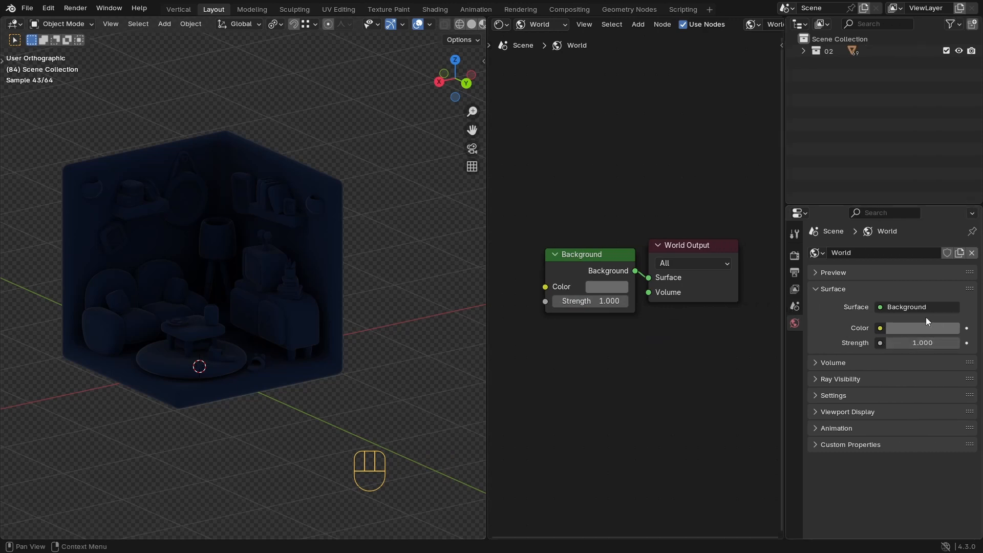
# Step: Change the world Background node's color to a muted olive yellow
pyautogui.keyDown('ctrl'); pyautogui.moveTo(635, 288); pyautogui.dragTo(563, 204, button='middle'); pyautogui.keyUp('ctrl')
pyautogui.hotkey('shift', 'a')
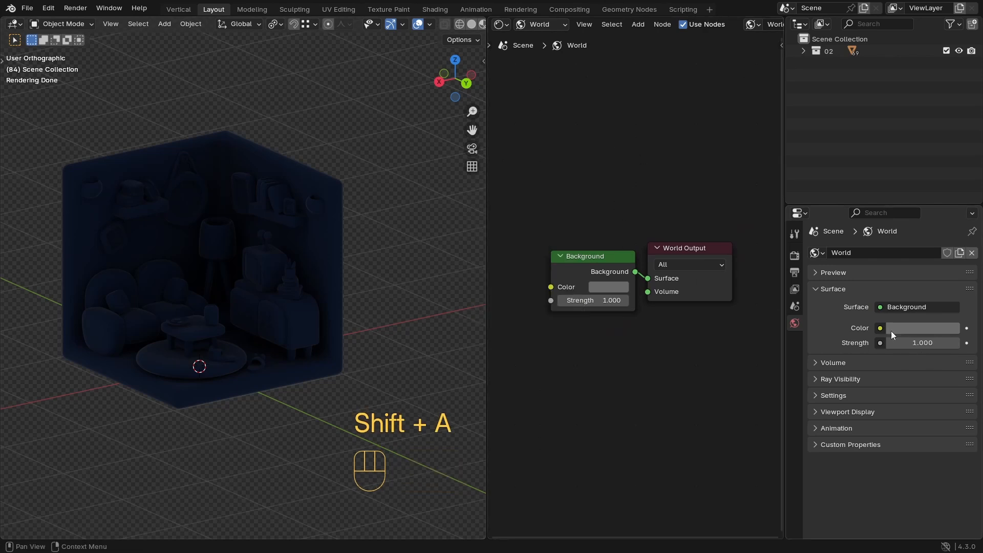
pyautogui.click(502, 25)
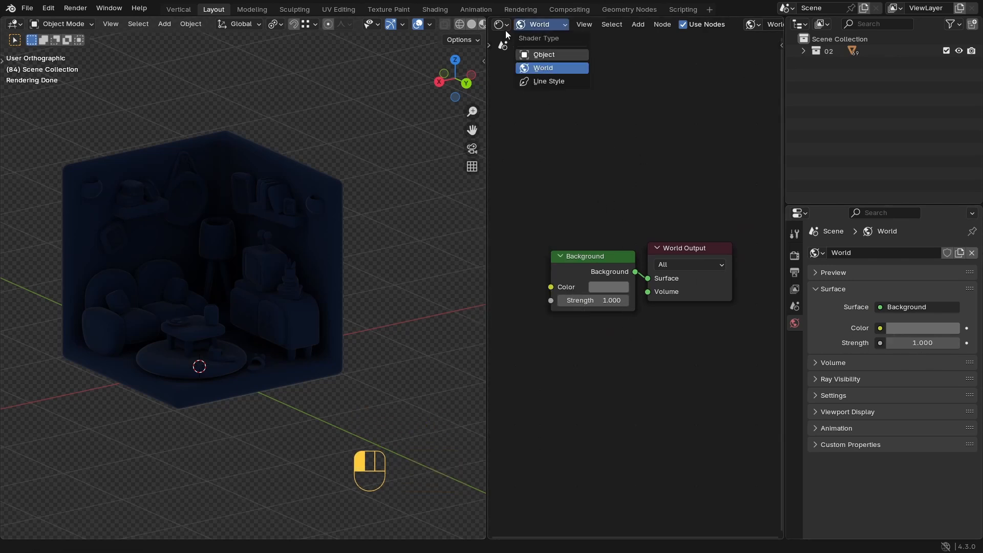
pyautogui.keyDown('ctrl'); pyautogui.moveTo(625, 204); pyautogui.dragTo(621, 225, button='middle'); pyautogui.keyUp('ctrl')
pyautogui.click(611, 286)
pyautogui.moveTo(610, 284); pyautogui.dragTo(632, 155)
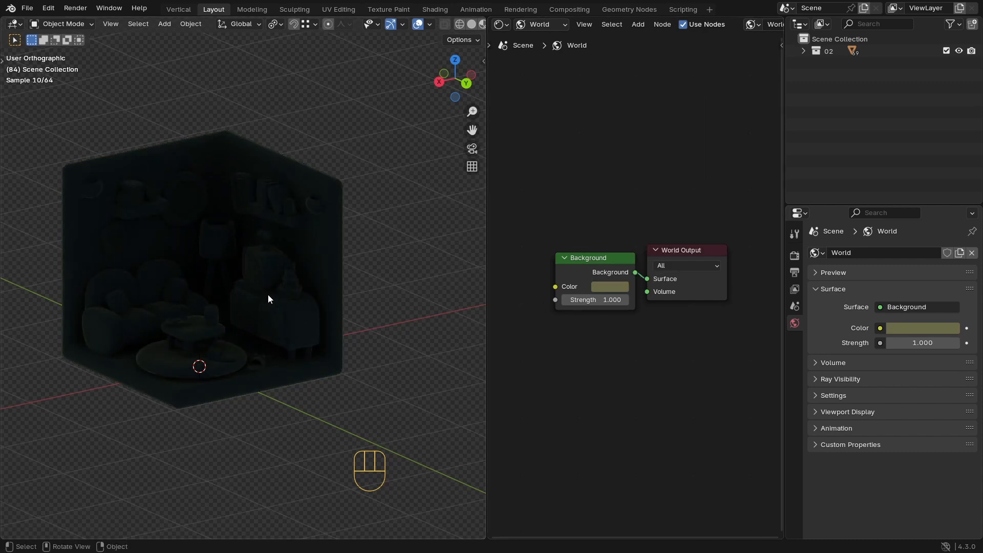
# Step: Switch the 3D viewport of the room to Solid shading
pyautogui.moveTo(307, 297); pyautogui.dragTo(307, 305, button='middle')
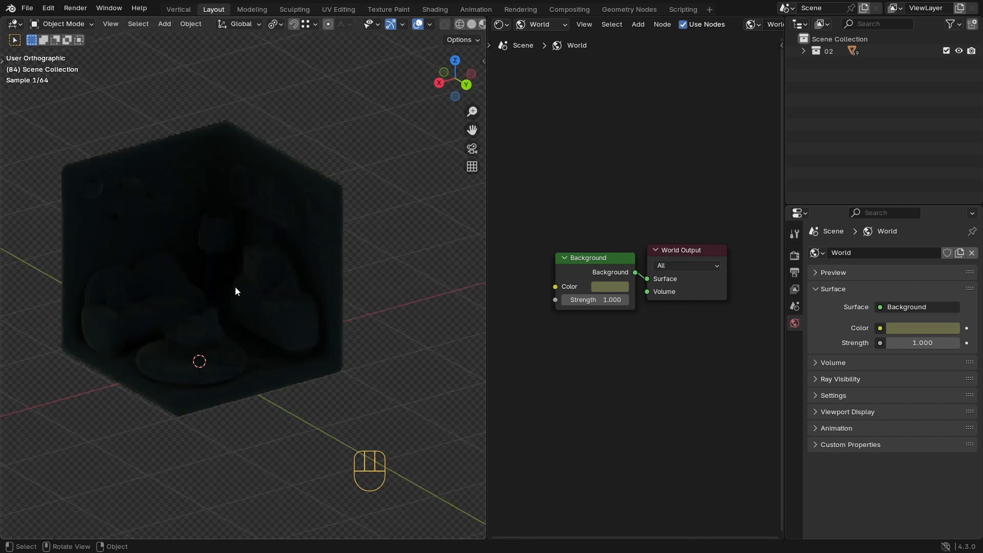
pyautogui.hotkey('shift', 'a')
pyautogui.moveTo(207, 276)
pyautogui.click(237, 273)
pyautogui.press('z')
pyautogui.click(310, 270)
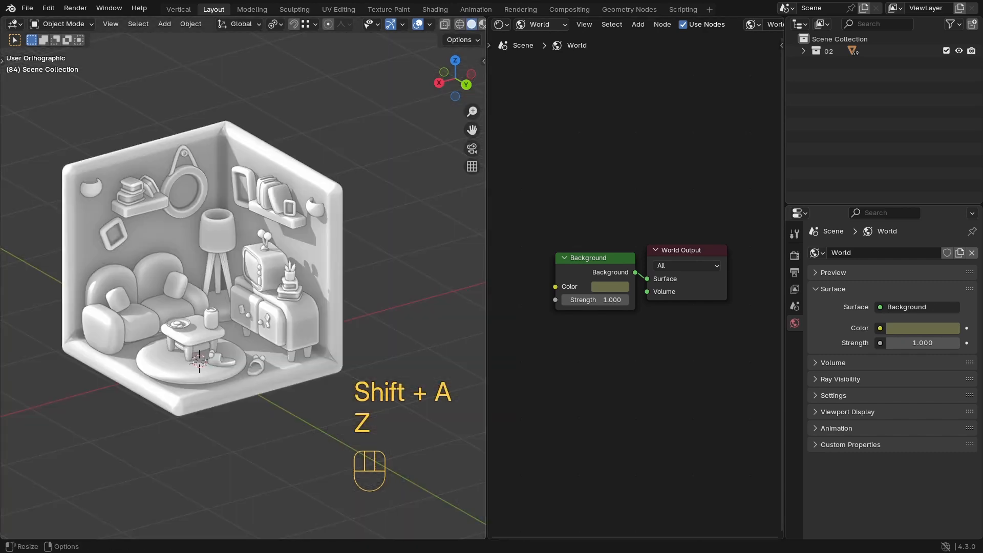
# Step: Add a camera and align it to a corner view that shows the whole room
pyautogui.moveTo(253, 271); pyautogui.dragTo(226, 272, button='middle')
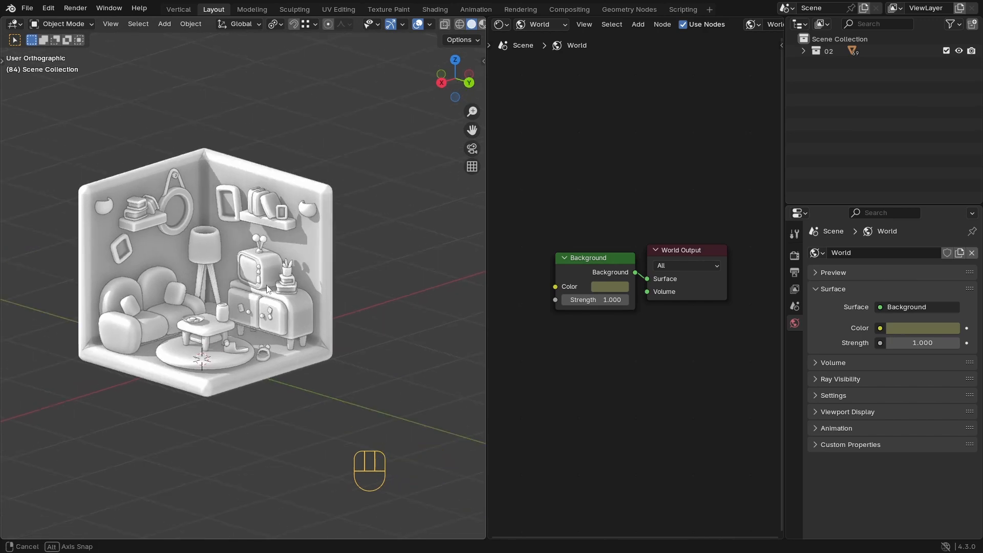
pyautogui.hotkey('shift', 'a')
pyautogui.moveTo(225, 272)
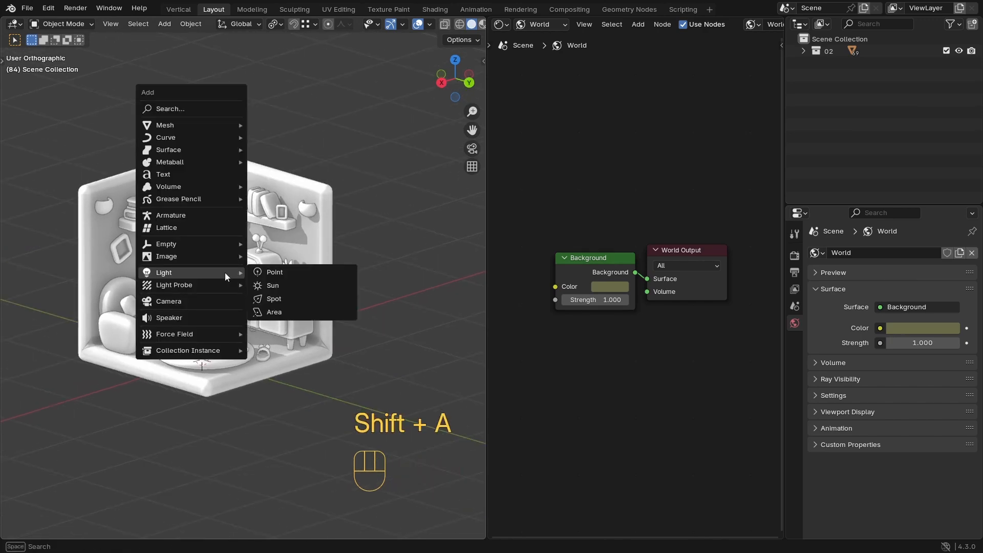
pyautogui.click(168, 302)
pyautogui.moveTo(204, 296); pyautogui.dragTo(217, 269, button='middle')
pyautogui.keyDown('shift'); pyautogui.moveTo(217, 269); pyautogui.dragTo(245, 271, button='middle'); pyautogui.keyUp('shift')
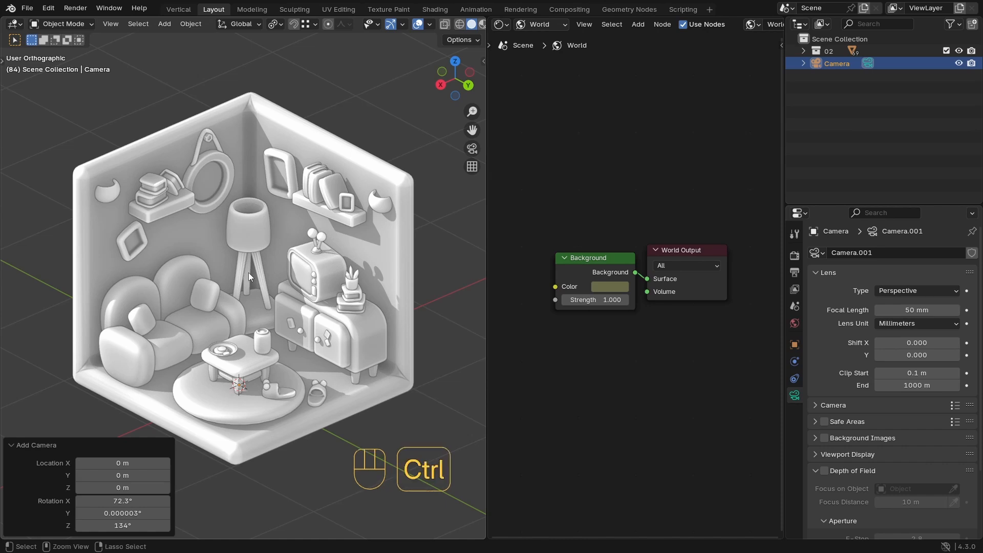
pyautogui.press('ctrl+alt+KP_0')
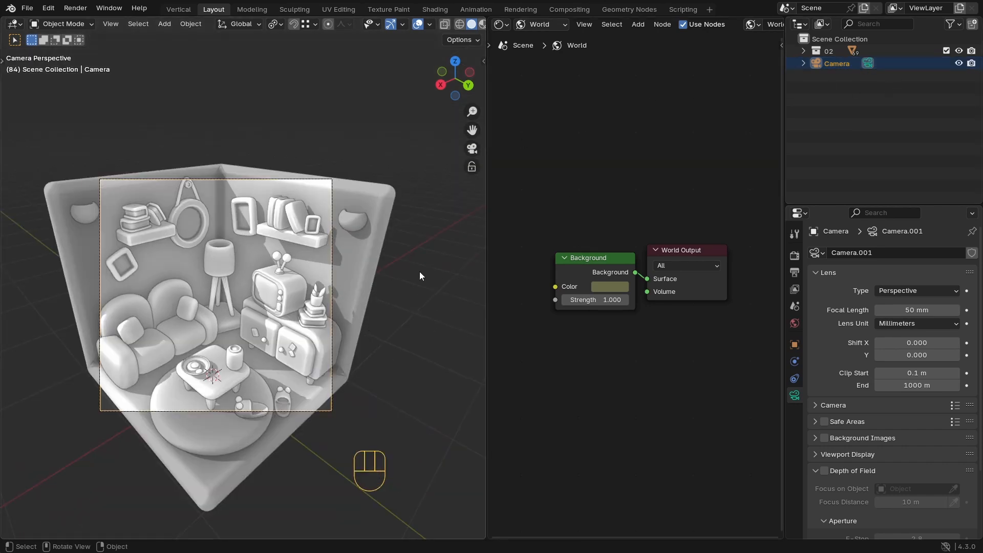
# Step: Enable the Camera to View lock for the 3D viewport
pyautogui.press('n')
pyautogui.click(477, 126)
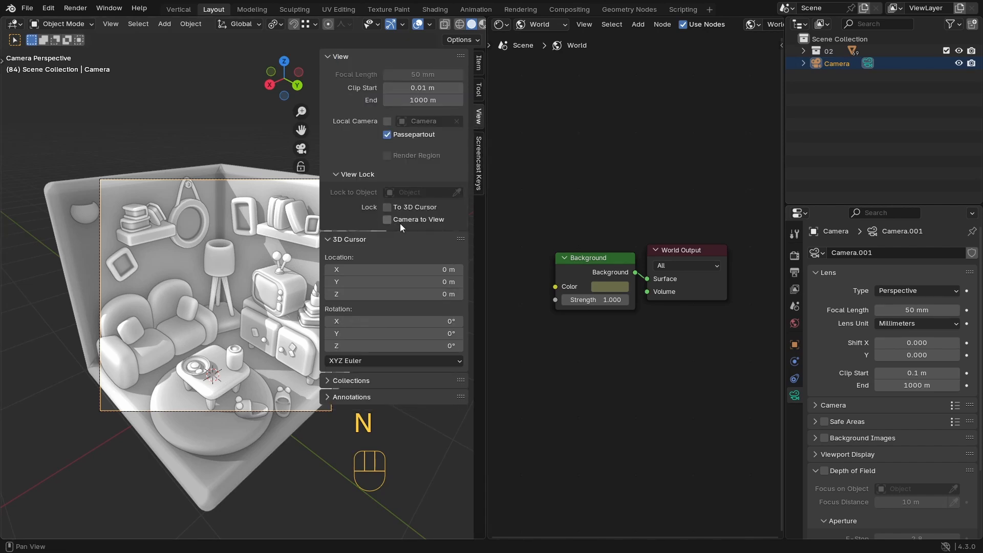
pyautogui.press('n')
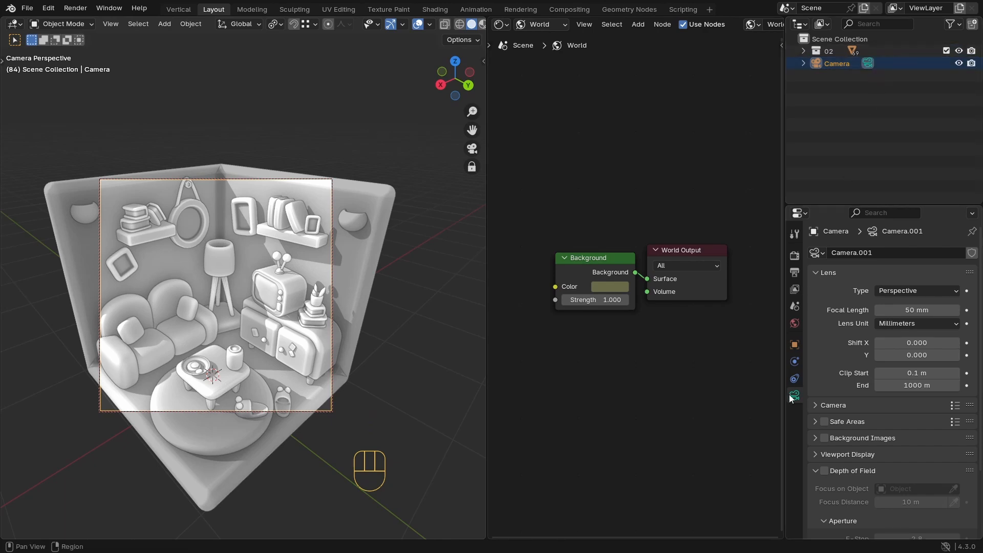
# Step: Set the camera's lens type to Orthographic with an orthographic scale of 3.400
pyautogui.click(914, 290)
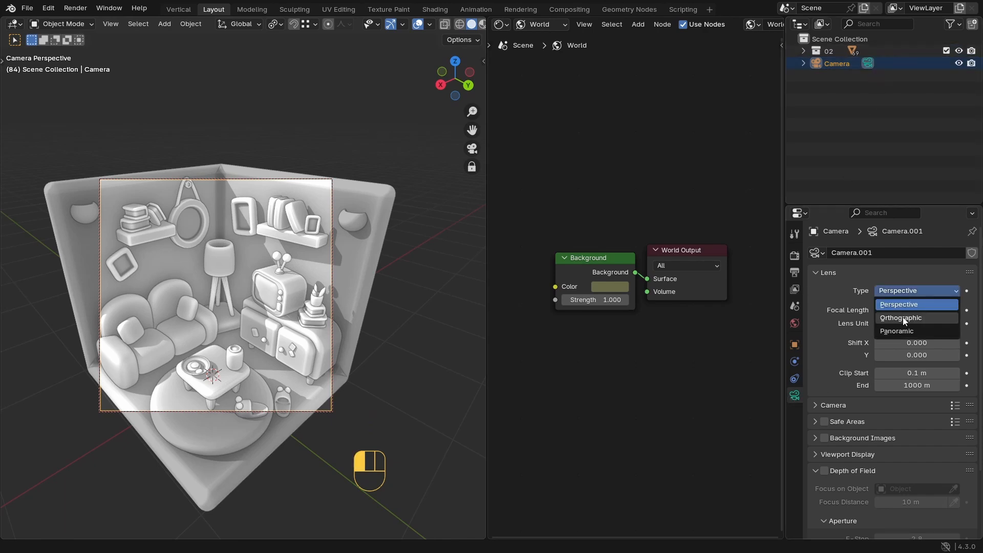
pyautogui.click(904, 318)
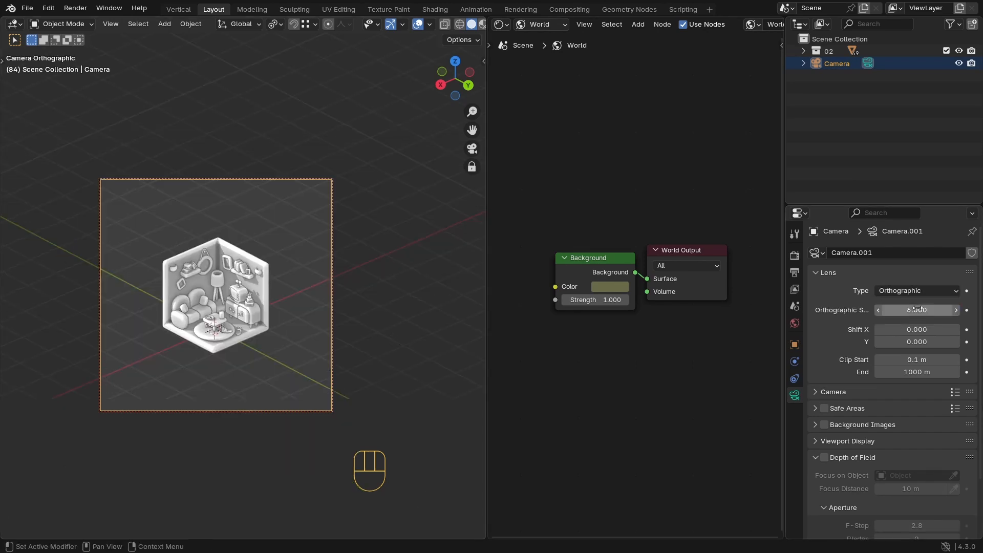
pyautogui.moveTo(906, 314)
pyautogui.mouseDown()
pyautogui.moveTo(937, 313)
pyautogui.moveTo(883, 310)
pyautogui.moveTo(906, 310)
pyautogui.mouseUp()
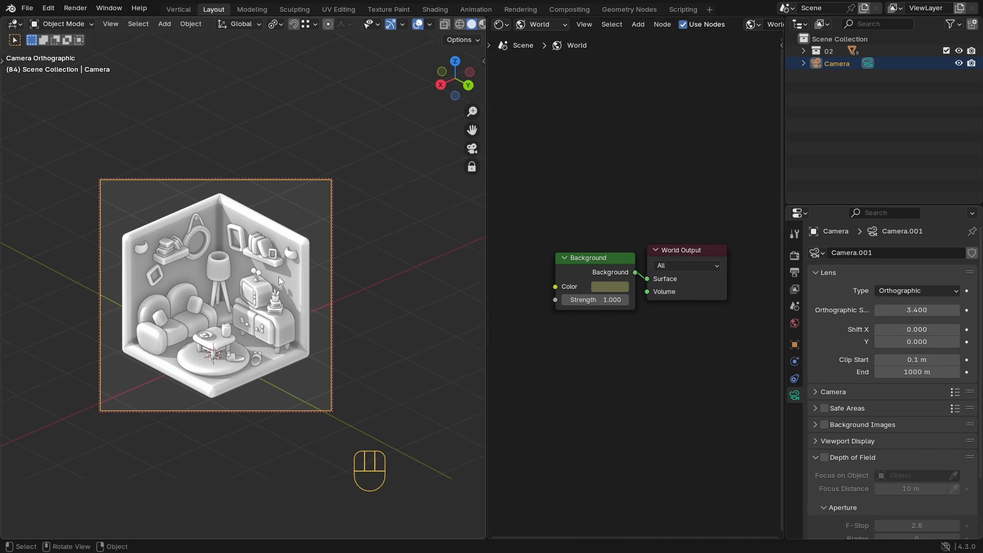
# Step: Frame the room centrally in the camera view and turn off the Camera to View lock
pyautogui.keyDown('ctrl'); pyautogui.moveTo(278, 277); pyautogui.dragTo(272, 245, button='middle'); pyautogui.keyUp('ctrl')
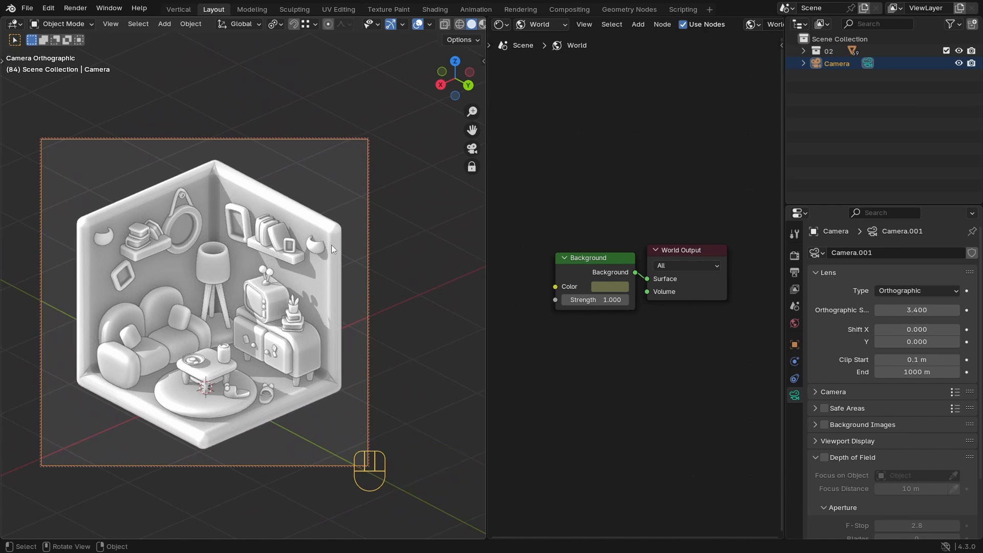
pyautogui.press('n')
pyautogui.press('n')
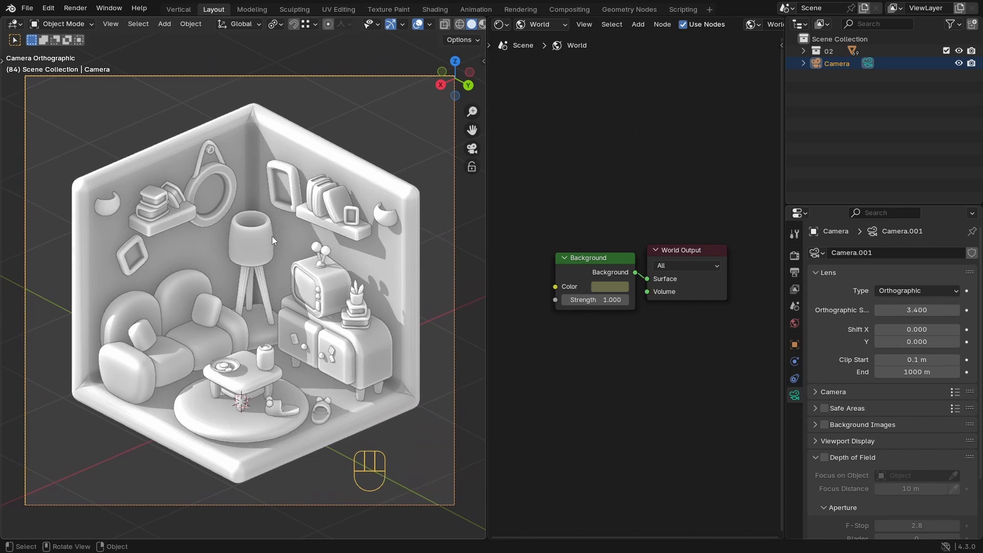
# Step: Switch the camera view to Rendered shading and place an Environment Texture node before the world's Background node
pyautogui.press('z')
pyautogui.click(244, 192)
pyautogui.moveTo(604, 313)
pyautogui.keyDown('ctrl'); pyautogui.mouseDown(button='middle')
pyautogui.moveTo(602, 271)
pyautogui.moveTo(591, 277)
pyautogui.moveTo(622, 264)
pyautogui.moveTo(594, 269)
pyautogui.moveTo(639, 274)
pyautogui.moveTo(585, 253)
pyautogui.mouseUp(button='middle'); pyautogui.keyUp('ctrl')
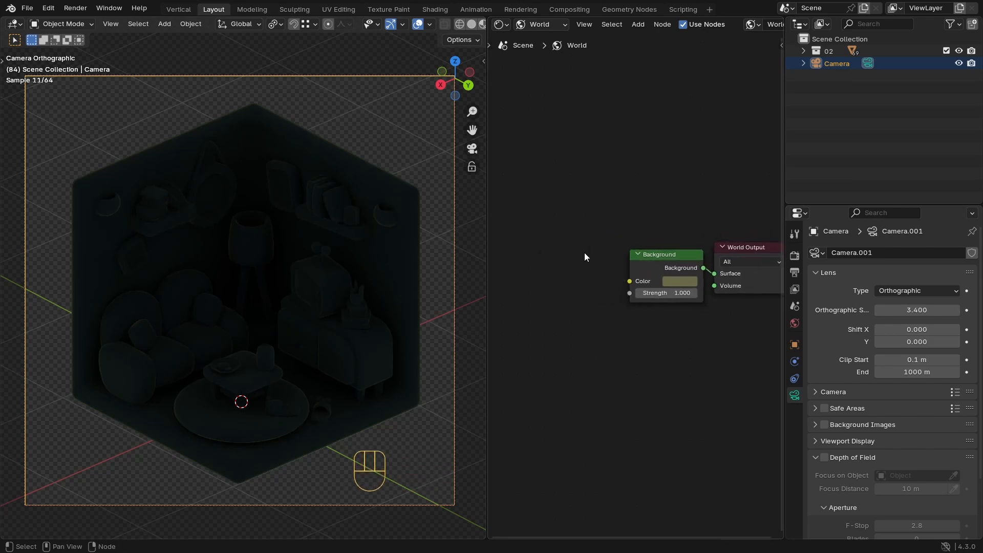
pyautogui.hotkey('shift', 'a')
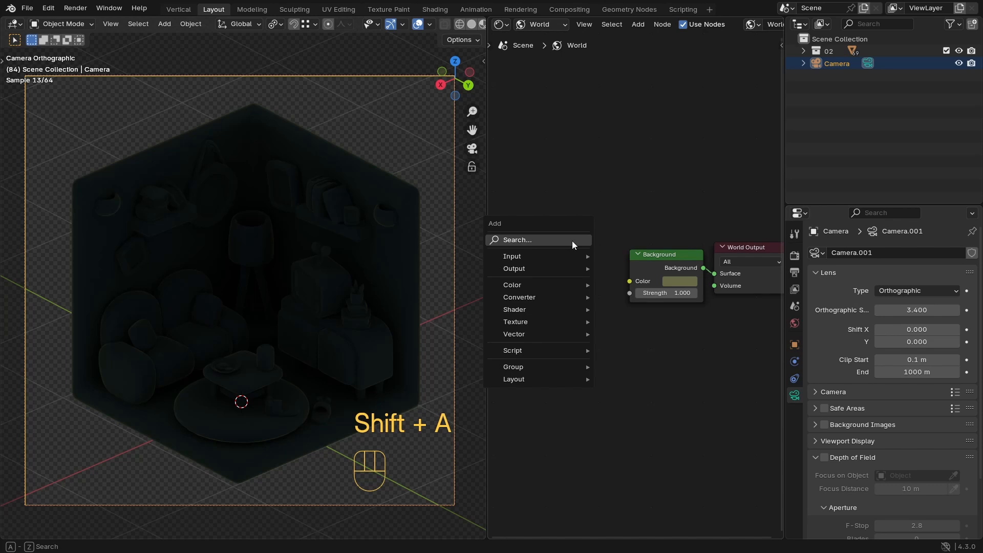
pyautogui.click(573, 241)
pyautogui.write('en')
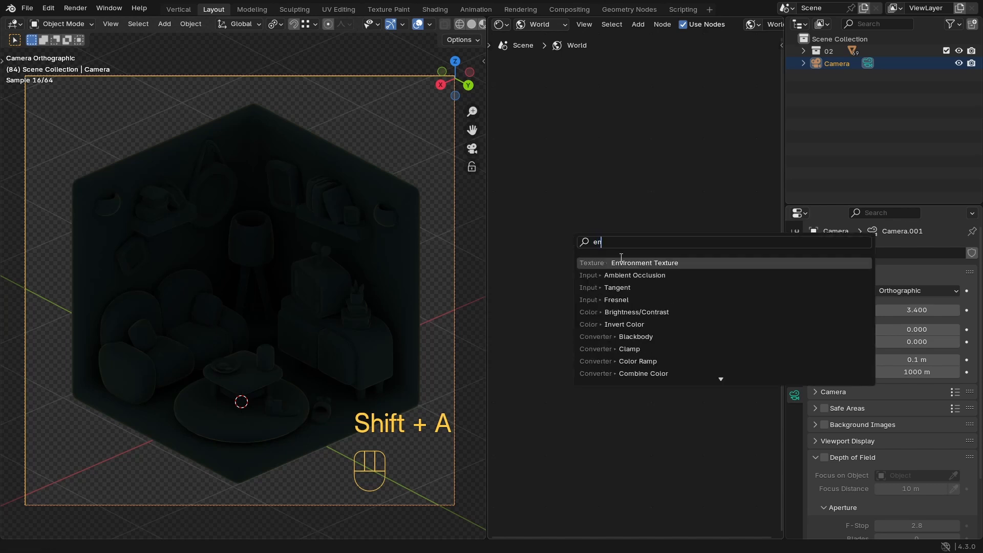
pyautogui.click(622, 261)
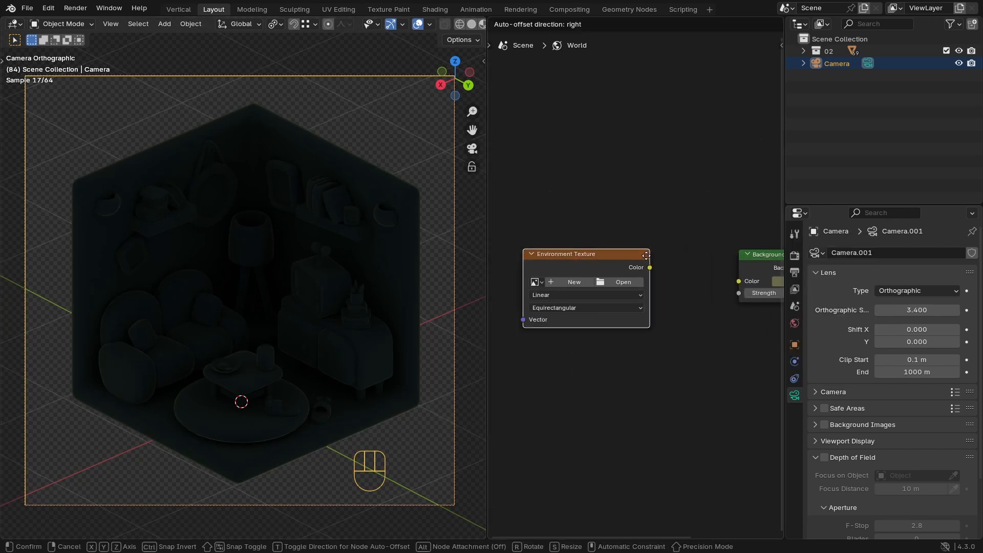
pyautogui.click(672, 253)
# Step: Connect the Environment Texture's Color output to the Background's Color input, and move the Background node closer to it
pyautogui.moveTo(676, 264); pyautogui.dragTo(739, 280)
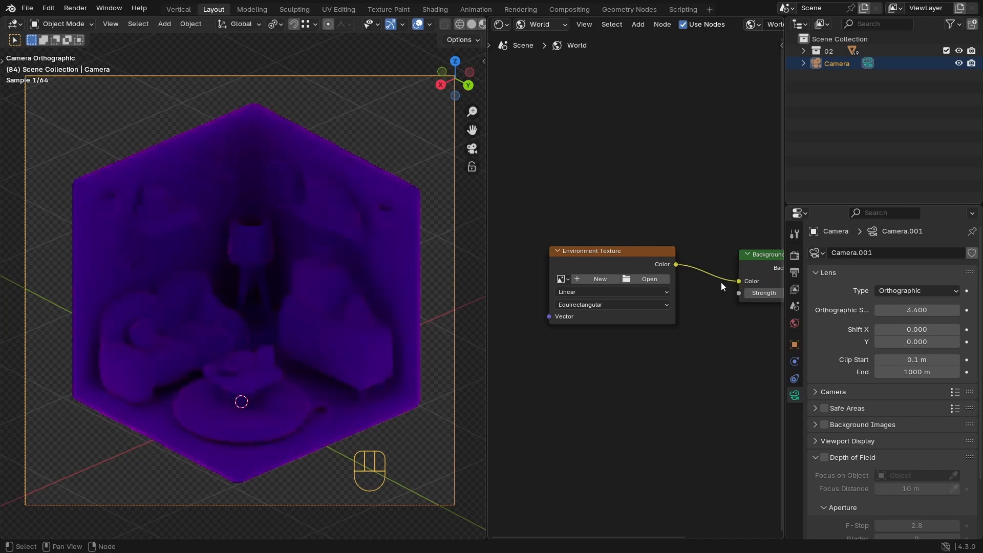
pyautogui.scroll(-2, 739, 262)
pyautogui.moveTo(729, 269); pyautogui.dragTo(668, 274, button='middle')
pyautogui.moveTo(669, 275); pyautogui.dragTo(647, 269)
pyautogui.scroll(2, 647, 269)
pyautogui.moveTo(606, 270); pyautogui.dragTo(692, 256, button='middle')
pyautogui.keyDown('ctrl'); pyautogui.moveTo(613, 266); pyautogui.dragTo(614, 236, button='middle'); pyautogui.keyUp('ctrl')
pyautogui.moveTo(622, 273); pyautogui.dragTo(638, 265, button='middle')
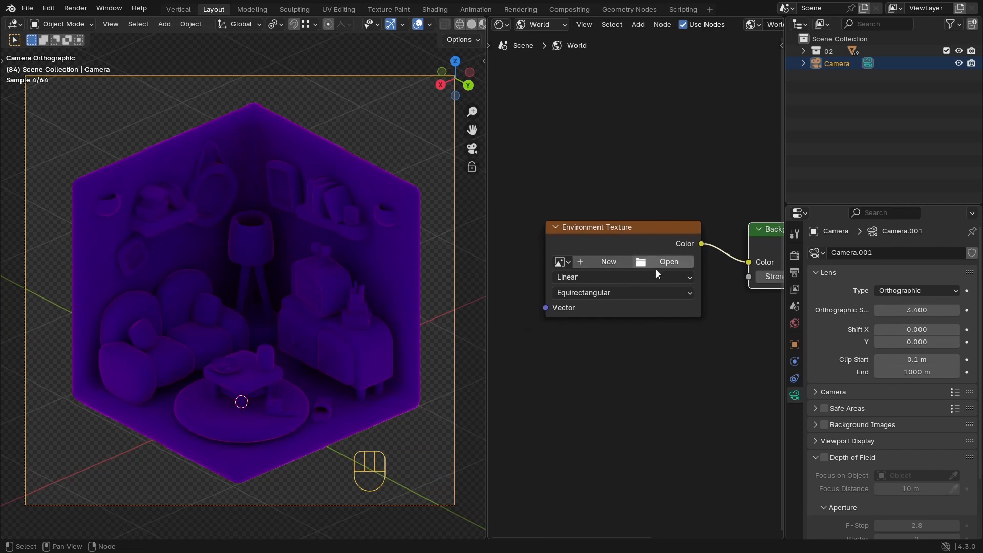
# Step: Load urban_street_01_2k.hdr from the HDRI folder into the Environment Texture node
pyautogui.click(607, 236)
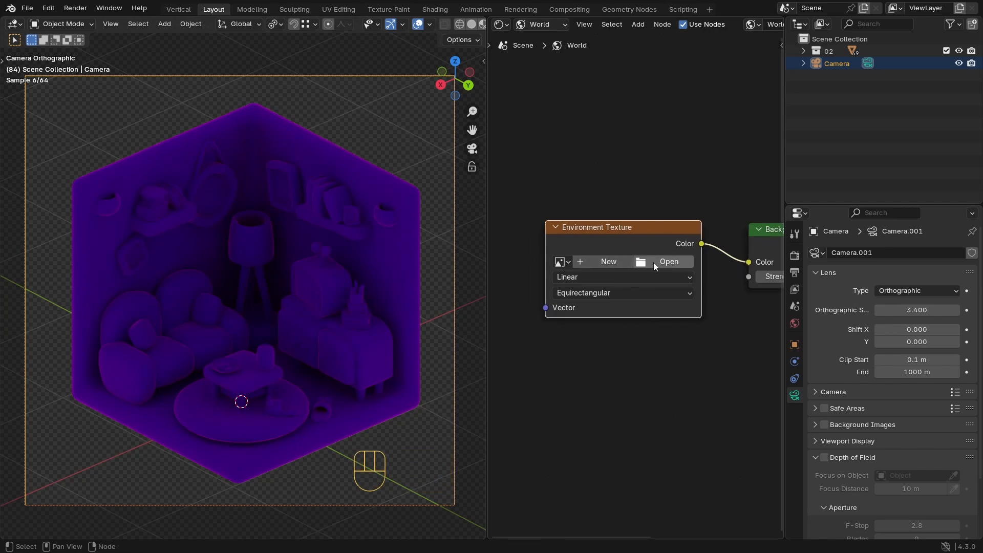
pyautogui.scroll(1, 660, 260)
pyautogui.click(668, 258)
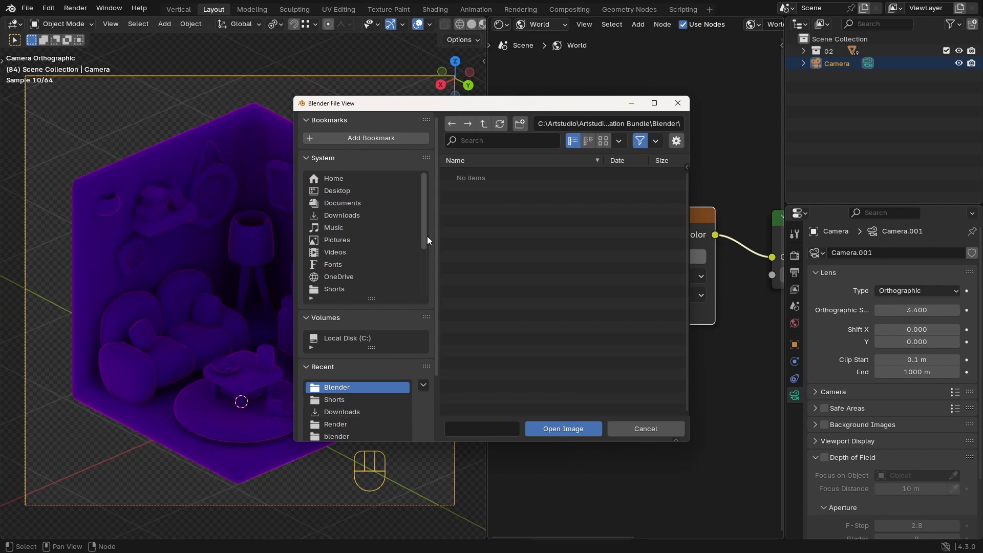
pyautogui.scroll(-2, 426, 237)
pyautogui.scroll(-3, 434, 258)
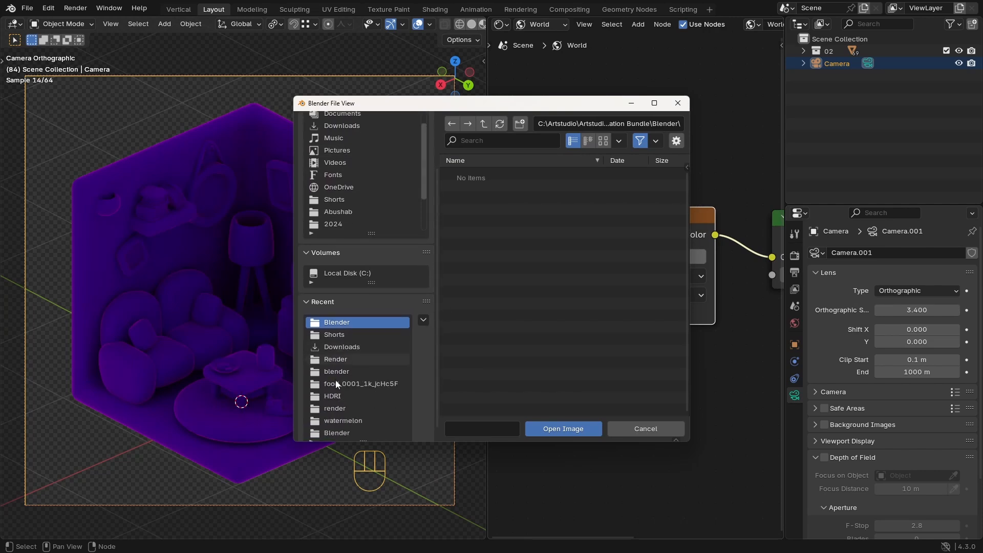
pyautogui.click(334, 397)
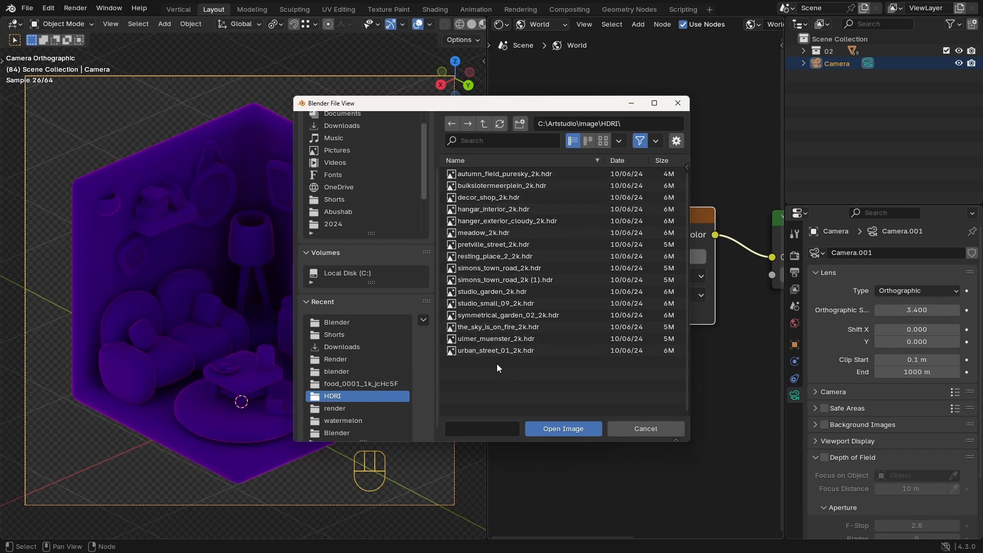
pyautogui.moveTo(484, 349)
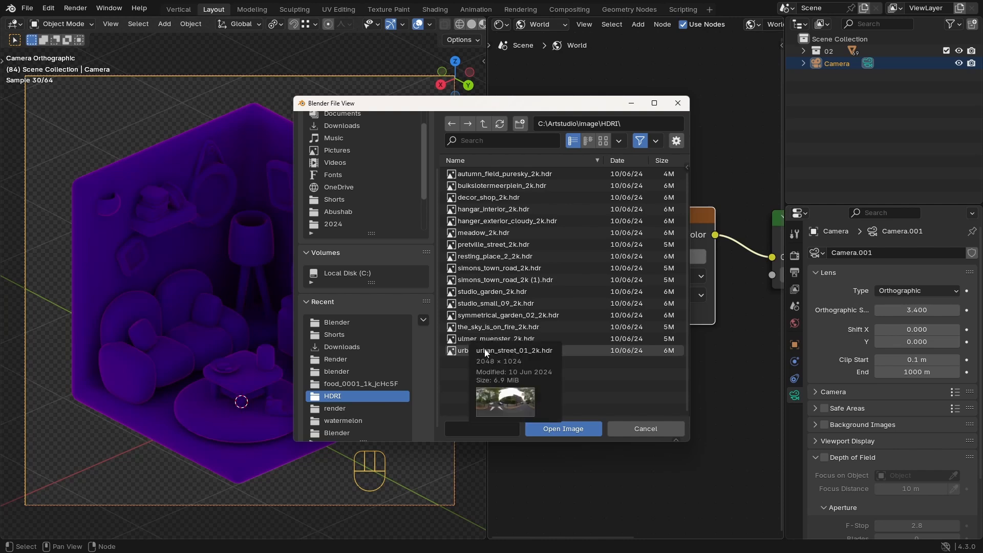
pyautogui.click(472, 350)
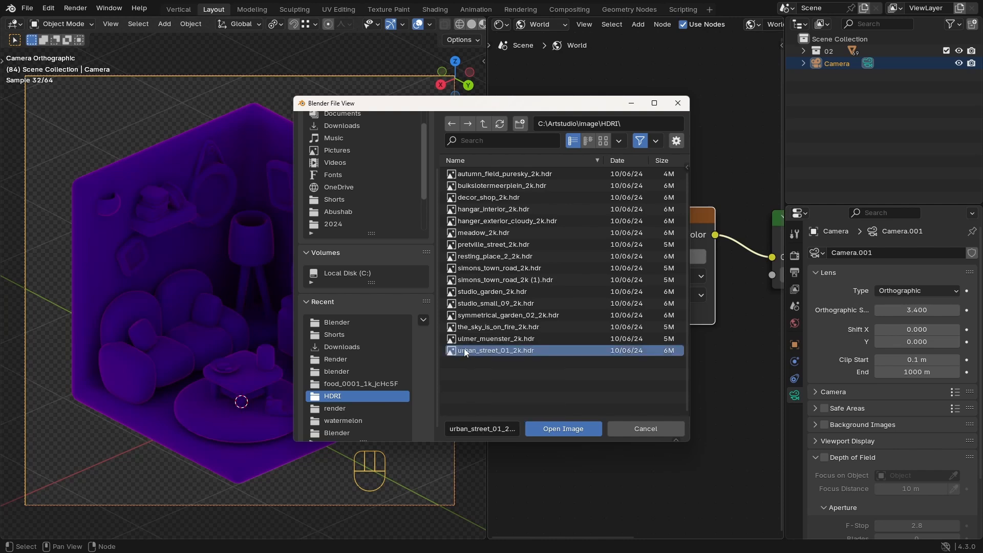
pyautogui.click(575, 428)
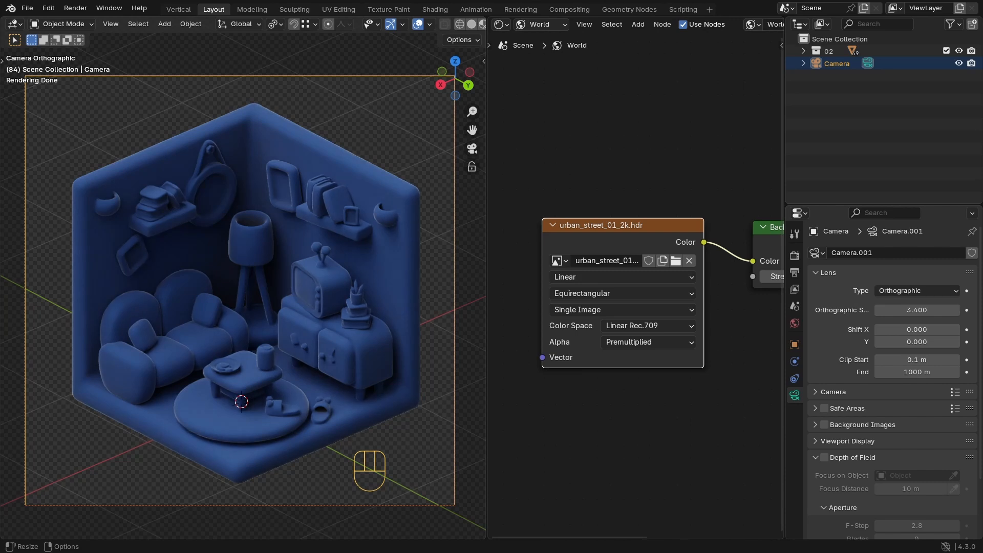
# Step: Reposition the environment texture node and add linked Texture Coordinate and Mapping nodes in front of it
pyautogui.keyDown('ctrl'); pyautogui.moveTo(588, 232); pyautogui.dragTo(612, 246, button='middle'); pyautogui.keyUp('ctrl')
pyautogui.moveTo(631, 238); pyautogui.dragTo(636, 221)
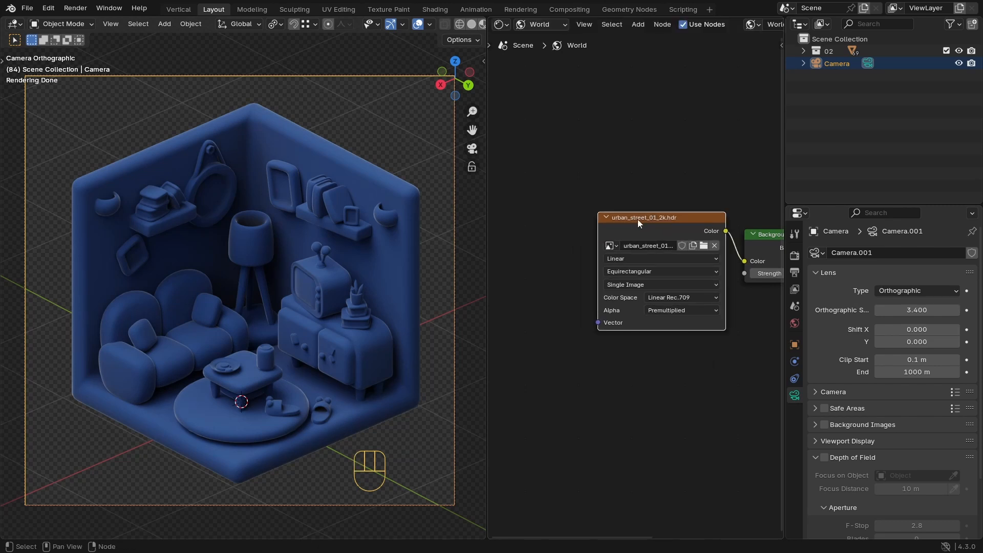
pyautogui.hotkey('ctrl', 't')
pyautogui.keyDown('ctrl'); pyautogui.moveTo(637, 220); pyautogui.dragTo(618, 273, button='middle'); pyautogui.keyUp('ctrl')
pyautogui.keyDown('ctrl'); pyautogui.moveTo(680, 327); pyautogui.dragTo(689, 327, button='middle'); pyautogui.keyUp('ctrl')
pyautogui.moveTo(689, 328); pyautogui.dragTo(679, 304, button='middle')
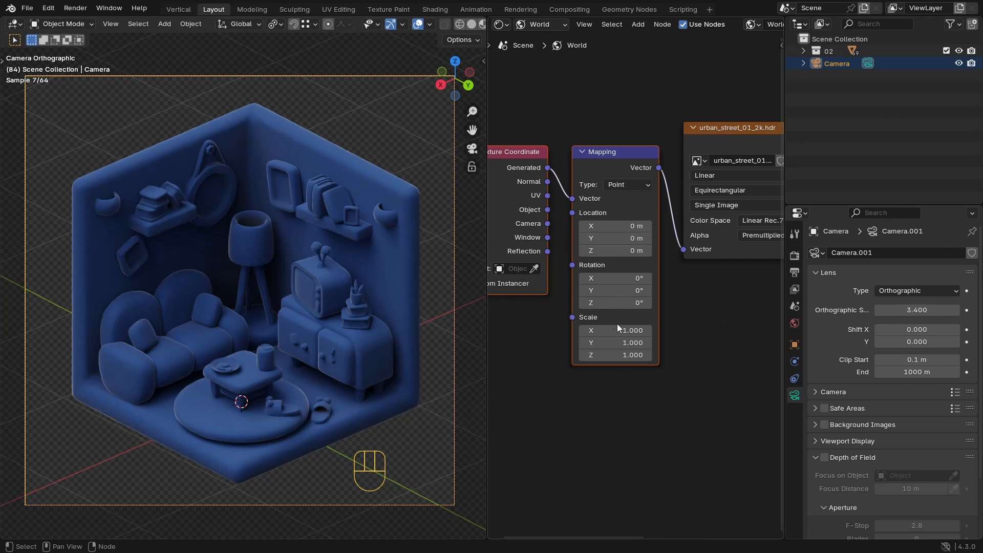
# Step: Set the Mapping node's Z rotation to 12° and return the viewport to the camera view
pyautogui.moveTo(610, 302)
pyautogui.mouseDown()
pyautogui.moveTo(626, 302)
pyautogui.moveTo(586, 303)
pyautogui.moveTo(619, 303)
pyautogui.mouseUp()
pyautogui.moveTo(408, 39); pyautogui.dragTo(411, 71, button='middle')
pyautogui.press('KP_0')
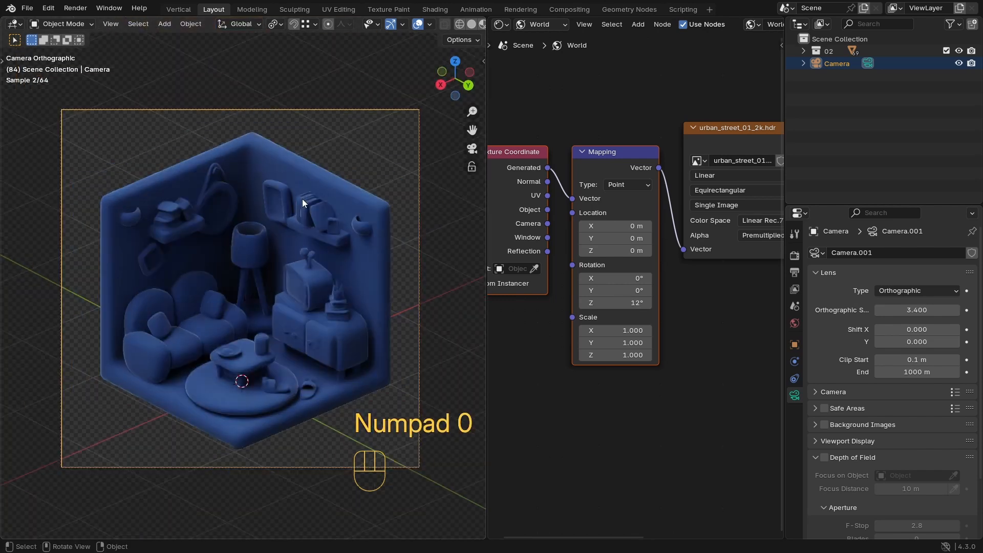
pyautogui.keyDown('ctrl'); pyautogui.moveTo(303, 198); pyautogui.dragTo(436, 284, button='middle'); pyautogui.keyUp('ctrl')
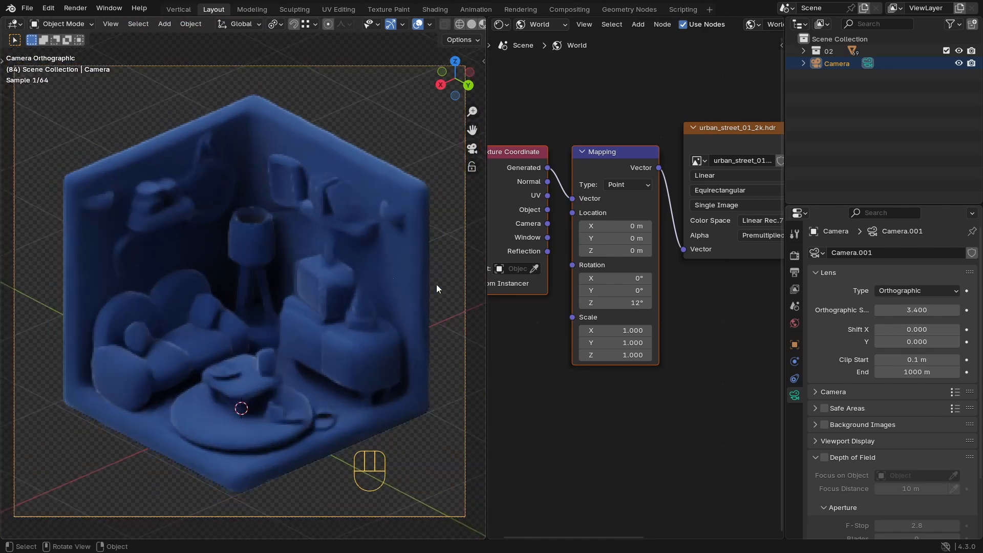
# Step: Set the Mapping node's Z rotation to 1136° to turn the environment lighting around the room
pyautogui.click(621, 304)
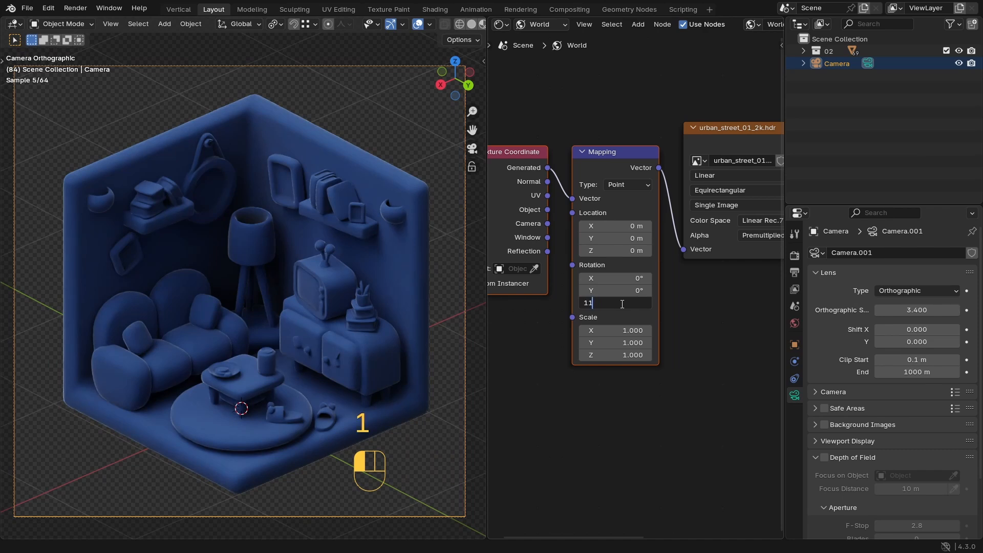
pyautogui.press('Return')
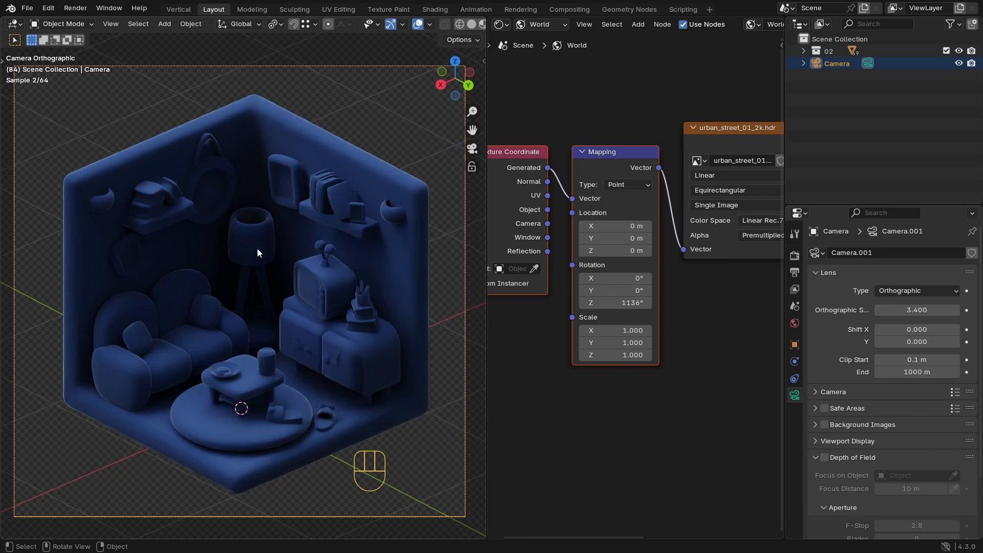
pyautogui.keyDown('shift'); pyautogui.moveTo(244, 256); pyautogui.dragTo(246, 256, button='middle'); pyautogui.keyUp('shift')
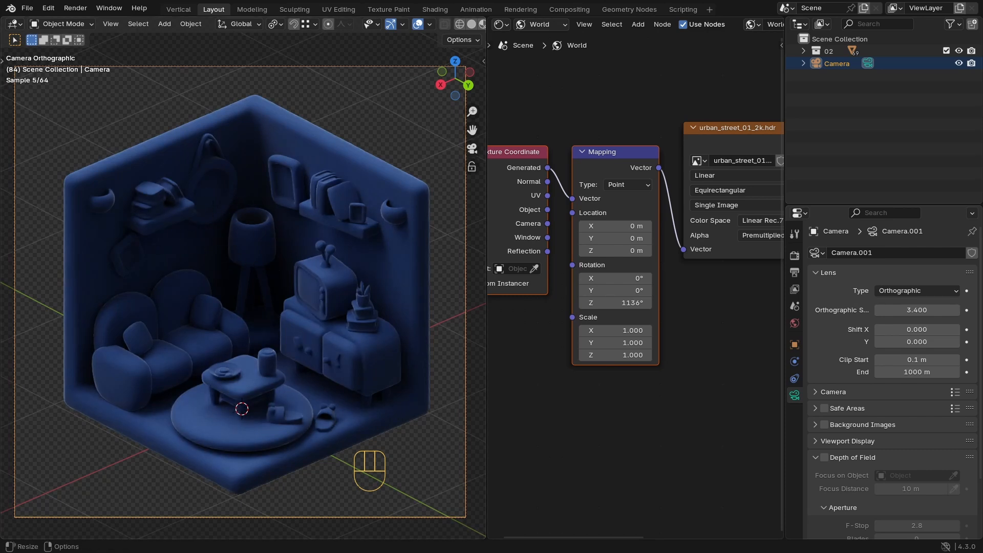
# Step: Show the World shader nodes in the shader editor and set the Background strength to 2
pyautogui.click(312, 293)
pyautogui.keyDown('ctrl'); pyautogui.moveTo(647, 214); pyautogui.dragTo(647, 264, button='middle'); pyautogui.keyUp('ctrl')
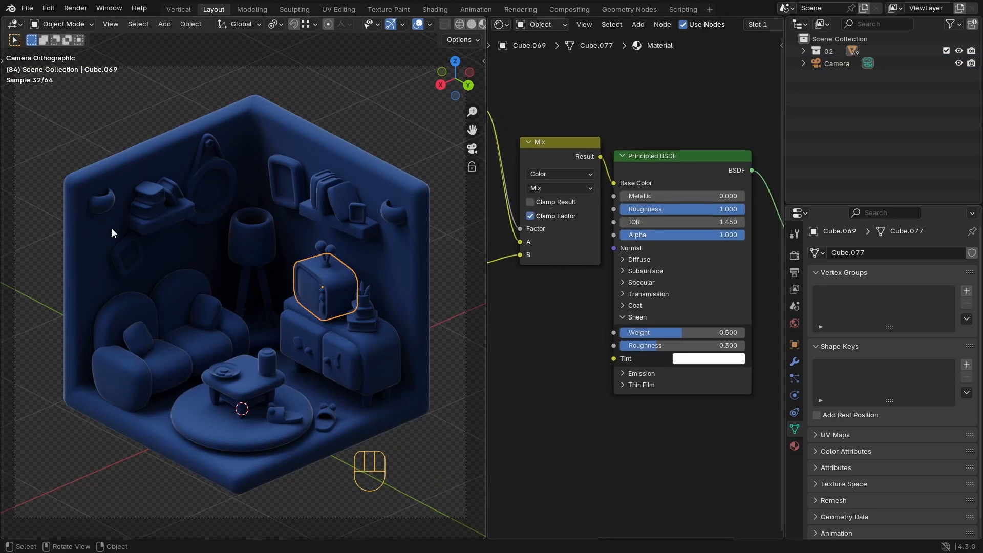
pyautogui.click(542, 24)
pyautogui.click(542, 68)
pyautogui.click(542, 28)
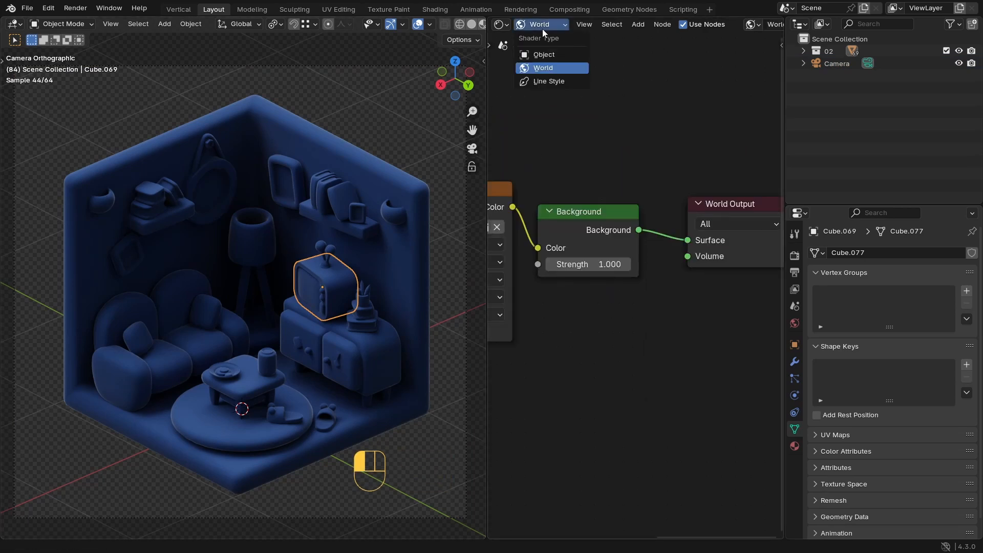
pyautogui.keyDown('ctrl'); pyautogui.moveTo(600, 251); pyautogui.dragTo(598, 286, button='middle'); pyautogui.keyUp('ctrl')
pyautogui.moveTo(598, 286); pyautogui.dragTo(703, 275, button='middle')
pyautogui.keyDown('ctrl'); pyautogui.moveTo(704, 327); pyautogui.dragTo(641, 285, button='middle'); pyautogui.keyUp('ctrl')
pyautogui.click(635, 249)
pyautogui.write('2')
pyautogui.press('Return')
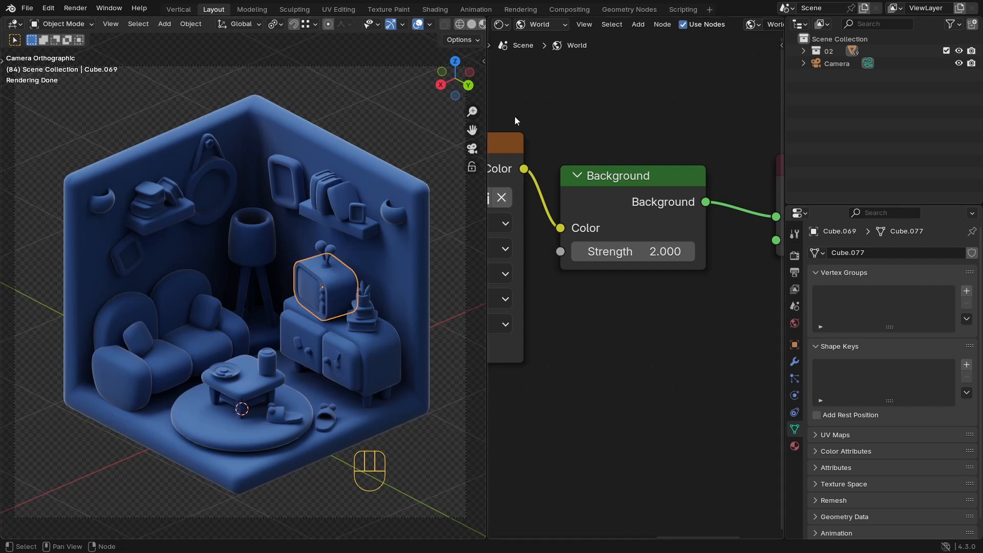
# Step: Turn the shader editor area into a second 3D viewport
pyautogui.scroll(-1, 579, 143)
pyautogui.rightClick(487, 148)
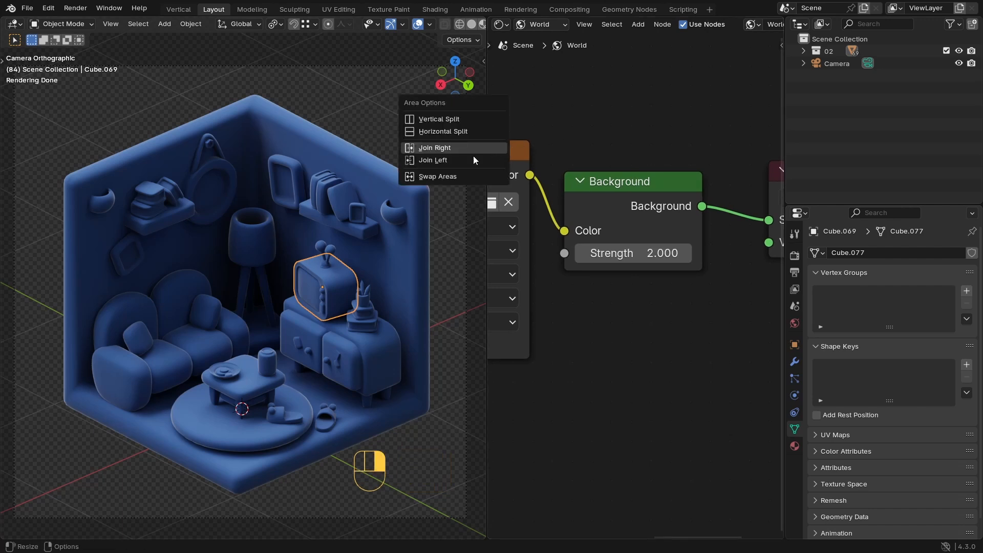
pyautogui.click(501, 24)
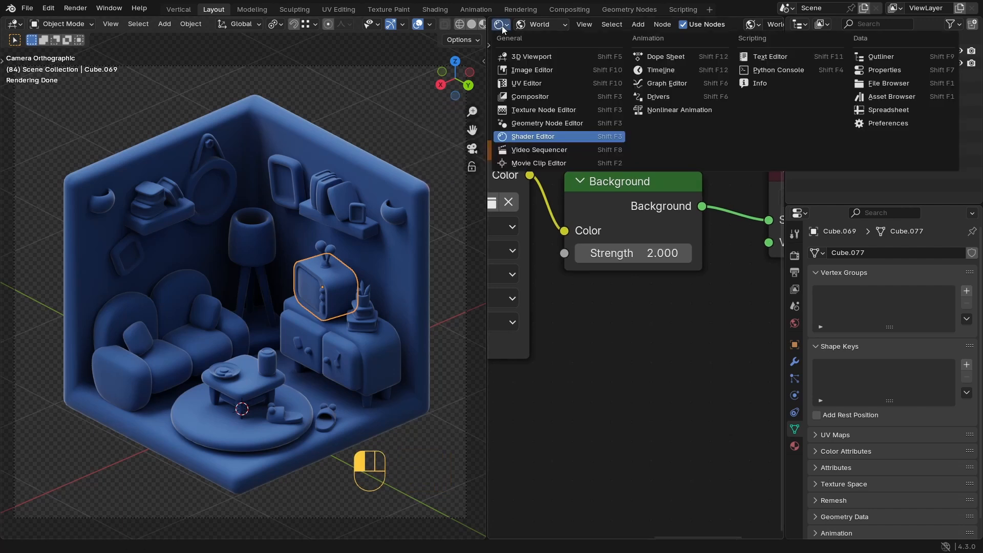
pyautogui.click(552, 58)
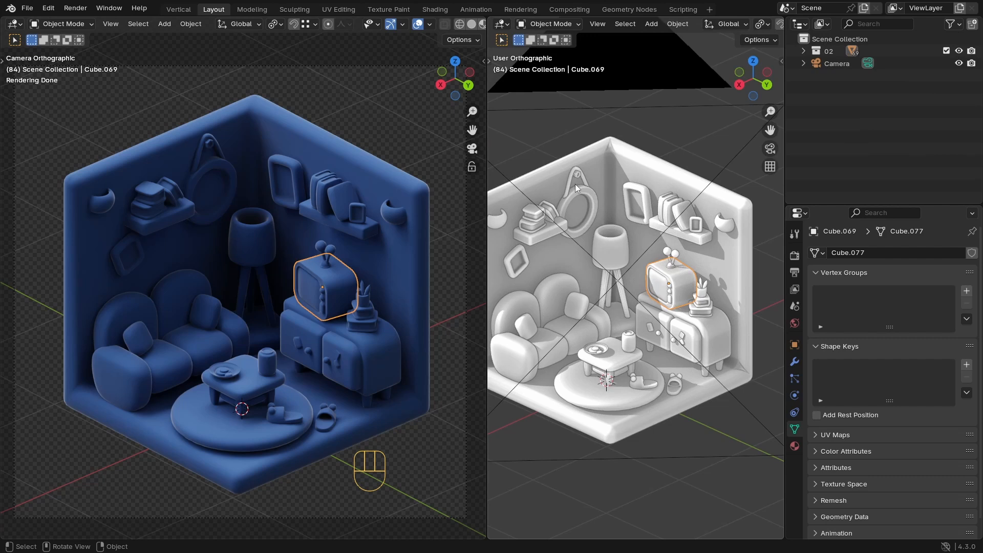
# Step: Widen the solid-shaded viewport by shrinking the rendered one, and turn off overlays in the rendered camera view
pyautogui.moveTo(486, 214); pyautogui.dragTo(342, 213)
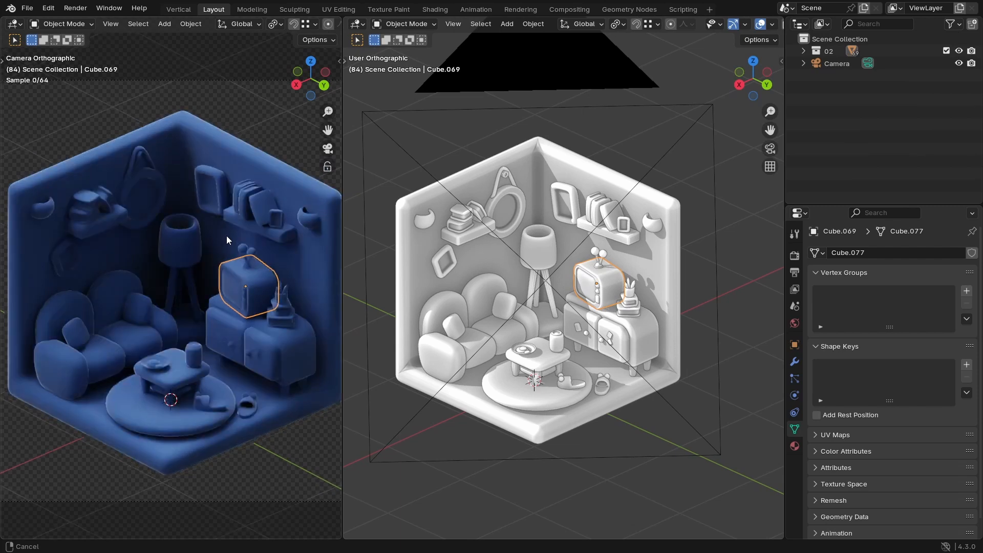
pyautogui.scroll(-5, 123, 28)
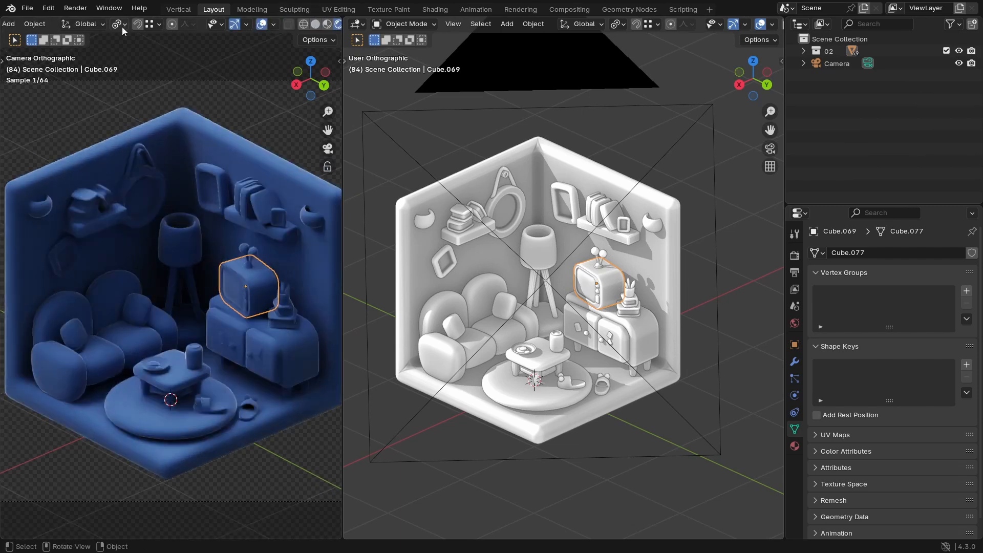
pyautogui.click(261, 24)
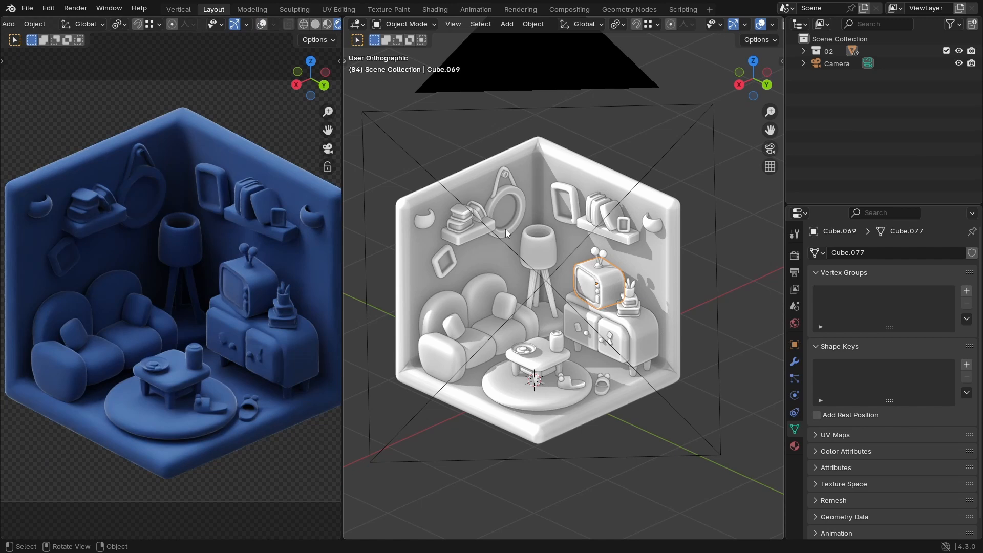
# Step: Hide the camera so its frame no longer clutters the solid-shaded viewport
pyautogui.press('h')
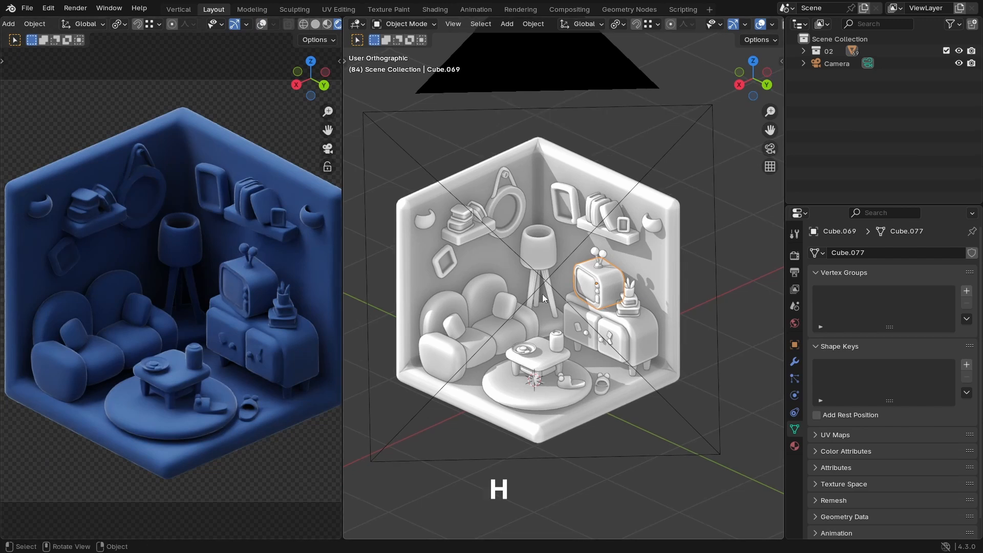
pyautogui.click(566, 74)
pyautogui.press('h')
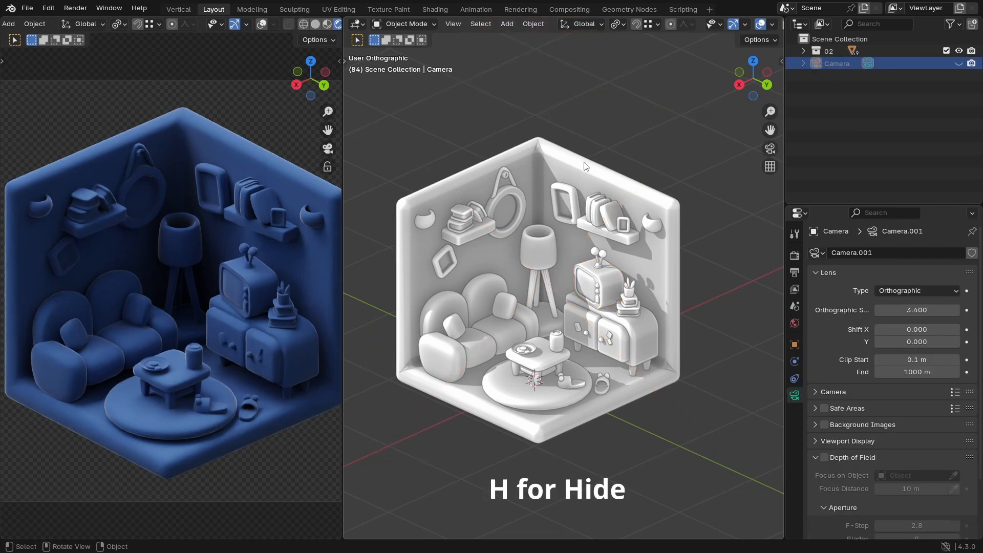
pyautogui.moveTo(557, 196)
pyautogui.keyDown('ctrl'); pyautogui.mouseDown(button='middle')
pyautogui.moveTo(579, 173)
pyautogui.moveTo(573, 181)
pyautogui.moveTo(589, 188)
pyautogui.mouseUp(button='middle'); pyautogui.keyUp('ctrl')
pyautogui.moveTo(710, 24); pyautogui.dragTo(668, 24, button='middle')
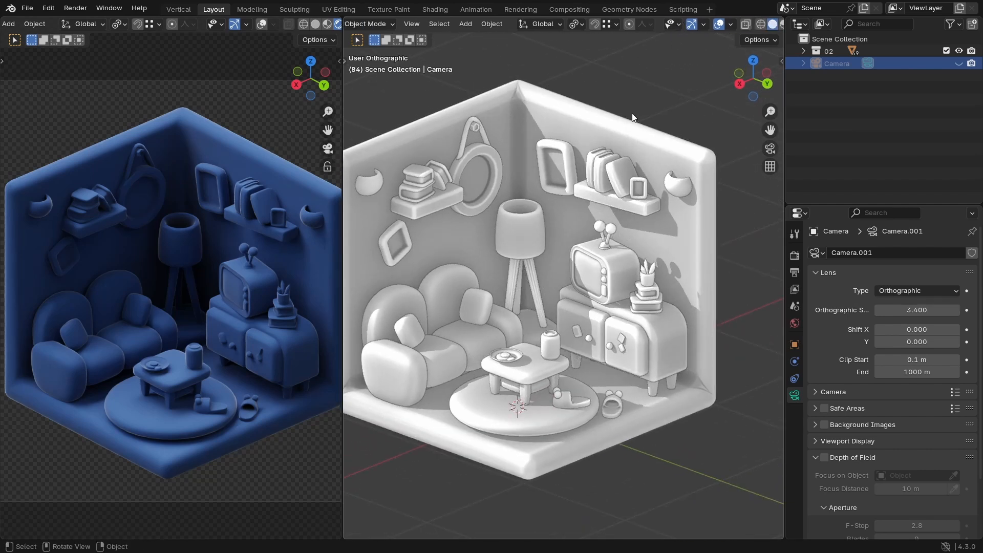
# Step: Place the 3D cursor at the floor lamp's shade and add an area light there
pyautogui.moveTo(543, 239); pyautogui.dragTo(530, 233, button='middle')
pyautogui.rightClick(540, 232)
pyautogui.press('Escape')
pyautogui.click(545, 228)
pyautogui.moveTo(545, 229)
pyautogui.mouseDown(button='middle')
pyautogui.moveTo(566, 250)
pyautogui.moveTo(534, 221)
pyautogui.moveTo(542, 219)
pyautogui.mouseUp(button='middle')
pyautogui.hotkey('shift', 'a')
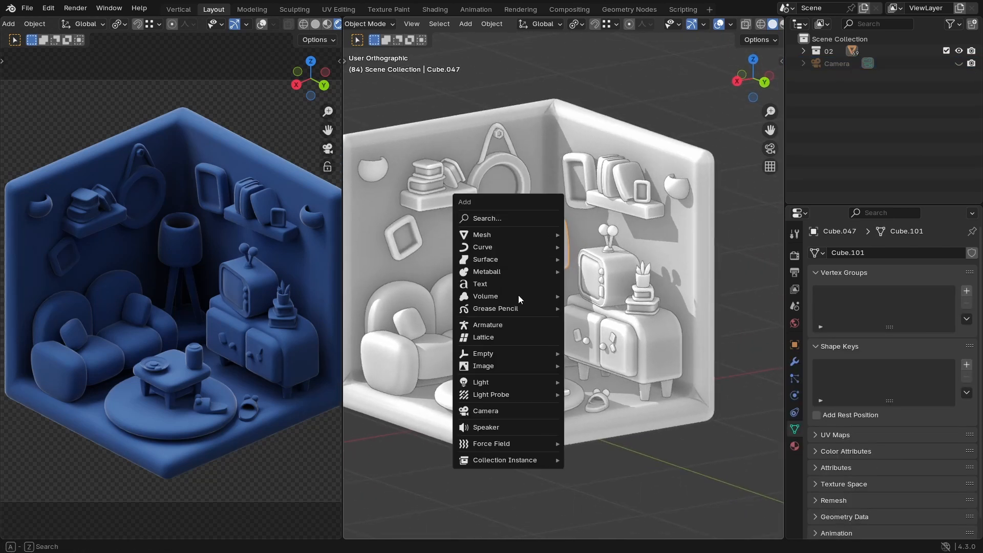
pyautogui.moveTo(494, 381)
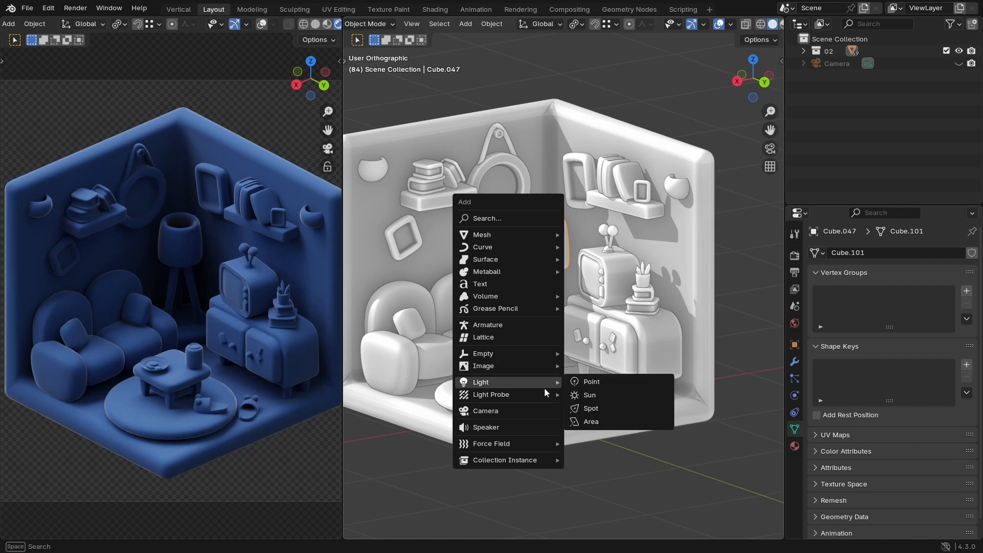
pyautogui.click(591, 421)
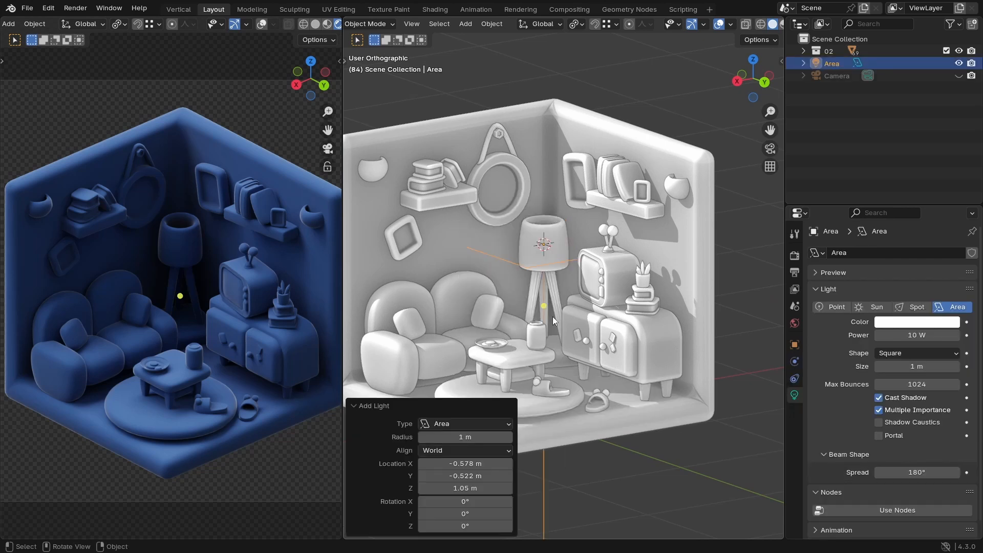
# Step: Change the area light's shape to Disk and scale it down to about 0.218 to fit the lampshade
pyautogui.keyDown('ctrl'); pyautogui.moveTo(561, 281); pyautogui.dragTo(563, 256, button='middle'); pyautogui.keyUp('ctrl')
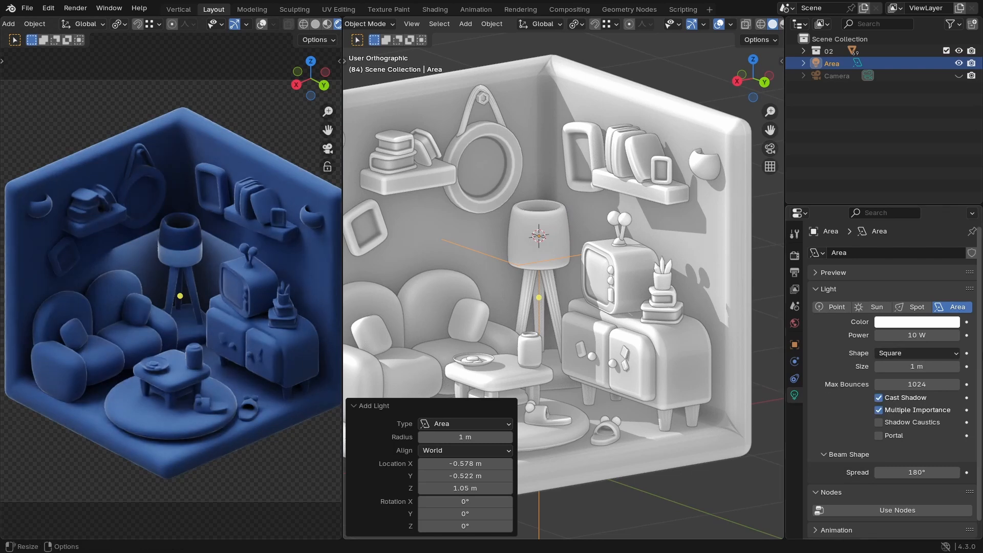
pyautogui.click(909, 354)
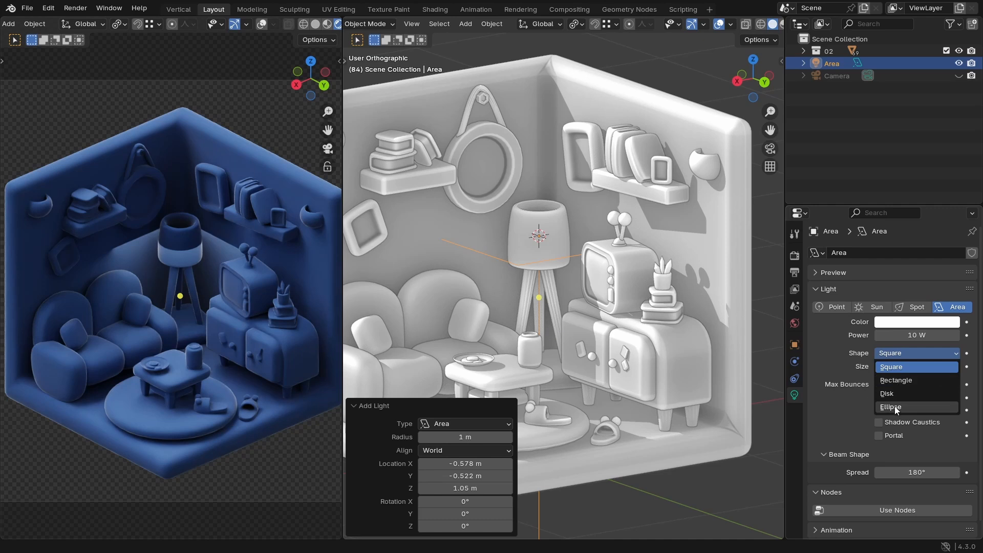
pyautogui.click(893, 393)
pyautogui.press('s')
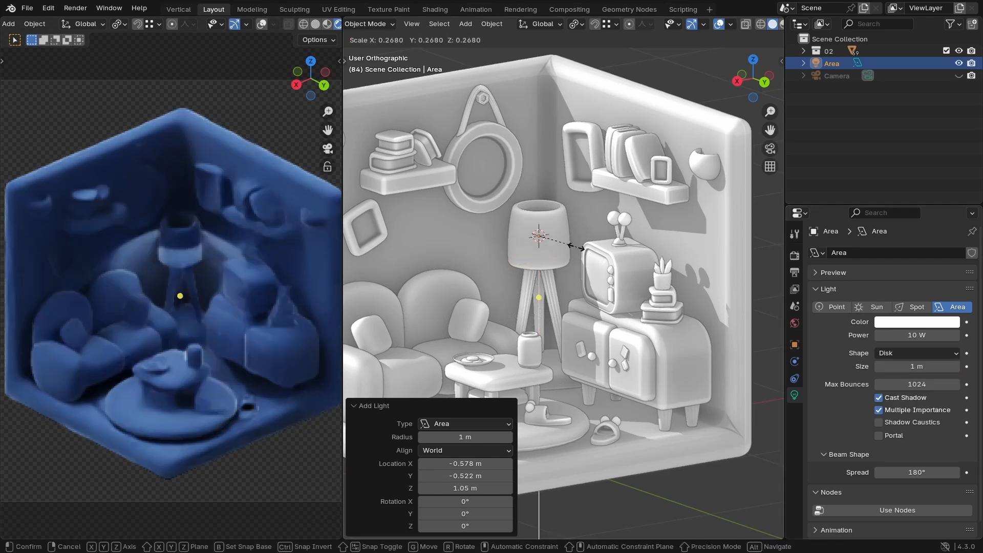
pyautogui.click(574, 246)
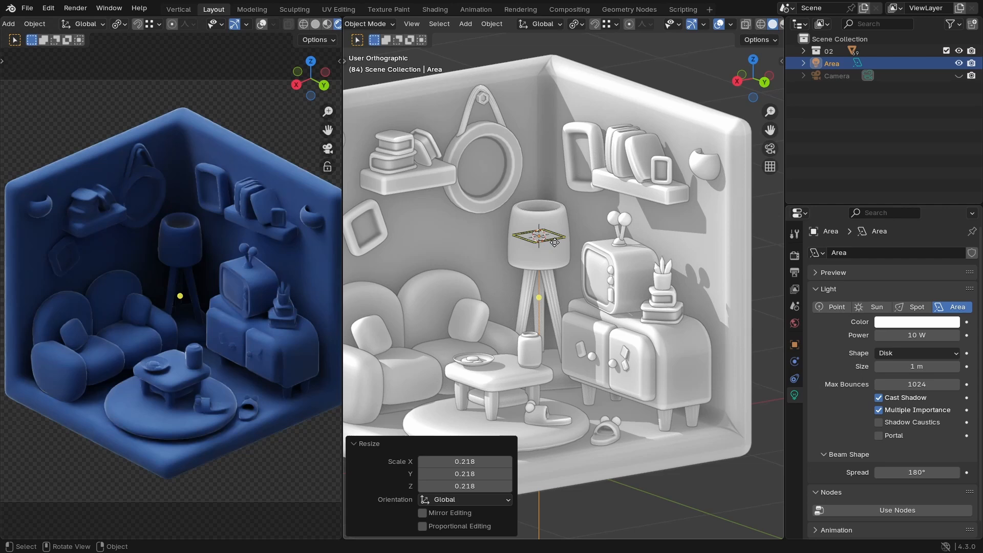
# Step: Move the disk light up about 0.135 m along Z, just inside the lampshade's upper opening
pyautogui.press('KP_Decimal')
pyautogui.moveTo(555, 242); pyautogui.dragTo(580, 262, button='middle')
pyautogui.press('g')
pyautogui.press('z')
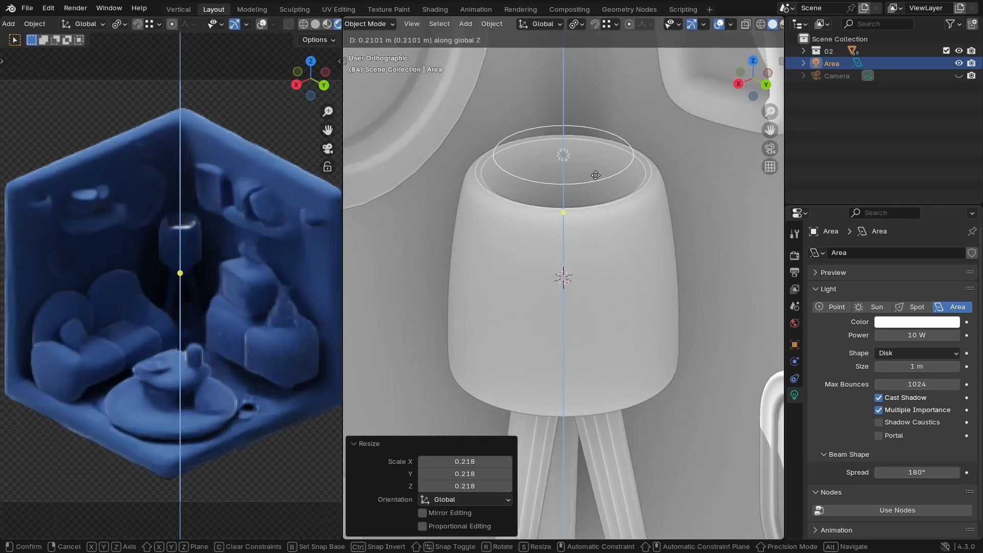
pyautogui.click(597, 207)
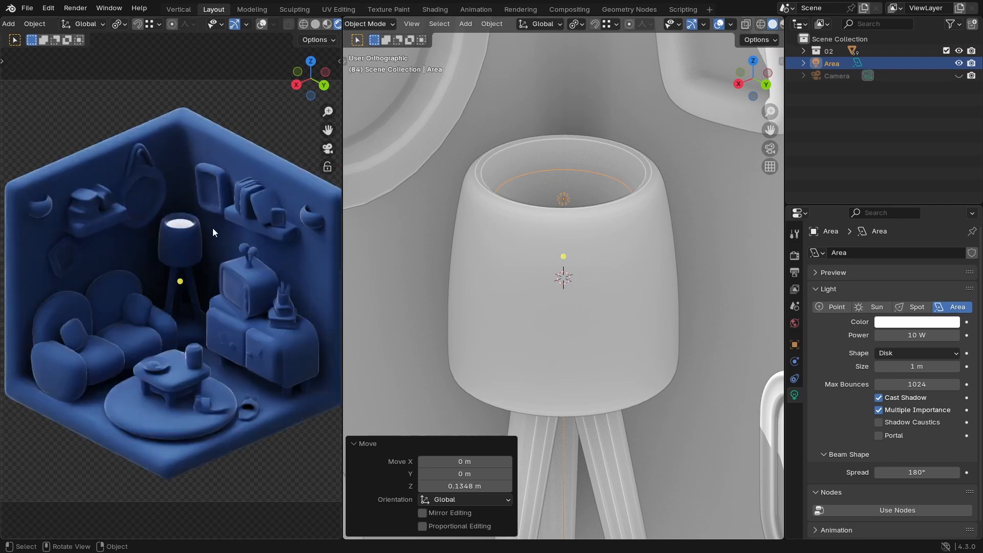
# Step: Rotate the disk light 180° around X so it shines upward, and lower it about 0.11 m along Z inside the shade
pyautogui.press('r')
pyautogui.write('x')
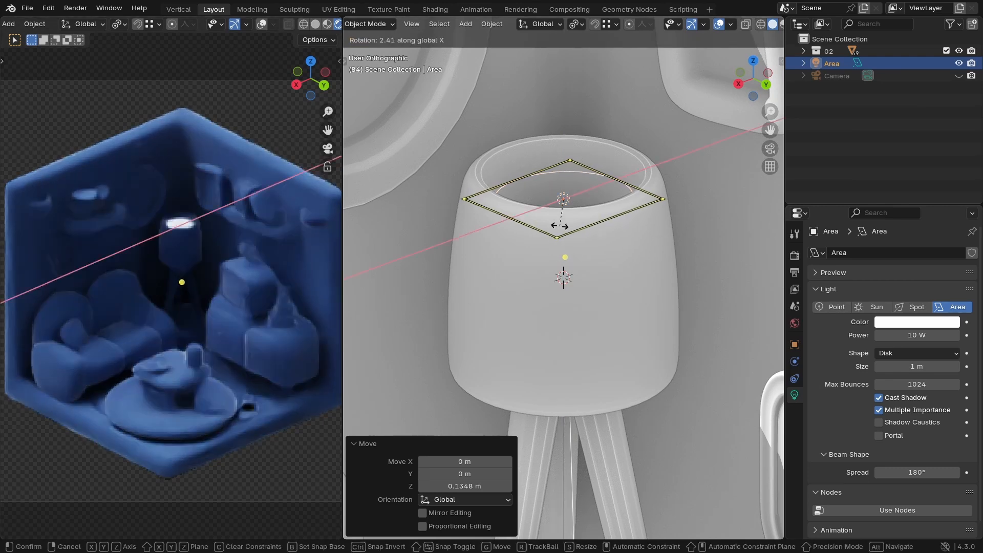
pyautogui.write('180')
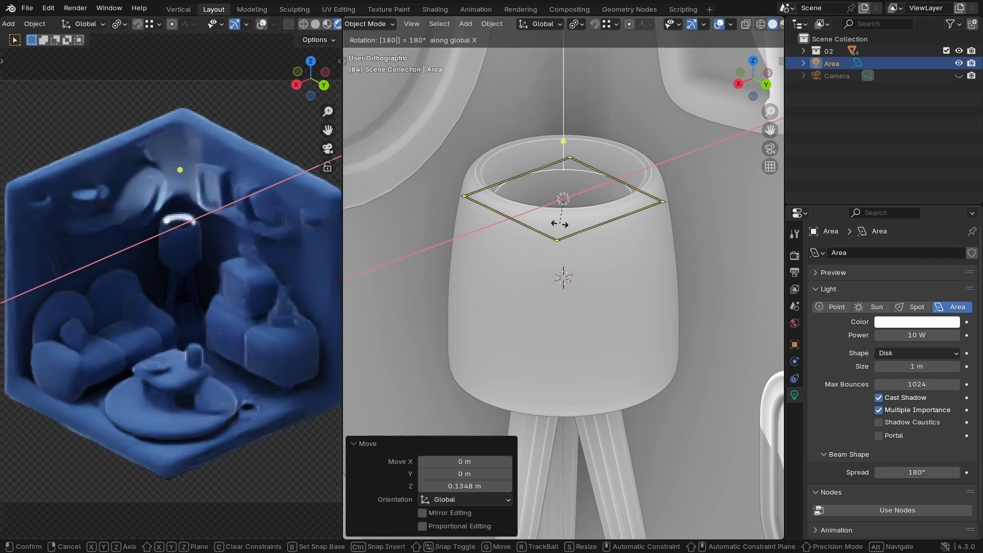
pyautogui.press('Return')
pyautogui.press('g')
pyautogui.press('z')
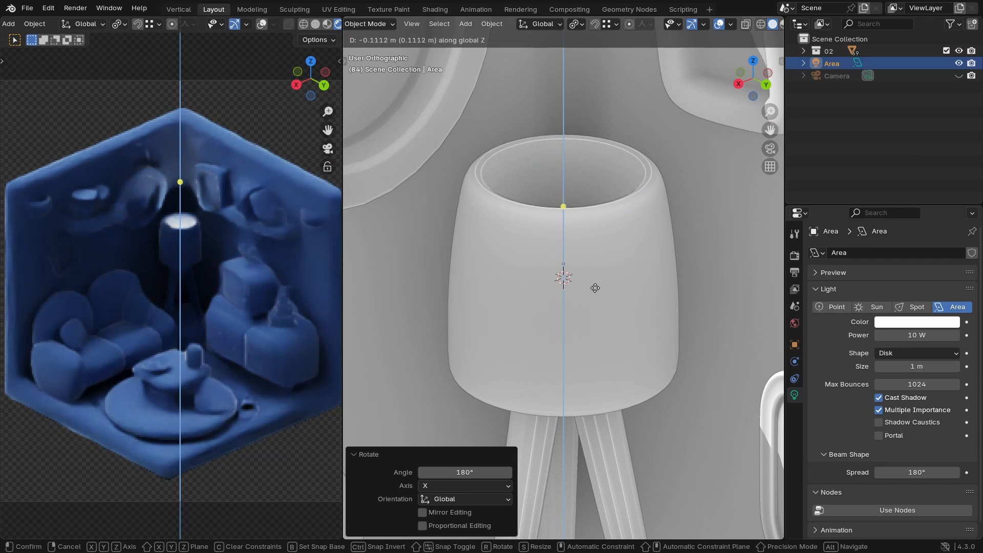
pyautogui.click(595, 288)
# Step: Set the floor lamp light's power to 5 W
pyautogui.click(910, 336)
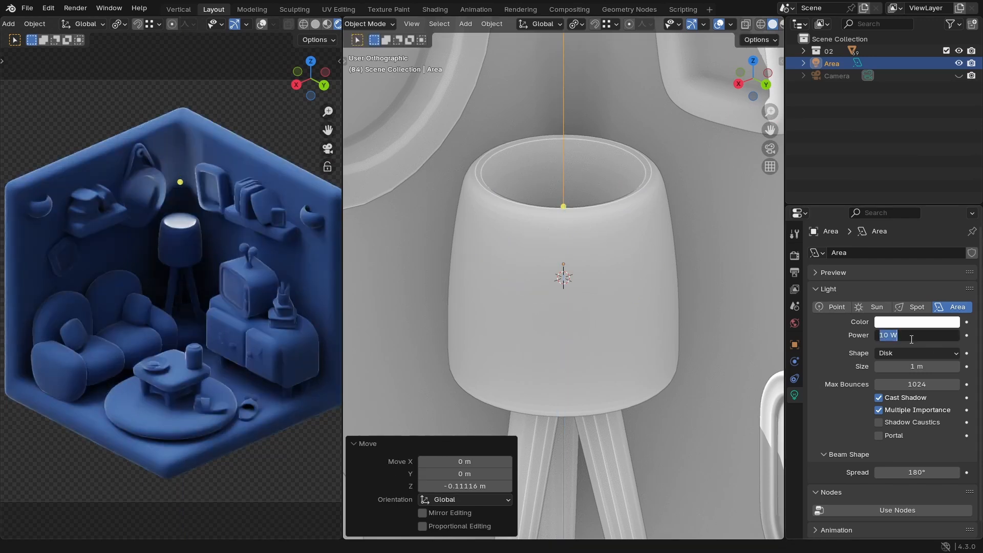
pyautogui.write('5')
pyautogui.press('Return')
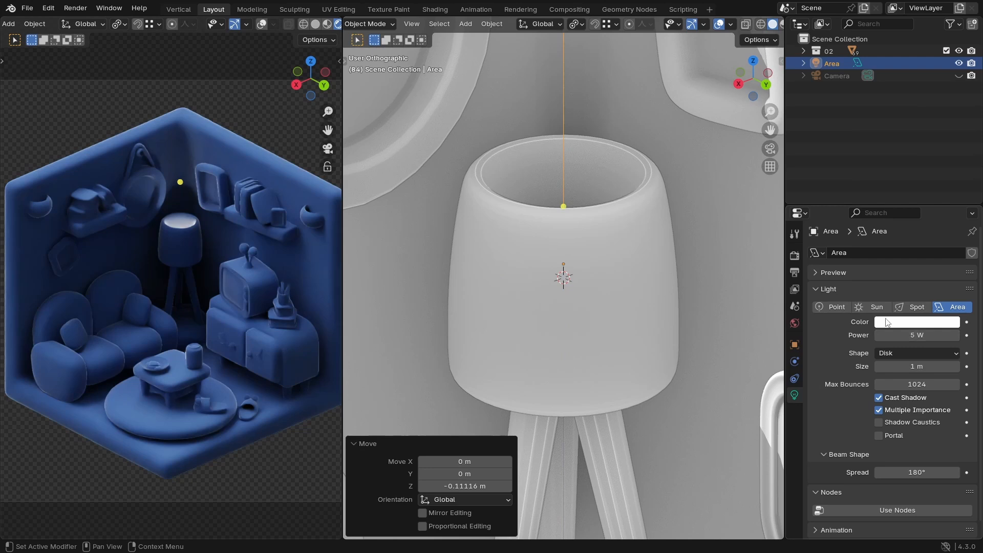
# Step: Snap the 3D cursor to the crescent wall sconce on the right wall
pyautogui.scroll(-6, 588, 284)
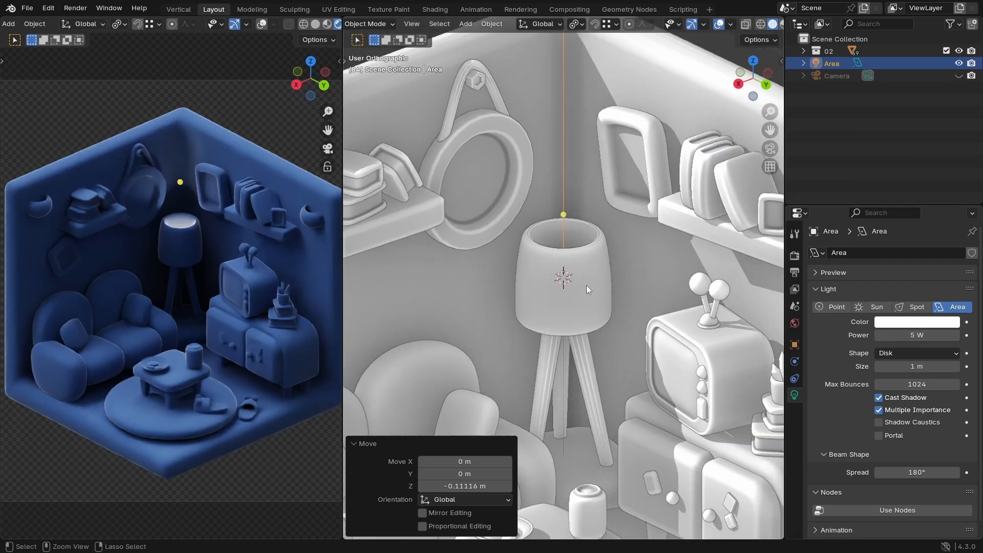
pyautogui.scroll(-2, 577, 290)
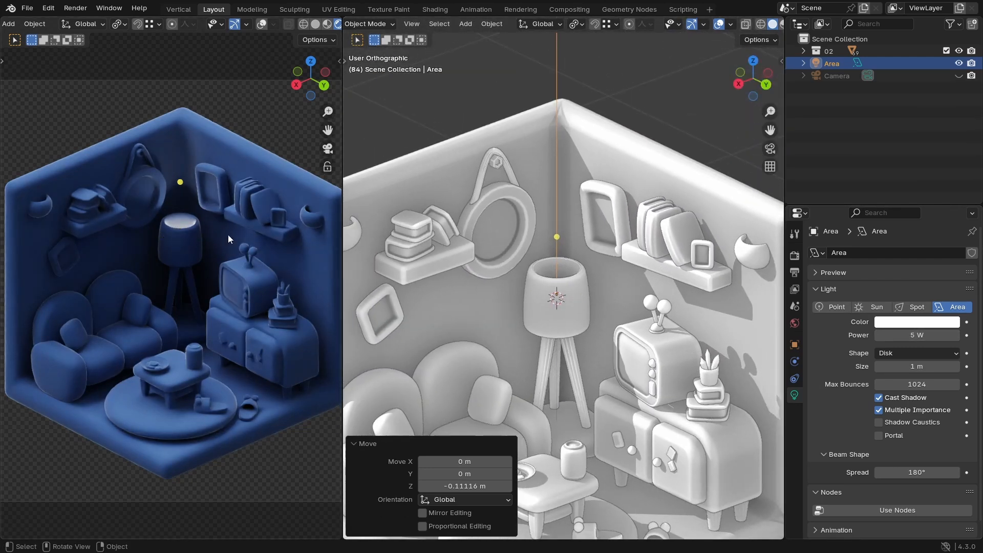
pyautogui.keyDown('ctrl'); pyautogui.moveTo(594, 285); pyautogui.dragTo(573, 281, button='middle'); pyautogui.keyUp('ctrl')
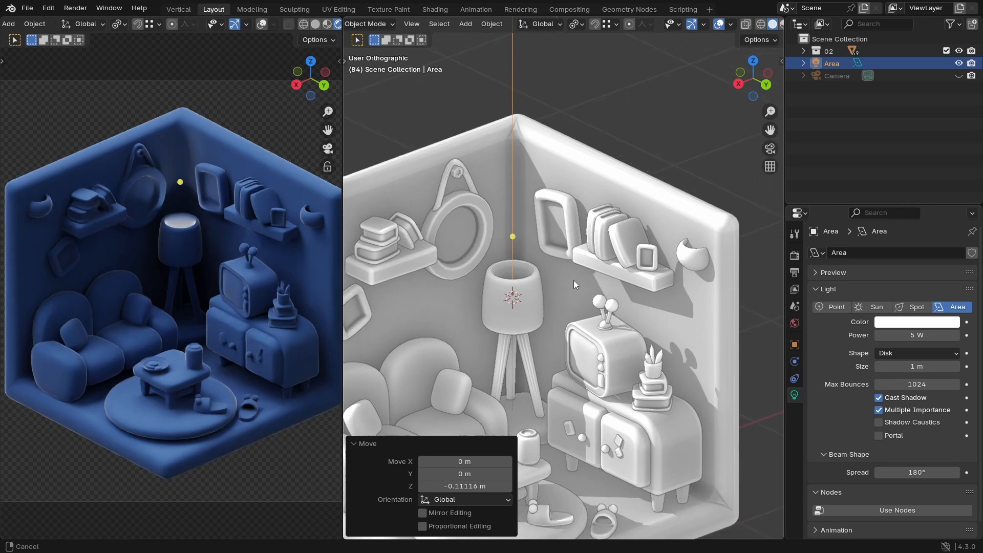
pyautogui.click(691, 255)
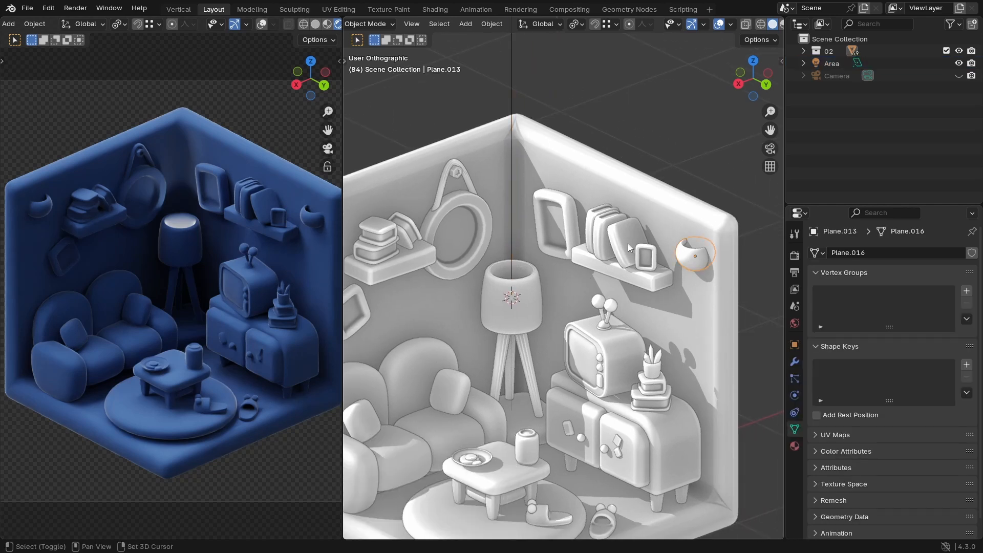
pyautogui.hotkey('shift', 's')
pyautogui.click(624, 311)
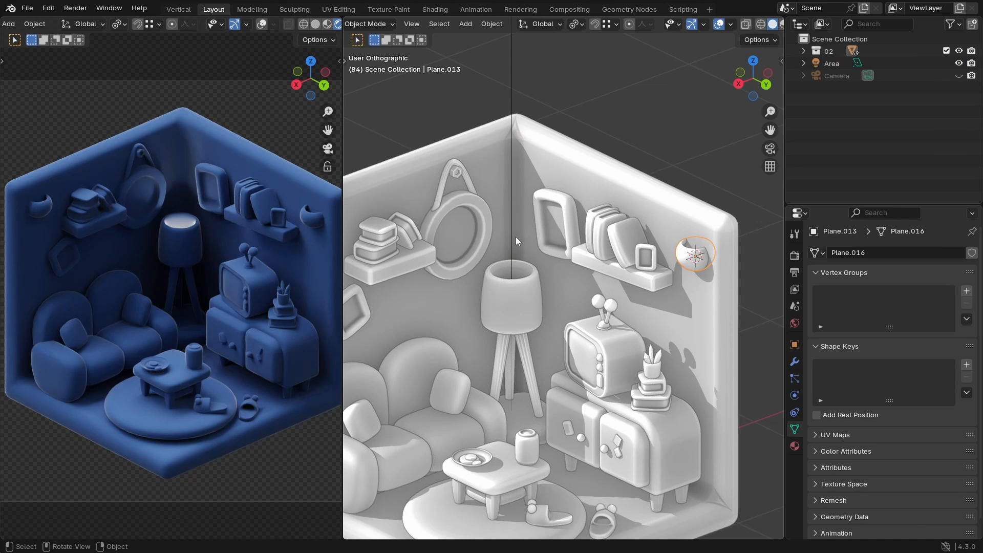
# Step: Duplicate the floor lamp's area light and snap the copy to the 3D cursor at the right wall sconce
pyautogui.click(513, 85)
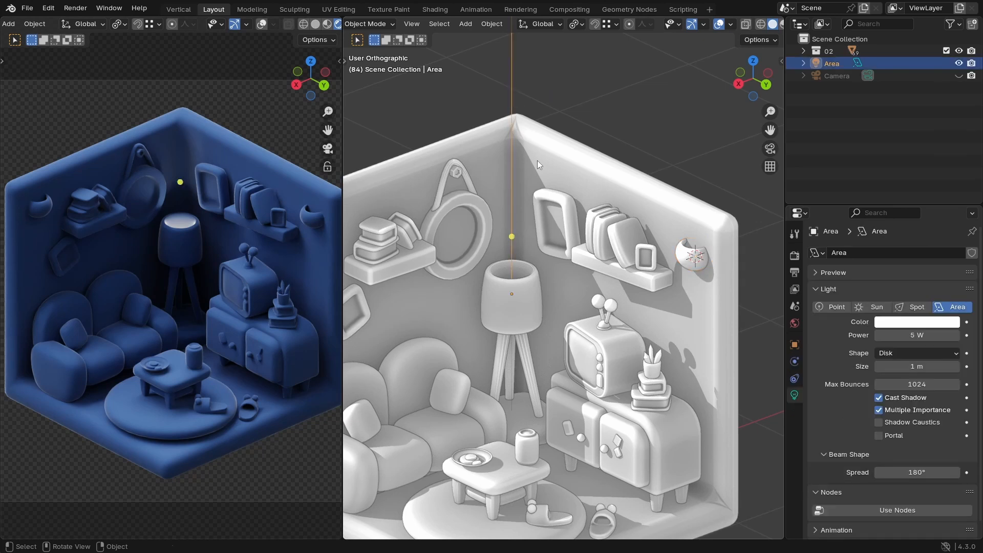
pyautogui.hotkey('shift', 'd')
pyautogui.click(577, 161)
pyautogui.hotkey('shift', 's')
pyautogui.click(576, 87)
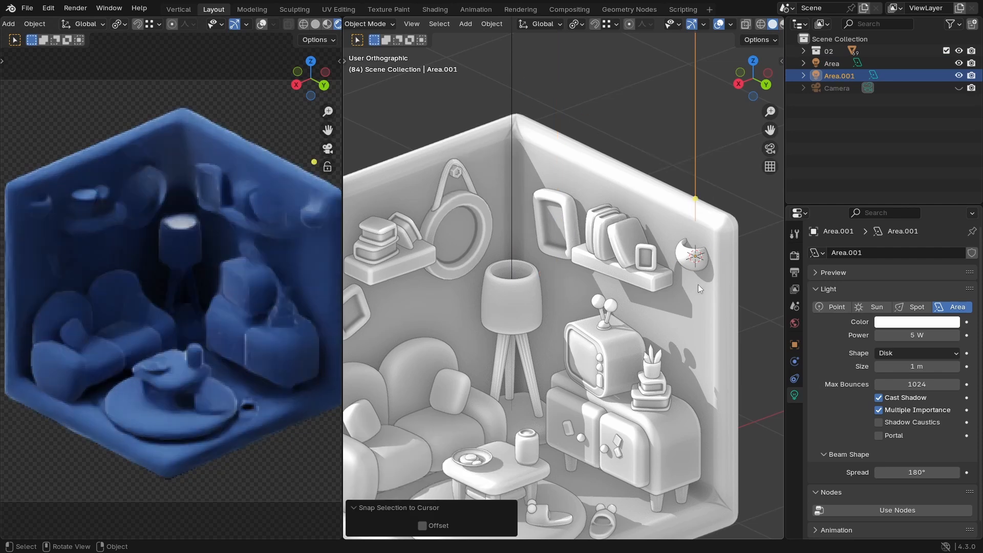
# Step: Examine the duplicated light's placement in the right wall sconce in wireframe and return to solid shading
pyautogui.keyDown('ctrl'); pyautogui.moveTo(693, 300); pyautogui.dragTo(693, 265, button='middle'); pyautogui.keyUp('ctrl')
pyautogui.moveTo(693, 265)
pyautogui.keyDown('shift'); pyautogui.mouseDown(button='middle')
pyautogui.moveTo(507, 304)
pyautogui.moveTo(558, 283)
pyautogui.mouseUp(button='middle'); pyautogui.keyUp('shift')
pyautogui.press('z')
pyautogui.click(523, 324)
pyautogui.keyDown('shift'); pyautogui.moveTo(558, 282); pyautogui.dragTo(551, 307, button='middle'); pyautogui.keyUp('shift')
pyautogui.moveTo(551, 306)
pyautogui.mouseDown(button='middle')
pyautogui.moveTo(549, 325)
pyautogui.moveTo(538, 325)
pyautogui.mouseUp(button='middle')
pyautogui.press('z')
pyautogui.click(674, 351)
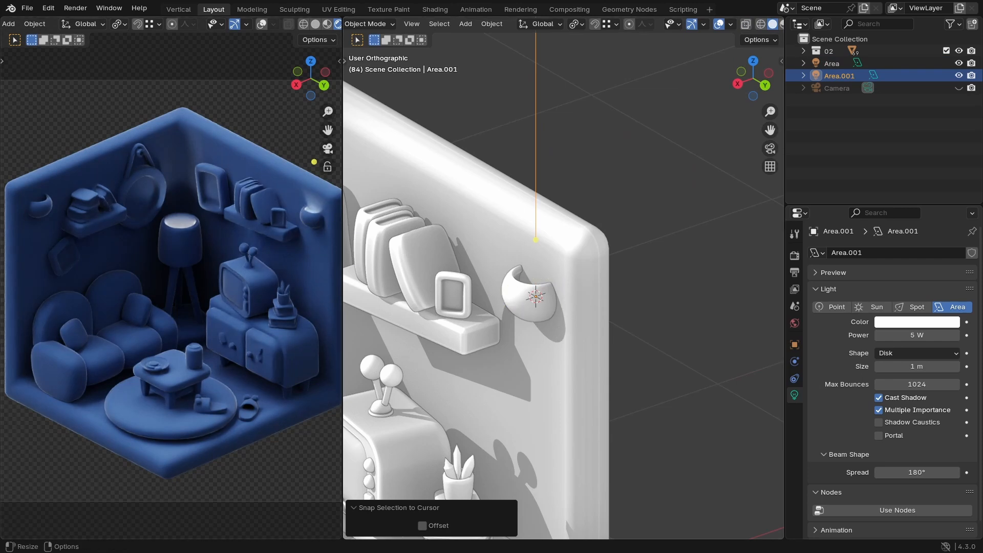
# Step: Select the crescent wall sconce on the left wall and snap the 3D cursor to it
pyautogui.keyDown('ctrl'); pyautogui.moveTo(456, 287); pyautogui.dragTo(634, 269, button='middle'); pyautogui.keyUp('ctrl')
pyautogui.click(379, 251)
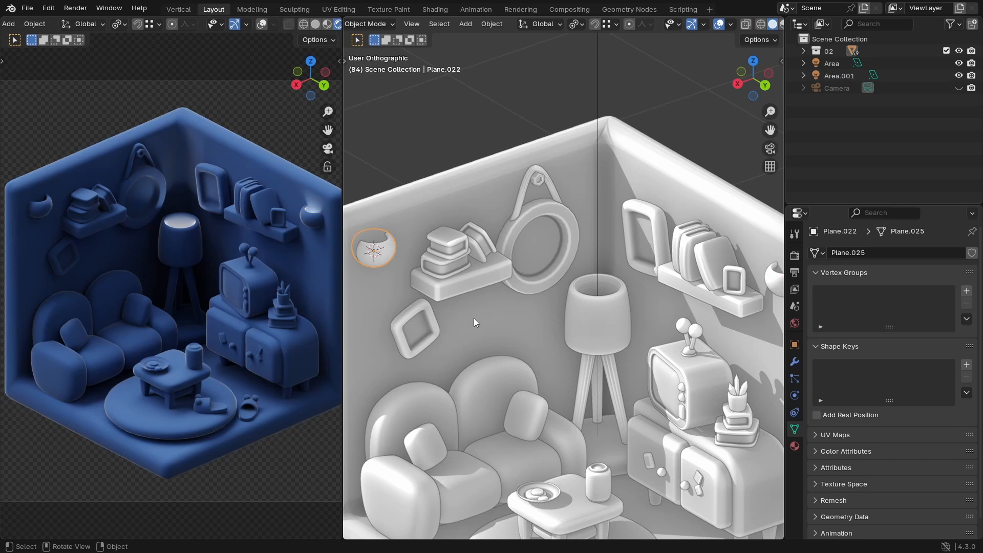
# Step: Duplicate the right sconce's area light and snap the copy to the 3D cursor at the left wall sconce
pyautogui.keyDown('ctrl'); pyautogui.moveTo(474, 318); pyautogui.dragTo(663, 219, button='middle'); pyautogui.keyUp('ctrl')
pyautogui.click(717, 181)
pyautogui.hotkey('shift', 'd')
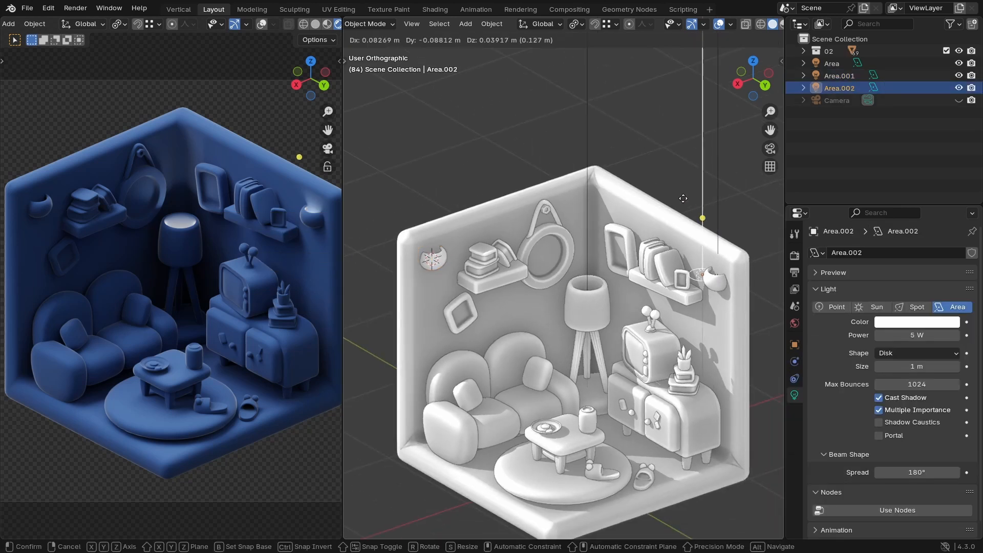
pyautogui.click(677, 195)
pyautogui.hotkey('shift', 's')
pyautogui.click(669, 124)
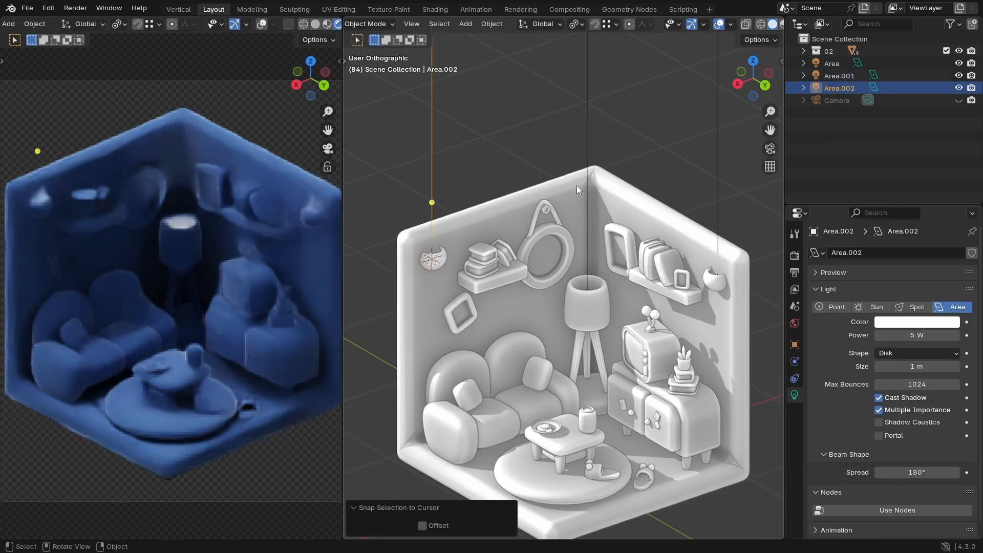
pyautogui.hotkey('shift', 's')
pyautogui.press('Escape')
# Step: Snap the 3D cursor to the right wall's shelf and place a duplicate of the sconce area light there
pyautogui.keyDown('ctrl'); pyautogui.moveTo(588, 223); pyautogui.dragTo(590, 259, button='middle'); pyautogui.keyUp('ctrl')
pyautogui.click(600, 208)
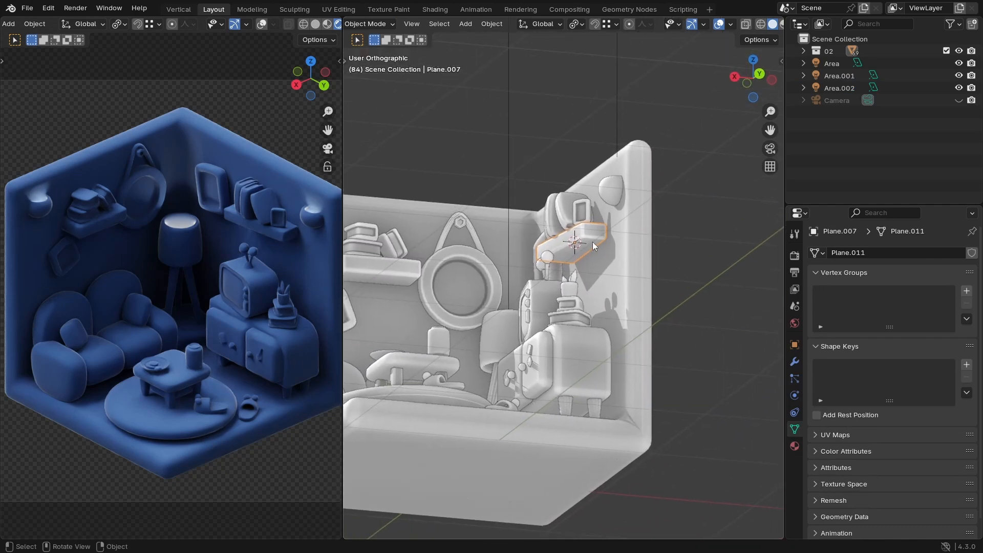
pyautogui.click(618, 148)
pyautogui.hotkey('shift', 'd')
pyautogui.click(593, 147)
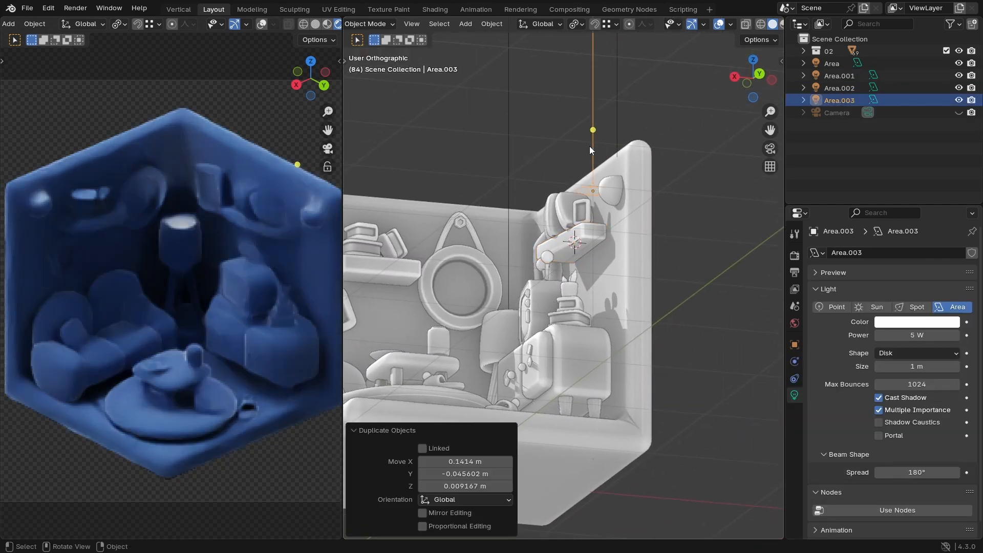
pyautogui.hotkey('shift', 's')
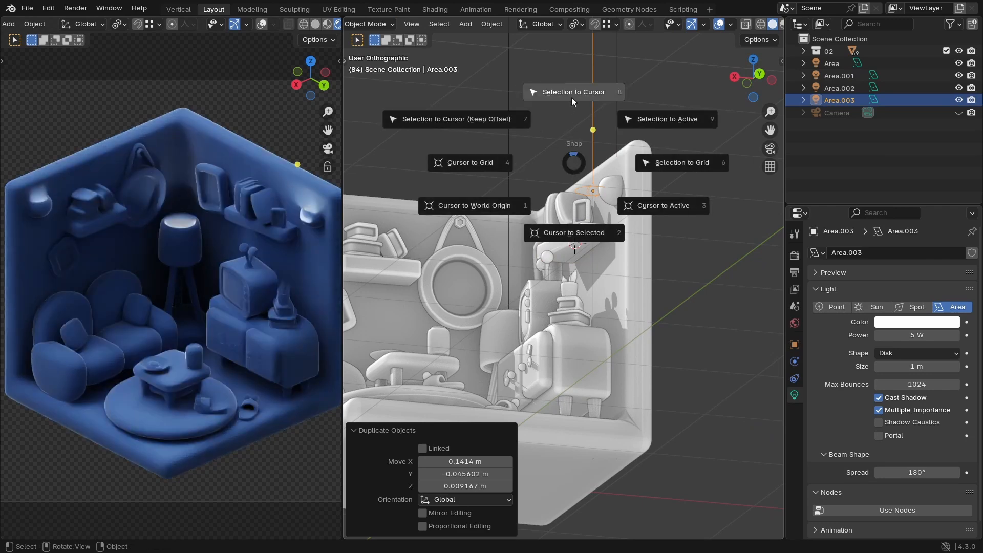
pyautogui.click(572, 95)
# Step: Rotate the shelf light 180° about X so it faces down and set its shape to Square
pyautogui.scroll(3, 573, 259)
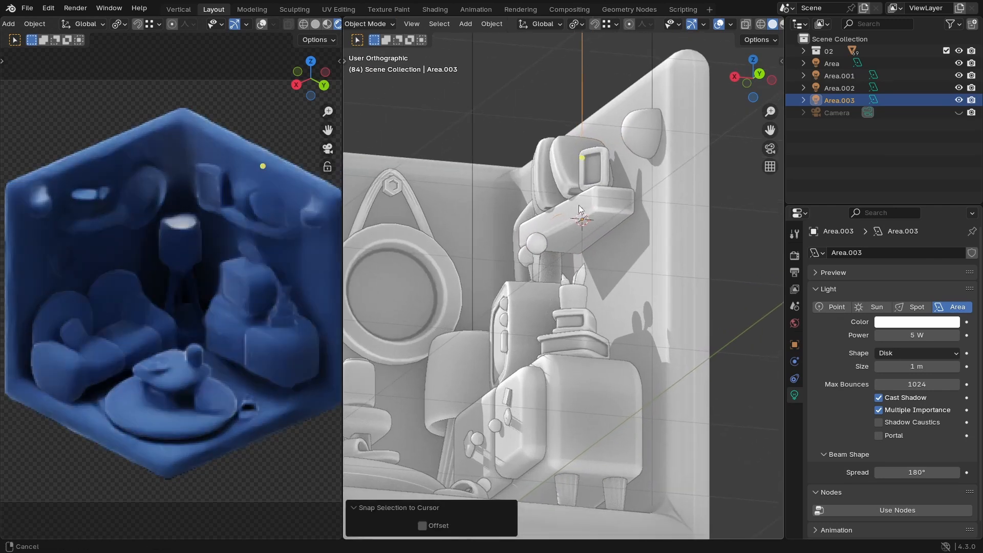
pyautogui.write('rx180')
pyautogui.press('Return')
pyautogui.moveTo(573, 259)
pyautogui.mouseDown(button='middle')
pyautogui.moveTo(558, 279)
pyautogui.moveTo(542, 274)
pyautogui.moveTo(586, 269)
pyautogui.mouseUp(button='middle')
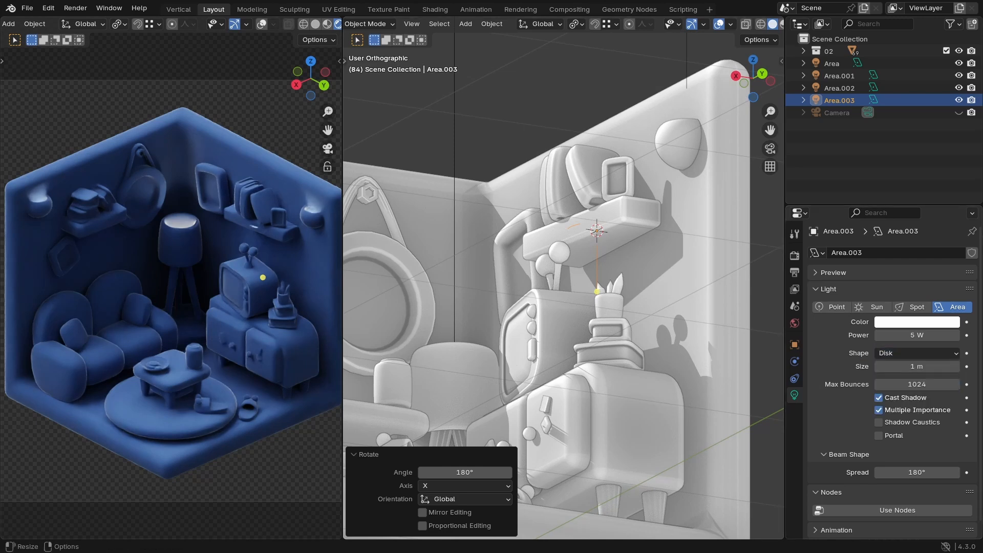
pyautogui.click(902, 353)
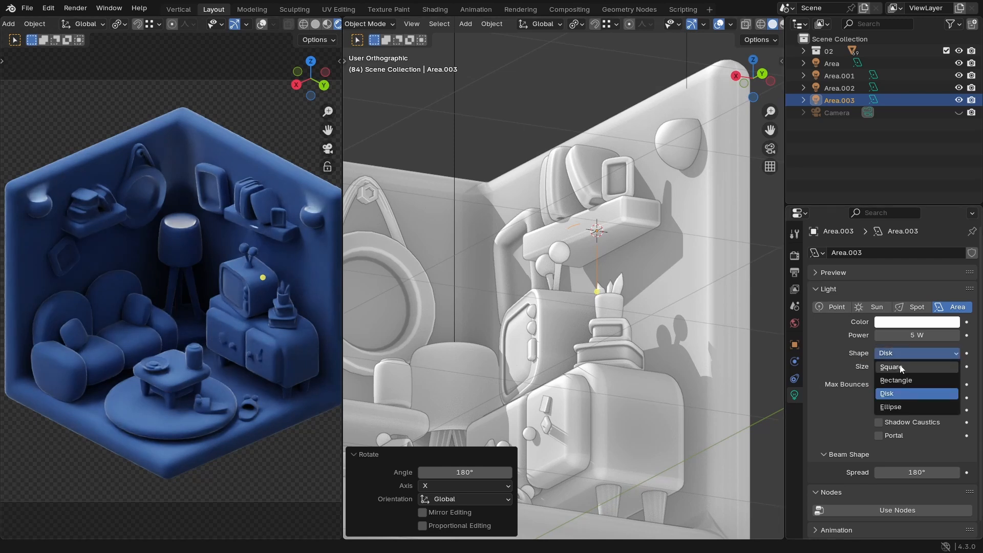
pyautogui.click(902, 367)
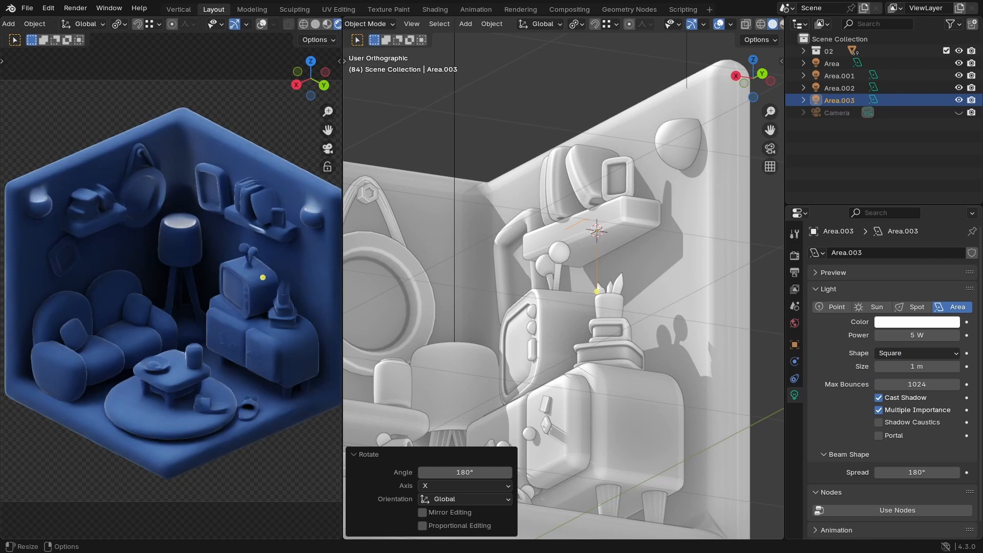
# Step: Move the light down along Z to just below the right shelf and scale it to about 0.67 along X
pyautogui.keyDown('ctrl'); pyautogui.moveTo(632, 296); pyautogui.dragTo(591, 278, button='middle'); pyautogui.keyUp('ctrl')
pyautogui.press('g')
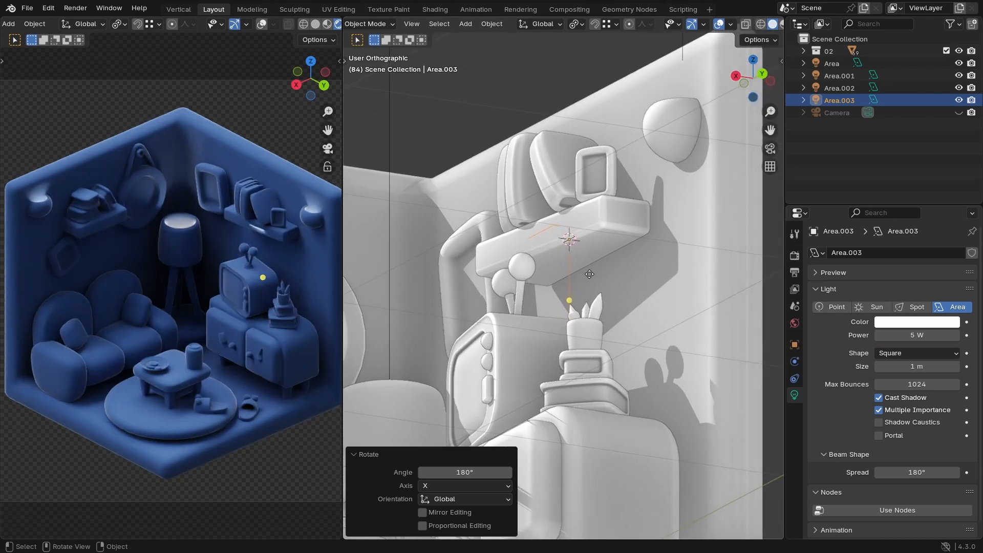
pyautogui.press('z')
pyautogui.click(597, 297)
pyautogui.moveTo(597, 297)
pyautogui.mouseDown(button='middle')
pyautogui.moveTo(697, 268)
pyautogui.moveTo(597, 299)
pyautogui.mouseUp(button='middle')
pyautogui.press('s')
pyautogui.press('x')
pyautogui.click(609, 296)
pyautogui.moveTo(609, 296); pyautogui.dragTo(548, 331, button='middle')
# Step: Tilt the right shelf's area light about 12.7° around the global Y axis
pyautogui.press('r')
pyautogui.press('x')
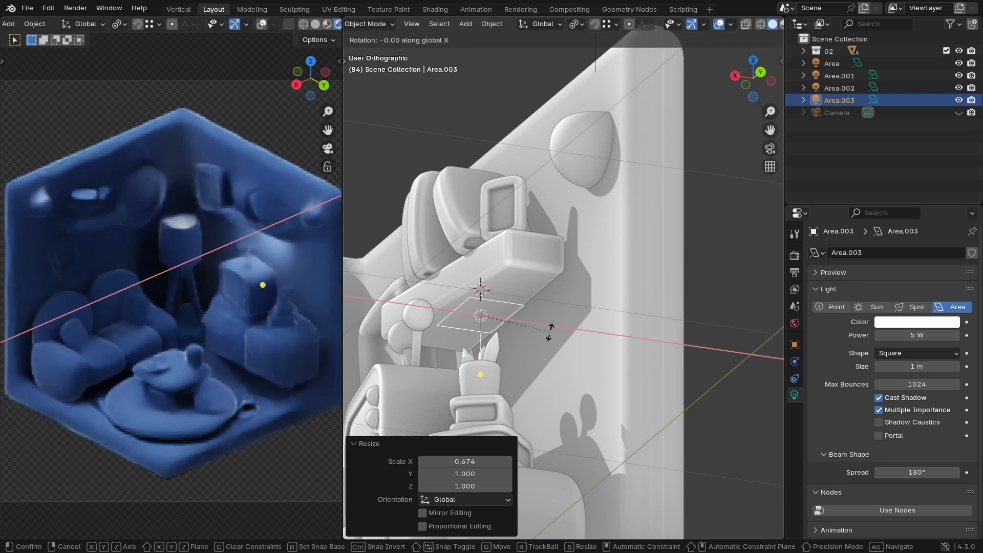
pyautogui.press('y')
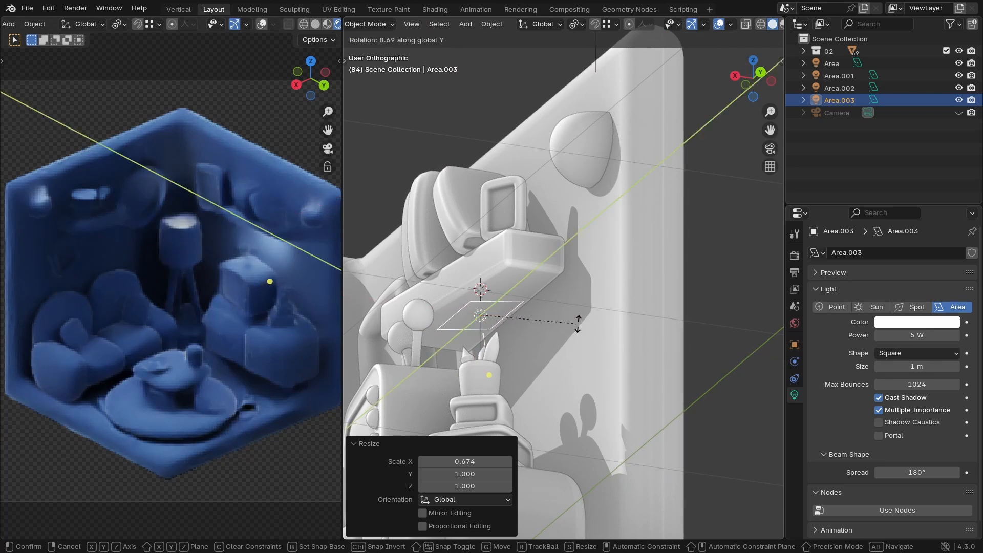
pyautogui.click(589, 322)
pyautogui.moveTo(589, 322); pyautogui.dragTo(562, 330, button='middle')
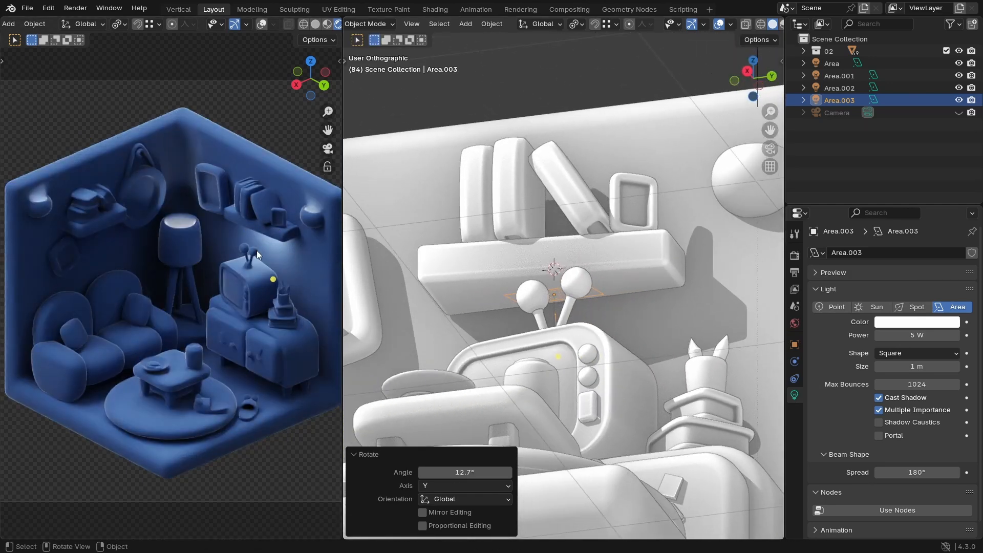
# Step: Stretch the right shelf's area light along Y by about 2.37 to span the shelf's length
pyautogui.keyDown('ctrl'); pyautogui.moveTo(668, 348); pyautogui.dragTo(667, 403, button='middle'); pyautogui.keyUp('ctrl')
pyautogui.keyDown('shift'); pyautogui.moveTo(585, 300); pyautogui.dragTo(660, 306, button='middle'); pyautogui.keyUp('shift')
pyautogui.press('s')
pyautogui.press('x')
pyautogui.press('z')
pyautogui.press('y')
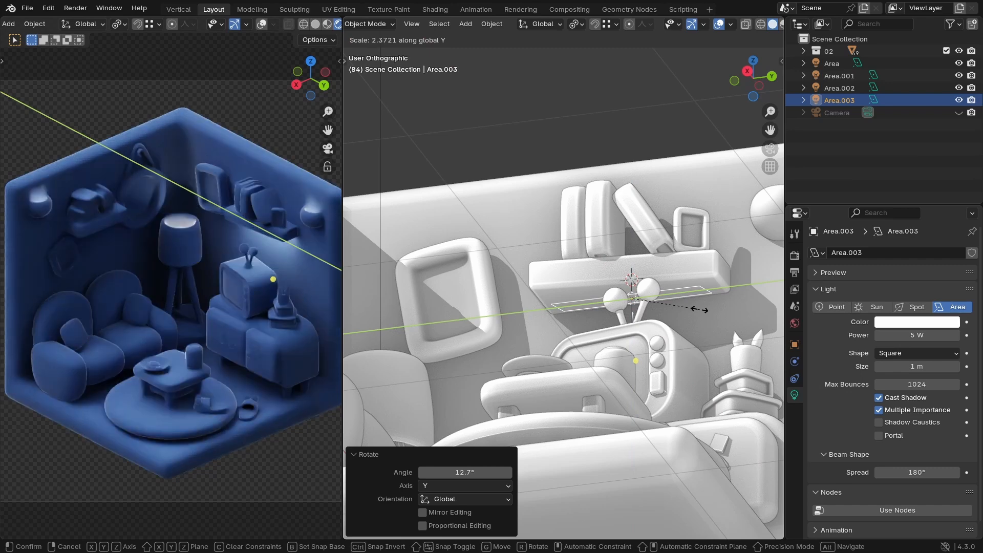
pyautogui.click(699, 309)
pyautogui.scroll(-5, 645, 341)
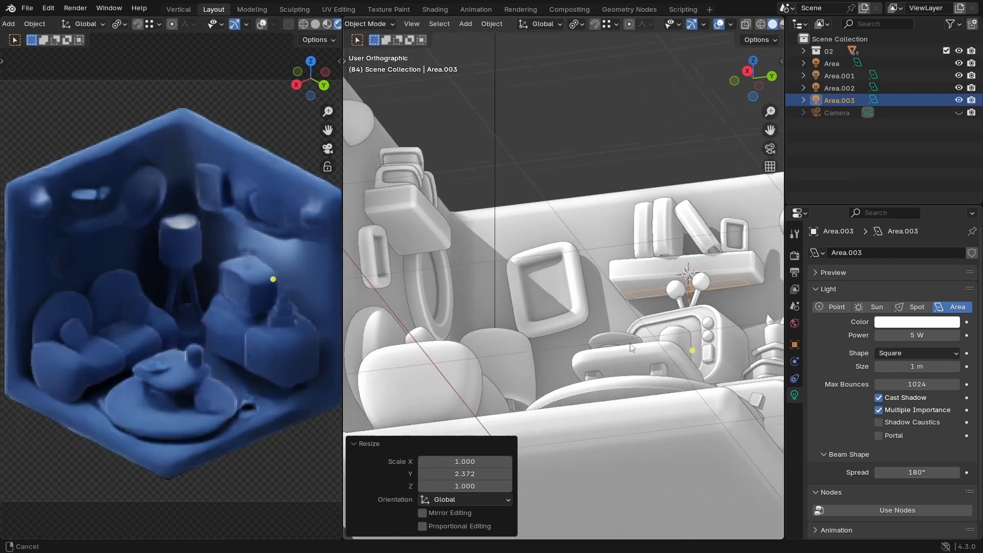
# Step: Duplicate the shelf light toward the left wall in right view and rotate the copy 90° about Z
pyautogui.press('KP_3')
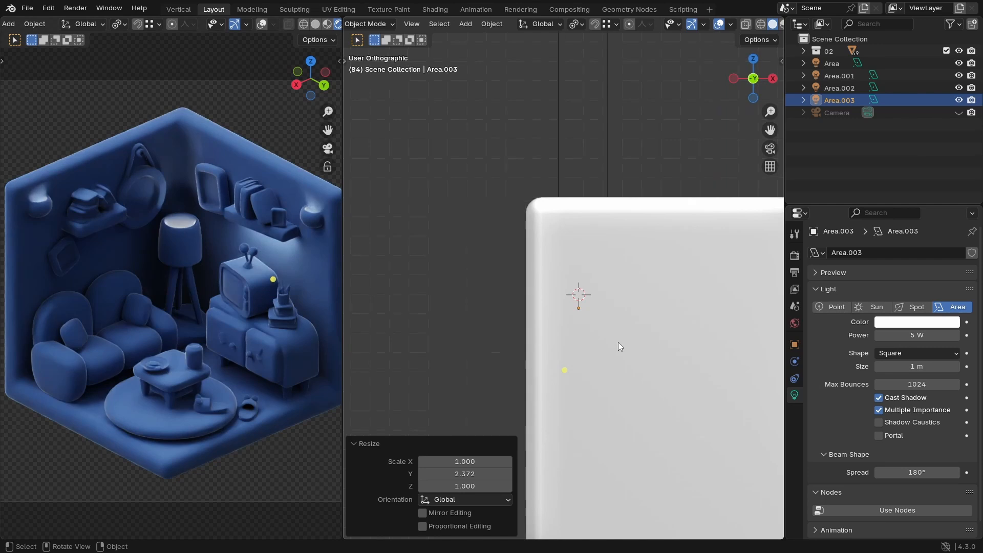
pyautogui.hotkey('shift', 'd')
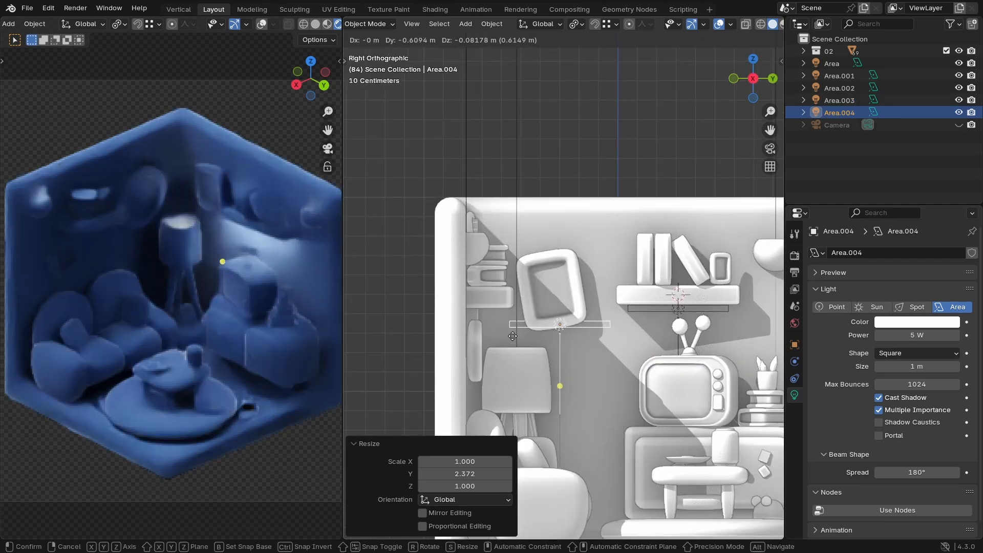
pyautogui.click(547, 340)
pyautogui.press('r')
pyautogui.press('z')
pyautogui.write('90')
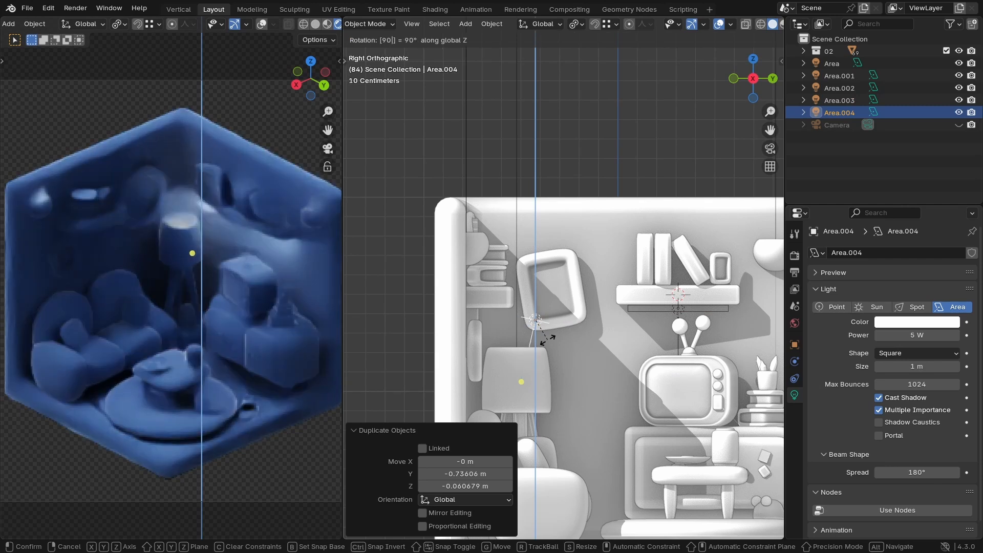
pyautogui.press('Return')
# Step: Move the duplicated light against the left wall and along X until it sits under the left wall's book shelf
pyautogui.press('g')
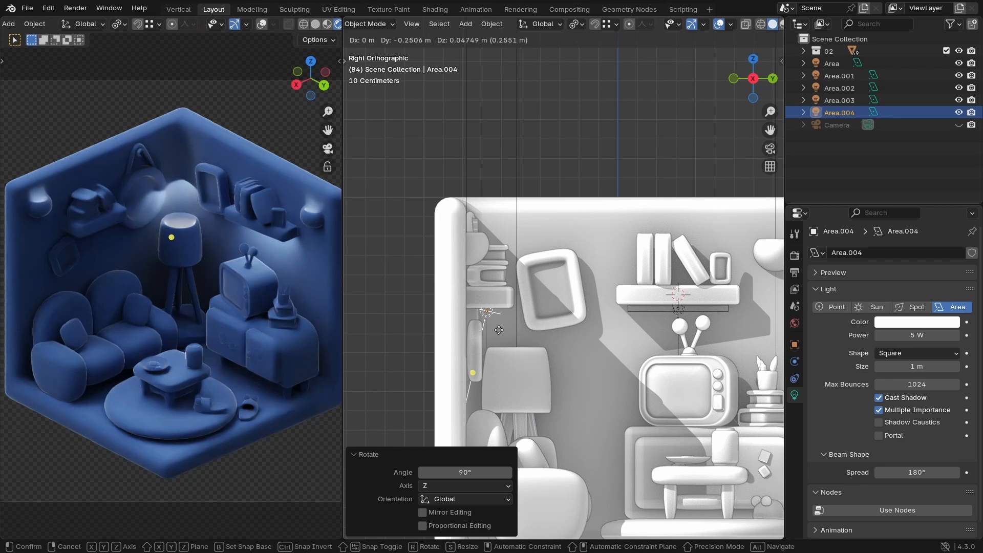
pyautogui.click(496, 333)
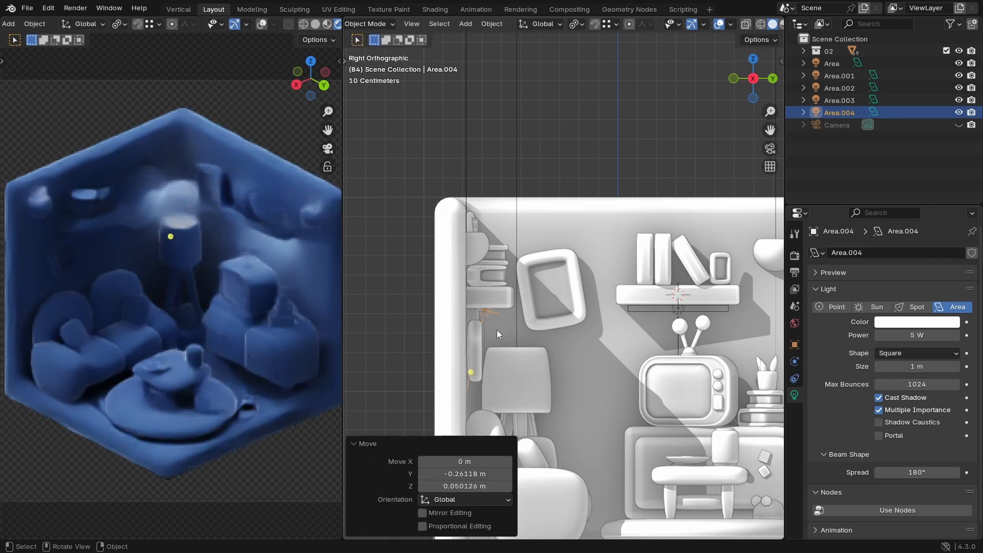
pyautogui.press('ctrl+KP_1')
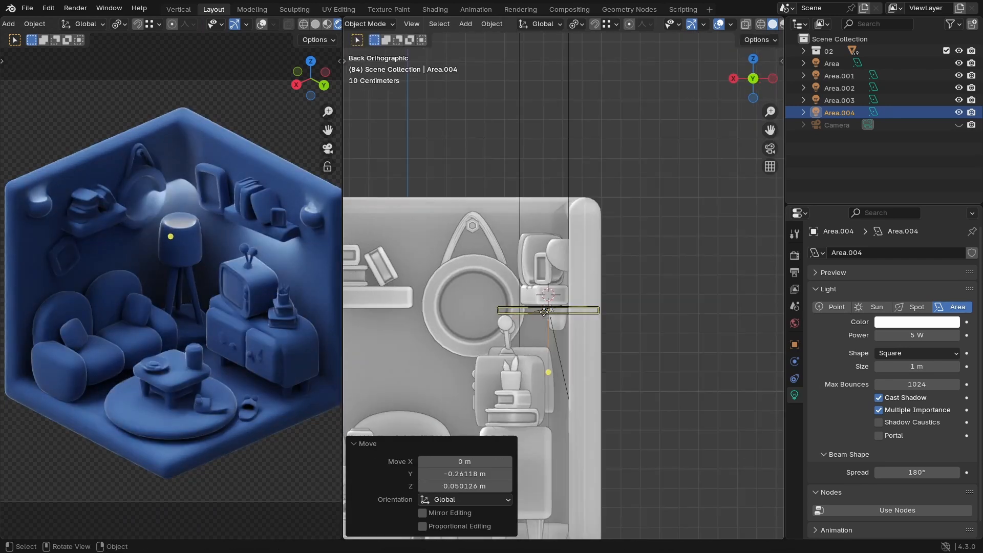
pyautogui.keyDown('shift'); pyautogui.moveTo(544, 313); pyautogui.dragTo(666, 304, button='middle'); pyautogui.keyUp('shift')
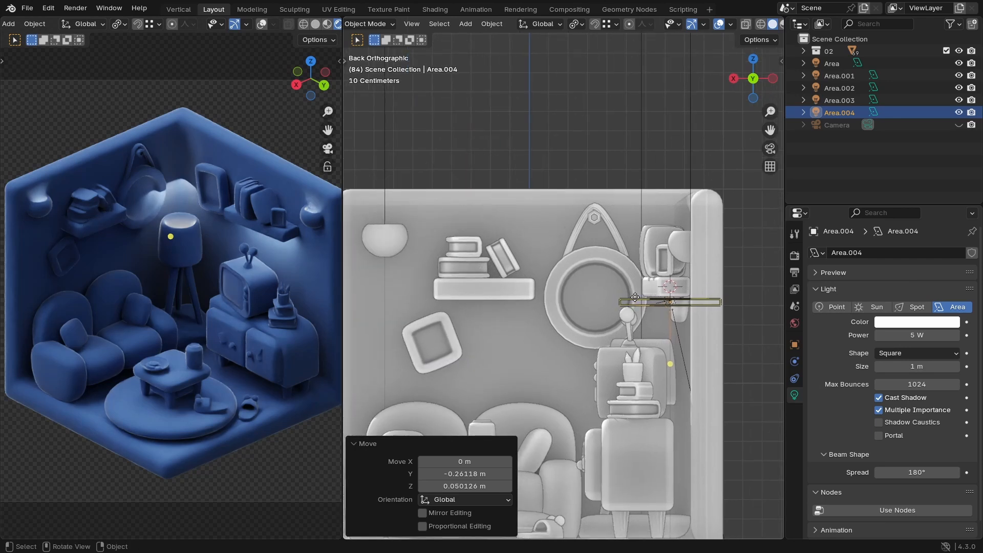
pyautogui.press('g')
pyautogui.press('y')
pyautogui.press('x')
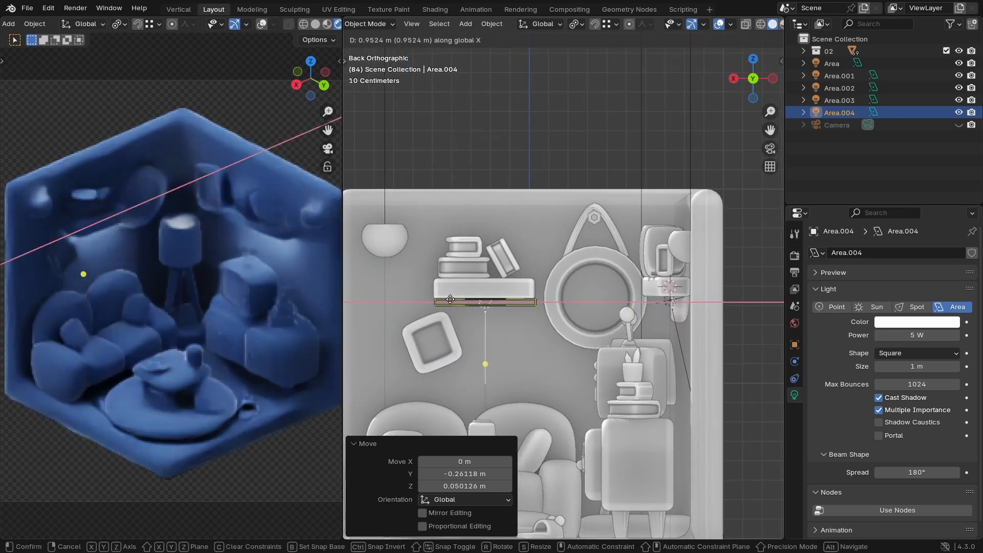
pyautogui.click(458, 299)
# Step: Shorten the left shelf's light along X by about 0.78 and 0.65, center it under the shelf, and save the file
pyautogui.press('s')
pyautogui.press('x')
pyautogui.click(596, 319)
pyautogui.press('g')
pyautogui.press('x')
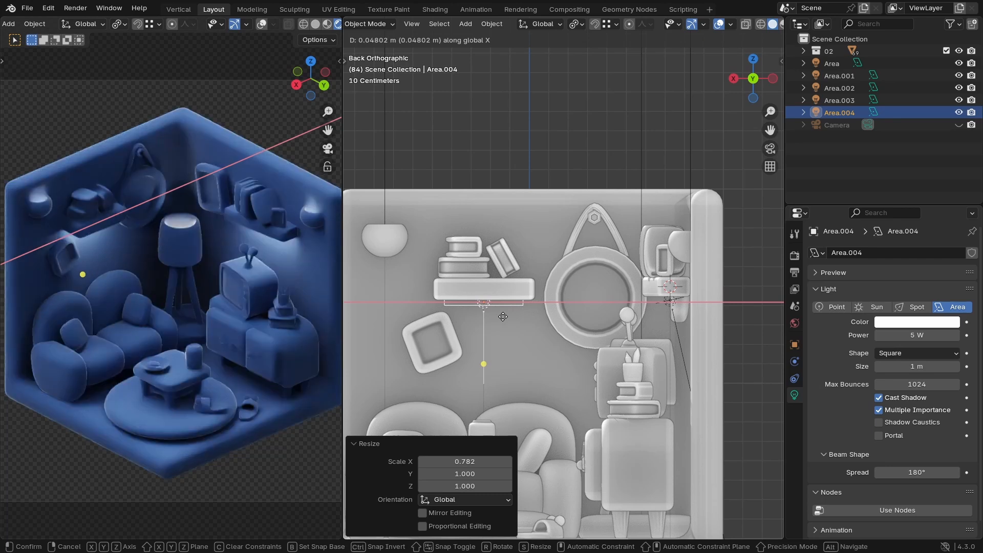
pyautogui.click(544, 315)
pyautogui.press('s')
pyautogui.press('x')
pyautogui.click(526, 318)
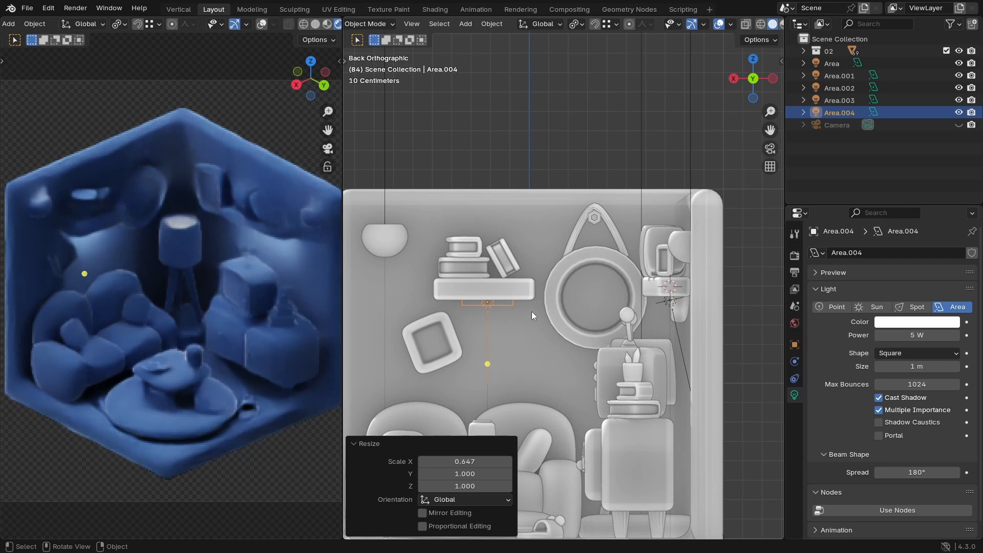
pyautogui.hotkey('ctrl', 's')
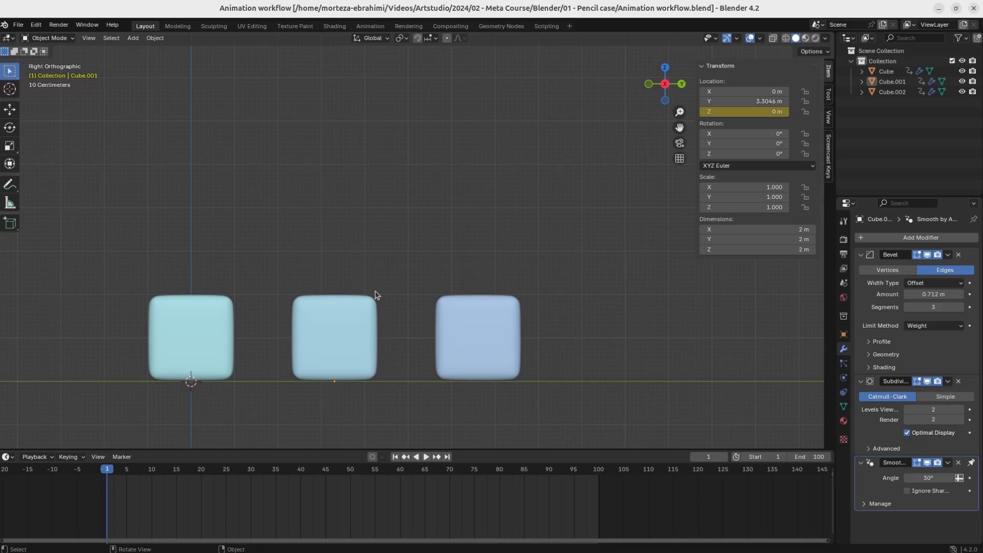
# Step: Examine the three cubes' keyframes in the animation workflow file, play back their motion and scrub to frame 50
pyautogui.moveTo(502, 249); pyautogui.dragTo(149, 329)
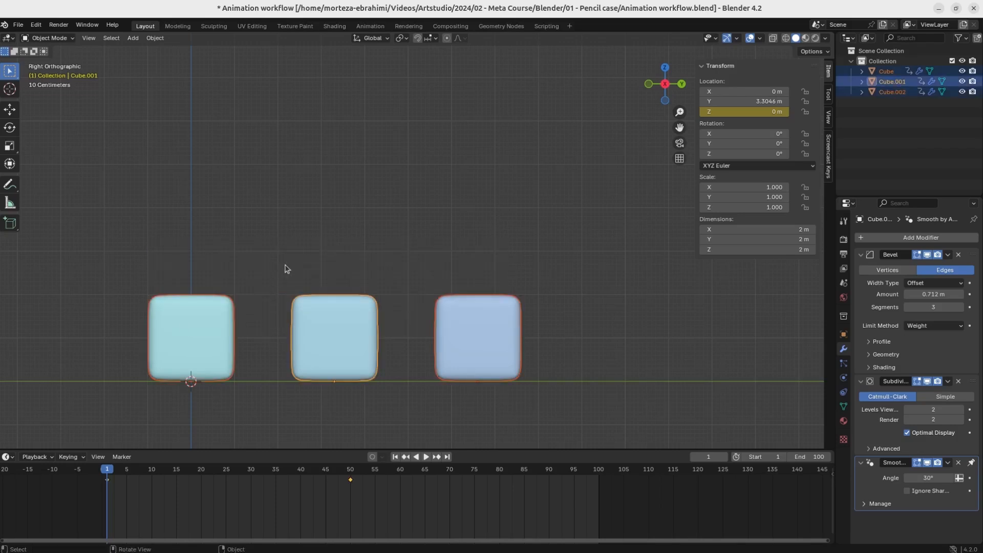
pyautogui.click(285, 269)
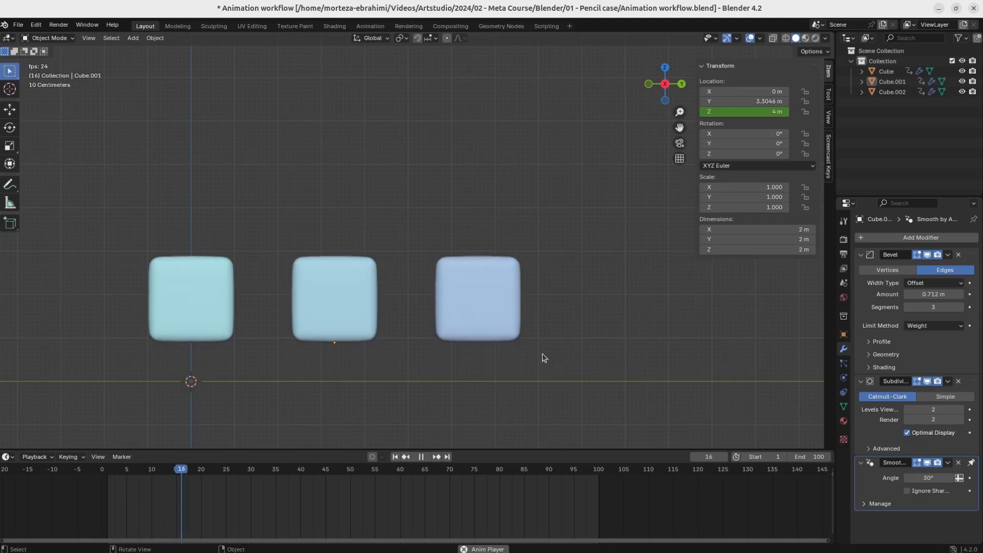
pyautogui.press('space')
pyautogui.press('space')
pyautogui.press('space')
pyautogui.moveTo(353, 473); pyautogui.dragTo(348, 472)
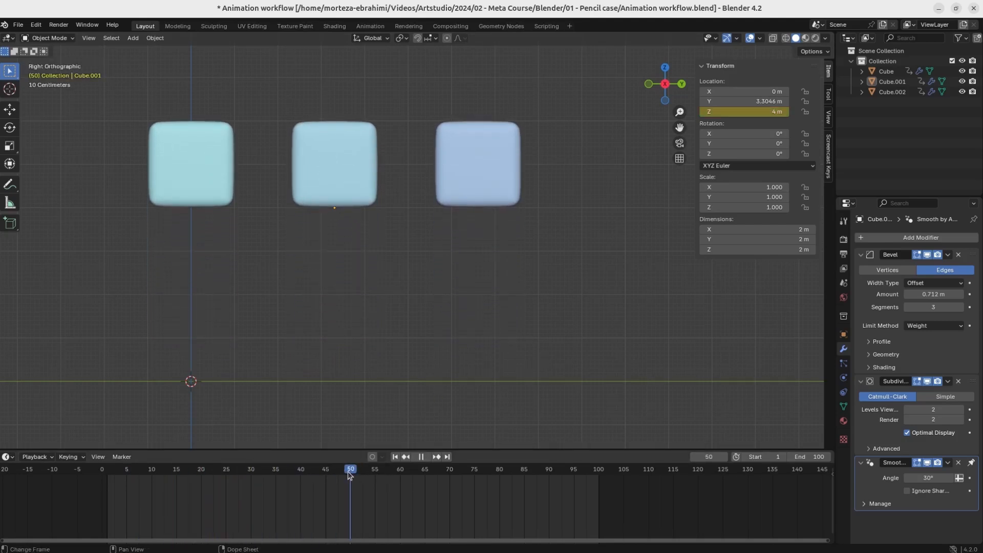
# Step: Go to the last frame and duplicate the first cube's frame 1 keyframe to about frame 100
pyautogui.click(446, 457)
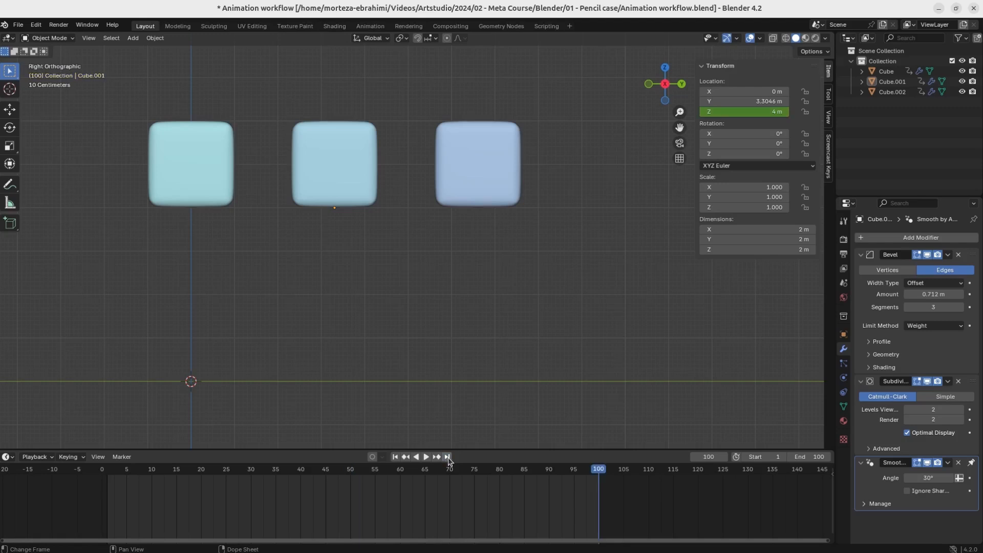
pyautogui.click(221, 200)
pyautogui.moveTo(160, 494); pyautogui.dragTo(87, 476)
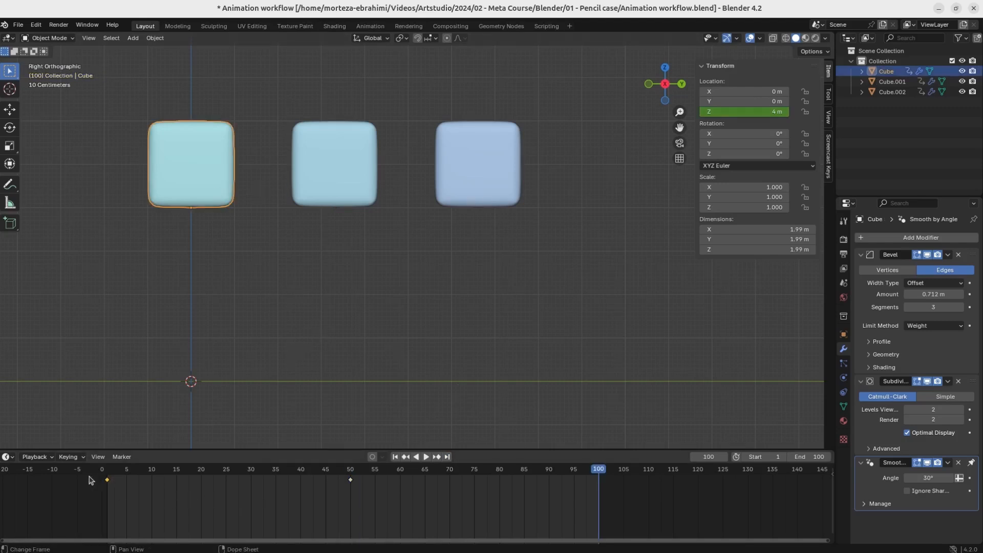
pyautogui.hotkey('shift', 'd')
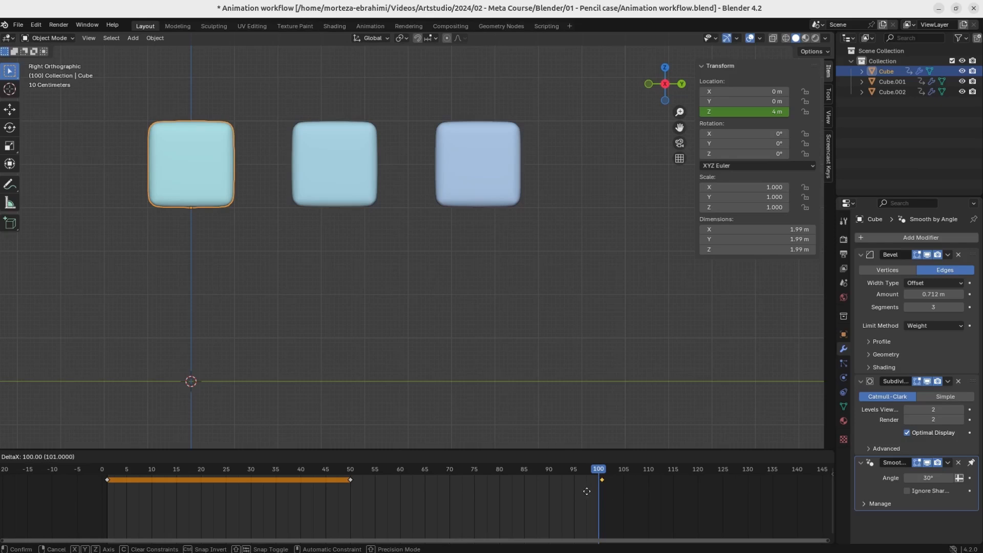
pyautogui.click(585, 491)
# Step: Duplicate the frame 1 keyframe of the middle and last cubes to about frame 100 and deselect everything
pyautogui.click(347, 201)
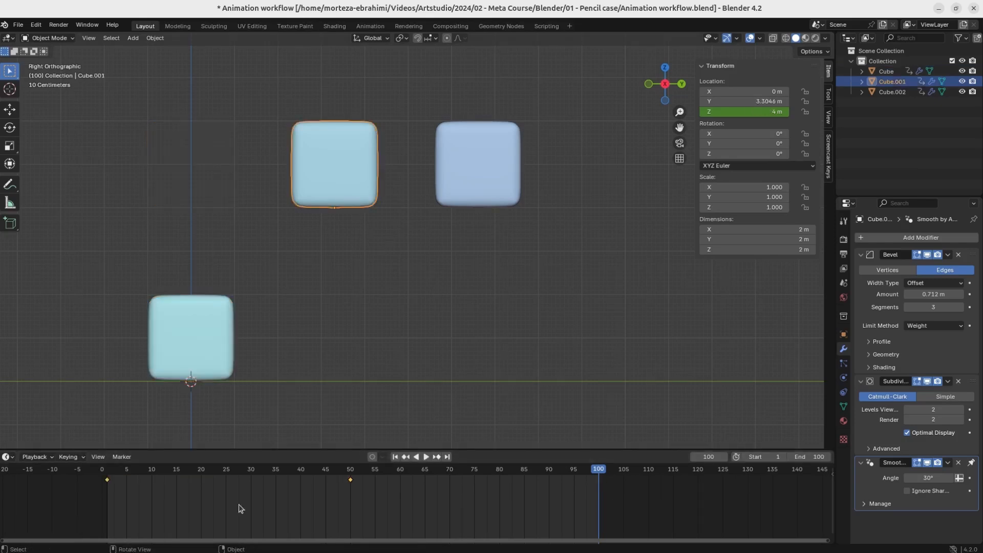
pyautogui.moveTo(162, 499); pyautogui.dragTo(69, 470)
pyautogui.keyDown('shift'); pyautogui.click(474, 195); pyautogui.keyUp('shift')
pyautogui.moveTo(154, 508); pyautogui.dragTo(90, 473)
pyautogui.hotkey('shift', 'd')
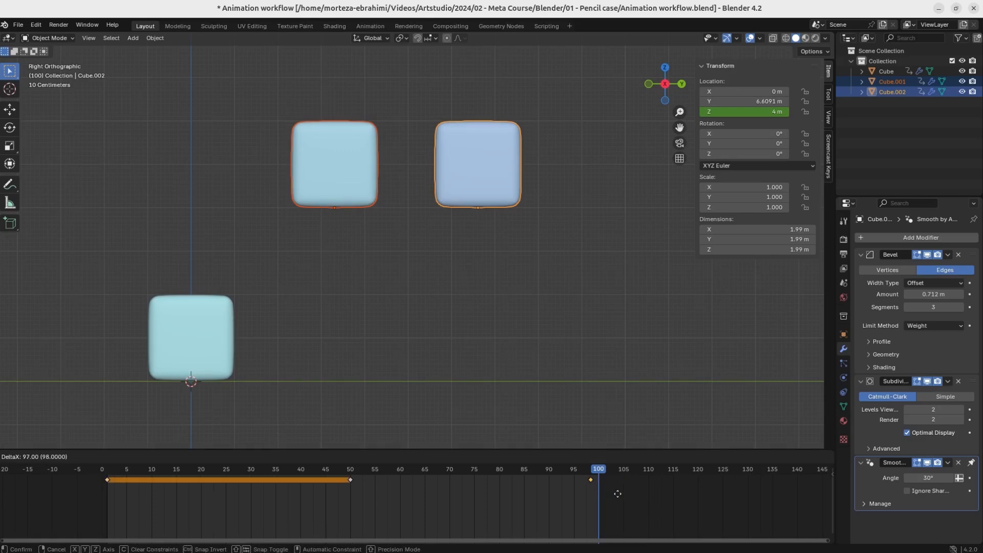
pyautogui.click(623, 493)
pyautogui.hotkey('alt', 'a')
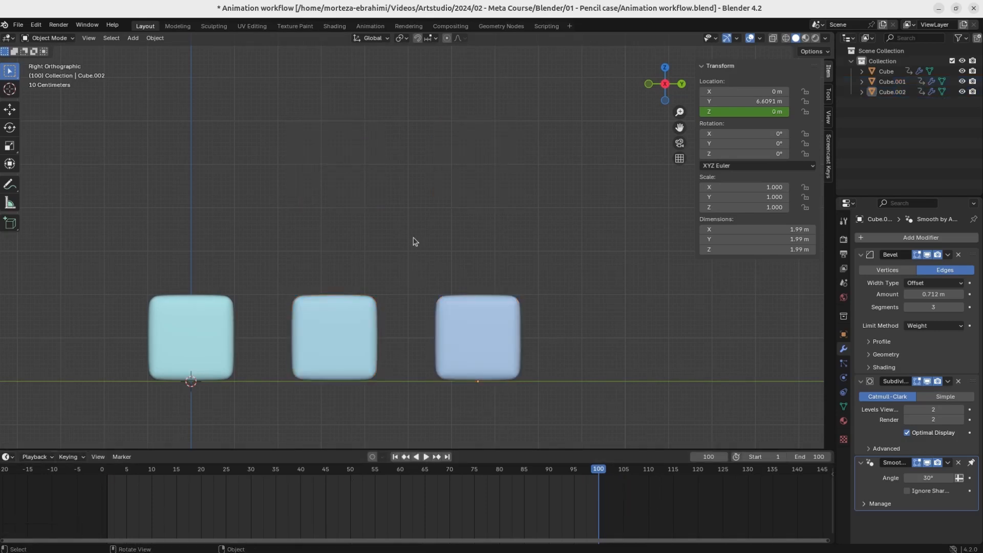
# Step: Save the file, and return to frame 1 with the first cube selected to play the animation
pyautogui.hotkey('ctrl', 's')
pyautogui.click(339, 354)
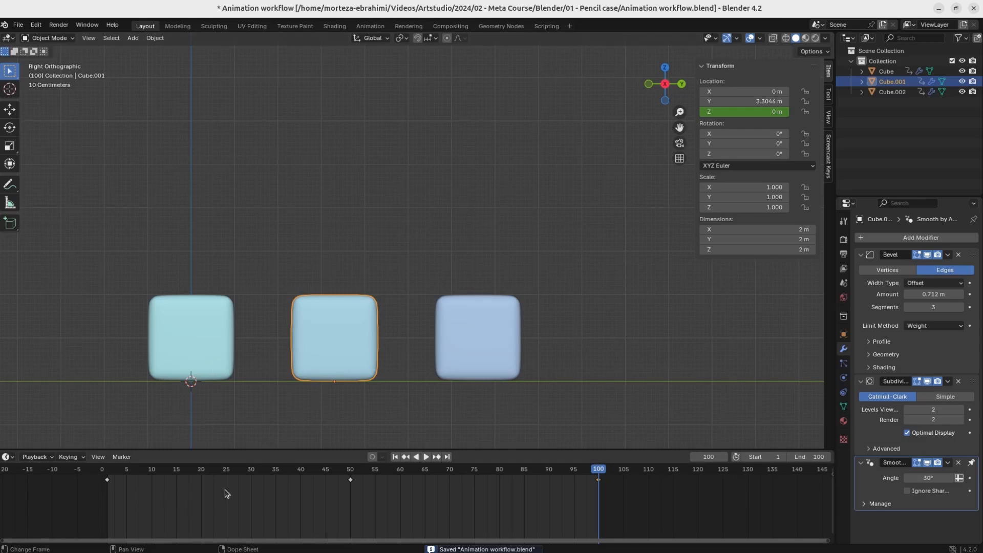
pyautogui.click(107, 480)
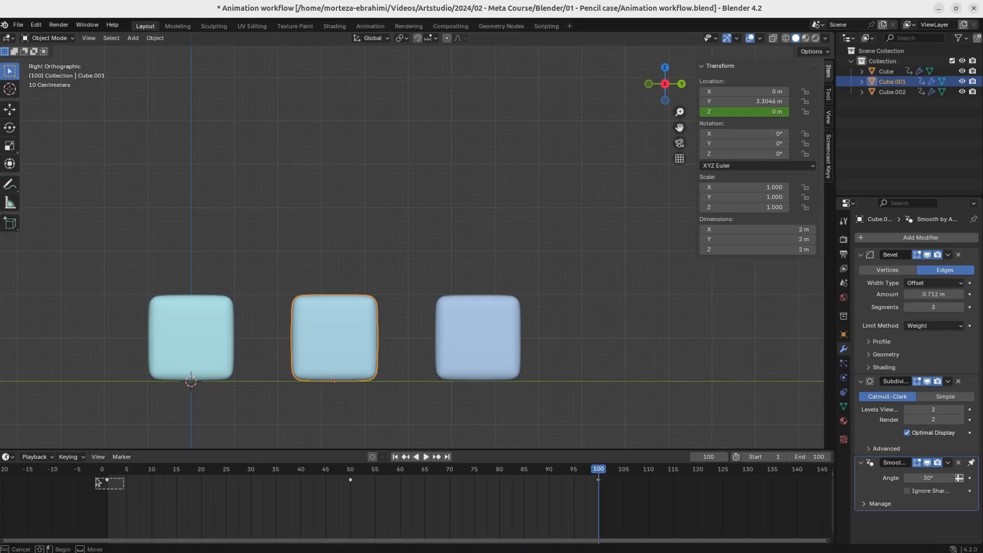
pyautogui.click(9, 457)
pyautogui.click(12, 458)
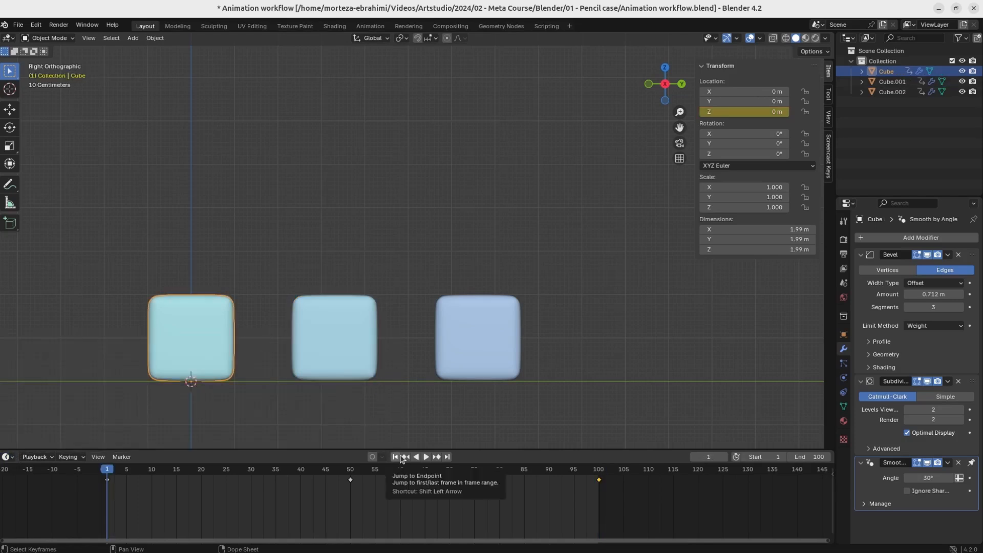
pyautogui.press('space')
pyautogui.press('space')
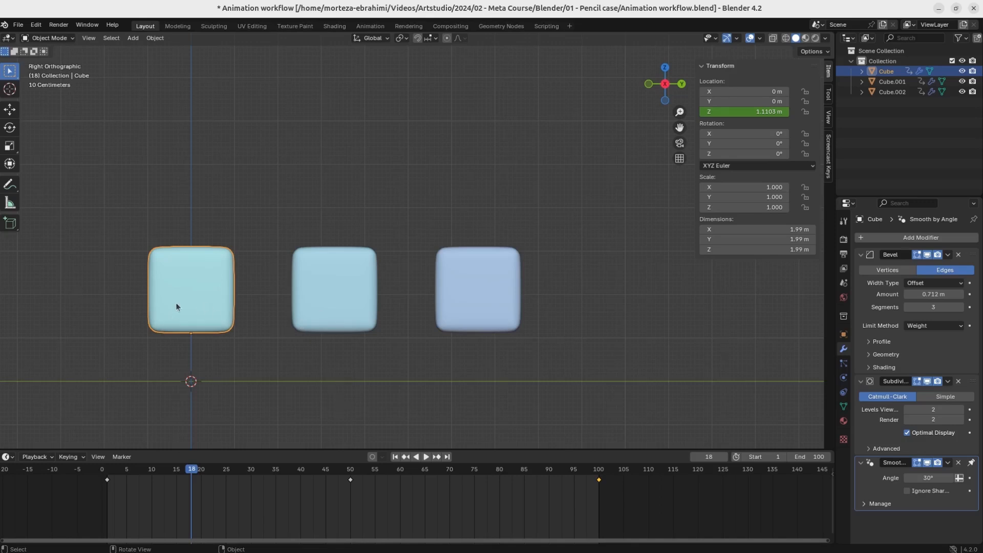
# Step: Show the middle cube's motion curve in an enlarged Graph Editor in place of the timeline, and fit the whole curve in view
pyautogui.click(316, 307)
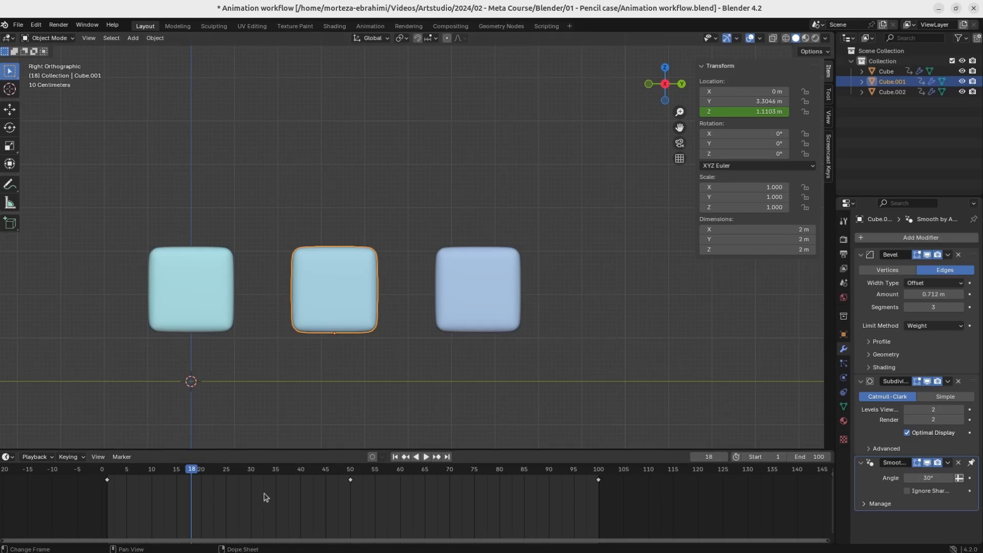
pyautogui.click(10, 461)
pyautogui.click(213, 390)
pyautogui.click(10, 458)
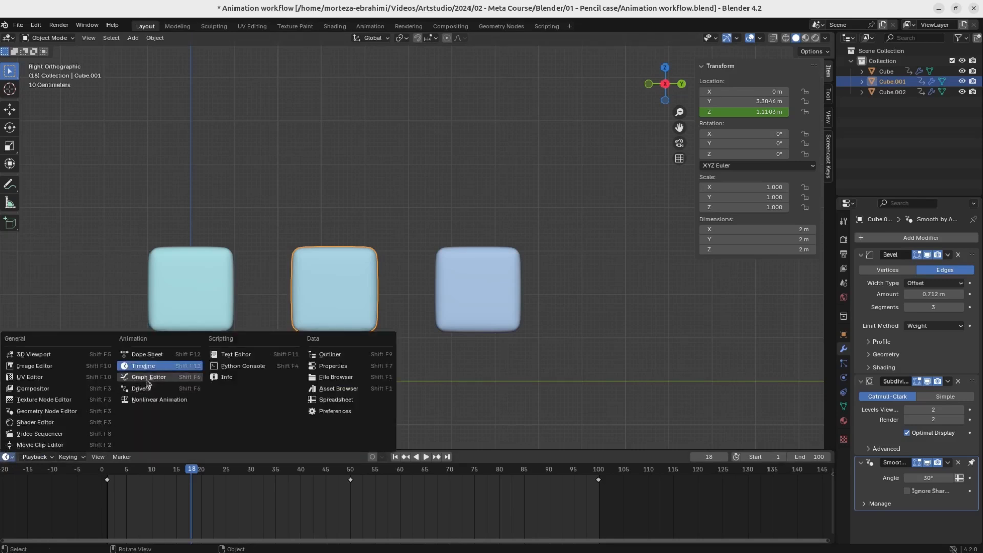
pyautogui.hotkey('ctrl', 'Tab')
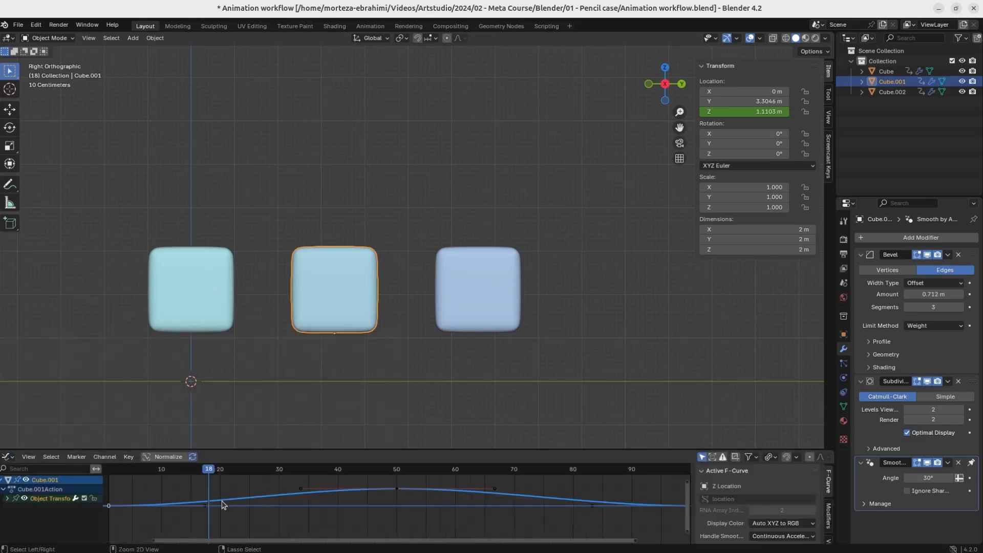
pyautogui.moveTo(379, 454); pyautogui.dragTo(388, 401)
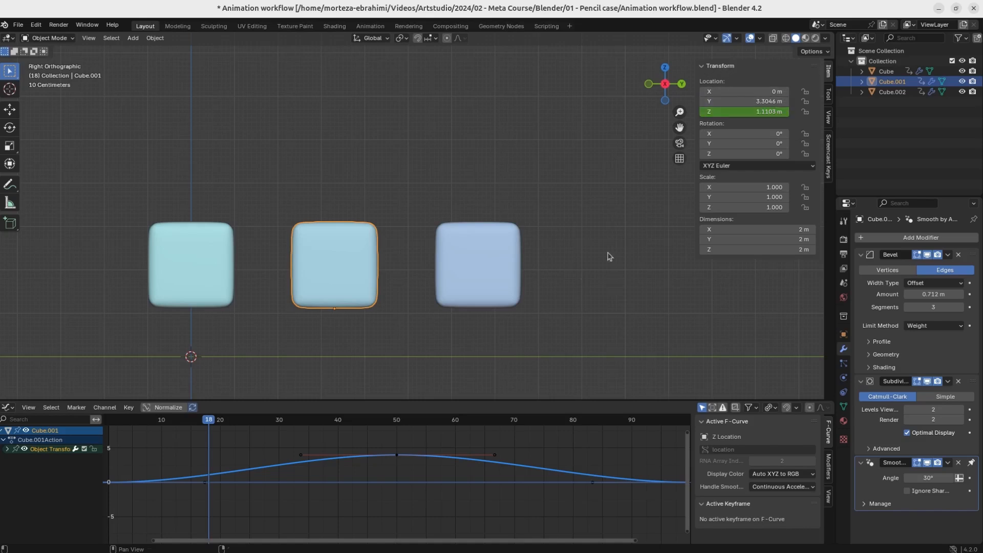
pyautogui.click(400, 455)
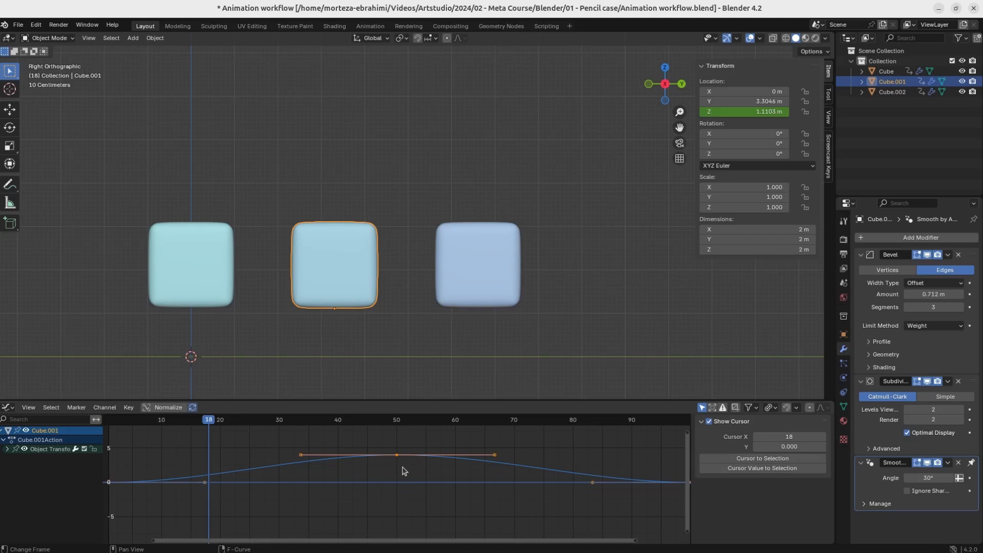
pyautogui.press('Home')
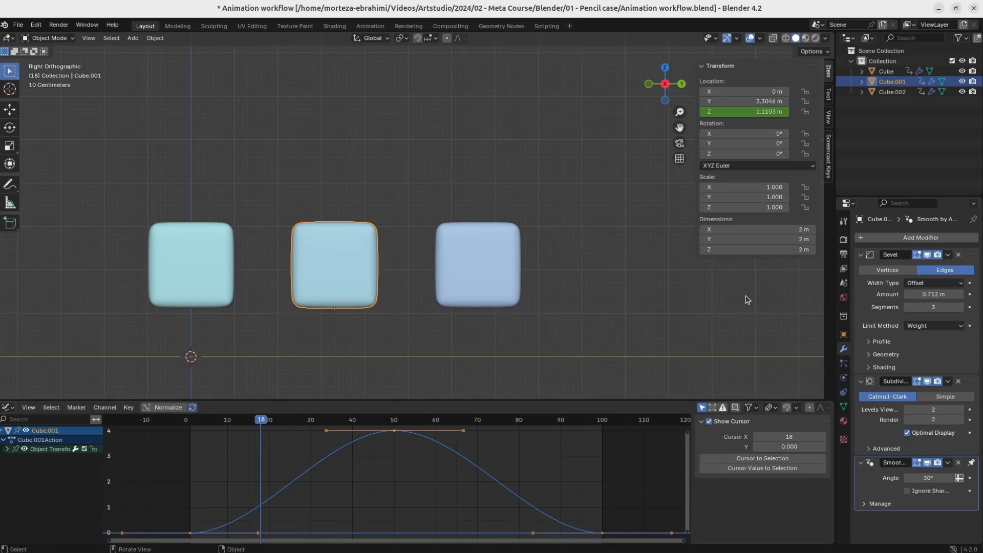
# Step: Turn on the Screencast Keys display in the 3D view and set its X offset to 1218
pyautogui.click(829, 157)
pyautogui.press('n')
pyautogui.press('n')
pyautogui.click(829, 71)
pyautogui.click(829, 153)
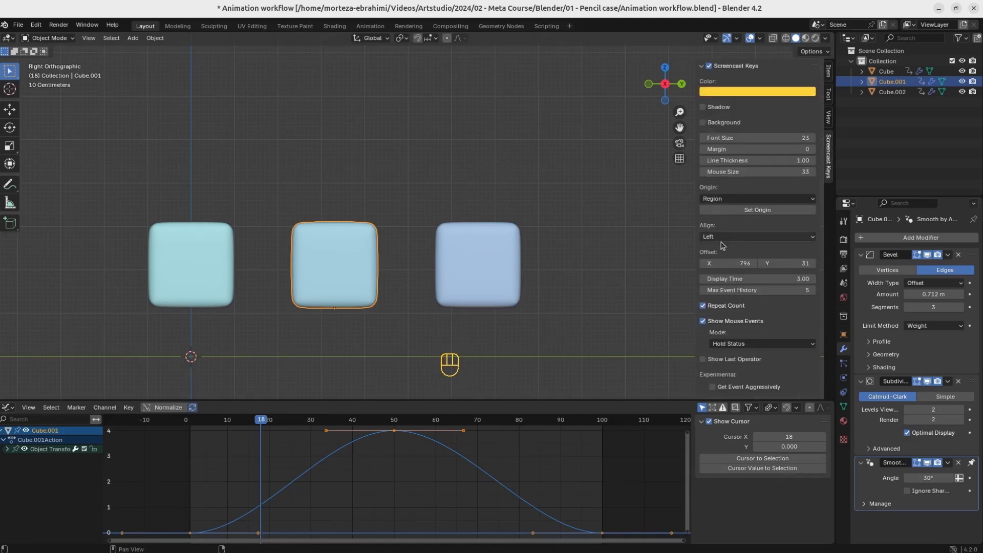
pyautogui.moveTo(739, 263); pyautogui.dragTo(793, 264)
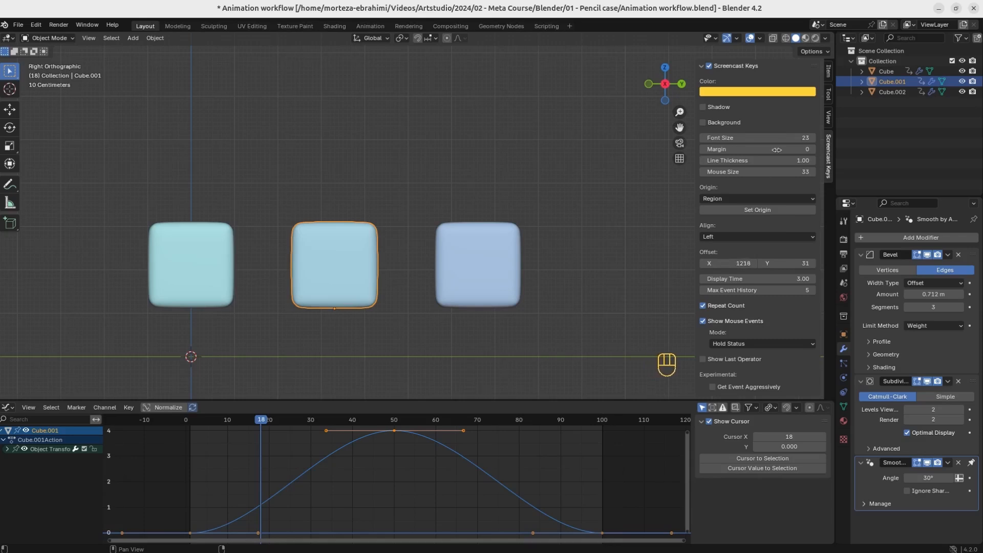
pyautogui.click(828, 71)
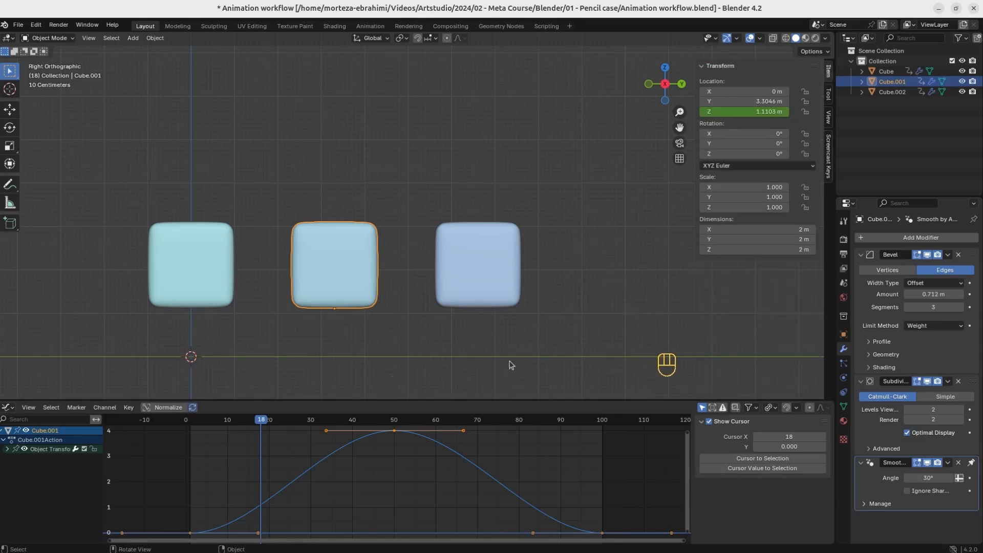
# Step: Play the animation up to frame 42 and compare the motion curves of the last and first cubes
pyautogui.click(408, 450)
pyautogui.click(394, 430)
pyautogui.press('space')
pyautogui.press('space')
pyautogui.press('space')
pyautogui.press('space')
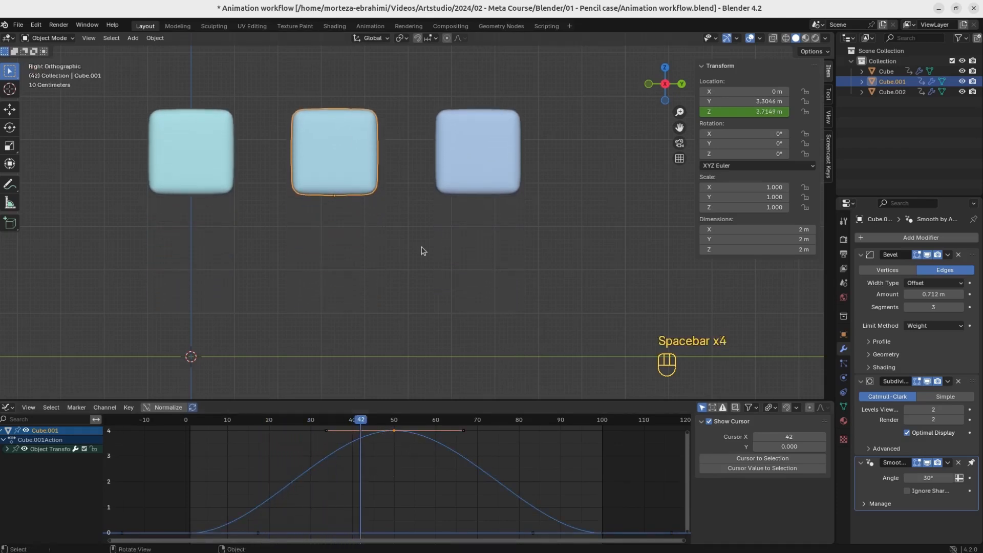
pyautogui.click(481, 176)
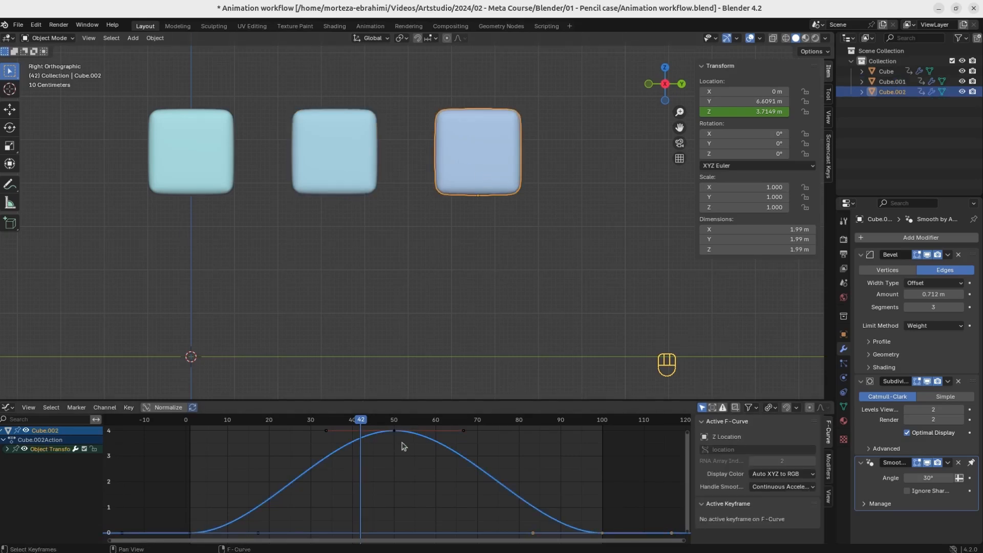
pyautogui.keyDown('ctrl'); pyautogui.moveTo(405, 465); pyautogui.dragTo(384, 475, button='middle'); pyautogui.keyUp('ctrl')
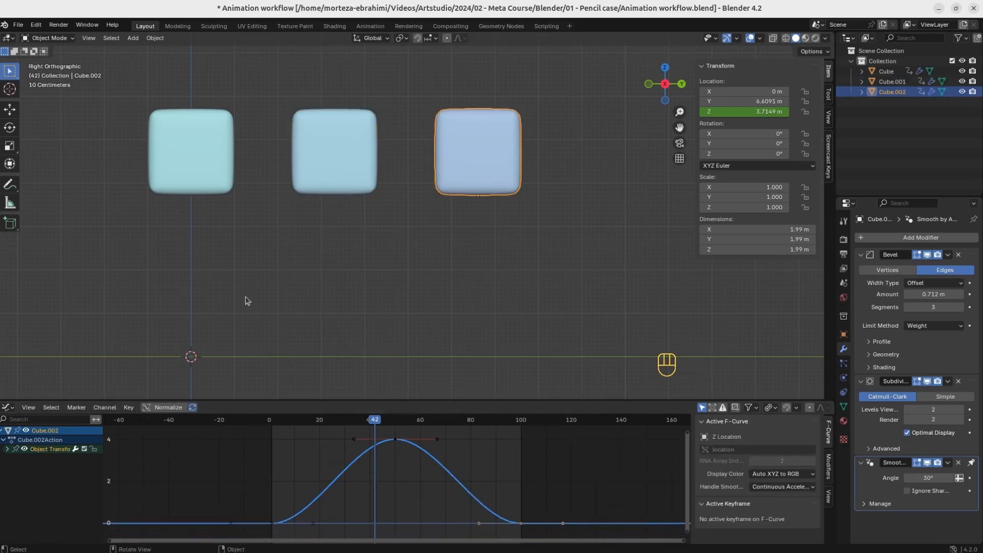
pyautogui.click(197, 185)
# Step: Stretch the middle cube's frame 50 keyframe handles to about frames 23 and 79, scaling around Individual Centers
pyautogui.click(363, 193)
pyautogui.moveTo(406, 465); pyautogui.dragTo(380, 430)
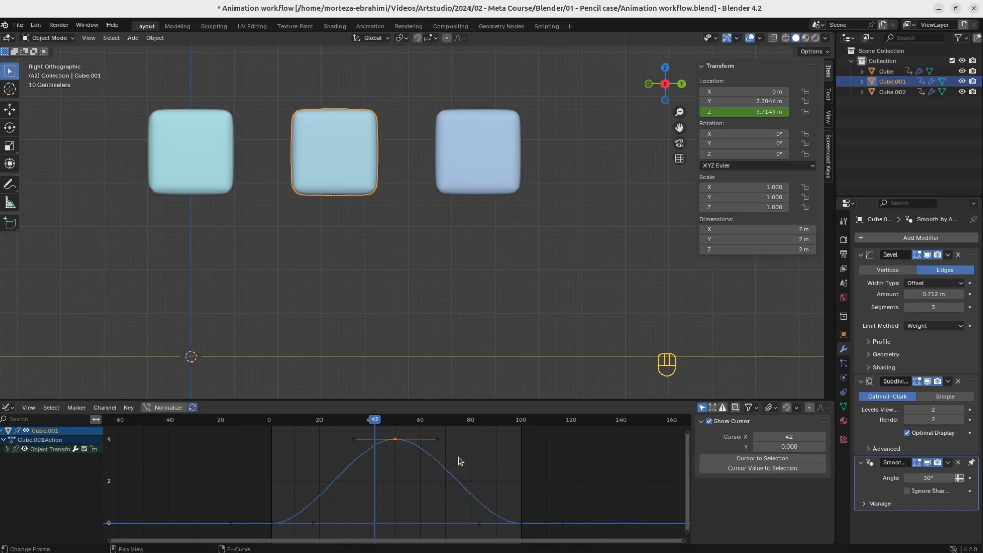
pyautogui.click(769, 408)
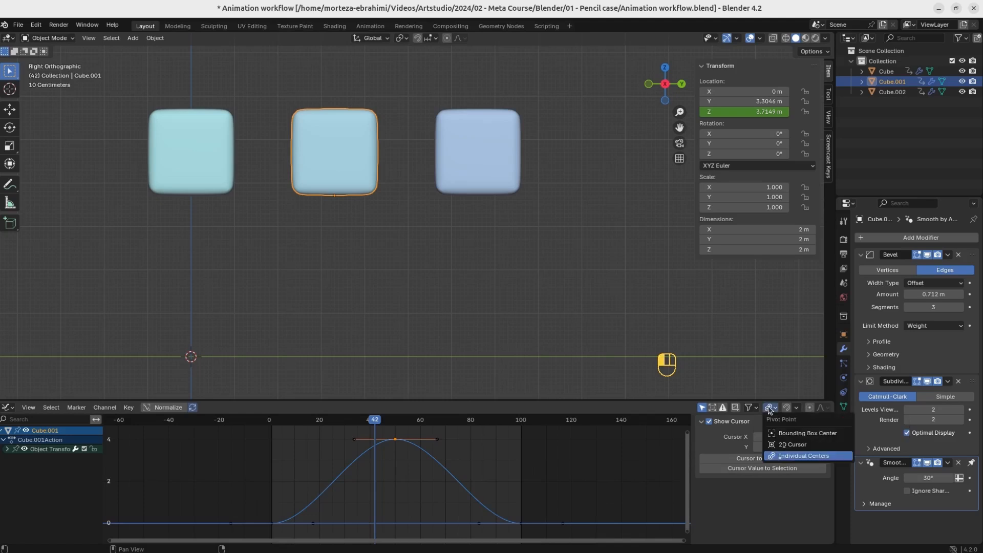
pyautogui.click(786, 461)
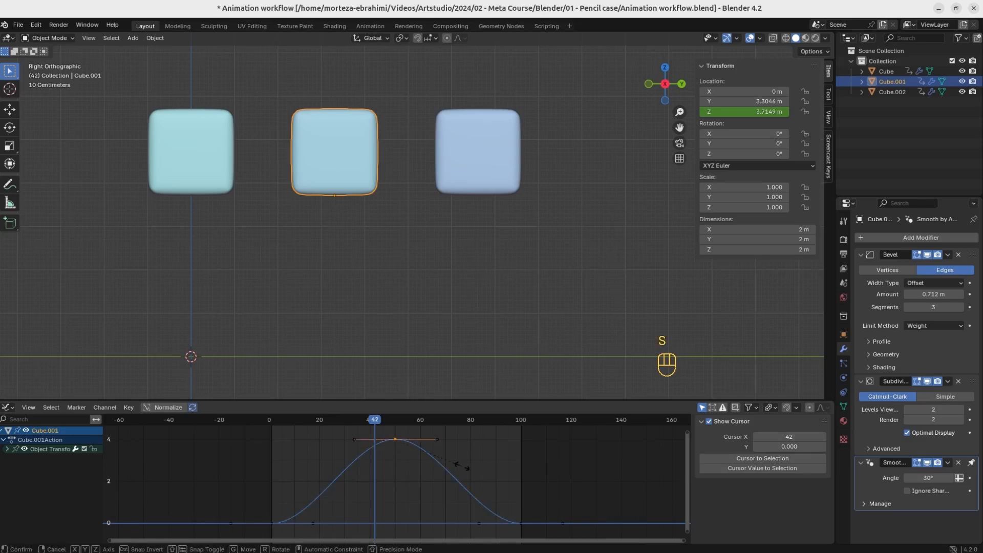
pyautogui.press('s')
pyautogui.click(514, 468)
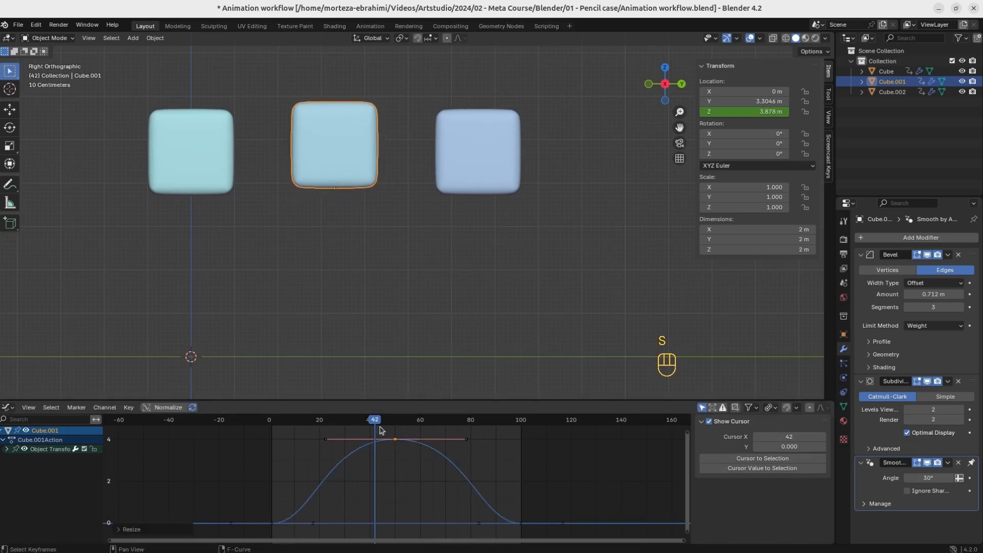
# Step: Move the playhead to frame 0 and play back the cubes' motion with the middle cube's altered curve
pyautogui.moveTo(375, 422); pyautogui.dragTo(270, 421)
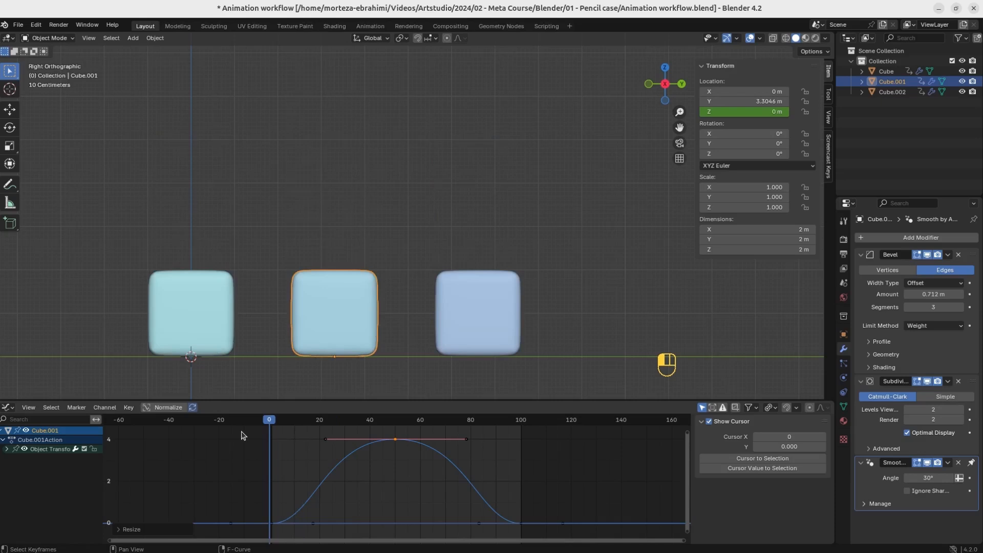
pyautogui.press('space')
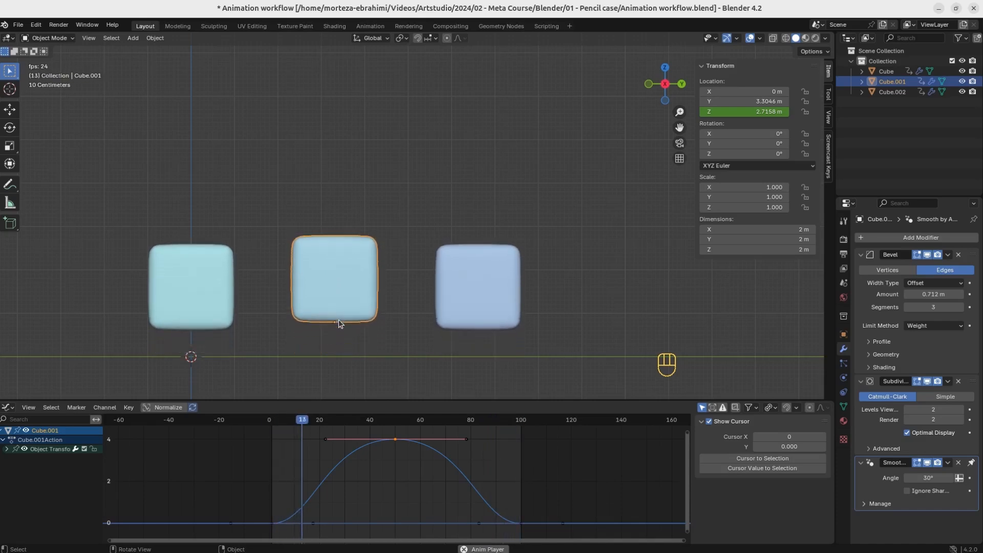
pyautogui.press('space')
# Step: Stretch the last cube's frame 50 keyframe handles to about frames 13 and 88
pyautogui.click(460, 179)
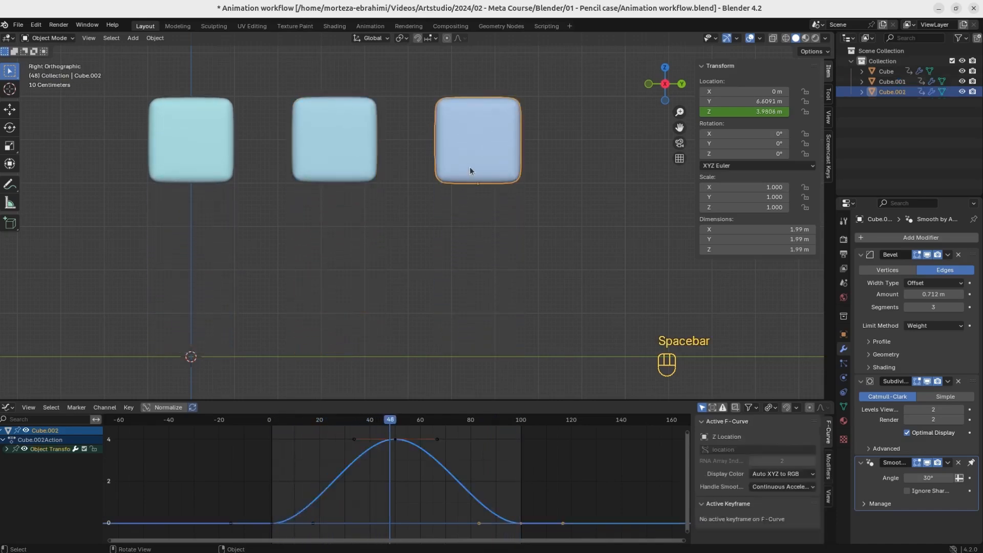
pyautogui.moveTo(410, 476); pyautogui.dragTo(376, 433)
pyautogui.press('s')
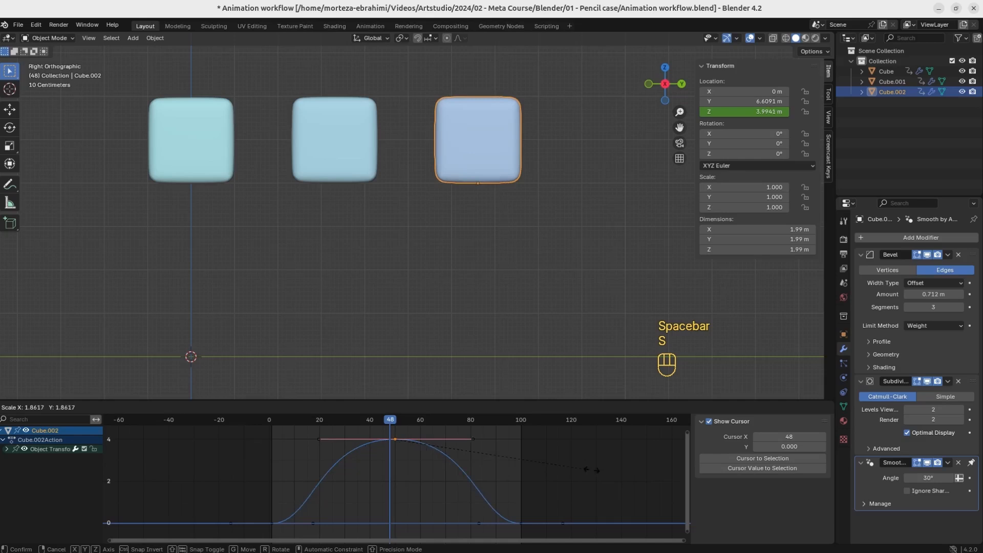
pyautogui.click(630, 473)
# Step: Play and pause the animation repeatedly to compare the rising and falling speeds of the three cubes
pyautogui.press('space')
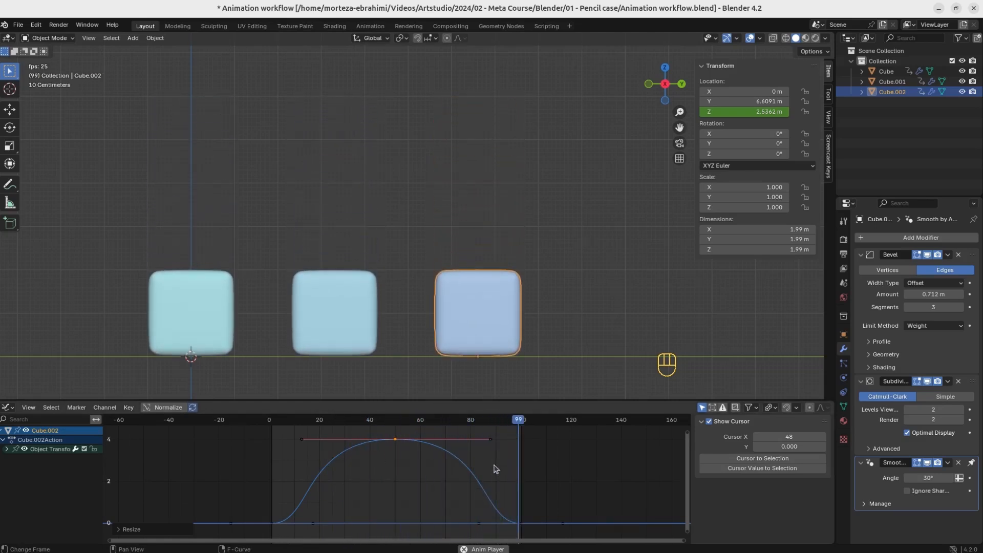
pyautogui.press('space')
pyautogui.press('space')
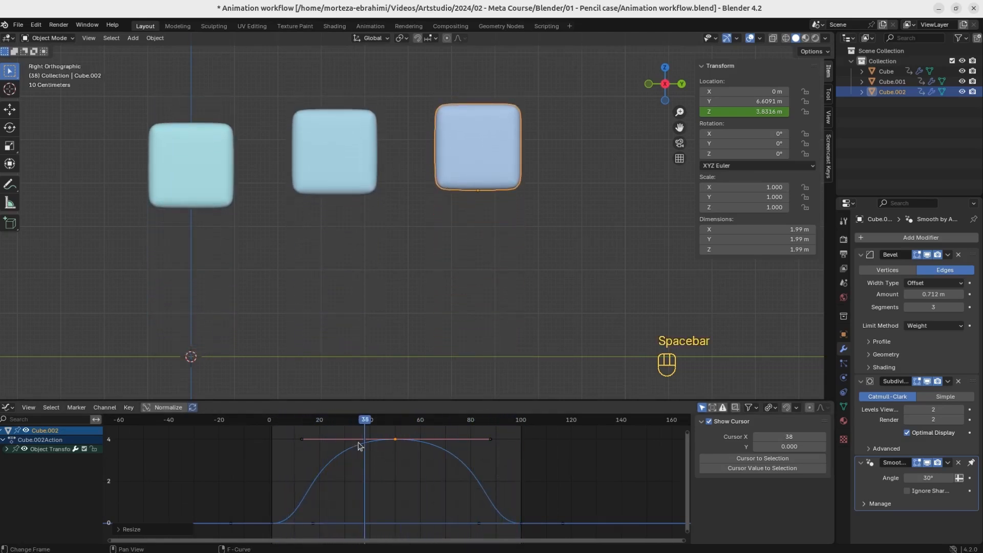
pyautogui.press('space')
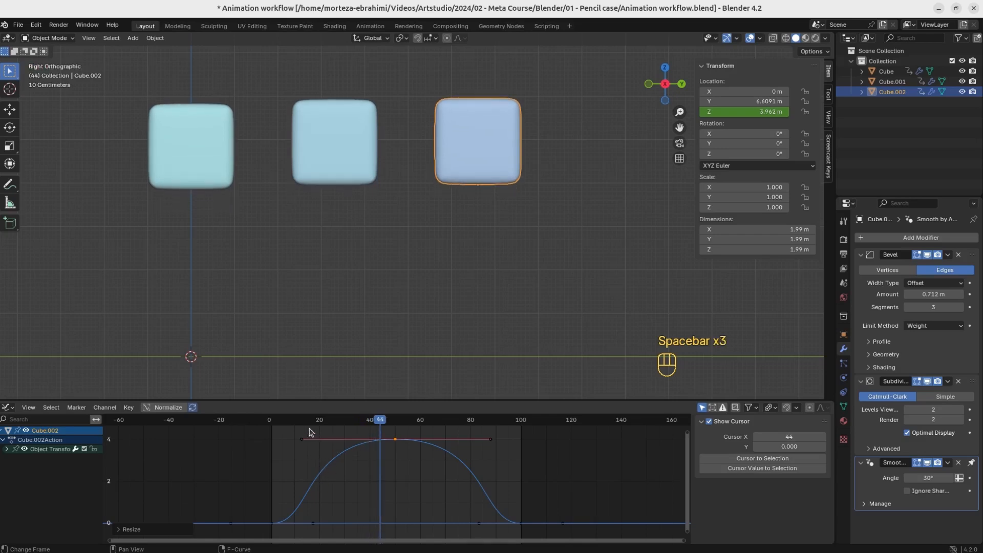
pyautogui.click(258, 447)
pyautogui.press('space')
pyautogui.press('space')
pyautogui.press('space')
pyautogui.press('space')
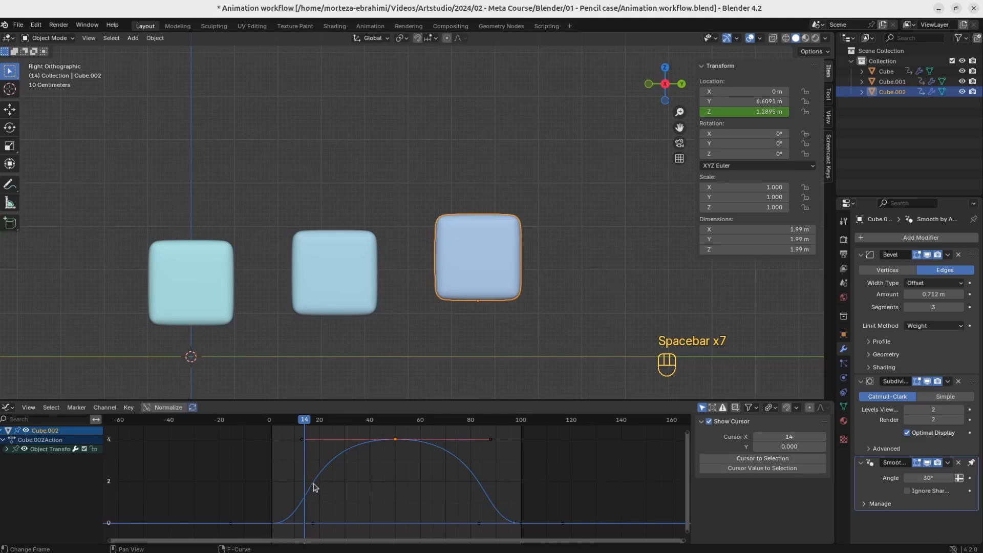
pyautogui.press('space')
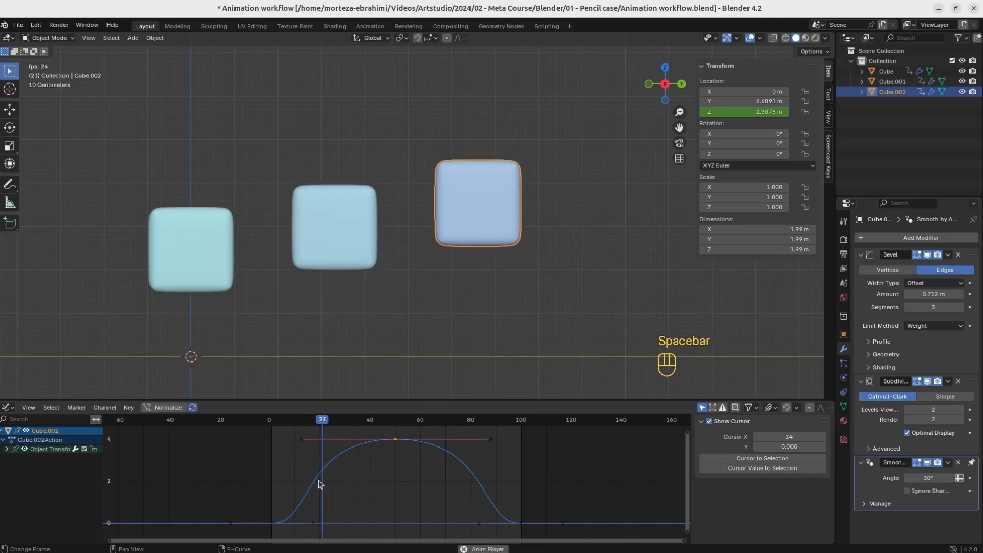
pyautogui.press('space')
# Step: Try stretching the last cube's frame 50 handles further, and replay the animation from frame 3
pyautogui.press('s')
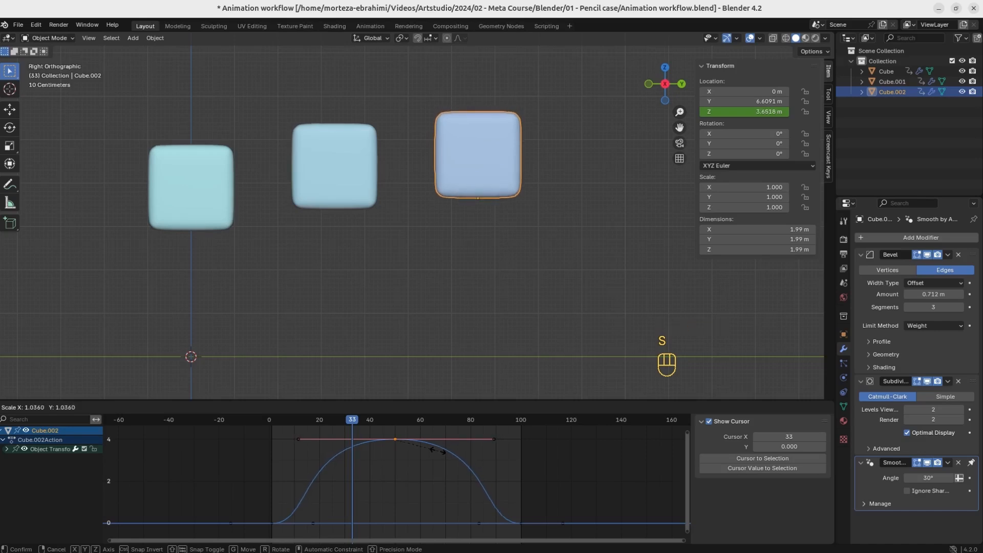
pyautogui.click(436, 454)
pyautogui.click(280, 424)
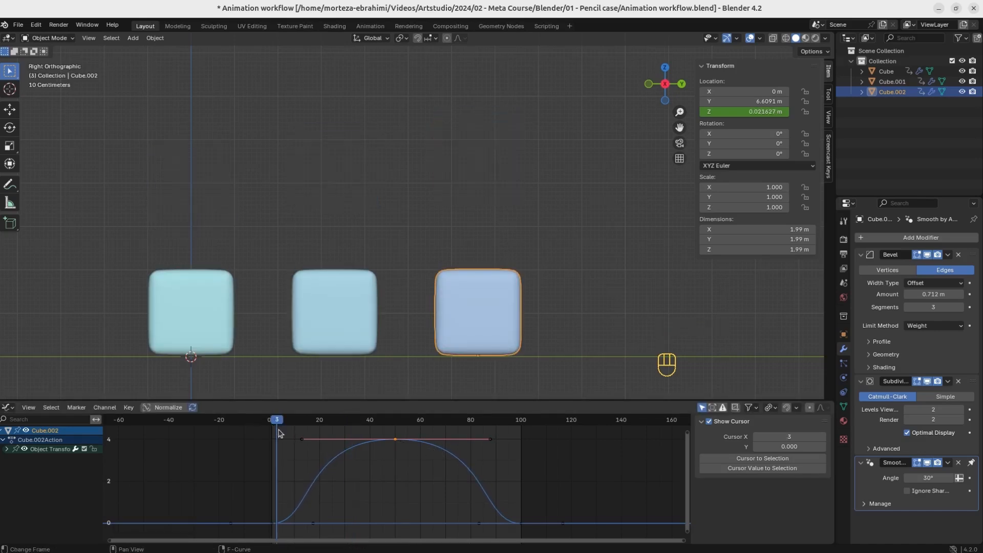
pyautogui.press('space')
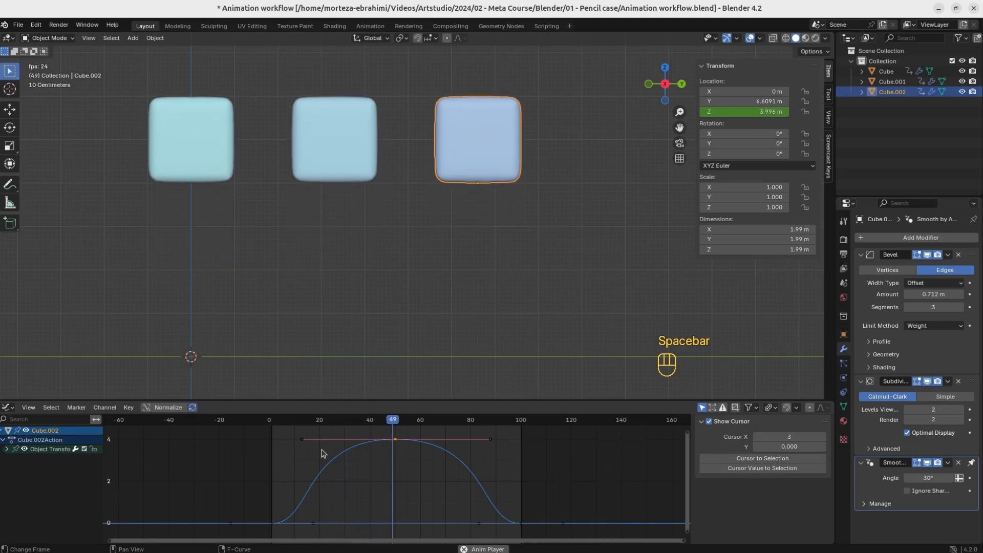
pyautogui.press('space')
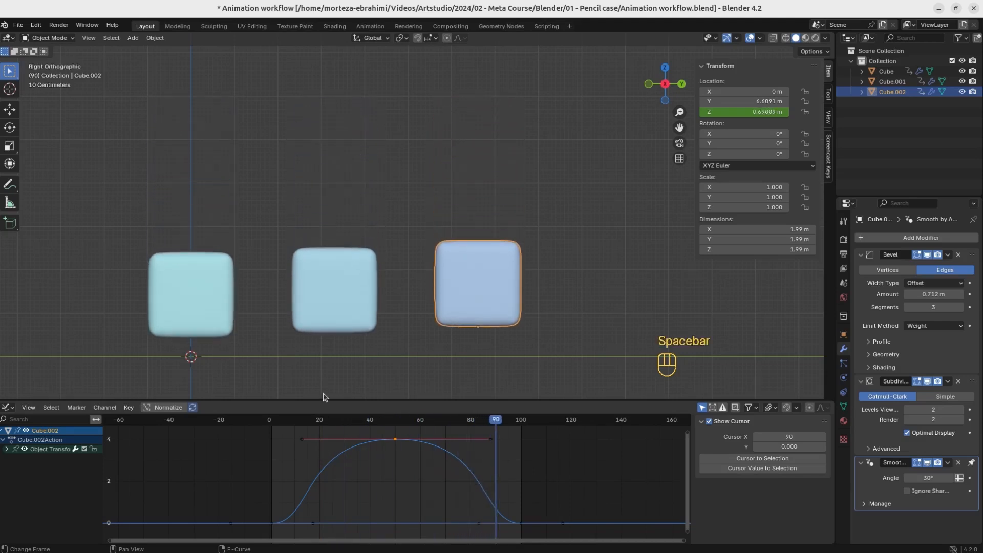
# Step: Select the first cube and choose Bézier interpolation for its curve
pyautogui.click(200, 330)
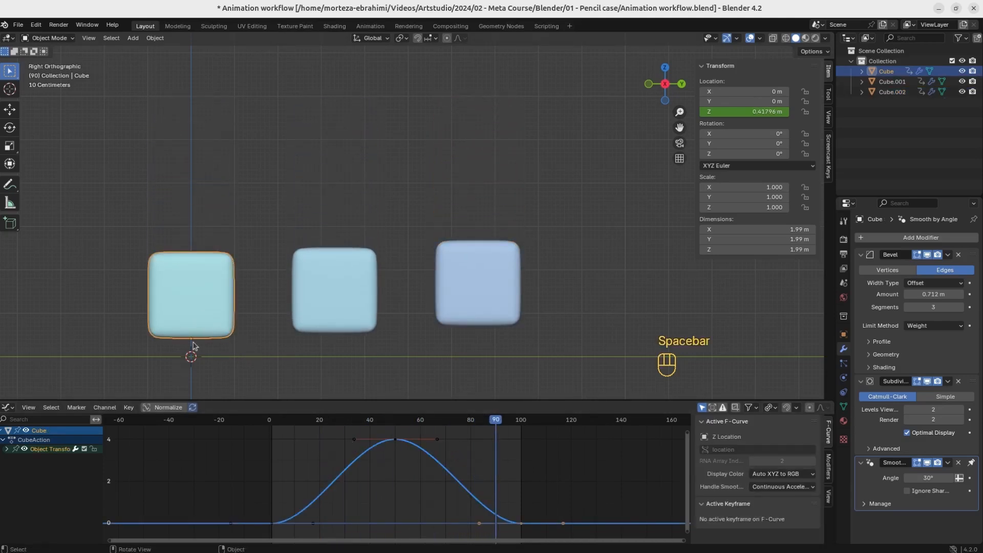
pyautogui.rightClick(301, 471)
pyautogui.moveTo(301, 472)
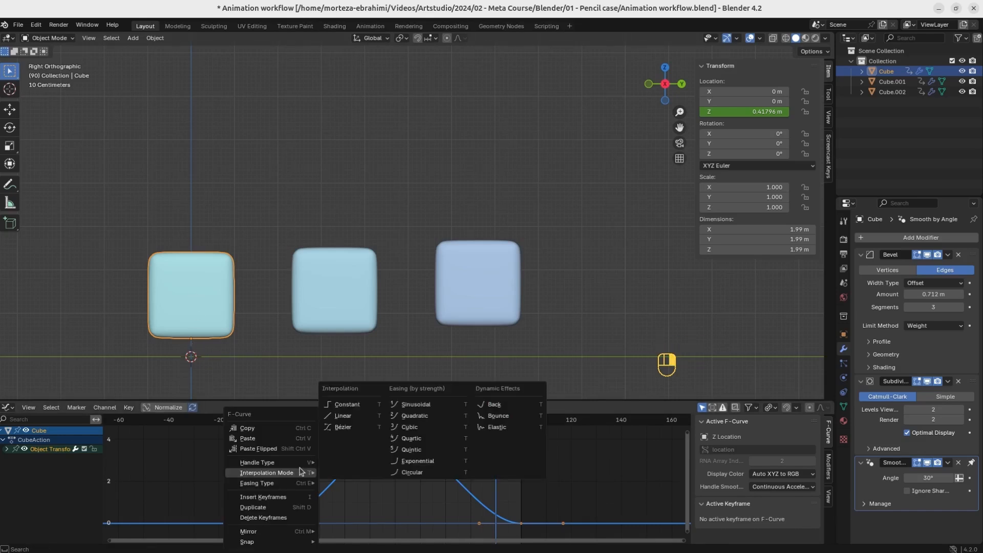
pyautogui.click(352, 428)
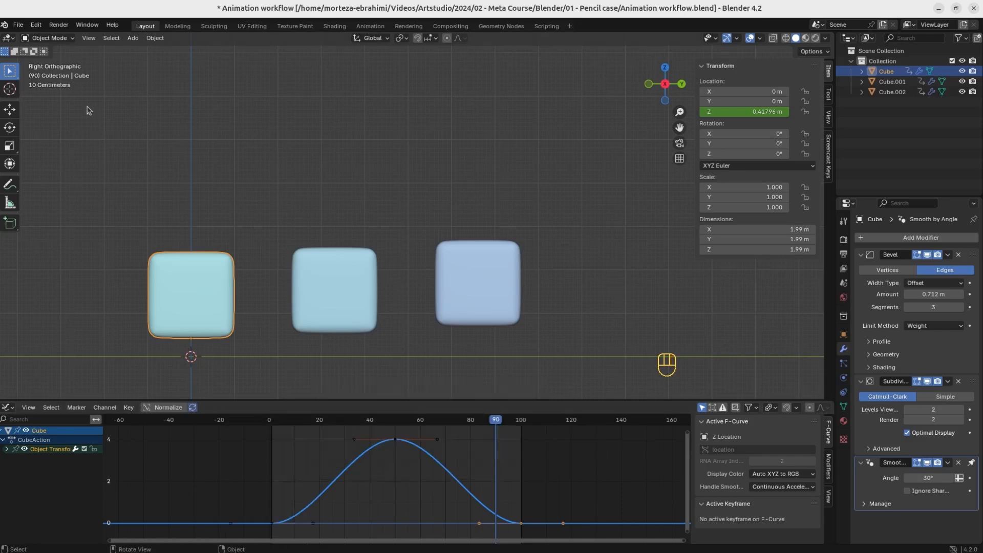
# Step: Review the default F-curve interpolation and handle settings in the Animation preferences
pyautogui.click(18, 24)
pyautogui.moveTo(36, 24)
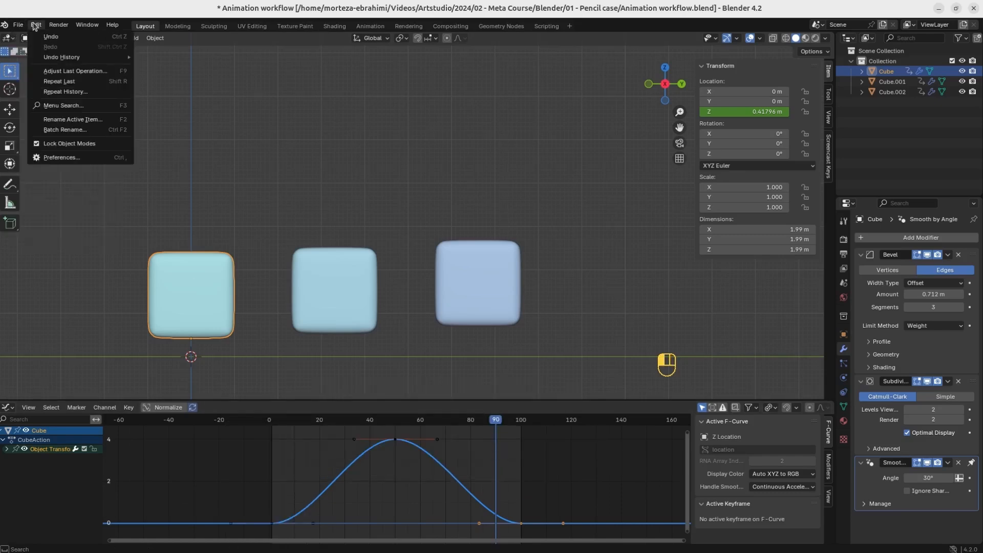
pyautogui.click(76, 159)
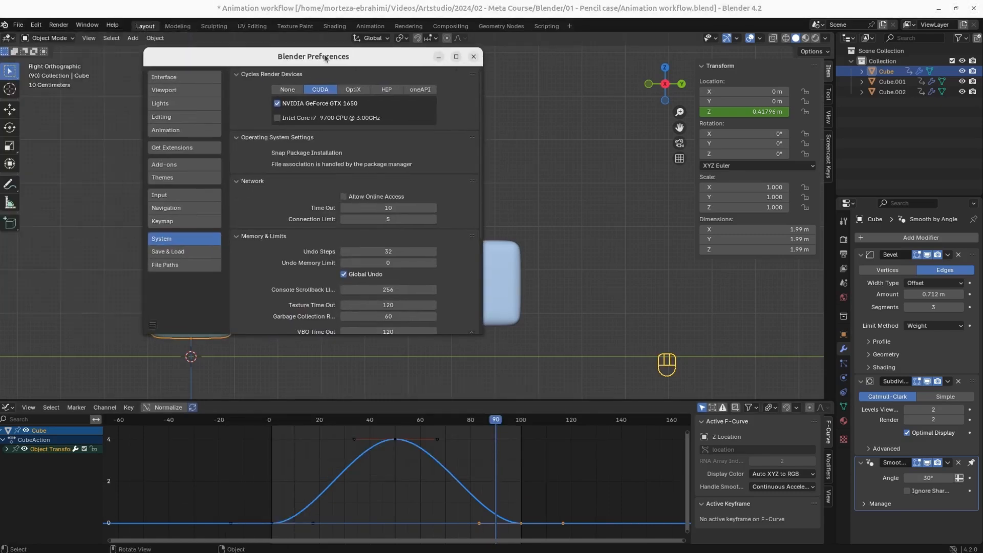
pyautogui.click(181, 131)
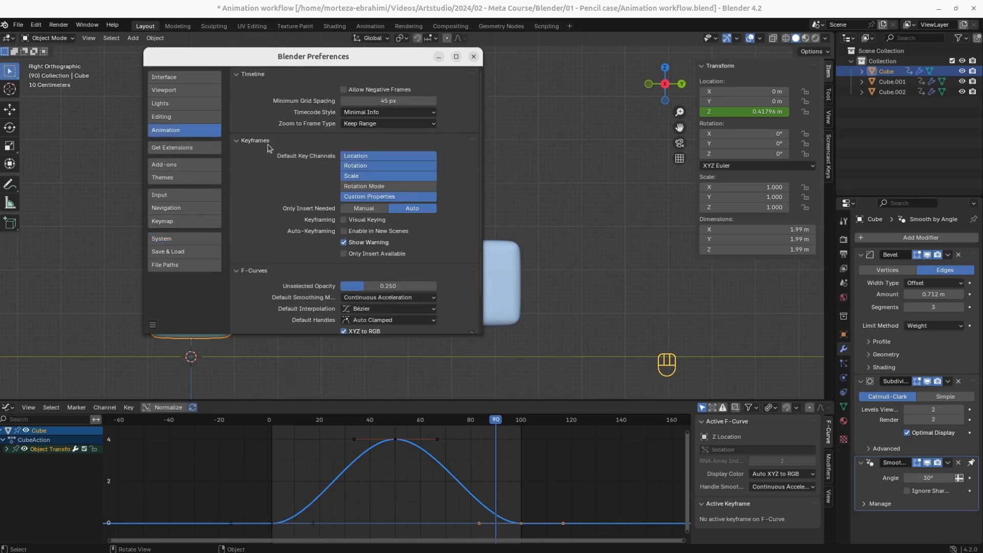
pyautogui.scroll(-2, 283, 202)
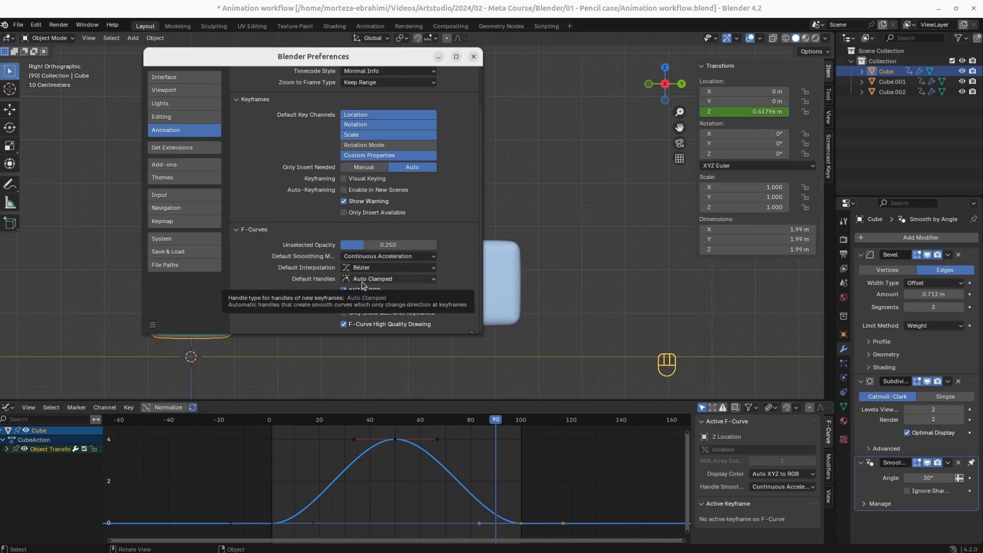
pyautogui.click(473, 57)
# Step: Set all of the first cube's keyframes to Constant interpolation and play back the motion
pyautogui.rightClick(390, 454)
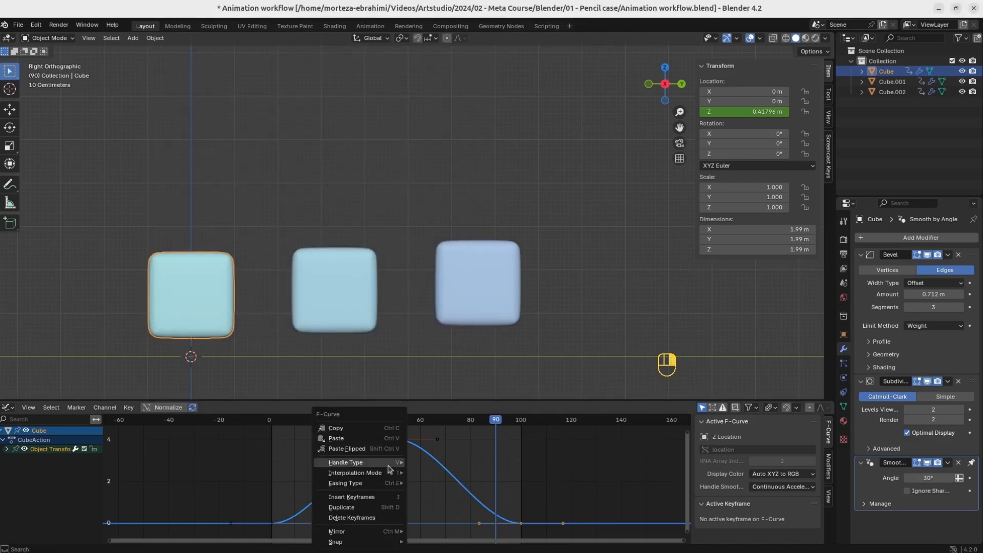
pyautogui.press('a')
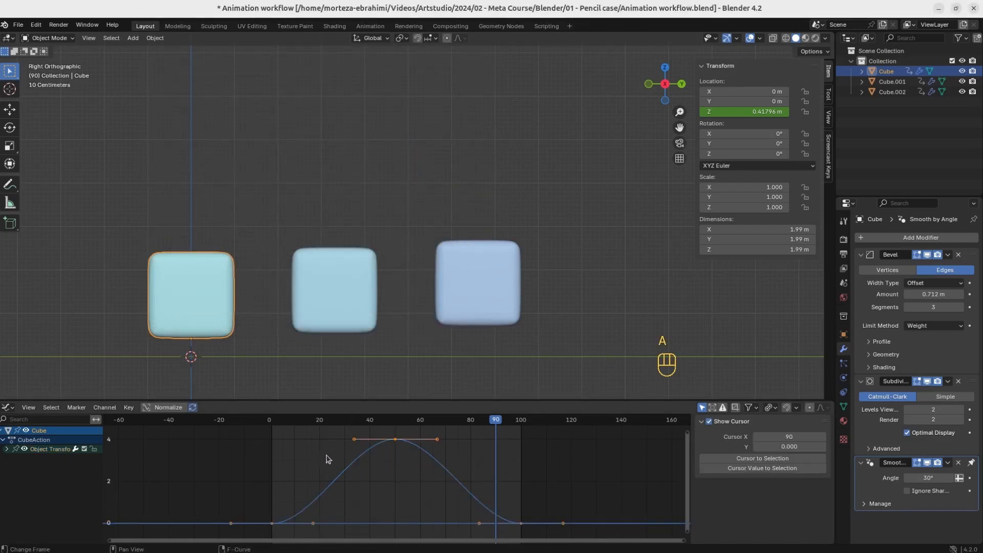
pyautogui.rightClick(328, 459)
pyautogui.moveTo(309, 474)
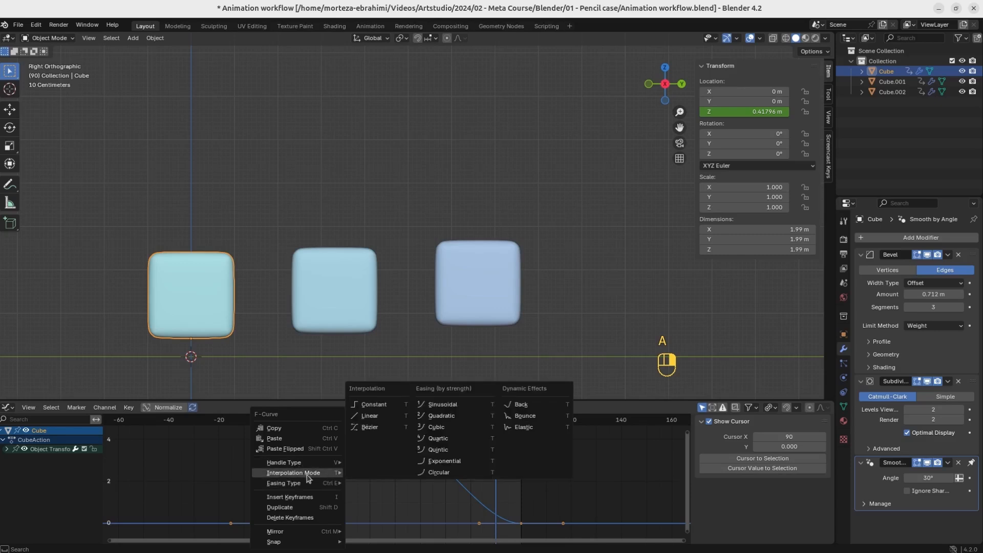
pyautogui.click(373, 405)
pyautogui.press('space')
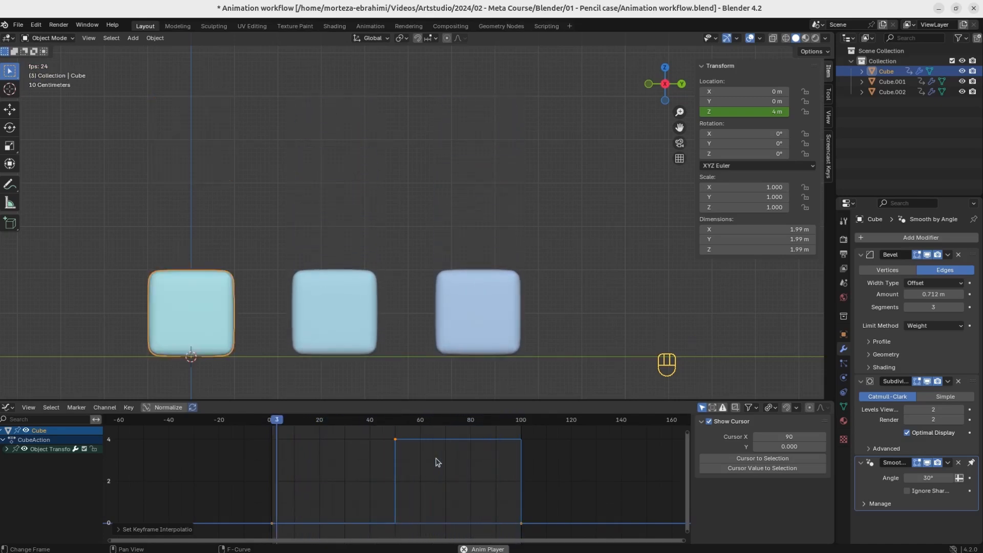
pyautogui.press('space')
# Step: Change the first cube's keyframes to Linear interpolation and play back the motion
pyautogui.rightClick(338, 450)
pyautogui.moveTo(358, 450)
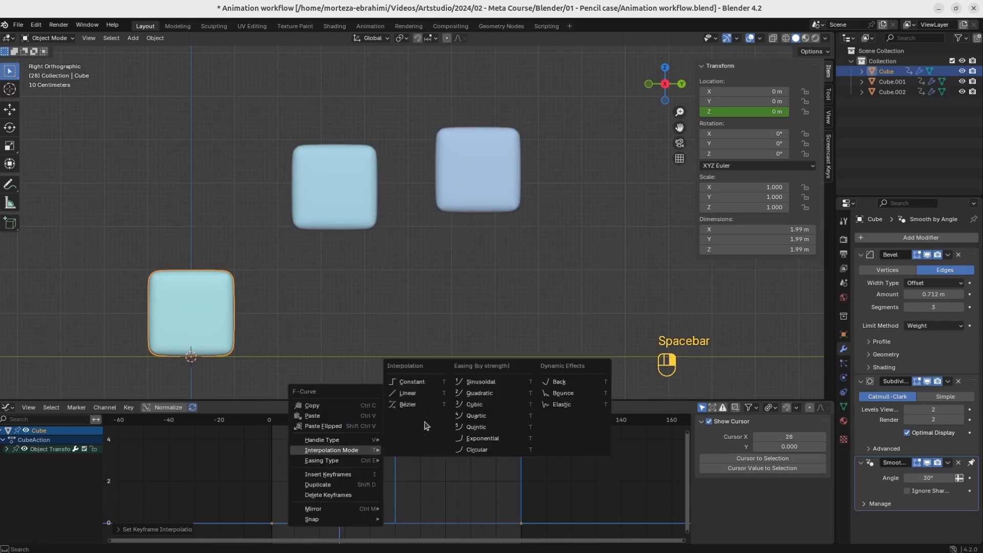
pyautogui.click(417, 398)
pyautogui.press('space')
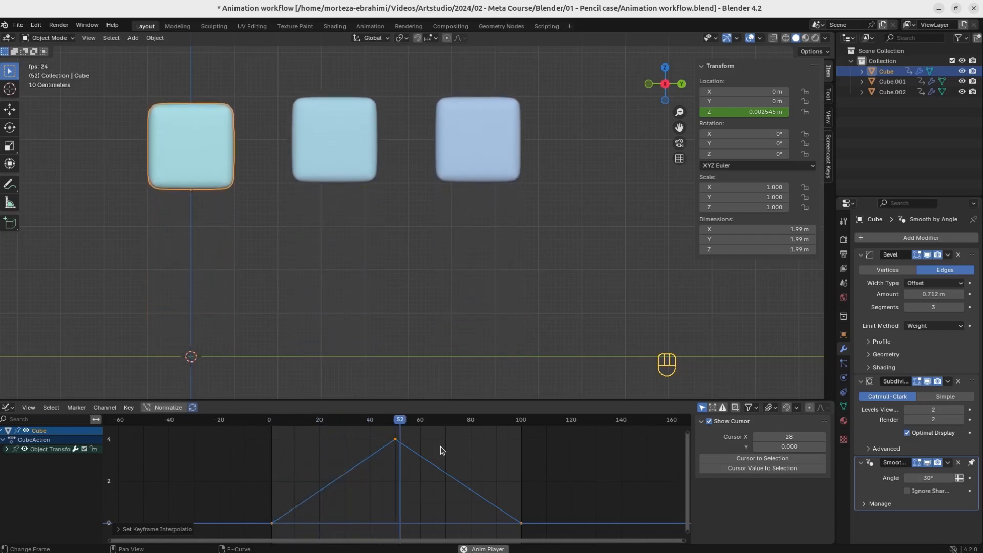
# Step: Return all of the first cube's keyframes to Bézier interpolation and pause playback at frame 28
pyautogui.rightClick(333, 450)
pyautogui.moveTo(346, 450)
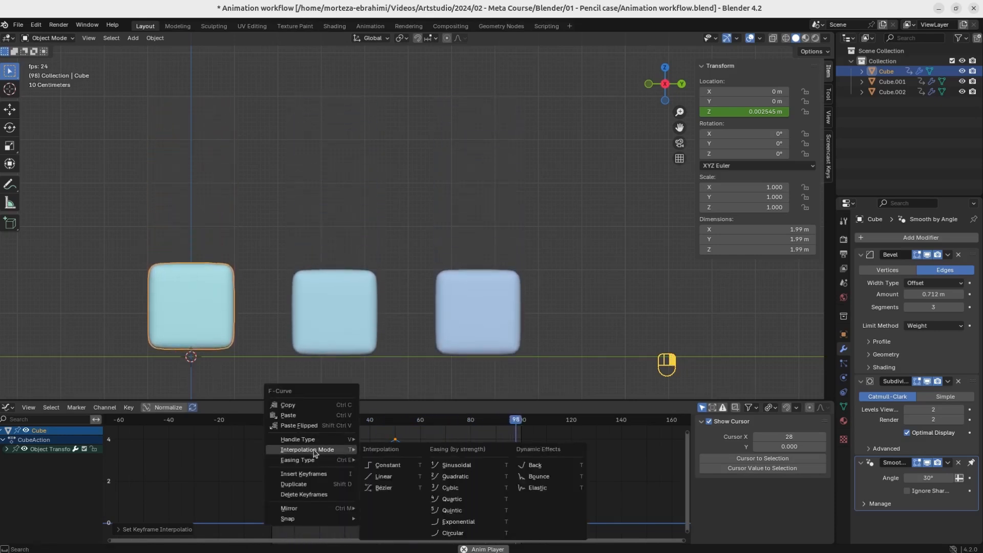
pyautogui.click(384, 487)
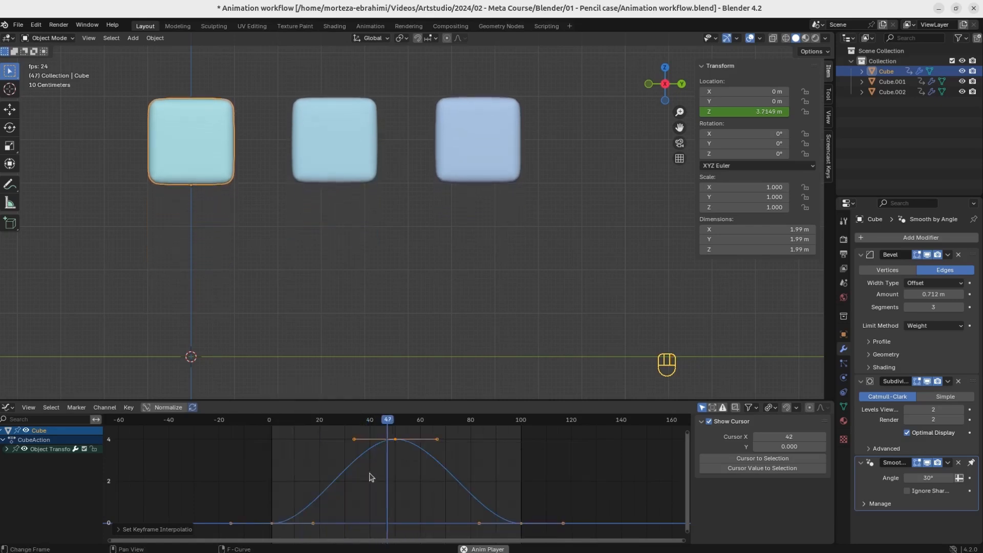
pyautogui.press('s')
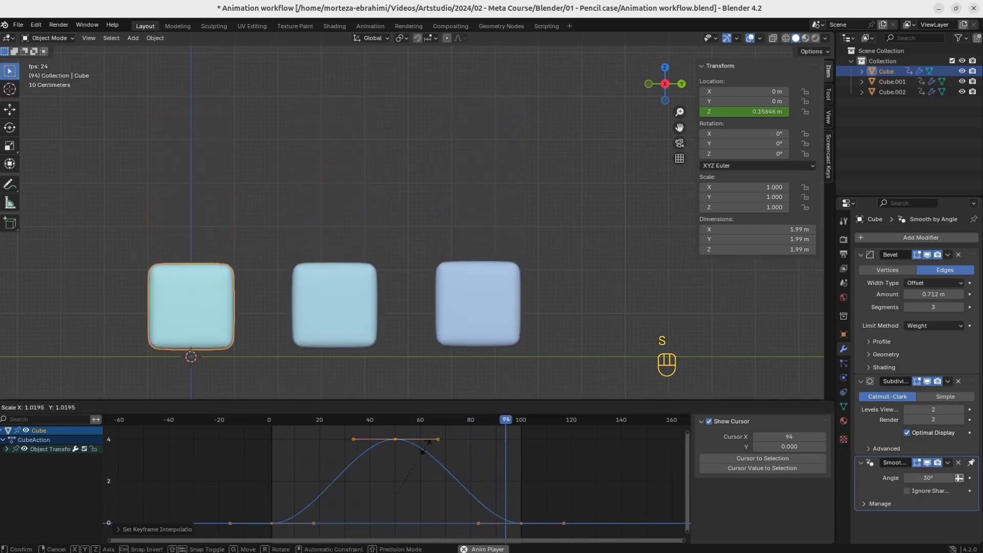
pyautogui.press('space')
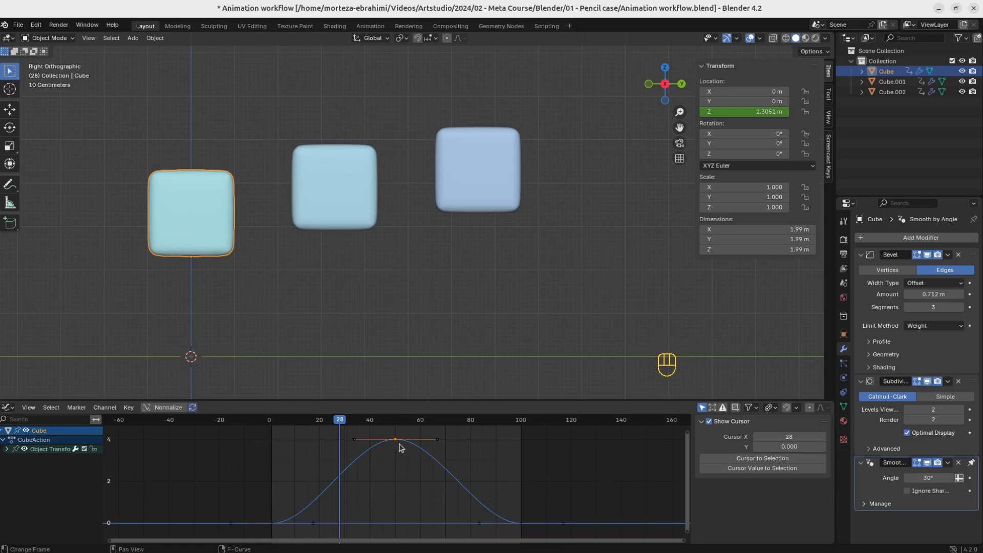
pyautogui.rightClick(392, 459)
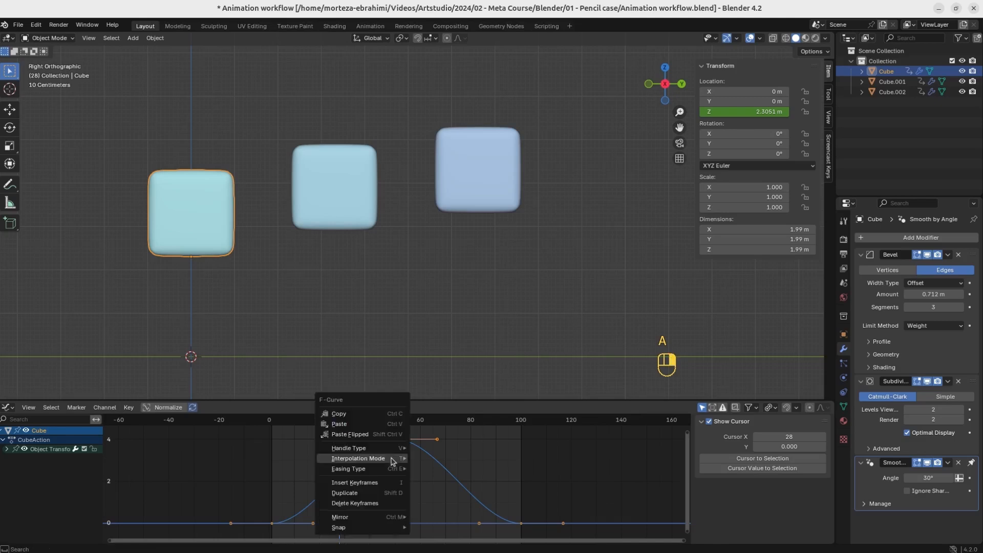
pyautogui.moveTo(393, 460)
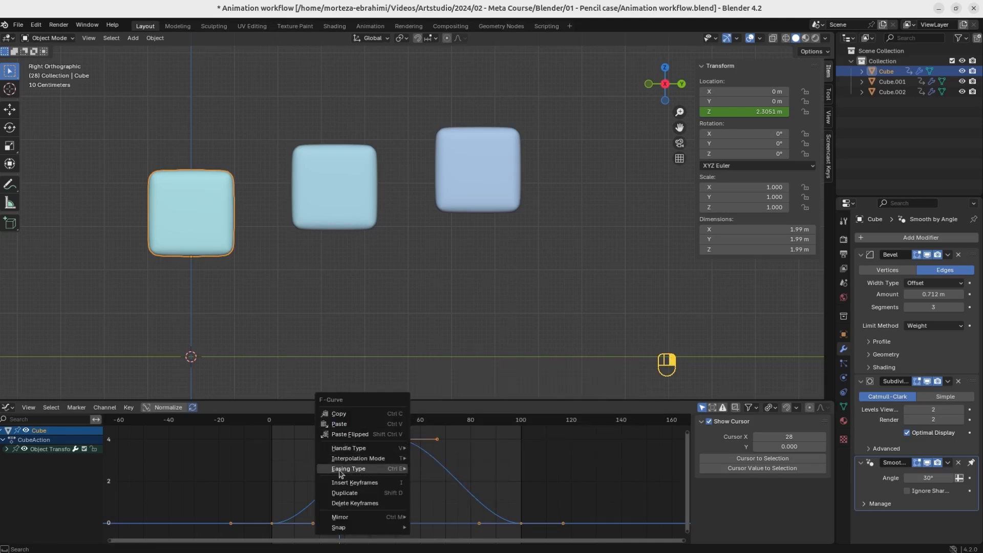
pyautogui.moveTo(346, 470)
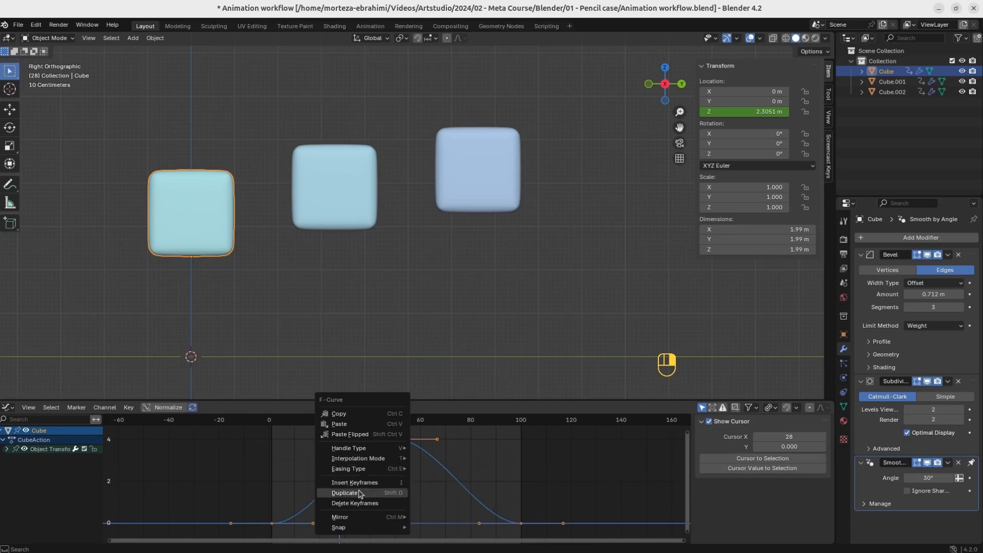
pyautogui.moveTo(367, 449)
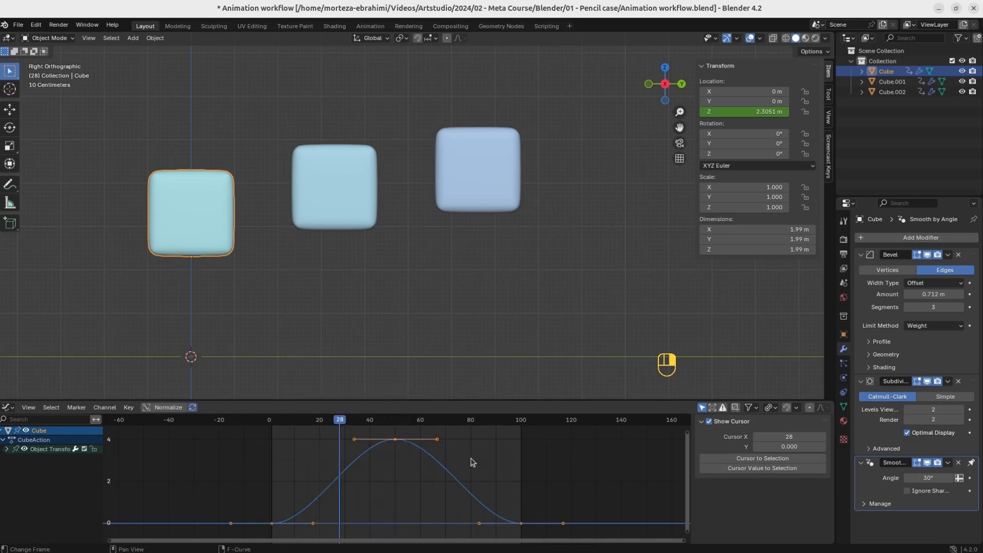
pyautogui.press('v')
pyautogui.click(460, 456)
pyautogui.click(327, 455)
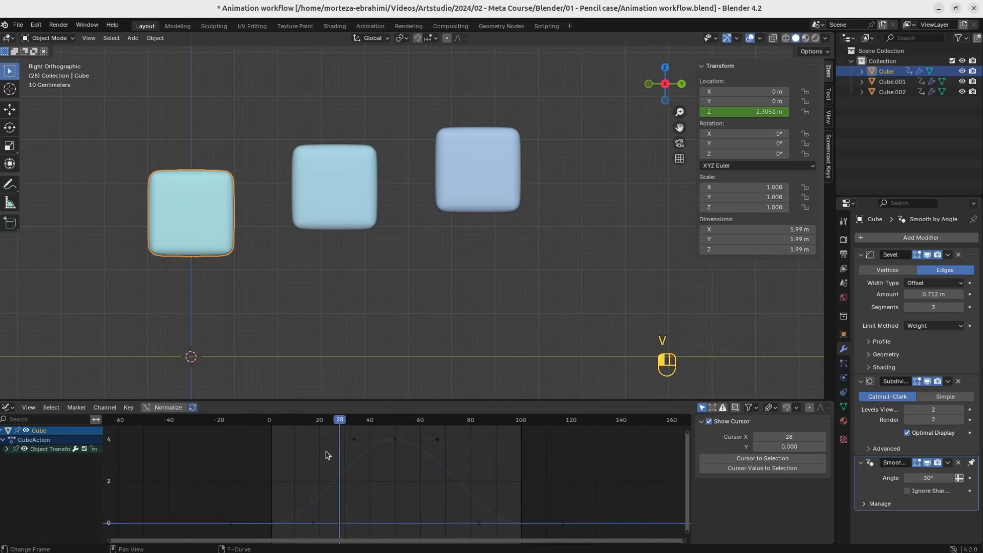
# Step: Set the handle type of the first cube's first and last keyframes to Vector
pyautogui.click(396, 441)
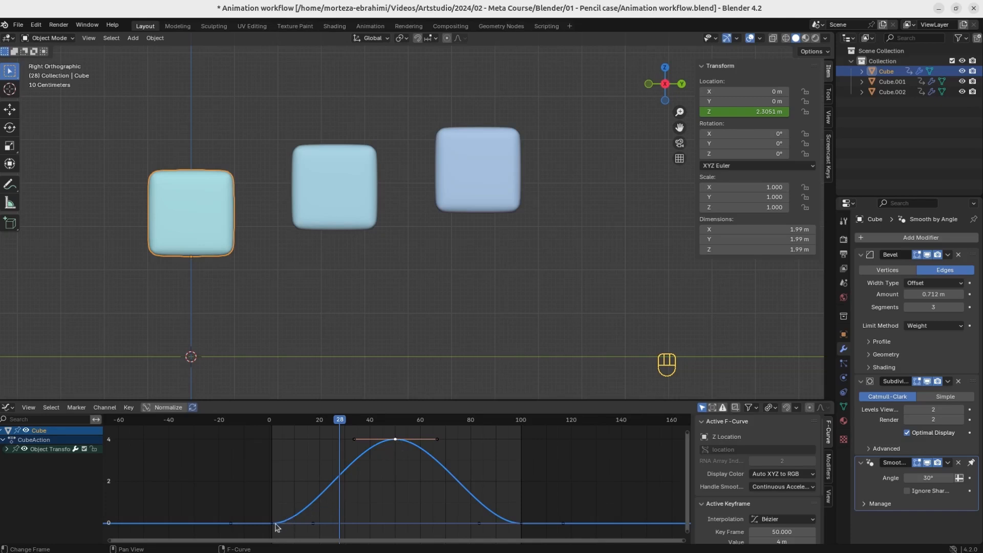
pyautogui.click(520, 523)
pyautogui.press('v')
pyautogui.click(419, 511)
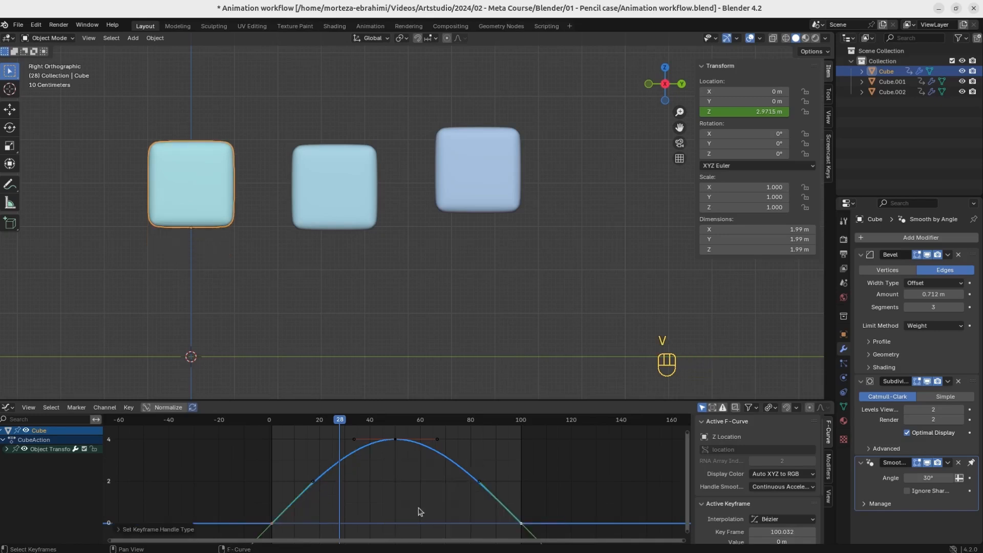
# Step: Scale the inner handles of the first and last keyframes outward to about frames 2 and 98, pivoting on the Bounding Box Center
pyautogui.moveTo(499, 477); pyautogui.dragTo(281, 488)
pyautogui.press('s')
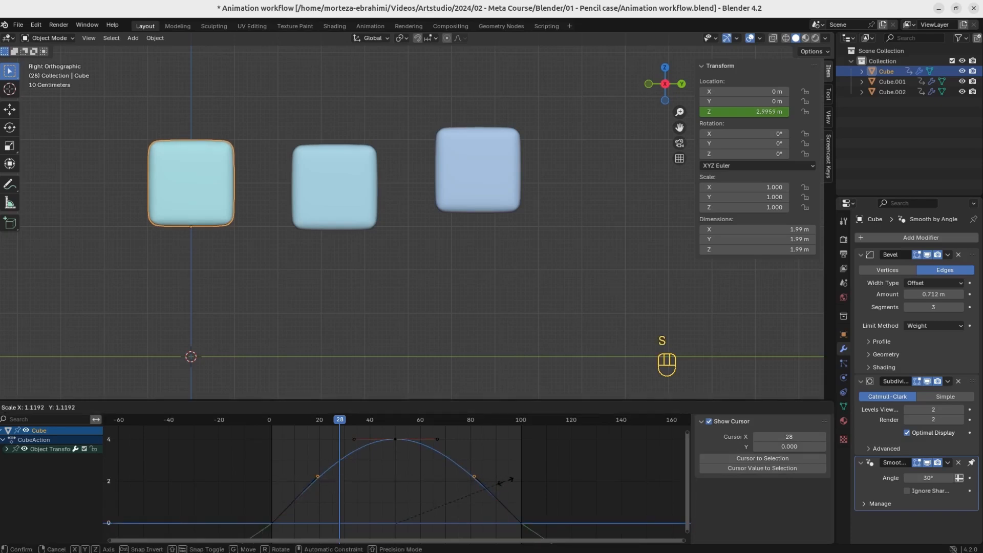
pyautogui.rightClick(506, 480)
pyautogui.click(769, 407)
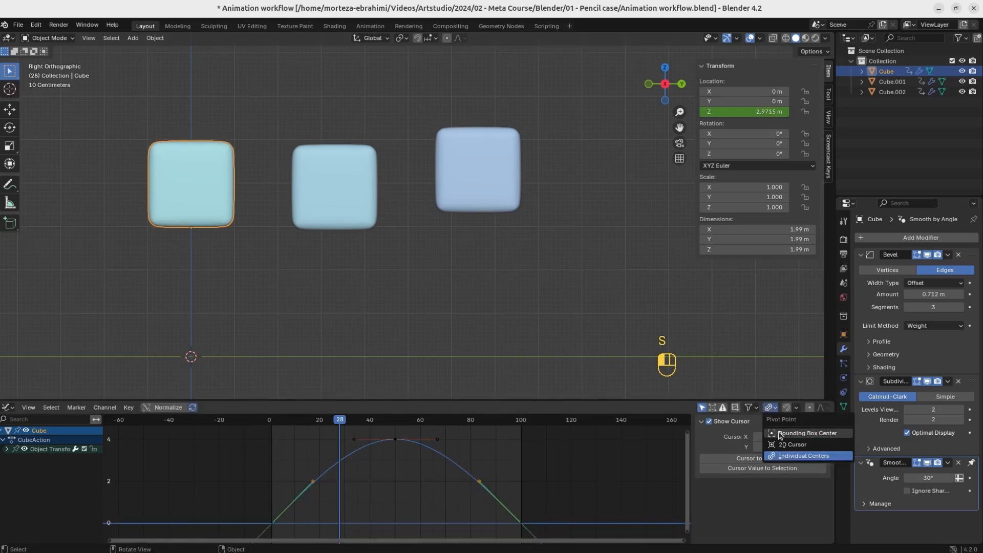
pyautogui.click(789, 435)
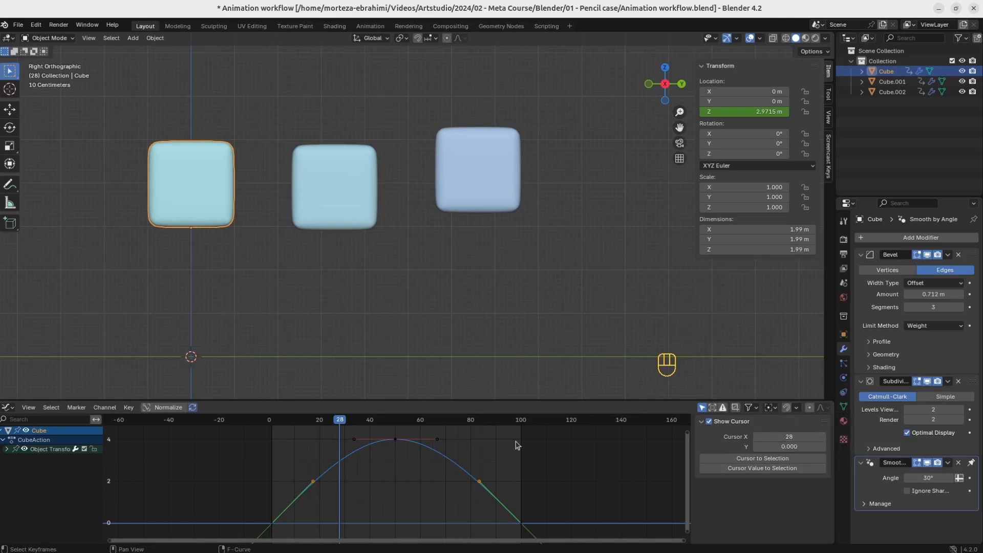
pyautogui.press('s')
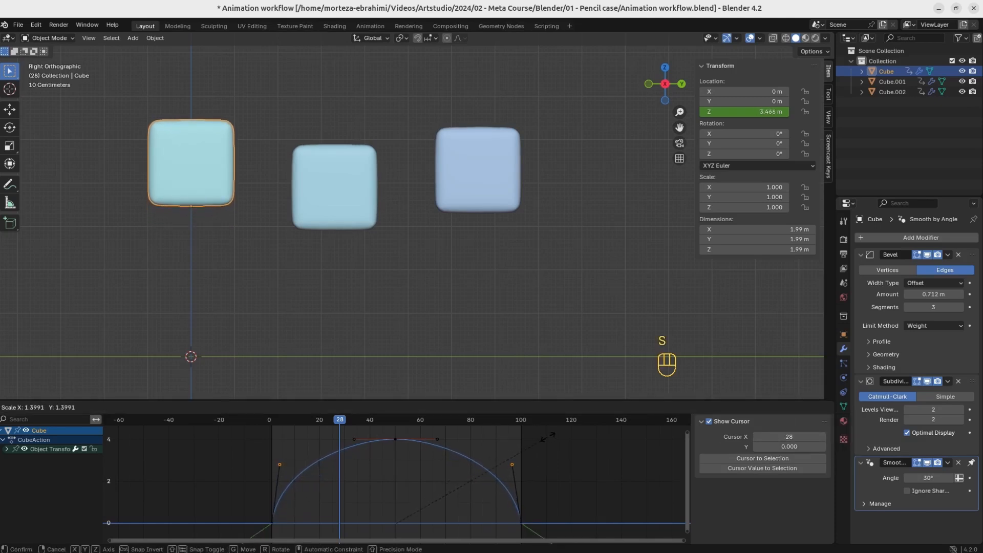
pyautogui.click(554, 433)
# Step: Stretch the first cube's frame 50 keyframe handles to about frames 22 and 78, and play the animation
pyautogui.click(395, 439)
pyautogui.press('s')
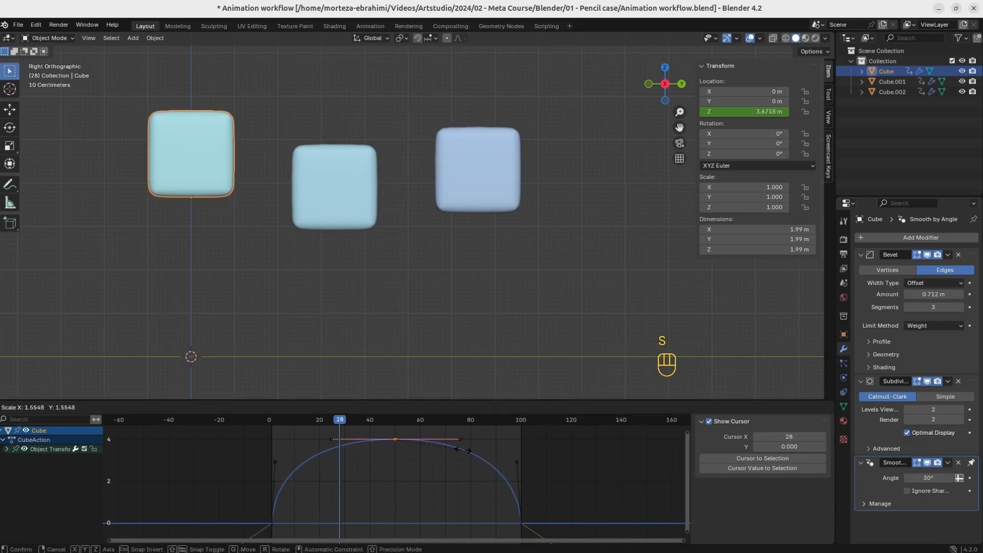
pyautogui.click(467, 448)
pyautogui.press('space')
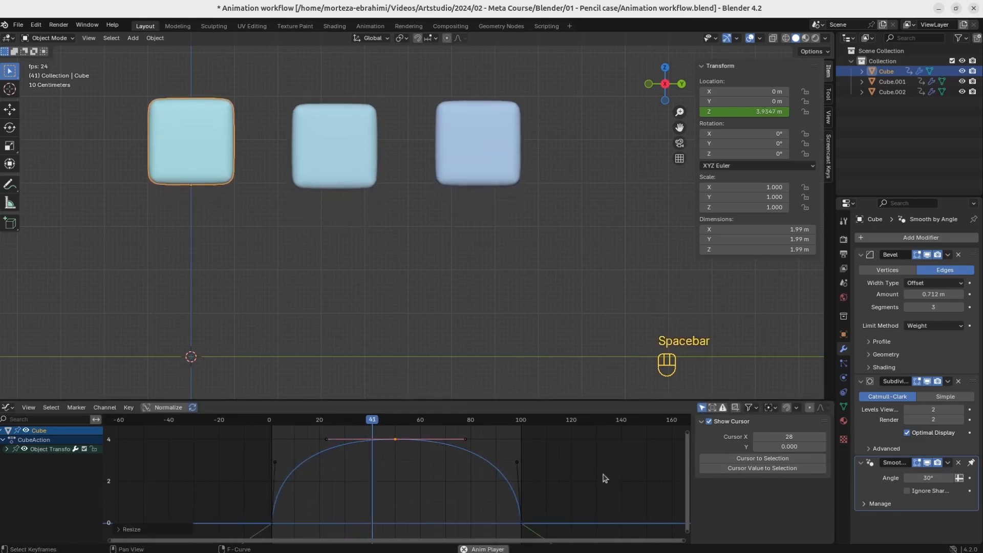
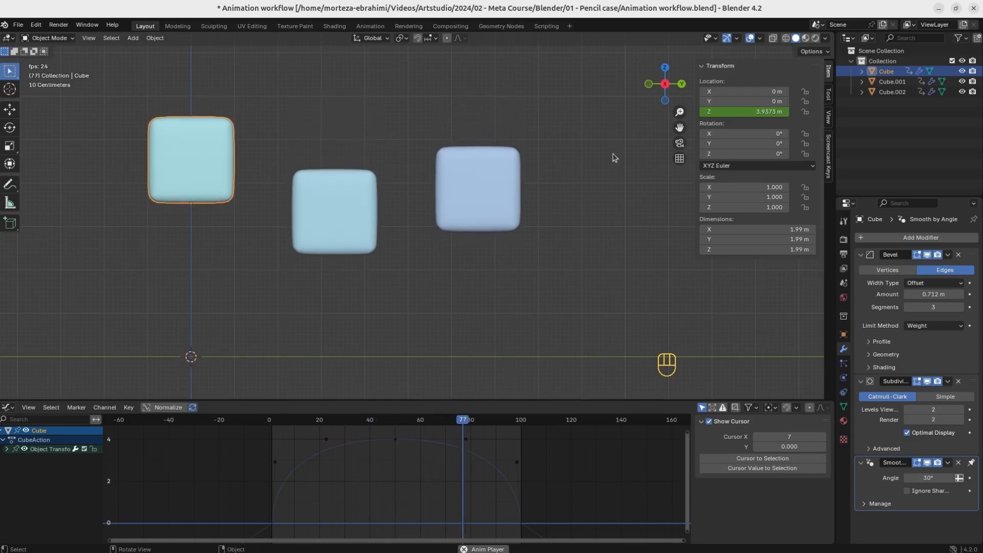
# Step: Pause the animation at frame 13, then expand the first cube's Object Transforms channels and select Z Location
pyautogui.rightClick(752, 111)
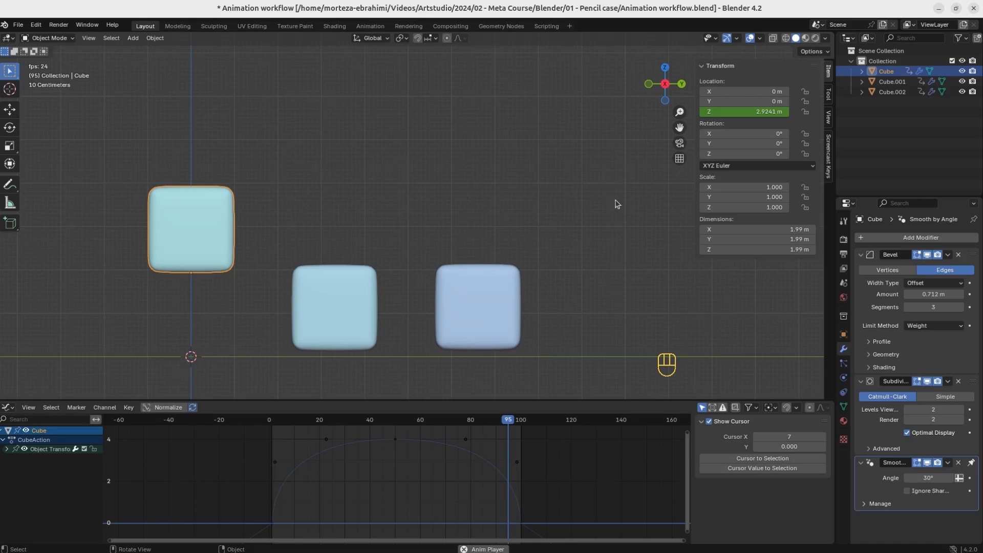
pyautogui.press('space')
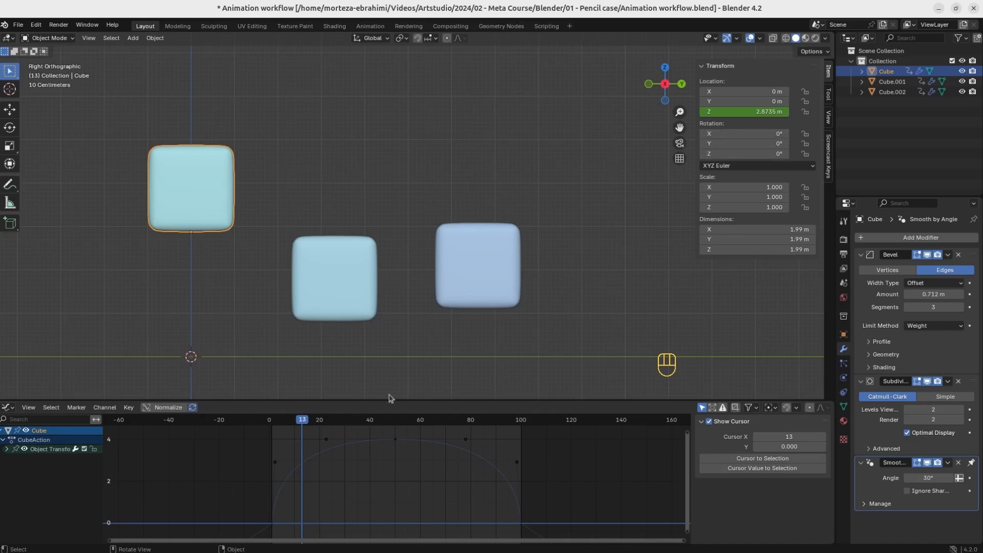
pyautogui.click(6, 449)
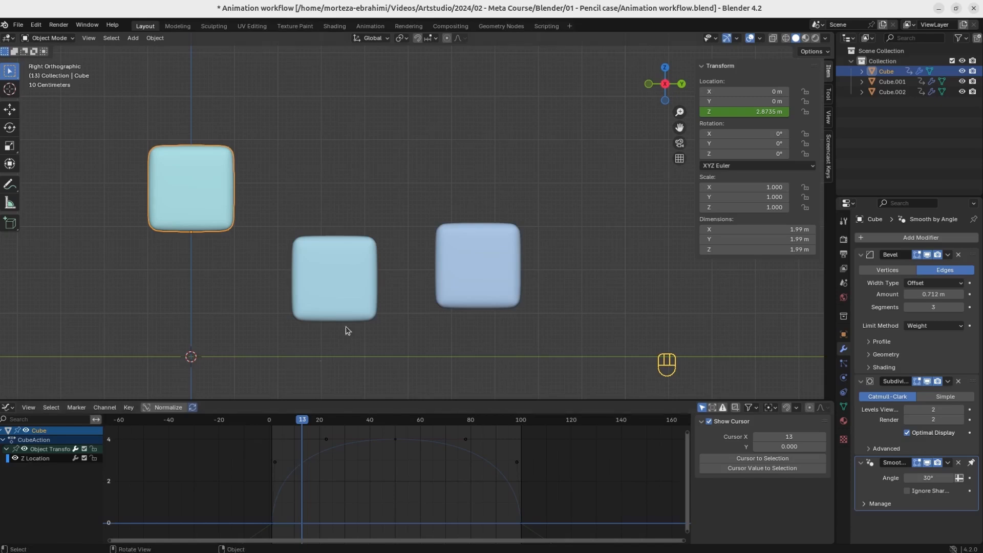
pyautogui.click(29, 462)
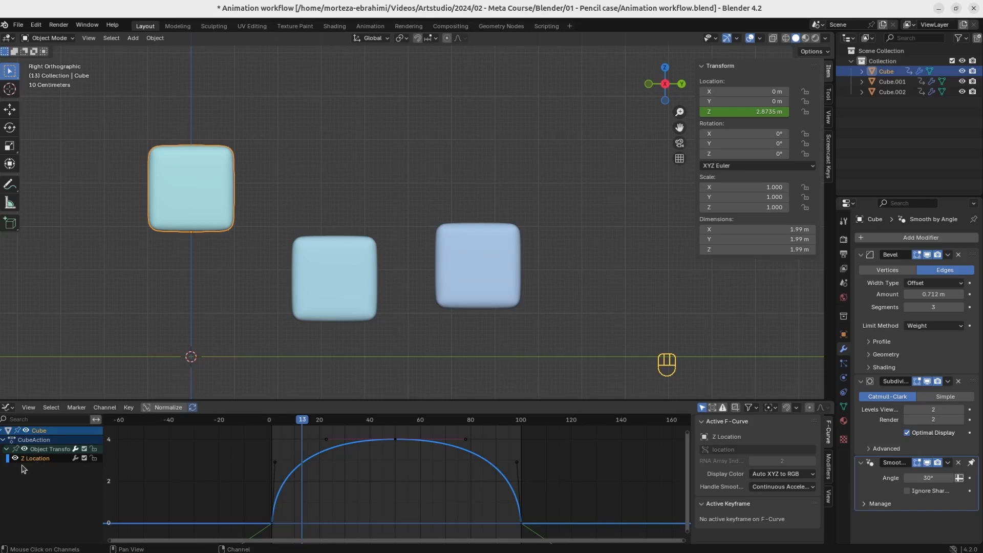
# Step: Play the animation to frame 33 and hide the first cube's Z Location curve in the Graph Editor
pyautogui.click(15, 458)
pyautogui.press('space')
pyautogui.press('space')
pyautogui.click(14, 459)
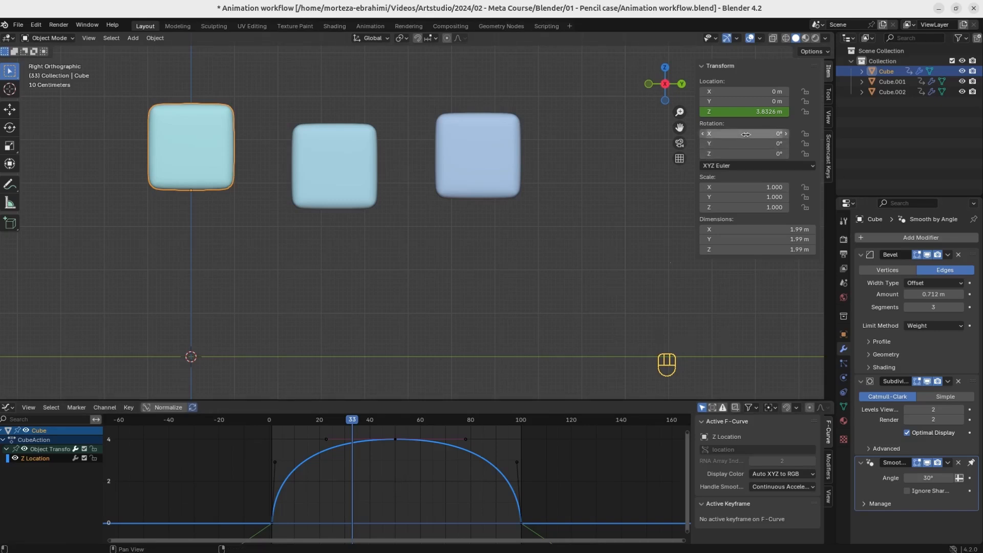
pyautogui.click(15, 459)
pyautogui.click(15, 459)
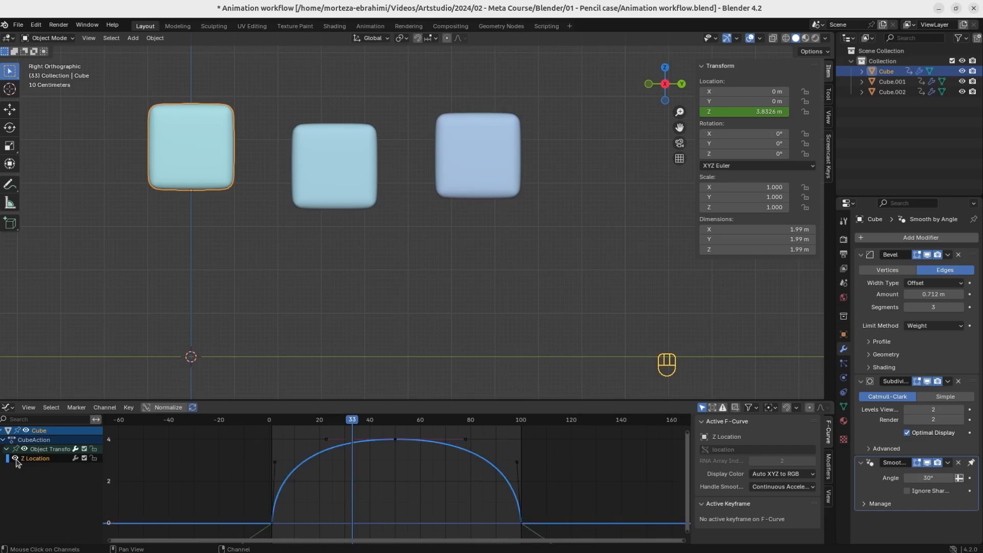
pyautogui.click(15, 459)
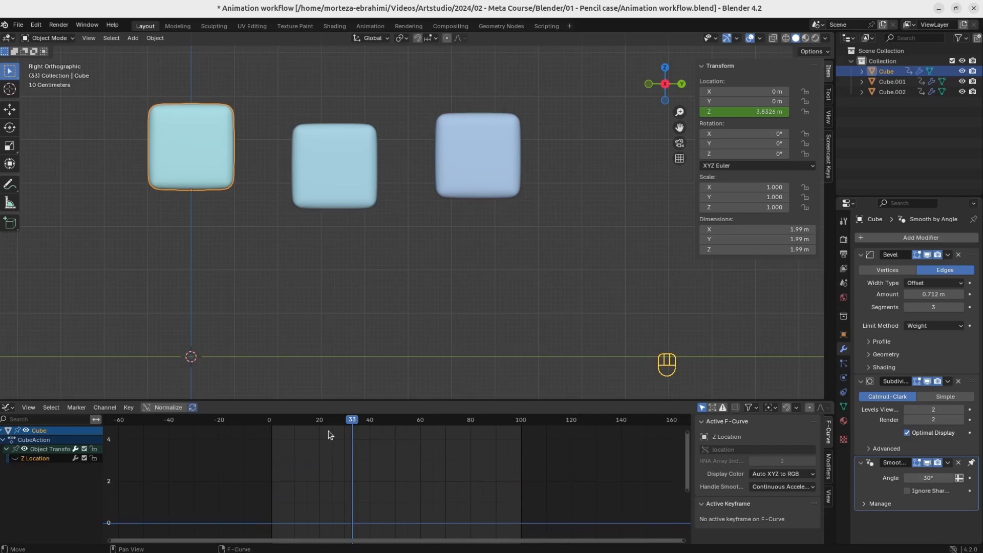
# Step: Insert a single keyframe on the first cube's Z rotation at frame 1
pyautogui.click(298, 423)
pyautogui.moveTo(297, 425); pyautogui.dragTo(273, 430)
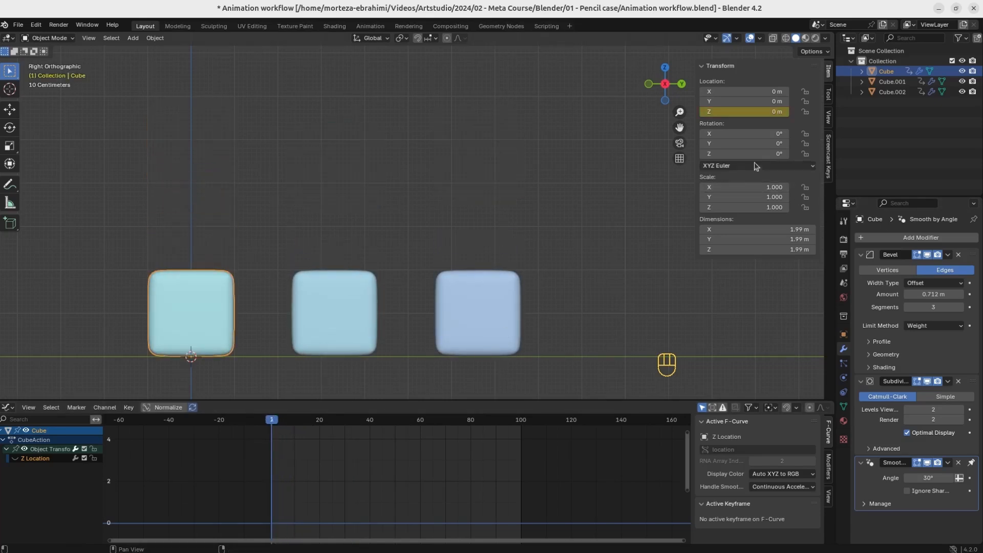
pyautogui.rightClick(735, 154)
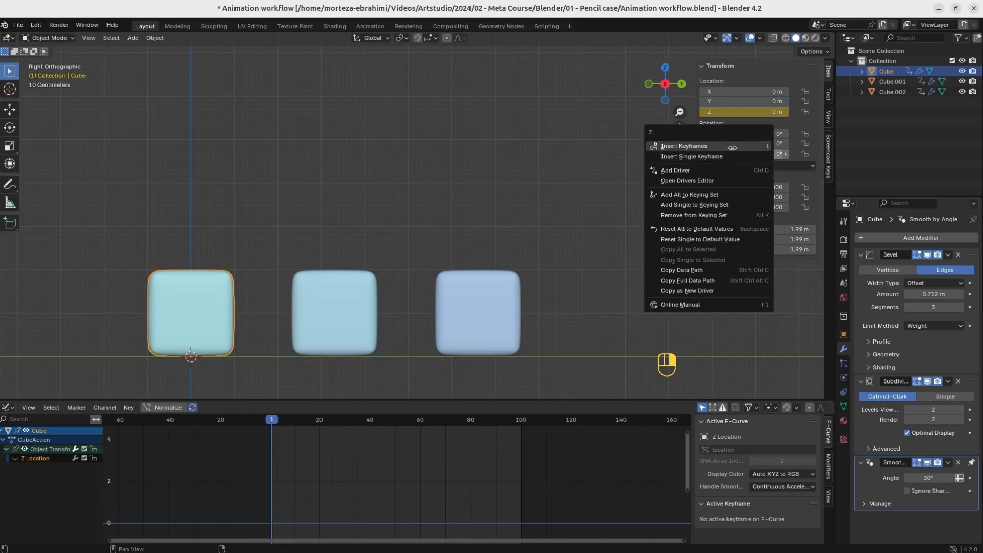
pyautogui.click(717, 157)
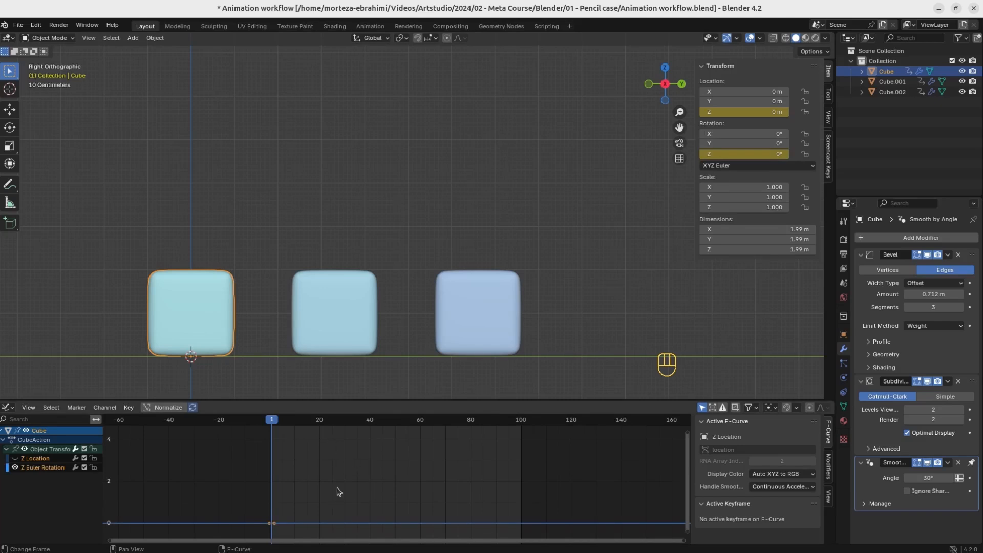
# Step: Switch the animation editor to the Timeline, expand the first cube's channels, and lock Z Location
pyautogui.hotkey('ctrl', 'Tab')
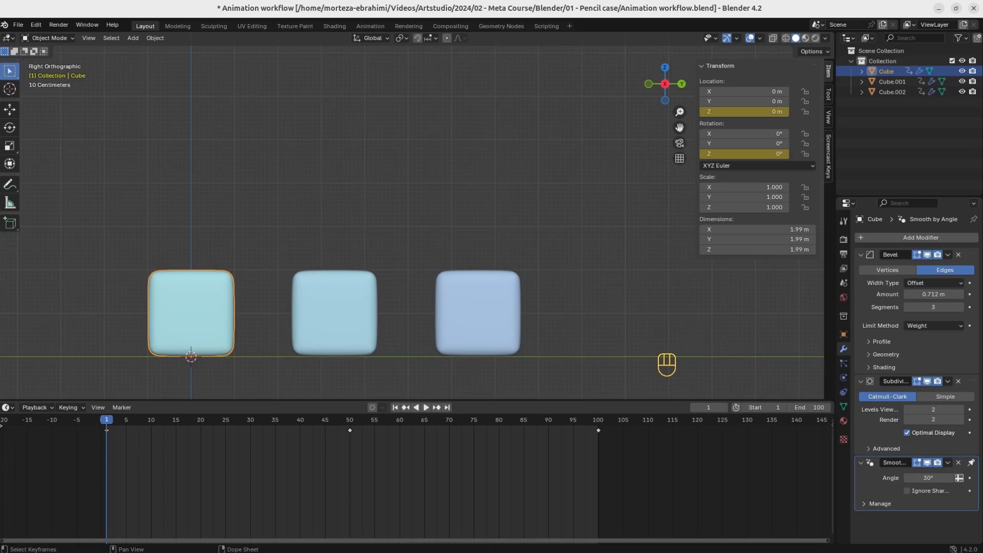
pyautogui.click(4, 431)
pyautogui.click(2, 431)
pyautogui.click(6, 459)
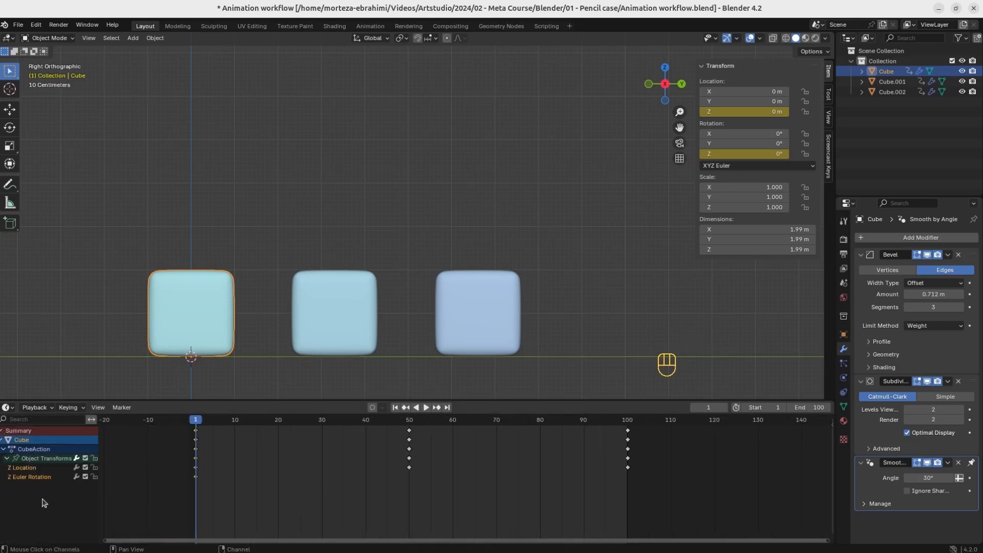
pyautogui.click(21, 478)
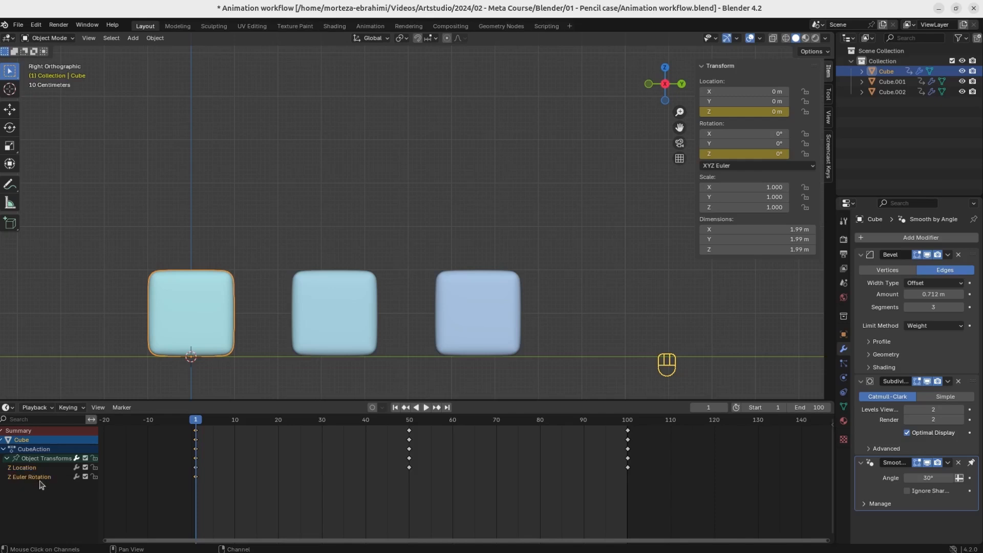
pyautogui.click(93, 467)
# Step: Duplicate the Z Euler Rotation keyframe from frame 1 to frame 100, and collapse the Summary channels
pyautogui.hotkey('shift', 'd')
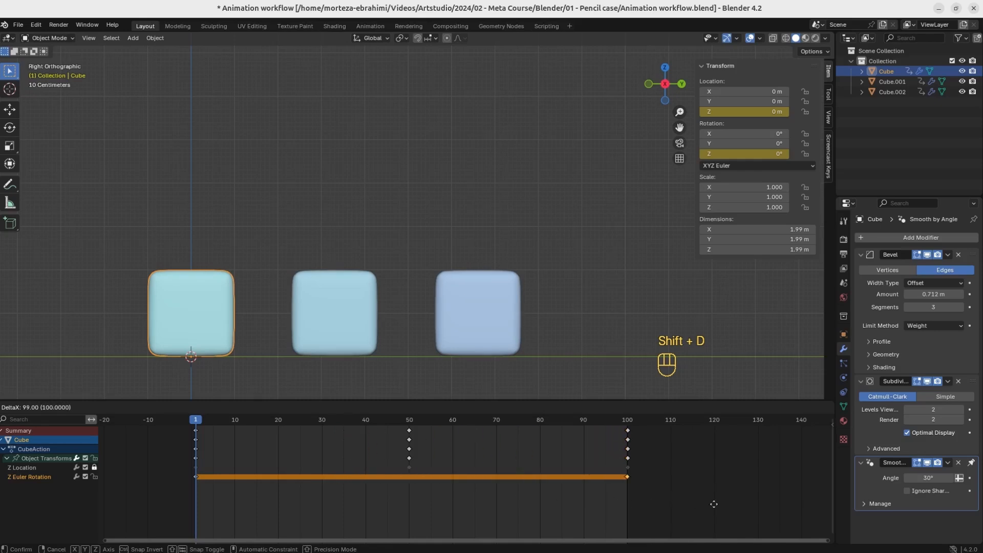
pyautogui.press('ctrl')
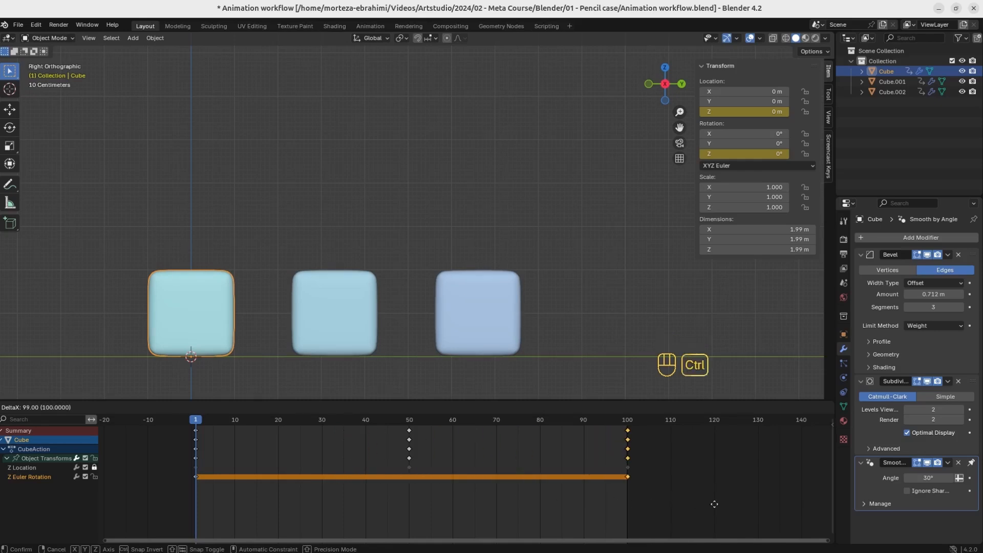
pyautogui.click(714, 505)
pyautogui.press('ctrl')
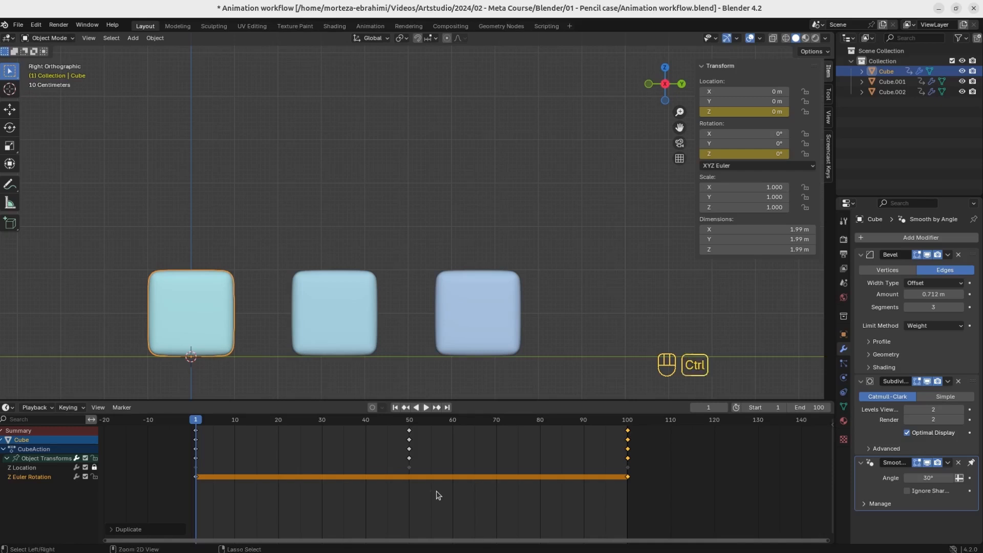
pyautogui.click(2, 431)
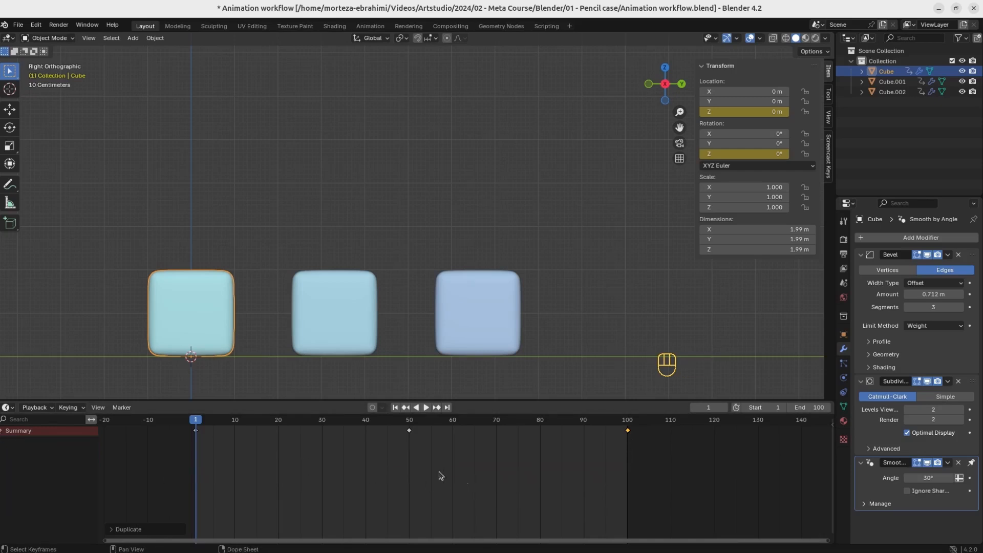
# Step: Set the first cube's Z rotation to 140° at frame 50 and keyframe it
pyautogui.click(409, 422)
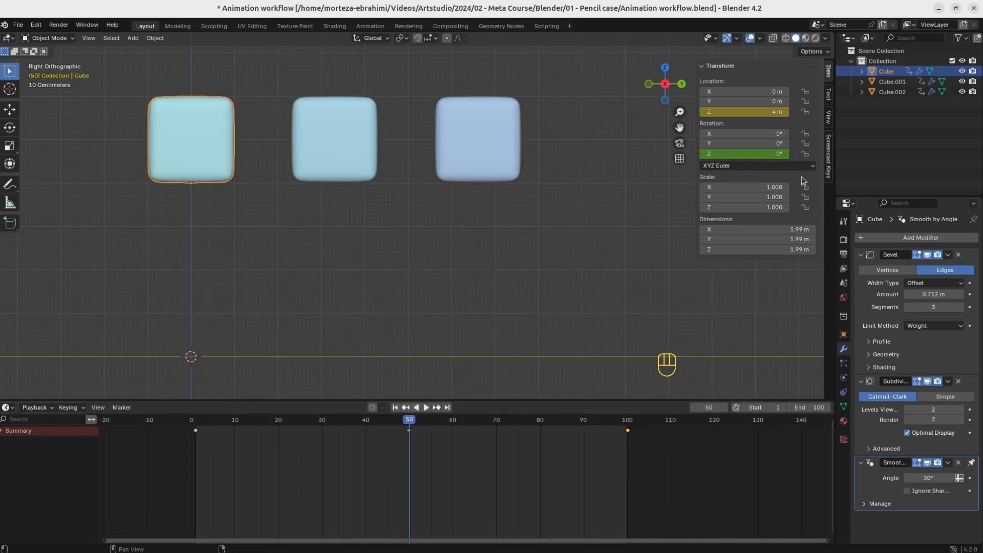
pyautogui.moveTo(740, 155); pyautogui.dragTo(702, 153)
pyautogui.rightClick(703, 154)
pyautogui.click(703, 154)
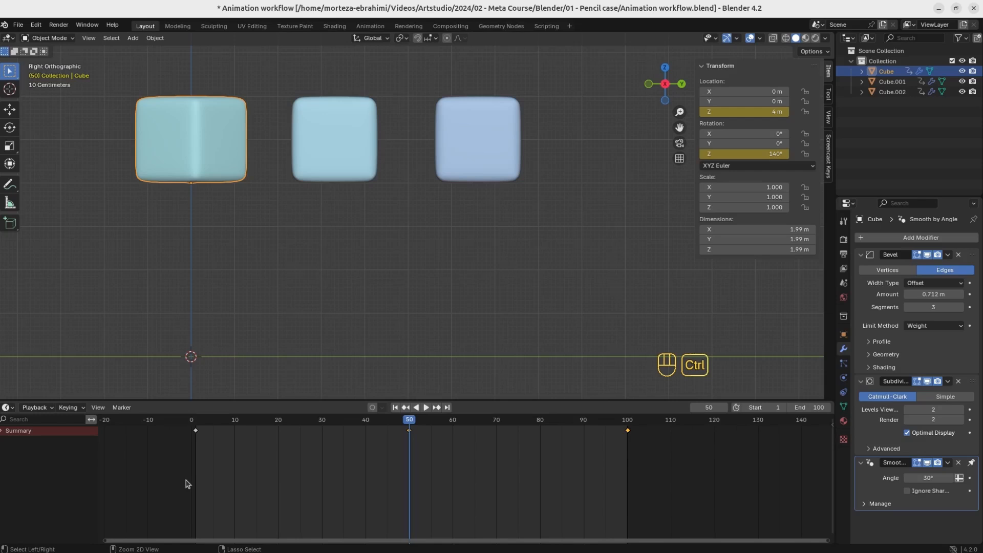
# Step: In the Graph Editor, stretch the handles of the frame 50 Z rotation keyframe to about frames 16 and 85, and play the animation
pyautogui.hotkey('ctrl', 'Tab')
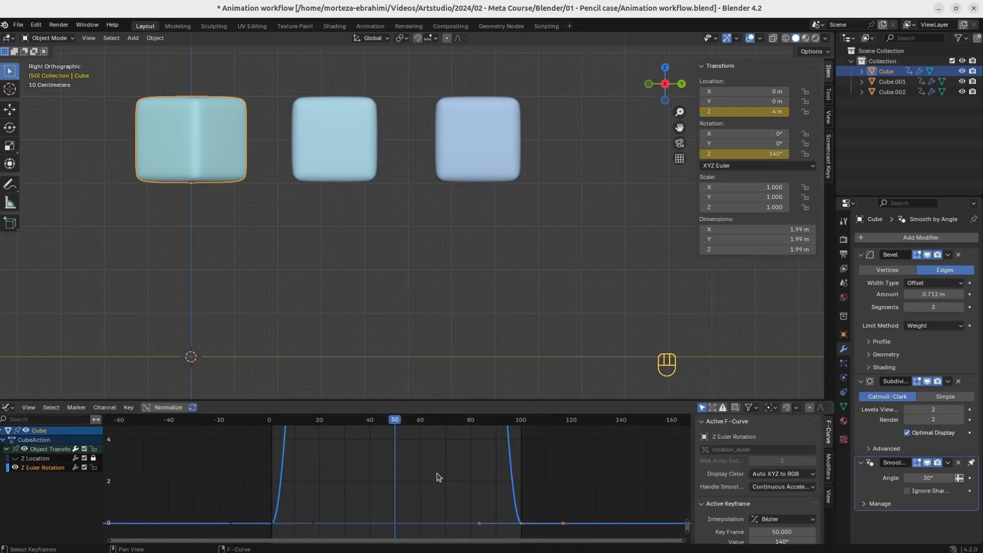
pyautogui.press('KP_Decimal')
pyautogui.press('a')
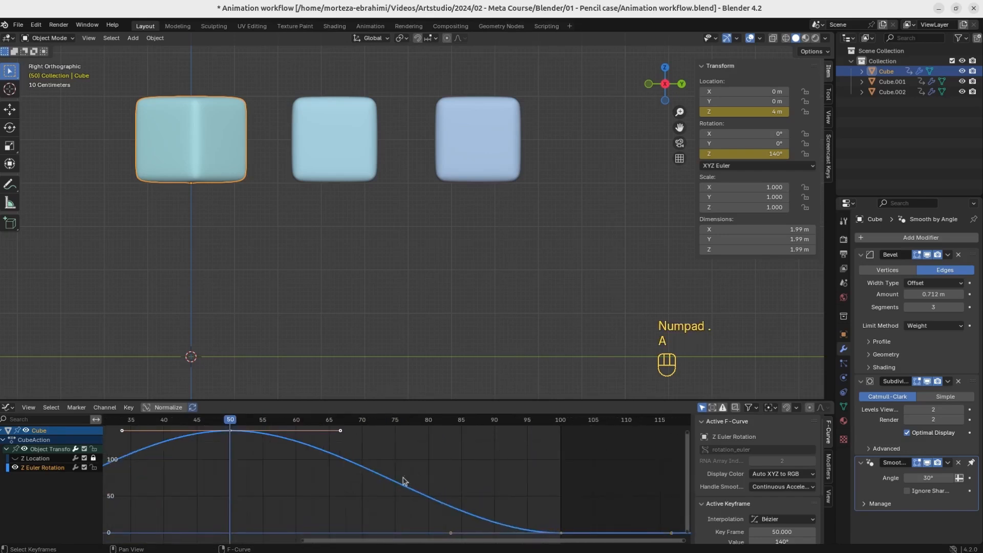
pyautogui.press('KP_Decimal')
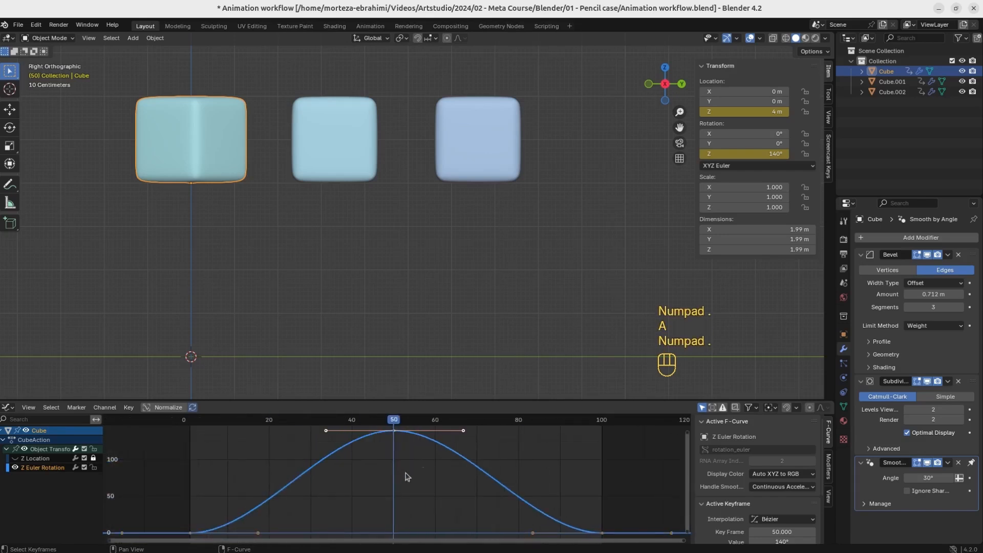
pyautogui.moveTo(452, 403); pyautogui.dragTo(446, 353)
pyautogui.moveTo(414, 430); pyautogui.dragTo(379, 385)
pyautogui.press('s')
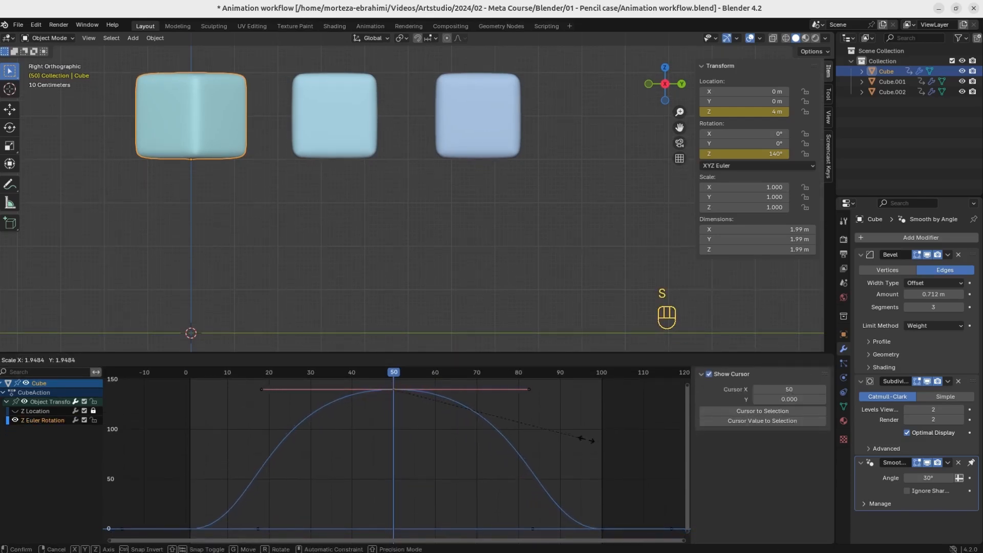
pyautogui.click(600, 443)
pyautogui.press('space')
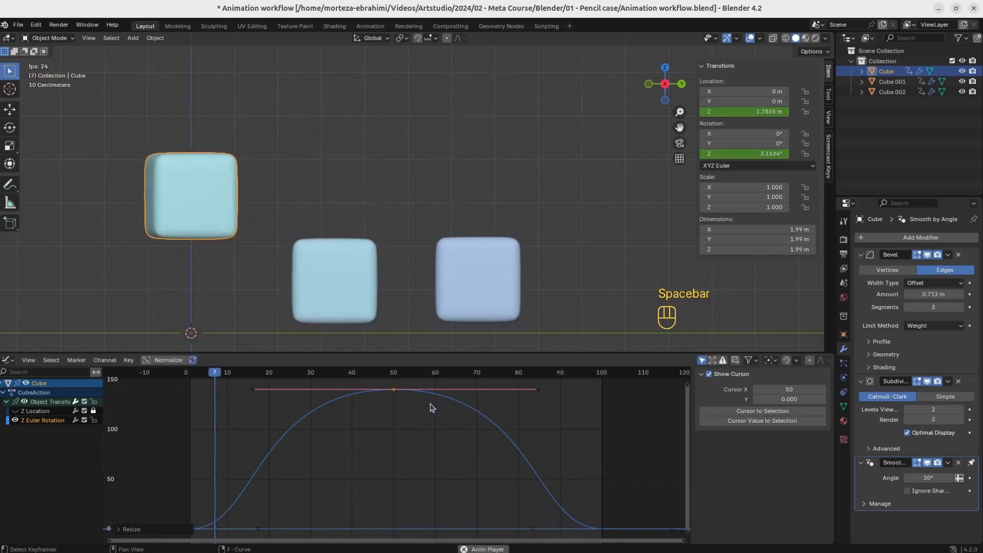
pyautogui.press('space')
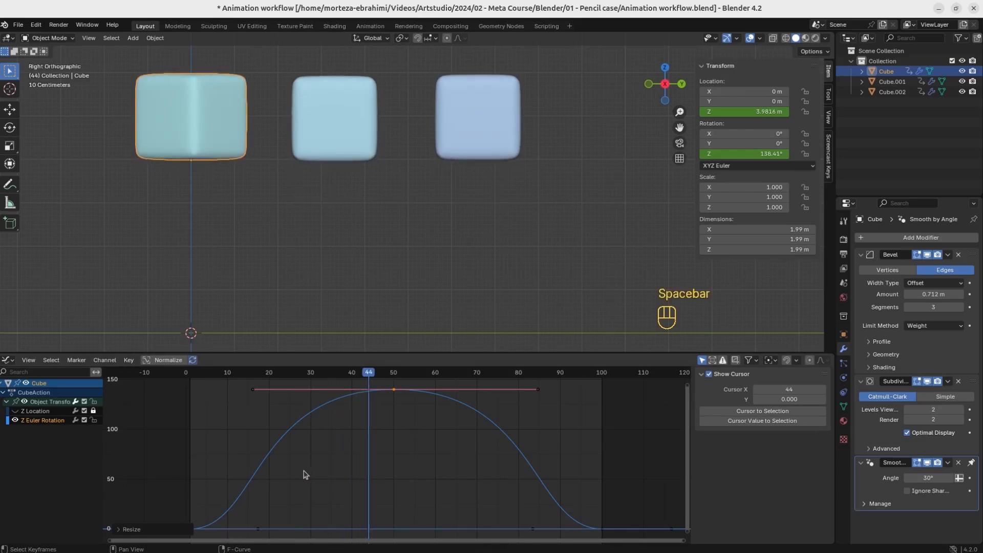
# Step: Set the handle type of the Z rotation curve's first and last keyframes to Vector
pyautogui.keyDown('ctrl'); pyautogui.moveTo(305, 475); pyautogui.dragTo(288, 508, button='middle'); pyautogui.keyUp('ctrl')
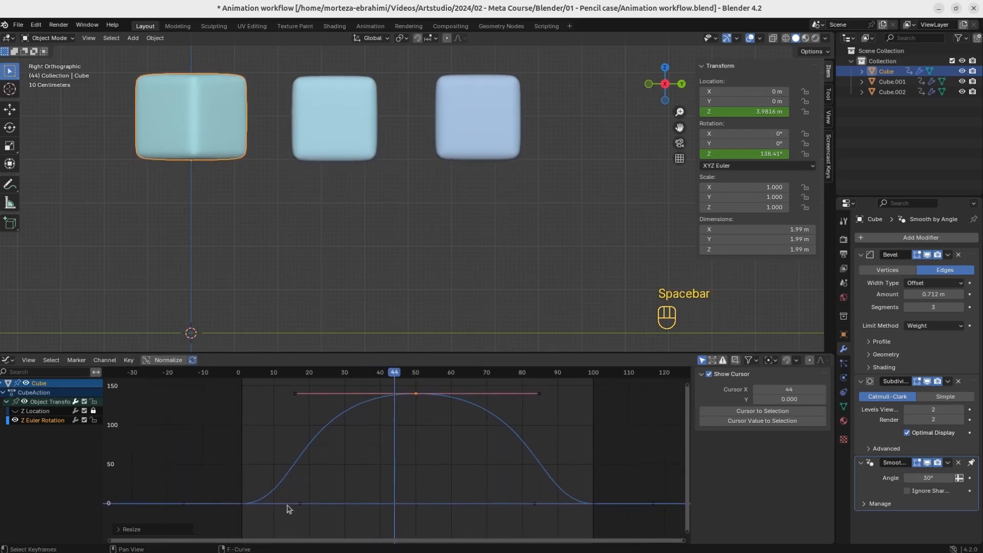
pyautogui.click(242, 504)
pyautogui.keyDown('shift'); pyautogui.click(594, 504); pyautogui.keyUp('shift')
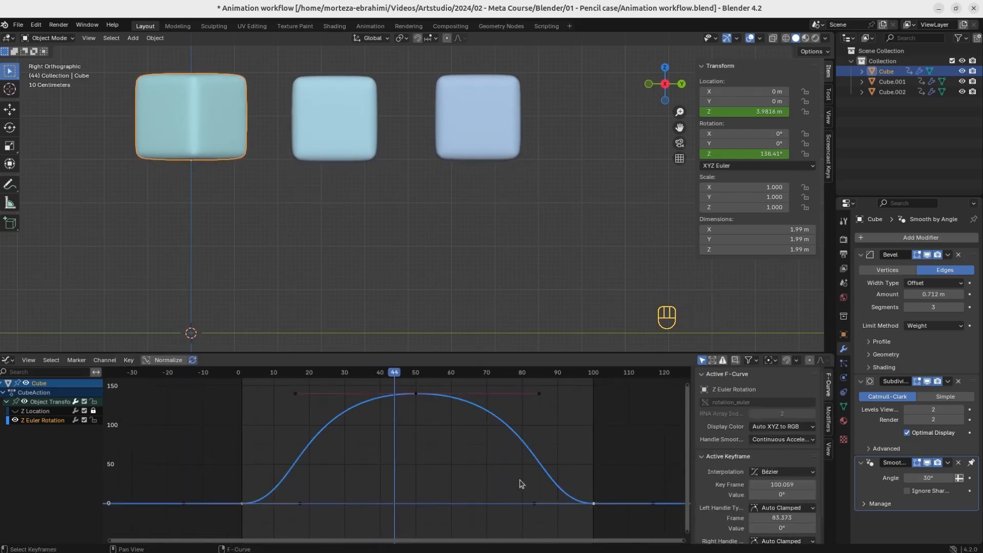
pyautogui.press('v')
pyautogui.click(488, 461)
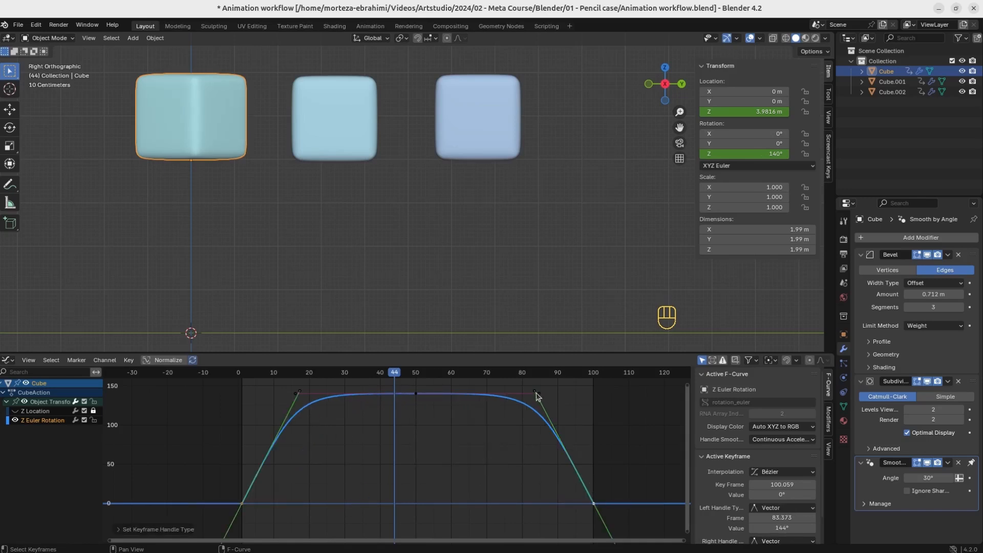
# Step: Scale the frame 50 rotation keyframe's handles inward to about frames 25 and 75
pyautogui.click(416, 394)
pyautogui.press('s')
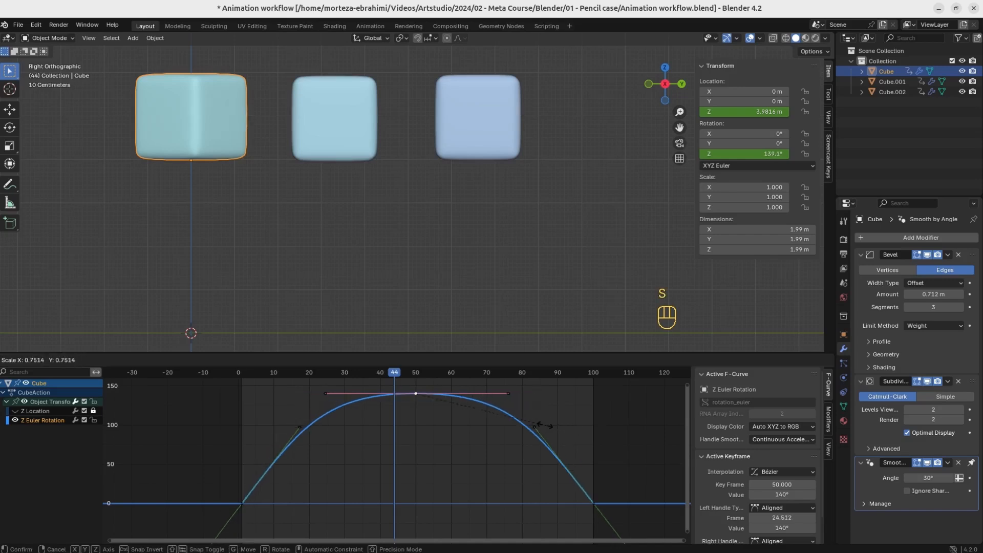
pyautogui.click(589, 504)
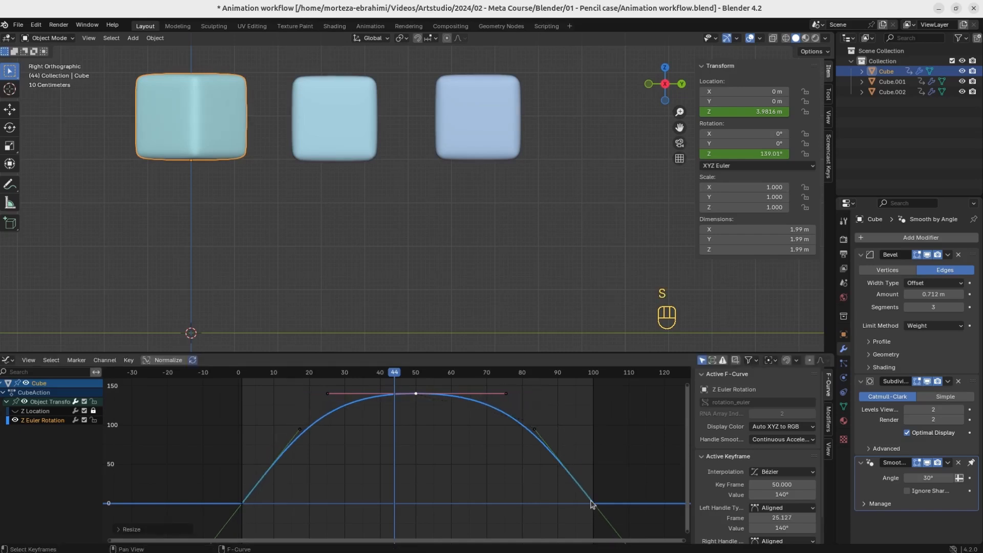
# Step: Scale the inner handles of the first and last rotation keyframes outward to about frames 8 and 92
pyautogui.moveTo(619, 497); pyautogui.dragTo(217, 515)
pyautogui.moveTo(570, 451); pyautogui.dragTo(268, 416)
pyautogui.press('s')
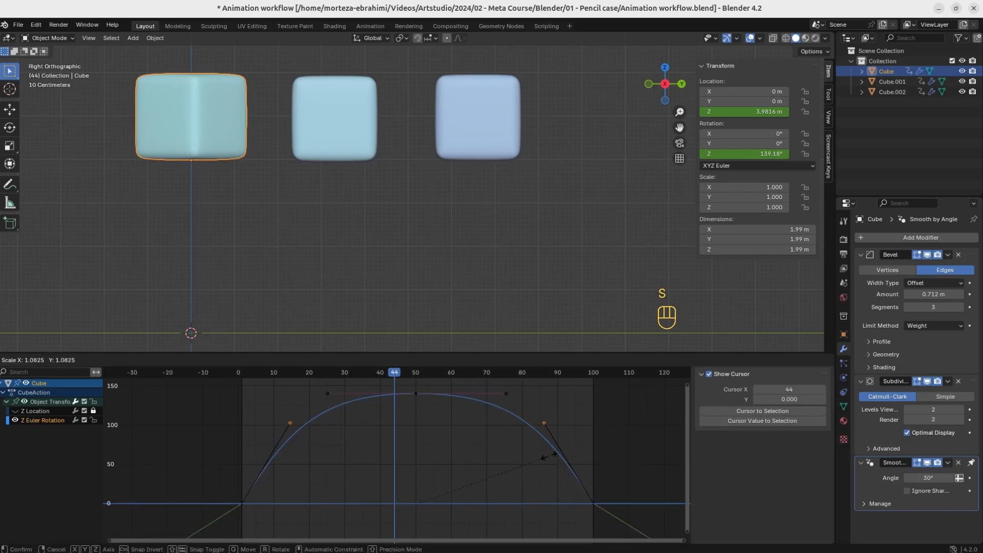
pyautogui.click(575, 456)
# Step: Stretch the frame 50 rotation keyframe's handles, play the animation, and shorten the handles to about frames 29 and 72
pyautogui.moveTo(436, 409); pyautogui.dragTo(405, 388)
pyautogui.press('s')
pyautogui.click(512, 421)
pyautogui.press('space')
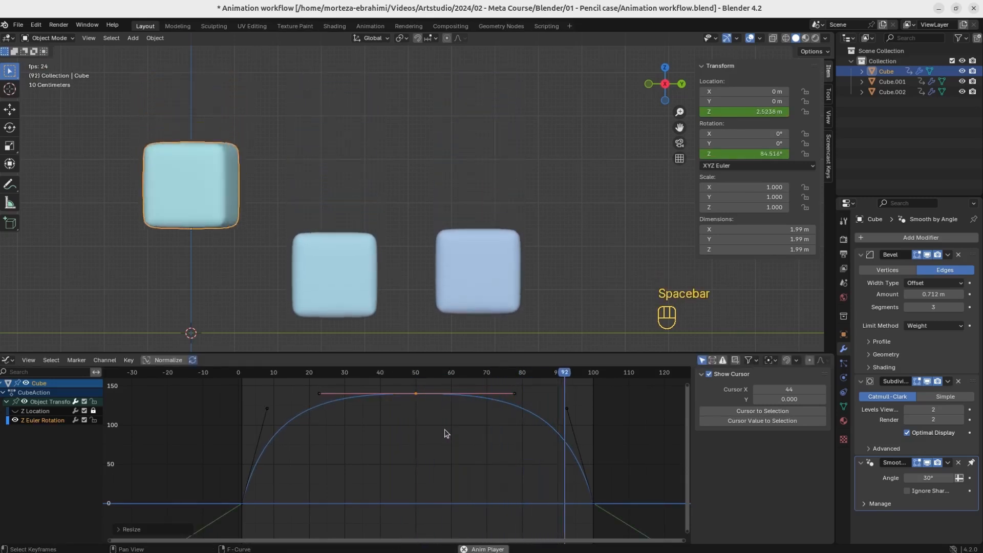
pyautogui.press('space')
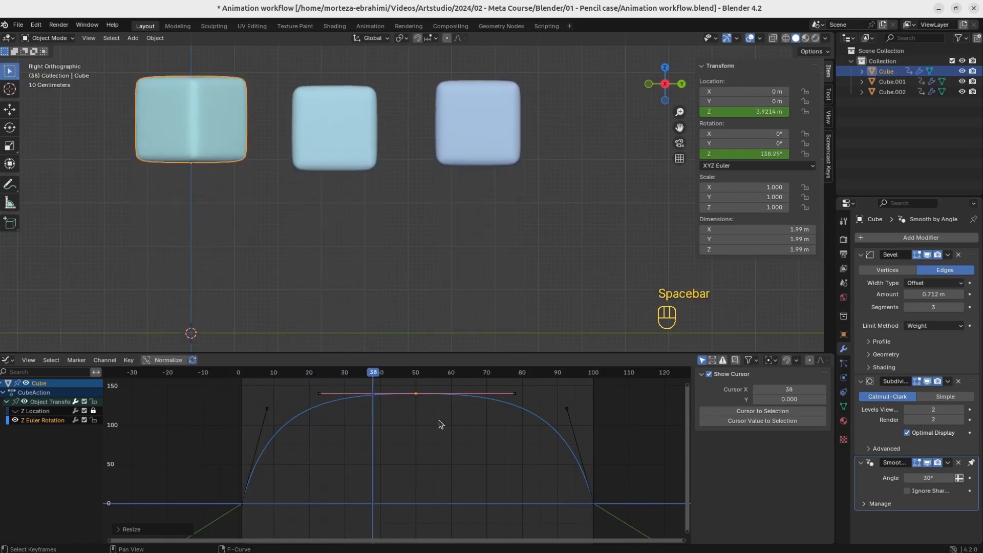
pyautogui.press('s')
pyautogui.click(484, 423)
# Step: Scale the inner handles of the first and last rotation keyframes inward to about frames 39 and 62, and play the animation
pyautogui.moveTo(588, 425); pyautogui.dragTo(245, 406)
pyautogui.press('s')
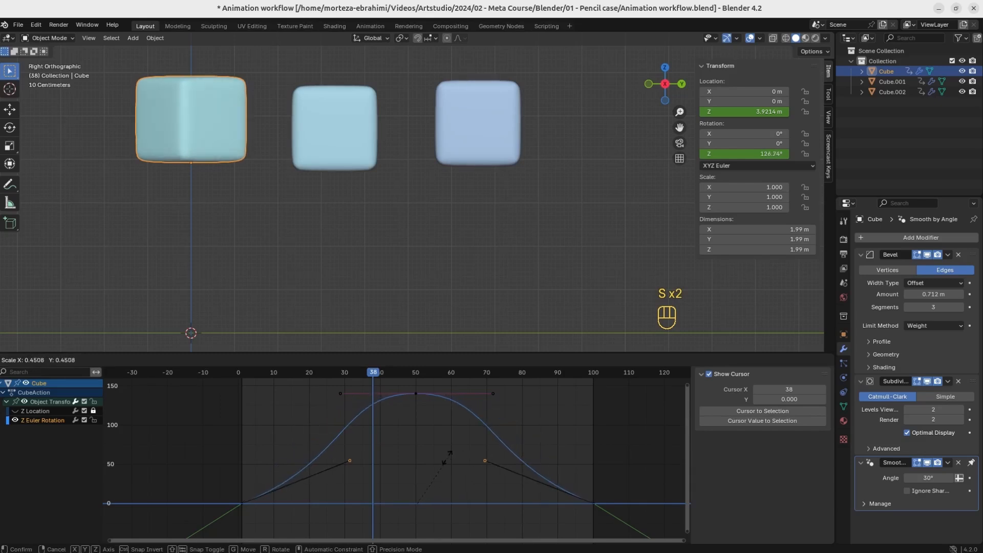
pyautogui.click(410, 473)
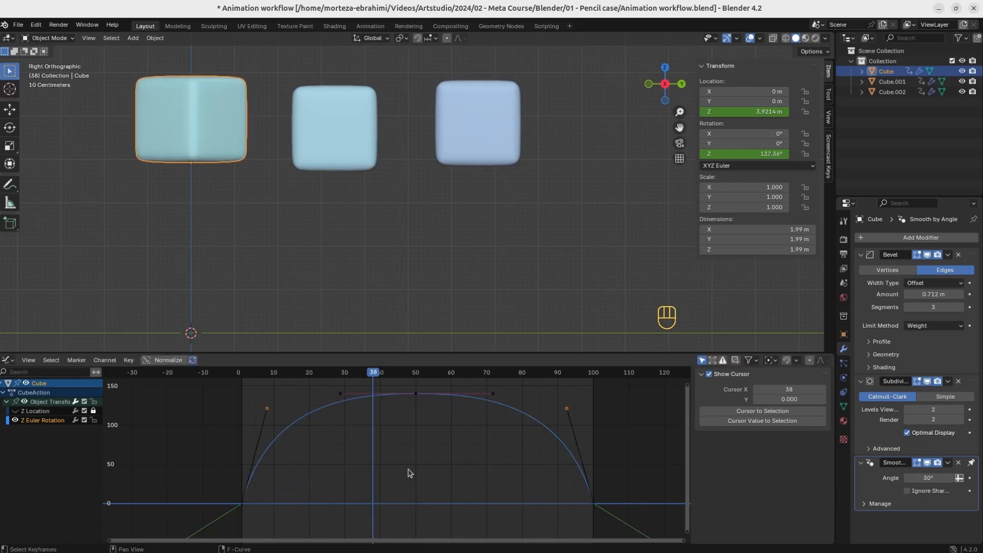
pyautogui.press('s')
pyautogui.click(496, 475)
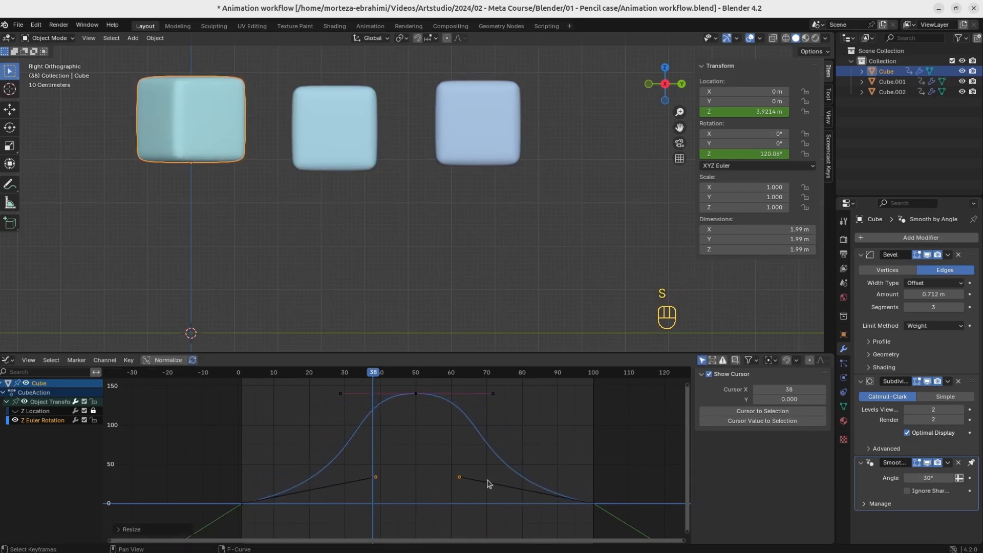
pyautogui.press('space')
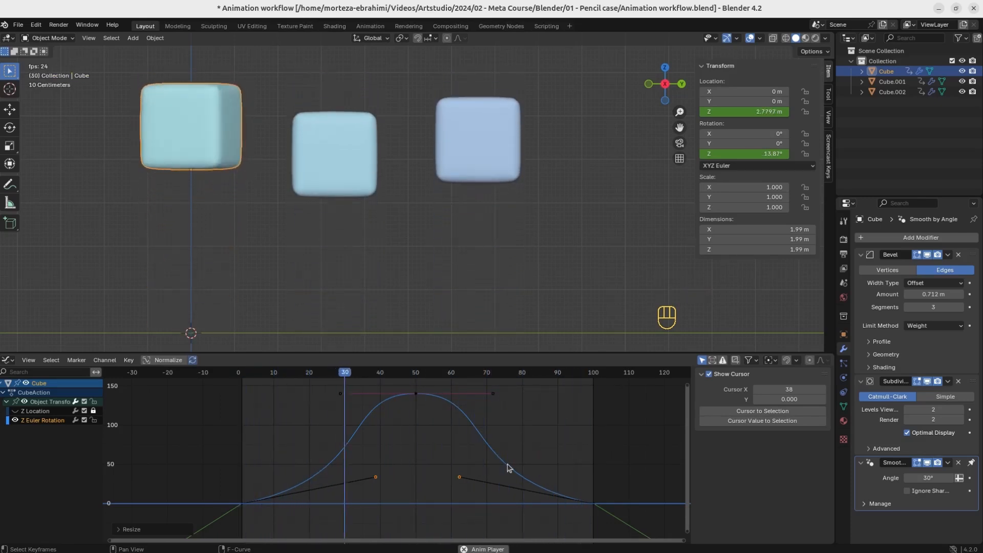
pyautogui.press('space')
# Step: Set Cube's Z rotation to 1000° at frame 50, replace its single keyframe, and play the animation with the whole curve framed
pyautogui.click(417, 377)
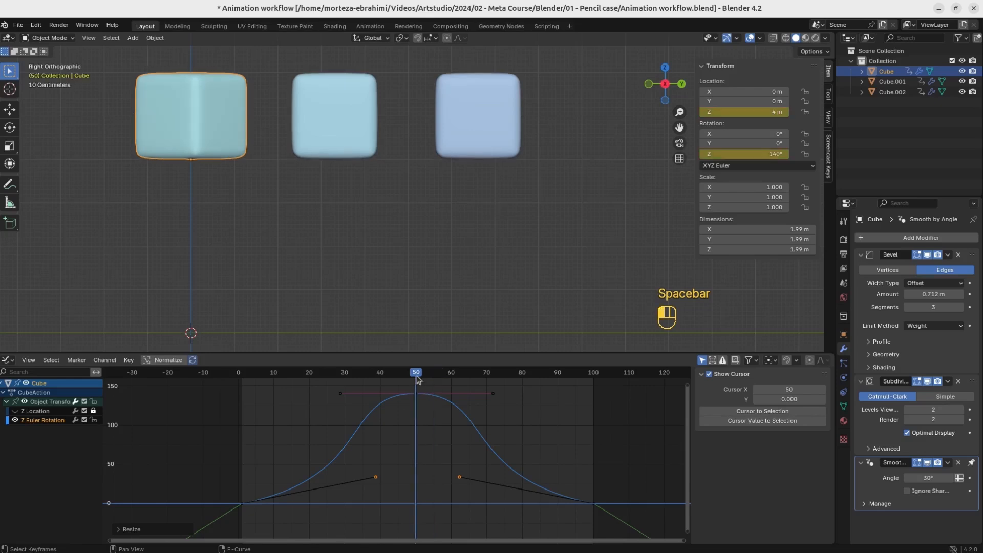
pyautogui.click(417, 395)
pyautogui.moveTo(725, 155); pyautogui.dragTo(825, 156)
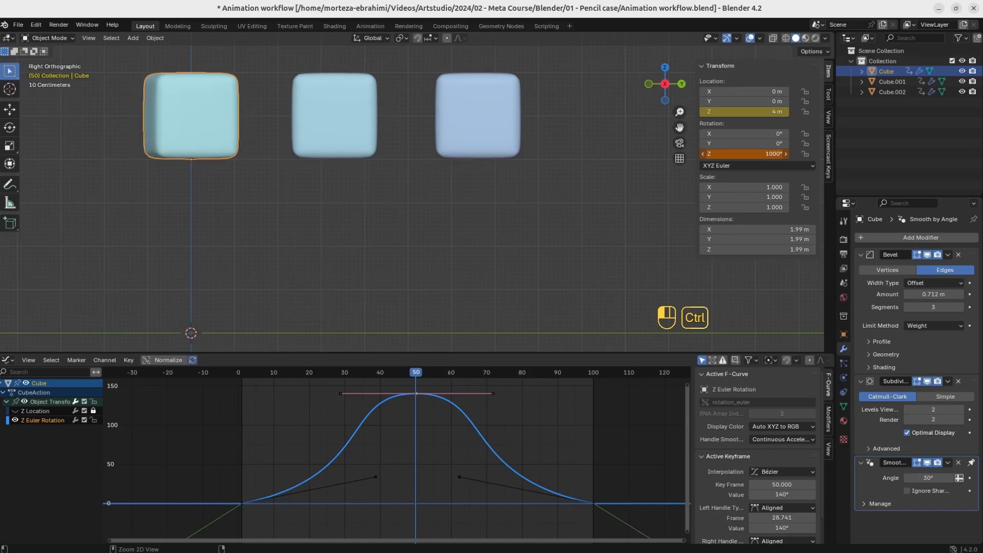
pyautogui.rightClick(726, 154)
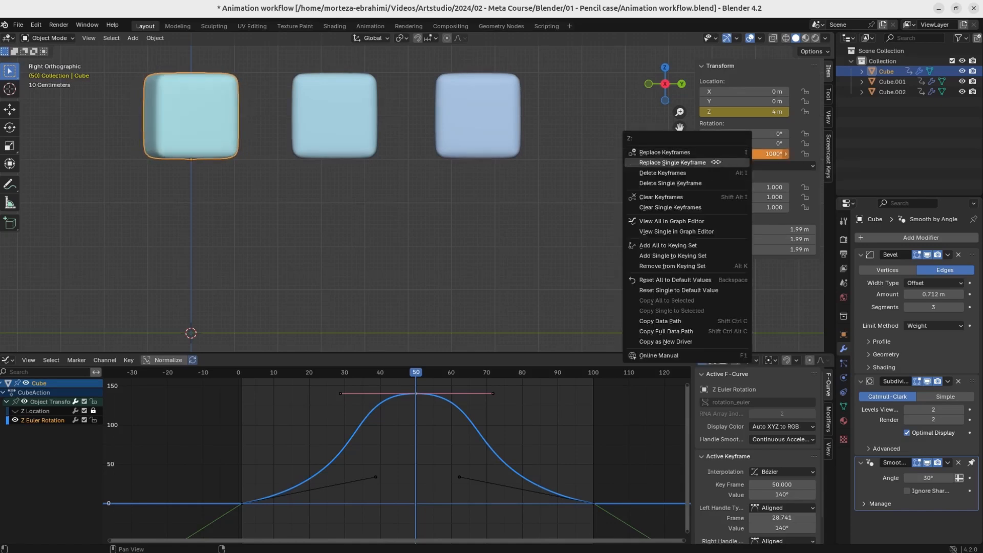
pyautogui.click(716, 162)
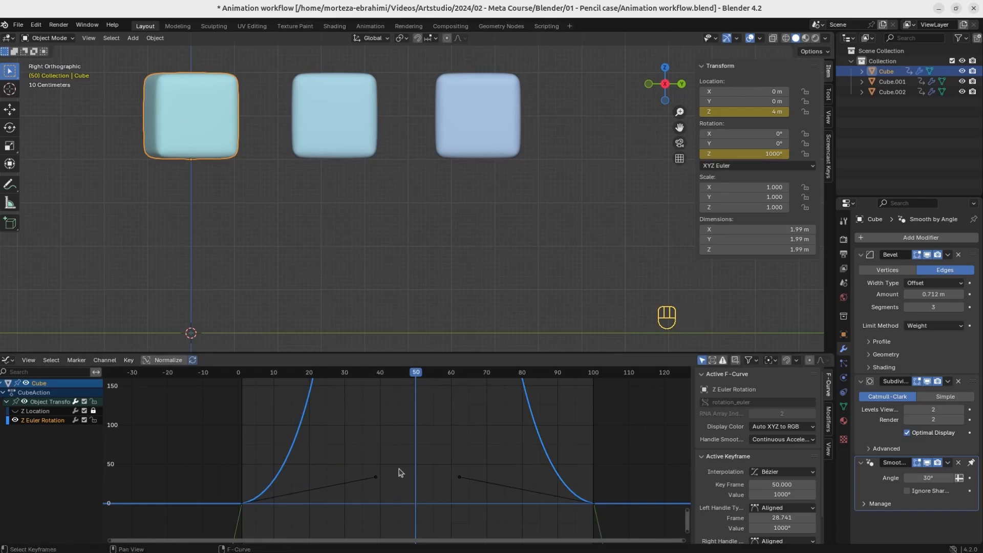
pyautogui.press('a')
pyautogui.press('KP_Decimal')
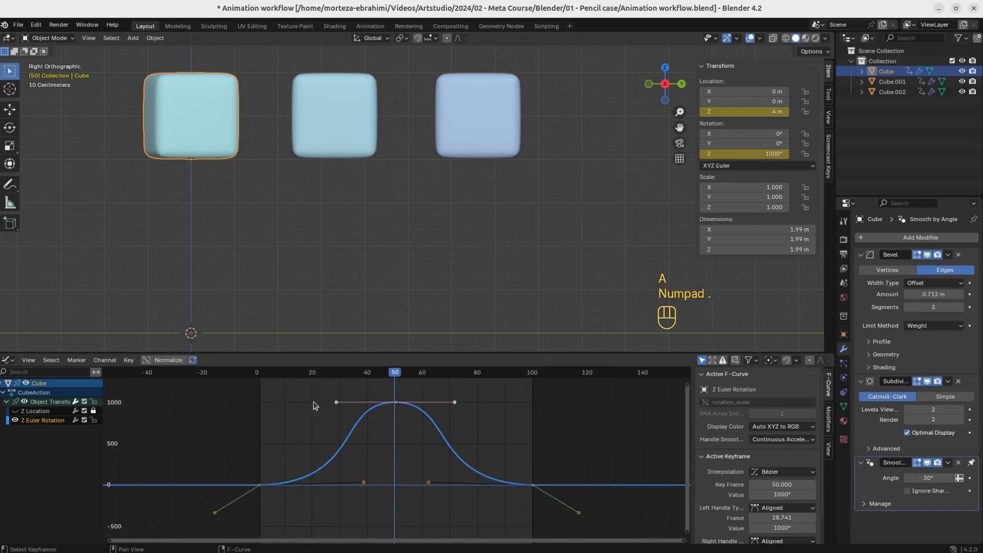
pyautogui.press('space')
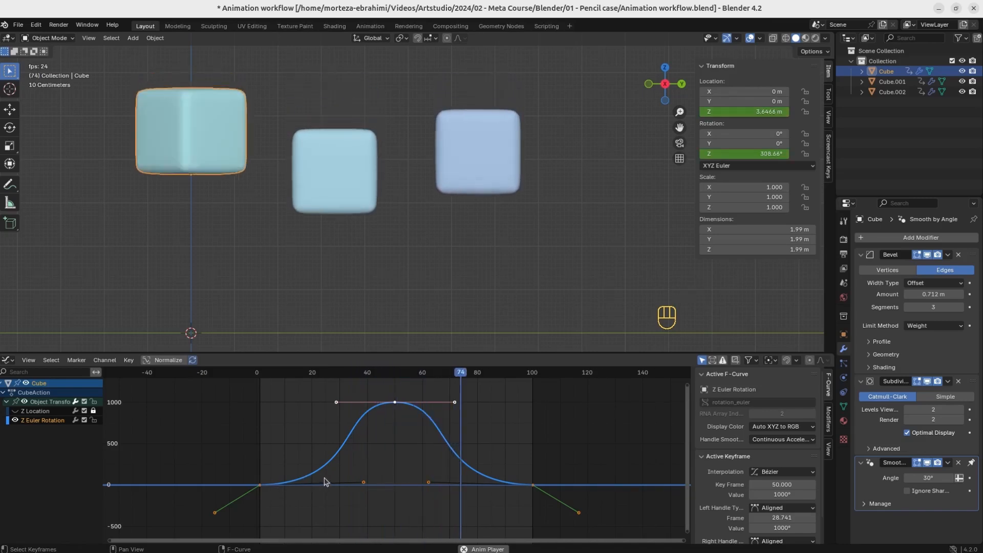
pyautogui.press('space')
# Step: Scale the inner handles of the first and last rotation keyframes outward to about frames 2 and 99
pyautogui.press('s')
pyautogui.rightClick(449, 500)
pyautogui.moveTo(449, 499); pyautogui.dragTo(355, 466)
pyautogui.press('s')
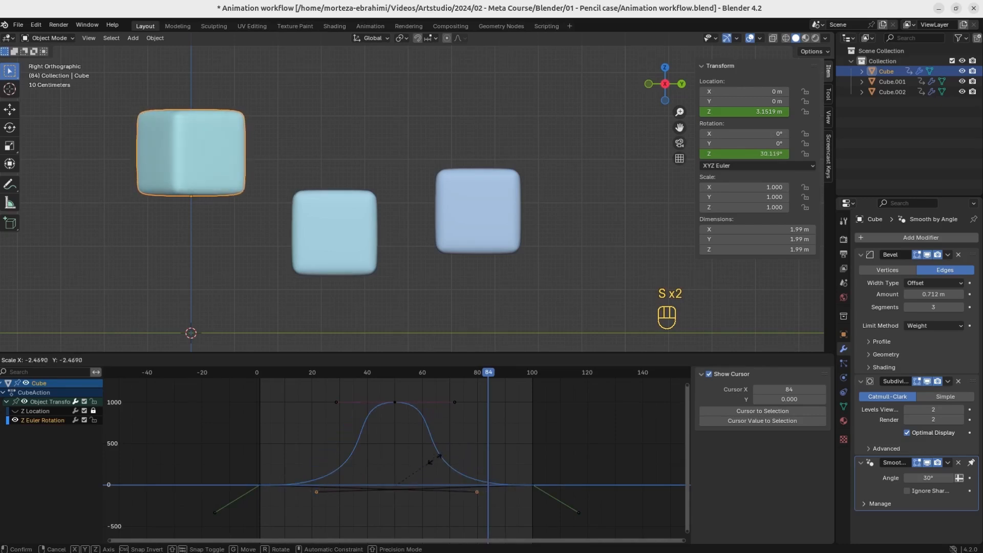
pyautogui.rightClick(439, 461)
pyautogui.press('s')
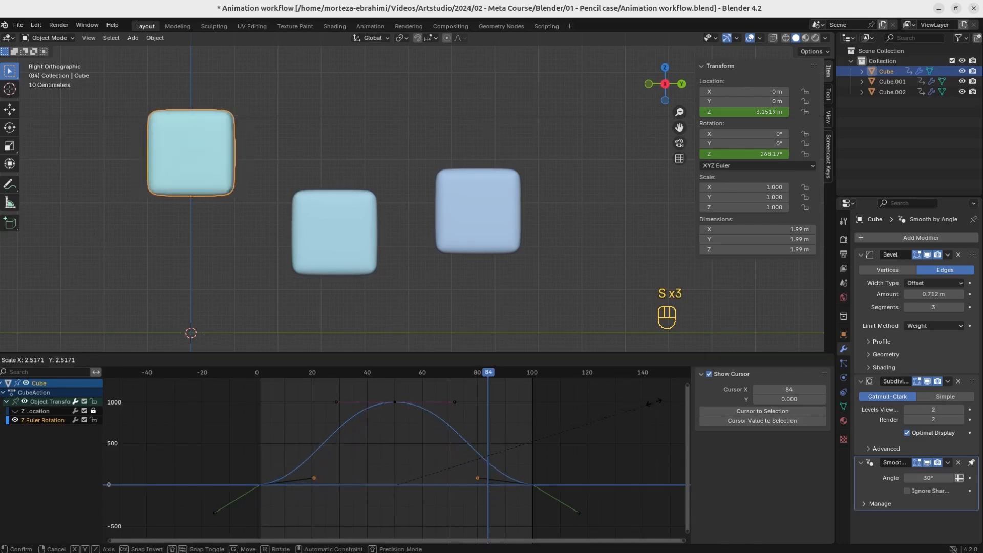
pyautogui.click(289, 509)
# Step: Raise the first and last keyframes' inner handles along Y, scale them to about frames 5 and 96, and play the animation
pyautogui.press('g')
pyautogui.press('y')
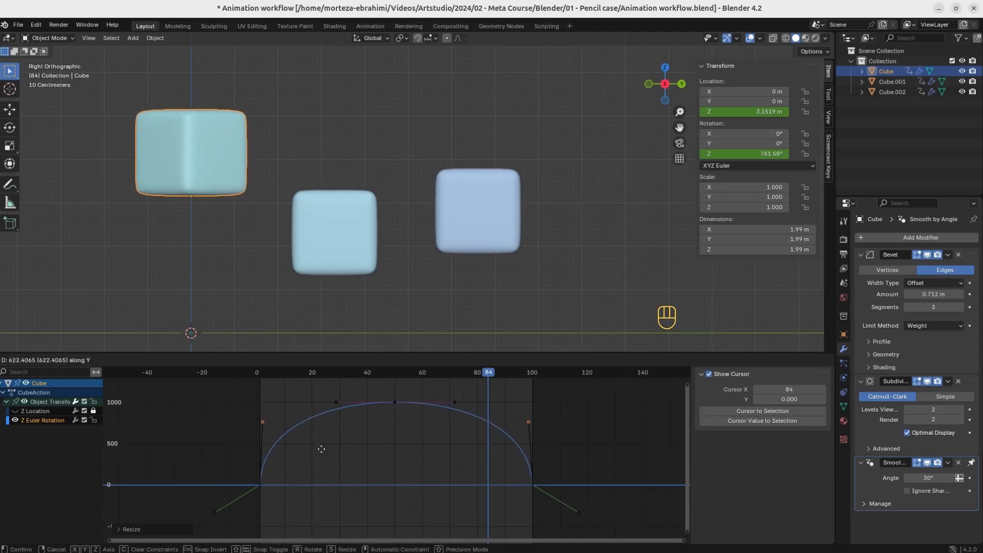
pyautogui.click(322, 454)
pyautogui.press('s')
pyautogui.click(612, 442)
pyautogui.press('space')
pyautogui.press('space')
# Step: Stretch the frame 50 rotation keyframe's handles to about frames 20 and 80, and scale the outer keyframes' inner handles inward
pyautogui.click(395, 402)
pyautogui.press('s')
pyautogui.click(585, 406)
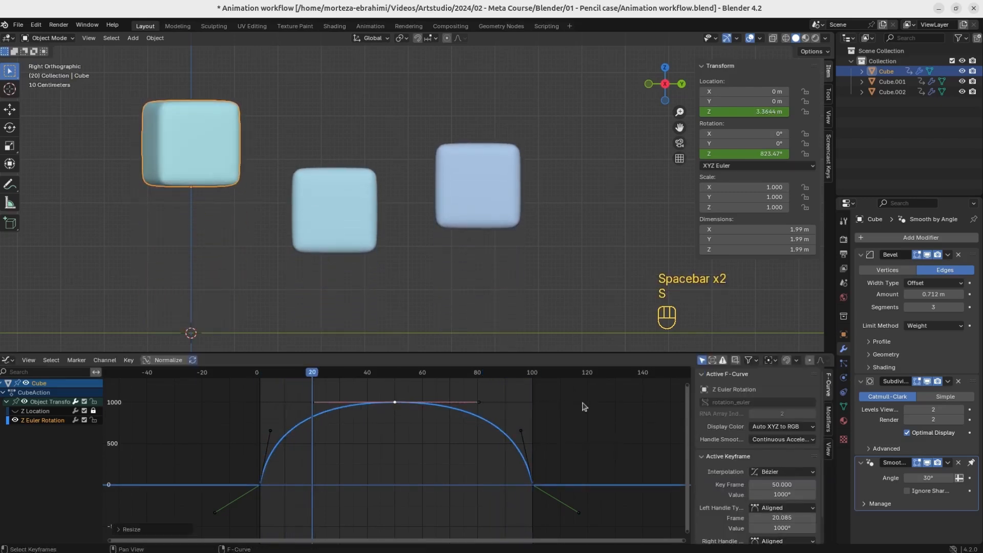
pyautogui.moveTo(542, 427); pyautogui.dragTo(263, 436)
pyautogui.press('s')
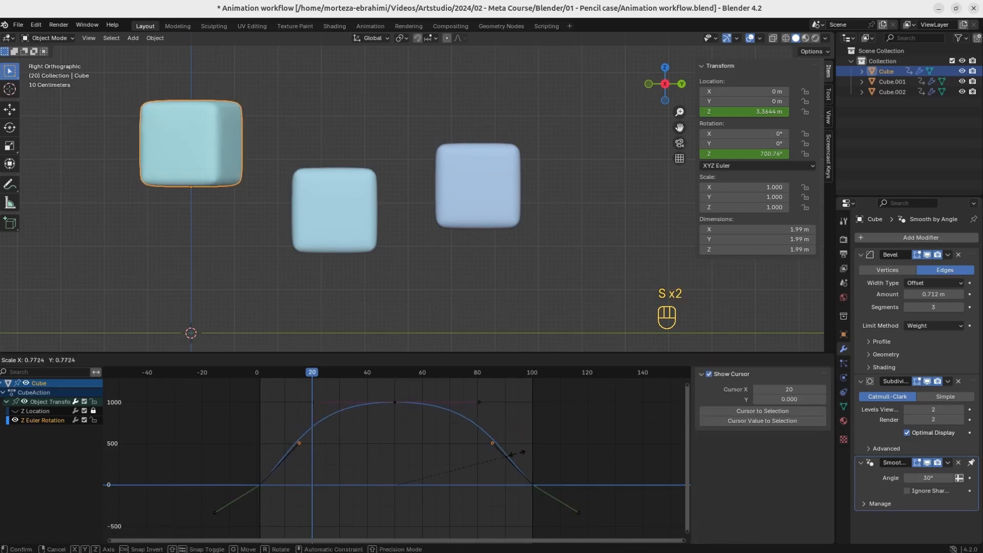
pyautogui.click(531, 449)
# Step: Scale the first and last rotation keyframes inward to about frames 9 and 93, and play the animation
pyautogui.moveTo(568, 476); pyautogui.dragTo(259, 497)
pyautogui.press('s')
pyautogui.click(512, 488)
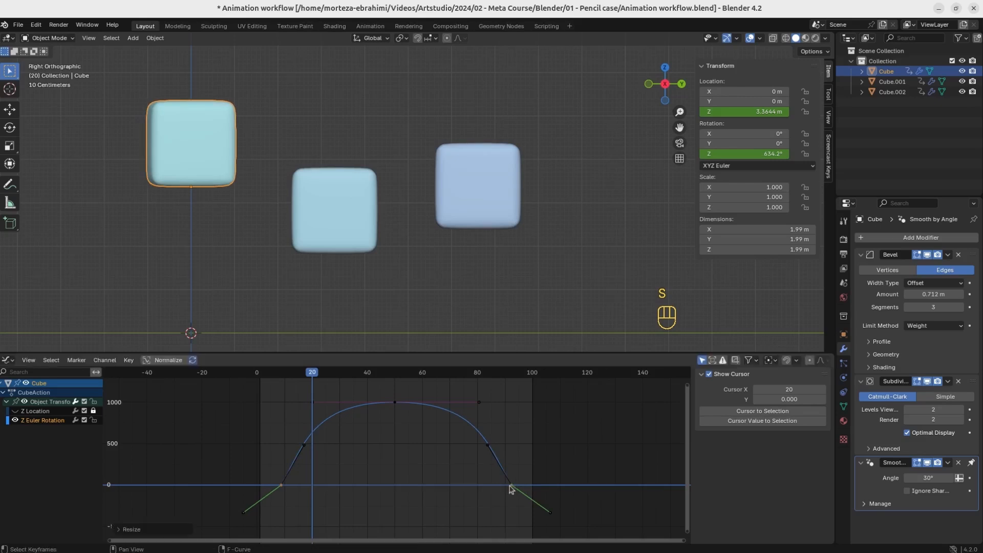
pyautogui.press('space')
pyautogui.press('space')
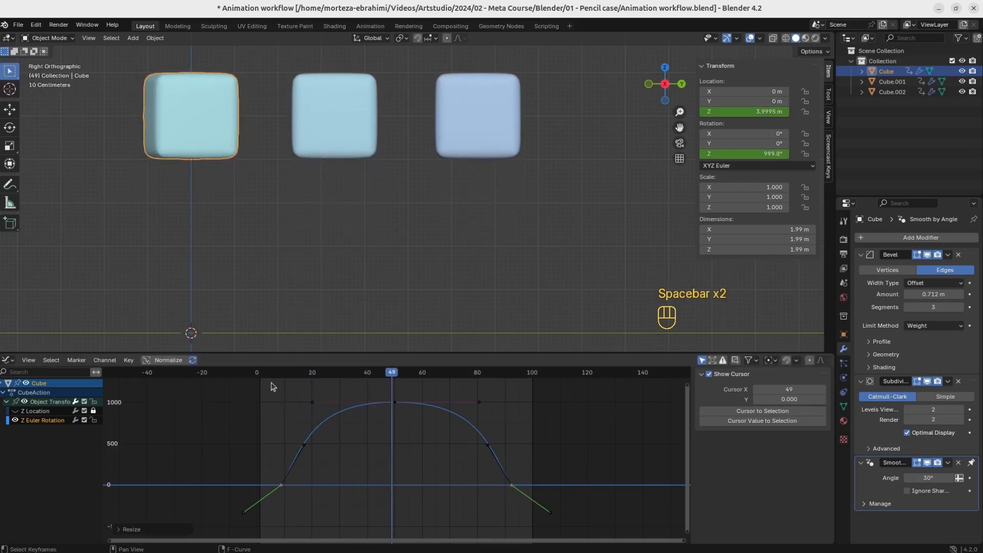
pyautogui.press('space')
pyautogui.press('space')
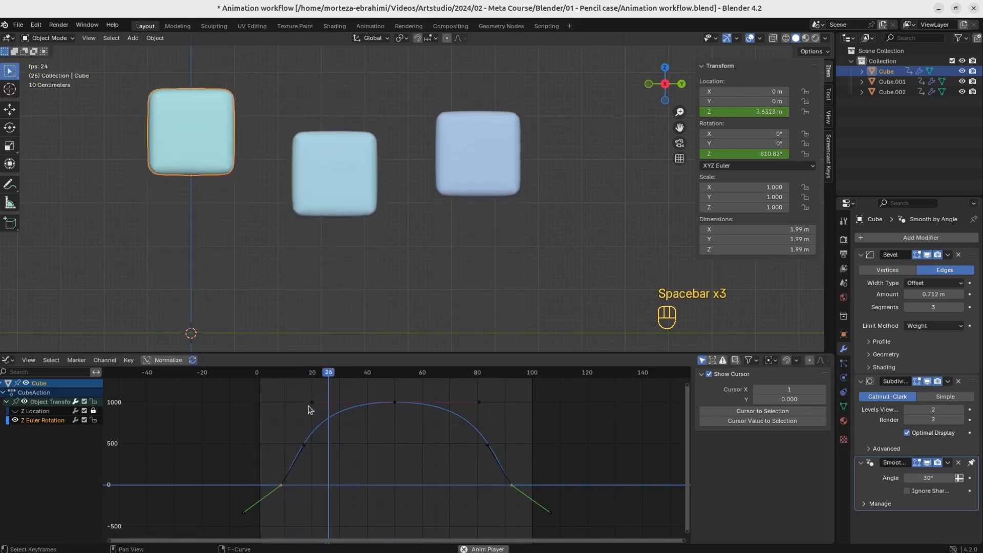
# Step: Scale the first and last rotation keyframes' inner handles until they stand nearly vertical at about frames 9 and 93, and play the animation
pyautogui.moveTo(522, 436); pyautogui.dragTo(295, 454)
pyautogui.press('s')
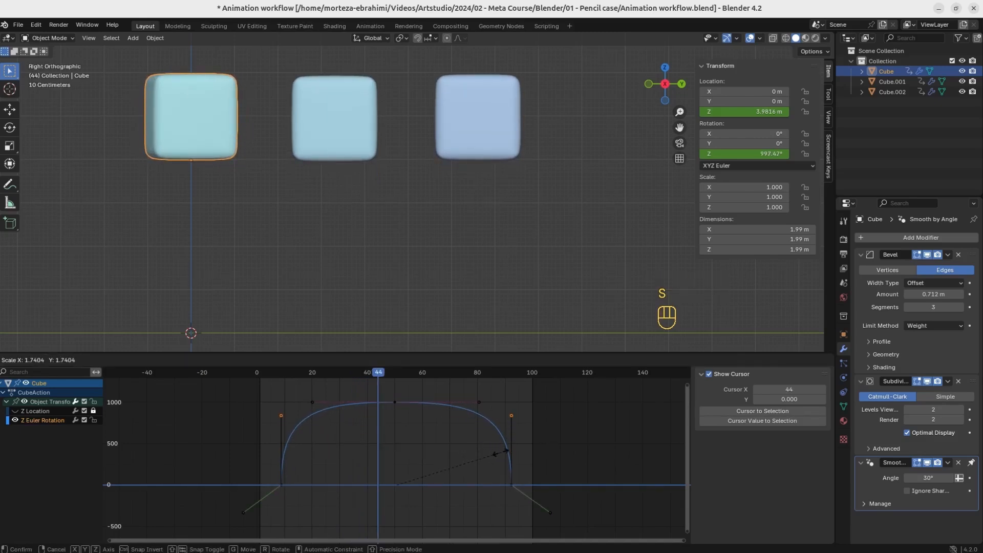
pyautogui.click(506, 450)
pyautogui.press('space')
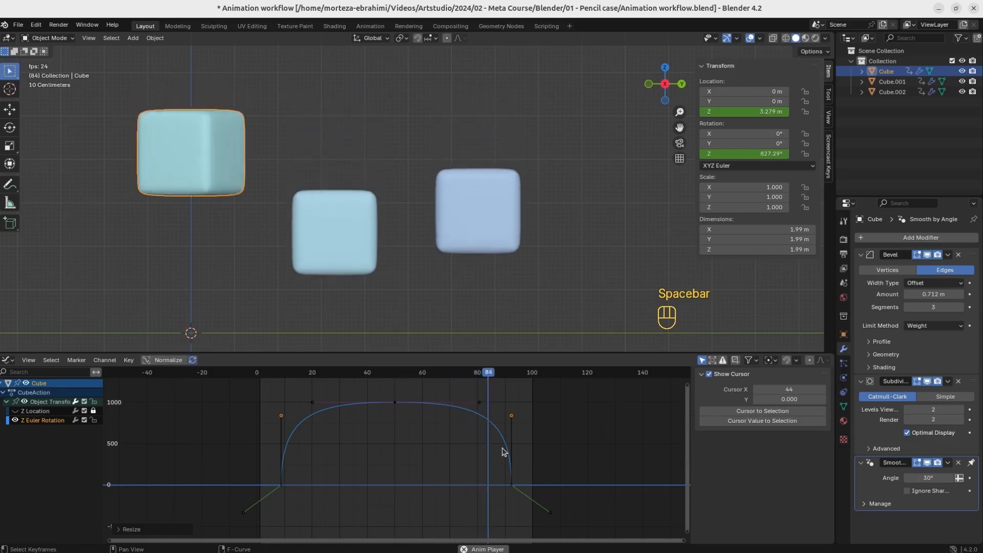
pyautogui.press('space')
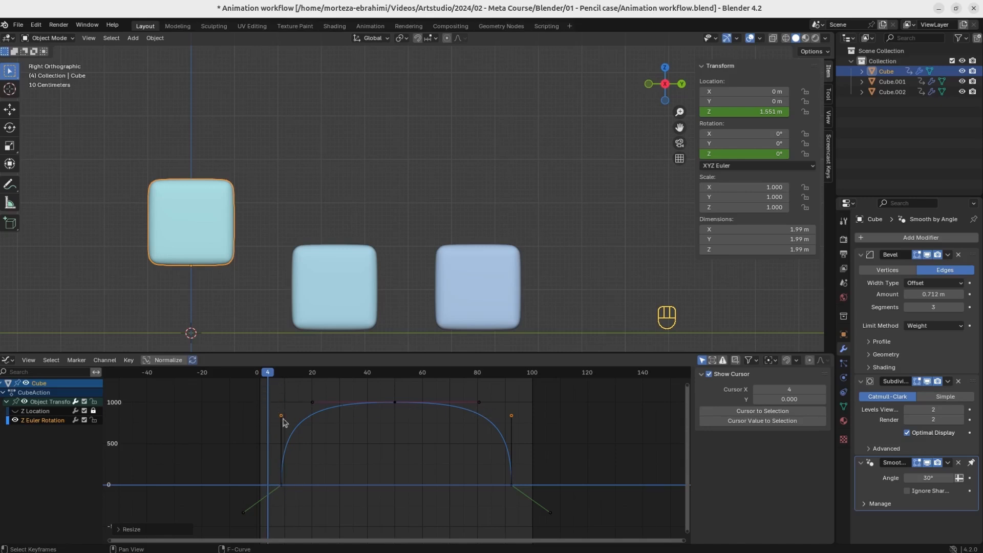
pyautogui.press('space')
pyautogui.press('space')
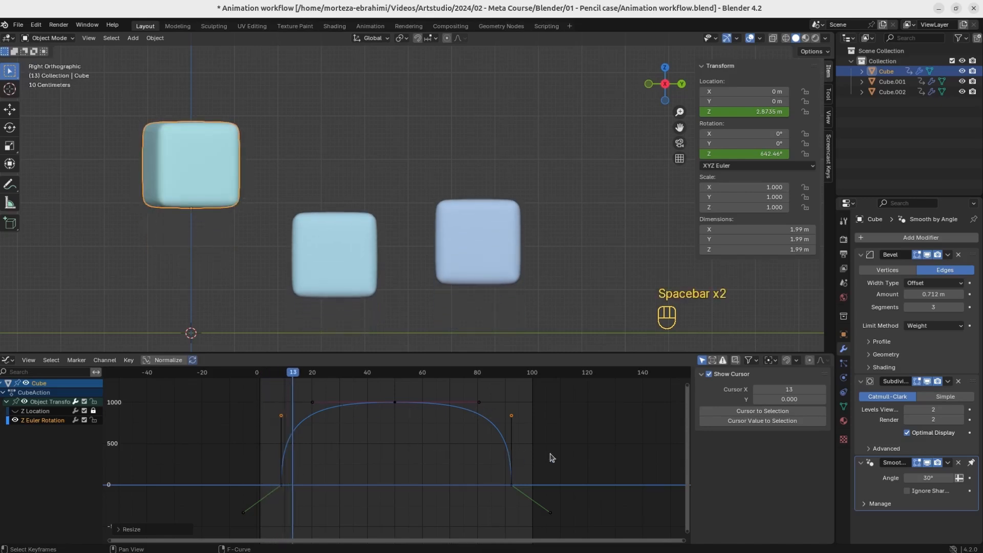
# Step: Scale down the first and last keyframes' inner handles, and shorten the frame 50 keyframe's handles to about frames 41 and 60
pyautogui.press('s')
pyautogui.click(431, 462)
pyautogui.click(394, 401)
pyautogui.press('s')
pyautogui.click(450, 428)
# Step: Scale the first and last rotation keyframes' inner handles to about frames 12 and 90, and play the animation
pyautogui.moveTo(439, 455); pyautogui.dragTo(356, 472)
pyautogui.press('s')
pyautogui.click(495, 450)
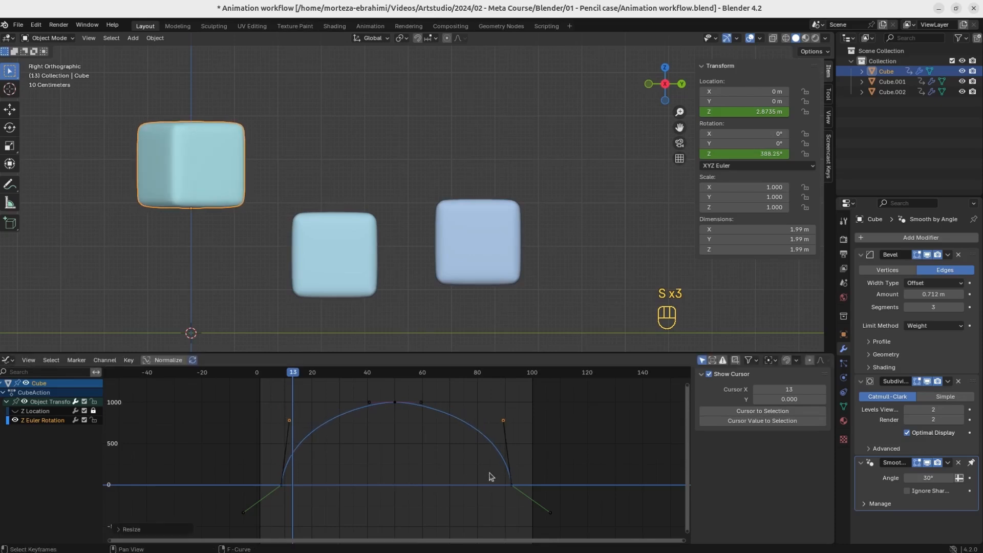
pyautogui.press('space')
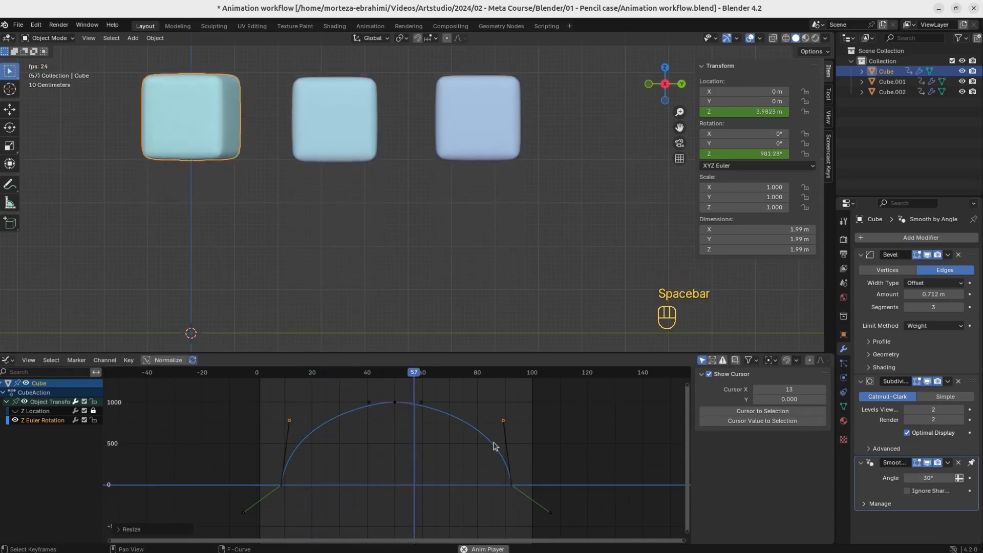
# Step: Stretch the frame 50 rotation keyframe's handles to about frames 29 and 71, and play the animation
pyautogui.click(395, 402)
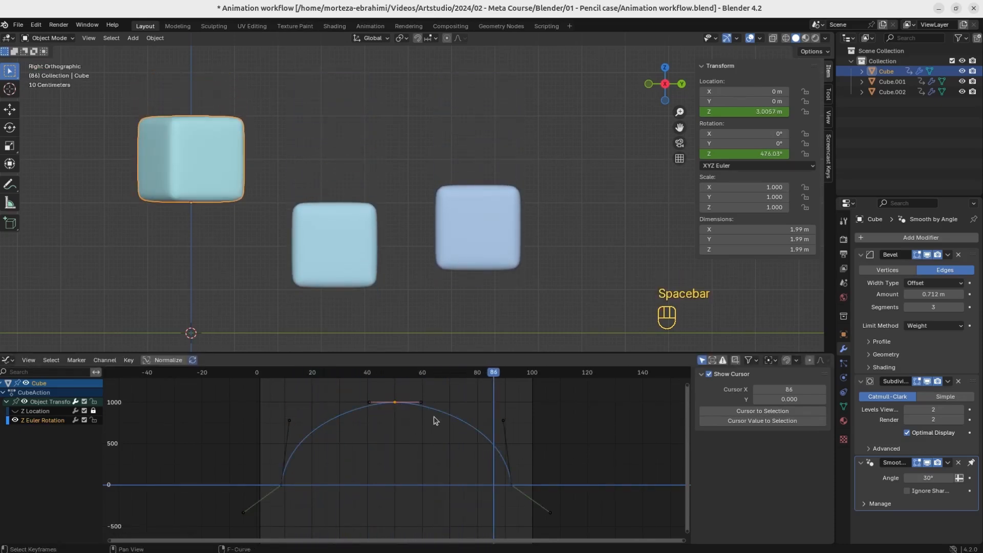
pyautogui.press('s')
pyautogui.click(465, 418)
pyautogui.press('s')
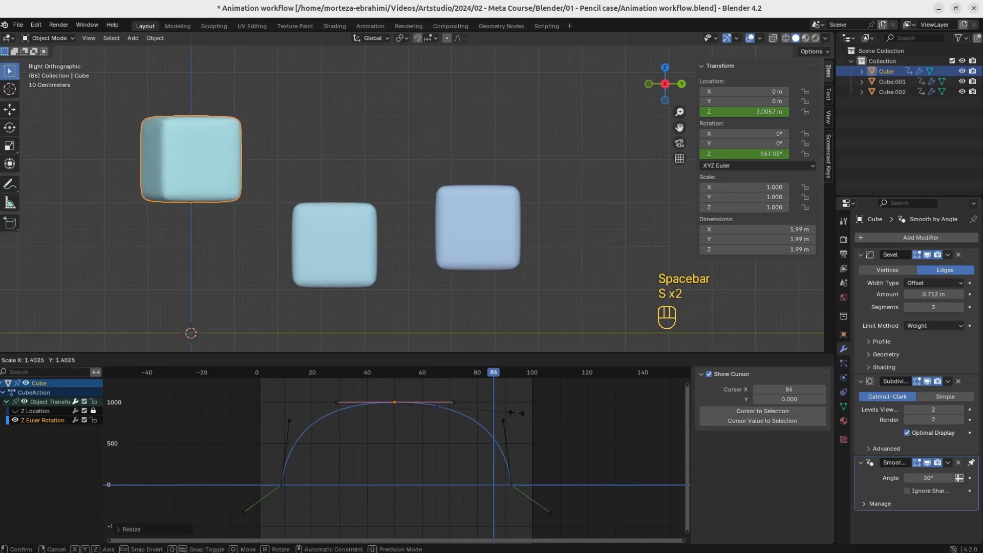
pyautogui.click(404, 413)
pyautogui.press('space')
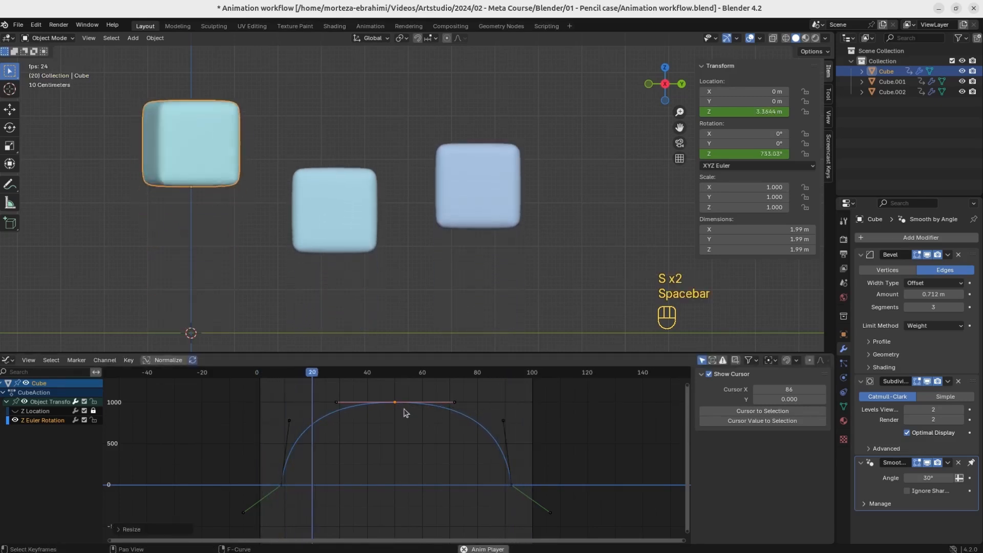
pyautogui.press('space')
pyautogui.press('space')
pyautogui.press('space')
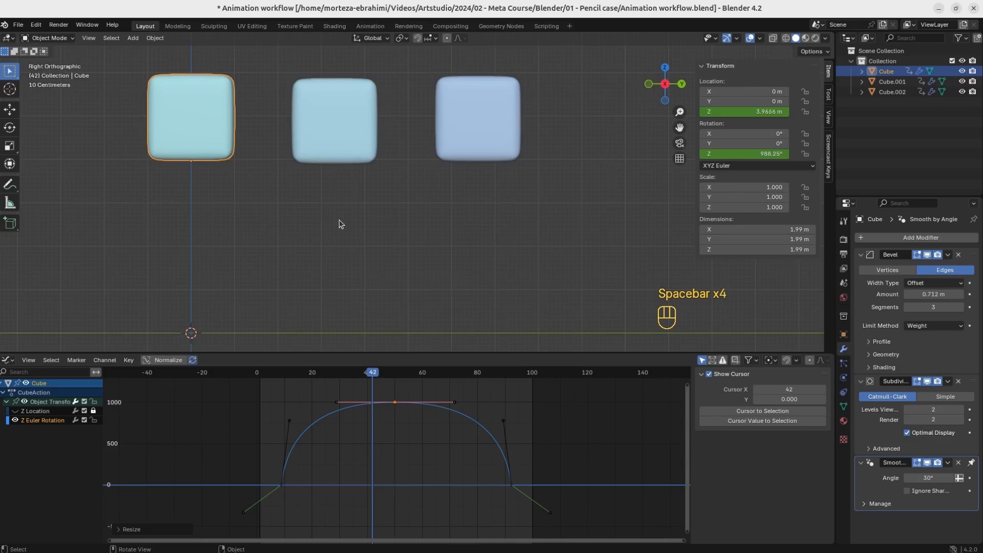
# Step: Insert a single keyframe for the middle cube's Y rotation at frame 0
pyautogui.click(345, 153)
pyautogui.click(395, 379)
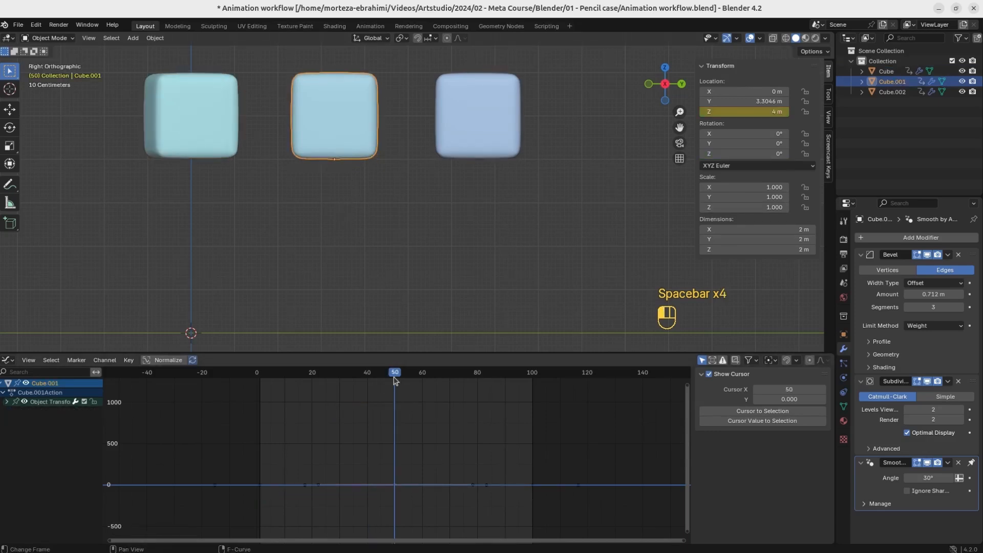
pyautogui.rightClick(750, 143)
pyautogui.click(714, 155)
pyautogui.click(256, 379)
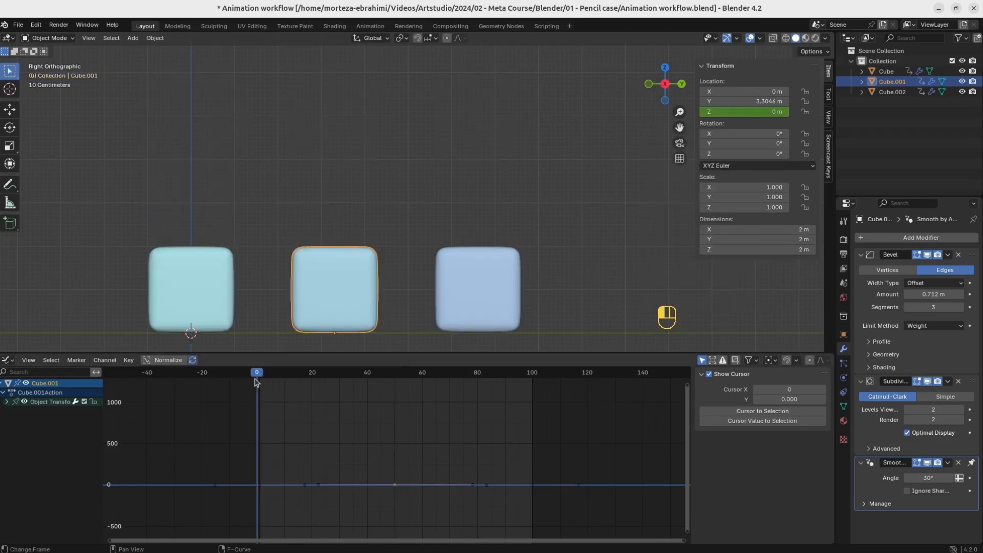
pyautogui.rightClick(734, 145)
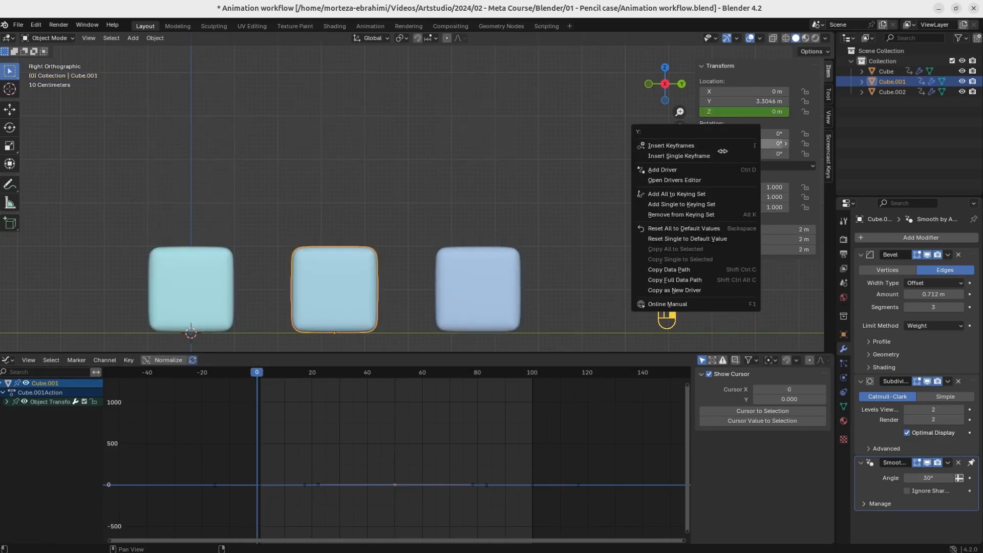
pyautogui.click(714, 156)
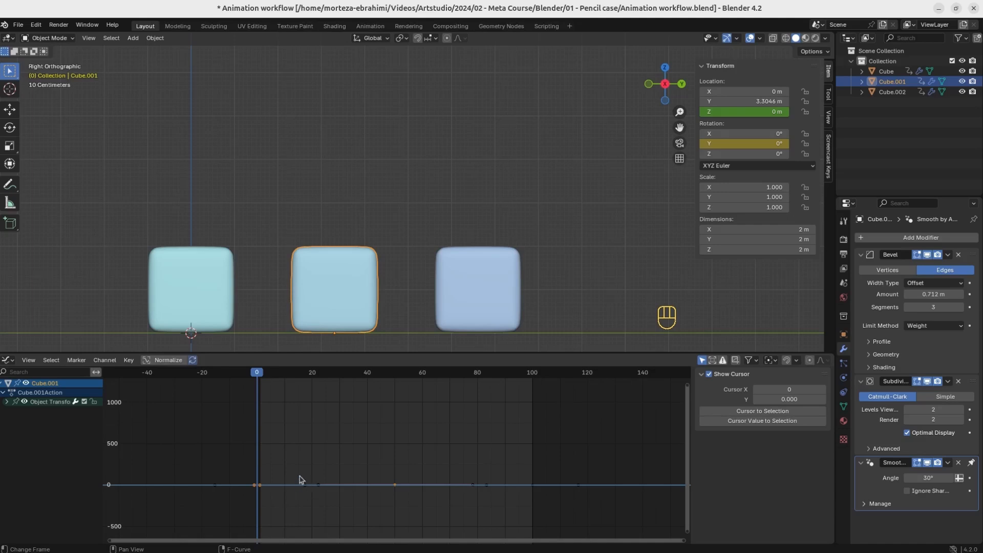
# Step: Duplicate the selected keyframes 100 frames onward, so the Y rotation key lands near frame 100, and switch to the Timeline
pyautogui.hotkey('shift', 'd')
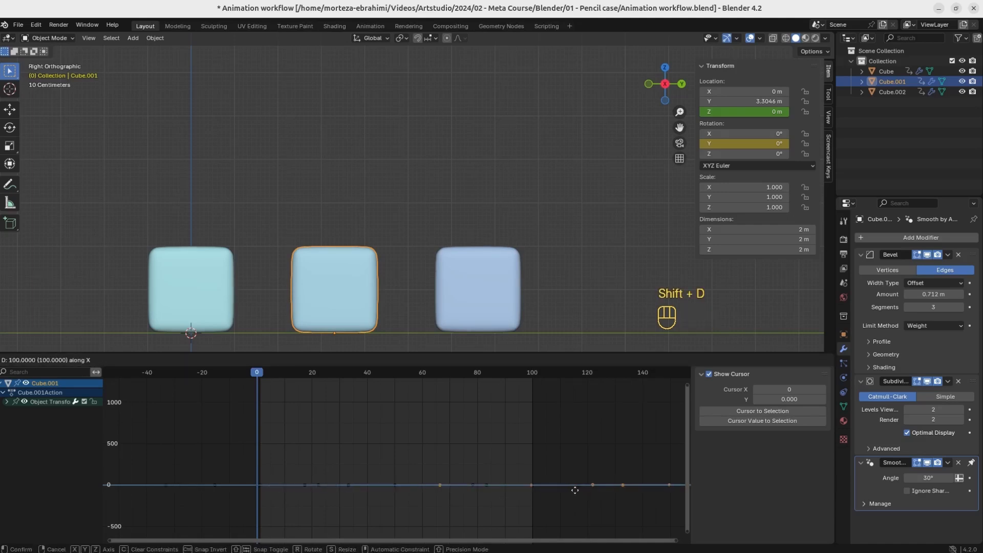
pyautogui.click(531, 488)
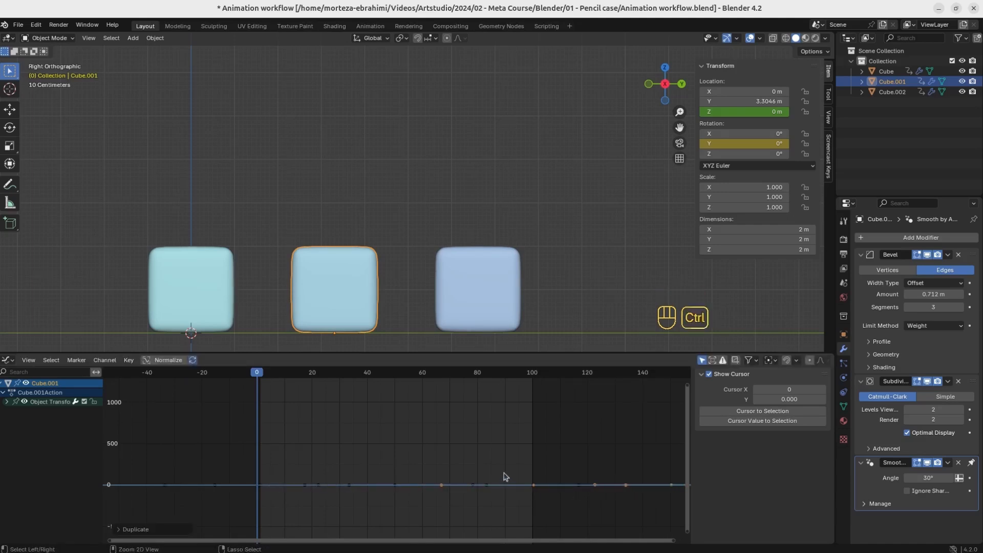
pyautogui.hotkey('ctrl', 'Tab')
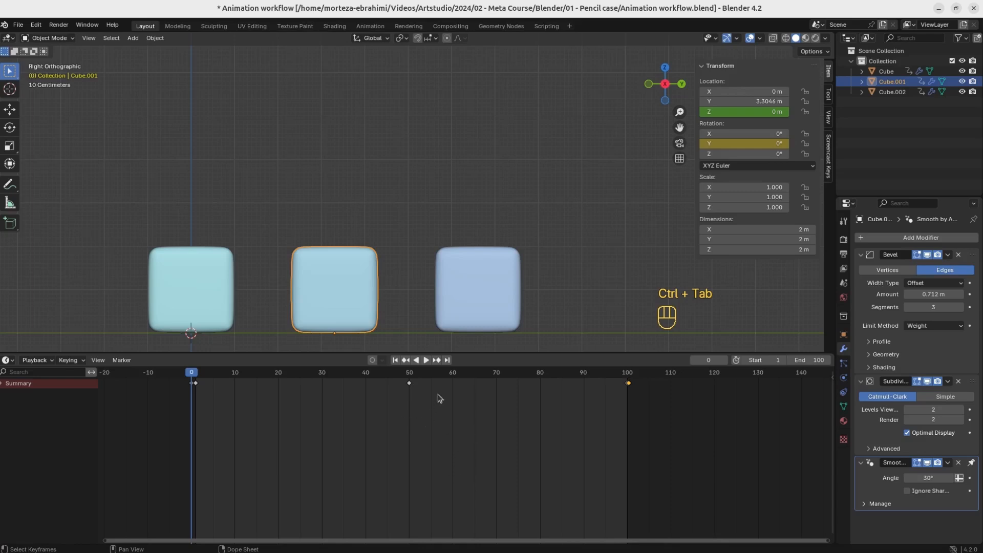
# Step: Set the middle cube's Y rotation to 40° at frame 30 and keyframe it
pyautogui.moveTo(412, 378); pyautogui.dragTo(324, 391)
pyautogui.moveTo(745, 144); pyautogui.dragTo(766, 143)
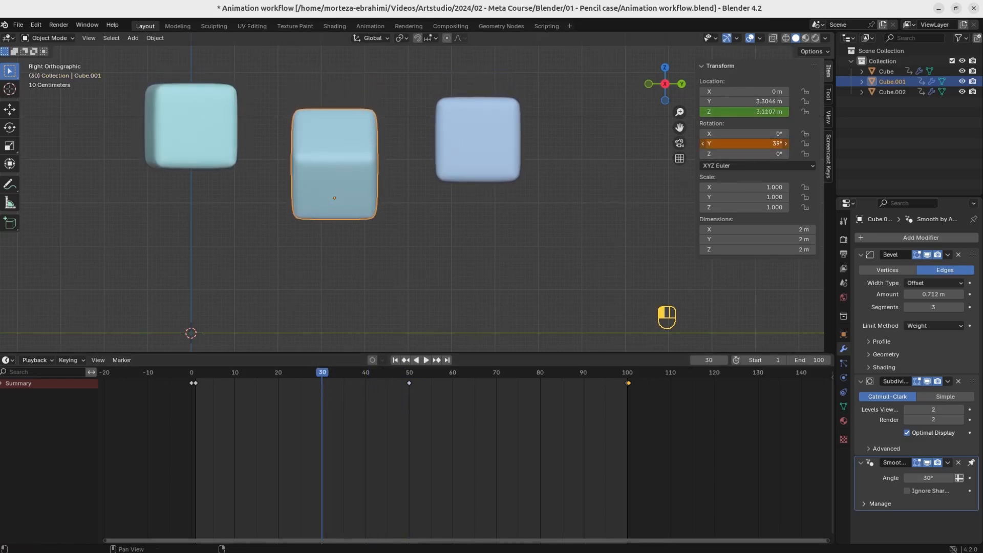
pyautogui.rightClick(737, 144)
pyautogui.click(705, 145)
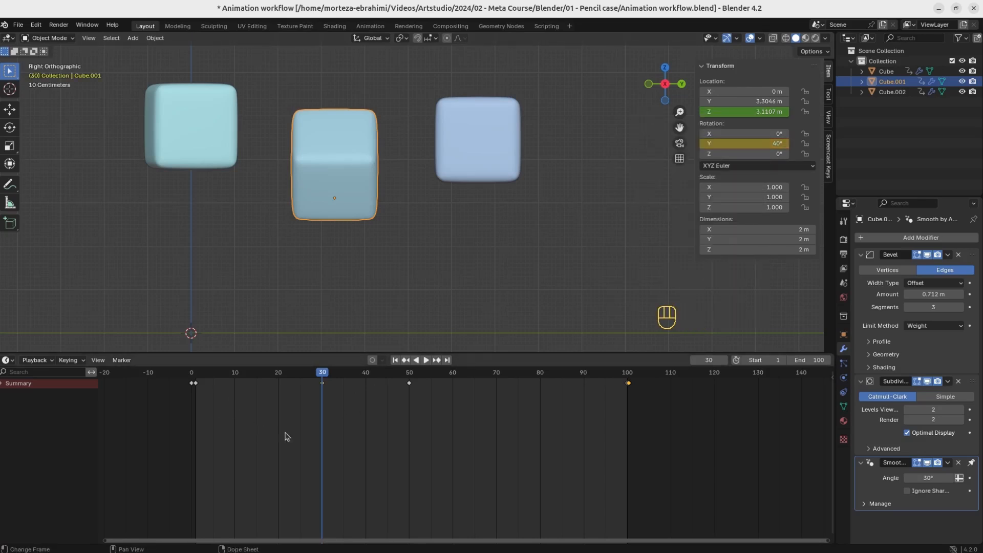
# Step: Duplicate the middle cube's frame 30 rotation keyframe to frame 70
pyautogui.hotkey('shift', 'd')
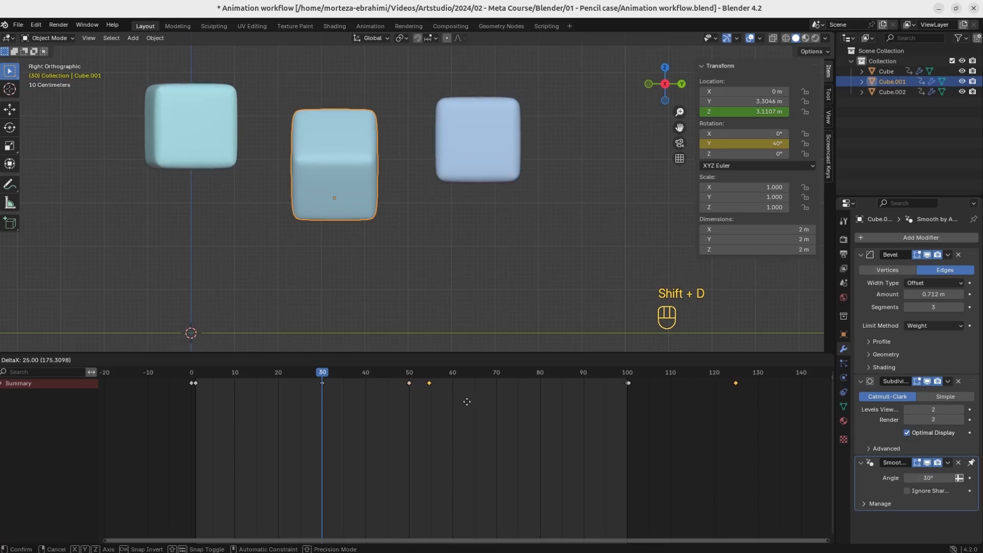
pyautogui.rightClick(477, 402)
pyautogui.keyDown('ctrl'); pyautogui.moveTo(656, 408); pyautogui.dragTo(623, 372); pyautogui.keyUp('ctrl')
pyautogui.hotkey('shift', 'd')
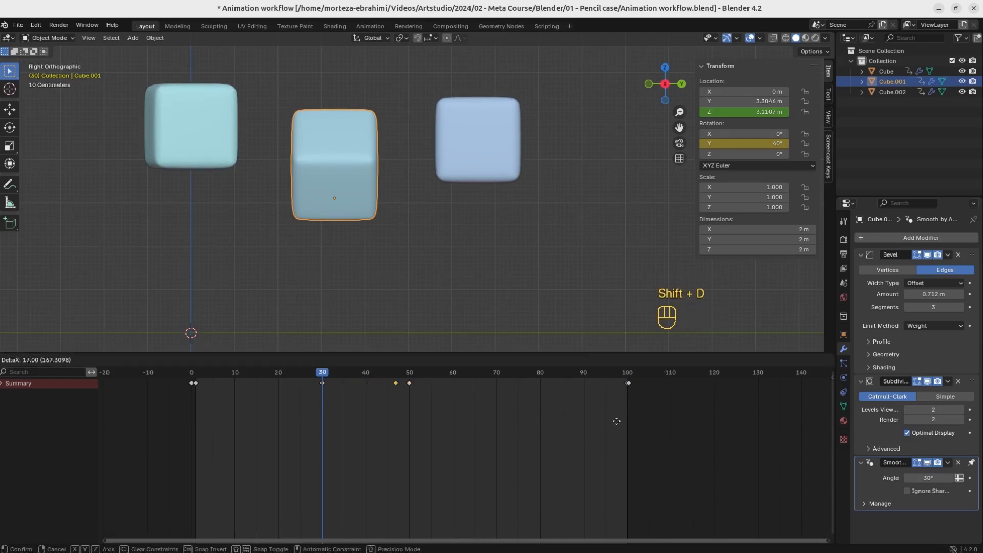
pyautogui.click(698, 417)
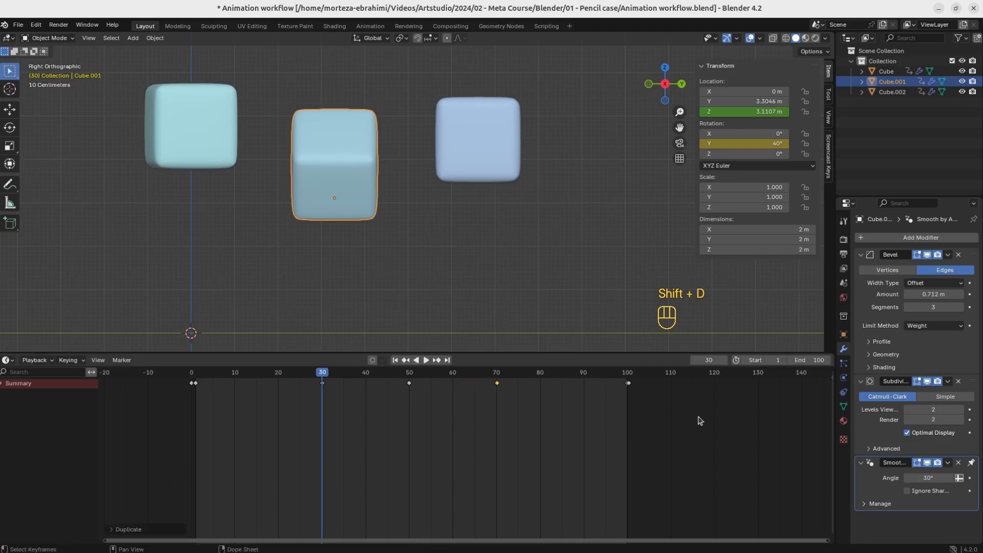
# Step: Keyframe a negative Y rotation for the middle cube at frame 70 and play the animation
pyautogui.click(497, 375)
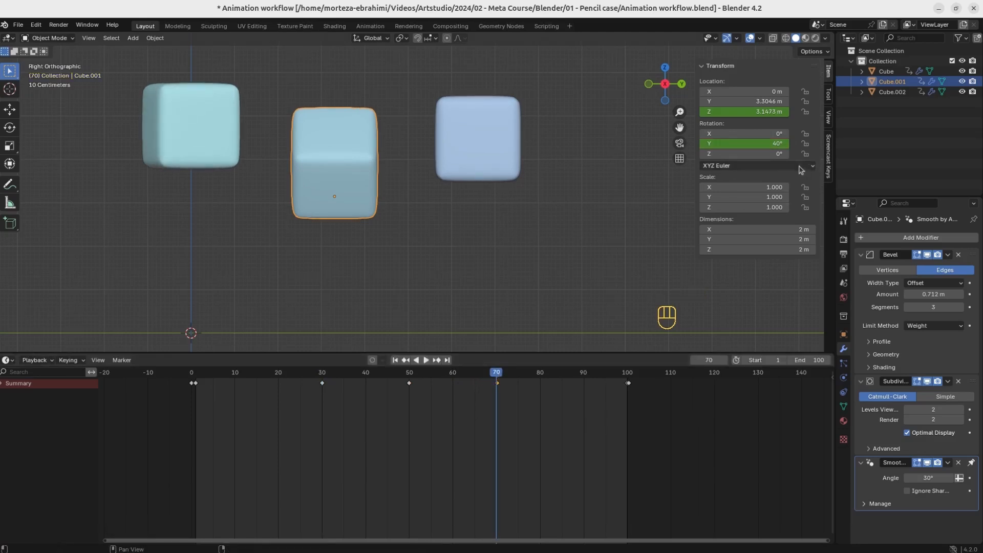
pyautogui.keyDown('ctrl'); pyautogui.moveTo(767, 145); pyautogui.dragTo(747, 145); pyautogui.keyUp('ctrl')
pyautogui.rightClick(747, 145)
pyautogui.click(748, 146)
pyautogui.press('space')
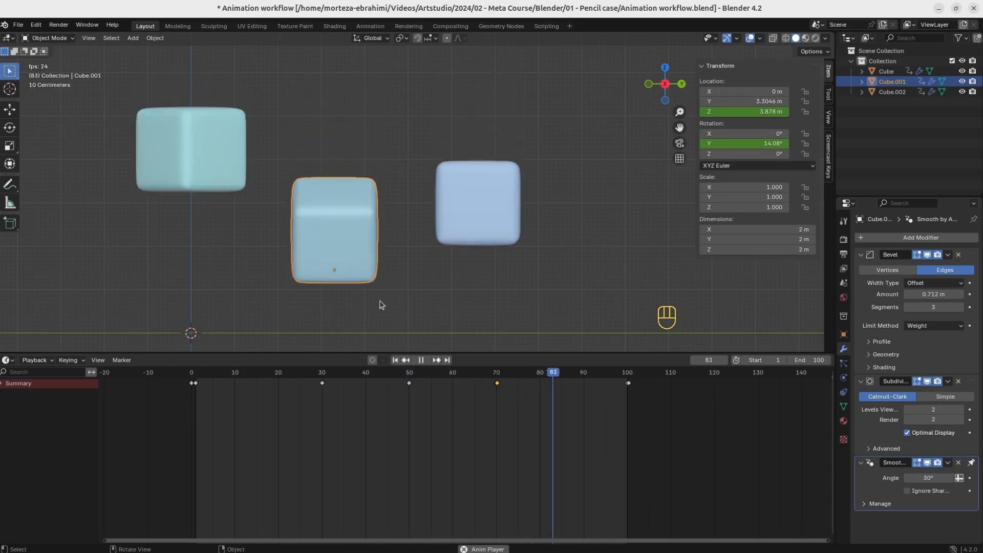
pyautogui.press('space')
# Step: Switch to the Graph Editor and delete the lower of the two Y rotation keyframes near frame 70
pyautogui.keyDown('ctrl'); pyautogui.moveTo(502, 402); pyautogui.dragTo(504, 396, button='middle'); pyautogui.keyUp('ctrl')
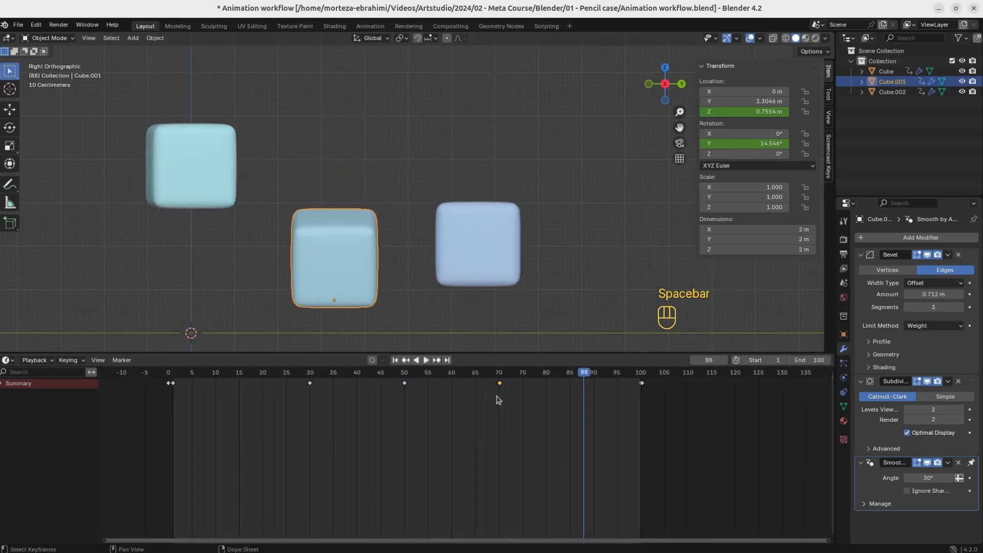
pyautogui.hotkey('ctrl', 'Tab')
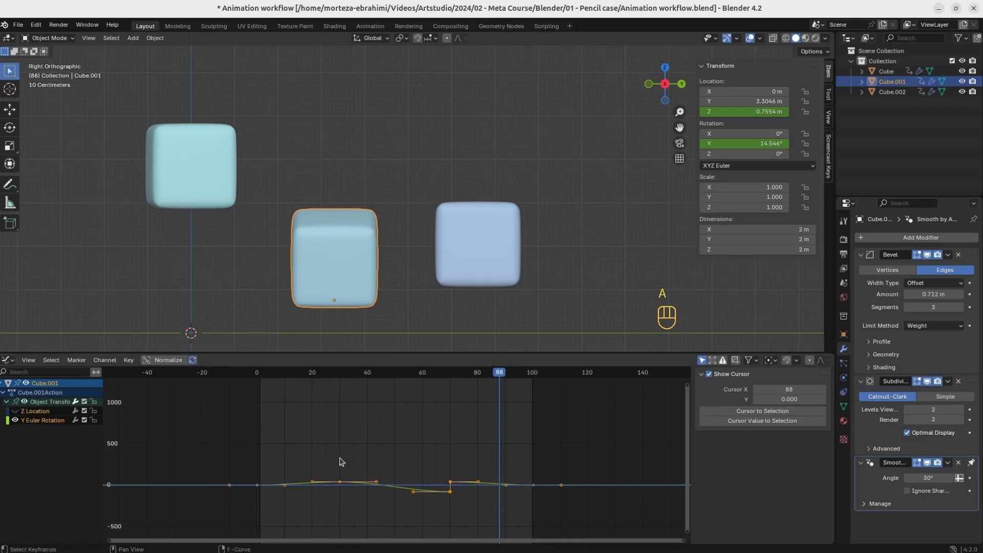
pyautogui.press('KP_Decimal')
pyautogui.keyDown('ctrl'); pyautogui.moveTo(340, 461); pyautogui.dragTo(320, 482, button='middle'); pyautogui.keyUp('ctrl')
pyautogui.moveTo(451, 499); pyautogui.dragTo(433, 483)
pyautogui.press('x')
pyautogui.click(432, 482)
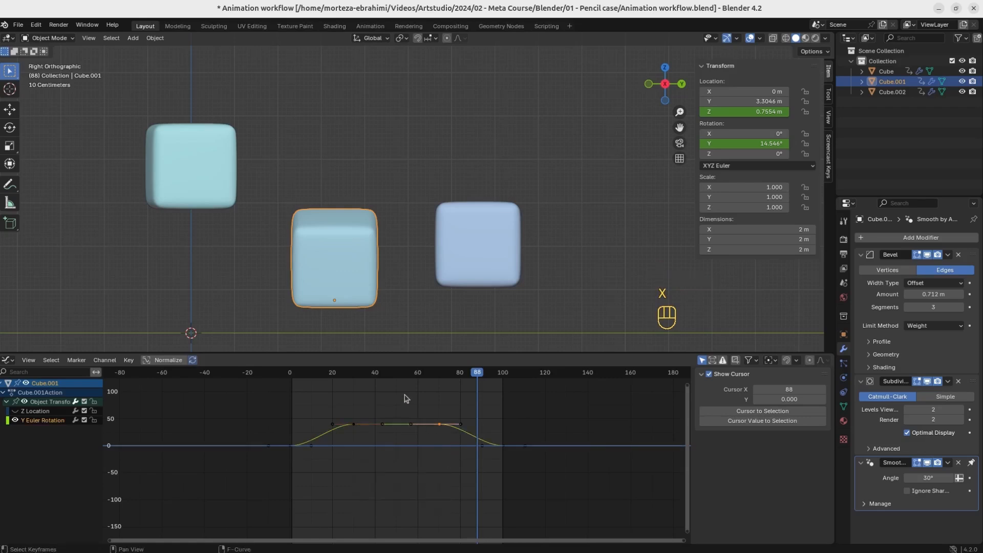
# Step: Set the middle cube's Y rotation to -28° at frame 49, insert a single keyframe for it, and play the animation
pyautogui.click(400, 376)
pyautogui.moveTo(747, 143); pyautogui.dragTo(712, 143)
pyautogui.rightClick(762, 143)
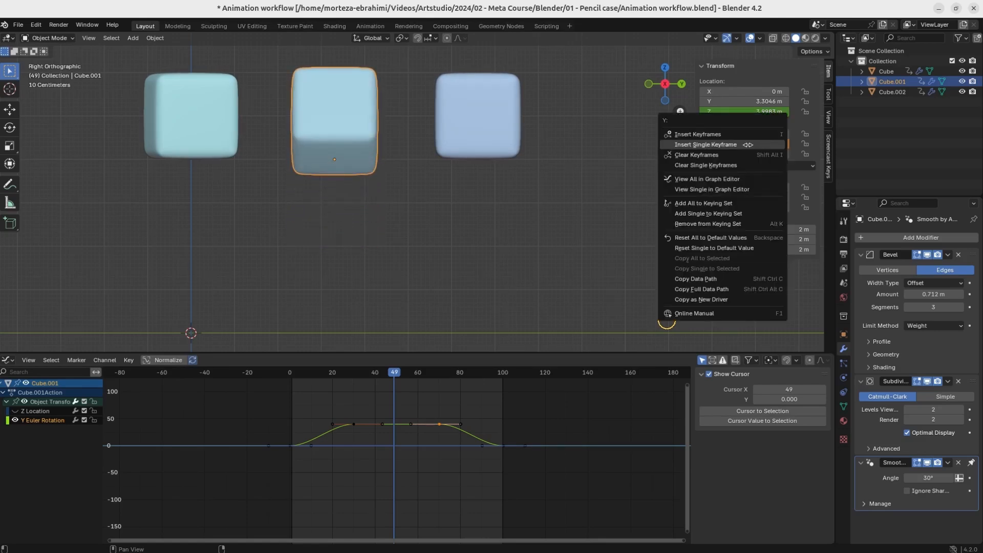
pyautogui.click(748, 145)
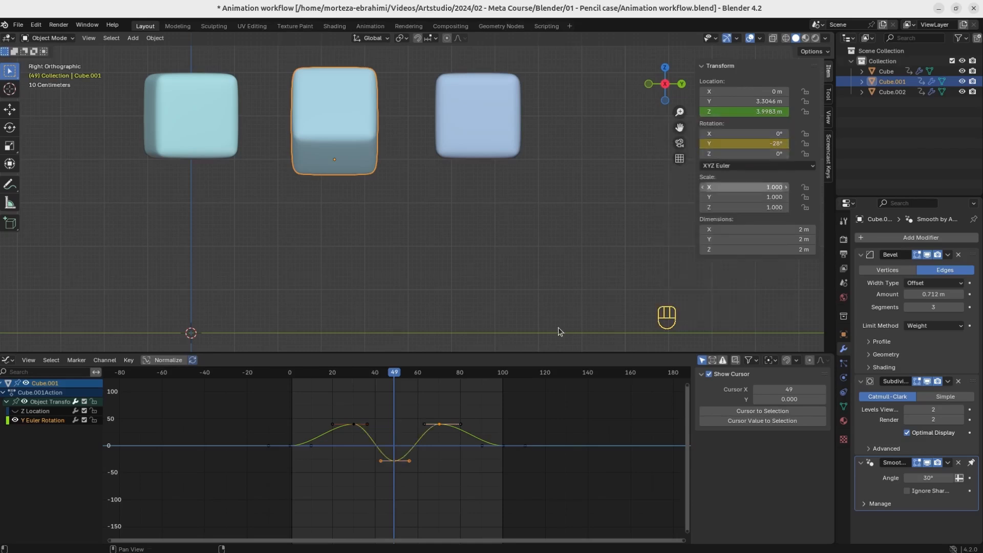
pyautogui.hotkey('shift', 'Left')
pyautogui.press('space')
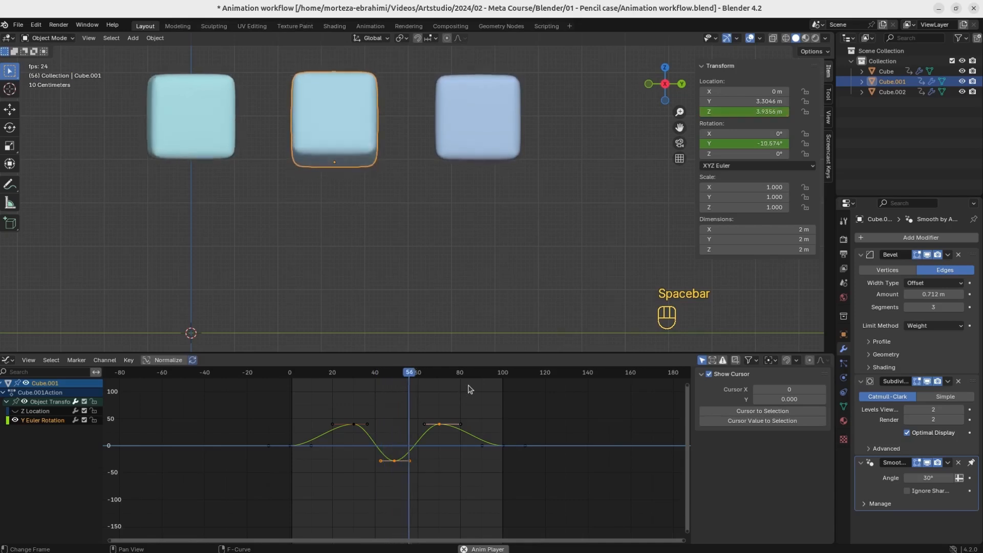
pyautogui.press('space')
# Step: Stretch the frame 49 rotation keyframe's handles to about frames 31 and 69, checking the motion in playback
pyautogui.press('s')
pyautogui.moveTo(384, 454); pyautogui.dragTo(416, 468)
pyautogui.press('s')
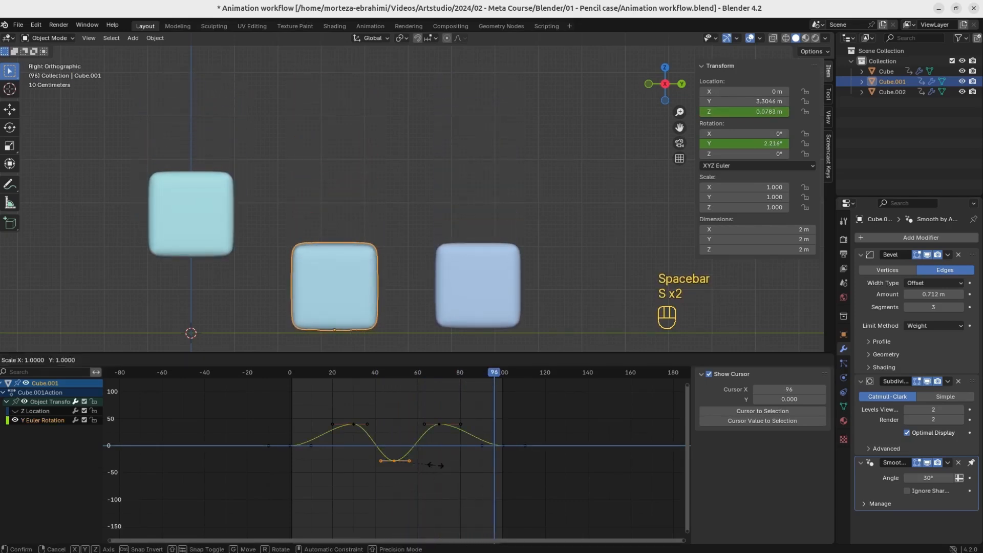
pyautogui.click(409, 436)
pyautogui.press('space')
pyautogui.press('space')
pyautogui.press('s')
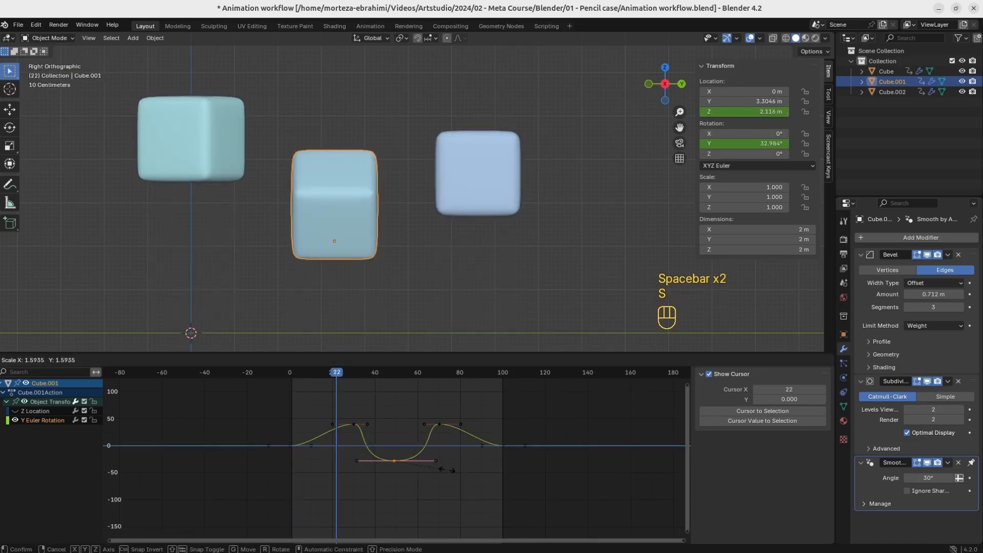
pyautogui.click(448, 469)
pyautogui.press('space')
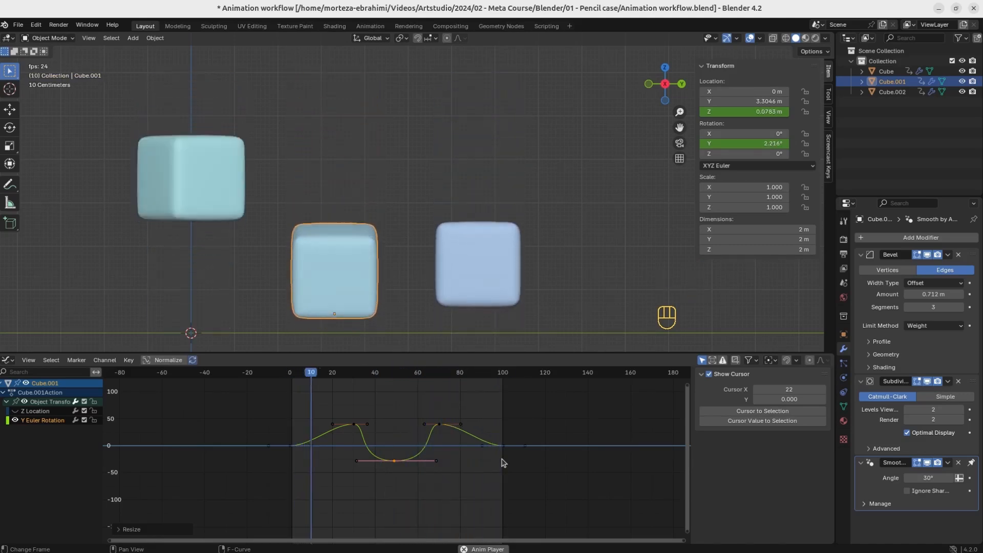
pyautogui.press('space')
# Step: Stretch the inner handles of the first and last Y rotation keyframes to about frames 19 and 81
pyautogui.click(504, 445)
pyautogui.keyDown('shift'); pyautogui.moveTo(270, 441); pyautogui.dragTo(270, 440); pyautogui.keyUp('shift')
pyautogui.press('s')
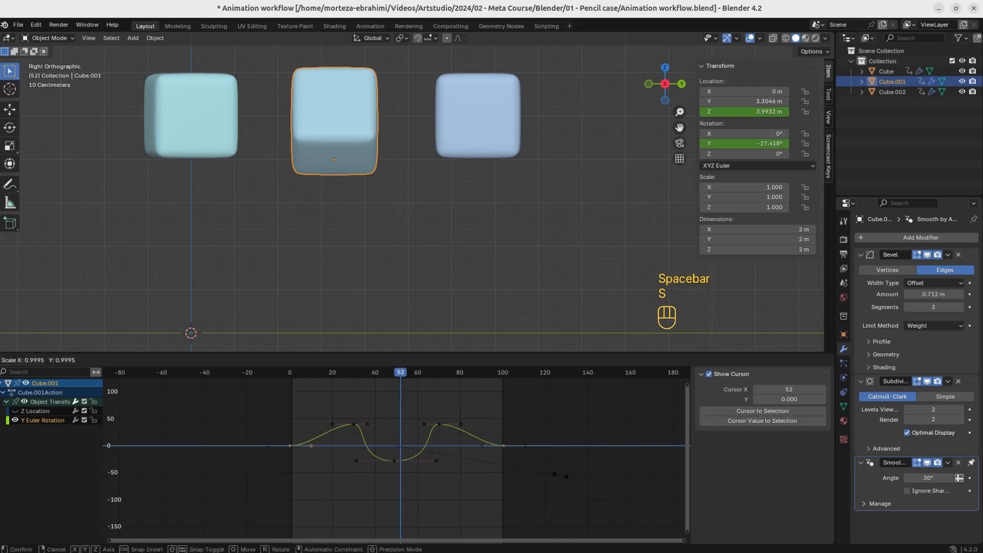
pyautogui.rightClick(553, 471)
pyautogui.moveTo(475, 444); pyautogui.dragTo(475, 442)
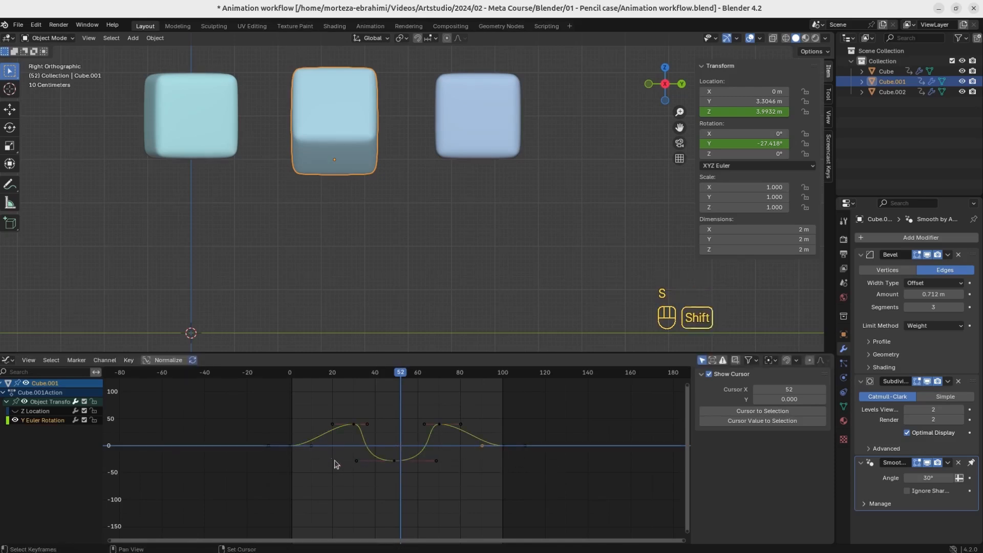
pyautogui.keyDown('shift'); pyautogui.moveTo(306, 446); pyautogui.dragTo(306, 446); pyautogui.keyUp('shift')
pyautogui.press('s')
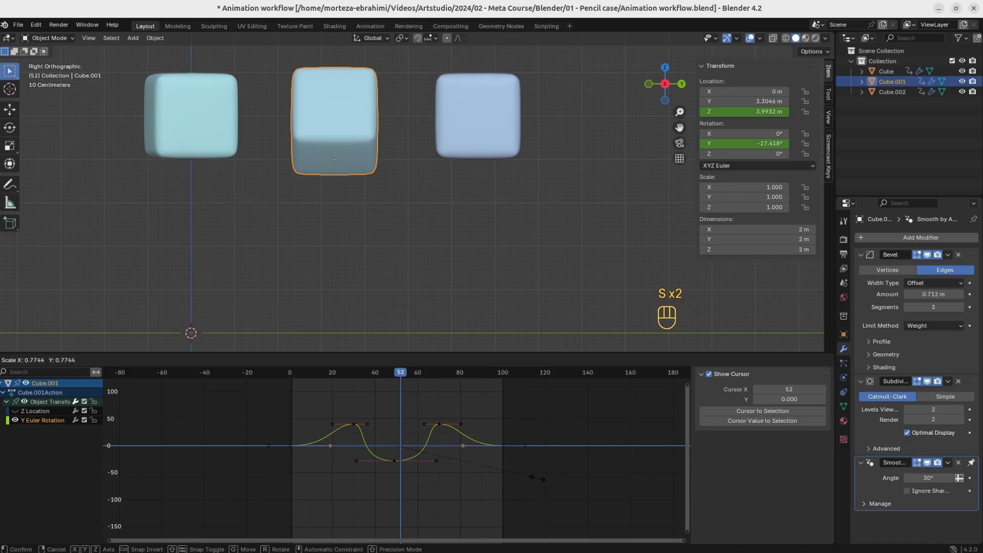
pyautogui.click(539, 478)
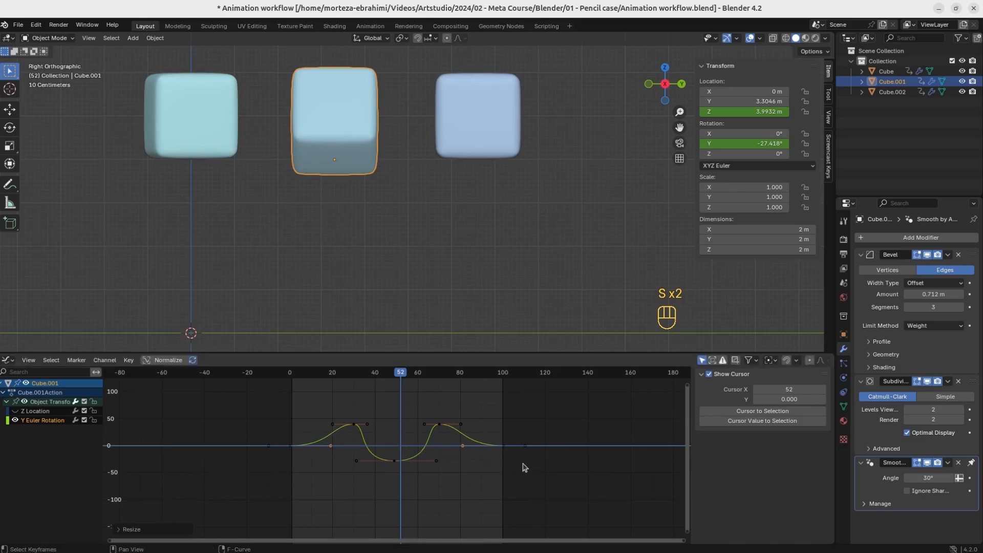
# Step: Stretch the outer handles of the frame 30 and 70 rotation keyframes to about frames 17 and 83
pyautogui.click(460, 425)
pyautogui.press('s')
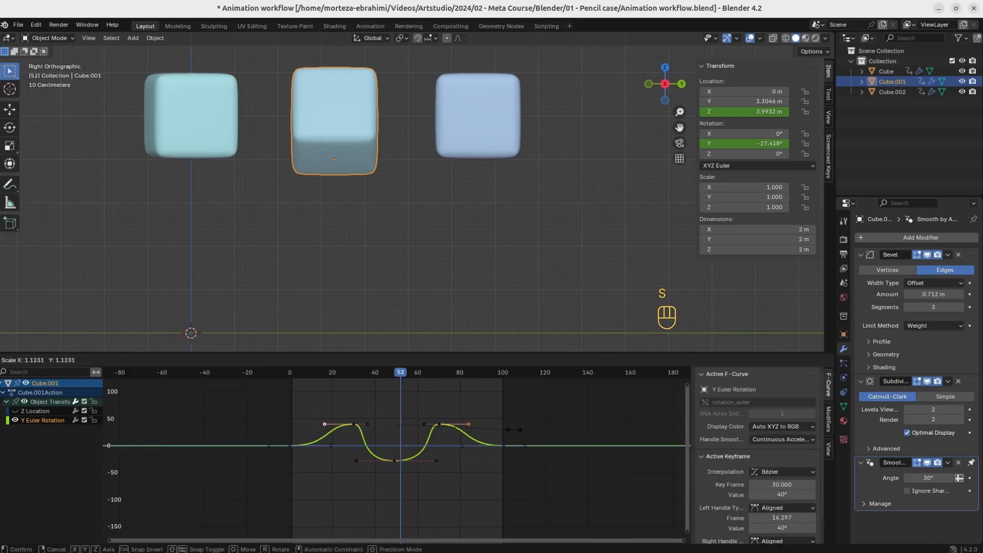
pyautogui.click(510, 429)
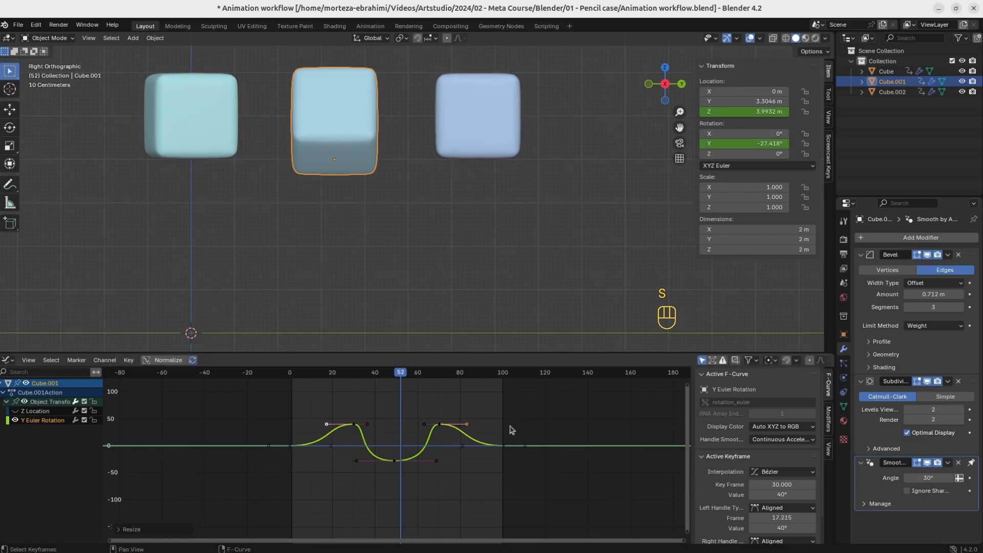
# Step: Stretch the inner handles of the frame 30 and 70 rotation keyframes to about frames 41 and 59, and play the animation
pyautogui.click(425, 423)
pyautogui.moveTo(361, 430); pyautogui.dragTo(359, 429)
pyautogui.press('s')
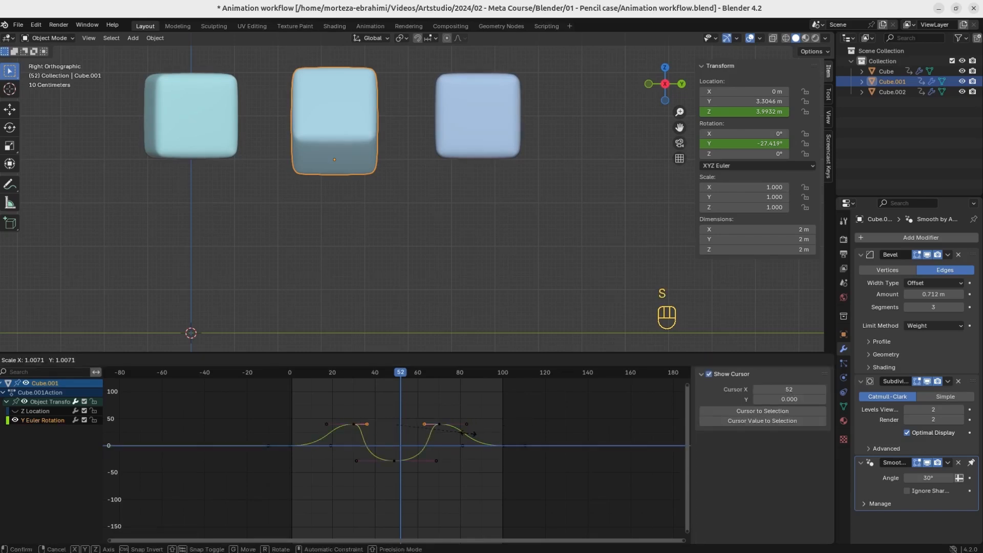
pyautogui.click(443, 432)
pyautogui.press('space')
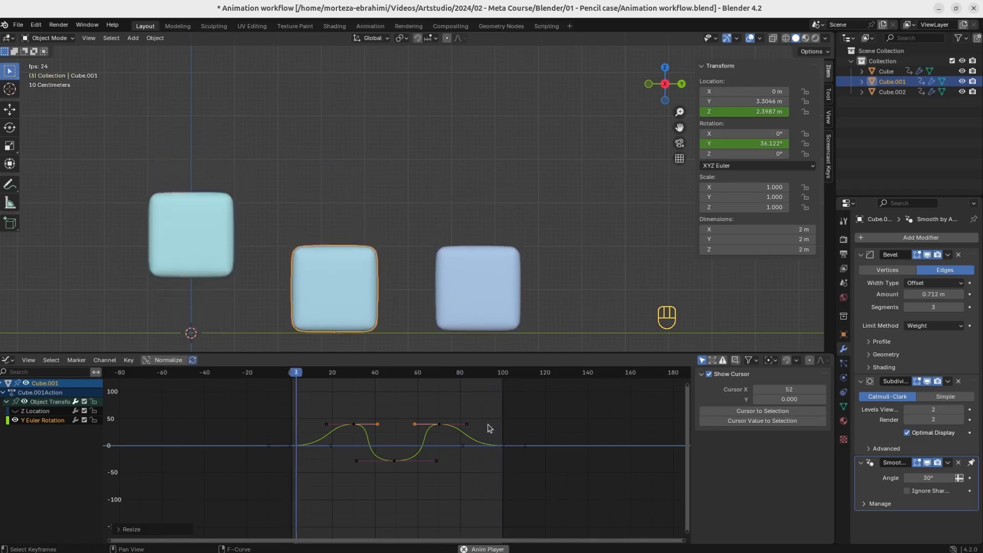
pyautogui.press('space')
# Step: Insert a single keyframe for the rightmost cube's Z scale at frame 1
pyautogui.click(490, 218)
pyautogui.moveTo(386, 384); pyautogui.dragTo(396, 377)
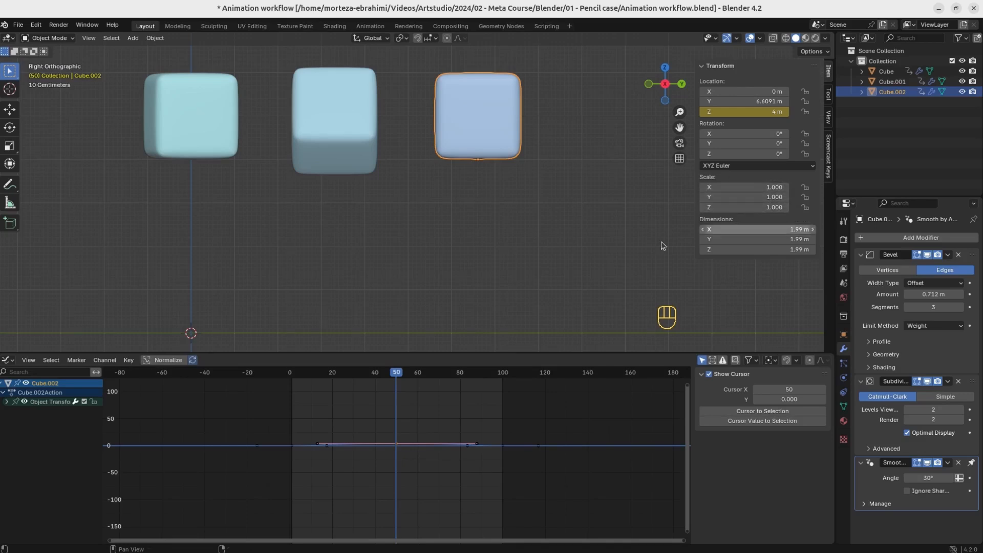
pyautogui.moveTo(293, 378); pyautogui.dragTo(292, 378)
pyautogui.rightClick(740, 209)
pyautogui.click(701, 218)
# Step: Switch to the Timeline and duplicate the rightmost cube's first keyframe to frame 100
pyautogui.moveTo(467, 381); pyautogui.dragTo(501, 381)
pyautogui.hotkey('ctrl', 'Tab')
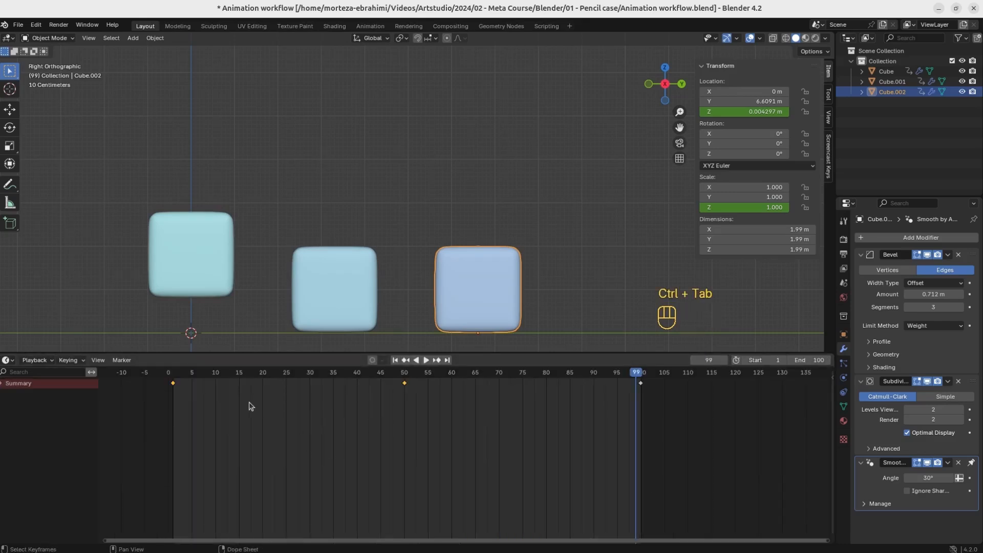
pyautogui.keyDown('ctrl'); pyautogui.moveTo(385, 419); pyautogui.dragTo(441, 382); pyautogui.keyUp('ctrl')
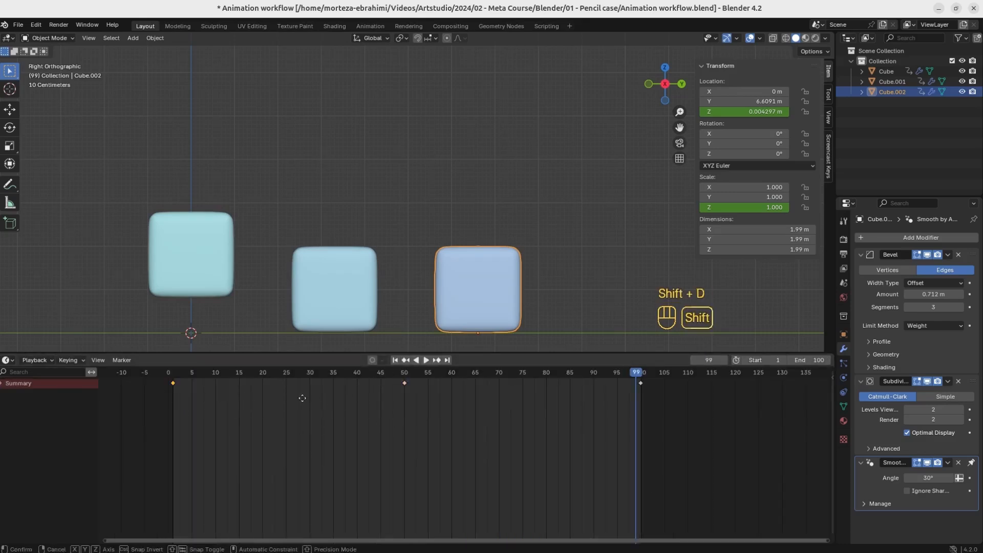
pyautogui.hotkey('shift', 'd')
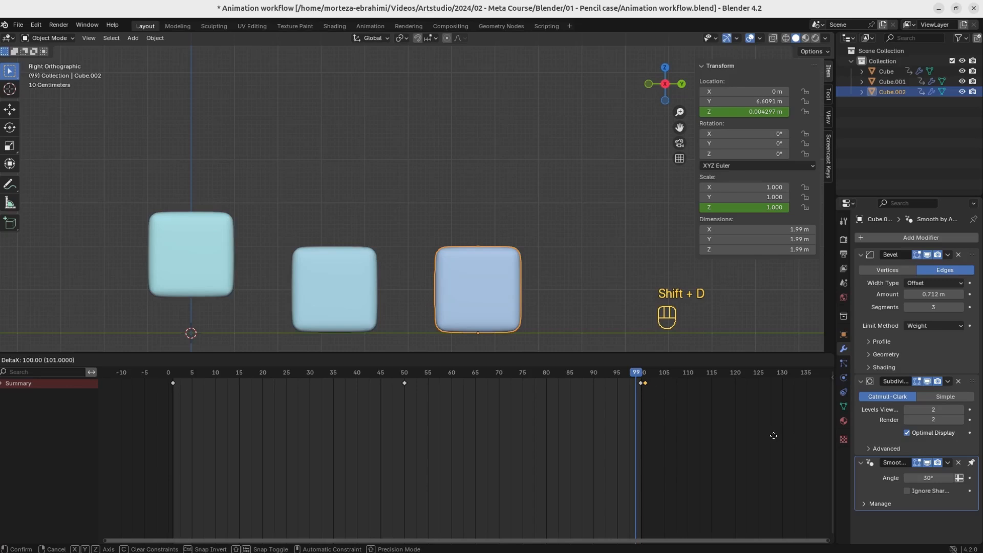
pyautogui.click(770, 435)
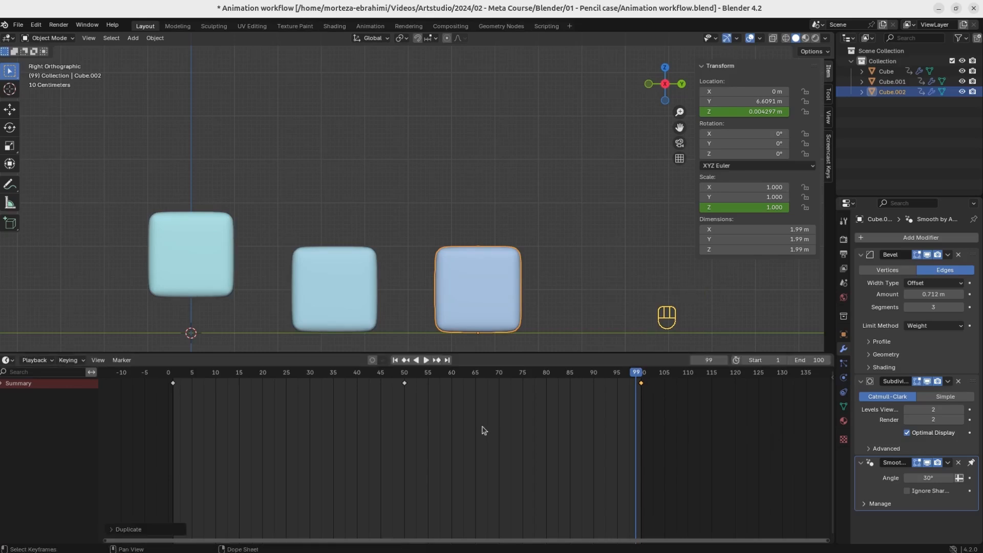
# Step: Set the rightmost cube's Z scale to 2.000 at frame 50 and insert a single keyframe for it
pyautogui.click(404, 374)
pyautogui.moveTo(743, 207); pyautogui.dragTo(819, 207)
pyautogui.scroll(-2, 445, 195)
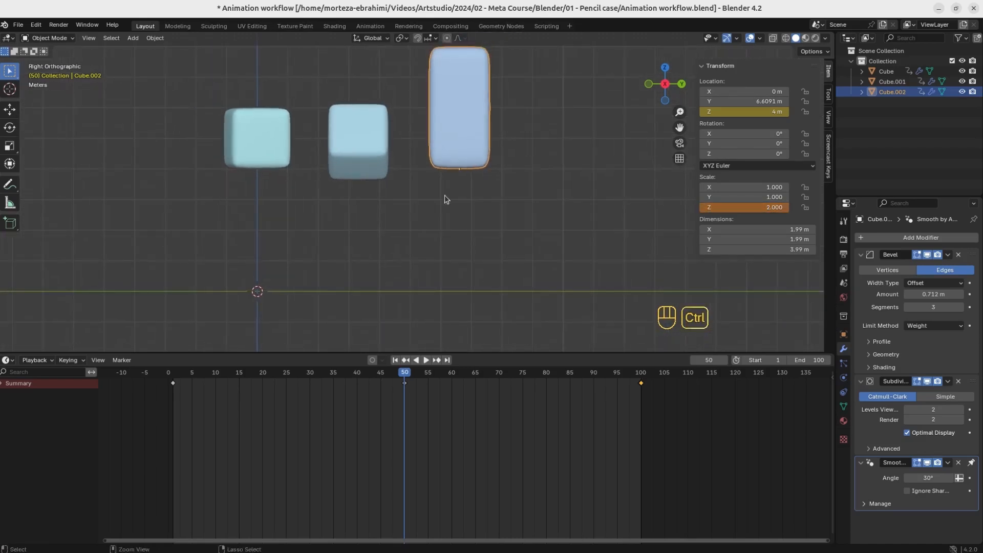
pyautogui.keyDown('shift'); pyautogui.moveTo(445, 195); pyautogui.dragTo(447, 232, button='middle'); pyautogui.keyUp('shift')
pyautogui.rightClick(754, 211)
pyautogui.click(722, 209)
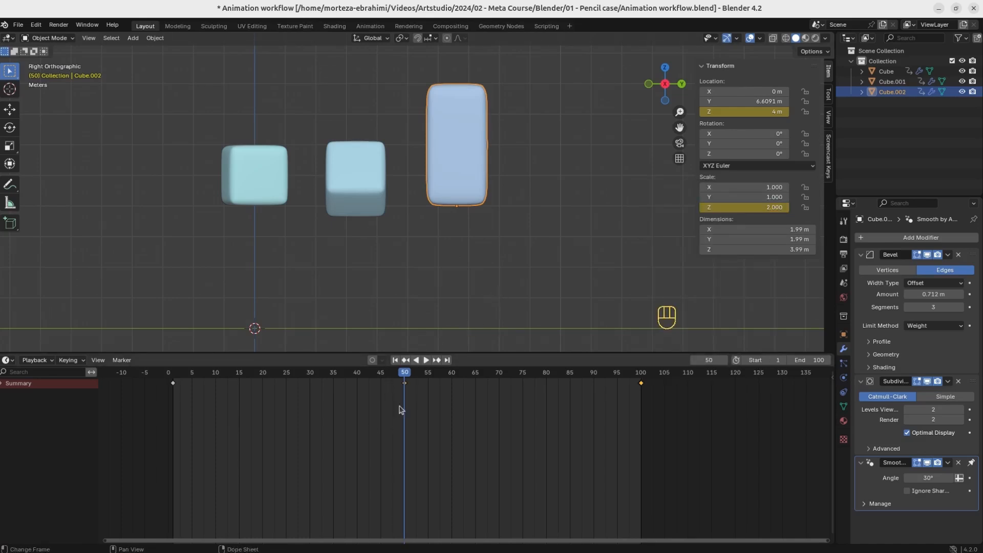
# Step: Show only the rightmost cube's Z Scale curve in the Graph Editor and fit it to the view
pyautogui.hotkey('ctrl', 'Tab')
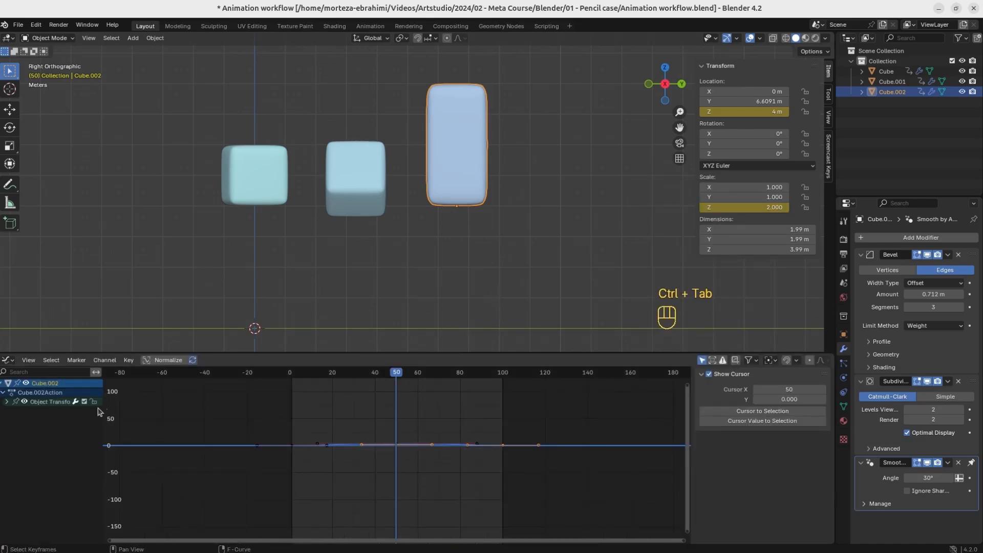
pyautogui.click(11, 407)
pyautogui.click(158, 440)
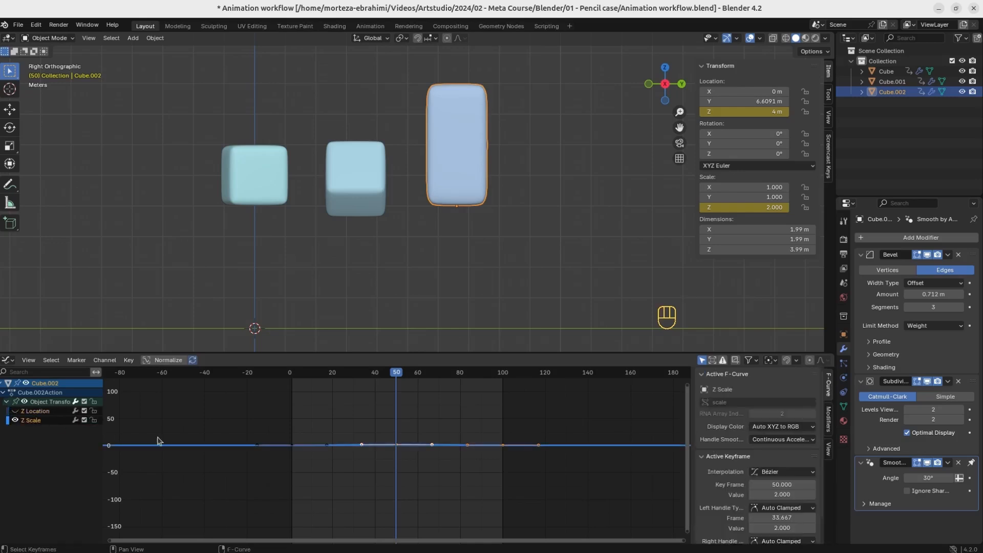
pyautogui.press('KP_Decimal')
pyautogui.keyDown('ctrl'); pyautogui.moveTo(451, 435); pyautogui.dragTo(430, 449, button='middle'); pyautogui.keyUp('ctrl')
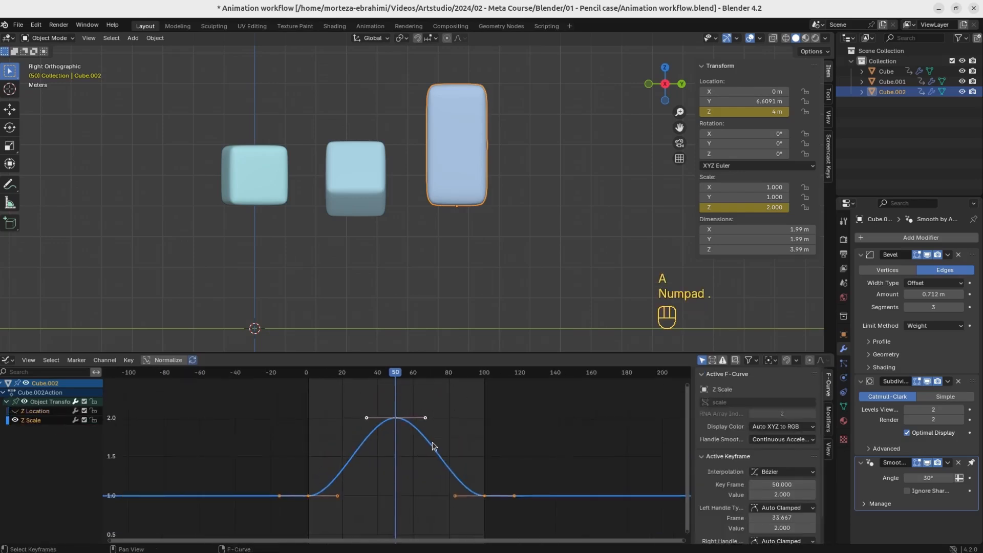
# Step: Stretch the frame 50 Z Scale keyframe's handles to about frames 12 and 90, and play the animation
pyautogui.moveTo(438, 444); pyautogui.dragTo(368, 401)
pyautogui.press('s')
pyautogui.click(533, 423)
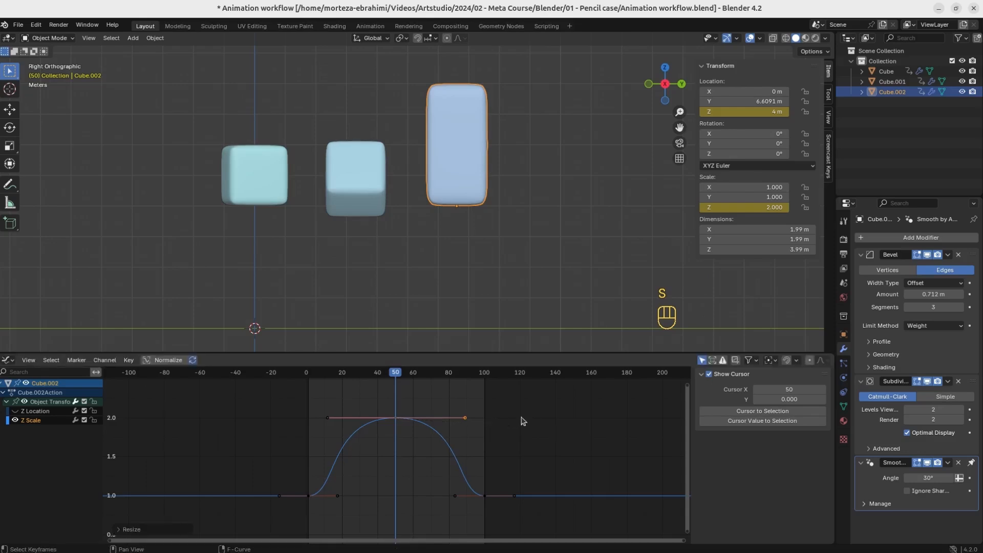
pyautogui.press('space')
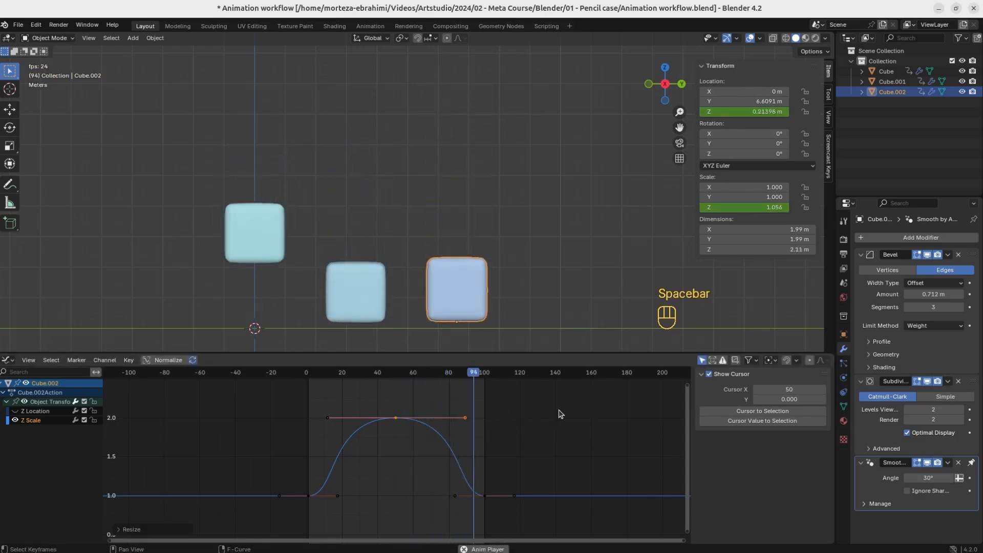
pyautogui.press('space')
# Step: Try scaling the inner handles of the first and last Z Scale keyframes by about 1.5
pyautogui.click(455, 496)
pyautogui.keyDown('shift'); pyautogui.click(339, 497); pyautogui.keyUp('shift')
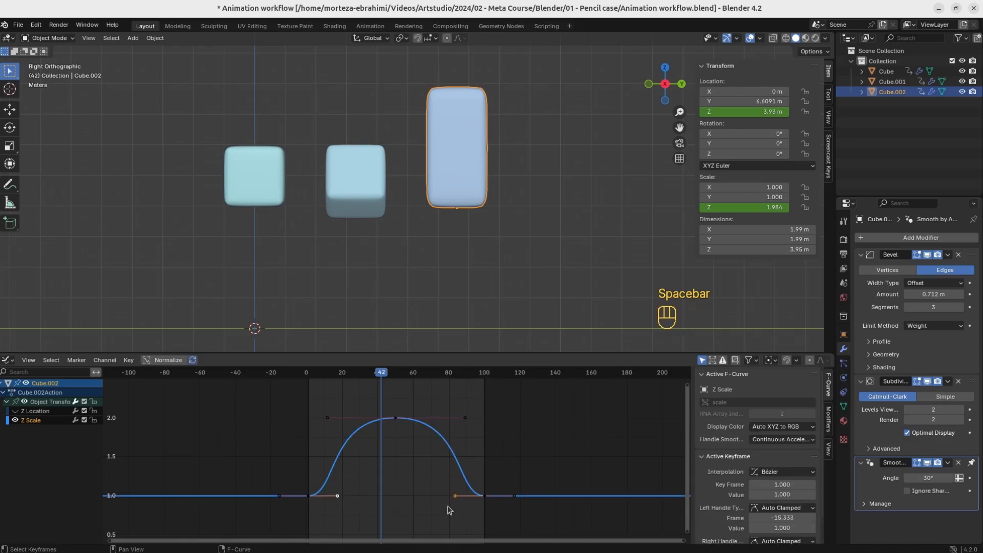
pyautogui.press('s')
pyautogui.rightClick(455, 483)
pyautogui.press('s')
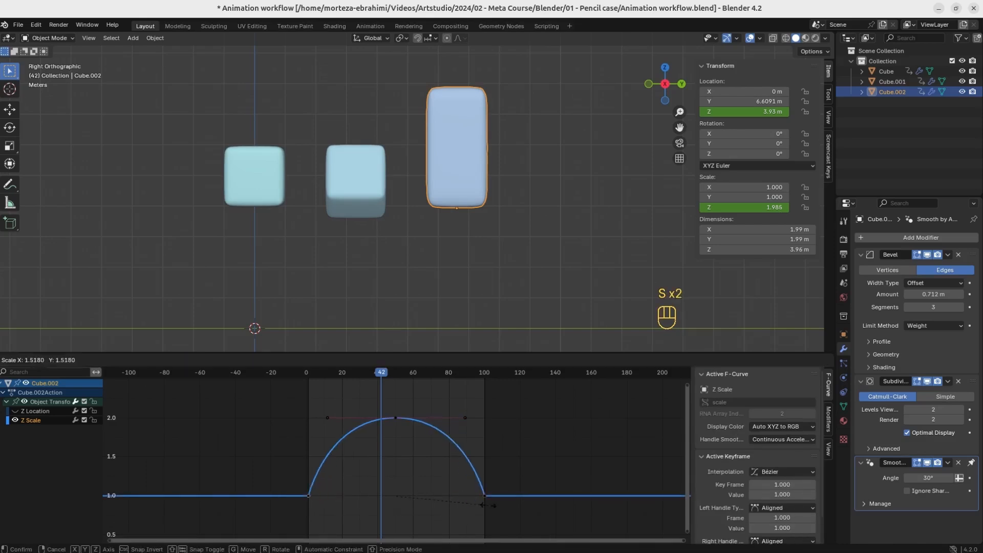
pyautogui.click(486, 505)
pyautogui.press('space')
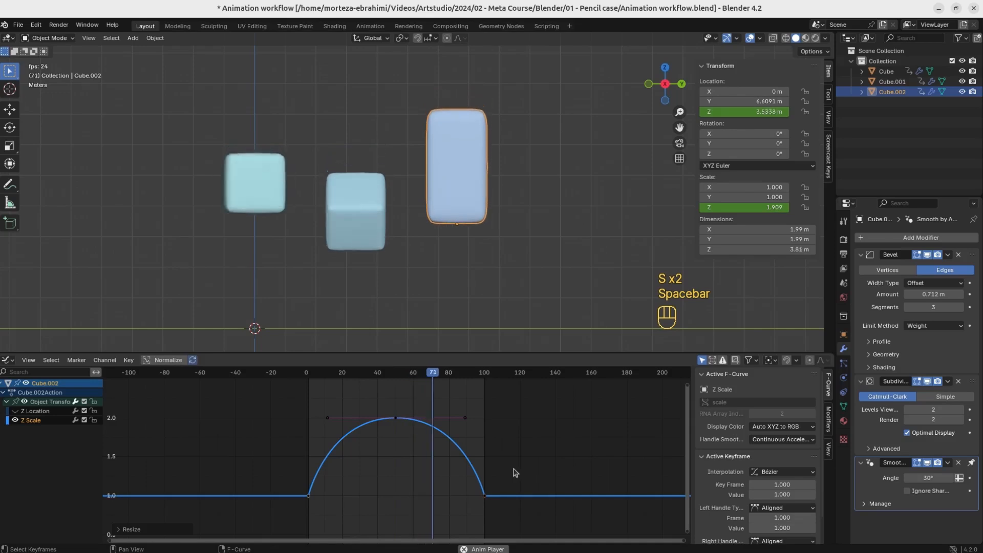
pyautogui.hotkey('ctrl', 'z')
# Step: Raise the inner handles of the first and last Z Scale keyframes along Y to about 1.6 and lengthen them
pyautogui.press('g')
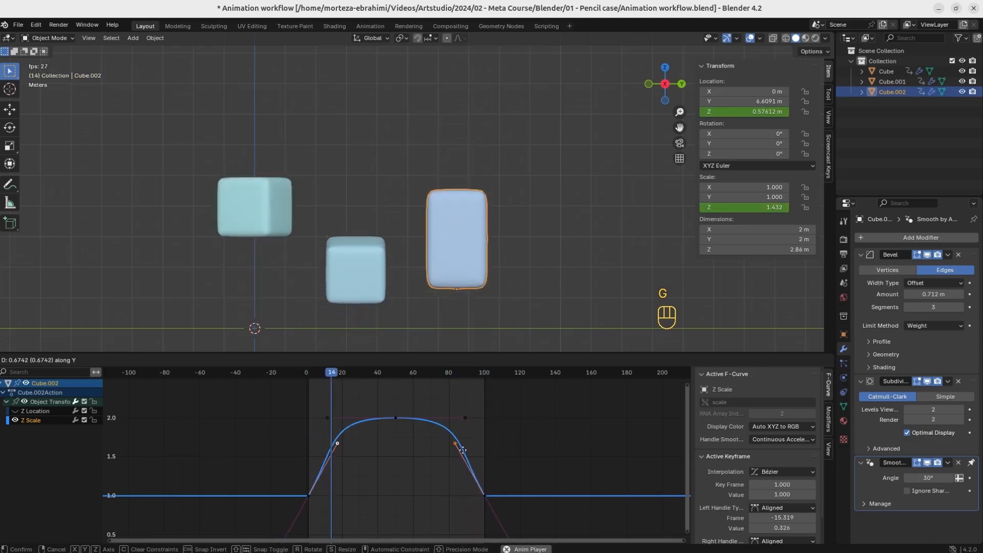
pyautogui.click(466, 455)
pyautogui.press('s')
pyautogui.rightClick(474, 457)
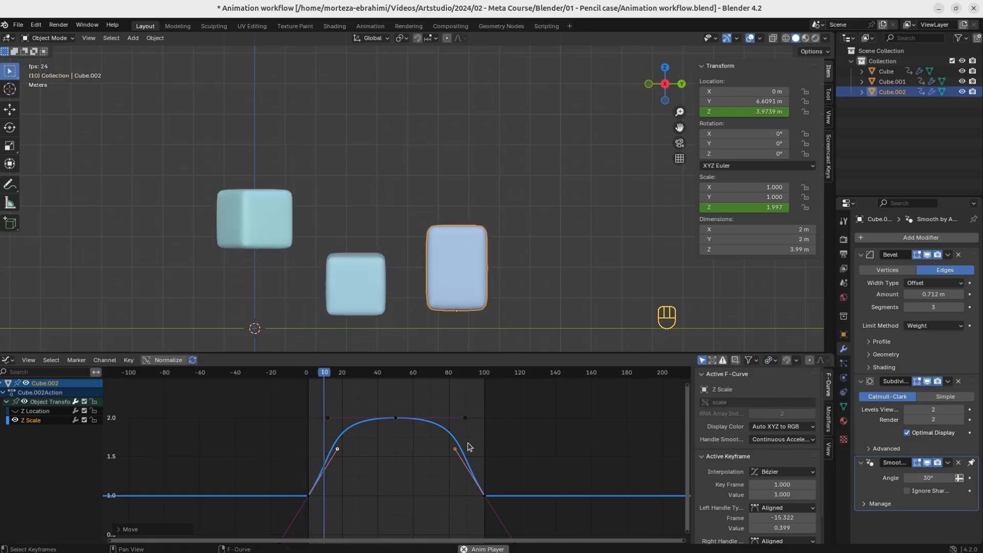
pyautogui.press('s')
pyautogui.click(489, 447)
# Step: Lower those inner handles along Y and stretch them to about frames 21 and 79 at a value of about 1.3
pyautogui.press('g')
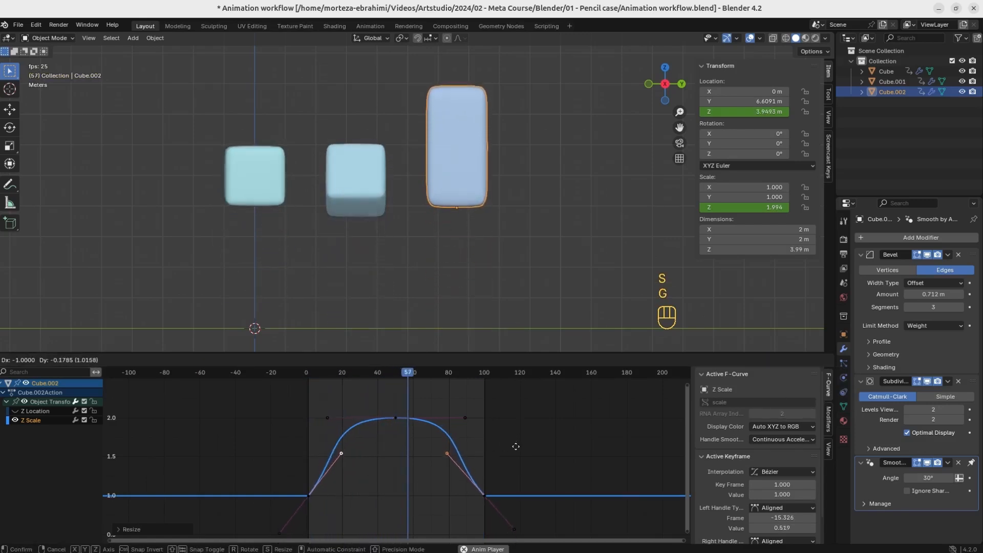
pyautogui.press('y')
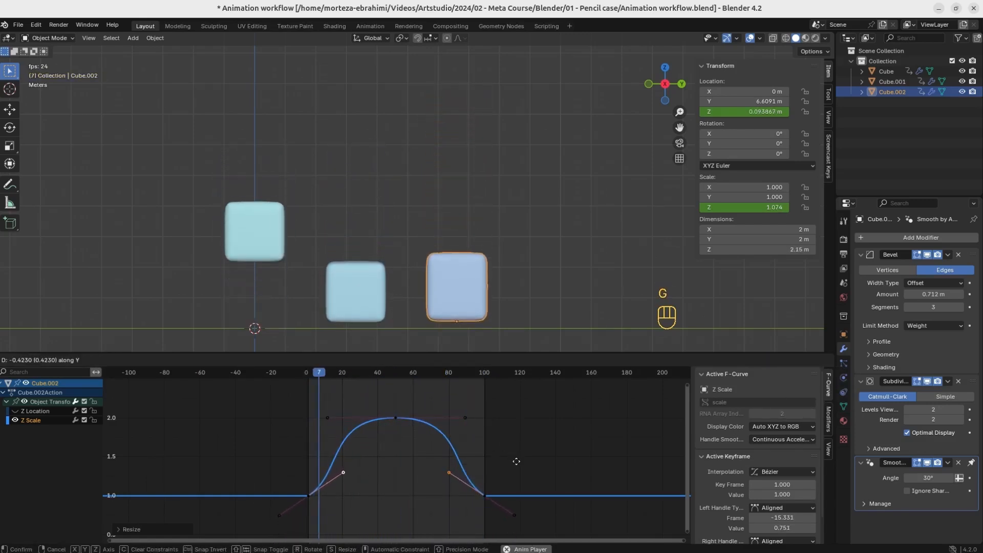
pyautogui.click(517, 462)
pyautogui.press('s')
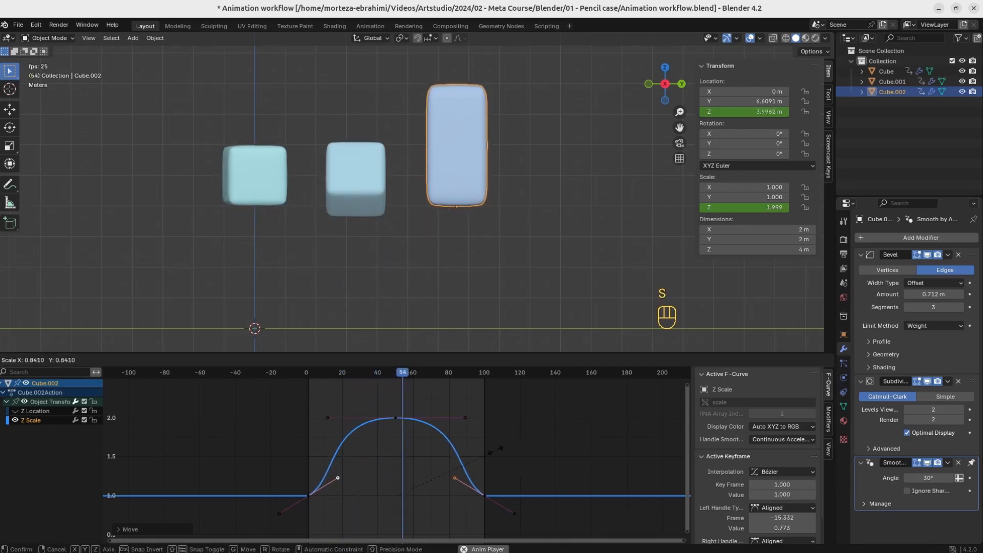
pyautogui.click(523, 452)
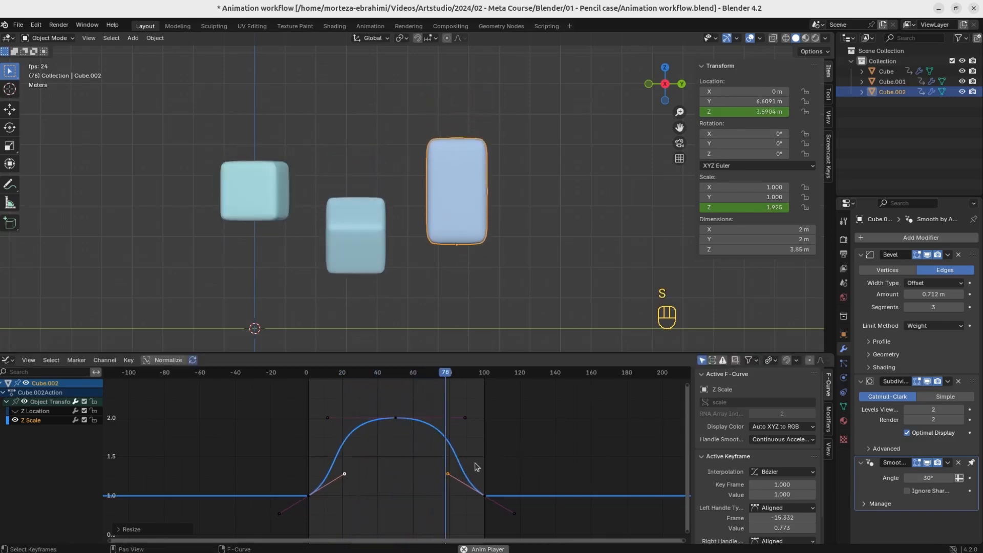
# Step: Change the pivot point to the selection's shared centre and scale the inner handles apart by about 1.36
pyautogui.click(770, 360)
pyautogui.click(801, 386)
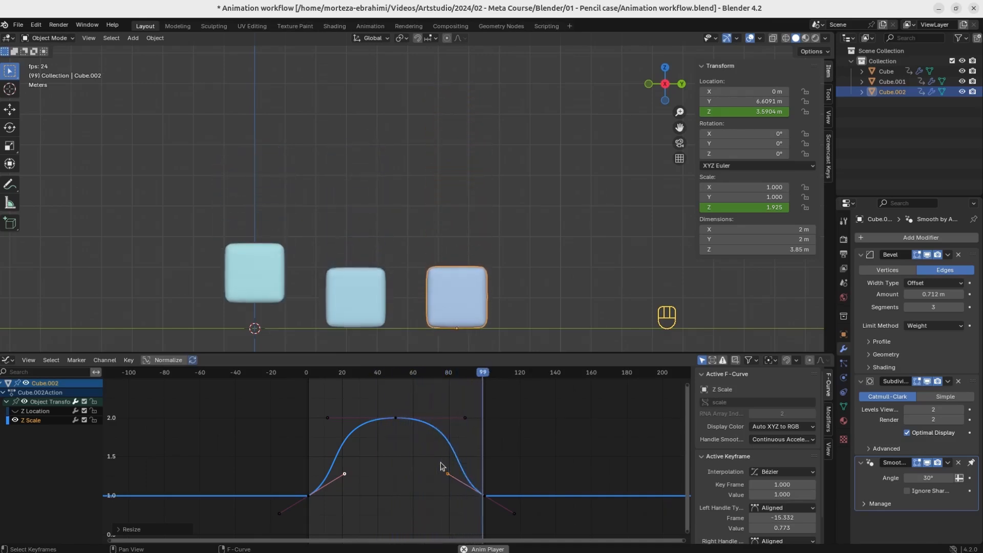
pyautogui.press('s')
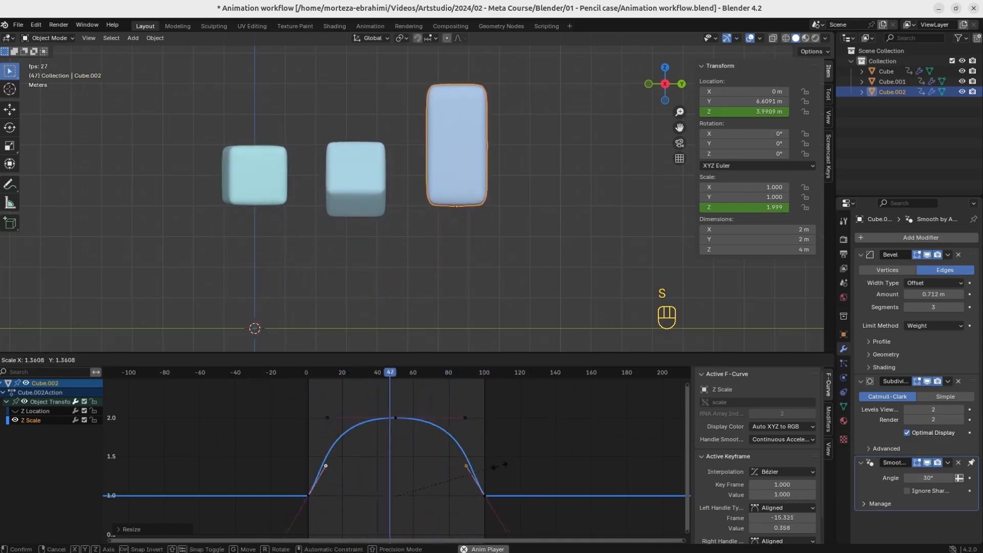
pyautogui.click(533, 467)
# Step: Select the first and last Z Scale keyframes and rescale them to about frames 7 and 94 with vertical handles
pyautogui.moveTo(509, 486); pyautogui.dragTo(281, 502)
pyautogui.press('s')
pyautogui.click(553, 509)
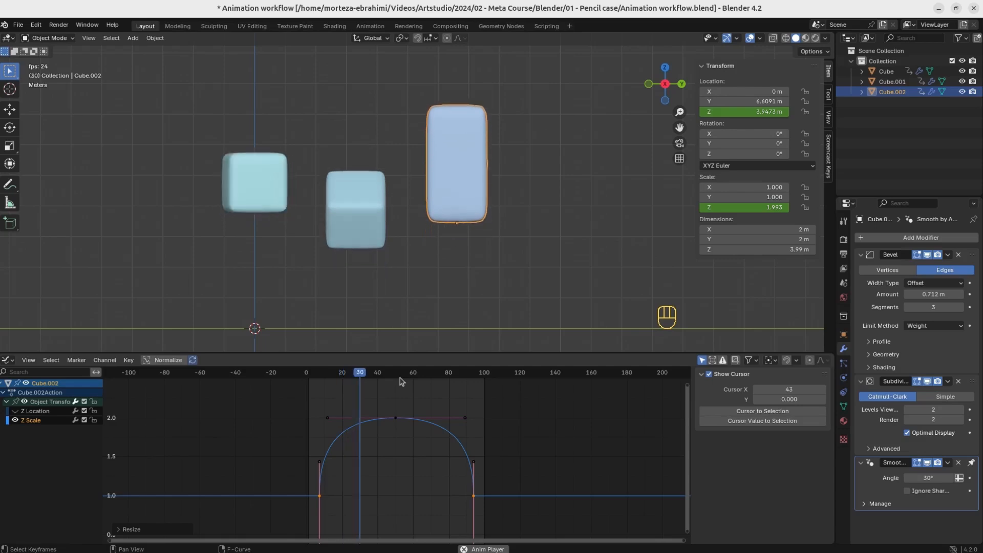
# Step: Stop the playback at frame 50, show the Z Location curve together with Z Scale, and save the file
pyautogui.press('space')
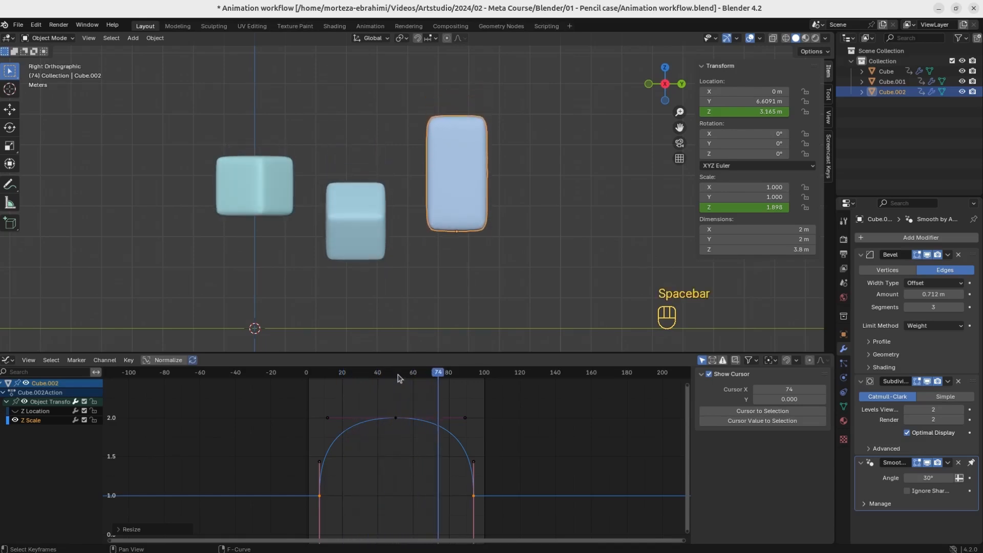
pyautogui.click(395, 377)
pyautogui.hotkey('ctrl', 's')
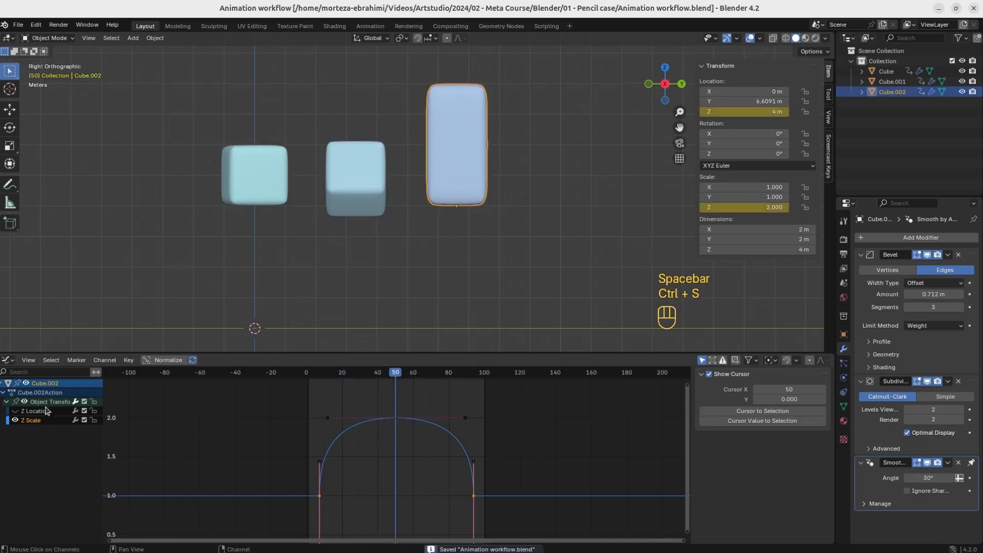
pyautogui.click(15, 411)
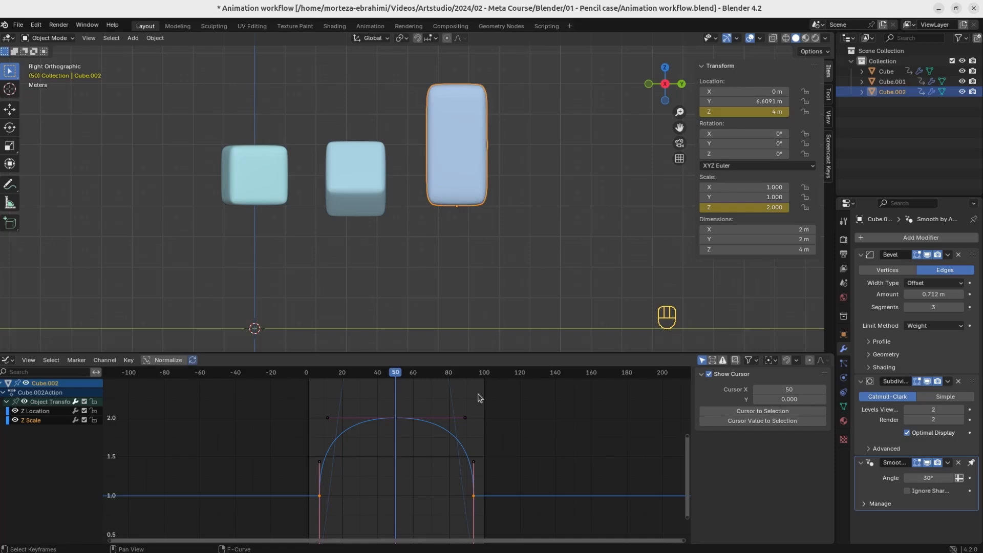
pyautogui.hotkey('ctrl', 's')
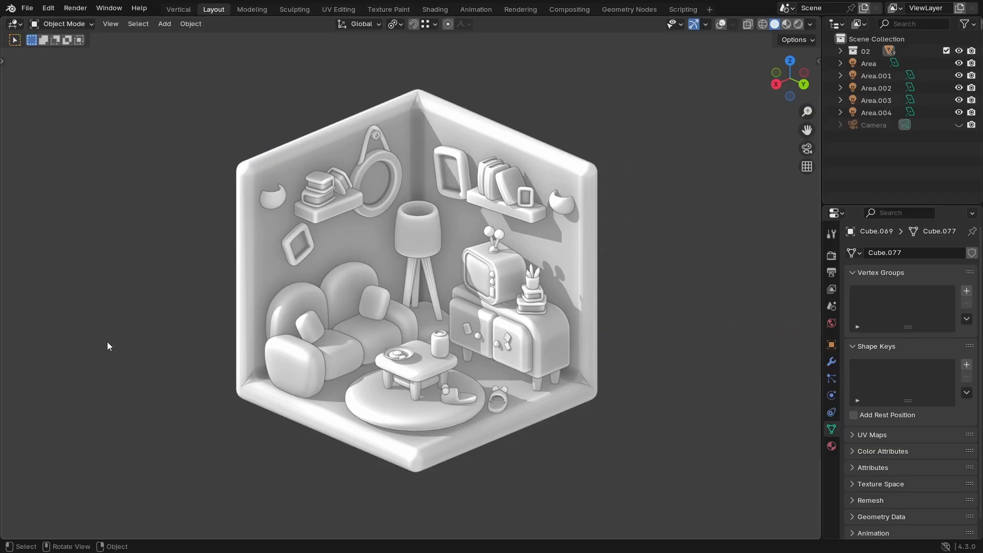
# Step: In the isometric room file, split a strip off below the 3D viewport and make it a Timeline
pyautogui.keyDown('ctrl'); pyautogui.moveTo(272, 325); pyautogui.dragTo(243, 323, button='middle'); pyautogui.keyUp('ctrl')
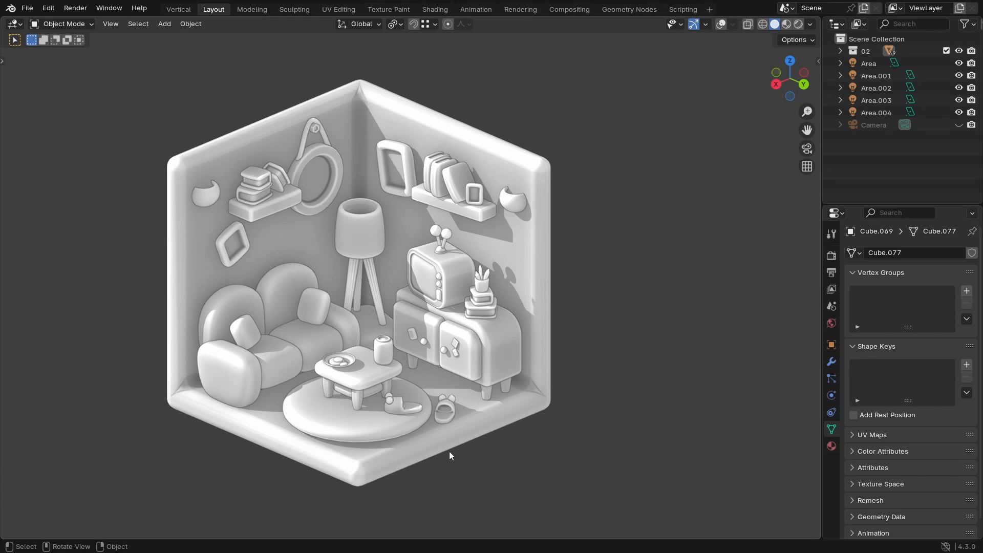
pyautogui.moveTo(4, 537); pyautogui.dragTo(12, 463)
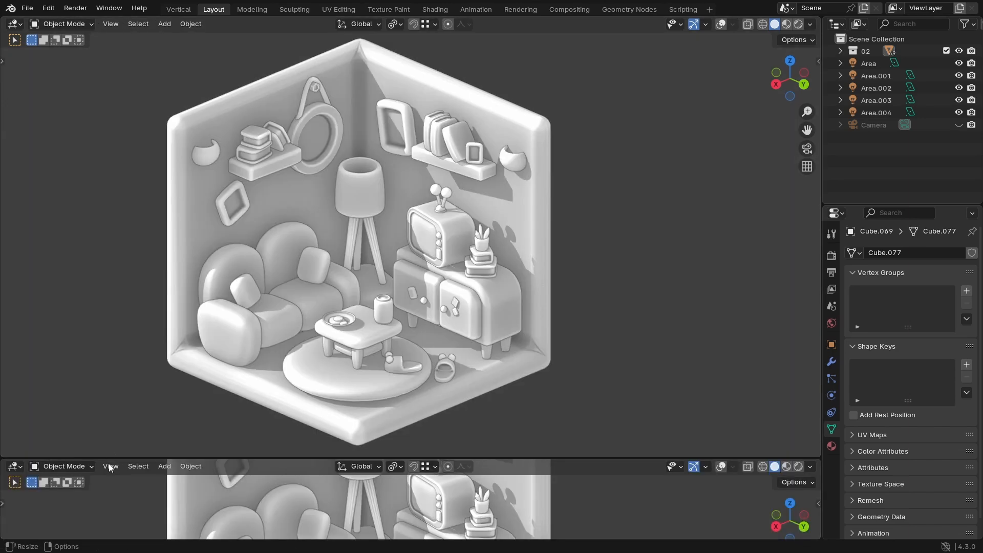
pyautogui.click(16, 469)
pyautogui.click(15, 477)
pyautogui.click(15, 466)
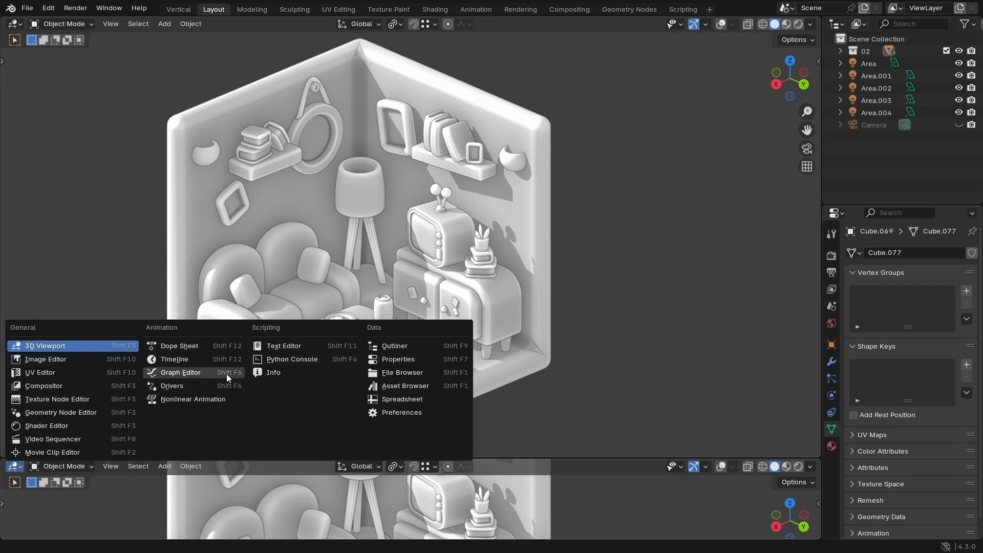
pyautogui.click(180, 360)
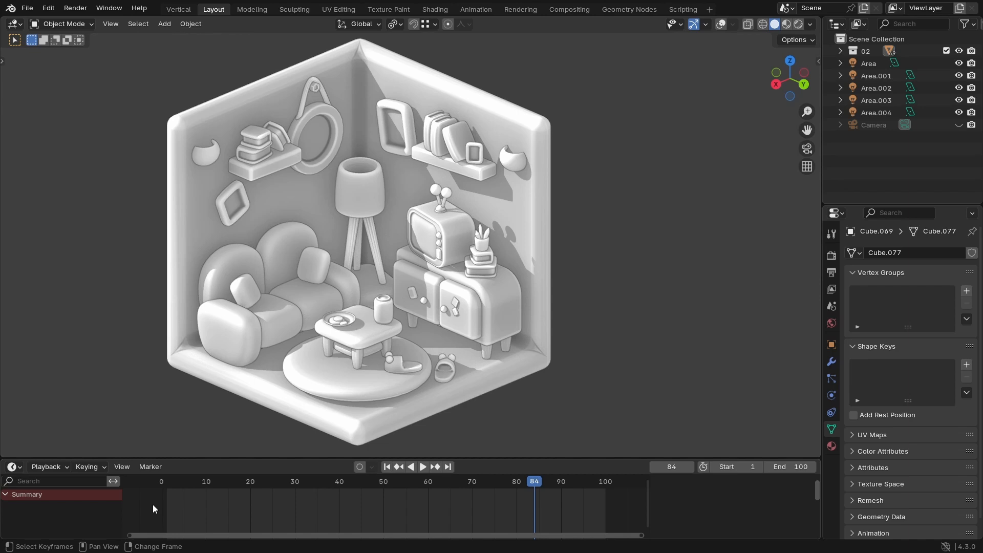
# Step: Switch the lower area to the Graph Editor and back to the Timeline, bringing the full frame range into view
pyautogui.hotkey('ctrl', 'Tab')
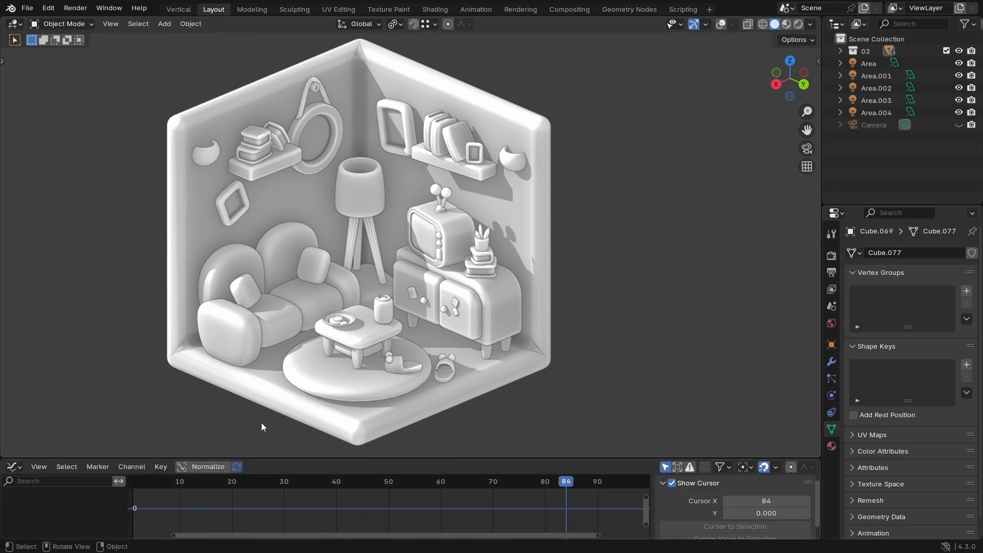
pyautogui.scroll(-3, 266, 499)
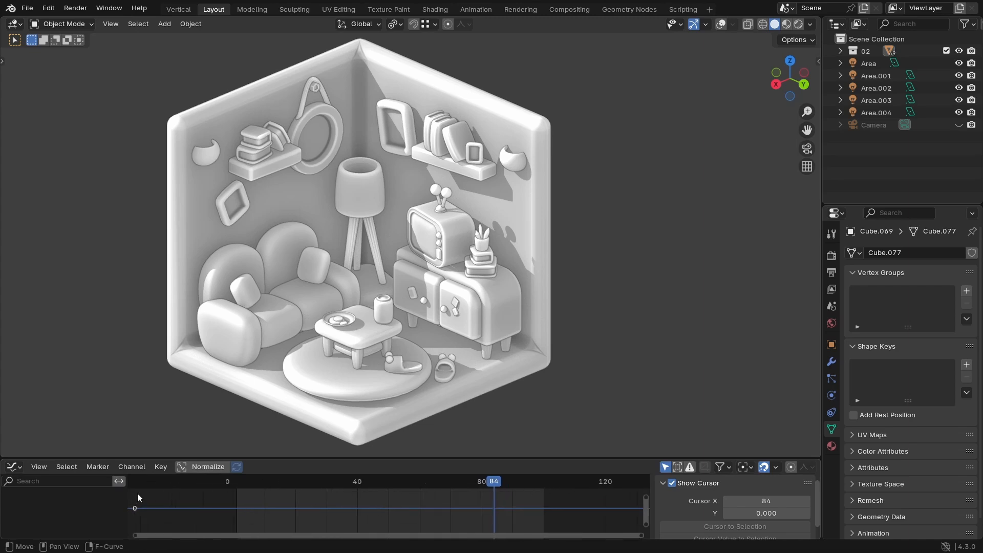
pyautogui.hotkey('ctrl', 'Tab')
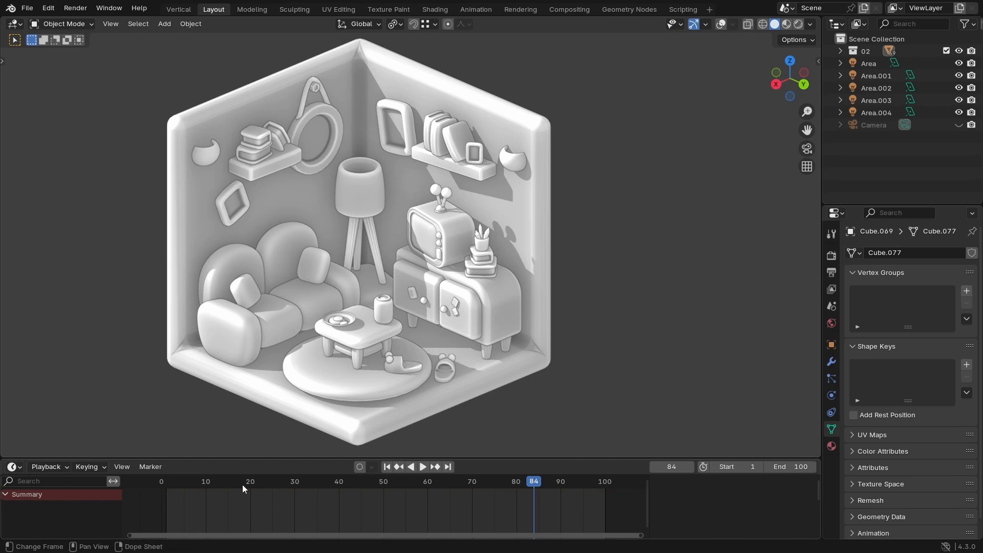
pyautogui.keyDown('ctrl'); pyautogui.hscroll(-4, 231, 515); pyautogui.keyUp('ctrl')
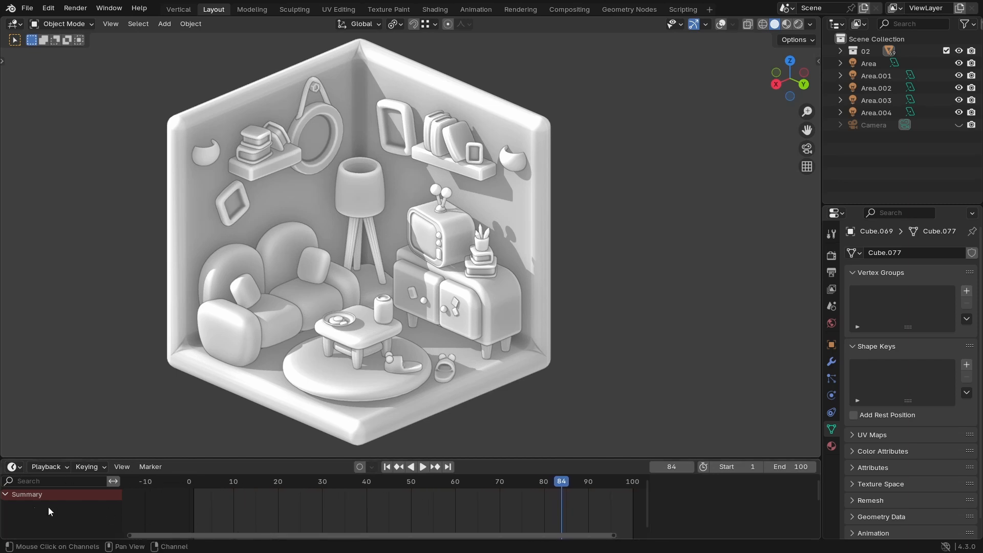
pyautogui.scroll(1, 402, 279)
pyautogui.scroll(-1, 416, 271)
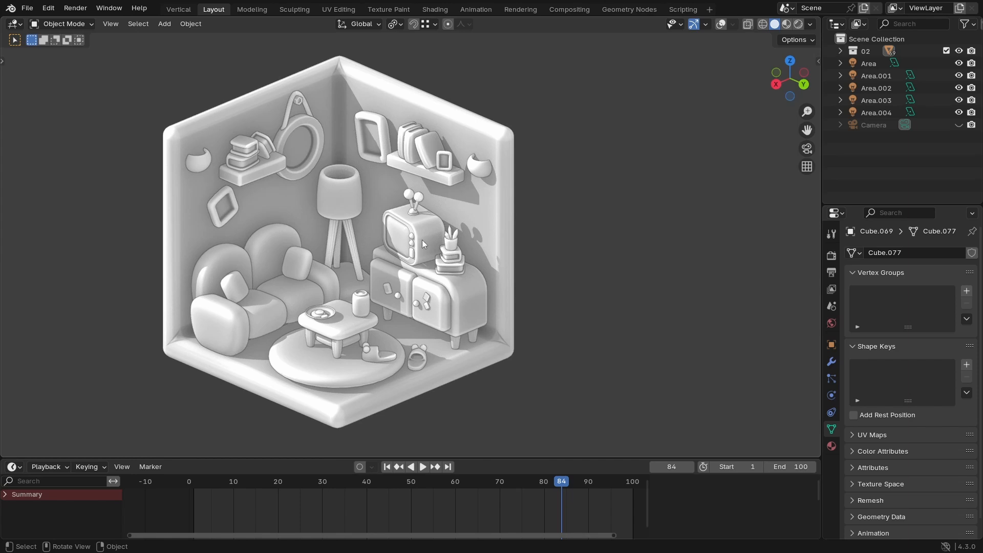
# Step: Turn on the viewport overlays, select the TV cabinet and display its modifiers in a widened properties area
pyautogui.scroll(2, 431, 247)
pyautogui.click(721, 24)
pyautogui.scroll(1, 532, 262)
pyautogui.click(486, 312)
pyautogui.scroll(2, 466, 262)
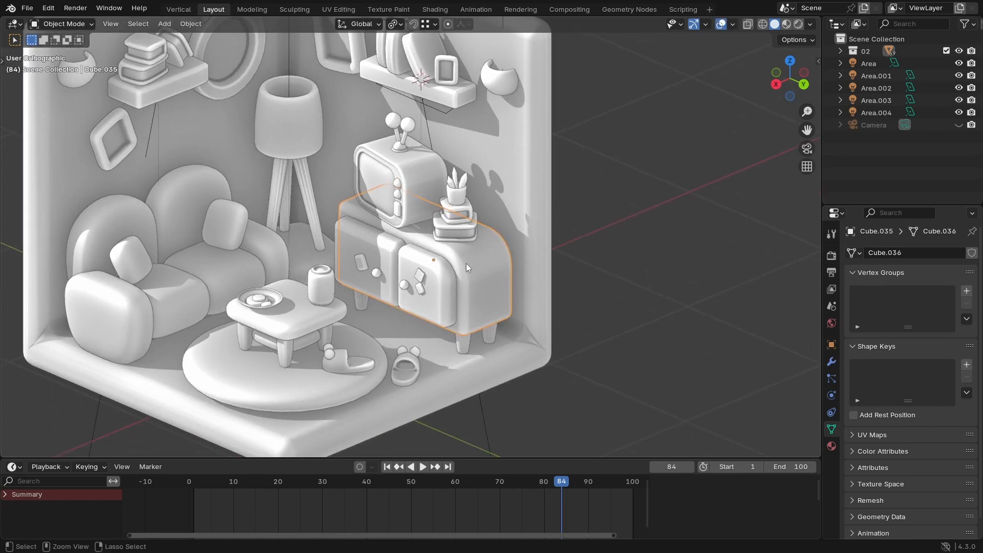
pyautogui.scroll(-1, 466, 265)
pyautogui.click(831, 361)
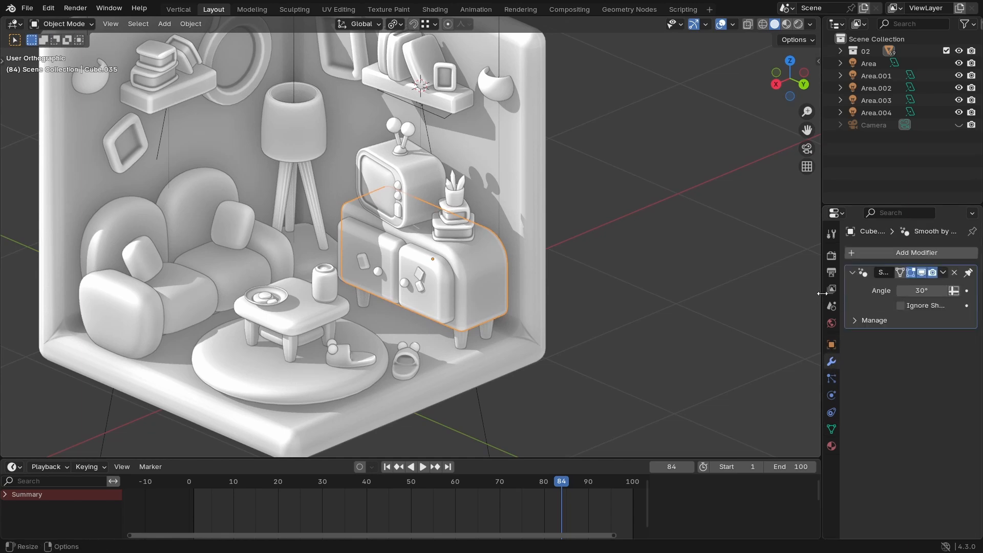
pyautogui.moveTo(822, 294); pyautogui.dragTo(801, 296)
pyautogui.click(779, 253)
# Step: Select the TV, the floor lamp, a sofa cushion and the top shelf book to examine how the objects are separated
pyautogui.click(371, 179)
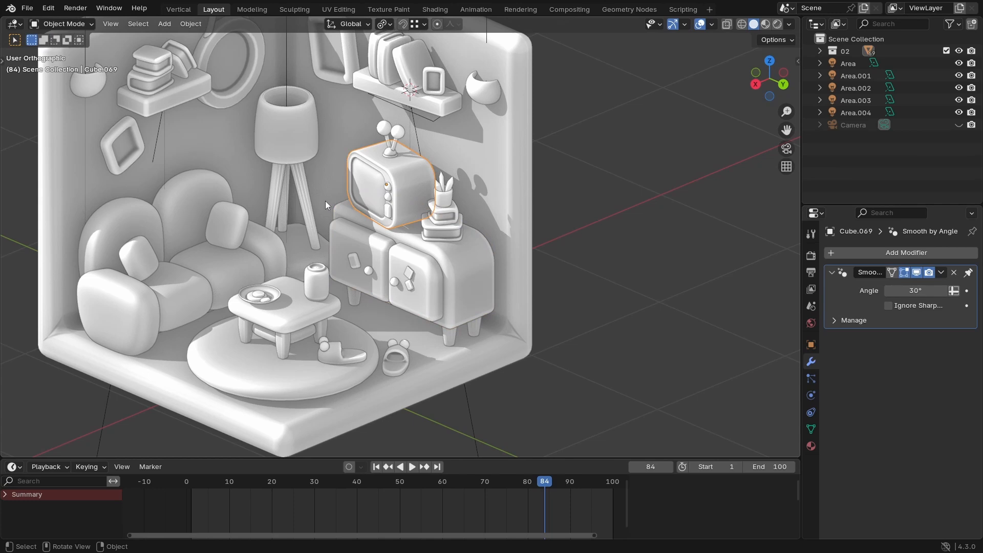
pyautogui.click(290, 139)
pyautogui.keyDown('ctrl'); pyautogui.moveTo(302, 242); pyautogui.dragTo(299, 260, button='middle'); pyautogui.keyUp('ctrl')
pyautogui.click(232, 263)
pyautogui.click(235, 230)
pyautogui.moveTo(235, 229); pyautogui.dragTo(279, 218, button='middle')
pyautogui.keyDown('shift'); pyautogui.click(204, 139); pyautogui.keyUp('shift')
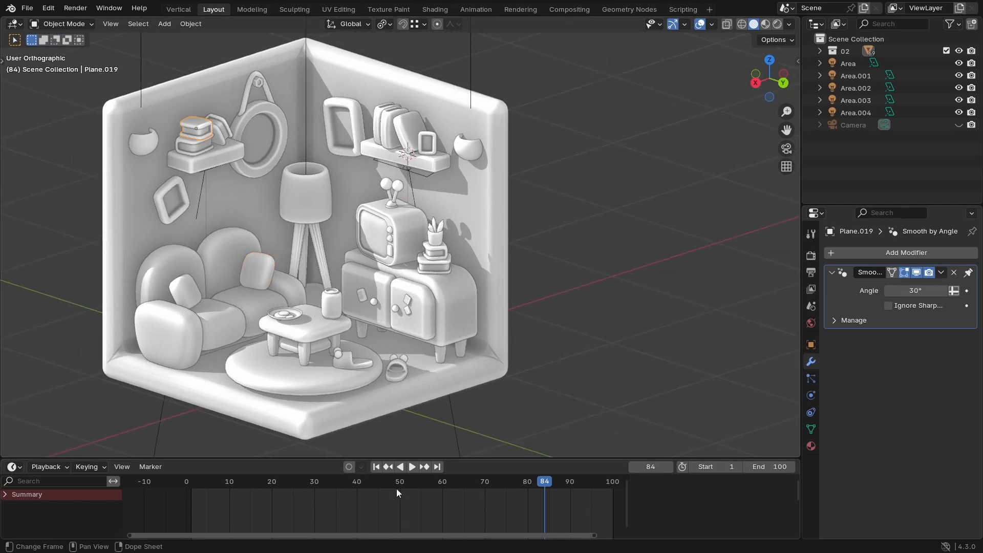
# Step: Go to frame 1 and switch the viewport to wireframe with the room seen from higher above
pyautogui.click(376, 467)
pyautogui.scroll(3, 336, 300)
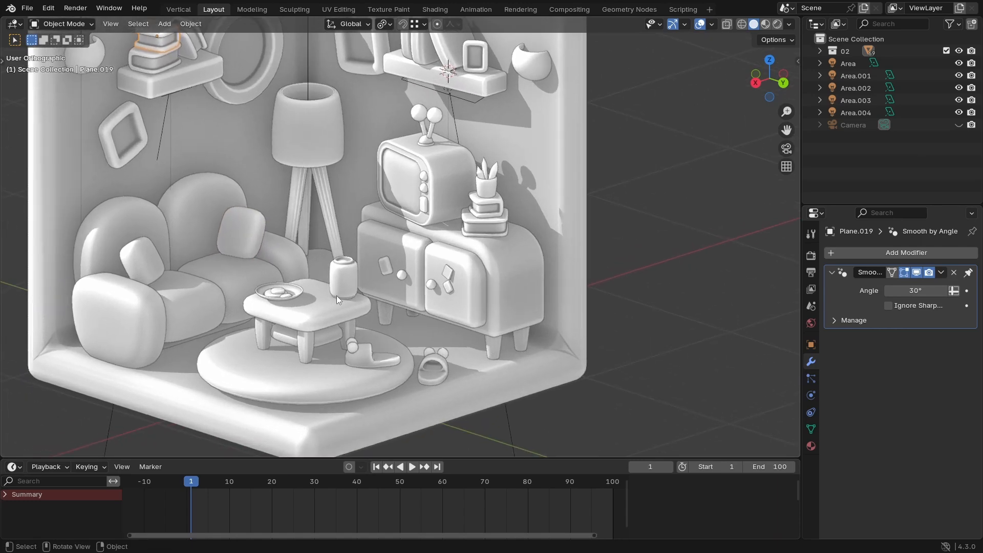
pyautogui.scroll(-5, 342, 303)
pyautogui.moveTo(354, 305); pyautogui.dragTo(365, 308, button='middle')
pyautogui.hotkey('shift', 'z')
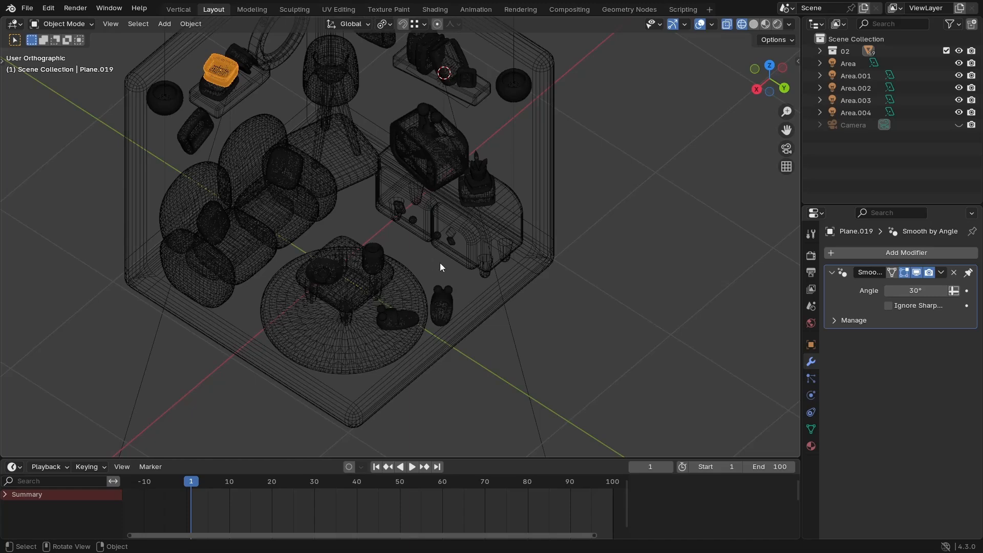
# Step: Select the coffee table, the items on it, the slippers and the rug without the room shell, making the rug active
pyautogui.moveTo(440, 262); pyautogui.dragTo(313, 333)
pyautogui.moveTo(378, 316); pyautogui.dragTo(432, 348, button='middle')
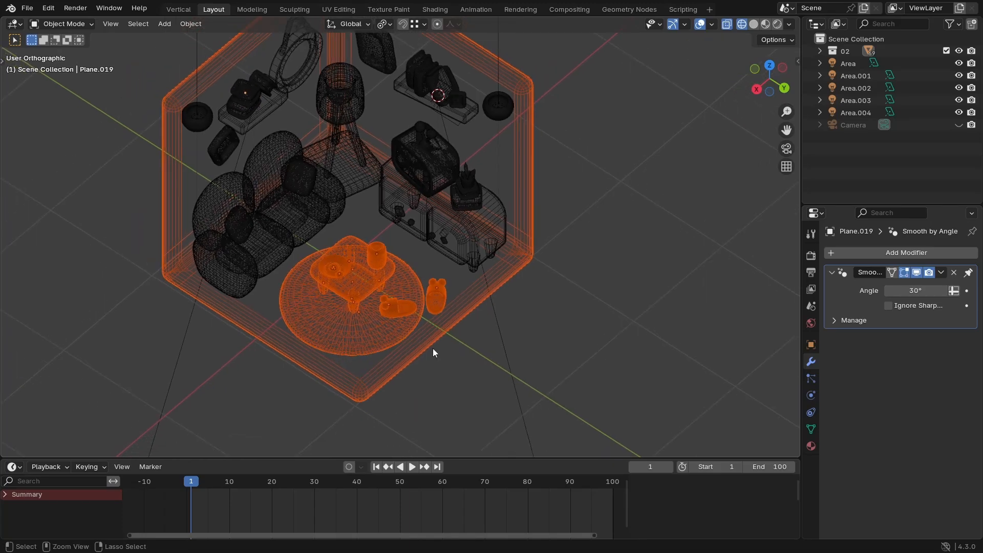
pyautogui.keyDown('ctrl'); pyautogui.moveTo(433, 348); pyautogui.dragTo(372, 374); pyautogui.keyUp('ctrl')
pyautogui.moveTo(400, 353); pyautogui.dragTo(405, 306, button='middle')
pyautogui.keyDown('shift'); pyautogui.click(408, 317); pyautogui.keyUp('shift')
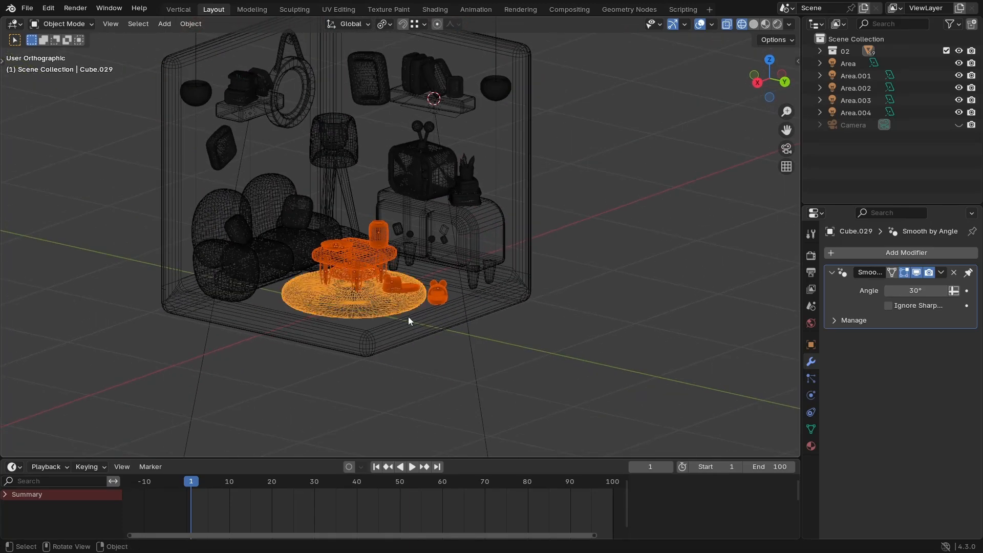
# Step: Move the selected table, rug and slipper objects to a new collection named Food table and exclude it from the view layer
pyautogui.hotkey('shift', 'z')
pyautogui.scroll(2, 406, 290)
pyautogui.press('m')
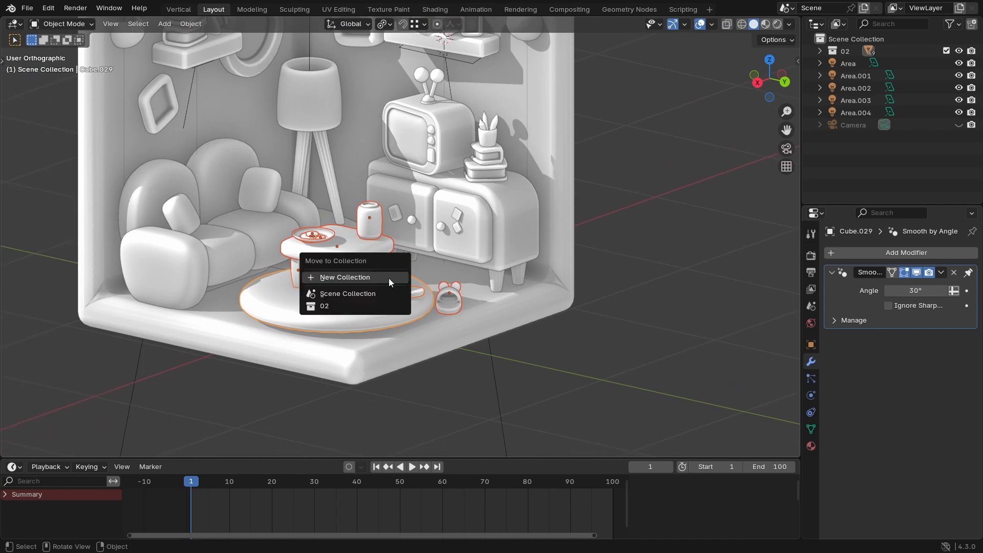
pyautogui.click(389, 278)
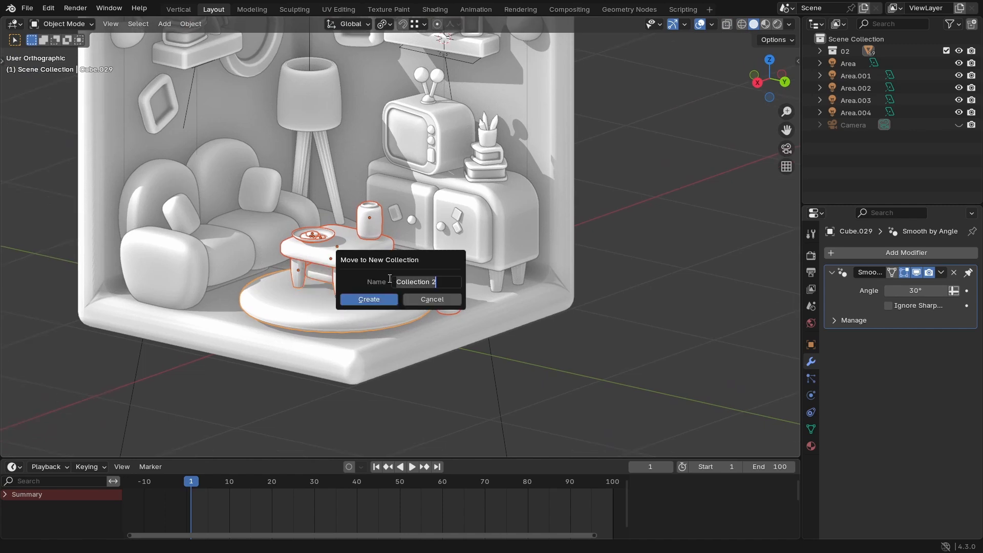
pyautogui.write('Food table')
pyautogui.click(368, 300)
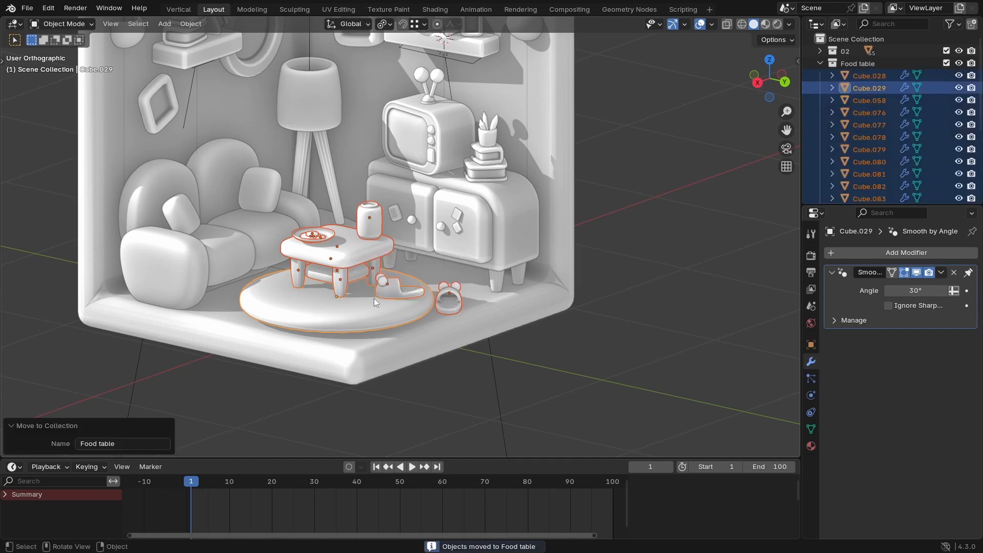
pyautogui.click(821, 63)
pyautogui.moveTo(408, 221); pyautogui.dragTo(376, 250, button='middle')
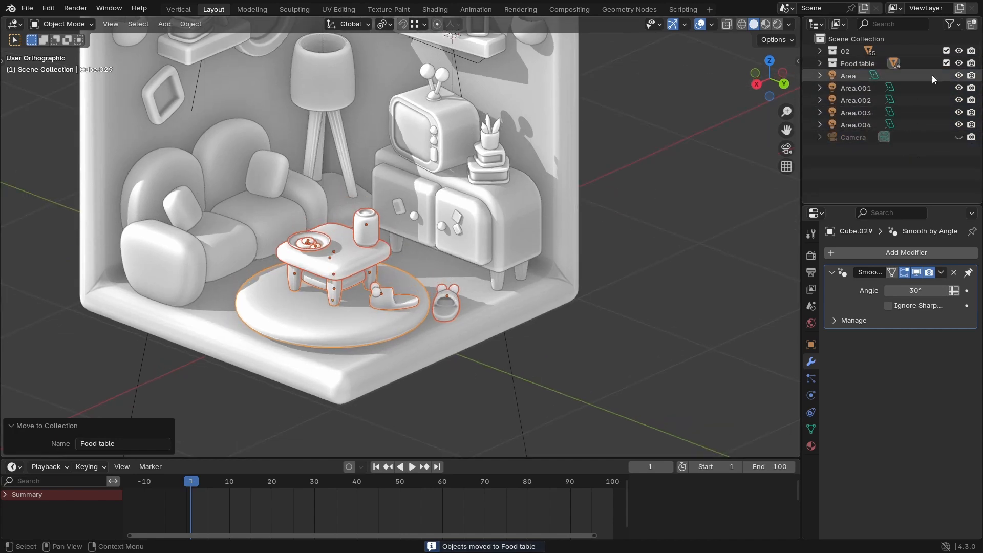
pyautogui.click(946, 63)
# Step: In wireframe, select the TV, its cabinet with legs, and the books and plant on top, without the lights or shelf
pyautogui.moveTo(425, 236); pyautogui.dragTo(466, 268, button='middle')
pyautogui.hotkey('shift', 'z')
pyautogui.moveTo(470, 160); pyautogui.dragTo(358, 305)
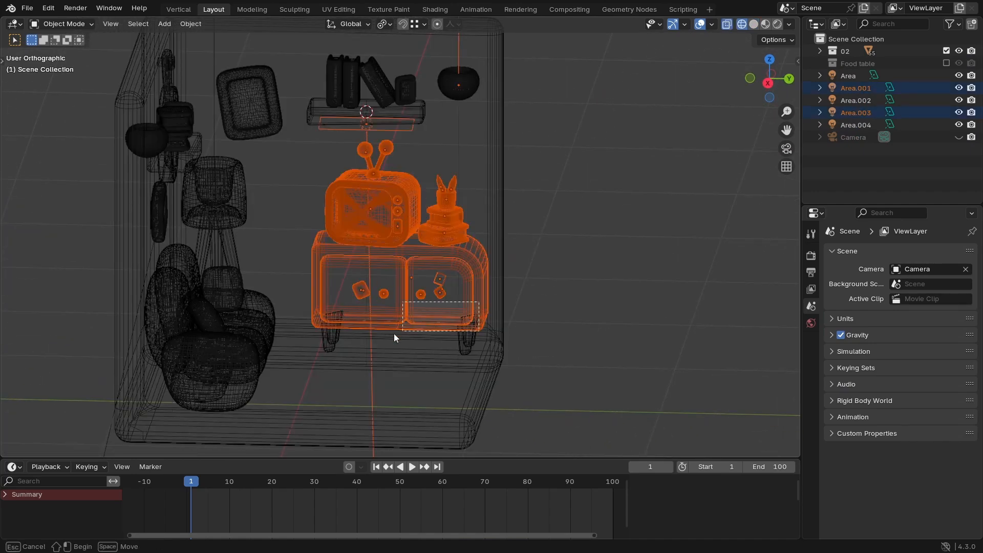
pyautogui.keyDown('shift'); pyautogui.click(331, 340); pyautogui.keyUp('shift')
pyautogui.keyDown('shift'); pyautogui.moveTo(533, 65); pyautogui.dragTo(312, 141); pyautogui.keyUp('shift')
pyautogui.moveTo(397, 214); pyautogui.dragTo(455, 210, button='middle')
pyautogui.moveTo(402, 247)
pyautogui.mouseDown(button='middle')
pyautogui.moveTo(425, 232)
pyautogui.moveTo(416, 236)
pyautogui.mouseUp(button='middle')
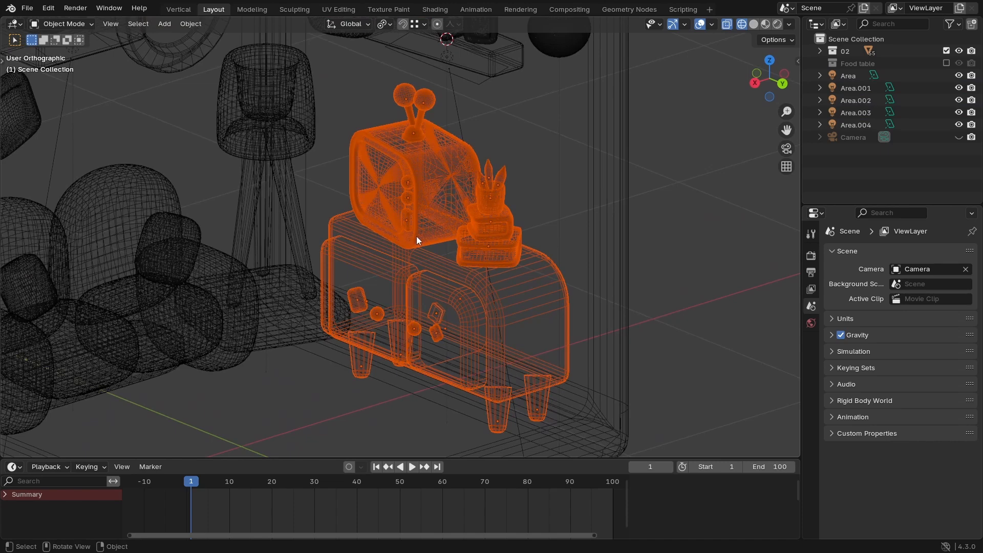
# Step: Move the selected TV and cabinet objects to a new collection named TV
pyautogui.press('m')
pyautogui.click(416, 236)
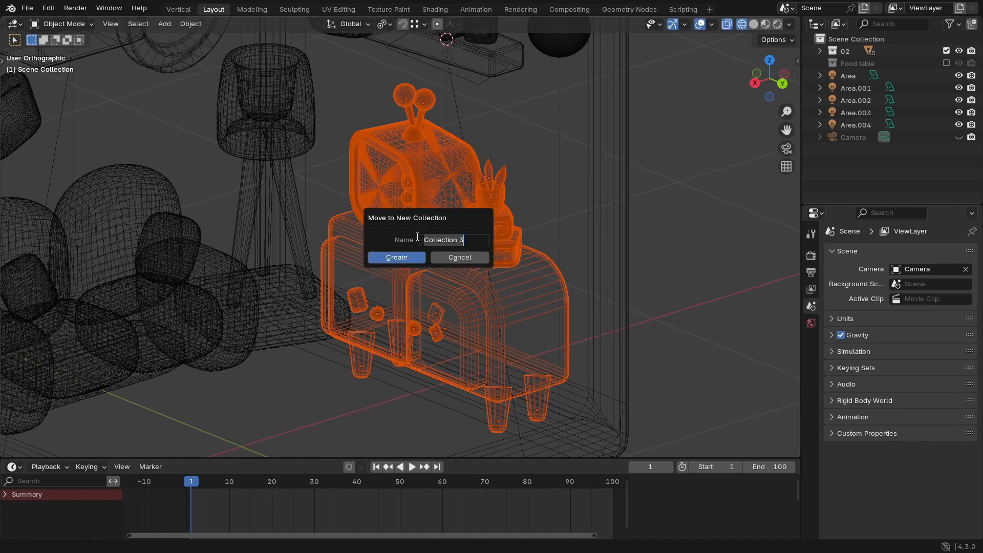
pyautogui.write('TV')
pyautogui.press('Return')
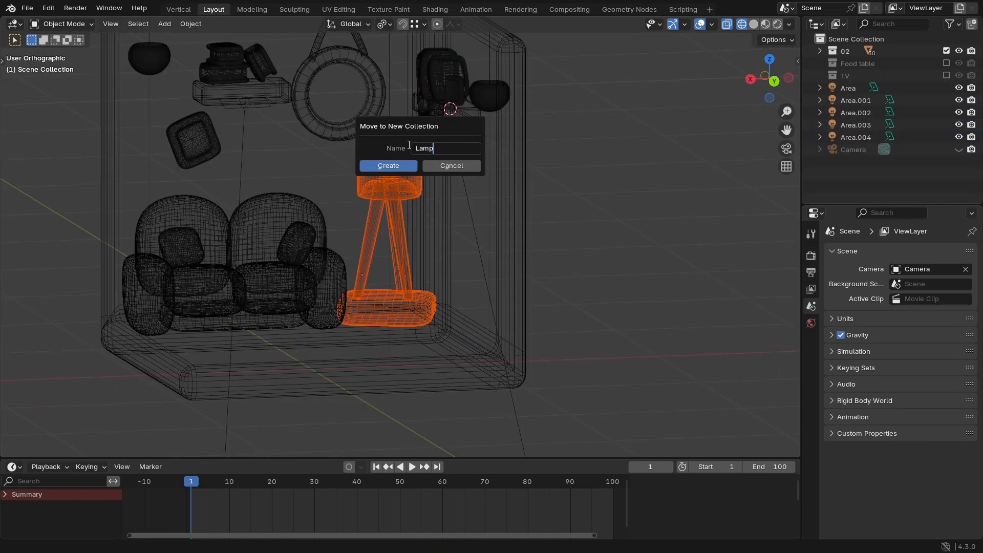
# Step: Put the floor lamp with its base in a new collection named Lamp and the sofa in another named Furnature
pyautogui.press('Return')
pyautogui.click(202, 294)
pyautogui.press('m')
pyautogui.click(371, 253)
pyautogui.write('Furnature')
pyautogui.press('Return')
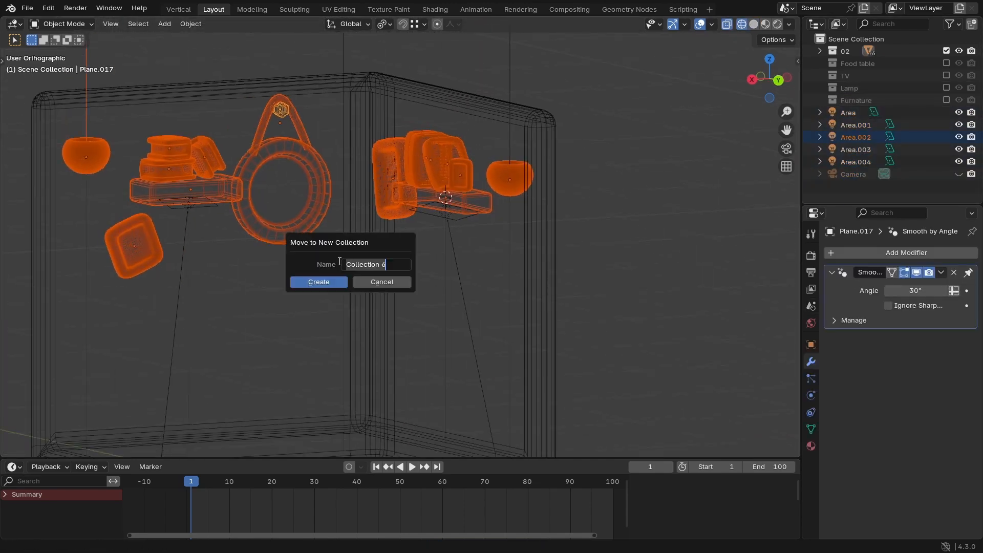
# Step: Put the shelf and wall decorations in a new collection named Books, the area lights in one named Lights, and exclude Books
pyautogui.write('Books')
pyautogui.click(317, 282)
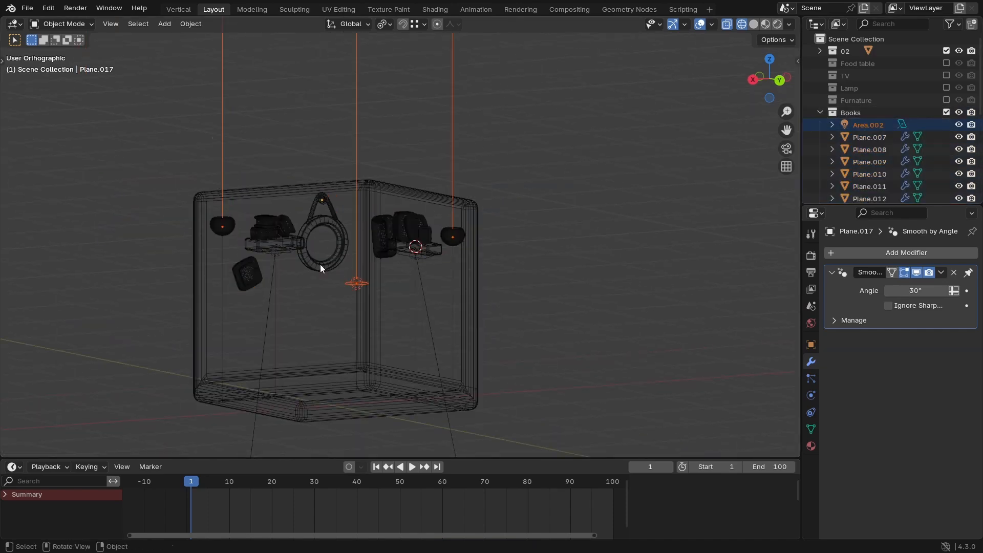
pyautogui.press('m')
pyautogui.click(306, 326)
pyautogui.write('Lights')
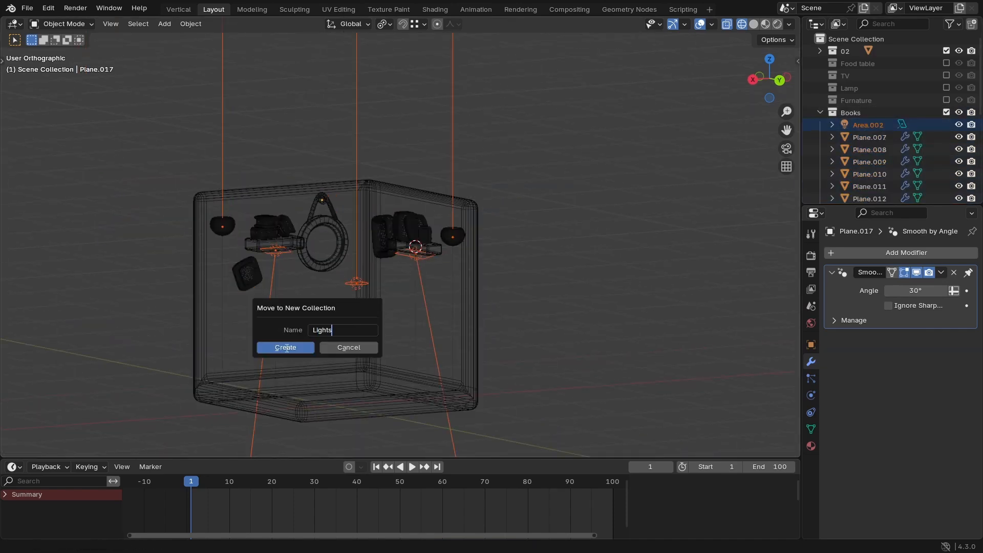
pyautogui.press('Return')
pyautogui.click(946, 112)
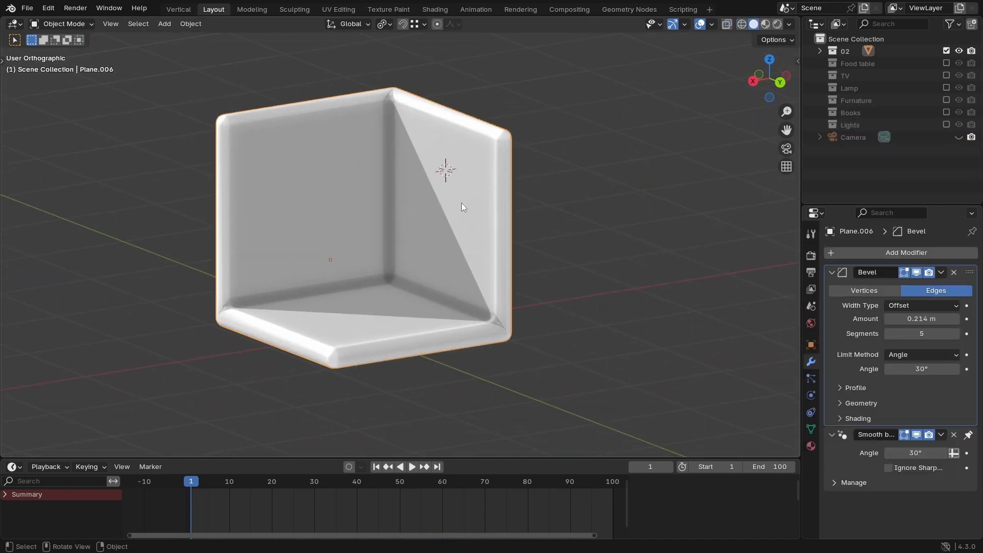
# Step: Rename the collection 02, which holds the room shell, as BG
pyautogui.moveTo(462, 203)
pyautogui.mouseDown(button='middle')
pyautogui.moveTo(457, 223)
pyautogui.moveTo(443, 198)
pyautogui.moveTo(468, 203)
pyautogui.mouseUp(button='middle')
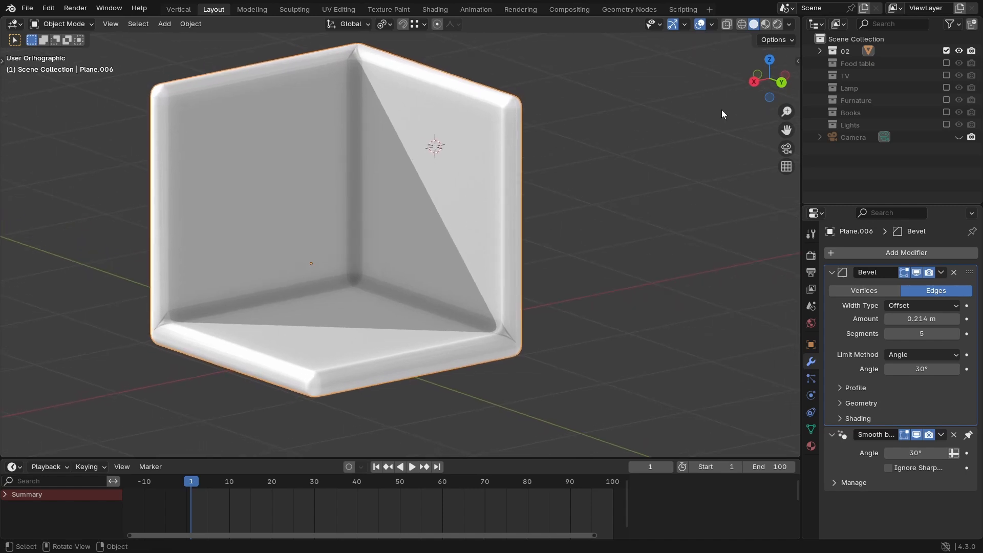
pyautogui.click(848, 51)
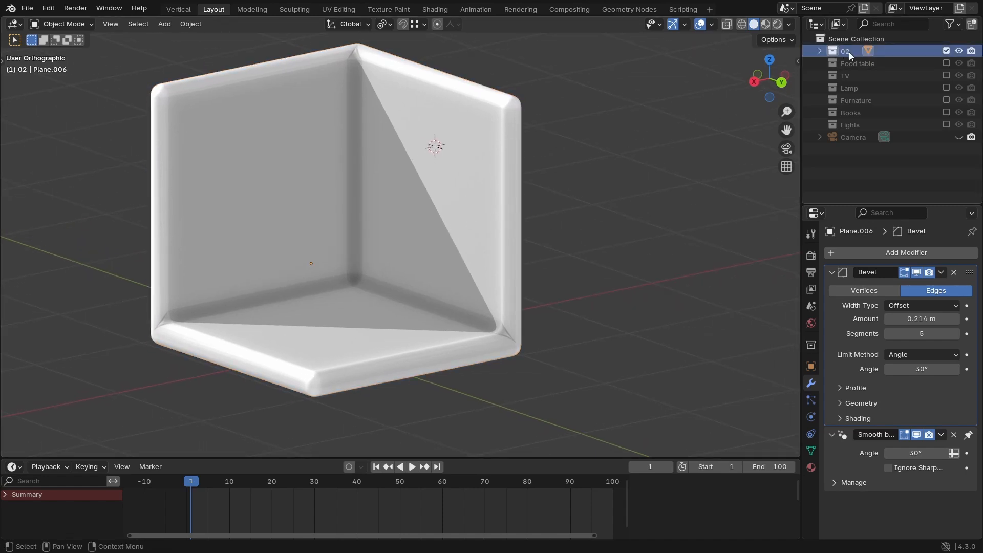
pyautogui.doubleClick(846, 52)
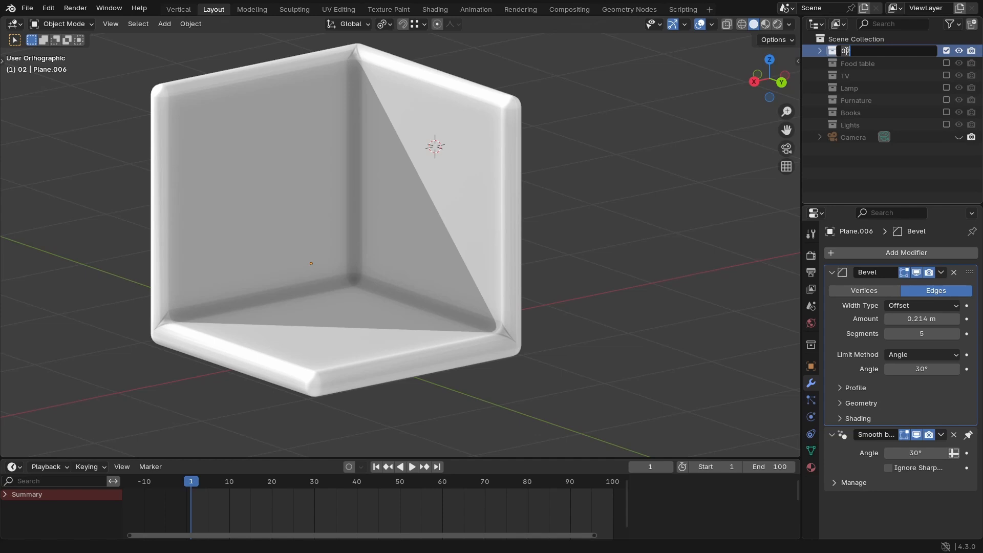
pyautogui.write('BG')
pyautogui.press('Return')
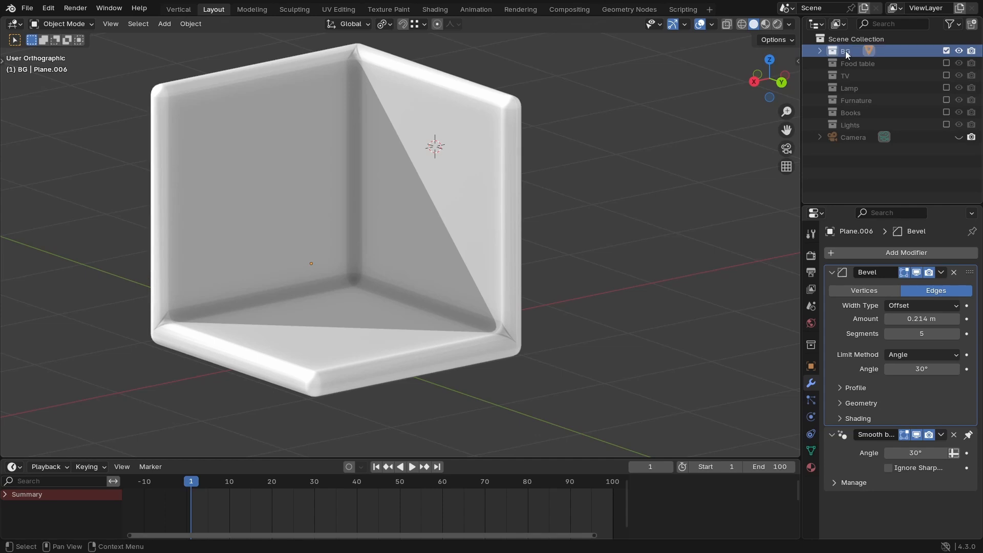
# Step: Reorder the Lamp collection to sit directly below BG and include it in the view layer again
pyautogui.scroll(3, 453, 211)
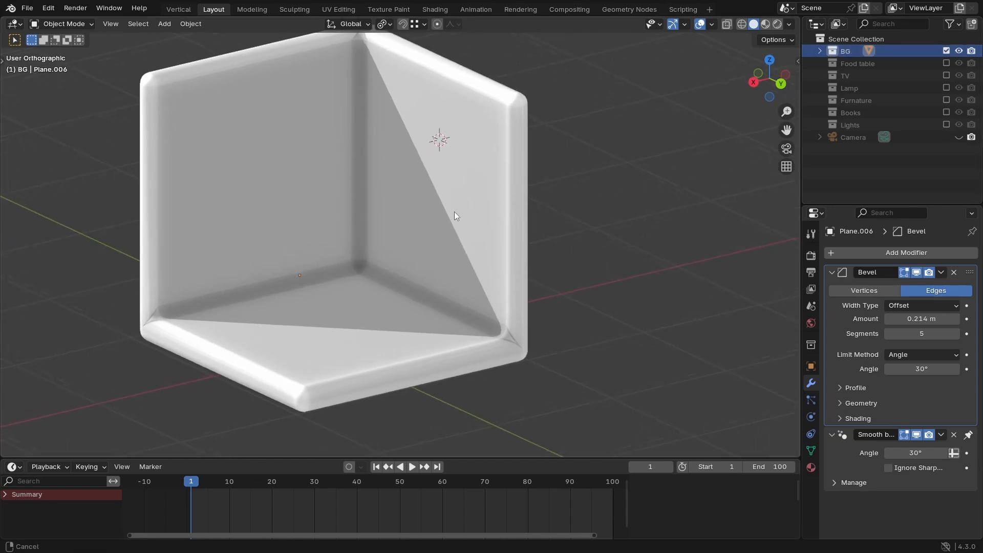
pyautogui.scroll(-1, 292, 239)
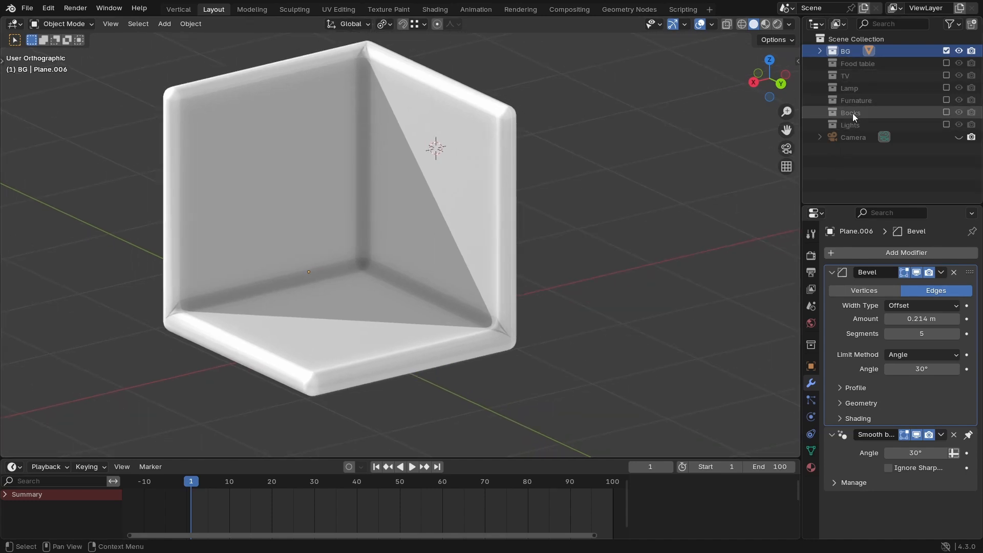
pyautogui.click(858, 89)
pyautogui.moveTo(842, 88); pyautogui.dragTo(854, 47)
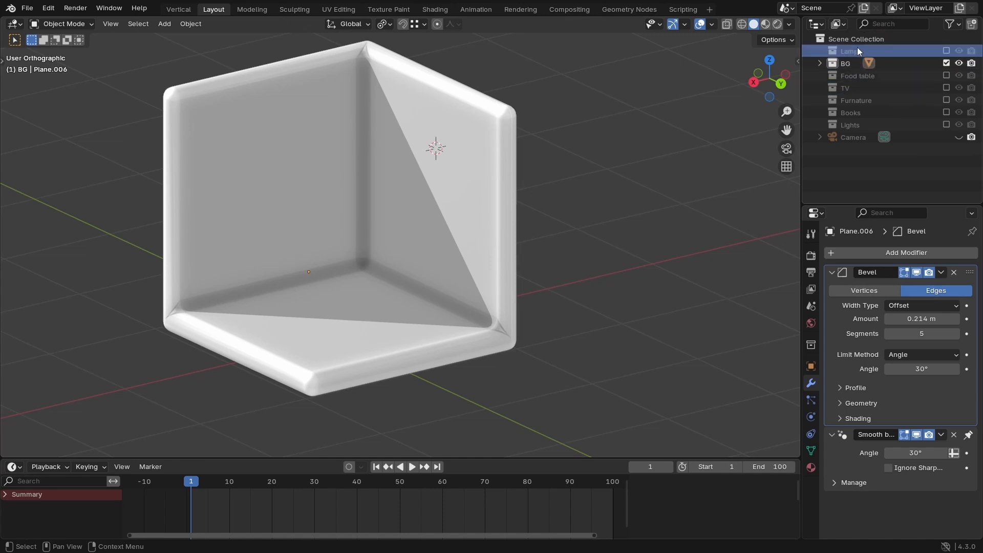
pyautogui.click(946, 51)
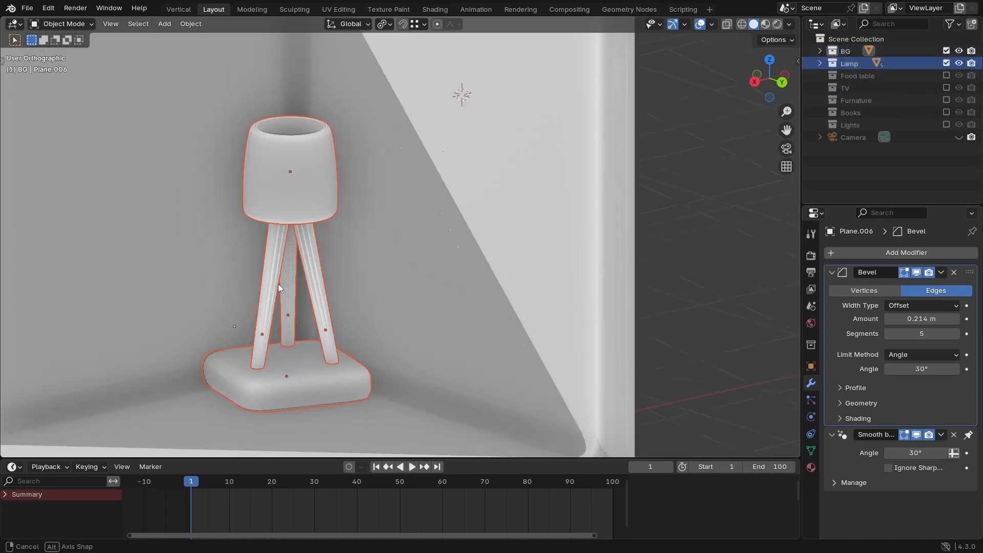
# Step: Examine the floor lamp's separate parts and the room shell, checking which of them still carry modifiers
pyautogui.moveTo(278, 283); pyautogui.dragTo(281, 251, button='middle')
pyautogui.scroll(-1, 272, 288)
pyautogui.click(299, 187)
pyautogui.click(295, 222)
pyautogui.click(303, 312)
pyautogui.click(458, 229)
pyautogui.scroll(-3, 395, 272)
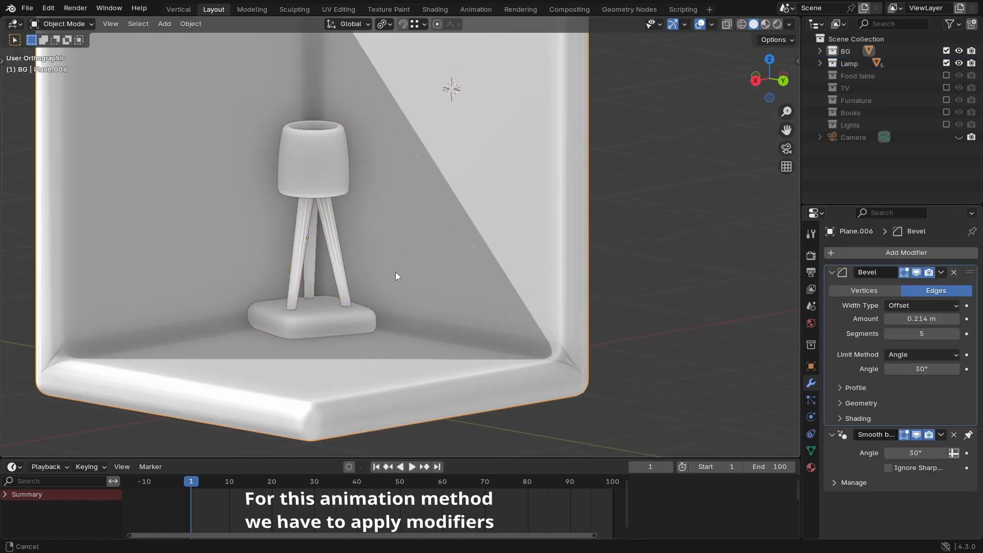
pyautogui.scroll(4, 361, 226)
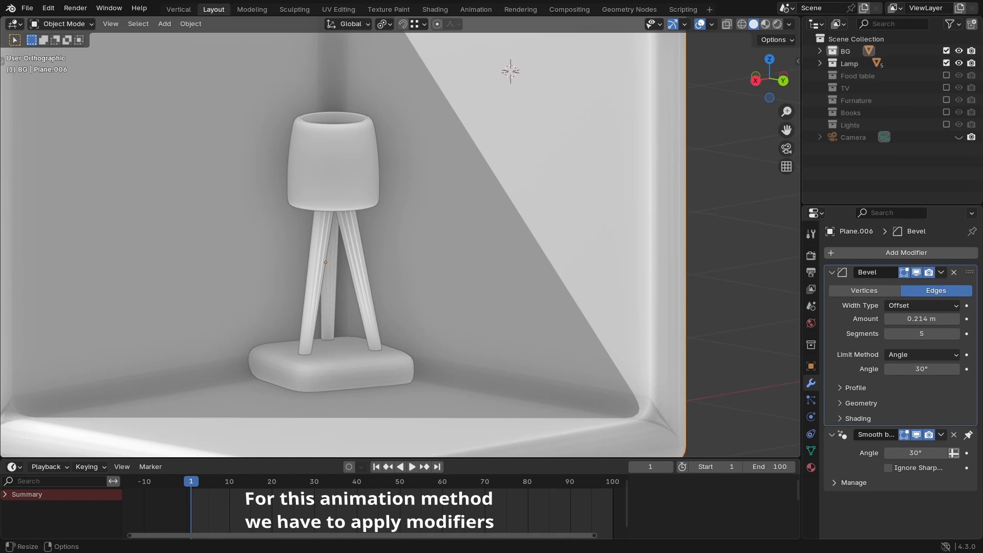
pyautogui.click(295, 210)
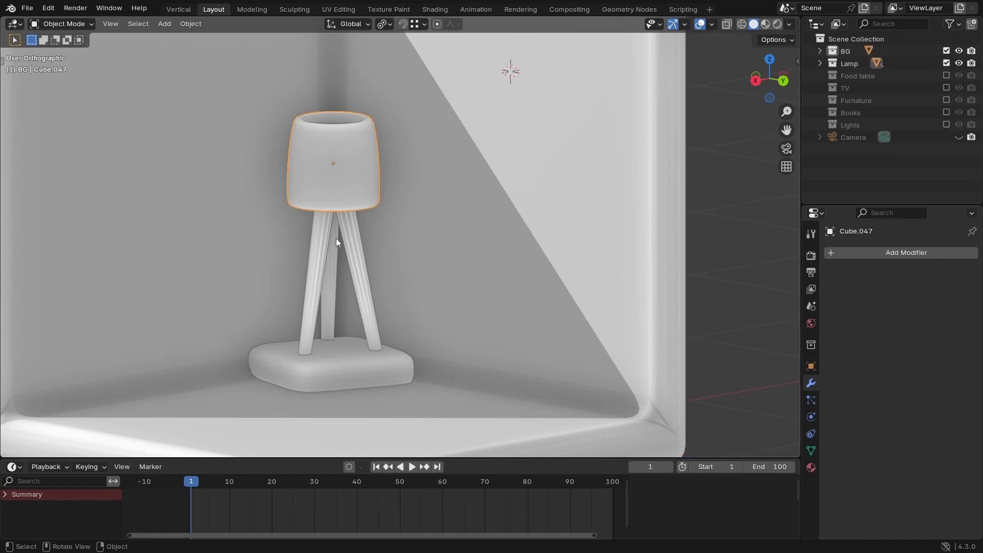
pyautogui.scroll(-3, 336, 239)
pyautogui.moveTo(327, 257)
pyautogui.mouseDown(button='middle')
pyautogui.moveTo(317, 266)
pyautogui.moveTo(339, 265)
pyautogui.mouseUp(button='middle')
pyautogui.scroll(-2, 339, 264)
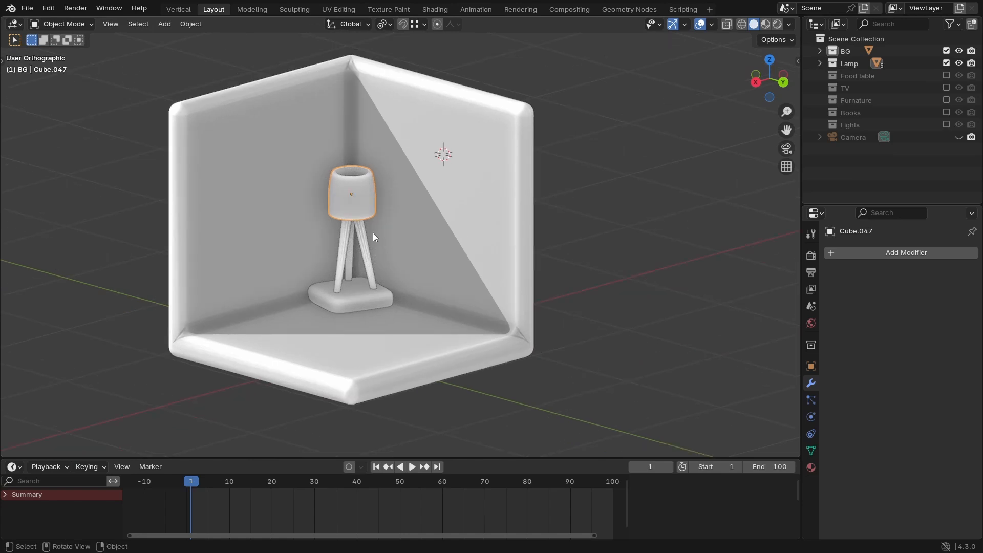
# Step: Exclude the BG collection and show the isolated lamp in rendered shading without viewport overlays
pyautogui.click(946, 51)
pyautogui.scroll(2, 452, 209)
pyautogui.press('z')
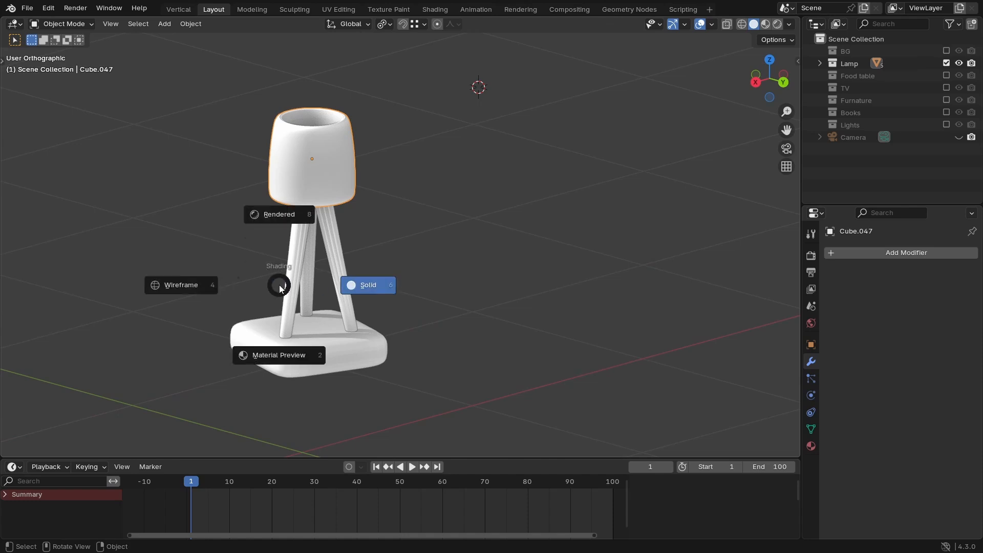
pyautogui.click(279, 218)
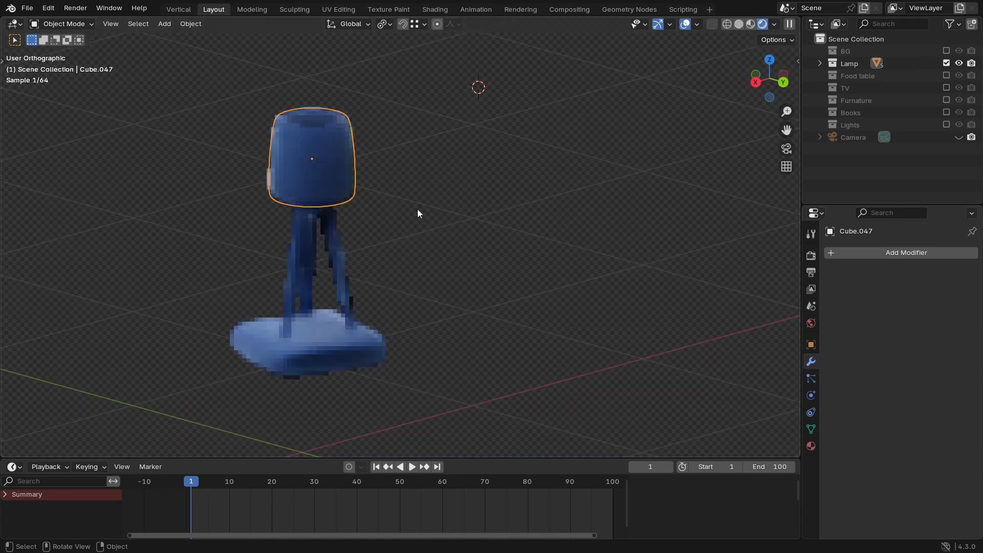
pyautogui.click(685, 24)
pyautogui.scroll(1, 334, 279)
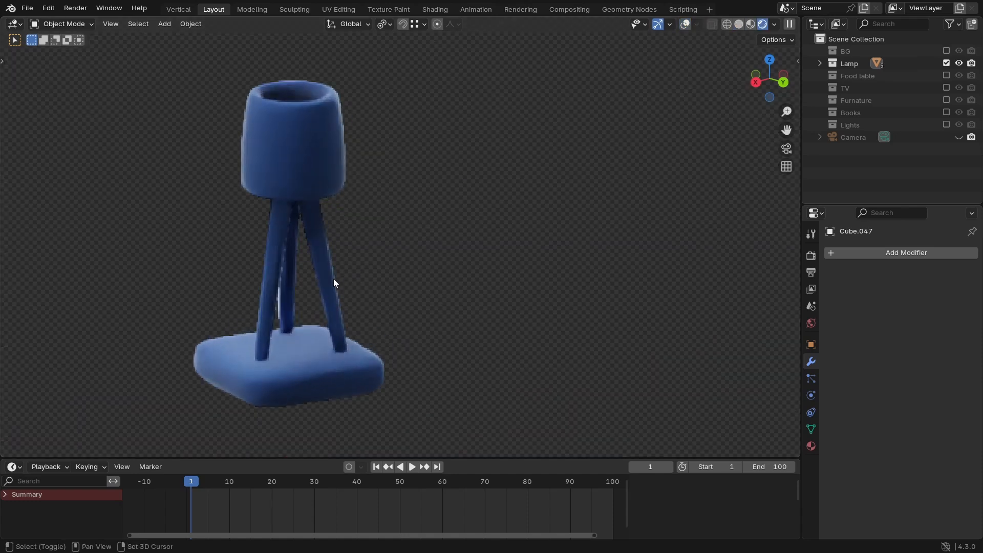
pyautogui.keyDown('shift'); pyautogui.moveTo(354, 276); pyautogui.dragTo(242, 286, button='middle'); pyautogui.keyUp('shift')
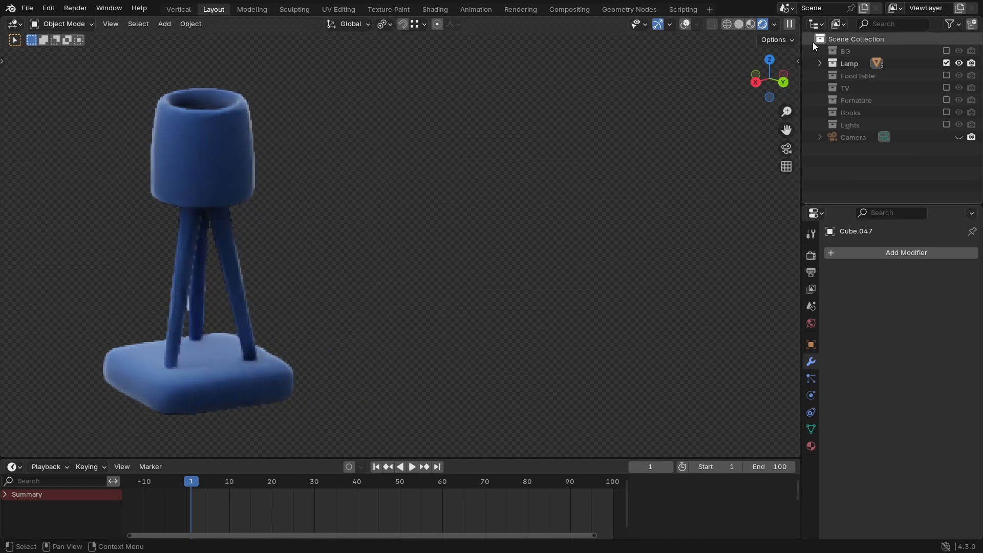
# Step: Split the 3D viewport into two side-by-side views, rendered and solid, with the lamp framed large in each
pyautogui.moveTo(798, 18)
pyautogui.mouseDown()
pyautogui.moveTo(539, 77)
pyautogui.moveTo(391, 87)
pyautogui.mouseUp()
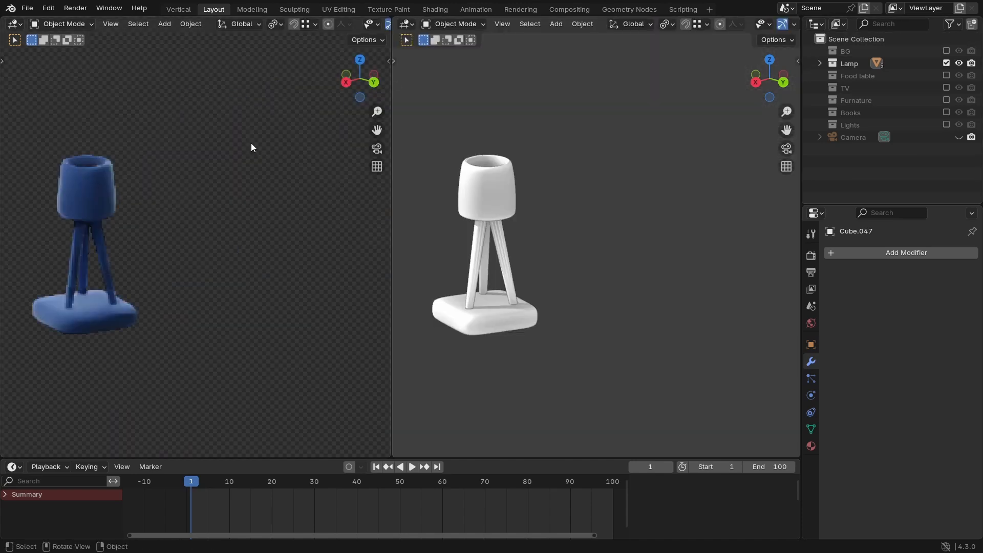
pyautogui.keyDown('ctrl'); pyautogui.moveTo(101, 234); pyautogui.dragTo(191, 170, button='middle'); pyautogui.keyUp('ctrl')
pyautogui.moveTo(224, 139); pyautogui.dragTo(140, 392)
pyautogui.scroll(-1, 141, 390)
pyautogui.keyDown('ctrl'); pyautogui.moveTo(156, 388); pyautogui.dragTo(189, 330, button='middle'); pyautogui.keyUp('ctrl')
pyautogui.moveTo(551, 154); pyautogui.dragTo(454, 341)
pyautogui.press('KP_Decimal')
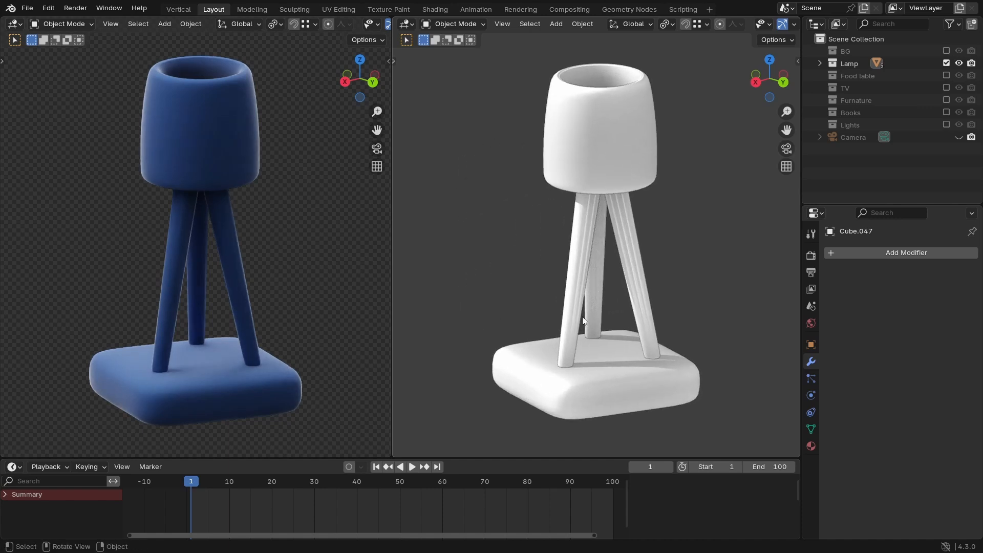
# Step: Save the file and turn the overlays back on in the solid-shaded viewport
pyautogui.hotkey('ctrl', 's')
pyautogui.keyDown('ctrl'); pyautogui.moveTo(587, 296); pyautogui.dragTo(560, 276, button='middle'); pyautogui.keyUp('ctrl')
pyautogui.scroll(-5, 719, 24)
pyautogui.click(701, 24)
pyautogui.moveTo(625, 130); pyautogui.dragTo(597, 159, button='middle')
# Step: Join the lamp's shade, three legs and base into one object, with the base as the active object
pyautogui.click(597, 159)
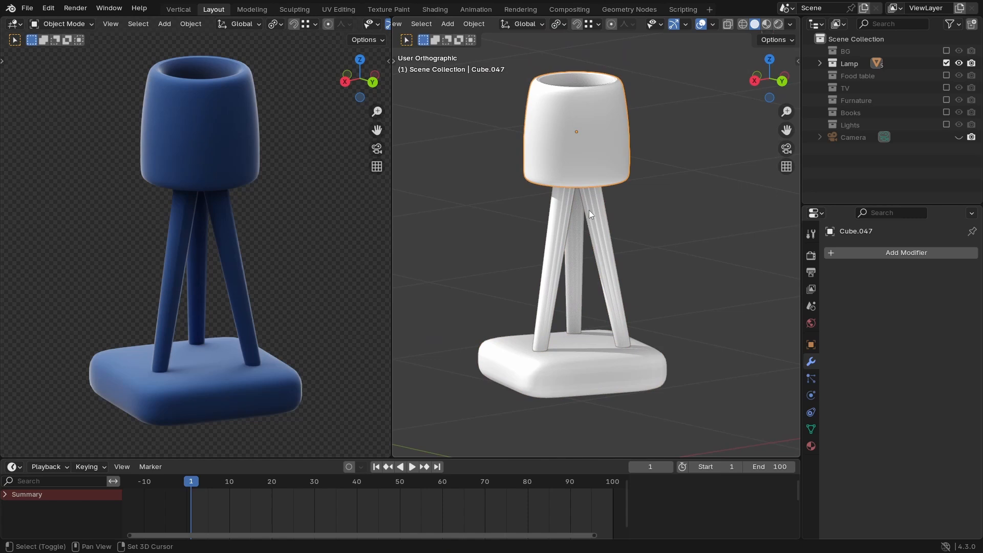
pyautogui.keyDown('shift'); pyautogui.click(589, 211); pyautogui.keyUp('shift')
pyautogui.keyDown('shift'); pyautogui.click(566, 241); pyautogui.keyUp('shift')
pyautogui.keyDown('shift'); pyautogui.click(579, 247); pyautogui.keyUp('shift')
pyautogui.keyDown('shift'); pyautogui.click(573, 361); pyautogui.keyUp('shift')
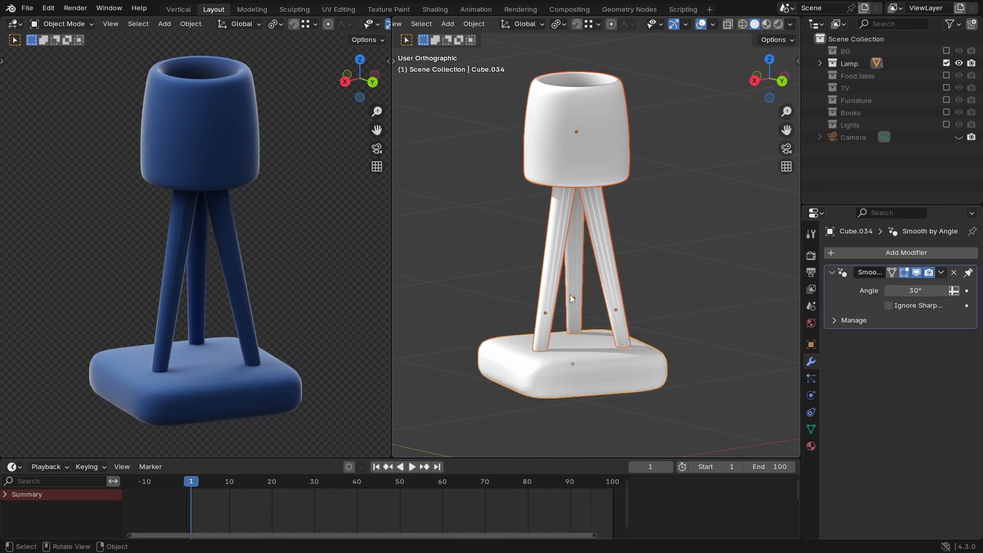
pyautogui.hotkey('ctrl', 'j')
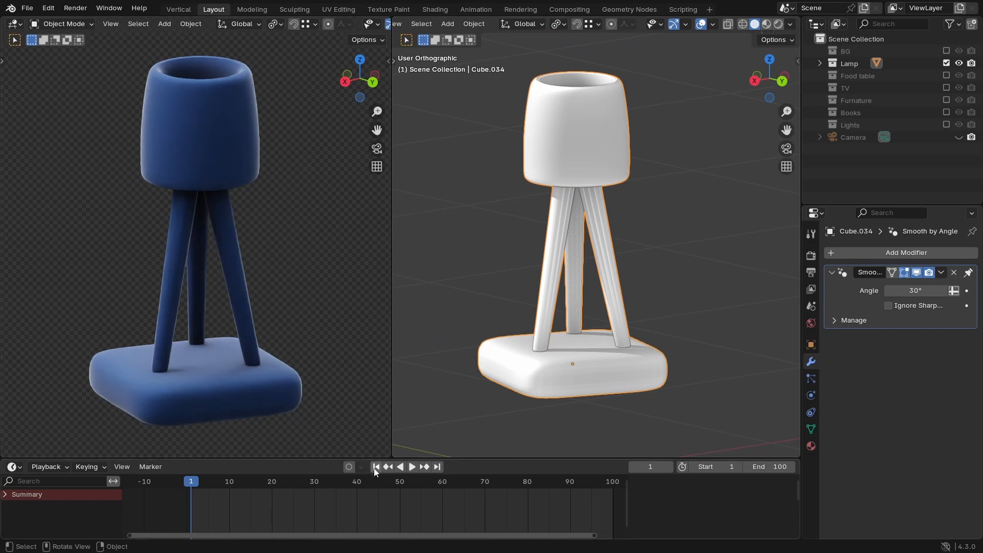
pyautogui.keyDown('ctrl'); pyautogui.moveTo(573, 237); pyautogui.dragTo(569, 255, button='middle'); pyautogui.keyUp('ctrl')
pyautogui.keyDown('shift'); pyautogui.moveTo(568, 254); pyautogui.dragTo(603, 254, button='middle'); pyautogui.keyUp('shift')
pyautogui.scroll(1, 589, 218)
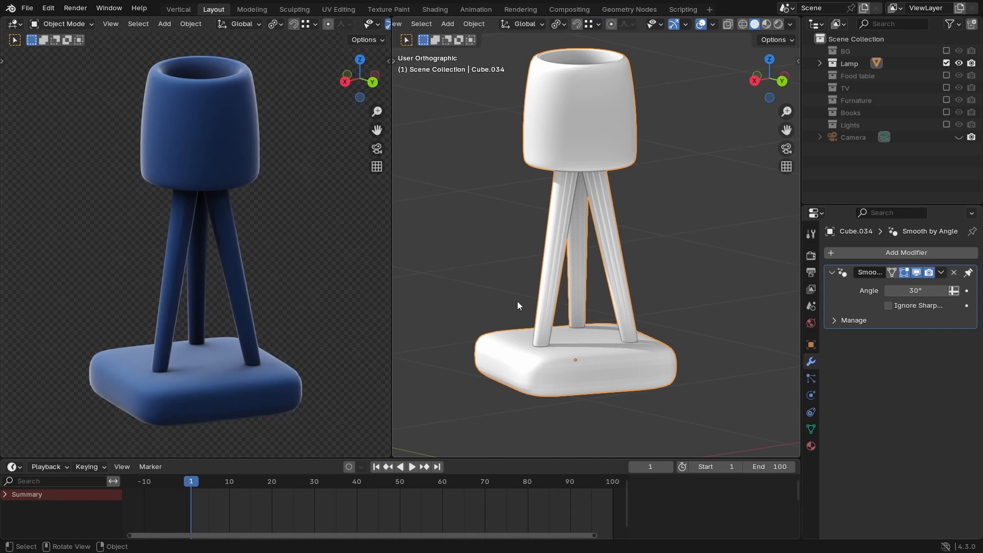
pyautogui.moveTo(598, 275)
pyautogui.keyDown('ctrl'); pyautogui.mouseDown(button='middle')
pyautogui.moveTo(589, 272)
pyautogui.moveTo(594, 292)
pyautogui.mouseUp(button='middle'); pyautogui.keyUp('ctrl')
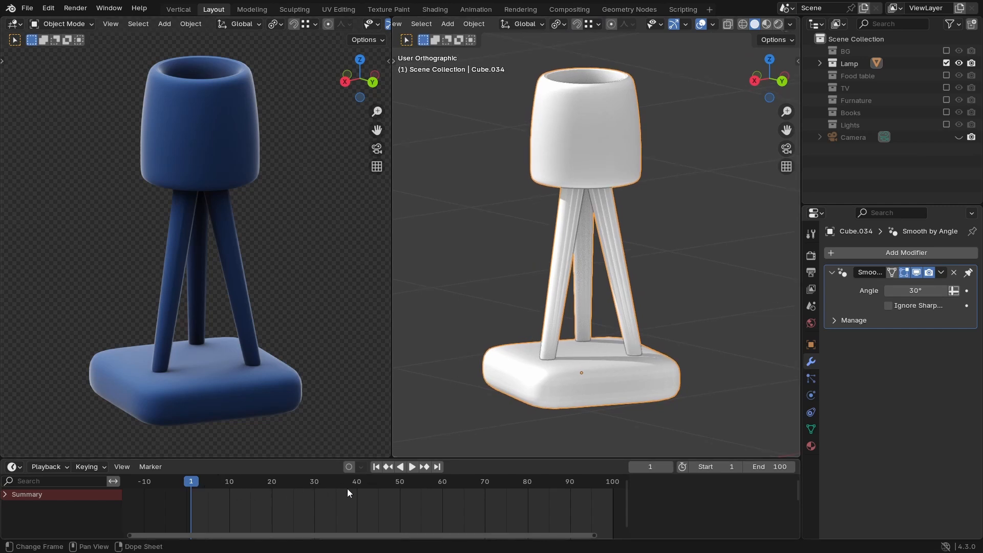
# Step: Show the lamp's transform values in the rendered view and shift the lamp so it stands clear of them
pyautogui.keyDown('ctrl'); pyautogui.moveTo(567, 309); pyautogui.dragTo(559, 318, button='middle'); pyautogui.keyUp('ctrl')
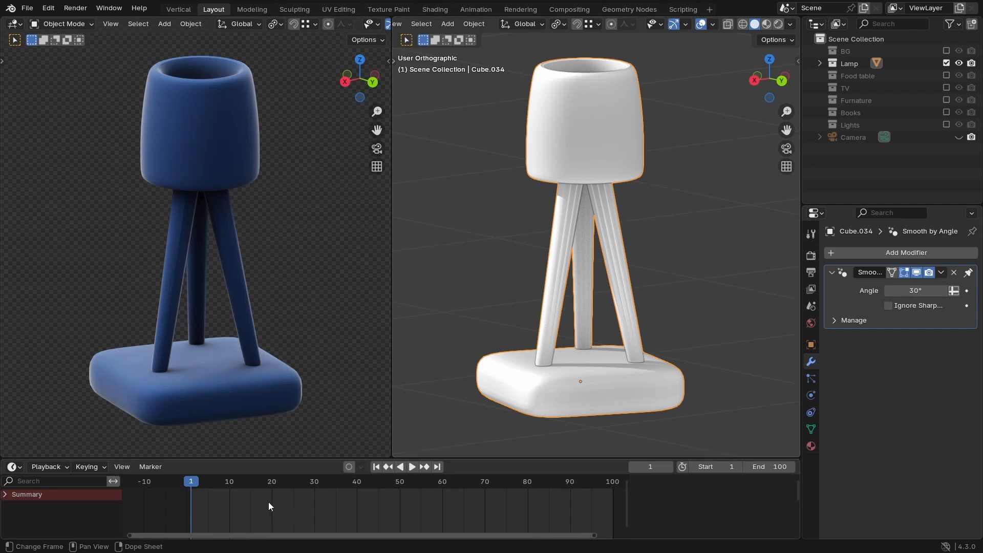
pyautogui.keyDown('ctrl'); pyautogui.moveTo(285, 500); pyautogui.dragTo(289, 507, button='middle'); pyautogui.keyUp('ctrl')
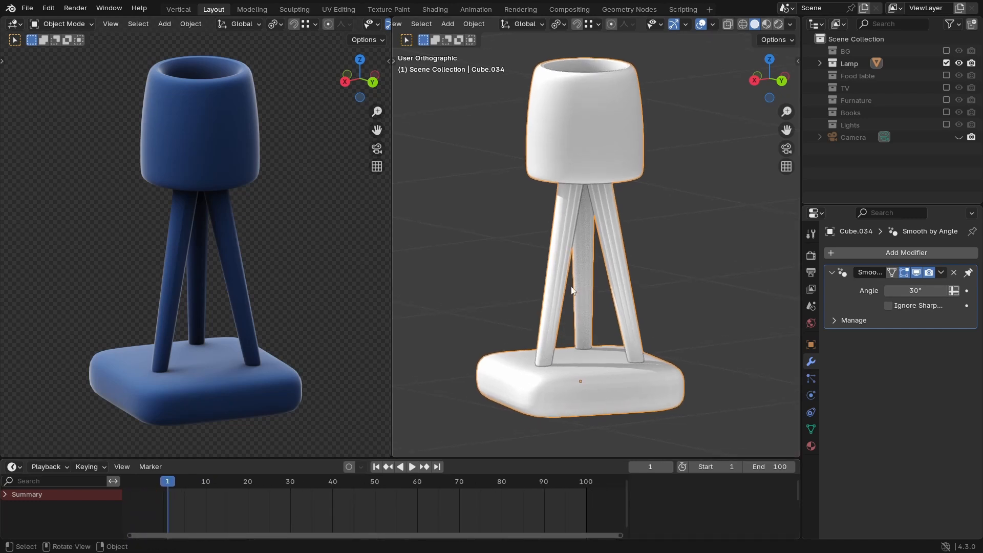
pyautogui.scroll(1, 591, 263)
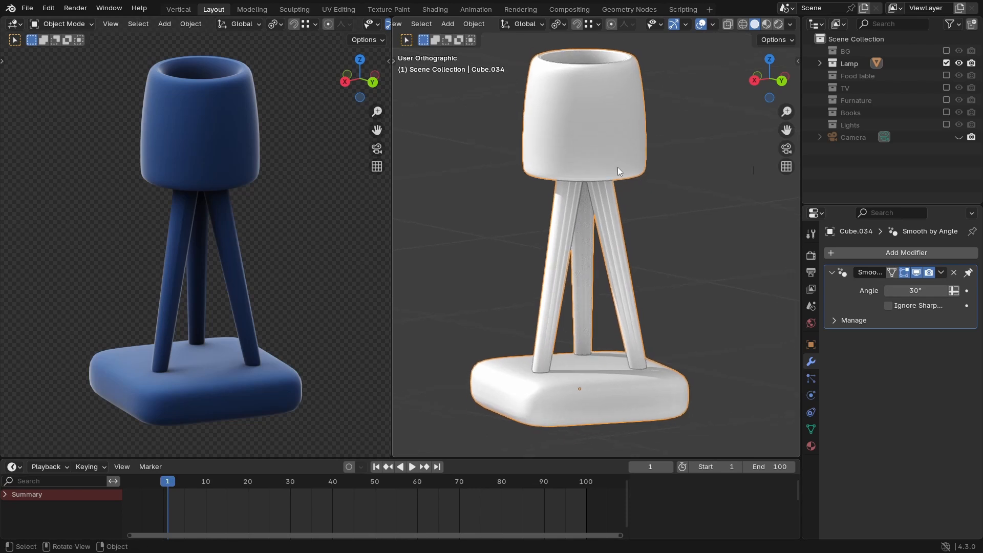
pyautogui.press('n')
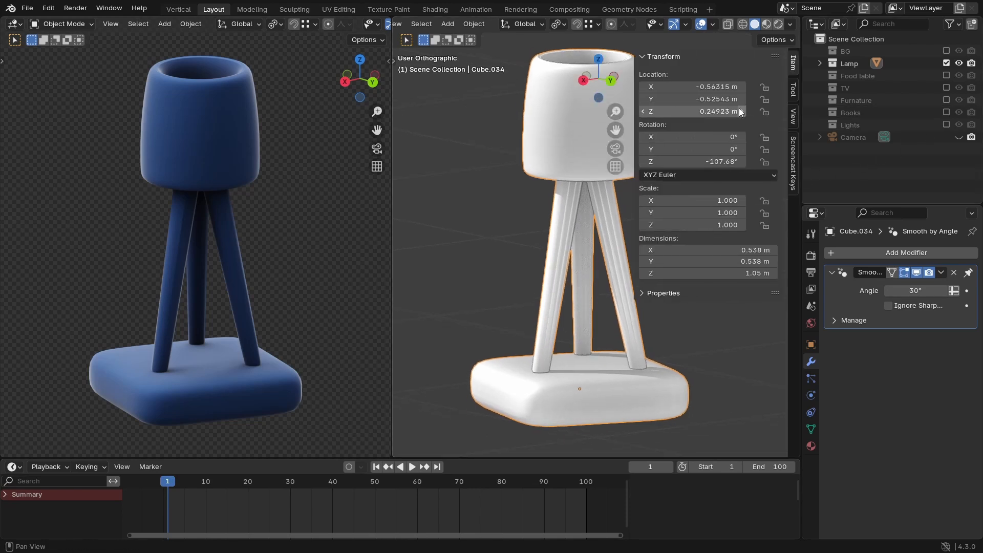
pyautogui.press('n')
pyautogui.press('n')
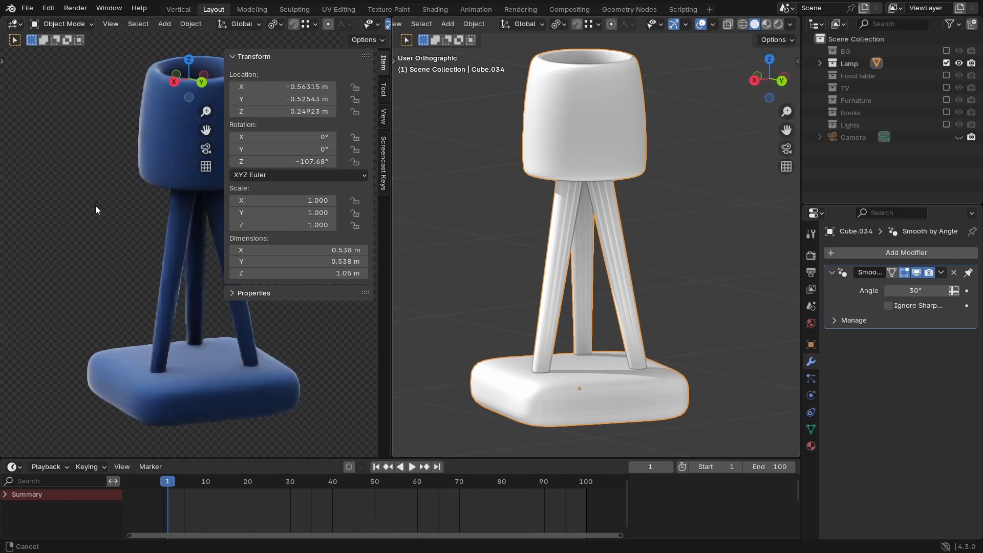
pyautogui.press('KP_Decimal')
pyautogui.keyDown('shift'); pyautogui.moveTo(76, 207); pyautogui.dragTo(87, 210, button='middle'); pyautogui.keyUp('shift')
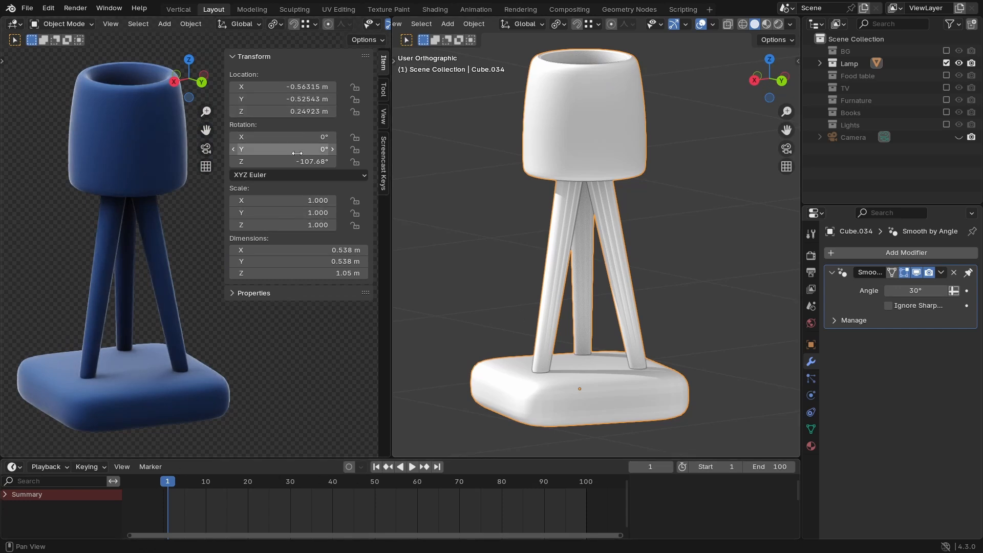
# Step: Try scaling the whole lamp about its current origin, to 0.990 on all axes
pyautogui.moveTo(301, 201)
pyautogui.mouseDown()
pyautogui.moveTo(298, 224)
pyautogui.moveTo(306, 204)
pyautogui.mouseUp()
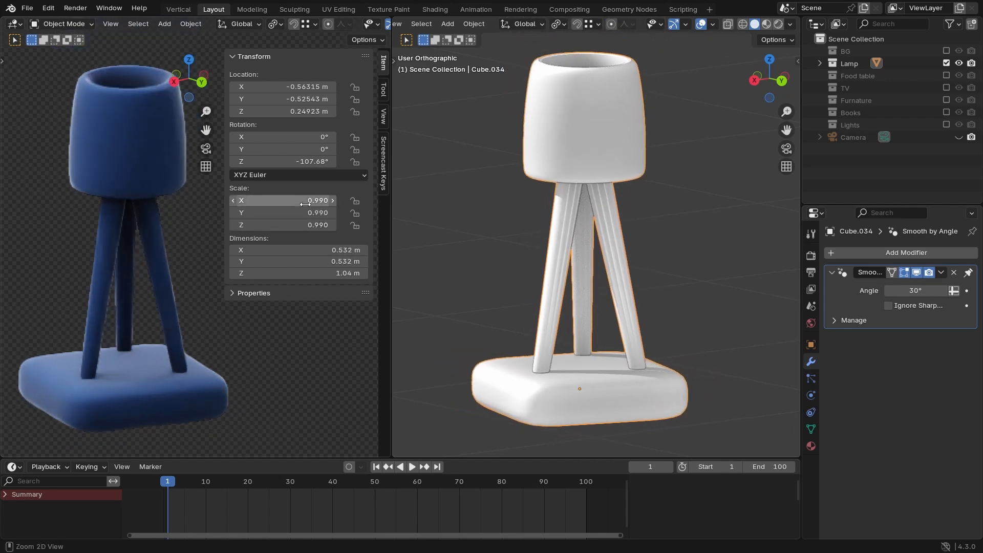
pyautogui.hotkey('ctrl', 'z')
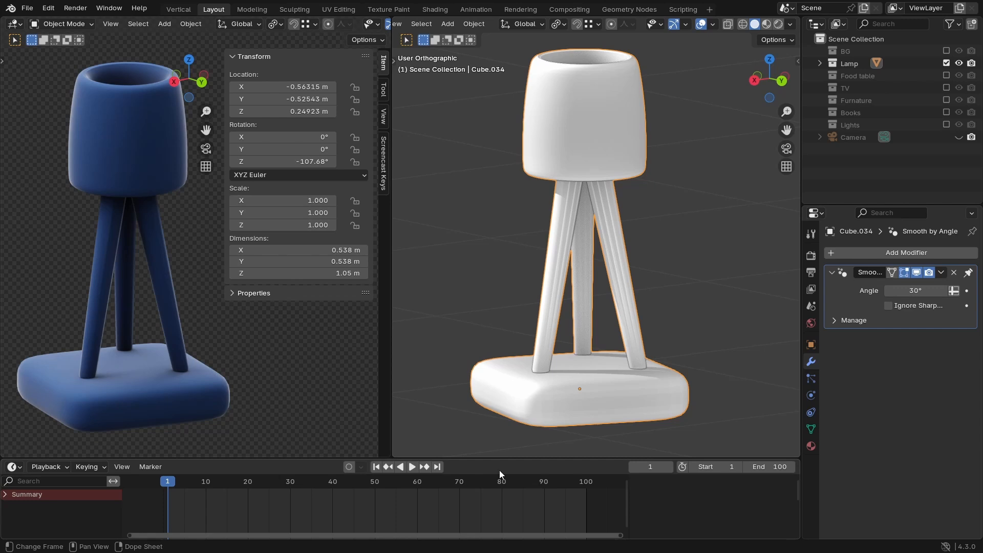
pyautogui.moveTo(506, 495); pyautogui.dragTo(513, 496, button='middle')
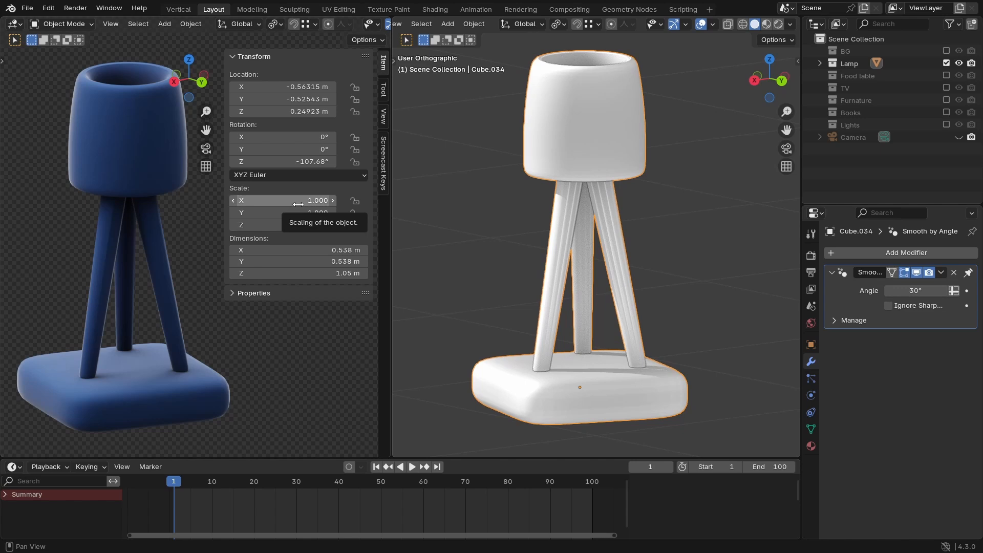
pyautogui.press('s')
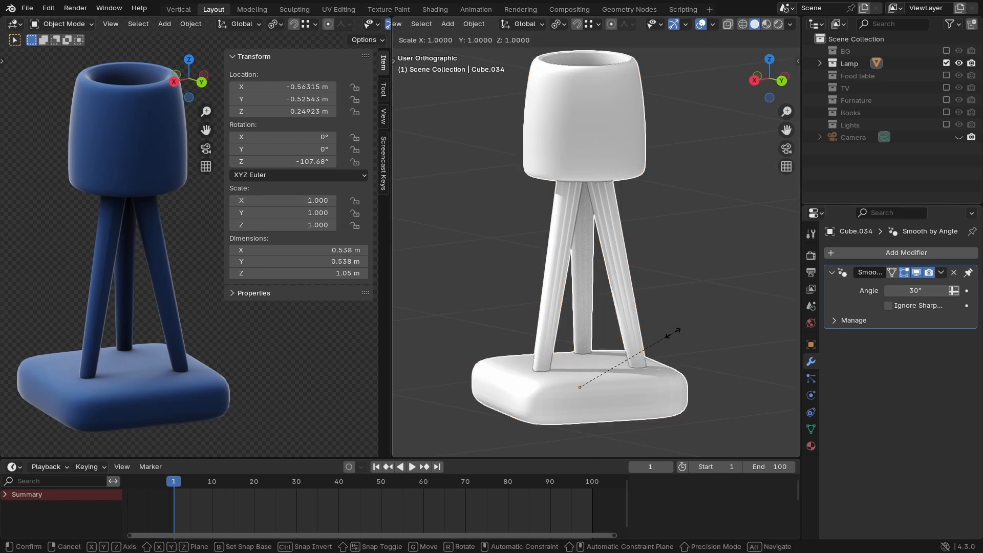
pyautogui.rightClick(620, 337)
# Step: Set the lamp's origin to its geometry, using Origin to Geometry
pyautogui.rightClick(612, 282)
pyautogui.moveTo(552, 333)
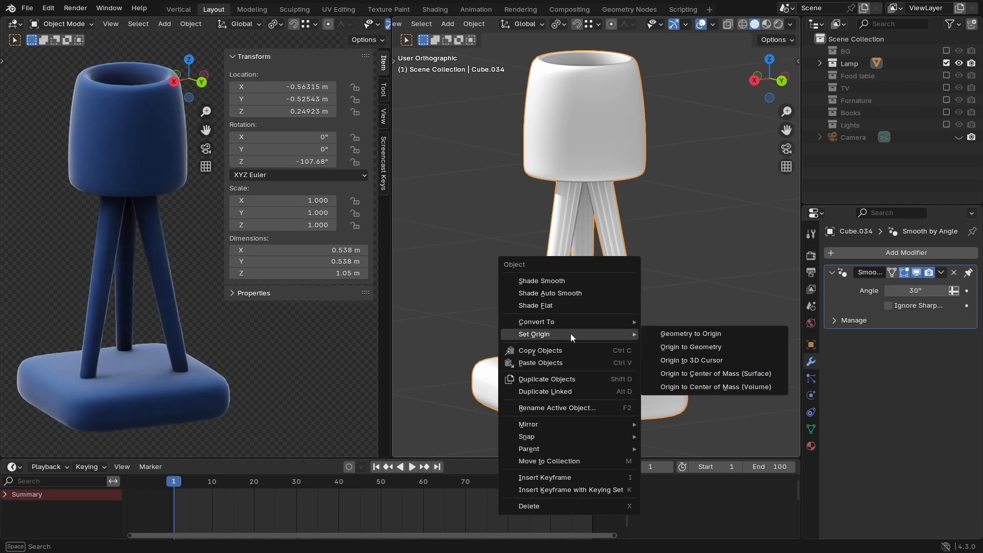
pyautogui.click(691, 347)
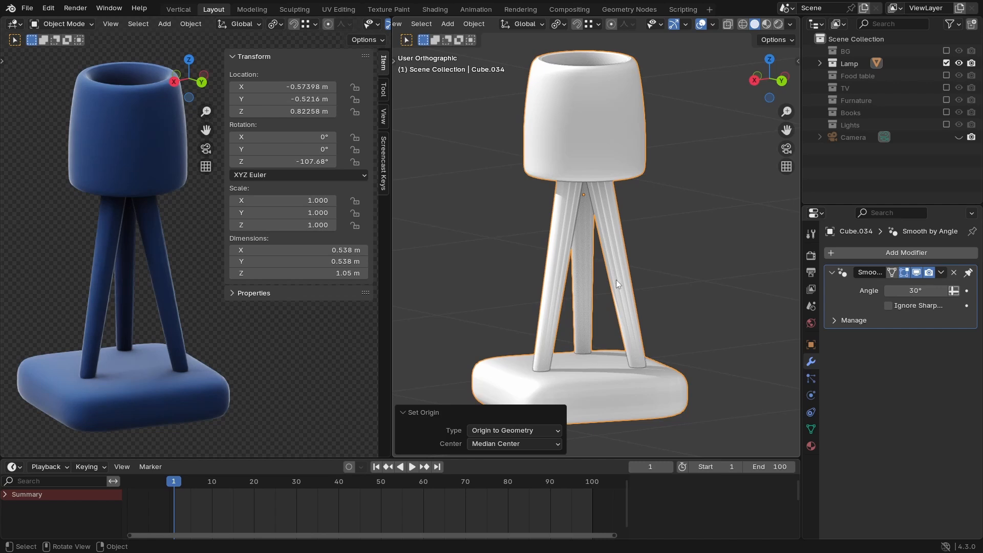
# Step: Keyframe the lamp's scale at 1 on frame 50 and at 0 on frame 1
pyautogui.click(380, 484)
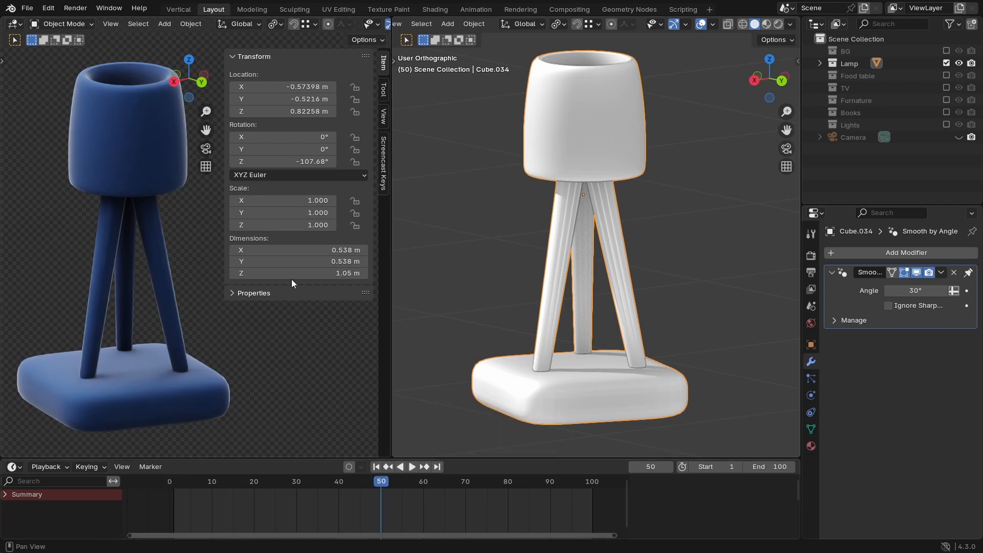
pyautogui.press('i')
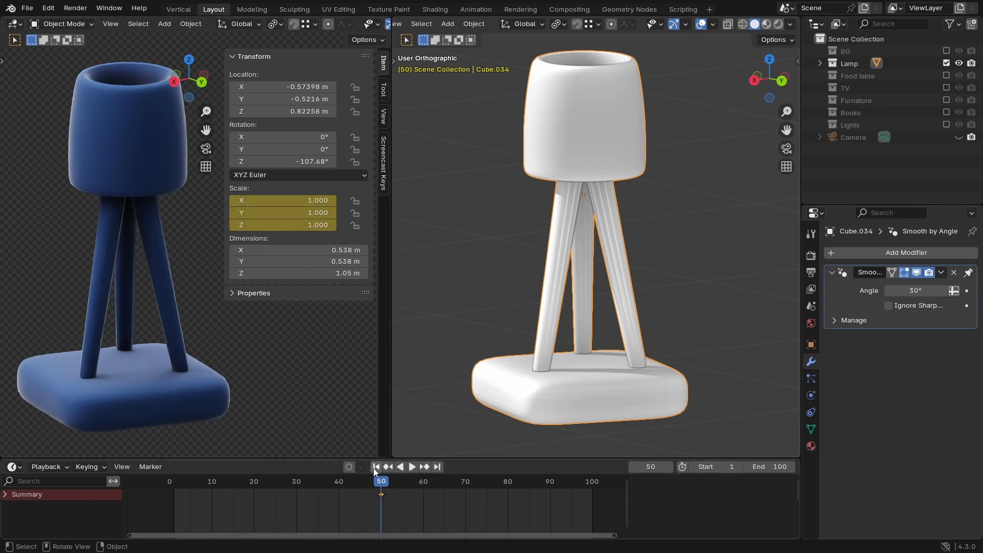
pyautogui.click(378, 467)
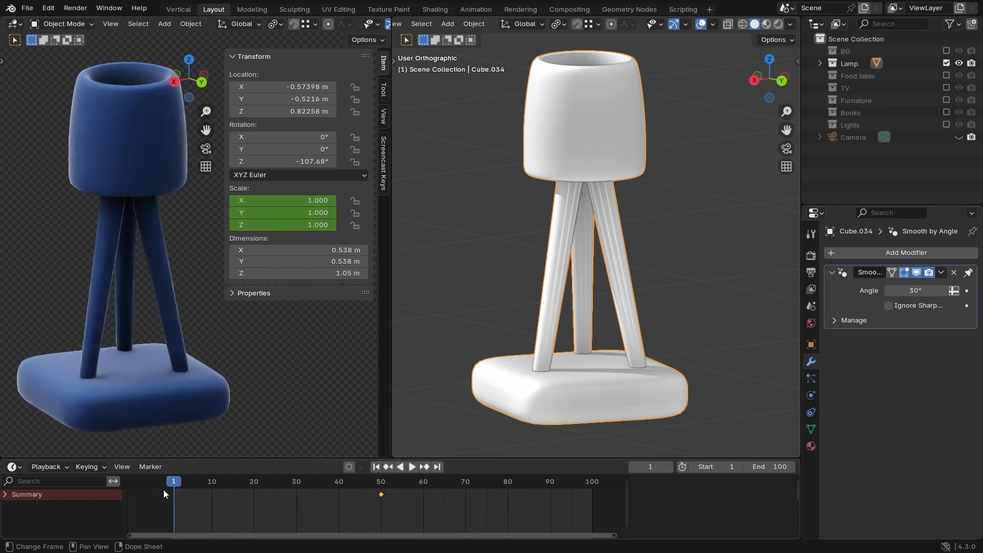
pyautogui.press('s')
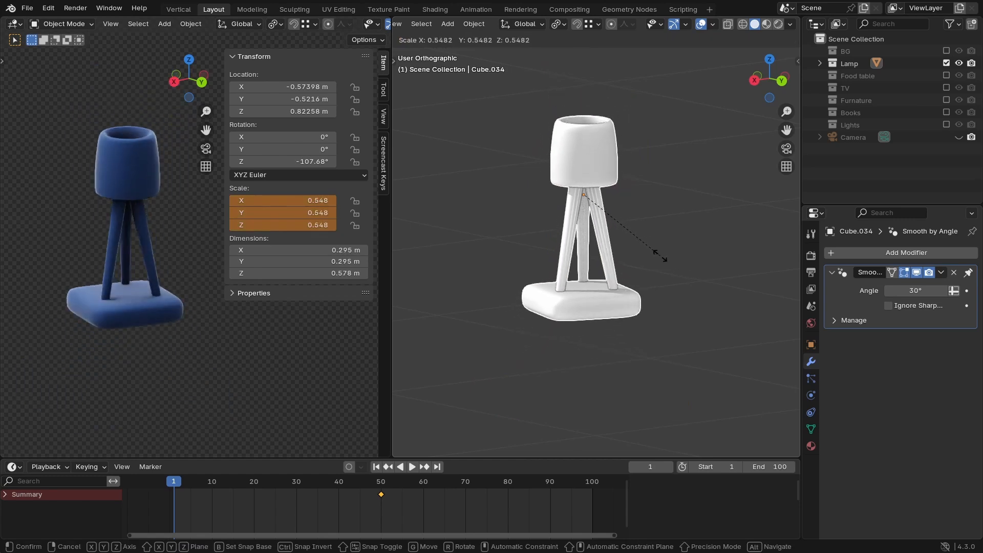
pyautogui.write('0')
pyautogui.press('Return')
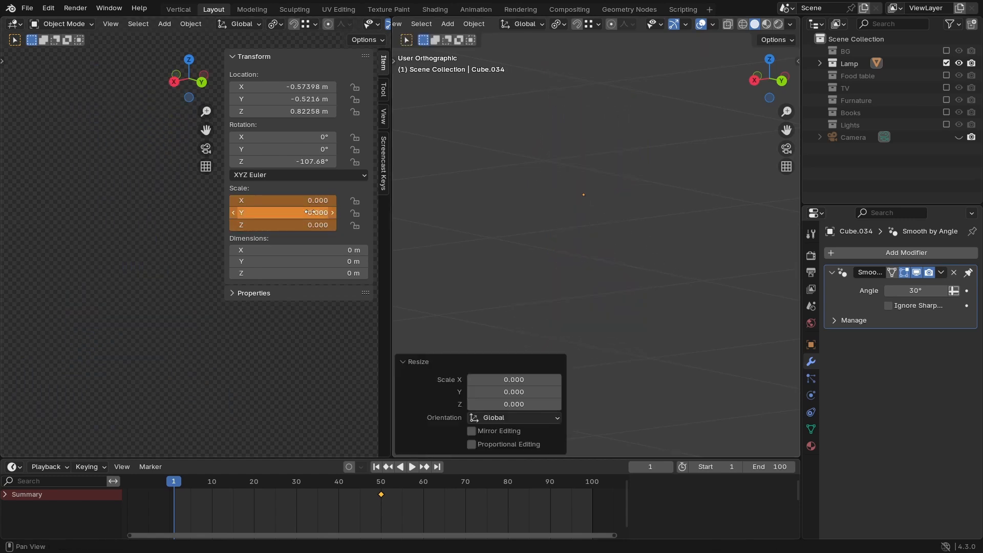
pyautogui.press('i')
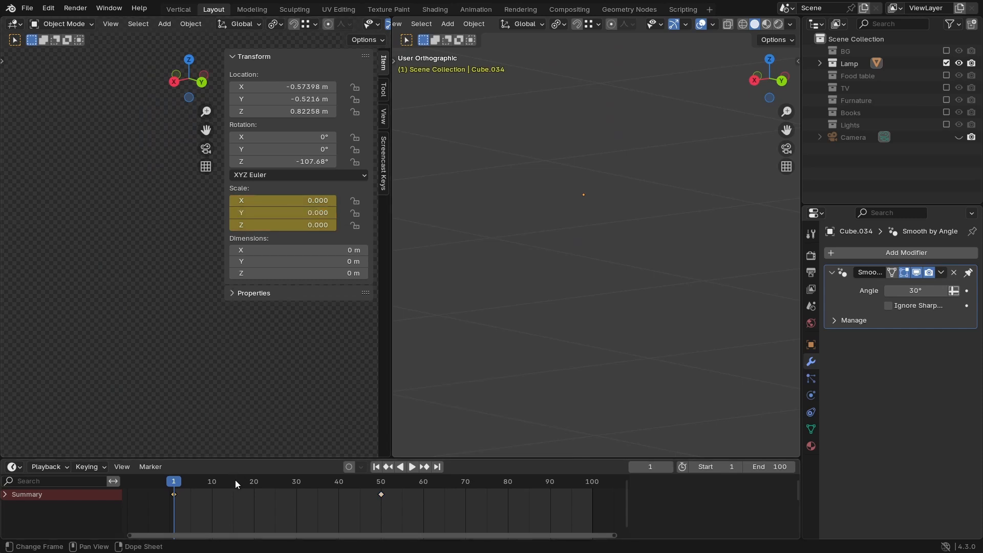
# Step: Preview the lamp's scale animation briefly and merge the two viewports into the single solid-shaded one
pyautogui.press('space')
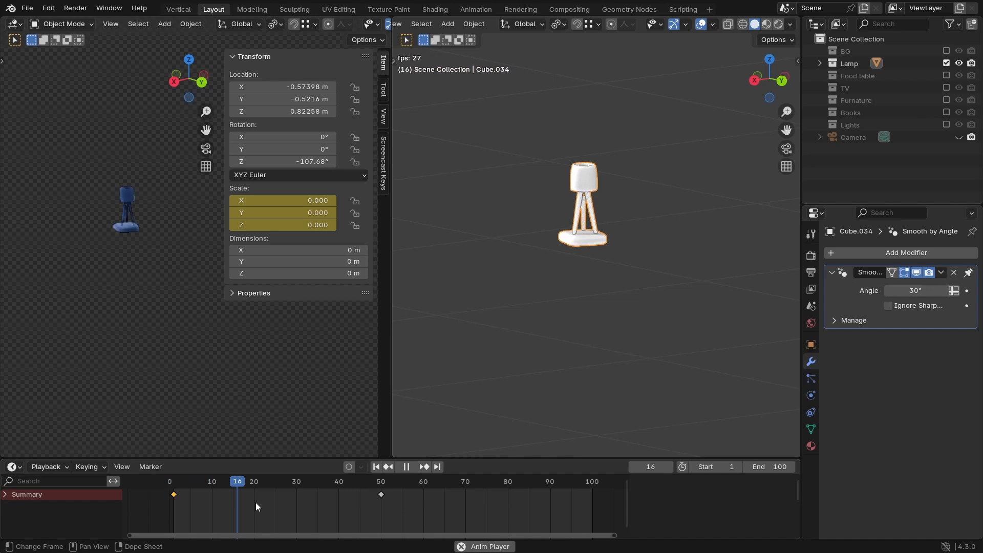
pyautogui.press('space')
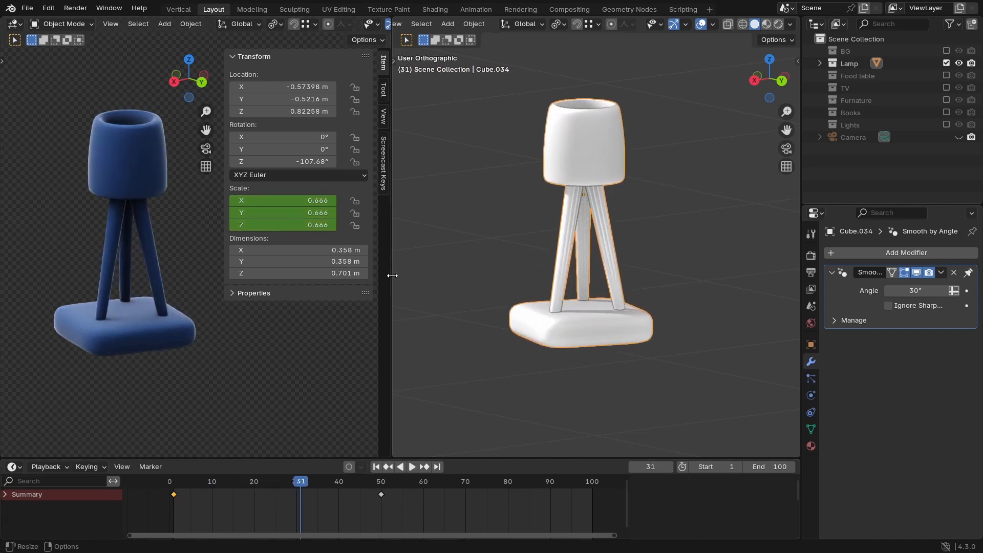
pyautogui.rightClick(392, 275)
pyautogui.click(332, 277)
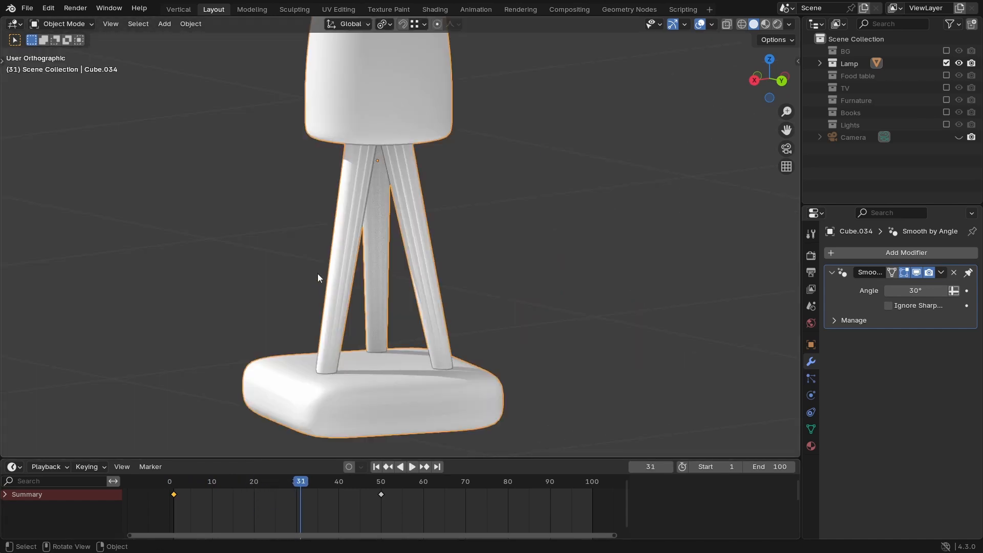
# Step: Scrub and replay the lamp's scale animation from its first frame
pyautogui.moveTo(335, 480); pyautogui.dragTo(377, 479)
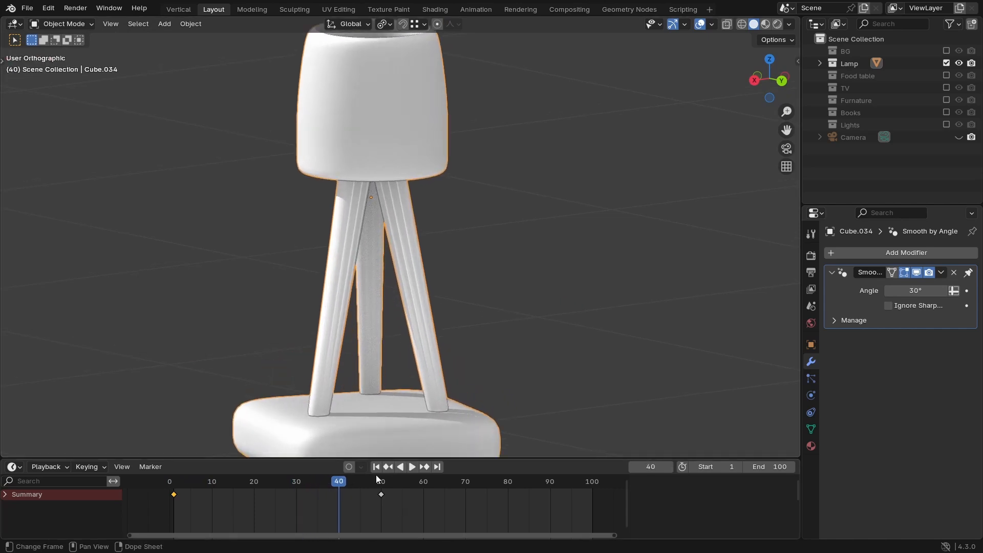
pyautogui.click(377, 467)
pyautogui.press('space')
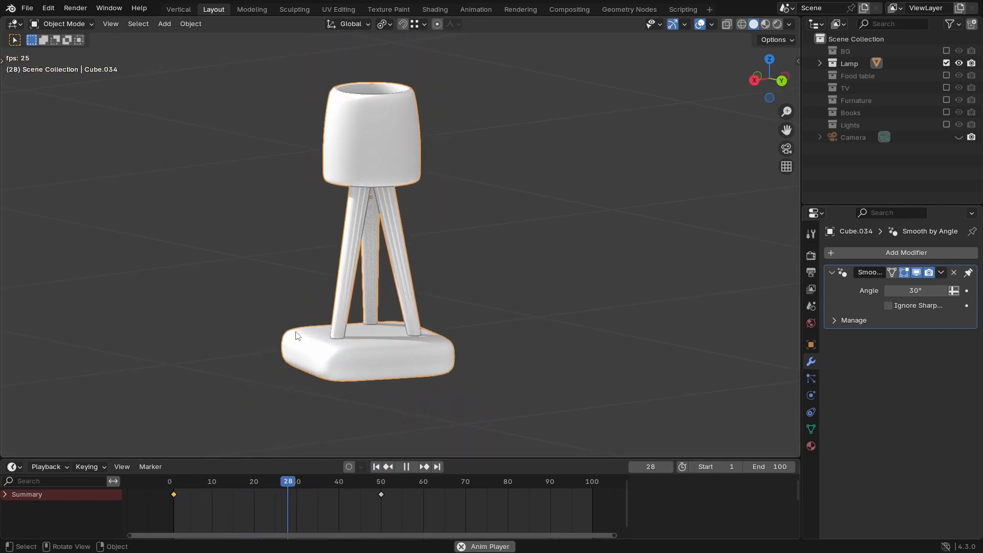
pyautogui.moveTo(331, 487); pyautogui.dragTo(171, 499)
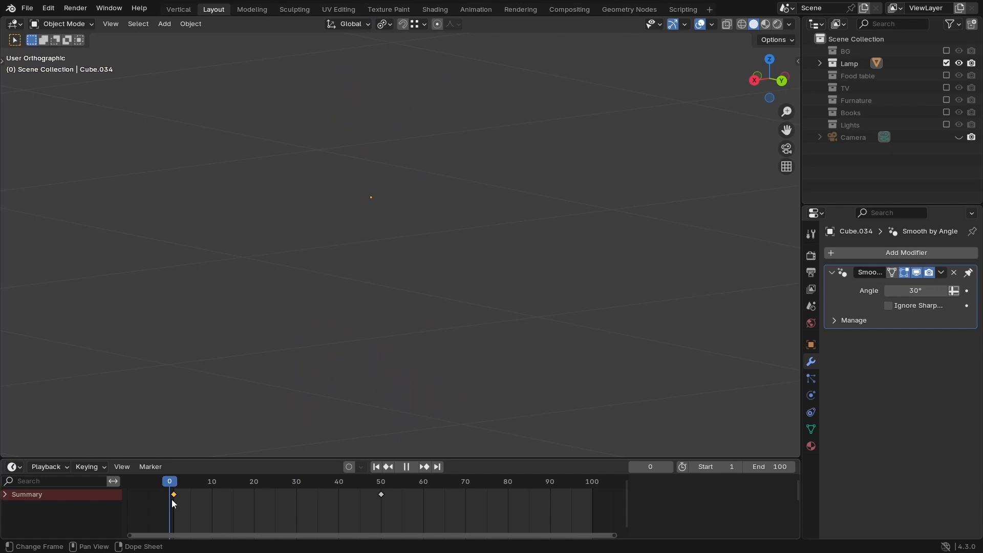
pyautogui.press('space')
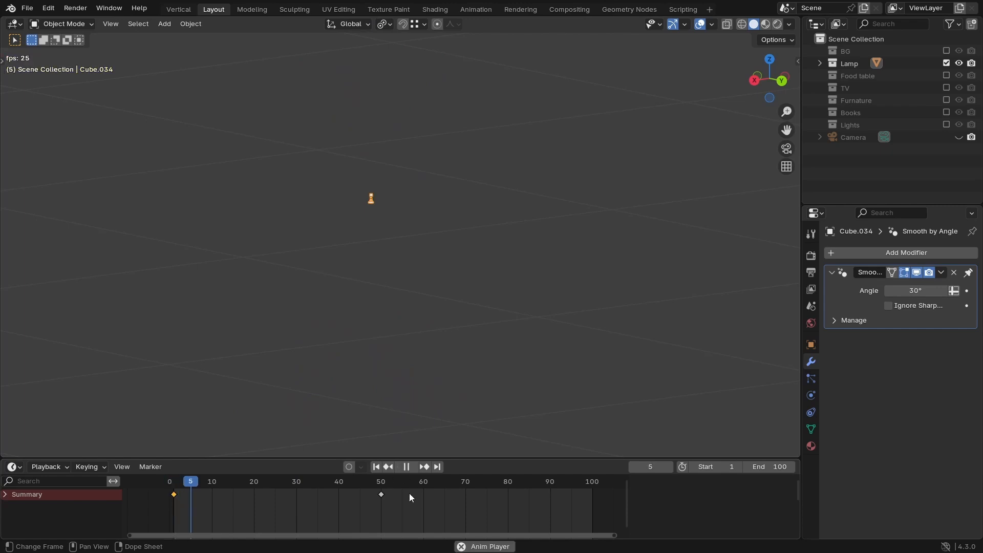
# Step: Save the file and check the lamp's growth by scrubbing and replaying the timeline
pyautogui.click(396, 466)
pyautogui.hotkey('ctrl', 's')
pyautogui.moveTo(332, 486); pyautogui.dragTo(271, 493)
pyautogui.press('space')
pyautogui.press('space')
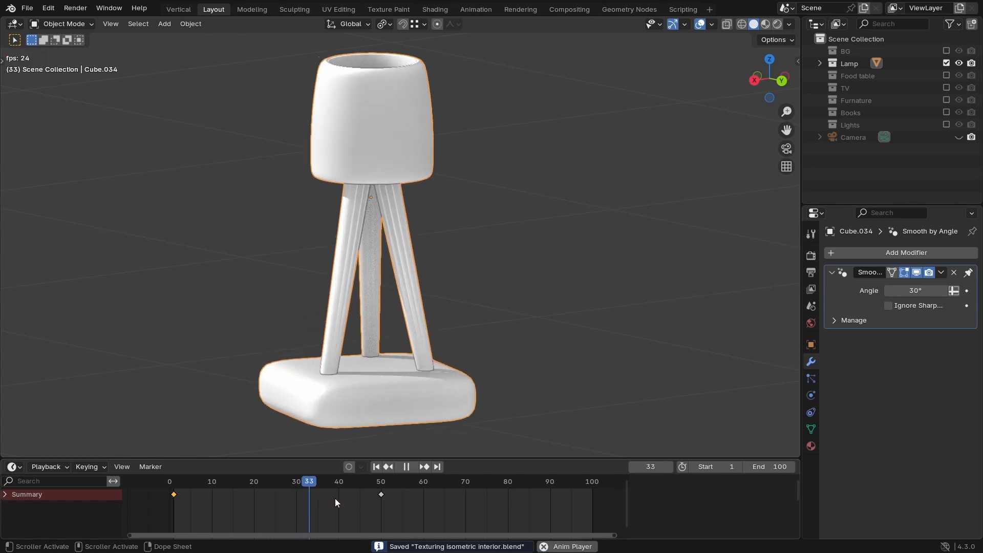
# Step: Select both of the lamp's scale keyframes and split the 3D viewport into two side-by-side views
pyautogui.moveTo(407, 510); pyautogui.dragTo(152, 487)
pyautogui.moveTo(192, 460); pyautogui.dragTo(221, 397)
pyautogui.keyDown('ctrl'); pyautogui.moveTo(307, 251); pyautogui.dragTo(309, 292, button='middle'); pyautogui.keyUp('ctrl')
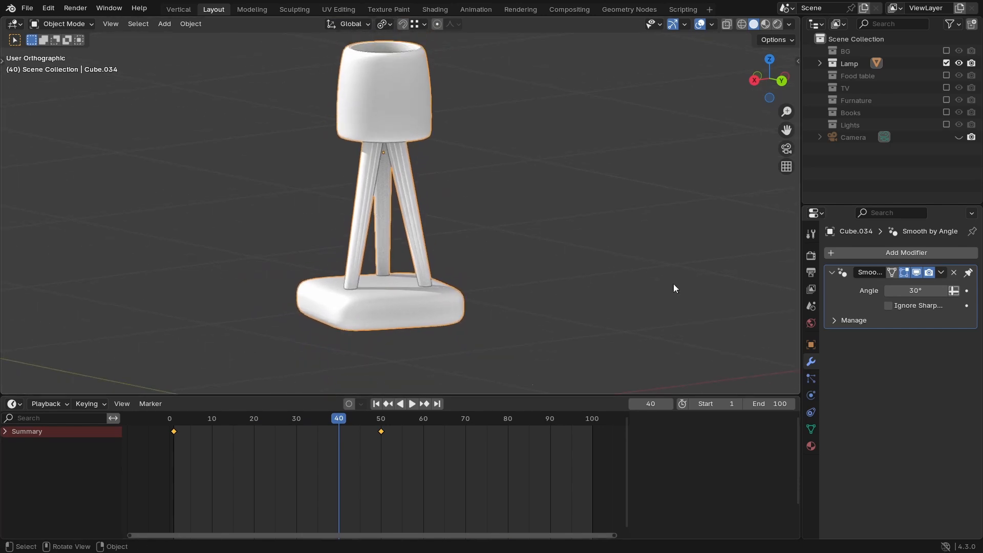
pyautogui.rightClick(601, 397)
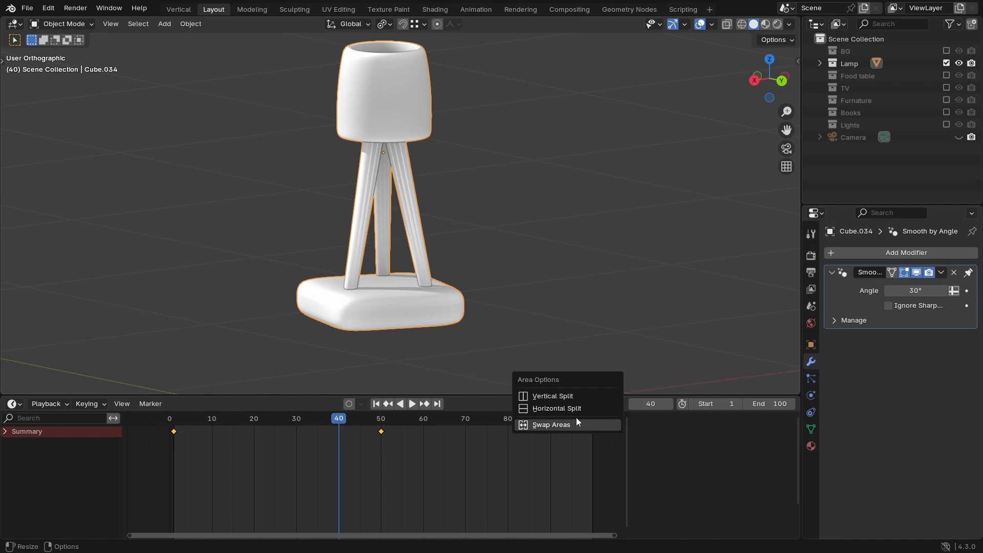
pyautogui.moveTo(802, 18); pyautogui.dragTo(504, 82)
pyautogui.keyDown('ctrl'); pyautogui.moveTo(305, 209); pyautogui.dragTo(305, 207, button='middle'); pyautogui.keyUp('ctrl')
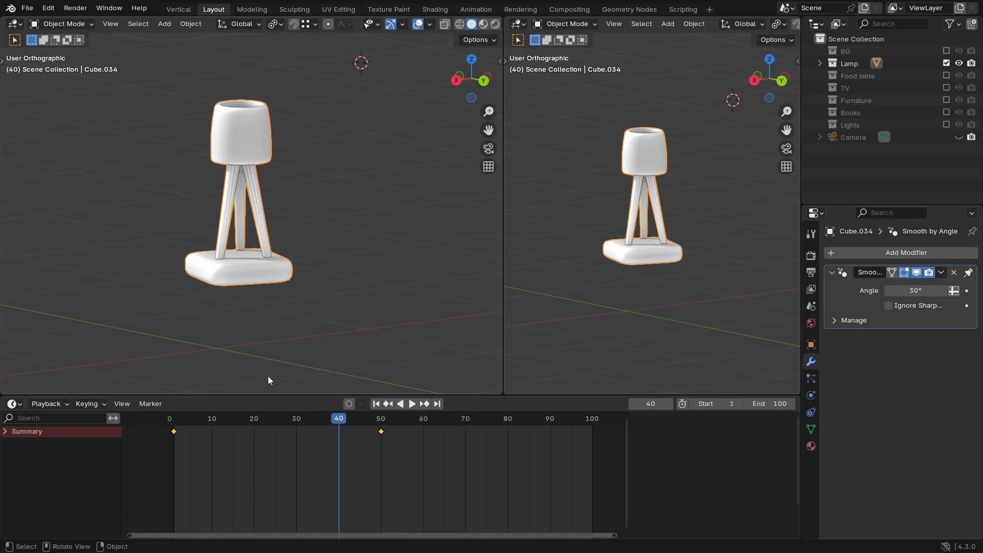
pyautogui.moveTo(260, 397); pyautogui.dragTo(276, 460)
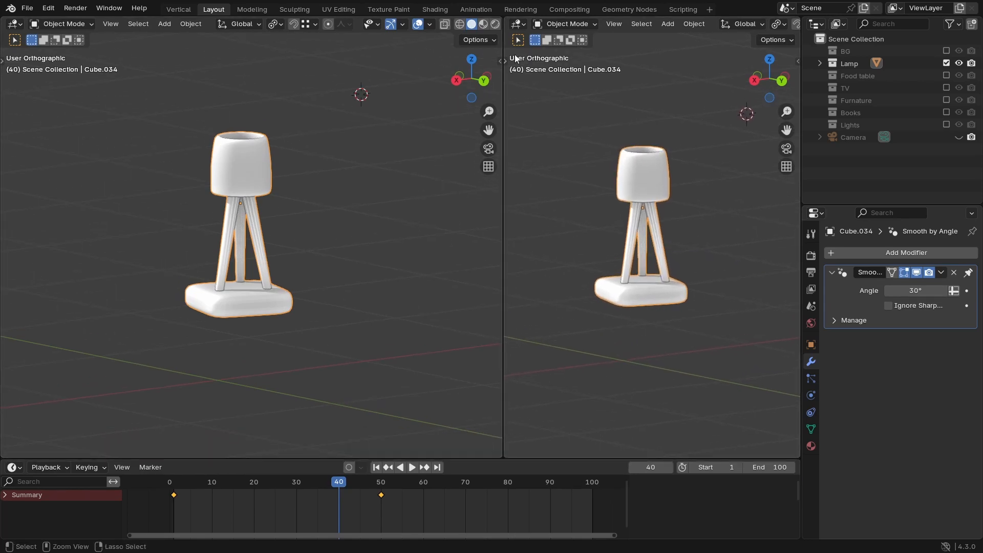
# Step: Change the second viewport into a Graph Editor showing the lamp's scale curves, with its sidebar hidden
pyautogui.click(518, 24)
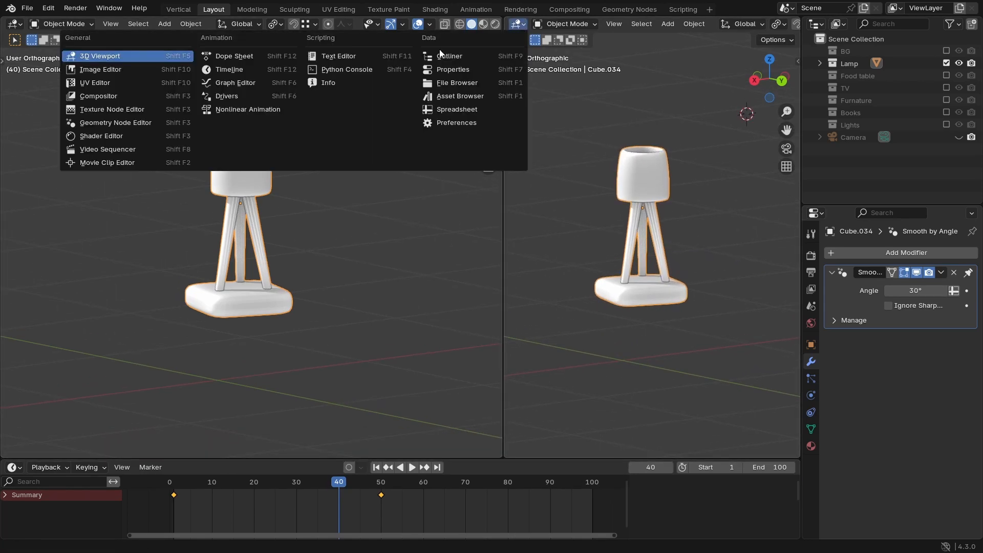
pyautogui.click(234, 82)
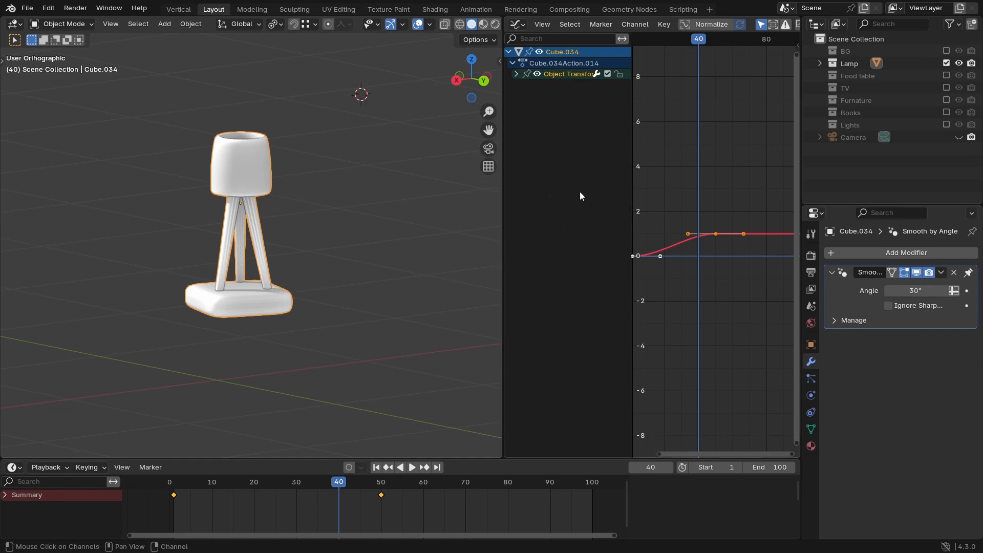
pyautogui.press('n')
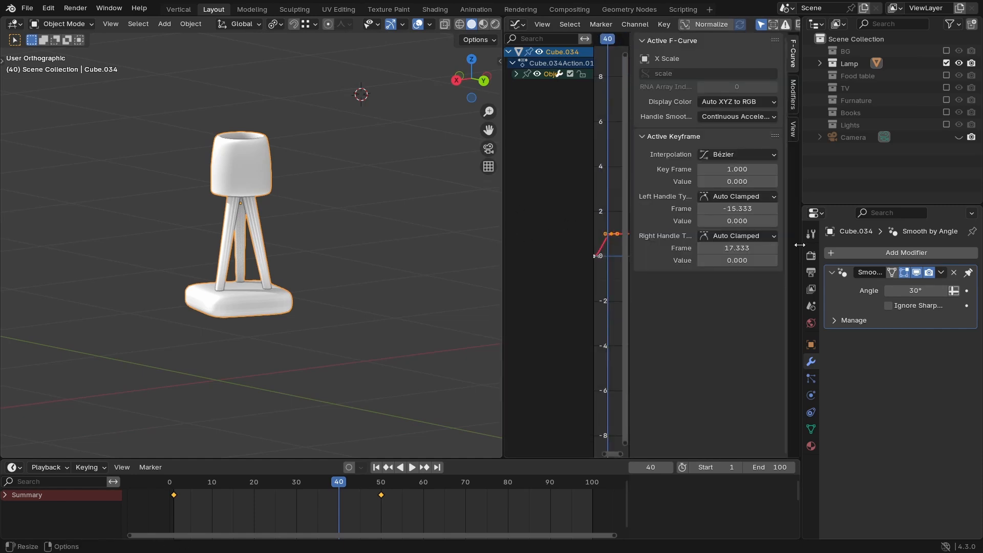
pyautogui.press('n')
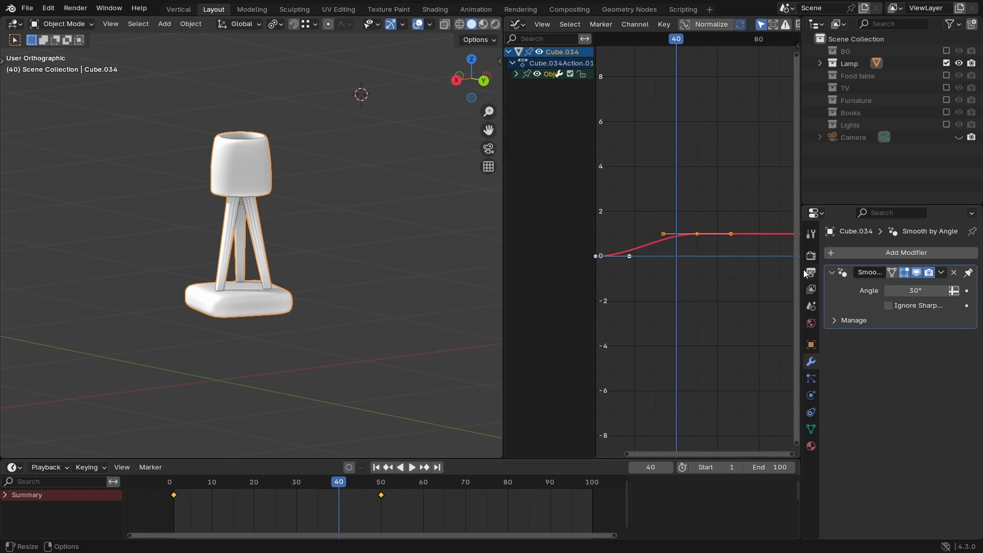
# Step: Widen the Graph Editor by narrowing the Outliner and Properties column and the 3D viewport, and enlarge the lamp in view
pyautogui.moveTo(803, 269); pyautogui.dragTo(965, 271)
pyautogui.moveTo(504, 210); pyautogui.dragTo(459, 213)
pyautogui.scroll(3, 238, 202)
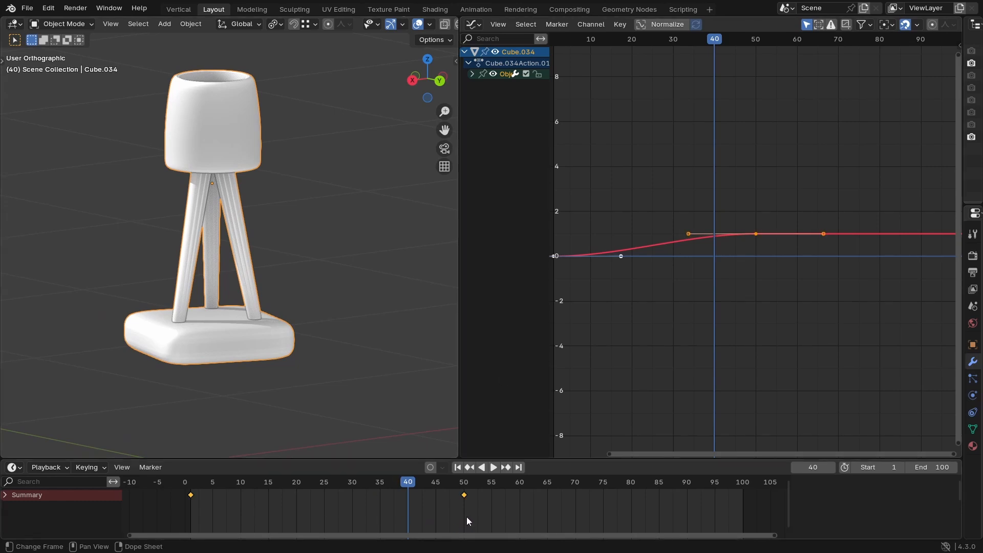
# Step: Frame the lamp's scale curves and raise the first keyframe's outgoing handle almost vertically to a value of about 0.69
pyautogui.press('Home')
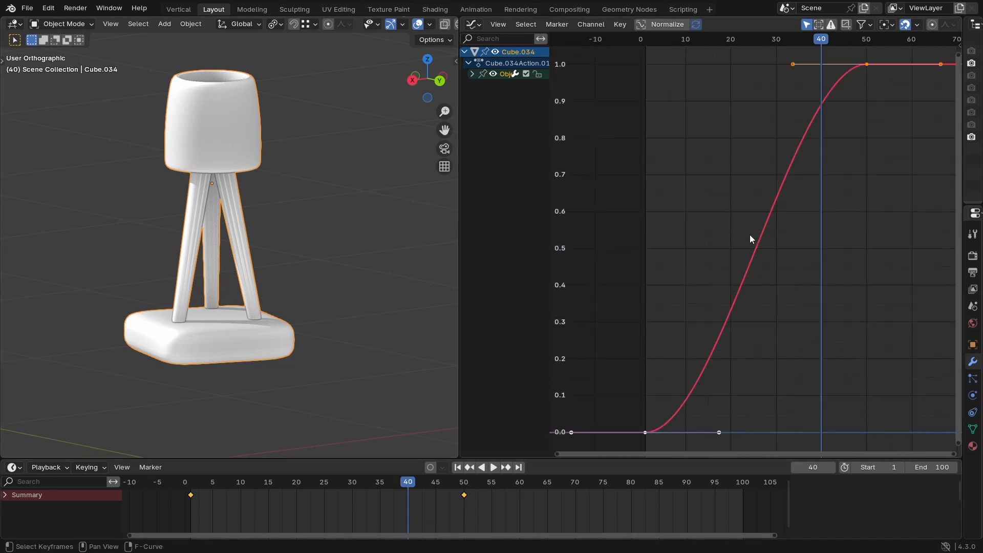
pyautogui.scroll(-3, 732, 253)
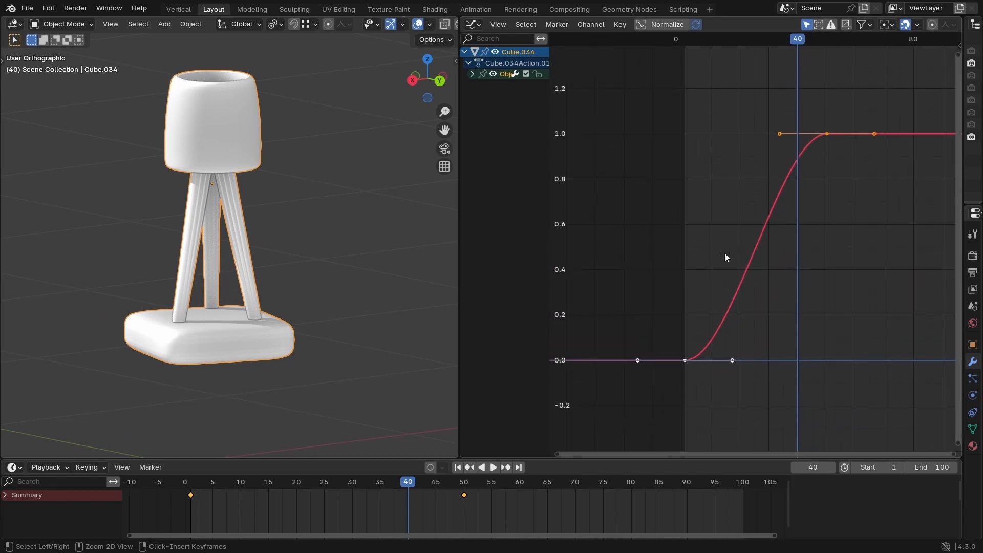
pyautogui.moveTo(748, 344); pyautogui.dragTo(708, 377)
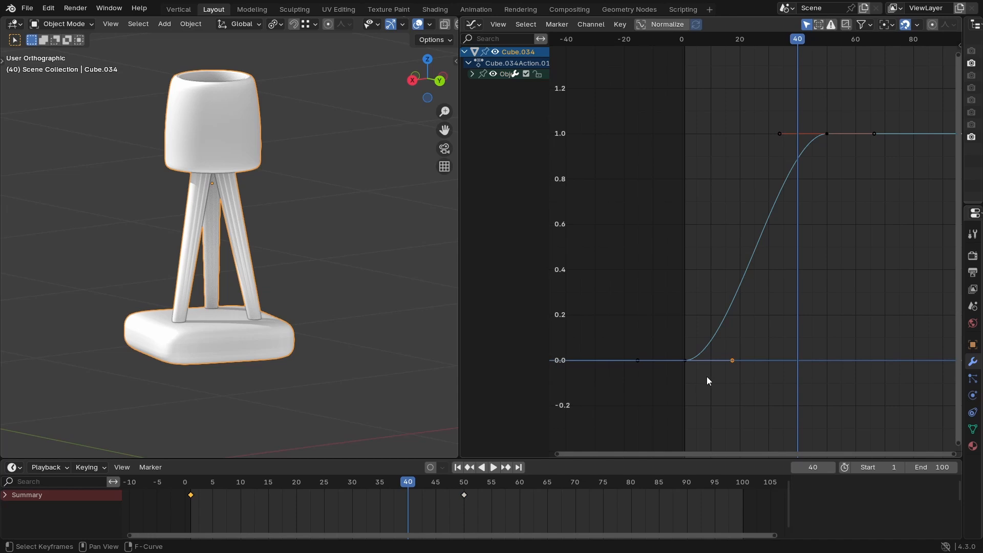
pyautogui.press('g')
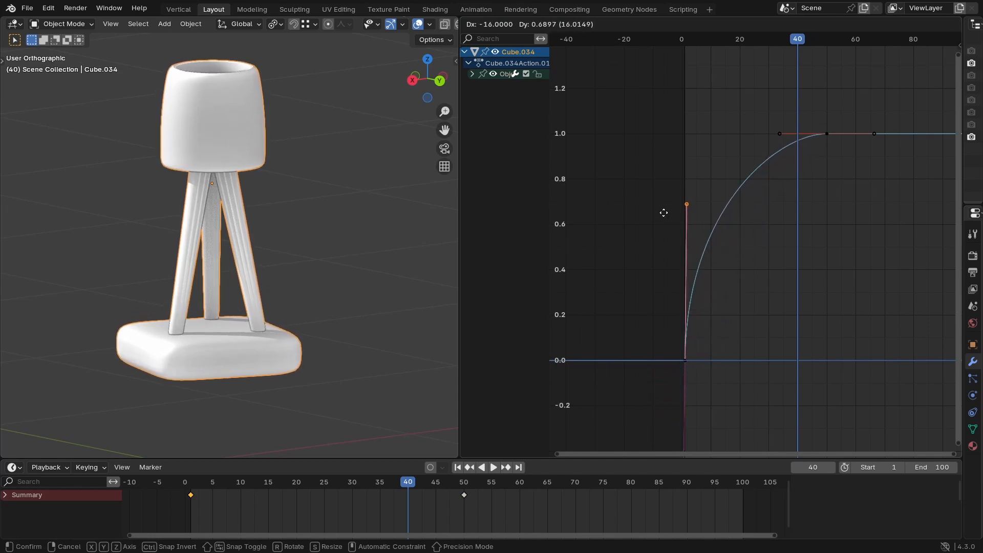
pyautogui.click(677, 211)
# Step: Lengthen the frame 50 keyframe's incoming handle back to about frame 10 at value 1.0 and play the animation
pyautogui.moveTo(813, 110); pyautogui.dragTo(763, 143)
pyautogui.press('g')
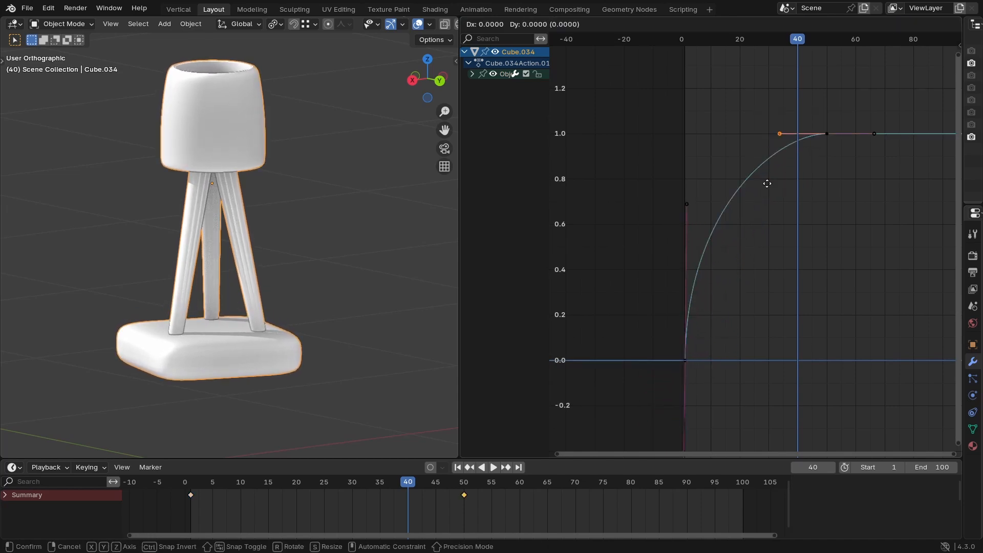
pyautogui.click(699, 188)
pyautogui.press('space')
pyautogui.press('space')
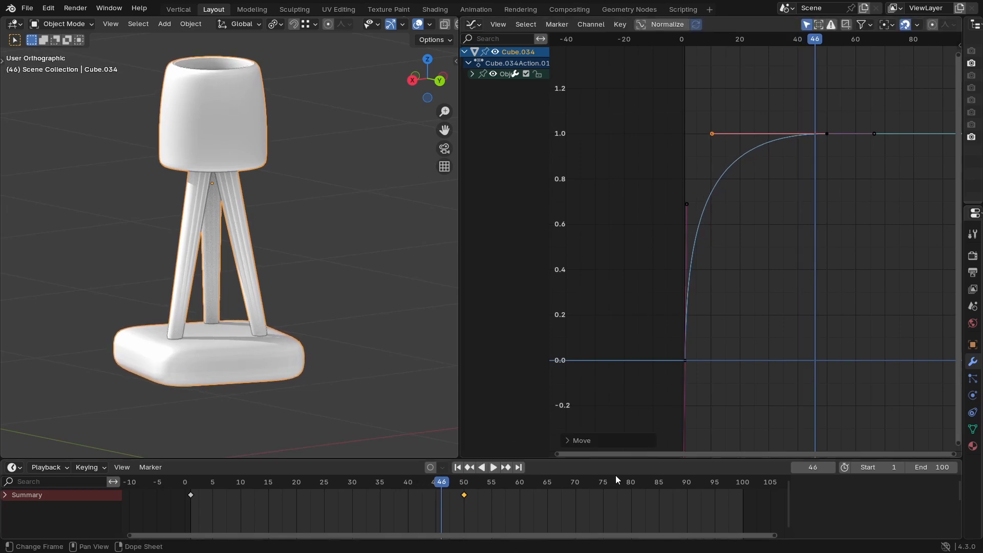
# Step: Shorten the playback range to end frame 40, extend it to end frame 50, and play the animation
pyautogui.click(931, 468)
pyautogui.write('40')
pyautogui.press('Return')
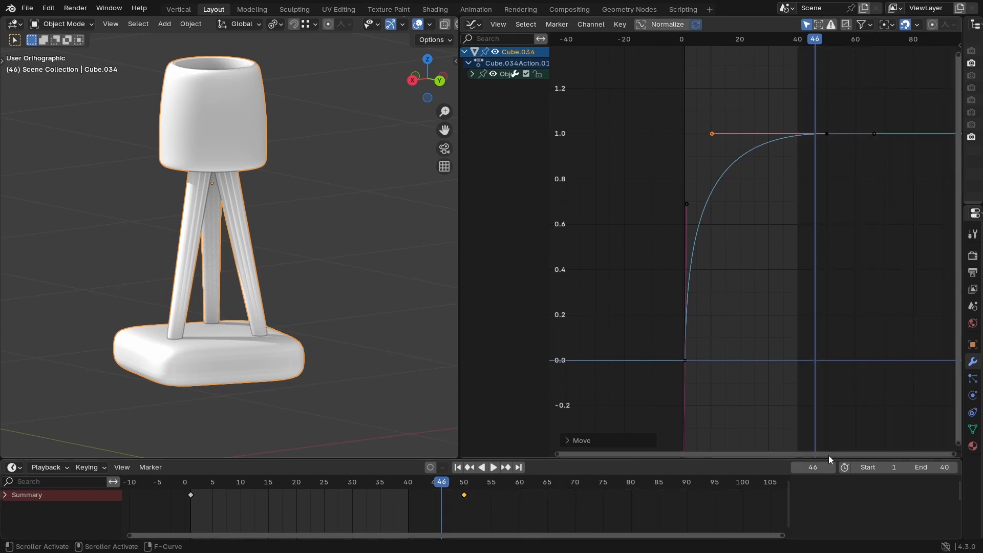
pyautogui.click(932, 467)
pyautogui.write('5')
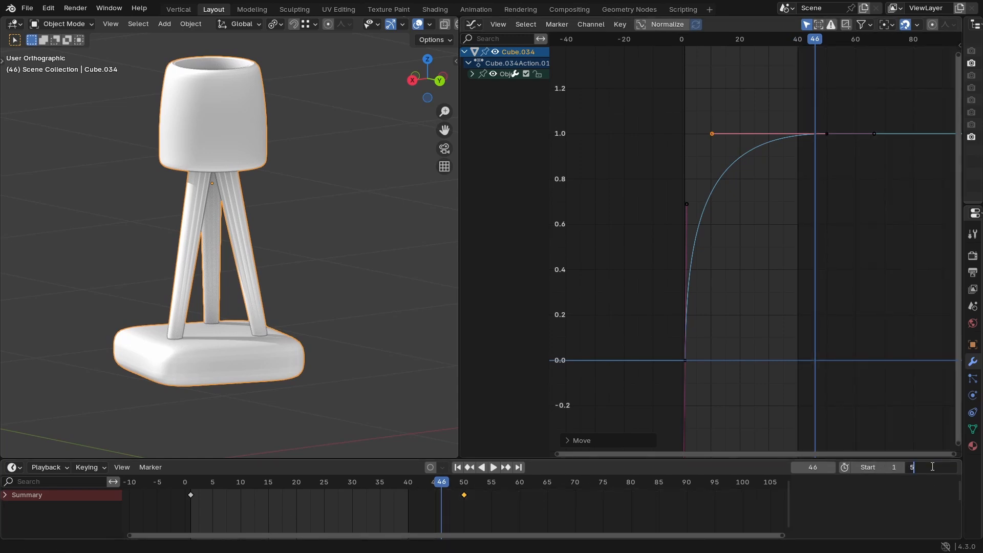
pyautogui.write('0')
pyautogui.press('Return')
pyautogui.press('space')
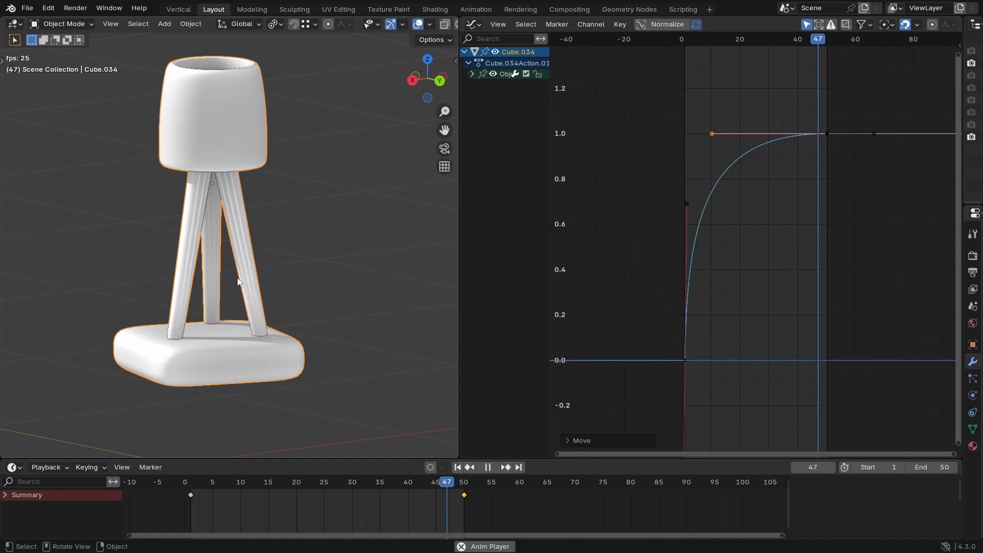
pyautogui.press('space')
# Step: Try a slow start by moving the first keyframe's outgoing handle to about frame 33 near value 0, and play the animation
pyautogui.click(687, 205)
pyautogui.press('g')
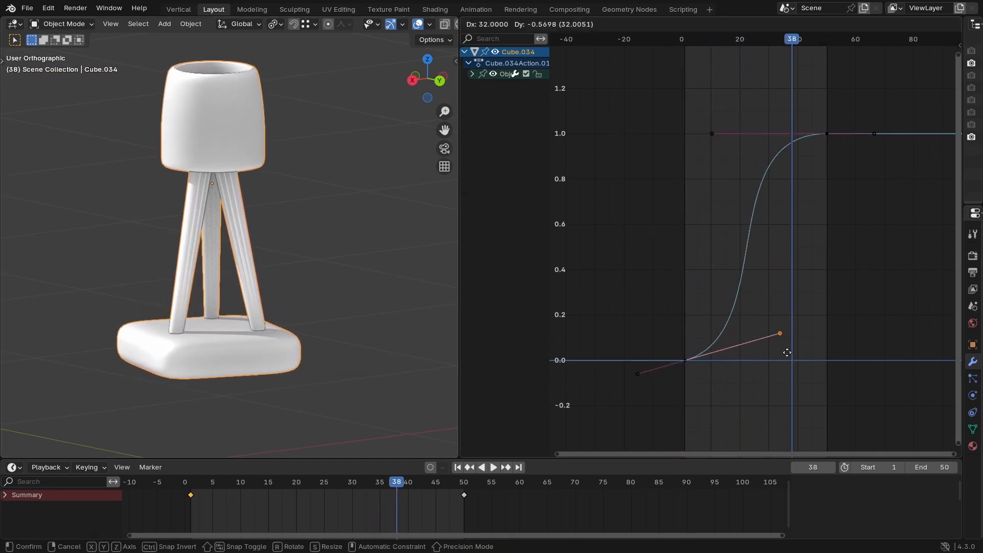
pyautogui.click(784, 377)
pyautogui.press('space')
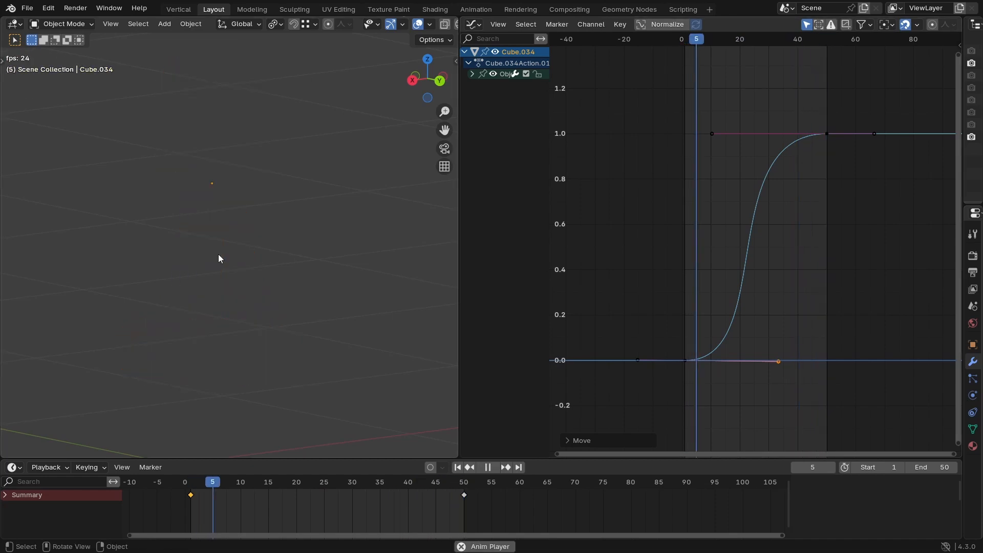
pyautogui.press('space')
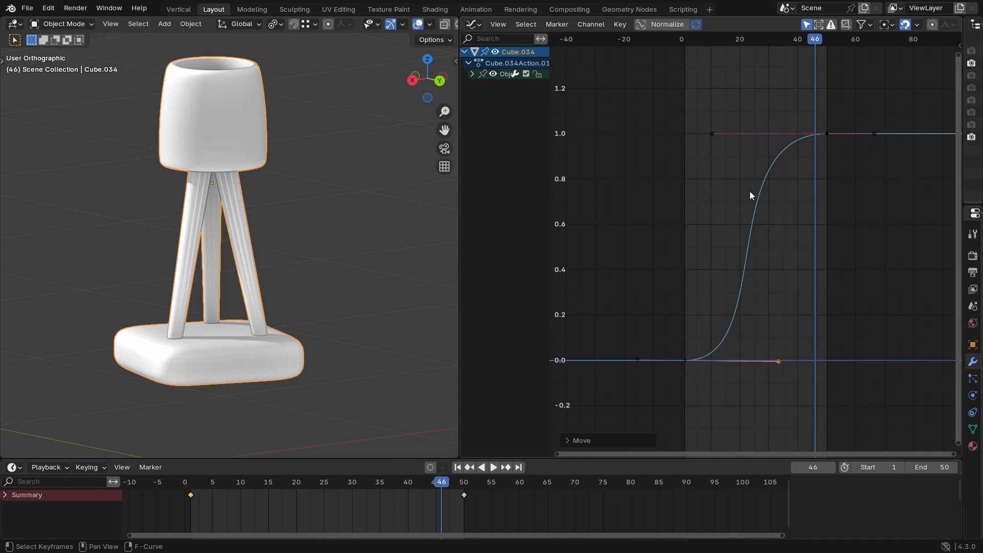
# Step: Restore the fast start by placing the first keyframe's outgoing handle straight above it at about 0.53, and replay the animation
pyautogui.press('g')
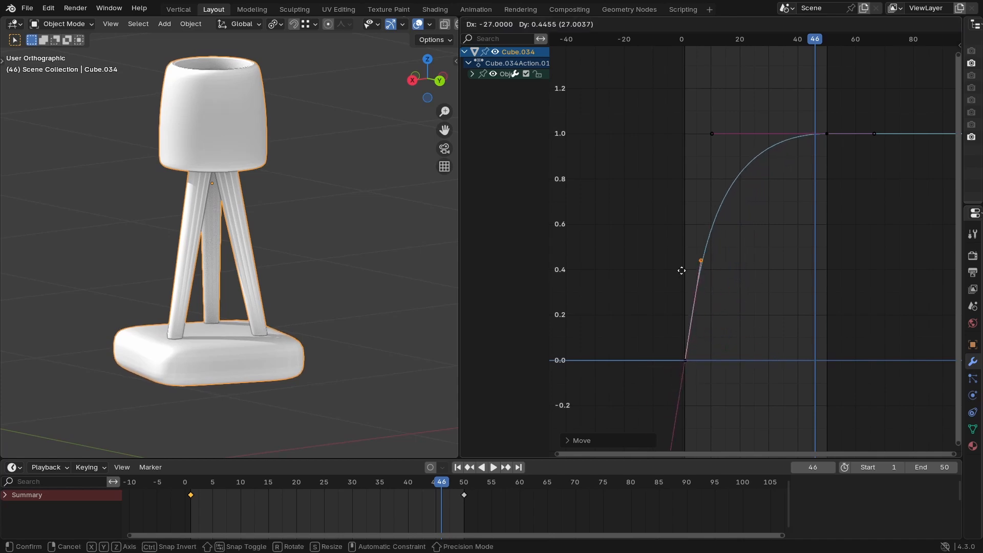
pyautogui.click(660, 225)
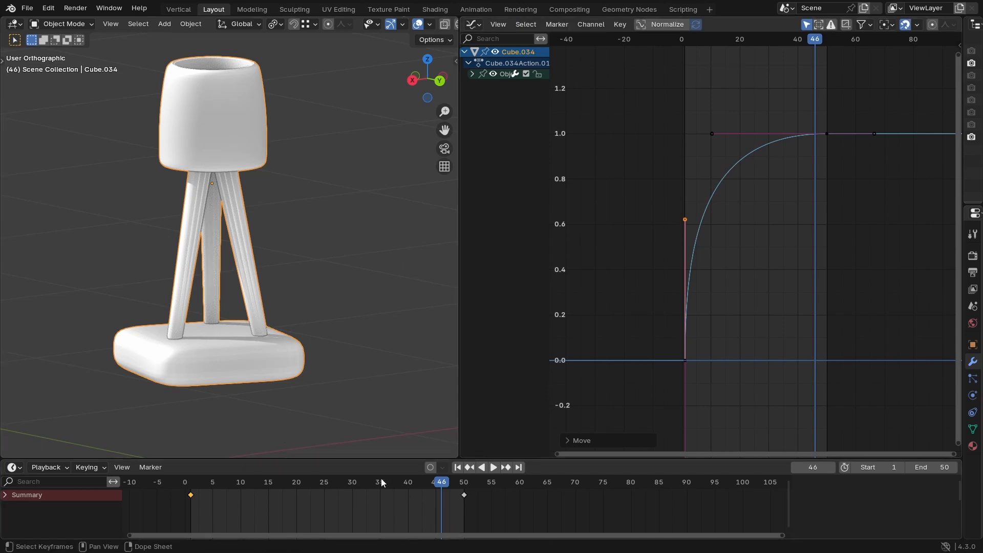
pyautogui.press('space')
pyautogui.press('space')
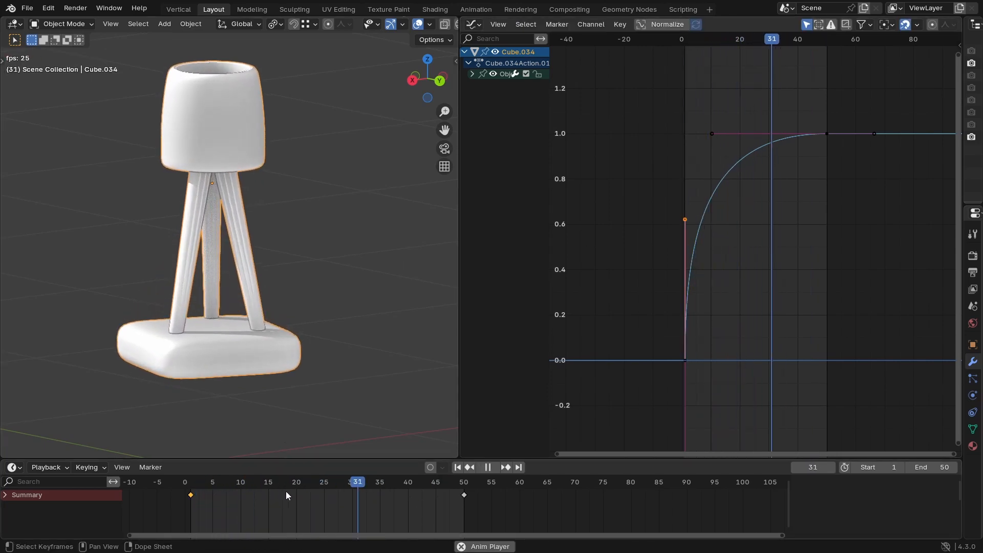
pyautogui.hotkey('shift', 'Left')
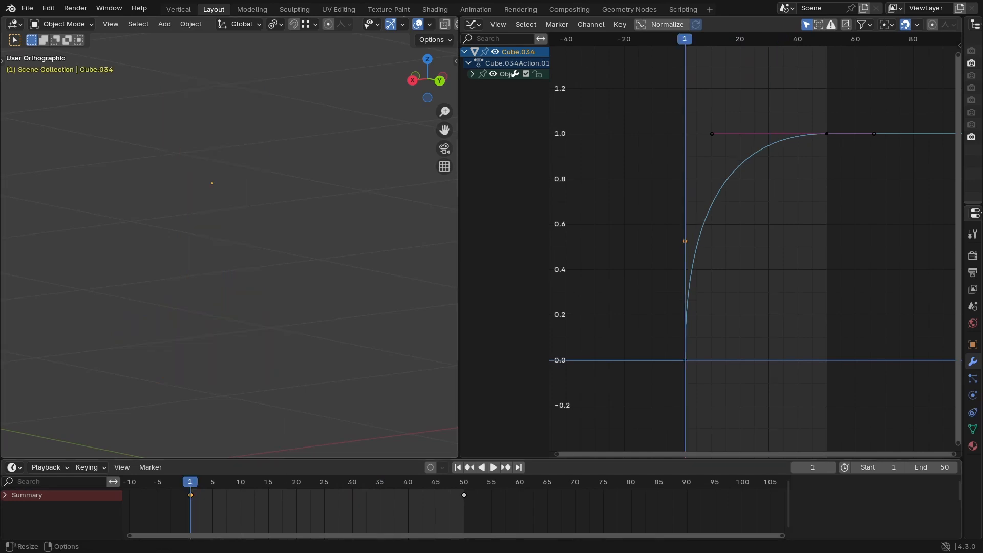
pyautogui.press('space')
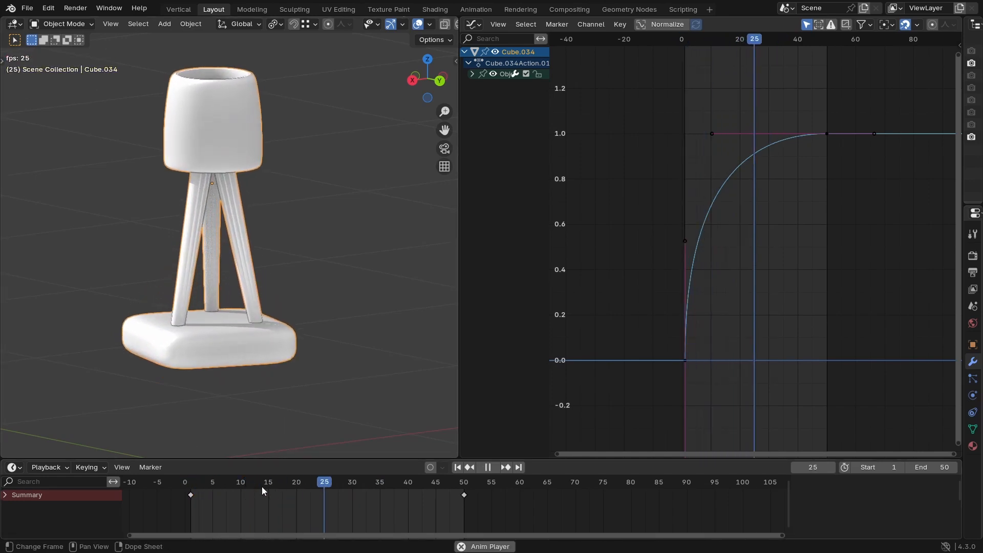
pyautogui.press('space')
# Step: Set the playback end frame to 60 and move the current frame to 50
pyautogui.click(941, 468)
pyautogui.write('60')
pyautogui.press('Return')
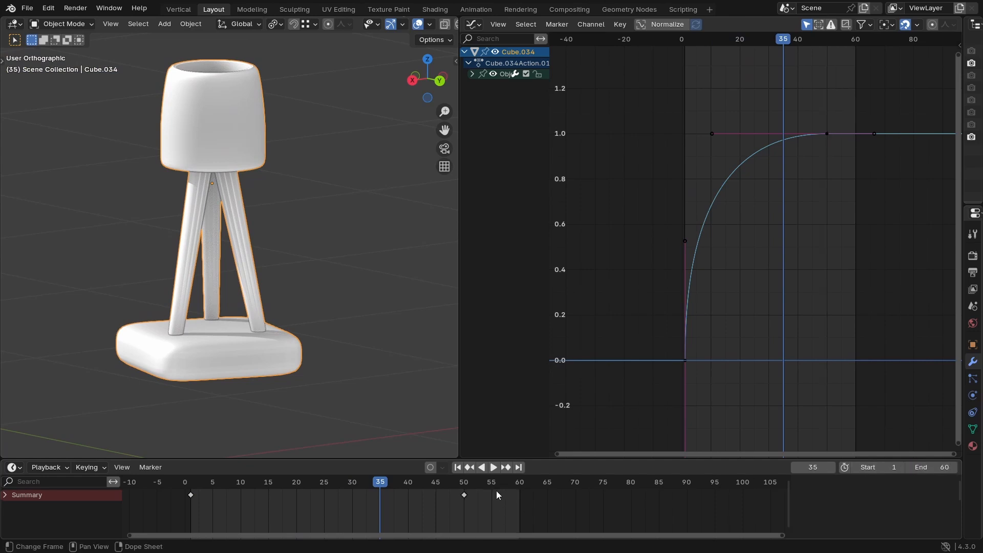
pyautogui.click(463, 484)
pyautogui.press('space')
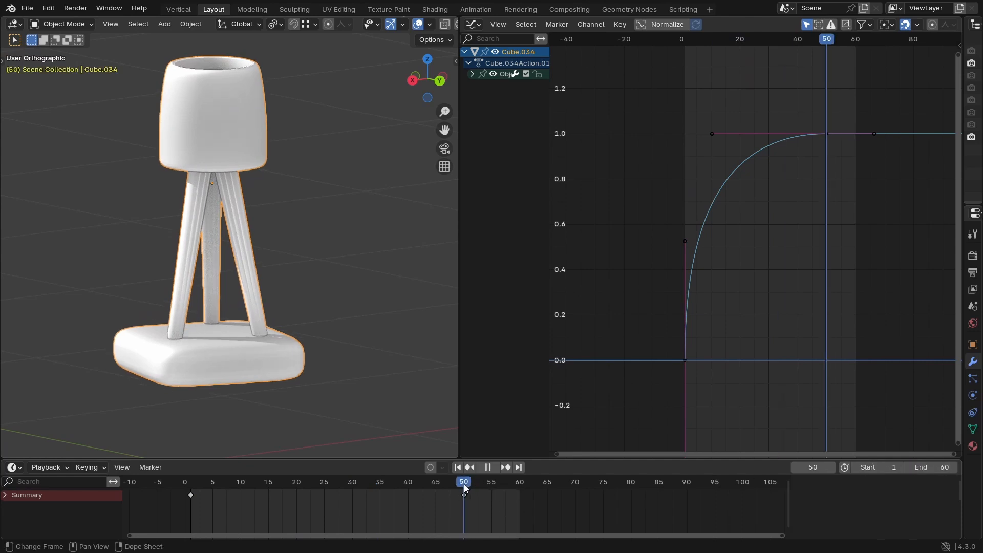
# Step: Separate the joined lamp mesh by loose parts in Edit Mode and return to Object Mode
pyautogui.moveTo(240, 254)
pyautogui.keyDown('ctrl'); pyautogui.mouseDown(button='middle')
pyautogui.moveTo(236, 275)
pyautogui.moveTo(242, 256)
pyautogui.mouseUp(button='middle'); pyautogui.keyUp('ctrl')
pyautogui.press('Tab')
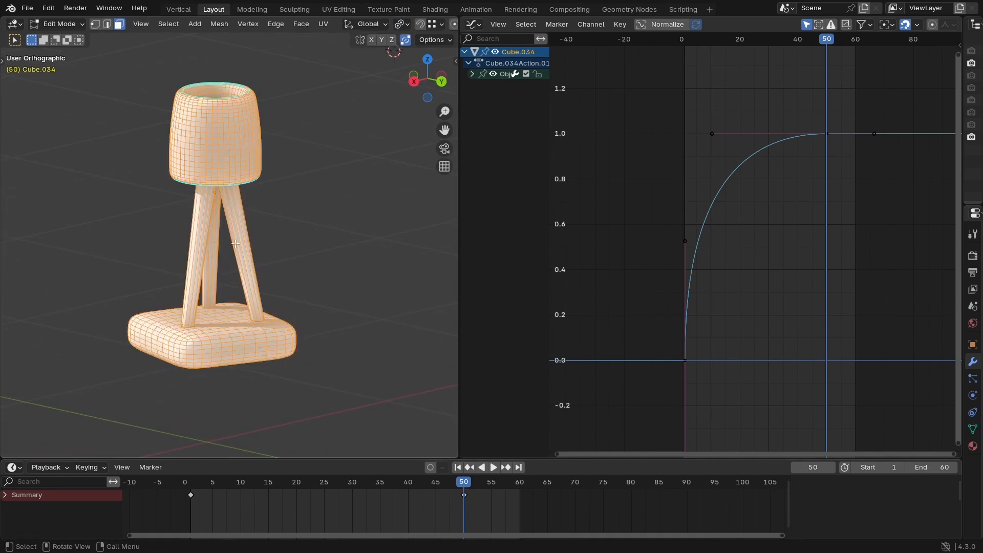
pyautogui.press('p')
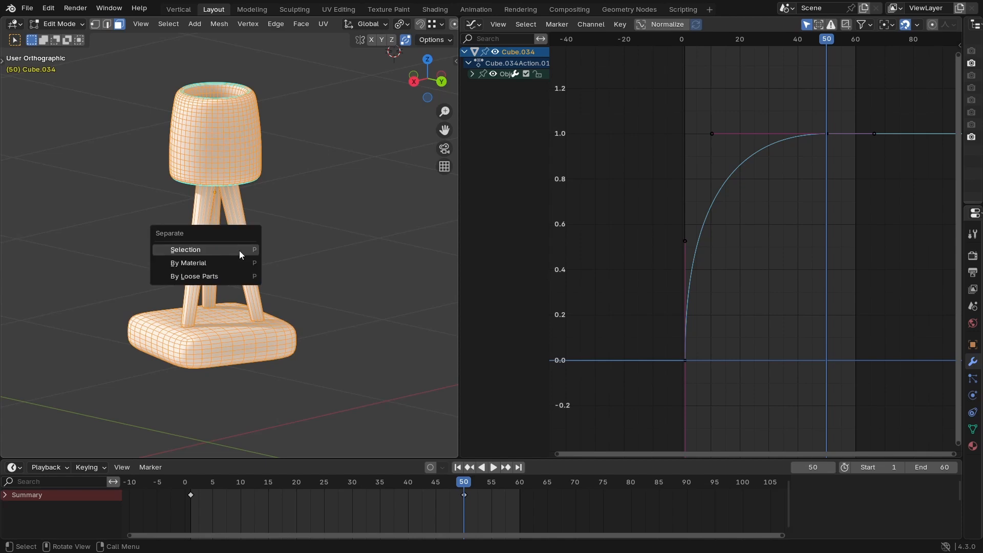
pyautogui.click(214, 277)
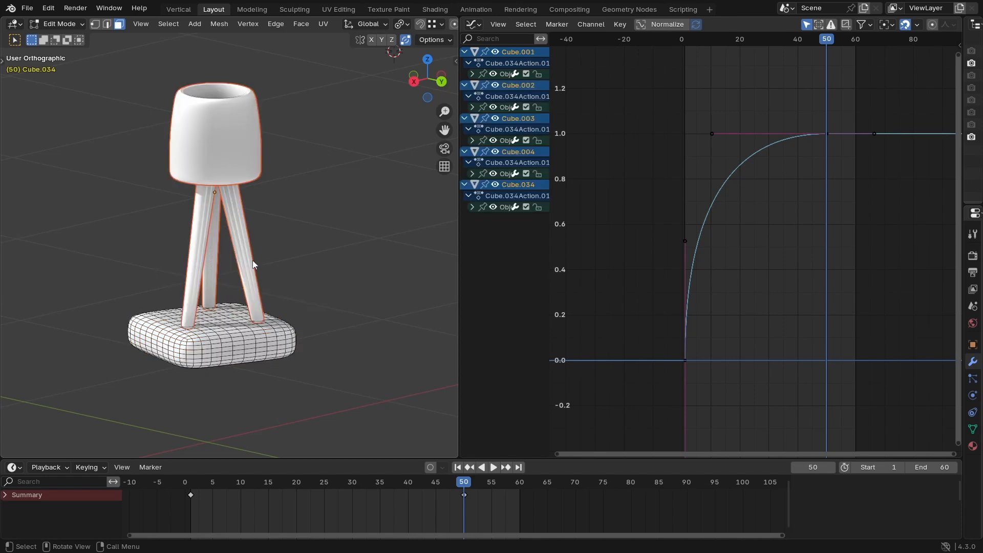
pyautogui.press('Tab')
# Step: Select one of the lamp's legs and play the animation to check how the separated parts scale
pyautogui.click(247, 236)
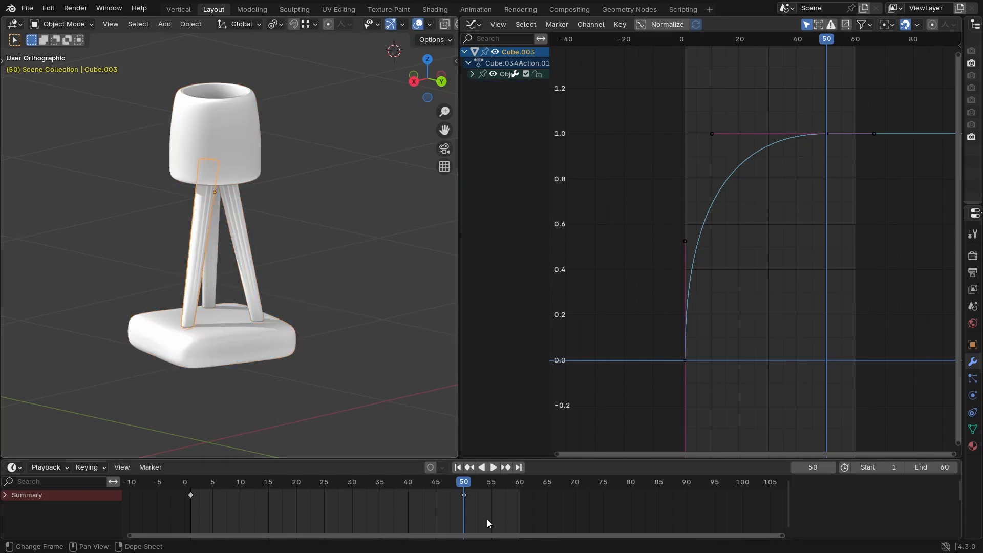
pyautogui.press('space')
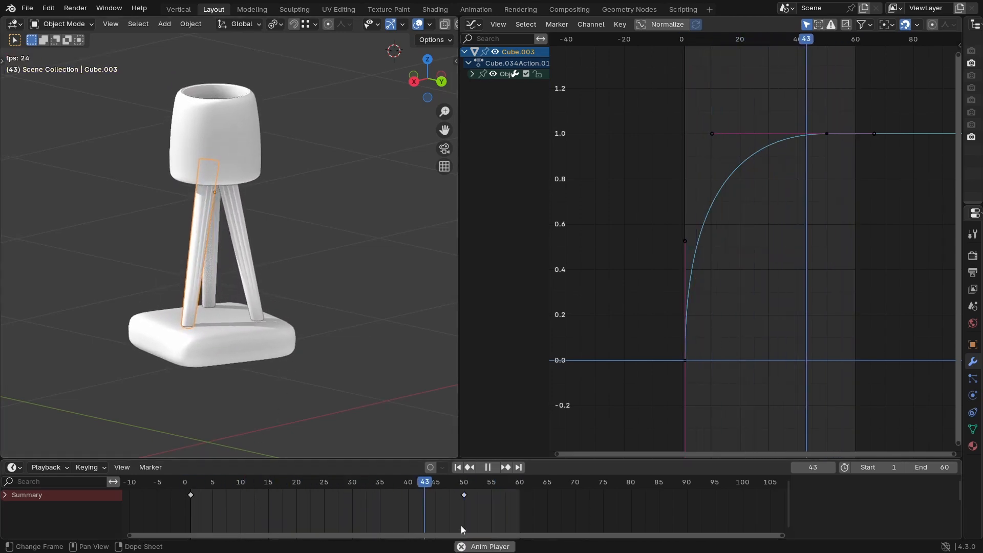
pyautogui.press('space')
# Step: Select all the lamp parts and set each one's origin with Origin to Geometry
pyautogui.click(216, 194)
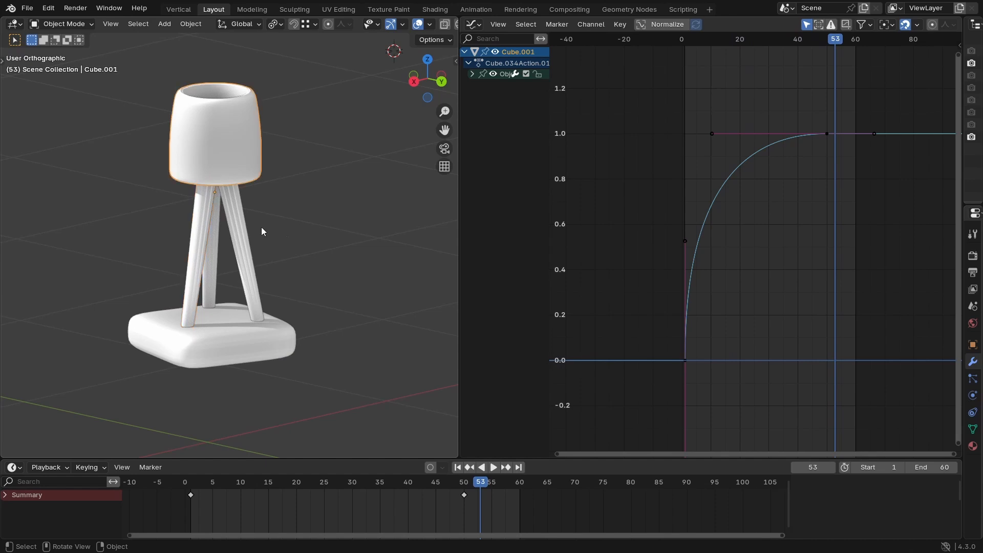
pyautogui.press('a')
pyautogui.rightClick(285, 229)
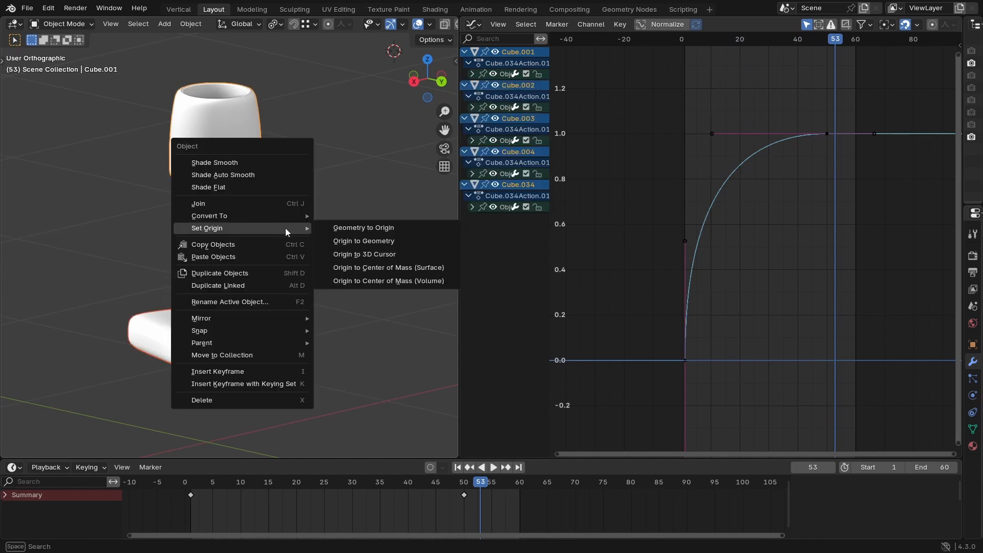
pyautogui.moveTo(256, 222); pyautogui.dragTo(255, 237, button='middle')
pyautogui.moveTo(285, 279); pyautogui.dragTo(304, 259, button='middle')
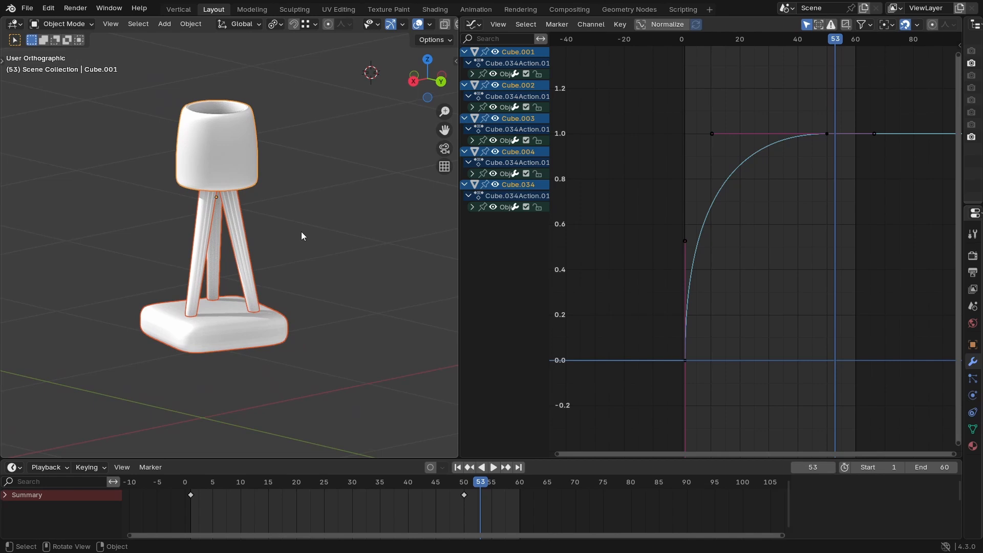
pyautogui.rightClick(301, 232)
pyautogui.moveTo(335, 226)
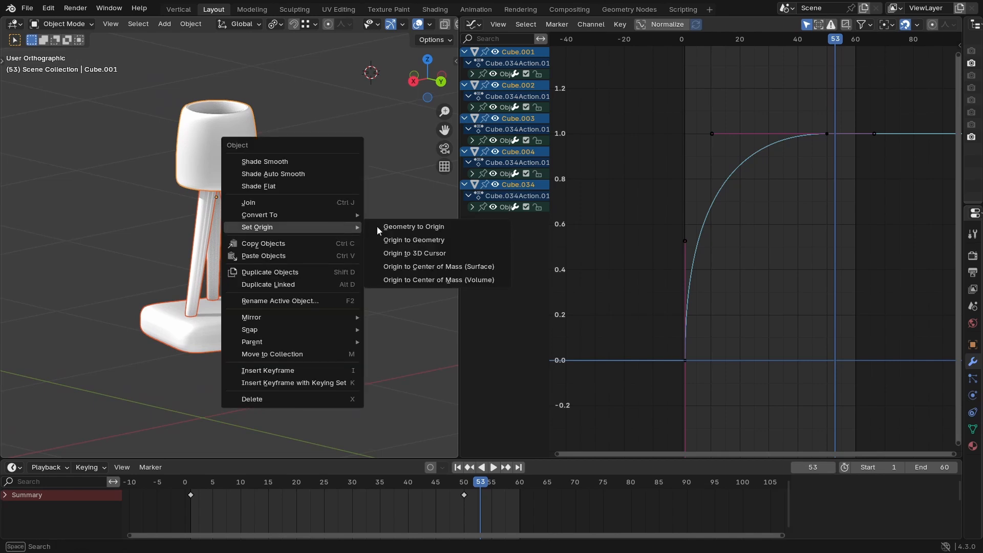
pyautogui.click(415, 239)
# Step: Play the animation twice to check the parts scaling from their own origins, and save the file
pyautogui.press('space')
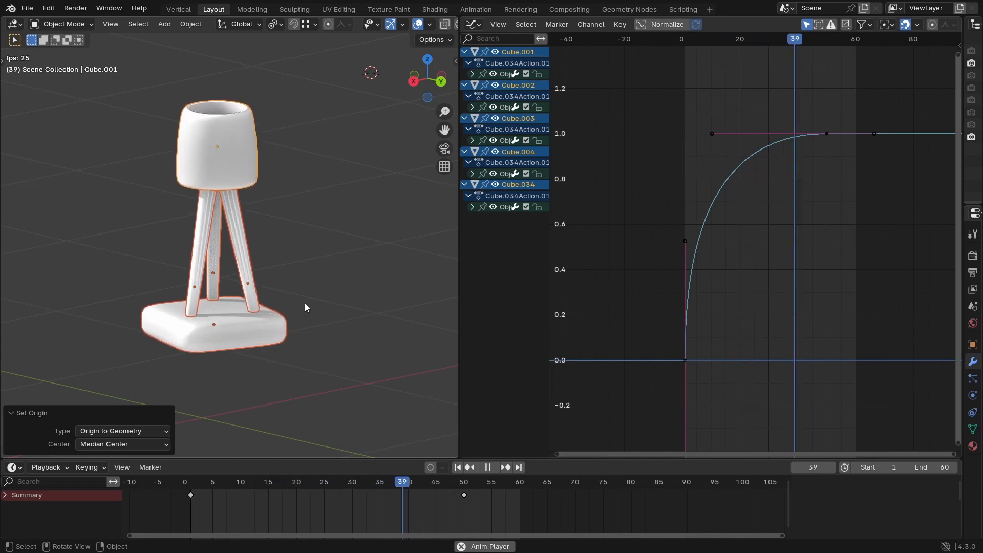
pyautogui.press('space')
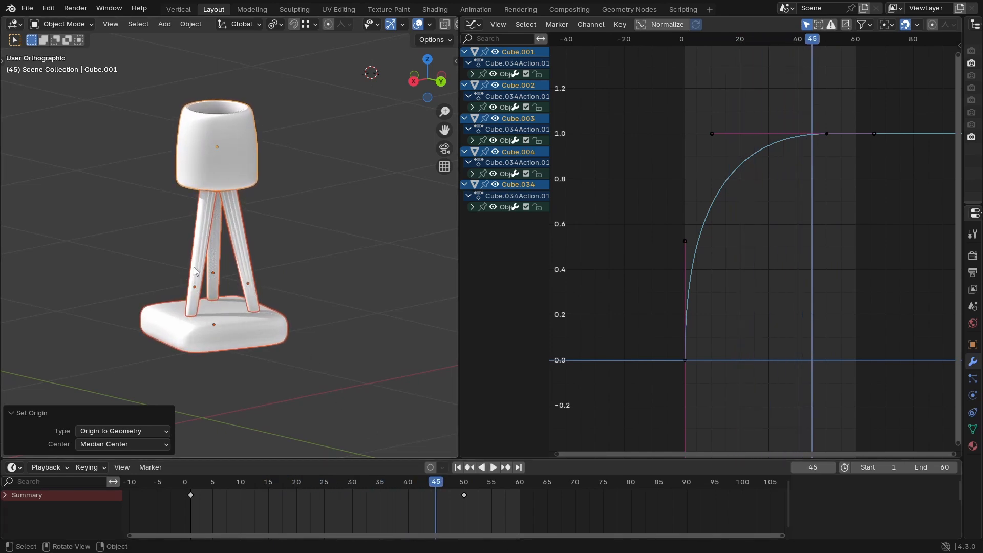
pyautogui.press('space')
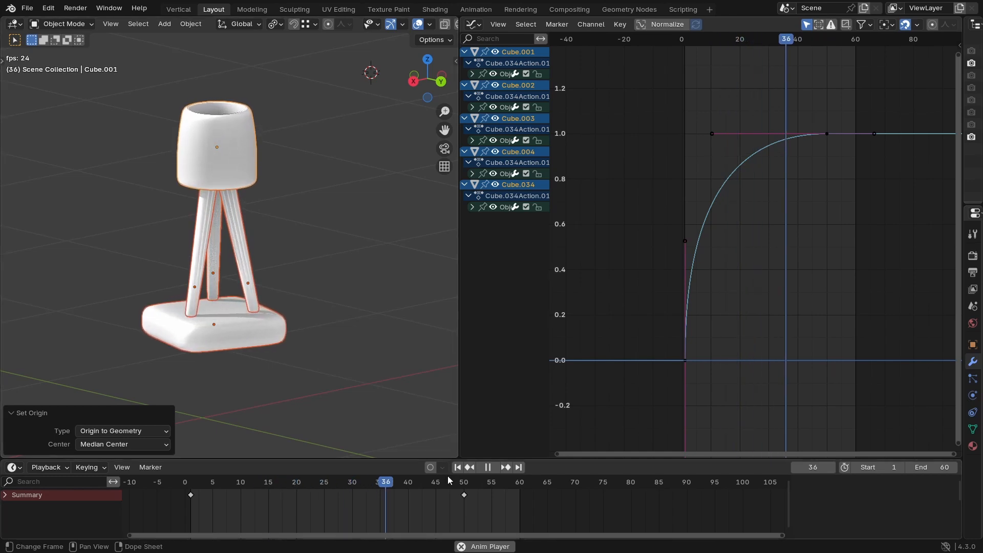
pyautogui.press('space')
pyautogui.hotkey('ctrl', 's')
pyautogui.moveTo(307, 362); pyautogui.dragTo(303, 360, button='middle')
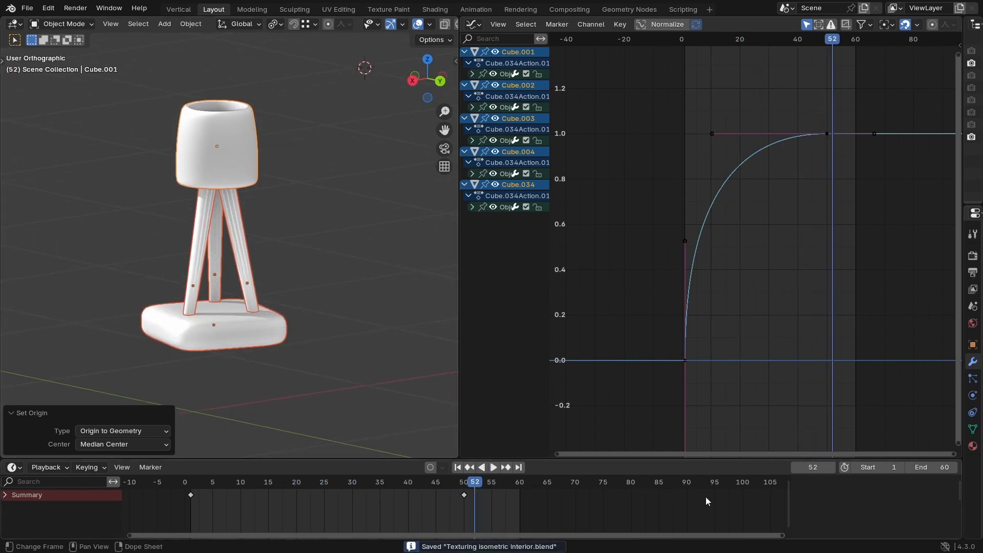
# Step: Set the playback end frame to 100, select the lamp's base, and scrub to frame 5
pyautogui.click(927, 467)
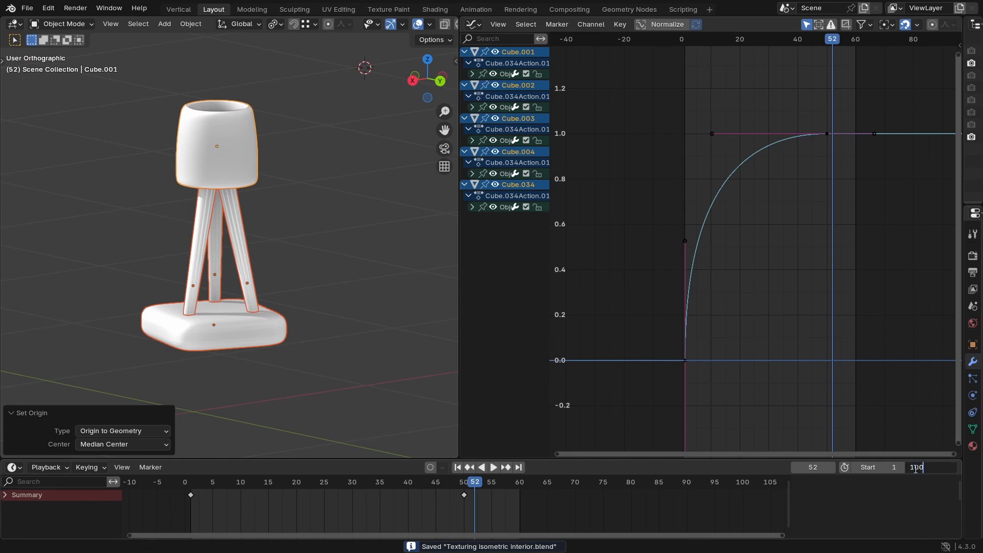
pyautogui.press('Return')
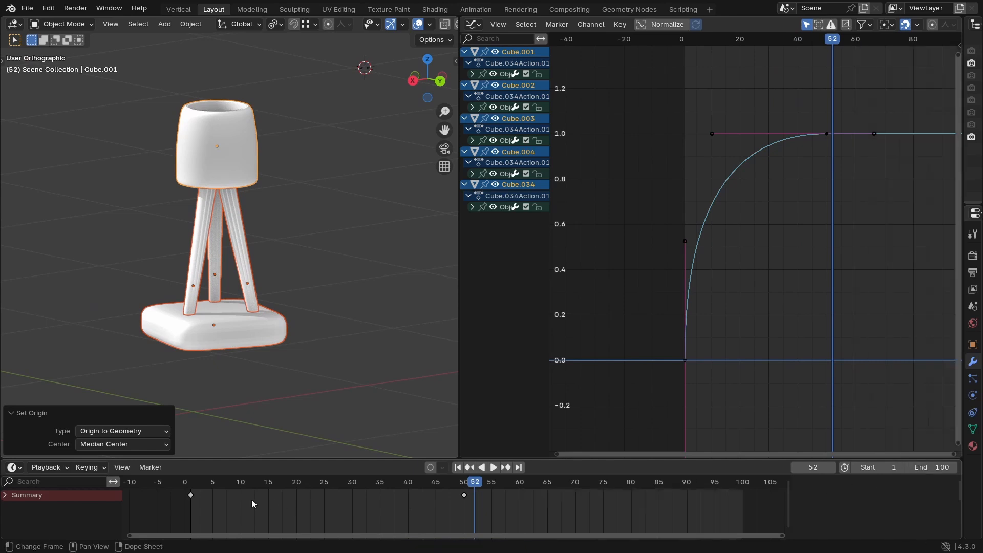
pyautogui.click(237, 327)
pyautogui.moveTo(219, 485)
pyautogui.mouseDown()
pyautogui.moveTo(195, 491)
pyautogui.moveTo(212, 491)
pyautogui.mouseUp()
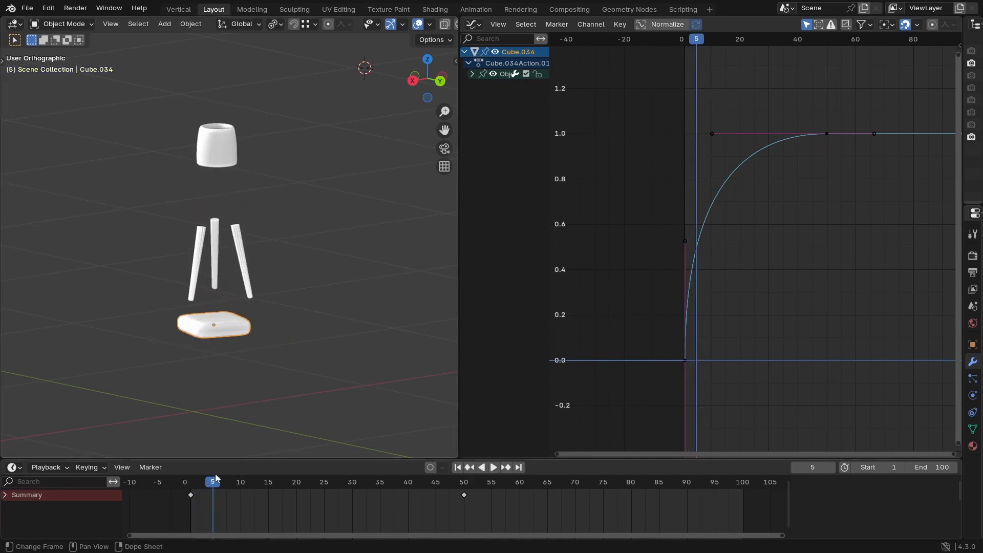
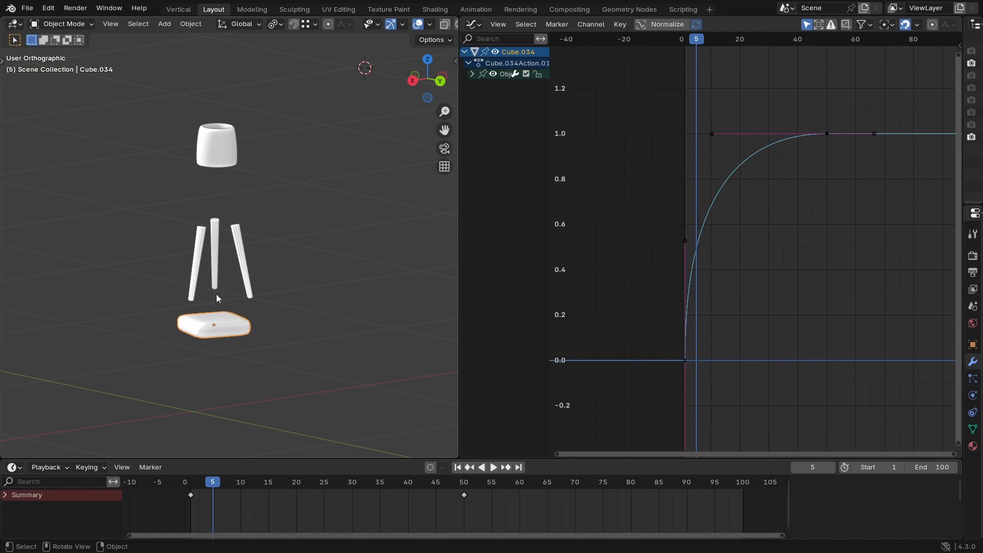
# Step: Select the lampshade and three legs and shift all their keyframes 4 frames later to start at frame 5
pyautogui.moveTo(256, 150); pyautogui.dragTo(188, 242)
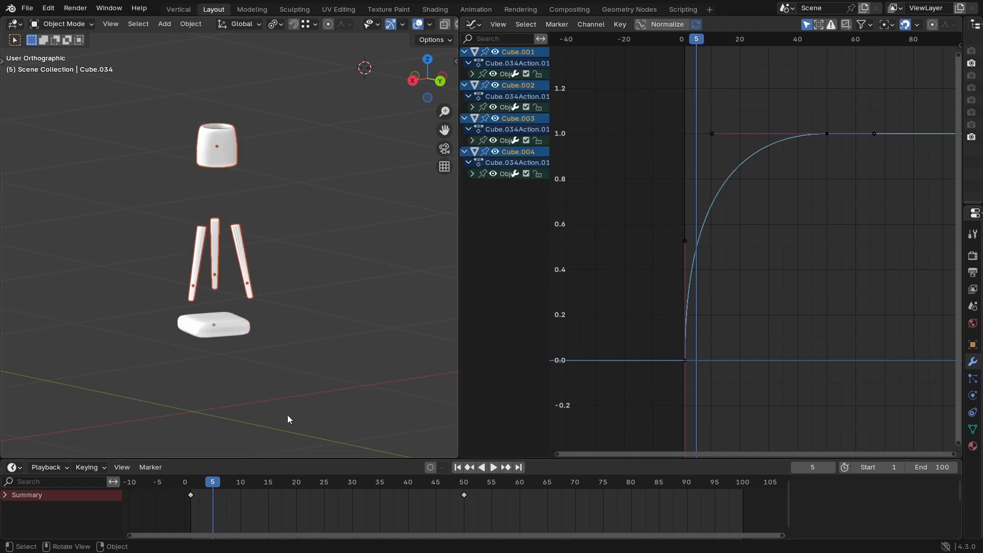
pyautogui.press('a')
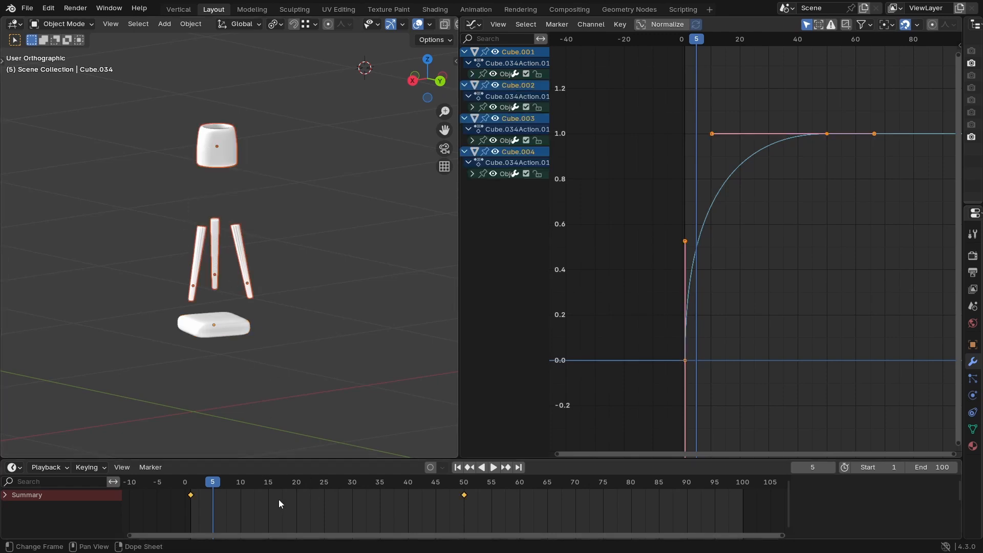
pyautogui.press('g')
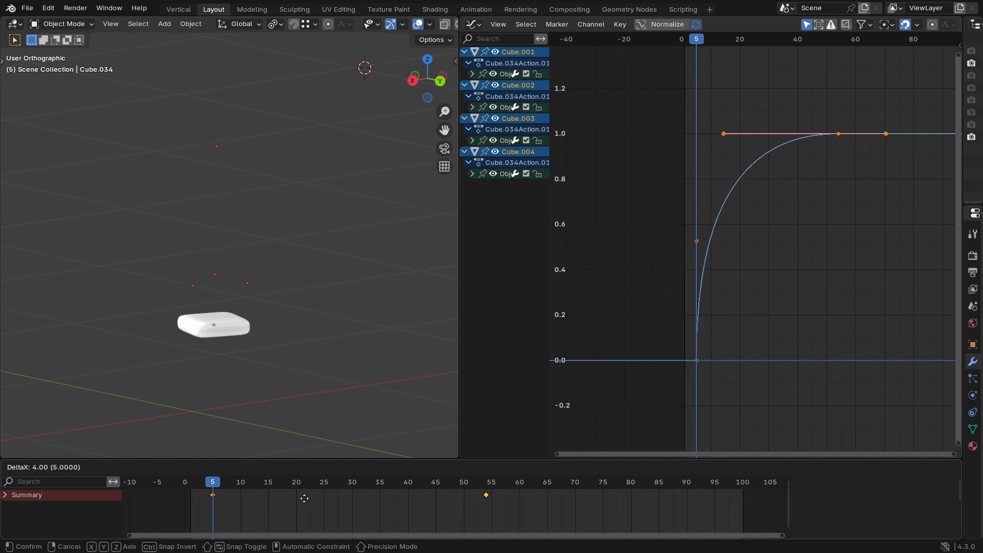
pyautogui.click(304, 498)
# Step: Scrub to frame 8, keep only the lampshade selected, and shift its keyframes slightly later
pyautogui.moveTo(227, 486); pyautogui.dragTo(230, 488)
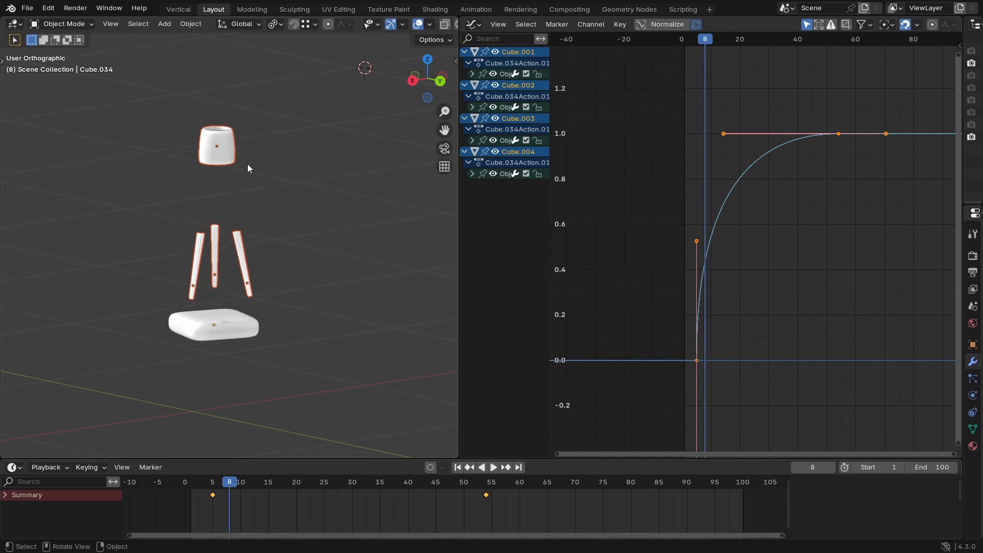
pyautogui.keyDown('ctrl'); pyautogui.moveTo(254, 228); pyautogui.dragTo(182, 248); pyautogui.keyUp('ctrl')
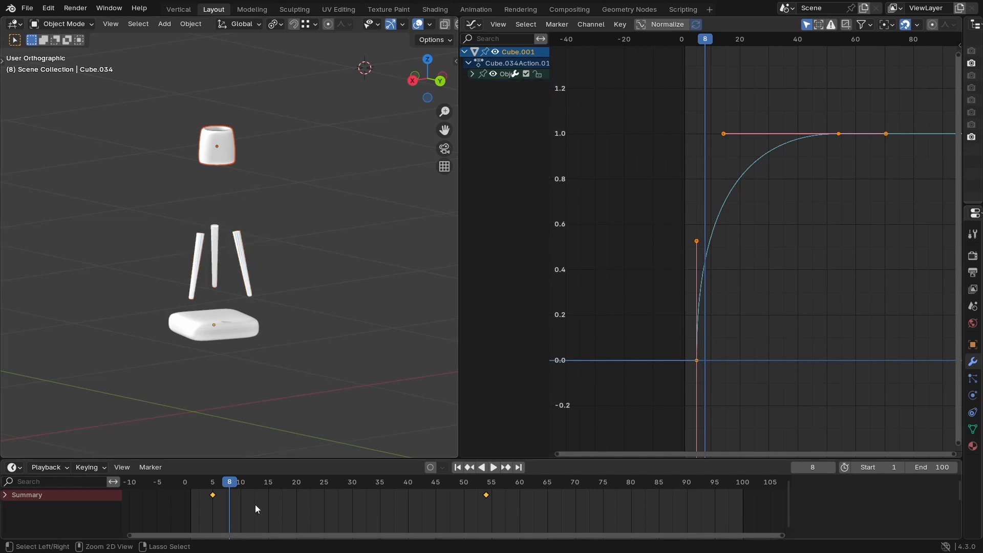
pyautogui.press('g')
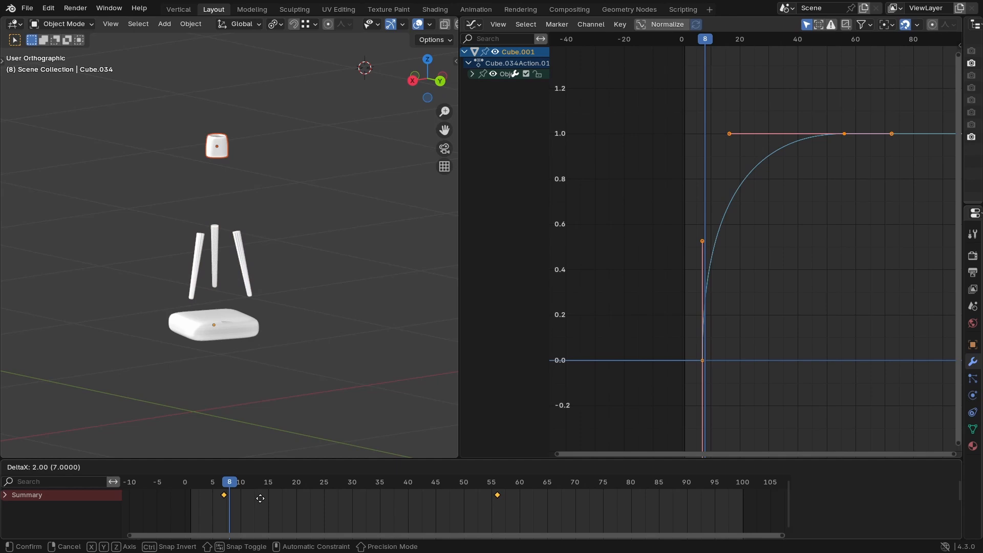
pyautogui.click(254, 498)
# Step: Select the lamp's three legs and shift their keyframes 2 frames later to start at frame 7
pyautogui.moveTo(263, 239); pyautogui.dragTo(189, 270)
pyautogui.press('g')
pyautogui.click(246, 495)
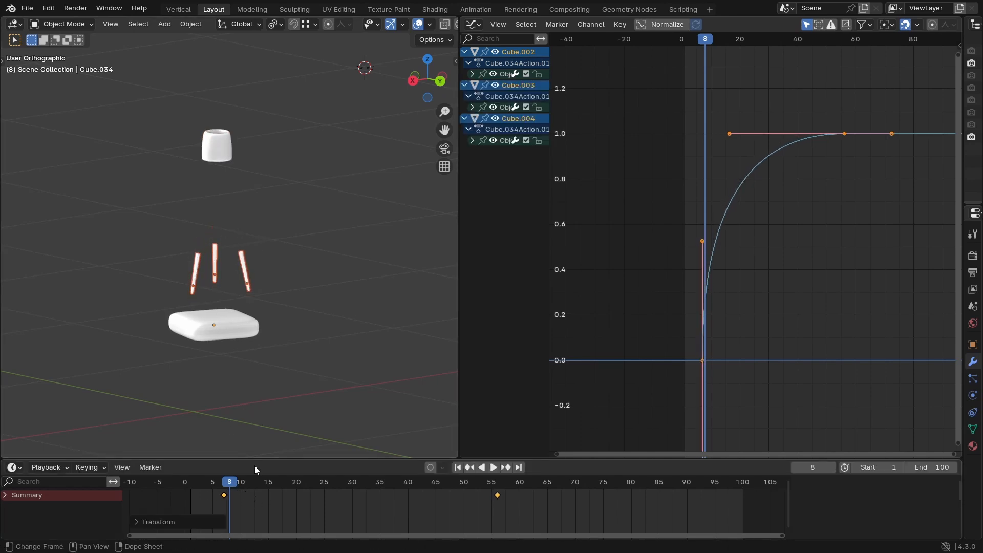
# Step: Select the two outer legs, shift their keyframes to start at frame 10, and scrub to frame 12
pyautogui.click(244, 263)
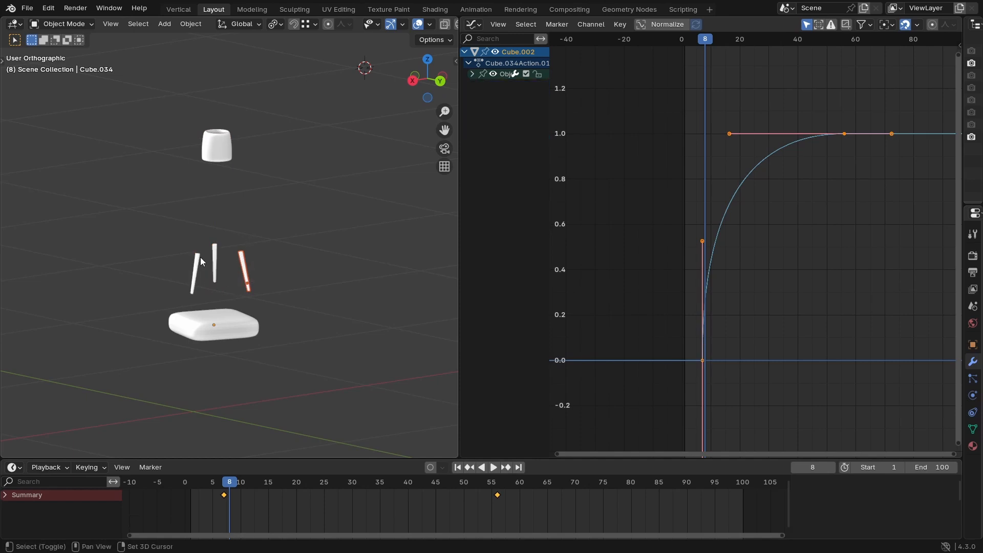
pyautogui.keyDown('shift'); pyautogui.click(199, 263); pyautogui.keyUp('shift')
pyautogui.press('g')
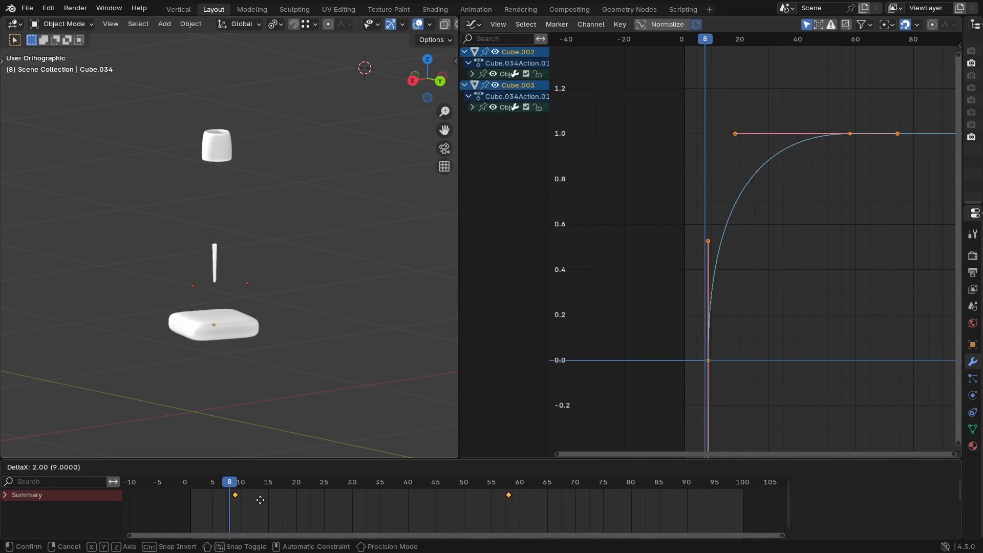
pyautogui.click(267, 500)
pyautogui.click(253, 486)
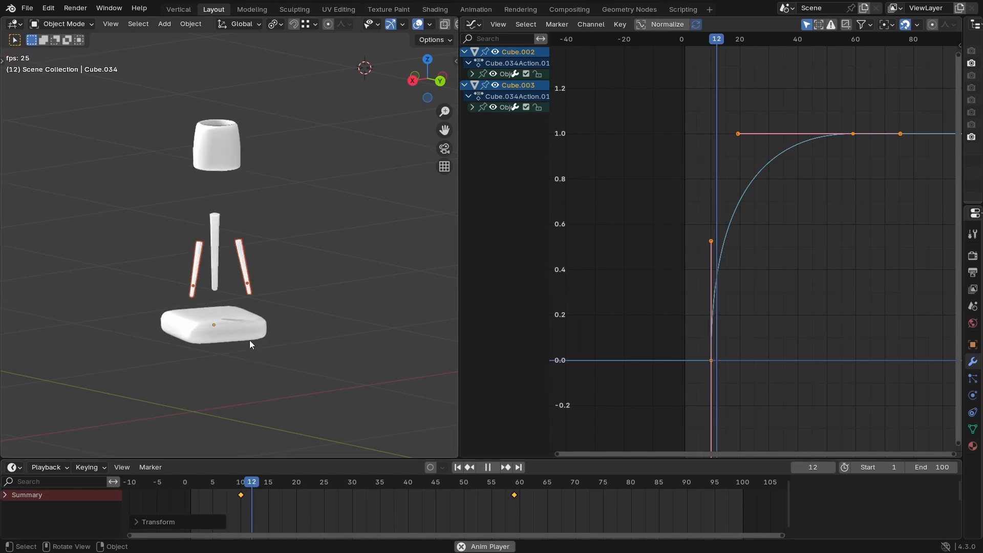
# Step: Move the right-hand lamp leg's keyframes two frames later so they start at frame 12, and play the animation
pyautogui.click(246, 267)
pyautogui.press('g')
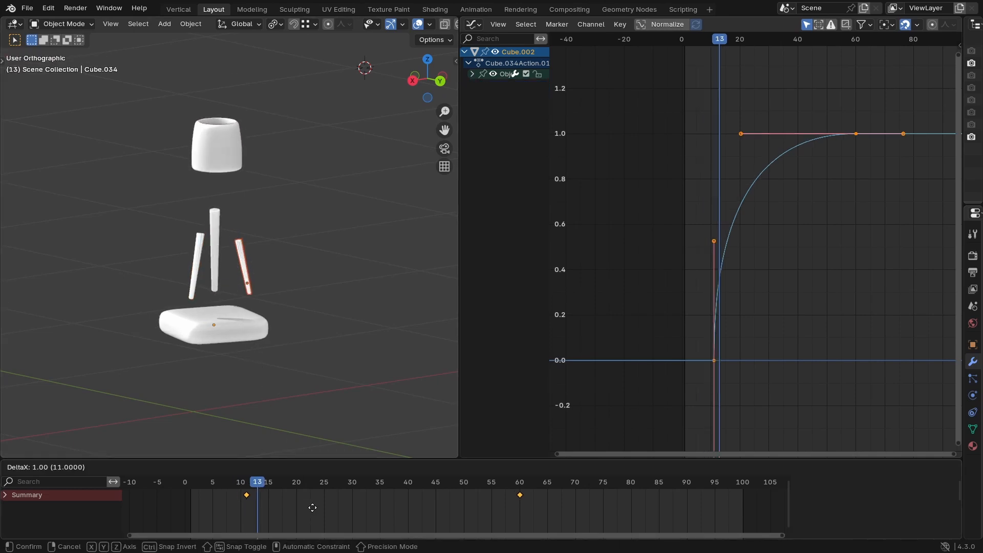
pyautogui.click(317, 507)
pyautogui.moveTo(265, 491); pyautogui.dragTo(177, 492)
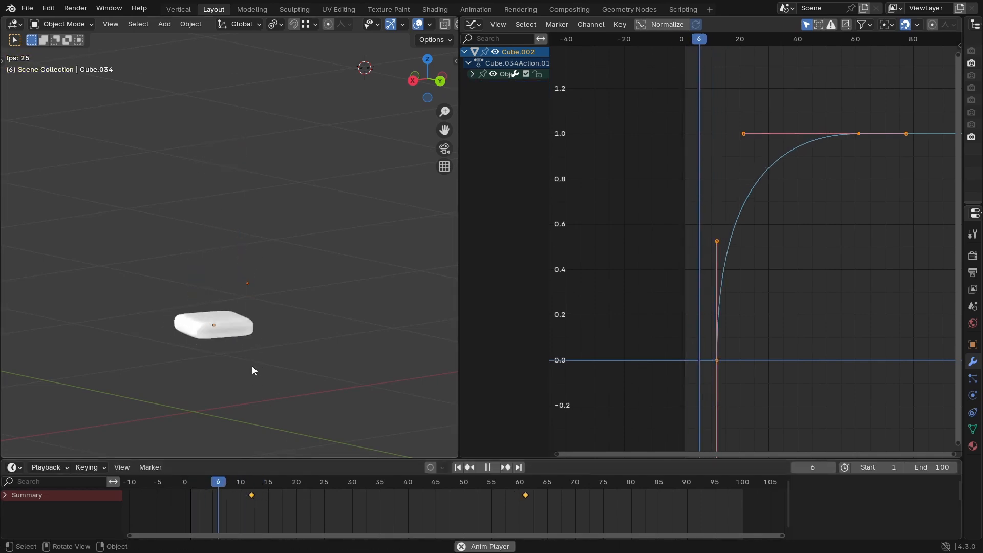
pyautogui.press('space')
pyautogui.moveTo(225, 489); pyautogui.dragTo(346, 489)
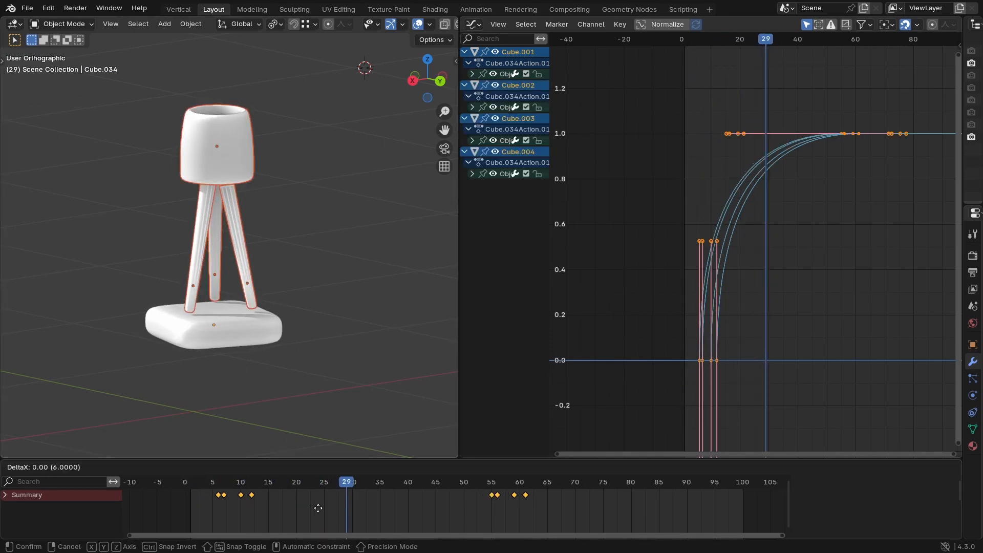
# Step: Shift the keyframes of the lampshade and three legs two frames earlier, with the first at frame 4, and replay the animation
pyautogui.press('Return')
pyautogui.press('g')
pyautogui.click(257, 497)
pyautogui.hotkey('shift', 'Left')
pyautogui.press('space')
pyautogui.press('space')
pyautogui.moveTo(215, 484); pyautogui.dragTo(187, 487)
pyautogui.press('space')
pyautogui.press('space')
pyautogui.press('space')
pyautogui.press('space')
# Step: Lower the start handles of the shade and leg curves to about 0.47 in the Graph Editor
pyautogui.moveTo(808, 214); pyautogui.dragTo(650, 266)
pyautogui.press('g')
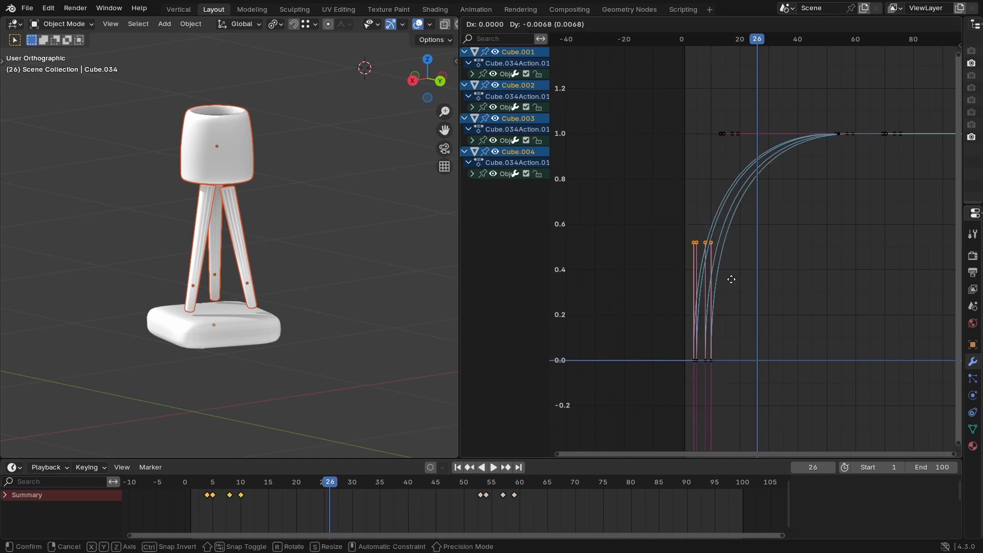
pyautogui.click(731, 285)
# Step: Move the end keyframes of the shade and leg curves 6 frames earlier along X
pyautogui.moveTo(914, 94); pyautogui.dragTo(726, 160)
pyautogui.press('g')
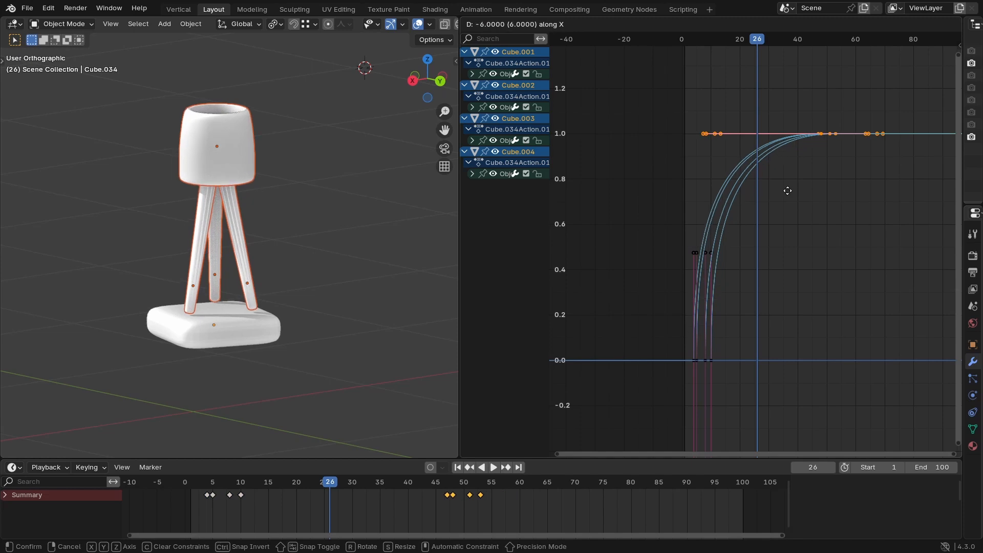
pyautogui.click(787, 190)
# Step: Raise the start handles of the shade and leg curves to about 0.62 and play the animation from the start
pyautogui.moveTo(763, 224); pyautogui.dragTo(678, 265)
pyautogui.press('g')
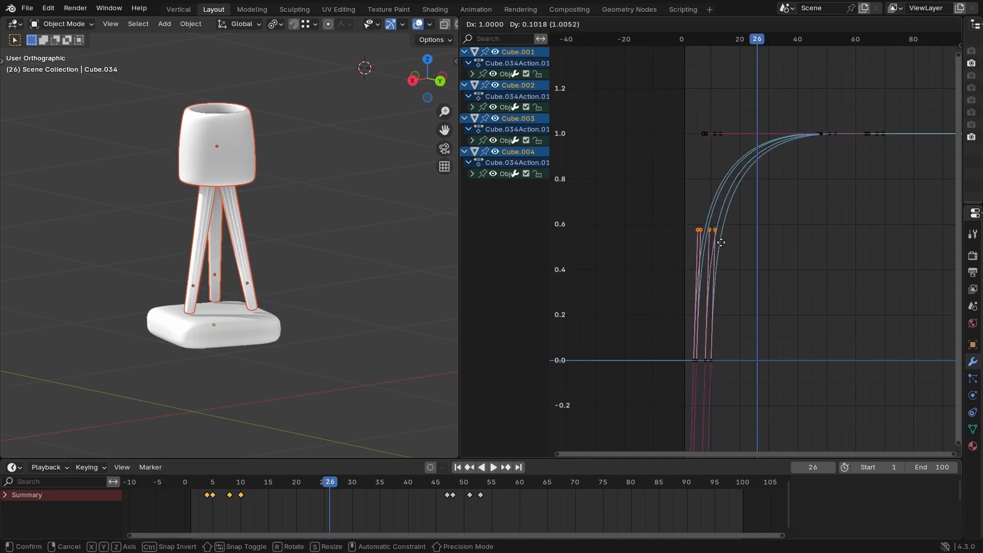
pyautogui.click(718, 234)
pyautogui.moveTo(319, 482); pyautogui.dragTo(191, 484)
pyautogui.press('space')
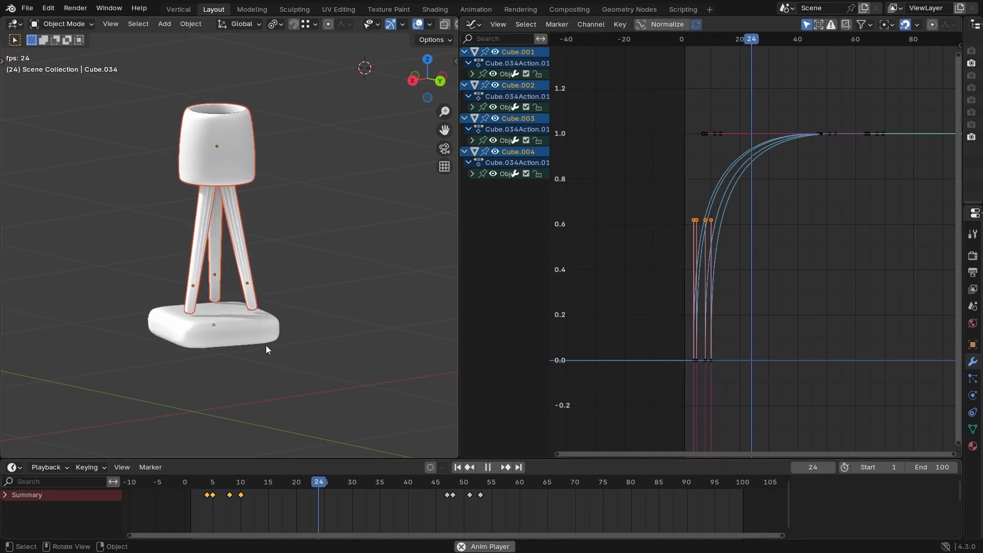
pyautogui.press('space')
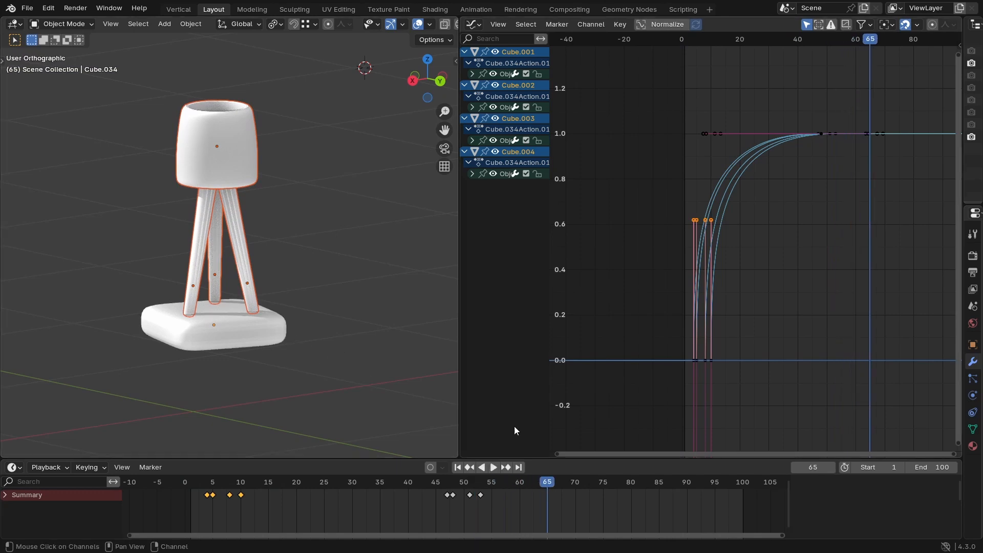
# Step: Set the current frame to 60 and save the file
pyautogui.hotkey('ctrl', 's')
pyautogui.scroll(-1, 232, 288)
pyautogui.moveTo(546, 490); pyautogui.dragTo(519, 493)
pyautogui.hotkey('ctrl', 's')
# Step: Switch to perspective view, add the lamp base to the selection and snap the 3D cursor to the selected parts
pyautogui.press('KP_5')
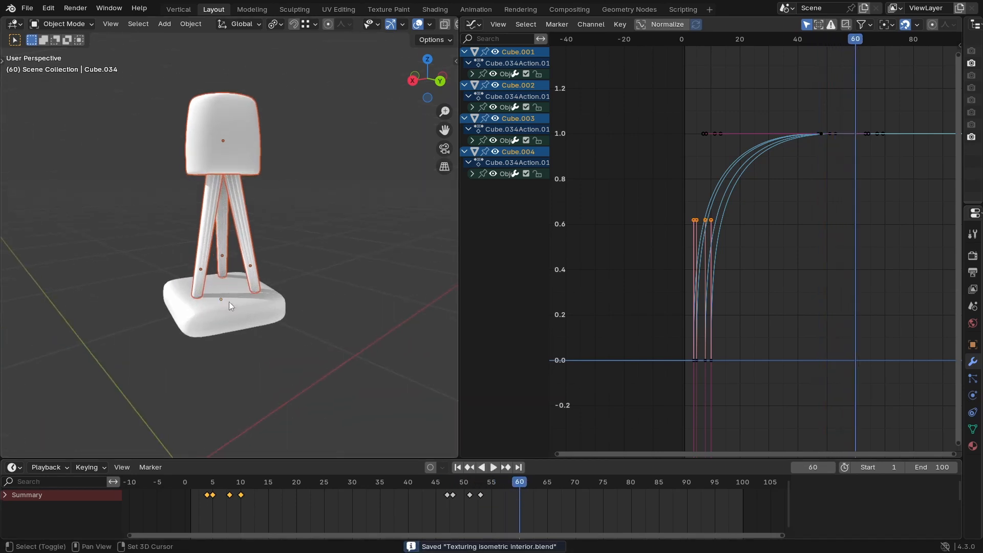
pyautogui.keyDown('shift'); pyautogui.click(188, 333); pyautogui.keyUp('shift')
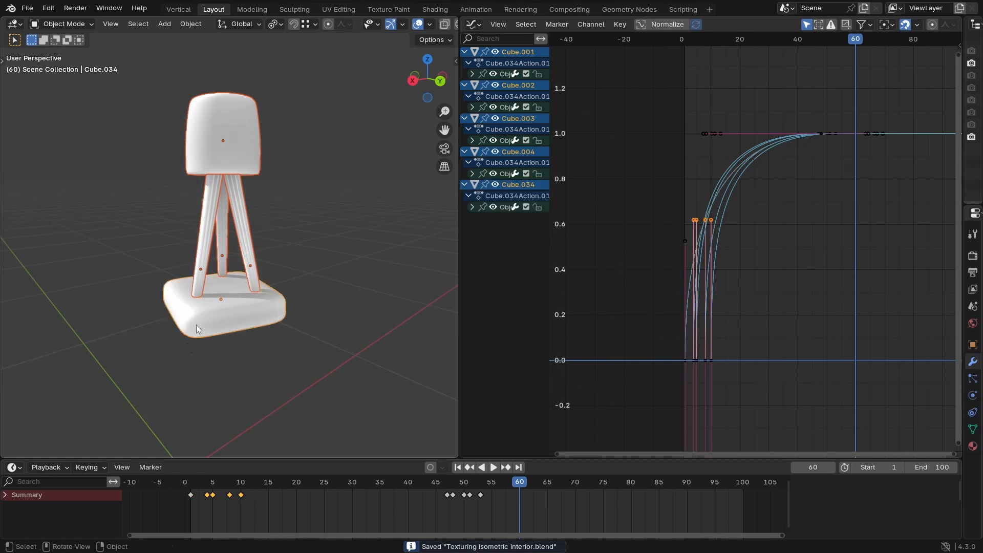
pyautogui.hotkey('shift', 's')
pyautogui.click(227, 321)
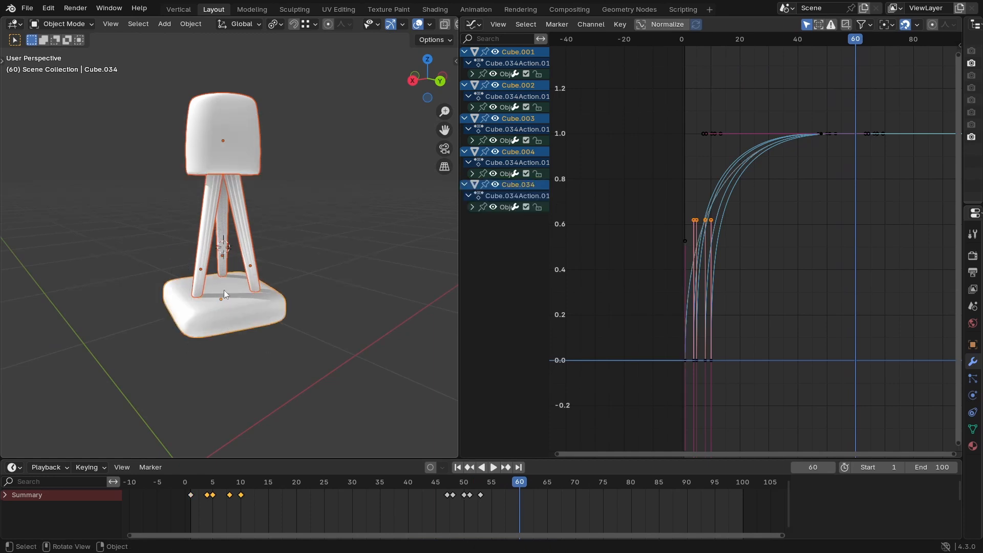
# Step: Add a cube empty at the 3D cursor and scale it uniformly to about 0.269
pyautogui.hotkey('shift', 'a')
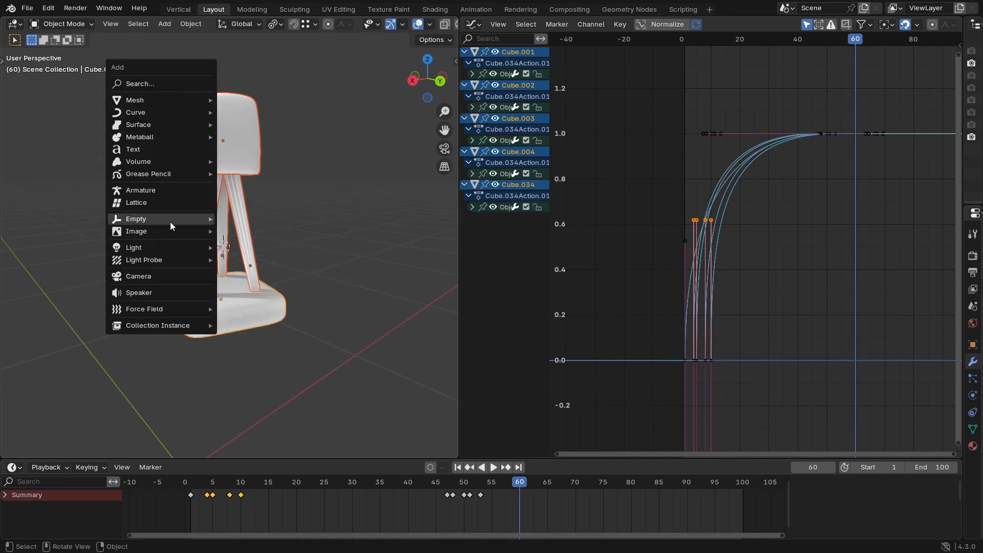
pyautogui.moveTo(170, 220)
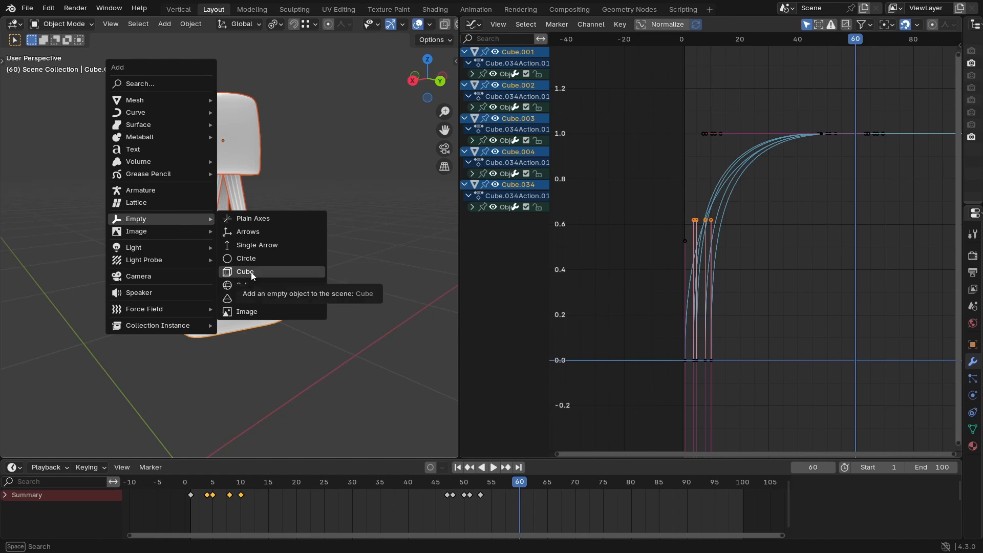
pyautogui.click(252, 274)
pyautogui.press('s')
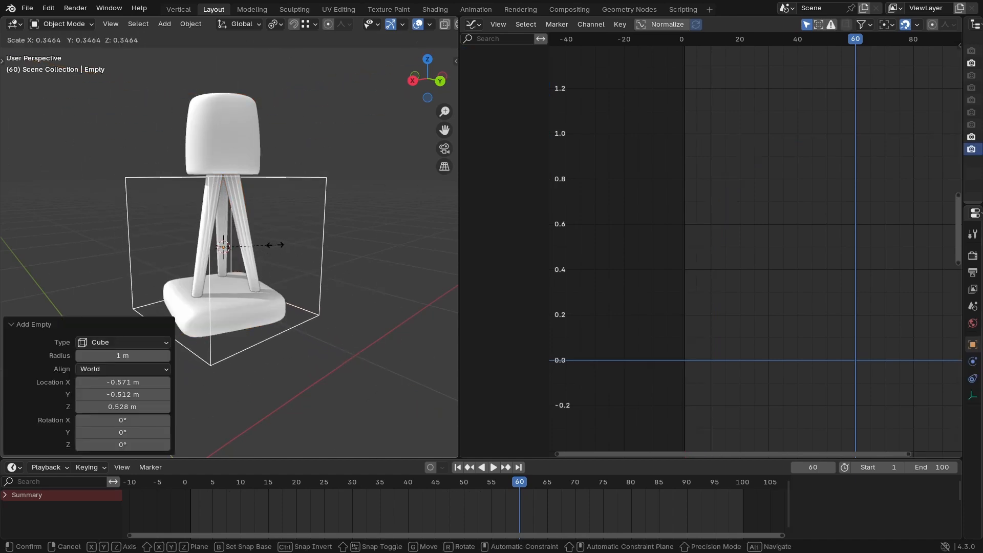
pyautogui.click(258, 251)
pyautogui.moveTo(258, 251); pyautogui.dragTo(254, 161, button='middle')
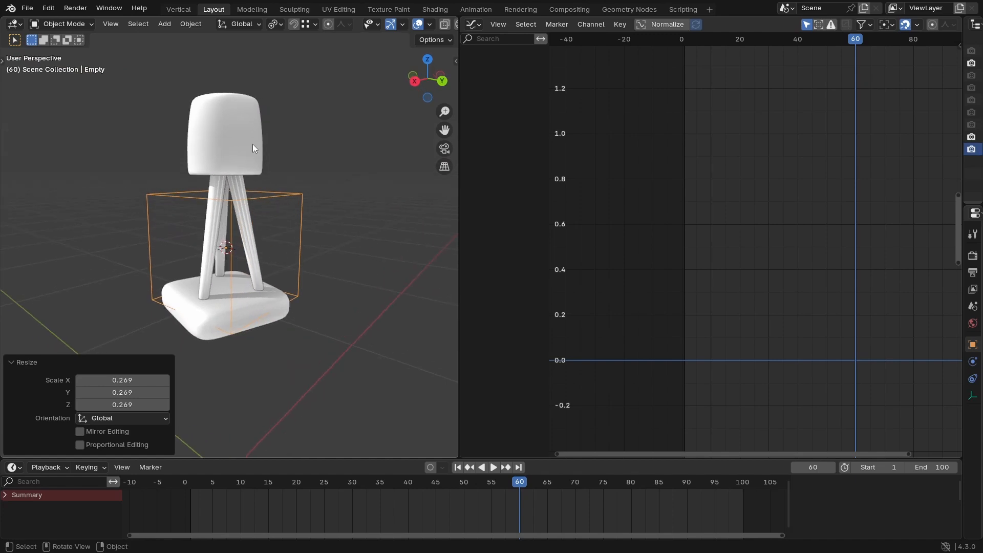
# Step: Parent all lamp parts to the cube empty using Object (Keep Transform), and select only the empty
pyautogui.press('a')
pyautogui.hotkey('alt', 'a')
pyautogui.press('a')
pyautogui.hotkey('ctrl', 'p')
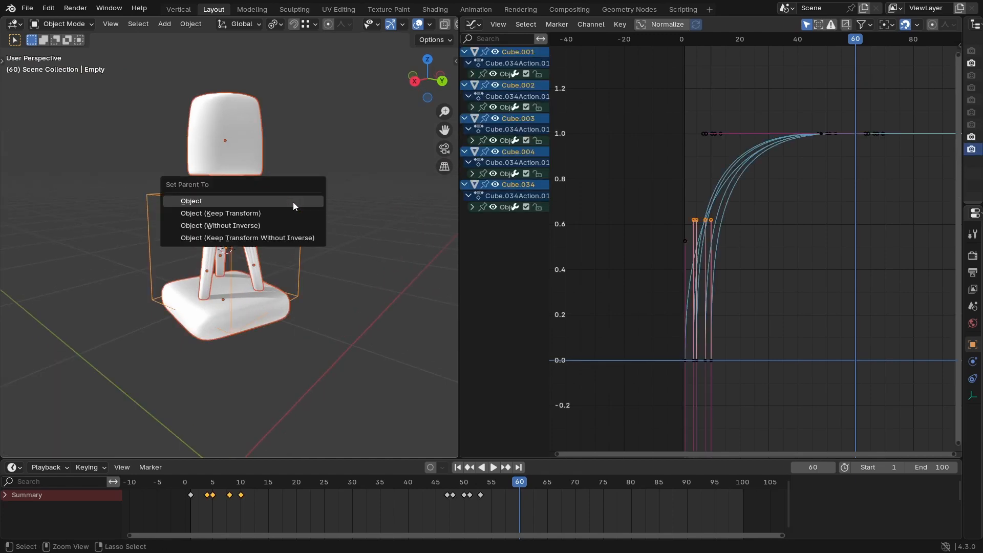
pyautogui.click(270, 214)
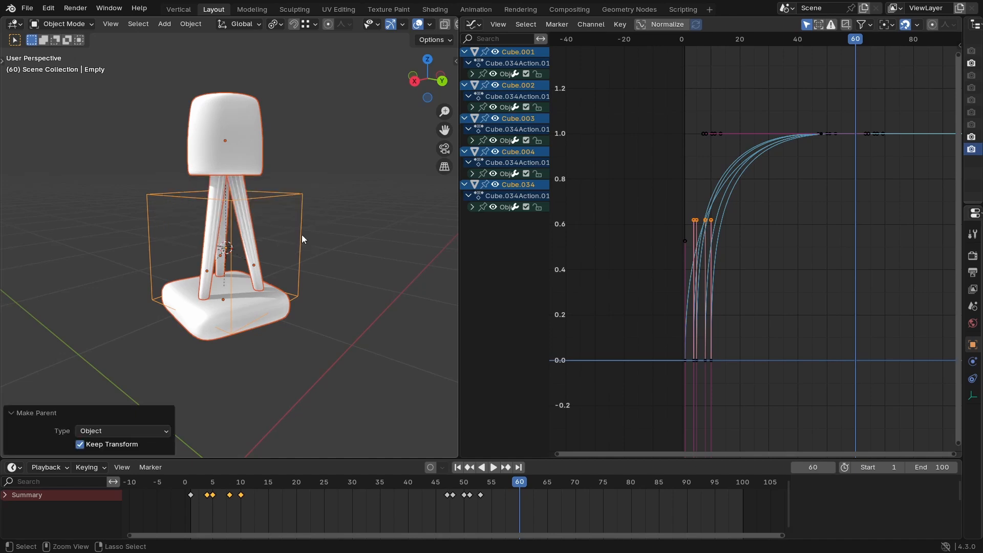
pyautogui.click(294, 263)
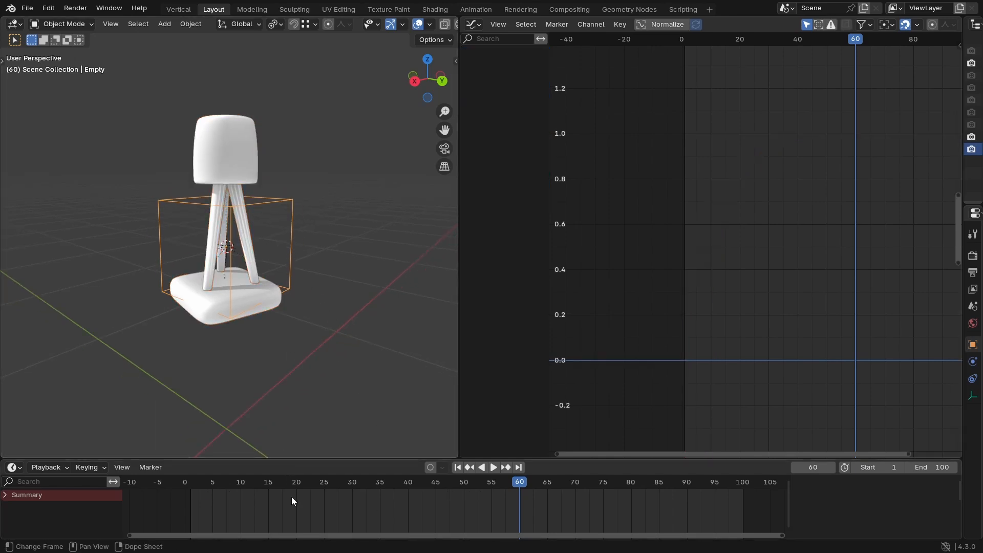
# Step: Bring the room back into view around the lamp and play the lamp's animation from the start
pyautogui.click(248, 486)
pyautogui.press('g')
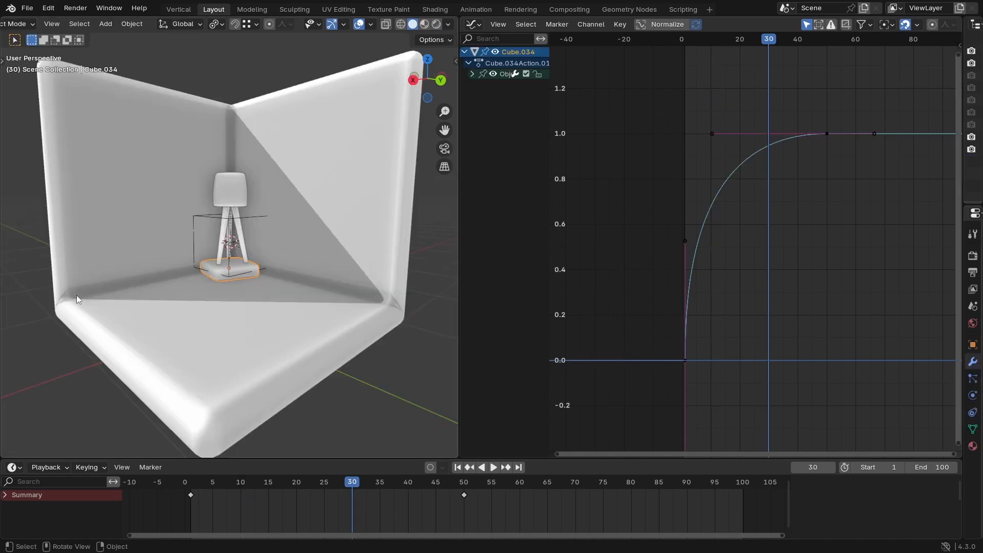
pyautogui.moveTo(76, 295); pyautogui.dragTo(152, 282, button='middle')
pyautogui.press('space')
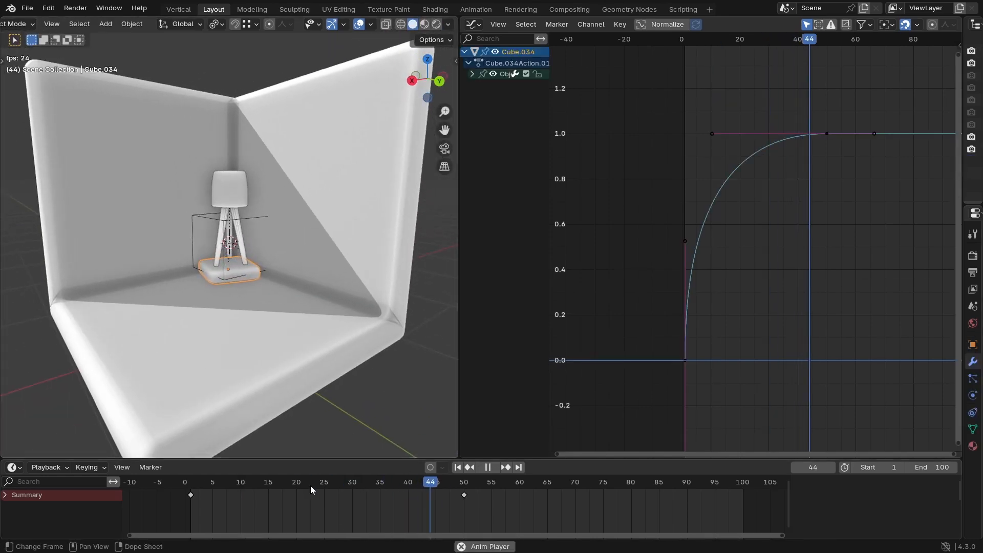
pyautogui.press('space')
pyautogui.click(178, 486)
pyautogui.press('space')
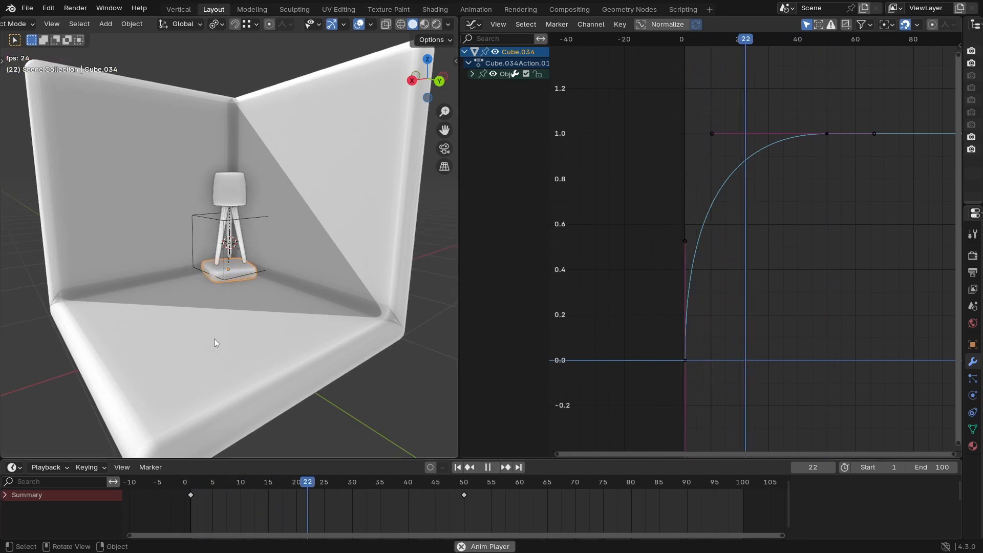
pyautogui.press('space')
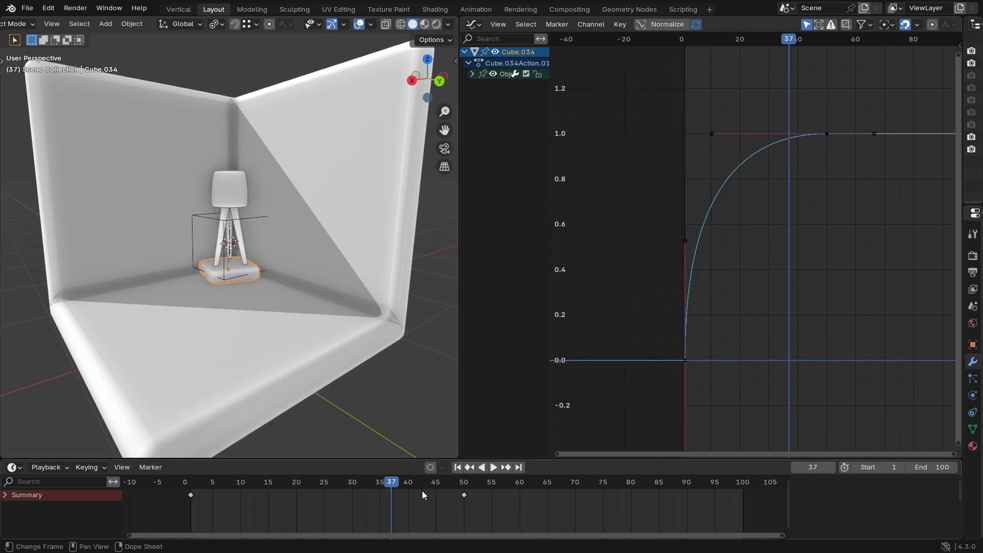
# Step: Insert a single keyframe on the cube empty's Z location at frame 30
pyautogui.click(250, 218)
pyautogui.press('space')
pyautogui.moveTo(398, 483); pyautogui.dragTo(354, 488)
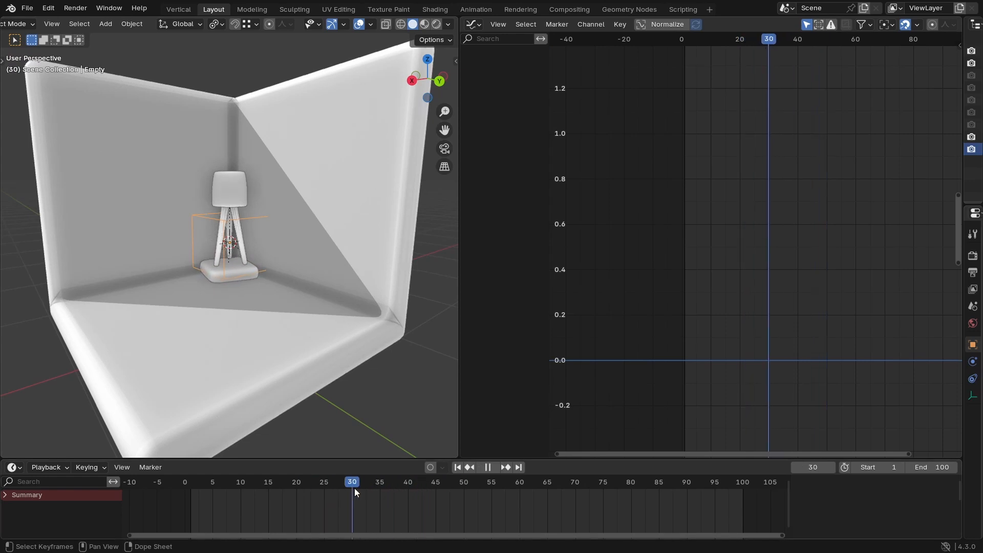
pyautogui.press('space')
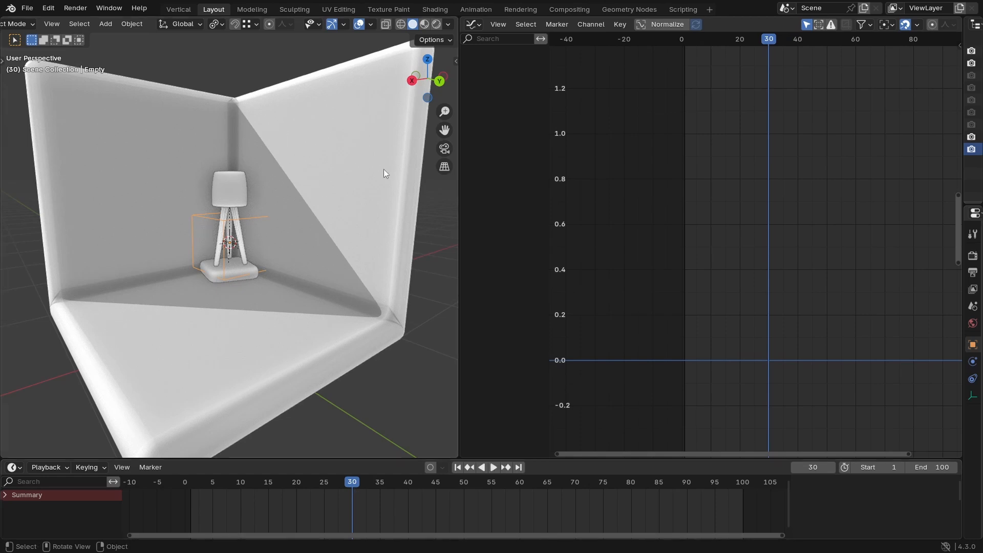
pyautogui.press('n')
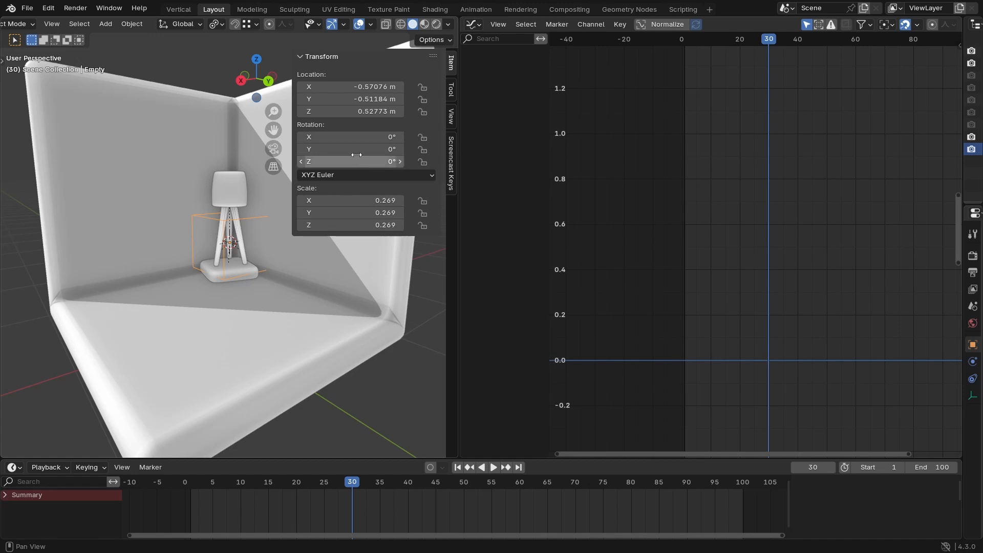
pyautogui.rightClick(358, 112)
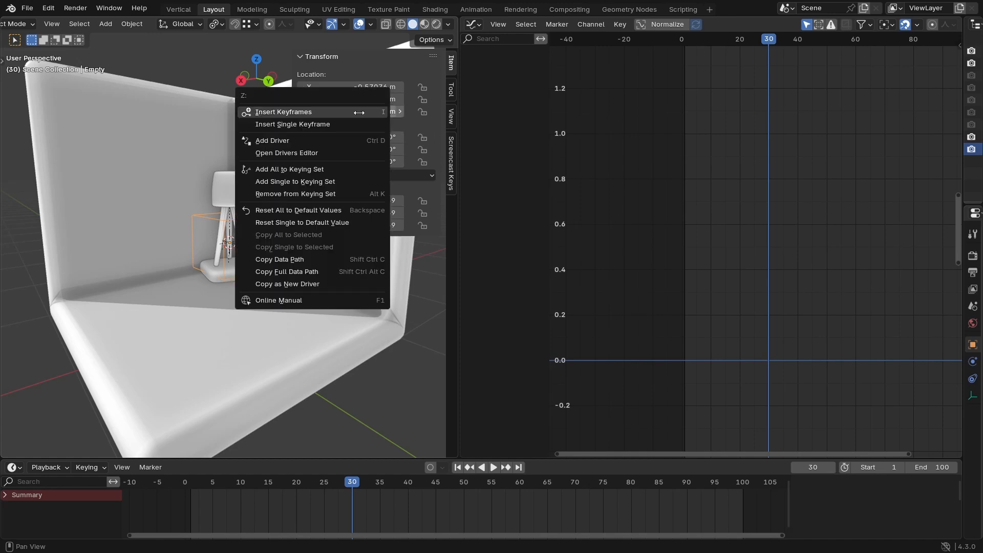
pyautogui.click(326, 124)
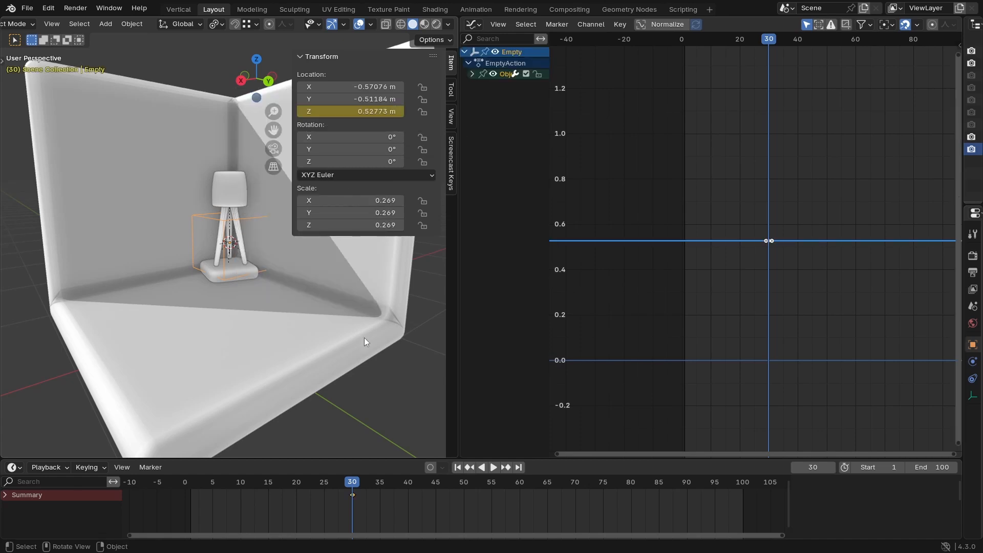
# Step: Insert a single keyframe on the empty's Z location at frame 50
pyautogui.click(464, 482)
pyautogui.press('space')
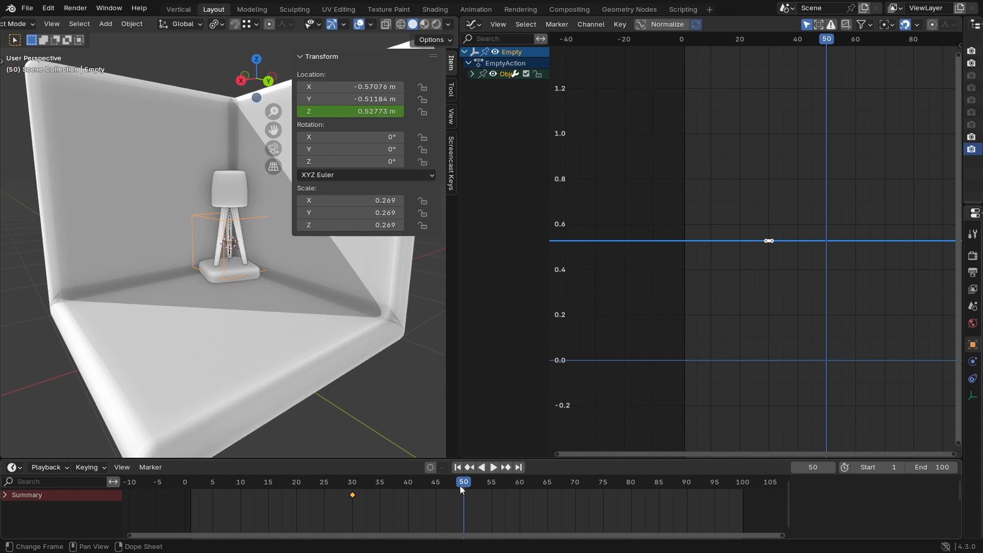
pyautogui.rightClick(330, 113)
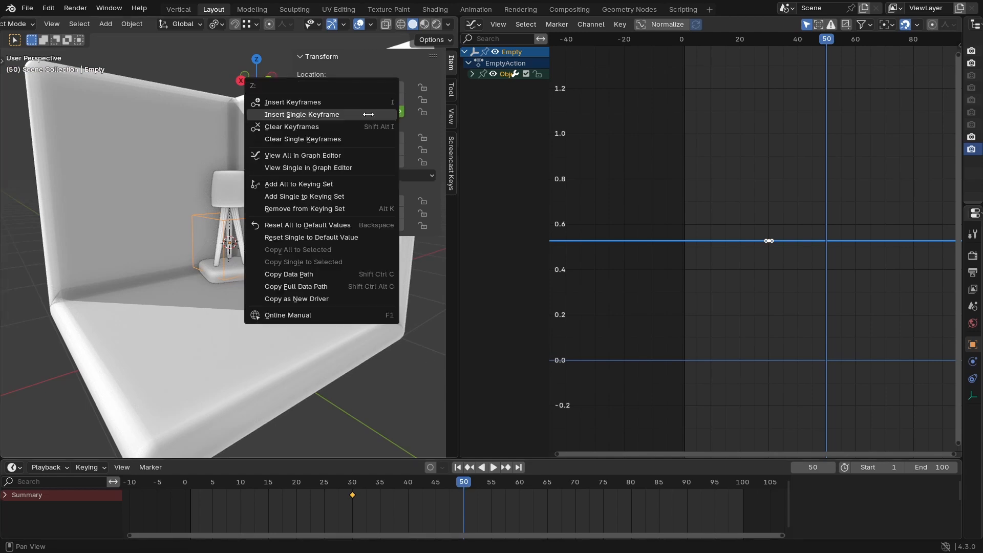
pyautogui.click(324, 114)
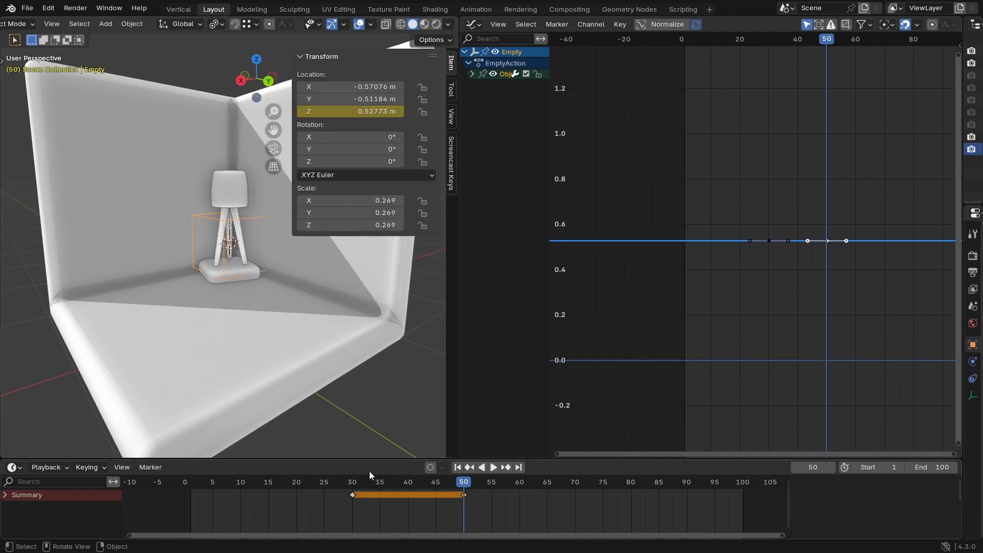
# Step: Set the empty's Z location to 1 m at frame 30, replace its single keyframe there, and play the drop animation
pyautogui.click(353, 482)
pyautogui.press('space')
pyautogui.click(353, 495)
pyautogui.click(375, 113)
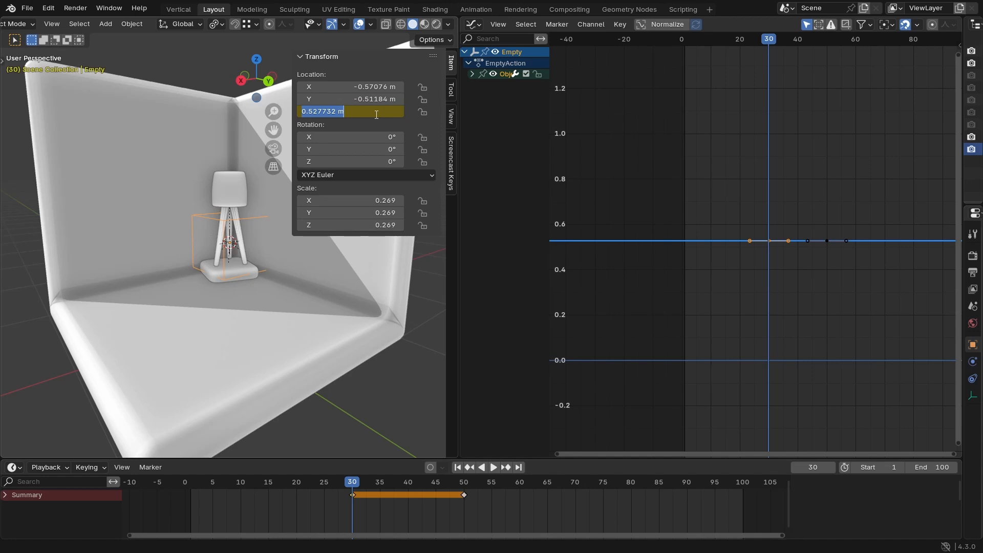
pyautogui.write('1')
pyautogui.press('Return')
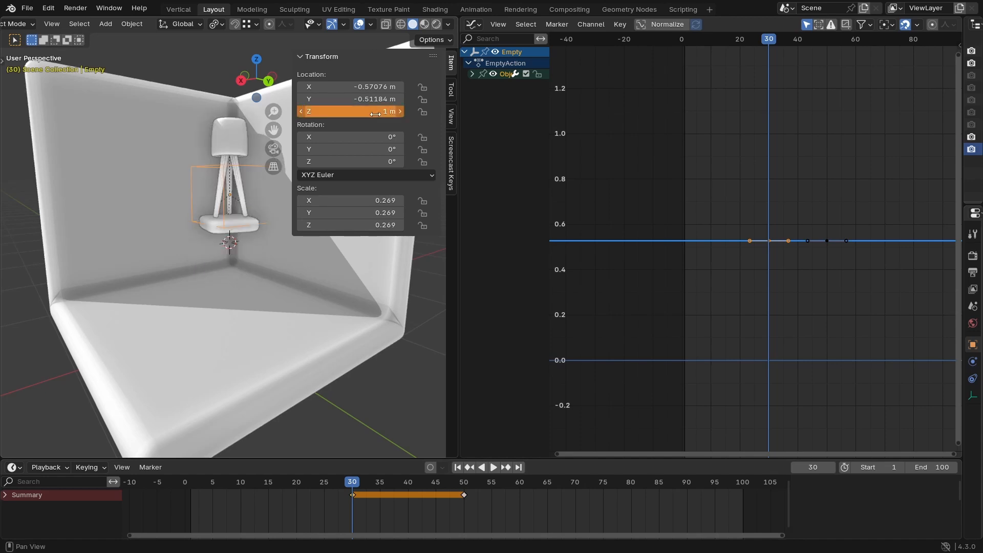
pyautogui.rightClick(375, 112)
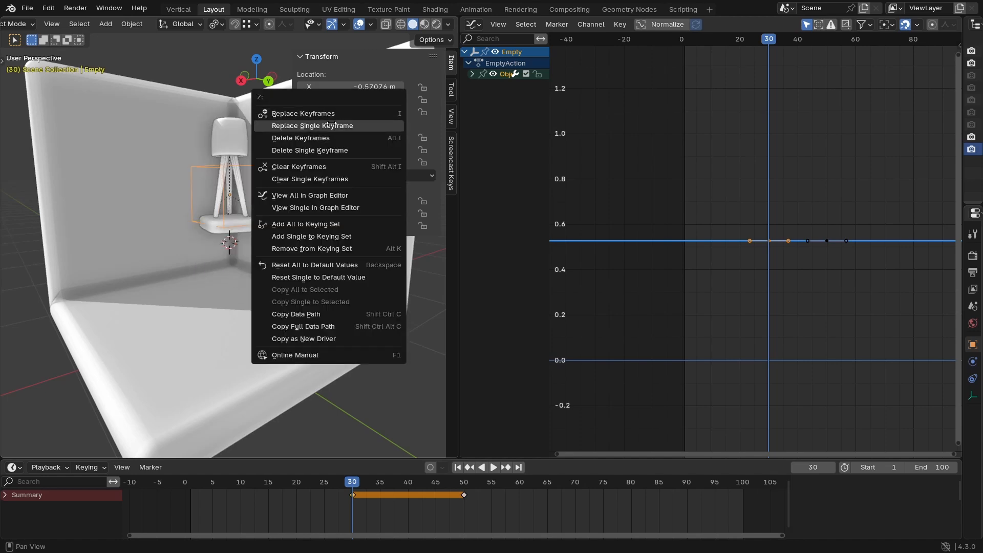
pyautogui.click(331, 124)
pyautogui.press('space')
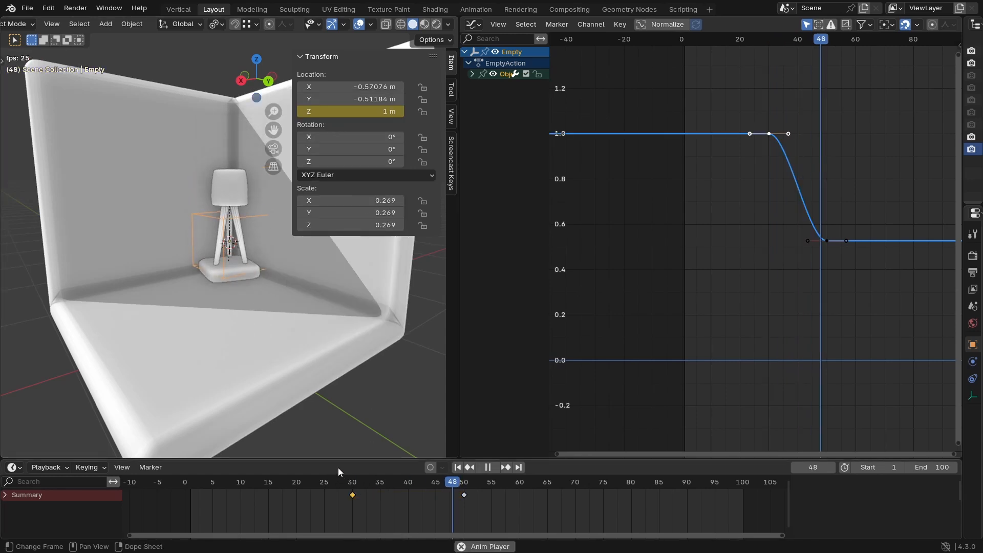
pyautogui.moveTo(337, 485); pyautogui.dragTo(253, 481)
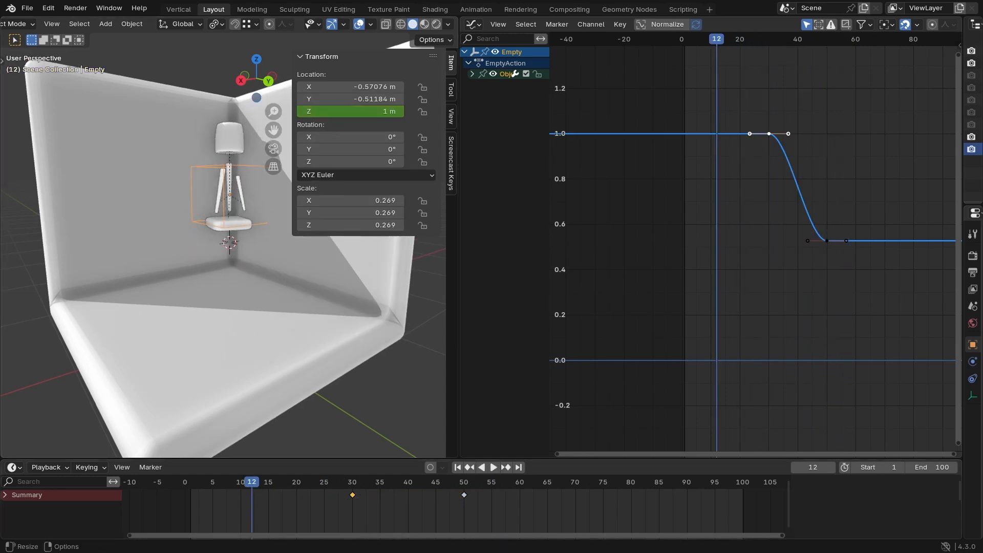
# Step: Play the drop animation, move the empty's first Z location keyframe to frame 20, and replay it
pyautogui.moveTo(188, 278)
pyautogui.mouseDown(button='middle')
pyautogui.moveTo(204, 262)
pyautogui.moveTo(199, 289)
pyautogui.mouseUp(button='middle')
pyautogui.press('space')
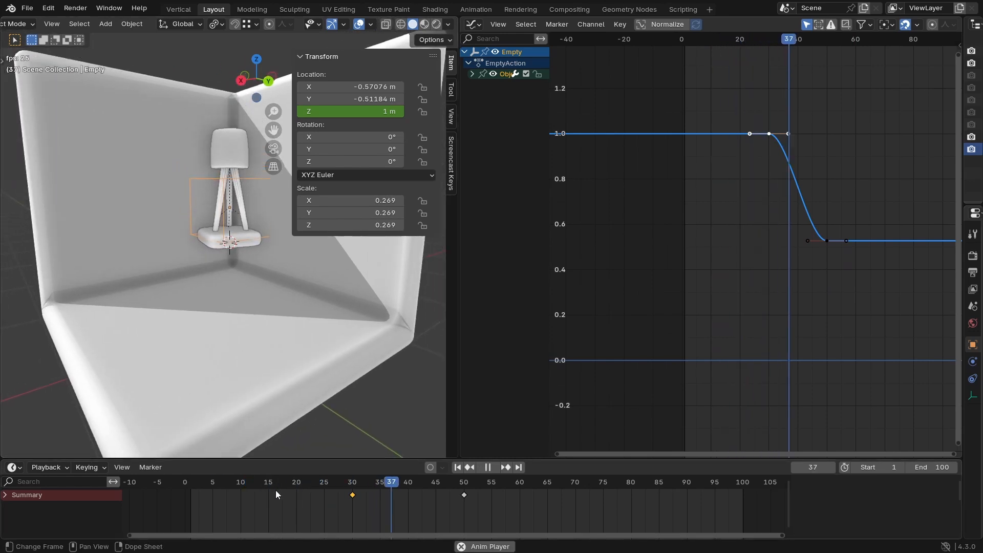
pyautogui.press('space')
pyautogui.moveTo(331, 483); pyautogui.dragTo(296, 495)
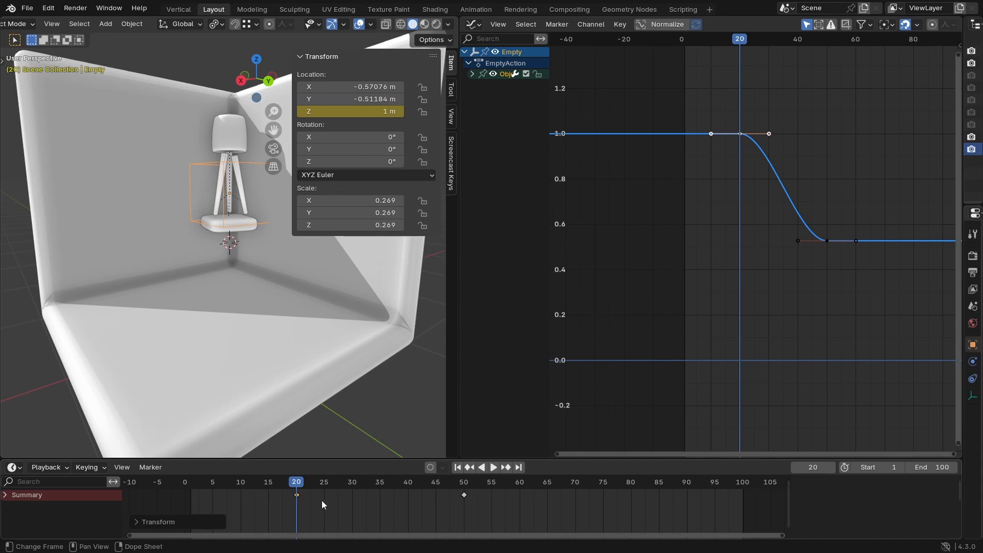
pyautogui.press('space')
# Step: Review the lamp's scale-in and drop from the start in a closer view of the room
pyautogui.moveTo(256, 480)
pyautogui.mouseDown()
pyautogui.moveTo(176, 489)
pyautogui.moveTo(245, 486)
pyautogui.mouseUp()
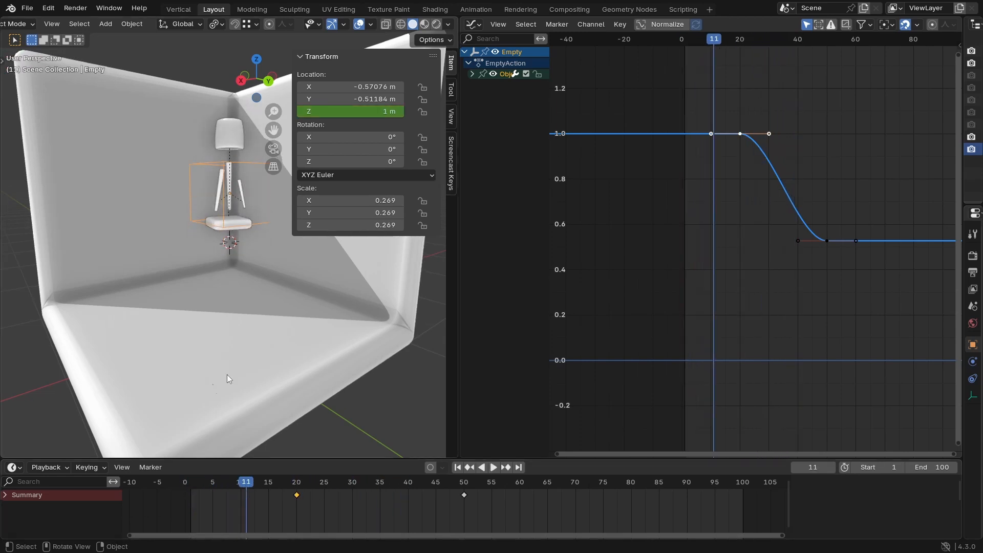
pyautogui.scroll(3, 251, 334)
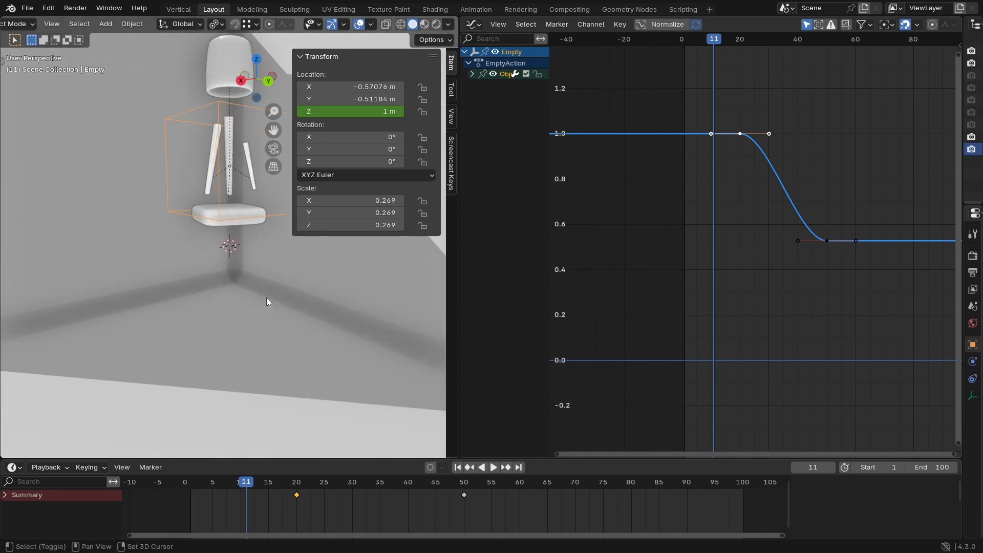
pyautogui.keyDown('shift'); pyautogui.moveTo(267, 298); pyautogui.dragTo(219, 347, button='middle'); pyautogui.keyUp('shift')
pyautogui.press('KP_5')
pyautogui.press('space')
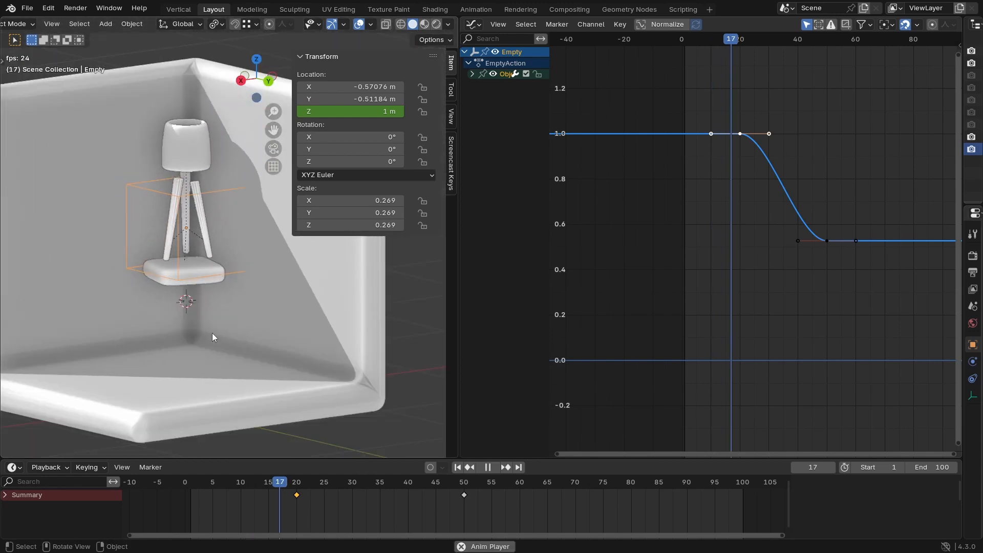
pyautogui.moveTo(306, 487); pyautogui.dragTo(190, 490)
pyautogui.press('space')
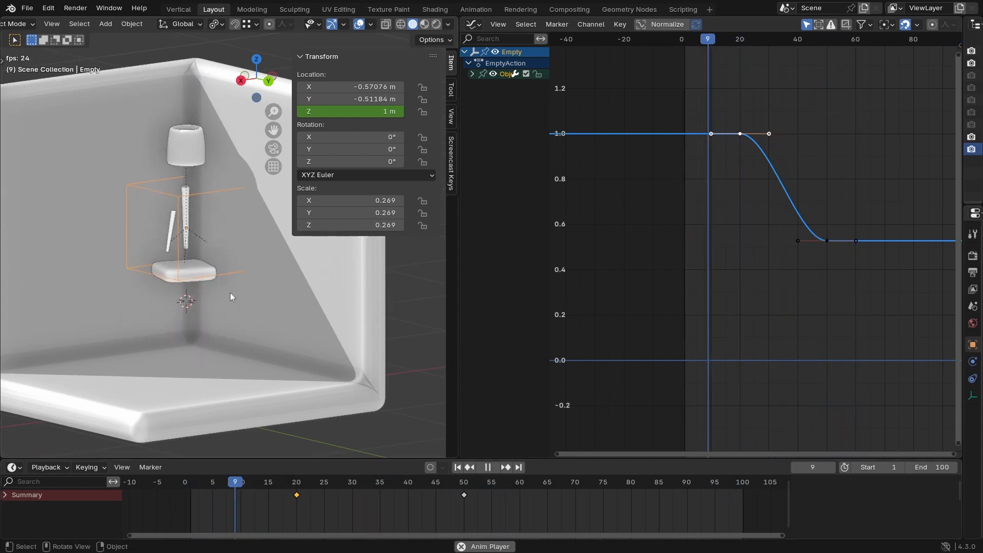
pyautogui.click(259, 408)
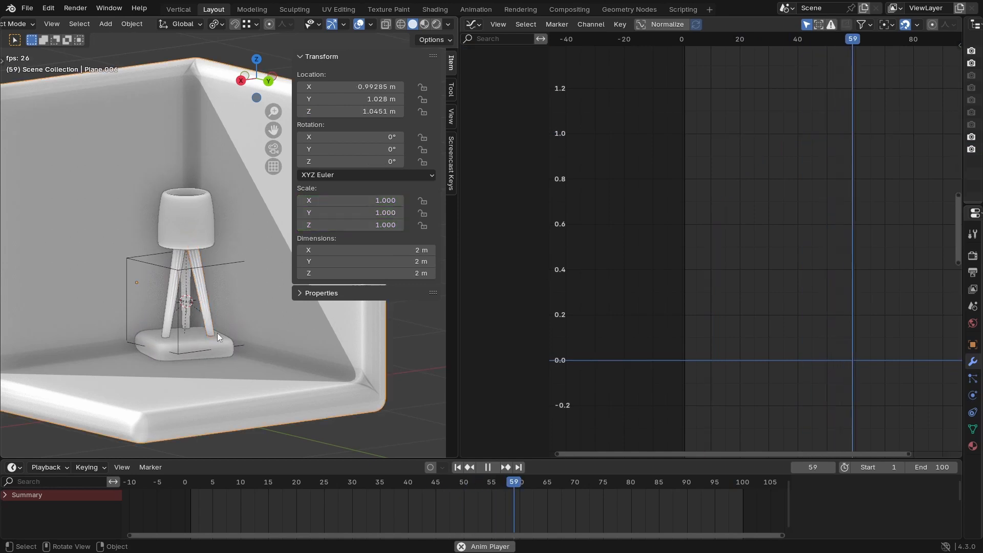
pyautogui.keyDown('ctrl'); pyautogui.moveTo(217, 333); pyautogui.dragTo(217, 321, button='middle'); pyautogui.keyUp('ctrl')
pyautogui.press('space')
# Step: Move the empty's first Z location keyframe to frame 10 and replay the lamp's animation from the start
pyautogui.click(205, 269)
pyautogui.moveTo(242, 484)
pyautogui.mouseDown()
pyautogui.moveTo(191, 493)
pyautogui.moveTo(240, 490)
pyautogui.mouseUp()
pyautogui.moveTo(475, 514); pyautogui.dragTo(249, 499)
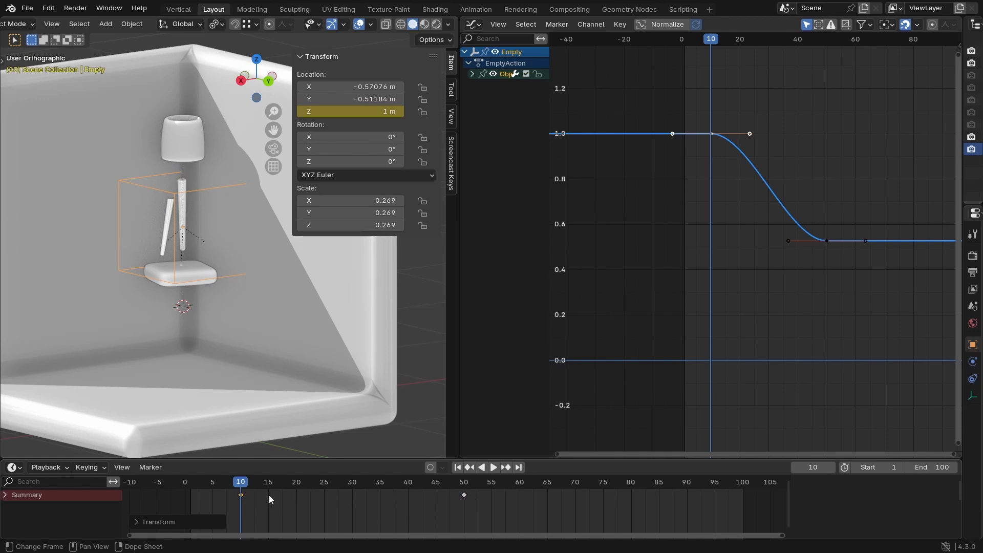
pyautogui.press('space')
pyautogui.moveTo(241, 486); pyautogui.dragTo(191, 489)
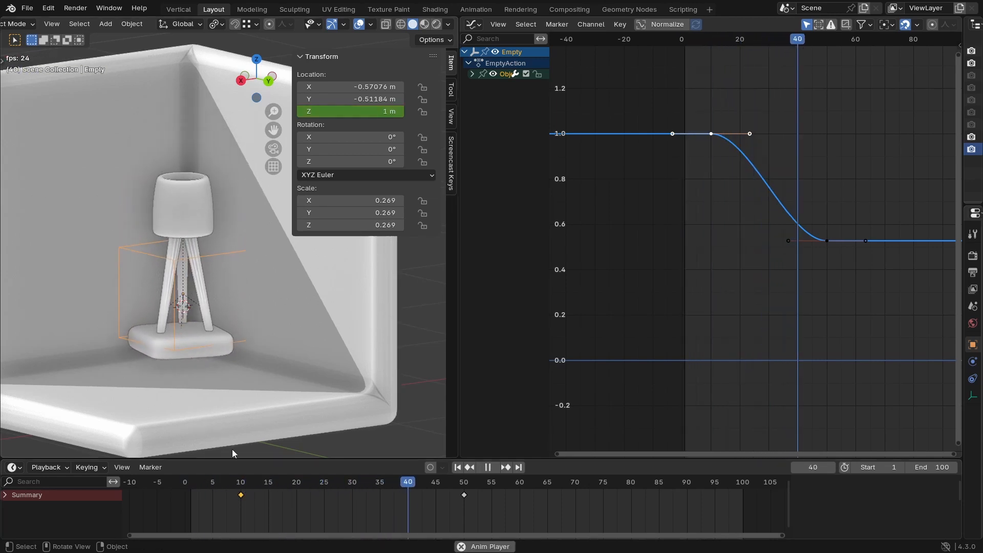
pyautogui.press('space')
pyautogui.moveTo(259, 484); pyautogui.dragTo(191, 491)
pyautogui.press('space')
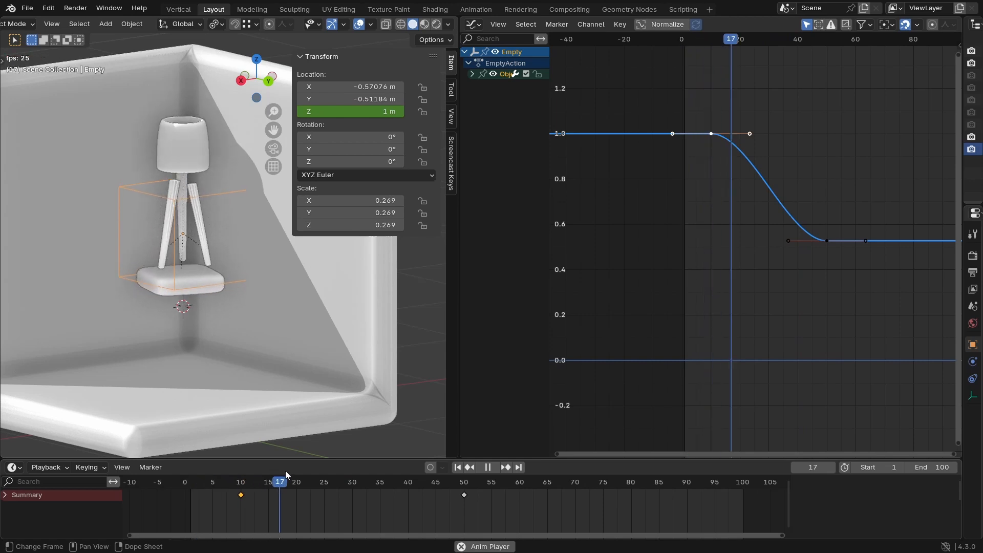
pyautogui.press('space')
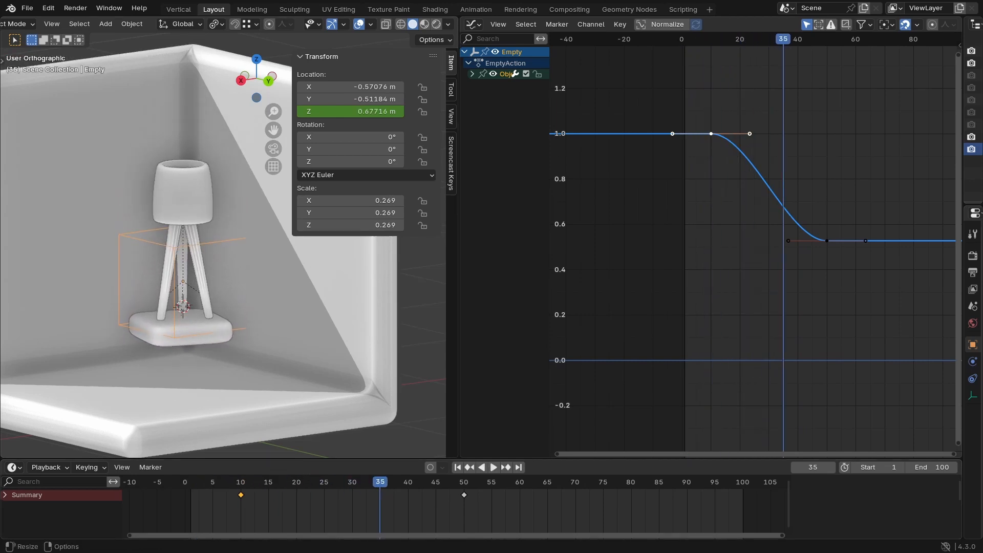
# Step: Set the scene's end frame to 60 and play the shortened animation
pyautogui.click(929, 467)
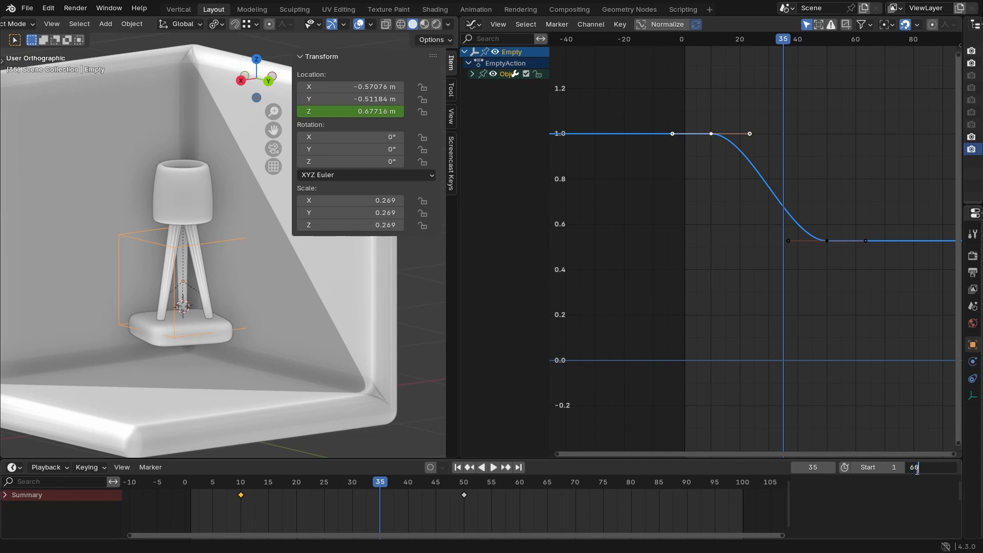
pyautogui.write('60')
pyautogui.press('Return')
pyautogui.press('space')
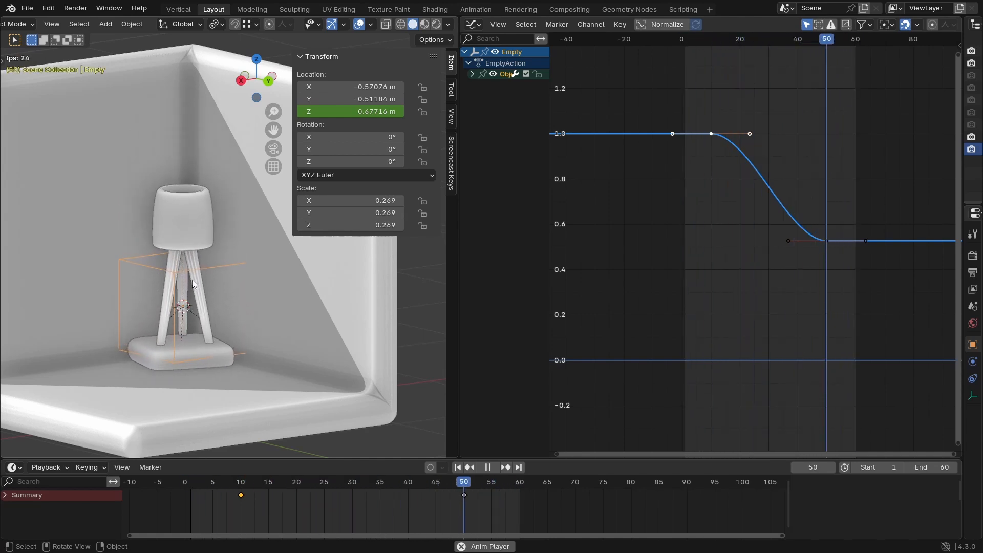
pyautogui.press('space')
pyautogui.press('space')
pyautogui.press('space')
pyautogui.press('space')
pyautogui.press('space')
pyautogui.press('space')
pyautogui.press('space')
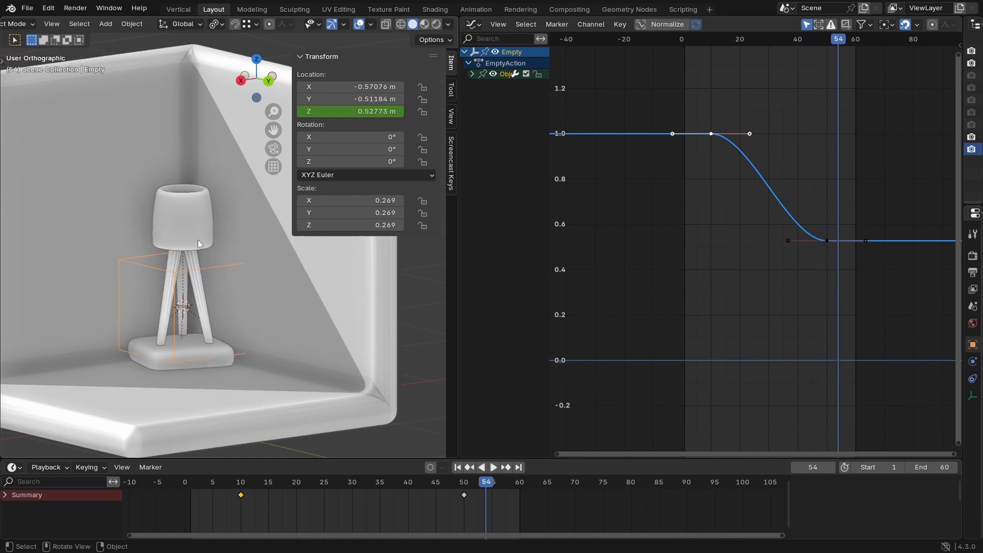
# Step: Select all five lamp parts and scale down their ending scale keyframes and handles along the time axis
pyautogui.click(201, 244)
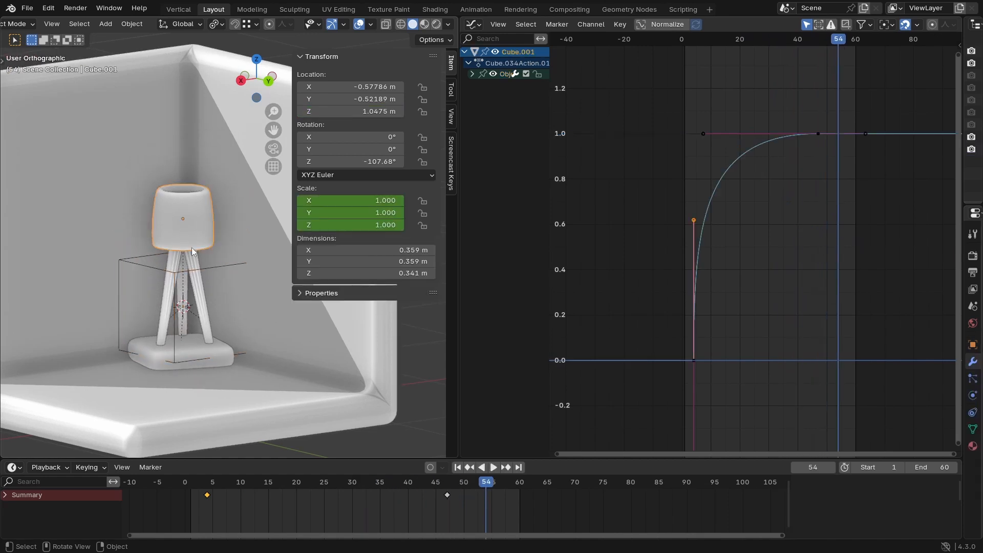
pyautogui.keyDown('shift'); pyautogui.click(205, 313); pyautogui.keyUp('shift')
pyautogui.keyDown('shift'); pyautogui.click(182, 328); pyautogui.keyUp('shift')
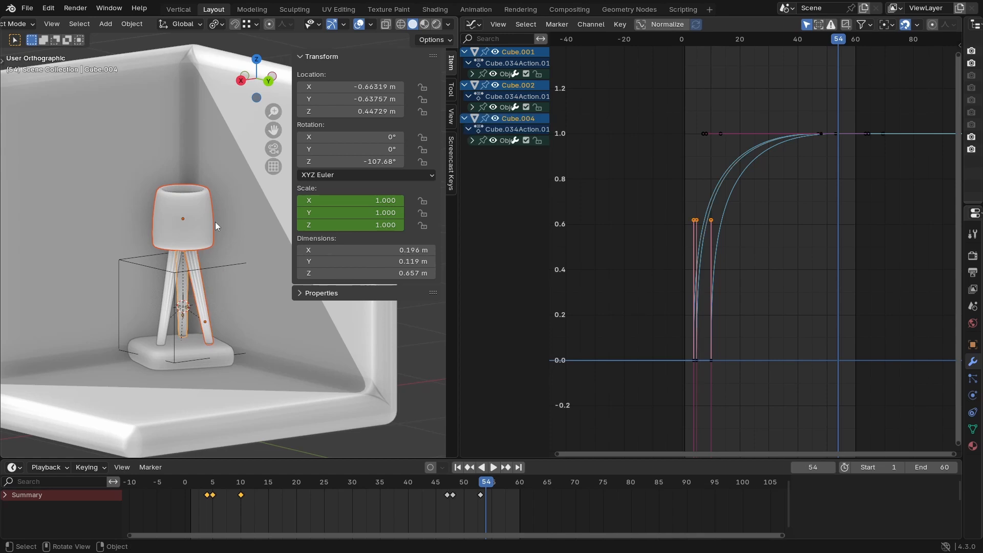
pyautogui.moveTo(215, 223); pyautogui.dragTo(153, 344)
pyautogui.keyDown('ctrl'); pyautogui.moveTo(233, 253); pyautogui.dragTo(245, 325); pyautogui.keyUp('ctrl')
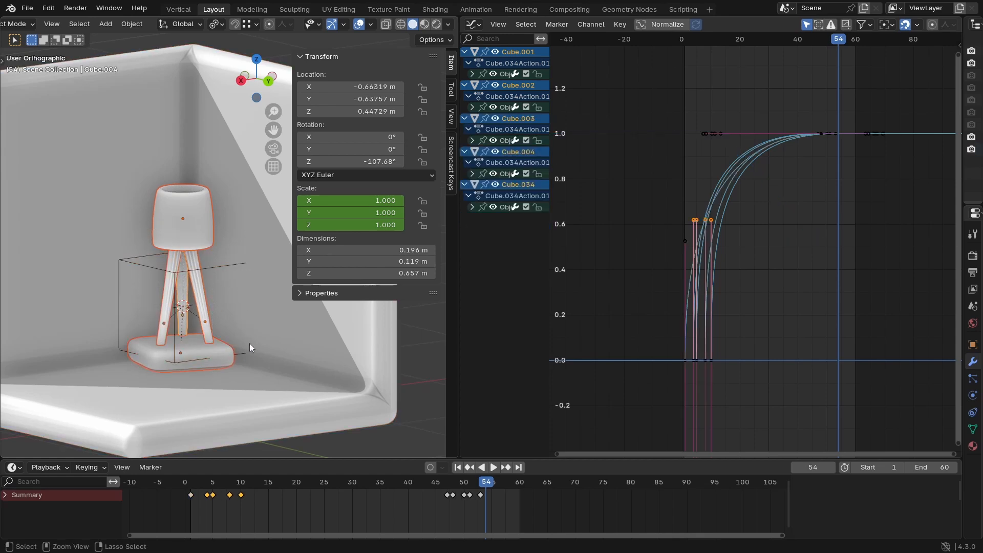
pyautogui.keyDown('ctrl'); pyautogui.moveTo(776, 244); pyautogui.dragTo(792, 238, button='middle'); pyautogui.keyUp('ctrl')
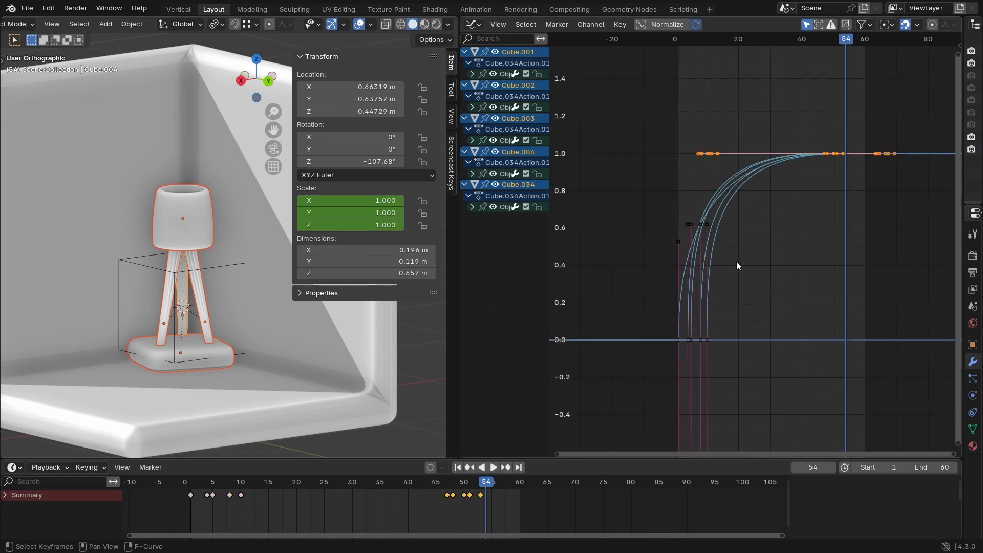
pyautogui.keyDown('ctrl'); pyautogui.moveTo(737, 263); pyautogui.dragTo(747, 253, button='middle'); pyautogui.keyUp('ctrl')
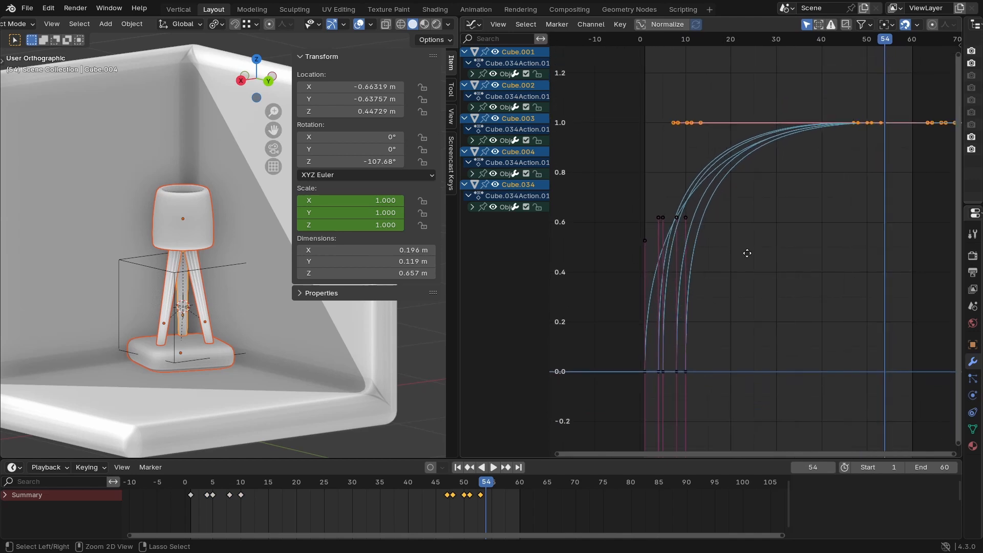
pyautogui.moveTo(827, 195); pyautogui.dragTo(801, 213, button='middle')
pyautogui.moveTo(945, 121); pyautogui.dragTo(650, 157)
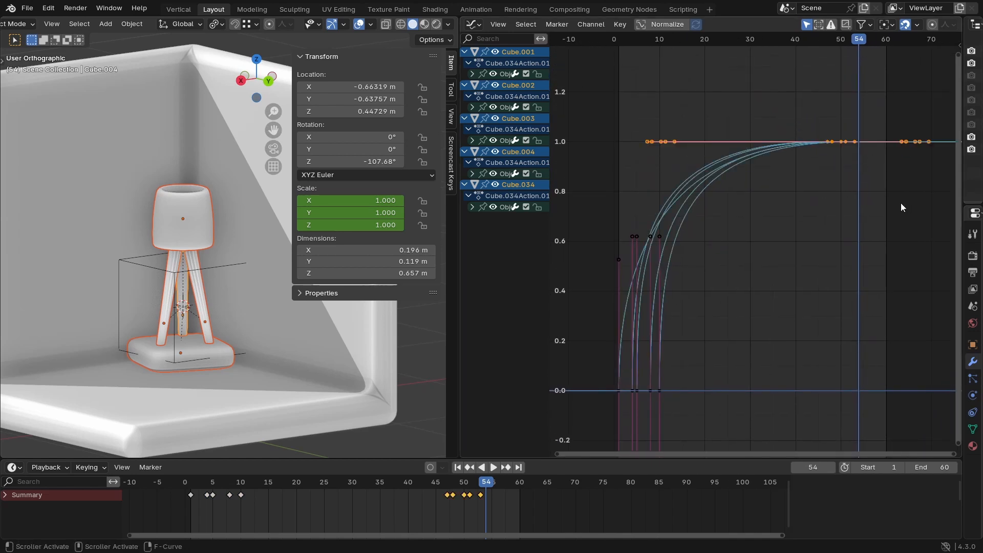
pyautogui.press('s')
pyautogui.press('x')
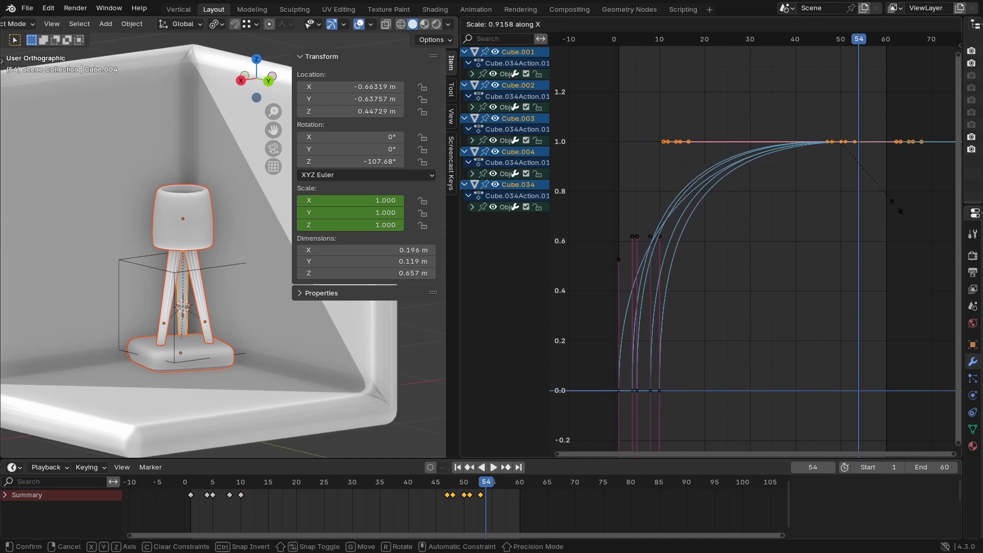
pyautogui.click(887, 198)
# Step: Raise the starting handles of the lamp parts' scale curves by about 0.2 along the value axis and play the animation
pyautogui.moveTo(684, 215); pyautogui.dragTo(612, 275)
pyautogui.press('g')
pyautogui.press('y')
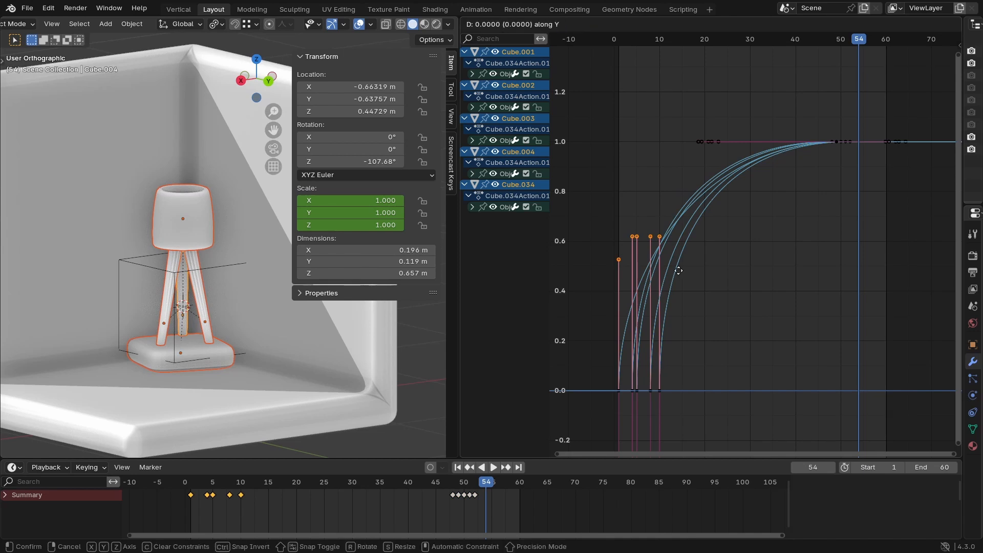
pyautogui.click(673, 214)
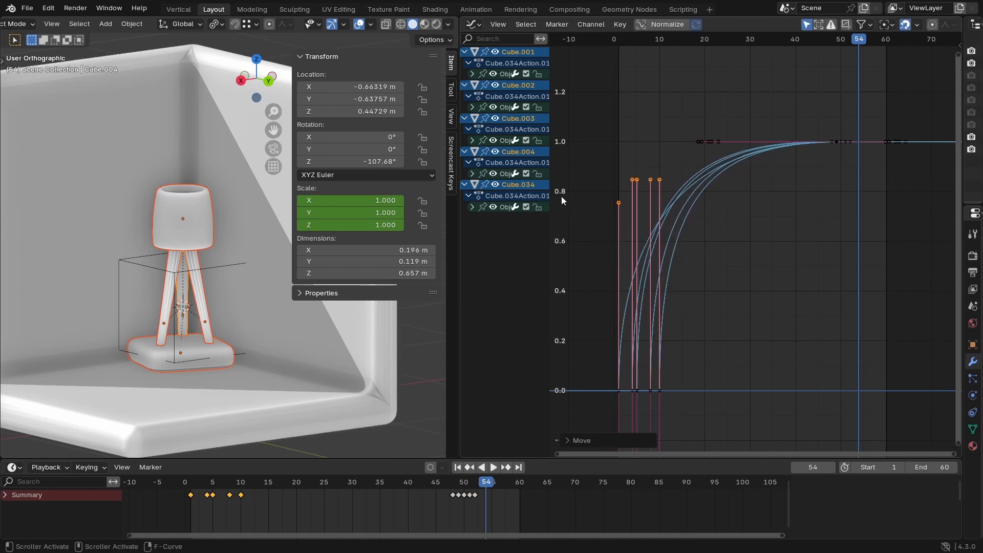
pyautogui.press('space')
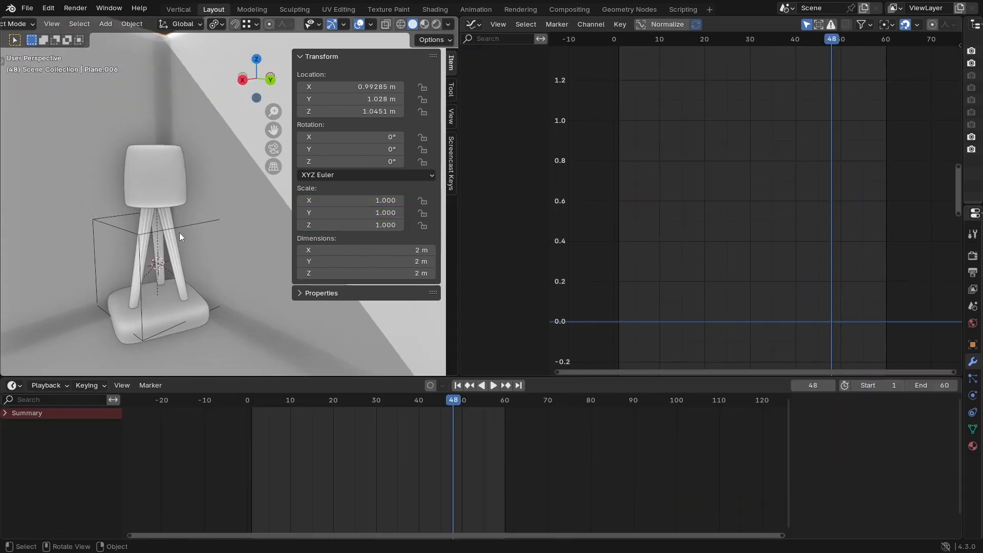
# Step: Select the empty and extend the outgoing handle of its frame 10 Z location keyframe to about frame 27
pyautogui.click(187, 226)
pyautogui.keyDown('ctrl'); pyautogui.moveTo(192, 204); pyautogui.dragTo(194, 190, button='middle'); pyautogui.keyUp('ctrl')
pyautogui.moveTo(745, 110); pyautogui.dragTo(720, 130)
pyautogui.keyDown('shift'); pyautogui.moveTo(785, 201); pyautogui.dragTo(773, 217); pyautogui.keyUp('shift')
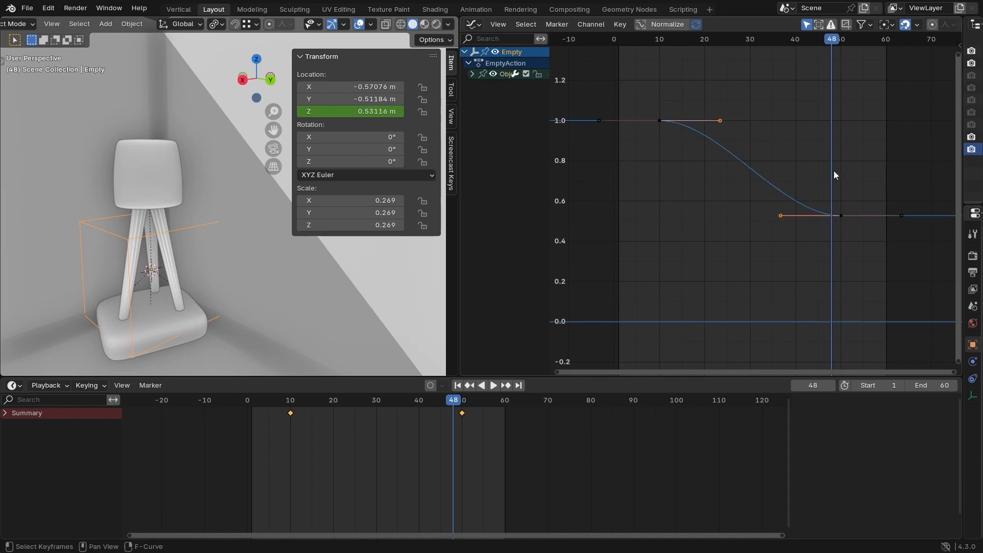
pyautogui.moveTo(759, 105); pyautogui.dragTo(717, 129)
pyautogui.press('g')
pyautogui.press('x')
pyautogui.click(745, 134)
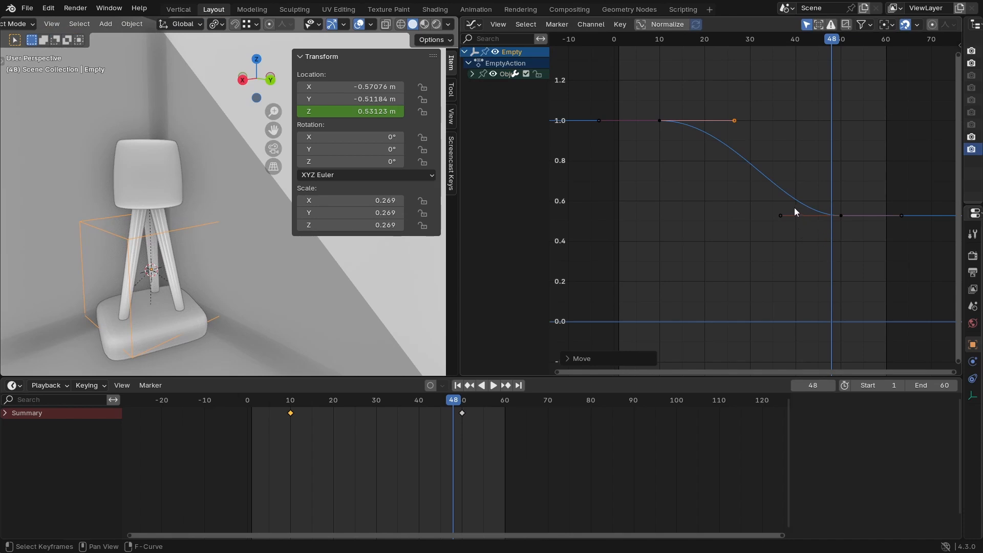
# Step: Extend the incoming handle of the empty's frame 50 Z location keyframe back to about frame 34
pyautogui.moveTo(794, 207); pyautogui.dragTo(772, 223)
pyautogui.press('g')
pyautogui.press('x')
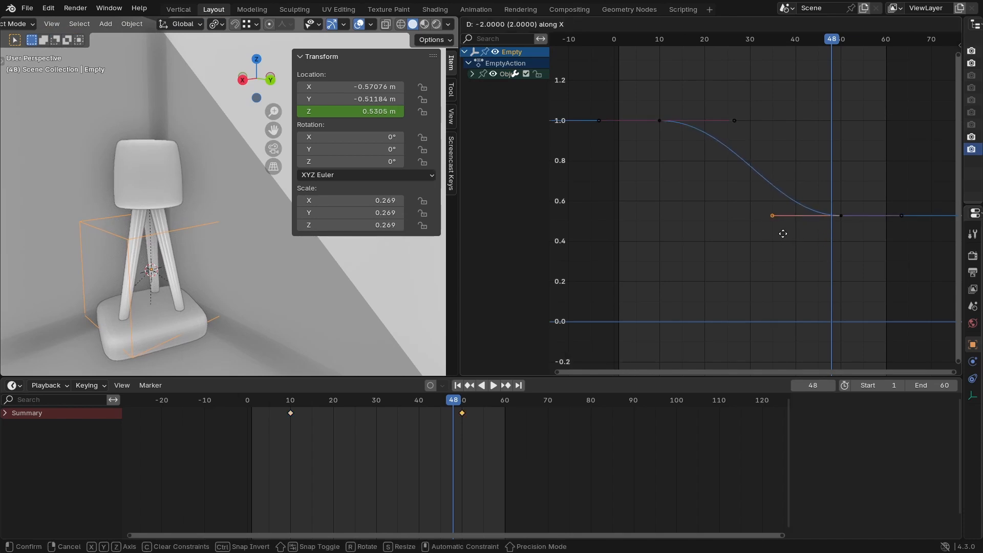
pyautogui.click(780, 233)
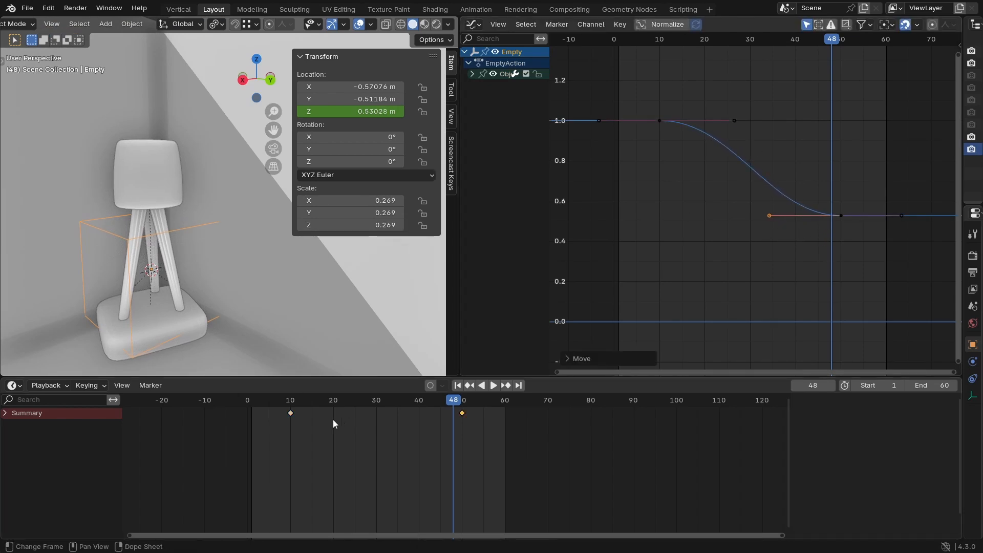
# Step: Move the empty's final Z location keyframe to frame 60 and replay the lamp's drop
pyautogui.moveTo(324, 438); pyautogui.dragTo(278, 410)
pyautogui.moveTo(472, 432); pyautogui.dragTo(460, 410)
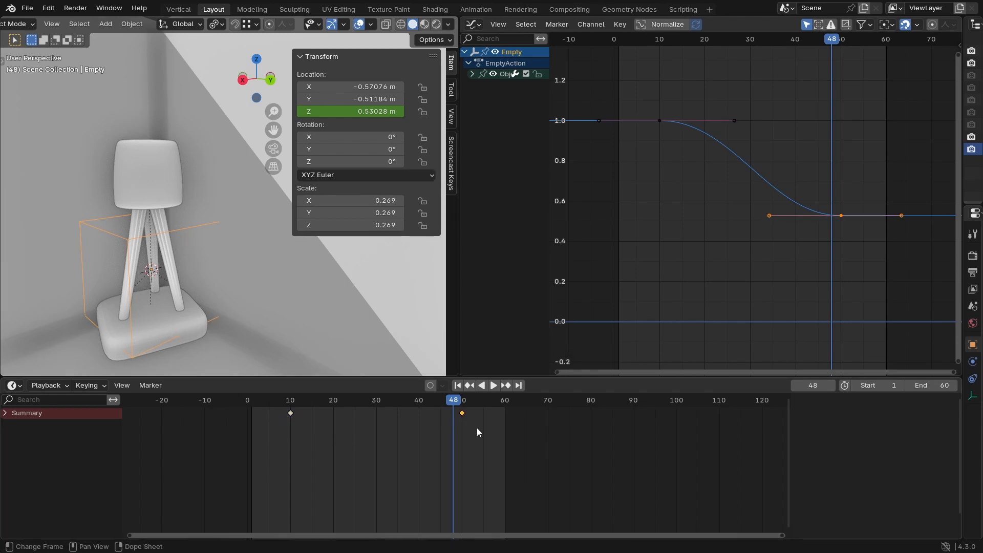
pyautogui.press('g')
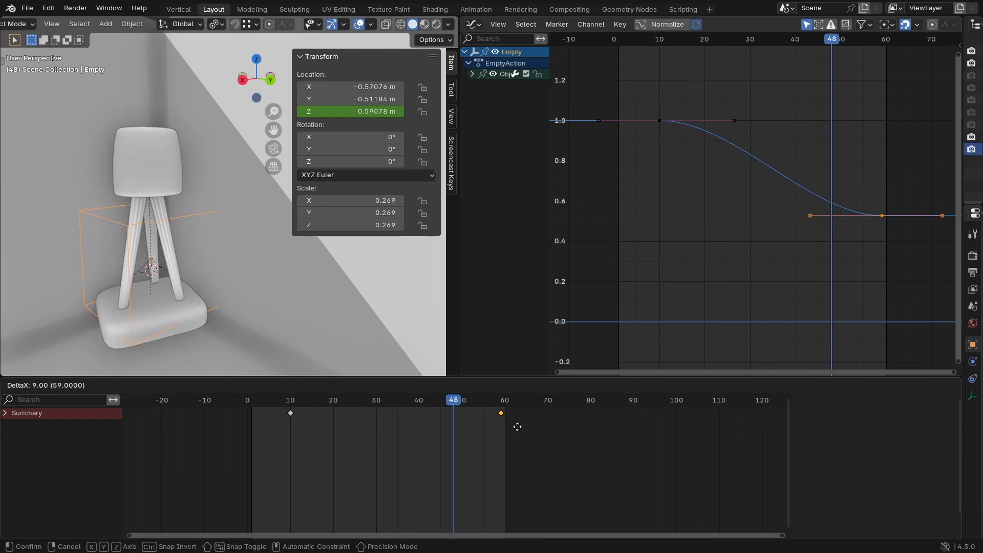
pyautogui.click(519, 427)
pyautogui.press('space')
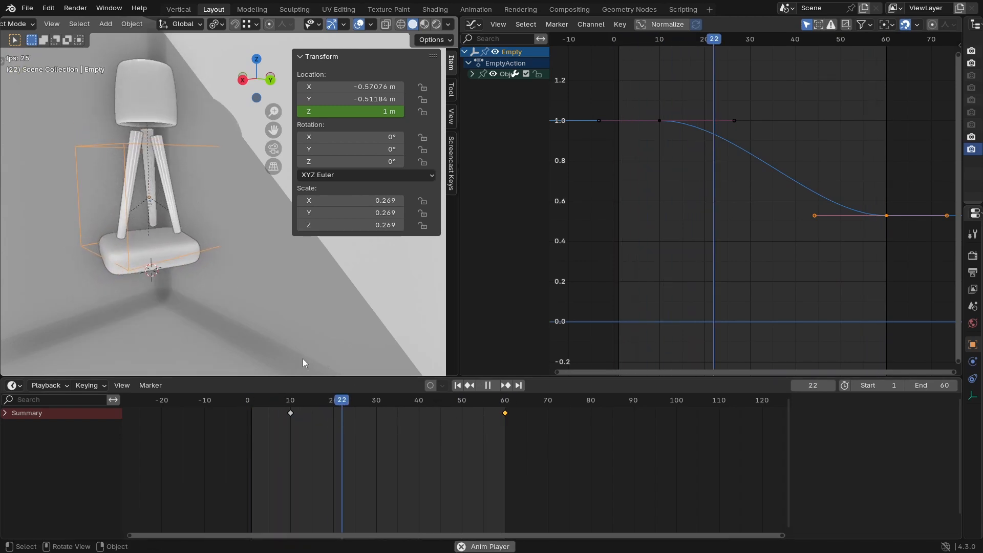
pyautogui.press('space')
pyautogui.press('space')
pyautogui.click(291, 401)
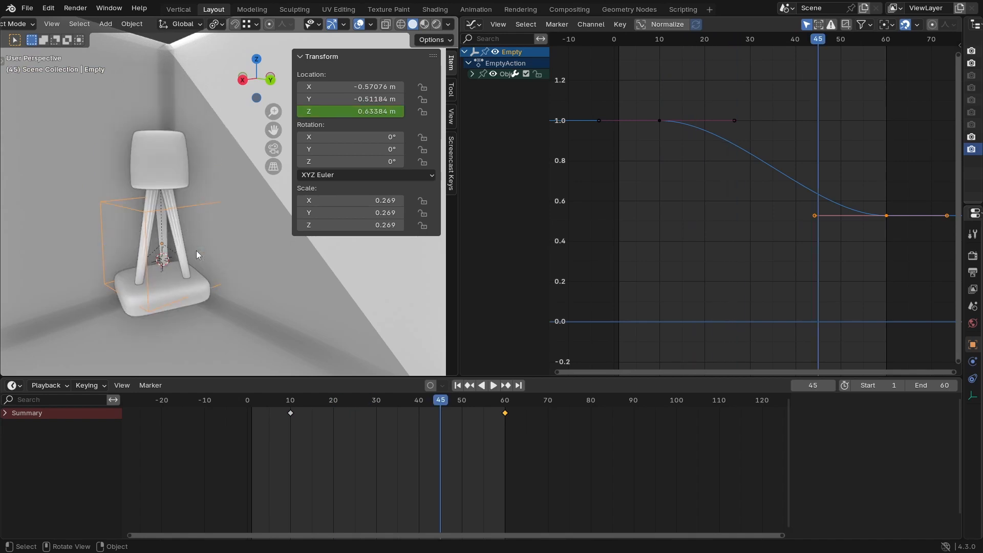
pyautogui.press('space')
# Step: Save the blend file and check the lamp in the room
pyautogui.hotkey('ctrl', 's')
pyautogui.scroll(-3, 186, 243)
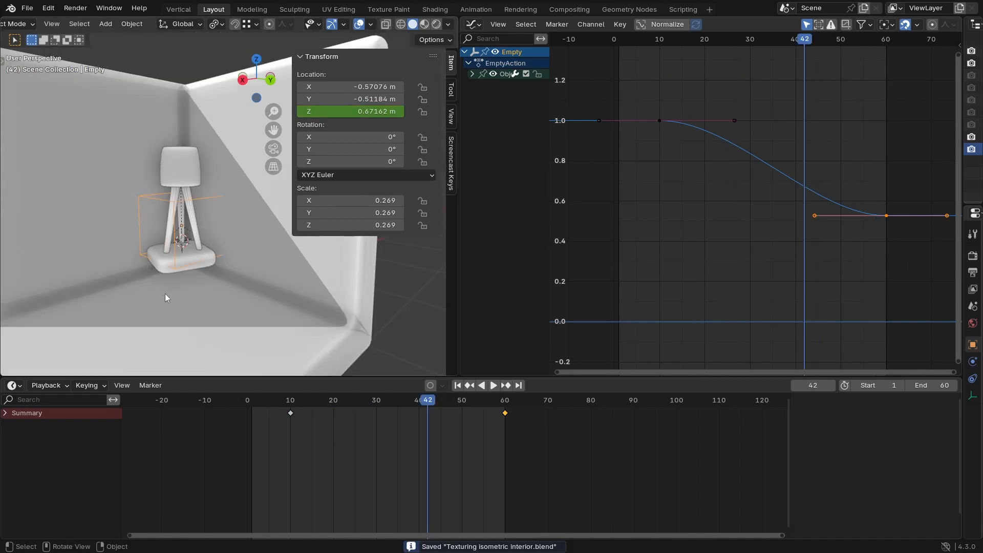
pyautogui.scroll(3, 189, 243)
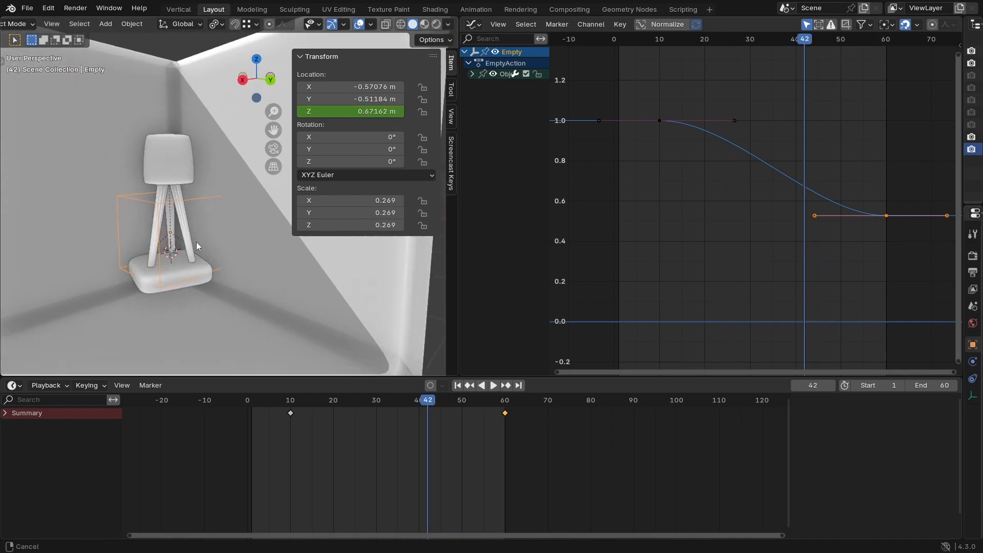
# Step: Change the Graph Editor area to the Outliner
pyautogui.click(473, 26)
pyautogui.click(874, 58)
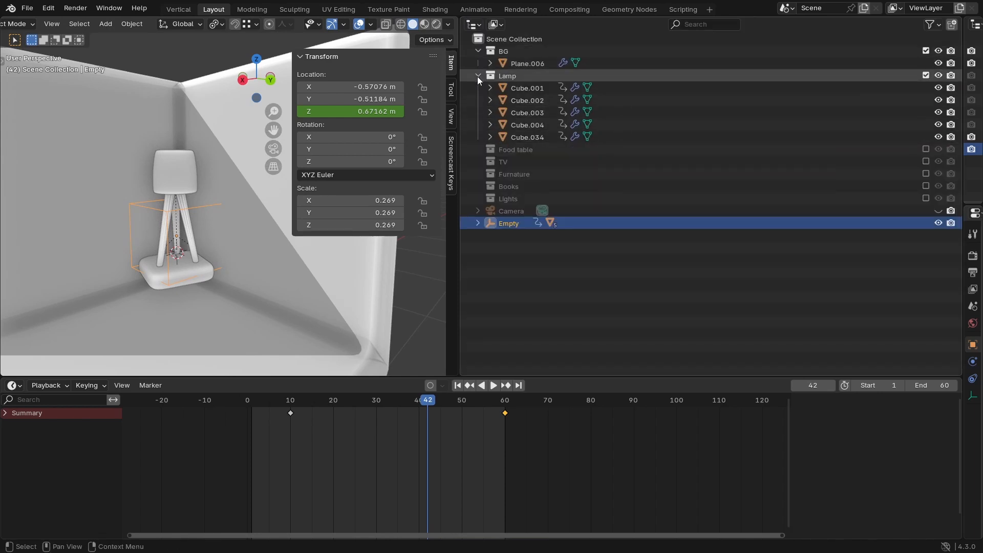
# Step: Save the blend file and re-enable the Food table, TV, Furnature, Books and Lights collections
pyautogui.keyDown('ctrl'); pyautogui.moveTo(175, 253); pyautogui.dragTo(197, 247, button='middle'); pyautogui.keyUp('ctrl')
pyautogui.hotkey('ctrl', 's')
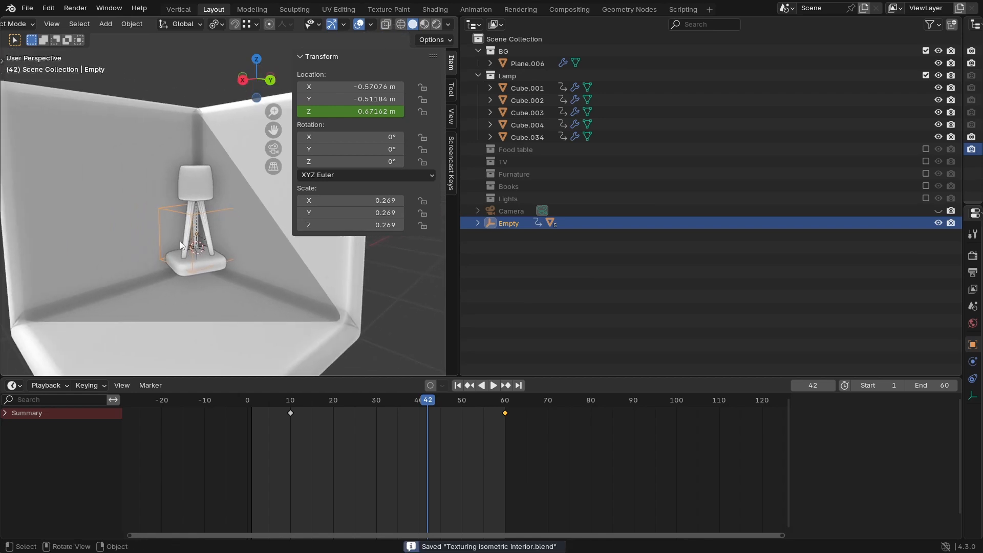
pyautogui.click(478, 75)
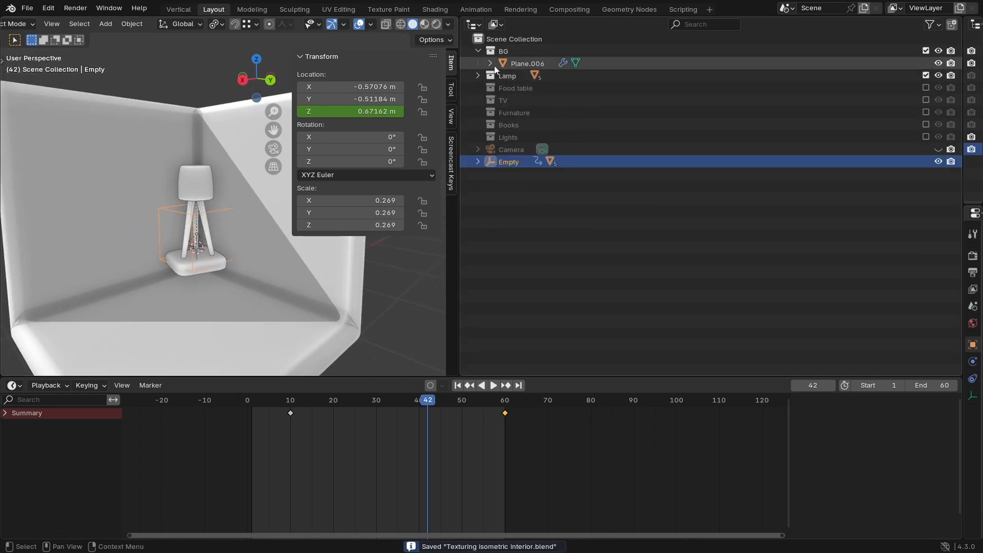
pyautogui.click(927, 87)
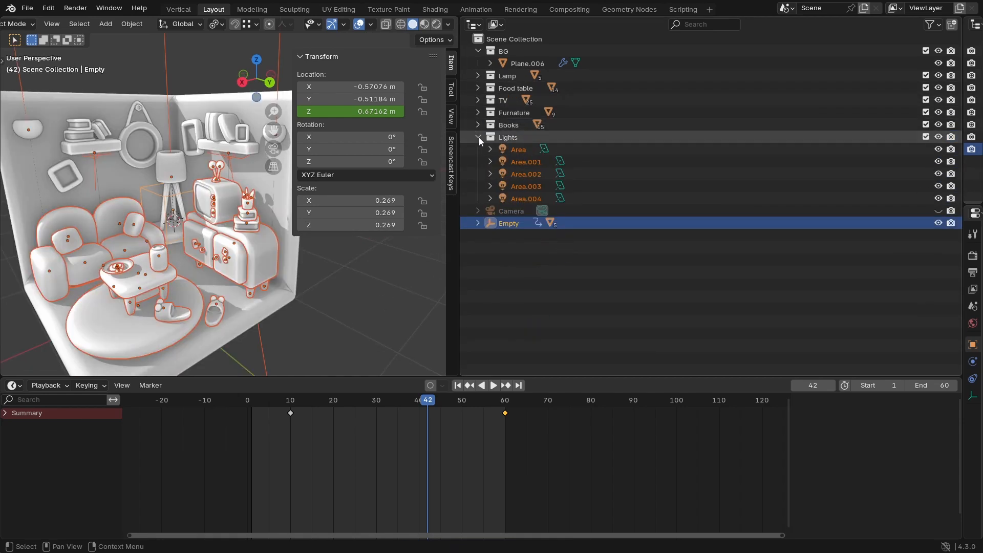
pyautogui.click(478, 137)
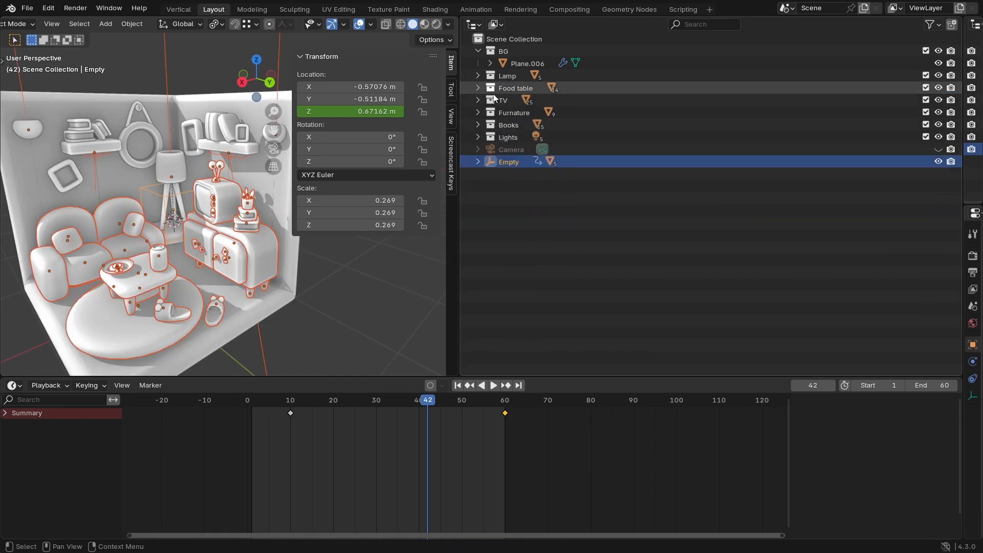
# Step: Leave only the BG and Food table collections visible, hiding the lamp, TV, furniture, books and lights
pyautogui.keyDown('ctrl'); pyautogui.click(939, 87); pyautogui.keyUp('ctrl')
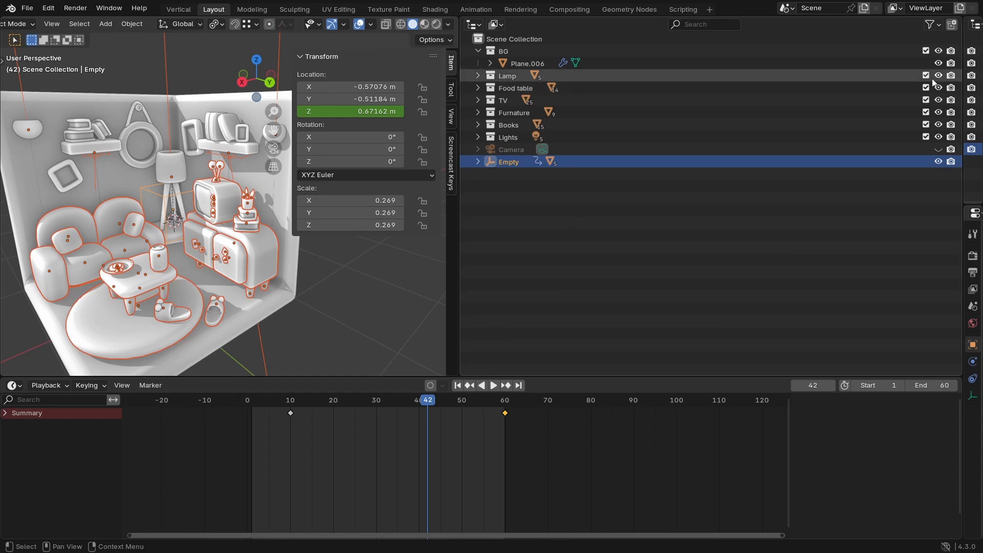
pyautogui.moveTo(217, 257); pyautogui.dragTo(228, 232, button='middle')
pyautogui.click(191, 128)
pyautogui.click(192, 128)
pyautogui.press('h')
pyautogui.hotkey('shift', 'z')
pyautogui.keyDown('ctrl'); pyautogui.moveTo(260, 229); pyautogui.dragTo(239, 235, button='middle'); pyautogui.keyUp('ctrl')
# Step: Select the food table pieces in wireframe view and make the tabletop the active object
pyautogui.moveTo(257, 178); pyautogui.dragTo(196, 252)
pyautogui.keyDown('shift'); pyautogui.moveTo(176, 196); pyautogui.dragTo(141, 239); pyautogui.keyUp('shift')
pyautogui.keyDown('ctrl'); pyautogui.moveTo(180, 316); pyautogui.dragTo(160, 338); pyautogui.keyUp('ctrl')
pyautogui.moveTo(171, 322); pyautogui.dragTo(210, 304, button='middle')
pyautogui.moveTo(230, 268)
pyautogui.mouseDown(button='middle')
pyautogui.moveTo(237, 269)
pyautogui.moveTo(241, 241)
pyautogui.moveTo(209, 255)
pyautogui.moveTo(190, 245)
pyautogui.moveTo(159, 277)
pyautogui.moveTo(180, 244)
pyautogui.moveTo(174, 232)
pyautogui.moveTo(220, 183)
pyautogui.mouseUp(button='middle')
pyautogui.click(241, 241)
pyautogui.click(193, 224)
pyautogui.click(194, 224)
pyautogui.hotkey('shift', 'z')
# Step: Select the table, plate, jar, rug and slippers without the room shell and join them into one object
pyautogui.press('a')
pyautogui.keyDown('ctrl'); pyautogui.moveTo(193, 293); pyautogui.dragTo(191, 296); pyautogui.keyUp('ctrl')
pyautogui.moveTo(200, 281); pyautogui.dragTo(202, 265, button='middle')
pyautogui.keyDown('shift'); pyautogui.moveTo(236, 215); pyautogui.dragTo(211, 242); pyautogui.keyUp('shift')
pyautogui.press('z')
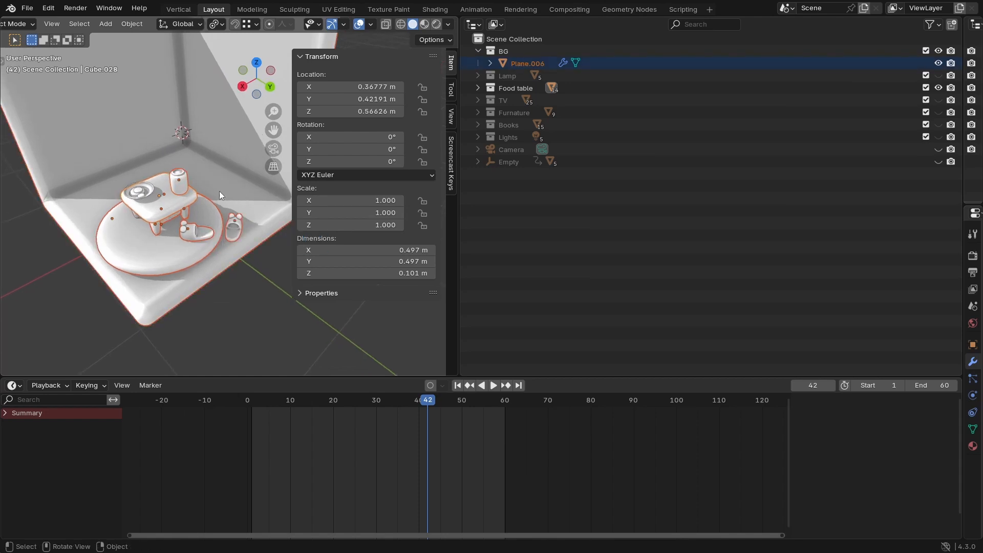
pyautogui.hotkey('shift', 'z')
pyautogui.moveTo(204, 181); pyautogui.dragTo(120, 241)
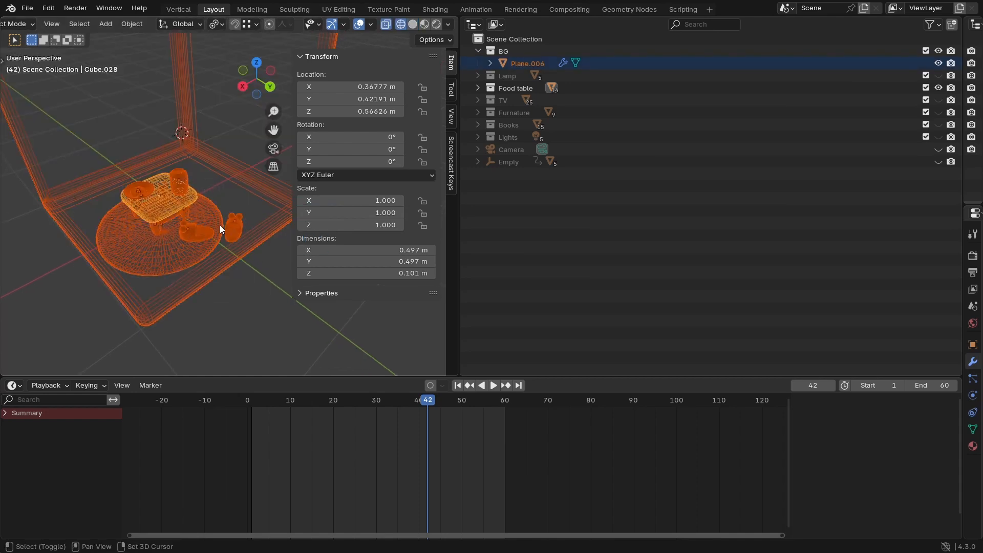
pyautogui.keyDown('ctrl'); pyautogui.moveTo(202, 276); pyautogui.dragTo(187, 291); pyautogui.keyUp('ctrl')
pyautogui.press('z')
pyautogui.moveTo(155, 286); pyautogui.dragTo(204, 214, button='middle')
pyautogui.click(213, 254)
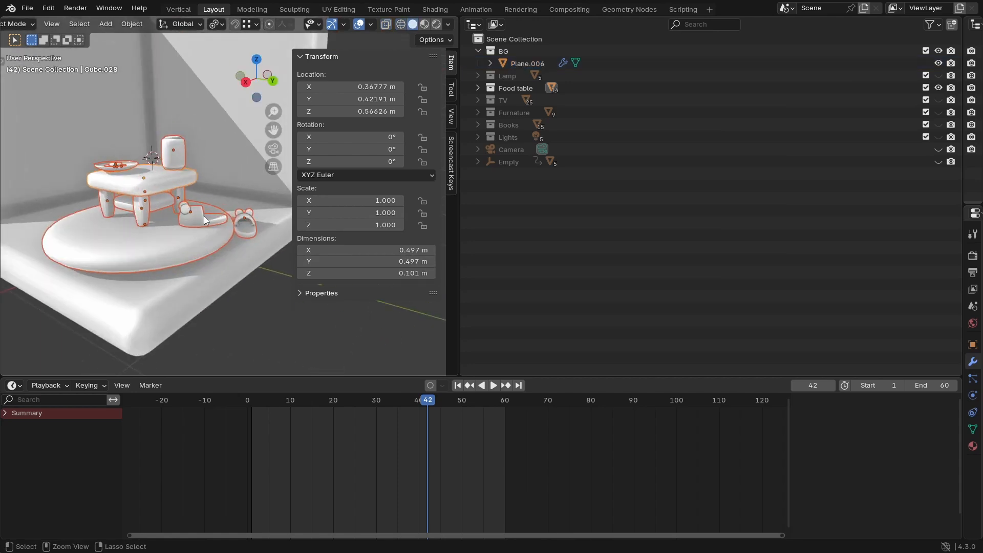
pyautogui.hotkey('ctrl', 'j')
pyautogui.scroll(3, 158, 178)
pyautogui.keyDown('shift'); pyautogui.moveTo(158, 179); pyautogui.dragTo(246, 272, button='middle'); pyautogui.keyUp('shift')
pyautogui.press('Tab')
pyautogui.press('Tab')
pyautogui.keyDown('shift'); pyautogui.moveTo(246, 271); pyautogui.dragTo(177, 254, button='middle'); pyautogui.keyUp('shift')
# Step: Keyframe the joined table object's scale at 1.000 on frame 50
pyautogui.click(251, 403)
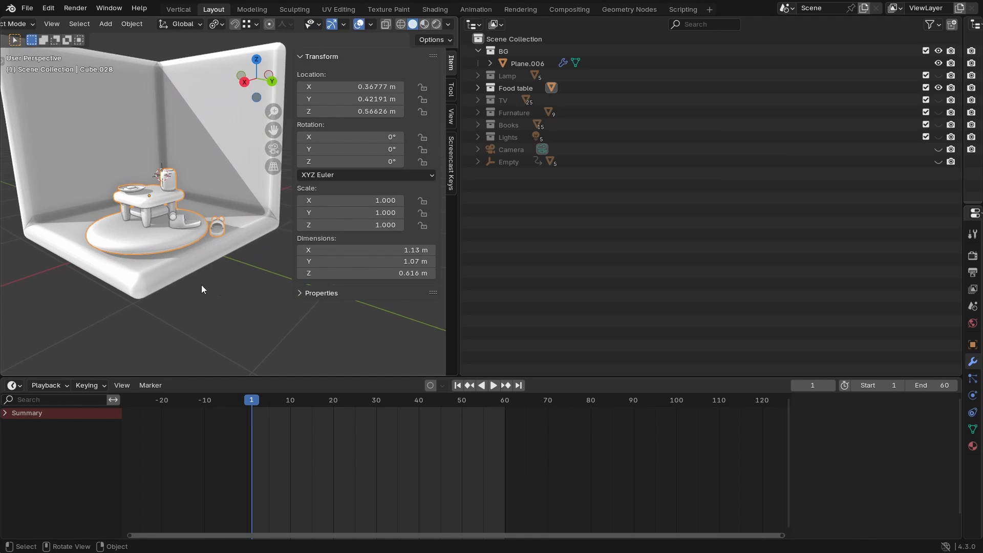
pyautogui.scroll(3, 200, 253)
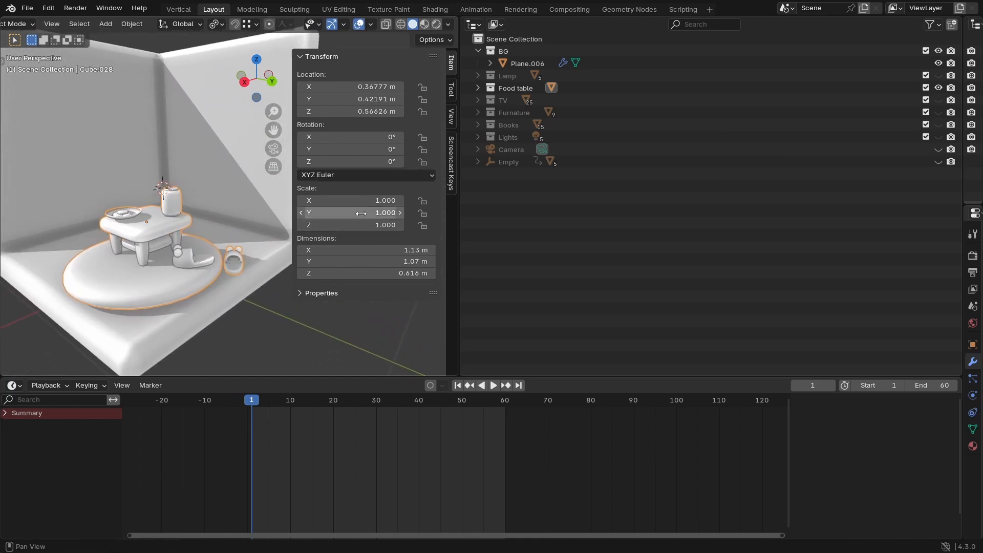
pyautogui.click(461, 402)
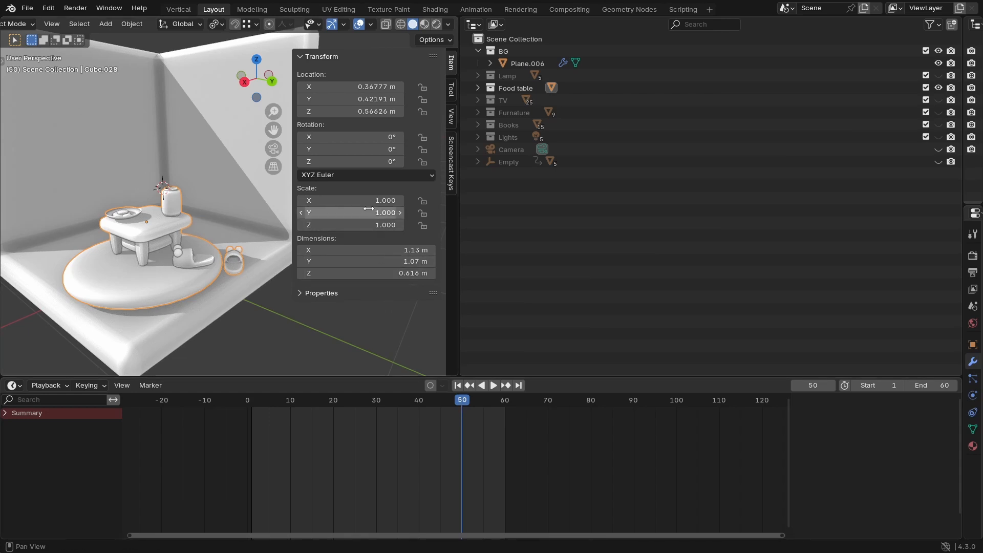
pyautogui.press('i')
# Step: Set the joined table object's scale to 0 on all axes at frame 1, keyframe it and play the animation
pyautogui.click(251, 401)
pyautogui.press('space')
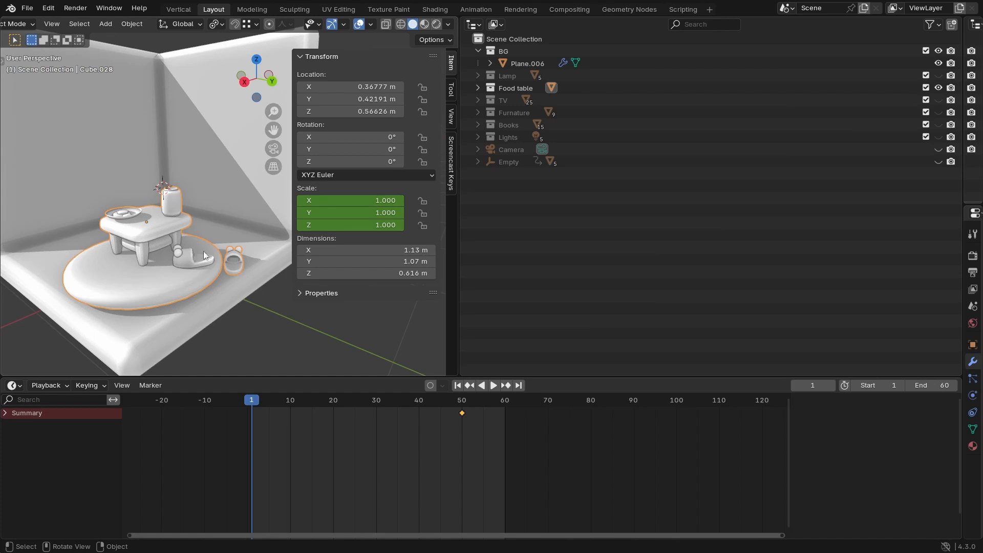
pyautogui.press('s')
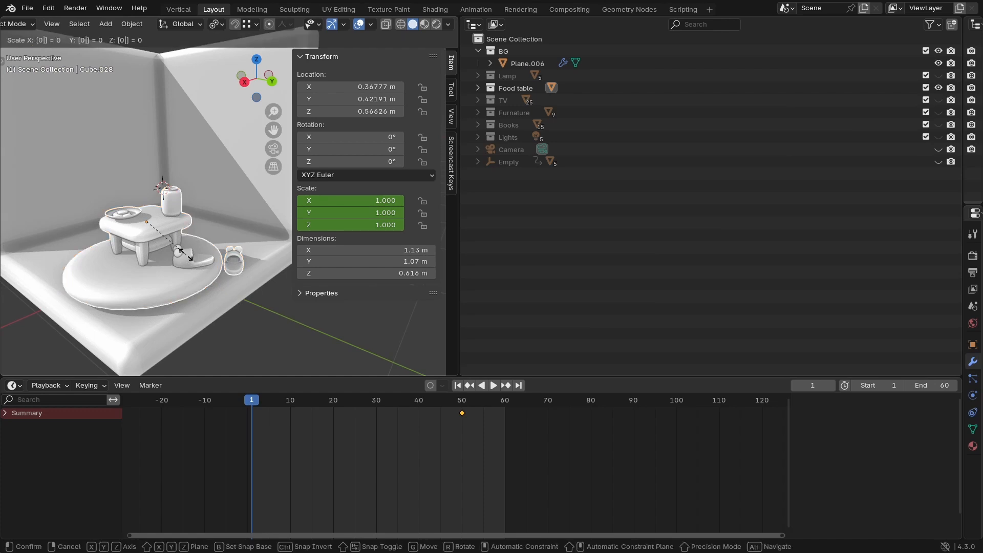
pyautogui.press('Escape')
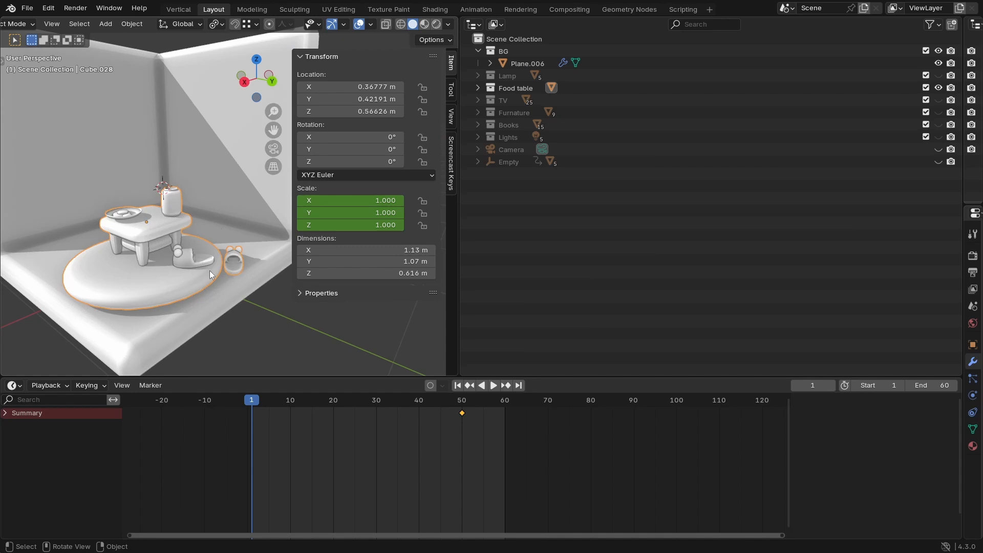
pyautogui.moveTo(332, 200); pyautogui.dragTo(208, 225)
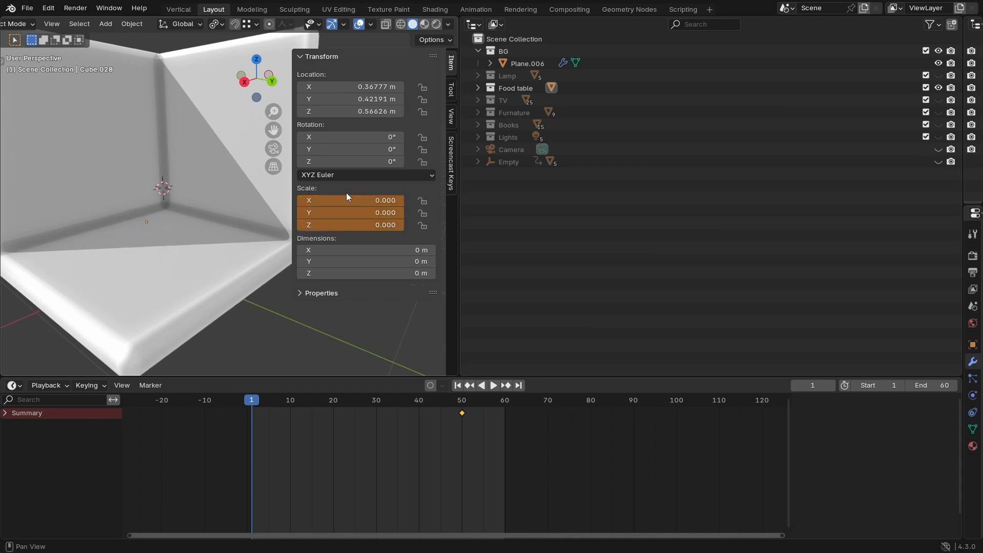
pyautogui.press('i')
pyautogui.press('space')
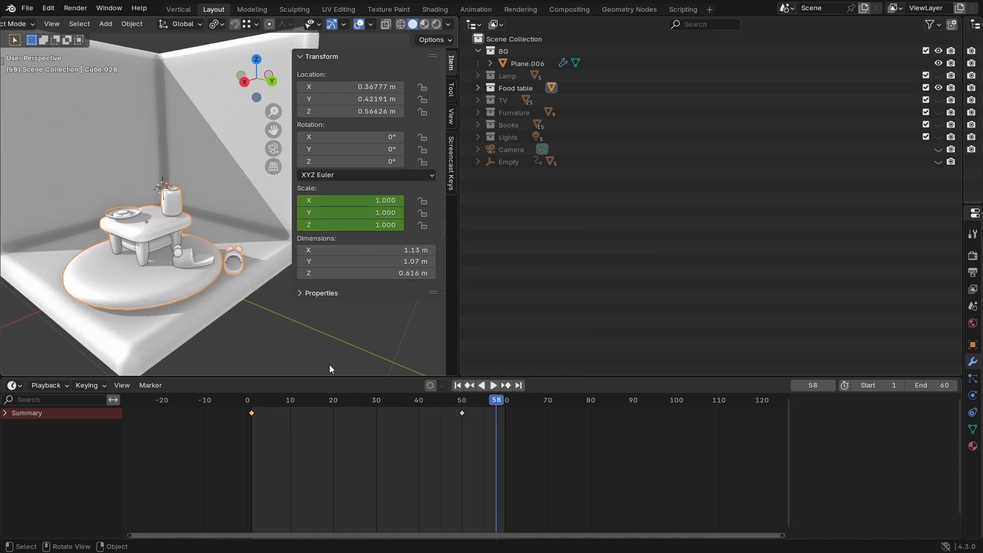
# Step: Go to frame 50 and snap the 3D cursor to the joined table object's origin
pyautogui.keyDown('shift'); pyautogui.moveTo(364, 423); pyautogui.dragTo(462, 428, button='right'); pyautogui.keyUp('shift')
pyautogui.press('space')
pyautogui.hotkey('shift', 's')
pyautogui.click(174, 339)
# Step: Try to add a sphere empty at the 3D cursor and scale it around the table
pyautogui.moveTo(182, 241); pyautogui.dragTo(169, 261, button='middle')
pyautogui.hotkey('shift', 'a')
pyautogui.moveTo(128, 247)
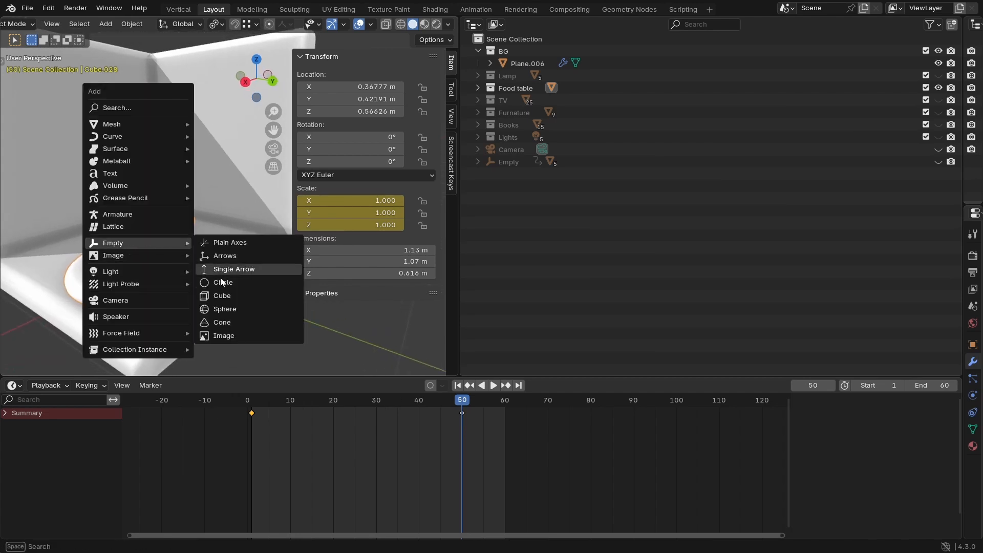
pyautogui.click(228, 309)
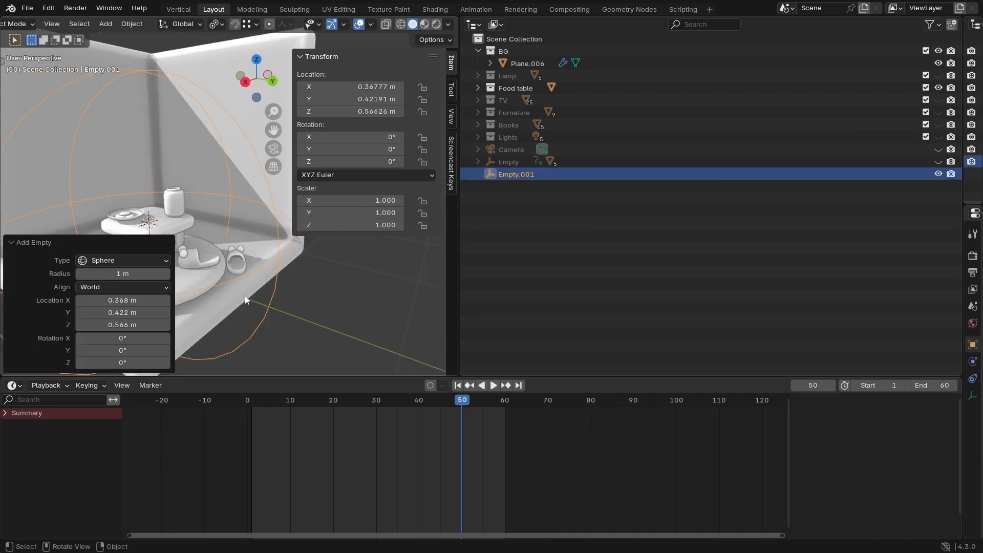
pyautogui.press('s')
pyautogui.rightClick(245, 270)
pyautogui.moveTo(243, 266)
pyautogui.mouseDown(button='middle')
pyautogui.moveTo(229, 241)
pyautogui.moveTo(250, 256)
pyautogui.mouseUp(button='middle')
pyautogui.press('s')
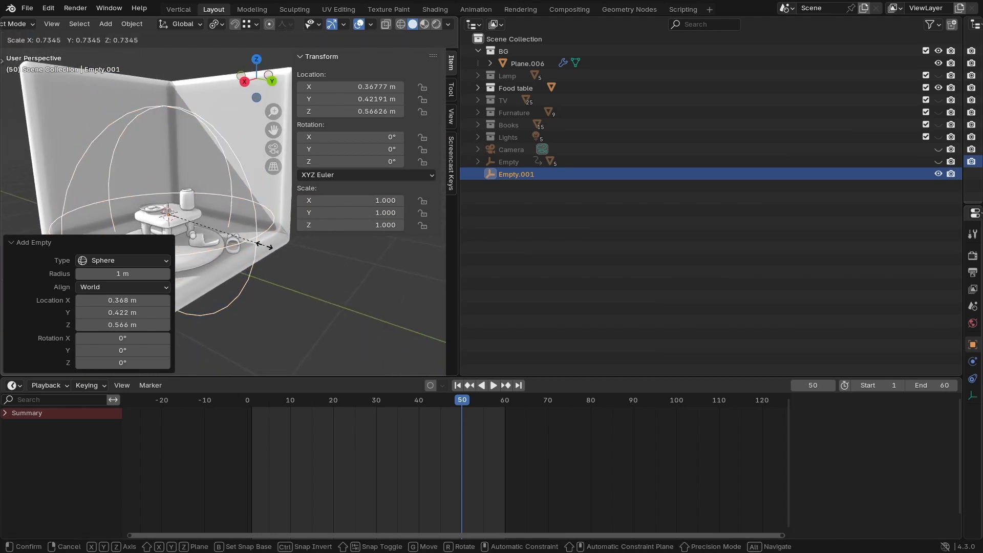
pyautogui.rightClick(259, 243)
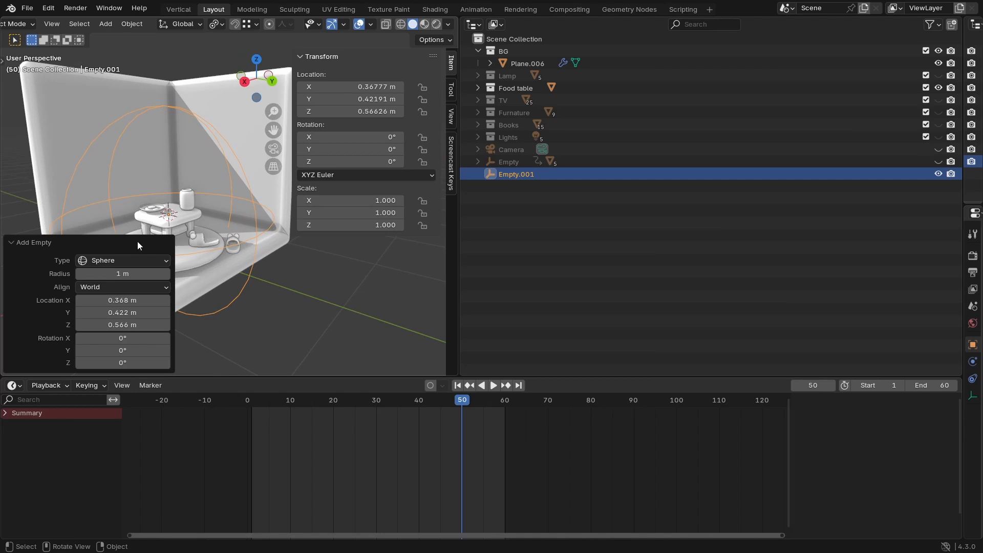
pyautogui.click(228, 206)
pyautogui.click(253, 256)
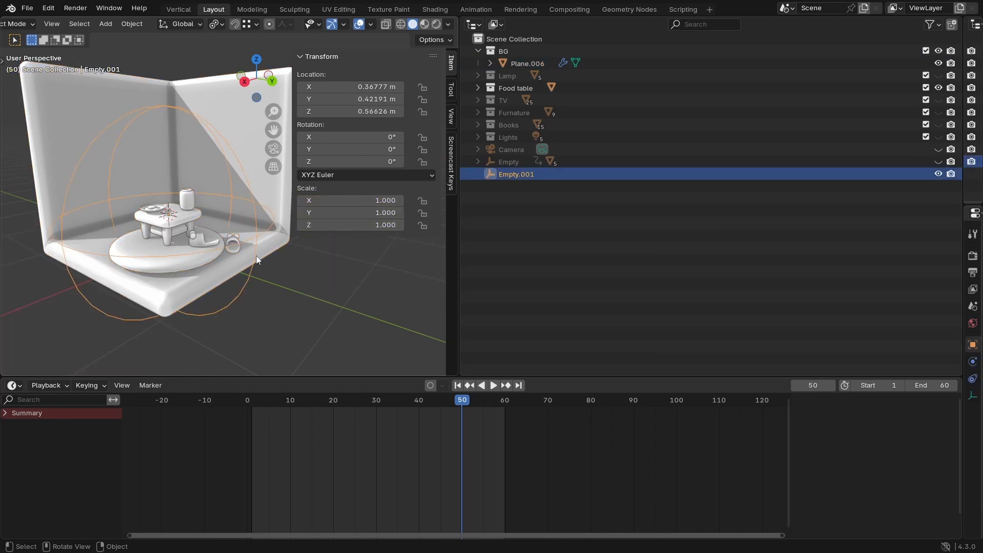
pyautogui.press('s')
pyautogui.click(255, 258)
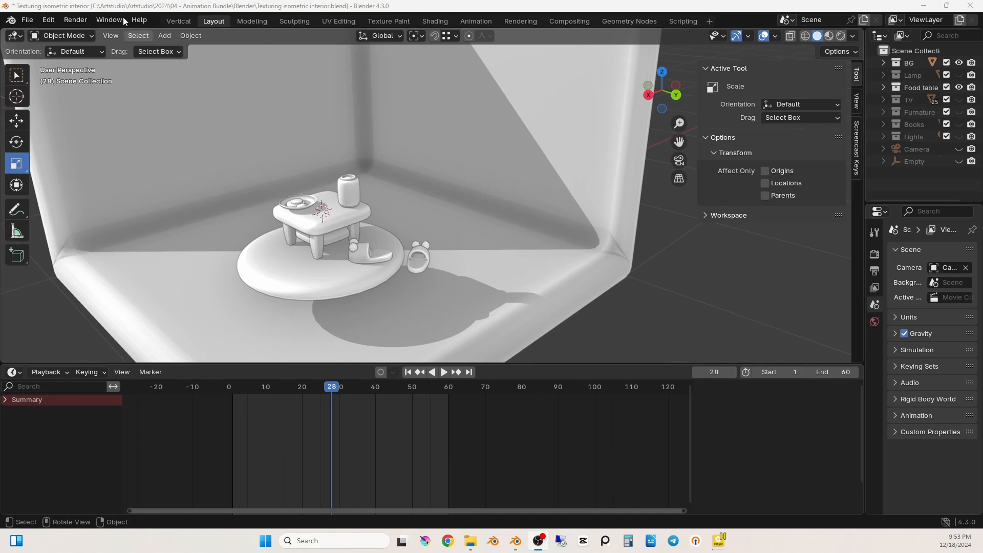
# Step: Switch the program window to fullscreen and frame the food table in the room
pyautogui.click(105, 20)
pyautogui.click(130, 63)
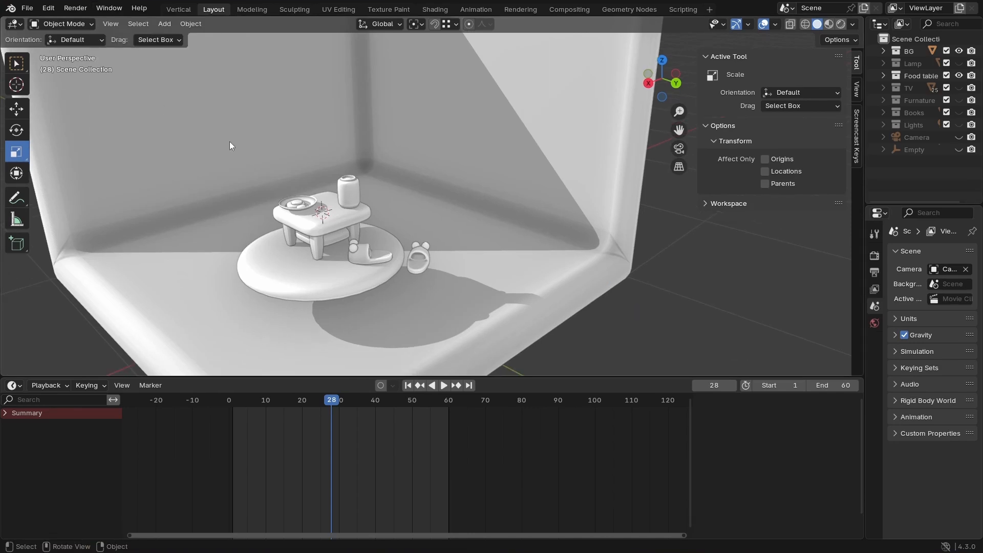
pyautogui.moveTo(284, 123); pyautogui.dragTo(369, 169, button='middle')
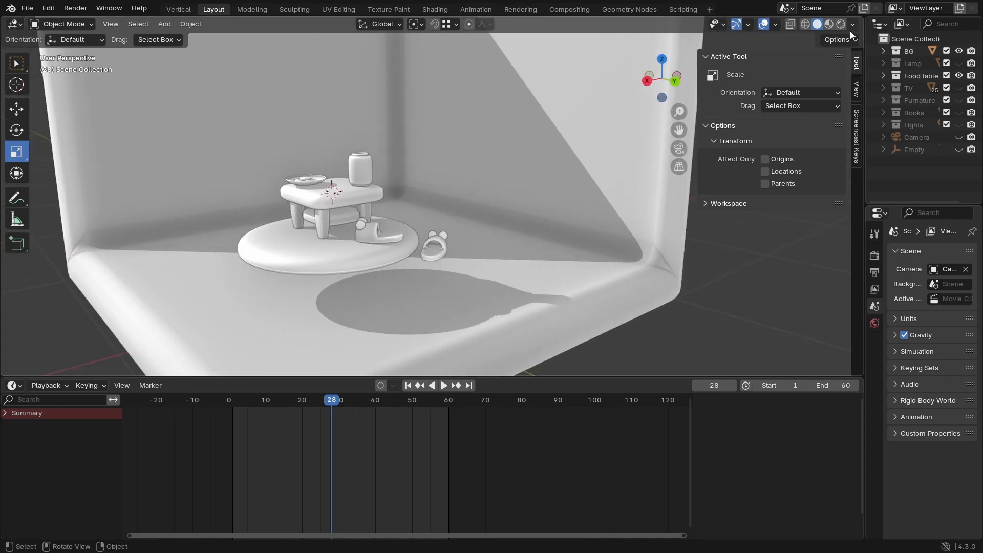
pyautogui.scroll(-1, 483, 171)
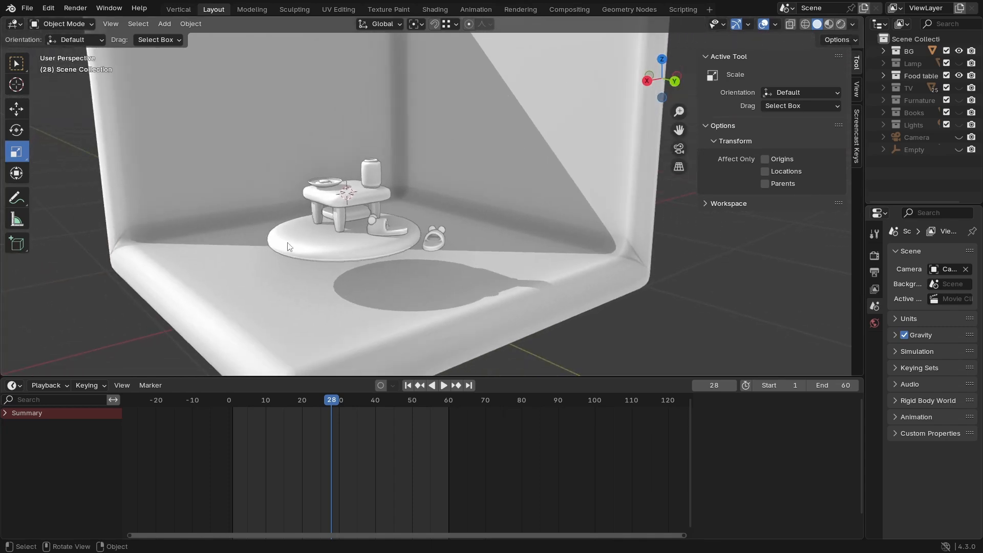
# Step: Select the joined table object, activate the Select Box tool and hide the viewport toolbar
pyautogui.click(360, 234)
pyautogui.hotkey('shift', 'a')
pyautogui.press('Escape')
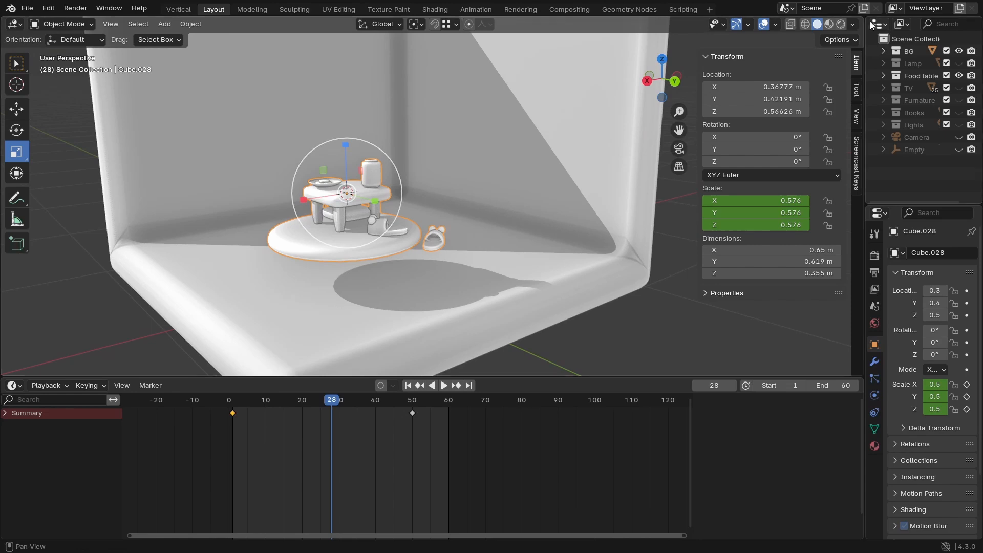
pyautogui.click(851, 41)
pyautogui.scroll(2, 364, 240)
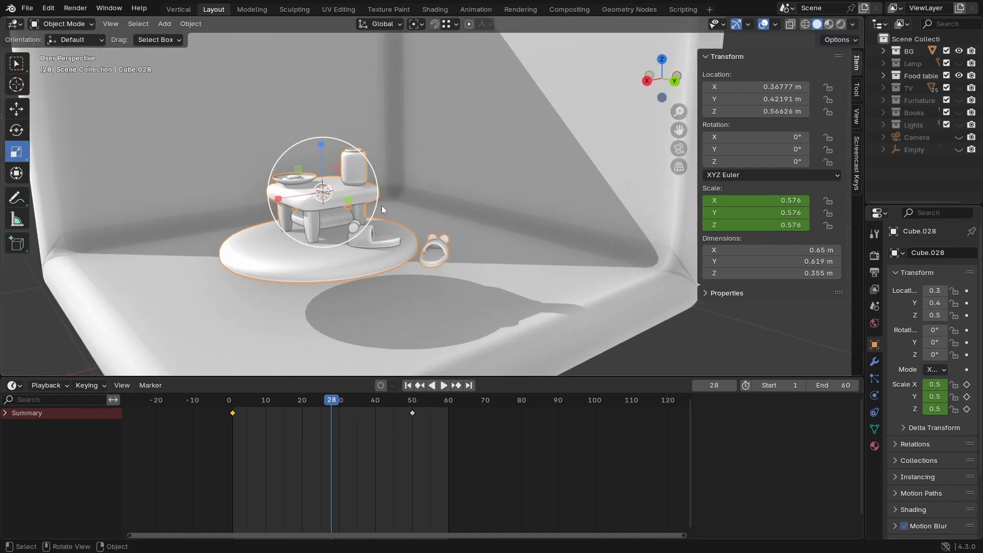
pyautogui.click(25, 65)
pyautogui.press('t')
pyautogui.moveTo(293, 170); pyautogui.dragTo(345, 175, button='middle')
pyautogui.scroll(1, 353, 181)
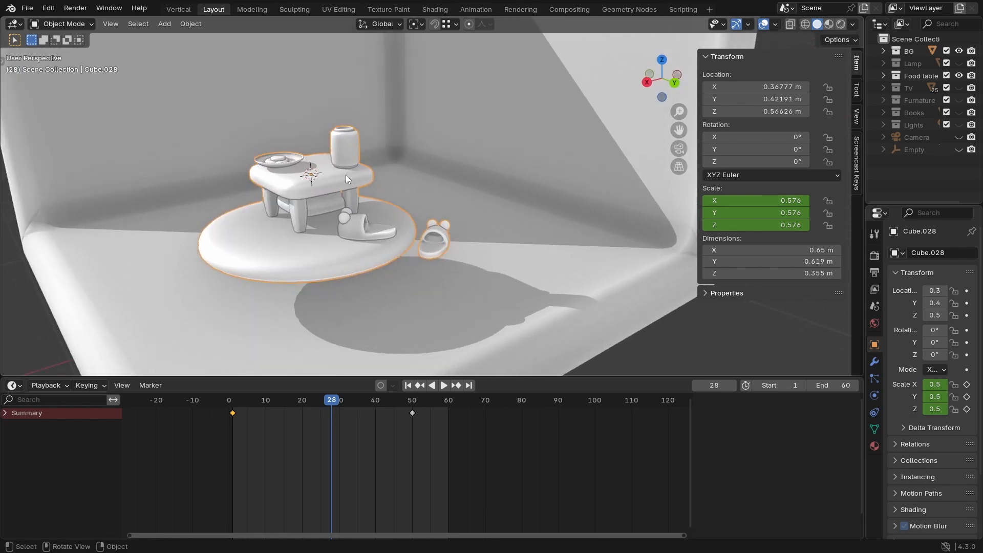
# Step: Add a sphere empty at the 3D cursor on the table with the animation at frame 52
pyautogui.hotkey('shift', 'a')
pyautogui.moveTo(401, 404); pyautogui.dragTo(419, 406)
pyautogui.hotkey('shift', 'a')
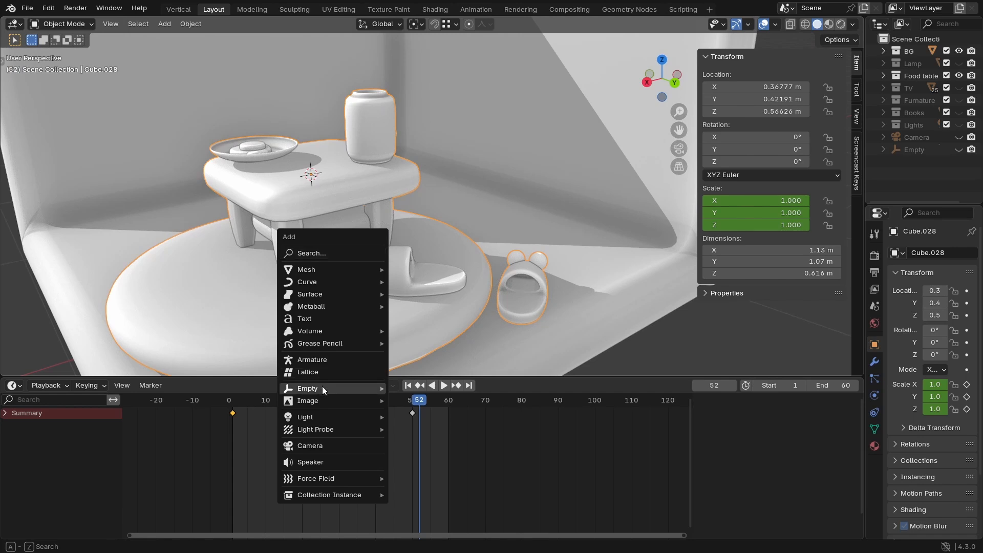
pyautogui.moveTo(323, 389)
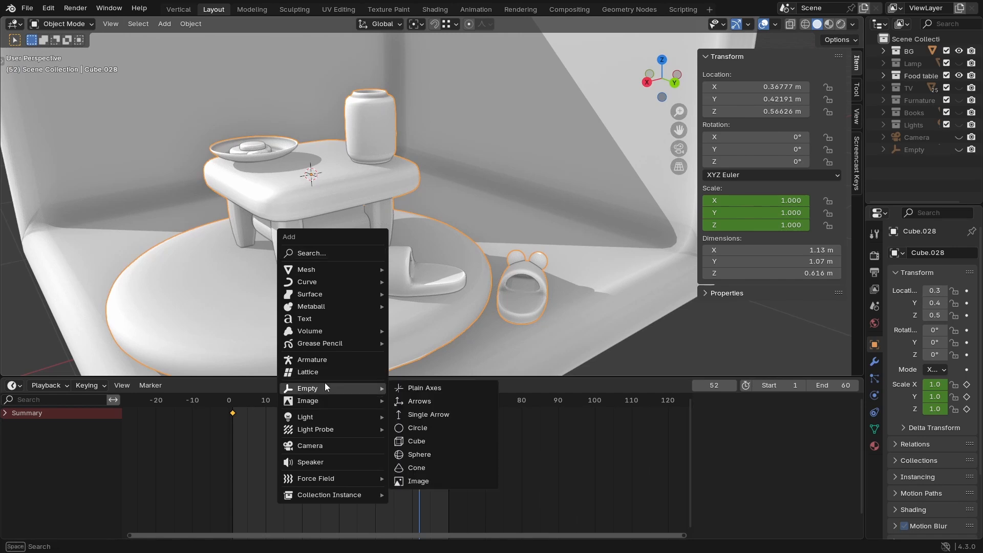
pyautogui.click(410, 456)
# Step: Scale the sphere empty to about 0.418 and lower it about 0.105 m along Z
pyautogui.scroll(-3, 423, 225)
pyautogui.press('s')
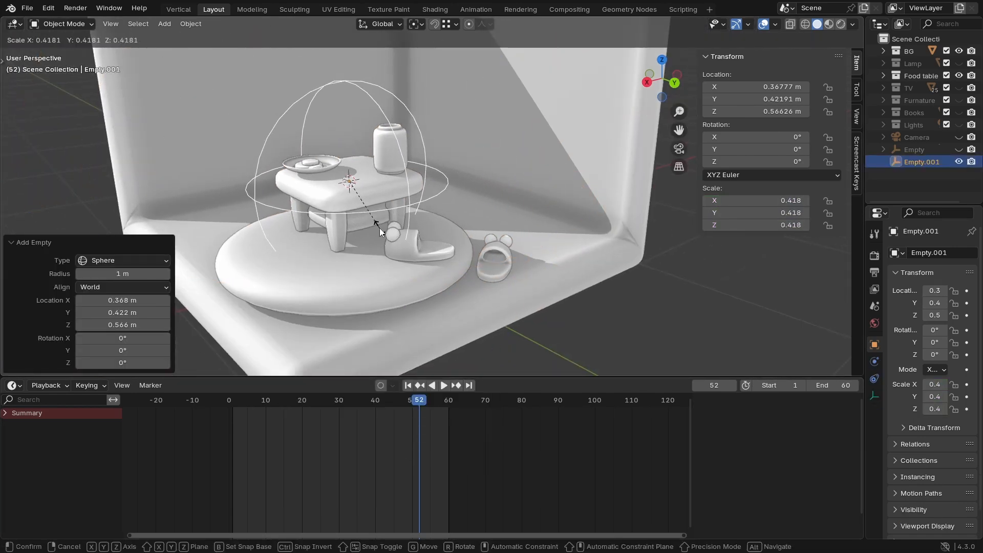
pyautogui.click(379, 228)
pyautogui.press('g')
pyautogui.press('z')
pyautogui.click(385, 274)
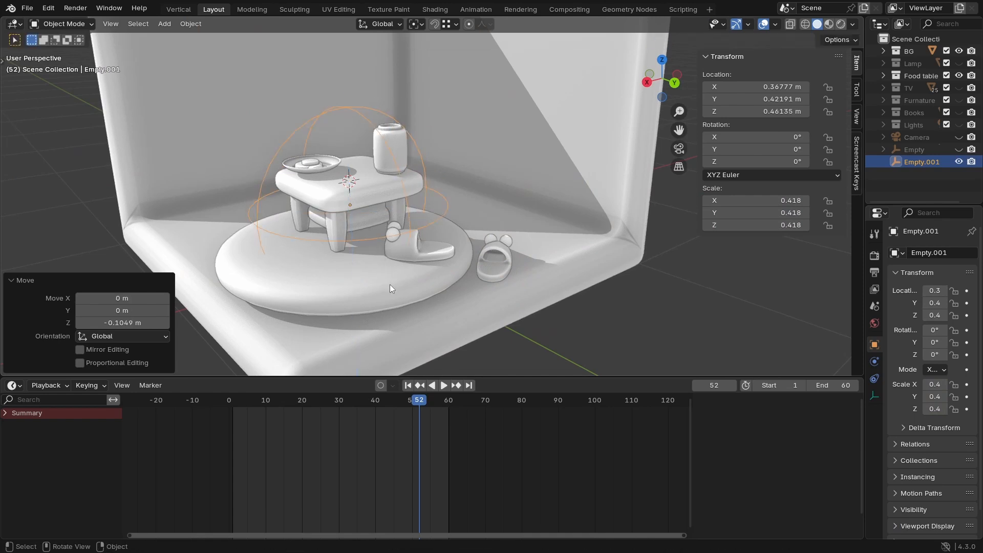
# Step: Parent the joined table object to the sphere empty with Keep Transform
pyautogui.click(390, 268)
pyautogui.keyDown('shift'); pyautogui.click(413, 230); pyautogui.keyUp('shift')
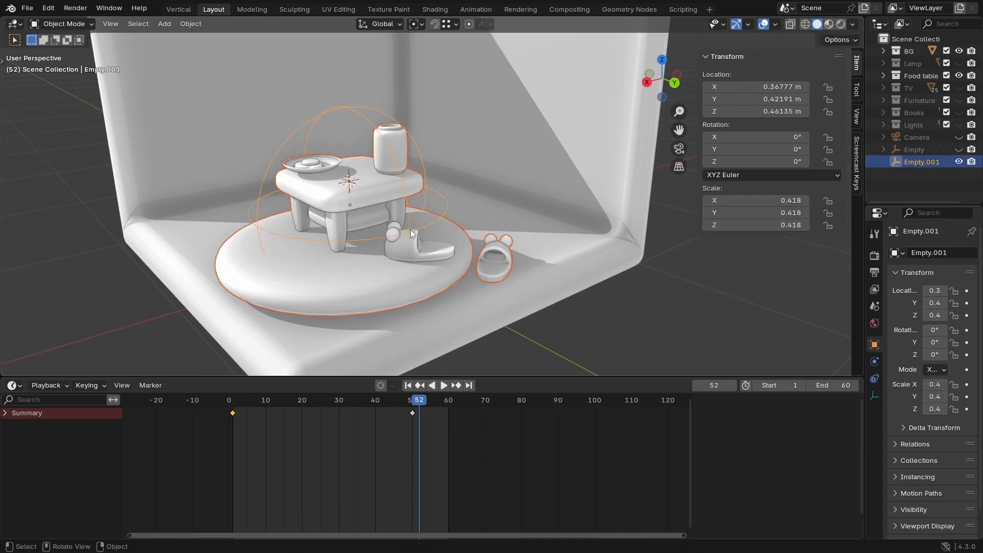
pyautogui.hotkey('ctrl', 'p')
pyautogui.click(383, 241)
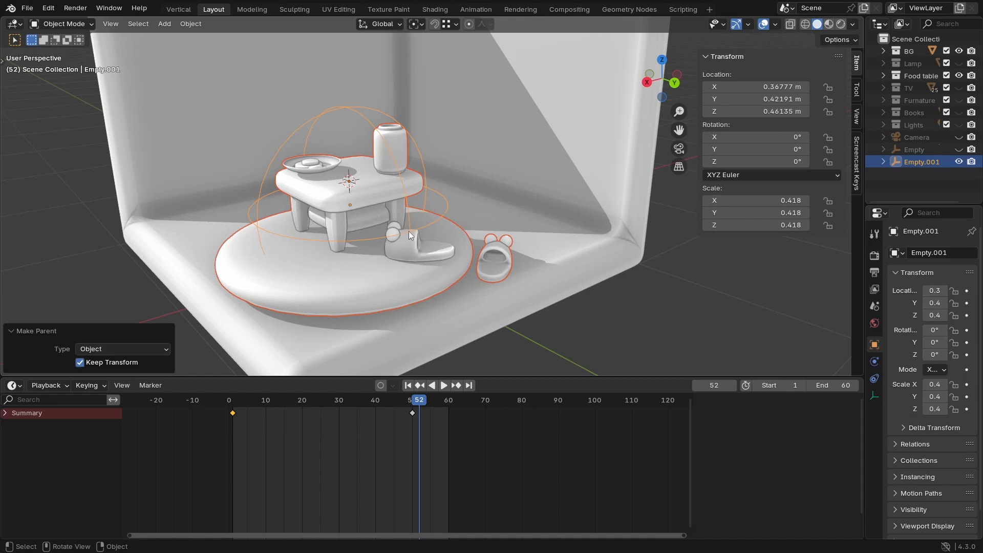
# Step: Save the blend file and return the animation to frame 1
pyautogui.hotkey('ctrl', 's')
pyautogui.click(408, 385)
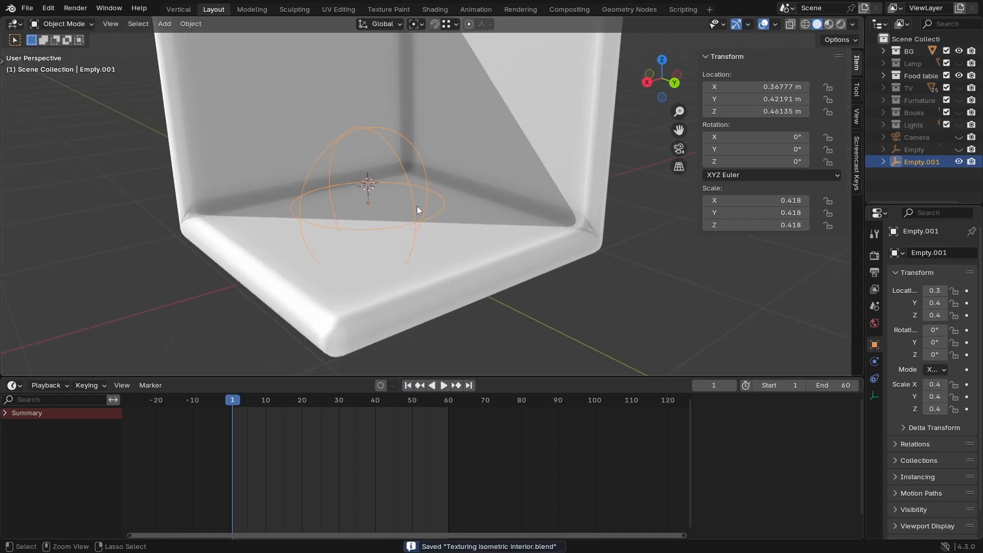
# Step: Preview the animation and open a Graph Editor beside the viewport, framing the joined table object's scale curves
pyautogui.press('space')
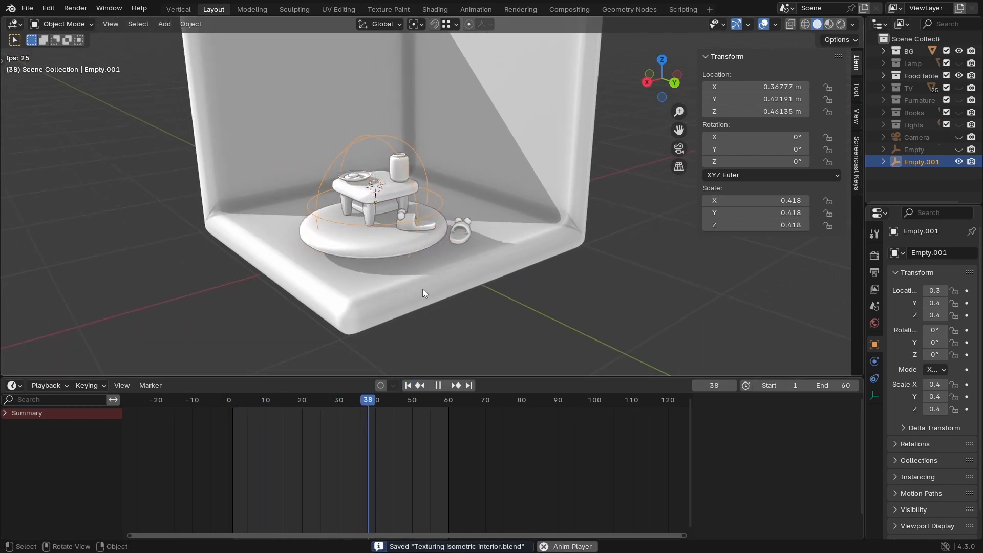
pyautogui.press('space')
pyautogui.click(422, 257)
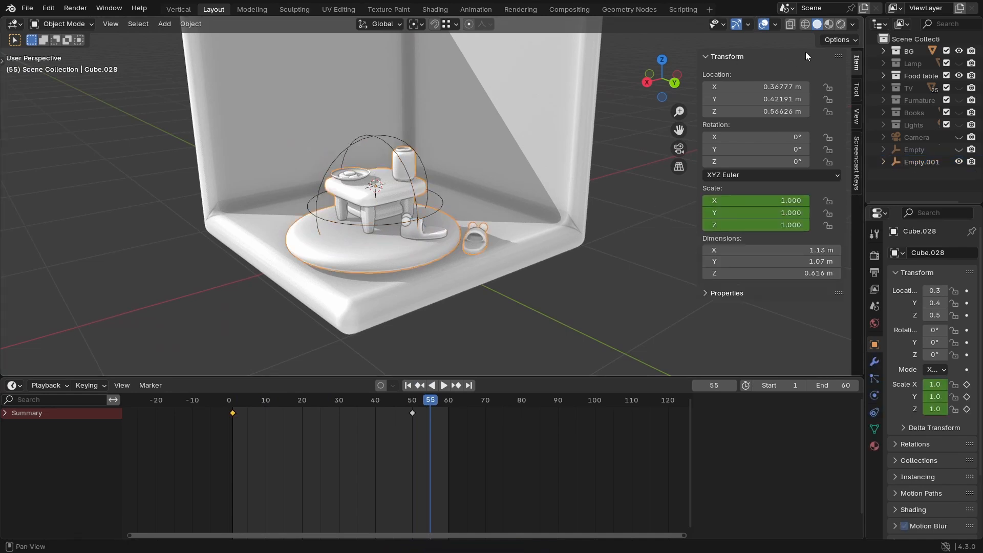
pyautogui.moveTo(862, 20); pyautogui.dragTo(425, 61)
pyautogui.click(439, 24)
pyautogui.click(439, 23)
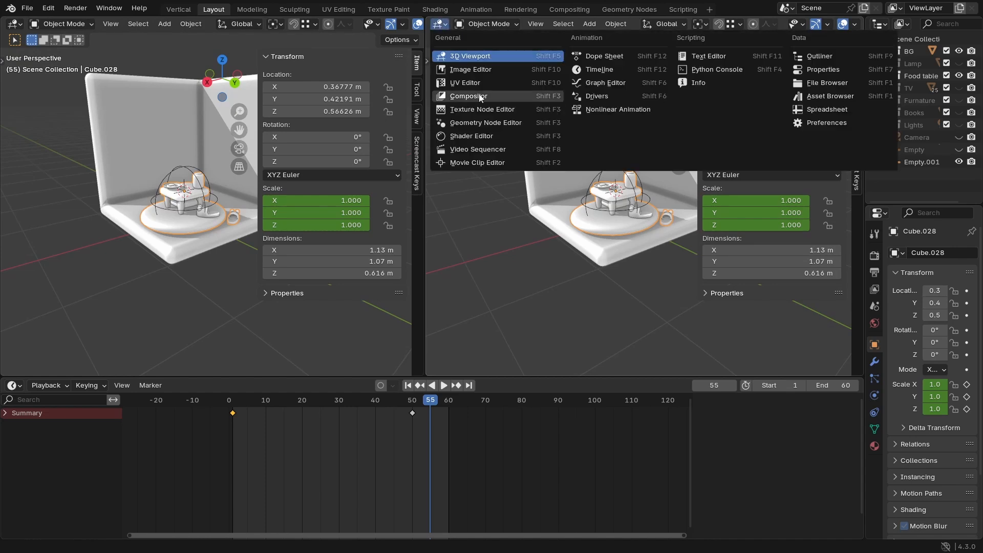
pyautogui.click(597, 83)
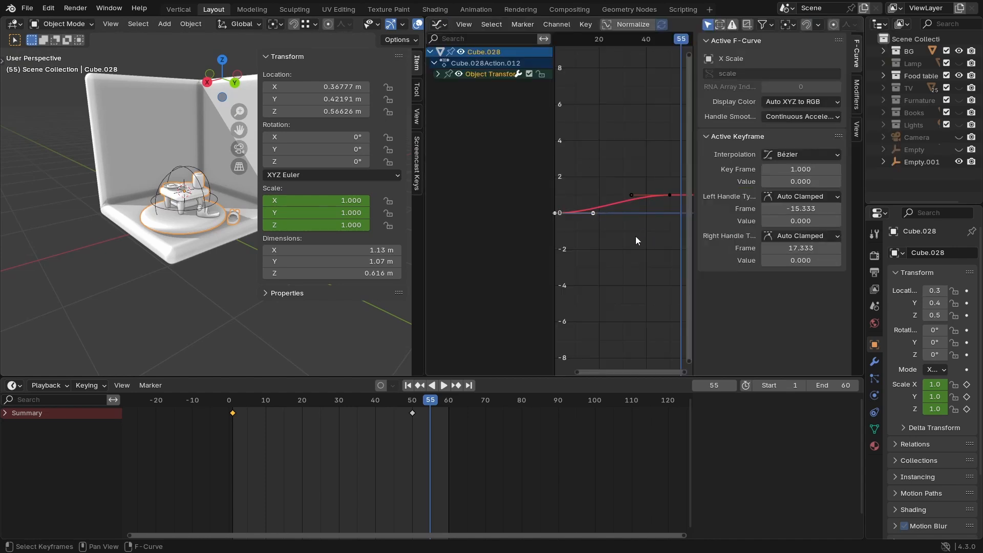
pyautogui.press('n')
pyautogui.press('Home')
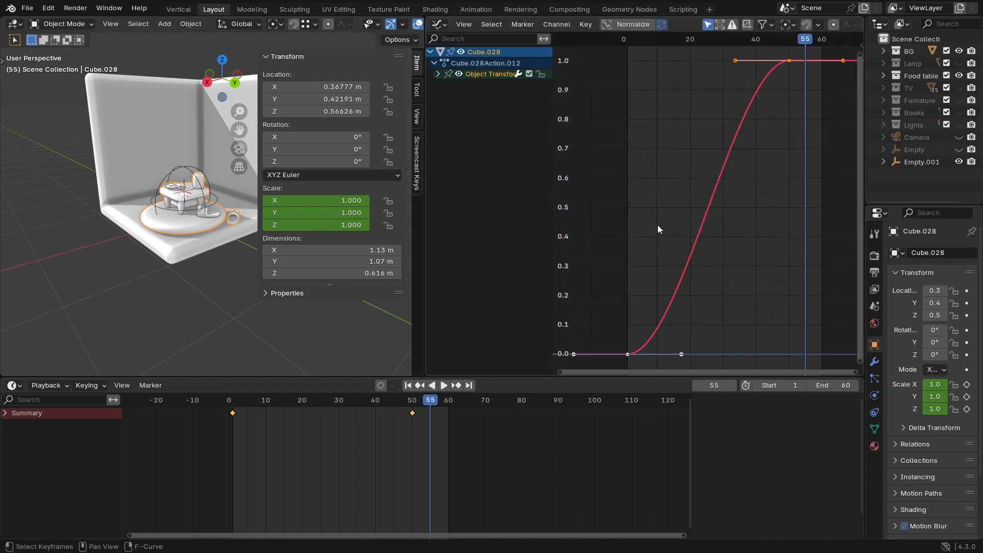
# Step: Ease the scale curve by raising the first keyframe's handle to about 0.8 and pulling the last keyframe's handle back to about frame 22
pyautogui.click(686, 346)
pyautogui.press('g')
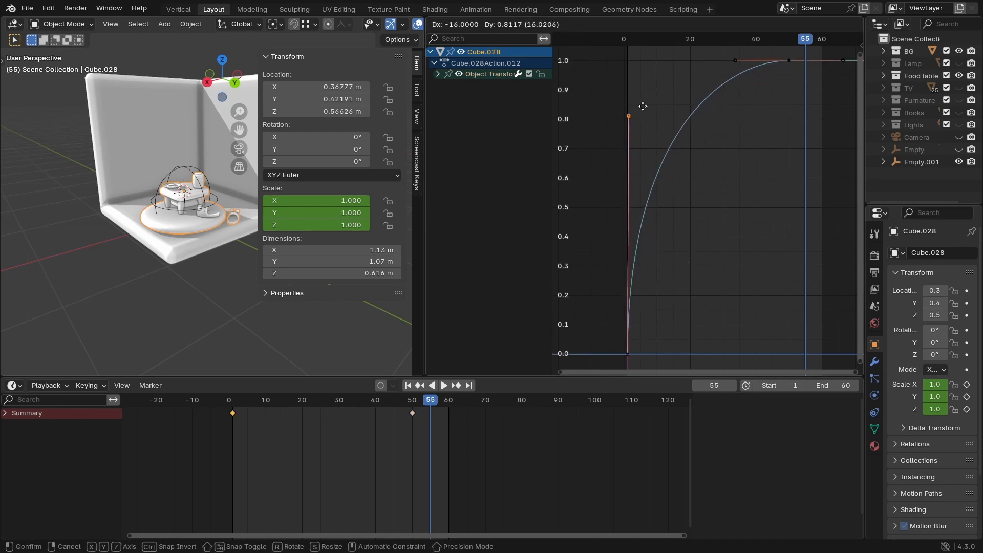
pyautogui.click(643, 110)
pyautogui.keyDown('ctrl'); pyautogui.moveTo(643, 110); pyautogui.dragTo(675, 104, button='middle'); pyautogui.keyUp('ctrl')
pyautogui.click(693, 124)
pyautogui.press('g')
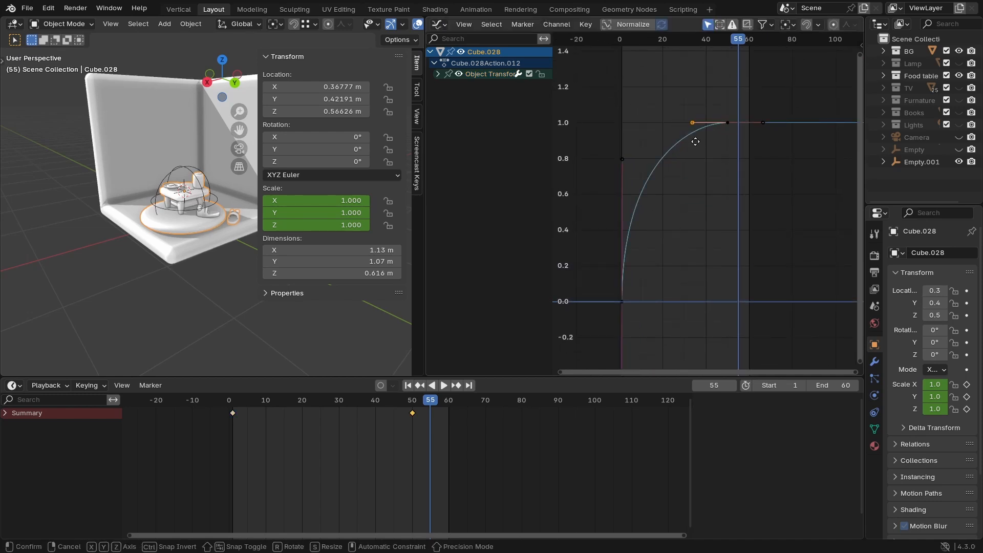
pyautogui.click(670, 141)
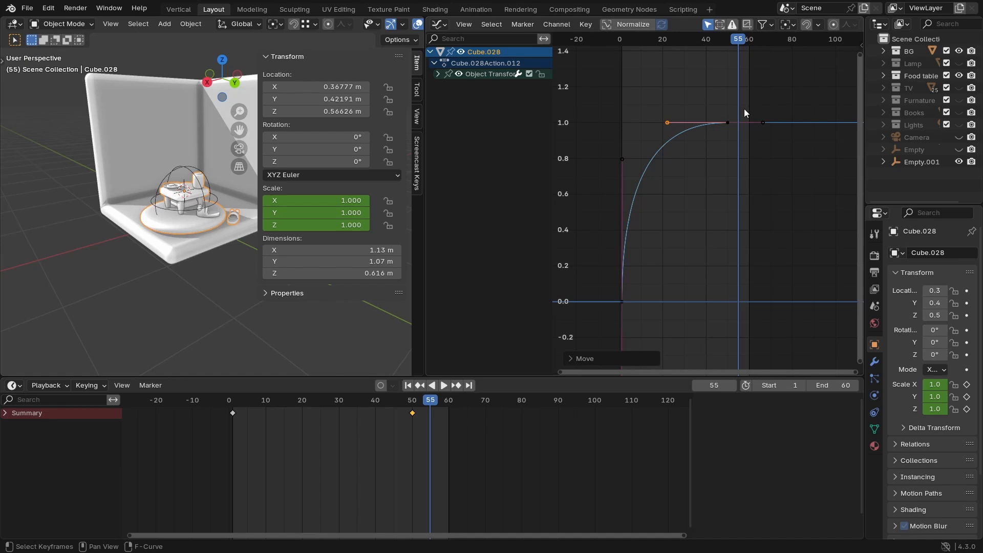
pyautogui.press('space')
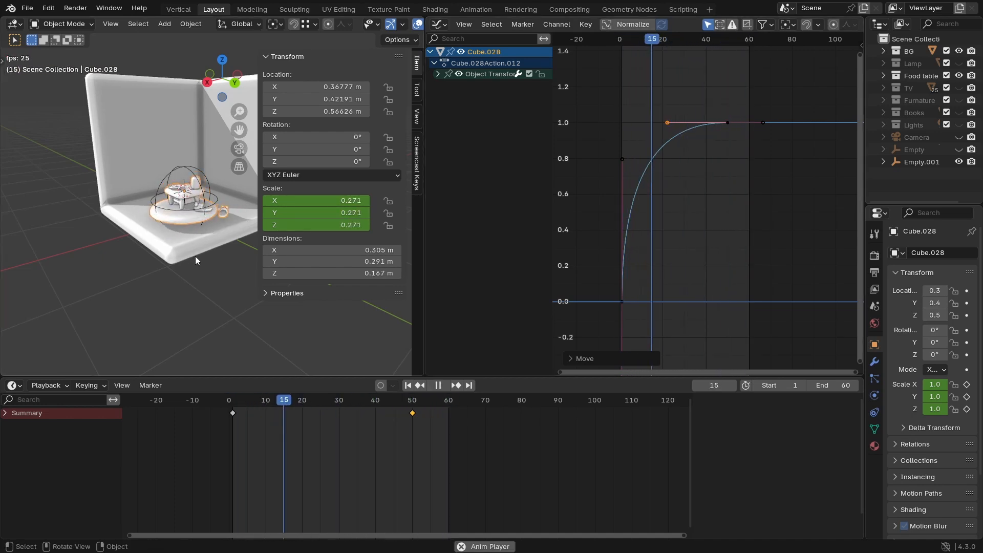
pyautogui.press('space')
# Step: Separate the joined table mesh into individual objects by loose parts
pyautogui.moveTo(260, 195); pyautogui.dragTo(301, 195)
pyautogui.keyDown('ctrl'); pyautogui.moveTo(240, 260); pyautogui.dragTo(204, 262, button='middle'); pyautogui.keyUp('ctrl')
pyautogui.press('Tab')
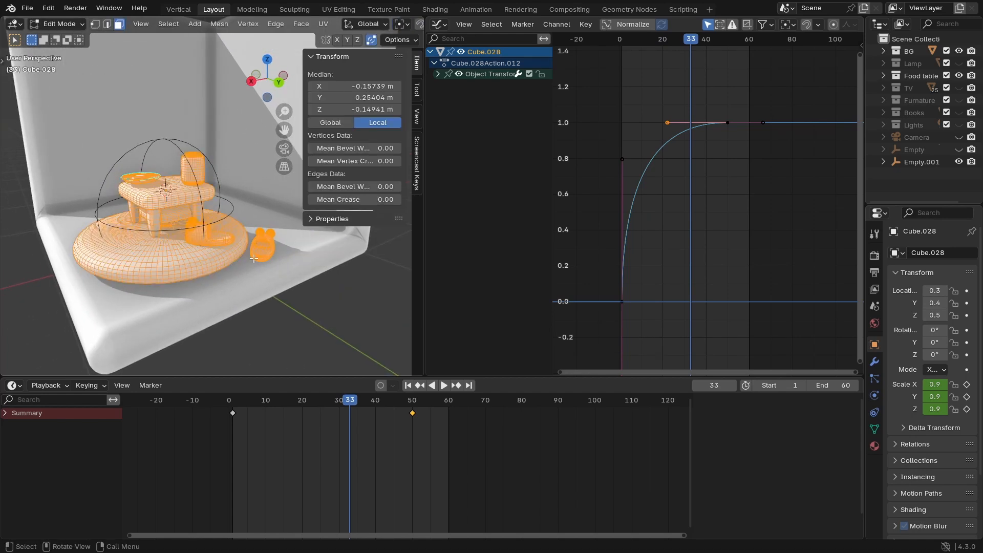
pyautogui.press('p')
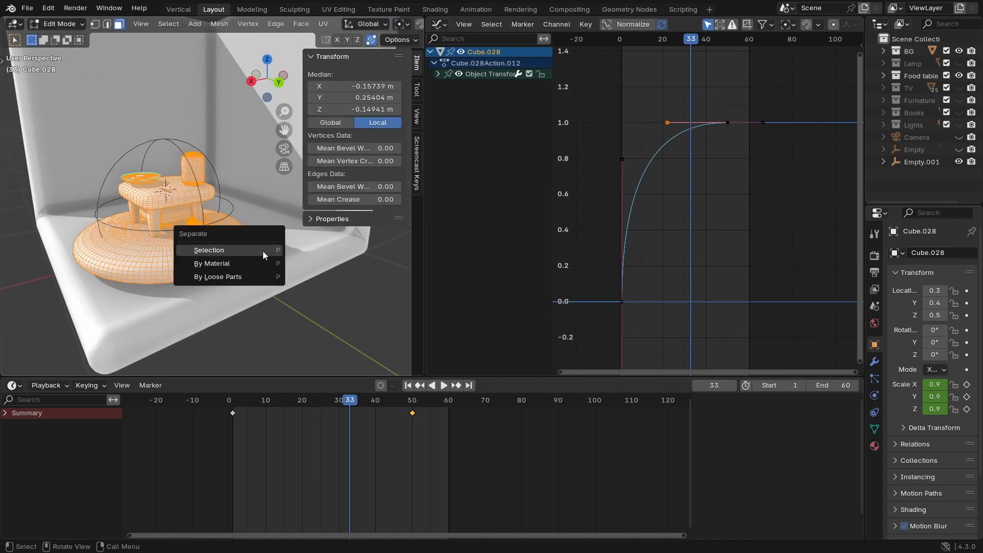
pyautogui.click(239, 275)
pyautogui.press('Tab')
# Step: Parent the two ear balls of the slipper on the rug to that slipper with the Object option
pyautogui.moveTo(230, 265); pyautogui.dragTo(263, 228, button='middle')
pyautogui.click(186, 262)
pyautogui.keyDown('shift'); pyautogui.click(186, 254); pyautogui.keyUp('shift')
pyautogui.keyDown('shift'); pyautogui.click(203, 287); pyautogui.keyUp('shift')
pyautogui.hotkey('ctrl', 'z')
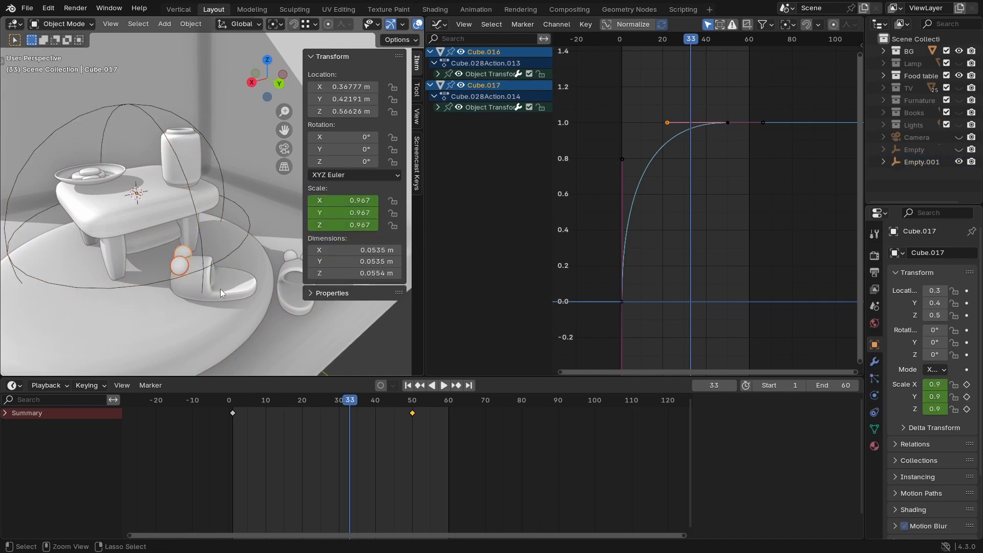
pyautogui.keyDown('shift'); pyautogui.click(238, 286); pyautogui.keyUp('shift')
pyautogui.hotkey('ctrl', 'p')
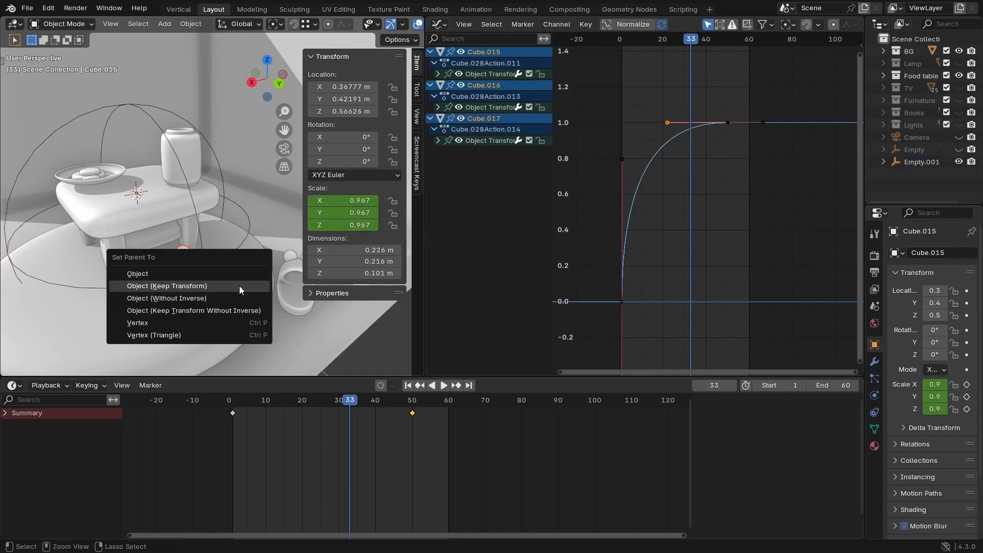
pyautogui.click(220, 272)
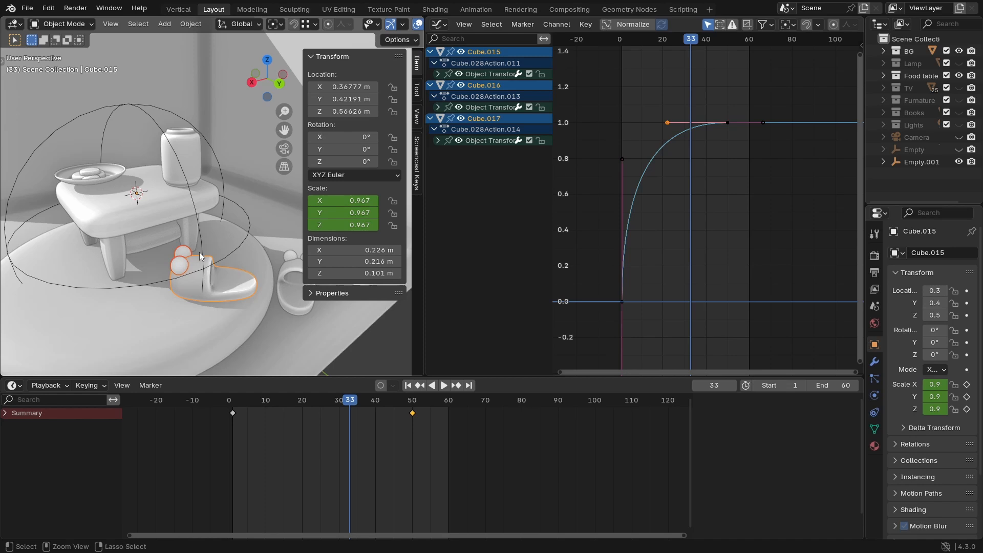
# Step: Parent the two ear balls of the slipper beside the rug to that slipper and preview the animation
pyautogui.keyDown('ctrl'); pyautogui.click(199, 252); pyautogui.keyUp('ctrl')
pyautogui.moveTo(191, 254); pyautogui.dragTo(199, 232, button='middle')
pyautogui.click(216, 260)
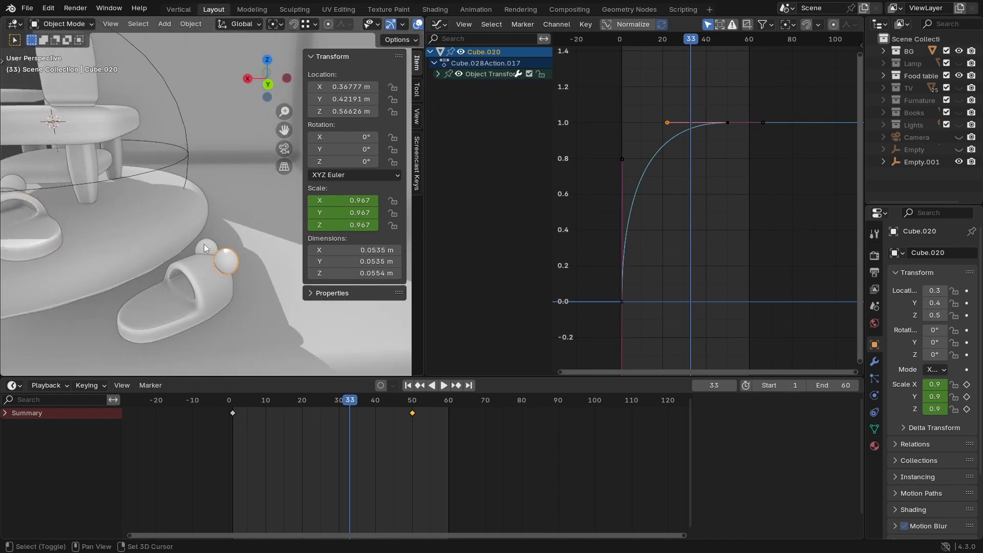
pyautogui.keyDown('shift'); pyautogui.click(204, 244); pyautogui.keyUp('shift')
pyautogui.keyDown('shift'); pyautogui.click(199, 277); pyautogui.keyUp('shift')
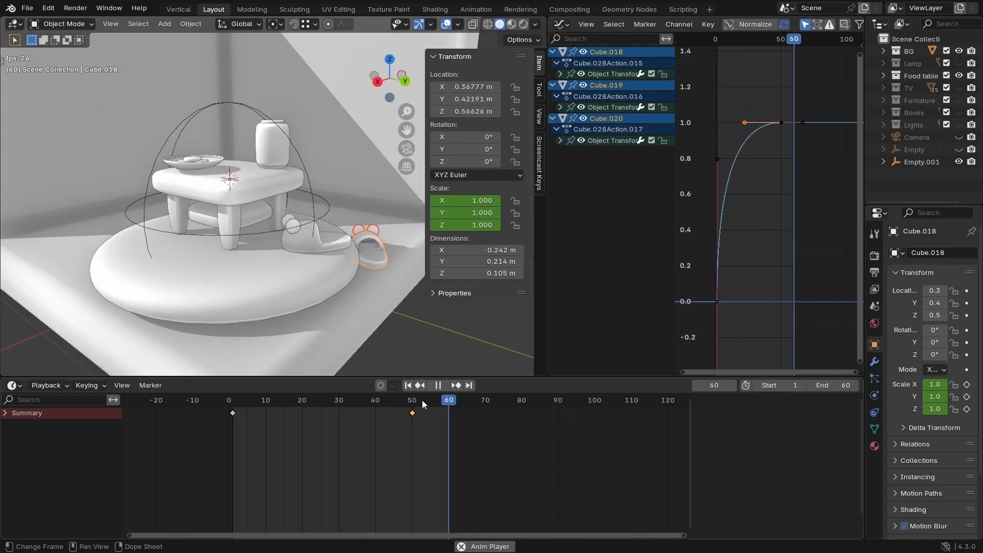
pyautogui.press('space')
# Step: Set the origin of all food table, rug and slipper parts to their own geometry
pyautogui.moveTo(301, 244); pyautogui.dragTo(296, 241, button='middle')
pyautogui.hotkey('shift', 'z')
pyautogui.moveTo(383, 158); pyautogui.dragTo(179, 306)
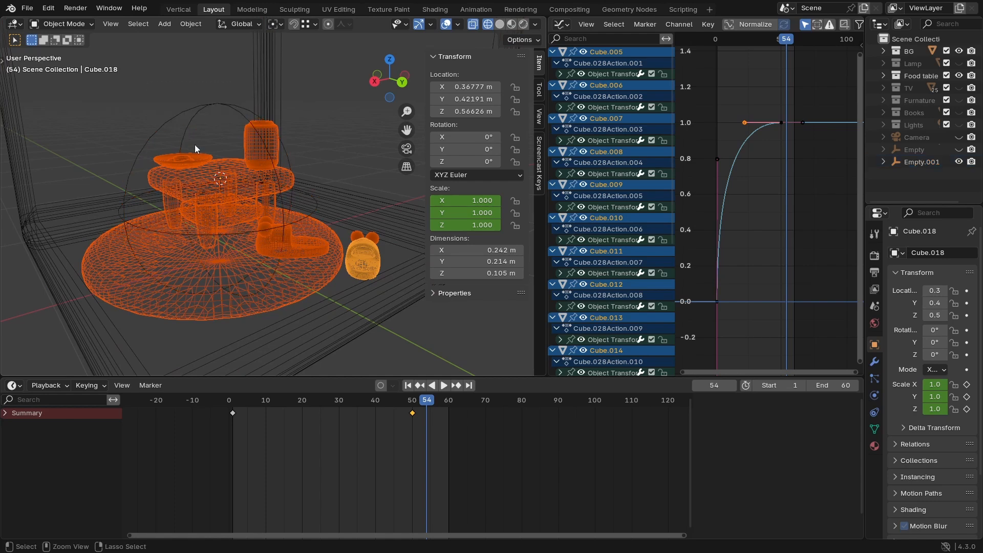
pyautogui.scroll(3, 258, 247)
pyautogui.hotkey('shift', 'z')
pyautogui.rightClick(368, 125)
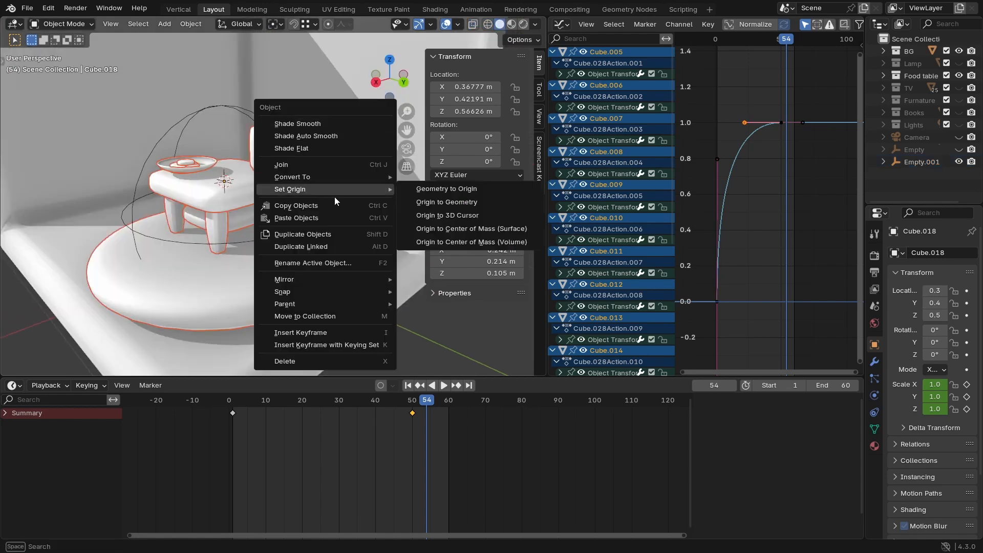
pyautogui.moveTo(320, 188)
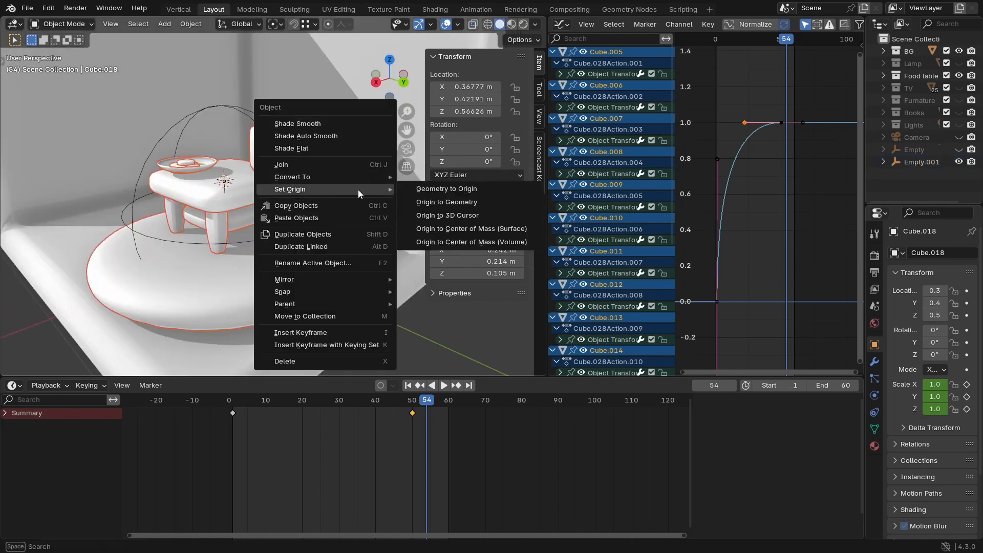
pyautogui.click(438, 203)
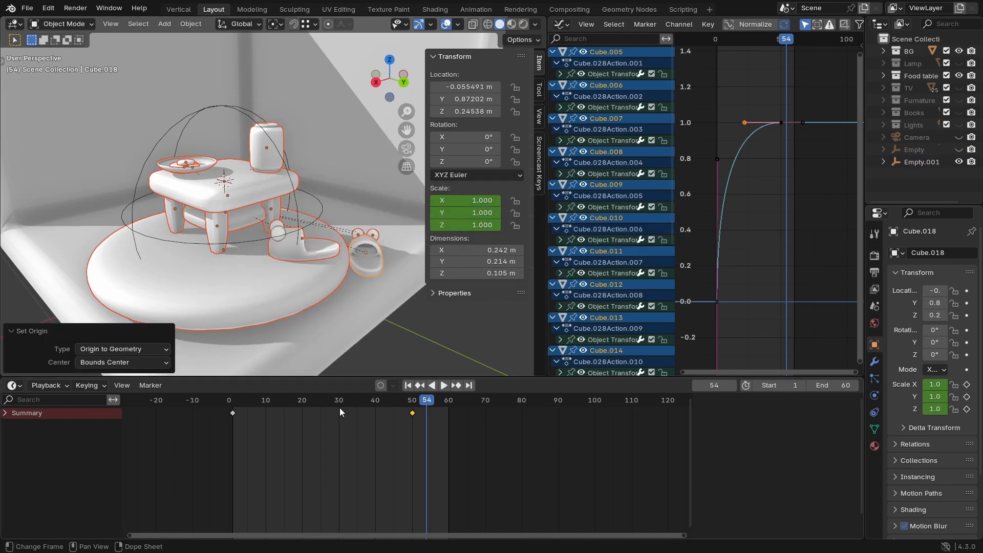
# Step: Play and scrub the animation of the separated parts, and save the blend file
pyautogui.press('space')
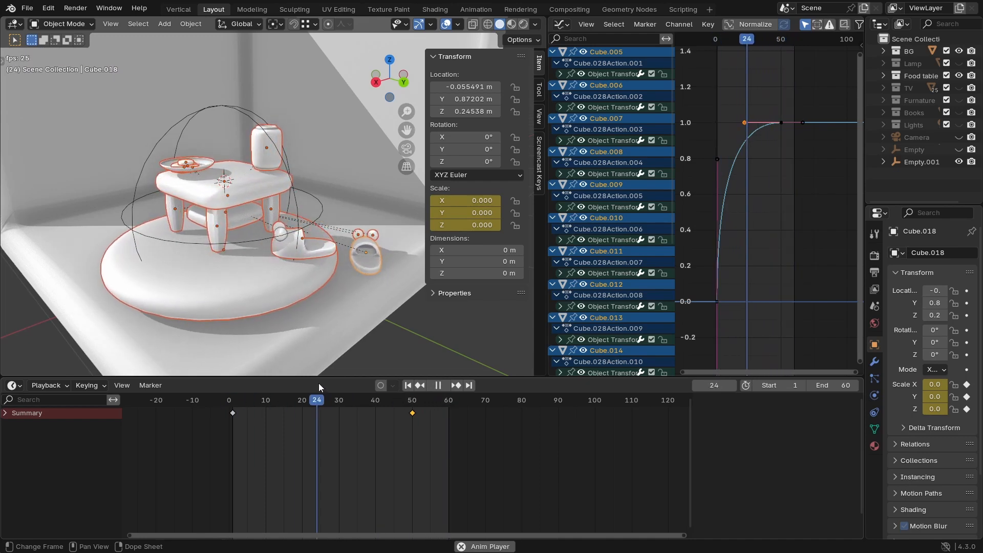
pyautogui.press('space')
pyautogui.hotkey('ctrl', 's')
pyautogui.moveTo(287, 215)
pyautogui.mouseDown(button='middle')
pyautogui.moveTo(261, 233)
pyautogui.moveTo(271, 217)
pyautogui.mouseUp(button='middle')
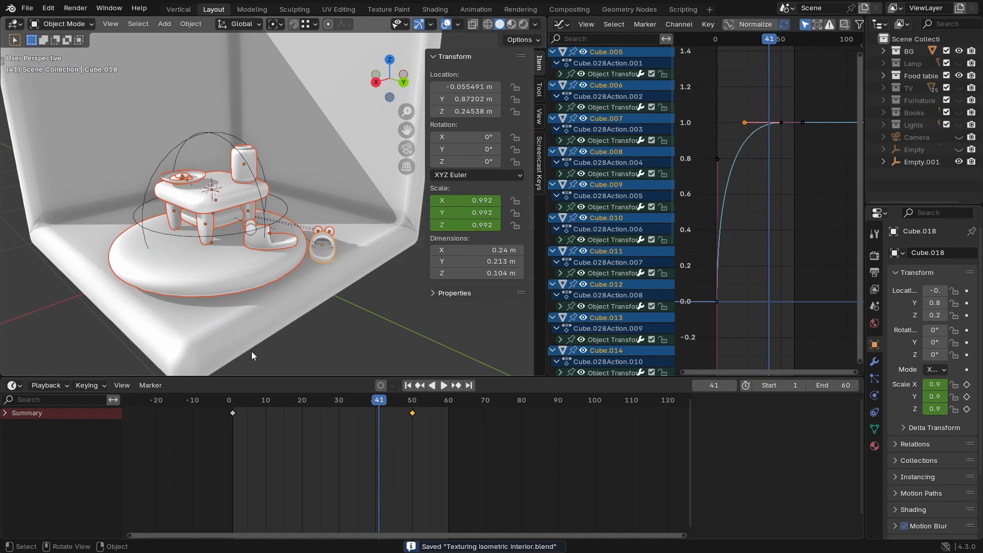
pyautogui.moveTo(275, 400); pyautogui.dragTo(373, 404)
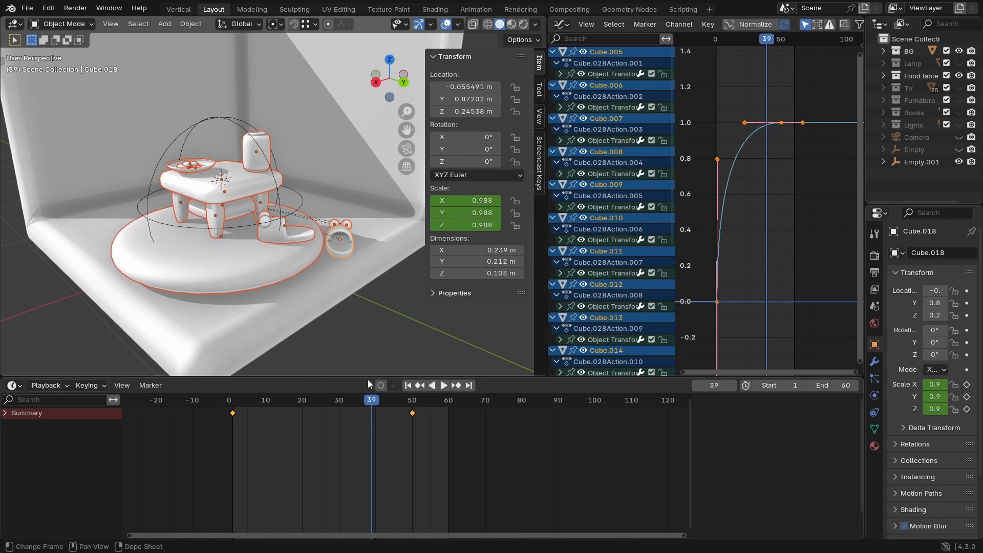
# Step: Hide the room background and the sphere empty, leaving the food table parts in solid view
pyautogui.click(292, 254)
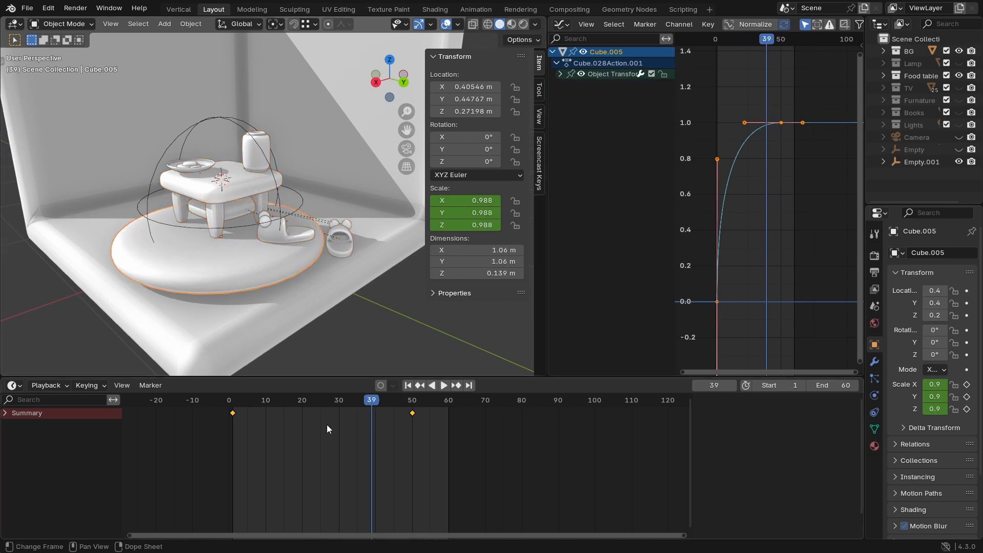
pyautogui.moveTo(314, 293); pyautogui.dragTo(294, 268, button='middle')
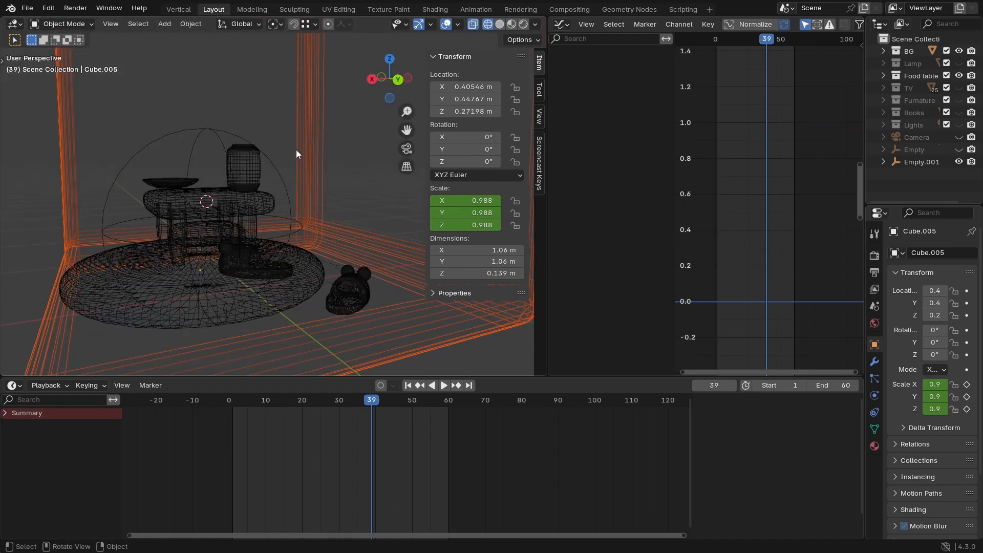
pyautogui.press('h')
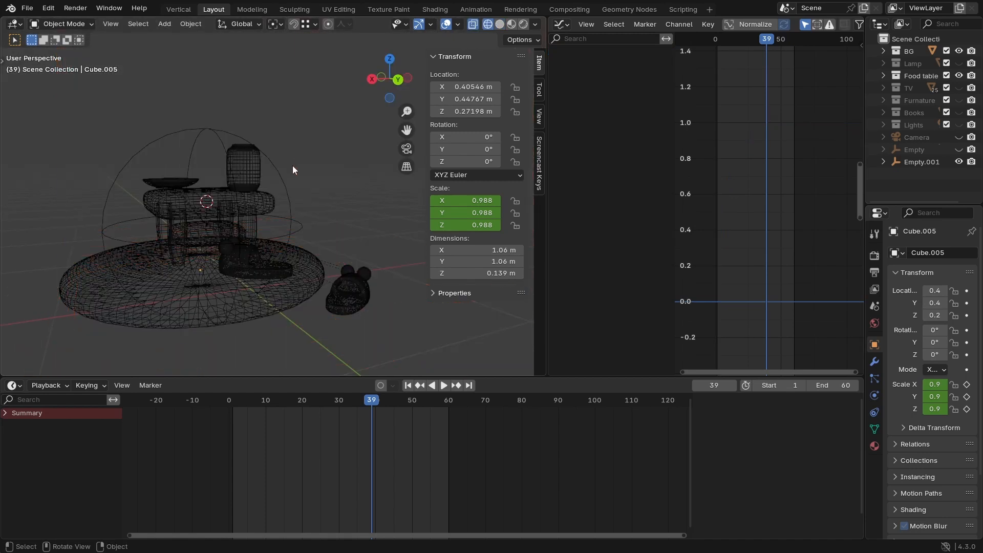
pyautogui.click(251, 166)
pyautogui.click(221, 143)
pyautogui.press('h')
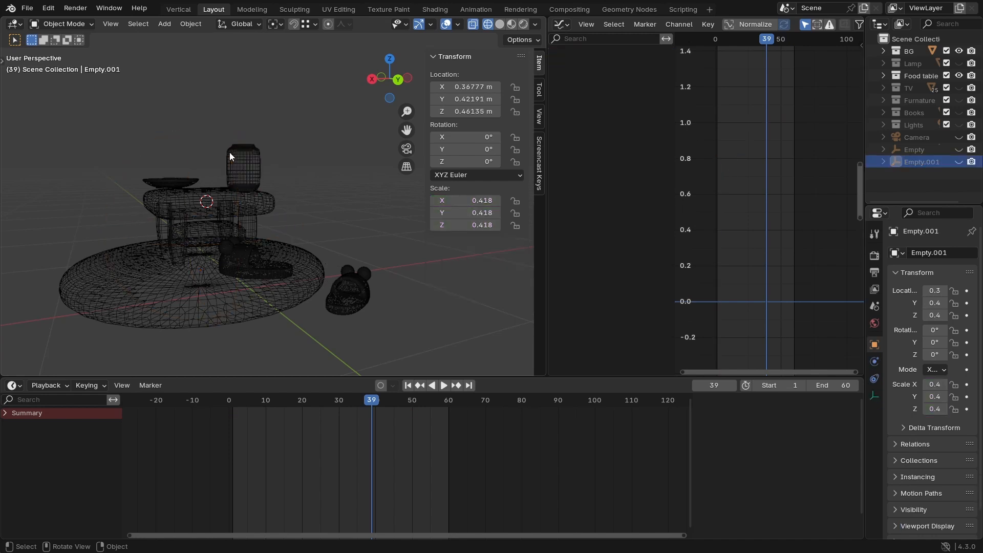
pyautogui.hotkey('shift', 'z')
# Step: Delay the scale keyframes of the plate with its food and the jar by about 8 frames
pyautogui.moveTo(269, 181); pyautogui.dragTo(270, 146, button='middle')
pyautogui.moveTo(273, 134); pyautogui.dragTo(140, 185)
pyautogui.press('g')
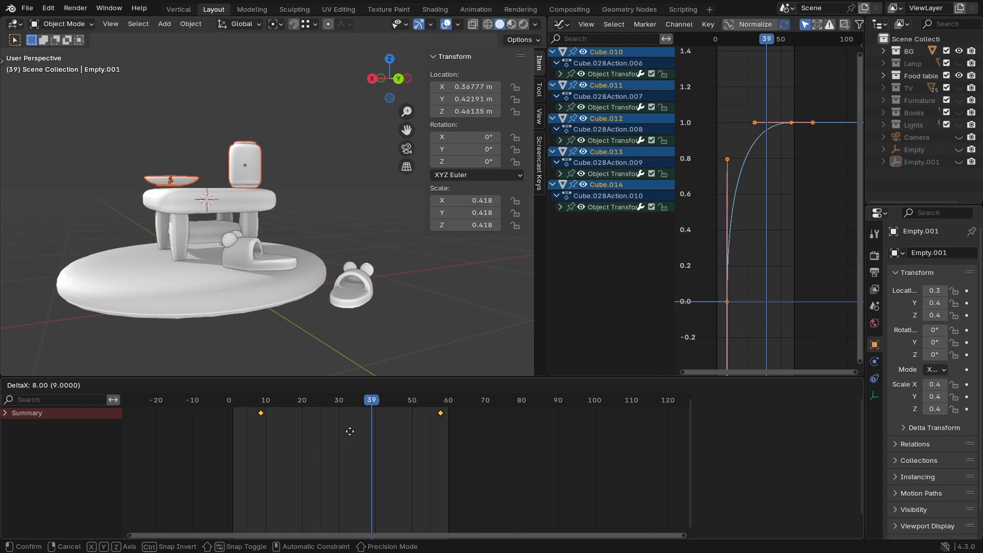
pyautogui.click(336, 415)
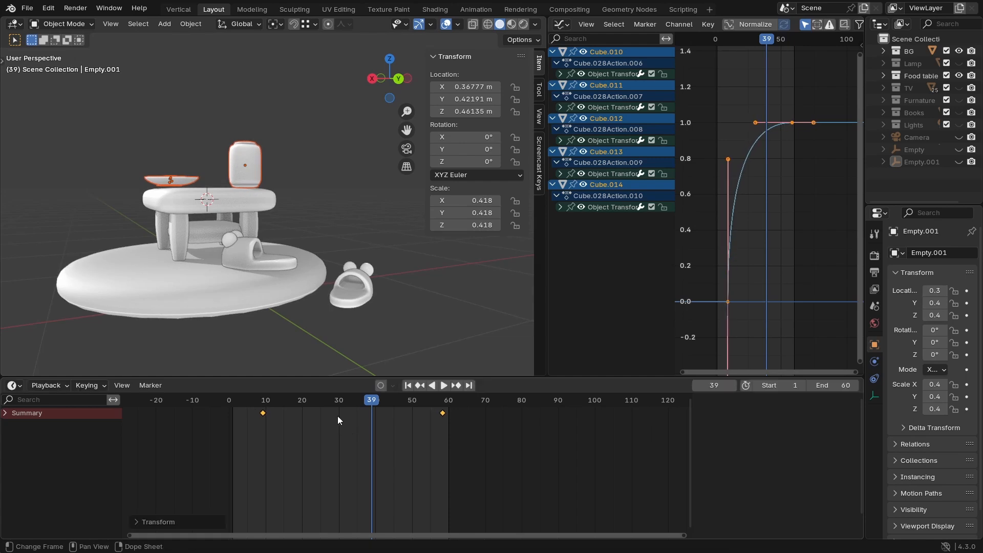
# Step: Delay the tabletop's scale keyframes by about 6 frames
pyautogui.click(221, 202)
pyautogui.press('g')
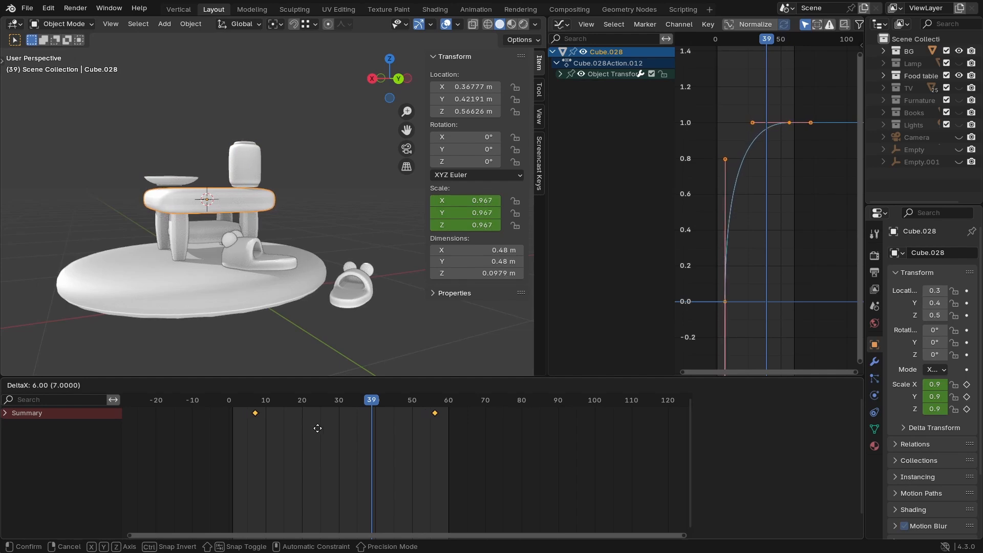
pyautogui.click(318, 429)
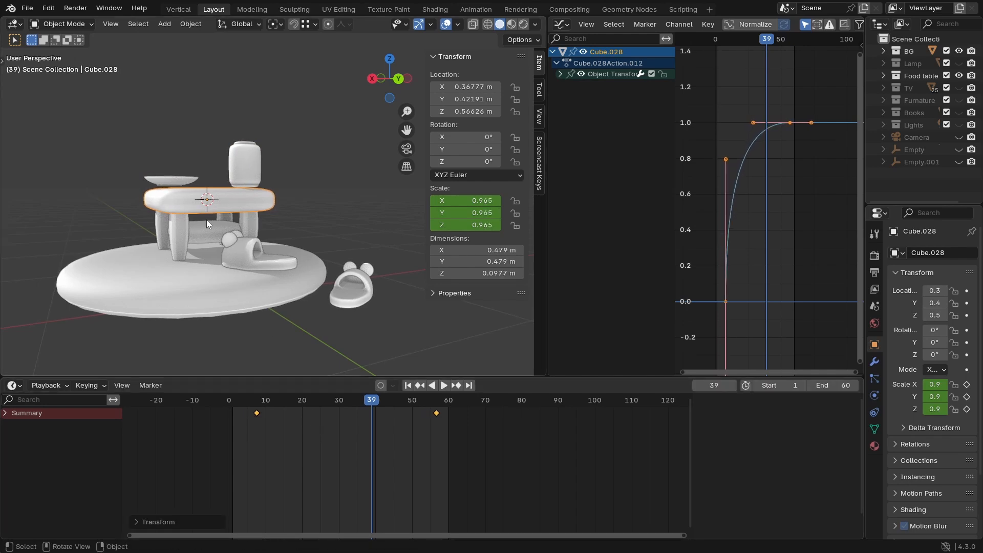
# Step: Delay the scale keyframes of the front table leg and the leg diagonally behind it by 8 frames
pyautogui.click(182, 226)
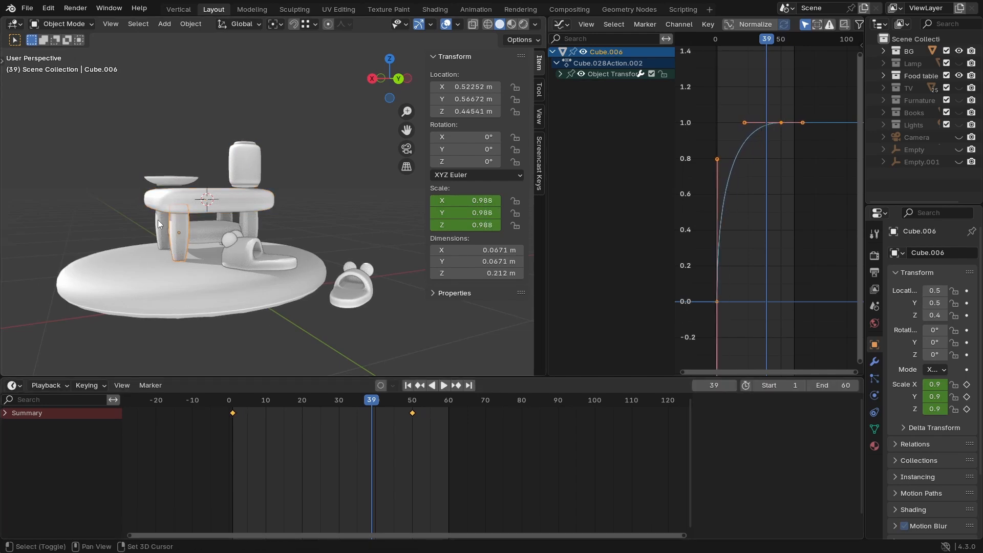
pyautogui.keyDown('shift'); pyautogui.click(226, 219); pyautogui.keyUp('shift')
pyautogui.press('g')
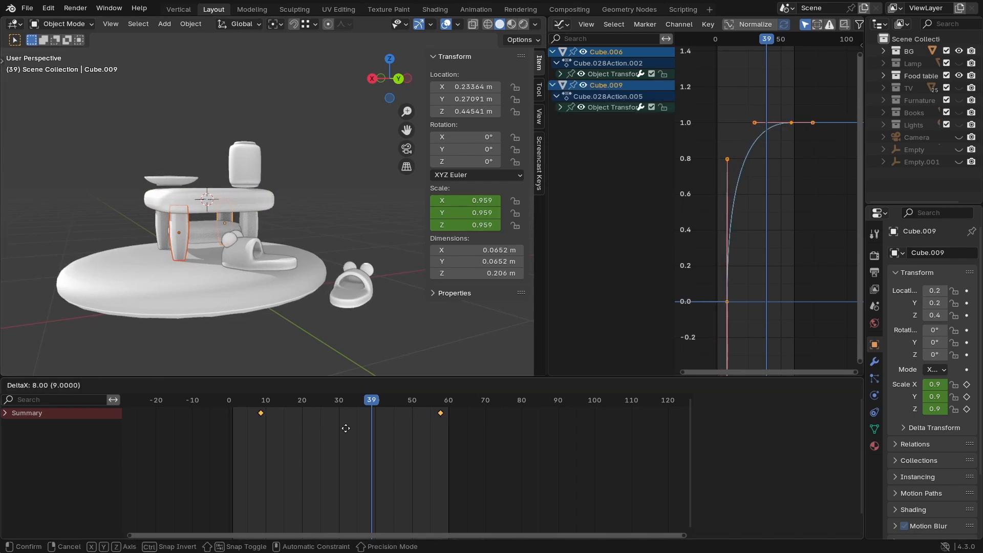
pyautogui.click(346, 428)
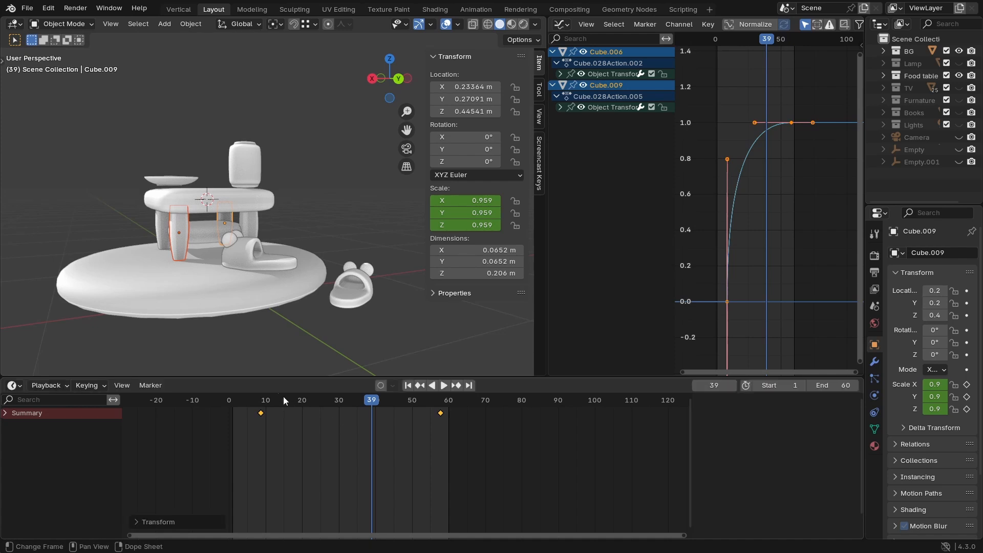
# Step: Delay the scale keyframes of the rear table leg beside the slipper by 2 frames and play the animation
pyautogui.click(249, 228)
pyautogui.press('g')
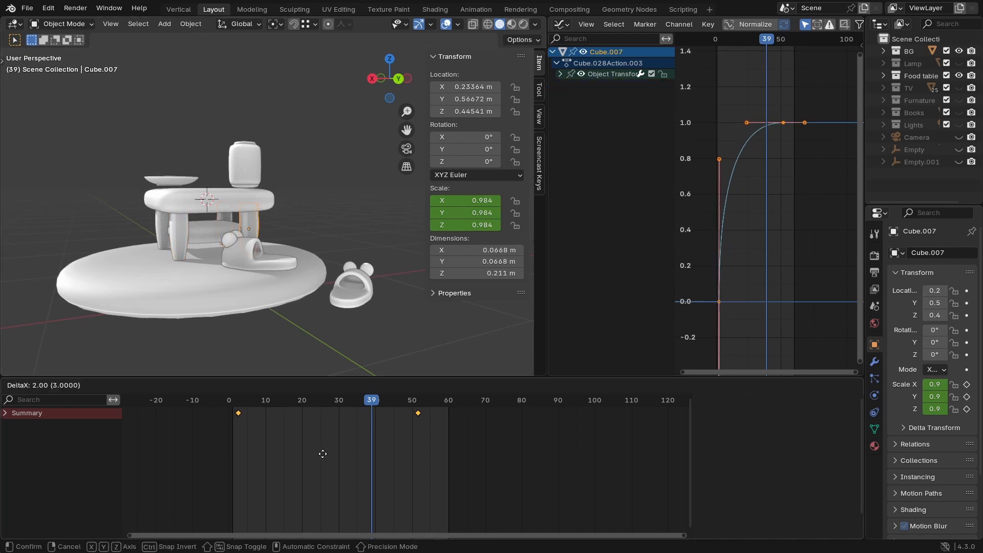
pyautogui.click(322, 453)
pyautogui.press('space')
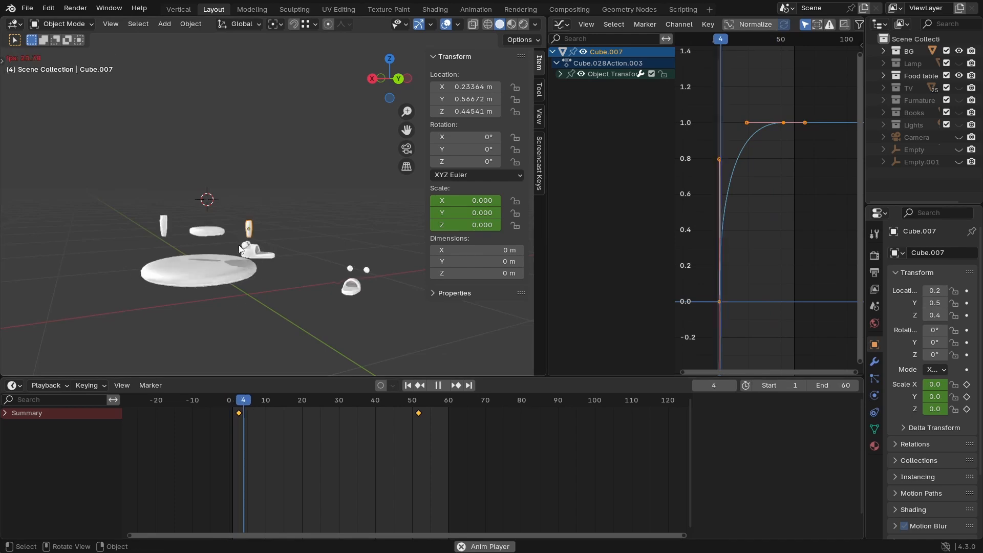
pyautogui.moveTo(244, 266); pyautogui.dragTo(265, 289, button='middle')
pyautogui.press('space')
pyautogui.click(243, 407)
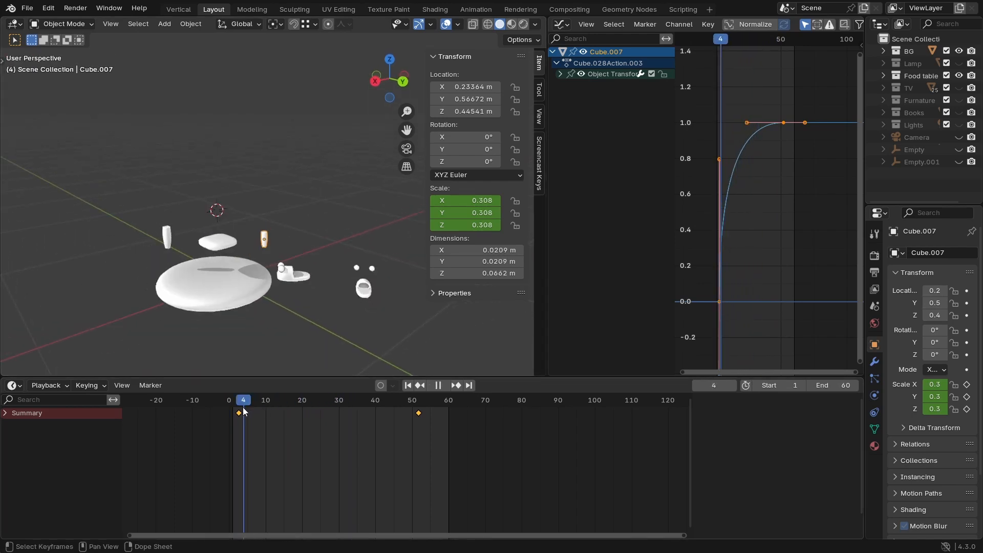
pyautogui.press('space')
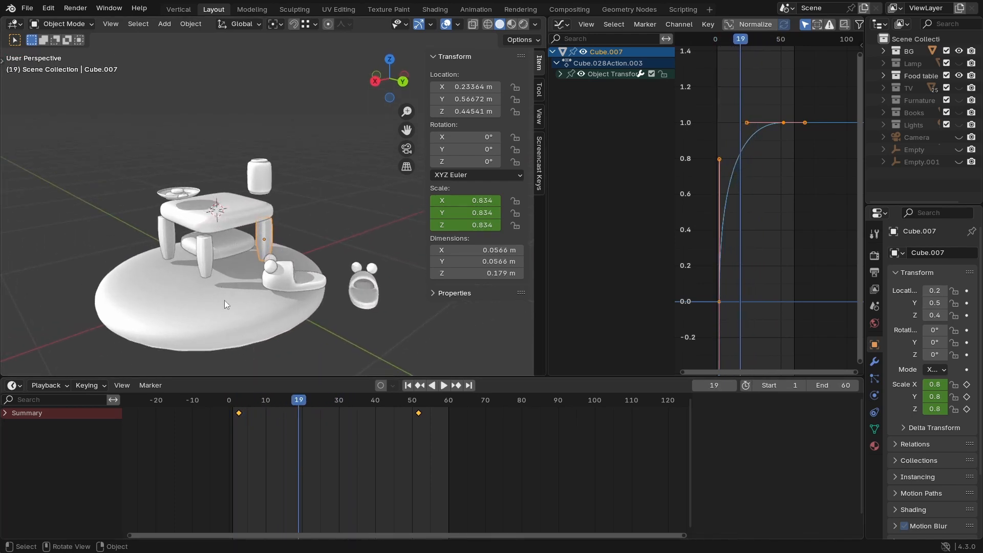
# Step: Move the front table leg's scale keyframes 2 frames earlier and play the animation
pyautogui.click(206, 252)
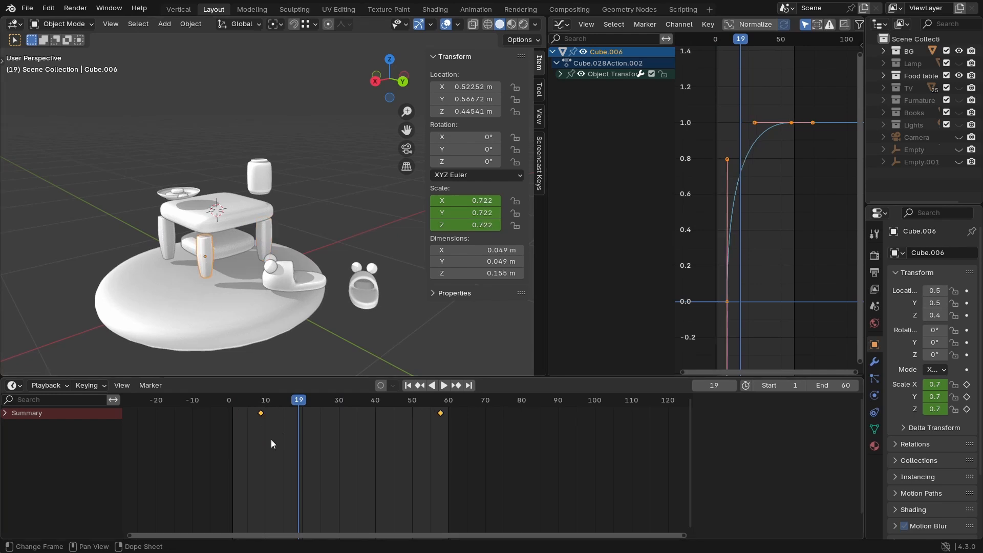
pyautogui.press('g')
pyautogui.click(293, 425)
pyautogui.click(226, 405)
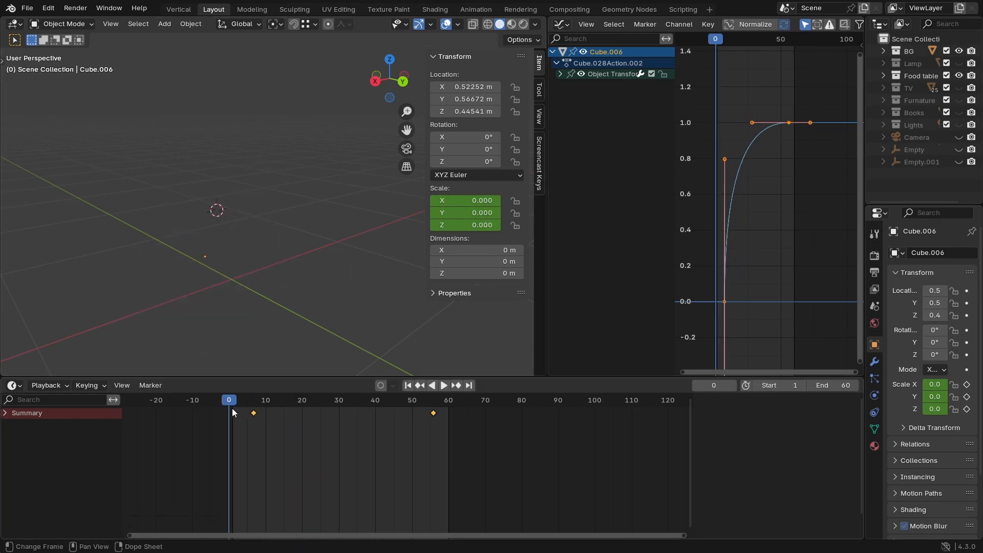
pyautogui.press('space')
pyautogui.click(256, 404)
pyautogui.press('space')
pyautogui.click(291, 405)
# Step: Shift the scale keyframes of the food lying in the middle of the plate in time
pyautogui.scroll(3, 177, 228)
pyautogui.click(218, 162)
pyautogui.moveTo(177, 229); pyautogui.dragTo(214, 220, button='middle')
pyautogui.moveTo(214, 220); pyautogui.dragTo(206, 243, button='middle')
pyautogui.scroll(3, 207, 243)
pyautogui.keyDown('shift'); pyautogui.click(174, 272); pyautogui.keyUp('shift')
pyautogui.press('g')
pyautogui.click(323, 415)
# Step: Delay the scale keyframes of the small food piece at the plate's edge by about 4 frames
pyautogui.keyDown('shift'); pyautogui.moveTo(241, 312); pyautogui.dragTo(262, 282, button='middle'); pyautogui.keyUp('shift')
pyautogui.scroll(1, 262, 283)
pyautogui.click(262, 282)
pyautogui.press('g')
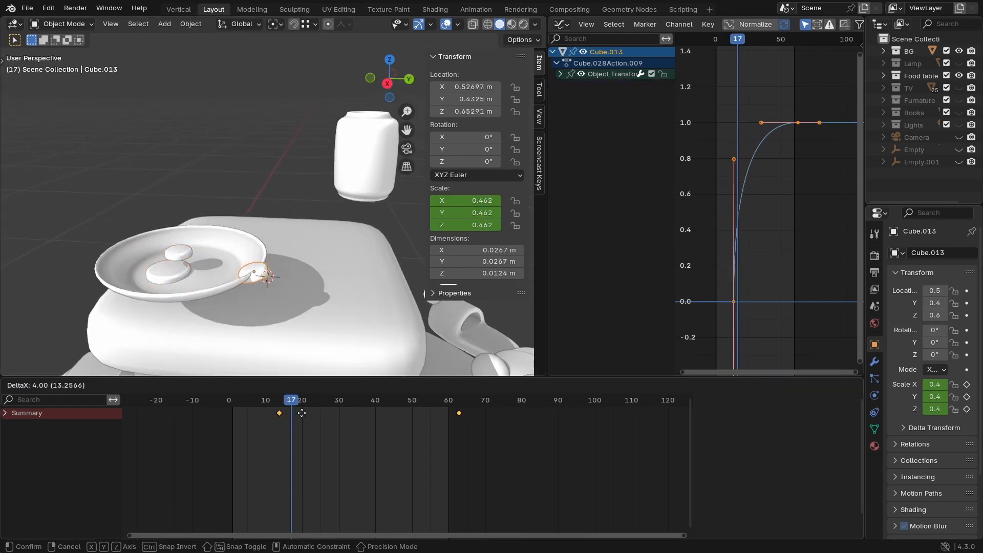
pyautogui.click(299, 411)
# Step: Retime the plate's scale keyframes to start at frame 7 and play the animation
pyautogui.click(241, 289)
pyautogui.press('space')
pyautogui.press('space')
pyautogui.press('g')
pyautogui.click(253, 404)
pyautogui.press('space')
pyautogui.scroll(-4, 223, 254)
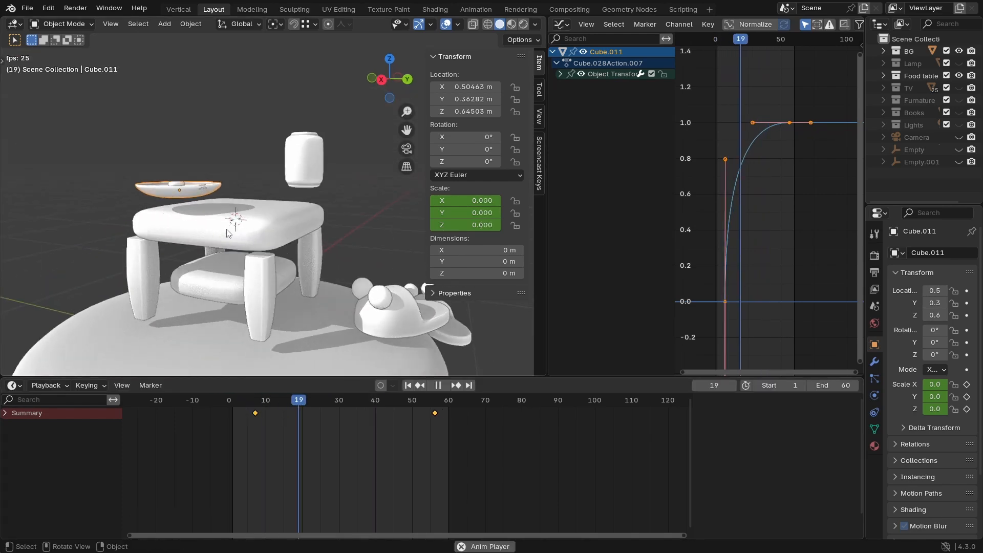
pyautogui.press('space')
# Step: Retime the scale keyframes of the three food pieces on the plate together and play the whole table animation
pyautogui.scroll(4, 224, 254)
pyautogui.click(190, 252)
pyautogui.keyDown('shift'); pyautogui.click(237, 276); pyautogui.keyUp('shift')
pyautogui.keyDown('shift'); pyautogui.click(199, 288); pyautogui.keyUp('shift')
pyautogui.press('g')
pyautogui.click(317, 415)
pyautogui.click(247, 403)
pyautogui.press('space')
pyautogui.scroll(-7, 263, 208)
pyautogui.moveTo(312, 197); pyautogui.dragTo(256, 220, button='middle')
pyautogui.press('space')
# Step: Shift the scale keyframes of one more part at the base of the table in time and play the animation
pyautogui.moveTo(272, 401); pyautogui.dragTo(246, 401)
pyautogui.press('space')
pyautogui.click(240, 281)
pyautogui.press('space')
pyautogui.press('g')
pyautogui.click(271, 413)
pyautogui.press('space')
pyautogui.press('space')
# Step: Retime the scale keyframes of the far slipper's ball to start at frame 4, play the animation and save the file
pyautogui.click(326, 254)
pyautogui.press('g')
pyautogui.click(287, 421)
pyautogui.press('space')
pyautogui.moveTo(266, 276); pyautogui.dragTo(299, 237, button='middle')
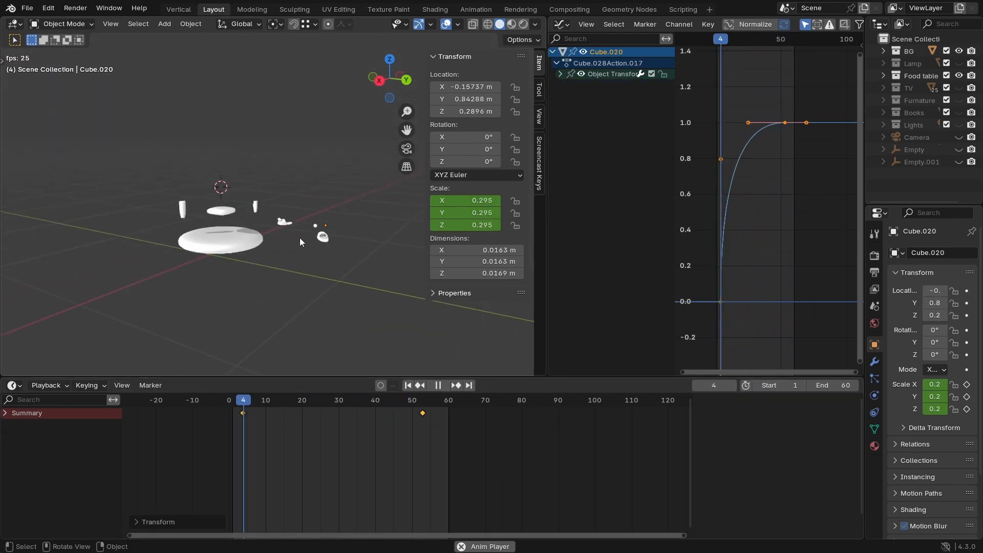
pyautogui.press('space')
pyautogui.hotkey('ctrl', 's')
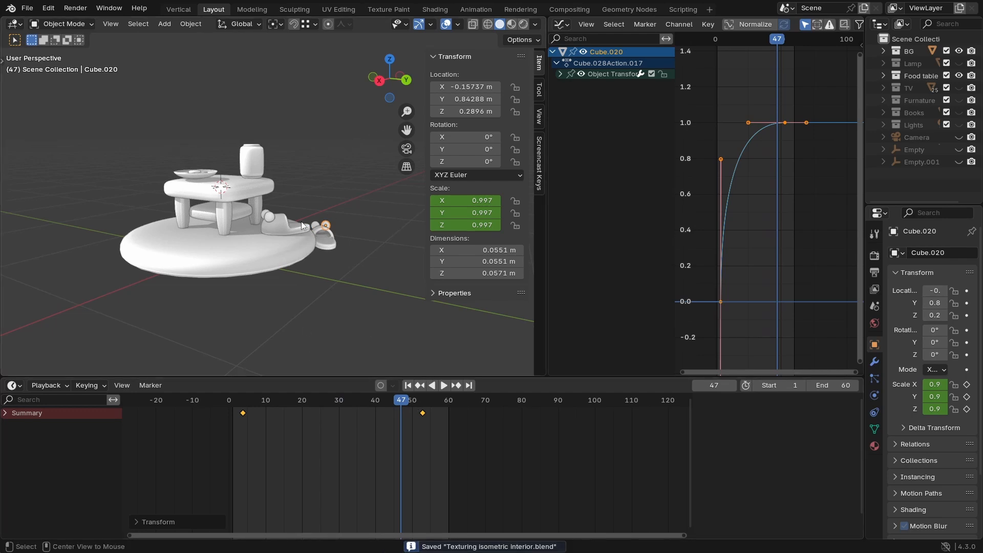
# Step: Unhide all hidden objects and hide the lamp's empty again
pyautogui.hotkey('alt', 'h')
pyautogui.moveTo(292, 219); pyautogui.dragTo(265, 202, button='middle')
pyautogui.click(269, 204)
pyautogui.click(229, 110)
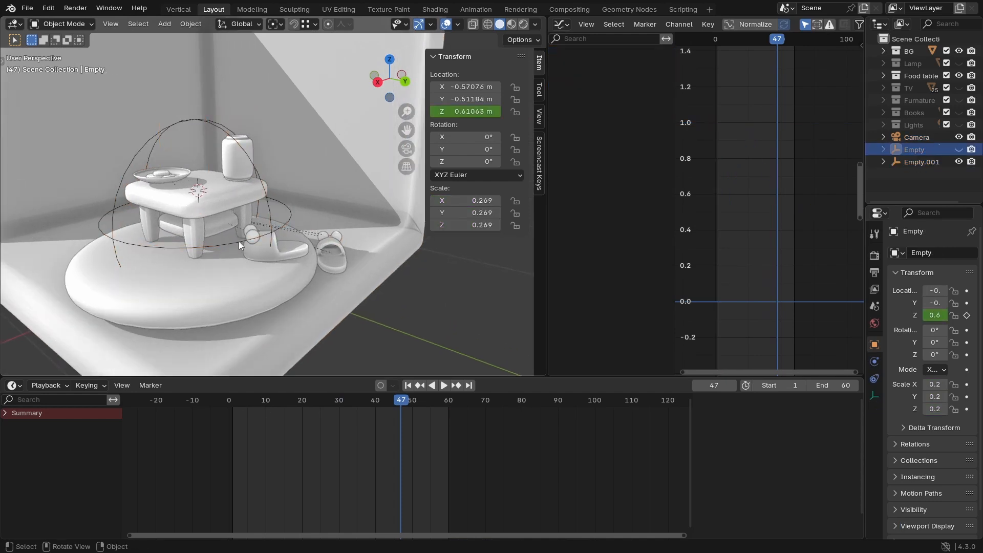
# Step: Insert a Z location keyframe for the food table's sphere empty at frame 60
pyautogui.click(268, 193)
pyautogui.moveTo(386, 419); pyautogui.dragTo(266, 410)
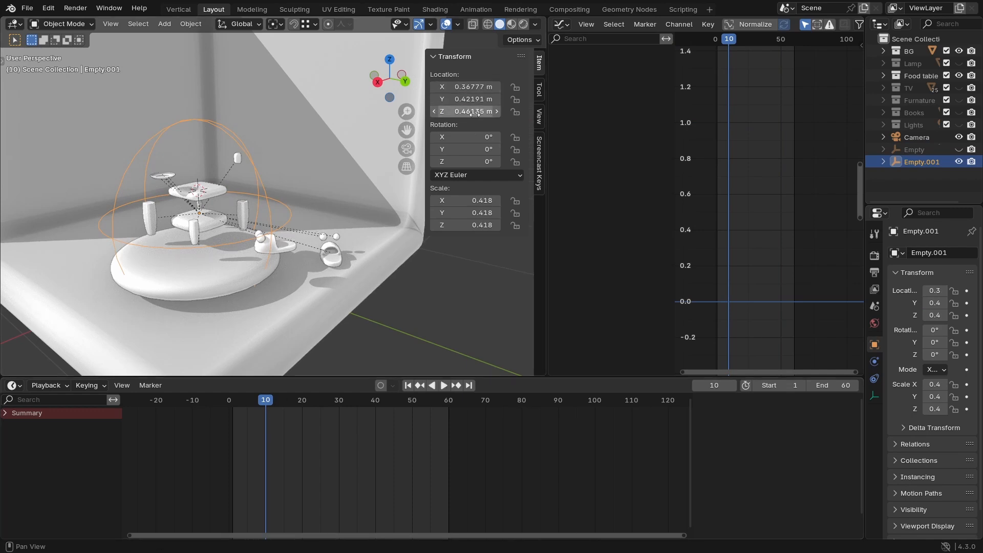
pyautogui.click(448, 401)
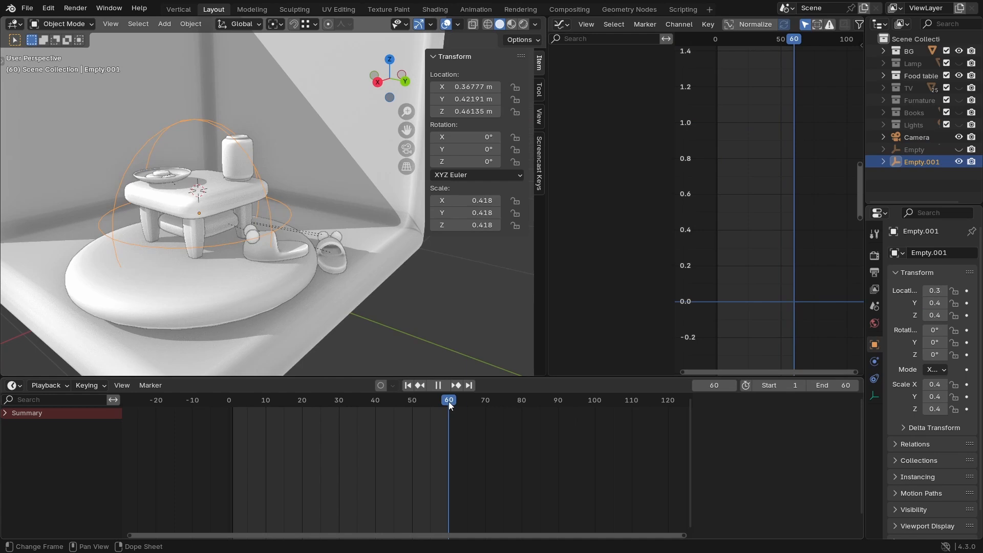
pyautogui.rightClick(466, 111)
pyautogui.click(417, 121)
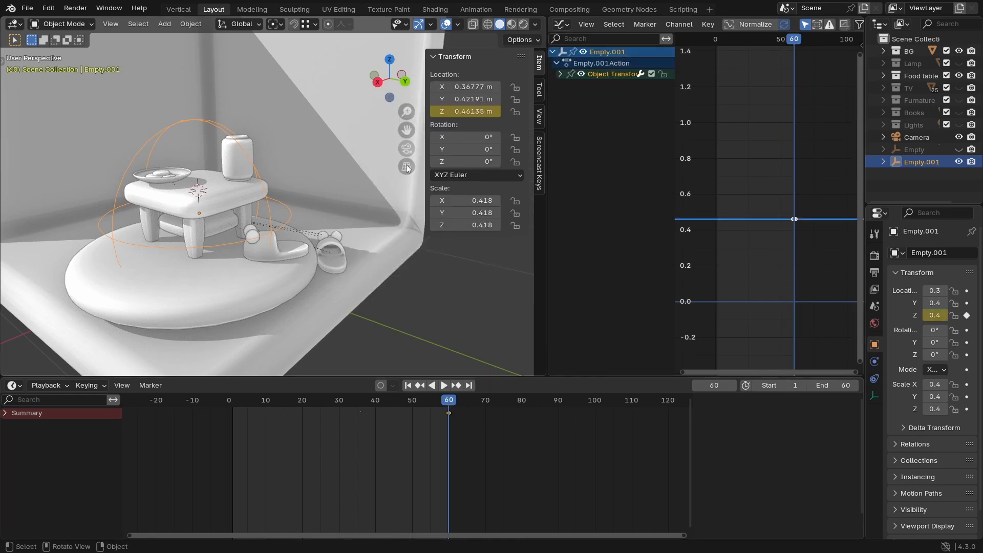
# Step: Set the sphere empty's Z location to 1 m at frame 10 and keyframe only that value
pyautogui.moveTo(306, 402); pyautogui.dragTo(266, 401)
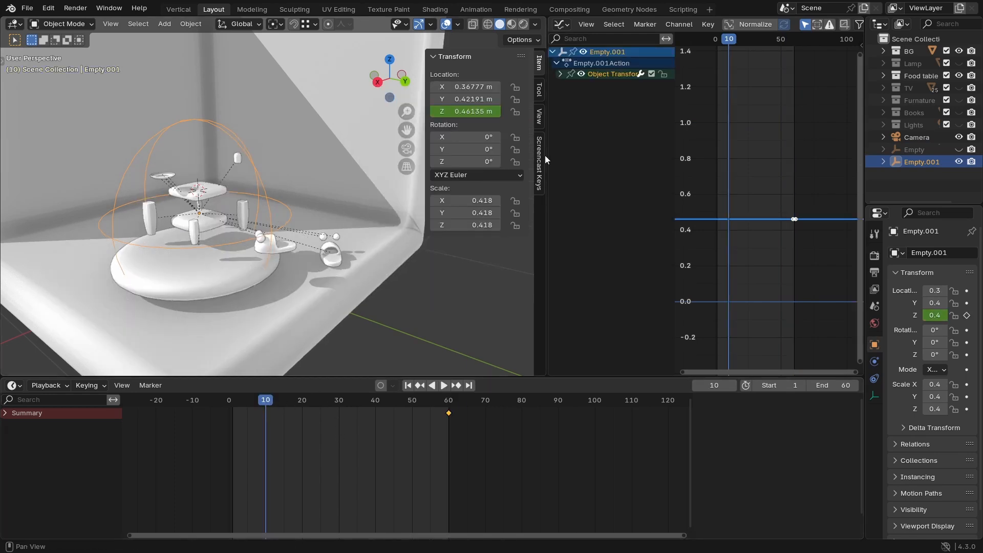
pyautogui.click(476, 112)
pyautogui.write('1')
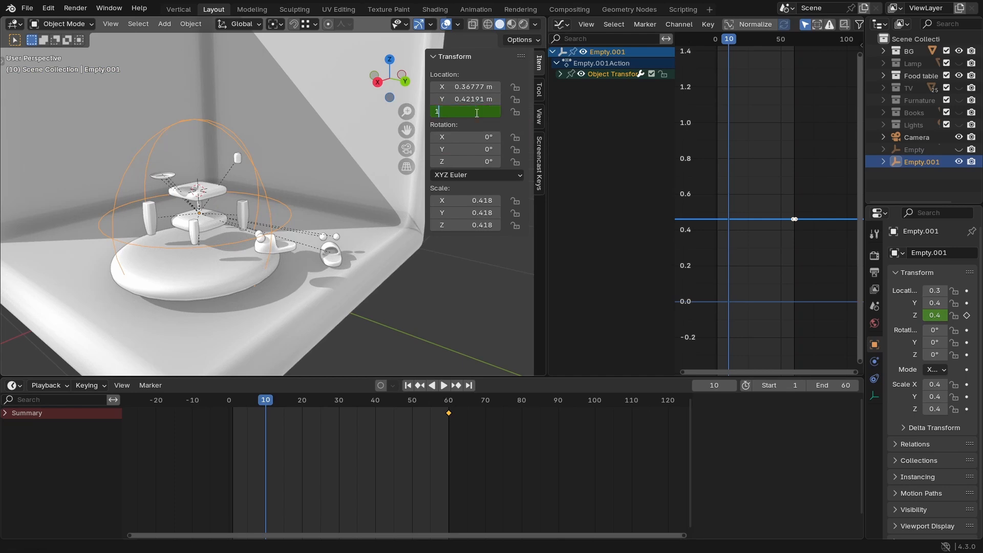
pyautogui.press('Return')
pyautogui.rightClick(475, 112)
pyautogui.click(460, 115)
# Step: Play the animation from the start to check the food table's downward movement
pyautogui.click(448, 404)
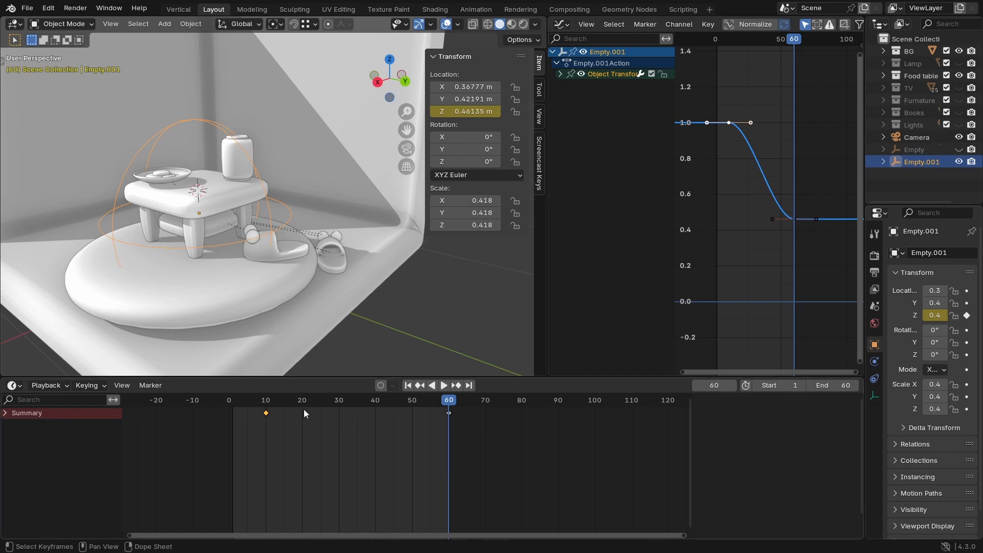
pyautogui.moveTo(295, 402); pyautogui.dragTo(236, 403)
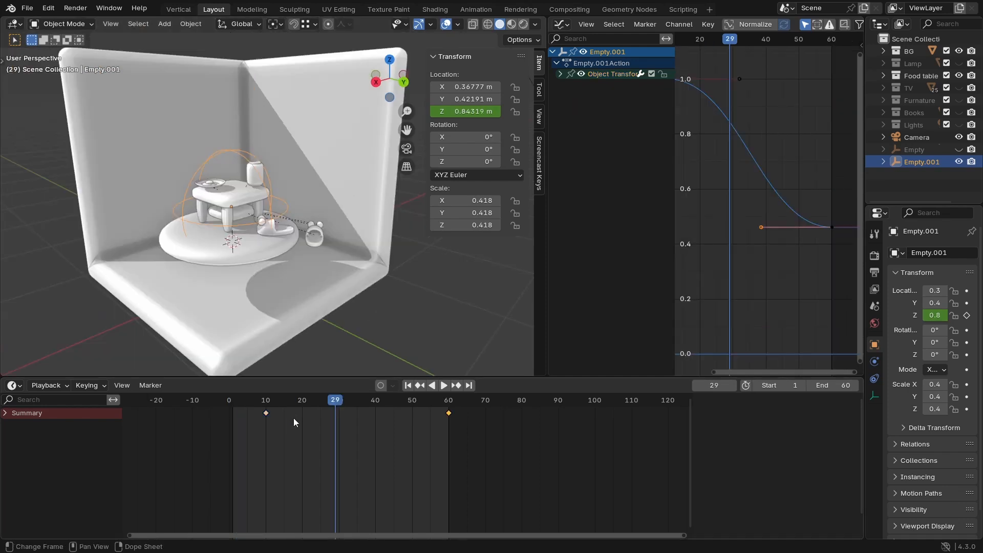
pyautogui.press('space')
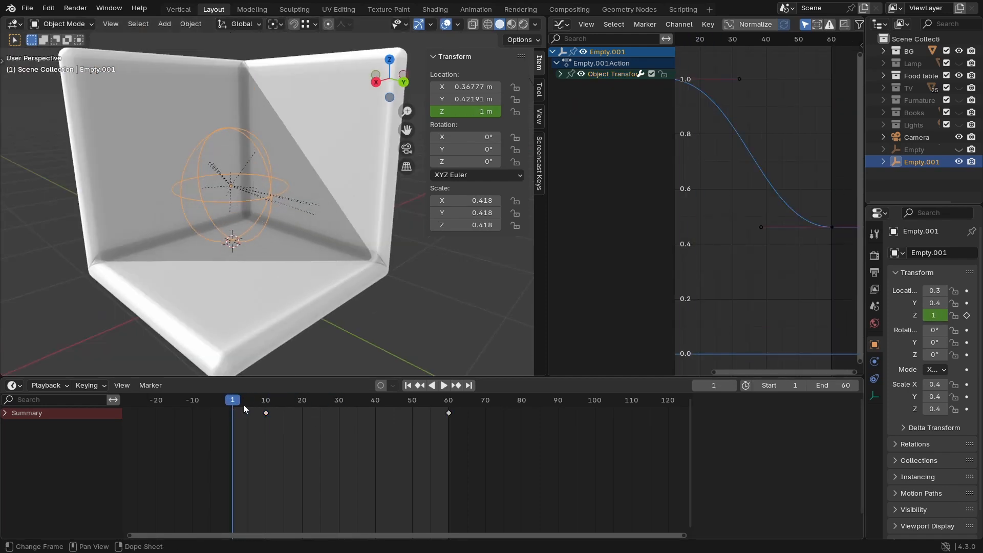
pyautogui.moveTo(286, 250)
pyautogui.keyDown('ctrl'); pyautogui.mouseDown(button='middle')
pyautogui.moveTo(299, 217)
pyautogui.moveTo(273, 248)
pyautogui.mouseUp(button='middle'); pyautogui.keyUp('ctrl')
pyautogui.press('space')
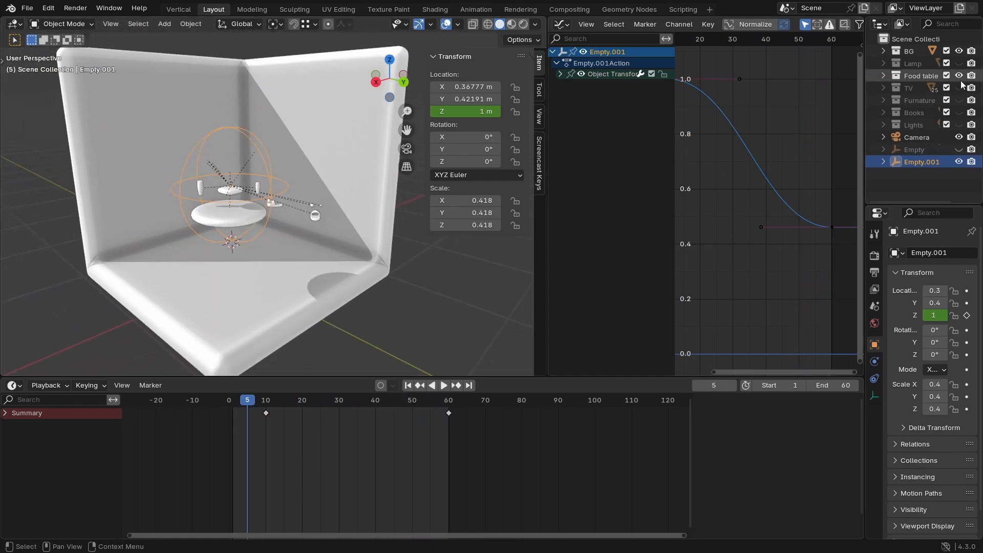
# Step: Show the Lamp collection and play the lamp and food table animations together
pyautogui.click(959, 62)
pyautogui.press('space')
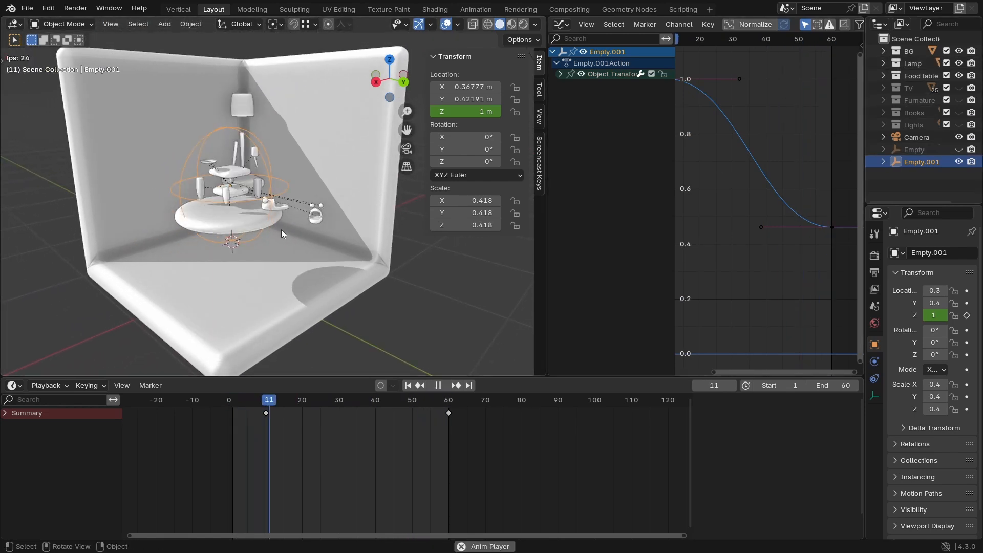
pyautogui.moveTo(251, 265); pyautogui.dragTo(277, 263, button='middle')
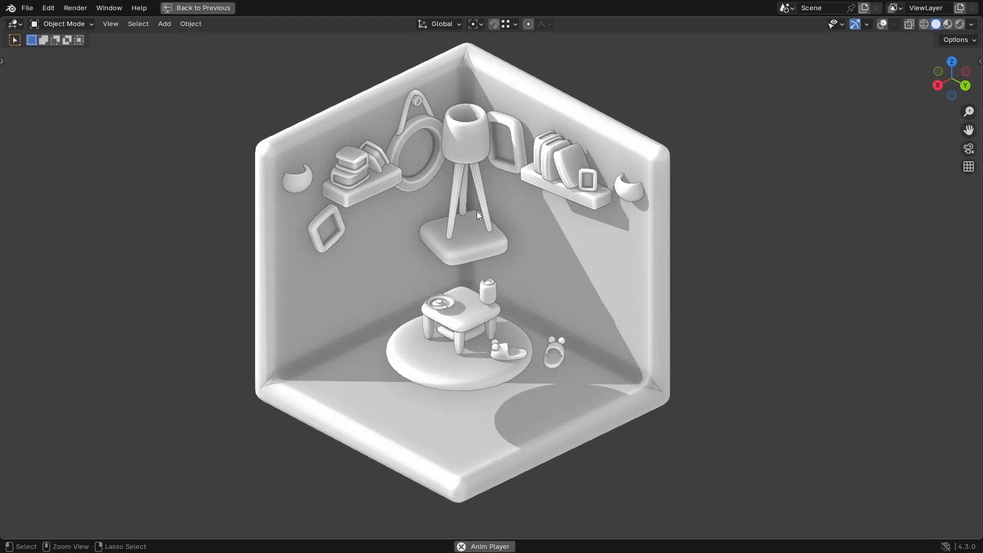
# Step: Restore the multi-editor layout, show the 3D viewport's sidebar and turn on the viewport overlays
pyautogui.hotkey('ctrl', 'space')
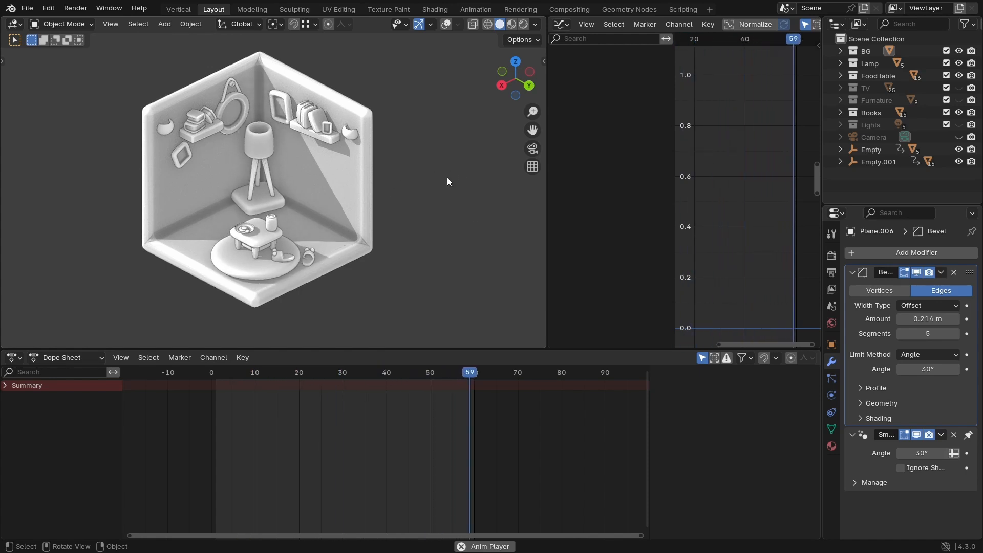
pyautogui.press('n')
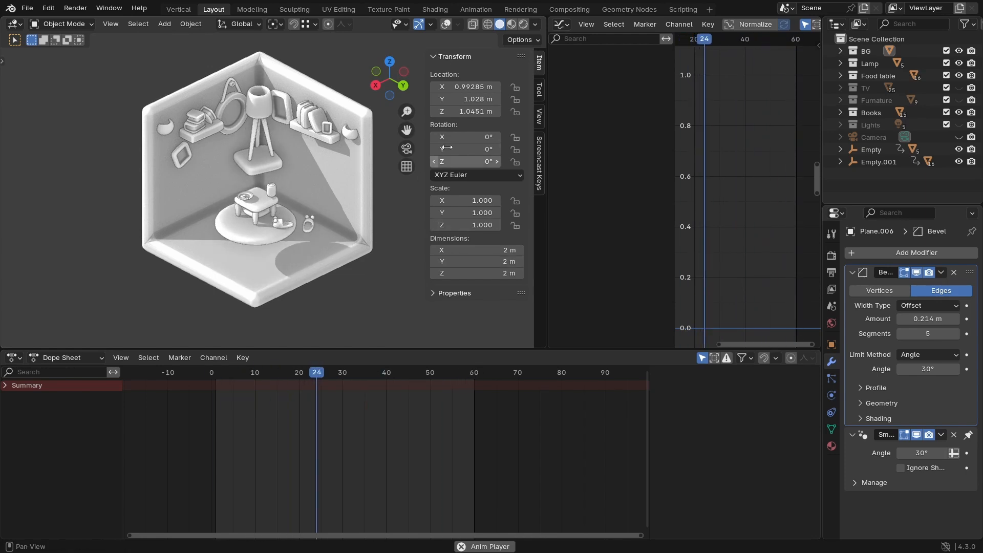
pyautogui.click(446, 25)
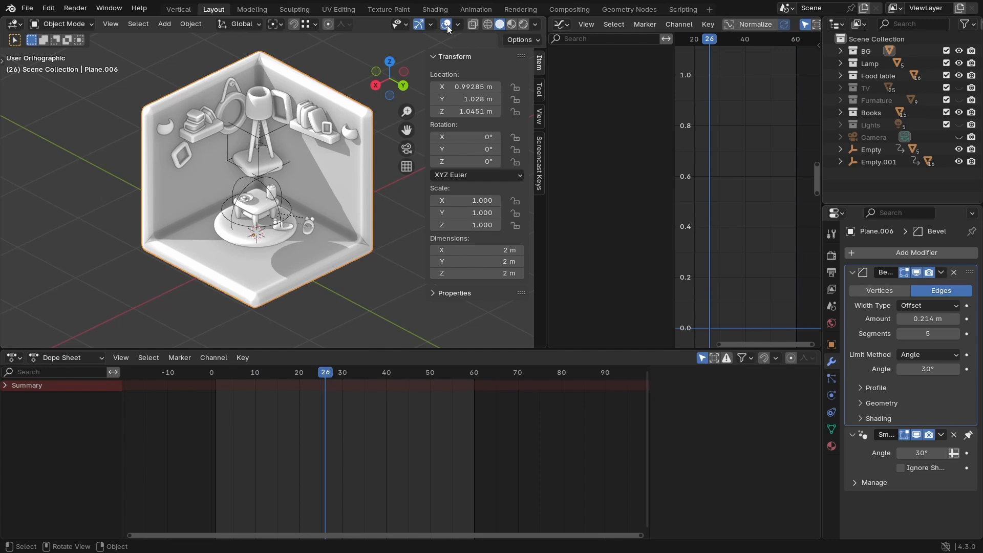
pyautogui.click(447, 26)
pyautogui.click(447, 26)
pyautogui.click(447, 26)
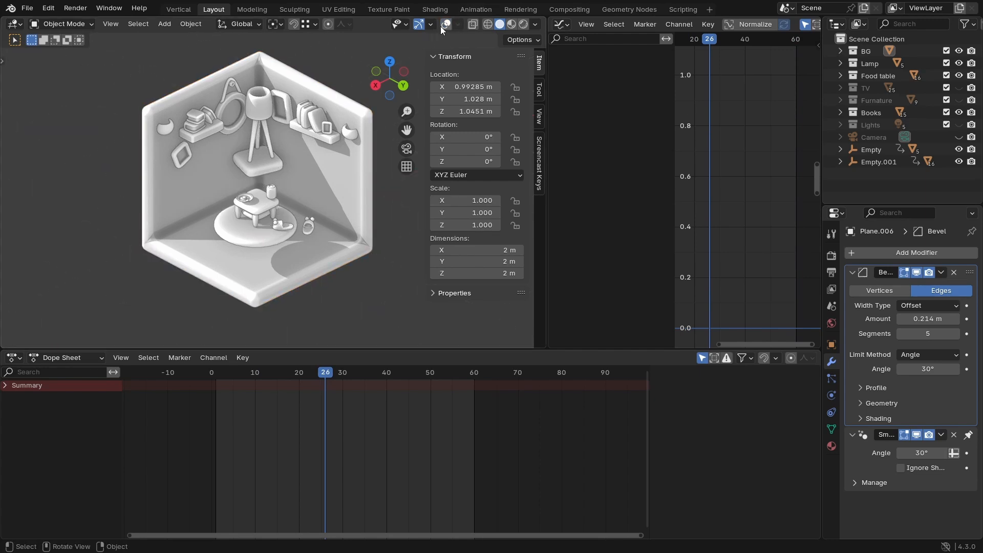
pyautogui.click(445, 26)
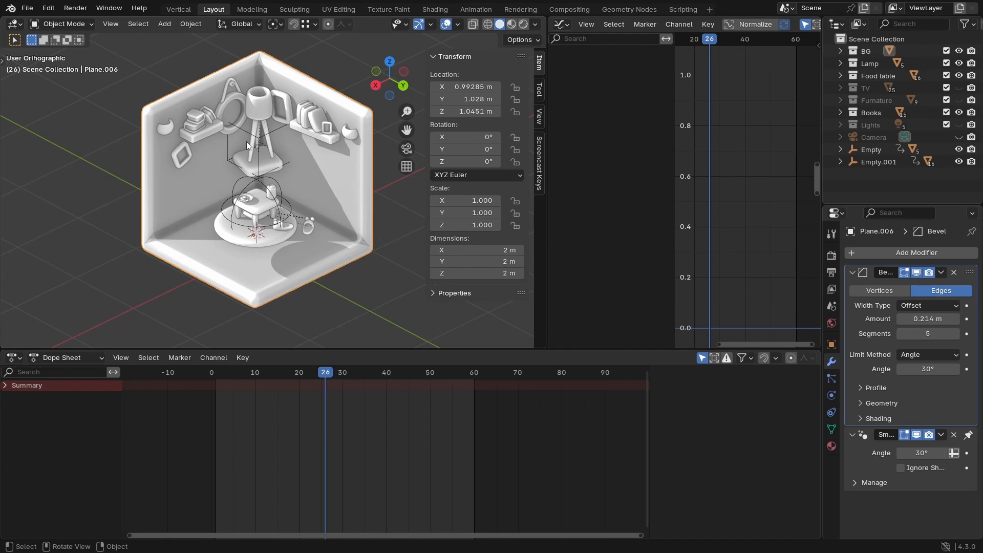
# Step: Hide the sidebar, go to frame 1 and switch the Dope Sheet editor to the Timeline
pyautogui.click(199, 142)
pyautogui.keyDown('ctrl'); pyautogui.moveTo(296, 225); pyautogui.dragTo(323, 276, button='middle'); pyautogui.keyUp('ctrl')
pyautogui.moveTo(251, 232); pyautogui.dragTo(262, 213, button='middle')
pyautogui.press('n')
pyautogui.moveTo(232, 382); pyautogui.dragTo(217, 385)
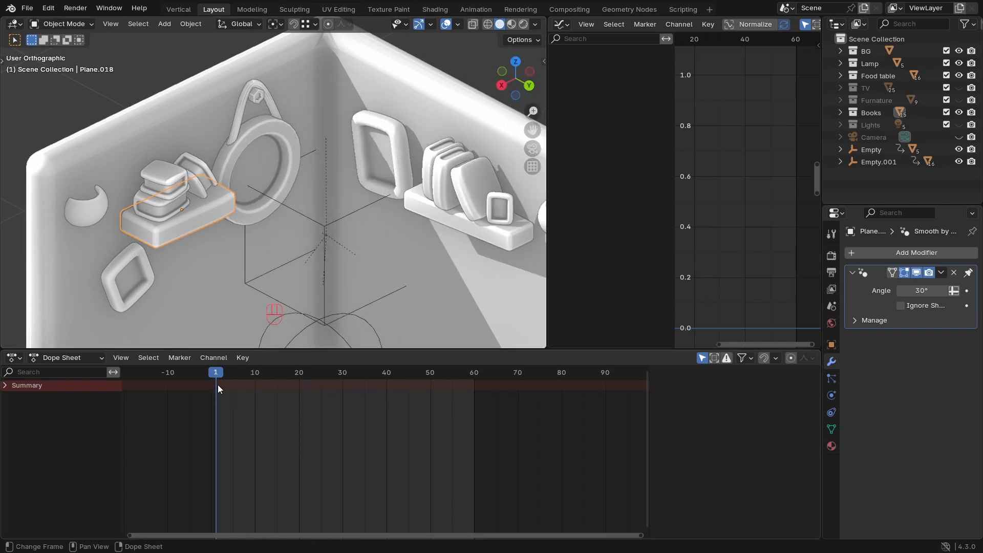
pyautogui.press('shift')
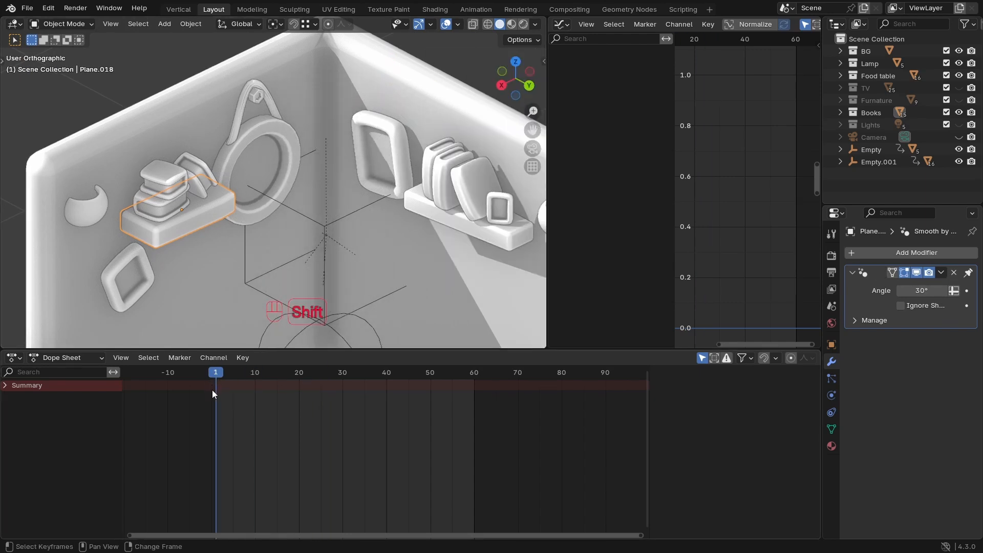
pyautogui.hotkey('shift', 'F12')
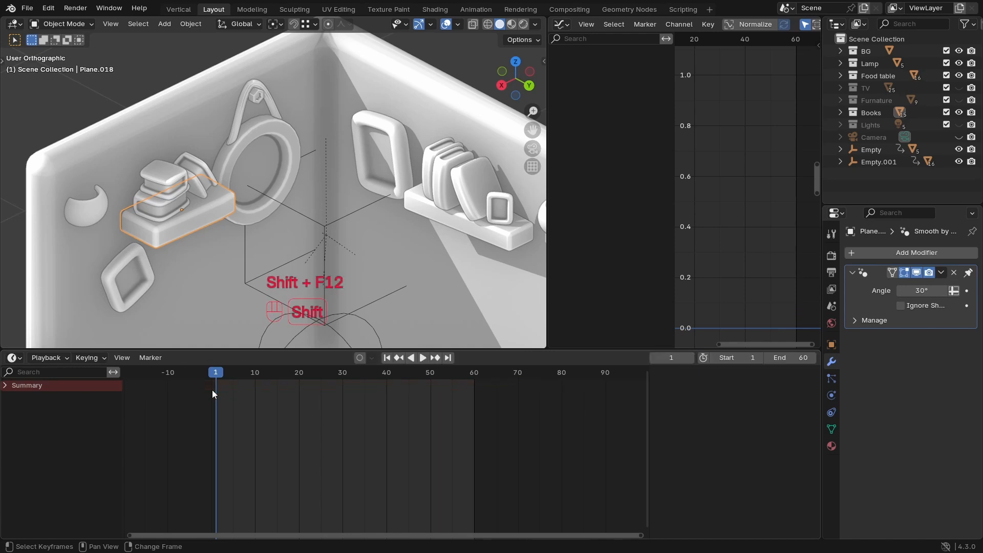
pyautogui.click(12, 358)
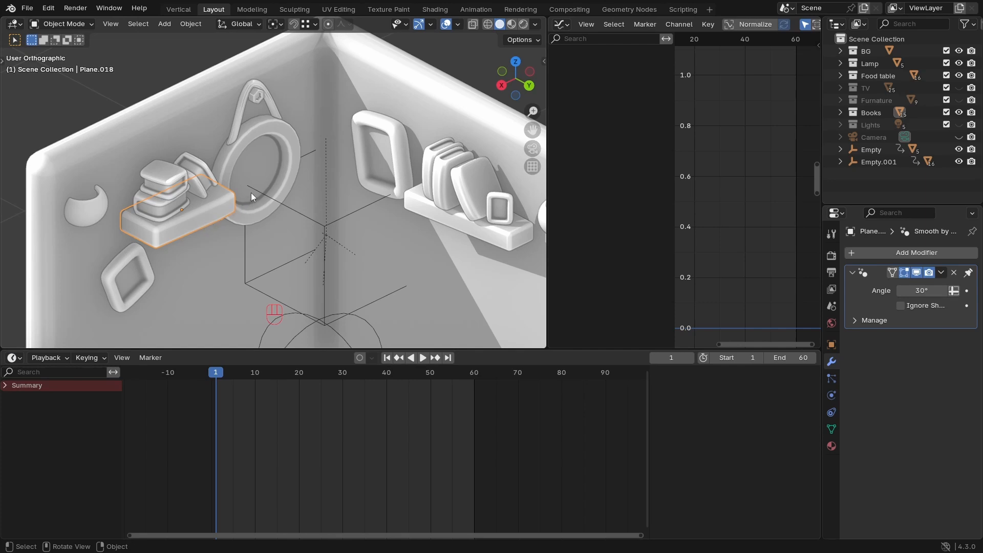
# Step: Join the left wall's books, shelf, diamond frame, wall lamp, round mirror and its hook into one object
pyautogui.click(244, 146)
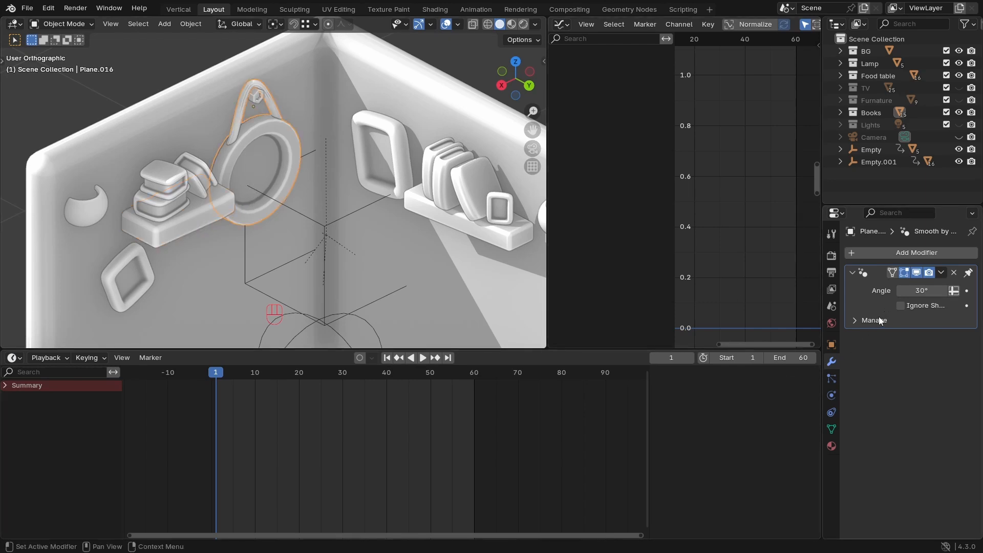
pyautogui.click(170, 204)
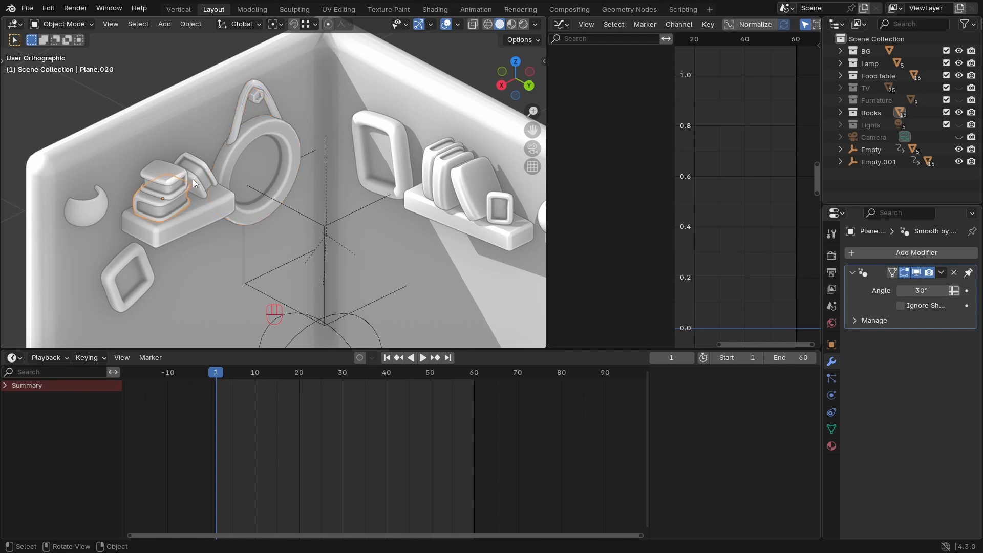
pyautogui.keyDown('shift'); pyautogui.click(193, 179); pyautogui.keyUp('shift')
pyautogui.keyDown('shift'); pyautogui.click(150, 174); pyautogui.keyUp('shift')
pyautogui.keyDown('shift'); pyautogui.click(175, 227); pyautogui.keyUp('shift')
pyautogui.keyDown('shift'); pyautogui.click(125, 269); pyautogui.keyUp('shift')
pyautogui.keyDown('shift'); pyautogui.click(95, 215); pyautogui.keyUp('shift')
pyautogui.keyDown('shift'); pyautogui.click(249, 121); pyautogui.keyUp('shift')
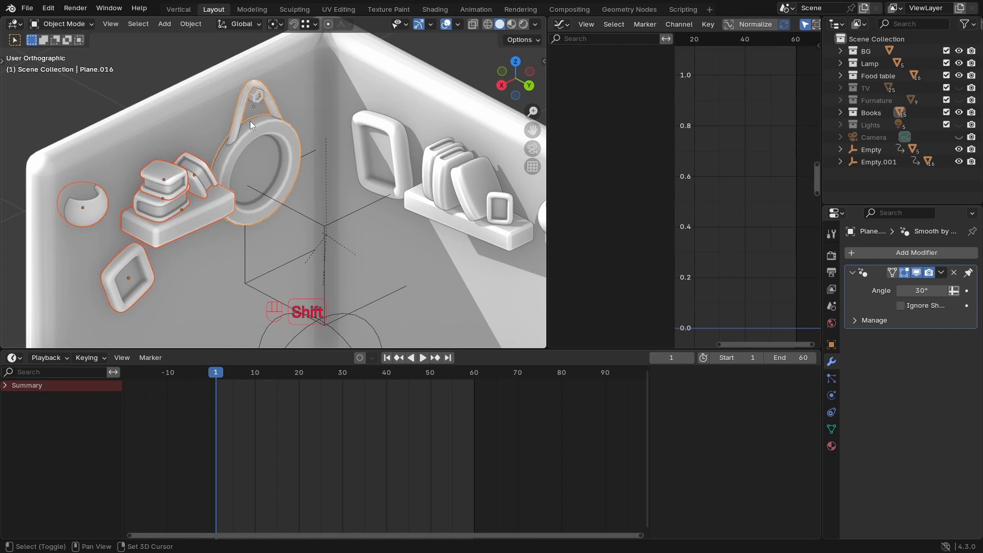
pyautogui.keyDown('shift'); pyautogui.click(259, 94); pyautogui.keyUp('shift')
pyautogui.hotkey('ctrl', 'j')
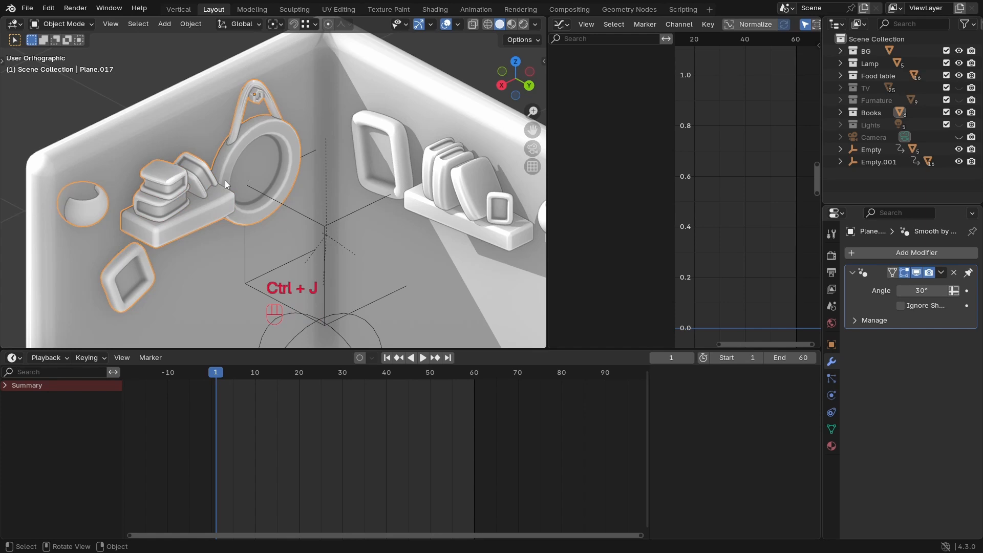
# Step: Join the right wall's large frame, books, shelf, small frame and wall lamp into one object
pyautogui.click(397, 157)
pyautogui.keyDown('shift'); pyautogui.click(430, 166); pyautogui.keyUp('shift')
pyautogui.keyDown('shift'); pyautogui.click(452, 181); pyautogui.keyUp('shift')
pyautogui.keyDown('shift'); pyautogui.click(477, 195); pyautogui.keyUp('shift')
pyautogui.keyDown('shift'); pyautogui.click(499, 242); pyautogui.keyUp('shift')
pyautogui.keyDown('shift'); pyautogui.moveTo(473, 216); pyautogui.dragTo(428, 210, button='middle'); pyautogui.keyUp('shift')
pyautogui.keyDown('shift'); pyautogui.click(512, 220); pyautogui.keyUp('shift')
pyautogui.hotkey('ctrl', 'j')
# Step: Join the left wall's decoration group with the right wall's group into a single object
pyautogui.scroll(-3, 328, 192)
pyautogui.keyDown('shift'); pyautogui.click(232, 148); pyautogui.keyUp('shift')
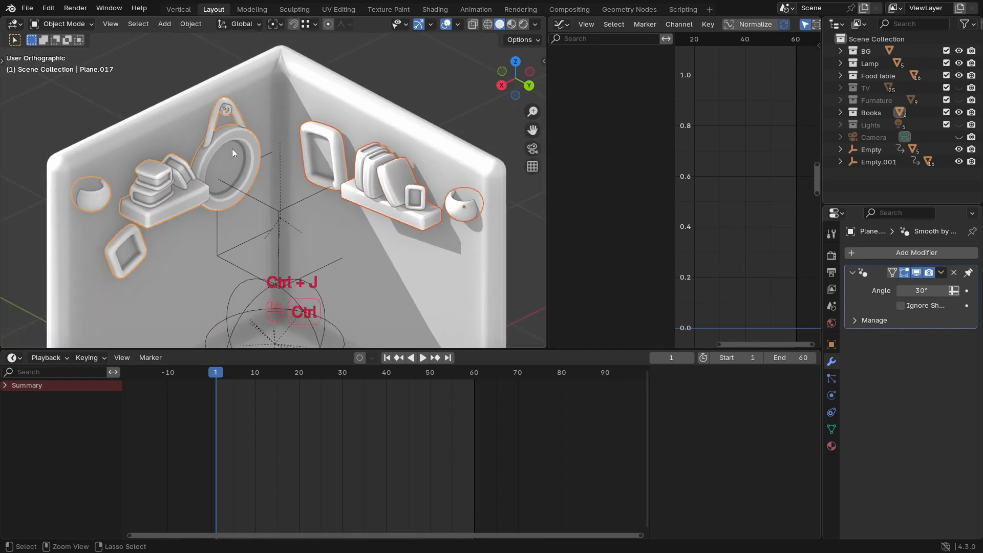
pyautogui.hotkey('ctrl', 'j')
pyautogui.keyDown('shift'); pyautogui.moveTo(231, 152); pyautogui.dragTo(300, 146, button='middle'); pyautogui.keyUp('shift')
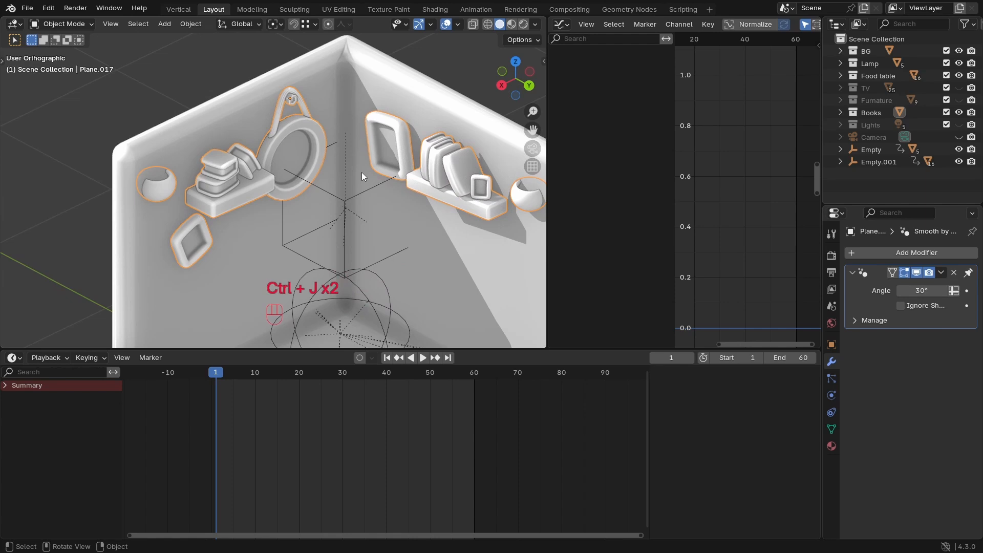
# Step: Snap the 3D cursor to the joined wall decorations and set their origin to geometry
pyautogui.hotkey('shift', 's')
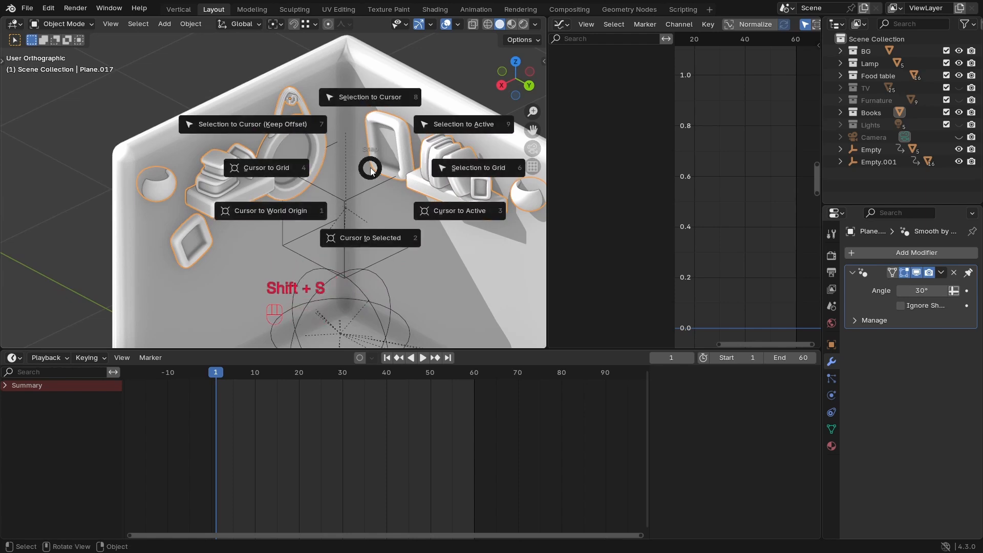
pyautogui.click(376, 237)
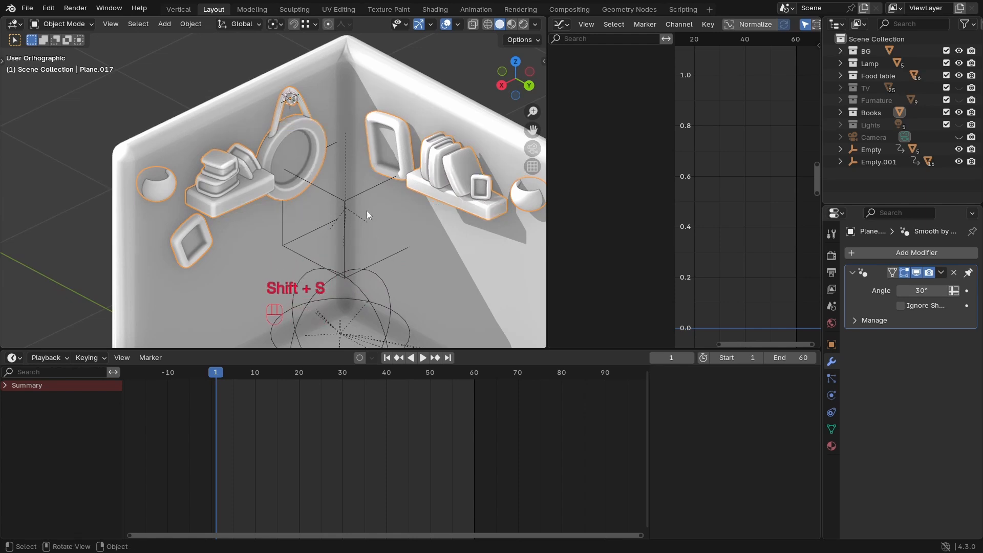
pyautogui.rightClick(385, 161)
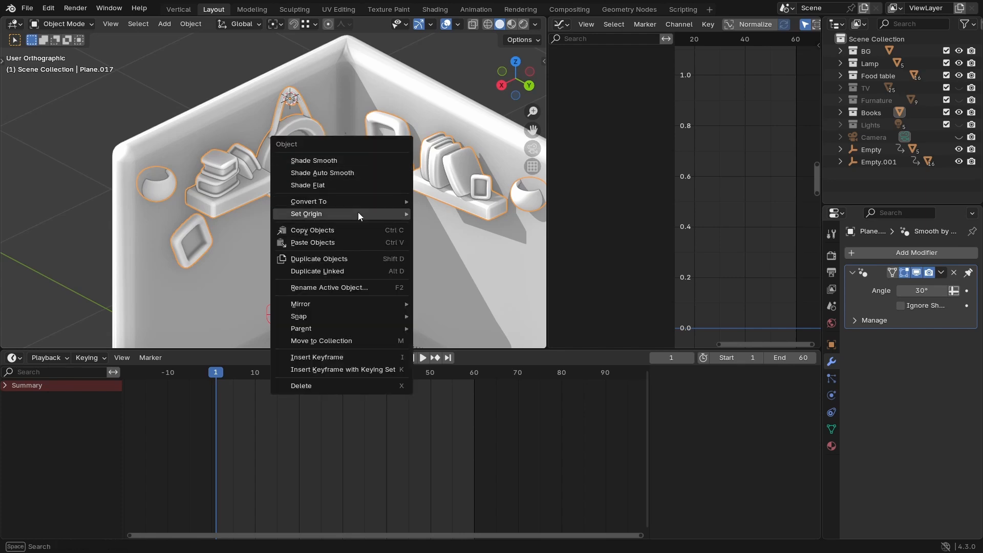
pyautogui.moveTo(357, 213)
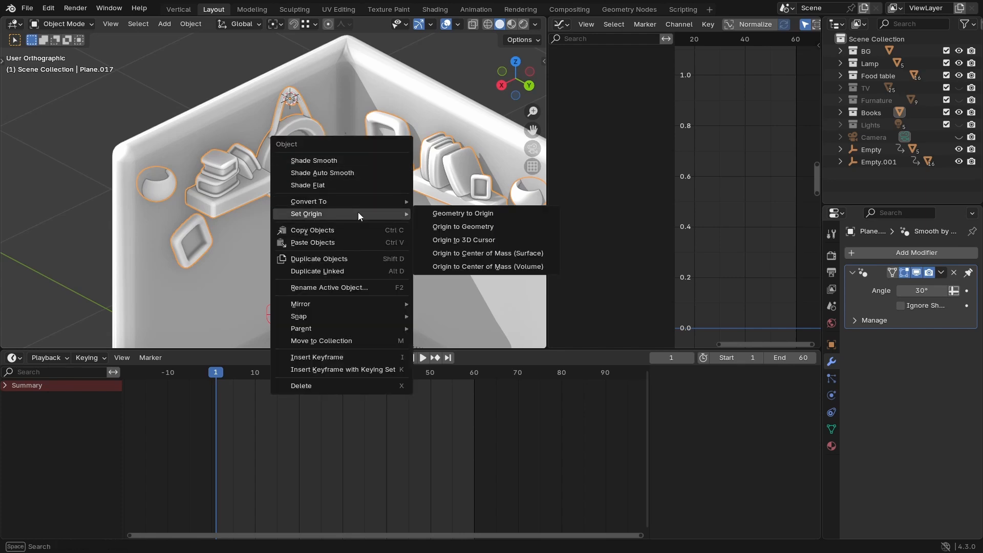
pyautogui.click(476, 228)
# Step: Snap the 3D cursor to the decorations' new origin and add a Single Arrow empty there
pyautogui.hotkey('shift', 's')
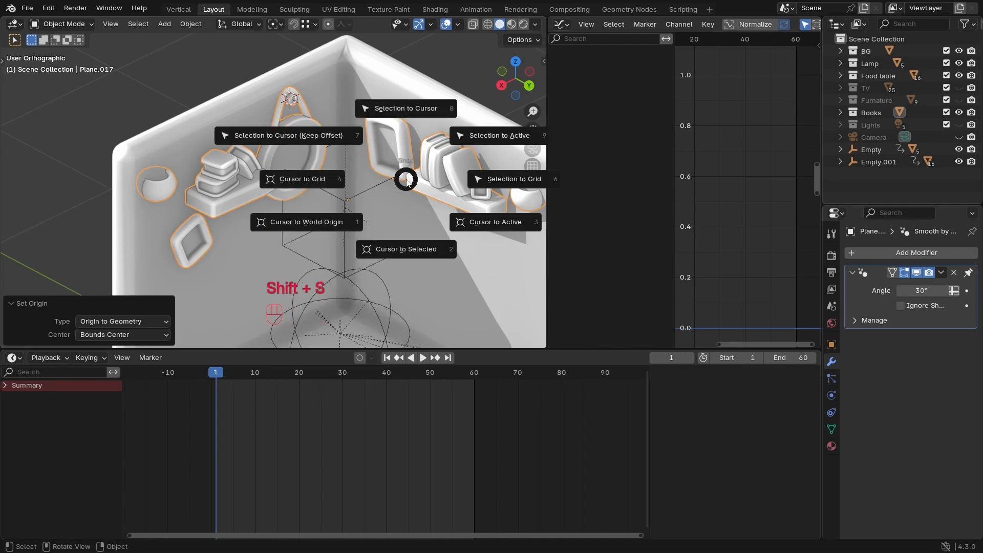
pyautogui.click(409, 251)
pyautogui.keyDown('ctrl'); pyautogui.moveTo(409, 251); pyautogui.dragTo(359, 153, button='middle'); pyautogui.keyUp('ctrl')
pyautogui.hotkey('shift', 'a')
pyautogui.moveTo(359, 287)
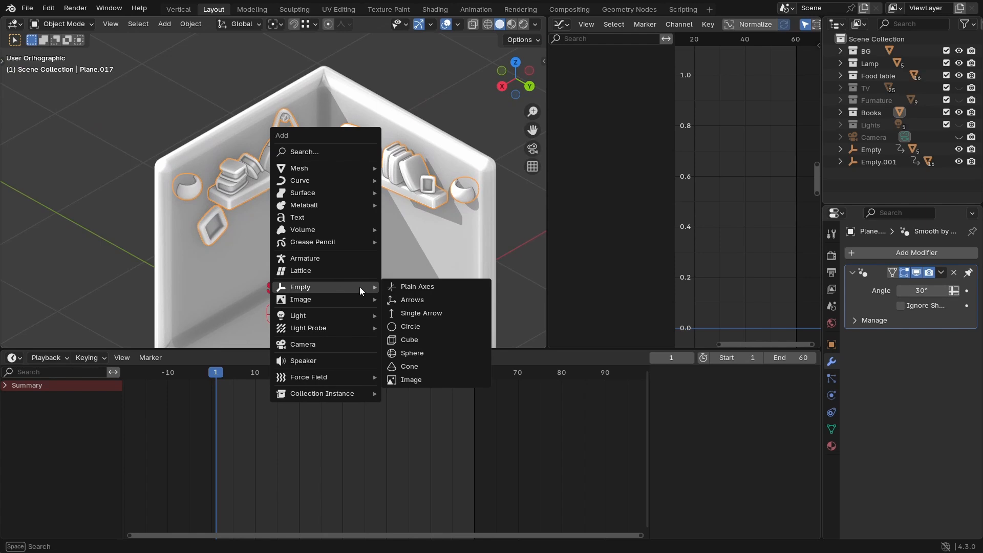
pyautogui.click(428, 315)
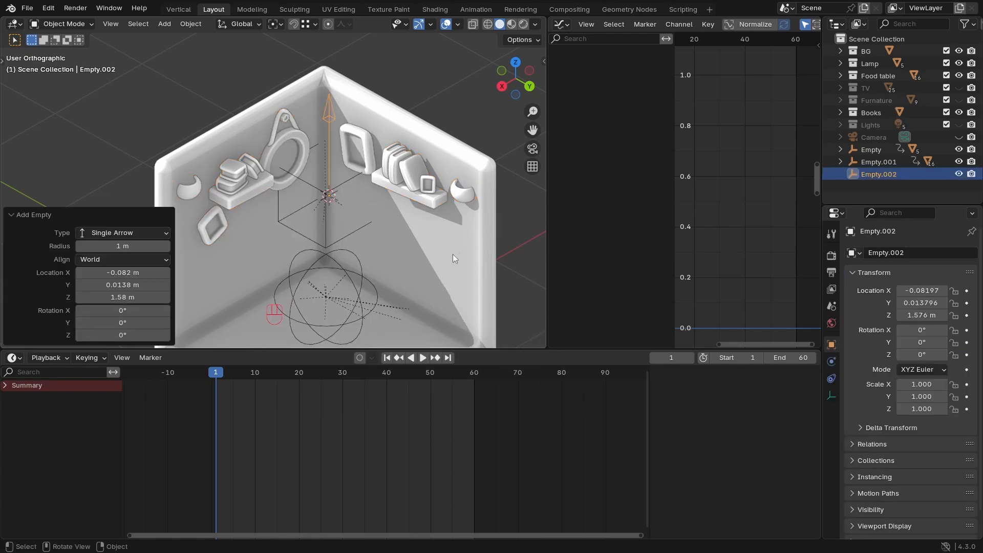
# Step: Parent the joined wall decorations to the new arrow empty using Object (Keep Transform)
pyautogui.moveTo(404, 233); pyautogui.dragTo(396, 180, button='middle')
pyautogui.click(398, 175)
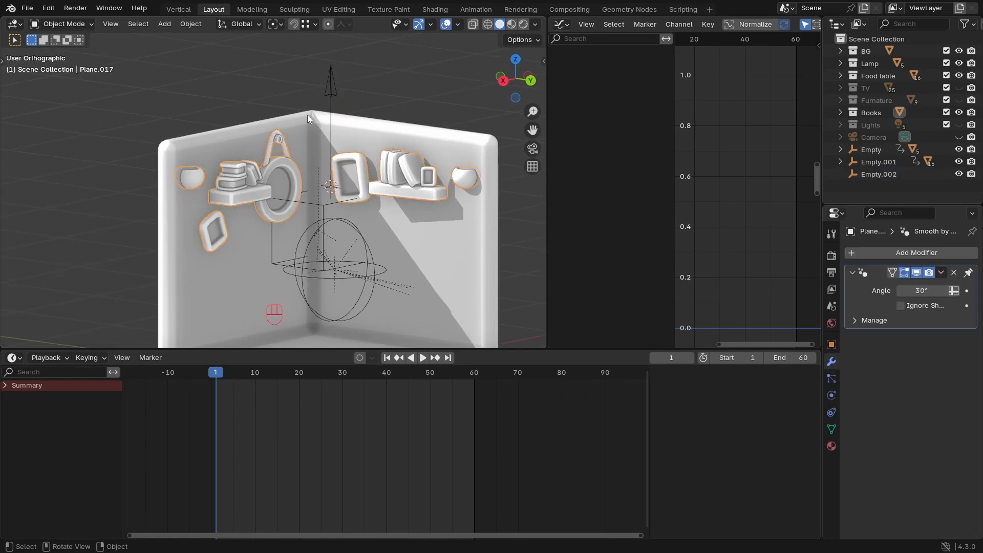
pyautogui.moveTo(307, 114); pyautogui.dragTo(318, 79, button='middle')
pyautogui.keyDown('shift'); pyautogui.click(336, 84); pyautogui.keyUp('shift')
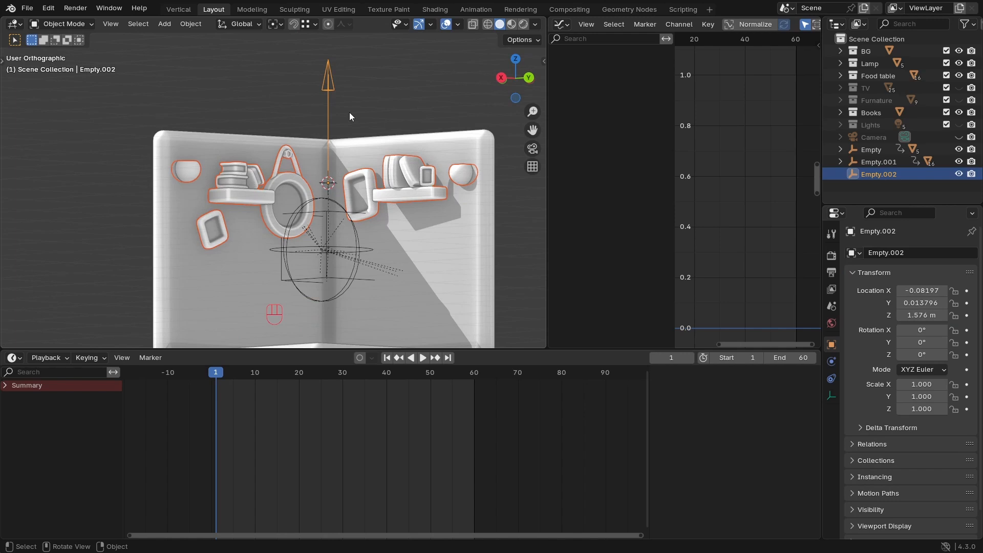
pyautogui.hotkey('ctrl', 'p')
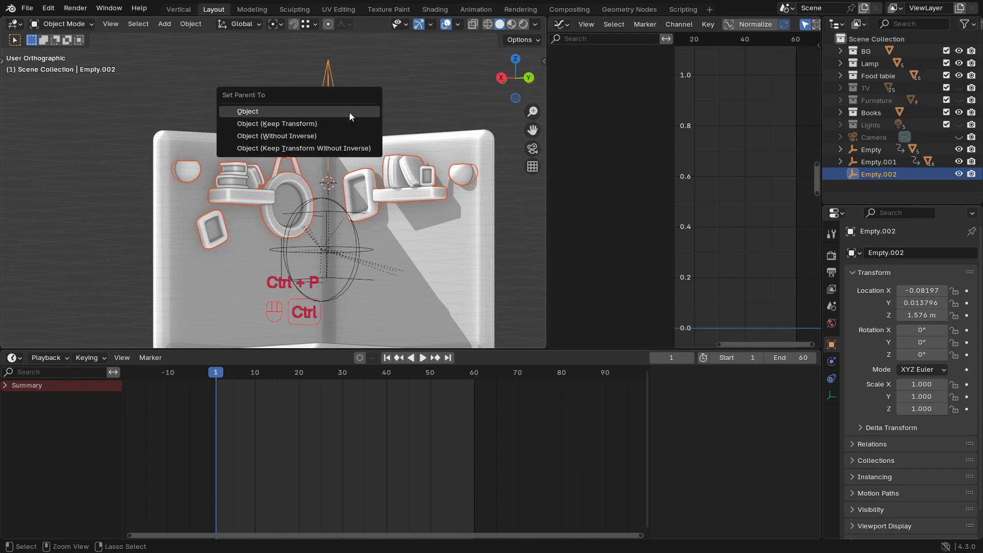
pyautogui.click(307, 124)
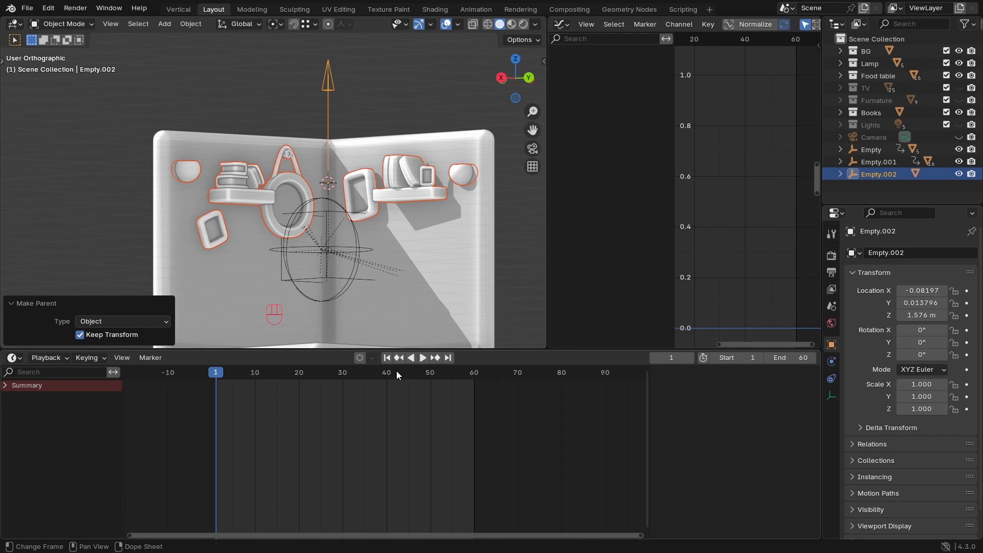
# Step: Try moving the arrow empty to test that the wall decorations follow it
pyautogui.click(398, 191)
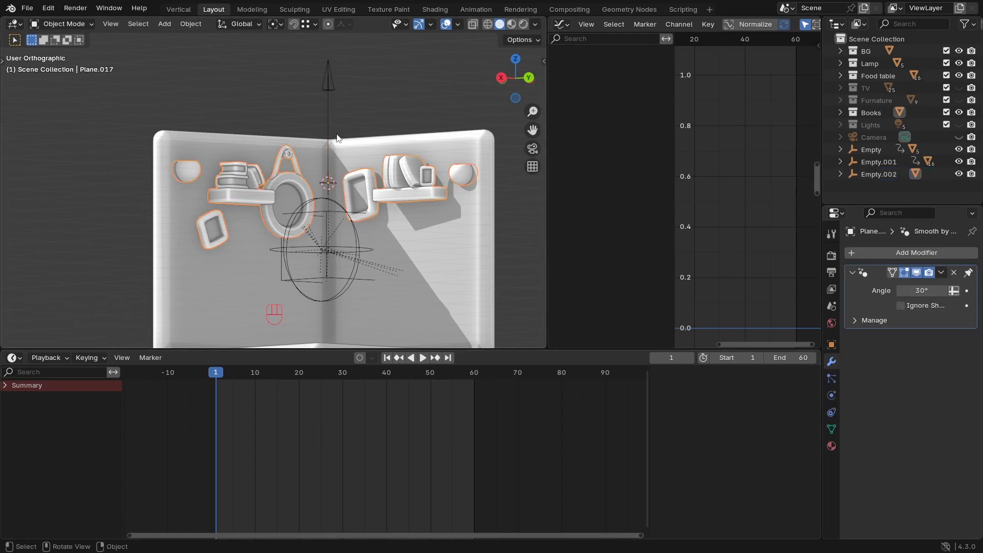
pyautogui.click(330, 81)
pyautogui.press('g')
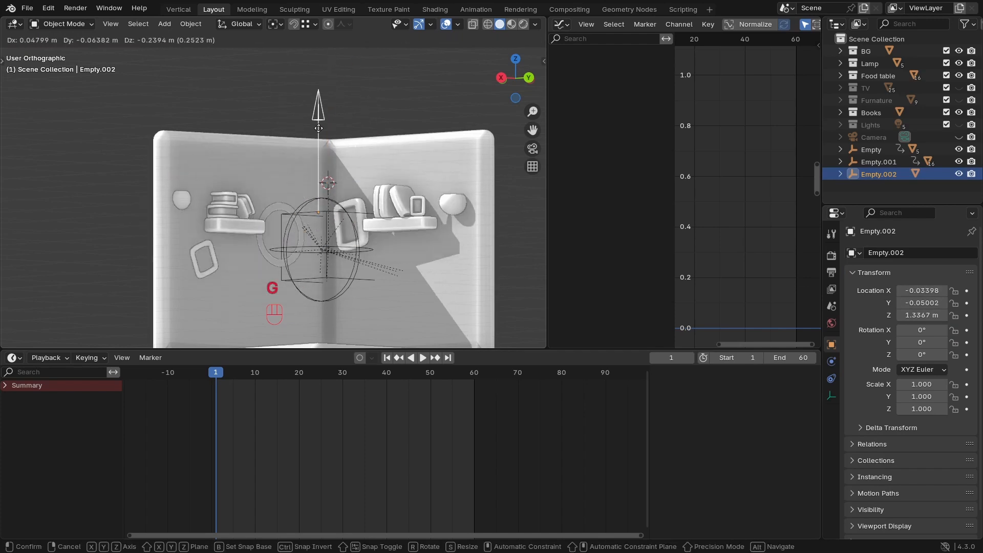
pyautogui.click(345, 112)
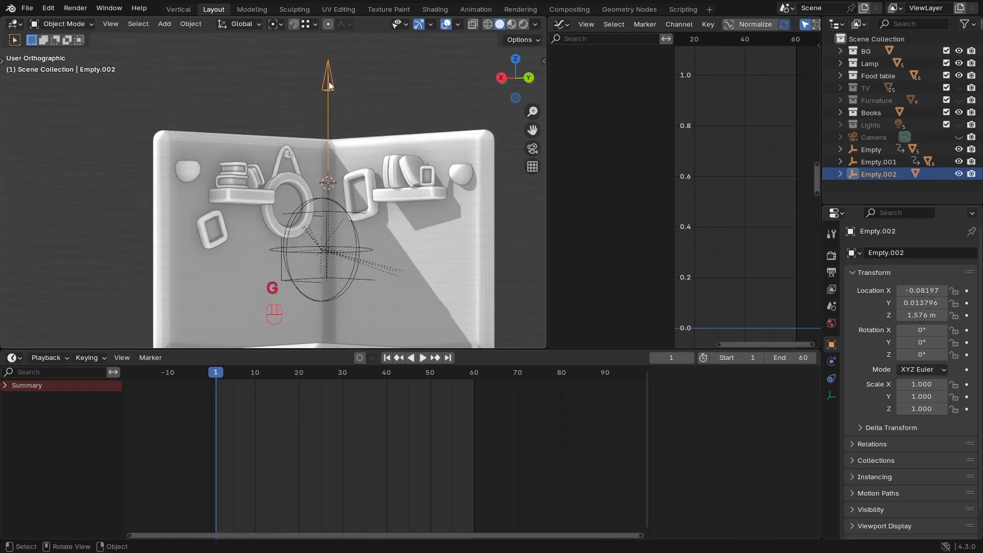
# Step: Select the joined wall decorations, then widen the 3D viewport with its transform sidebar shown
pyautogui.click(409, 198)
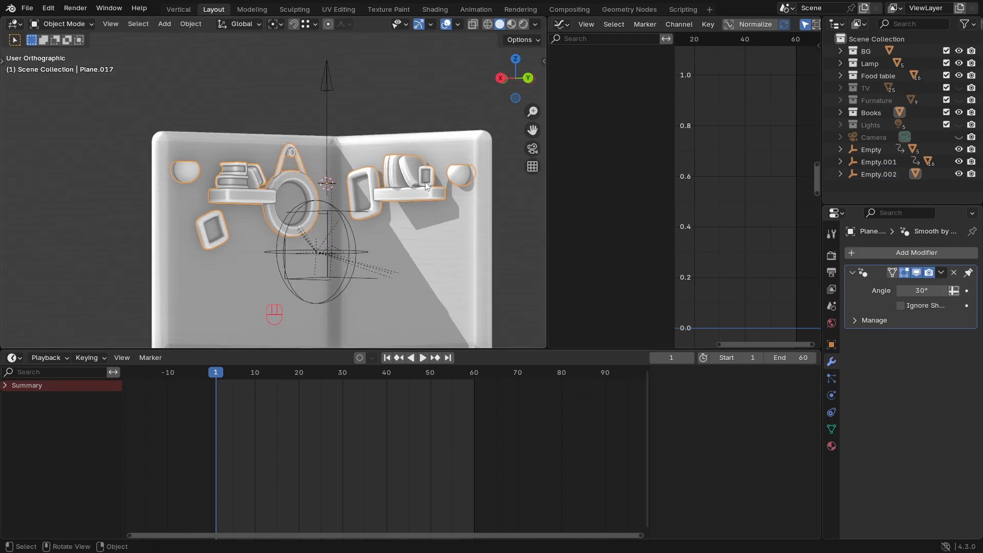
pyautogui.press('n')
pyautogui.moveTo(547, 178); pyautogui.dragTo(603, 189)
pyautogui.moveTo(527, 111); pyautogui.dragTo(548, 111)
pyautogui.hotkey('ctrl', 'z')
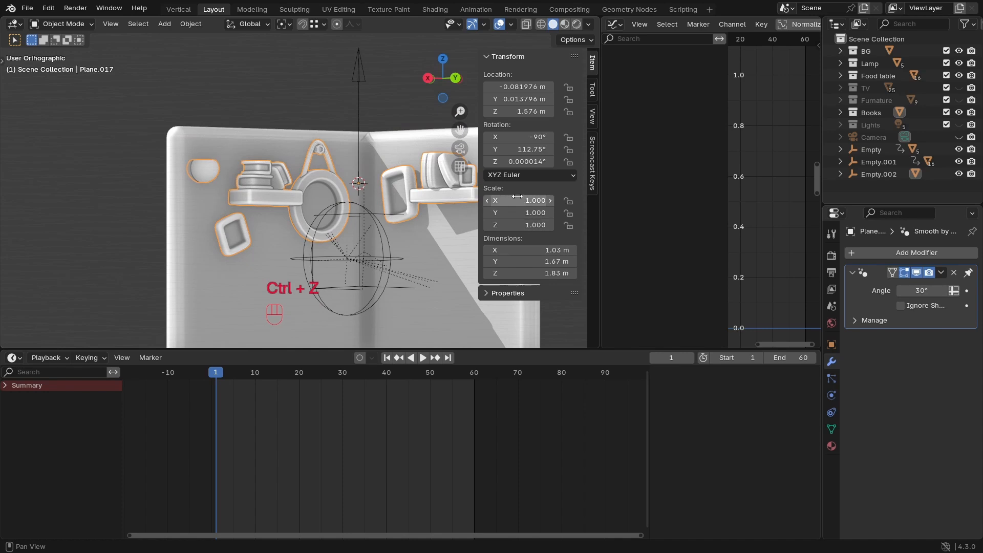
# Step: Keyframe the wall decorations' scale of 1.000 on all axes at frame 50
pyautogui.moveTo(321, 184); pyautogui.dragTo(343, 257, button='middle')
pyautogui.moveTo(228, 379); pyautogui.dragTo(431, 387)
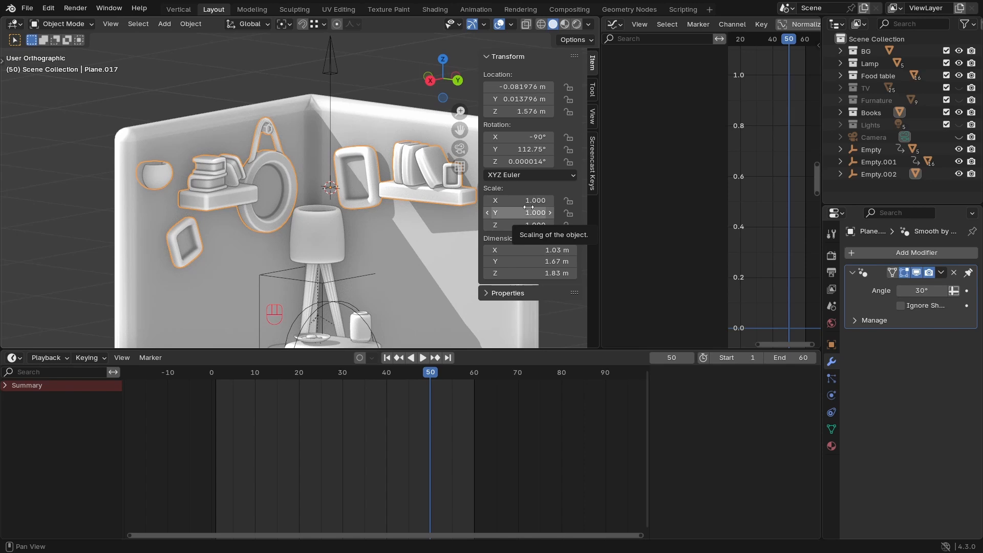
pyautogui.press('i')
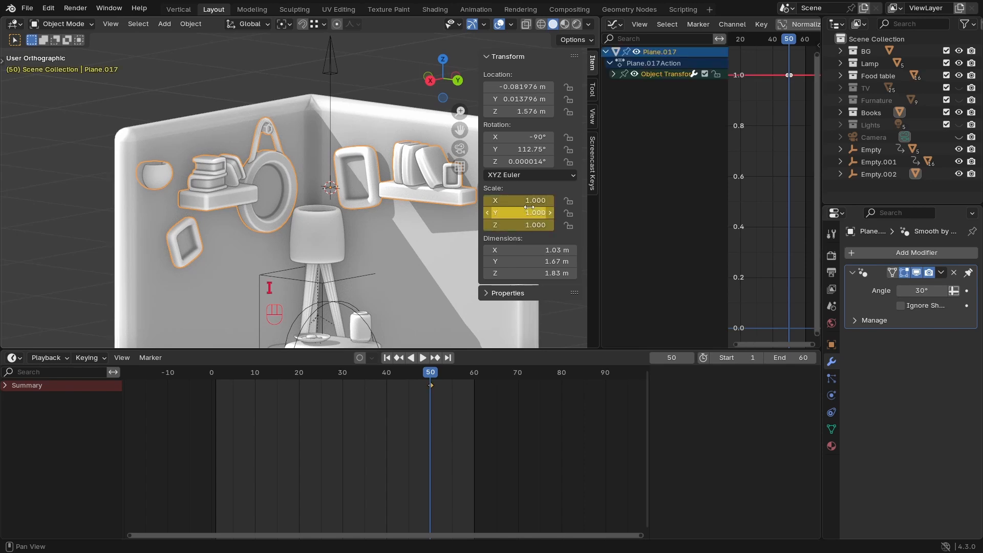
# Step: Scale the wall decorations to 0 at frame 1 and insert a scale keyframe there
pyautogui.click(217, 383)
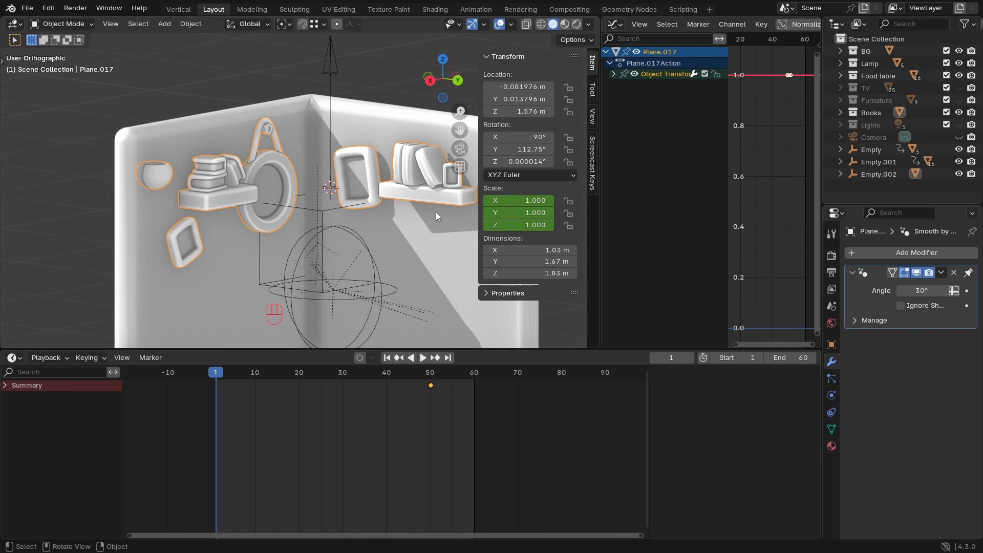
pyautogui.press('s')
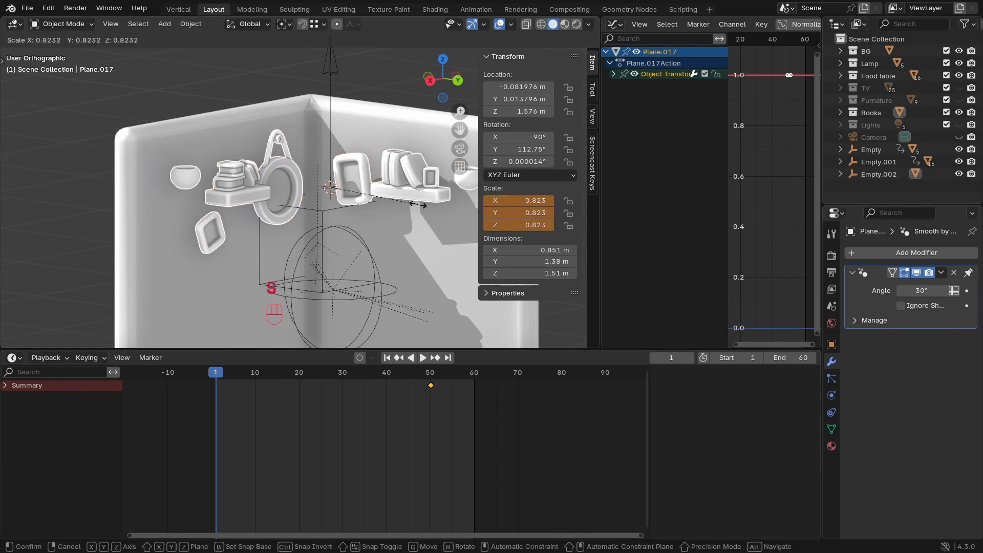
pyautogui.write('0')
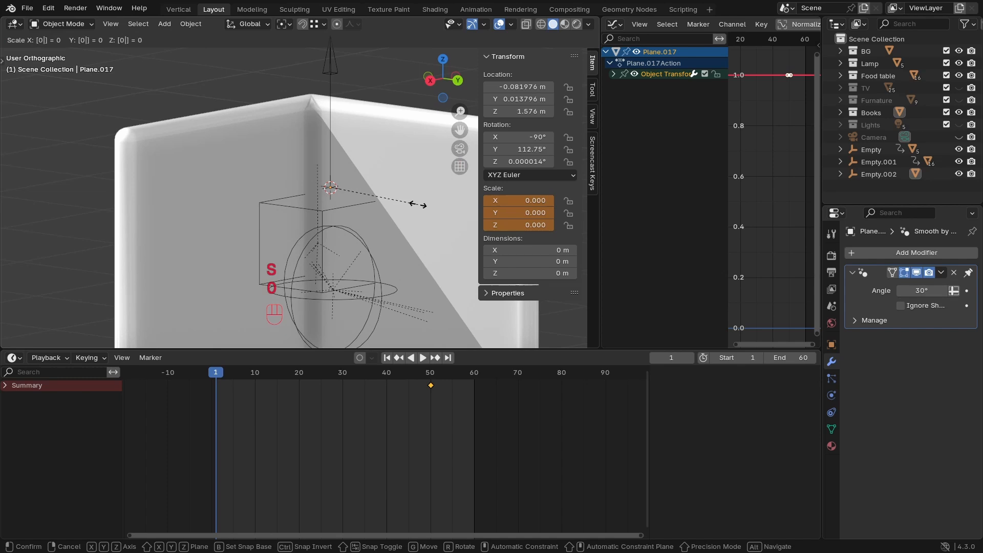
pyautogui.click(417, 205)
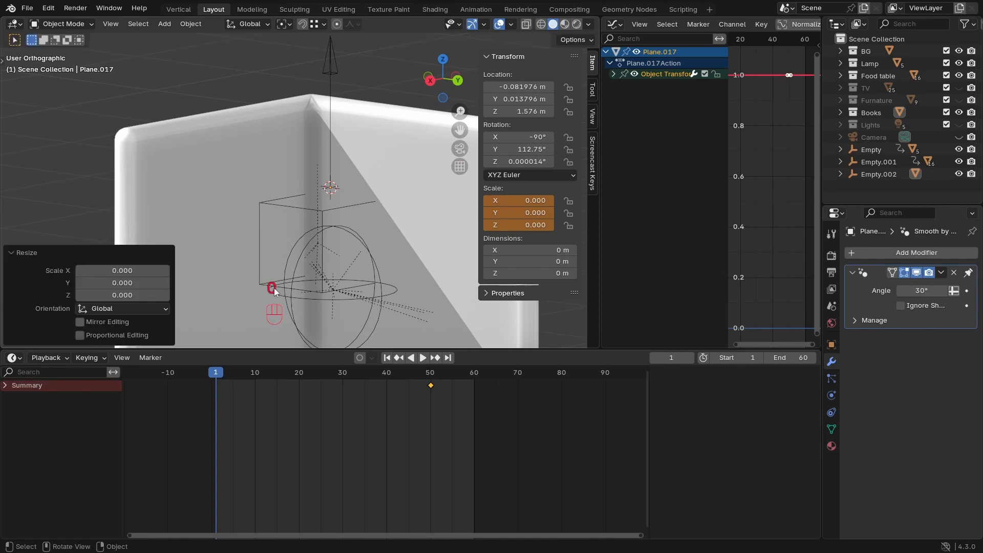
pyautogui.press('i')
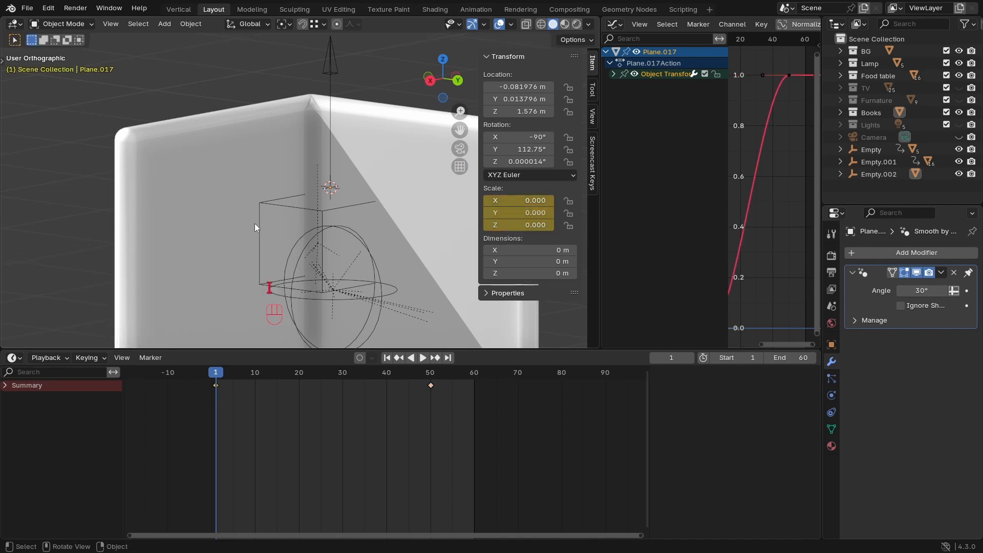
# Step: Play the wall decorations' scale-in animation, stop it and select both keyframes in the Timeline
pyautogui.press('space')
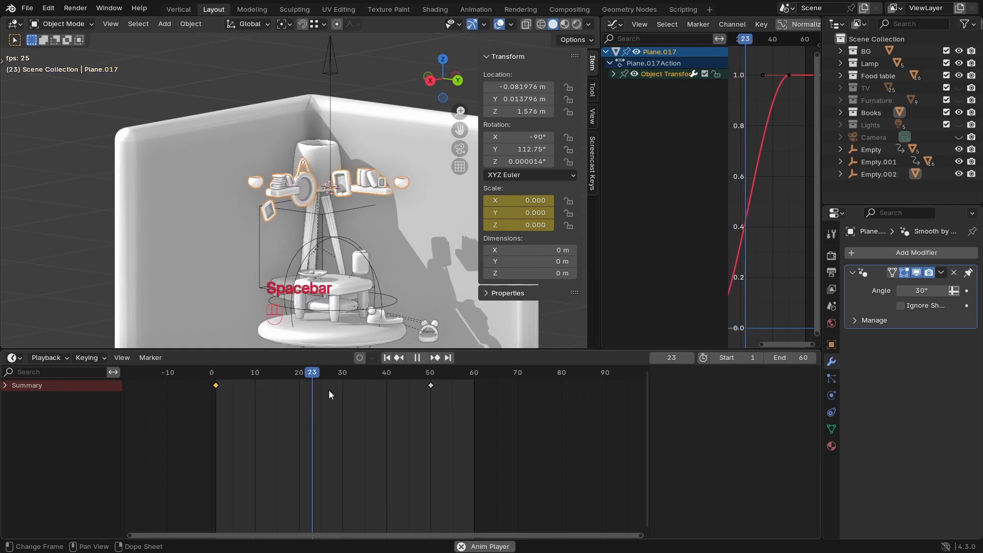
pyautogui.press('space')
pyautogui.moveTo(454, 410); pyautogui.dragTo(147, 378)
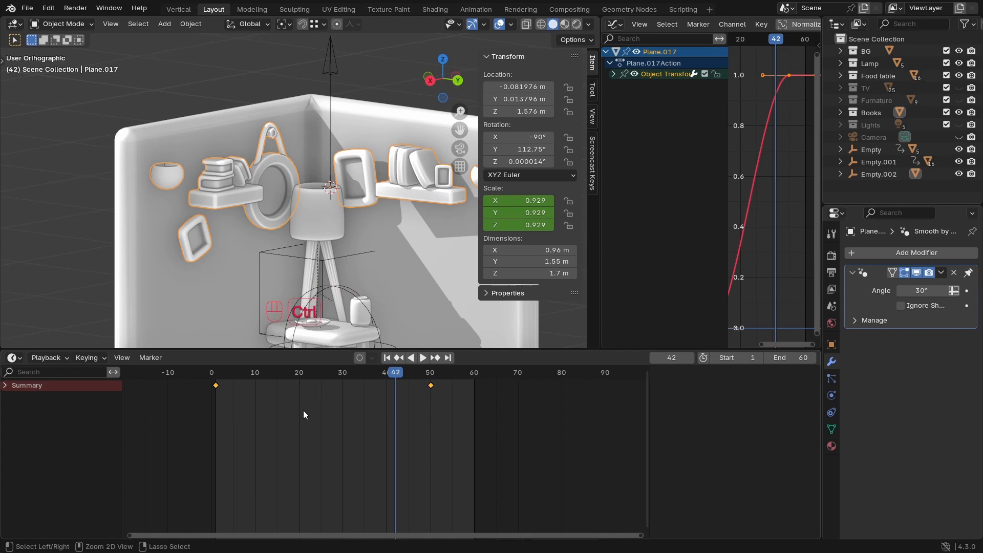
# Step: Enlarge the 3D viewport and Graph Editor, and turn on Normalize for the selected scale curves
pyautogui.moveTo(315, 351); pyautogui.dragTo(313, 476)
pyautogui.keyDown('shift'); pyautogui.moveTo(346, 335); pyautogui.dragTo(277, 267, button='middle'); pyautogui.keyUp('shift')
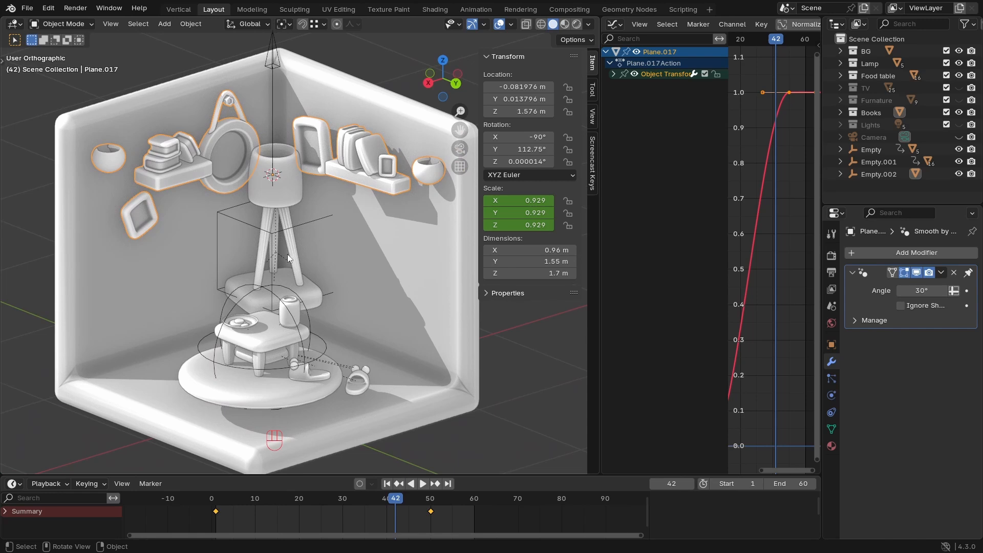
pyautogui.moveTo(728, 221); pyautogui.dragTo(692, 223)
pyautogui.press('a')
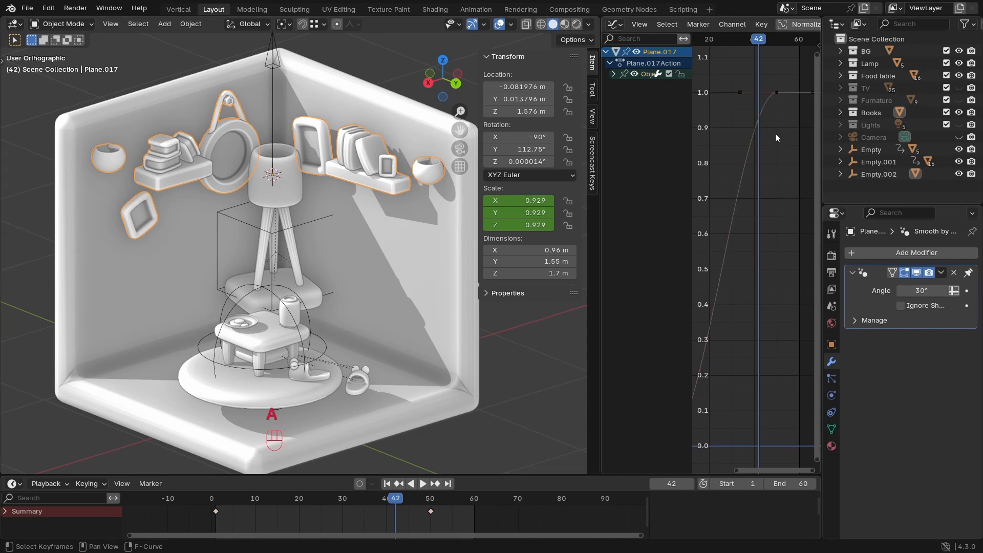
pyautogui.click(800, 28)
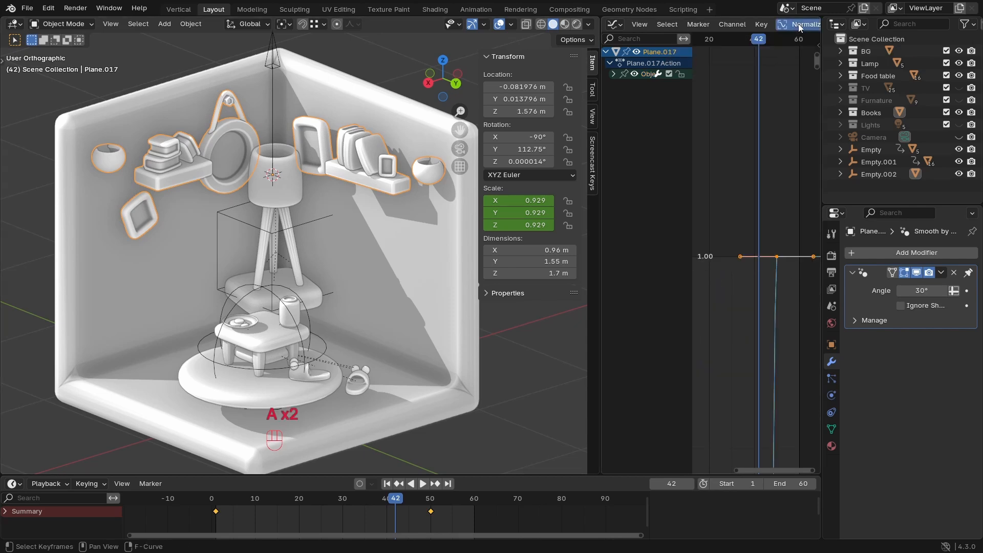
pyautogui.moveTo(825, 192); pyautogui.dragTo(976, 195)
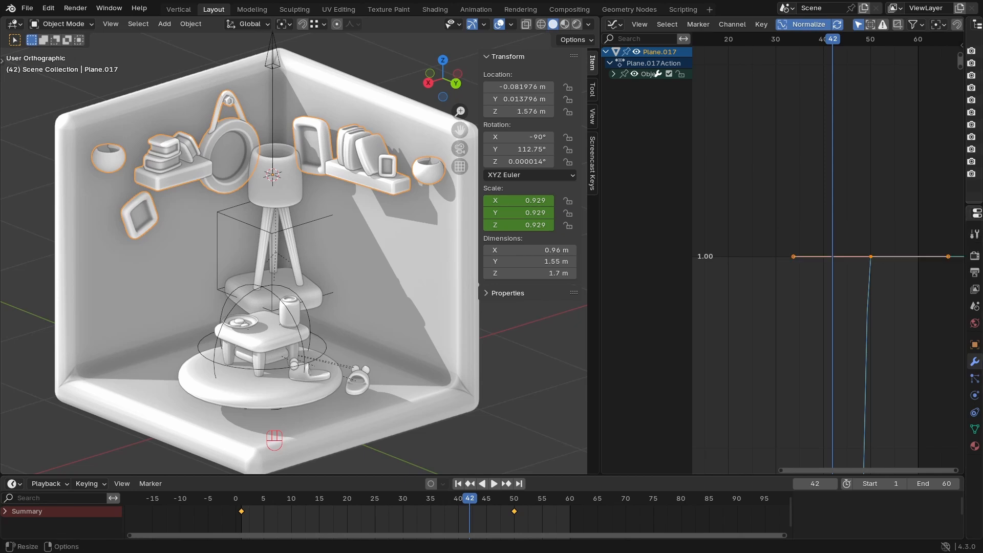
# Step: Select all the scale keyframes and frame their normalized curves in the Graph Editor
pyautogui.click(803, 225)
pyautogui.press('a')
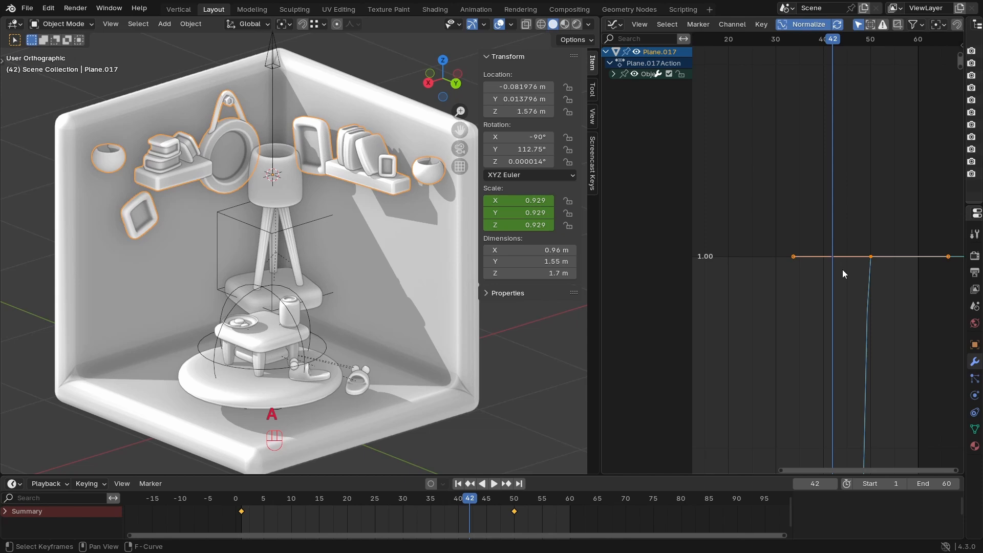
pyautogui.click(794, 25)
pyautogui.click(793, 24)
pyautogui.click(794, 25)
pyautogui.click(793, 24)
pyautogui.press('KP_Decimal')
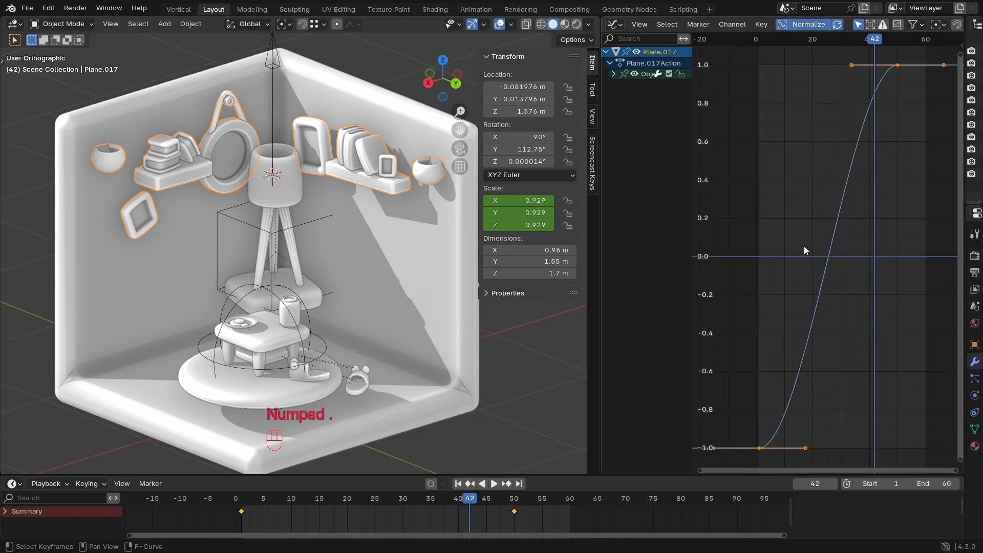
# Step: Select the inner handles of both scale keyframes, lengthen them along the time axis only, and preview the animation
pyautogui.moveTo(863, 64); pyautogui.dragTo(789, 463)
pyautogui.press('s')
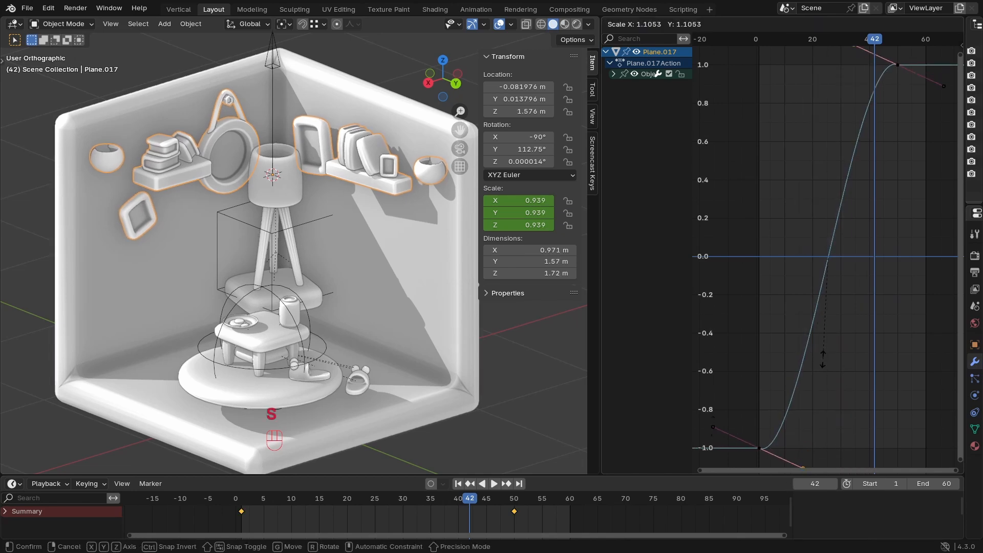
pyautogui.press('x')
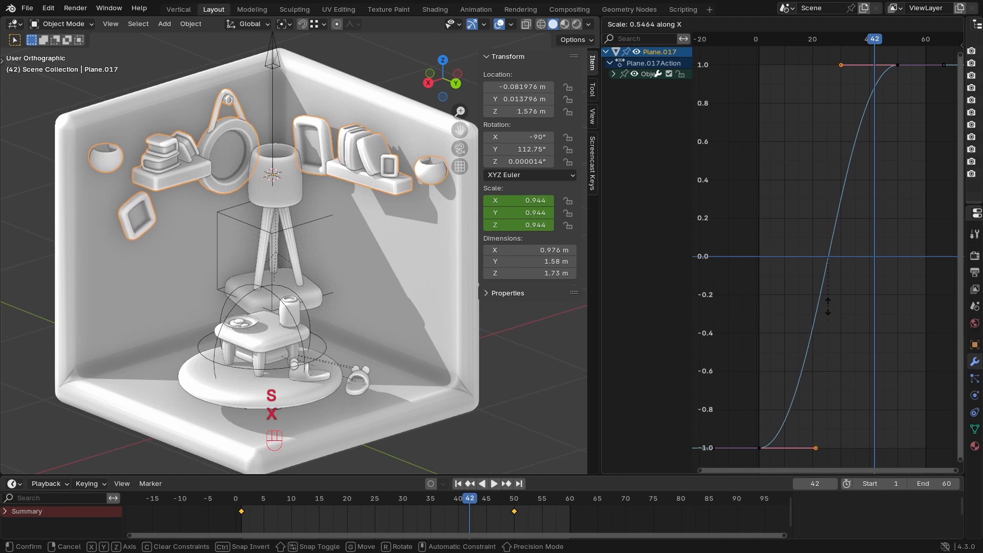
pyautogui.click(828, 191)
pyautogui.moveTo(771, 42); pyautogui.dragTo(761, 42)
pyautogui.press('space')
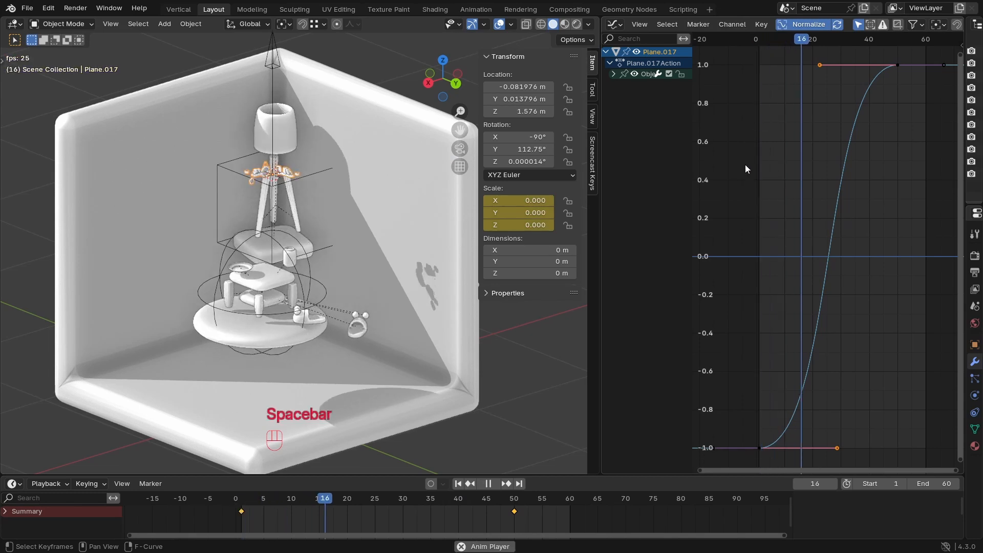
pyautogui.press('space')
# Step: Stretch the two inner curve handles further along the time axis for stronger easing, and play the scale-in again
pyautogui.press('s')
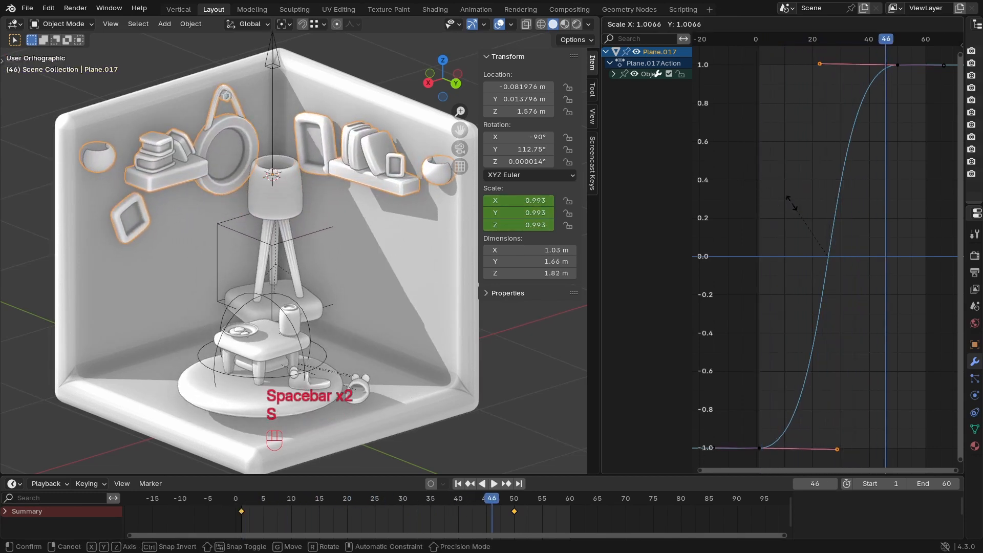
pyautogui.press('x')
pyautogui.click(891, 49)
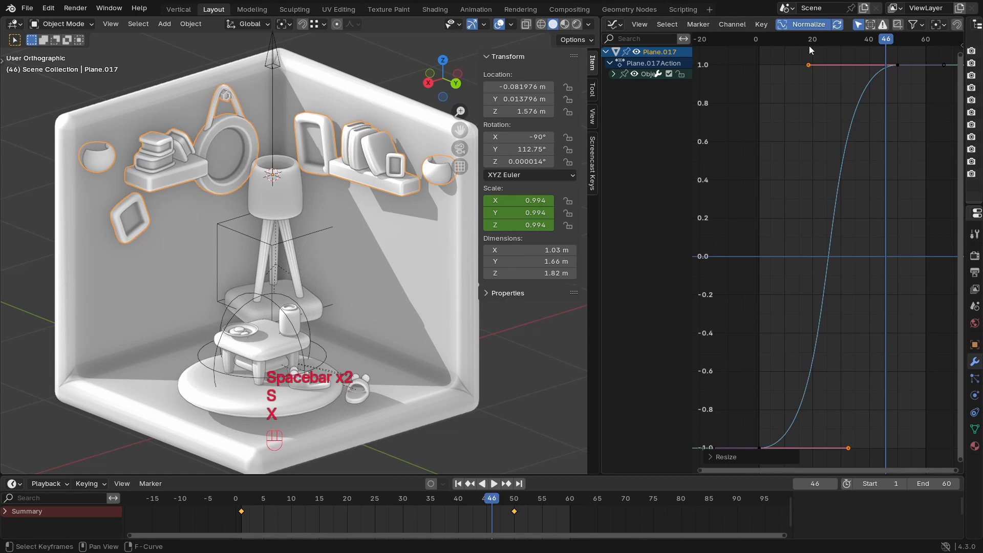
pyautogui.press('space')
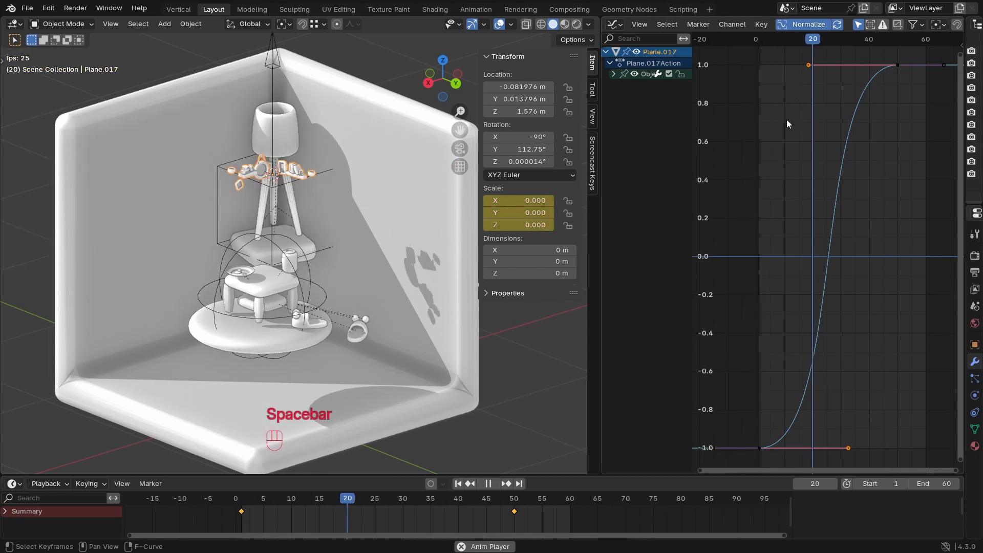
pyautogui.press('space')
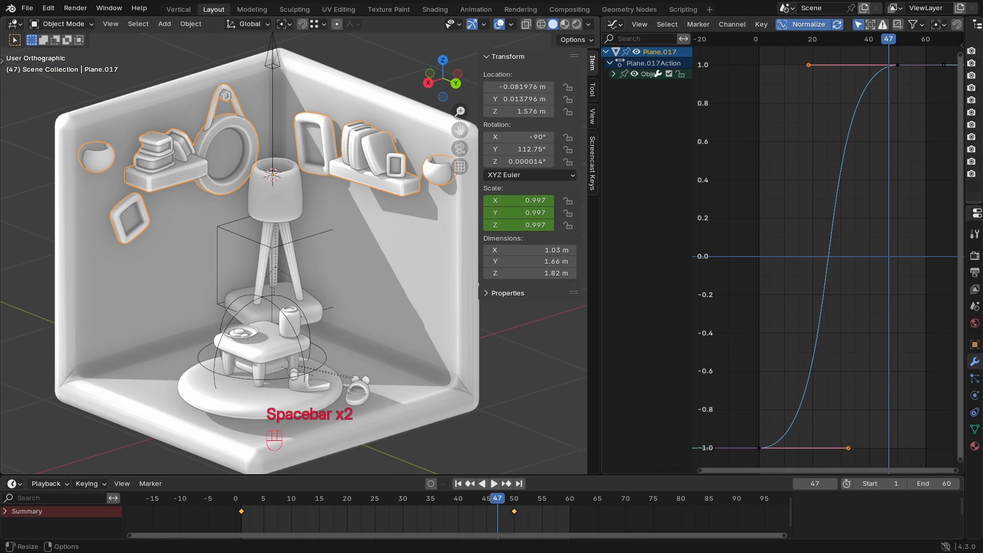
# Step: Move the first keyframe's outgoing handle straight above its keyframe to a normalized value of about 0.8, and preview the faster start
pyautogui.click(849, 449)
pyautogui.moveTo(856, 437); pyautogui.dragTo(831, 465)
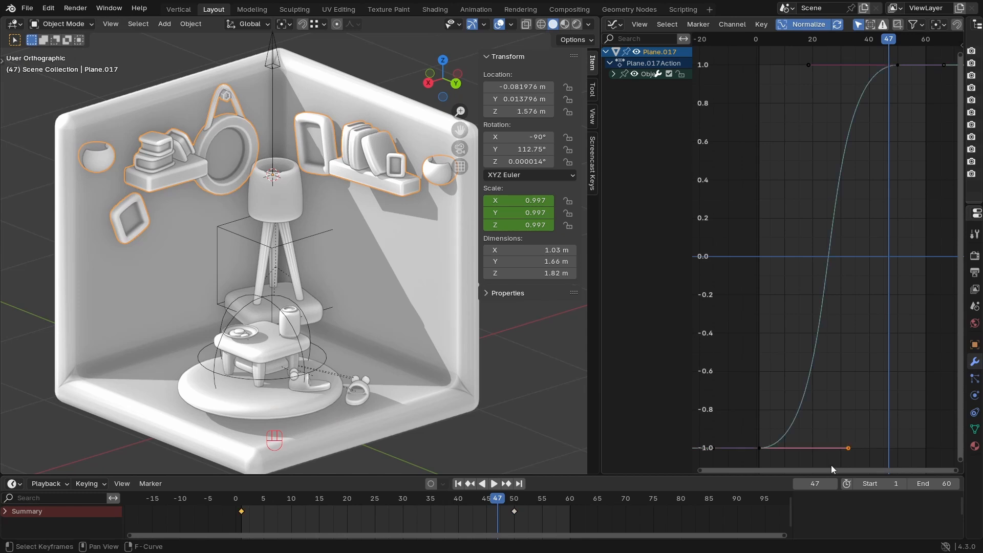
pyautogui.press('g')
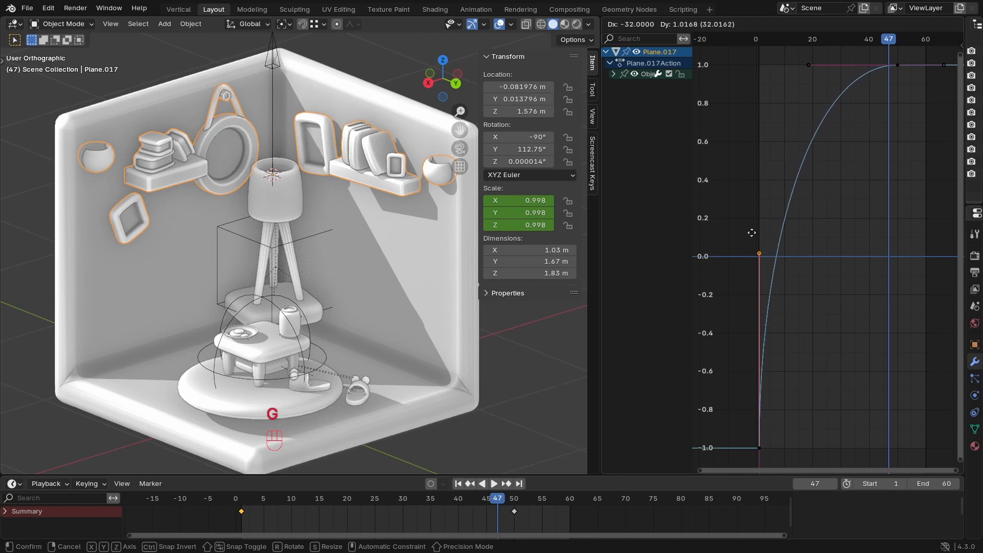
pyautogui.press('ctrl')
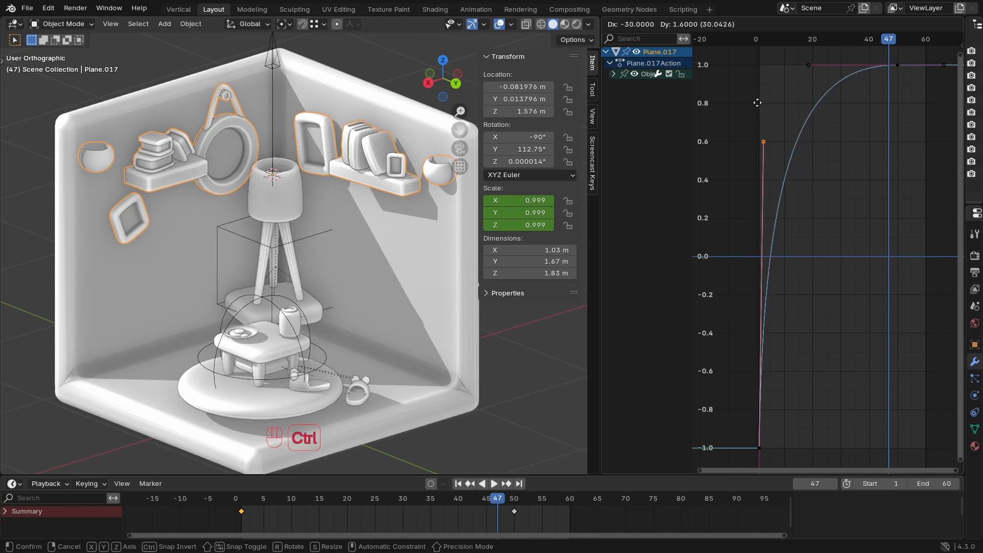
pyautogui.click(757, 102)
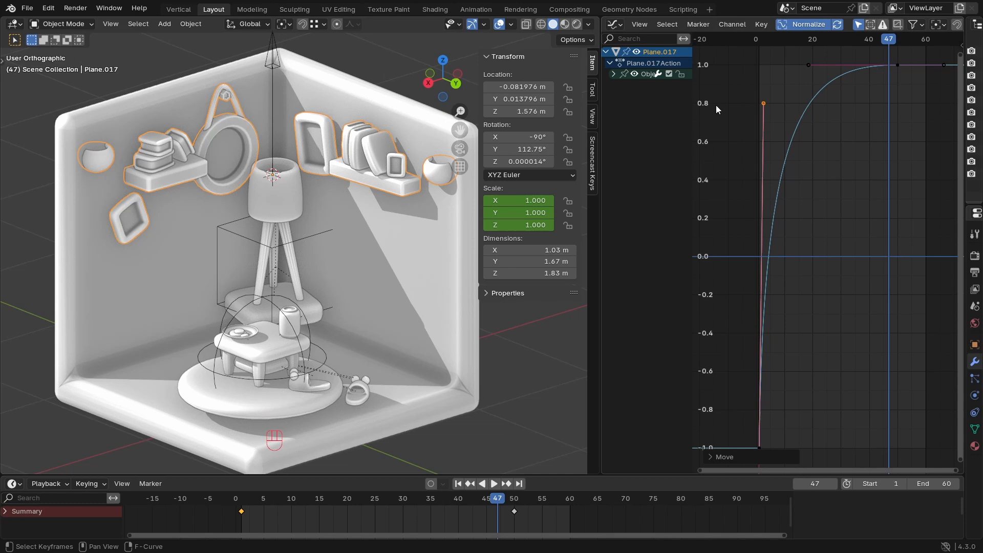
pyautogui.press('g')
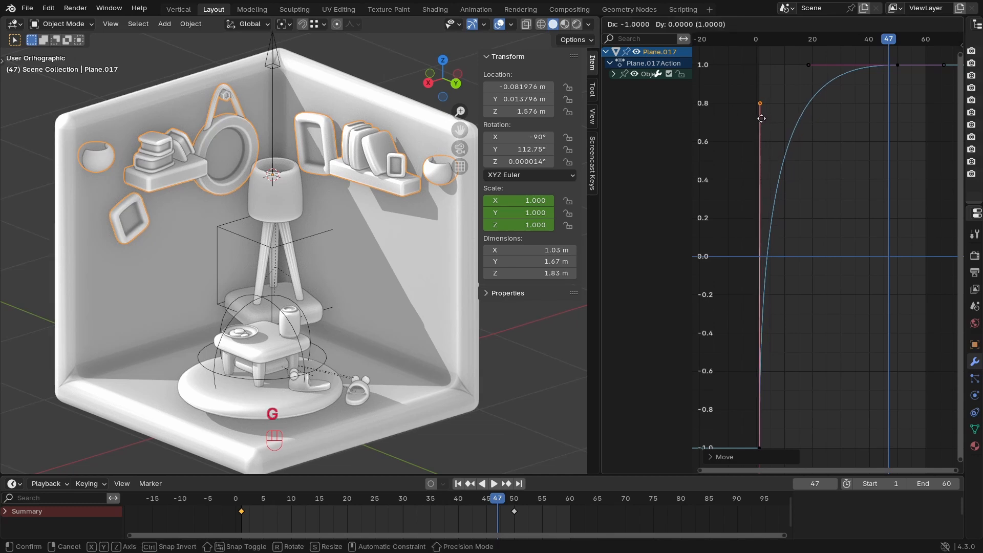
pyautogui.click(761, 118)
pyautogui.press('space')
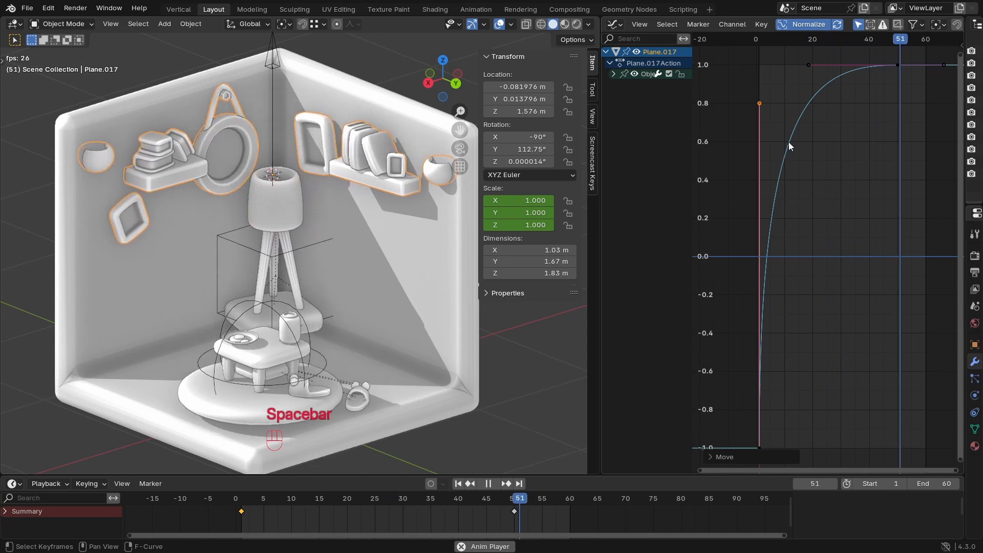
pyautogui.press('space')
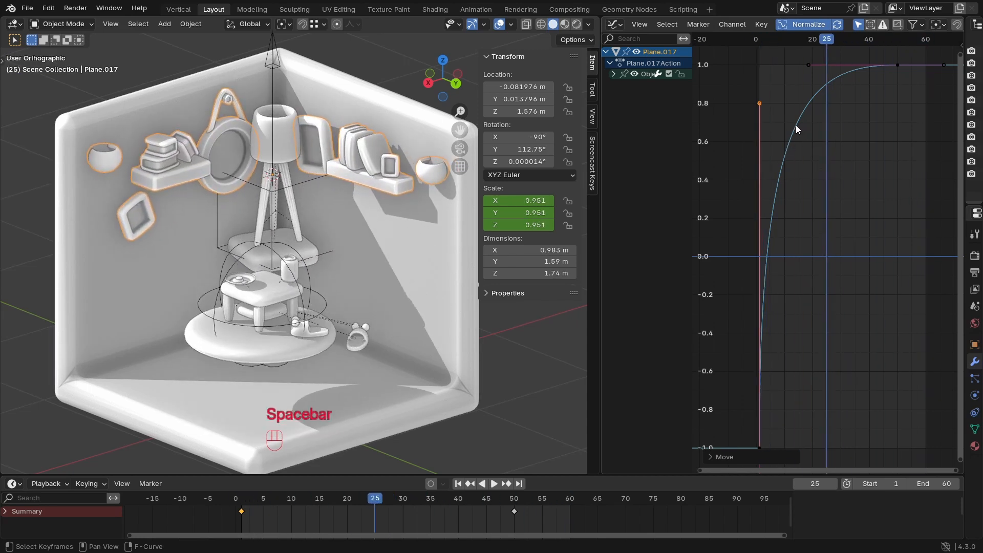
# Step: Lower the first keyframe's vertical handle along Y to a normalized value of about 0.6, and replay the animation
pyautogui.press('g')
pyautogui.press('z')
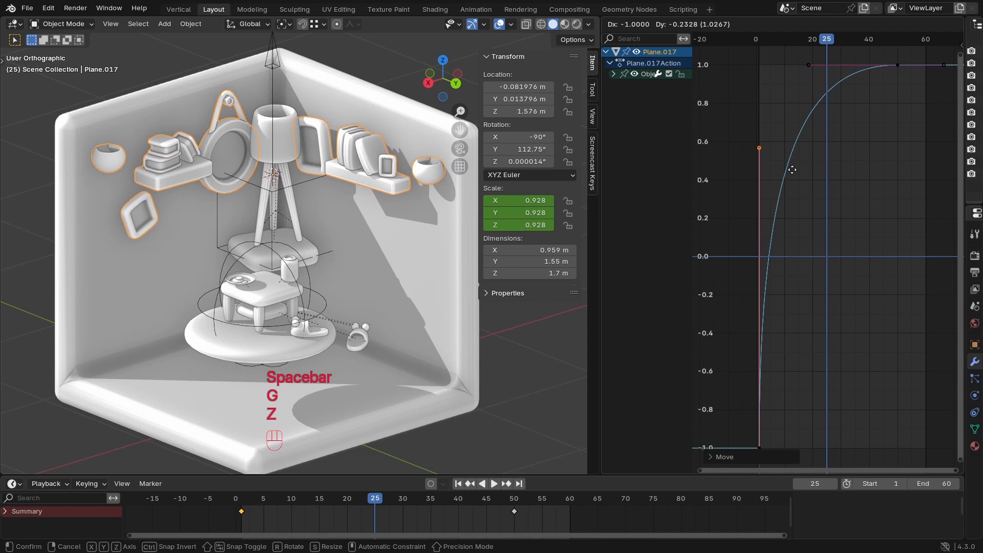
pyautogui.press('y')
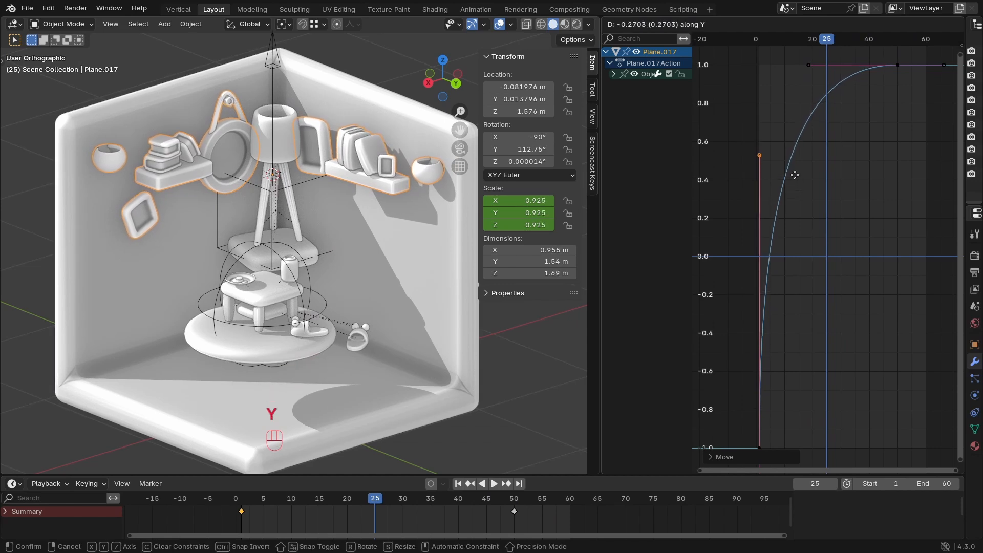
pyautogui.click(822, 187)
pyautogui.press('space')
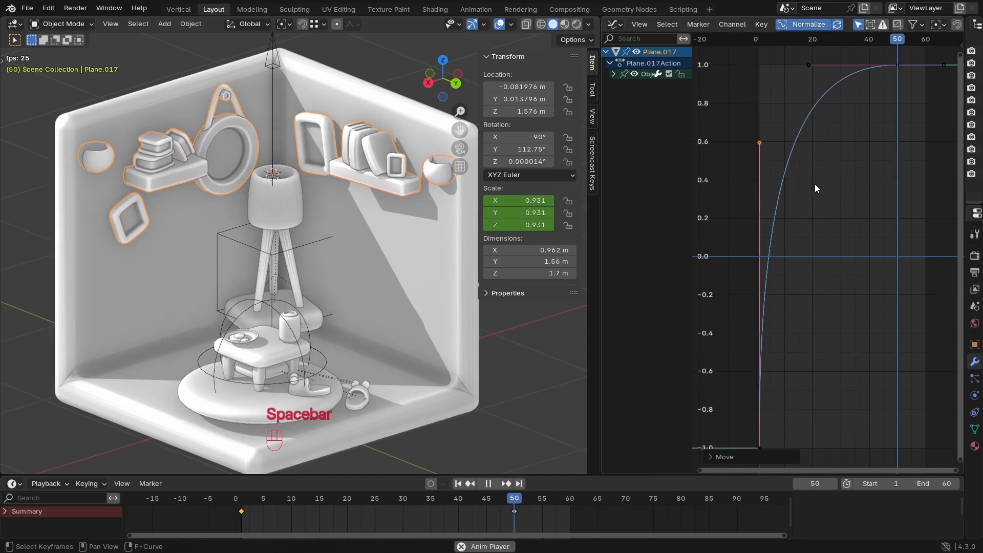
pyautogui.press('space')
pyautogui.press('space')
pyautogui.press('space')
pyautogui.press('space')
pyautogui.press('space')
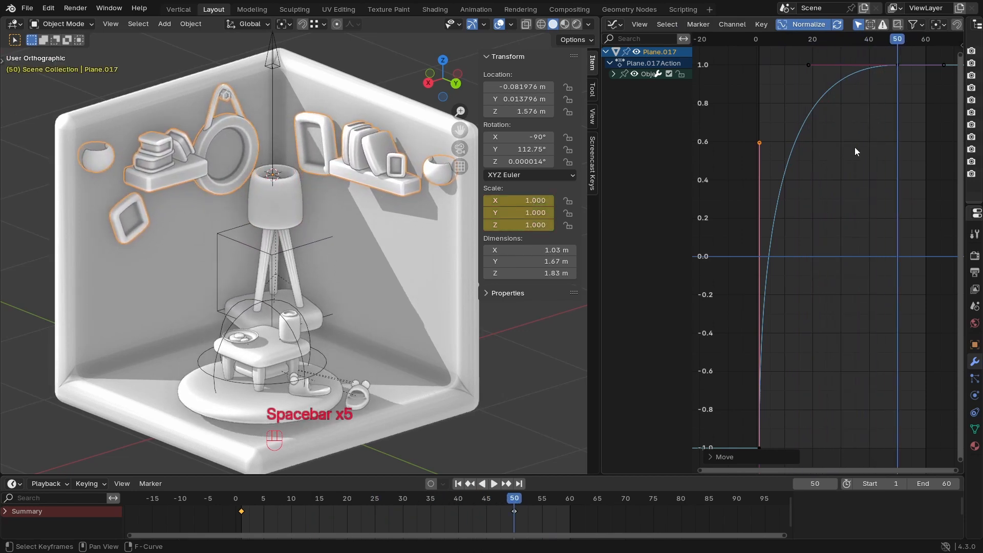
pyautogui.press('space')
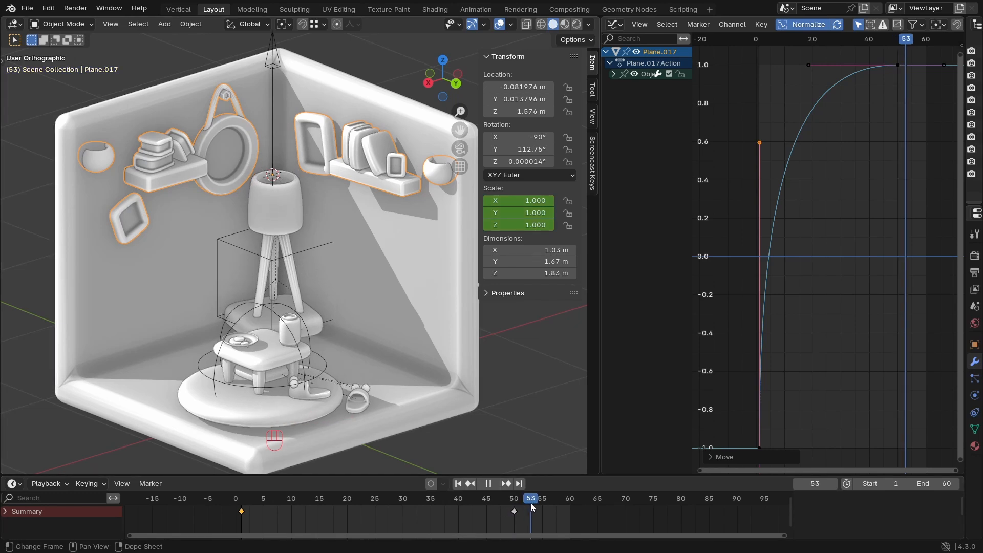
pyautogui.press('space')
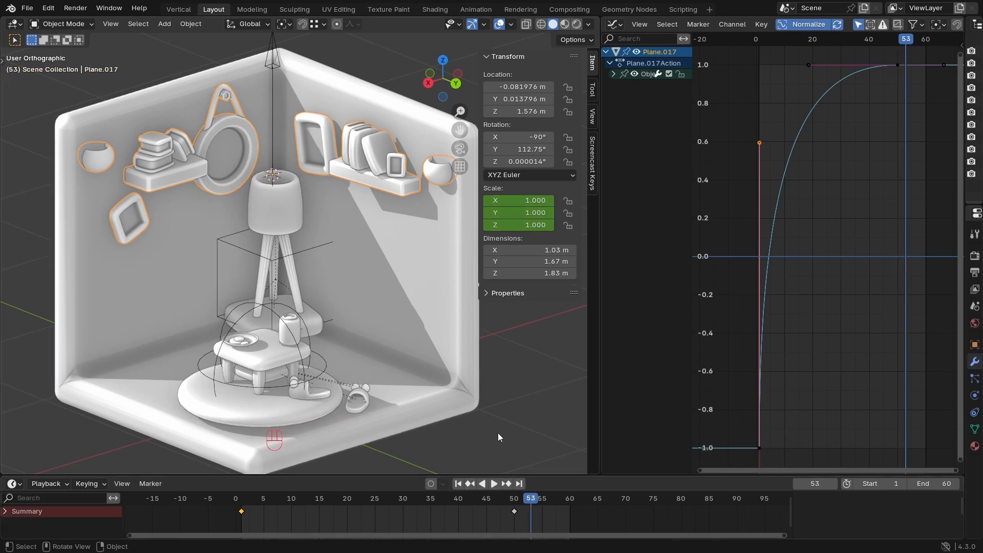
pyautogui.click(277, 63)
pyautogui.click(274, 47)
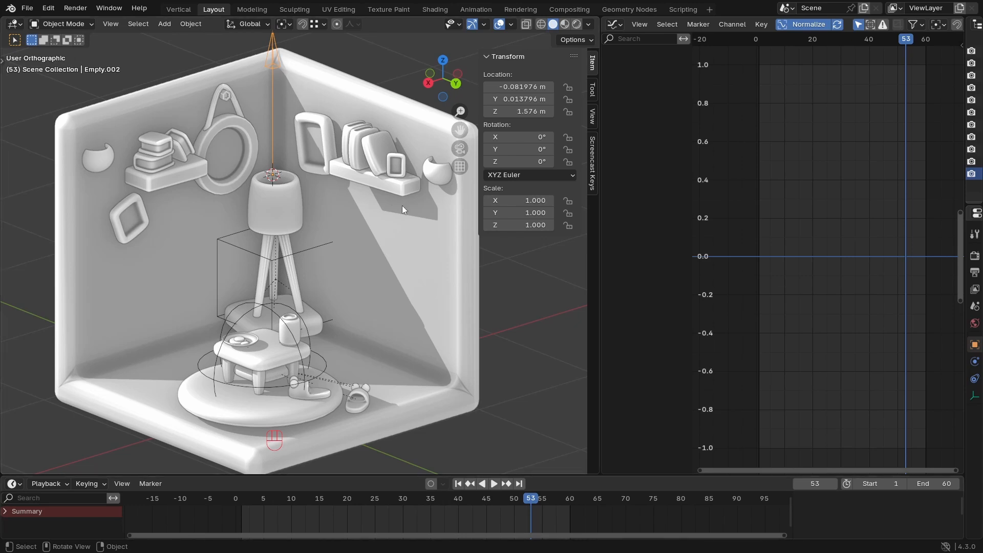
pyautogui.hotkey('ctrl', 'z')
pyautogui.hotkey('ctrl', 'z')
pyautogui.hotkey('ctrl', 'z')
pyautogui.hotkey('ctrl', 'z')
pyautogui.press('Tab')
# Step: Lower the first keyframe's handle along Y to a normalized value of about 0.4, and replay the animation from the start
pyautogui.click(760, 141)
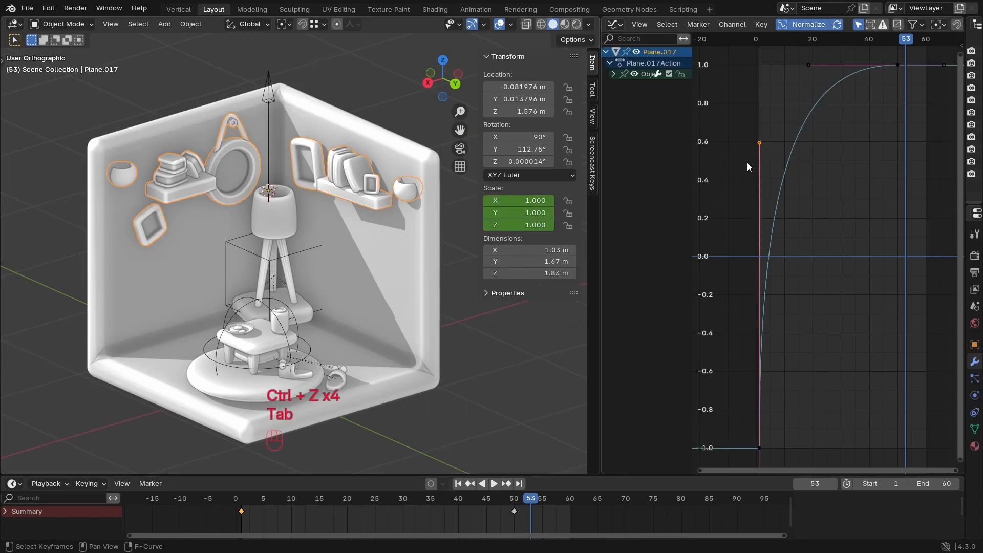
pyautogui.press('g')
pyautogui.press('y')
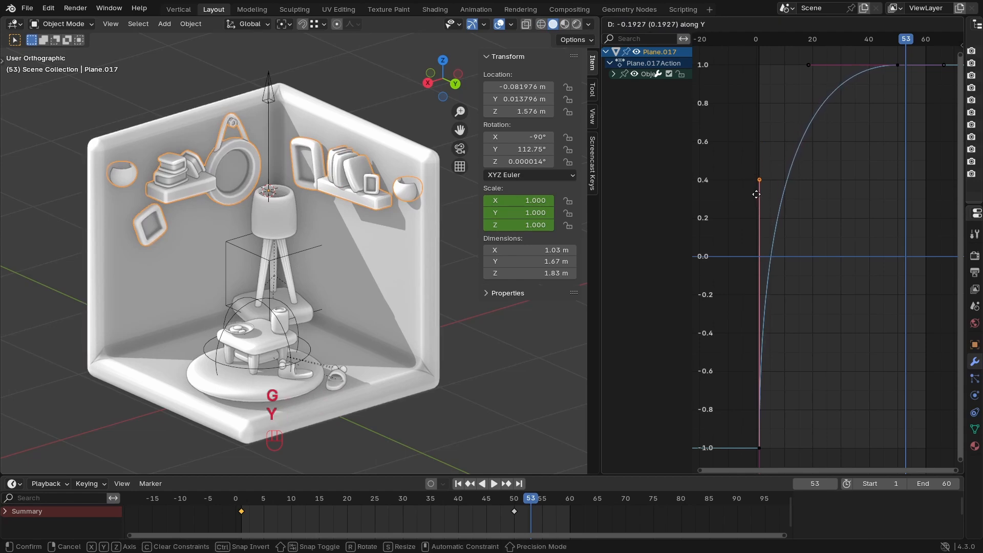
pyautogui.click(758, 198)
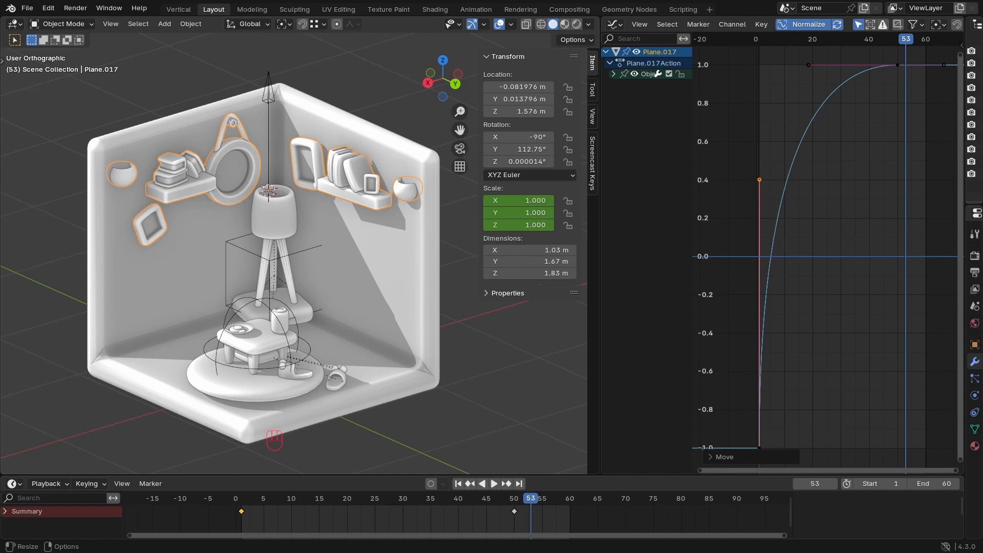
pyautogui.click(786, 225)
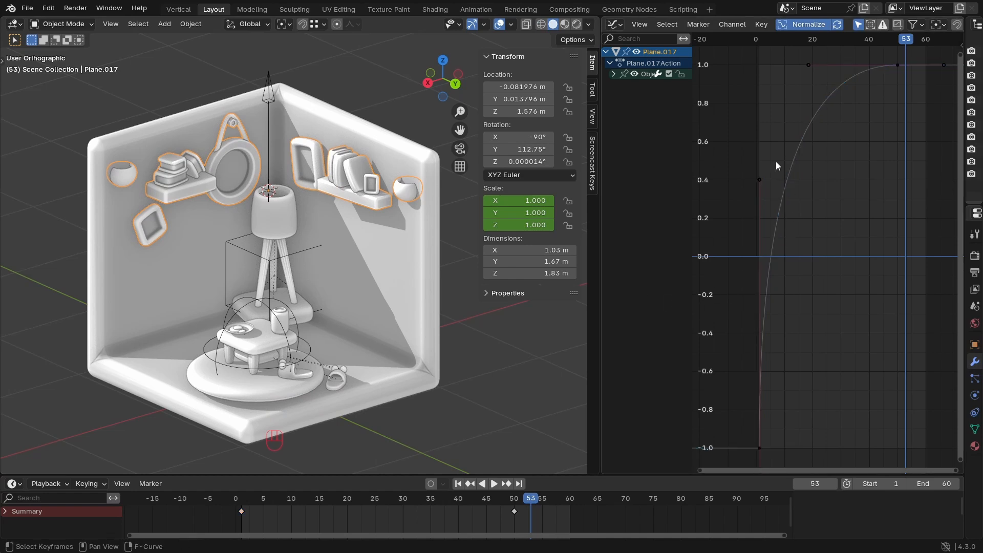
pyautogui.moveTo(768, 46); pyautogui.dragTo(752, 49)
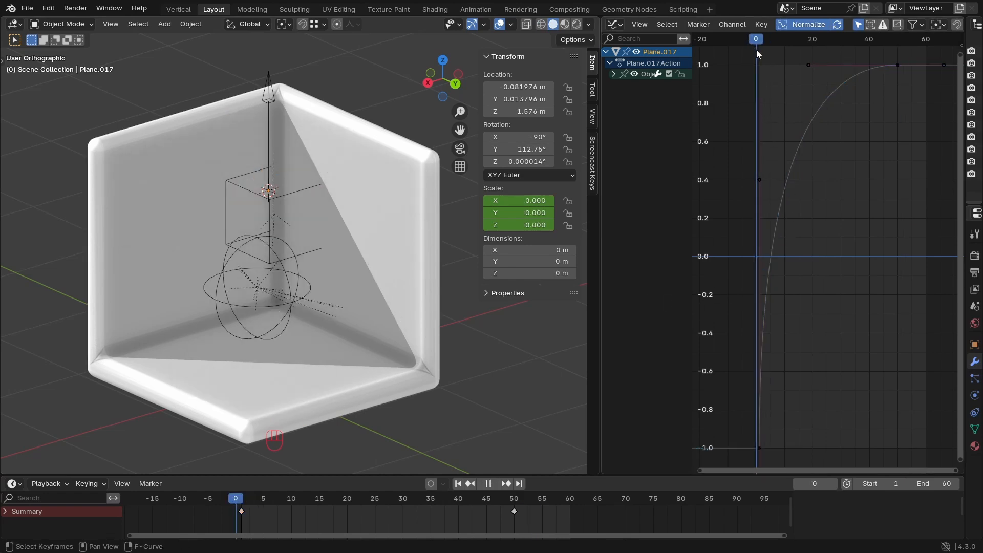
pyautogui.press('space')
pyautogui.press('space')
pyautogui.click(759, 43)
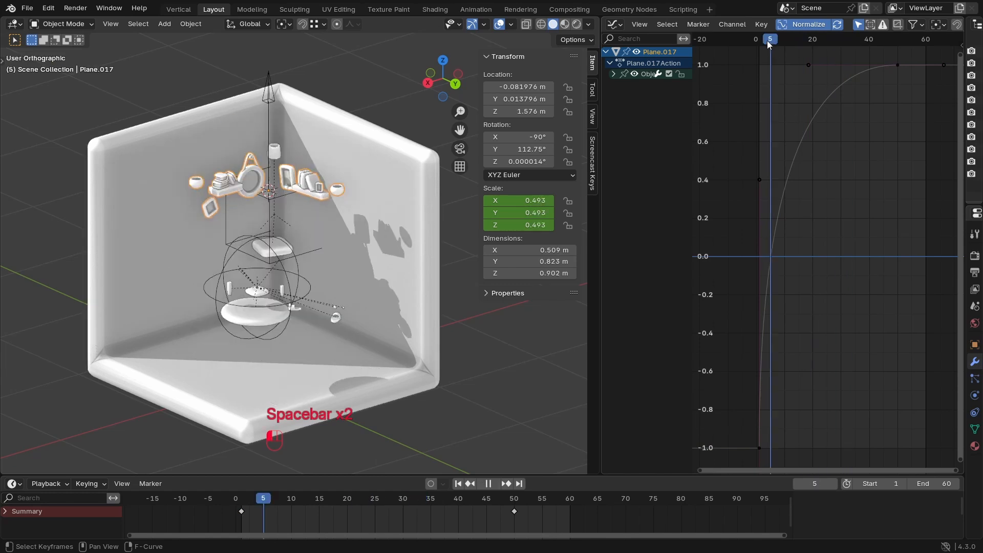
pyautogui.press('space')
pyautogui.press('space')
# Step: Try raising the first keyframe's handle along Y to just below 1.0, preview the animation, and undo the move
pyautogui.moveTo(731, 166); pyautogui.dragTo(778, 207)
pyautogui.press('g')
pyautogui.press('y')
pyautogui.click(788, 76)
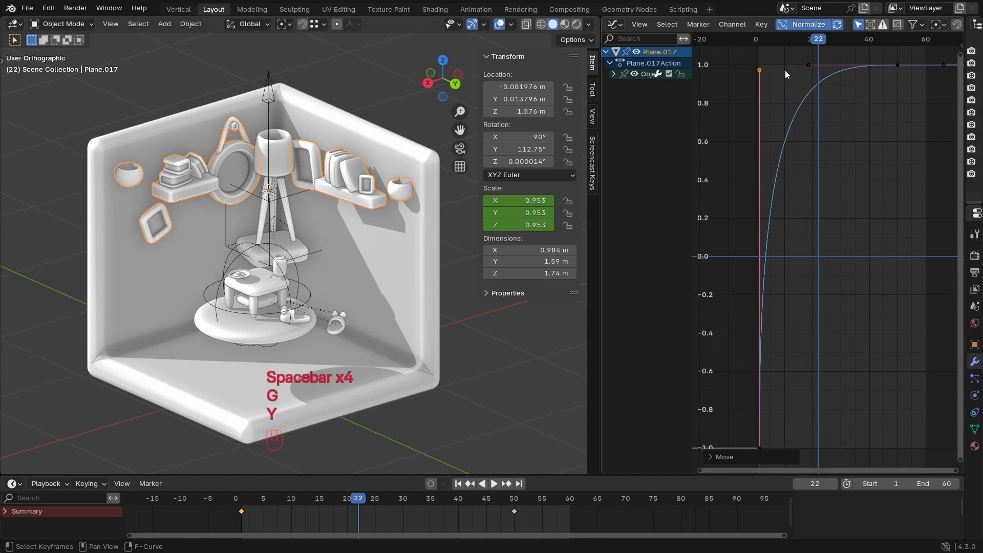
pyautogui.click(756, 41)
pyautogui.press('space')
pyautogui.press('space')
pyautogui.hotkey('ctrl', 'z')
pyautogui.hotkey('ctrl', 'z')
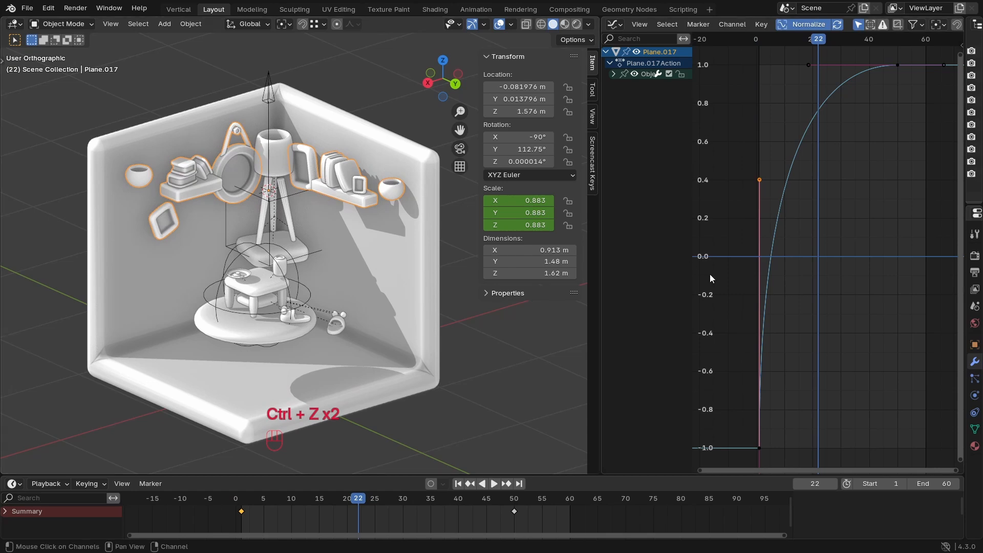
# Step: Separate the joined wall decorations mesh by loose parts into individual objects and return to Object Mode
pyautogui.press('space')
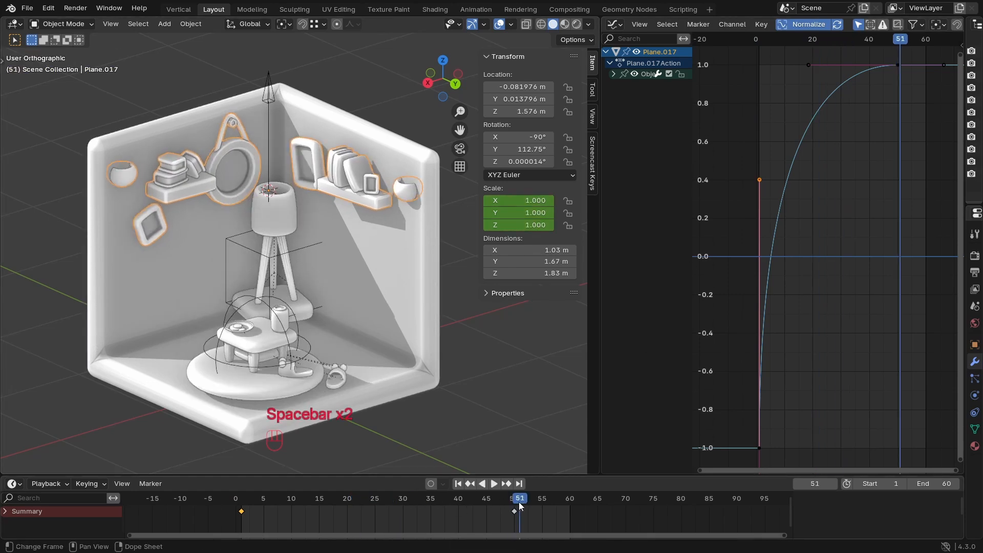
pyautogui.press('Tab')
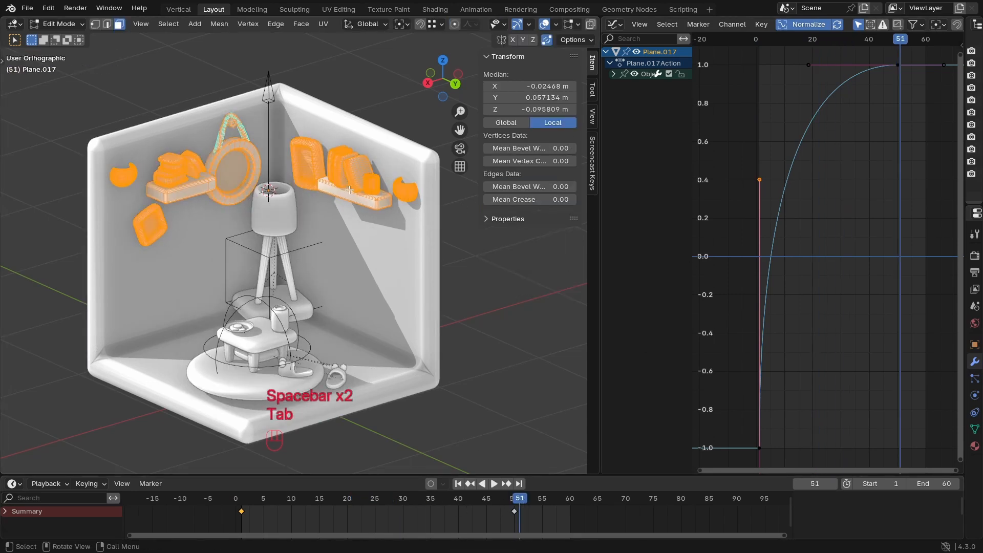
pyautogui.press('p')
pyautogui.click(349, 189)
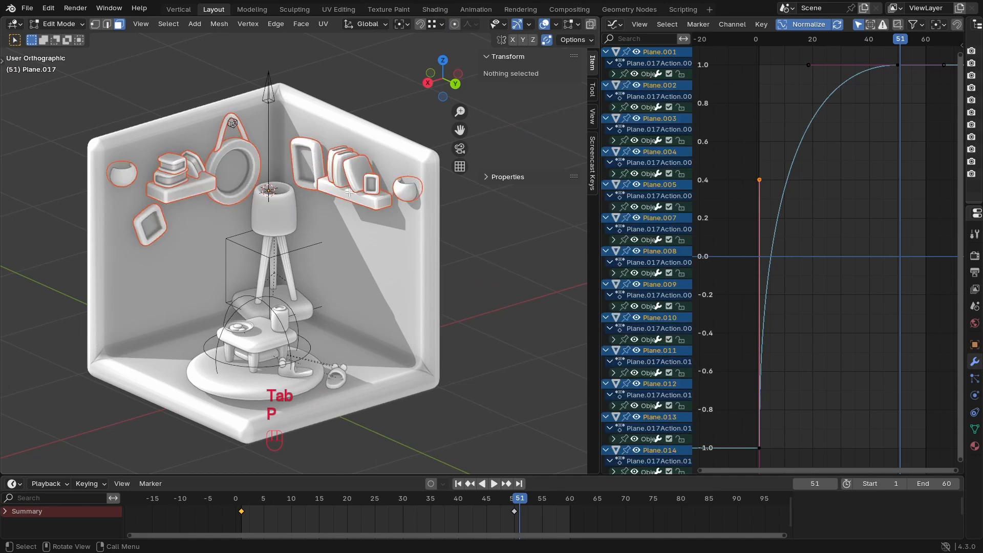
pyautogui.press('Tab')
# Step: Set the origin of every separated wall decoration to its geometry, and play the animation with the viewport overlays hidden
pyautogui.rightClick(347, 191)
pyautogui.moveTo(346, 185)
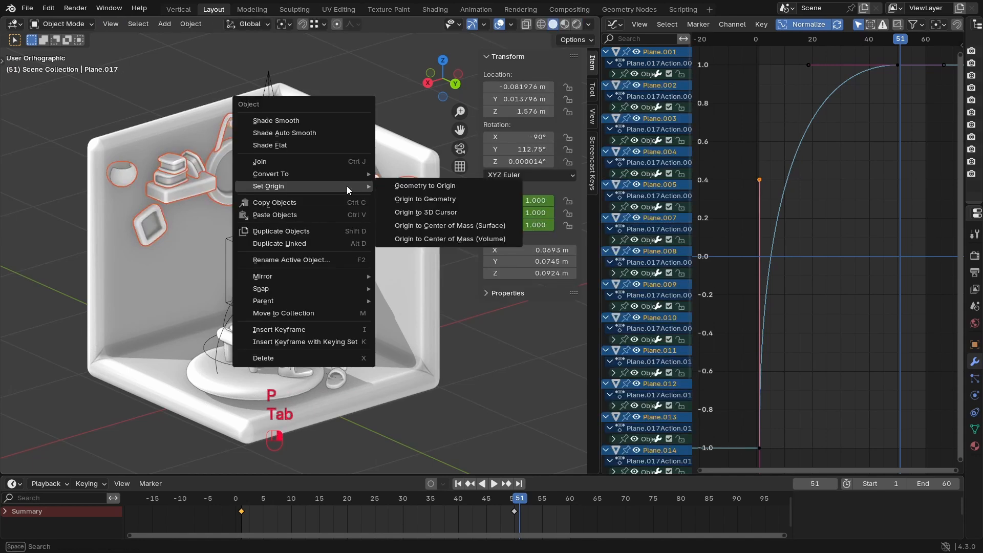
pyautogui.click(436, 200)
pyautogui.press('space')
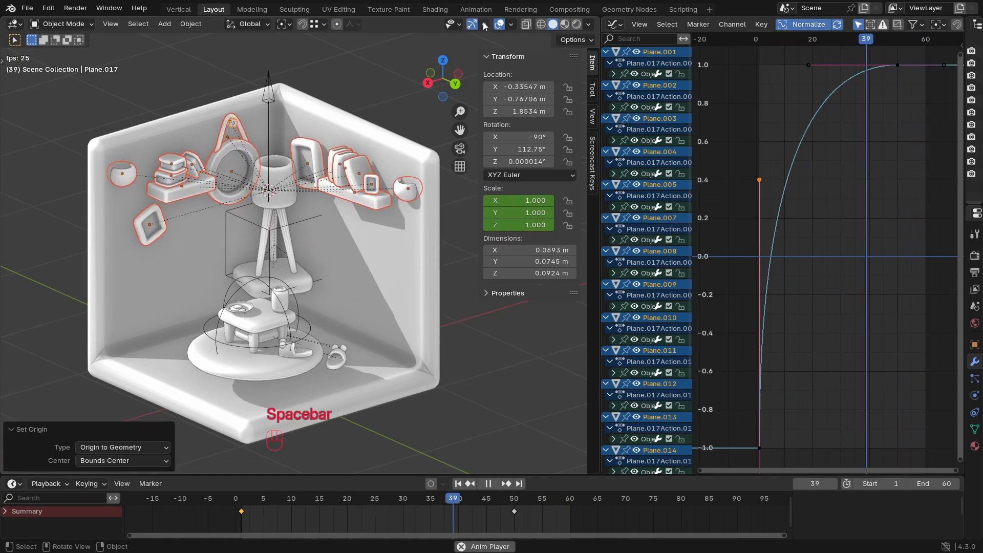
pyautogui.click(500, 25)
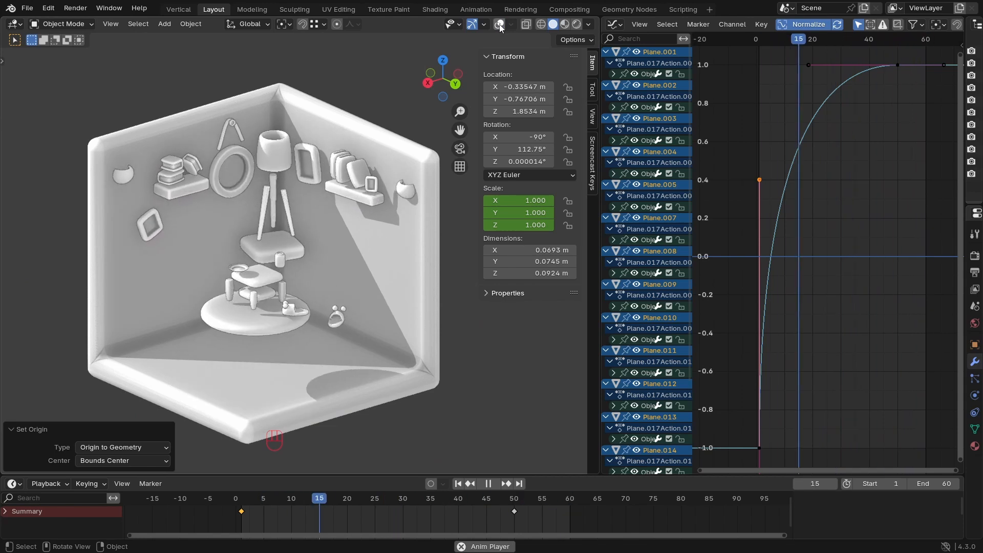
# Step: Show the viewport overlays again, and insert a single Z location keyframe at frame 10 on the wall decorations' parent empty
pyautogui.click(499, 24)
pyautogui.press('space')
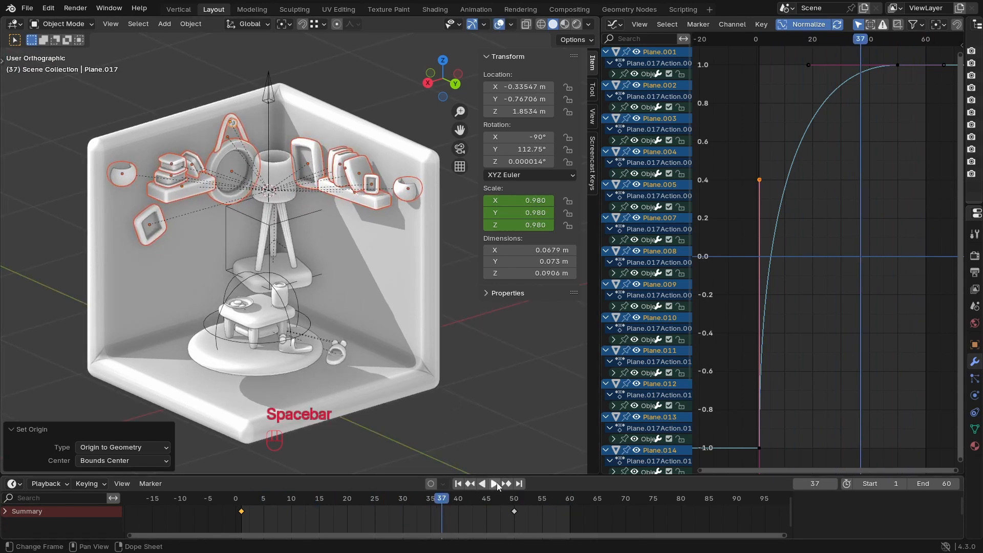
pyautogui.moveTo(259, 502); pyautogui.dragTo(290, 503)
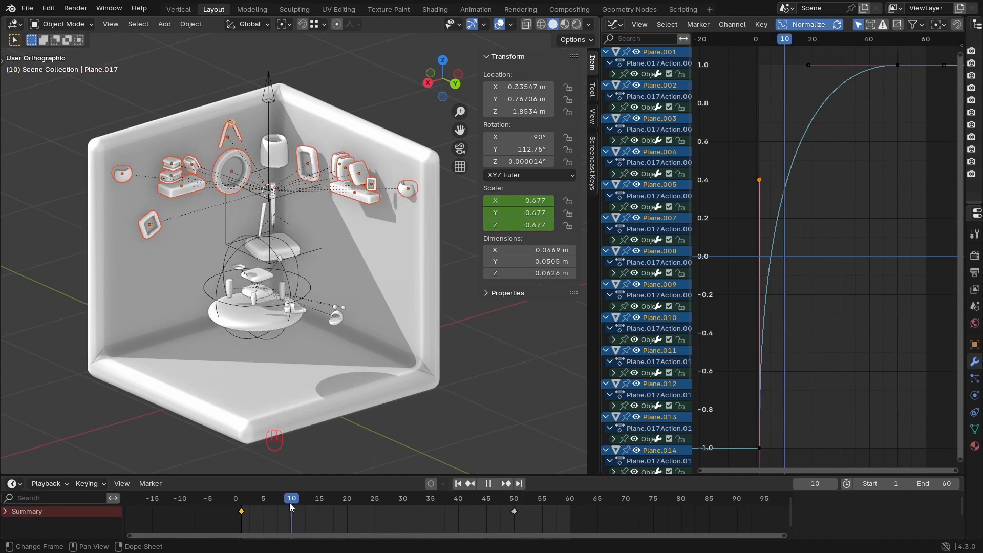
pyautogui.click(247, 319)
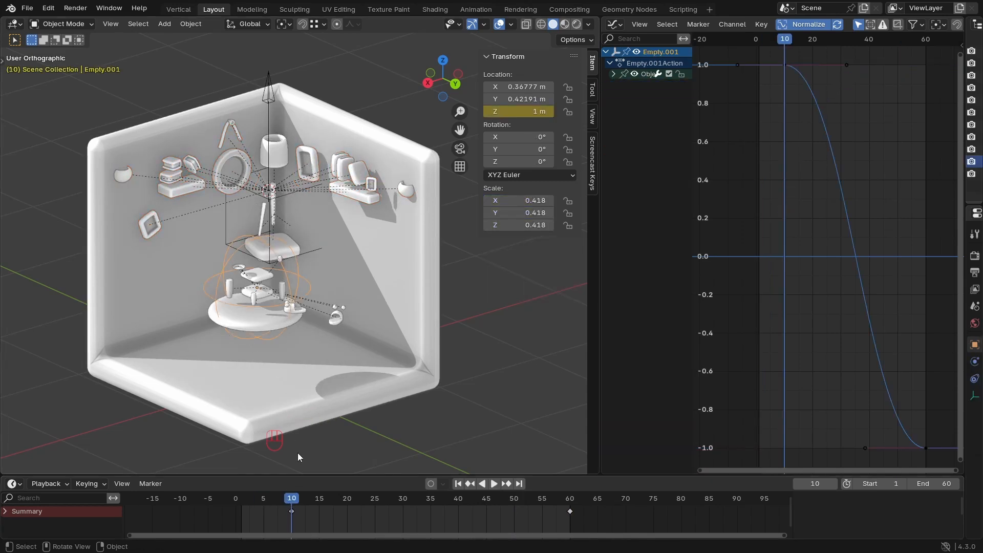
pyautogui.click(254, 315)
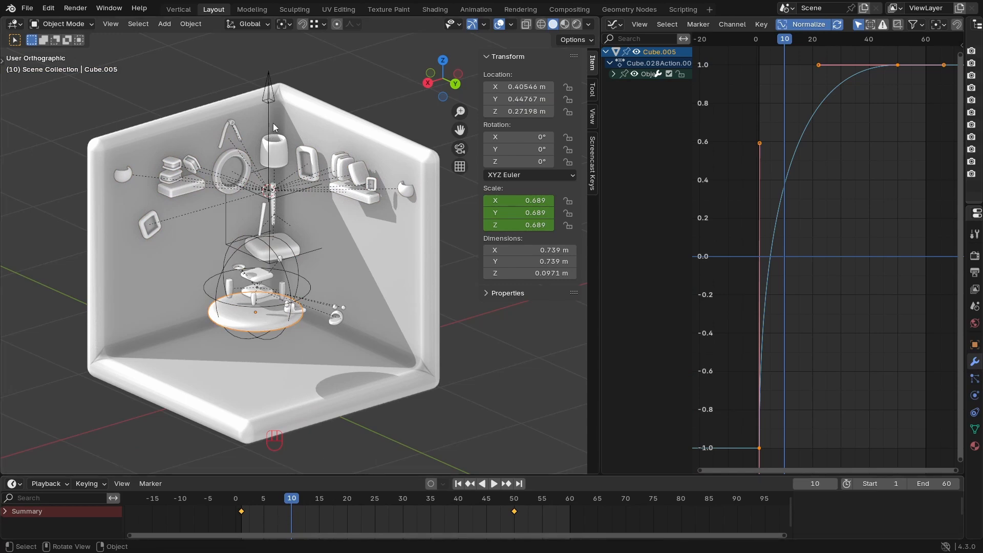
pyautogui.click(258, 111)
pyautogui.click(268, 76)
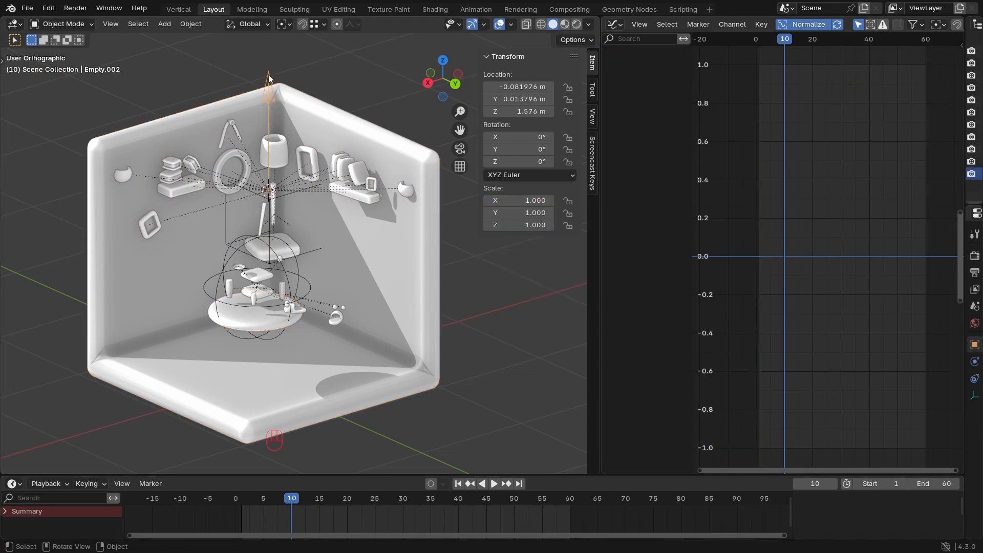
pyautogui.moveTo(279, 503); pyautogui.dragTo(293, 505)
pyautogui.rightClick(521, 114)
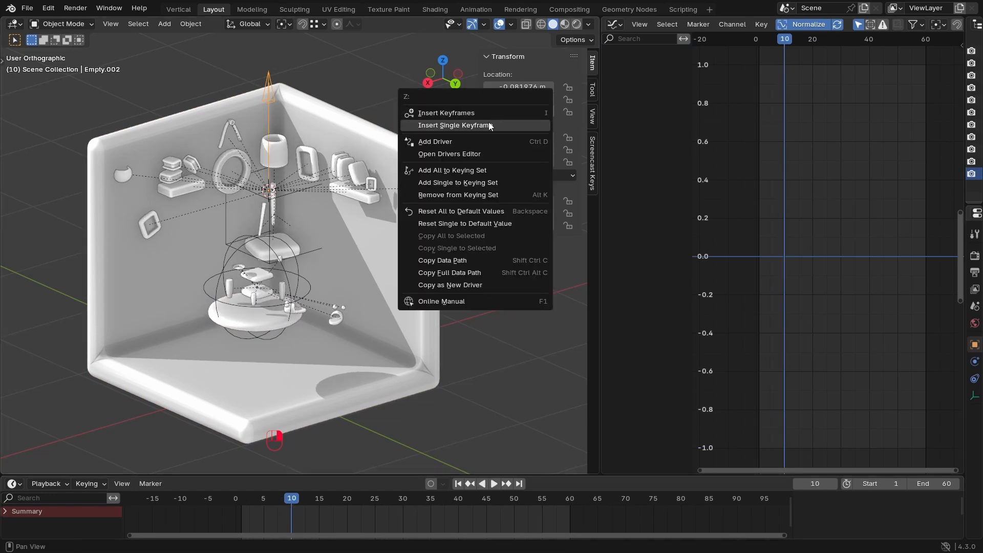
pyautogui.click(488, 122)
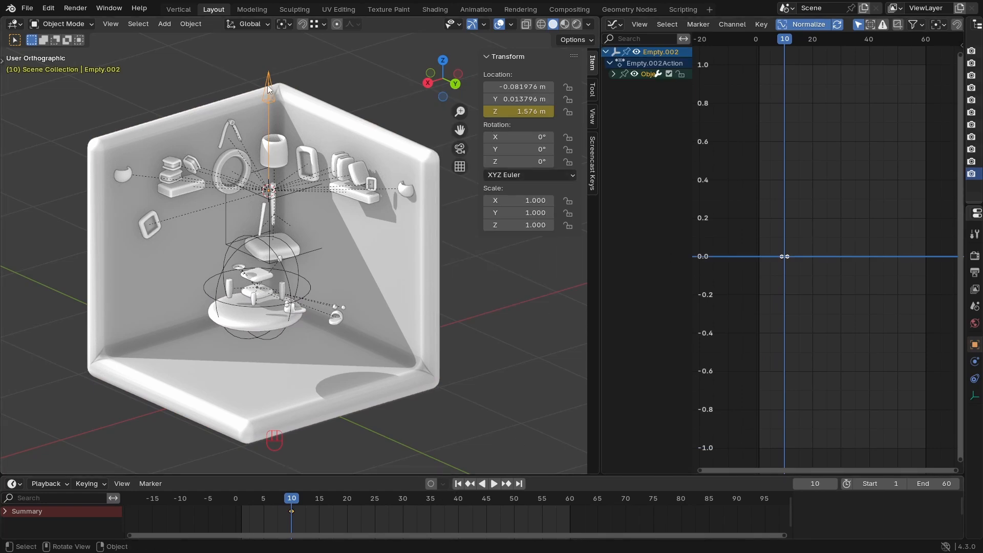
# Step: Insert a single Z location keyframe at frame 50 on the wall decorations' empty, keeping its original height
pyautogui.moveTo(522, 111); pyautogui.dragTo(489, 111)
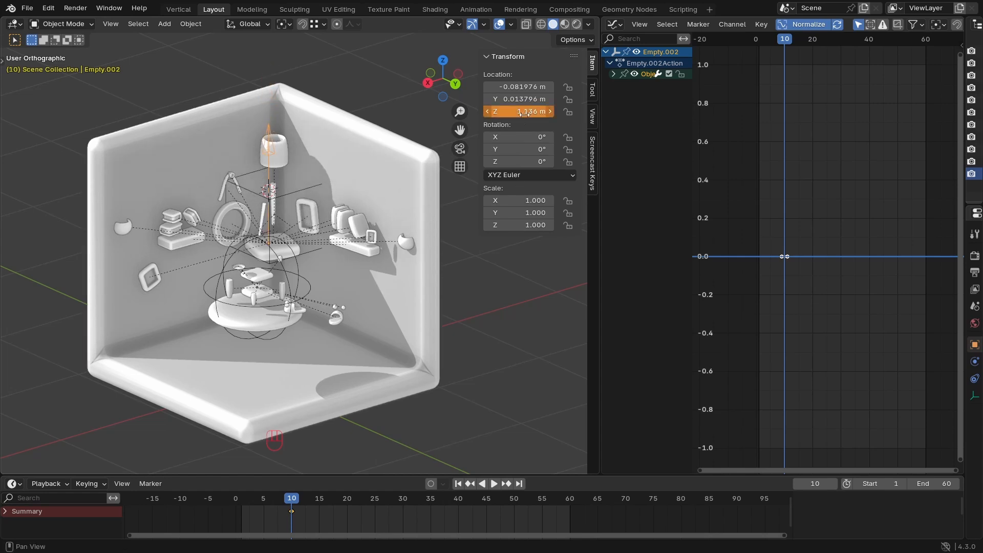
pyautogui.hotkey('ctrl', 'z')
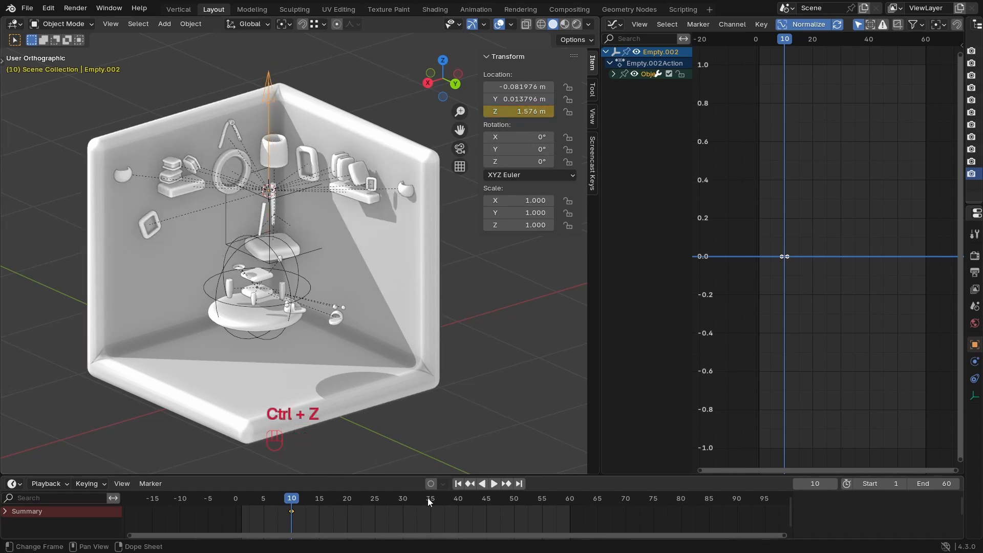
pyautogui.moveTo(318, 503); pyautogui.dragTo(513, 509)
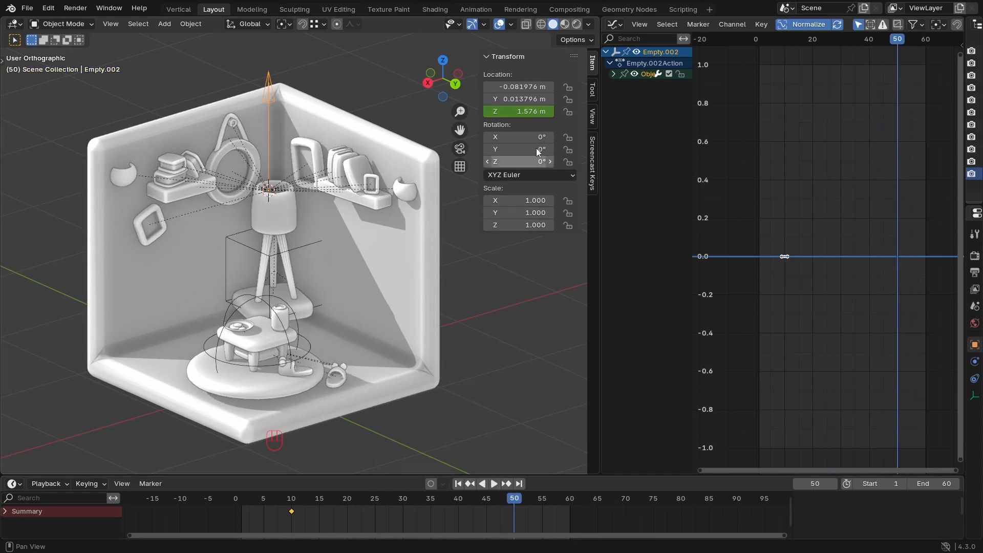
pyautogui.rightClick(515, 111)
pyautogui.click(516, 112)
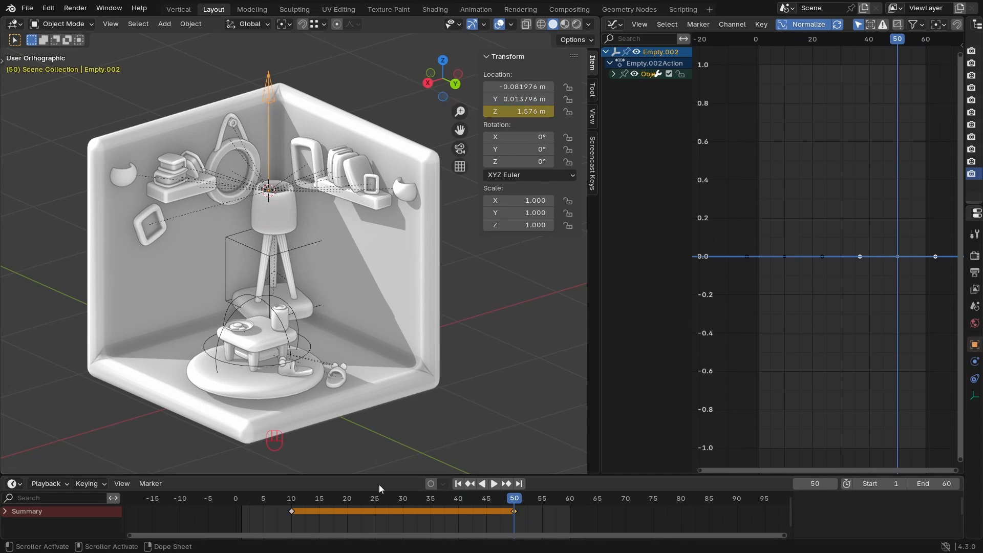
# Step: Set the empty's Z location to 2 m at frame 10, replace its keyframe there, and preview the animation
pyautogui.click(469, 487)
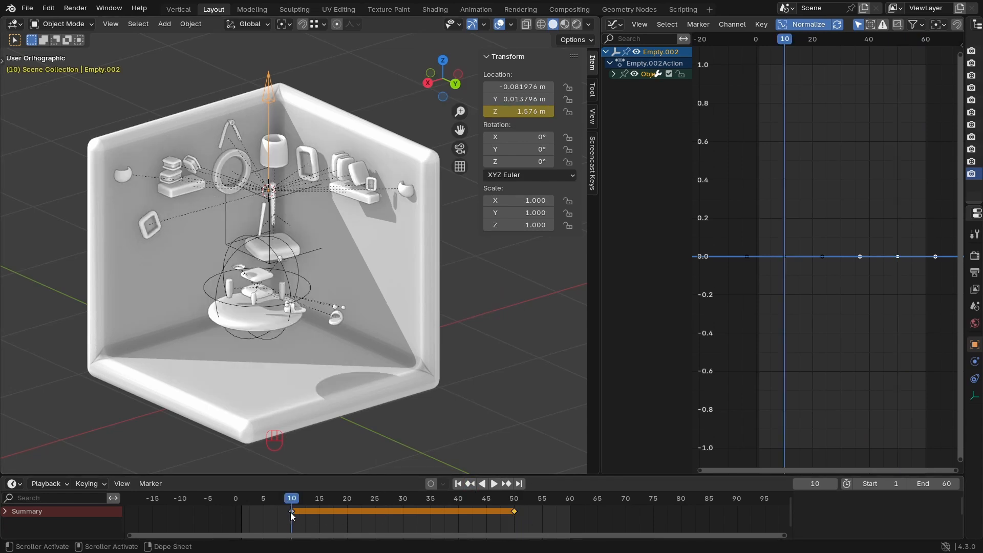
pyautogui.moveTo(536, 112); pyautogui.dragTo(570, 112)
pyautogui.rightClick(506, 111)
pyautogui.click(502, 123)
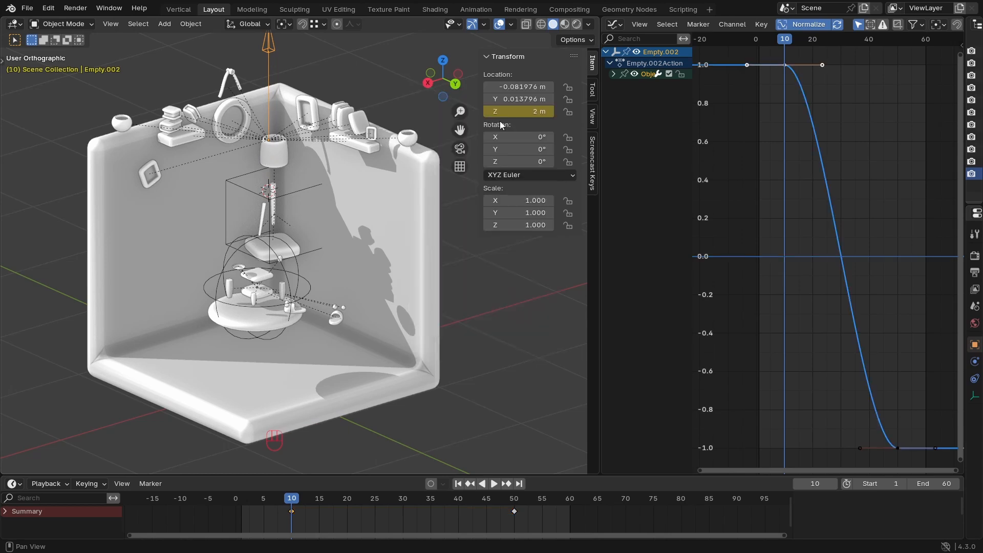
pyautogui.press('space')
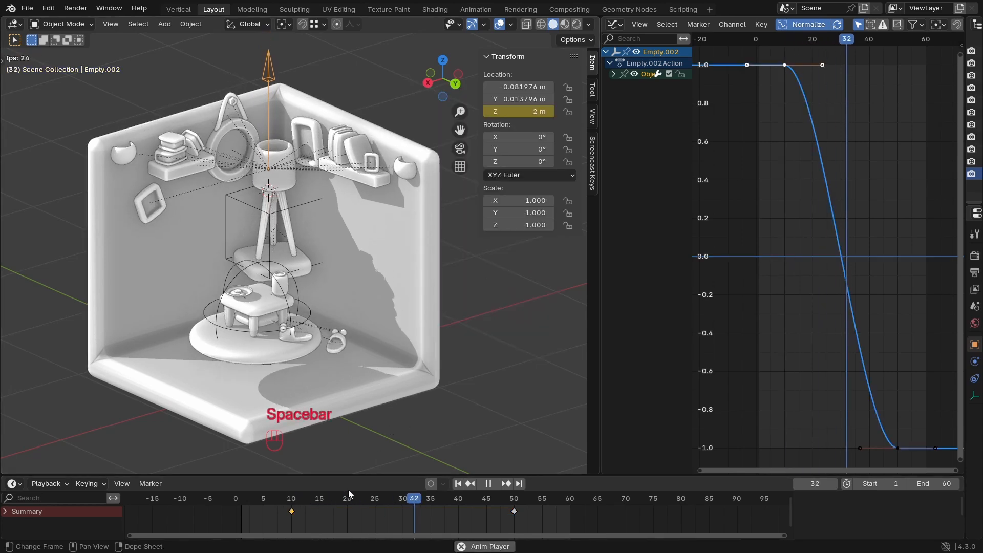
pyautogui.press('space')
pyautogui.press('space')
pyautogui.press('space')
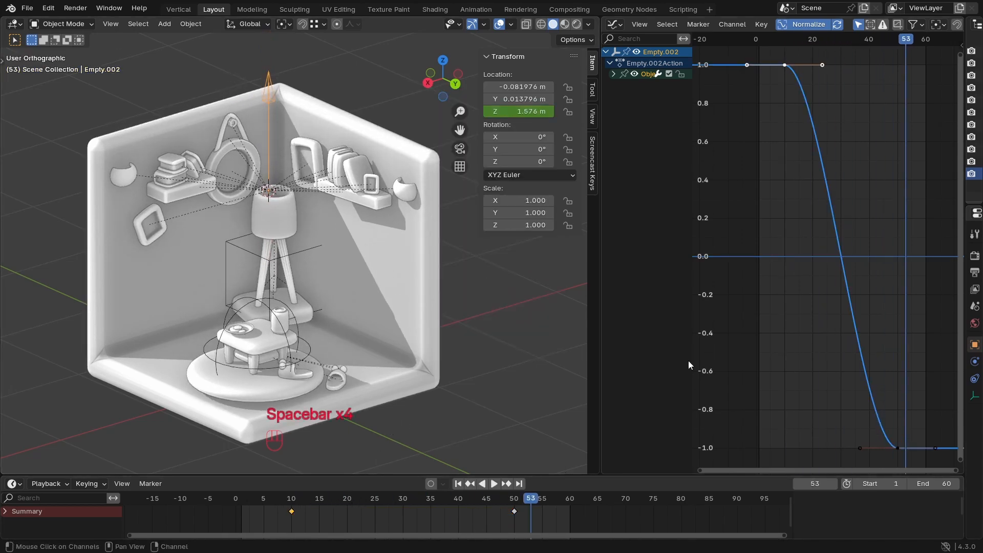
# Step: Lengthen the two inner handles of the empty's location curve by scaling them along X, and replay the animation
pyautogui.press('Home')
pyautogui.moveTo(892, 53); pyautogui.dragTo(818, 450)
pyautogui.press('s')
pyautogui.press('x')
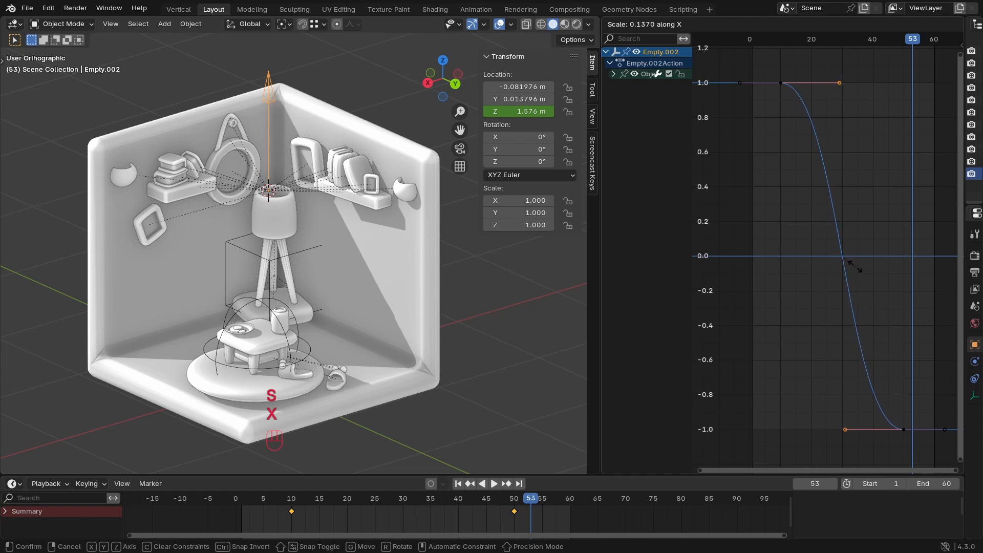
pyautogui.click(825, 199)
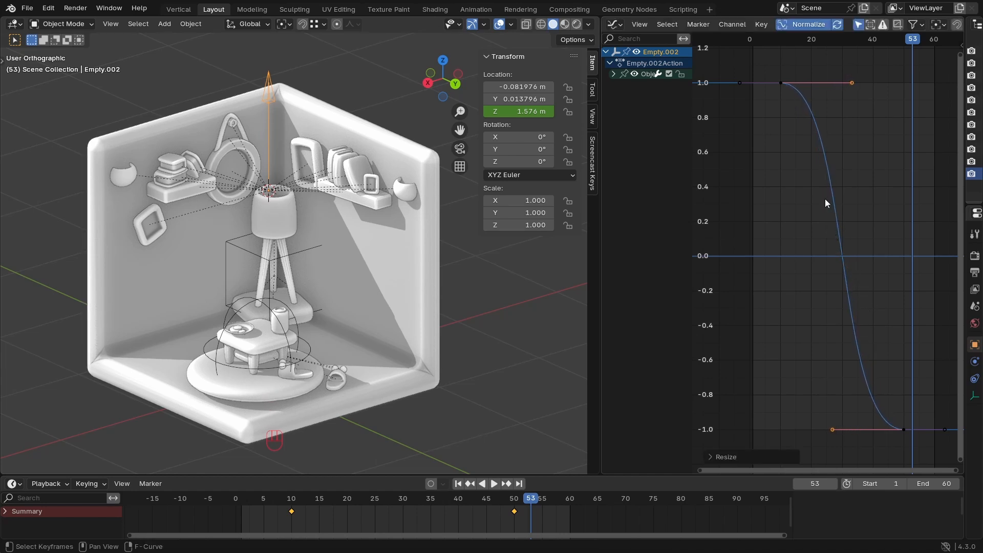
pyautogui.press('space')
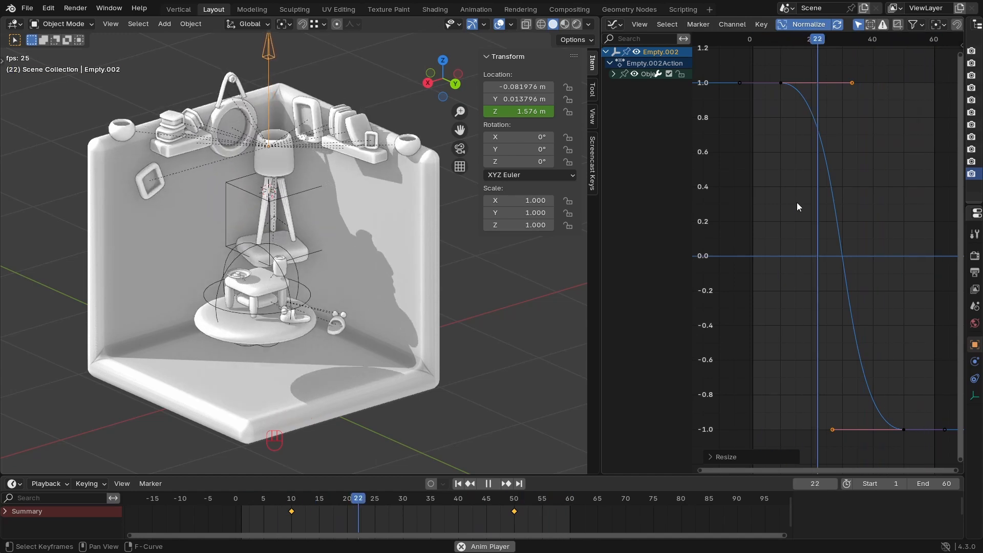
pyautogui.press('space')
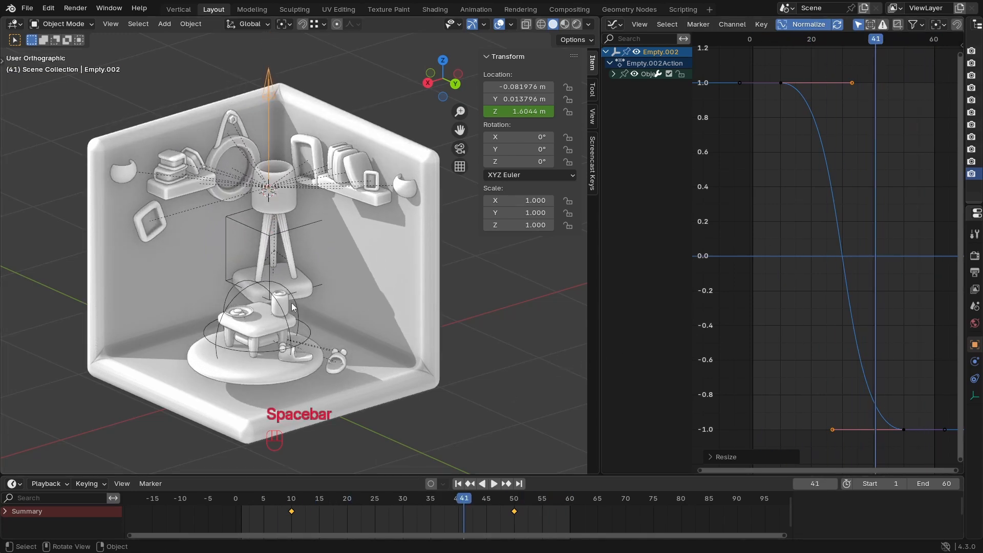
# Step: Check the keyframes of the floor lamp's empty and set the scene's end frame to 80
pyautogui.click(288, 230)
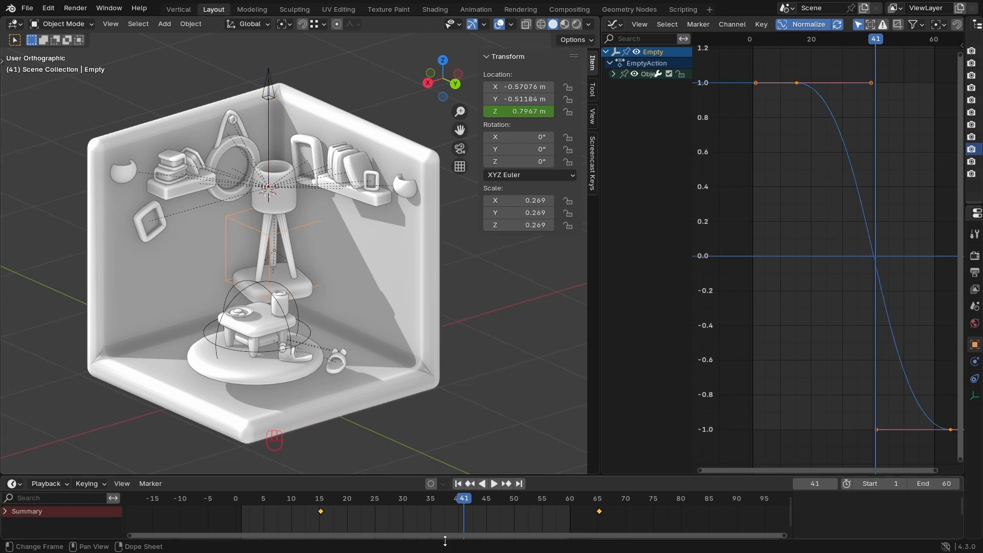
pyautogui.click(933, 484)
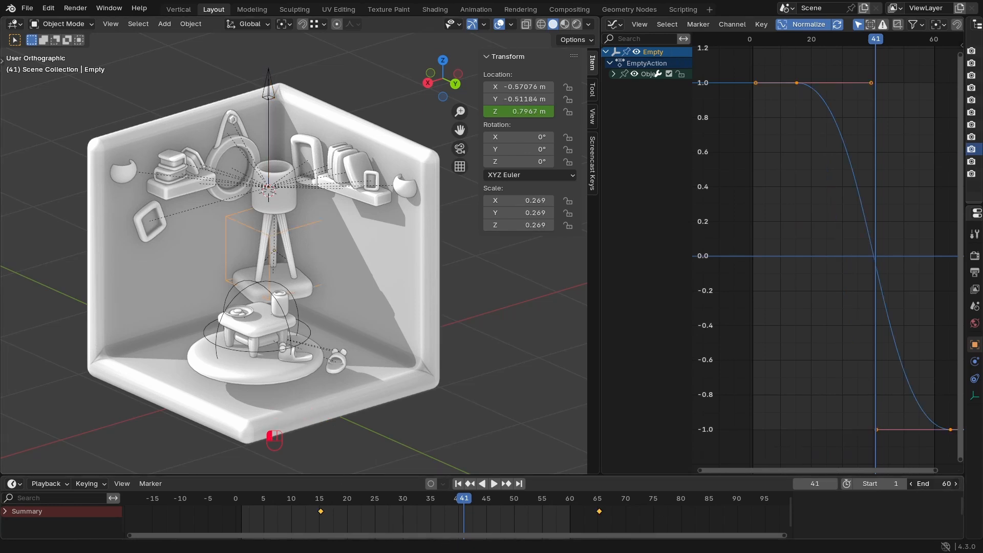
pyautogui.write('80')
pyautogui.press('Return')
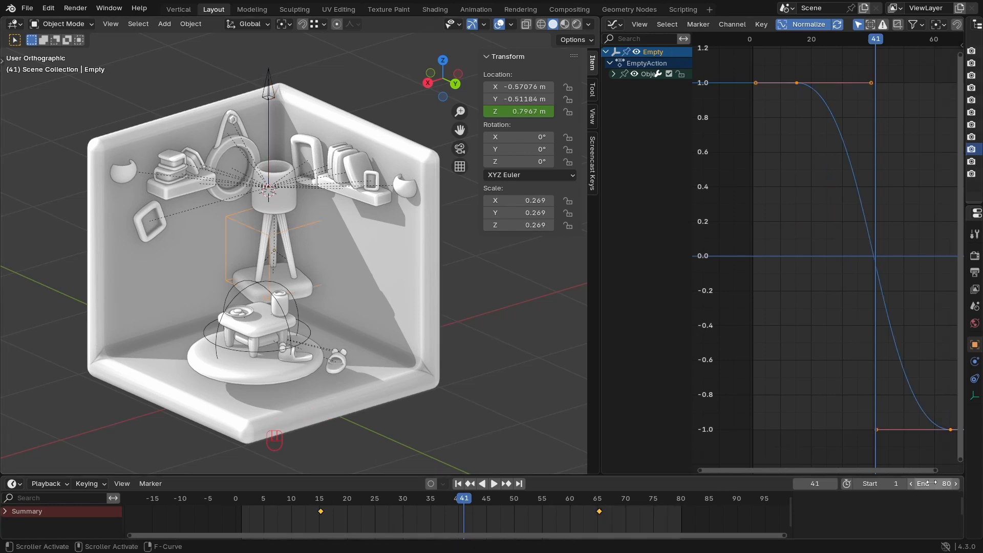
pyautogui.moveTo(634, 516); pyautogui.dragTo(601, 507, button='middle')
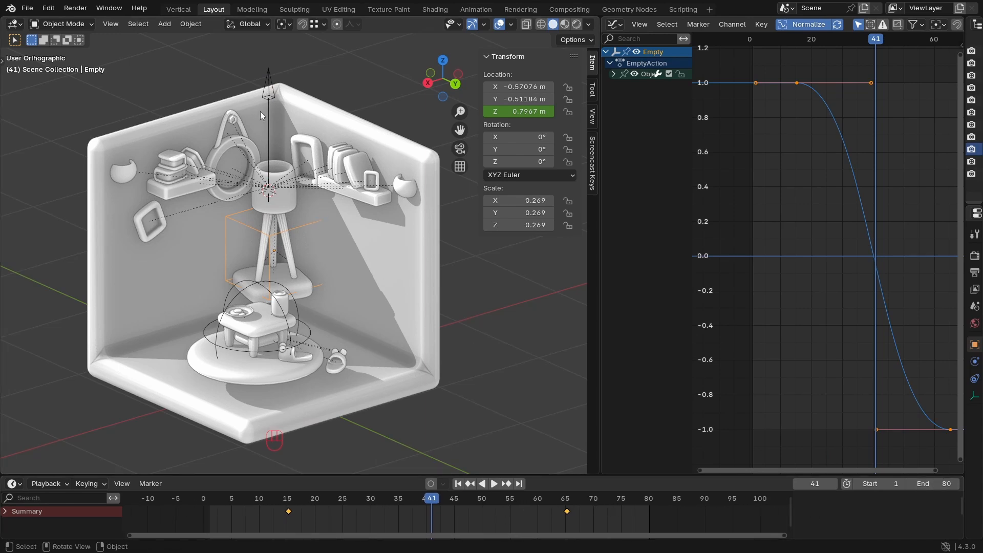
# Step: Move the last location keyframe of the wall decorations' empty to frame 60, and preview the animation
pyautogui.click(270, 101)
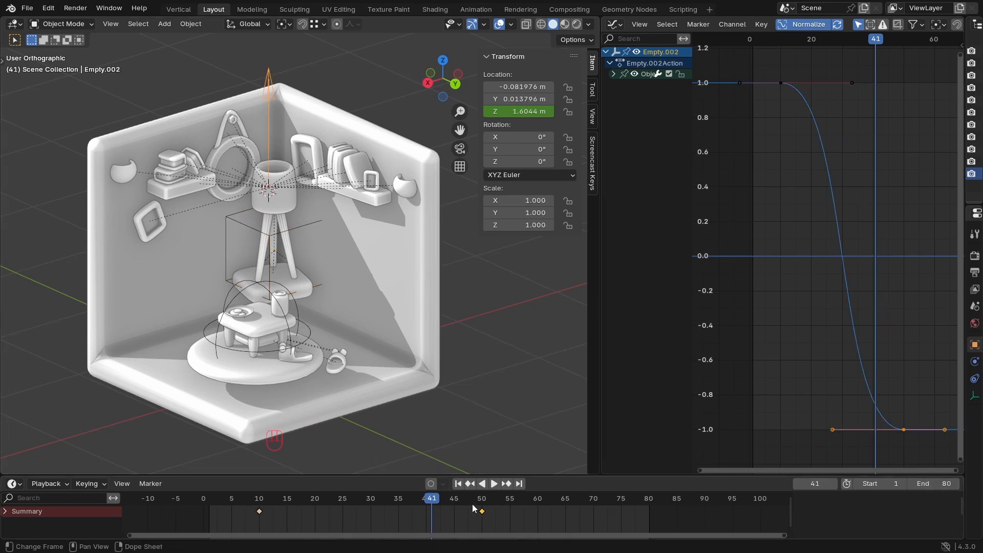
pyautogui.press('g')
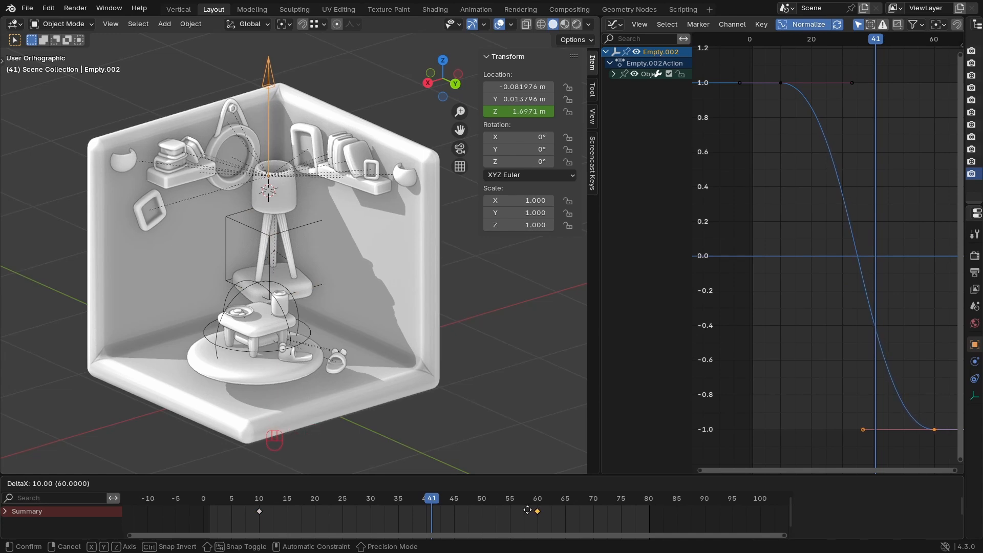
pyautogui.click(529, 510)
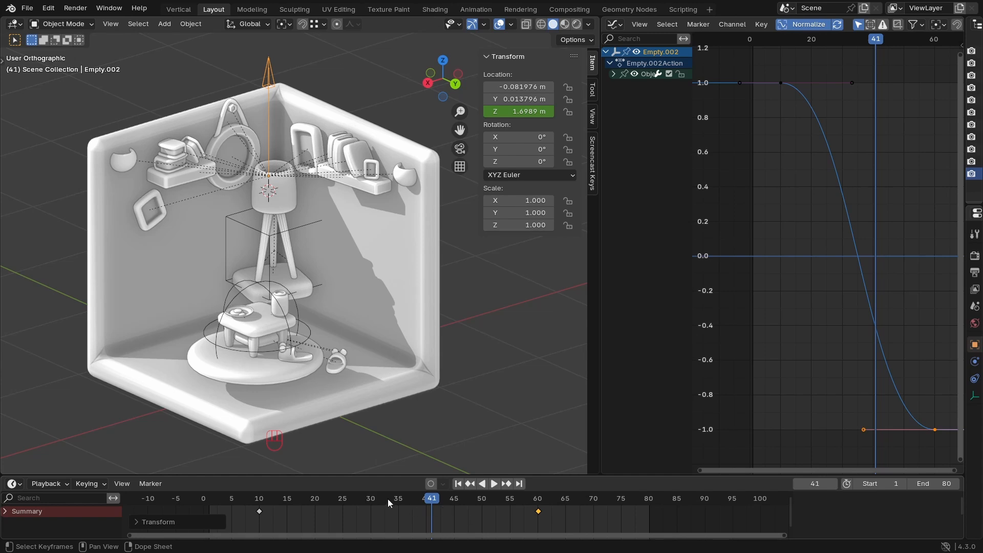
pyautogui.press('space')
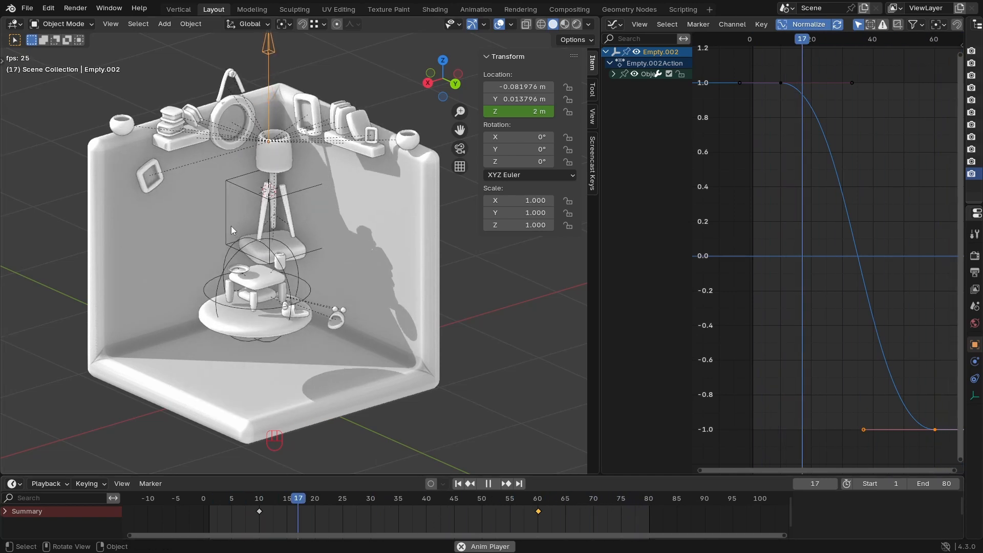
pyautogui.press('space')
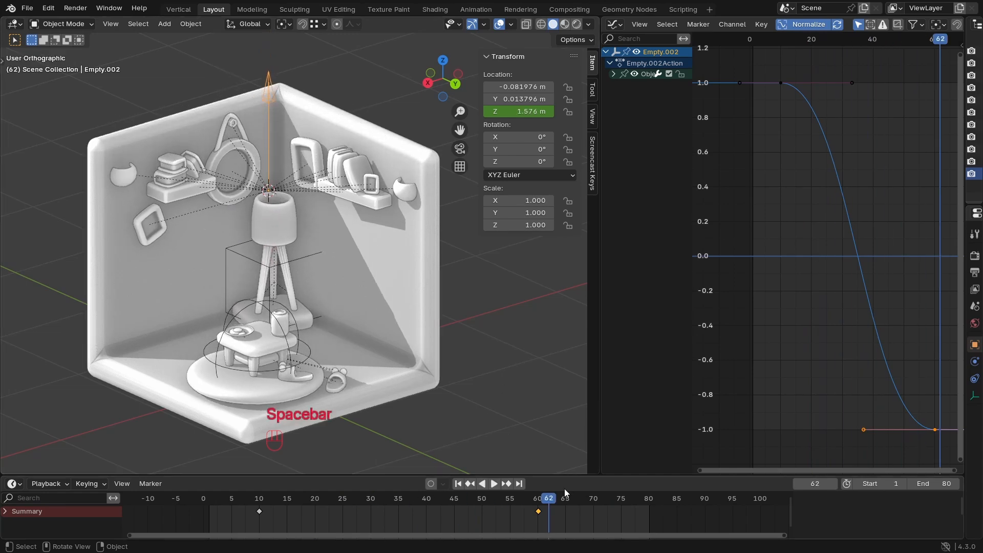
pyautogui.press('space')
pyautogui.press('space')
# Step: Join the round mirror's hanging strap to the mirror frame as one object, and preview the animation
pyautogui.click(220, 144)
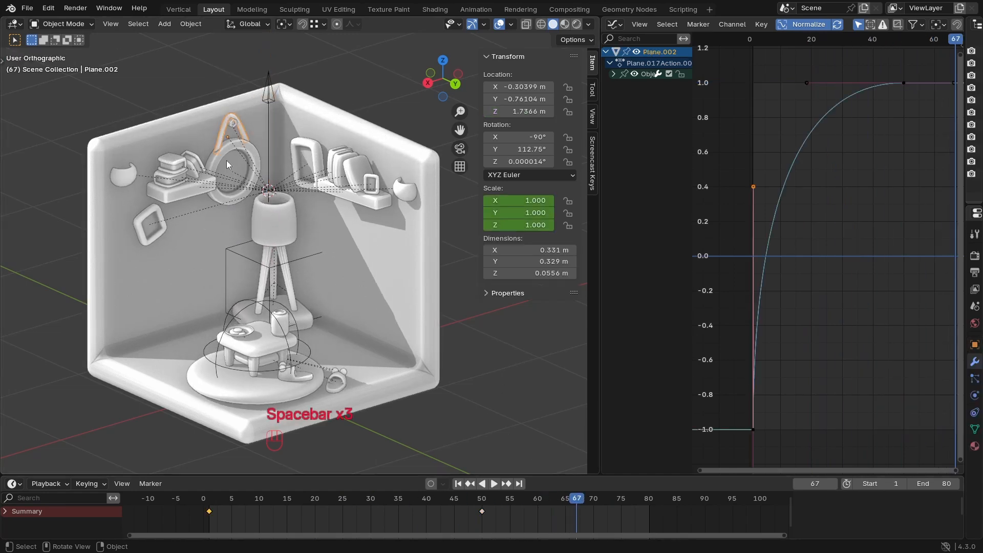
pyautogui.keyDown('ctrl'); pyautogui.click(223, 155); pyautogui.keyUp('ctrl')
pyautogui.hotkey('ctrl', 'j')
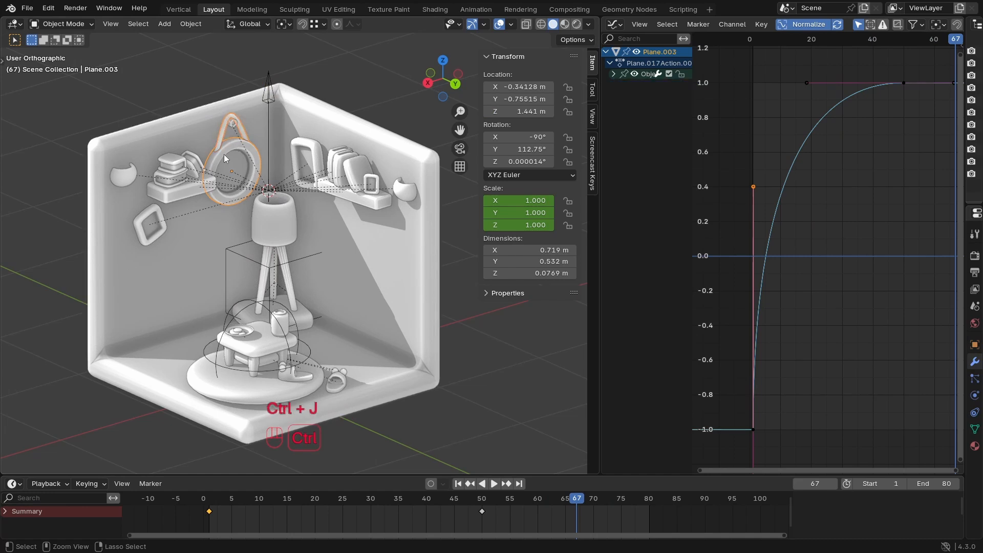
pyautogui.press('space')
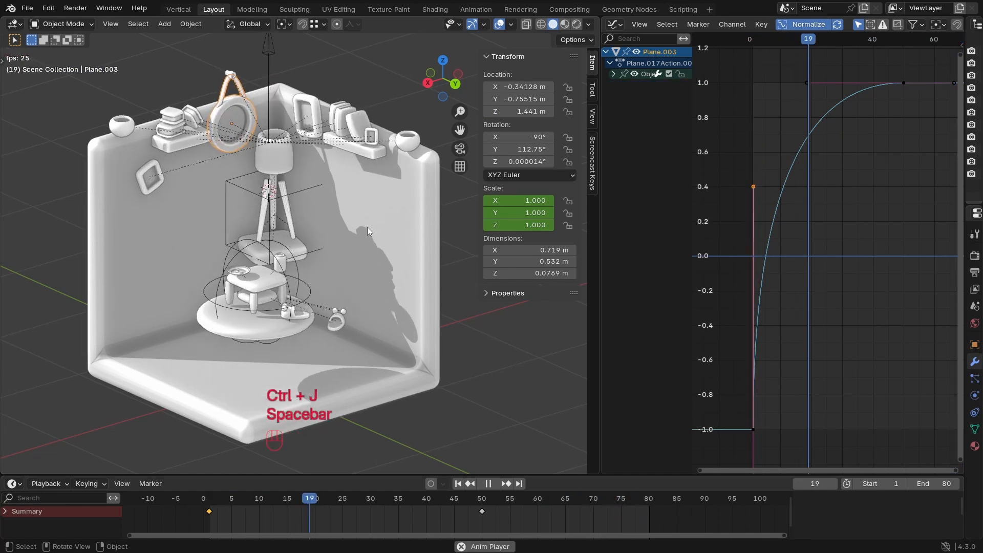
pyautogui.press('space')
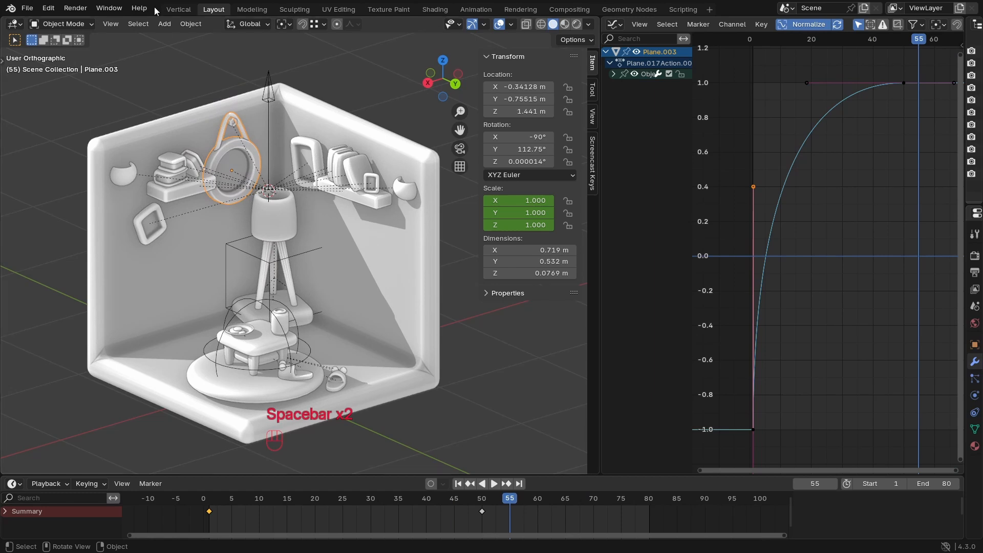
# Step: Shift the scale keyframes of the small peg above the round mirror so its scale-in starts at frame 10
pyautogui.click(233, 128)
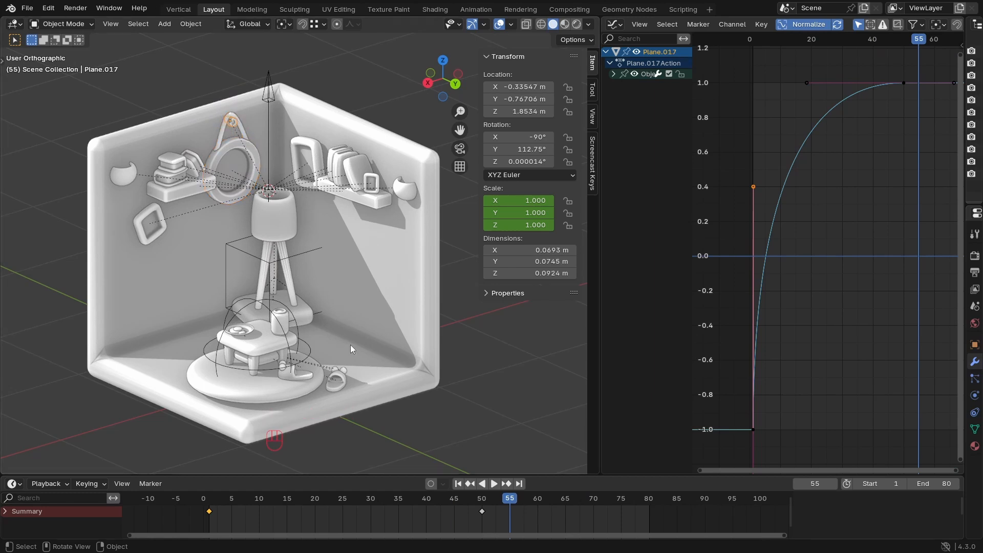
pyautogui.moveTo(453, 502); pyautogui.dragTo(305, 502)
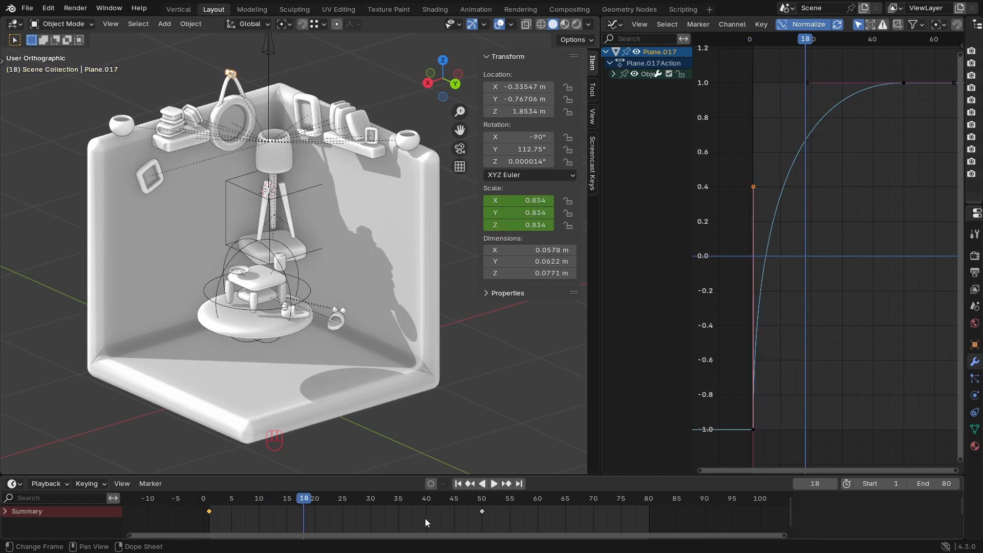
pyautogui.press('a')
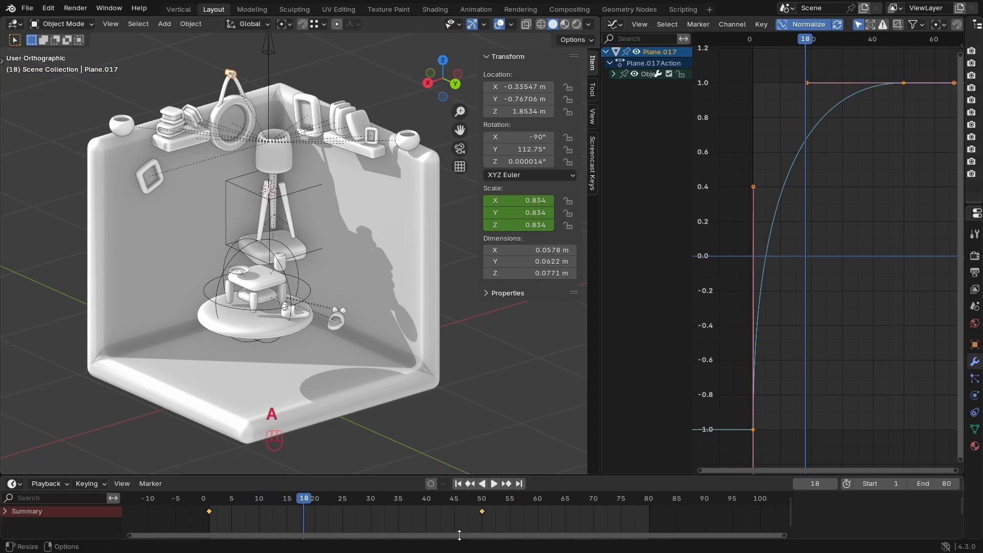
pyautogui.press('g')
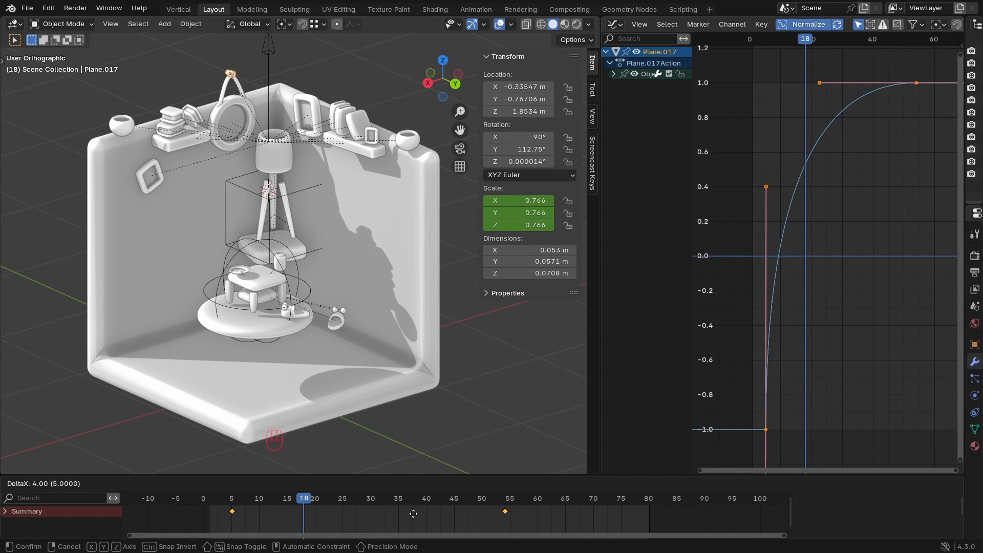
pyautogui.click(413, 514)
pyautogui.press('g')
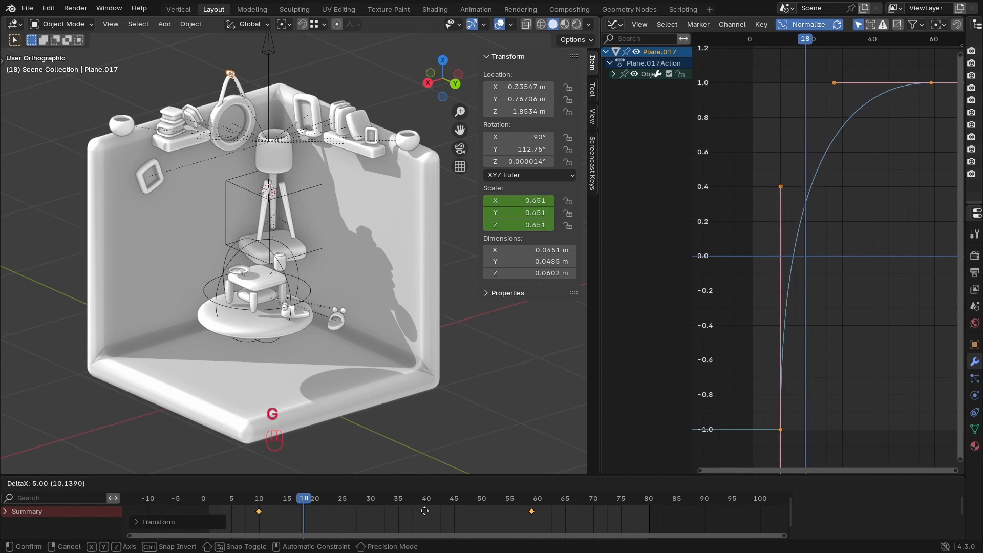
pyautogui.click(422, 512)
# Step: Shift the scale keyframes of the upper part of the book stack beside the mirror to start at frame 5
pyautogui.click(175, 121)
pyautogui.press('a')
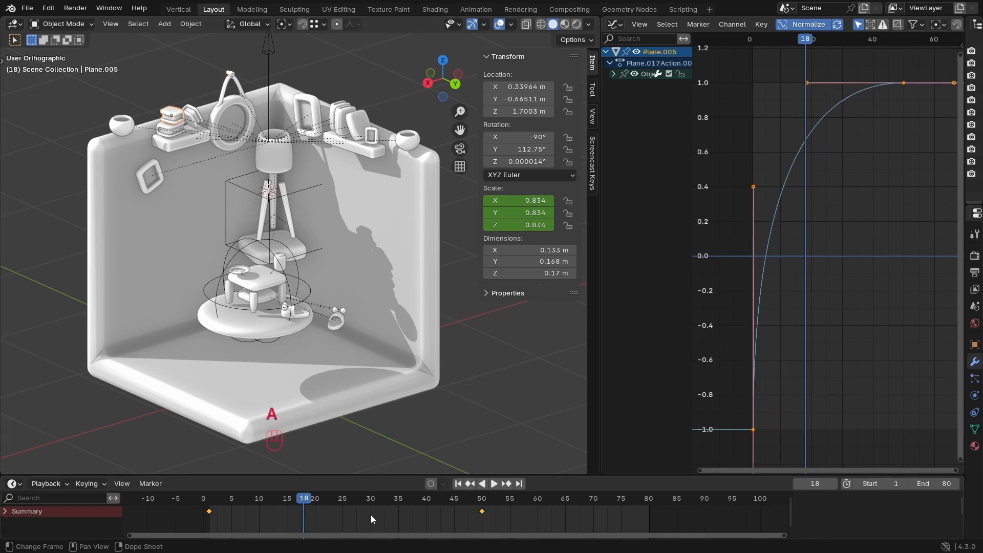
pyautogui.press('g')
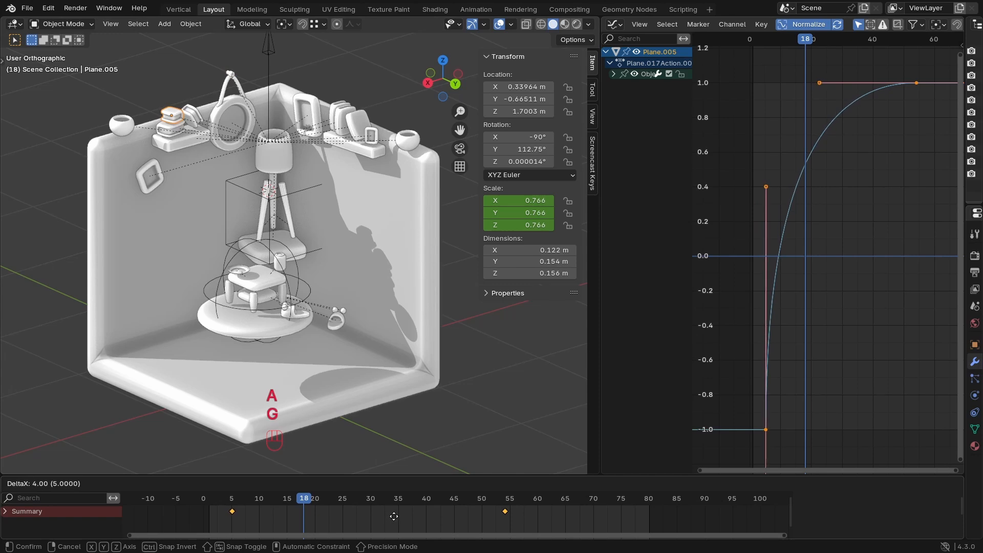
pyautogui.click(394, 516)
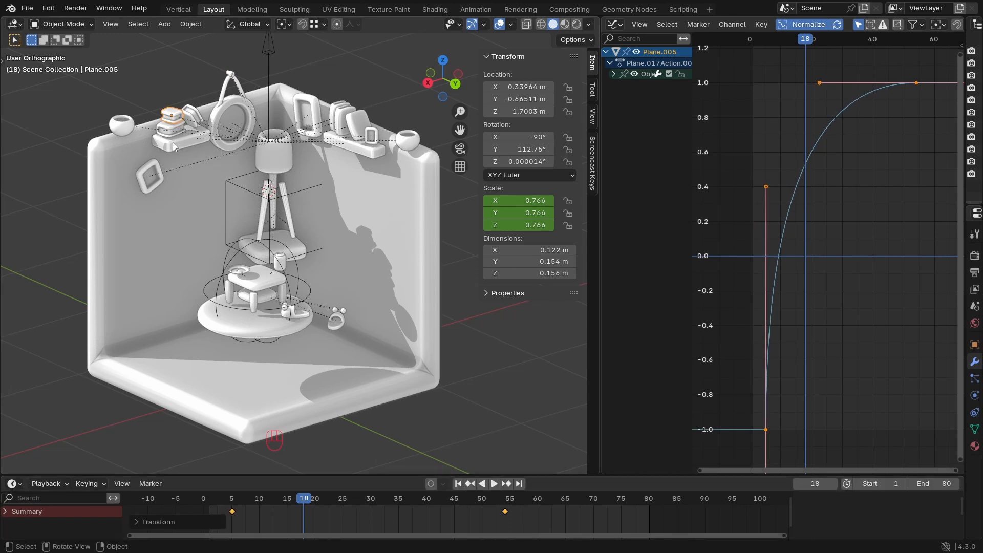
# Step: Shift the scale keyframes of the item leaning beside the book stack to start at about frame 10, and preview the animation
pyautogui.click(198, 125)
pyautogui.press('a')
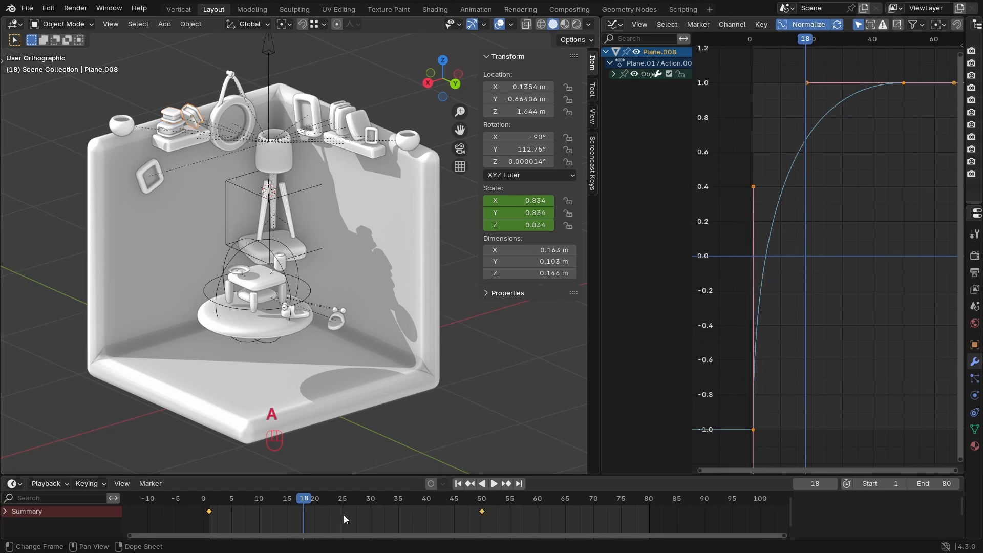
pyautogui.press('g')
pyautogui.click(400, 515)
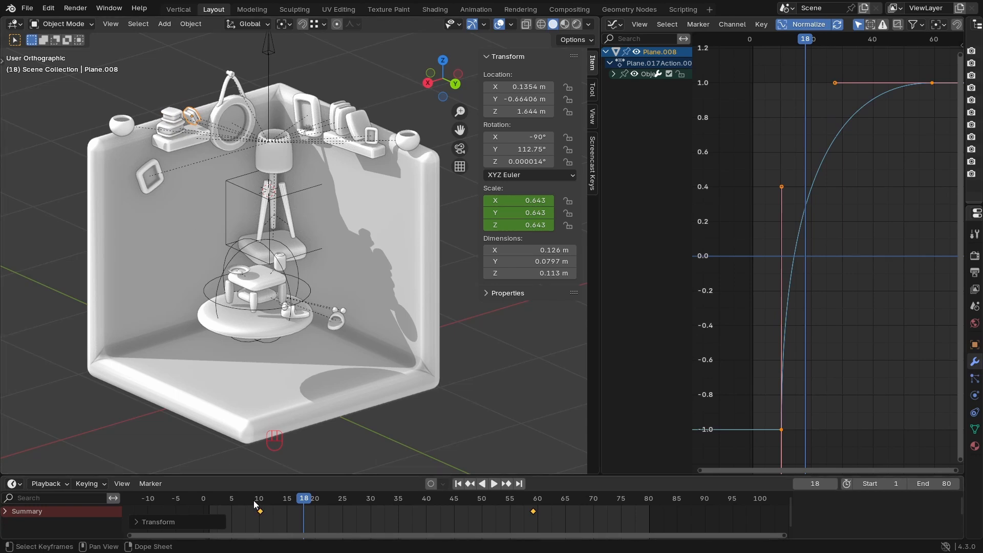
pyautogui.hotkey('shift', 'Left')
pyautogui.press('space')
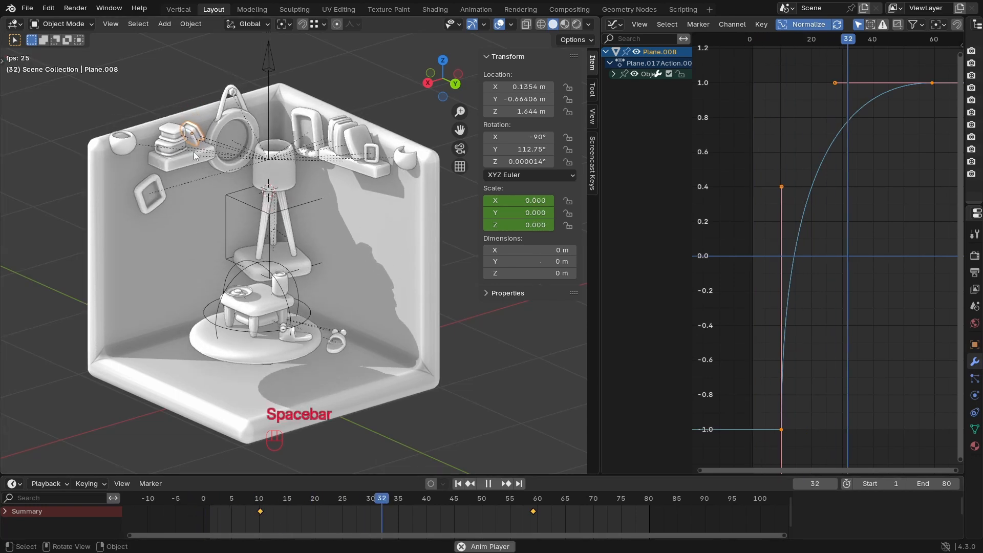
pyautogui.press('space')
pyautogui.click(269, 493)
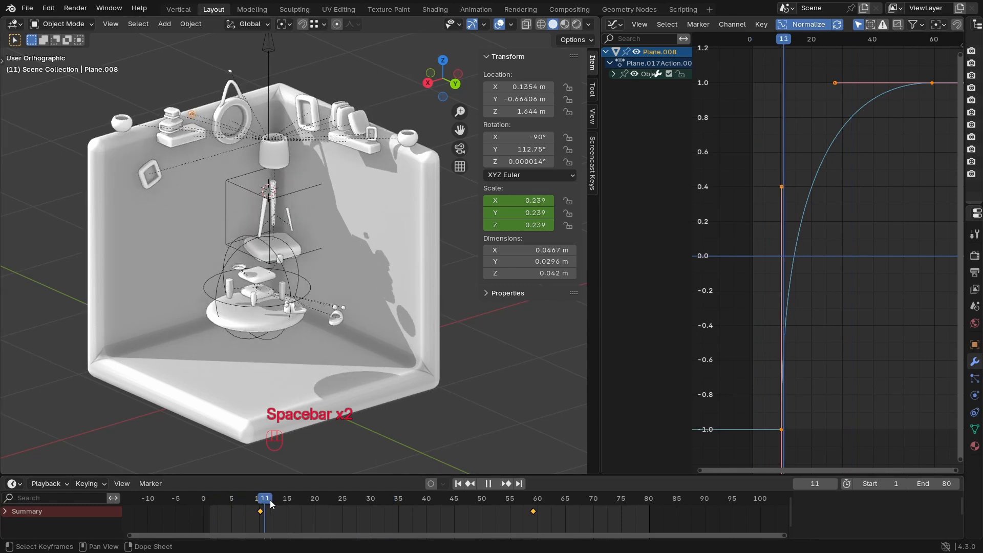
# Step: Shift the scale keyframes of the lower part of the book stack to start at about frame 5, and preview the animation
pyautogui.click(170, 128)
pyautogui.moveTo(267, 495)
pyautogui.mouseDown()
pyautogui.moveTo(206, 505)
pyautogui.moveTo(285, 509)
pyautogui.moveTo(275, 512)
pyautogui.mouseUp()
pyautogui.press('a')
pyautogui.press('g')
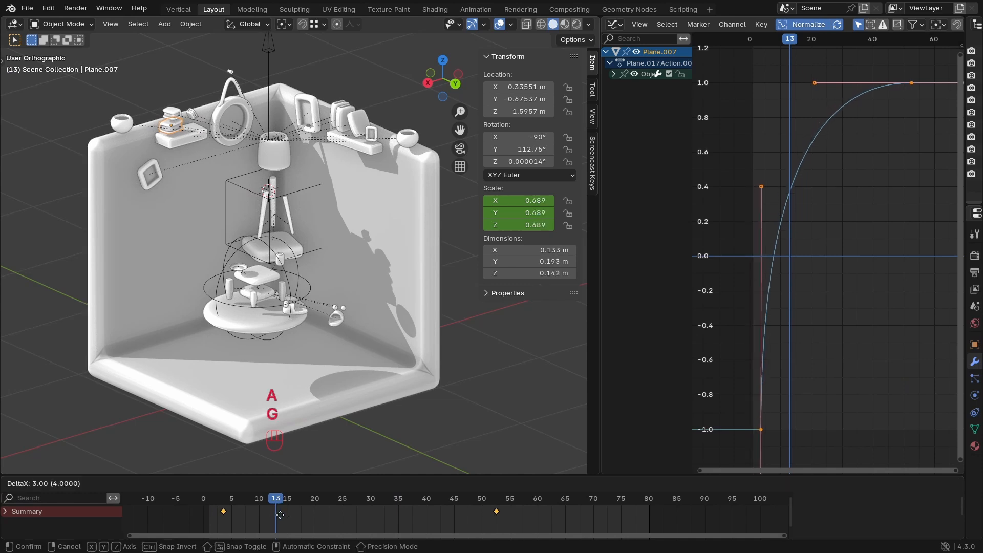
pyautogui.click(287, 514)
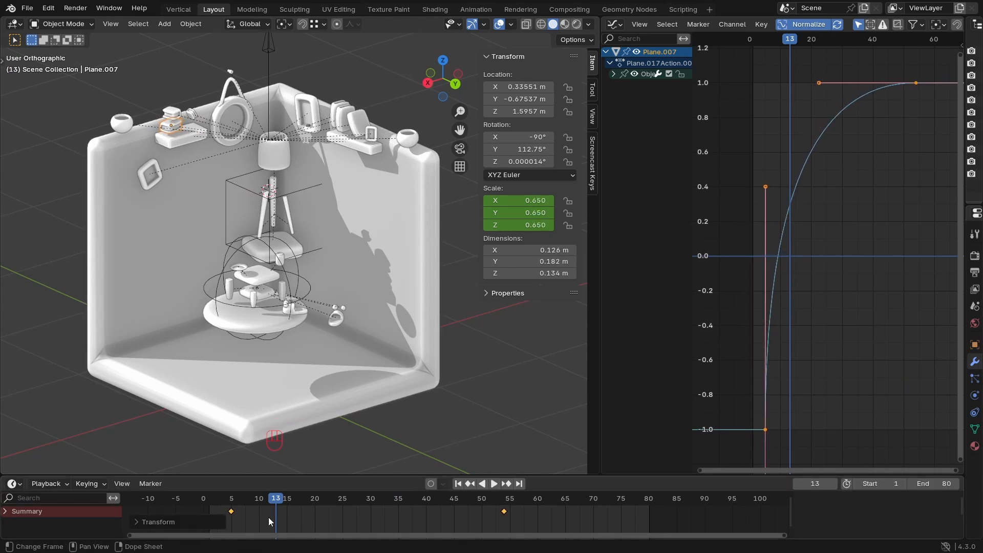
pyautogui.hotkey('shift', 'Left')
pyautogui.press('space')
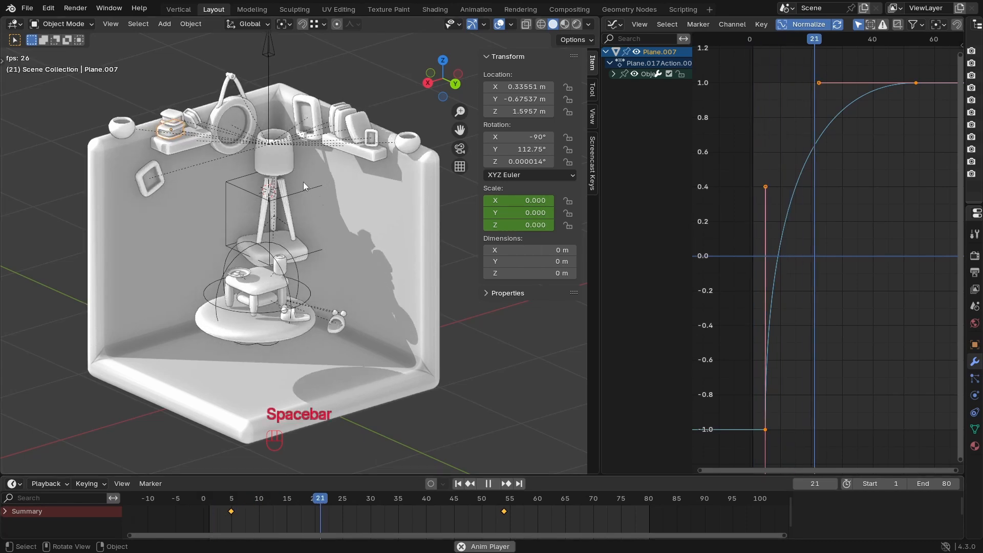
pyautogui.press('space')
pyautogui.moveTo(361, 509); pyautogui.dragTo(313, 515)
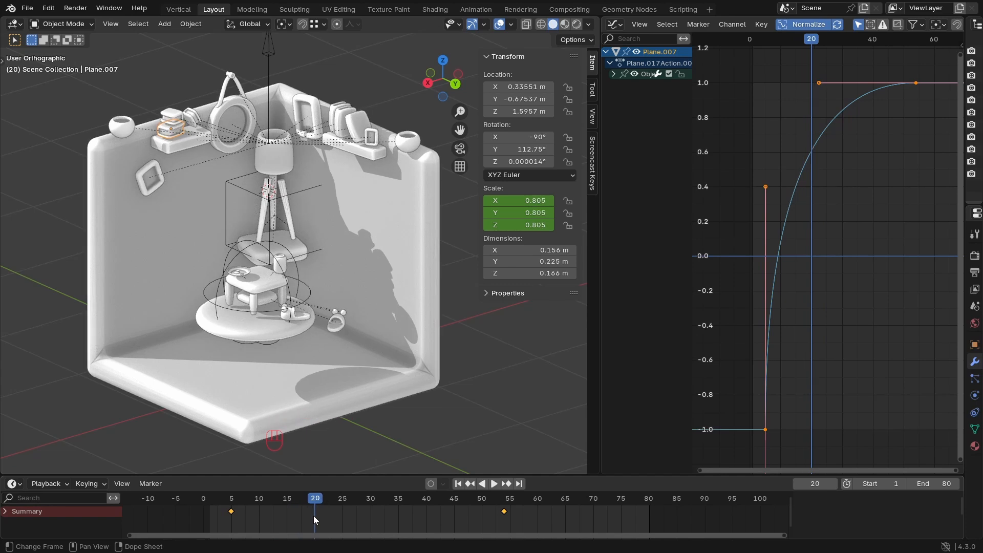
# Step: Shift the scale keyframes of the middle upright book on the other wall's shelf to start at frame 15
pyautogui.click(344, 119)
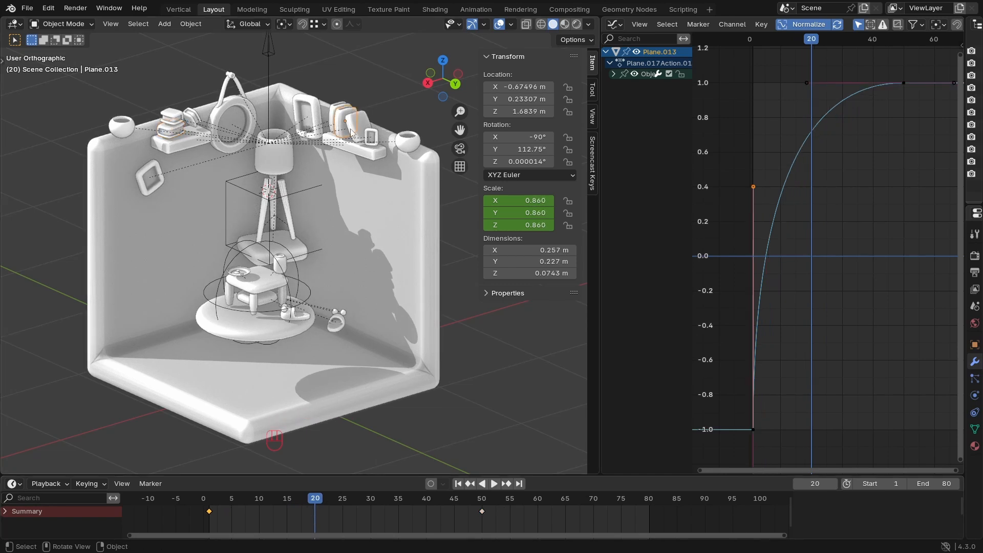
pyautogui.press('a')
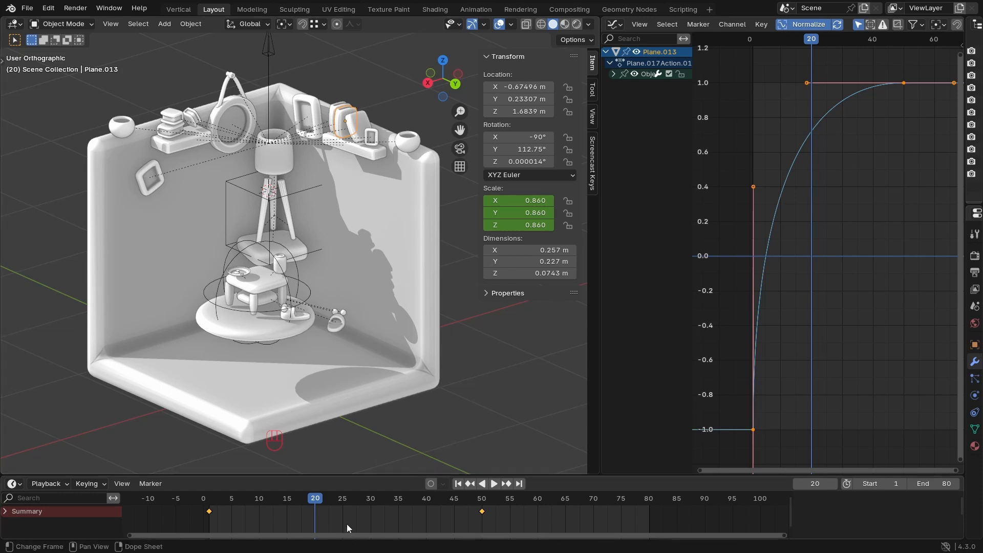
pyautogui.press('g')
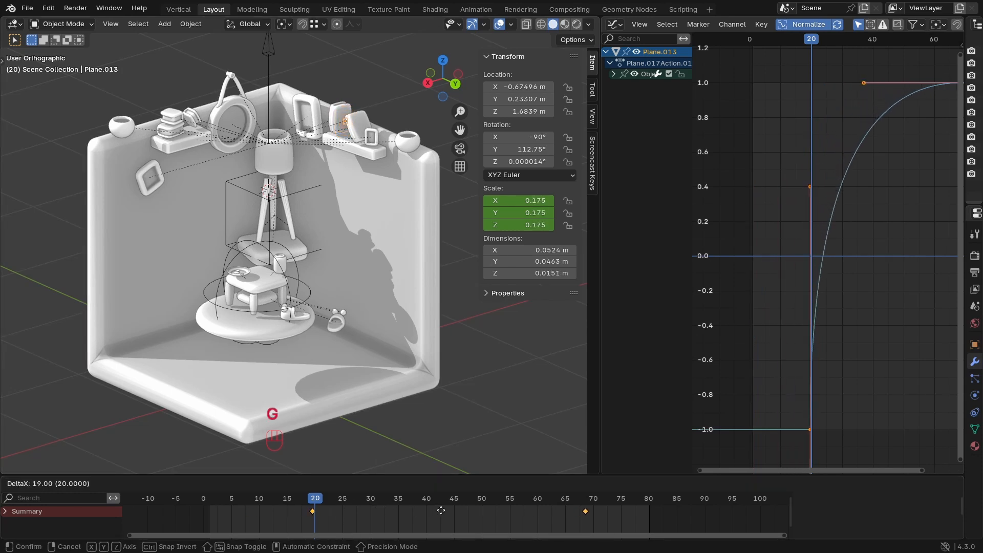
pyautogui.click(415, 509)
# Step: Shift the scale keyframes of the two outer upright books together so they start at frame 5
pyautogui.moveTo(230, 504); pyautogui.dragTo(259, 504)
pyautogui.click(353, 118)
pyautogui.keyDown('shift'); pyautogui.click(336, 117); pyautogui.keyUp('shift')
pyautogui.press('a')
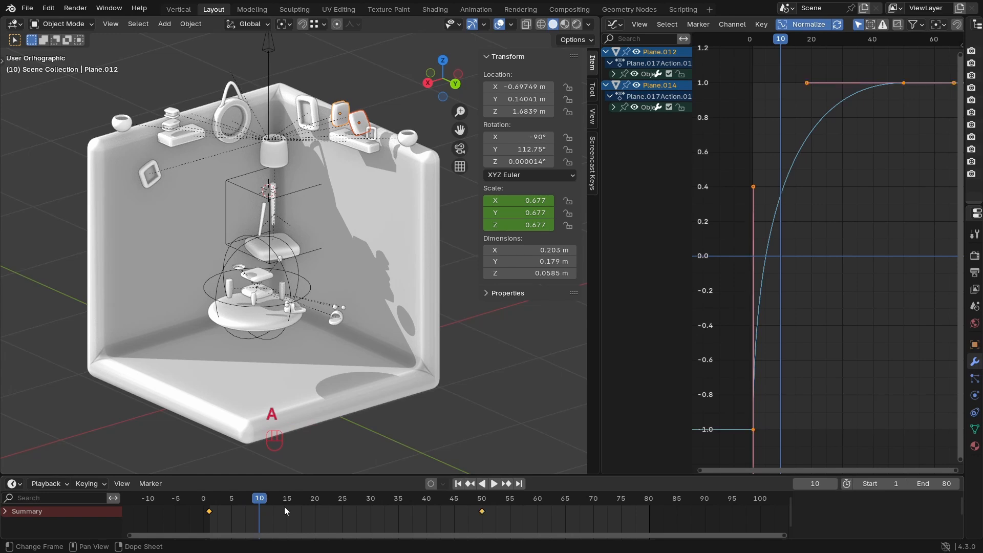
pyautogui.press('g')
pyautogui.click(309, 511)
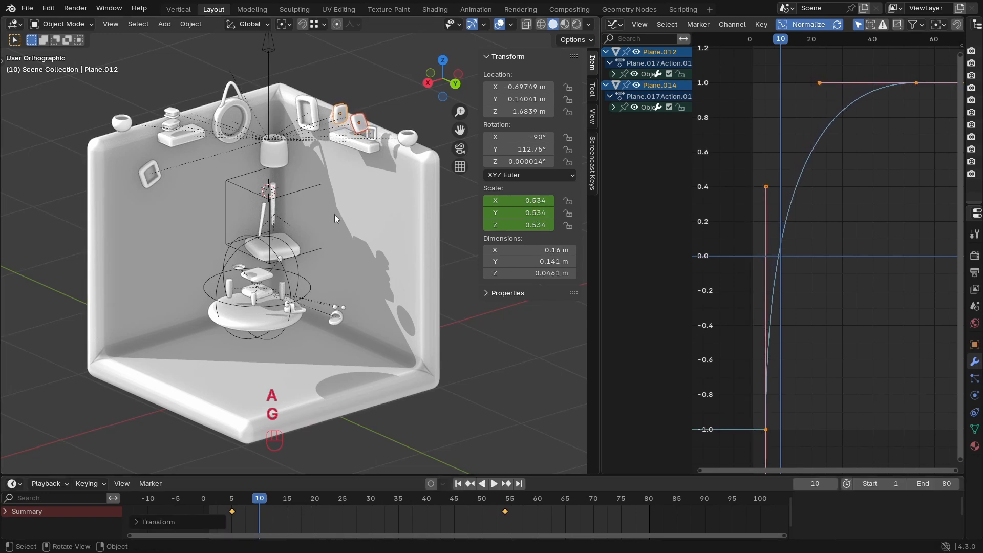
# Step: Delay the scale keyframes of the leaning upright book to start between frames 7 and 8, and preview the animation
pyautogui.click(360, 123)
pyautogui.press('a')
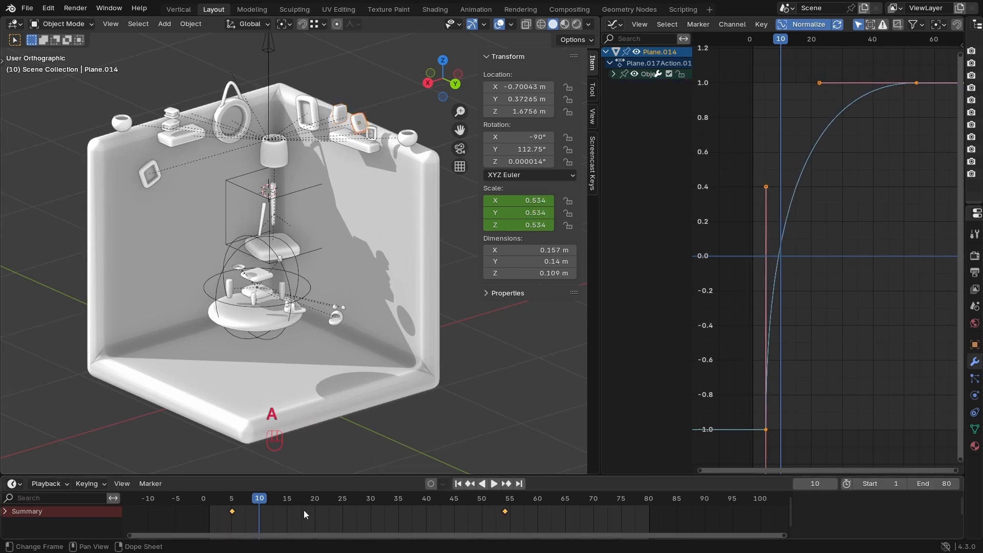
pyautogui.press('g')
pyautogui.click(317, 510)
pyautogui.press('space')
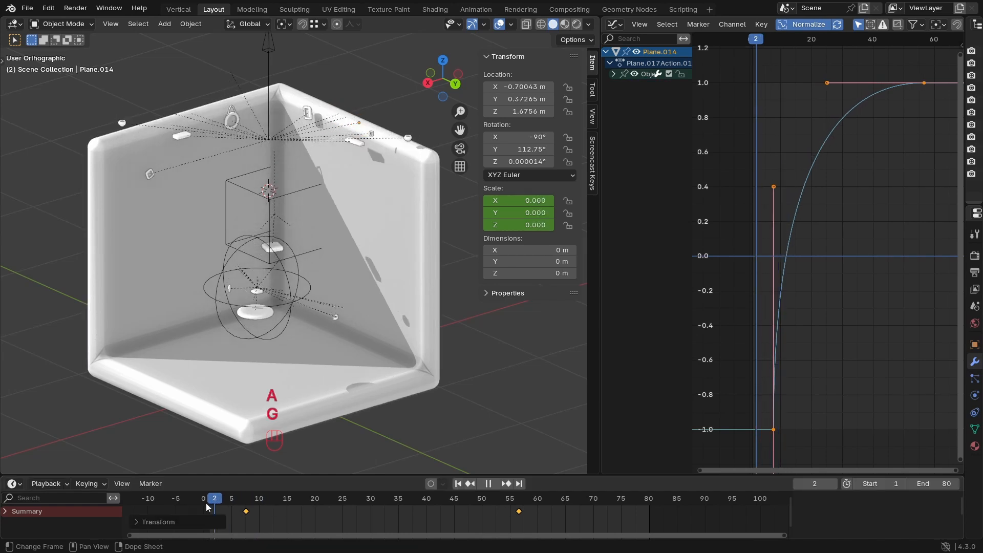
pyautogui.press('space')
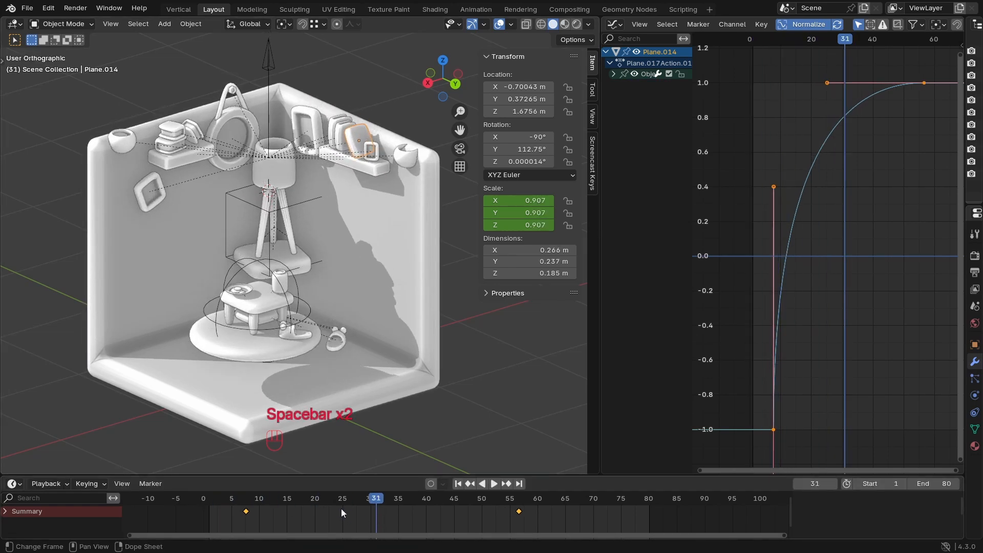
pyautogui.moveTo(364, 494); pyautogui.dragTo(263, 501)
pyautogui.press('space')
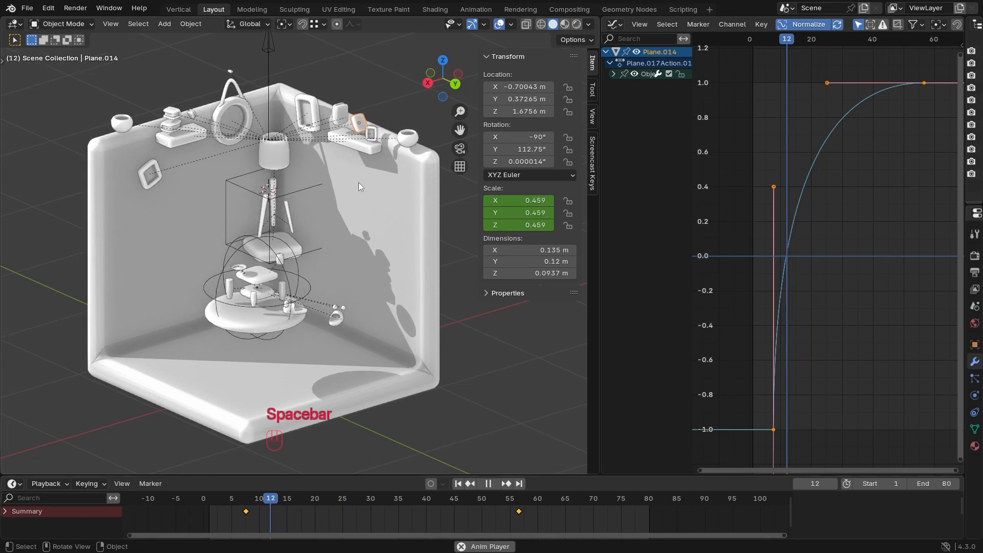
pyautogui.press('space')
# Step: Move the scale keyframes of the middle upright book so its scale-in starts at frame 10
pyautogui.click(348, 127)
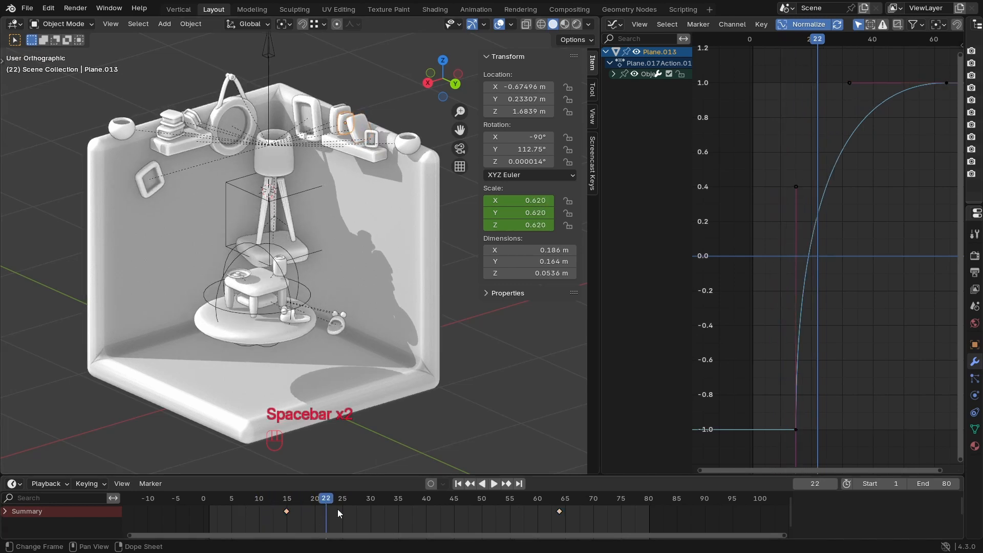
pyautogui.press('a')
pyautogui.press('g')
pyautogui.click(318, 512)
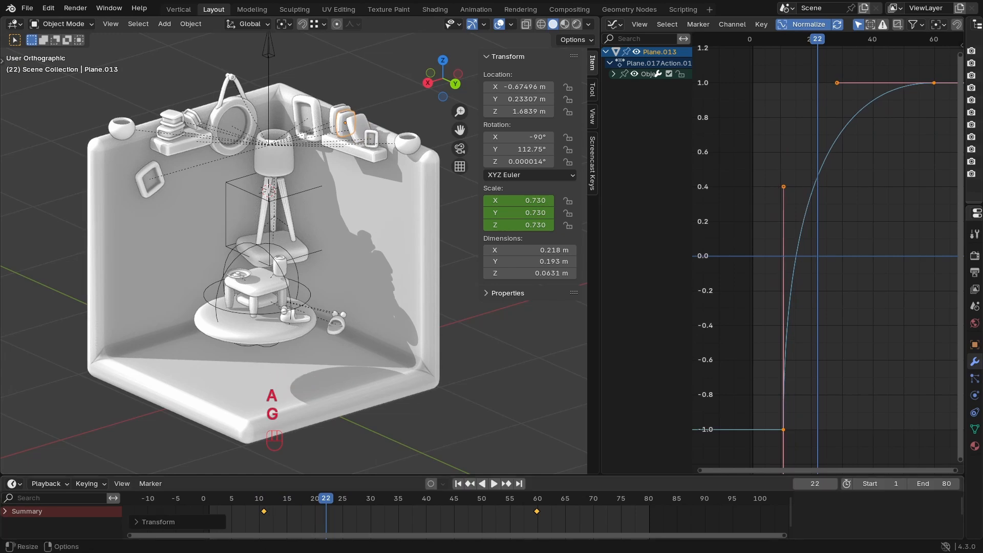
pyautogui.click(374, 521)
pyautogui.press('a')
pyautogui.press('g')
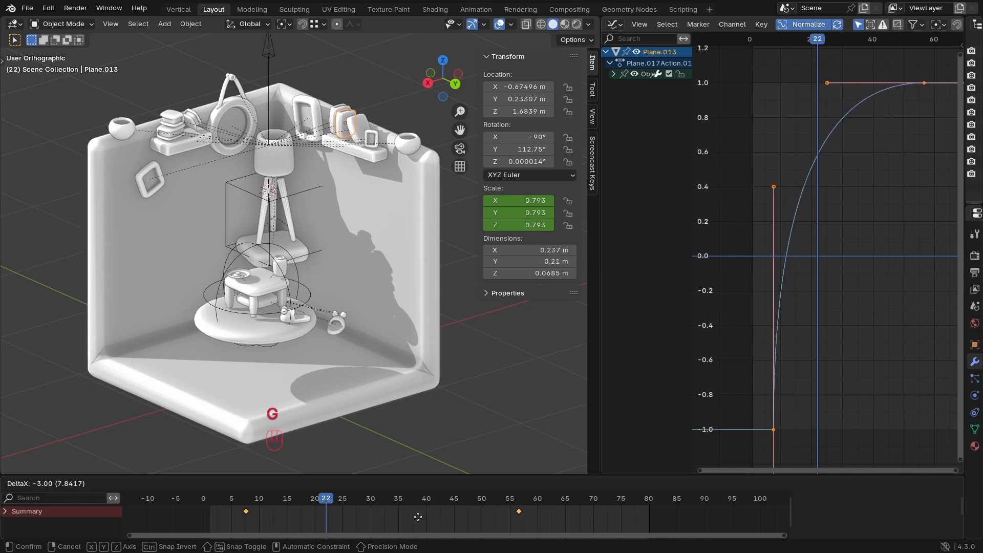
pyautogui.click(431, 513)
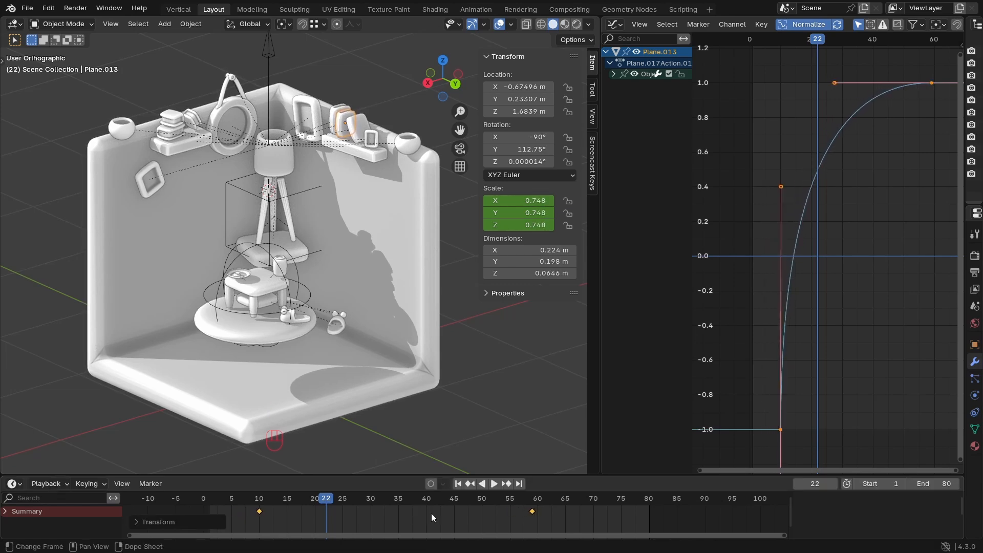
# Step: Delay the scale keyframes of the two outer upright books to start at about frames 15 and 17, and preview the animation
pyautogui.click(358, 132)
pyautogui.keyDown('shift'); pyautogui.click(336, 126); pyautogui.keyUp('shift')
pyautogui.click(350, 513)
pyautogui.press('g')
pyautogui.press('a')
pyautogui.press('g')
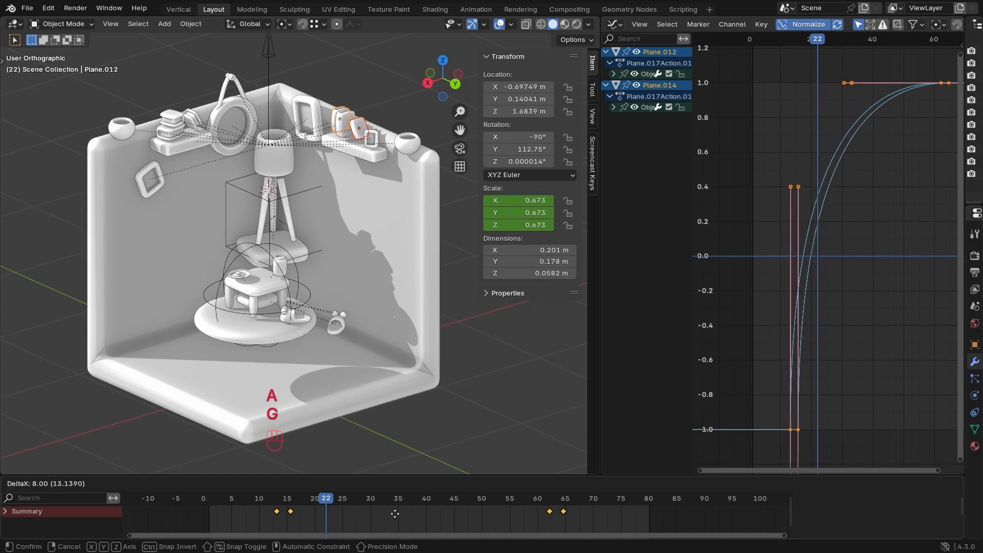
pyautogui.click(404, 516)
pyautogui.moveTo(276, 498); pyautogui.dragTo(227, 506)
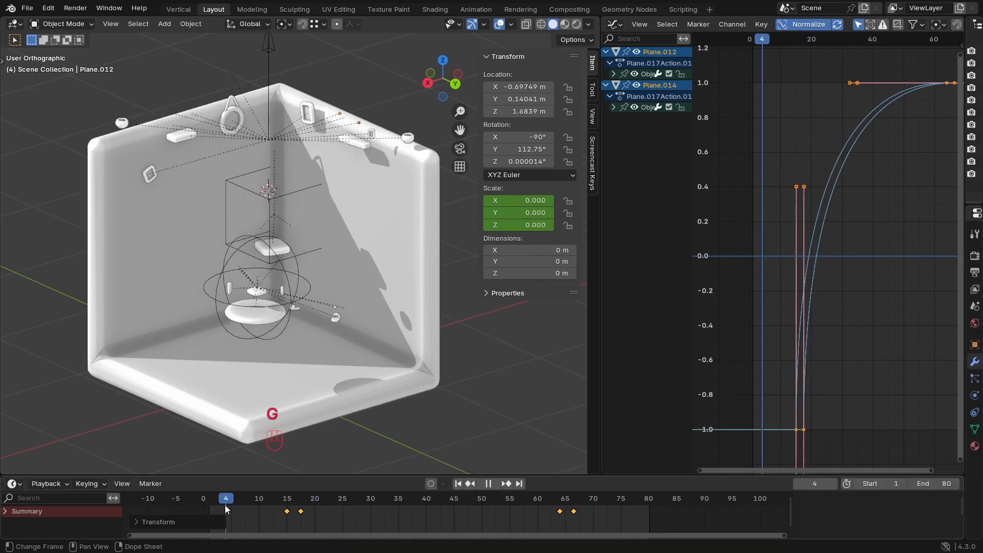
pyautogui.press('space')
pyautogui.press('space')
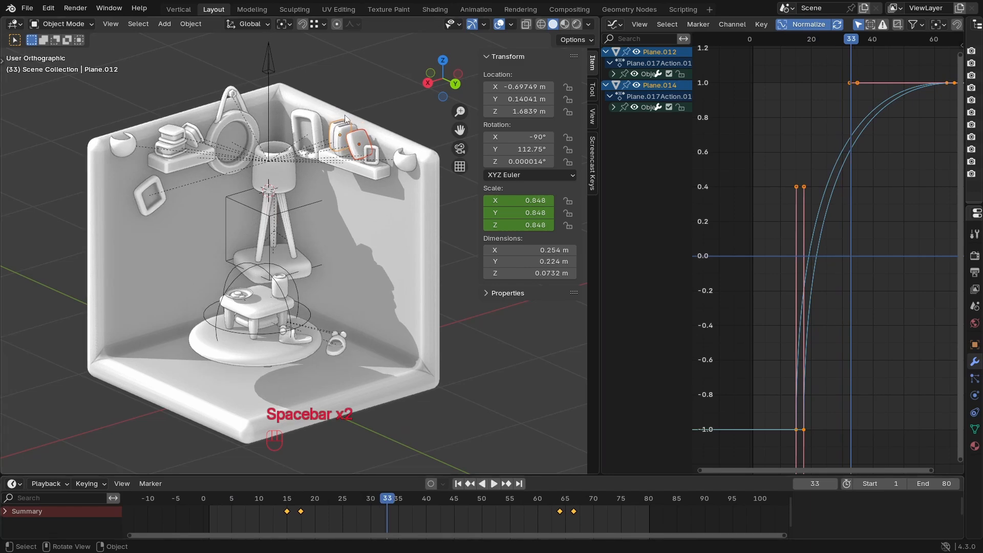
pyautogui.click(342, 135)
pyautogui.press('space')
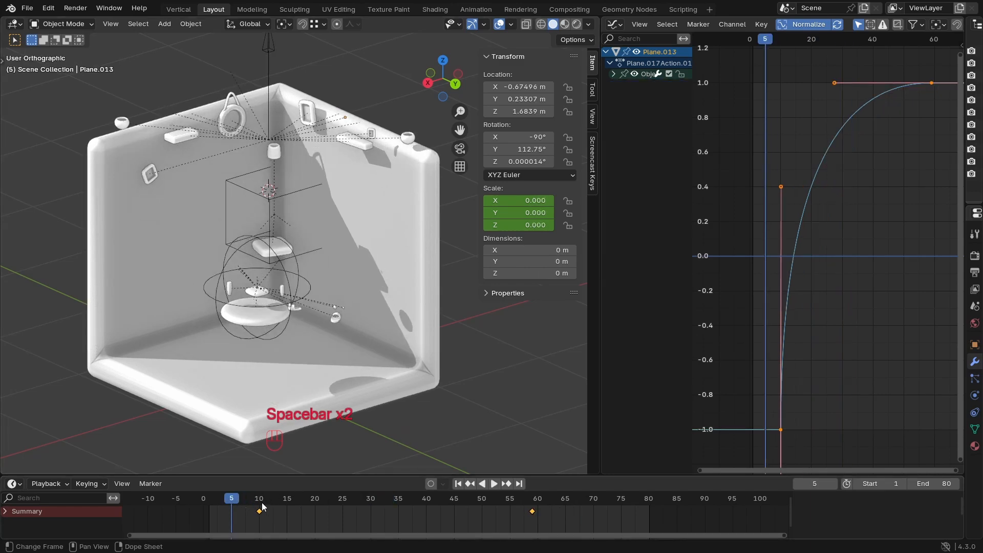
pyautogui.press('space')
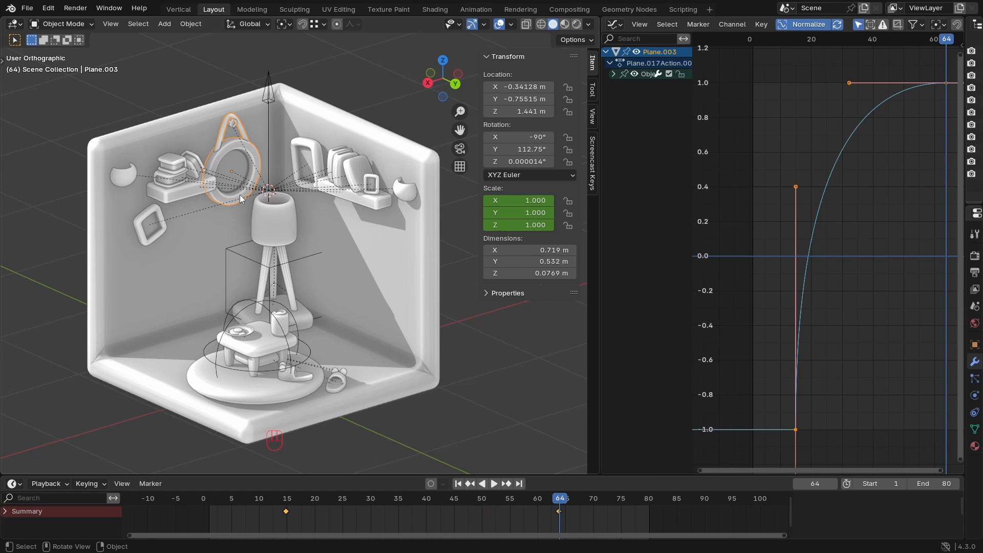
# Step: Snap the 3D cursor to a face at the mirror's lower edge, set the mirror's origin to its geometry, and preview the animation
pyautogui.press('Tab')
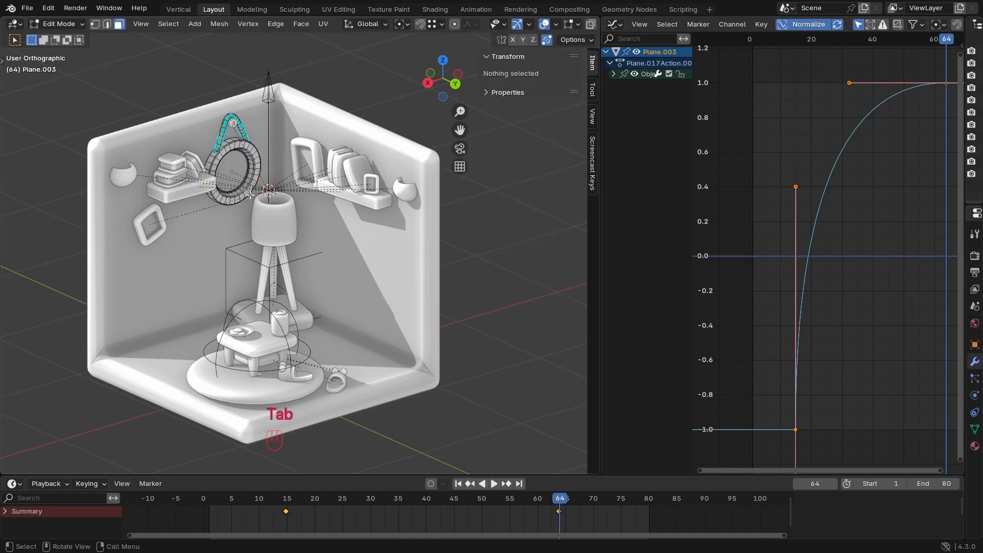
pyautogui.click(240, 202)
pyautogui.hotkey('shift', 's')
pyautogui.click(253, 273)
pyautogui.press('Tab')
pyautogui.rightClick(247, 191)
pyautogui.moveTo(247, 191)
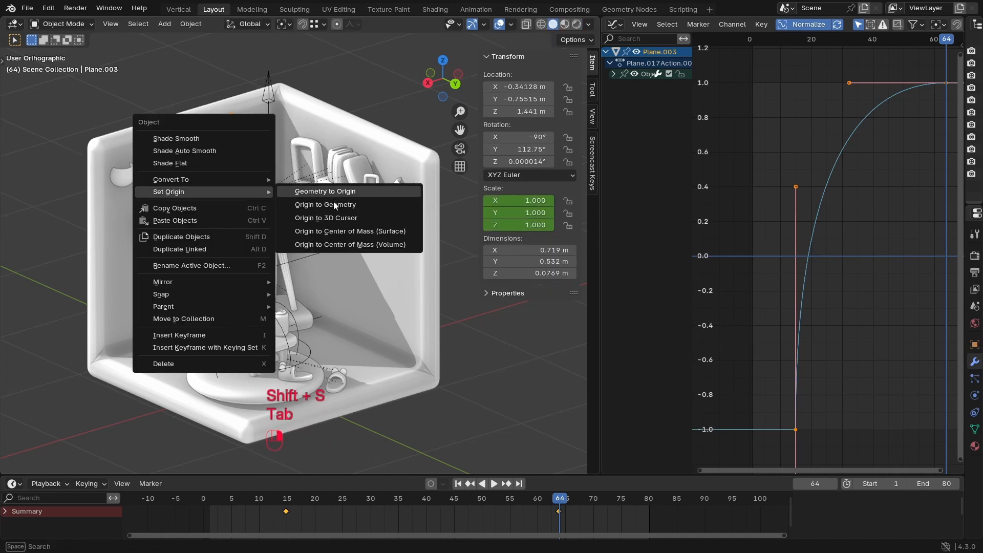
pyautogui.click(327, 210)
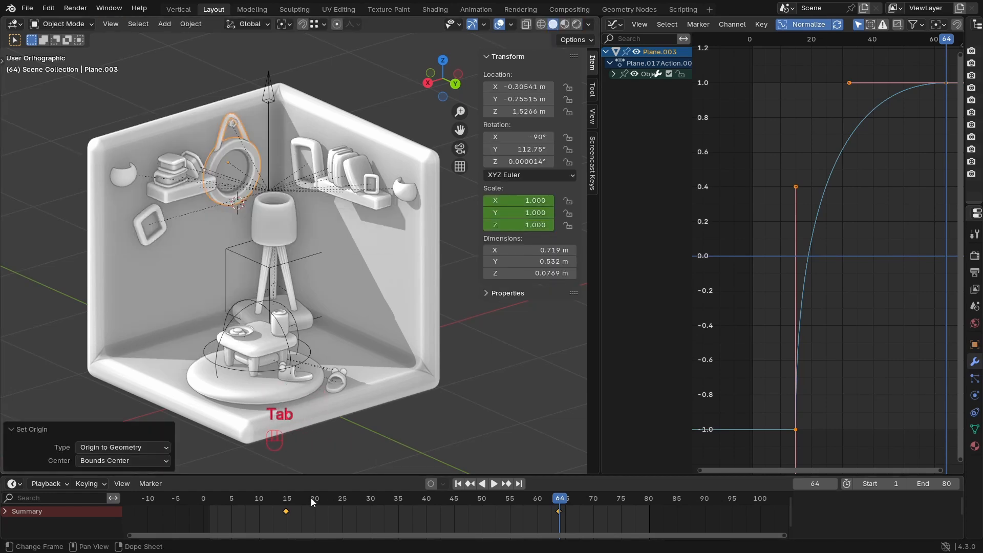
pyautogui.click(269, 499)
pyautogui.press('space')
pyautogui.moveTo(366, 499); pyautogui.dragTo(563, 517)
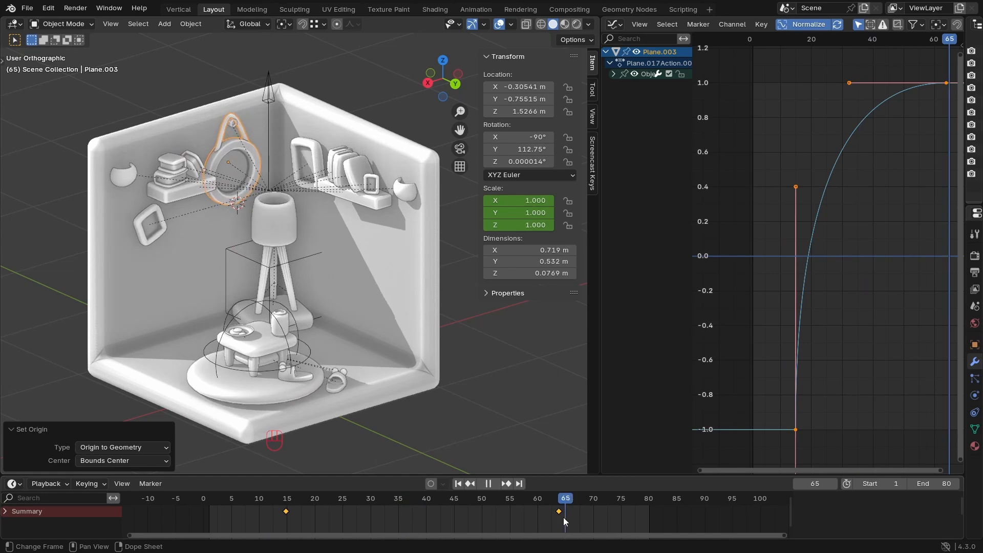
pyautogui.press('space')
# Step: Set the mirror's origin to the 3D cursor at its lower edge and preview the animation
pyautogui.rightClick(223, 188)
pyautogui.moveTo(221, 186)
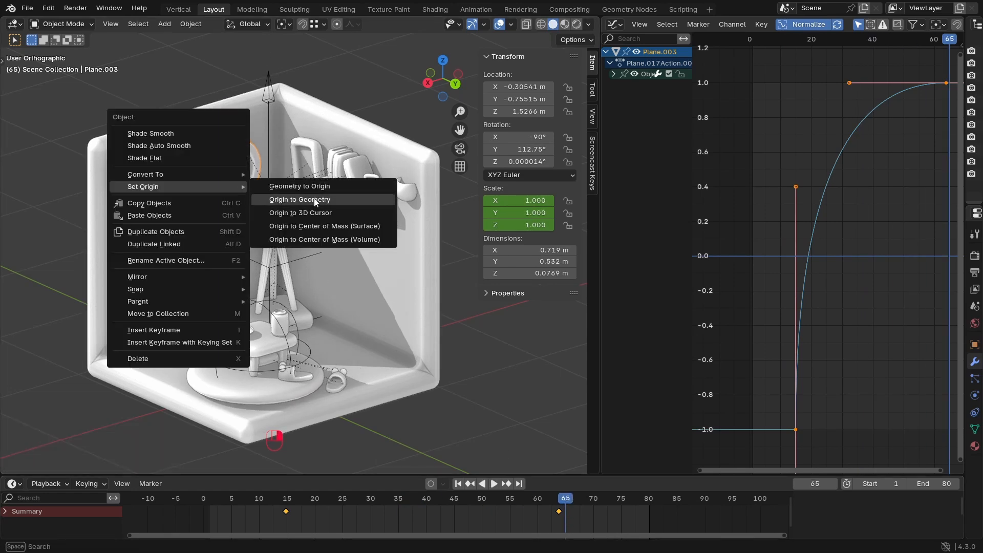
pyautogui.click(318, 213)
pyautogui.press('space')
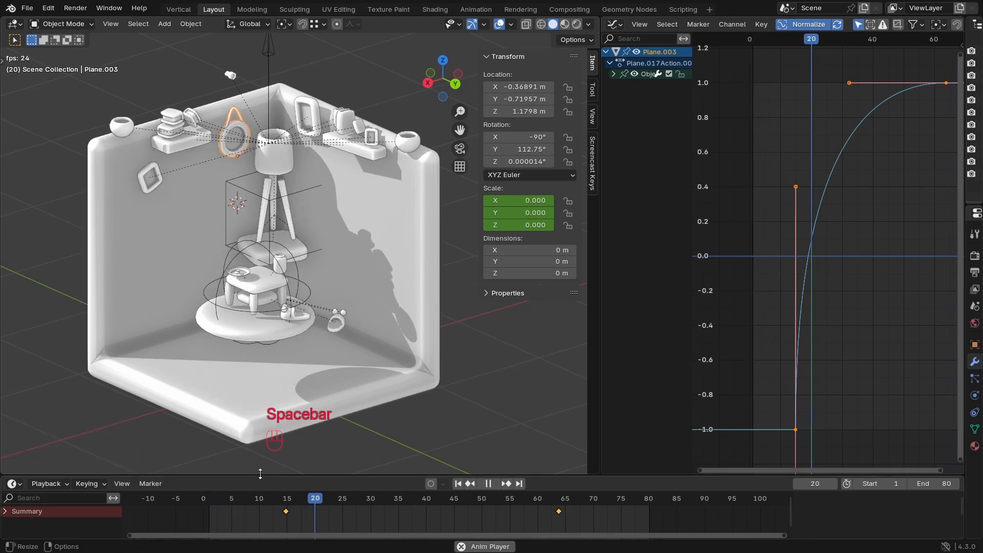
pyautogui.press('space')
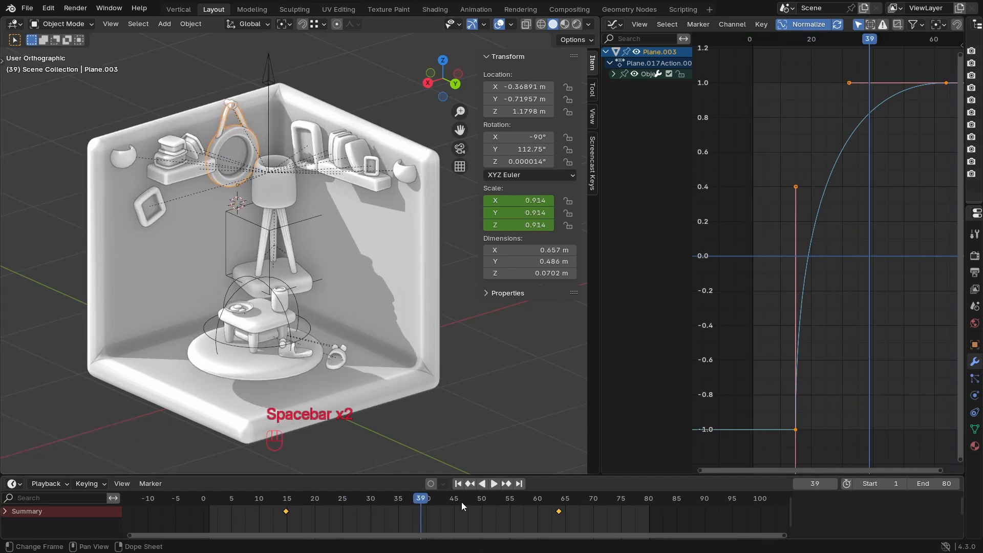
pyautogui.moveTo(505, 499); pyautogui.dragTo(304, 481)
pyautogui.press('space')
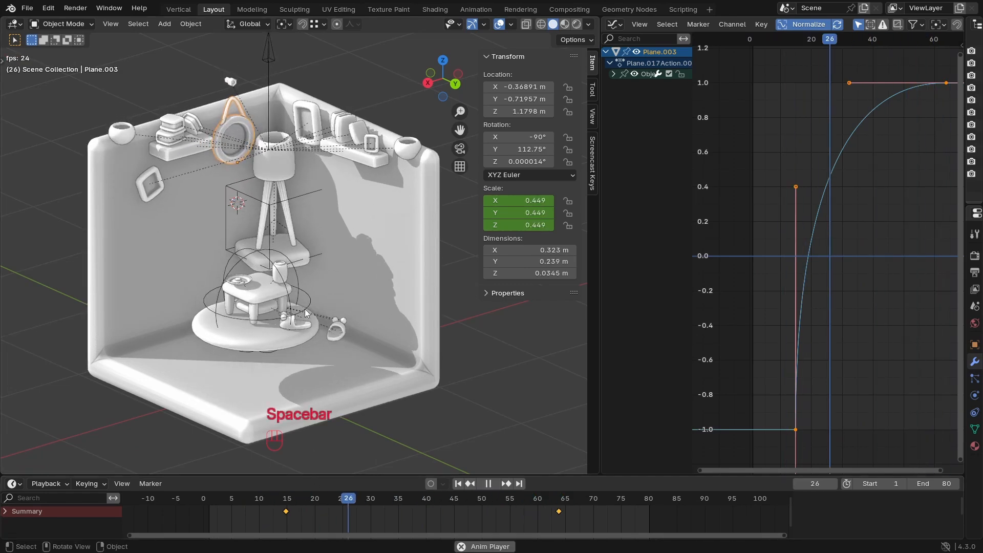
pyautogui.press('space')
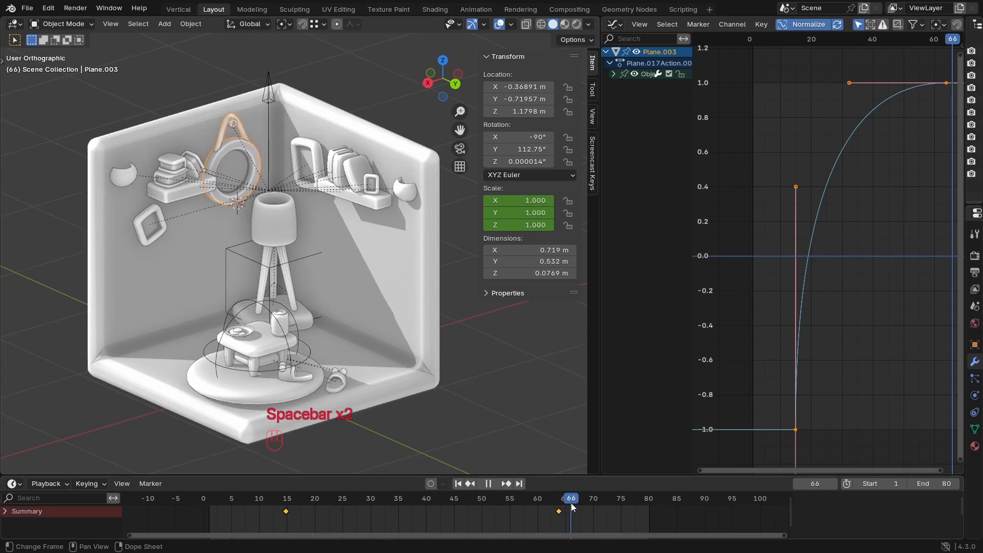
# Step: Snap the 3D cursor to a face at the top of the mirror's hanger and set the mirror's origin to the 3D cursor
pyautogui.press('Tab')
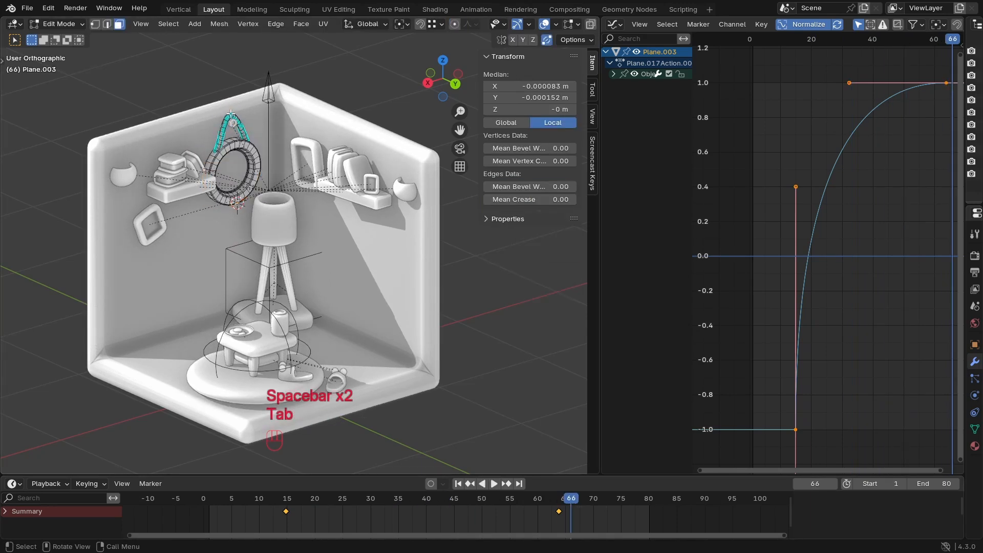
pyautogui.moveTo(234, 115)
pyautogui.mouseDown()
pyautogui.moveTo(225, 106)
pyautogui.moveTo(224, 119)
pyautogui.mouseUp()
pyautogui.hotkey('shift', 's')
pyautogui.click(260, 162)
pyautogui.press('Tab')
pyautogui.rightClick(261, 153)
pyautogui.moveTo(261, 154)
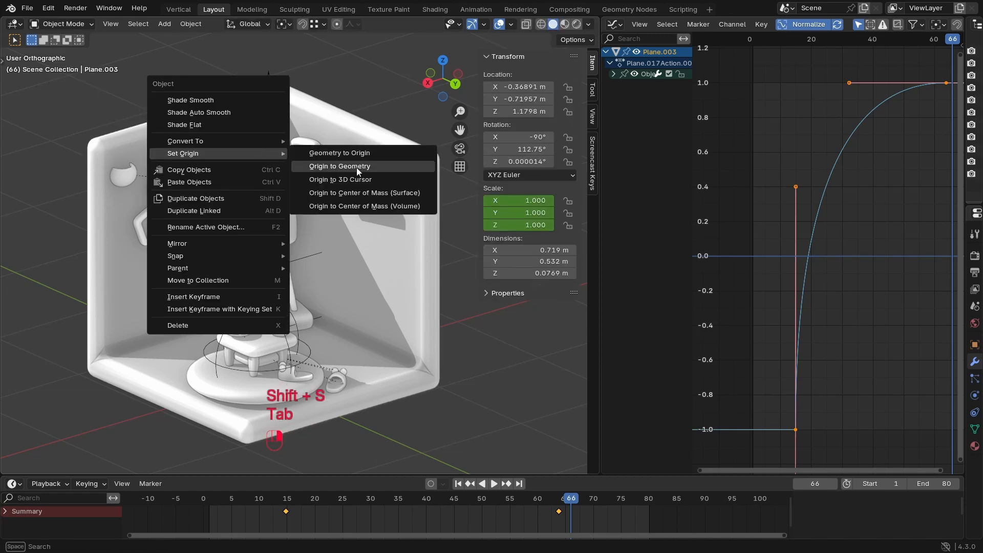
pyautogui.click(352, 181)
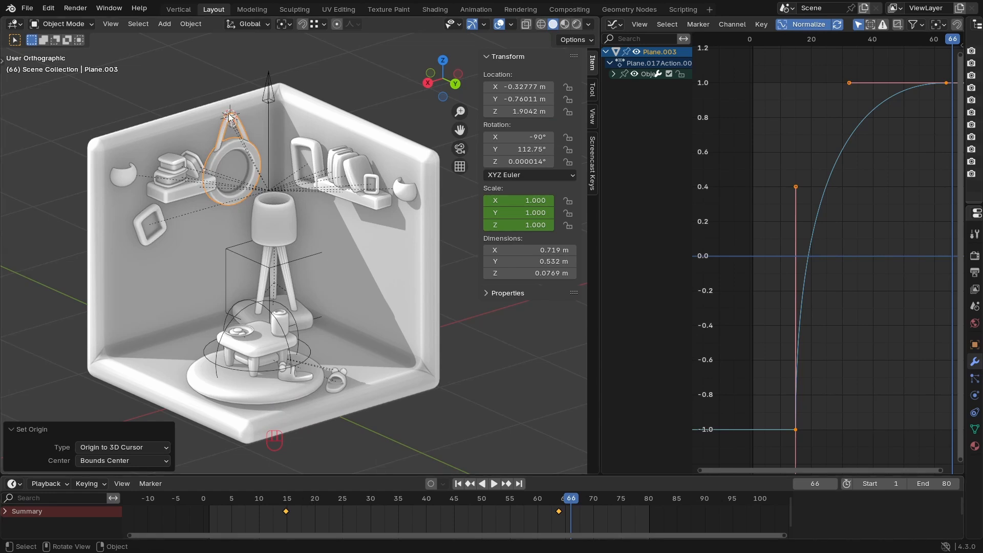
pyautogui.rightClick(301, 153)
pyautogui.hotkey('shift', 's')
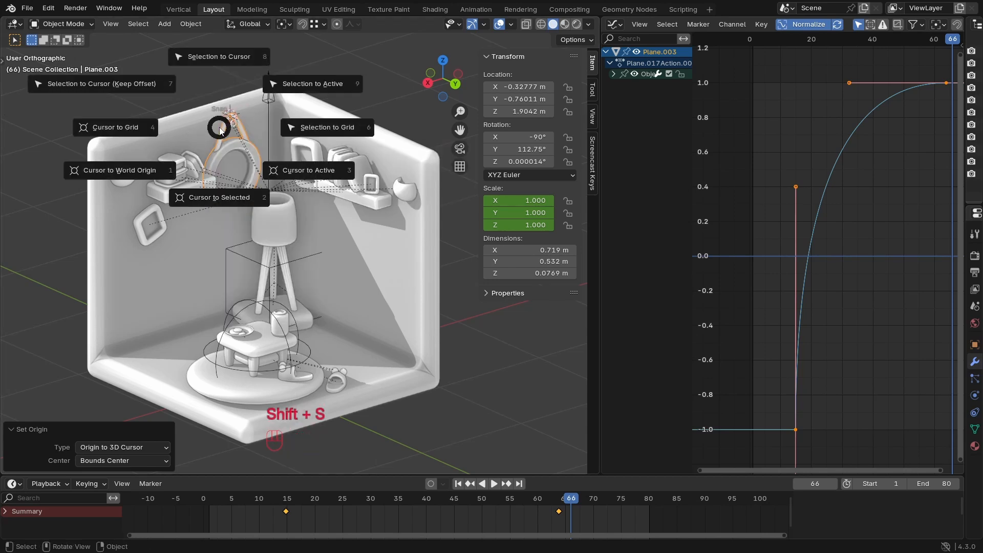
pyautogui.press('Escape')
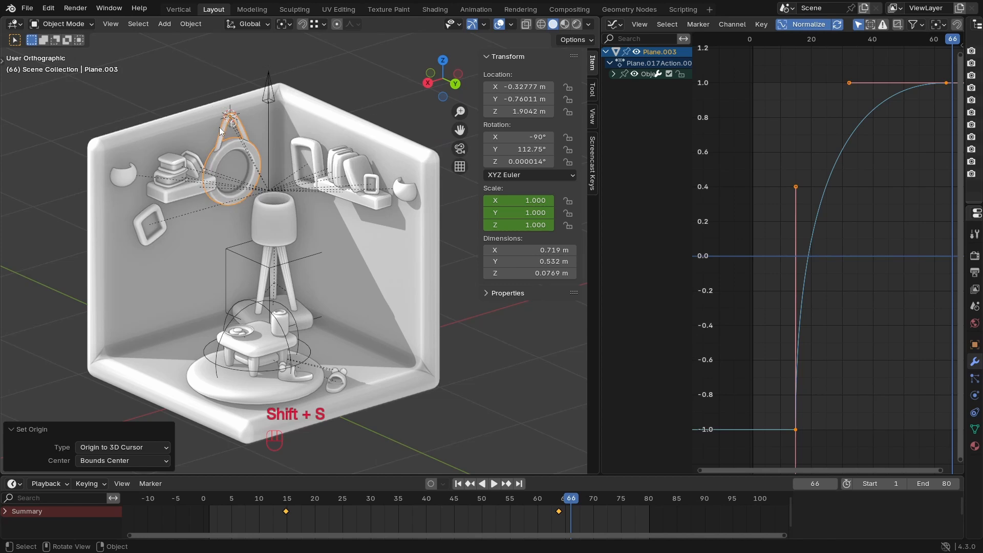
pyautogui.rightClick(276, 143)
# Step: Replay the animation from its early frames to check how the mirror, books and picture frame scale in
pyautogui.moveTo(276, 143)
pyautogui.press('space')
pyautogui.press('space')
pyautogui.press('space')
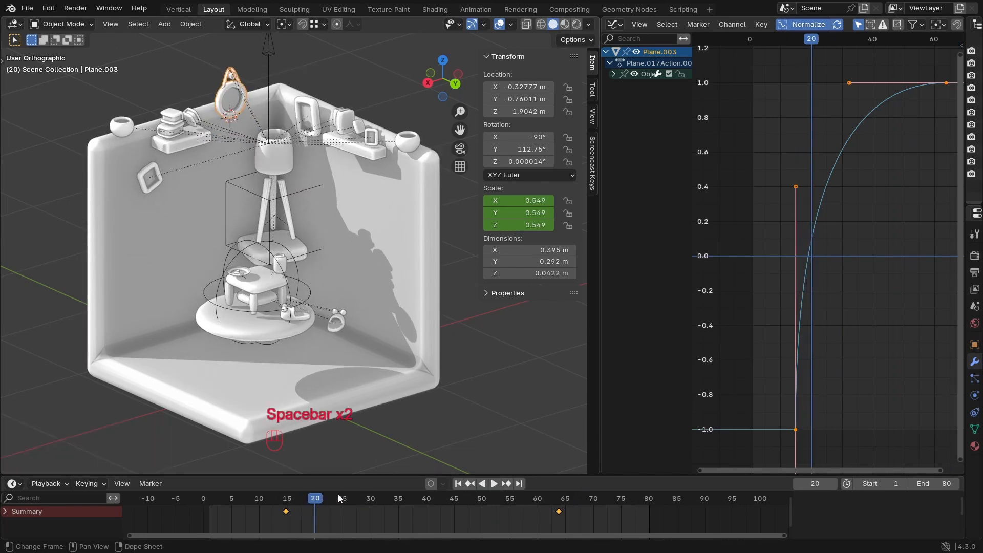
pyautogui.press('space')
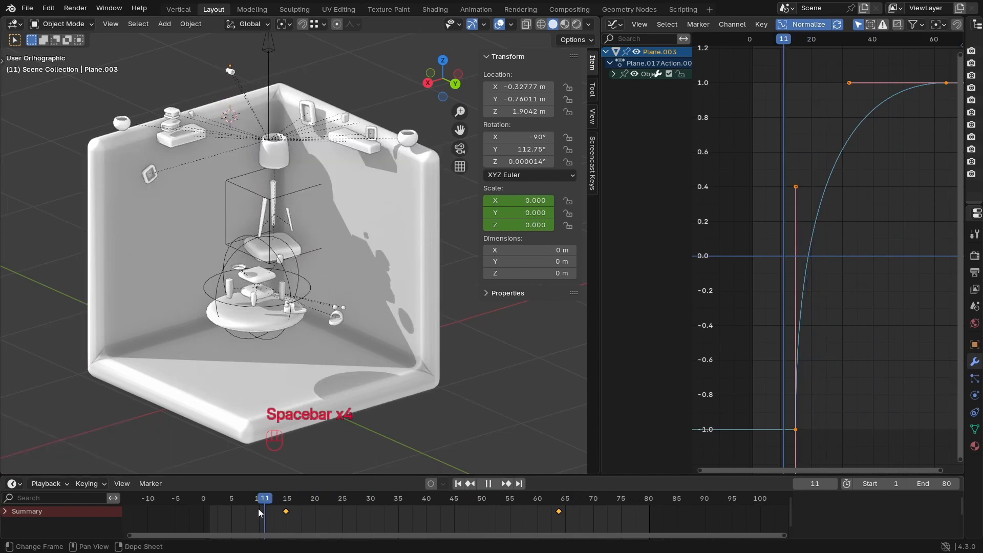
pyautogui.press('space')
pyautogui.press('space')
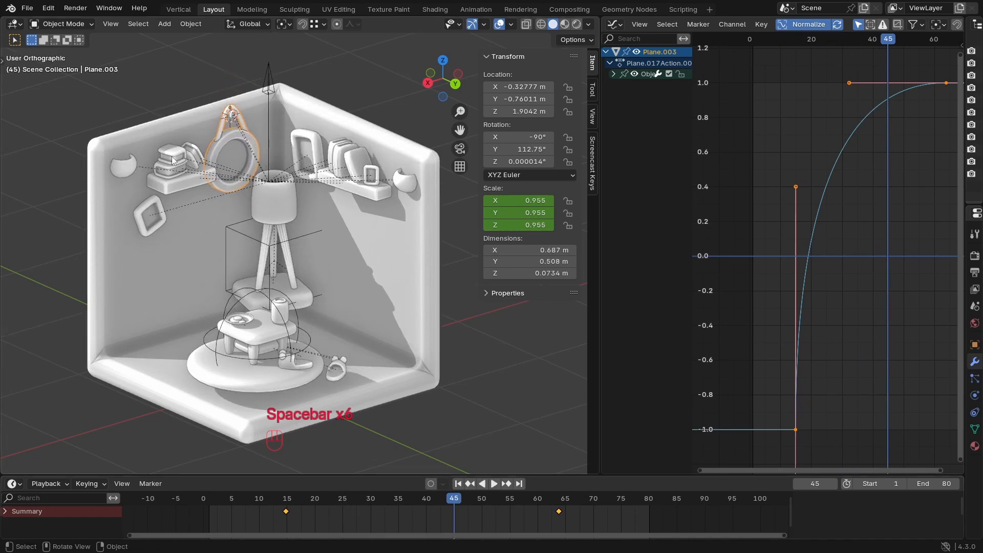
pyautogui.click(203, 504)
pyautogui.press('space')
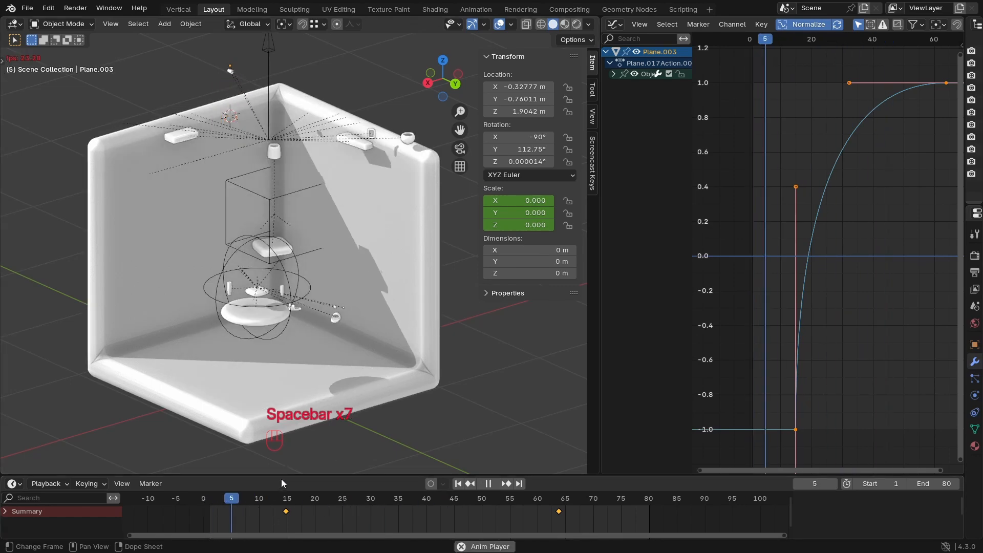
pyautogui.press('space')
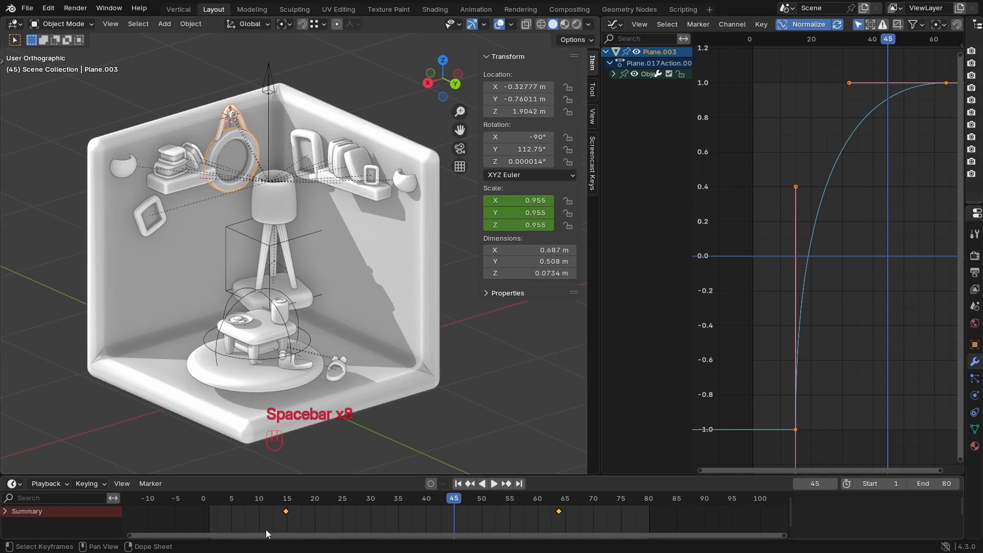
pyautogui.click(231, 500)
pyautogui.press('space')
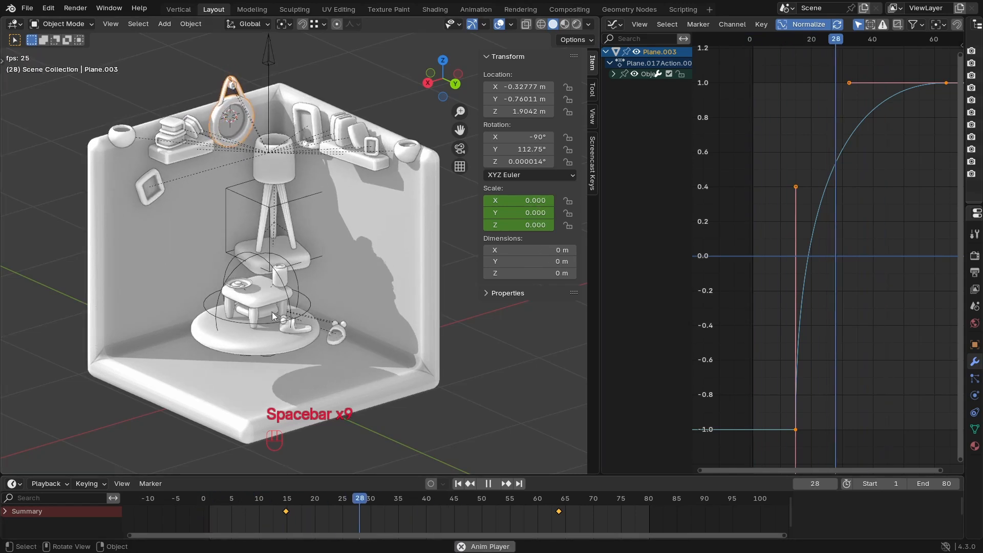
pyautogui.press('space')
pyautogui.click(213, 504)
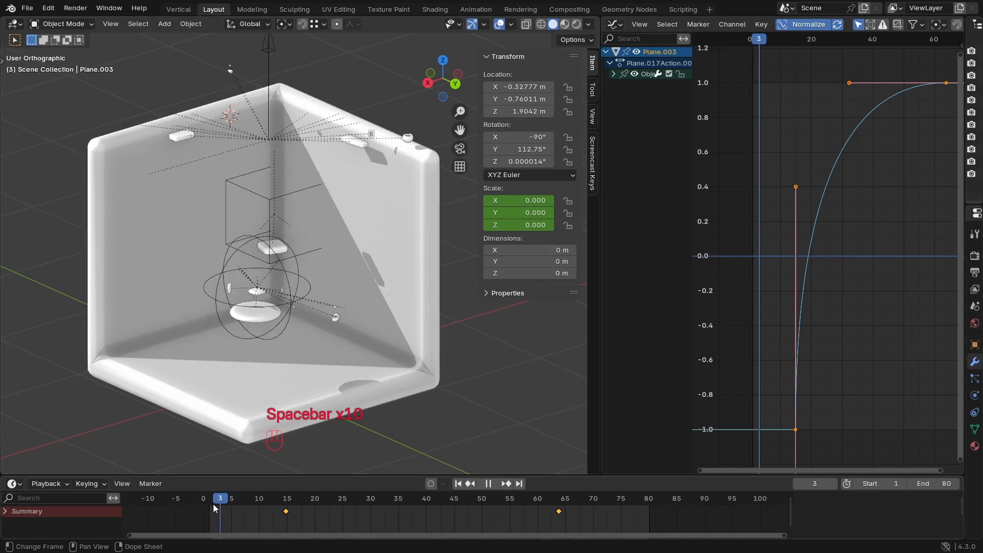
pyautogui.press('space')
pyautogui.press('space')
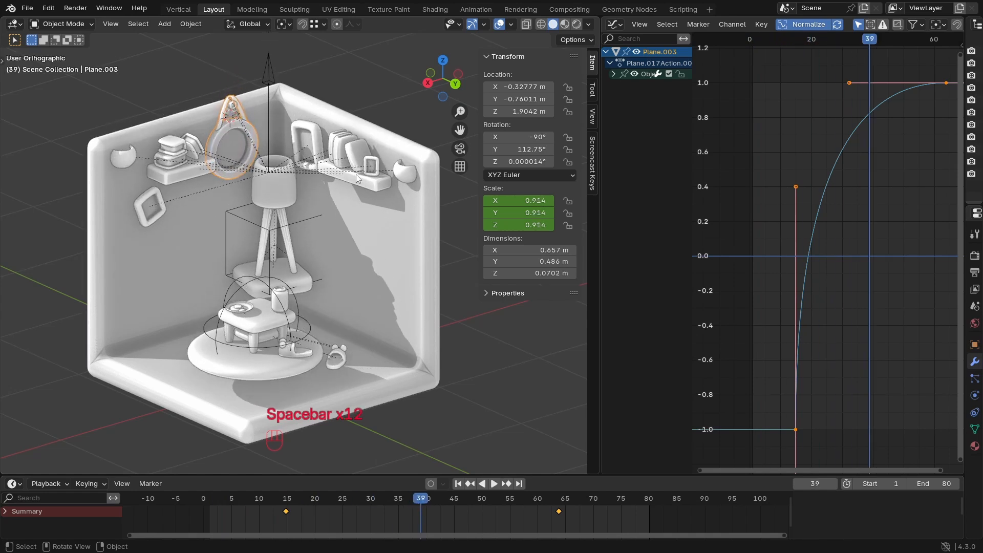
pyautogui.click(333, 148)
pyautogui.click(340, 148)
pyautogui.click(314, 132)
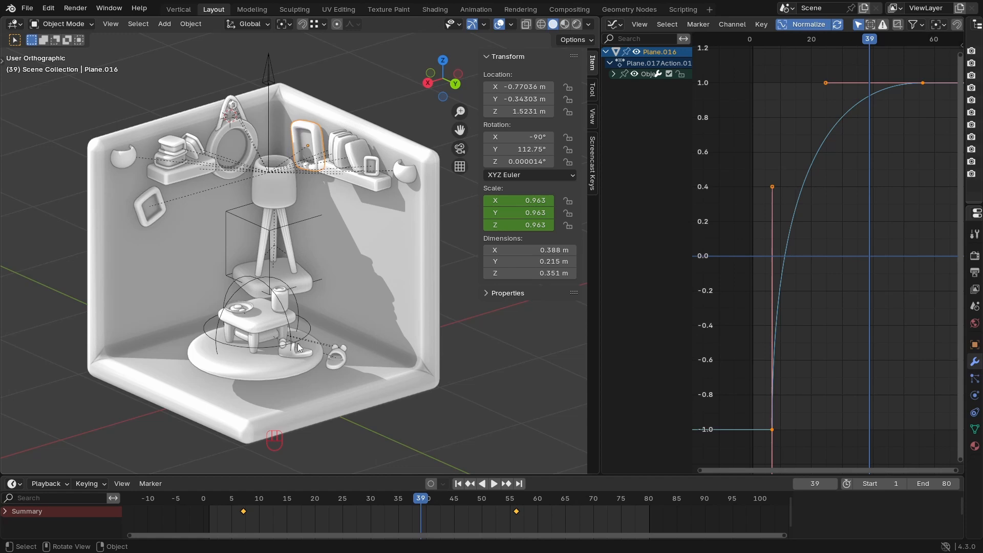
pyautogui.press('space')
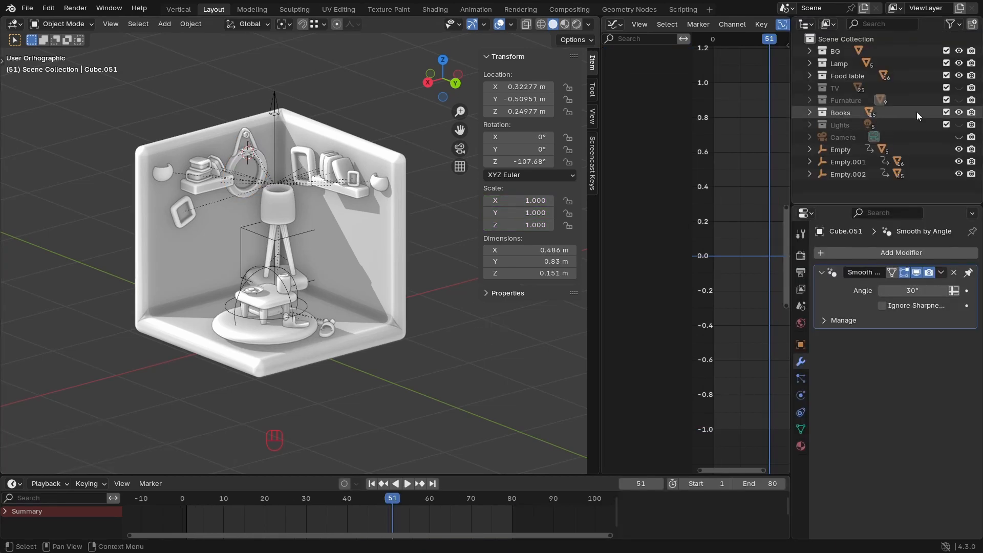
# Step: Unhide the Furnature collection and shrink the outliner and properties area to give the viewport and Graph Editor more room
pyautogui.click(959, 100)
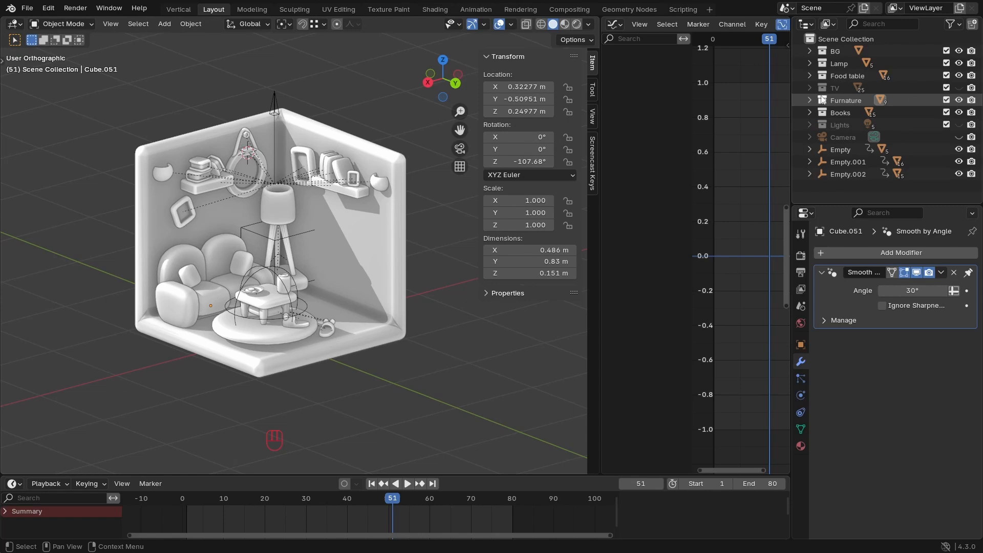
pyautogui.click(808, 100)
pyautogui.keyDown('ctrl'); pyautogui.moveTo(299, 269); pyautogui.dragTo(330, 246, button='middle'); pyautogui.keyUp('ctrl')
pyautogui.moveTo(792, 191); pyautogui.dragTo(965, 190)
pyautogui.scroll(2, 285, 247)
# Step: Select the sofa's cushions, backrests, seats and armrests and join them into one object
pyautogui.click(245, 241)
pyautogui.press('KP_Decimal')
pyautogui.keyDown('ctrl'); pyautogui.moveTo(247, 240); pyautogui.dragTo(236, 307, button='middle'); pyautogui.keyUp('ctrl')
pyautogui.keyDown('ctrl'); pyautogui.moveTo(257, 179); pyautogui.dragTo(251, 252, button='middle'); pyautogui.keyUp('ctrl')
pyautogui.moveTo(251, 252)
pyautogui.keyDown('shift'); pyautogui.mouseDown(button='middle')
pyautogui.moveTo(241, 234)
pyautogui.moveTo(258, 245)
pyautogui.mouseUp(button='middle'); pyautogui.keyUp('shift')
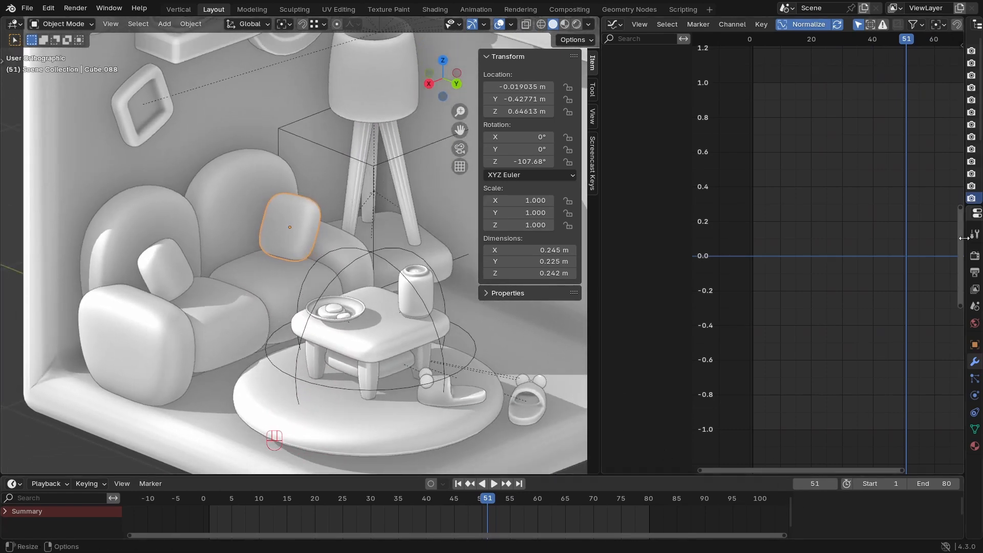
pyautogui.moveTo(964, 360)
pyautogui.mouseDown()
pyautogui.moveTo(814, 365)
pyautogui.moveTo(965, 359)
pyautogui.mouseUp()
pyautogui.moveTo(236, 296); pyautogui.dragTo(247, 269, button='middle')
pyautogui.keyDown('shift'); pyautogui.click(247, 268); pyautogui.keyUp('shift')
pyautogui.keyDown('shift'); pyautogui.click(245, 223); pyautogui.keyUp('shift')
pyautogui.keyDown('shift'); pyautogui.click(185, 241); pyautogui.keyUp('shift')
pyautogui.keyDown('shift'); pyautogui.click(146, 248); pyautogui.keyUp('shift')
pyautogui.keyDown('shift'); pyautogui.click(147, 251); pyautogui.keyUp('shift')
pyautogui.keyDown('shift'); pyautogui.click(134, 308); pyautogui.keyUp('shift')
pyautogui.keyDown('shift'); pyautogui.click(172, 310); pyautogui.keyUp('shift')
pyautogui.keyDown('shift'); pyautogui.click(197, 311); pyautogui.keyUp('shift')
pyautogui.keyDown('shift'); pyautogui.click(181, 325); pyautogui.keyUp('shift')
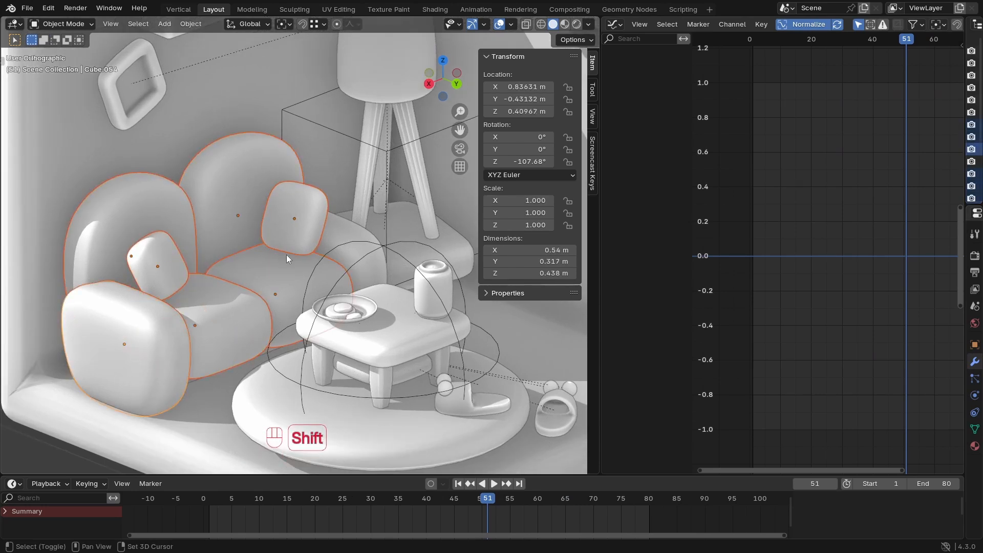
pyautogui.keyDown('shift'); pyautogui.click(231, 259); pyautogui.keyUp('shift')
pyautogui.hotkey('ctrl', 'j')
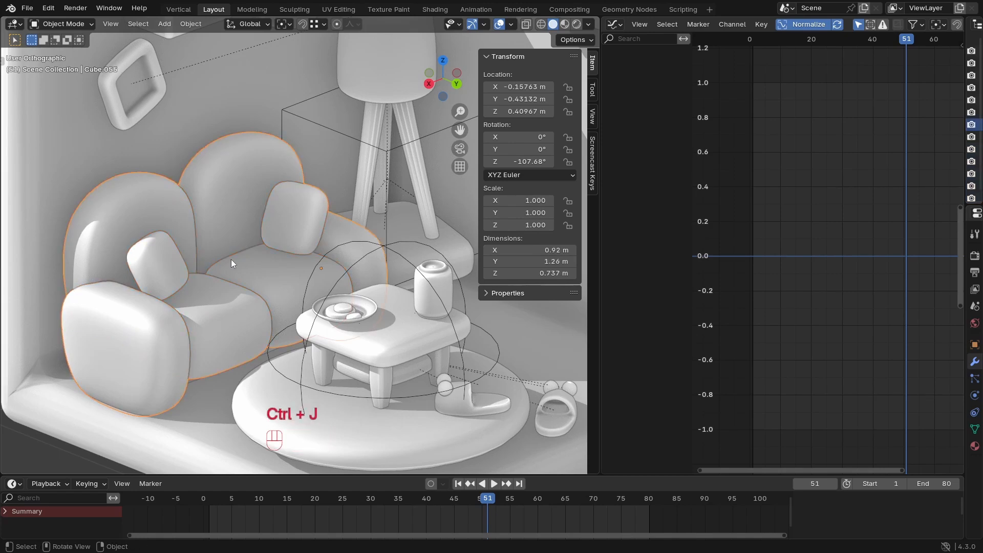
# Step: Check for unjoined sofa parts, join the base under the seats to the sofa in wireframe view, and return to solid shading
pyautogui.press('g')
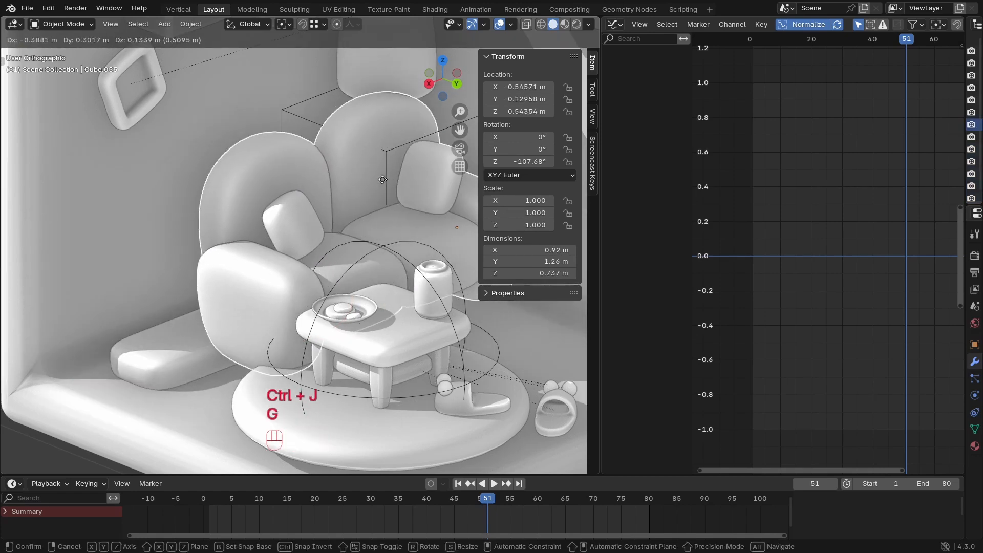
pyautogui.rightClick(302, 219)
pyautogui.press('z')
pyautogui.keyDown('shift'); pyautogui.click(195, 383); pyautogui.keyUp('shift')
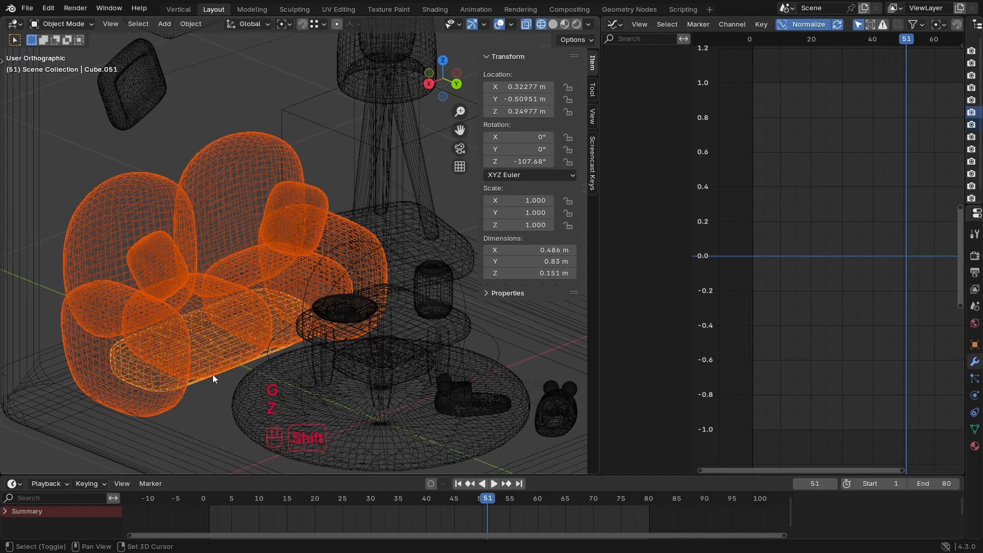
pyautogui.moveTo(212, 313); pyautogui.dragTo(199, 342, button='middle')
pyautogui.hotkey('ctrl', 'j')
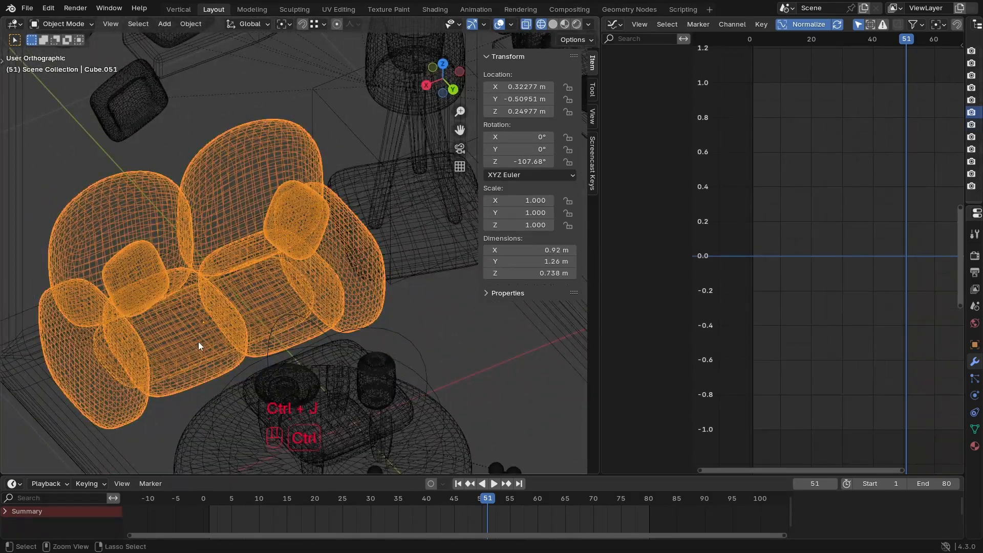
pyautogui.press('z')
pyautogui.moveTo(345, 256)
pyautogui.keyDown('ctrl'); pyautogui.mouseDown(button='middle')
pyautogui.moveTo(302, 333)
pyautogui.moveTo(343, 283)
pyautogui.moveTo(289, 299)
pyautogui.moveTo(282, 312)
pyautogui.mouseUp(button='middle'); pyautogui.keyUp('ctrl')
pyautogui.scroll(-2, 302, 332)
# Step: At frame 1, snap the 3D cursor to the sofa's origin and add a cube empty there
pyautogui.click(458, 484)
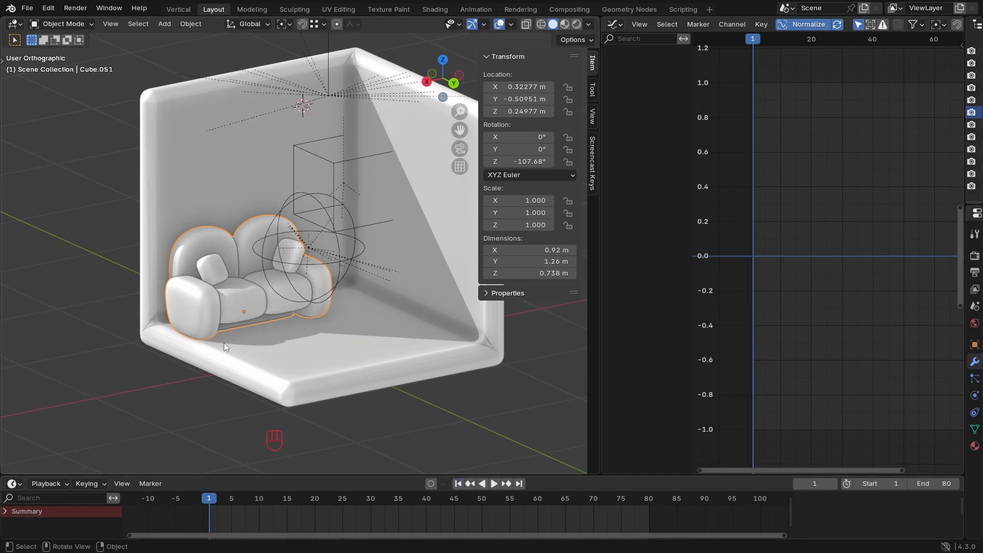
pyautogui.moveTo(260, 292); pyautogui.dragTo(251, 270, button='middle')
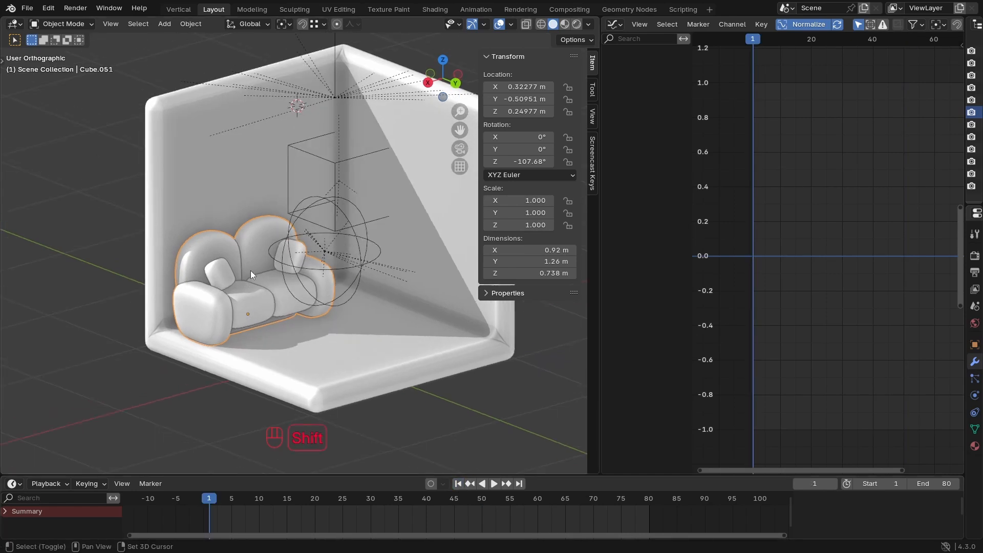
pyautogui.hotkey('shift', 's')
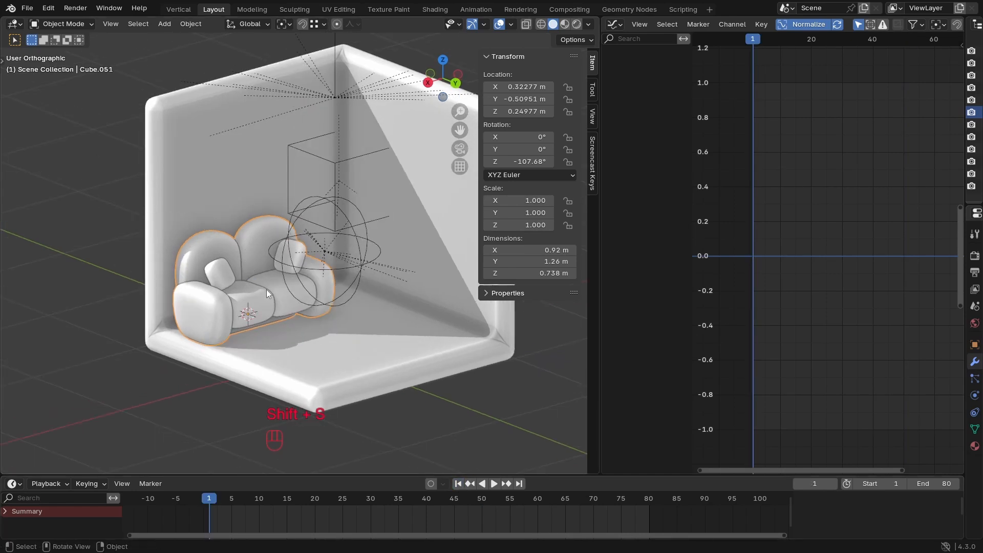
pyautogui.hotkey('shift', 'a')
pyautogui.moveTo(263, 278)
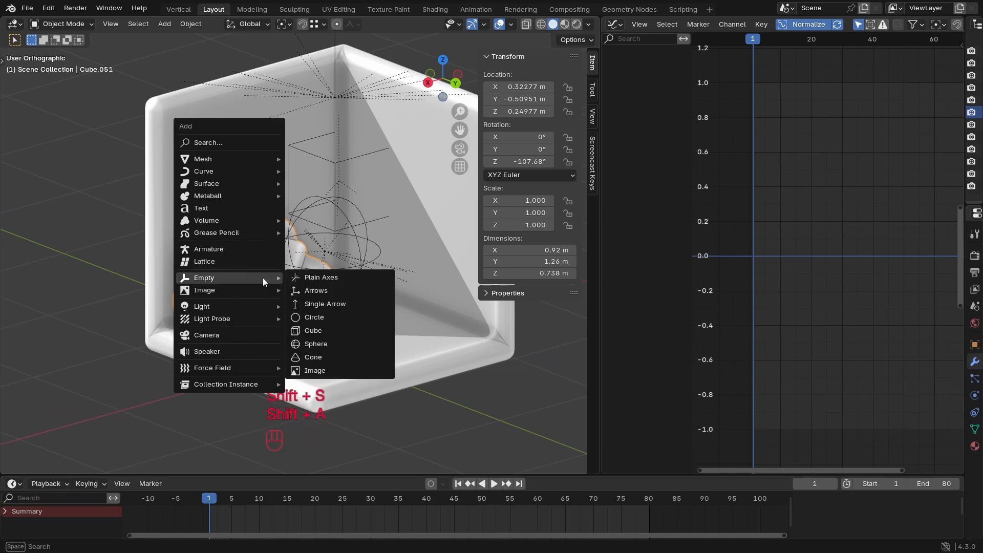
pyautogui.click(325, 331)
# Step: Scale the new cube empty to about 0.363 and raise it along Z to about 0.585 m around the sofa
pyautogui.press('s')
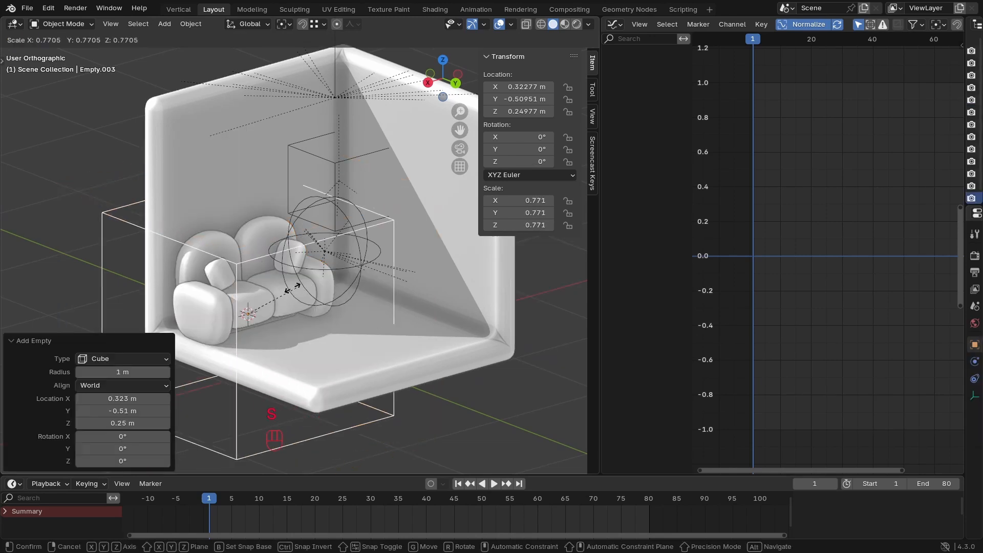
pyautogui.press('s')
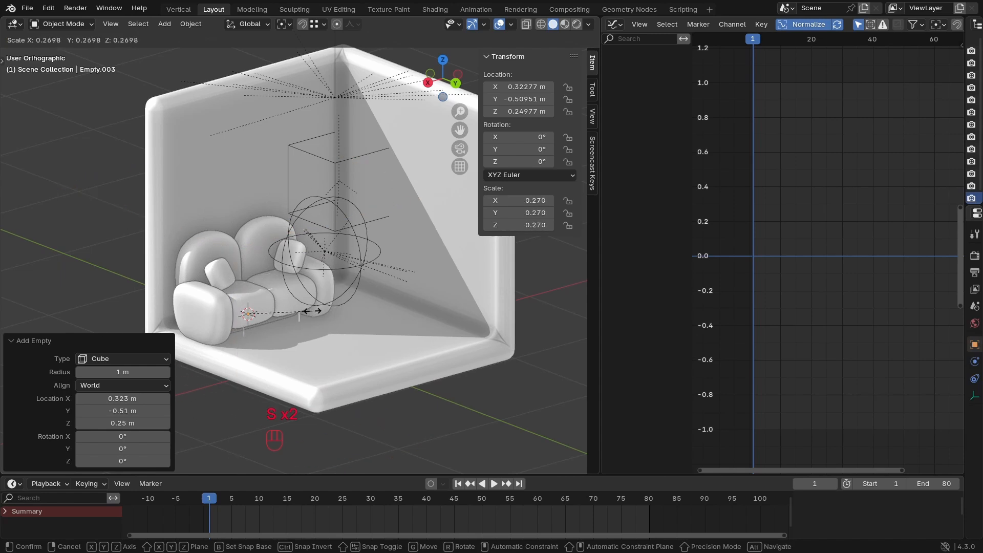
pyautogui.click(327, 309)
pyautogui.press('g')
pyautogui.press('z')
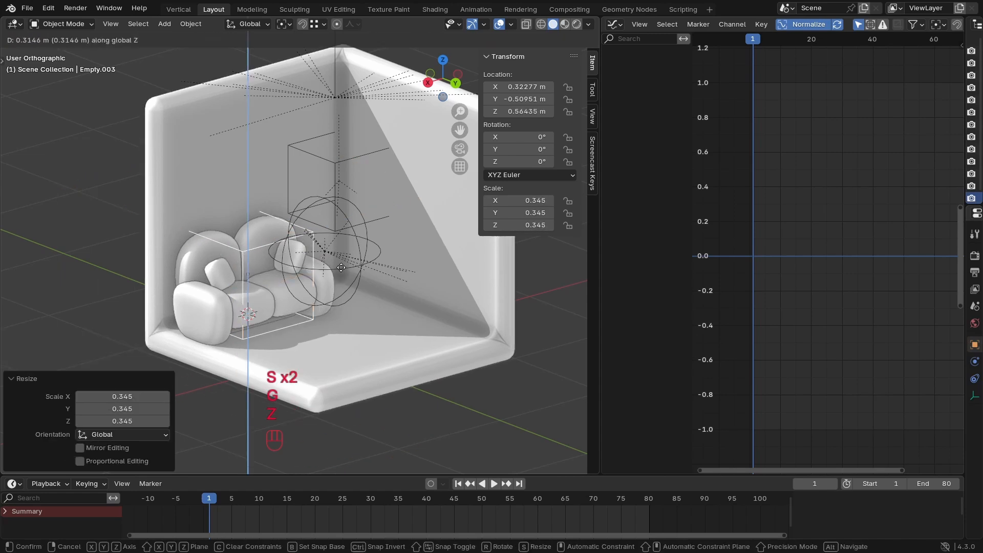
pyautogui.click(341, 282)
pyautogui.press('s')
pyautogui.click(345, 281)
# Step: Parent the sofa to the cube empty as Object with Keep Transform, and check the sofa's selection
pyautogui.moveTo(256, 303); pyautogui.dragTo(268, 304, button='middle')
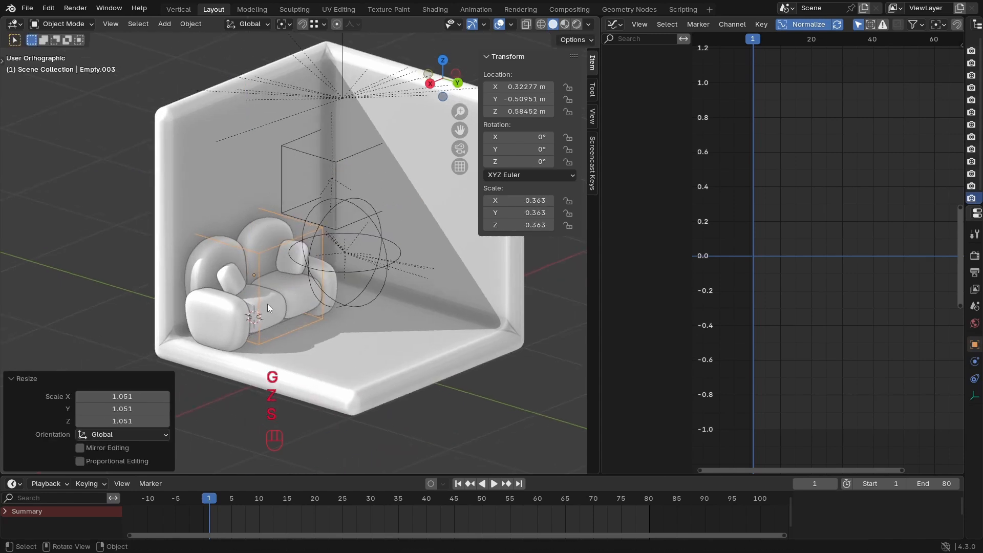
pyautogui.keyDown('shift'); pyautogui.click(256, 258); pyautogui.keyUp('shift')
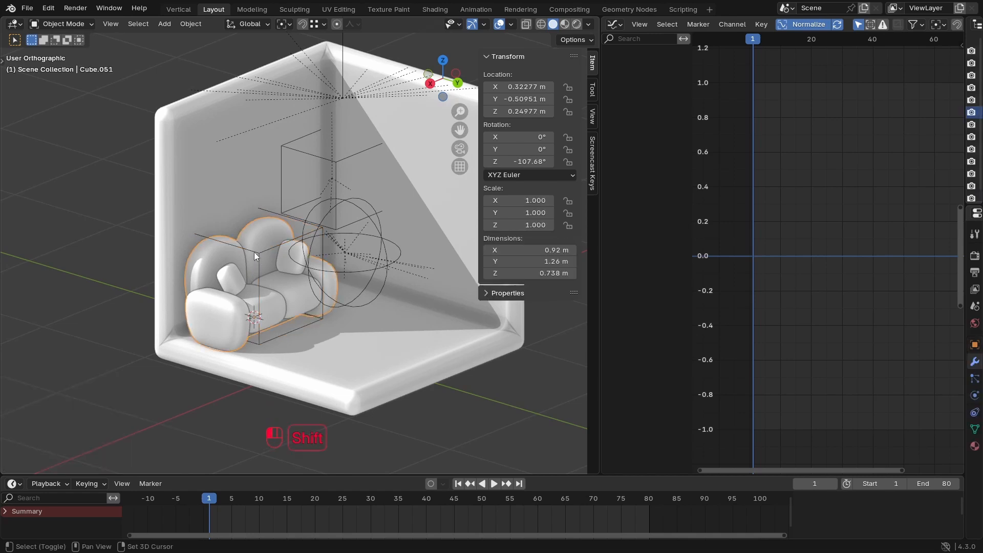
pyautogui.keyDown('shift'); pyautogui.click(256, 258); pyautogui.keyUp('shift')
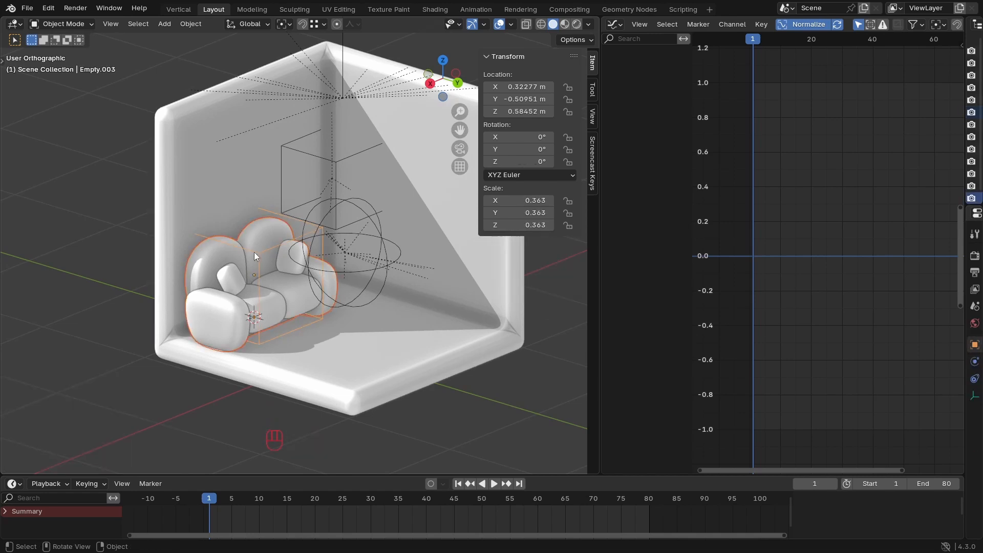
pyautogui.hotkey('ctrl', 'p')
pyautogui.click(290, 249)
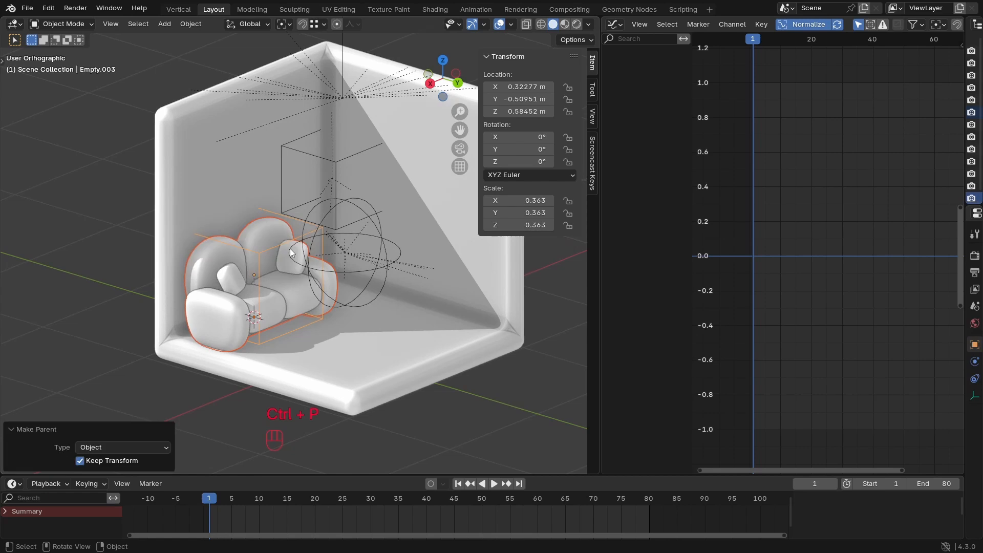
pyautogui.click(250, 261)
pyautogui.click(245, 255)
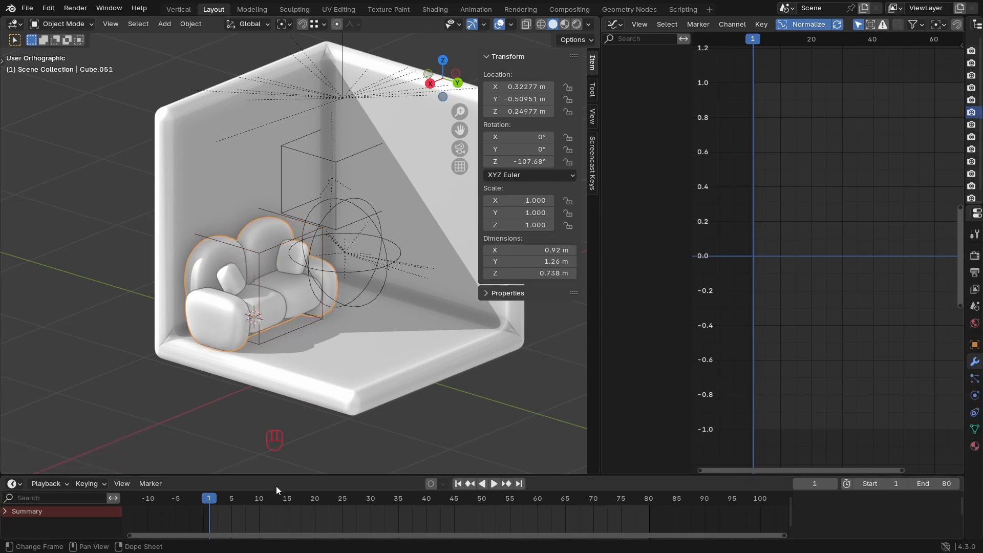
# Step: At frame 50, insert a single keyframe on the Z location of the sofa's cube empty
pyautogui.press('space')
pyautogui.press('space')
pyautogui.moveTo(370, 503); pyautogui.dragTo(481, 503)
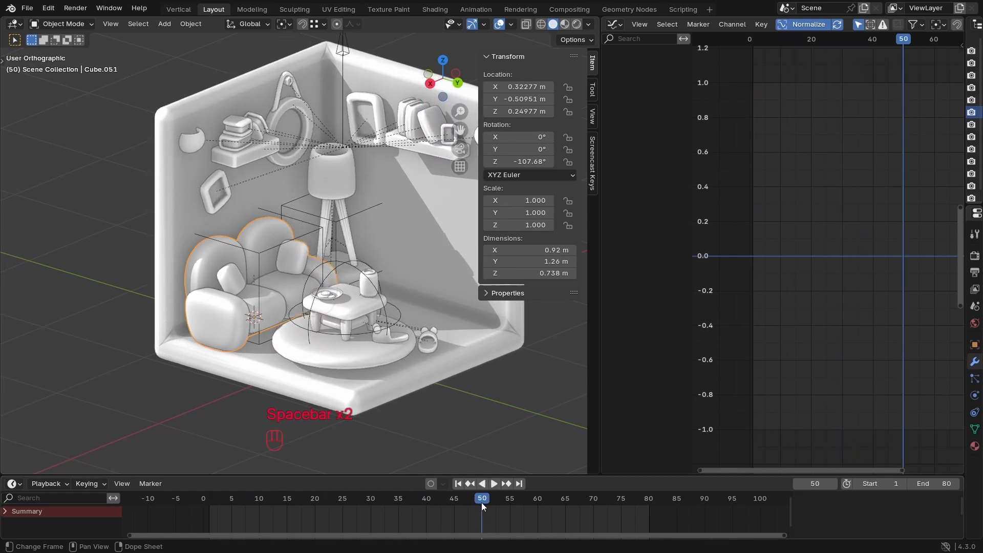
pyautogui.click(261, 251)
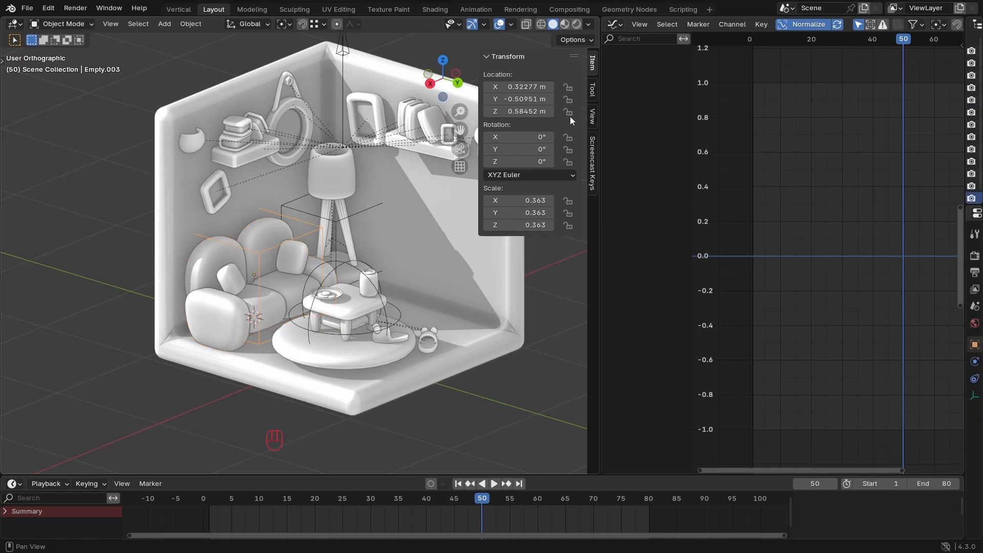
pyautogui.rightClick(518, 111)
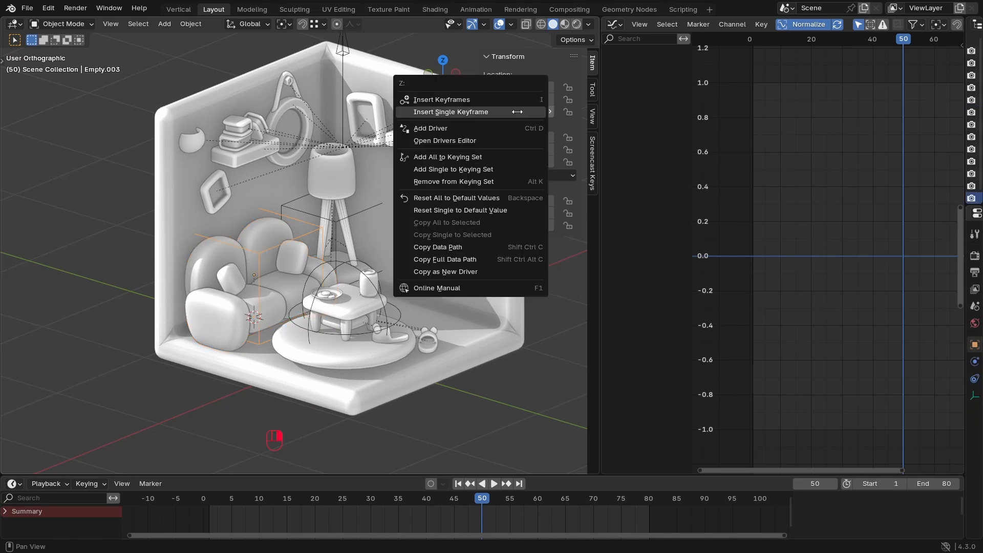
pyautogui.click(480, 113)
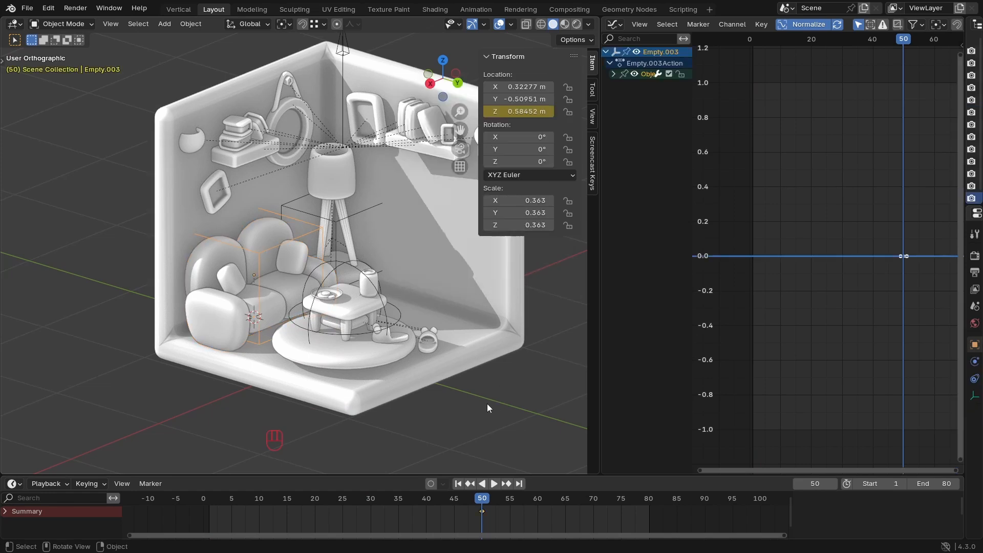
# Step: At frame 1, set the sofa empty's Z location to 1 m and insert a single keyframe on it
pyautogui.click(459, 484)
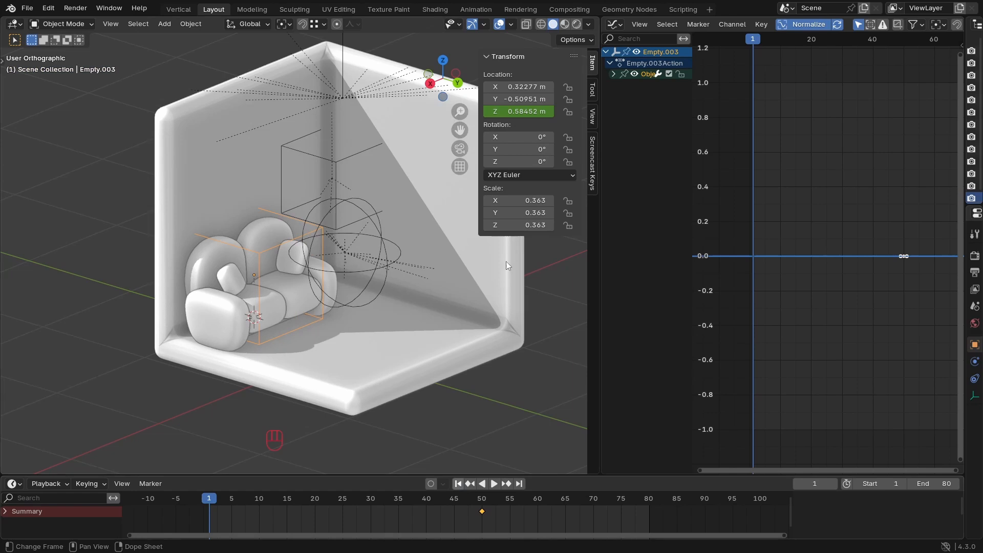
pyautogui.click(518, 111)
pyautogui.write('1')
pyautogui.press('Return')
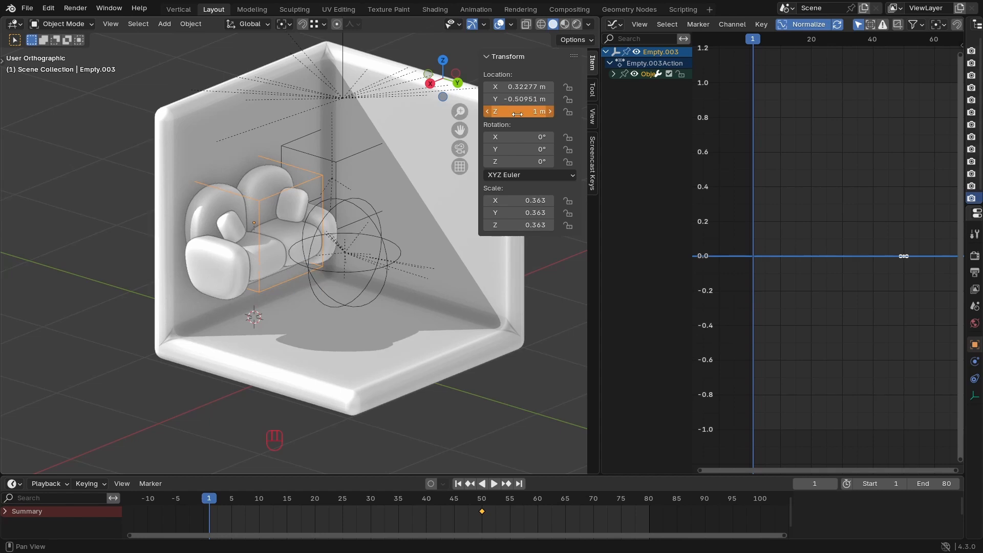
pyautogui.rightClick(517, 112)
pyautogui.click(517, 112)
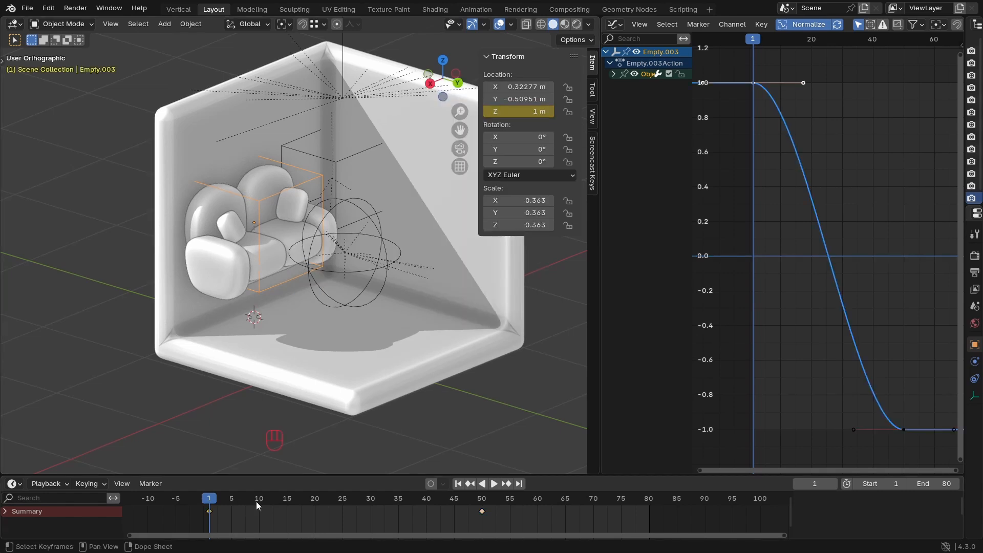
# Step: Adjust the easing of the sofa empty's Z-location curve by scaling its keyframe handles along X
pyautogui.press('space')
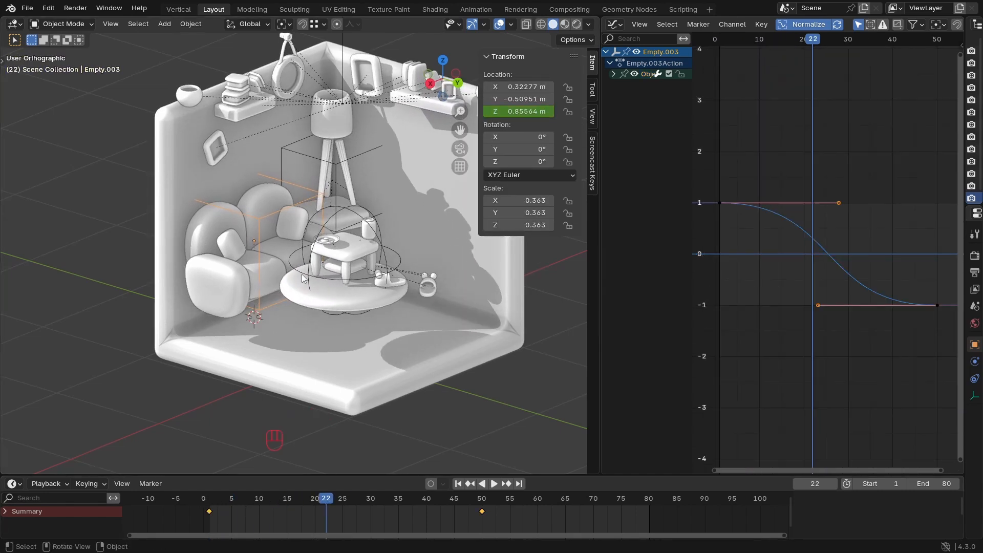
pyautogui.click(253, 220)
pyautogui.click(253, 219)
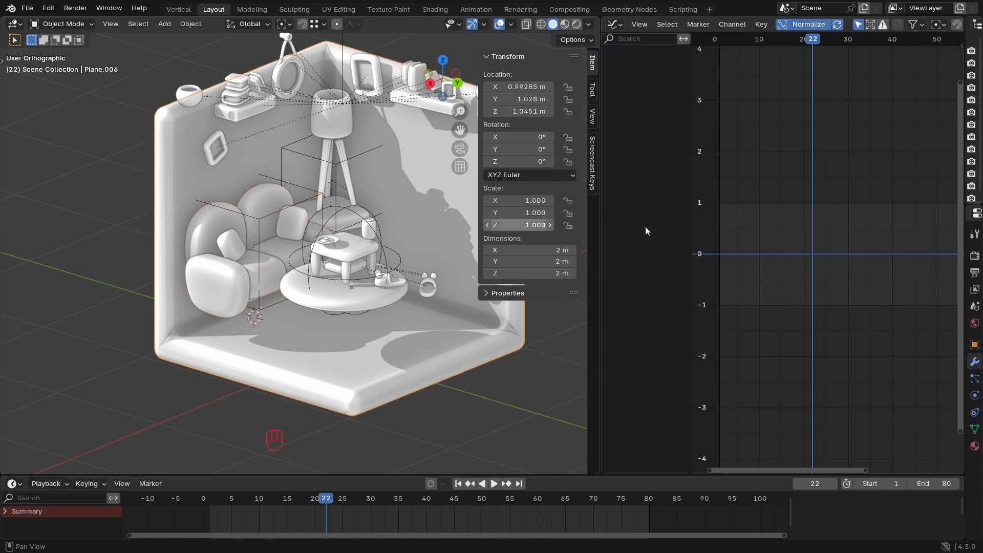
pyautogui.click(253, 216)
pyautogui.click(253, 216)
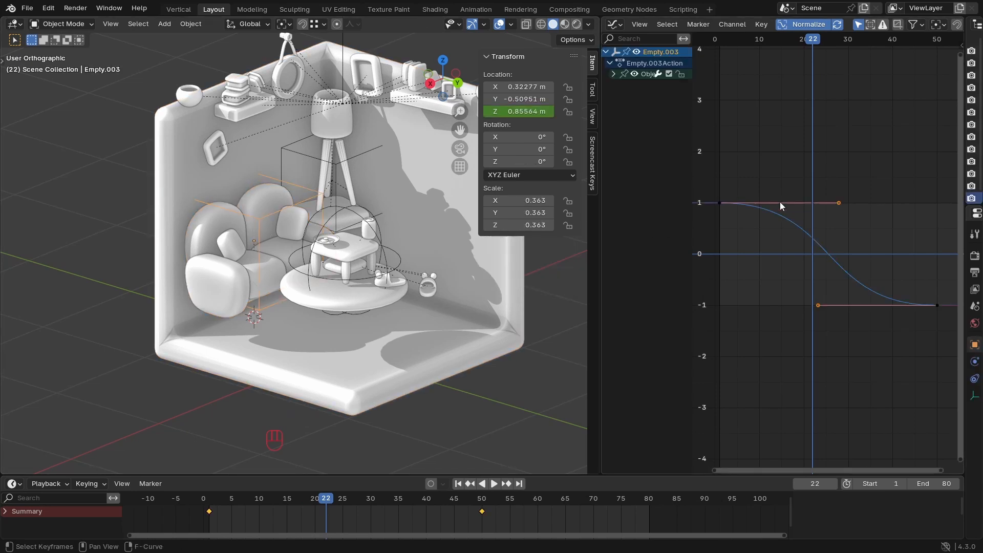
pyautogui.press('s')
pyautogui.press('x')
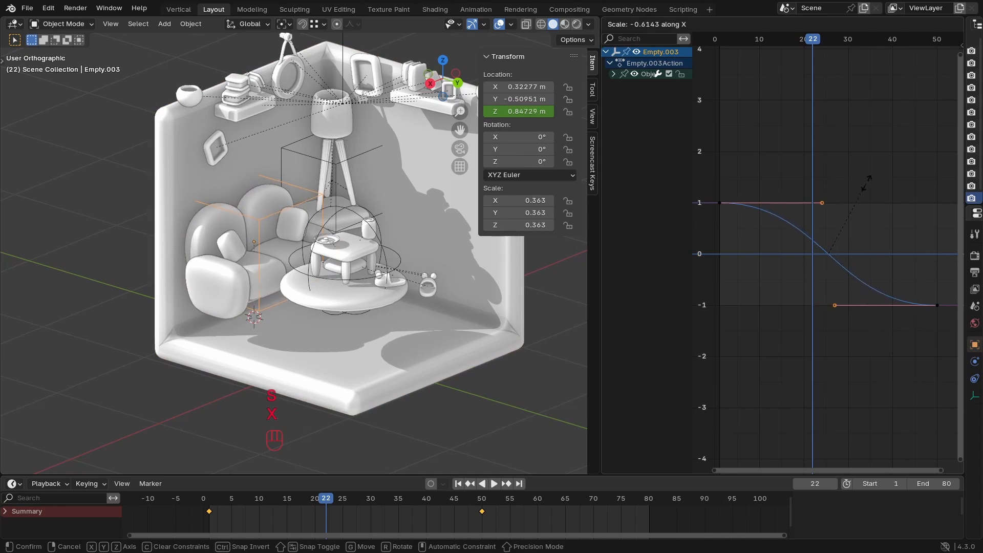
pyautogui.click(854, 96)
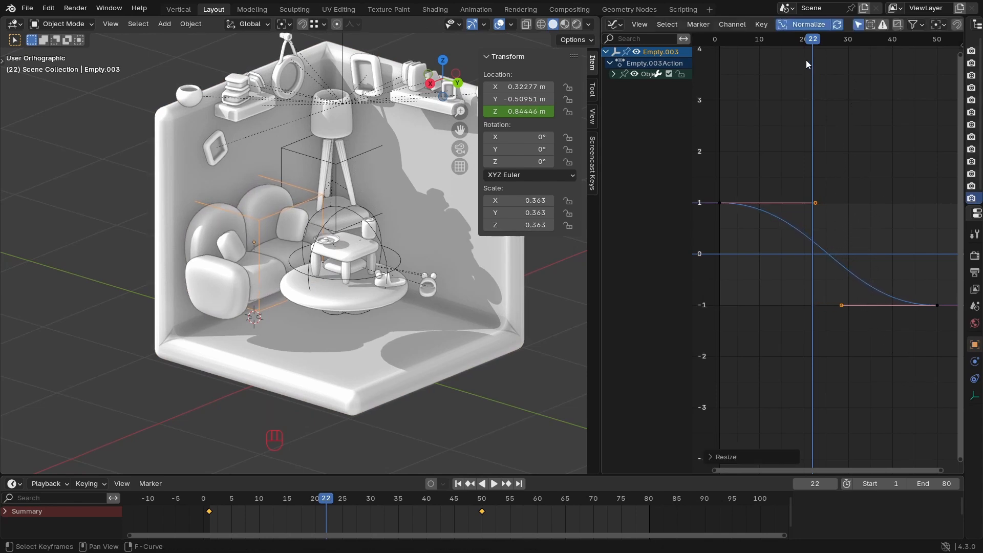
# Step: Play back the sofa's drop with the new easing and save the file
pyautogui.press('space')
pyautogui.press('space')
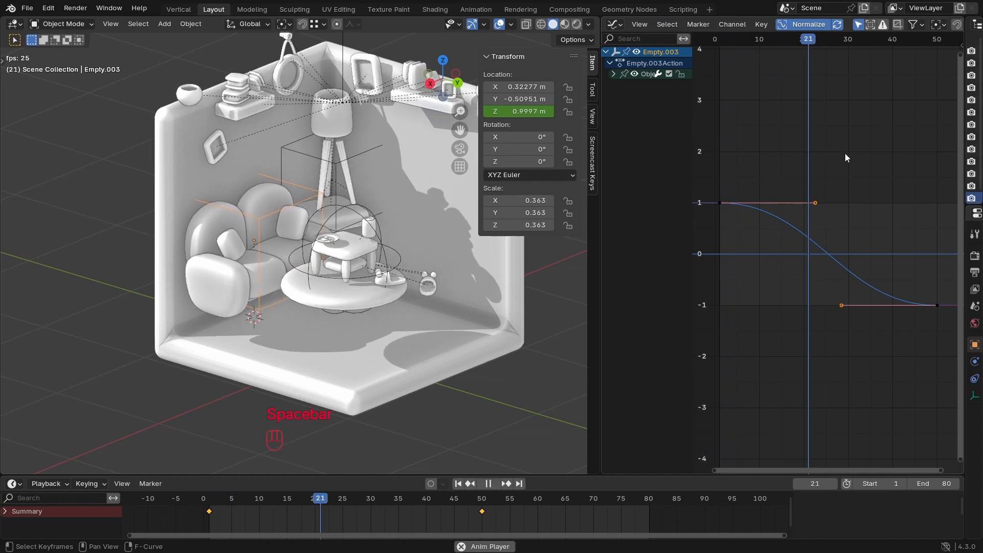
pyautogui.hotkey('ctrl', 's')
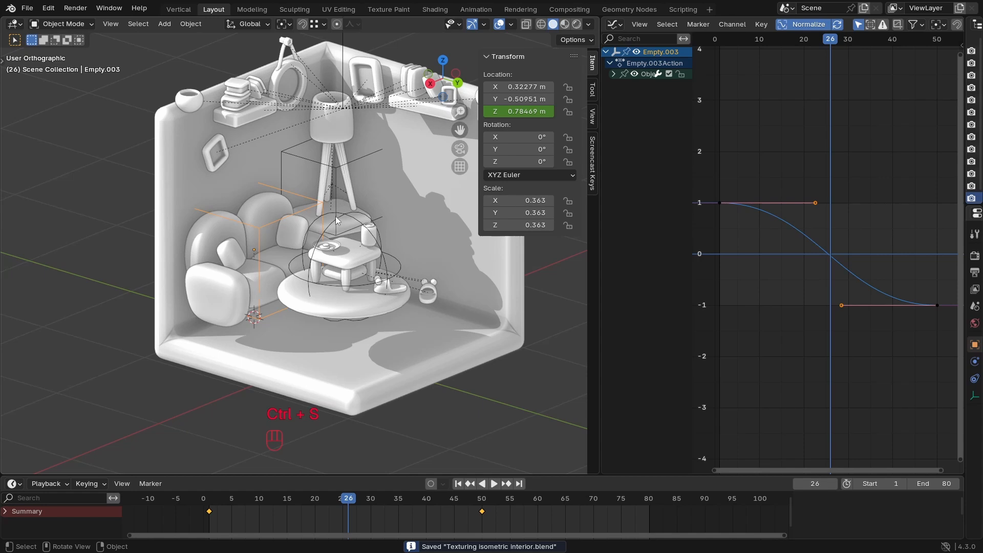
# Step: Examine the Z-location curve of the floor lamp's cube empty and its drop starting at frame 15
pyautogui.click(328, 165)
pyautogui.click(314, 163)
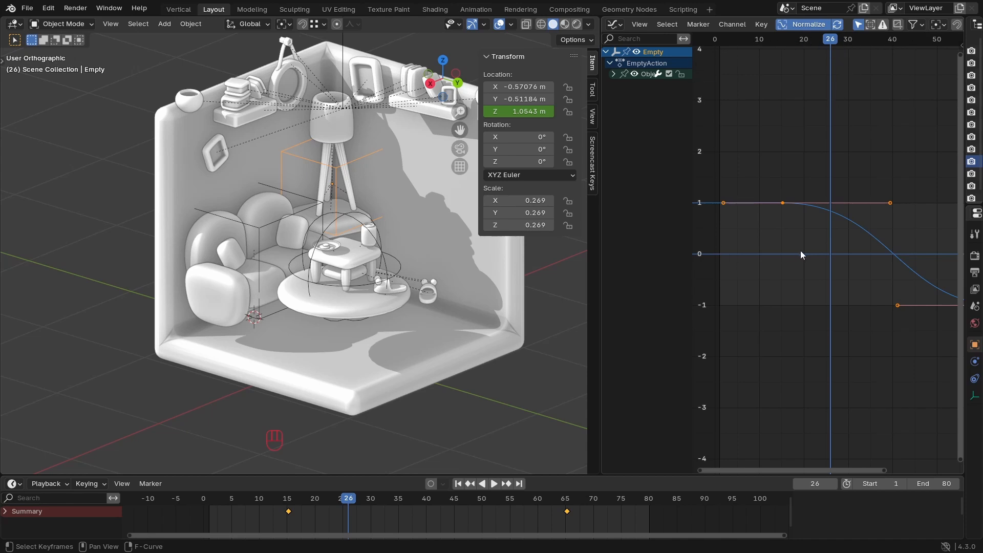
pyautogui.keyDown('ctrl'); pyautogui.moveTo(825, 252); pyautogui.dragTo(808, 203, button='middle'); pyautogui.keyUp('ctrl')
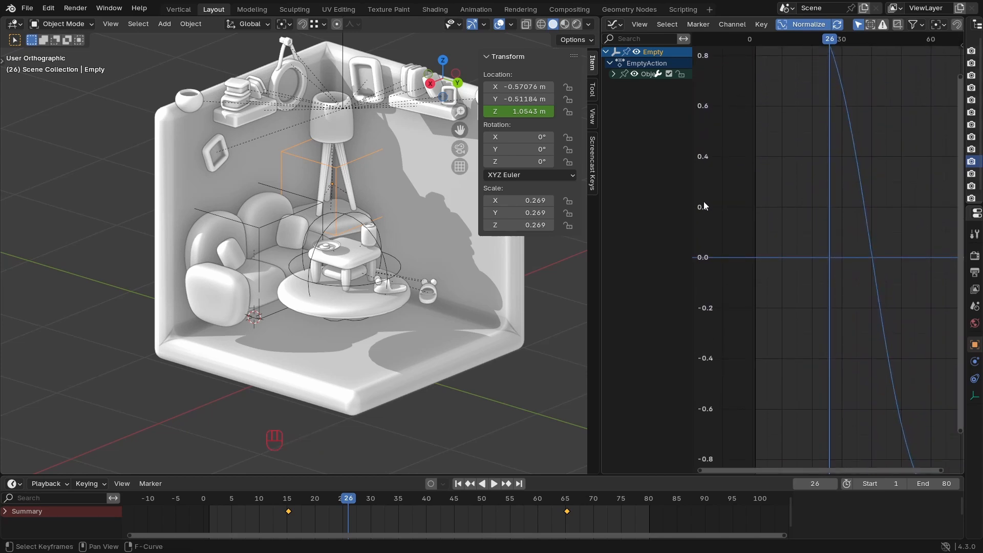
pyautogui.moveTo(736, 129); pyautogui.dragTo(775, 194, button='middle')
pyautogui.moveTo(884, 239); pyautogui.dragTo(863, 236, button='middle')
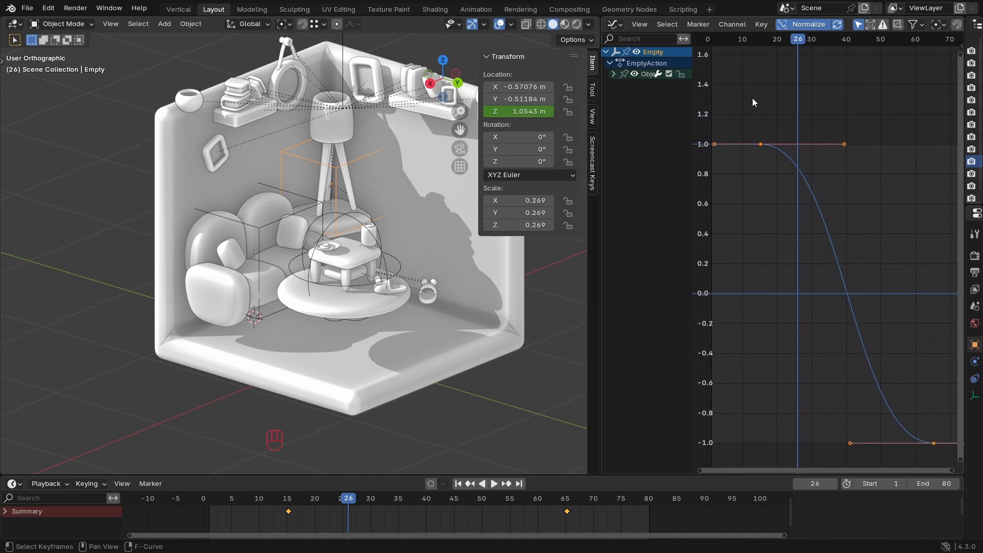
pyautogui.click(760, 41)
pyautogui.press('space')
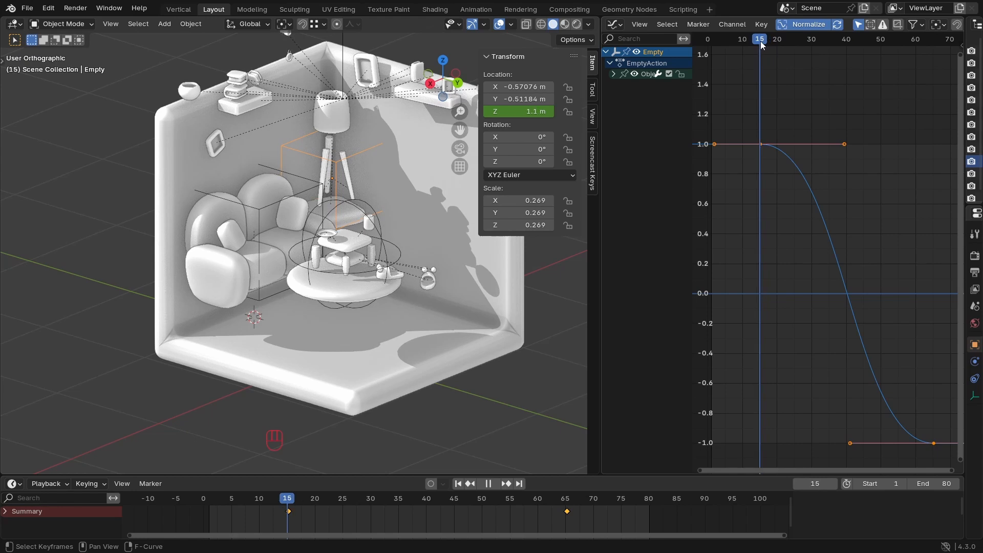
pyautogui.press('Escape')
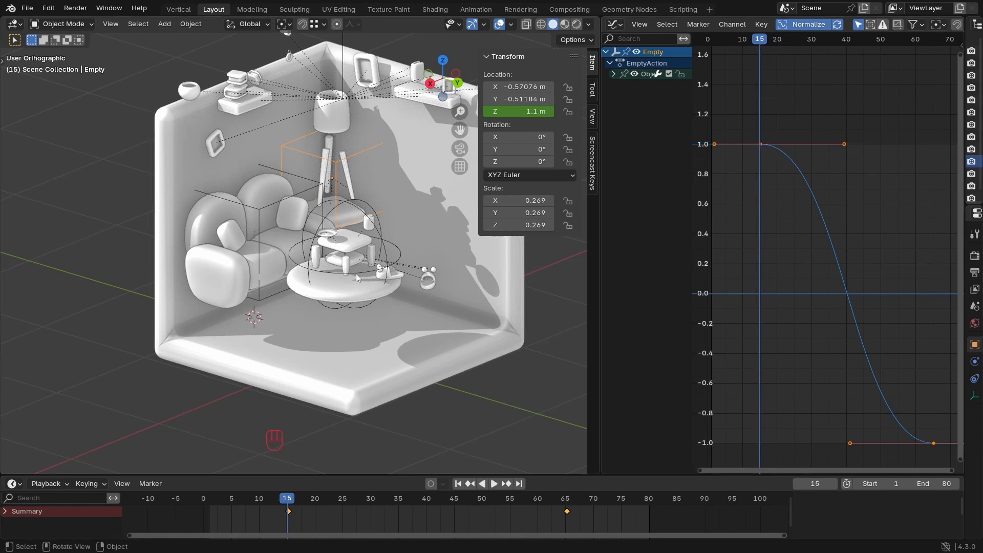
# Step: Examine the Z-location curve of the coffee table's sphere empty and scrub its drop from frame 10 to 32
pyautogui.click(356, 275)
pyautogui.click(745, 44)
pyautogui.press('space')
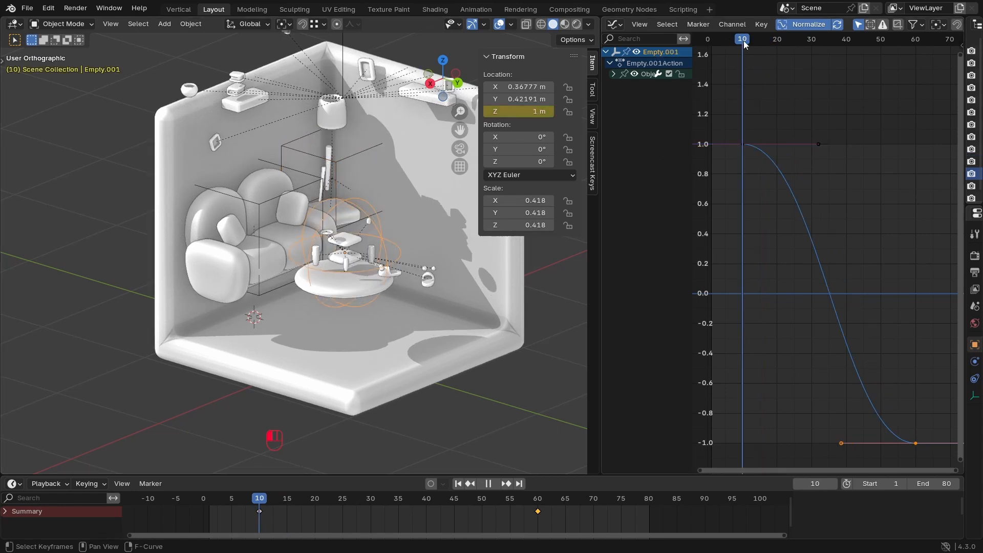
pyautogui.moveTo(745, 45); pyautogui.dragTo(818, 48)
pyautogui.press('space')
pyautogui.click(819, 144)
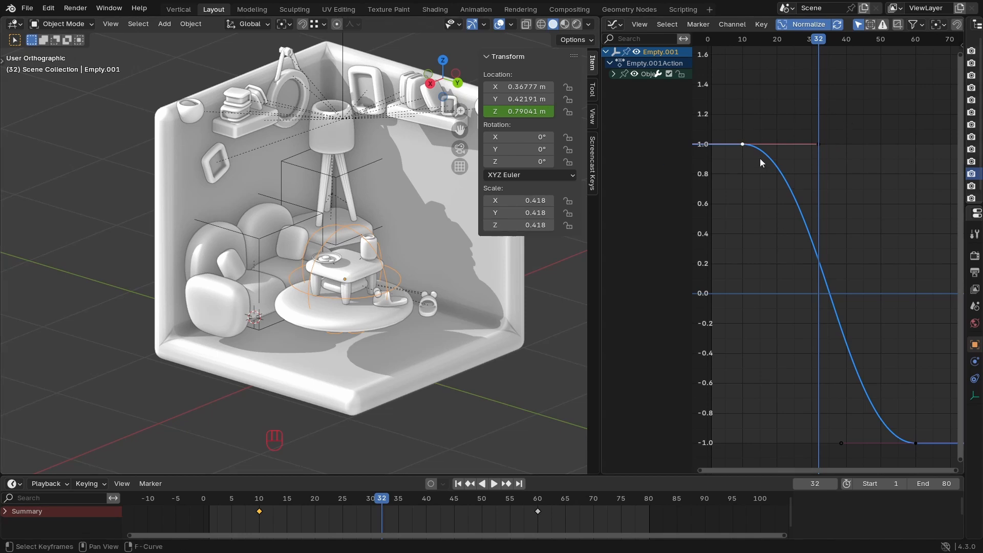
# Step: Reselect the sofa's cube empty and scrub through its drop curve to frame 36
pyautogui.click(253, 236)
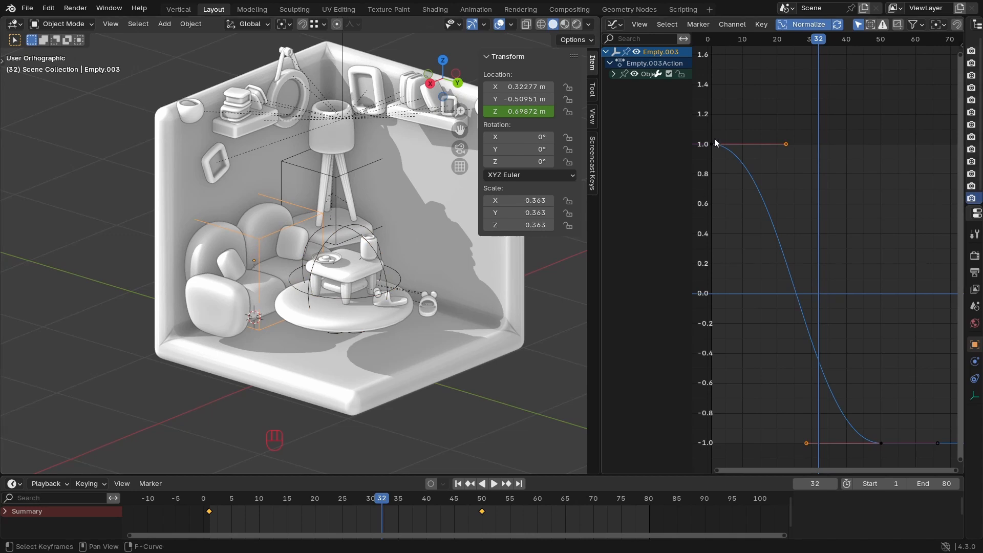
pyautogui.moveTo(762, 143); pyautogui.dragTo(811, 149, button='middle')
pyautogui.moveTo(760, 39); pyautogui.dragTo(880, 39)
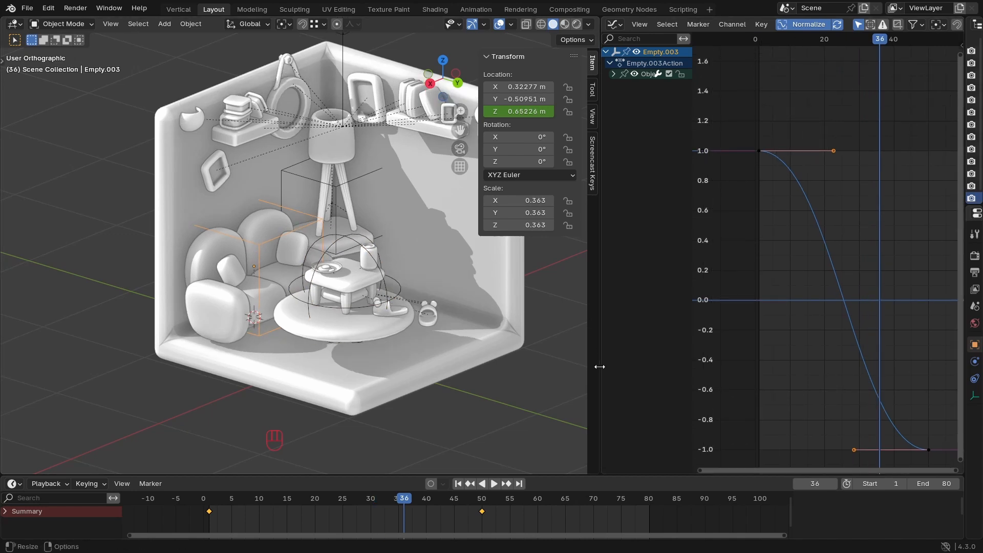
# Step: Play back the sofa's drop from frame 1 with its empty still selected
pyautogui.click(549, 352)
pyautogui.hotkey('ctrl', 'z')
pyautogui.moveTo(869, 198); pyautogui.dragTo(830, 212, button='middle')
pyautogui.moveTo(728, 40); pyautogui.dragTo(722, 44)
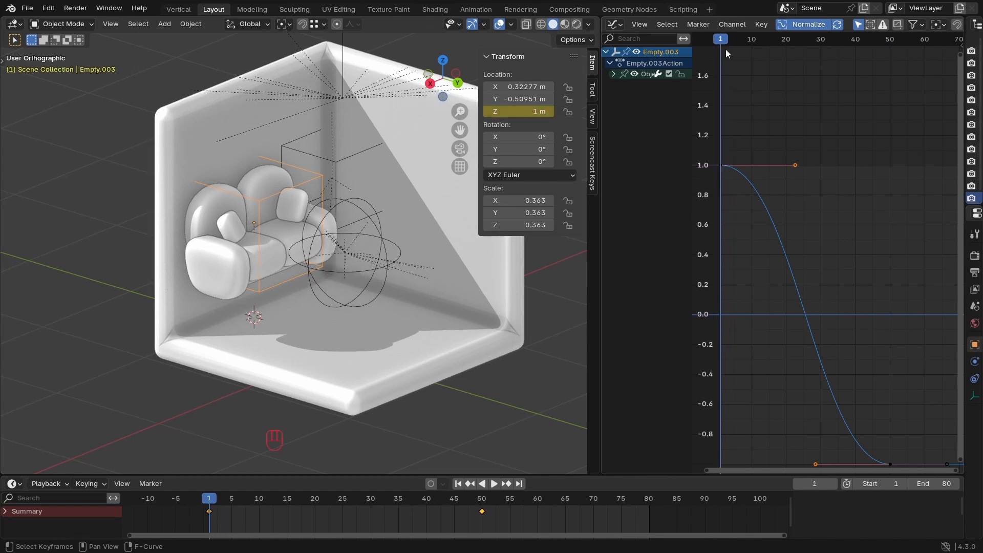
pyautogui.press('space')
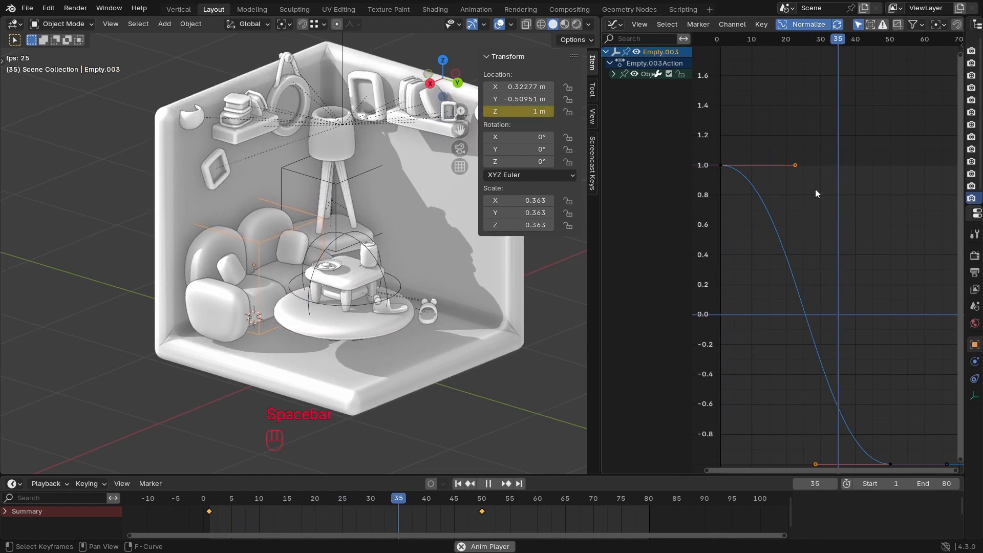
pyautogui.press('space')
# Step: Try to steepen the sofa's drop by scaling the curve's two inner handles by about -3.95 along X, and play it back
pyautogui.moveTo(744, 43); pyautogui.dragTo(796, 155)
pyautogui.moveTo(846, 112); pyautogui.dragTo(785, 472)
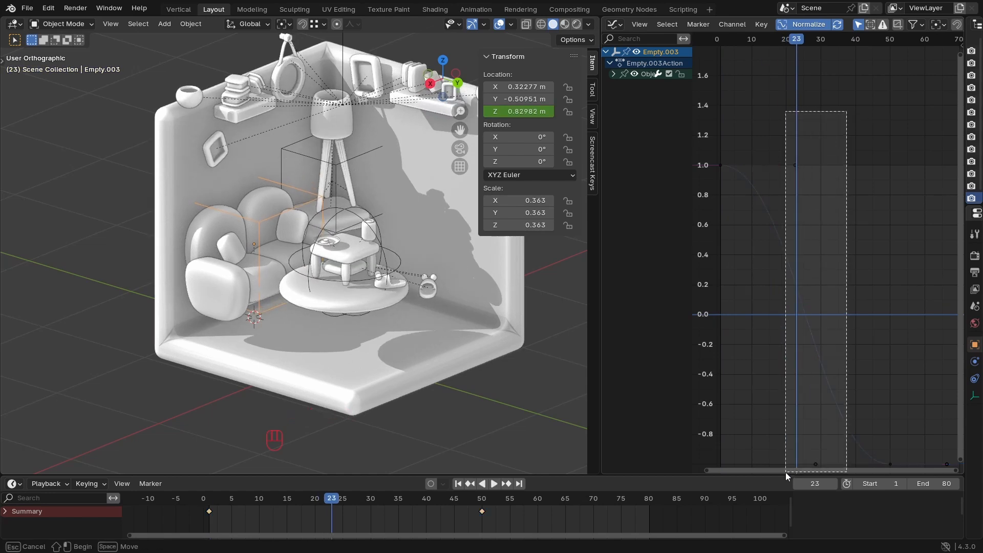
pyautogui.press('s')
pyautogui.press('x')
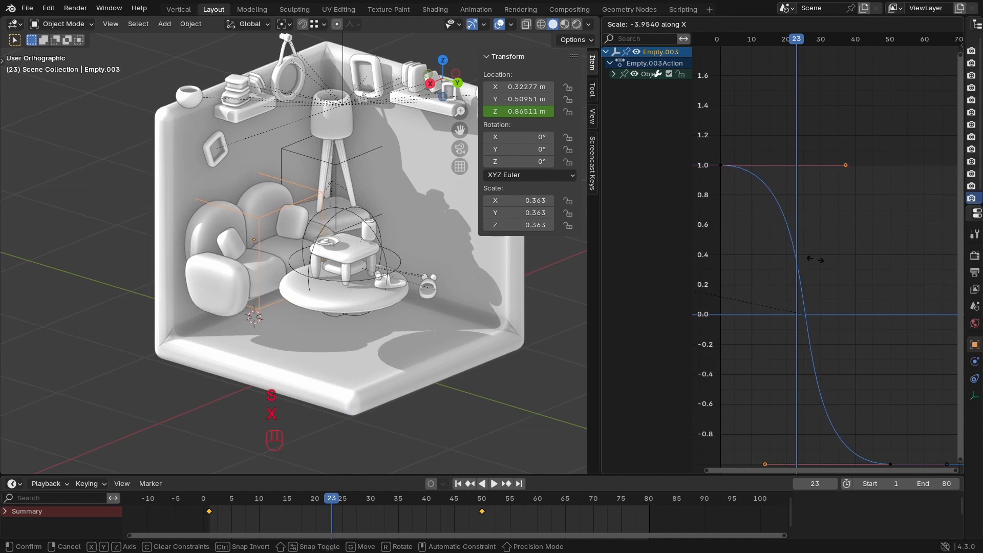
pyautogui.click(816, 259)
pyautogui.press('space')
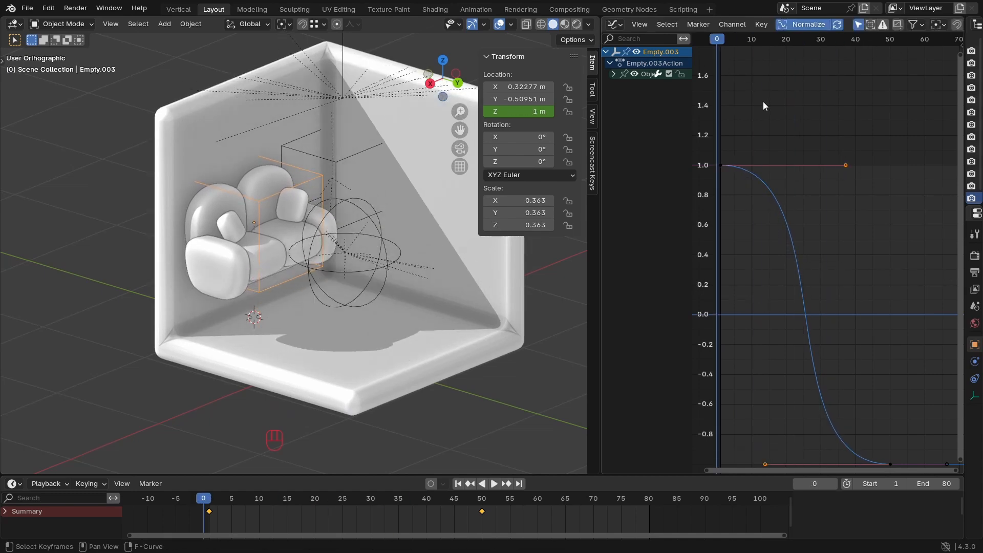
pyautogui.press('space')
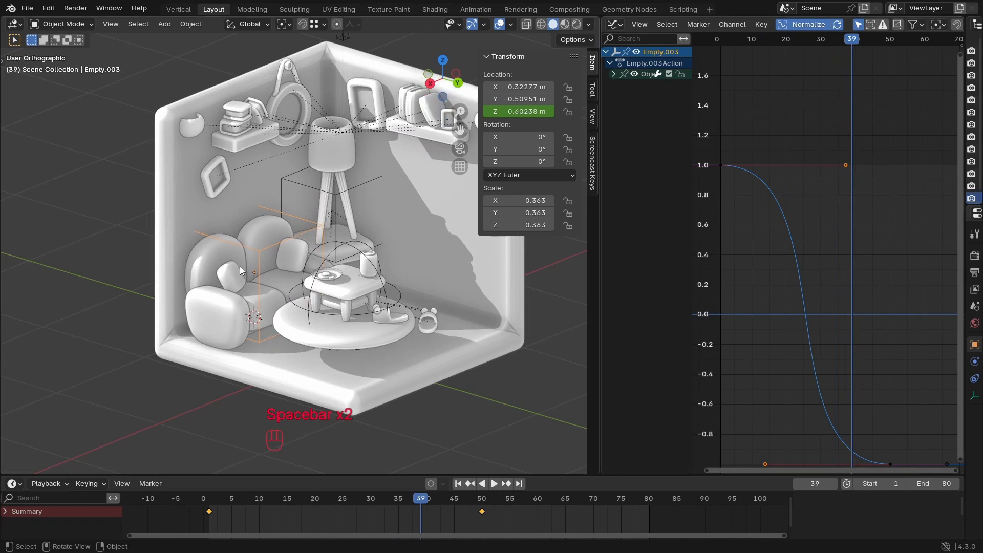
# Step: Undo the handle scaling and replay the sofa's drop with the earlier curve
pyautogui.hotkey('ctrl', 'z')
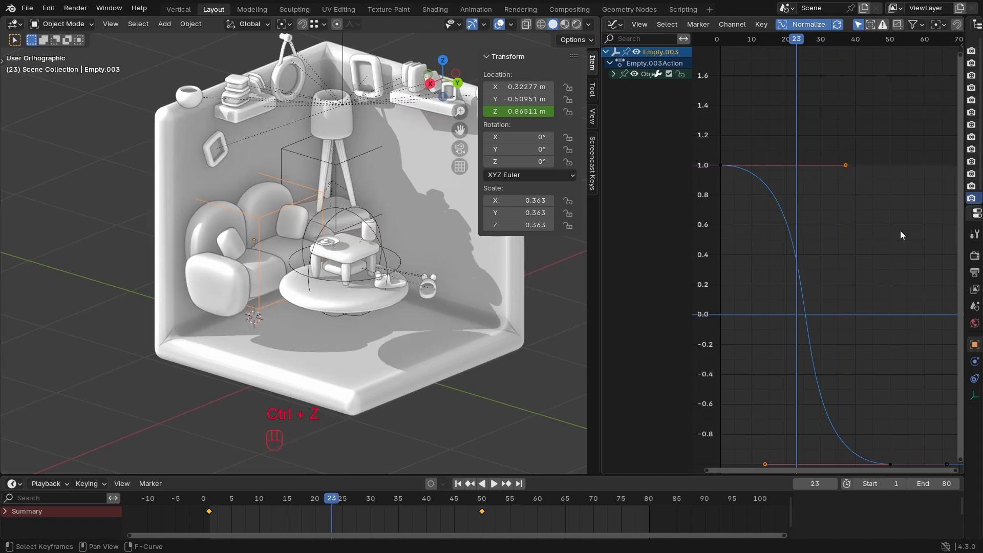
pyautogui.hotkey('ctrl', 'z')
pyautogui.press('space')
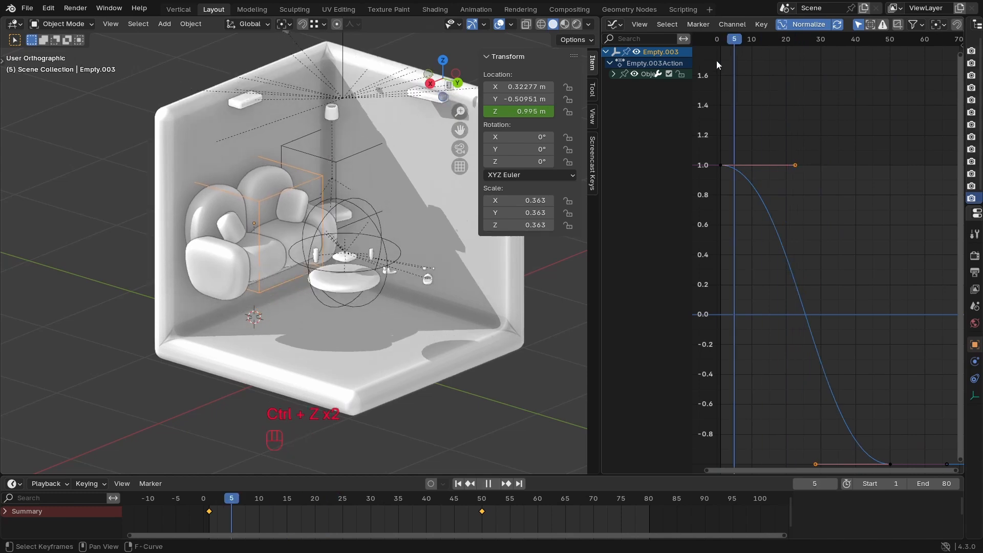
pyautogui.press('space')
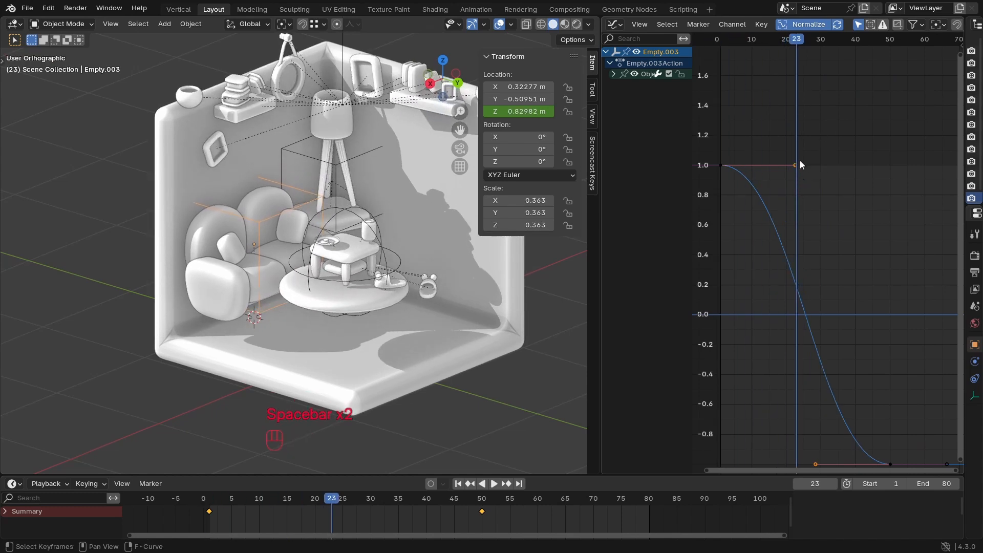
pyautogui.press('space')
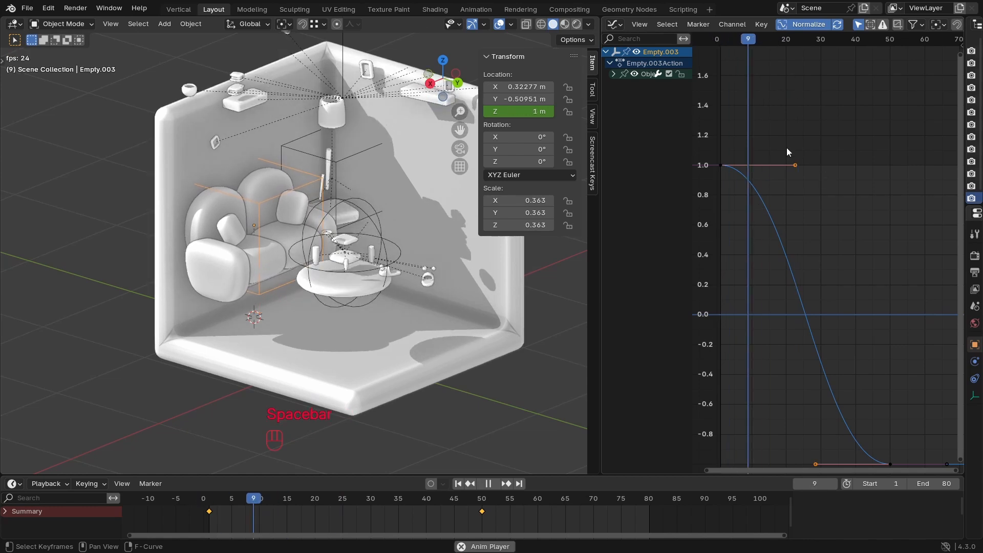
pyautogui.press('space')
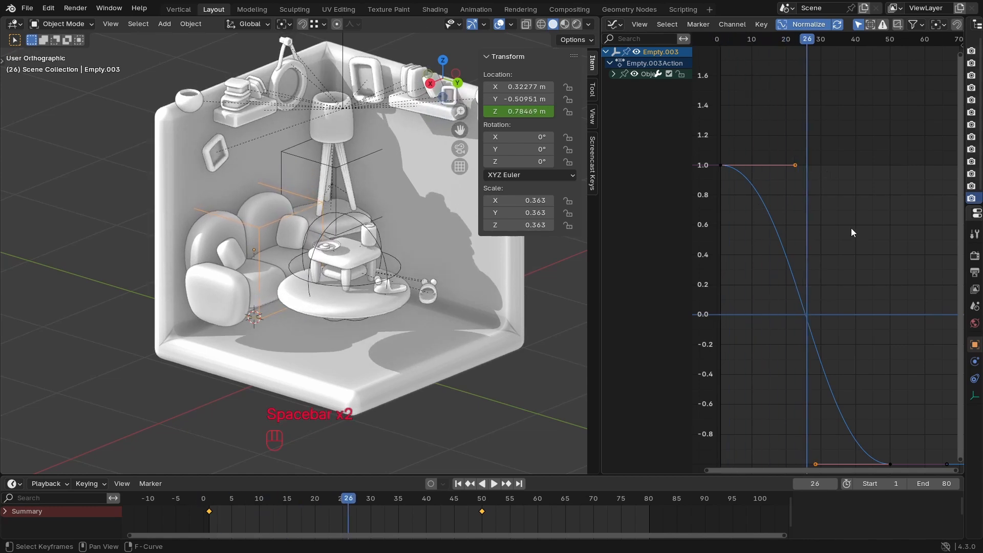
# Step: Go to frame 11 and select all keyframes of the sofa empty's Z-location curve
pyautogui.click(755, 41)
pyautogui.press('a')
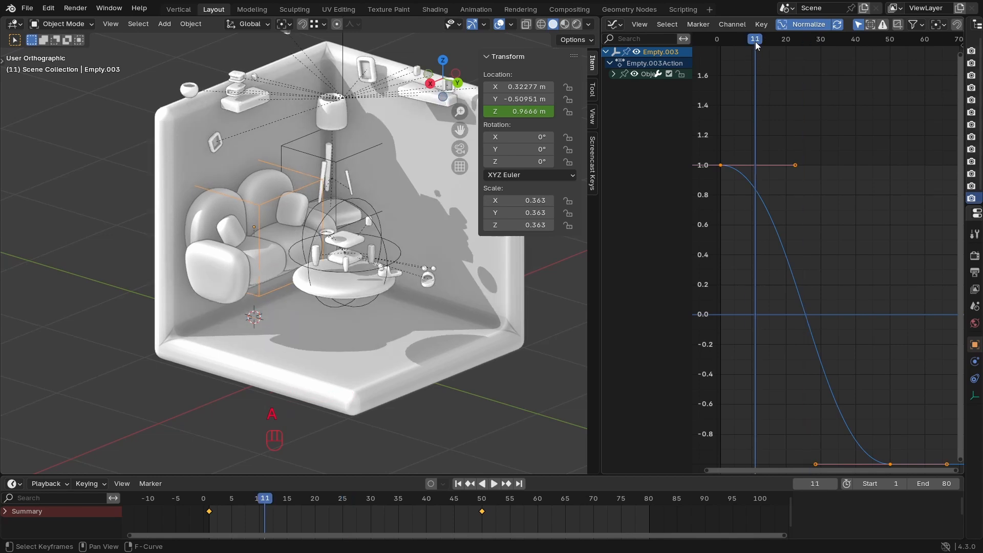
# Step: Move both keyframes of the sofa's empty 9 frames later so they start at frame 10, and preview the animation
pyautogui.click(751, 42)
pyautogui.press('g')
pyautogui.press('x')
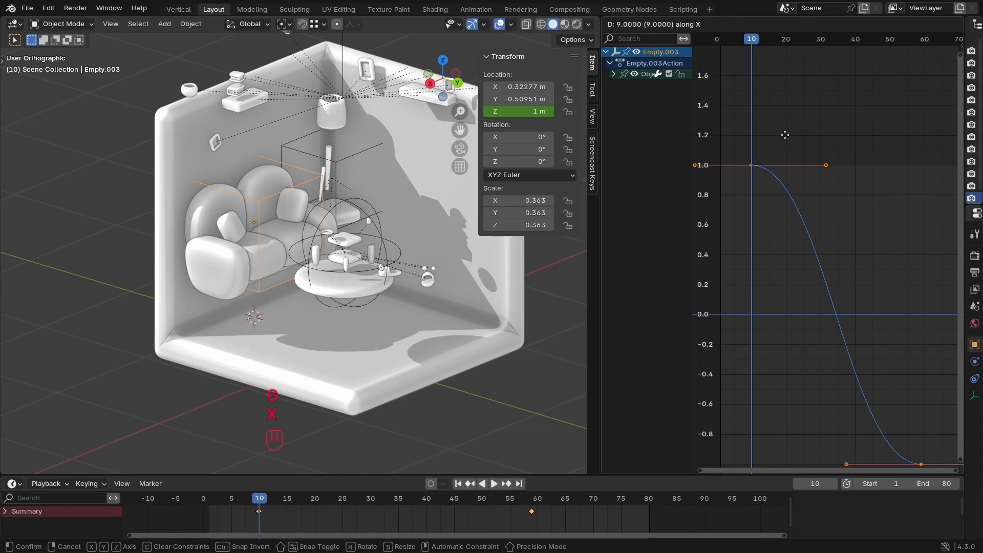
pyautogui.click(785, 135)
pyautogui.press('space')
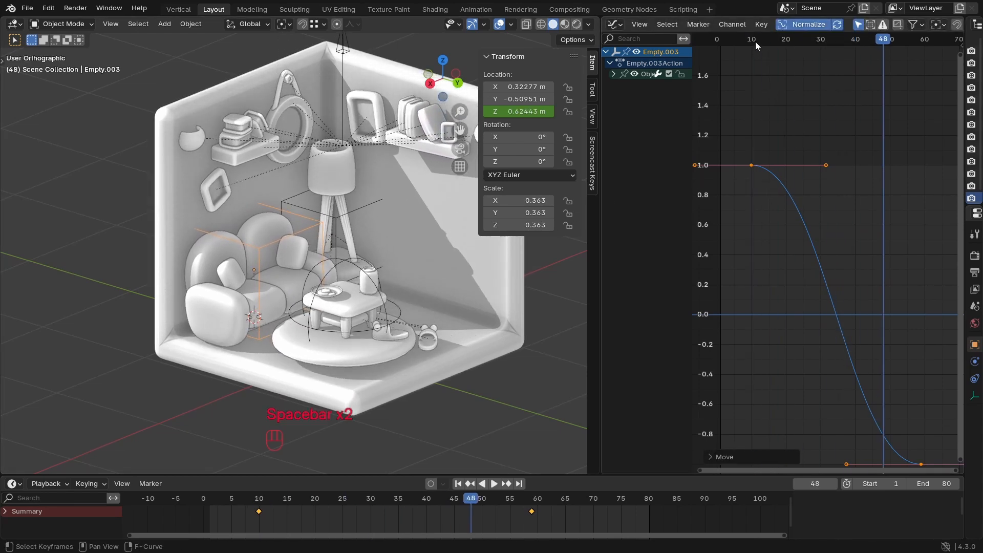
pyautogui.moveTo(755, 42); pyautogui.dragTo(720, 45)
pyautogui.press('space')
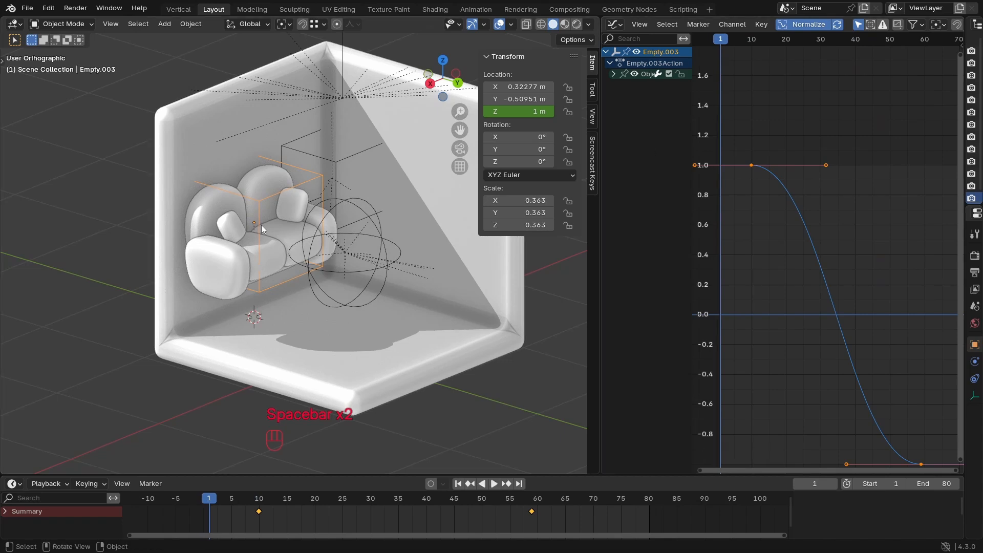
# Step: Keyframe the sofa's scale on all three axes at frame 50
pyautogui.click(228, 261)
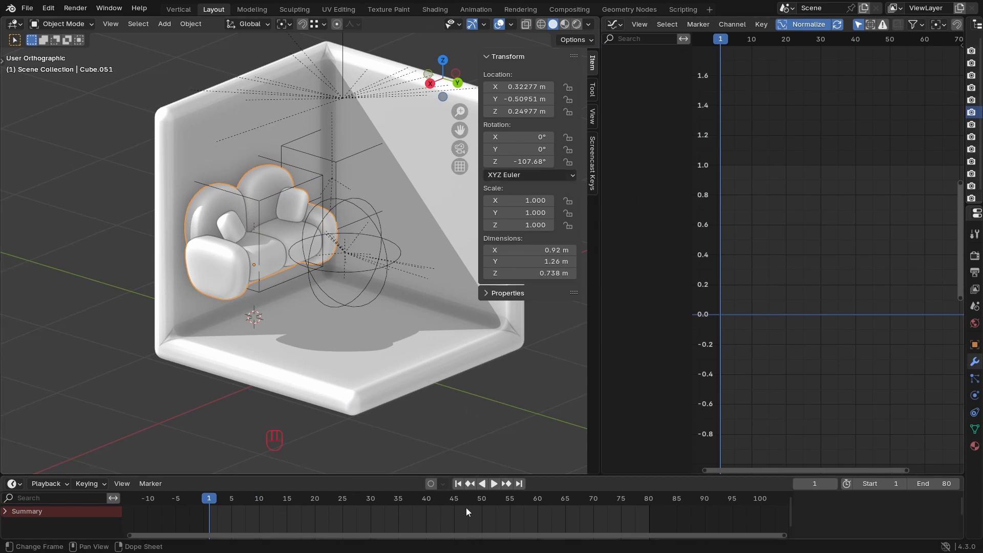
pyautogui.click(482, 499)
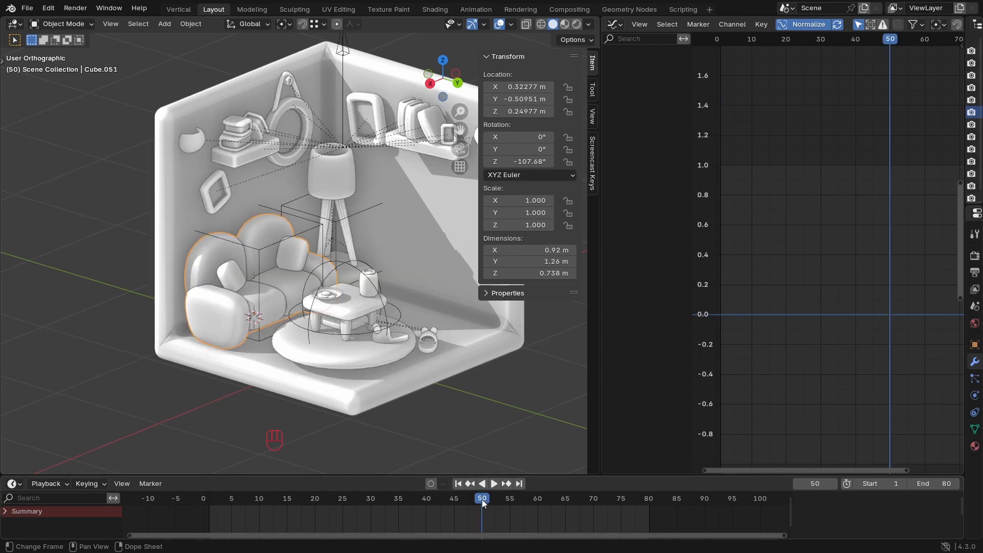
pyautogui.rightClick(516, 212)
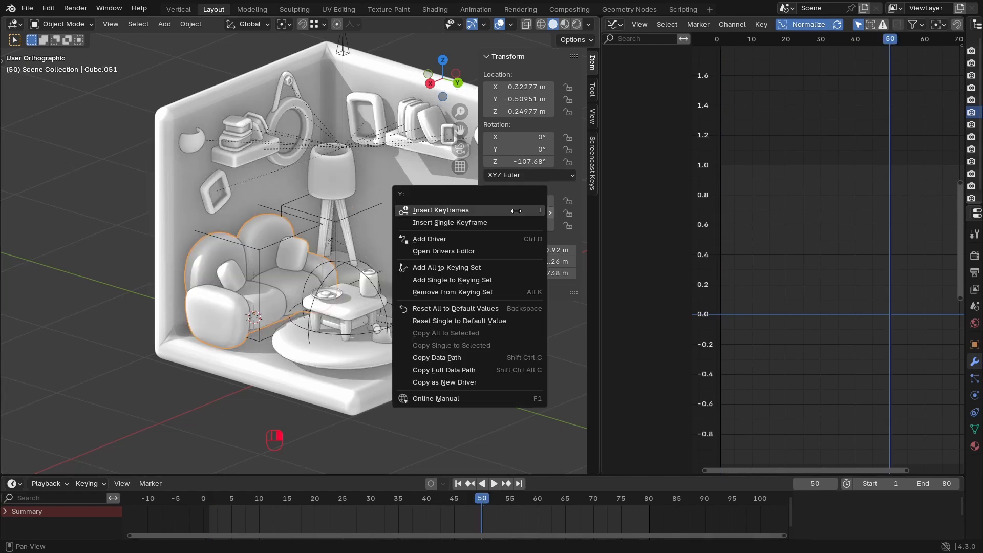
pyautogui.click(465, 221)
pyautogui.click(458, 483)
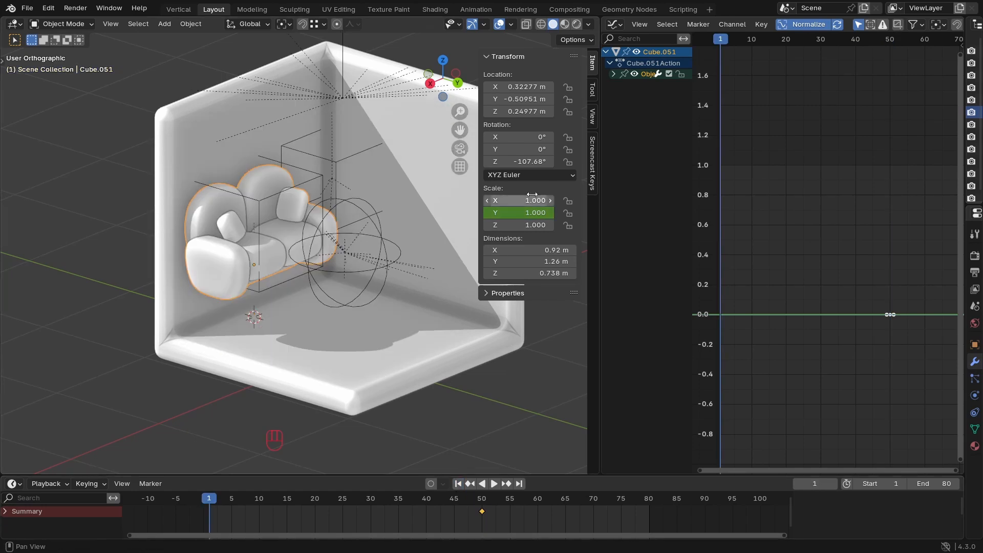
pyautogui.click(481, 501)
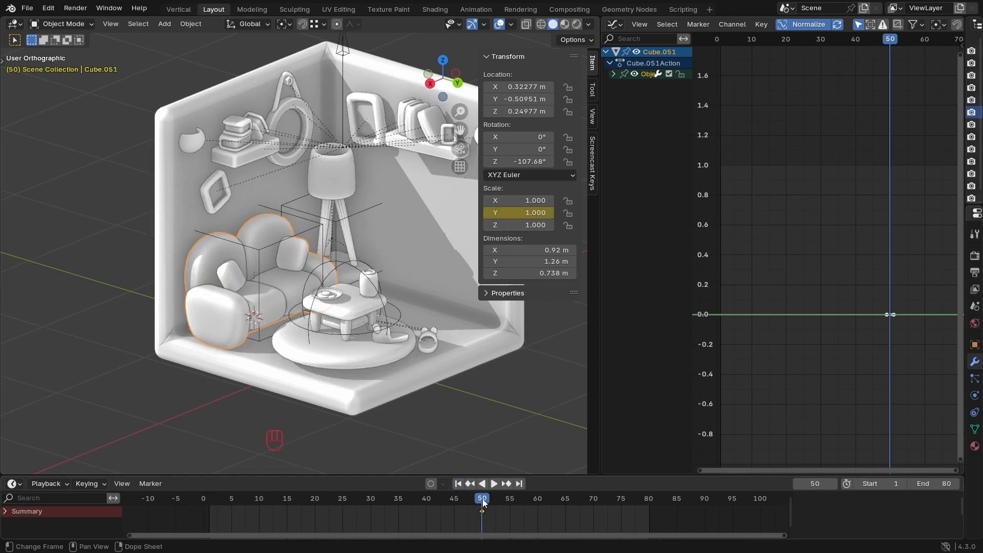
pyautogui.press('i')
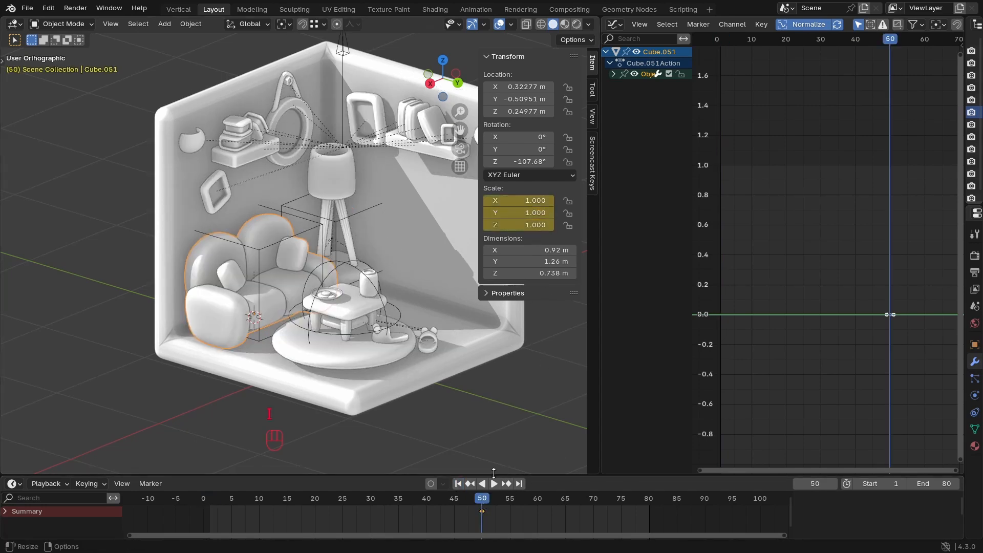
# Step: At frame 1, scale the sofa to 0 and keyframe its scale
pyautogui.click(469, 484)
pyautogui.click(458, 484)
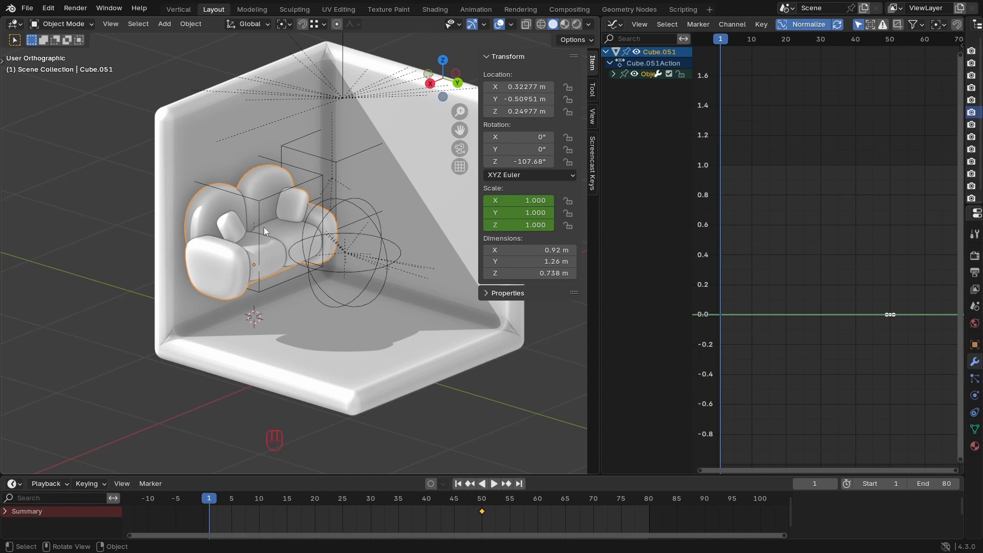
pyautogui.press('s')
pyautogui.write('0')
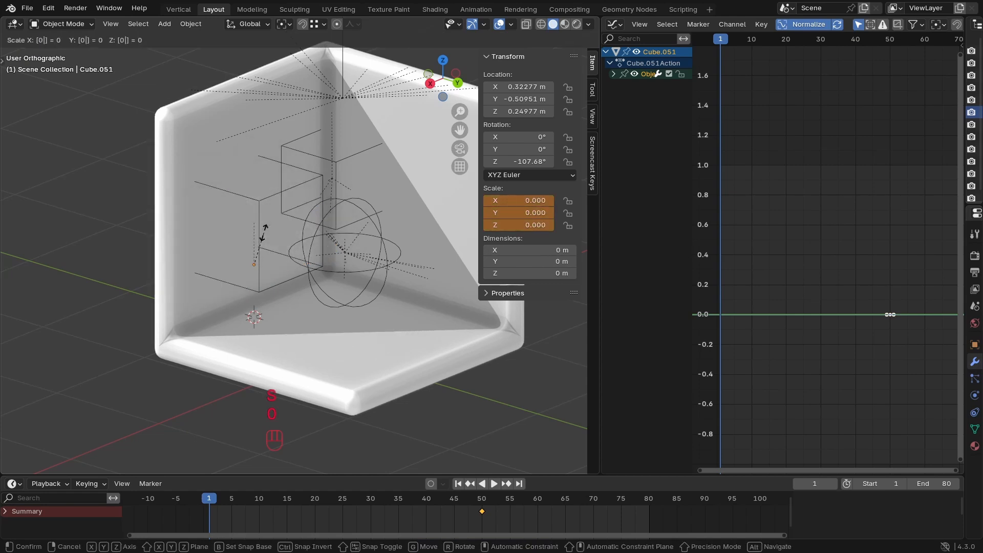
pyautogui.click(264, 234)
pyautogui.press('i')
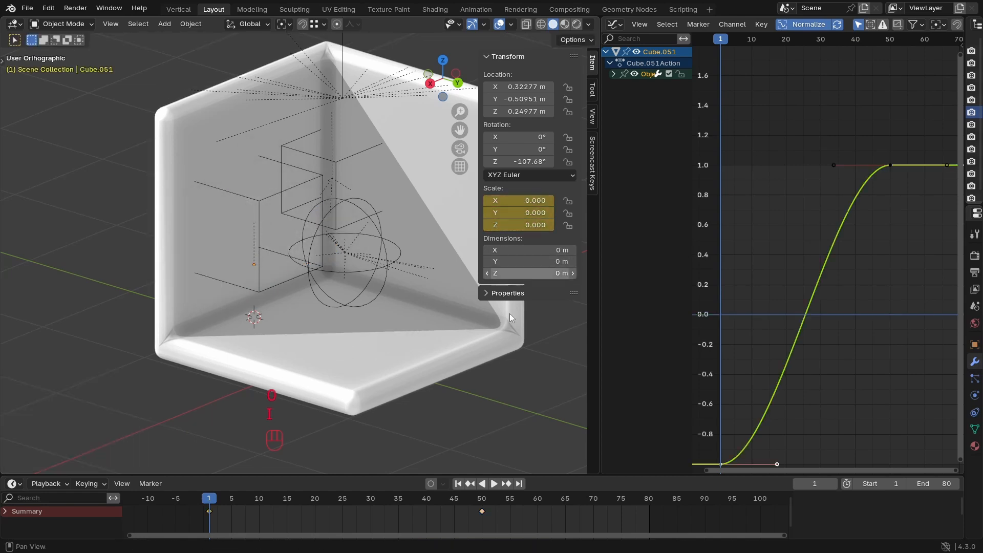
# Step: Reposition the outgoing handle of the sofa's first scale keyframe straight above it at about 0.4, and preview the animation
pyautogui.moveTo(796, 427); pyautogui.dragTo(758, 470)
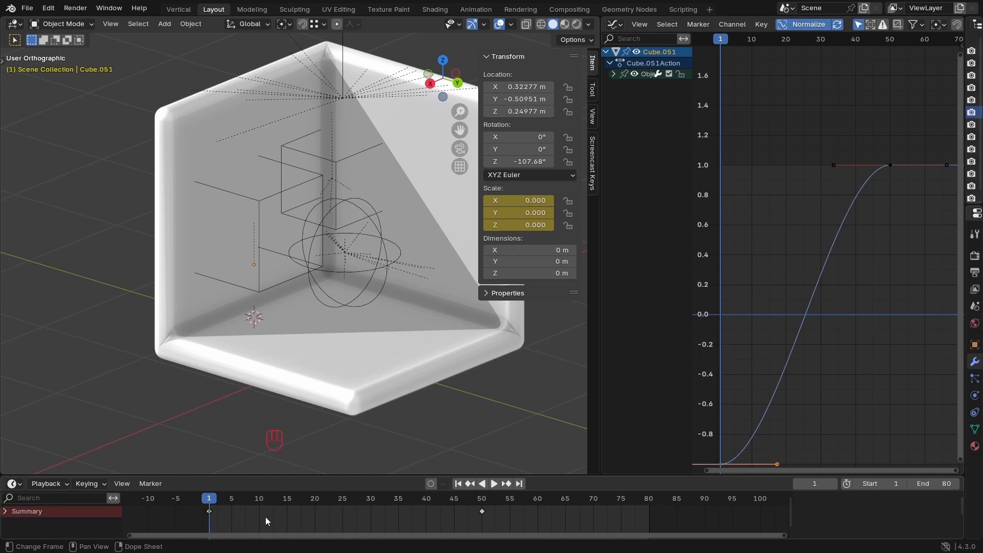
pyautogui.press('space')
pyautogui.press('space')
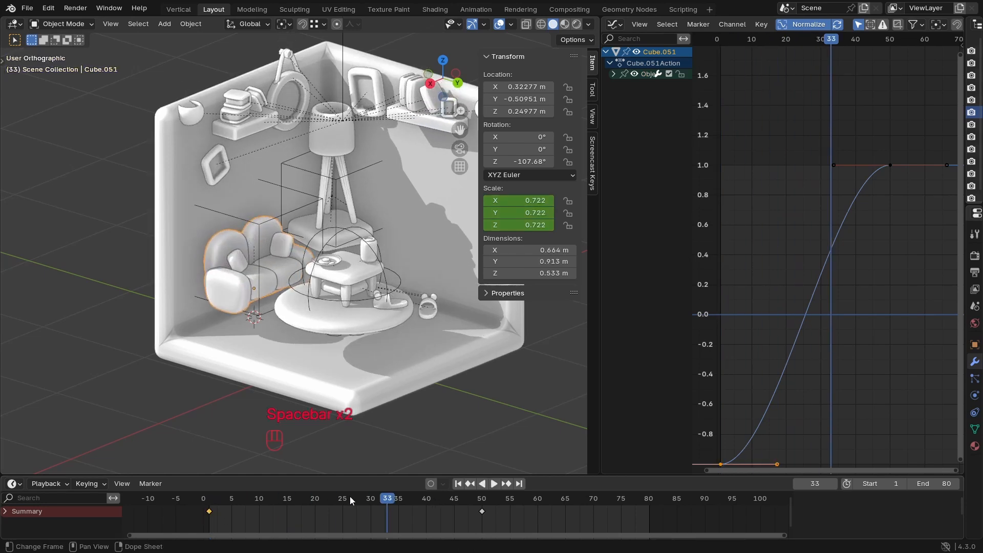
pyautogui.moveTo(373, 499); pyautogui.dragTo(209, 506)
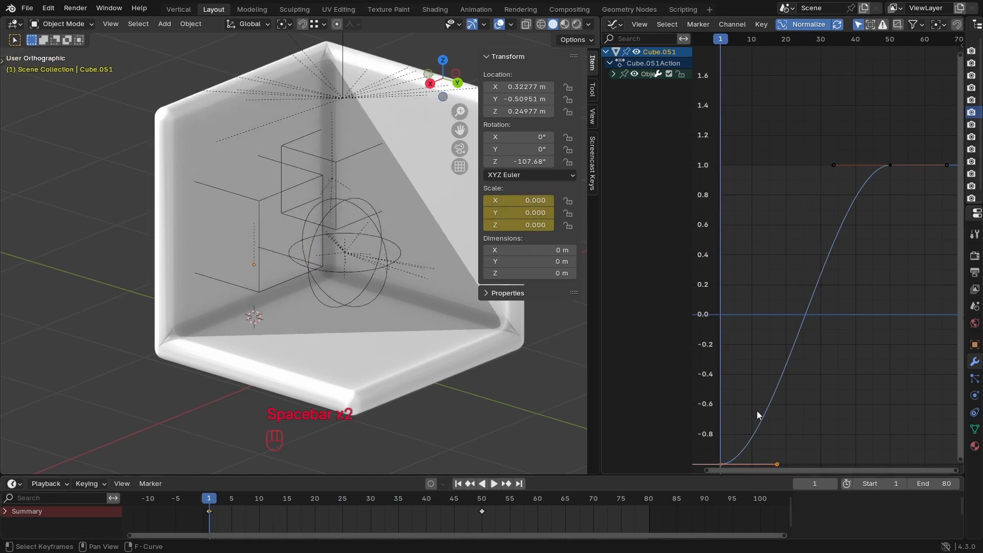
pyautogui.press('g')
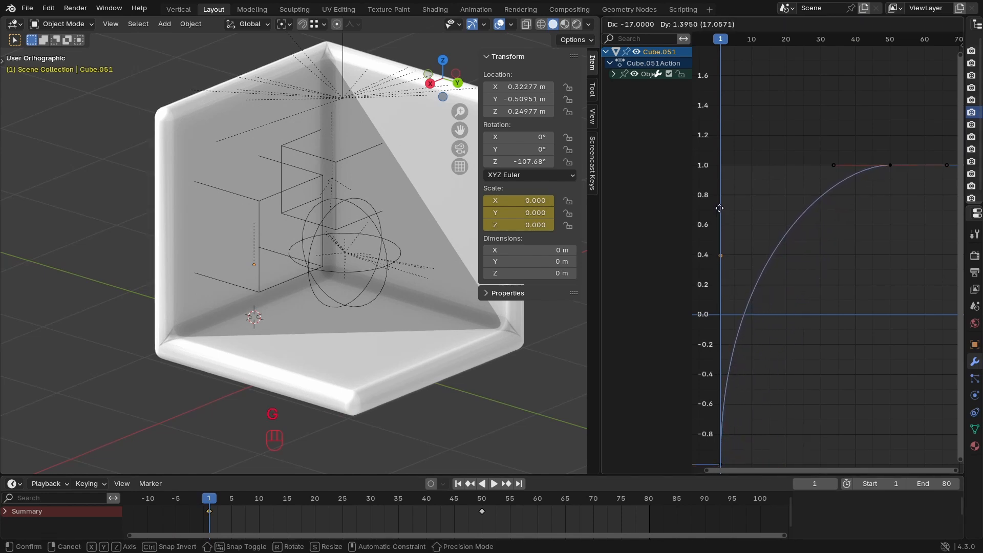
pyautogui.click(720, 212)
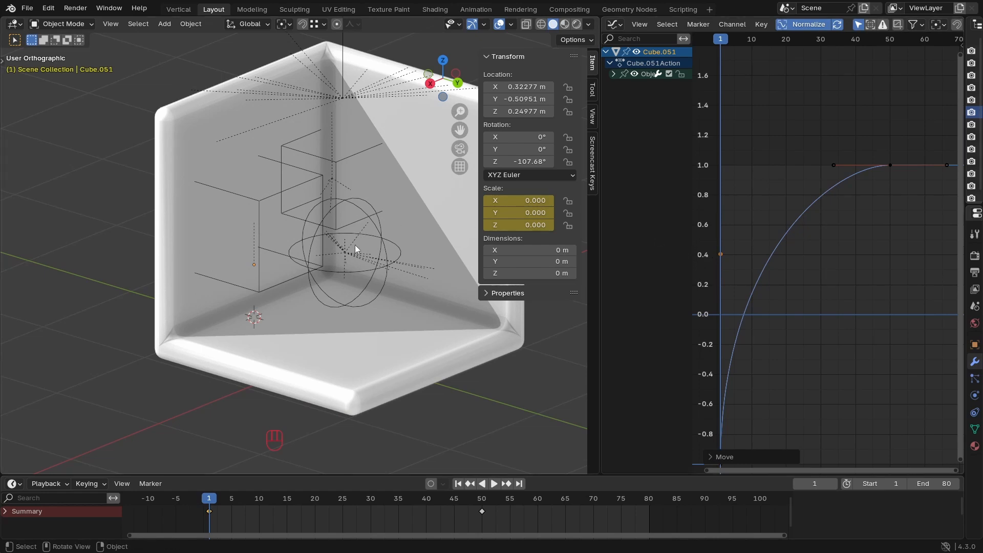
pyautogui.press('space')
pyautogui.press('space')
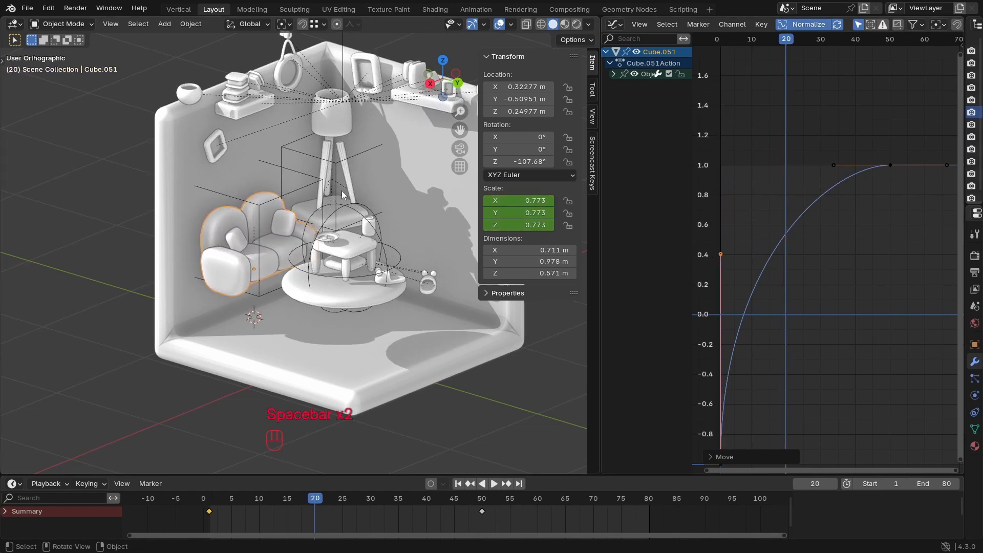
# Step: Compare the scale curves of the lampshade, picture frame and rug, and raise the sofa's first keyframe handle to about 0.6 like the rug's
pyautogui.click(344, 128)
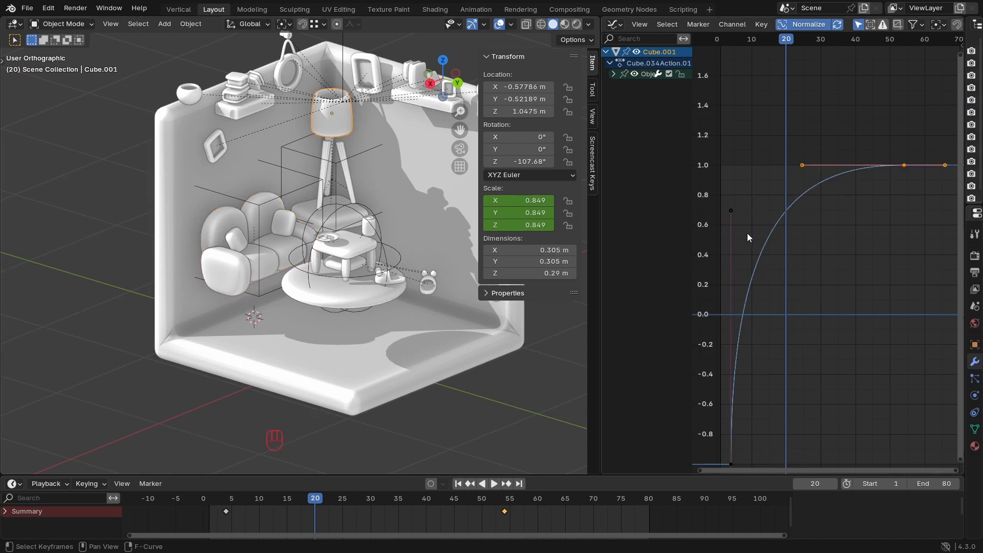
pyautogui.scroll(3, 748, 237)
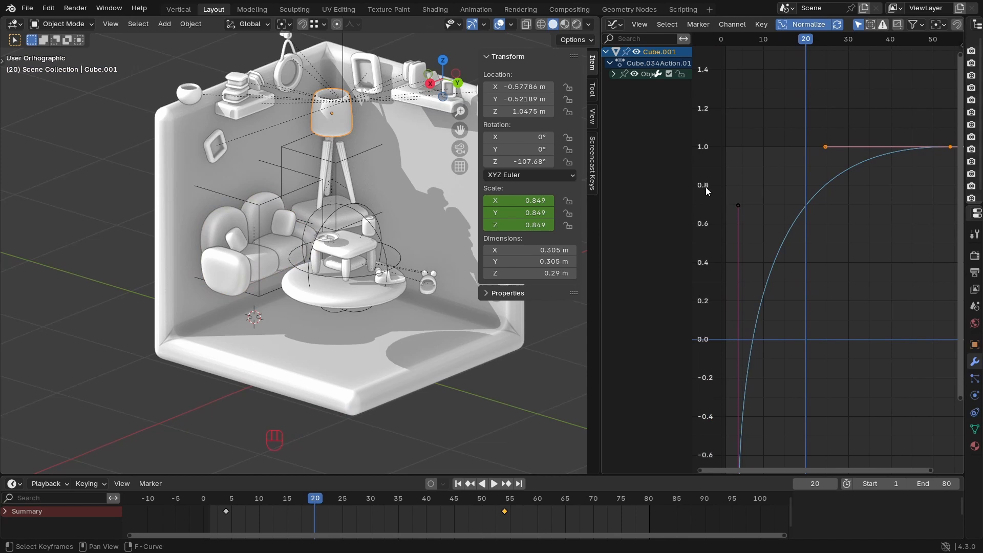
pyautogui.click(377, 72)
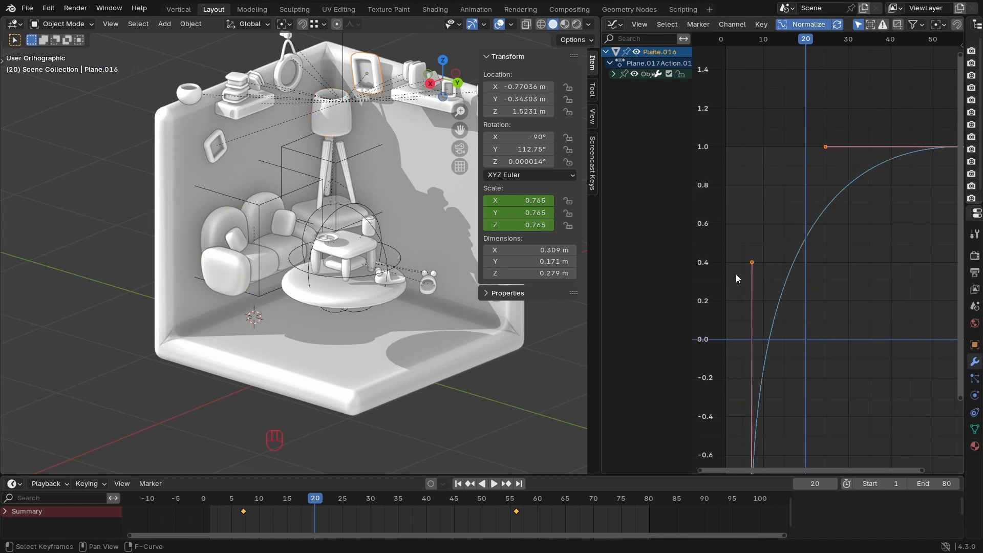
pyautogui.click(344, 303)
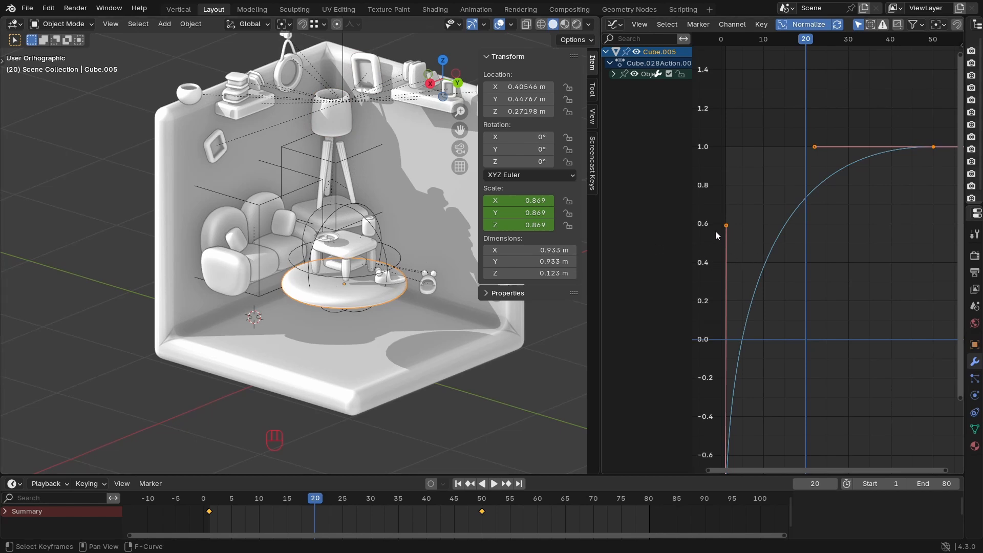
pyautogui.click(217, 266)
pyautogui.press('g')
pyautogui.press('y')
pyautogui.click(750, 233)
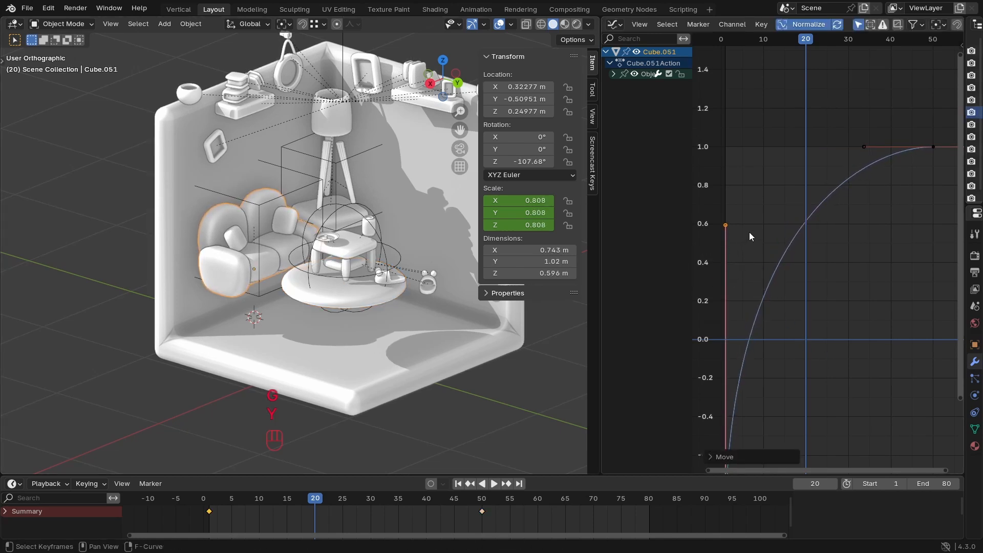
pyautogui.press('space')
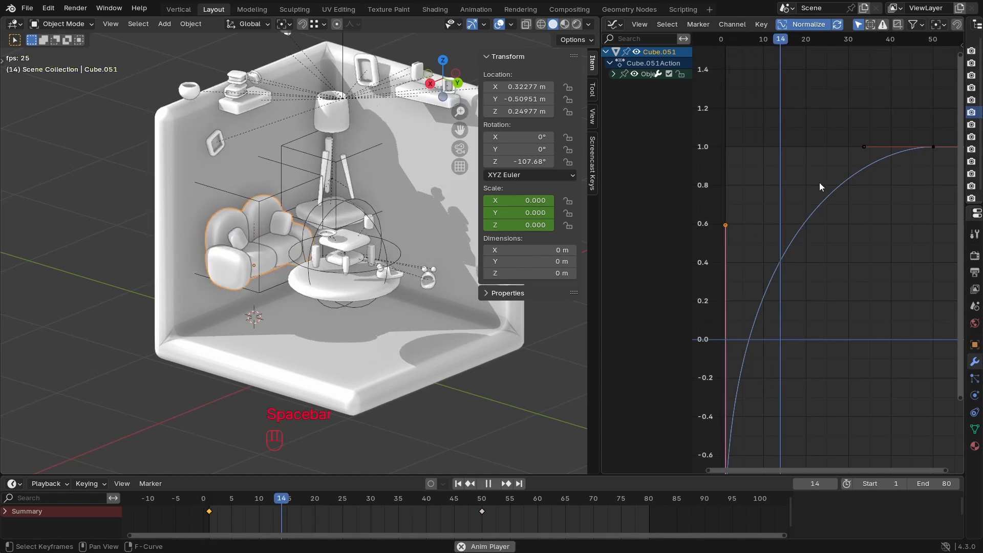
pyautogui.press('space')
# Step: Extend the incoming handle of the sofa's frame 50 scale keyframe 12 frames earlier along the time axis
pyautogui.scroll(-4, 827, 297)
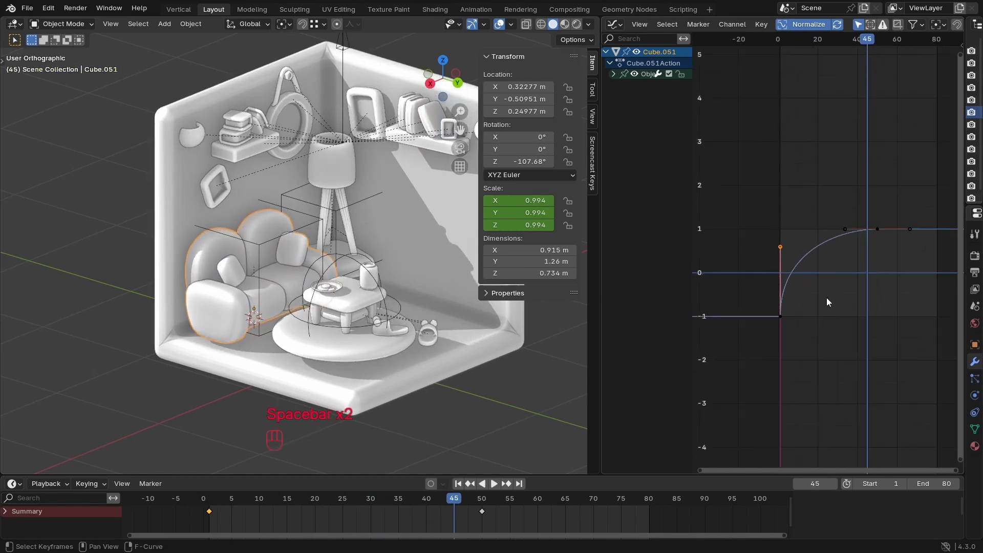
pyautogui.moveTo(825, 239)
pyautogui.keyDown('ctrl'); pyautogui.mouseDown(button='middle')
pyautogui.moveTo(816, 223)
pyautogui.moveTo(825, 223)
pyautogui.mouseUp(button='middle'); pyautogui.keyUp('ctrl')
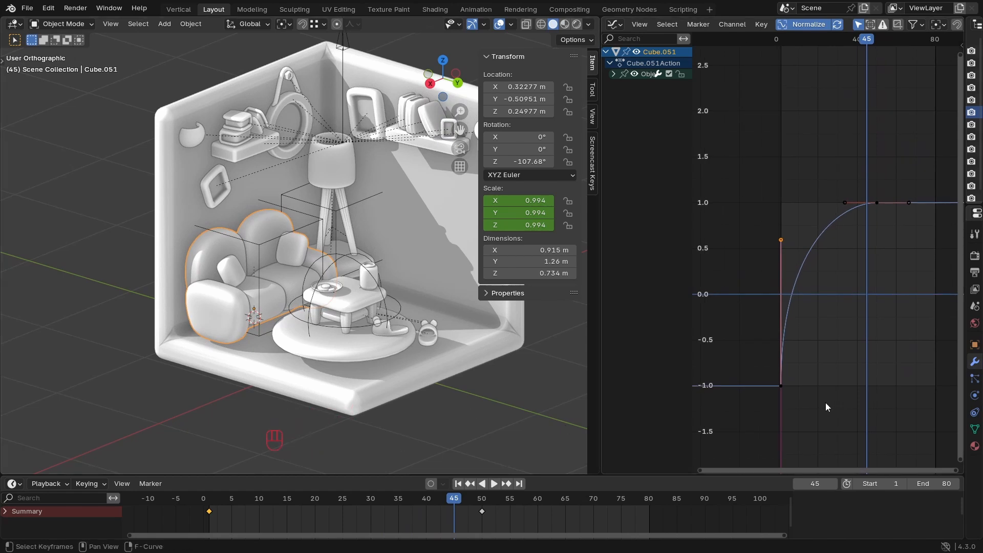
pyautogui.click(892, 318)
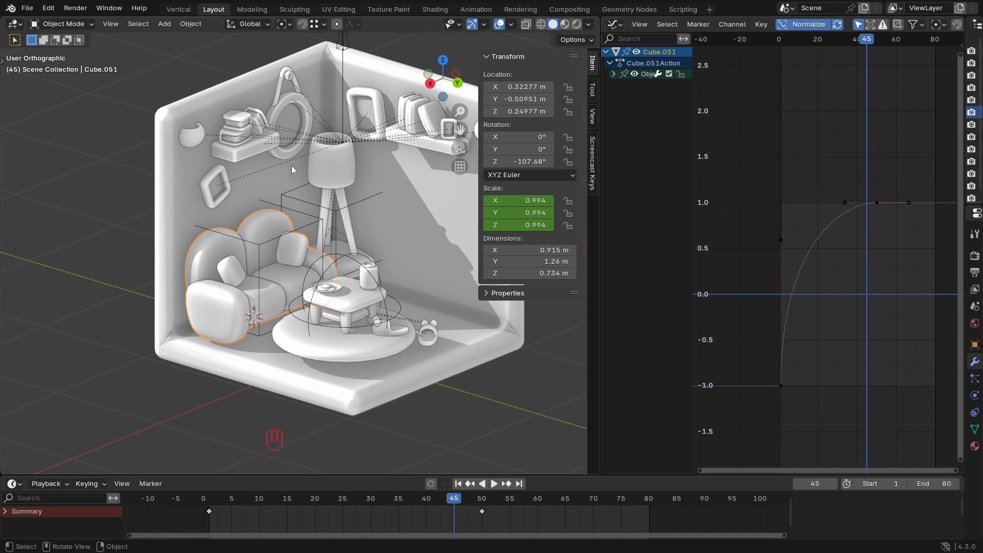
pyautogui.click(336, 168)
pyautogui.click(256, 231)
pyautogui.click(842, 210)
pyautogui.press('g')
pyautogui.press('y')
pyautogui.press('x')
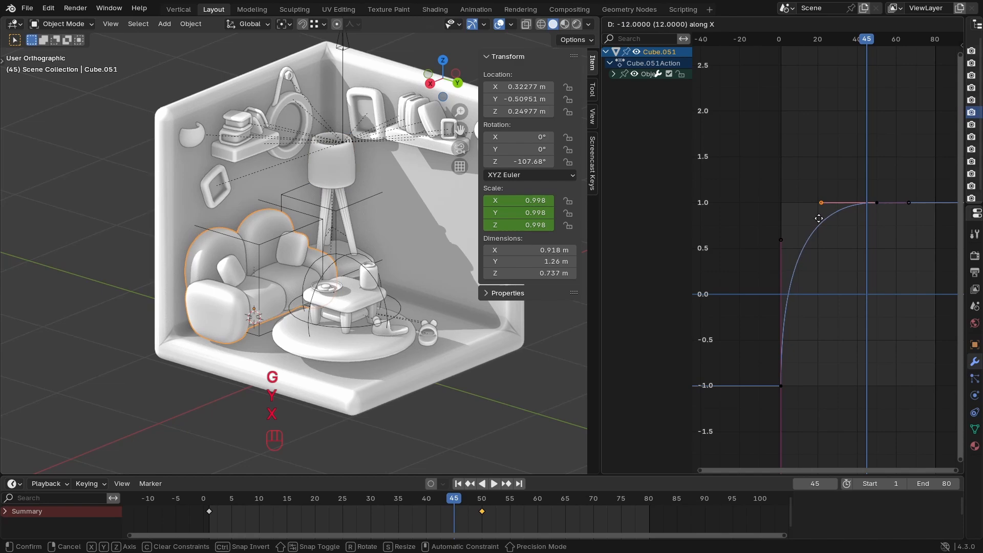
pyautogui.click(819, 221)
# Step: Play back the animation and check the scale curve of the picture frame on the back wall
pyautogui.press('space')
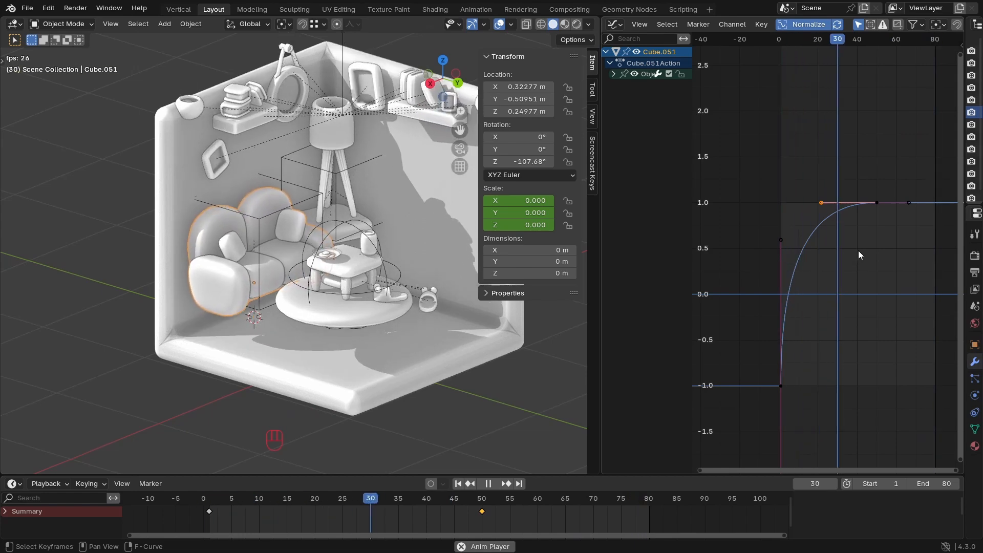
pyautogui.press('space')
pyautogui.click(377, 90)
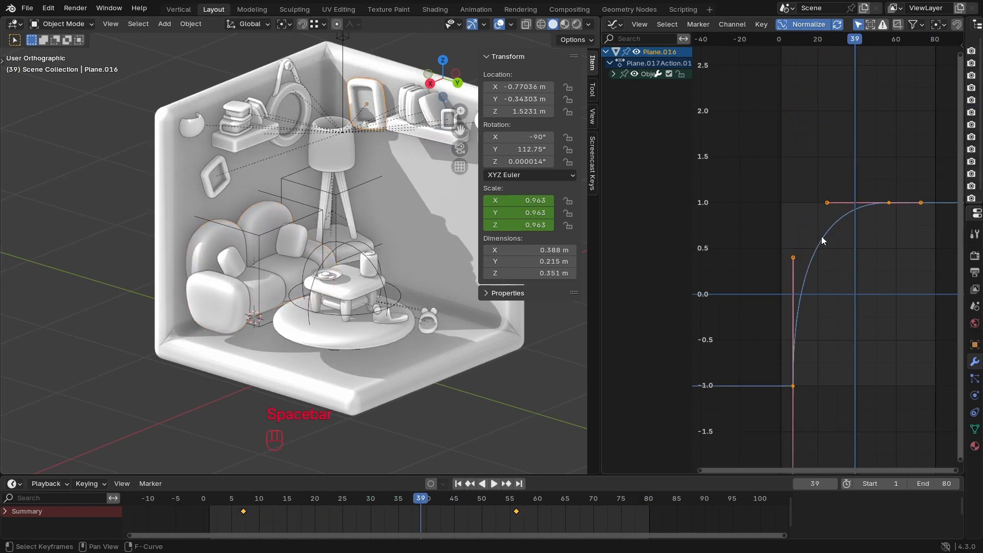
pyautogui.press('space')
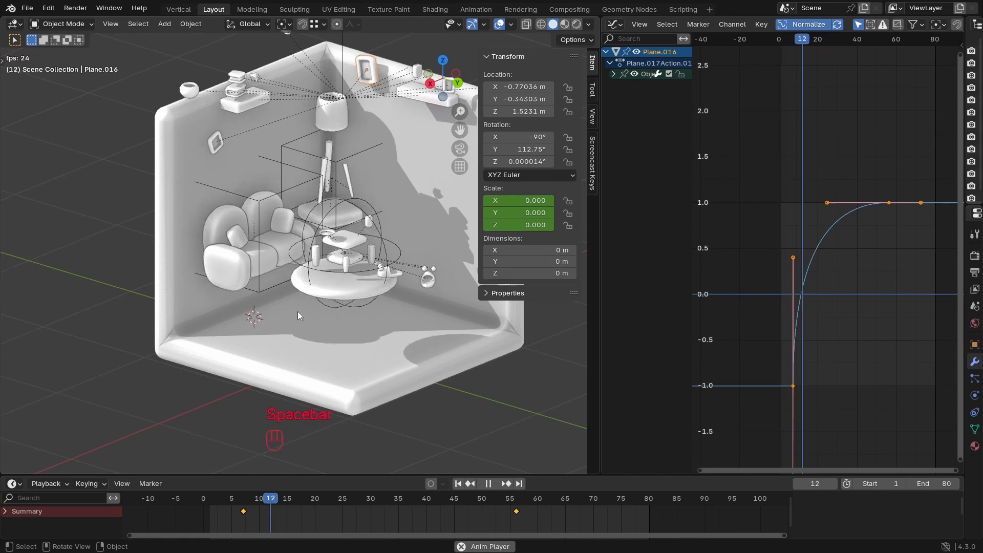
# Step: At frame 50, separate the whole sofa mesh into its loose parts, return to Object Mode and advance to frame 51
pyautogui.click(229, 292)
pyautogui.press('space')
pyautogui.press('space')
pyautogui.moveTo(480, 505)
pyautogui.mouseDown()
pyautogui.moveTo(515, 507)
pyautogui.moveTo(481, 509)
pyautogui.mouseUp()
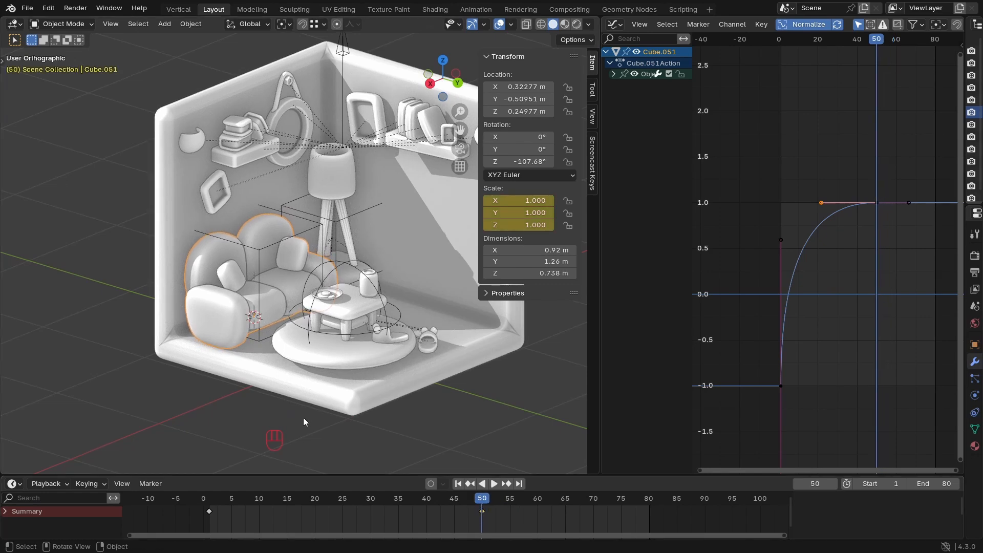
pyautogui.press('Tab')
pyautogui.press('a')
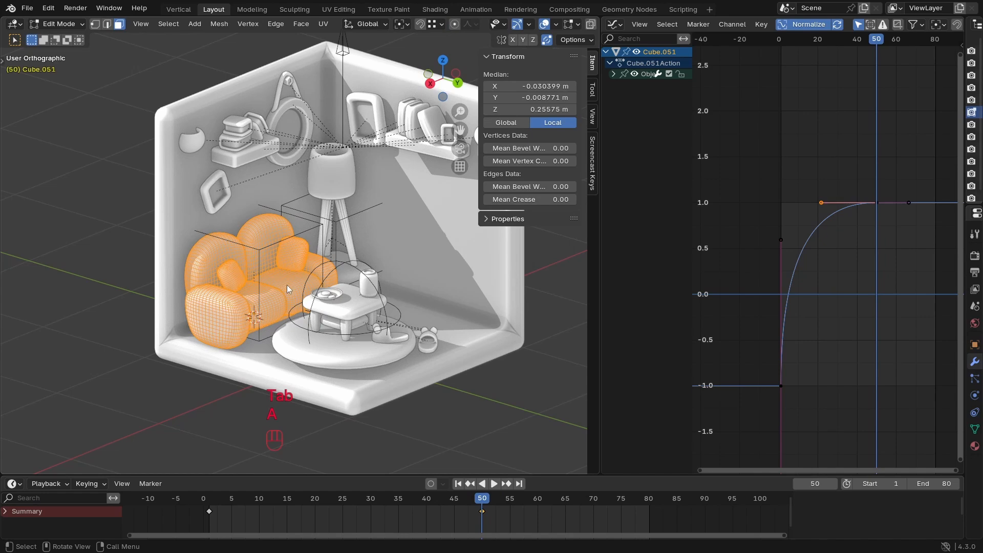
pyautogui.press('p')
pyautogui.click(287, 284)
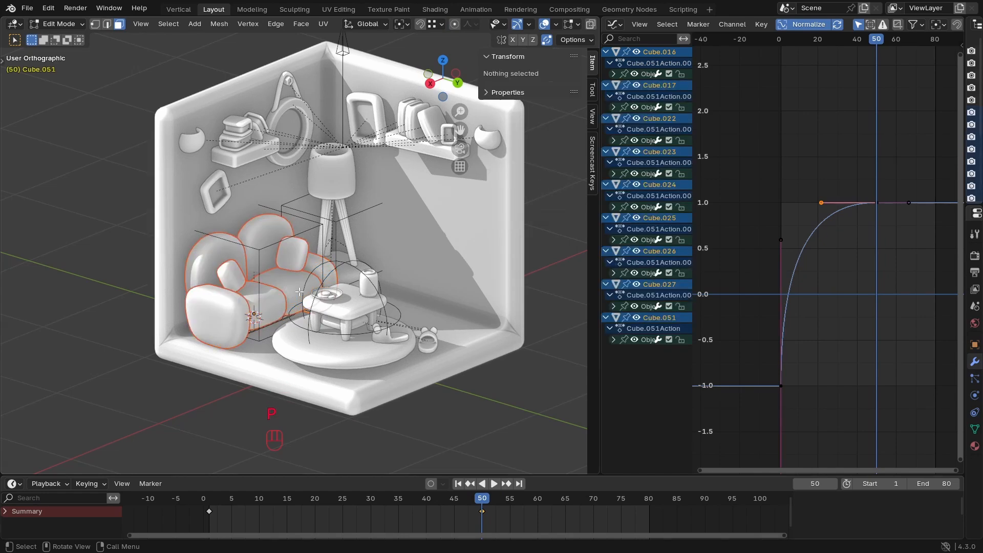
pyautogui.press('Tab')
pyautogui.press('Right')
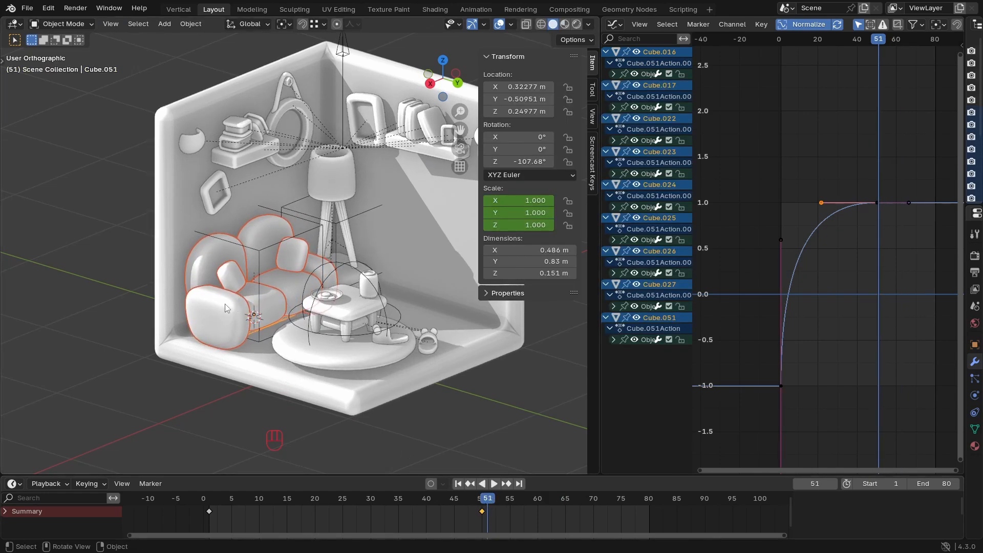
# Step: Shift the scale keyframes of the sofa's two back cushions, both pillows and the rear seat cushion 9 frames later, starting at frame 10
pyautogui.scroll(3, 250, 330)
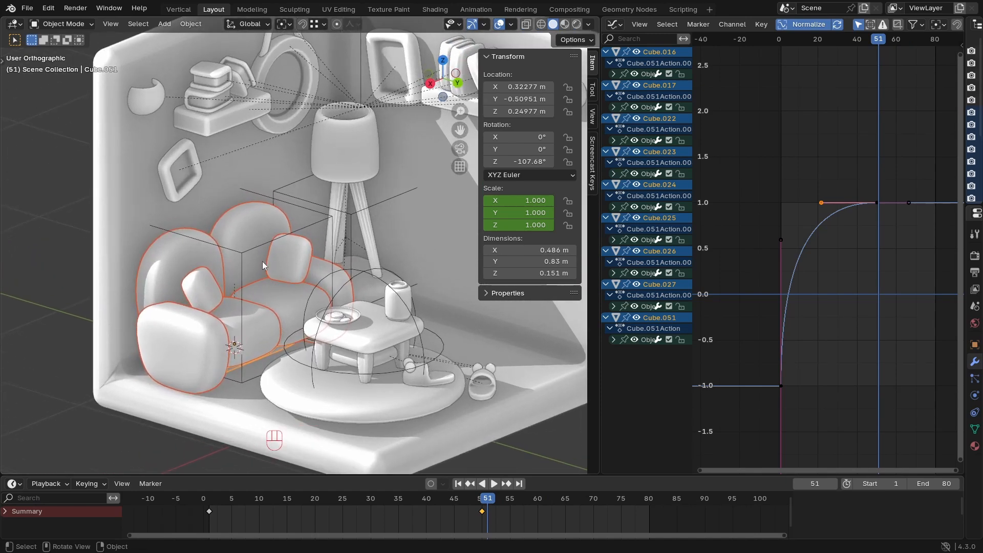
pyautogui.click(249, 223)
pyautogui.keyDown('shift'); pyautogui.click(171, 262); pyautogui.keyUp('shift')
pyautogui.keyDown('shift'); pyautogui.click(295, 256); pyautogui.keyUp('shift')
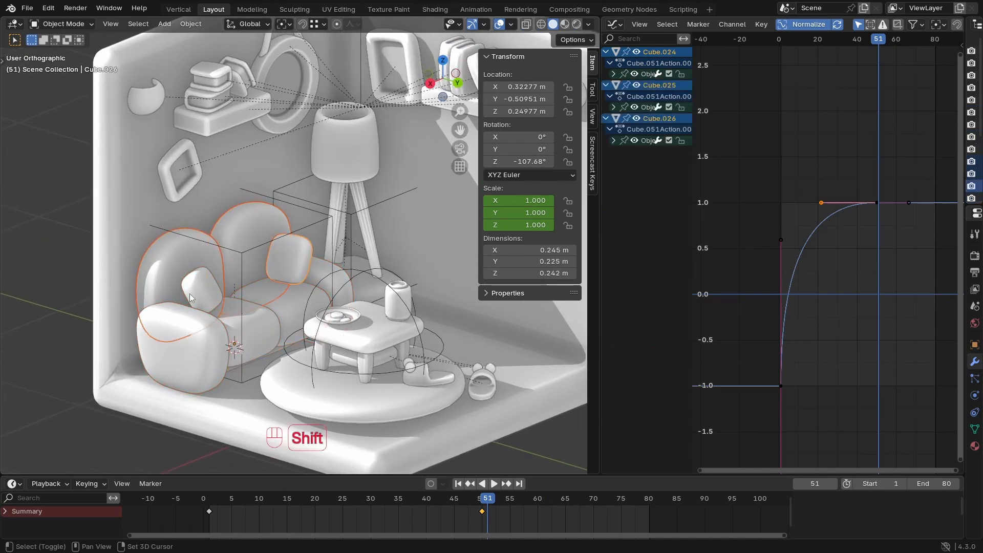
pyautogui.keyDown('shift'); pyautogui.click(201, 288); pyautogui.keyUp('shift')
pyautogui.keyDown('shift'); pyautogui.click(280, 309); pyautogui.keyUp('shift')
pyautogui.keyDown('shift'); pyautogui.click(320, 372); pyautogui.keyUp('shift')
pyautogui.press('a')
pyautogui.press('g')
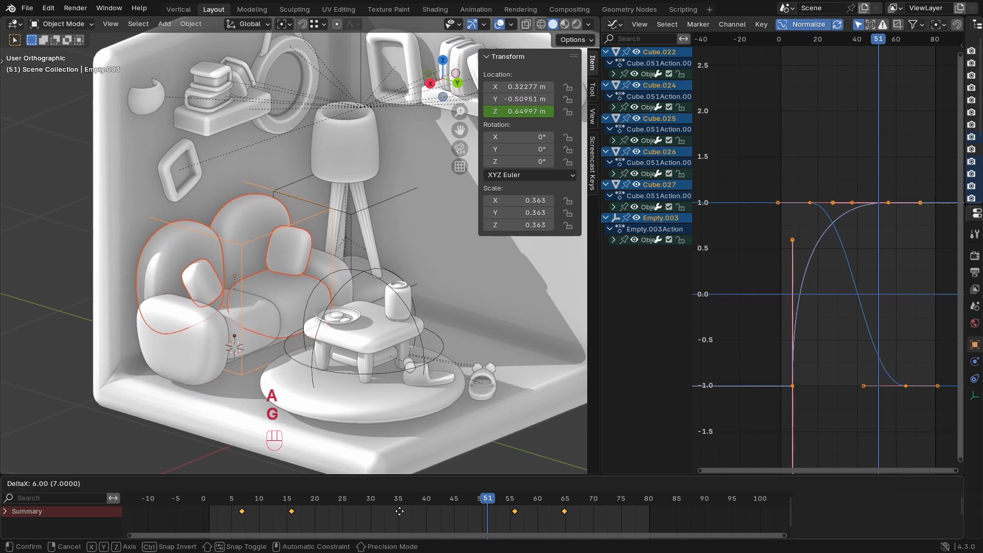
pyautogui.rightClick(401, 510)
pyautogui.keyDown('ctrl'); pyautogui.moveTo(254, 181); pyautogui.dragTo(233, 190); pyautogui.keyUp('ctrl')
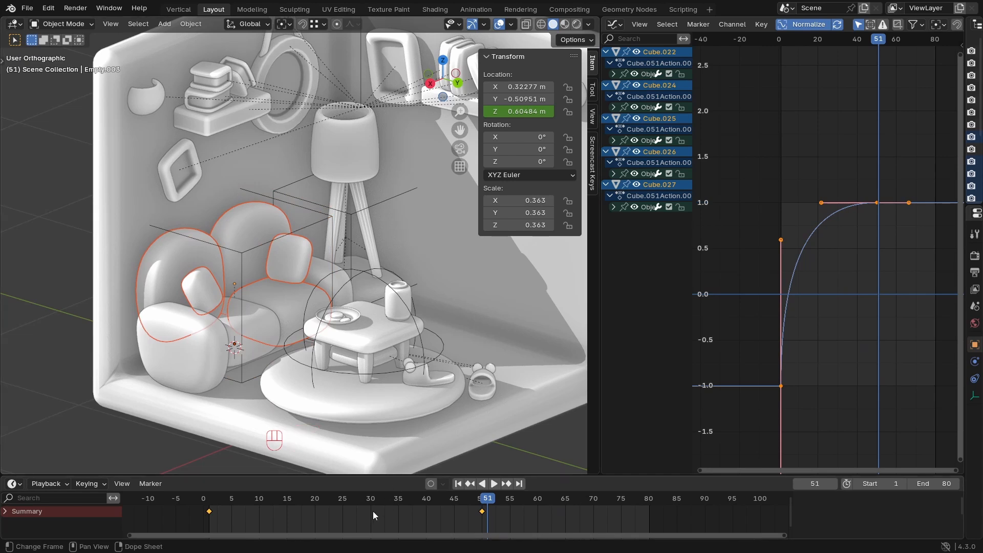
pyautogui.press('g')
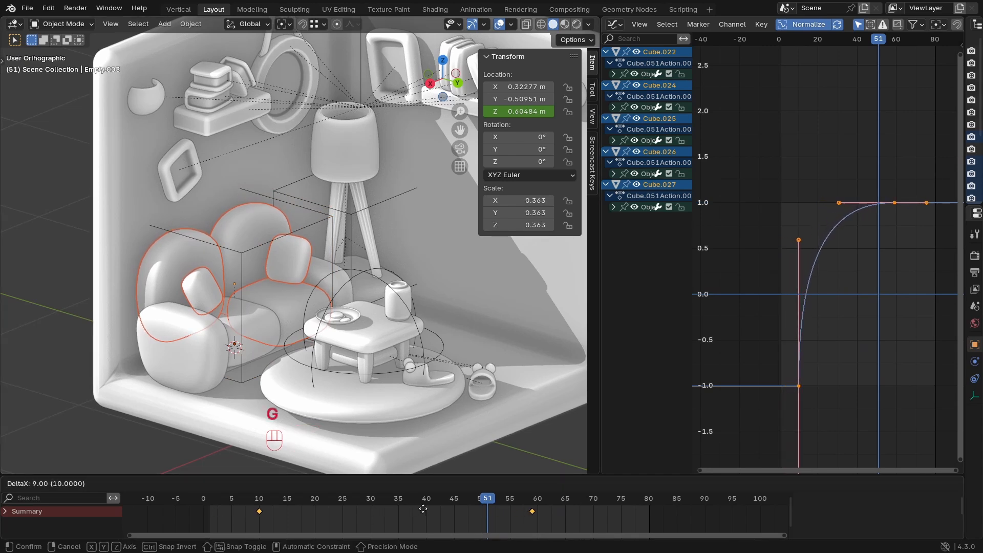
pyautogui.click(423, 509)
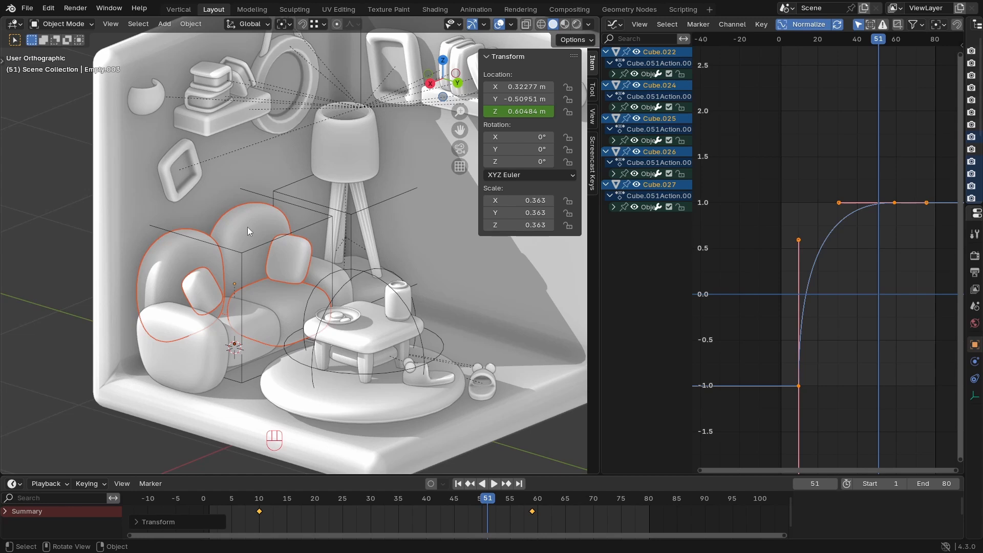
# Step: Delay all scale keyframes of the front seat cushion by 9 frames so its scale-up begins at frame 10
pyautogui.click(251, 319)
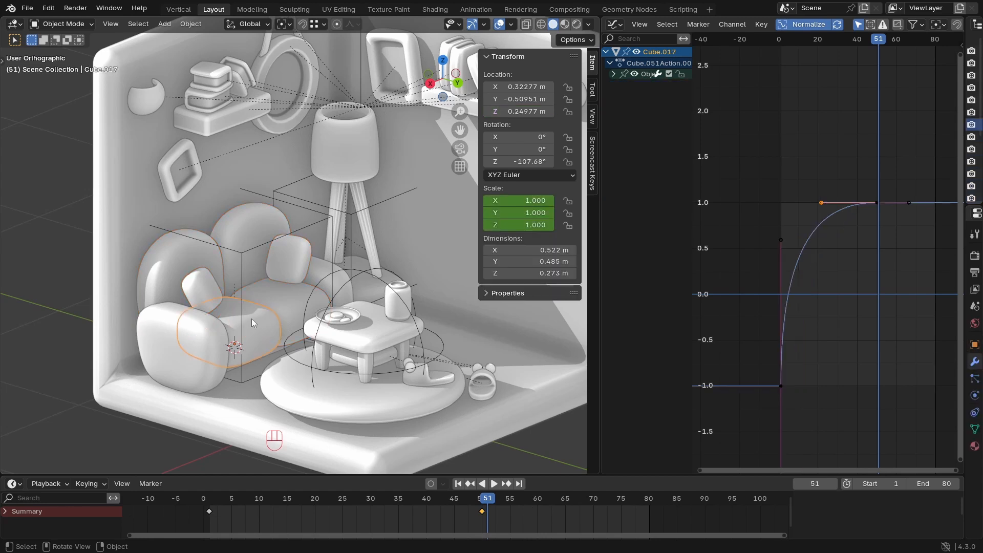
pyautogui.press('g')
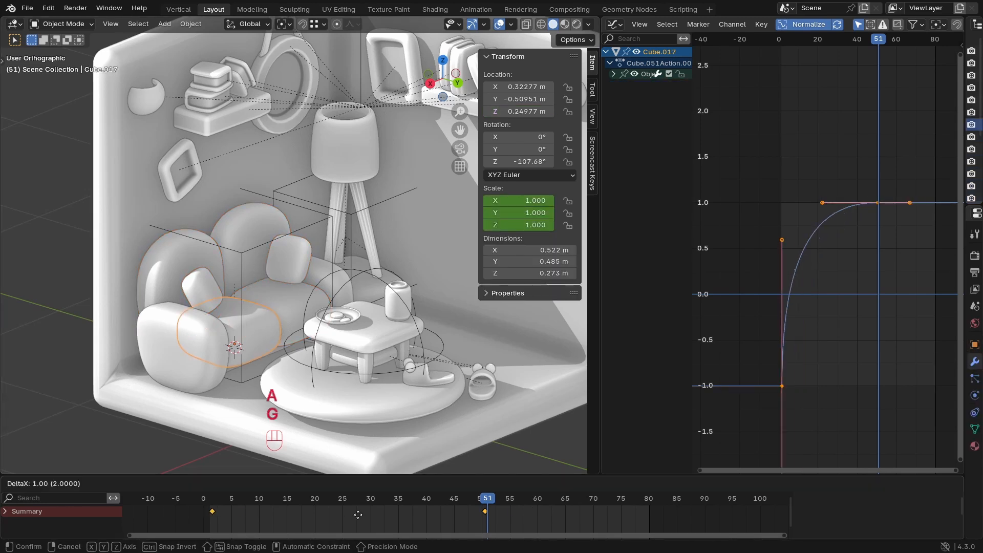
pyautogui.click(387, 514)
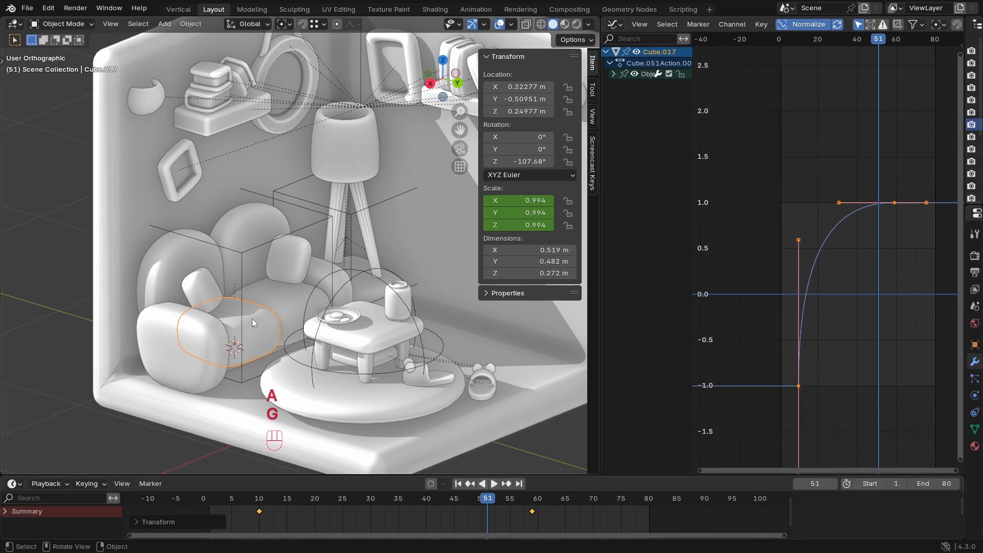
# Step: Delay the armrests' scale keyframes to start at about frame 8 for the front one and frame 5 for the rear one, and return to frame 2
pyautogui.click(182, 336)
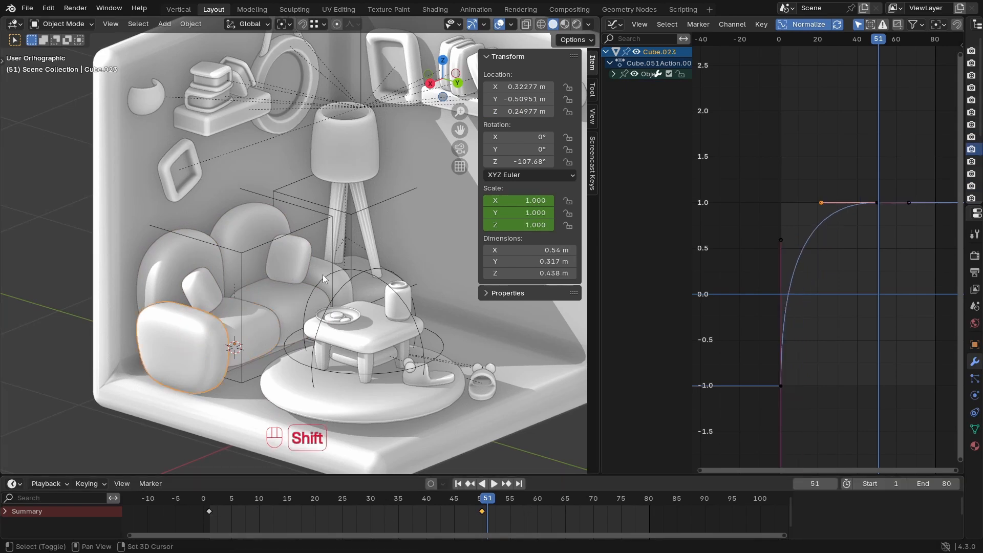
pyautogui.keyDown('shift'); pyautogui.click(323, 274); pyautogui.keyUp('shift')
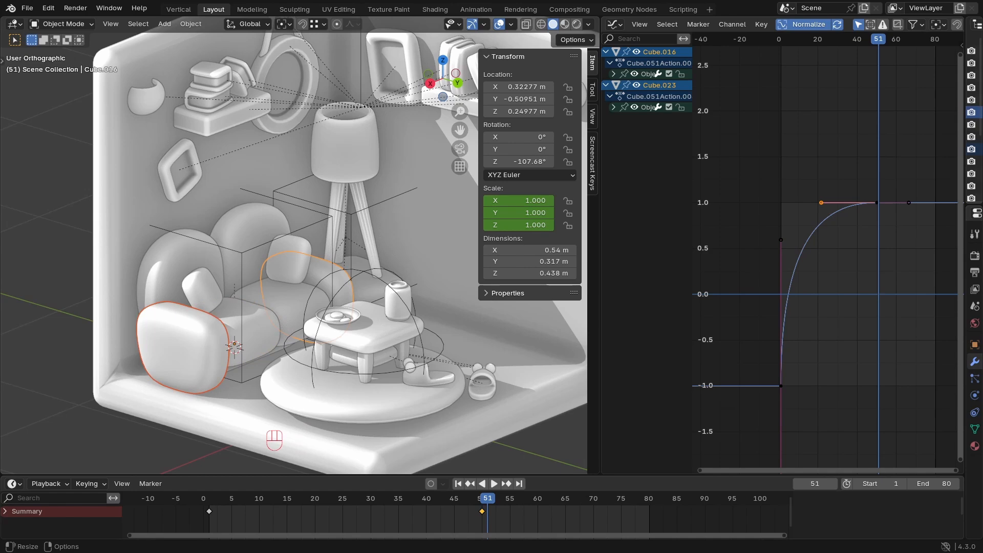
pyautogui.moveTo(487, 502); pyautogui.dragTo(214, 504)
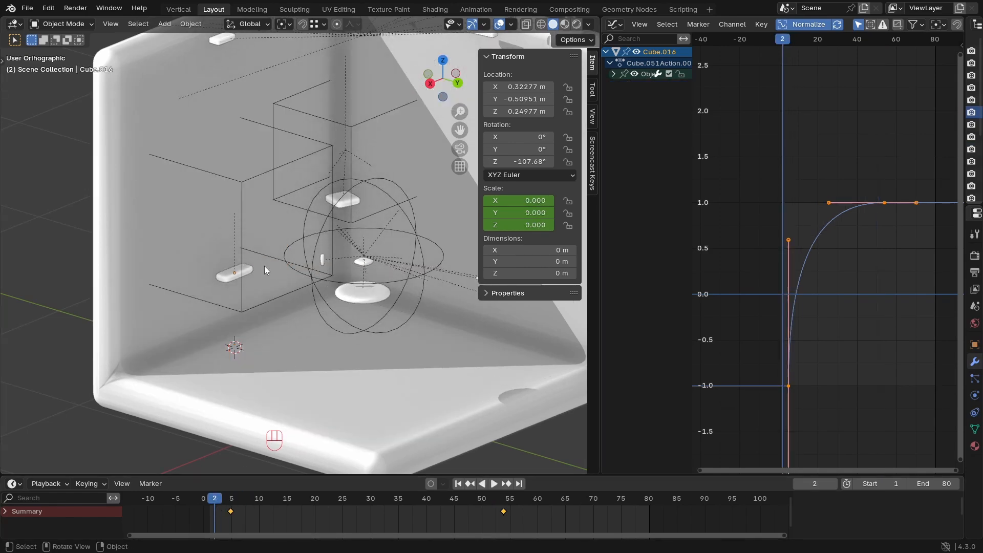
# Step: Play back the sofa's staggered scale-up and check the keyframe timing of the base, front armrest and front seat cushion
pyautogui.click(225, 278)
pyautogui.press('space')
pyautogui.press('space')
pyautogui.press('space')
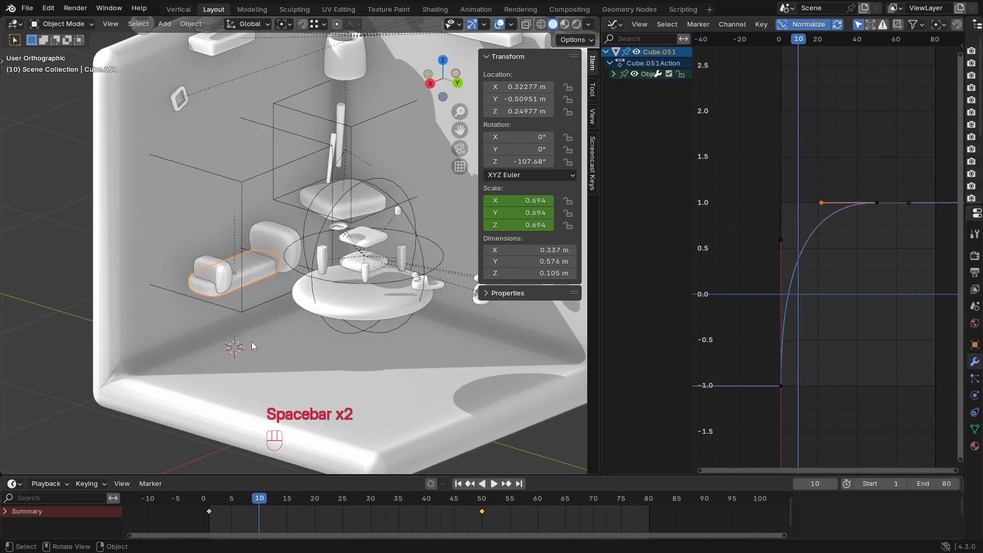
pyautogui.press('space')
pyautogui.moveTo(257, 503); pyautogui.dragTo(209, 502)
pyautogui.press('space')
pyautogui.press('space')
pyautogui.click(216, 274)
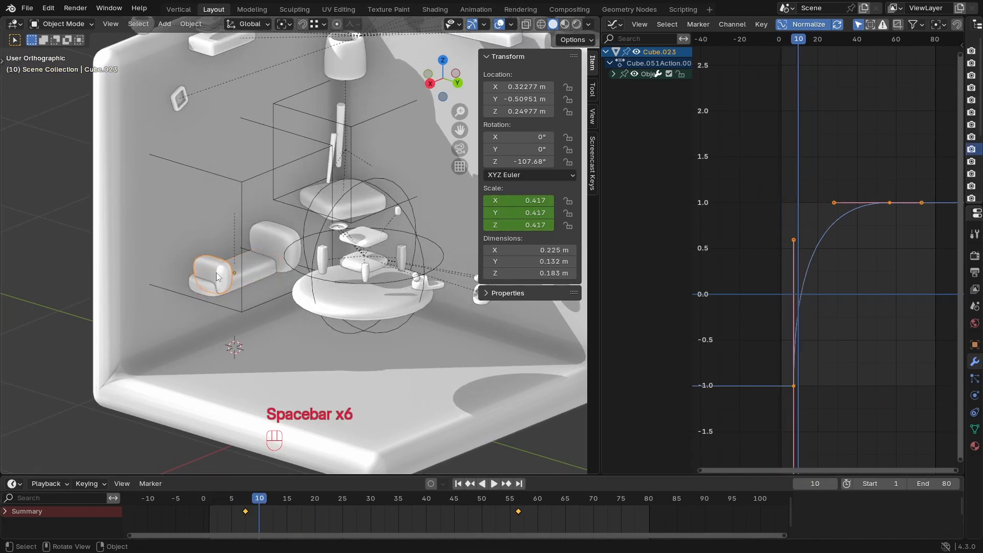
pyautogui.press('space')
pyautogui.press('space')
pyautogui.click(244, 277)
pyautogui.press('space')
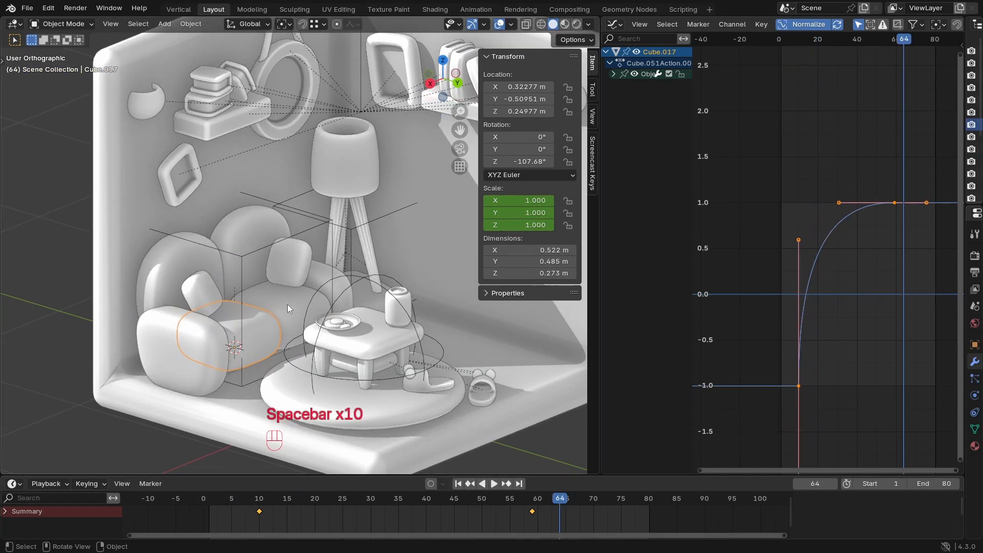
# Step: Select all the separated sofa parts, including the base, and set their origins to geometry using the bounds center
pyautogui.keyDown('shift'); pyautogui.click(288, 304); pyautogui.keyUp('shift')
pyautogui.keyDown('shift'); pyautogui.click(193, 335); pyautogui.keyUp('shift')
pyautogui.keyDown('shift'); pyautogui.click(201, 291); pyautogui.keyUp('shift')
pyautogui.keyDown('shift'); pyautogui.click(179, 256); pyautogui.keyUp('shift')
pyautogui.keyDown('shift'); pyautogui.click(248, 230); pyautogui.keyUp('shift')
pyautogui.keyDown('shift'); pyautogui.click(296, 269); pyautogui.keyUp('shift')
pyautogui.keyDown('shift'); pyautogui.click(328, 299); pyautogui.keyUp('shift')
pyautogui.press('z')
pyautogui.keyDown('shift'); pyautogui.click(276, 355); pyautogui.keyUp('shift')
pyautogui.rightClick(276, 354)
pyautogui.click(454, 274)
pyautogui.press('z')
pyautogui.click(558, 346)
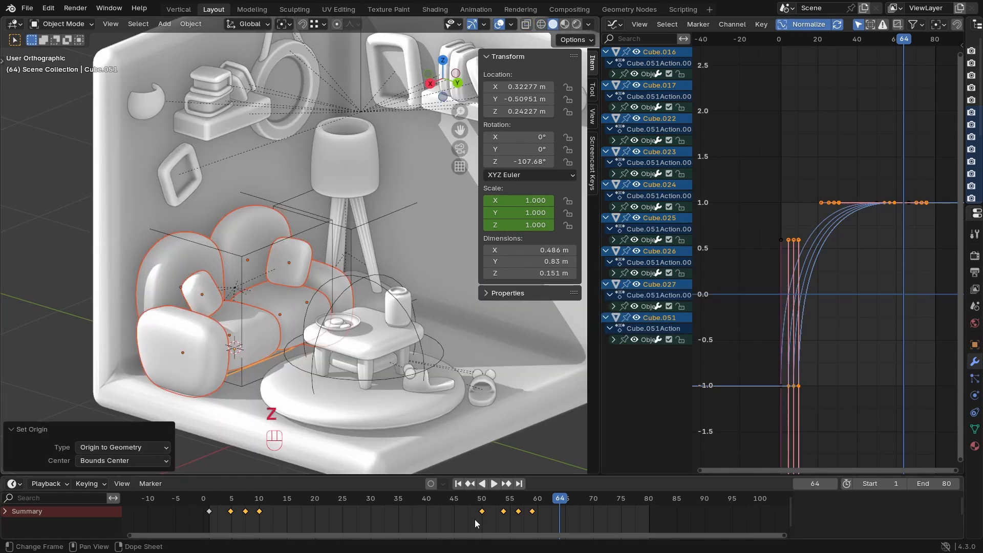
# Step: Replay the animation from the first frame to check how the sofa parts scale from their new origins
pyautogui.click(459, 483)
pyautogui.press('space')
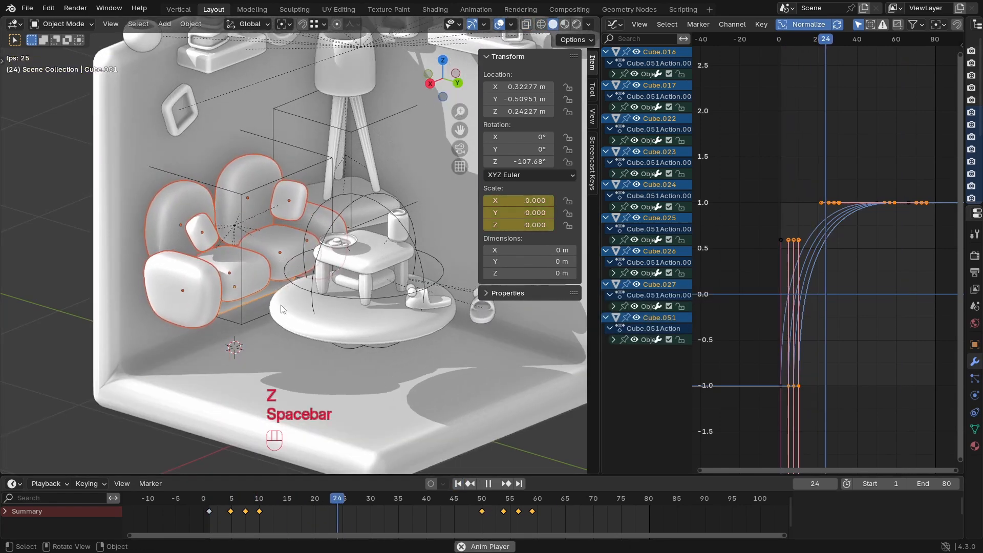
pyautogui.press('space')
pyautogui.moveTo(251, 499); pyautogui.dragTo(207, 504)
pyautogui.press('space')
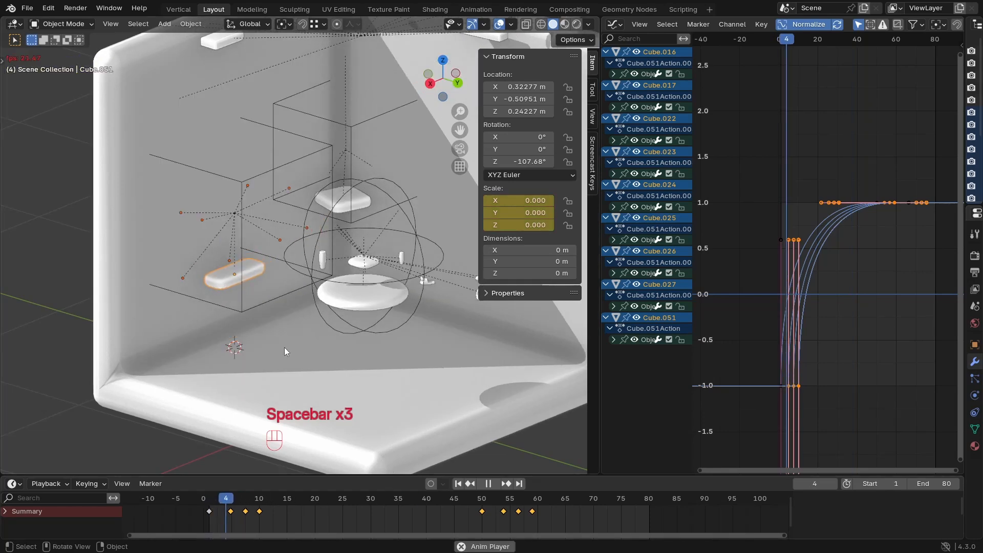
pyautogui.press('space')
pyautogui.press('space')
pyautogui.press('space')
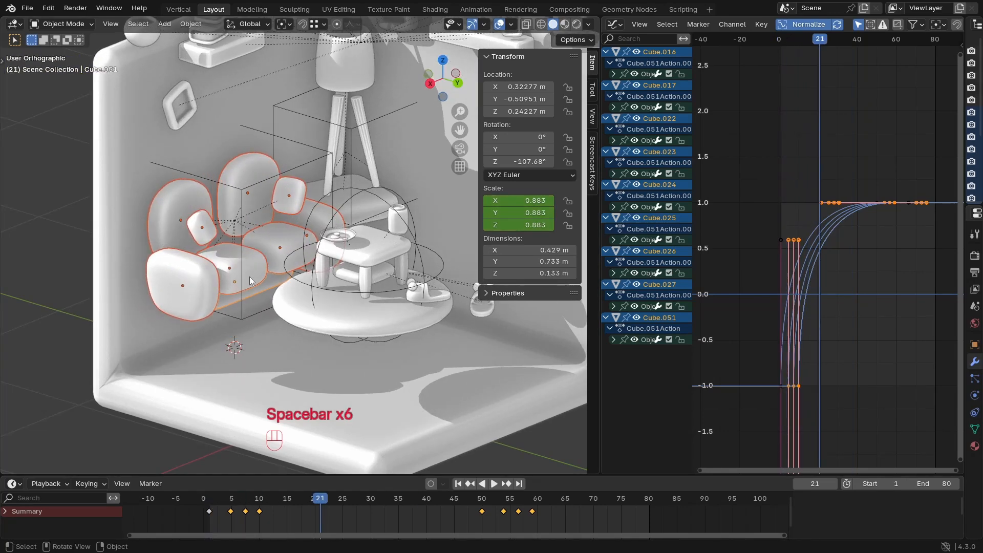
pyautogui.press('space')
pyautogui.press('space')
# Step: Shift the rear pillow's scale keyframes about 2 frames earlier, starting near frame 8, and replay the animation from the start
pyautogui.click(277, 228)
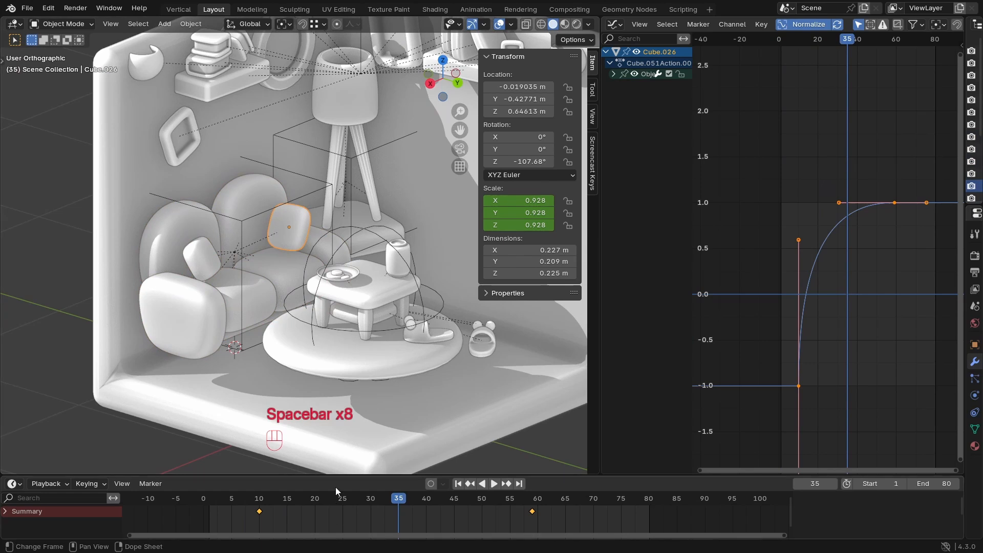
pyautogui.press('a')
pyautogui.press('g')
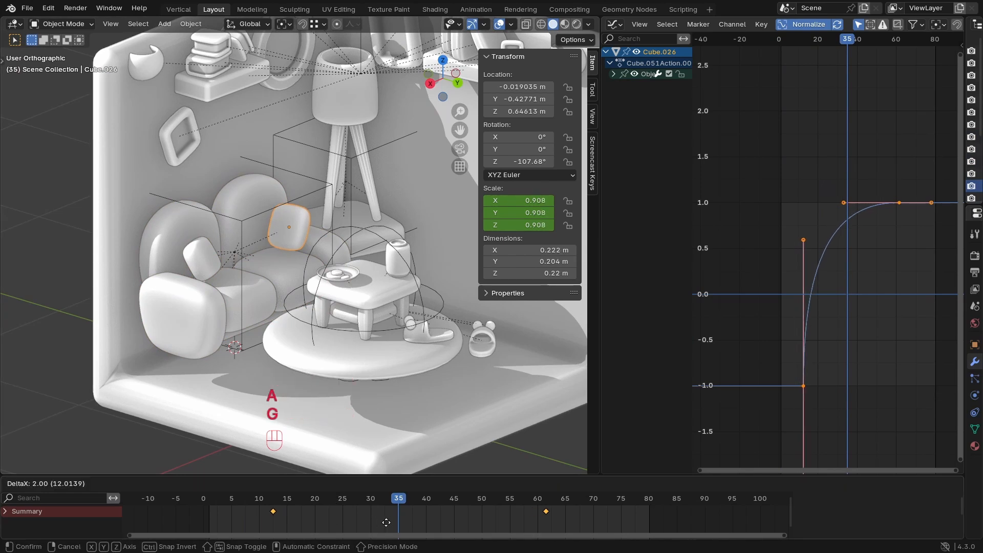
pyautogui.click(357, 526)
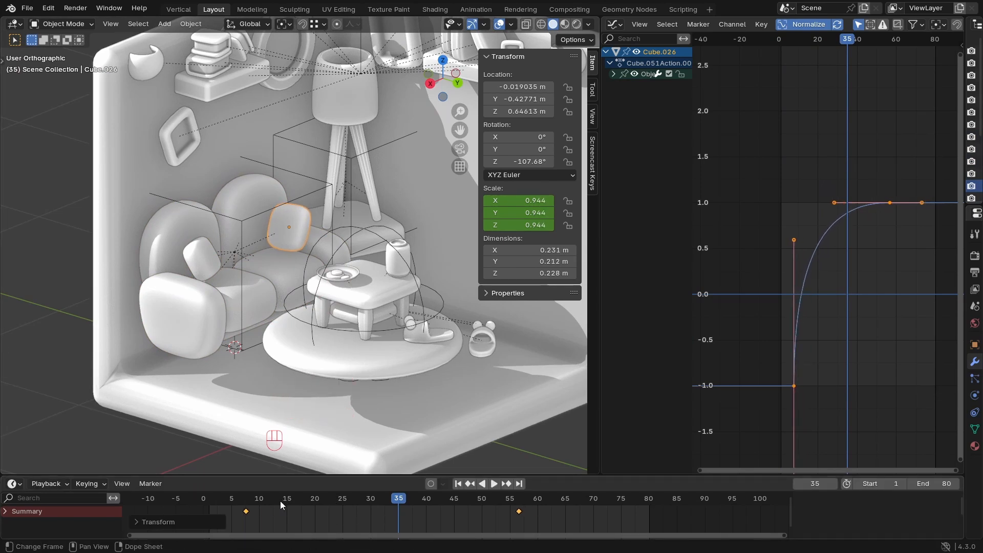
pyautogui.moveTo(217, 503); pyautogui.dragTo(200, 511)
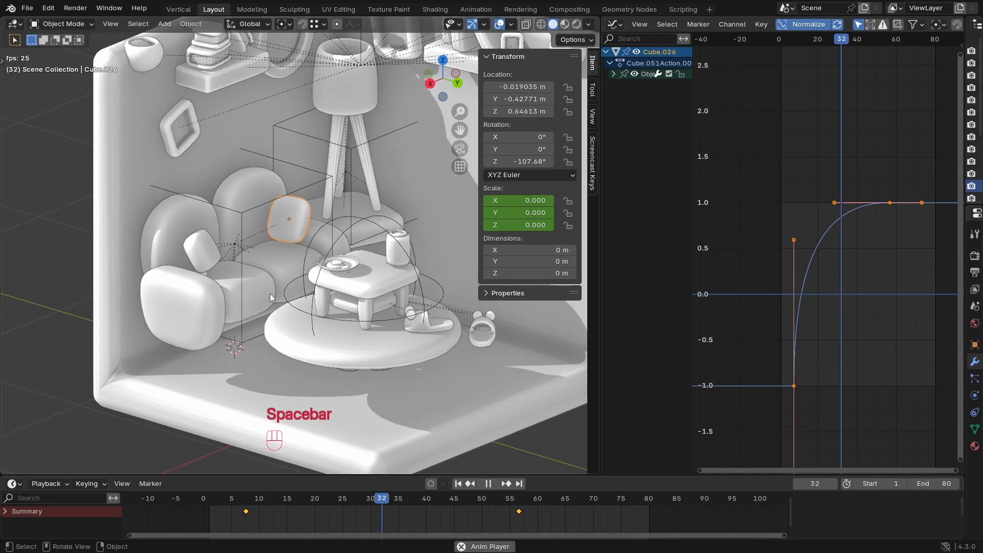
pyautogui.press('space')
# Step: Move the front seat cushion's scale keyframes about 5 frames later to begin at frame 15, and replay from the first frame
pyautogui.click(286, 277)
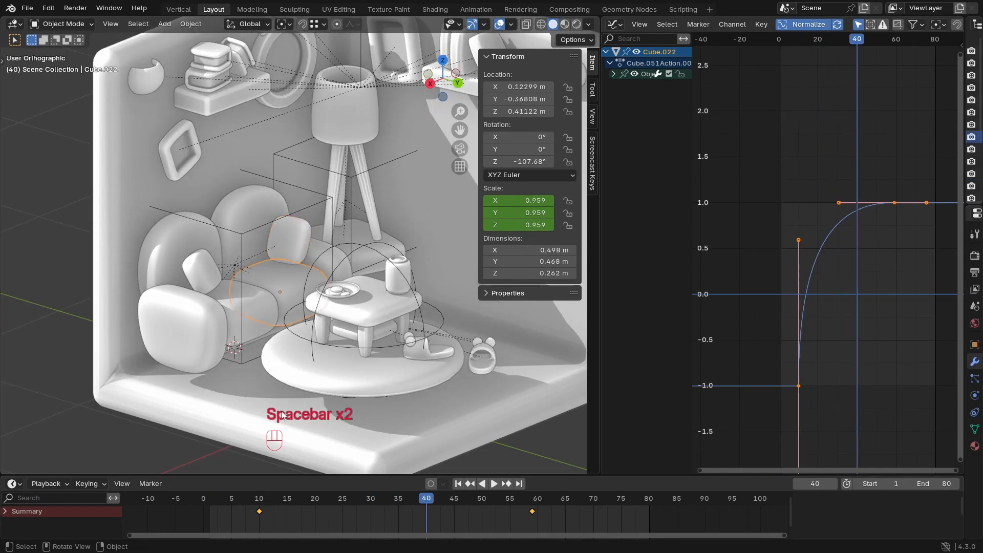
pyautogui.click(257, 323)
pyautogui.press('a')
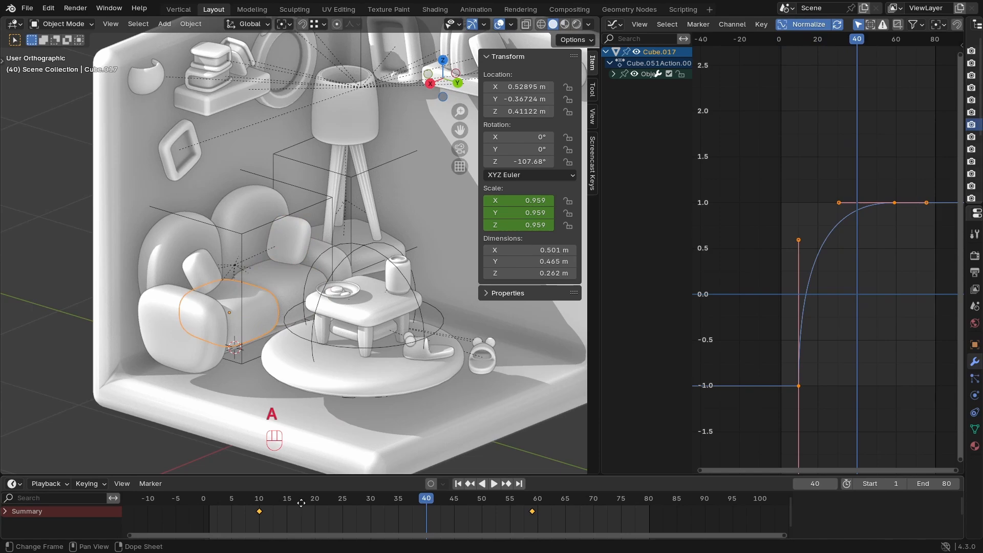
pyautogui.press('g')
pyautogui.click(255, 500)
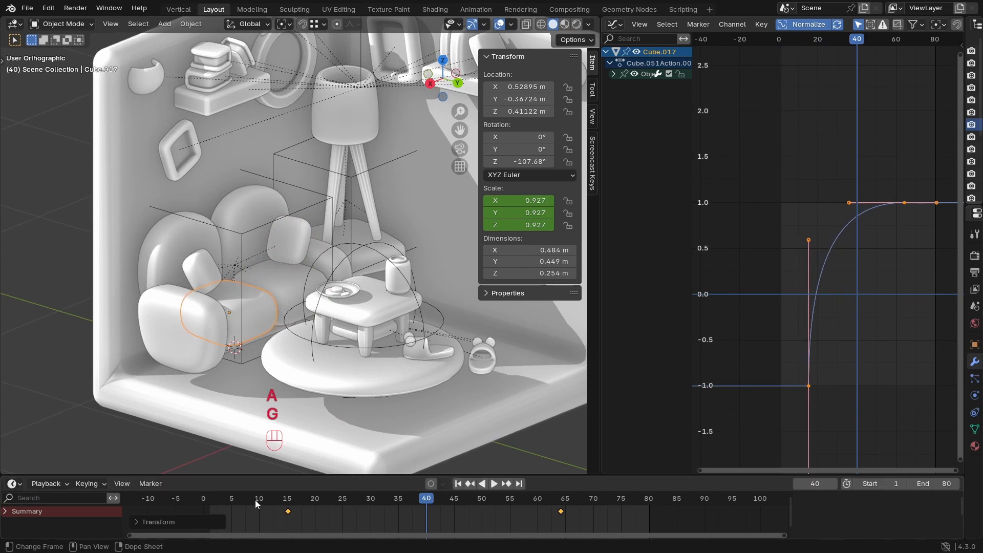
pyautogui.click(209, 499)
pyautogui.press('space')
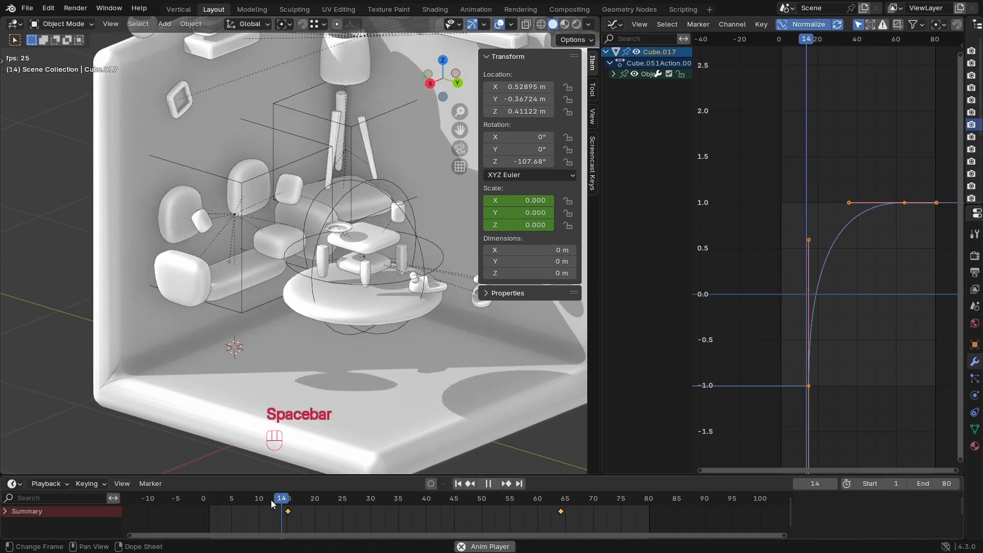
pyautogui.press('space')
# Step: Move the scale keyframes of the back cushion behind the front pillow about 2 frames later, starting near frame 12
pyautogui.click(173, 241)
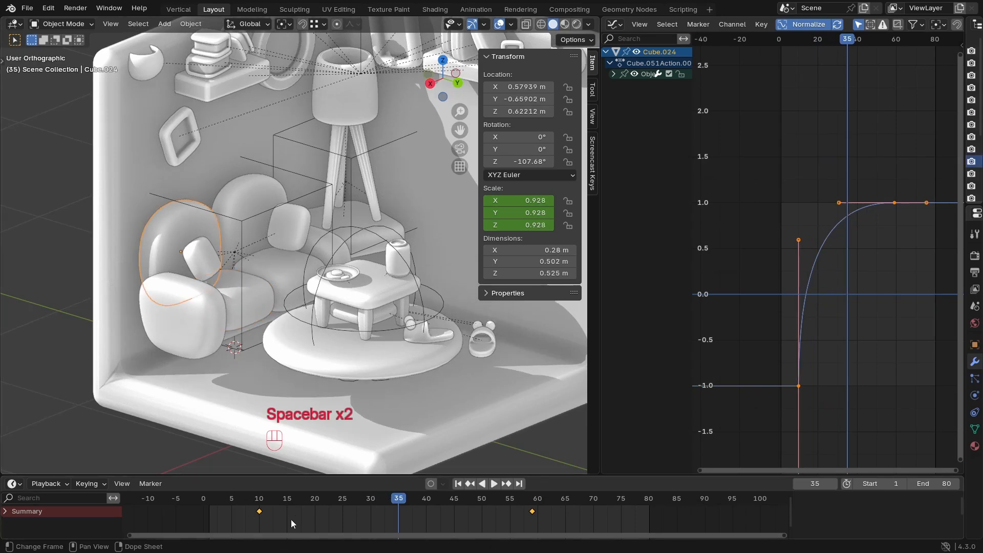
pyautogui.press('a')
pyautogui.press('g')
pyautogui.click(308, 514)
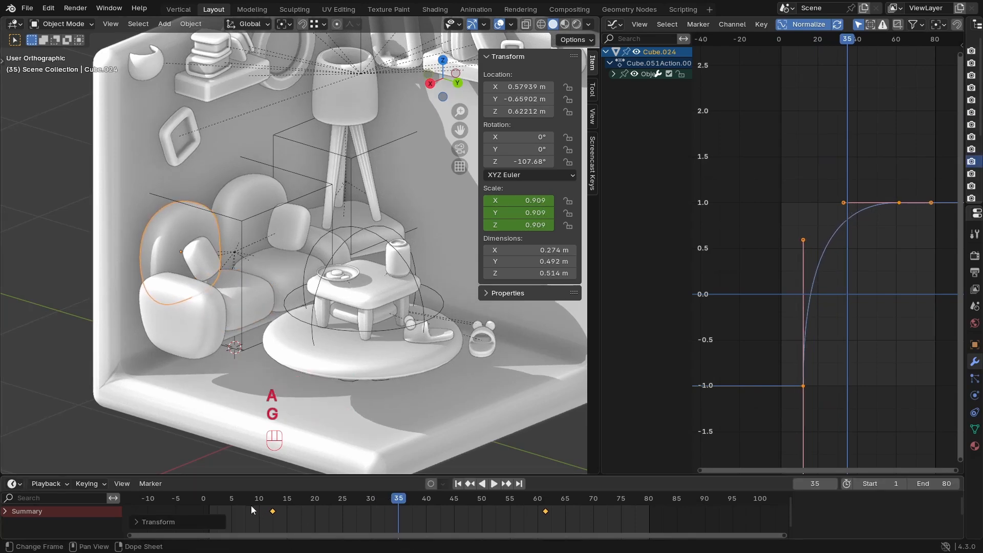
# Step: Play back the animation and review how the sofa parts pop in within the whole room
pyautogui.press('space')
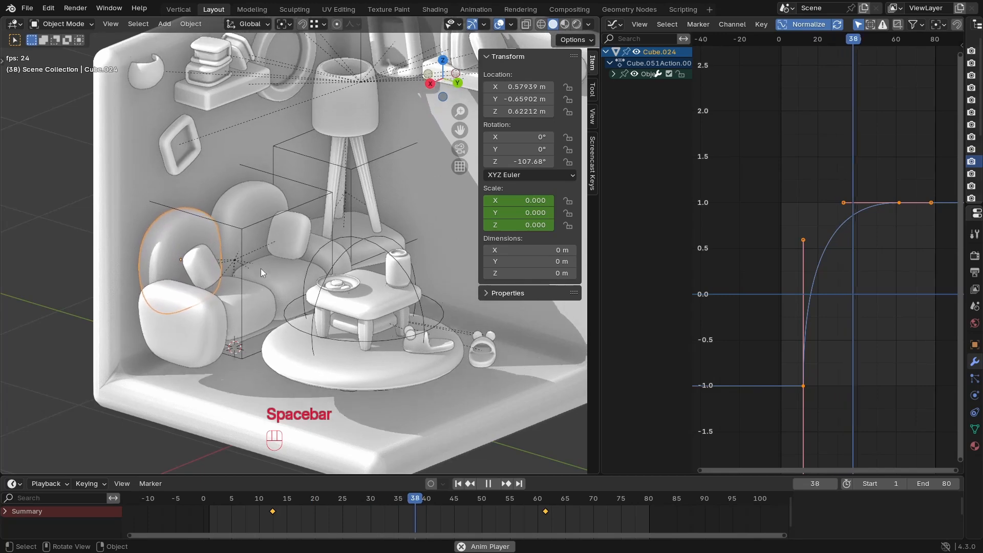
pyautogui.press('space')
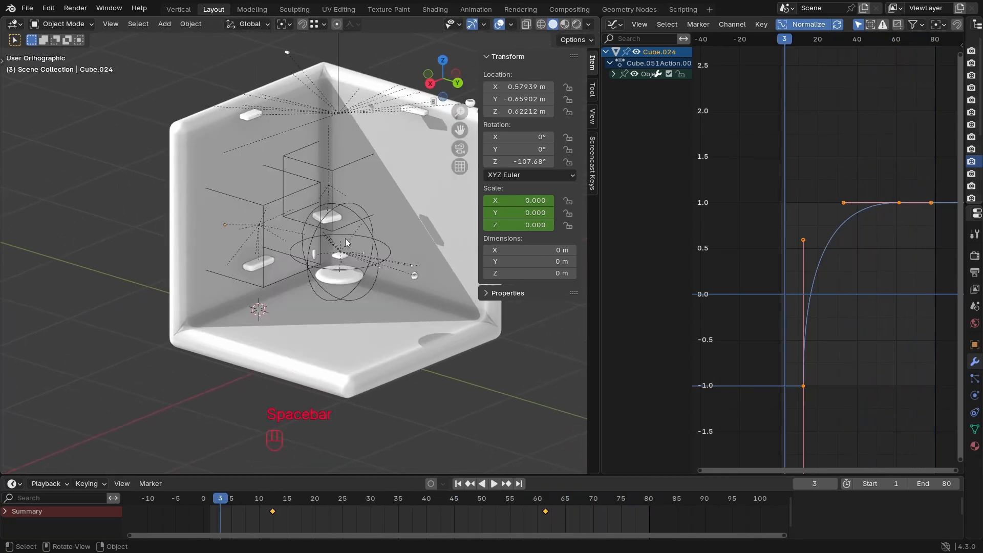
pyautogui.press('space')
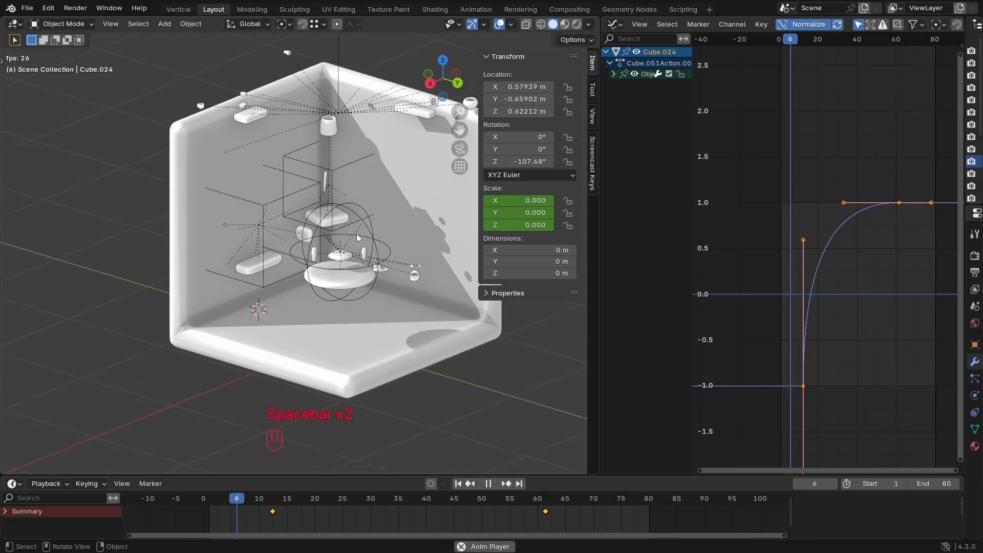
pyautogui.press('space')
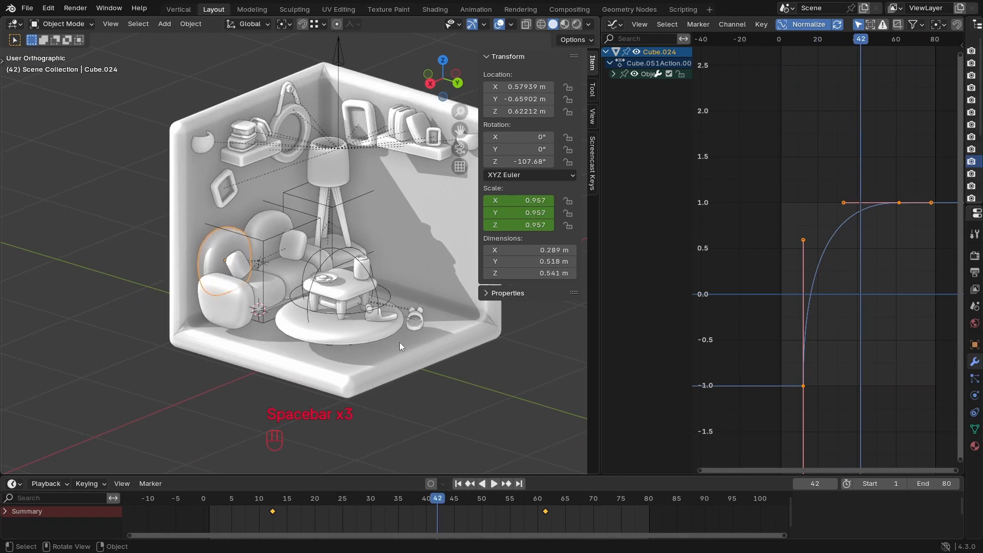
# Step: Center the room in the viewport and widen the Outliner and Properties areas to show the collections and object names
pyautogui.keyDown('shift'); pyautogui.moveTo(400, 328); pyautogui.dragTo(385, 325, button='middle'); pyautogui.keyUp('shift')
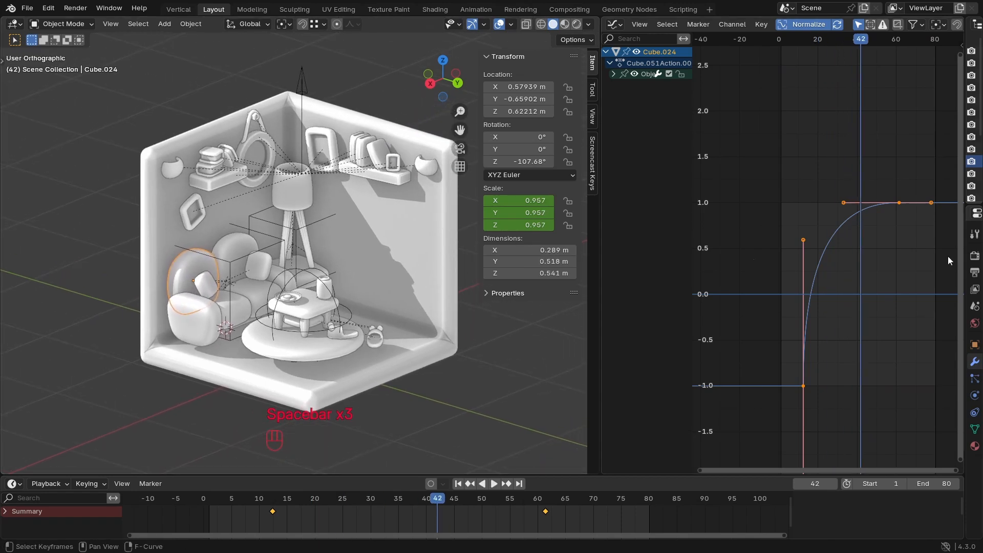
pyautogui.moveTo(958, 180); pyautogui.dragTo(791, 128)
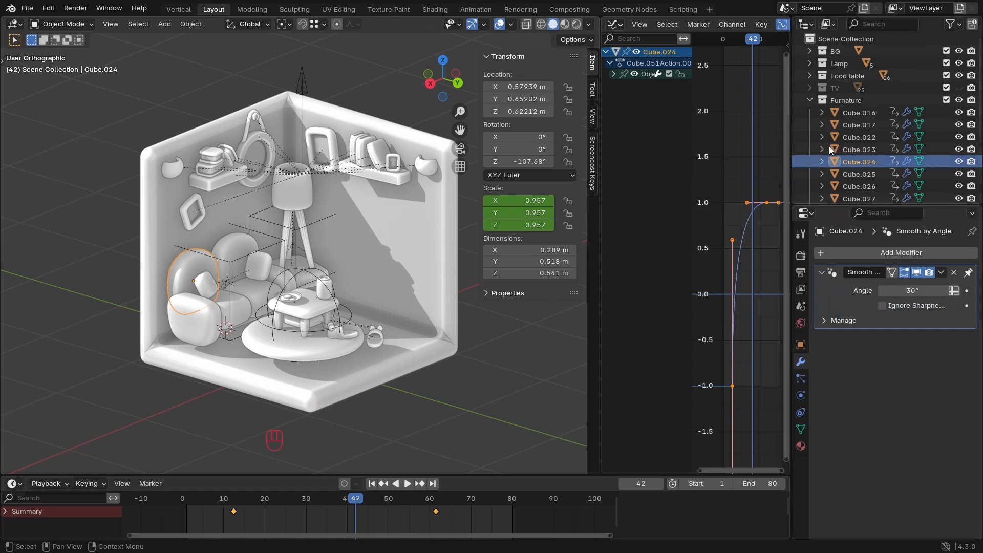
# Step: Make the hidden TV collection visible in the viewport, check it with a short playback, and save the file
pyautogui.click(809, 99)
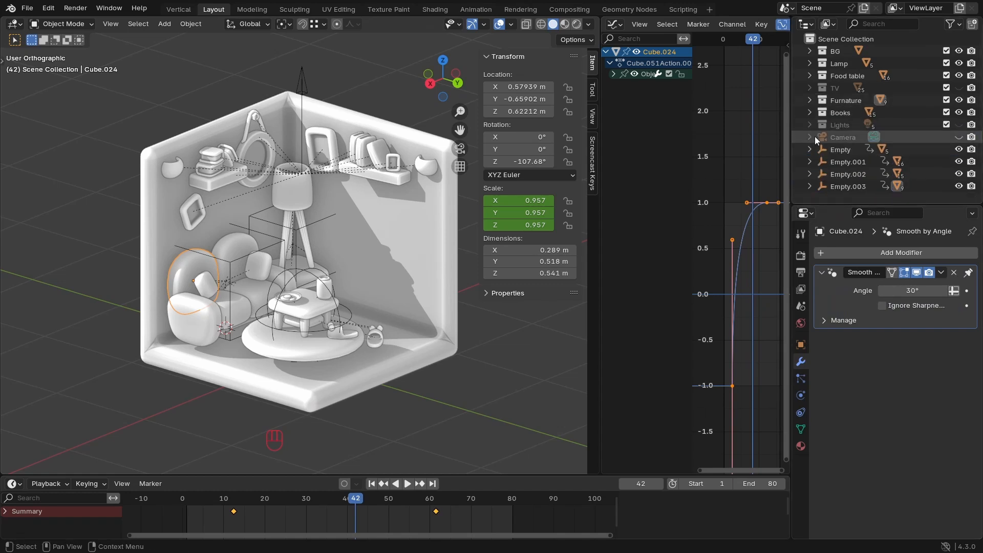
pyautogui.click(835, 87)
pyautogui.click(959, 88)
pyautogui.press('space')
pyautogui.press('space')
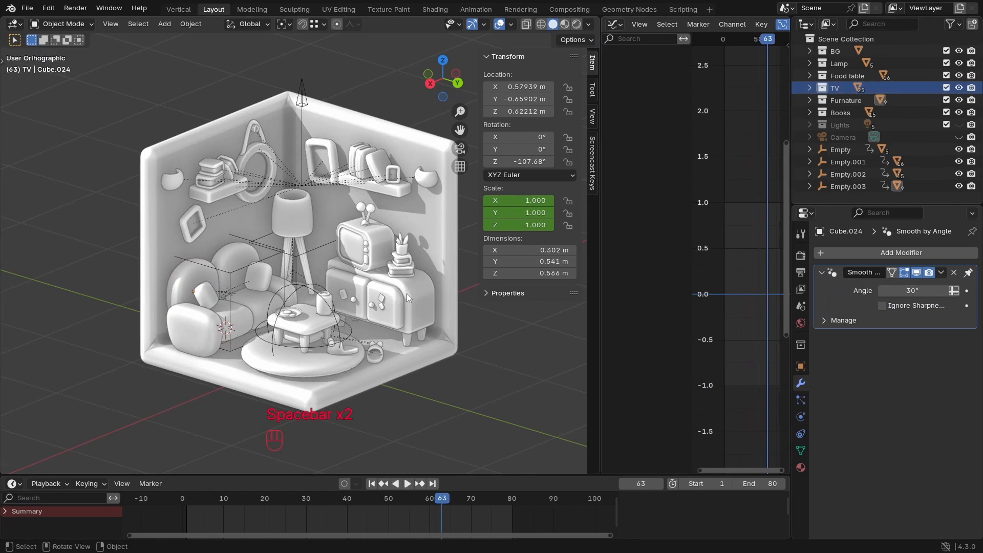
pyautogui.hotkey('ctrl', 's')
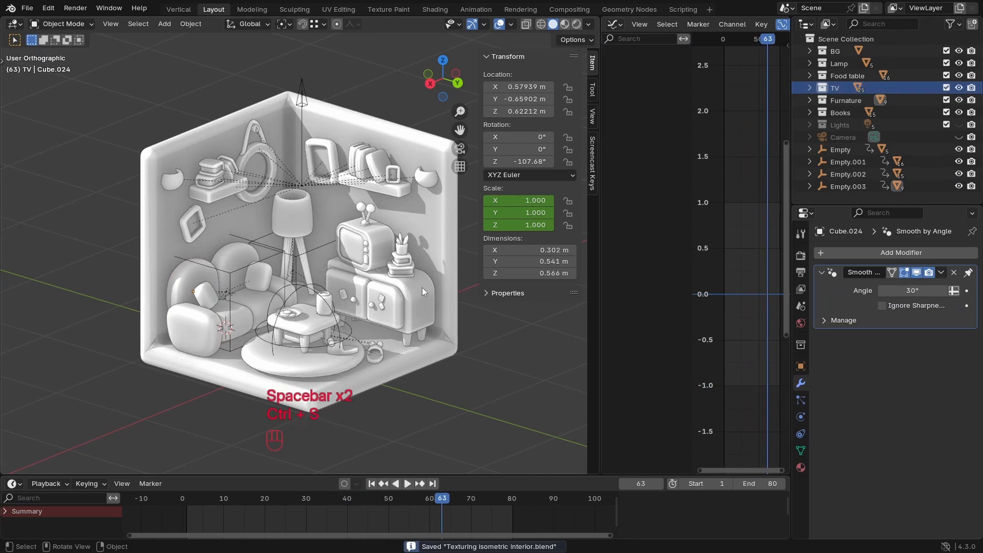
# Step: Play back the animation and review how the furniture pops in around the TV cabinet
pyautogui.press('space')
pyautogui.press('space')
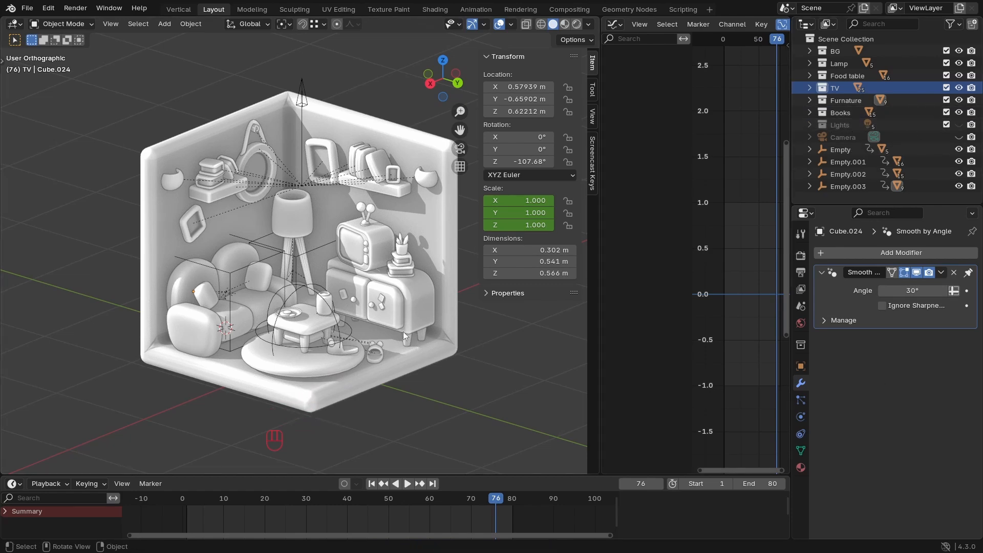
pyautogui.press('space')
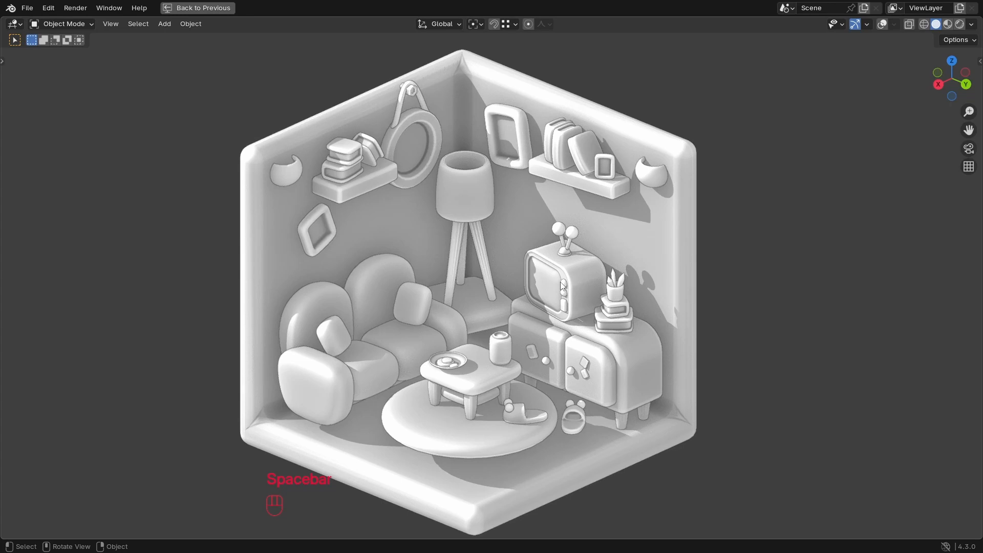
pyautogui.hotkey('ctrl', 'space')
pyautogui.keyDown('ctrl'); pyautogui.moveTo(297, 271); pyautogui.dragTo(379, 205, button='middle'); pyautogui.keyUp('ctrl')
pyautogui.keyDown('shift'); pyautogui.moveTo(432, 280); pyautogui.dragTo(428, 282, button='middle'); pyautogui.keyUp('shift')
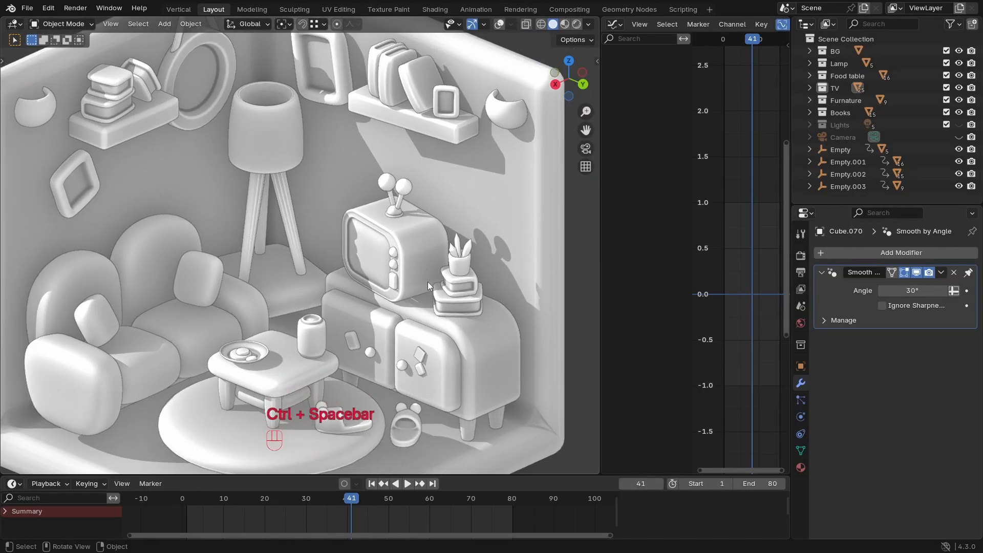
pyautogui.press('space')
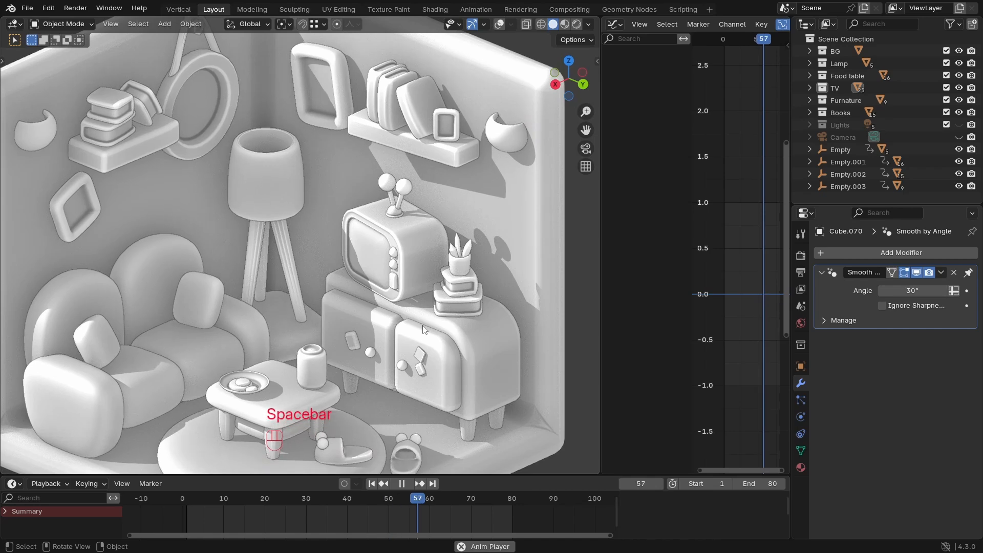
pyautogui.press('space')
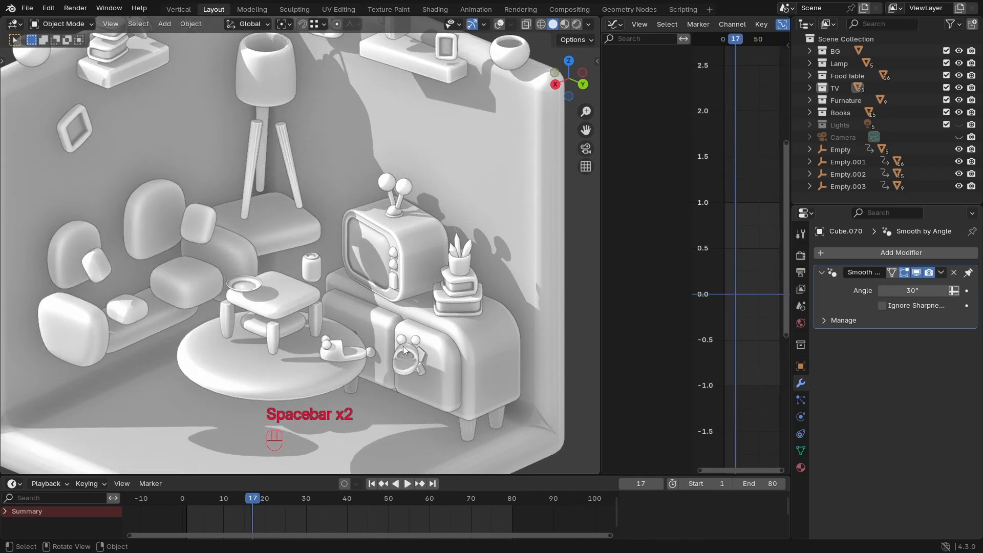
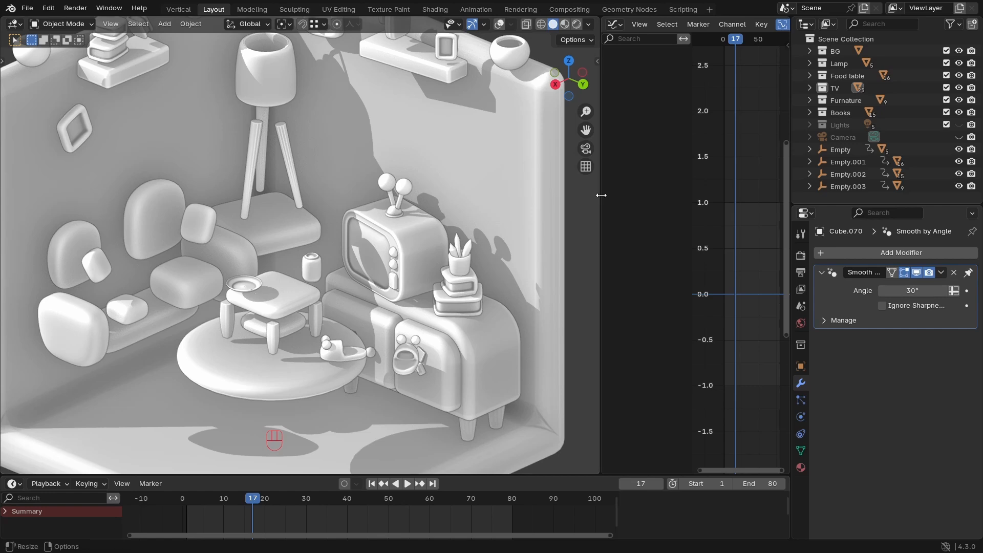
# Step: Exclude the Food table collection from the view layer and play back the animation around the TV cabinet
pyautogui.click(946, 76)
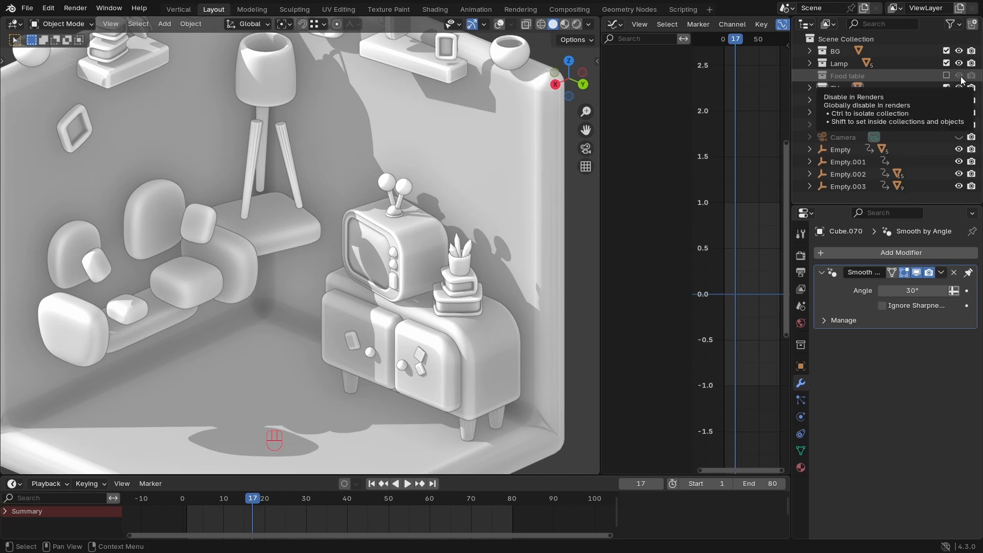
pyautogui.keyDown('ctrl'); pyautogui.moveTo(308, 309); pyautogui.dragTo(345, 311, button='middle'); pyautogui.keyUp('ctrl')
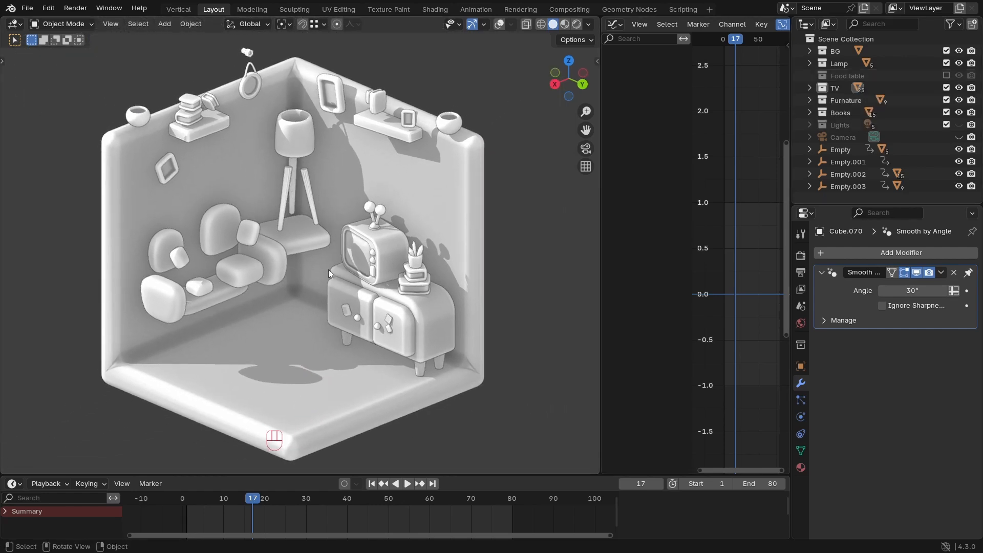
pyautogui.click(75, 8)
pyautogui.keyDown('ctrl'); pyautogui.moveTo(375, 294); pyautogui.dragTo(402, 270, button='middle'); pyautogui.keyUp('ctrl')
pyautogui.keyDown('shift'); pyautogui.moveTo(417, 274); pyautogui.dragTo(389, 241, button='middle'); pyautogui.keyUp('shift')
pyautogui.press('space')
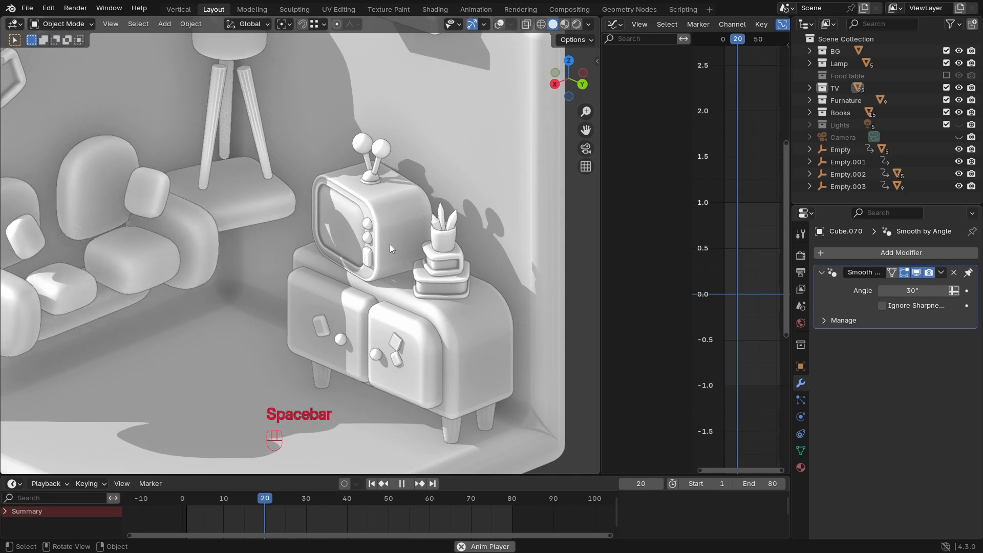
pyautogui.press('space')
# Step: Turn the viewport overlays back on and snap the 3D cursor to the TV cabinet's body
pyautogui.keyDown('ctrl'); pyautogui.moveTo(433, 274); pyautogui.dragTo(411, 250, button='middle'); pyautogui.keyUp('ctrl')
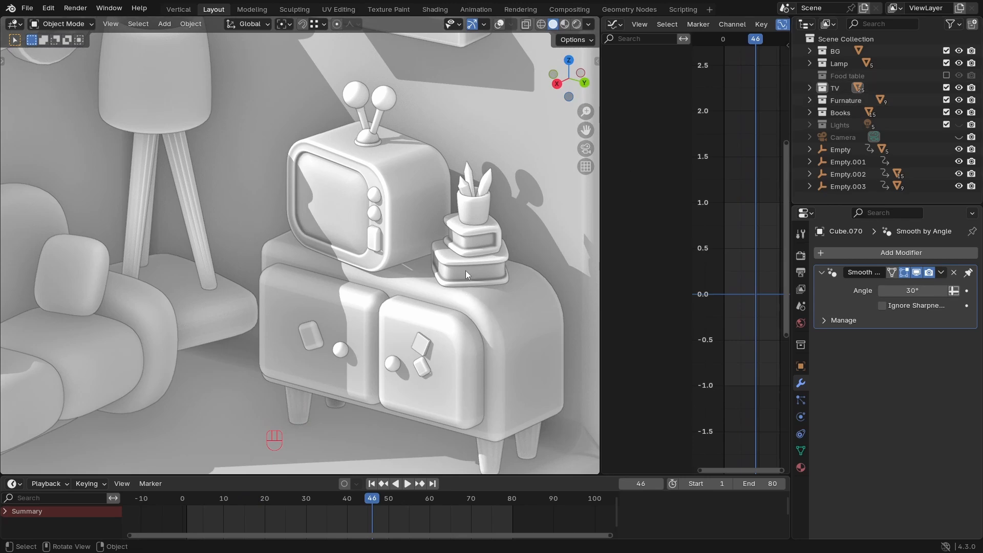
pyautogui.click(499, 24)
pyautogui.keyDown('ctrl'); pyautogui.moveTo(466, 271); pyautogui.dragTo(411, 276, button='middle'); pyautogui.keyUp('ctrl')
pyautogui.click(401, 320)
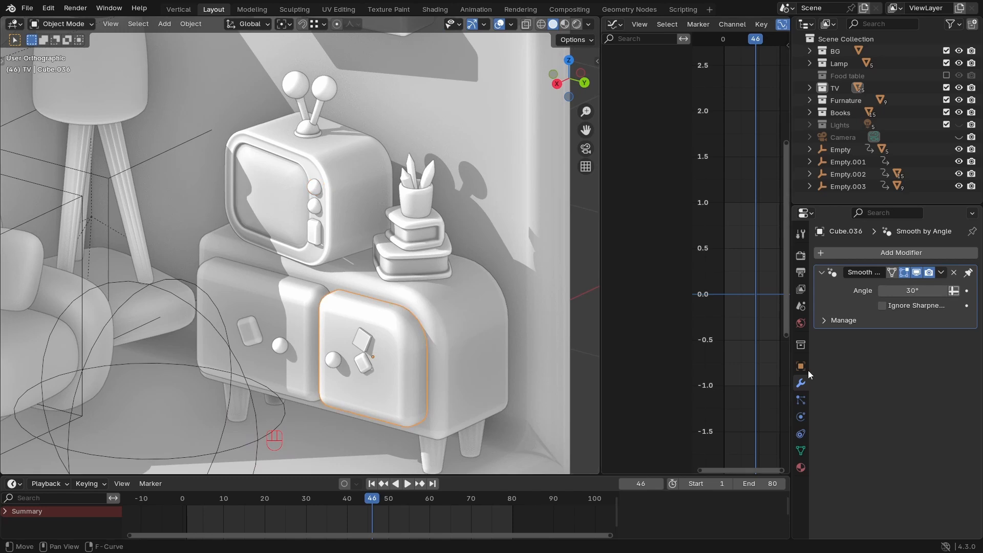
pyautogui.keyDown('ctrl'); pyautogui.moveTo(340, 371); pyautogui.dragTo(373, 345, button='middle'); pyautogui.keyUp('ctrl')
pyautogui.keyDown('shift'); pyautogui.click(296, 311); pyautogui.keyUp('shift')
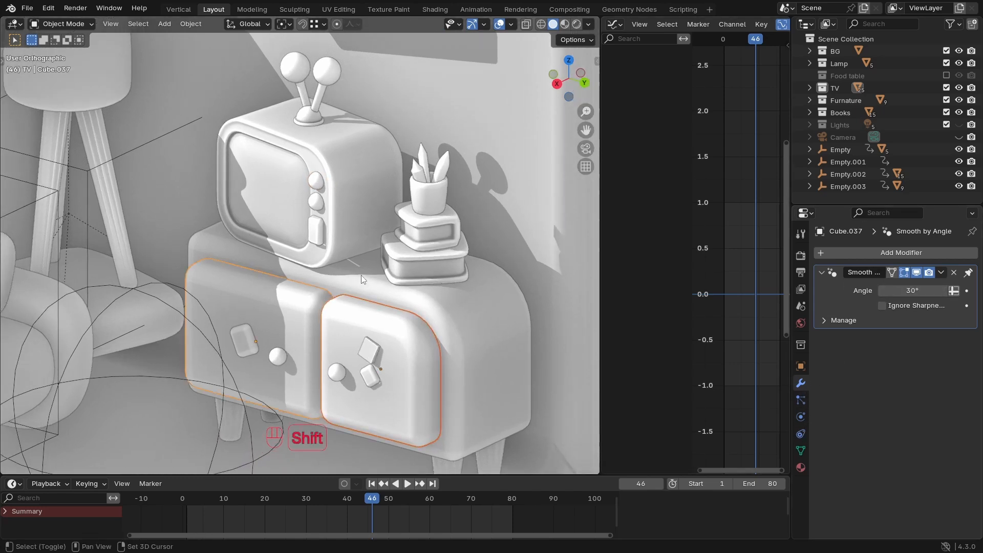
pyautogui.keyDown('shift'); pyautogui.click(371, 263); pyautogui.keyUp('shift')
pyautogui.hotkey('shift', 's')
pyautogui.keyDown('ctrl'); pyautogui.moveTo(391, 295); pyautogui.dragTo(384, 307, button='middle'); pyautogui.keyUp('ctrl')
pyautogui.moveTo(383, 289)
pyautogui.keyDown('shift'); pyautogui.mouseDown(button='middle')
pyautogui.moveTo(399, 268)
pyautogui.moveTo(396, 285)
pyautogui.mouseUp(button='middle'); pyautogui.keyUp('shift')
pyautogui.keyDown('shift'); pyautogui.moveTo(395, 286); pyautogui.dragTo(393, 300, button='middle'); pyautogui.keyUp('shift')
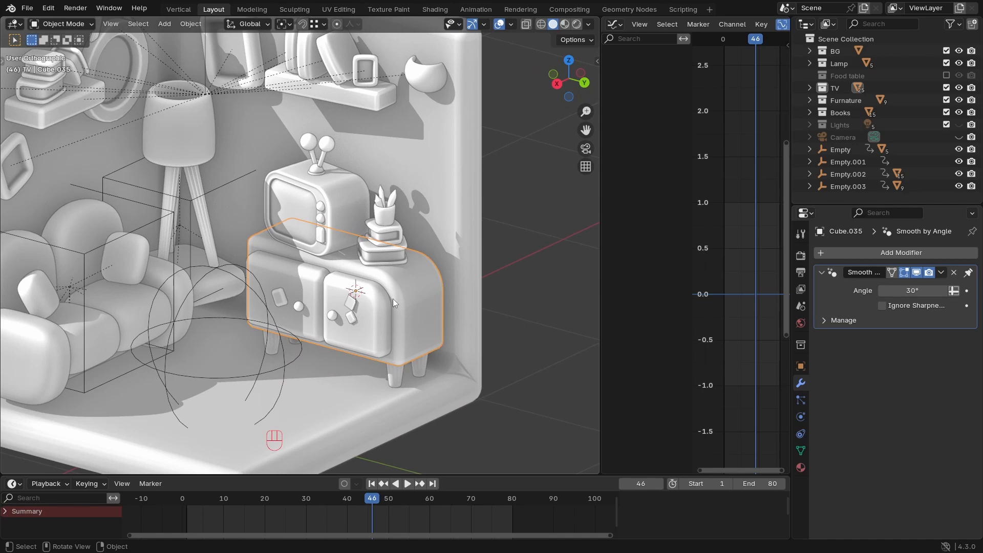
pyautogui.keyDown('ctrl'); pyautogui.moveTo(393, 299); pyautogui.dragTo(358, 301, button='middle'); pyautogui.keyUp('ctrl')
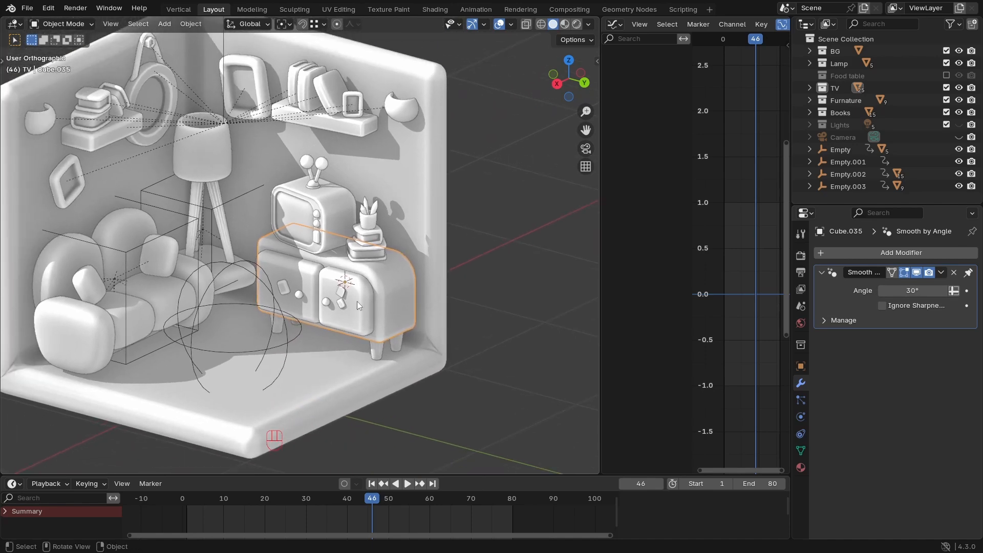
# Step: Add a cube-shaped empty at the 3D cursor and scale it to about 0.283 around the TV cabinet
pyautogui.hotkey('shift', 'a')
pyautogui.moveTo(353, 295)
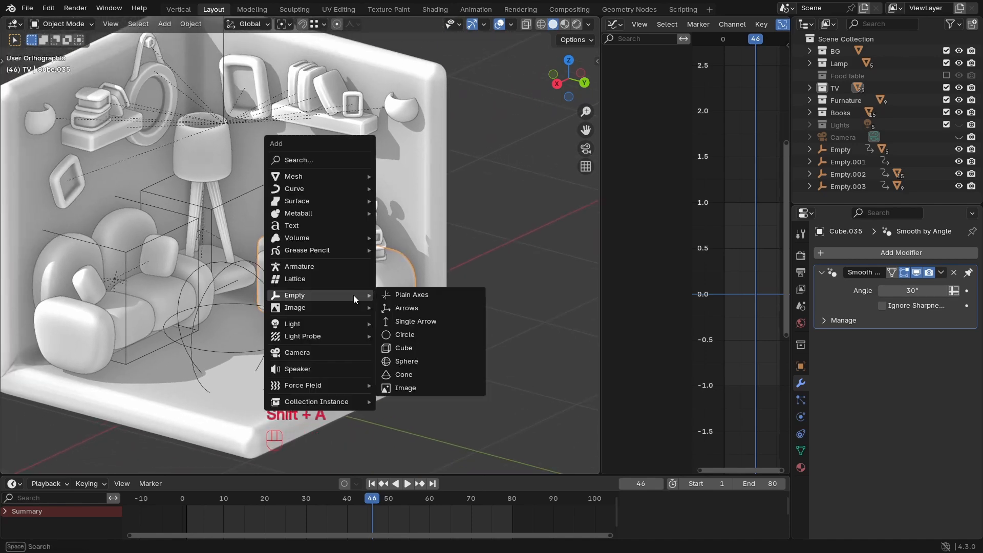
pyautogui.click(416, 345)
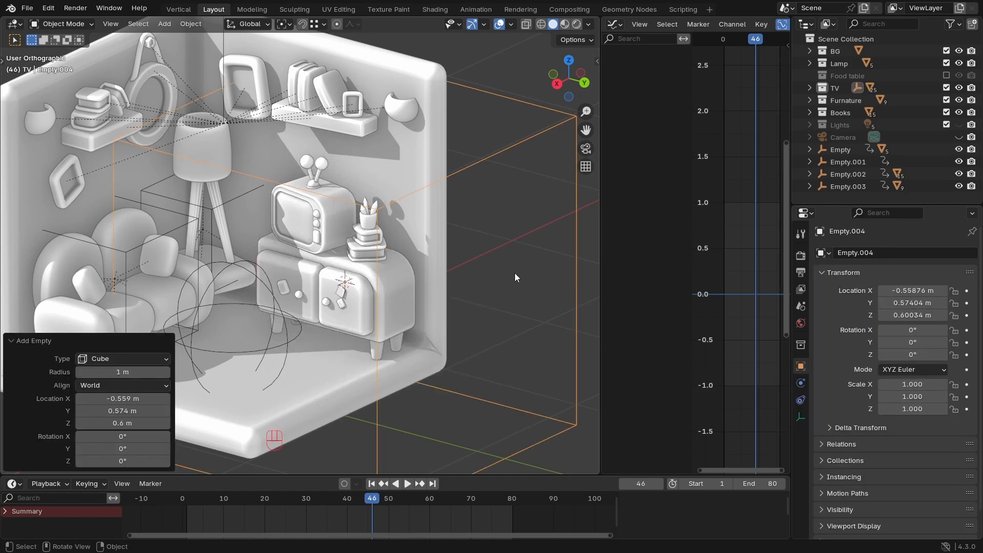
pyautogui.press('s')
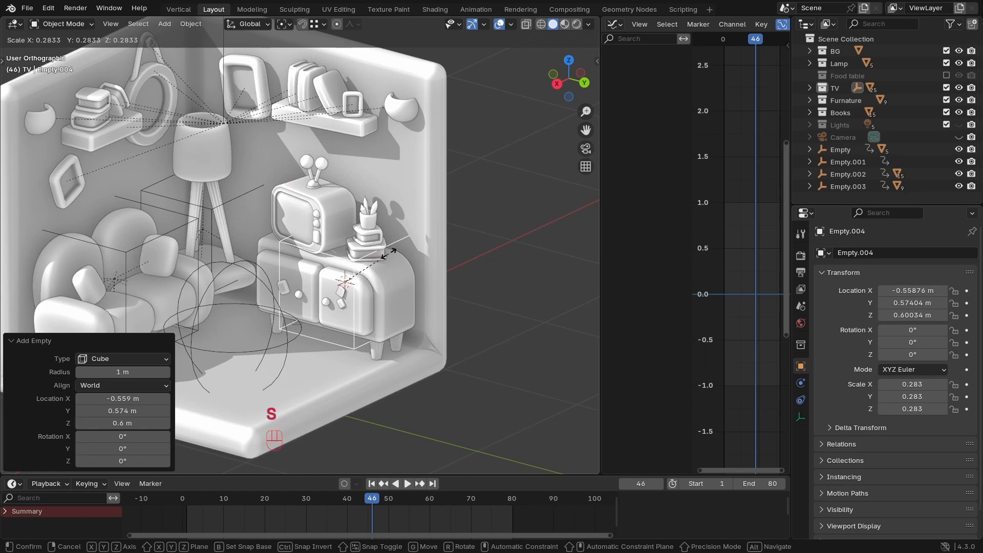
pyautogui.click(388, 254)
pyautogui.scroll(2, 397, 246)
pyautogui.keyDown('ctrl'); pyautogui.moveTo(398, 244); pyautogui.dragTo(374, 281, button='middle'); pyautogui.keyUp('ctrl')
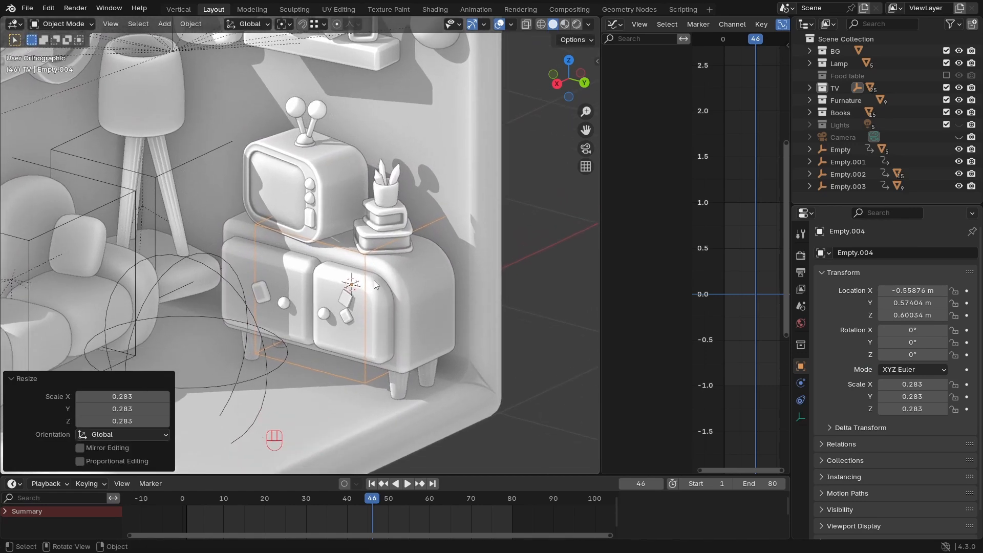
pyautogui.scroll(2, 394, 287)
# Step: Join the TV, cabinet, book and plant parts into a single object and test that they move together
pyautogui.click(425, 286)
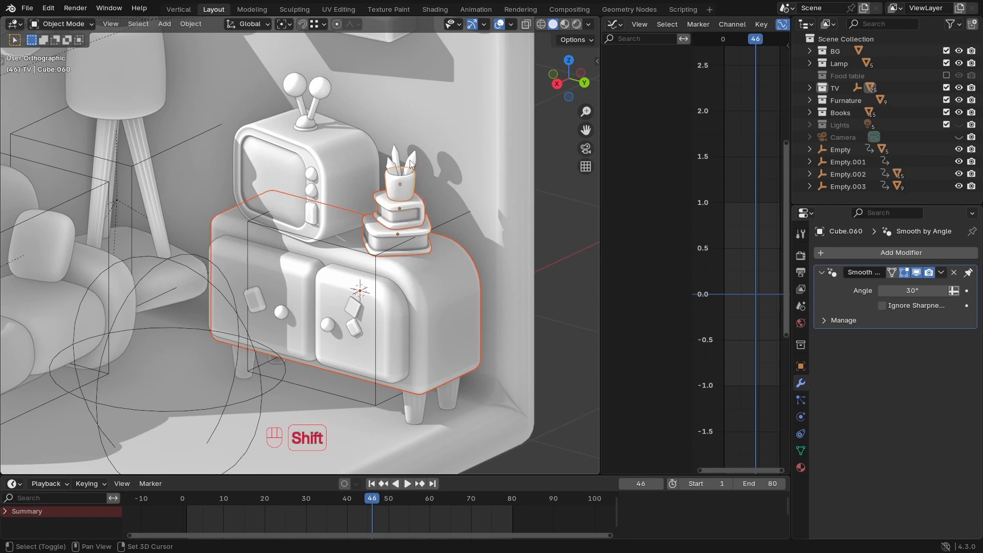
pyautogui.scroll(1, 323, 232)
pyautogui.keyDown('shift'); pyautogui.click(322, 232); pyautogui.keyUp('shift')
pyautogui.hotkey('ctrl', 'j')
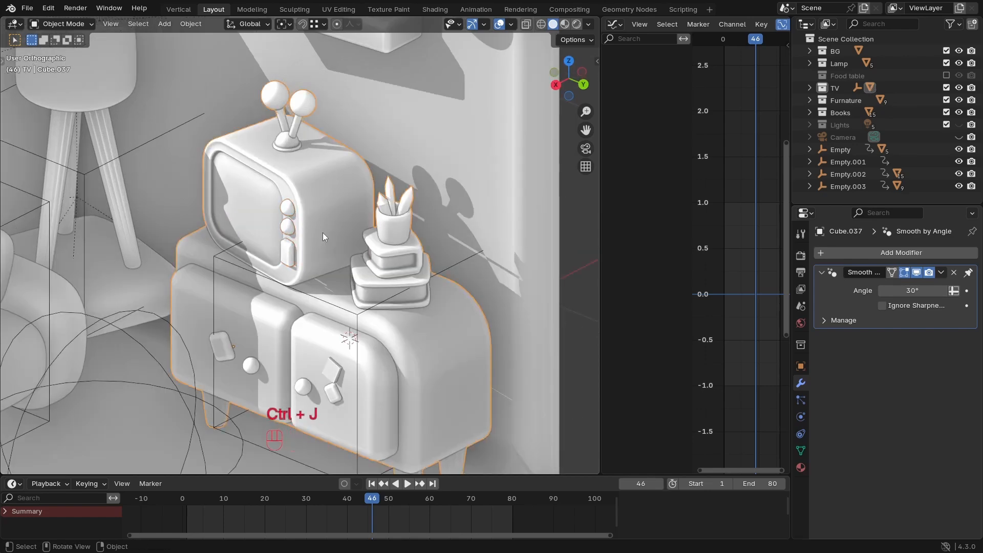
pyautogui.press('g')
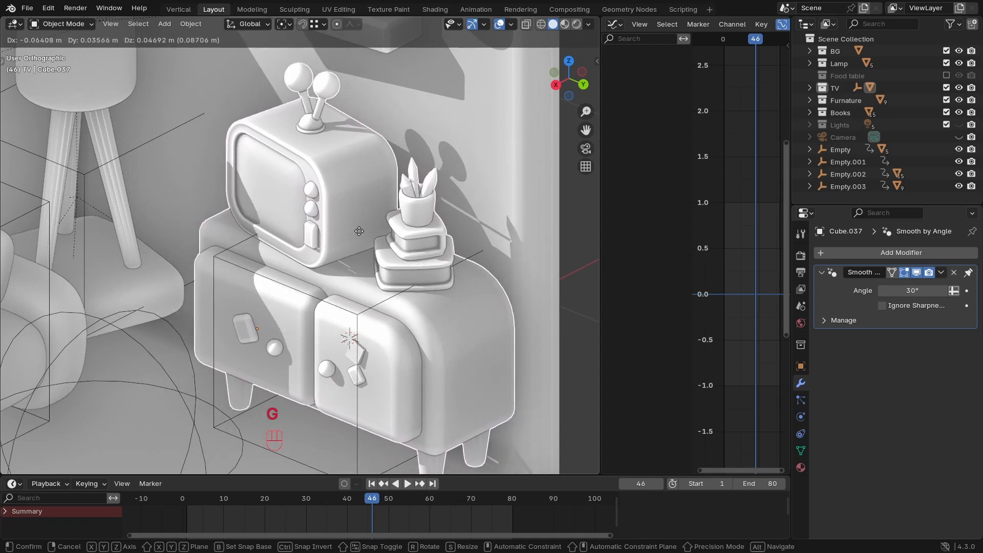
pyautogui.rightClick(359, 231)
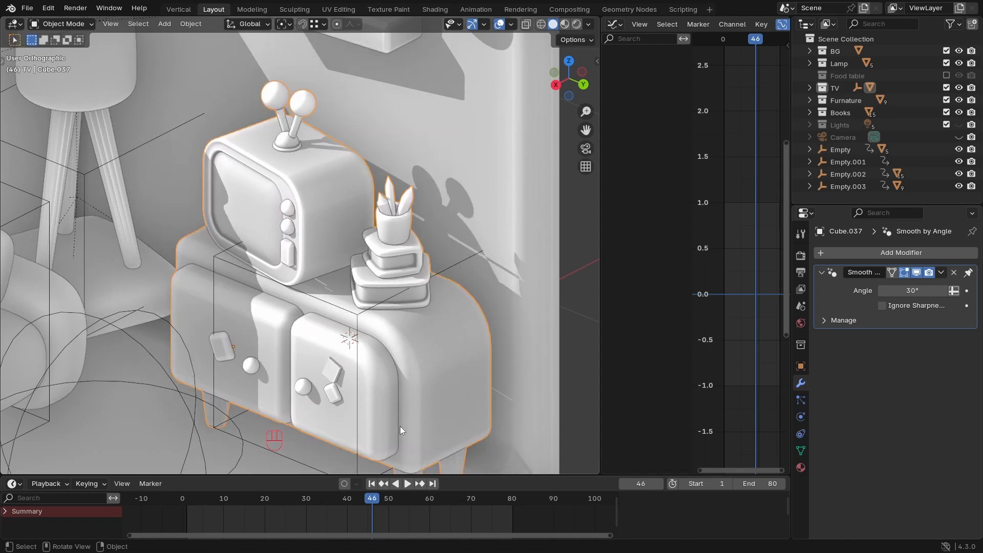
# Step: Select the cube empty at the TV cabinet and insert a single keyframe on its Z location at frame 60
pyautogui.click(370, 484)
pyautogui.keyDown('ctrl'); pyautogui.moveTo(376, 271); pyautogui.dragTo(334, 314, button='middle'); pyautogui.keyUp('ctrl')
pyautogui.click(333, 296)
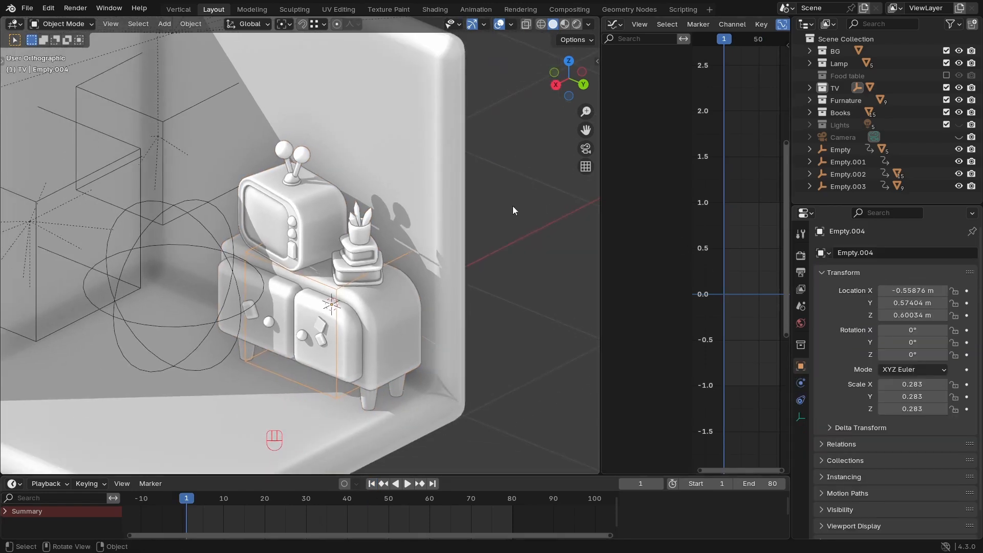
pyautogui.moveTo(410, 475); pyautogui.dragTo(409, 461)
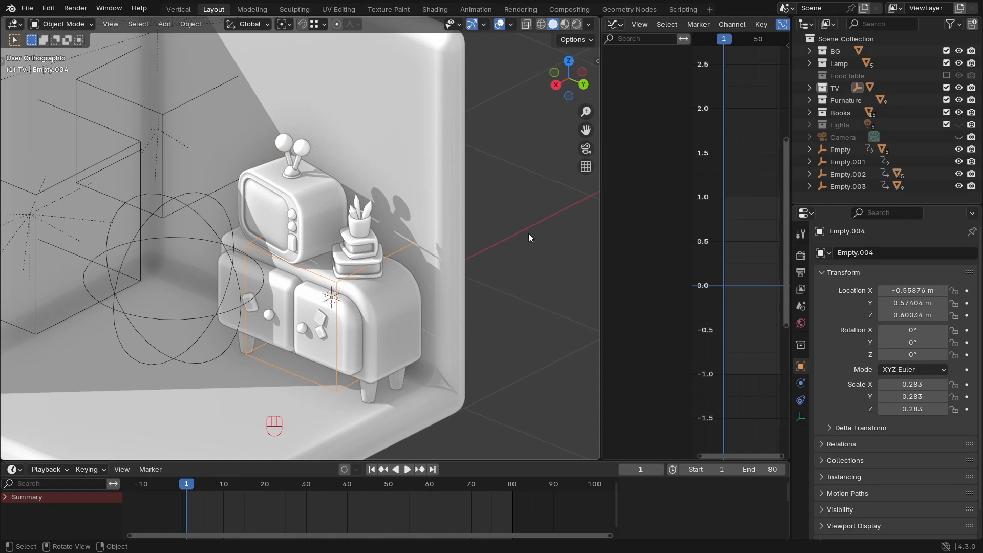
pyautogui.press('n')
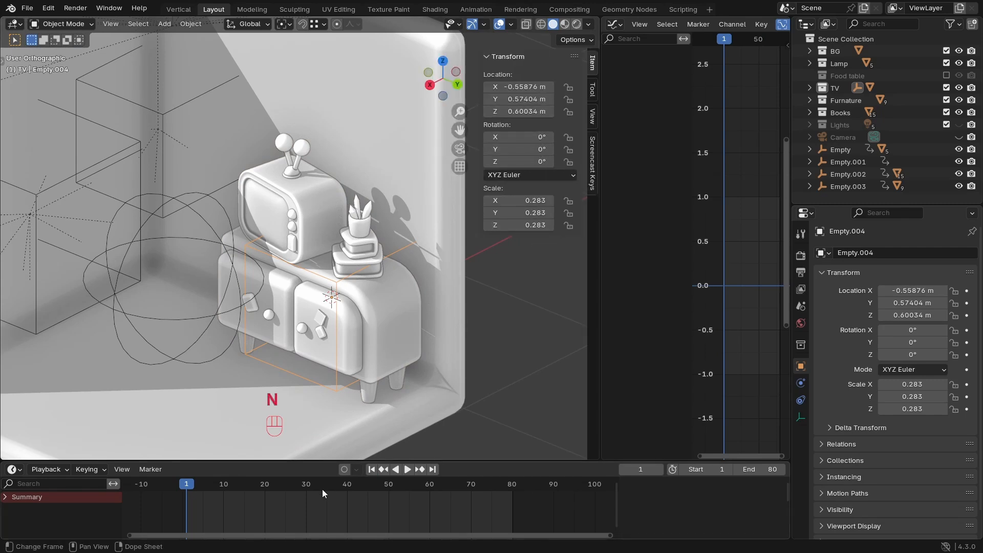
pyautogui.click(390, 485)
pyautogui.moveTo(389, 485); pyautogui.dragTo(431, 500)
pyautogui.rightClick(517, 111)
pyautogui.click(487, 117)
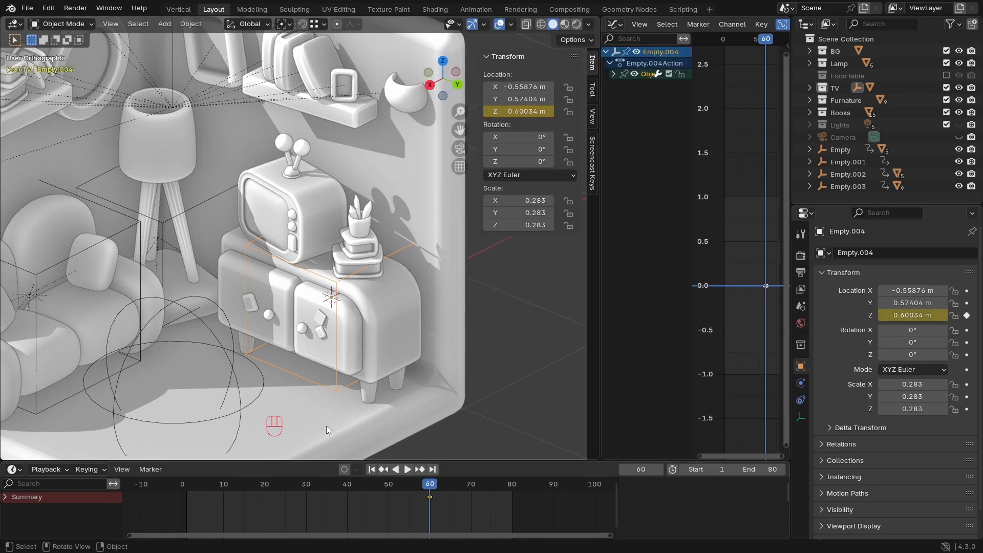
# Step: At frame 10, set the cube empty's Z location to 1 m and insert a single keyframe on it
pyautogui.click(222, 485)
pyautogui.click(526, 112)
pyautogui.write('1')
pyautogui.press('Return')
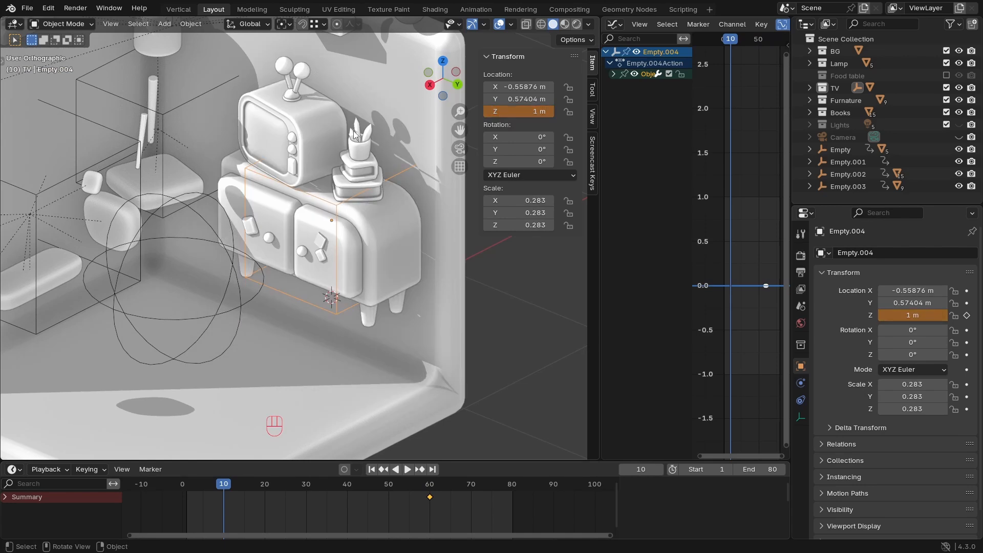
pyautogui.scroll(-2, 293, 238)
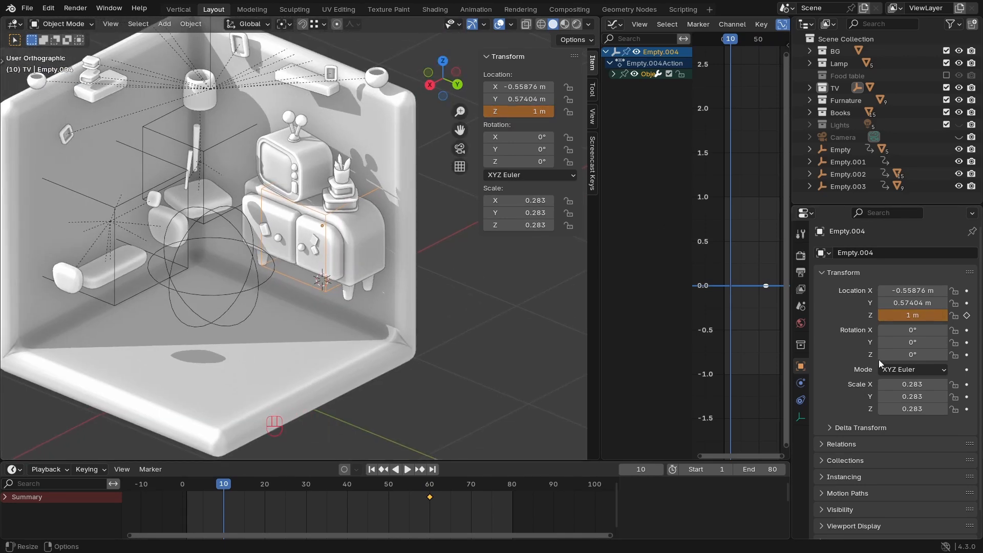
pyautogui.rightClick(522, 111)
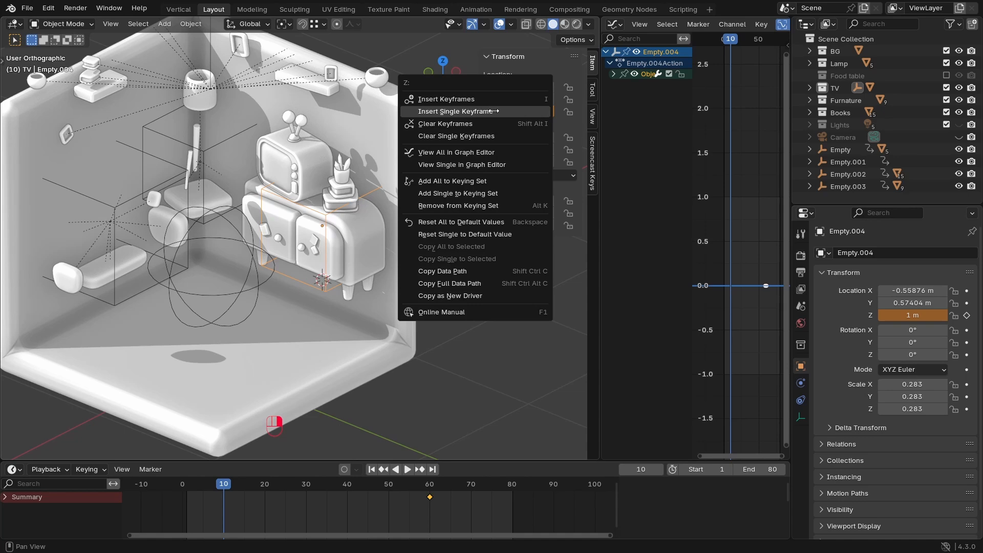
pyautogui.click(493, 111)
# Step: Raise the cube empty's Z location at frame 10 to 1.2 m and update its keyframe
pyautogui.moveTo(375, 271); pyautogui.dragTo(361, 294, button='middle')
pyautogui.keyDown('ctrl'); pyautogui.moveTo(362, 294); pyautogui.dragTo(374, 256, button='middle'); pyautogui.keyUp('ctrl')
pyautogui.click(525, 112)
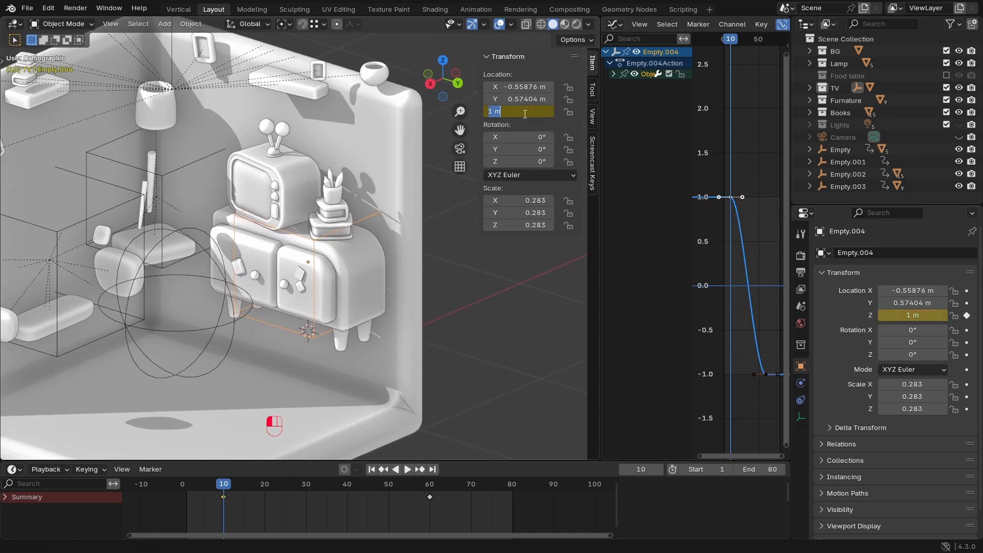
pyautogui.write('1.2')
pyautogui.press('Return')
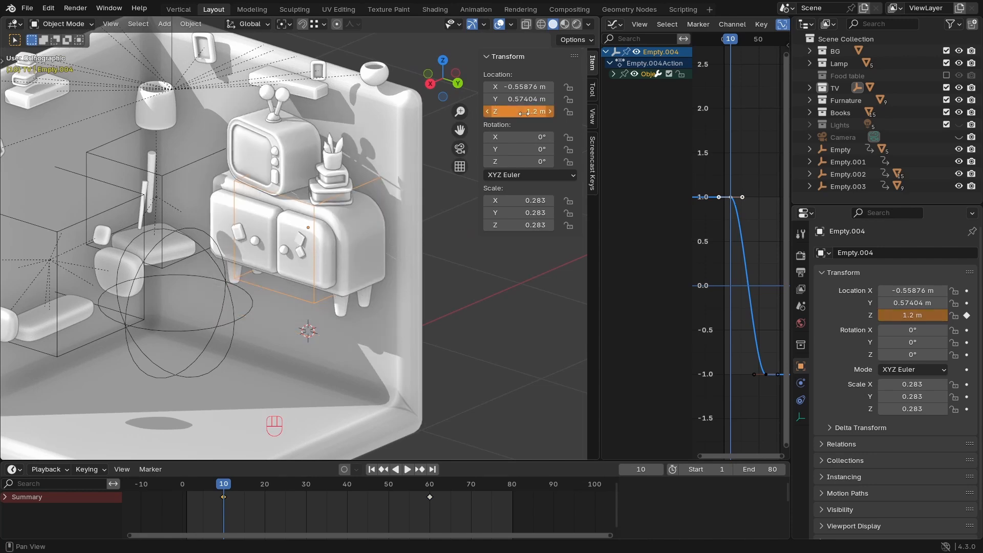
pyautogui.rightClick(525, 111)
pyautogui.click(514, 126)
# Step: Set the cube empty's Z location at frame 10 to 1.1 m, update its keyframe, and play the animation
pyautogui.scroll(-1, 319, 269)
pyautogui.keyDown('shift'); pyautogui.moveTo(319, 269); pyautogui.dragTo(325, 290, button='middle'); pyautogui.keyUp('shift')
pyautogui.keyDown('ctrl'); pyautogui.moveTo(324, 290); pyautogui.dragTo(341, 261, button='middle'); pyautogui.keyUp('ctrl')
pyautogui.moveTo(341, 261)
pyautogui.keyDown('shift'); pyautogui.mouseDown(button='middle')
pyautogui.moveTo(350, 247)
pyautogui.moveTo(347, 269)
pyautogui.mouseUp(button='middle'); pyautogui.keyUp('shift')
pyautogui.moveTo(347, 269); pyautogui.dragTo(344, 264, button='middle')
pyautogui.click(524, 111)
pyautogui.write('1.1')
pyautogui.press('Return')
pyautogui.rightClick(525, 111)
pyautogui.click(514, 113)
pyautogui.press('space')
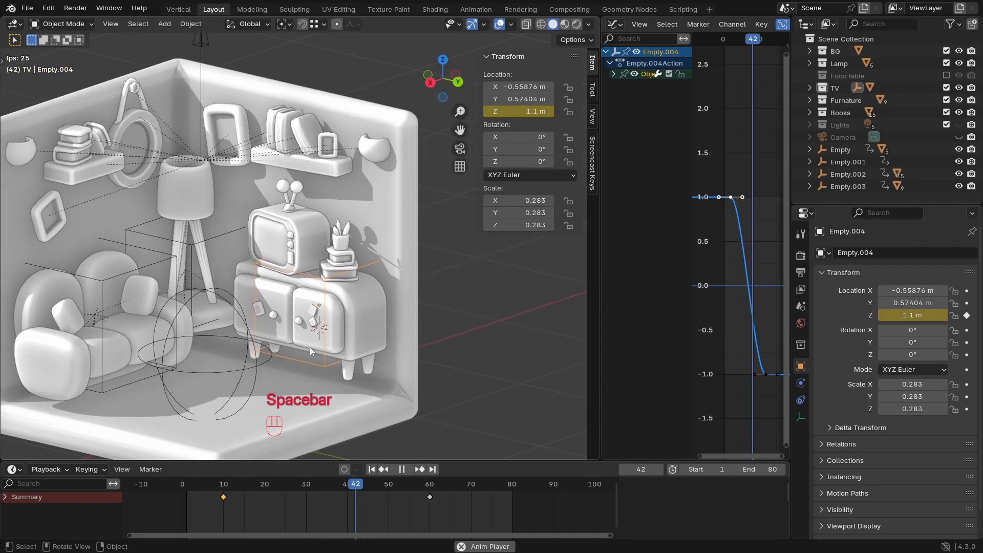
# Step: Play and scrub through the TV cabinet's drop, and show the cube empty's whole Z location curve in a widened Graph Editor
pyautogui.press('space')
pyautogui.moveTo(322, 483); pyautogui.dragTo(200, 489)
pyautogui.press('space')
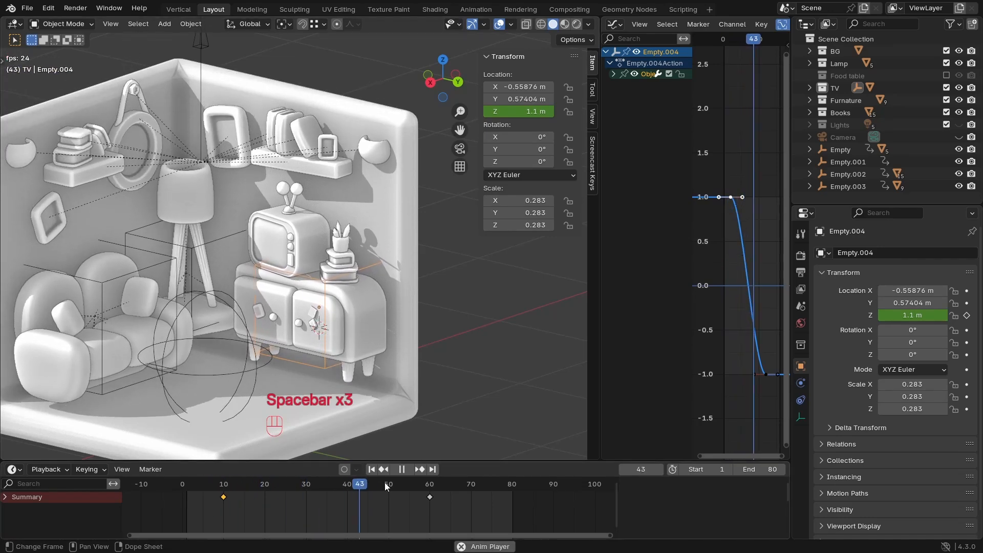
pyautogui.press('space')
pyautogui.moveTo(375, 484); pyautogui.dragTo(393, 498)
pyautogui.press('a')
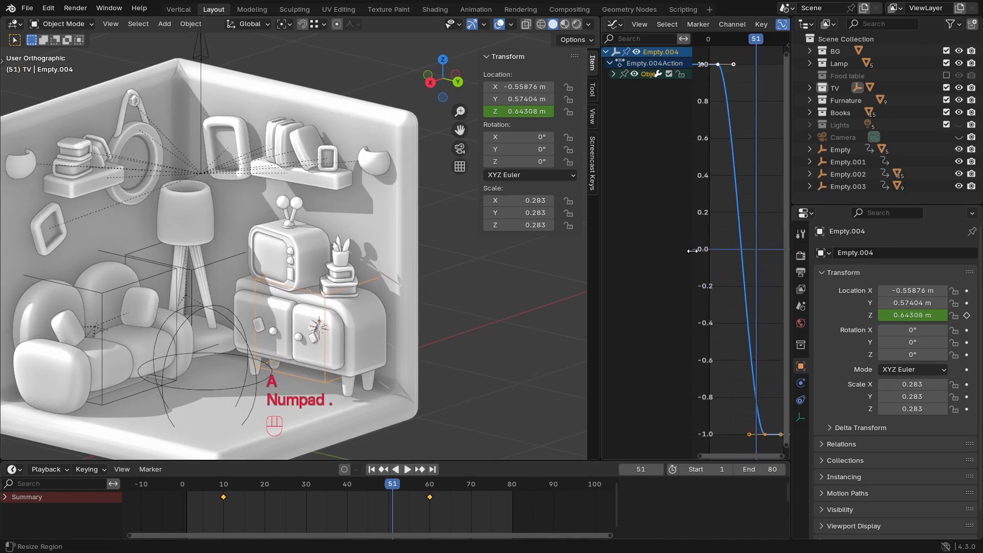
pyautogui.moveTo(792, 251); pyautogui.dragTo(964, 252)
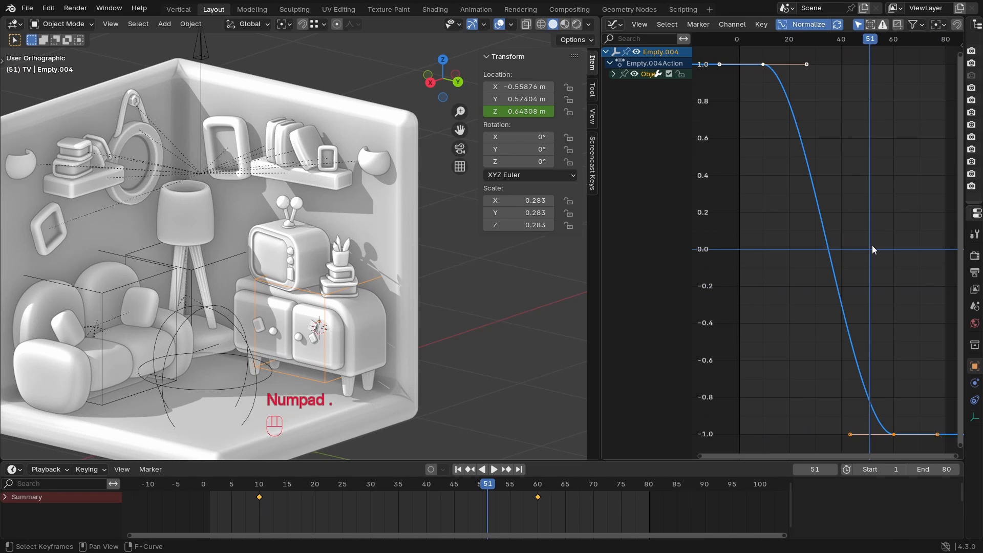
pyautogui.click(546, 314)
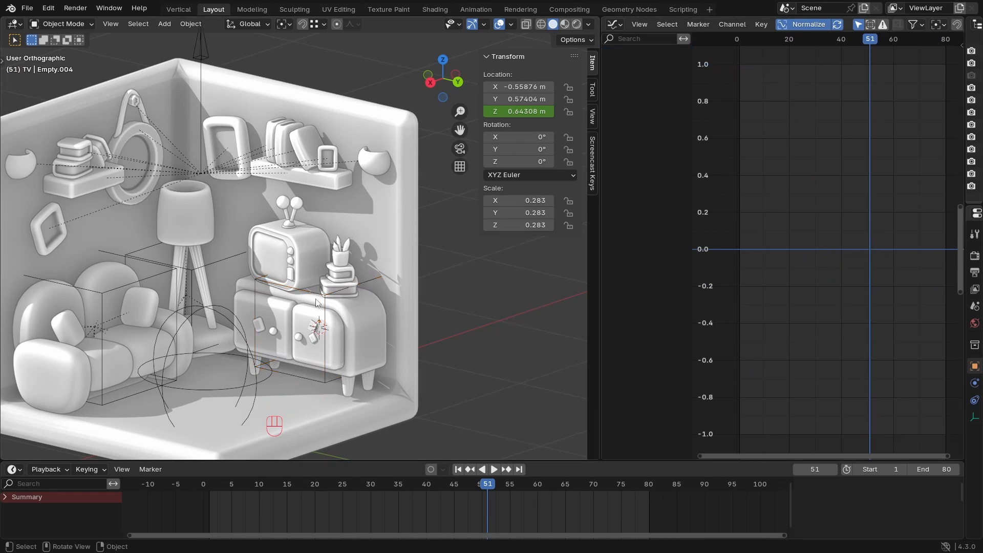
pyautogui.click(337, 288)
# Step: Lengthen the inner handles of the cube empty's two Z location keys by scaling them along X, and play the animation
pyautogui.keyDown('ctrl'); pyautogui.moveTo(866, 195); pyautogui.dragTo(863, 208, button='middle'); pyautogui.keyUp('ctrl')
pyautogui.moveTo(833, 111); pyautogui.dragTo(804, 425)
pyautogui.moveTo(799, 126); pyautogui.dragTo(871, 394)
pyautogui.keyDown('ctrl'); pyautogui.moveTo(871, 393); pyautogui.dragTo(822, 226, button='middle'); pyautogui.keyUp('ctrl')
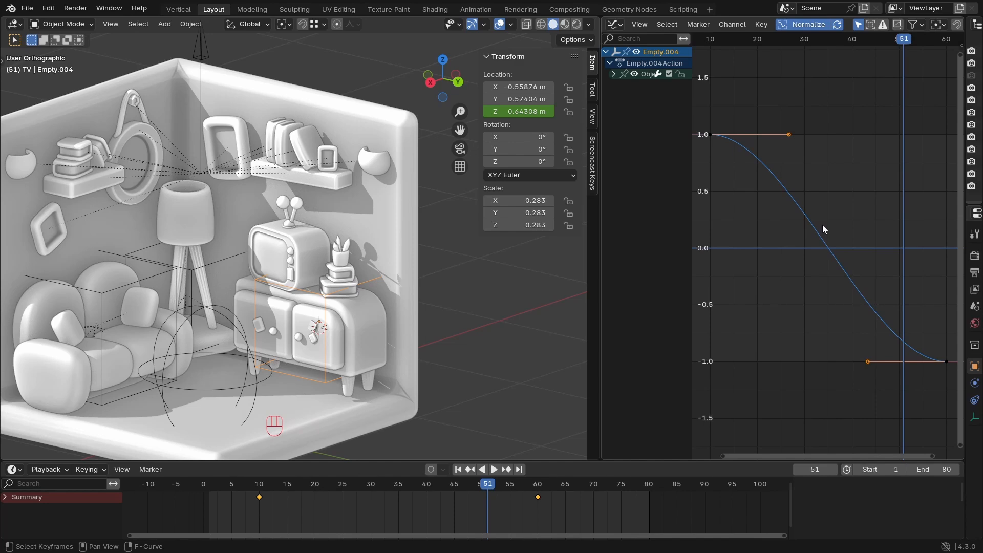
pyautogui.moveTo(717, 43); pyautogui.dragTo(815, 52)
pyautogui.press('s')
pyautogui.press('x')
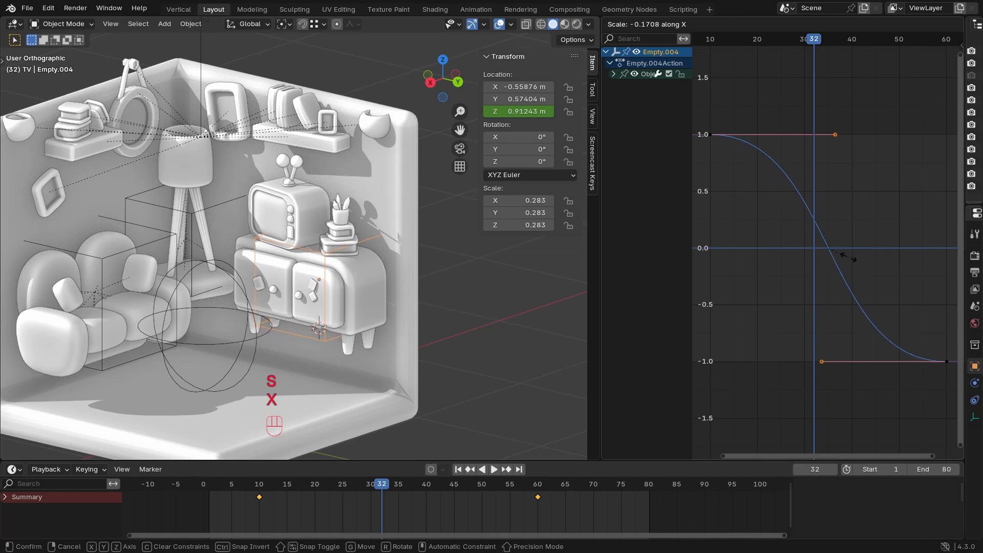
pyautogui.click(861, 226)
pyautogui.hotkey('shift', 'Left')
pyautogui.press('space')
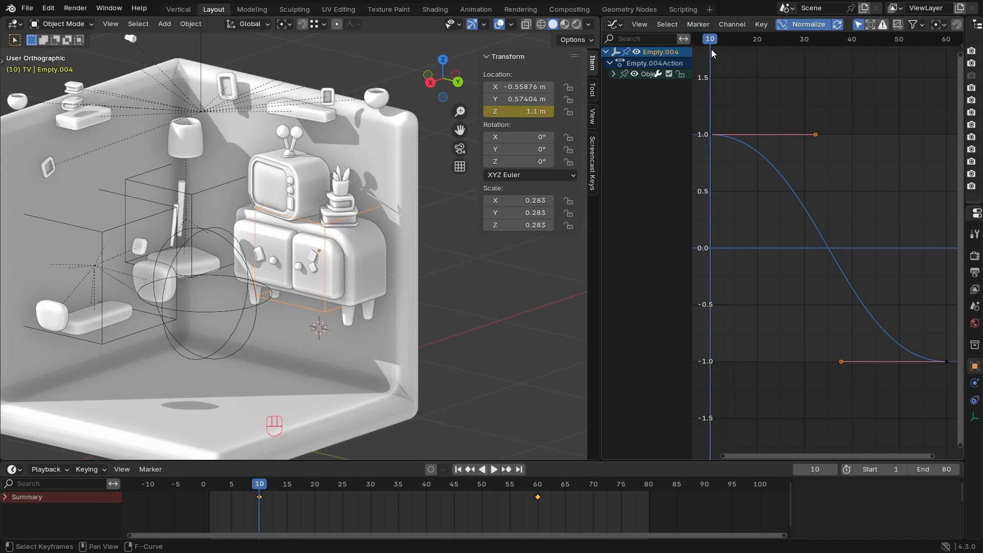
pyautogui.press('space')
# Step: Select the joined TV cabinet and insert a scale keyframe at frame 50
pyautogui.keyDown('ctrl'); pyautogui.moveTo(321, 315); pyautogui.dragTo(336, 284, button='middle'); pyautogui.keyUp('ctrl')
pyautogui.click(353, 298)
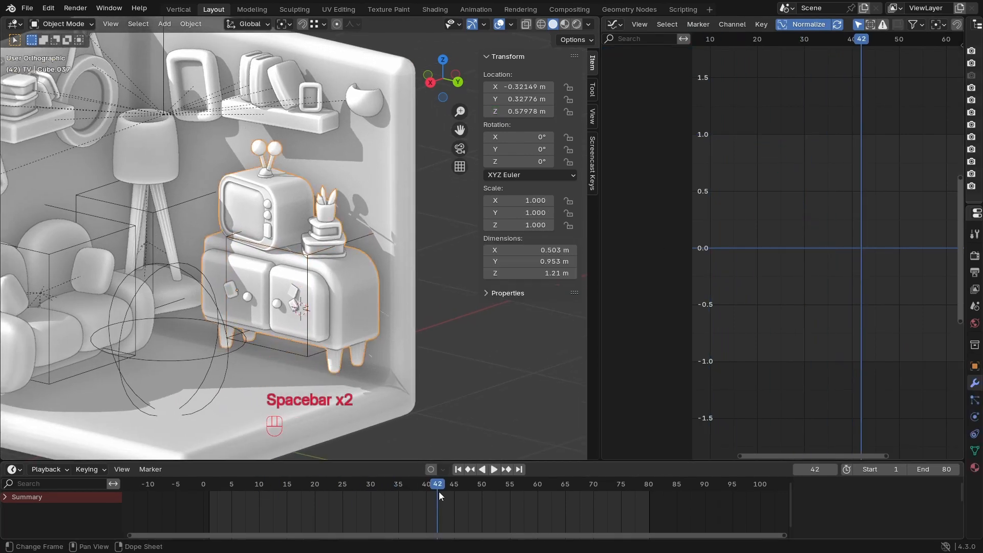
pyautogui.moveTo(438, 484); pyautogui.dragTo(210, 503)
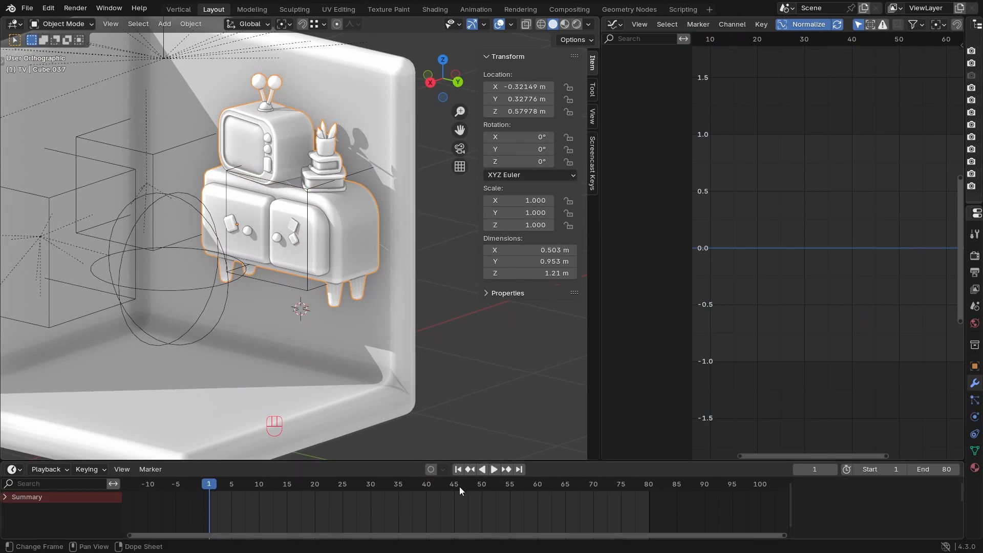
pyautogui.moveTo(482, 483); pyautogui.dragTo(484, 484)
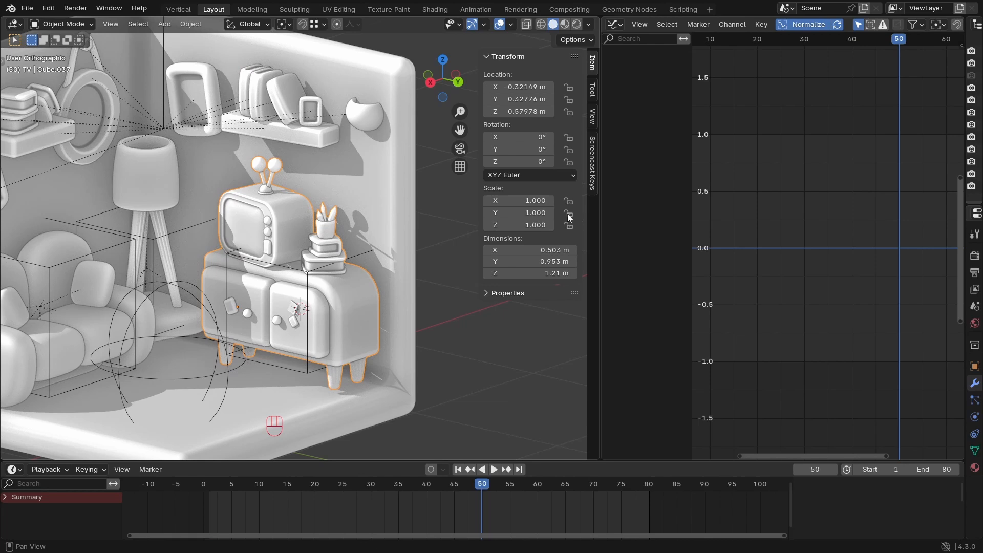
pyautogui.press('i')
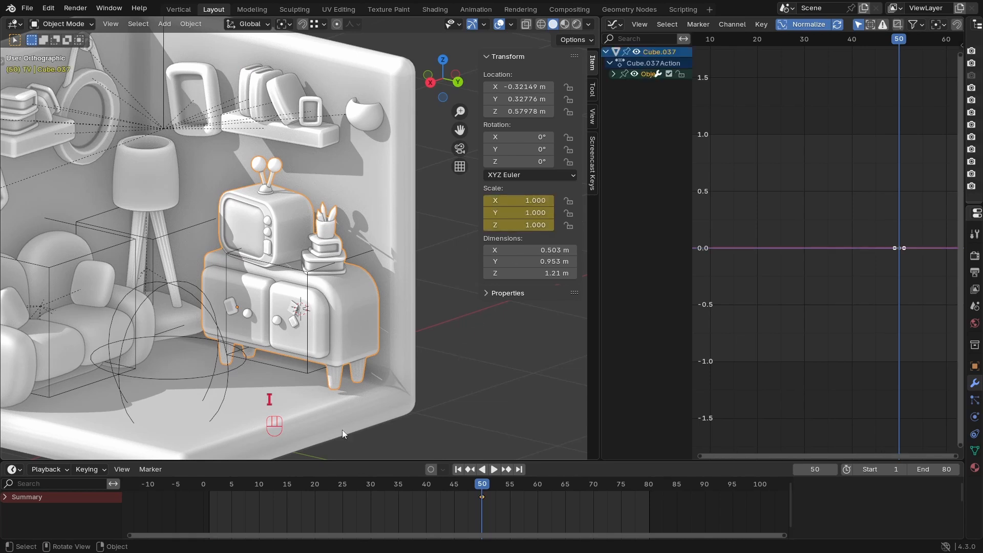
pyautogui.click(458, 469)
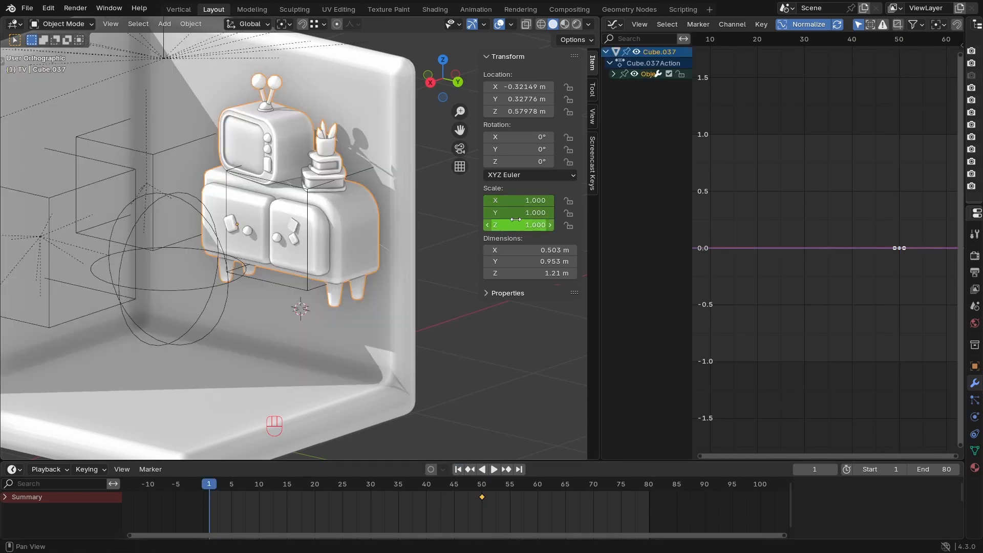
pyautogui.press('a')
pyautogui.press('a')
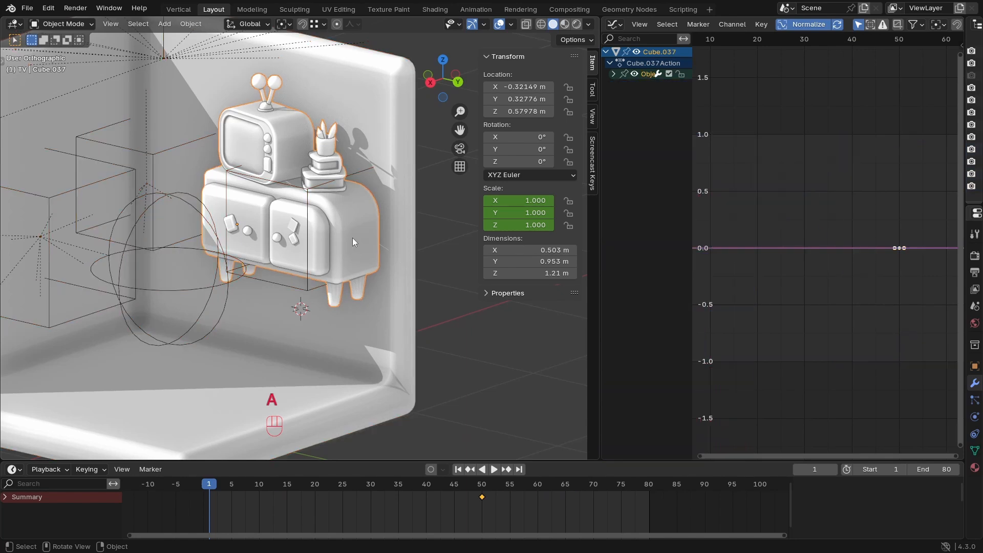
pyautogui.click(344, 235)
pyautogui.press('s')
pyautogui.rightClick(348, 232)
pyautogui.rightClick(348, 231)
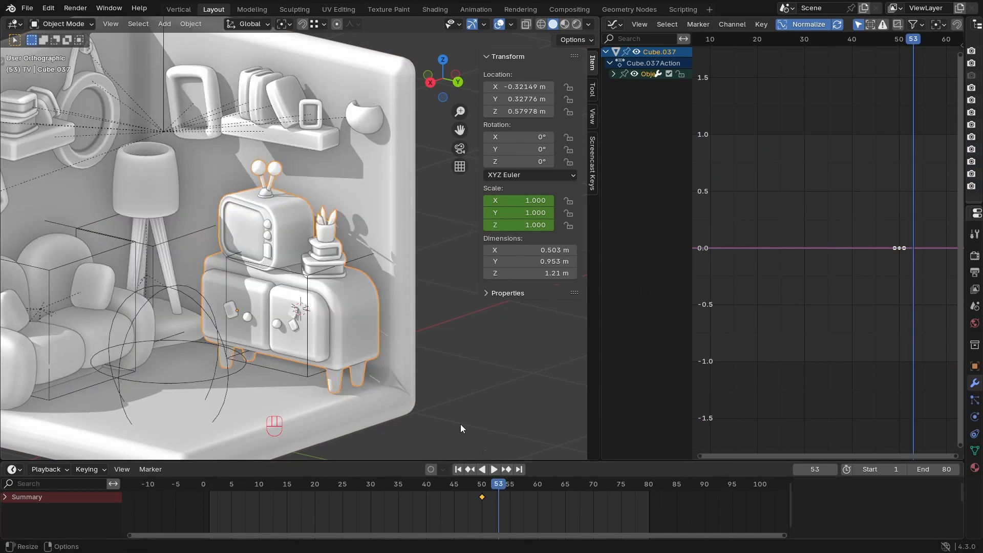
# Step: Set the joined TV cabinet's origin to its geometry at frame 53, where it is at full scale
pyautogui.rightClick(365, 275)
pyautogui.moveTo(364, 275)
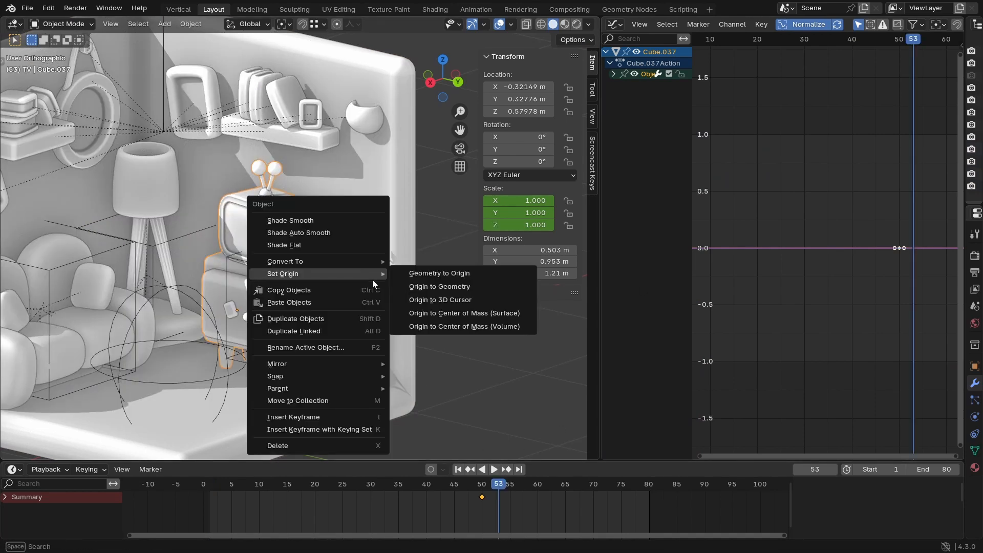
pyautogui.click(474, 287)
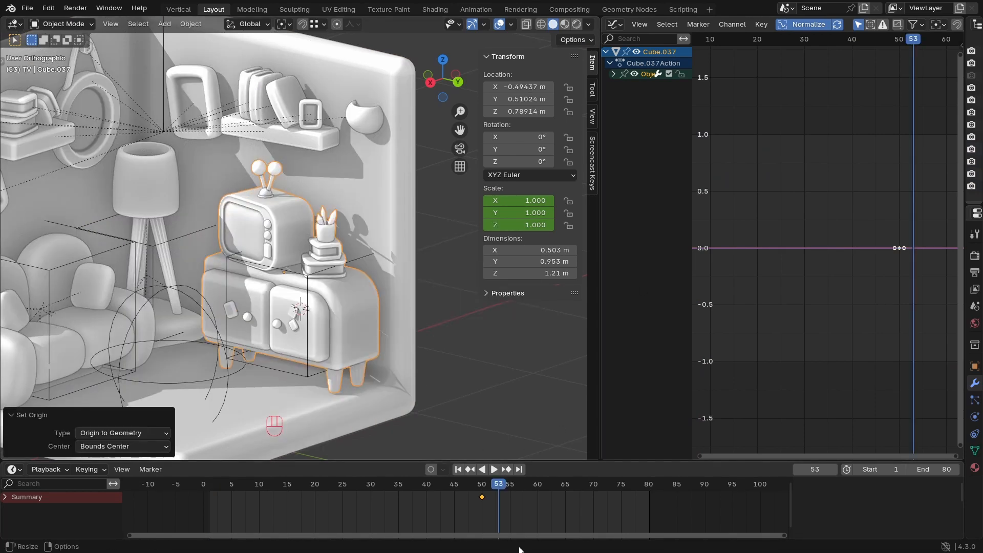
# Step: At frame 1, scale the joined TV cabinet to 0, insert a scale keyframe, and play the animation
pyautogui.click(461, 469)
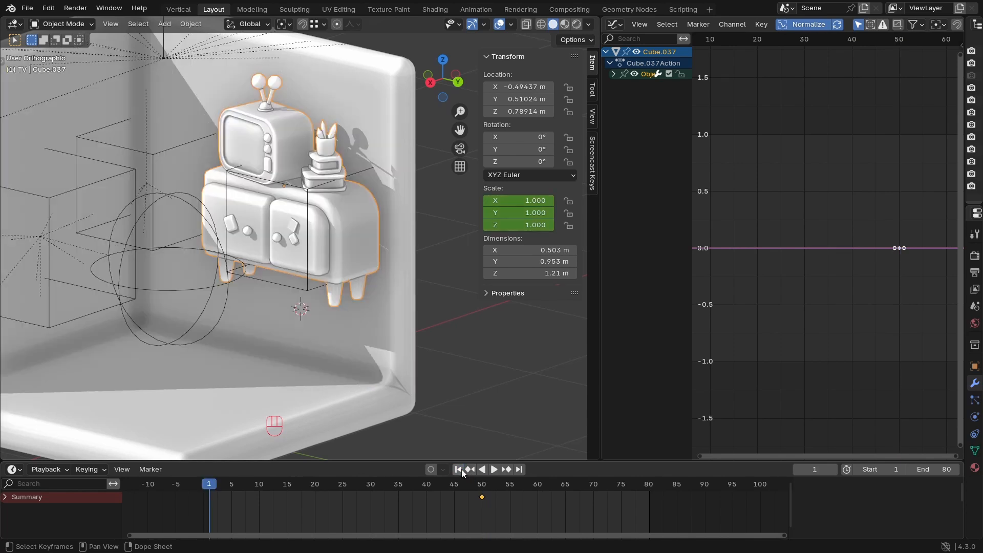
pyautogui.press('s')
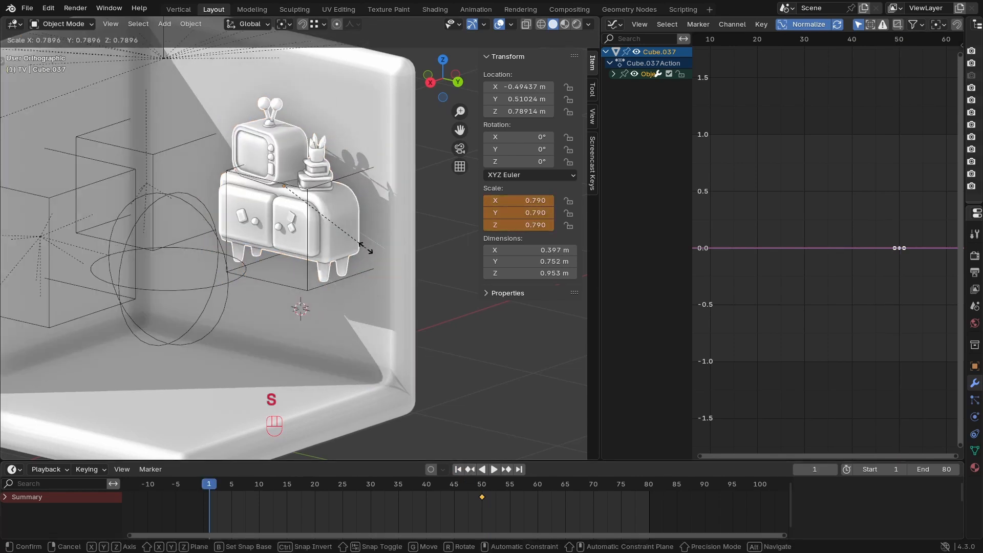
pyautogui.press('0')
pyautogui.click(366, 249)
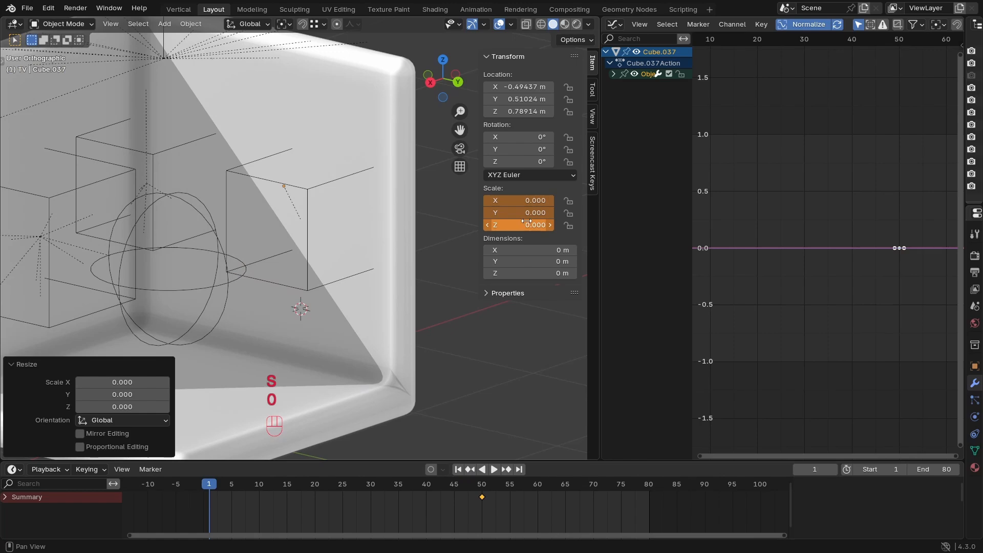
pyautogui.press('i')
pyautogui.press('space')
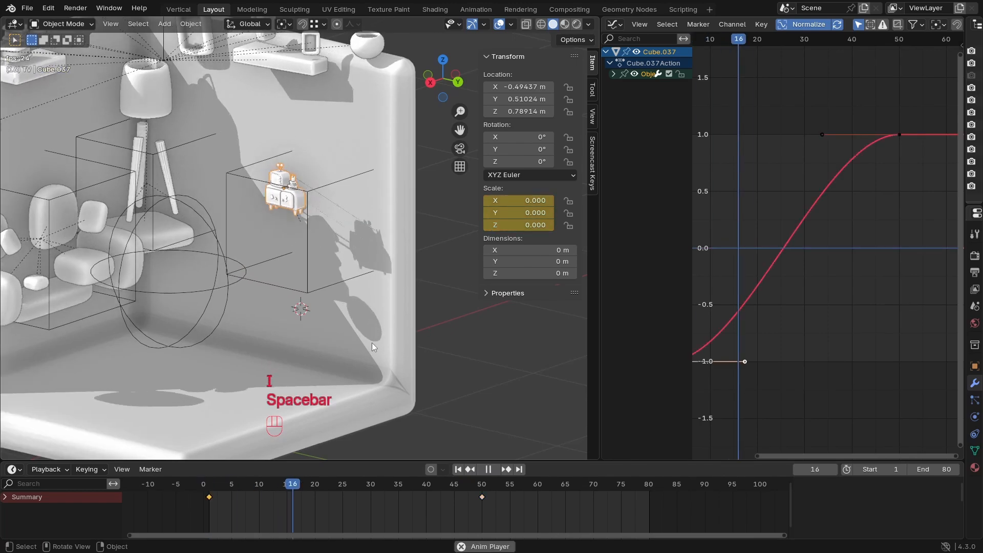
pyautogui.press('space')
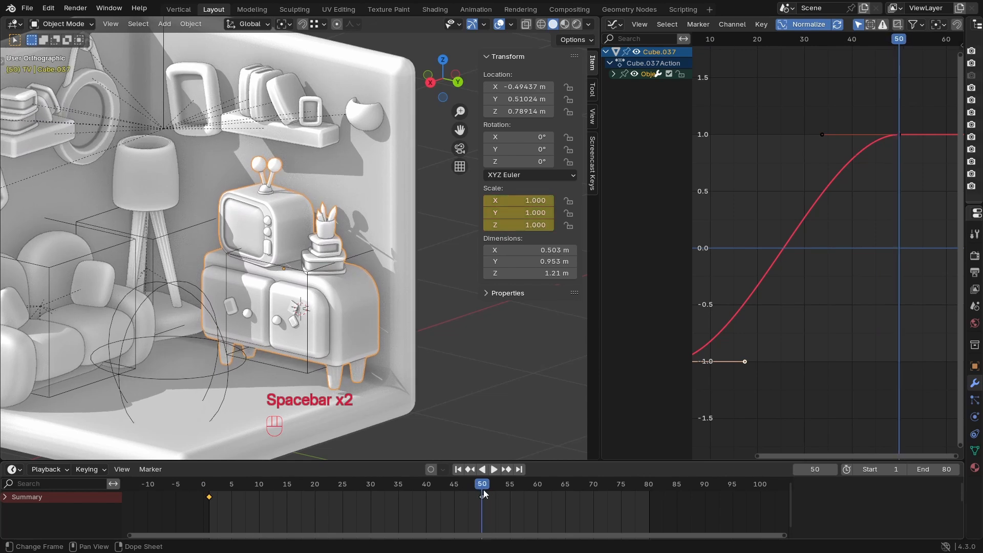
# Step: Frame the cabinet's scale curves and move the frame 1 key's outgoing handle straight up to about 0.7 for a fast start
pyautogui.press('a')
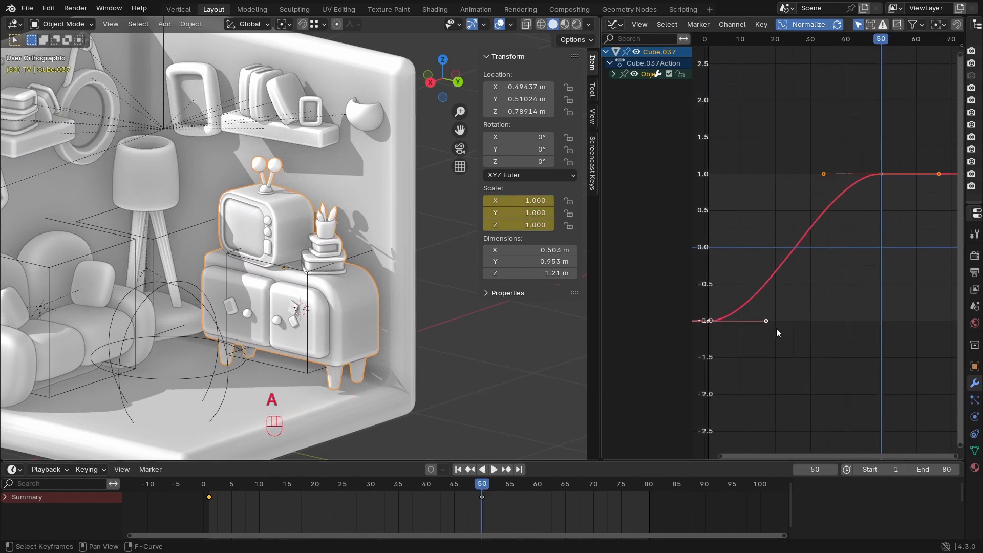
pyautogui.press('KP_Decimal')
pyautogui.keyDown('ctrl'); pyautogui.moveTo(855, 291); pyautogui.dragTo(866, 313, button='middle'); pyautogui.keyUp('ctrl')
pyautogui.moveTo(834, 329); pyautogui.dragTo(775, 382)
pyautogui.press('g')
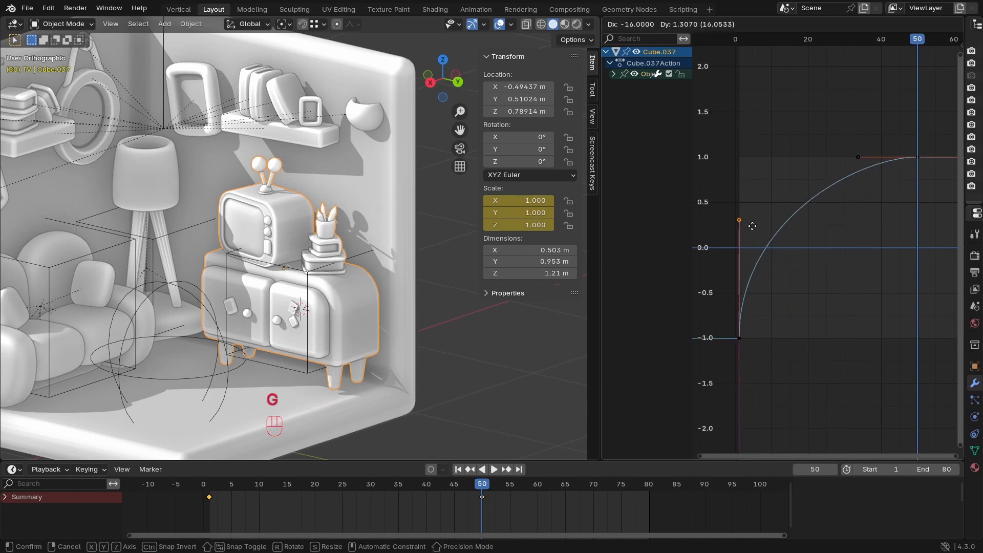
pyautogui.click(750, 192)
# Step: Move the incoming handle of the cabinet's frame 50 scale key along X to about frame 28 for a softer ending
pyautogui.keyDown('ctrl'); pyautogui.moveTo(751, 193); pyautogui.dragTo(814, 230, button='middle'); pyautogui.keyUp('ctrl')
pyautogui.moveTo(891, 180); pyautogui.dragTo(911, 199)
pyautogui.press('g')
pyautogui.press('y')
pyautogui.press('x')
pyautogui.click(887, 201)
pyautogui.keyDown('ctrl'); pyautogui.moveTo(882, 200); pyautogui.dragTo(838, 267, button='middle'); pyautogui.keyUp('ctrl')
# Step: Play and scrub through the whole room's animation, and examine the lamp empty's Z location curve and its timing
pyautogui.press('space')
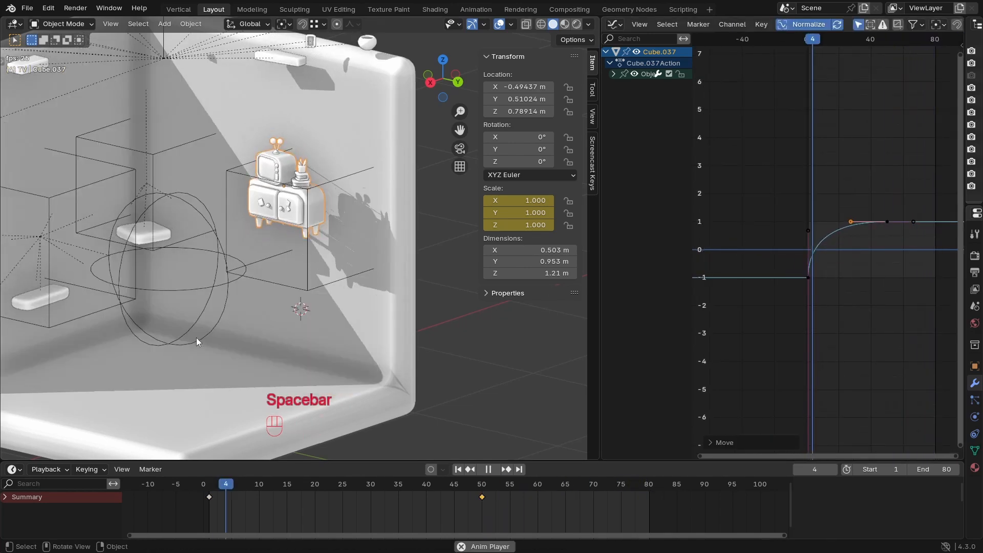
pyautogui.keyDown('ctrl'); pyautogui.moveTo(282, 240); pyautogui.dragTo(237, 289, button='middle'); pyautogui.keyUp('ctrl')
pyautogui.keyDown('shift'); pyautogui.moveTo(237, 288); pyautogui.dragTo(317, 265, button='middle'); pyautogui.keyUp('shift')
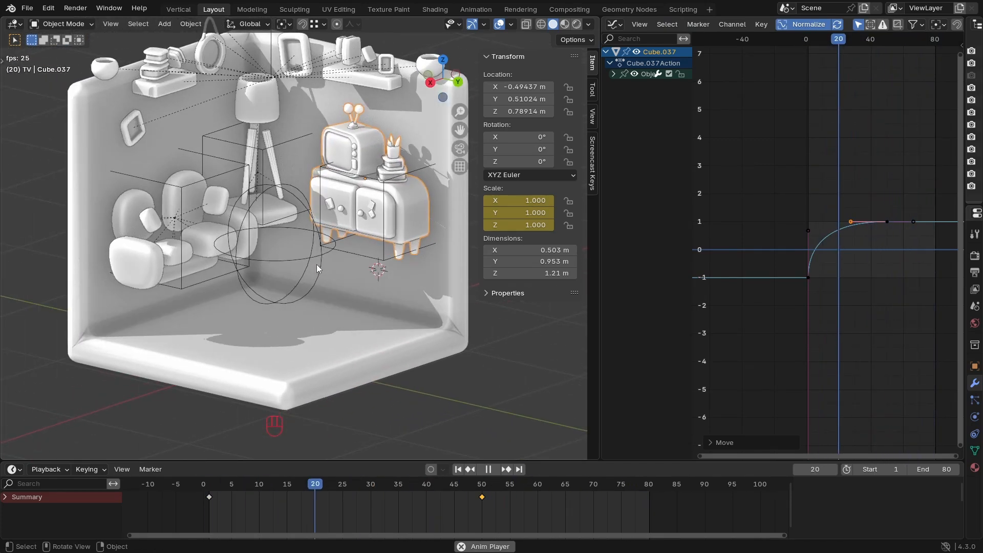
pyautogui.press('space')
pyautogui.press('space')
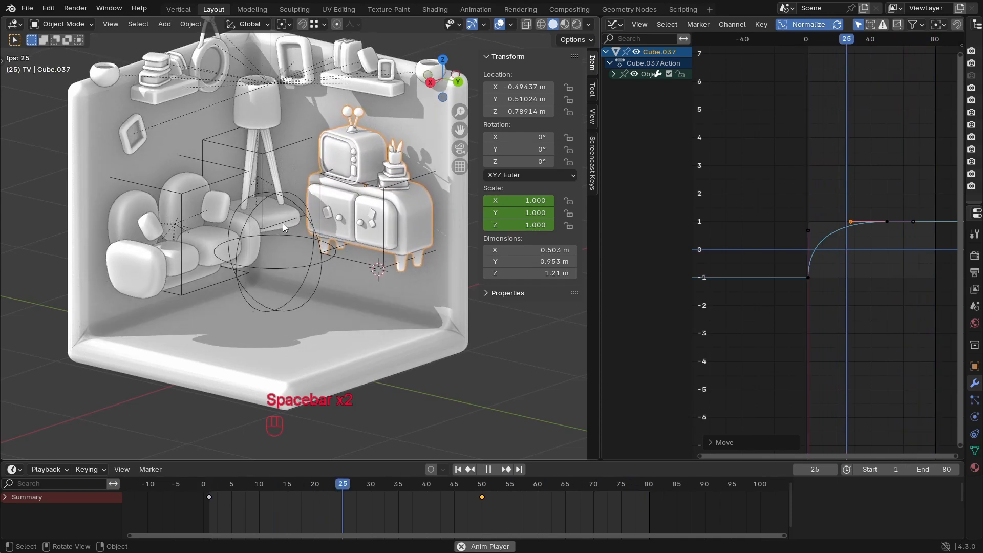
pyautogui.press('space')
pyautogui.click(281, 167)
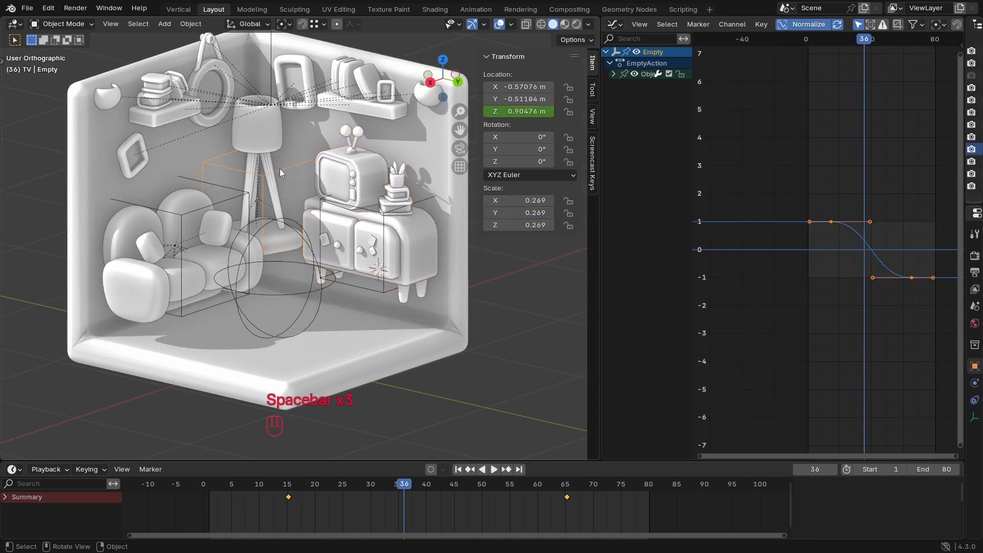
pyautogui.keyDown('ctrl'); pyautogui.moveTo(871, 299); pyautogui.dragTo(834, 269, button='middle'); pyautogui.keyUp('ctrl')
pyautogui.moveTo(761, 44); pyautogui.dragTo(794, 78)
pyautogui.press('space')
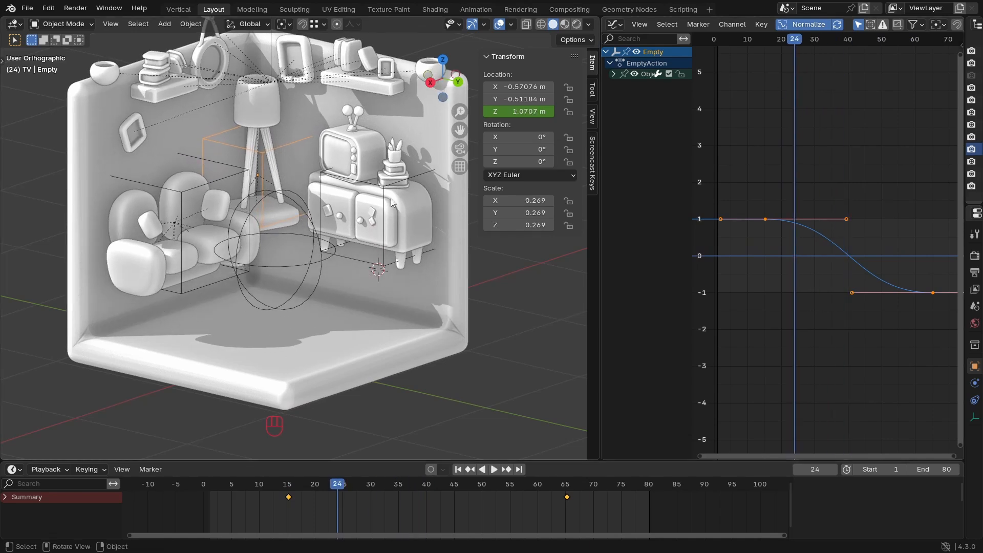
# Step: Select the joined TV cabinet at frame 53 and separate its whole mesh by loose parts in Edit Mode
pyautogui.click(418, 254)
pyautogui.click(501, 492)
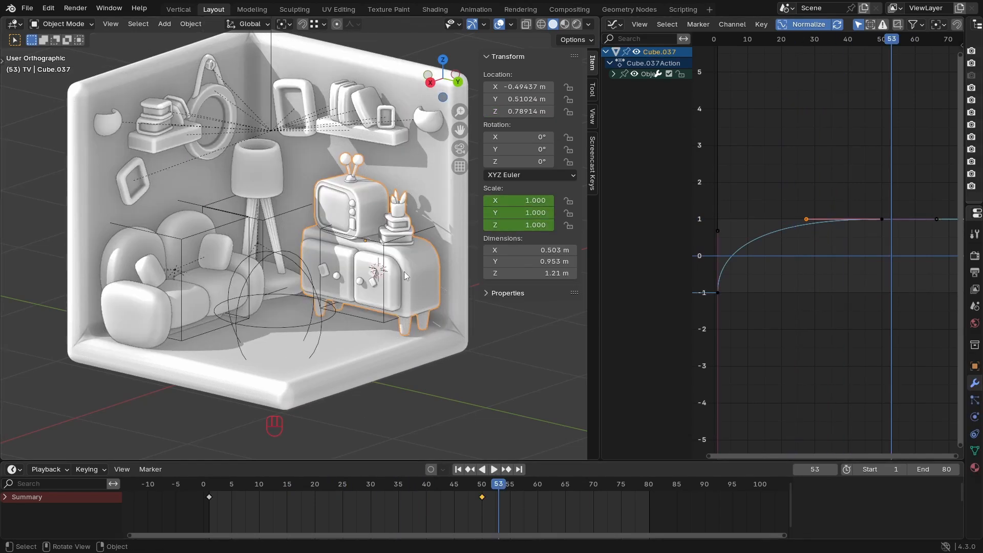
pyautogui.press('Tab')
pyautogui.press('a')
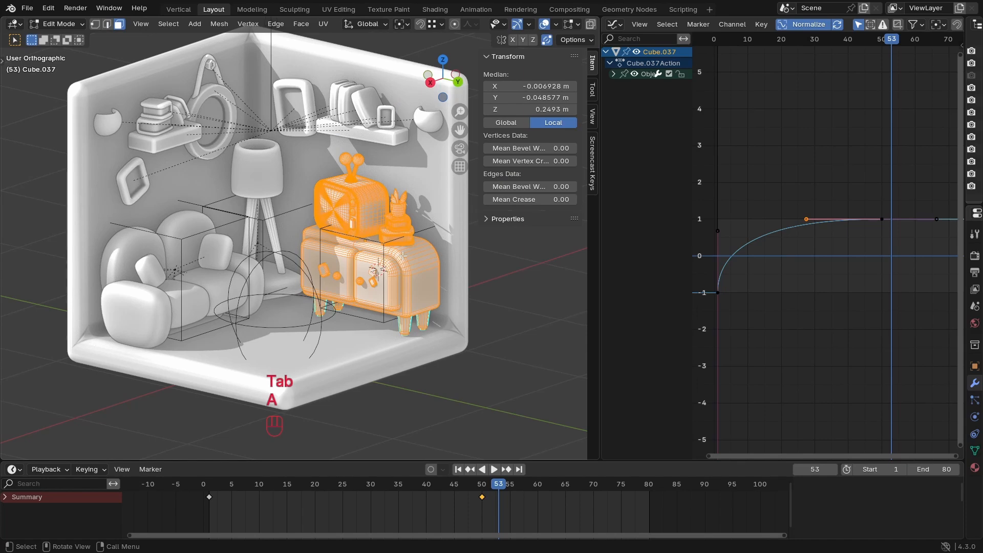
pyautogui.press('p')
pyautogui.click(405, 259)
pyautogui.press('Tab')
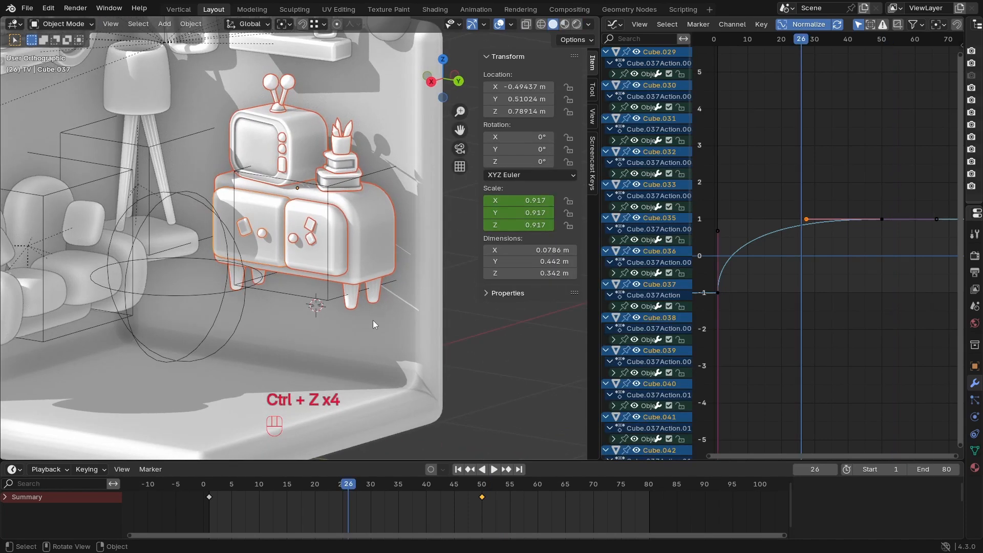
# Step: At frame 55, set the origin of every separated TV cabinet part to its own geometry
pyautogui.rightClick(388, 290)
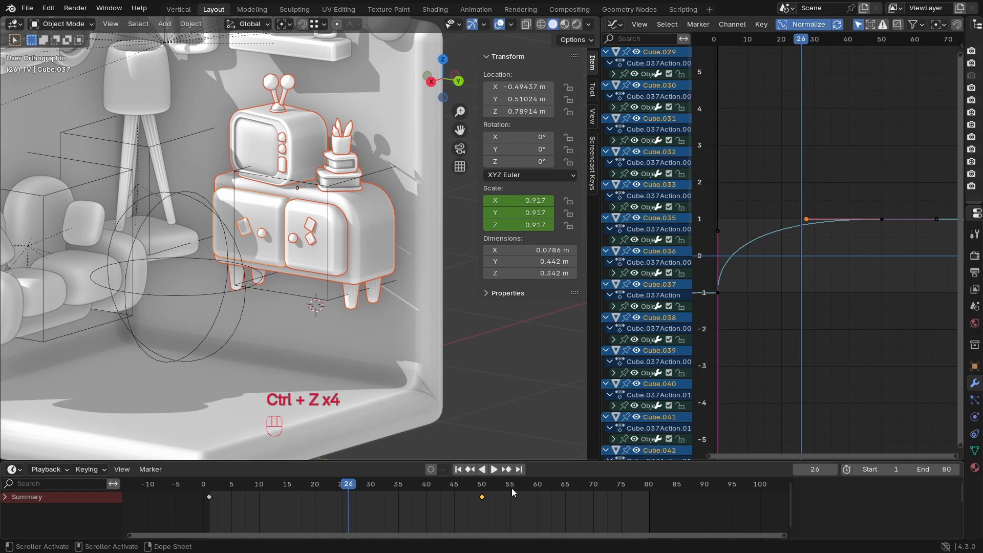
pyautogui.click(511, 487)
pyautogui.rightClick(290, 243)
pyautogui.moveTo(347, 241)
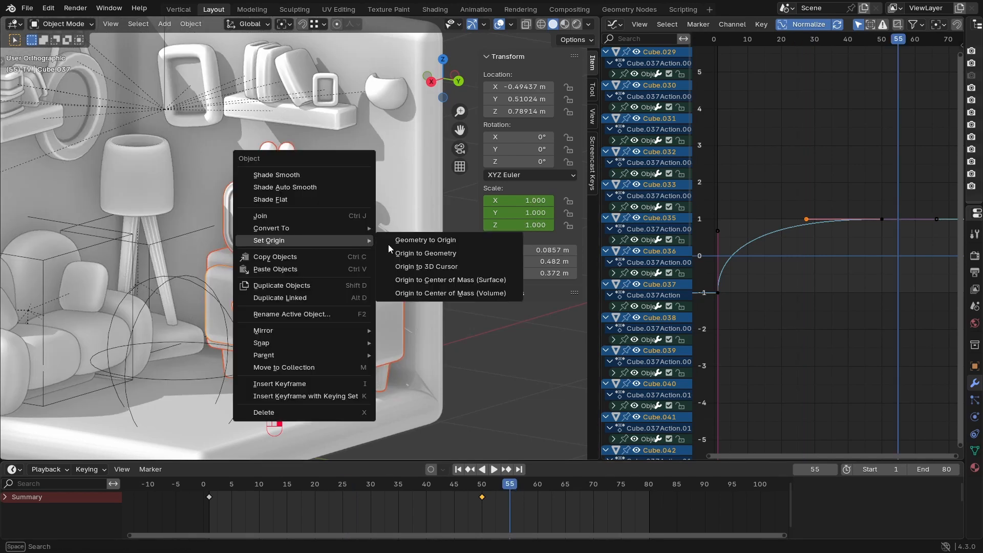
pyautogui.click(431, 250)
# Step: Deselect the TV cabinet's legs and shift the remaining parts' scale keys 4 frames later, starting at frame 5
pyautogui.keyDown('ctrl'); pyautogui.moveTo(409, 292); pyautogui.dragTo(217, 252); pyautogui.keyUp('ctrl')
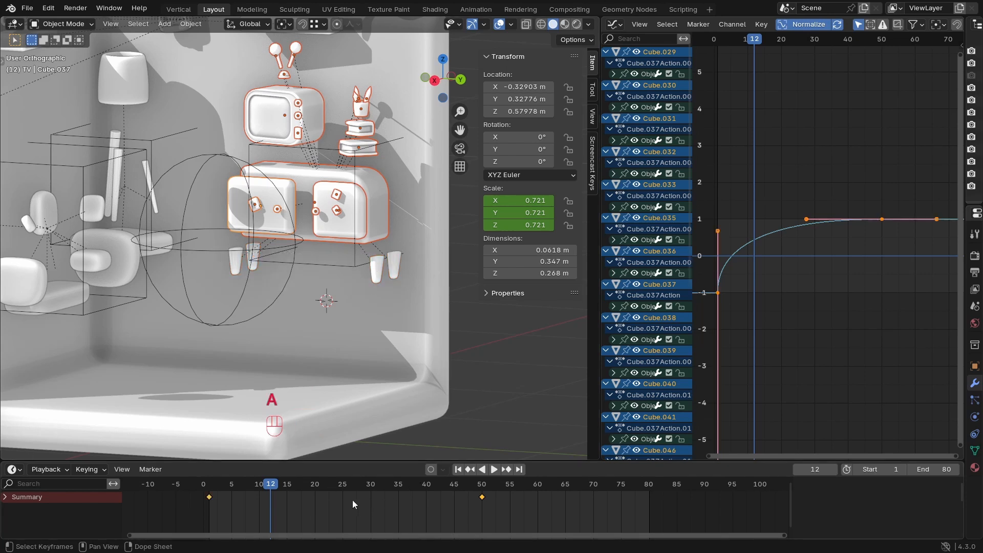
pyautogui.press('g')
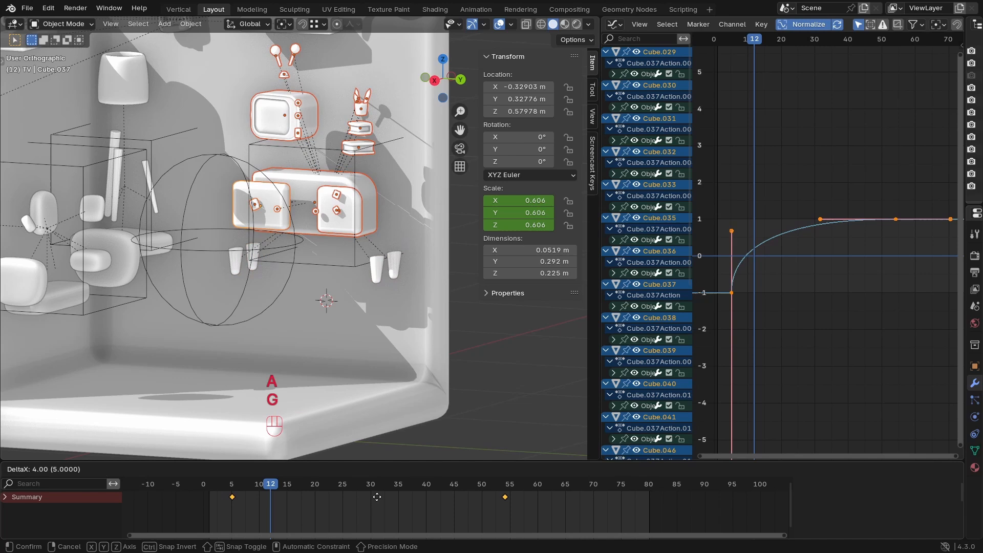
pyautogui.click(377, 497)
# Step: Leave the cabinet body out of the selection and delay the other parts' scale keys to start at about frame 8
pyautogui.moveTo(358, 303); pyautogui.dragTo(309, 340, button='middle')
pyautogui.keyDown('ctrl'); pyautogui.moveTo(308, 340); pyautogui.dragTo(289, 284, button='middle'); pyautogui.keyUp('ctrl')
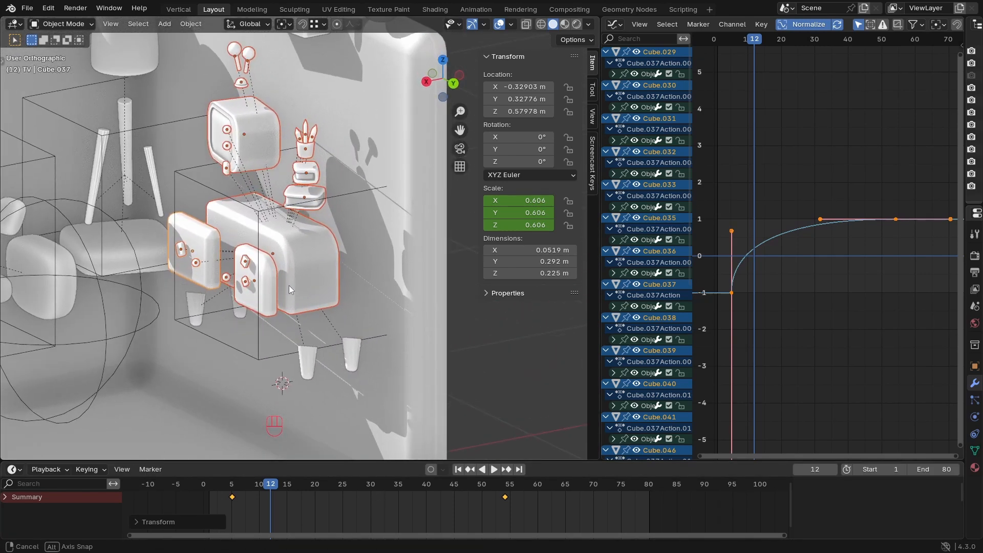
pyautogui.keyDown('ctrl'); pyautogui.moveTo(333, 305); pyautogui.dragTo(355, 293, button='middle'); pyautogui.keyUp('ctrl')
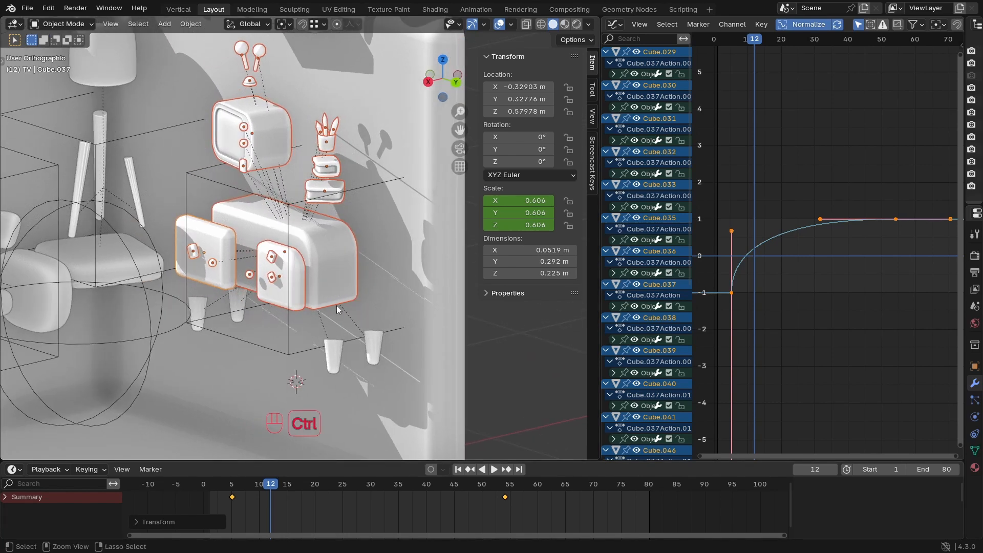
pyautogui.press('g')
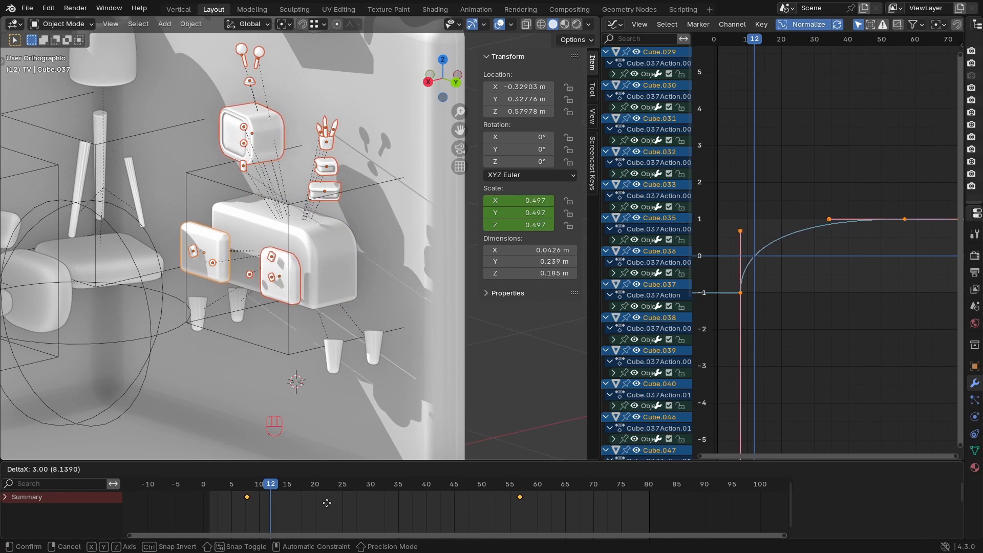
pyautogui.click(327, 503)
# Step: Deselect the cabinet doors with their details and delay the remaining TV, book and pencil parts' scale keys to start at frame 10
pyautogui.moveTo(258, 281); pyautogui.dragTo(205, 269, button='middle')
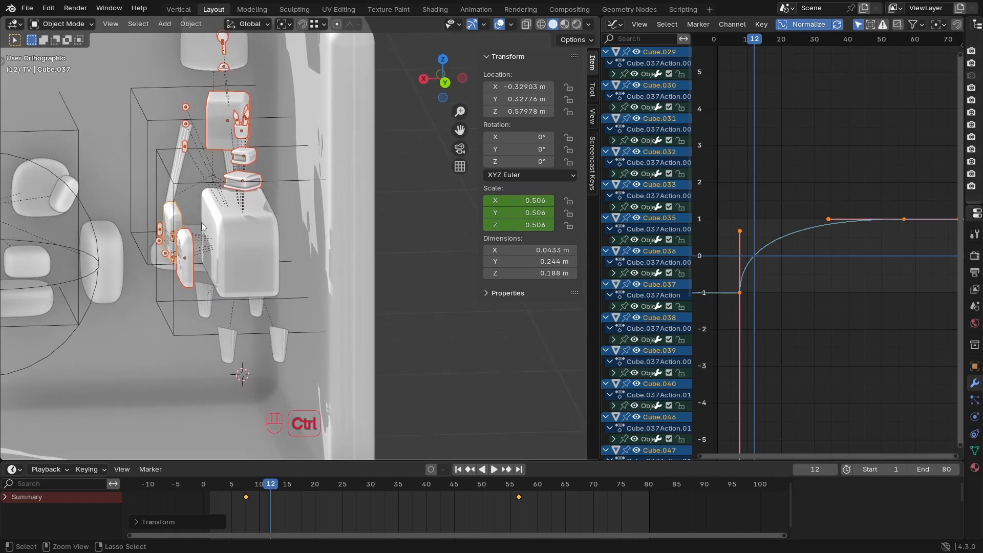
pyautogui.keyDown('ctrl'); pyautogui.moveTo(152, 266); pyautogui.dragTo(152, 266); pyautogui.keyUp('ctrl')
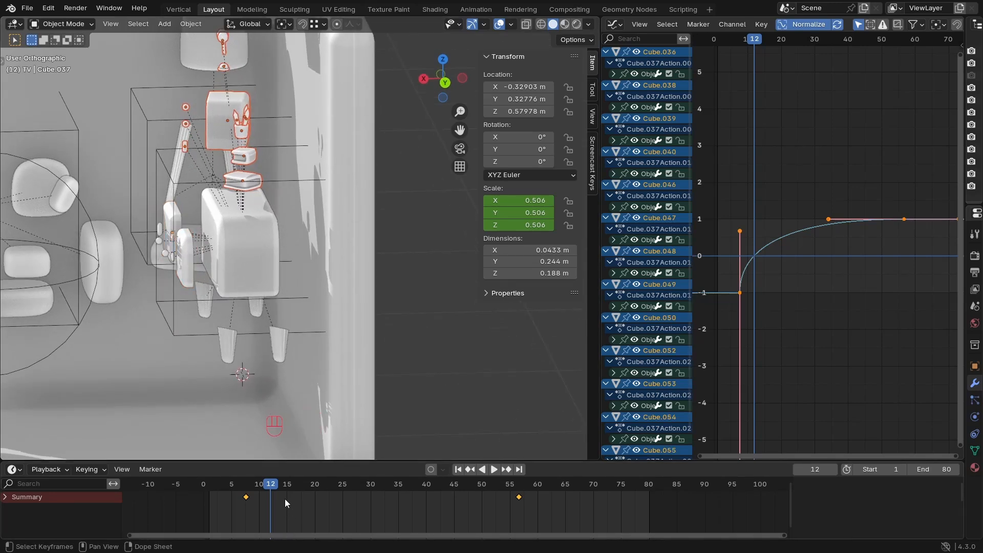
pyautogui.press('g')
pyautogui.click(298, 501)
# Step: Select both TV antennas and delay their scale keys to start at about frame 13
pyautogui.keyDown('ctrl'); pyautogui.moveTo(238, 233); pyautogui.dragTo(267, 302, button='middle'); pyautogui.keyUp('ctrl')
pyautogui.moveTo(267, 302); pyautogui.dragTo(328, 268, button='middle')
pyautogui.keyDown('shift'); pyautogui.moveTo(328, 269); pyautogui.dragTo(347, 251, button='middle'); pyautogui.keyUp('shift')
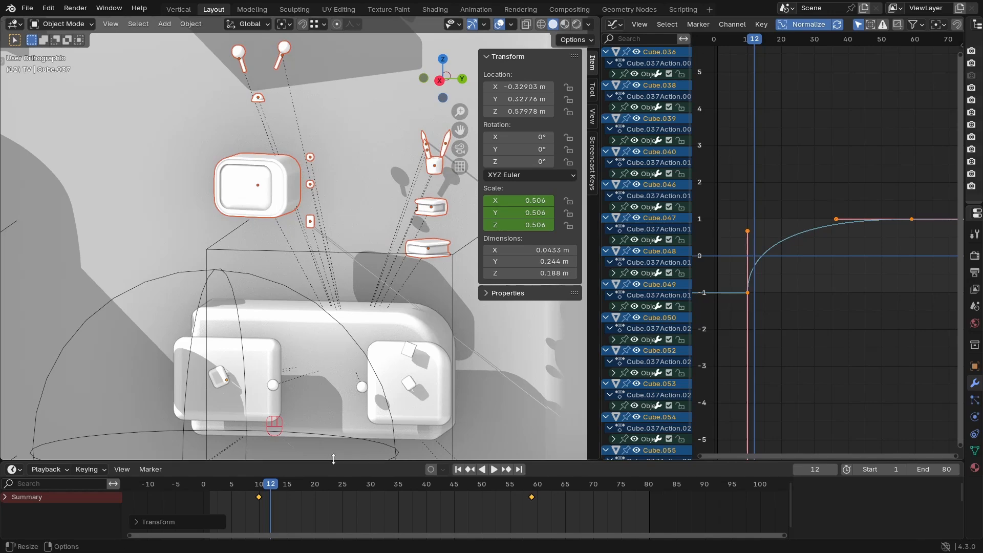
pyautogui.click(256, 196)
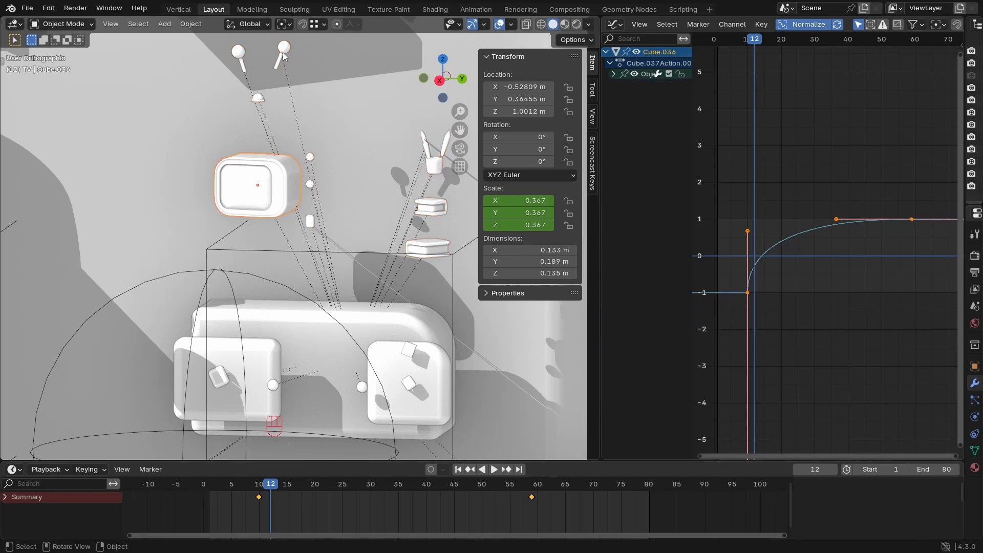
pyautogui.click(243, 56)
pyautogui.press('space')
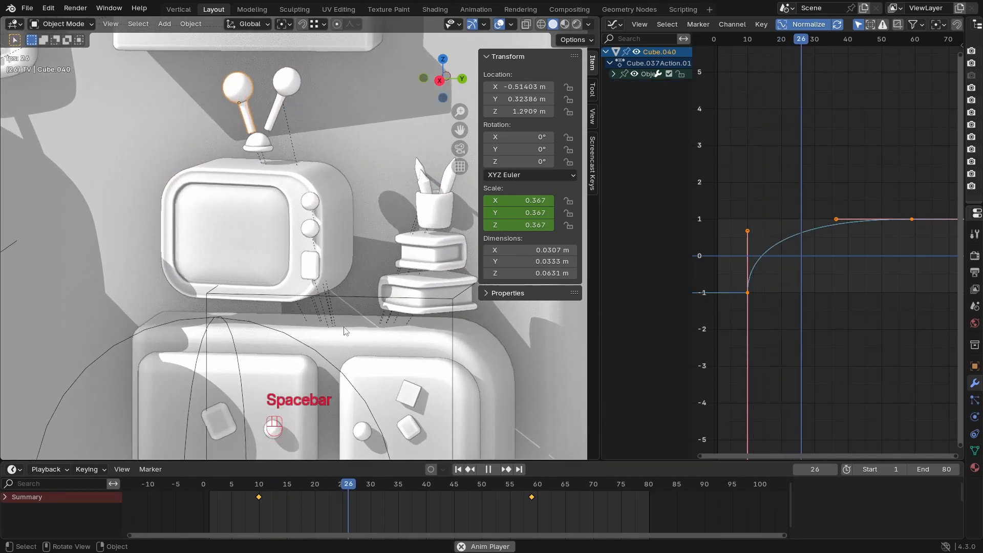
pyautogui.press('space')
pyautogui.keyDown('ctrl'); pyautogui.moveTo(346, 306); pyautogui.dragTo(266, 207, button='middle'); pyautogui.keyUp('ctrl')
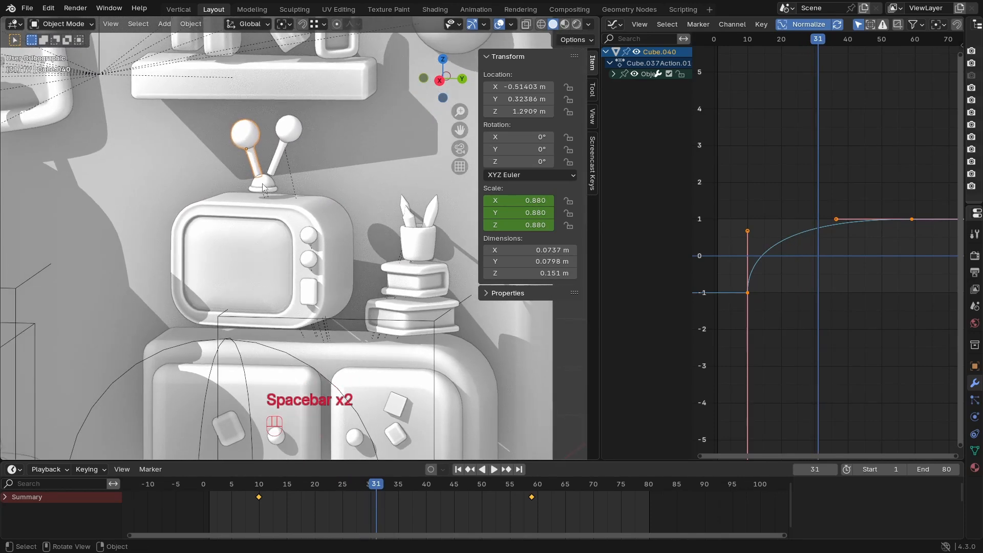
pyautogui.click(286, 138)
pyautogui.keyDown('shift'); pyautogui.click(257, 137); pyautogui.keyUp('shift')
pyautogui.press('a')
pyautogui.press('g')
pyautogui.click(325, 494)
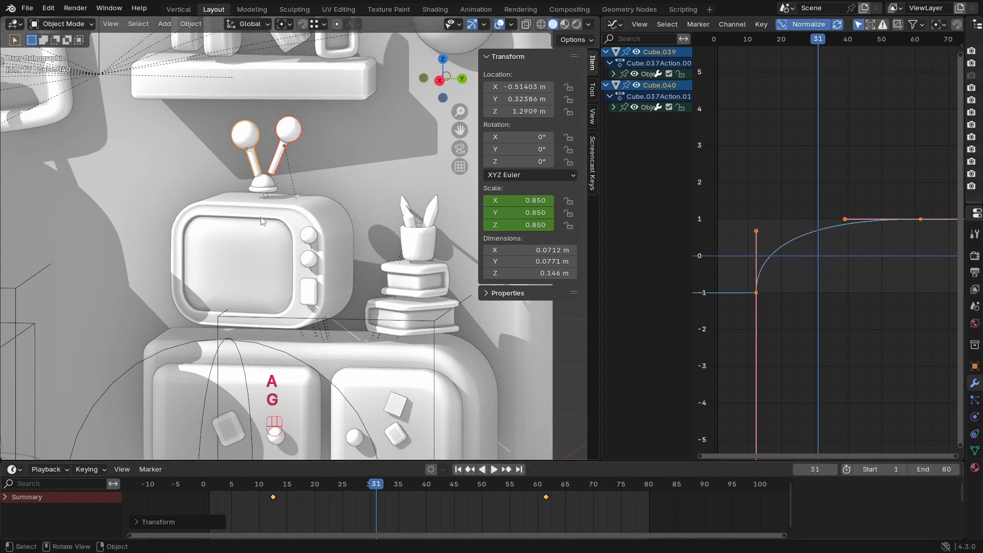
# Step: Delay the TV antenna base's scale keys to start at frame 15, and play back the room animation
pyautogui.click(268, 189)
pyautogui.press('g')
pyautogui.click(318, 495)
pyautogui.press('space')
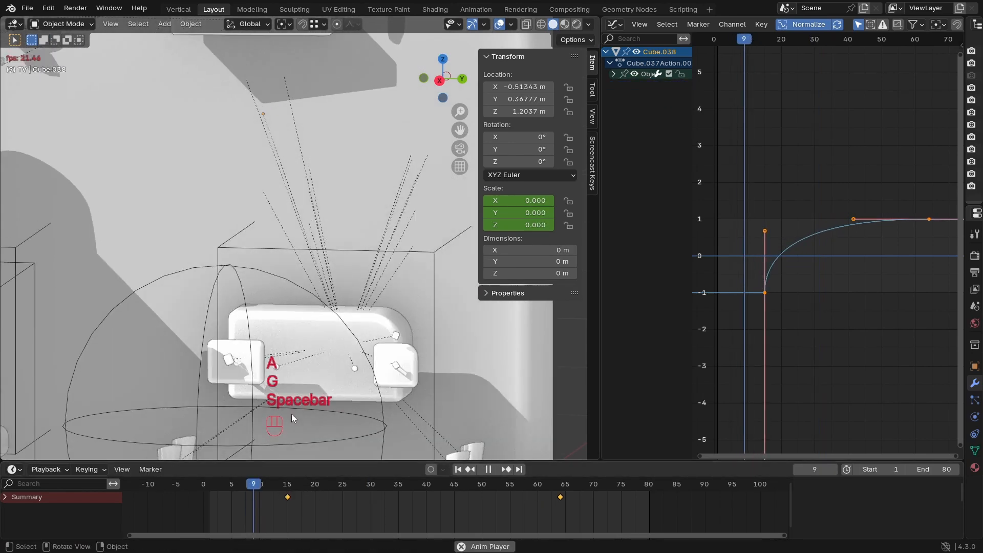
pyautogui.scroll(-6, 318, 291)
pyautogui.press('space')
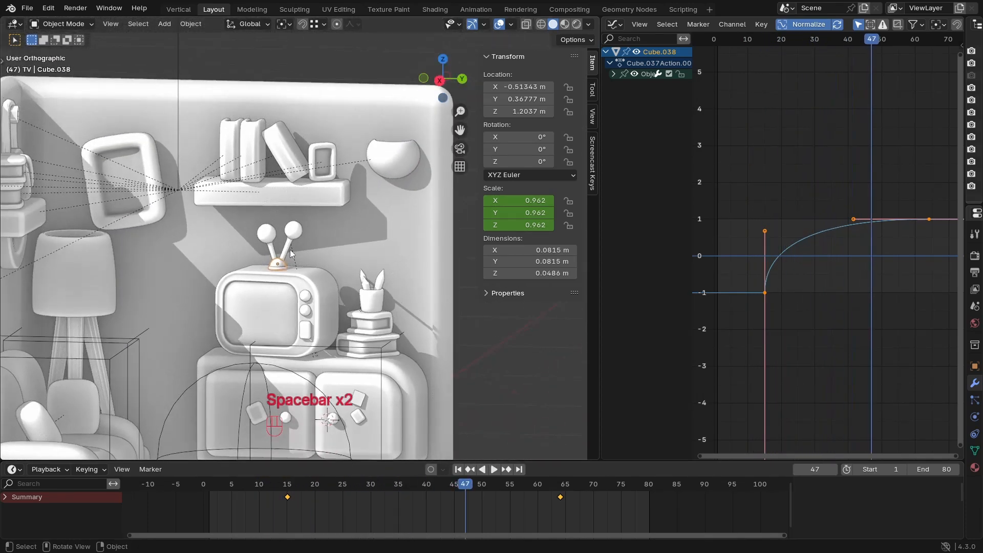
pyautogui.click(220, 487)
pyautogui.press('space')
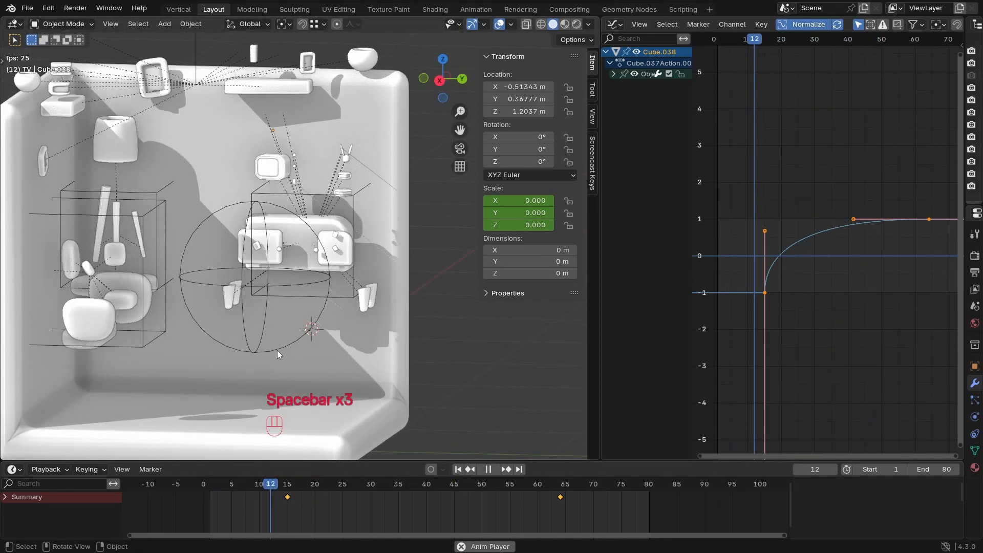
pyautogui.press('space')
# Step: Select both cabinet door knobs and the upper square on the door with the two squares, and shift their scale keys 2 frames later
pyautogui.keyDown('ctrl'); pyautogui.moveTo(314, 328); pyautogui.dragTo(275, 290, button='middle'); pyautogui.keyUp('ctrl')
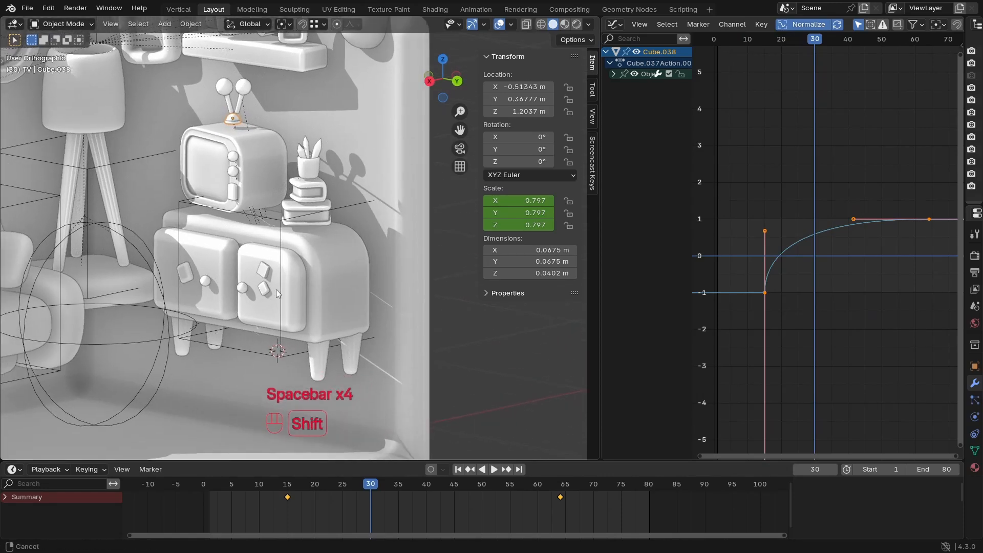
pyautogui.keyDown('shift'); pyautogui.click(262, 273); pyautogui.keyUp('shift')
pyautogui.keyDown('shift'); pyautogui.click(243, 288); pyautogui.keyUp('shift')
pyautogui.keyDown('shift'); pyautogui.click(206, 280); pyautogui.keyUp('shift')
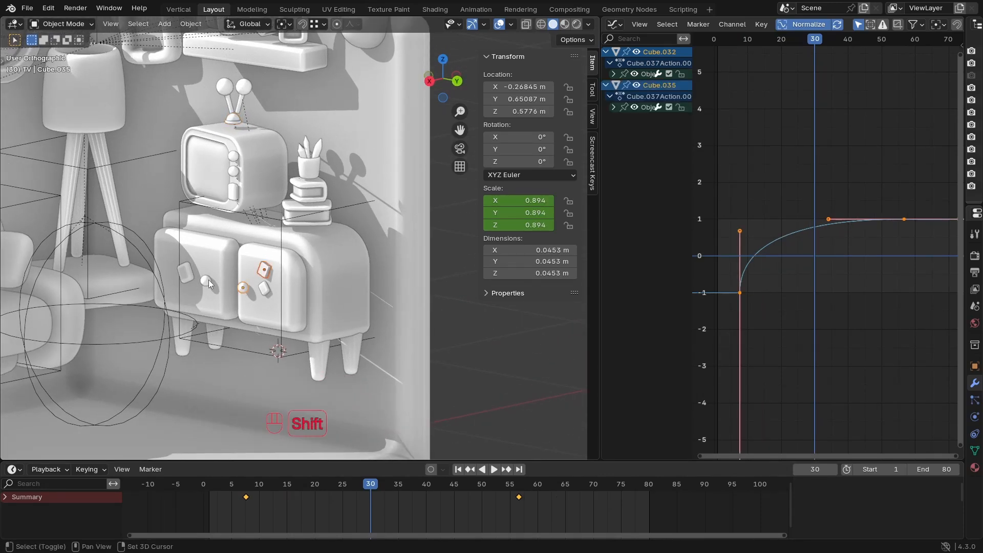
pyautogui.press('a')
pyautogui.press('g')
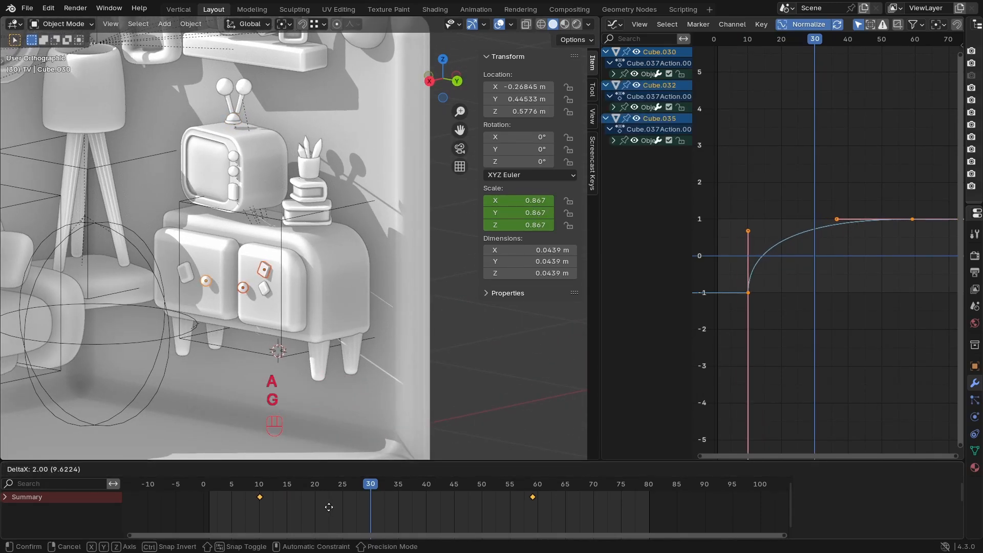
pyautogui.click(328, 506)
# Step: Delay the scale keys of the lower square on the same cabinet door to about frame 13, and play back the animation
pyautogui.click(265, 286)
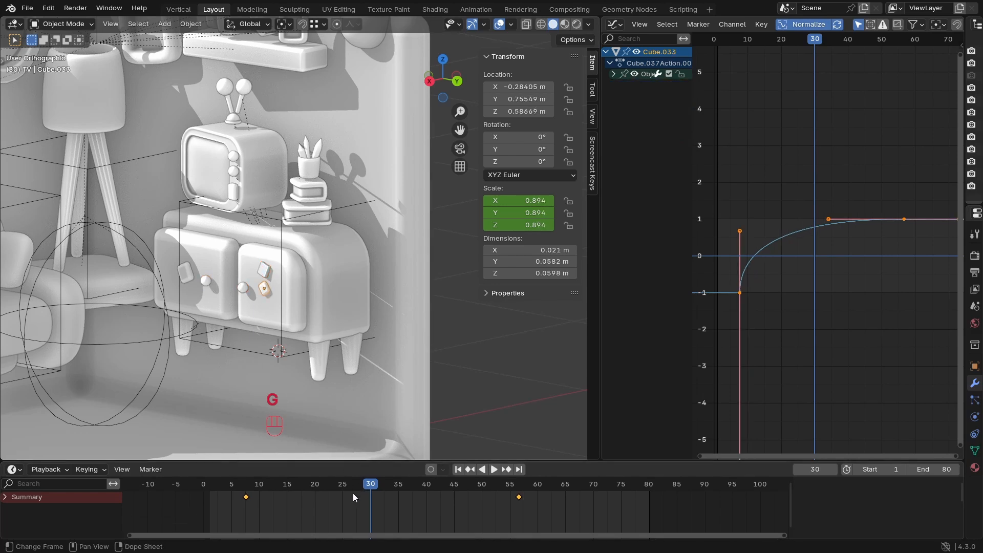
pyautogui.press('s')
pyautogui.rightClick(358, 499)
pyautogui.press('g')
pyautogui.click(290, 490)
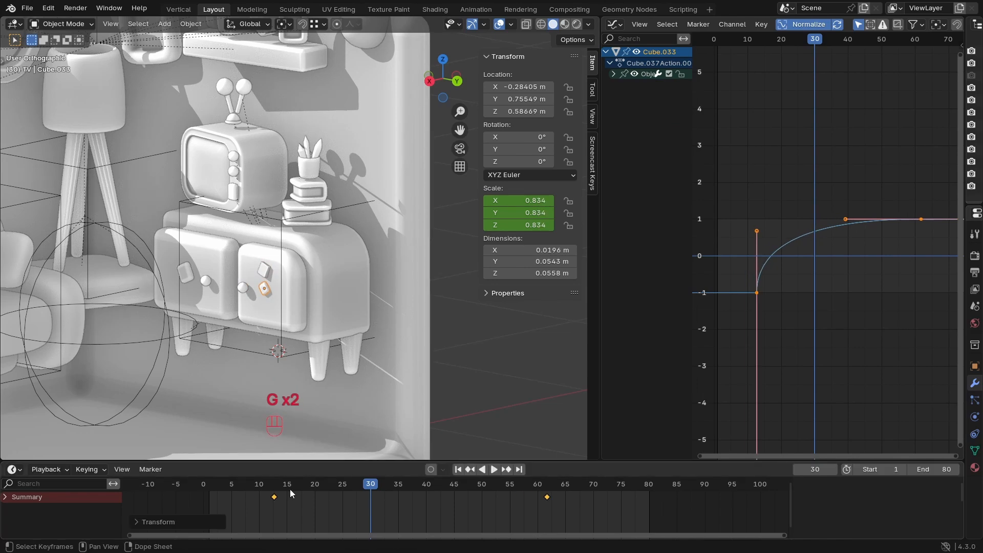
pyautogui.moveTo(287, 487); pyautogui.dragTo(232, 484)
pyautogui.press('space')
pyautogui.moveTo(313, 240)
pyautogui.keyDown('ctrl'); pyautogui.mouseDown(button='middle')
pyautogui.moveTo(308, 260)
pyautogui.moveTo(310, 225)
pyautogui.mouseUp(button='middle'); pyautogui.keyUp('ctrl')
pyautogui.press('space')
# Step: Delay the TV's middle knob's scale keys to start at frame 12
pyautogui.keyDown('shift'); pyautogui.moveTo(239, 223); pyautogui.dragTo(310, 285, button='middle'); pyautogui.keyUp('shift')
pyautogui.scroll(1, 311, 285)
pyautogui.click(299, 264)
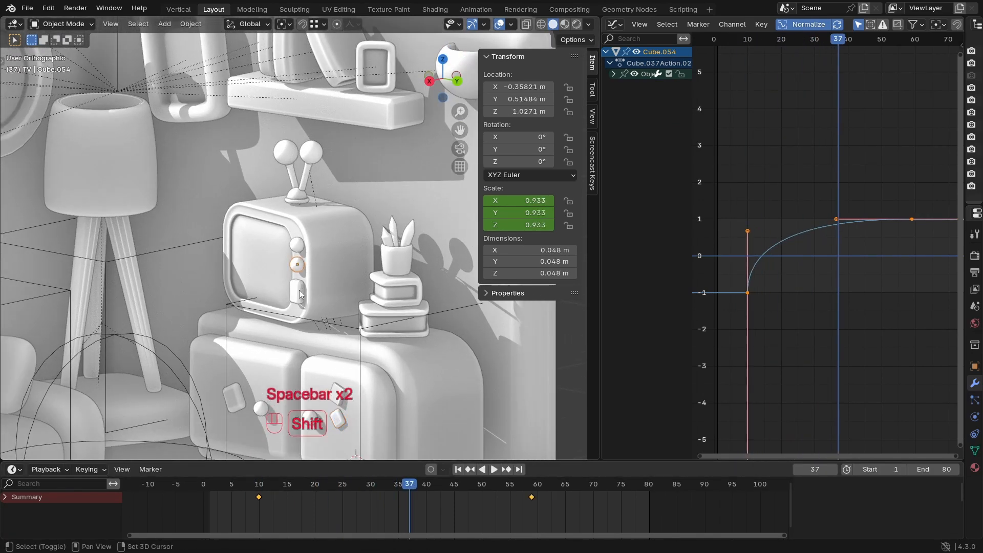
pyautogui.press('g')
pyautogui.click(354, 508)
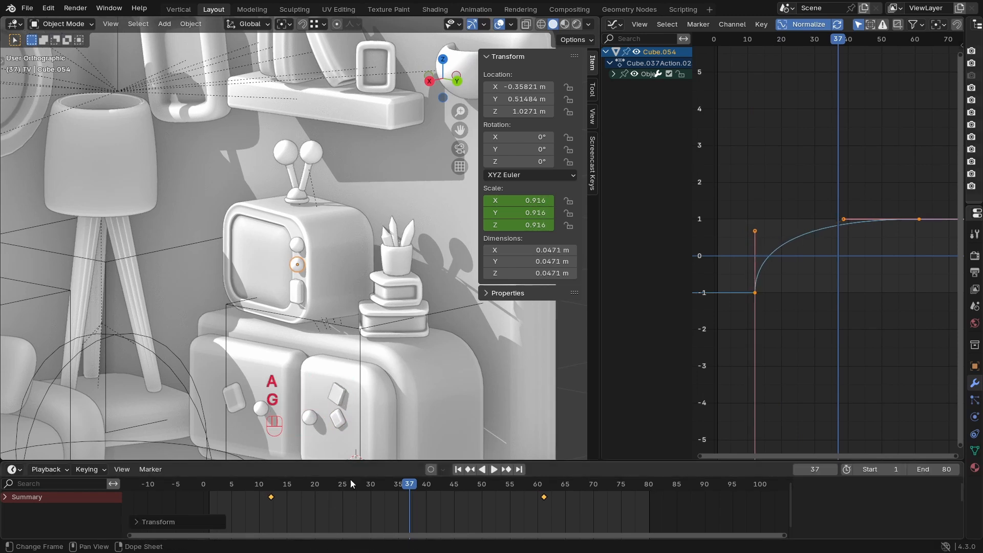
# Step: Delay the scale keys of the TV's upper knob and lower button to start at frame 12, and play back the result
pyautogui.click(298, 292)
pyautogui.keyDown('shift'); pyautogui.click(297, 245); pyautogui.keyUp('shift')
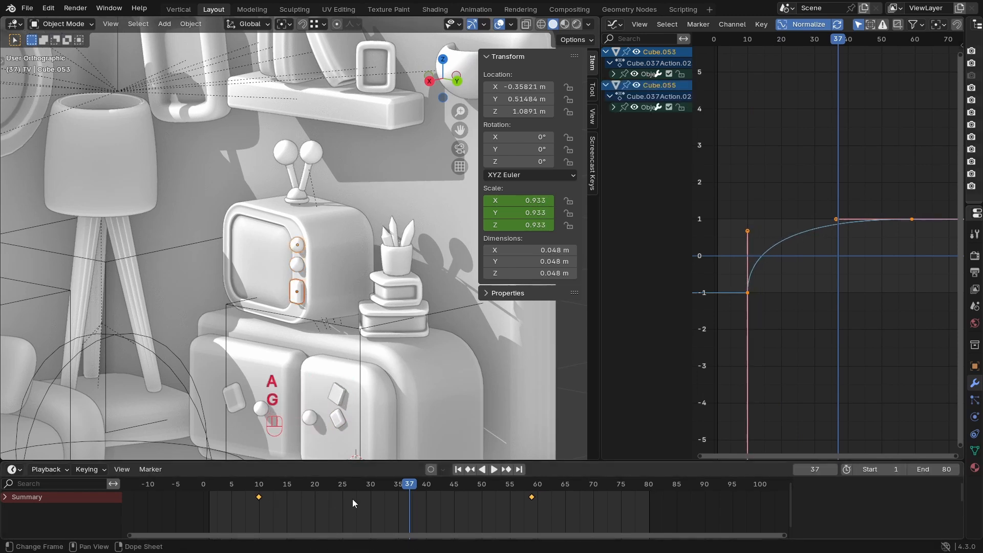
pyautogui.press('g')
pyautogui.click(382, 509)
pyautogui.press('space')
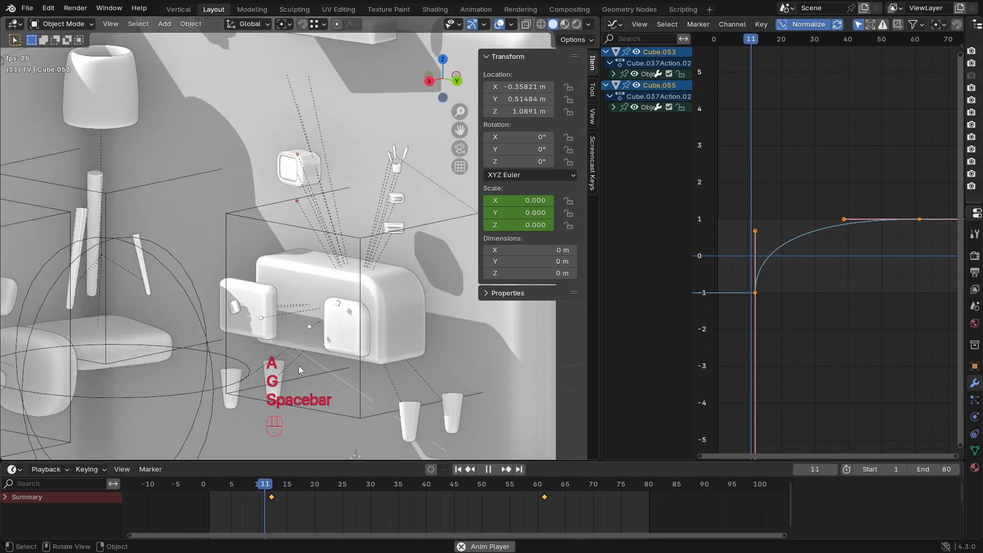
pyautogui.press('space')
# Step: Select the lower book in the stack beside the TV and save the file
pyautogui.keyDown('ctrl'); pyautogui.moveTo(344, 293); pyautogui.dragTo(353, 268, button='middle'); pyautogui.keyUp('ctrl')
pyautogui.keyDown('shift'); pyautogui.moveTo(358, 292); pyautogui.dragTo(287, 230, button='middle'); pyautogui.keyUp('shift')
pyautogui.keyDown('shift'); pyautogui.moveTo(287, 230); pyautogui.dragTo(310, 209, button='middle'); pyautogui.keyUp('shift')
pyautogui.click(300, 255)
pyautogui.click(335, 263)
pyautogui.keyDown('ctrl'); pyautogui.moveTo(340, 299); pyautogui.dragTo(311, 303, button='middle'); pyautogui.keyUp('ctrl')
pyautogui.hotkey('ctrl', 's')
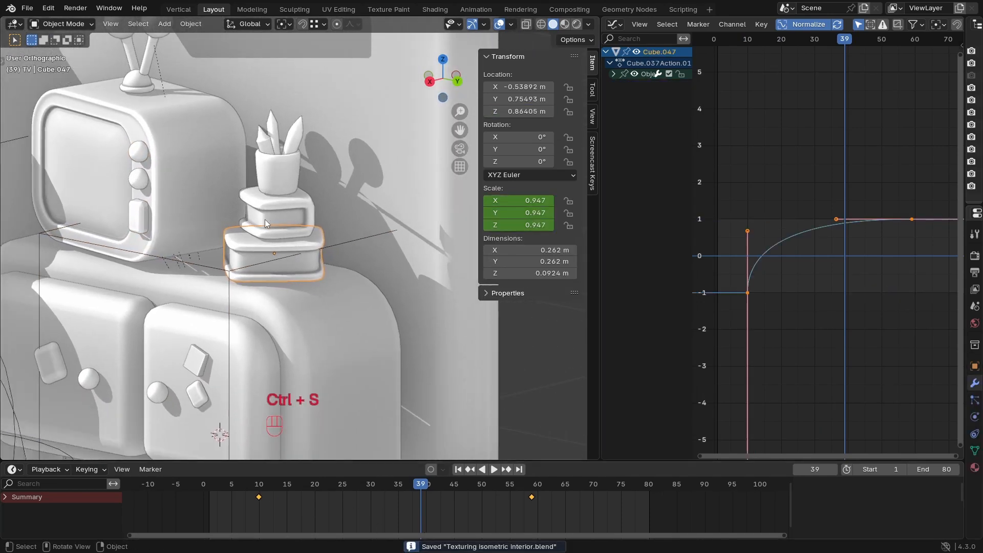
# Step: Delay the lower book's scale keys to start at frame 15
pyautogui.click(282, 222)
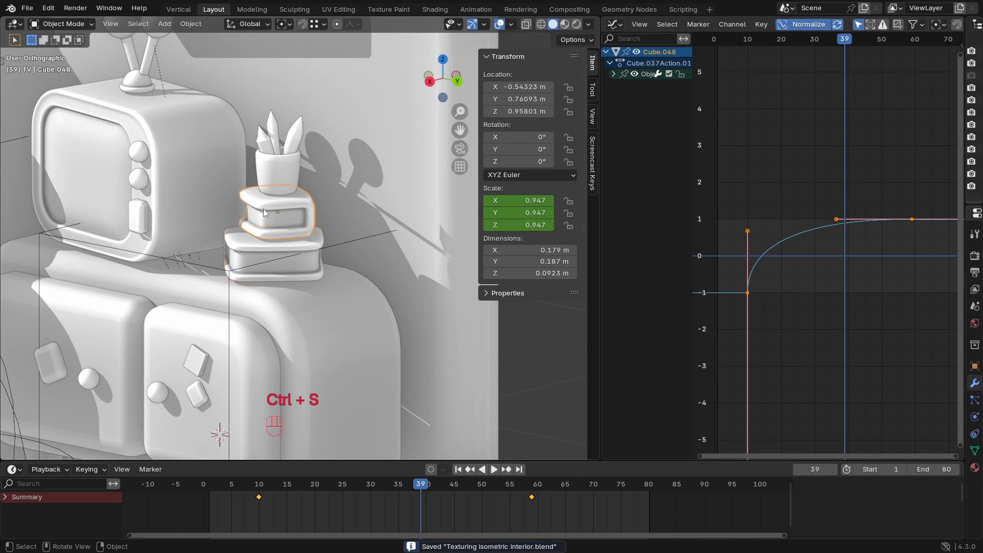
pyautogui.click(311, 269)
pyautogui.press('g')
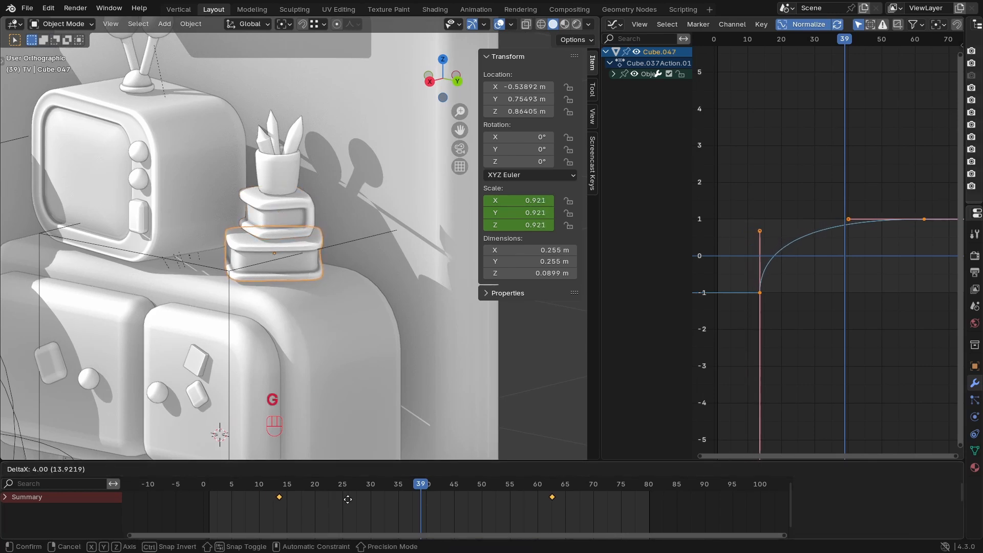
pyautogui.click(333, 500)
# Step: Play and scrub through the cabinet animation, and examine the timing of the books and pencil cup
pyautogui.press('space')
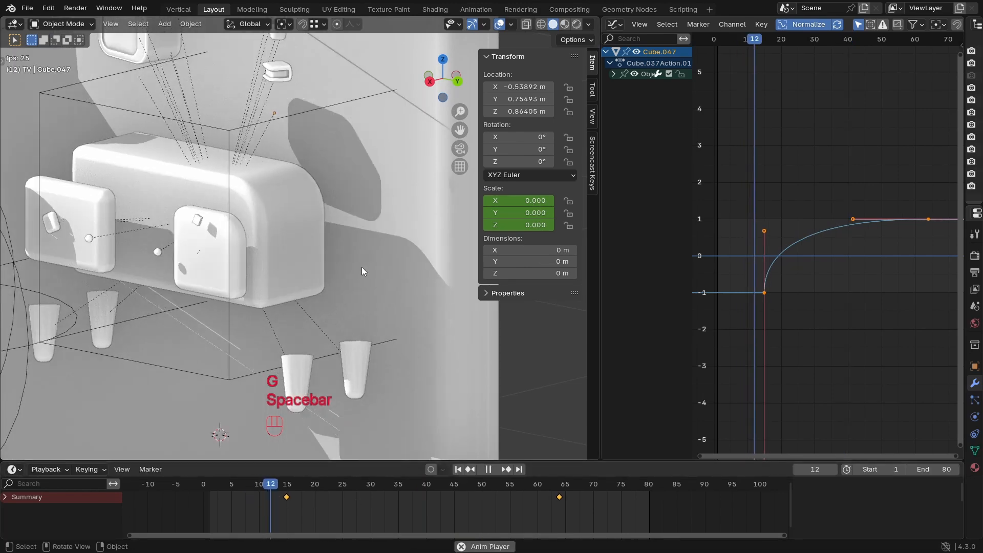
pyautogui.scroll(-3, 319, 263)
pyautogui.scroll(2, 314, 242)
pyautogui.press('space')
pyautogui.moveTo(237, 483); pyautogui.dragTo(252, 480)
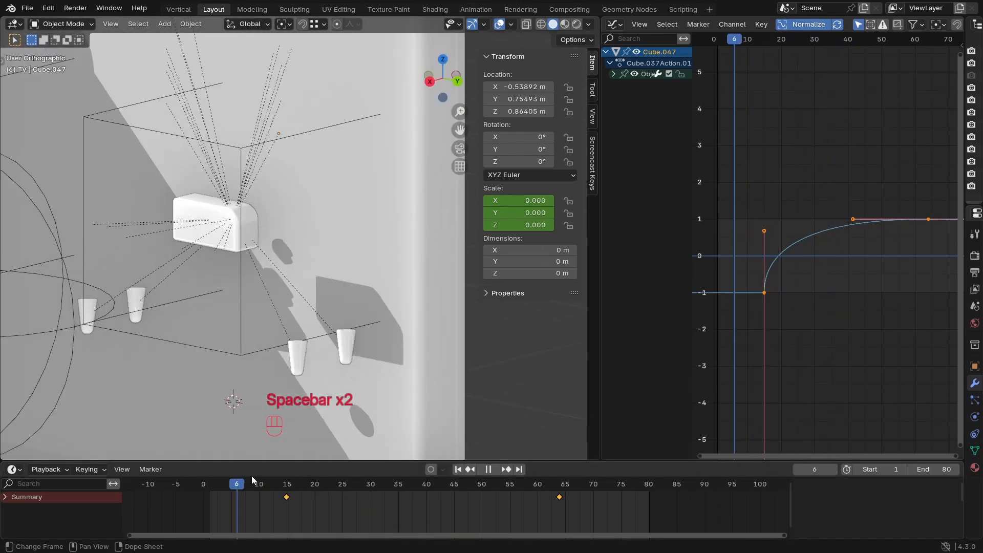
pyautogui.press('space')
pyautogui.scroll(5, 291, 225)
pyautogui.press('space')
# Step: Select the pencil cup on the books and delay its scale keys to start at frame 20
pyautogui.moveTo(303, 171)
pyautogui.keyDown('ctrl'); pyautogui.mouseDown(button='middle')
pyautogui.moveTo(328, 214)
pyautogui.moveTo(311, 229)
pyautogui.mouseUp(button='middle'); pyautogui.keyUp('ctrl')
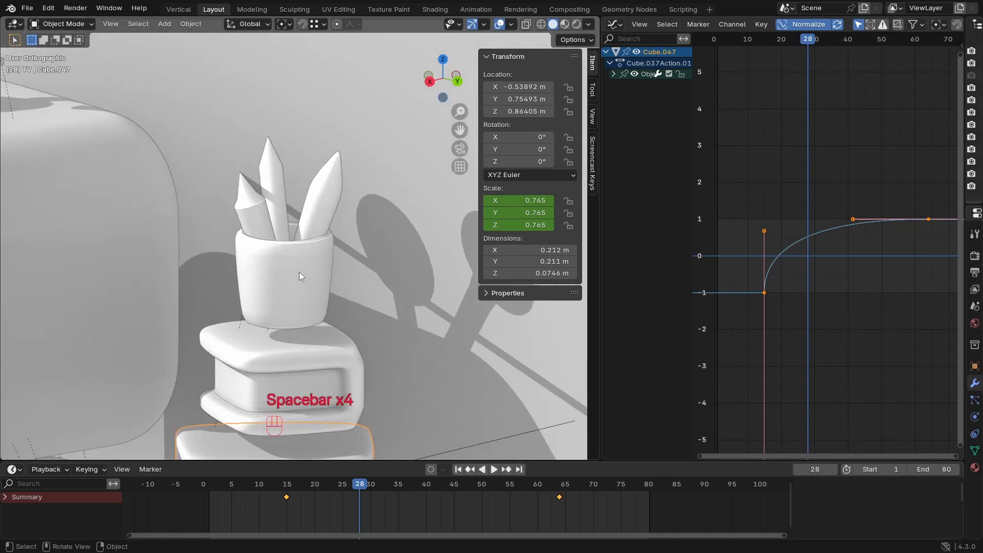
pyautogui.click(299, 272)
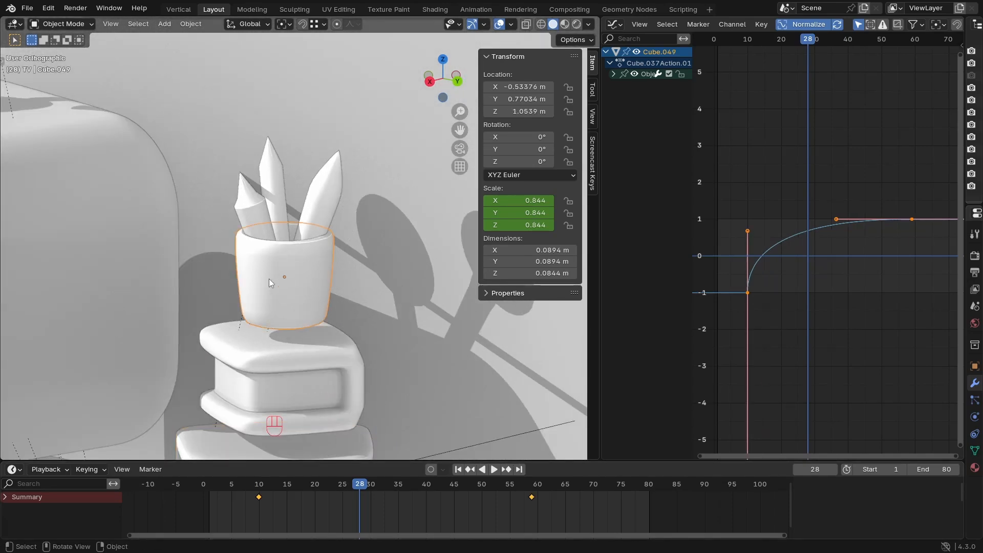
pyautogui.press('g')
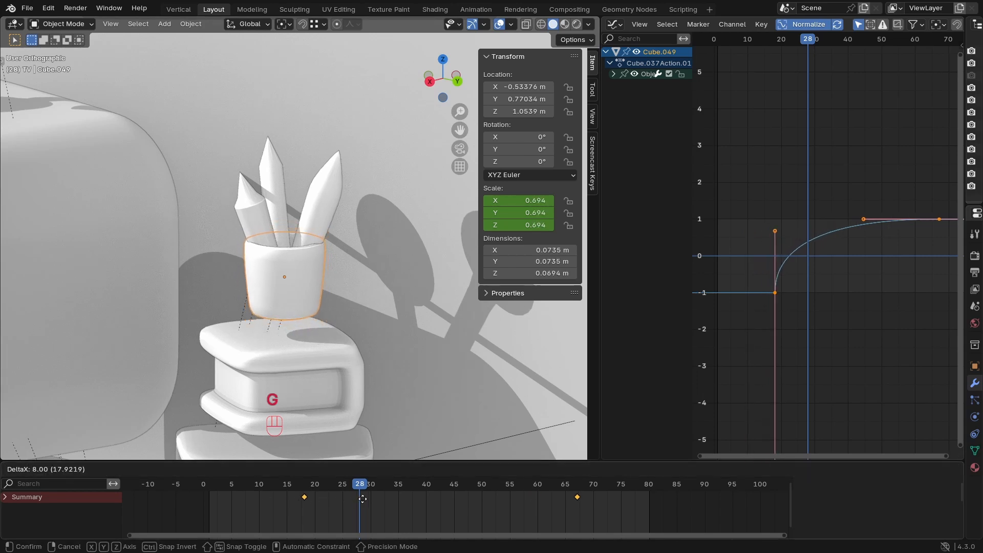
pyautogui.click(371, 499)
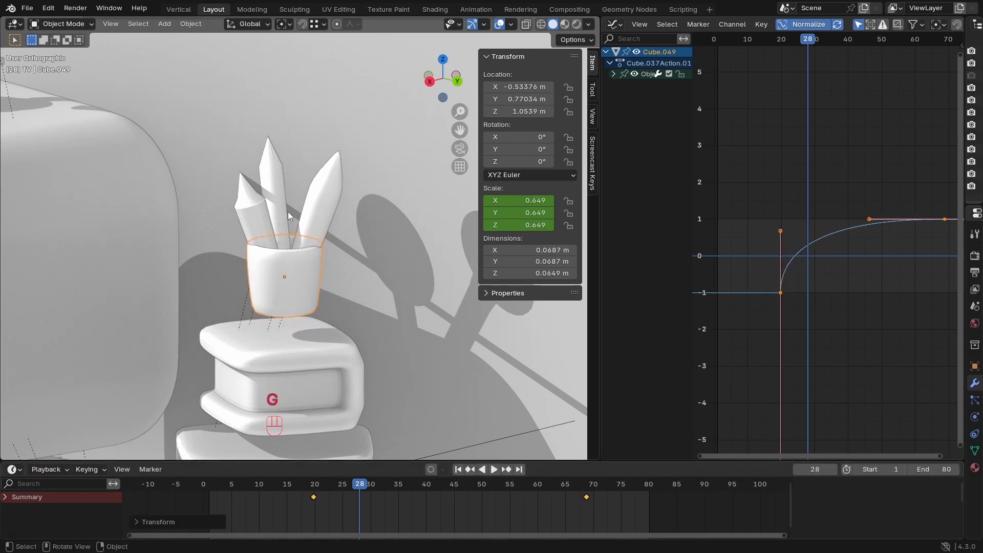
# Step: Select the middle pencil in the cup and shift its scale keys slightly earlier
pyautogui.click(271, 176)
pyautogui.press('a')
pyautogui.press('g')
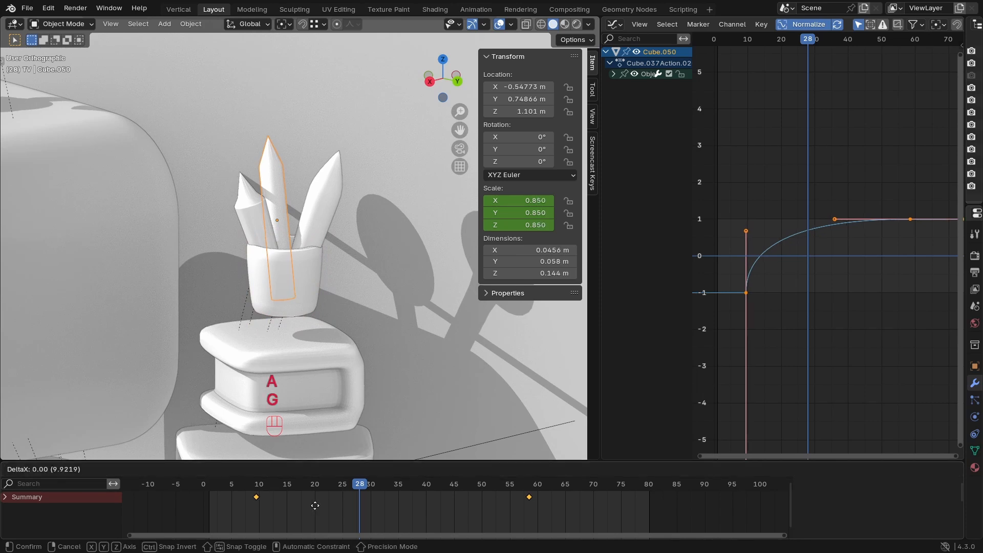
pyautogui.click(307, 508)
# Step: Select the right and left pencils in the cup and delay their scale keys to start around frame 13
pyautogui.click(299, 235)
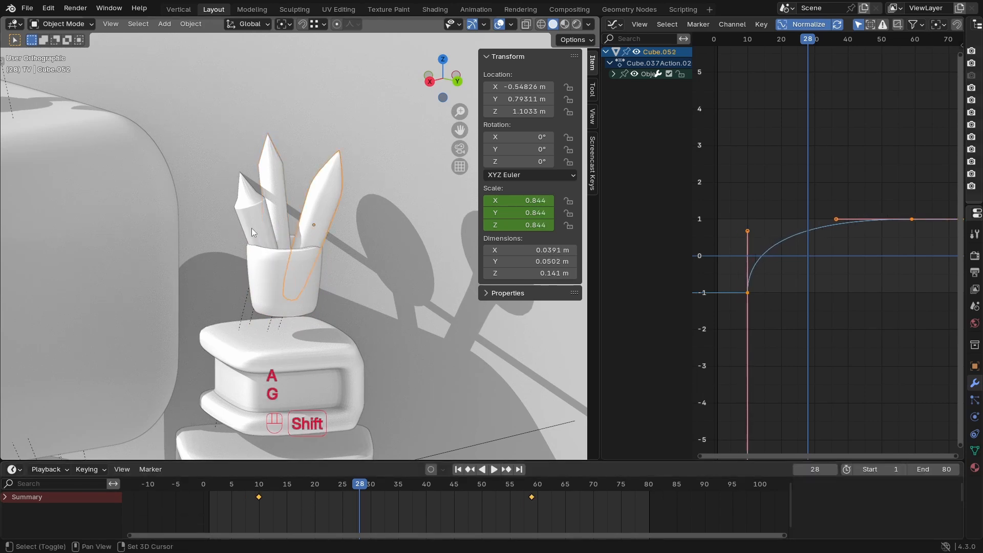
pyautogui.keyDown('shift'); pyautogui.click(260, 225); pyautogui.keyUp('shift')
pyautogui.press('a')
pyautogui.press('g')
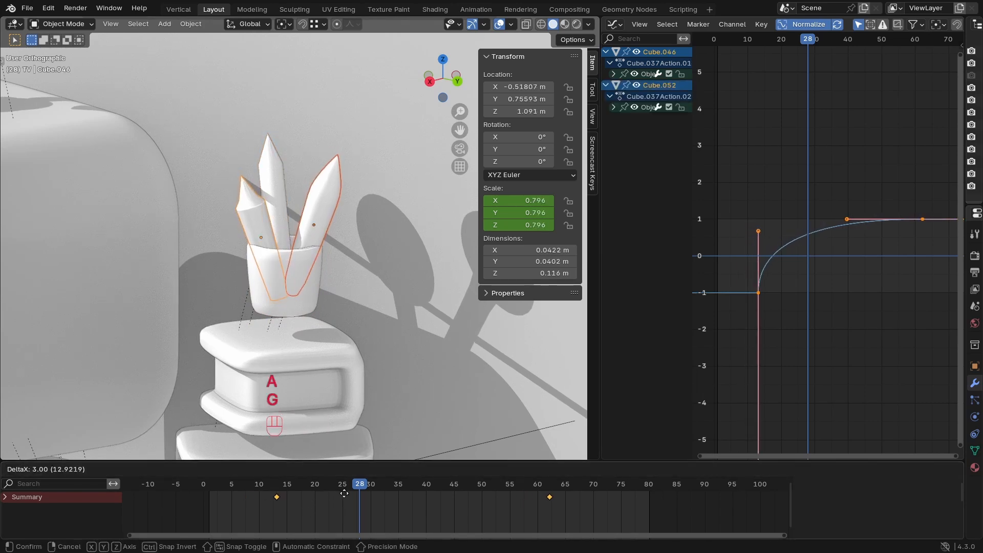
pyautogui.click(344, 490)
# Step: Select only the right pencil in the cup and shift its scale keys earlier to start around frame 7
pyautogui.click(320, 216)
pyautogui.press('g')
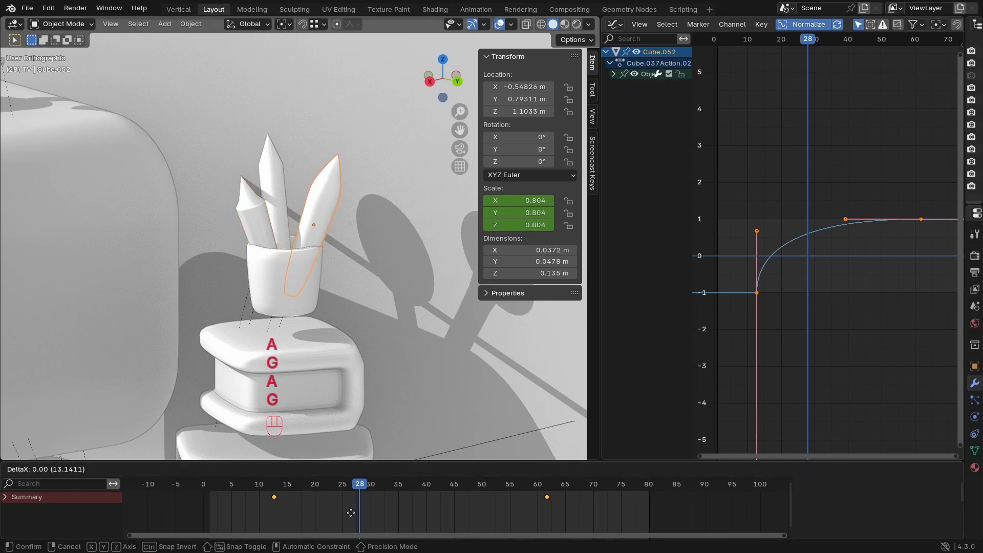
pyautogui.click(324, 515)
pyautogui.keyDown('ctrl'); pyautogui.moveTo(329, 523); pyautogui.dragTo(316, 528, button='middle'); pyautogui.keyUp('ctrl')
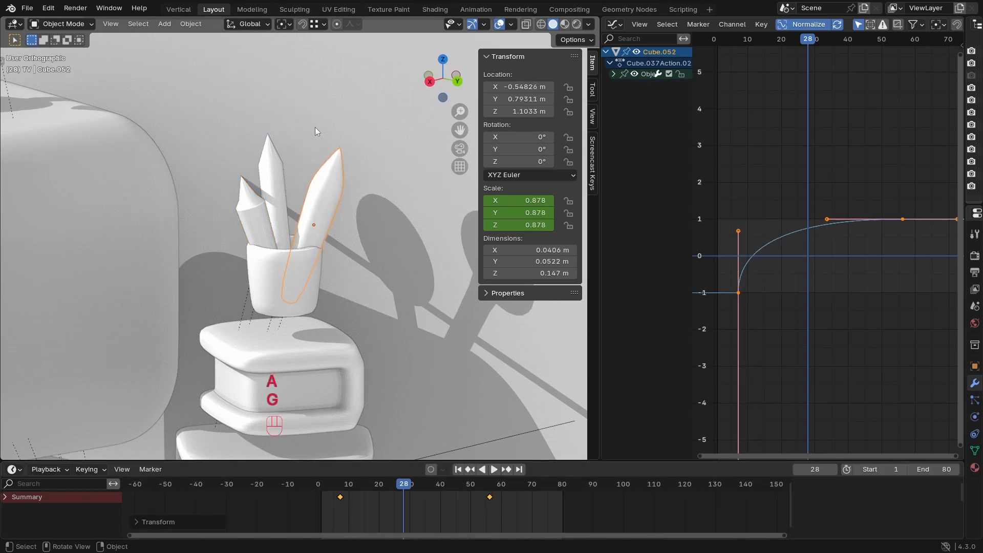
# Step: Play the room animation, hide the viewport overlays, and examine how the pencils, cup and books pop in
pyautogui.scroll(-4, 312, 207)
pyautogui.press('space')
pyautogui.keyDown('shift'); pyautogui.moveTo(312, 207); pyautogui.dragTo(320, 340, button='middle'); pyautogui.keyUp('shift')
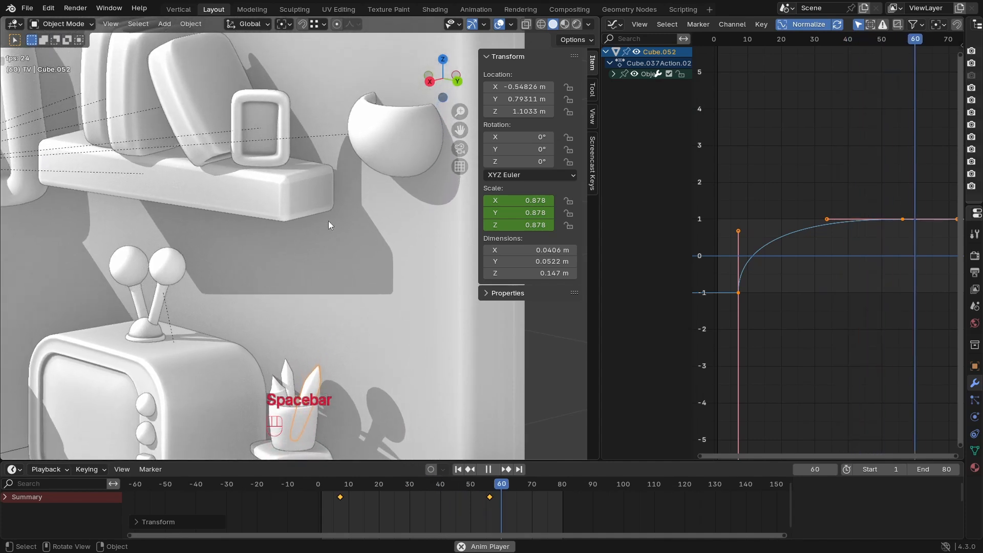
pyautogui.press('space')
pyautogui.keyDown('ctrl'); pyautogui.moveTo(323, 167); pyautogui.dragTo(313, 215, button='middle'); pyautogui.keyUp('ctrl')
pyautogui.press('space')
pyautogui.press('space')
pyautogui.keyDown('shift'); pyautogui.moveTo(306, 307); pyautogui.dragTo(302, 361, button='middle'); pyautogui.keyUp('shift')
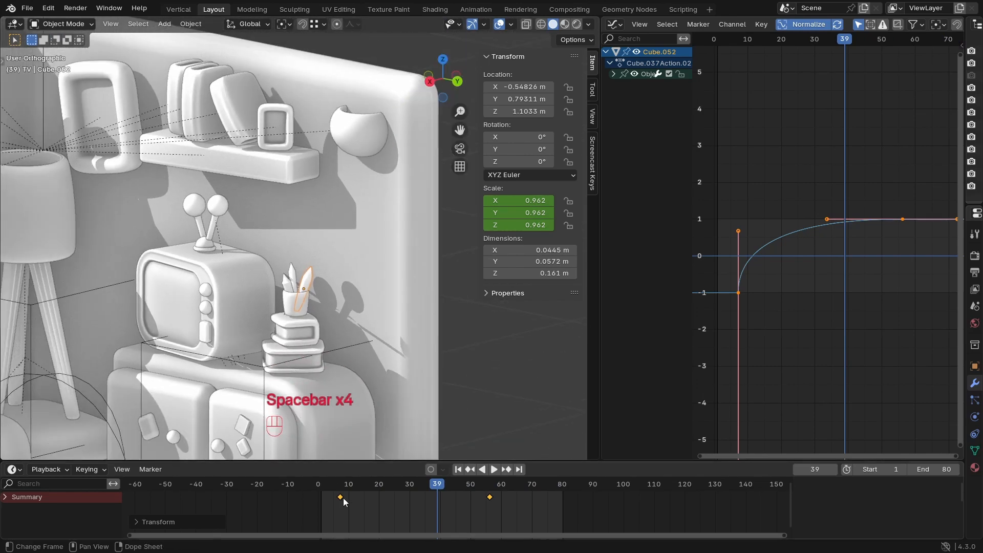
pyautogui.click(317, 484)
pyautogui.keyDown('ctrl'); pyautogui.moveTo(337, 405); pyautogui.dragTo(353, 223, button='middle'); pyautogui.keyUp('ctrl')
pyautogui.click(498, 24)
pyautogui.press('space')
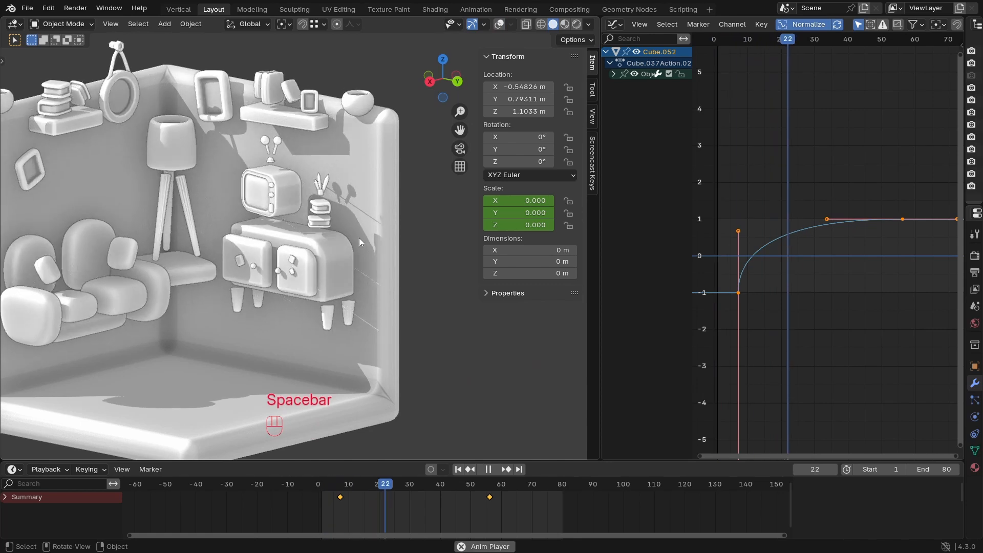
pyautogui.press('space')
pyautogui.keyDown('ctrl'); pyautogui.moveTo(327, 349); pyautogui.dragTo(338, 348, button='middle'); pyautogui.keyUp('ctrl')
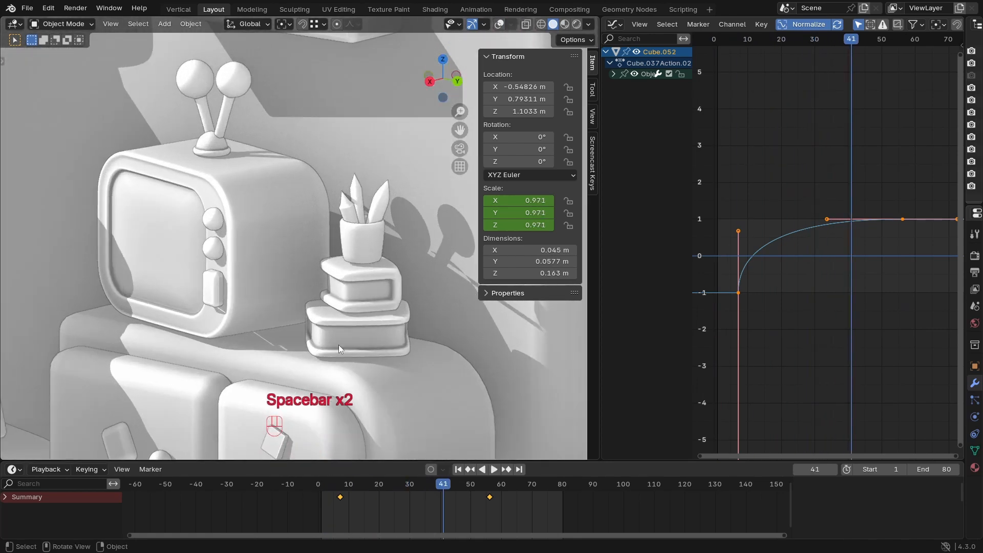
# Step: Select the pencil cup and shift its scale keys earlier to start at frame 10
pyautogui.moveTo(333, 491); pyautogui.dragTo(419, 486)
pyautogui.click(362, 258)
pyautogui.press('a')
pyautogui.press('g')
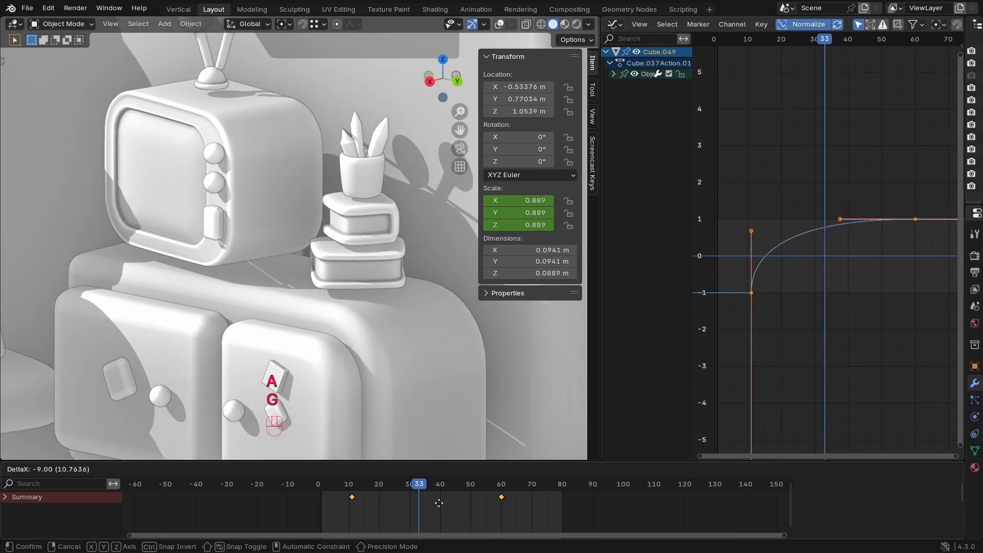
pyautogui.click(436, 502)
# Step: Delay the right pencil's scale keys to start at frame 20 and play back the timing
pyautogui.click(382, 140)
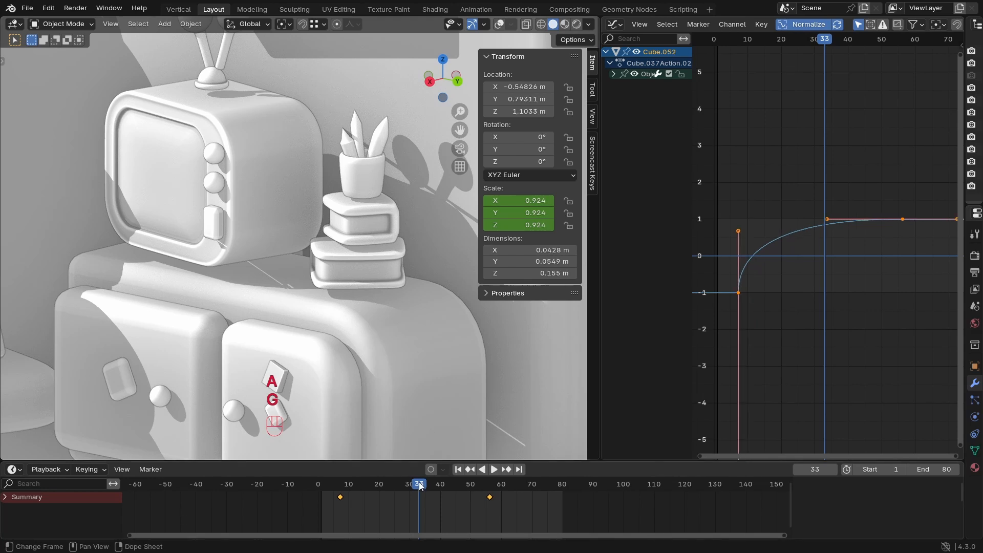
pyautogui.press('a')
pyautogui.press('g')
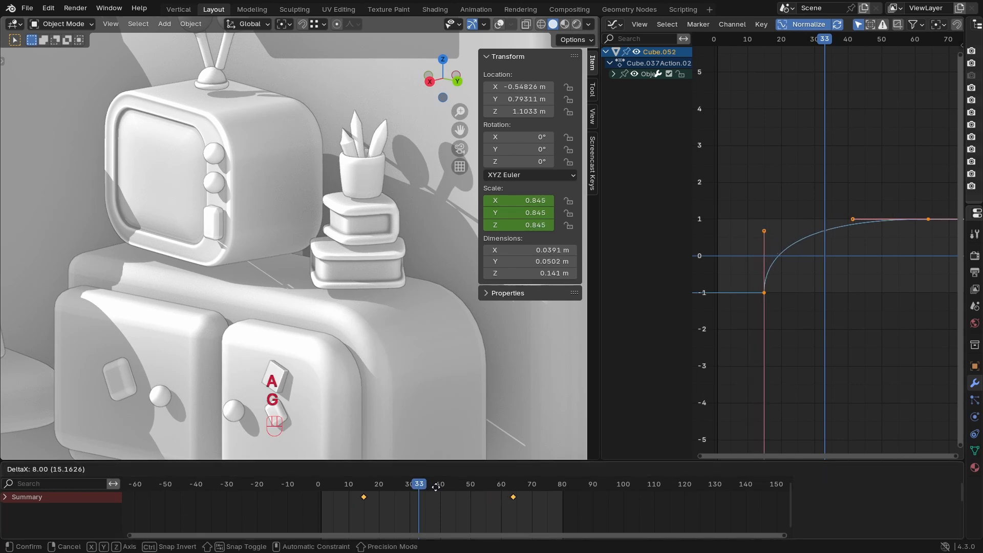
pyautogui.click(451, 485)
pyautogui.press('space')
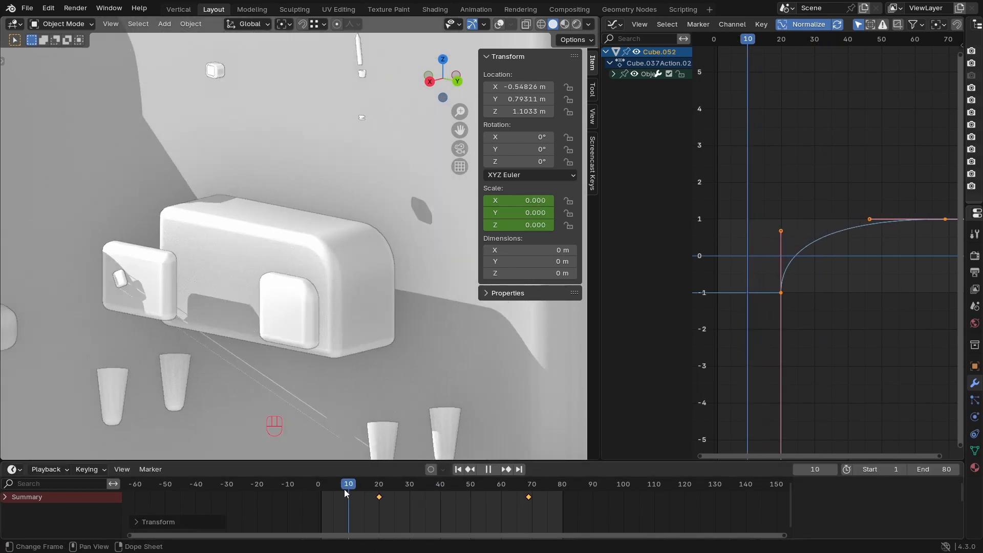
pyautogui.press('space')
# Step: Delay the scale keys of the left and middle pencils to start at about frames 20 and 15, and play back the result
pyautogui.click(331, 190)
pyautogui.keyDown('shift'); pyautogui.click(337, 181); pyautogui.keyUp('shift')
pyautogui.press('a')
pyautogui.press('g')
pyautogui.click(453, 495)
pyautogui.press('space')
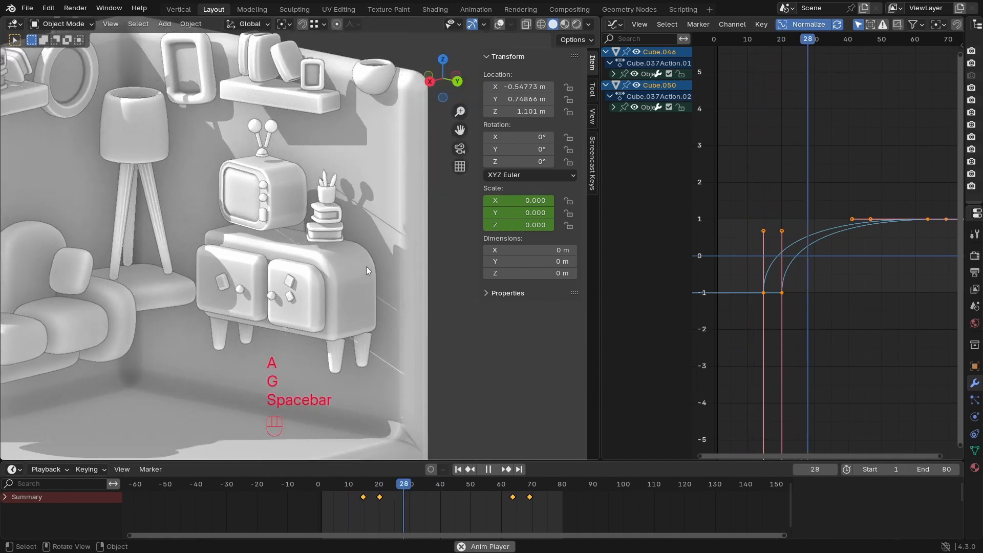
pyautogui.press('space')
pyautogui.moveTo(372, 490); pyautogui.dragTo(535, 494)
pyautogui.keyDown('ctrl'); pyautogui.moveTo(311, 246); pyautogui.dragTo(460, 57, button='middle'); pyautogui.keyUp('ctrl')
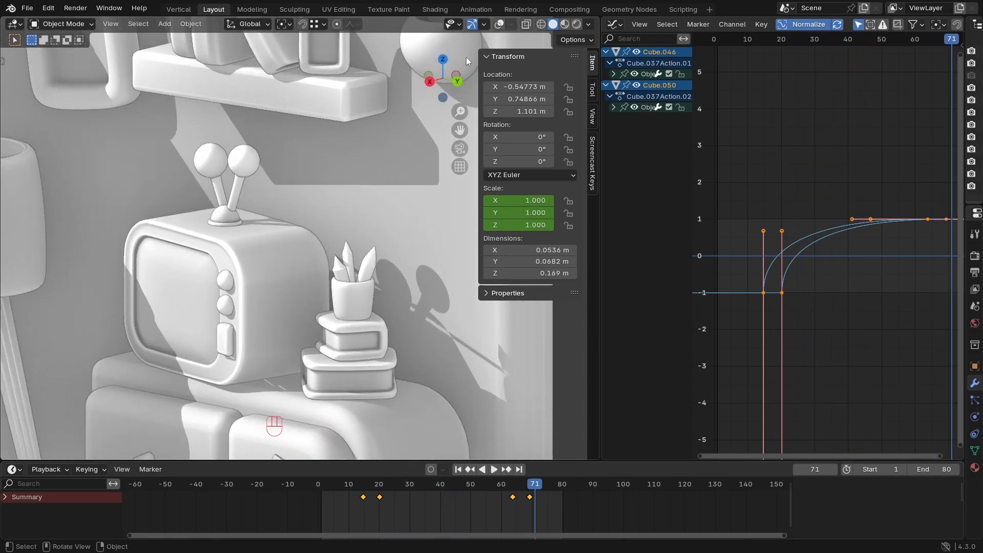
# Step: Show the overlays, add the right pencil to the selected two, and snap the 3D cursor to the selection
pyautogui.click(501, 25)
pyautogui.keyDown('ctrl'); pyautogui.moveTo(364, 235); pyautogui.dragTo(368, 199, button='middle'); pyautogui.keyUp('ctrl')
pyautogui.keyDown('shift'); pyautogui.moveTo(375, 250); pyautogui.dragTo(317, 241, button='middle'); pyautogui.keyUp('shift')
pyautogui.moveTo(317, 241)
pyautogui.keyDown('ctrl'); pyautogui.mouseDown(button='middle')
pyautogui.moveTo(323, 179)
pyautogui.moveTo(298, 217)
pyautogui.mouseUp(button='middle'); pyautogui.keyUp('ctrl')
pyautogui.keyDown('ctrl'); pyautogui.moveTo(279, 251); pyautogui.dragTo(285, 261, button='middle'); pyautogui.keyUp('ctrl')
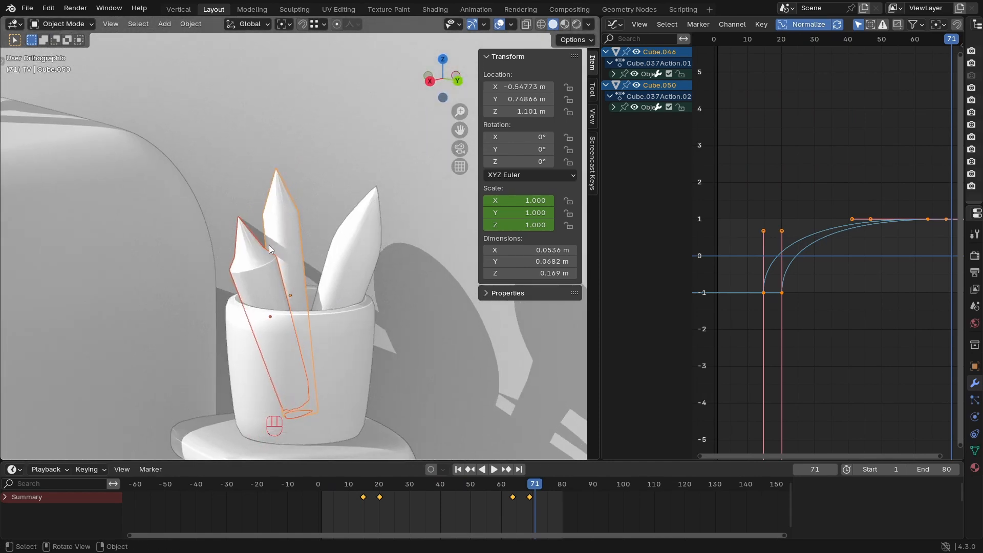
pyautogui.keyDown('shift'); pyautogui.click(357, 220); pyautogui.keyUp('shift')
pyautogui.hotkey('shift', 's')
pyautogui.click(325, 235)
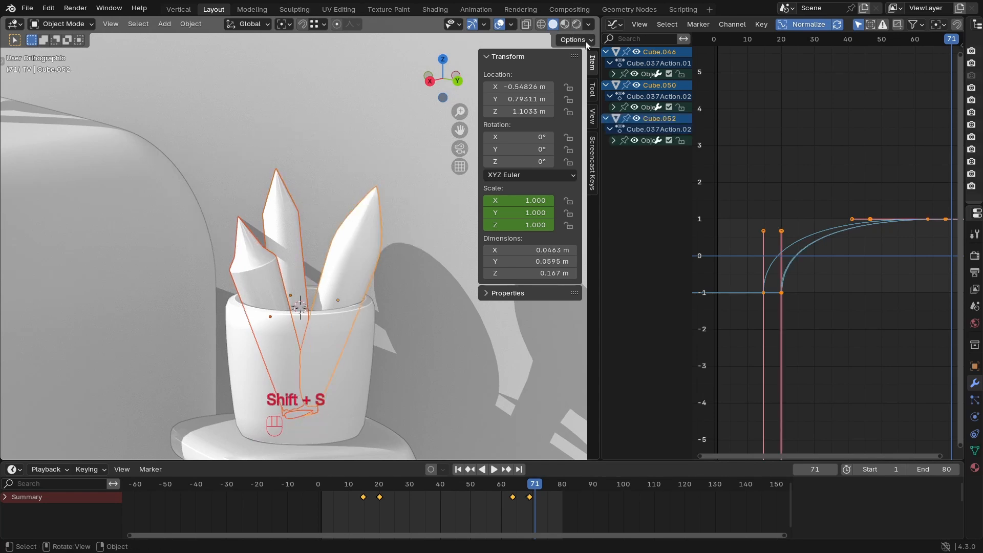
# Step: Select the tip vertices of all three pencils in Edit Mode and place the 3D cursor at their centre
pyautogui.moveTo(310, 207); pyautogui.dragTo(321, 220, button='middle')
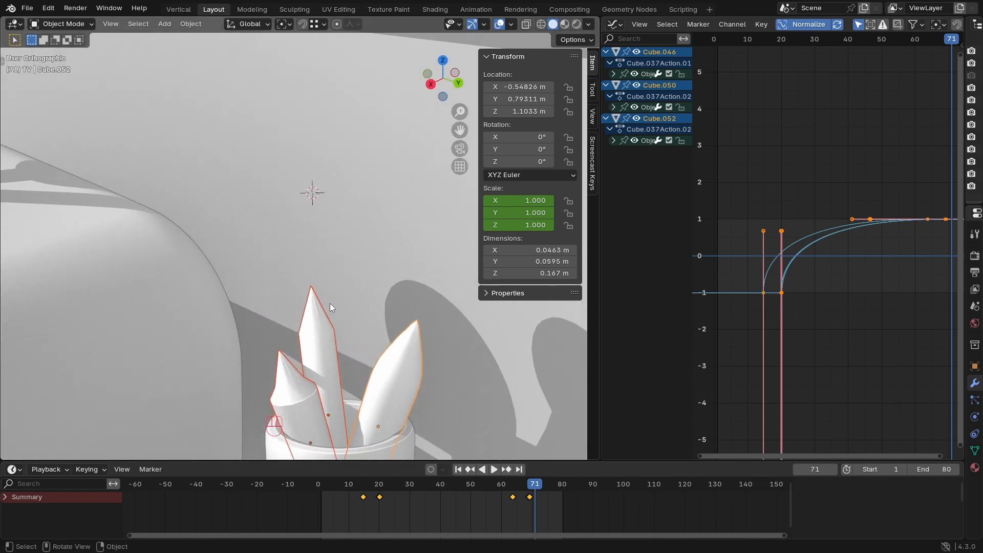
pyautogui.press('KP_7')
pyautogui.keyDown('shift'); pyautogui.moveTo(367, 315); pyautogui.dragTo(312, 260, button='middle'); pyautogui.keyUp('shift')
pyautogui.moveTo(423, 90)
pyautogui.keyDown('shift'); pyautogui.mouseDown(button='middle')
pyautogui.moveTo(362, 192)
pyautogui.moveTo(237, 292)
pyautogui.mouseUp(button='middle'); pyautogui.keyUp('shift')
pyautogui.moveTo(360, 253)
pyautogui.mouseDown(button='middle')
pyautogui.moveTo(270, 156)
pyautogui.moveTo(348, 148)
pyautogui.moveTo(315, 131)
pyautogui.moveTo(295, 233)
pyautogui.mouseUp(button='middle')
pyautogui.moveTo(372, 158)
pyautogui.mouseDown(button='middle')
pyautogui.moveTo(402, 127)
pyautogui.moveTo(279, 219)
pyautogui.moveTo(294, 231)
pyautogui.moveTo(381, 125)
pyautogui.mouseUp(button='middle')
pyautogui.press('Tab')
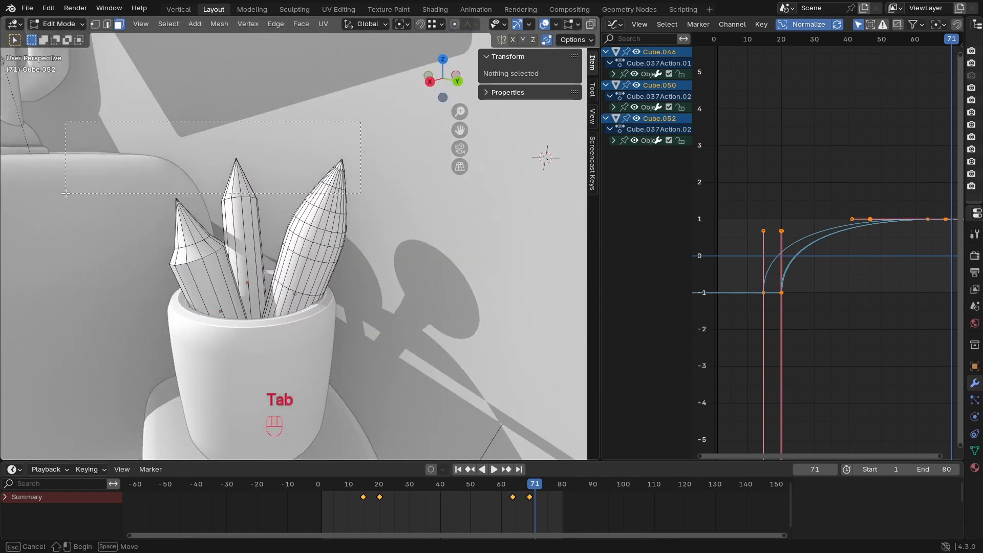
pyautogui.moveTo(66, 194); pyautogui.dragTo(232, 193)
pyautogui.press('1')
pyautogui.moveTo(277, 193); pyautogui.dragTo(361, 113, button='middle')
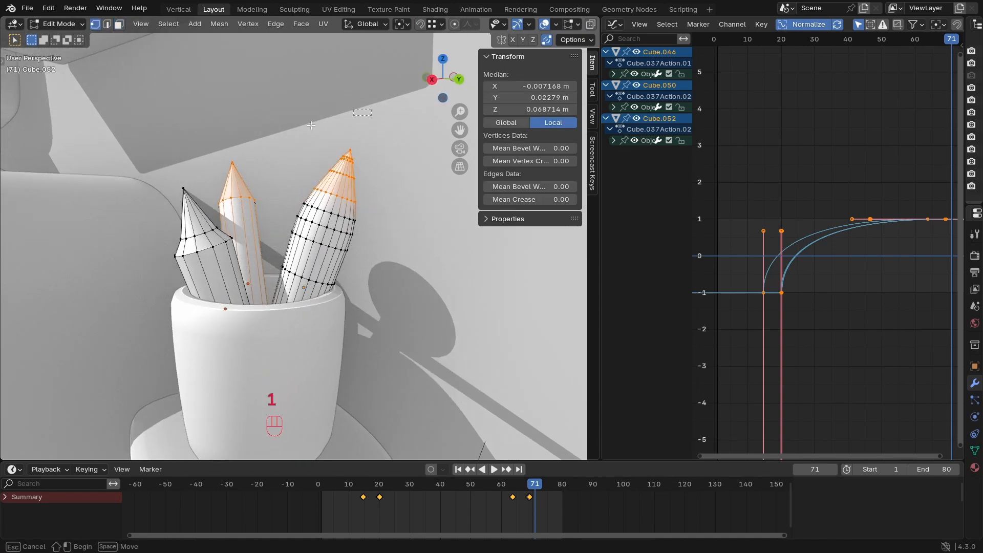
pyautogui.moveTo(100, 187); pyautogui.dragTo(101, 188)
pyautogui.press('Tab')
# Step: Set the origins of the three selected pencils to the 3D cursor
pyautogui.moveTo(279, 272); pyautogui.dragTo(310, 322, button='middle')
pyautogui.rightClick(382, 272)
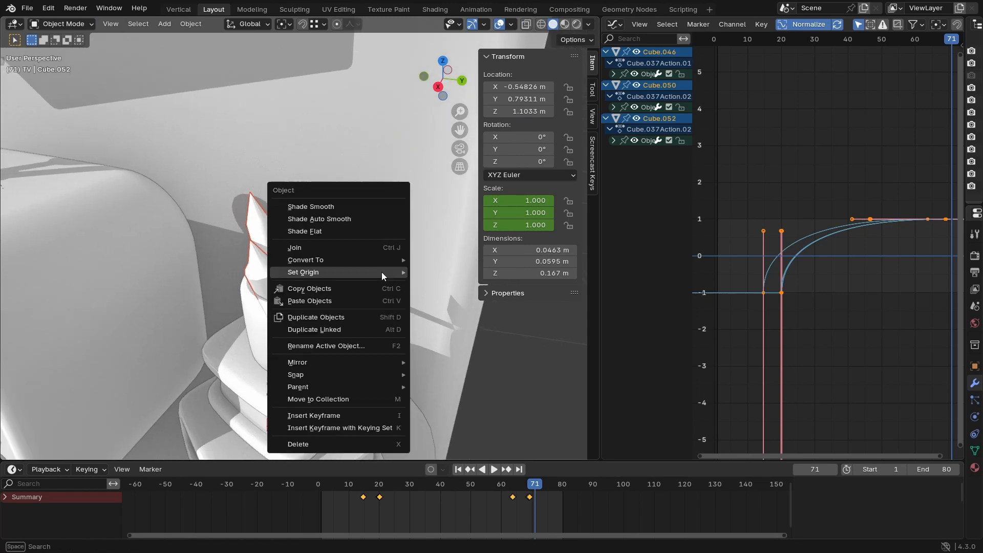
pyautogui.moveTo(382, 272)
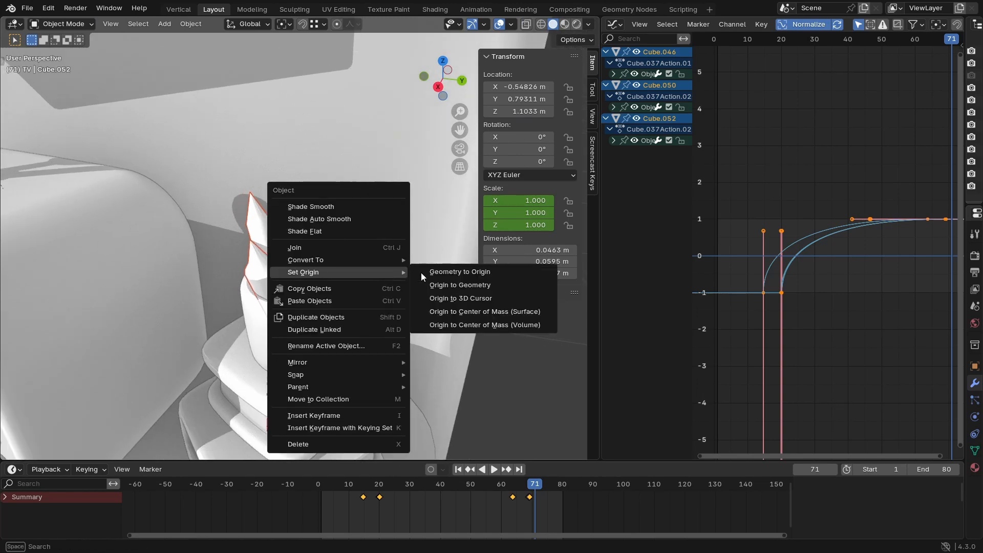
pyautogui.click(475, 298)
# Step: Play and scrub the animation to examine how the pencils scale from their shared origin
pyautogui.keyDown('ctrl'); pyautogui.moveTo(412, 266); pyautogui.dragTo(367, 442, button='middle'); pyautogui.keyUp('ctrl')
pyautogui.moveTo(365, 485); pyautogui.dragTo(329, 493)
pyautogui.press('space')
pyautogui.keyDown('ctrl'); pyautogui.moveTo(358, 165); pyautogui.dragTo(354, 221, button='middle'); pyautogui.keyUp('ctrl')
pyautogui.press('space')
pyautogui.moveTo(370, 485); pyautogui.dragTo(357, 492)
pyautogui.press('space')
pyautogui.press('space')
# Step: Snap the 3D cursor to the tip vertex of the middle pencil in Edit Mode
pyautogui.moveTo(359, 225)
pyautogui.keyDown('ctrl'); pyautogui.mouseDown(button='middle')
pyautogui.moveTo(330, 158)
pyautogui.moveTo(318, 253)
pyautogui.moveTo(286, 237)
pyautogui.moveTo(260, 241)
pyautogui.moveTo(286, 209)
pyautogui.mouseUp(button='middle'); pyautogui.keyUp('ctrl')
pyautogui.scroll(3, 315, 223)
pyautogui.keyDown('shift'); pyautogui.moveTo(287, 209); pyautogui.dragTo(337, 267, button='middle'); pyautogui.keyUp('shift')
pyautogui.scroll(2, 327, 264)
pyautogui.keyDown('shift'); pyautogui.moveTo(215, 236); pyautogui.dragTo(302, 269, button='middle'); pyautogui.keyUp('shift')
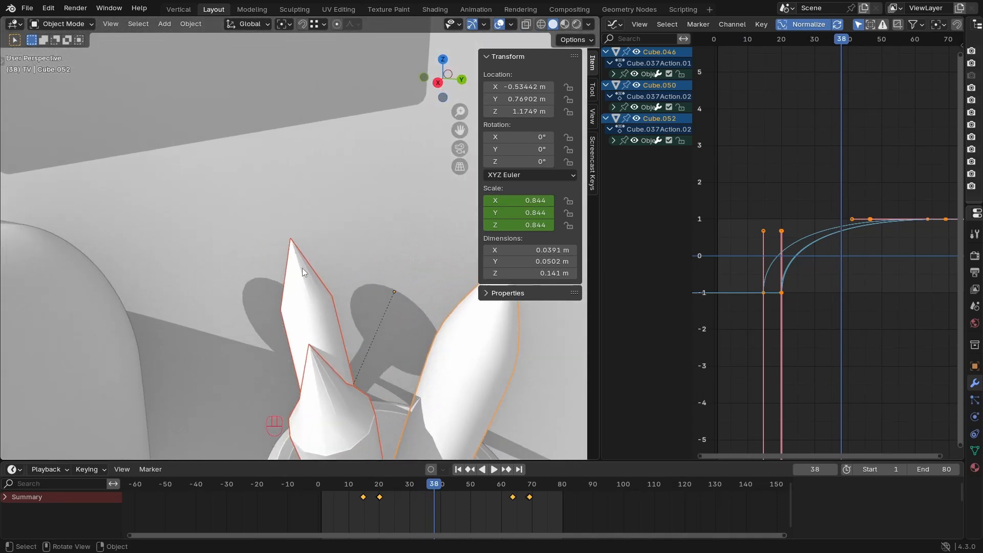
pyautogui.click(302, 268)
pyautogui.press('Tab')
pyautogui.hotkey('shift', 's')
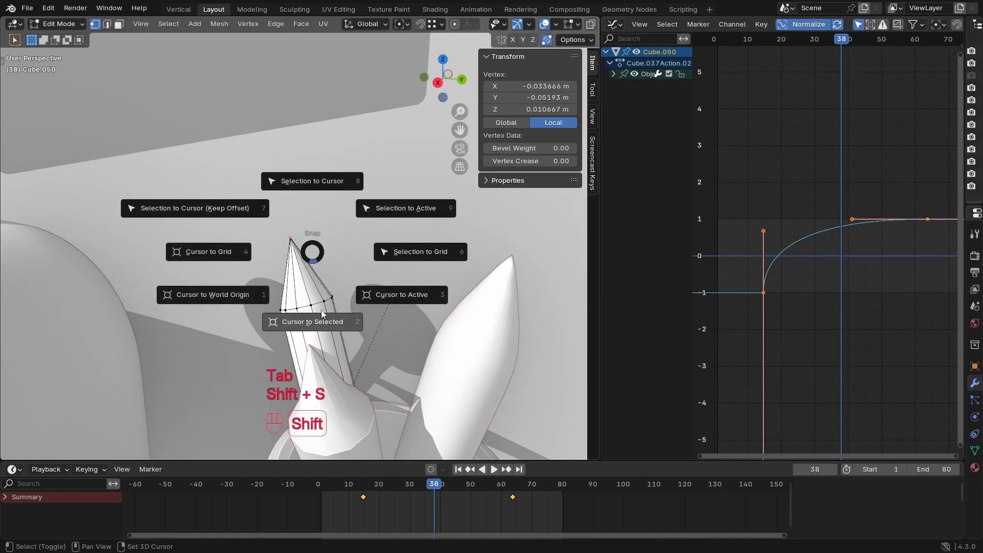
pyautogui.click(300, 277)
# Step: Set the middle pencil's origin to the 3D cursor at its tip
pyautogui.press('Tab')
pyautogui.rightClick(370, 238)
pyautogui.moveTo(370, 239)
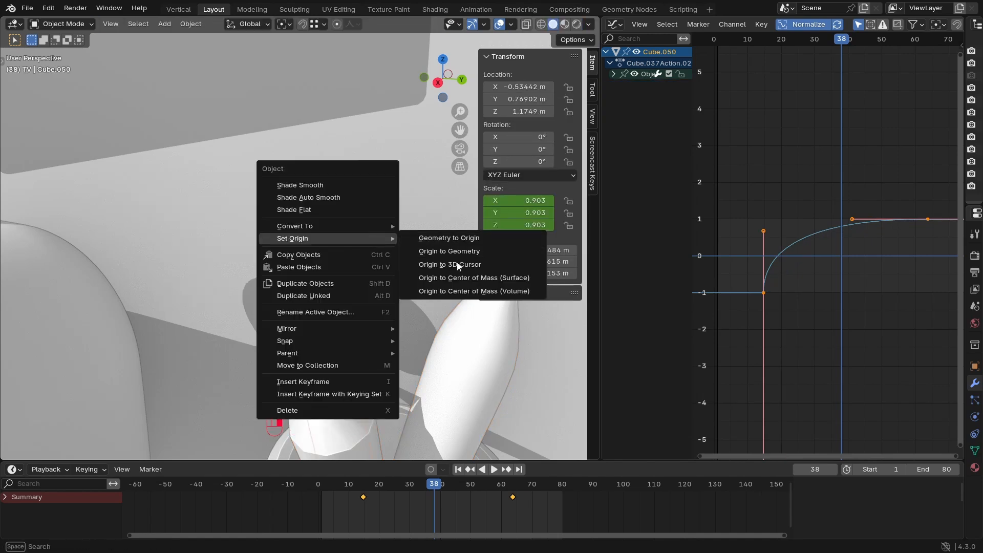
pyautogui.click(464, 263)
pyautogui.keyDown('ctrl'); pyautogui.moveTo(333, 264); pyautogui.dragTo(333, 459, button='middle'); pyautogui.keyUp('ctrl')
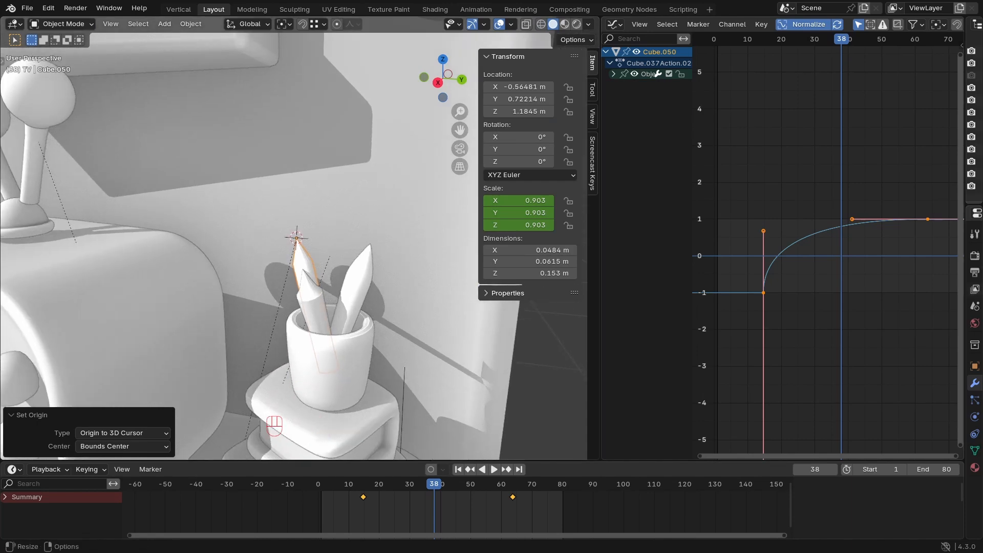
# Step: Replay the cabinet animation and examine how the middle pencil grows from its tip
pyautogui.click(328, 359)
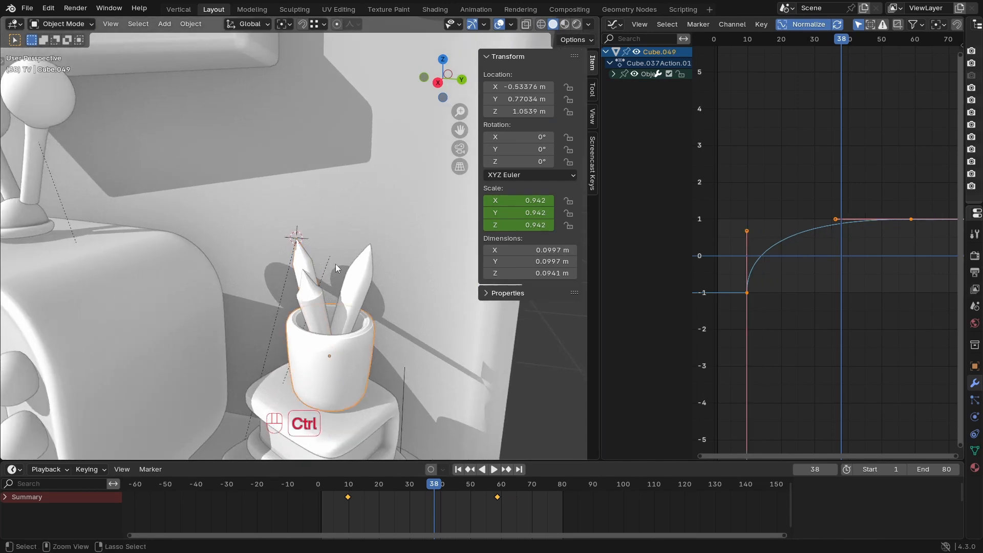
pyautogui.keyDown('ctrl'); pyautogui.moveTo(336, 265); pyautogui.dragTo(339, 327, button='middle'); pyautogui.keyUp('ctrl')
pyautogui.press('space')
pyautogui.press('space')
pyautogui.click(340, 488)
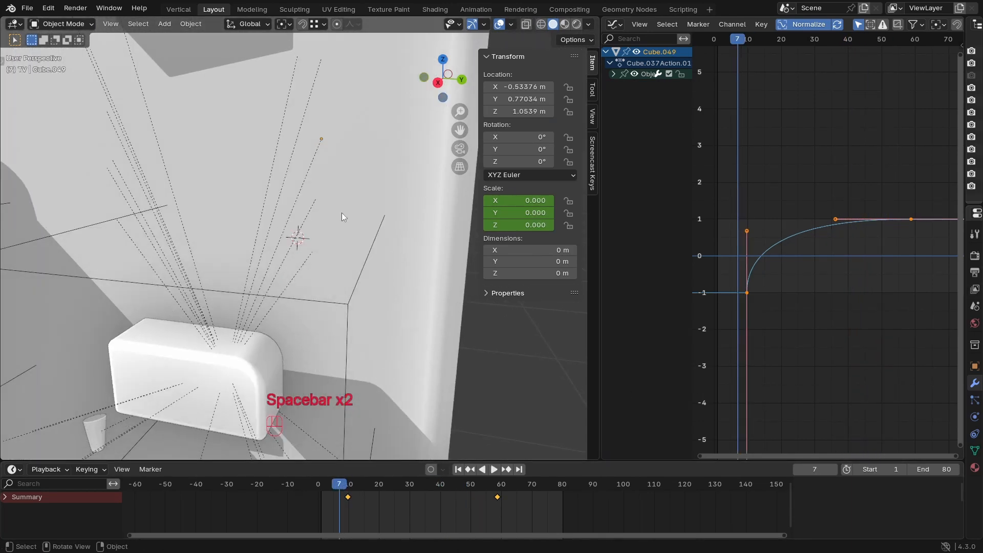
pyautogui.press('space')
pyautogui.press('space')
# Step: Snap the 3D cursor to the right pencil's tip vertex and set that pencil's origin to it
pyautogui.keyDown('ctrl'); pyautogui.moveTo(313, 224); pyautogui.dragTo(313, 185, button='middle'); pyautogui.keyUp('ctrl')
pyautogui.click(371, 211)
pyautogui.keyDown('shift'); pyautogui.moveTo(372, 211); pyautogui.dragTo(331, 247, button='middle'); pyautogui.keyUp('shift')
pyautogui.press('Tab')
pyautogui.hotkey('shift', 's')
pyautogui.press('Tab')
pyautogui.rightClick(332, 234)
pyautogui.moveTo(333, 234)
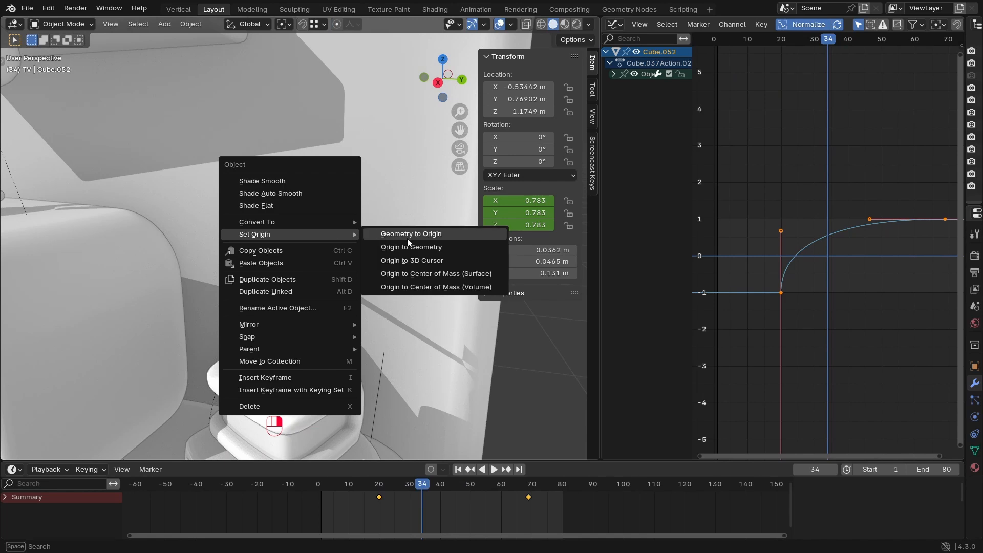
pyautogui.click(444, 260)
# Step: Snap the 3D cursor to the edge loop below the left pencil's point and set that pencil's origin there
pyautogui.press('Tab')
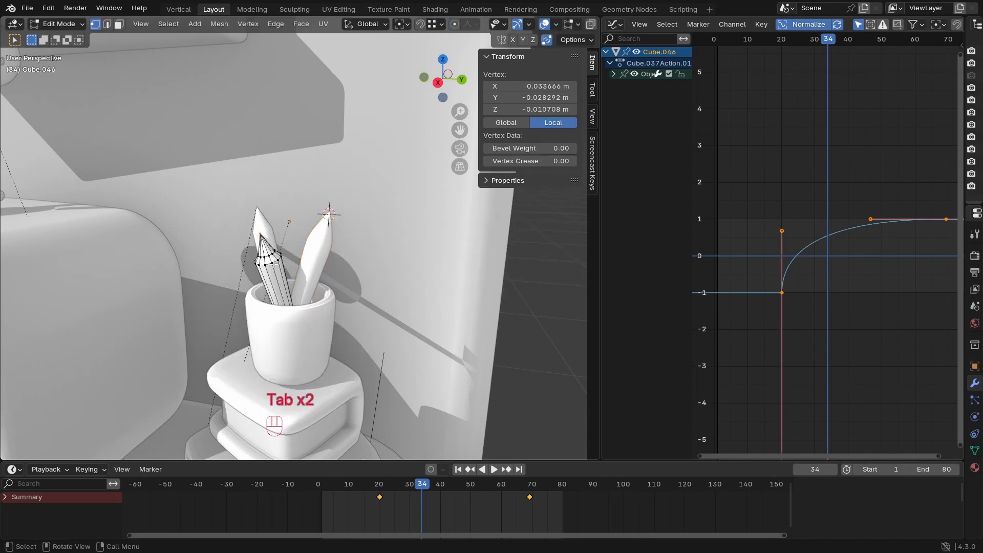
pyautogui.keyDown('alt'); pyautogui.click(265, 260); pyautogui.keyUp('alt')
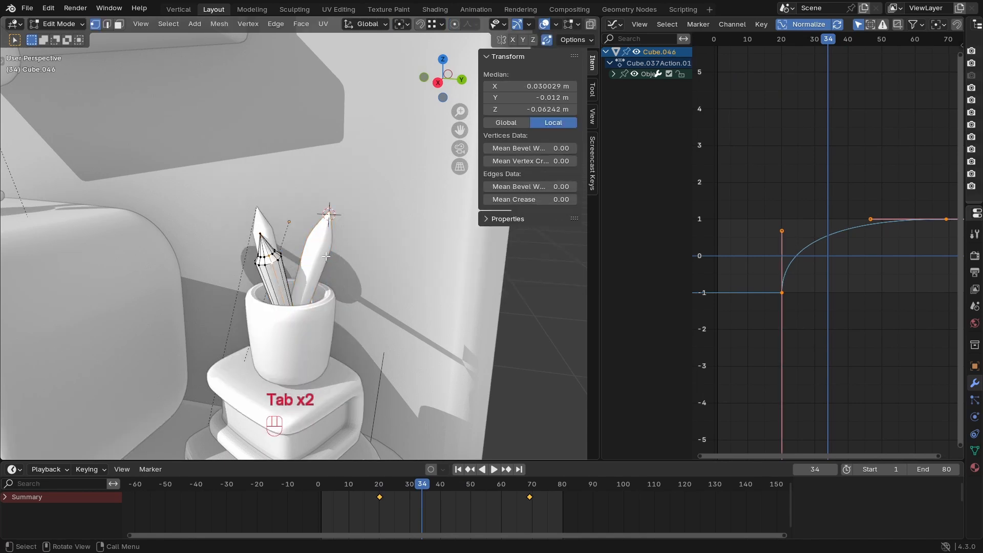
pyautogui.hotkey('shift', 's')
pyautogui.press('Tab')
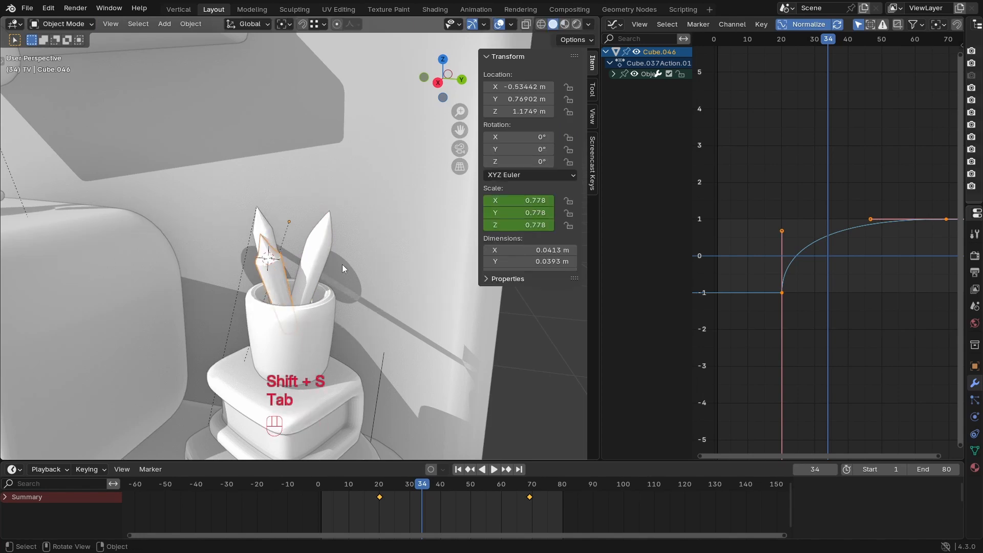
pyautogui.rightClick(342, 263)
pyautogui.moveTo(342, 264)
pyautogui.click(440, 289)
# Step: Play the whole room animation with overlays hidden and examine the pop-in of all the furniture
pyautogui.keyDown('ctrl'); pyautogui.moveTo(384, 283); pyautogui.dragTo(379, 380, button='middle'); pyautogui.keyUp('ctrl')
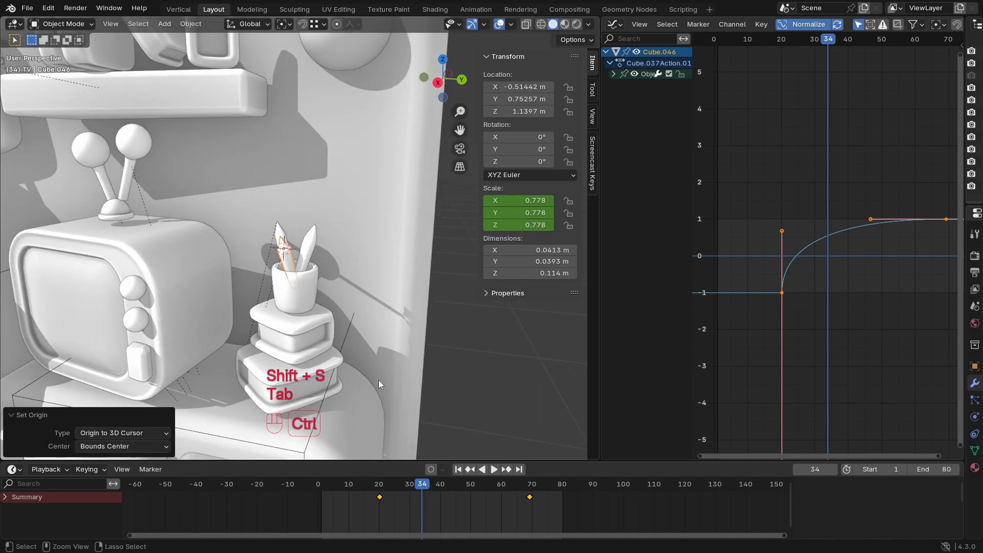
pyautogui.moveTo(379, 485); pyautogui.dragTo(363, 485)
pyautogui.press('space')
pyautogui.press('space')
pyautogui.keyDown('ctrl'); pyautogui.moveTo(368, 309); pyautogui.dragTo(378, 492, button='middle'); pyautogui.keyUp('ctrl')
pyautogui.moveTo(377, 492); pyautogui.dragTo(323, 493)
pyautogui.press('space')
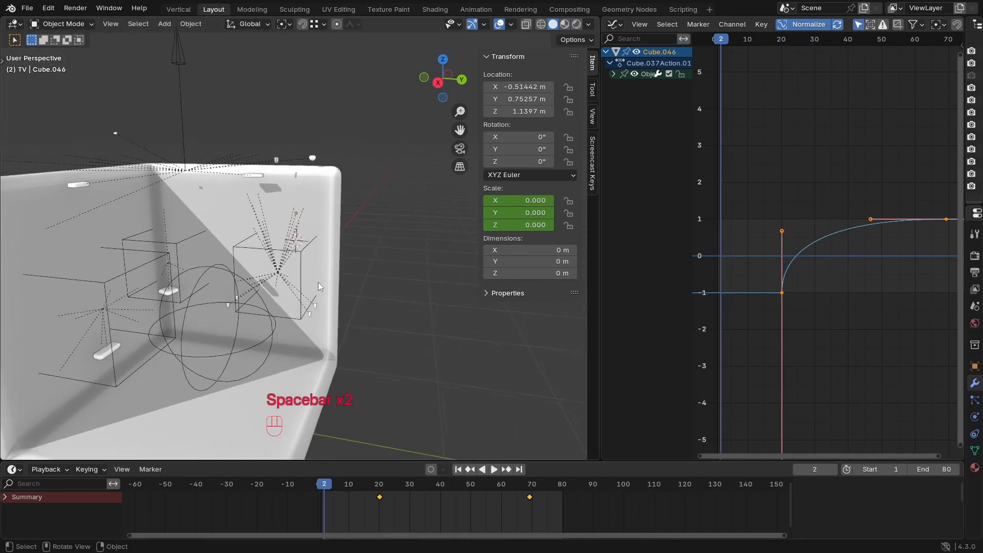
pyautogui.click(500, 25)
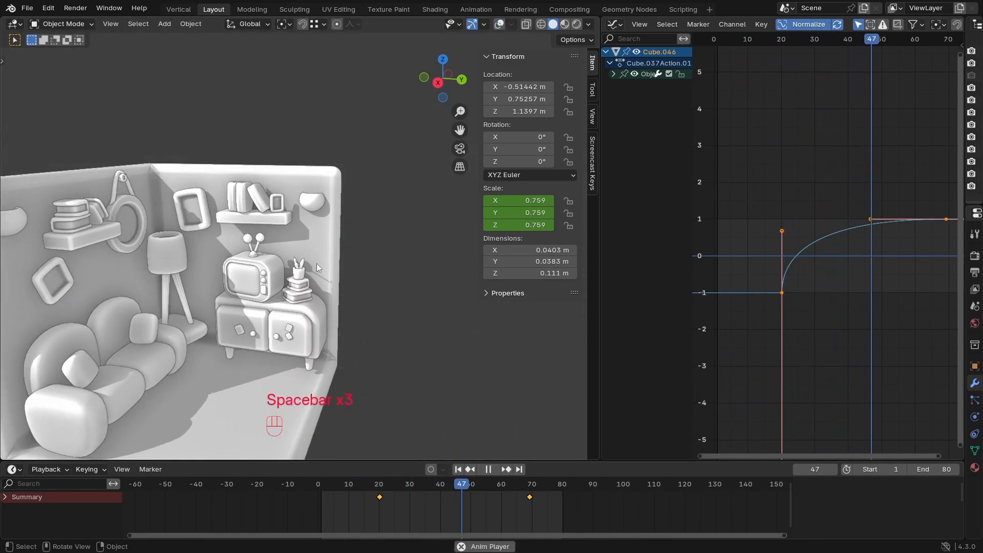
pyautogui.moveTo(352, 254); pyautogui.dragTo(378, 244, button='middle')
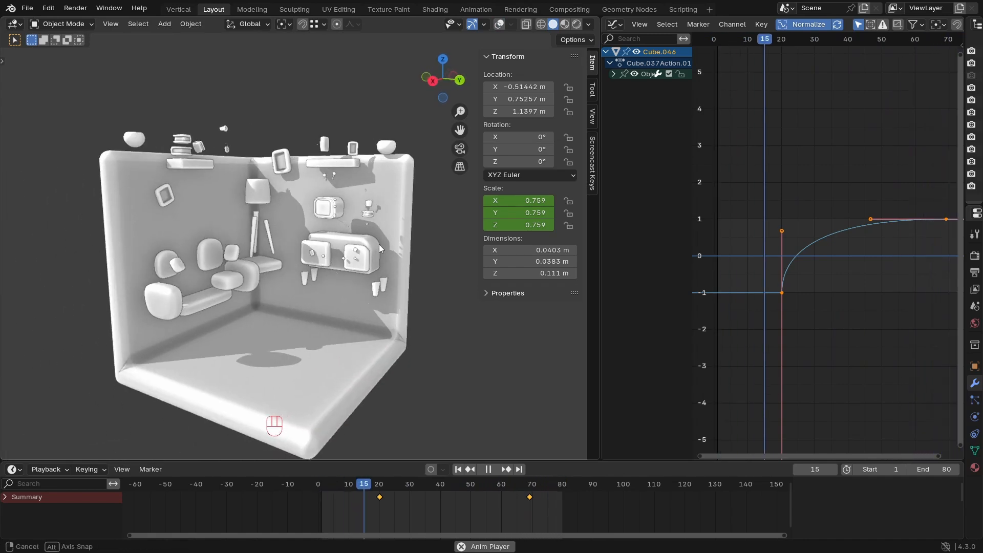
# Step: Stop the playback and remove the Graph Editor by joining its area into the Outliner
pyautogui.moveTo(306, 285); pyautogui.dragTo(285, 297, button='middle')
pyautogui.press('space')
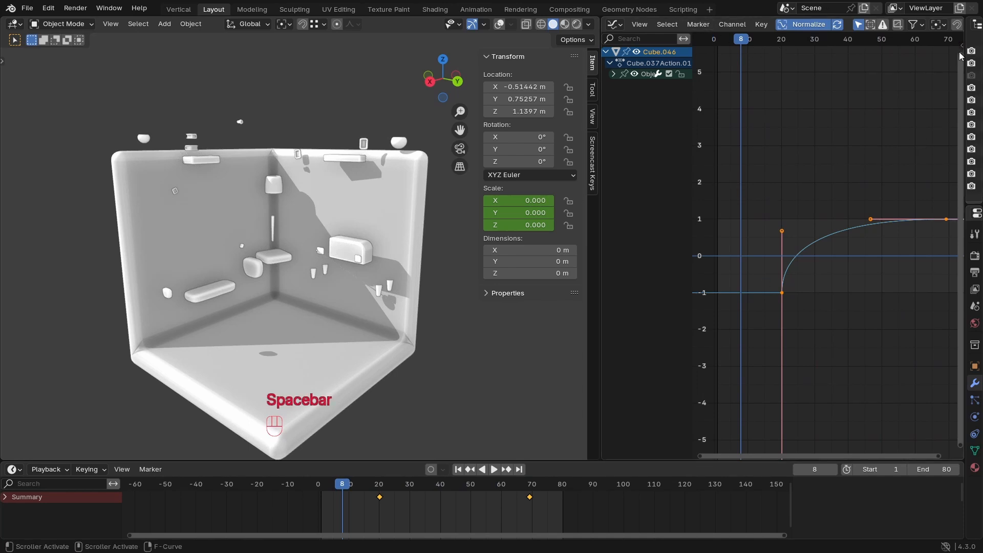
pyautogui.moveTo(961, 51); pyautogui.dragTo(785, 51)
pyautogui.rightClick(785, 92)
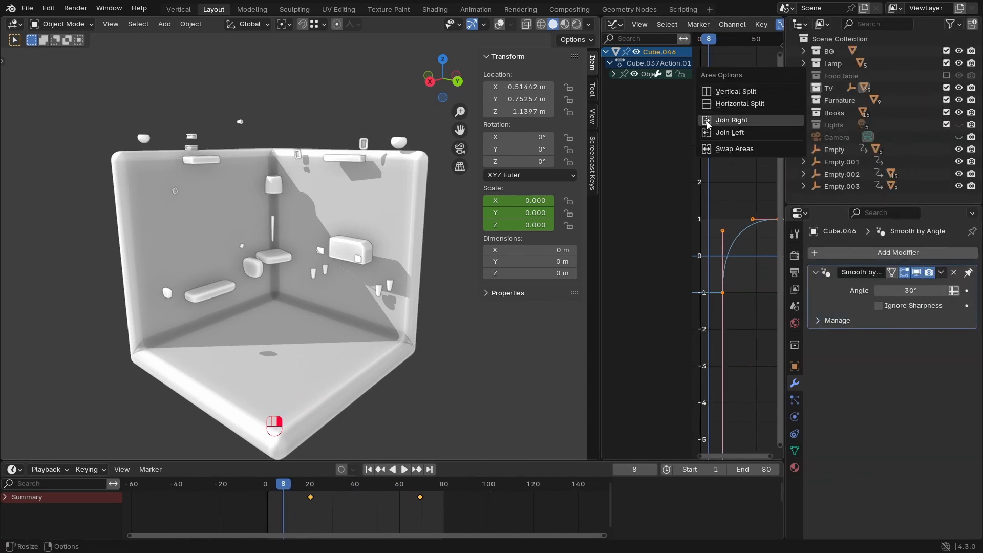
pyautogui.click(714, 133)
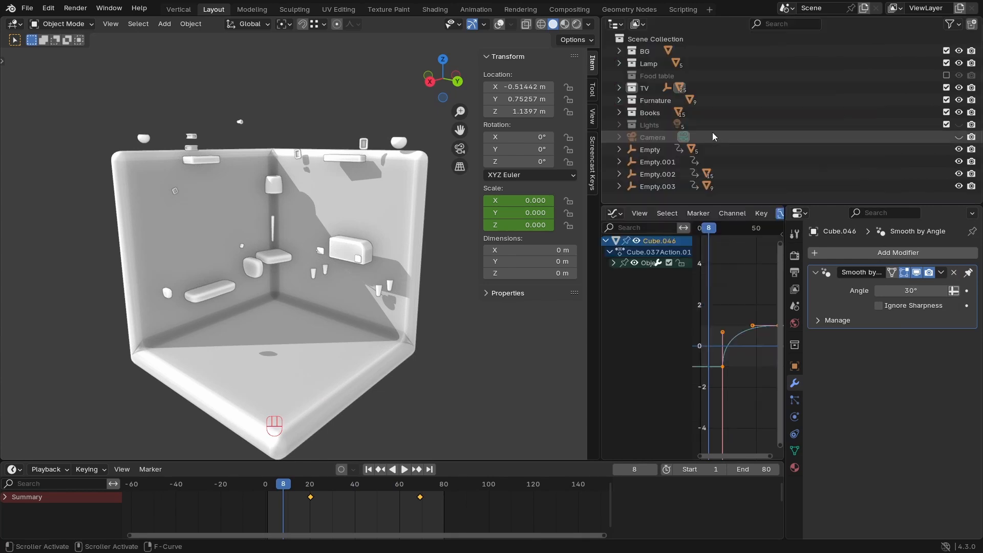
pyautogui.moveTo(597, 194); pyautogui.dragTo(653, 197)
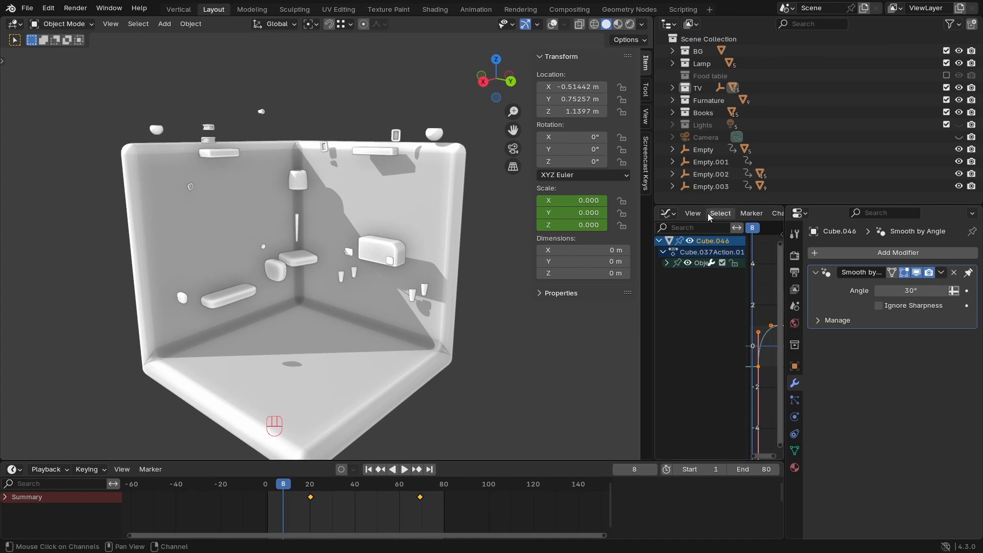
pyautogui.rightClick(708, 204)
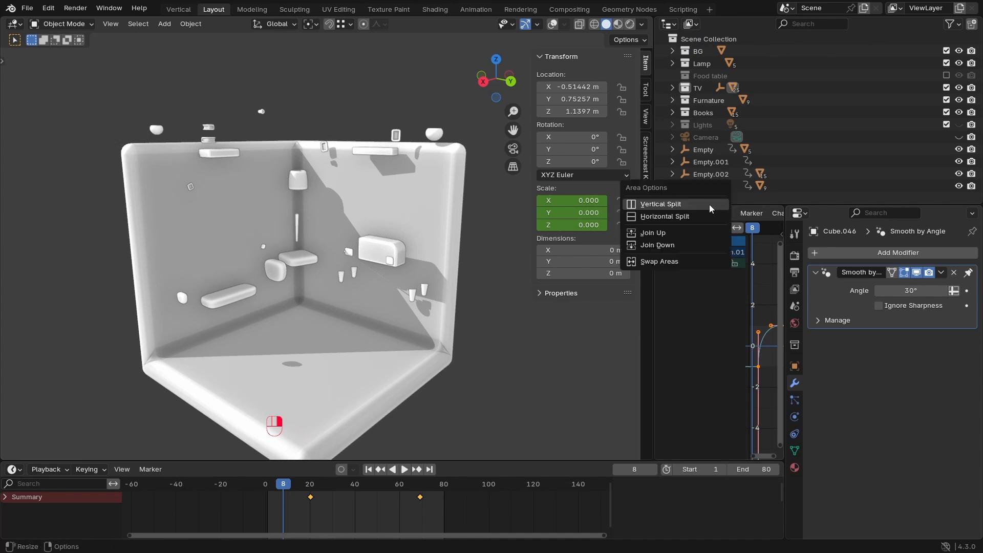
pyautogui.click(680, 241)
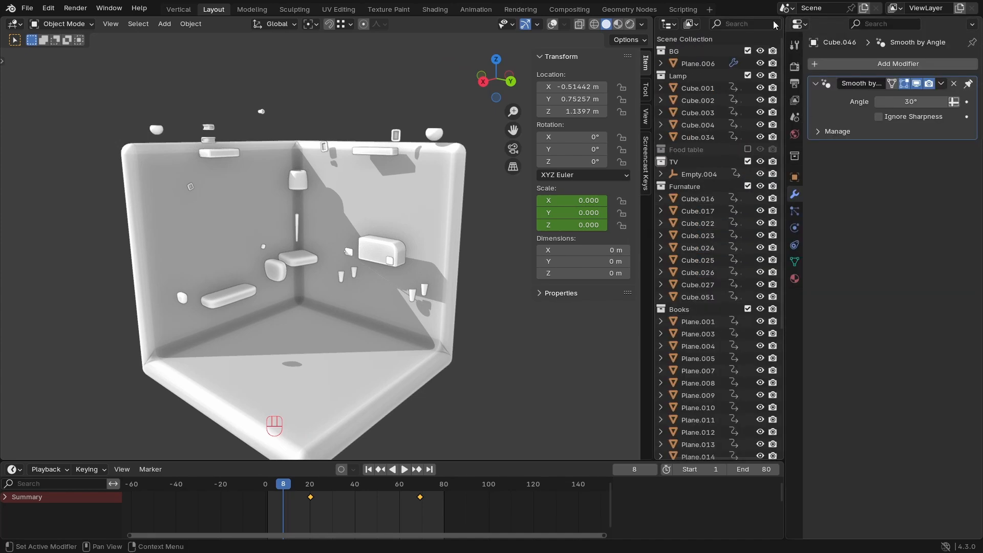
# Step: Merge the Outliner and Properties columns into one, split it horizontally with the Outliner above Properties, and widen the 3D viewport
pyautogui.rightClick(784, 119)
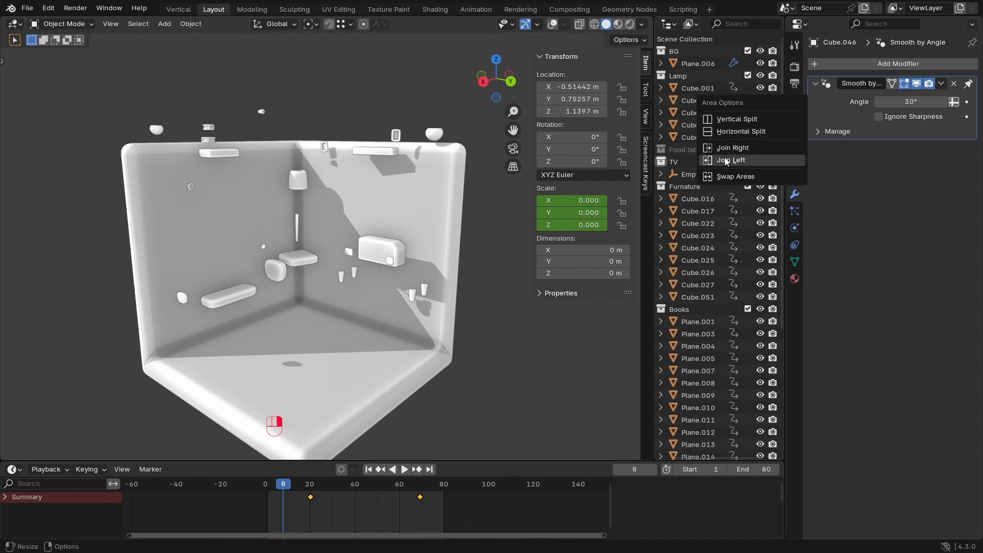
pyautogui.click(727, 161)
pyautogui.moveTo(979, 16); pyautogui.dragTo(967, 200)
pyautogui.click(664, 24)
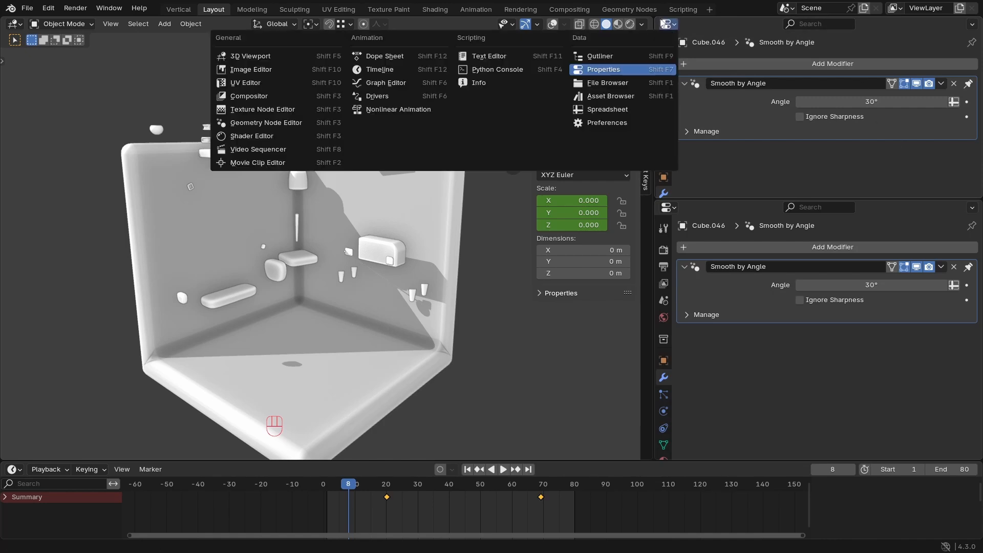
pyautogui.click(584, 57)
pyautogui.moveTo(652, 234); pyautogui.dragTo(791, 258)
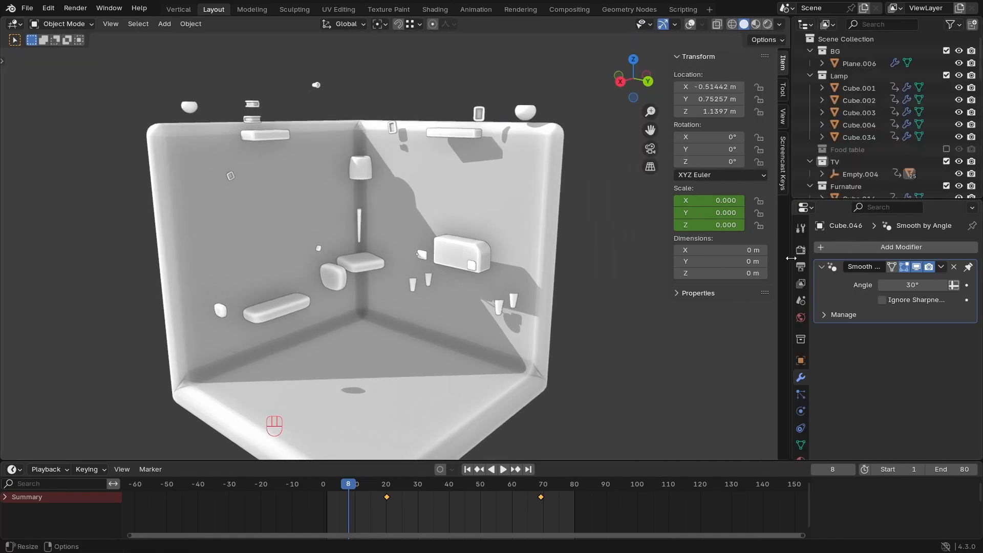
# Step: Extend the Properties editor down beside the Timeline and enlarge the Outliner above it
pyautogui.rightClick(946, 458)
pyautogui.click(903, 500)
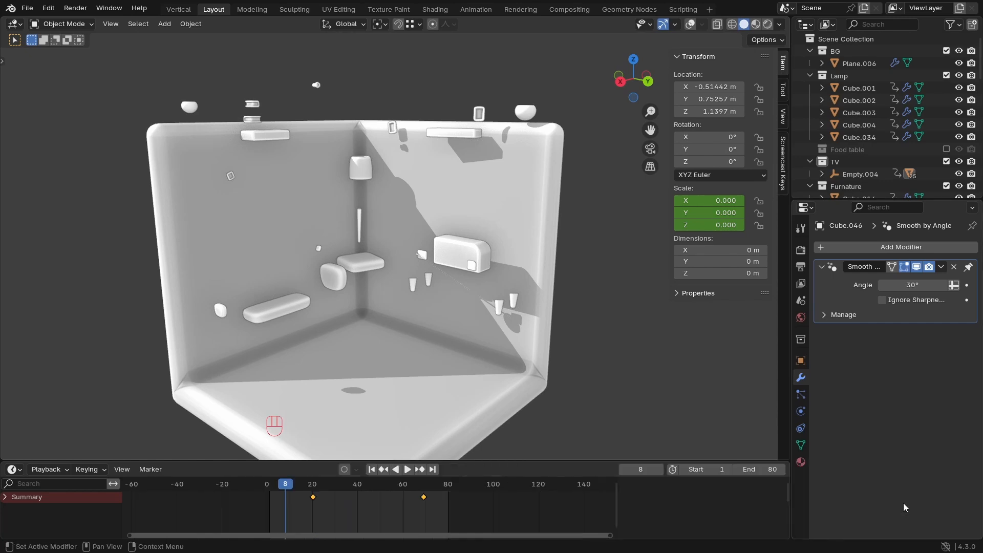
pyautogui.moveTo(891, 201); pyautogui.dragTo(891, 260)
# Step: Include the Food table collection again and view the whole room in orthographic projection
pyautogui.click(946, 150)
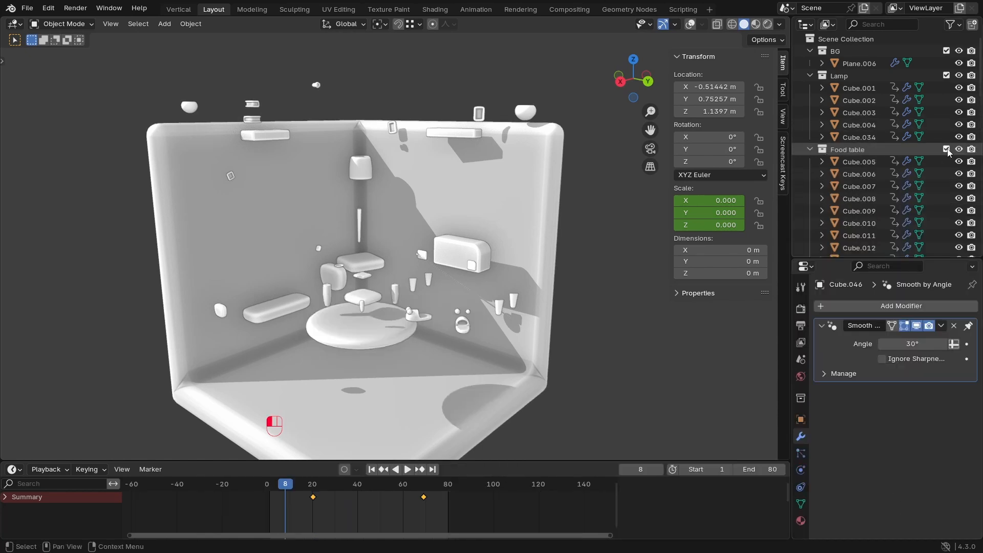
pyautogui.moveTo(493, 260); pyautogui.dragTo(519, 248, button='middle')
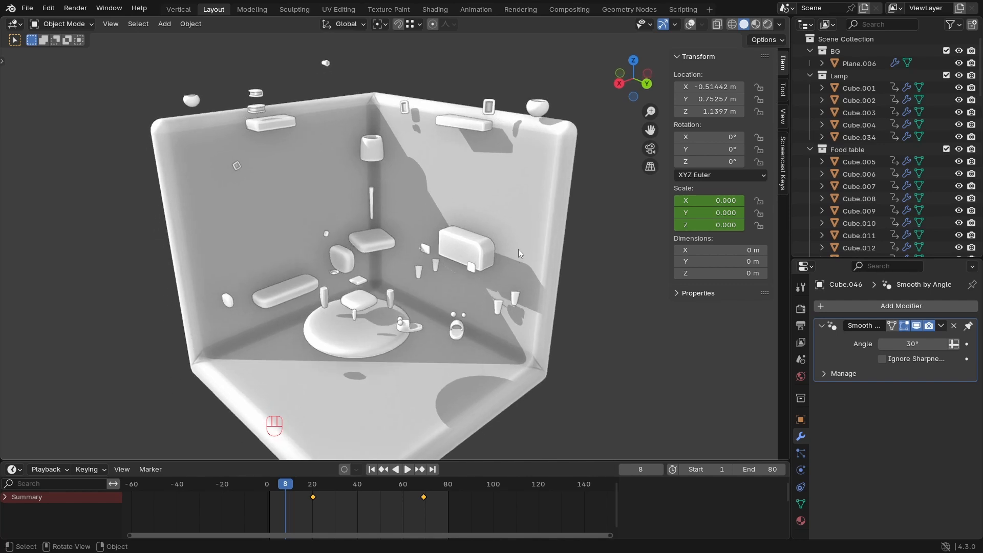
pyautogui.scroll(-3, 499, 226)
pyautogui.press('KP_5')
pyautogui.moveTo(424, 200); pyautogui.dragTo(413, 248, button='middle')
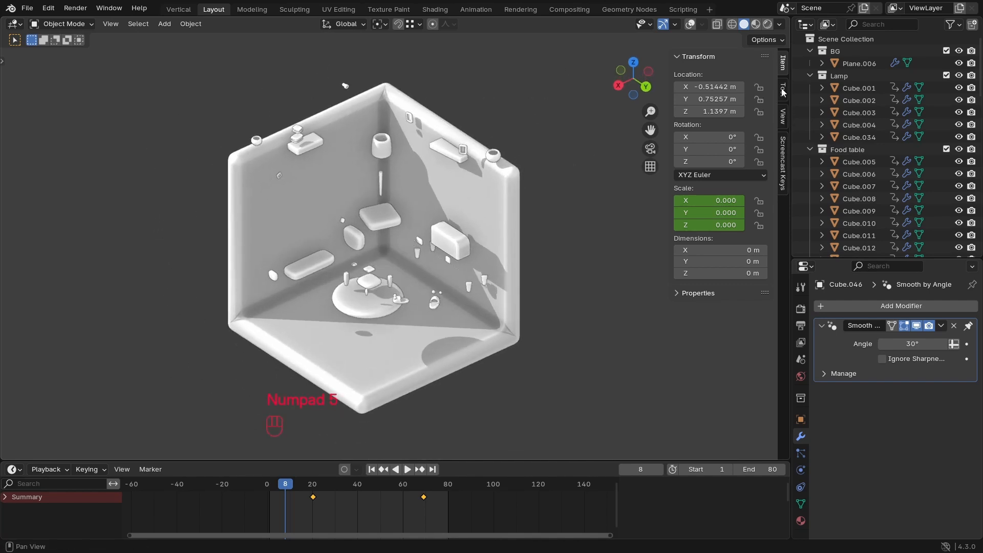
pyautogui.click(783, 160)
pyautogui.press('space')
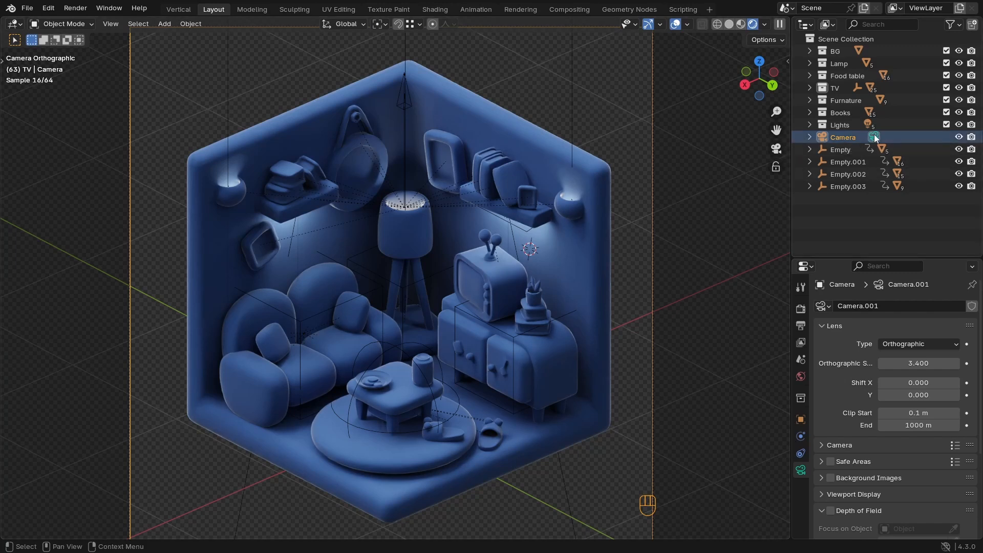
# Step: Select the Area.001 light, hide the overlays, and play the animation in the rendered camera view to examine the lighting
pyautogui.click(572, 97)
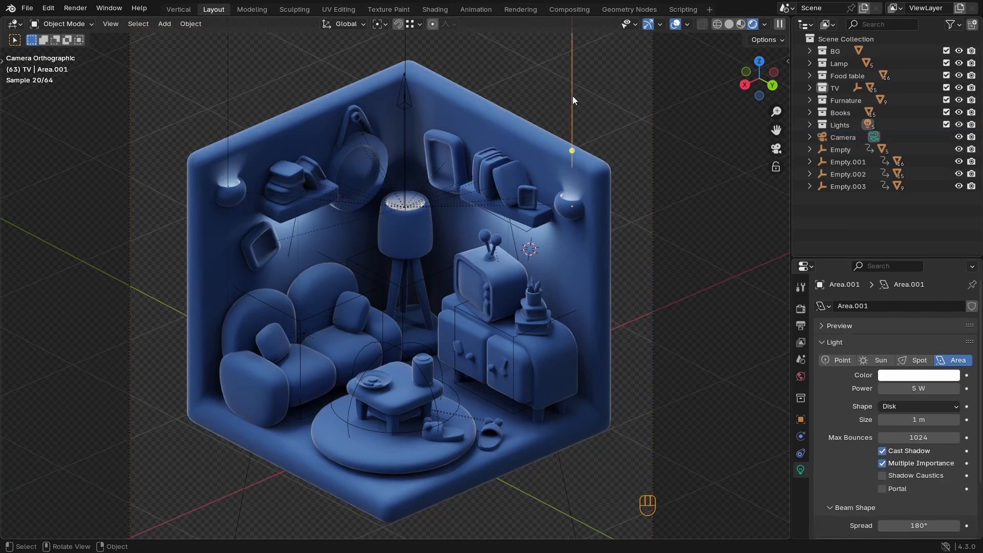
pyautogui.click(675, 25)
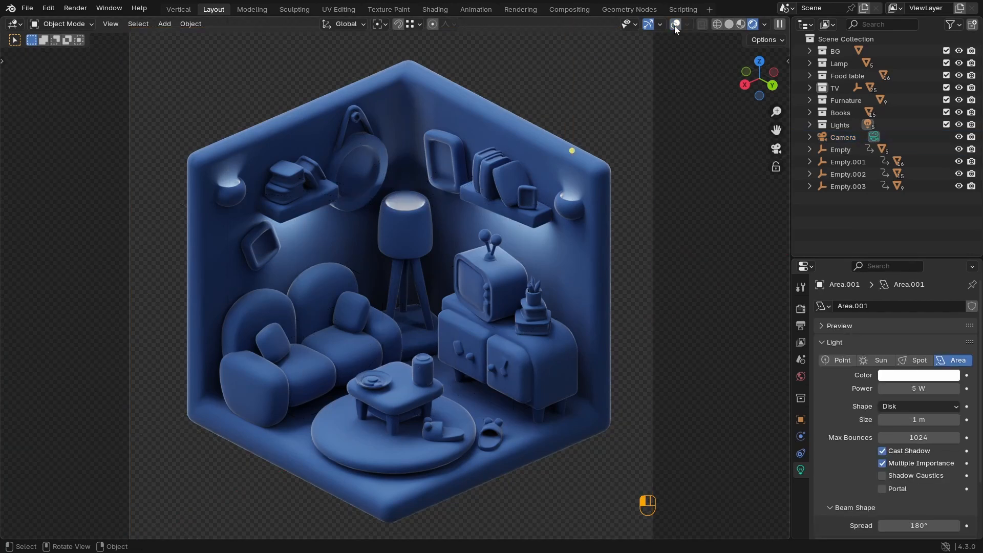
pyautogui.press('space')
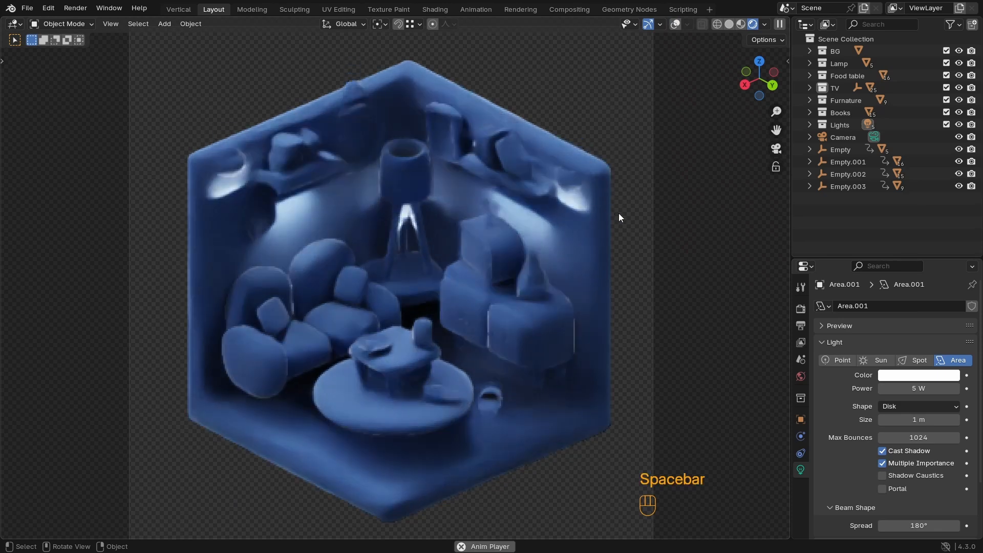
pyautogui.press('space')
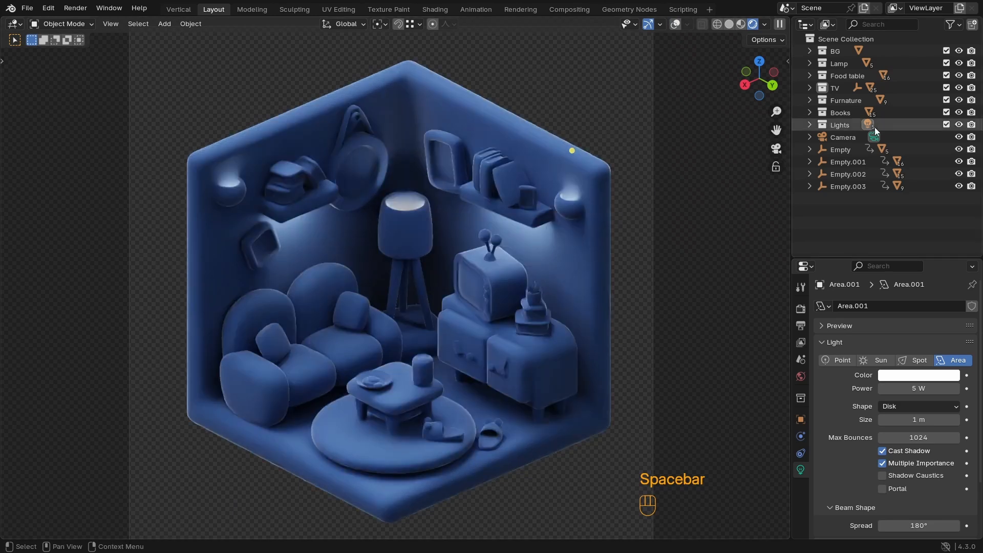
# Step: Expand the Lights collection, show the overlays again, and view the room in solid shading outside the camera
pyautogui.click(810, 125)
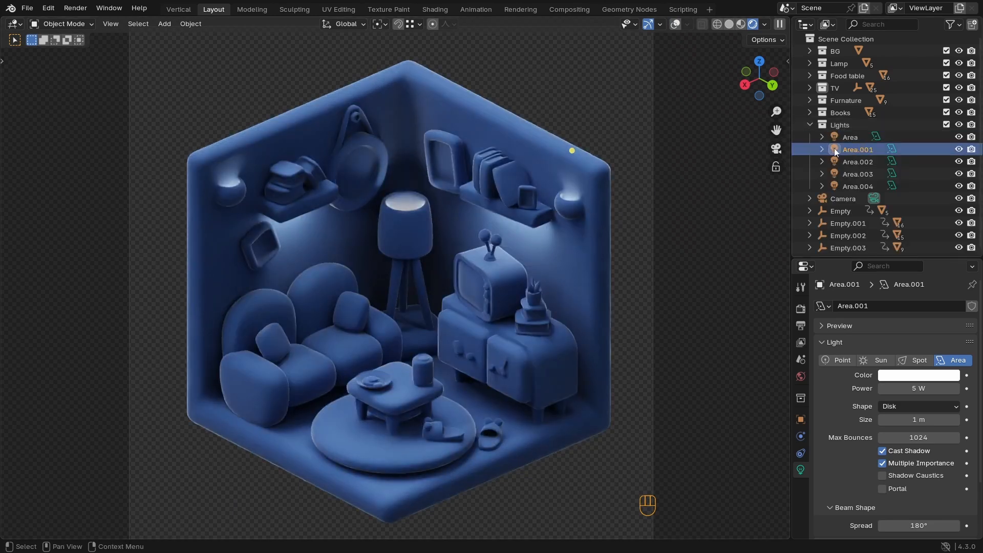
pyautogui.click(675, 24)
pyautogui.press('z')
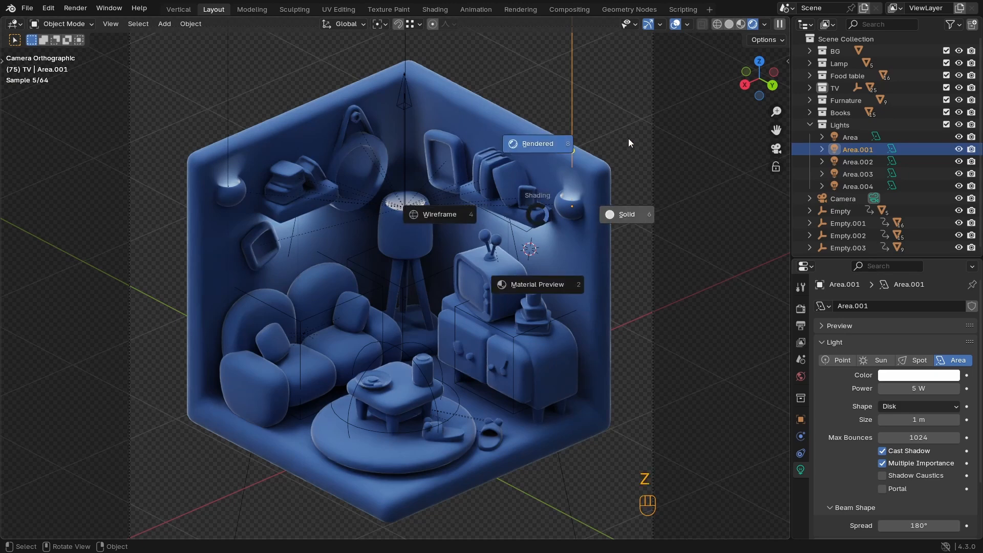
pyautogui.press('6')
pyautogui.press('KP_0')
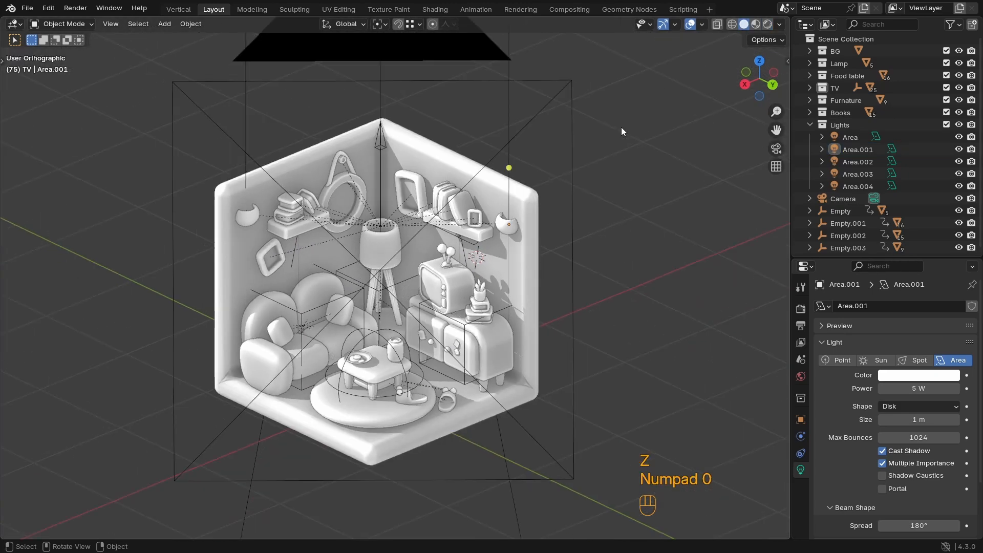
pyautogui.moveTo(447, 266); pyautogui.dragTo(515, 204, button='middle')
pyautogui.keyDown('shift'); pyautogui.moveTo(446, 233); pyautogui.dragTo(451, 202, button='middle'); pyautogui.keyUp('shift')
# Step: Split a strip off below the 3D viewport, turn it into a Timeline, and play the animation from frame 1
pyautogui.moveTo(4, 536); pyautogui.dragTo(28, 468)
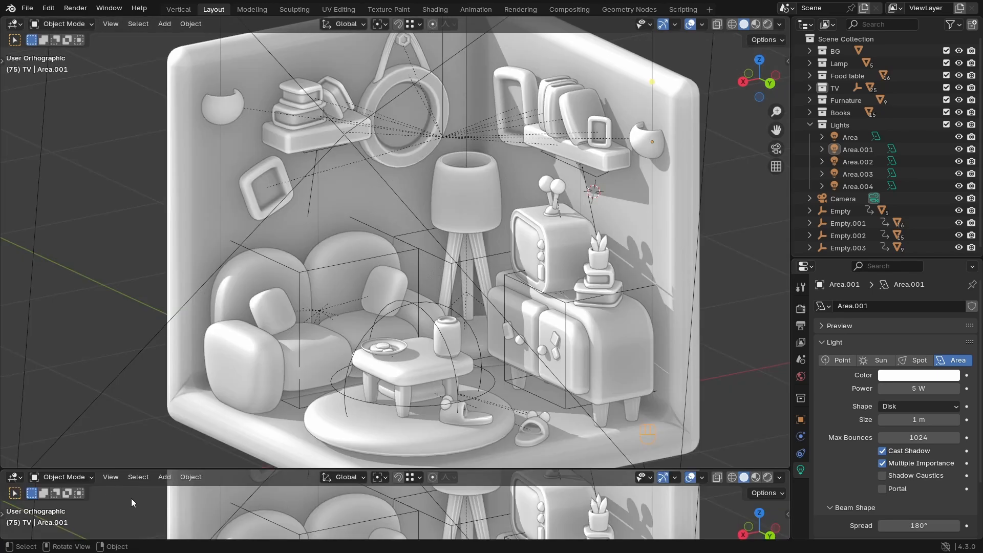
pyautogui.hotkey('shift', 'F12')
pyautogui.hotkey('shift', 'F12')
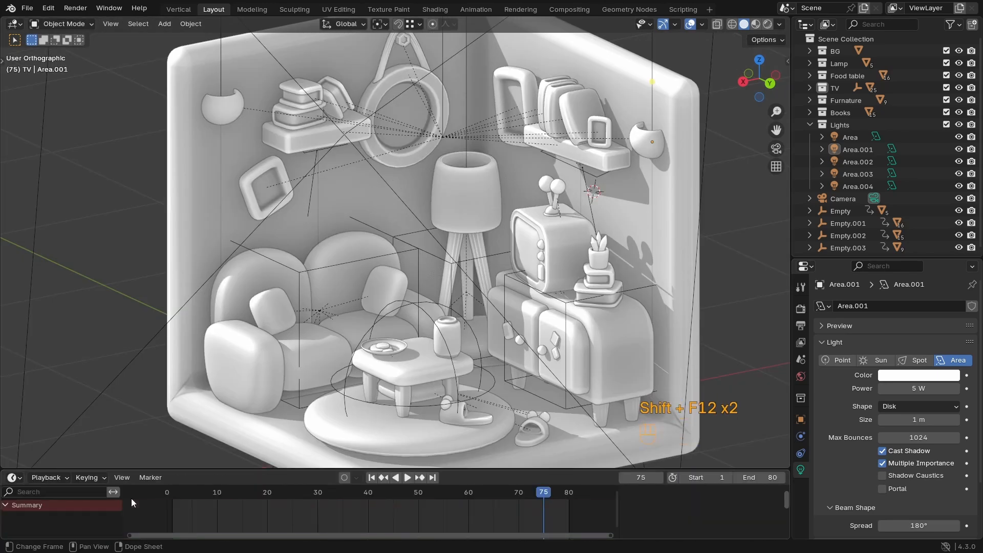
pyautogui.click(373, 480)
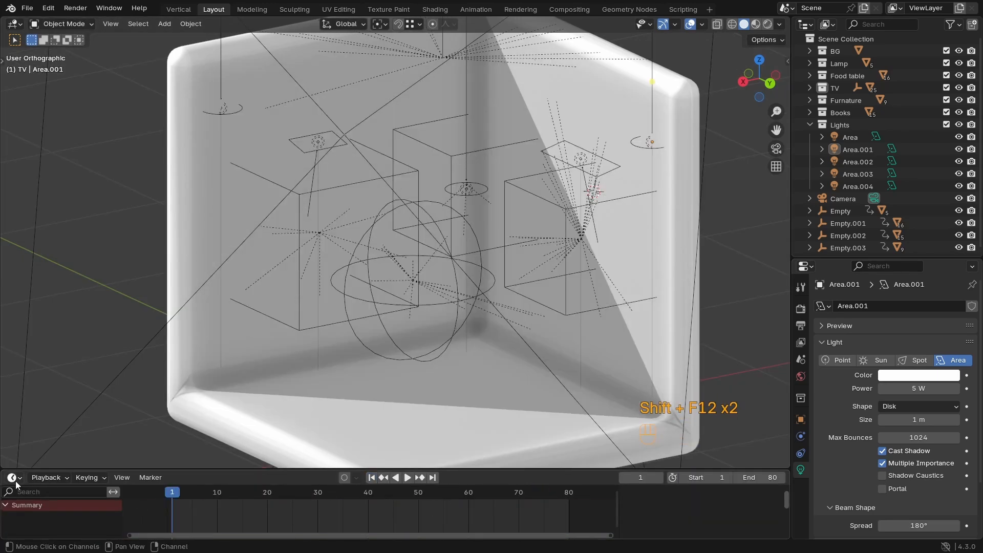
pyautogui.press('space')
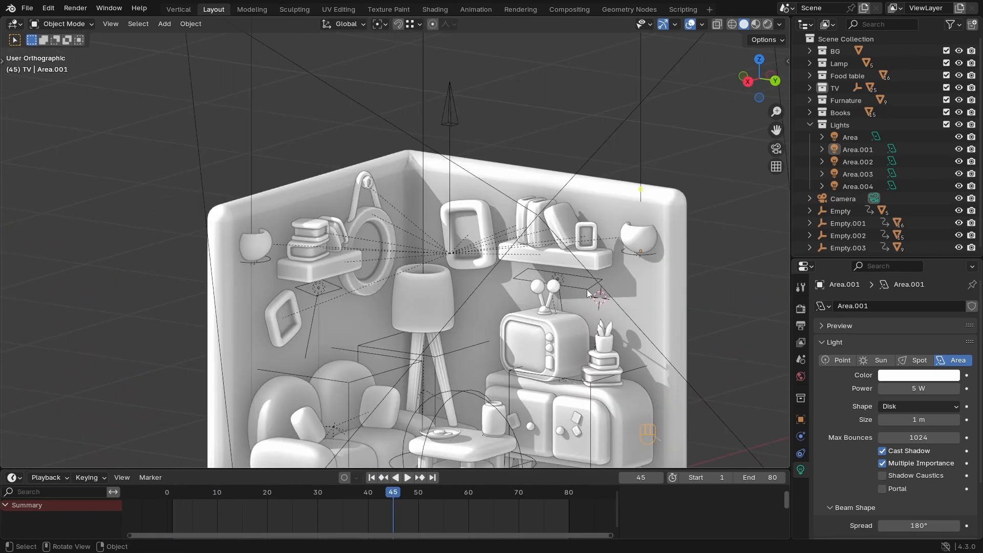
# Step: Examine the wall lamps, the floor lamp and the area lights placed at them
pyautogui.moveTo(588, 294); pyautogui.dragTo(570, 275, button='middle')
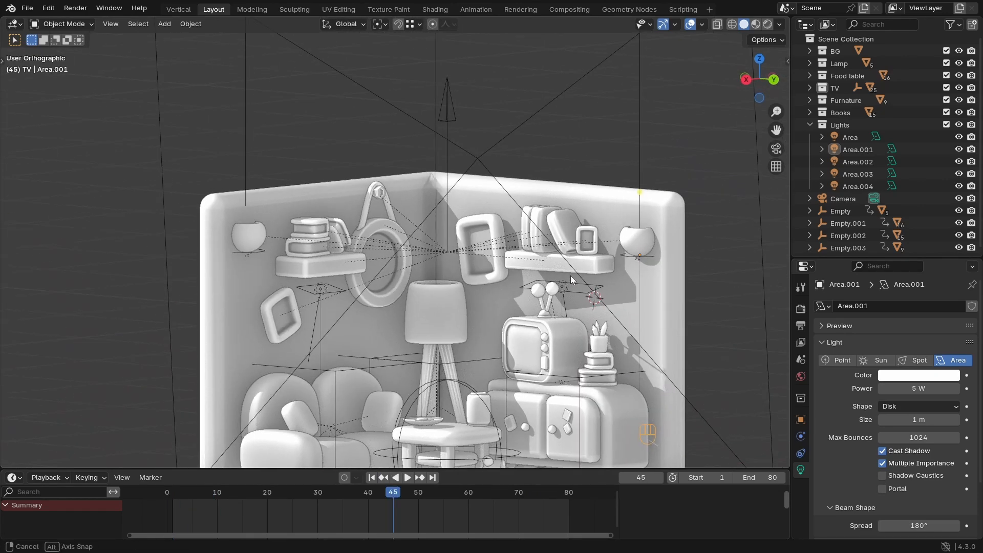
pyautogui.moveTo(570, 312); pyautogui.dragTo(592, 254, button='middle')
pyautogui.click(598, 262)
pyautogui.keyDown('shift'); pyautogui.click(253, 230); pyautogui.keyUp('shift')
pyautogui.moveTo(259, 241); pyautogui.dragTo(325, 265, button='middle')
pyautogui.click(330, 269)
pyautogui.click(454, 324)
pyautogui.moveTo(455, 324)
pyautogui.mouseDown(button='middle')
pyautogui.moveTo(447, 344)
pyautogui.moveTo(464, 343)
pyautogui.moveTo(463, 305)
pyautogui.moveTo(471, 305)
pyautogui.moveTo(447, 309)
pyautogui.mouseUp(button='middle')
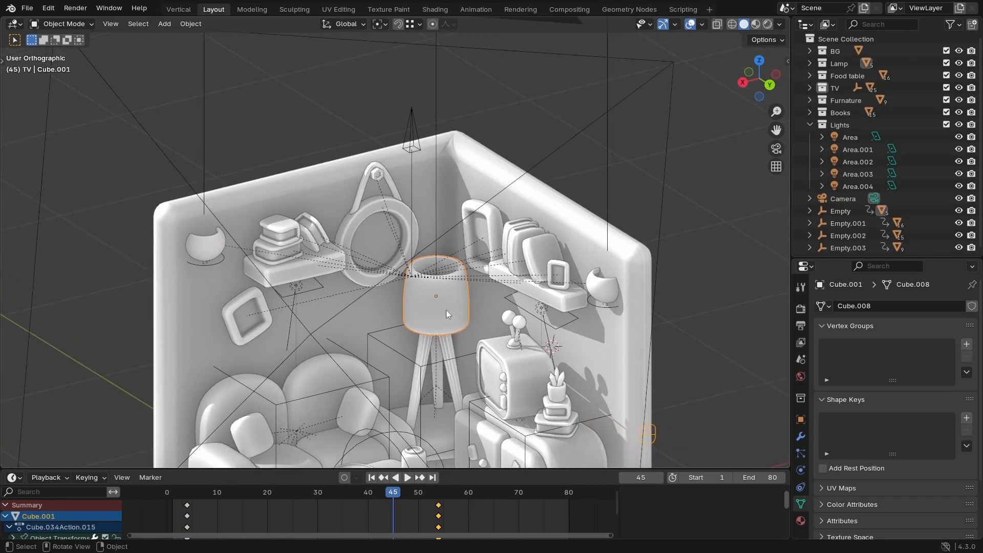
pyautogui.click(608, 190)
pyautogui.keyDown('ctrl'); pyautogui.moveTo(603, 255); pyautogui.dragTo(599, 238, button='middle'); pyautogui.keyUp('ctrl')
pyautogui.keyDown('shift'); pyautogui.moveTo(594, 249); pyautogui.dragTo(554, 185, button='middle'); pyautogui.keyUp('shift')
# Step: Check the timeline keys of the right wall lamp and Empty.002, moving the playhead to frame 60
pyautogui.click(408, 479)
pyautogui.moveTo(399, 492); pyautogui.dragTo(463, 495)
pyautogui.press('space')
pyautogui.click(587, 247)
pyautogui.press('space')
pyautogui.moveTo(437, 493); pyautogui.dragTo(458, 501)
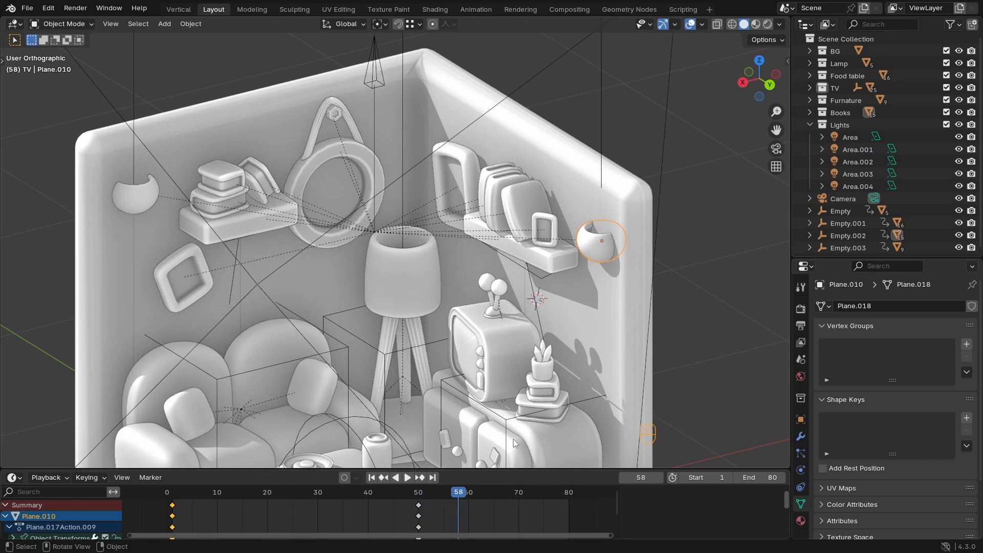
pyautogui.click(375, 66)
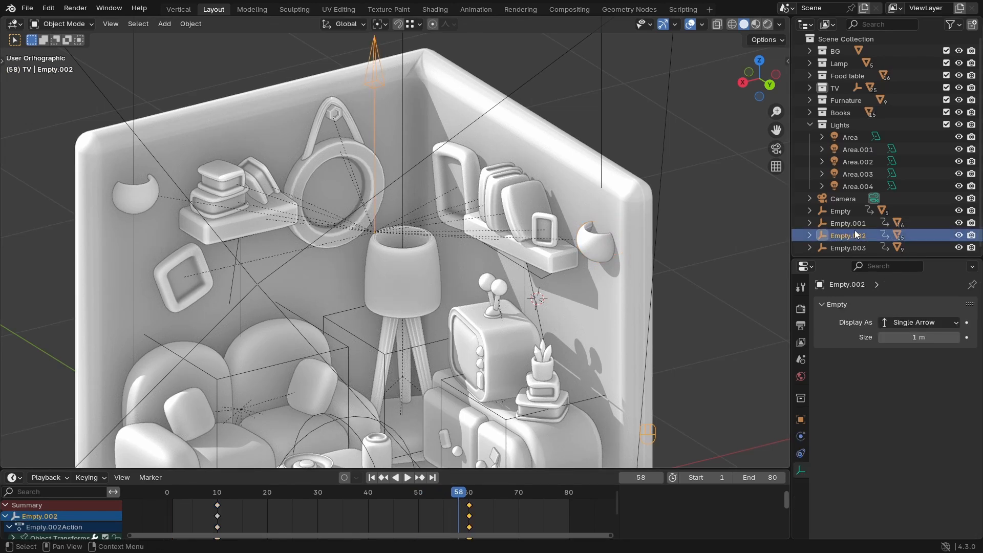
pyautogui.moveTo(470, 496); pyautogui.dragTo(470, 496)
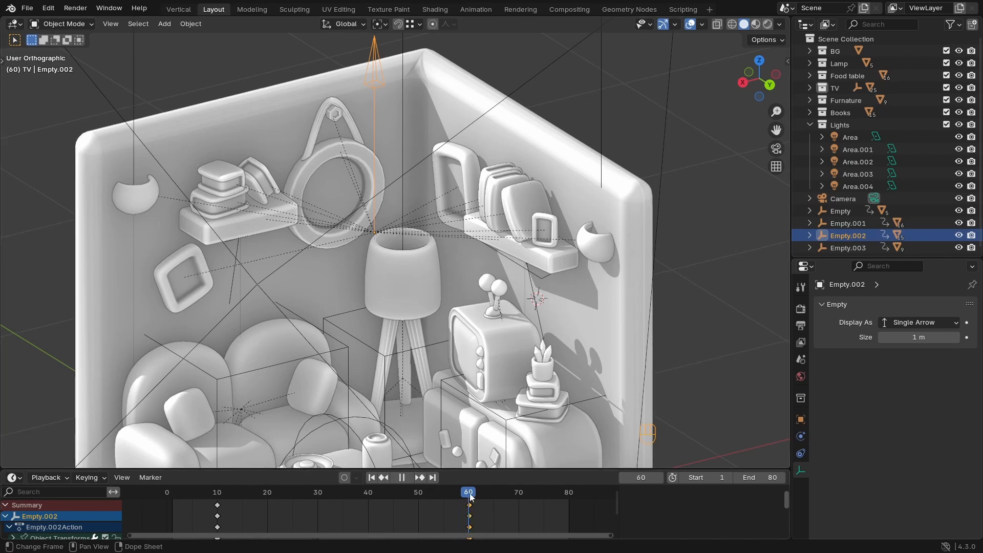
# Step: Select the Area.001 light above the right wall lamp and keyframe its 5 W power at frame 70
pyautogui.moveTo(594, 295); pyautogui.dragTo(559, 278, button='middle')
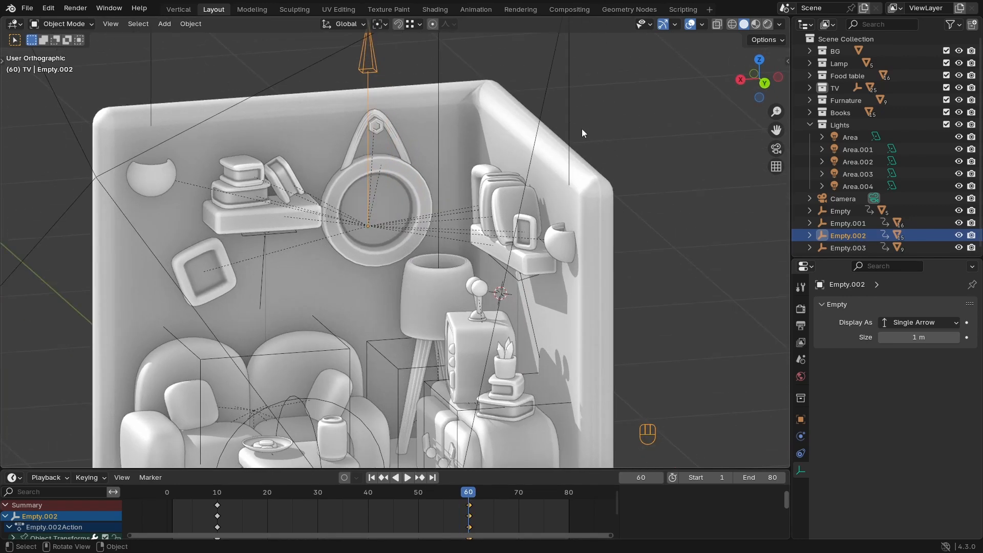
pyautogui.click(568, 121)
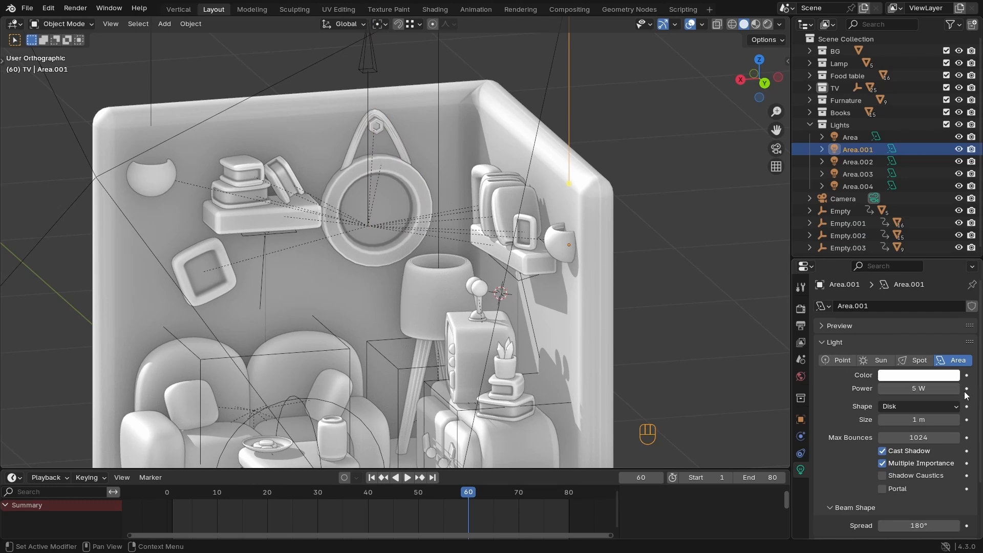
pyautogui.moveTo(473, 496); pyautogui.dragTo(518, 505)
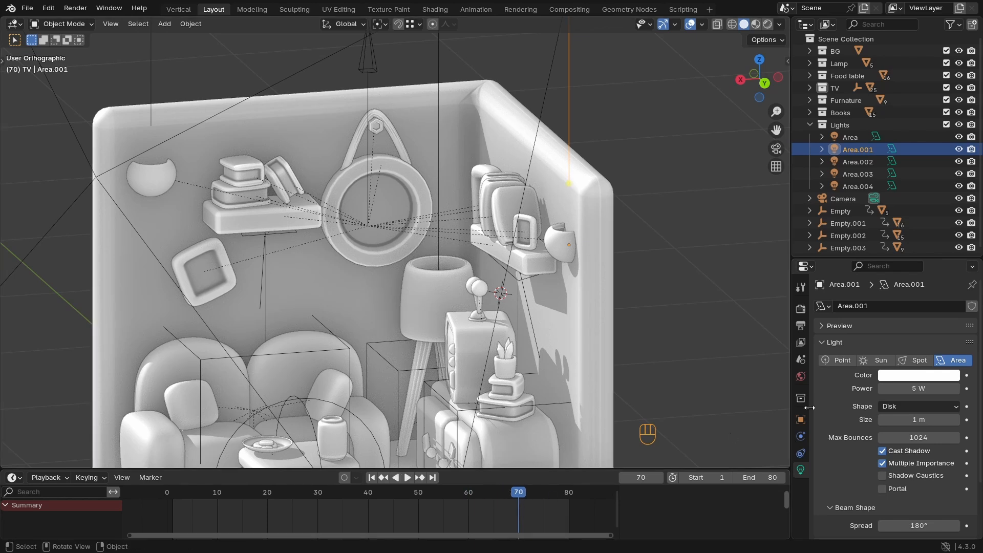
pyautogui.click(967, 389)
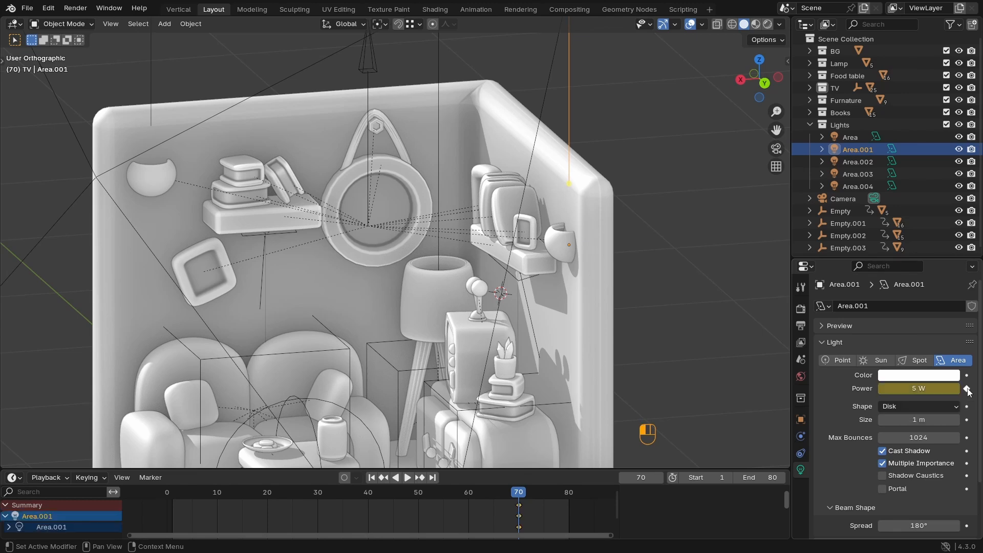
# Step: Keyframe the Area.001 light's power at 0 W on frame 60
pyautogui.click(469, 494)
pyautogui.press('space')
pyautogui.press('space')
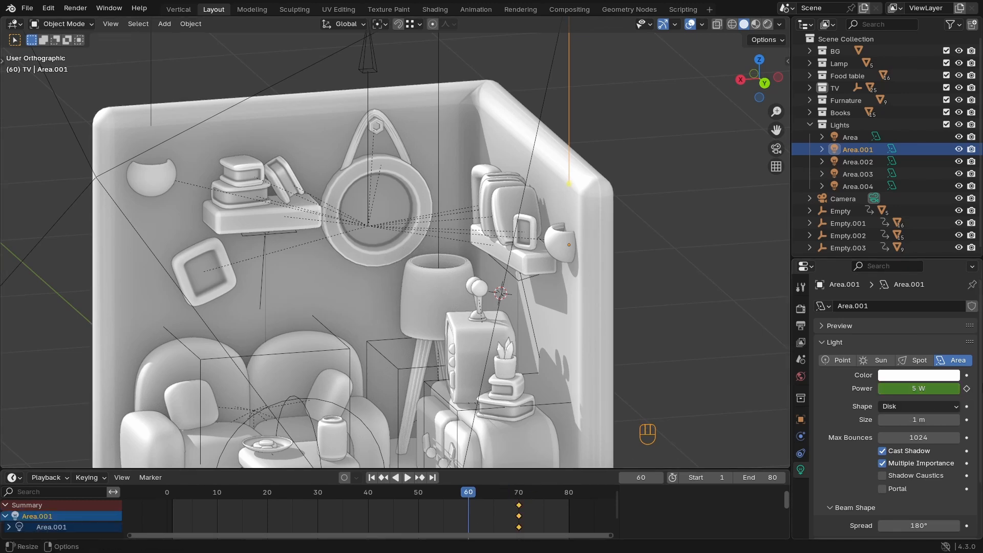
pyautogui.click(907, 388)
pyautogui.write('0')
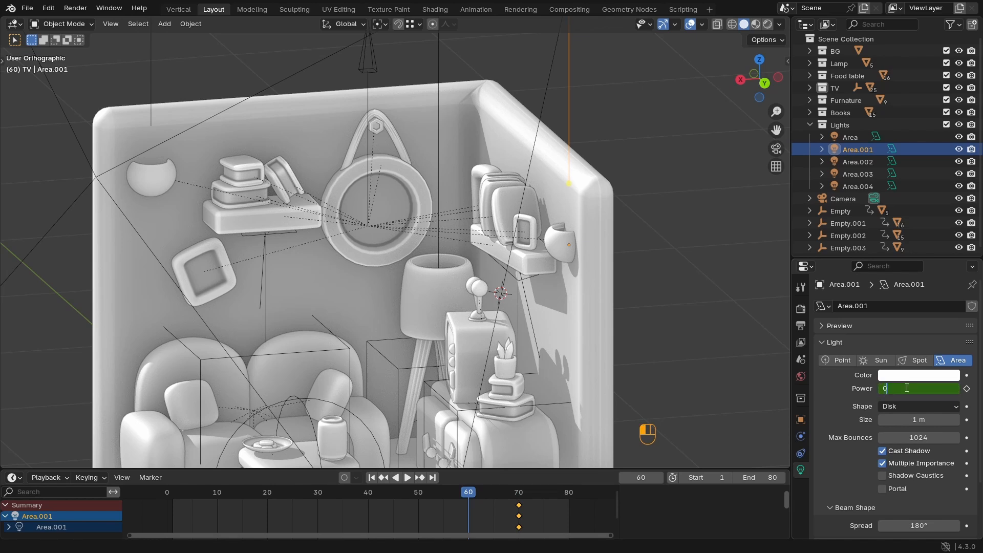
pyautogui.press('Return')
pyautogui.press('i')
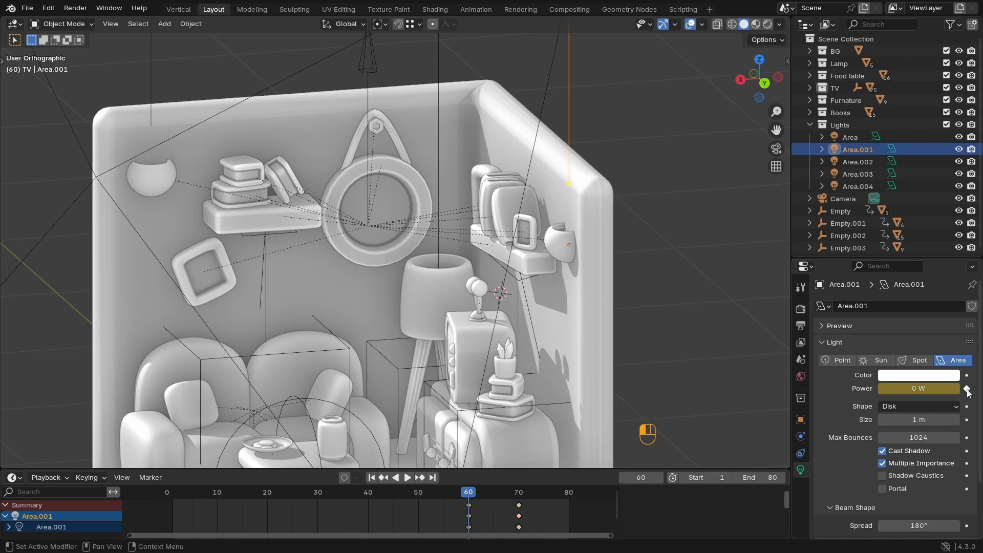
# Step: Play the animation briefly, switch the viewport to Rendered shading and hide the overlays
pyautogui.press('space')
pyautogui.press('space')
pyautogui.press('z')
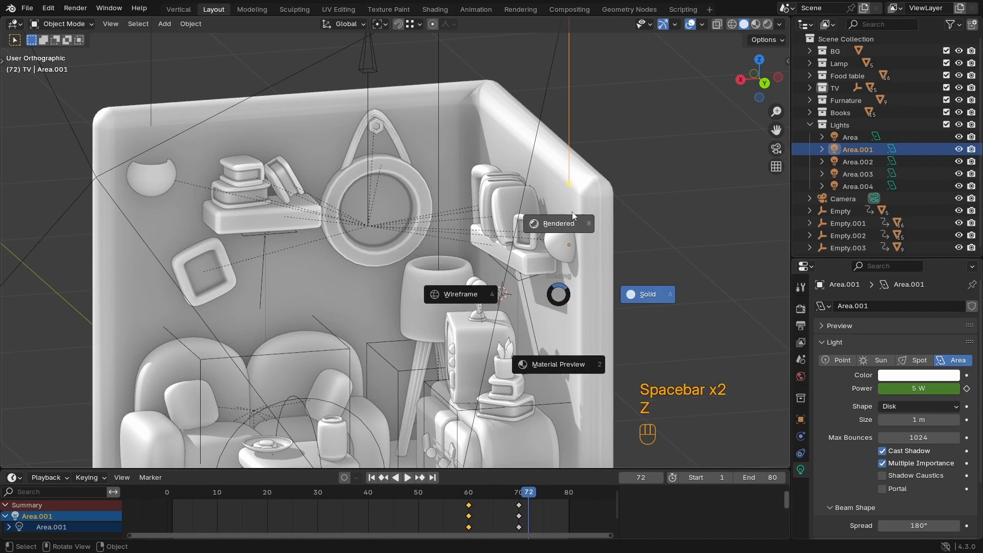
pyautogui.click(675, 25)
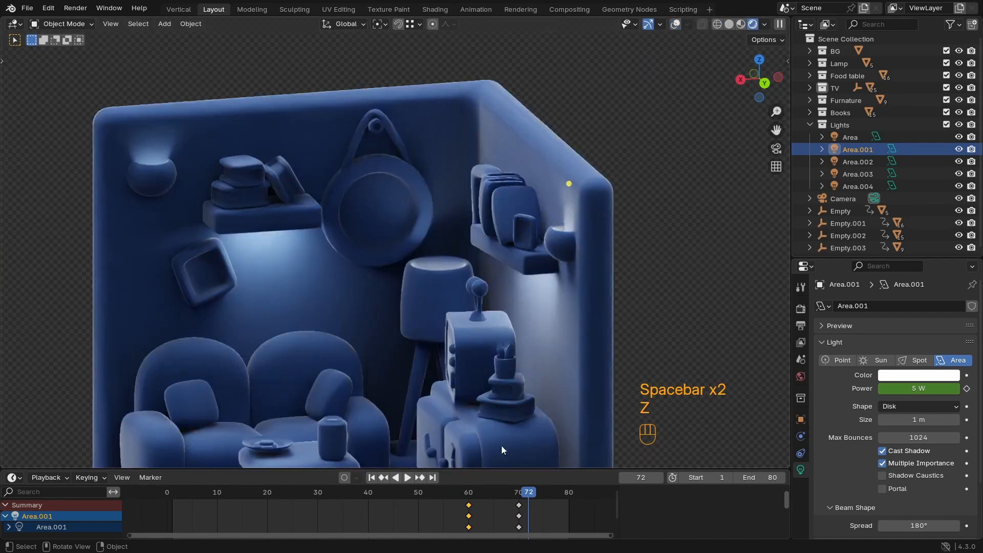
# Step: Play the animation repeatedly from frame 60 to check how the right wall lamp's light switches on
pyautogui.click(468, 494)
pyautogui.press('space')
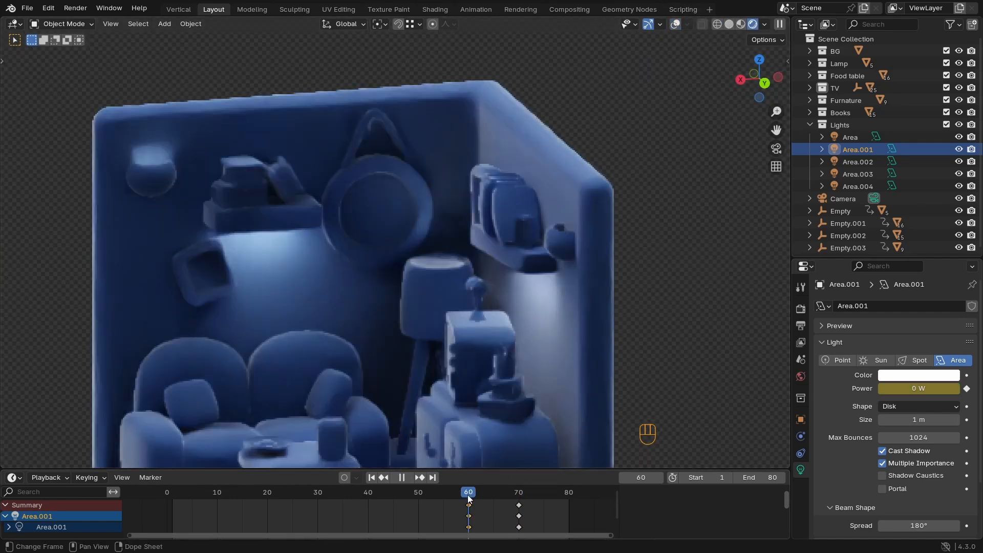
pyautogui.press('space')
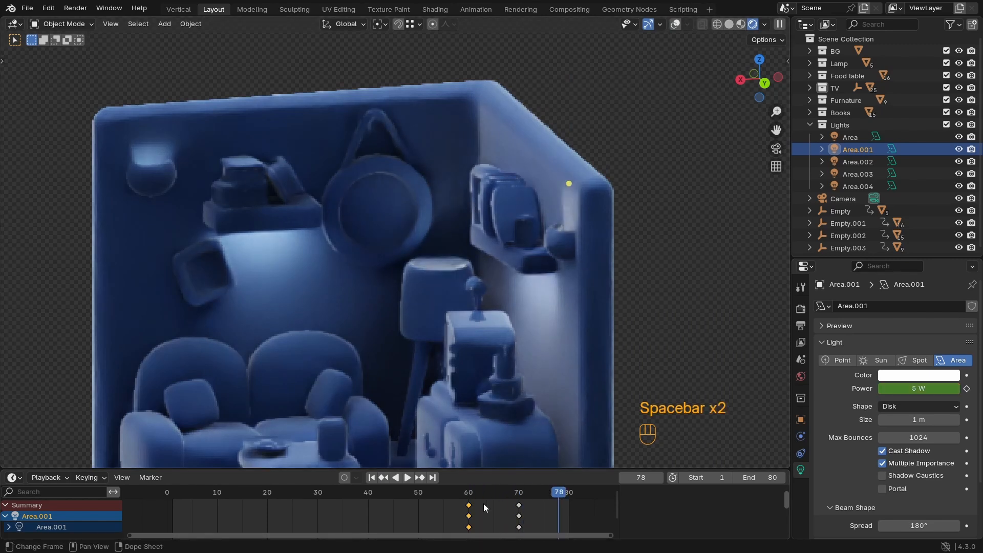
pyautogui.click(469, 493)
pyautogui.press('space')
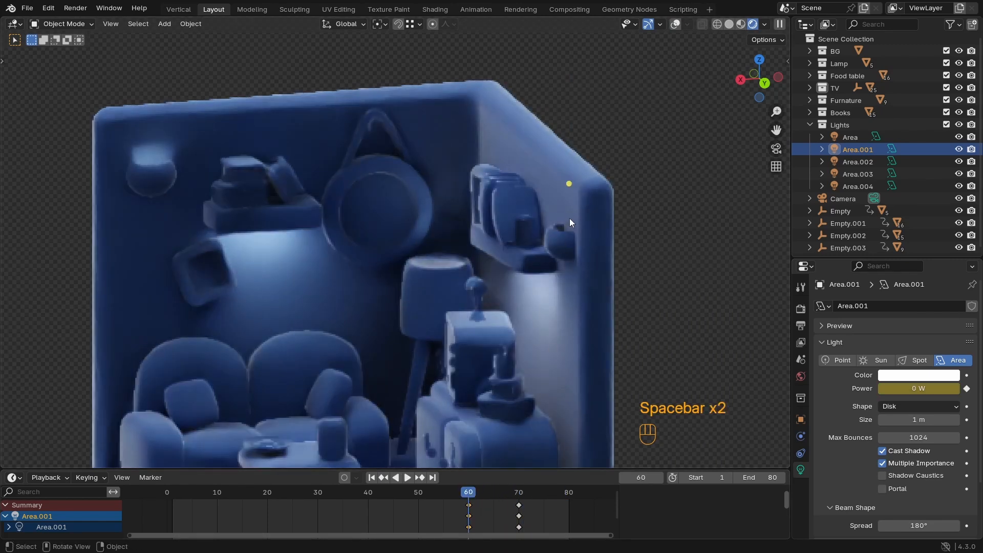
pyautogui.press('space')
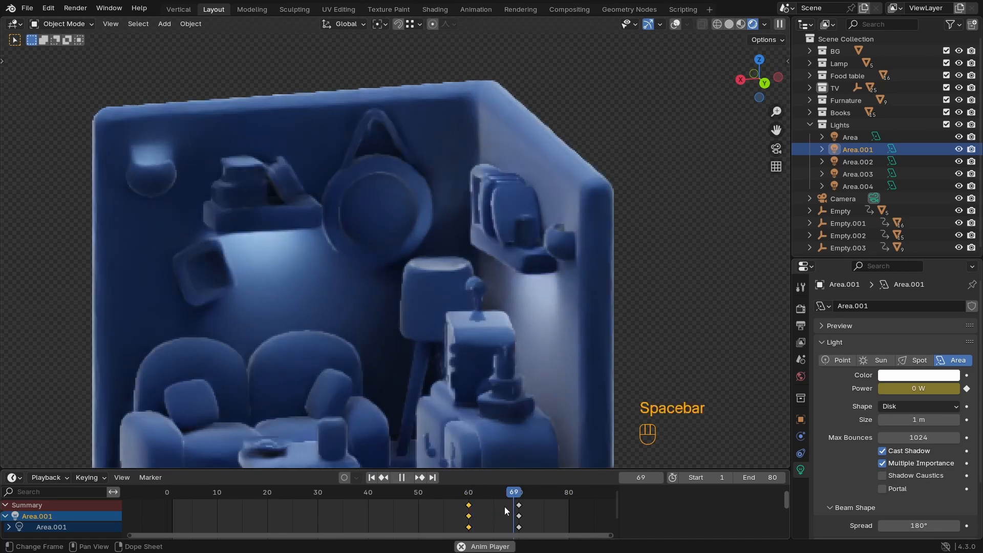
pyautogui.press('space')
# Step: Set the Area.001 light's power to 10 W at frame 70 and keyframe it
pyautogui.moveTo(527, 492); pyautogui.dragTo(518, 499)
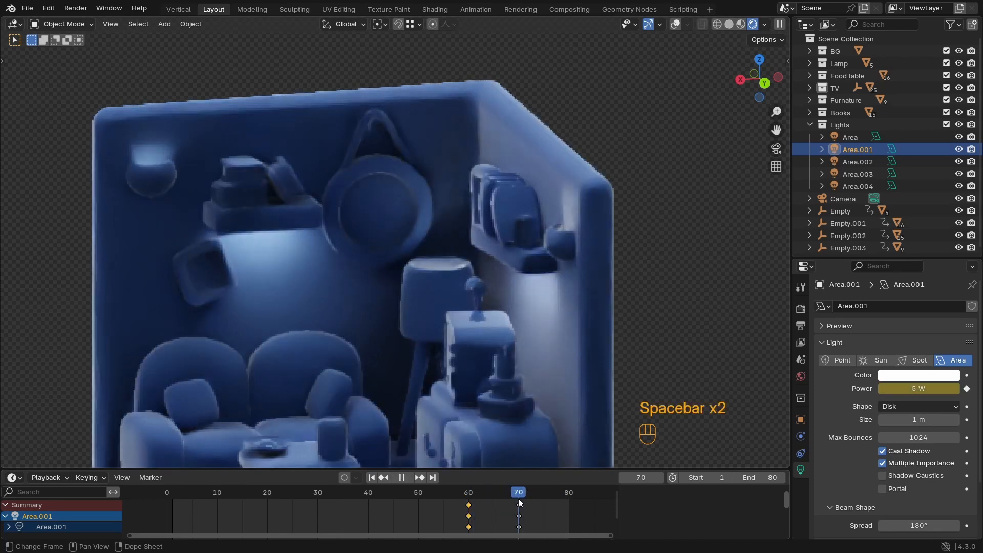
pyautogui.moveTo(490, 272); pyautogui.dragTo(555, 272, button='middle')
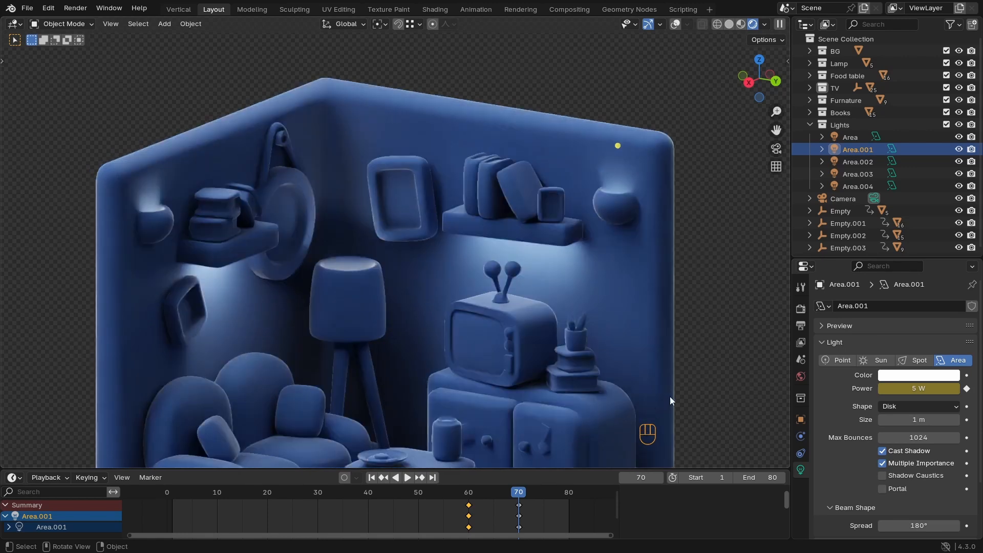
pyautogui.click(919, 390)
pyautogui.write('10')
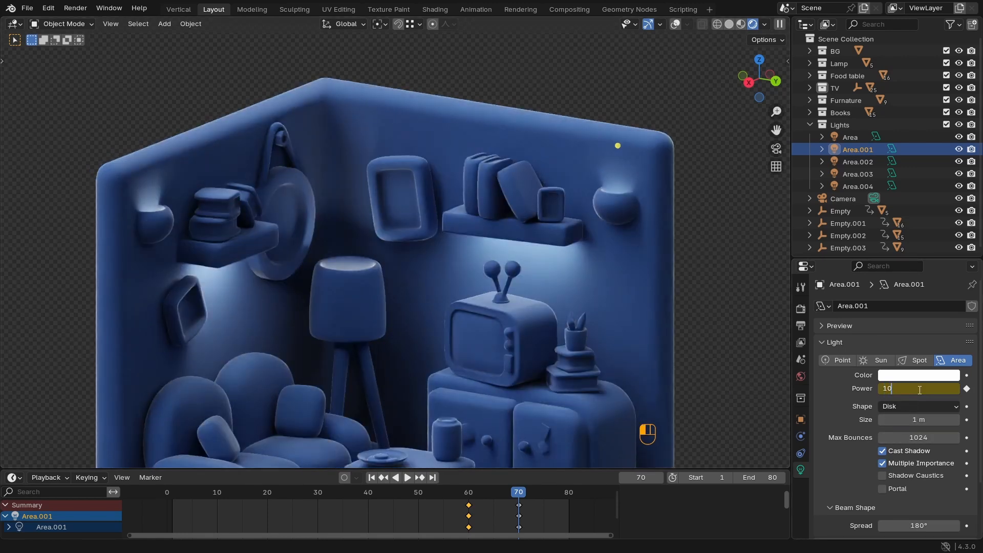
pyautogui.press('Return')
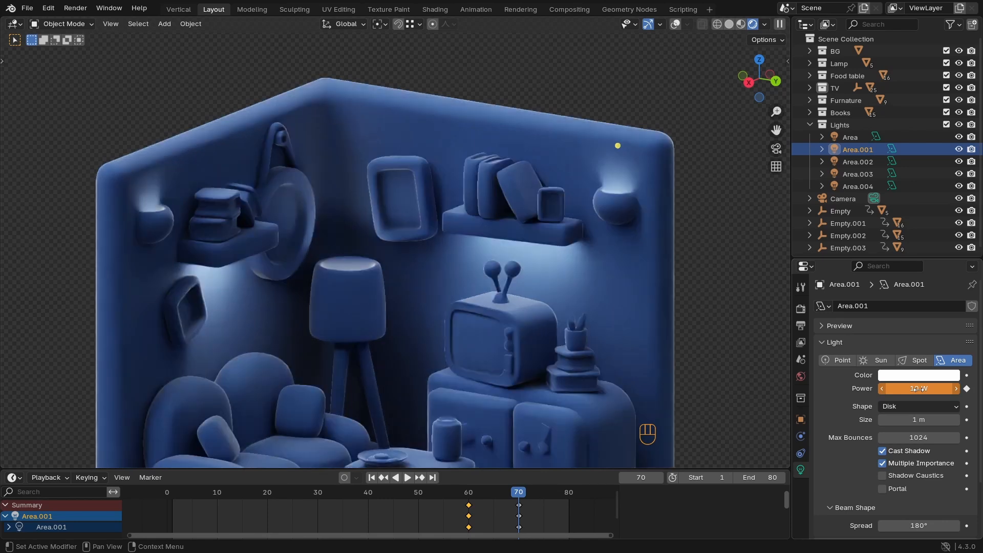
pyautogui.click(966, 388)
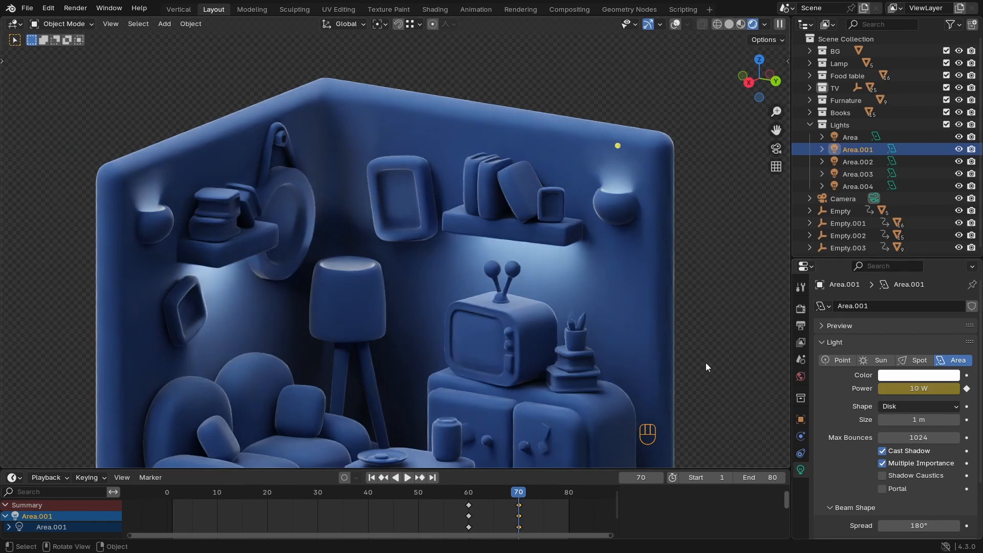
# Step: Try a power of 6 W on the Area.001 light at frame 70 without keyframing it
pyautogui.click(920, 387)
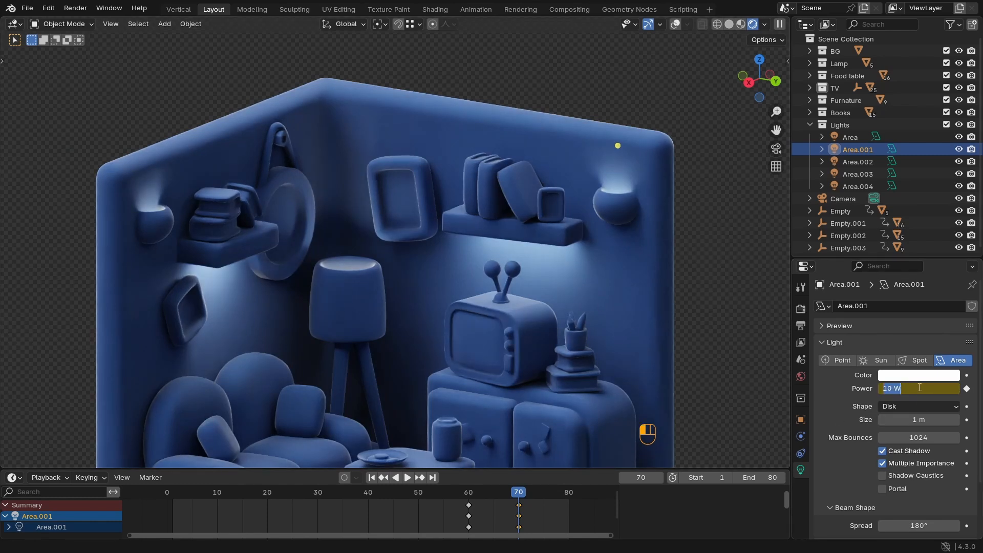
pyautogui.write('6')
pyautogui.press('Return')
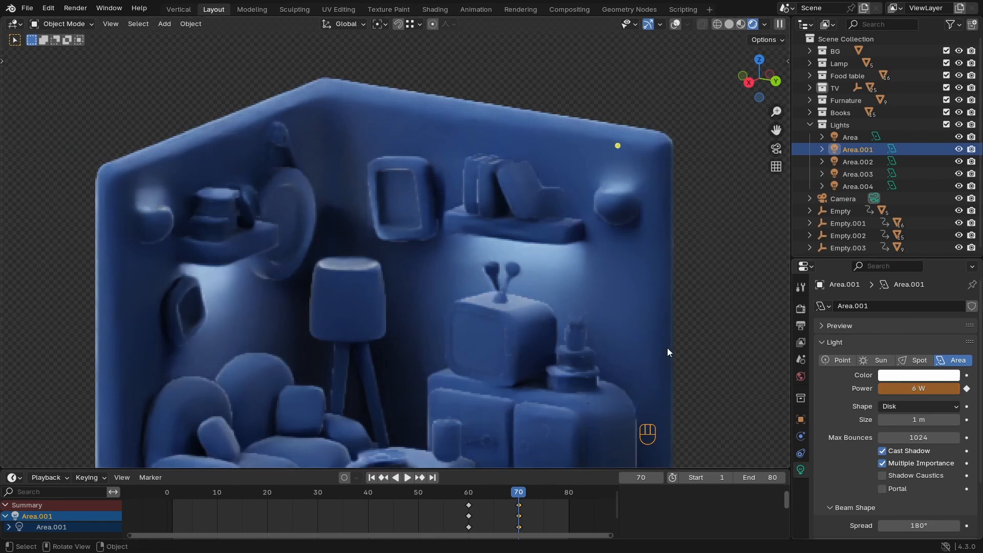
# Step: Save the file, then play and scrub the frames from 60 to 70 to check the Area.001 light's fade-in
pyautogui.hotkey('ctrl', 's')
pyautogui.click(470, 496)
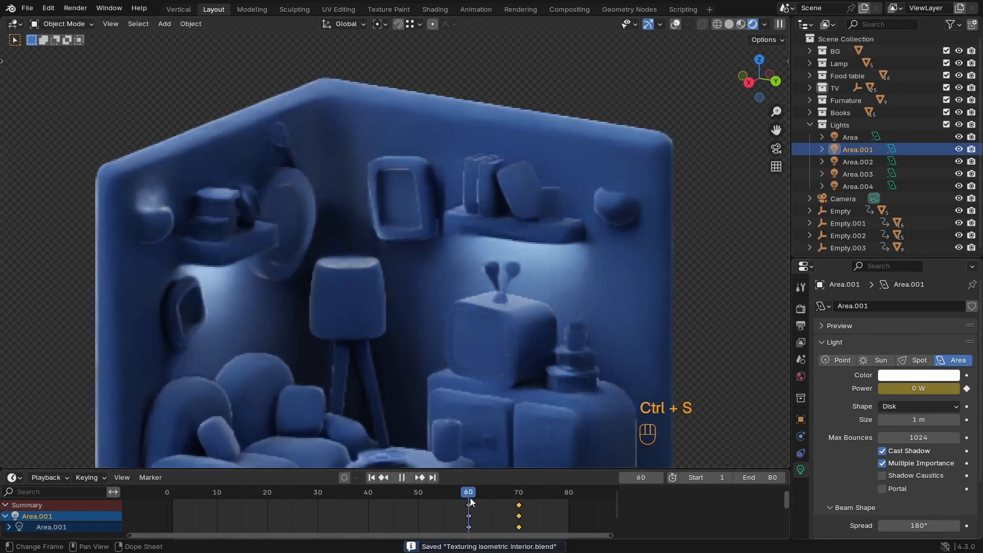
pyautogui.press('space')
pyautogui.press('space')
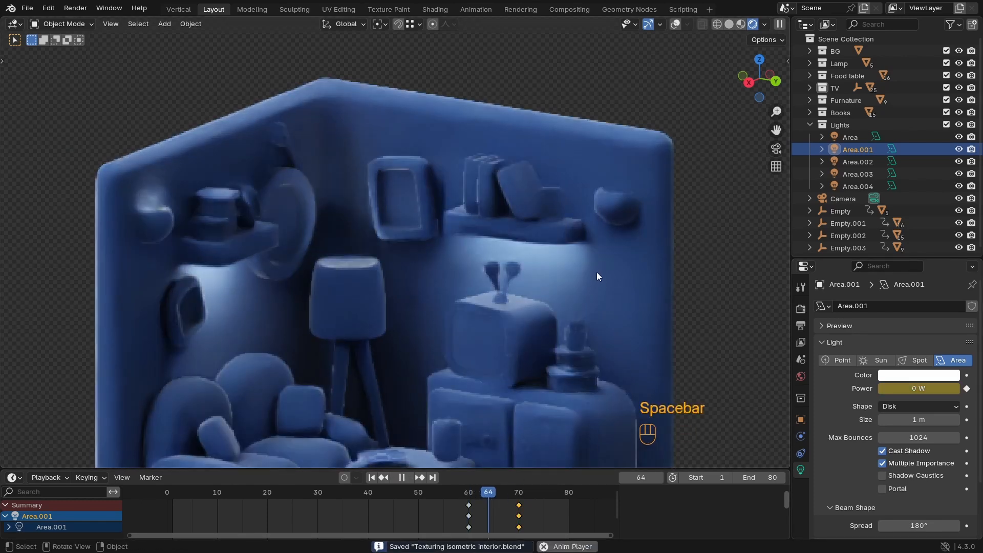
pyautogui.click(485, 501)
pyautogui.press('space')
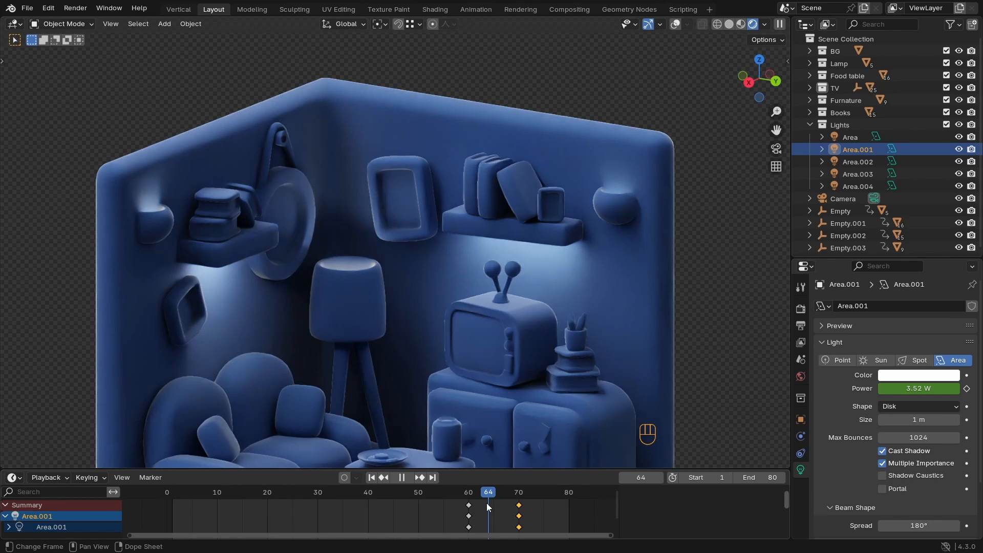
pyautogui.press('space')
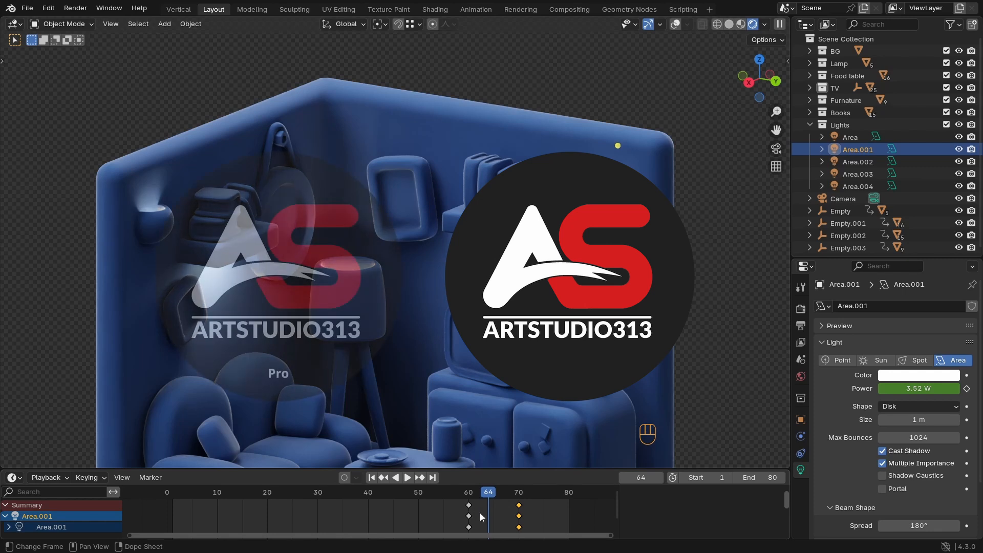
pyautogui.click(468, 495)
pyautogui.press('space')
pyautogui.moveTo(519, 499); pyautogui.dragTo(485, 501)
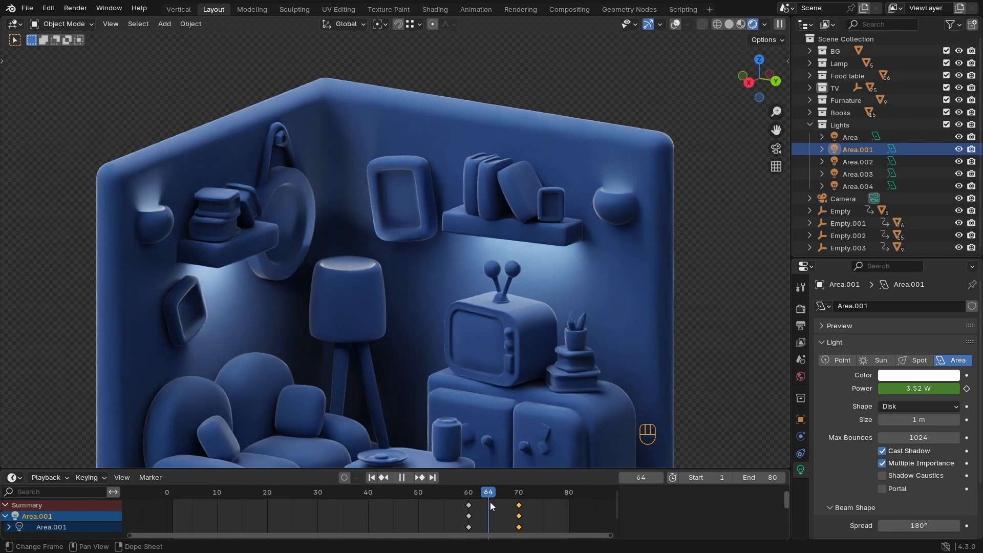
pyautogui.press('space')
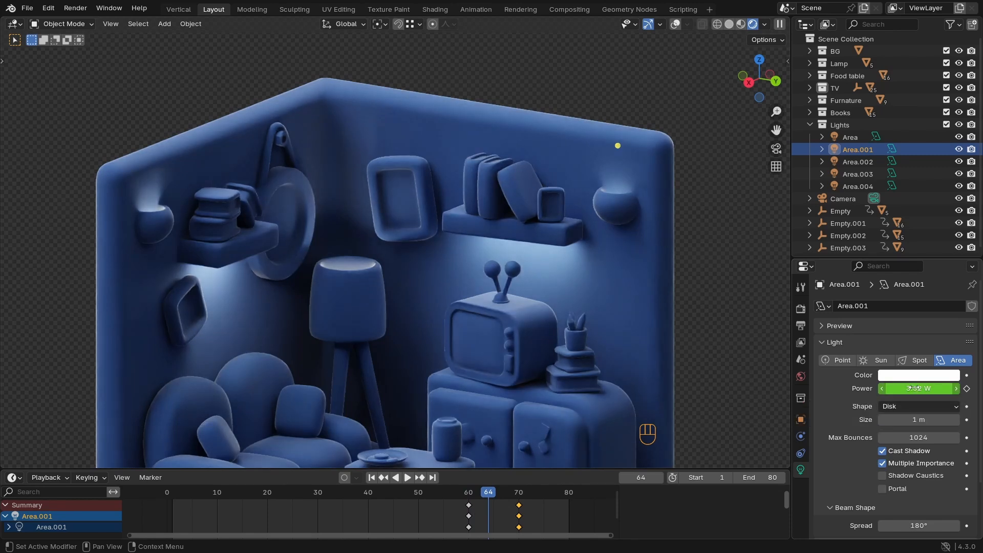
# Step: Try a power of 2 W on the Area.001 light at frame 64 without keyframing it
pyautogui.click(914, 388)
pyautogui.write('2')
pyautogui.press('Return')
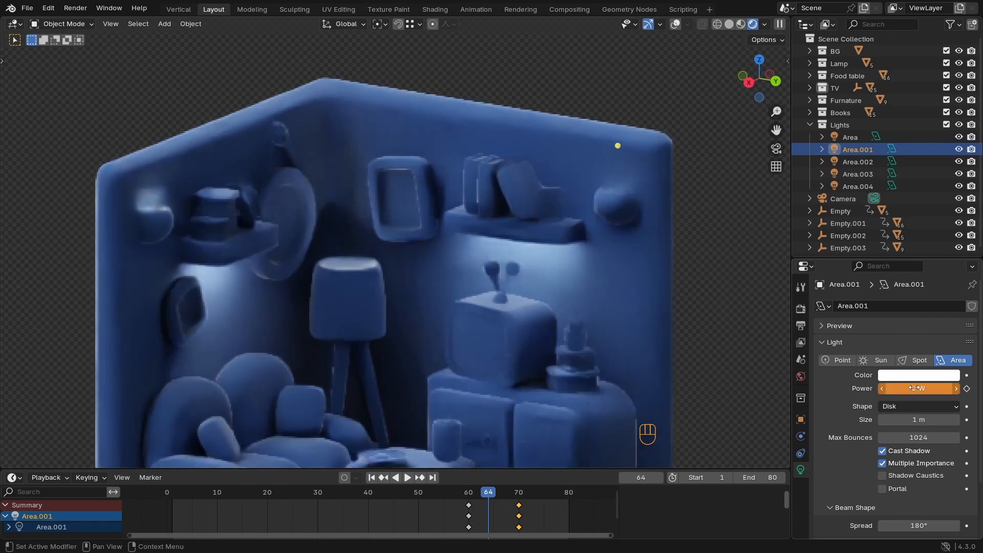
# Step: Keyframe the Area.001 light's power at 2 W on frame 65
pyautogui.click(494, 496)
pyautogui.scroll(5, 492, 493)
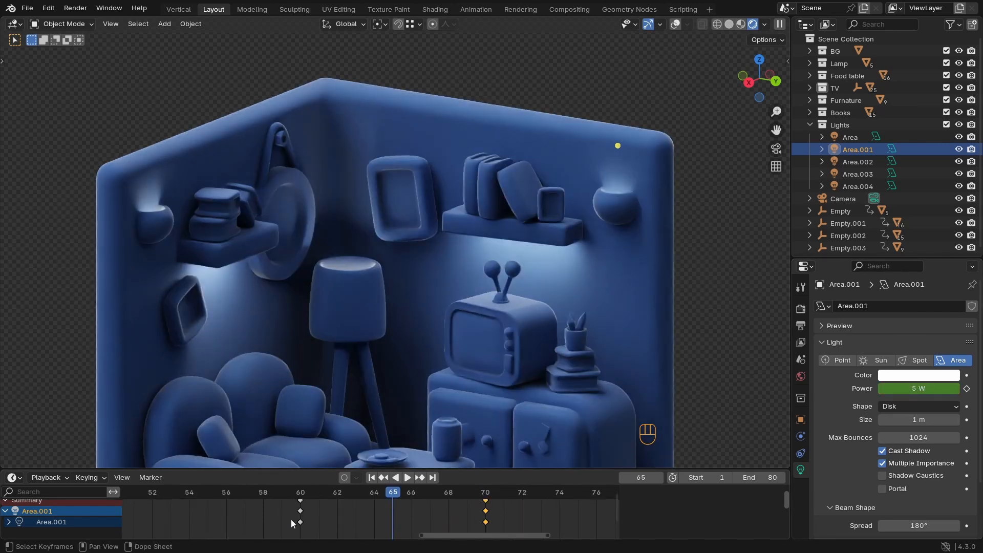
pyautogui.moveTo(357, 509); pyautogui.dragTo(358, 521, button='middle')
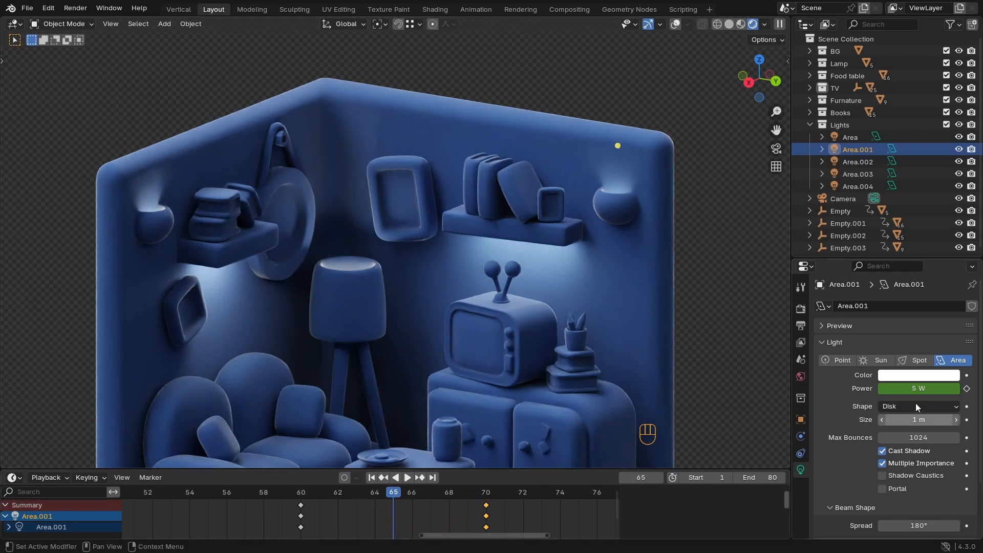
pyautogui.click(917, 389)
pyautogui.write('2')
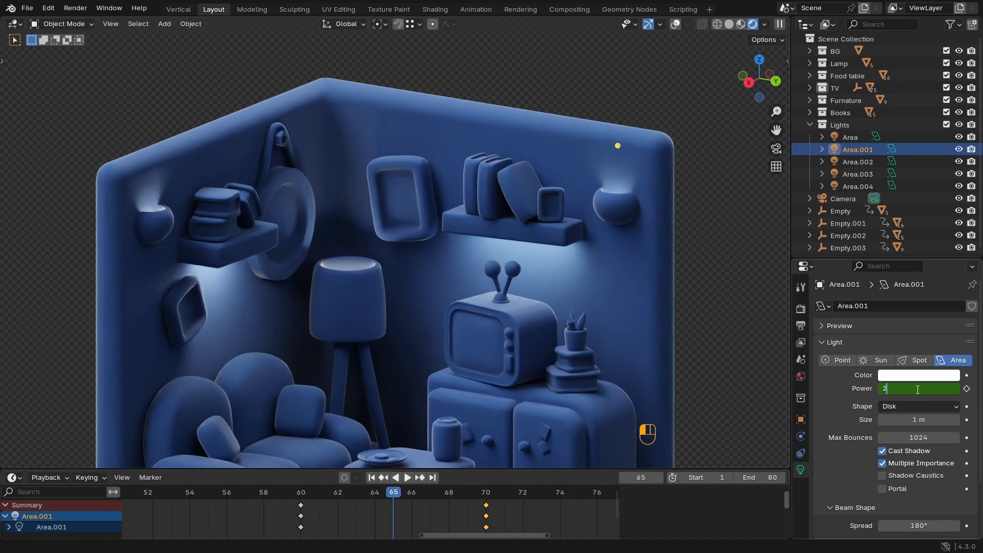
pyautogui.press('Return')
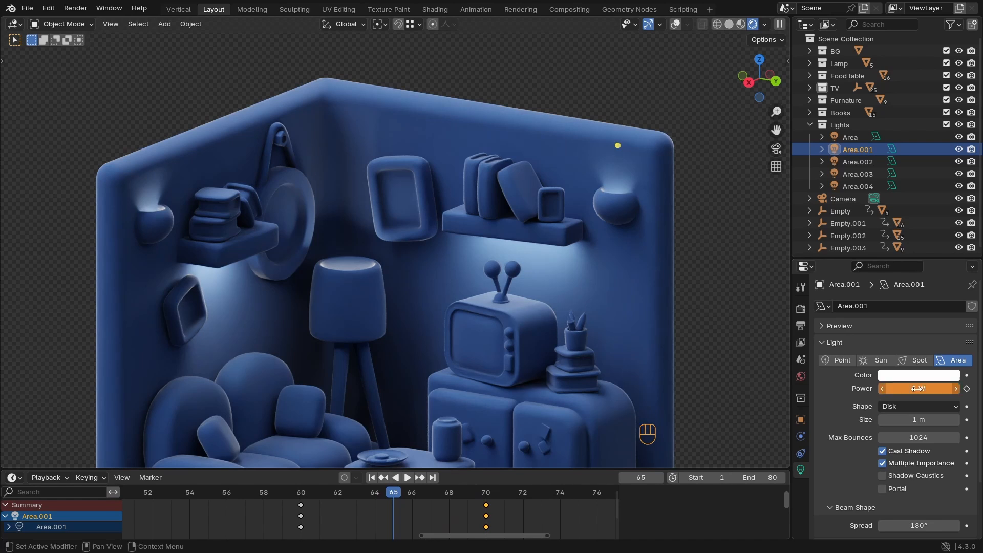
pyautogui.click(967, 389)
# Step: Play the animation from frame 60 to check the Area.001 light's fade-in with its three power keys
pyautogui.click(300, 499)
pyautogui.press('space')
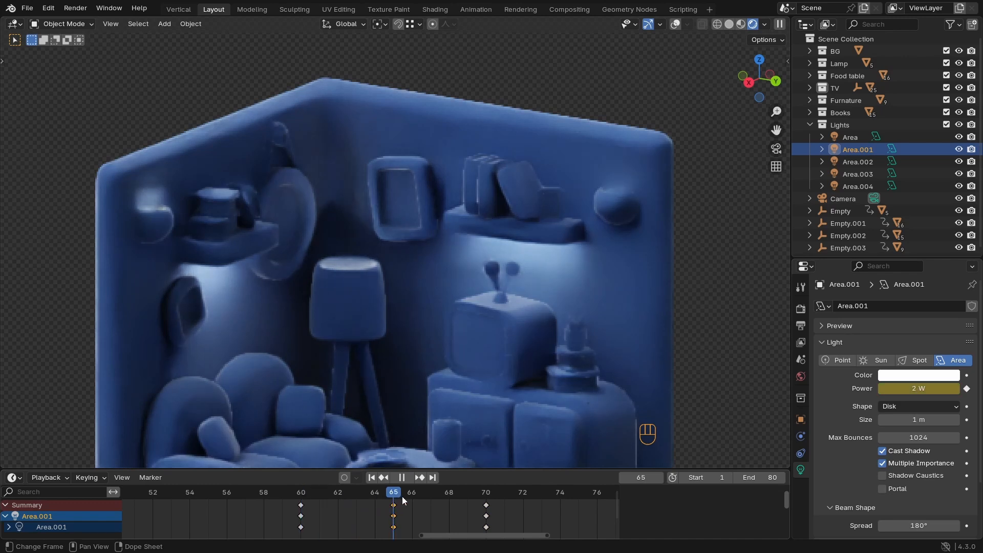
pyautogui.press('space')
pyautogui.press('space')
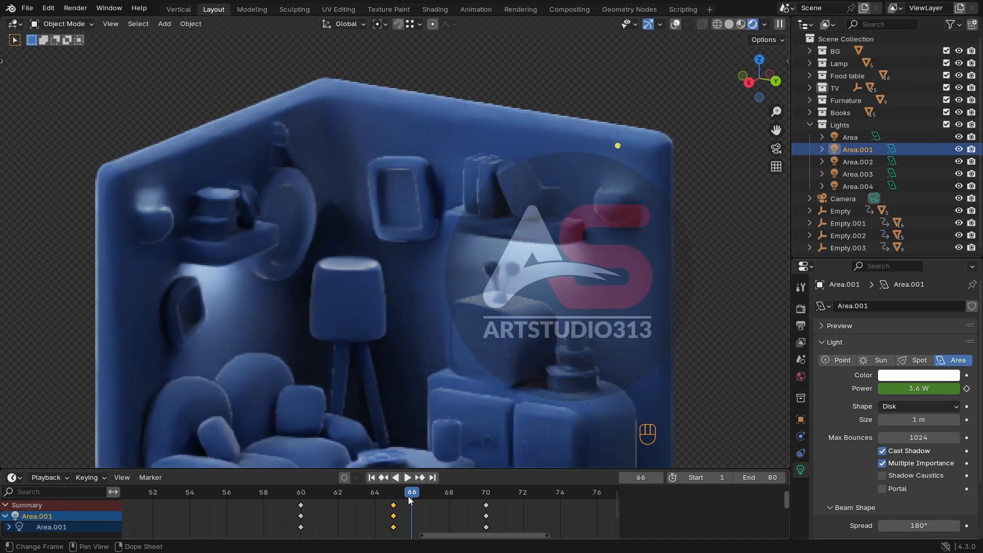
pyautogui.moveTo(429, 496); pyautogui.dragTo(304, 501)
pyautogui.press('space')
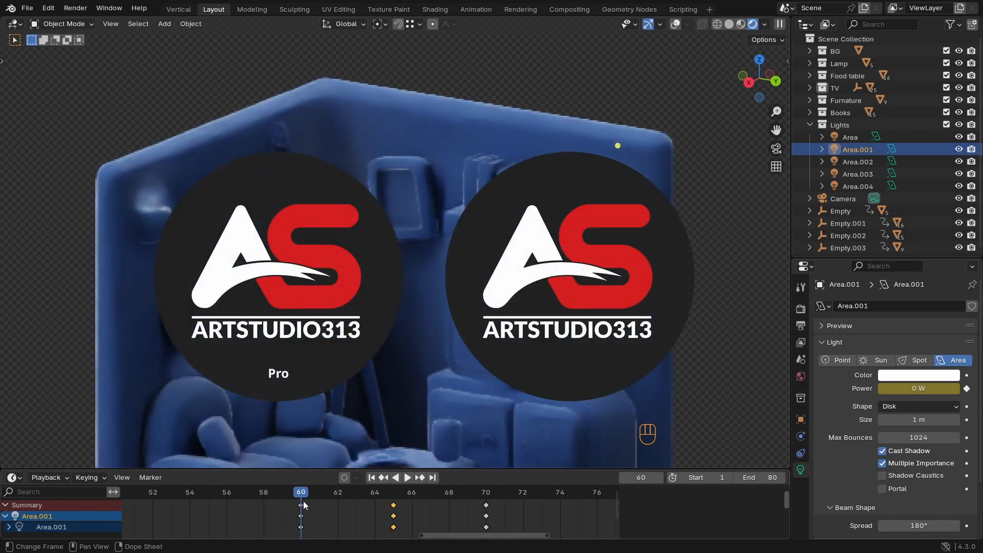
pyautogui.press('space')
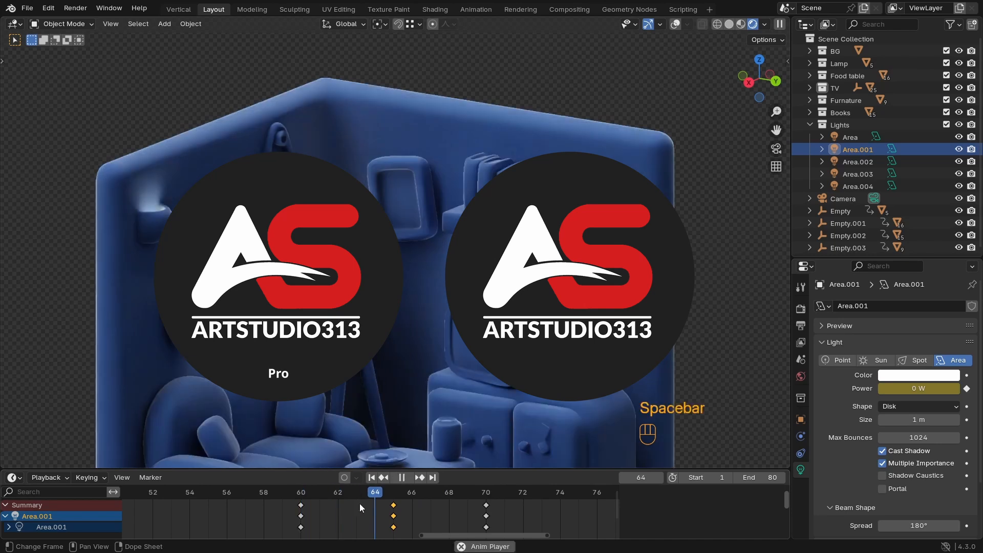
pyautogui.press('space')
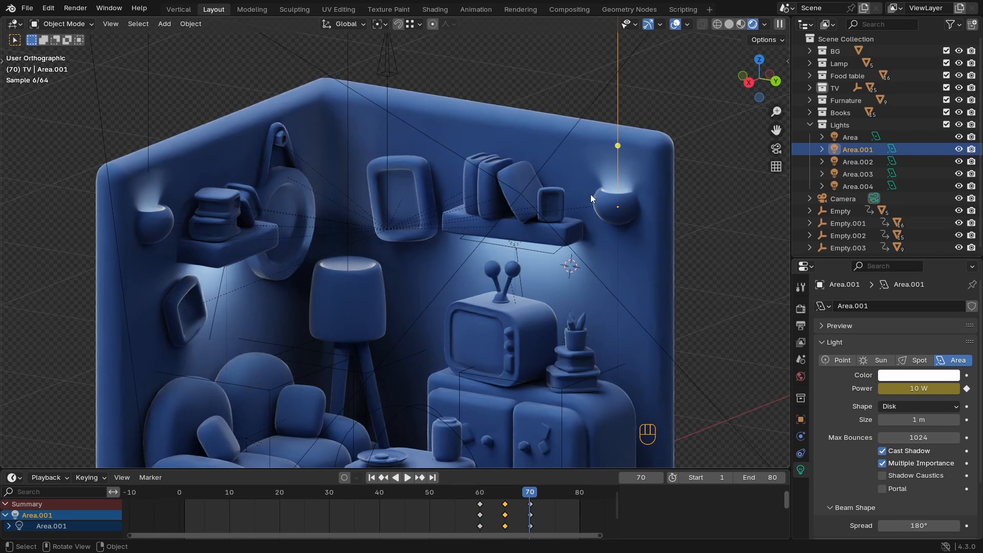
# Step: Select the Area.002 light over the wall lamp near the bookshelf and keyframe its 5 W power on frames 60 and 70
pyautogui.click(147, 129)
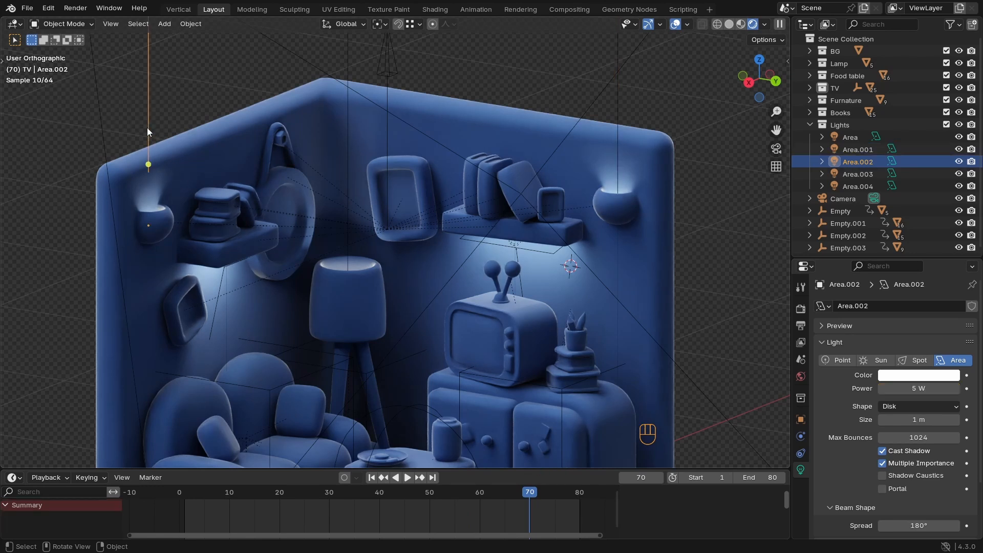
pyautogui.click(618, 108)
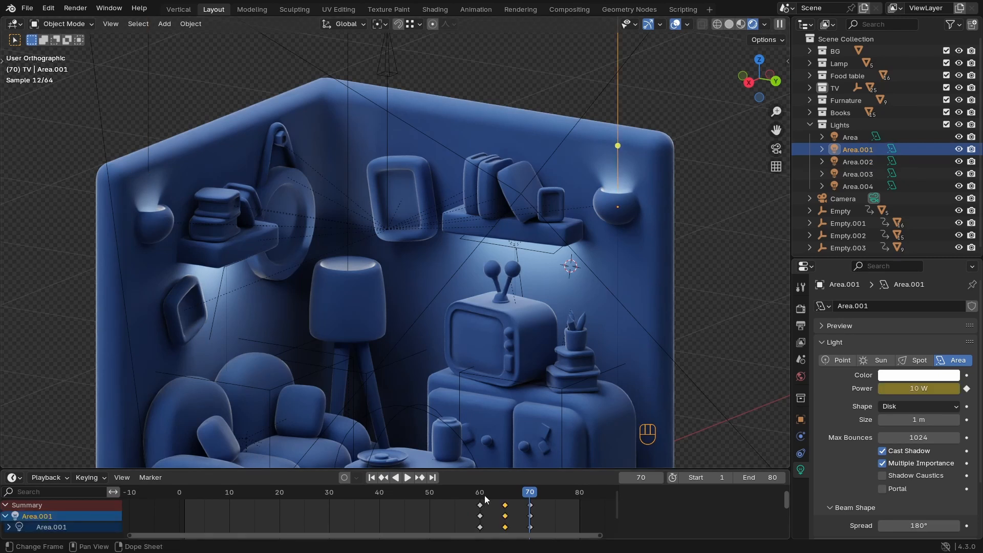
pyautogui.click(481, 494)
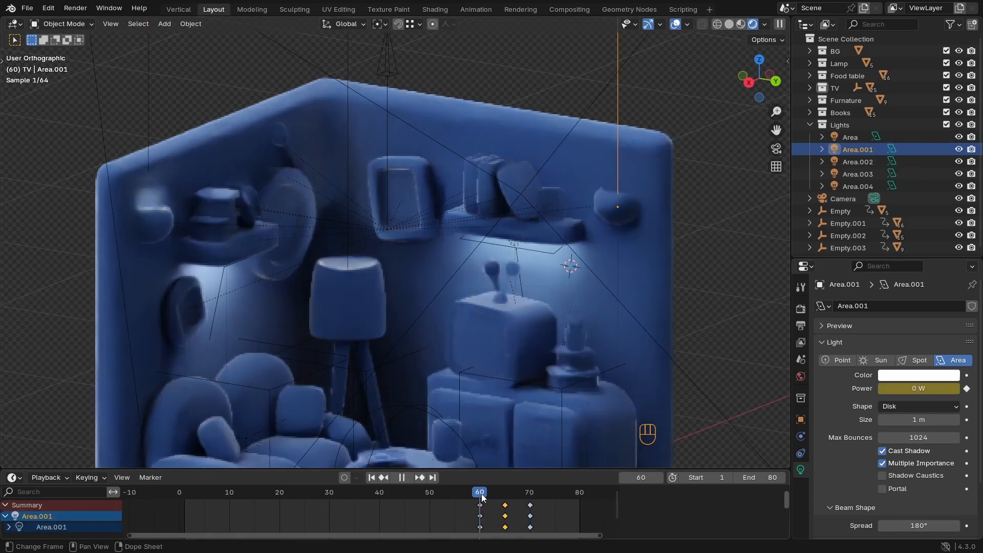
pyautogui.click(148, 120)
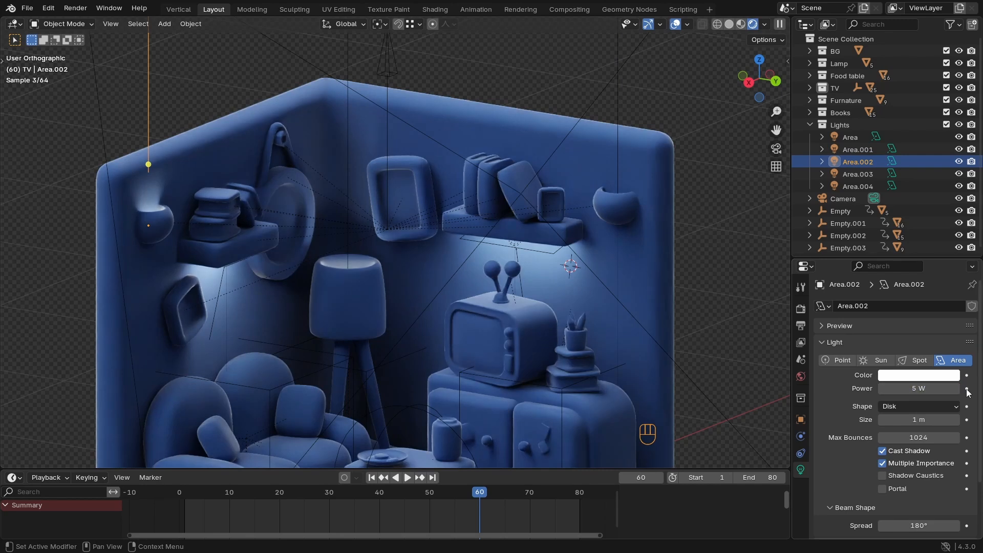
pyautogui.click(532, 494)
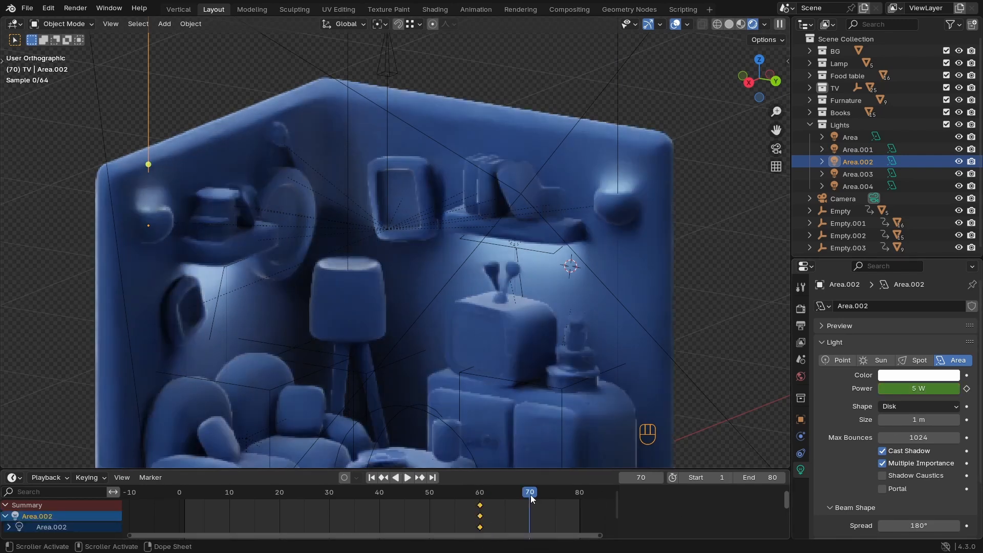
pyautogui.click(967, 389)
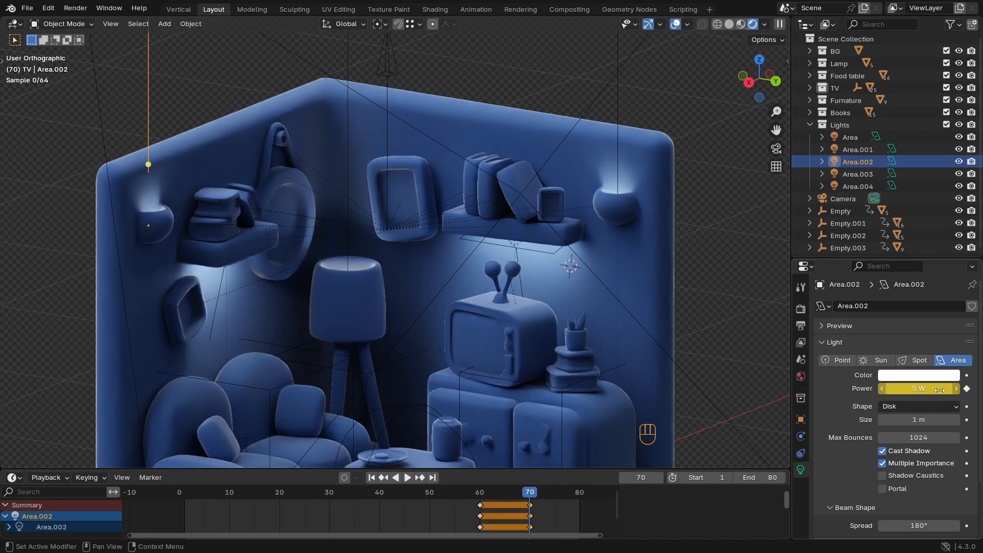
# Step: Replace the Area.002 light's power keyframe on frame 60 with one at 0 W
pyautogui.click(480, 494)
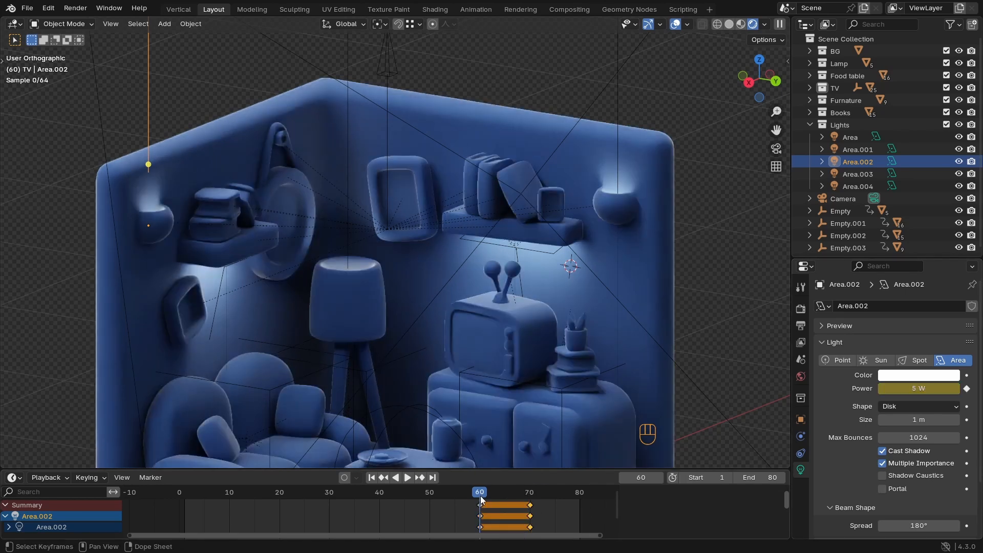
pyautogui.click(928, 391)
pyautogui.write('0')
pyautogui.press('Return')
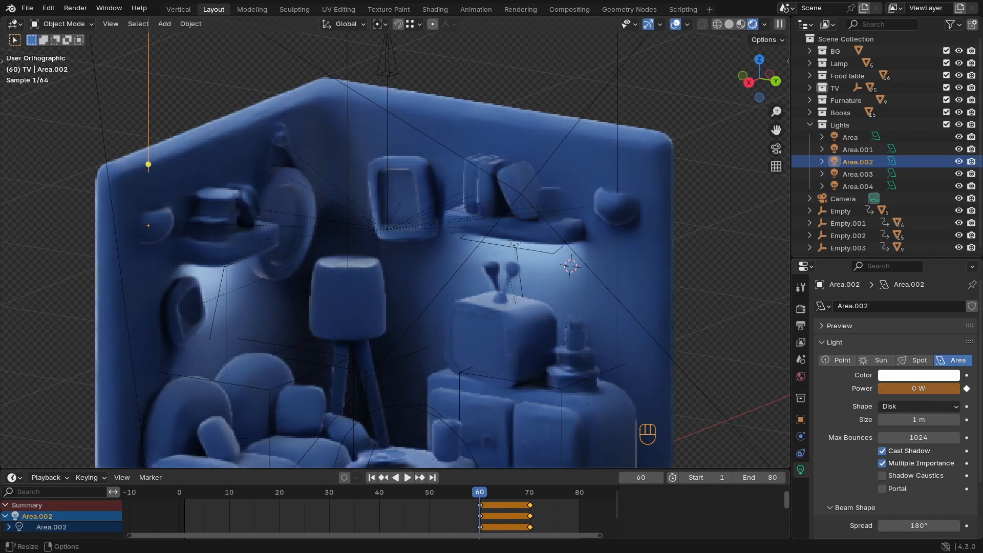
pyautogui.click(967, 389)
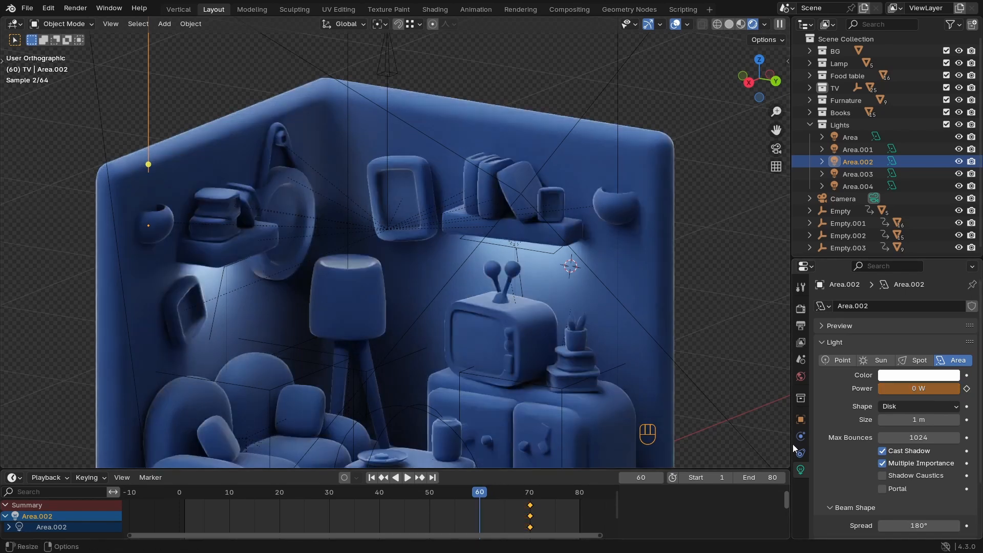
pyautogui.press('i')
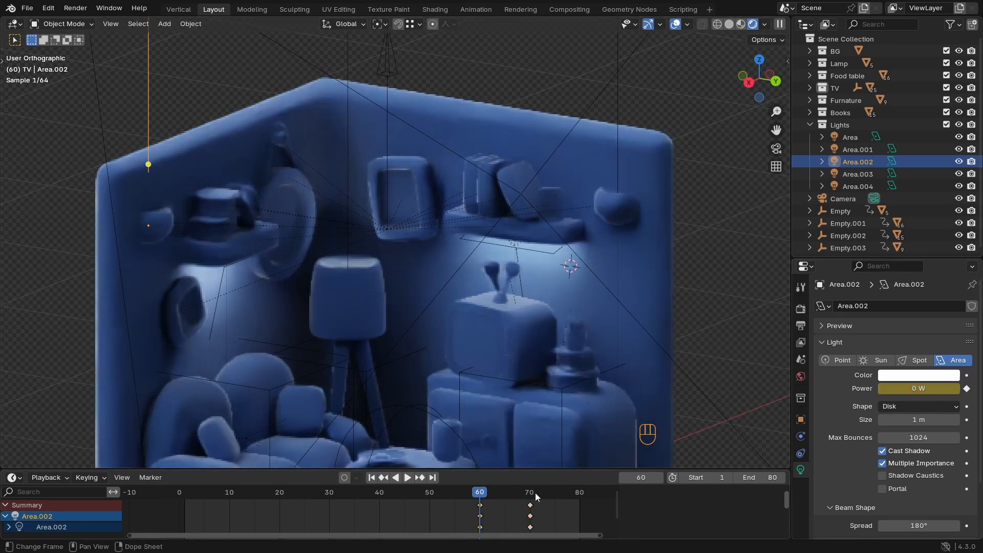
# Step: Keyframe the Area.002 light's power at 2 W on frame 65
pyautogui.click(503, 493)
pyautogui.click(926, 390)
pyautogui.write('2')
pyautogui.press('Return')
pyautogui.click(967, 389)
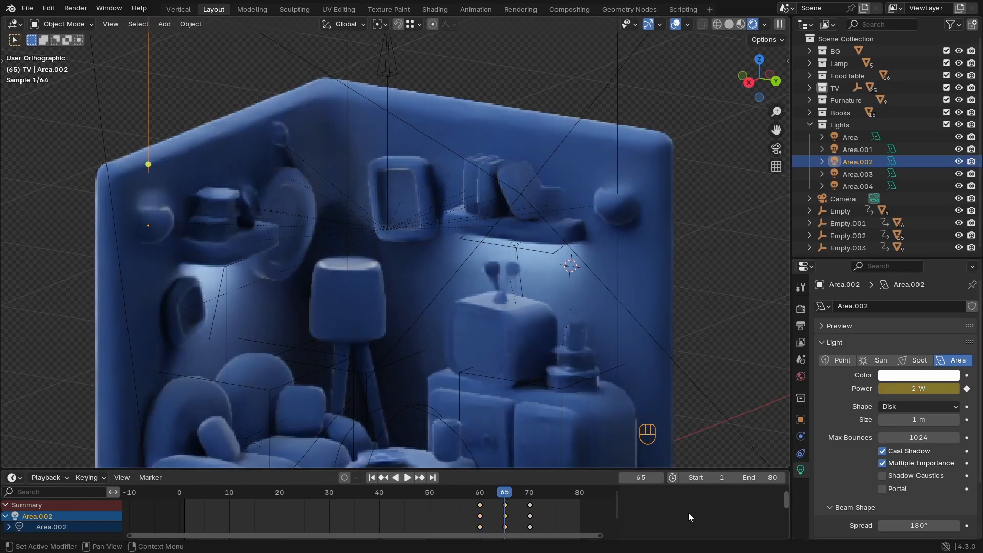
# Step: Raise the Area.002 light's power to 6 W on frame 70 and update its keyframe
pyautogui.click(529, 493)
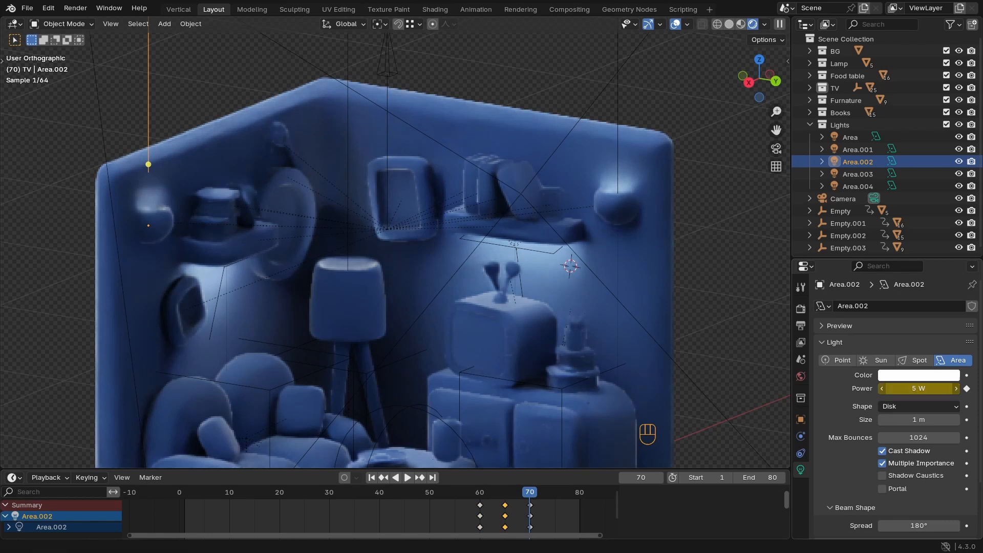
pyautogui.click(913, 389)
pyautogui.click(967, 388)
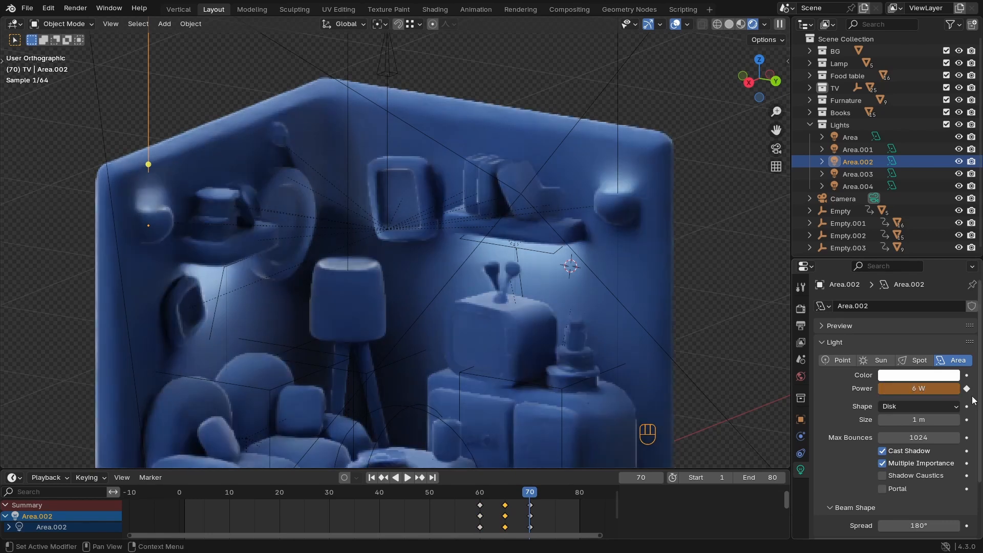
pyautogui.click(966, 388)
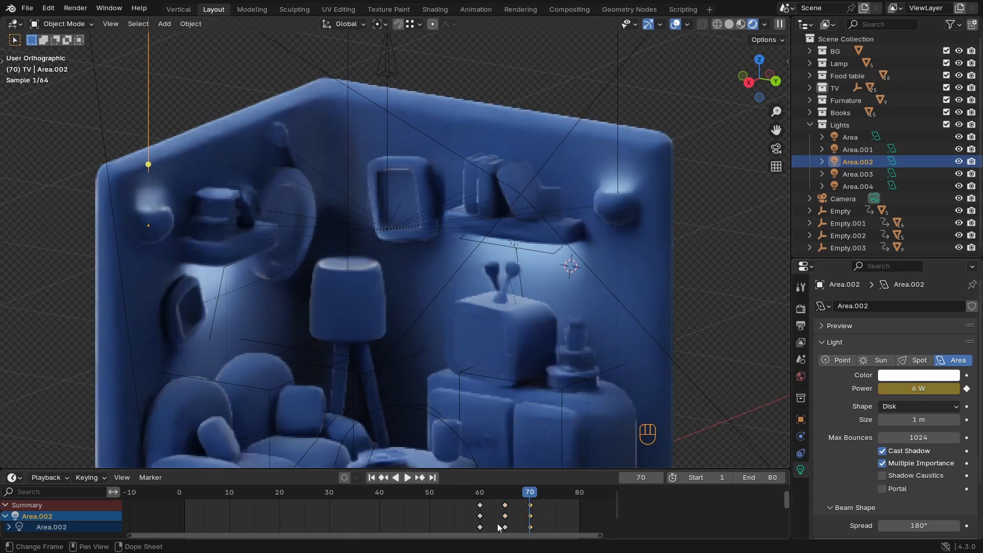
# Step: Play the animation from frame 60 to check the Area.002 light's fade-in, return to frame 70 and save the file
pyautogui.click(478, 495)
pyautogui.press('space')
pyautogui.press('space')
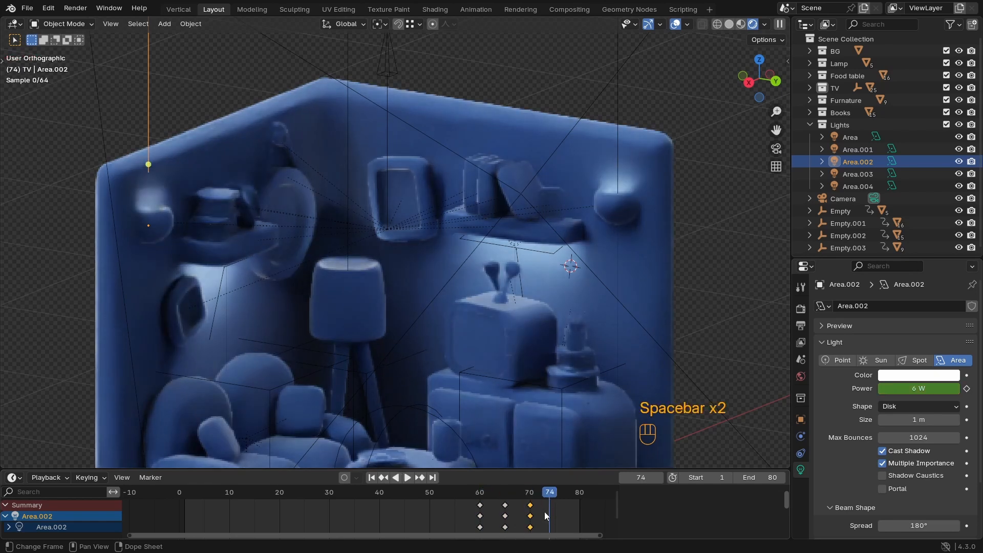
pyautogui.click(530, 499)
pyautogui.hotkey('ctrl', 's')
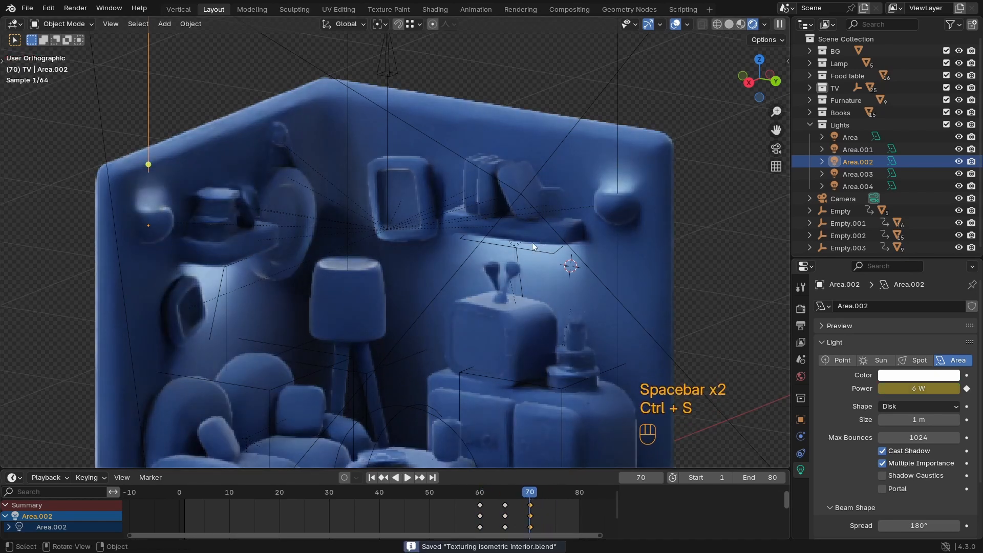
# Step: Select the Area.003 light beneath the shelf above the TV and switch the viewport to Material Preview shading
pyautogui.click(517, 248)
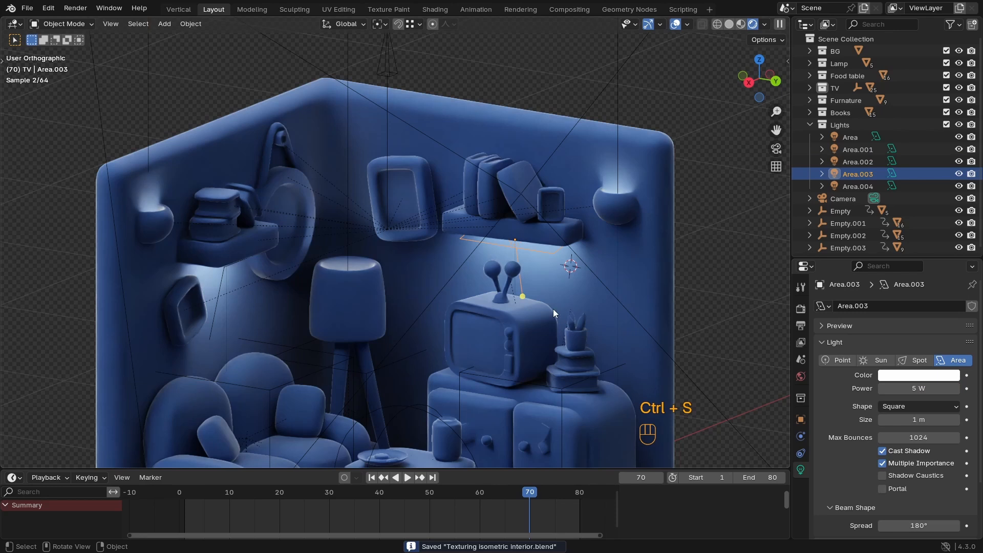
pyautogui.press('KP_3')
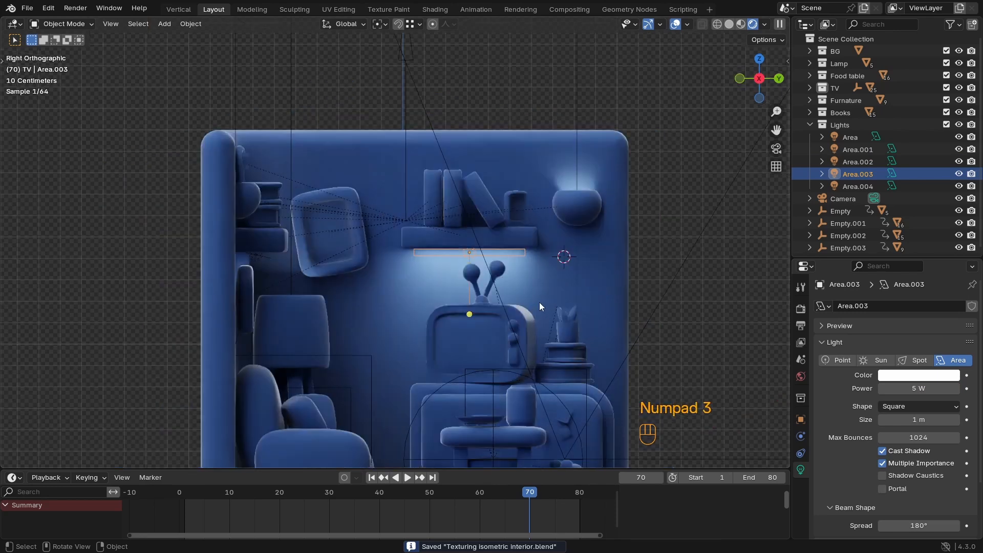
pyautogui.press('KP_1')
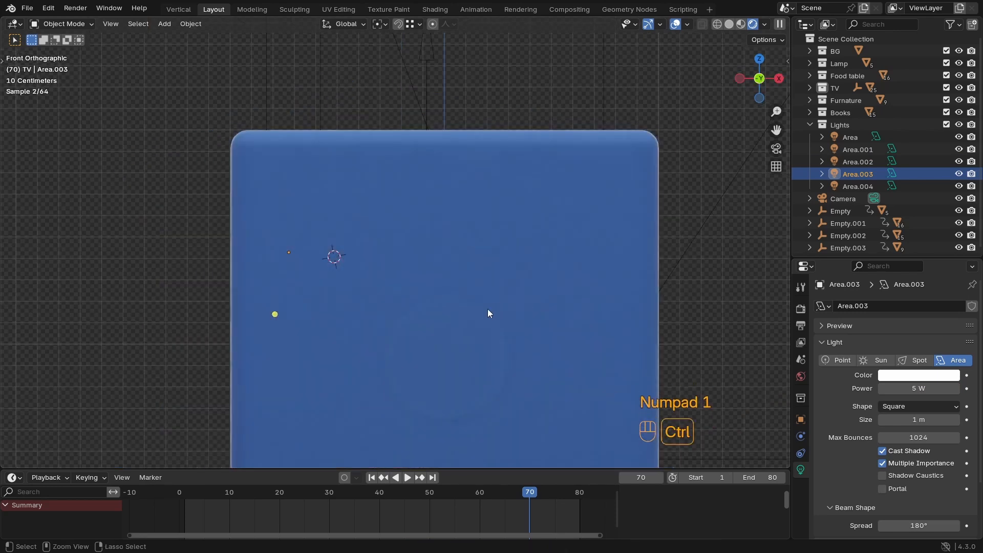
pyautogui.press('ctrl+KP_1')
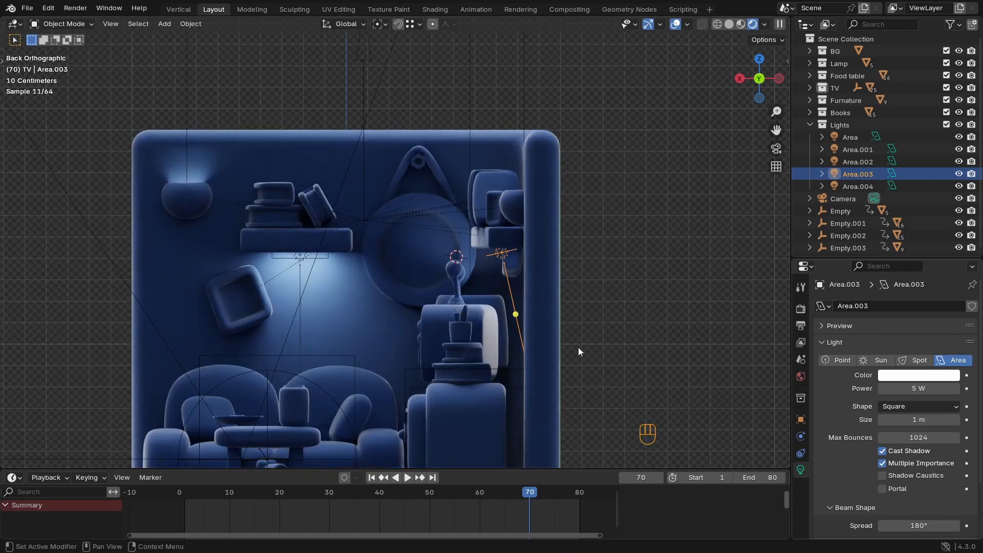
pyautogui.keyDown('ctrl'); pyautogui.moveTo(486, 275); pyautogui.dragTo(518, 238, button='middle'); pyautogui.keyUp('ctrl')
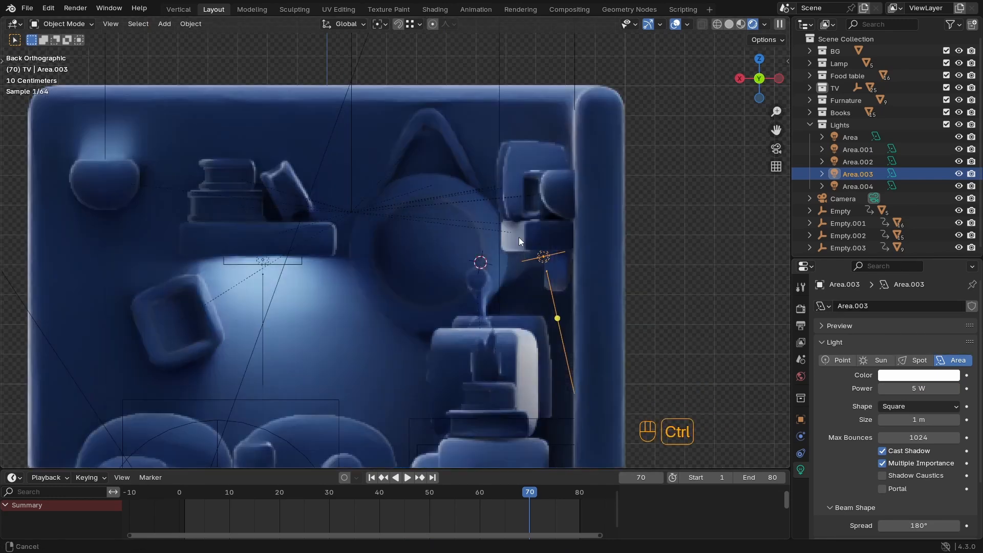
pyautogui.press('z')
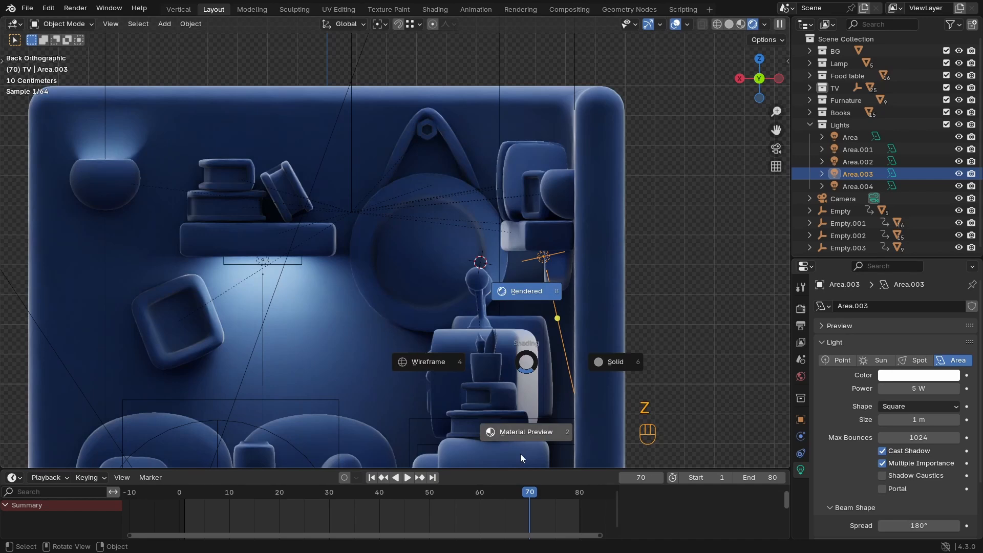
pyautogui.click(520, 453)
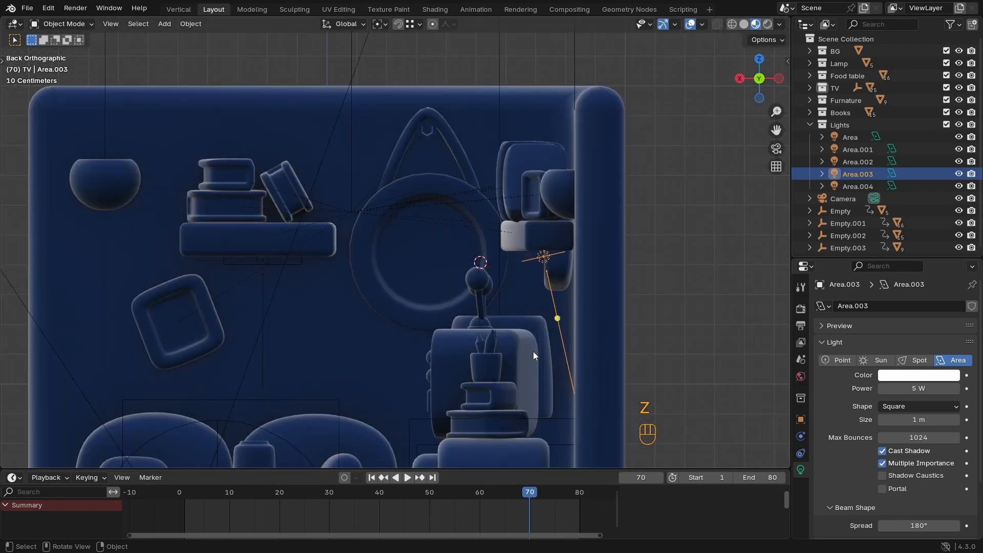
# Step: Enable scene lights for the Material Preview shading and save the file
pyautogui.moveTo(533, 351)
pyautogui.mouseDown(button='middle')
pyautogui.moveTo(568, 348)
pyautogui.moveTo(563, 339)
pyautogui.mouseUp(button='middle')
pyautogui.click(779, 24)
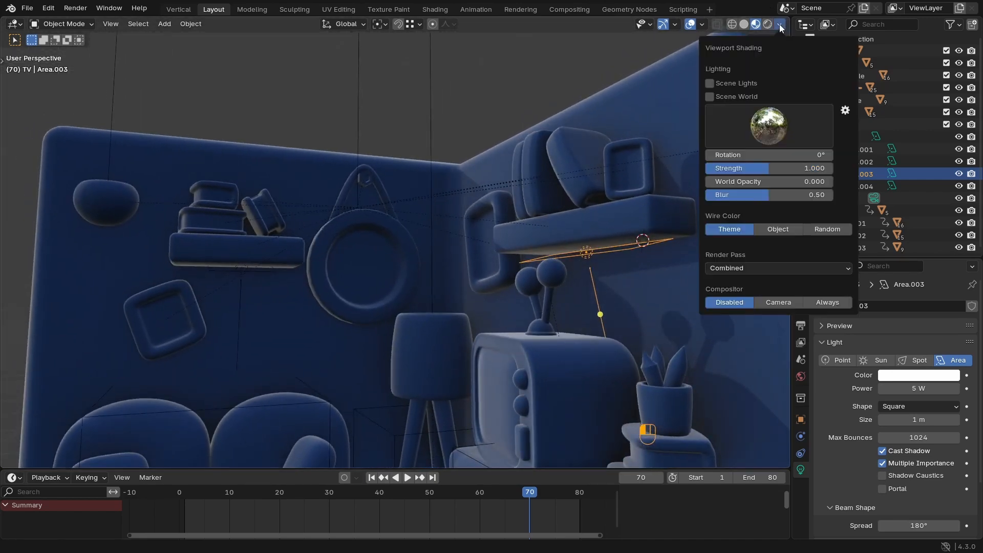
pyautogui.click(711, 83)
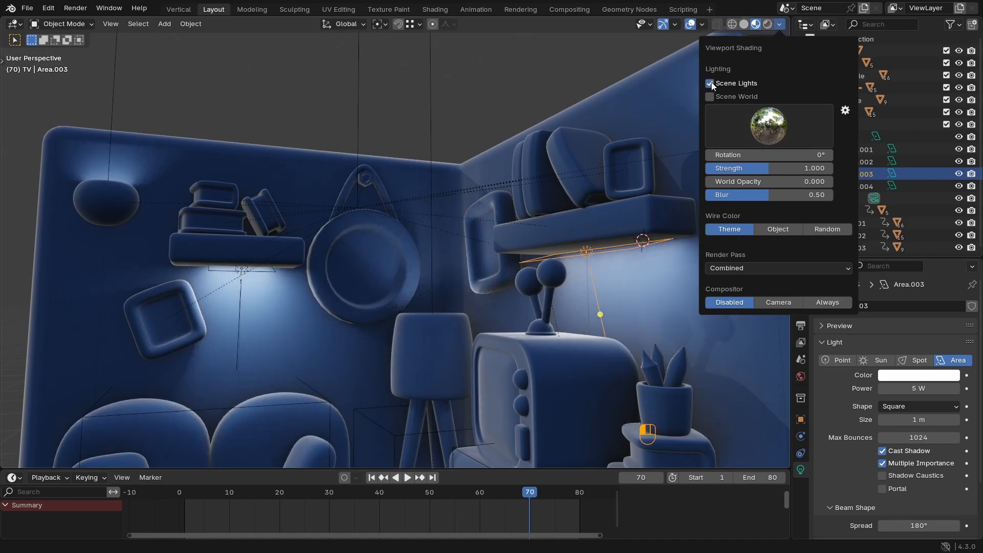
pyautogui.moveTo(493, 323)
pyautogui.keyDown('shift'); pyautogui.mouseDown(button='middle')
pyautogui.moveTo(412, 331)
pyautogui.moveTo(434, 278)
pyautogui.moveTo(420, 276)
pyautogui.moveTo(451, 298)
pyautogui.moveTo(438, 291)
pyautogui.moveTo(438, 357)
pyautogui.moveTo(440, 296)
pyautogui.mouseUp(button='middle'); pyautogui.keyUp('shift')
pyautogui.hotkey('ctrl', 's')
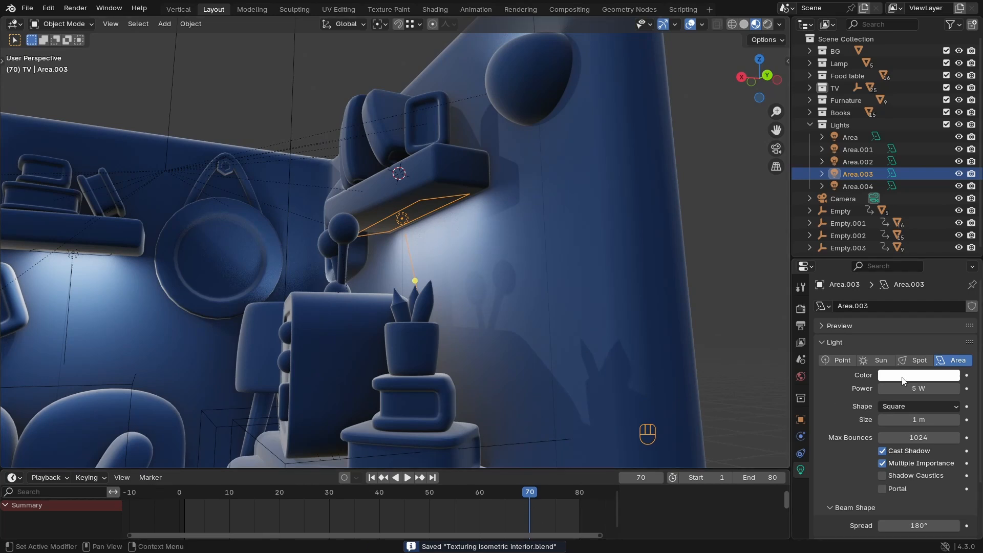
# Step: Set the Area.003 light's power to 6 W and keyframe it on frame 70
pyautogui.click(934, 391)
pyautogui.write('6')
pyautogui.press('Return')
pyautogui.click(966, 389)
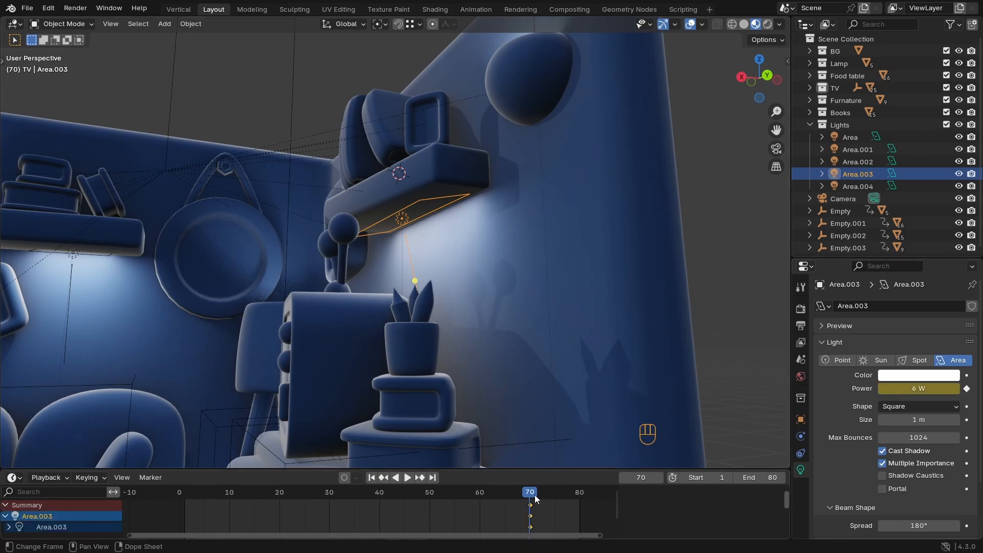
# Step: Keyframe the Area.003 light's power at 0 W on frame 60
pyautogui.moveTo(534, 495); pyautogui.dragTo(478, 496)
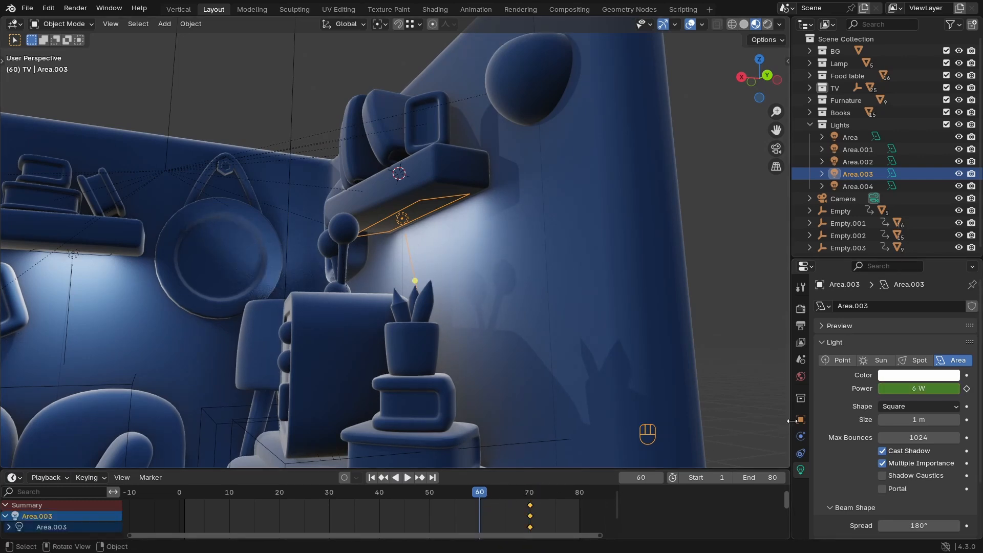
pyautogui.click(919, 389)
pyautogui.write('0')
pyautogui.press('Return')
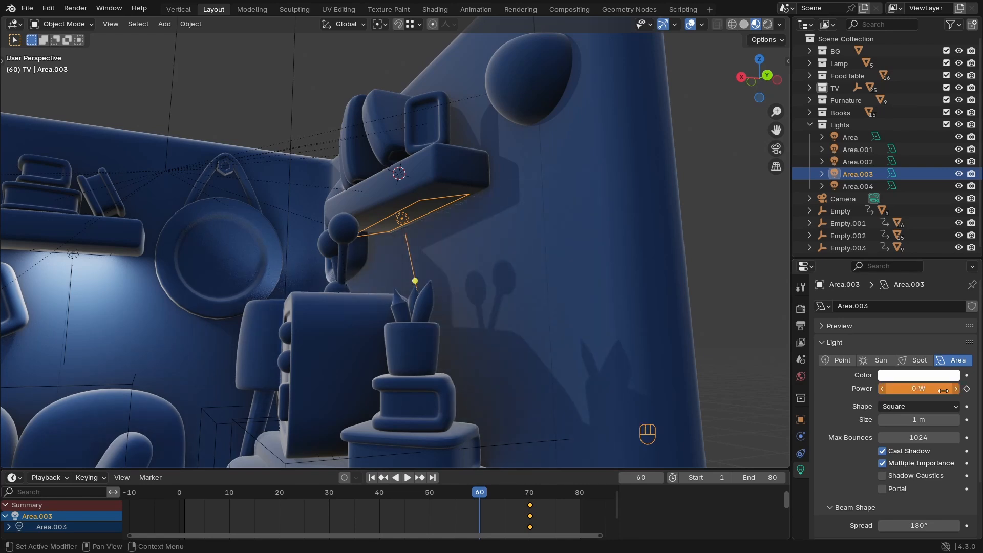
pyautogui.click(967, 388)
# Step: On frame 65, try 2 W for the Area.003 light's power, then lower it to 1 W and keyframe it
pyautogui.moveTo(493, 498); pyautogui.dragTo(503, 493)
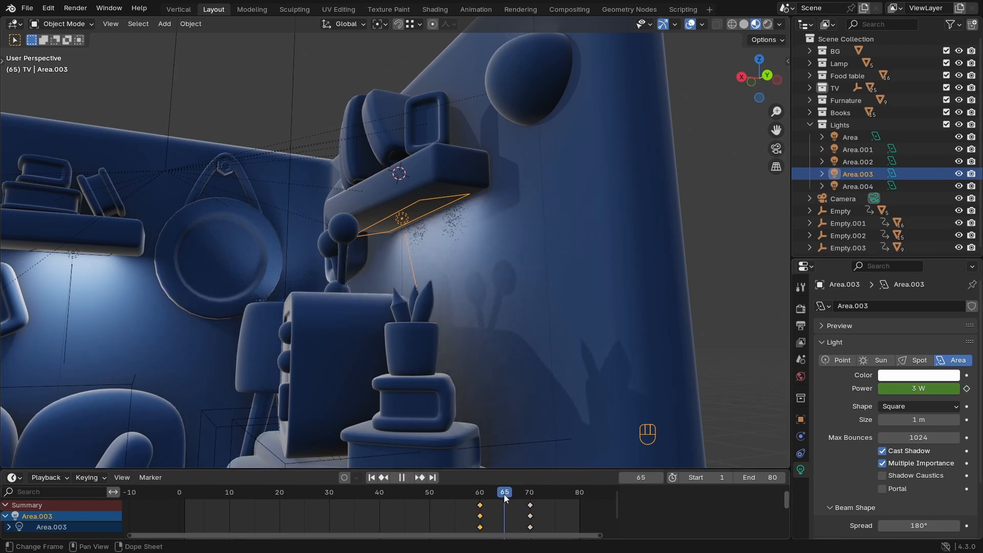
pyautogui.click(911, 389)
pyautogui.write('2')
pyautogui.press('Return')
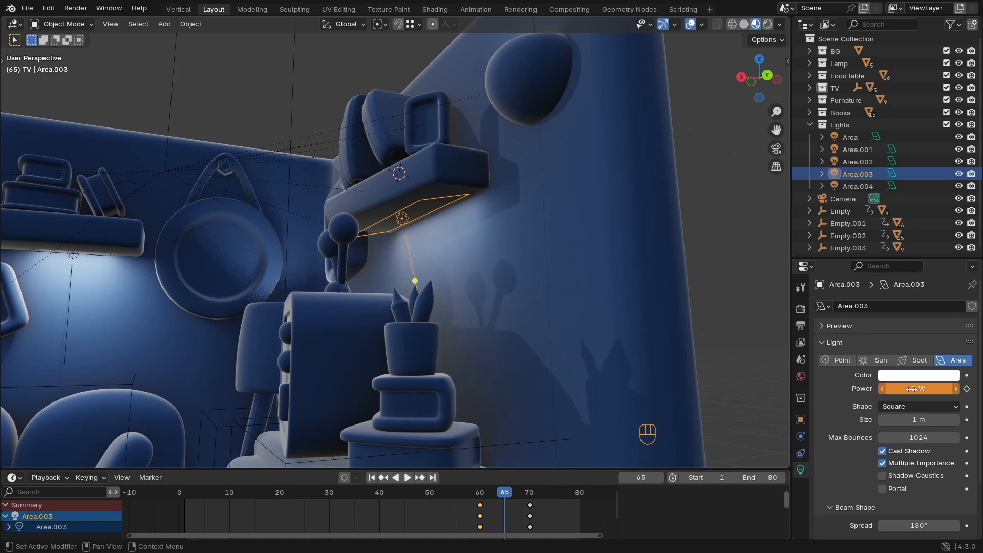
pyautogui.click(912, 389)
pyautogui.write('1')
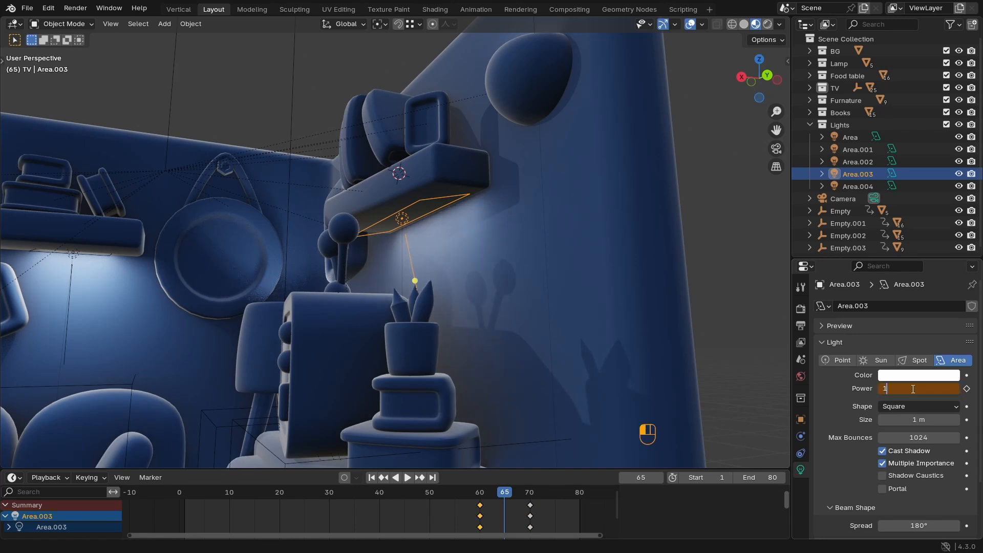
pyautogui.press('Return')
pyautogui.press('i')
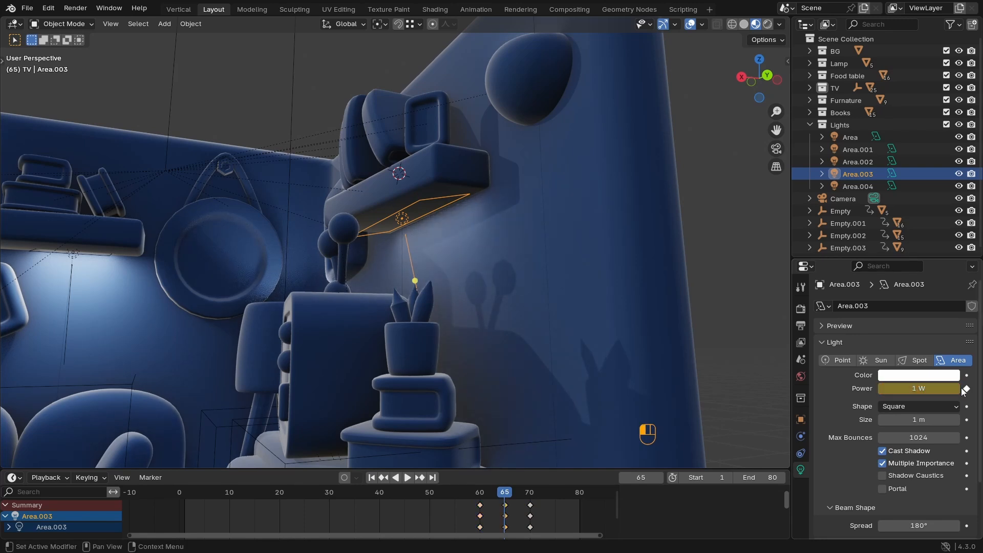
# Step: In Rendered shading, try 2 W for the Area.003 light's power on frame 65, then return it to 1 W
pyautogui.press('z')
pyautogui.click(555, 238)
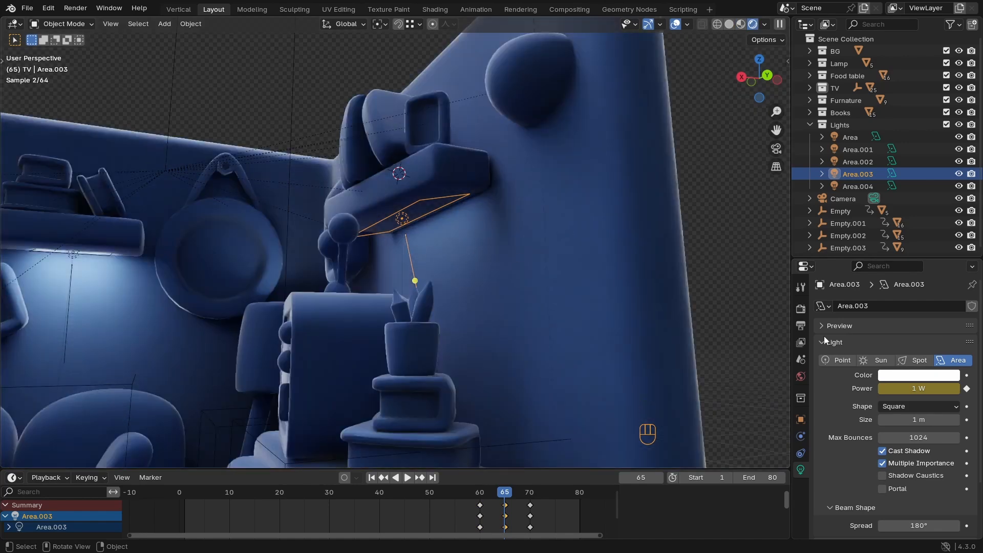
pyautogui.click(920, 388)
pyautogui.press('Return')
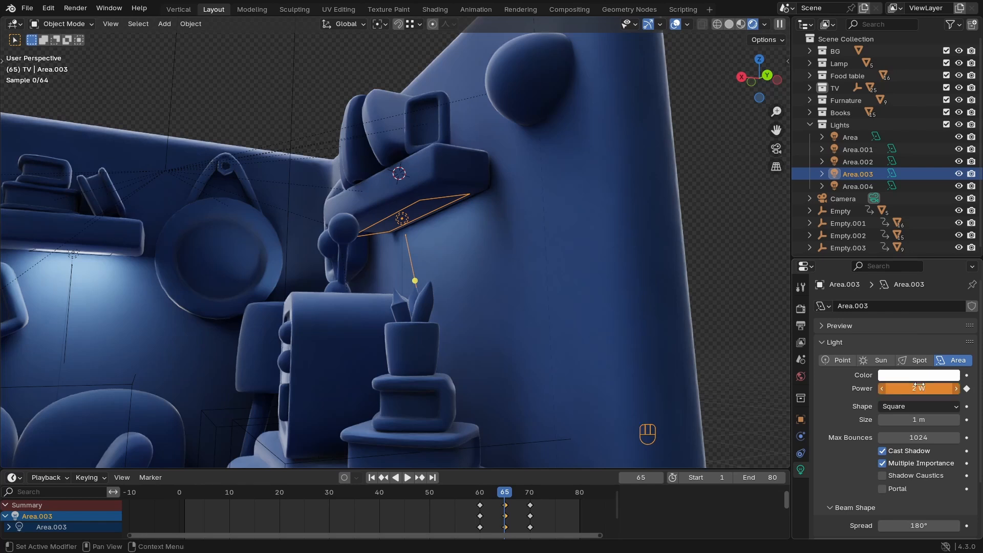
pyautogui.click(919, 388)
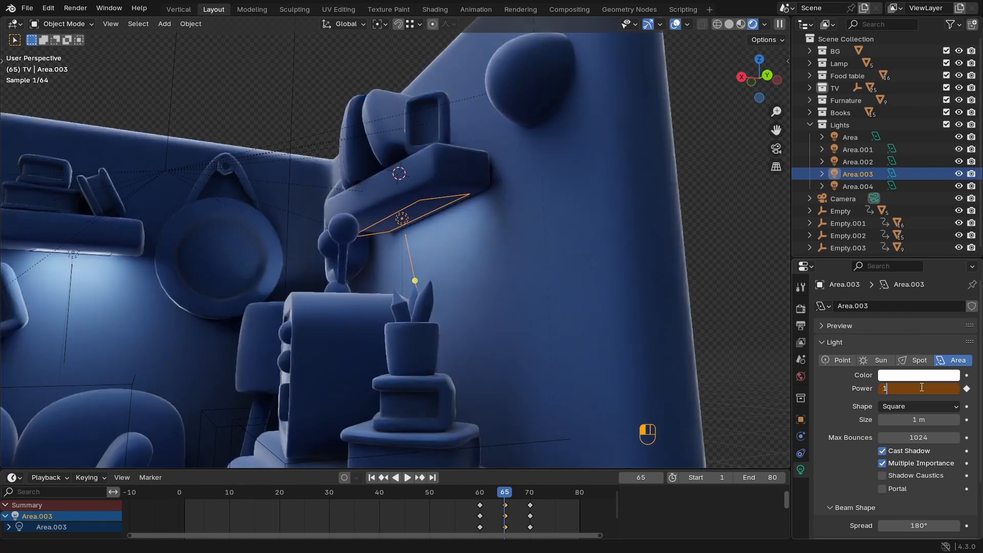
pyautogui.write('1')
pyautogui.press('Return')
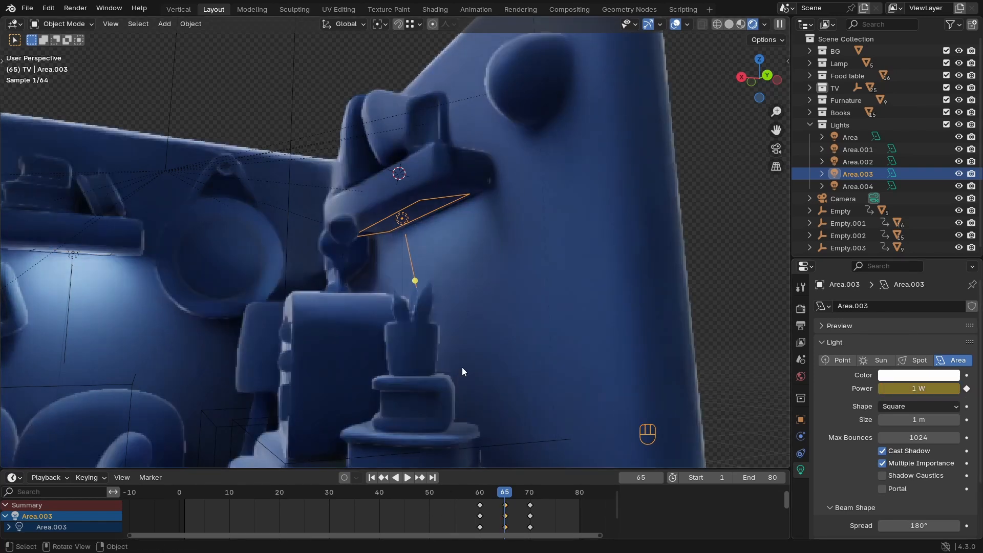
# Step: Select the Area.004 light under the book shelf and show it in the right orthographic view with Material Preview shading
pyautogui.keyDown('ctrl'); pyautogui.moveTo(459, 248); pyautogui.dragTo(302, 307, button='middle'); pyautogui.keyUp('ctrl')
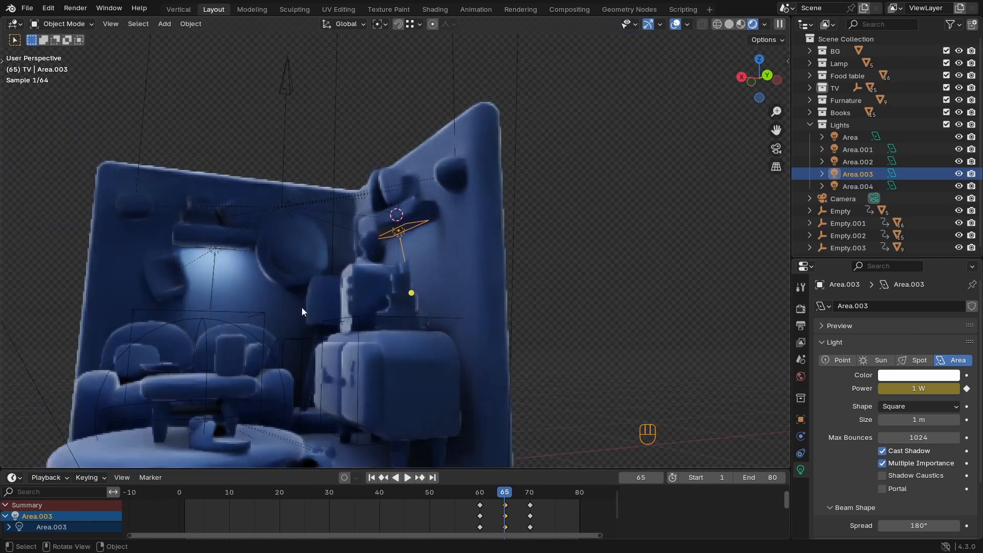
pyautogui.click(213, 254)
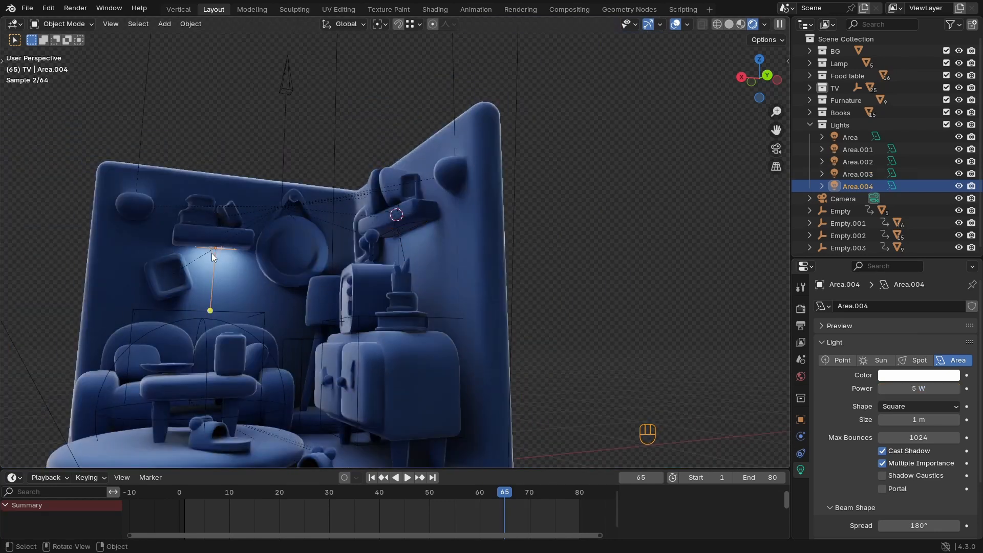
pyautogui.press('KP_1')
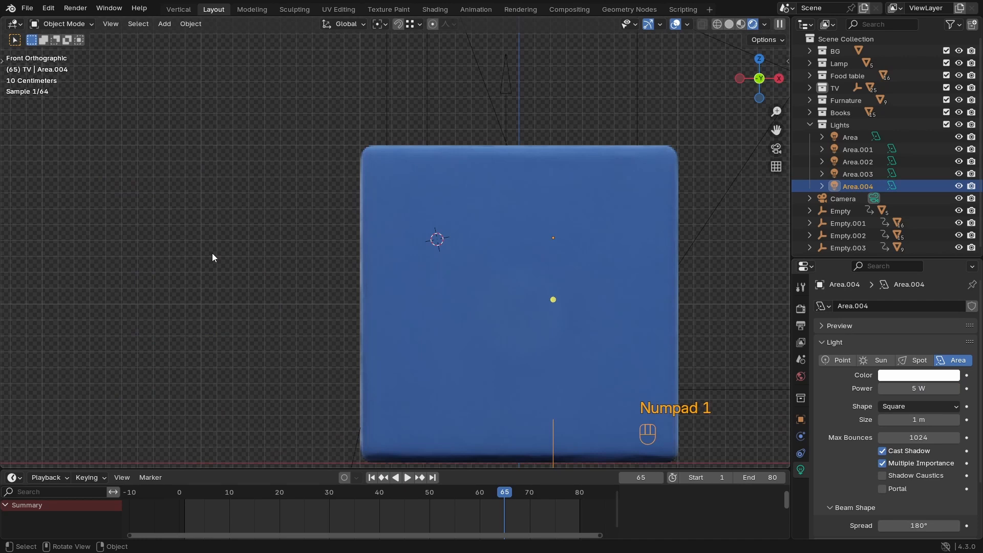
pyautogui.press('ctrl+KP_1')
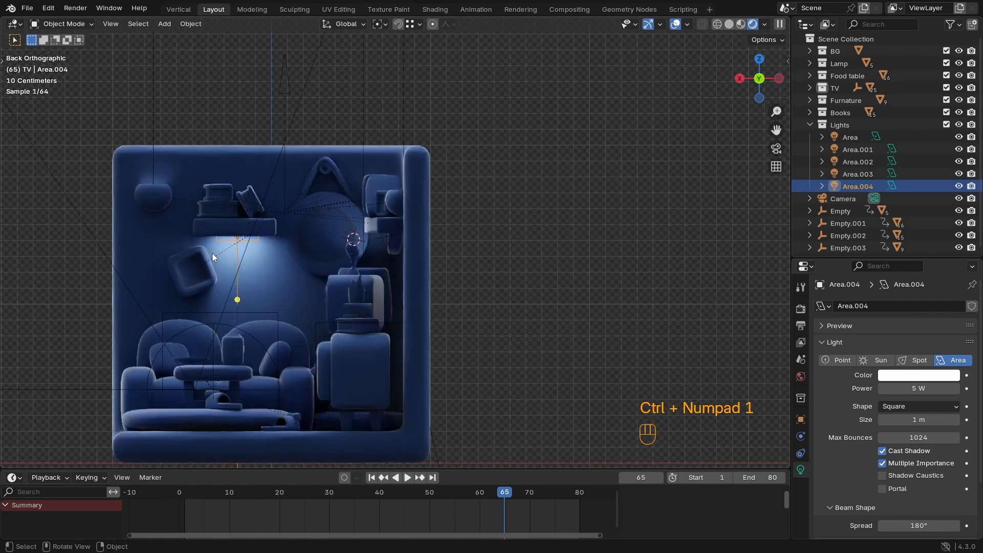
pyautogui.press('KP_3')
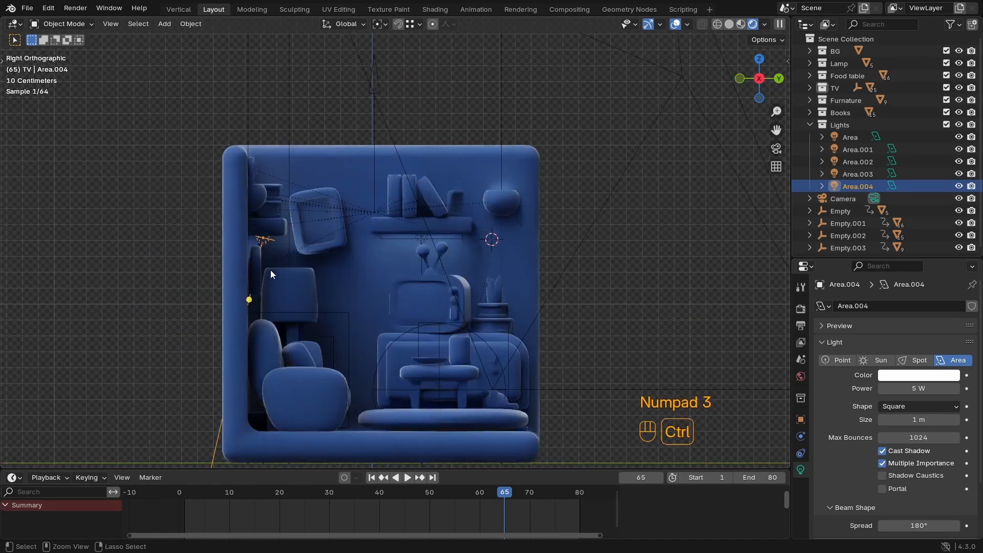
pyautogui.press('z')
pyautogui.click(269, 370)
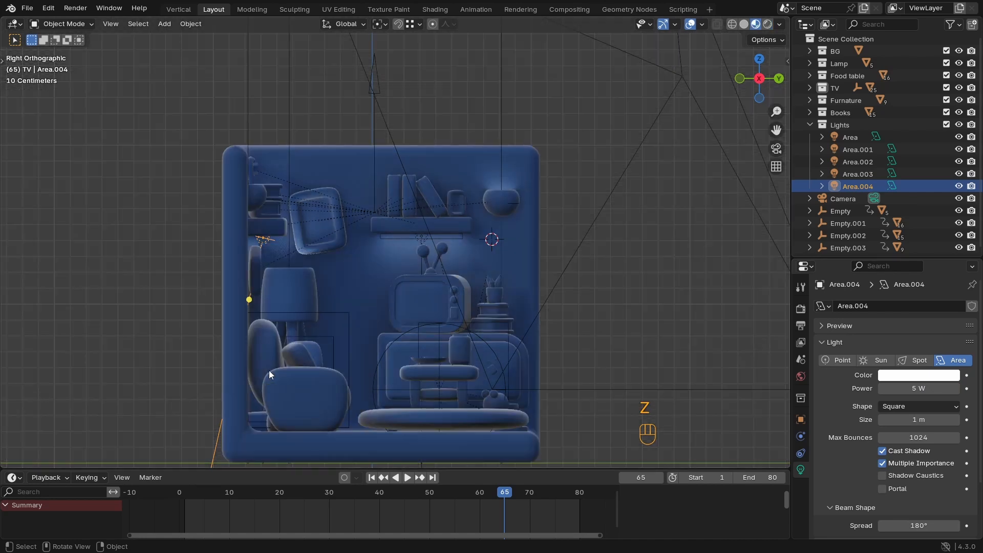
pyautogui.keyDown('ctrl'); pyautogui.moveTo(259, 333); pyautogui.dragTo(287, 261, button='middle'); pyautogui.keyUp('ctrl')
pyautogui.keyDown('shift'); pyautogui.moveTo(314, 259); pyautogui.dragTo(499, 261, button='middle'); pyautogui.keyUp('shift')
pyautogui.keyDown('ctrl'); pyautogui.moveTo(361, 277); pyautogui.dragTo(422, 248, button='middle'); pyautogui.keyUp('ctrl')
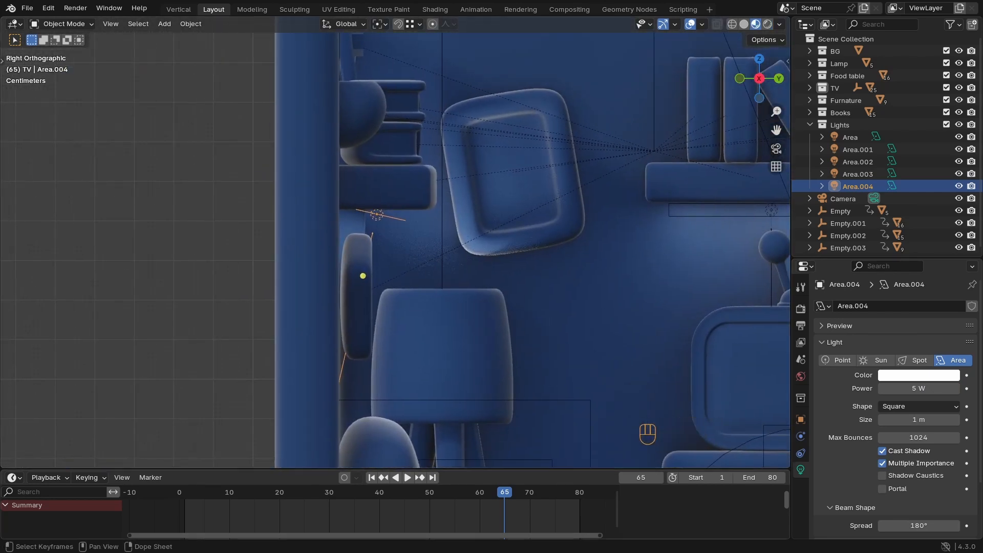
# Step: Keyframe the Area.004 light's power at 0 W on frame 60
pyautogui.click(481, 493)
pyautogui.click(922, 388)
pyautogui.write('0')
pyautogui.press('Return')
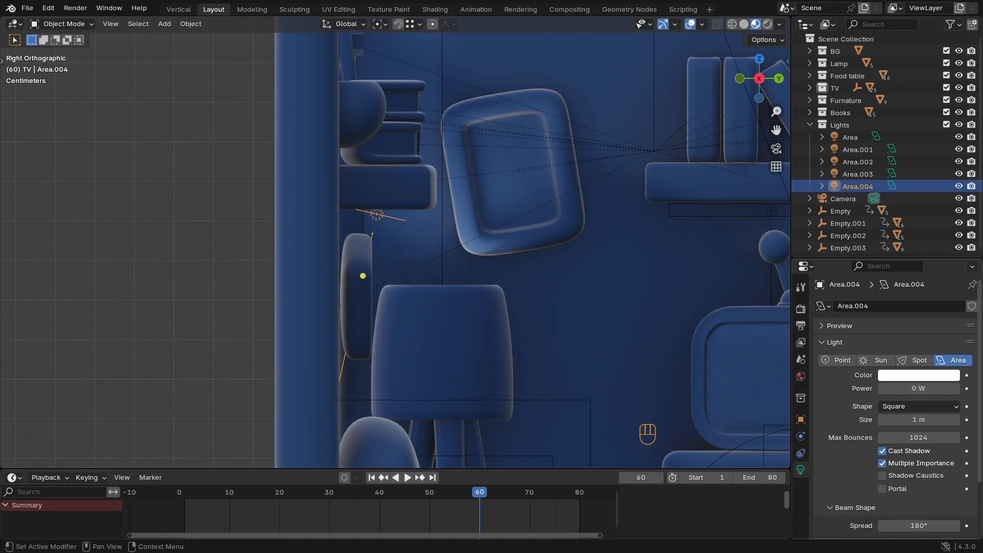
pyautogui.click(966, 388)
# Step: Set the Area.004 light's power to 1 W on frame 65 and keyframe it
pyautogui.moveTo(469, 493); pyautogui.dragTo(505, 492)
pyautogui.click(913, 388)
pyautogui.write('5')
pyautogui.press('Return')
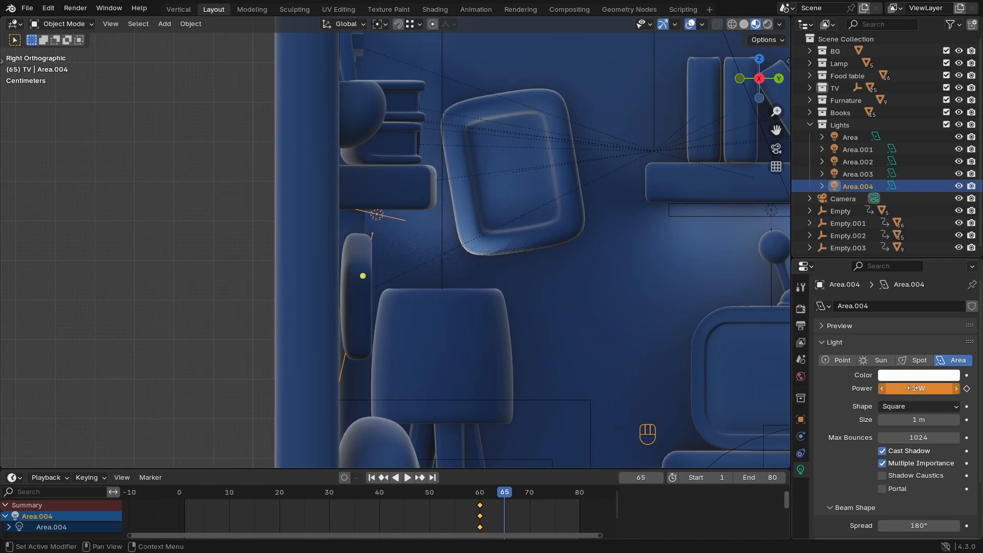
pyautogui.click(967, 389)
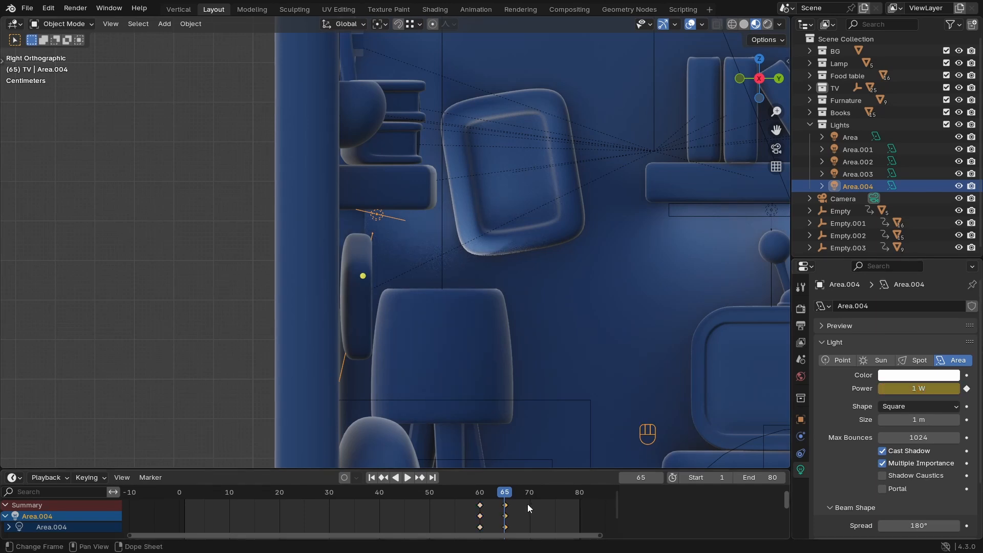
# Step: Set the Area.004 light's power to 6 W on frame 70 and keyframe it
pyautogui.click(529, 492)
pyautogui.doubleClick(931, 388)
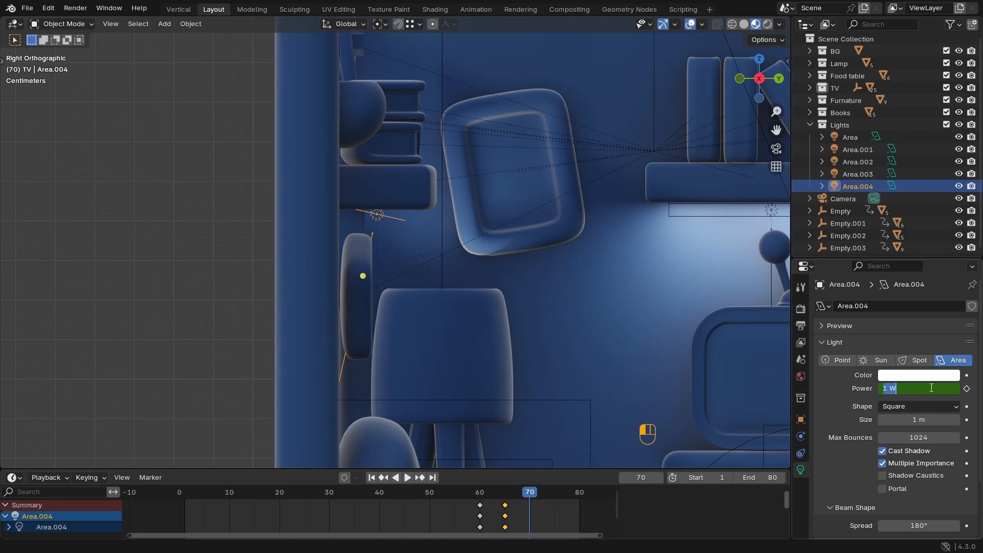
pyautogui.write('6')
pyautogui.press('Return')
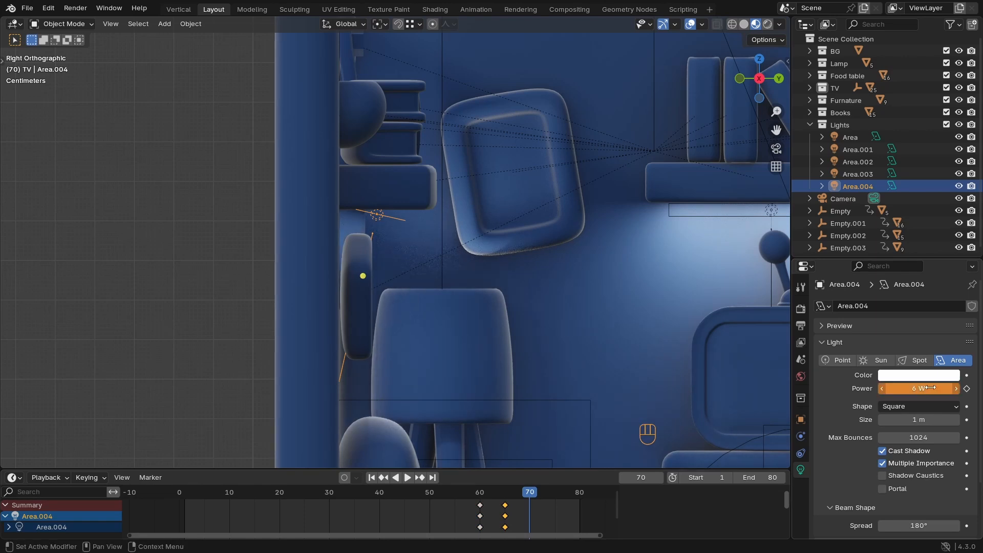
pyautogui.click(967, 389)
# Step: Play the animation from frame 60 with the whole room in view to check how the lights fade on
pyautogui.click(479, 493)
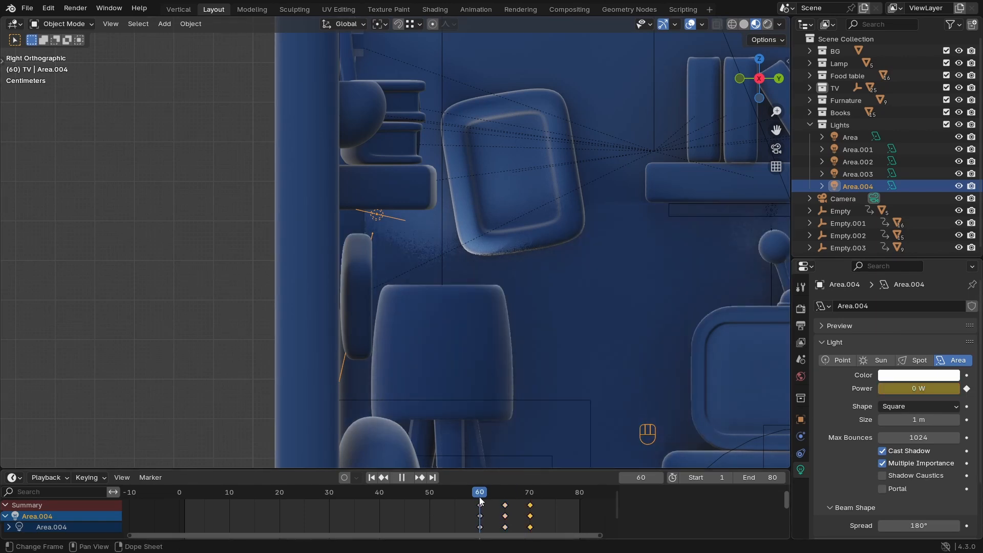
pyautogui.press('space')
pyautogui.keyDown('ctrl'); pyautogui.moveTo(527, 306); pyautogui.dragTo(496, 336, button='middle'); pyautogui.keyUp('ctrl')
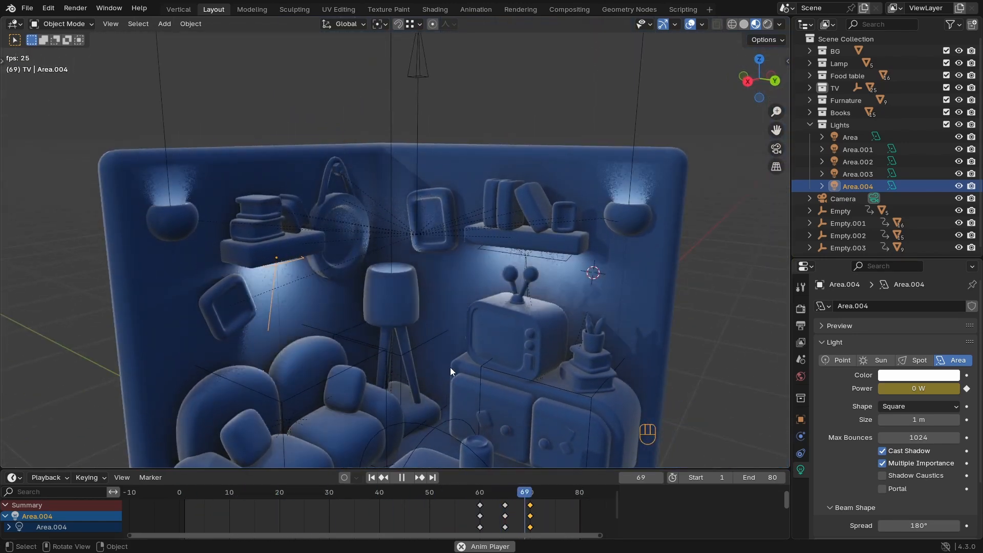
pyautogui.press('space')
pyautogui.press('space')
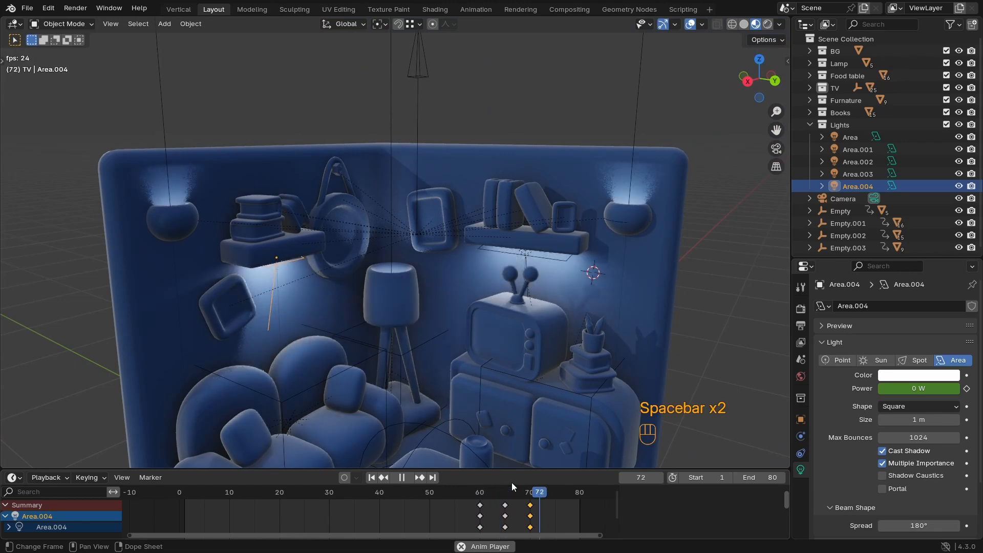
pyautogui.press('space')
pyautogui.press('space')
pyautogui.press('space')
pyautogui.press('space')
pyautogui.press('space')
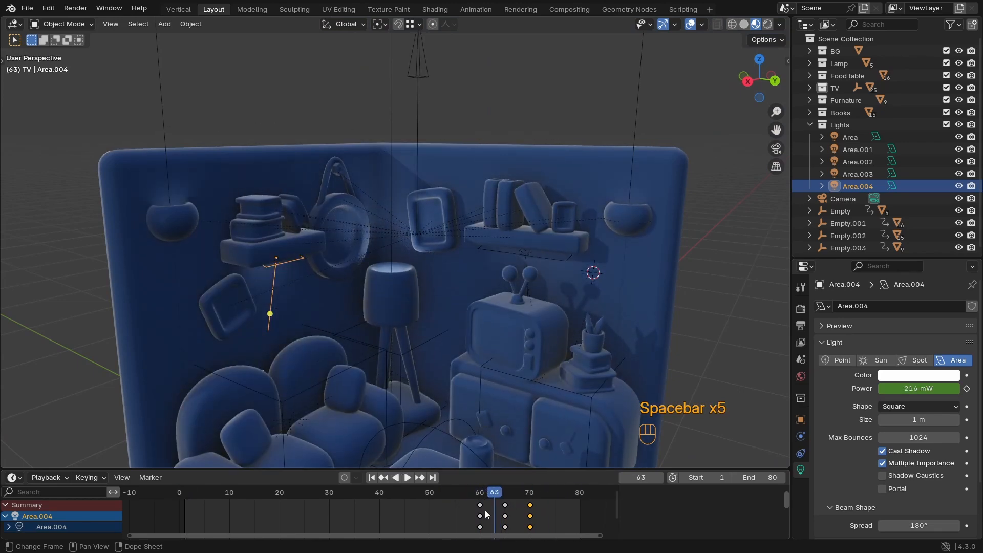
# Step: Move the Area.004 light's first two keyframes to frames 58 and 63, replay the animation and save the file
pyautogui.moveTo(522, 496); pyautogui.dragTo(457, 537)
pyautogui.press('g')
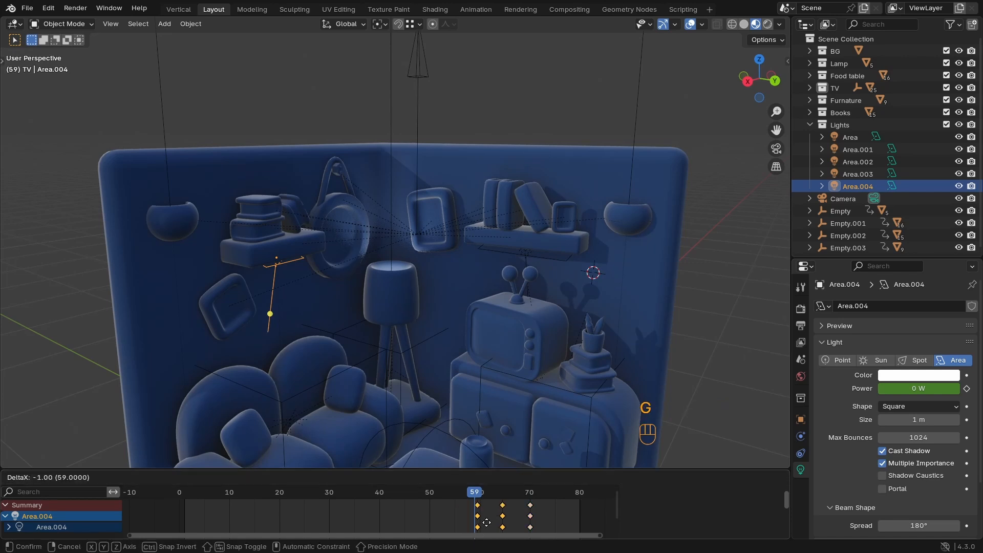
pyautogui.click(480, 521)
pyautogui.moveTo(462, 495); pyautogui.dragTo(460, 496)
pyautogui.press('space')
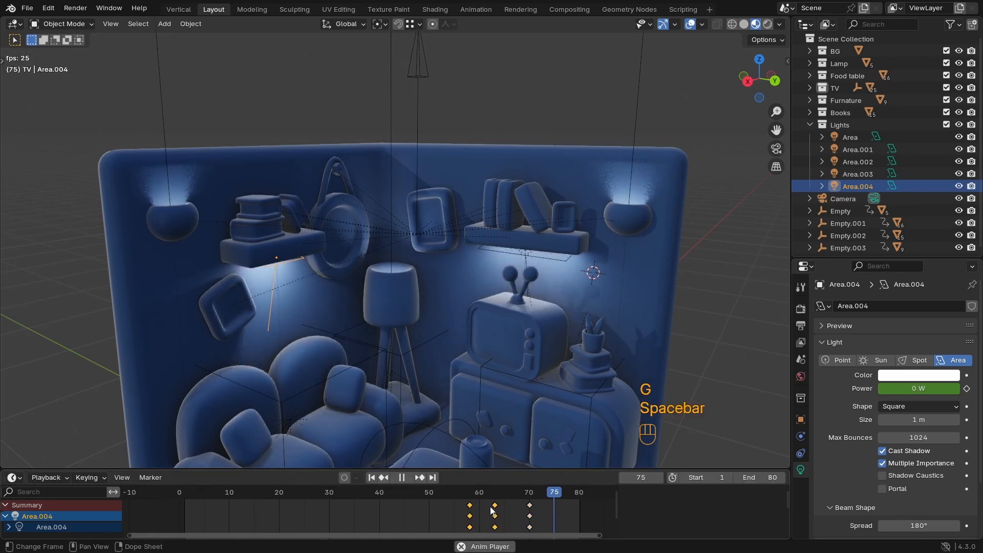
pyautogui.press('space')
pyautogui.hotkey('ctrl', 's')
# Step: Select the floor lamp's Area light and keyframe its power at 0 W on frame 65
pyautogui.click(388, 253)
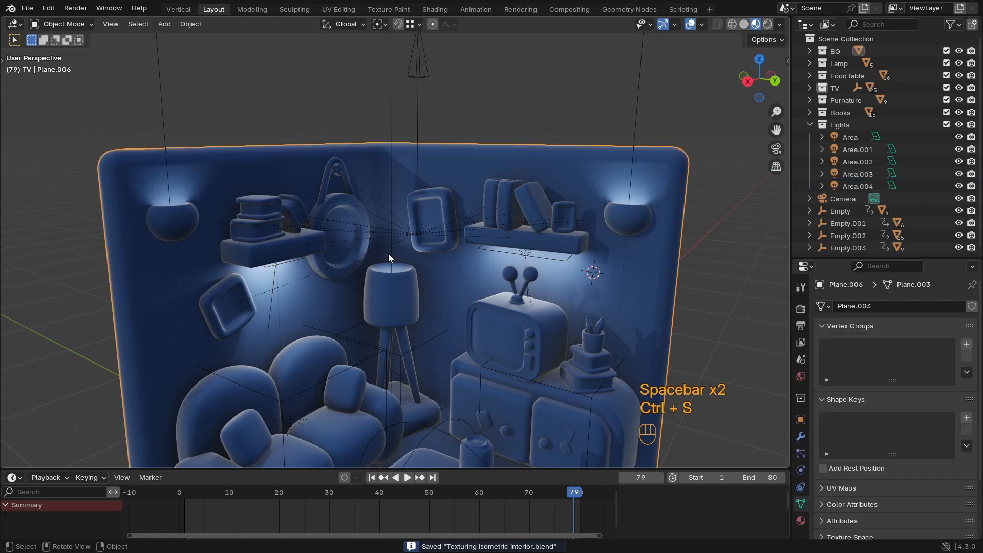
pyautogui.click(391, 255)
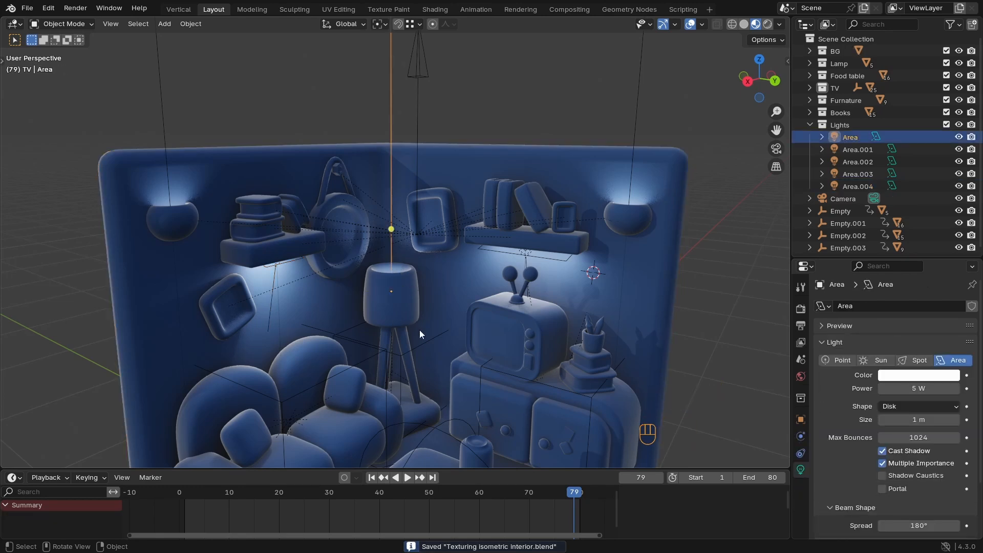
pyautogui.moveTo(462, 490); pyautogui.dragTo(502, 502)
pyautogui.keyDown('ctrl'); pyautogui.moveTo(454, 408); pyautogui.dragTo(411, 300, button='middle'); pyautogui.keyUp('ctrl')
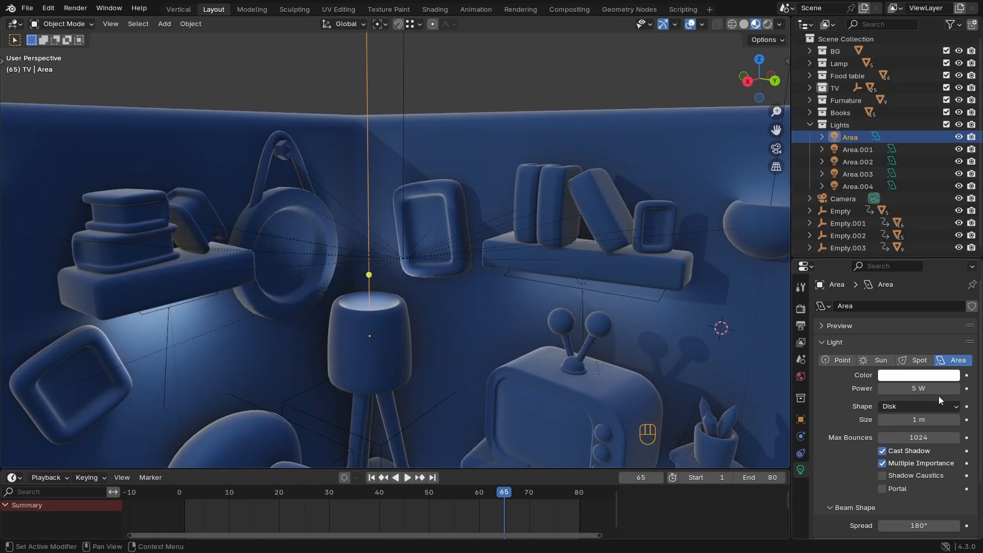
pyautogui.click(926, 389)
pyautogui.write('0')
pyautogui.press('Return')
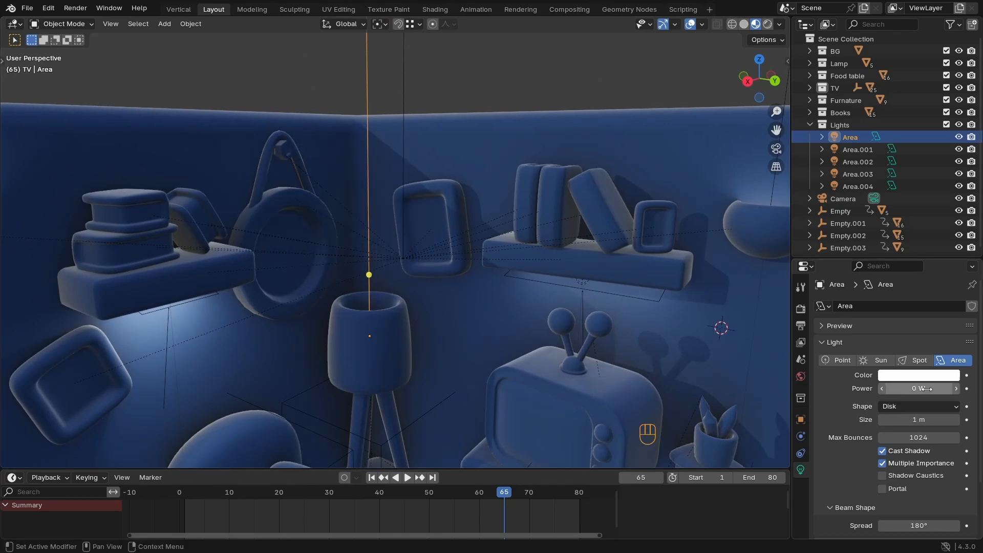
pyautogui.click(966, 389)
# Step: Set the floor lamp light's power to 6 W on frame 75 and keyframe it
pyautogui.press('space')
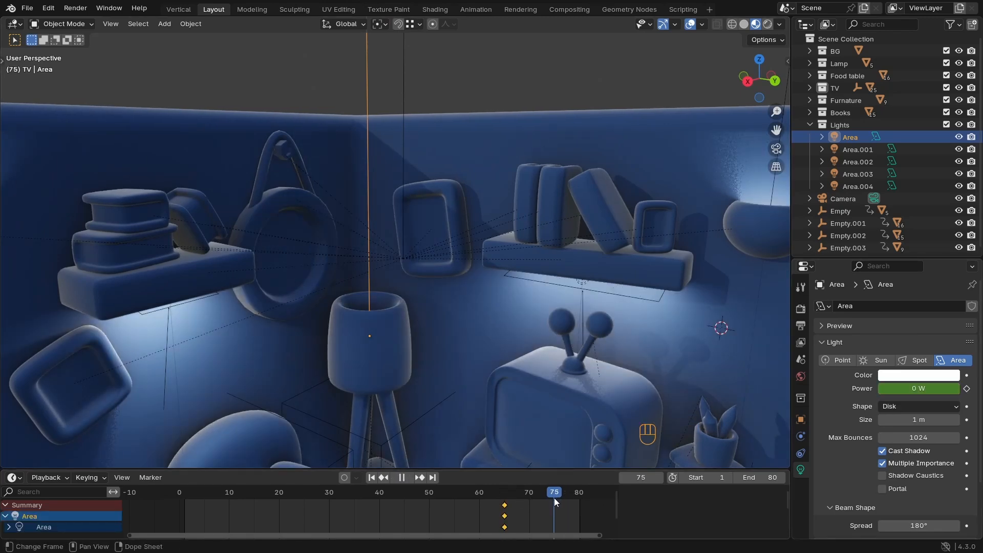
pyautogui.press('space')
pyautogui.moveTo(924, 387); pyautogui.dragTo(935, 387)
pyautogui.click(967, 389)
# Step: Set the floor lamp light's power to 1 W on frame 70 and keyframe it
pyautogui.click(528, 500)
pyautogui.click(911, 389)
pyautogui.write('1')
pyautogui.press('Return')
pyautogui.click(967, 389)
# Step: Play the animation through its last frames to check the floor lamp's fade
pyautogui.press('space')
pyautogui.press('space')
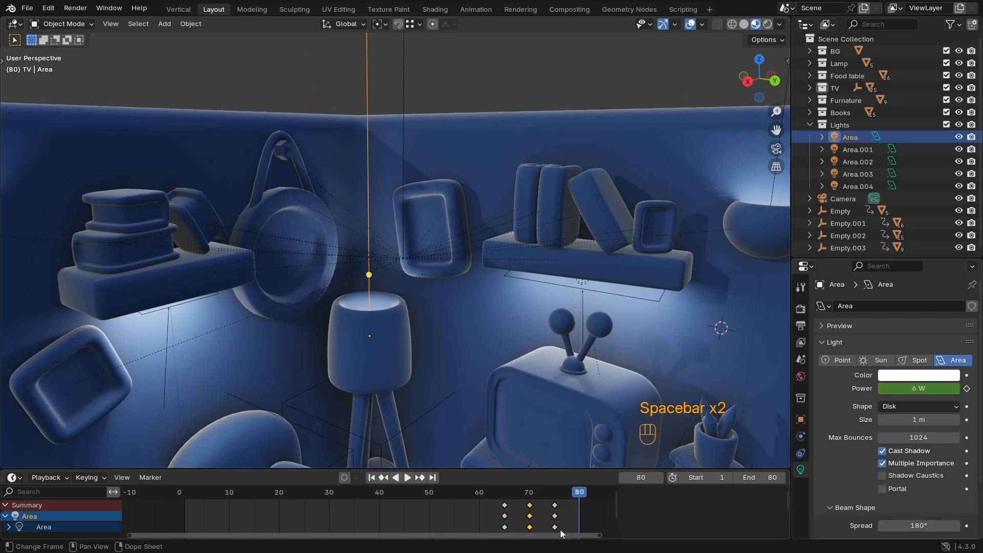
pyautogui.click(516, 493)
pyautogui.press('space')
pyautogui.press('space')
# Step: Show the room through the camera in Rendered shading with the viewport overlays hidden
pyautogui.keyDown('ctrl'); pyautogui.moveTo(384, 230); pyautogui.dragTo(407, 276, button='middle'); pyautogui.keyUp('ctrl')
pyautogui.press('KP_0')
pyautogui.press('z')
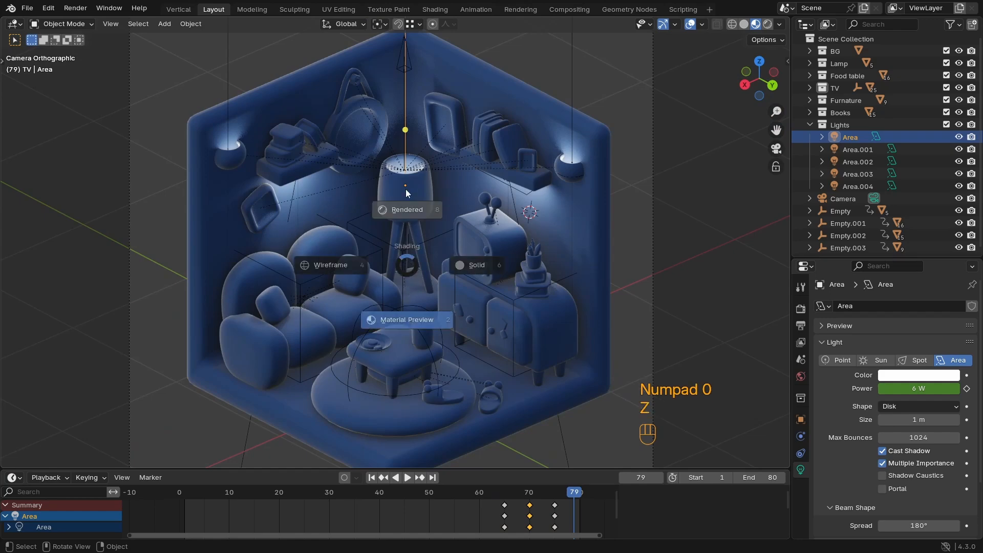
pyautogui.click(405, 189)
pyautogui.click(675, 25)
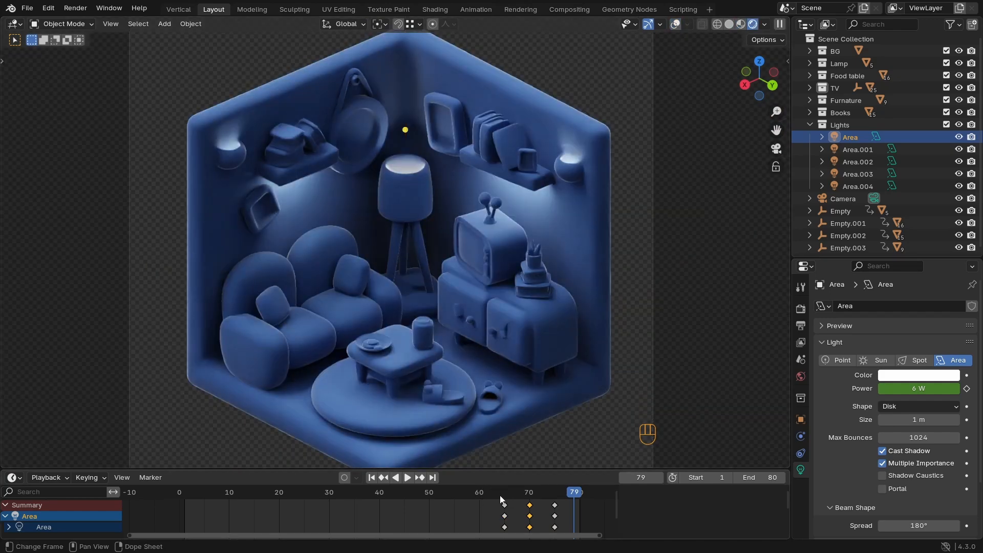
# Step: Play the light fade-in in the rendered camera view and save the file
pyautogui.press('space')
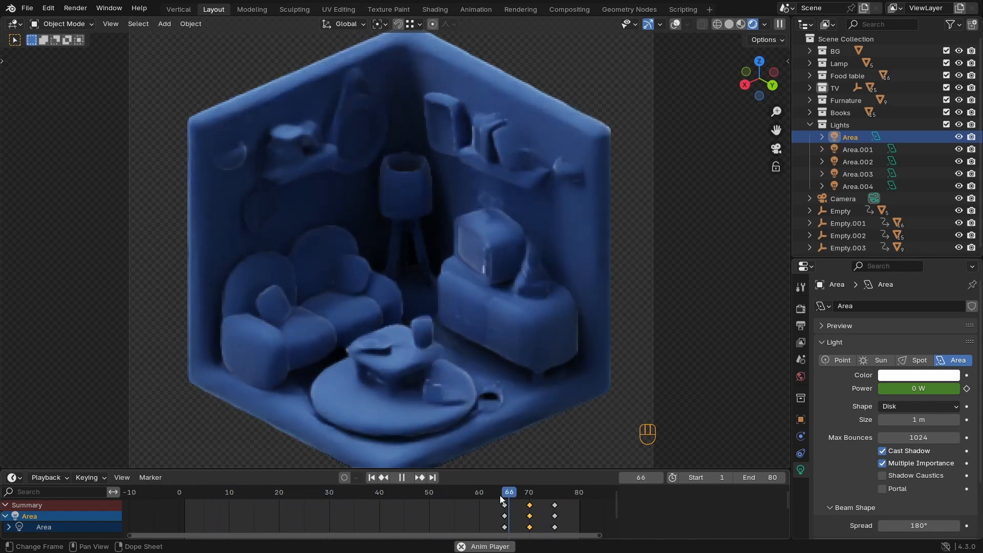
pyautogui.press('space')
pyautogui.press('space')
pyautogui.press('space')
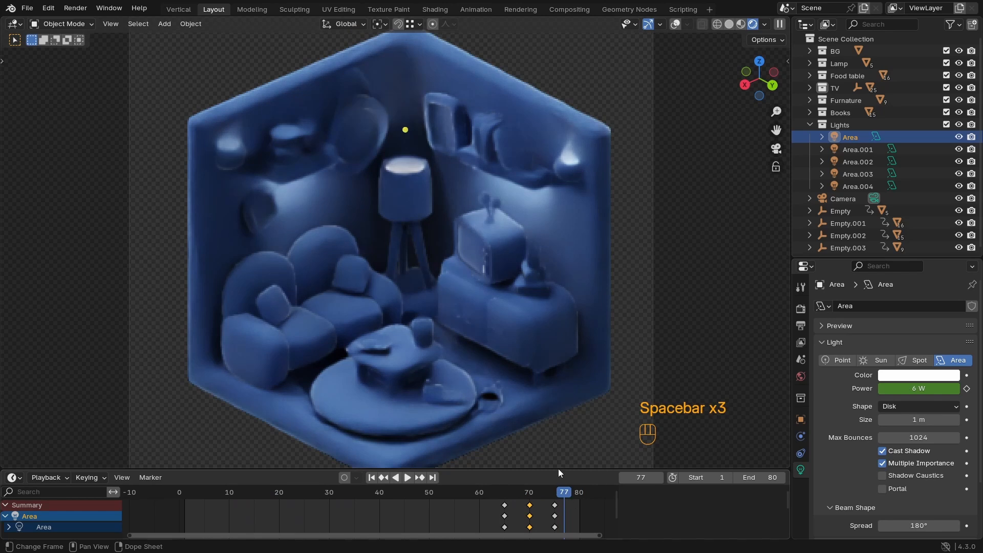
pyautogui.hotkey('ctrl', 's')
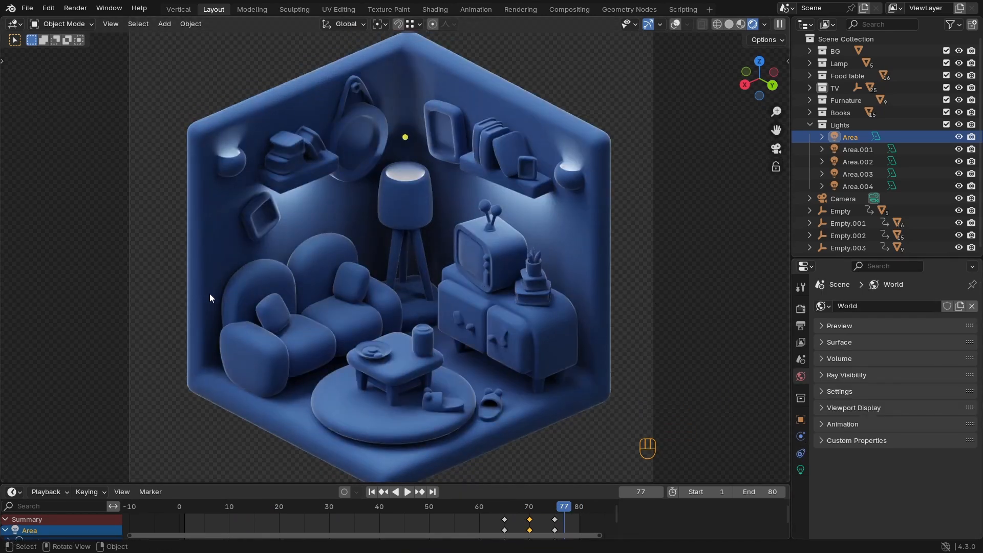
# Step: Open the scene's render settings and review the render engine and the compute device options
pyautogui.keyDown('ctrl'); pyautogui.moveTo(362, 263); pyautogui.dragTo(362, 281, button='middle'); pyautogui.keyUp('ctrl')
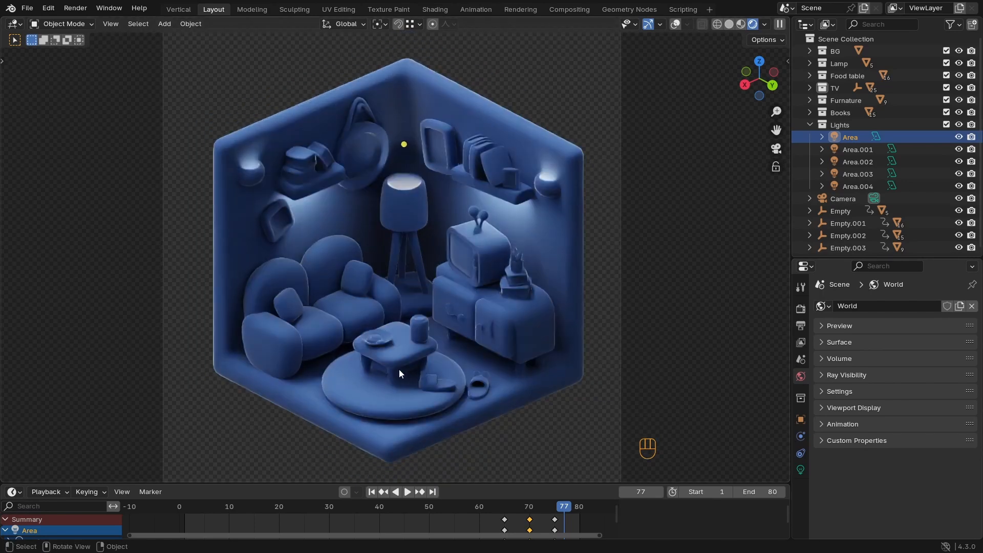
pyautogui.click(800, 309)
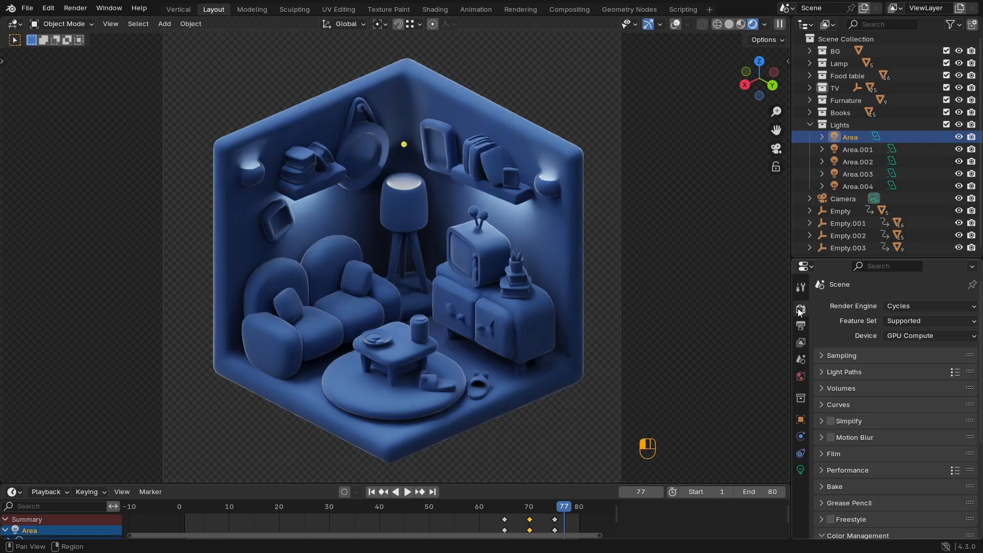
pyautogui.scroll(-2, 877, 406)
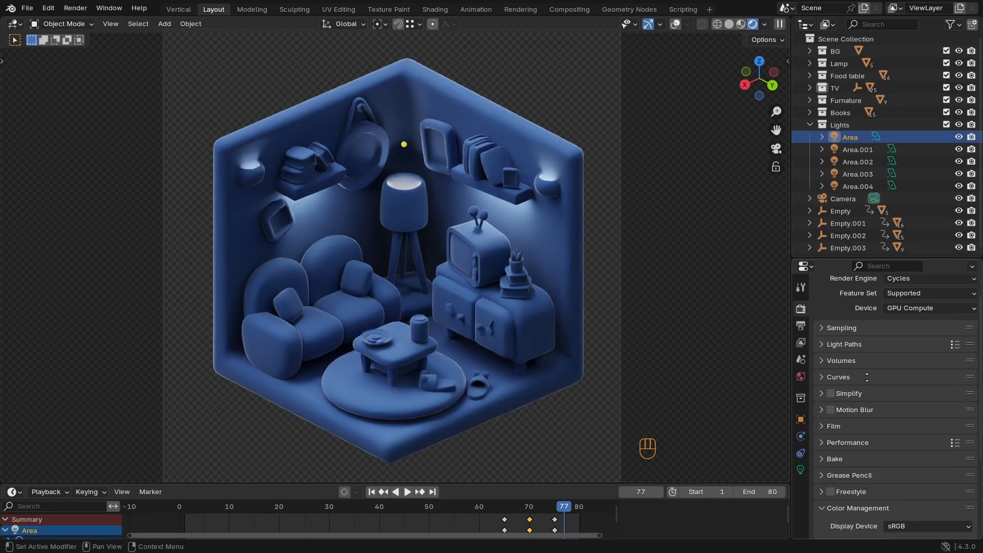
pyautogui.scroll(2, 901, 333)
pyautogui.click(913, 301)
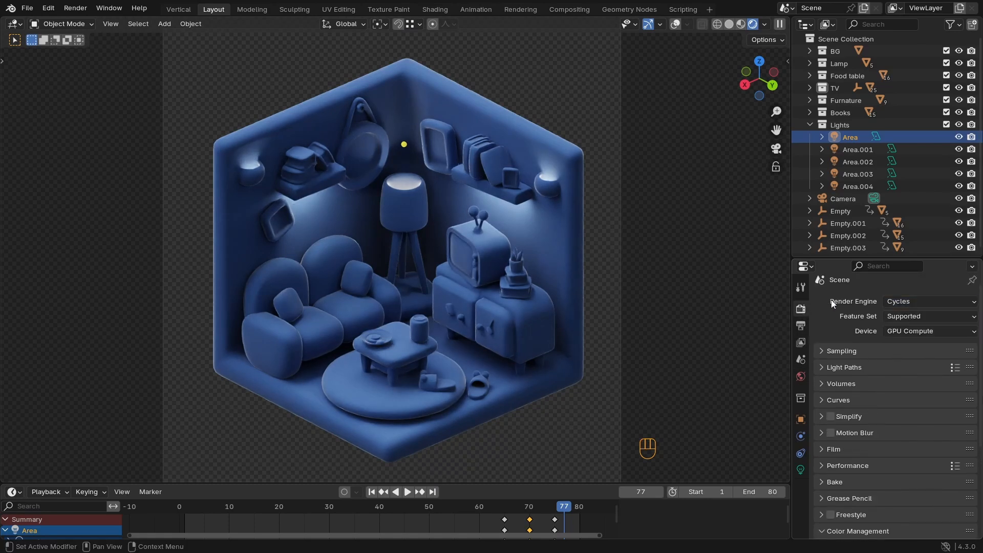
pyautogui.click(910, 329)
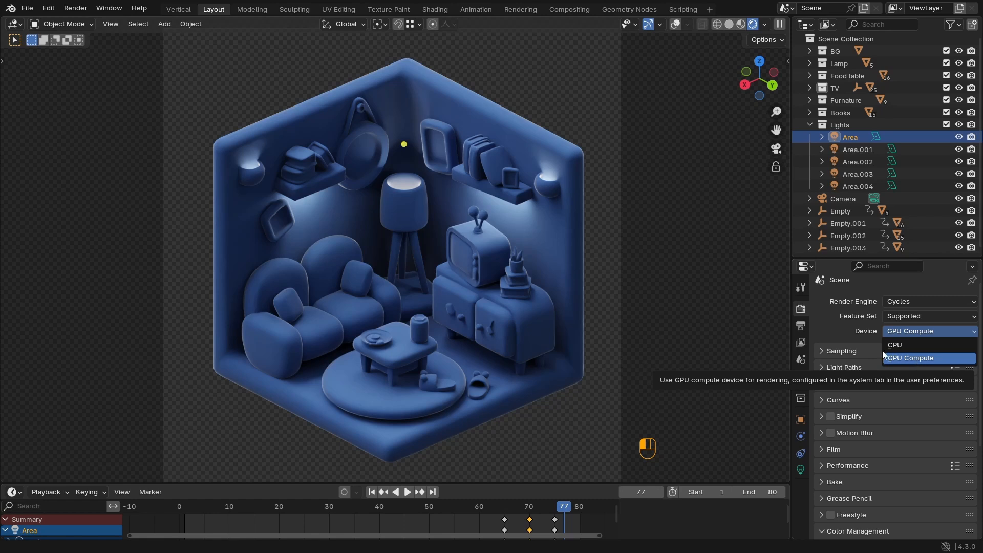
pyautogui.scroll(-2, 837, 328)
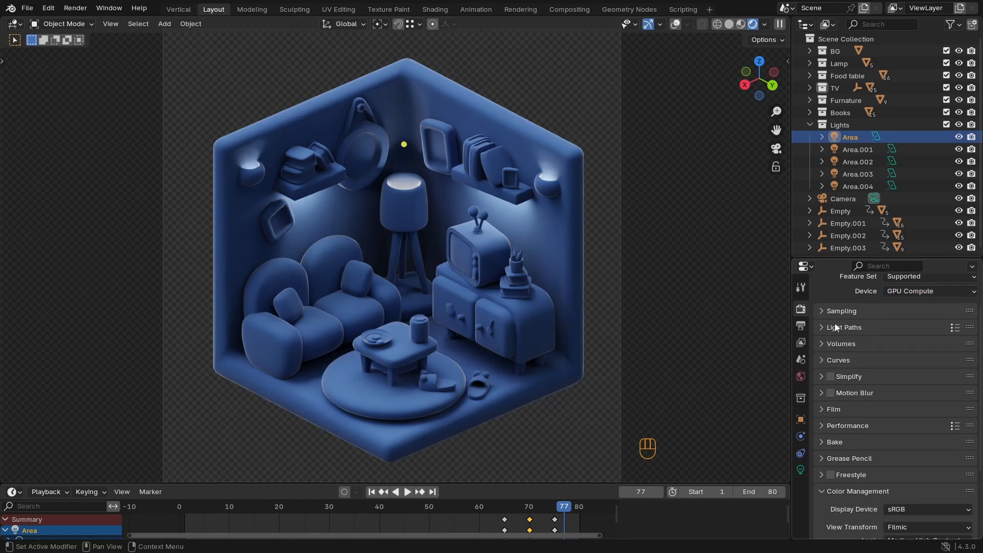
# Step: Examine the viewport and render sampling settings, including the render's maximum samples and denoising
pyautogui.click(824, 311)
pyautogui.scroll(-1, 837, 333)
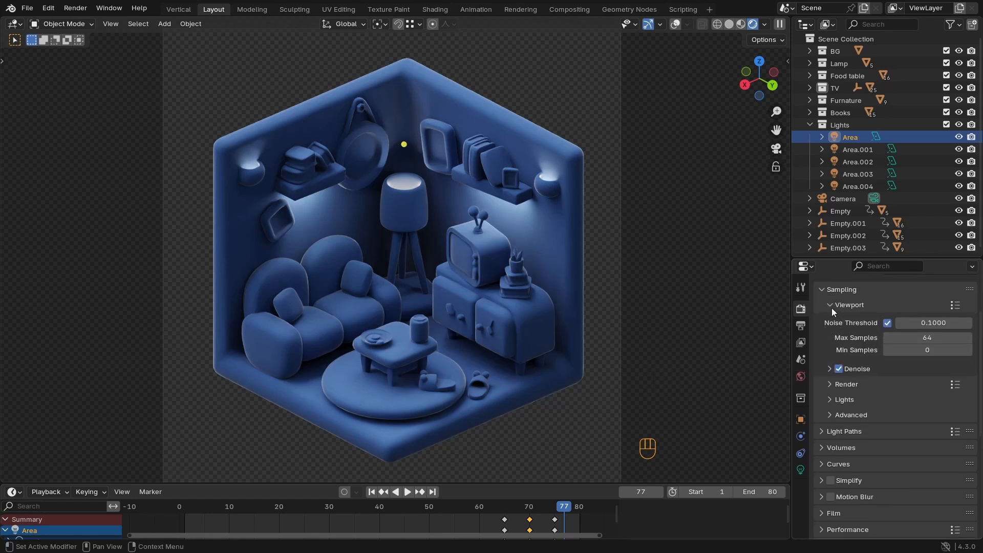
pyautogui.click(829, 305)
pyautogui.click(831, 320)
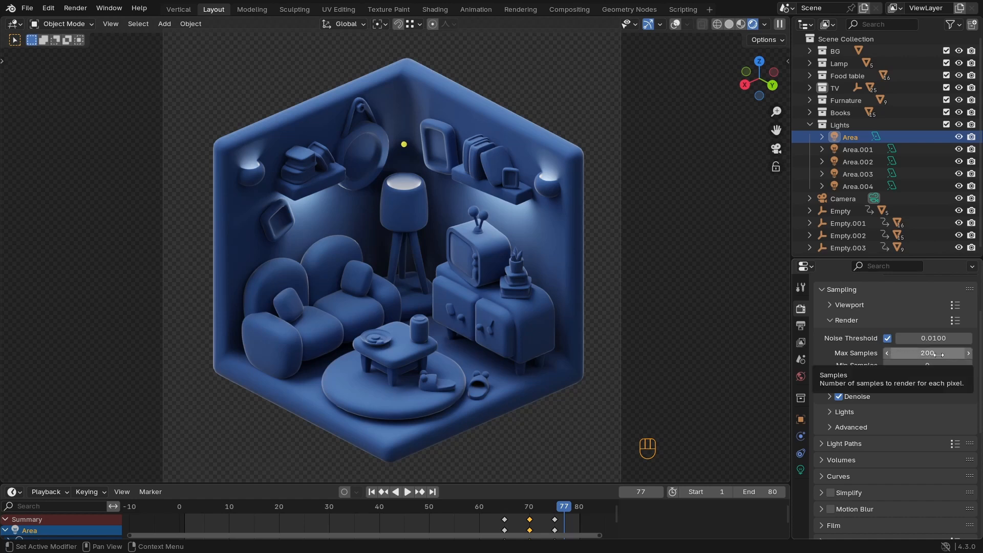
pyautogui.click(830, 324)
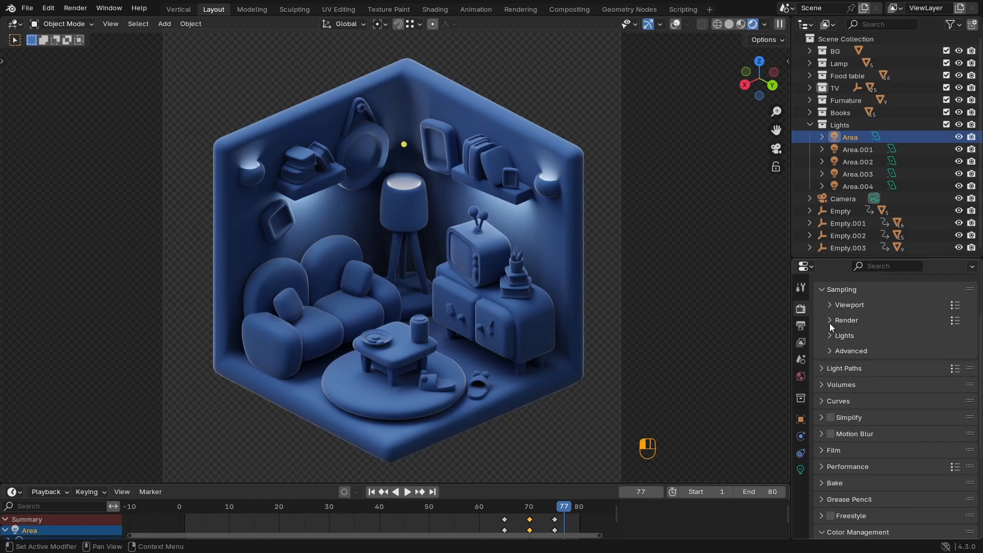
pyautogui.click(832, 322)
pyautogui.click(830, 320)
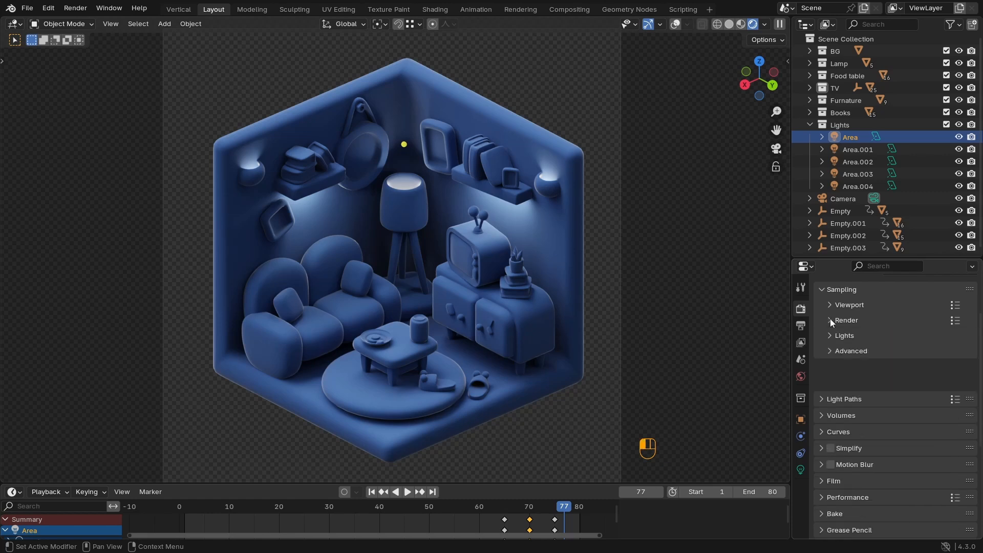
# Step: Try the High Contrast and Low Contrast looks in the color management settings and restore the Medium High Contrast look
pyautogui.scroll(-4, 867, 439)
pyautogui.click(867, 440)
pyautogui.scroll(-2, 826, 401)
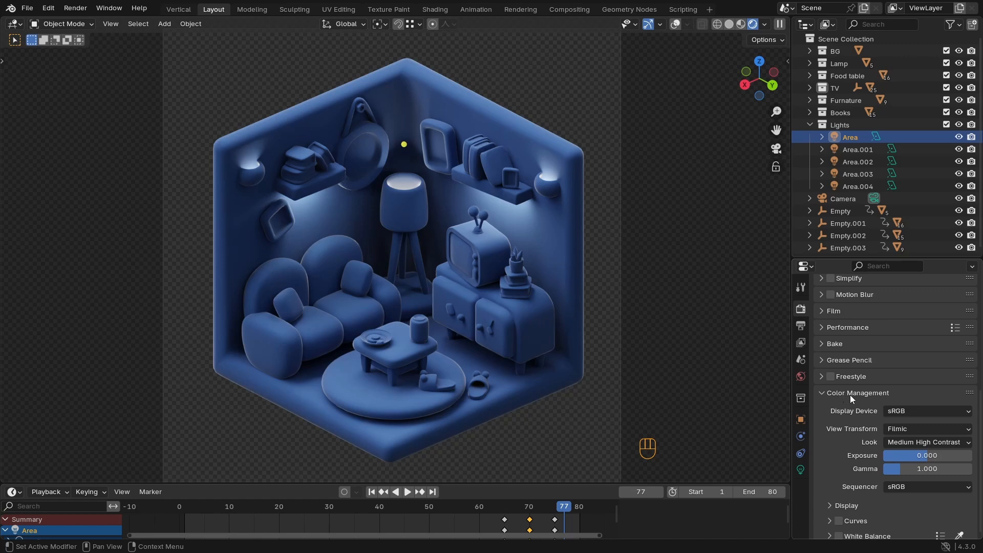
pyautogui.scroll(-1, 844, 384)
pyautogui.click(909, 424)
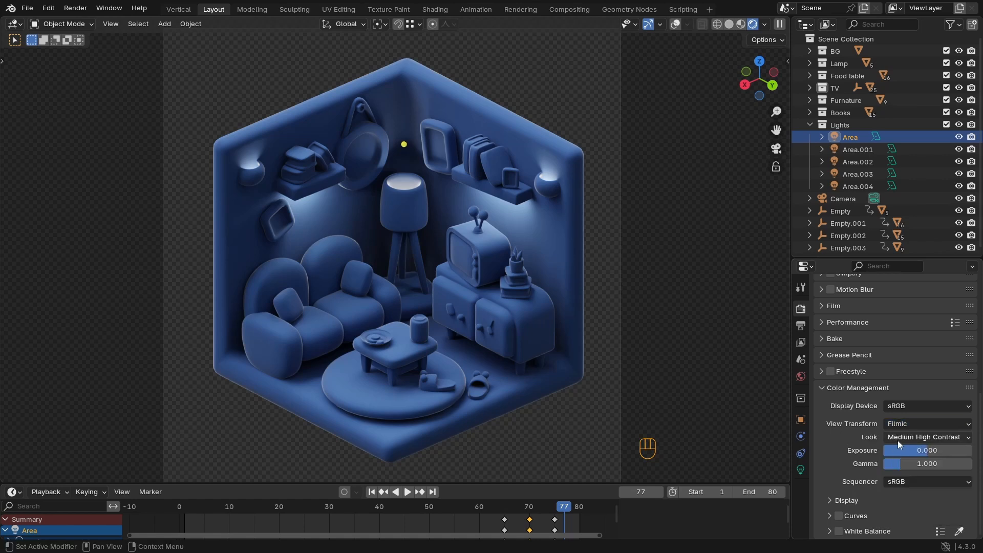
pyautogui.click(900, 437)
pyautogui.click(890, 357)
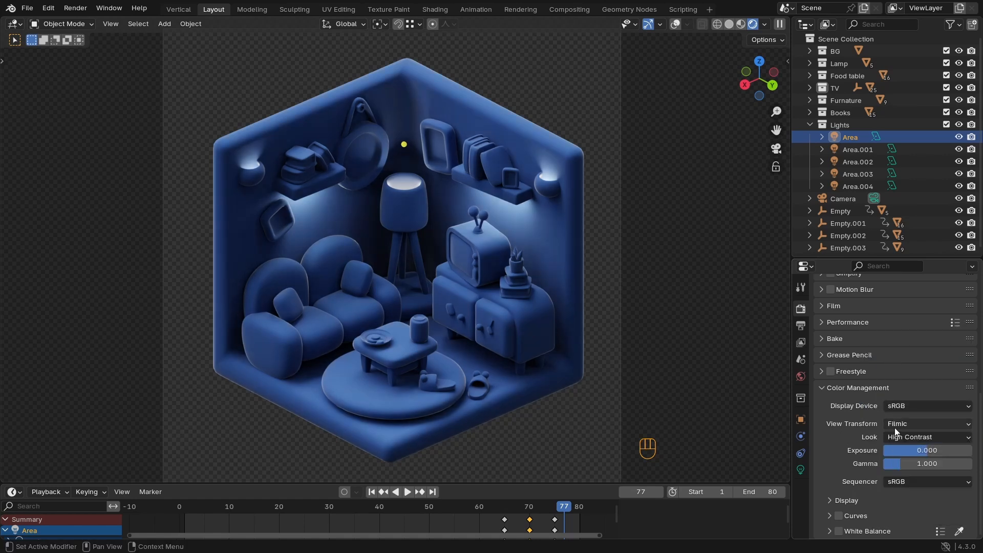
pyautogui.click(904, 437)
pyautogui.click(889, 405)
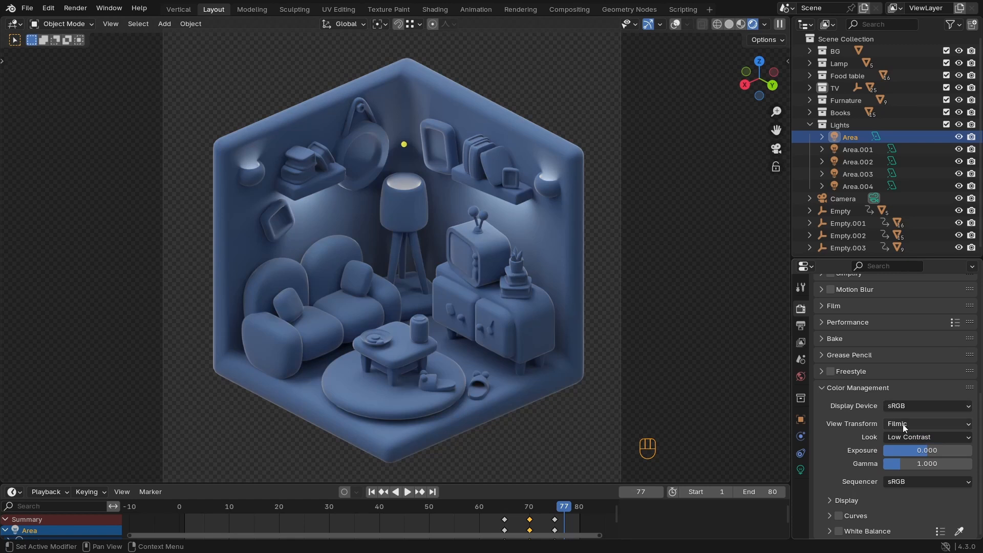
pyautogui.click(909, 440)
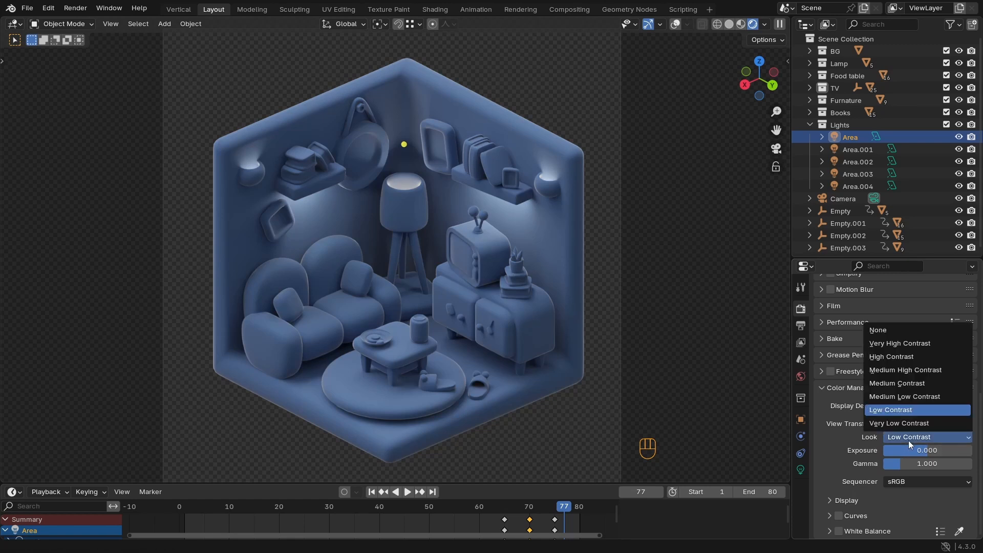
pyautogui.click(903, 371)
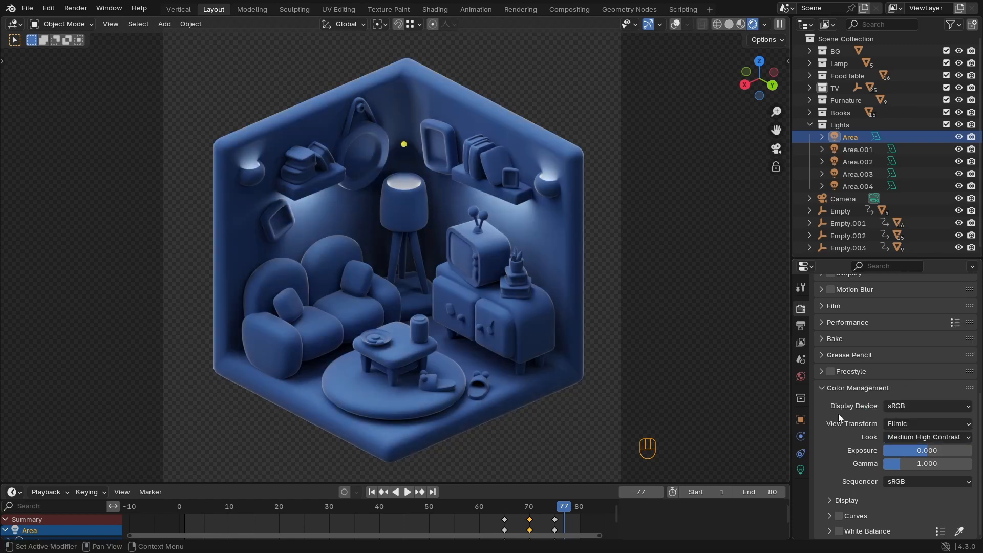
pyautogui.click(825, 389)
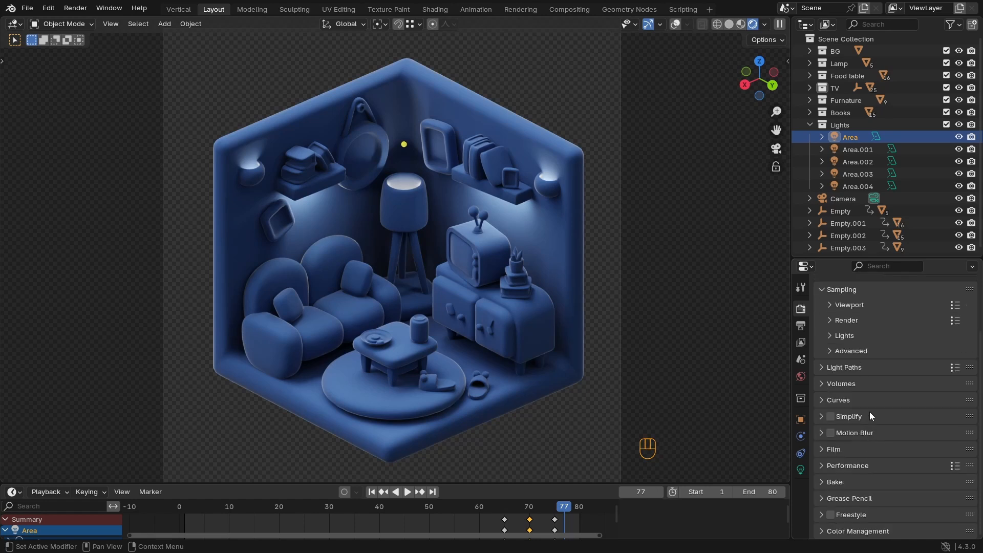
# Step: Turn the film's transparent background off to compare it with the world color, and turn transparency back on
pyautogui.click(827, 454)
pyautogui.scroll(-5, 856, 456)
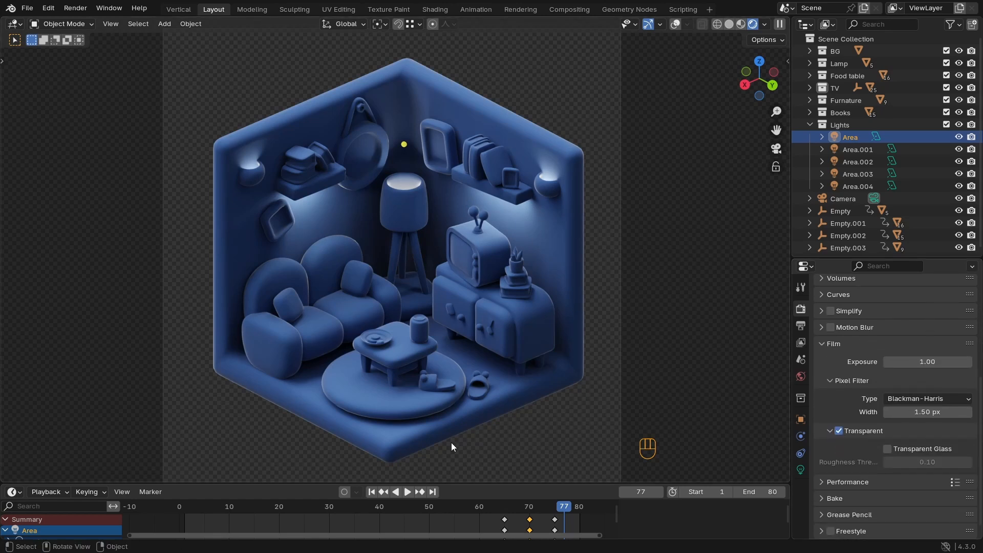
pyautogui.click(839, 431)
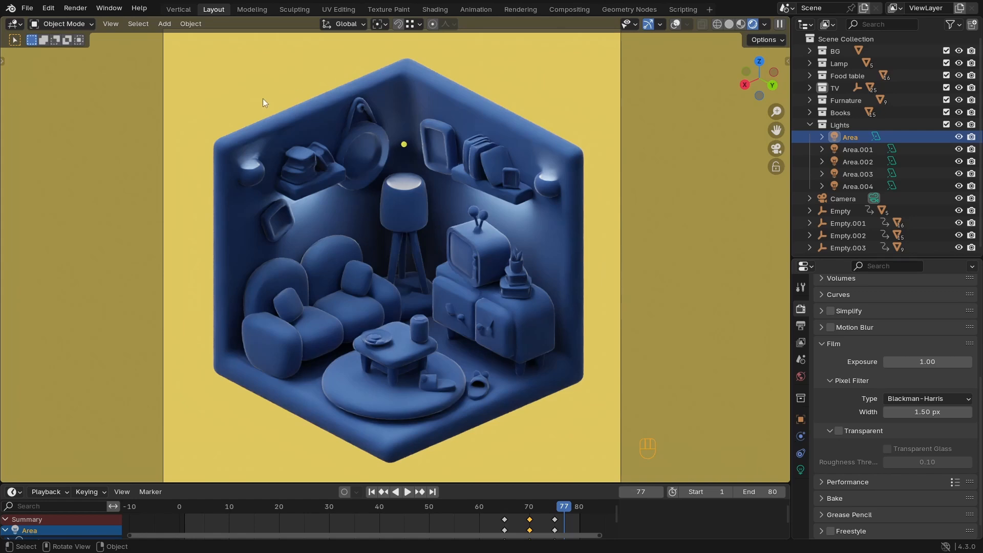
pyautogui.click(839, 431)
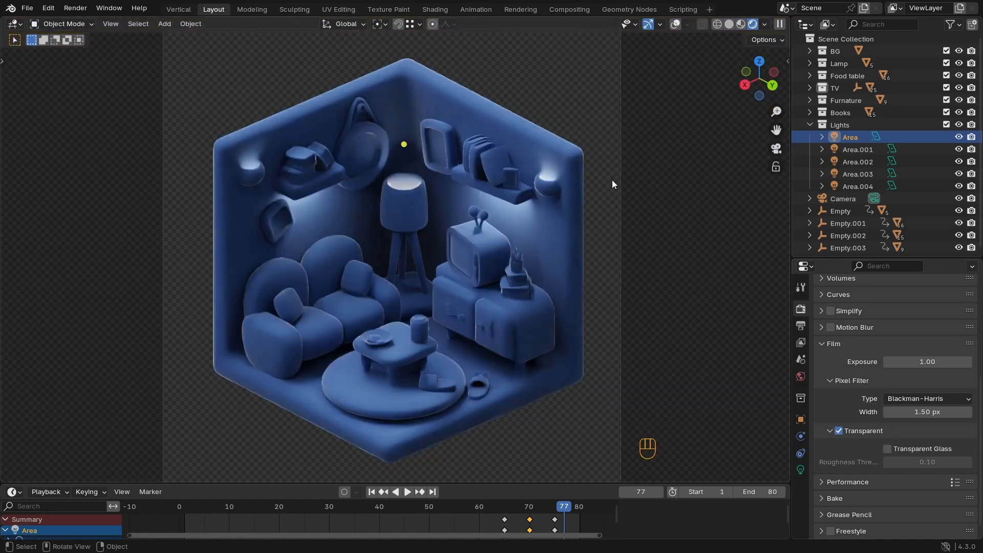
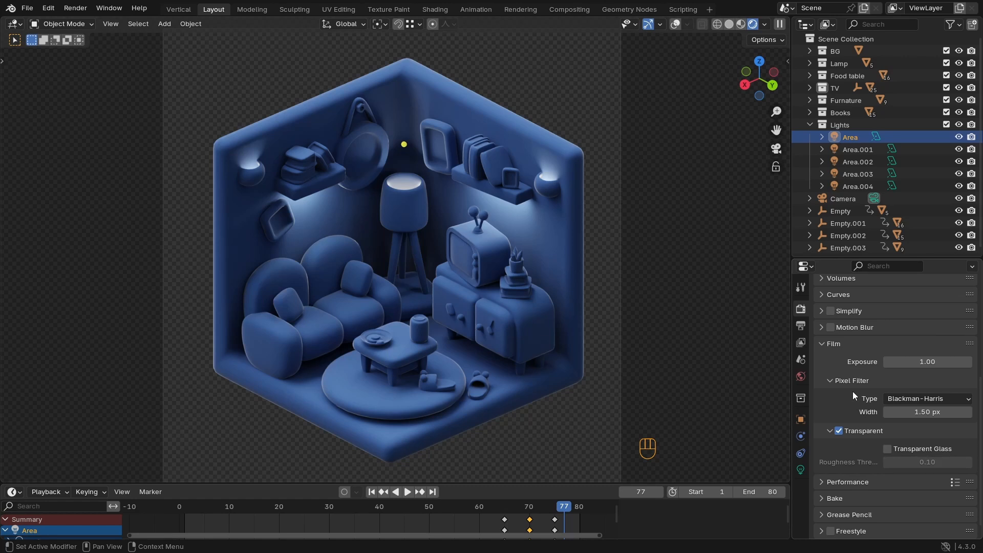
pyautogui.click(823, 345)
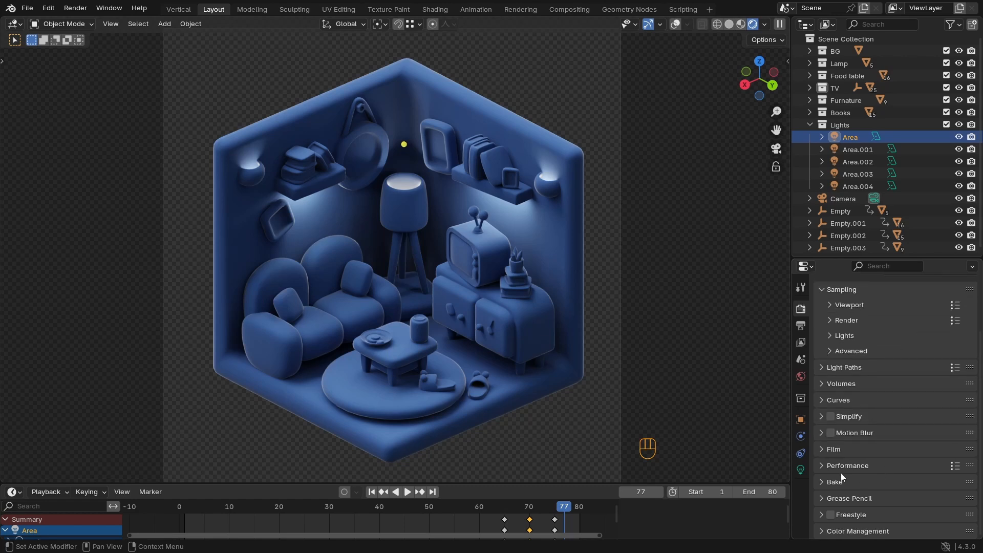
# Step: Review the output format settings, covering the resolution, the format presets and the available frame rates
pyautogui.click(800, 326)
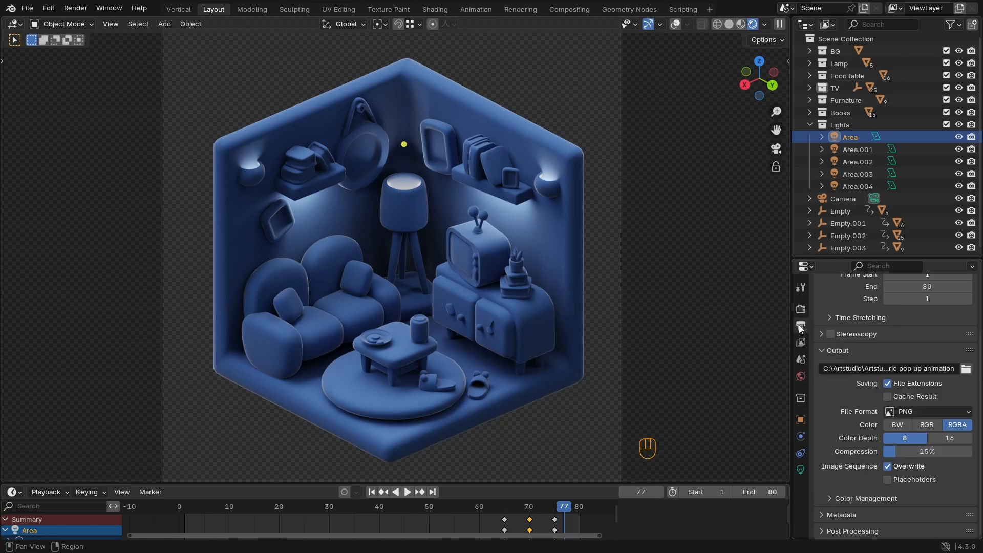
pyautogui.scroll(1, 872, 345)
pyautogui.scroll(1, 872, 346)
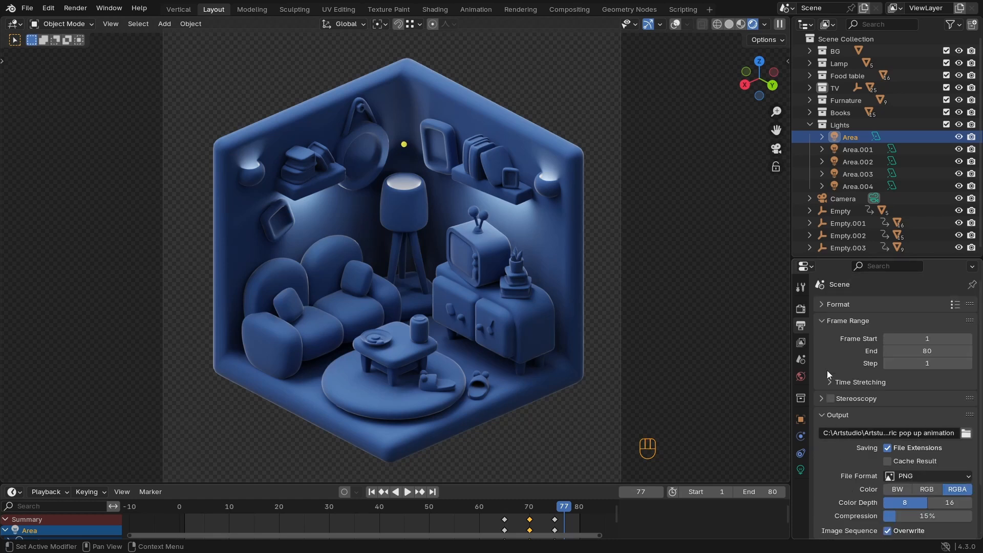
pyautogui.click(823, 321)
pyautogui.click(825, 304)
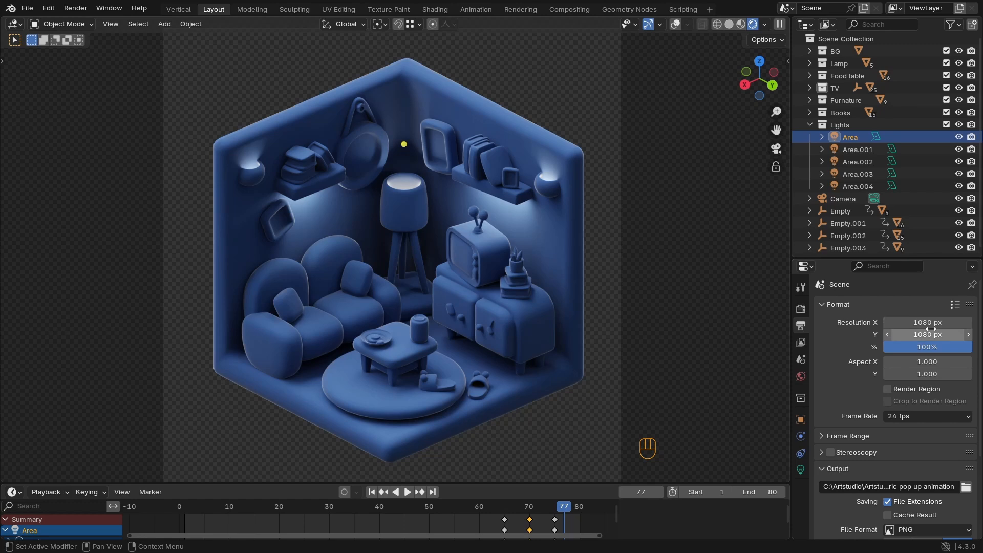
pyautogui.click(955, 306)
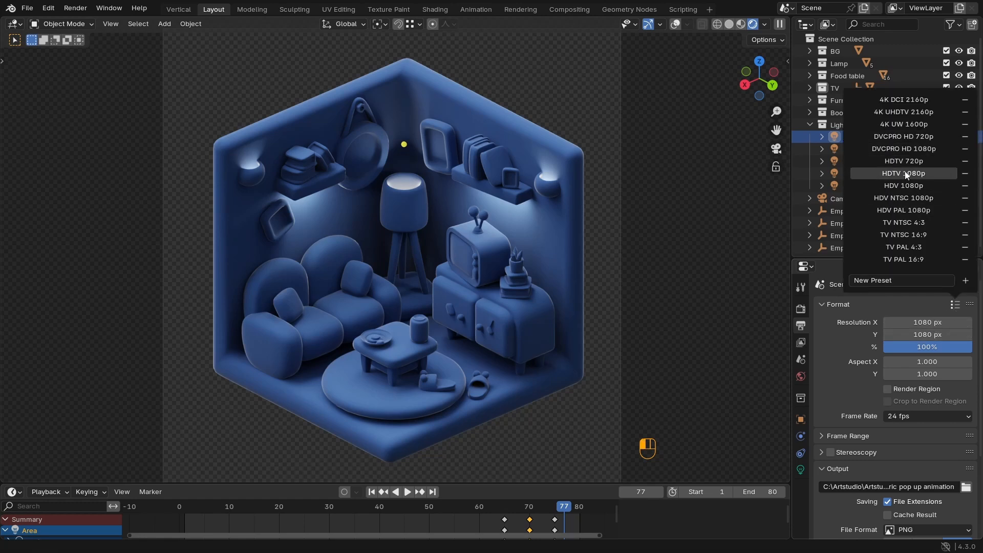
pyautogui.click(825, 305)
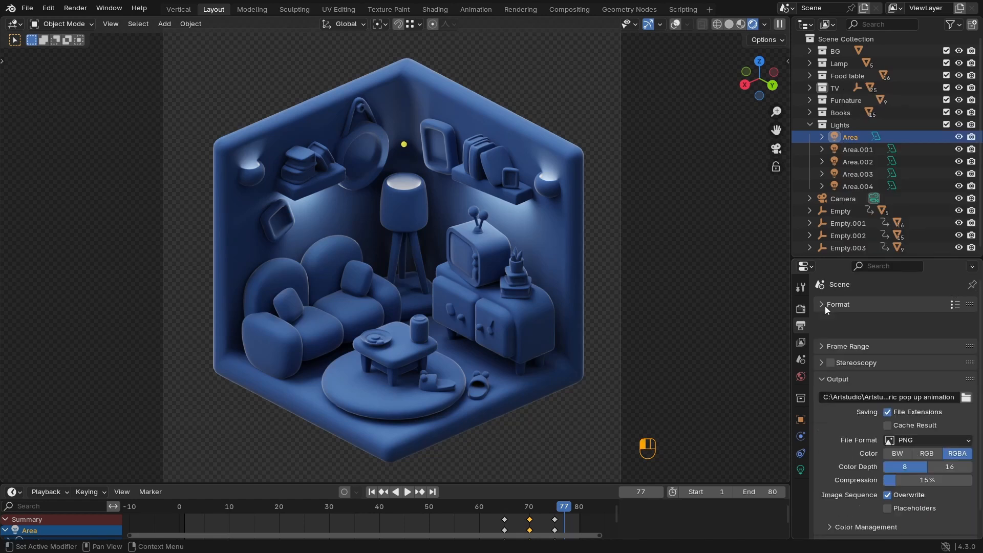
pyautogui.click(825, 305)
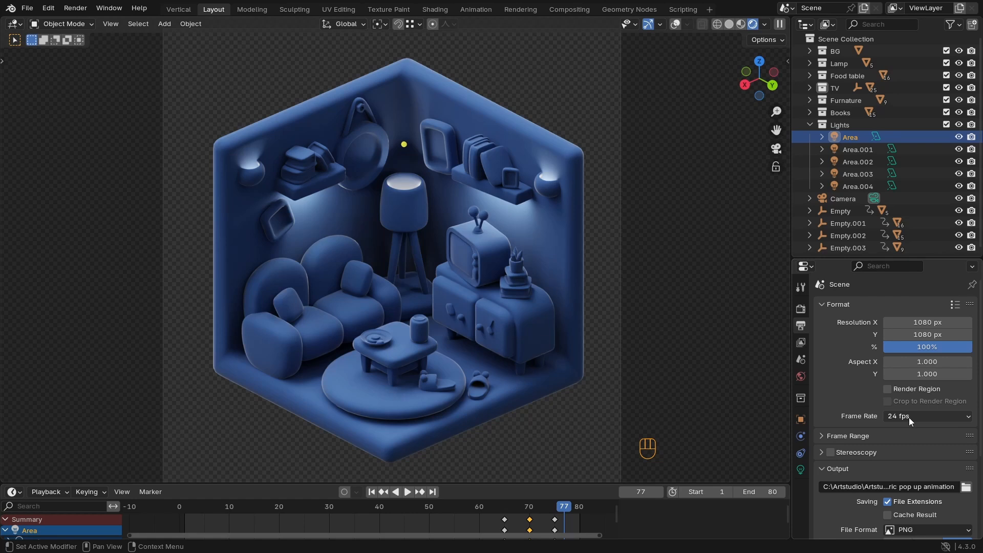
pyautogui.click(910, 416)
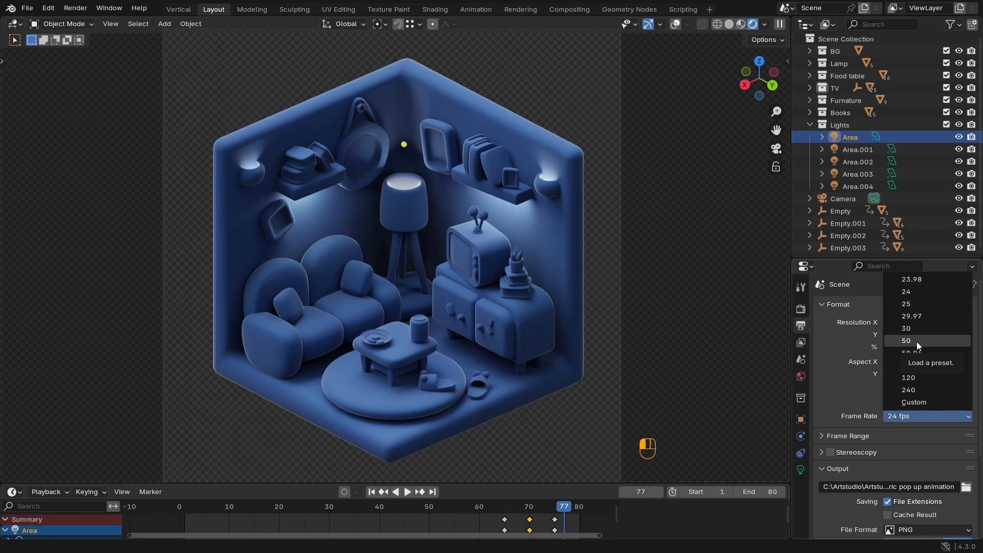
pyautogui.click(822, 305)
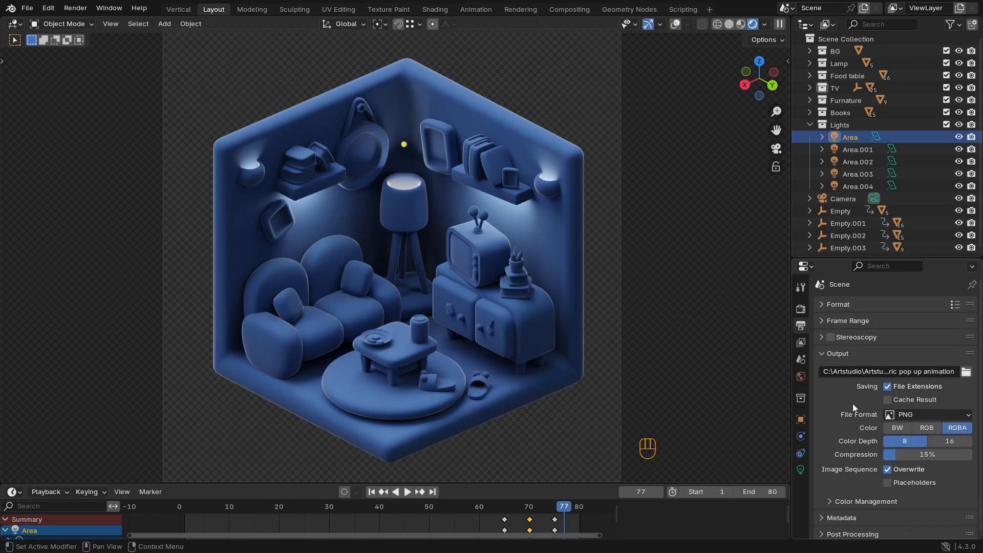
# Step: Check the render's output folder and file name, and review the image file format options
pyautogui.moveTo(852, 403); pyautogui.dragTo(849, 360, button='middle')
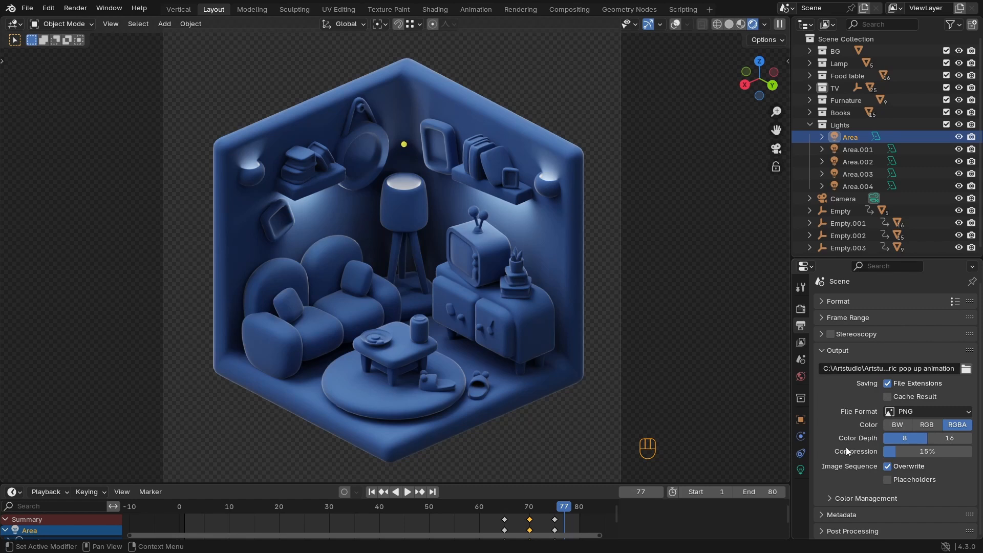
pyautogui.click(966, 368)
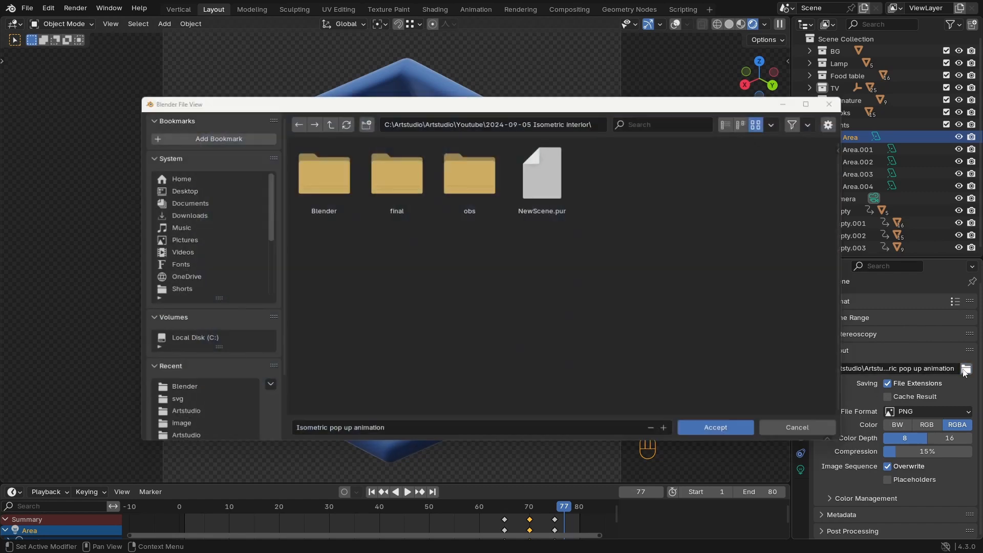
pyautogui.click(818, 432)
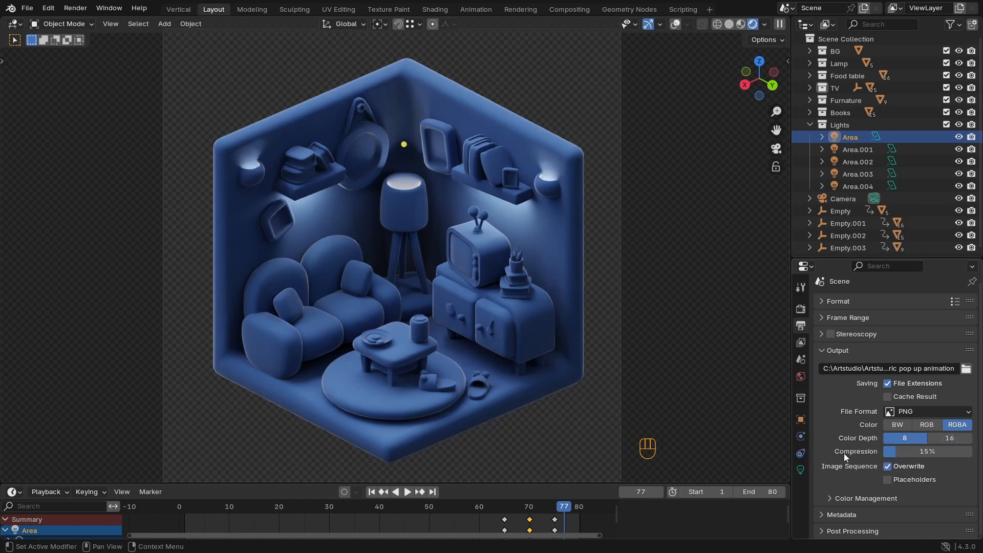
pyautogui.click(917, 411)
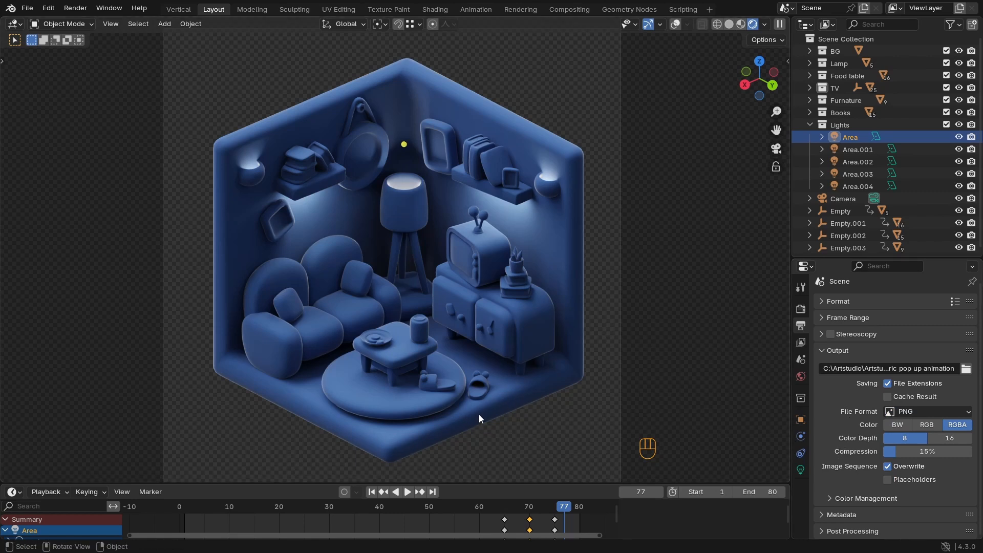
pyautogui.click(824, 352)
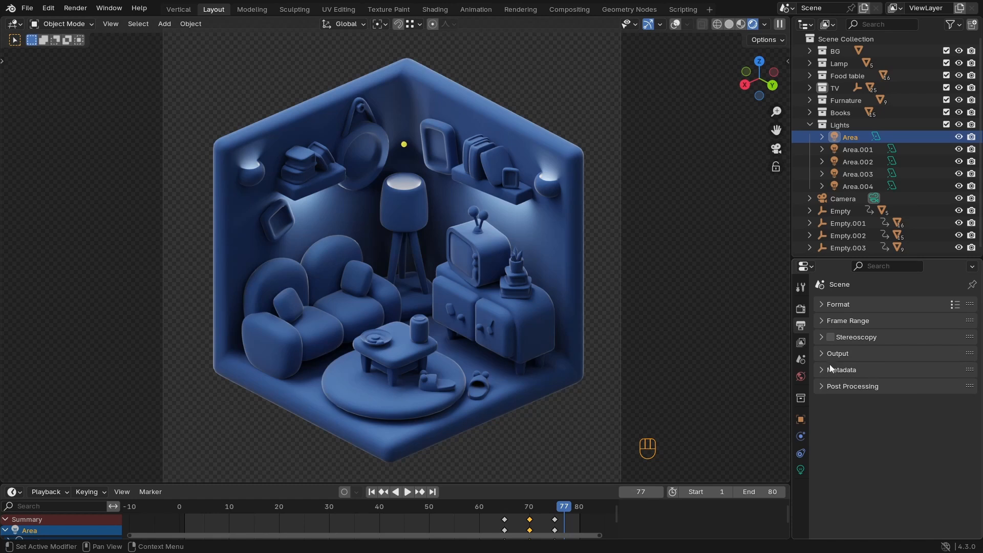
# Step: Try enabling motion blur in the render settings and turn it back off
pyautogui.click(799, 308)
pyautogui.scroll(-4, 850, 375)
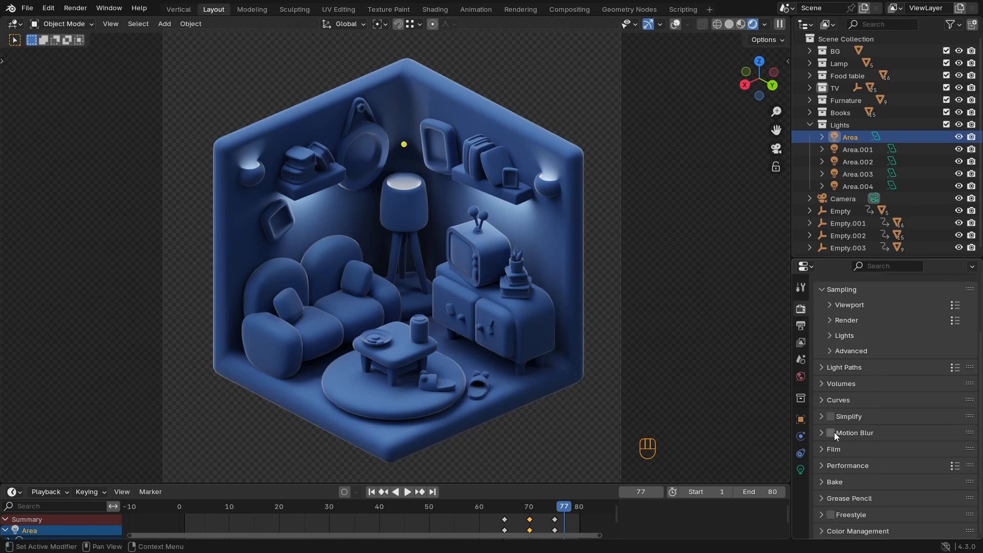
pyautogui.click(830, 433)
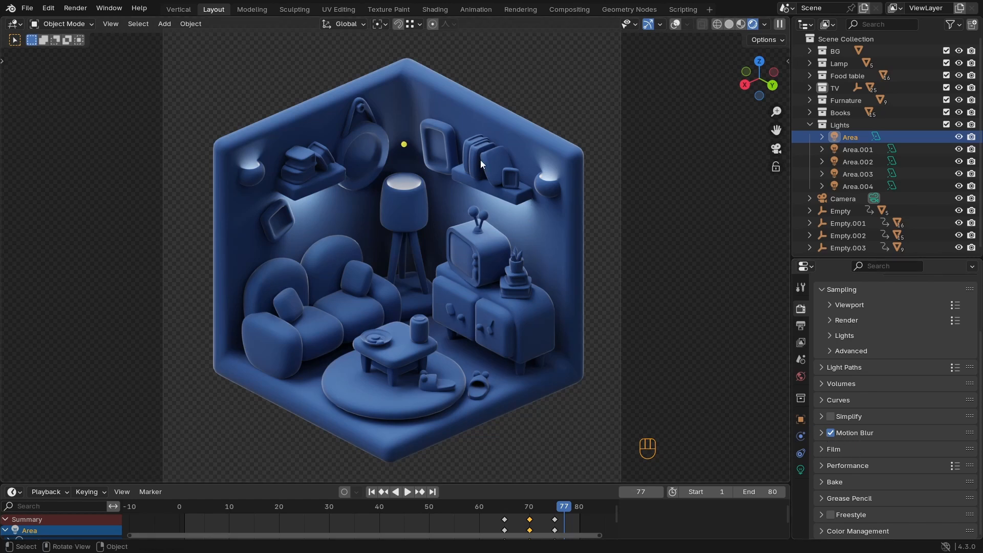
pyautogui.click(831, 434)
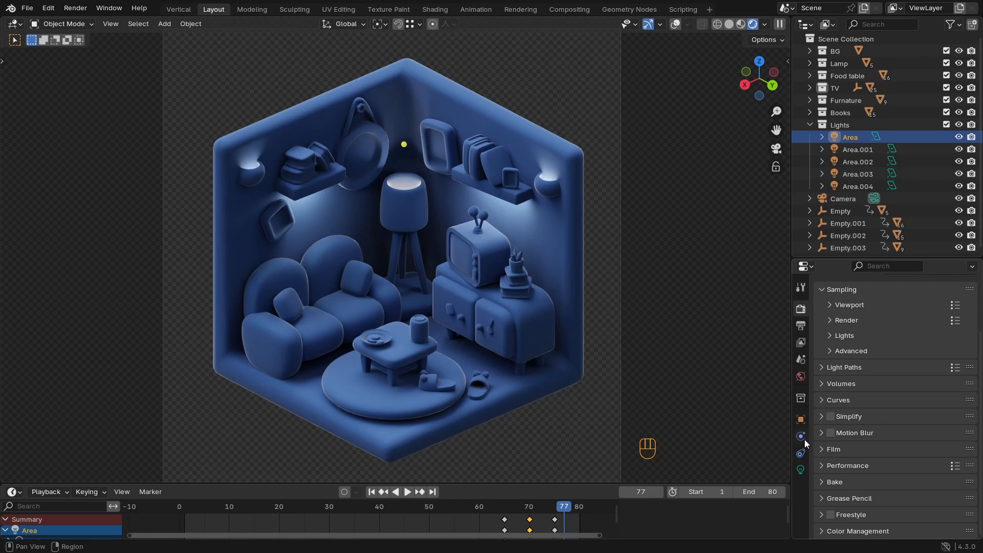
# Step: Recheck the scene's format, frame range and output file settings before rendering
pyautogui.click(801, 325)
pyautogui.click(800, 344)
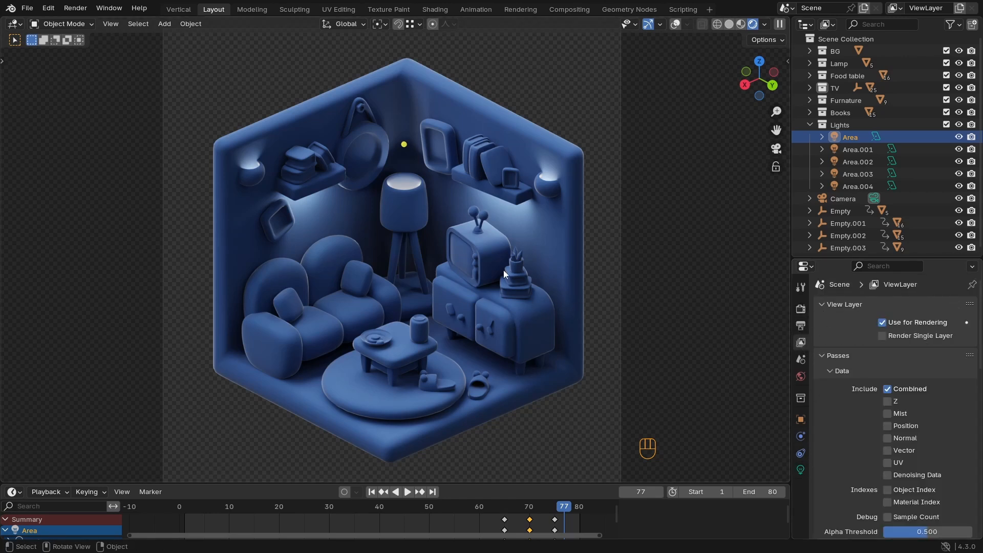
pyautogui.click(74, 8)
pyautogui.click(800, 326)
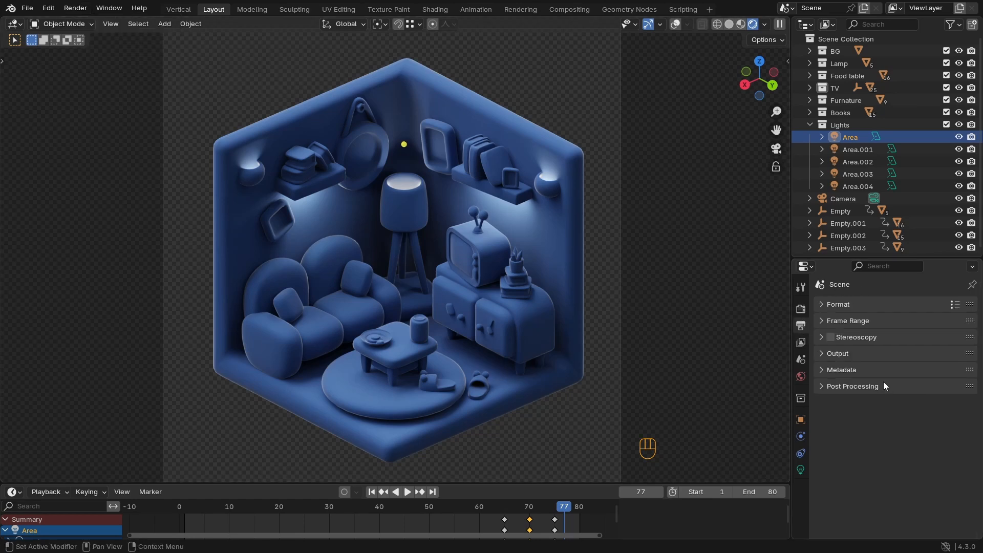
pyautogui.click(821, 321)
pyautogui.click(821, 321)
pyautogui.click(825, 309)
pyautogui.click(824, 308)
pyautogui.click(823, 355)
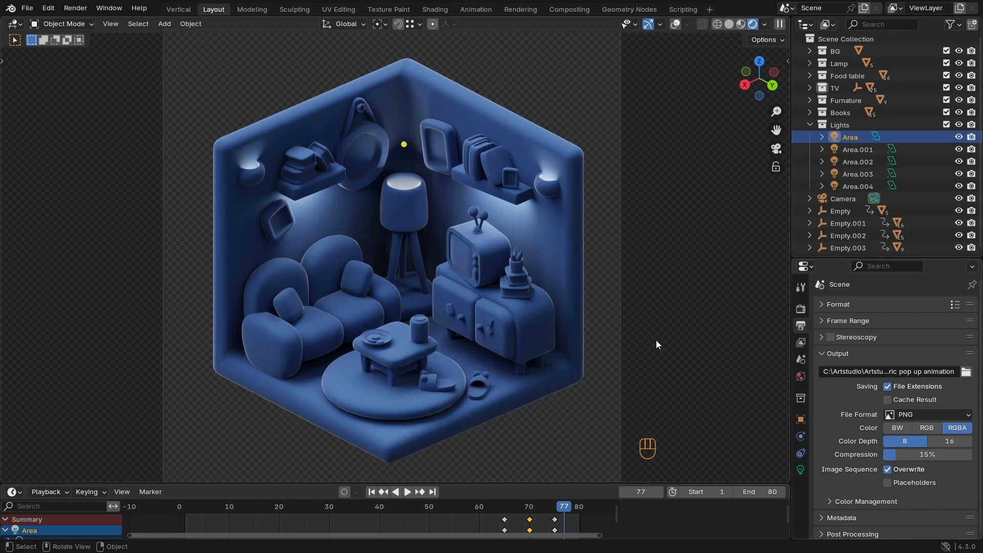
# Step: Start rendering the full animation and switch the 3D viewport to wireframe shading
pyautogui.click(76, 8)
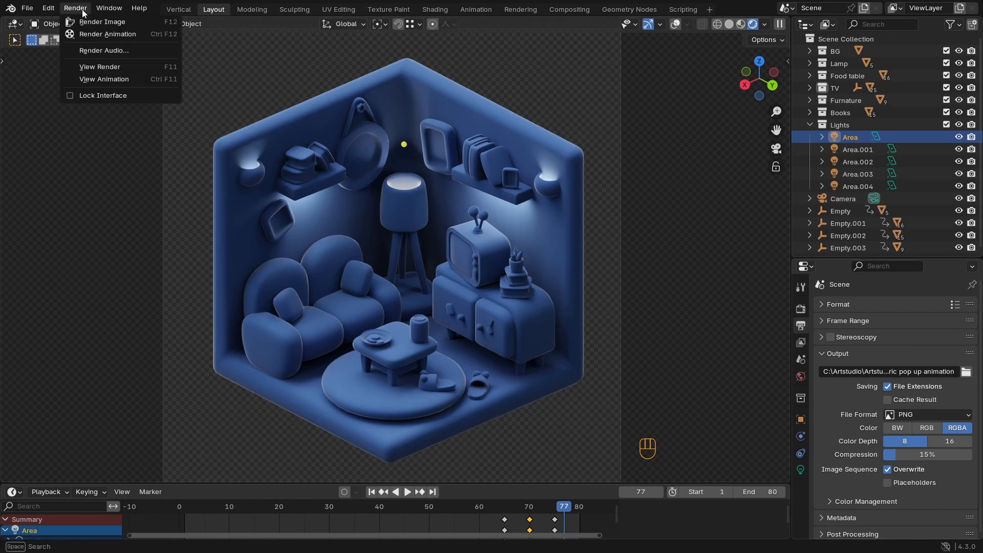
pyautogui.click(107, 34)
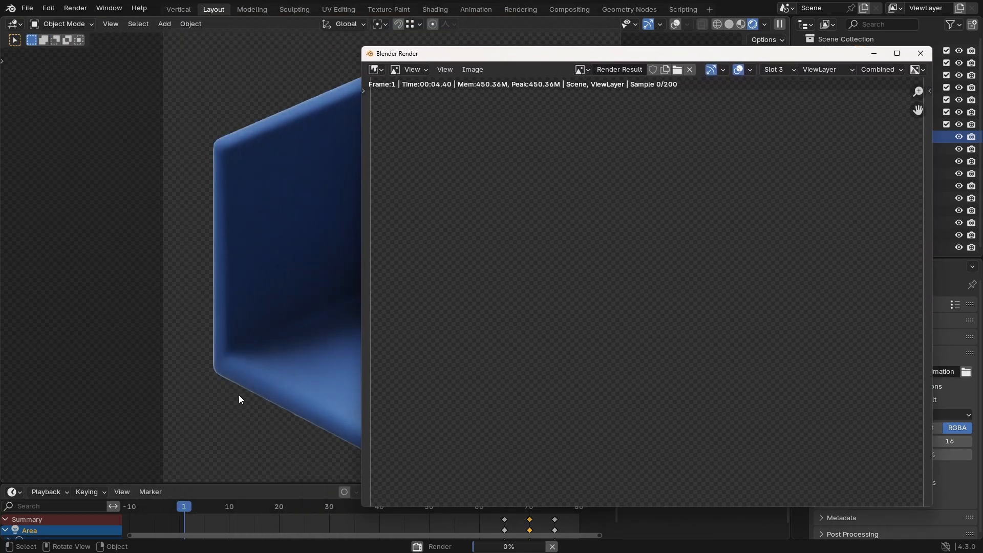
pyautogui.click(232, 437)
pyautogui.press('z')
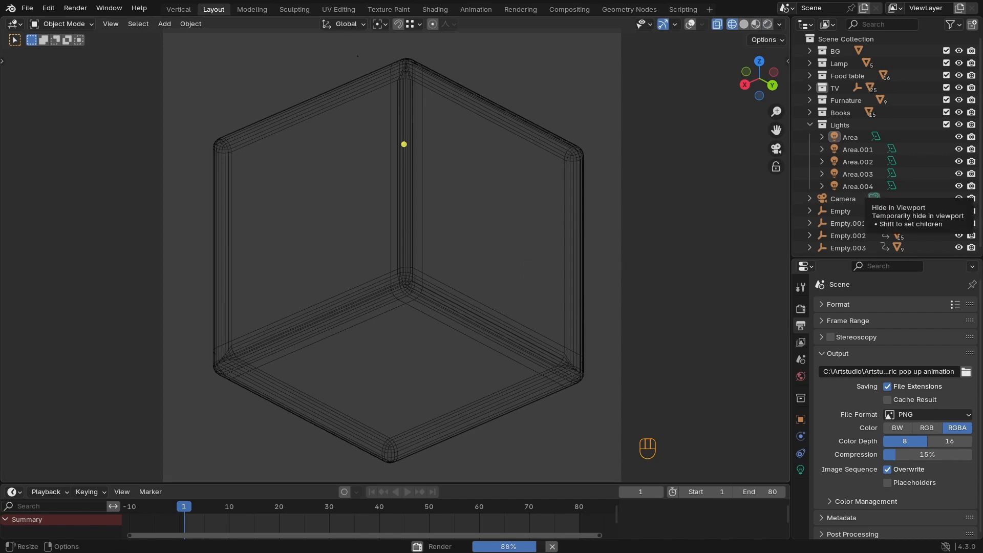
# Step: Bring the render window to the front and enlarge it to watch the frame being rendered
pyautogui.hotkey('alt', 'Tab')
pyautogui.moveTo(697, 53); pyautogui.dragTo(628, 59)
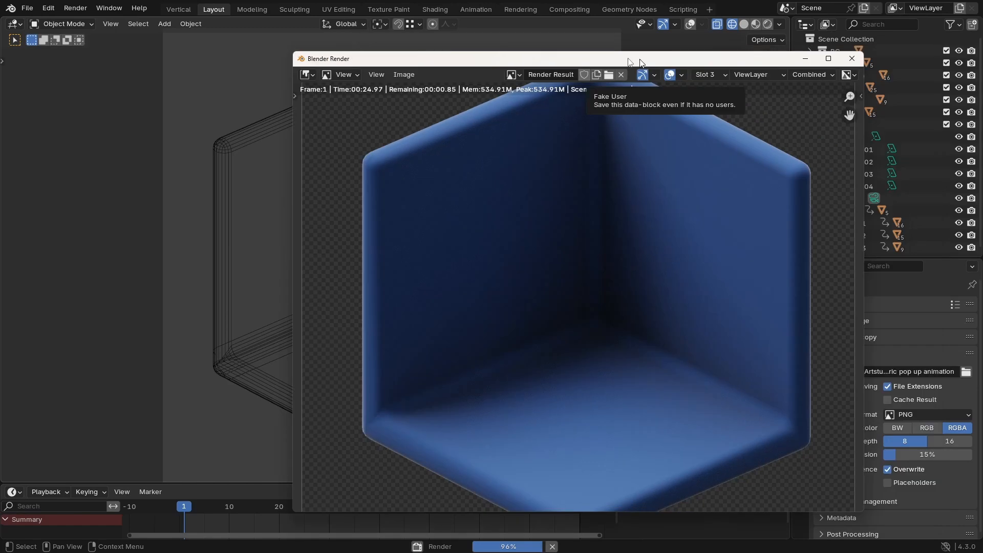
pyautogui.doubleClick(630, 59)
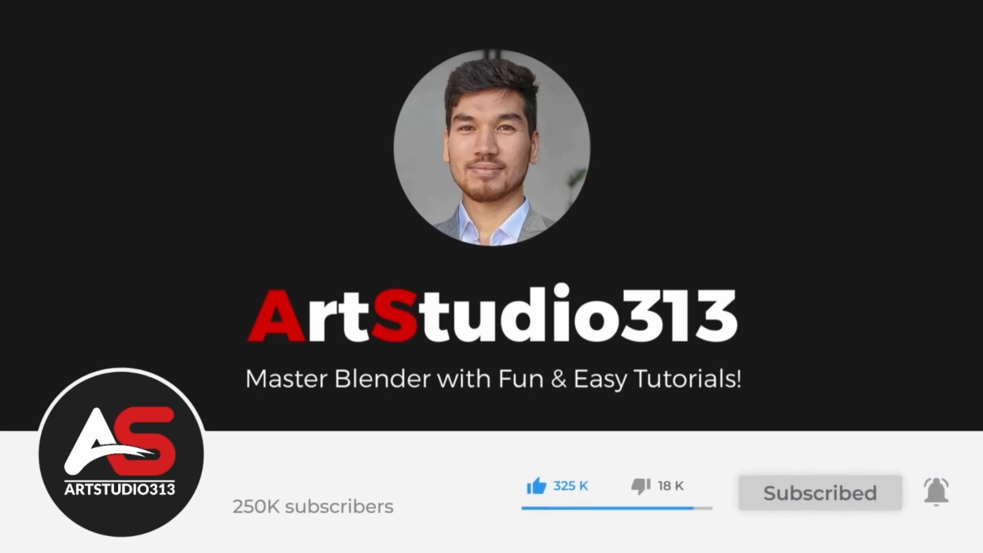
pyautogui.scroll(-2, 974, 102)
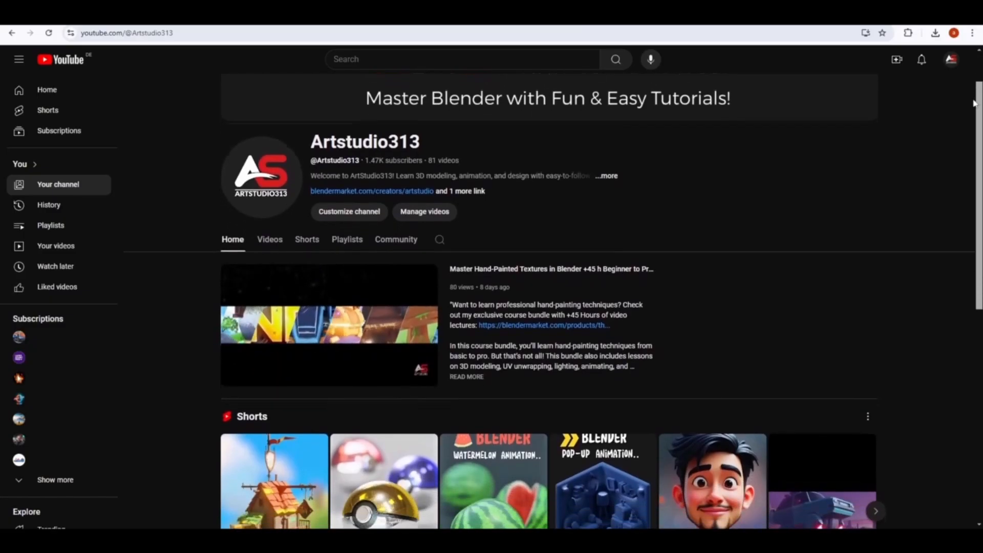
pyautogui.moveTo(974, 102); pyautogui.dragTo(970, 149)
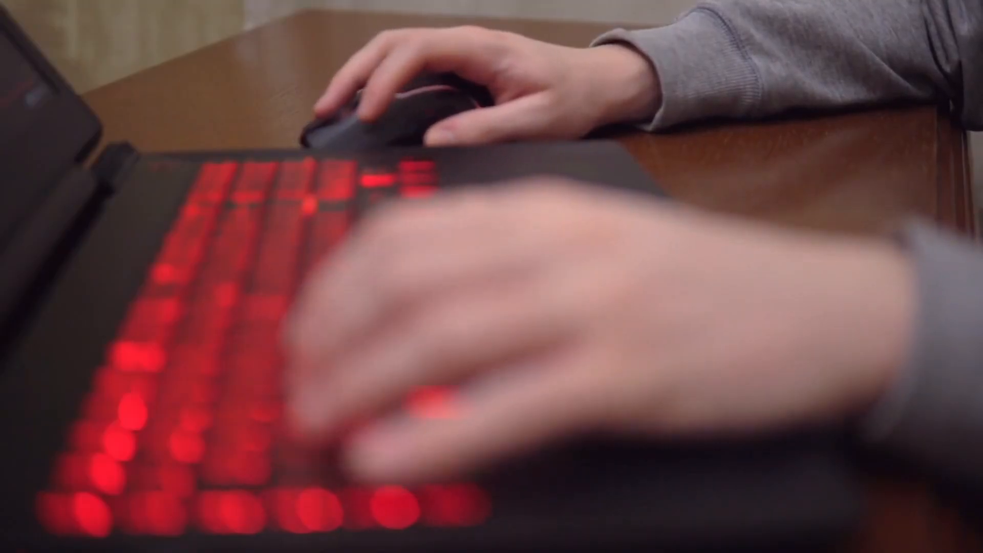